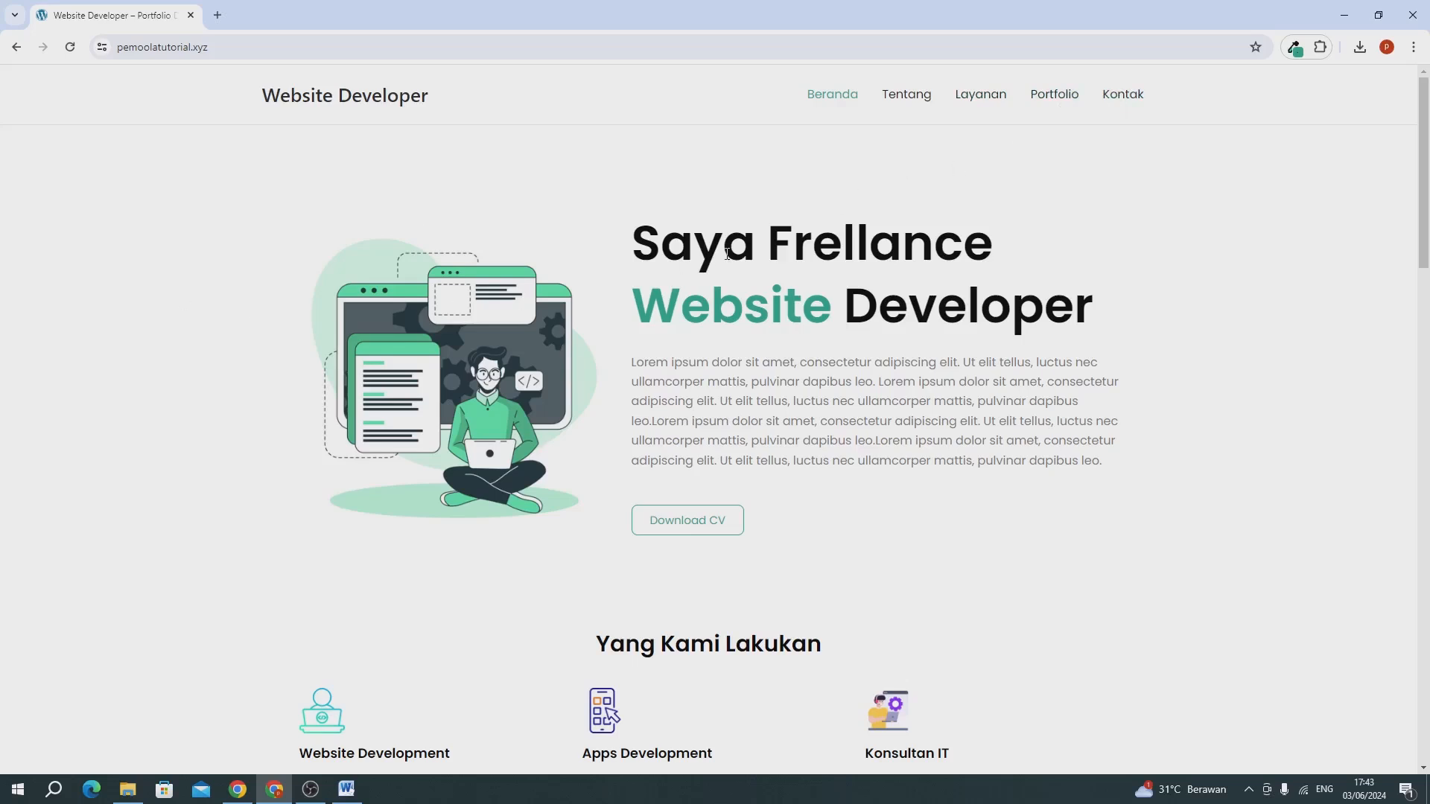
# Look through the Website Developer home page, from the introduction and service sections to the portfolio gallery.
pyautogui.scroll(-1, 727, 254)
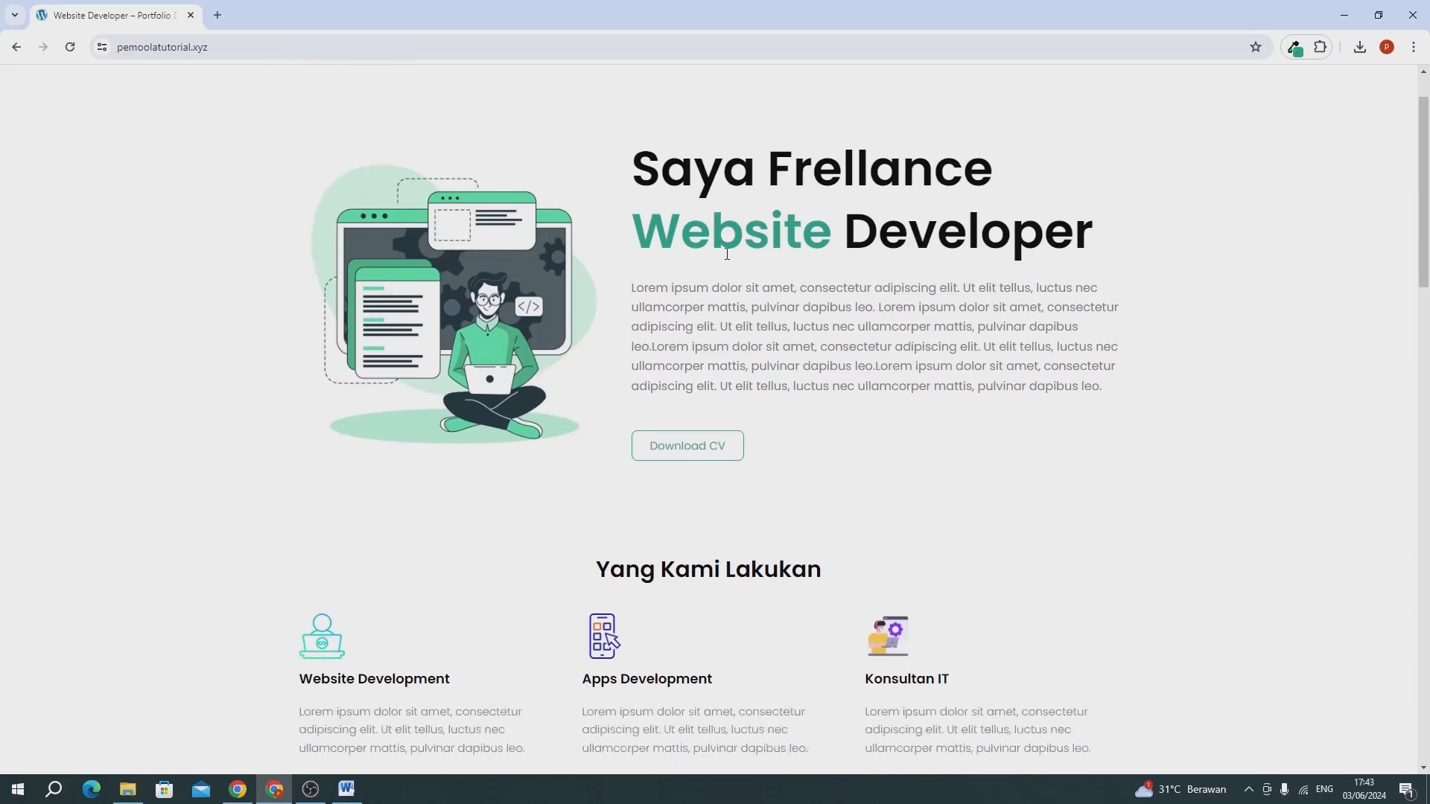
pyautogui.scroll(-5, 727, 254)
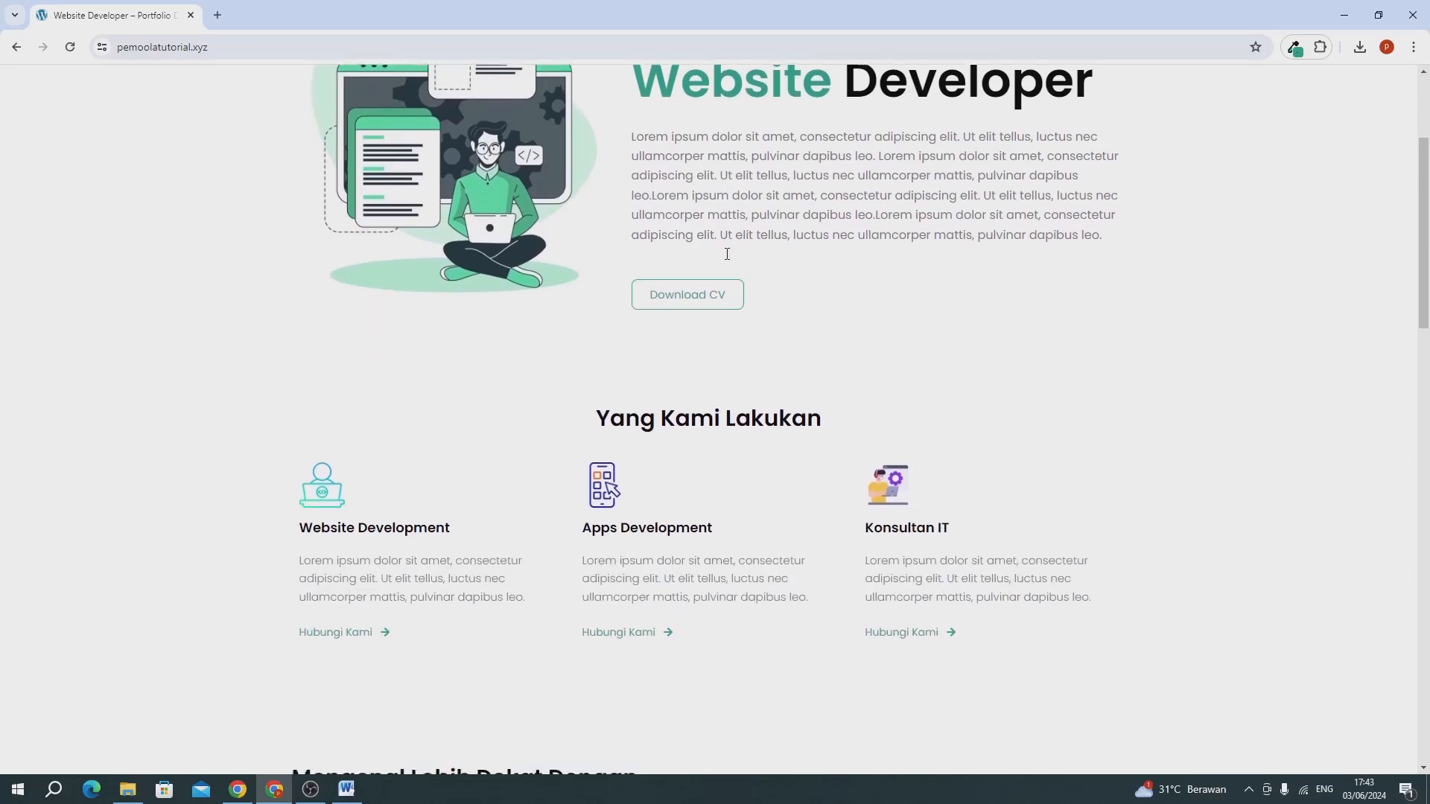
pyautogui.scroll(-5, 728, 259)
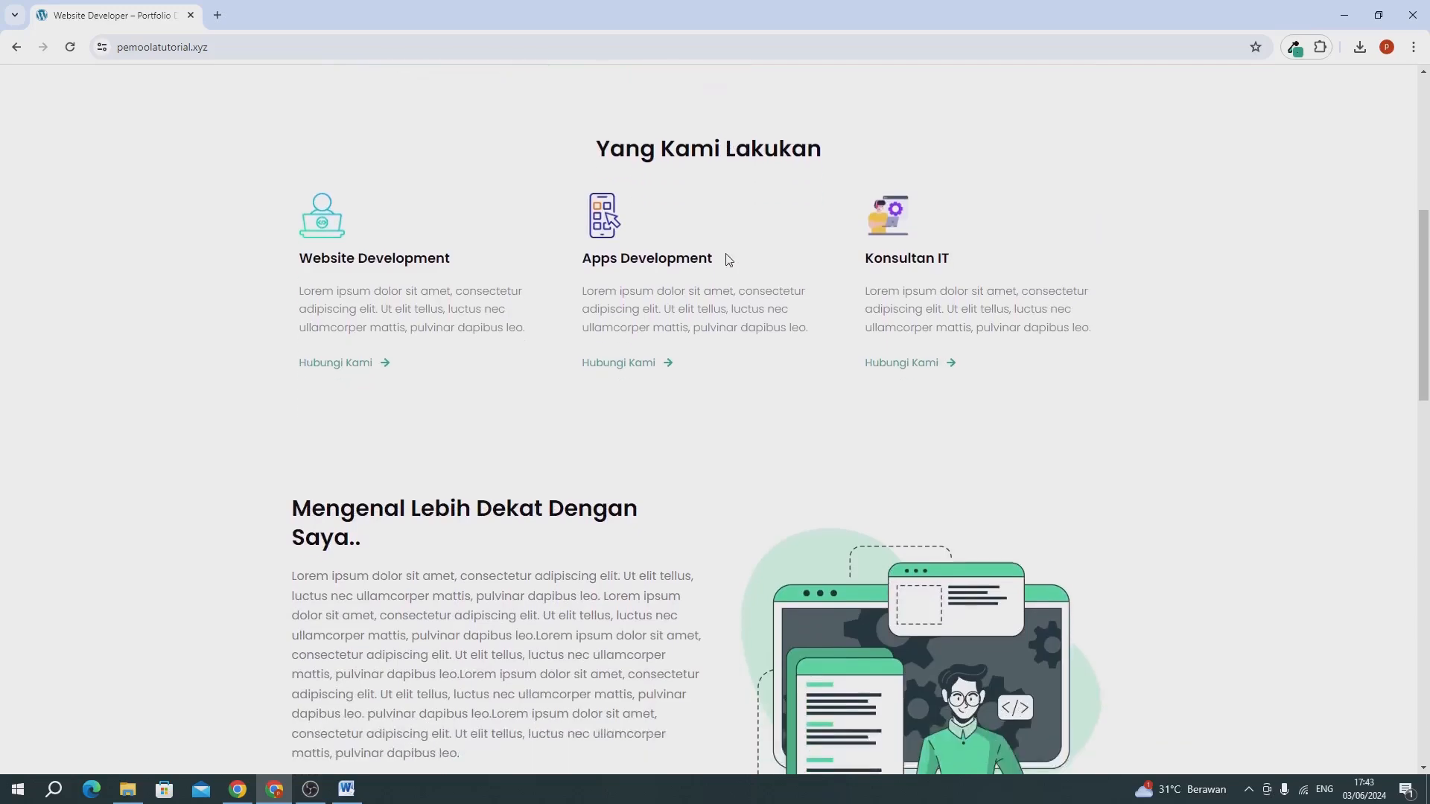
pyautogui.scroll(-13, 672, 287)
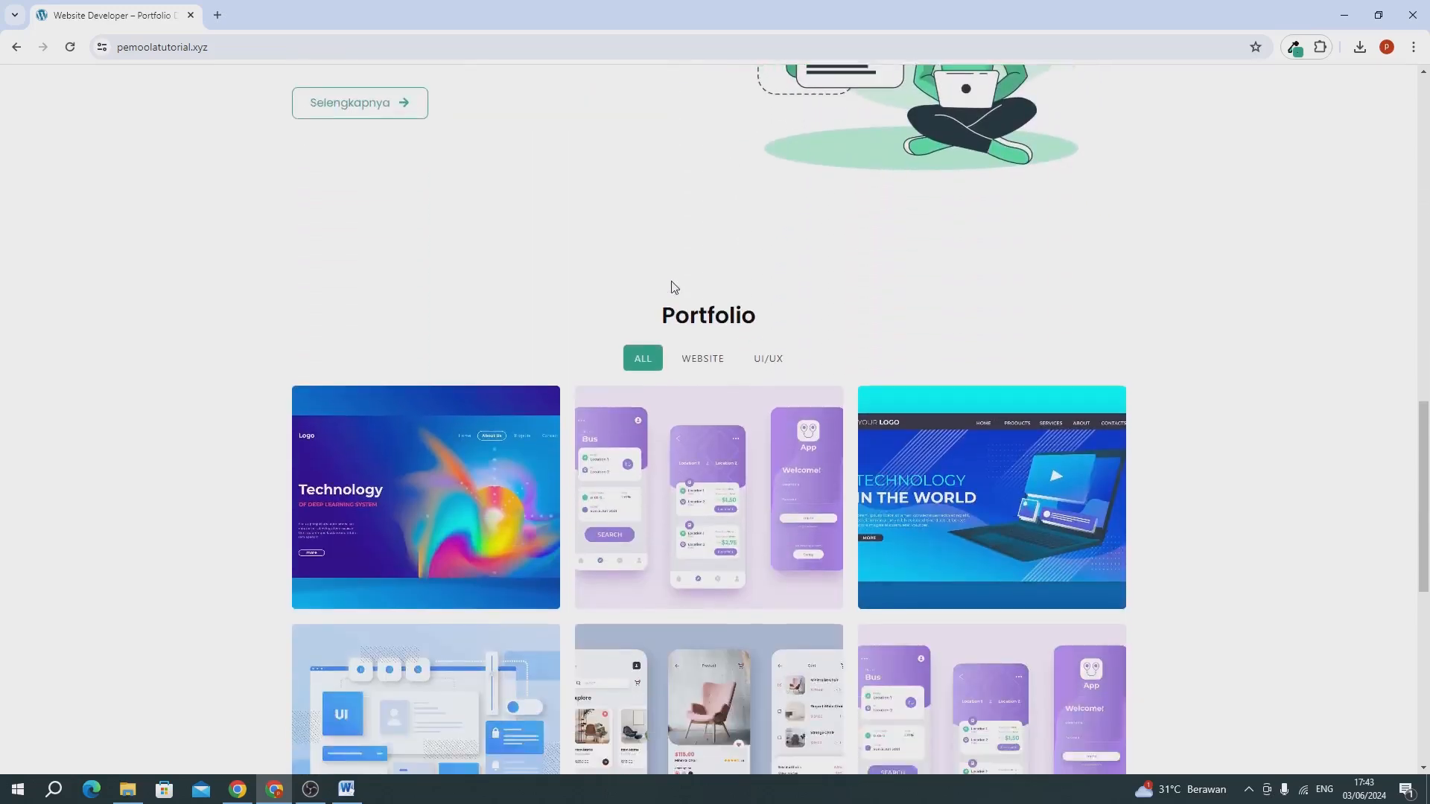
pyautogui.scroll(20, 672, 286)
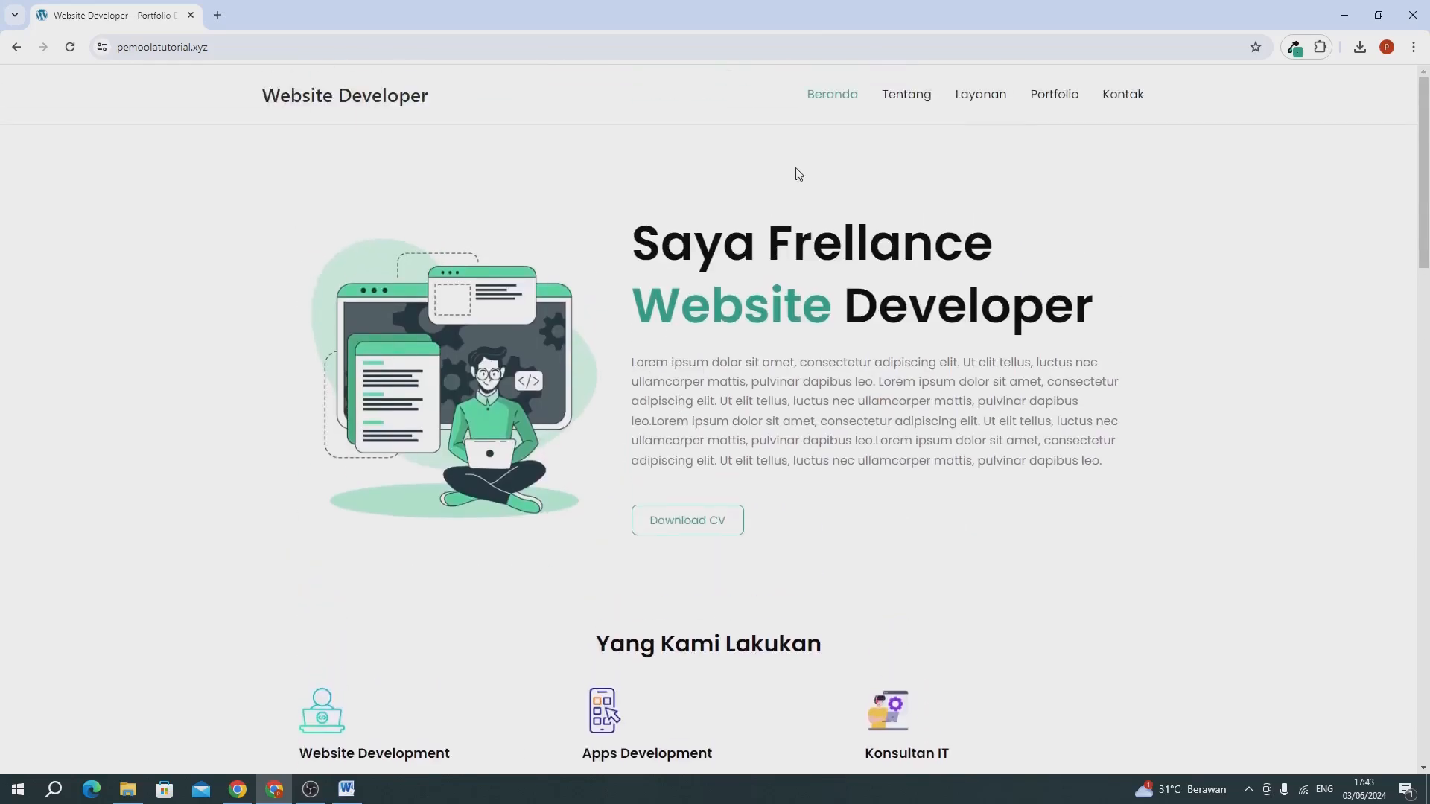
# Open the Tentang page and review its content from the Visi Kami section to the footer.
pyautogui.click(903, 103)
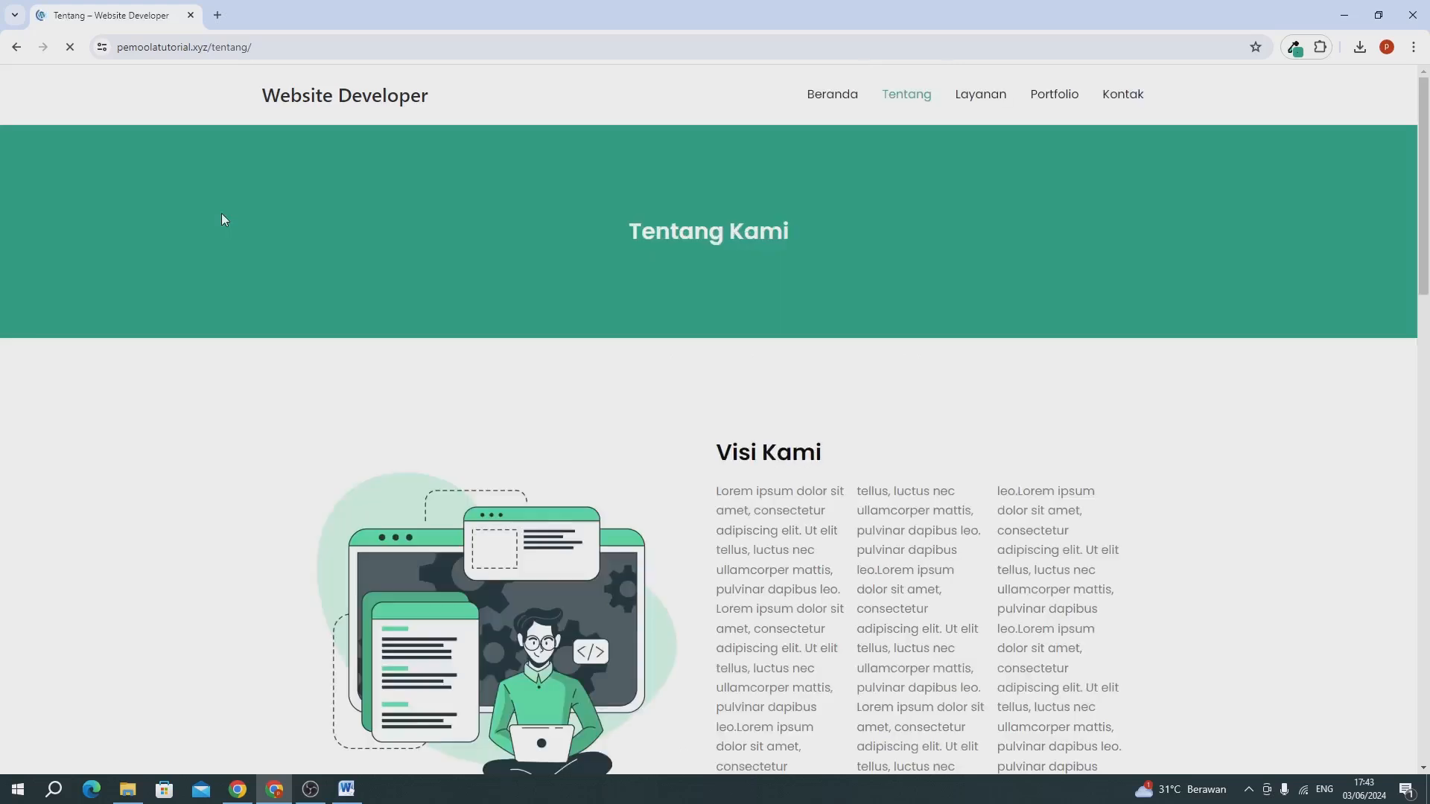
pyautogui.scroll(-3, 614, 365)
pyautogui.scroll(-10, 613, 365)
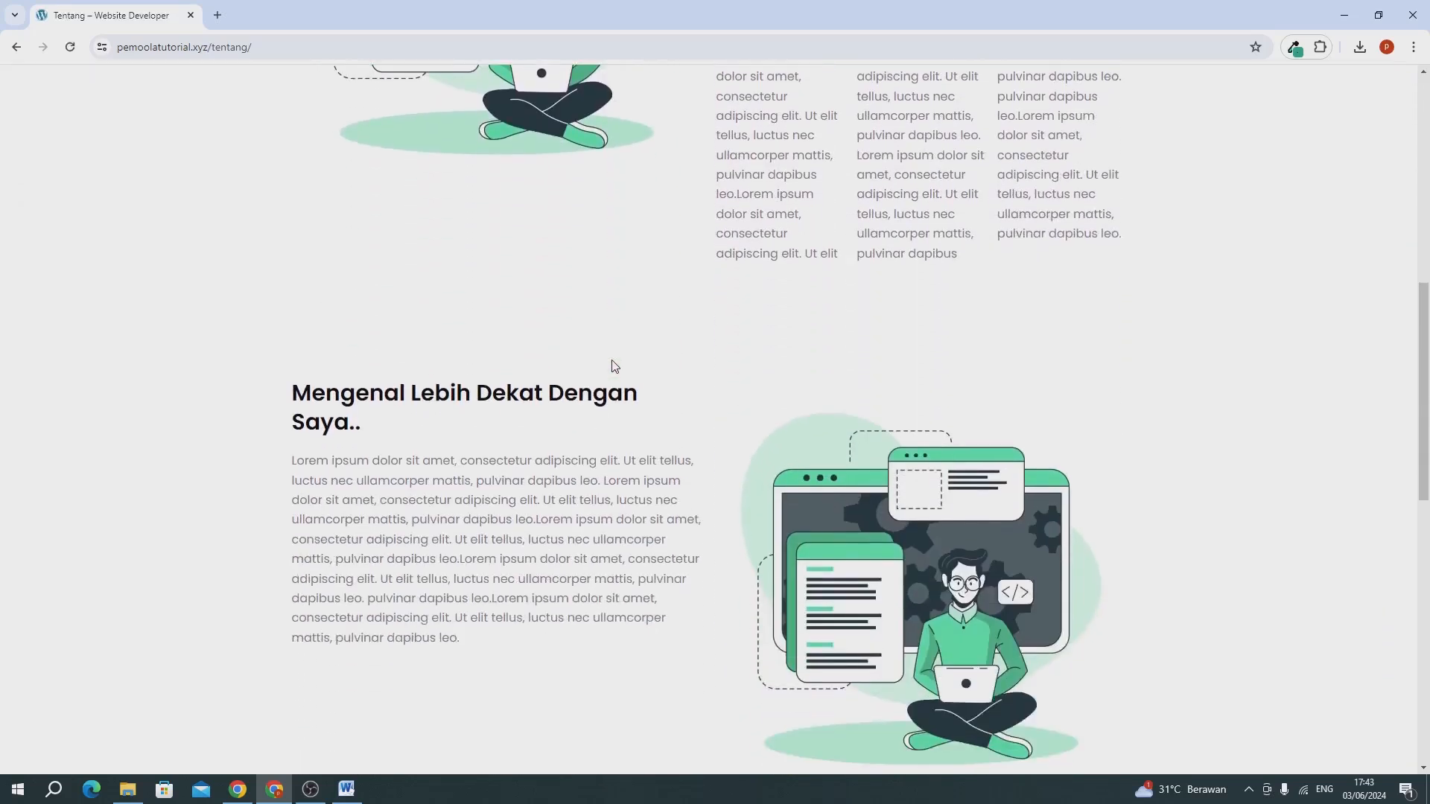
pyautogui.scroll(-6, 613, 365)
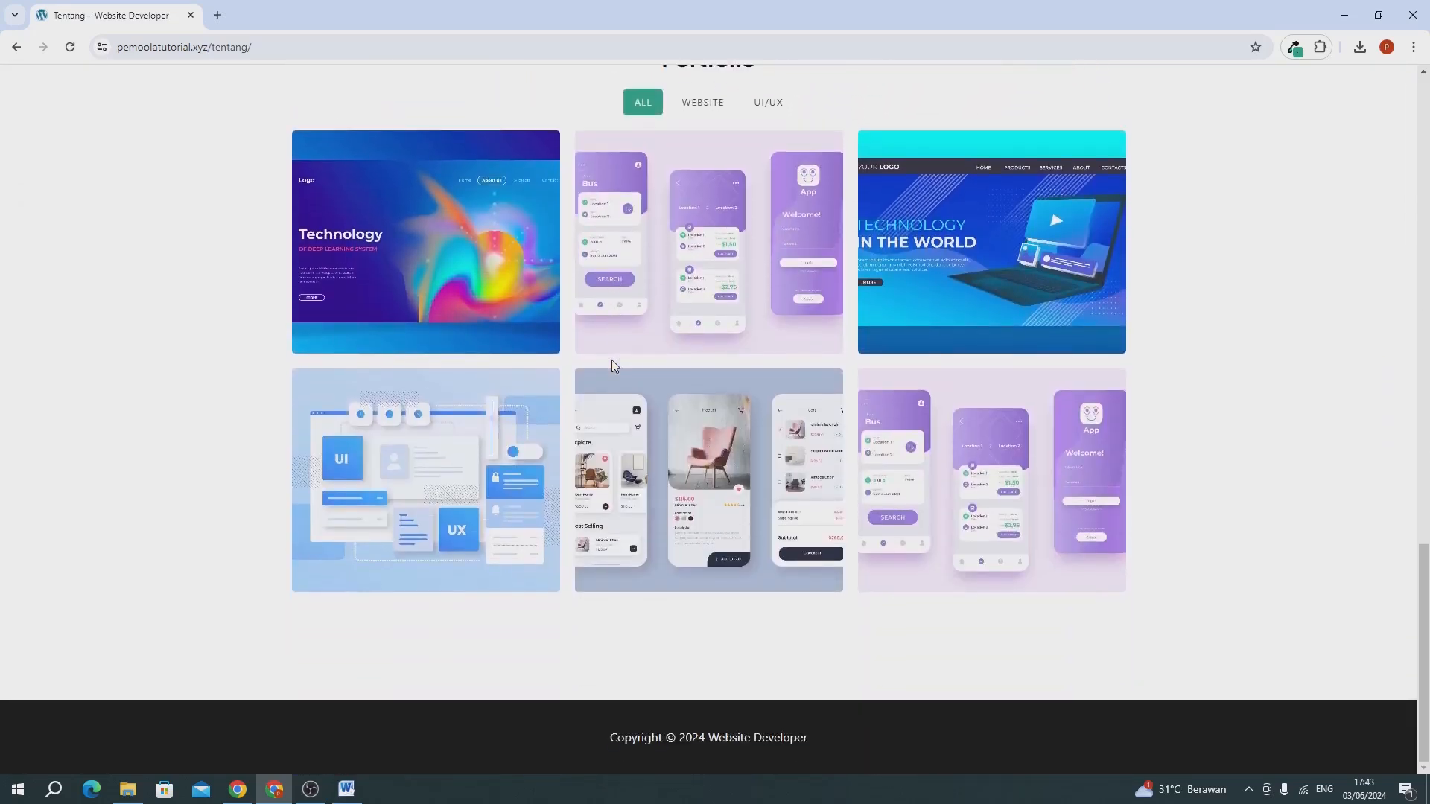
pyautogui.scroll(8, 613, 365)
pyautogui.scroll(10, 611, 360)
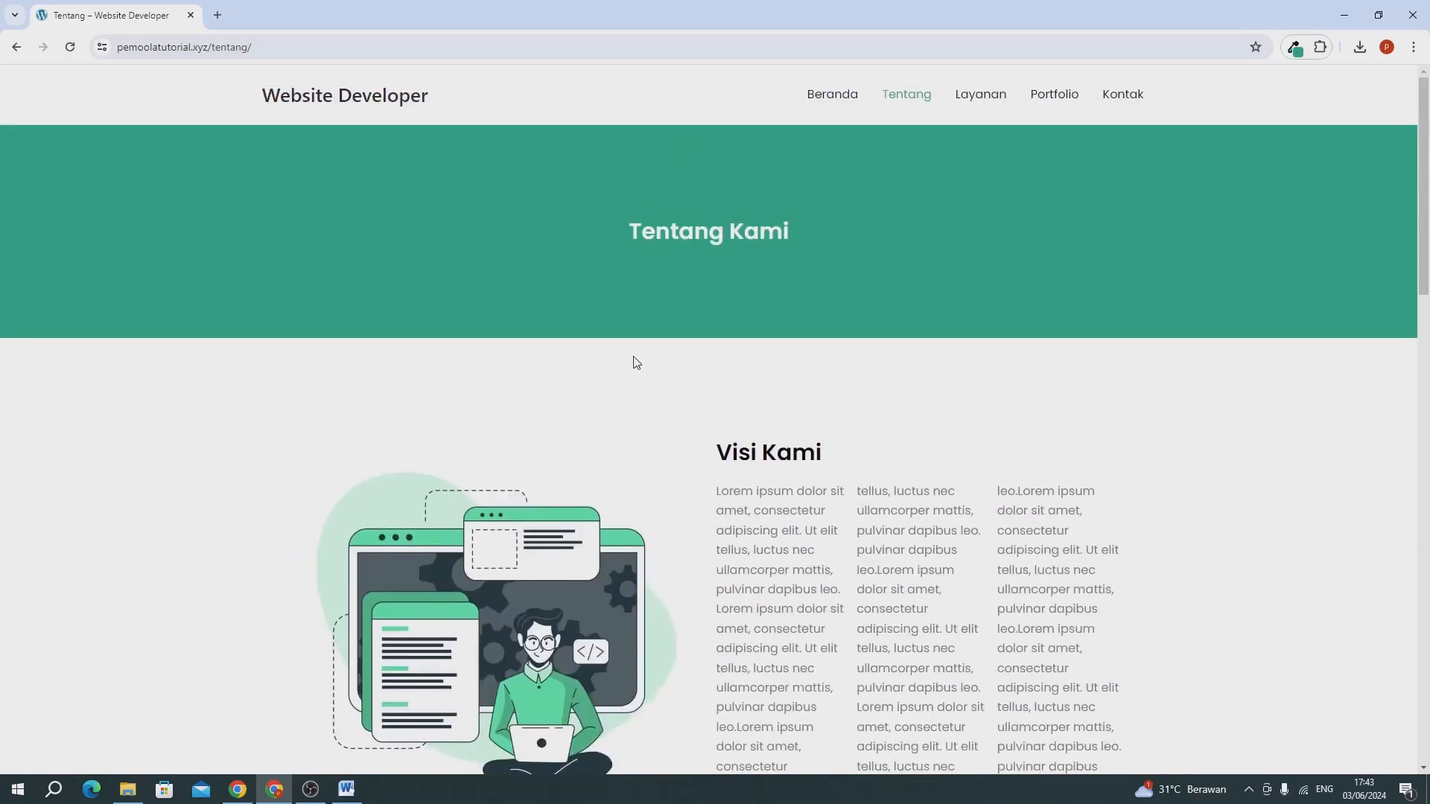
# Open the Layanan page and review the listed services.
pyautogui.click(964, 101)
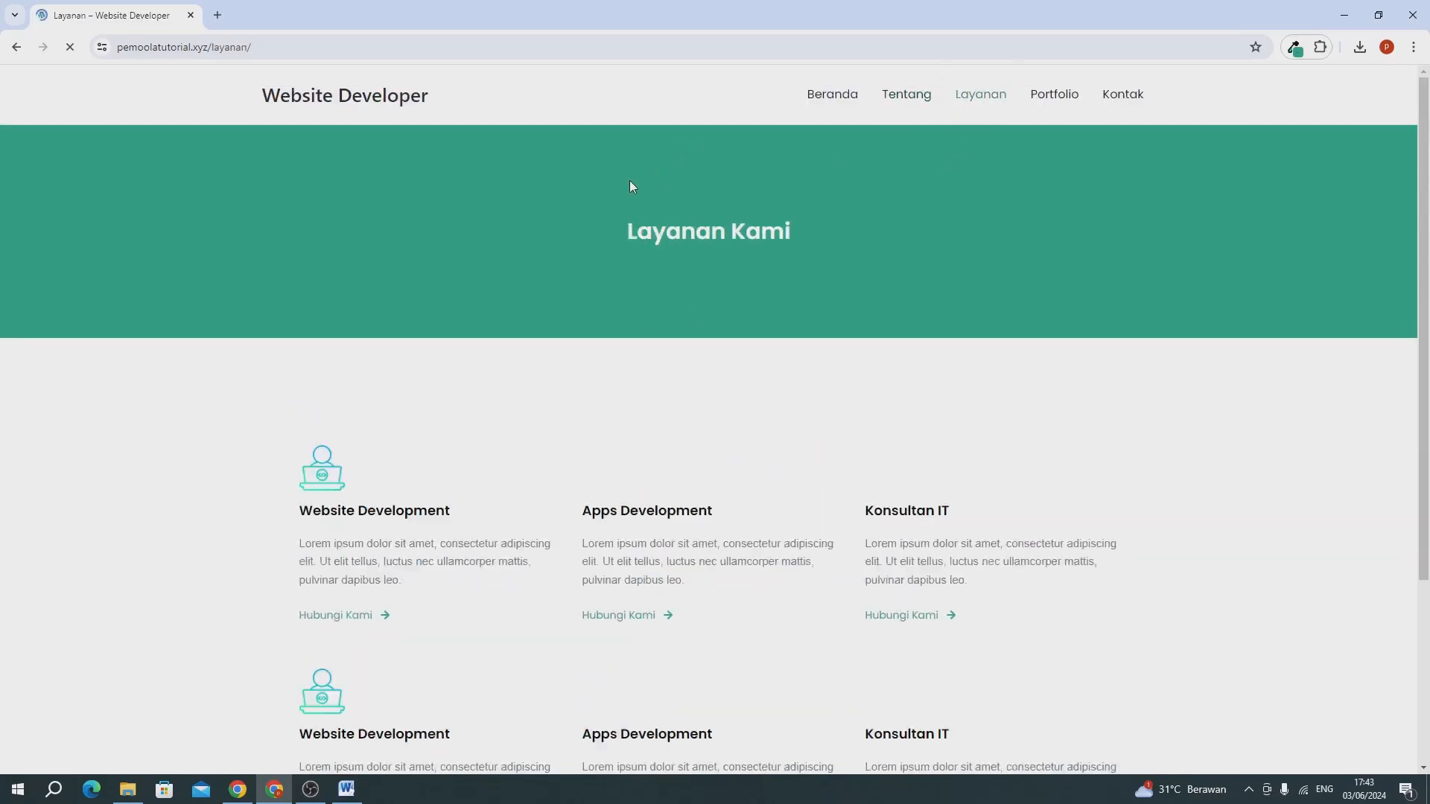
pyautogui.scroll(-3, 710, 304)
pyautogui.scroll(-1, 711, 303)
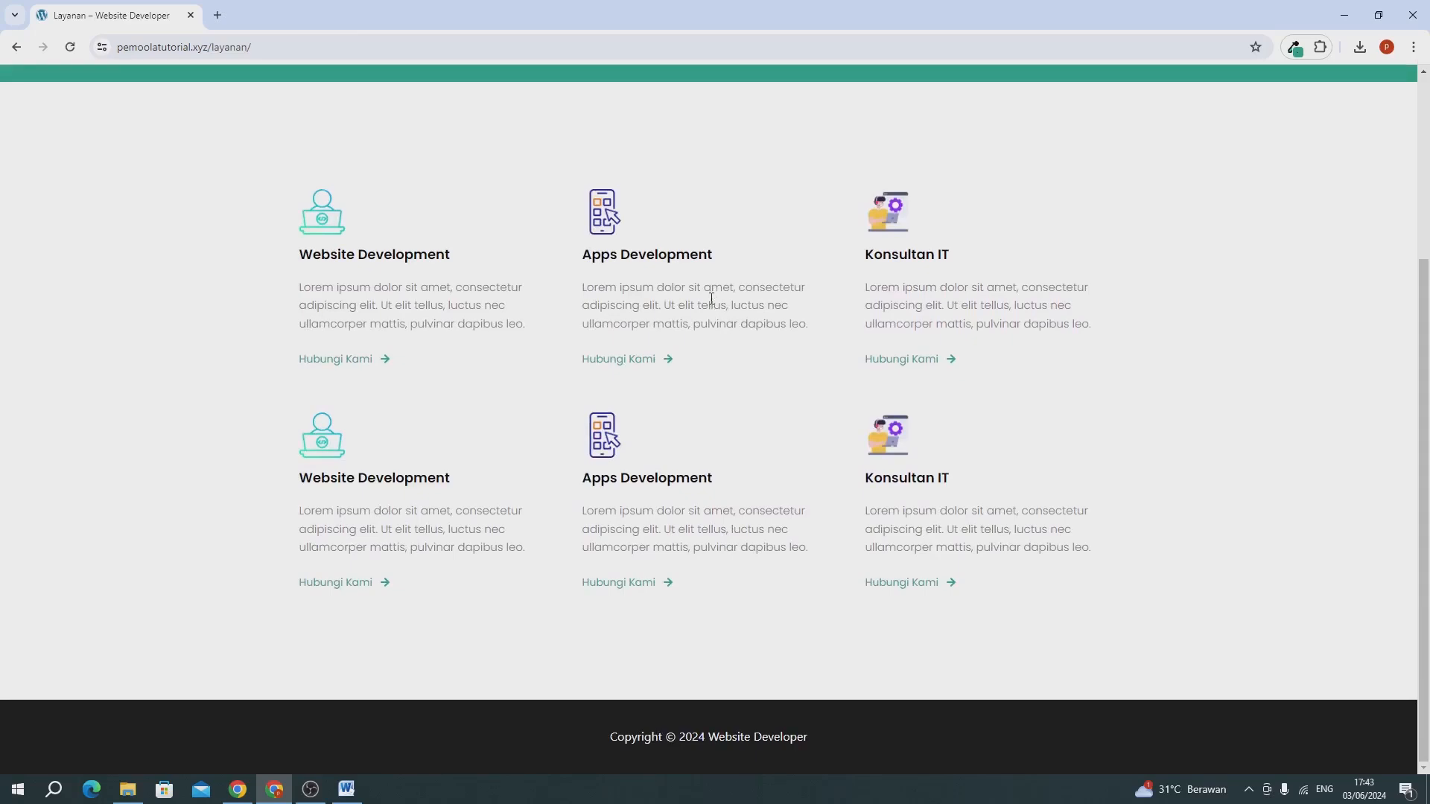
pyautogui.scroll(4, 715, 304)
# Open the Portfolio page and look over its project gallery.
pyautogui.click(1040, 99)
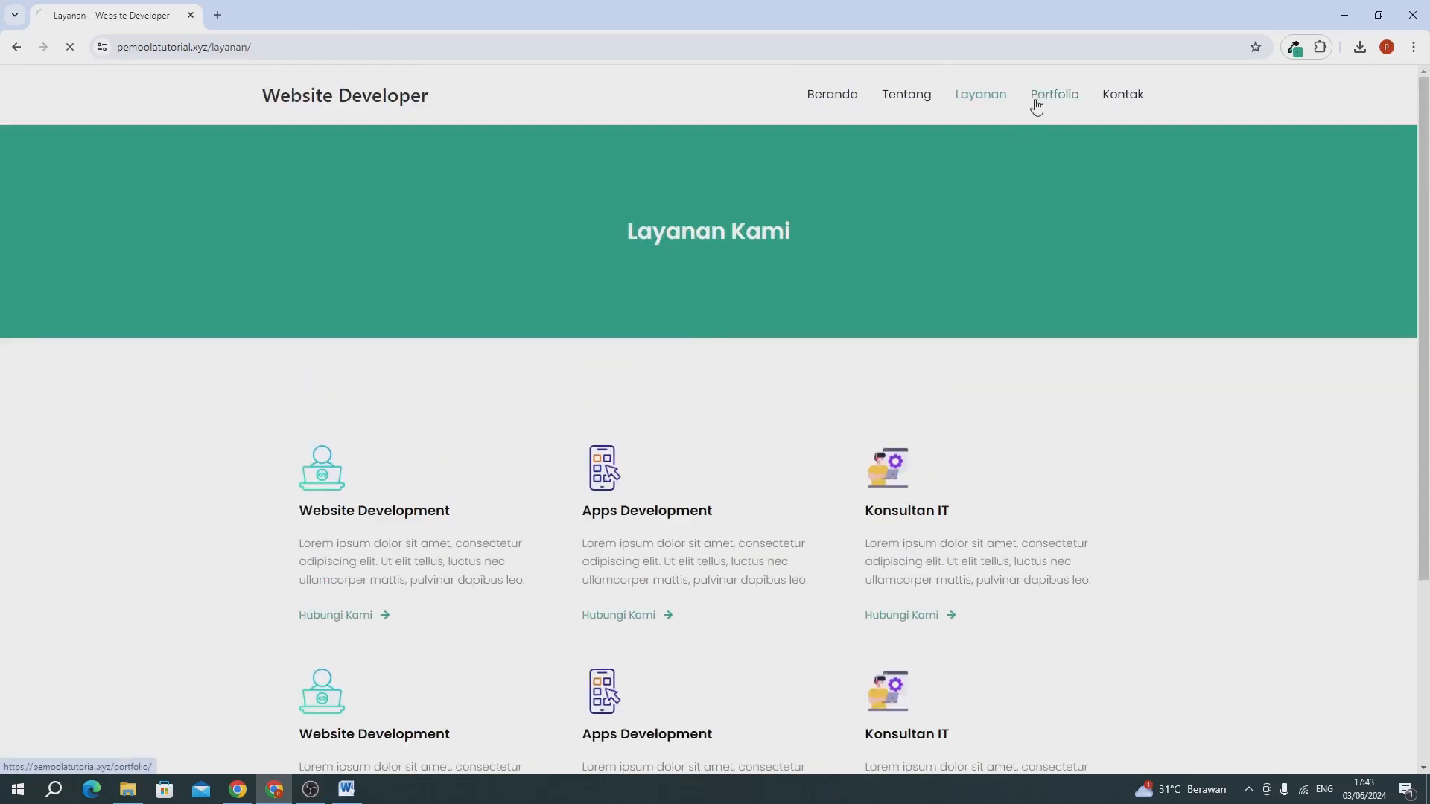
pyautogui.scroll(-5, 781, 238)
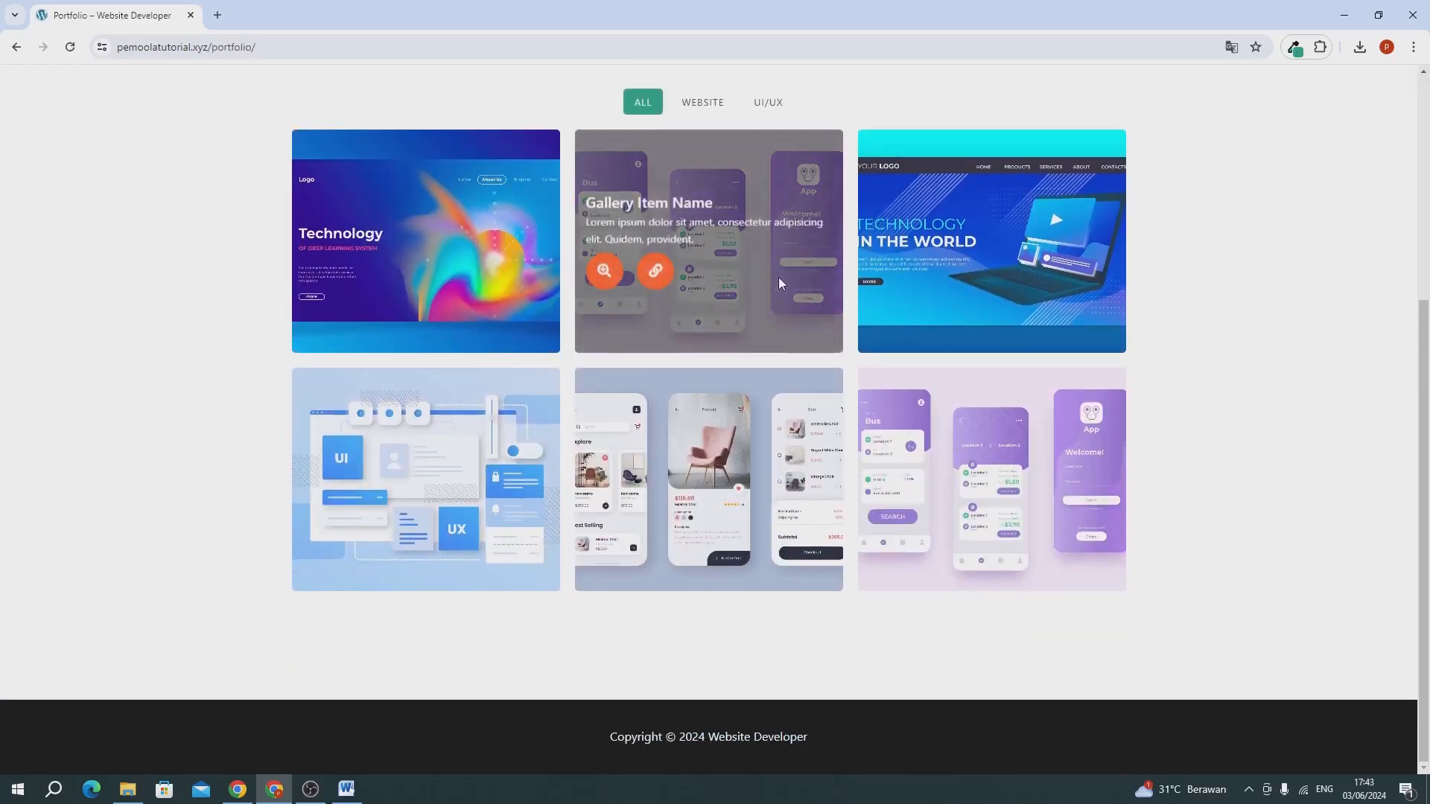
pyautogui.scroll(5, 780, 277)
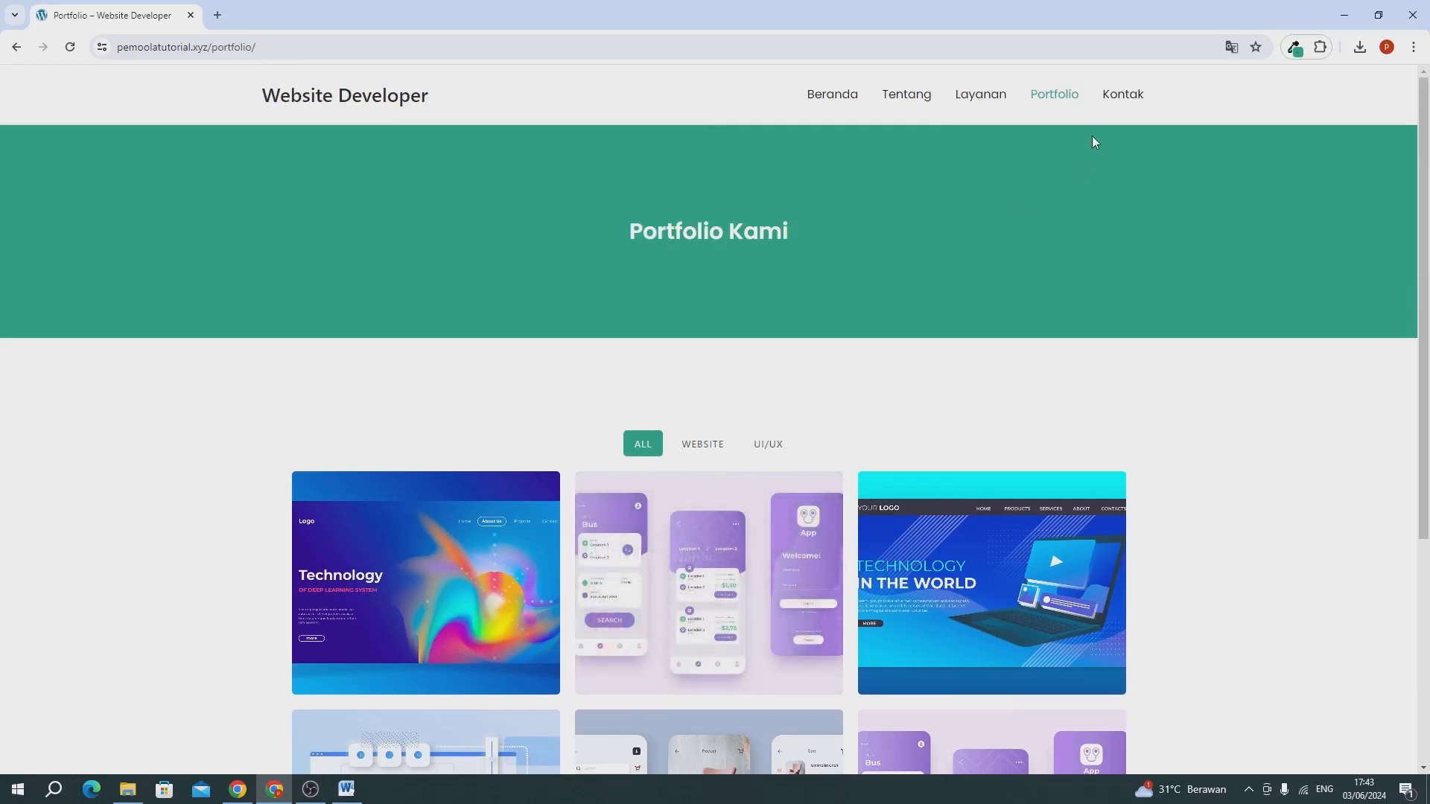
# View the Kontak page's map and contact details, and return to the site's home page.
pyautogui.click(1117, 94)
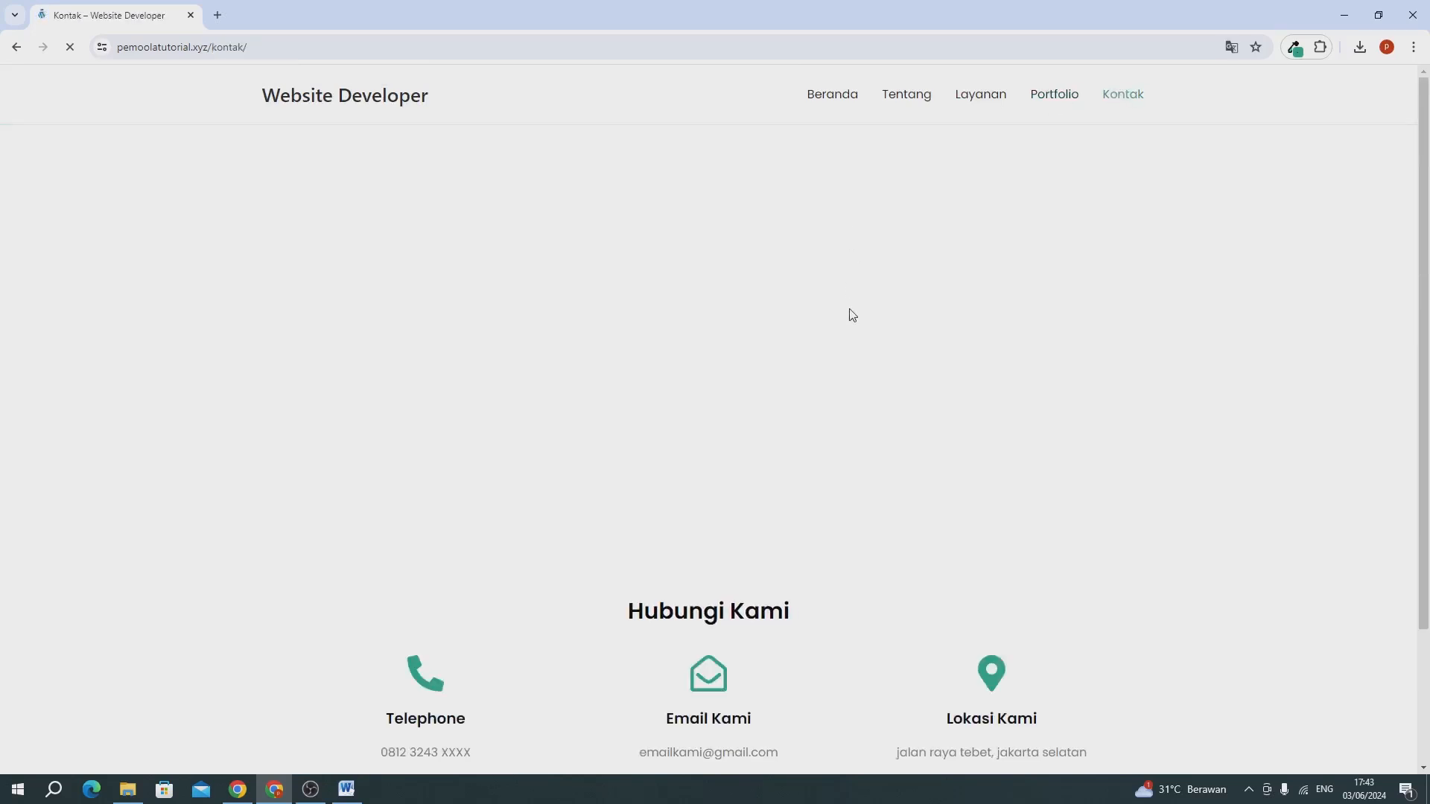
pyautogui.scroll(-3, 851, 311)
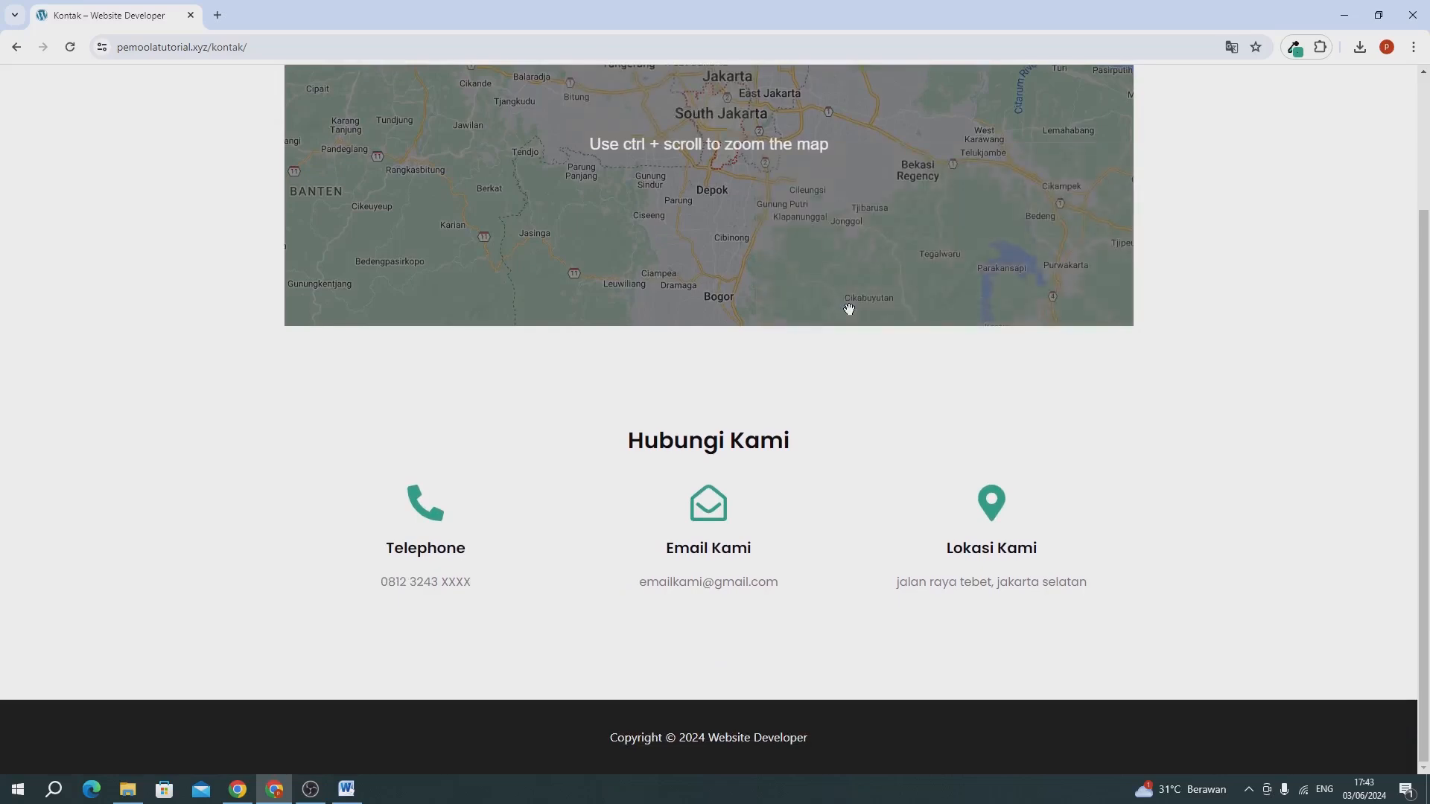
pyautogui.scroll(3, 514, 512)
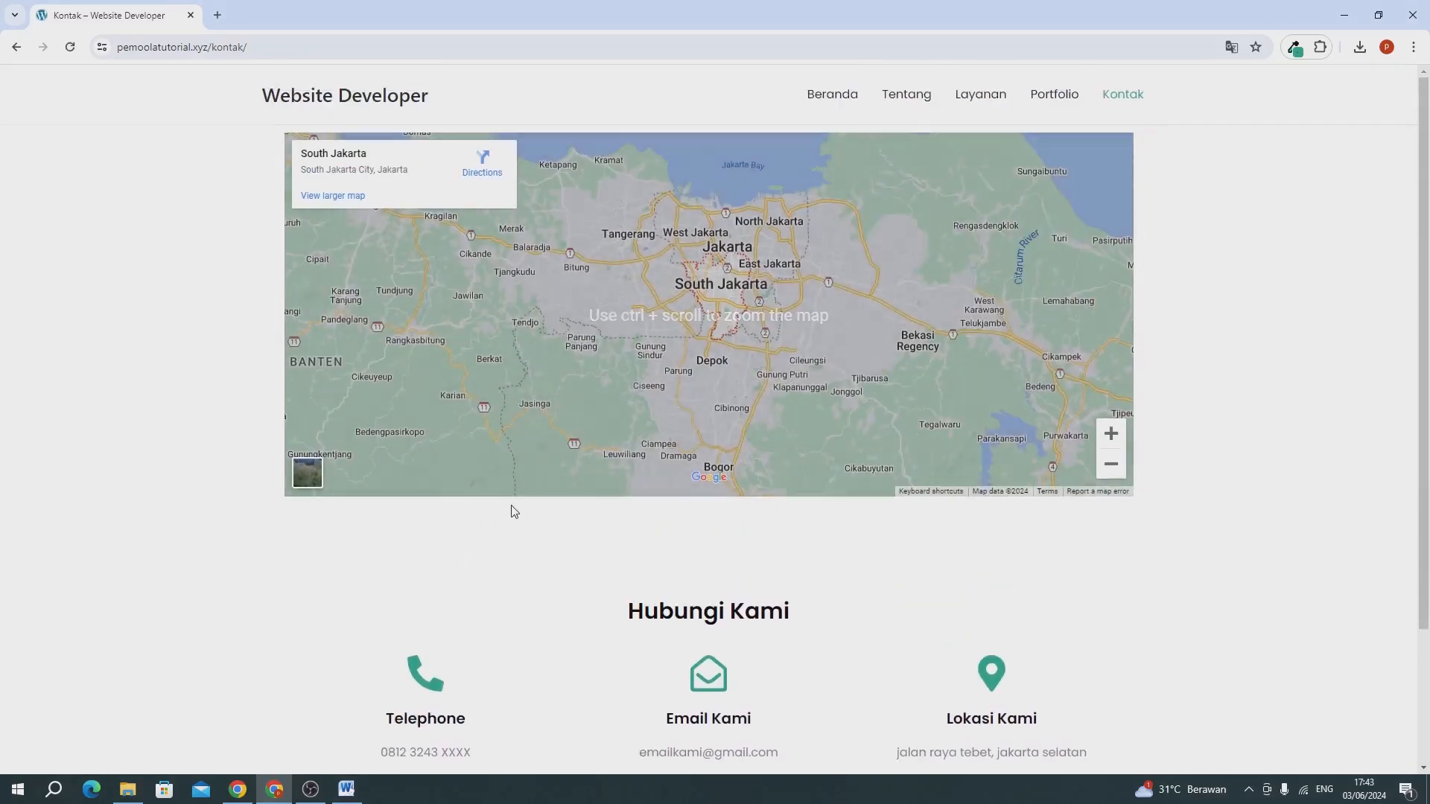
pyautogui.click(373, 98)
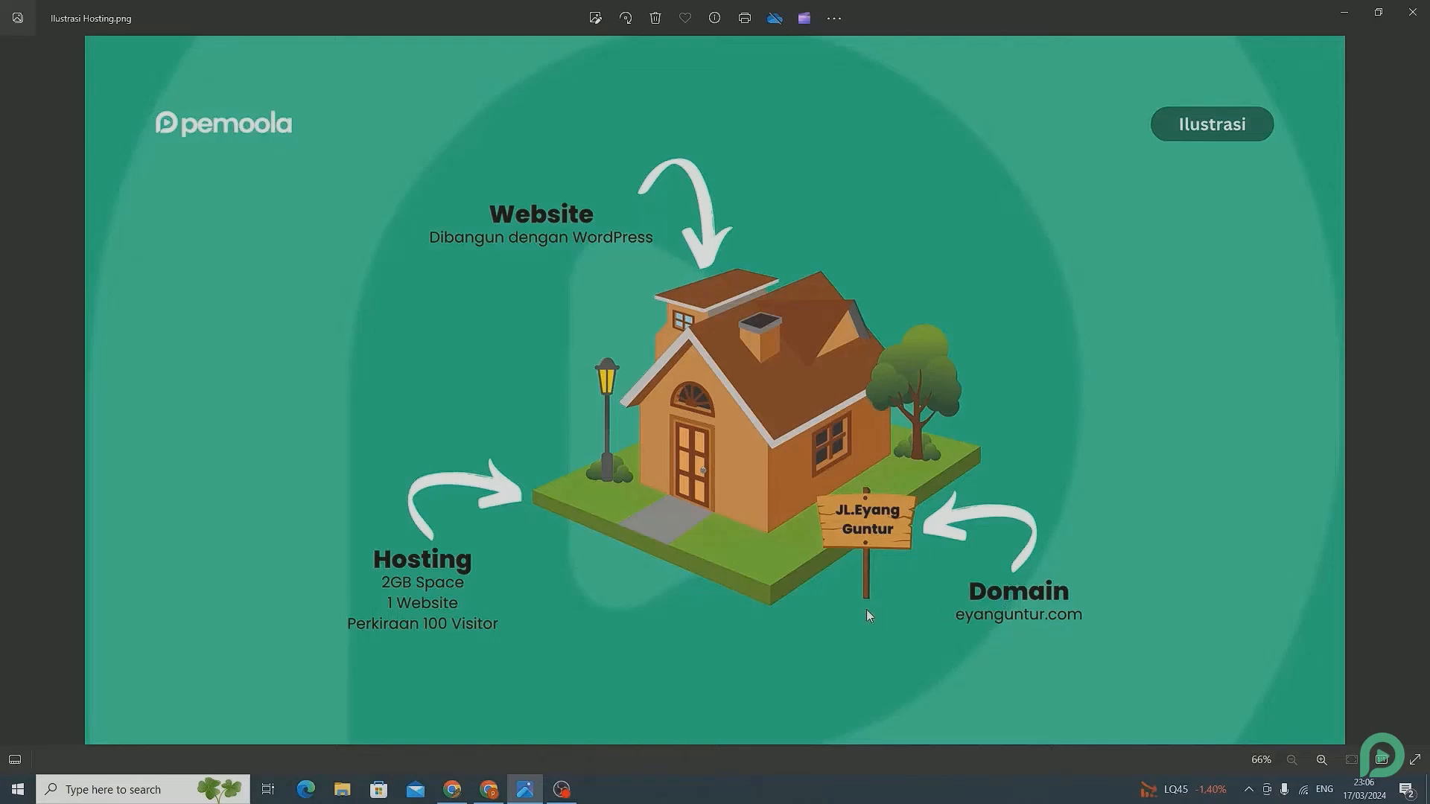
# Switch to the DomaiNesia site in Chrome and open its Web Hosting plans page.
pyautogui.click(488, 789)
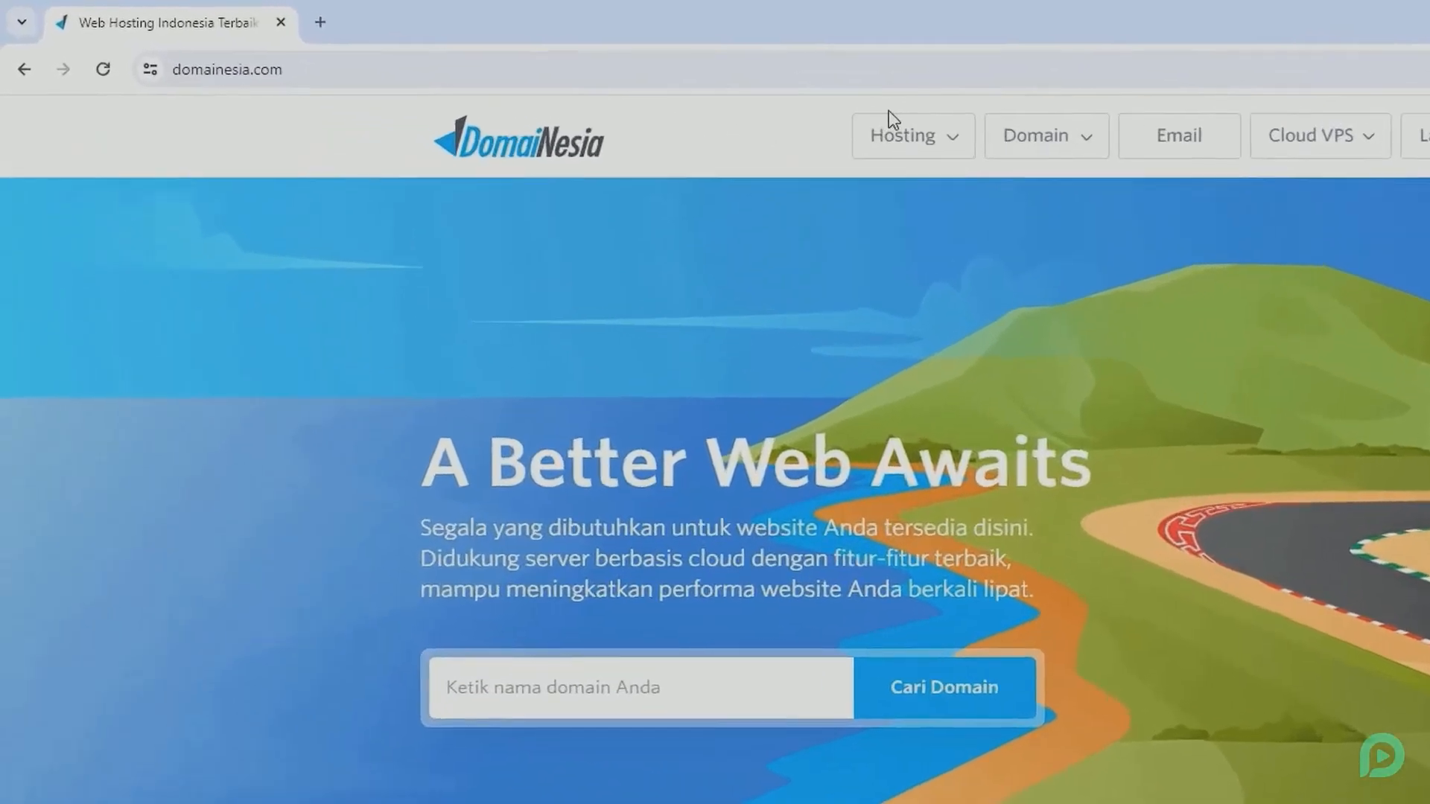
pyautogui.click(607, 94)
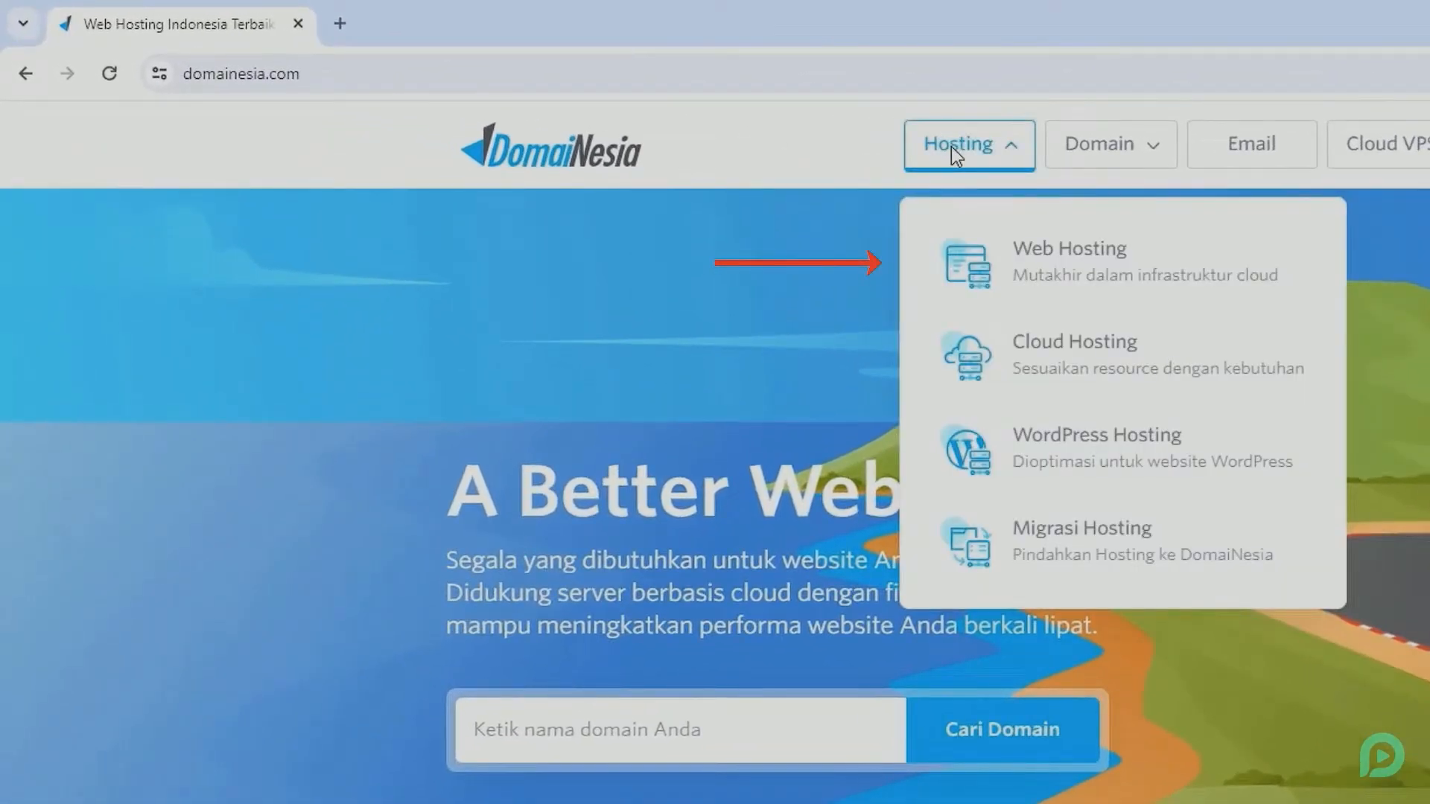
pyautogui.click(1029, 269)
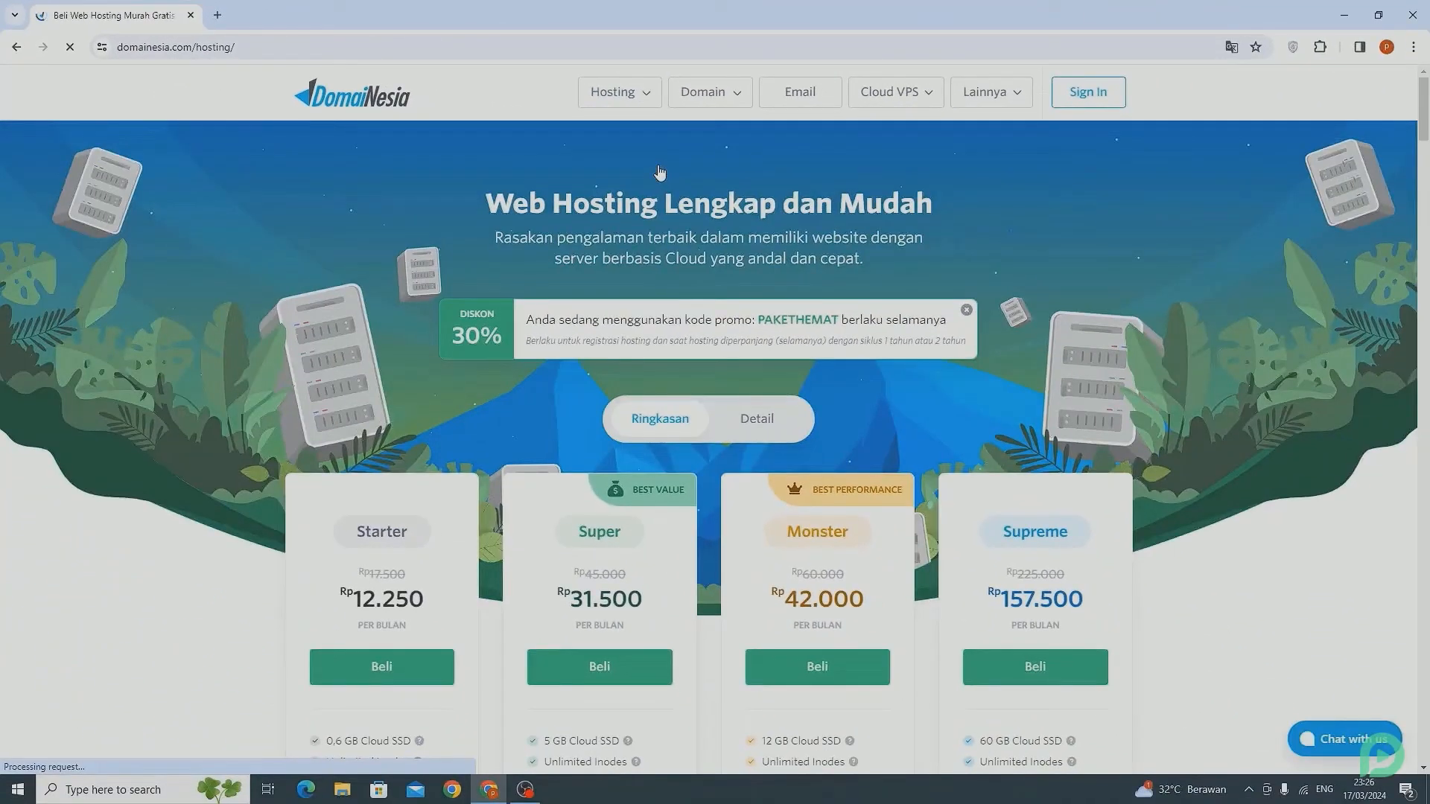
# Compare the features of the hosting plans and order the Super package with a 1 Tahun billing cycle.
pyautogui.scroll(-4, 660, 172)
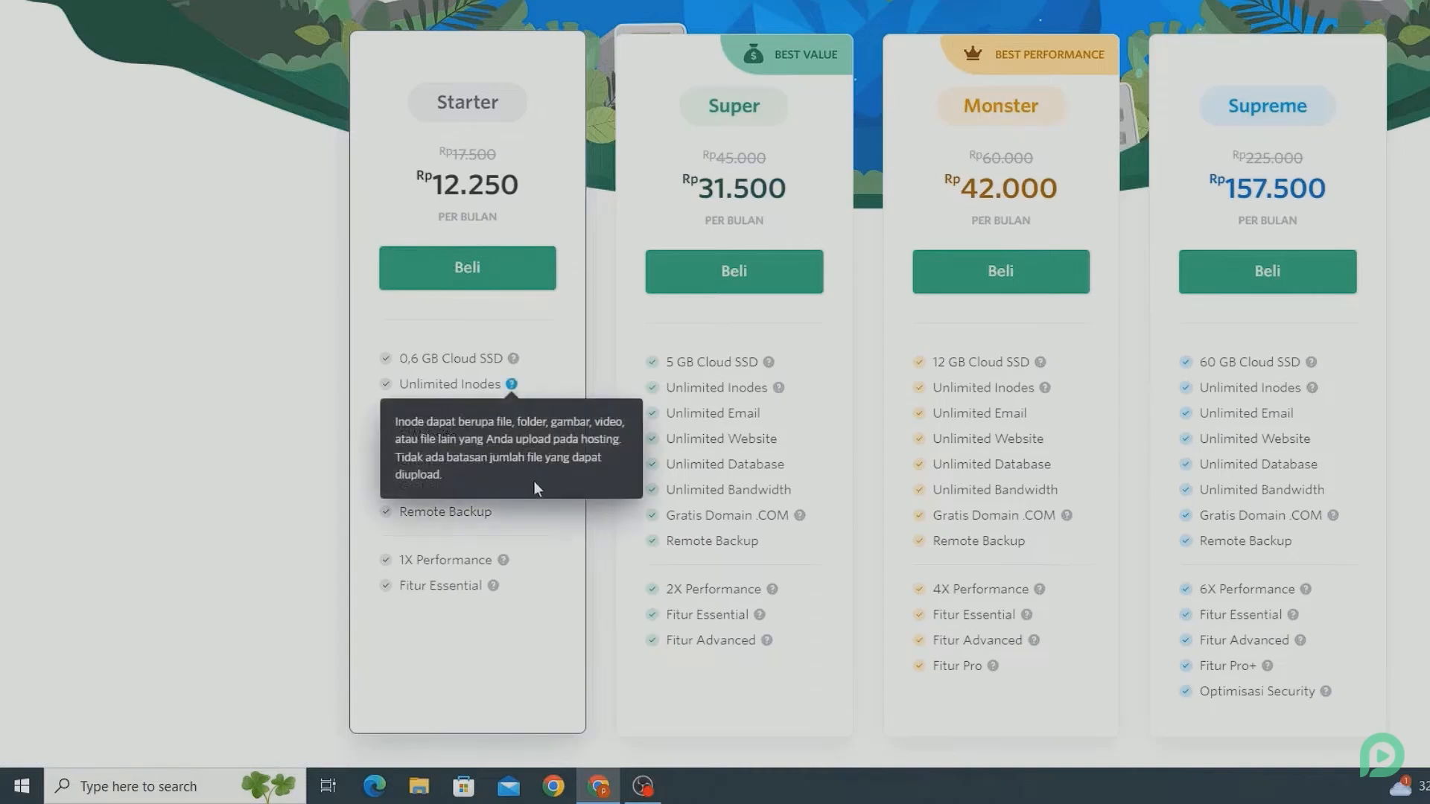
pyautogui.moveTo(552, 487)
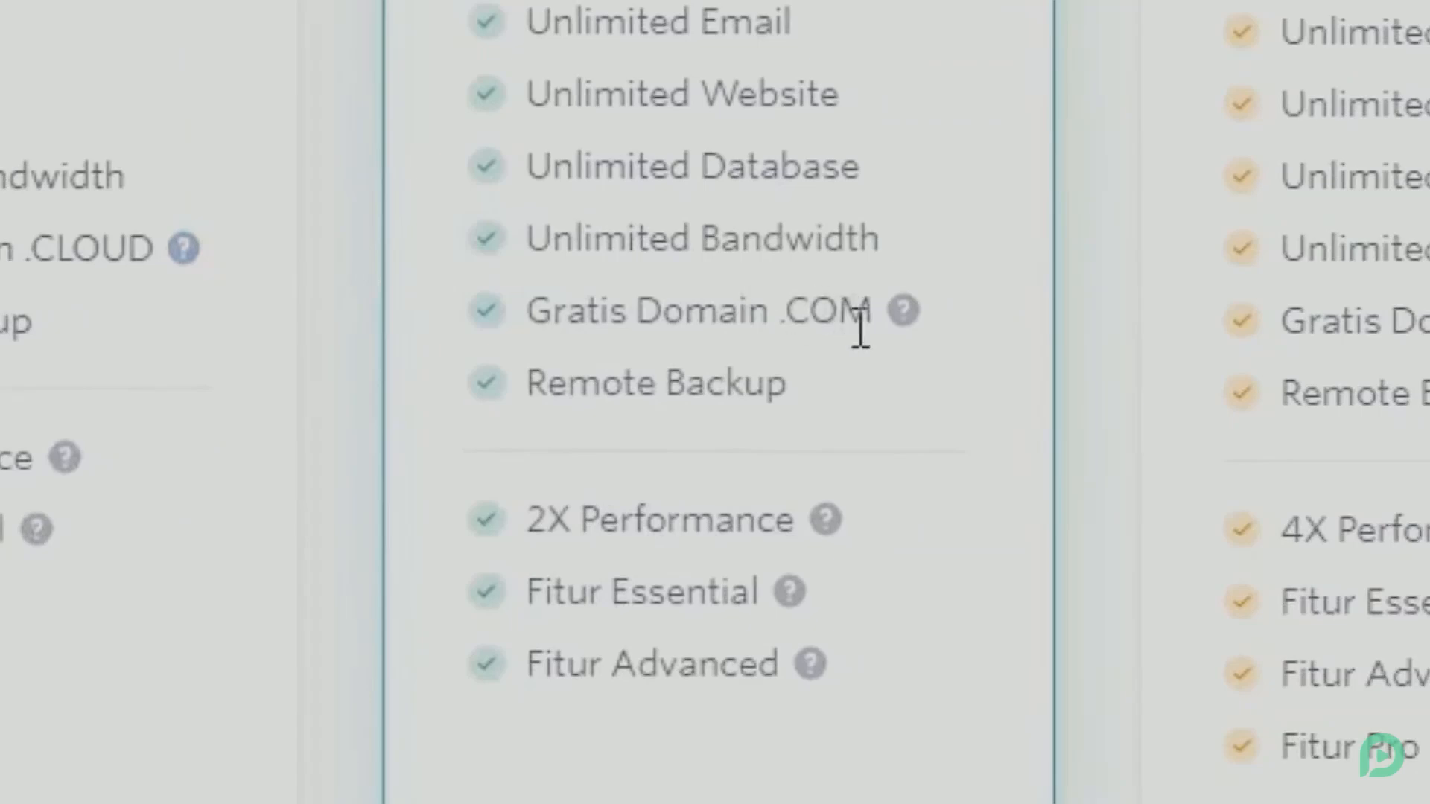
pyautogui.moveTo(906, 317)
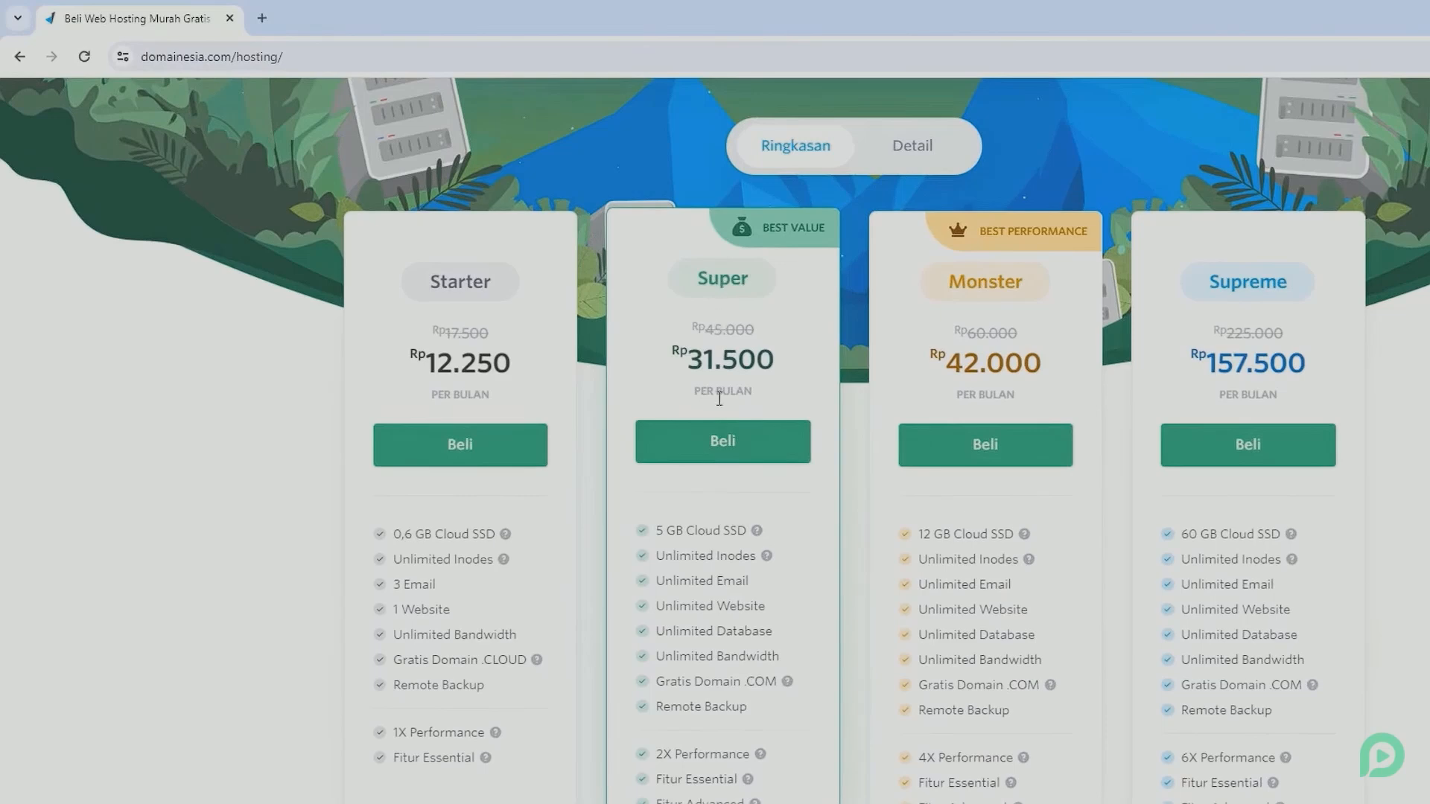
pyautogui.click(719, 441)
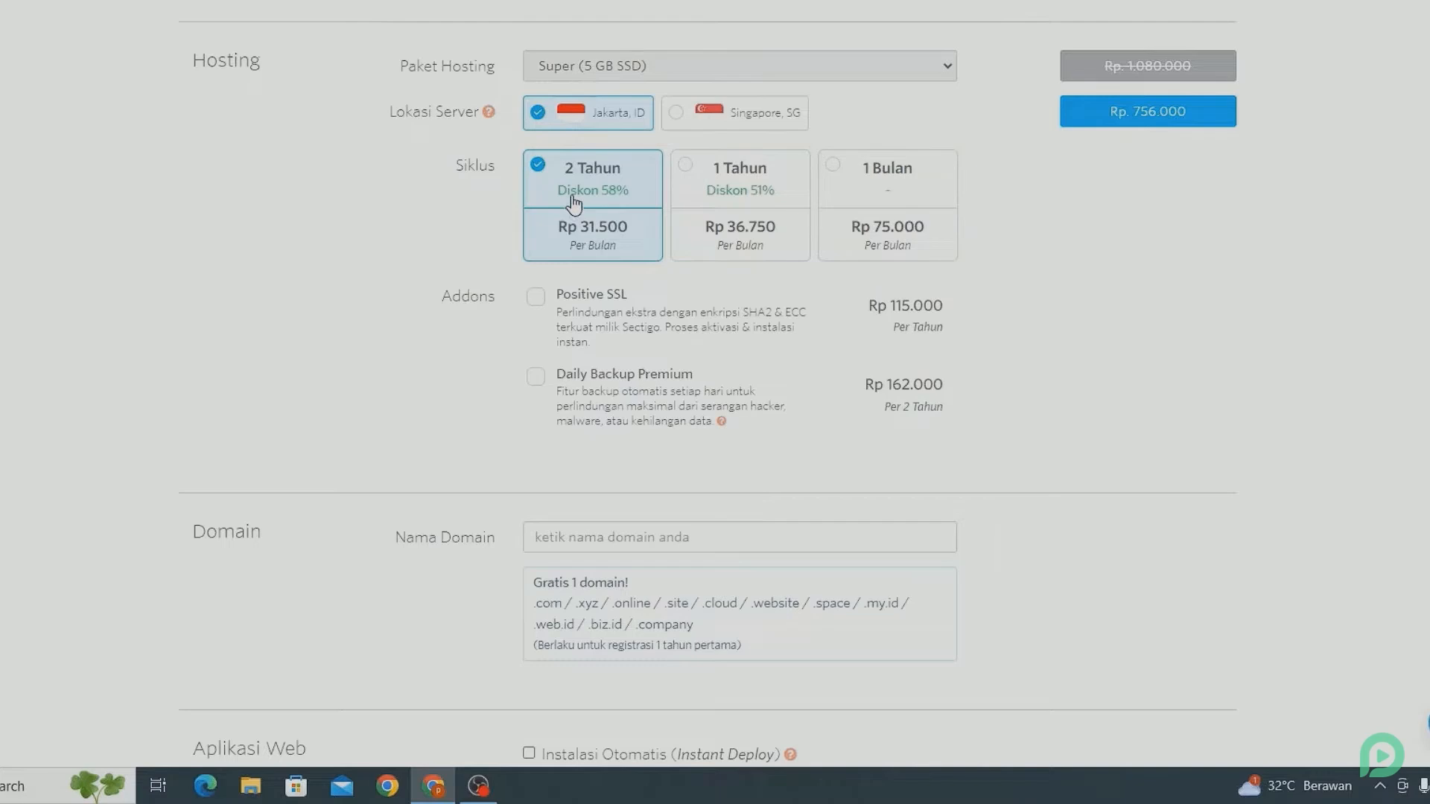
pyautogui.click(710, 201)
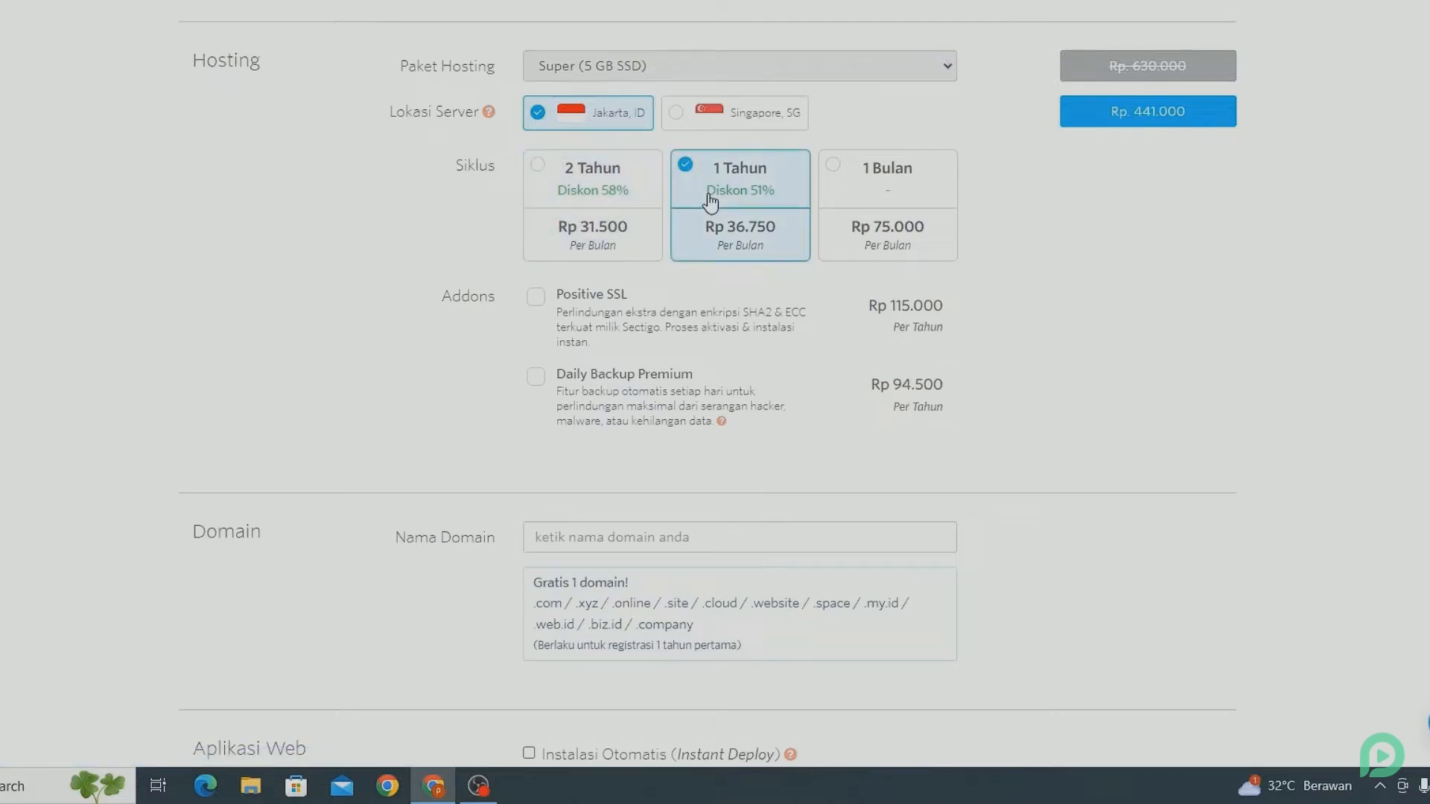
# Enter tutorpemoola.com as the domain name for the hosting order.
pyautogui.scroll(-4, 710, 201)
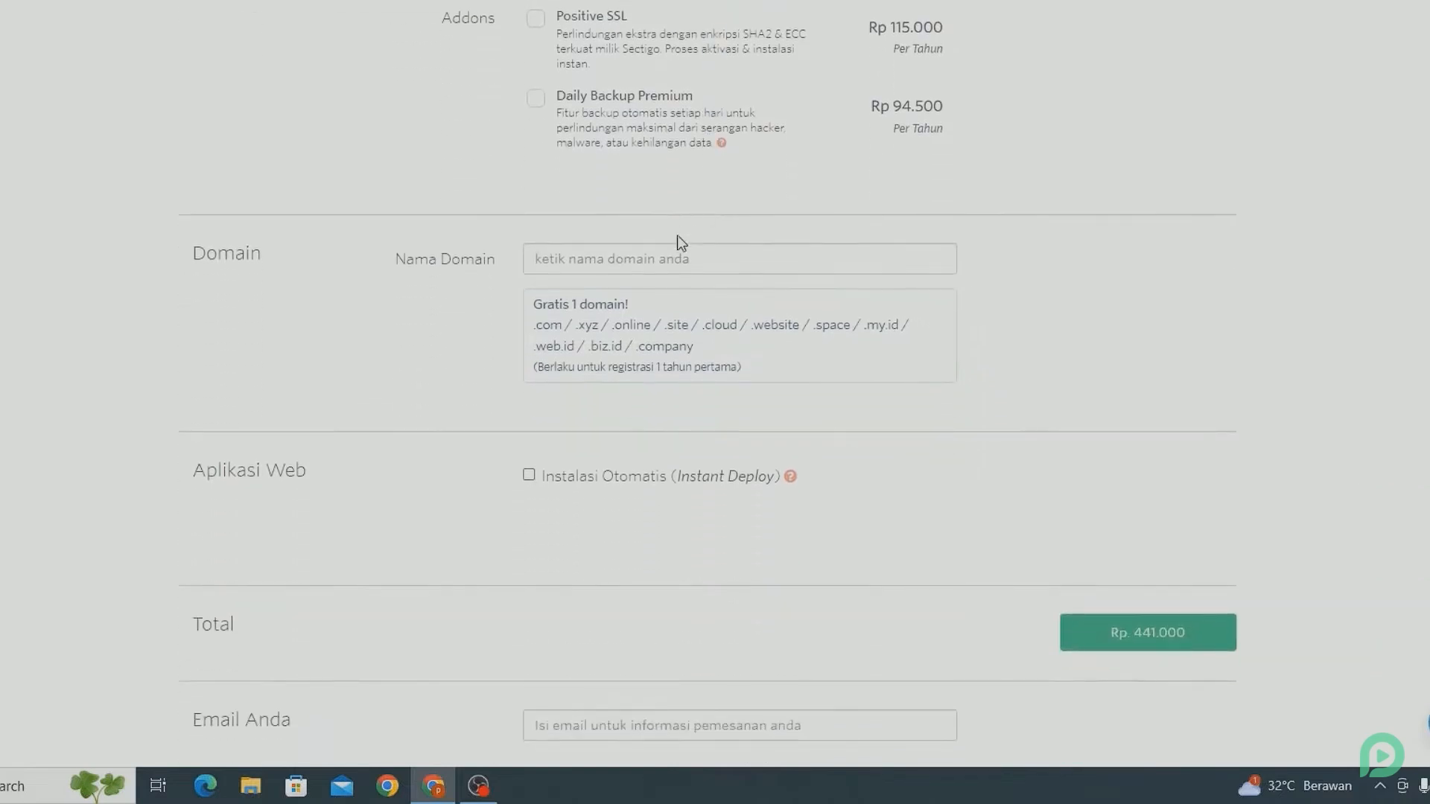
pyautogui.click(670, 251)
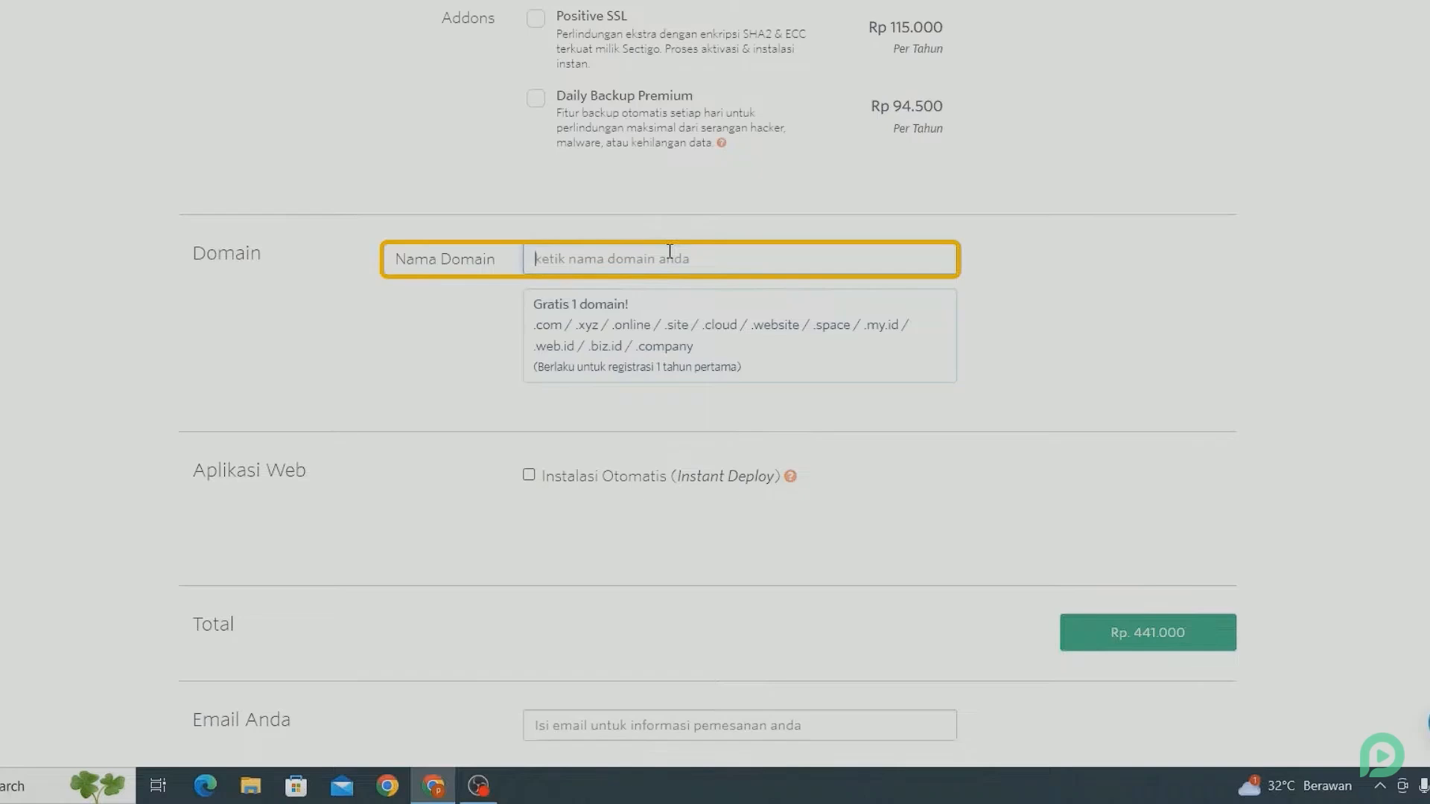
pyautogui.write('tut')
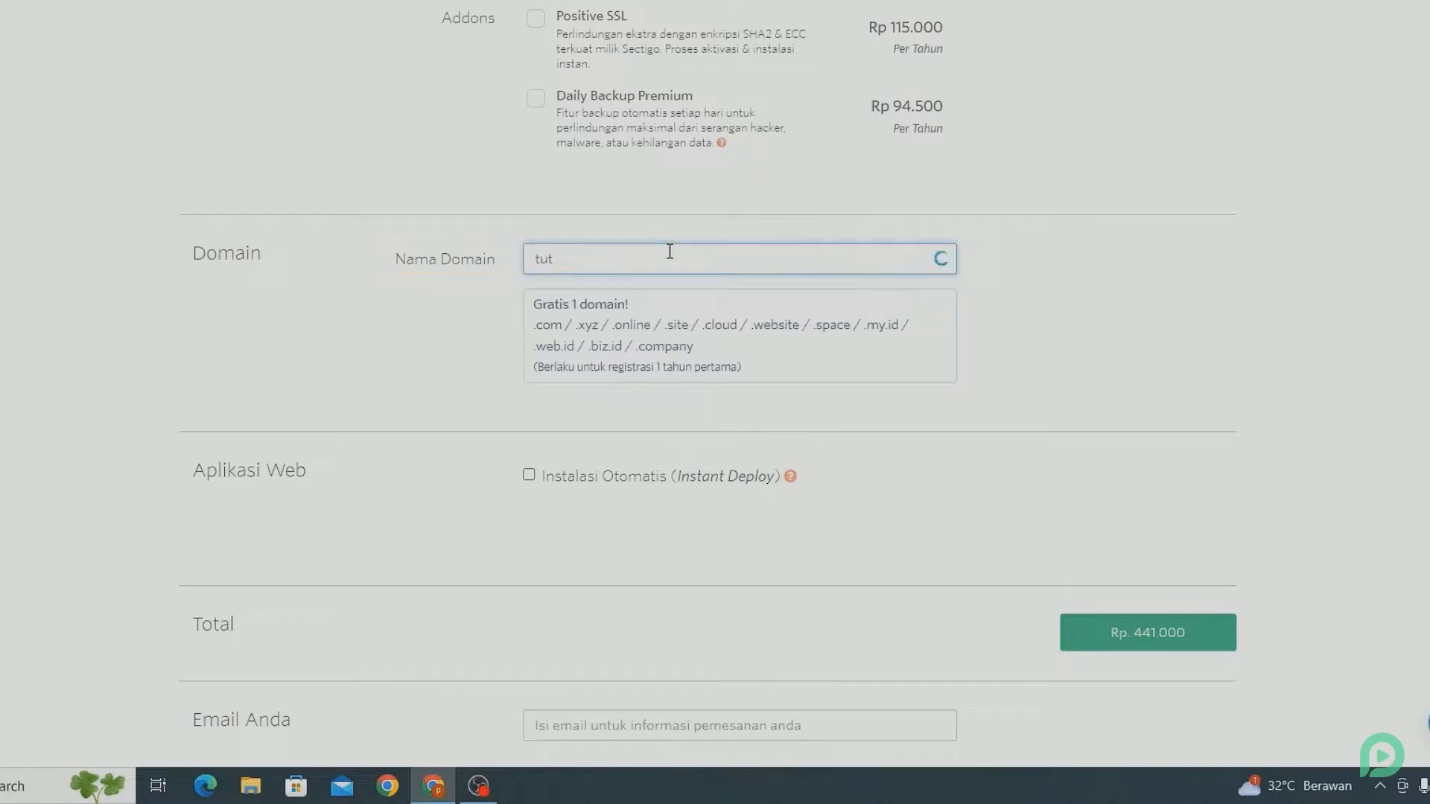
pyautogui.write('orpemoola')
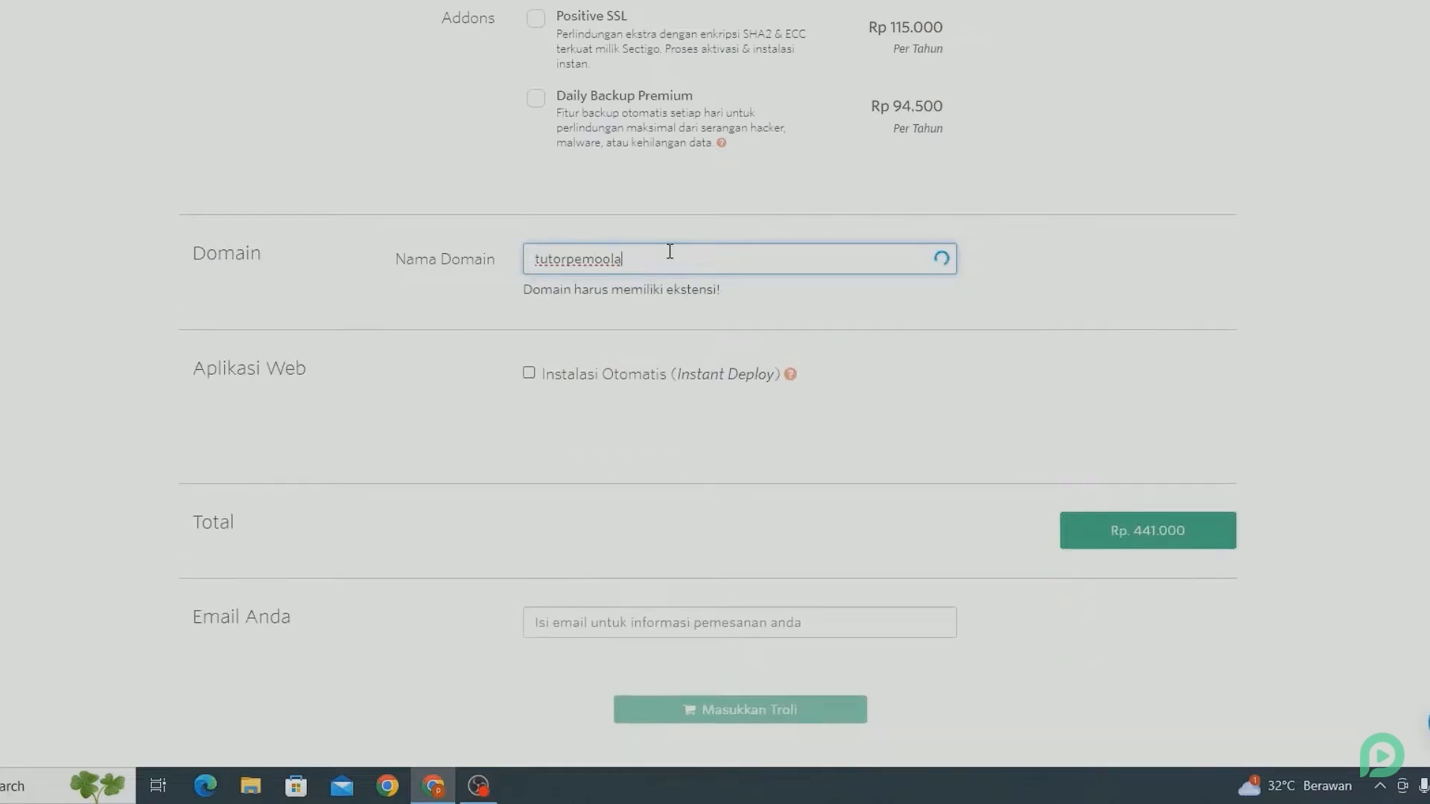
pyautogui.write('.com')
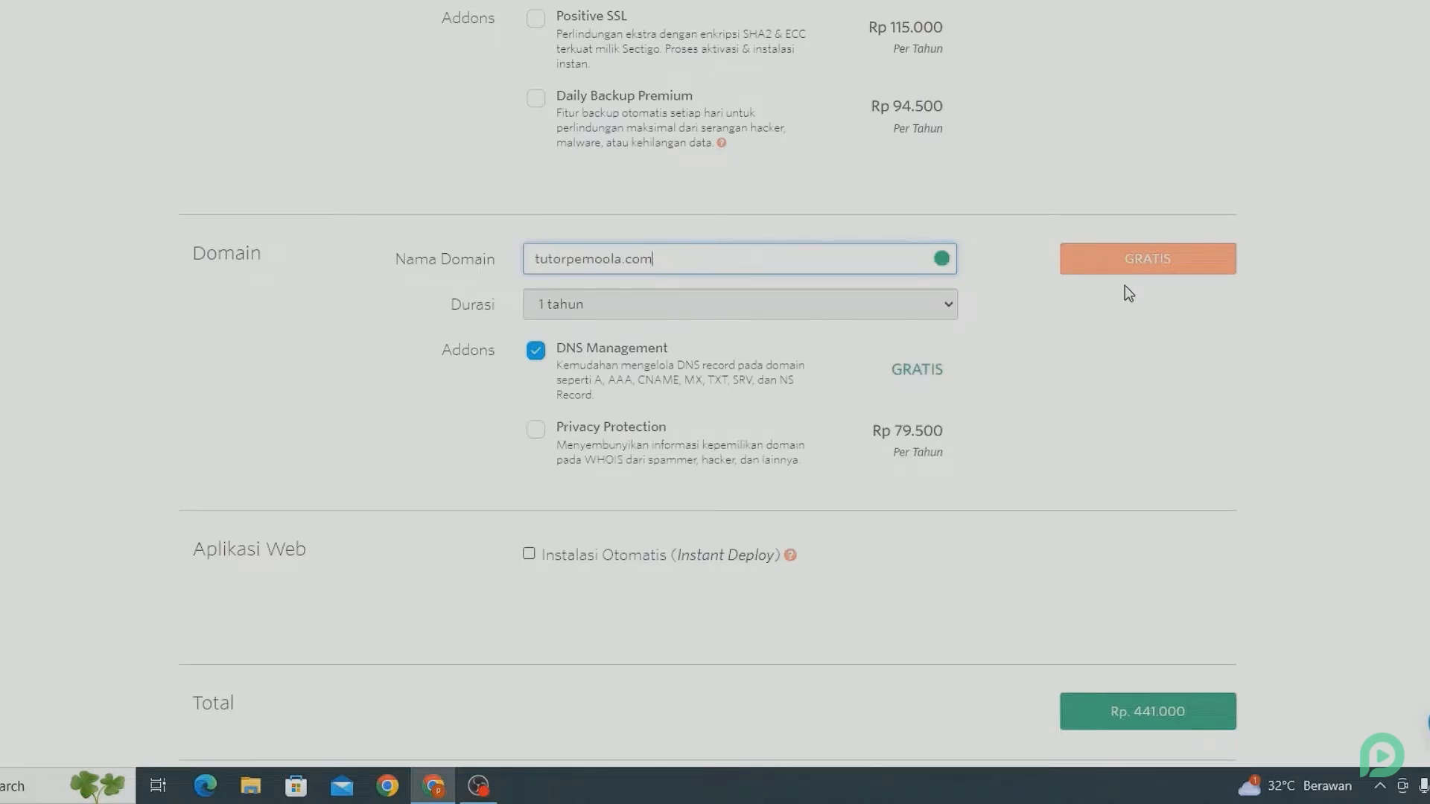
# Fill in the contact e-mail for the order and add the hosting package to the shopping cart.
pyautogui.scroll(-7, 1125, 285)
pyautogui.scroll(1, 1124, 286)
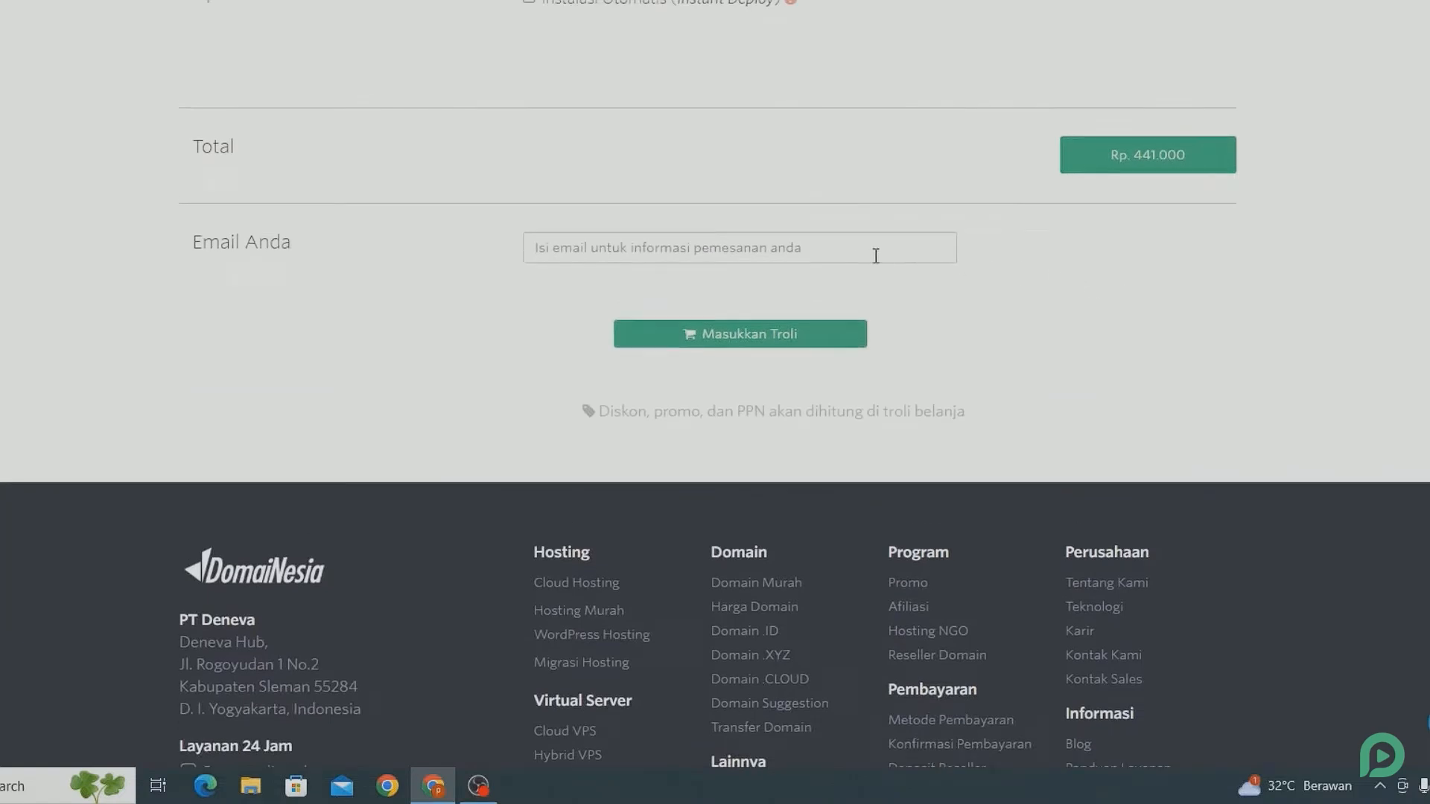
pyautogui.click(848, 254)
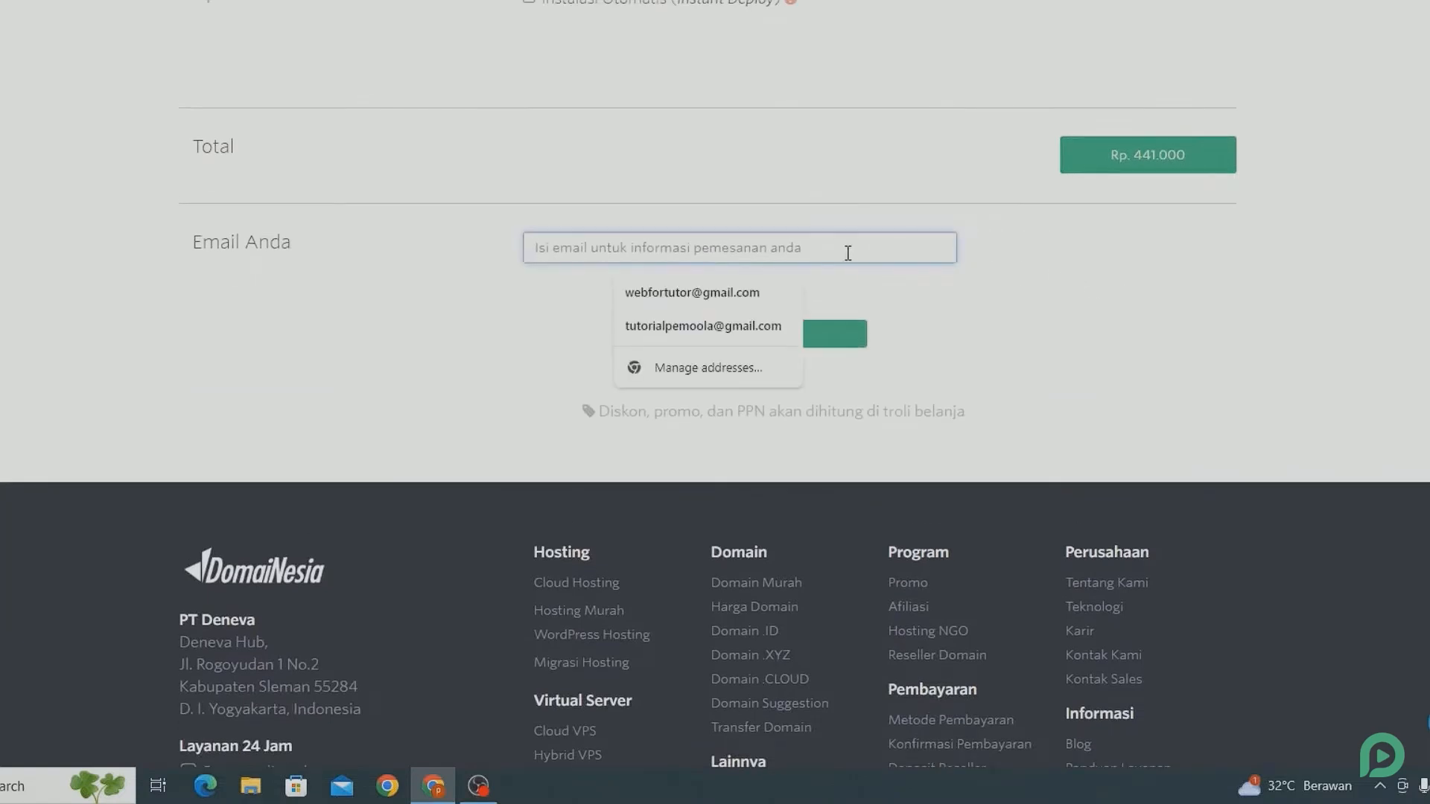
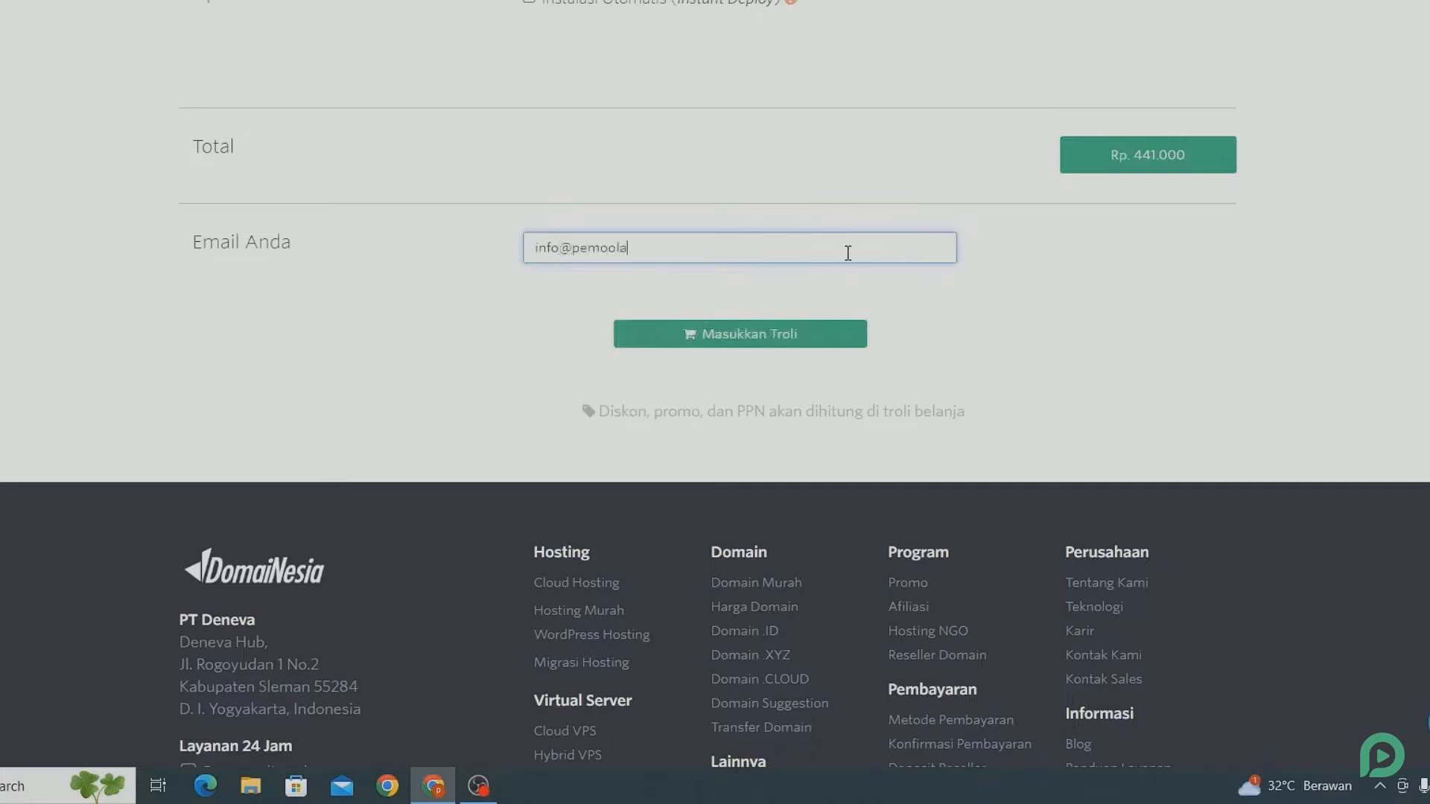
pyautogui.click(767, 334)
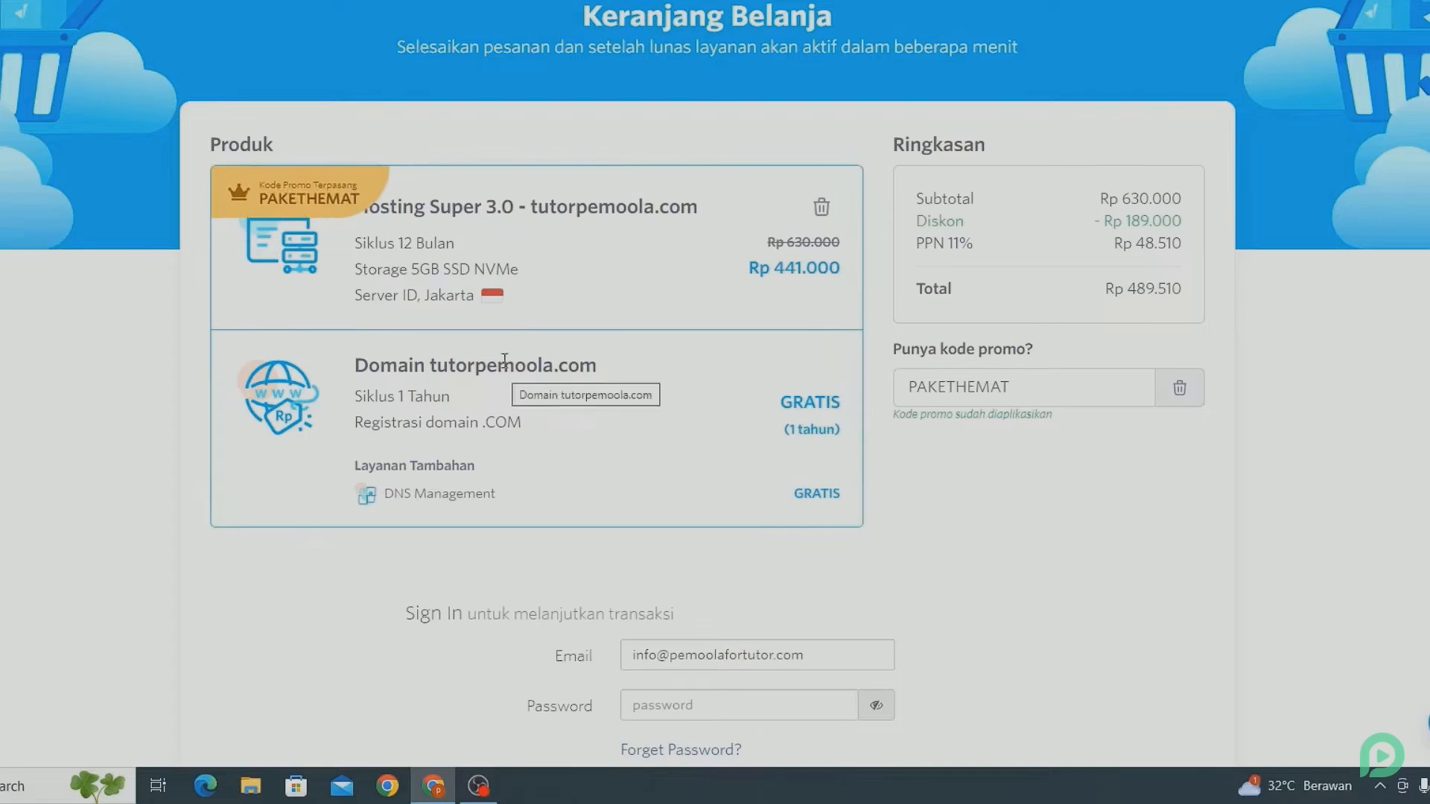
# Replace the promo code in the shopping cart with pemoola.
pyautogui.click(1038, 385)
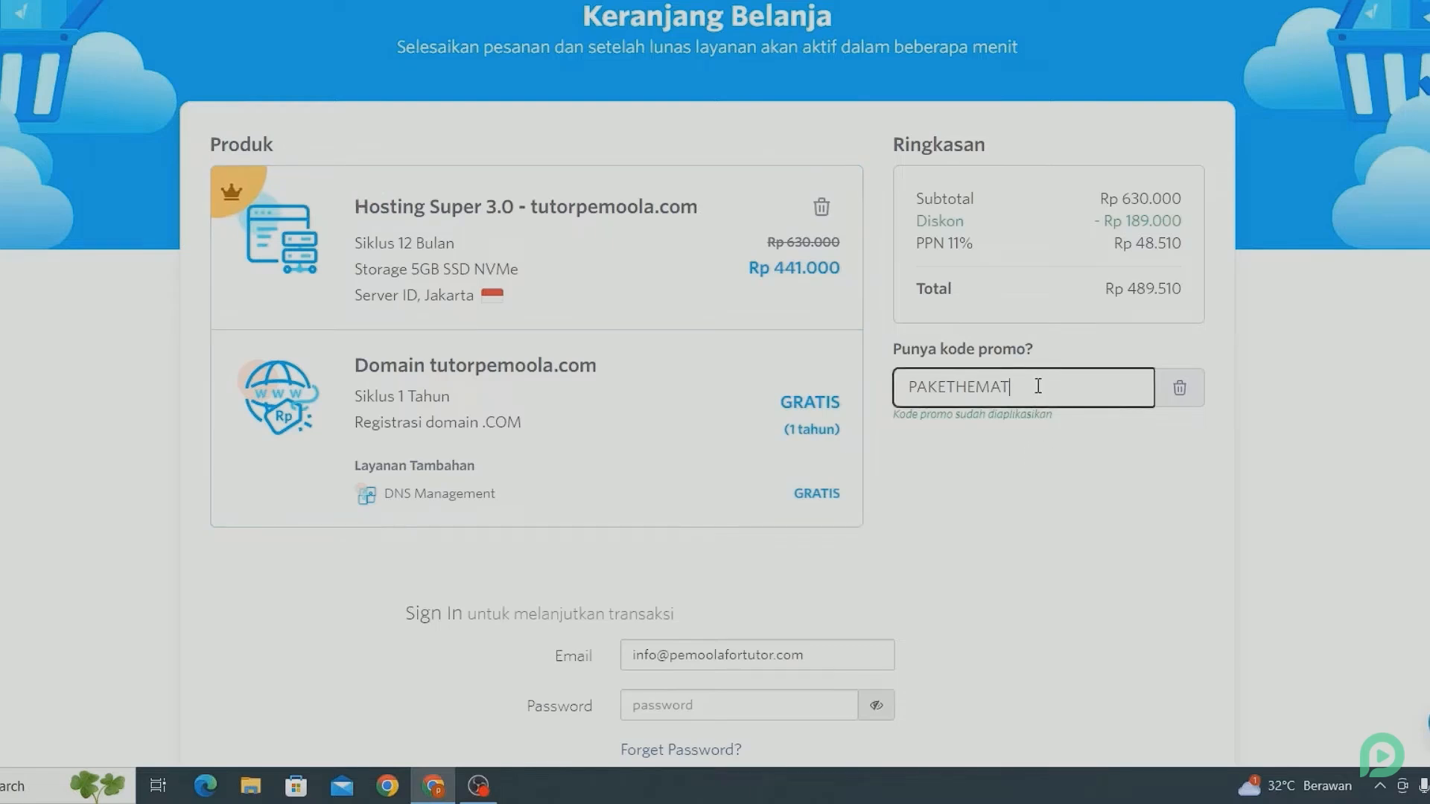
pyautogui.hotkey('ctrl', 'a')
pyautogui.press('BackSpace')
pyautogui.write('pem')
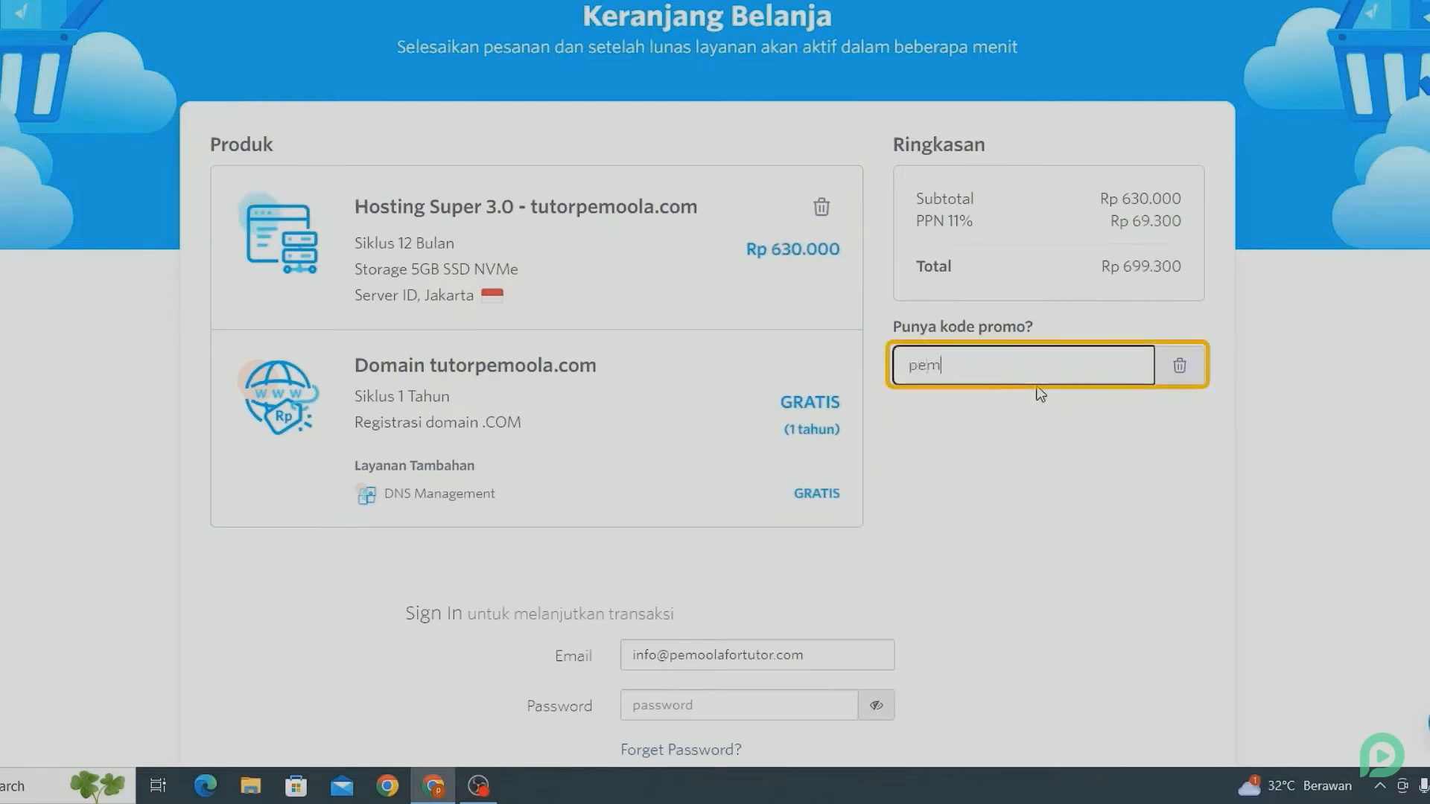
pyautogui.write('oola')
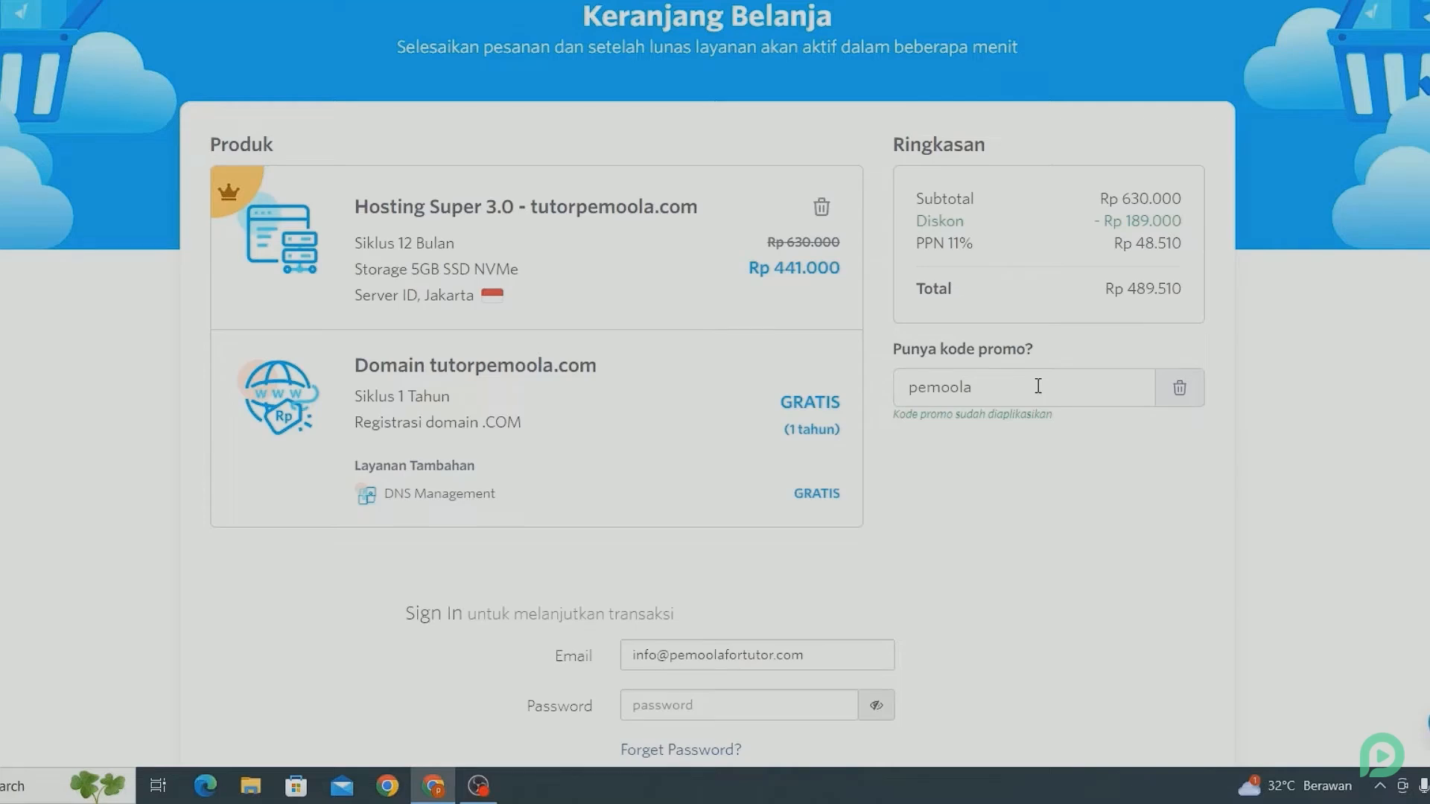
# Open the new customer sign-up form below the cart and fill in the first and last name.
pyautogui.scroll(-4, 1037, 386)
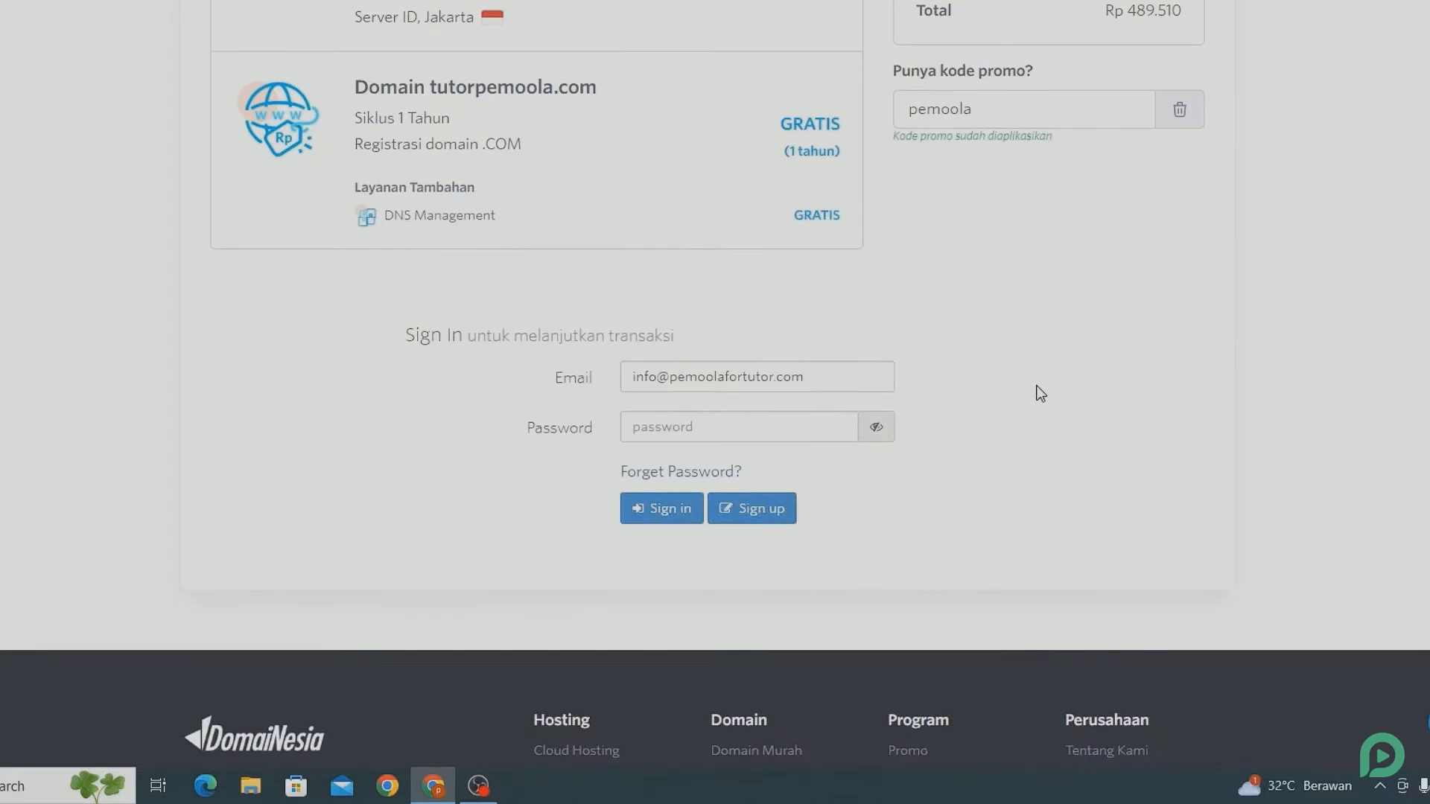
pyautogui.click(774, 509)
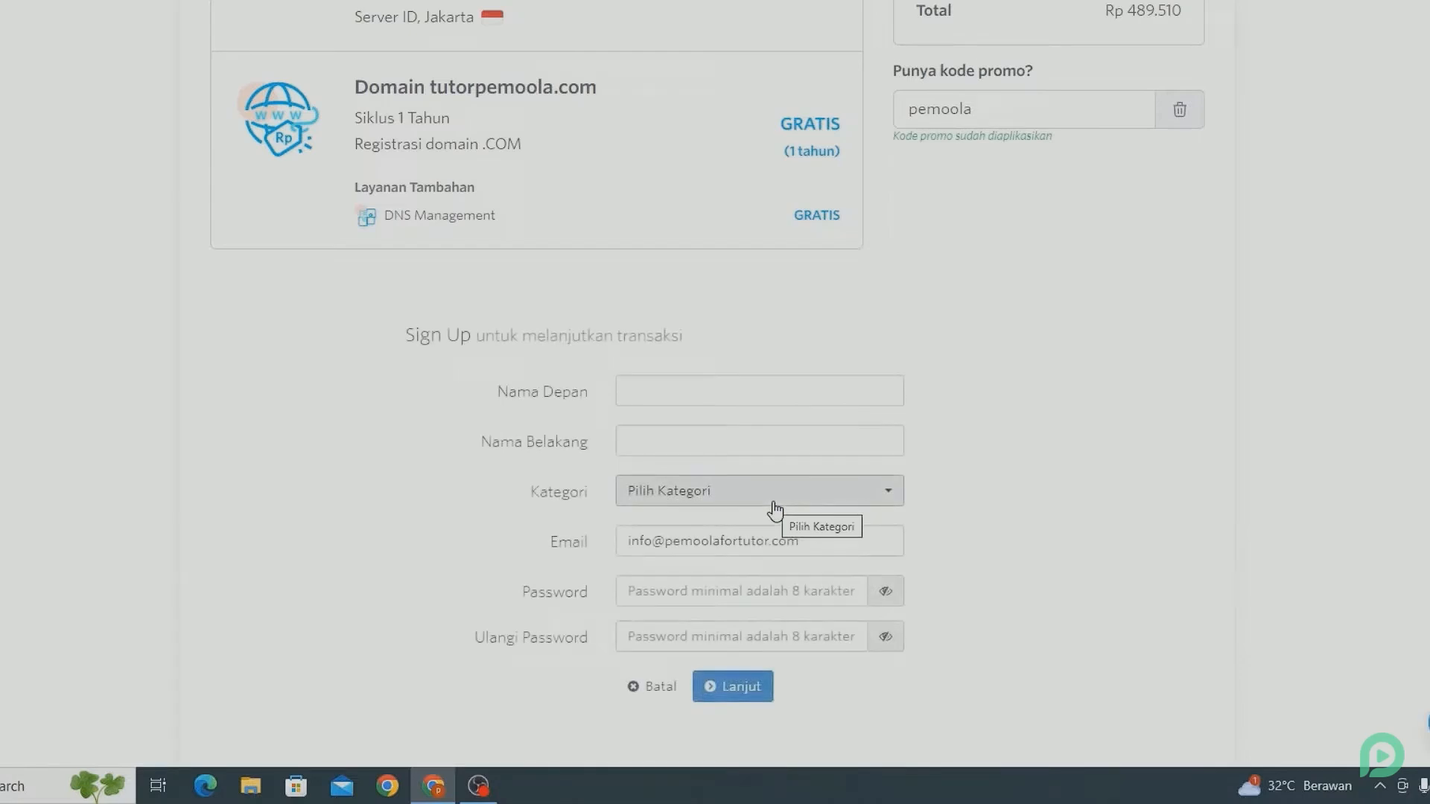
pyautogui.click(634, 395)
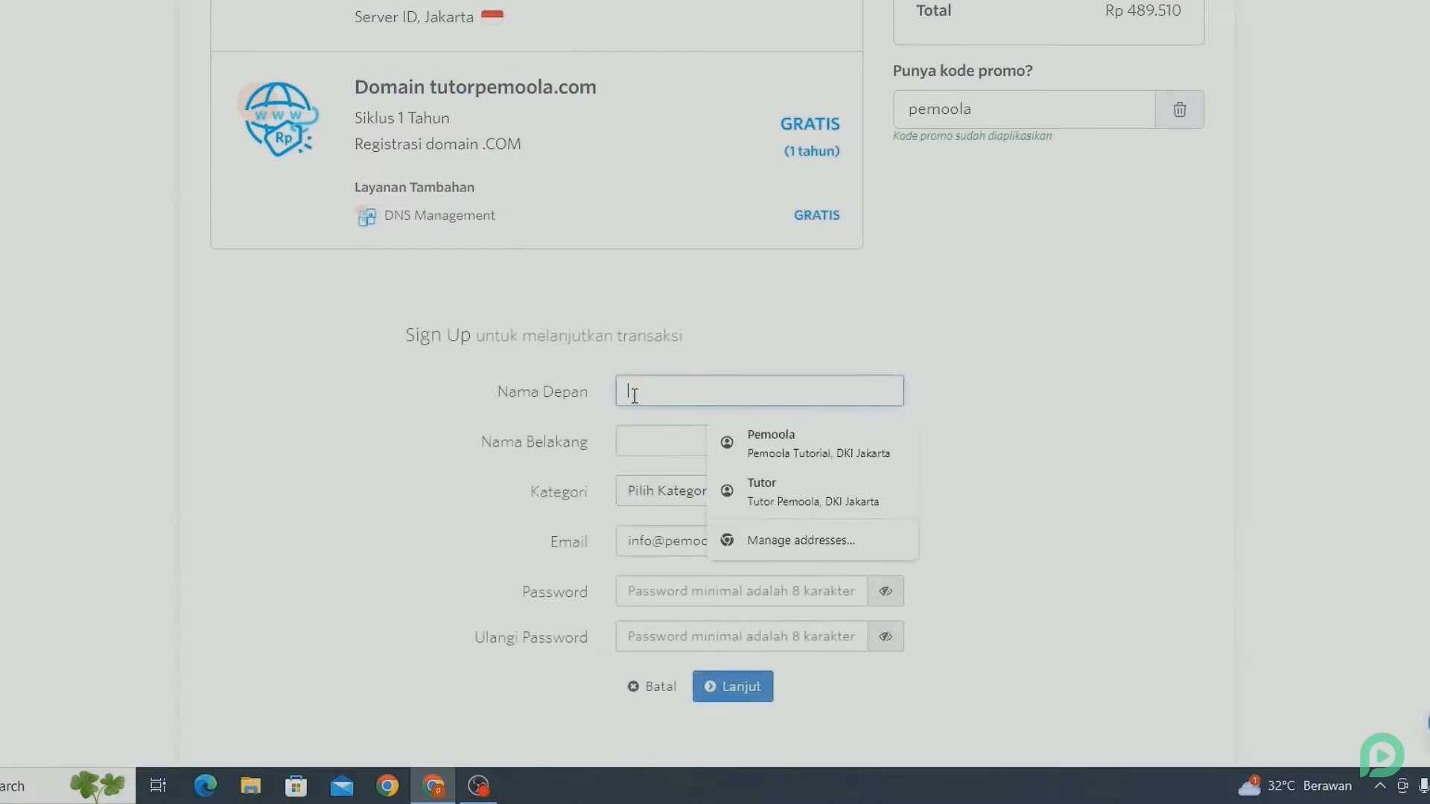
pyautogui.write('pemoola')
pyautogui.click(645, 447)
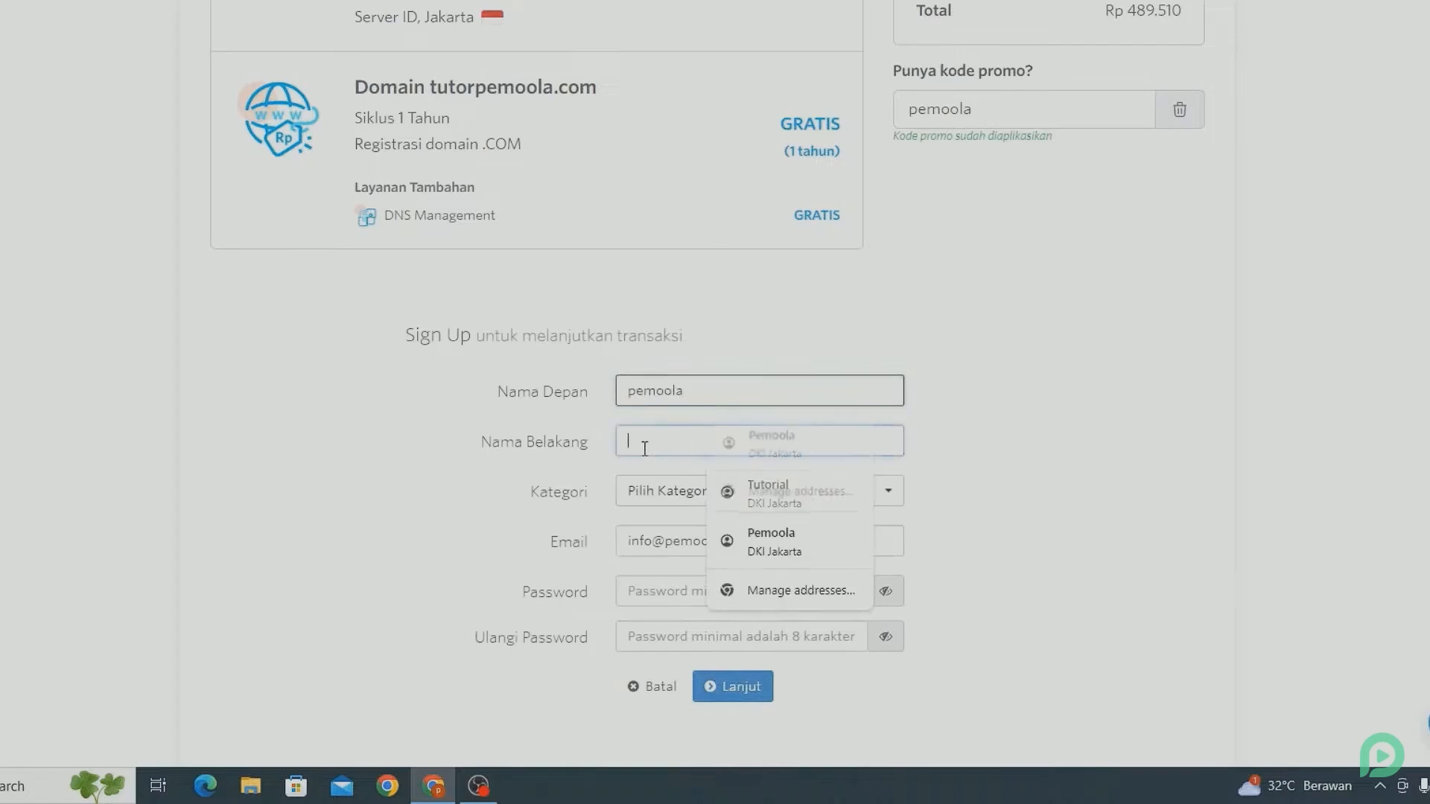
pyautogui.write('tutor')
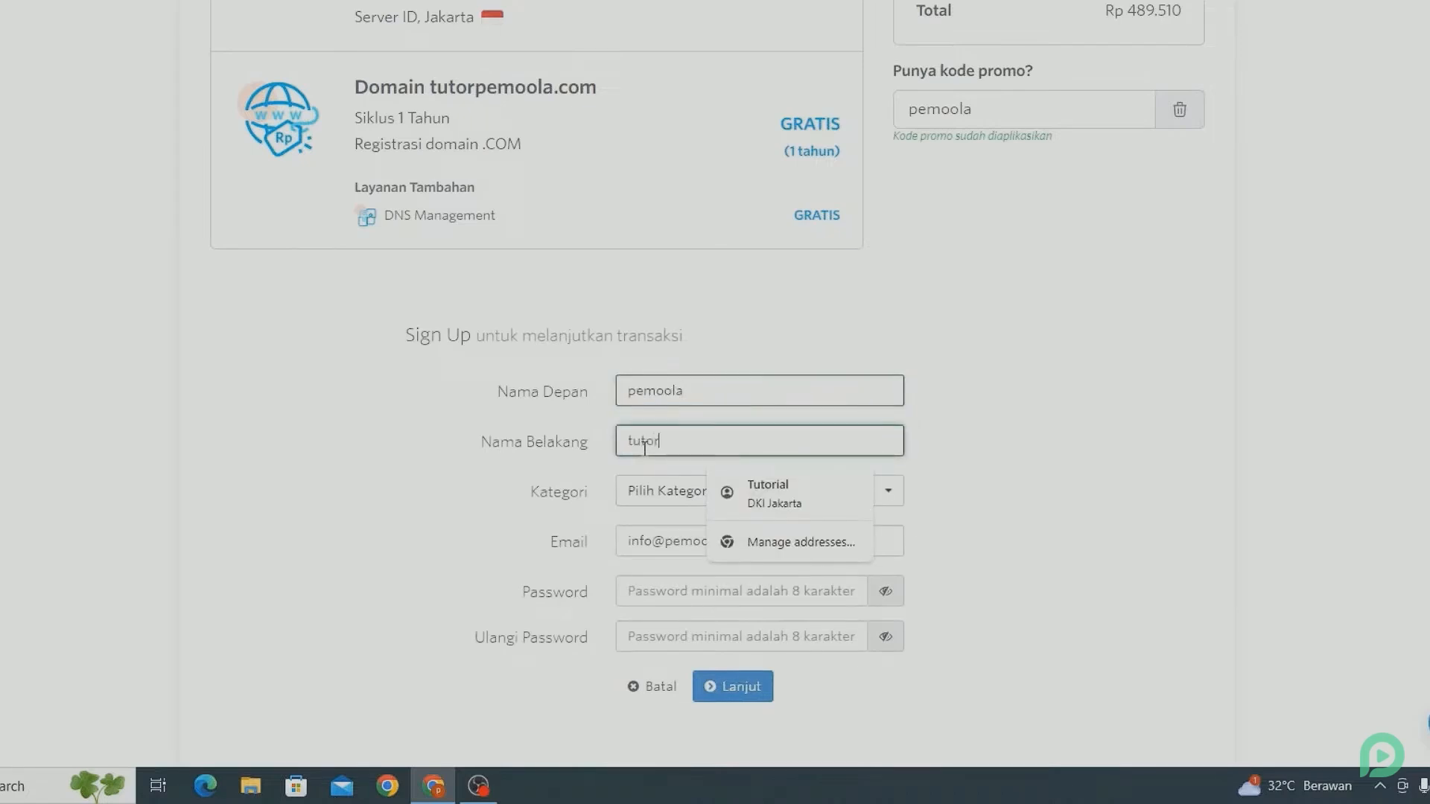
pyautogui.click(414, 511)
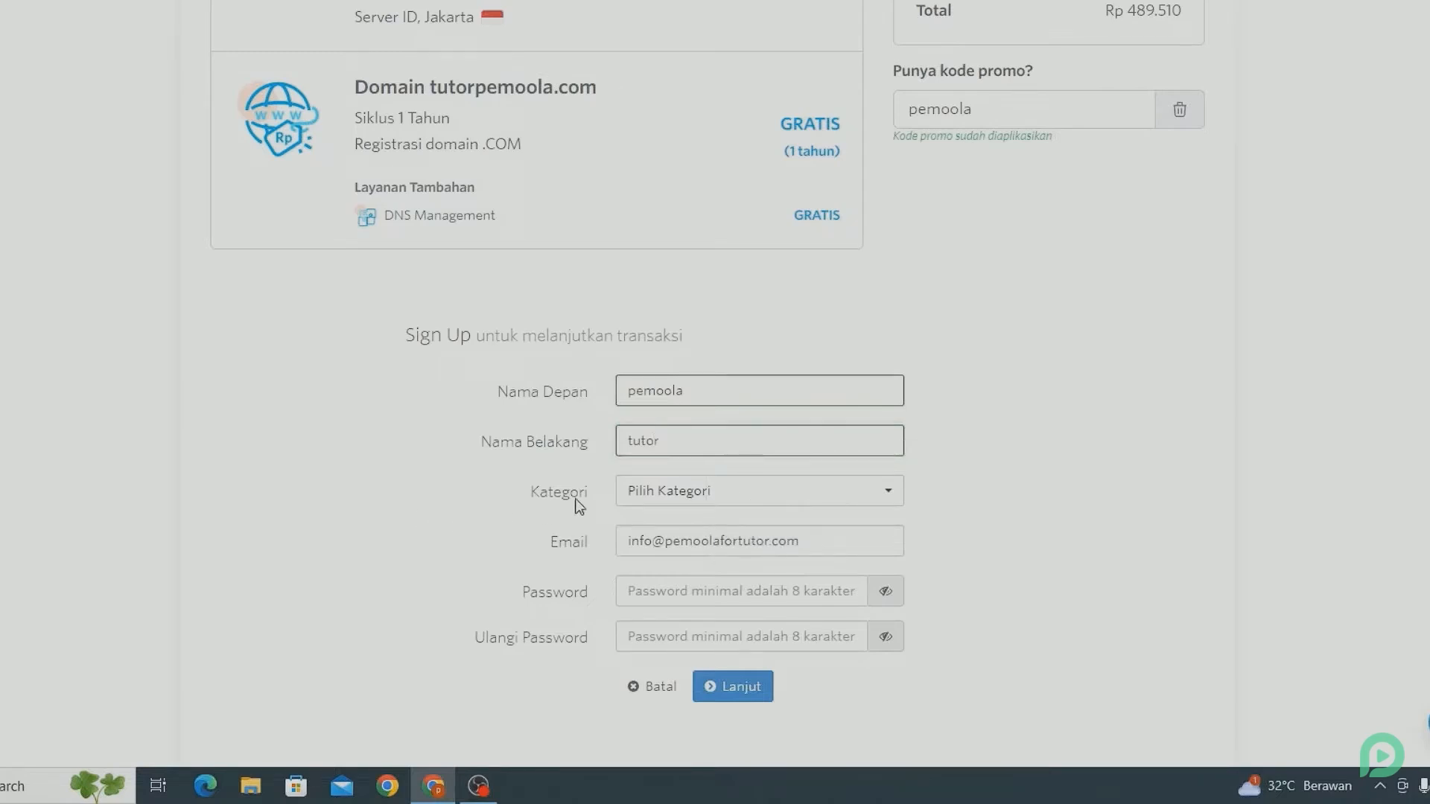
# Set the sign-up category to Personal / Pribadi / Perseorangan.
pyautogui.click(640, 496)
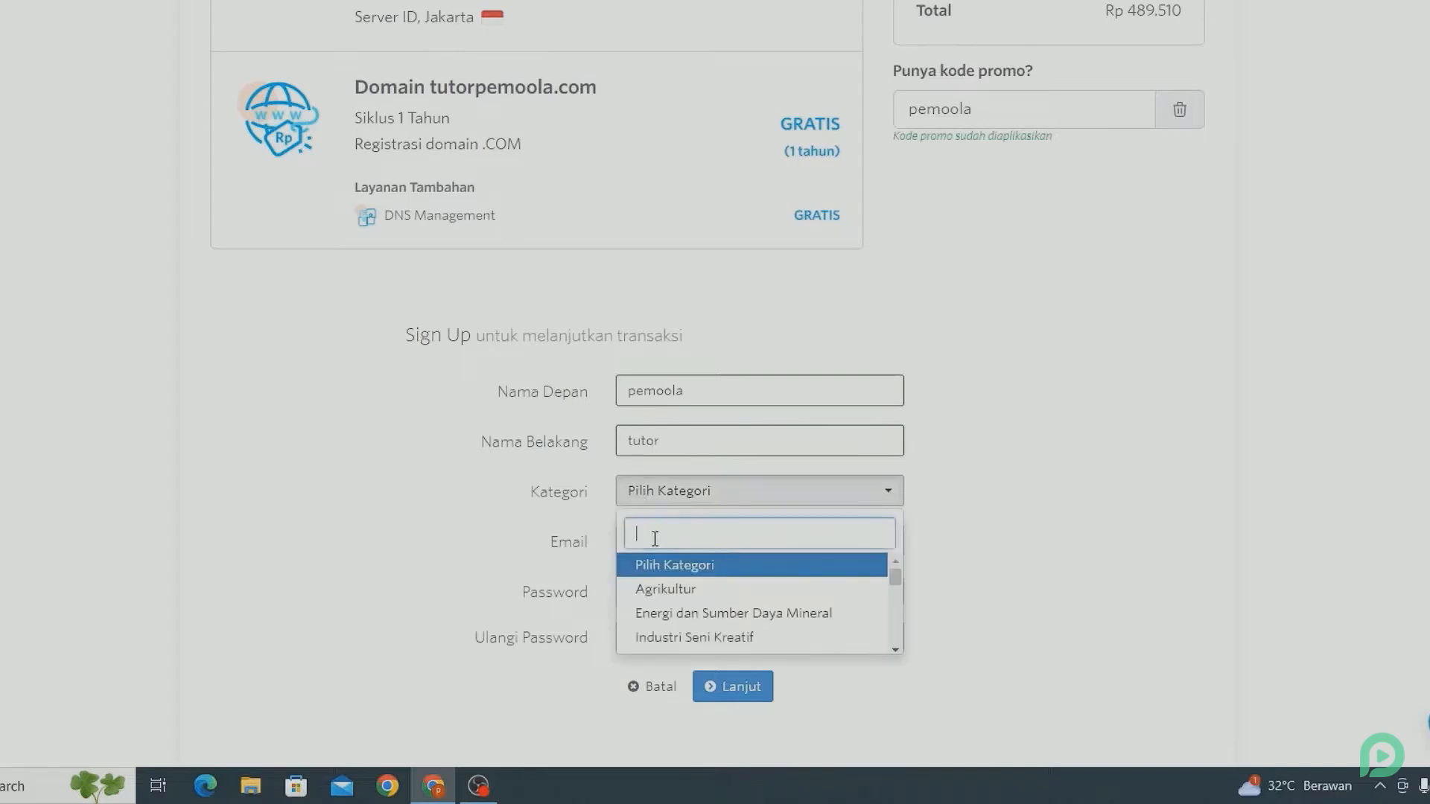
pyautogui.scroll(-3, 678, 629)
pyautogui.scroll(-2, 679, 632)
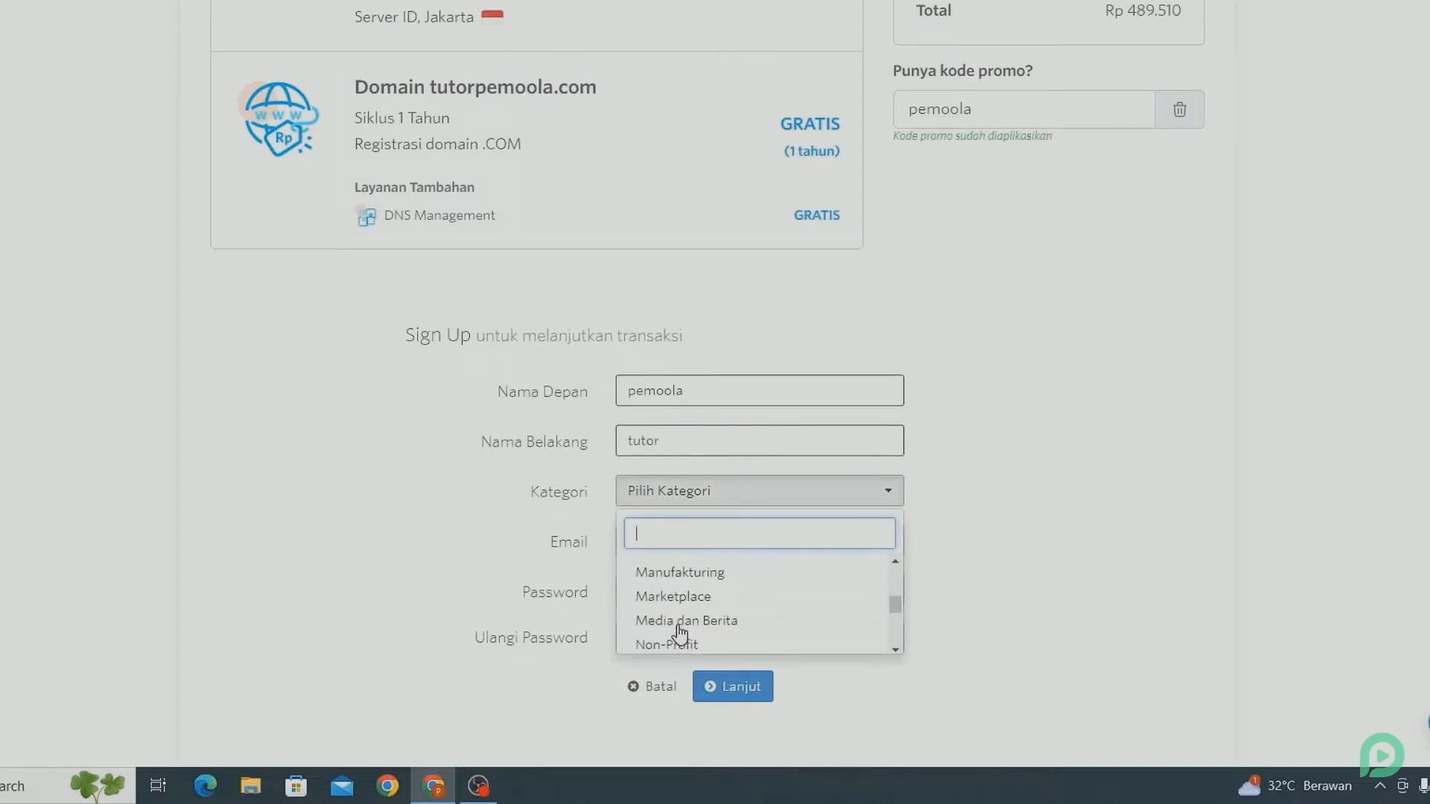
pyautogui.scroll(-2, 679, 631)
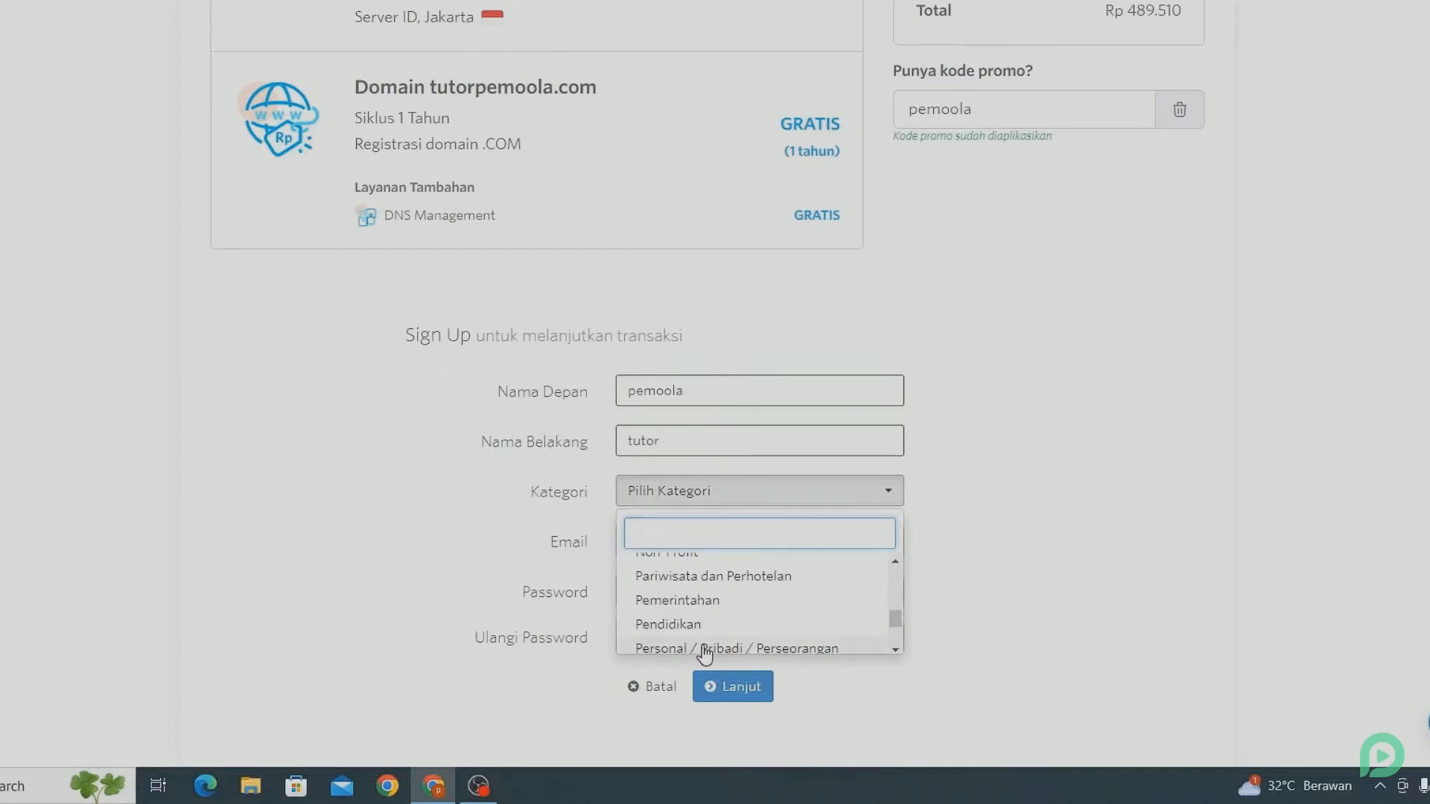
pyautogui.click(704, 649)
# Enter the account password, repeat it for confirmation, and continue to the address section of the sign-up form.
pyautogui.scroll(-1, 588, 518)
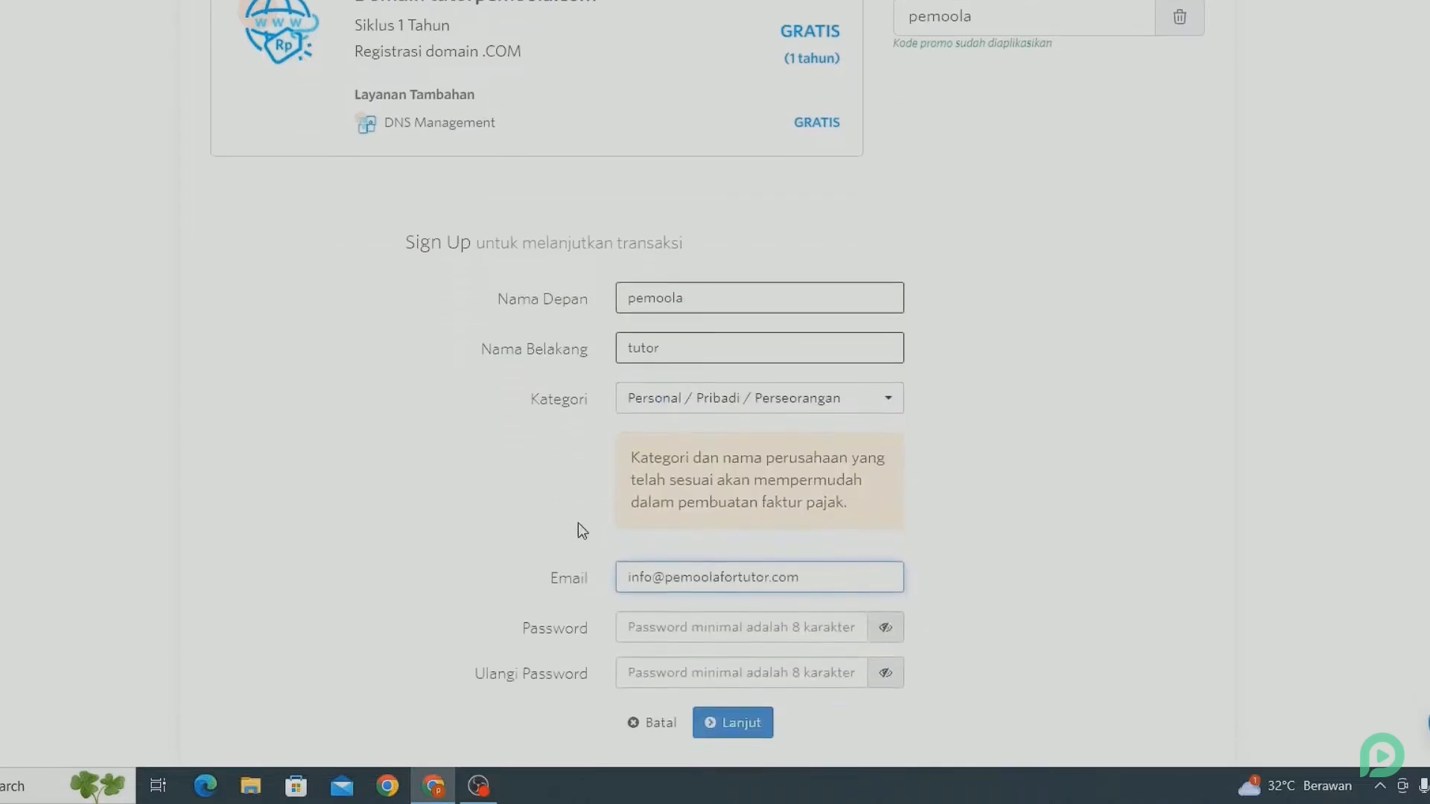
pyautogui.scroll(-2, 579, 525)
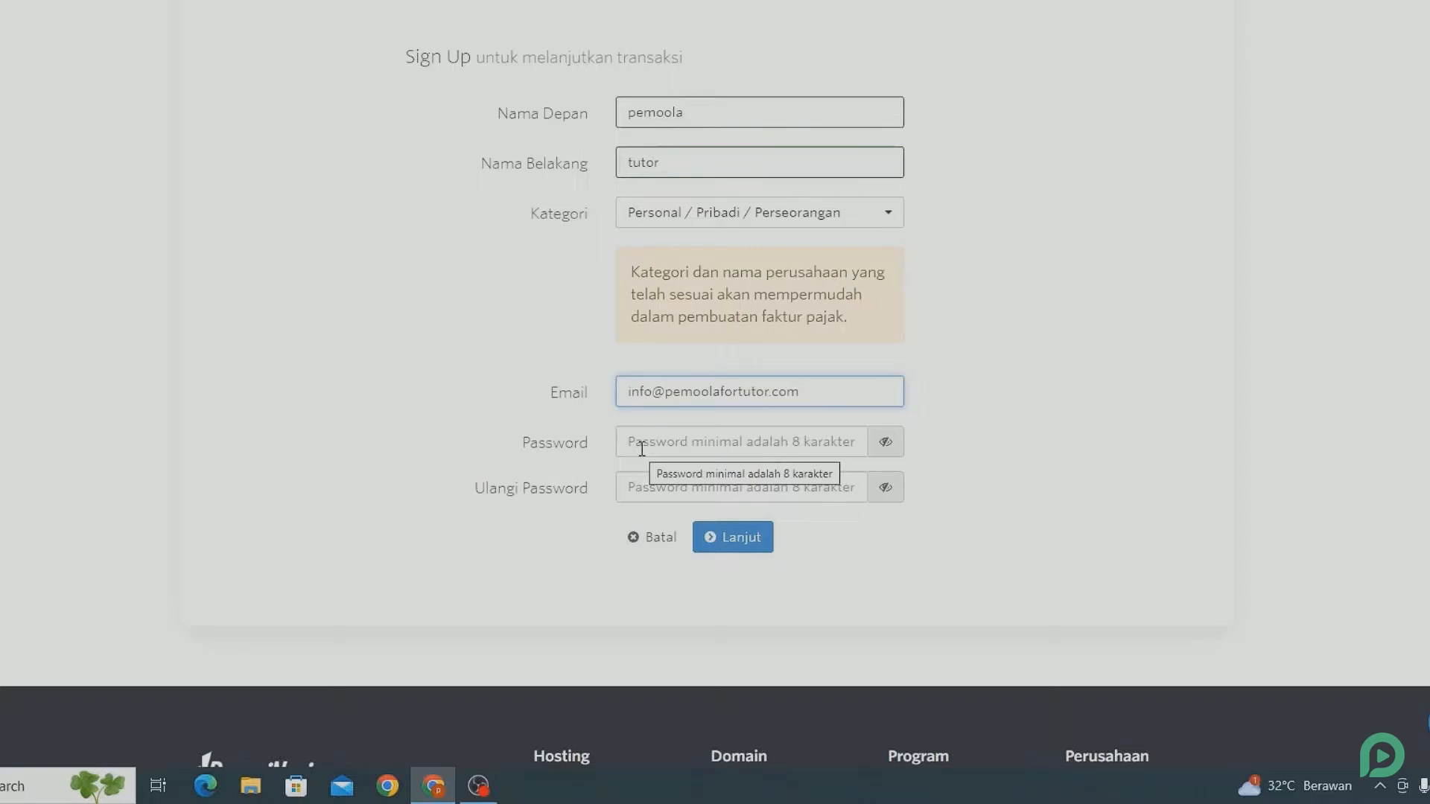
pyautogui.click(642, 449)
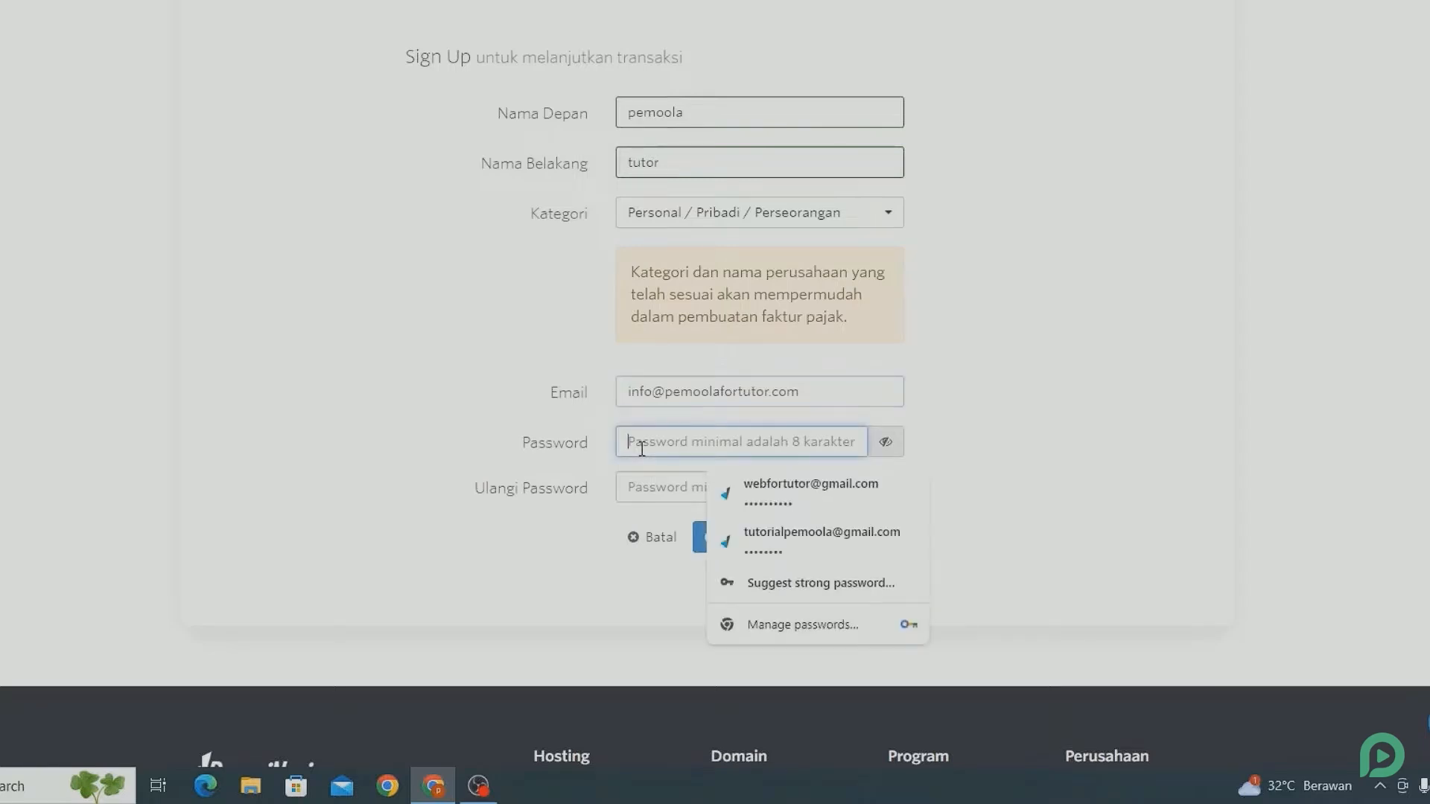
pyautogui.write('•••••••••••')
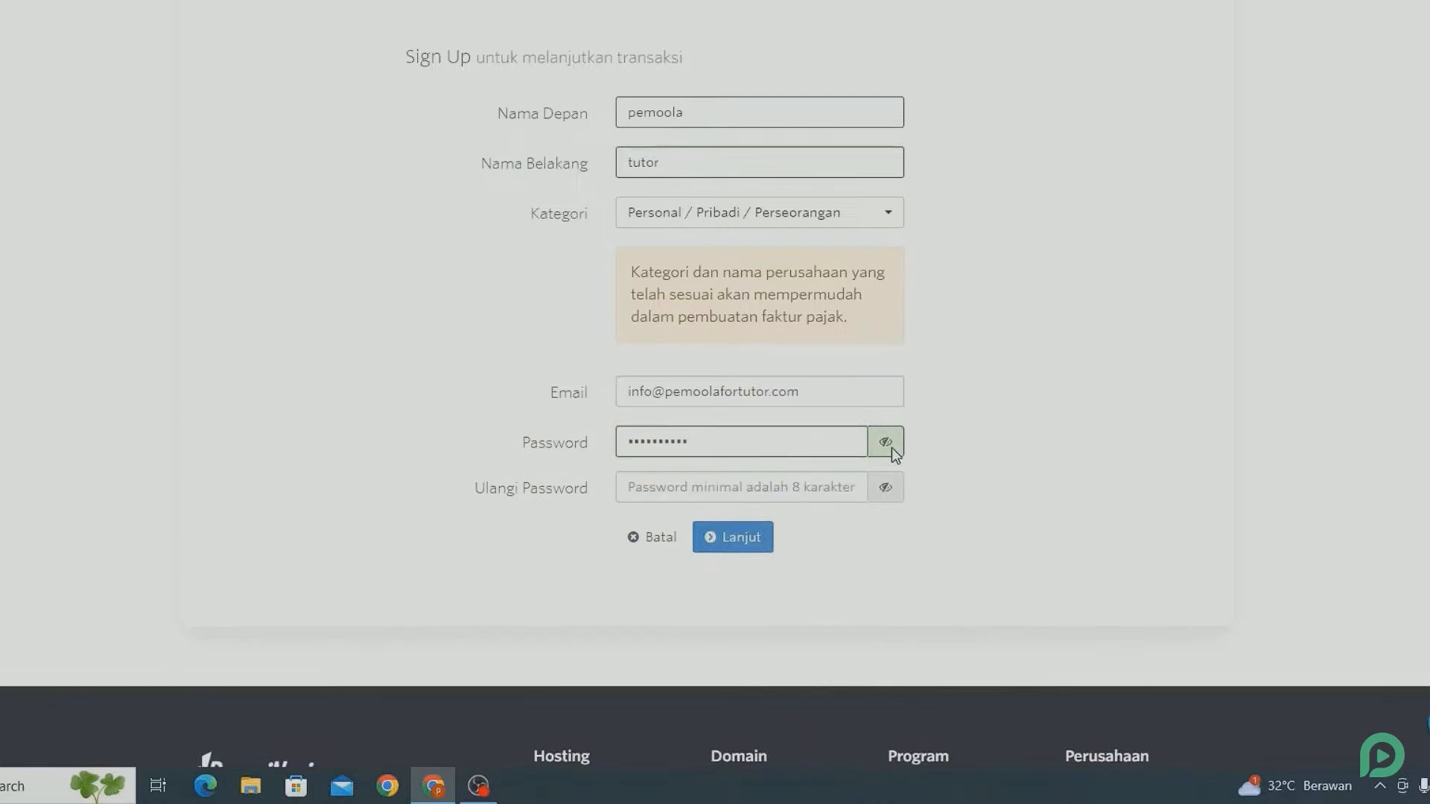
pyautogui.click(830, 485)
pyautogui.hotkey('ctrl', 'v')
pyautogui.click(763, 535)
# Fill in the customer's street address, province and city in the sign-up form.
pyautogui.scroll(-2, 762, 536)
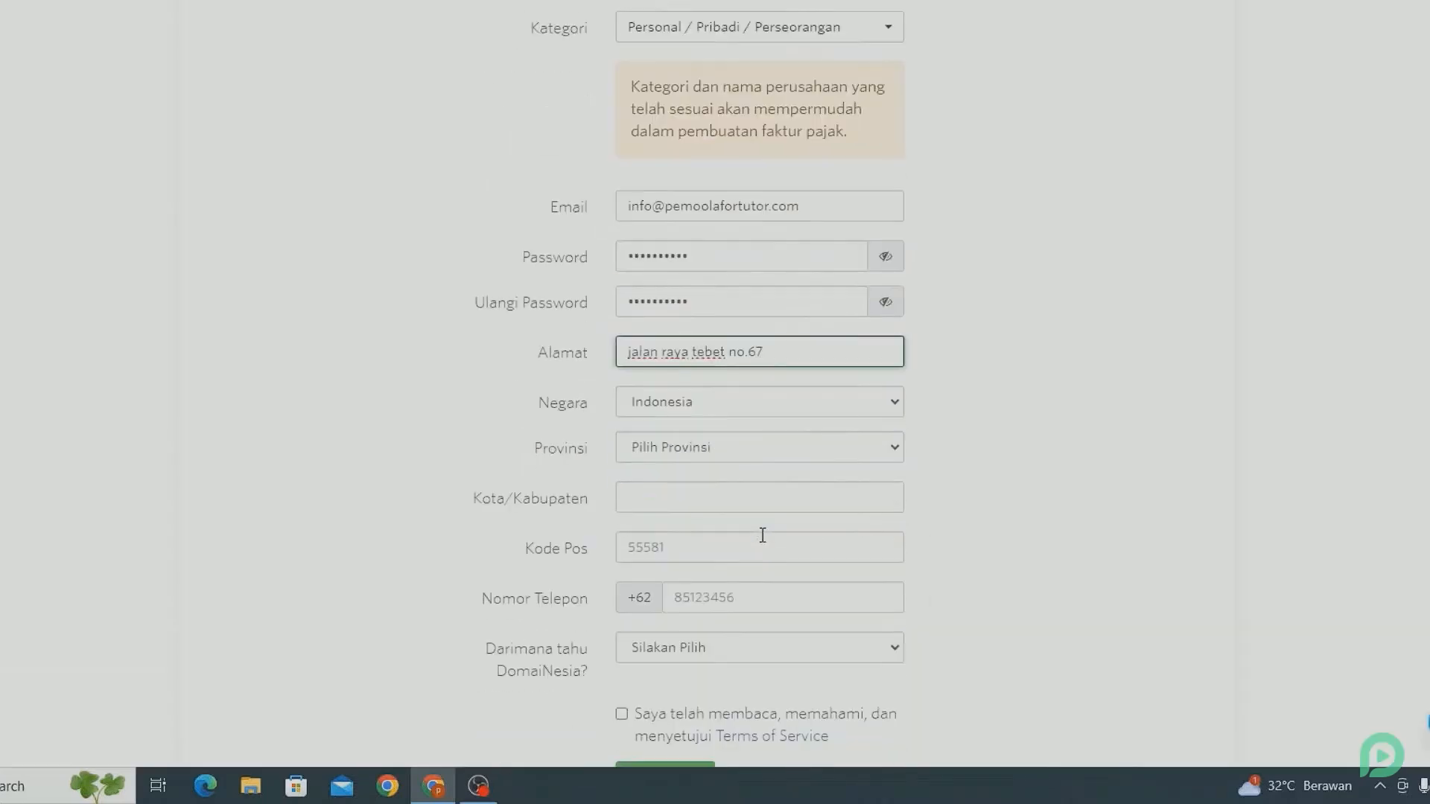
pyautogui.click(659, 455)
pyautogui.click(677, 260)
pyautogui.scroll(-3, 671, 313)
pyautogui.click(664, 311)
pyautogui.write('jakarta selatan')
# Fill in the customer's postal code and phone number.
pyautogui.click(658, 346)
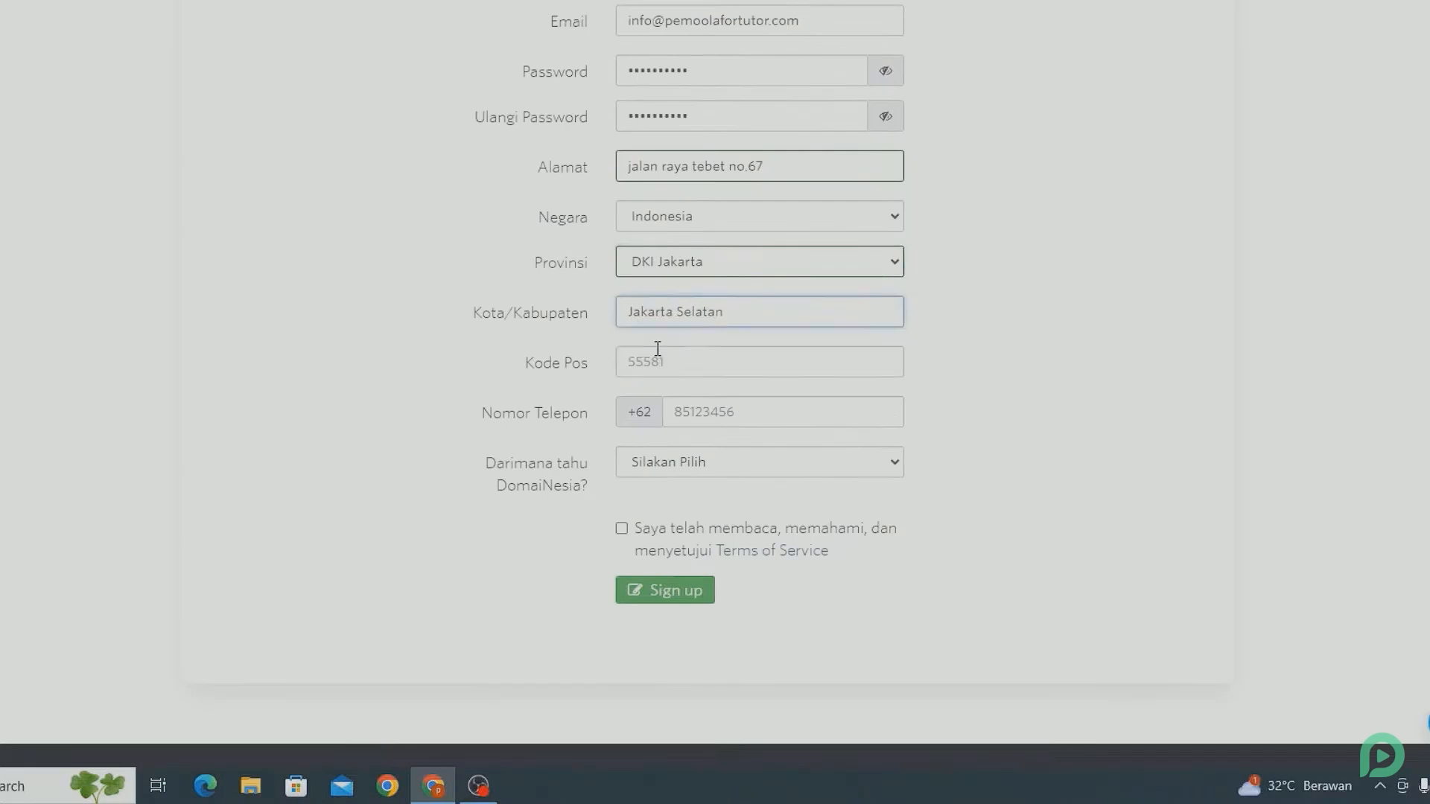
pyautogui.click(648, 353)
pyautogui.click(648, 399)
pyautogui.click(663, 413)
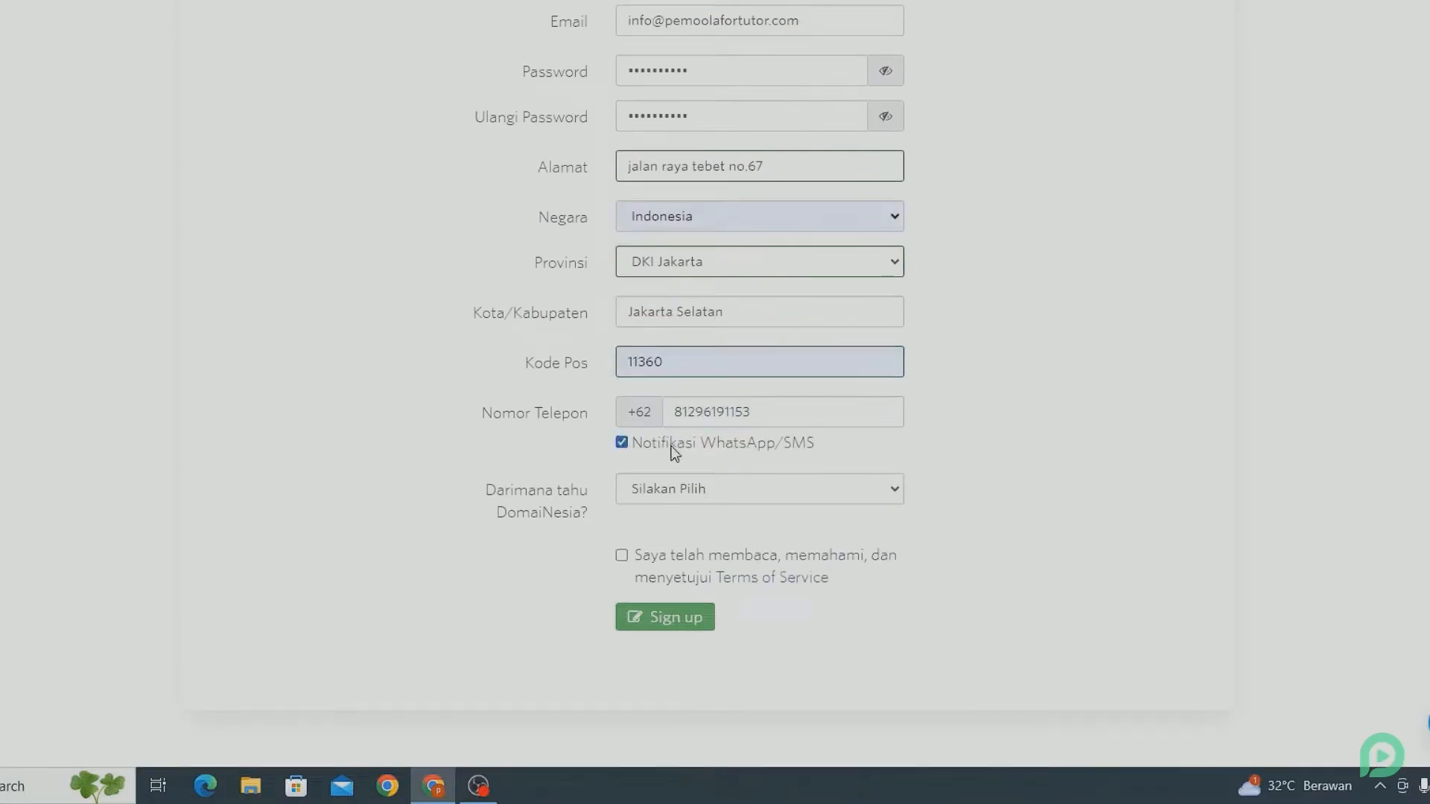
# Turn off WhatsApp/SMS notifications, set the referral source to Social Media, and submit the sign-up with the Terms of Service accepted.
pyautogui.click(640, 504)
pyautogui.click(655, 543)
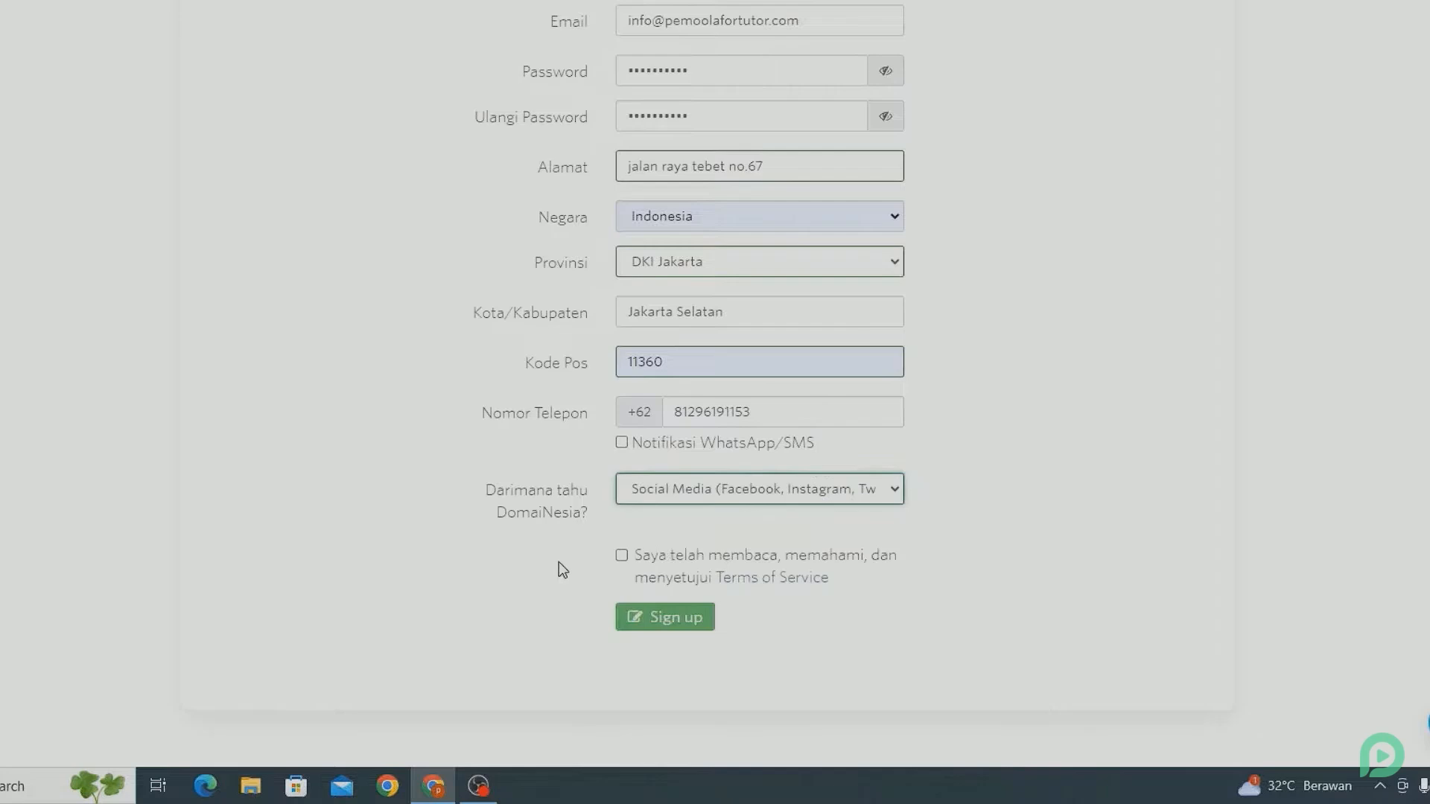
pyautogui.click(623, 559)
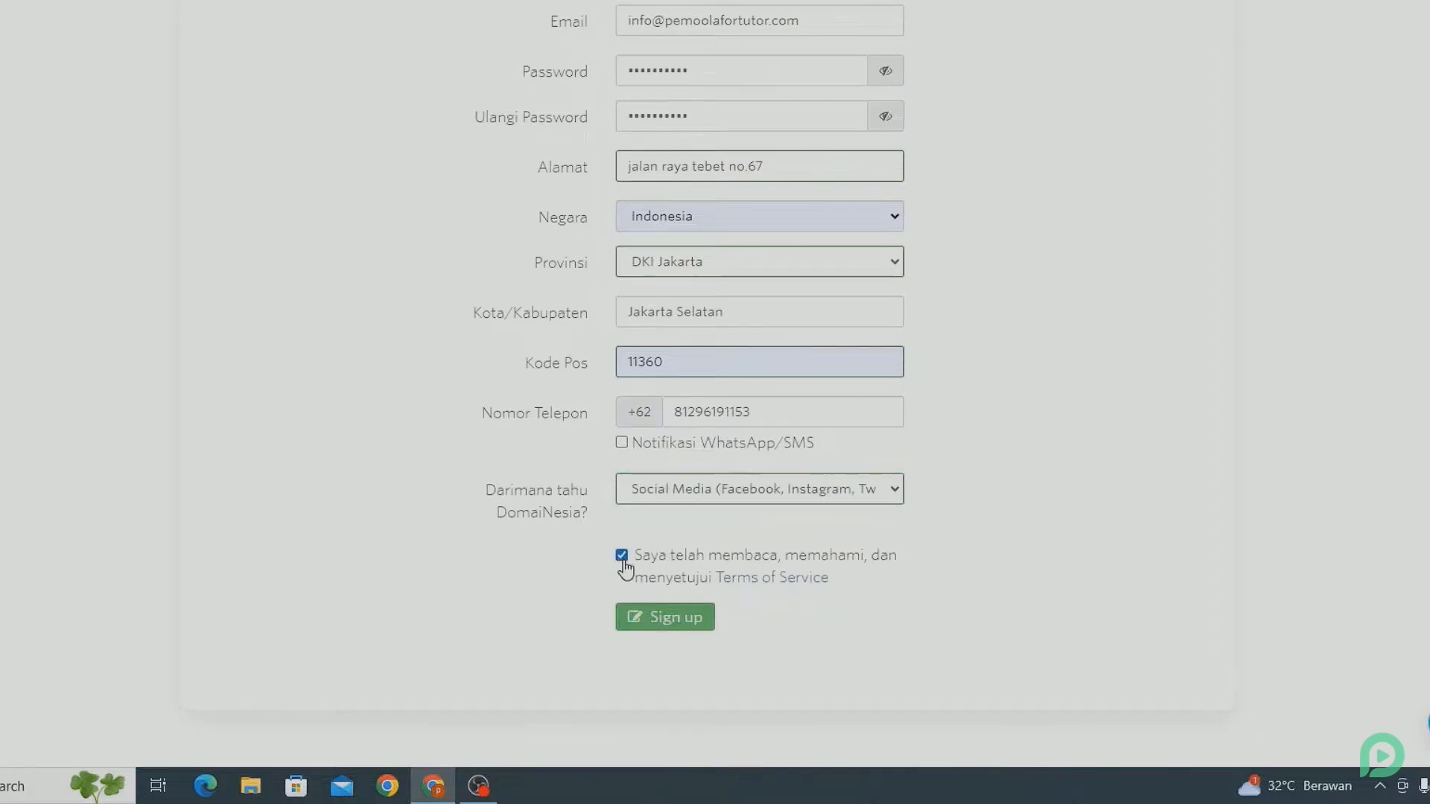
pyautogui.click(643, 618)
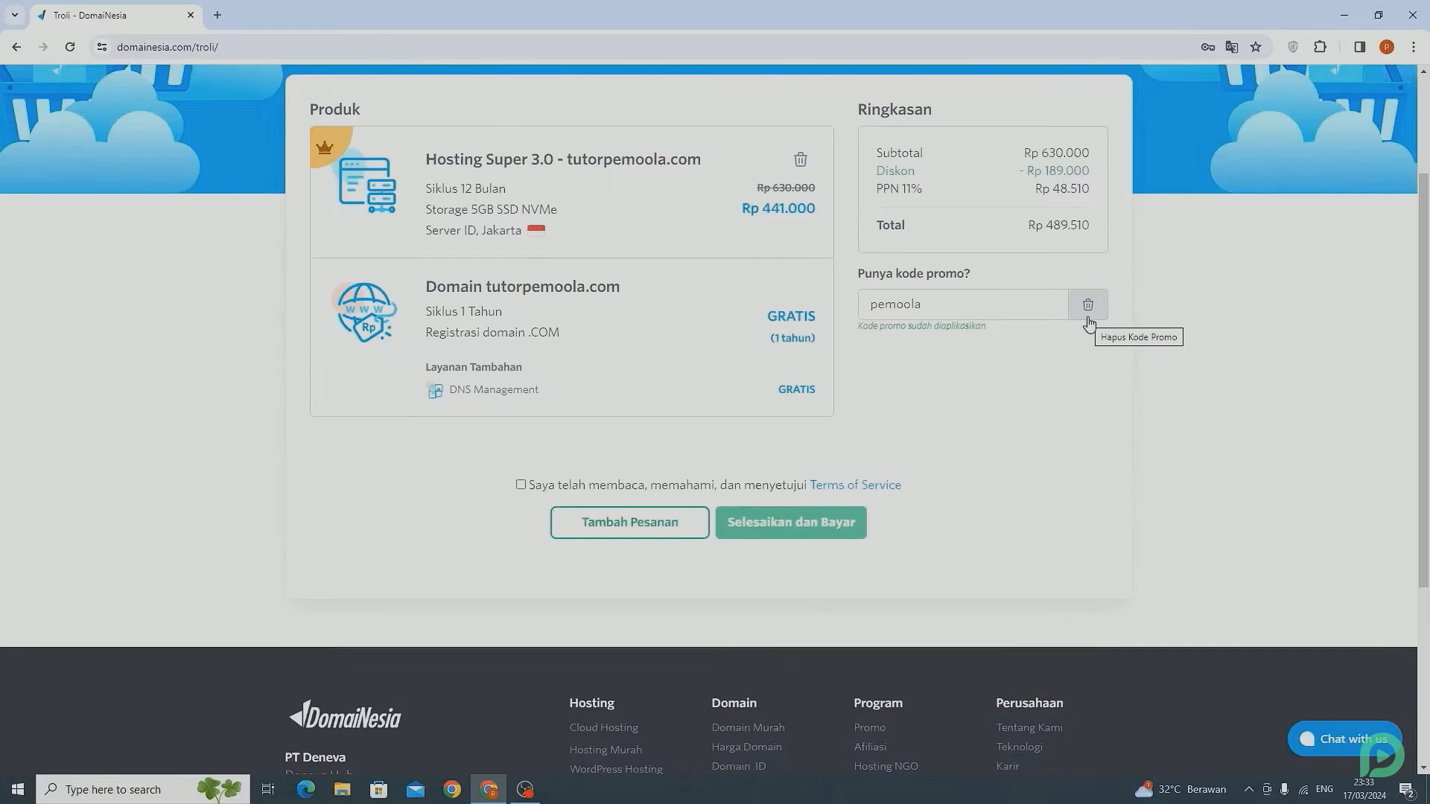
# Accept the Terms of Service and complete the order with the promo code paket hemat to proceed to payment.
pyautogui.click(521, 486)
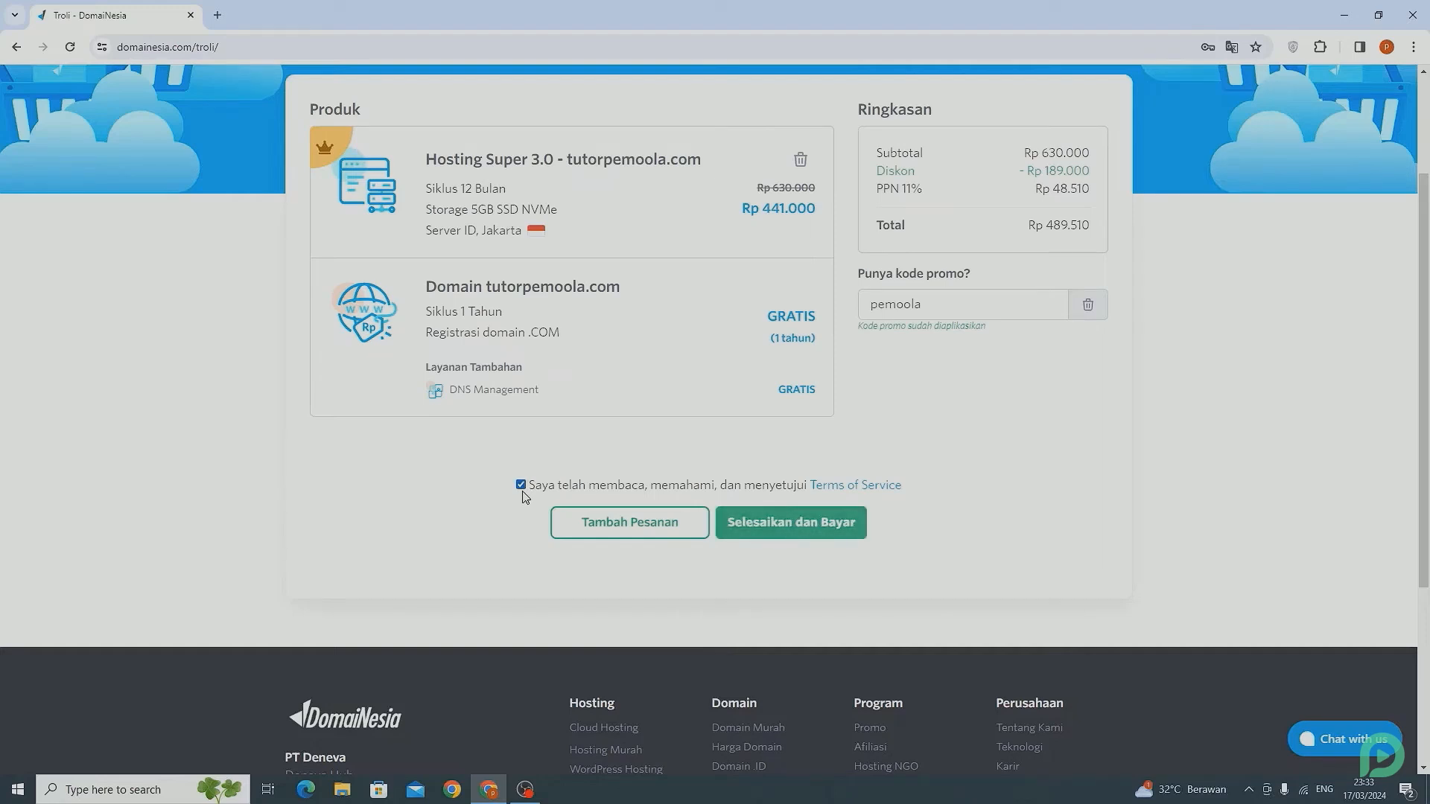
pyautogui.click(827, 523)
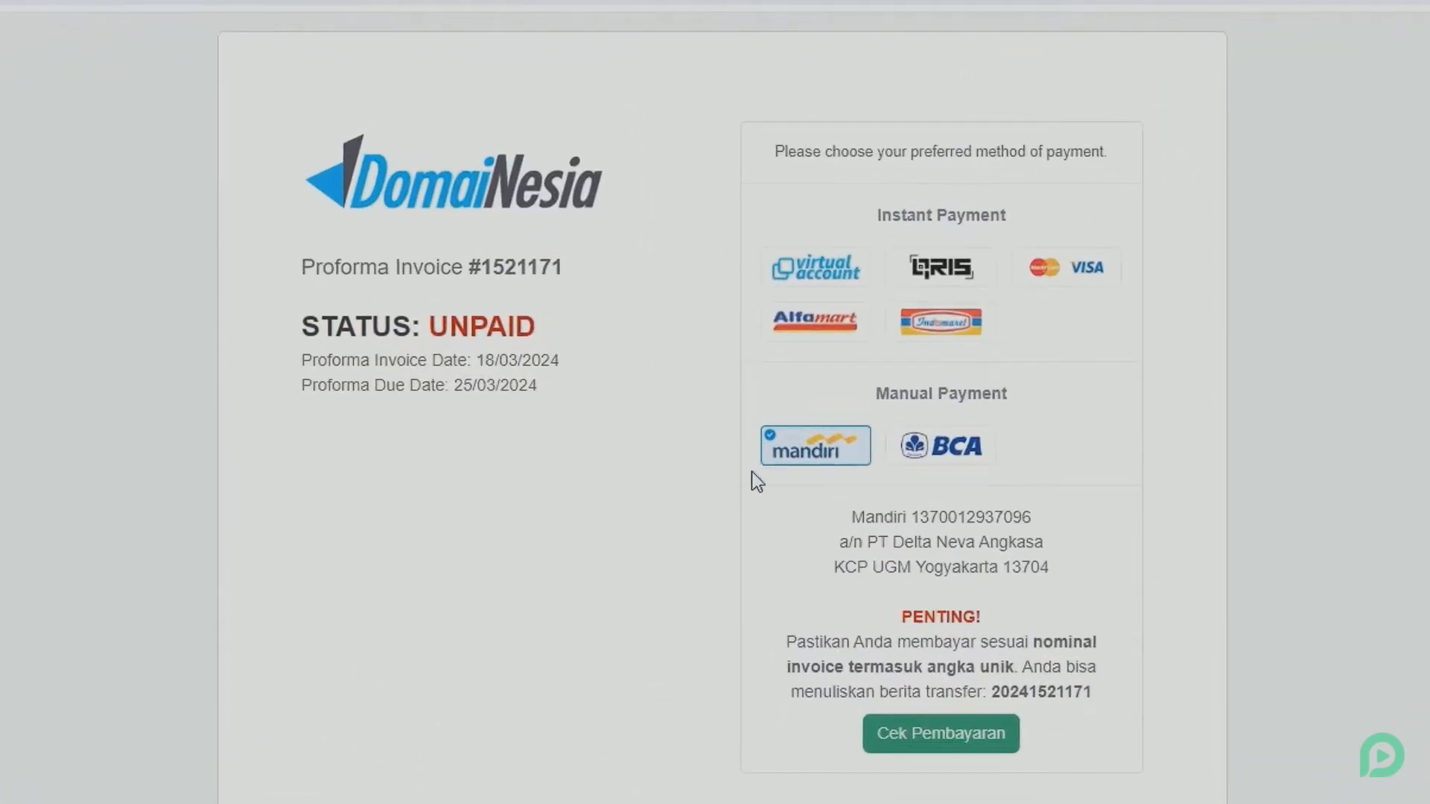
# Check the Virtual Account payment option, close it, and select BCA manual transfer with its bank details as the payment method.
pyautogui.click(840, 285)
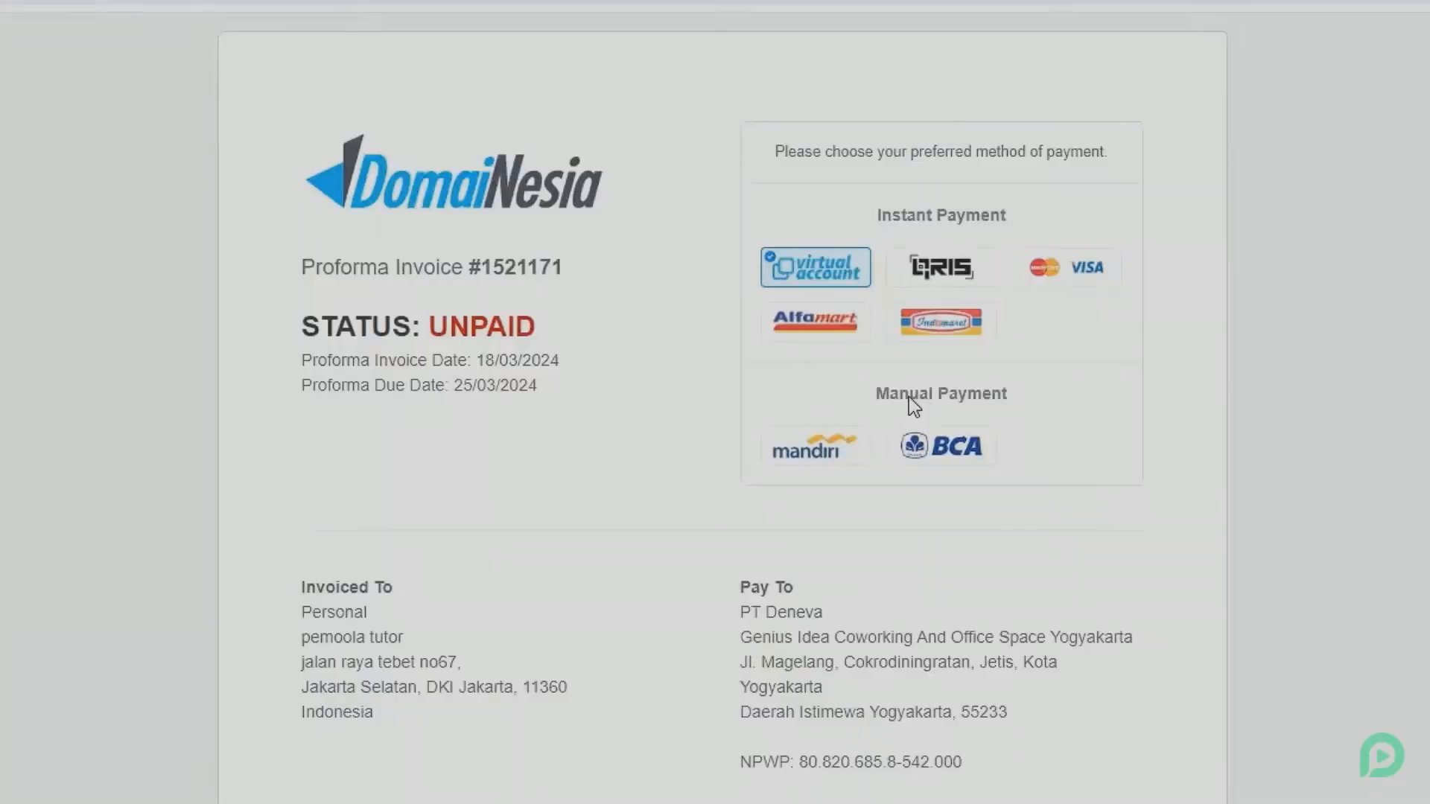
pyautogui.click(943, 441)
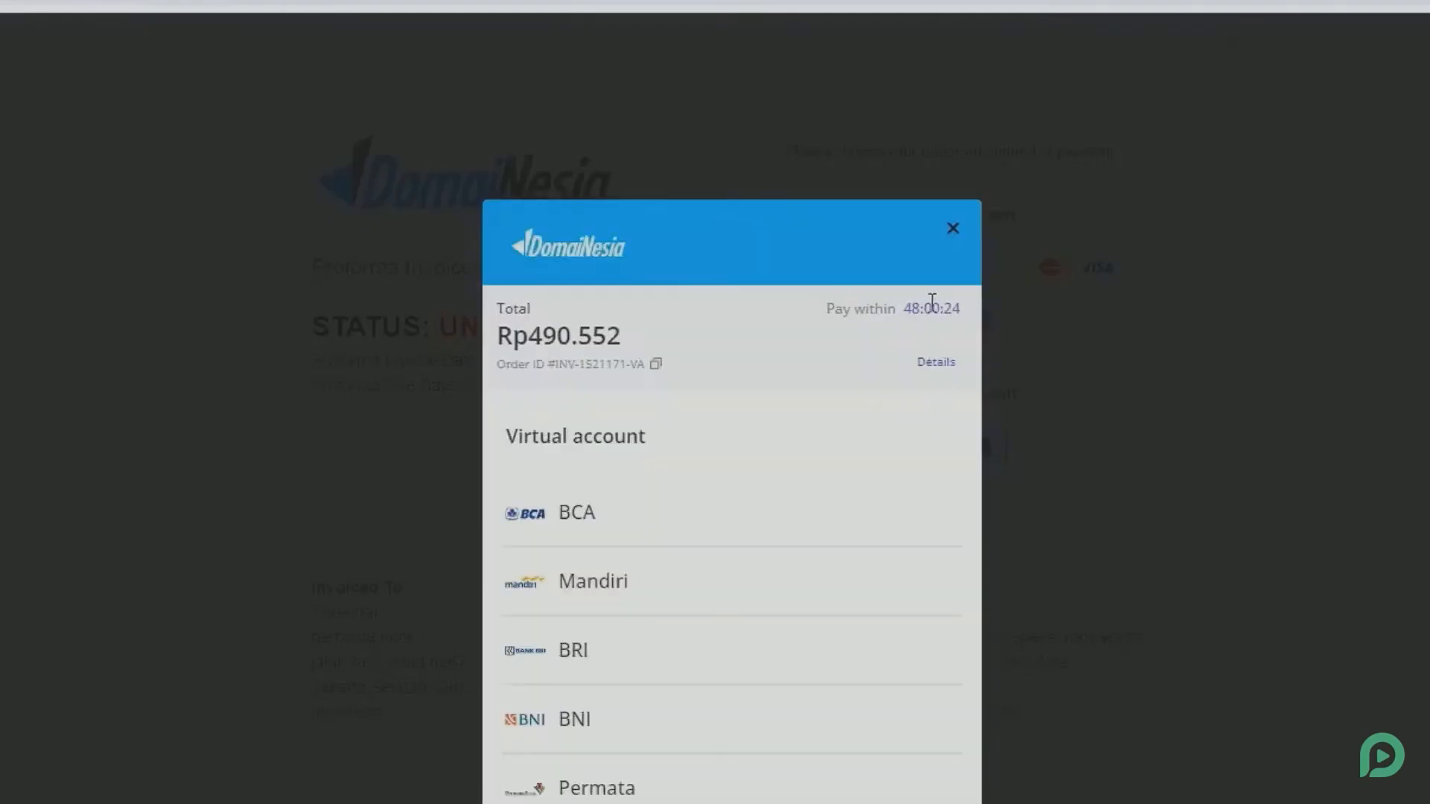
pyautogui.click(952, 229)
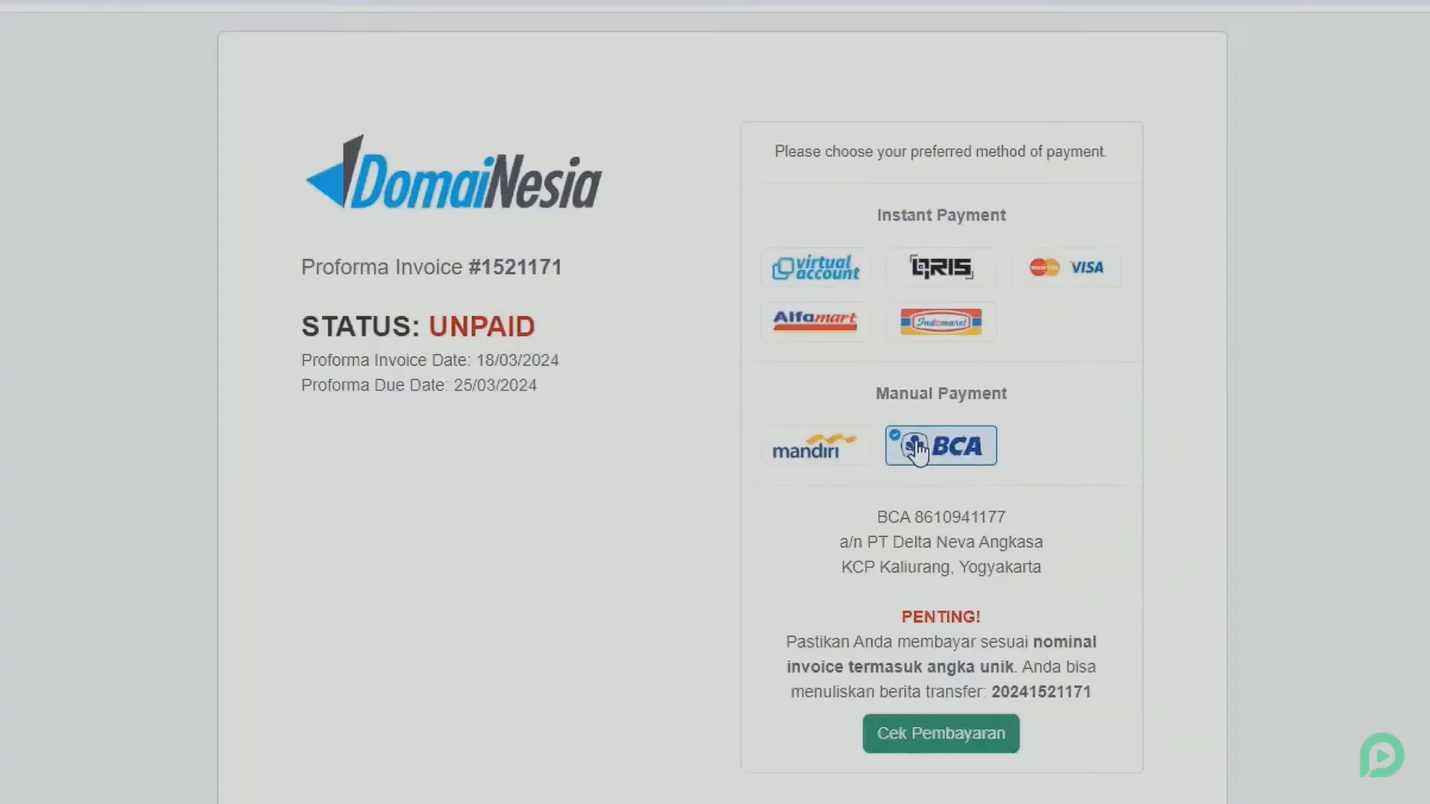
pyautogui.moveTo(862, 508); pyautogui.dragTo(1024, 569)
pyautogui.click(973, 533)
# Review the invoice items, administration fee, total and outstanding balance.
pyautogui.scroll(-2, 900, 555)
pyautogui.scroll(-10, 899, 557)
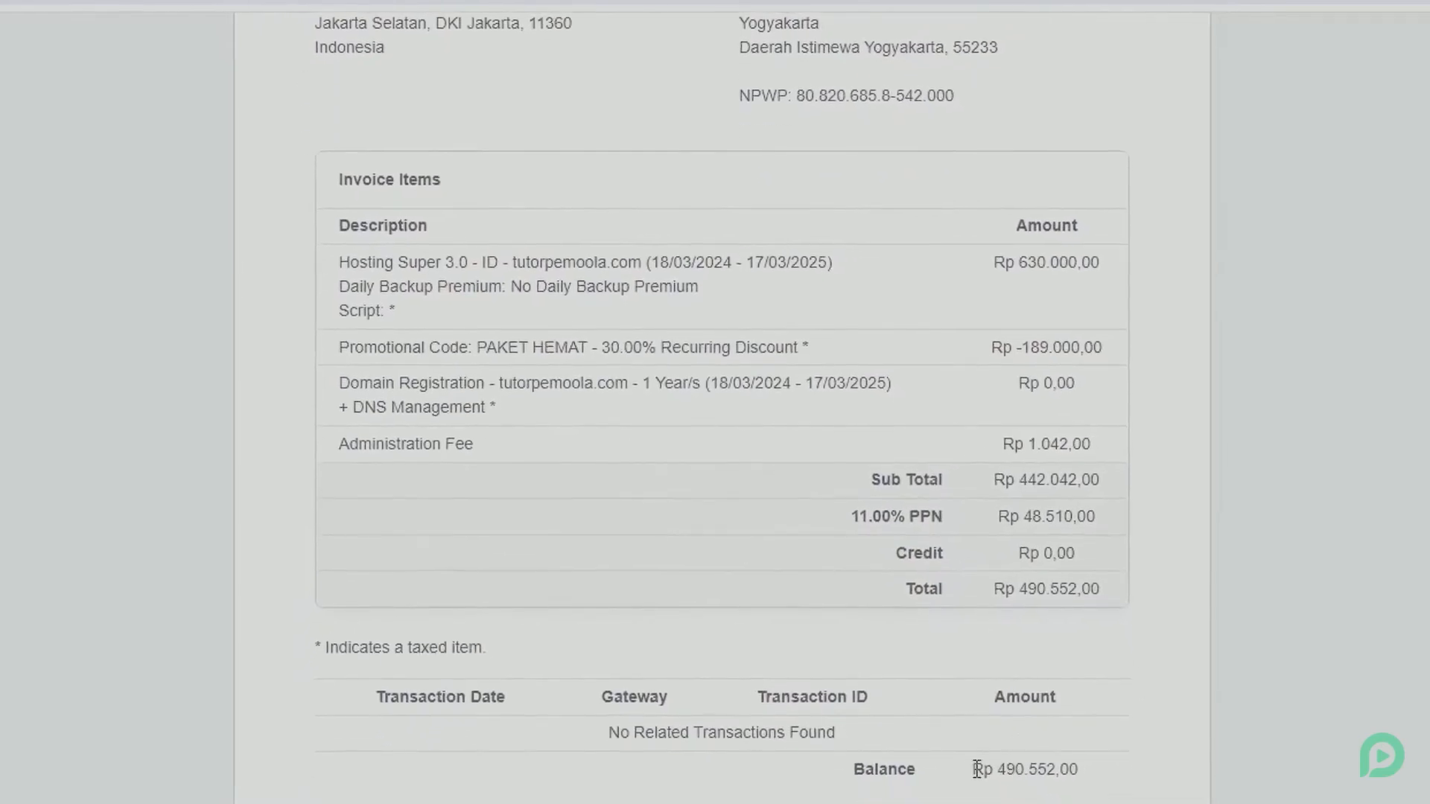
pyautogui.moveTo(975, 776); pyautogui.dragTo(1109, 775)
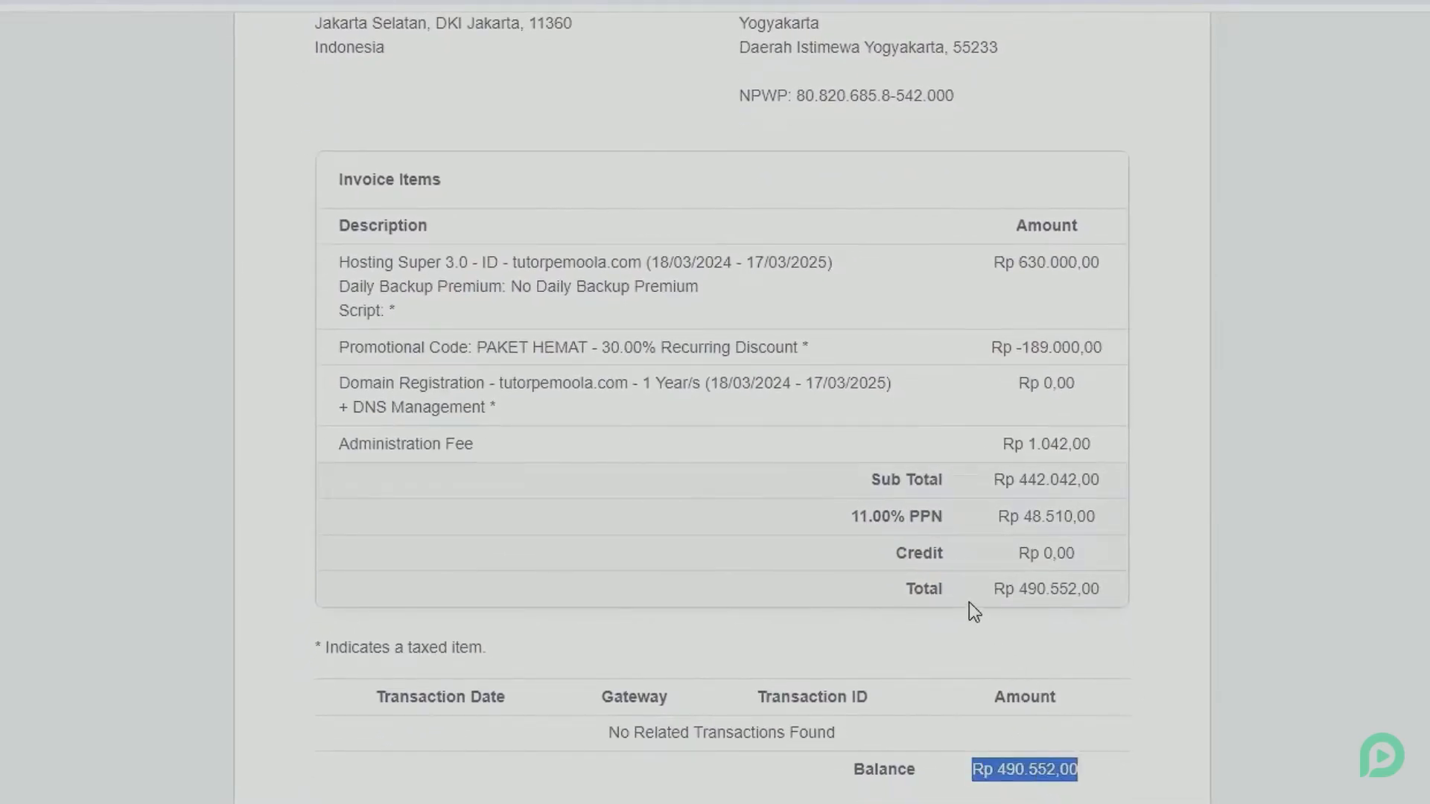
pyautogui.moveTo(970, 604); pyautogui.dragTo(1092, 599)
pyautogui.click(1058, 457)
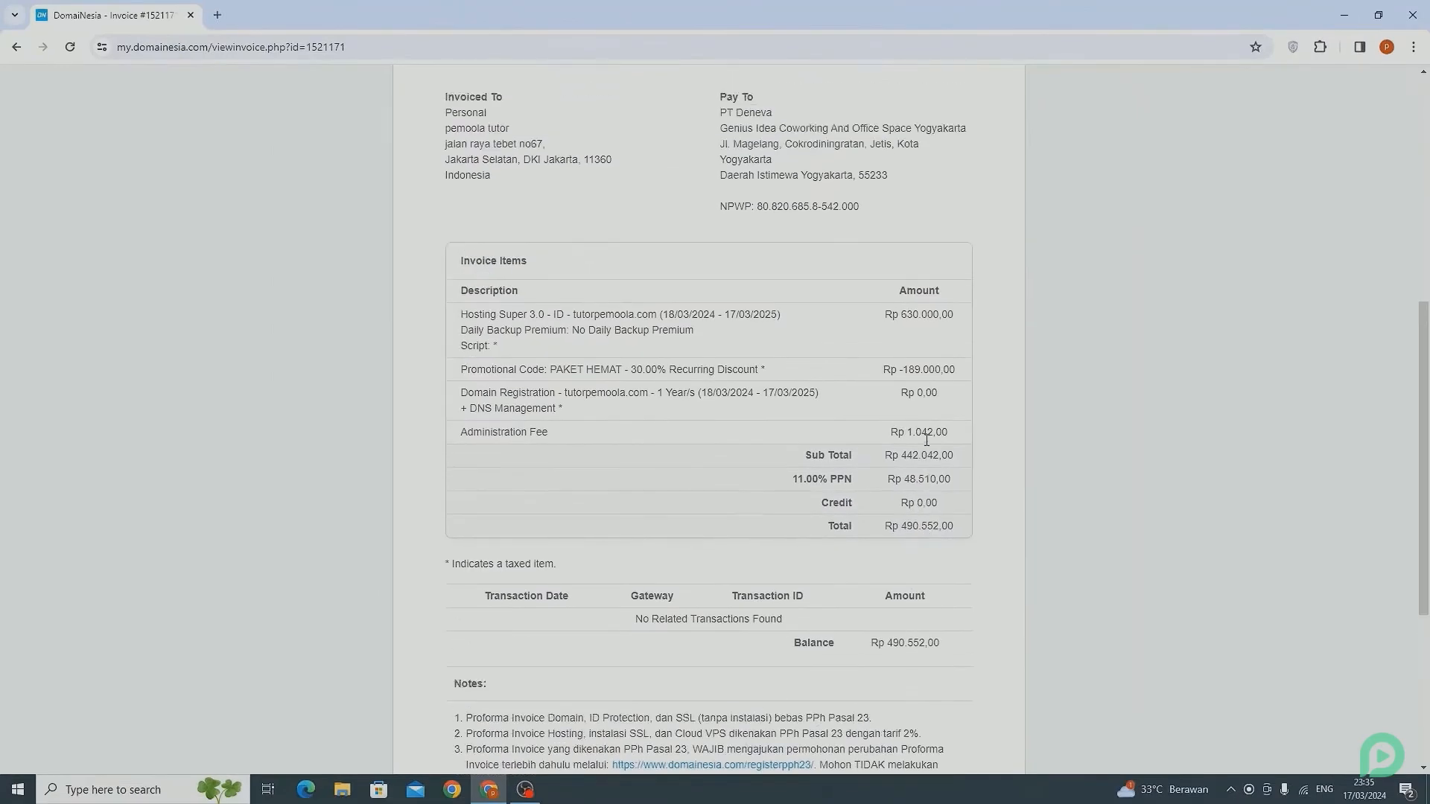
pyautogui.scroll(2, 927, 440)
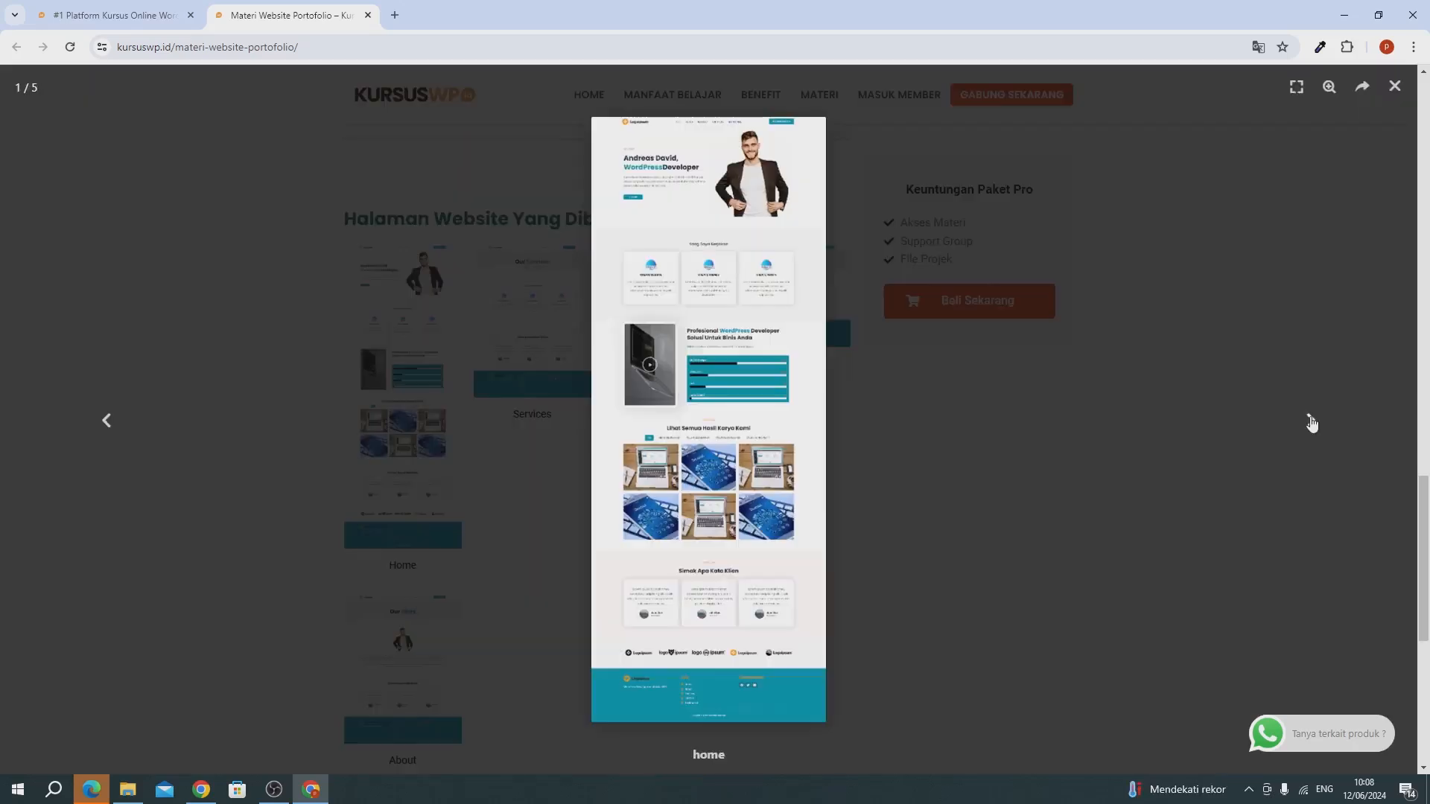
# Browse the Services, Portfolio, Testimonial and About page previews in the gallery of the KursusWP portfolio website course.
pyautogui.click(1311, 422)
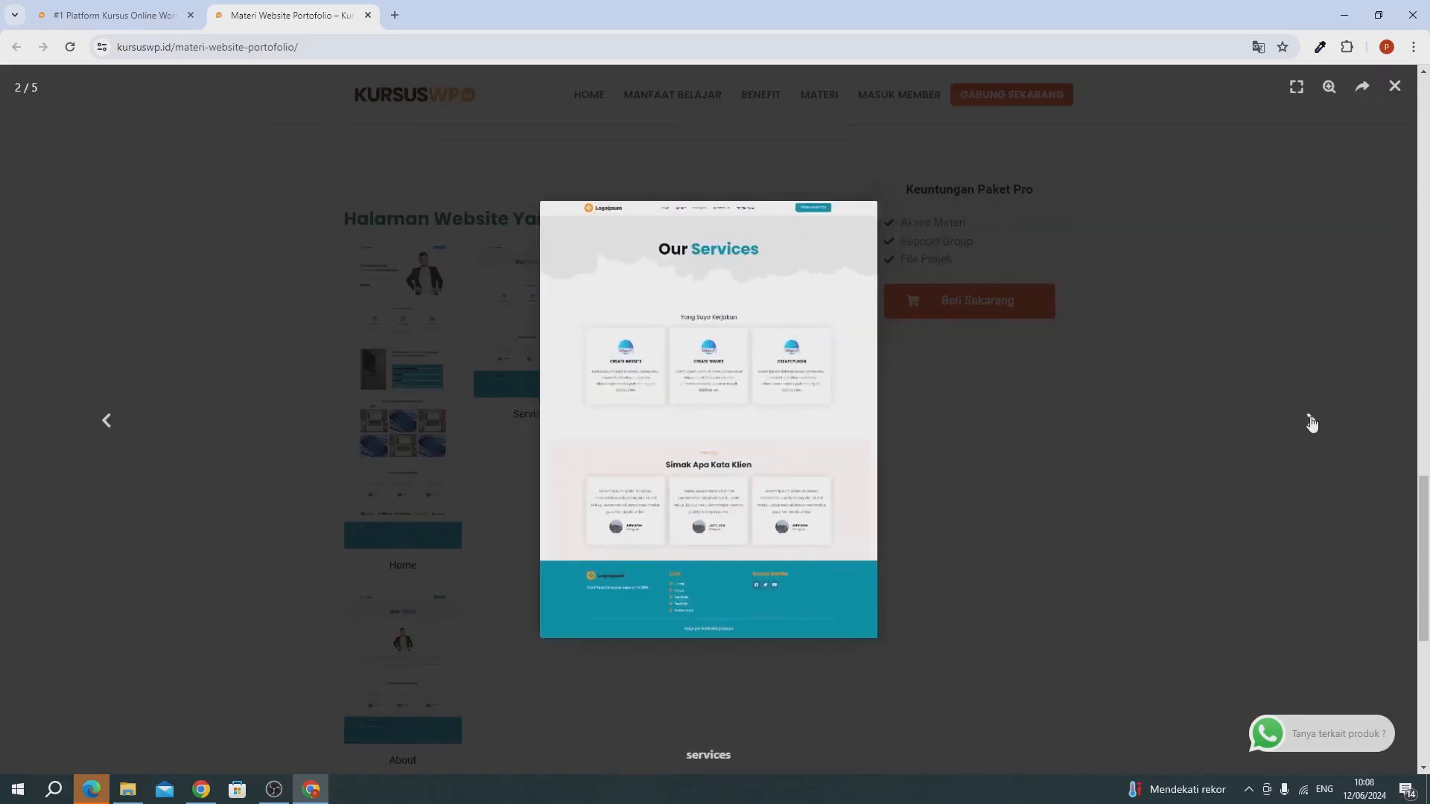
pyautogui.click(1311, 422)
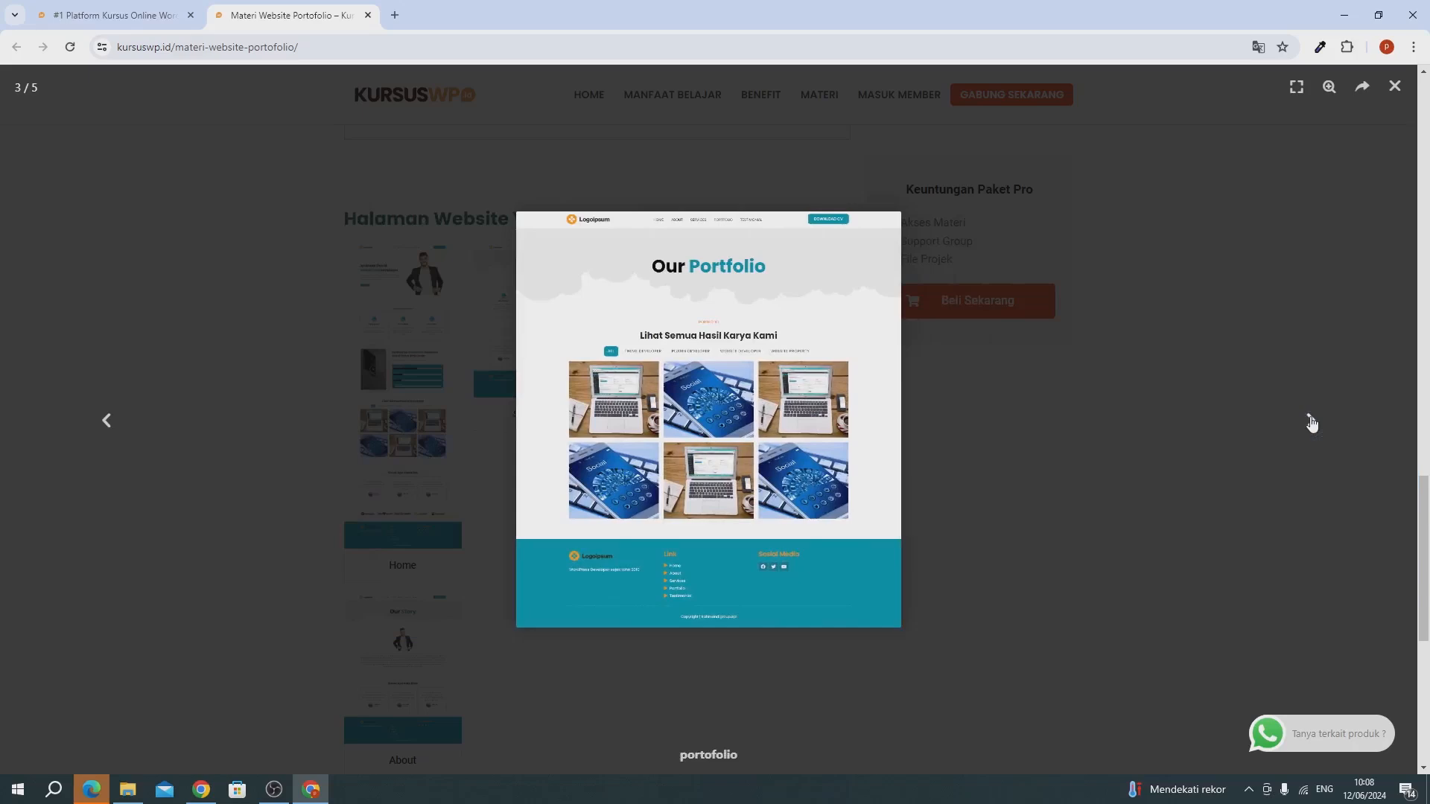
pyautogui.click(1311, 421)
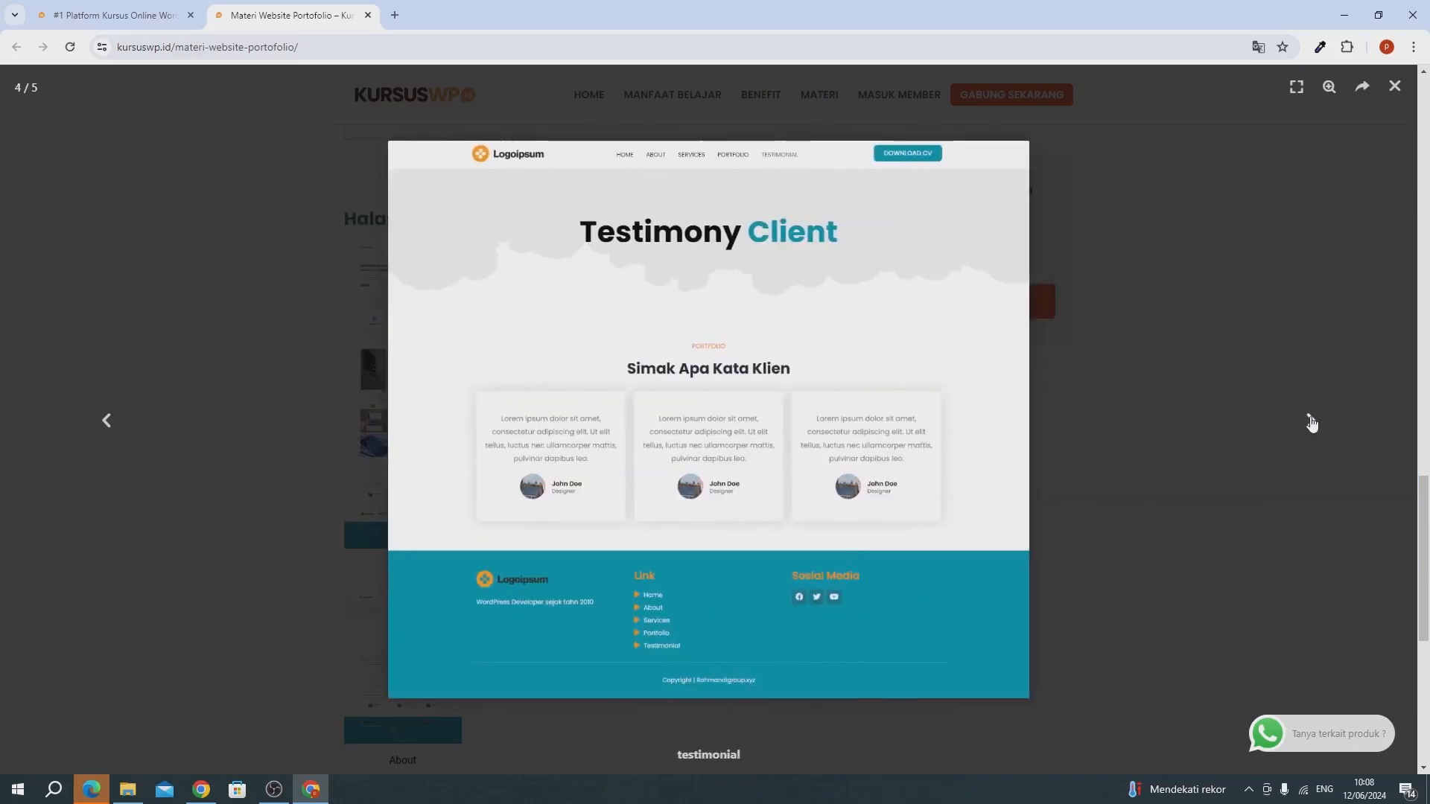
pyautogui.click(1311, 422)
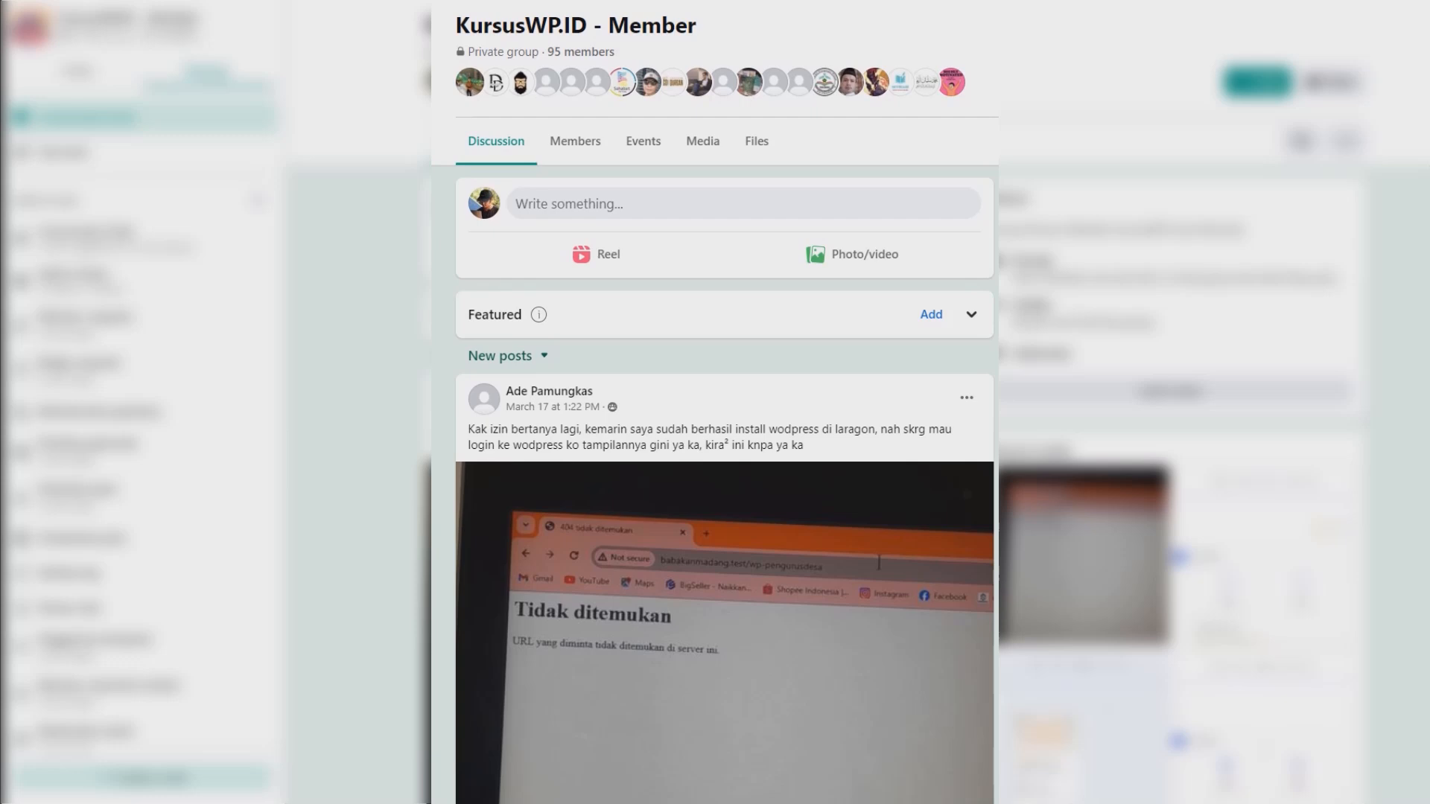
# Read through the member questions and the Davdigital ID replies in the KursusWP.ID - Member group feed.
pyautogui.scroll(-3, 715, 447)
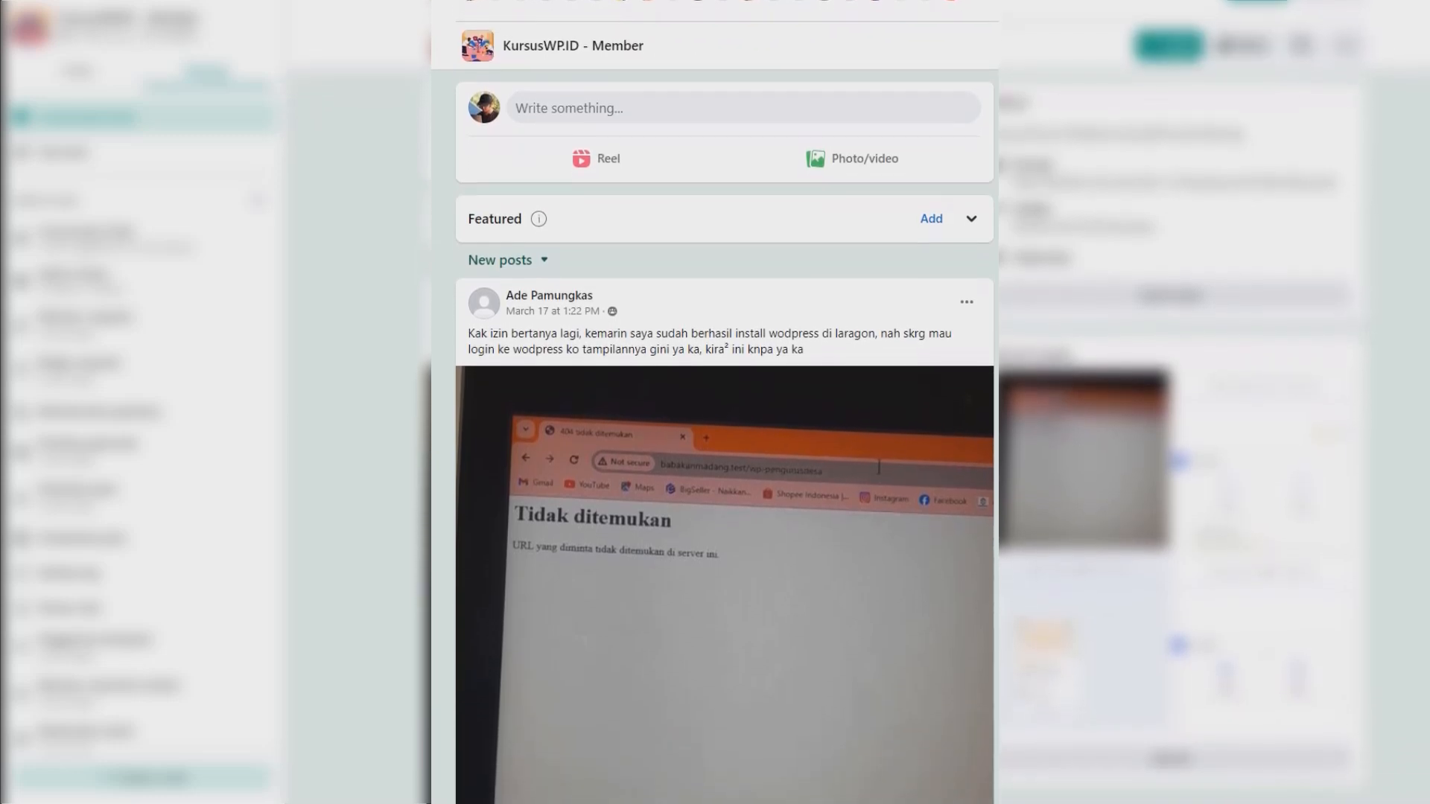
pyautogui.scroll(-3, 725, 447)
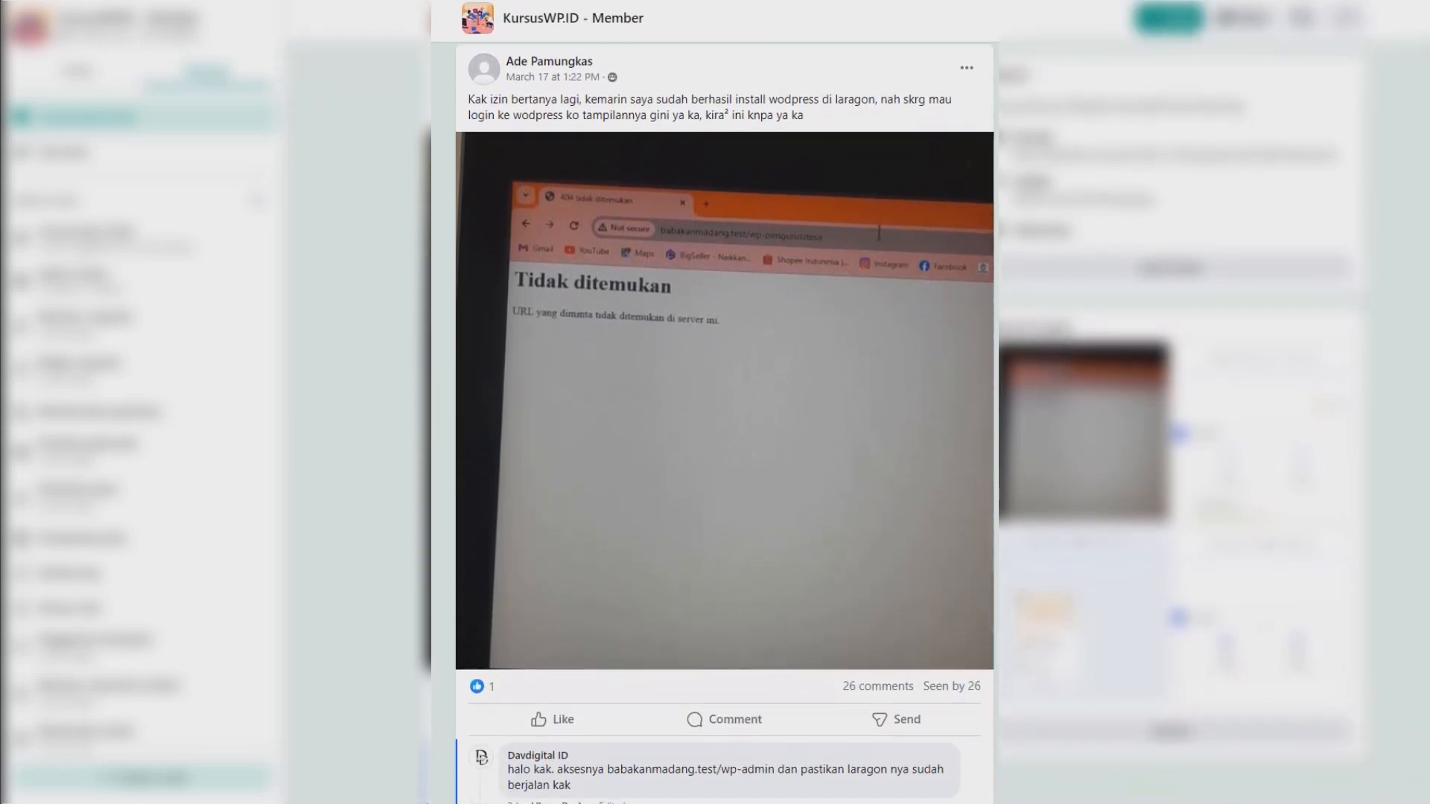
pyautogui.scroll(-3, 725, 446)
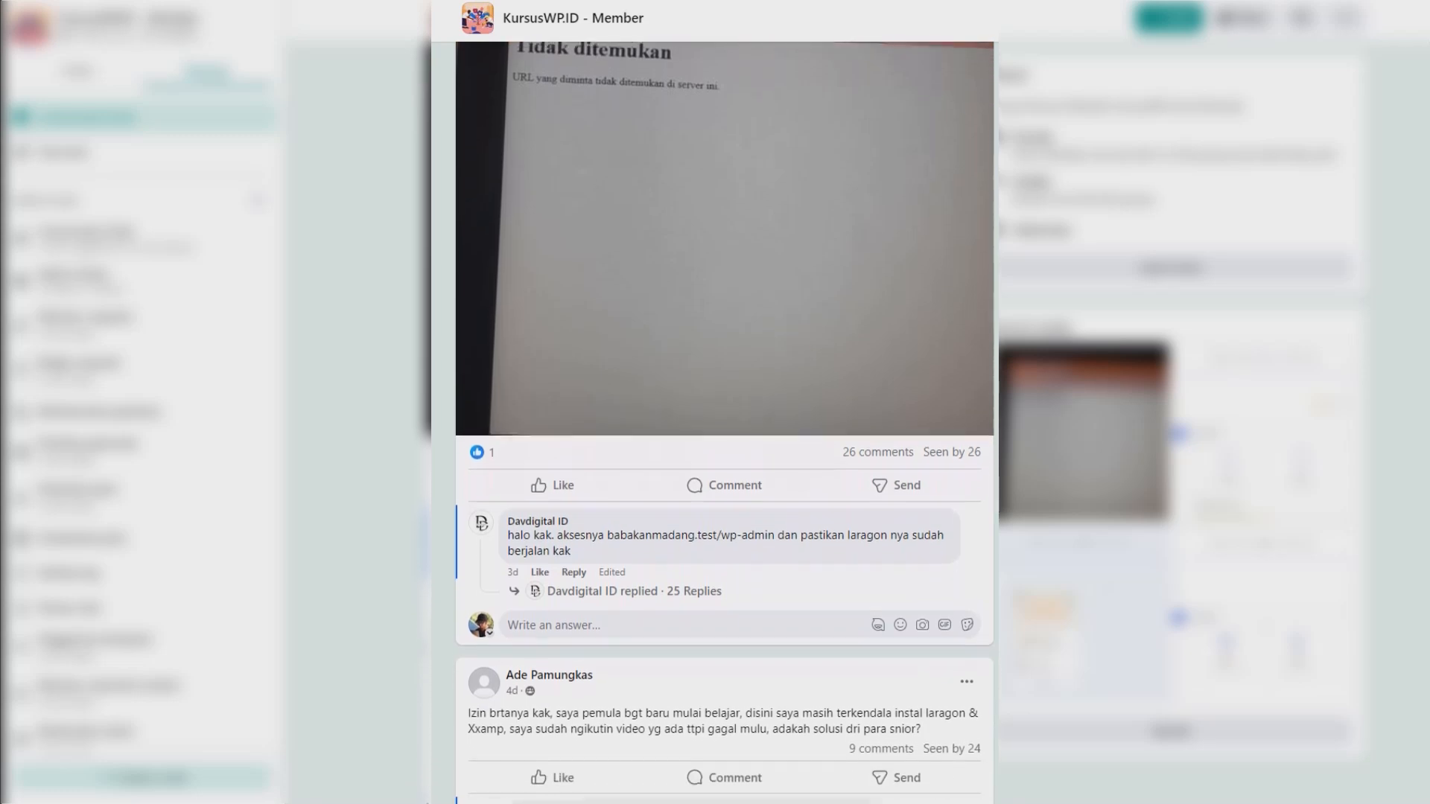
pyautogui.scroll(-3, 725, 447)
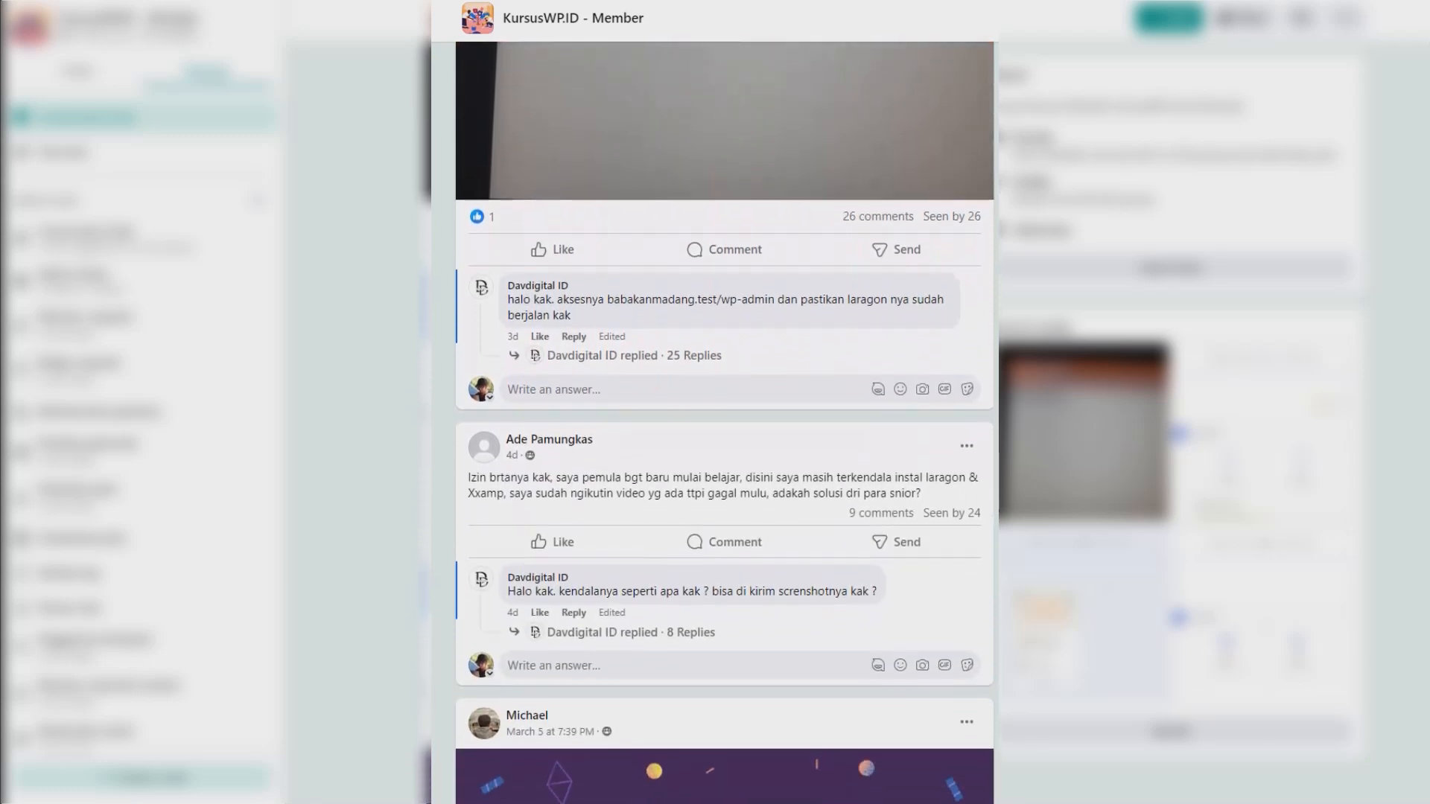
pyautogui.scroll(-3, 724, 447)
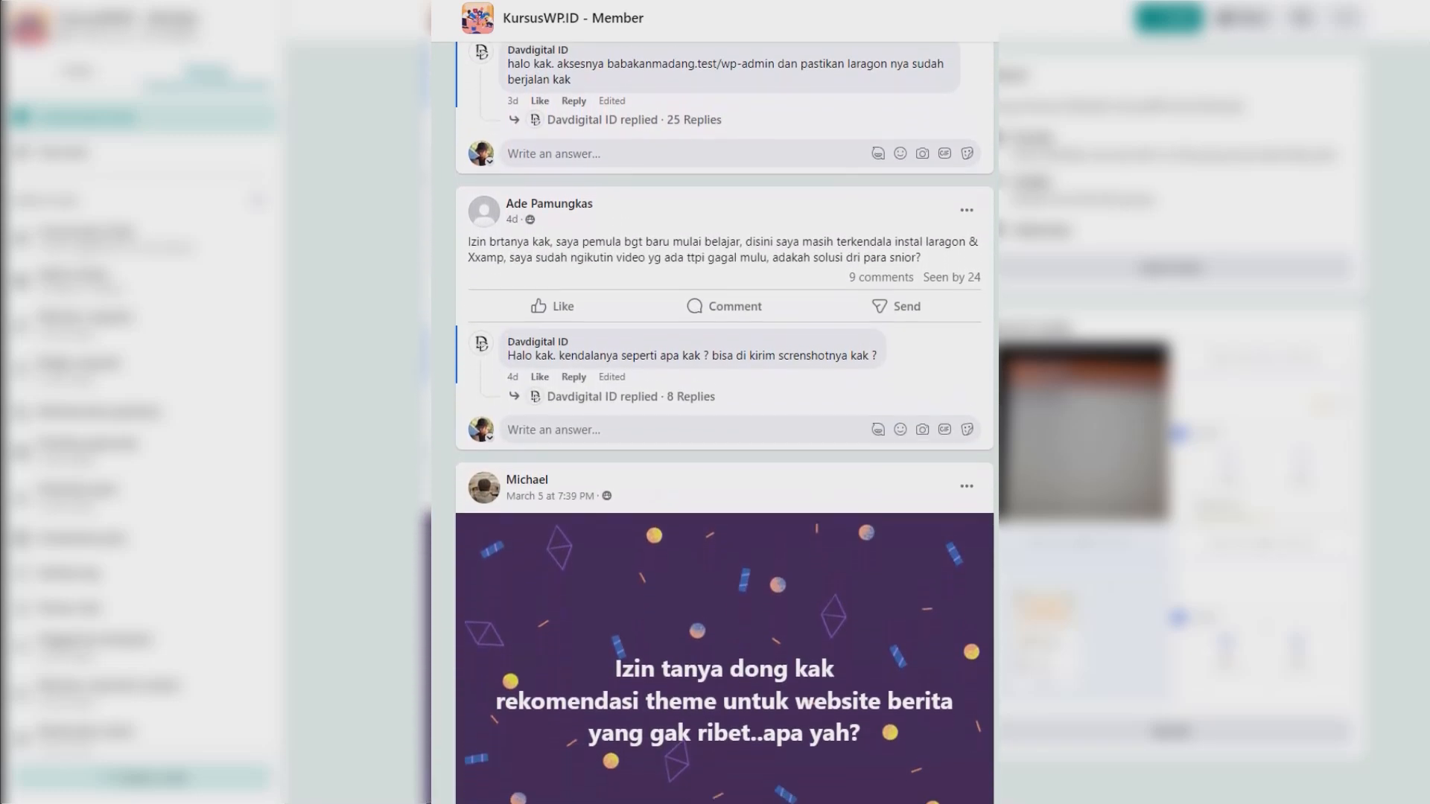
pyautogui.scroll(-3, 725, 447)
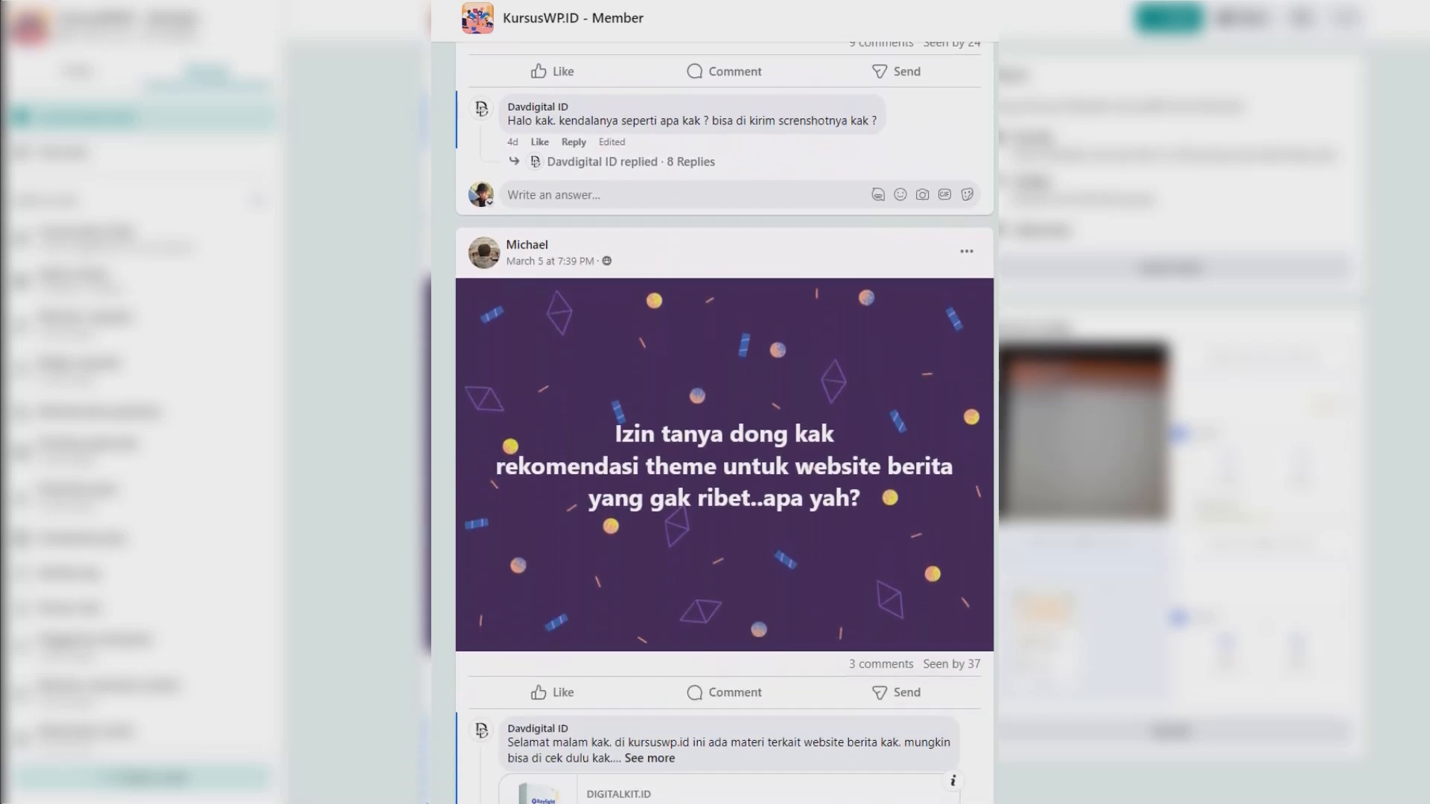
pyautogui.scroll(-3, 725, 447)
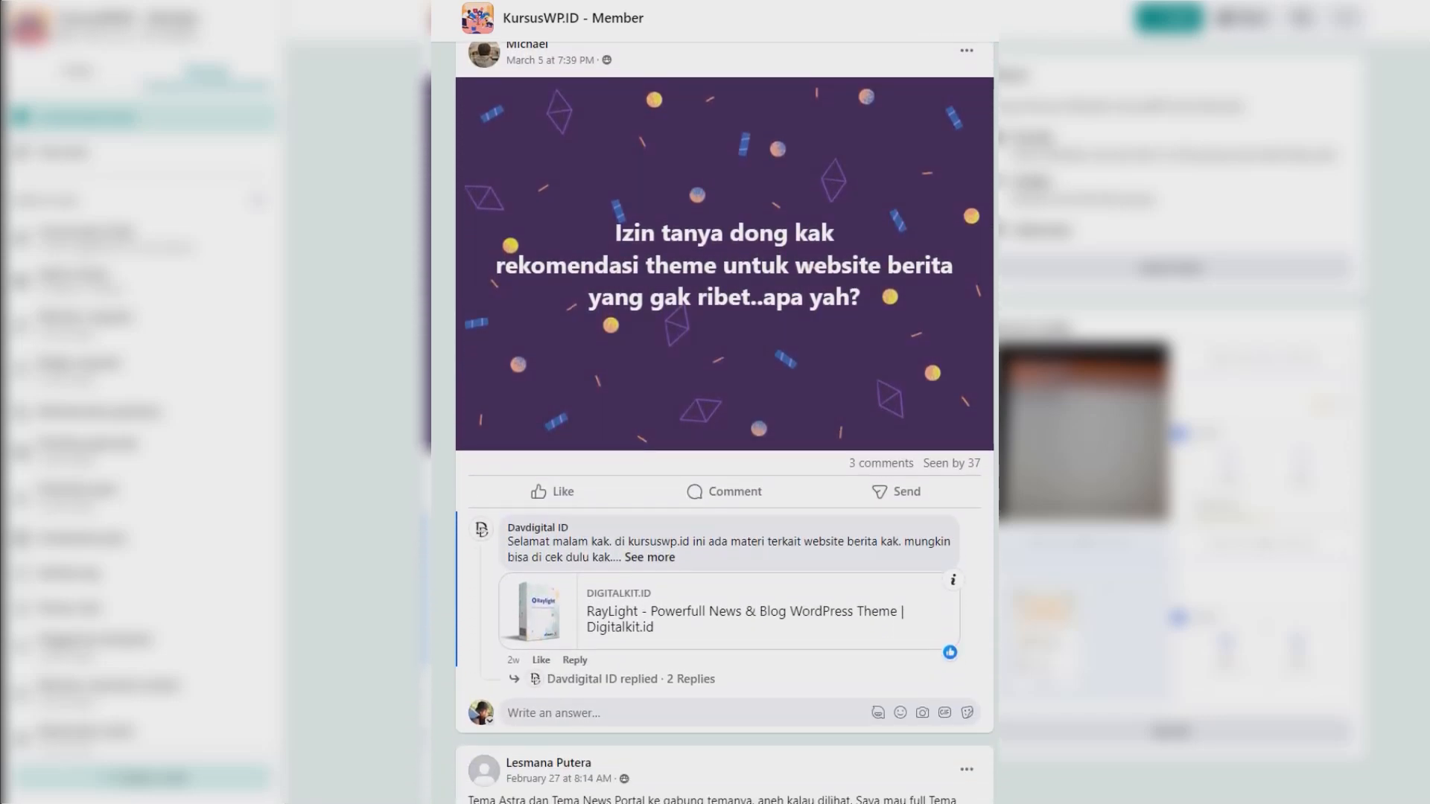
pyautogui.scroll(6, 725, 447)
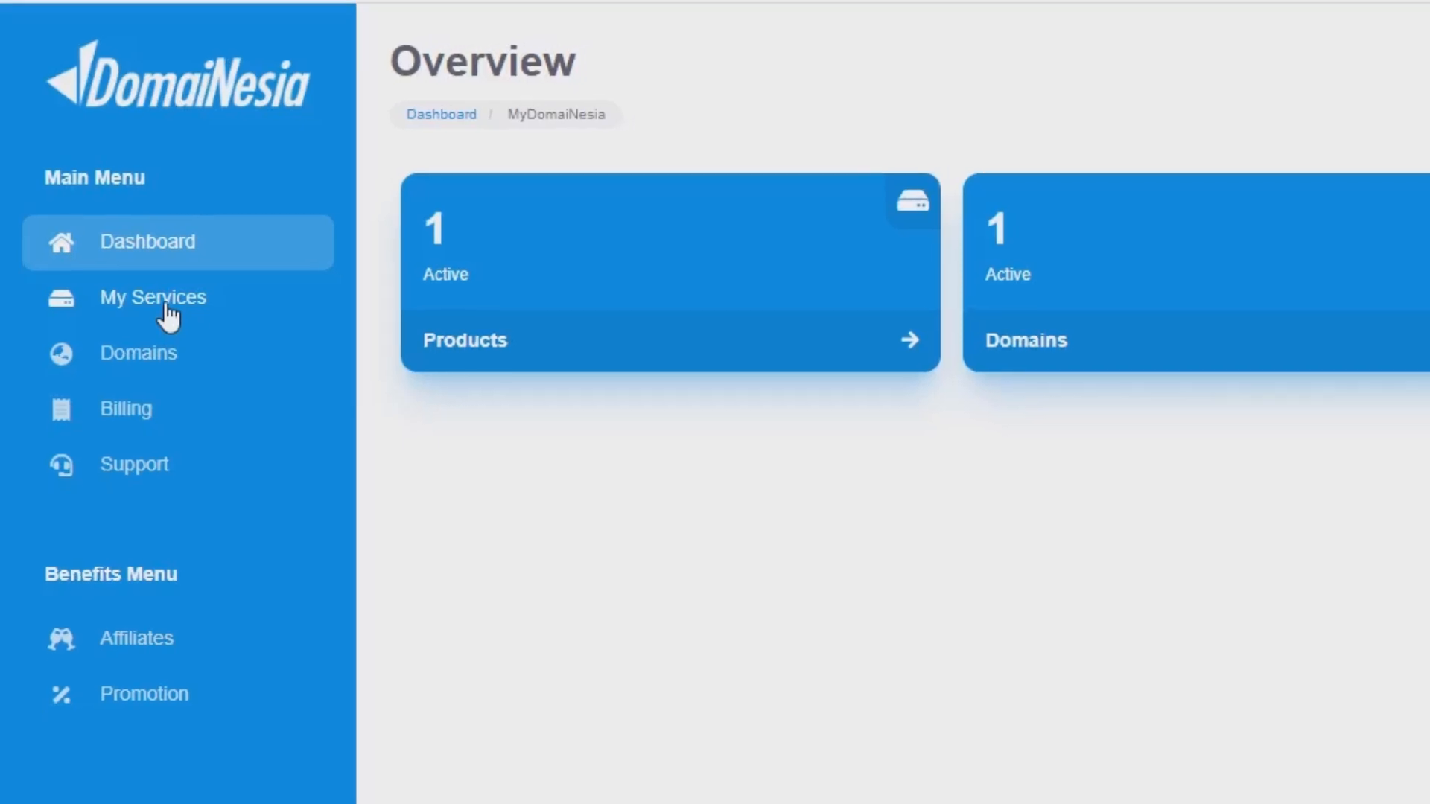
# Open the active hosting service in MyDomaiNesia and log in to its cPanel with the prefilled credentials.
pyautogui.click(173, 321)
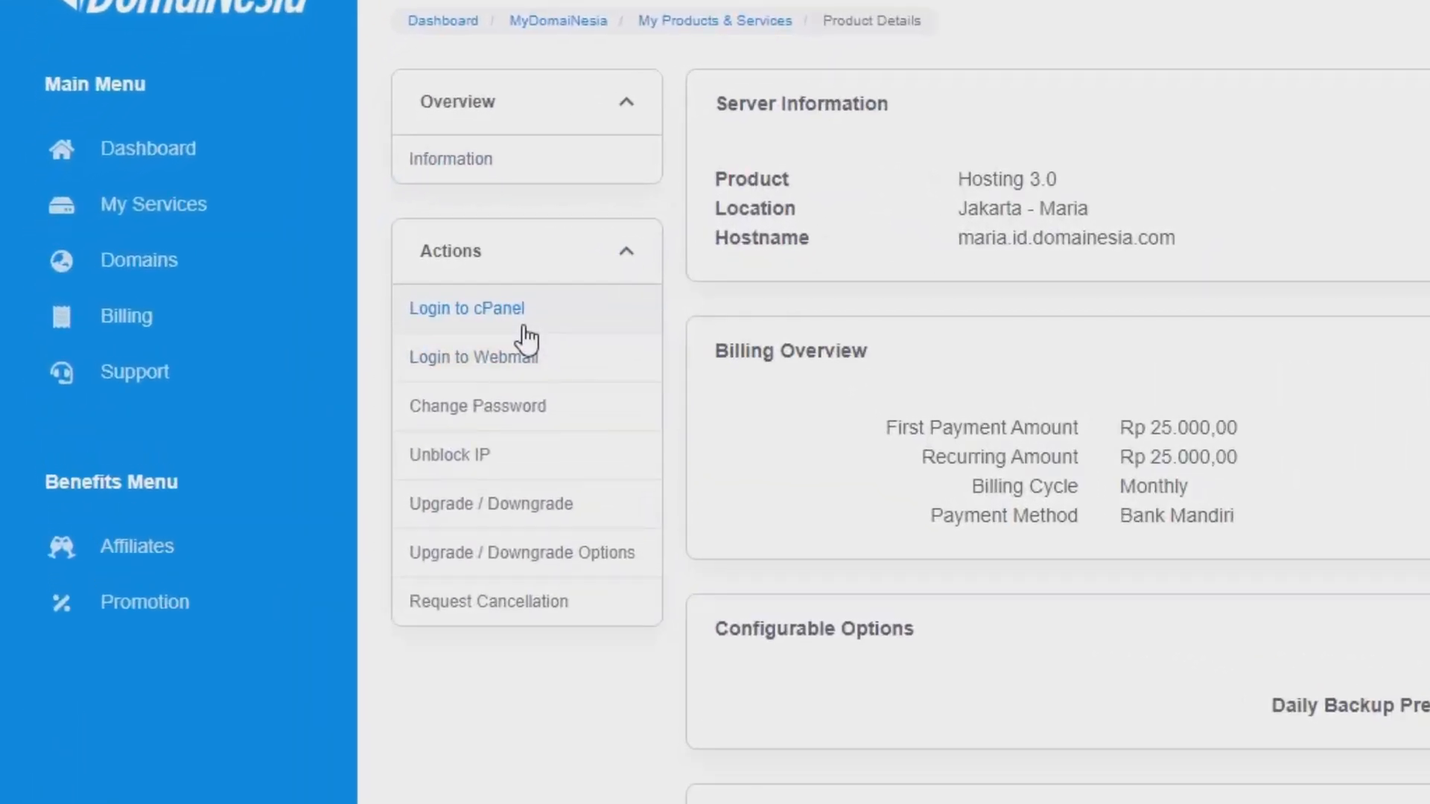
pyautogui.click(524, 328)
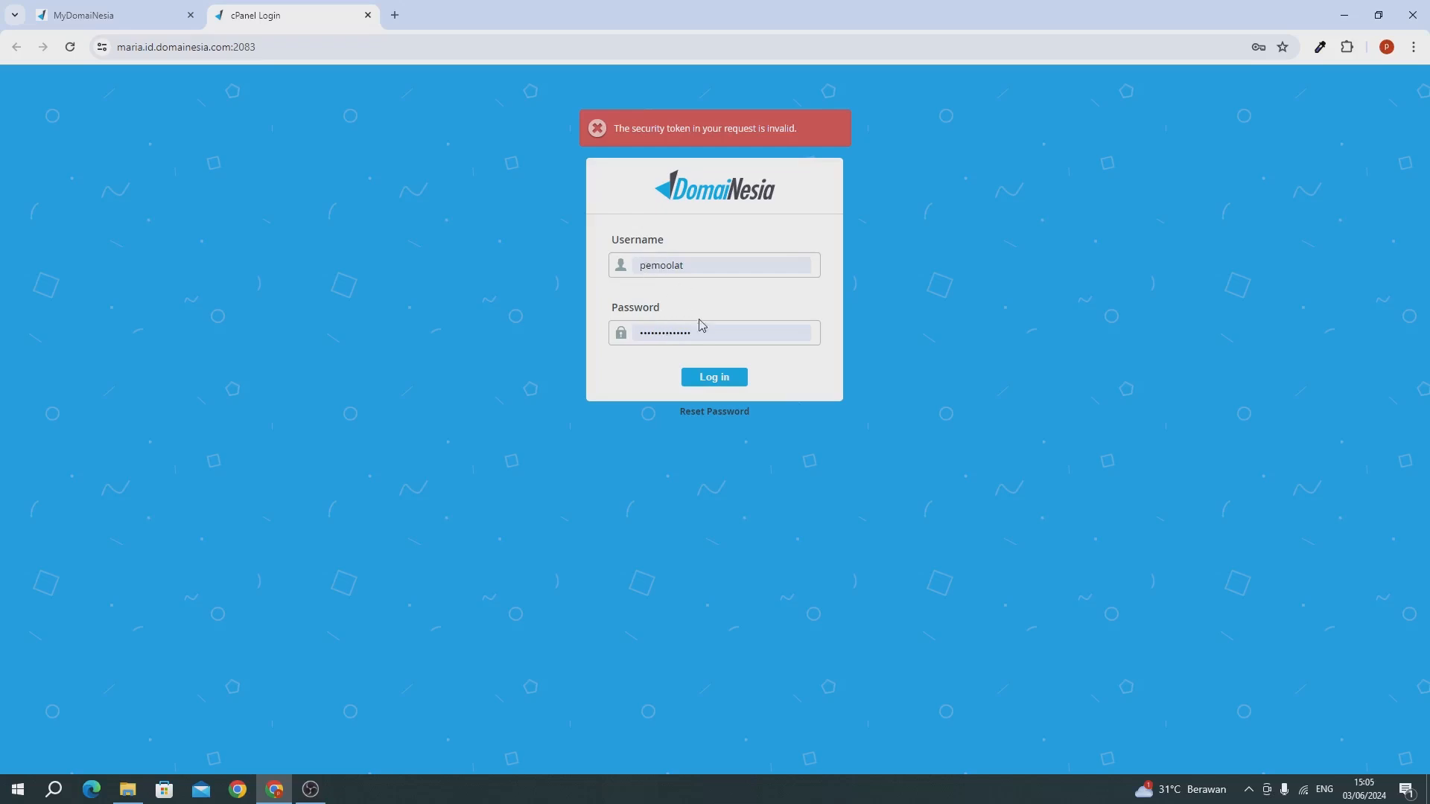
pyautogui.click(733, 376)
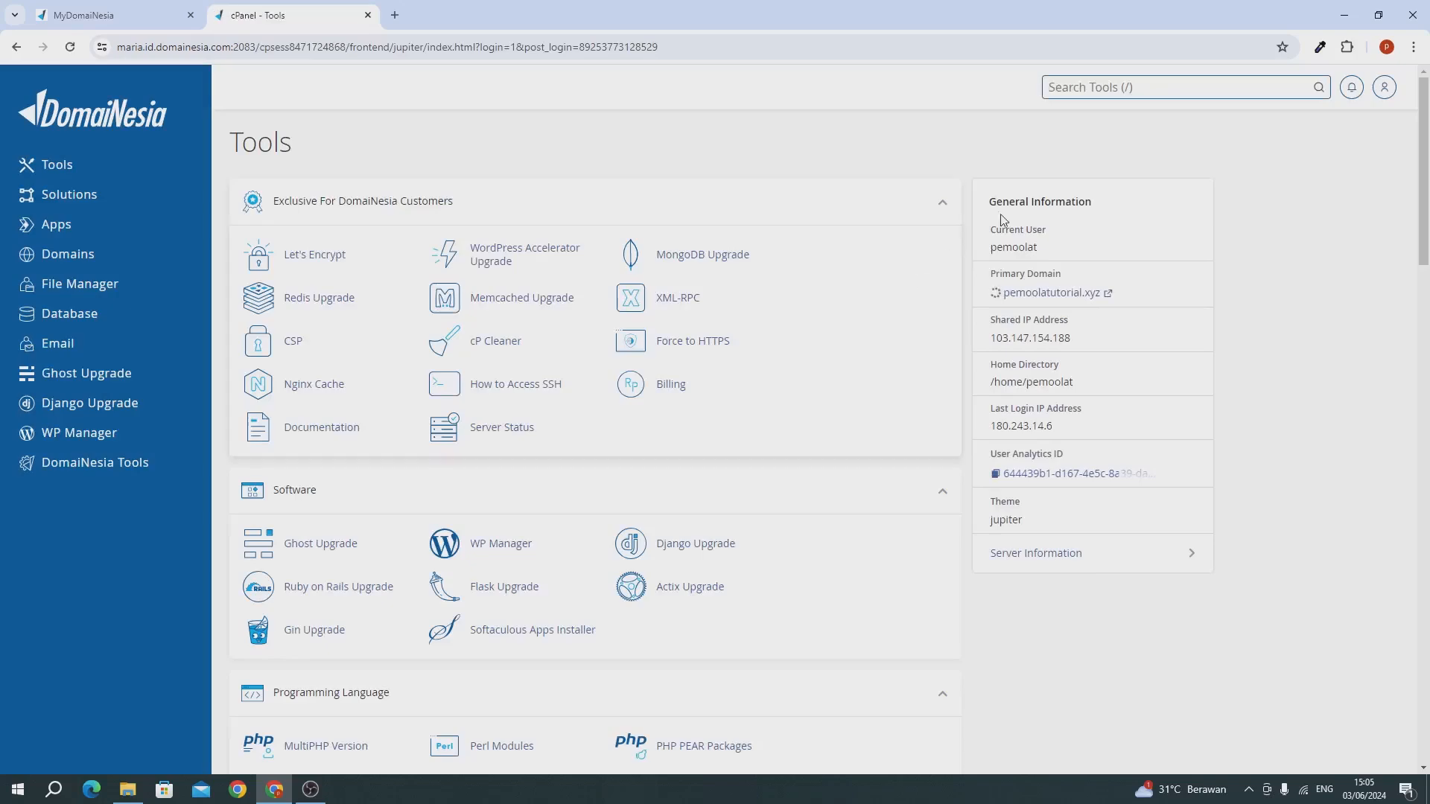
# Find the SSL/TLS Status tool by searching for ssl, select all listed domains and run AutoSSL for them.
pyautogui.click(1074, 81)
pyautogui.write('s')
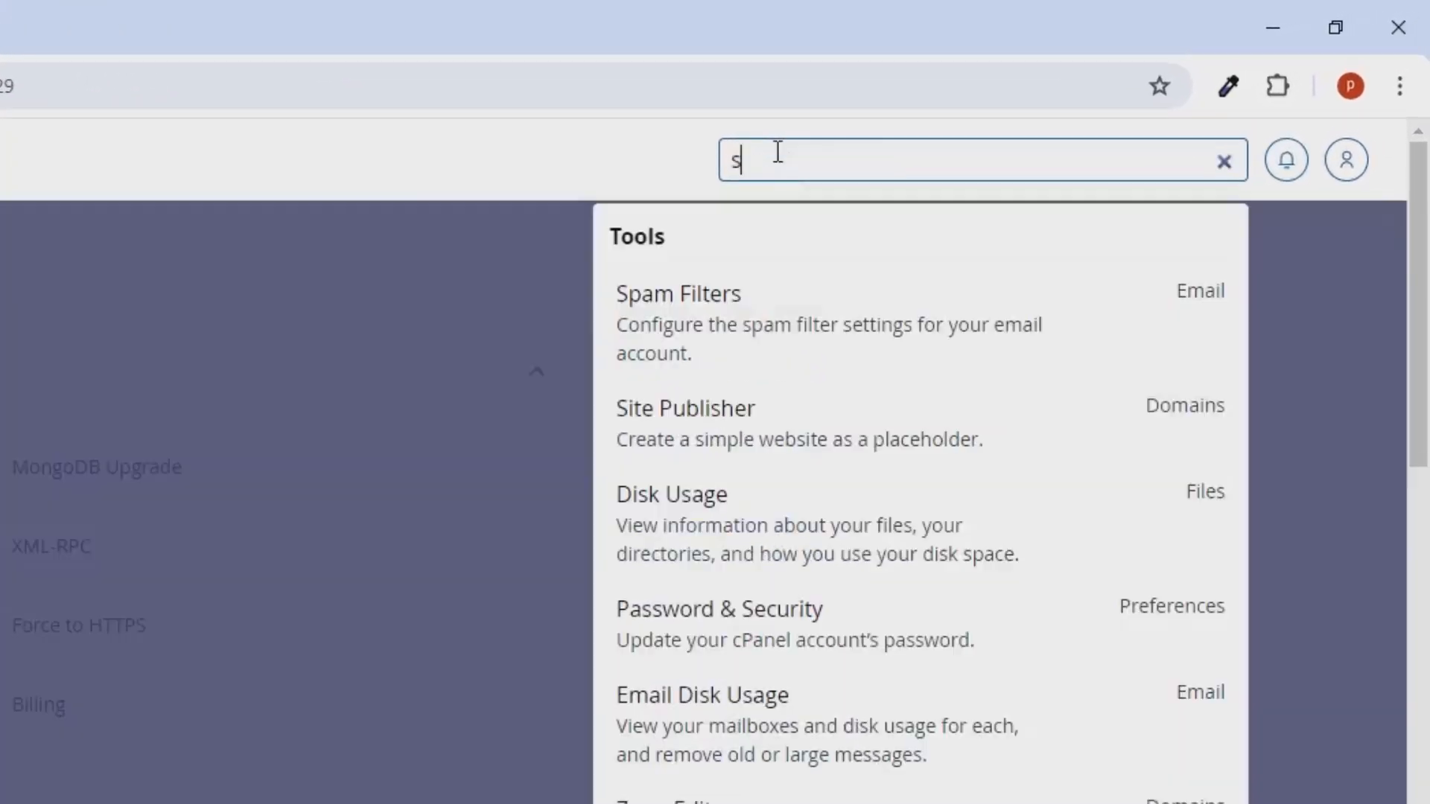
pyautogui.write('sl')
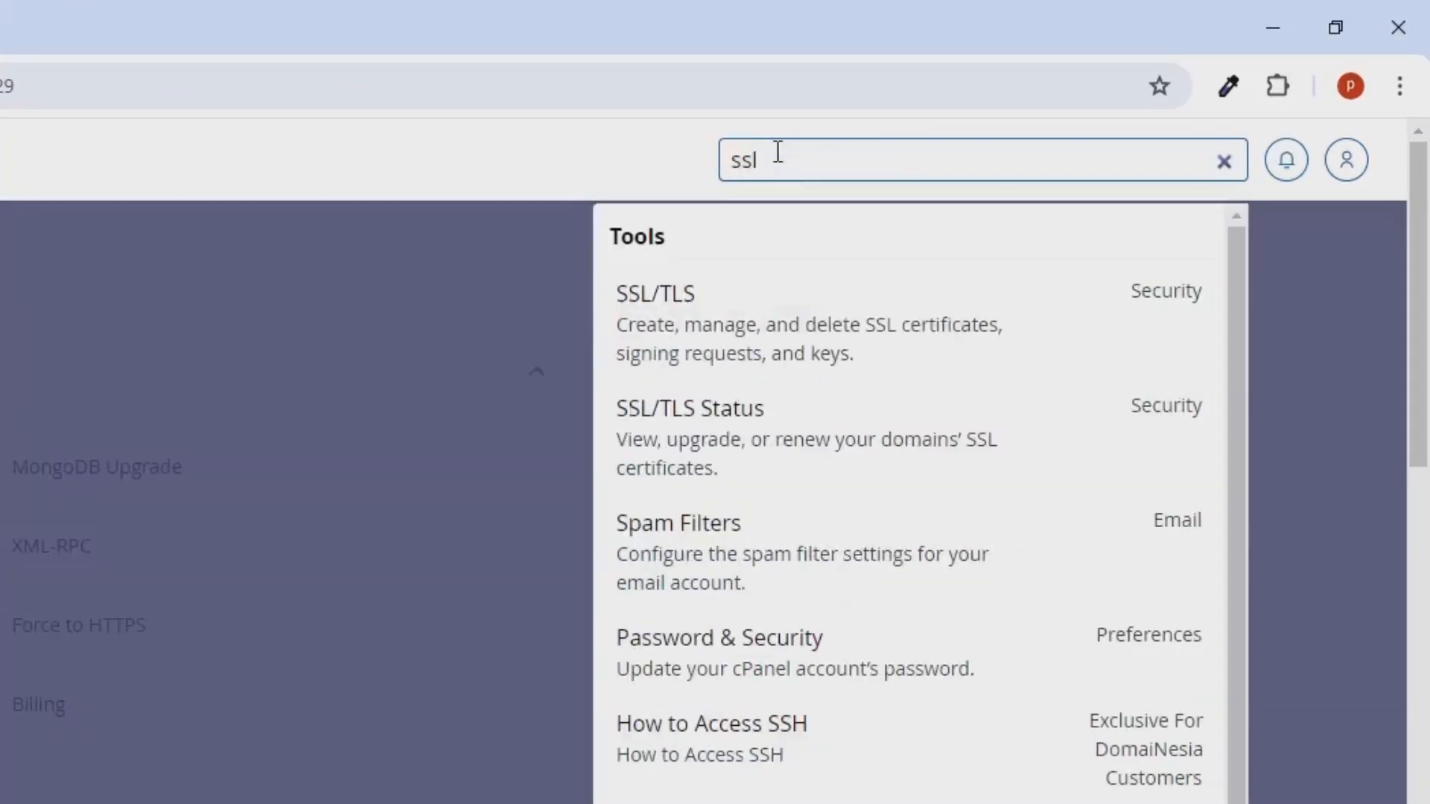
pyautogui.click(745, 426)
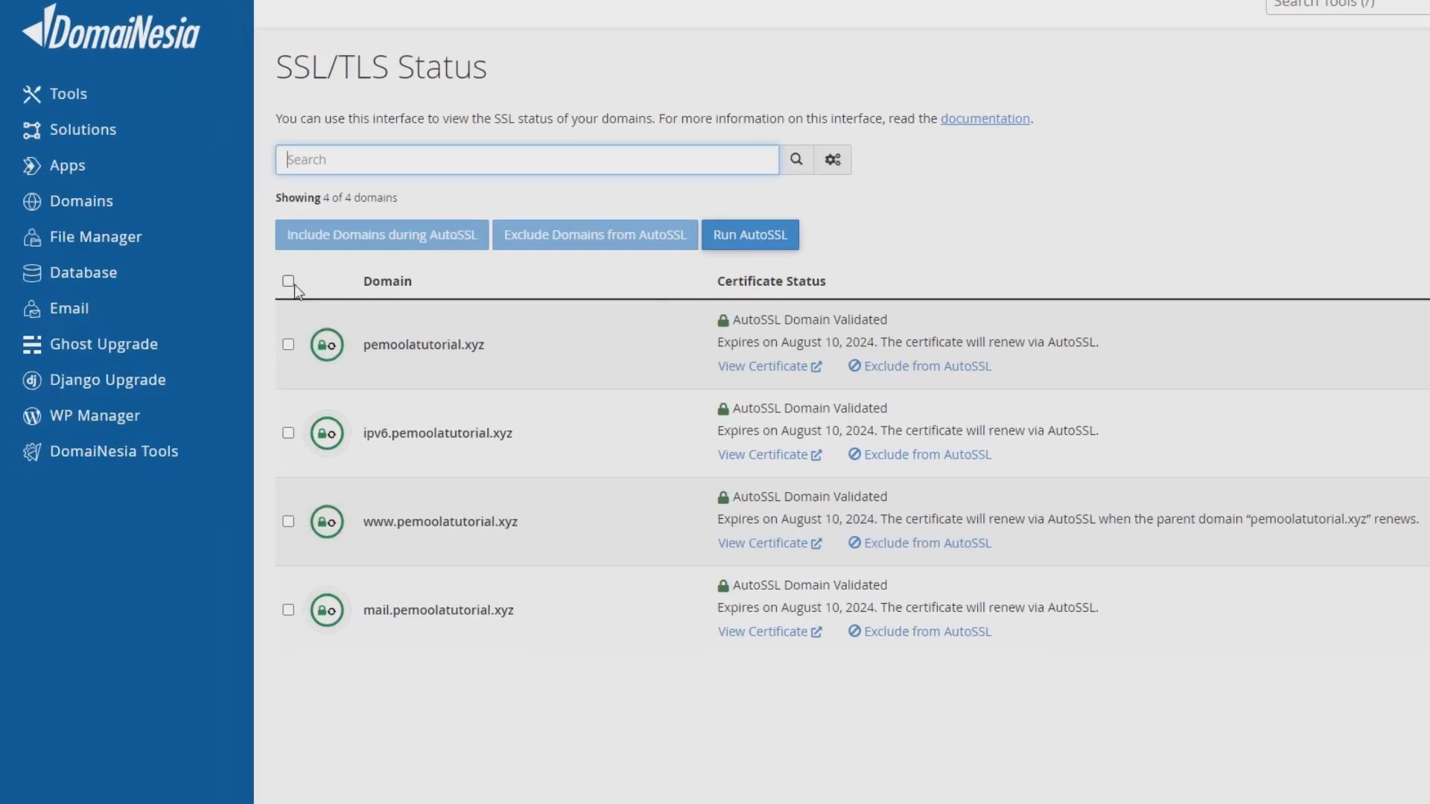
pyautogui.click(240, 320)
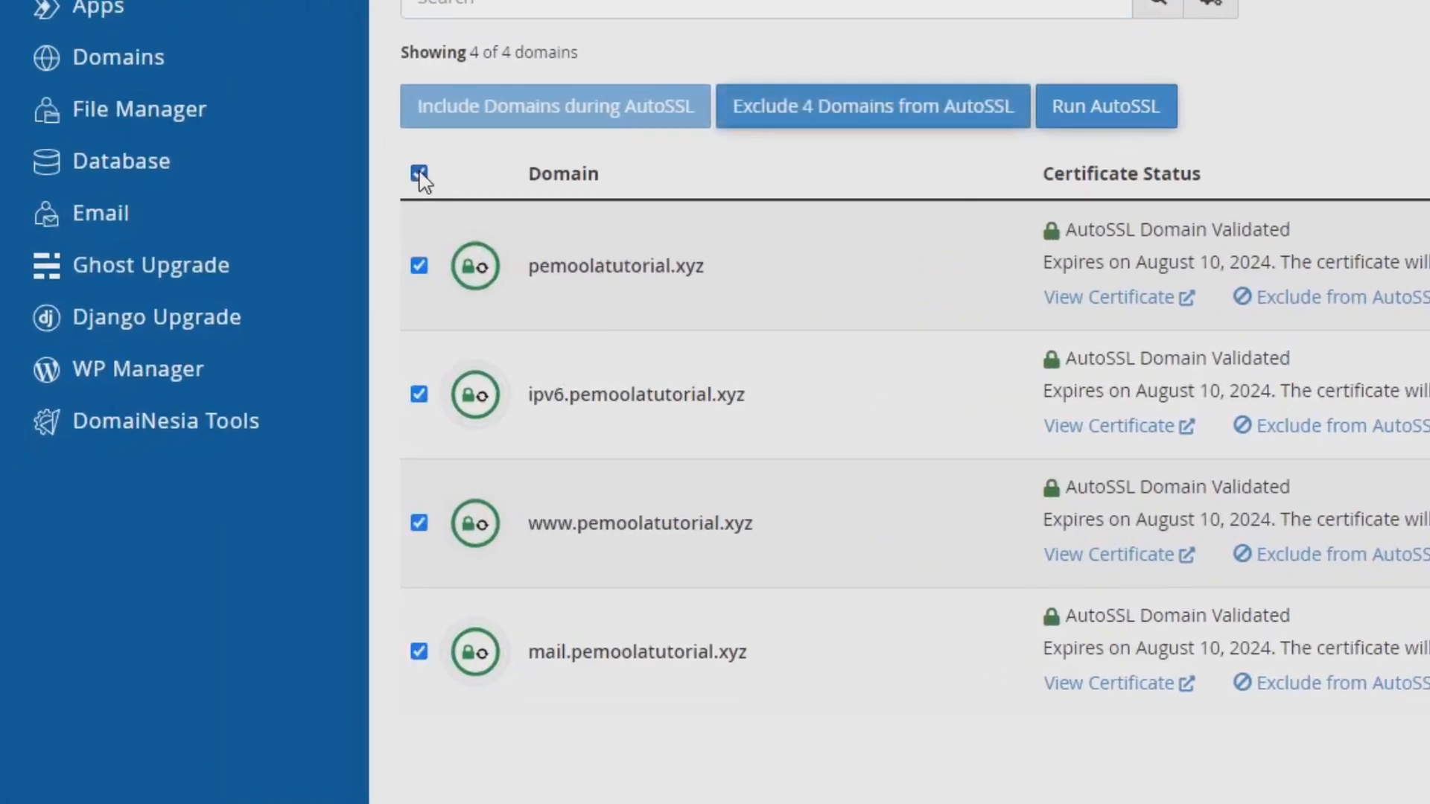
pyautogui.click(1147, 112)
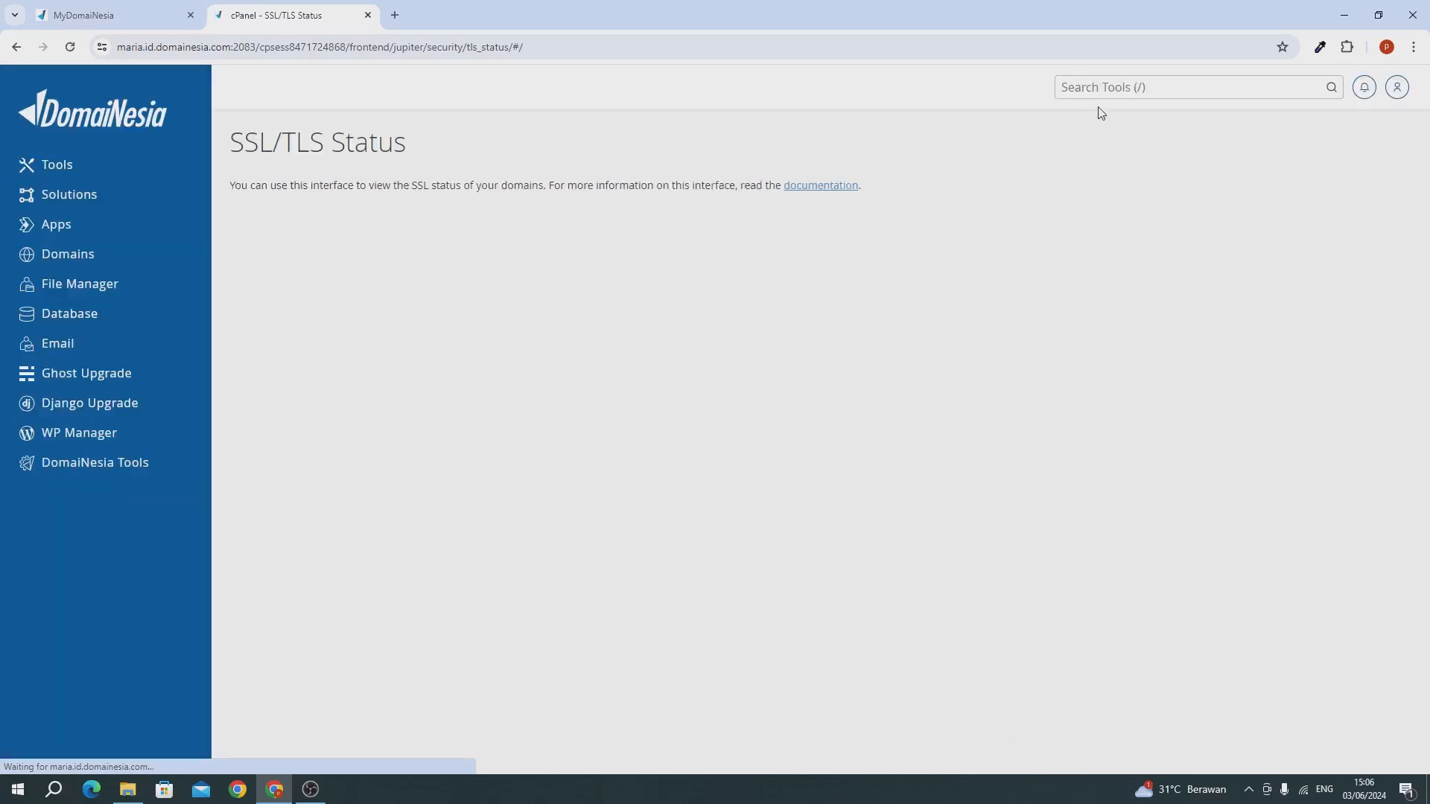
# Find the Softaculous Apps Installer by searching the tools for soft and start a WordPress installation.
pyautogui.click(1086, 92)
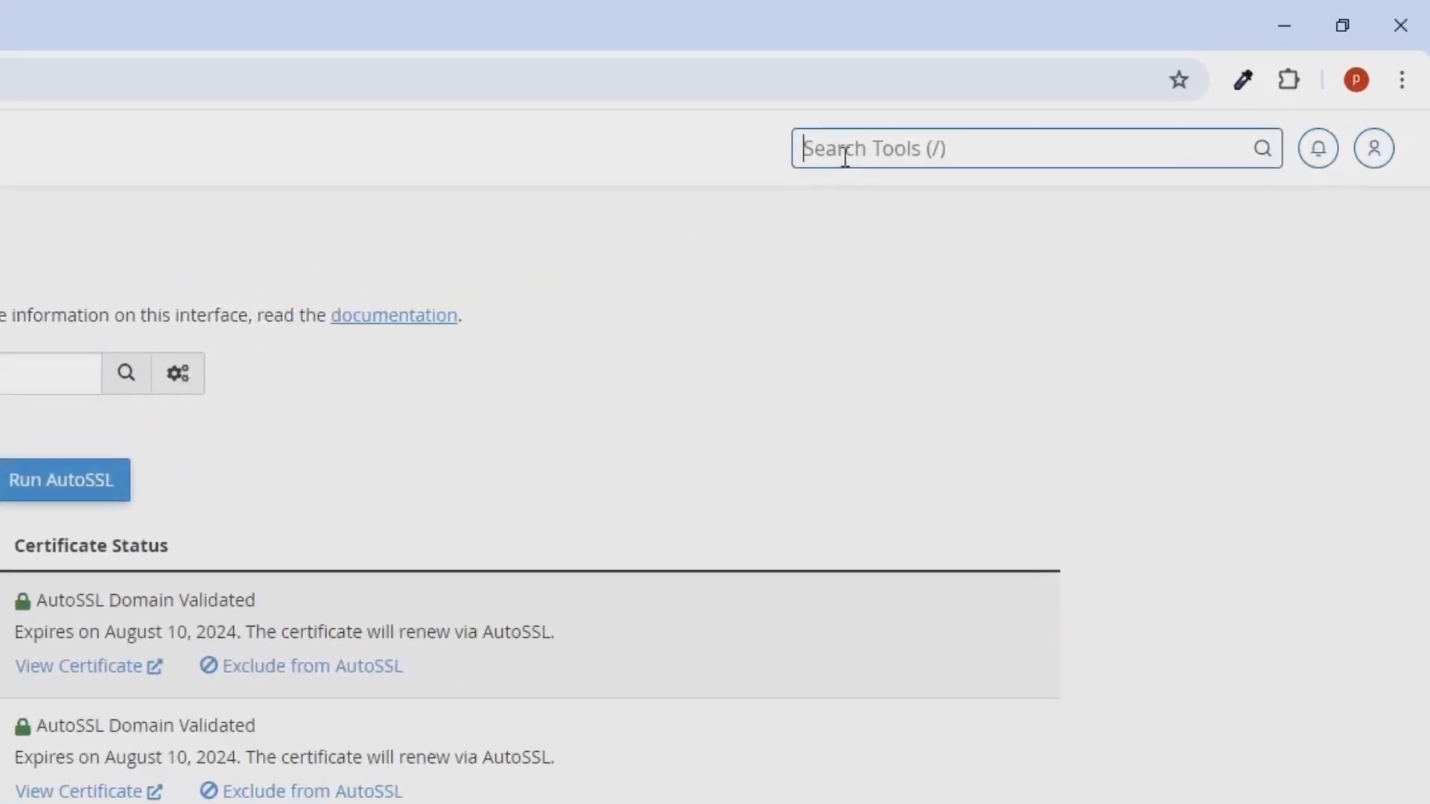
pyautogui.write('soft')
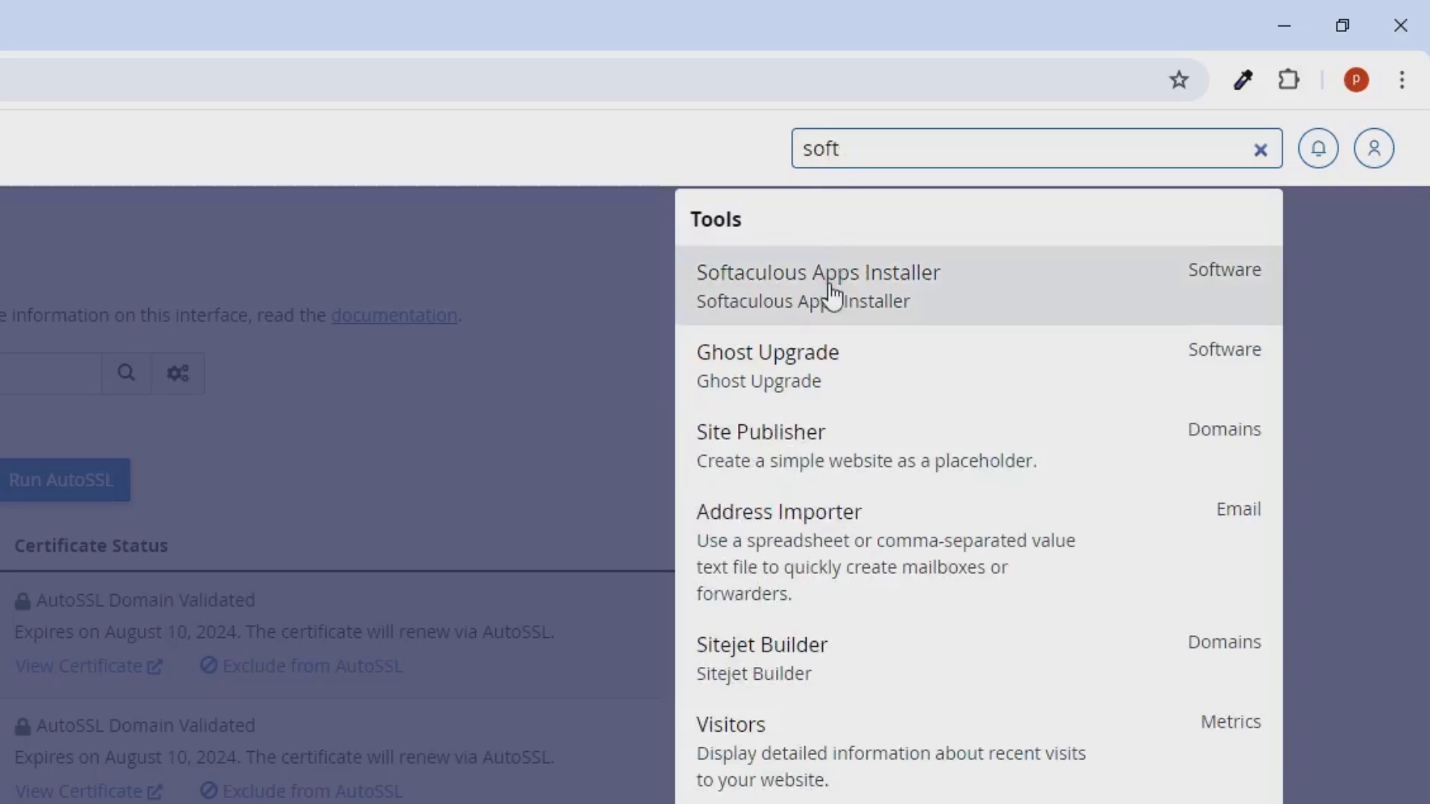
pyautogui.click(832, 295)
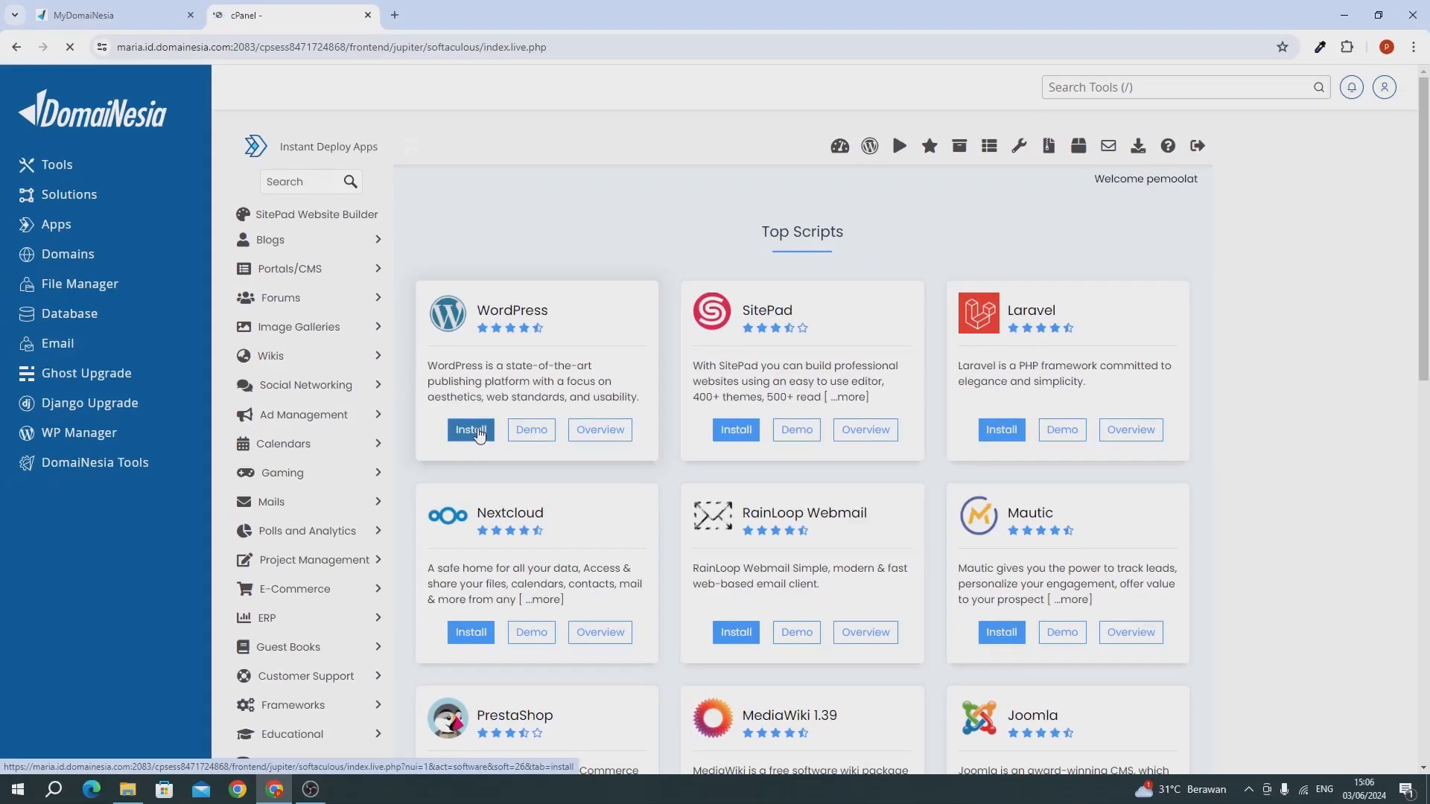
pyautogui.click(612, 488)
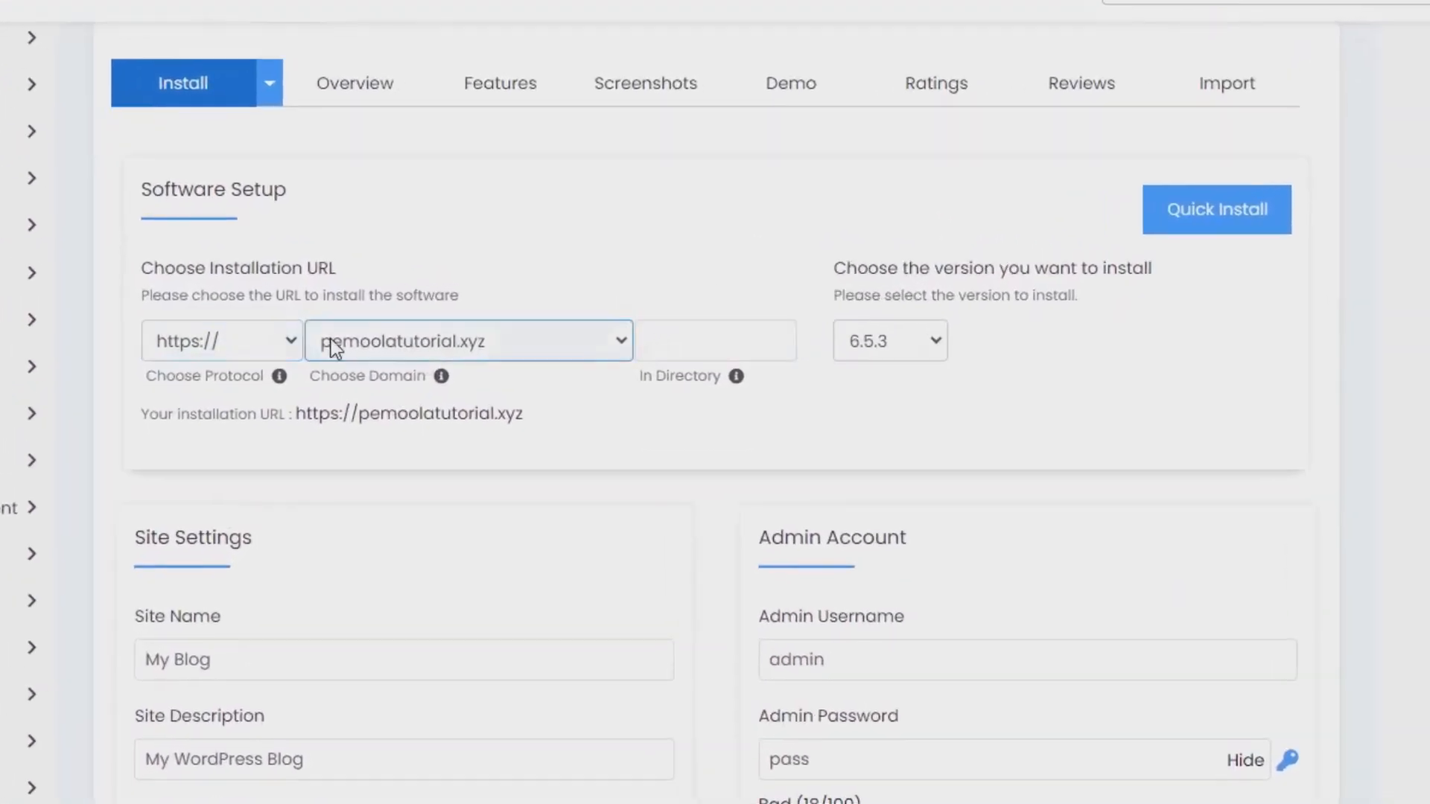
pyautogui.click(650, 336)
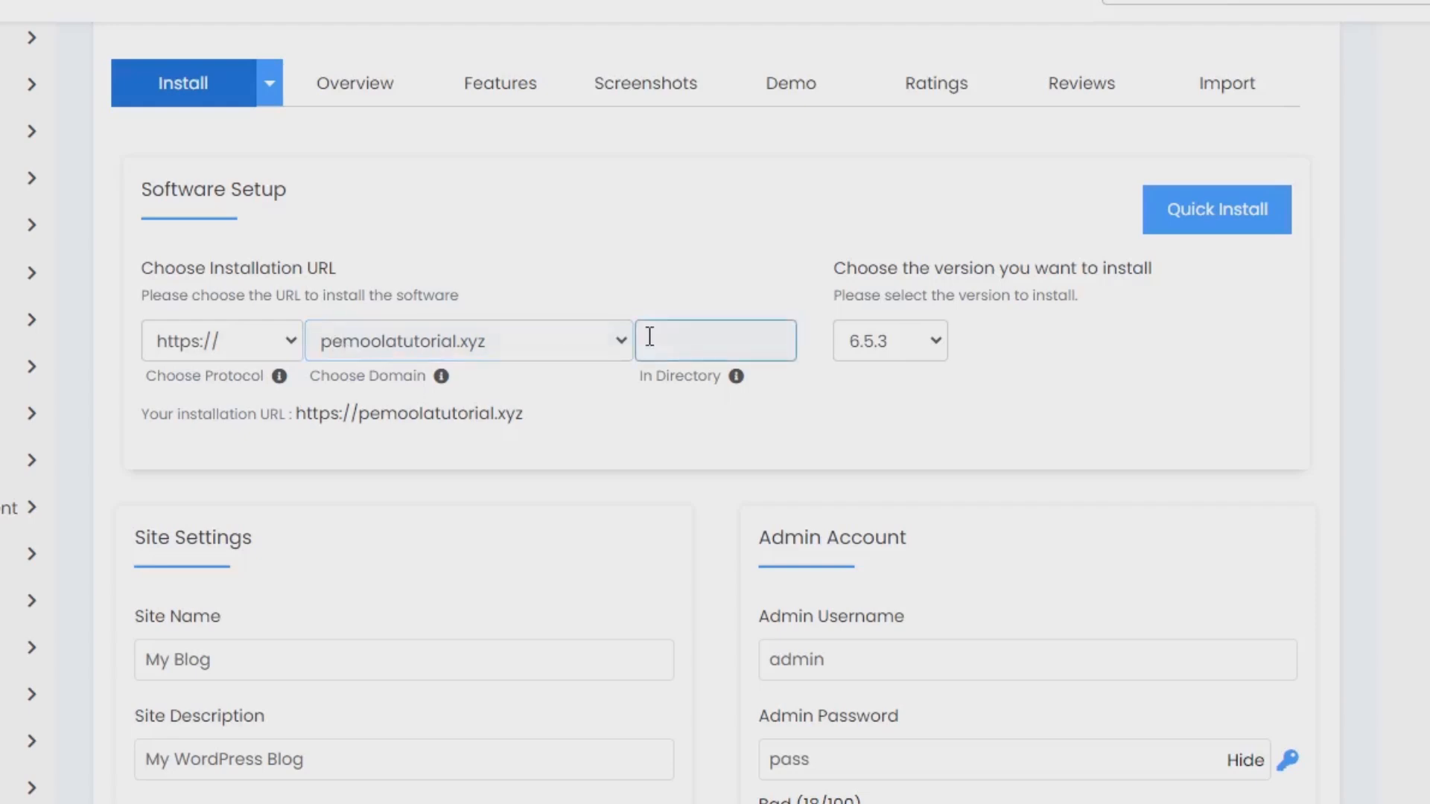
pyautogui.click(881, 355)
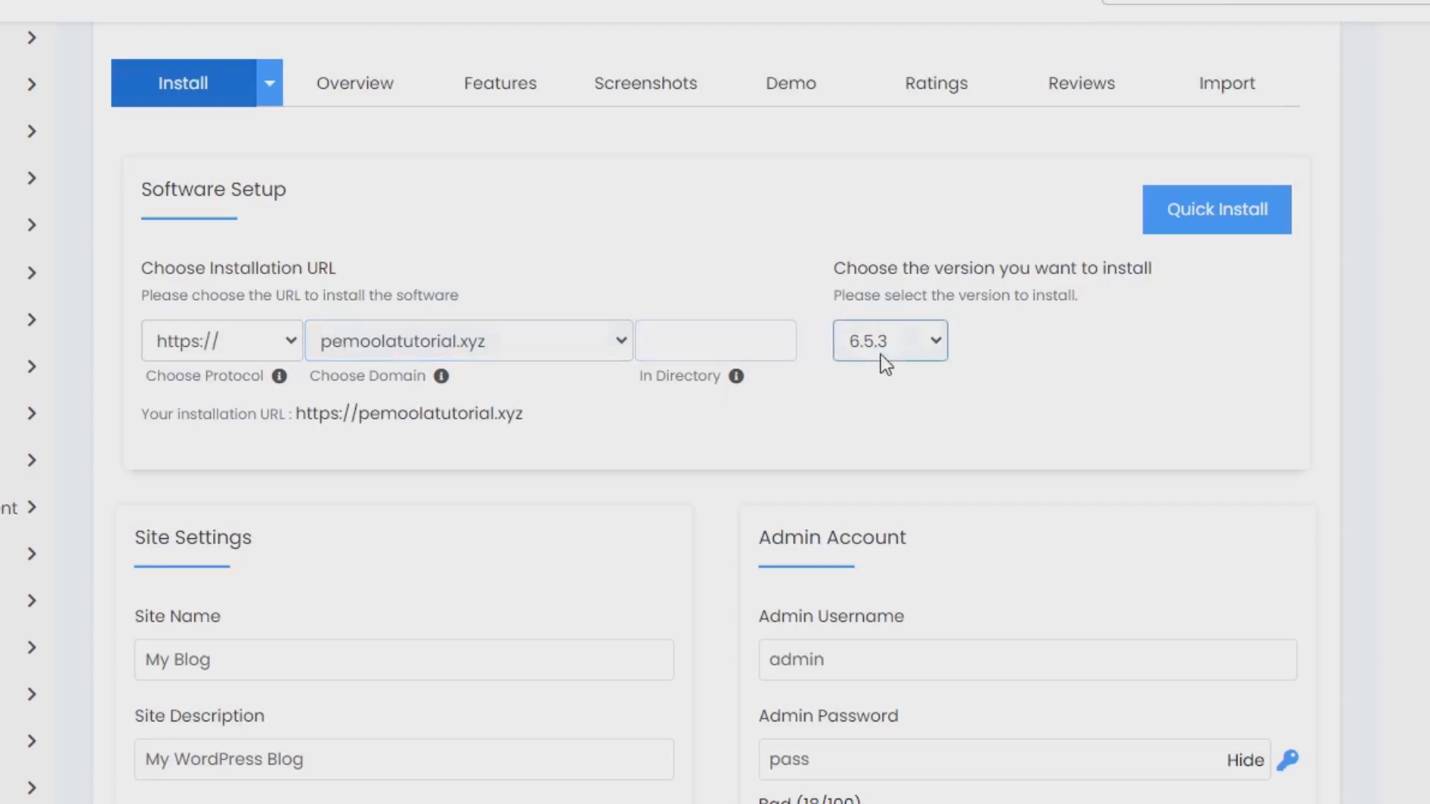
# Set the site name to Website Developer and the site description to Portfolio Developer.
pyautogui.scroll(-3, 880, 354)
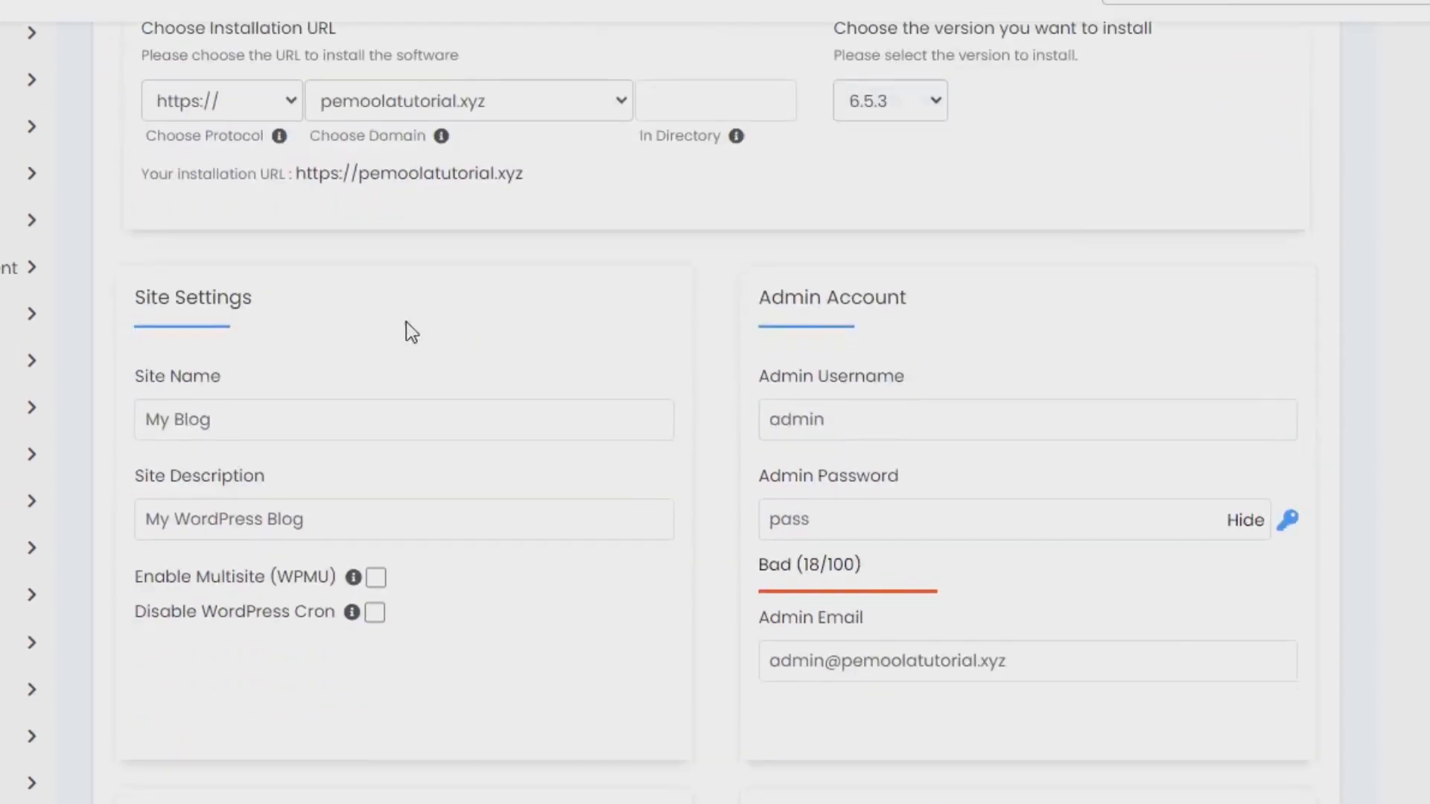
pyautogui.click(303, 418)
pyautogui.hotkey('ctrl', 'a')
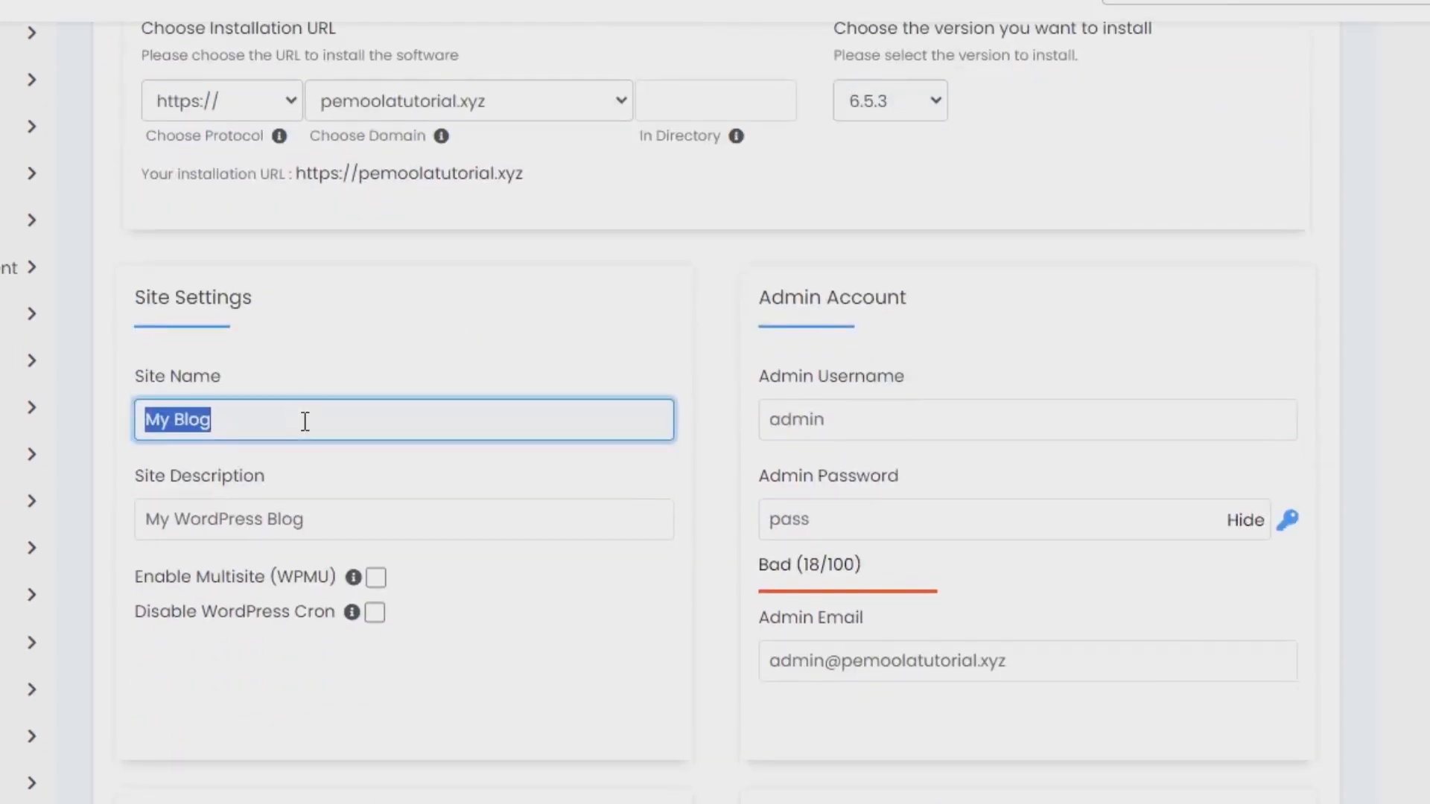
pyautogui.write('Website')
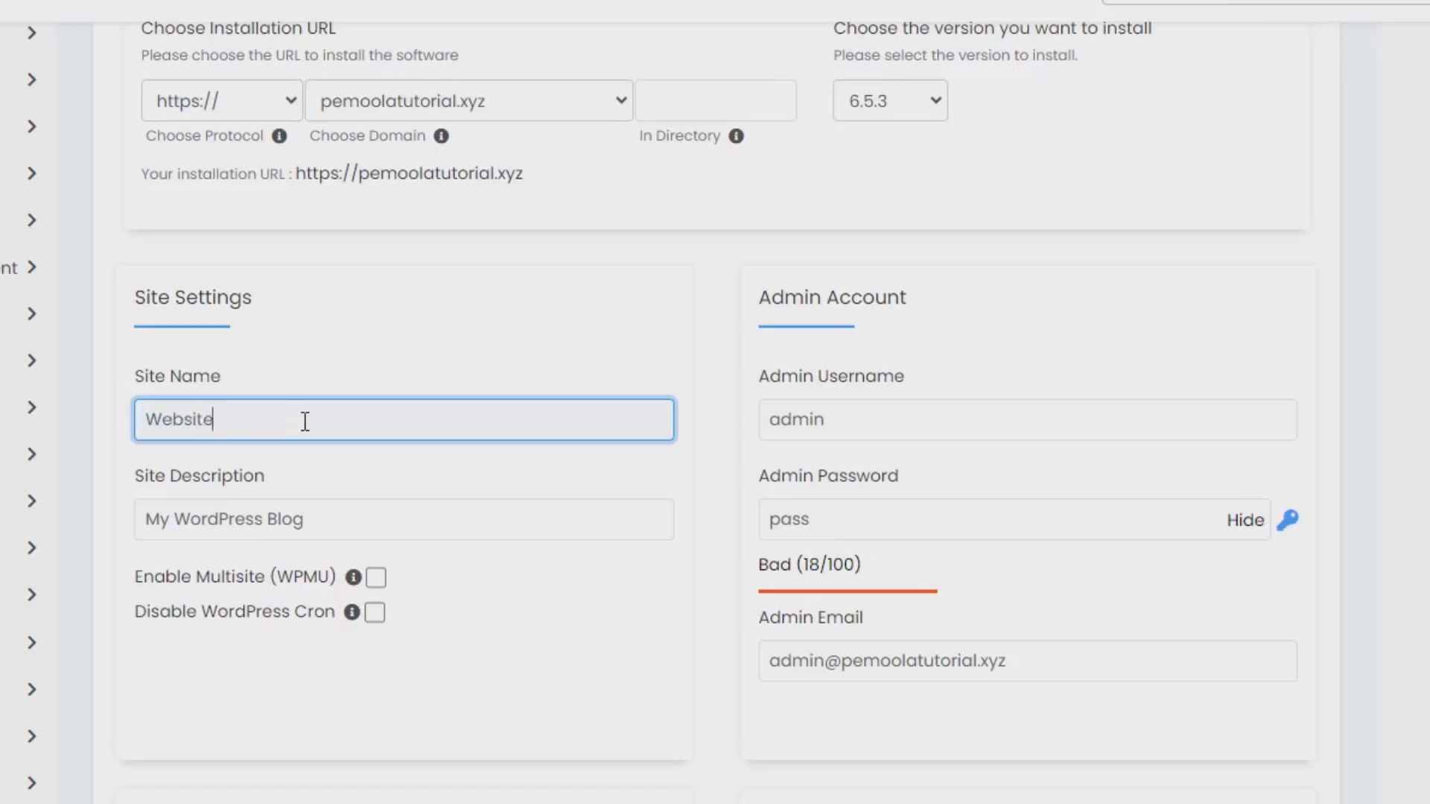
pyautogui.write(' Developer')
pyautogui.tripleClick(275, 511)
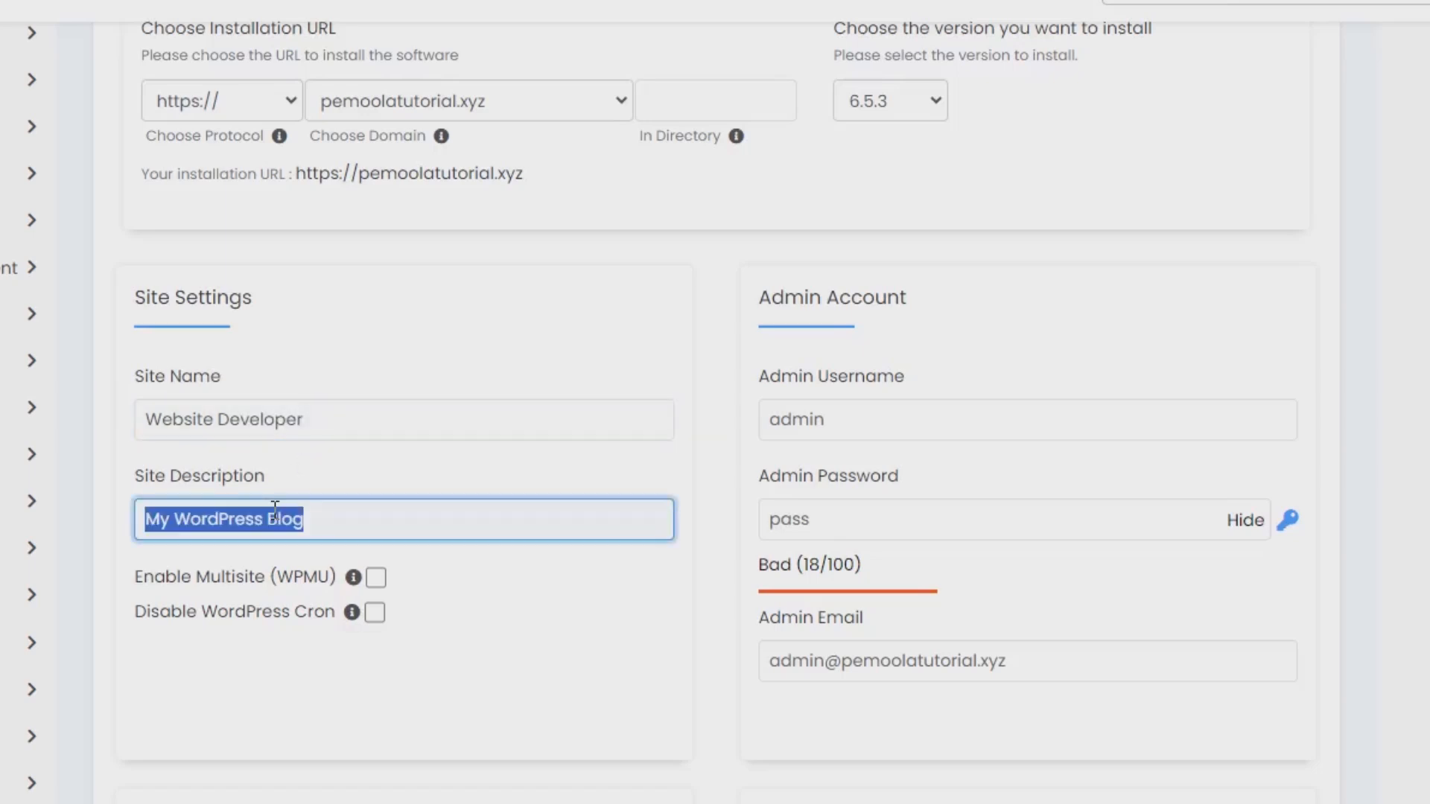
pyautogui.write('Portfoli')
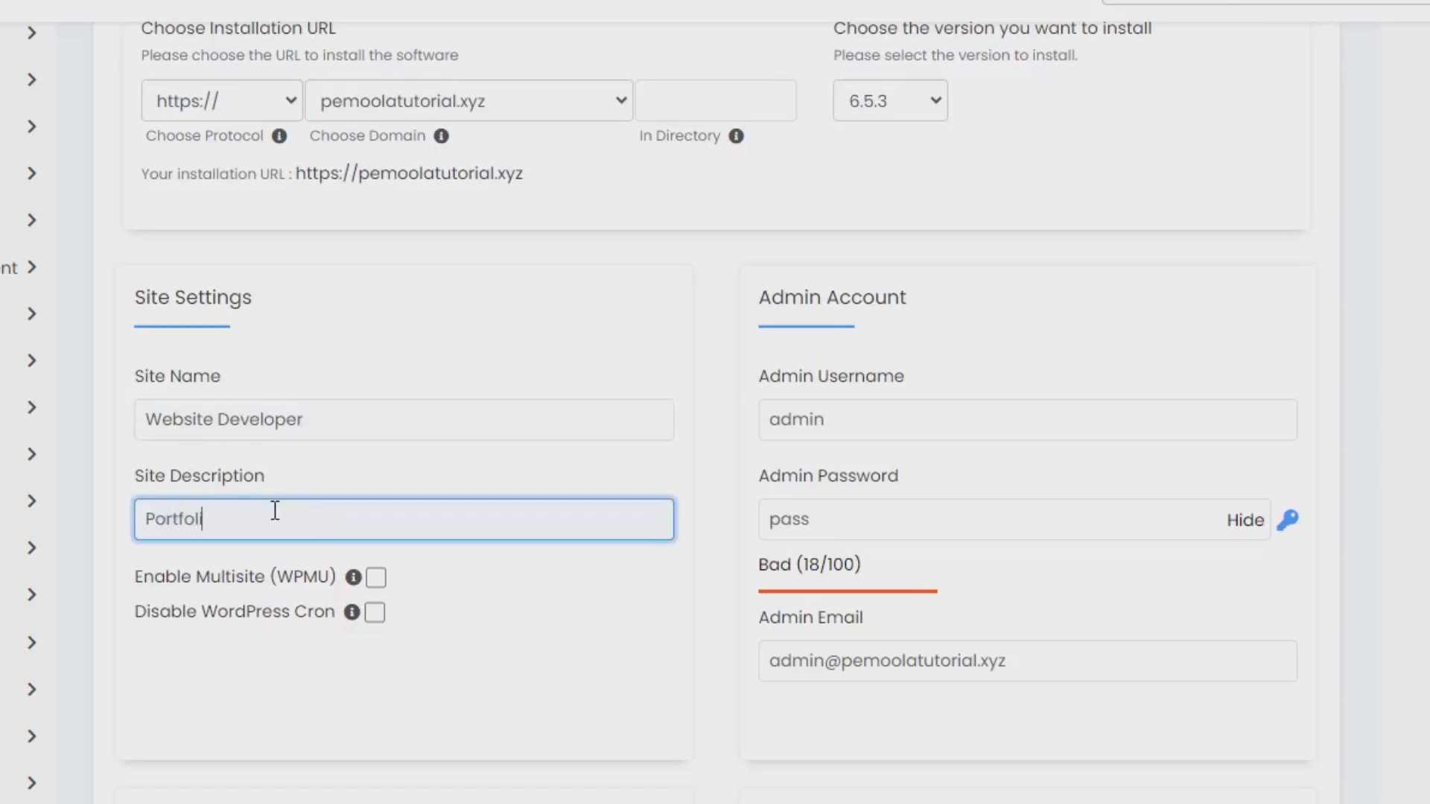
pyautogui.write('o Developer')
# Keep the default admin username and admin email, and generate a random admin password for the WordPress account.
pyautogui.click(792, 405)
pyautogui.click(792, 405)
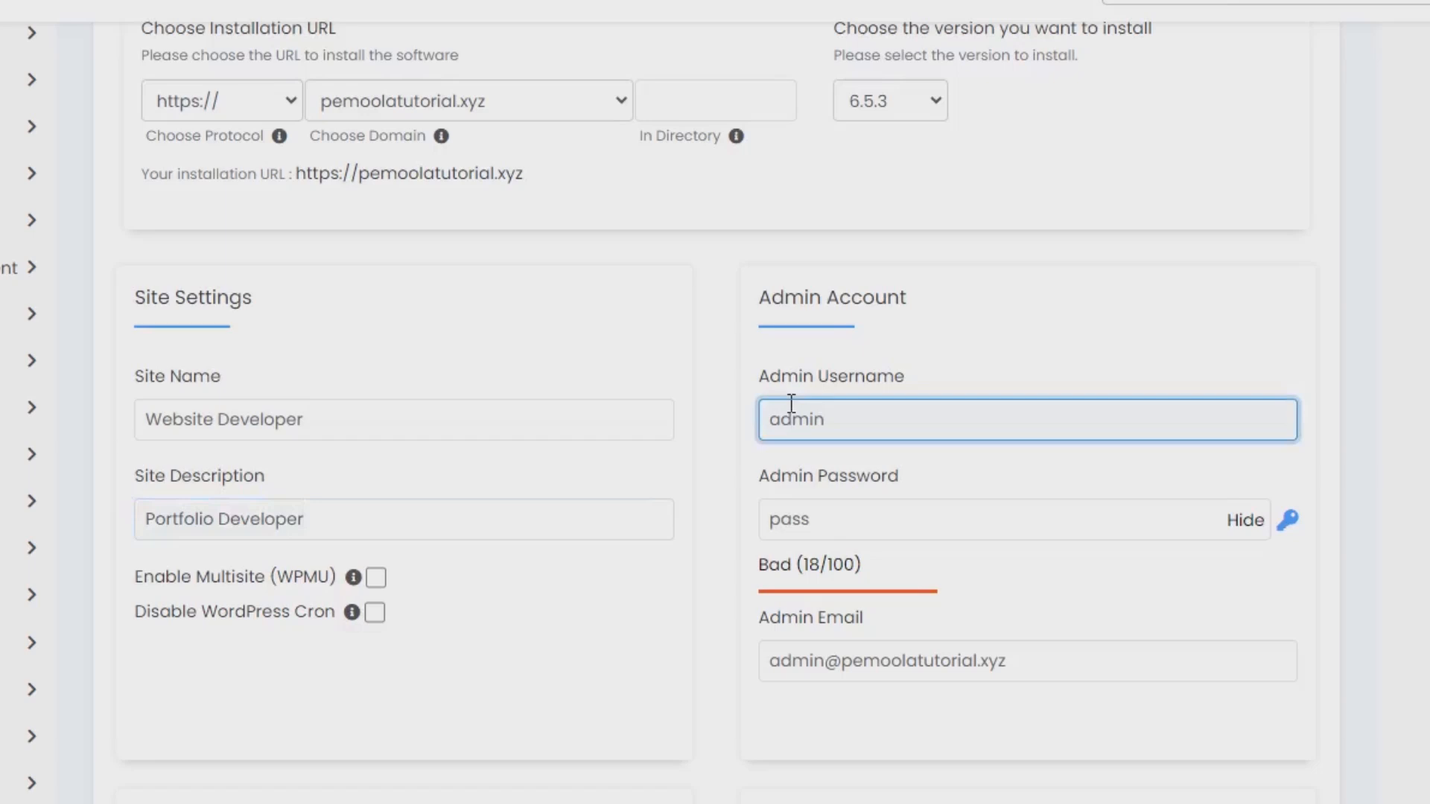
pyautogui.click(917, 513)
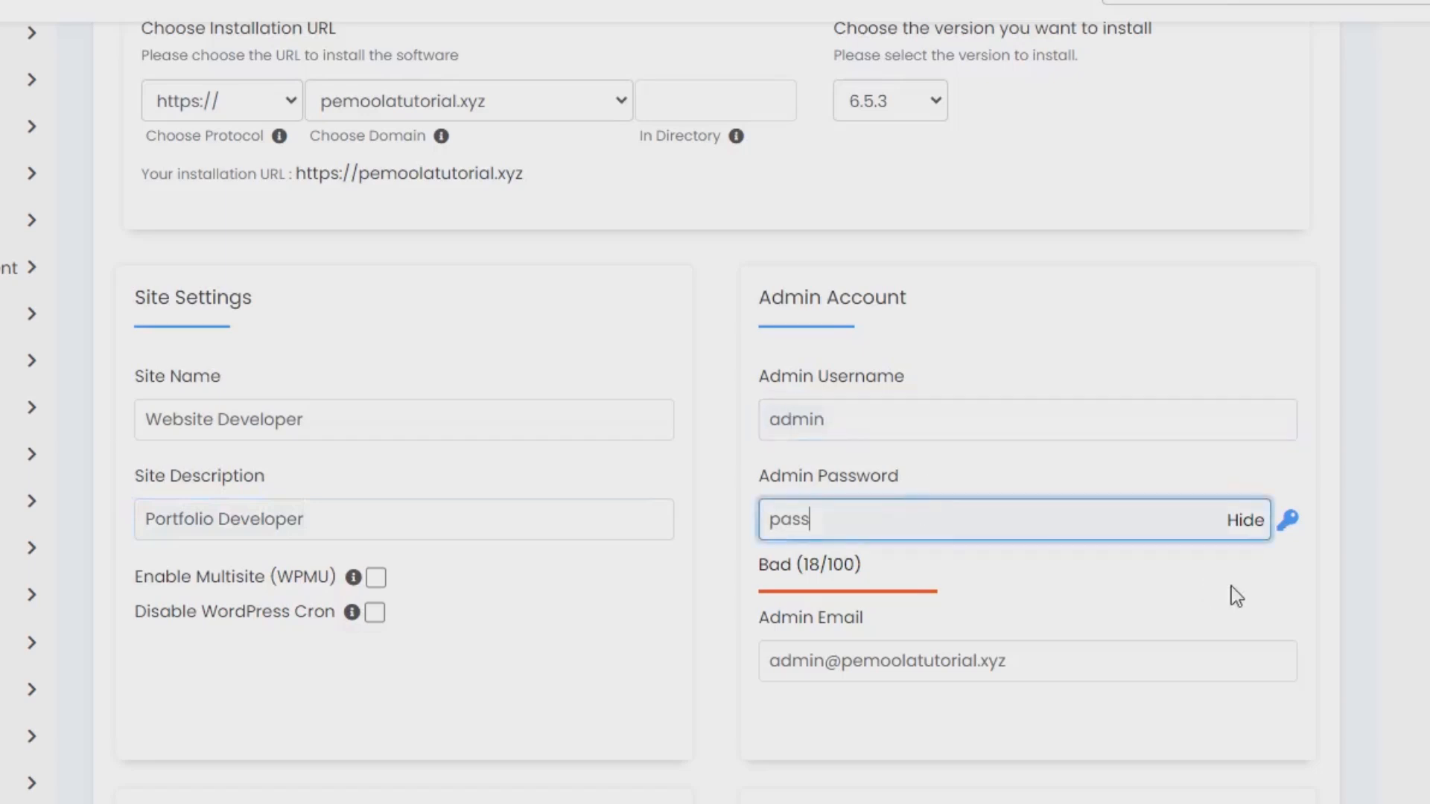
pyautogui.click(1286, 523)
pyautogui.tripleClick(1093, 507)
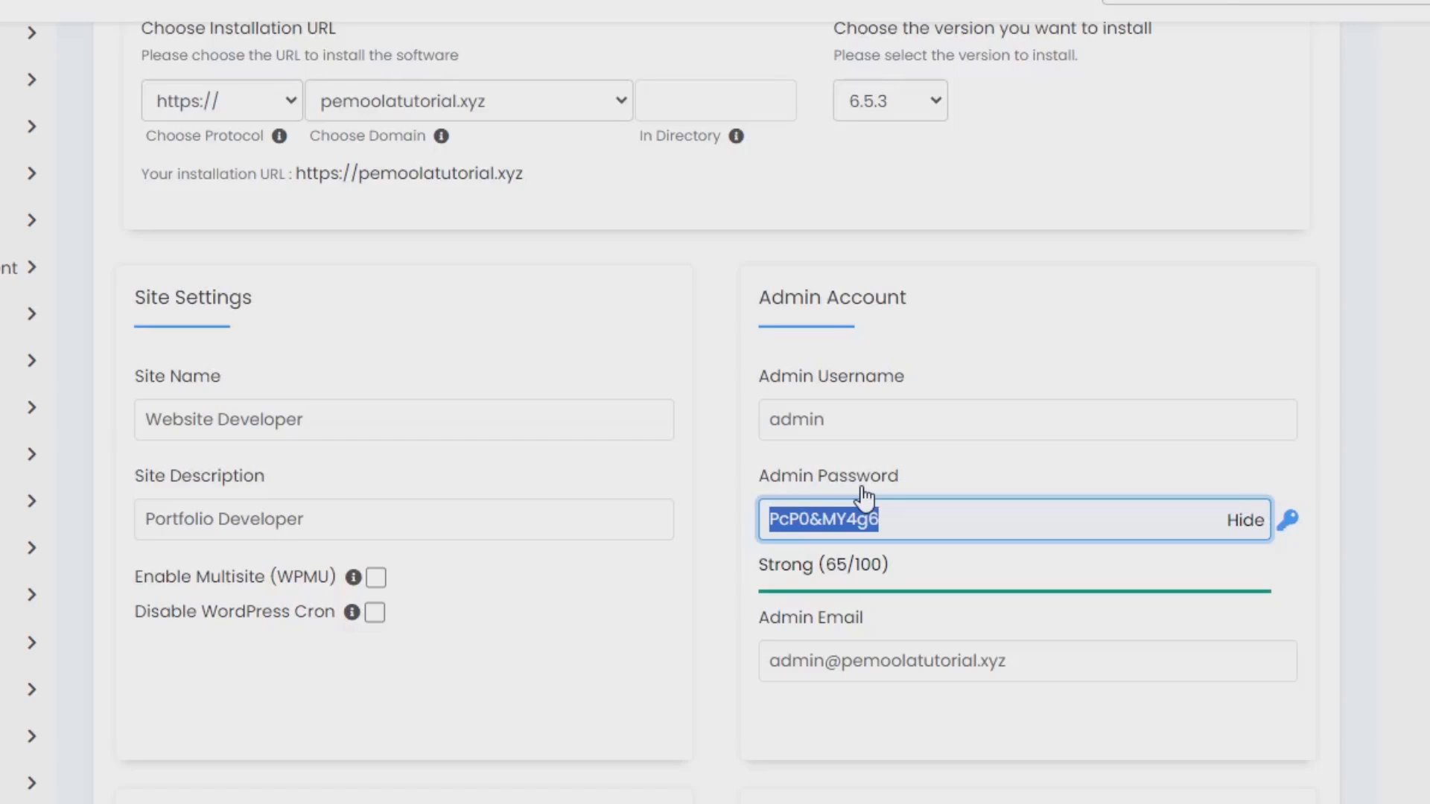
pyautogui.scroll(-3, 864, 497)
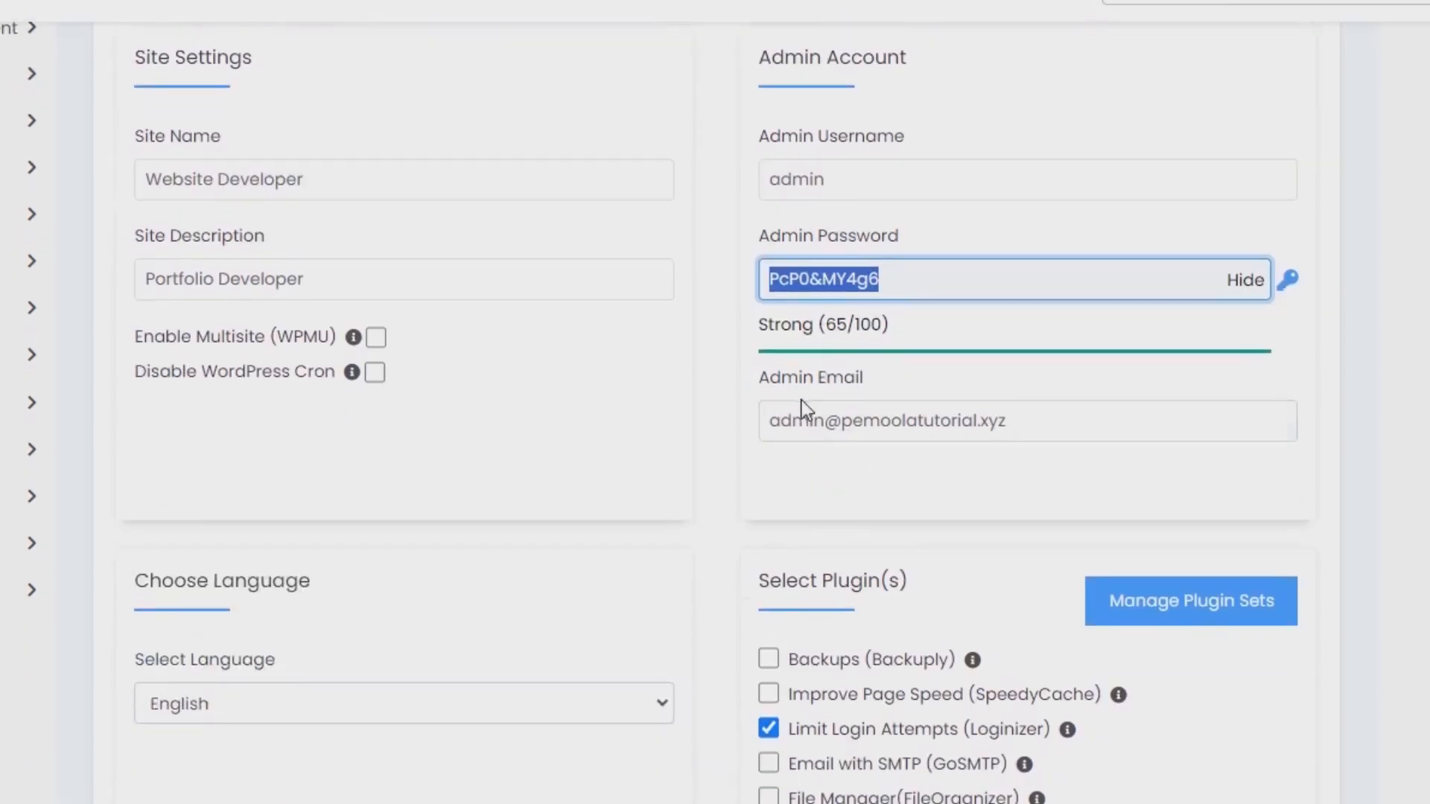
pyautogui.click(813, 420)
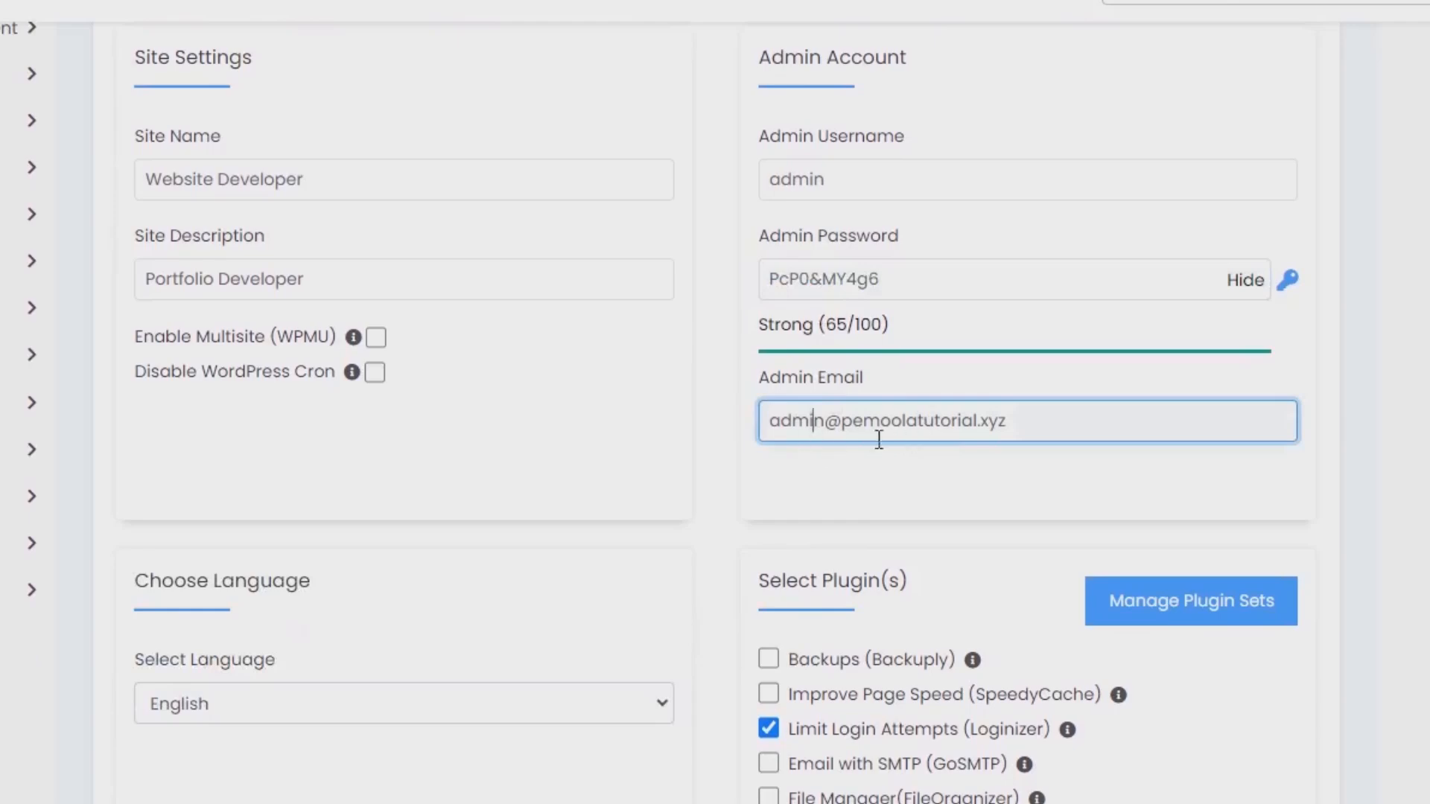
# Set the WordPress installation language to Indonesian.
pyautogui.click(265, 718)
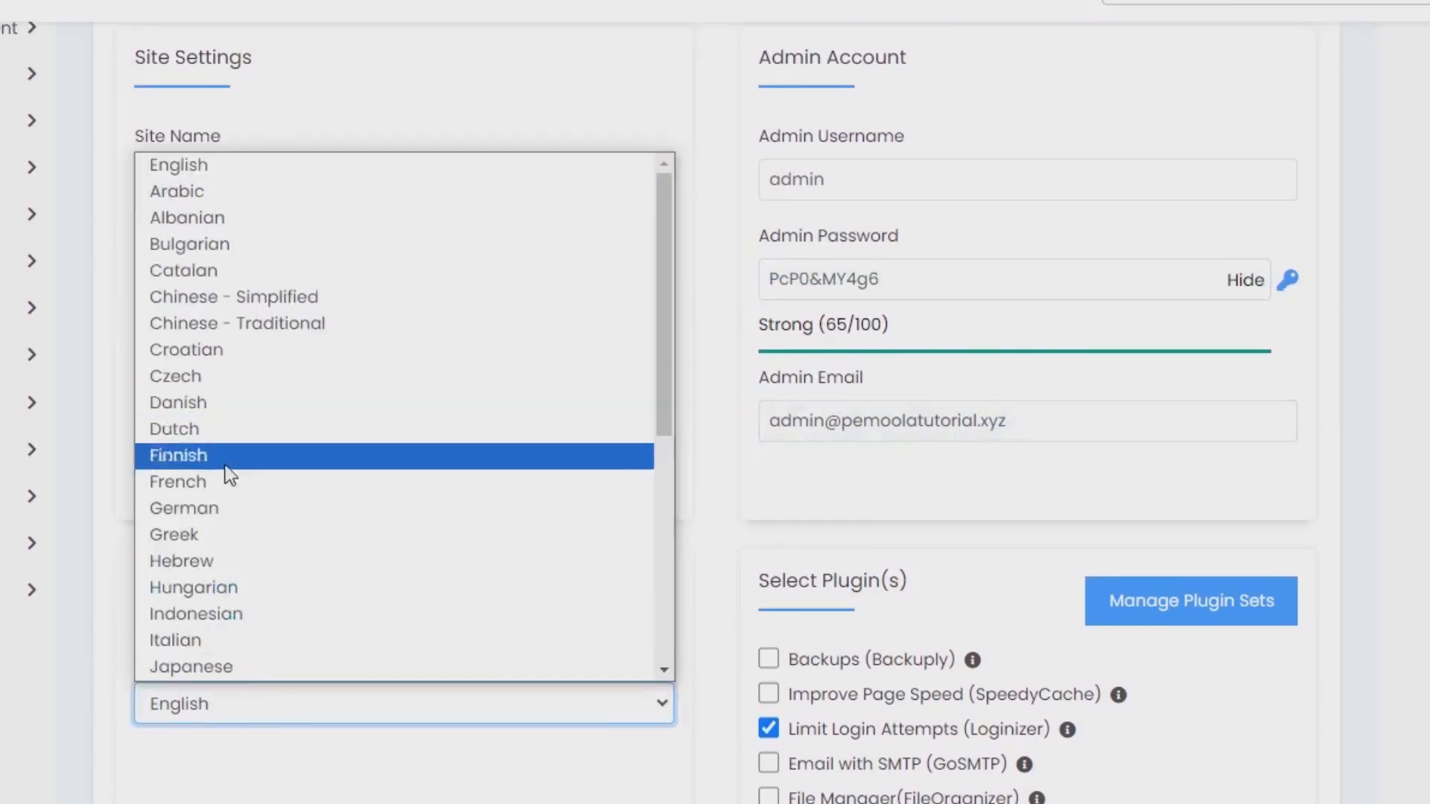
pyautogui.click(220, 612)
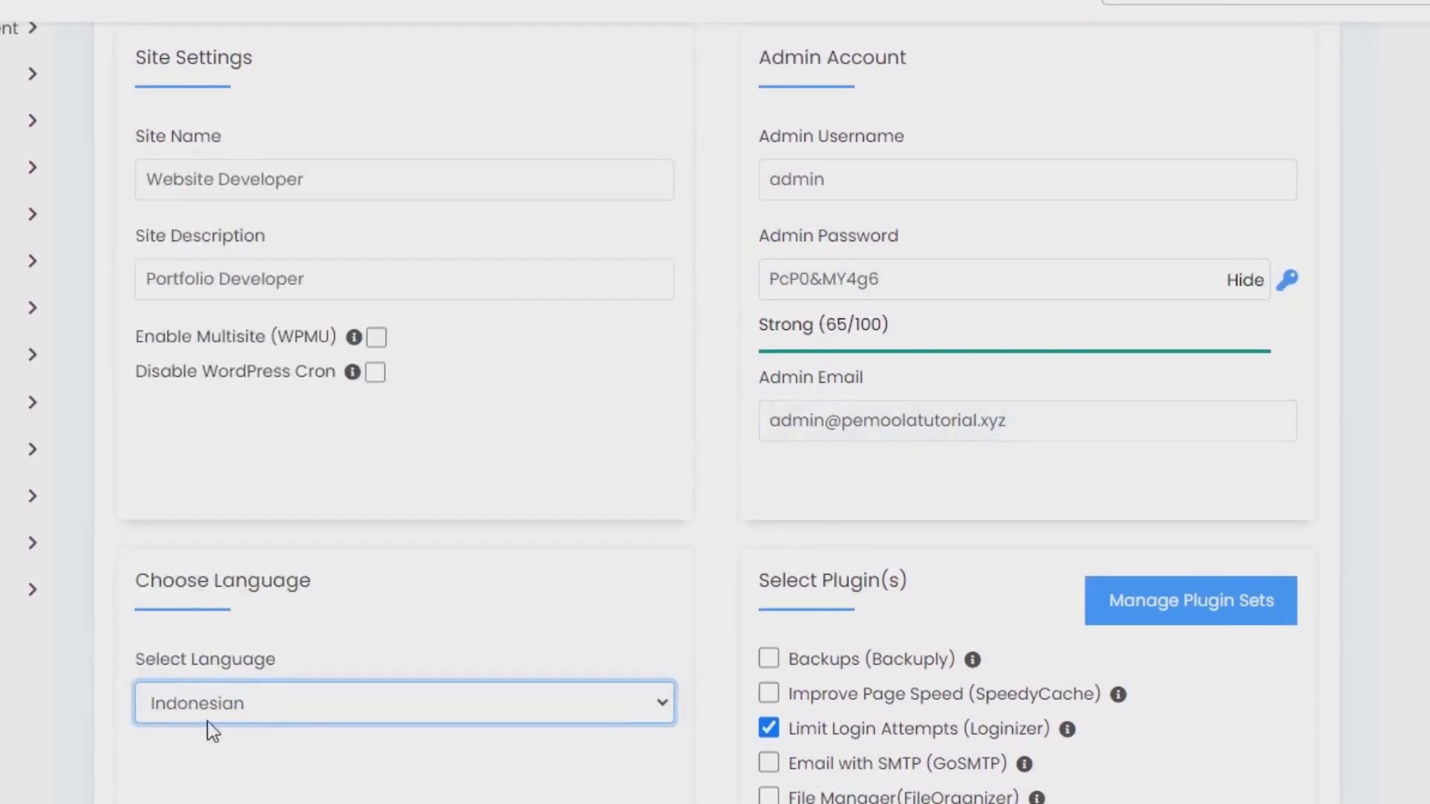
pyautogui.scroll(-4, 207, 721)
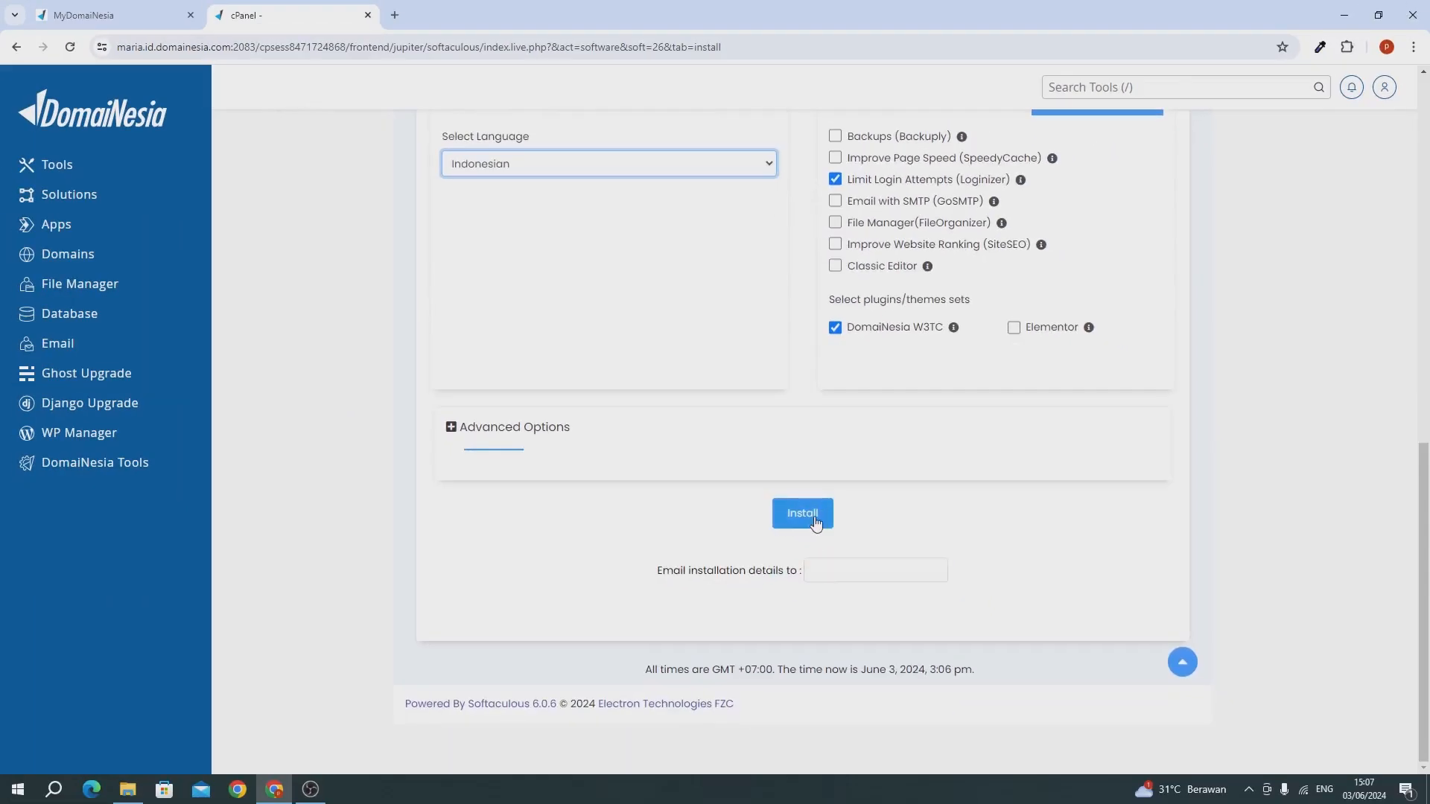
pyautogui.click(816, 522)
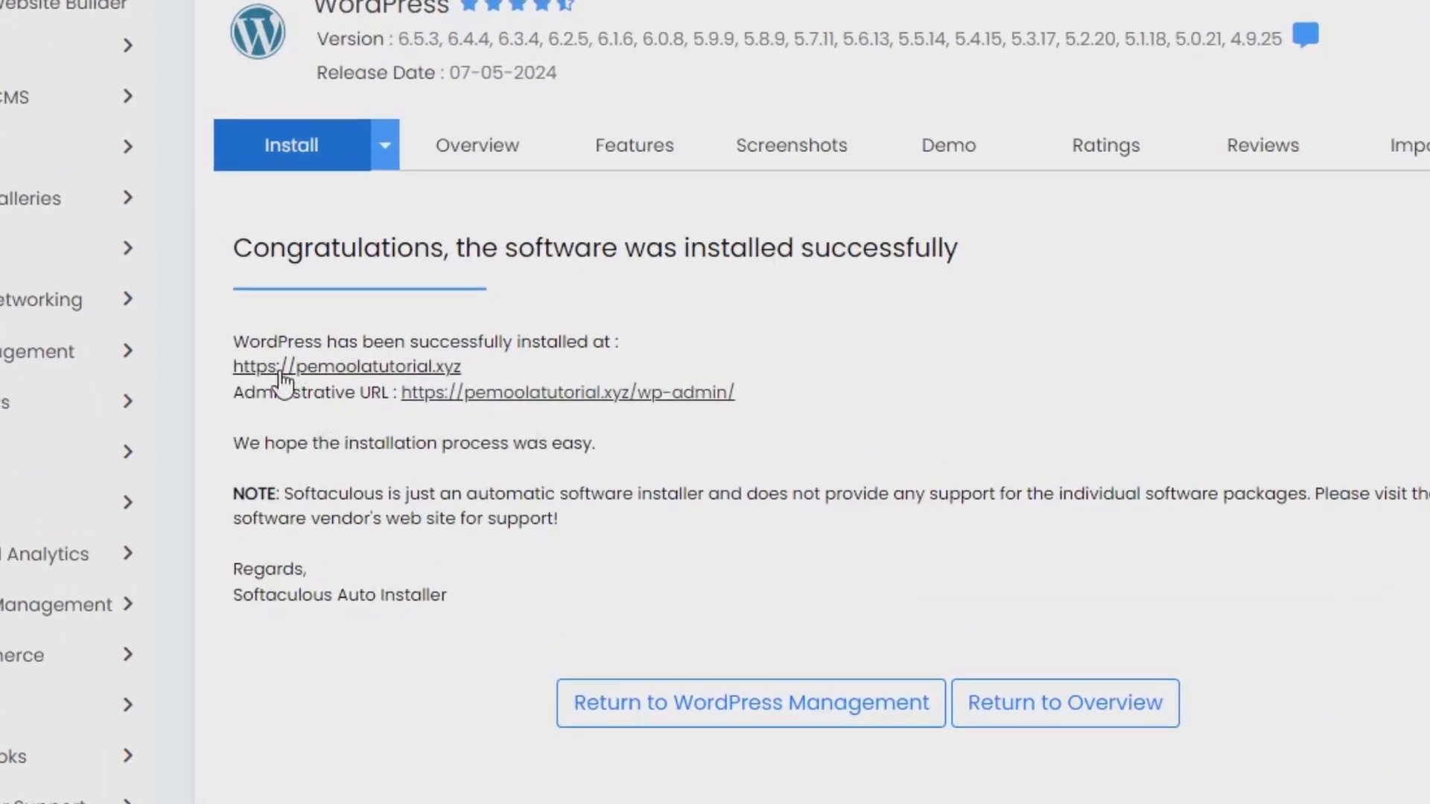
pyautogui.click(337, 369)
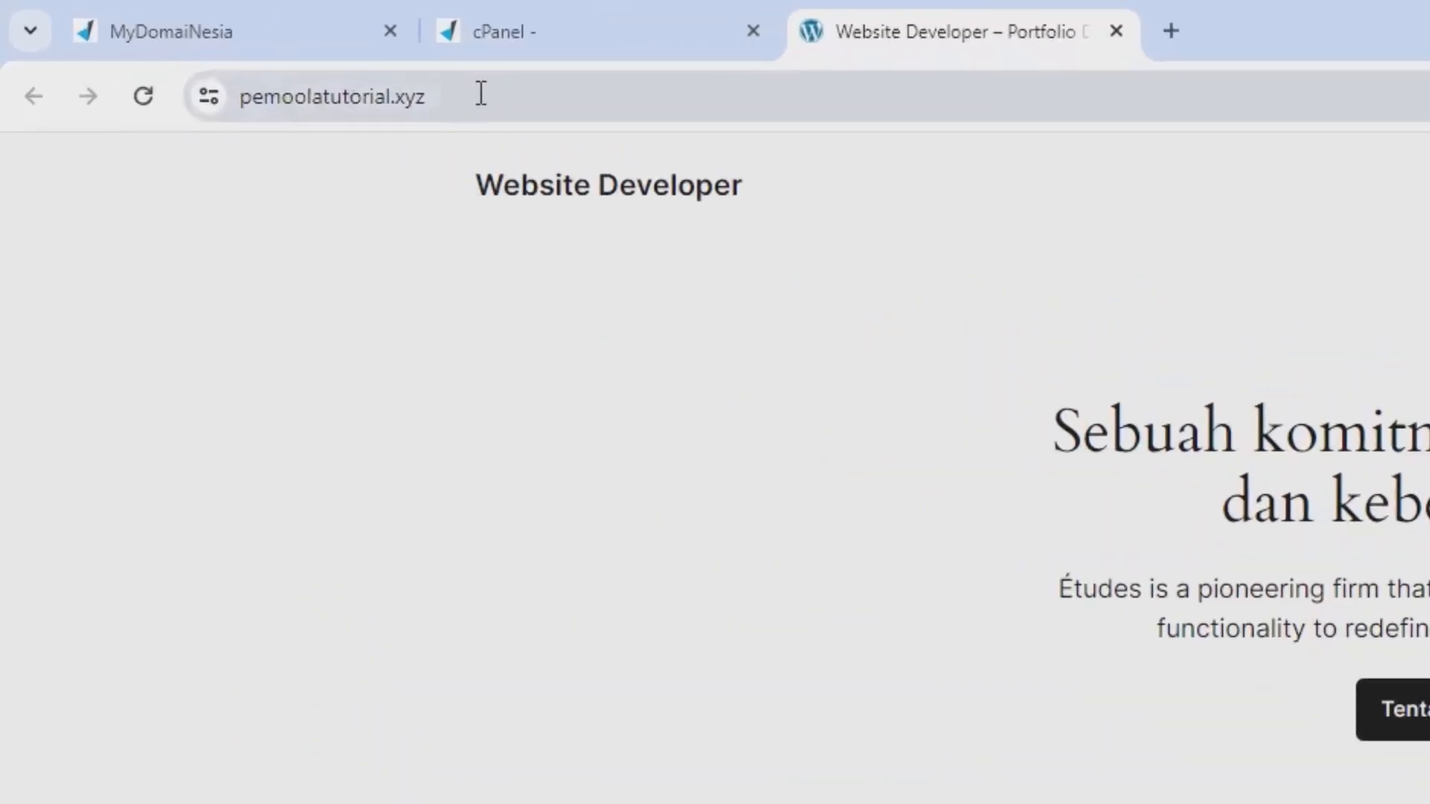
pyautogui.click(613, 94)
pyautogui.write('/wp')
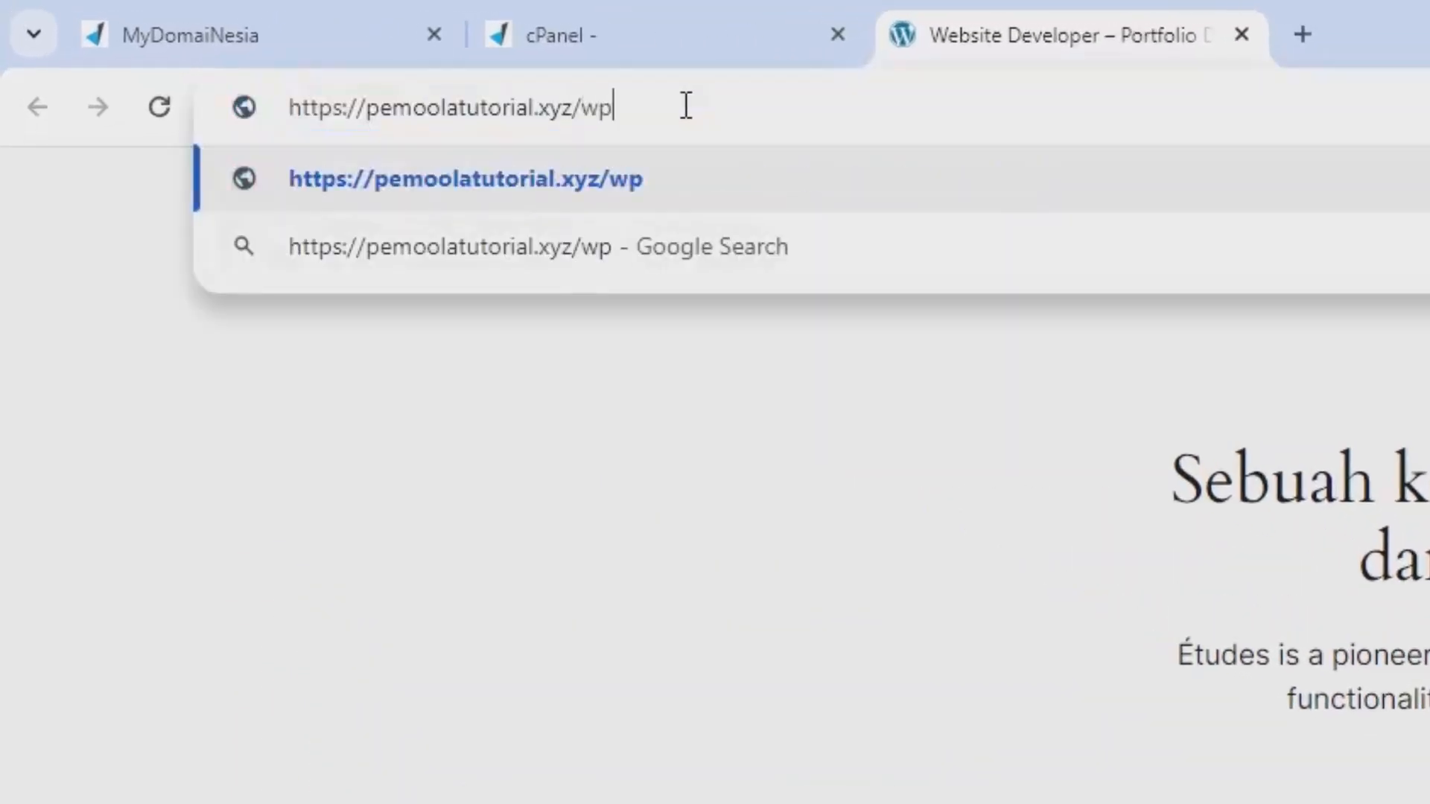
pyautogui.write('-adm')
pyautogui.press('BackSpace')
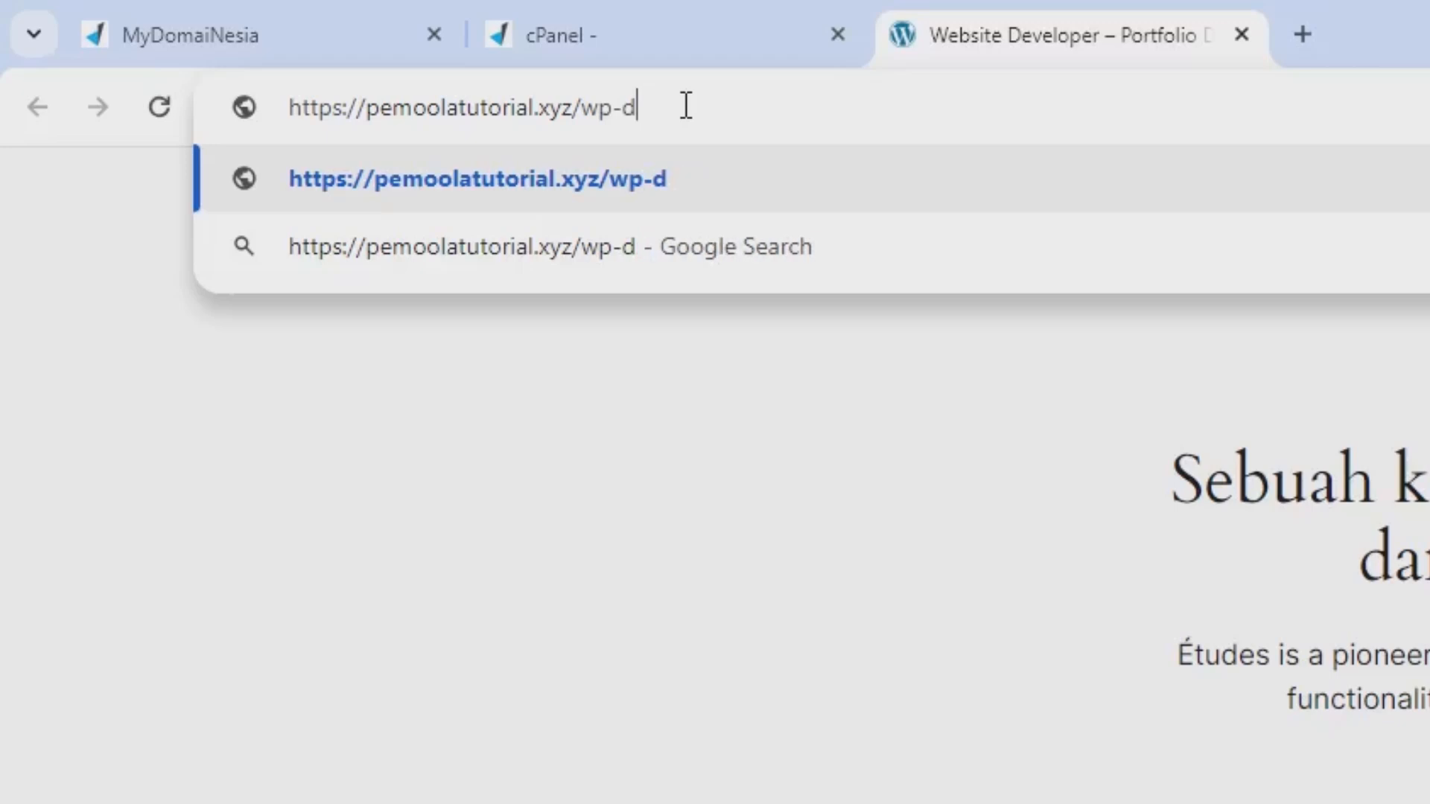
pyautogui.write('dmin')
pyautogui.press('Return')
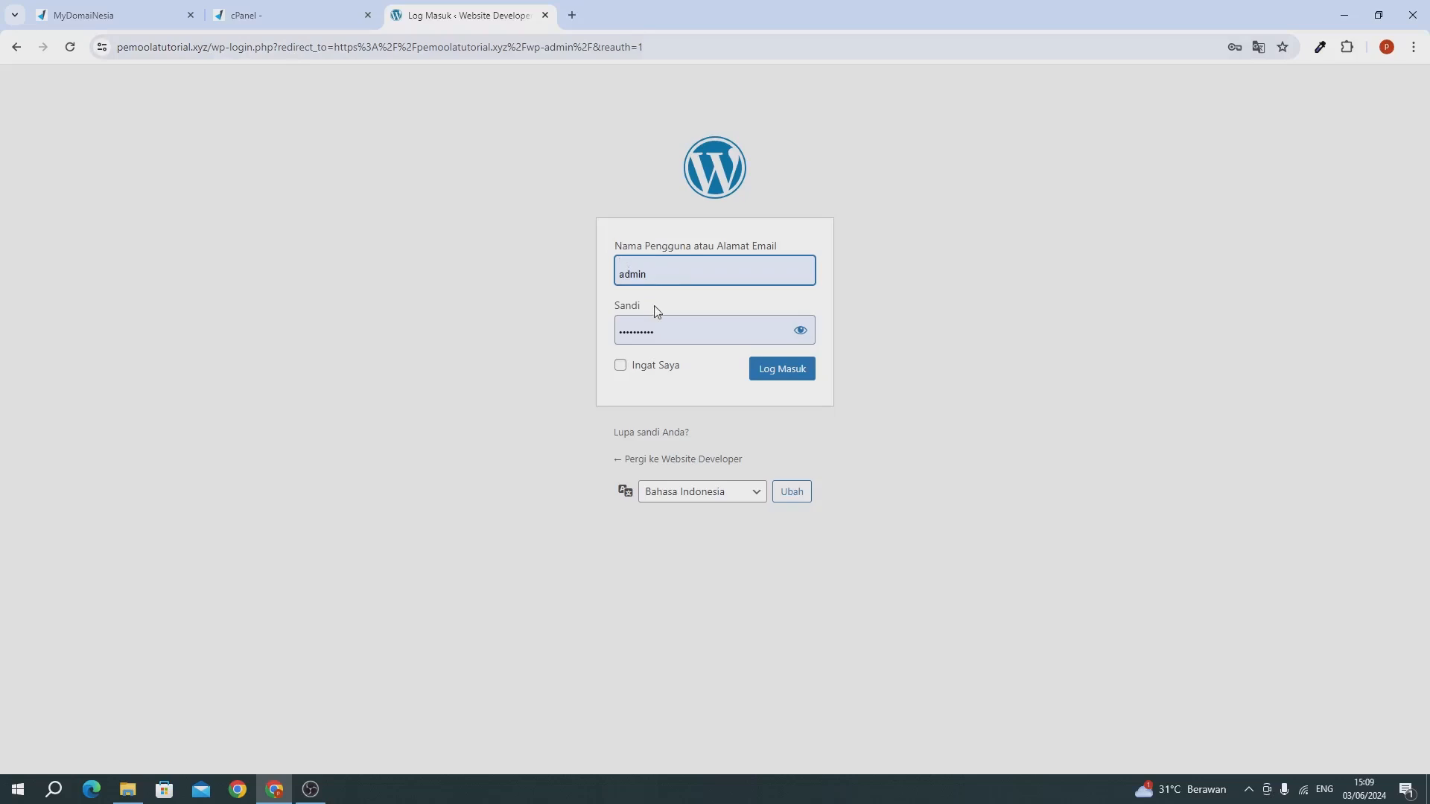
# Replace the prefilled admin password with the copied one and log in to the WordPress dashboard.
pyautogui.doubleClick(661, 330)
pyautogui.hotkey('ctrl', 'v')
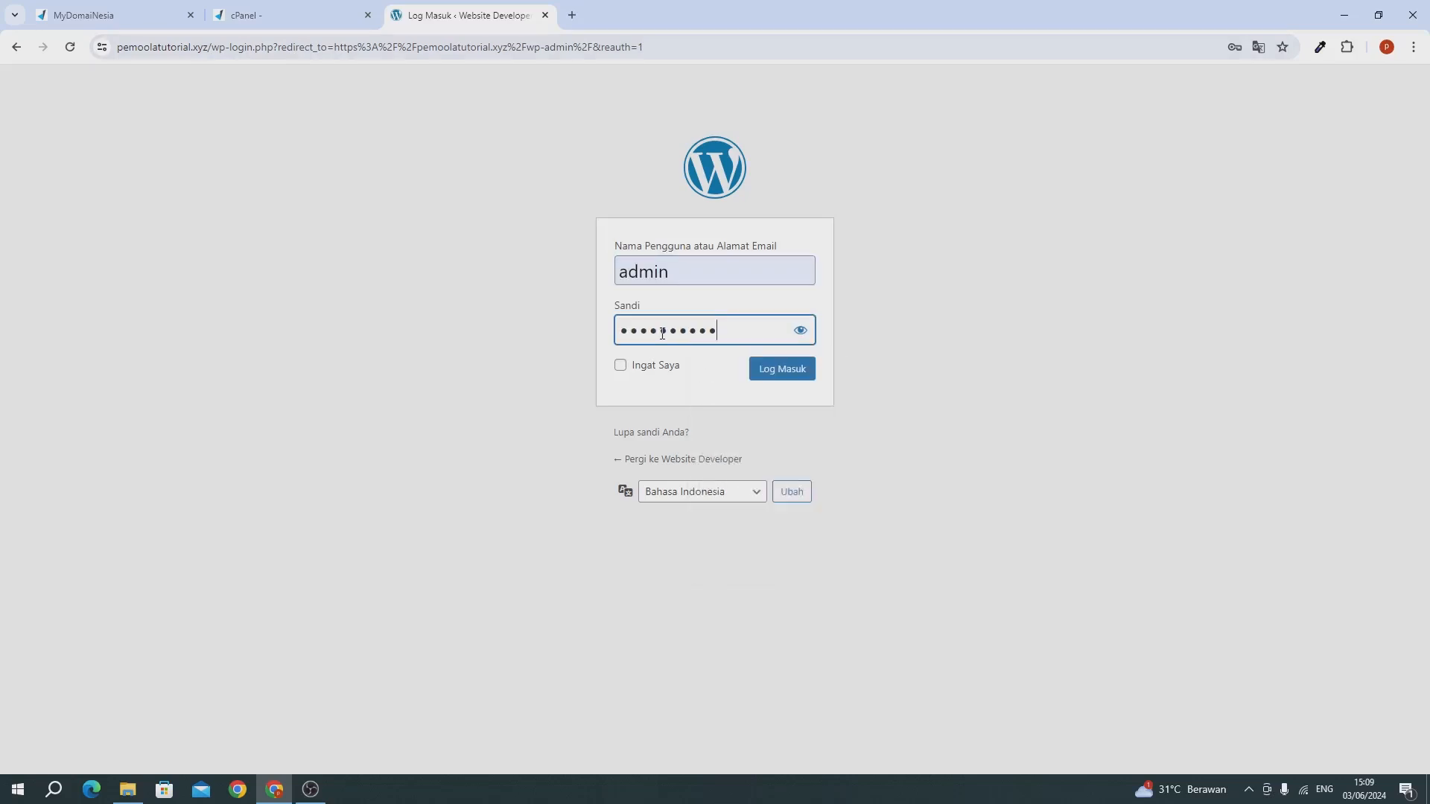
pyautogui.click(773, 382)
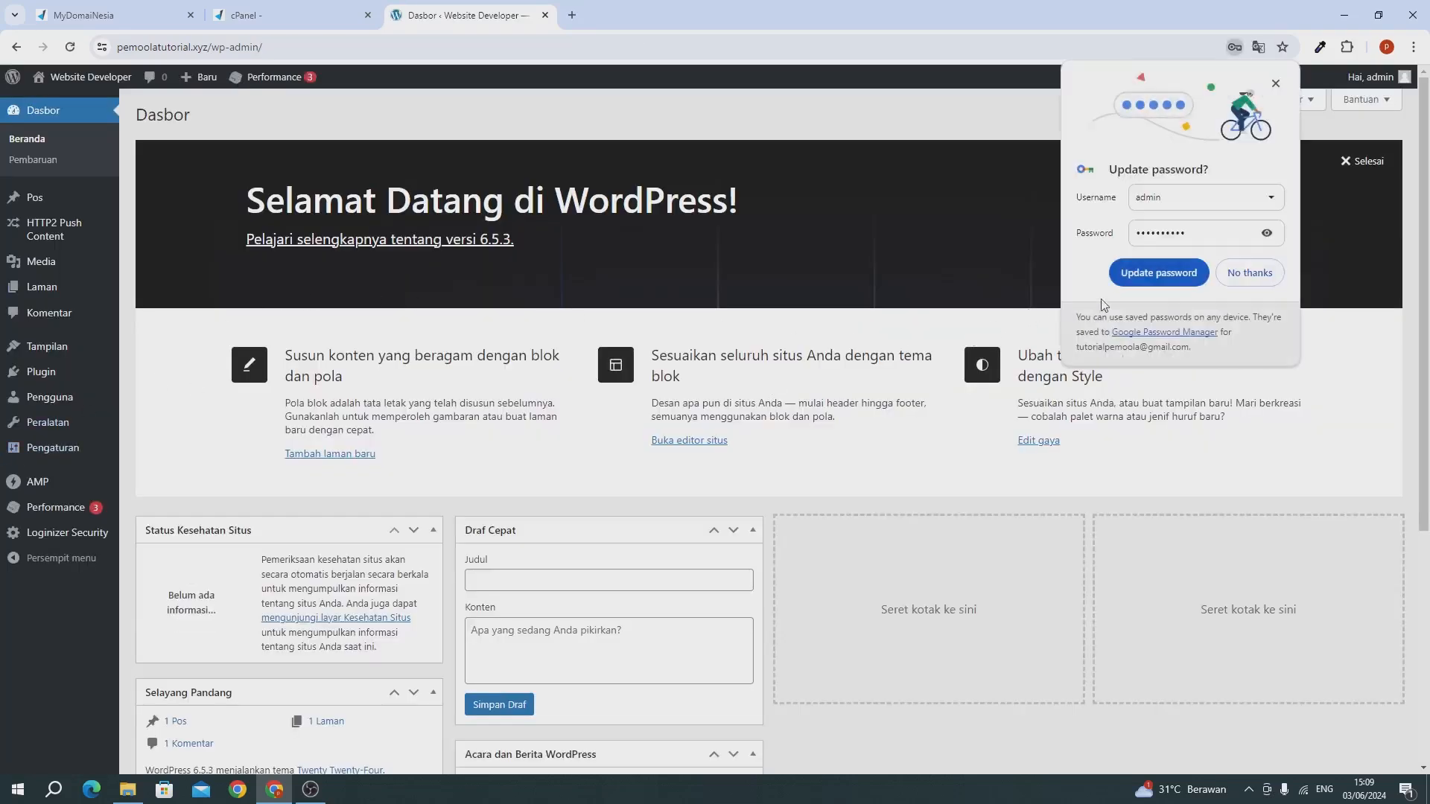
# Update the browser's saved password for the site and close the MyDomaiNesia and cPanel pages.
pyautogui.click(1122, 278)
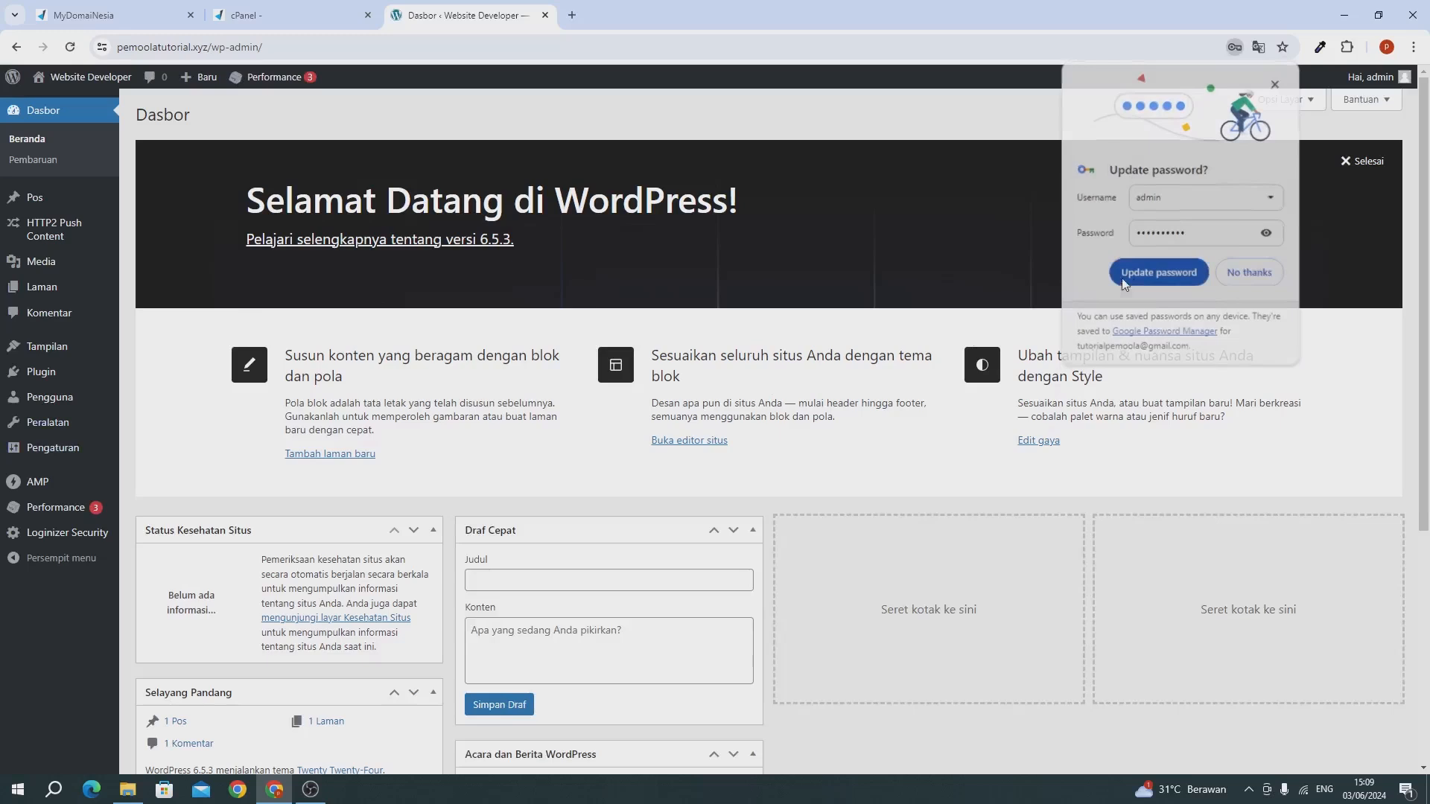
pyautogui.click(191, 15)
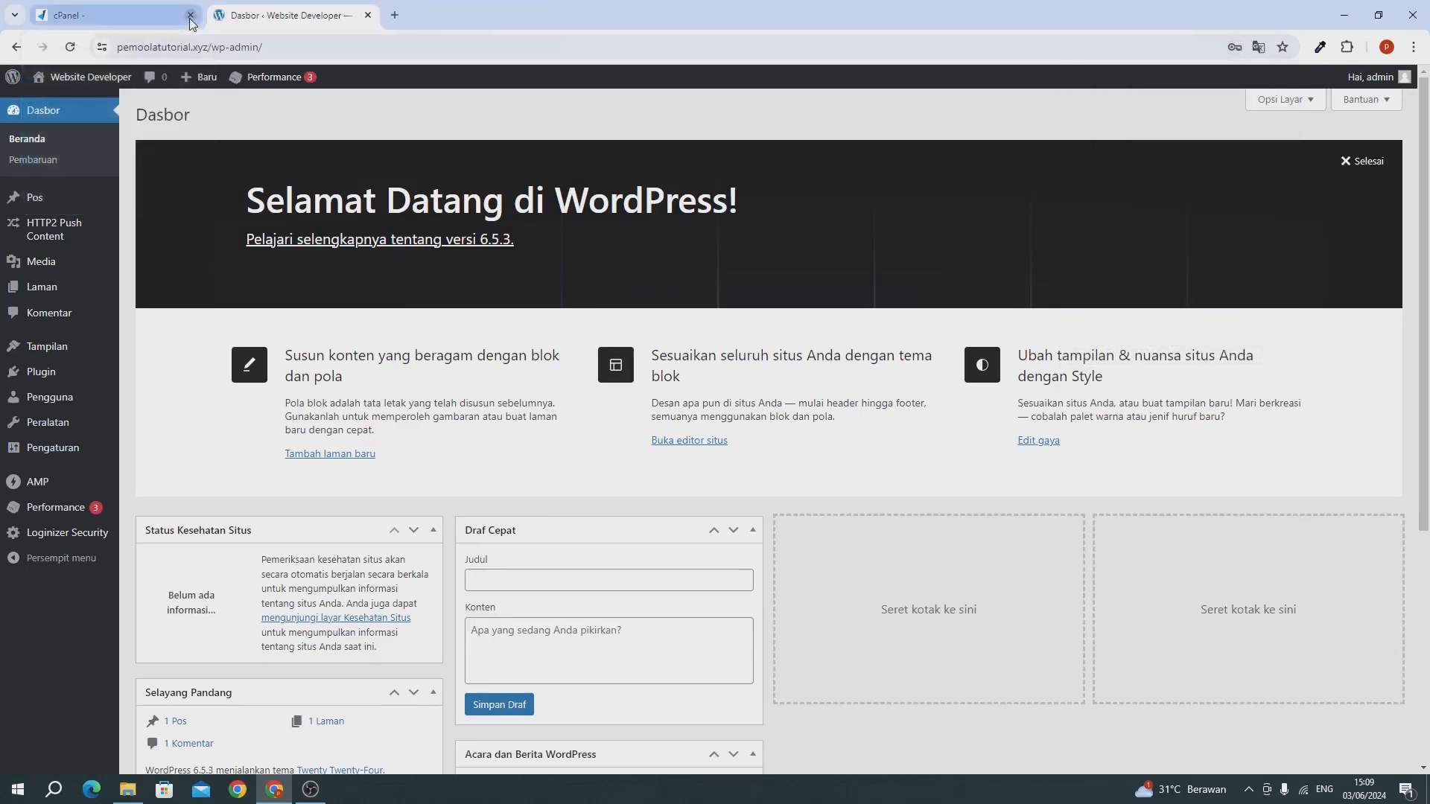
pyautogui.click(191, 16)
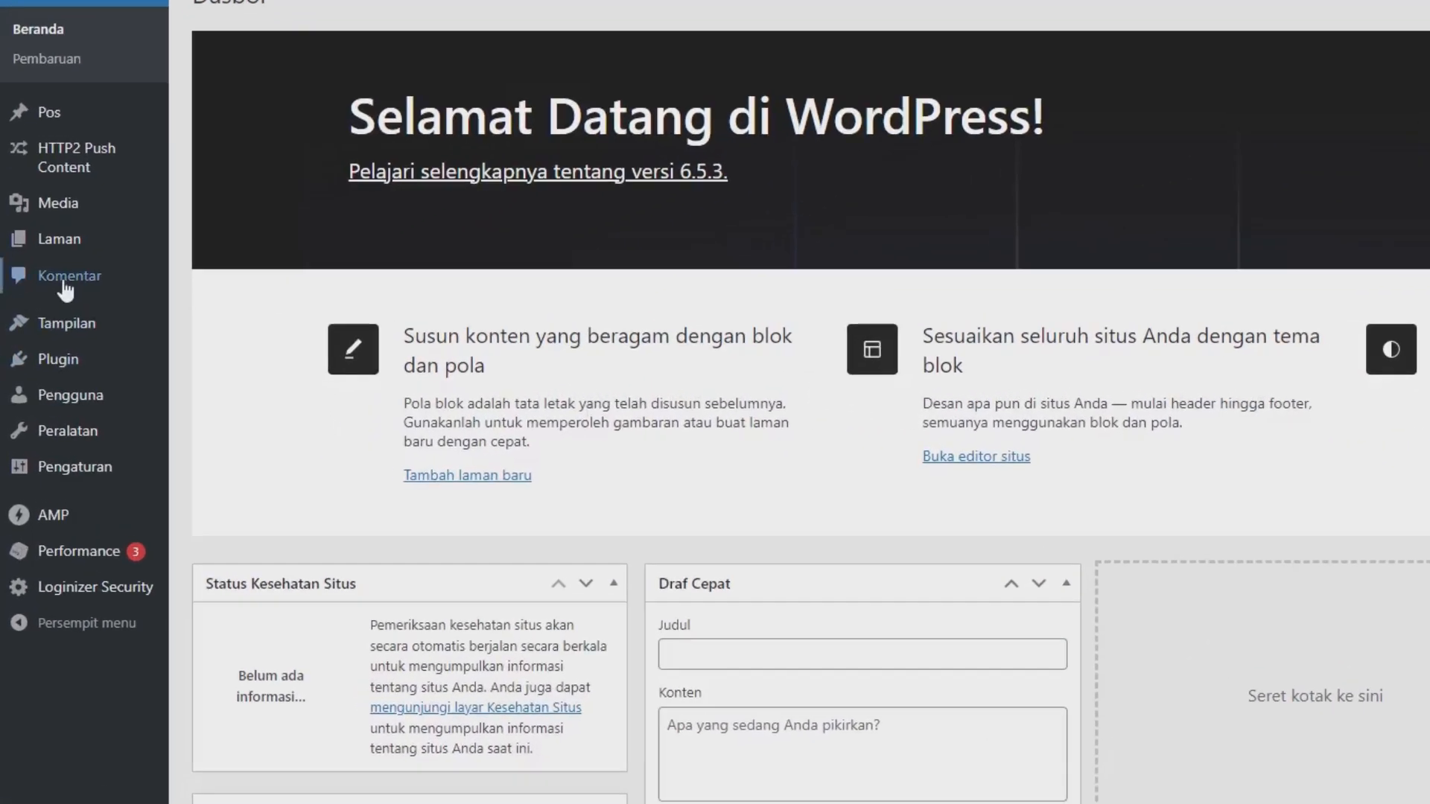
# Add the Astra theme from the popular WordPress themes and activate it.
pyautogui.moveTo(80, 352)
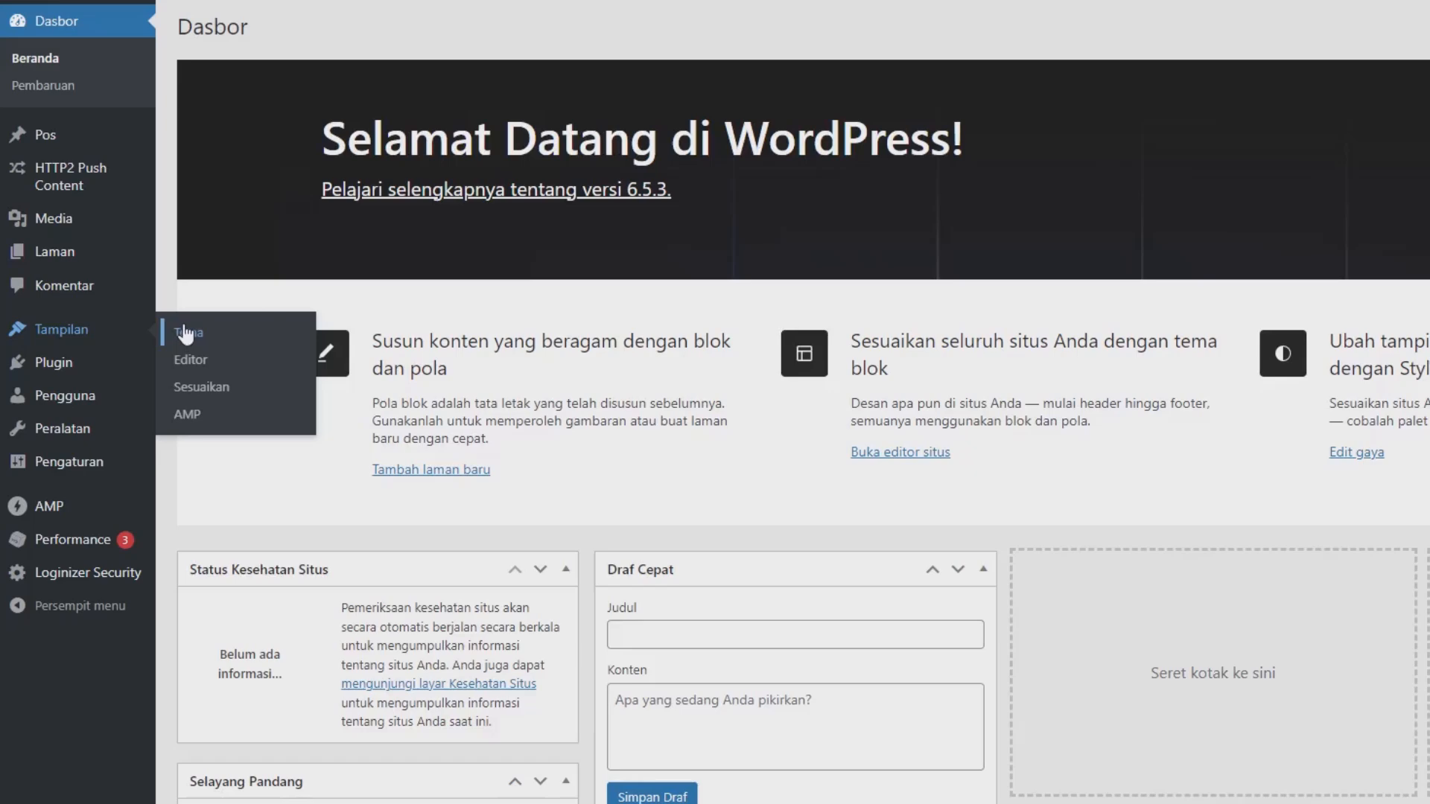
pyautogui.click(229, 318)
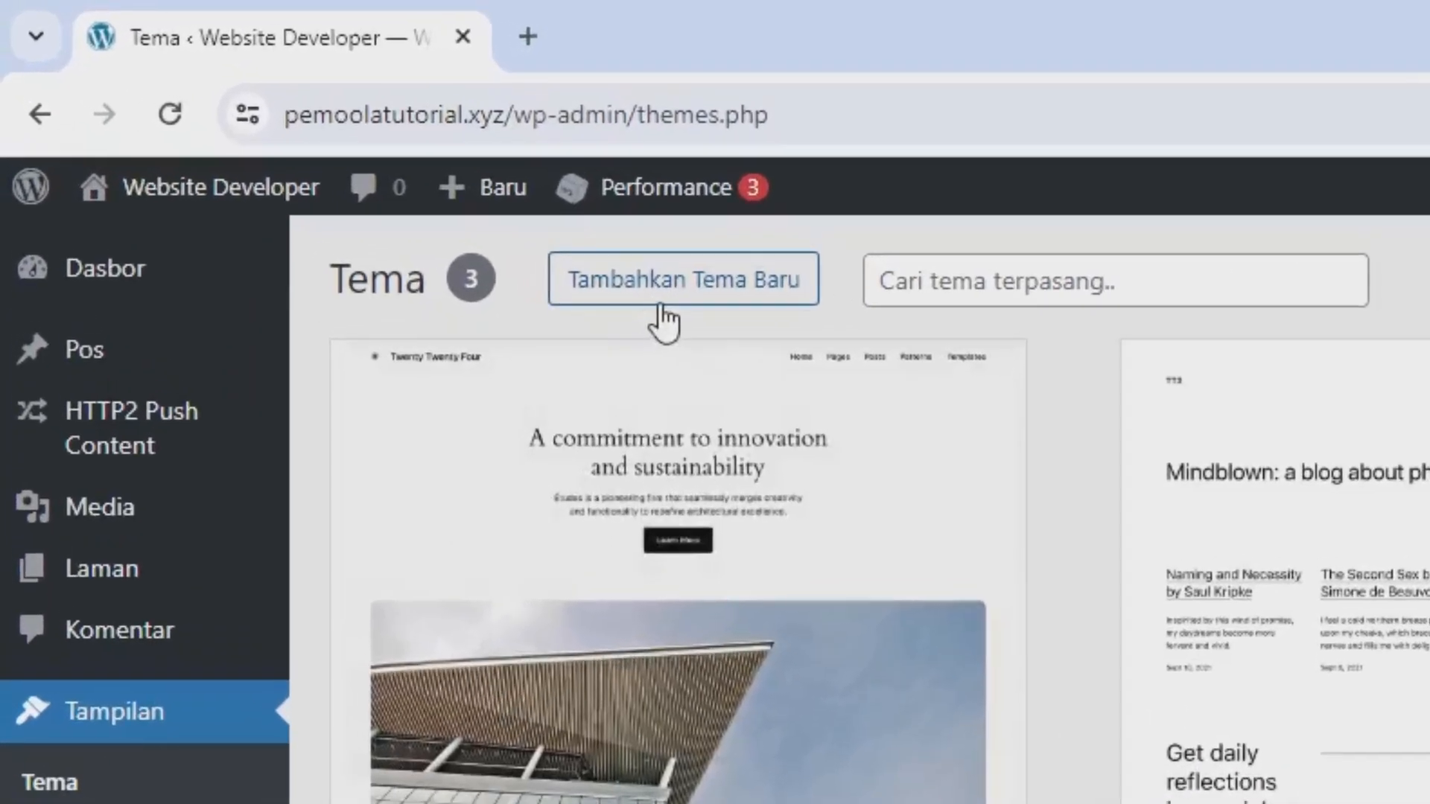
pyautogui.click(663, 318)
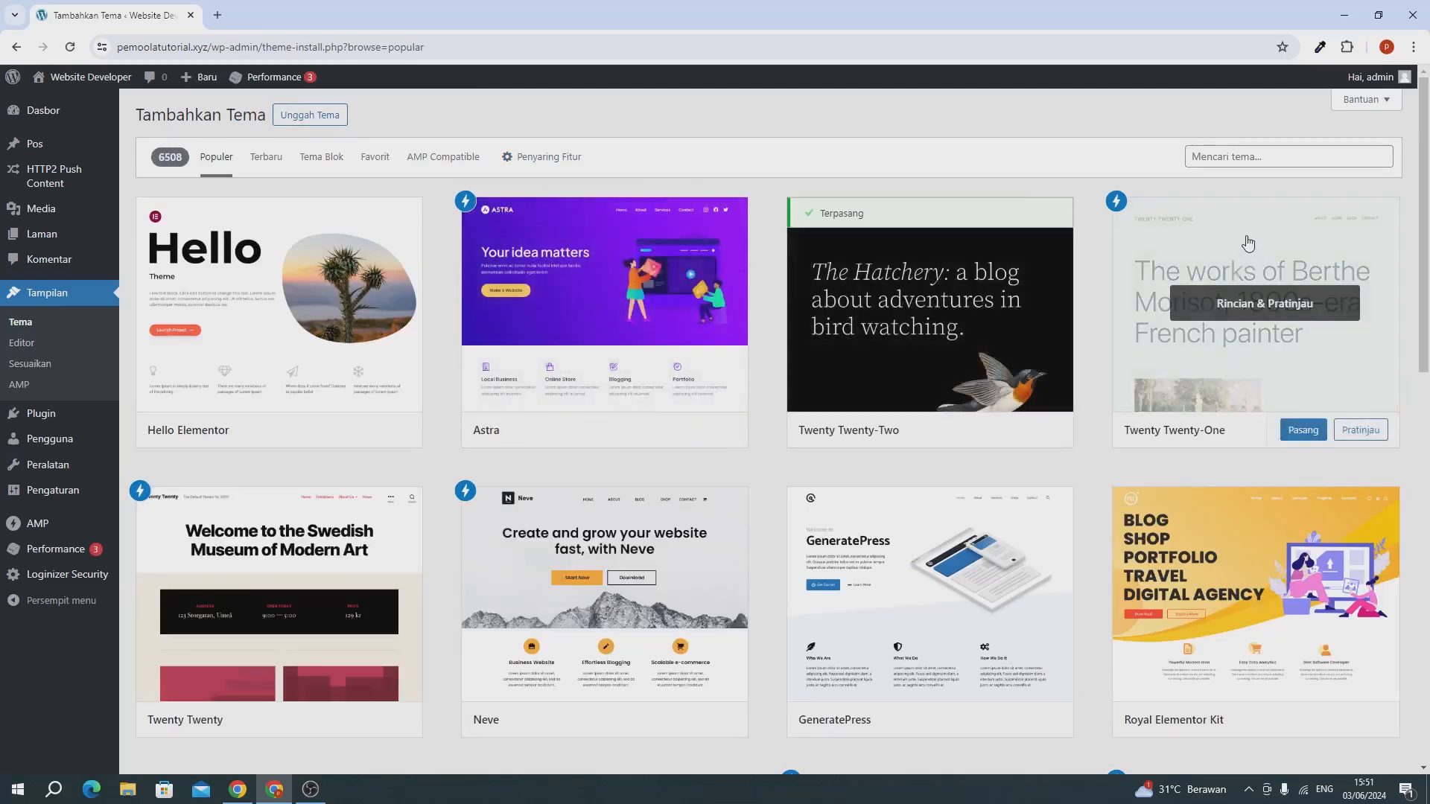
pyautogui.click(1207, 155)
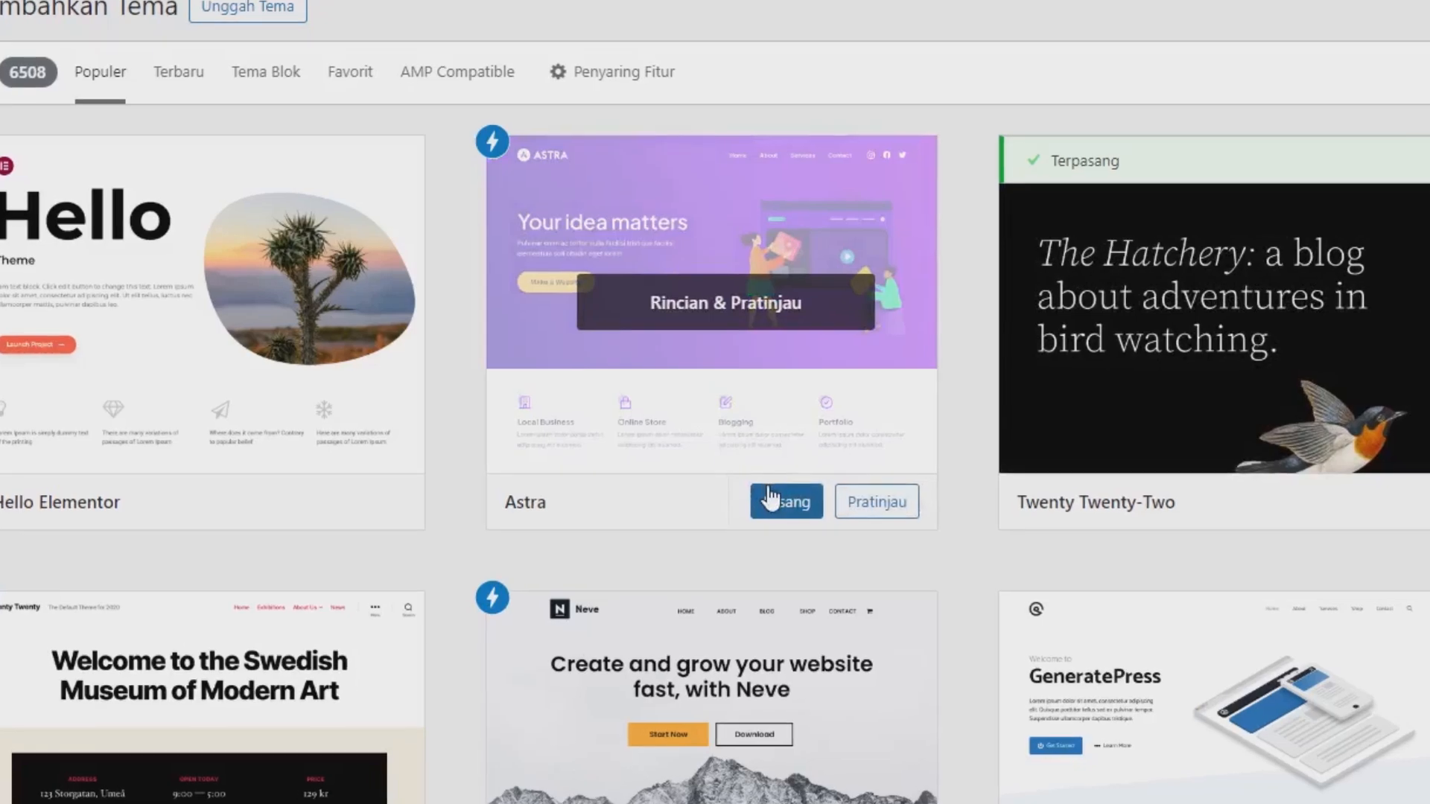
pyautogui.click(764, 495)
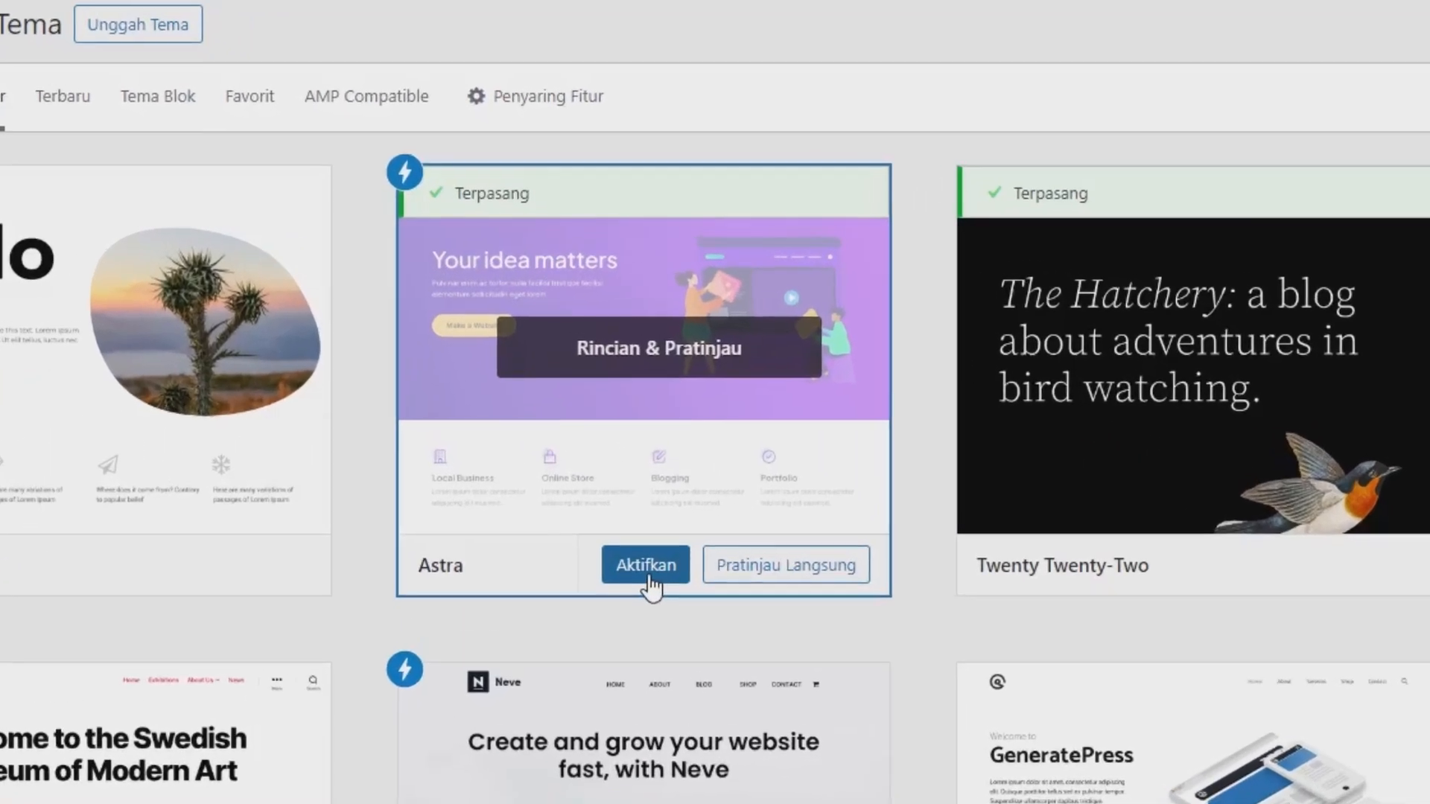
pyautogui.click(648, 579)
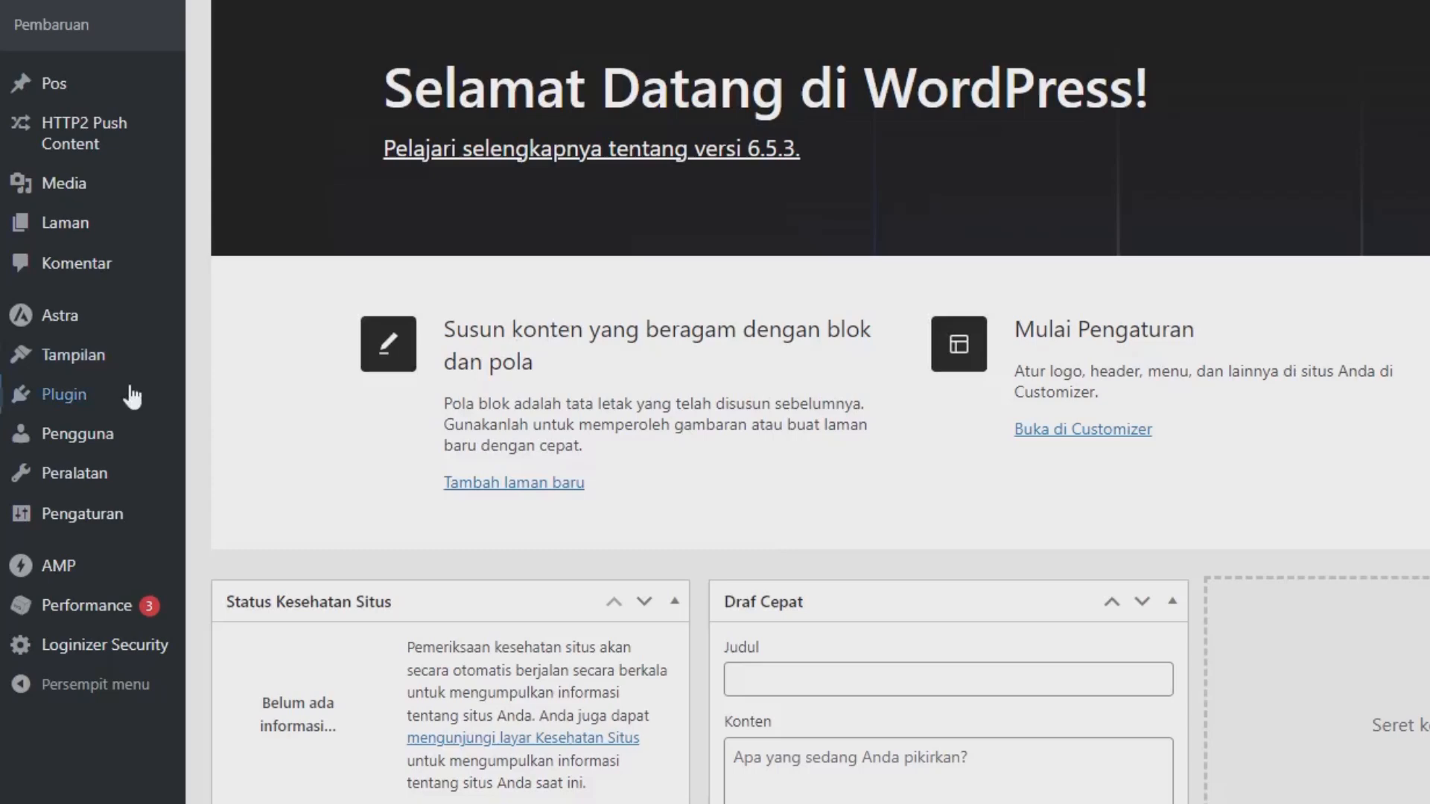
# Search the plugin directory for "elementor", then install and activate the Elementor website builder plugin.
pyautogui.moveTo(57, 400)
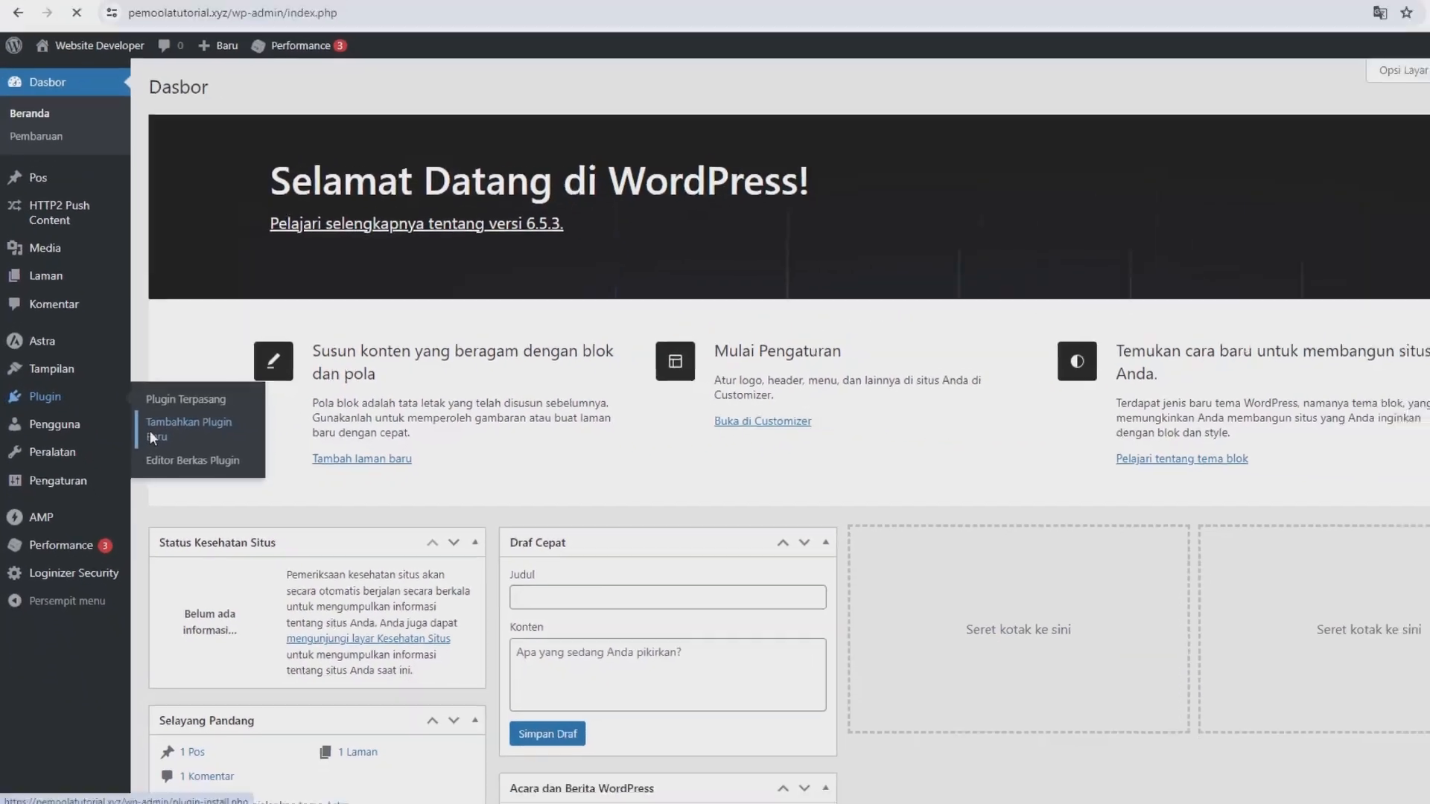
pyautogui.click(233, 456)
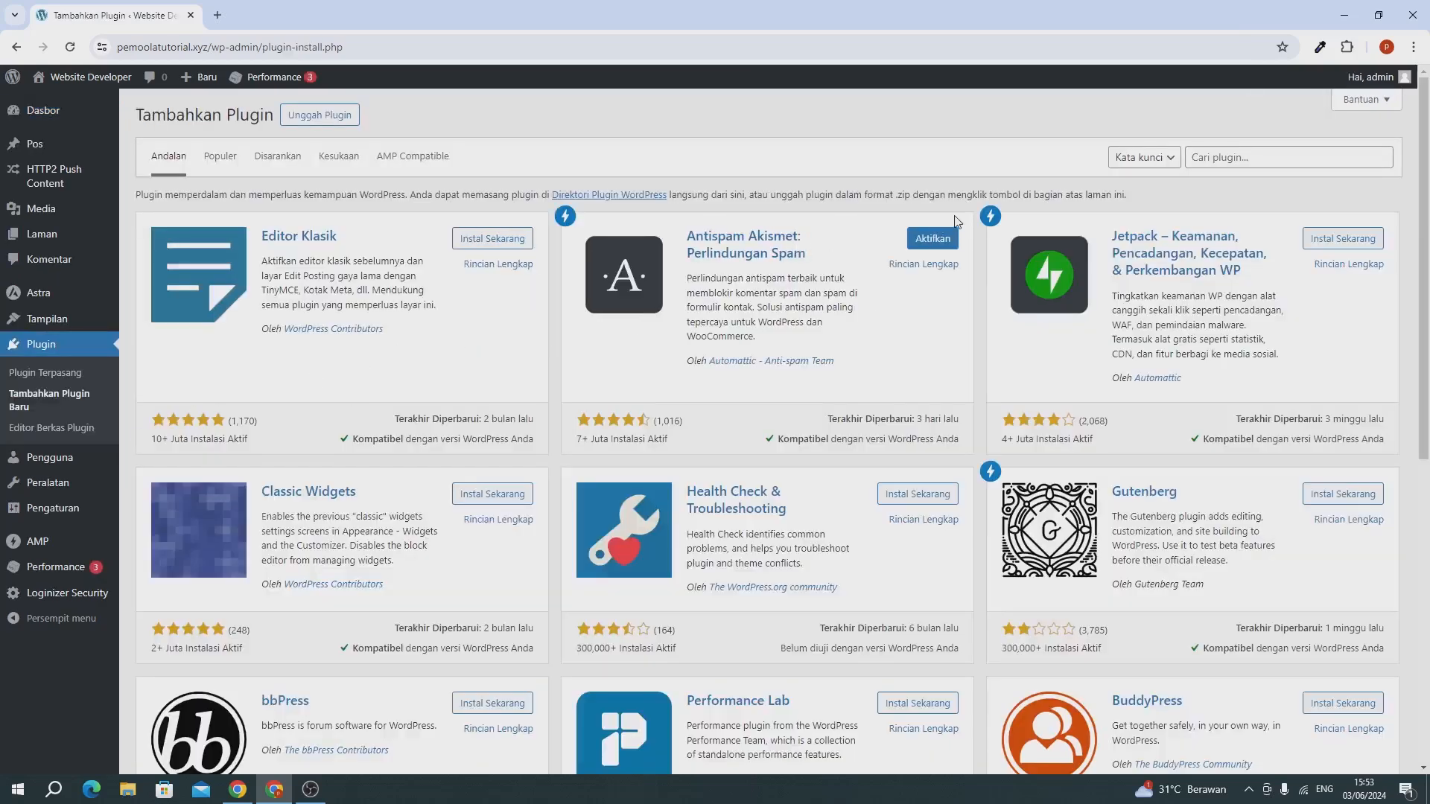
pyautogui.click(1219, 158)
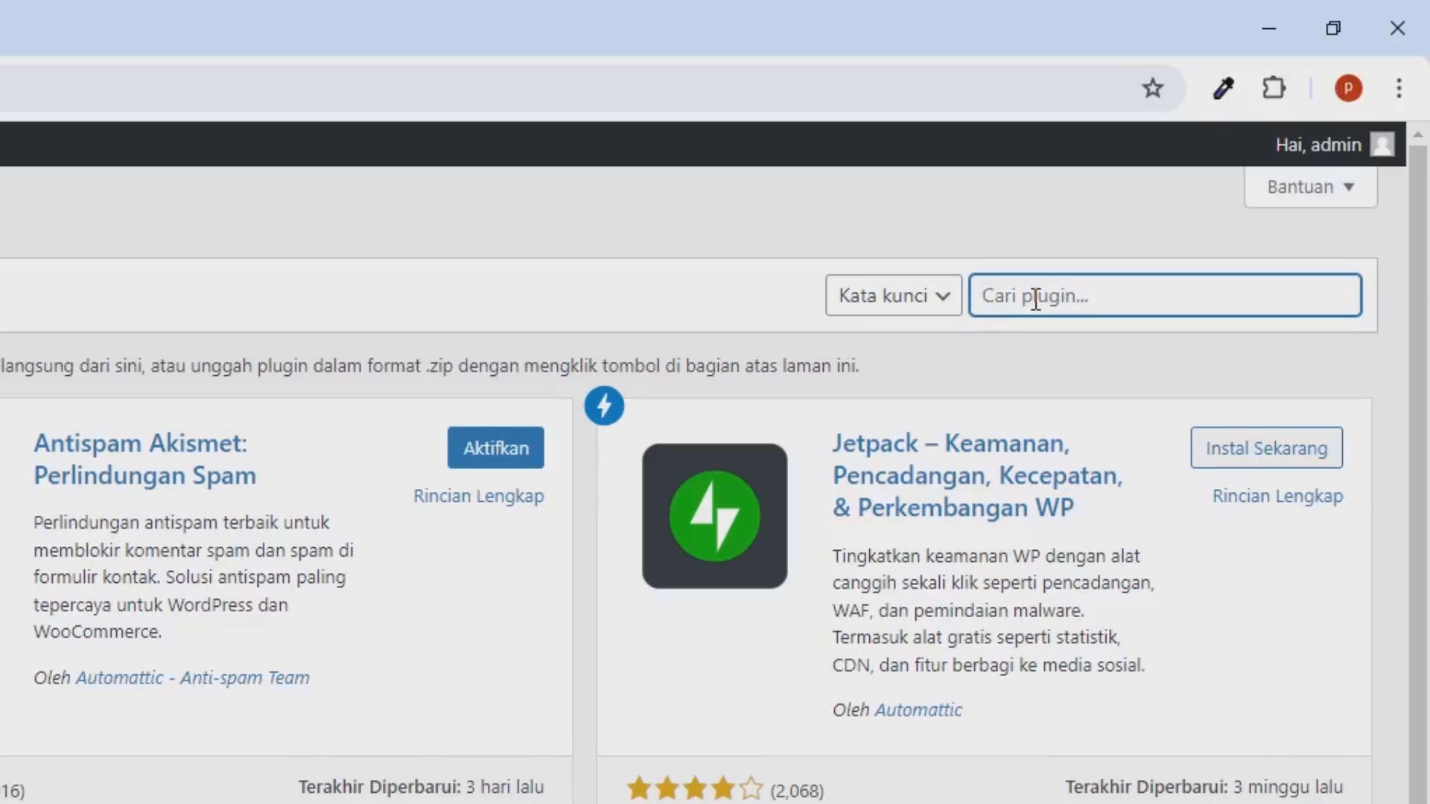
pyautogui.write('elementor')
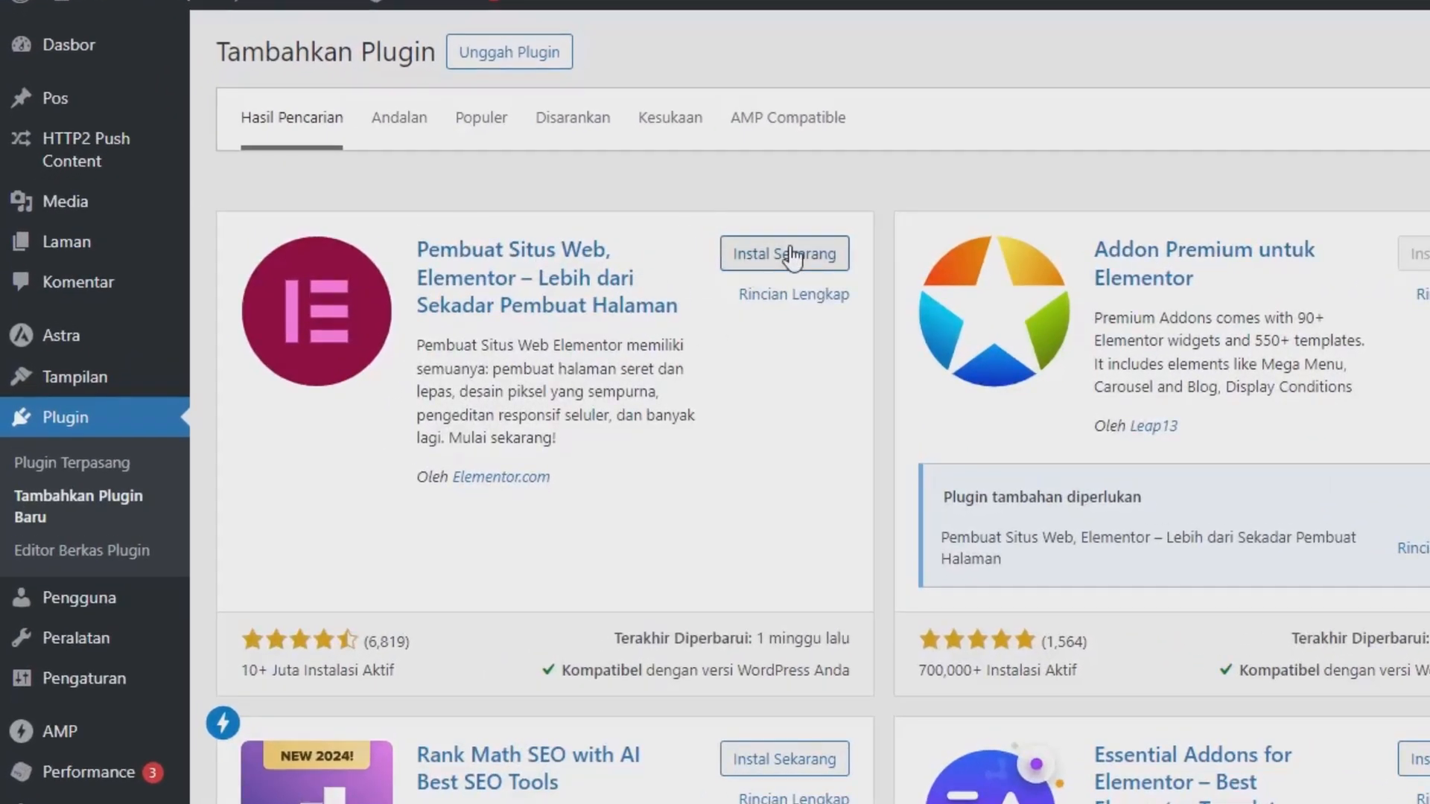
pyautogui.click(793, 258)
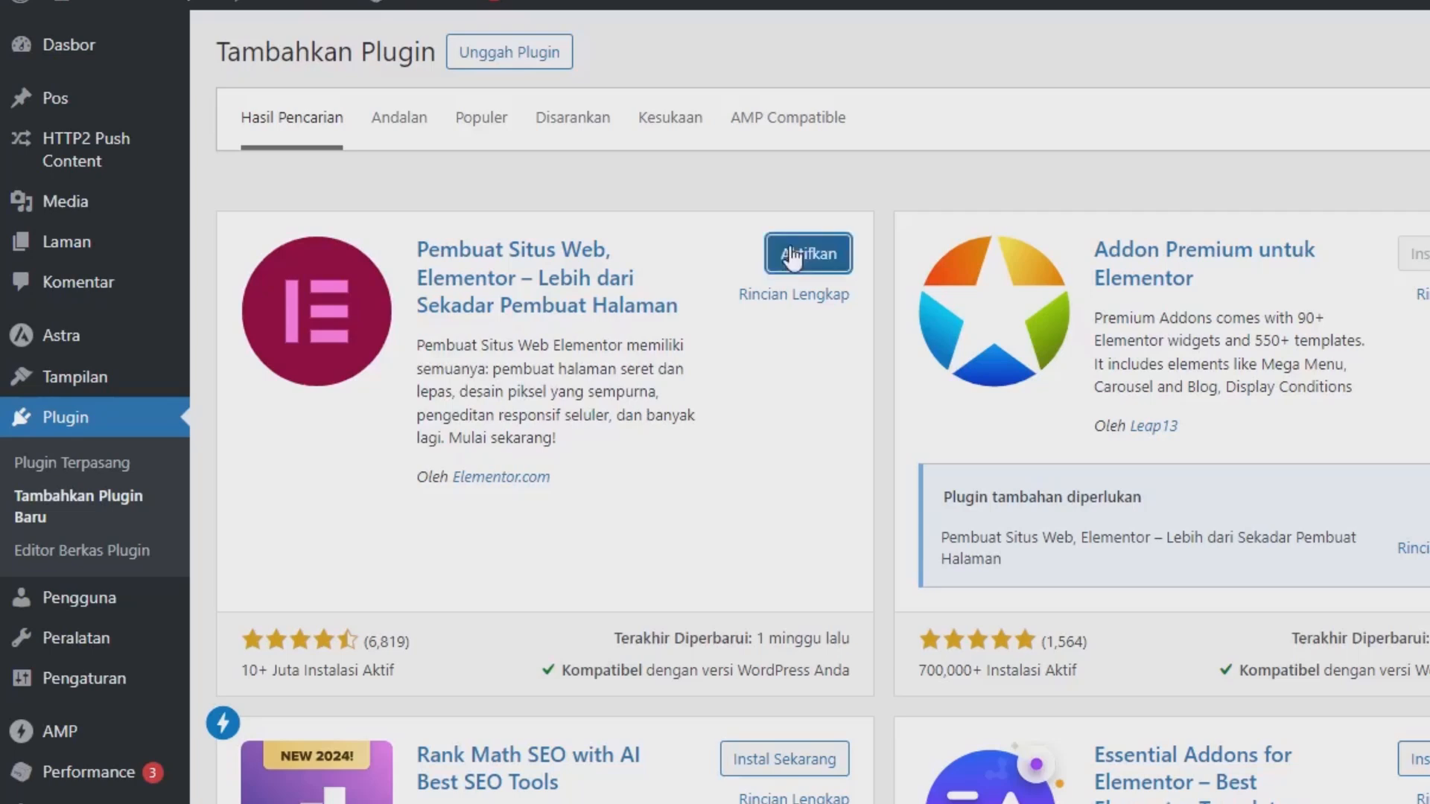
pyautogui.click(791, 253)
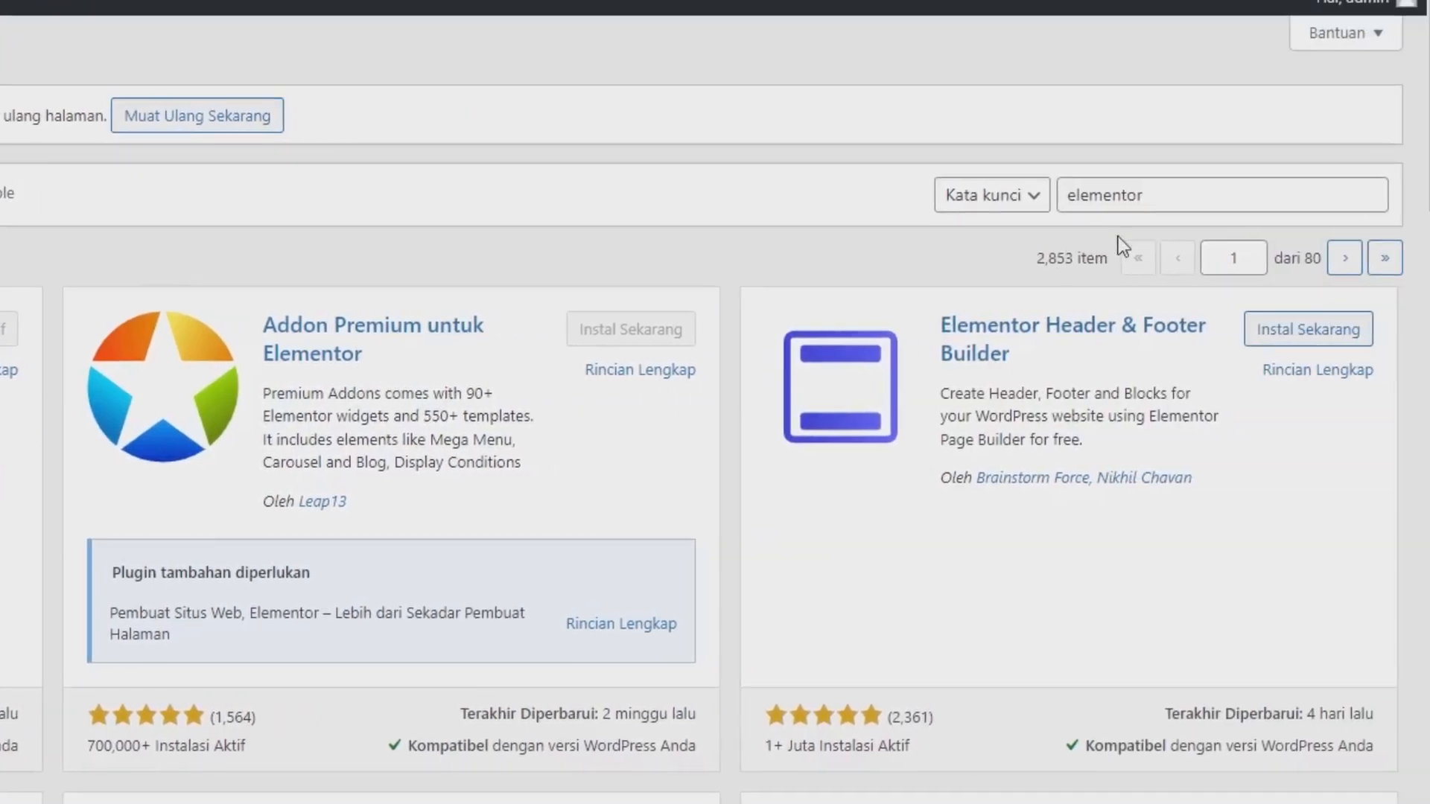
# Install and activate the Essential Addons for Elementor plugin from the same plugin results.
pyautogui.click(1147, 197)
pyautogui.doubleClick(1148, 197)
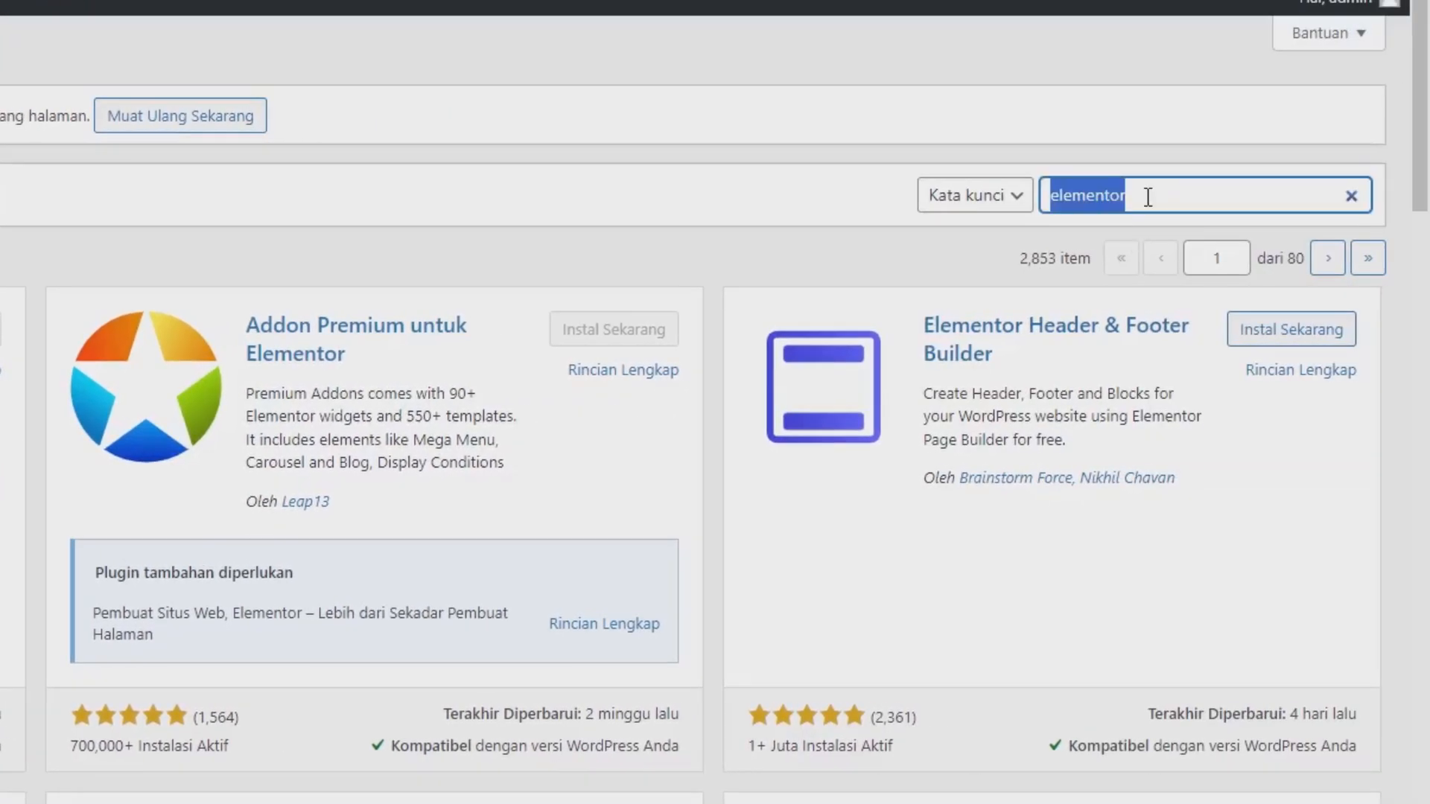
pyautogui.scroll(-5, 445, 601)
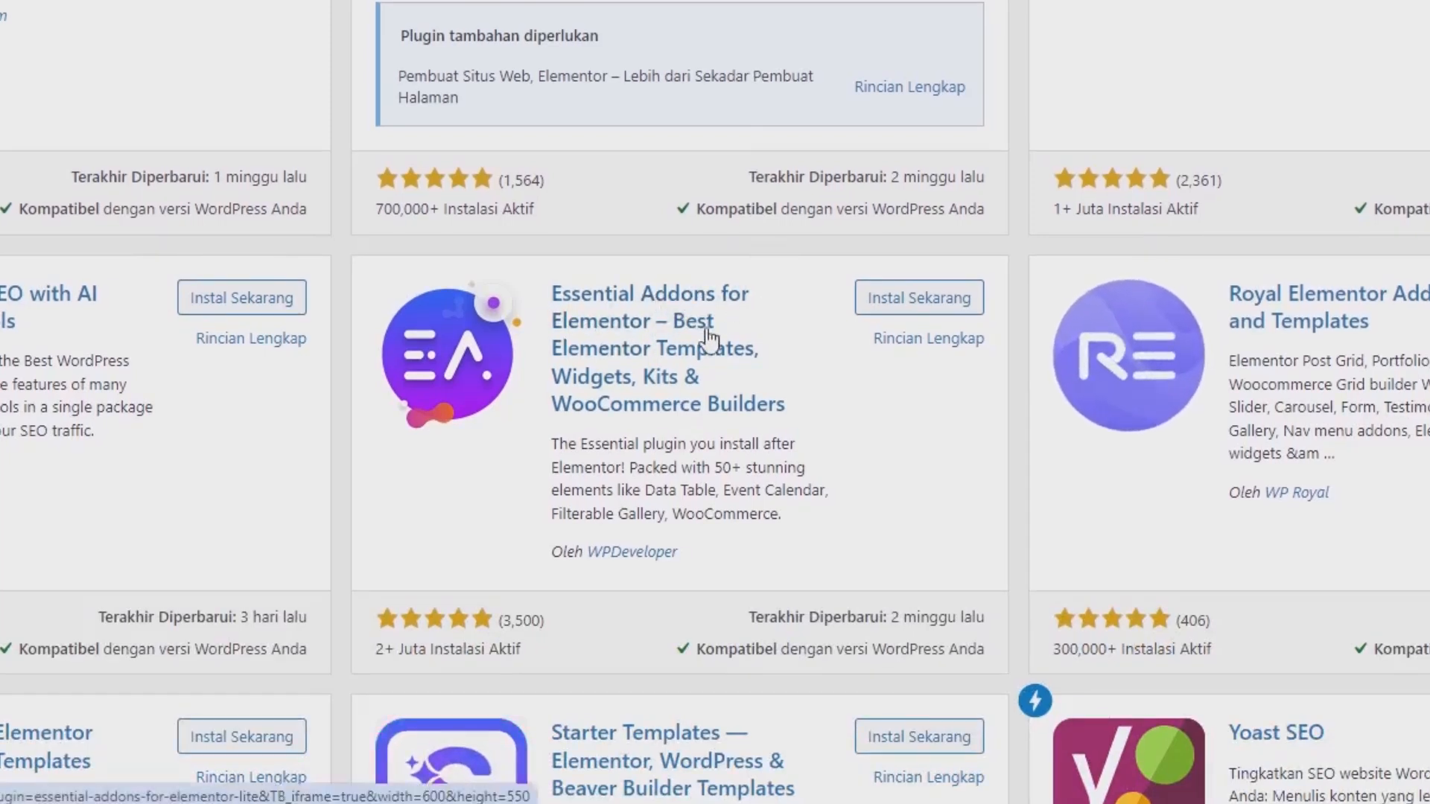
pyautogui.click(883, 302)
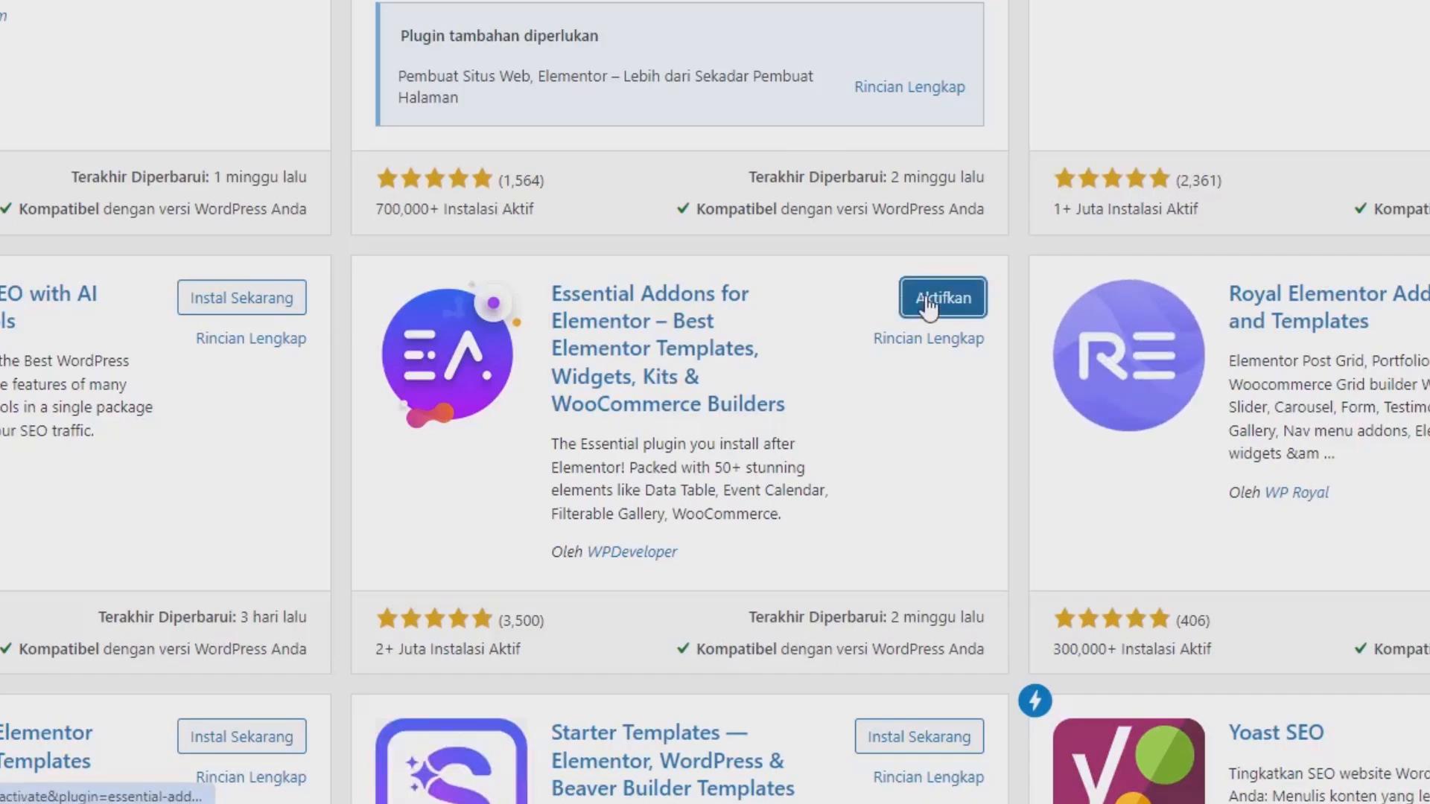
pyautogui.click(928, 301)
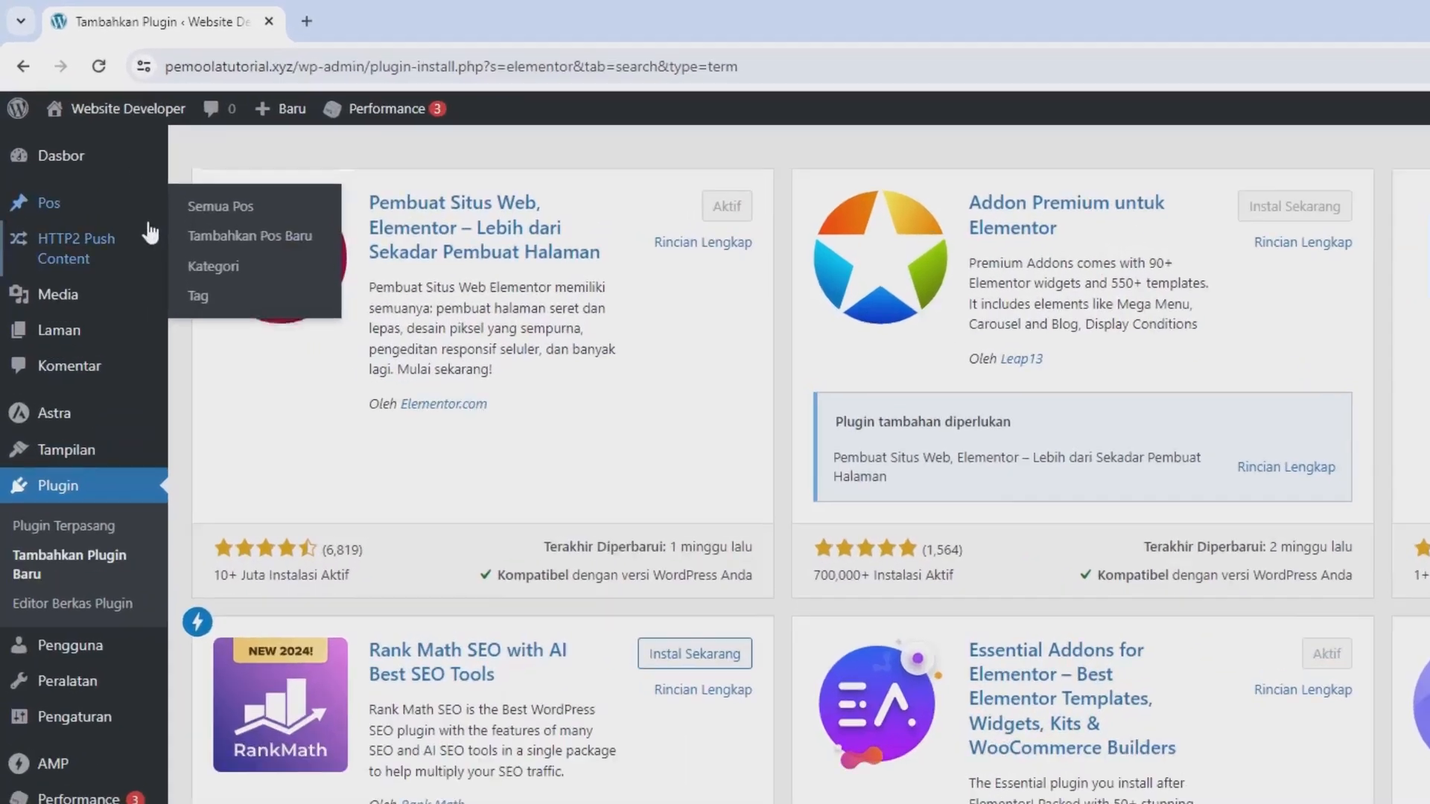
pyautogui.scroll(3, 149, 232)
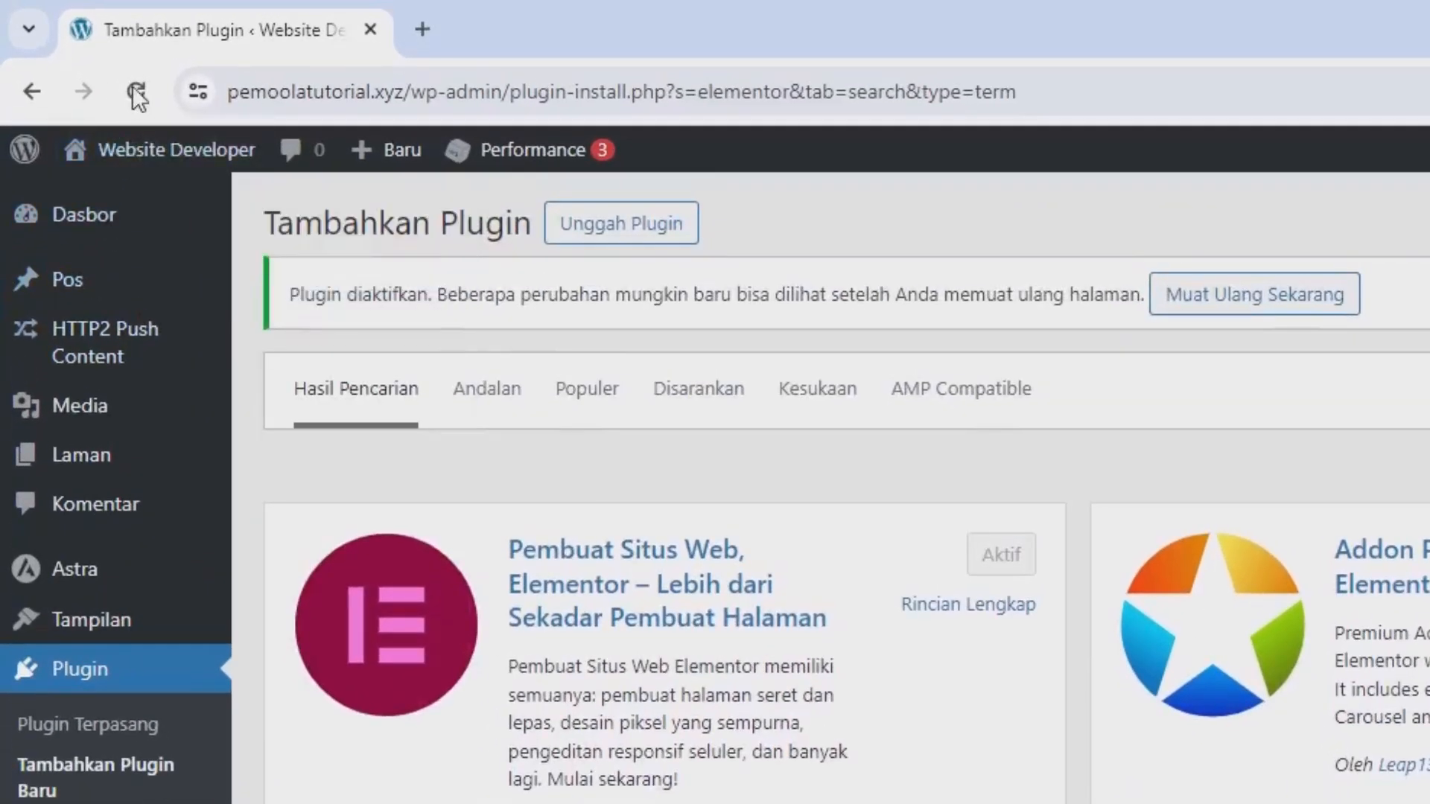
# Reload the page and complete the Essential Addons setup with the Basic configuration and default elements, skipping Templately and integrations and declining data collection.
pyautogui.click(136, 93)
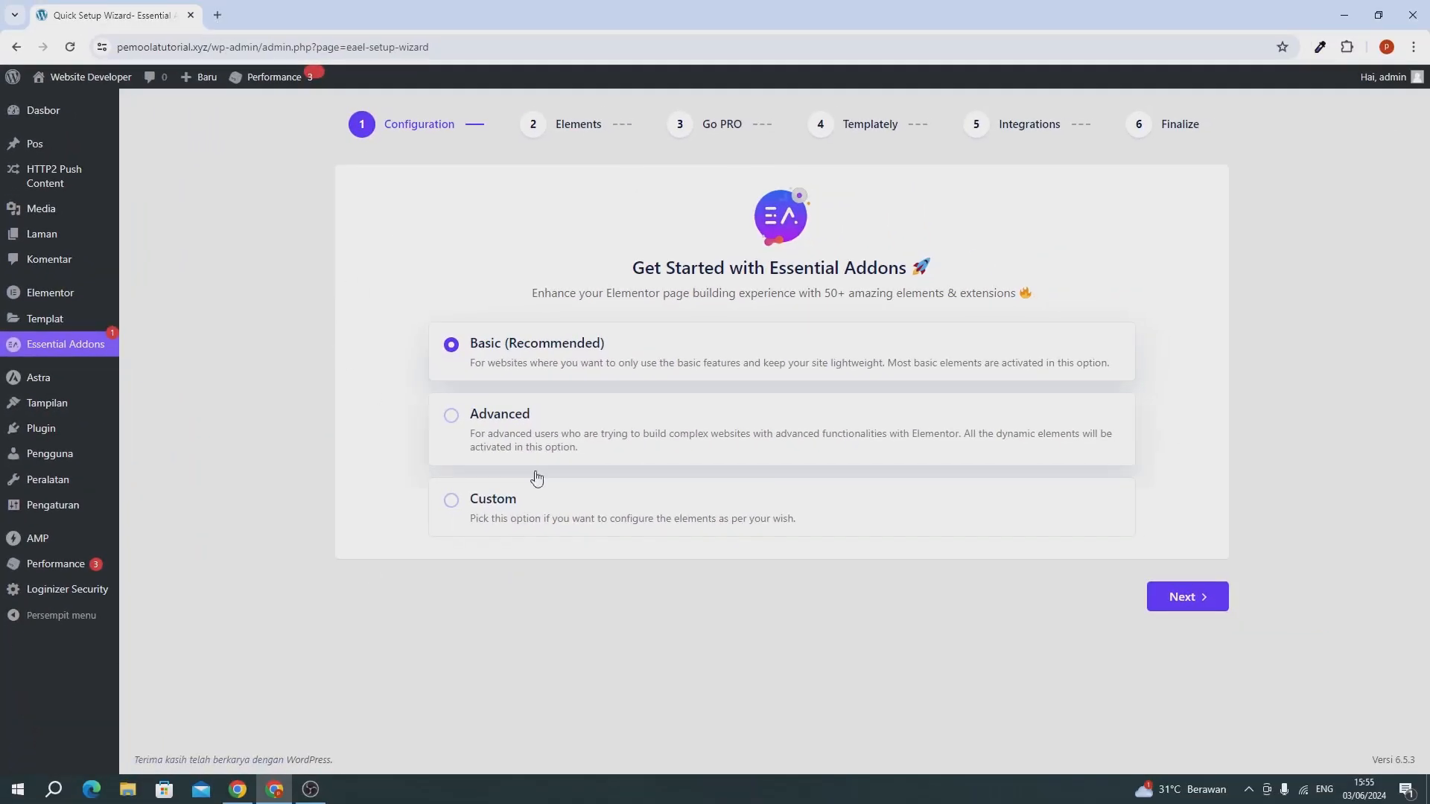
pyautogui.click(1180, 600)
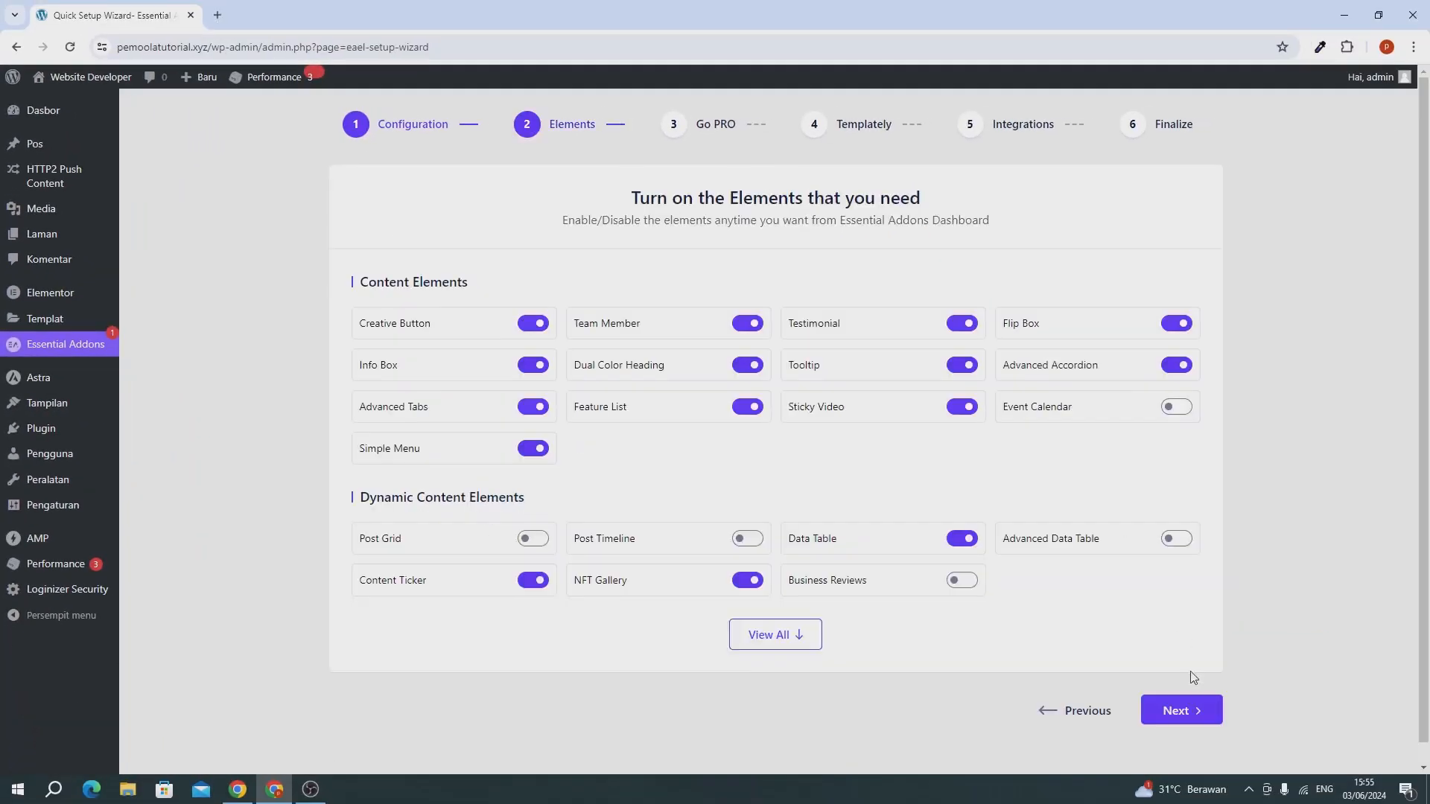
pyautogui.click(1189, 720)
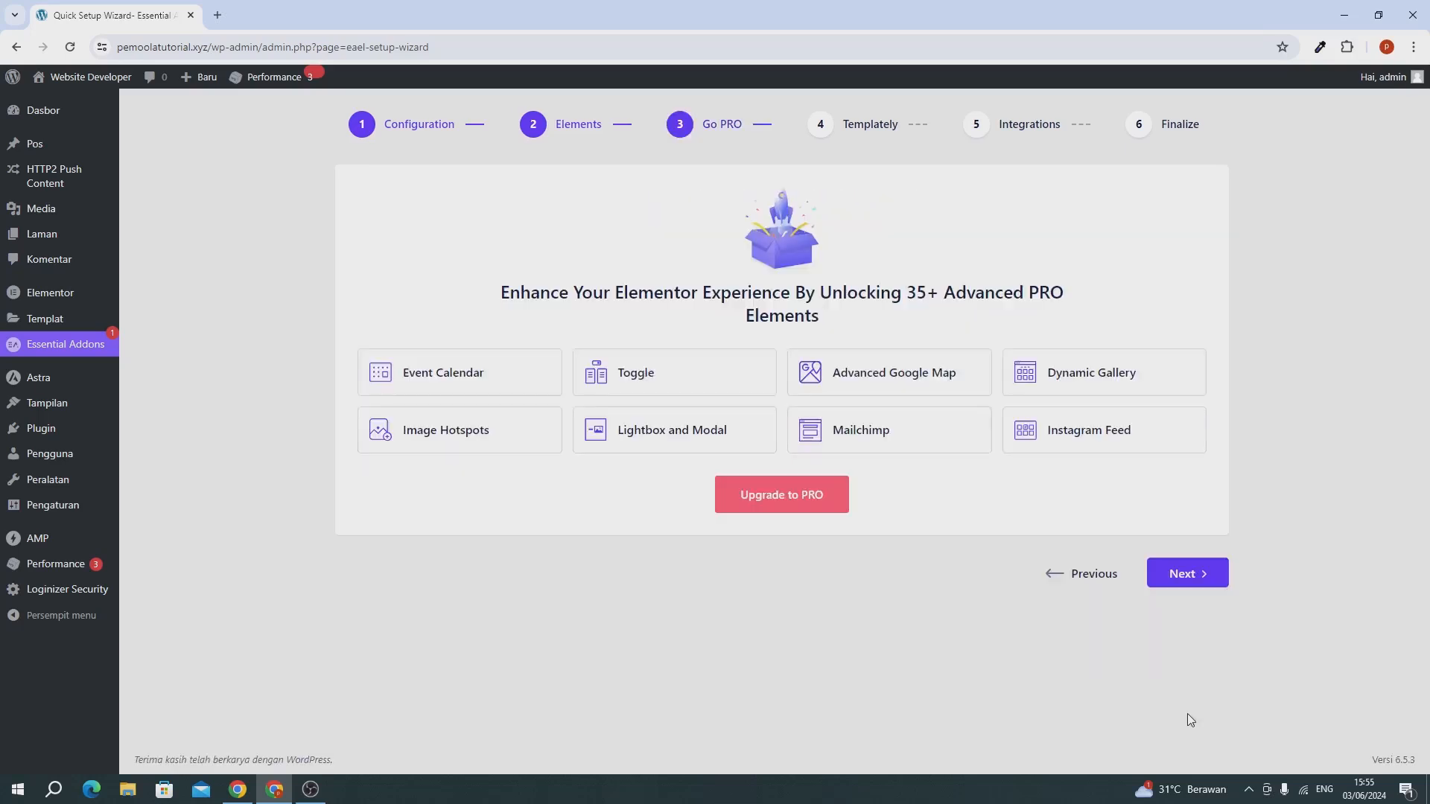
pyautogui.click(1180, 578)
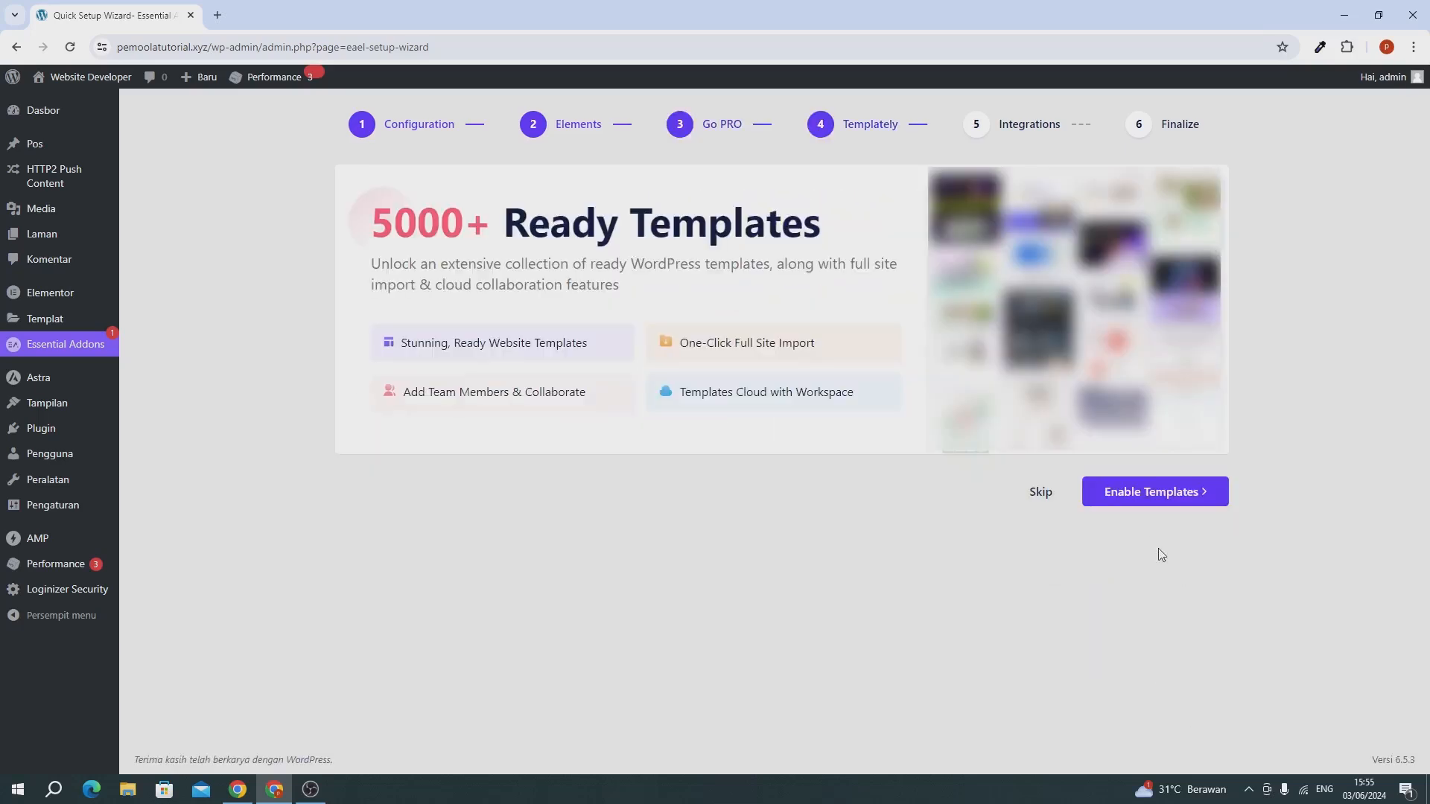
pyautogui.click(1041, 493)
pyautogui.scroll(-1, 1013, 520)
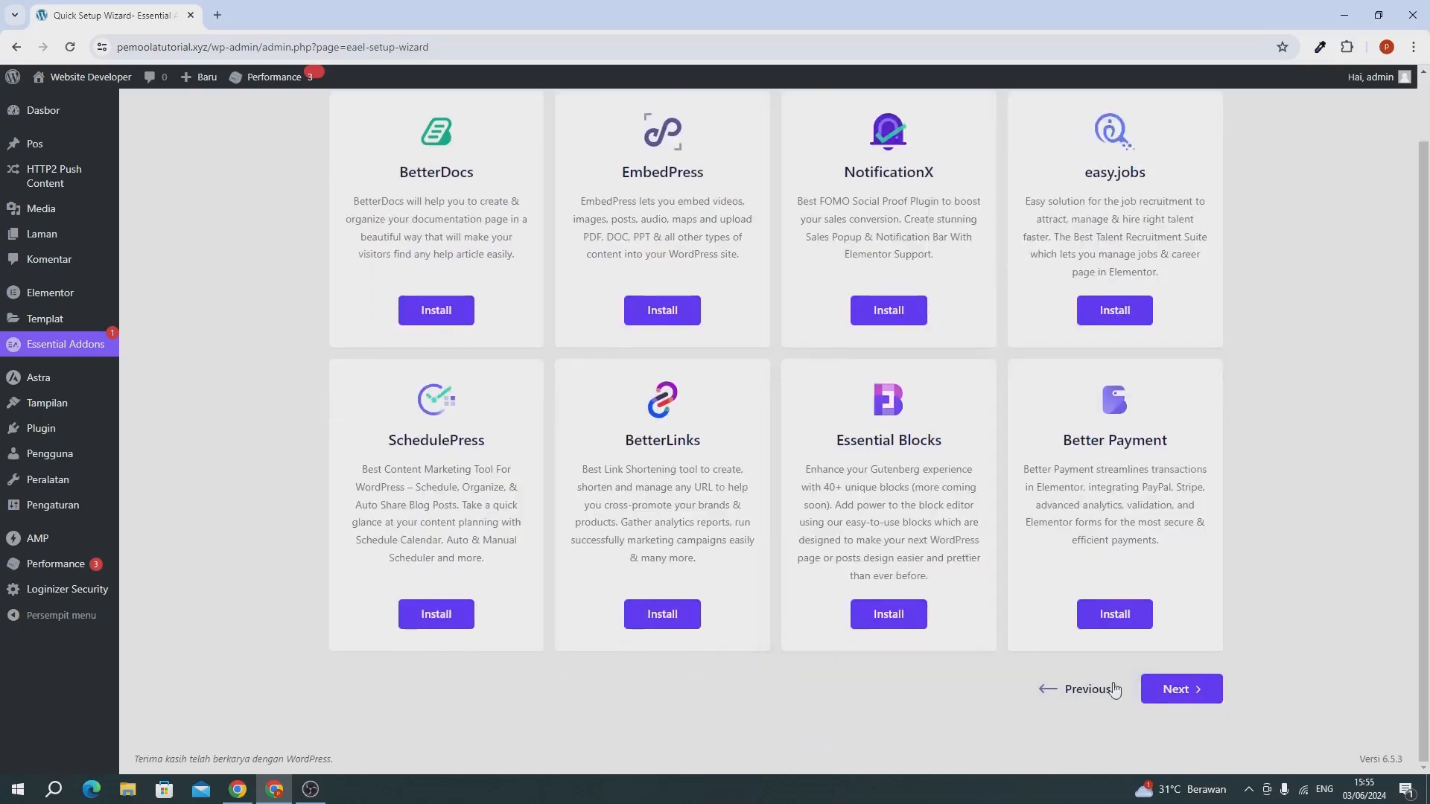
pyautogui.click(1159, 695)
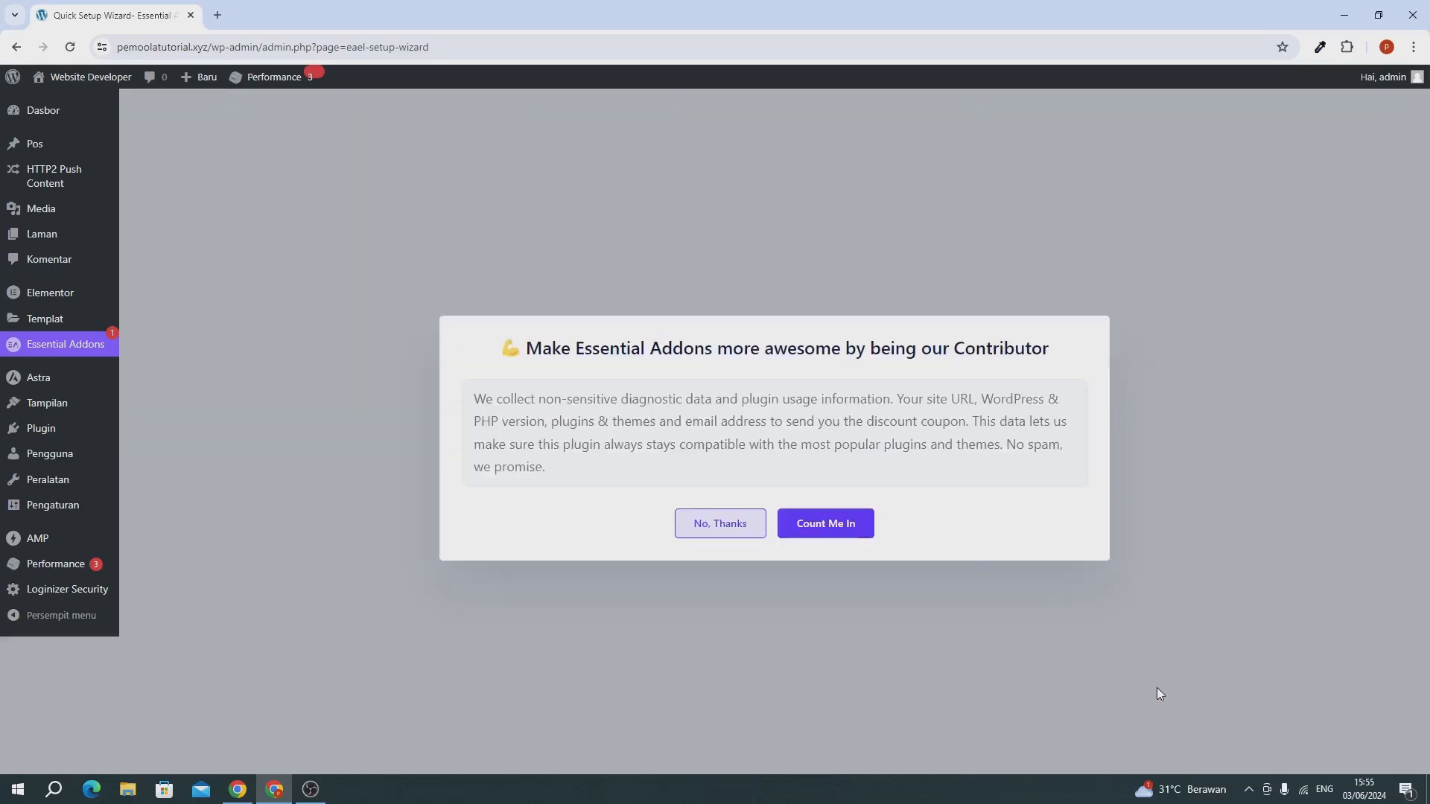
pyautogui.click(732, 530)
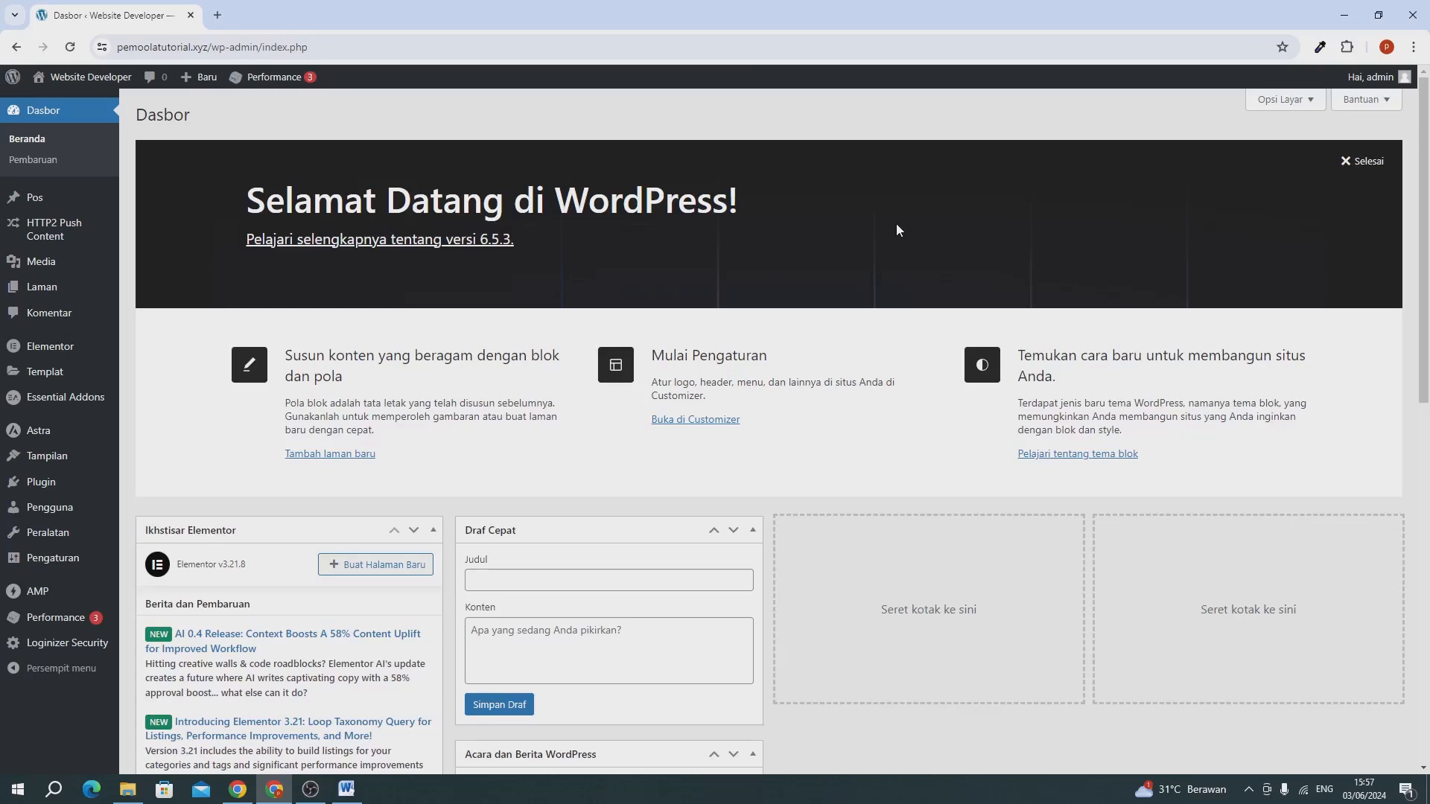
# Create a new page titled "Beranda", dismissing the block editor welcome guide, publish it and return to the page list.
pyautogui.moveTo(45, 286)
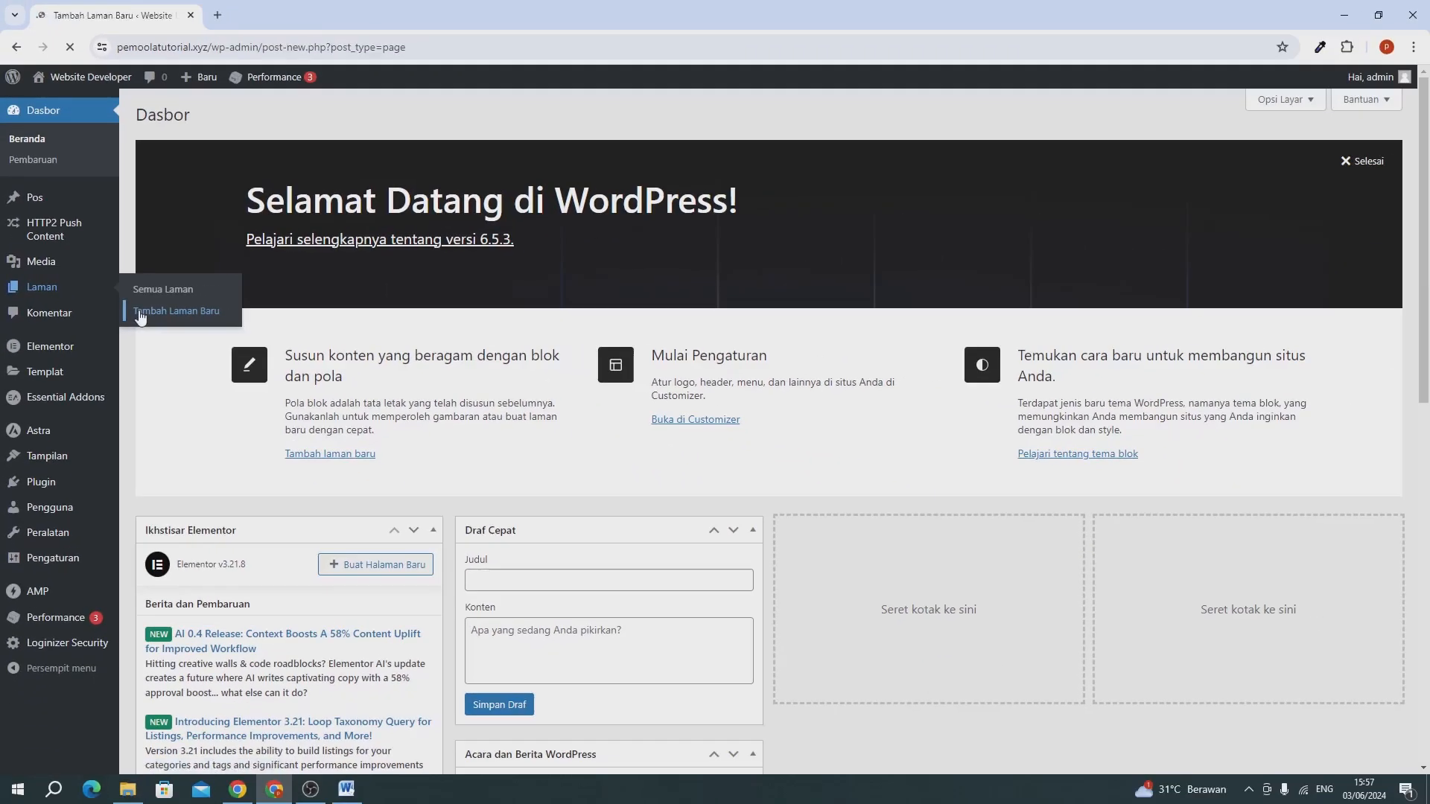
pyautogui.click(263, 337)
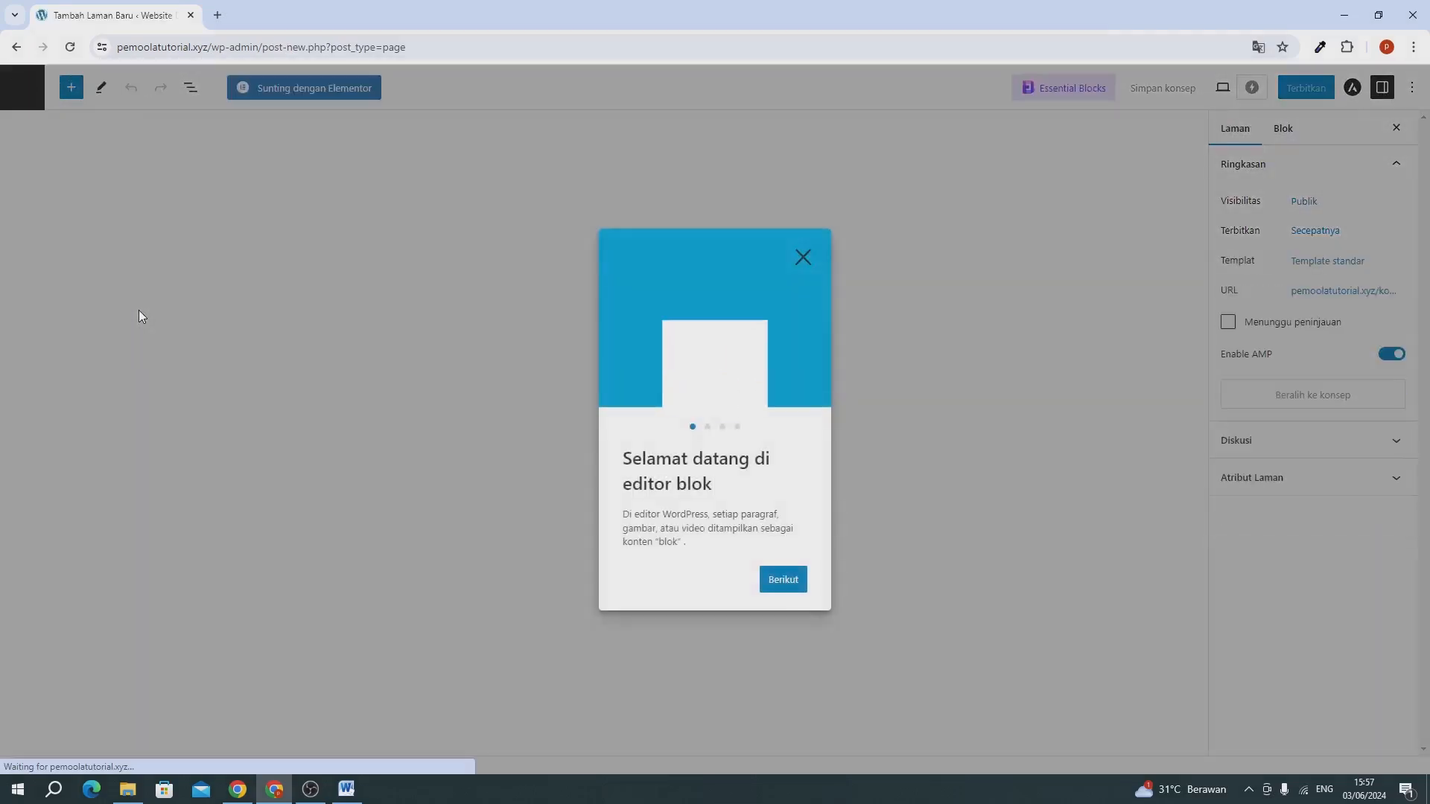
pyautogui.click(803, 259)
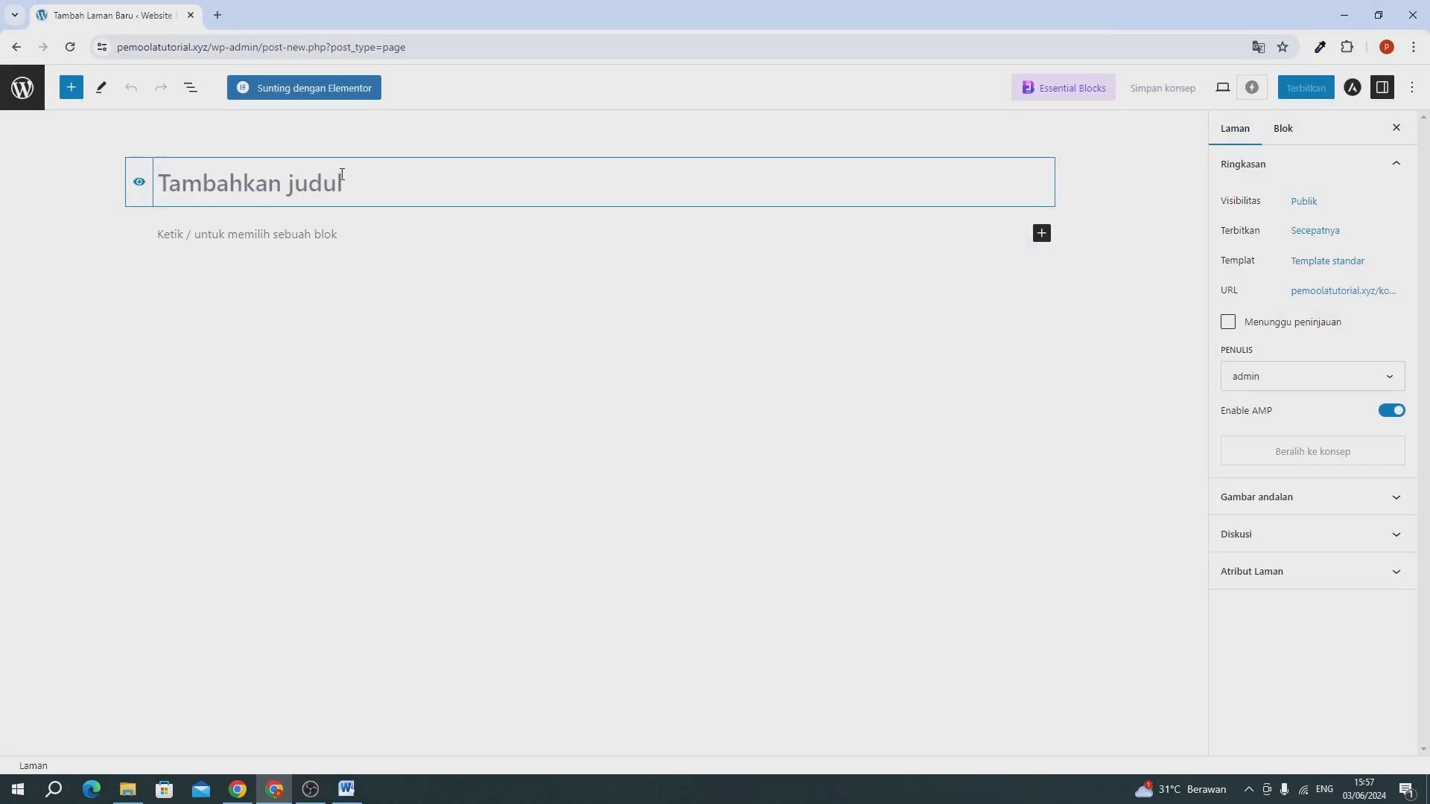
pyautogui.write('Beranda')
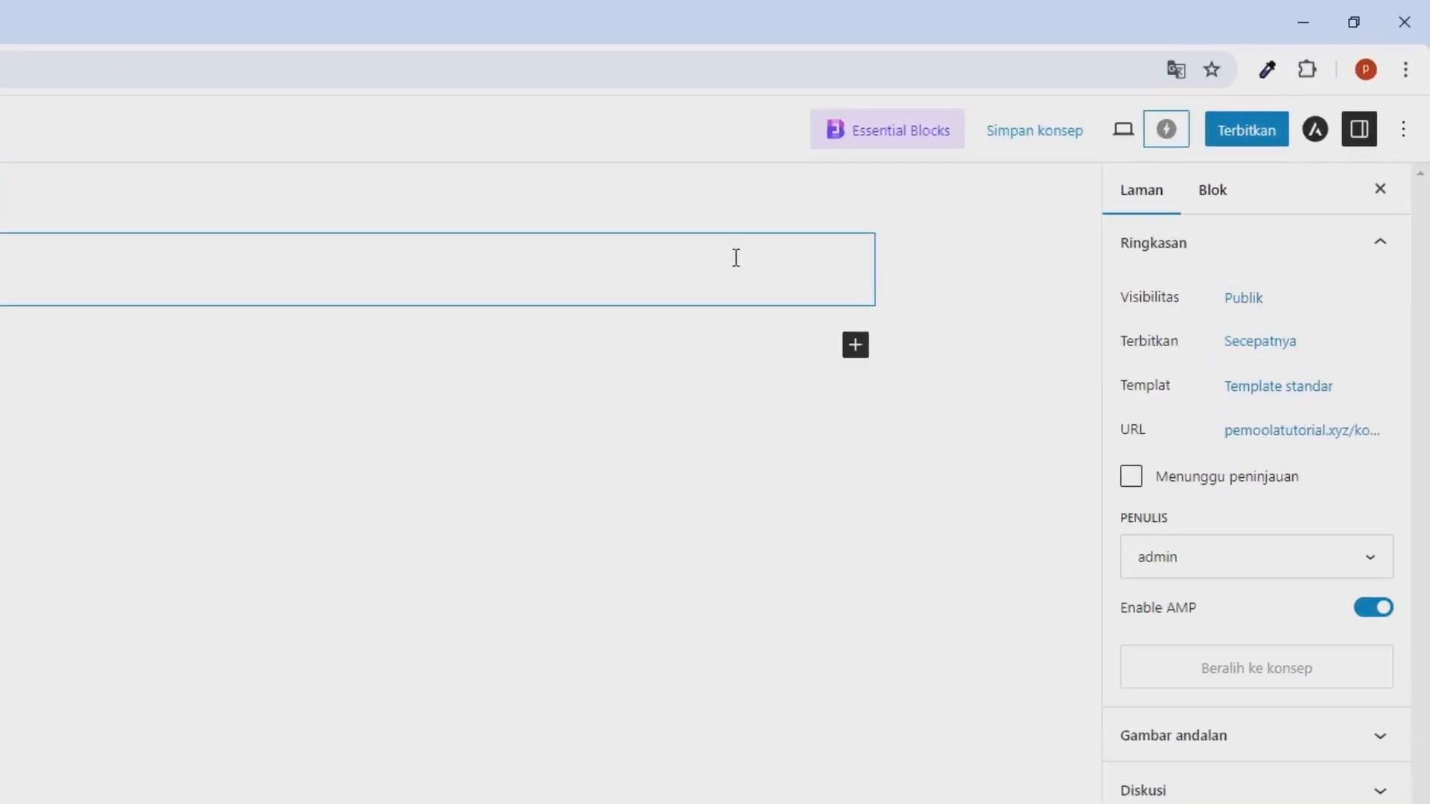
pyautogui.click(1287, 93)
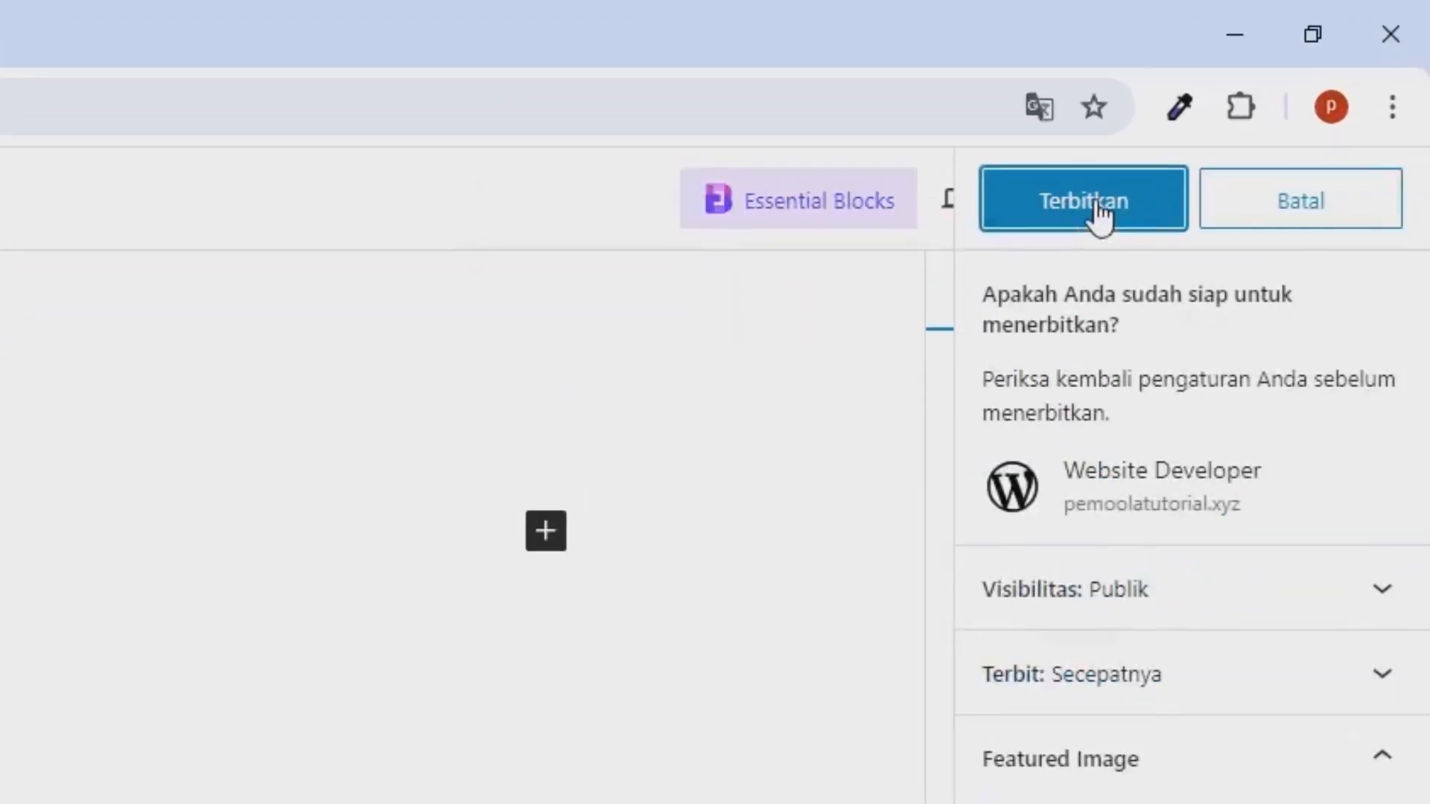
pyautogui.click(1098, 214)
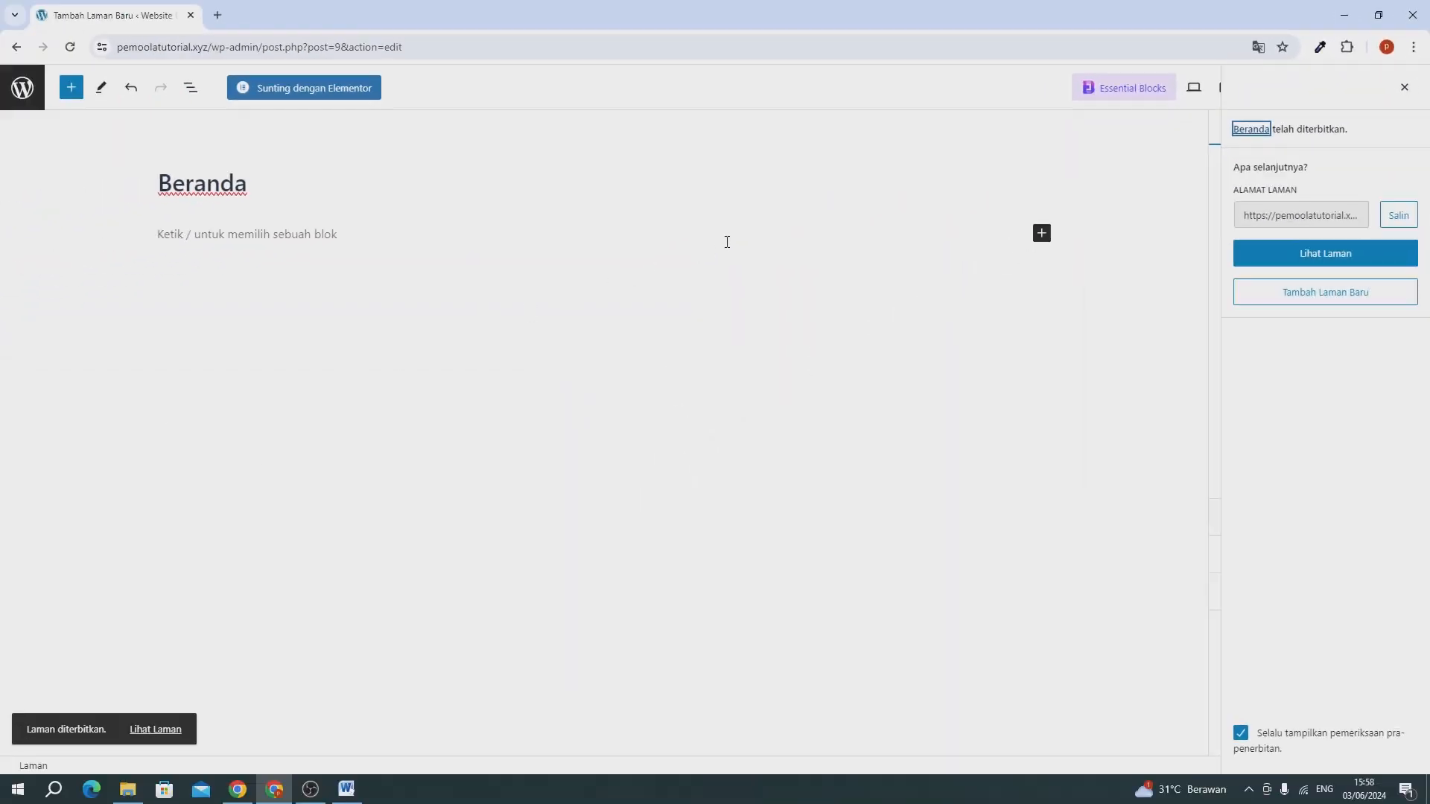
pyautogui.click(21, 91)
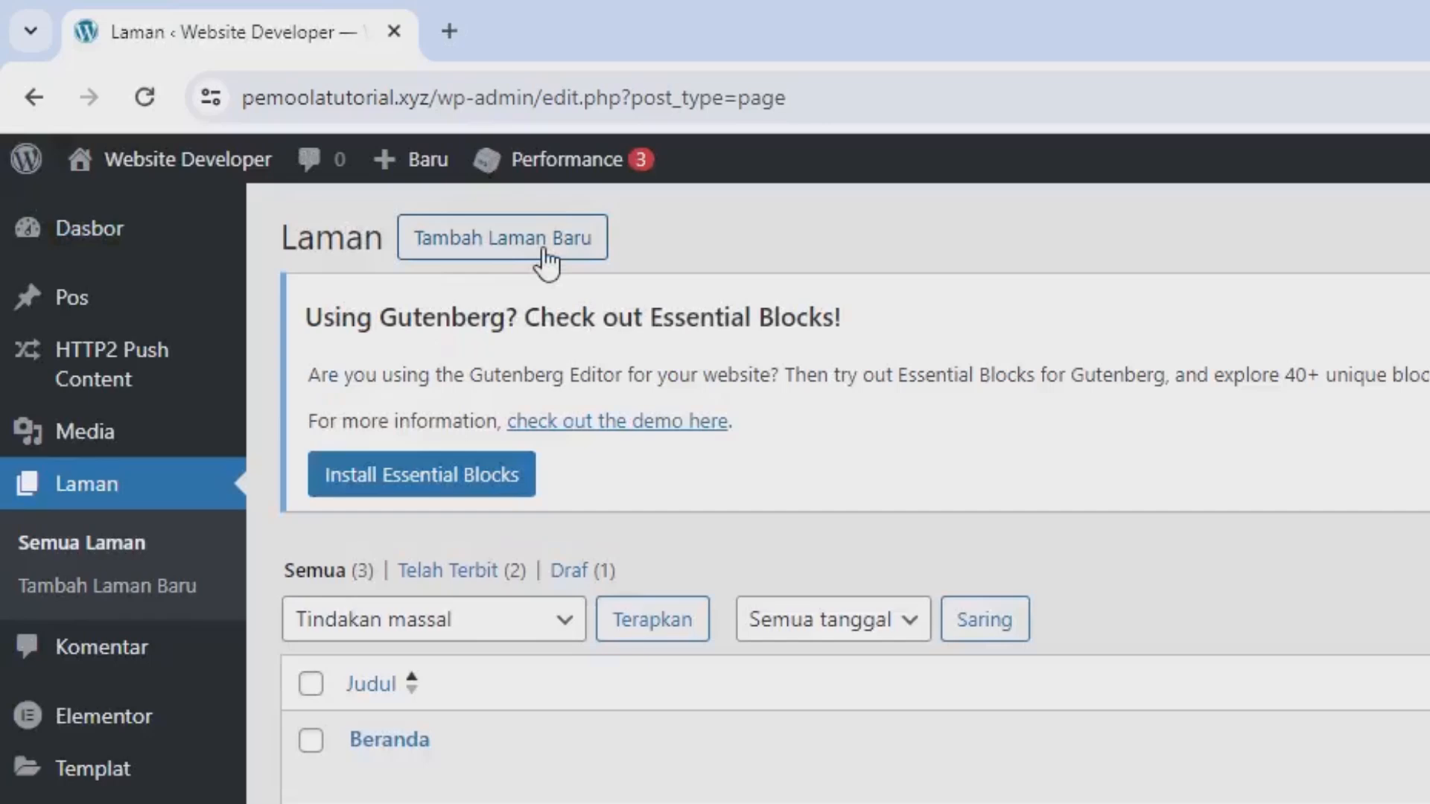
# Add and publish a new page titled "Tentang", then return to the page list.
pyautogui.click(548, 253)
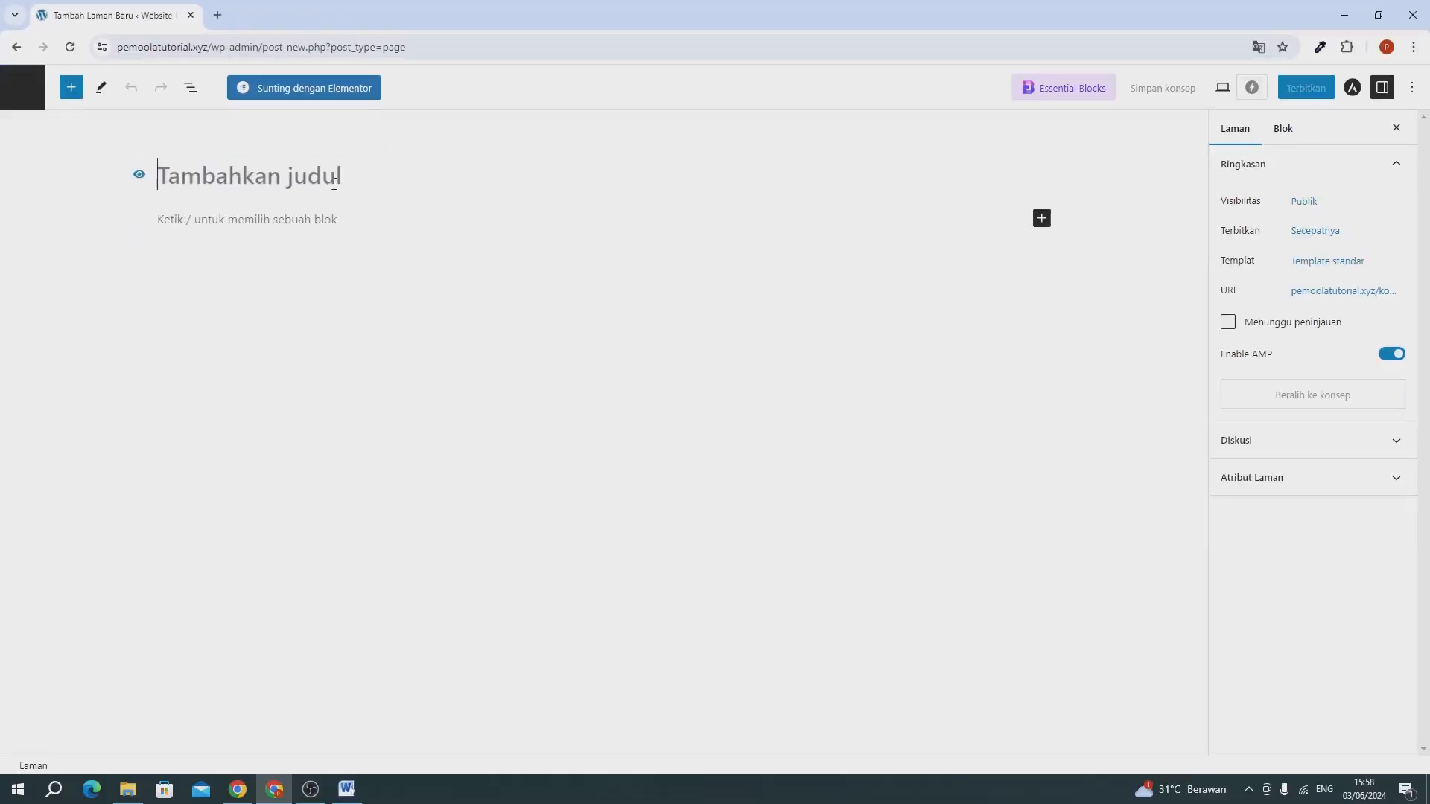
pyautogui.write('Ten')
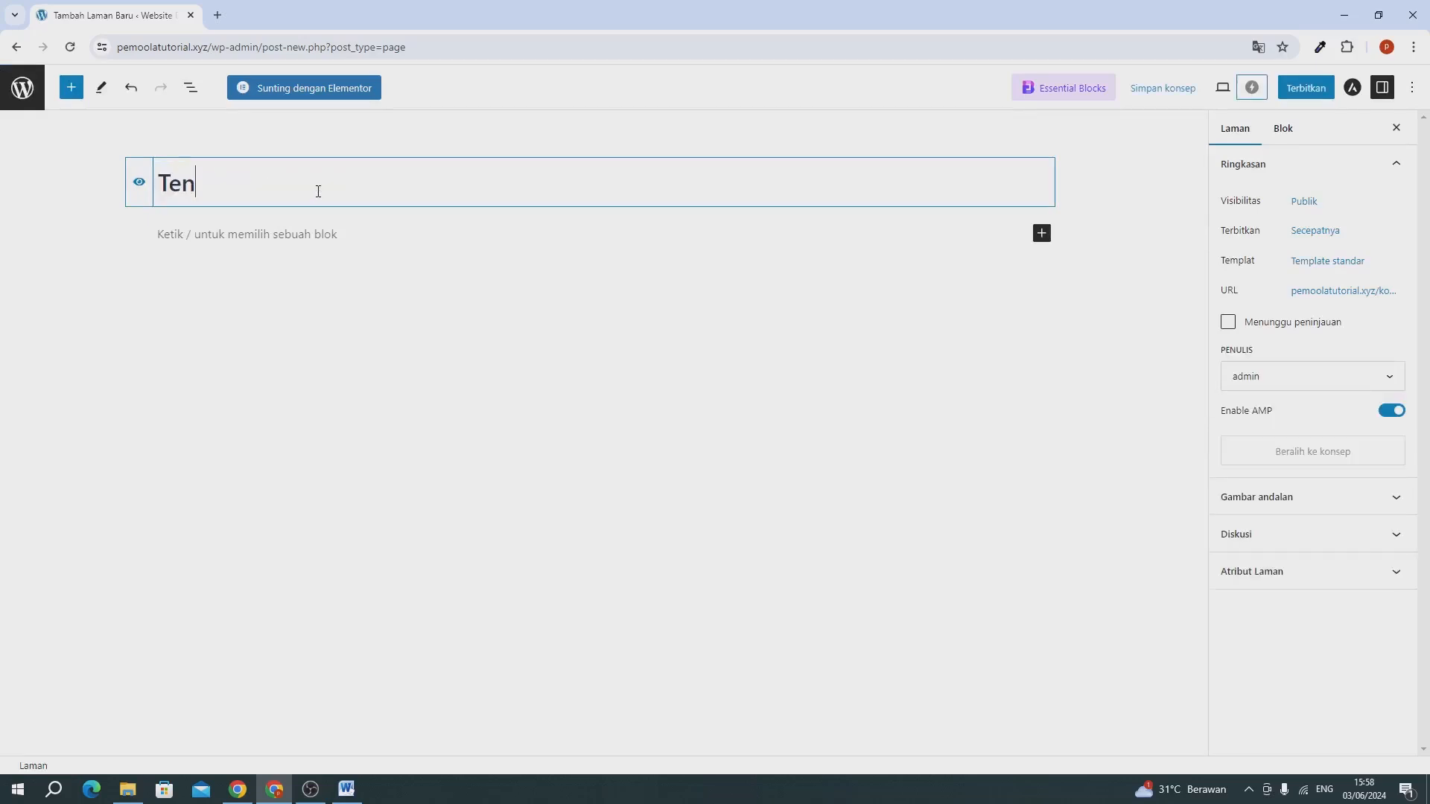
pyautogui.write('tang')
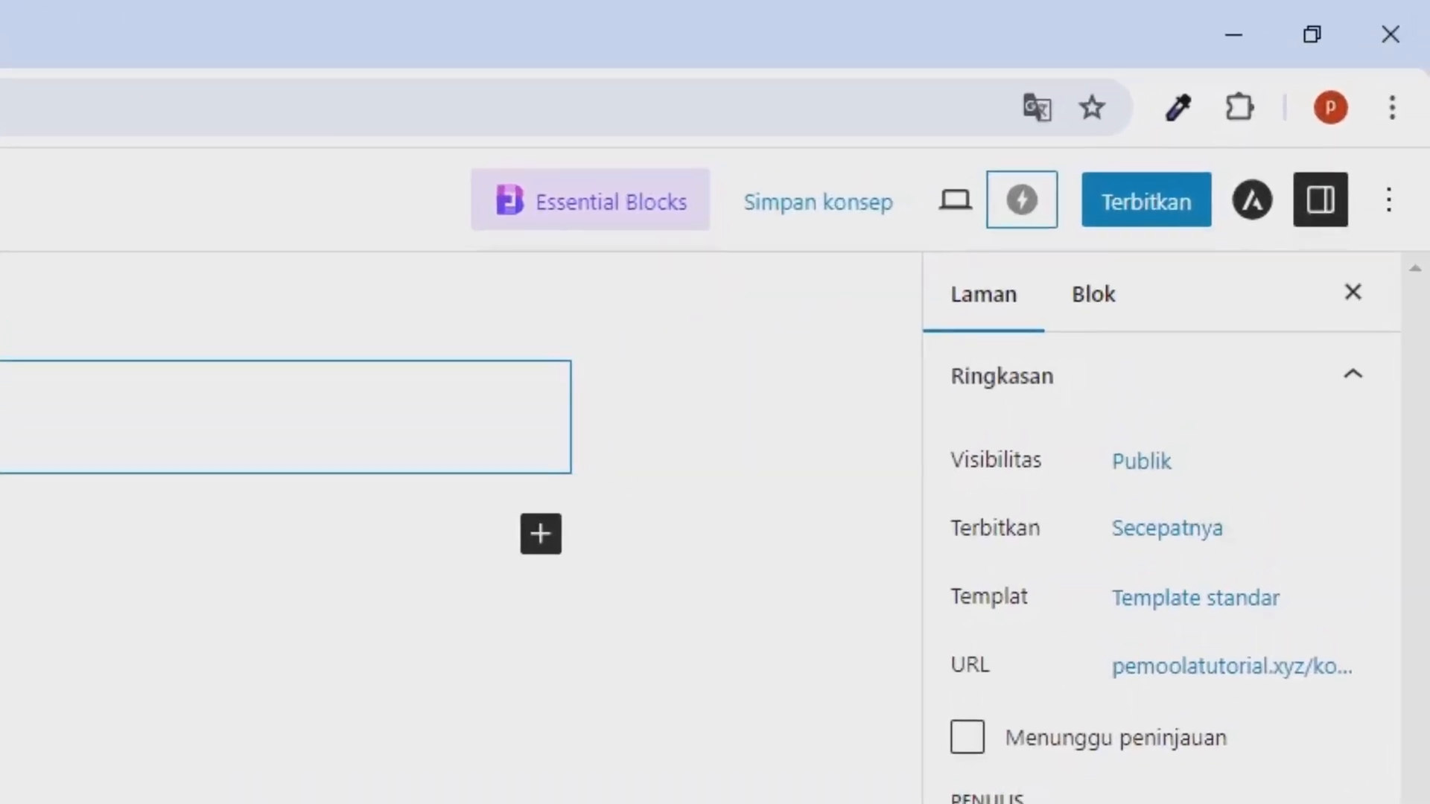
pyautogui.click(1169, 210)
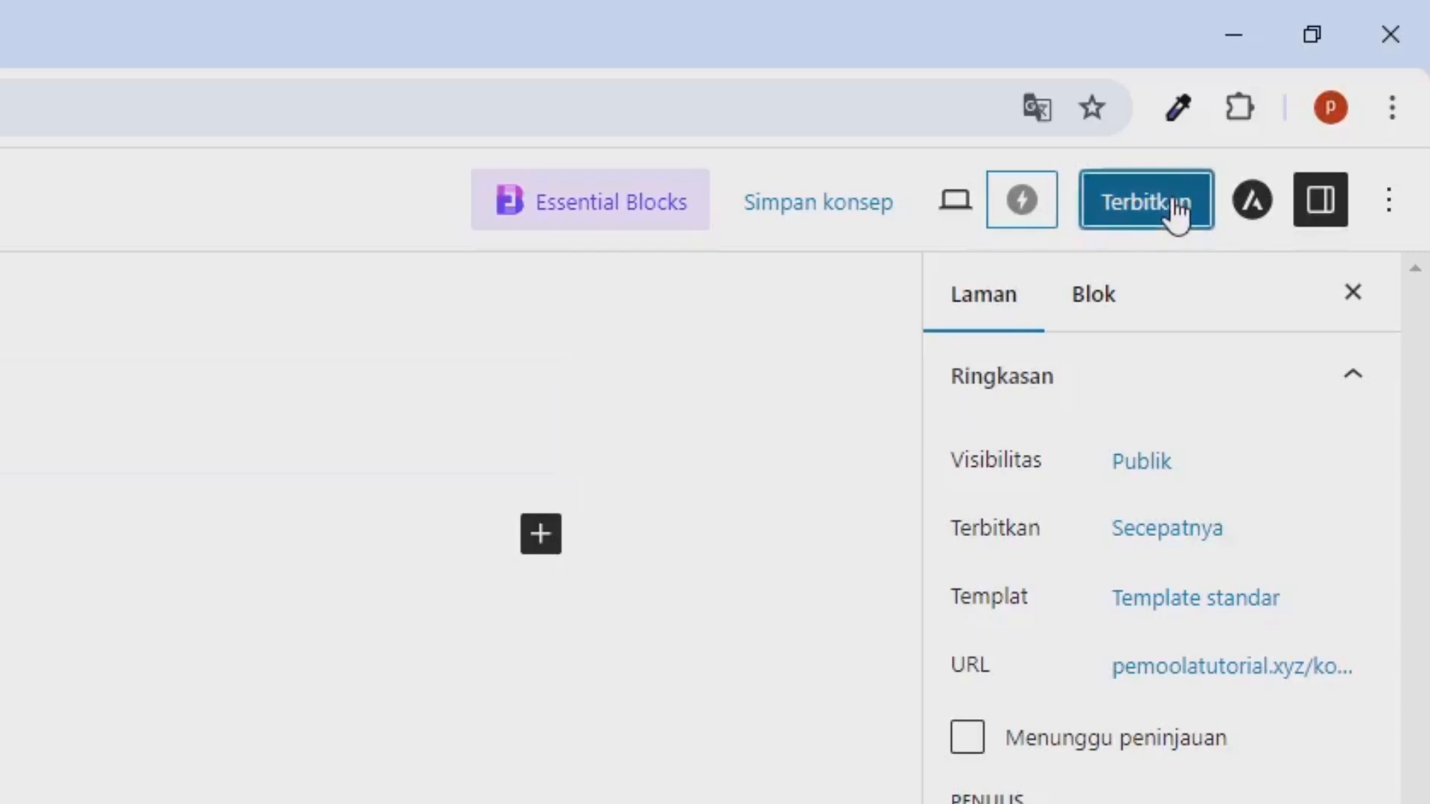
pyautogui.click(1139, 211)
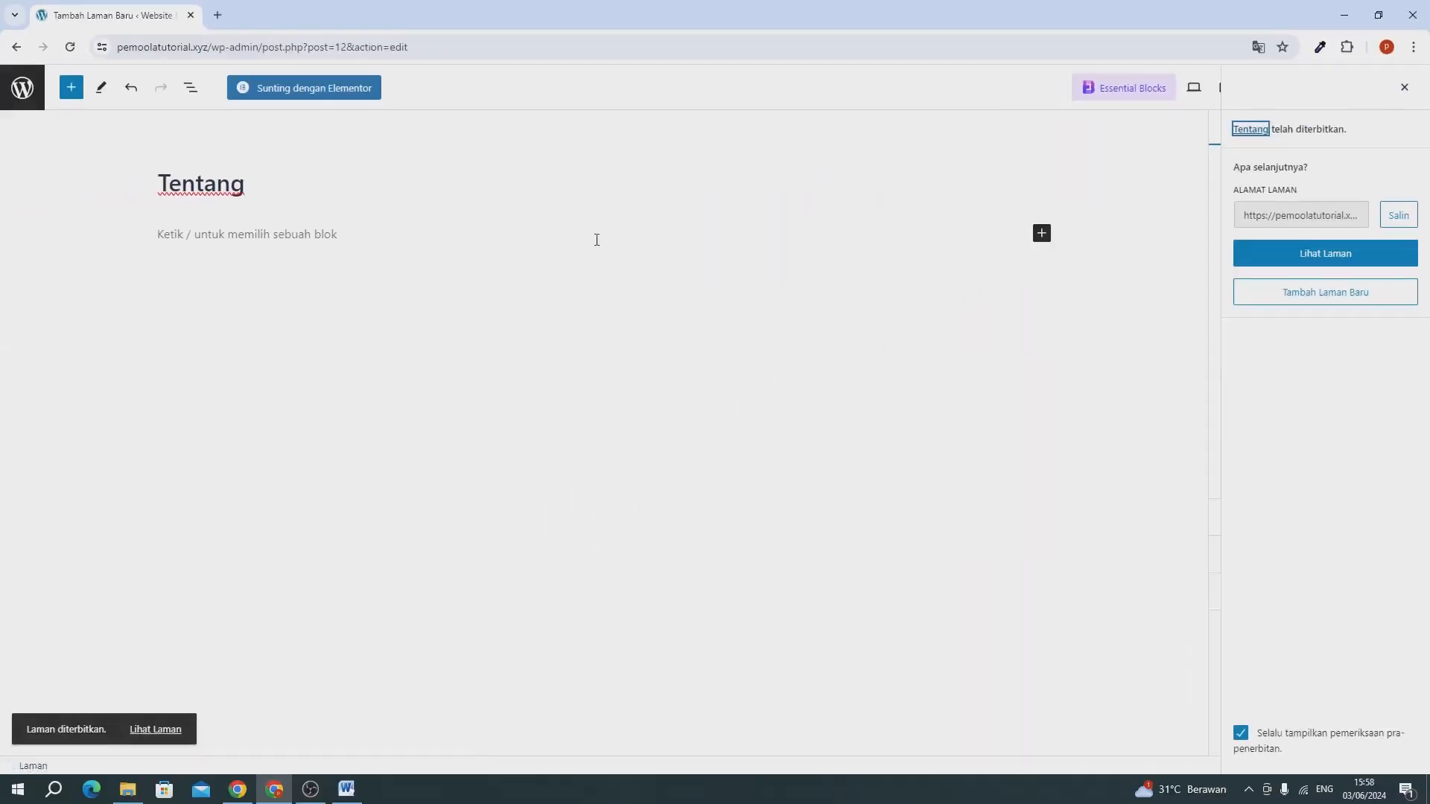
pyautogui.click(21, 99)
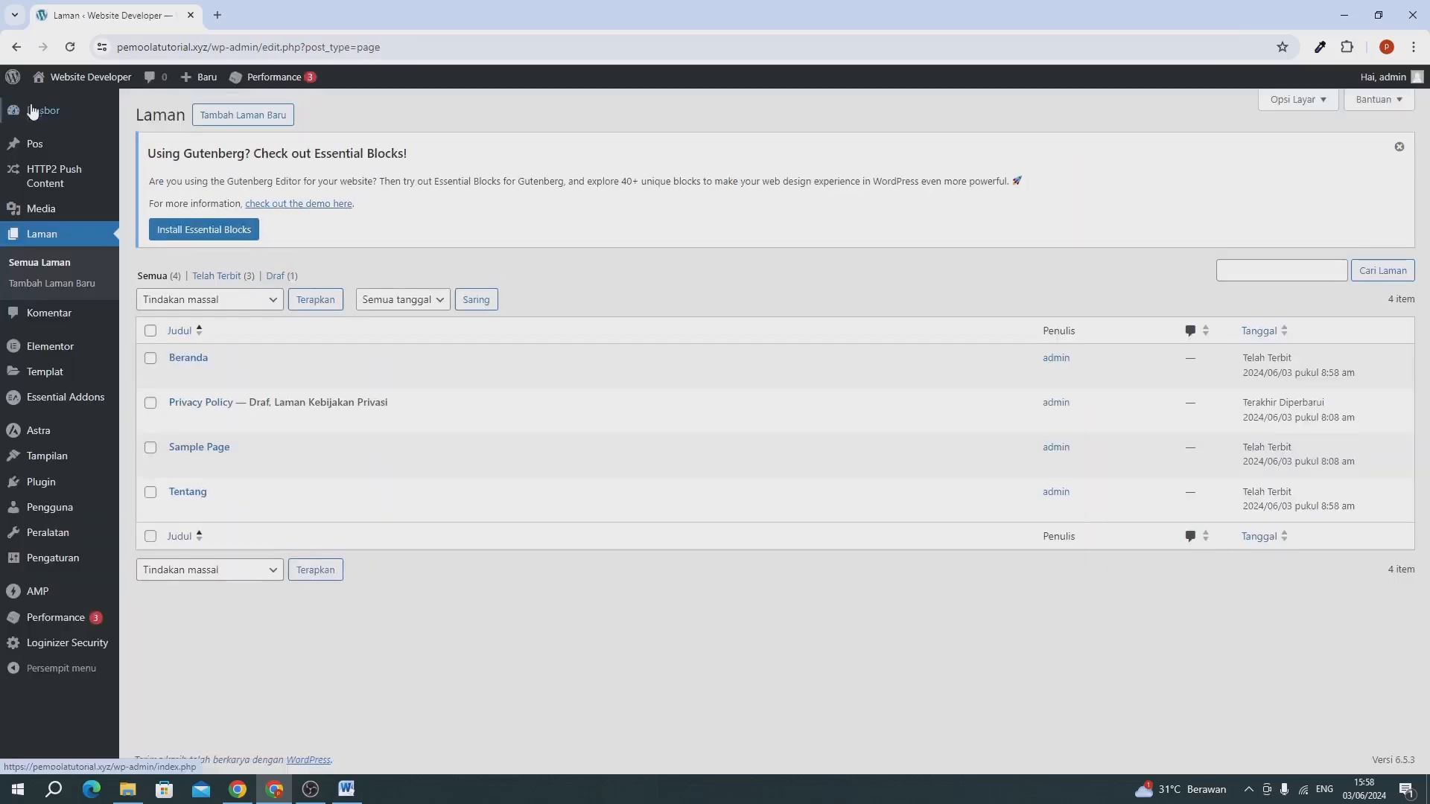
# Add and publish a new page titled "Layanan", then return to the page list.
pyautogui.click(257, 125)
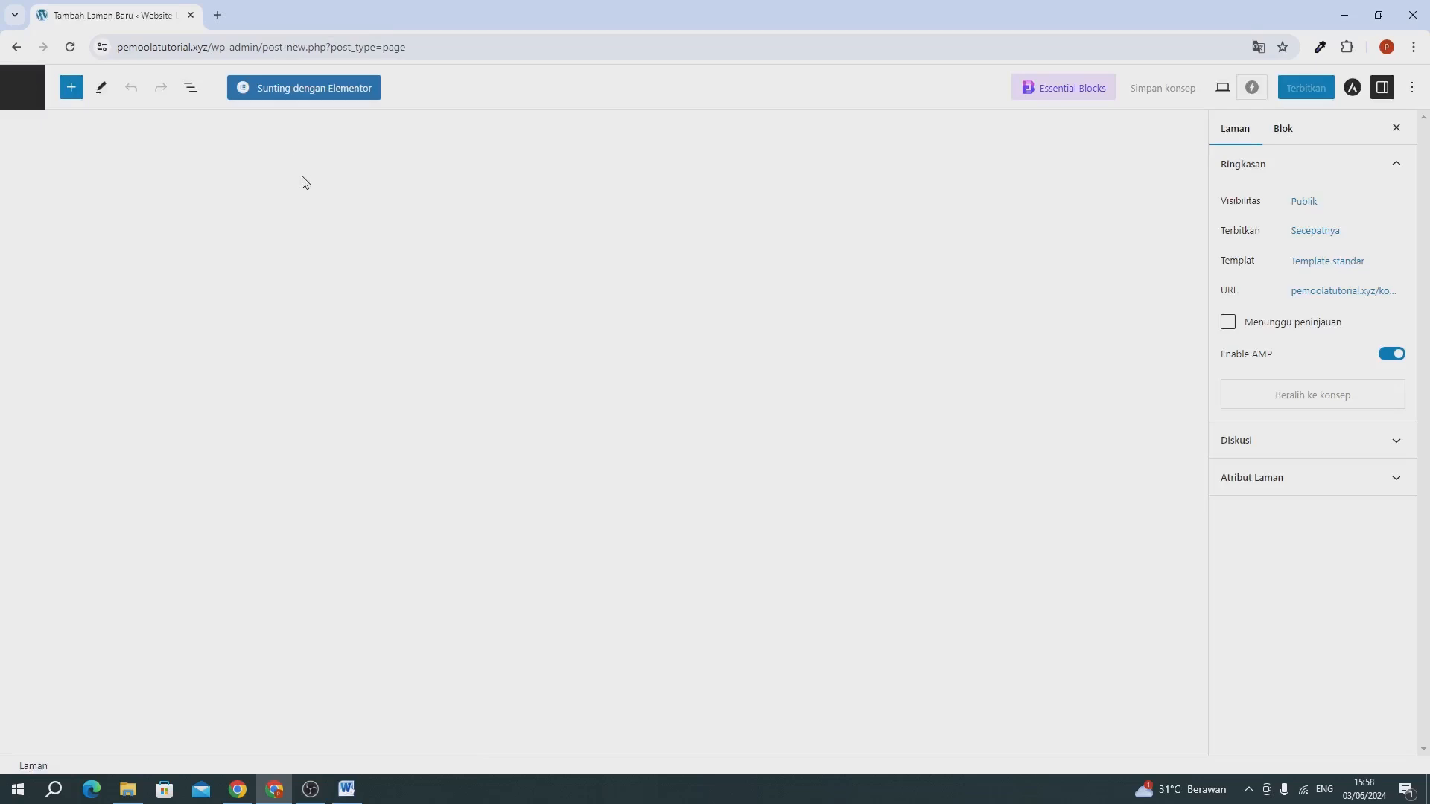
pyautogui.write('Lay')
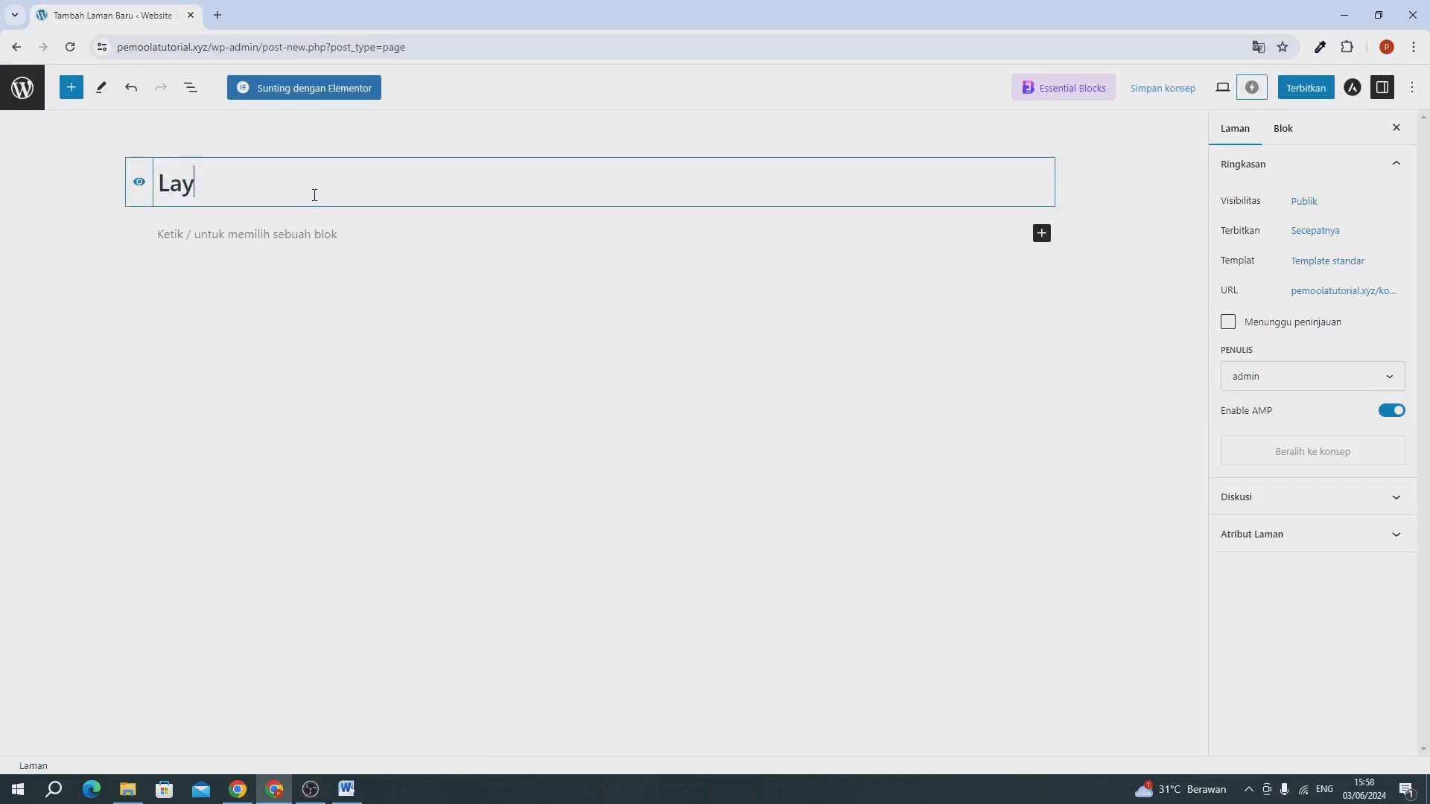
pyautogui.write('anan')
pyautogui.click(1308, 89)
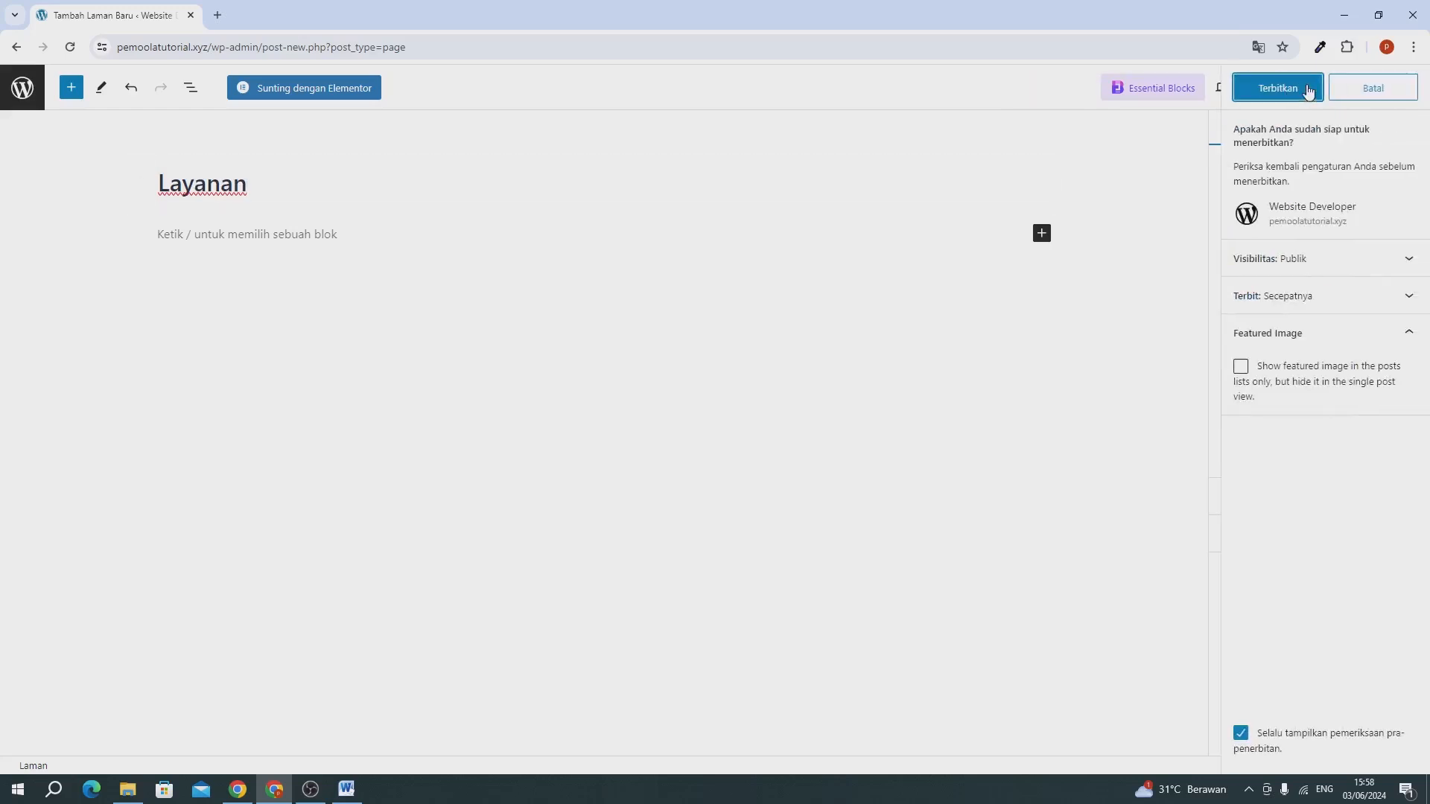
pyautogui.click(1296, 90)
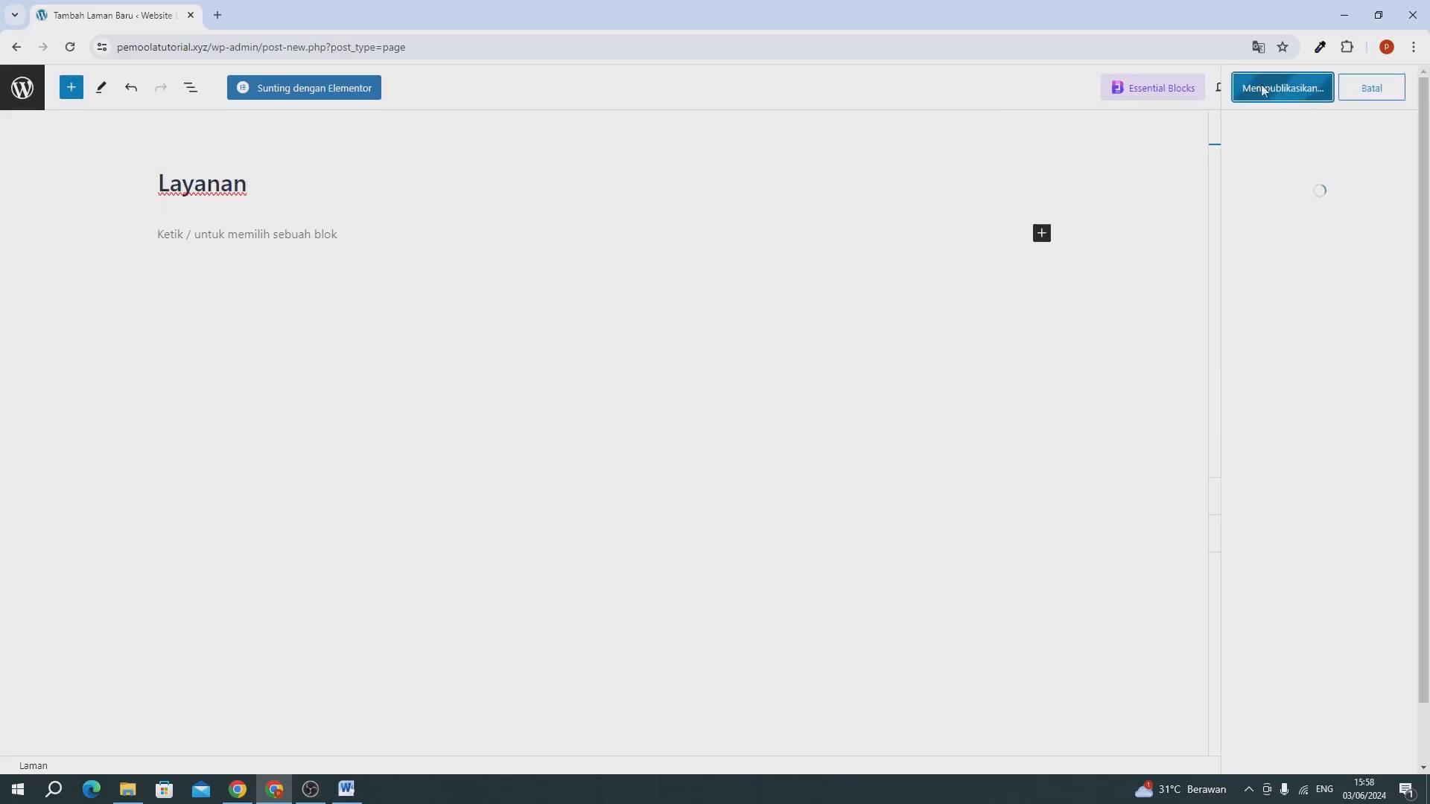
pyautogui.click(23, 102)
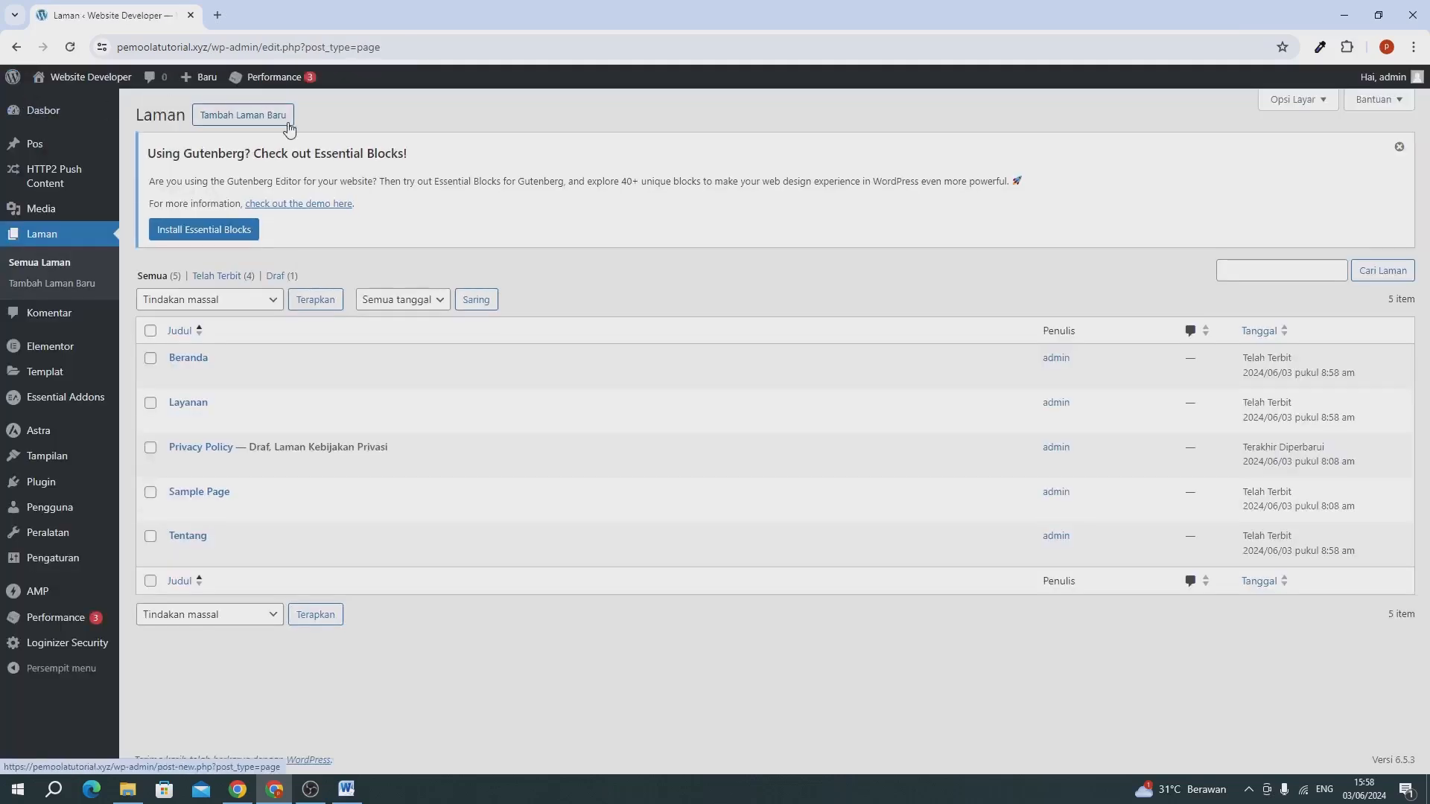
# Add and publish a new page titled "Portfolio", then return to the page list.
pyautogui.click(244, 119)
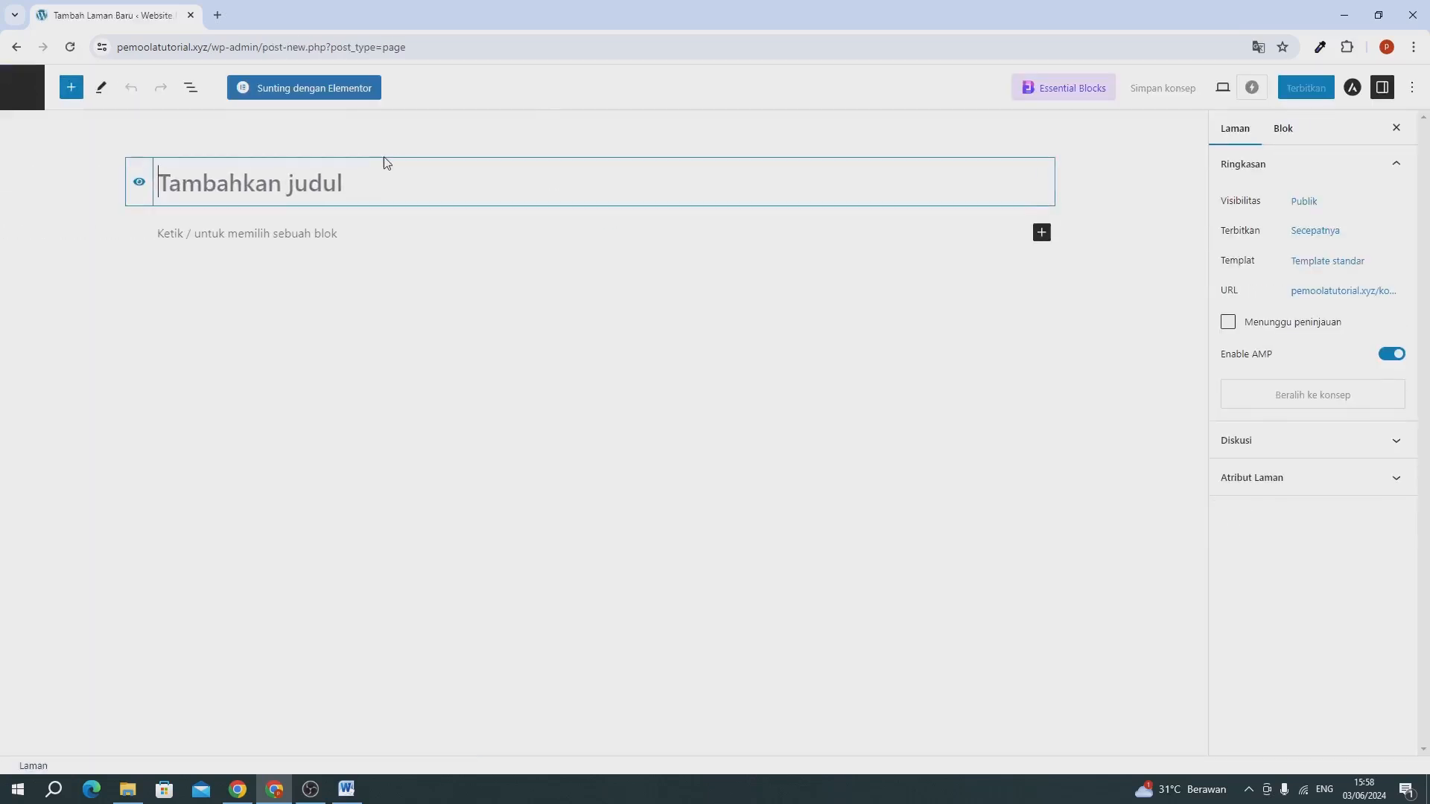
pyautogui.write('Portfolio')
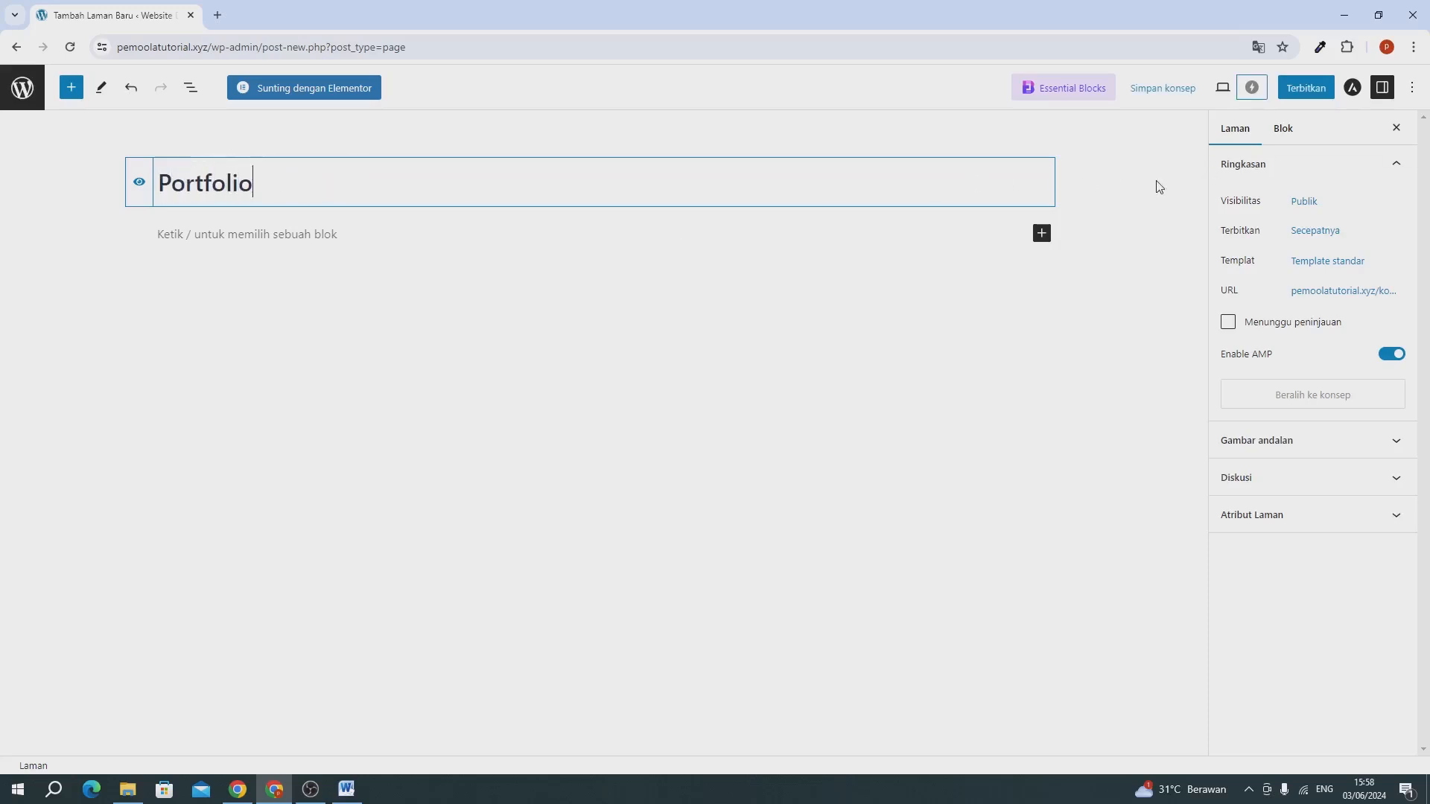
pyautogui.click(1298, 93)
pyautogui.click(1290, 91)
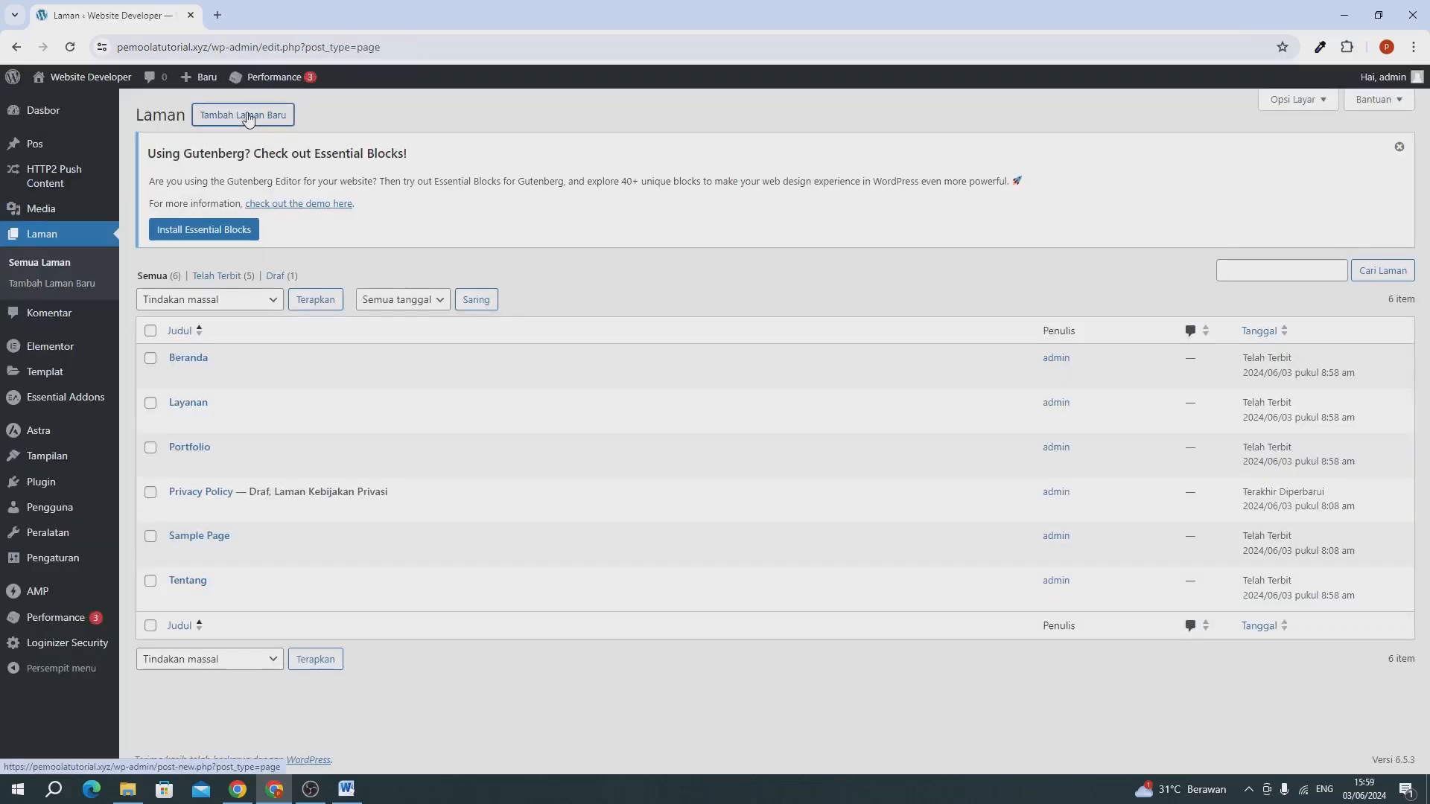
# Add and publish a new page titled "Kontak", then return to the page list.
pyautogui.click(248, 118)
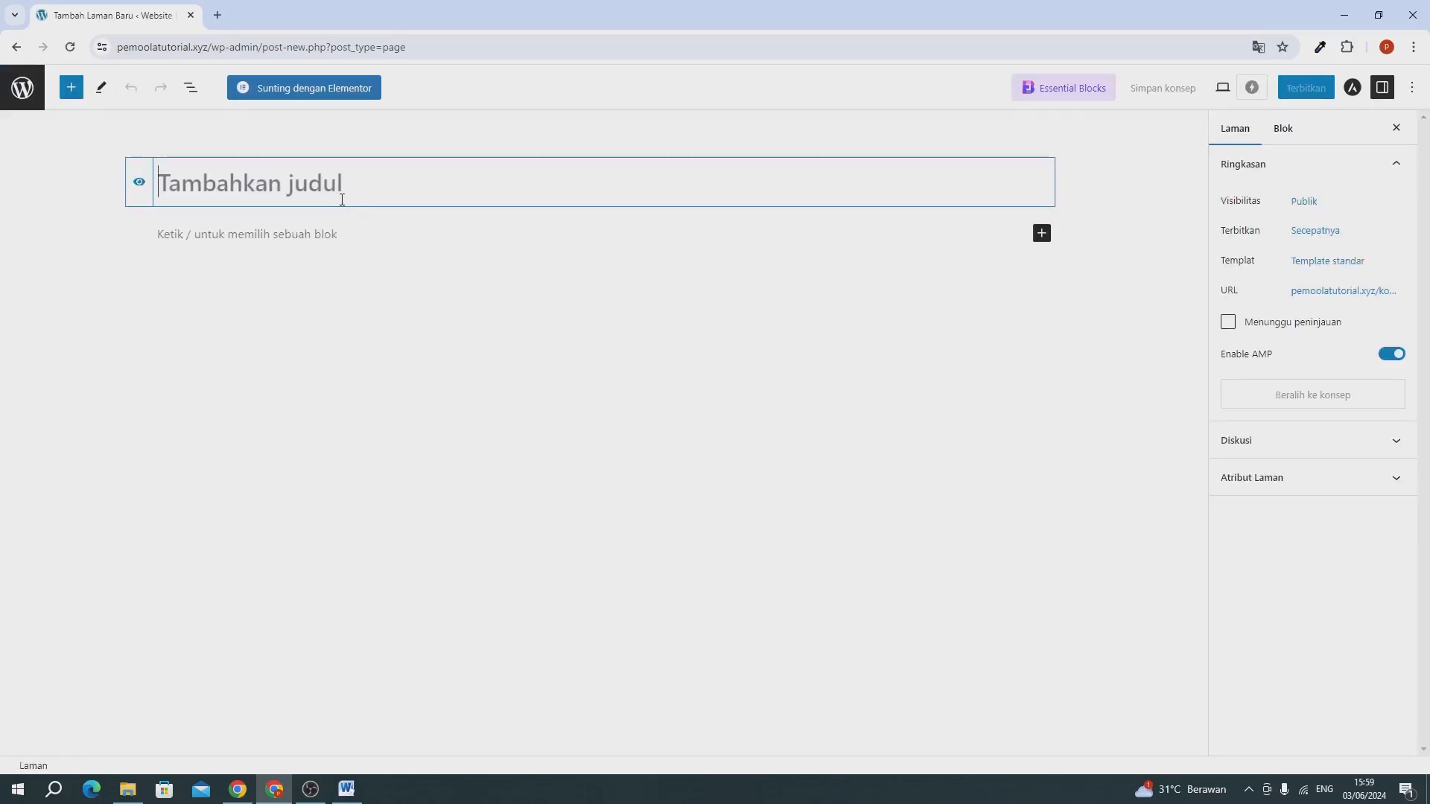
pyautogui.write('Kontak')
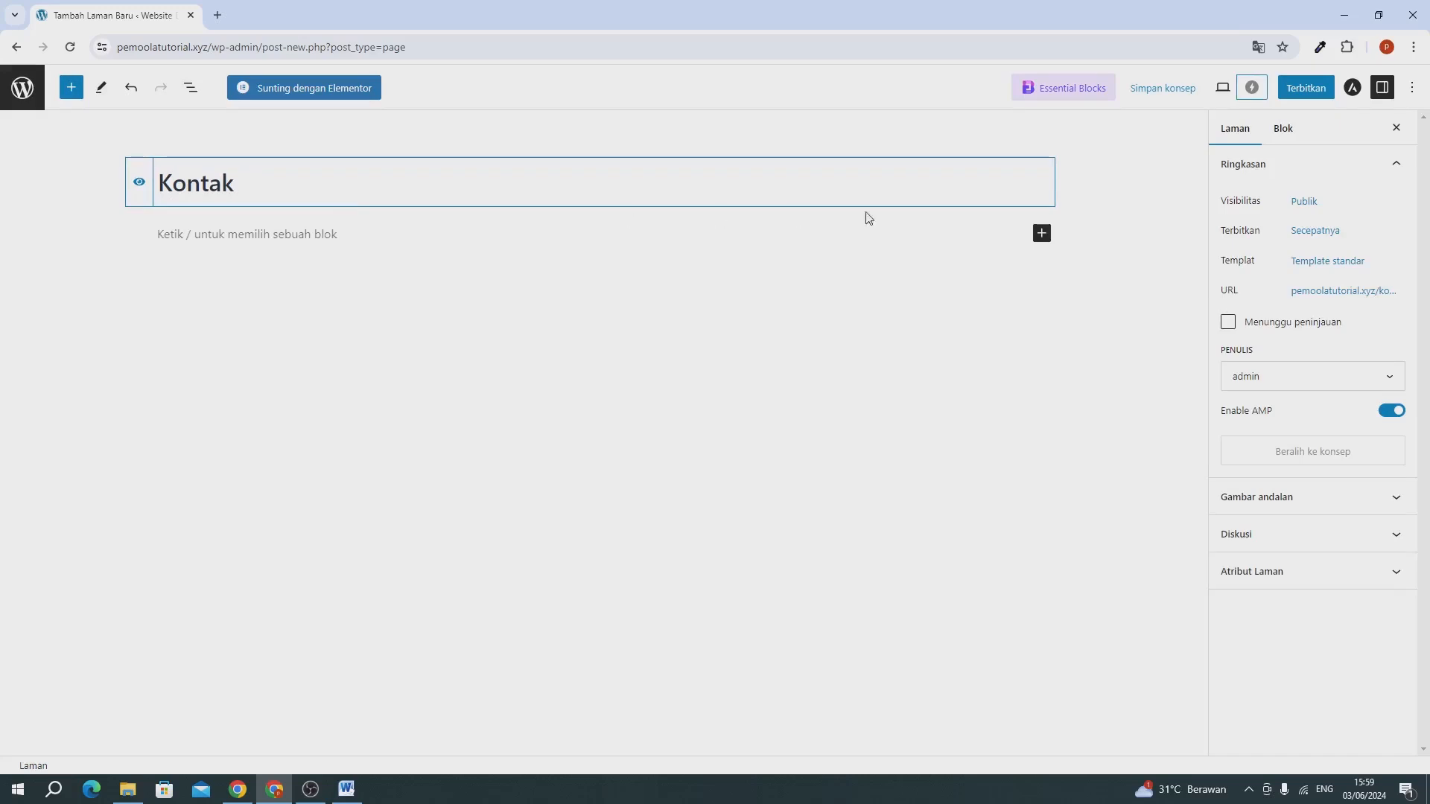
pyautogui.click(1294, 95)
pyautogui.click(1294, 96)
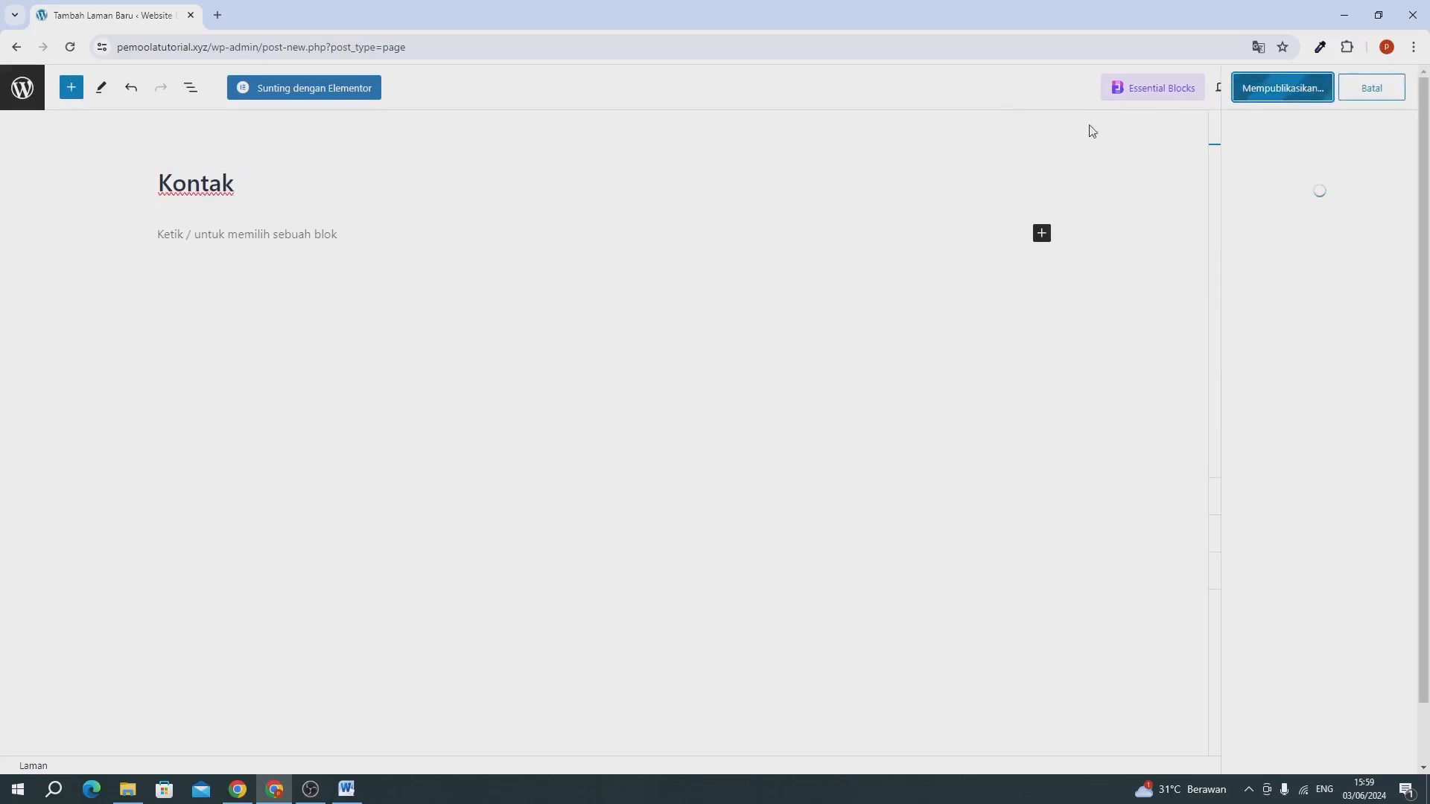
pyautogui.click(23, 101)
# Create a new navigation menu named "menu utama" in the site's appearance settings.
pyautogui.moveTo(64, 439)
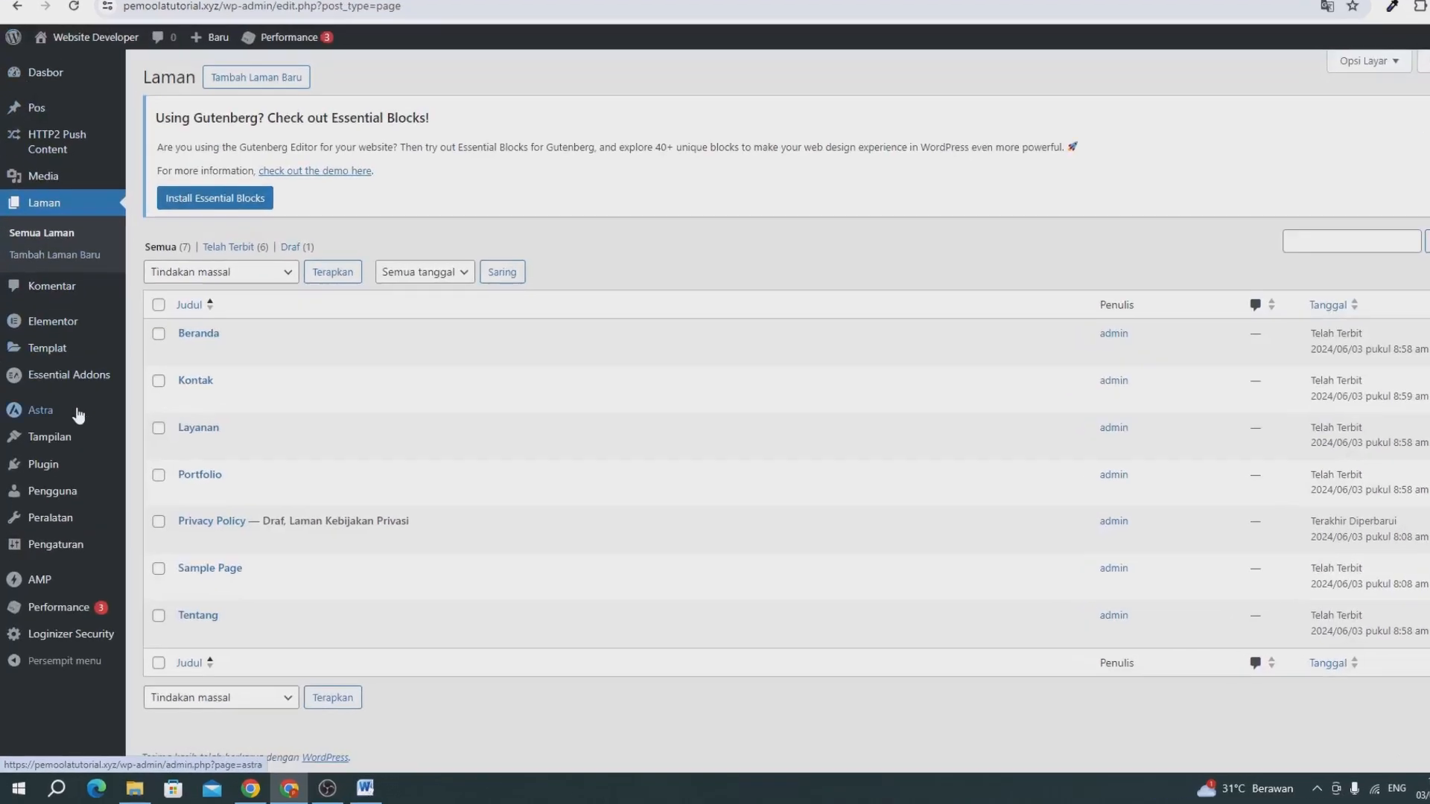
pyautogui.click(237, 398)
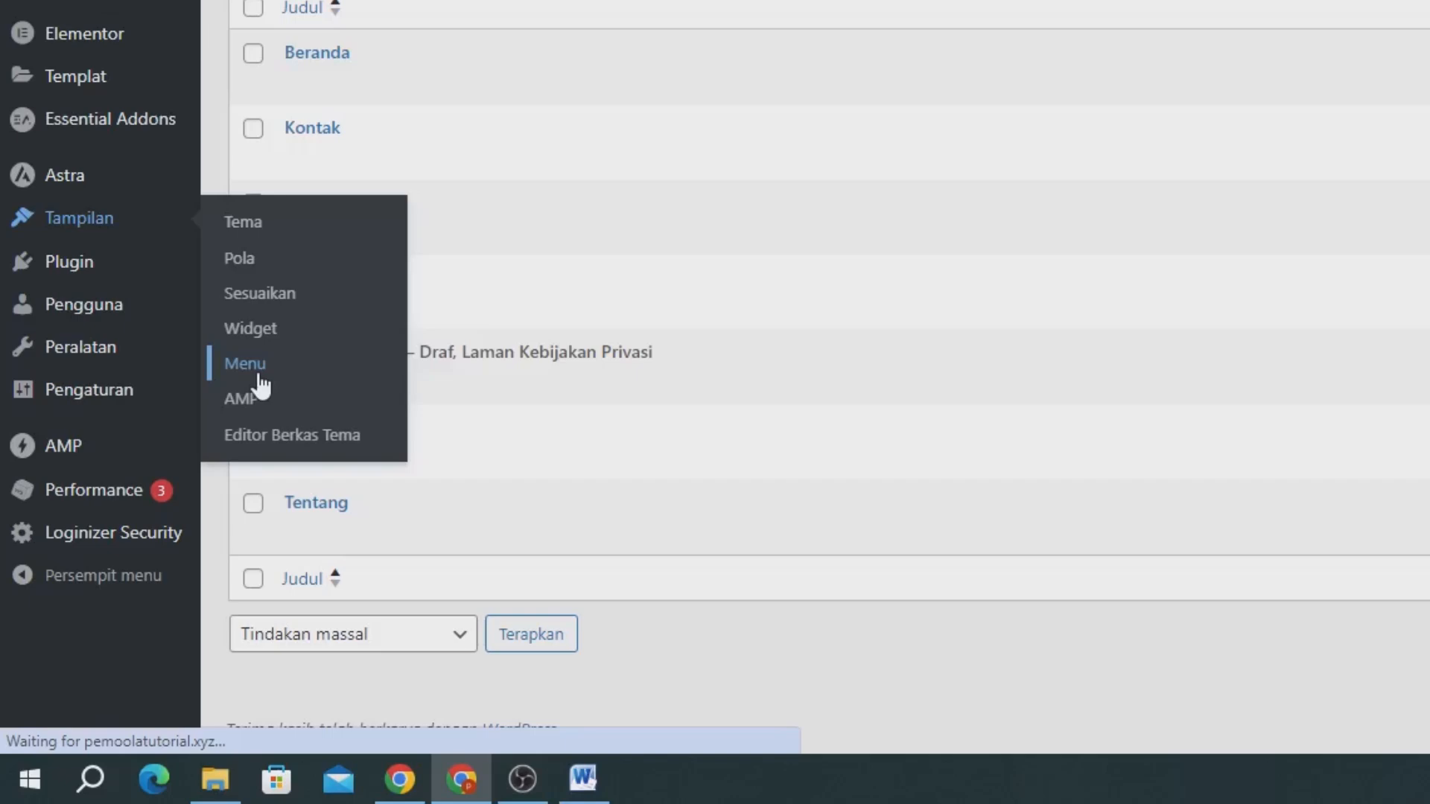
pyautogui.click(459, 289)
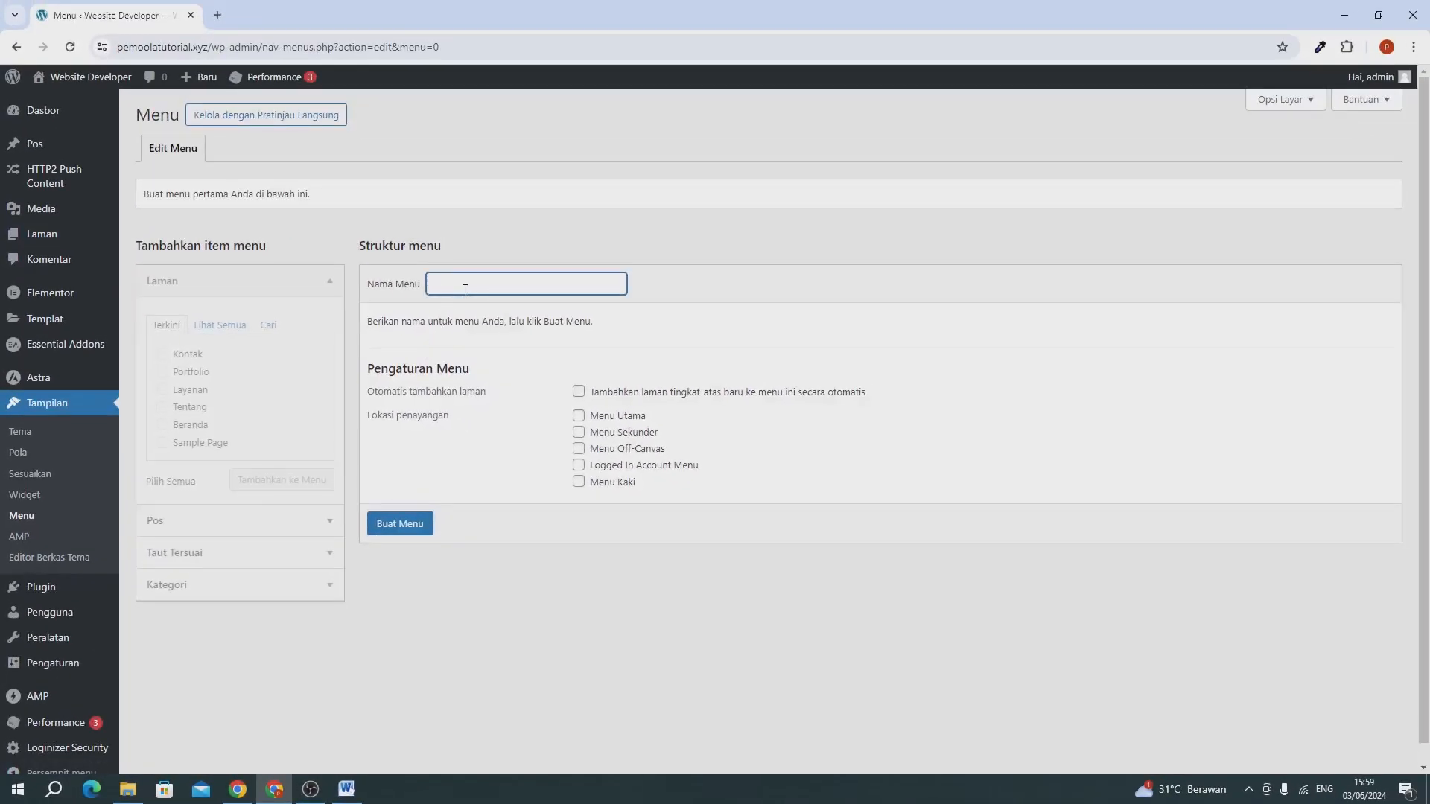
pyautogui.write('menu utama')
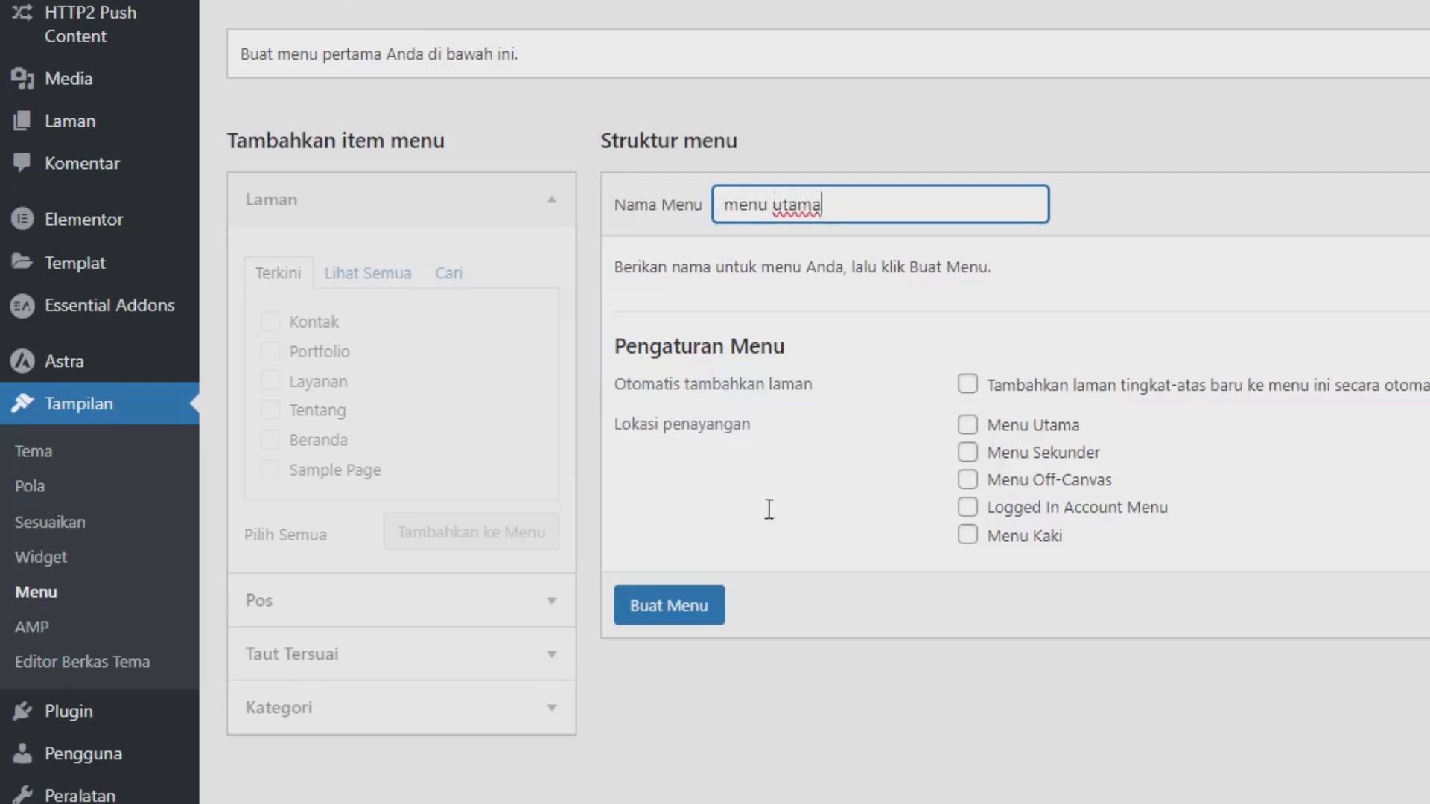
pyautogui.click(684, 611)
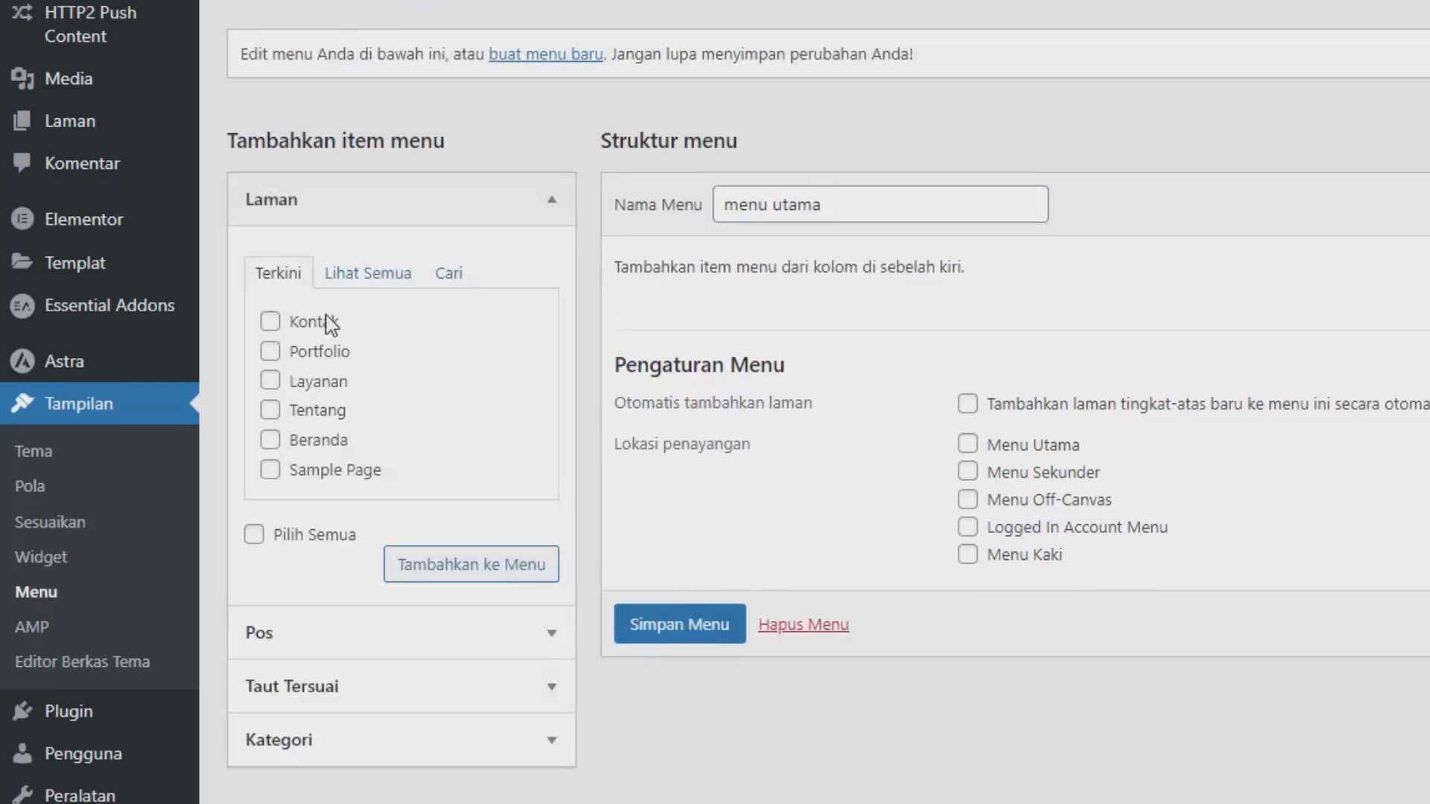
# Add the Kontak, Portfolio, Layanan, Tentang and Beranda pages to the "menu utama" menu.
pyautogui.click(325, 323)
pyautogui.click(316, 353)
pyautogui.click(315, 382)
pyautogui.click(313, 410)
pyautogui.click(318, 440)
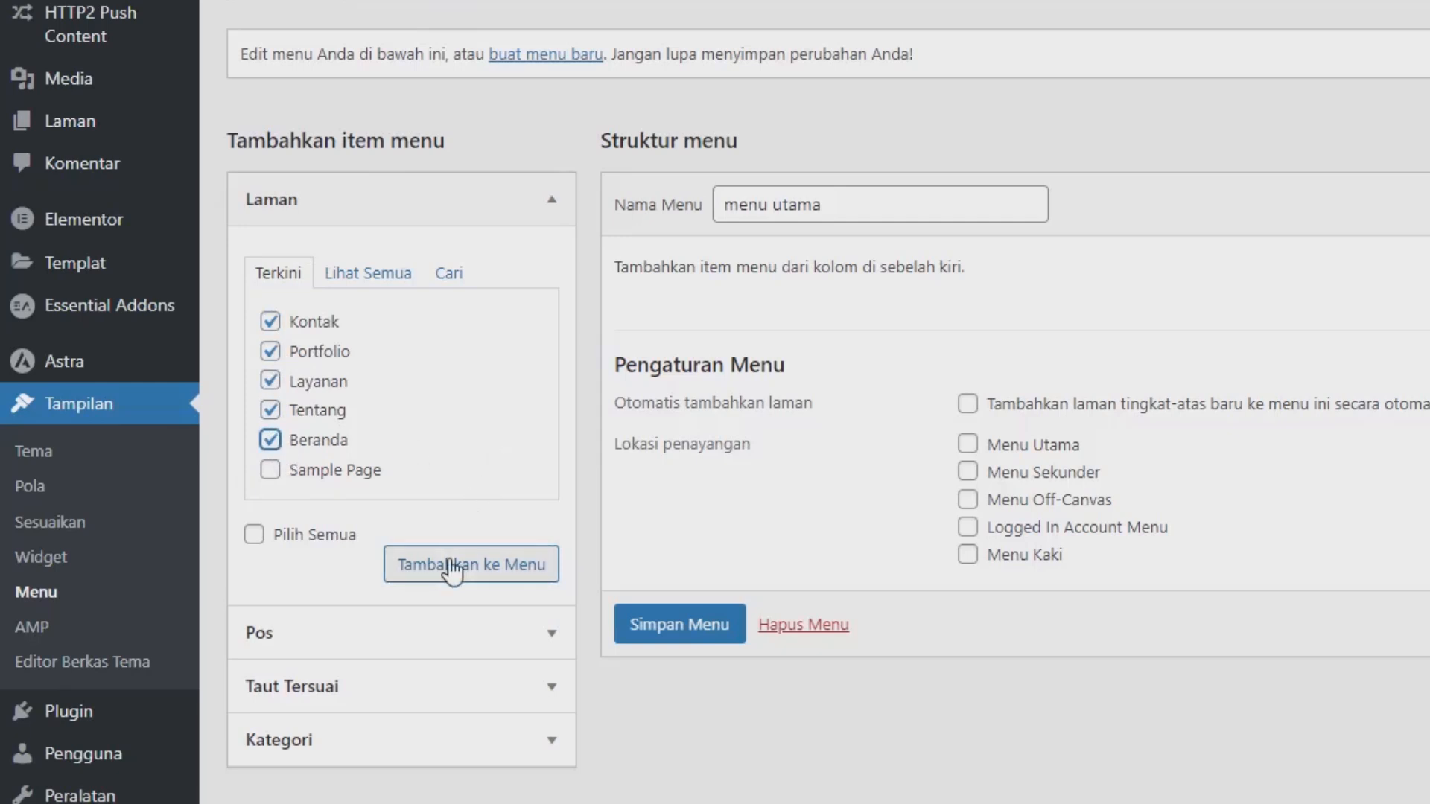
pyautogui.click(452, 572)
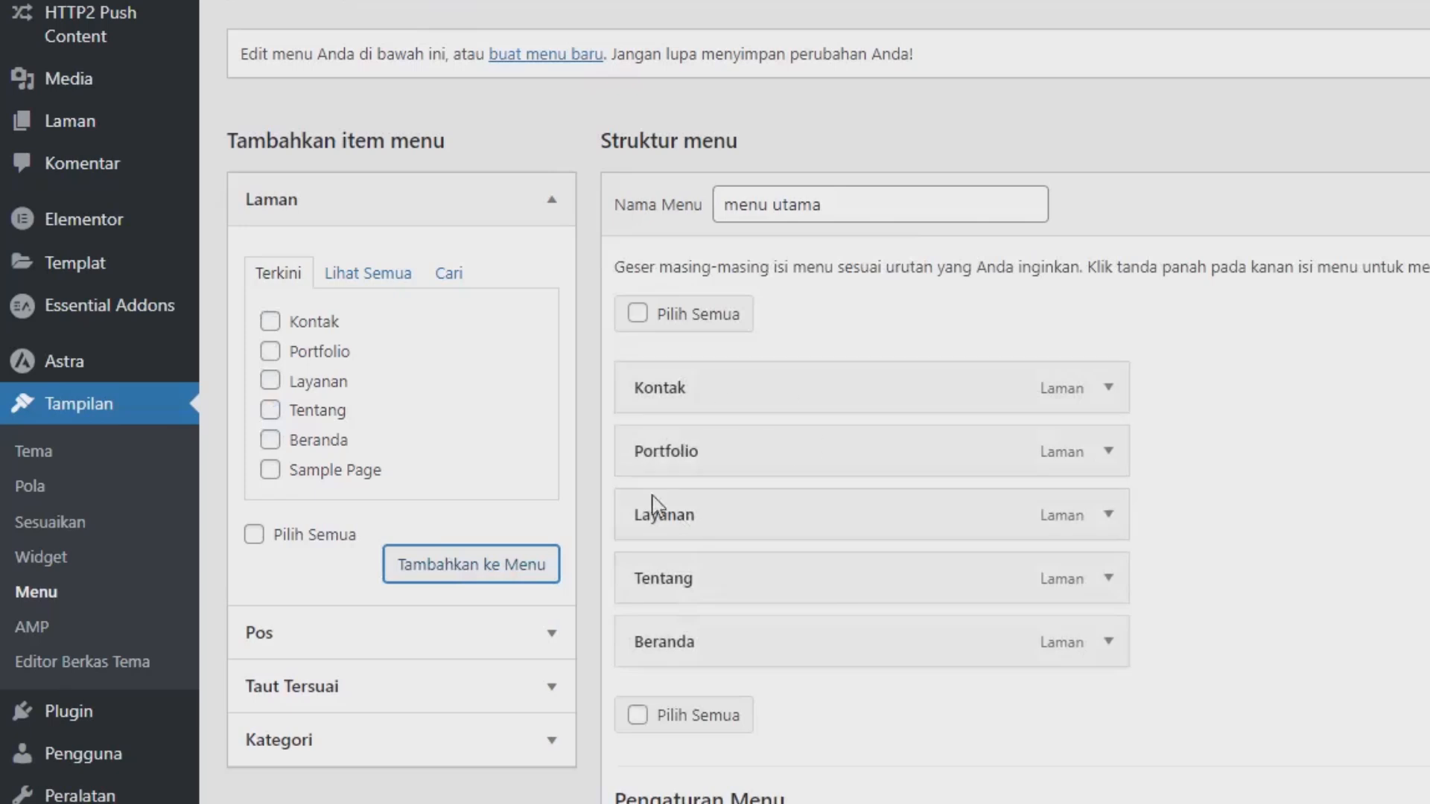
# Reorder the menu items to Beranda, Tentang, Layanan, Portfolio, Kontak.
pyautogui.moveTo(678, 626); pyautogui.dragTo(683, 384)
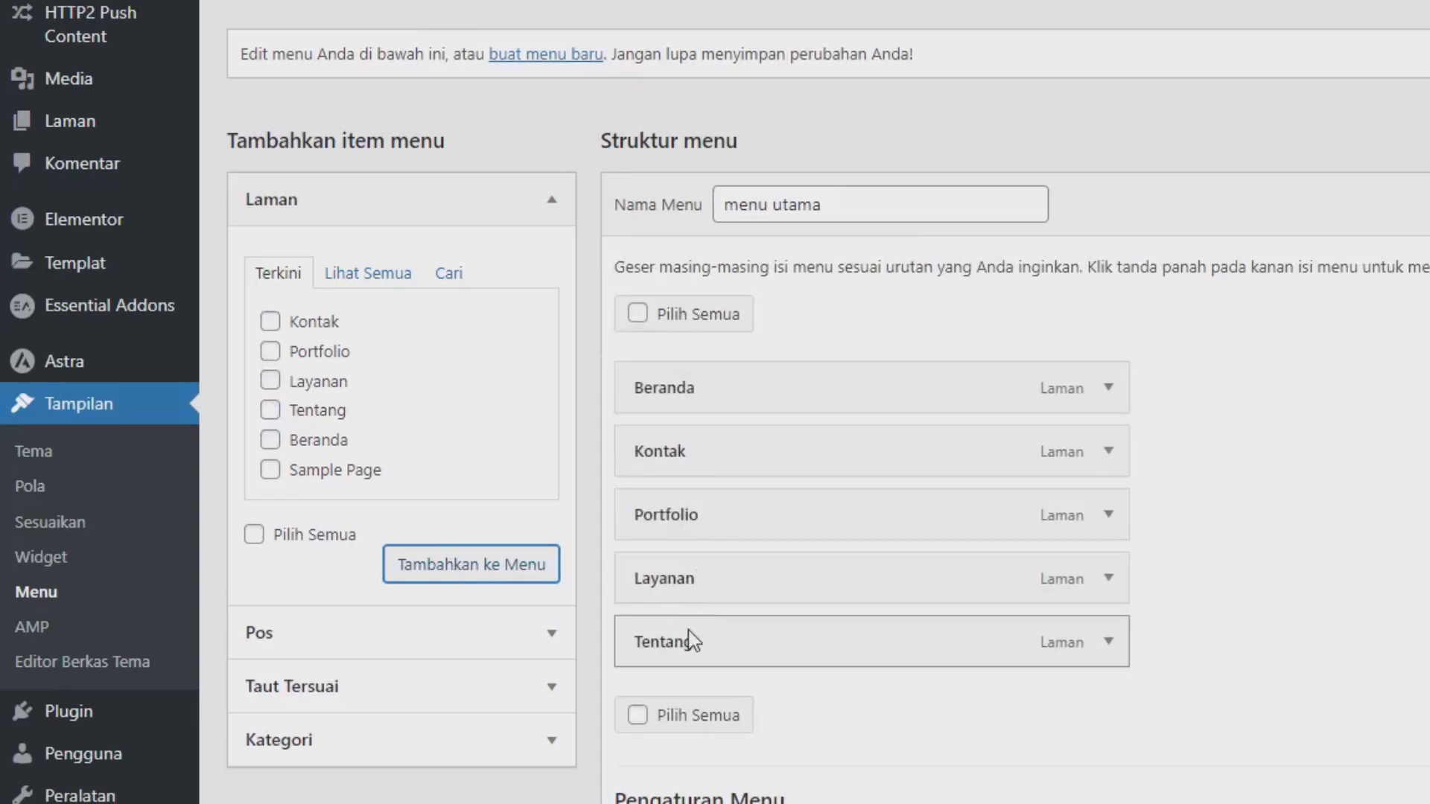
pyautogui.moveTo(692, 639); pyautogui.dragTo(680, 445)
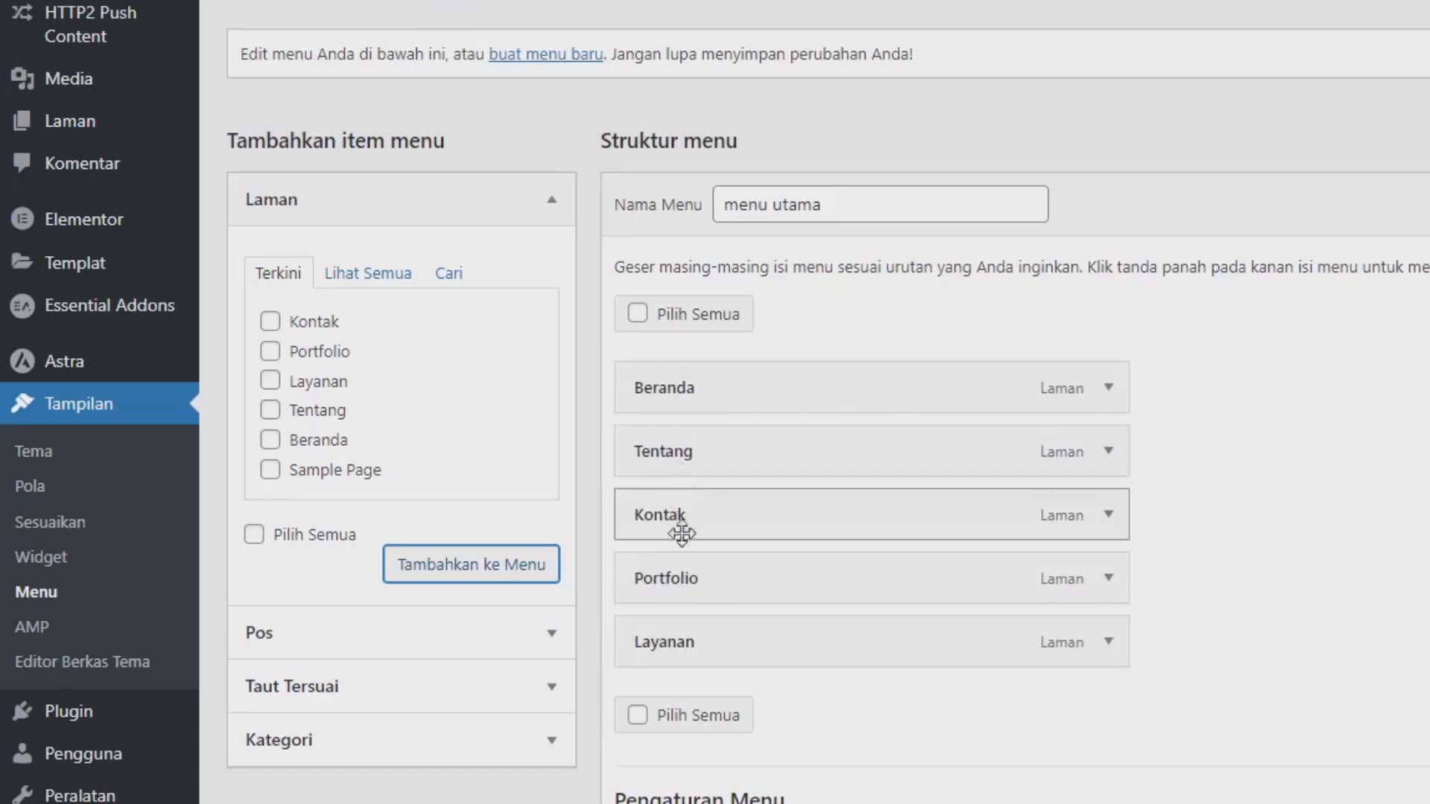
pyautogui.moveTo(687, 642); pyautogui.dragTo(680, 500)
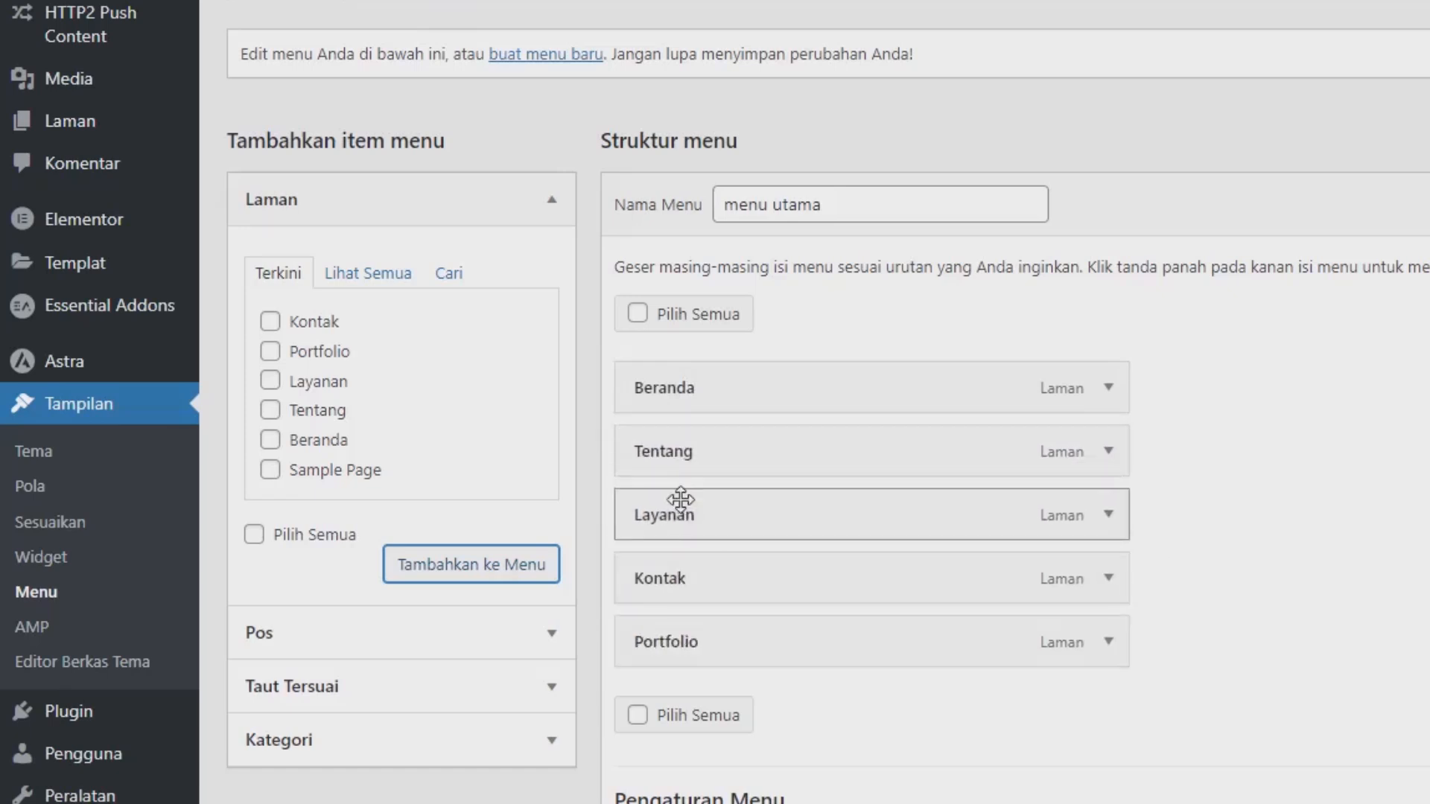
pyautogui.moveTo(677, 632); pyautogui.dragTo(671, 569)
# Assign the menu to the Menu Utama display location and save the menu.
pyautogui.scroll(-1, 634, 543)
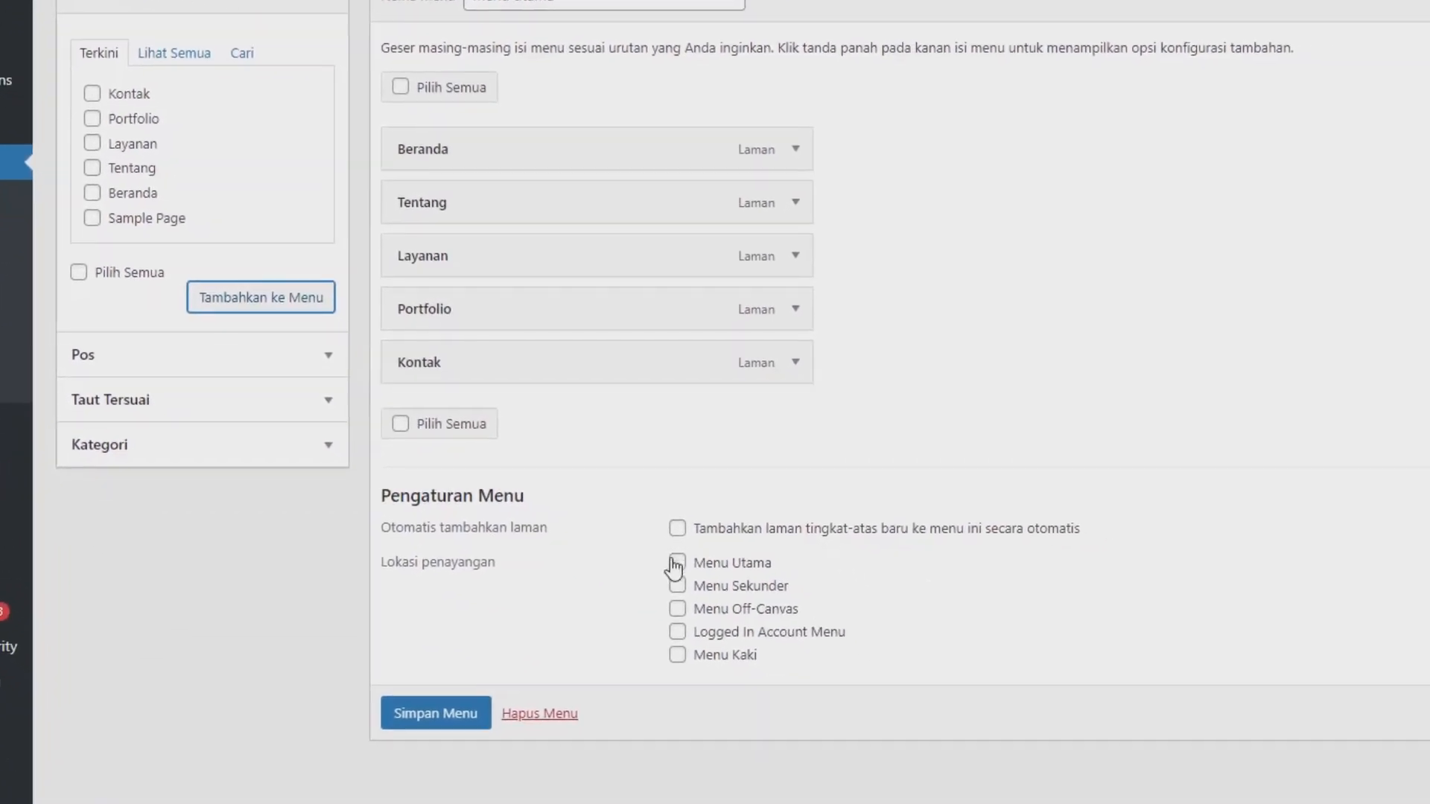
pyautogui.click(966, 782)
pyautogui.click(456, 716)
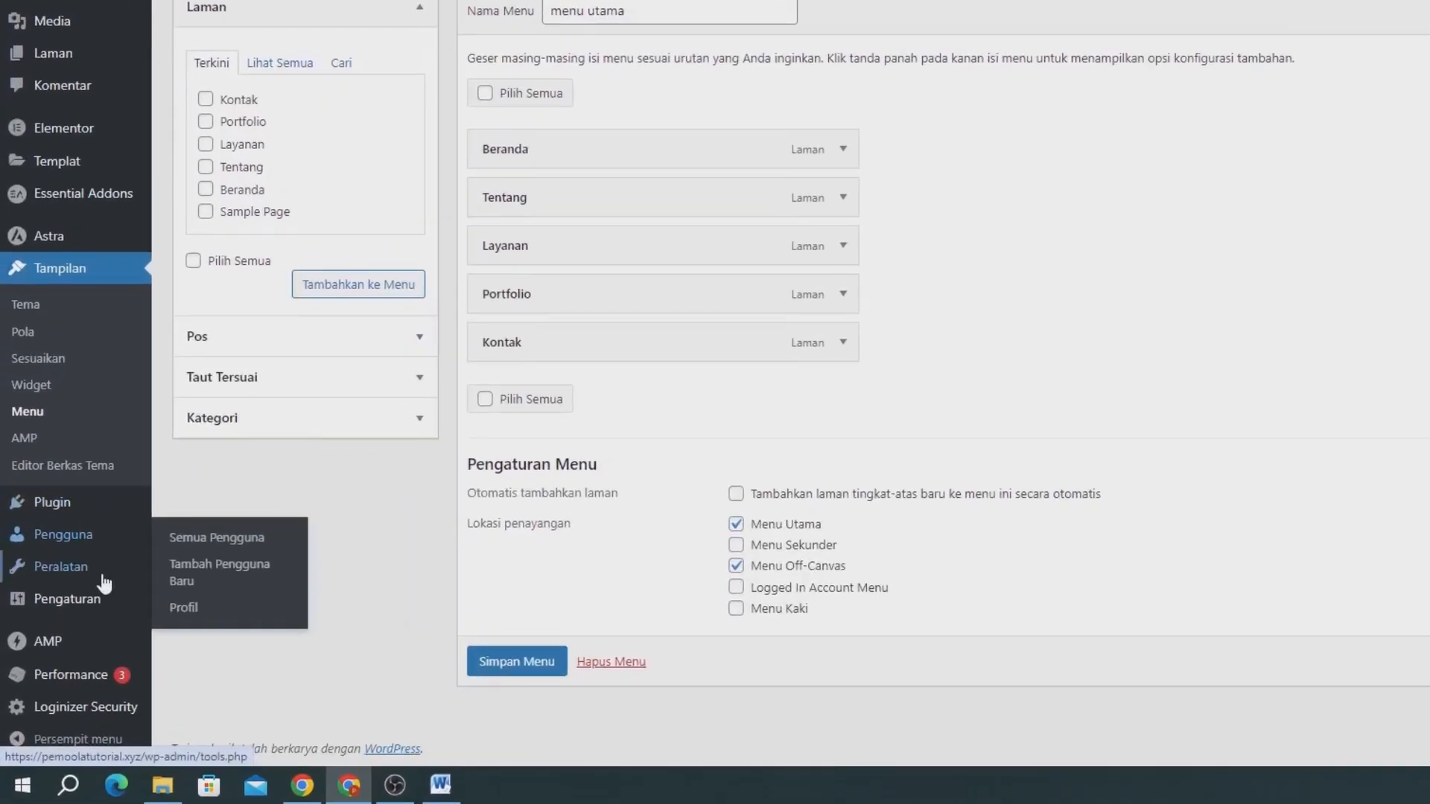
# Set the site's homepage display to a static page using Beranda in the reading settings, and save the changes.
pyautogui.moveTo(95, 596)
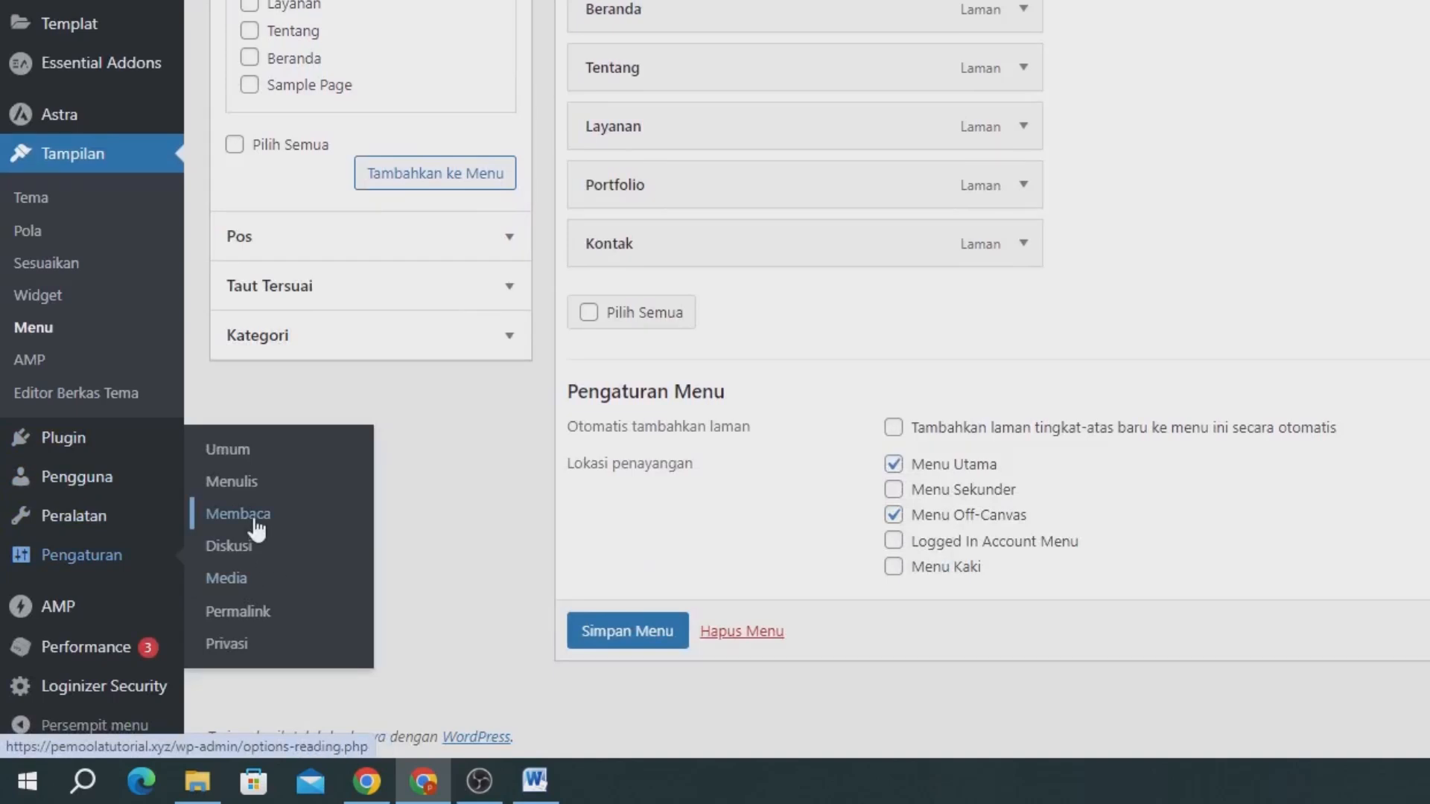
pyautogui.click(254, 522)
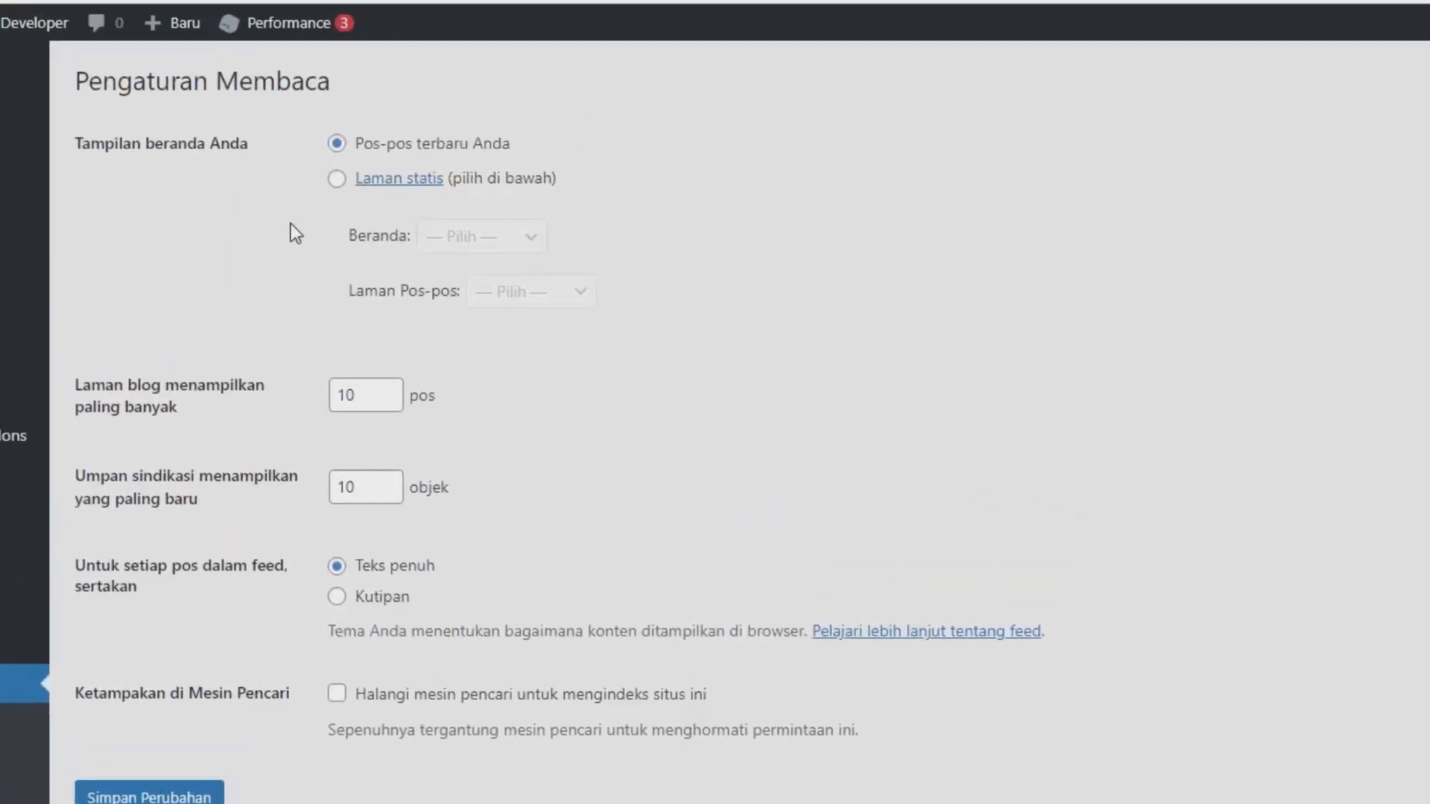
pyautogui.click(329, 201)
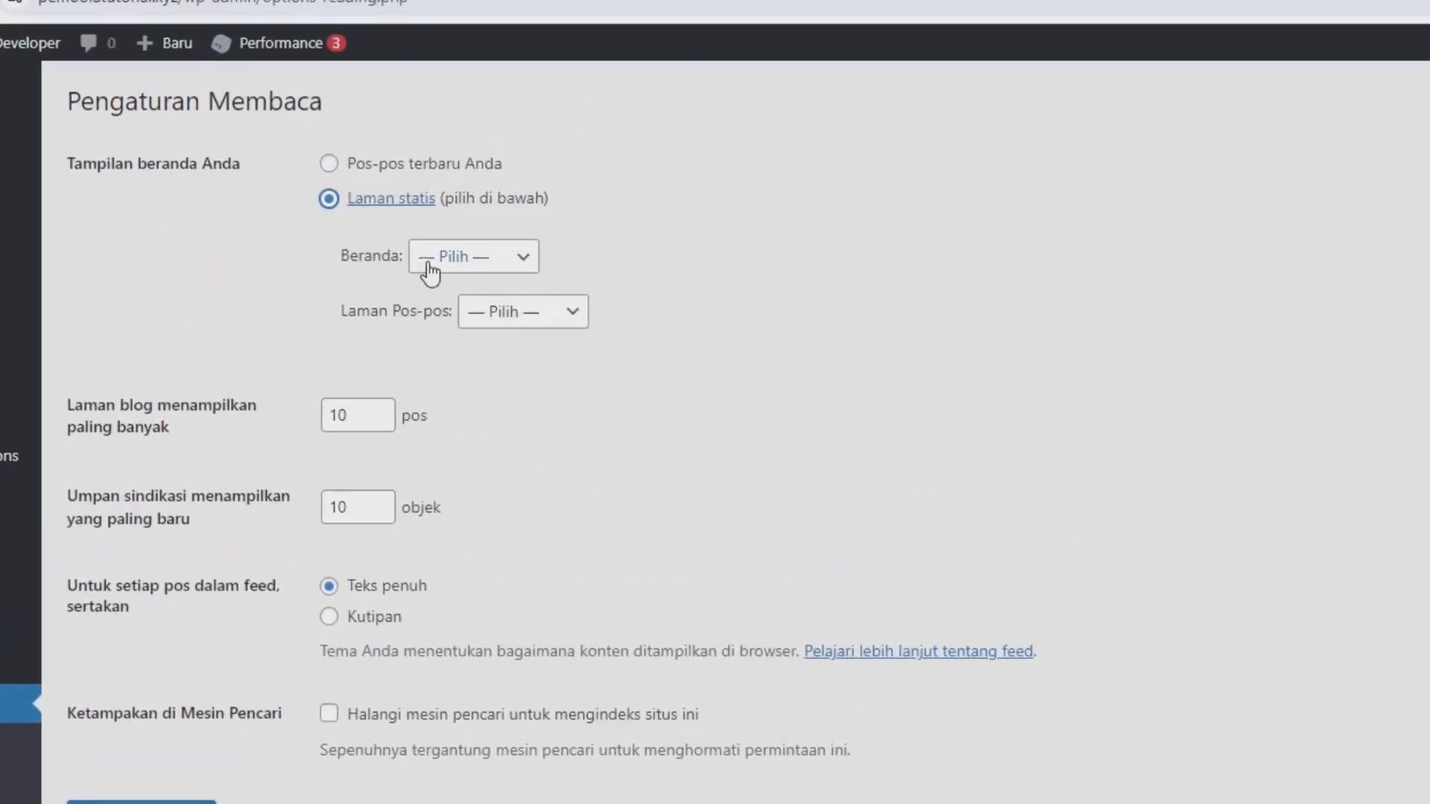
pyautogui.click(458, 267)
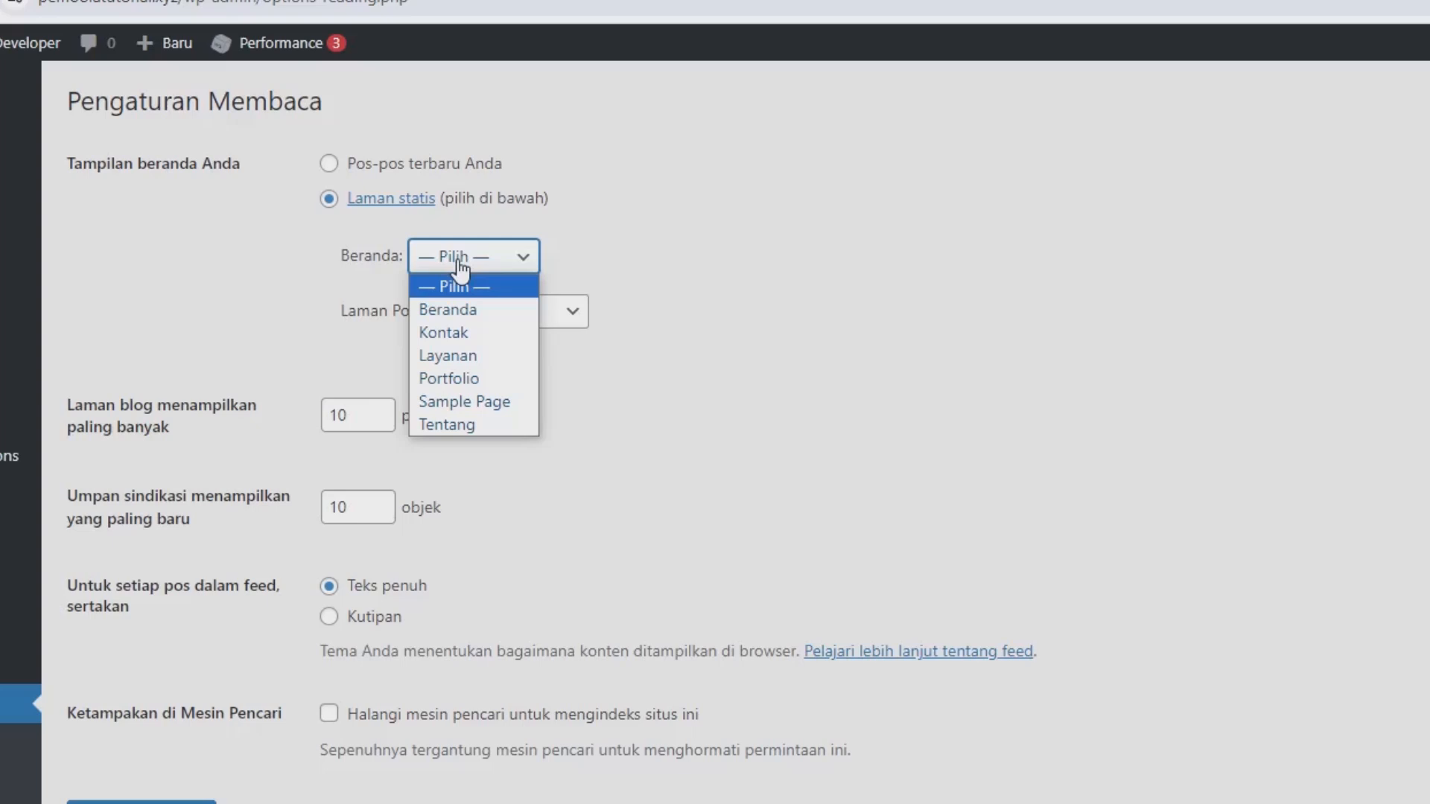
pyautogui.click(459, 306)
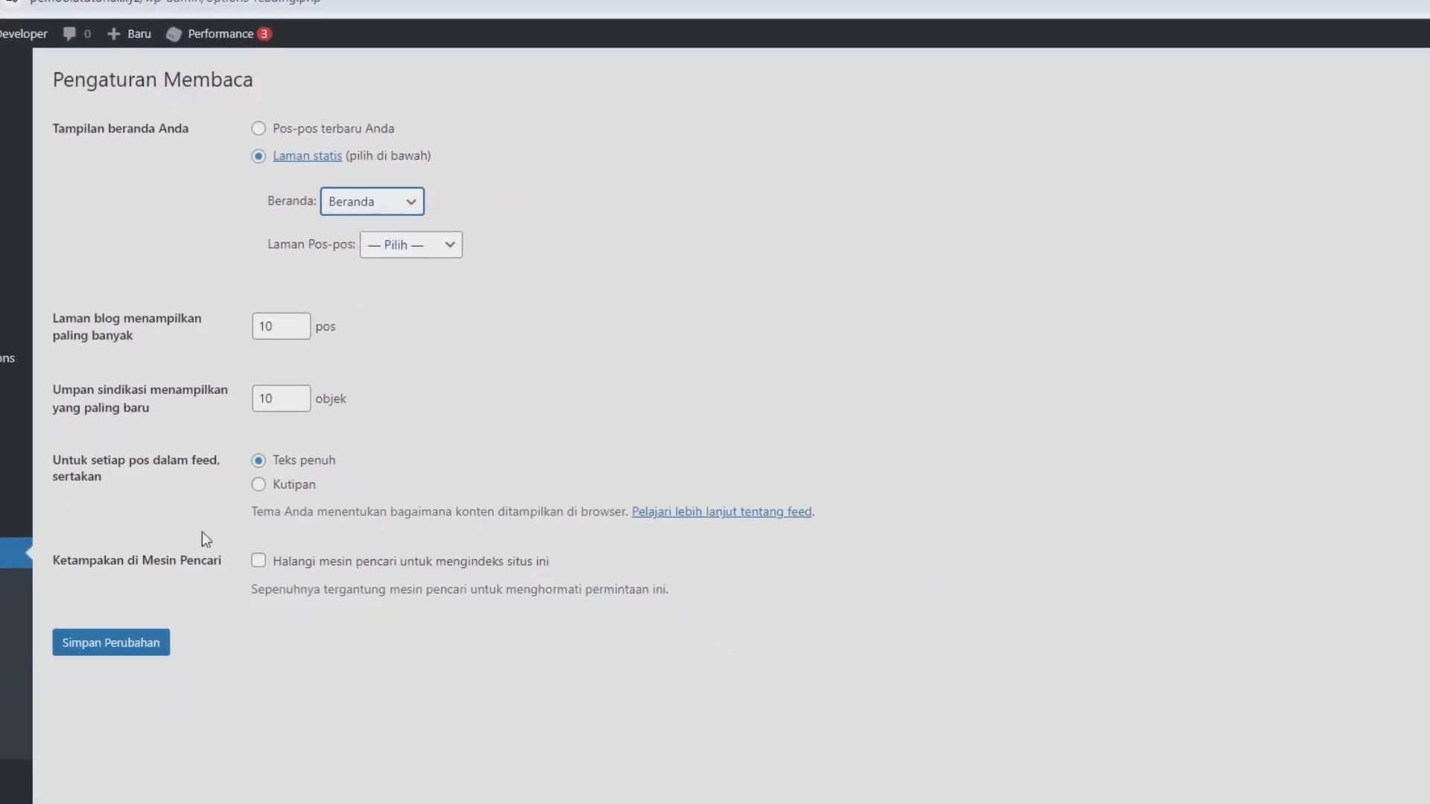
pyautogui.click(144, 653)
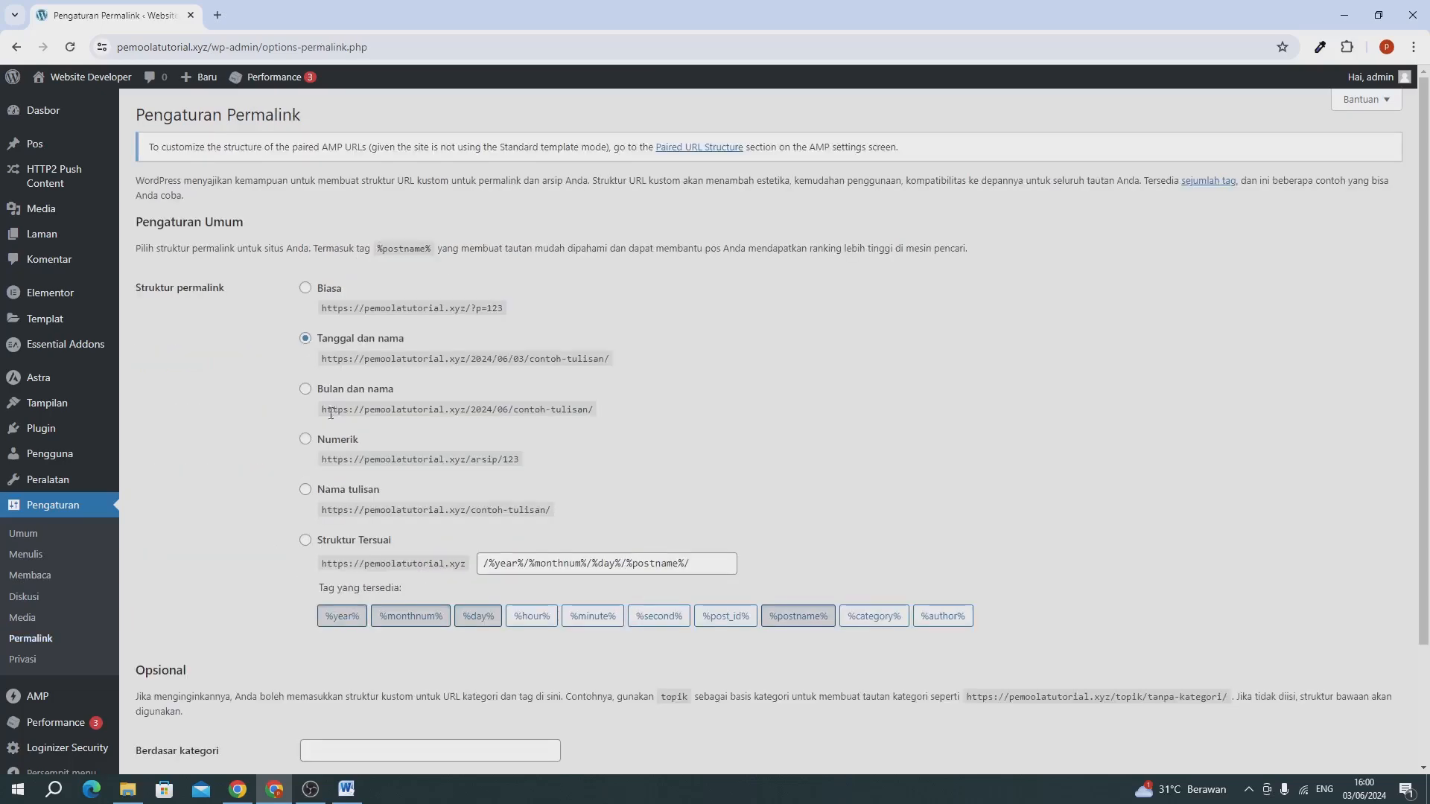
# Change the permalink structure to "Nama tulisan" and save the changes.
pyautogui.click(343, 491)
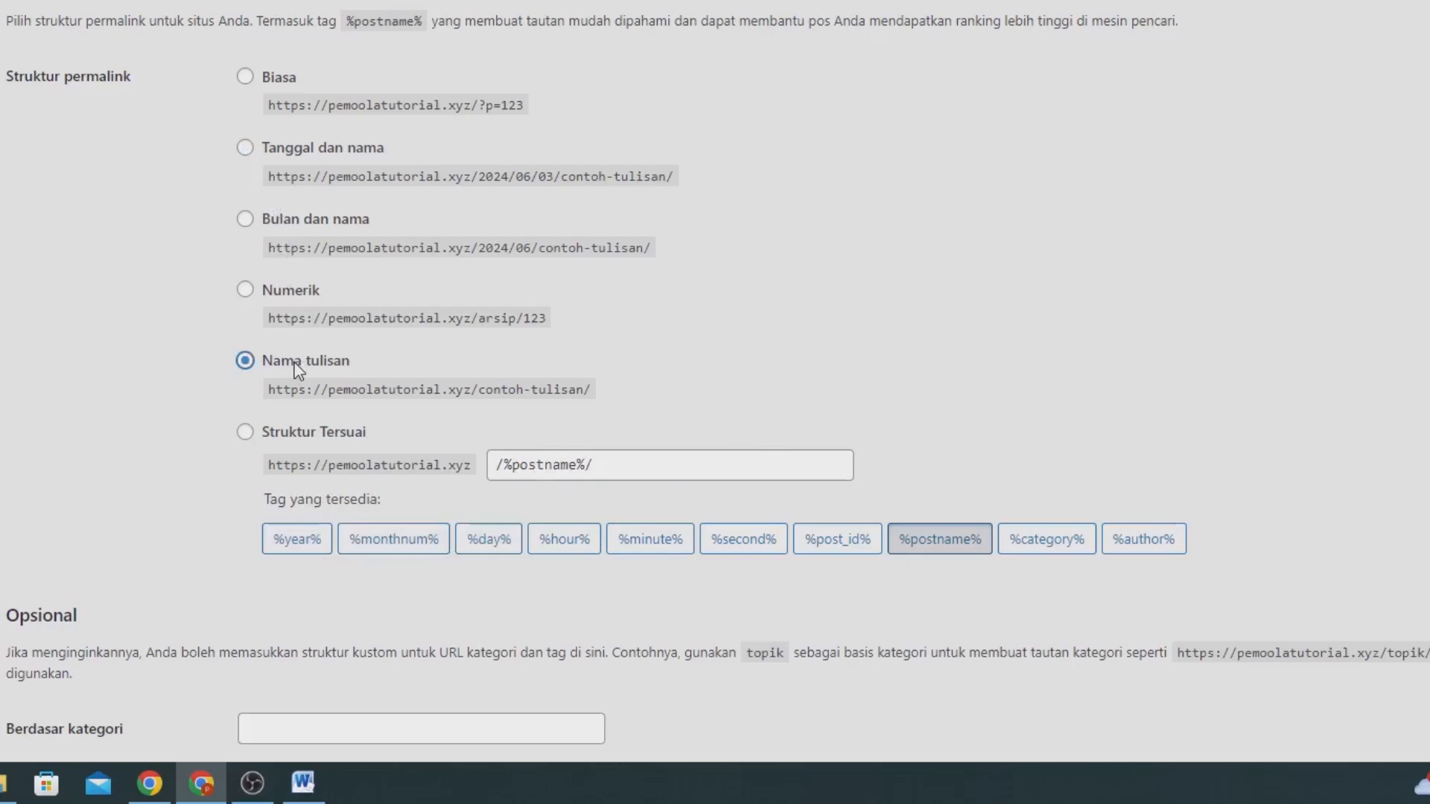
pyautogui.scroll(-3, 298, 370)
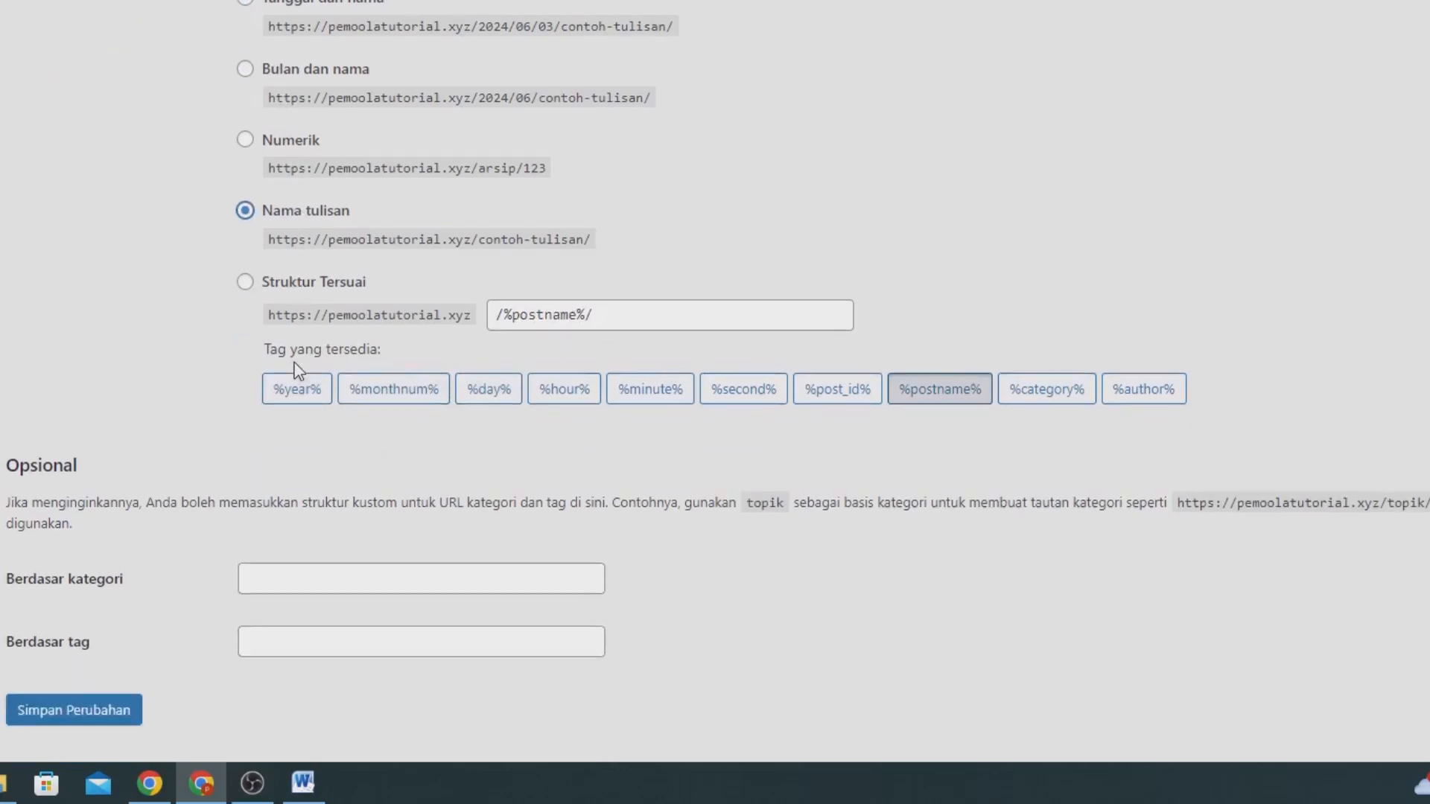
pyautogui.click(110, 656)
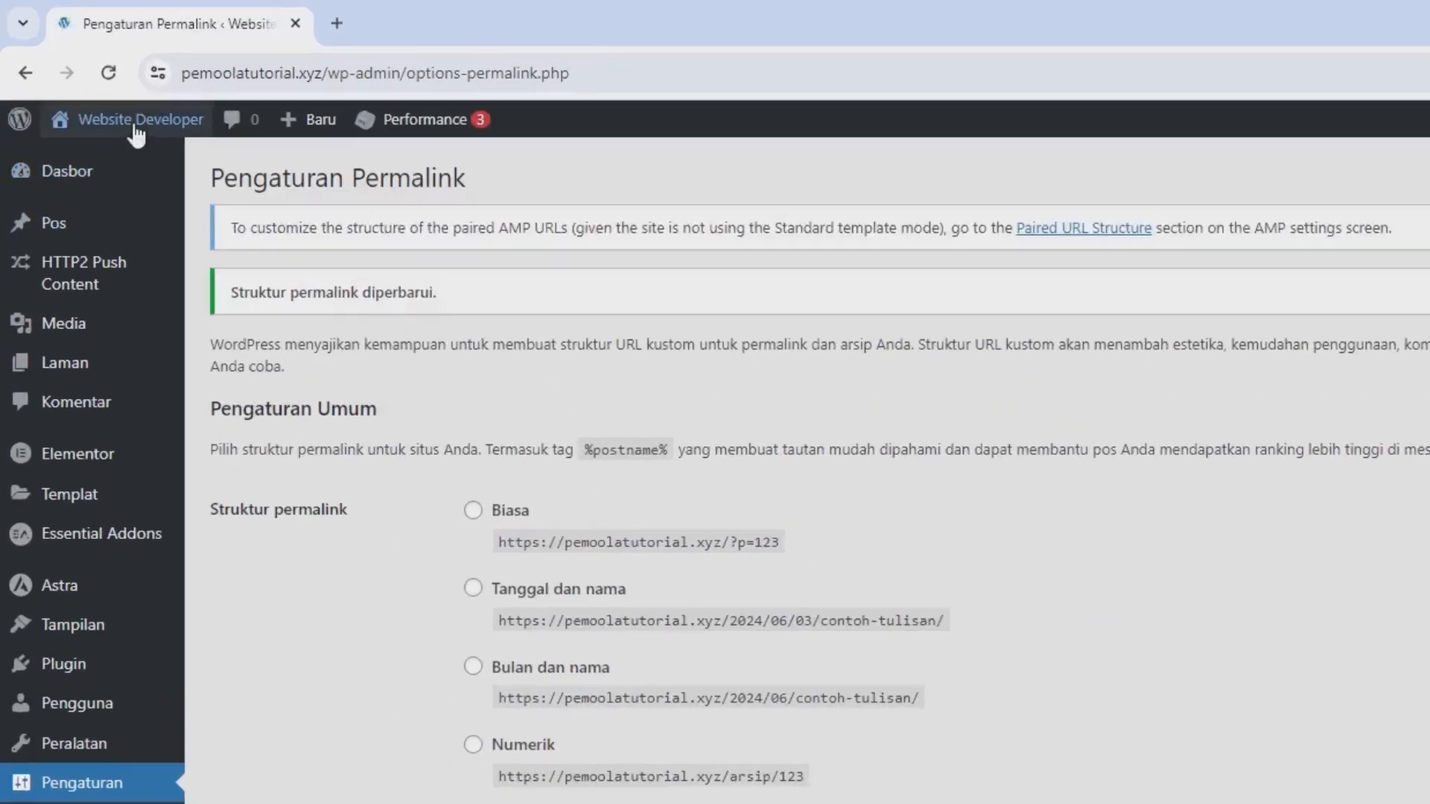
# Open the live site in a new tab and examine its homepage and main menu.
pyautogui.moveTo(75, 104)
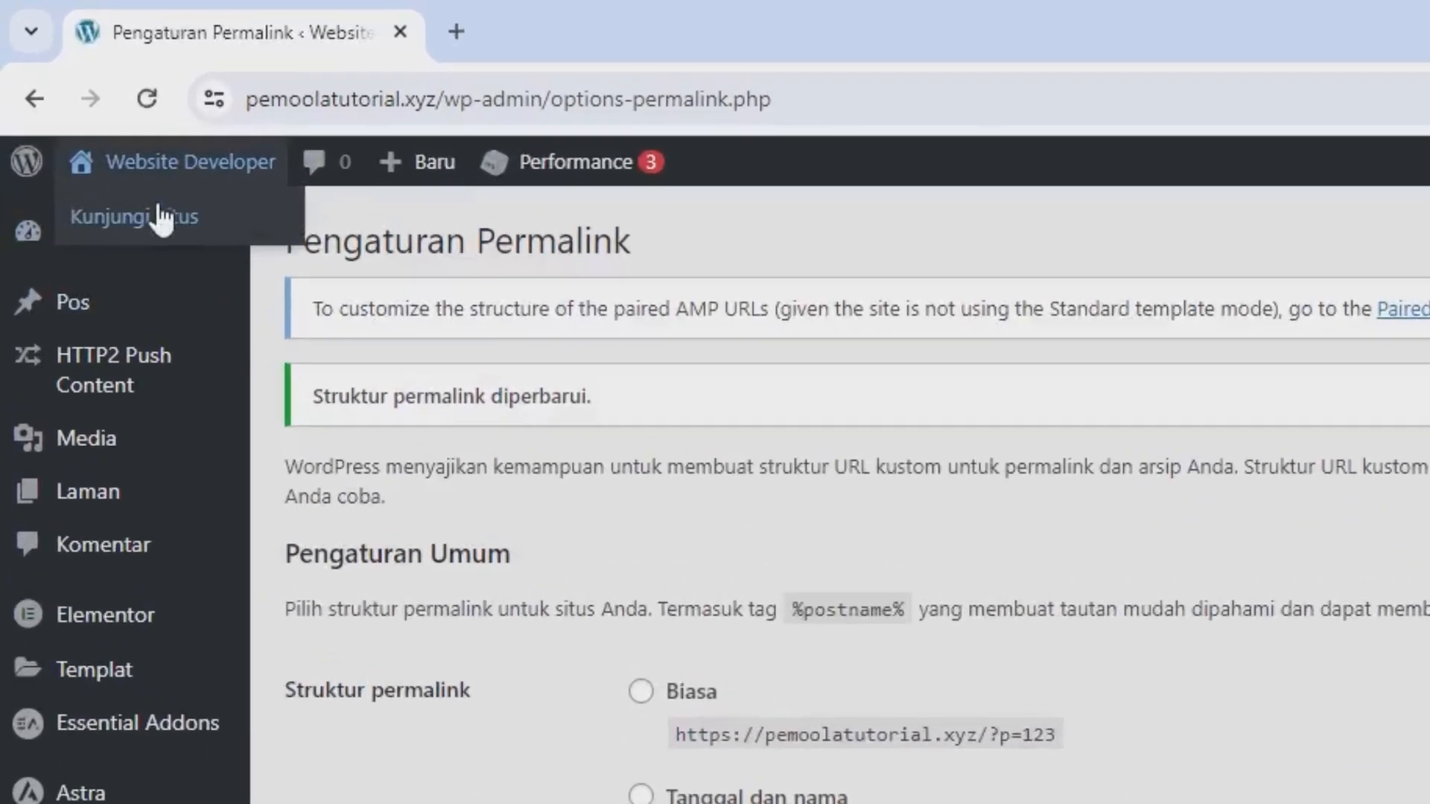
pyautogui.rightClick(158, 216)
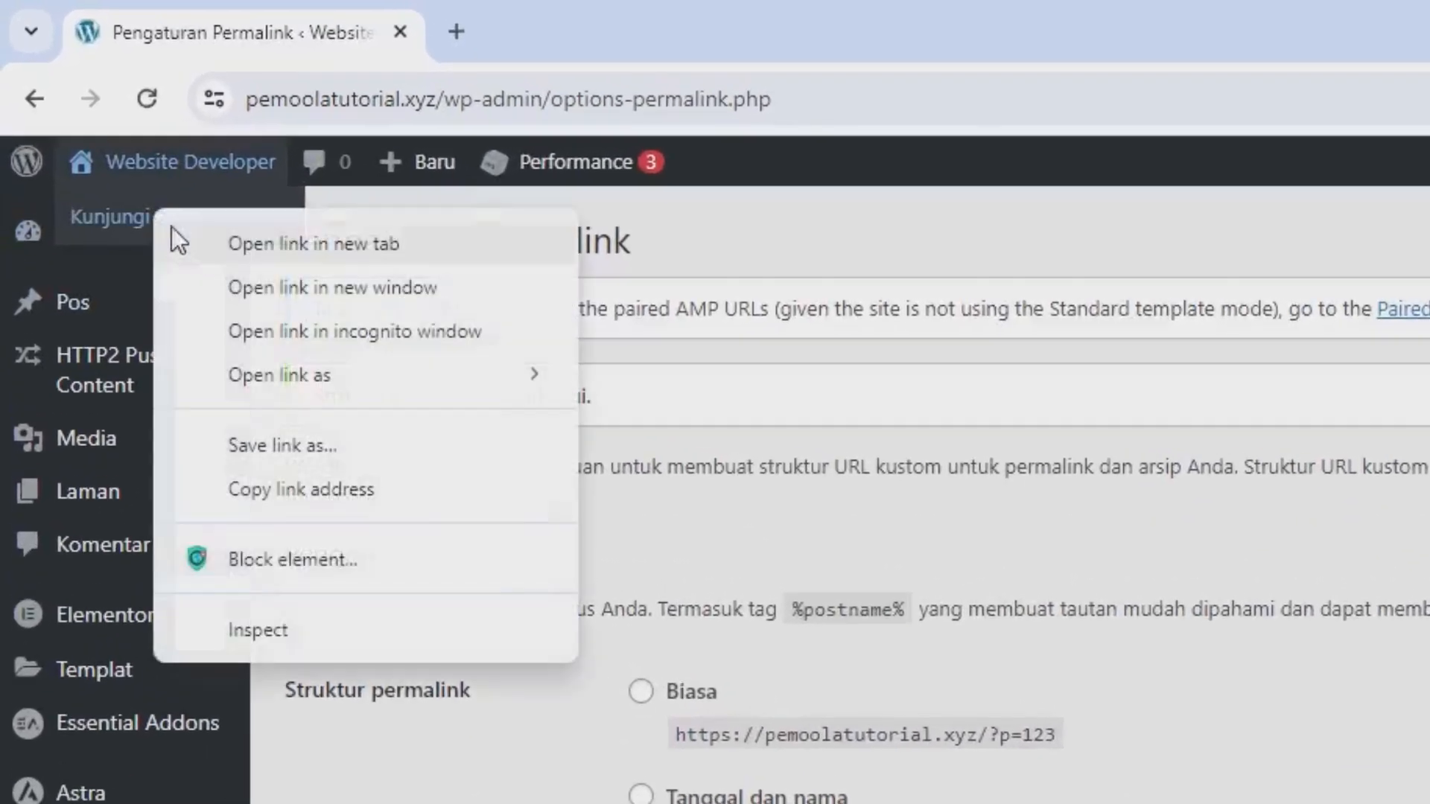
pyautogui.click(261, 250)
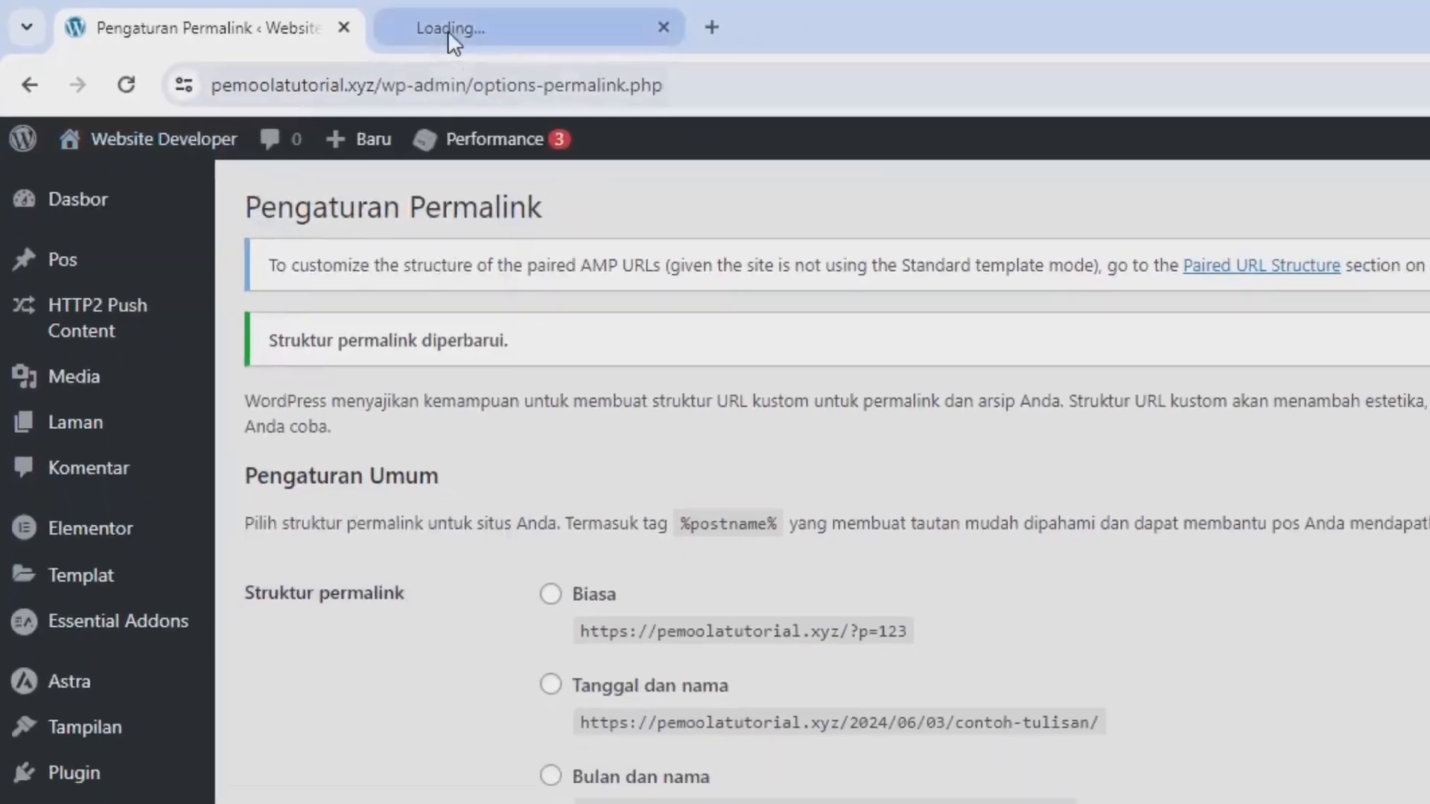
pyautogui.click(448, 30)
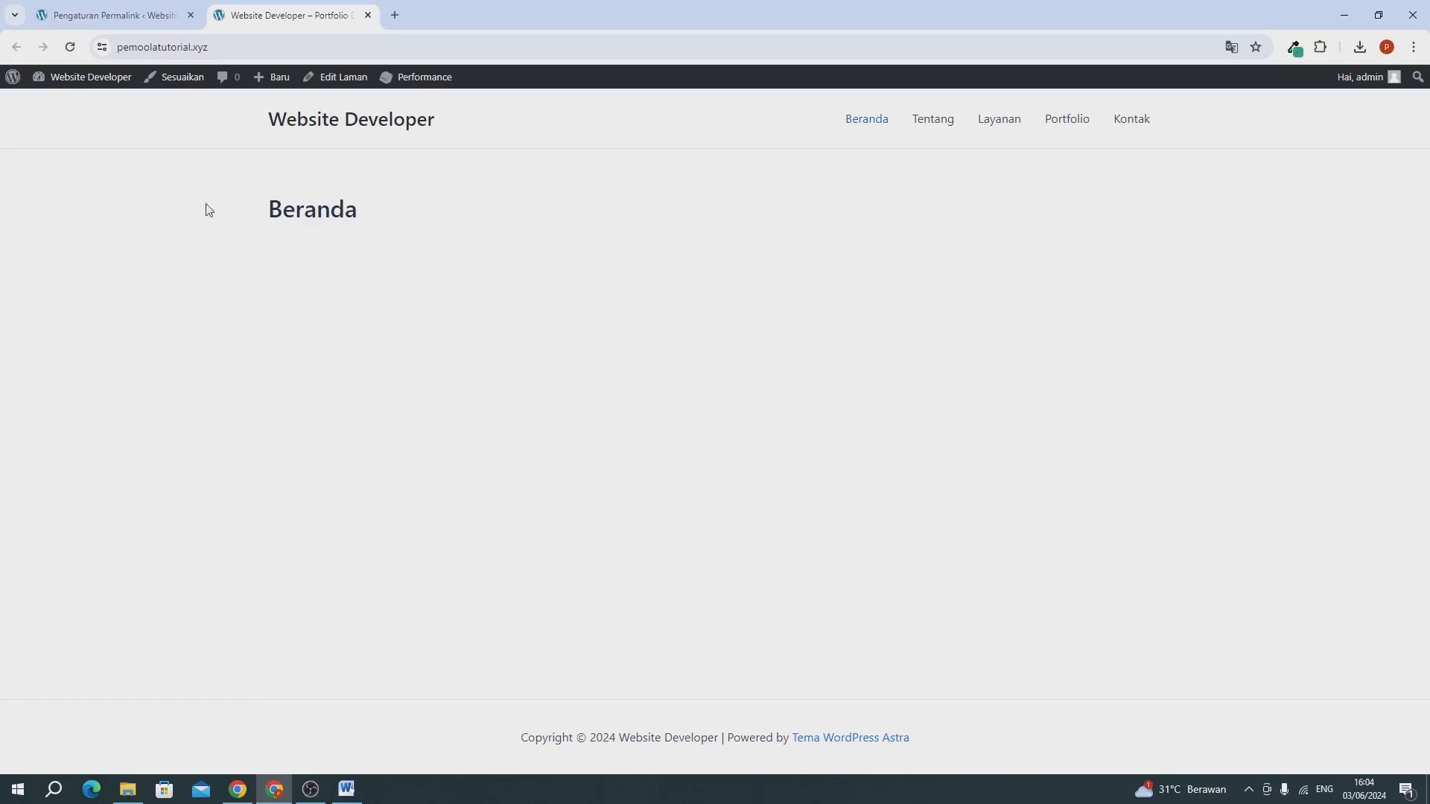
# Return to the dashboard, open the Beranda page for editing with Elementor, and dismiss the notification and Navigator.
pyautogui.click(147, 19)
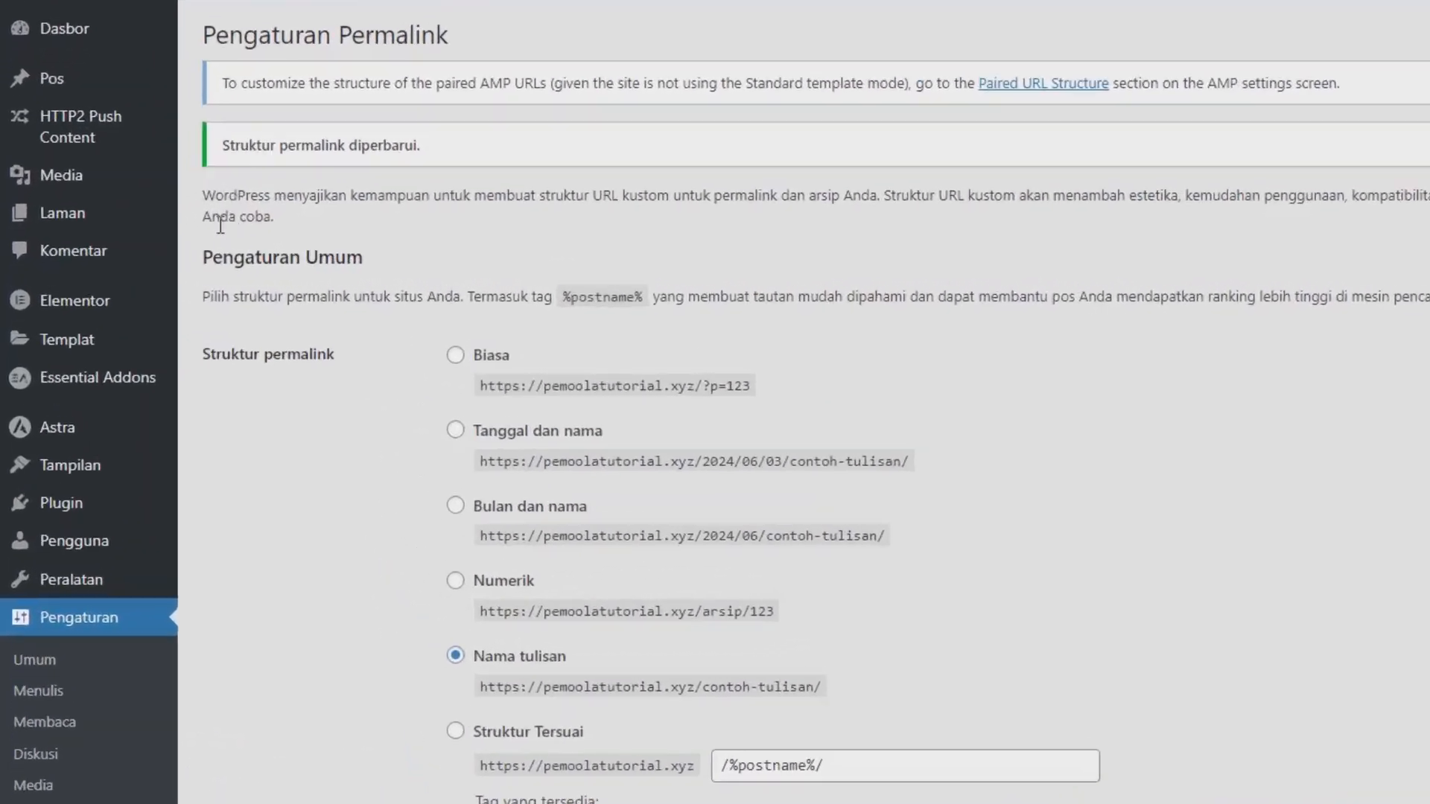
pyautogui.moveTo(26, 236)
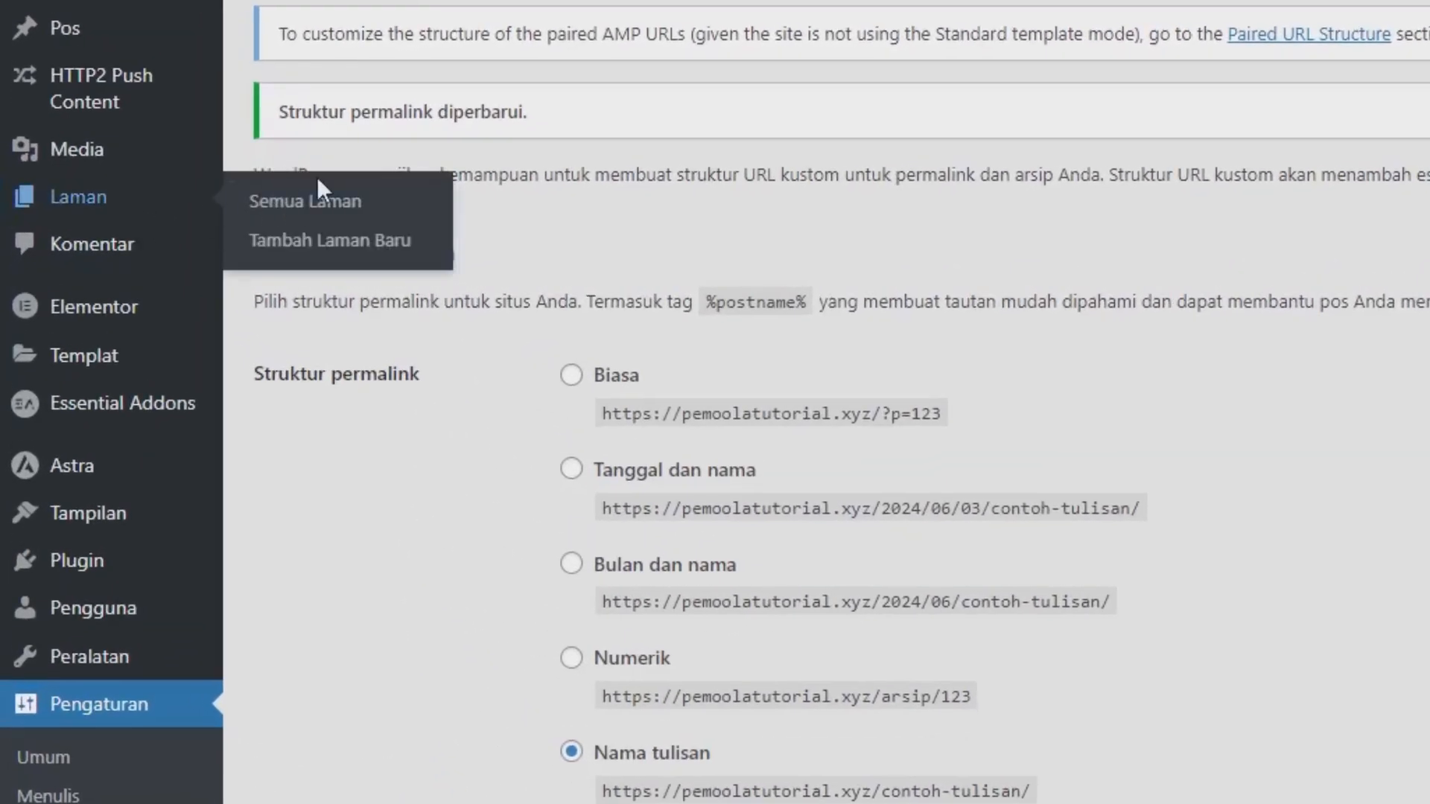
pyautogui.click(321, 210)
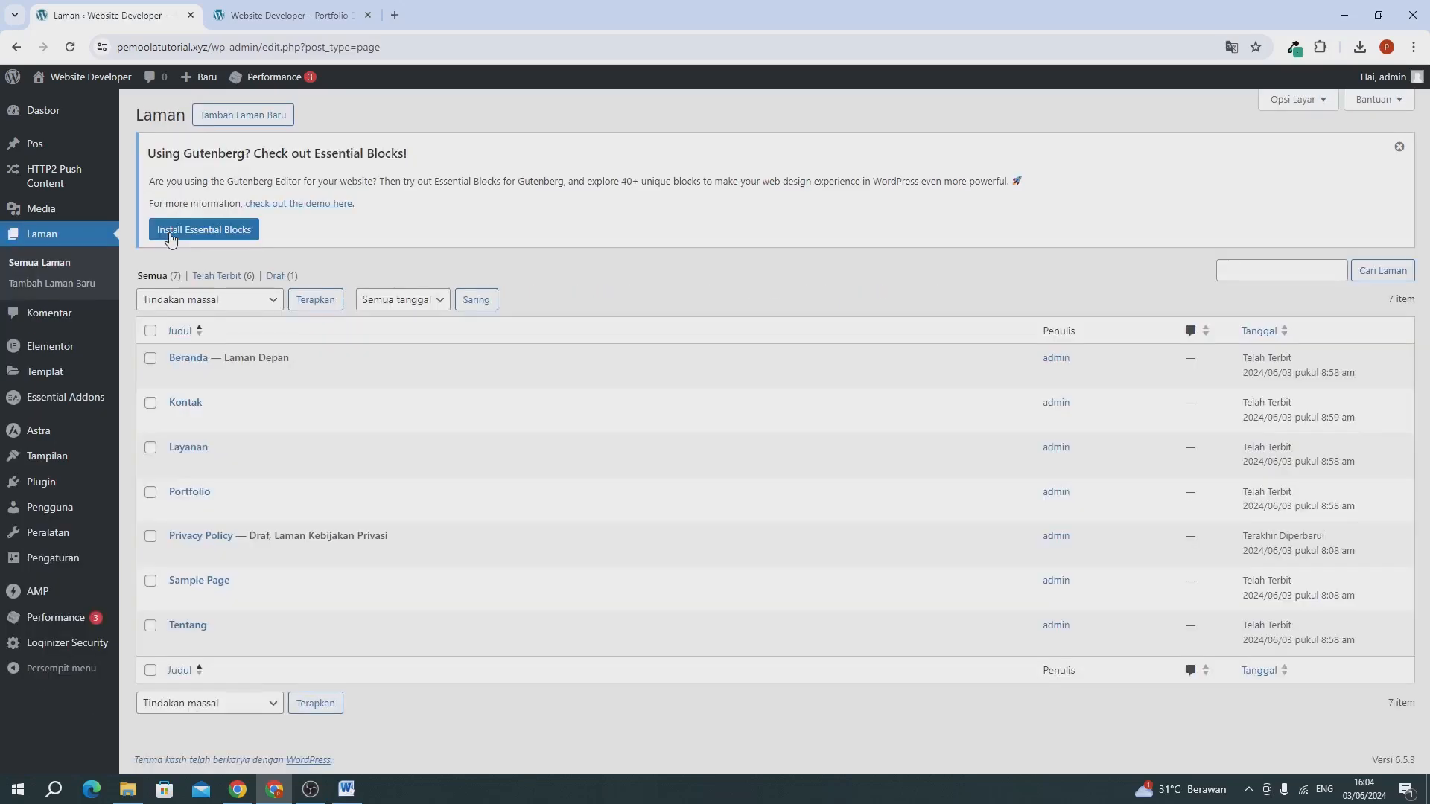
pyautogui.moveTo(191, 371)
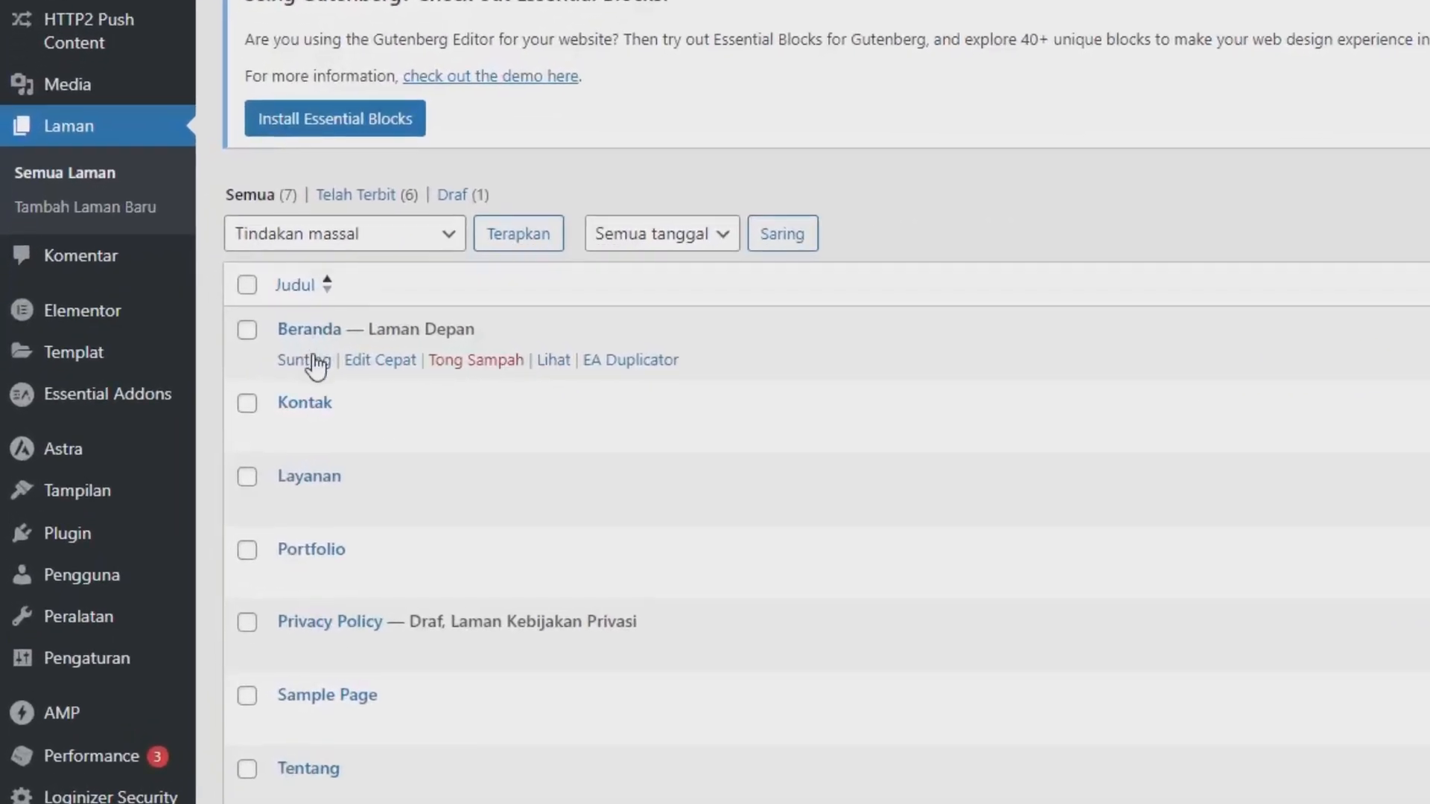
pyautogui.click(317, 364)
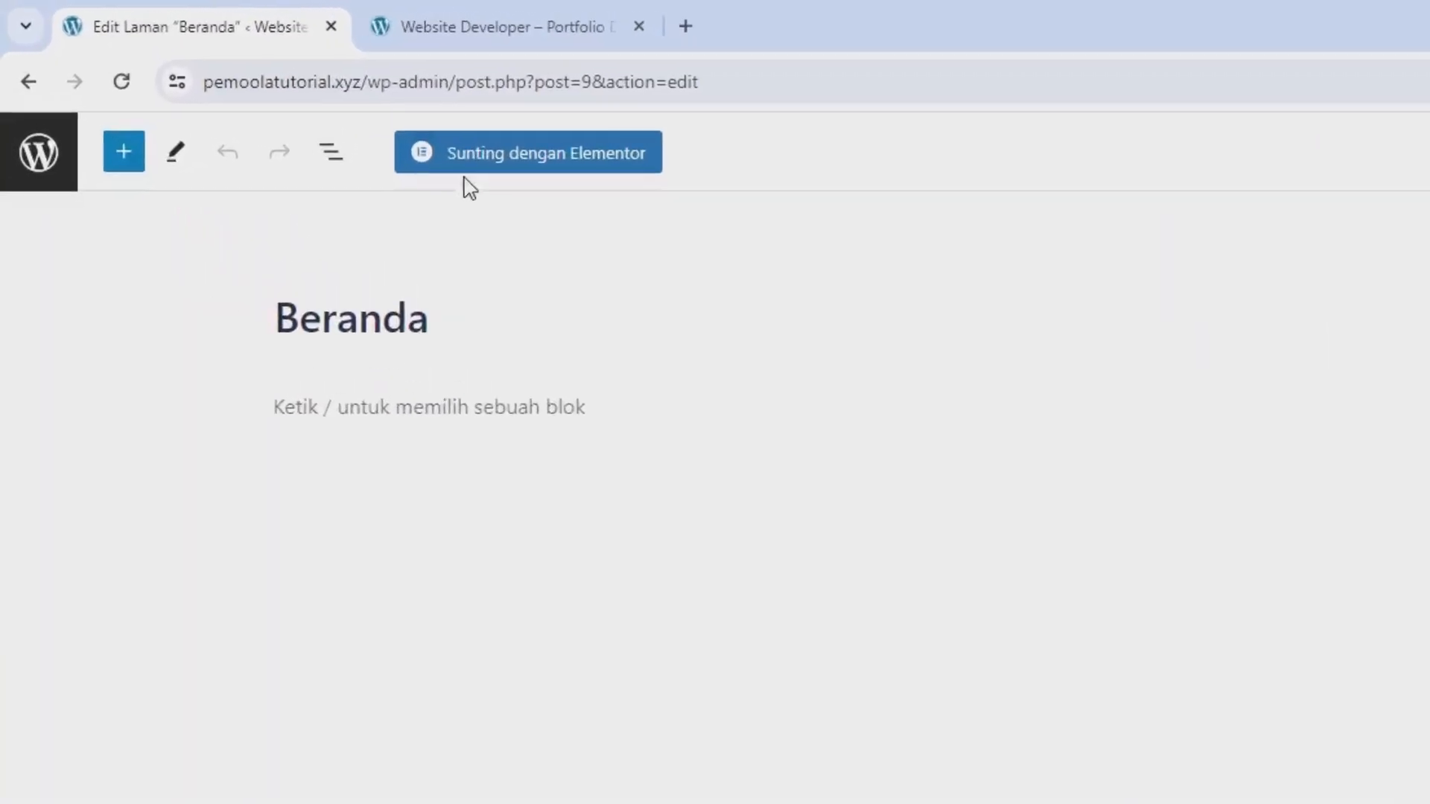
pyautogui.click(523, 195)
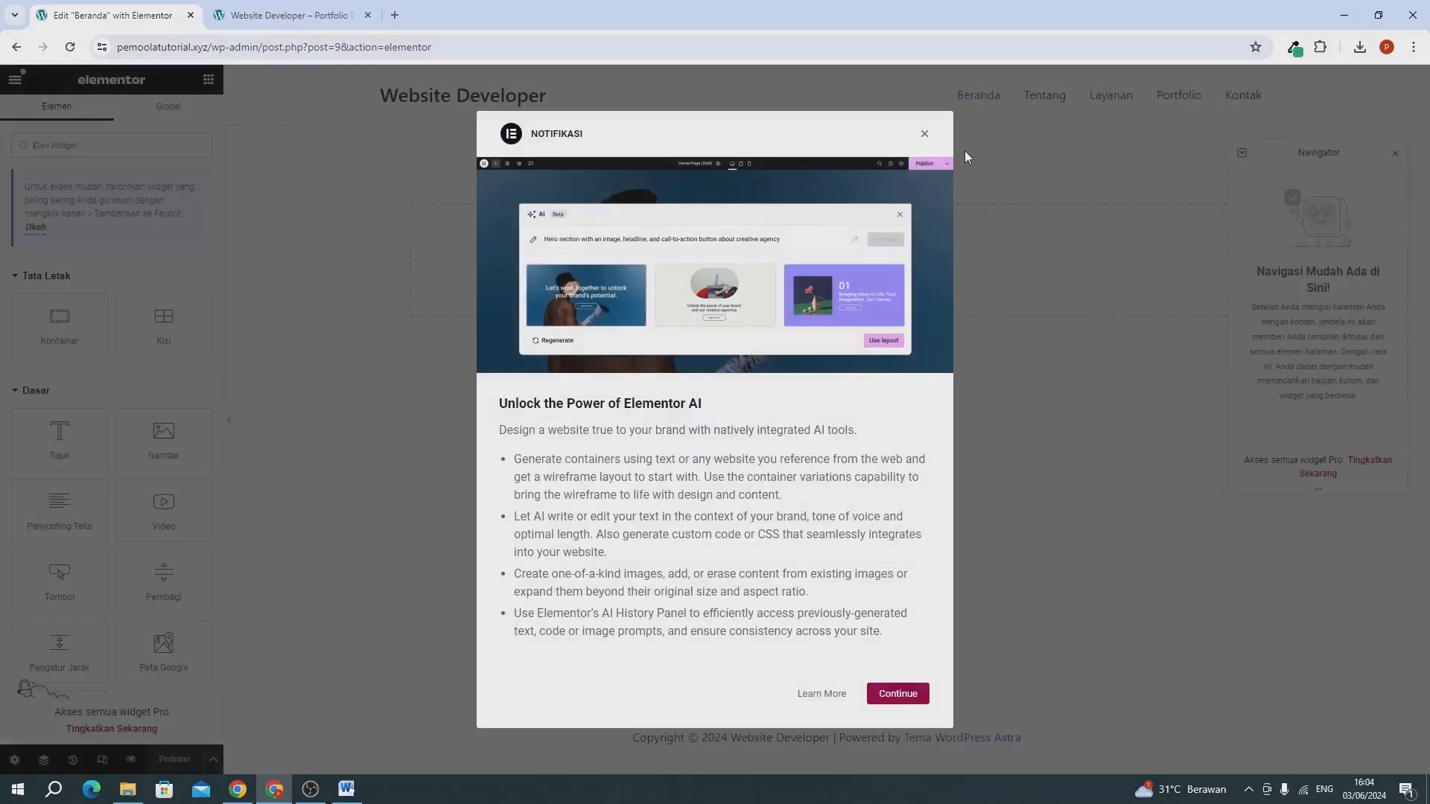
pyautogui.click(924, 137)
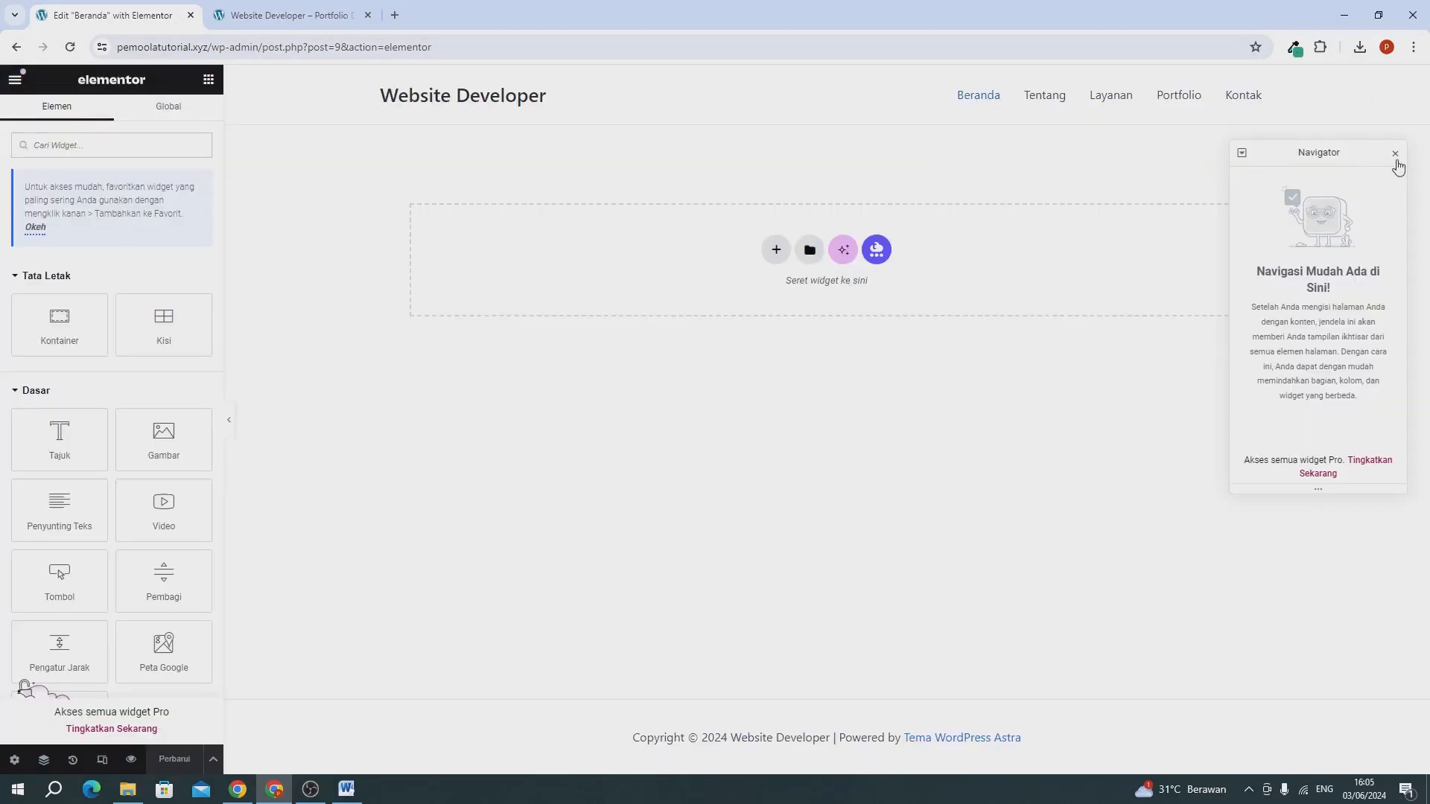
pyautogui.click(1395, 157)
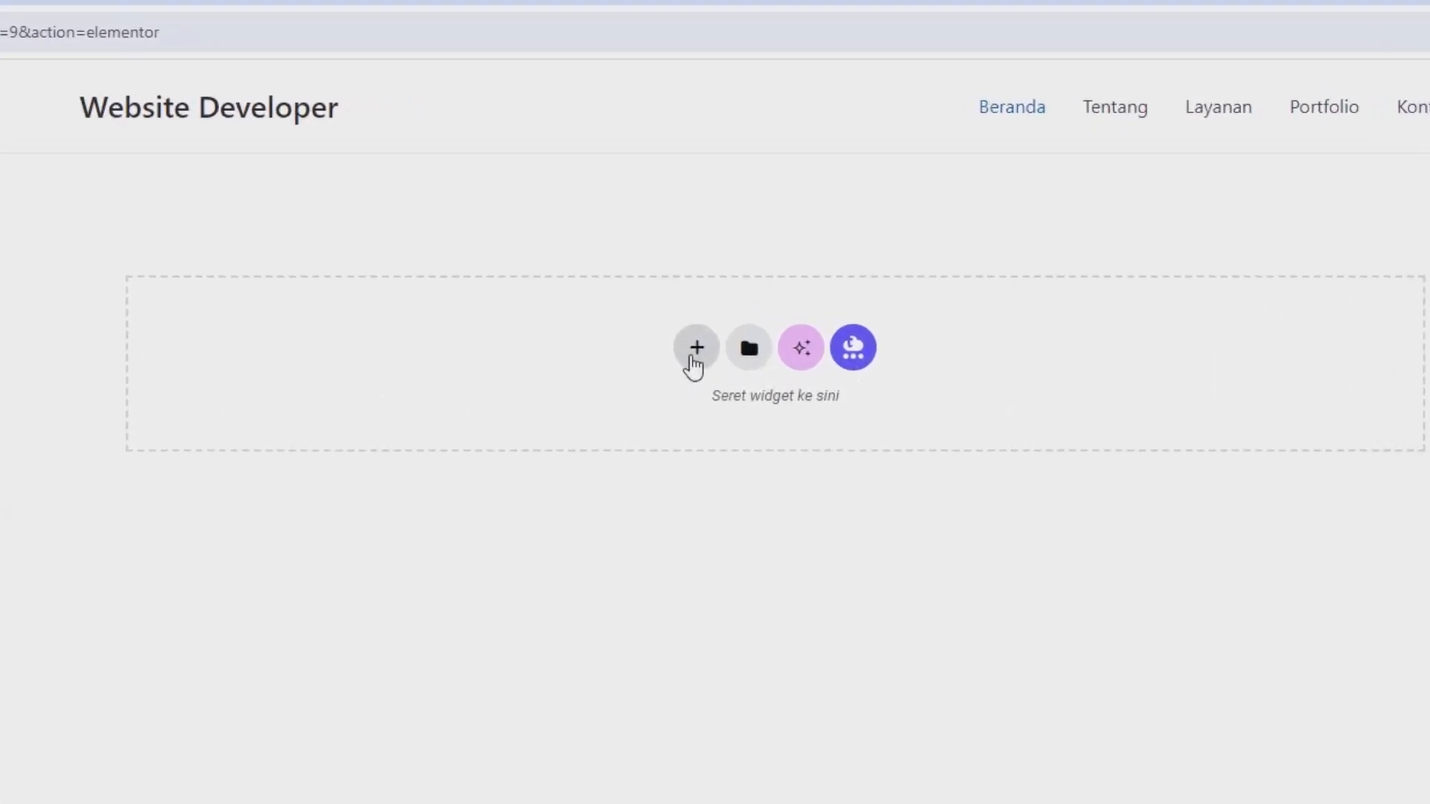
# Add a Flexbox container with two equal side-by-side columns to the empty Beranda page.
pyautogui.click(688, 363)
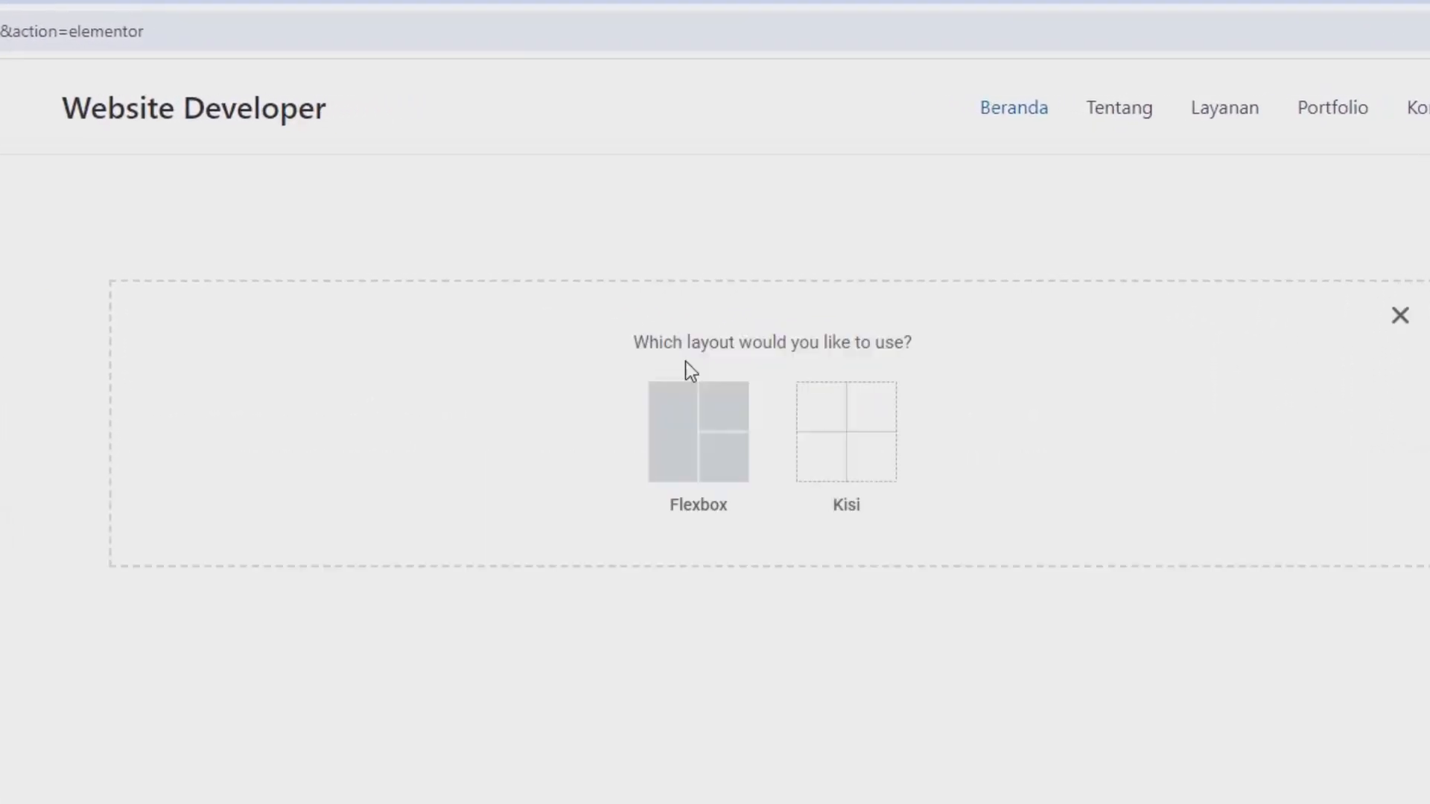
pyautogui.click(682, 427)
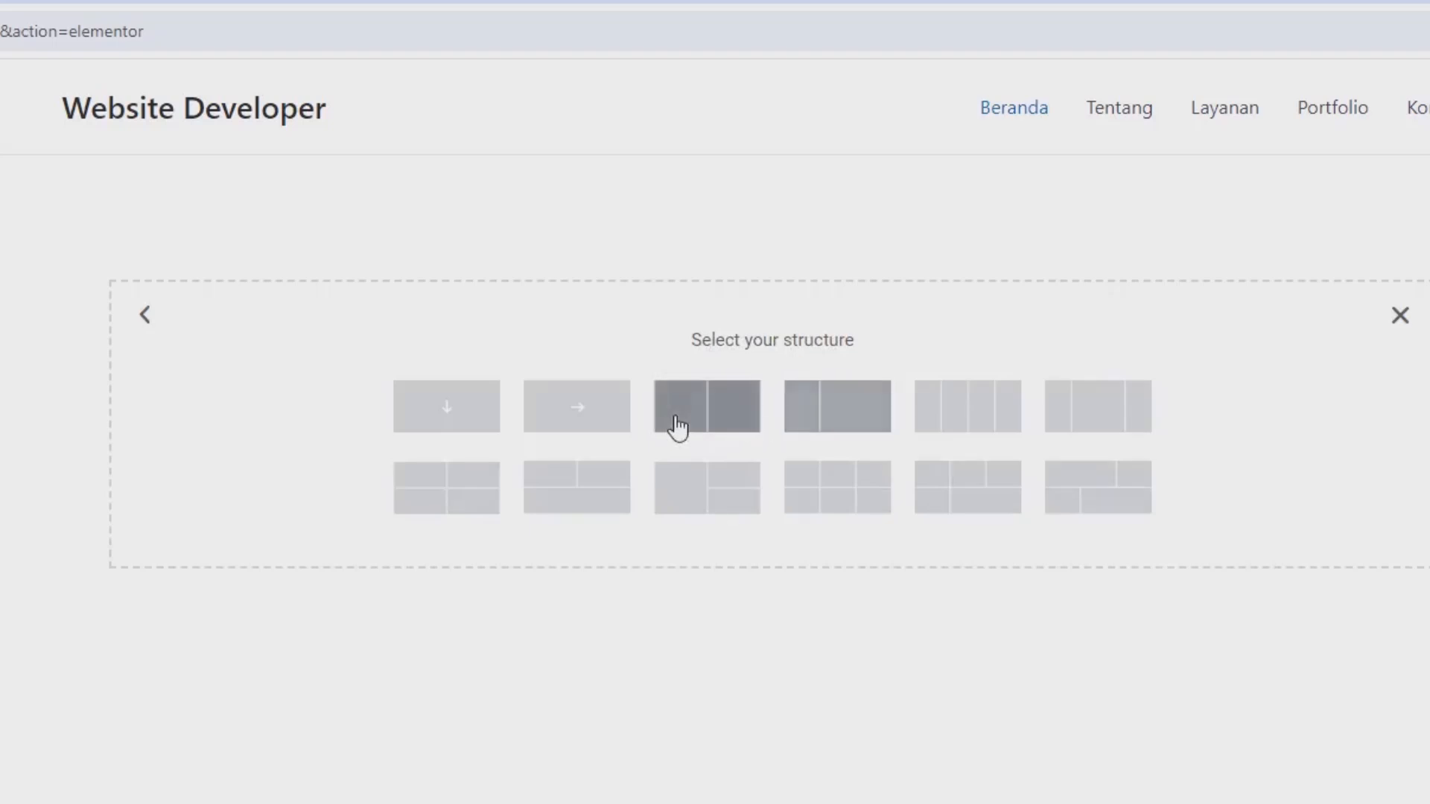
pyautogui.click(678, 428)
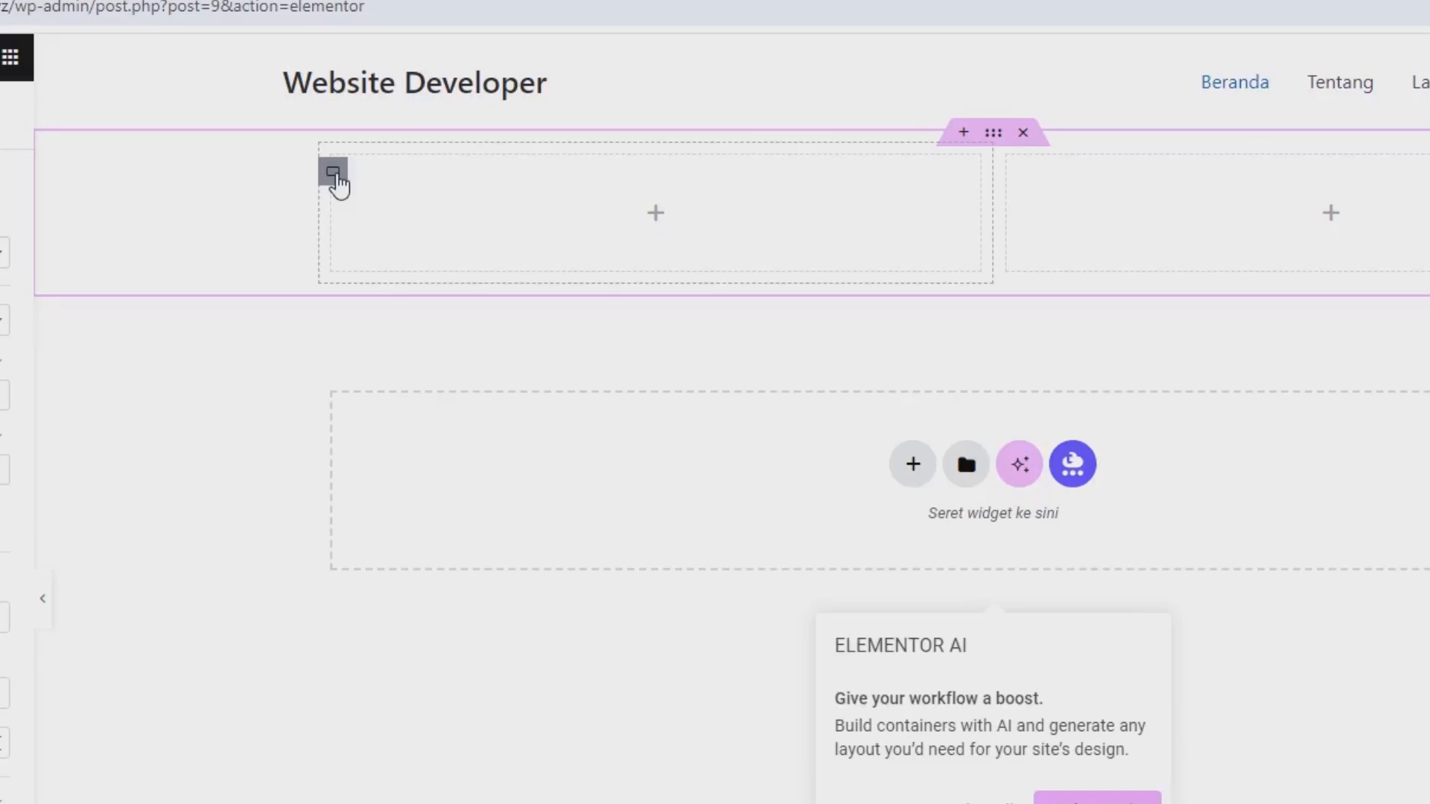
# Set the first column container's width to 40% and the second column container's width to 60%.
pyautogui.click(335, 180)
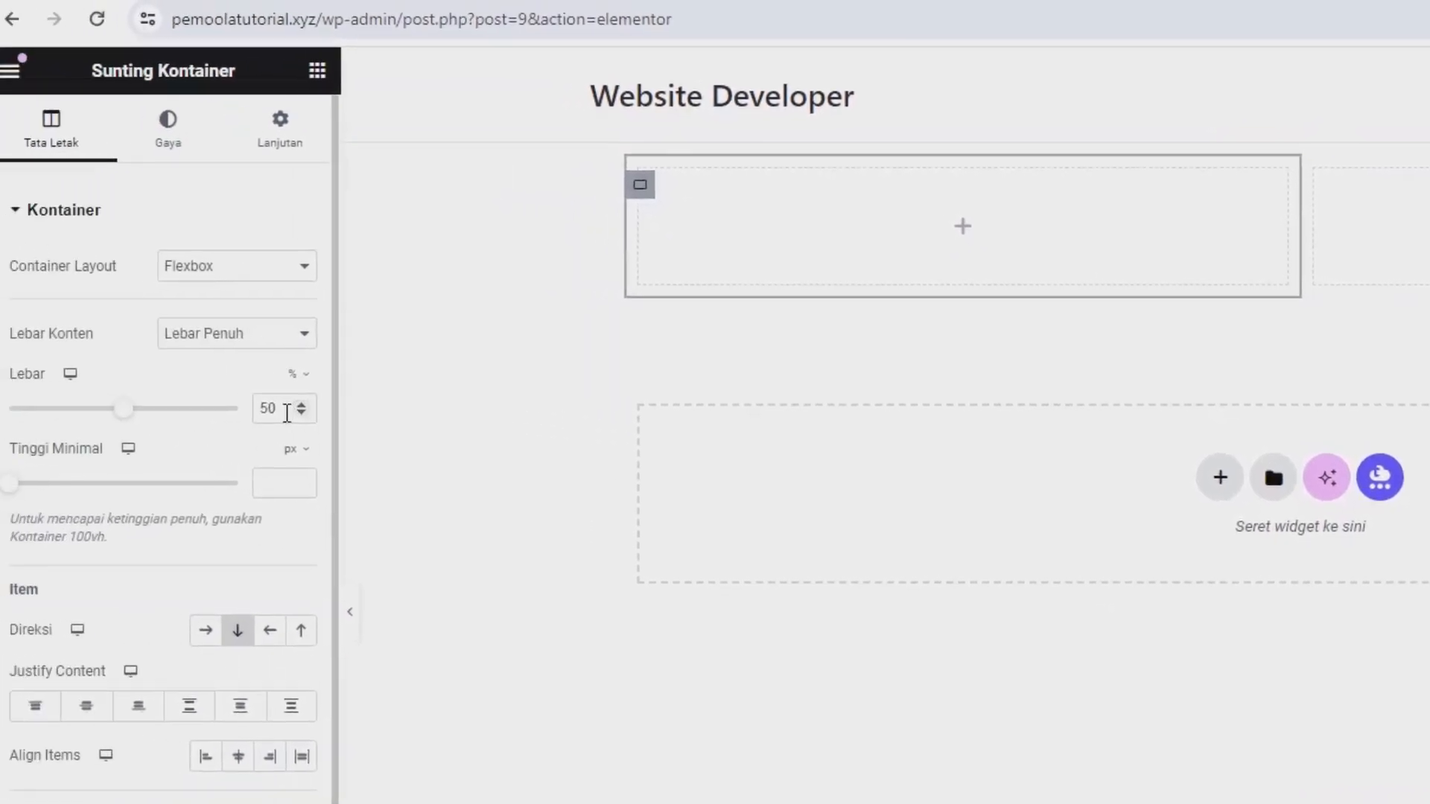
pyautogui.click(100, 397)
pyautogui.write('40')
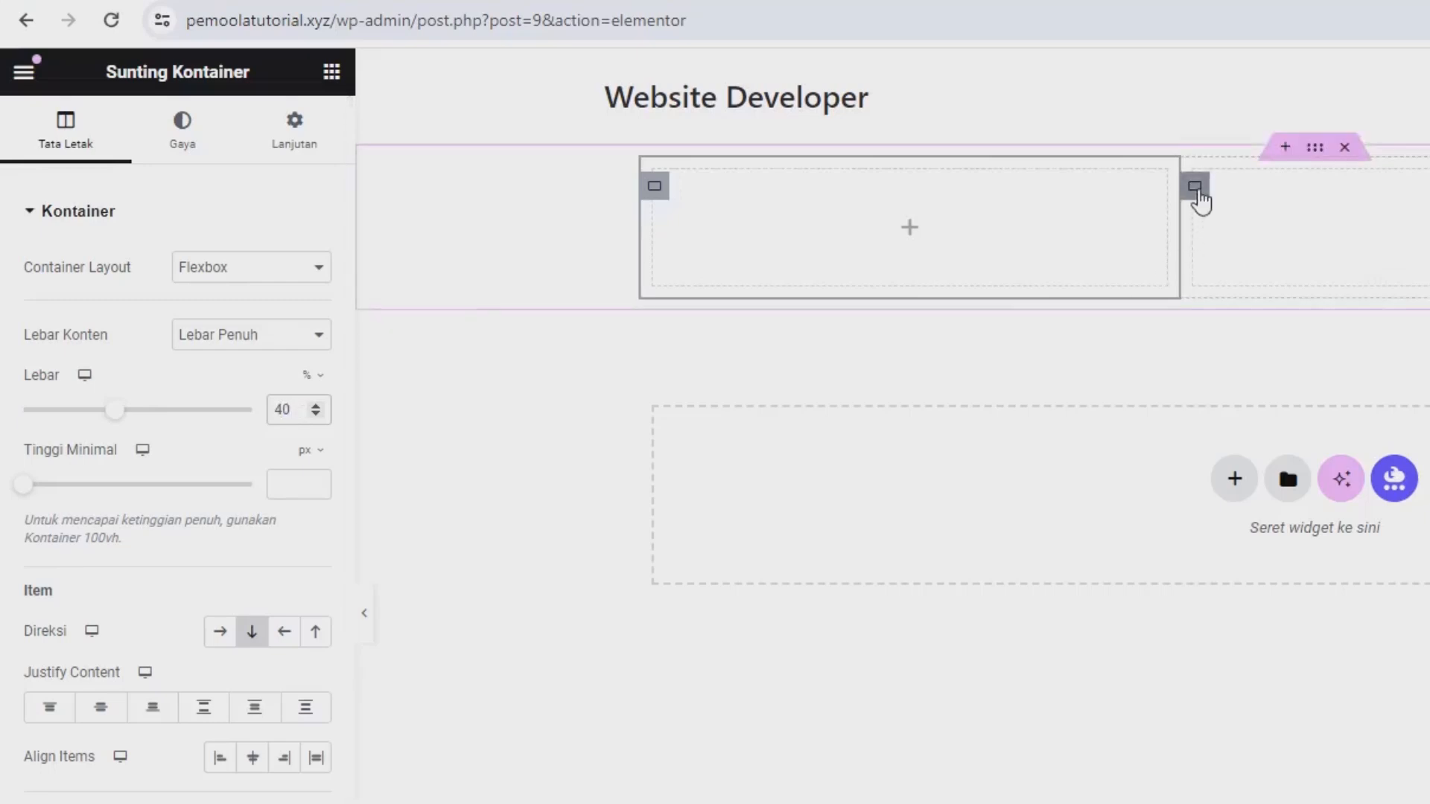
pyautogui.click(1197, 191)
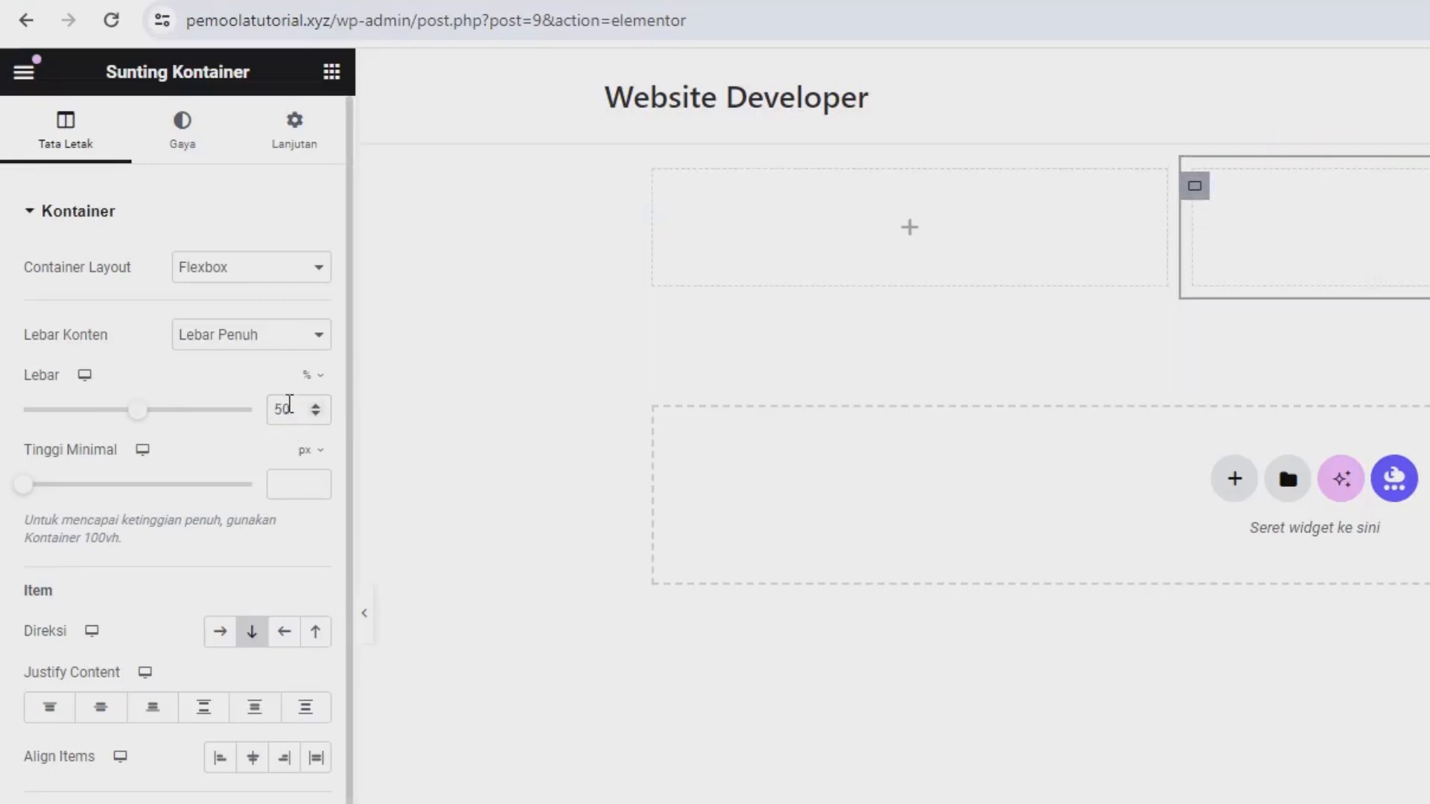
pyautogui.write('6')
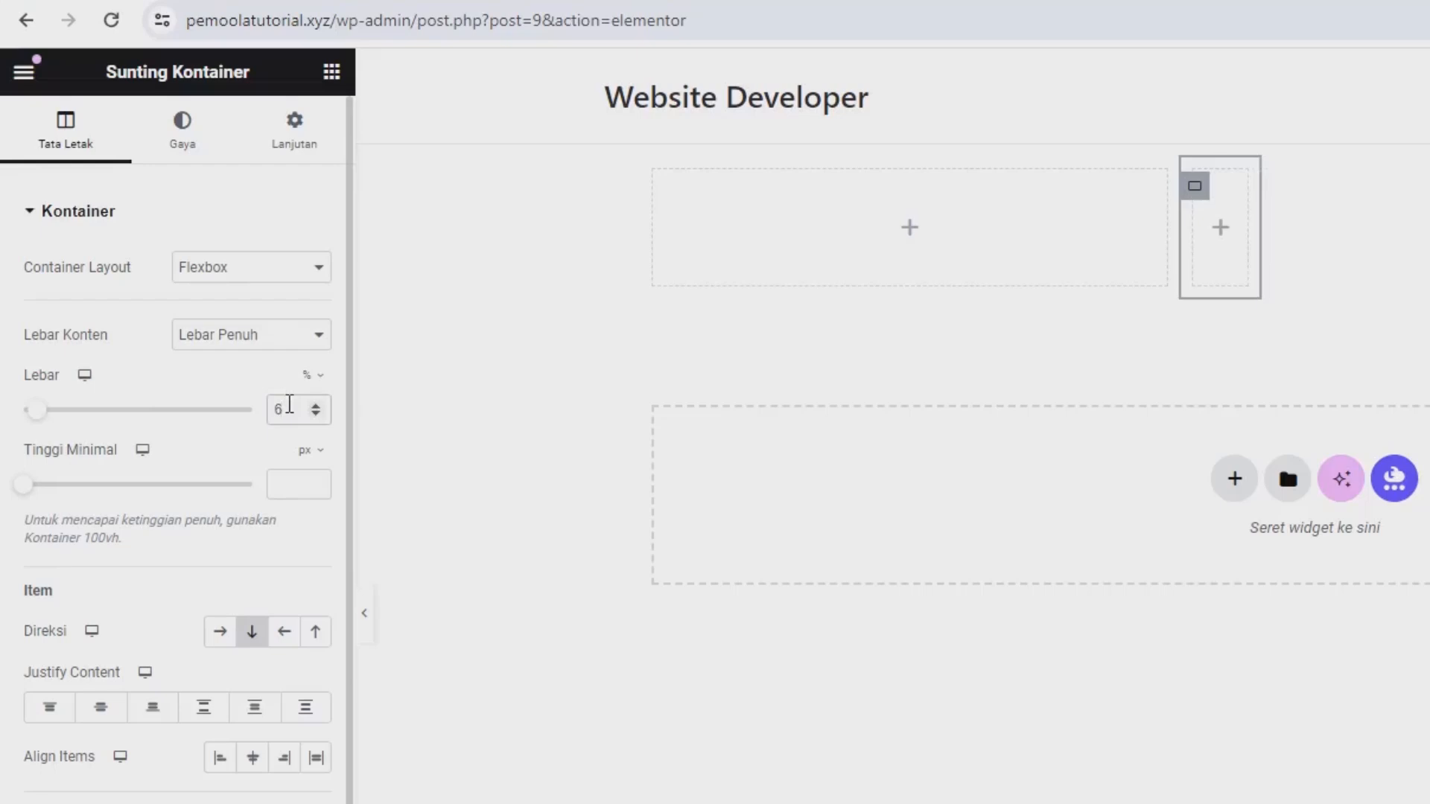
pyautogui.write('0')
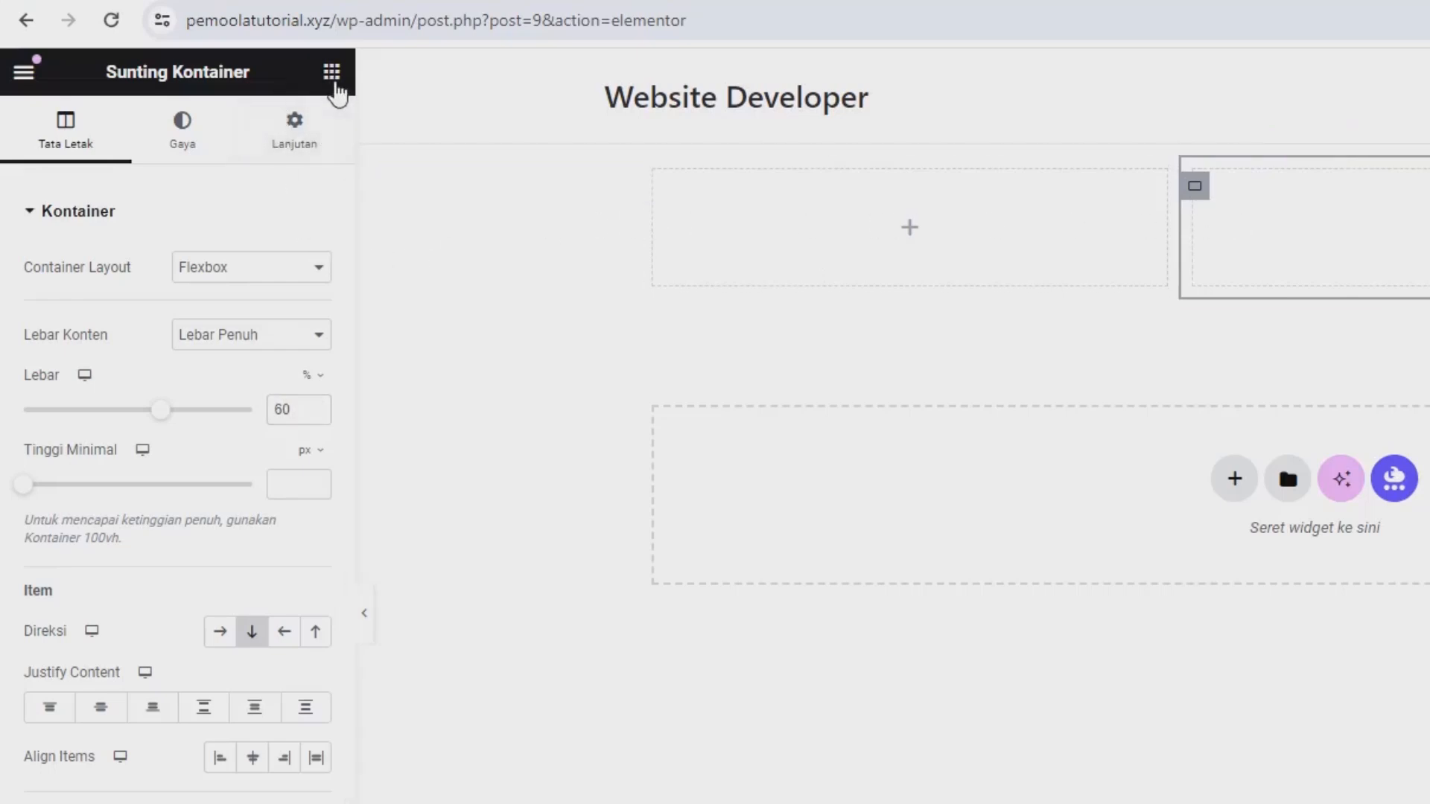
pyautogui.click(333, 73)
pyautogui.moveTo(225, 622); pyautogui.dragTo(827, 278)
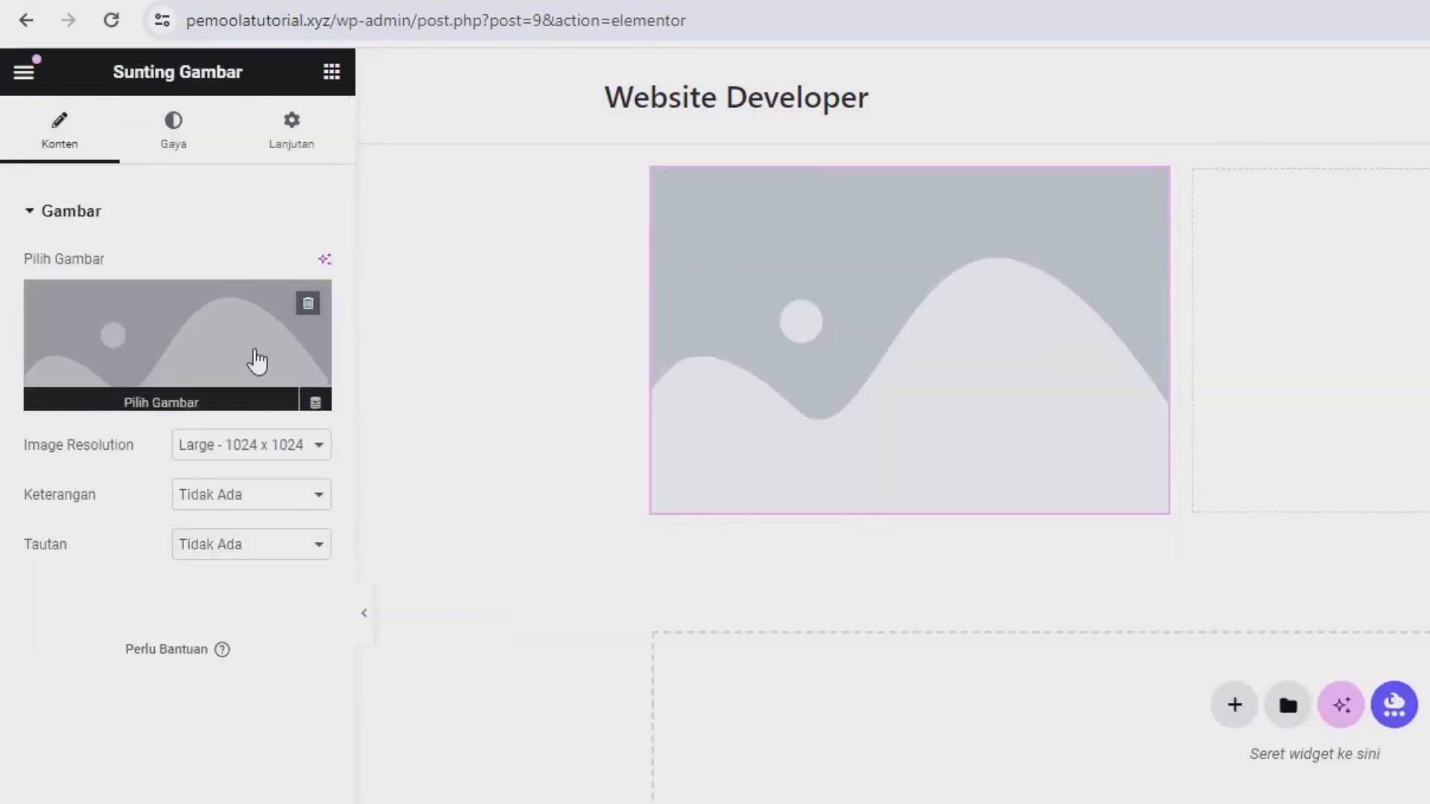
pyautogui.click(226, 359)
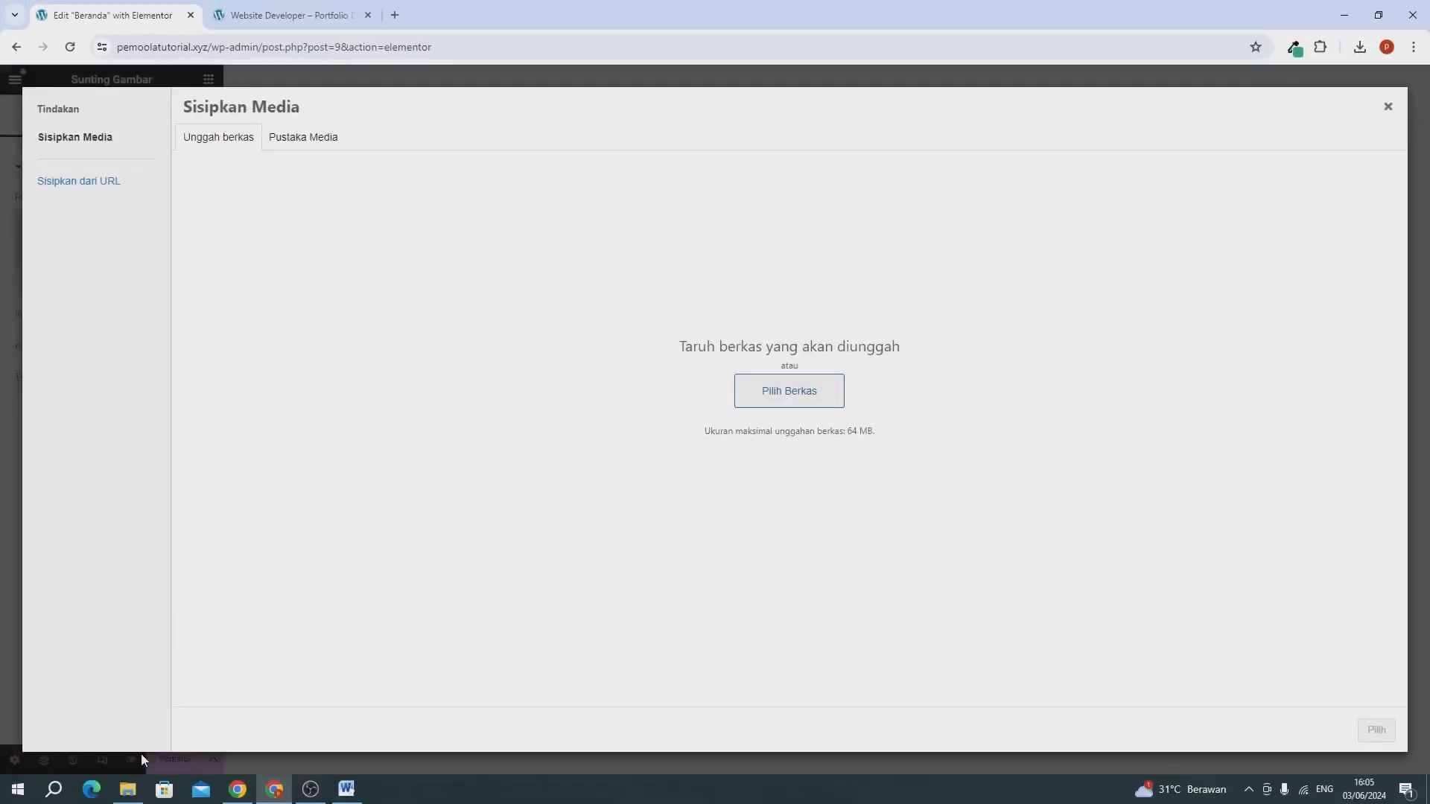
pyautogui.click(136, 789)
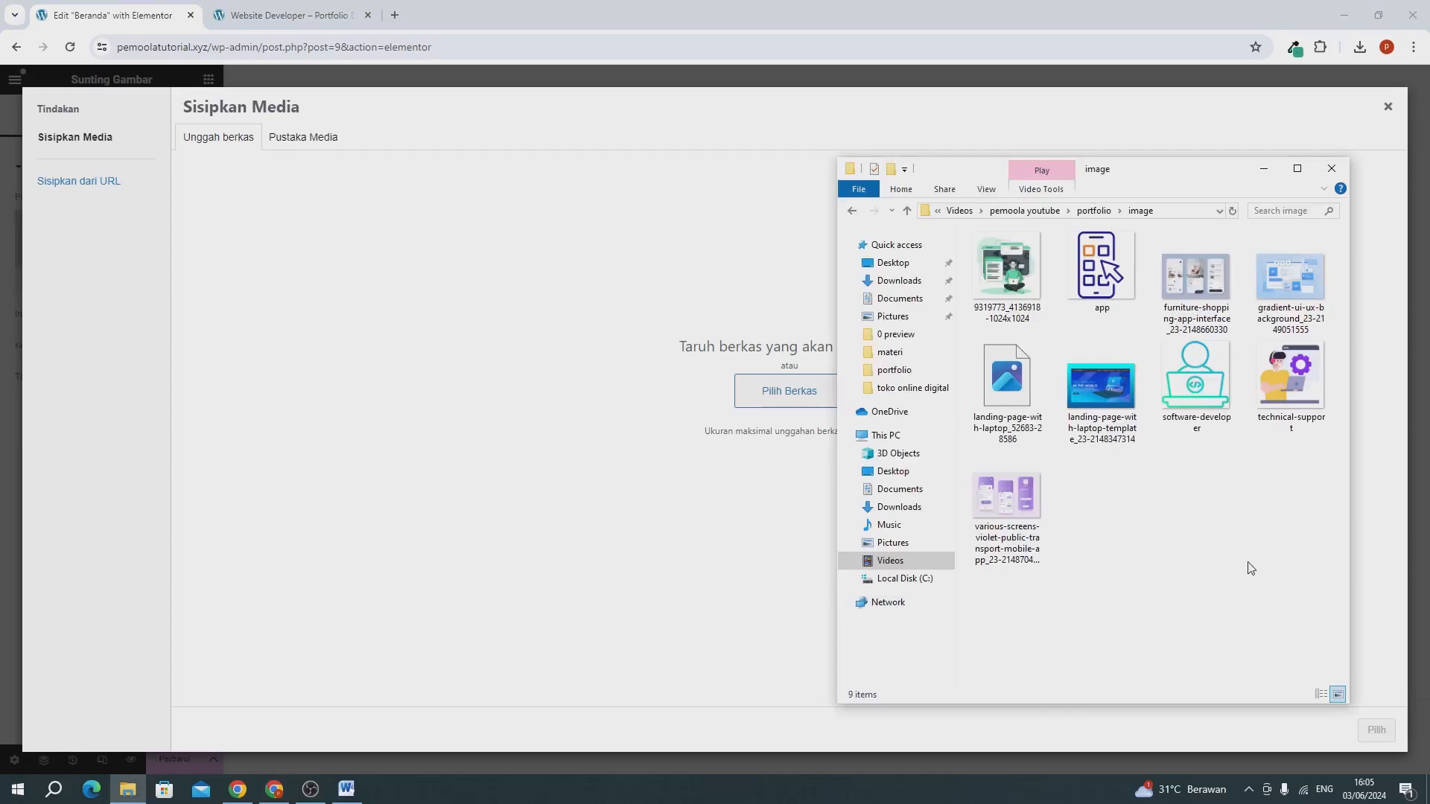
pyautogui.moveTo(1007, 275); pyautogui.dragTo(552, 317)
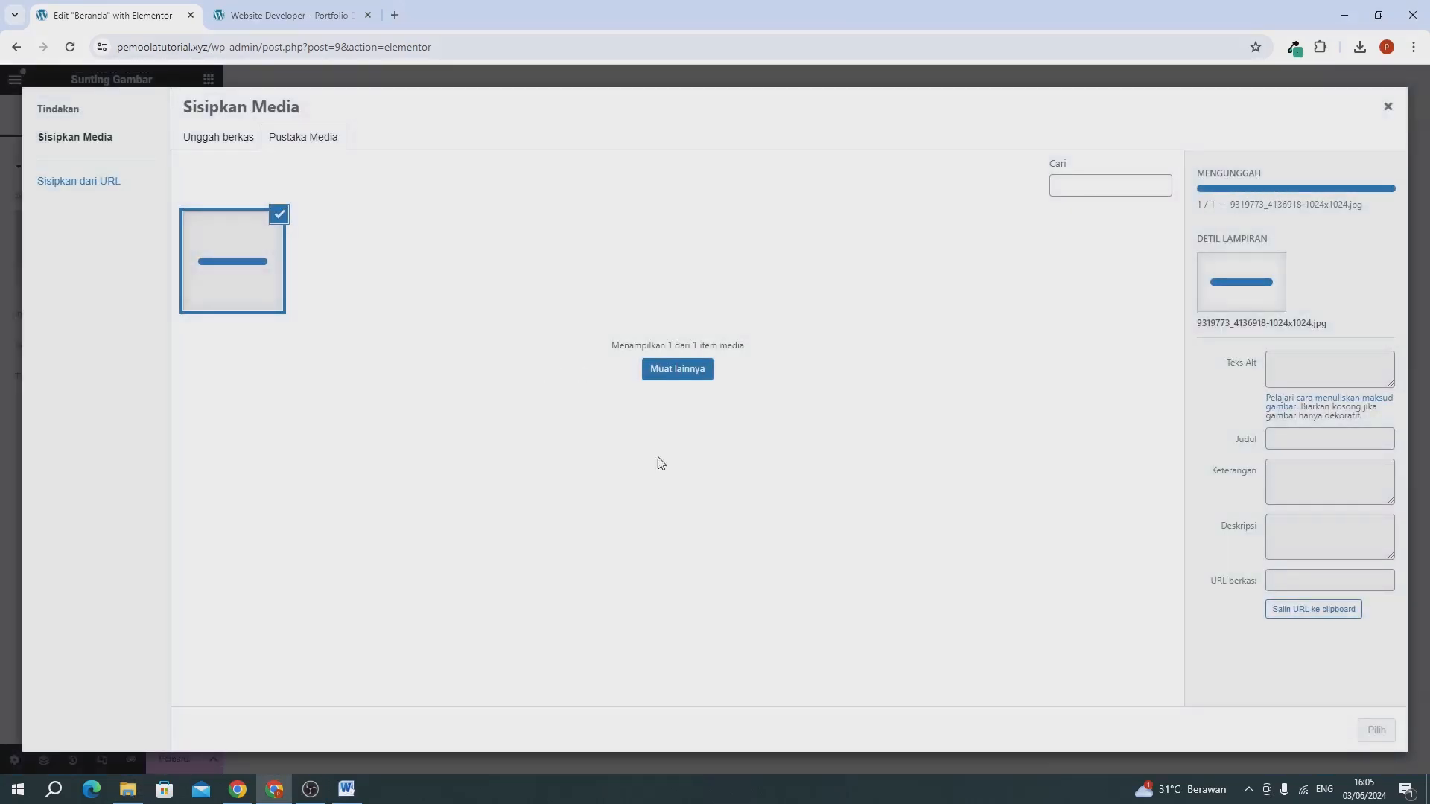
pyautogui.click(1375, 731)
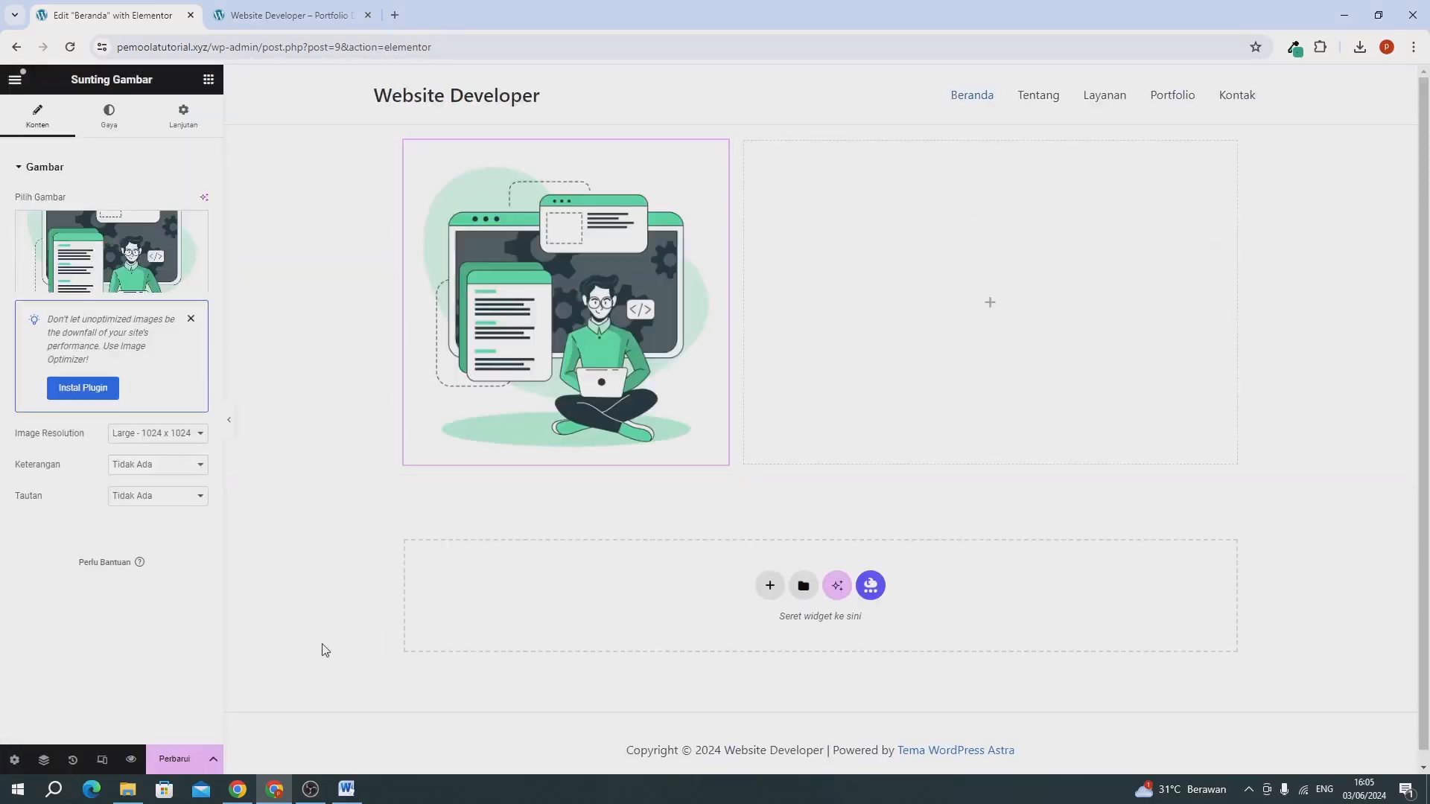
pyautogui.click(194, 759)
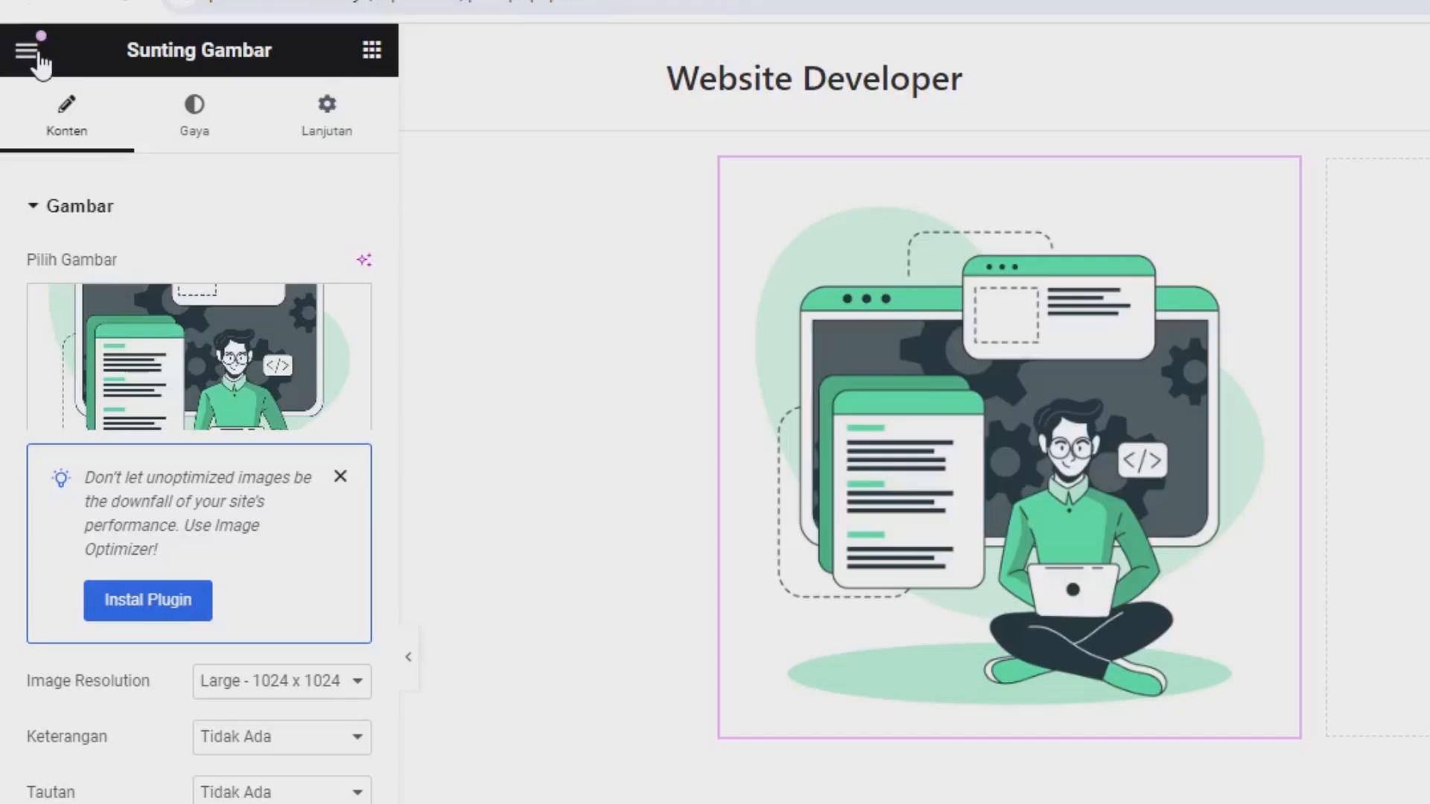
# Open the site's global fonts settings and set the Utama system font's family to Poppins.
pyautogui.click(34, 53)
pyautogui.click(119, 167)
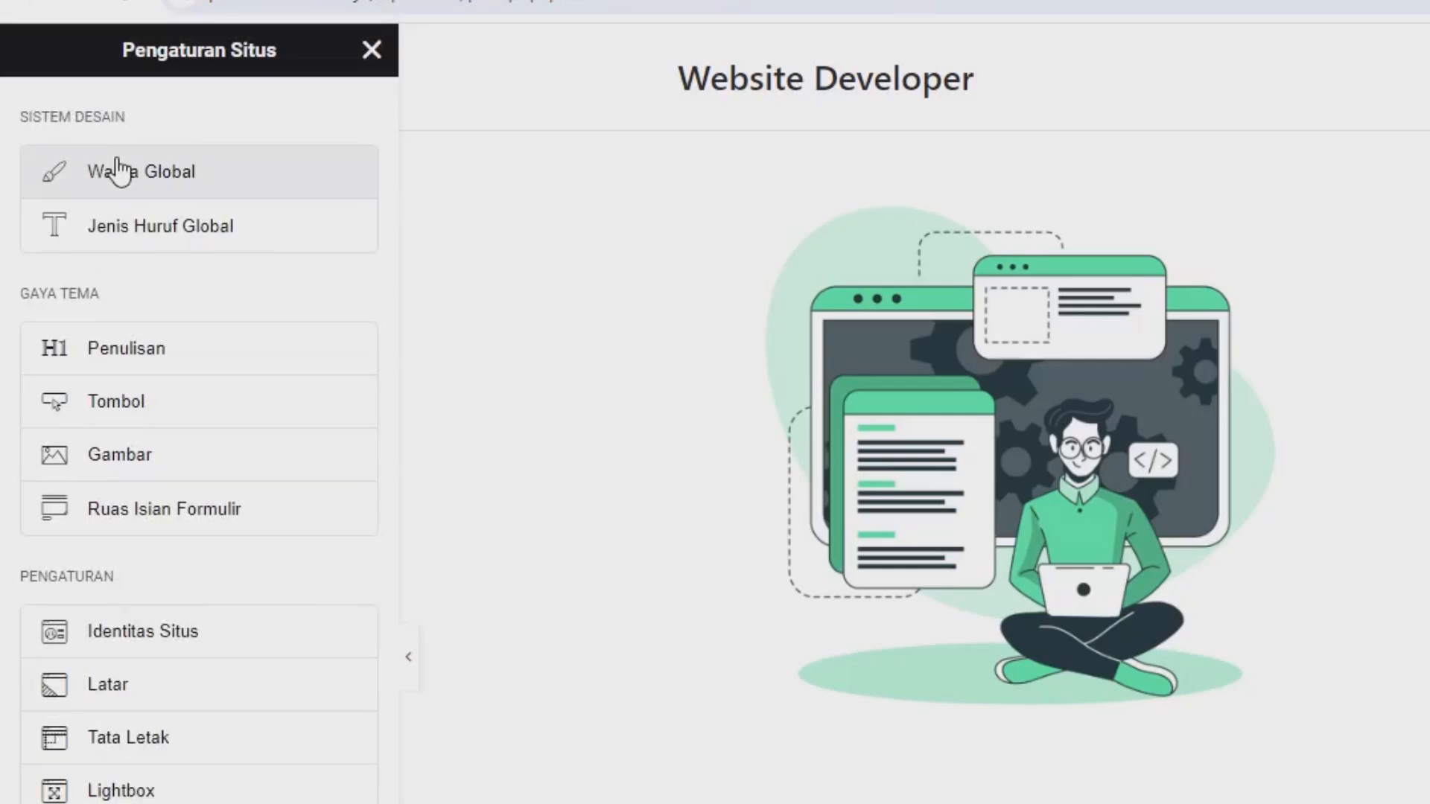
pyautogui.click(158, 246)
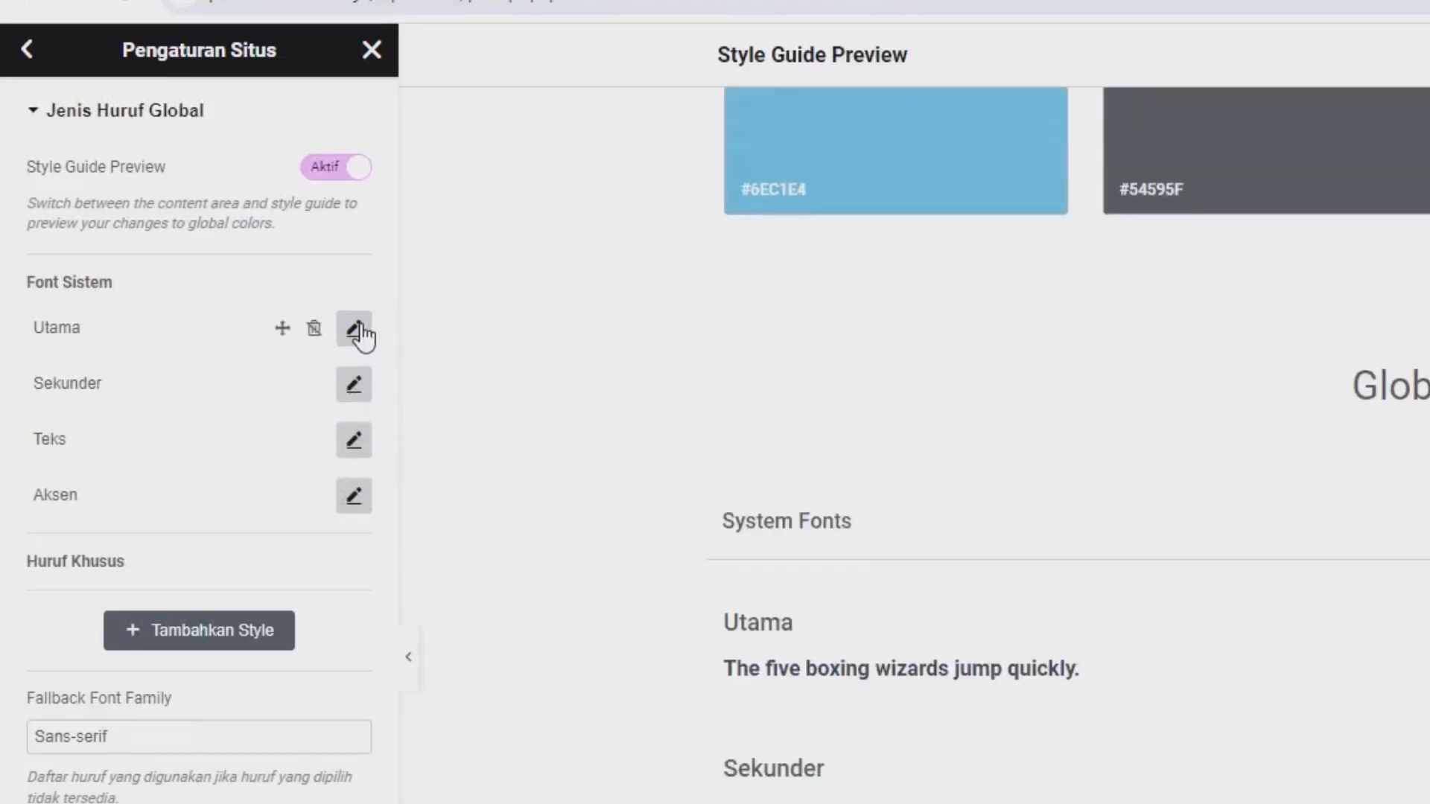
pyautogui.click(355, 330)
pyautogui.click(292, 451)
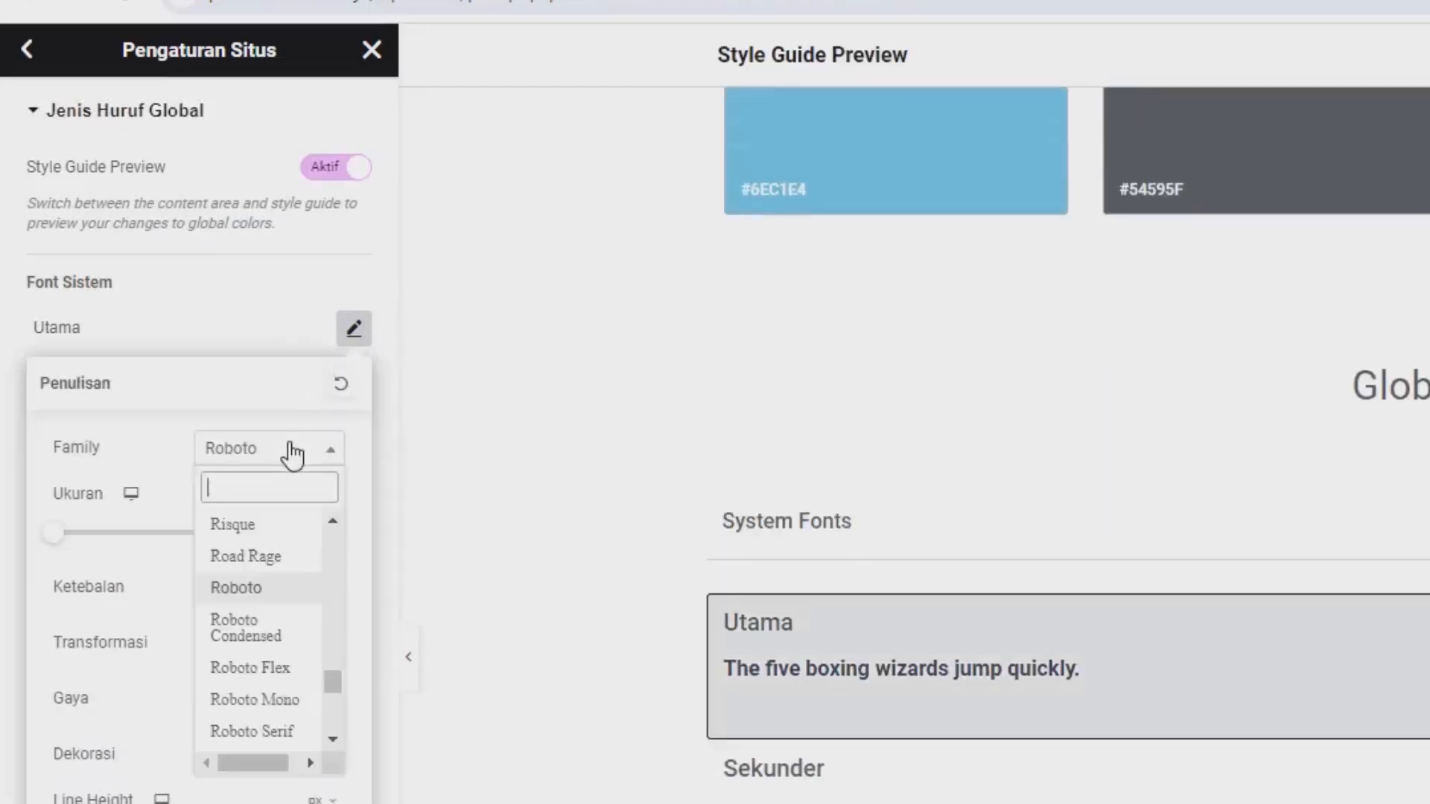
pyautogui.write('pop')
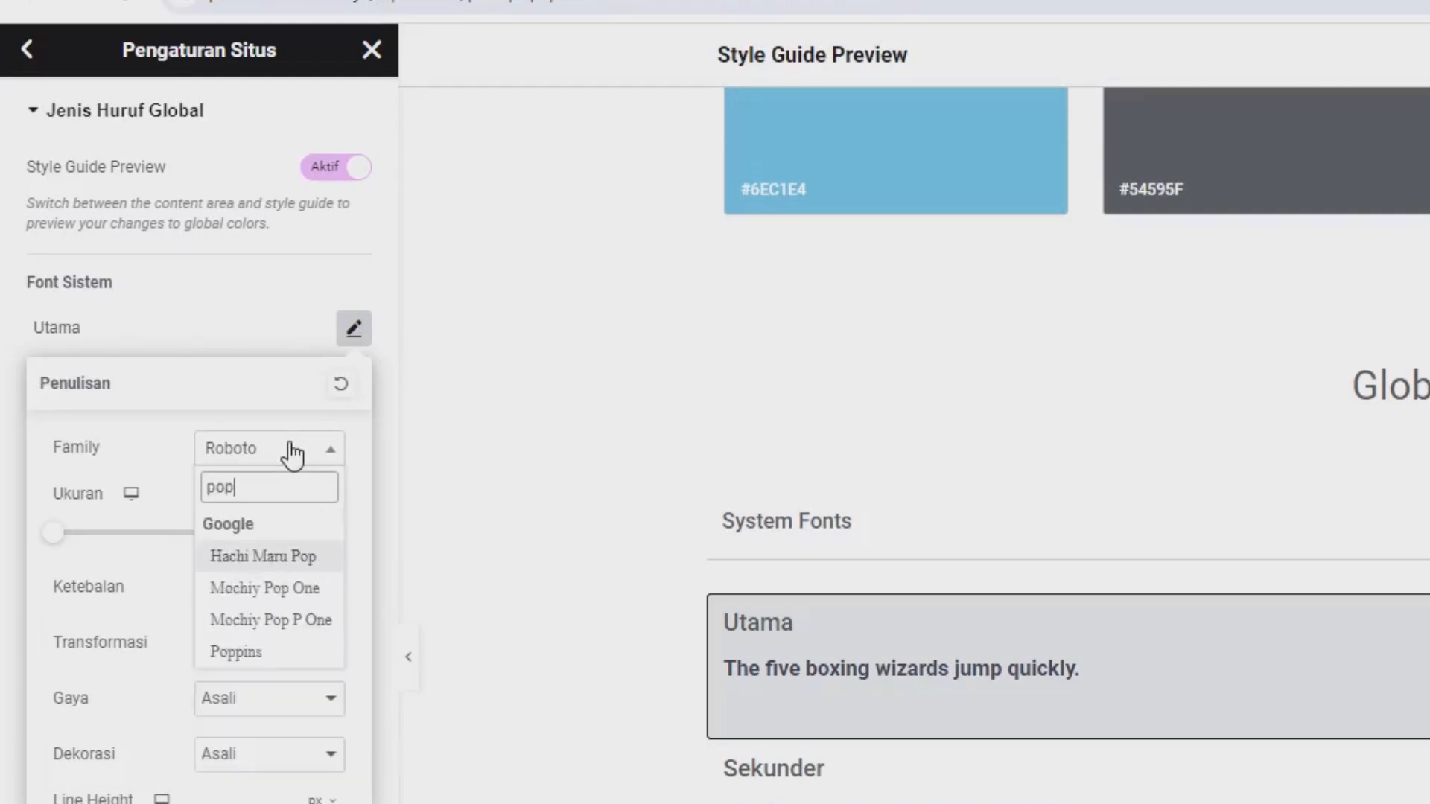
pyautogui.click(236, 653)
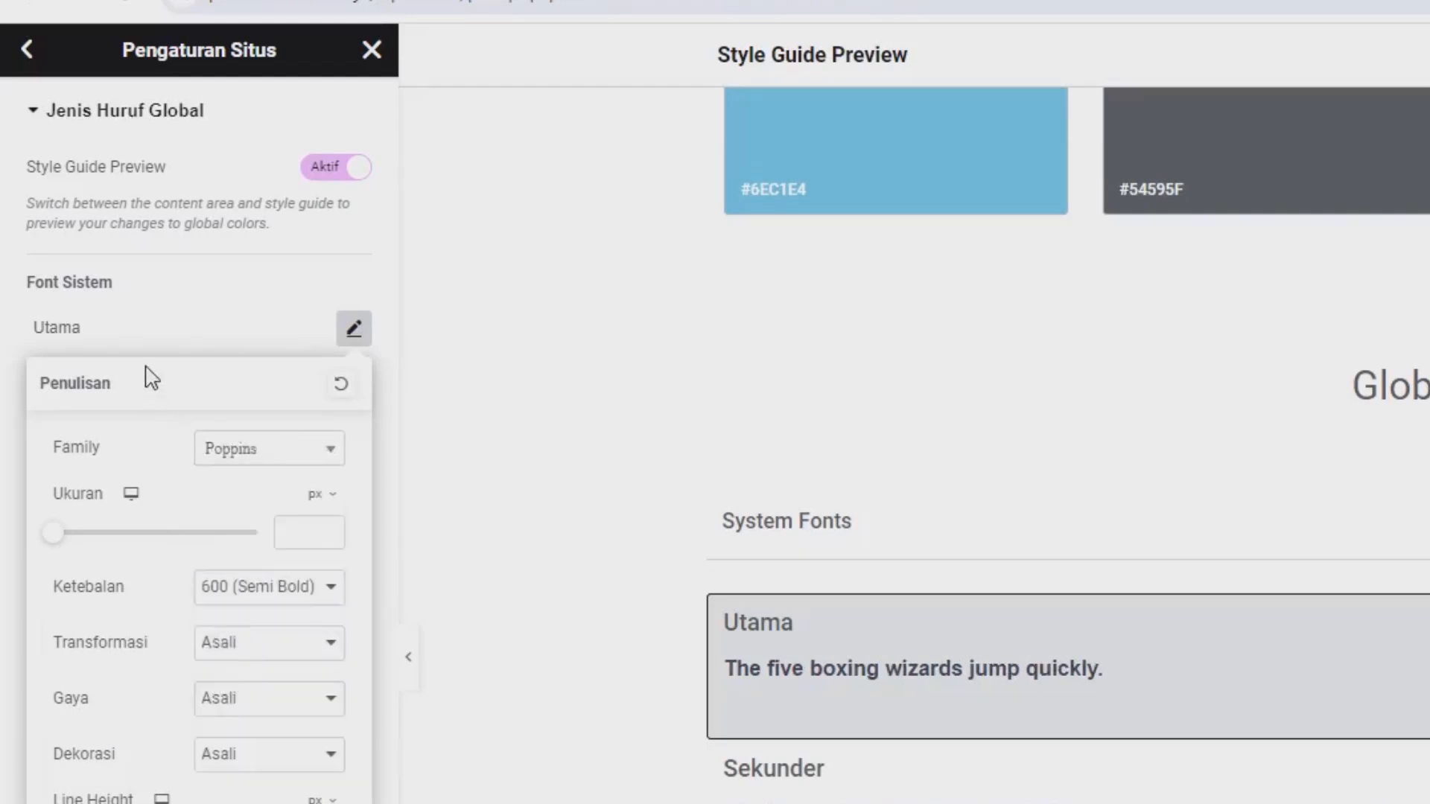
pyautogui.click(149, 327)
# Set the Sekunder system font's family to Poppins.
pyautogui.click(354, 384)
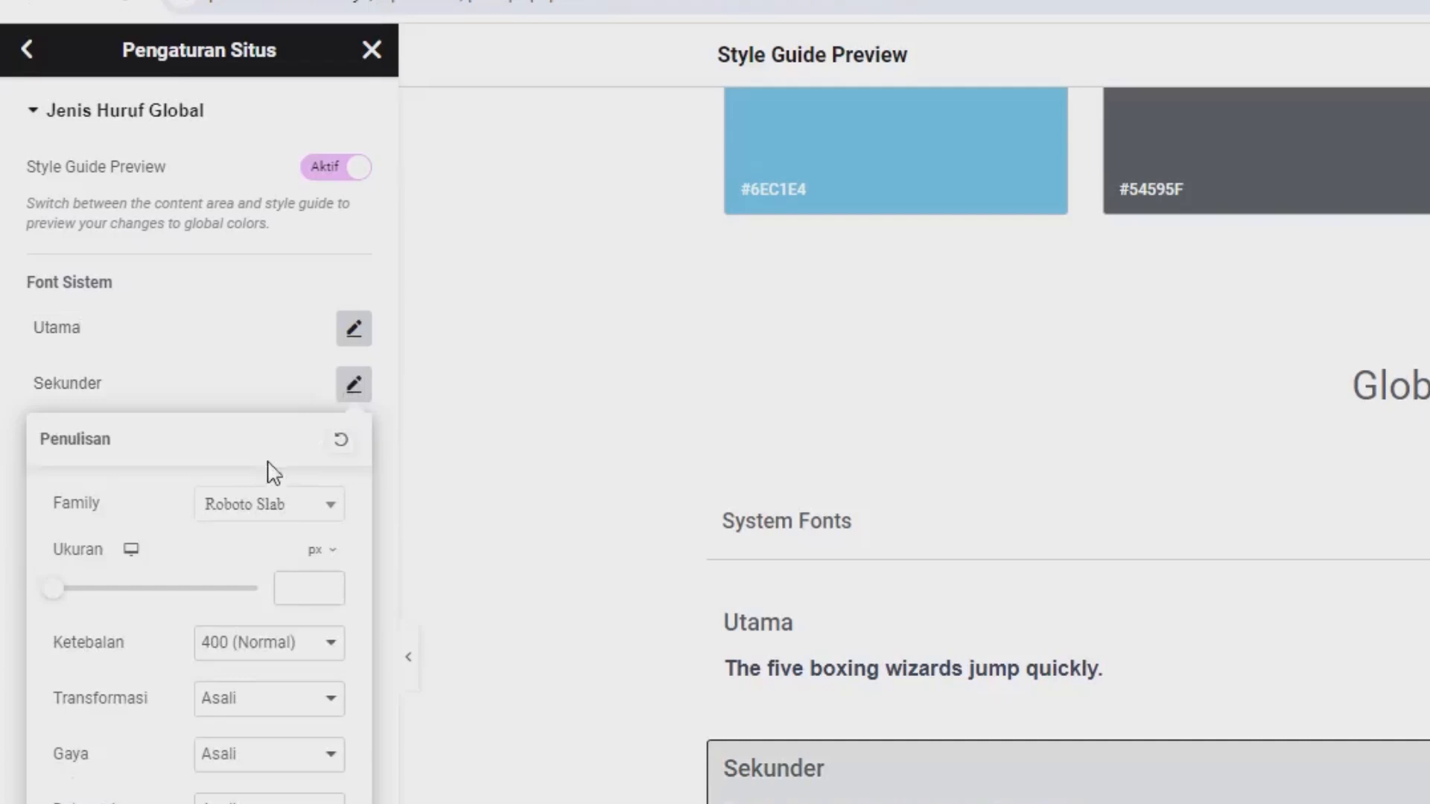
pyautogui.click(257, 507)
pyautogui.write('pop')
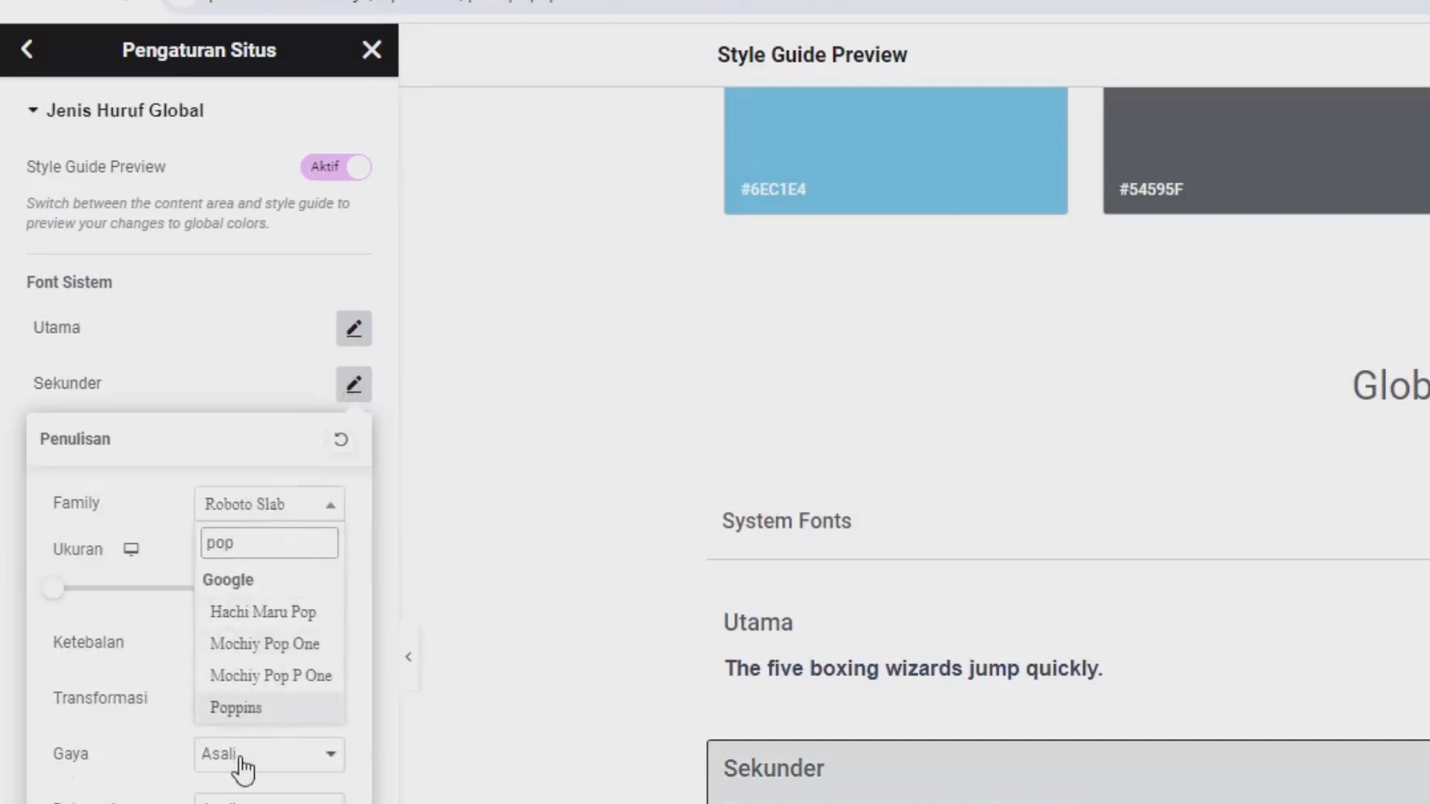
pyautogui.click(243, 709)
pyautogui.click(186, 357)
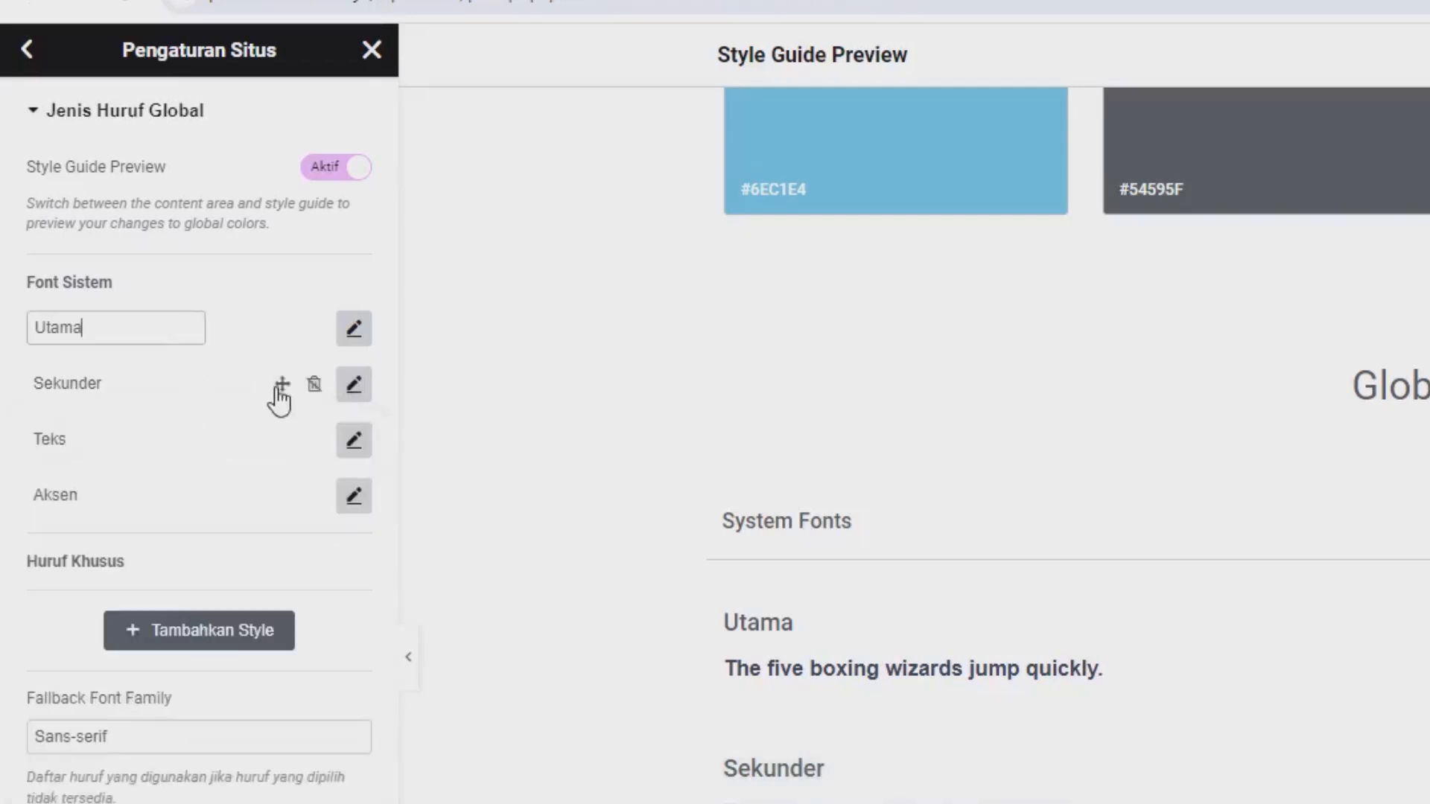
# Set the Teks system font's family to Poppins.
pyautogui.click(354, 440)
pyautogui.click(304, 561)
pyautogui.write('pop')
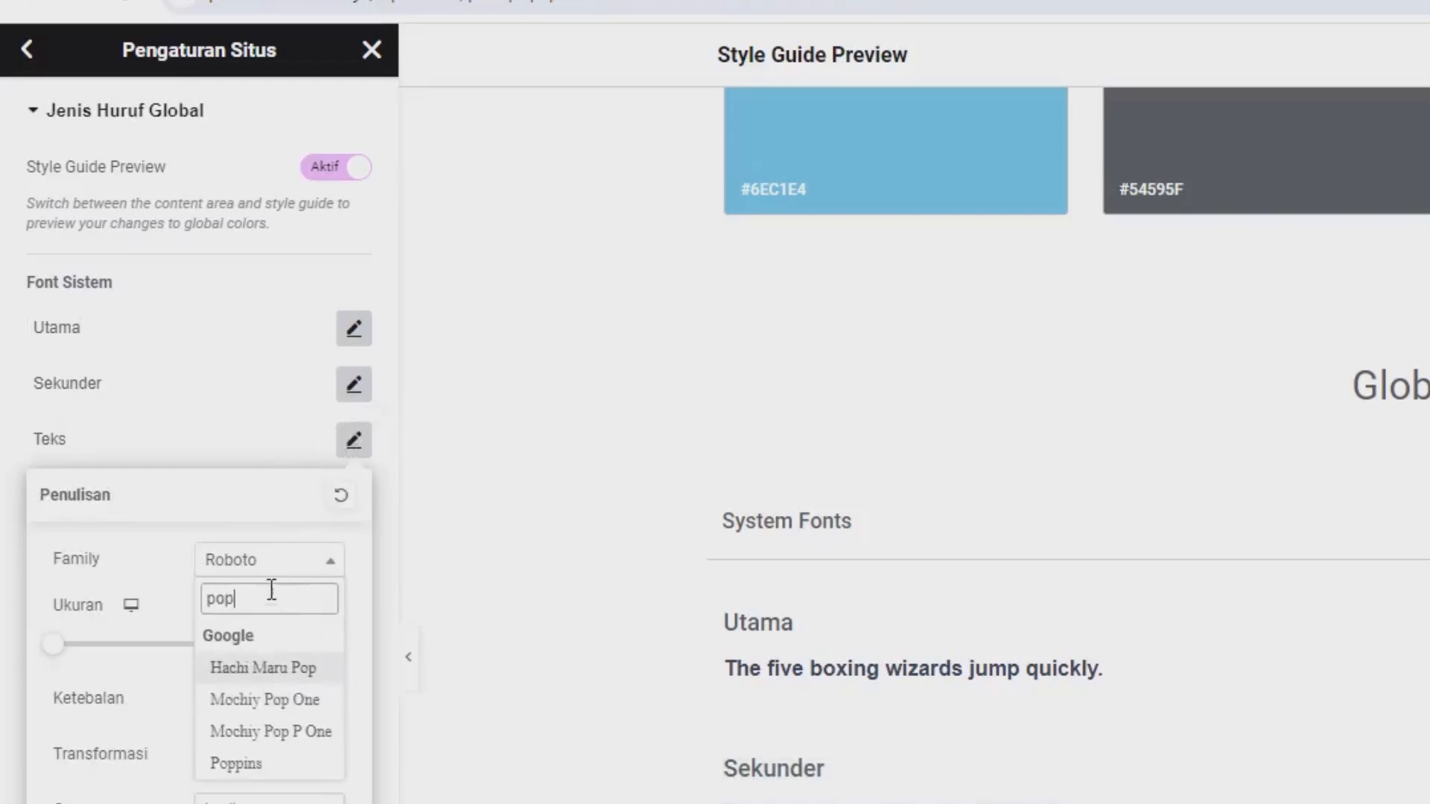
pyautogui.click(276, 767)
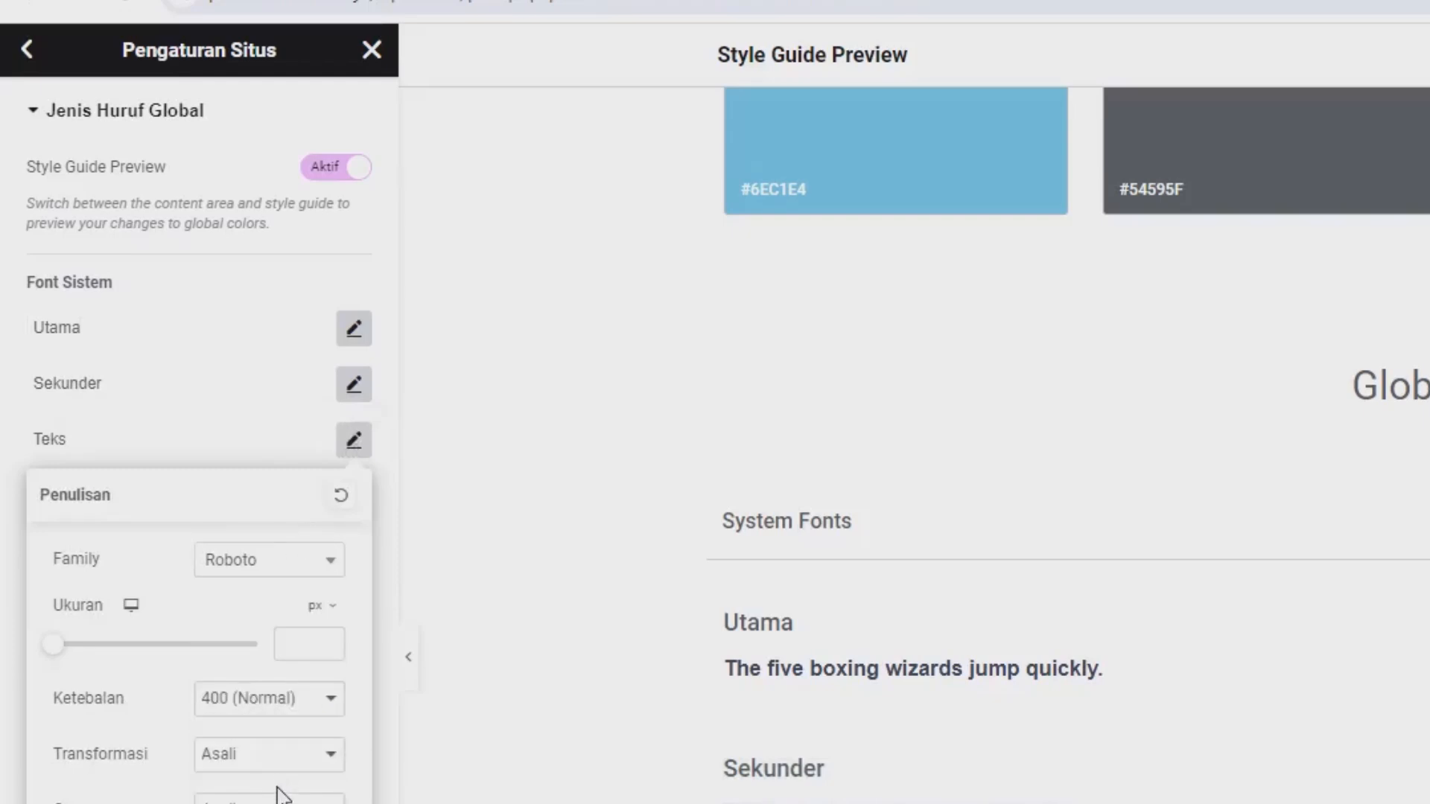
pyautogui.click(267, 576)
pyautogui.write('pop')
pyautogui.click(257, 769)
pyautogui.click(224, 431)
# Set the Aksen system font's family to Poppins, then save the global fonts and close the site settings.
pyautogui.click(356, 506)
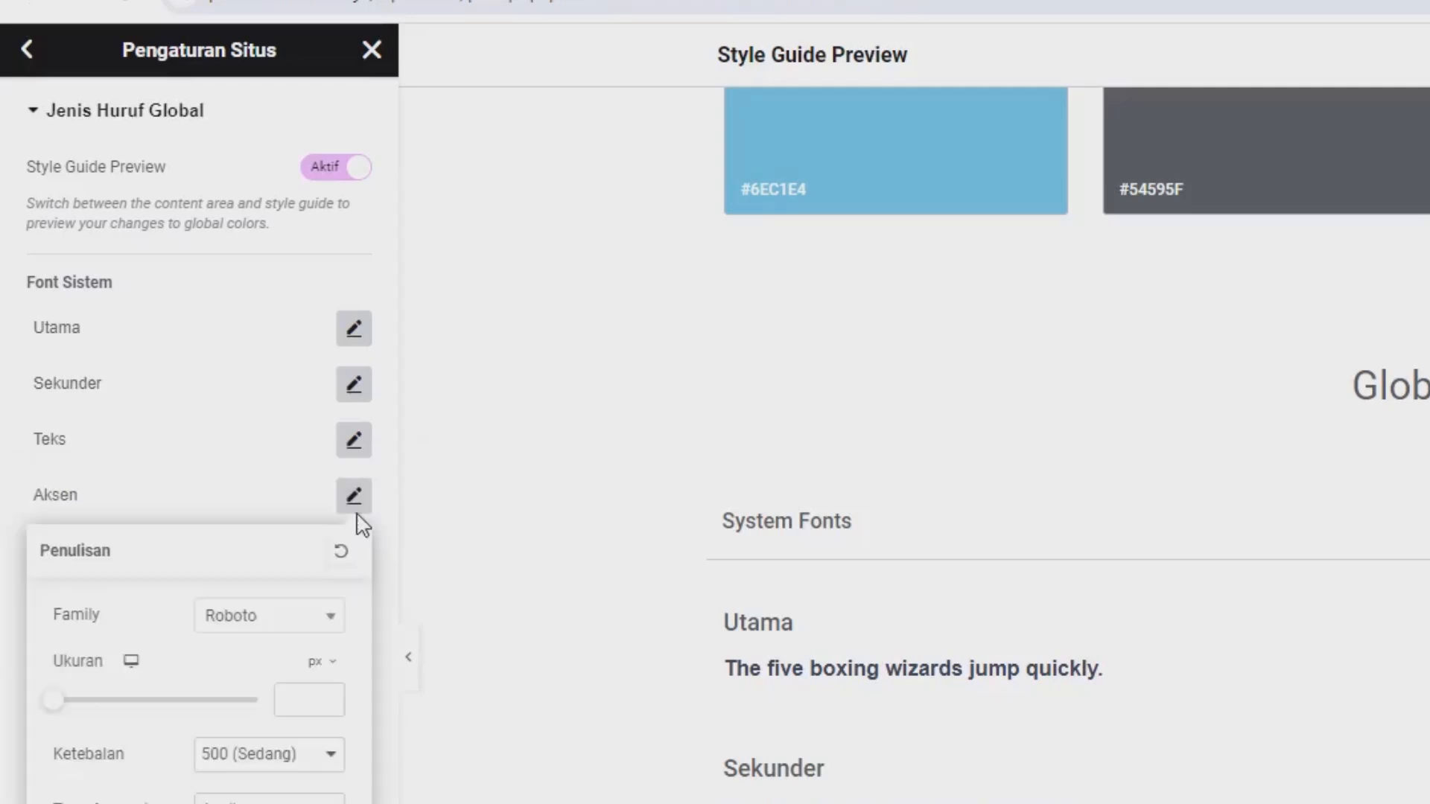
pyautogui.click(311, 620)
pyautogui.write('pop')
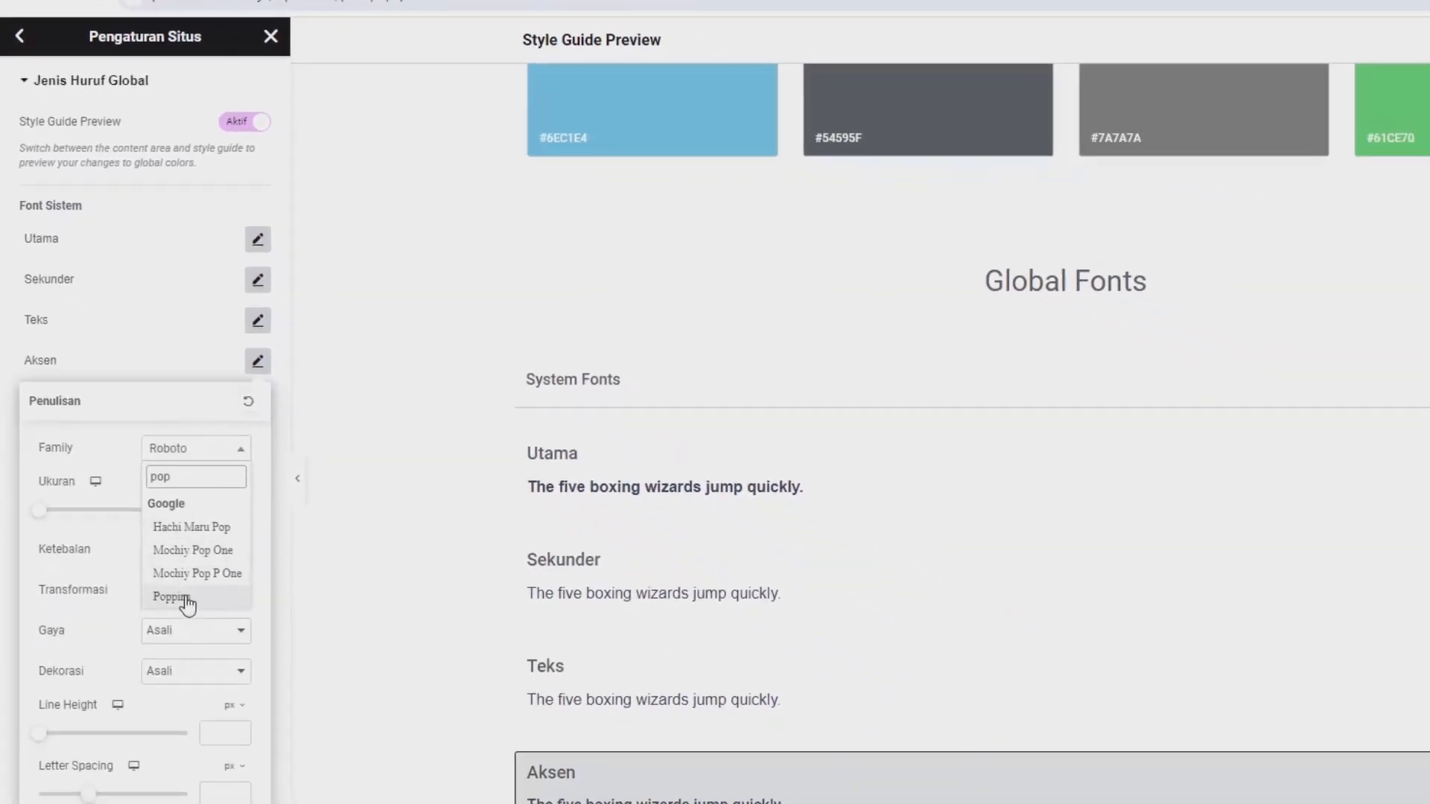
pyautogui.click(186, 600)
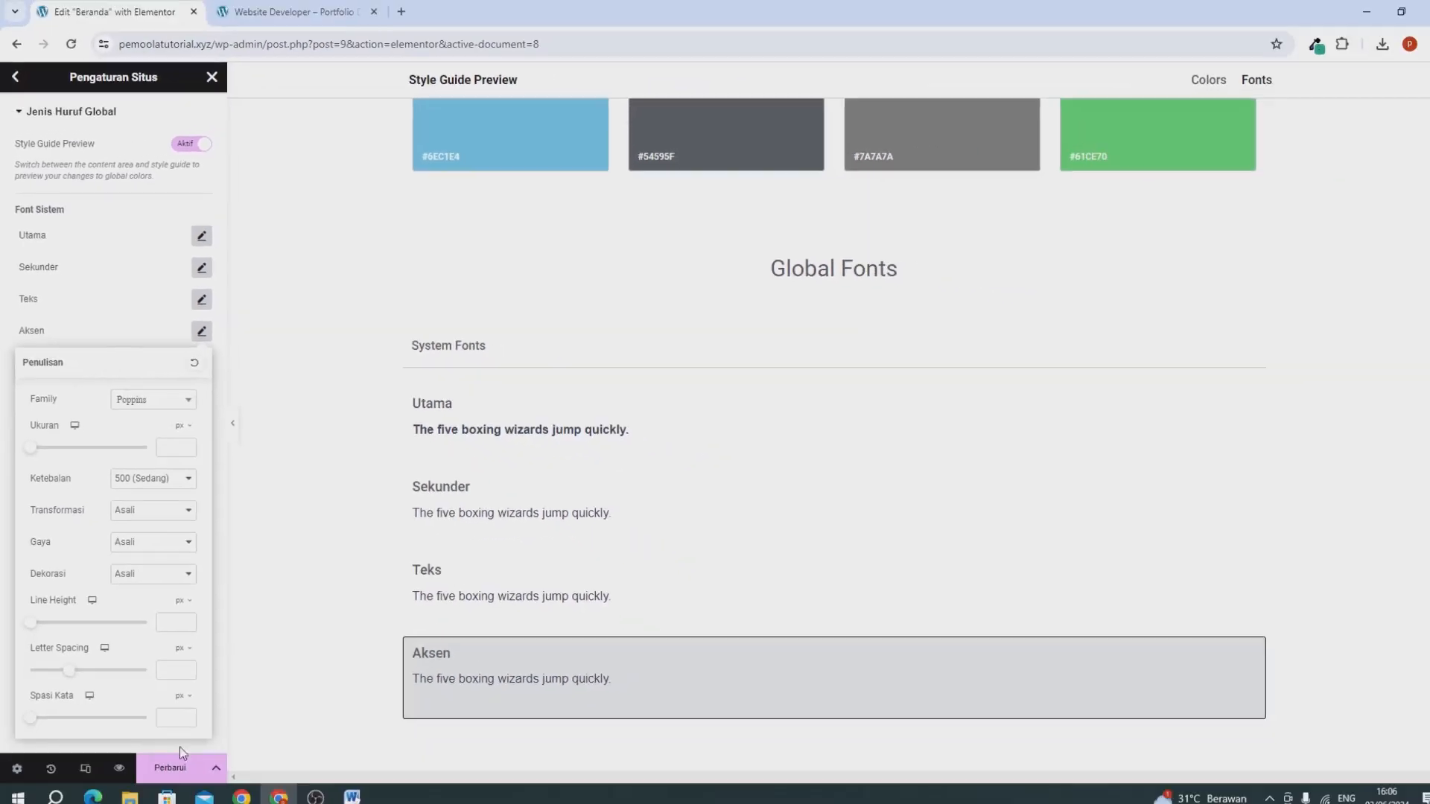
pyautogui.click(178, 757)
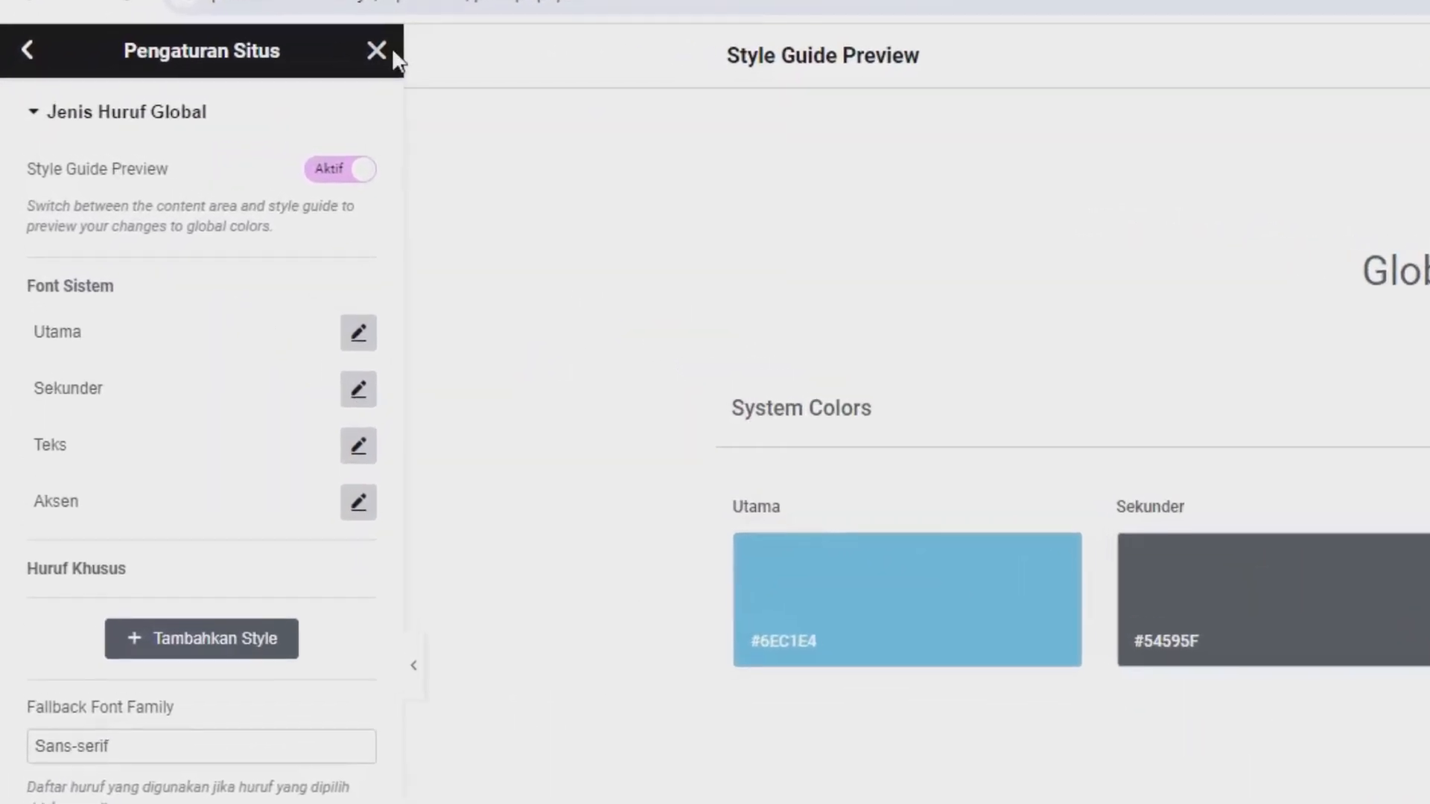
pyautogui.click(382, 51)
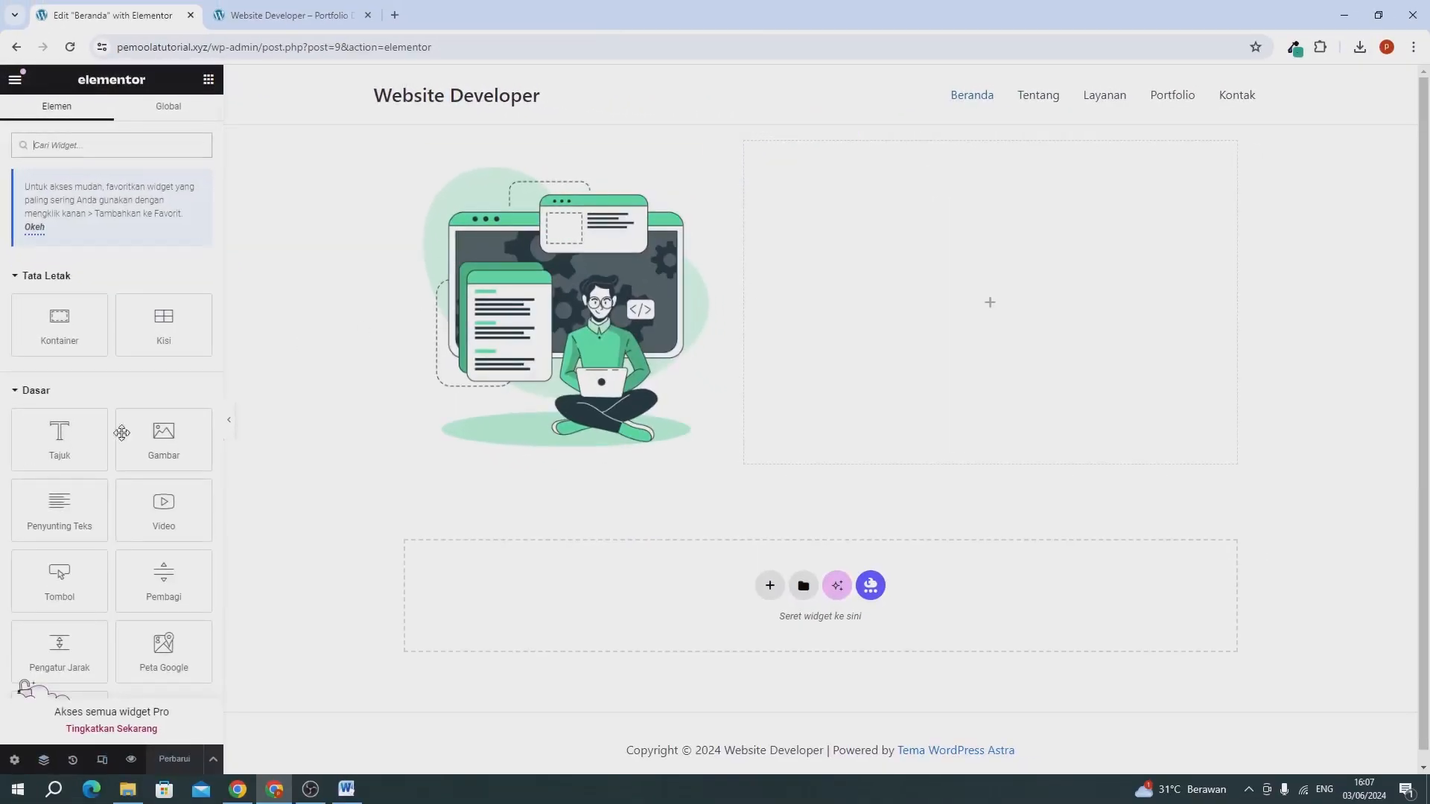
# Add a Tajuk (heading) widget to the empty 60% column with the title "Saya Frellance Website Developer".
pyautogui.moveTo(41, 444); pyautogui.dragTo(957, 351)
pyautogui.click(93, 234)
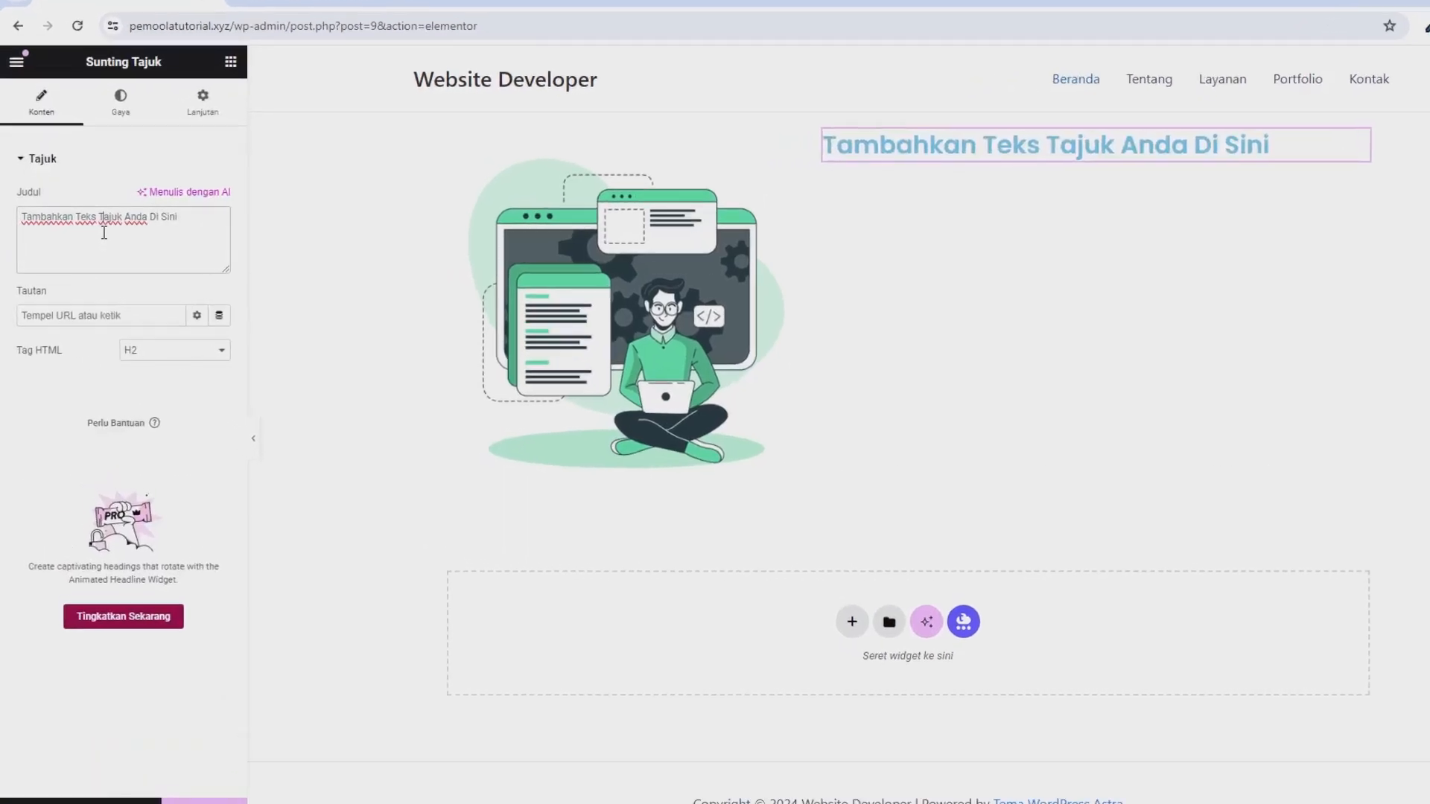
pyautogui.write('a')
pyautogui.hotkey('ctrl', 'a')
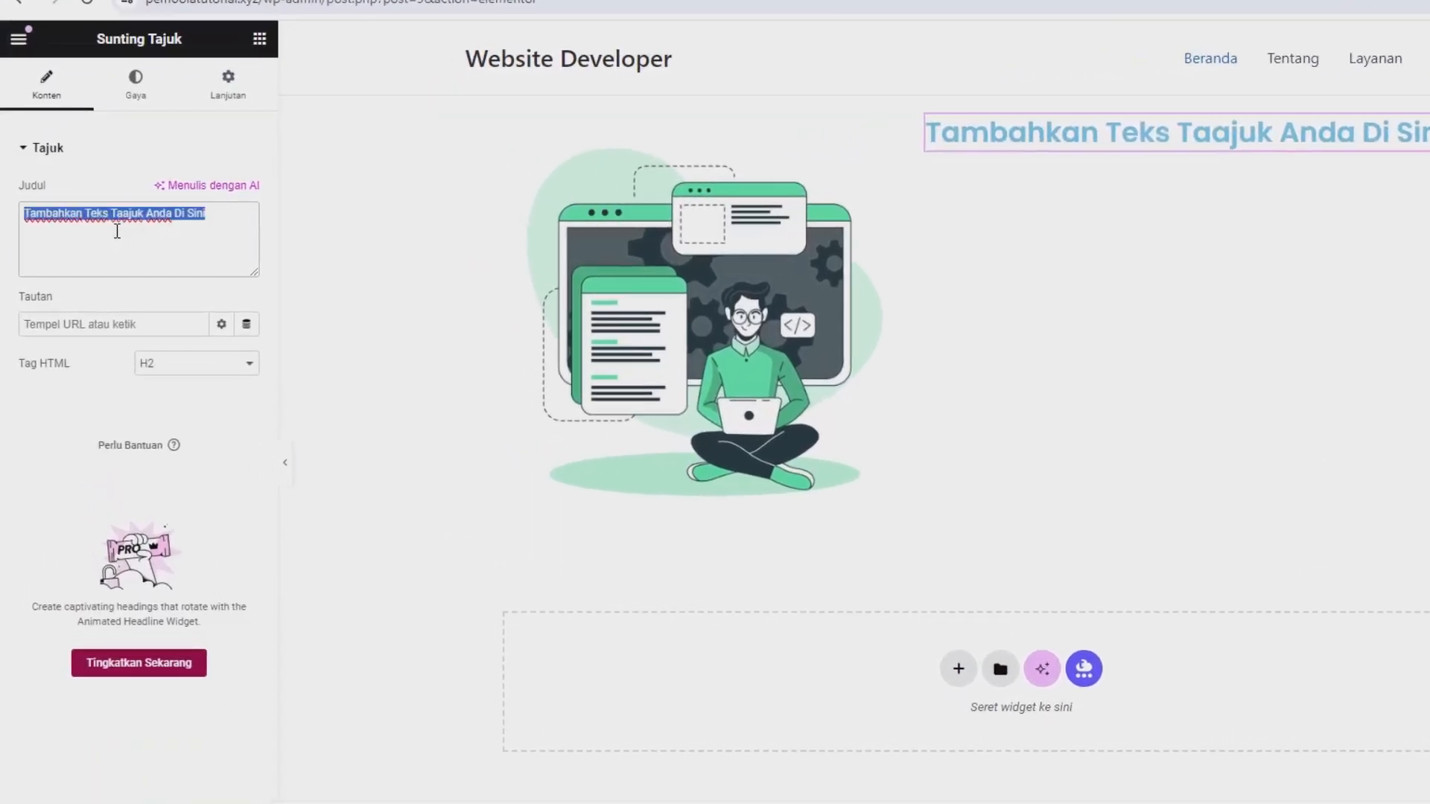
pyautogui.write('Saya Frellance Website D')
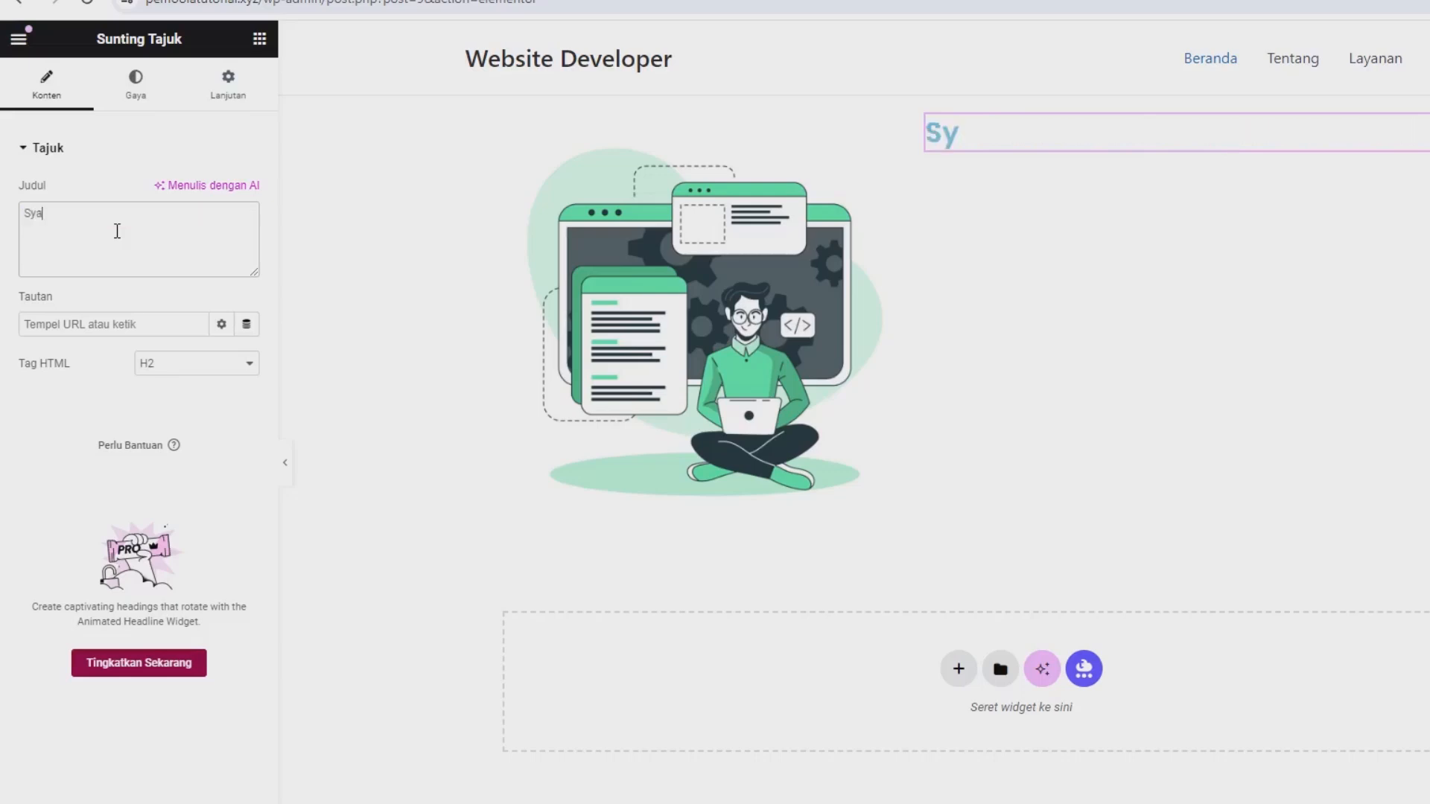
pyautogui.write('evelop')
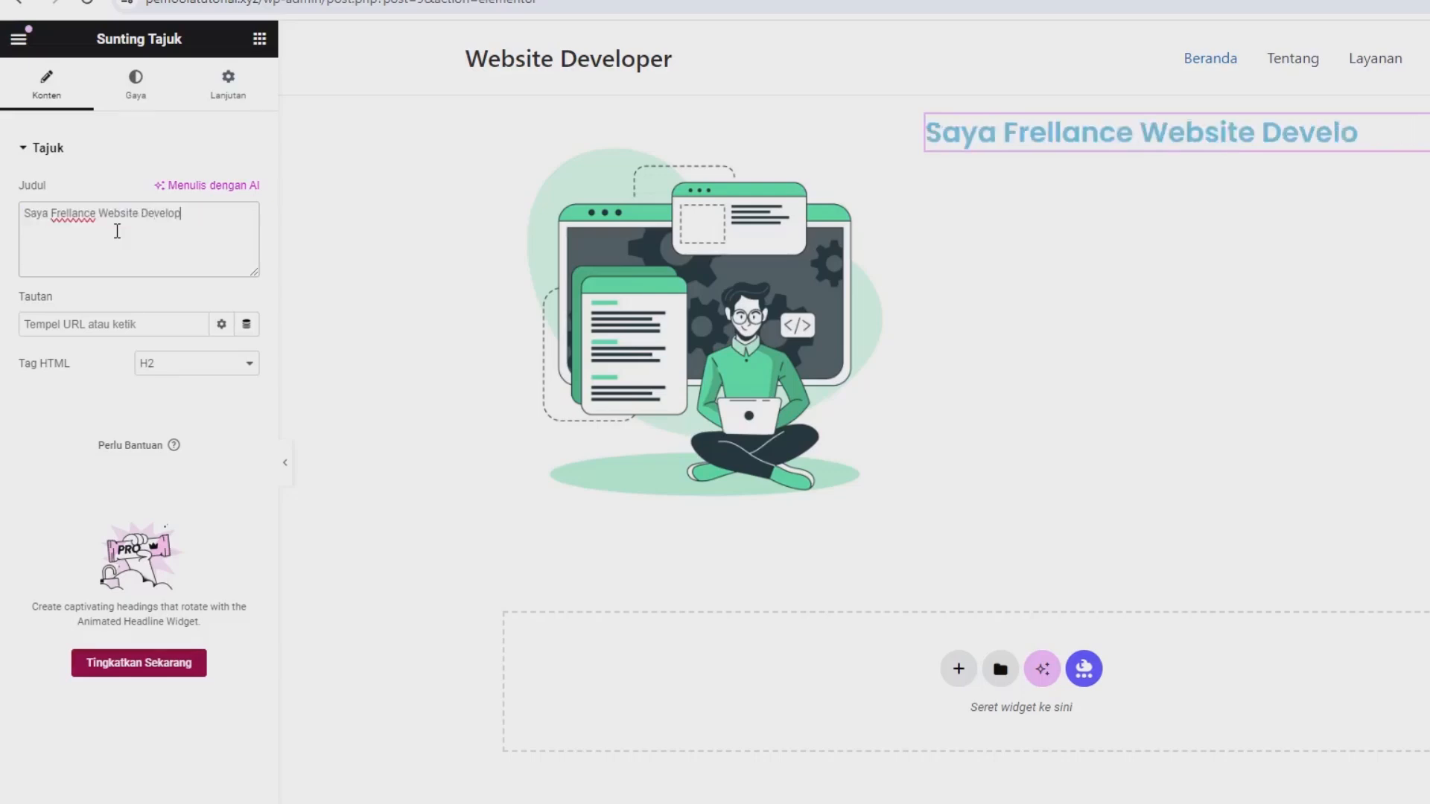
pyautogui.write('er')
# Set the heading's text colour to black.
pyautogui.click(134, 95)
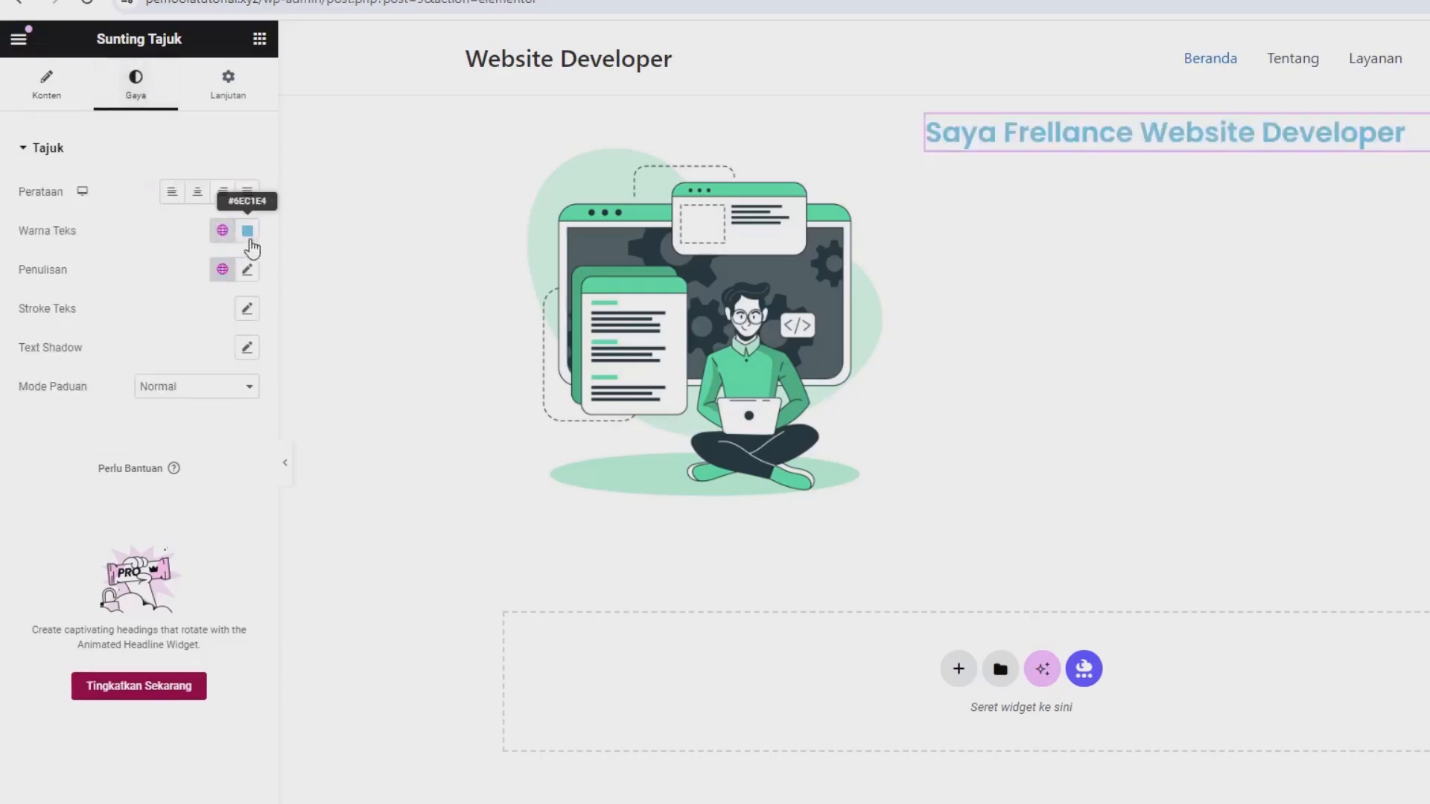
pyautogui.click(251, 240)
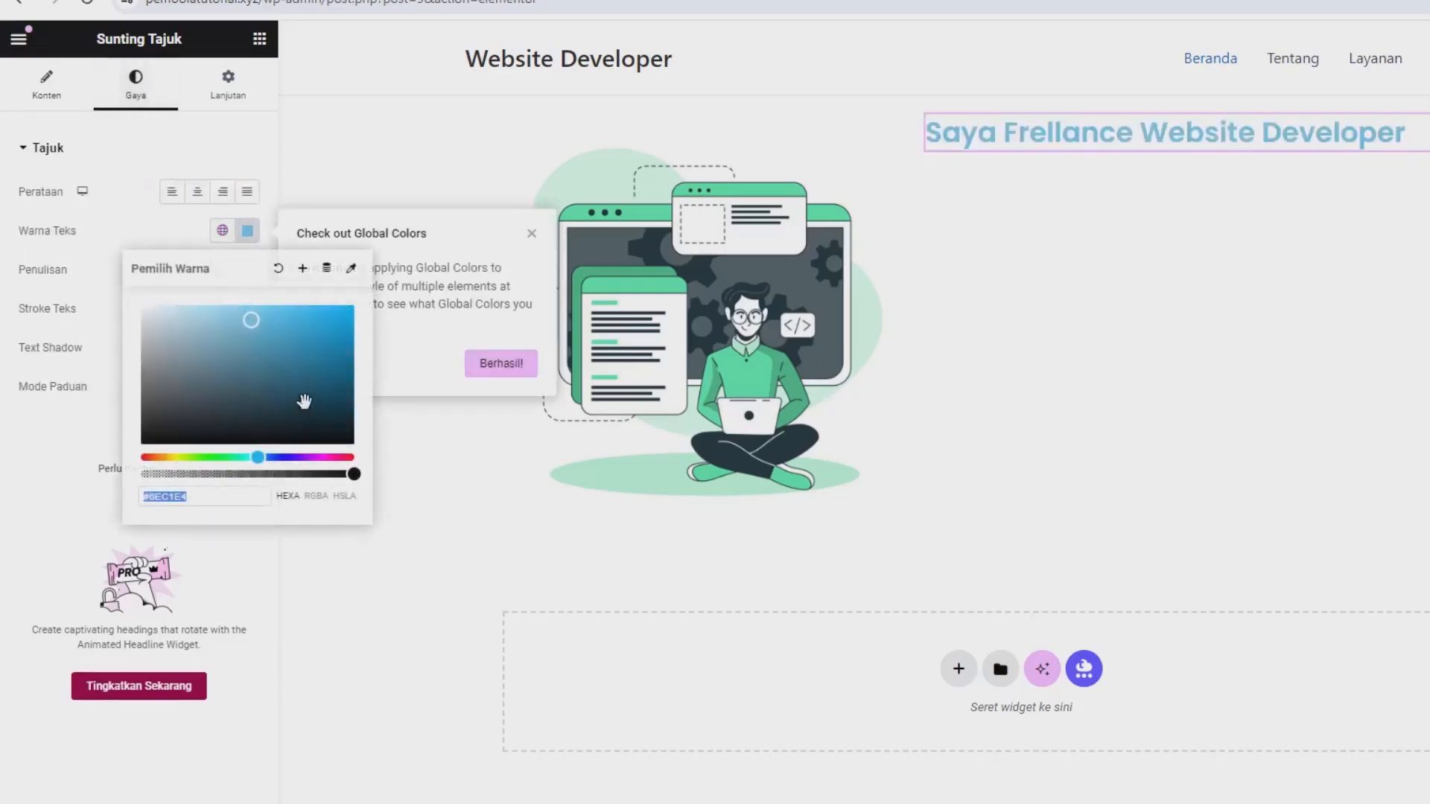
pyautogui.moveTo(304, 402); pyautogui.dragTo(354, 445)
pyautogui.click(42, 469)
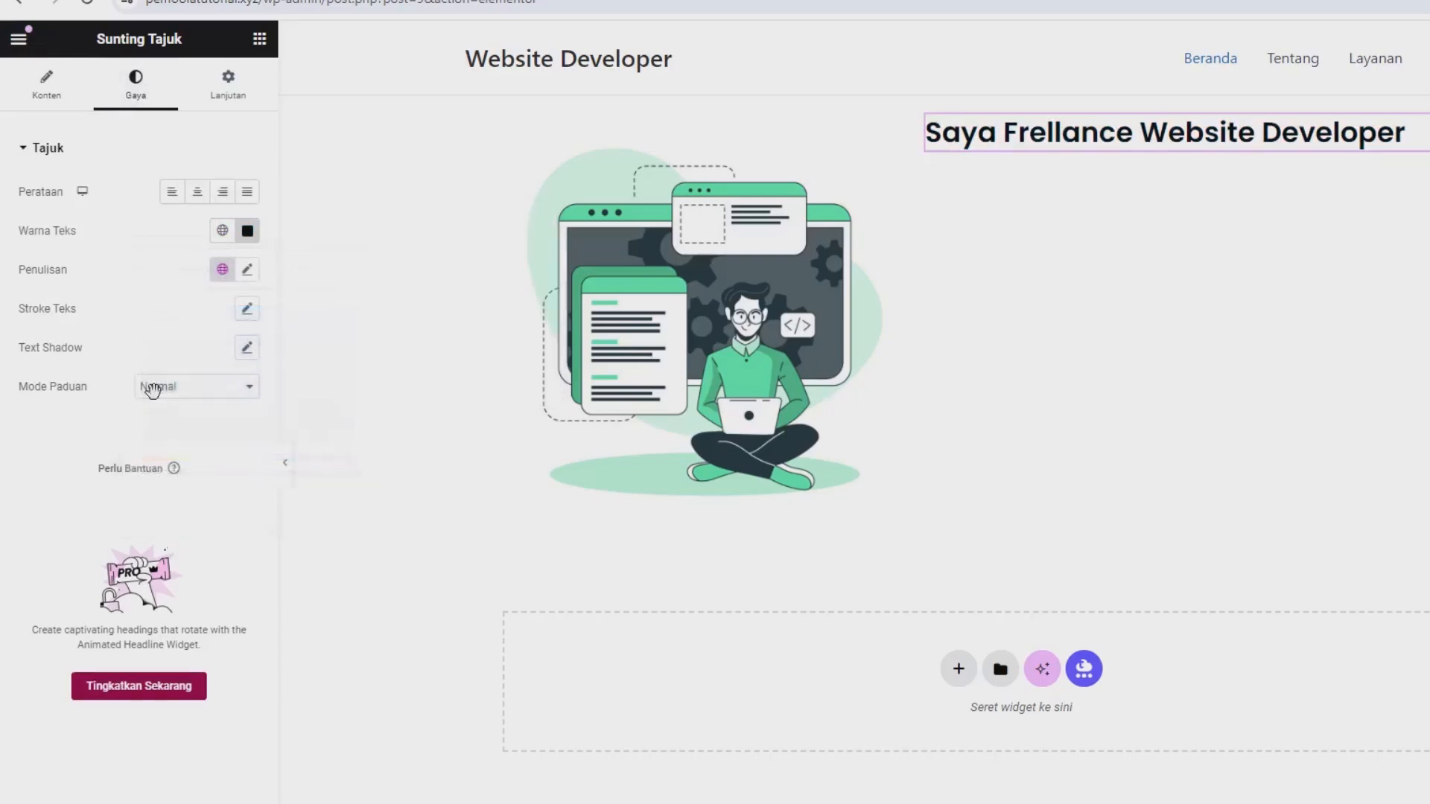
# Try several font sizes for the heading's typography and settle on 65 px.
pyautogui.click(247, 272)
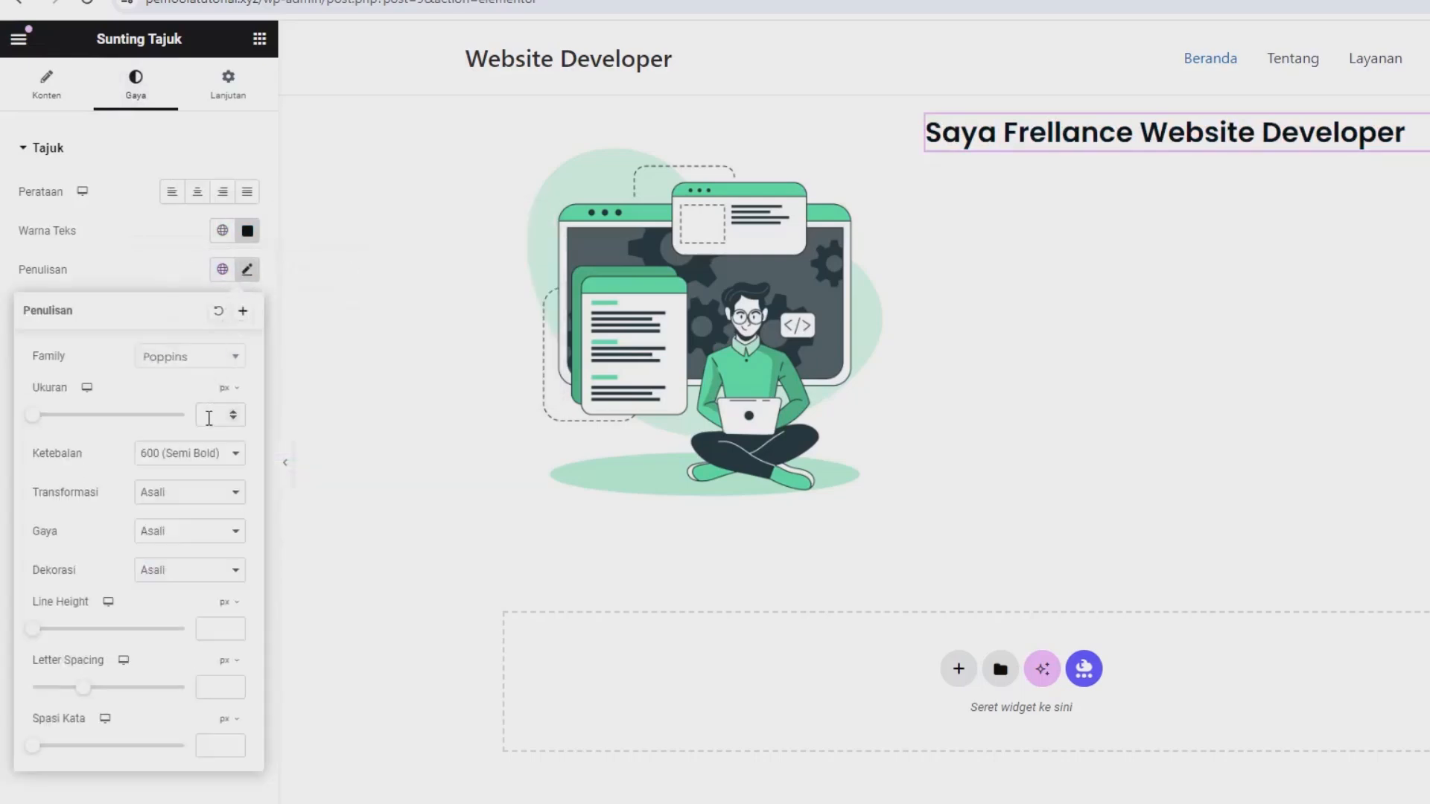
pyautogui.click(209, 418)
pyautogui.write('45')
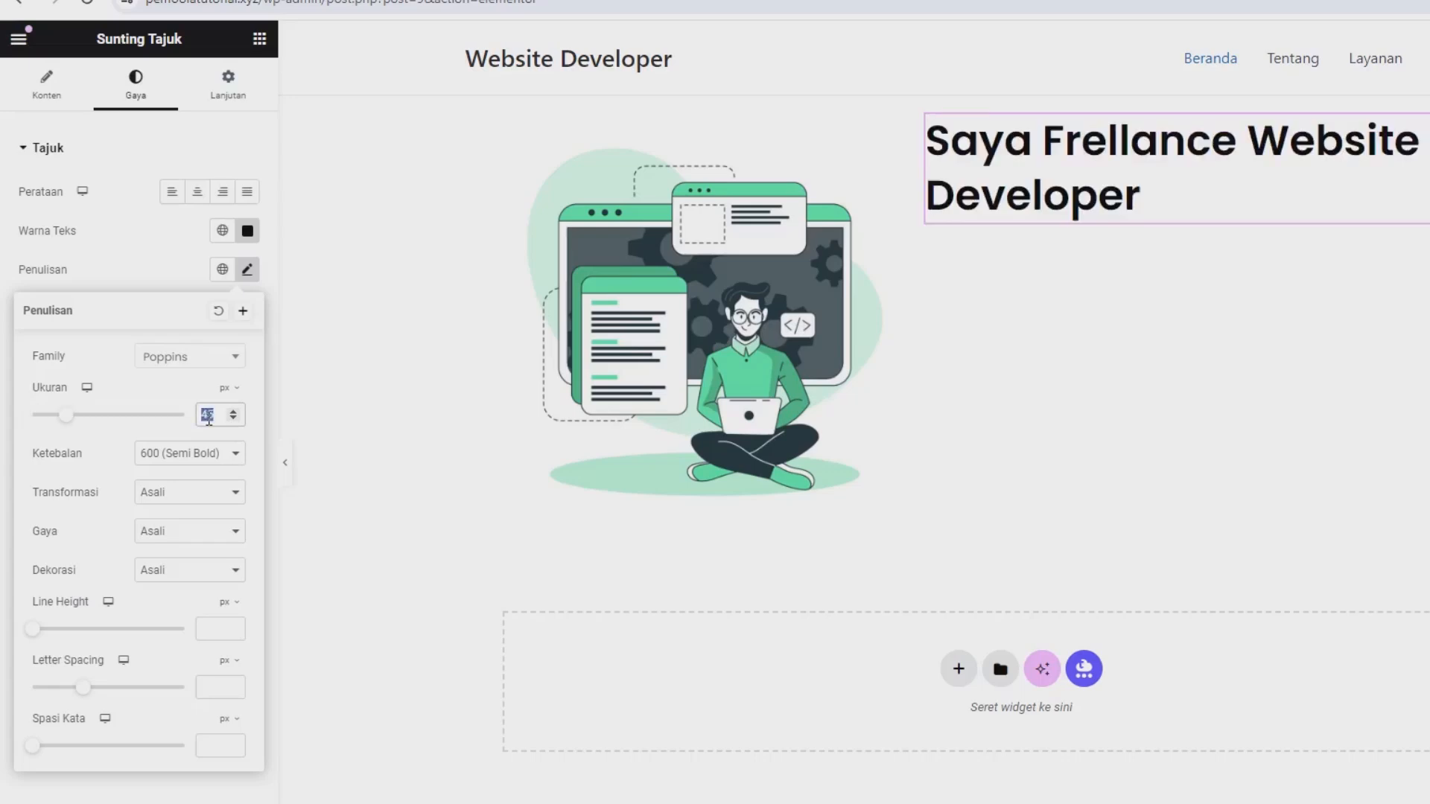
pyautogui.write('65')
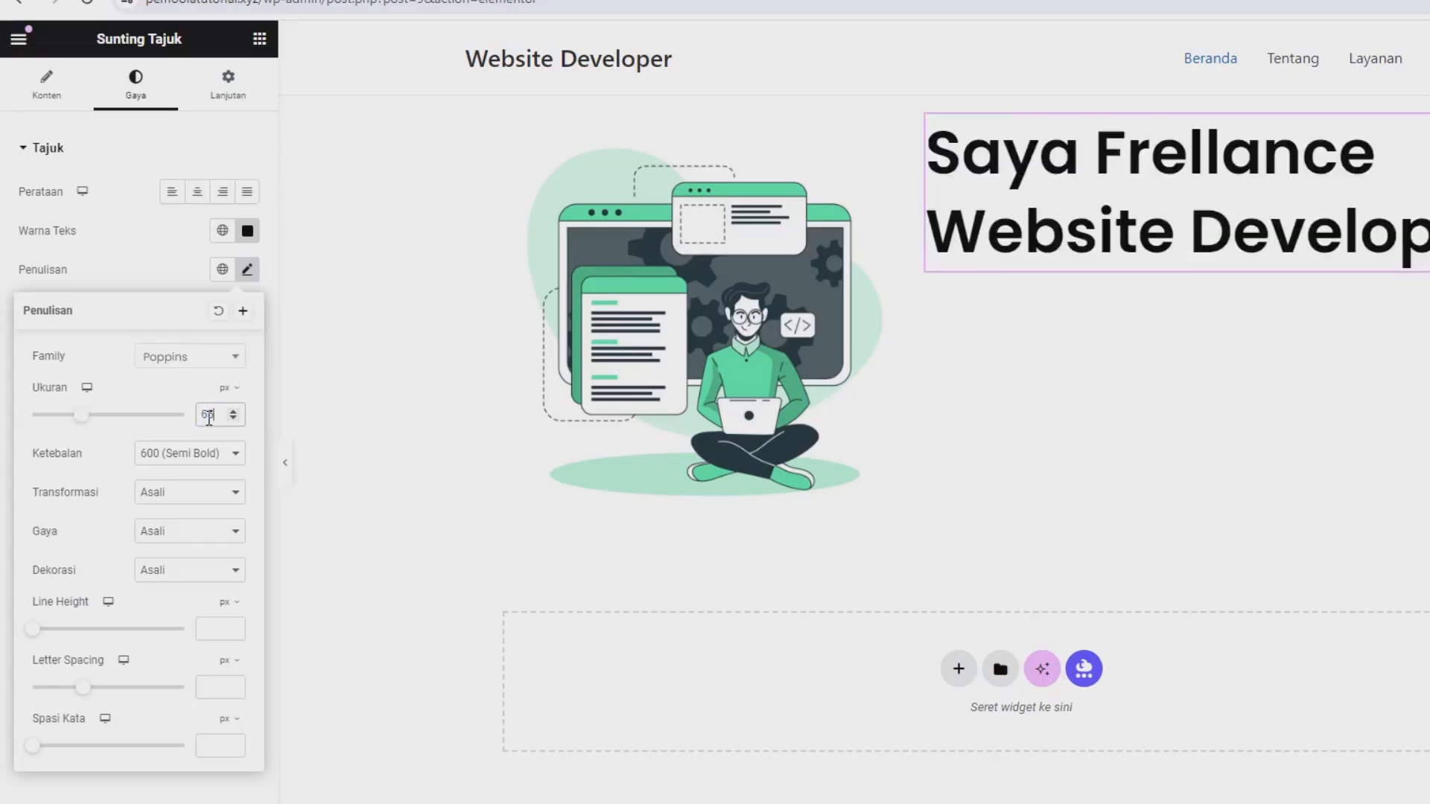
pyautogui.write('75')
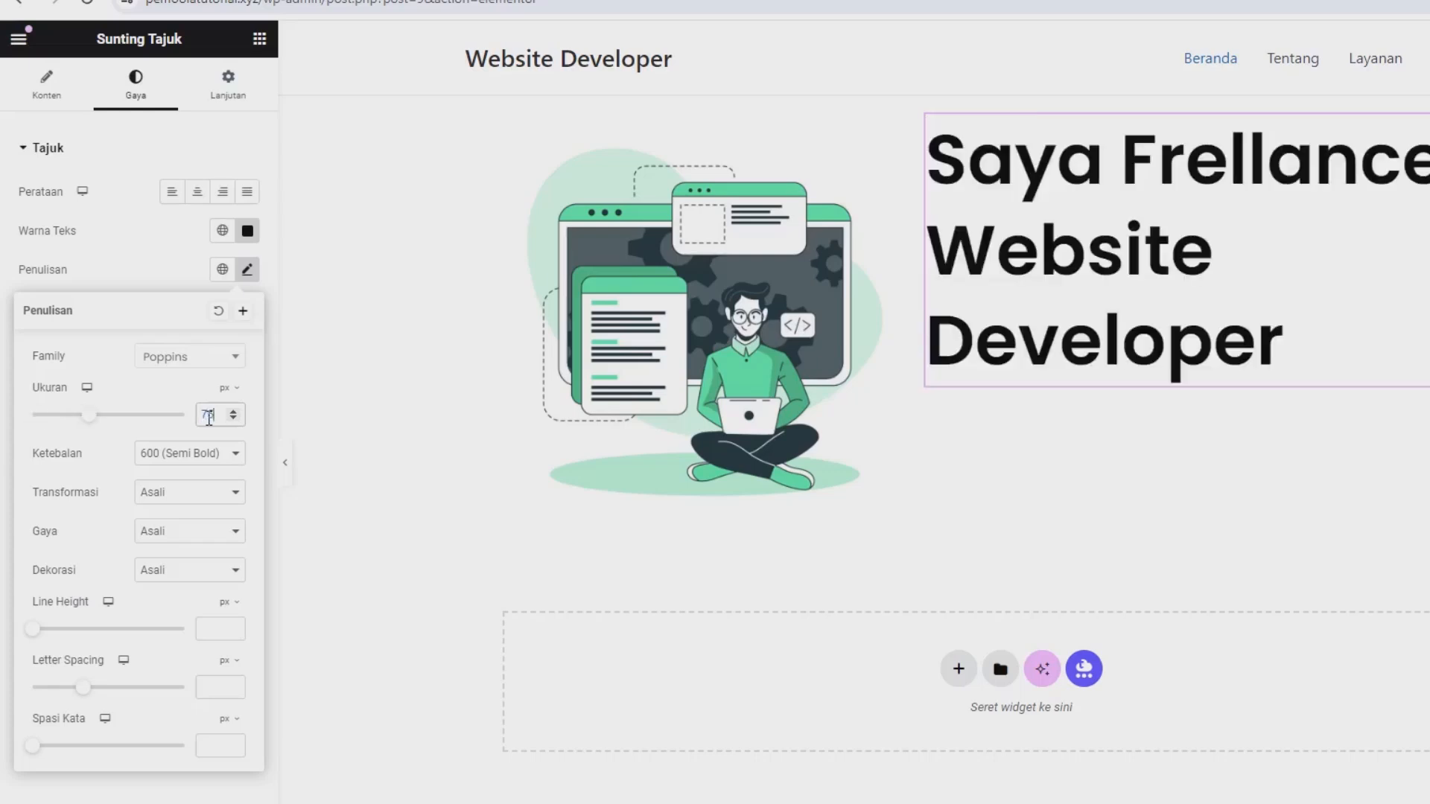
pyautogui.write('7')
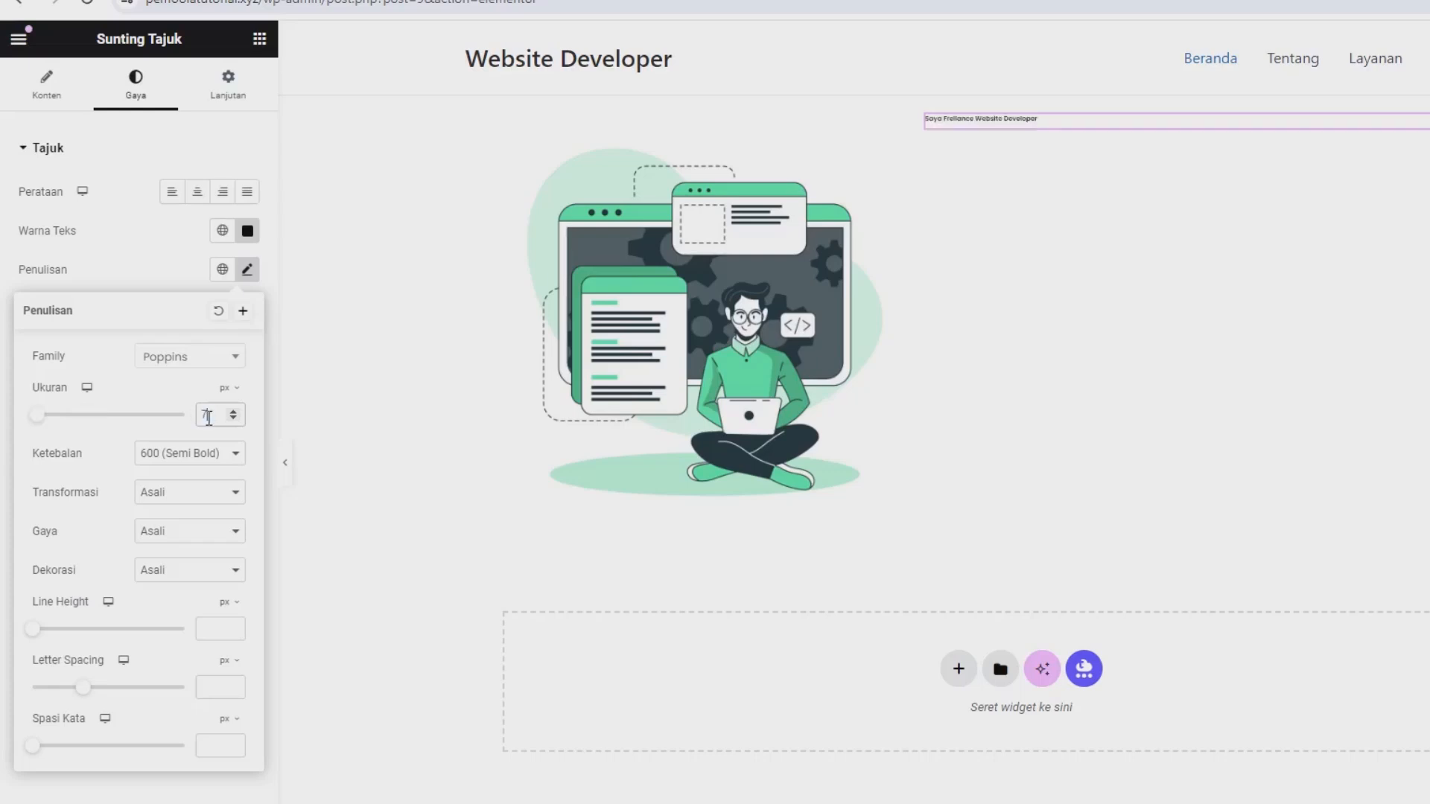
pyautogui.write('065')
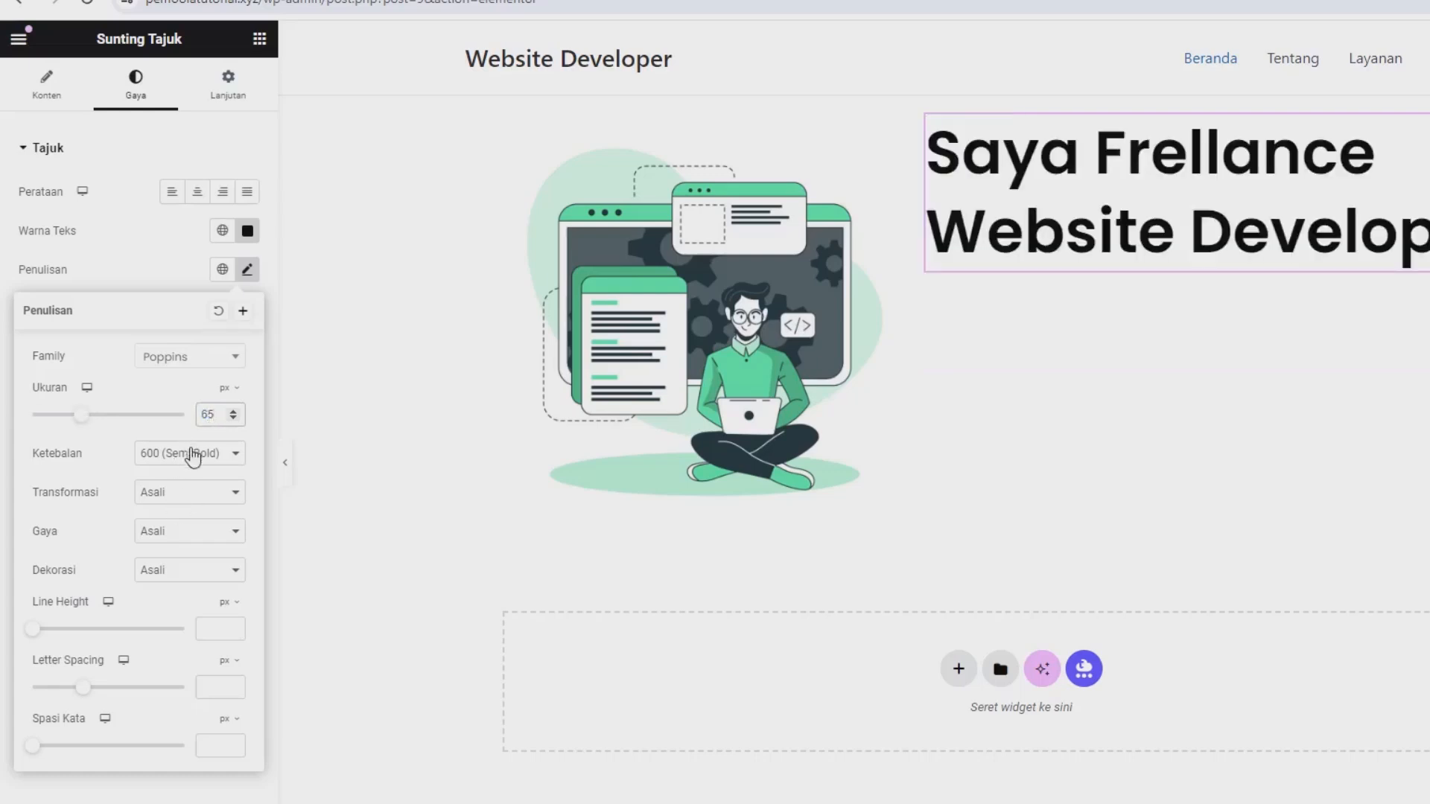
# Try the 700 (Tebal) weight on the heading, return it to 600 (Semi Bold), and close the typography settings.
pyautogui.click(193, 454)
pyautogui.click(175, 570)
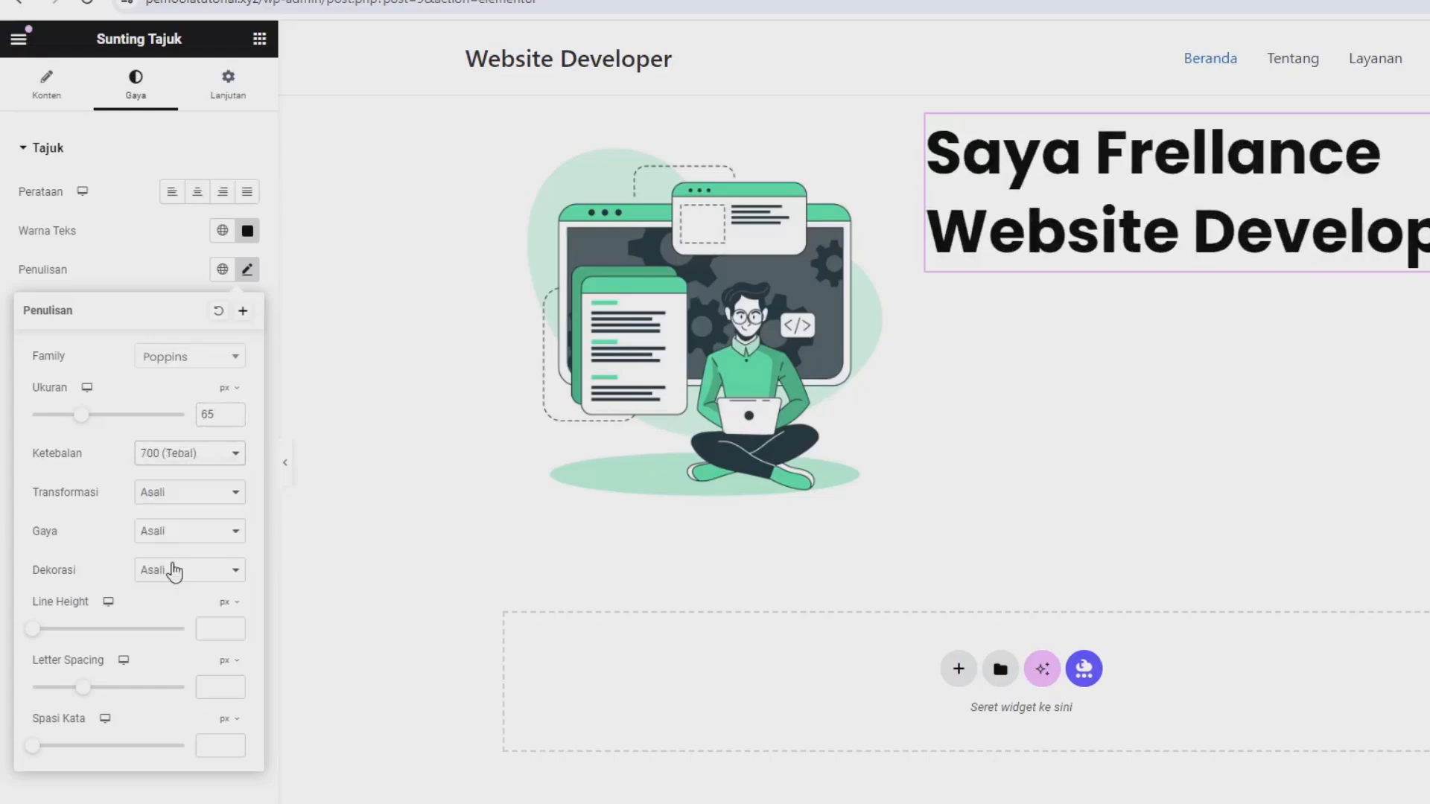
pyautogui.click(188, 463)
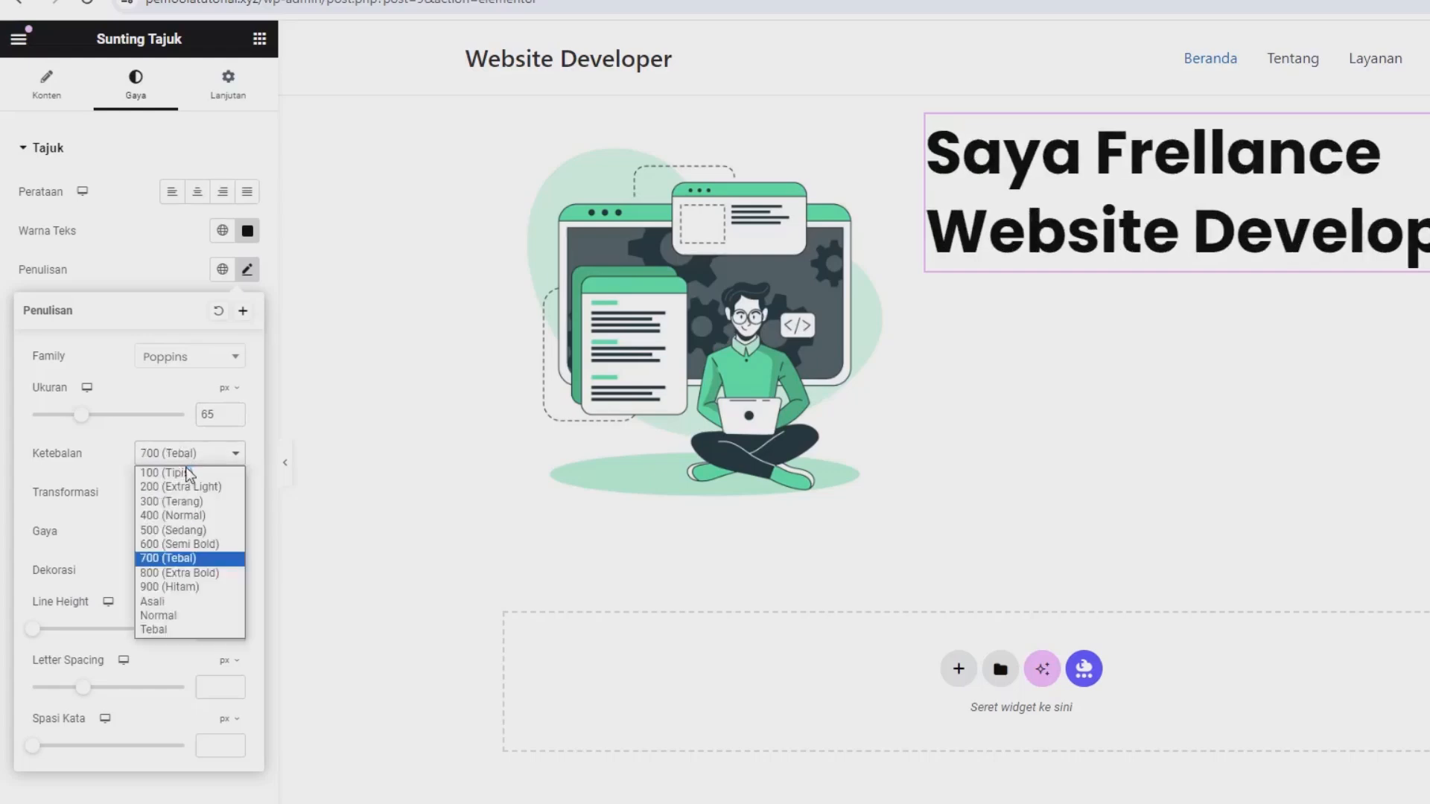
pyautogui.click(179, 543)
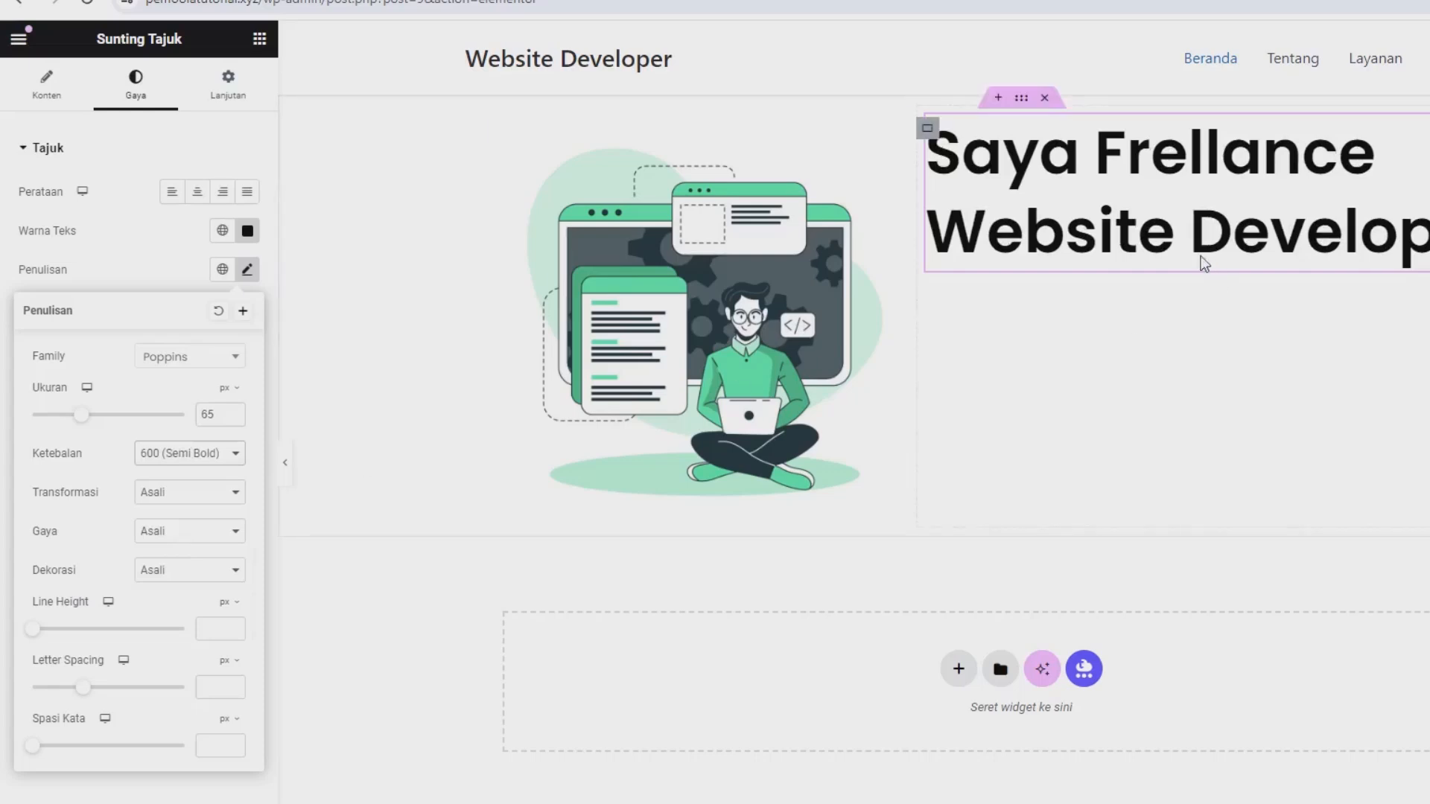
pyautogui.click(165, 281)
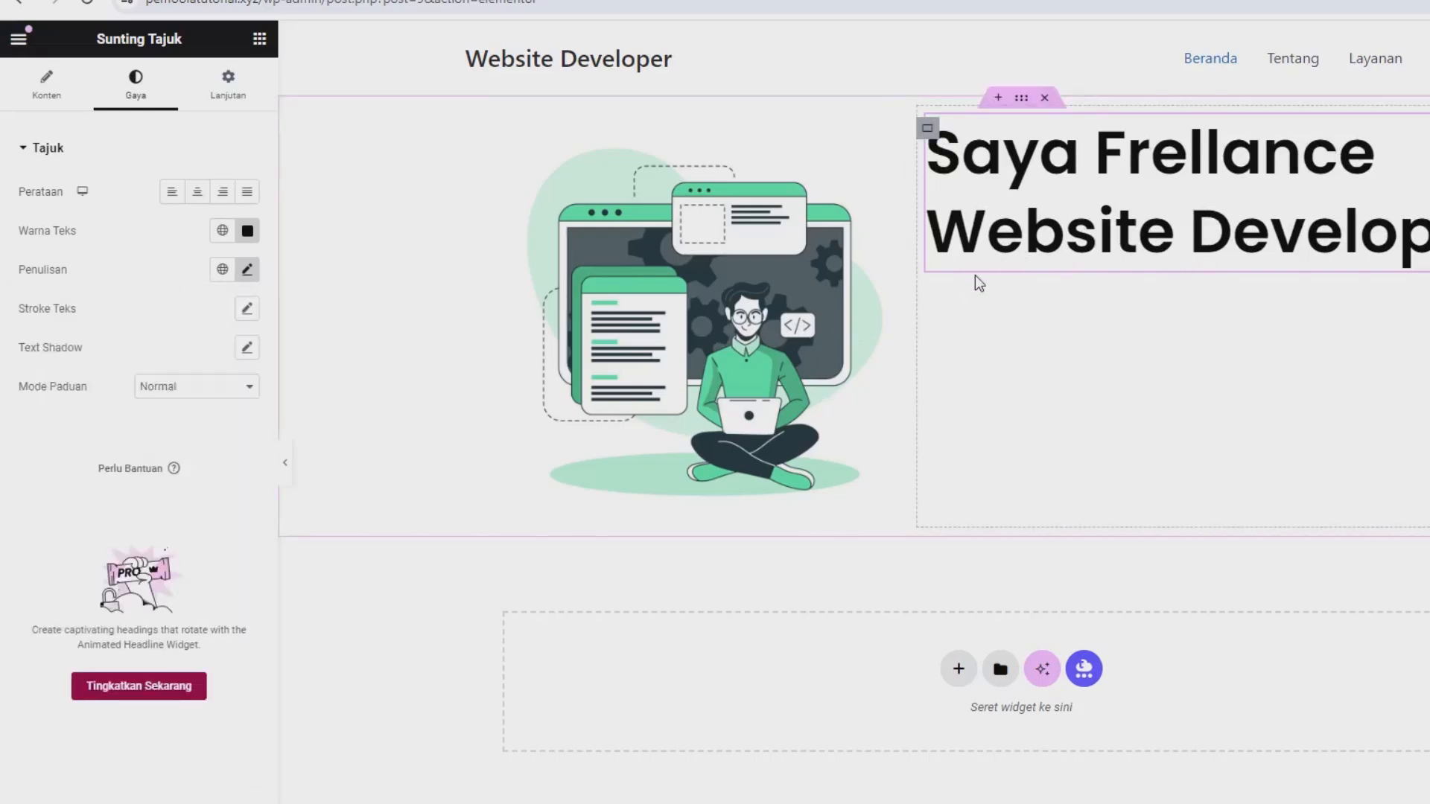
# Begin an HTML font colour tag before "Website" in the heading's title text.
pyautogui.click(45, 95)
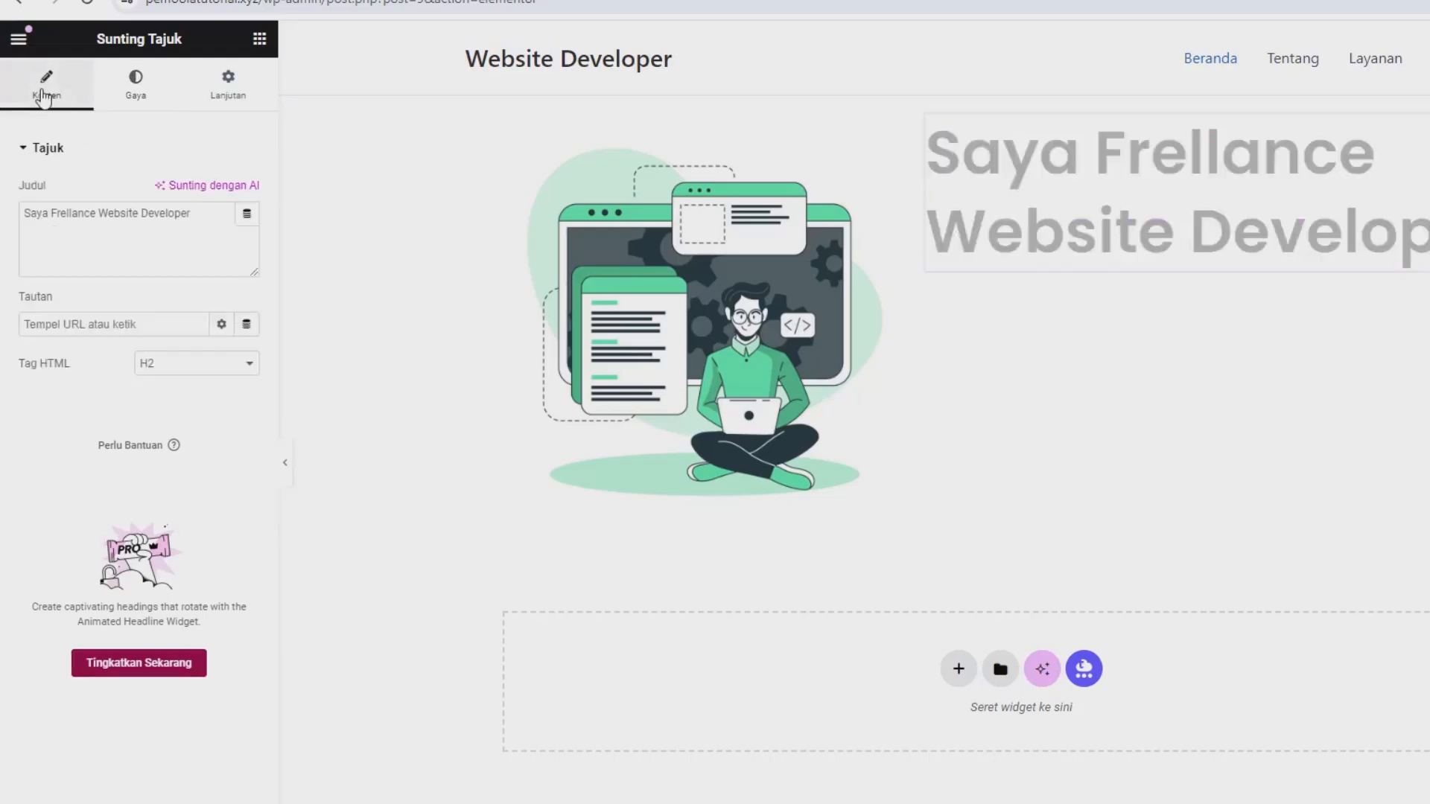
pyautogui.click(105, 216)
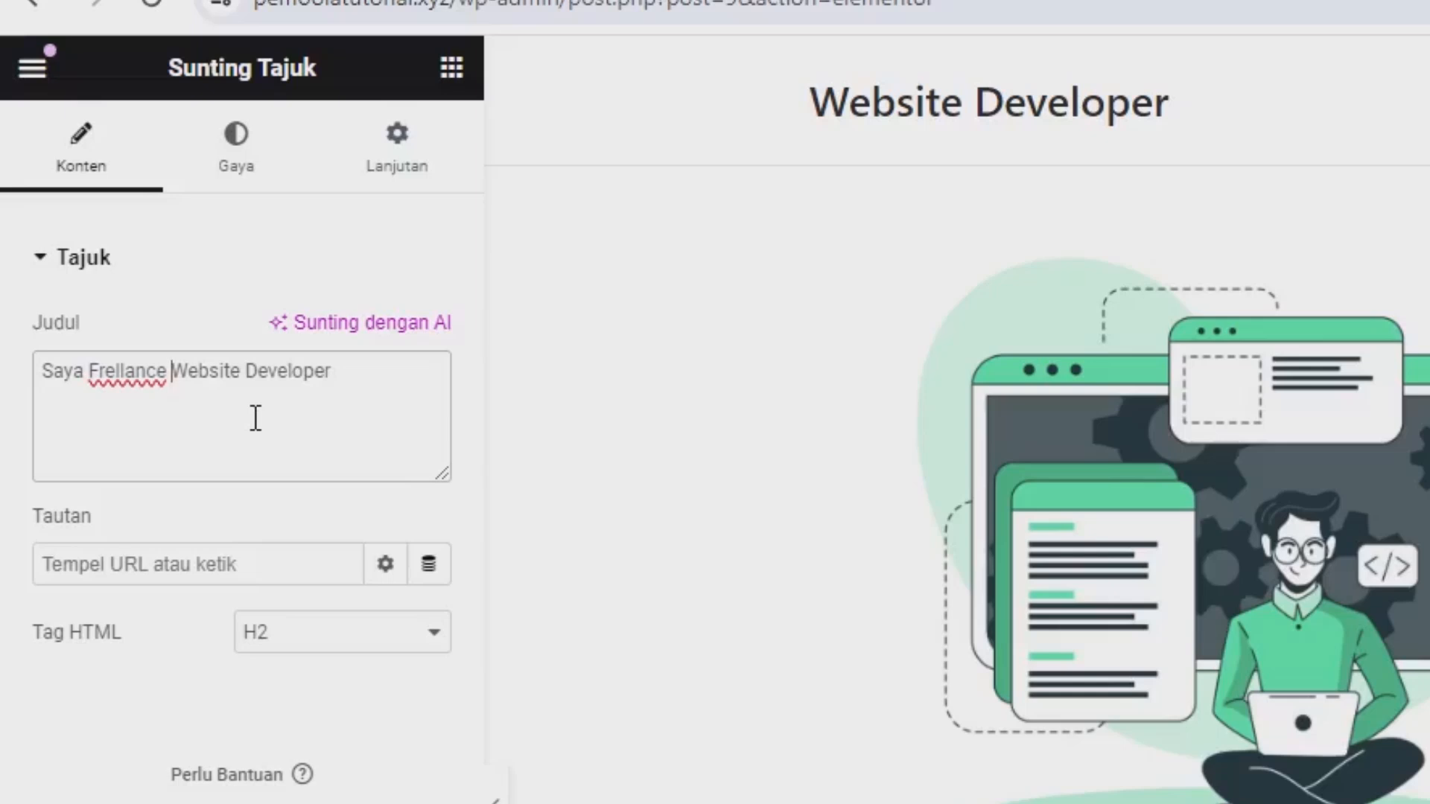
pyautogui.write('<')
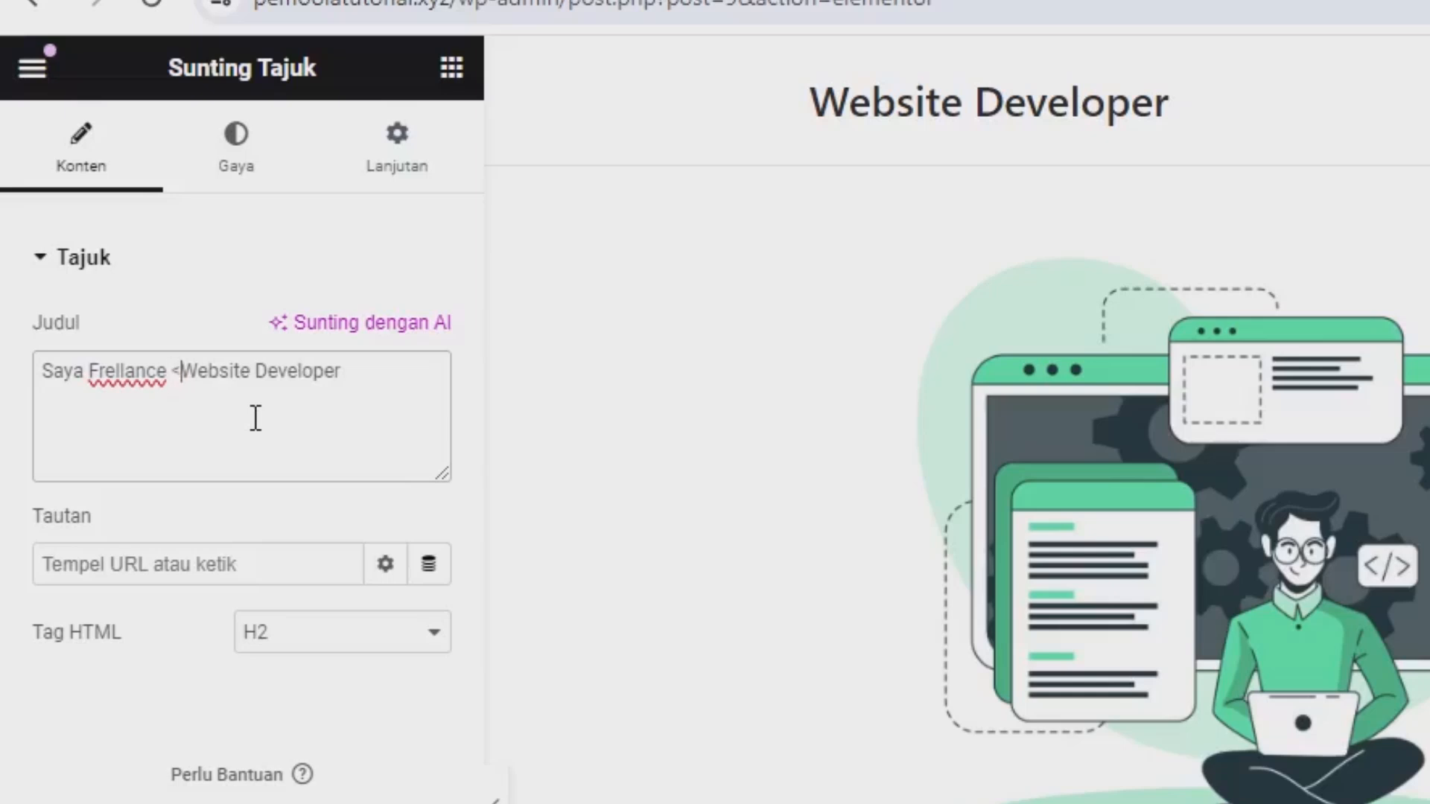
pyautogui.write('font color')
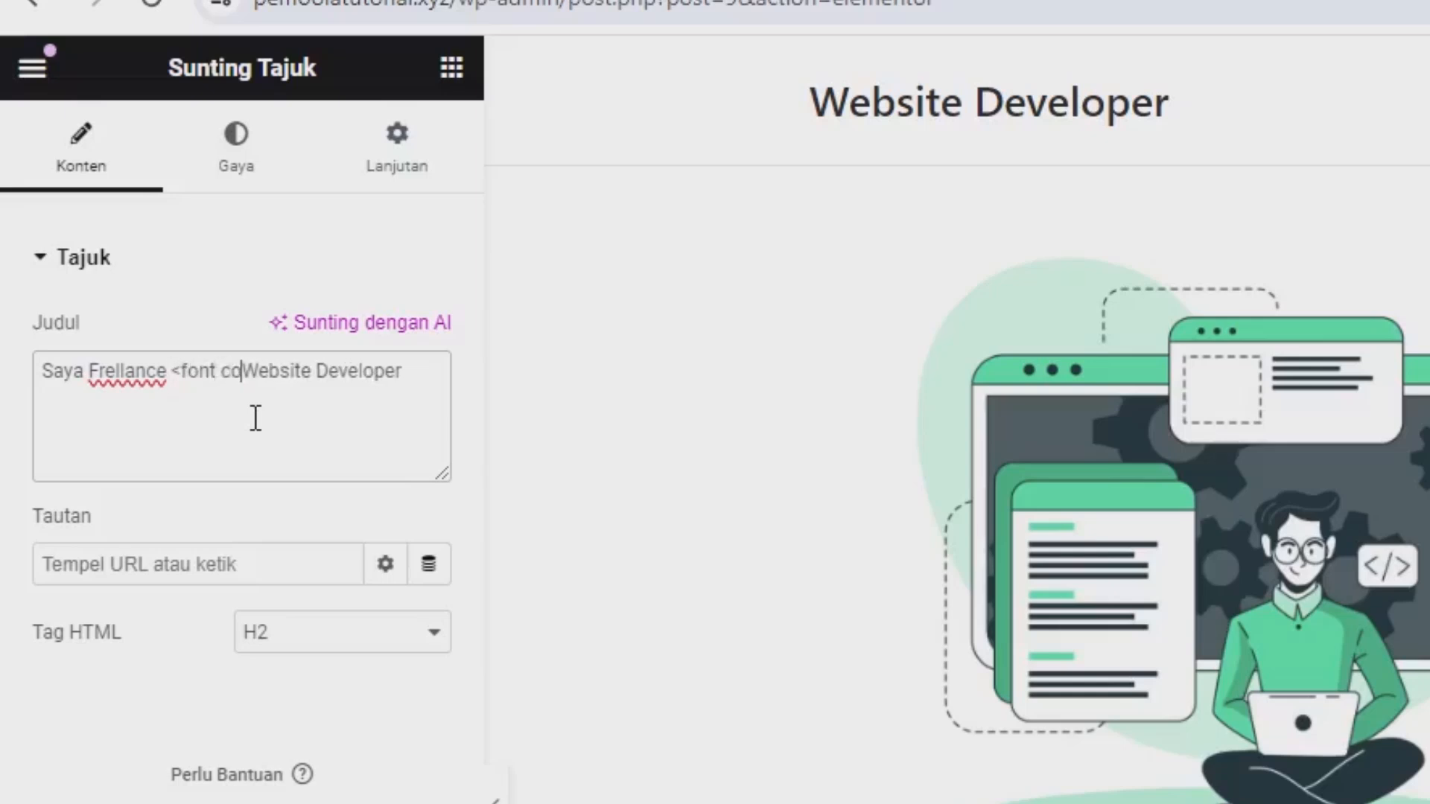
pyautogui.write('=')
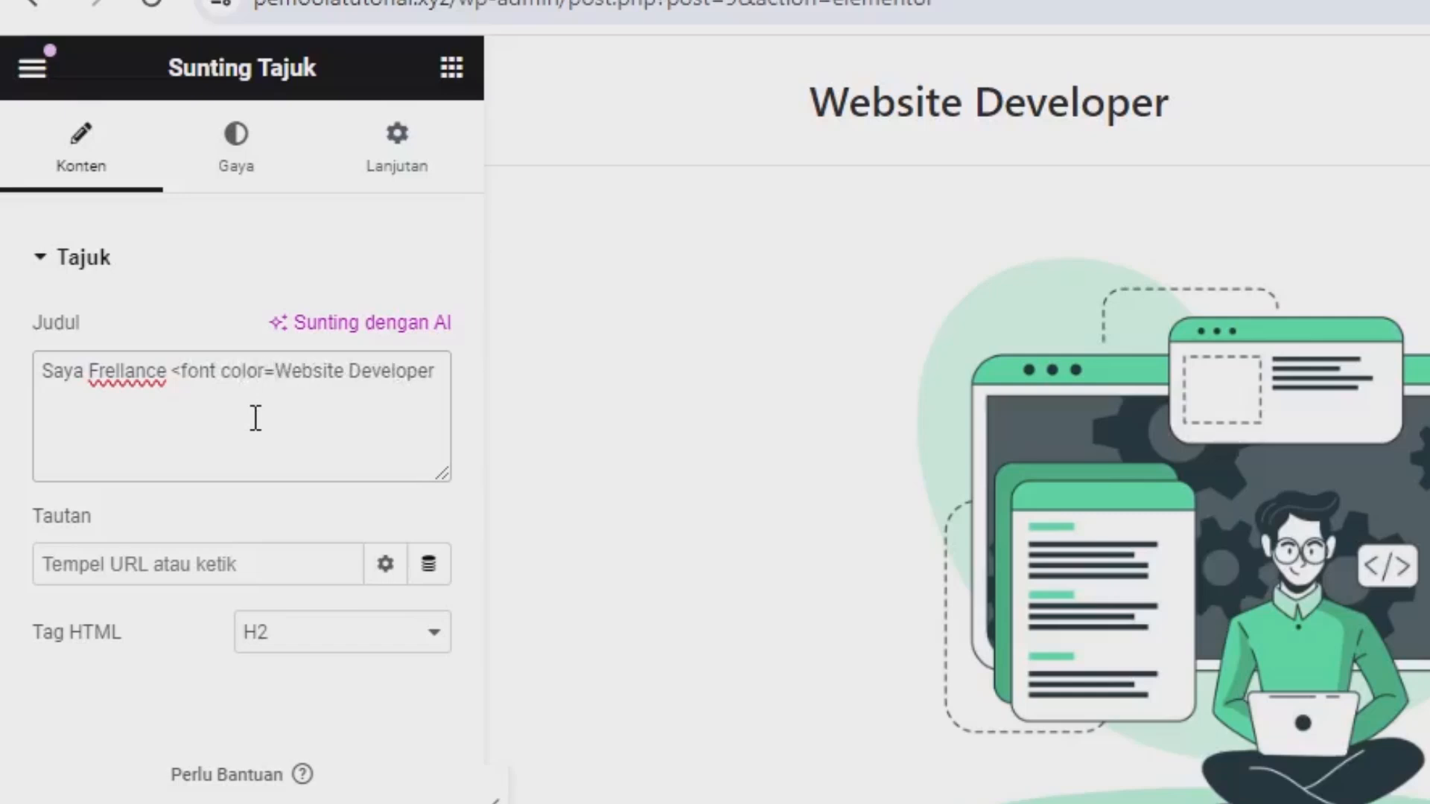
pyautogui.write('@')
pyautogui.press('BackSpace')
pyautogui.write("'")
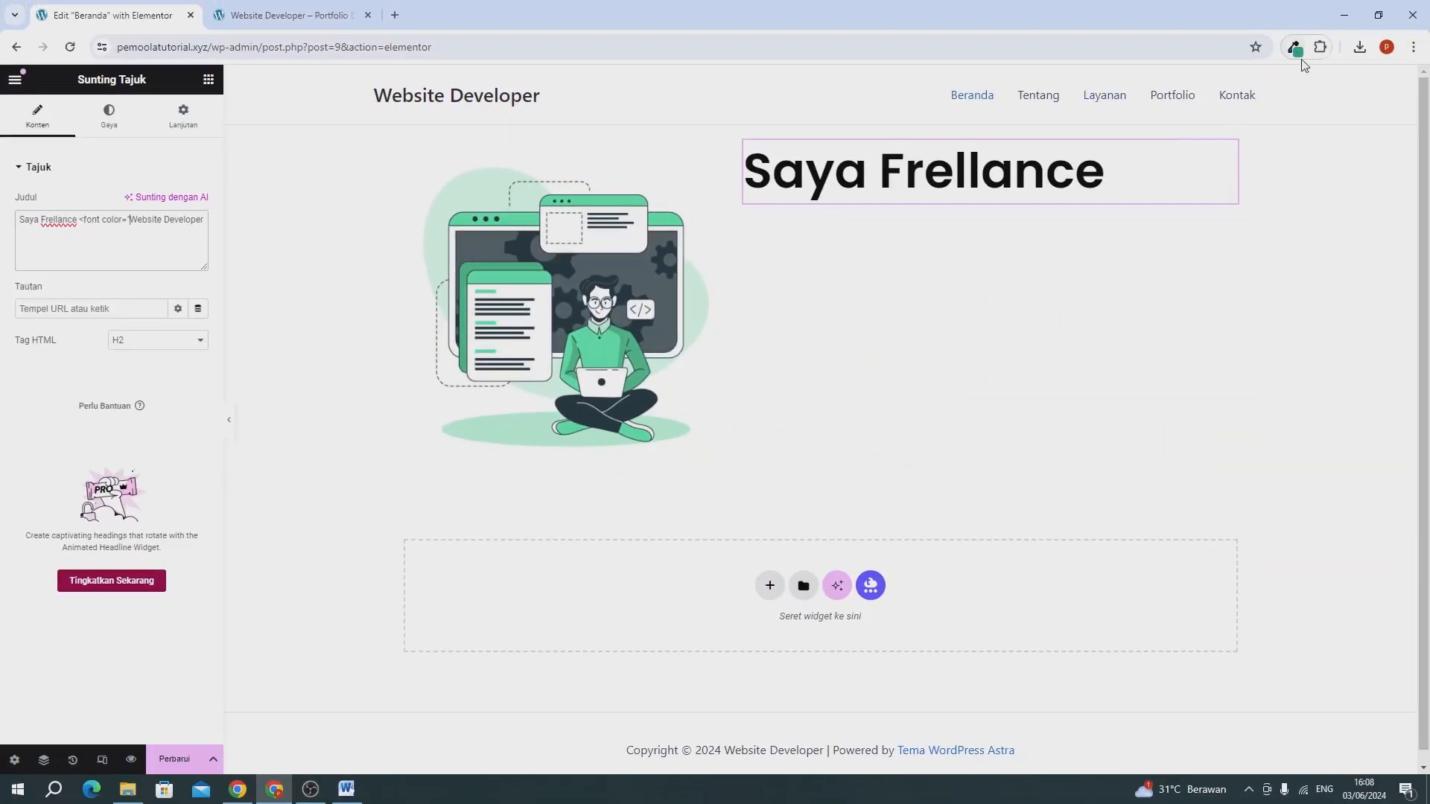
# Insert the saved green 29a587 from the colour picker extension into the tag and close it with </font> after "Website".
pyautogui.click(1295, 47)
pyautogui.click(1184, 122)
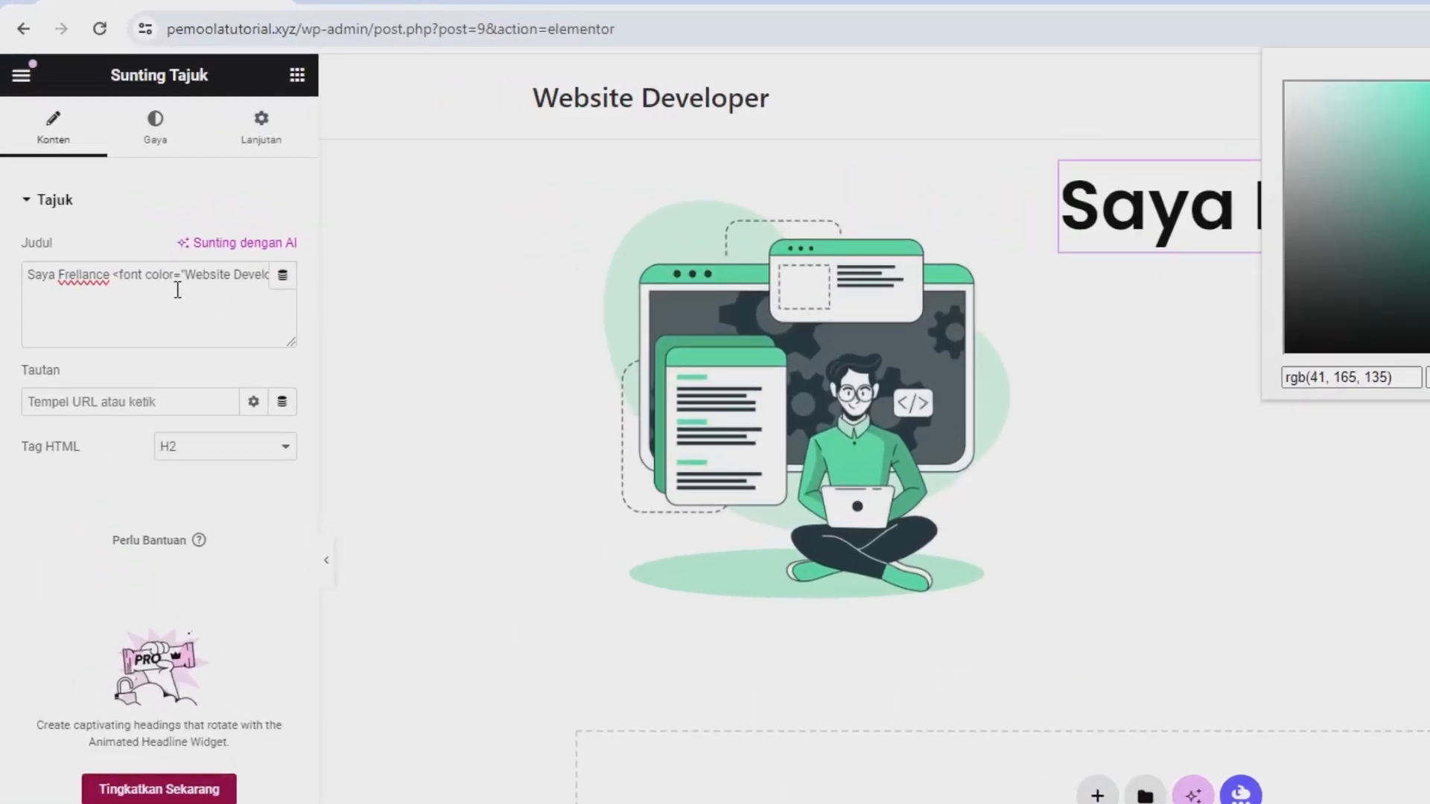
pyautogui.click(229, 318)
pyautogui.write('29a587')
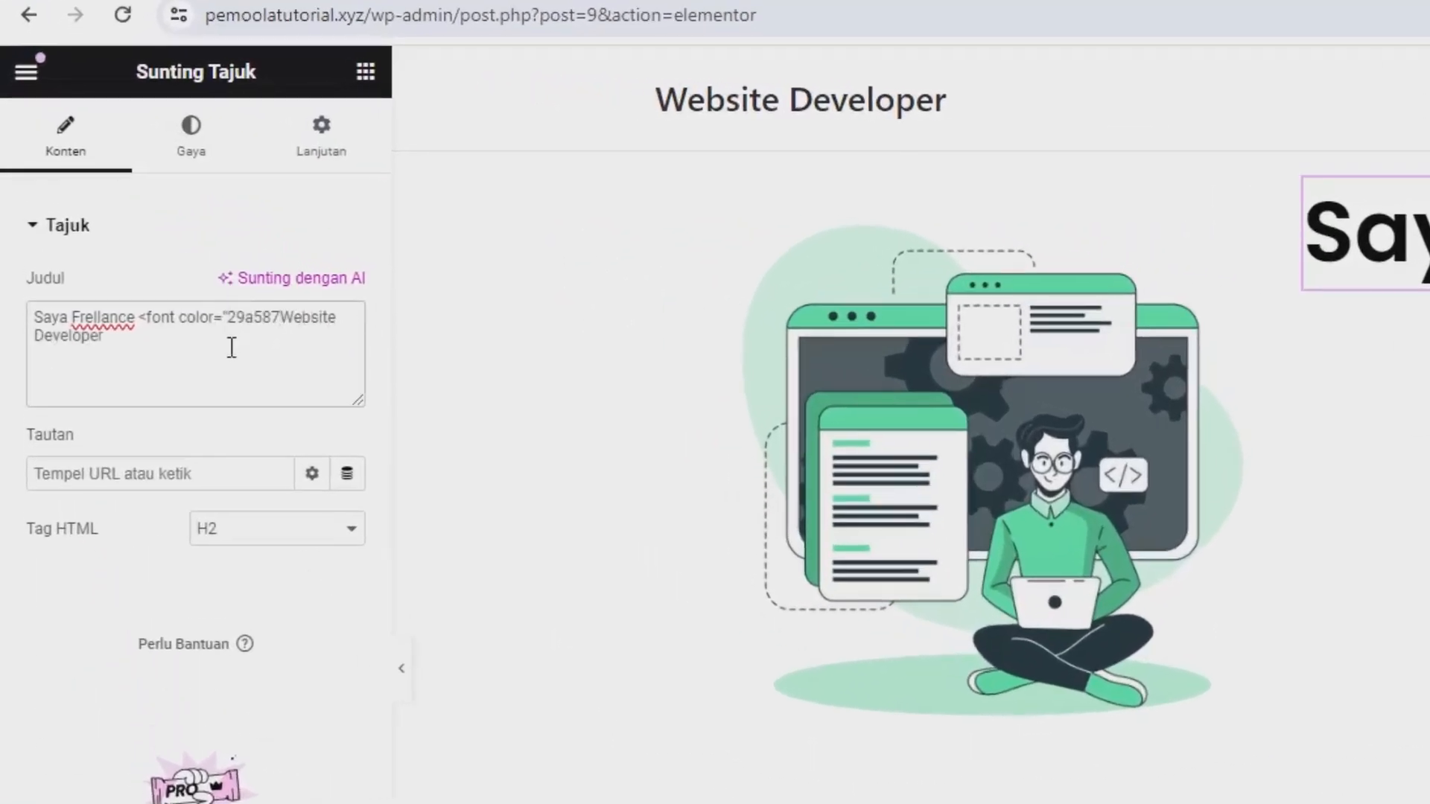
pyautogui.write('">Website')
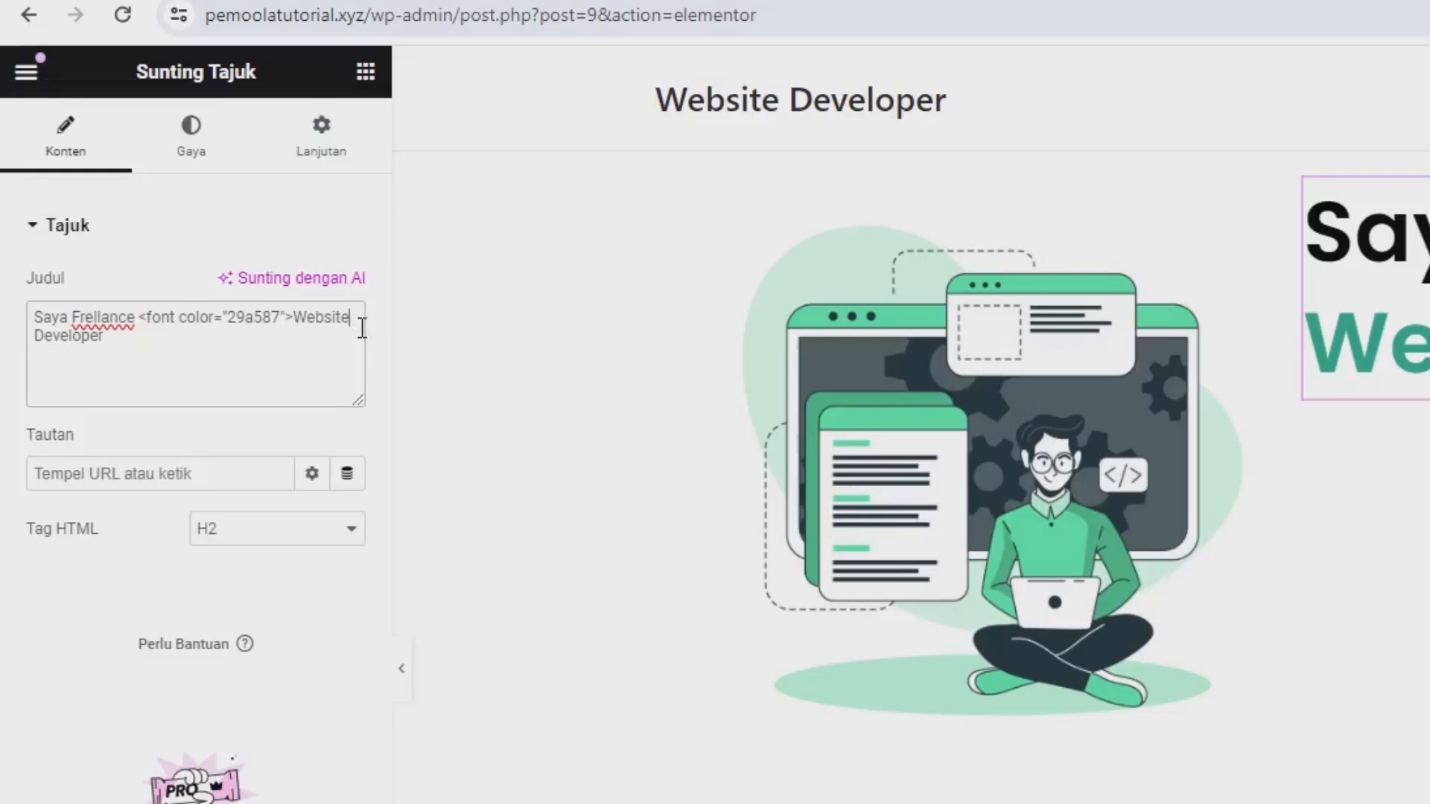
pyautogui.write('</font>')
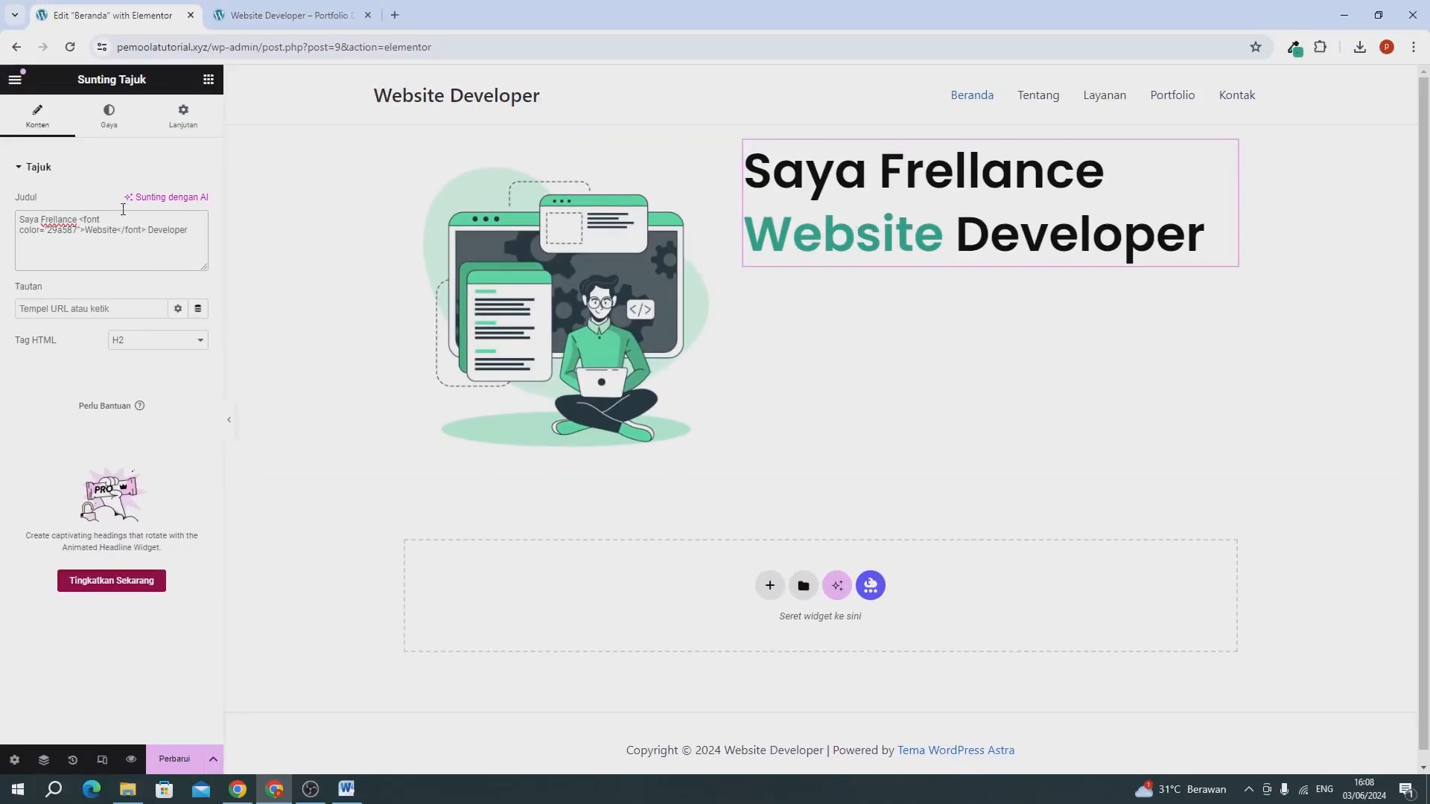
# Add a Penyunting Teks (text editor) widget below the heading and extend it with repeated copies of the lorem ipsum paragraph.
pyautogui.click(208, 79)
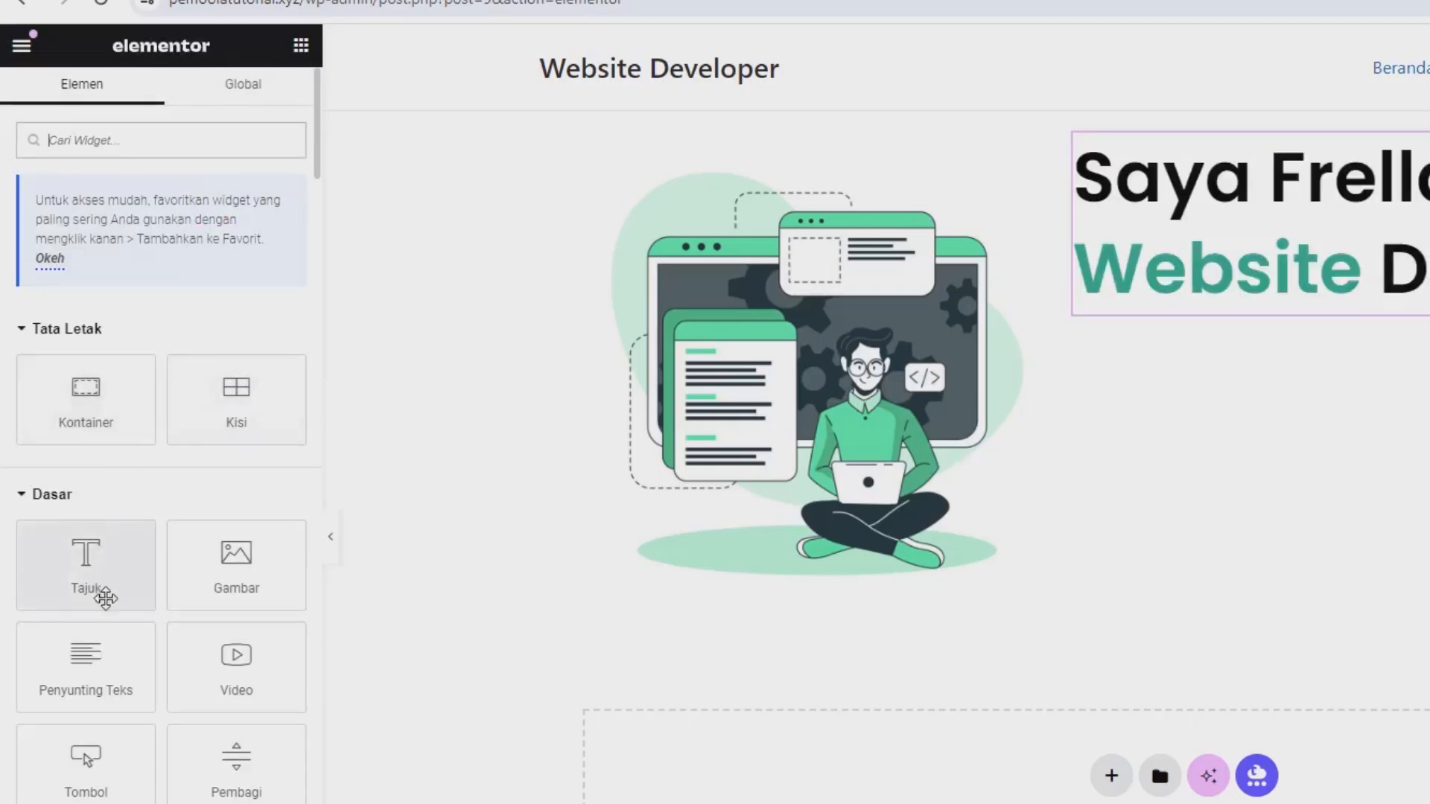
pyautogui.moveTo(103, 680); pyautogui.dragTo(1253, 311)
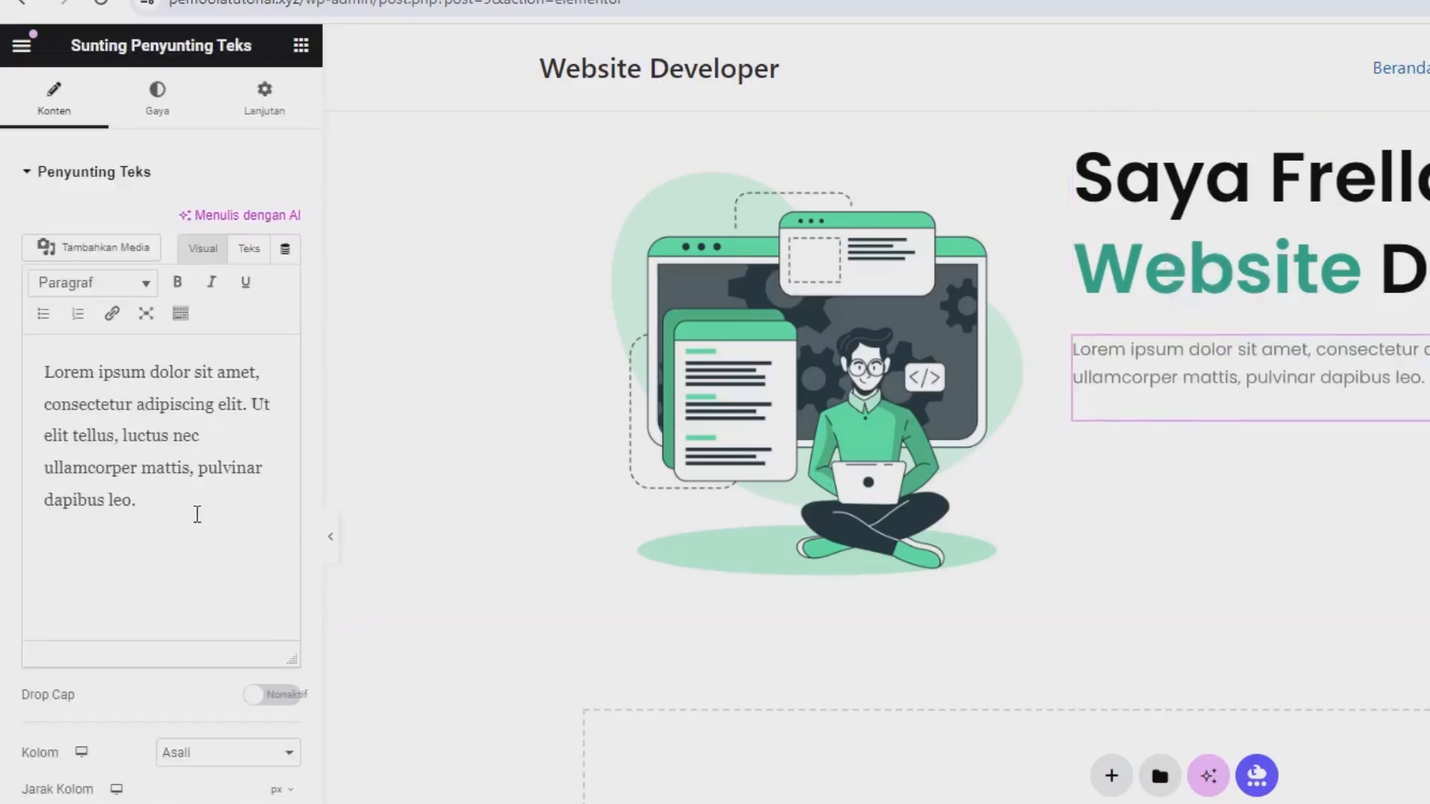
pyautogui.click(143, 461)
pyautogui.hotkey('ctrl', 'a')
pyautogui.hotkey('ctrl', 'c')
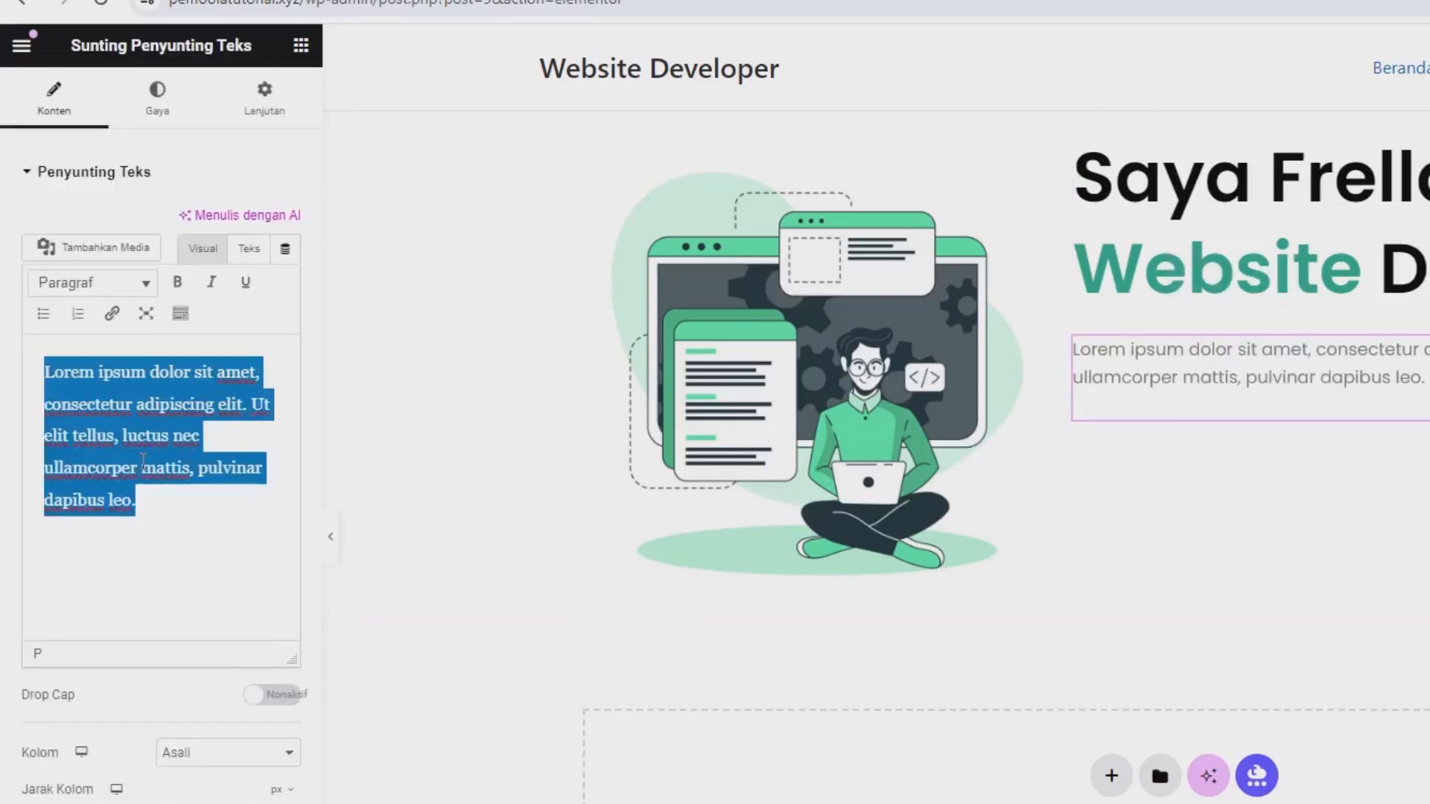
pyautogui.click(189, 501)
pyautogui.hotkey('ctrl', 'v')
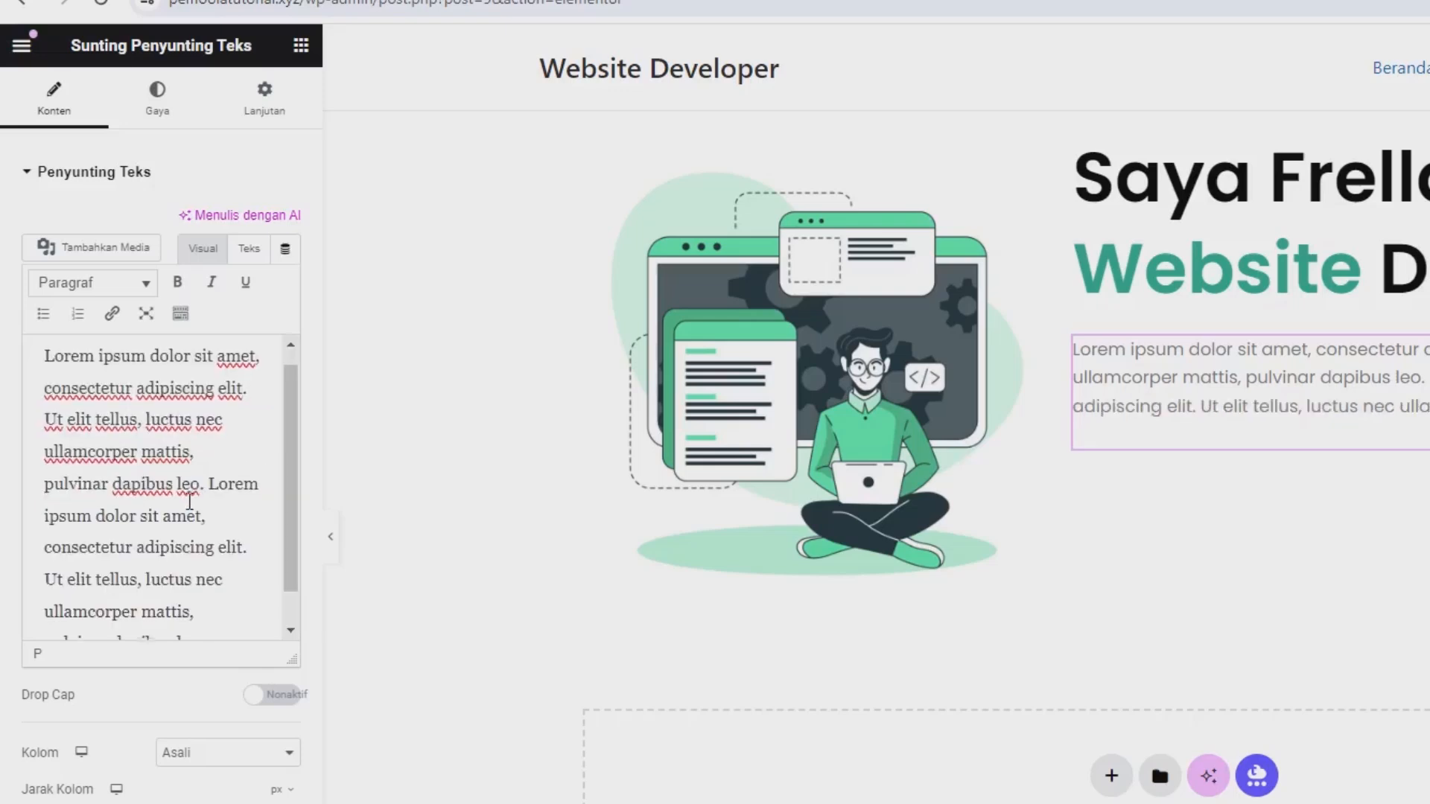
pyautogui.scroll(-1, 183, 522)
pyautogui.scroll(-2, 181, 524)
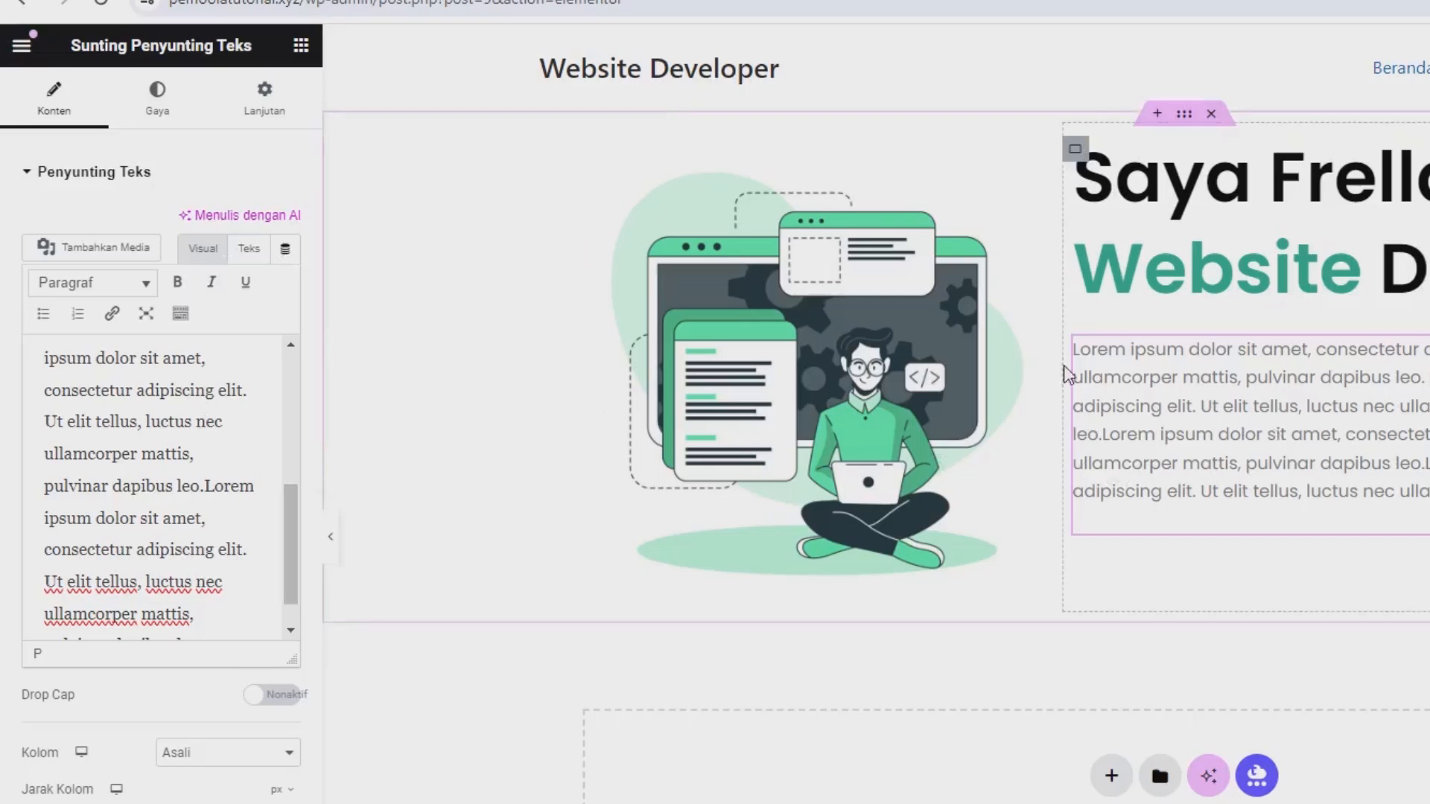
# Add a Tombol (button) widget below the paragraph with the text "Download CV".
pyautogui.click(301, 47)
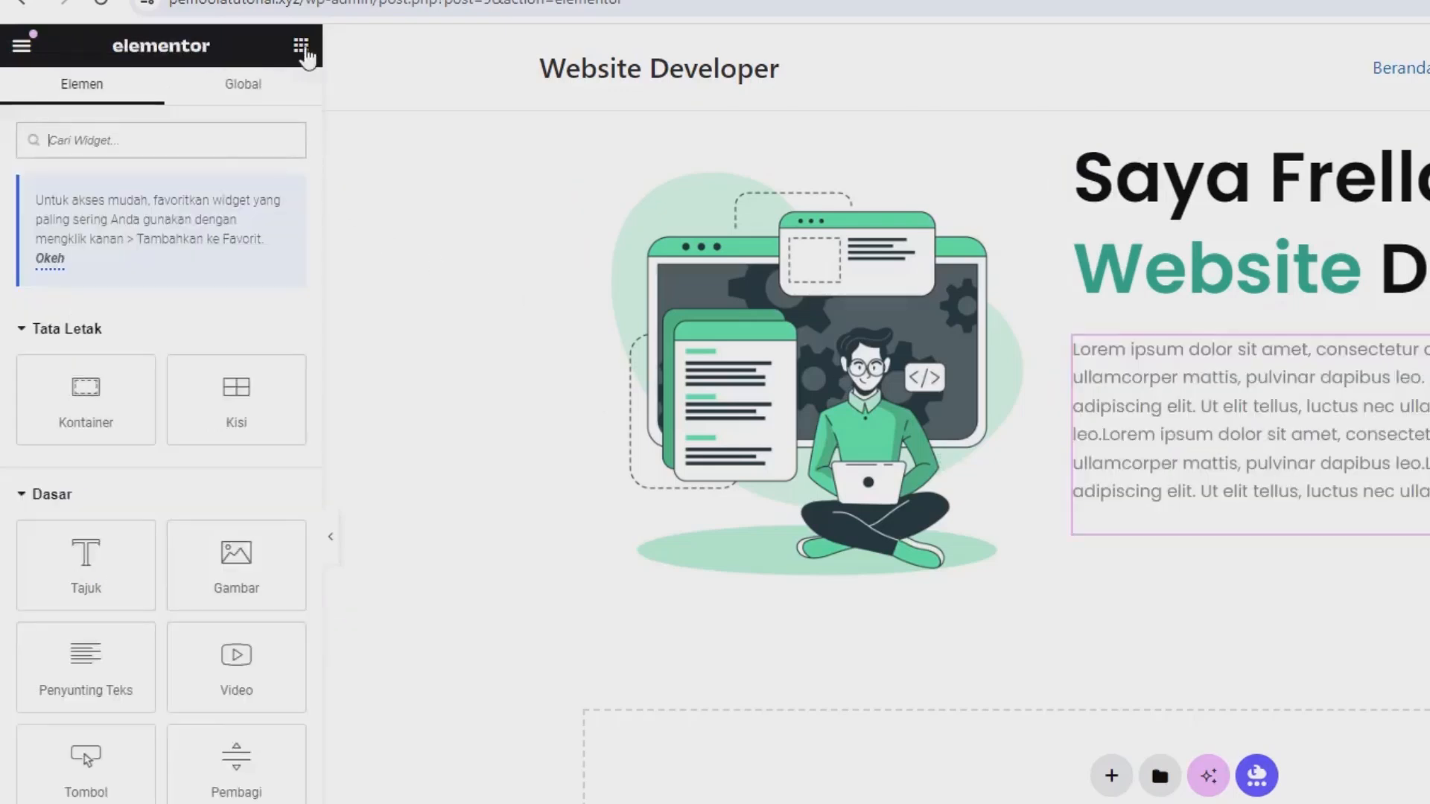
pyautogui.scroll(-4, 190, 638)
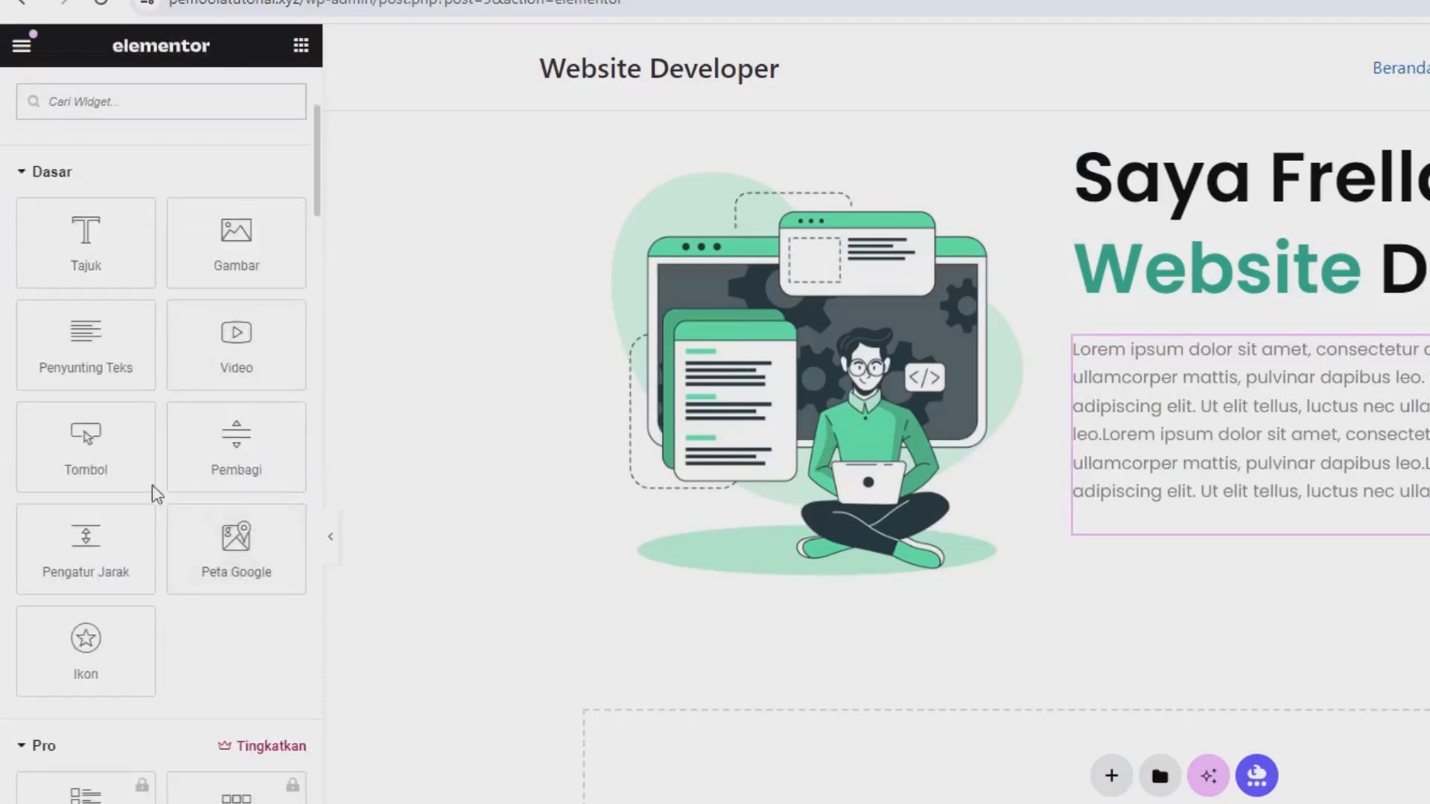
pyautogui.moveTo(90, 479); pyautogui.dragTo(1196, 514)
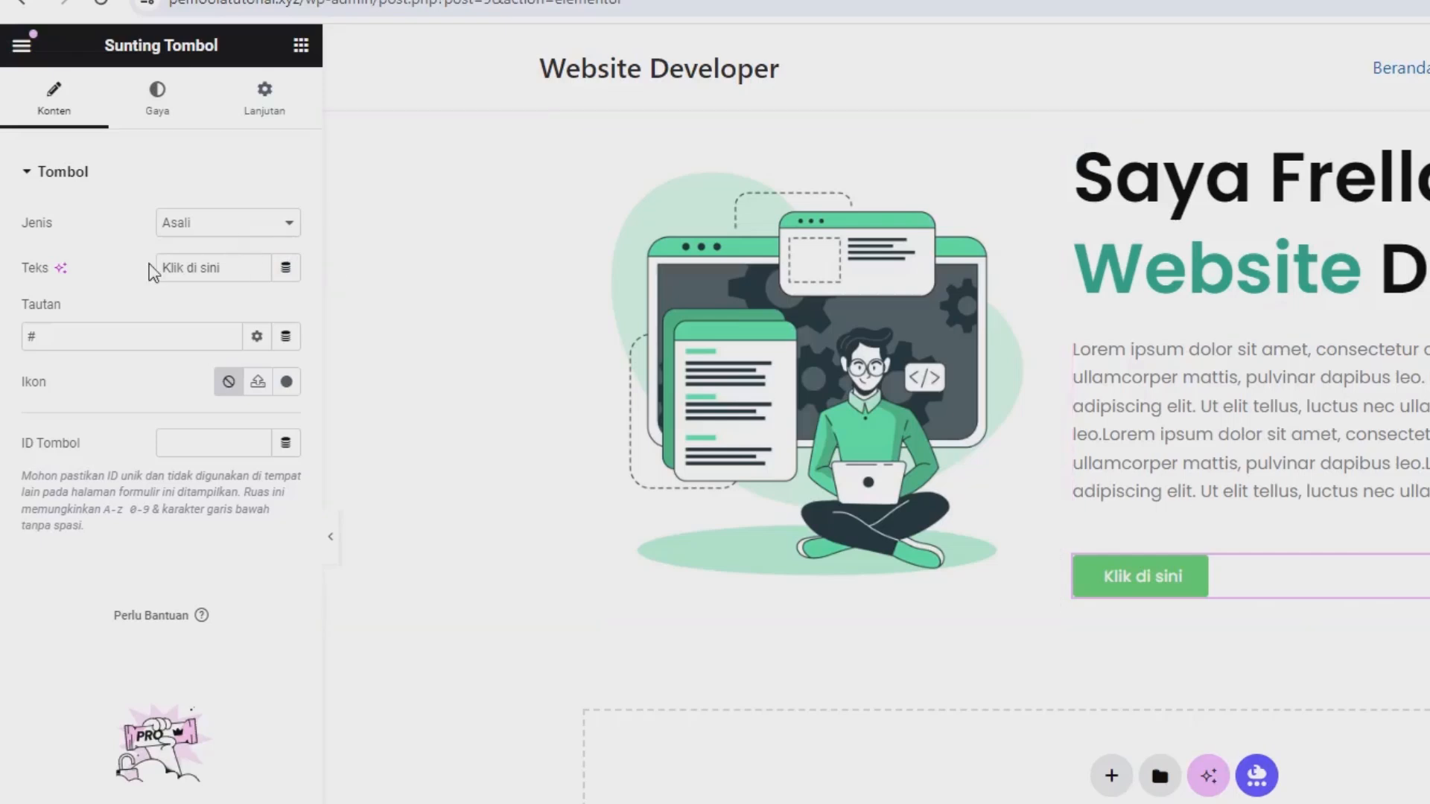
pyautogui.tripleClick(174, 265)
pyautogui.write('Download')
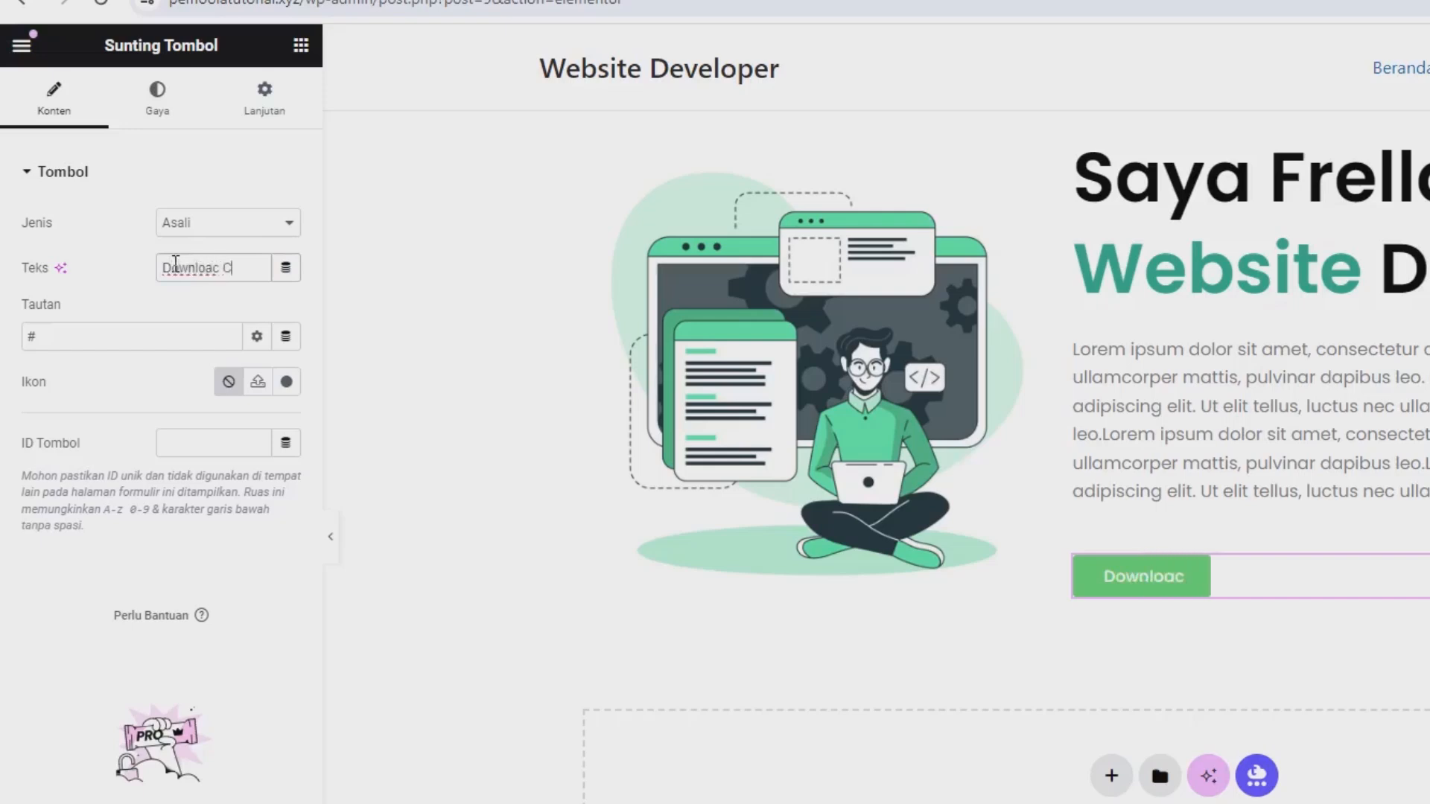
pyautogui.press('BackSpace')
pyautogui.write('CV')
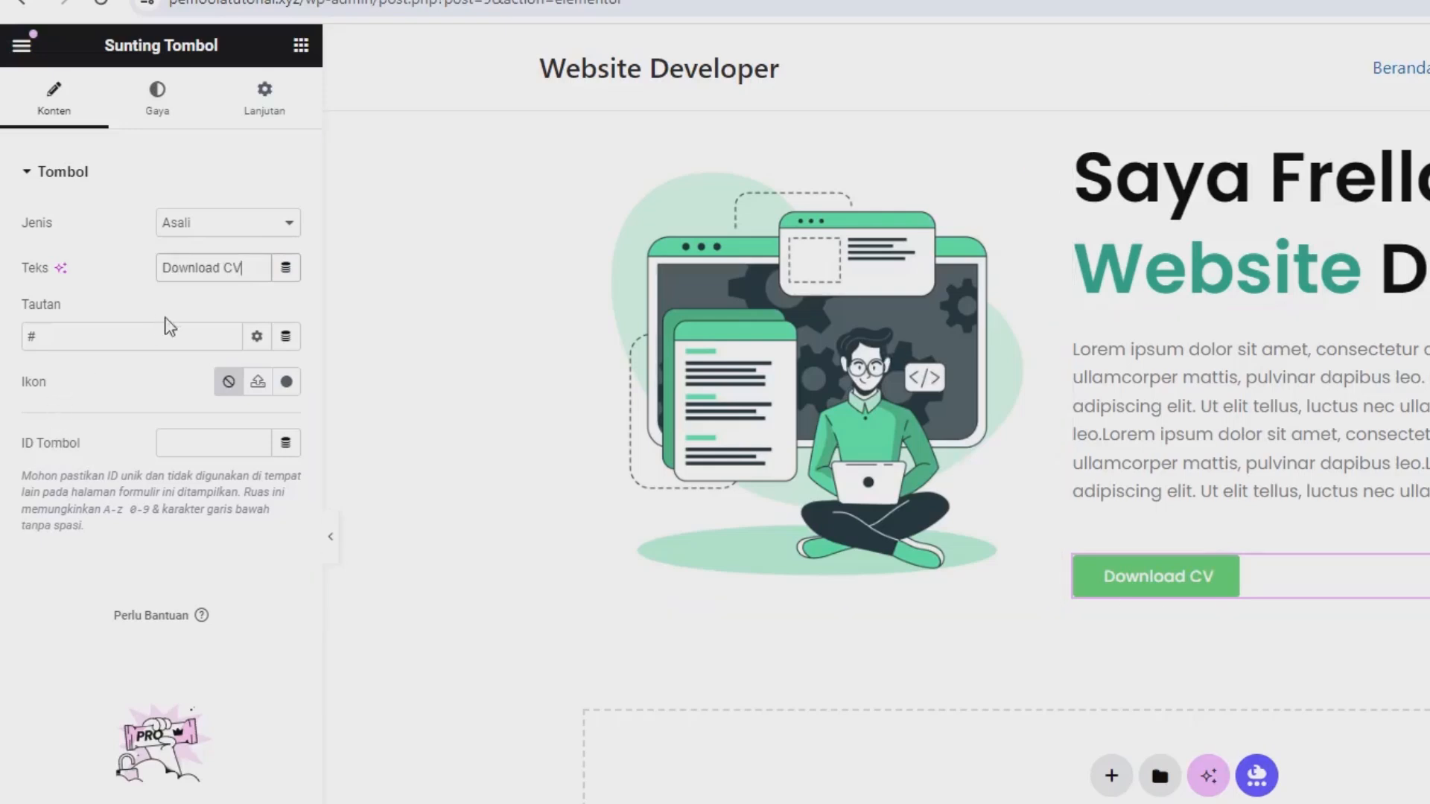
# Copy the saved green's RGB value, rgb(41, 165, 135), from the colour picker extension for styling the button.
pyautogui.click(144, 111)
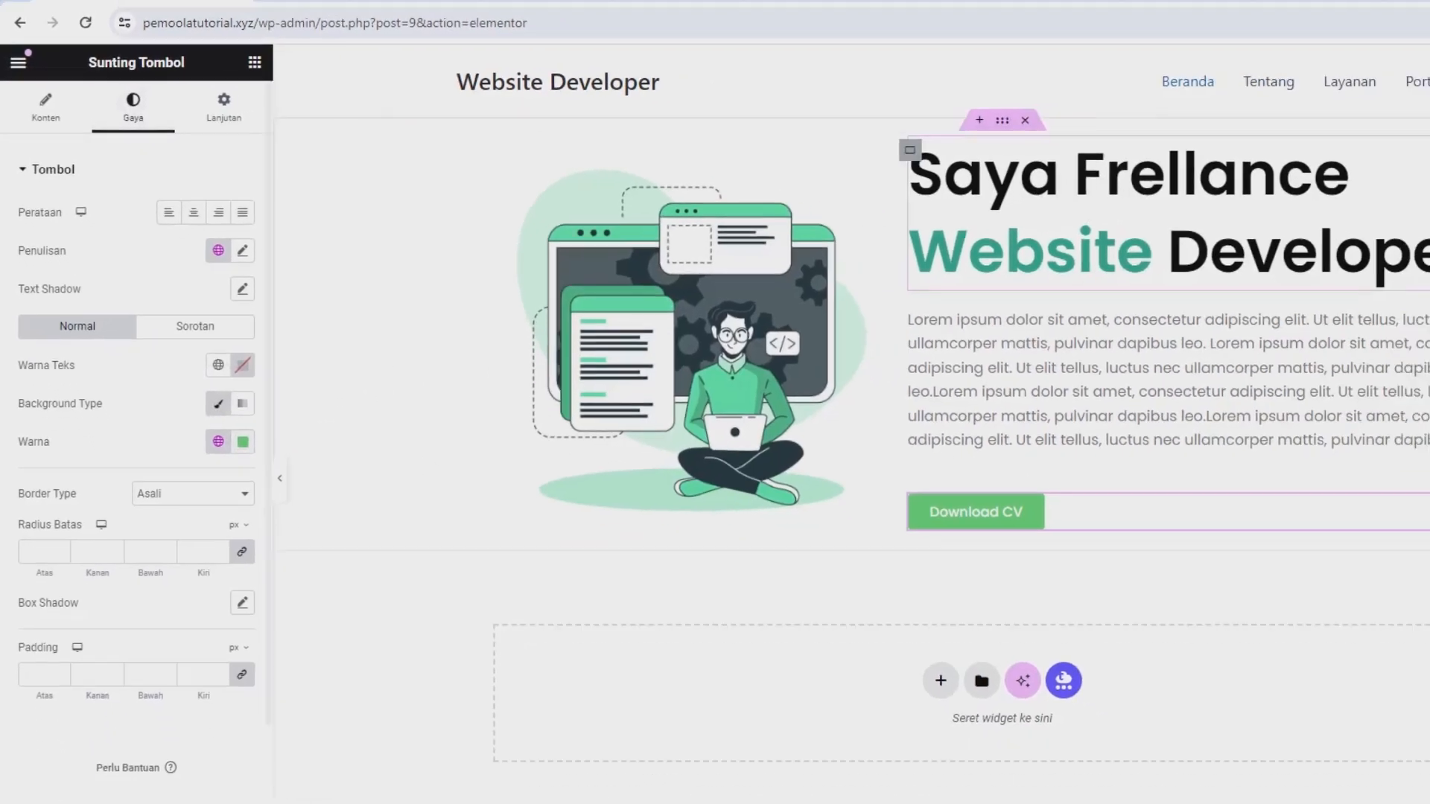
pyautogui.click(1295, 47)
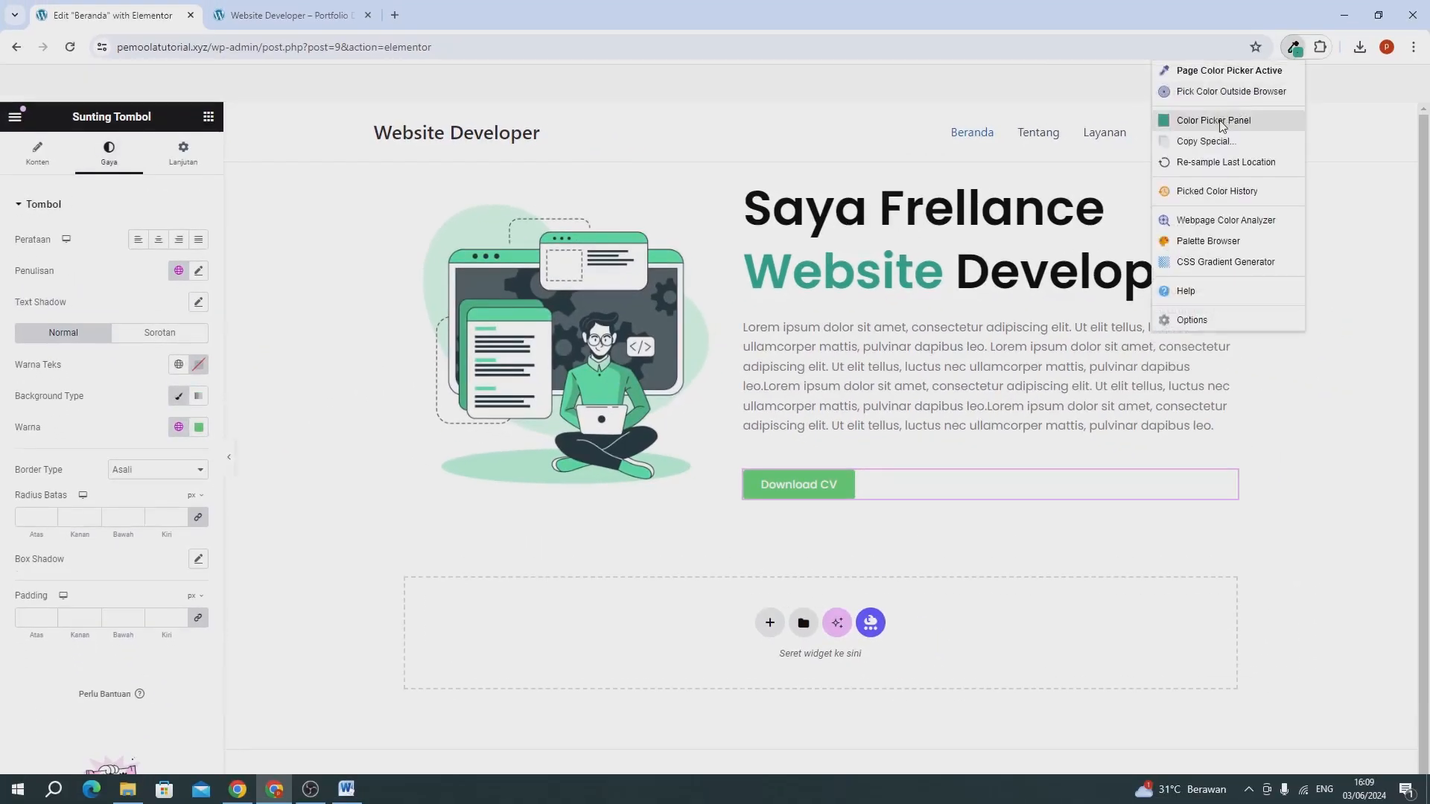
pyautogui.click(1214, 120)
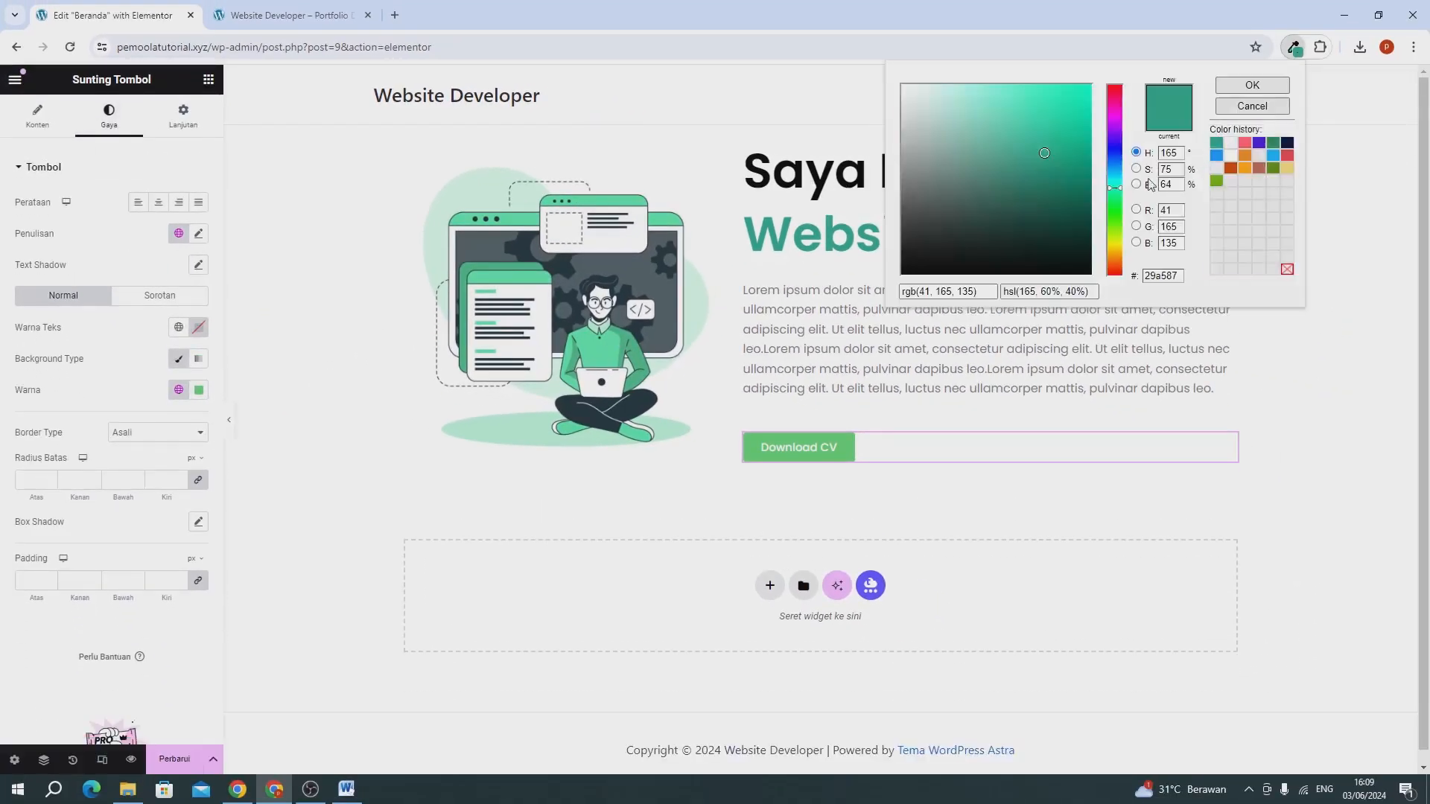
pyautogui.click(953, 293)
pyautogui.hotkey('ctrl', 'c')
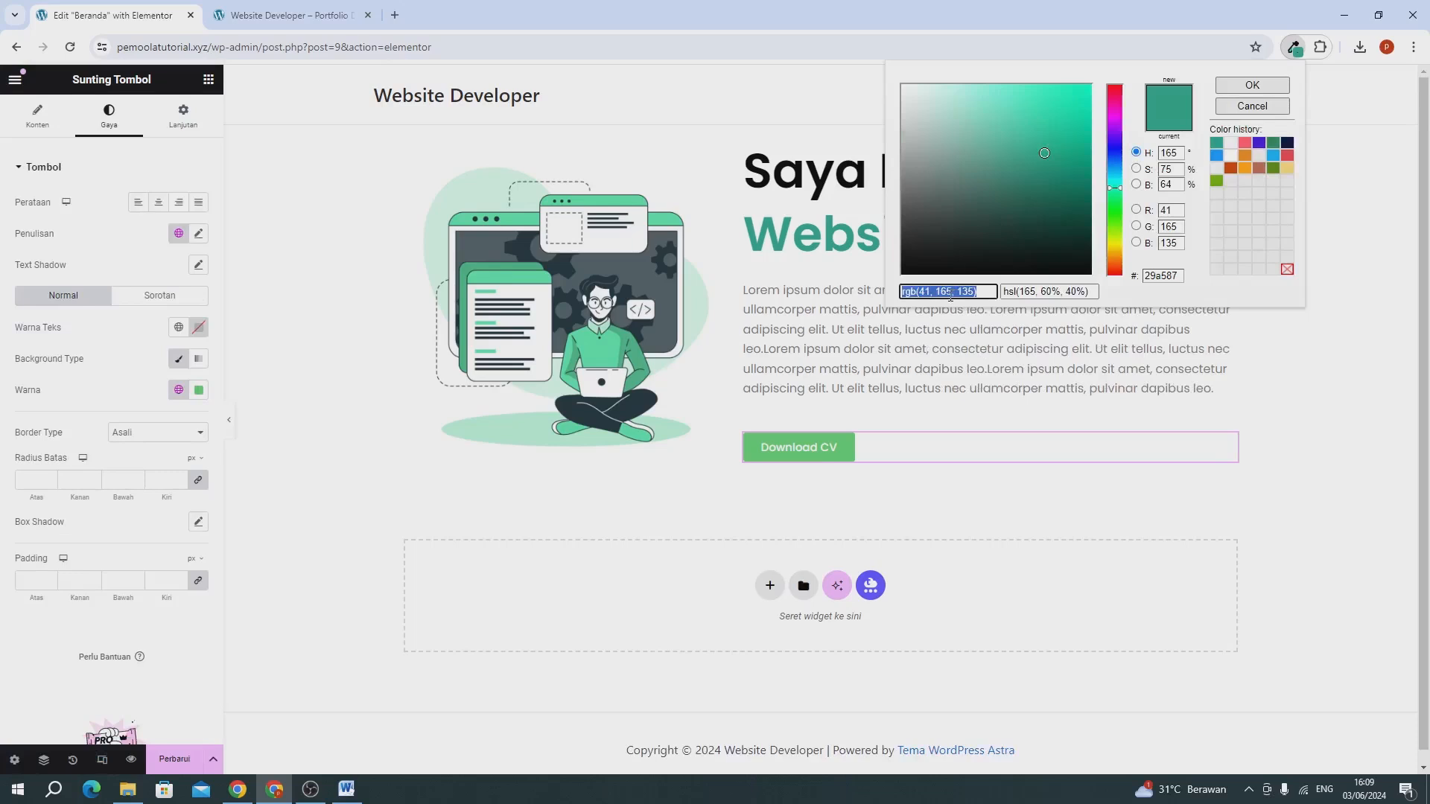
pyautogui.click(48, 408)
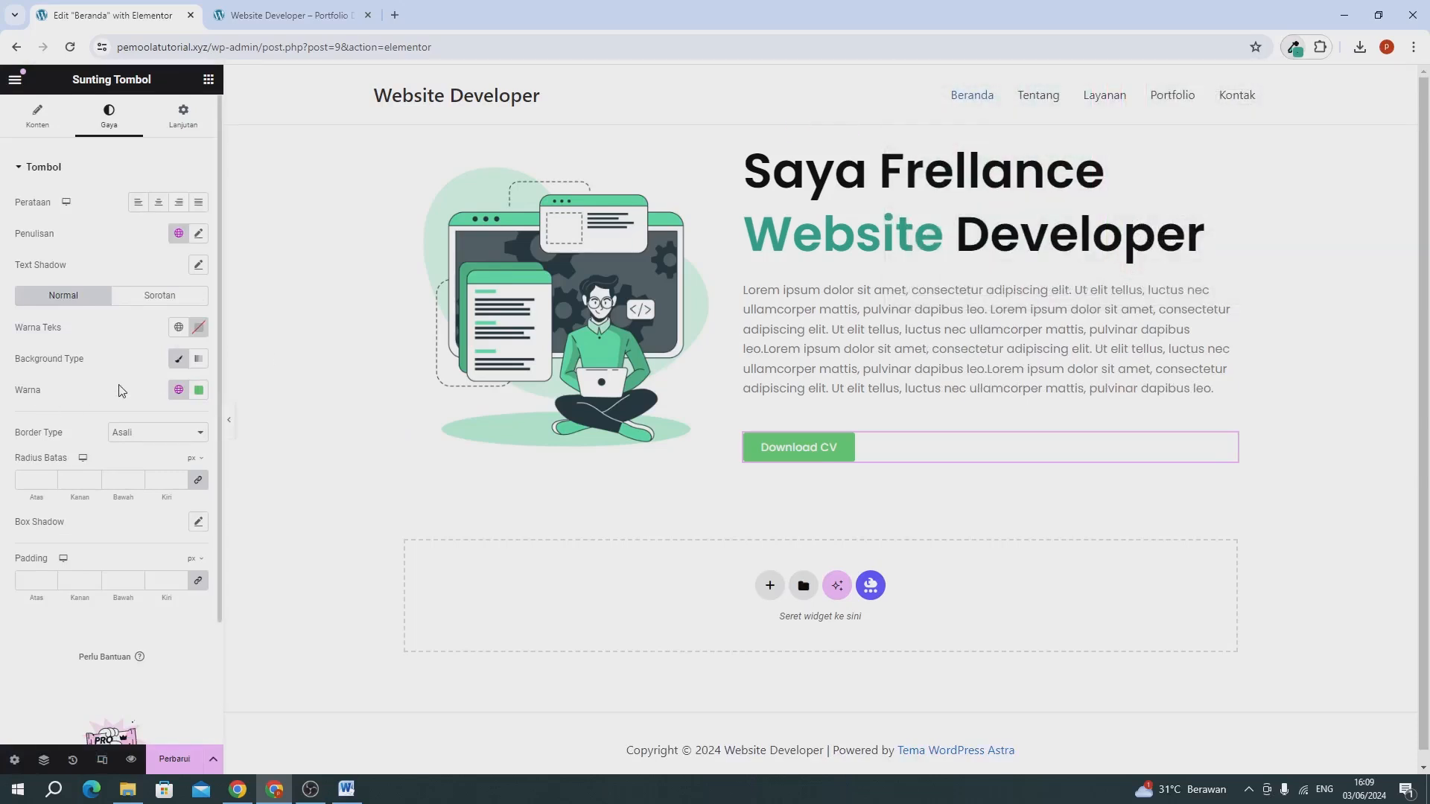
# Set the button's background colour to #FFFFFF and its text colour to rgb(41, 165, 135).
pyautogui.click(195, 391)
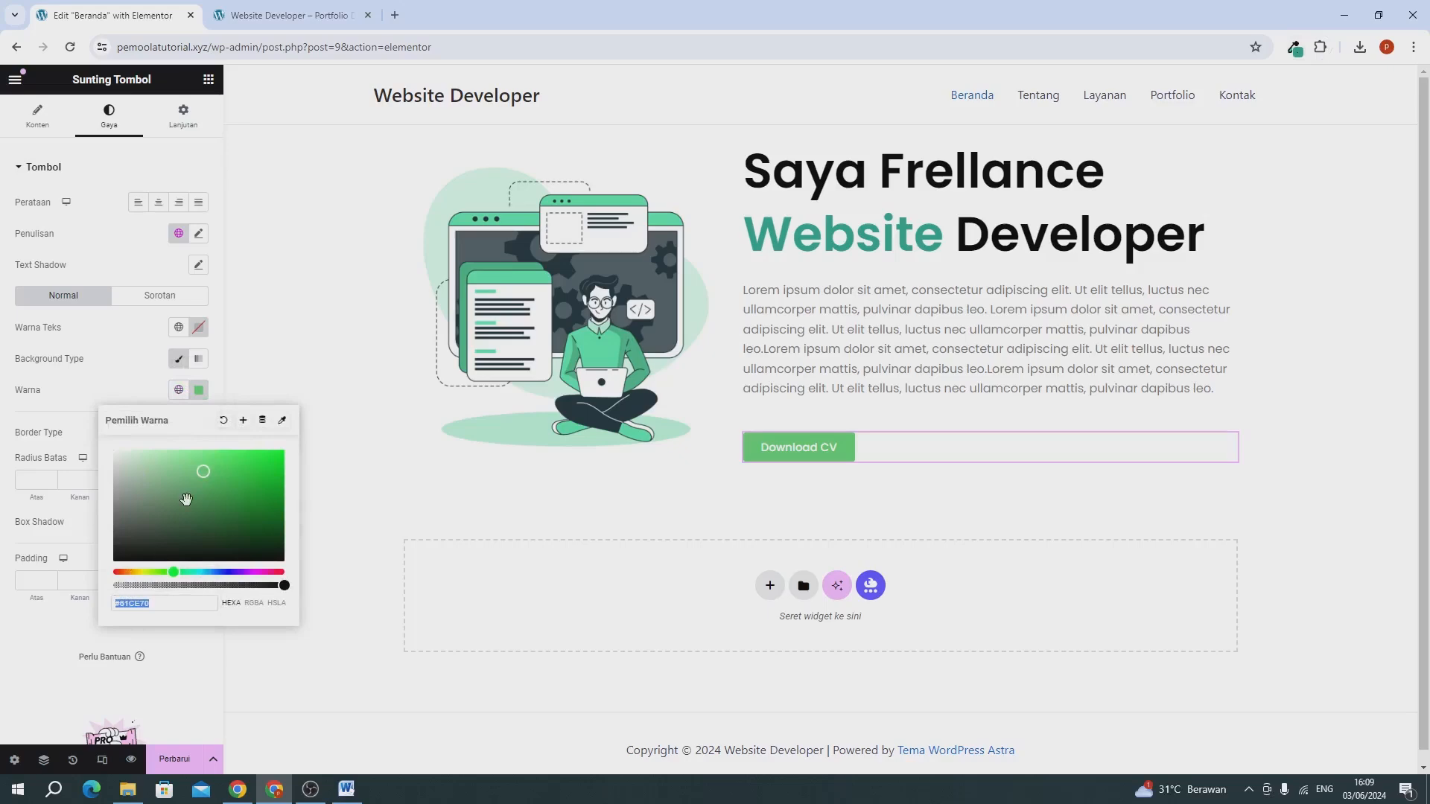
pyautogui.press('BackSpace')
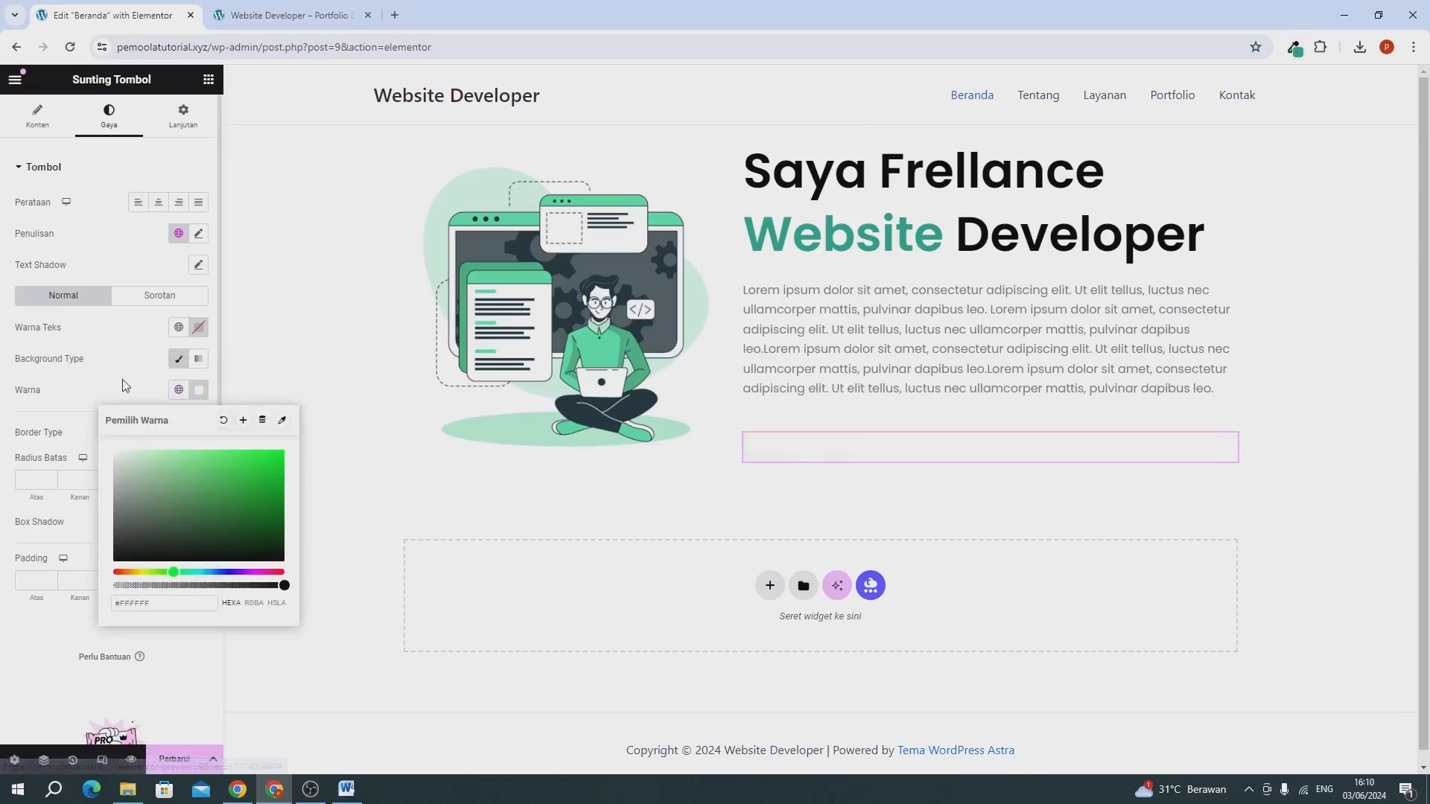
pyautogui.click(198, 327)
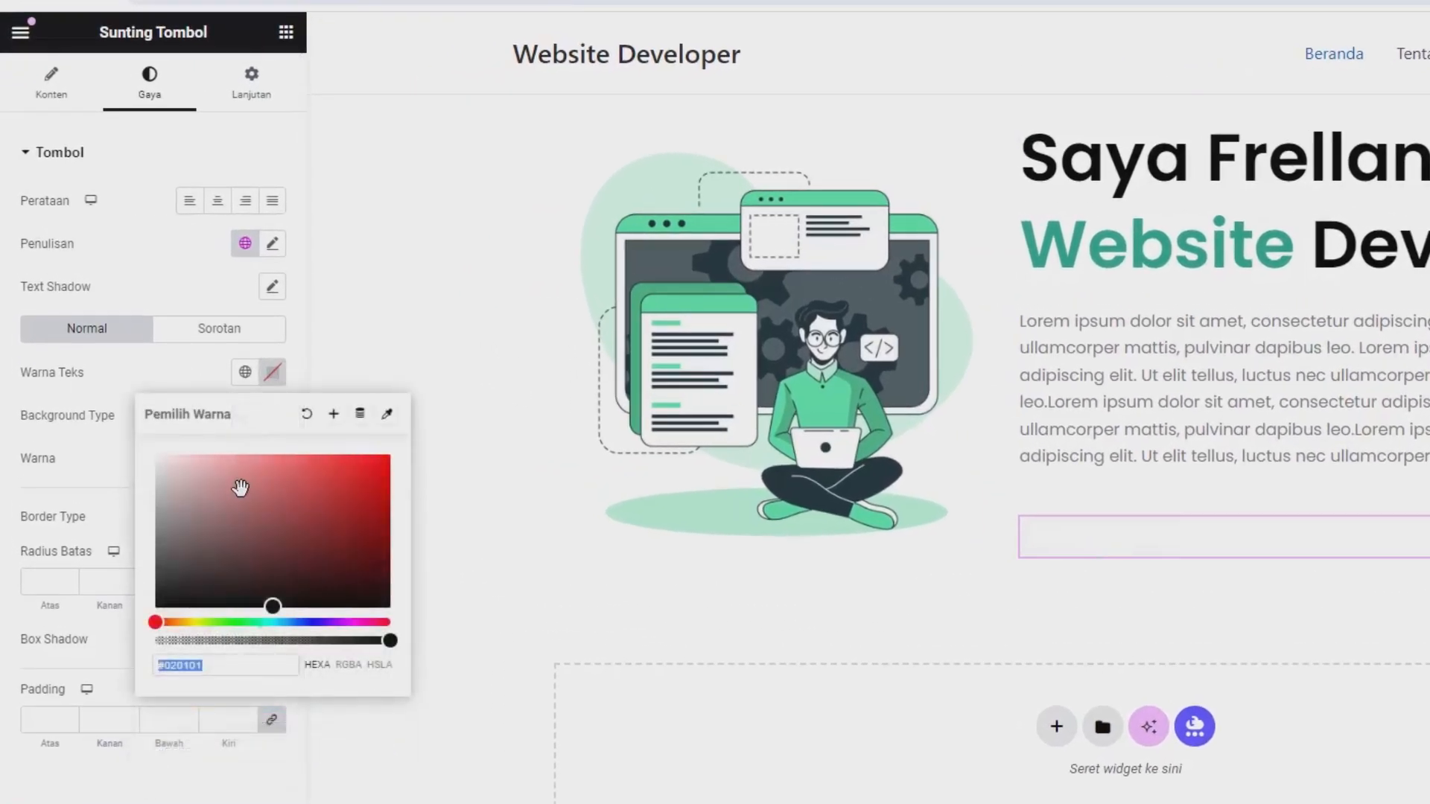
pyautogui.hotkey('ctrl', 'v')
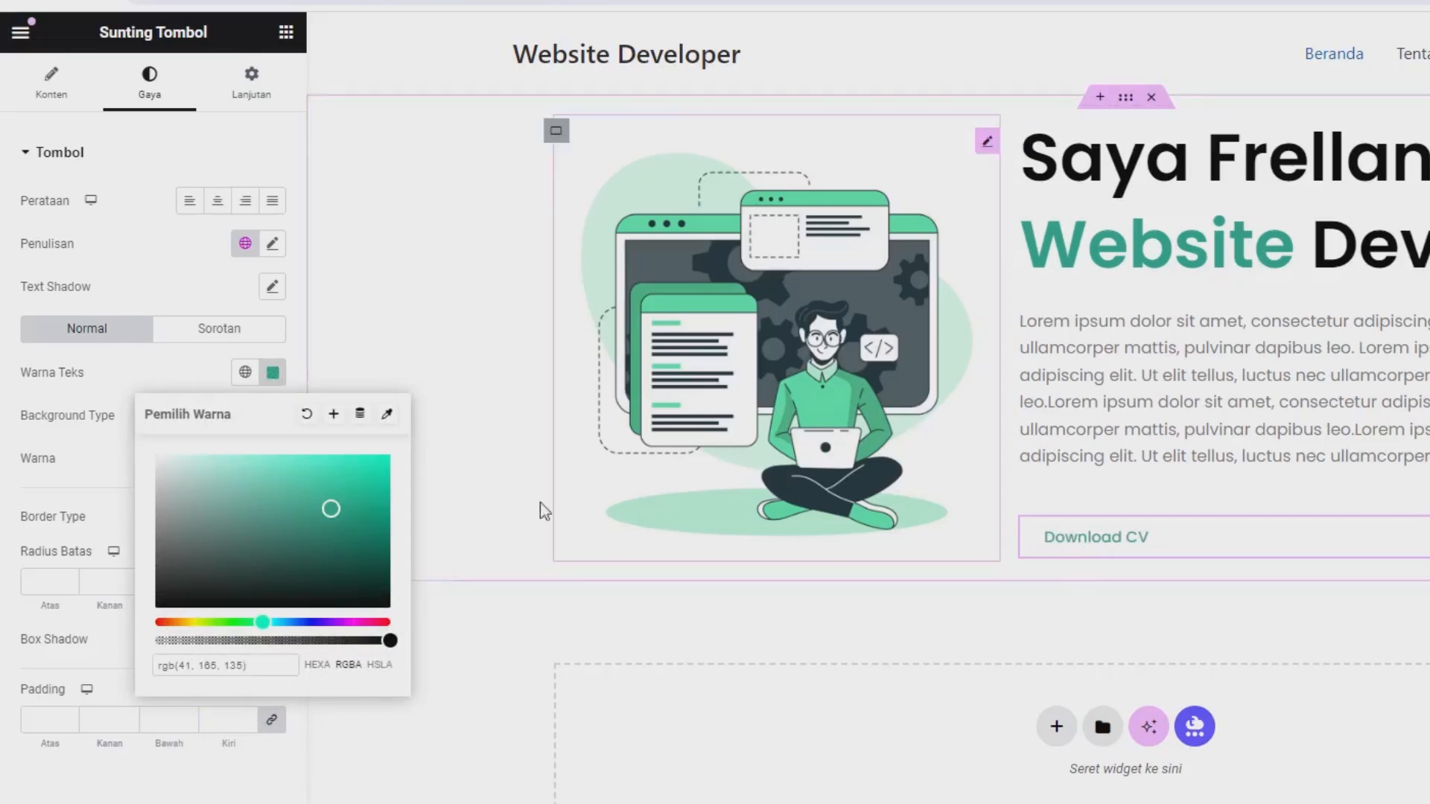
pyautogui.click(105, 425)
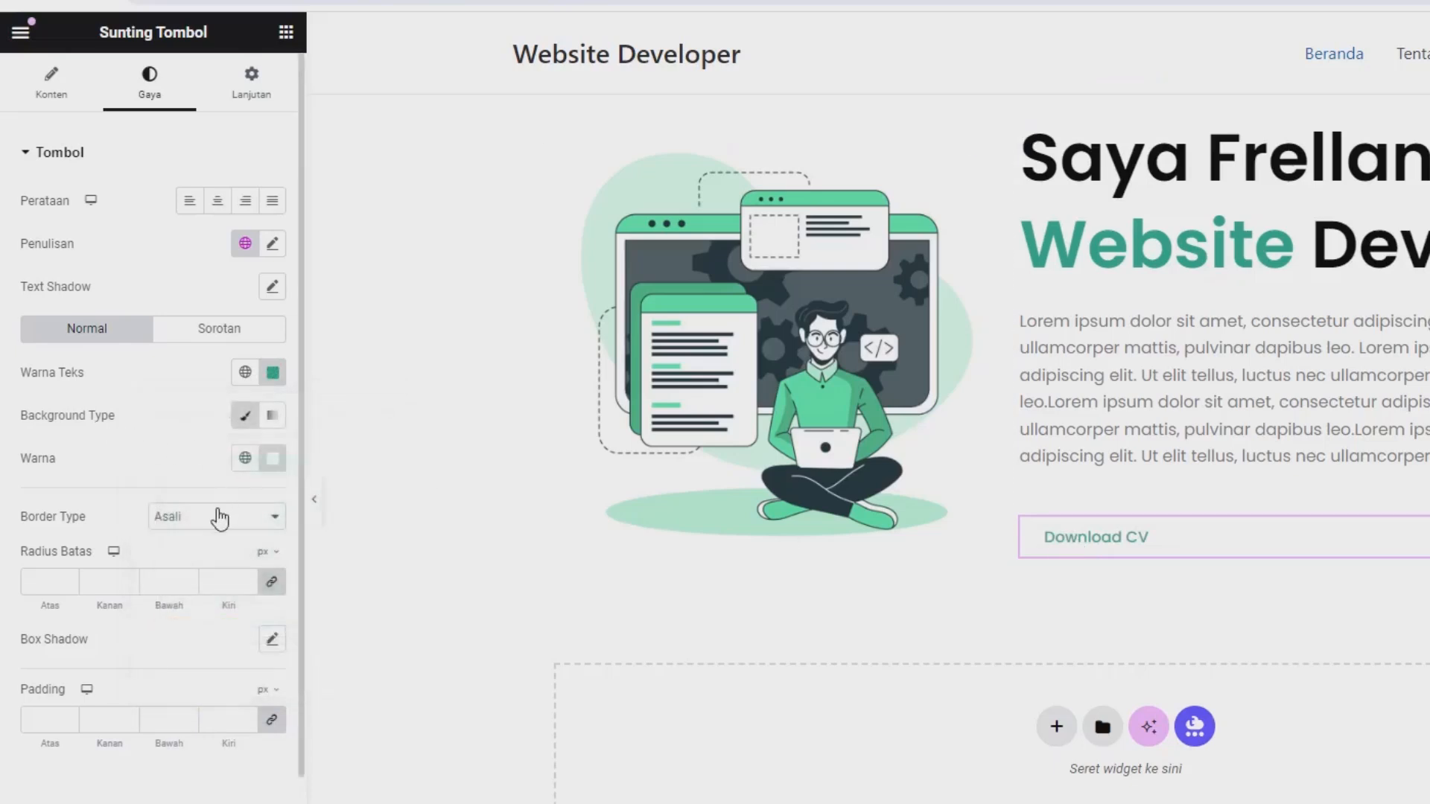
# Give the button a Solid border with a width of 1 px on all sides.
pyautogui.click(216, 516)
pyautogui.click(197, 569)
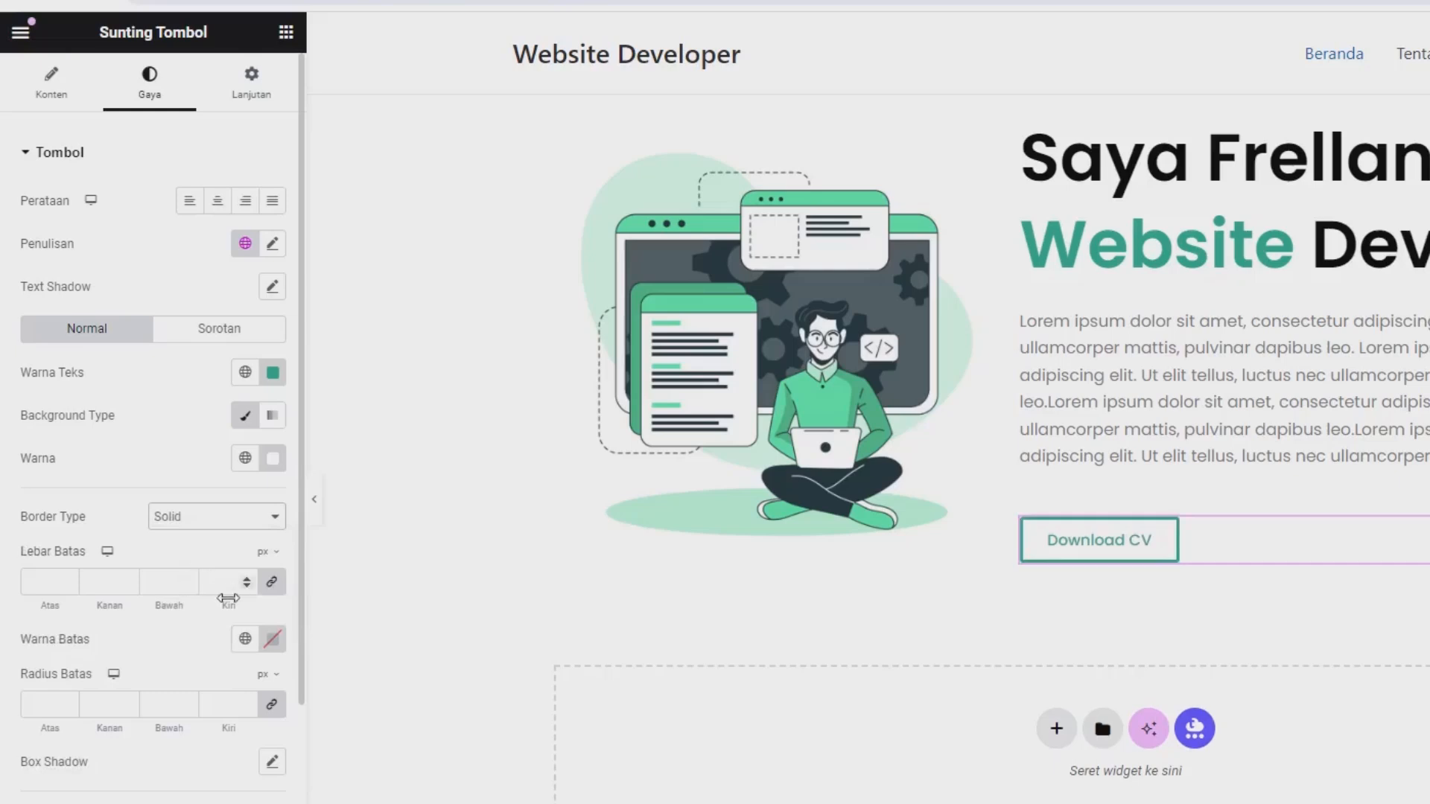
pyautogui.click(228, 589)
pyautogui.write('1')
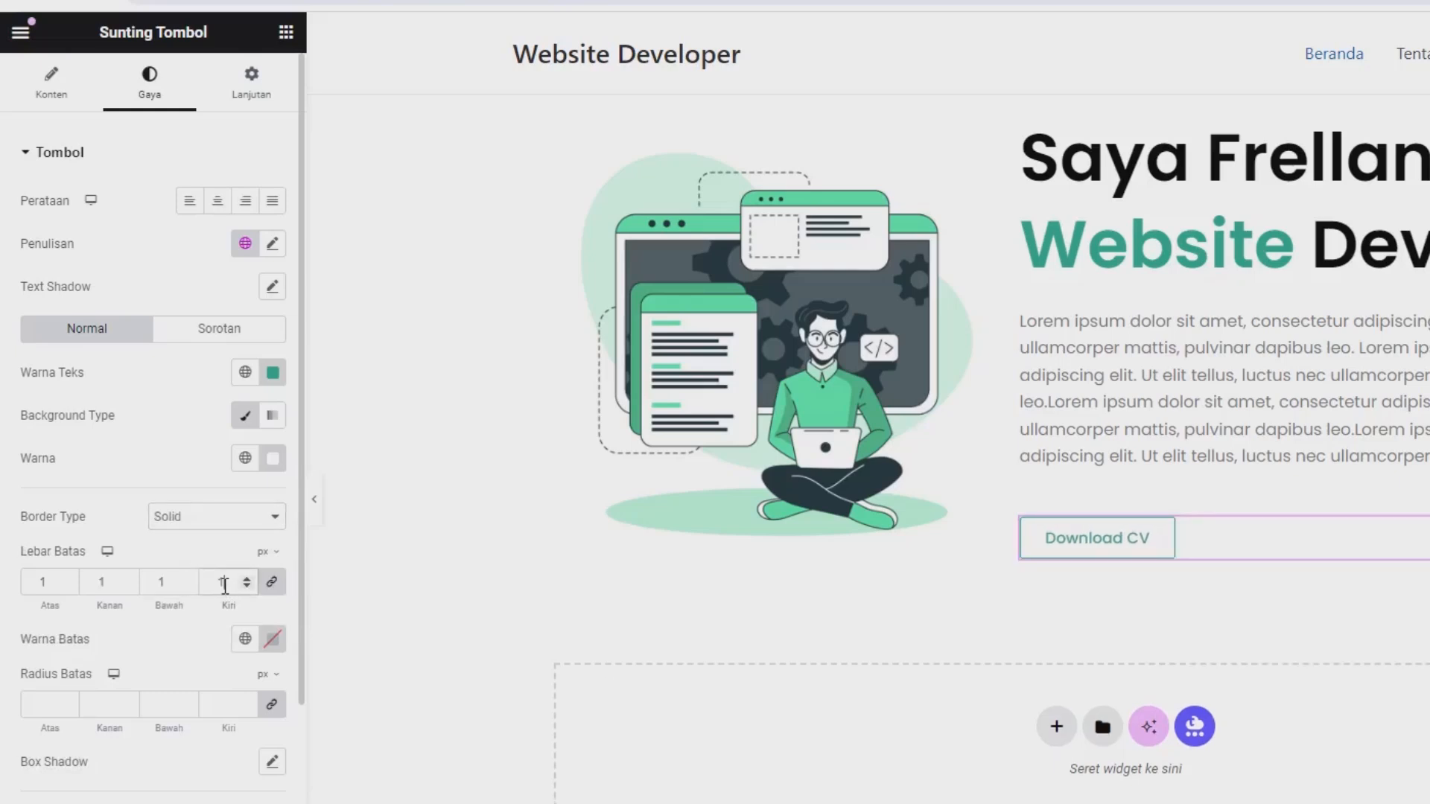
# Set the button's border colour to rgb(41, 165, 135) and its border radius to 8 px.
pyautogui.click(273, 638)
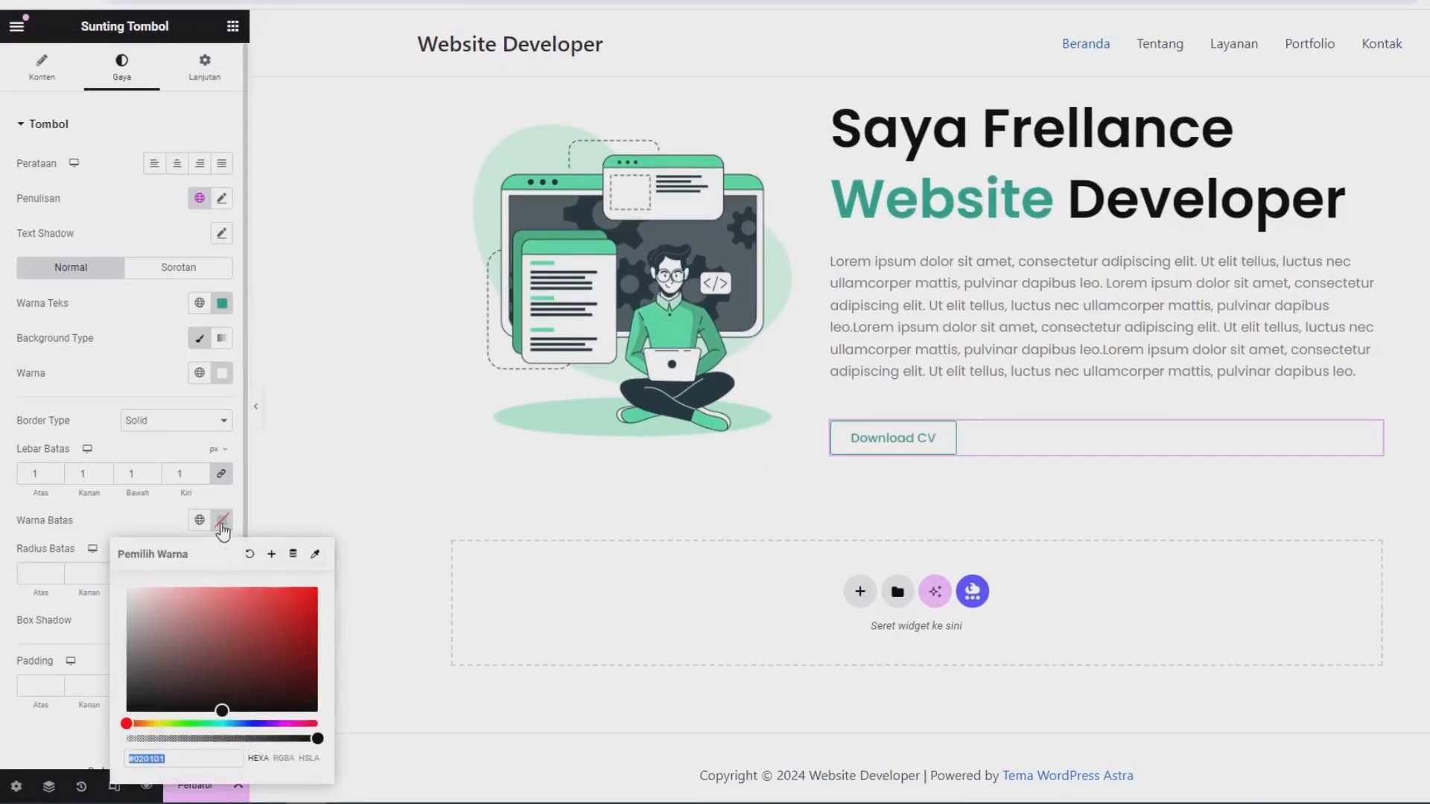
pyautogui.hotkey('ctrl', 'v')
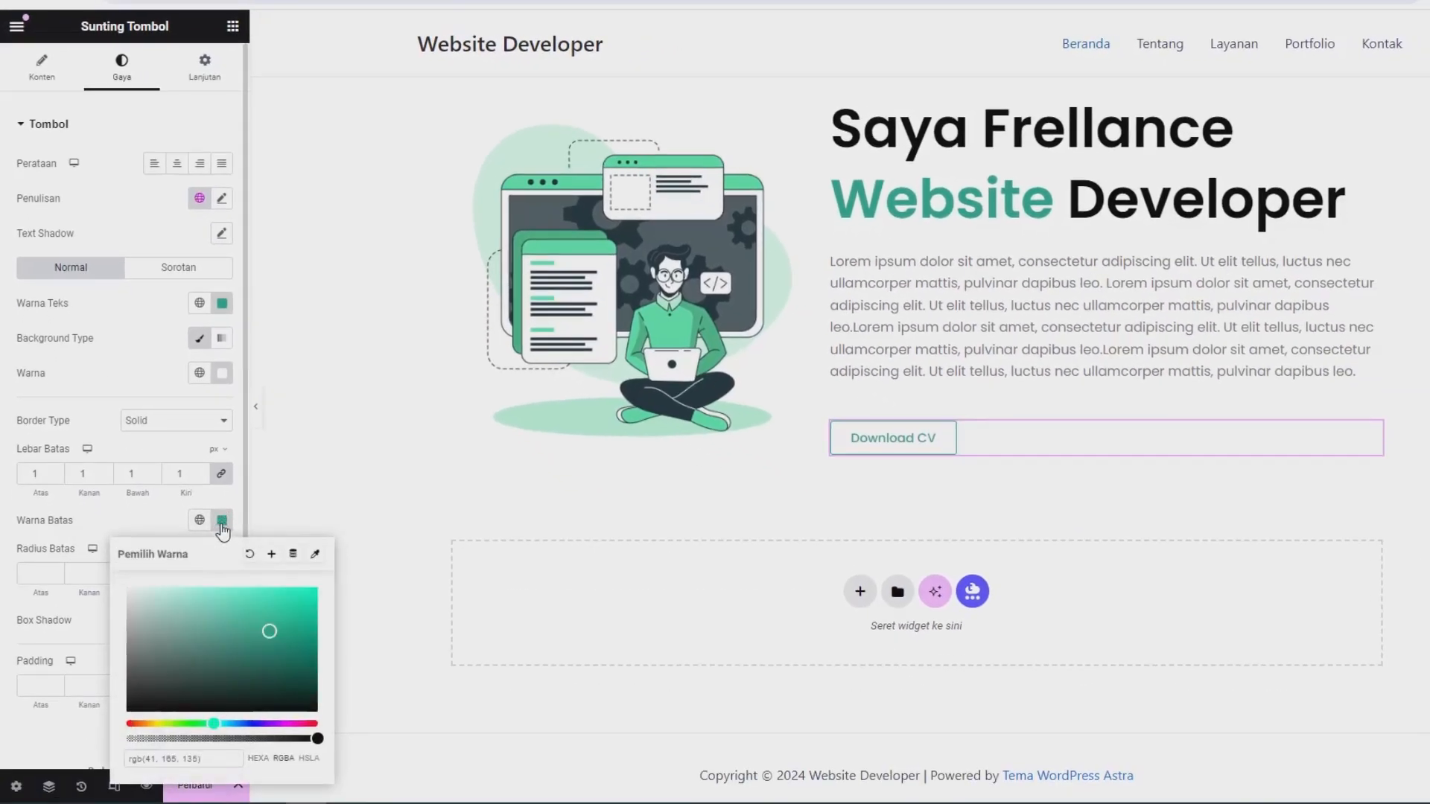
pyautogui.click(35, 572)
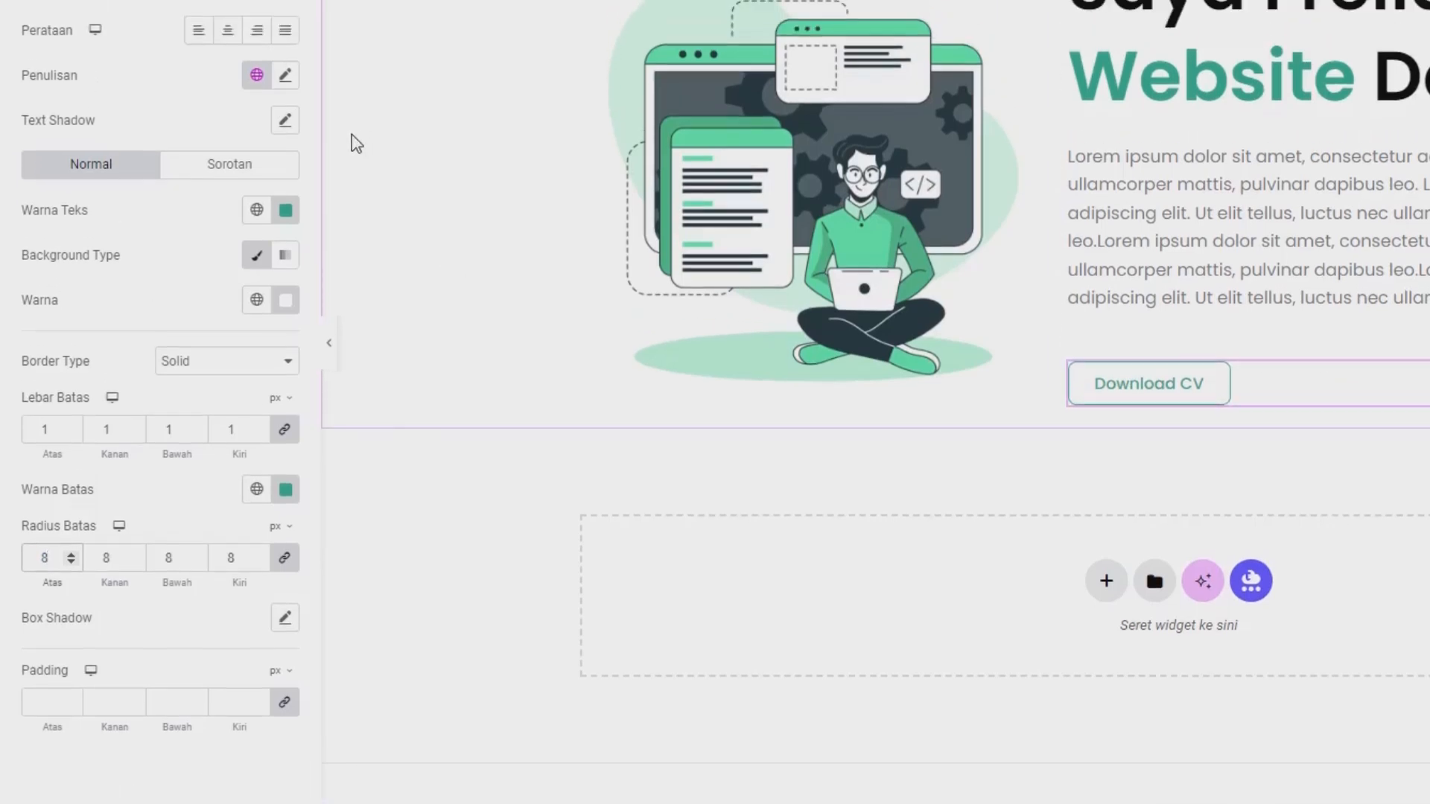
# Set the Download CV button's typography to a 15 px font size and a lighter font weight.
pyautogui.click(295, 257)
pyautogui.click(241, 418)
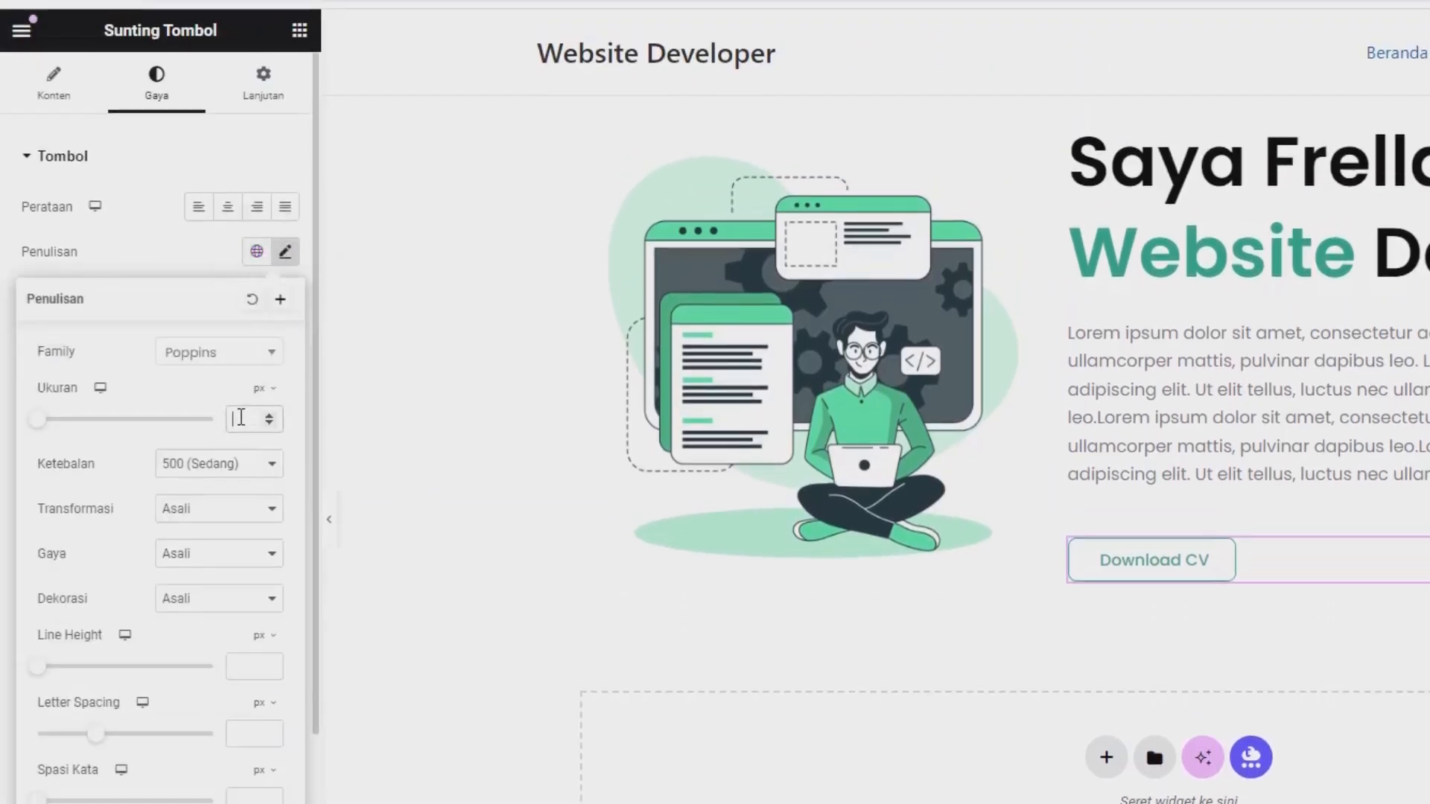
pyautogui.write('15')
pyautogui.click(222, 465)
pyautogui.click(208, 533)
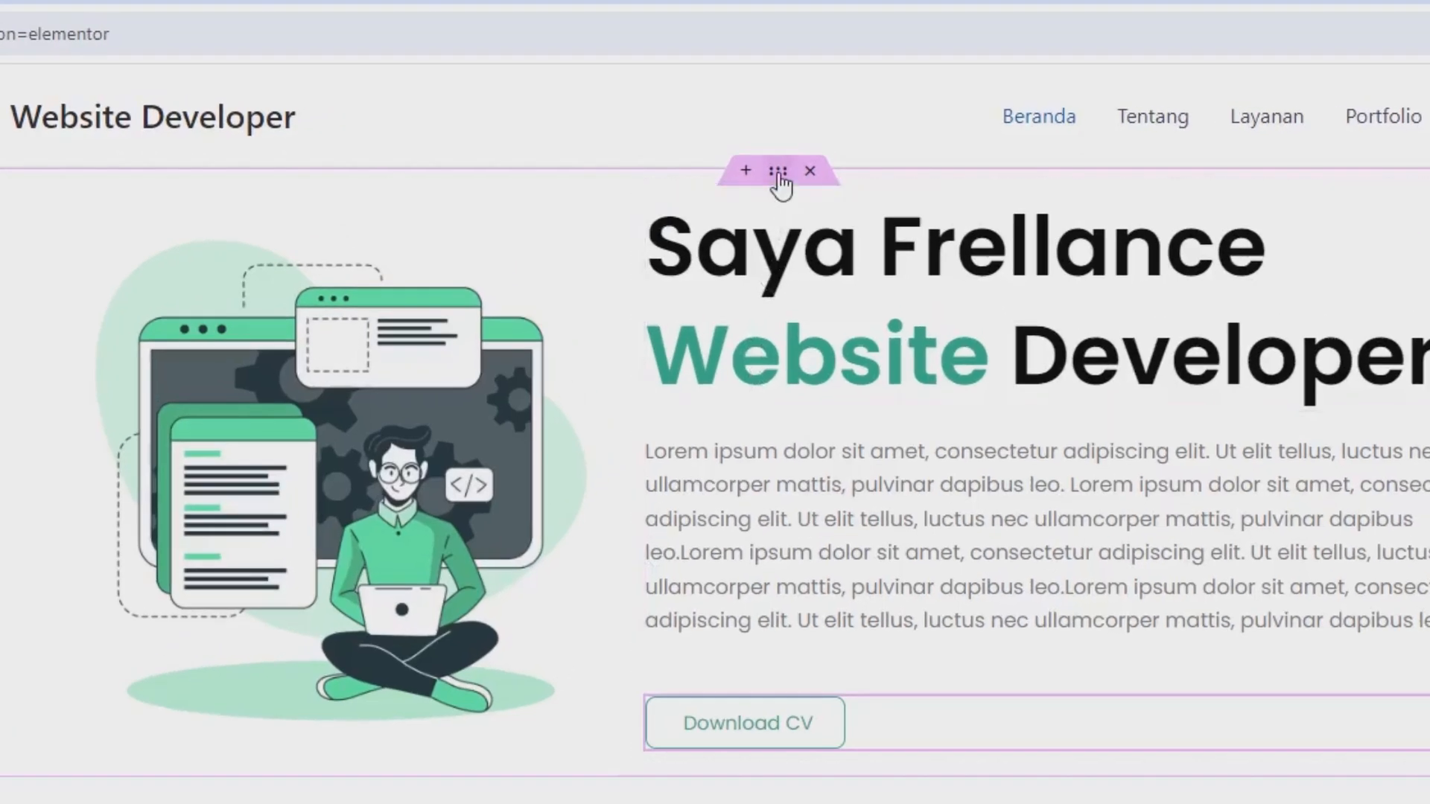
# Set the hero container's minimum height to 70 vh and align its items to the vertical centre.
pyautogui.click(778, 172)
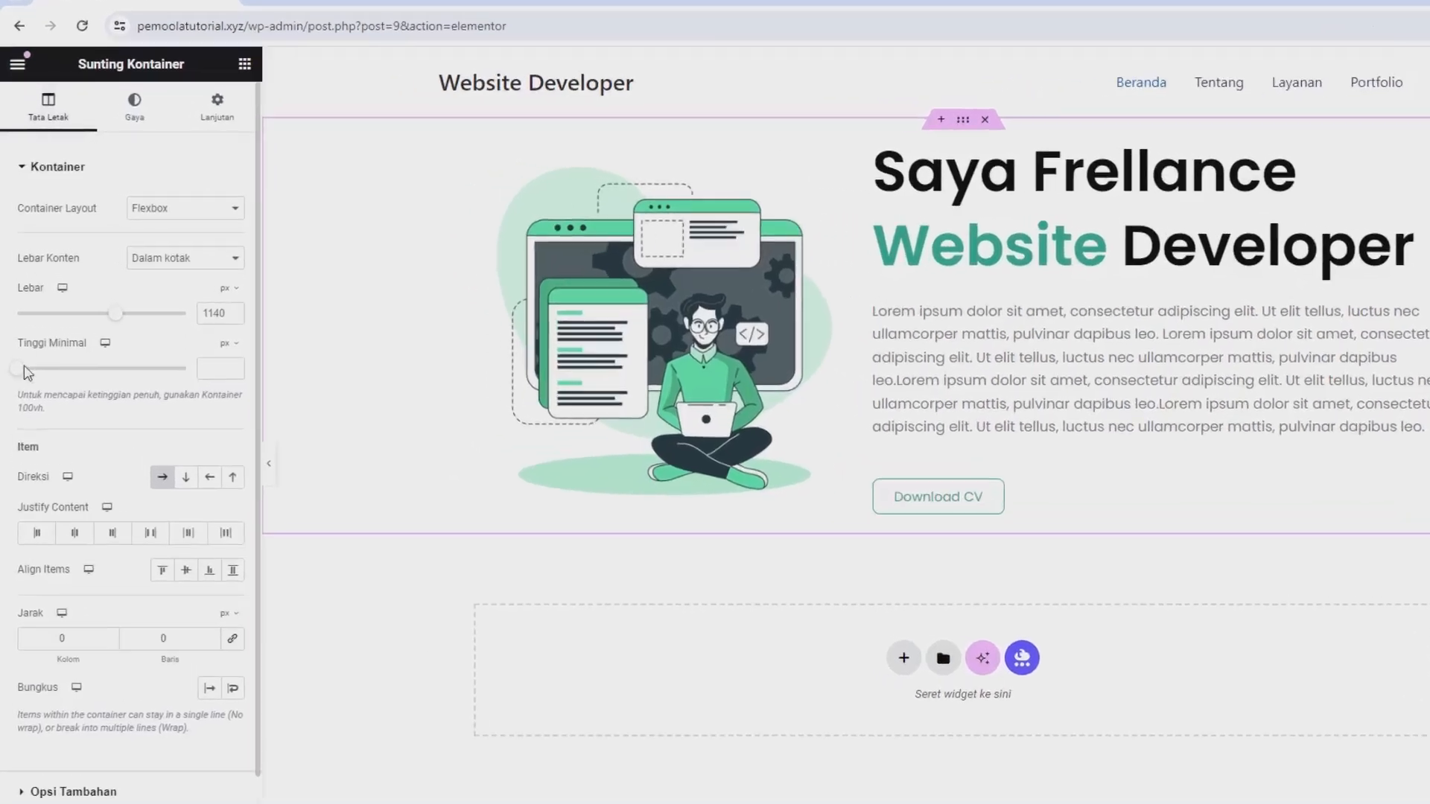
pyautogui.click(272, 381)
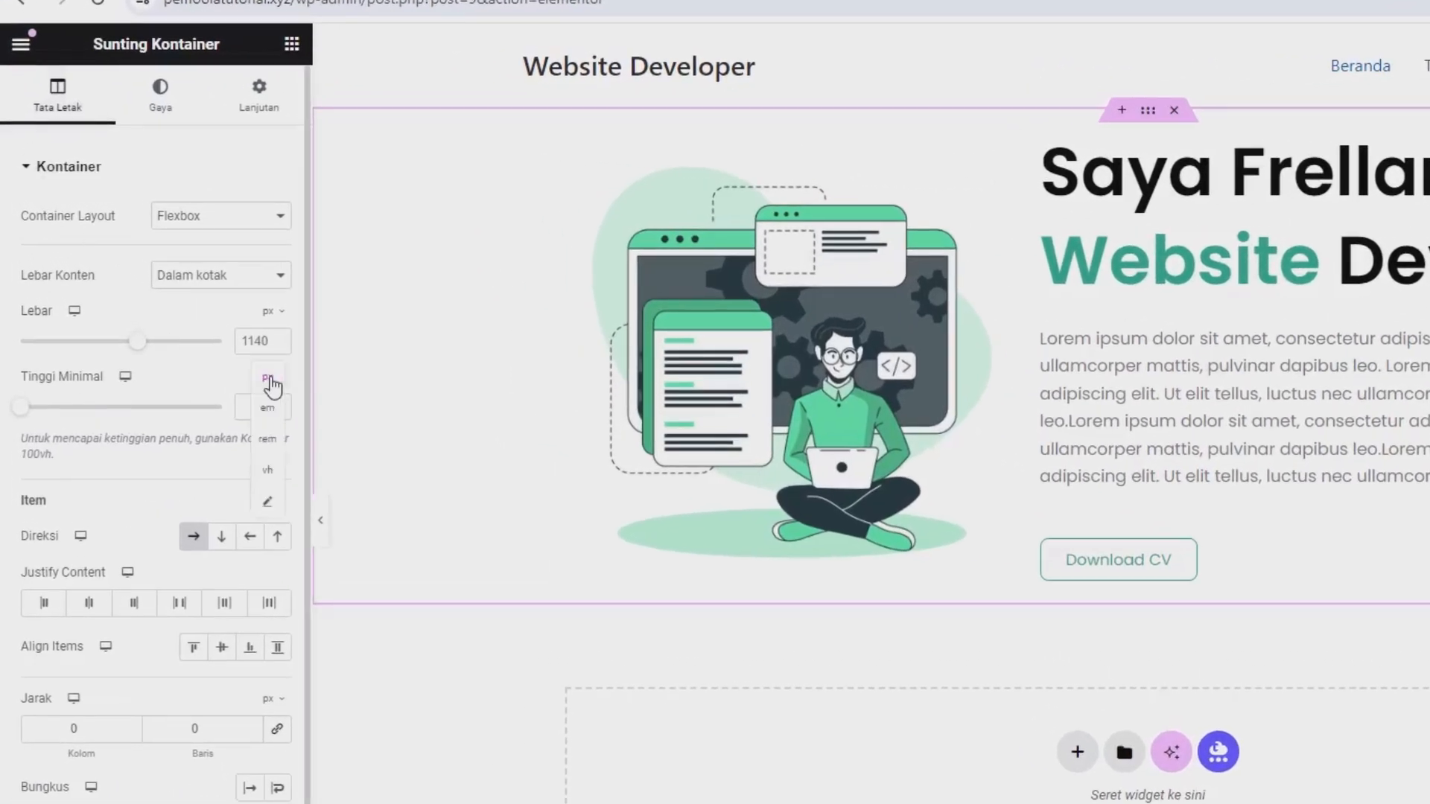
pyautogui.click(269, 477)
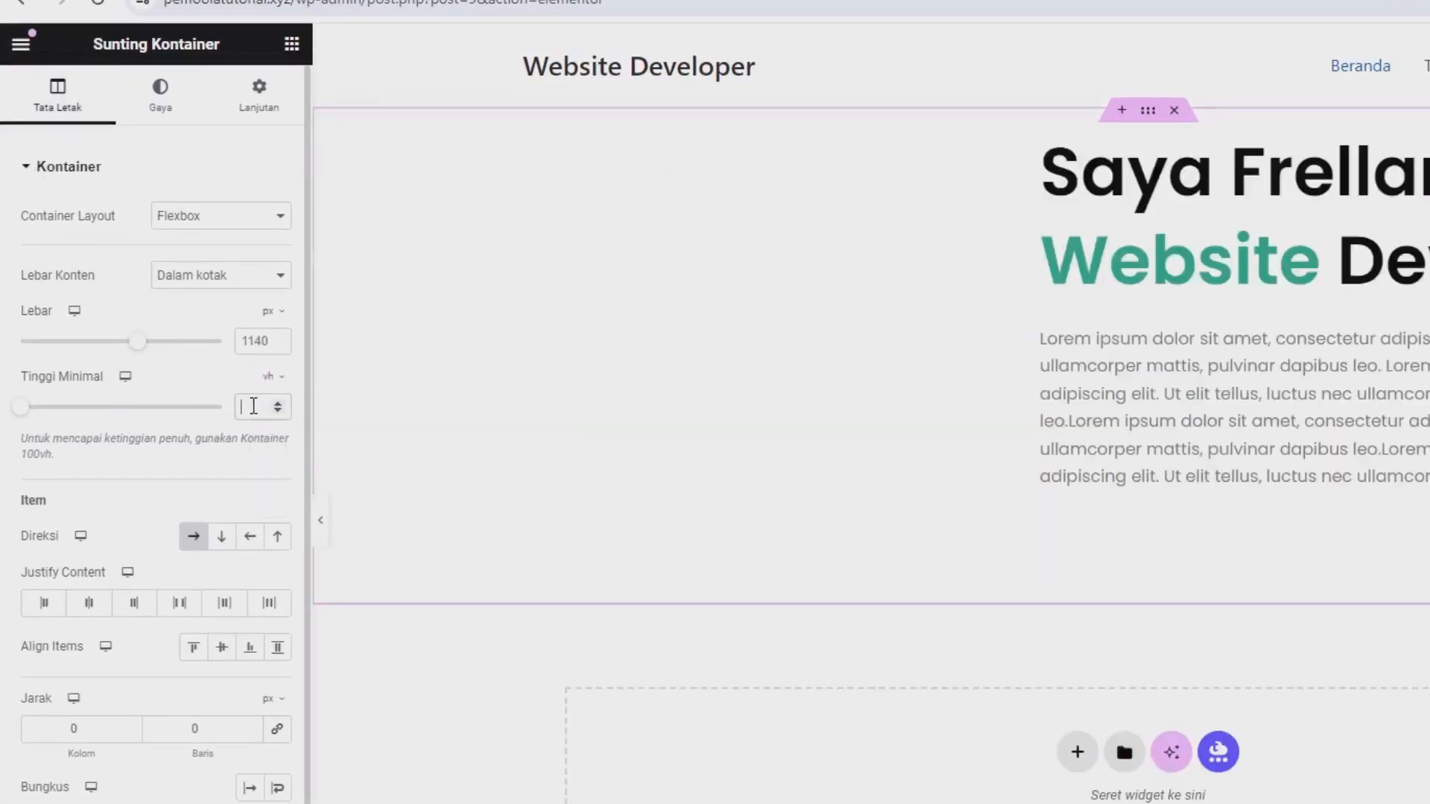
pyautogui.click(254, 409)
pyautogui.write('70')
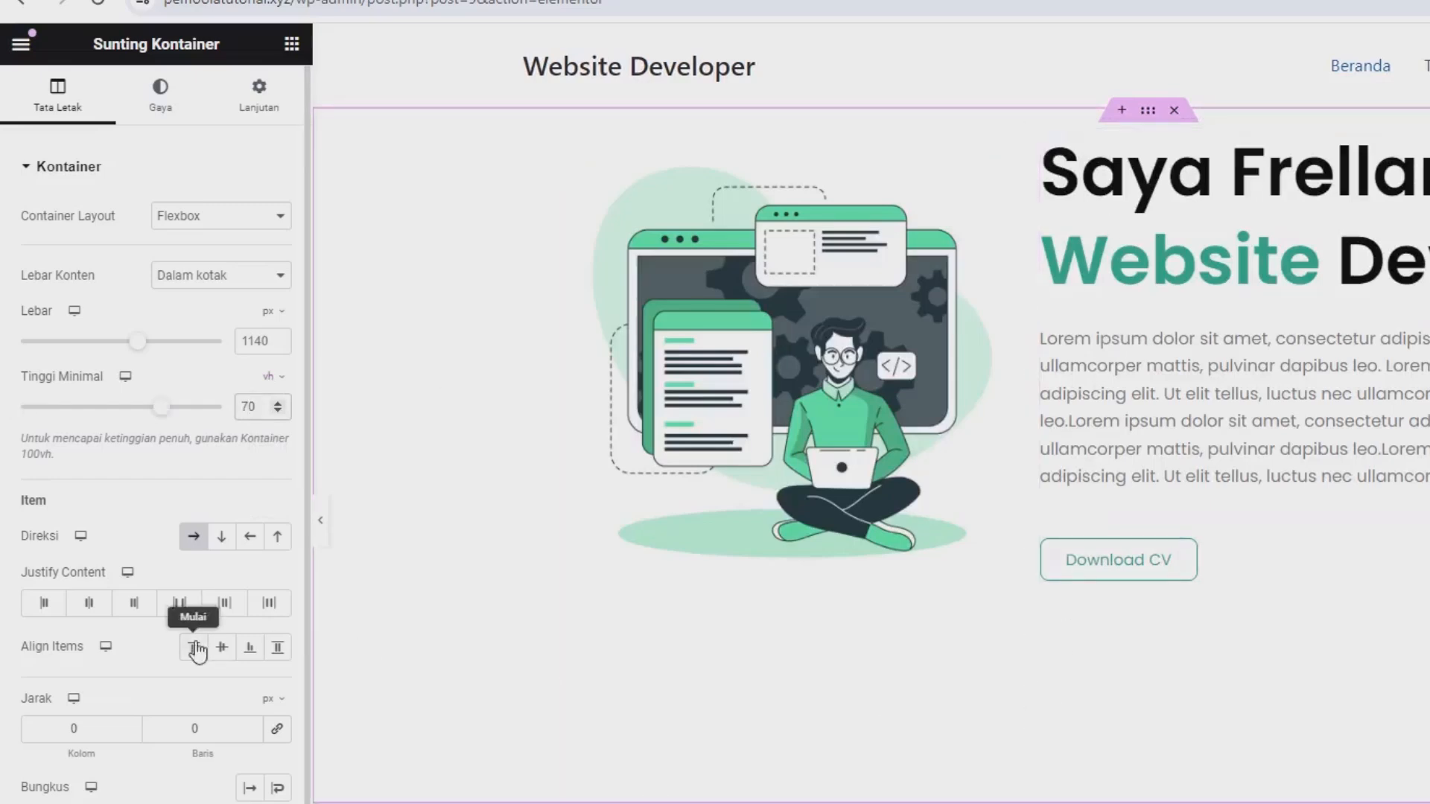
pyautogui.click(223, 649)
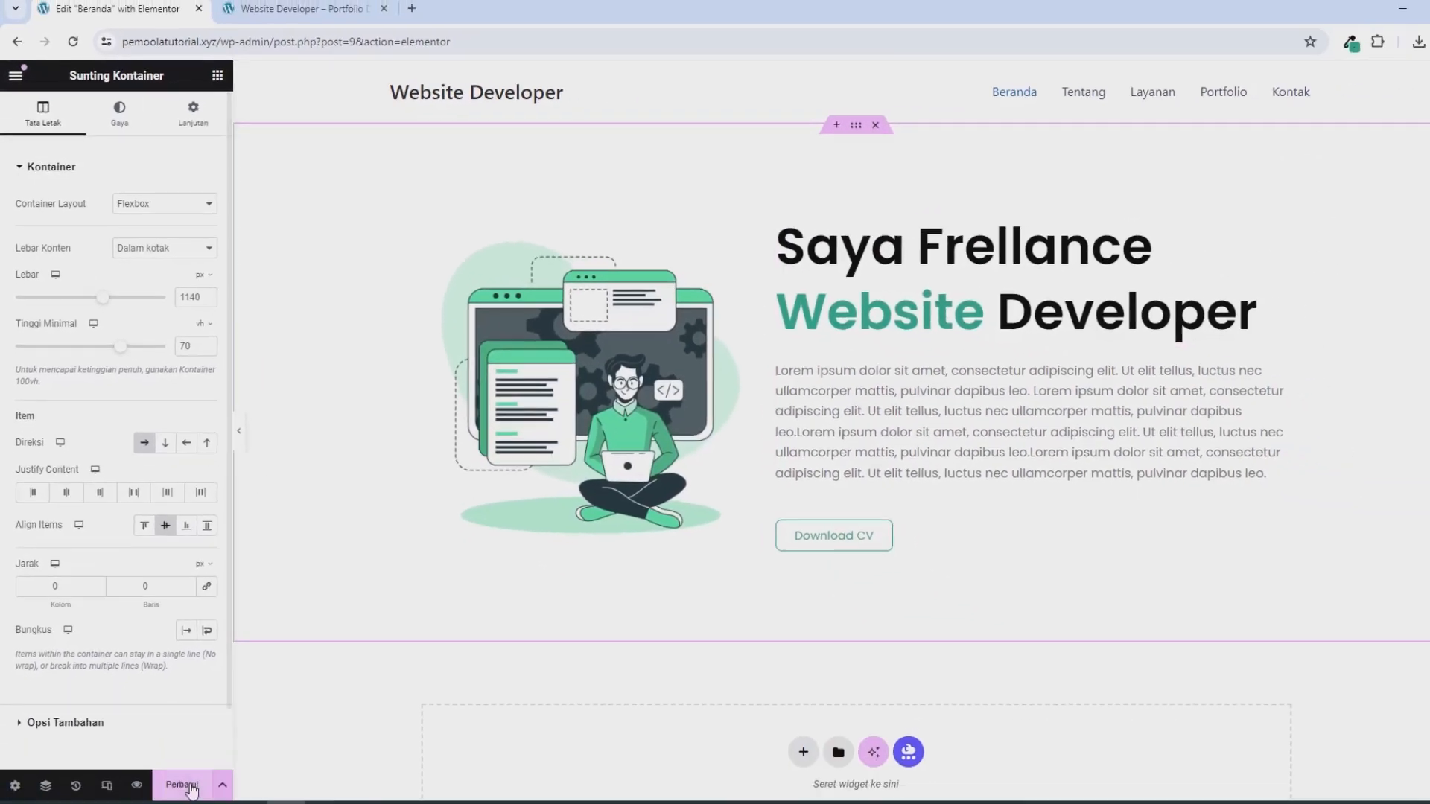
# Reload the live homepage in the other browser tab to check the edited Beranda page.
pyautogui.click(304, 15)
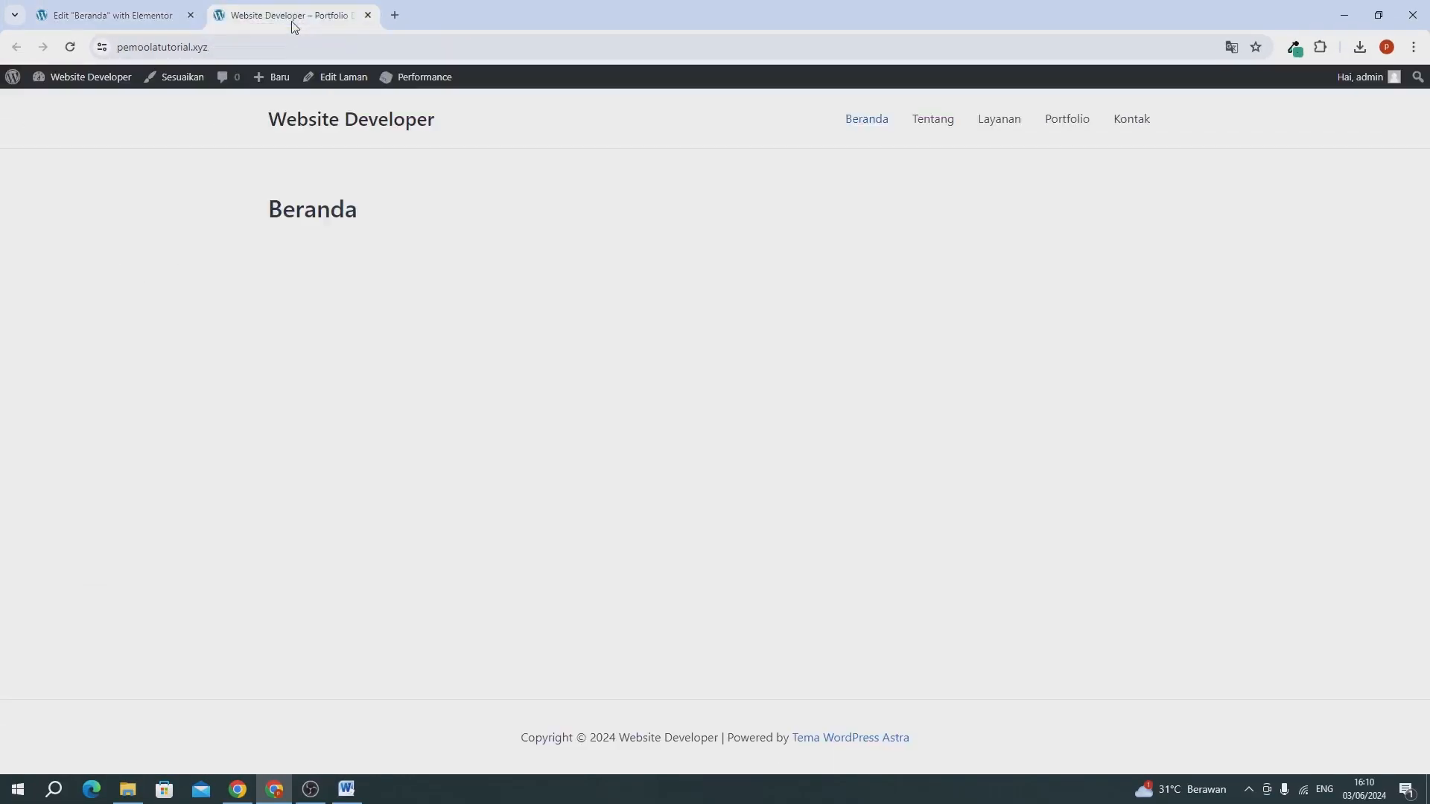
pyautogui.click(68, 47)
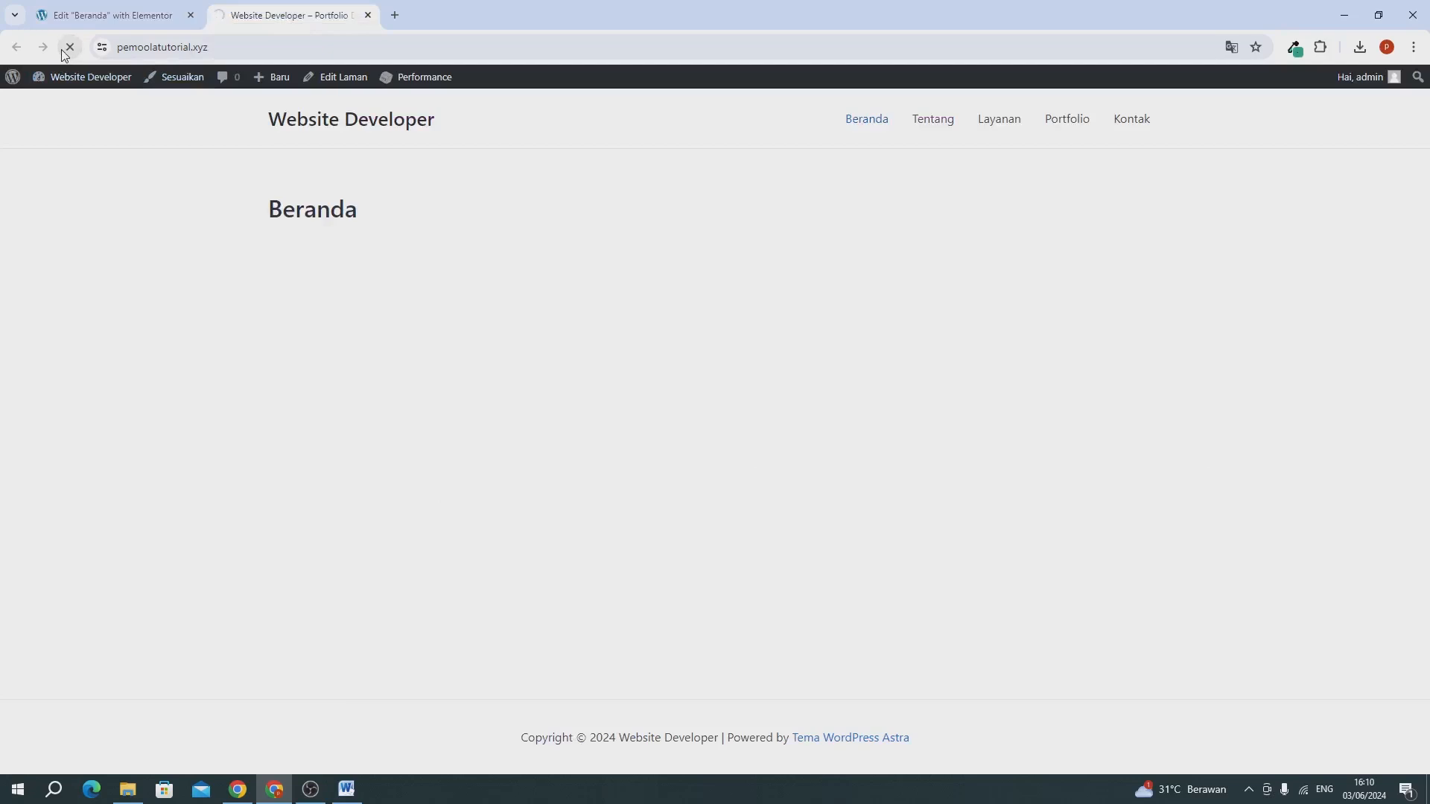
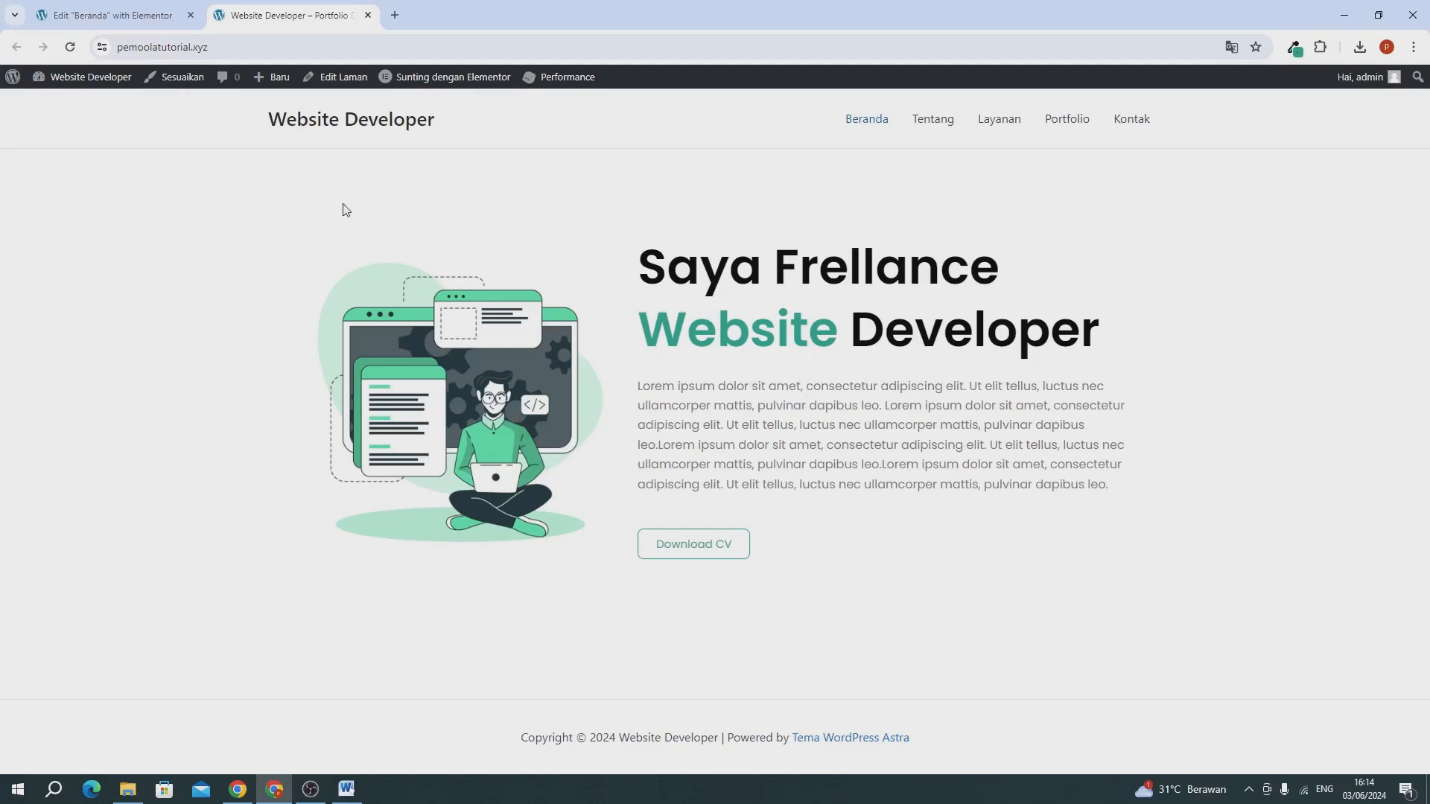
# Return to the Elementor editor and add a Flexbox container with the single-column, downward structure below the hero section.
pyautogui.click(147, 23)
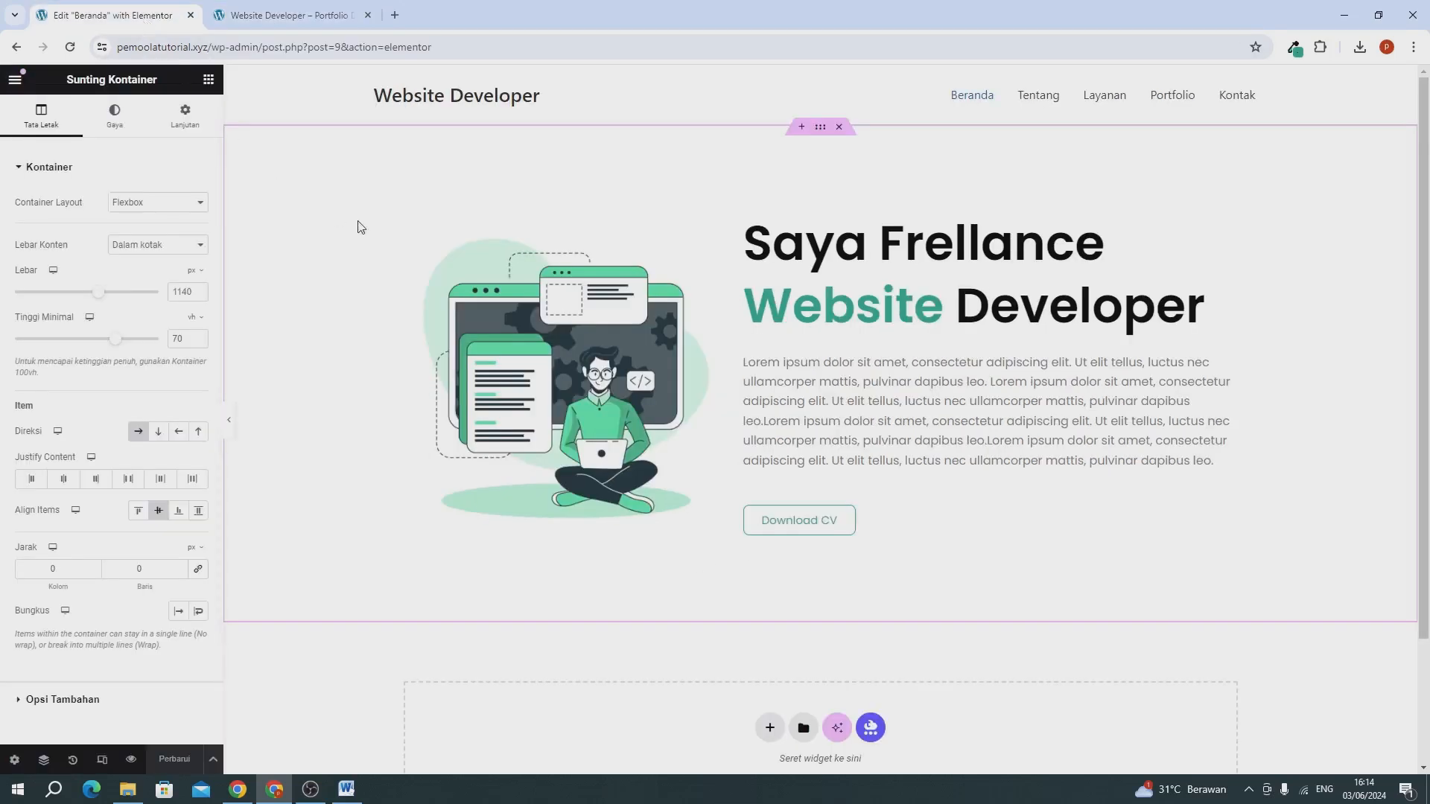
pyautogui.scroll(-3, 380, 239)
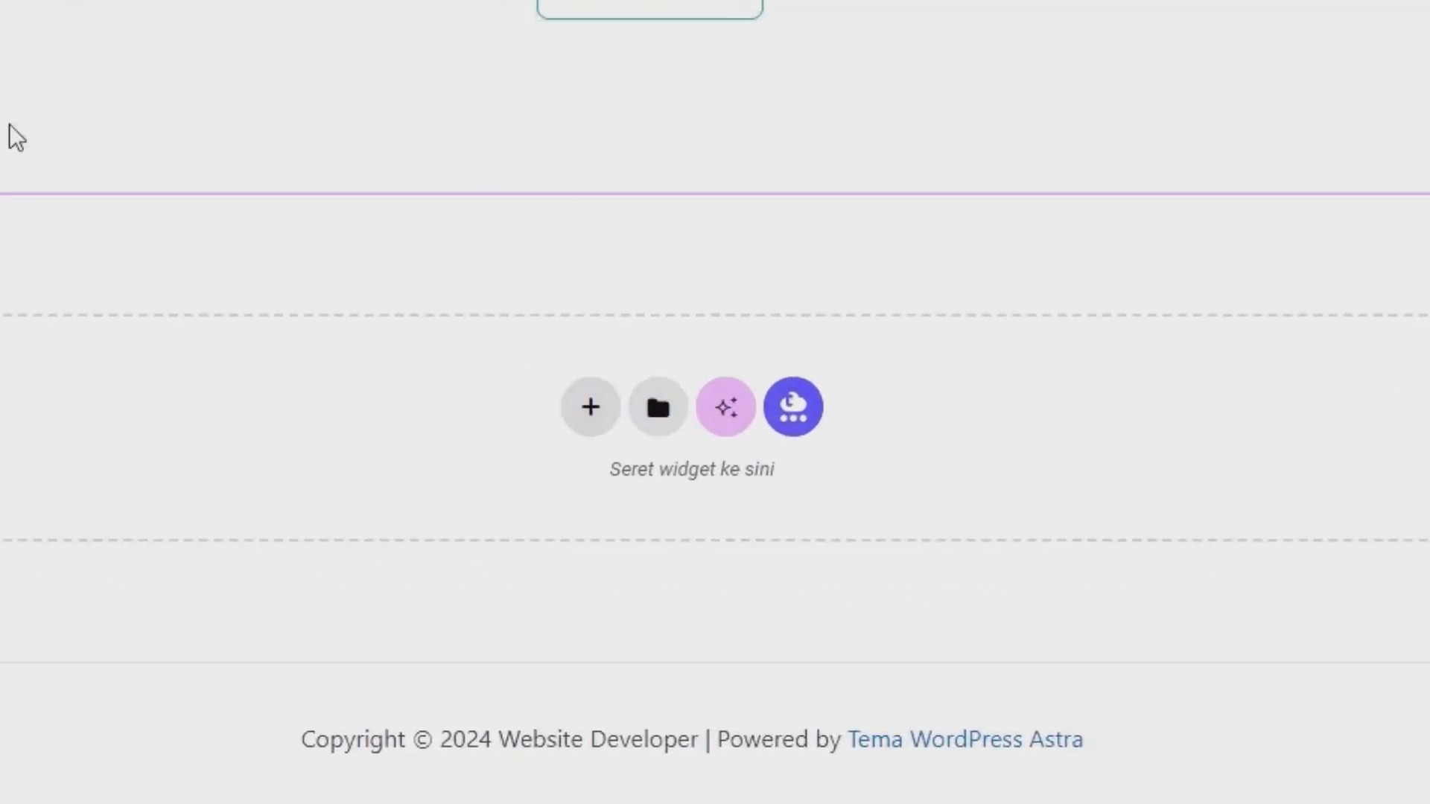
pyautogui.click(578, 408)
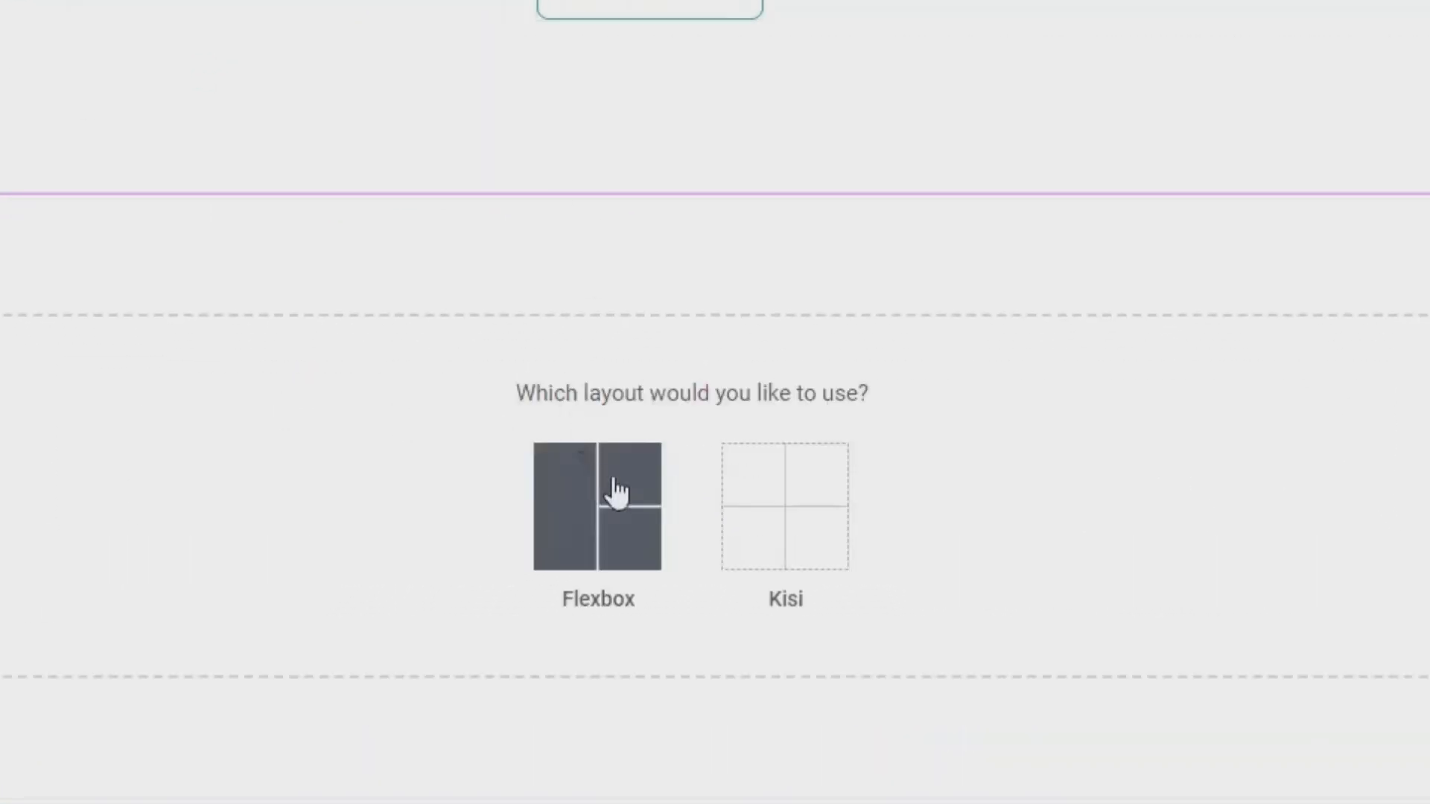
pyautogui.click(561, 519)
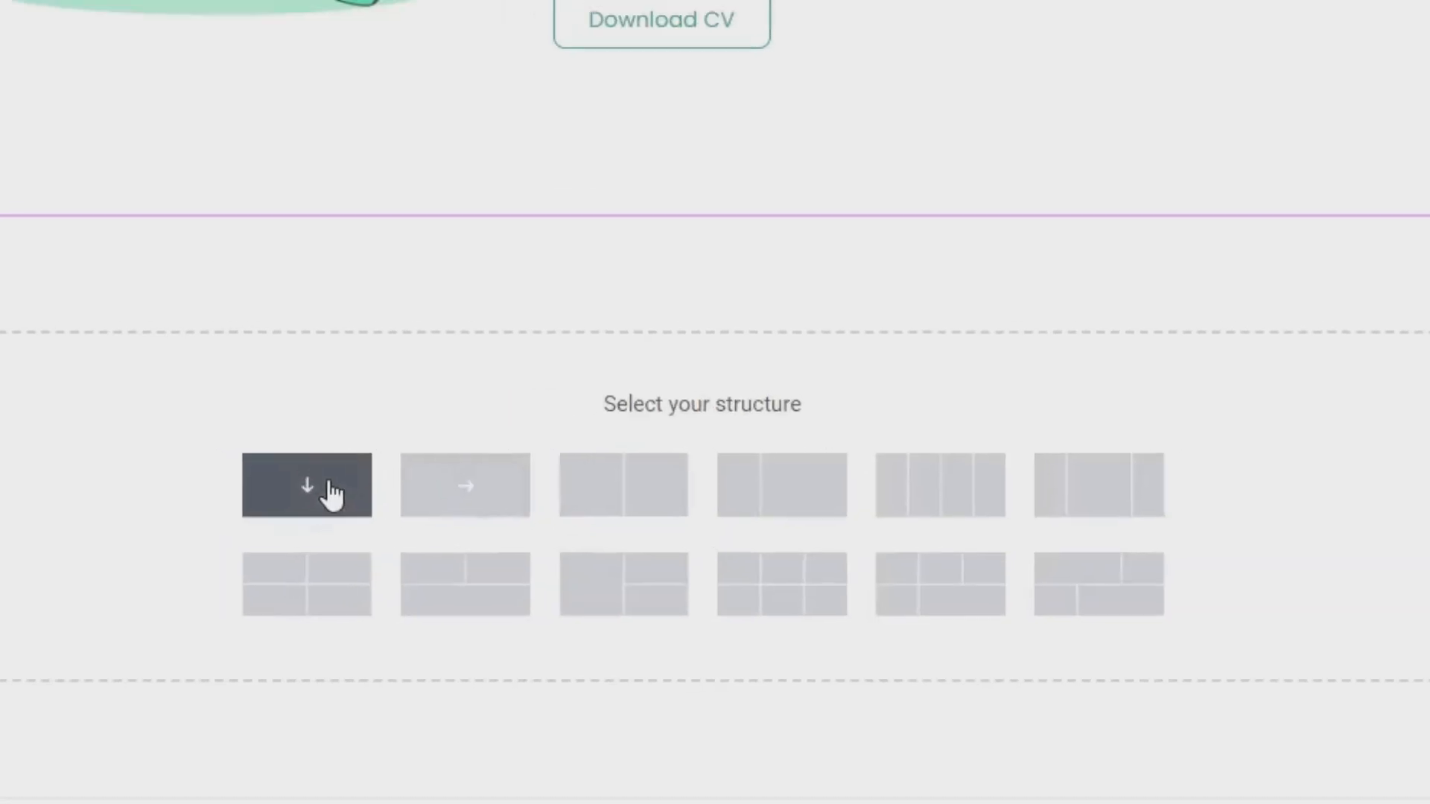
pyautogui.click(305, 476)
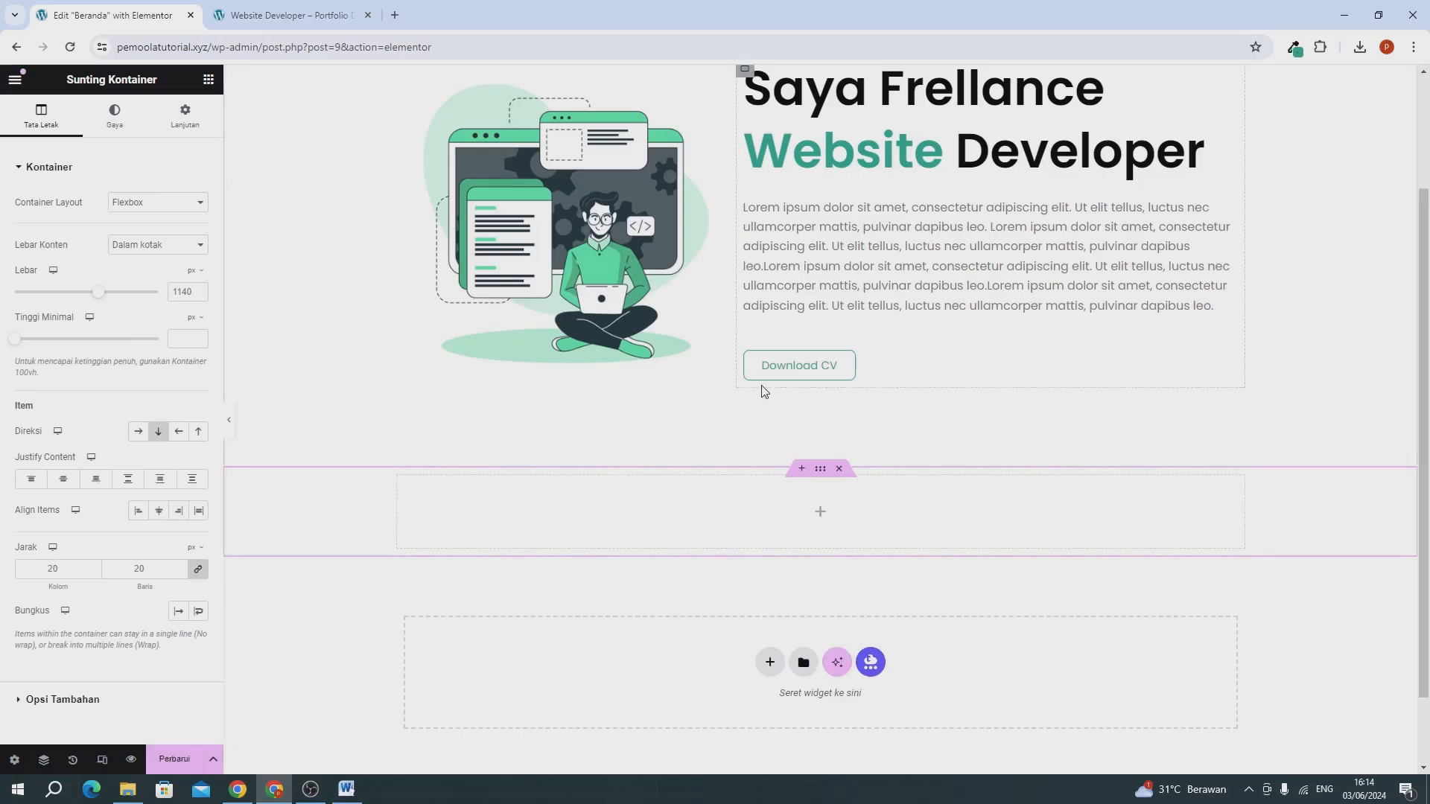
# Add a Tajuk heading widget to the new container and set its text to "Yang Kami Lakukan".
pyautogui.scroll(1, 763, 390)
pyautogui.scroll(-2, 763, 389)
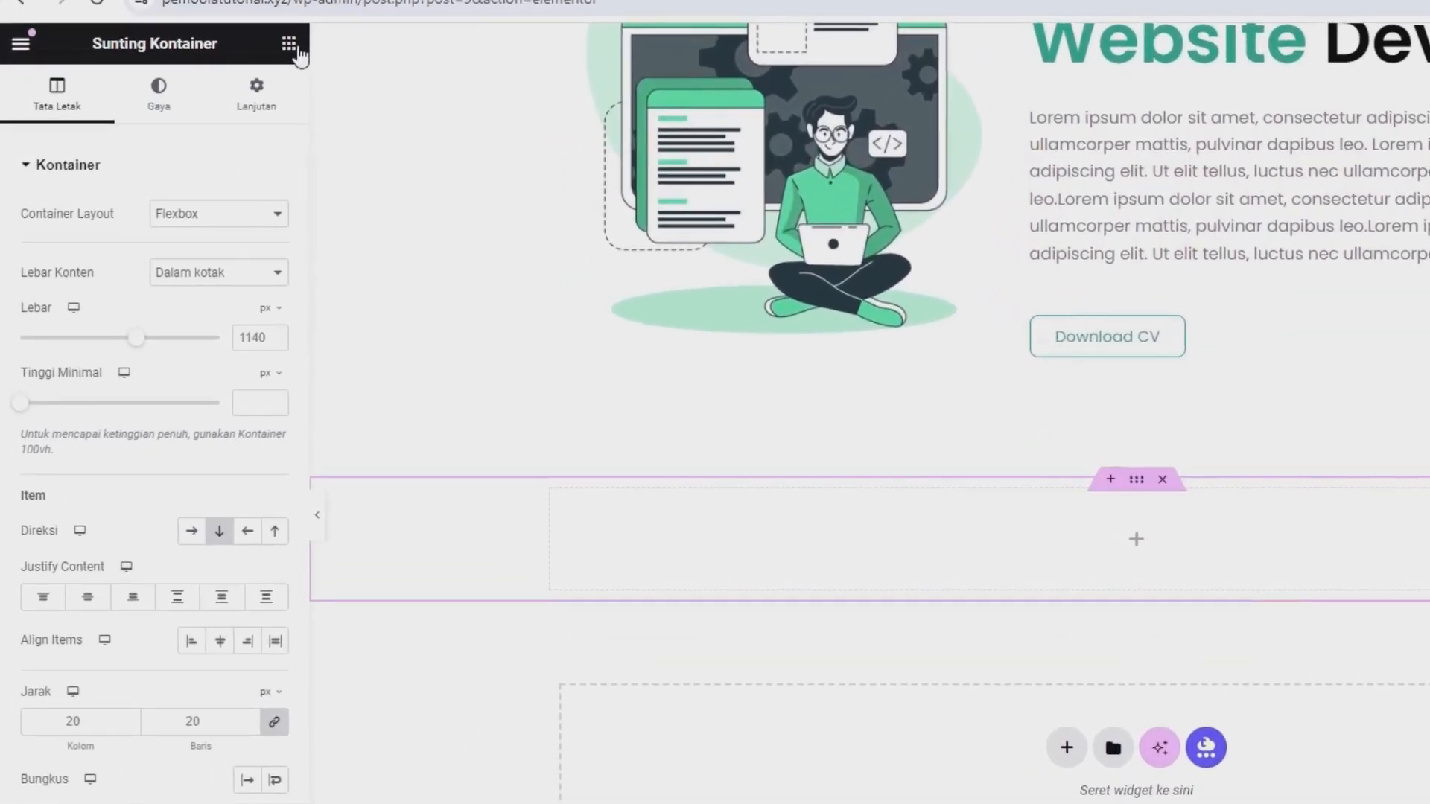
pyautogui.click(297, 48)
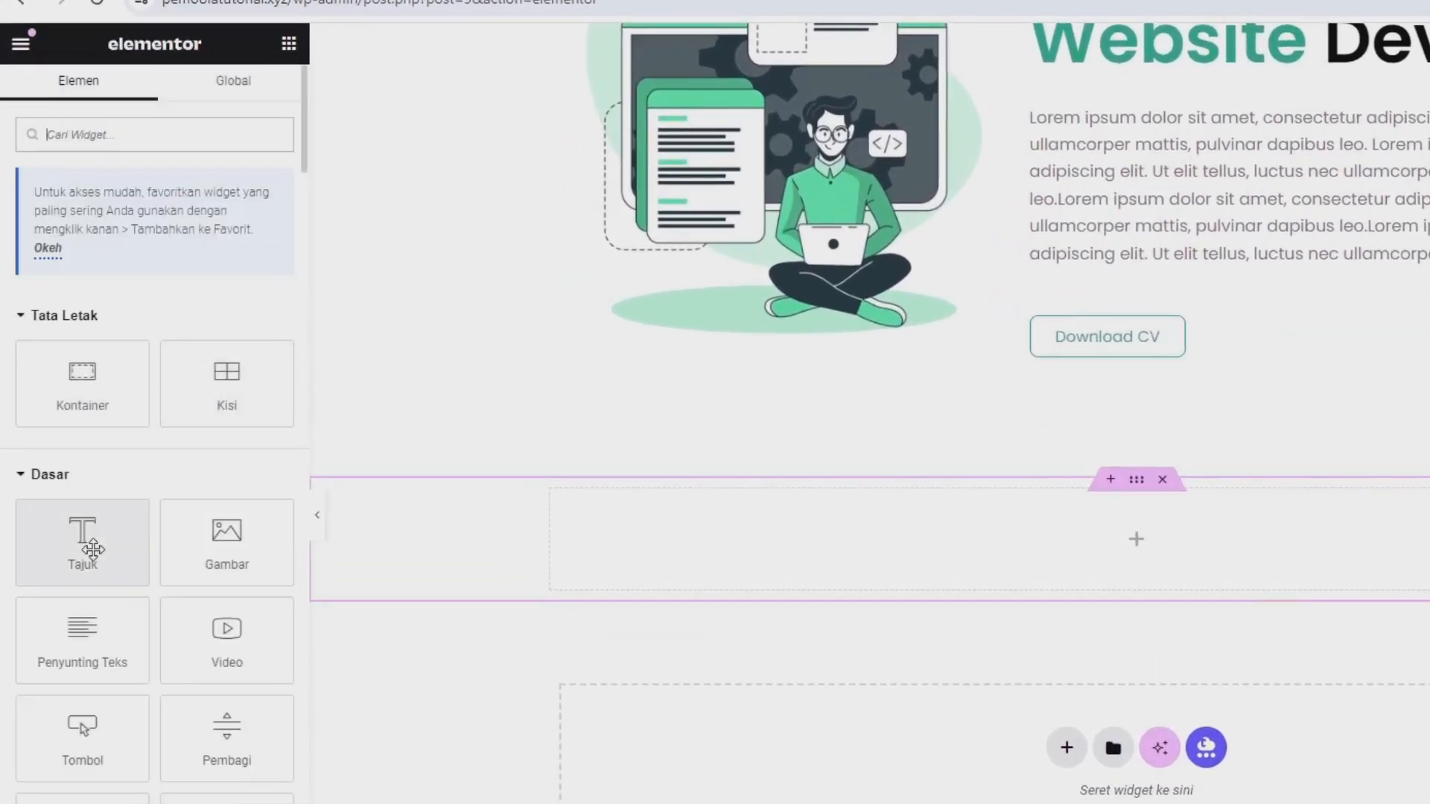
pyautogui.moveTo(90, 543); pyautogui.dragTo(931, 559)
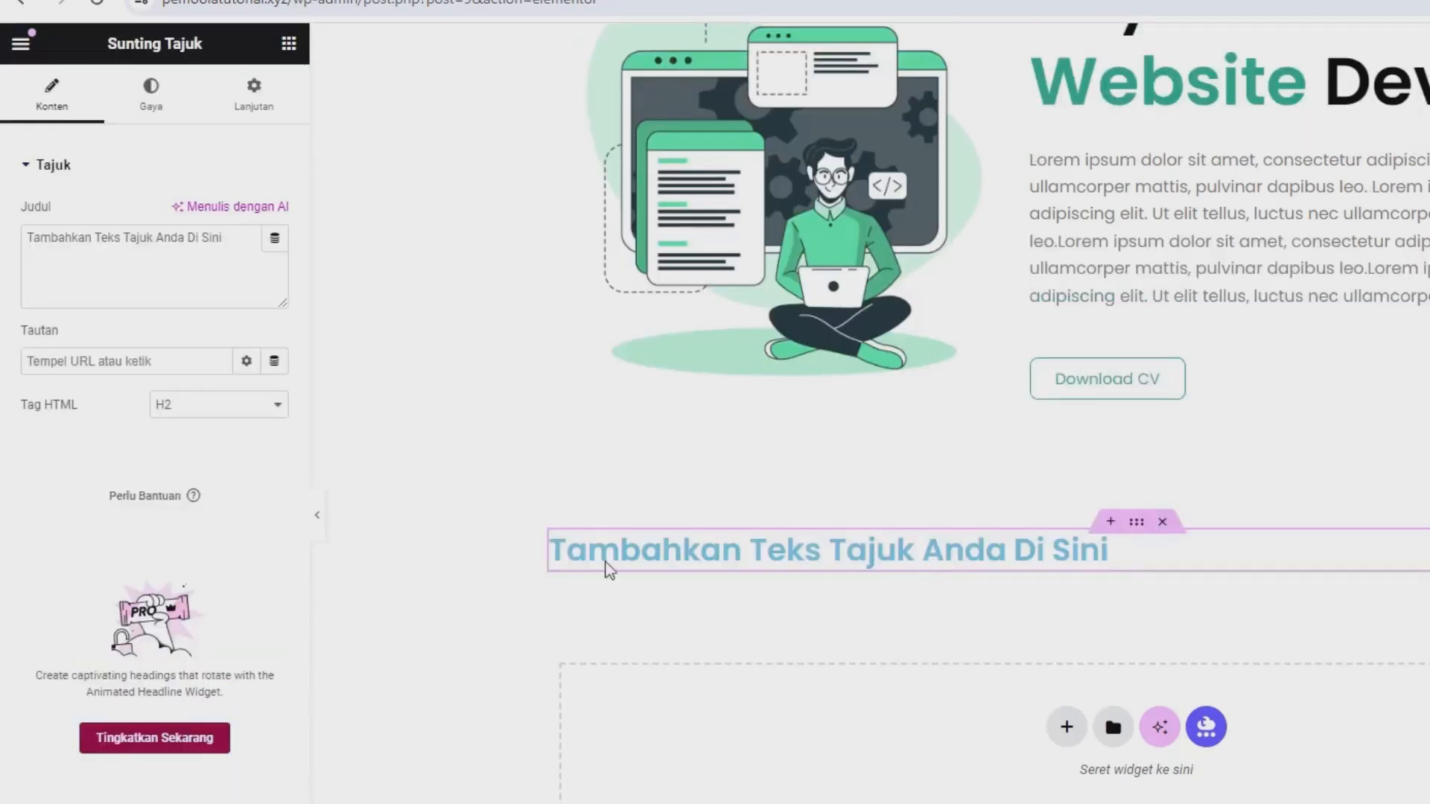
pyautogui.tripleClick(117, 253)
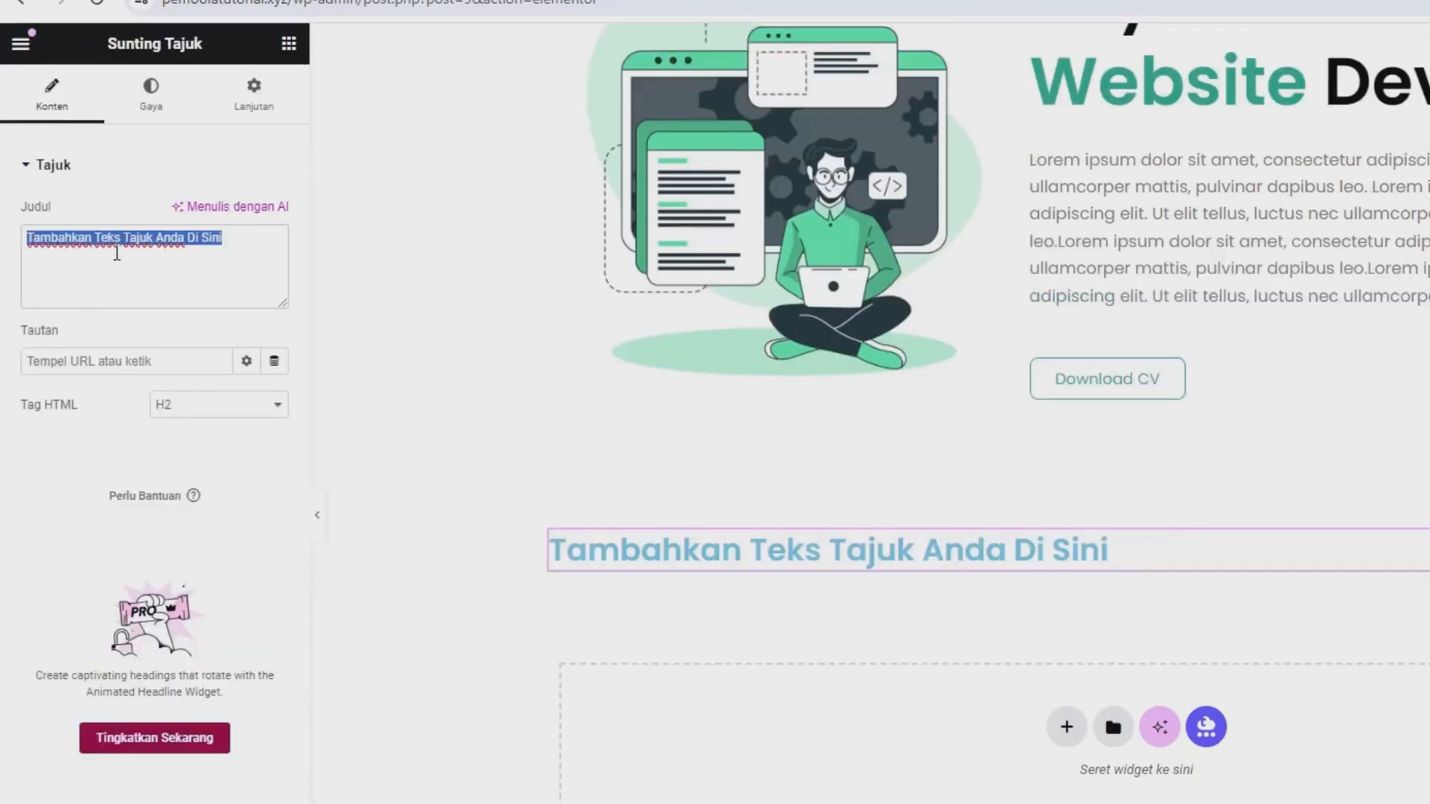
pyautogui.write('Yang K')
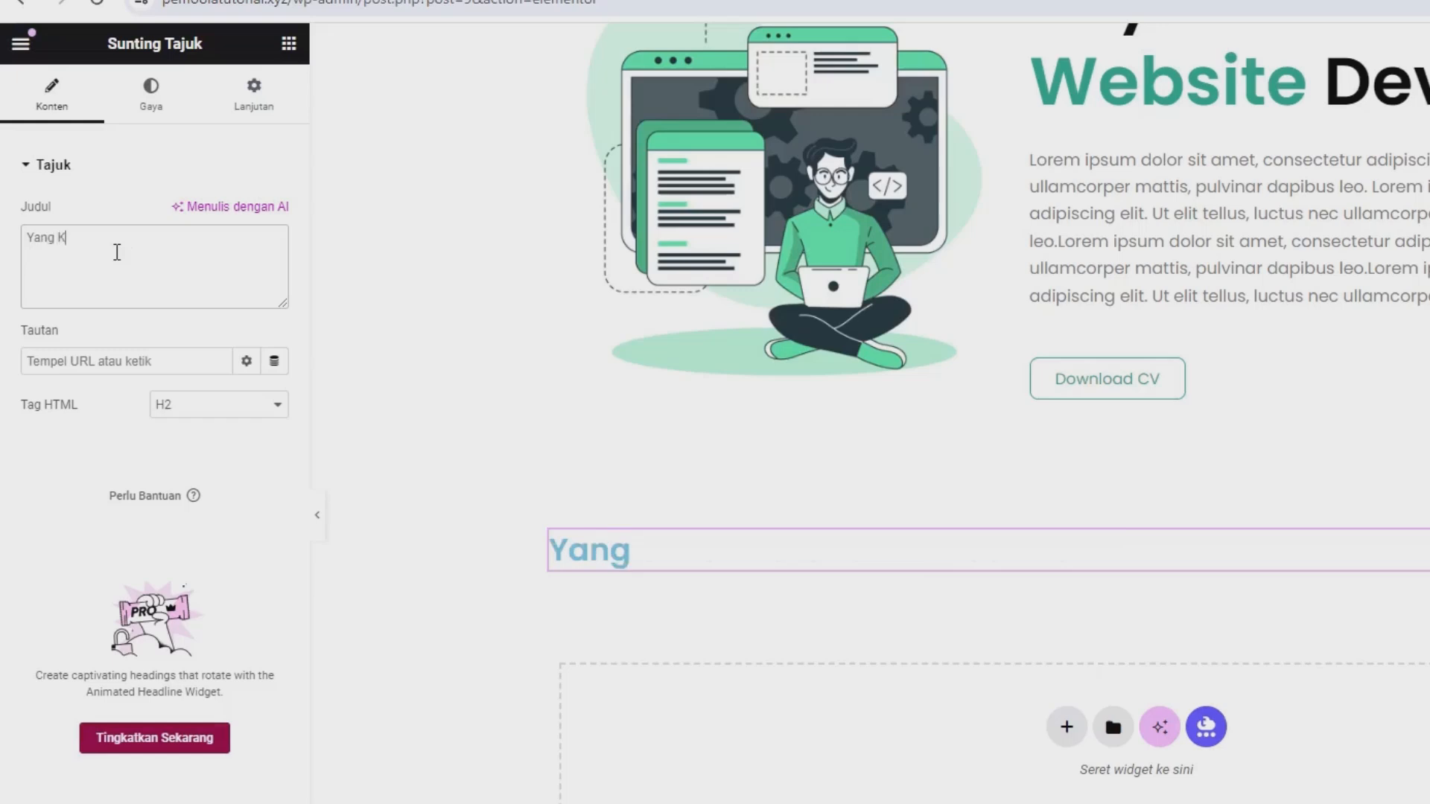
pyautogui.write('ami Lakukan')
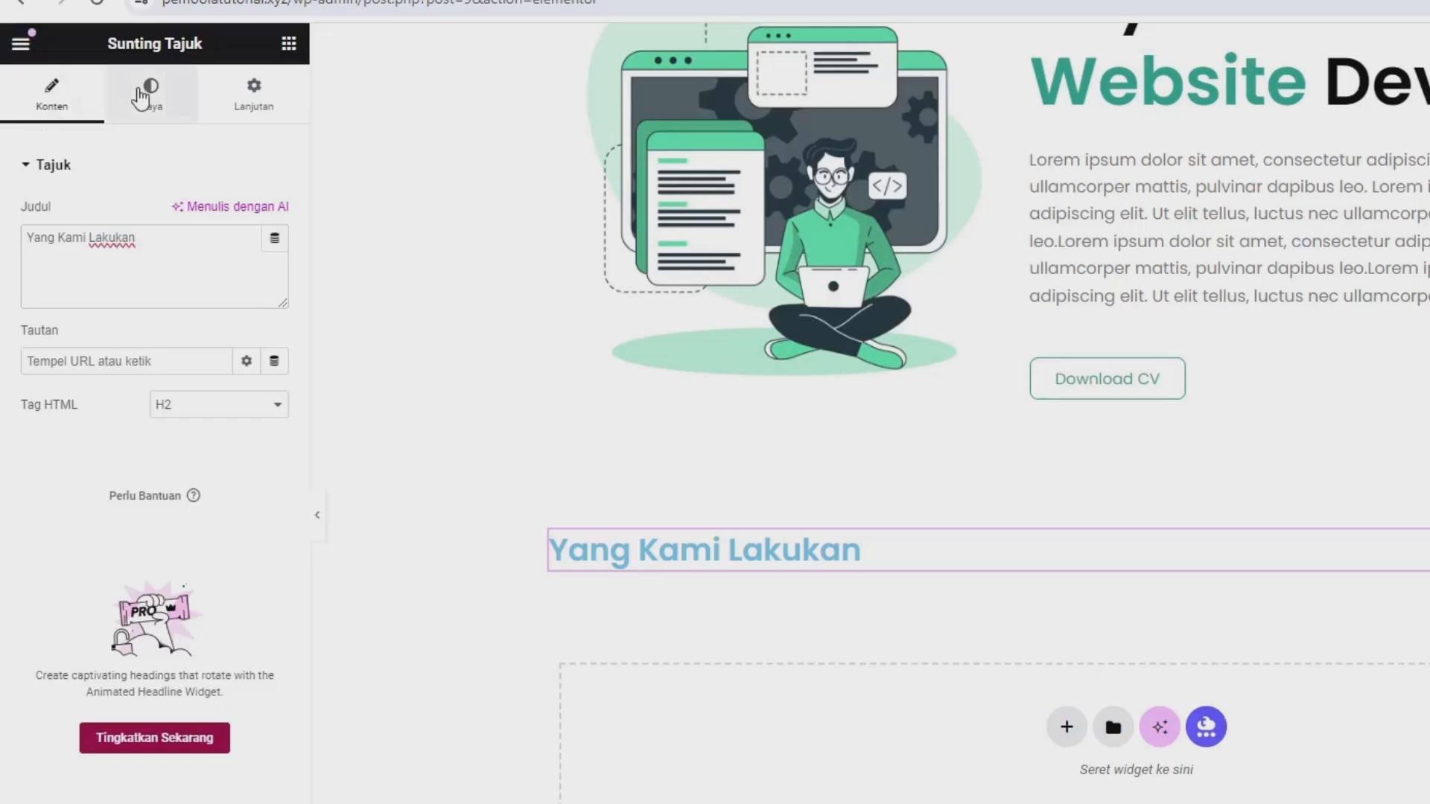
# Set the "Yang Kami Lakukan" heading's text colour to #000000 and centre its alignment.
pyautogui.click(142, 97)
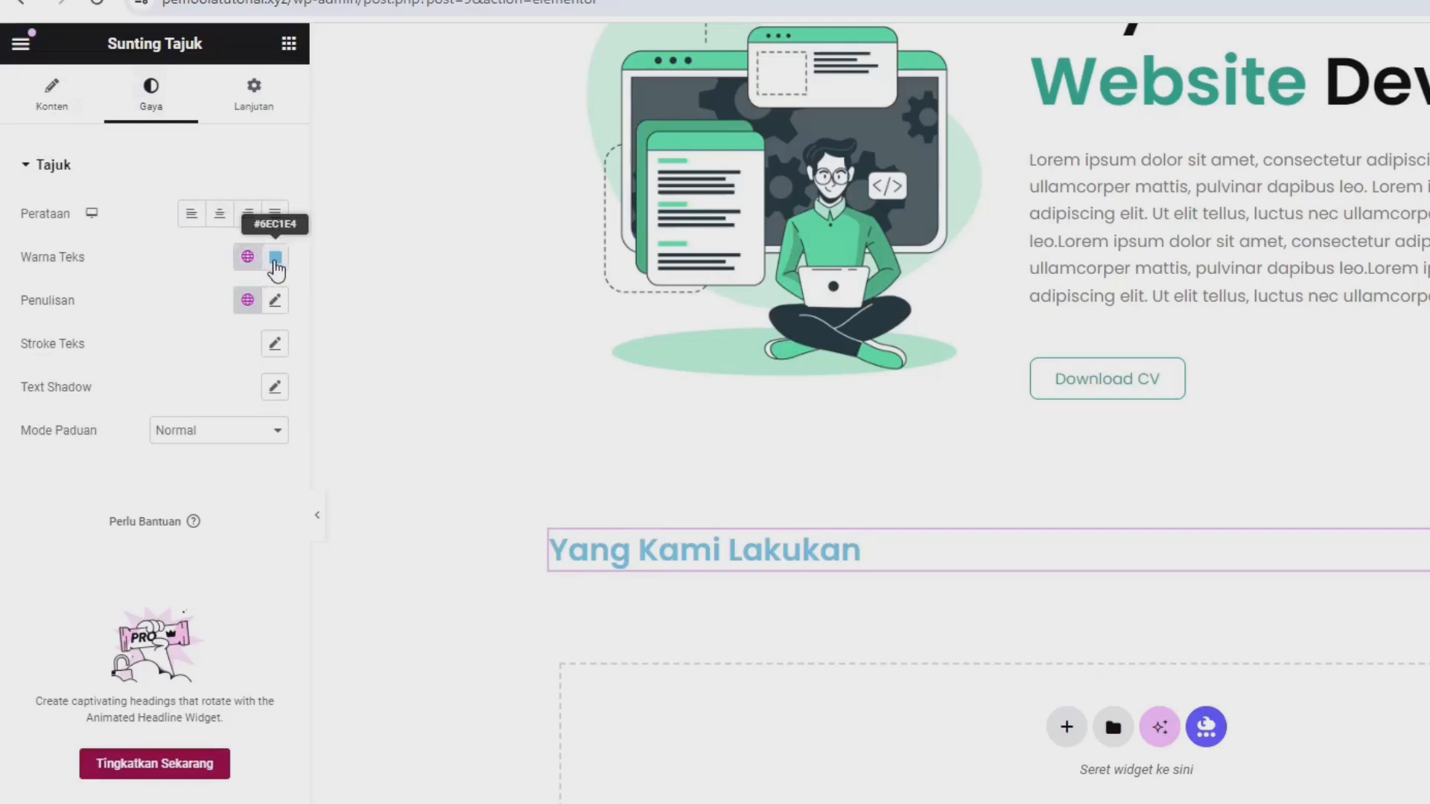
pyautogui.click(275, 260)
pyautogui.click(369, 493)
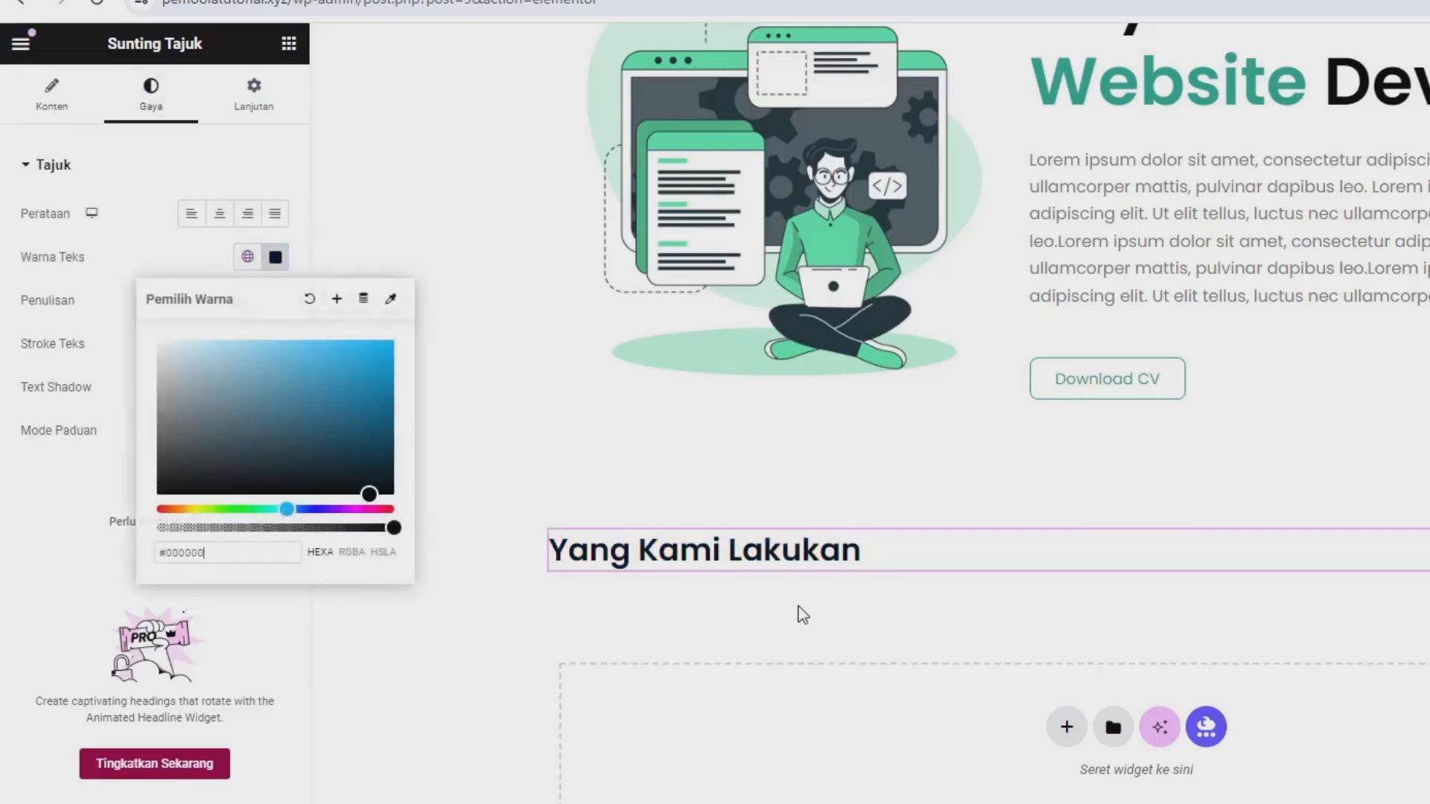
pyautogui.click(220, 213)
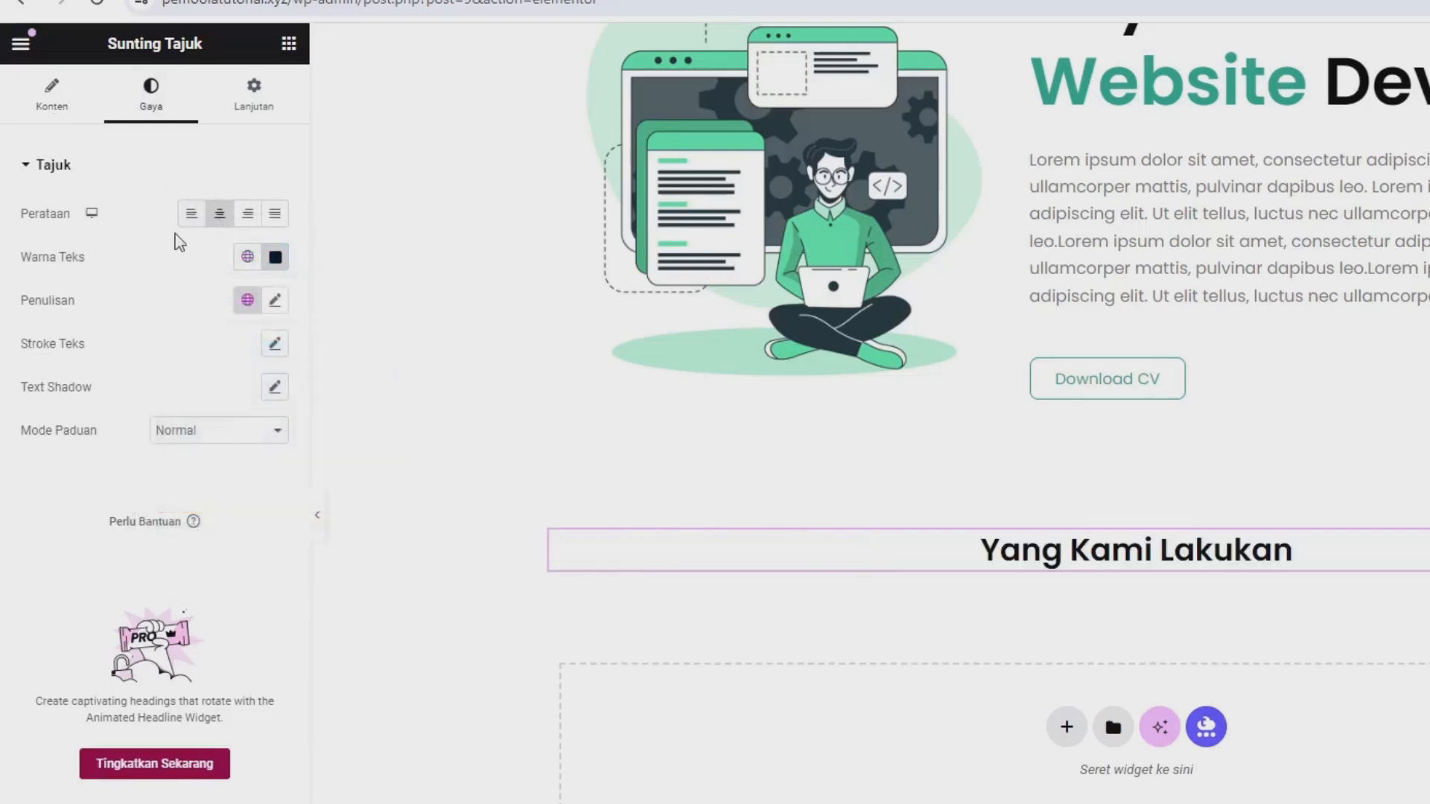
pyautogui.scroll(3, 946, 515)
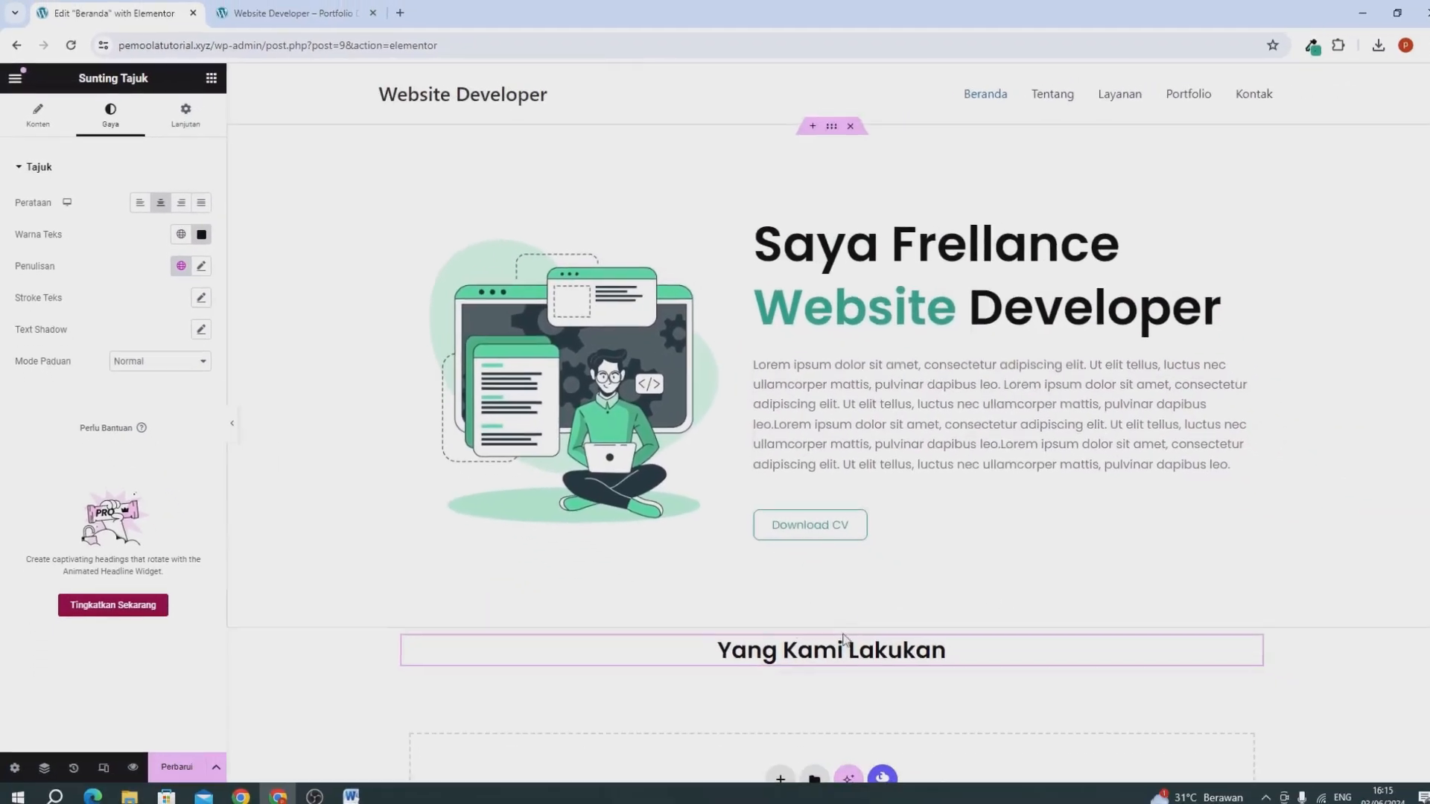
pyautogui.scroll(-3, 836, 642)
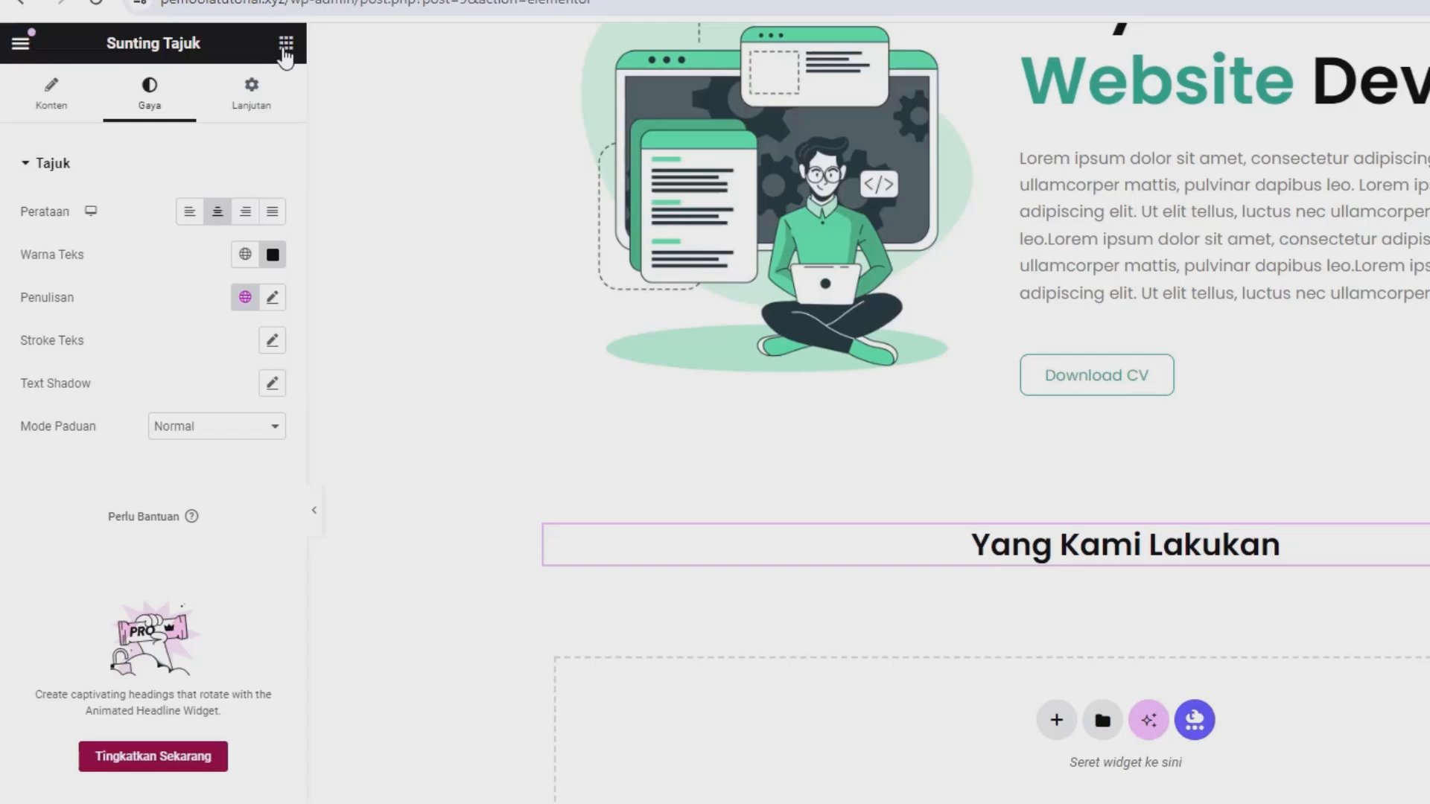
# Add a container below the "Yang Kami Lakukan" heading and nest another container inside it.
pyautogui.click(286, 46)
pyautogui.moveTo(105, 383); pyautogui.dragTo(1099, 550)
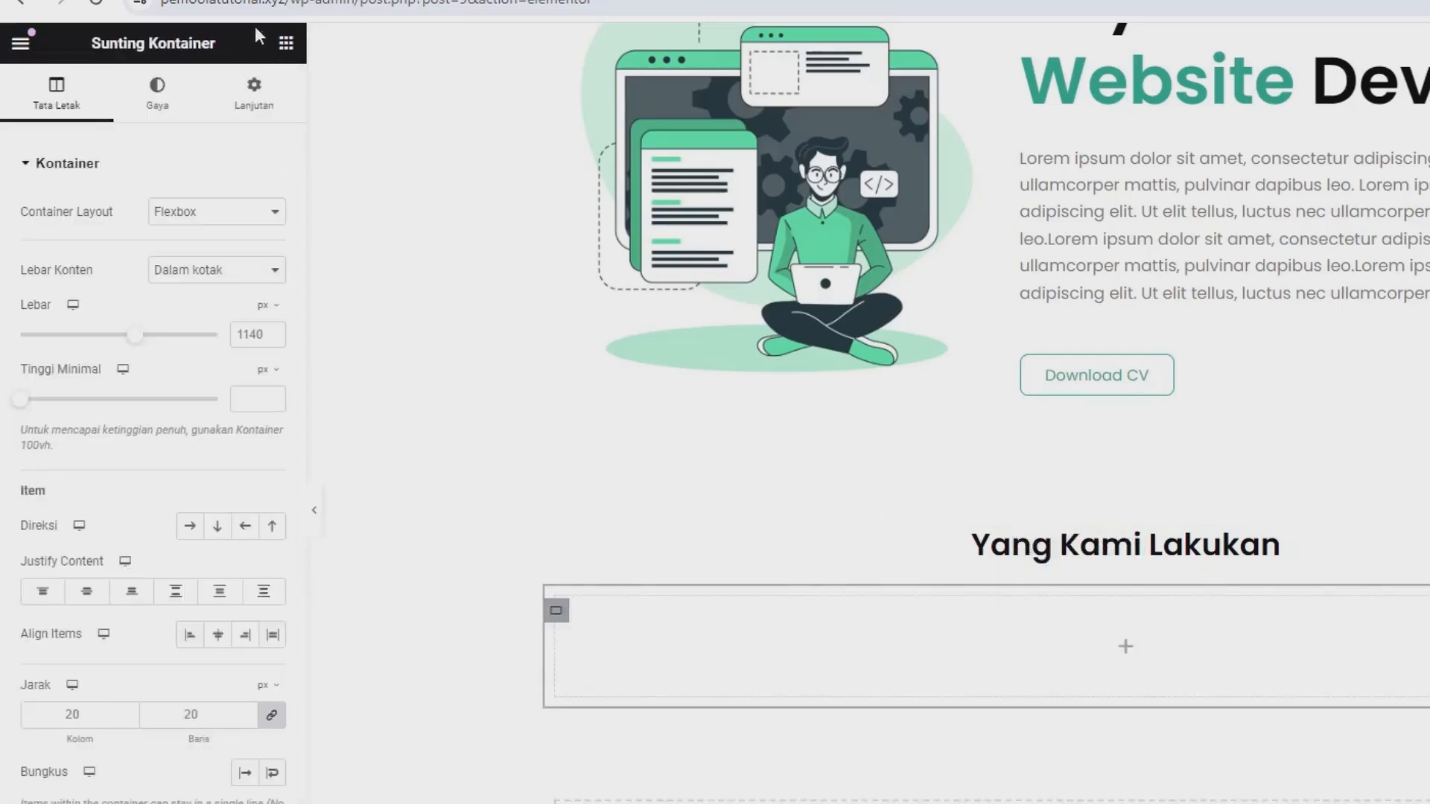
pyautogui.click(286, 42)
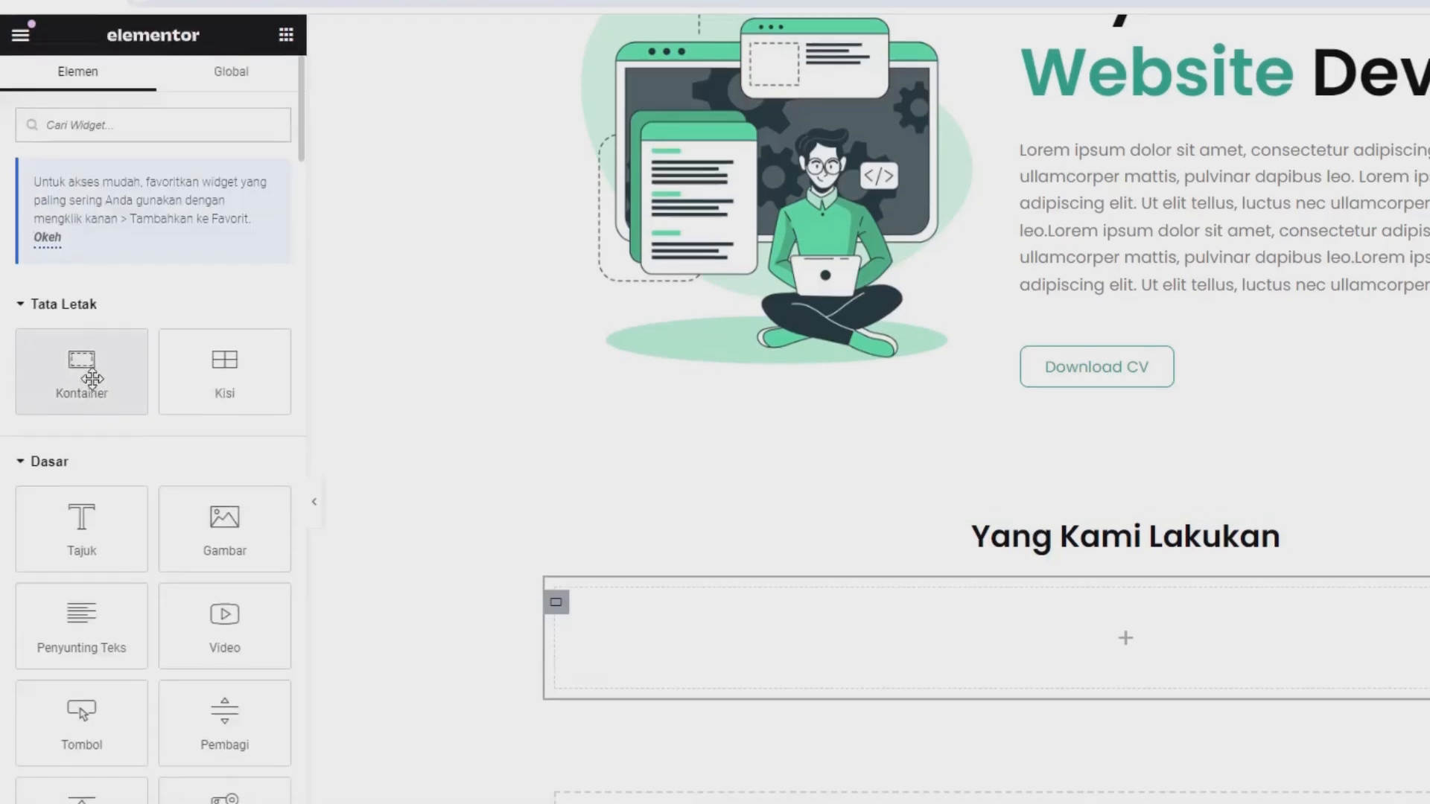
pyautogui.moveTo(93, 379); pyautogui.dragTo(862, 642)
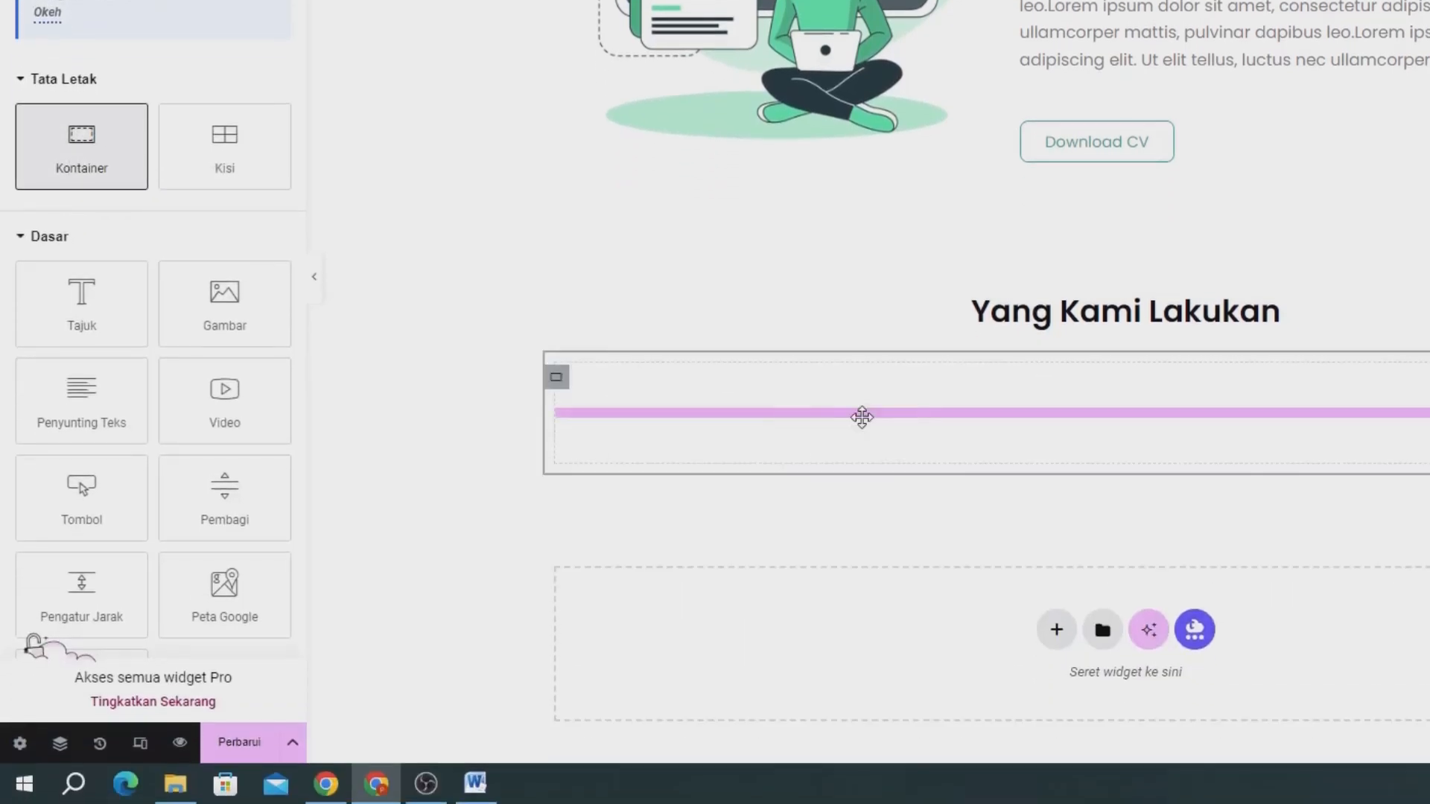
pyautogui.moveTo(862, 418); pyautogui.dragTo(862, 420)
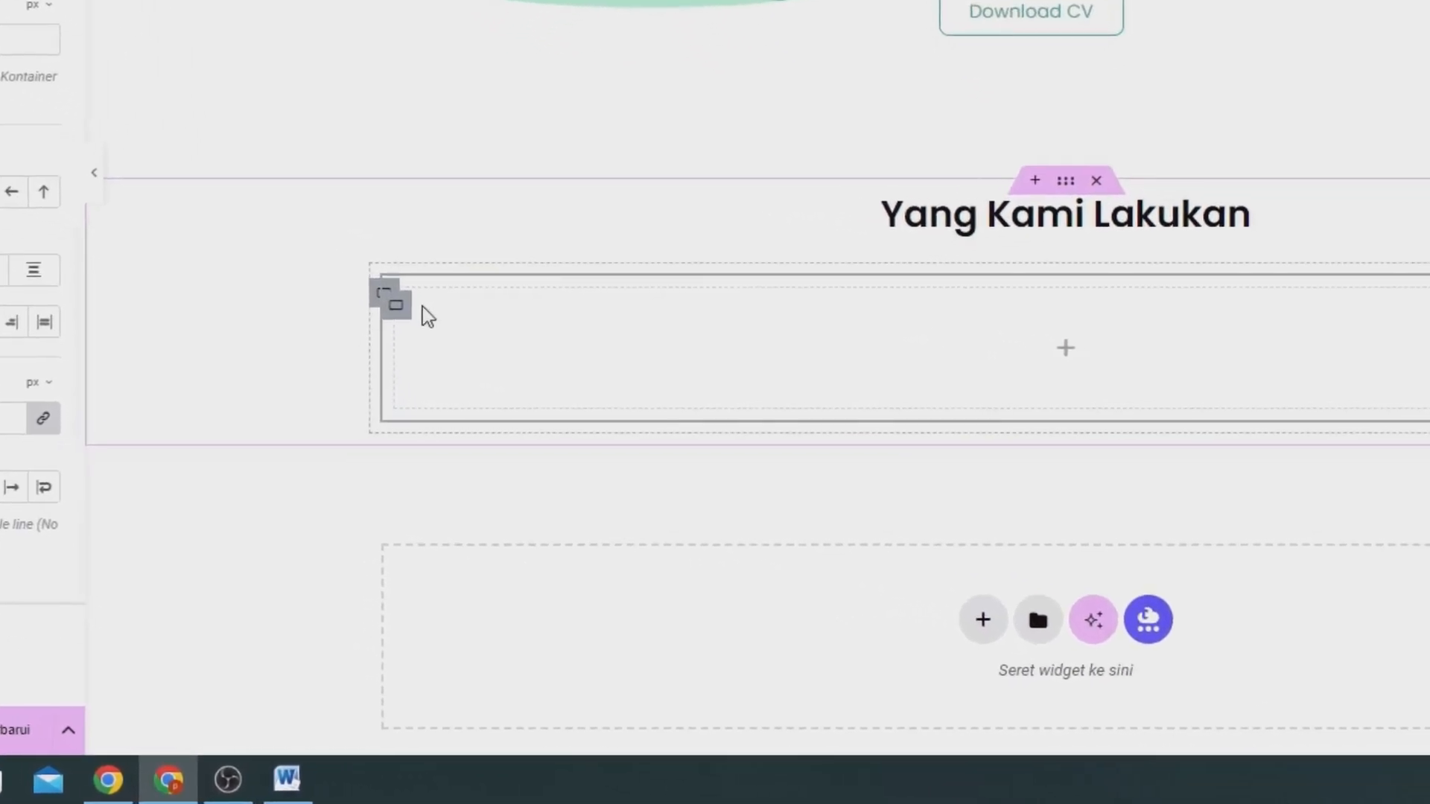
# Duplicate the nested inner container twice to make three containers within the parent container.
pyautogui.rightClick(408, 317)
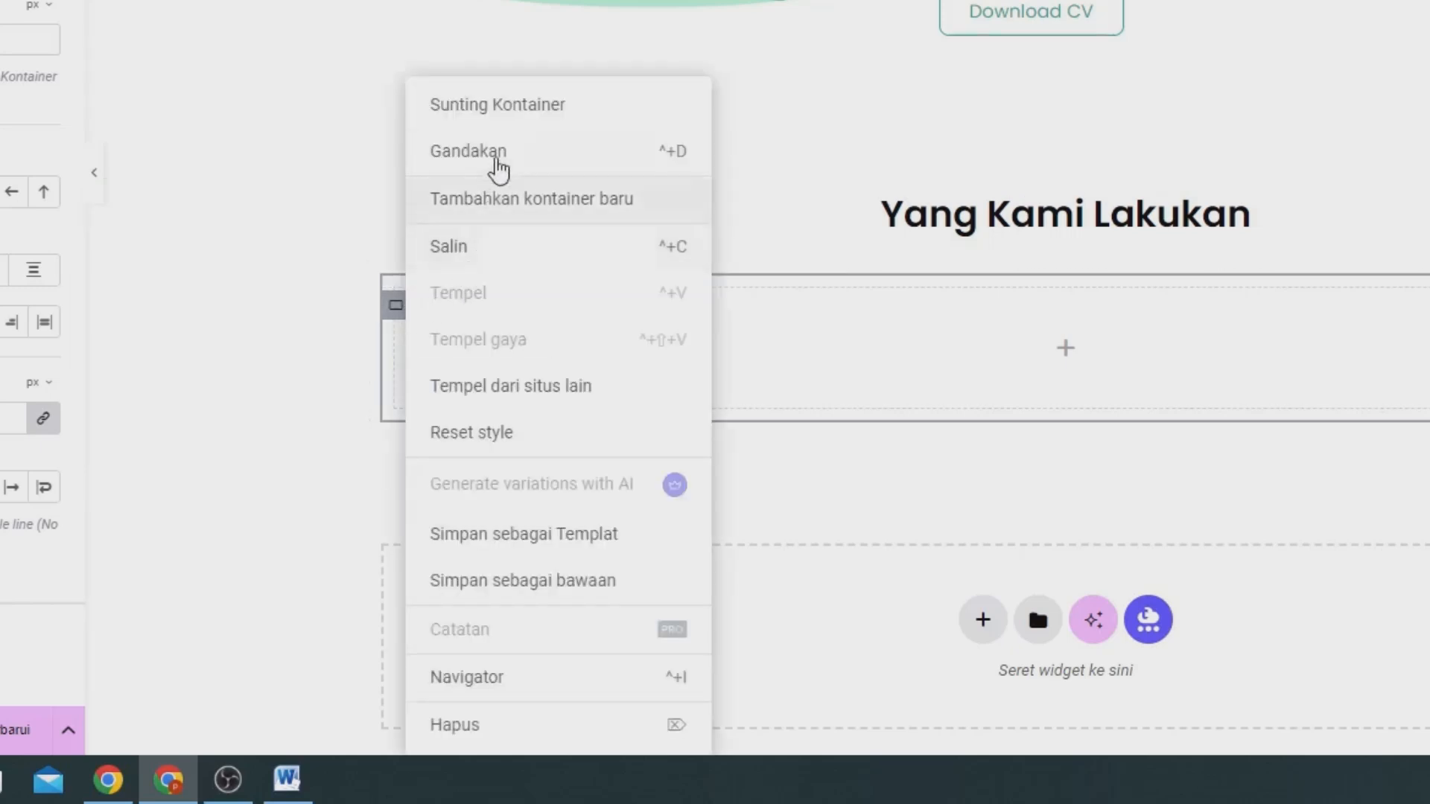
pyautogui.click(477, 152)
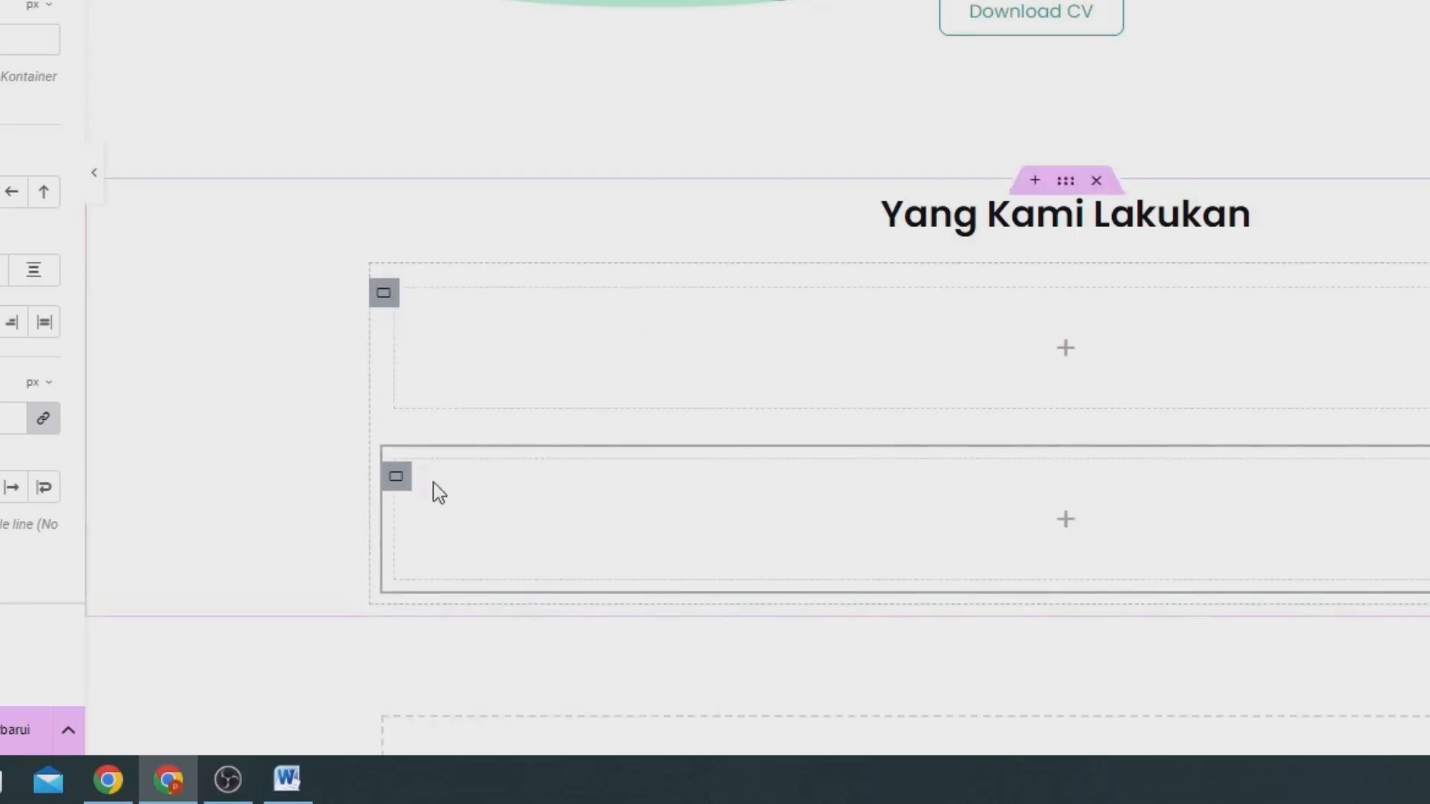
pyautogui.rightClick(400, 480)
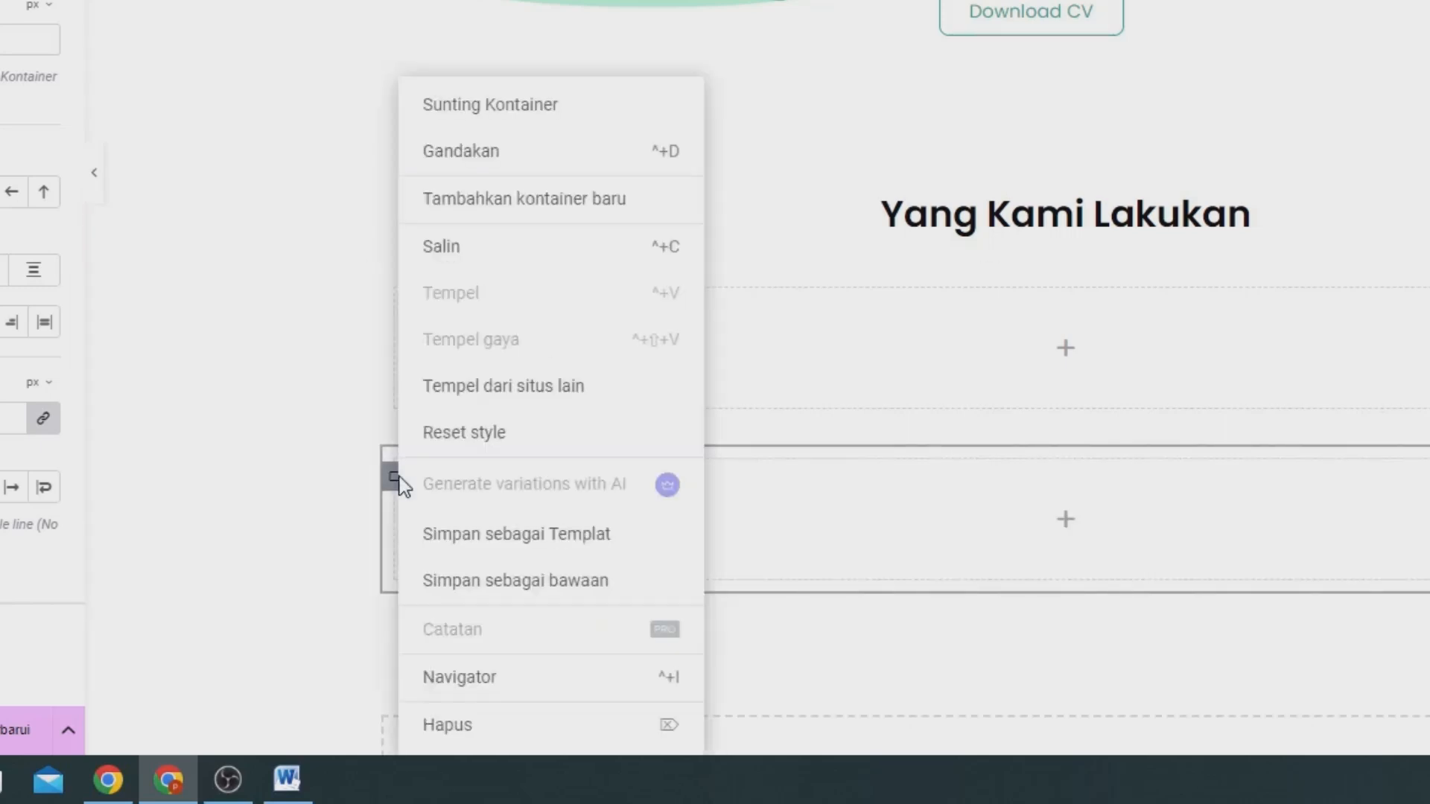
pyautogui.click(484, 154)
pyautogui.scroll(-3, 425, 444)
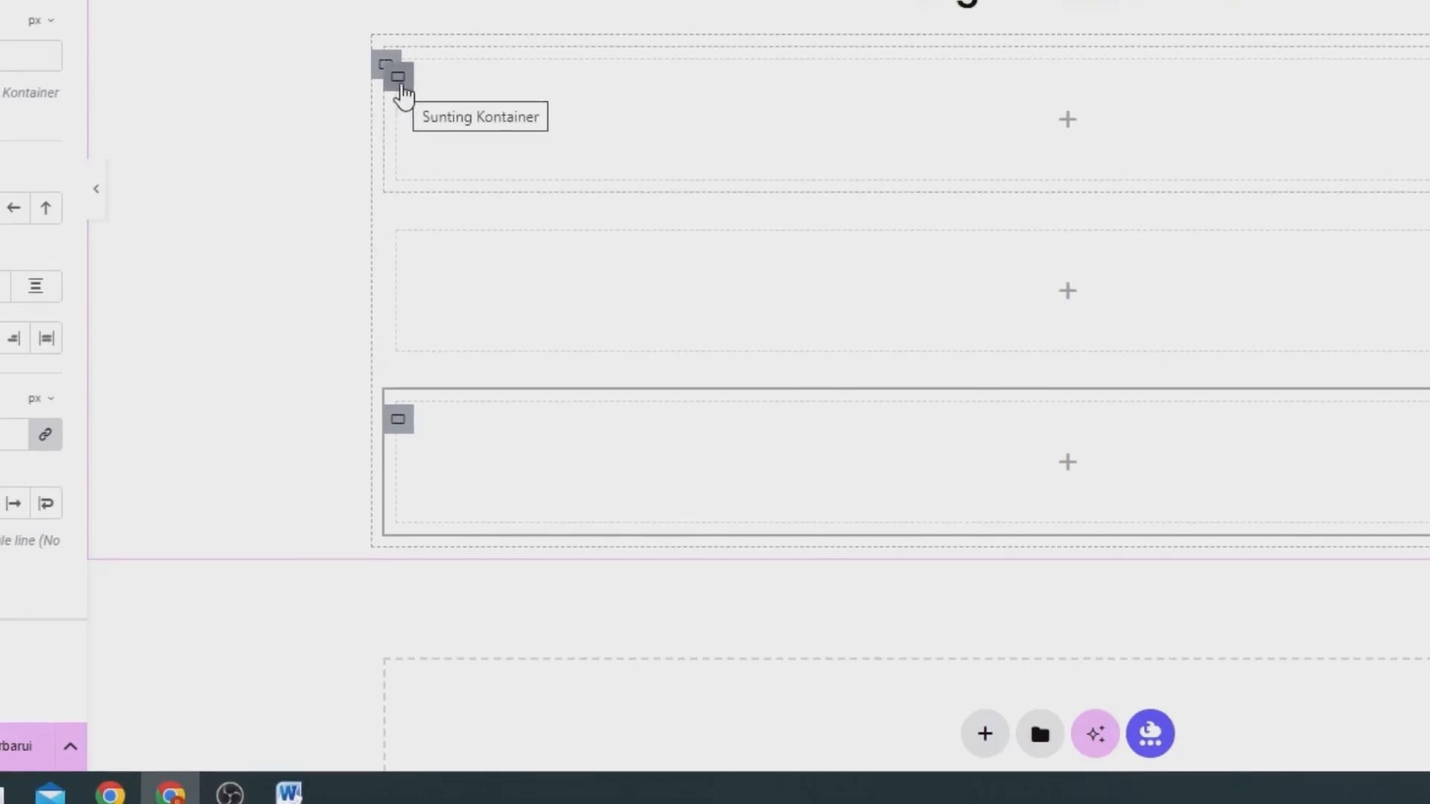
# Set the direction of the container holding the three inner ones to horizontal row and update the page.
pyautogui.click(393, 136)
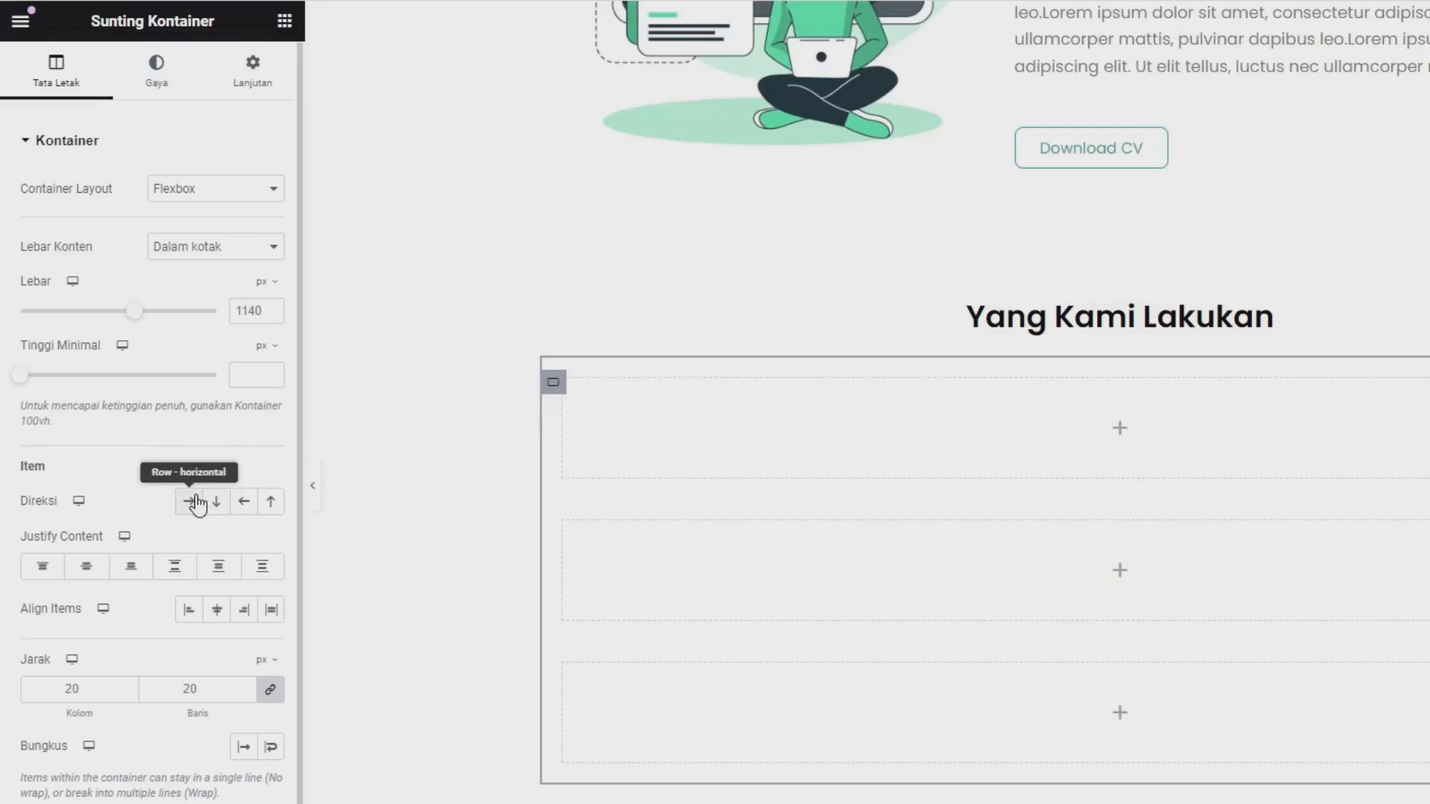
pyautogui.click(191, 502)
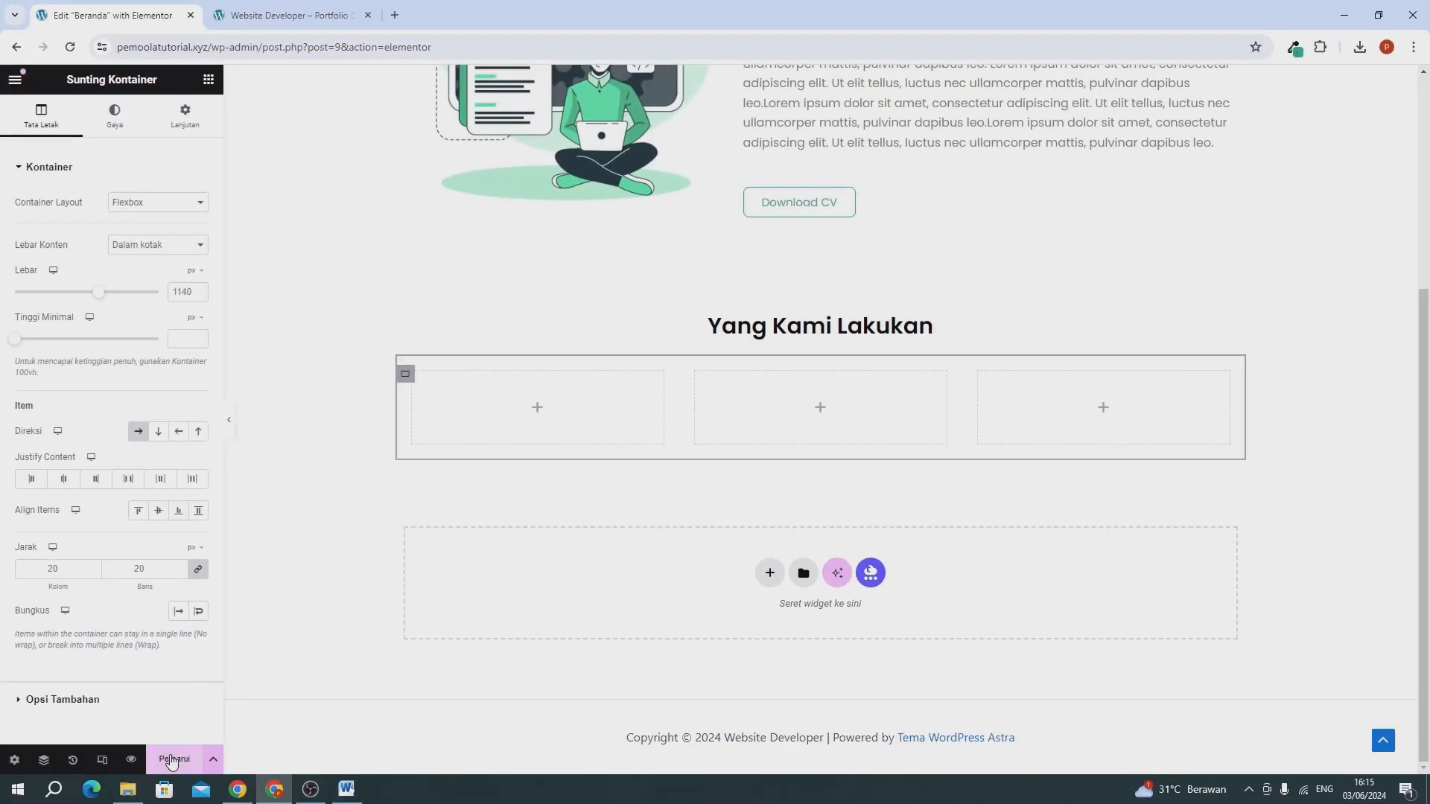
pyautogui.click(171, 759)
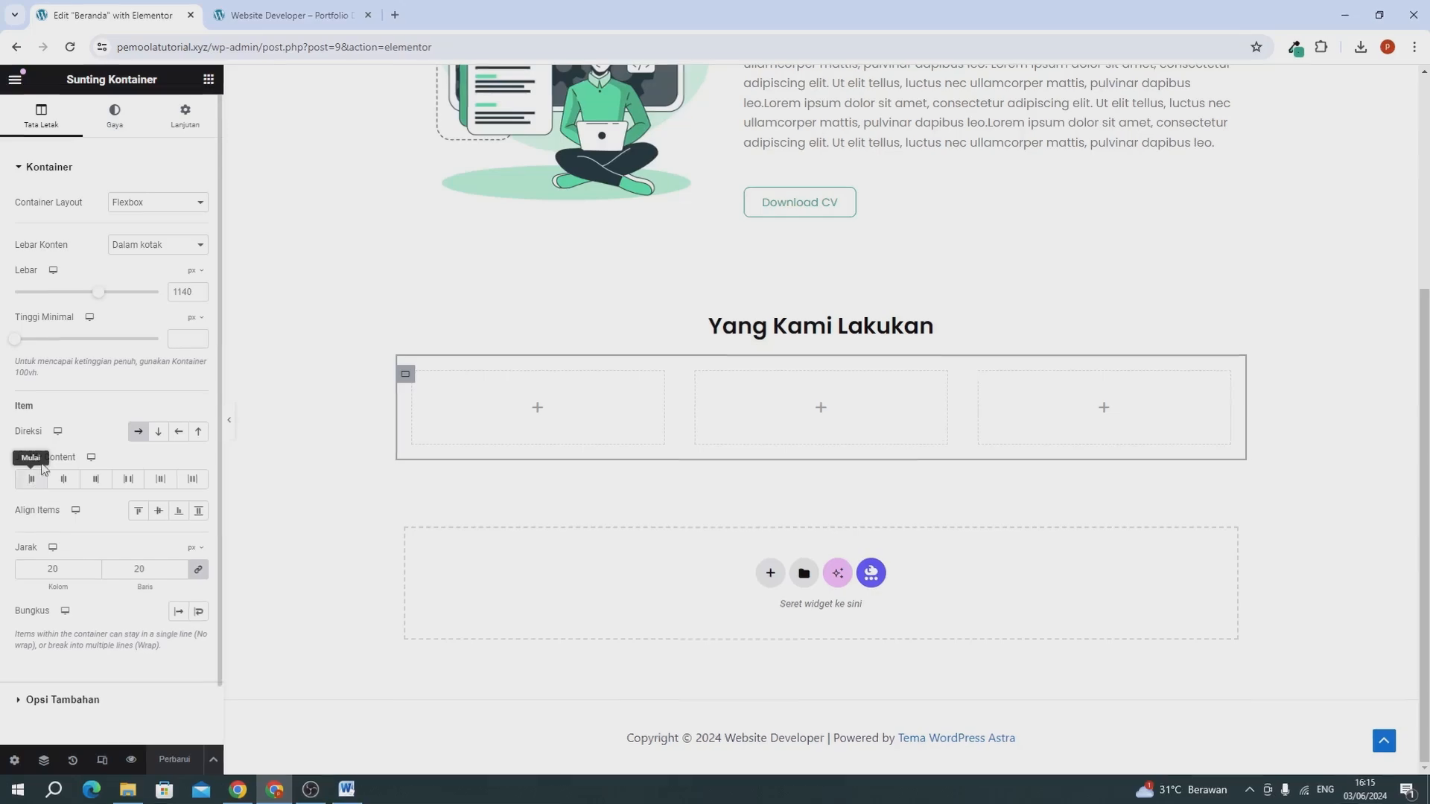
# Search the widgets for "image" and place a Kotak Gambar widget in the first of the three inner containers.
pyautogui.click(243, 61)
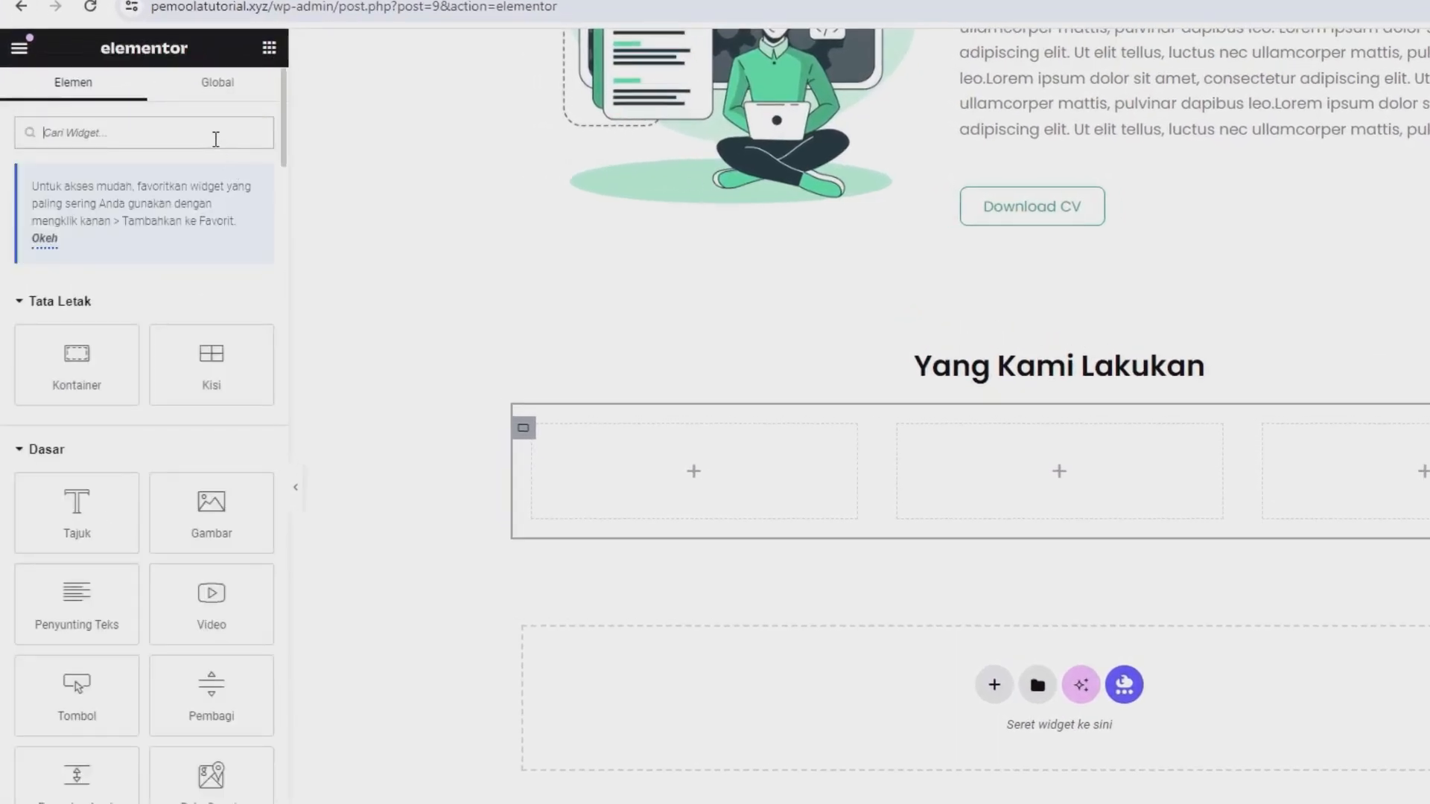
pyautogui.write('image')
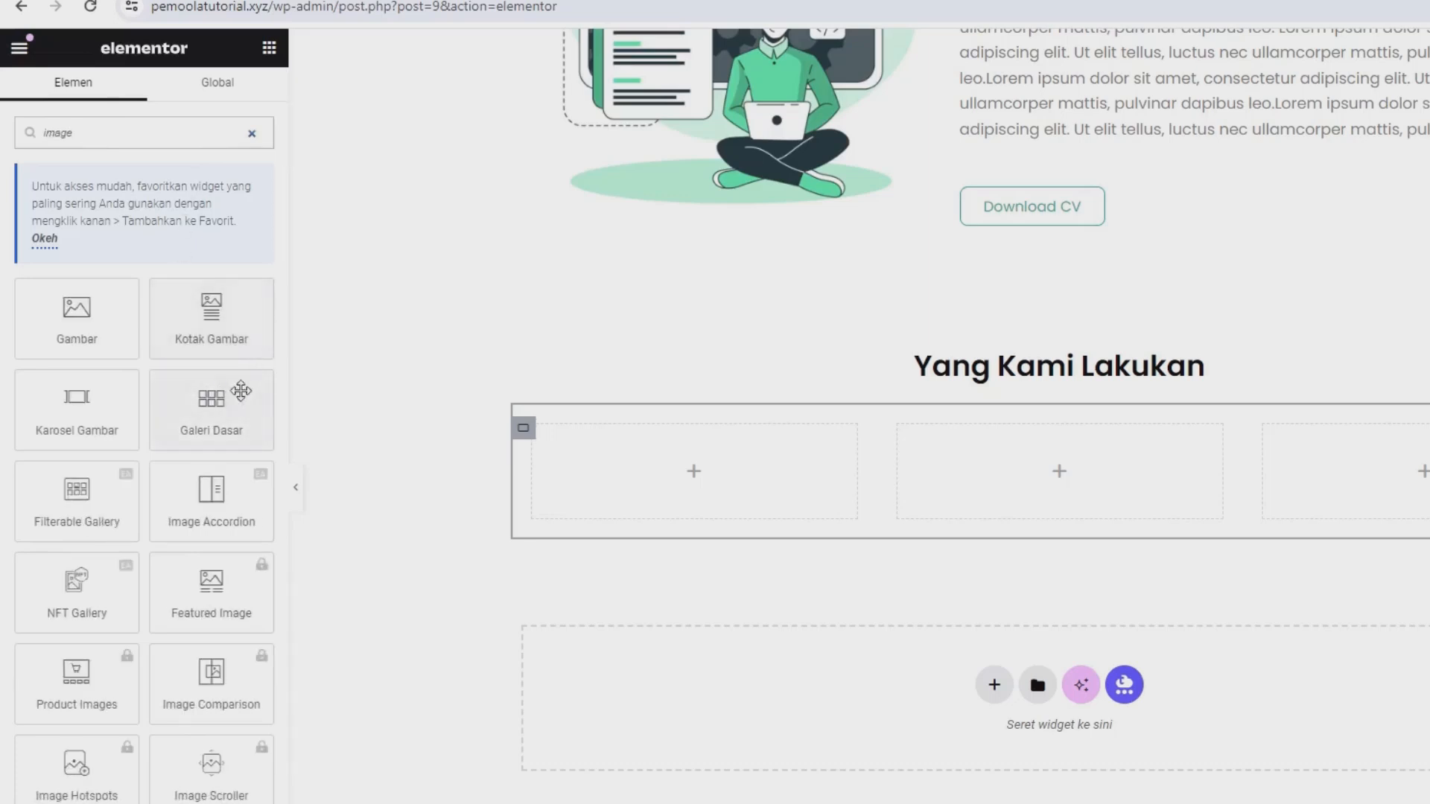
pyautogui.moveTo(210, 313); pyautogui.dragTo(693, 450)
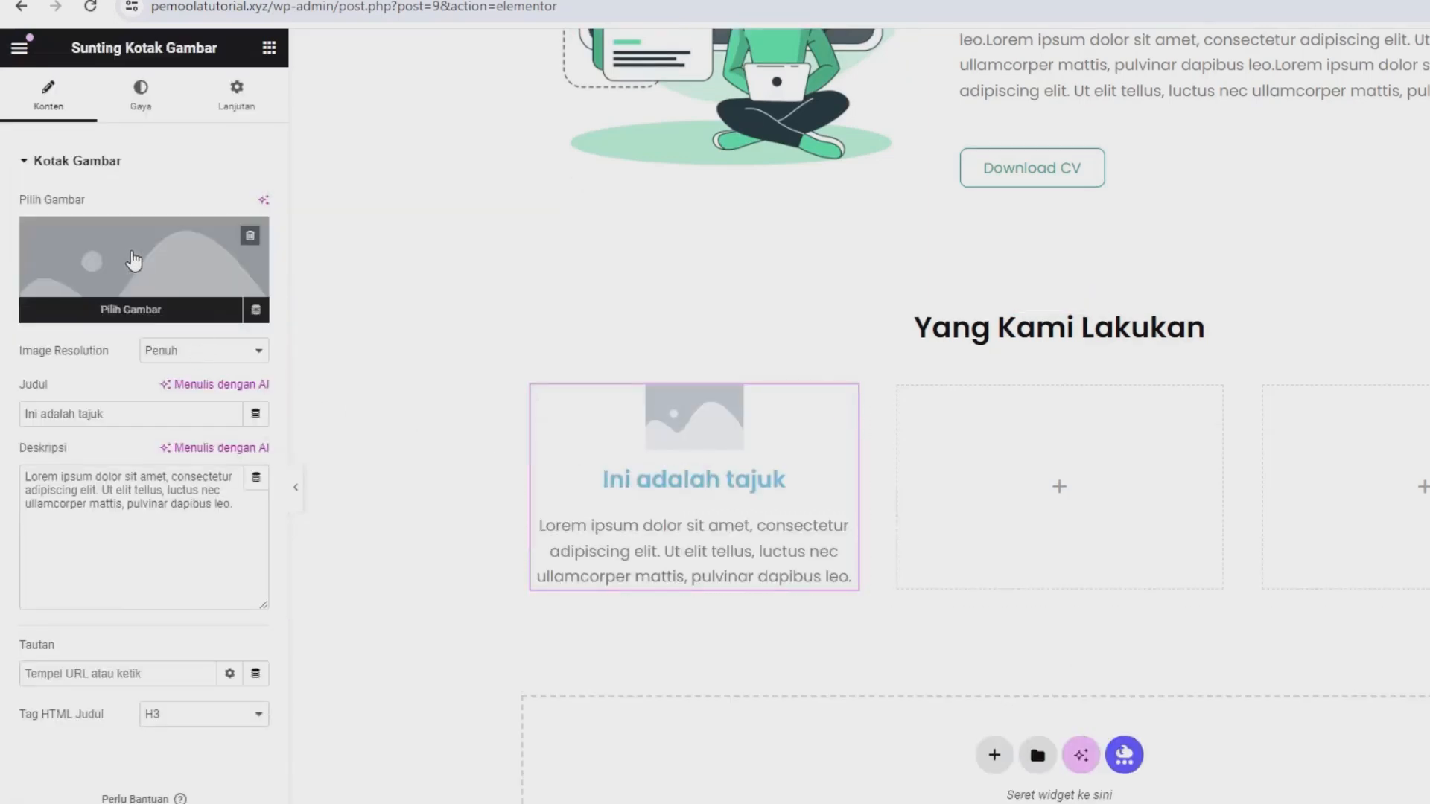
# Upload the software-developer picture from the portfolio image folder as media for the first column's image box.
pyautogui.click(133, 261)
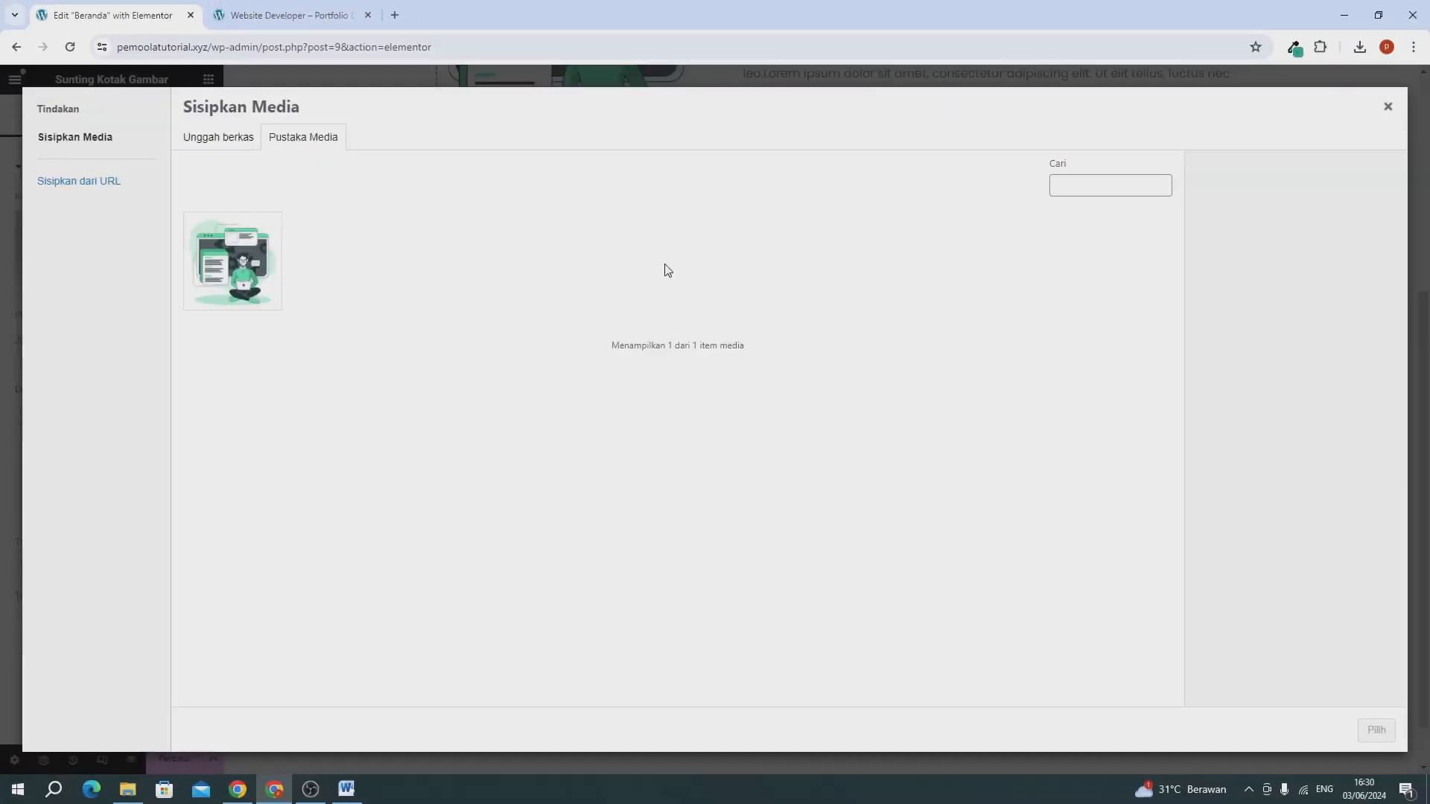
pyautogui.click(252, 143)
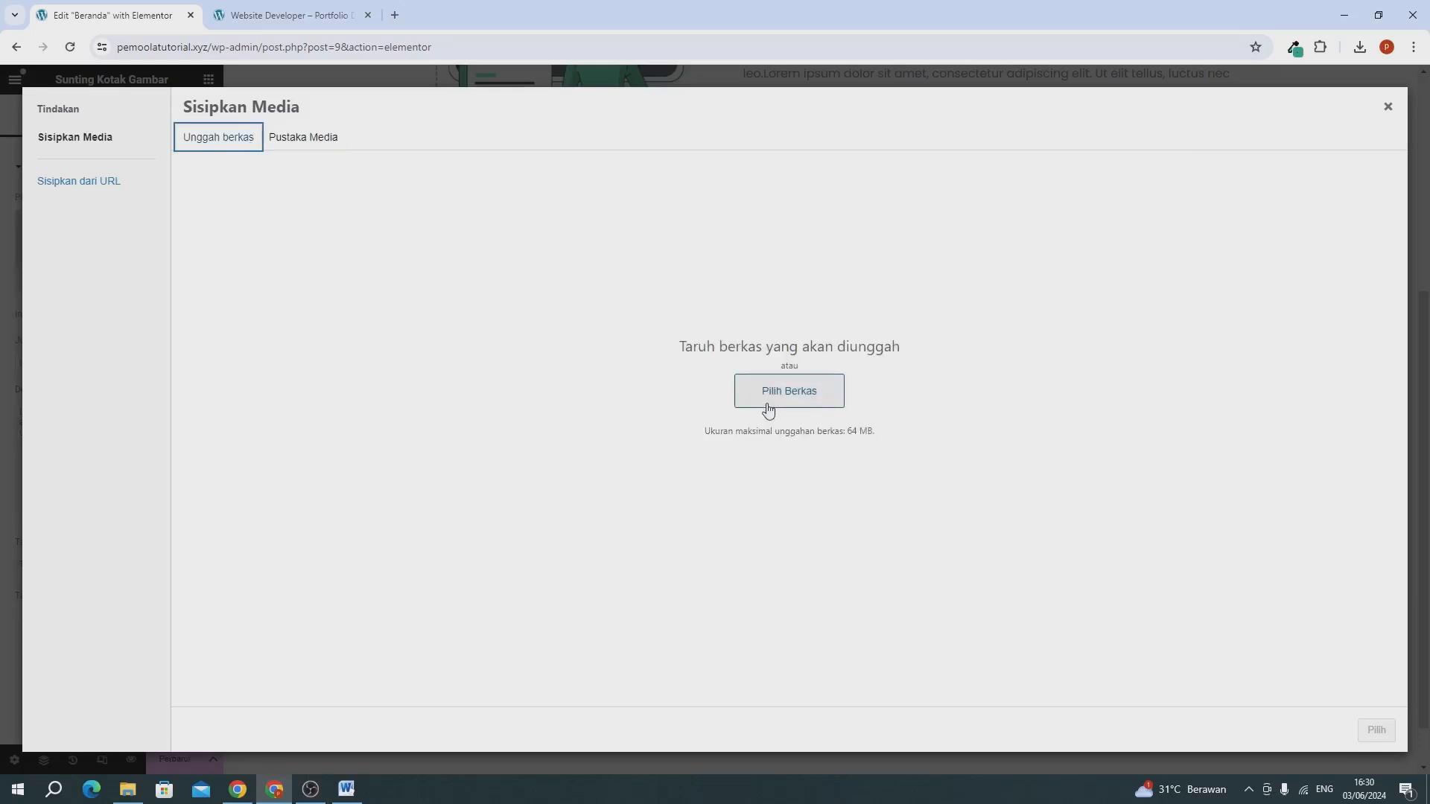
pyautogui.click(128, 789)
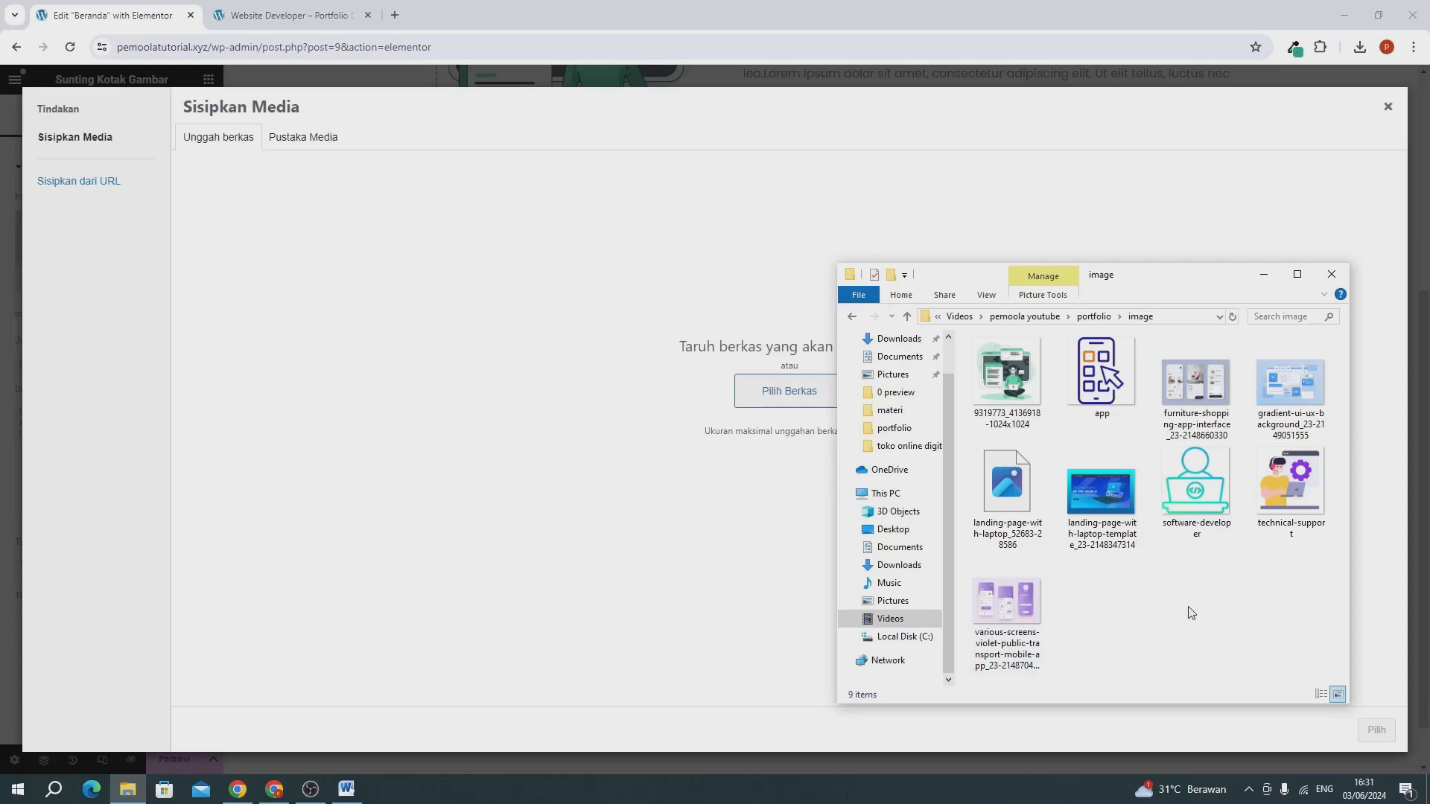
pyautogui.moveTo(1195, 484); pyautogui.dragTo(538, 400)
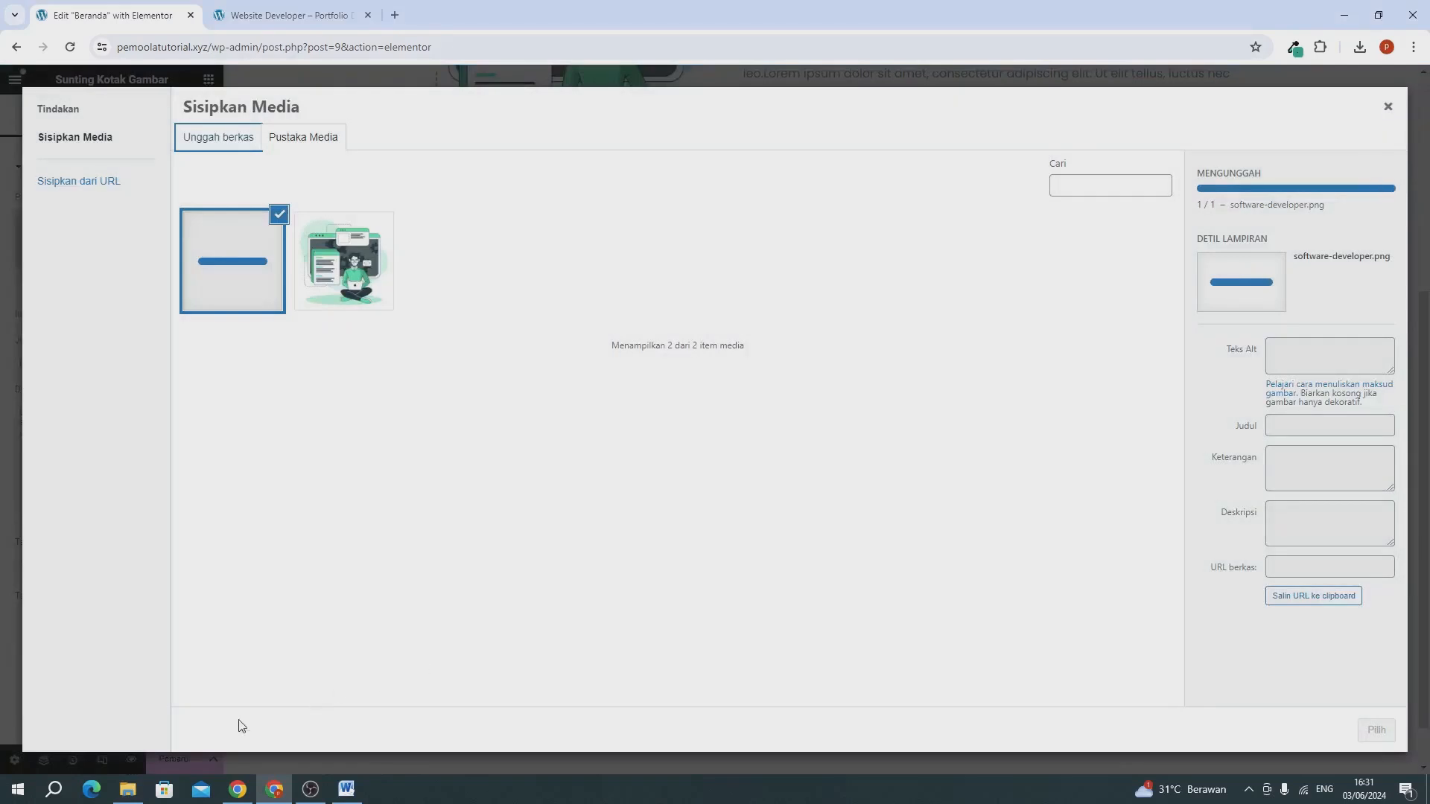
# Upload the app and technical-support pictures from the image folder to the media library and close the stray technical-support.png tab.
pyautogui.click(128, 790)
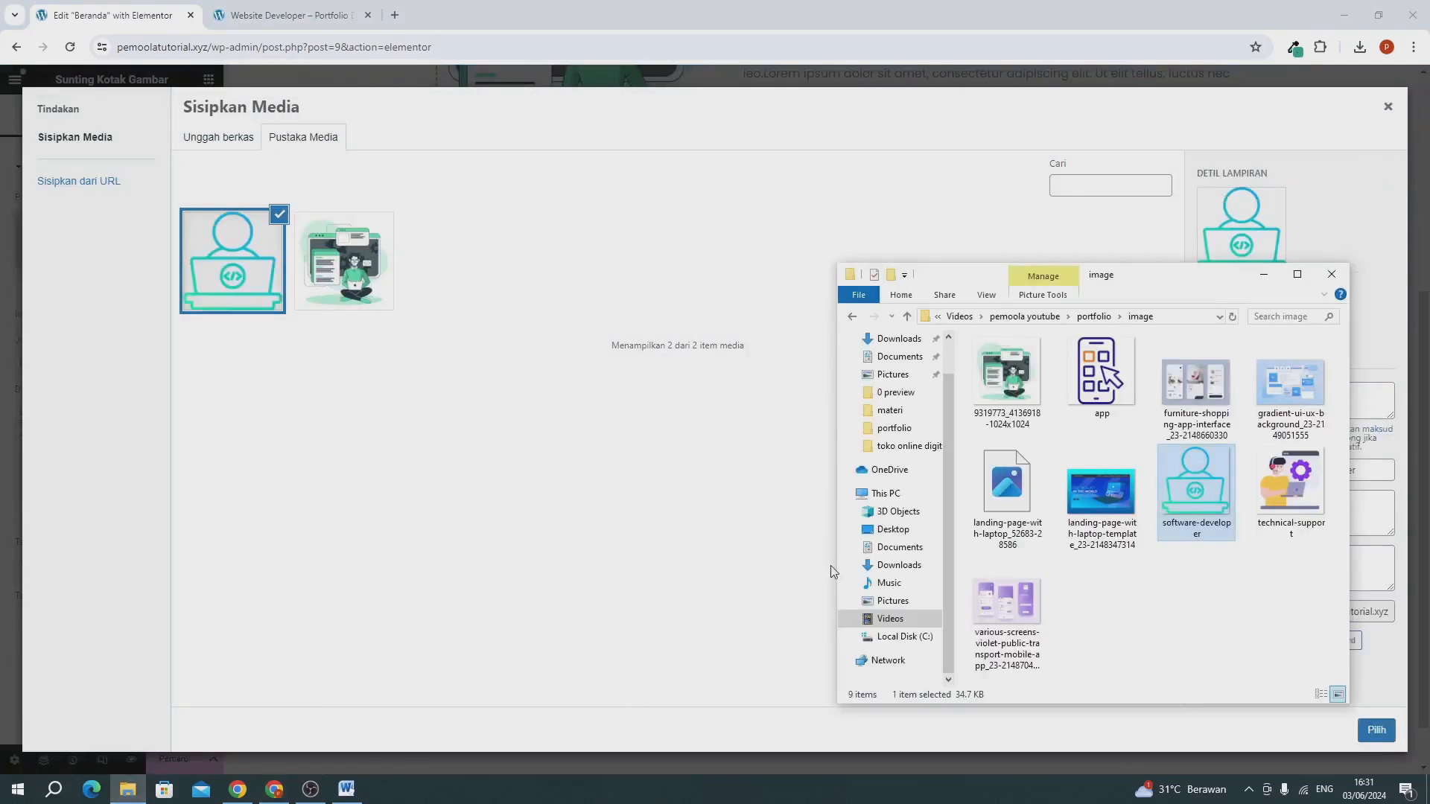
pyautogui.click(1090, 386)
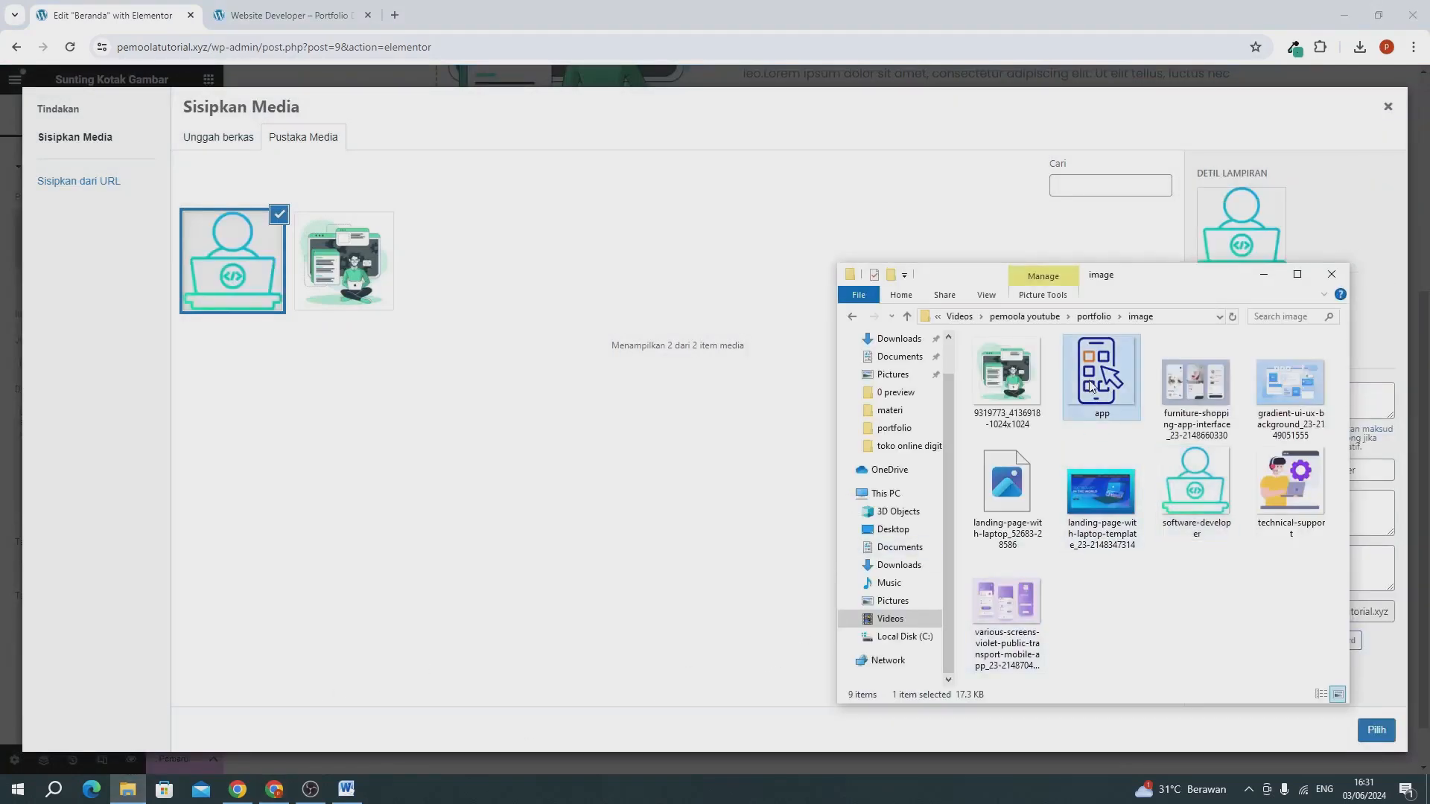
pyautogui.keyDown('ctrl'); pyautogui.click(1310, 486); pyautogui.keyUp('ctrl')
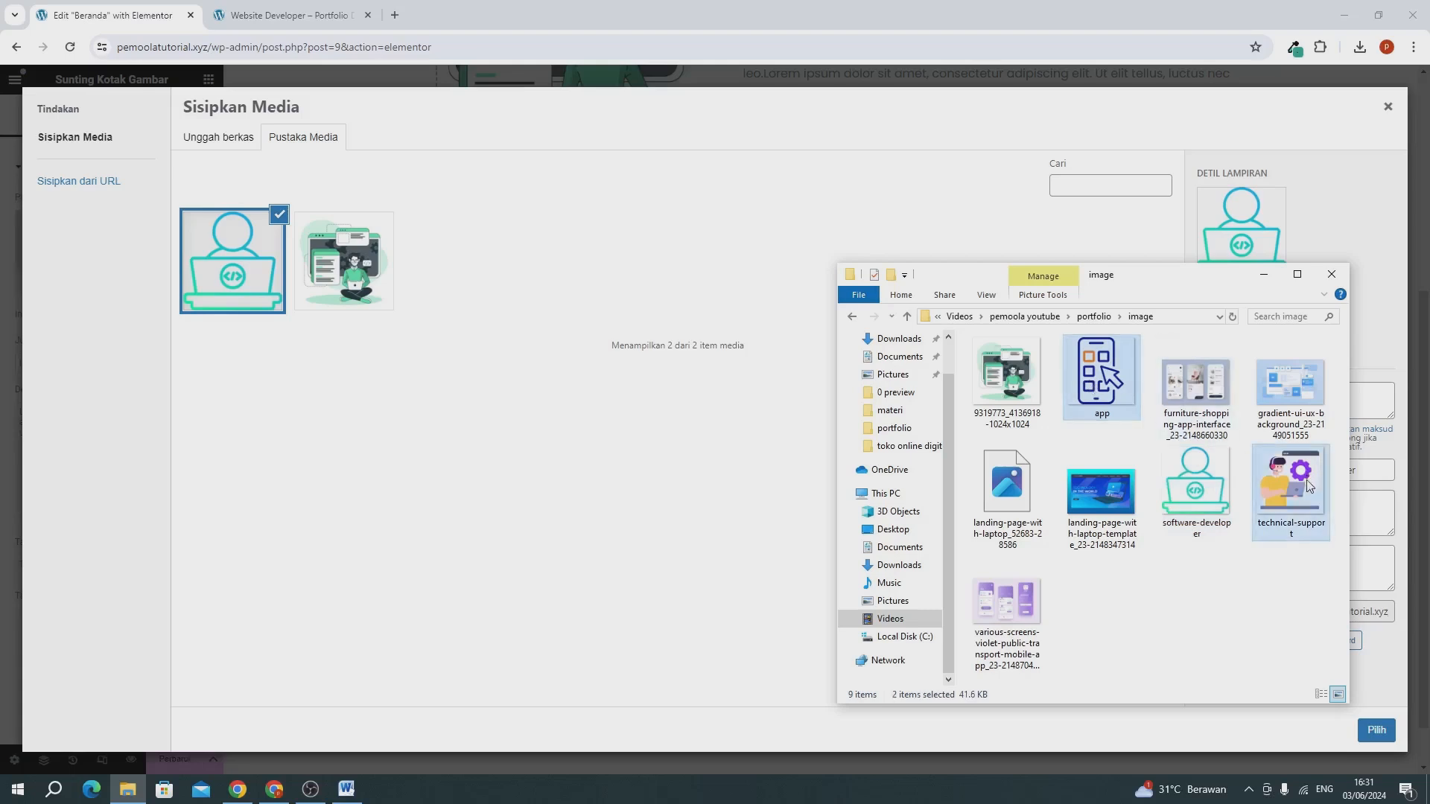
pyautogui.moveTo(713, 446); pyautogui.dragTo(574, 342)
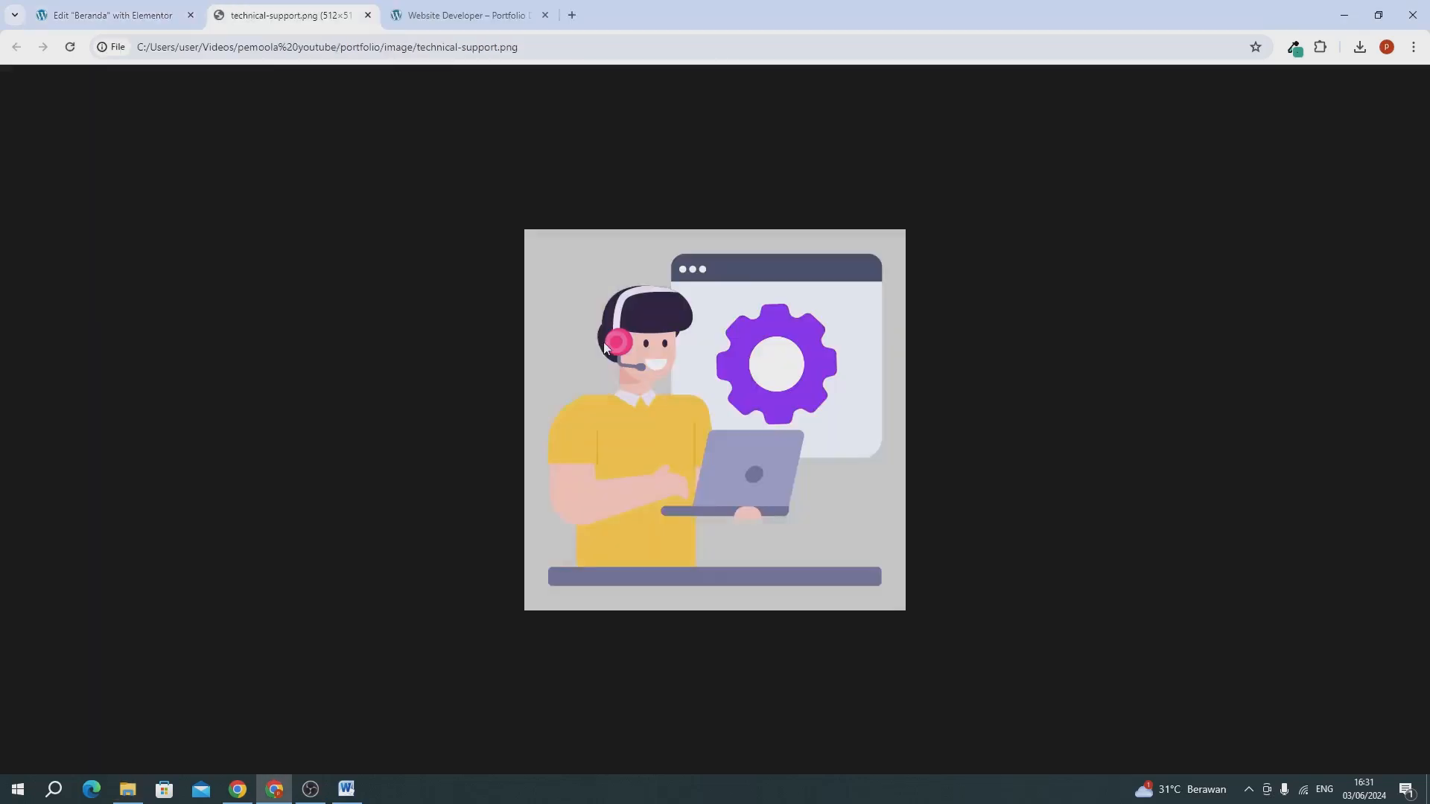
pyautogui.click(146, 16)
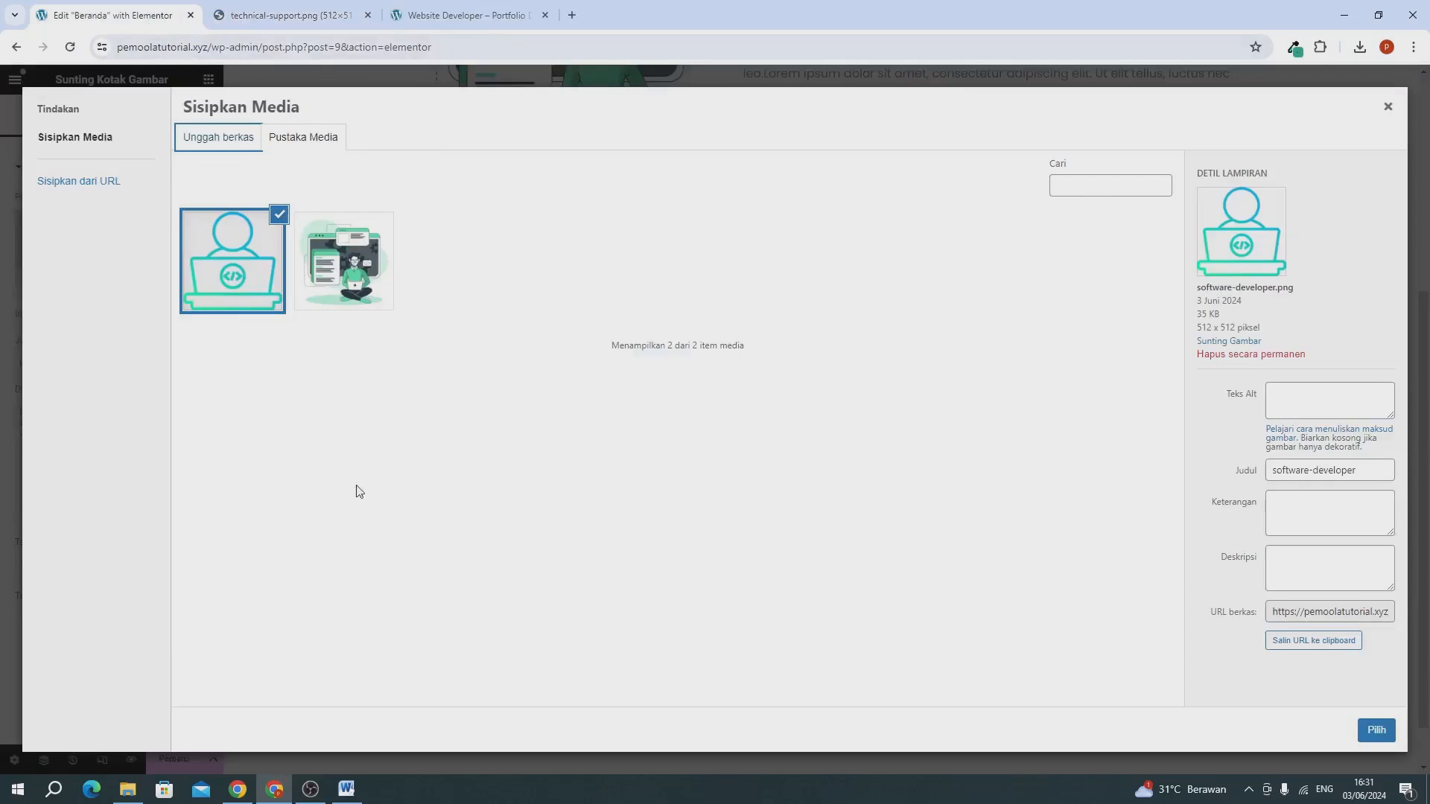
pyautogui.click(127, 789)
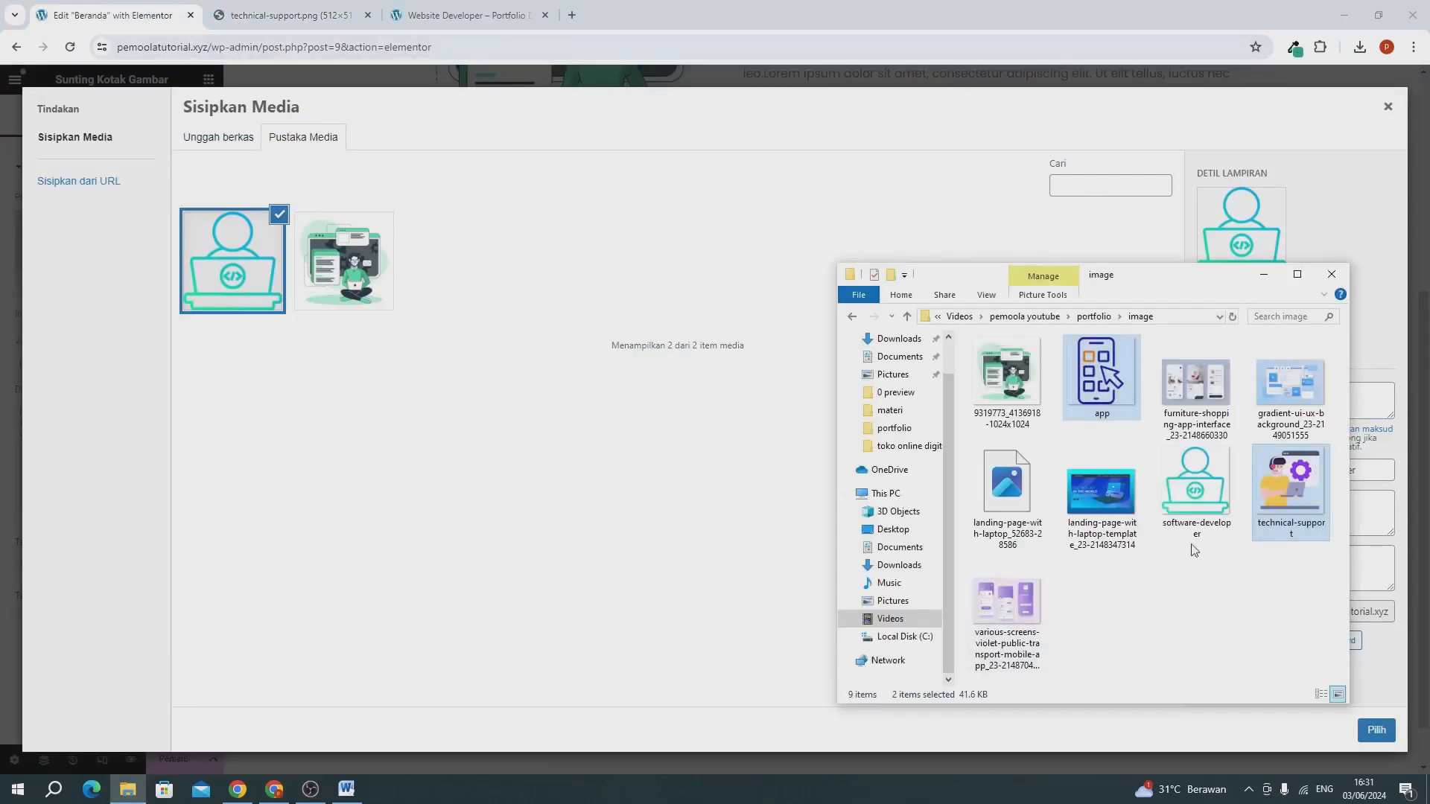
pyautogui.moveTo(1283, 507); pyautogui.dragTo(445, 405)
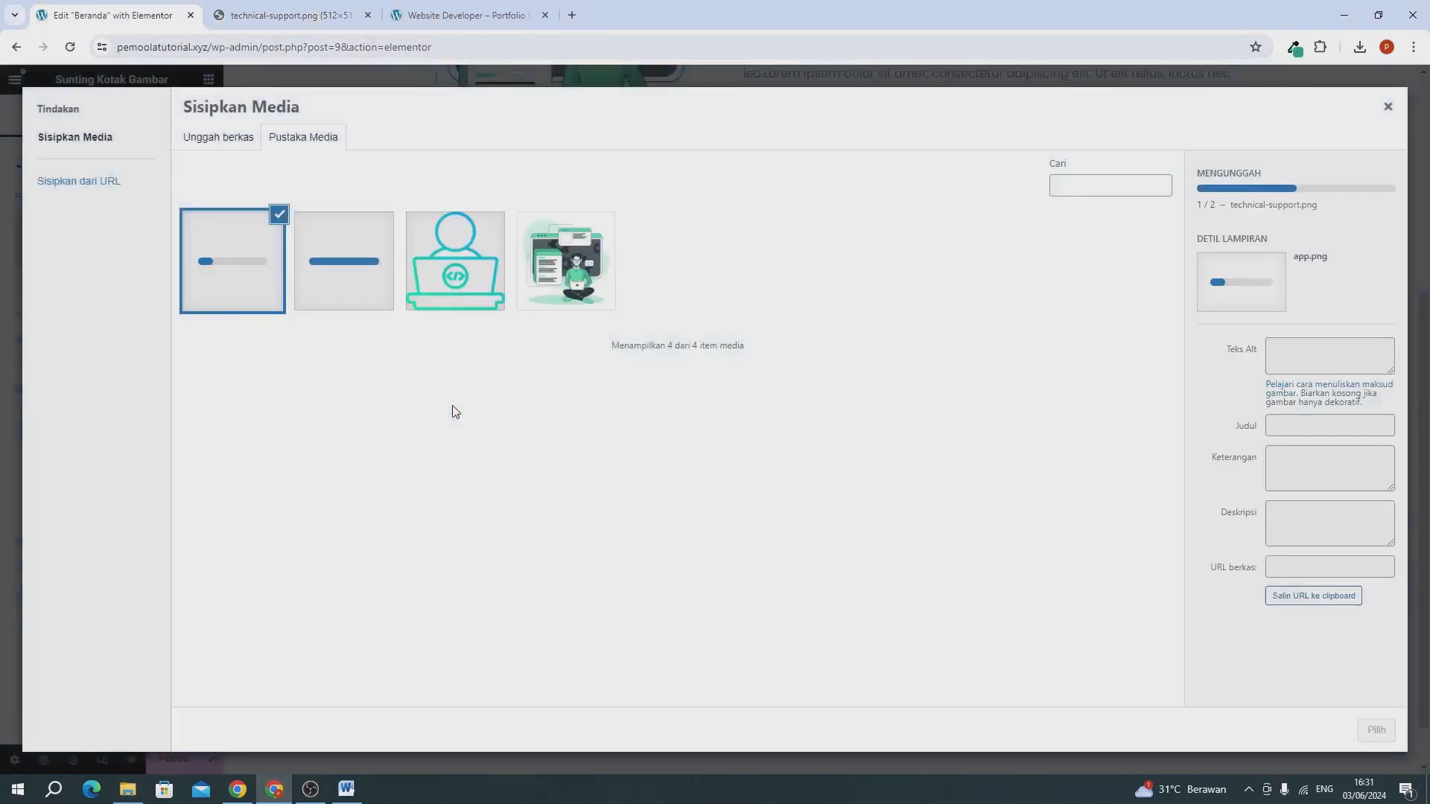
pyautogui.click(367, 15)
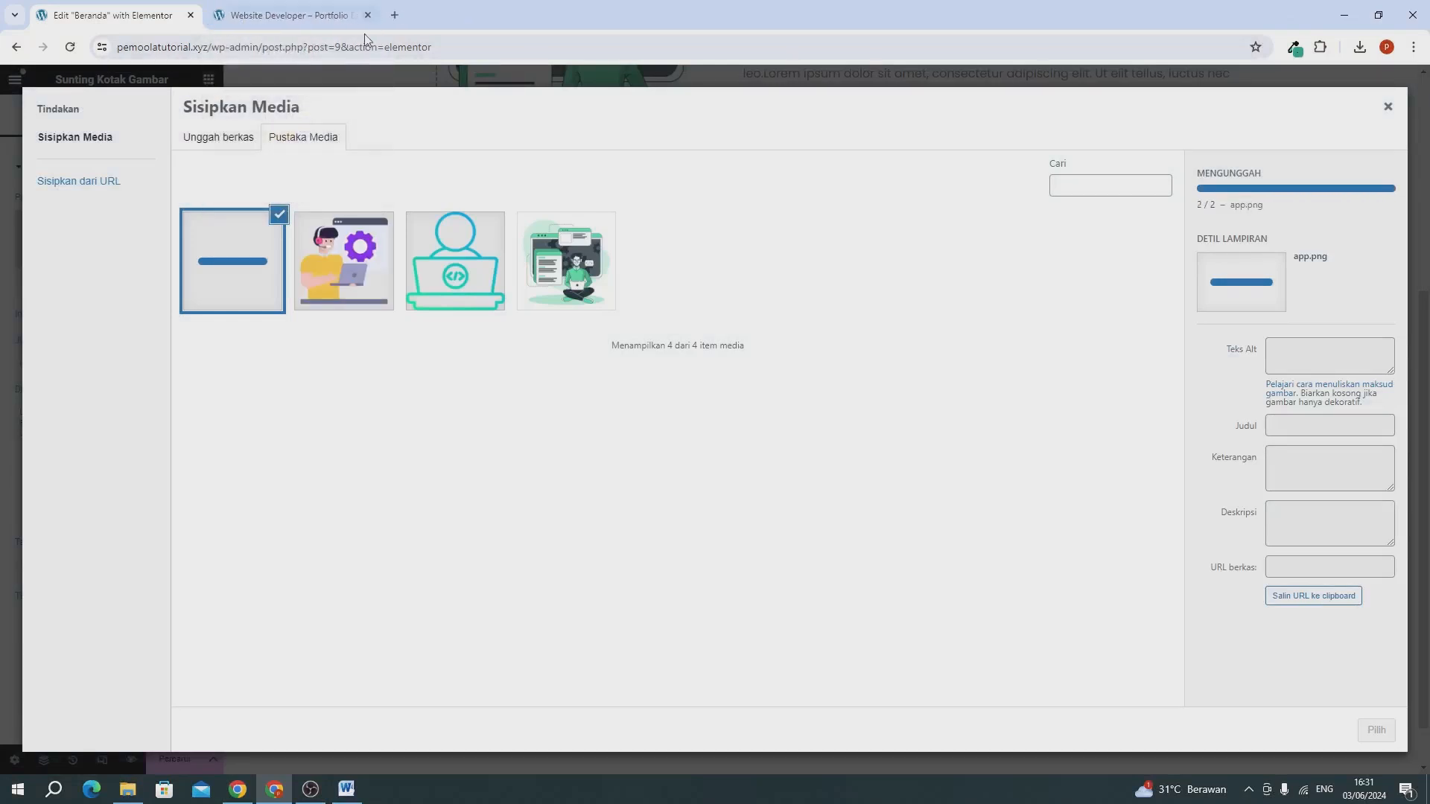
# Insert the software-developer picture into the image box and set its title to "Website Development".
pyautogui.click(425, 306)
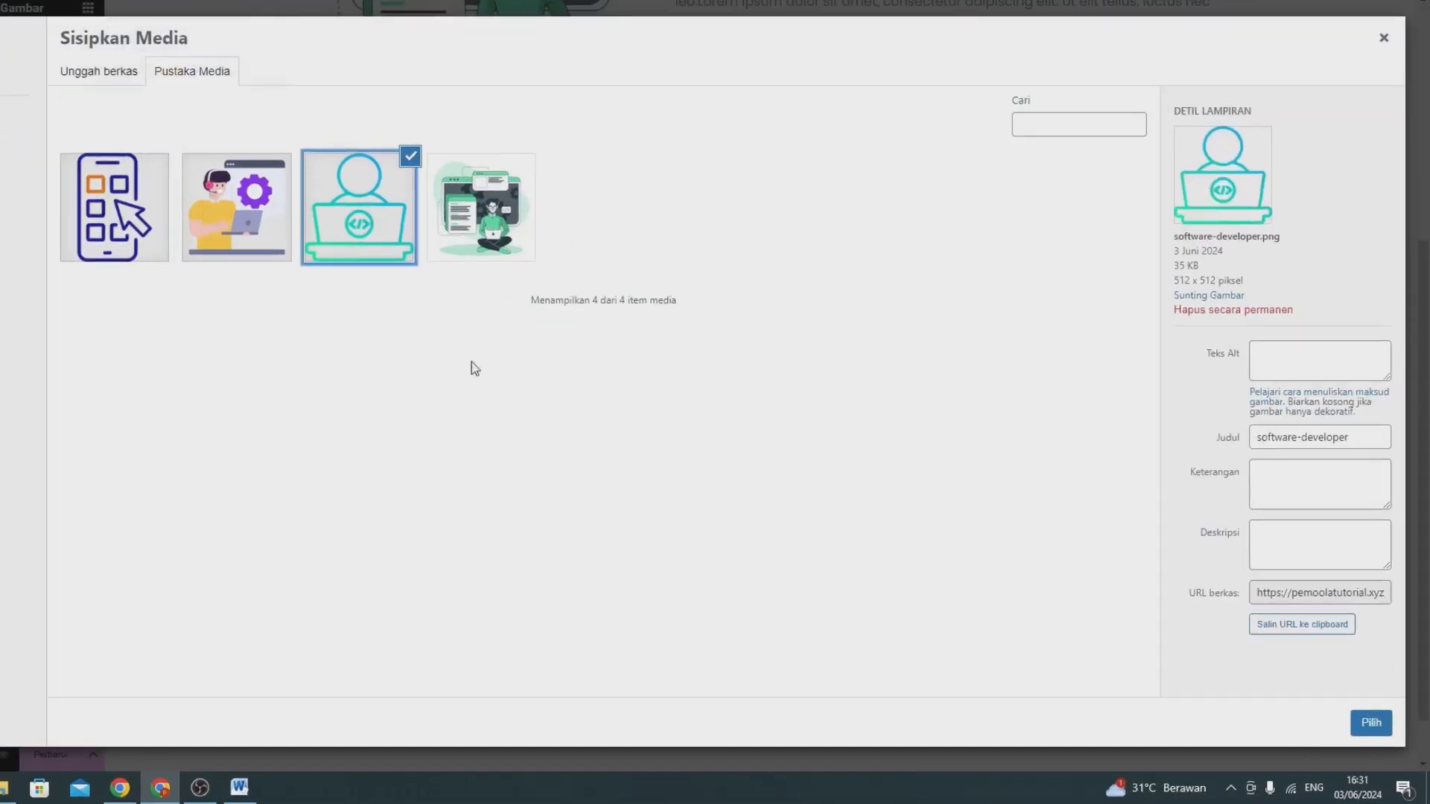
pyautogui.click(1309, 670)
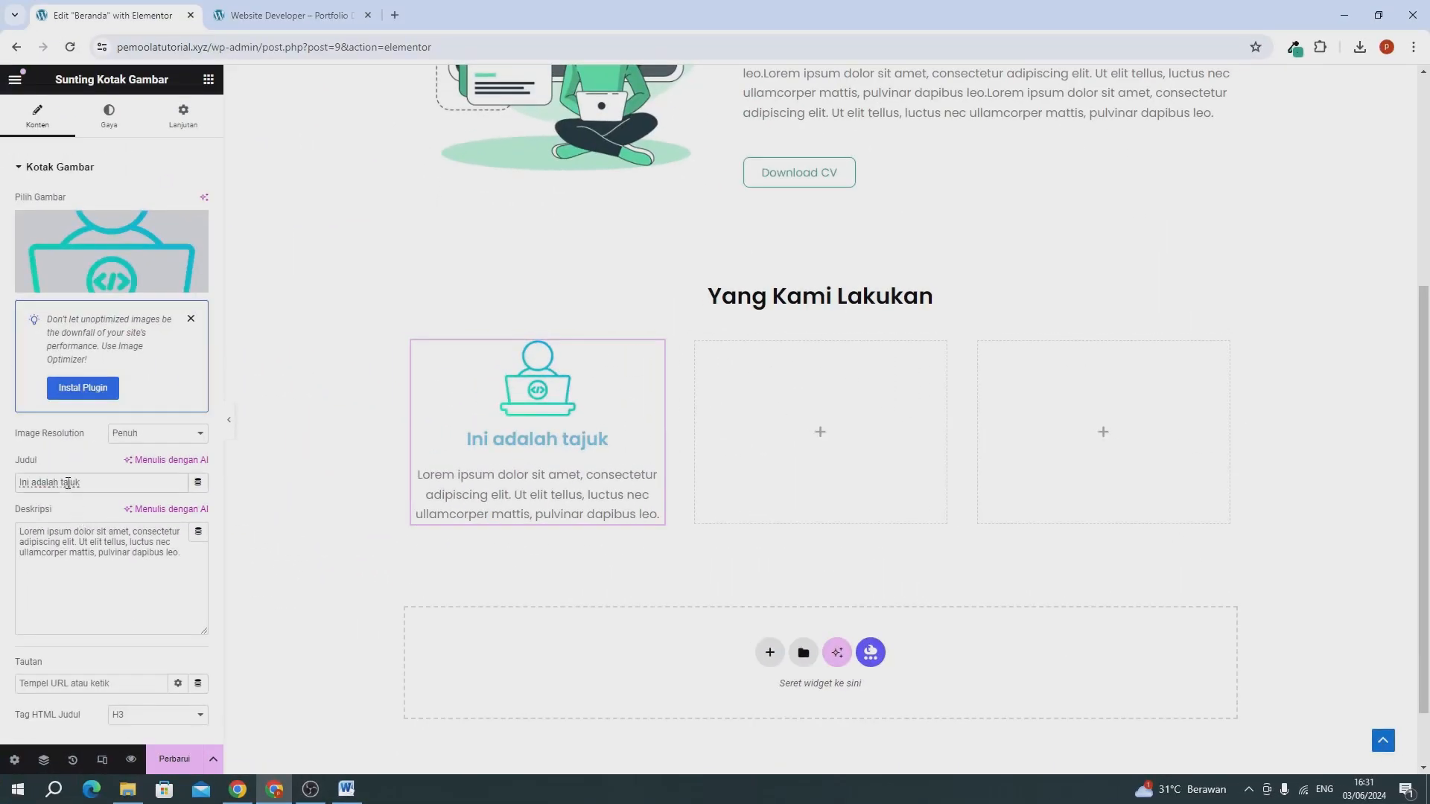
pyautogui.tripleClick(68, 484)
pyautogui.write('We')
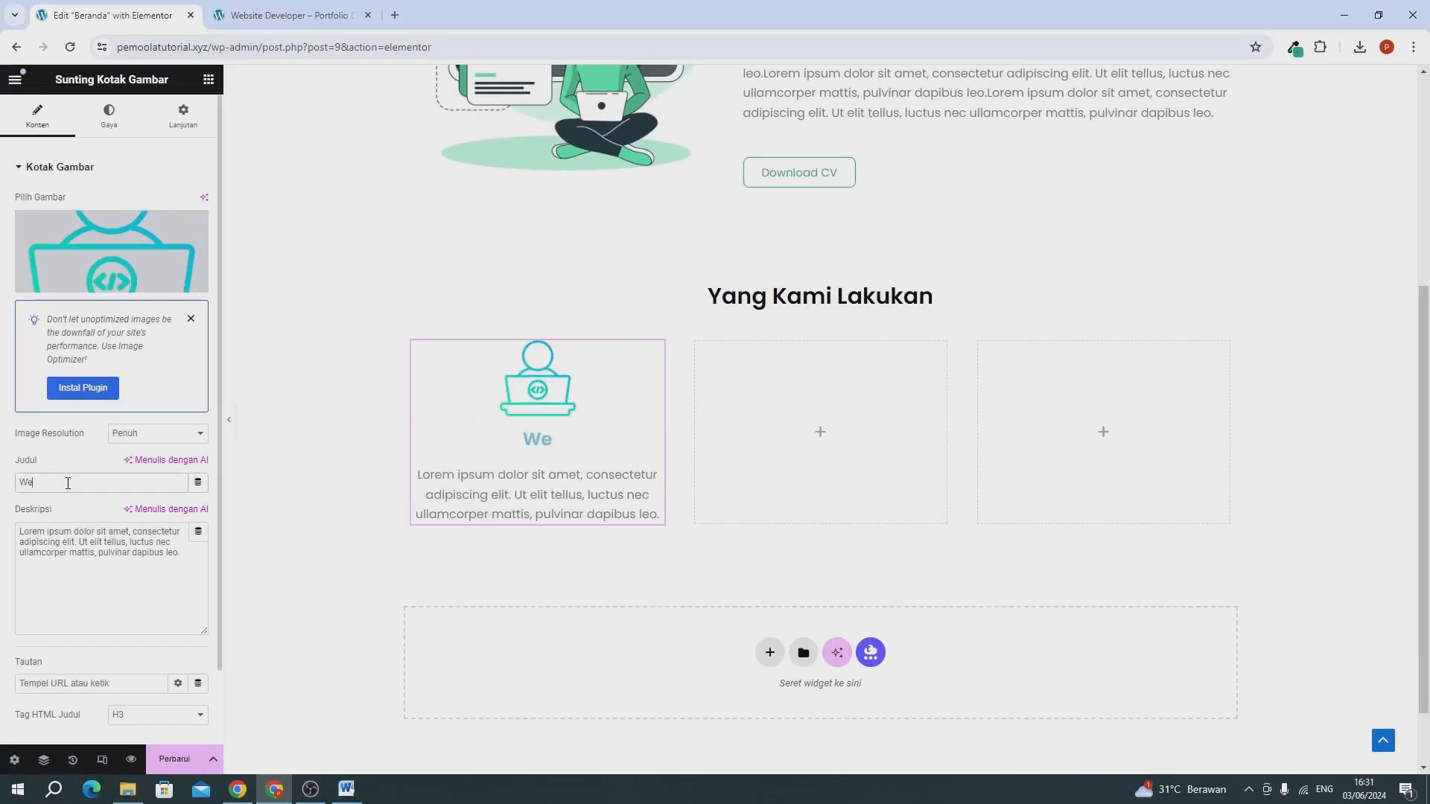
pyautogui.write('bsite D')
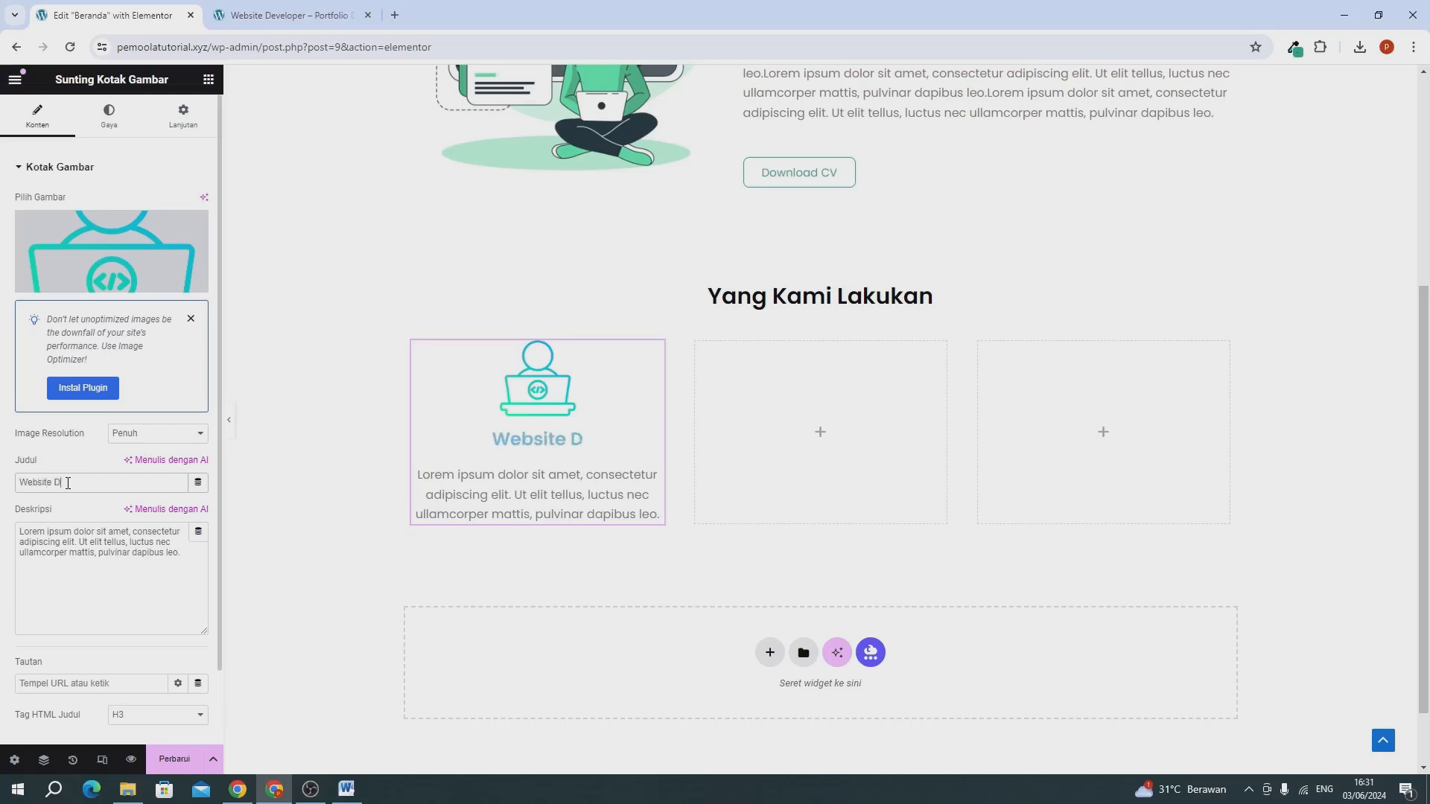
pyautogui.write('evelp')
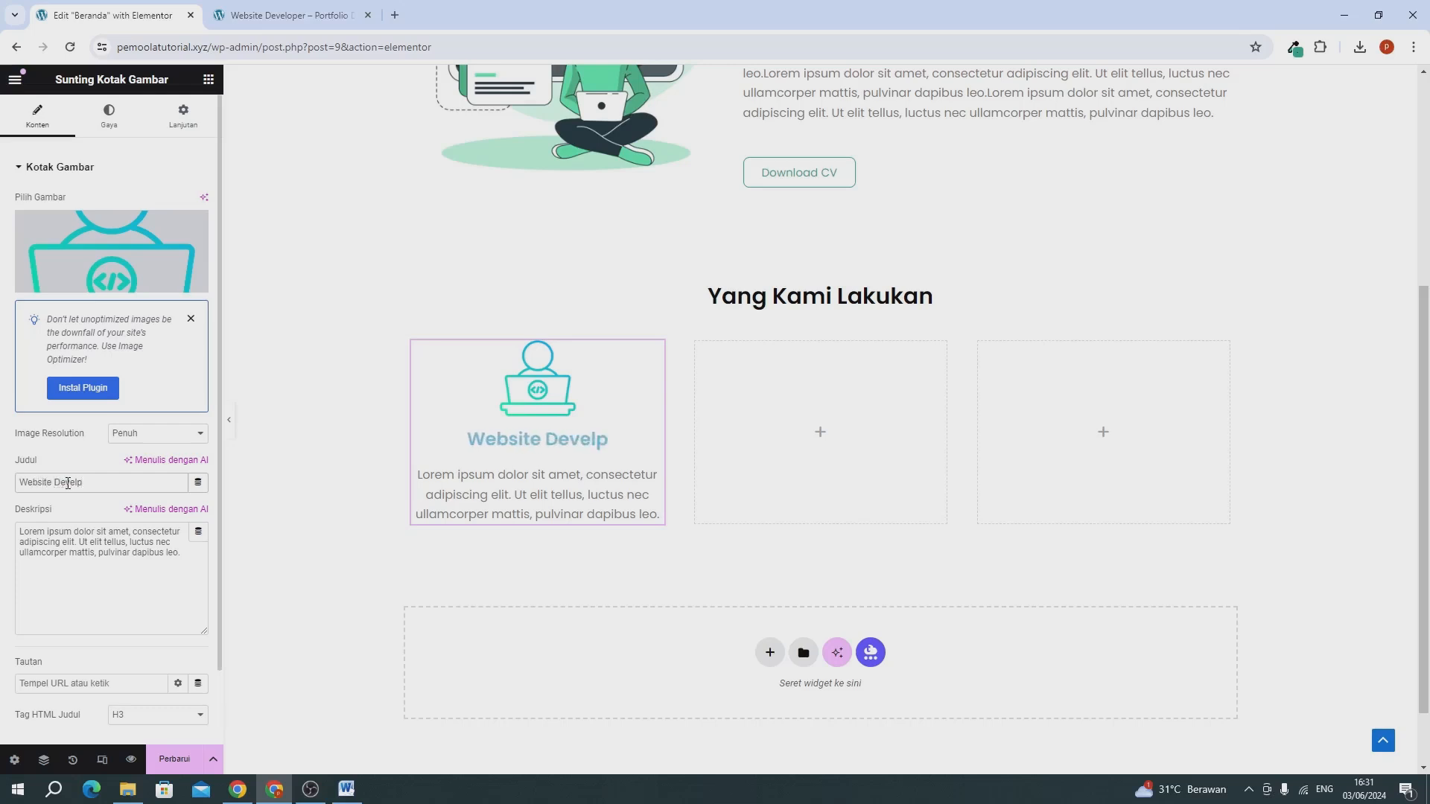
pyautogui.press('BackSpace')
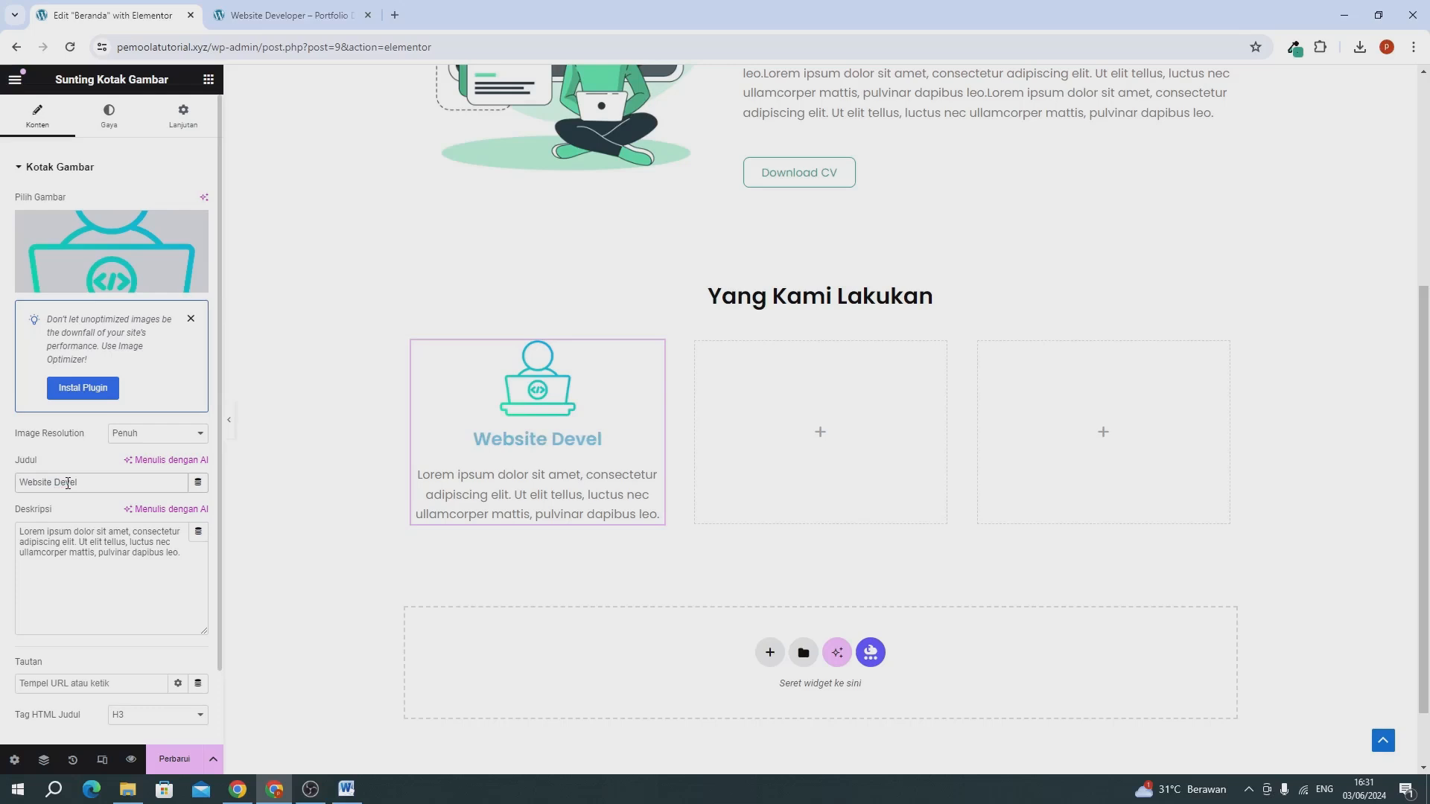
pyautogui.write('op')
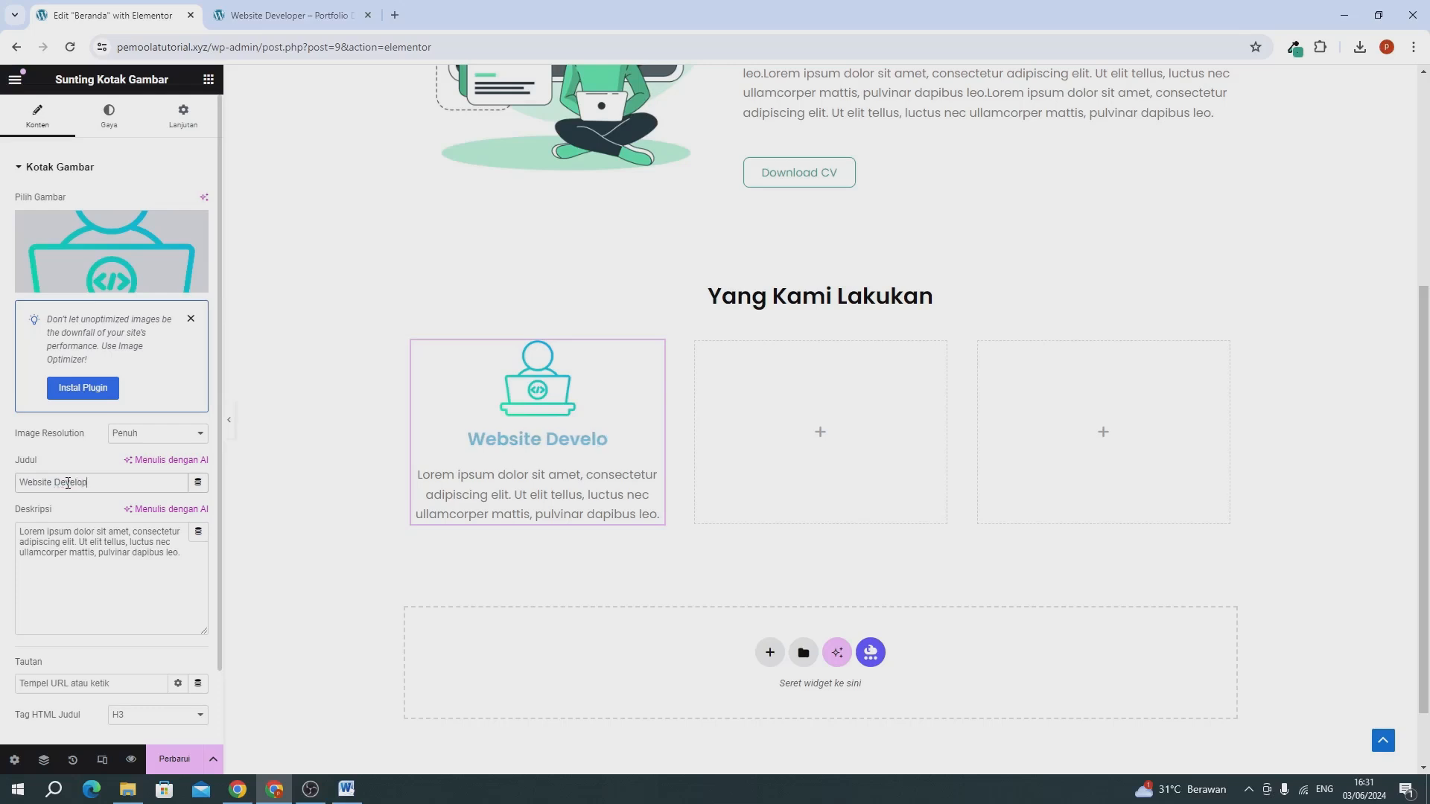
pyautogui.write('ment')
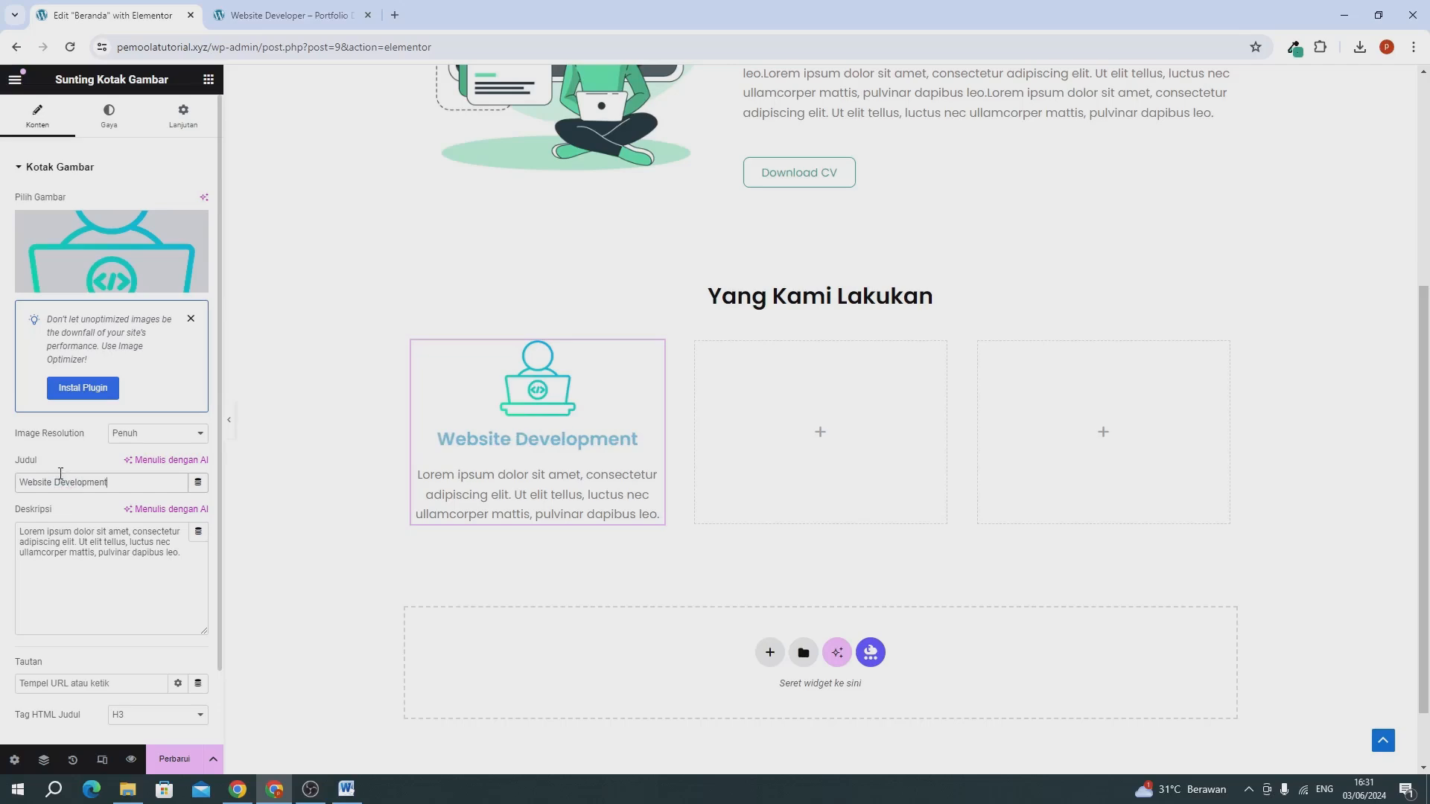
# Left-align the Website Development image box and set its image width to 18%.
pyautogui.click(119, 121)
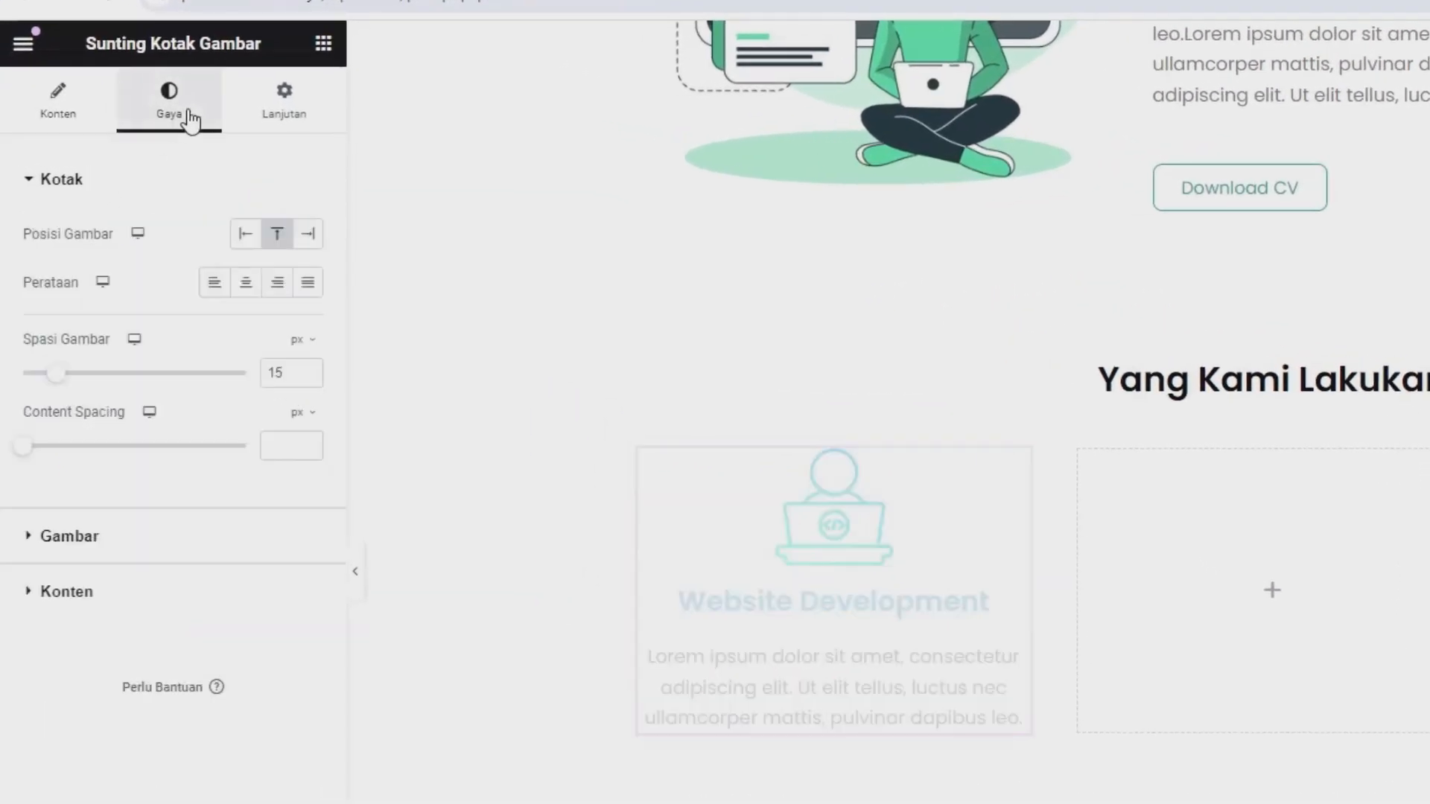
pyautogui.click(212, 286)
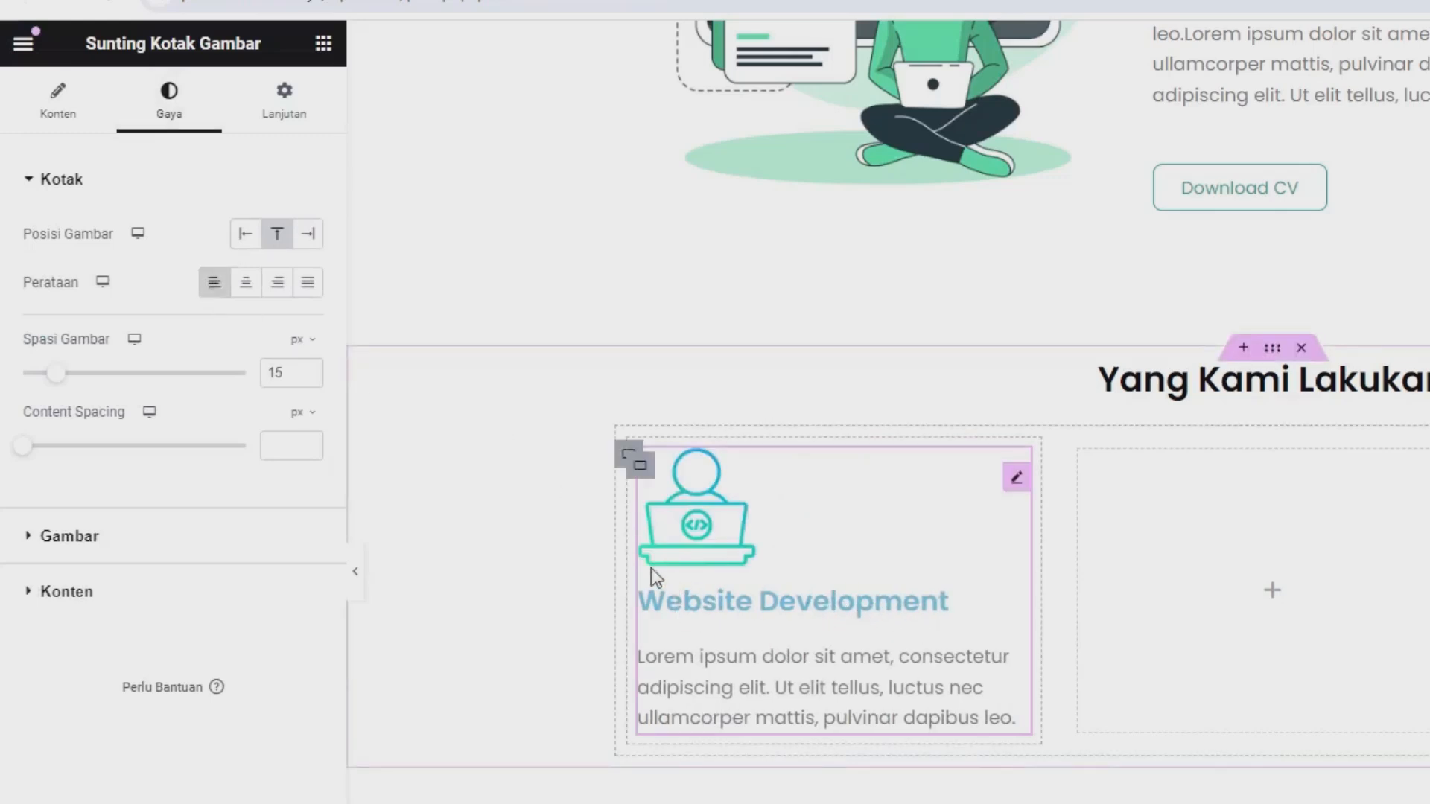
pyautogui.click(91, 544)
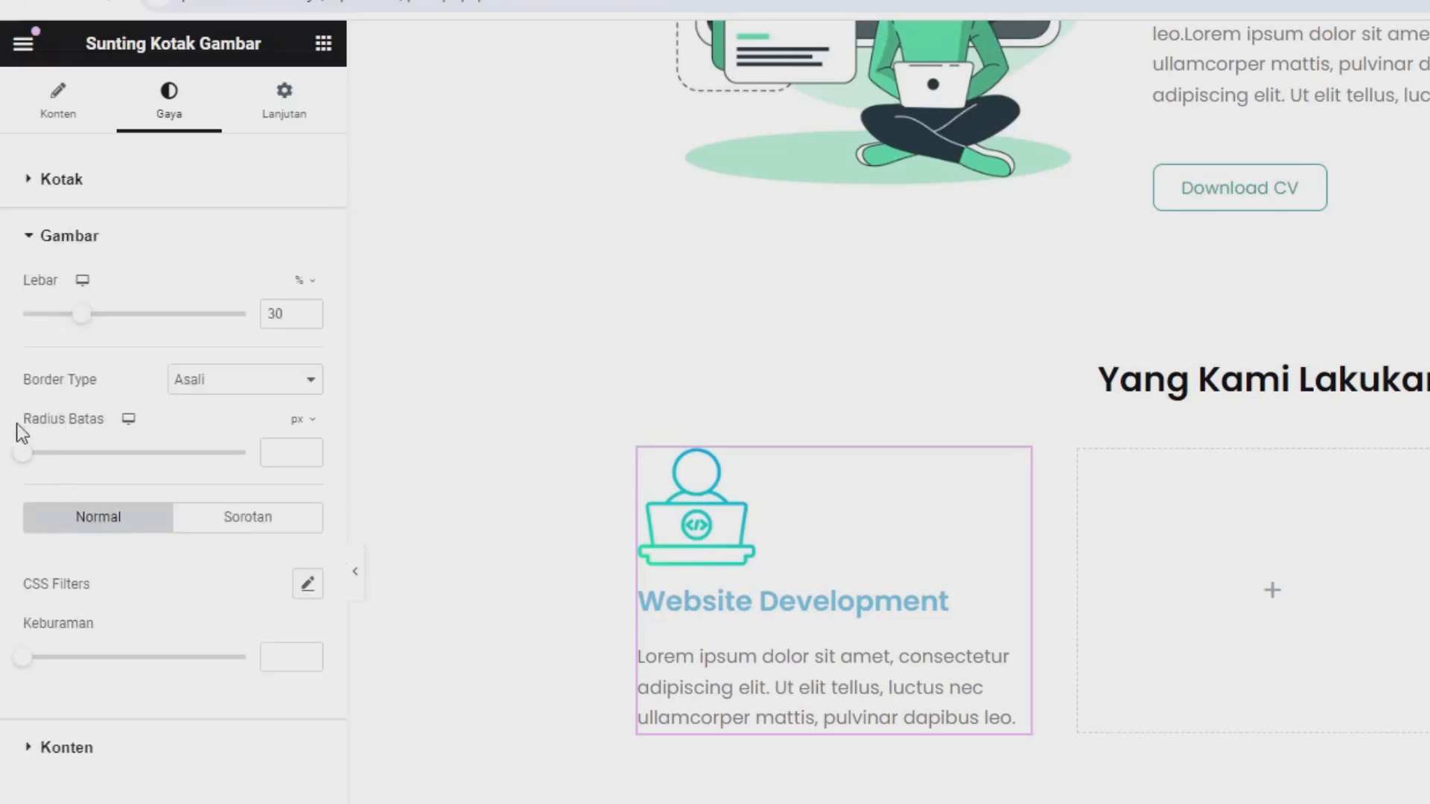
pyautogui.moveTo(73, 314); pyautogui.dragTo(45, 324)
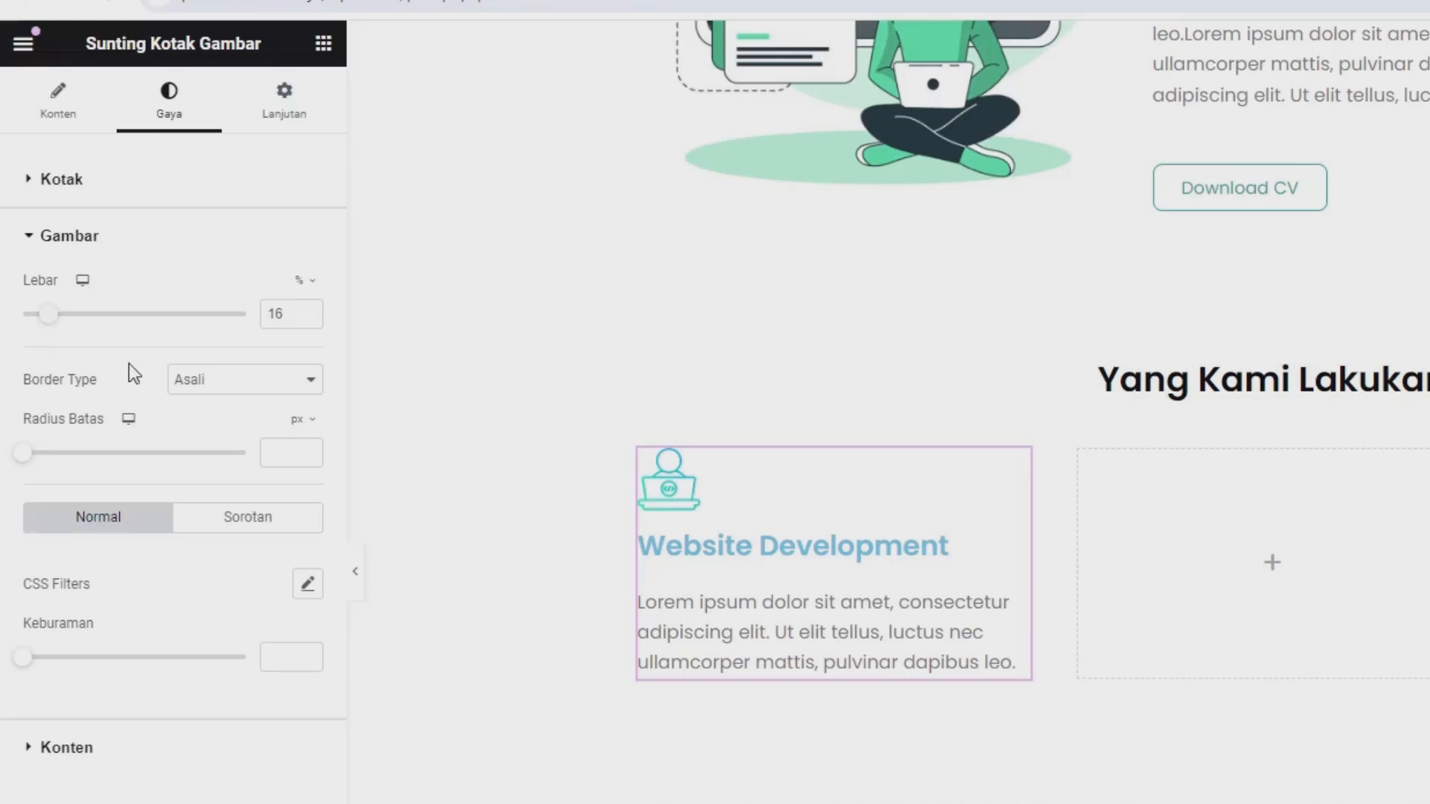
pyautogui.click(307, 310)
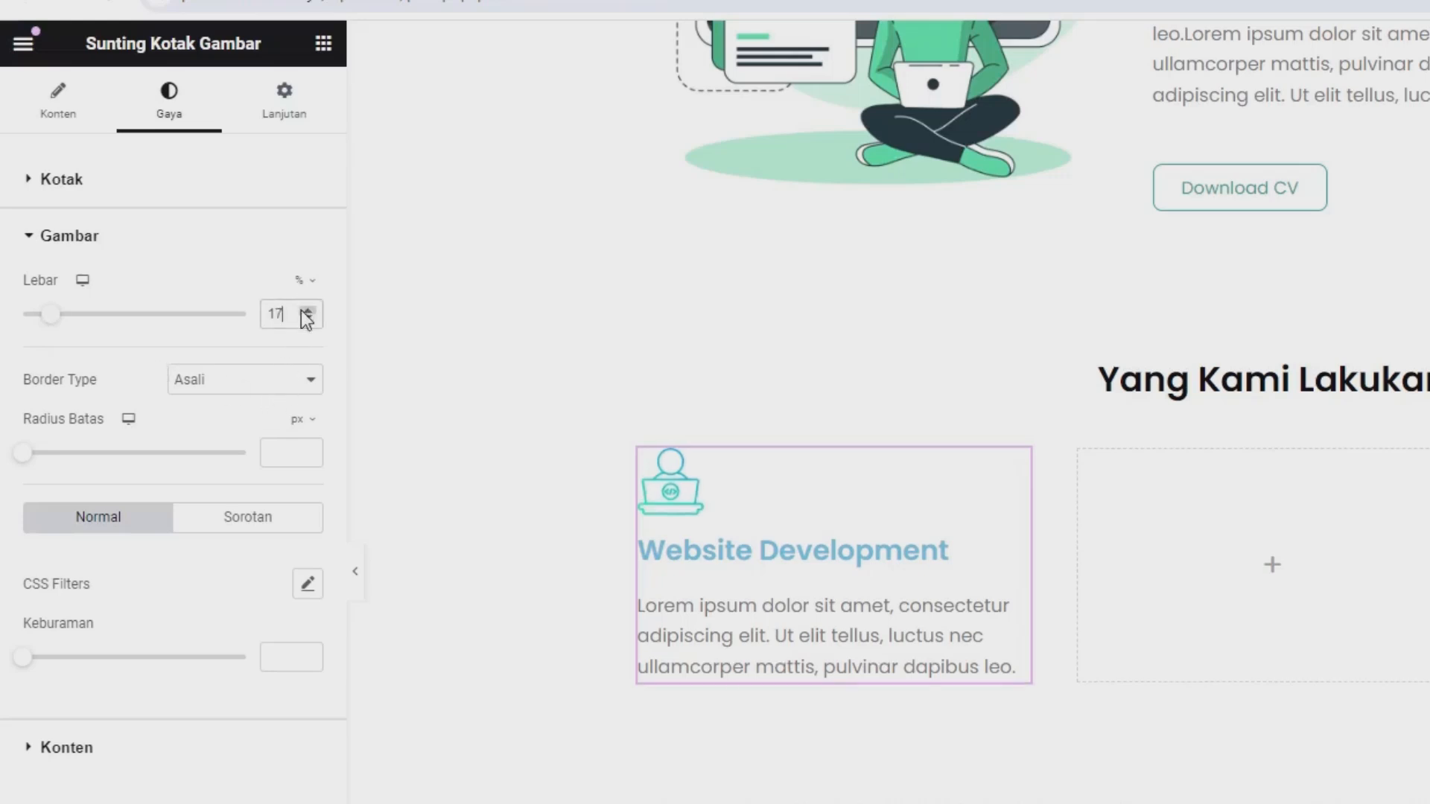
pyautogui.click(306, 310)
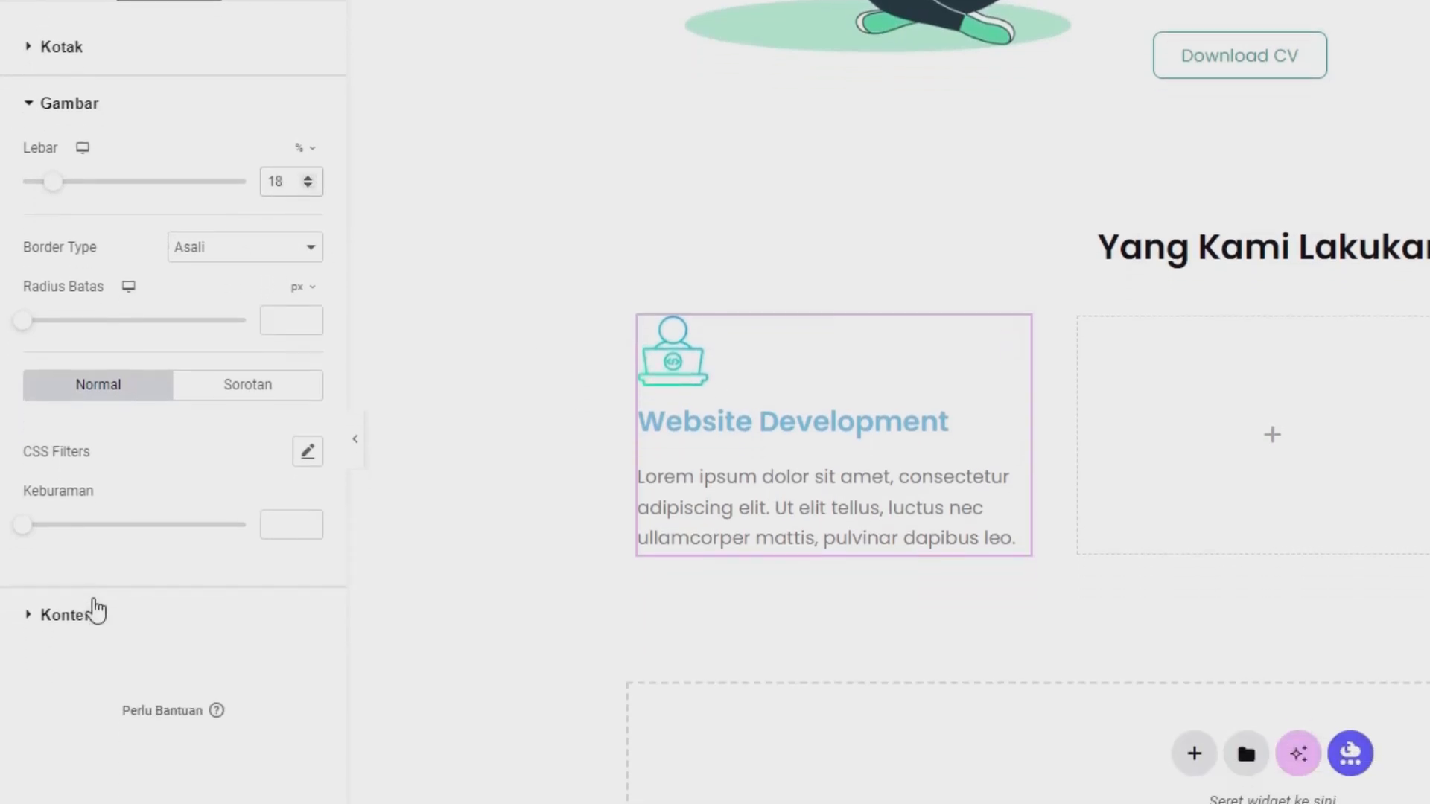
# Set the title color of the Website Development image box to black (#000000).
pyautogui.click(94, 568)
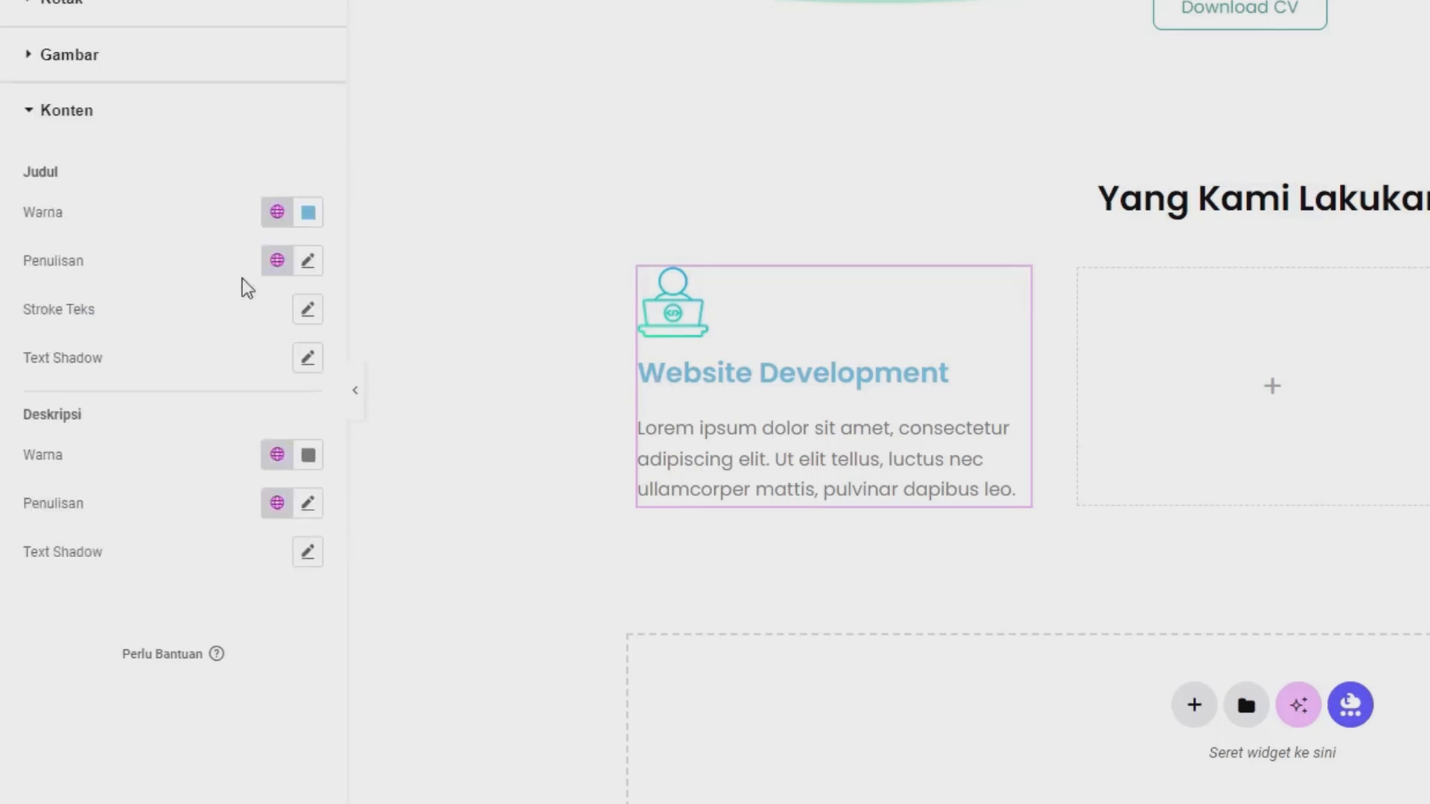
pyautogui.click(308, 216)
pyautogui.click(426, 478)
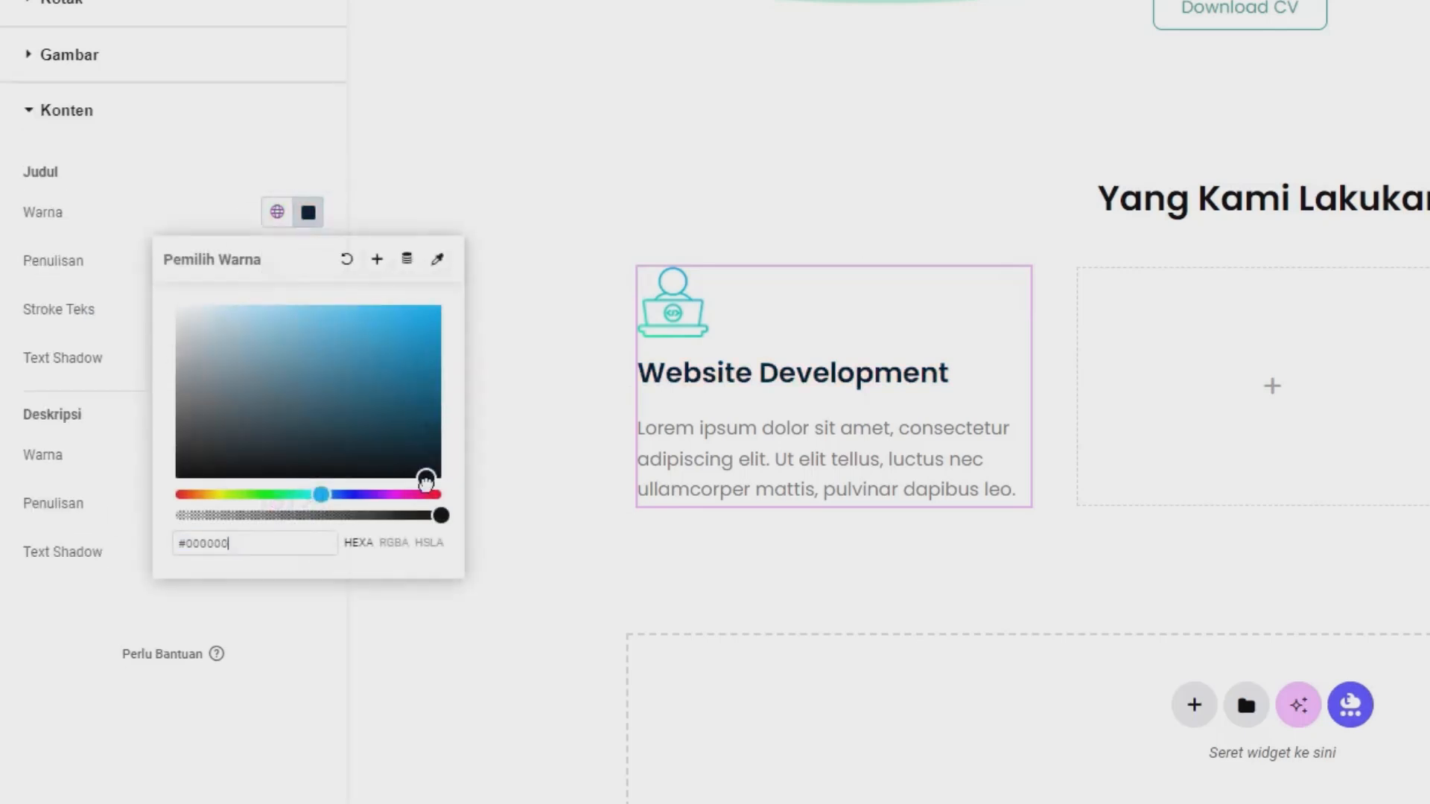
pyautogui.click(154, 233)
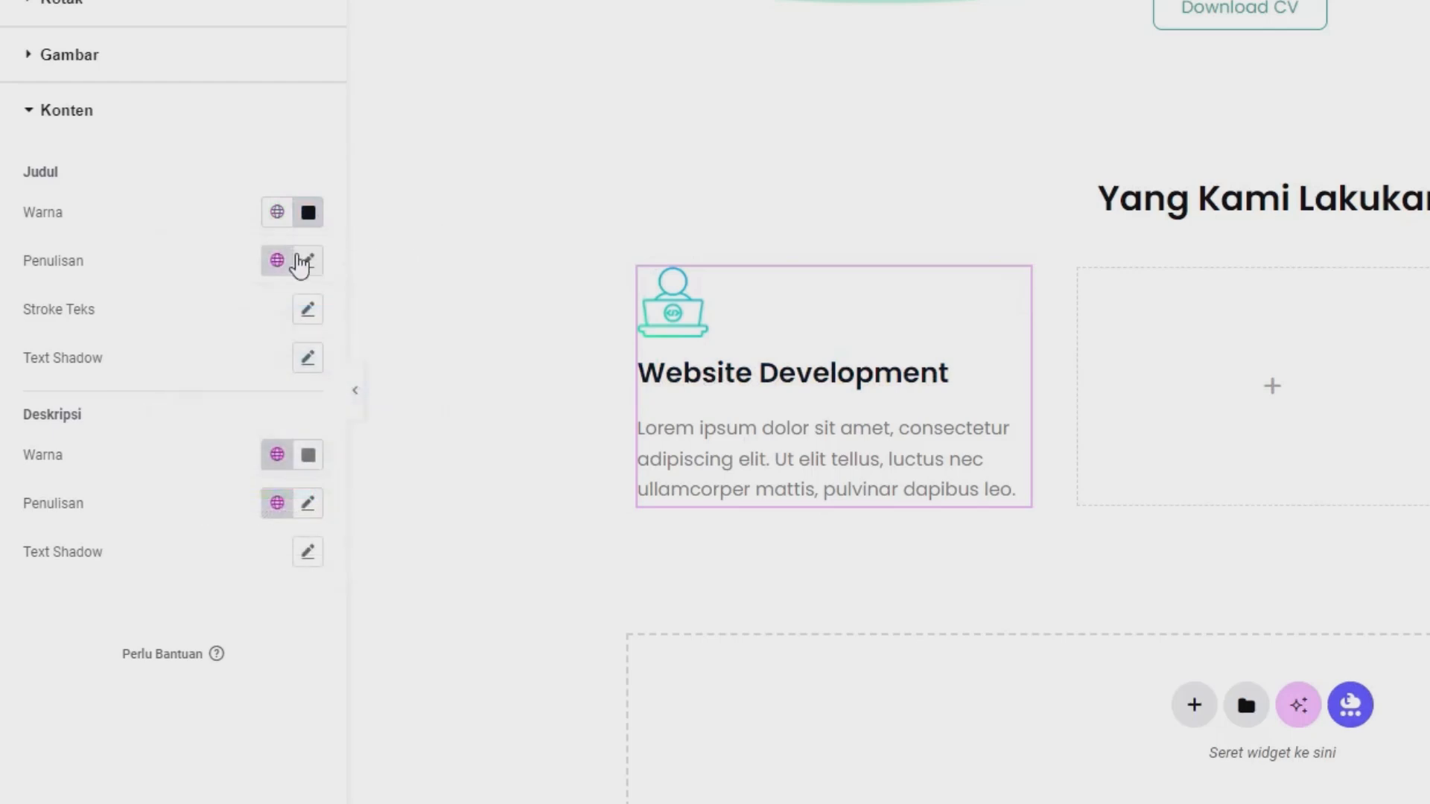
# Set the font size of the Website Development title to 18 px.
pyautogui.click(302, 262)
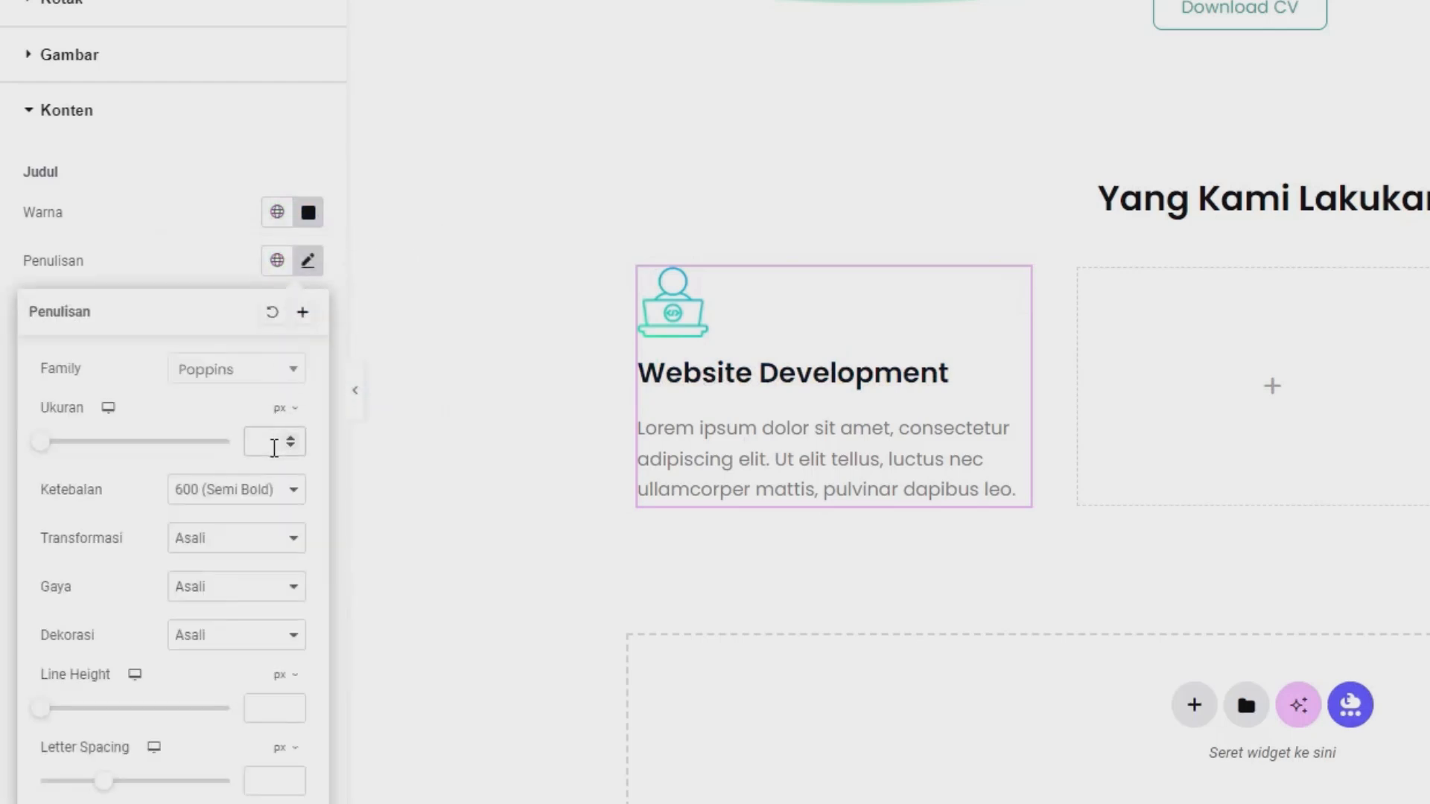
pyautogui.click(274, 447)
pyautogui.write('20')
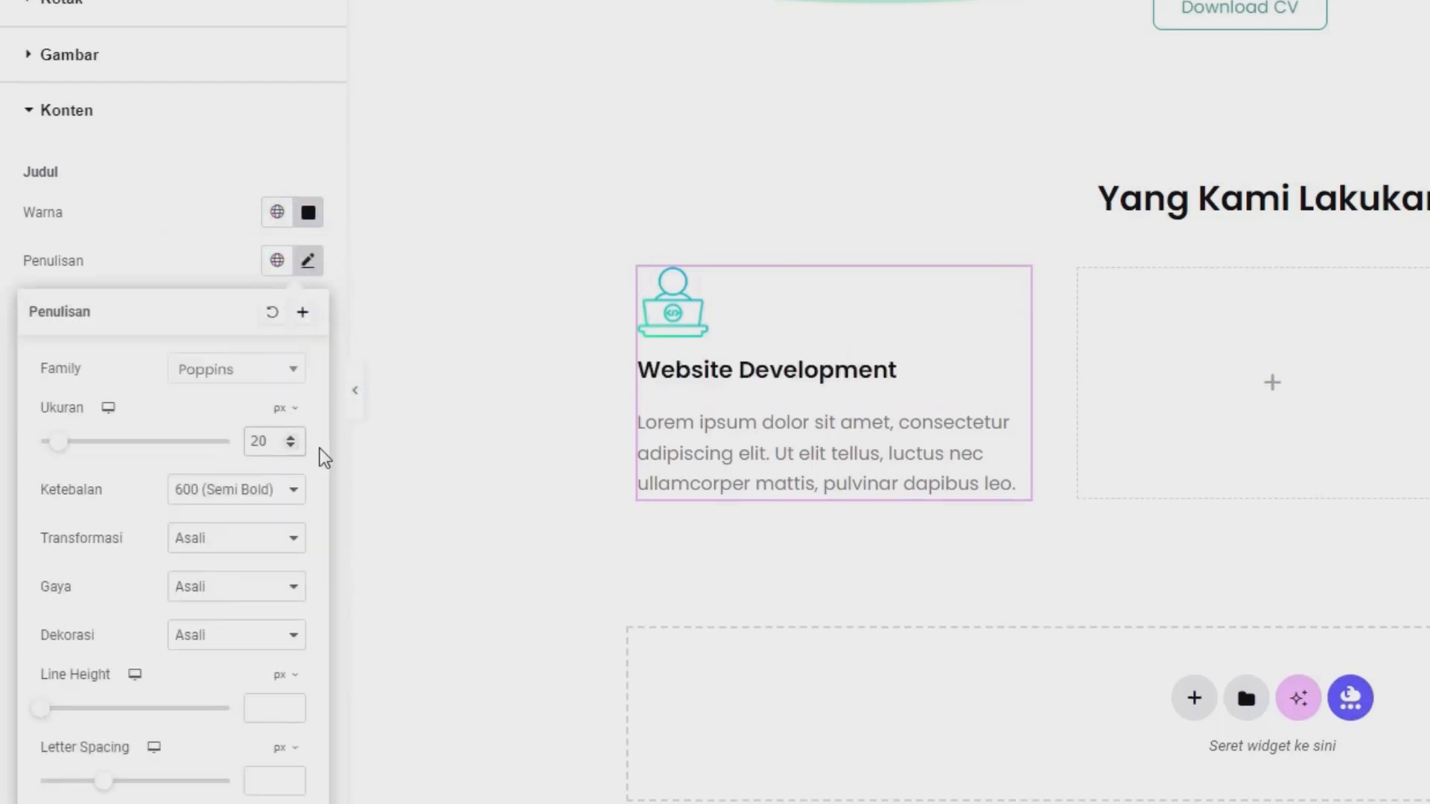
pyautogui.click(291, 446)
pyautogui.click(290, 445)
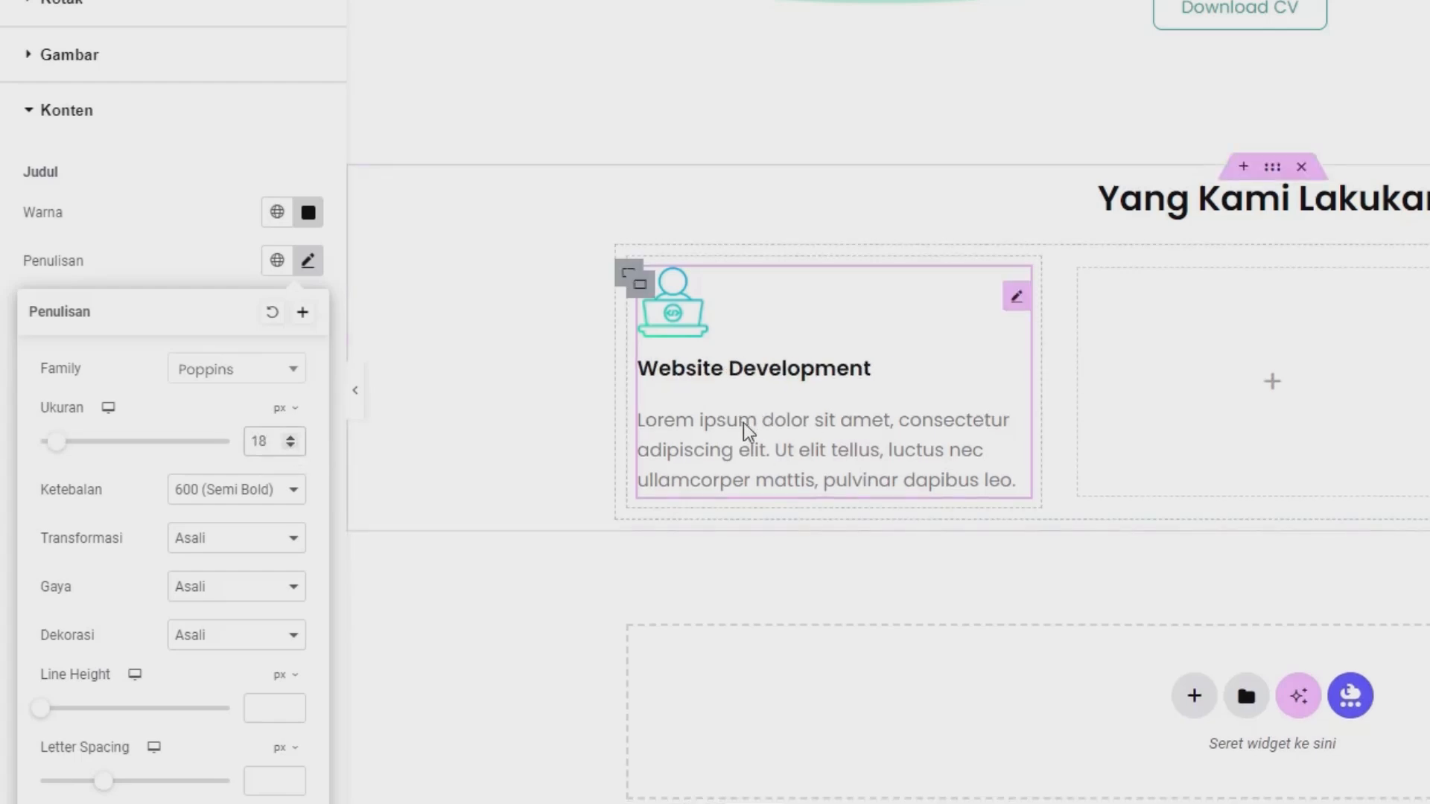
pyautogui.click(217, 257)
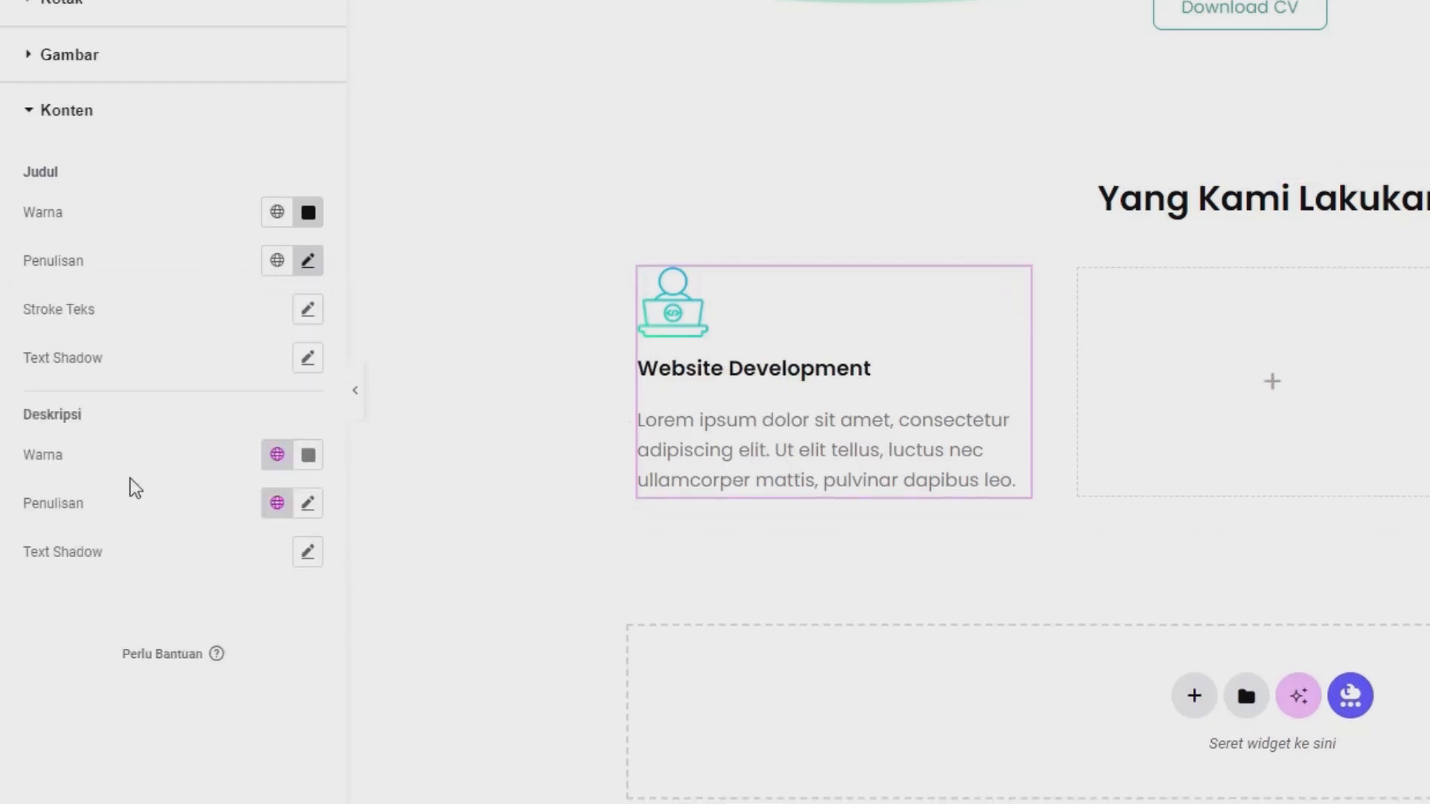
# Set the Website Development description text to 15 px with weight 300 (Terang).
pyautogui.click(310, 506)
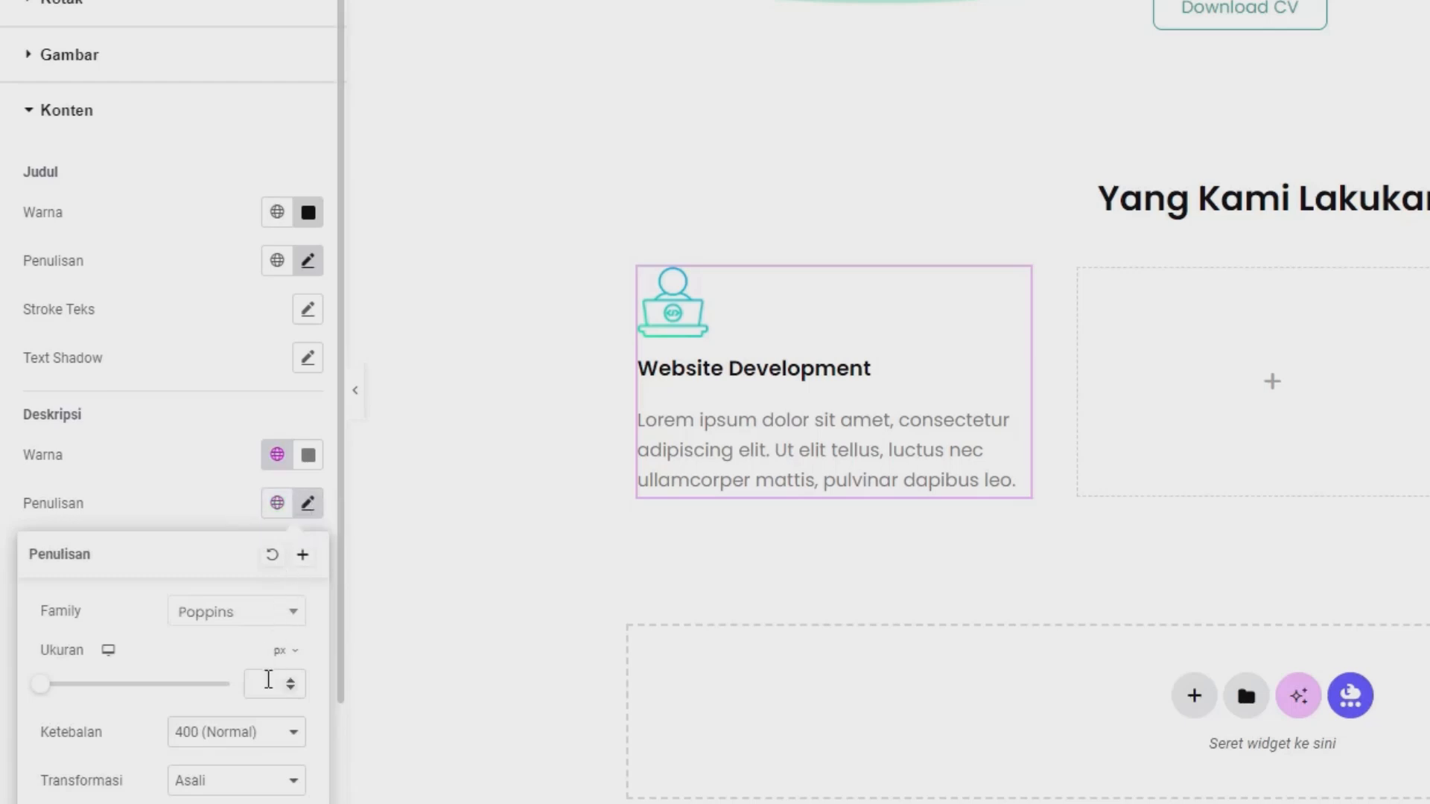
pyautogui.click(249, 684)
pyautogui.write('15')
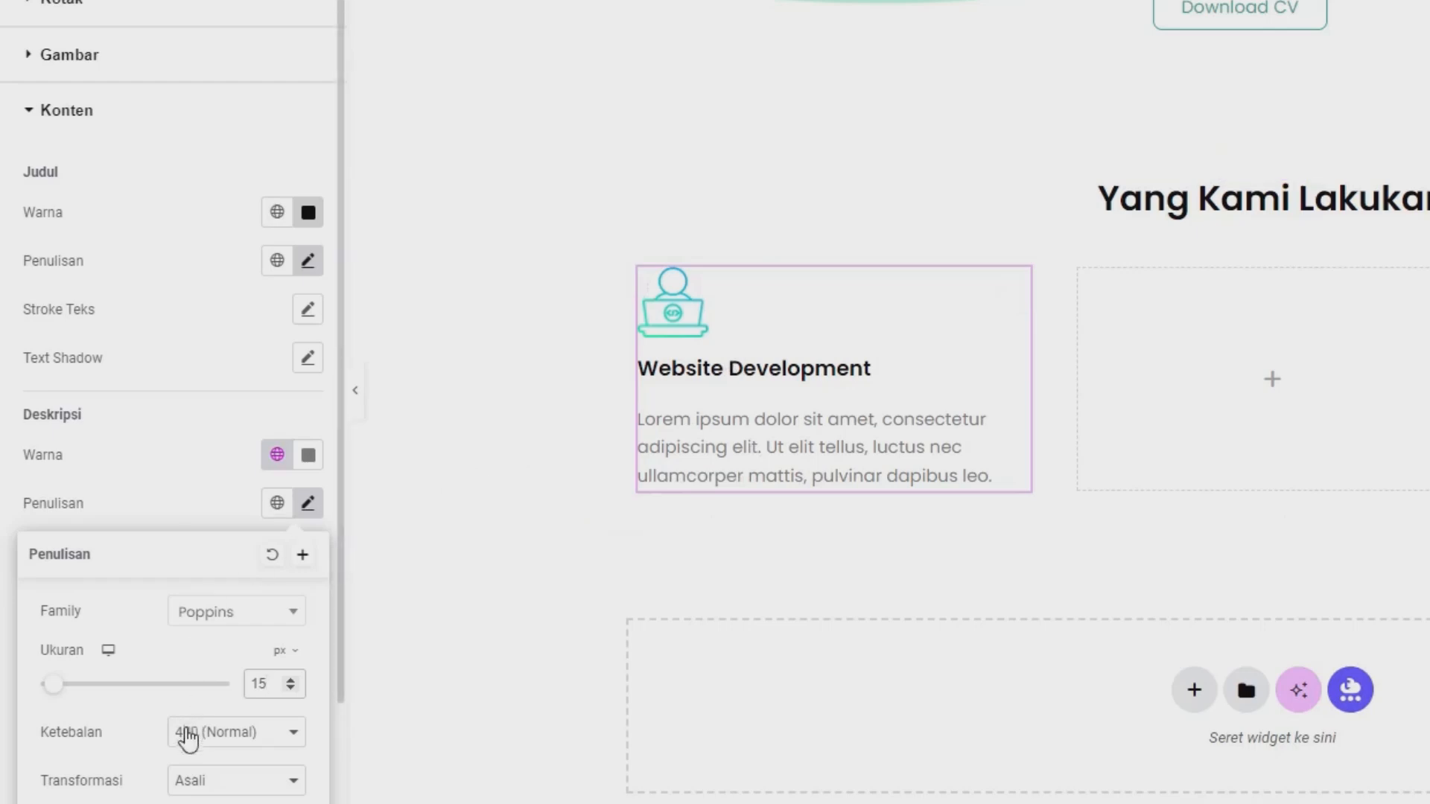
pyautogui.click(188, 737)
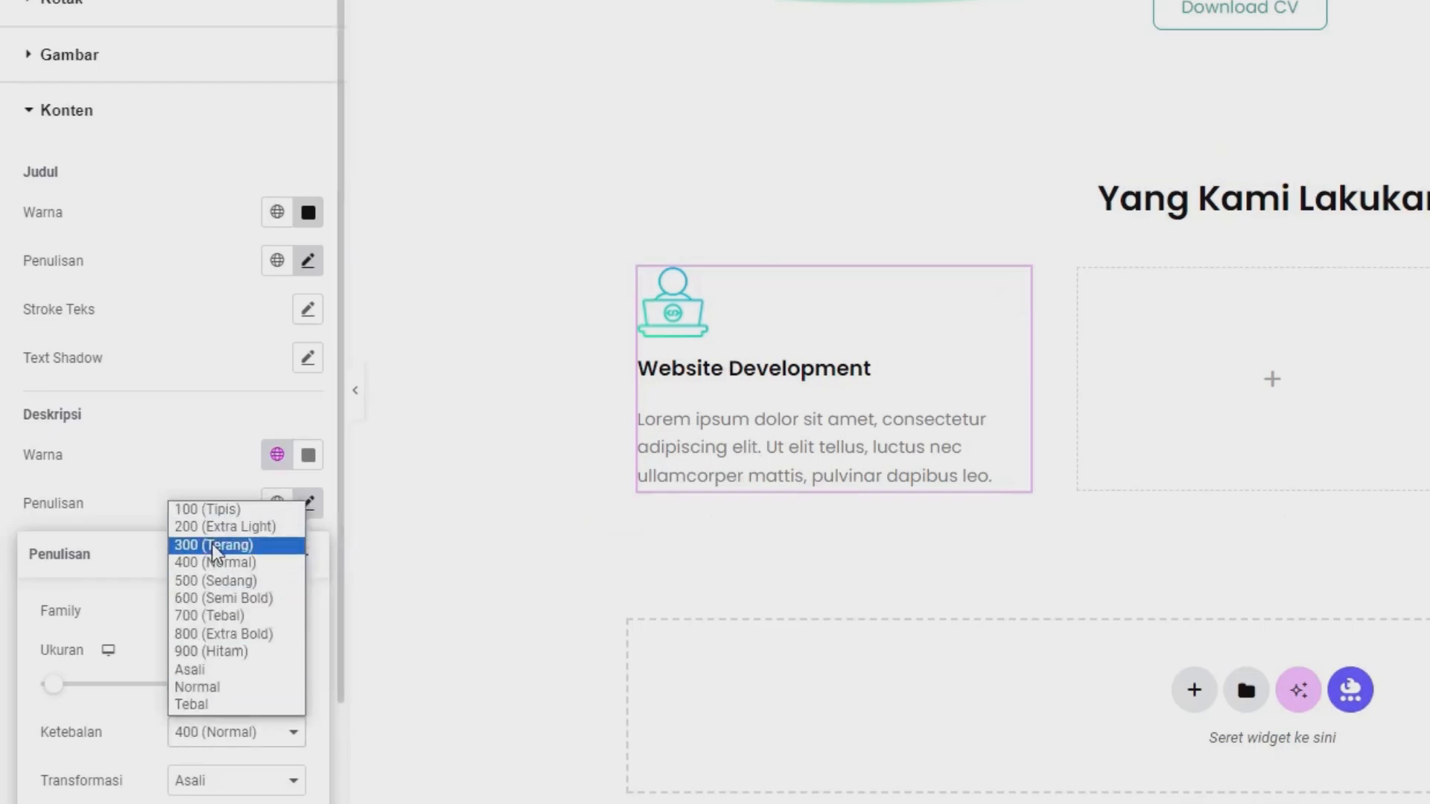
pyautogui.click(246, 545)
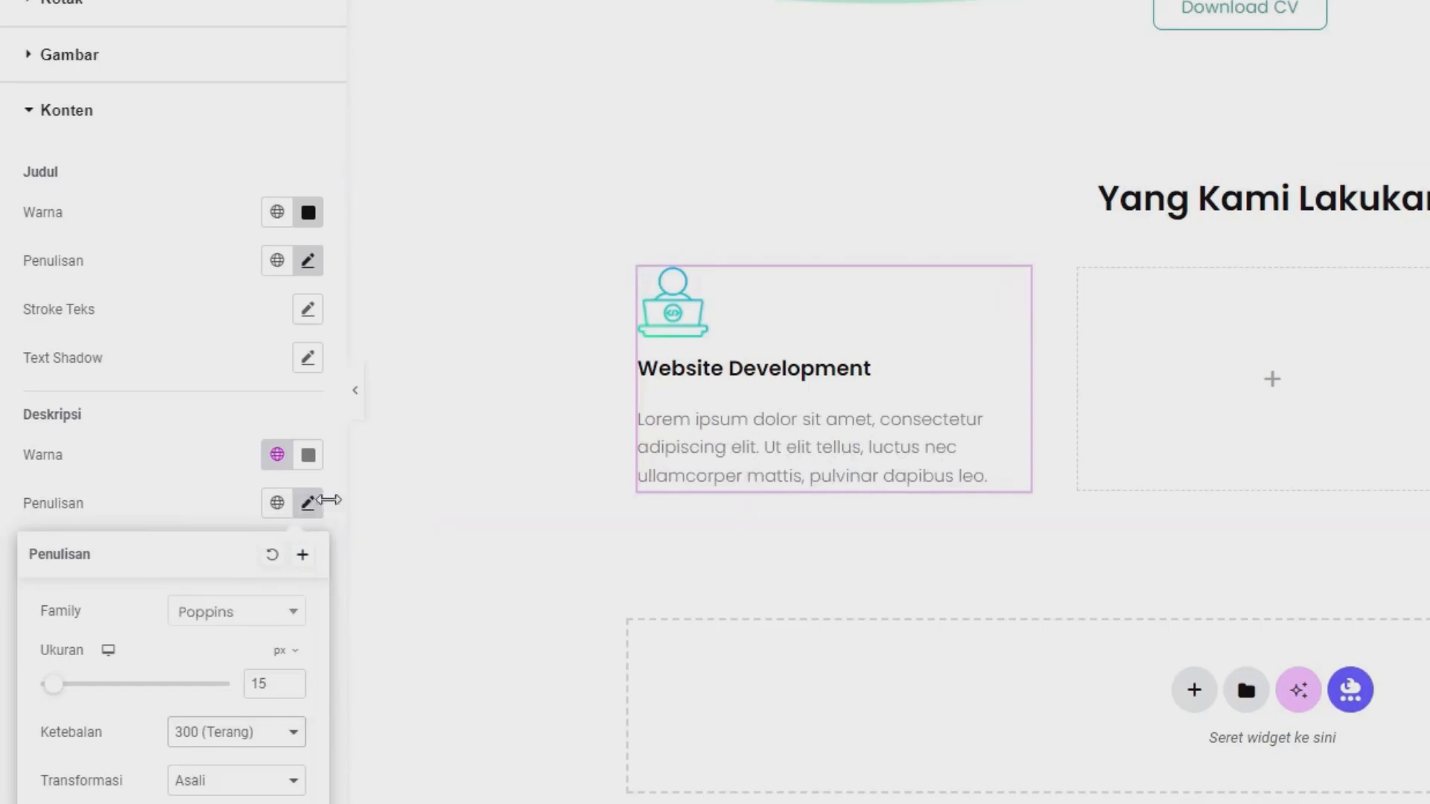
pyautogui.click(234, 474)
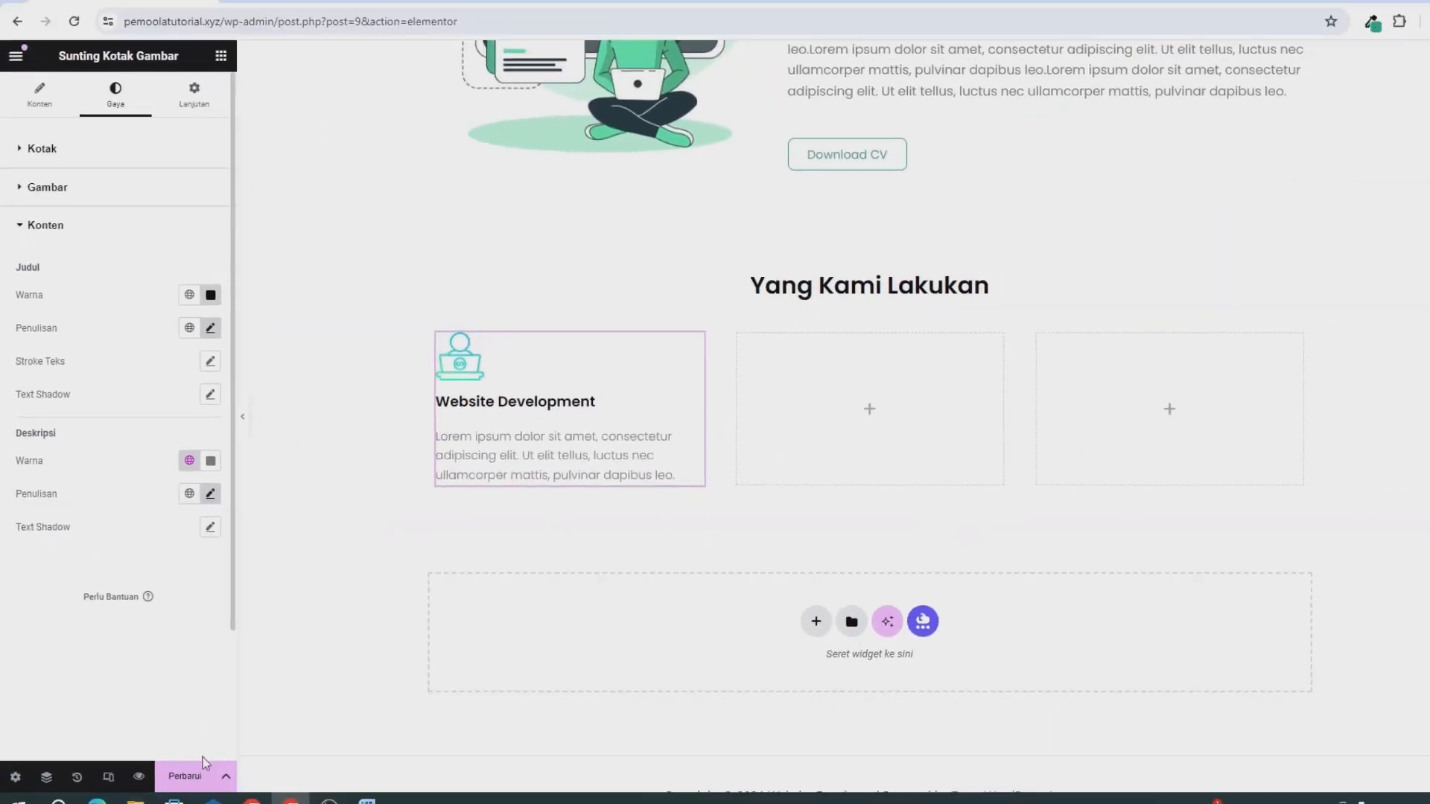
pyautogui.click(199, 784)
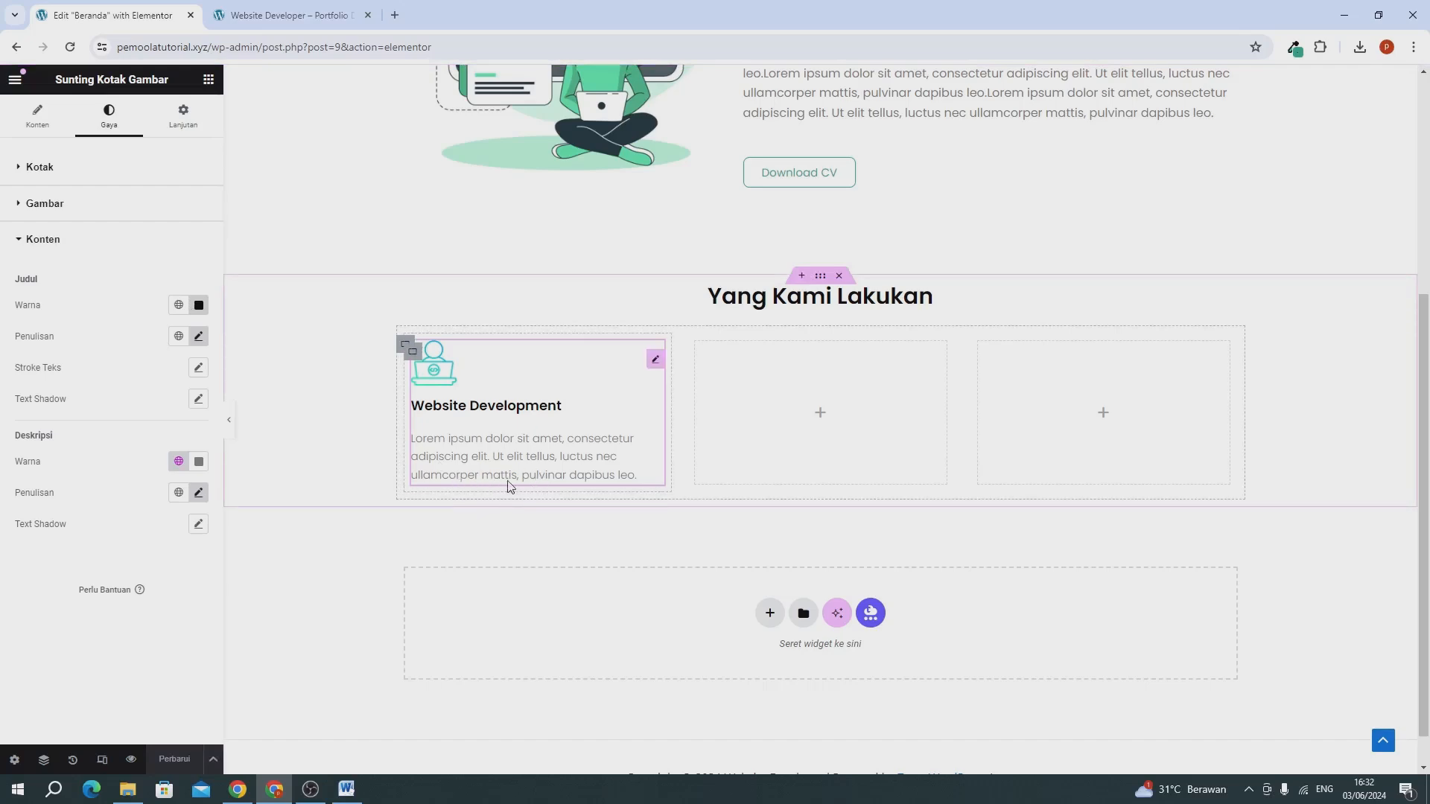
# Add a button widget below the Website Development image box and set its text to "Hubungi Kami".
pyautogui.click(208, 79)
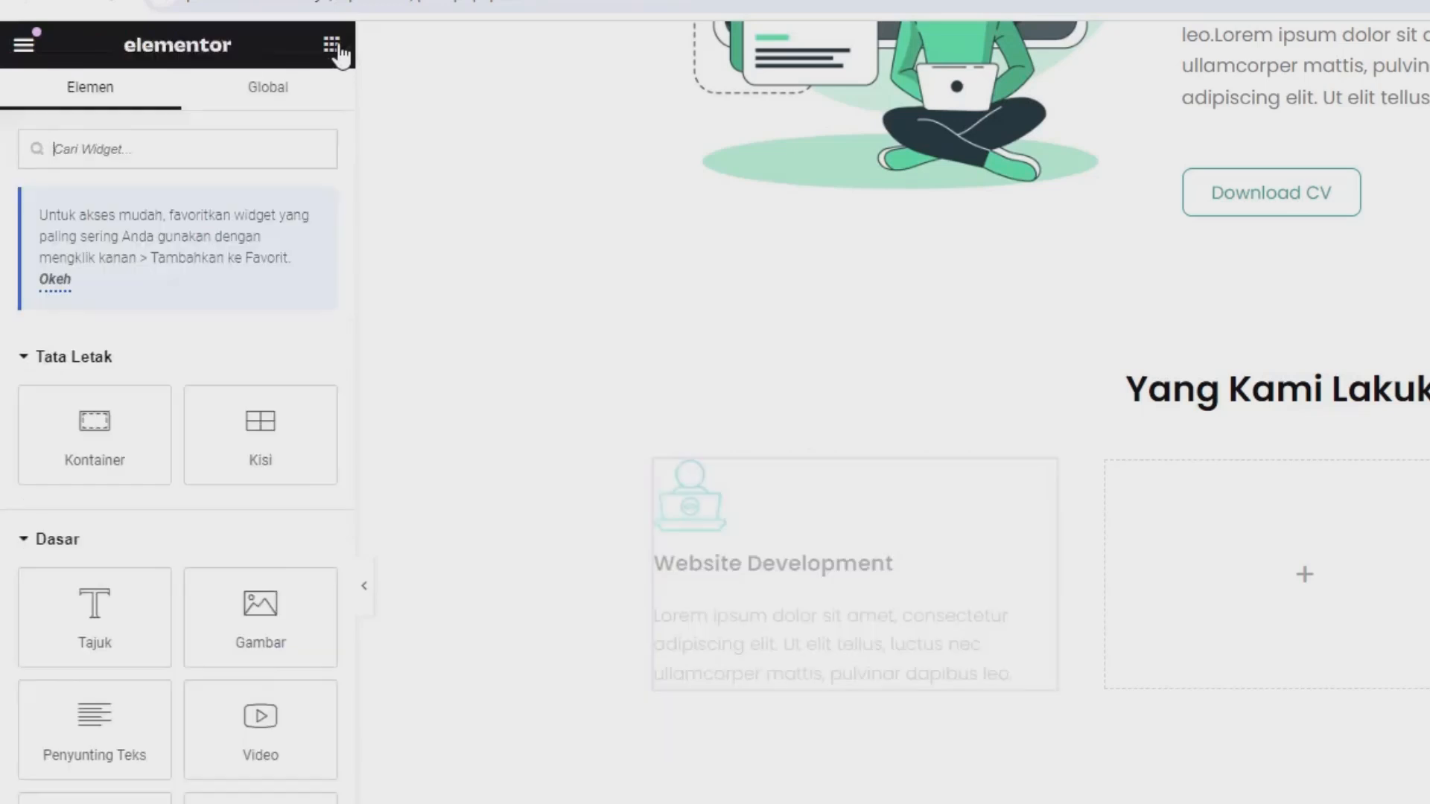
pyautogui.moveTo(82, 618); pyautogui.dragTo(568, 457)
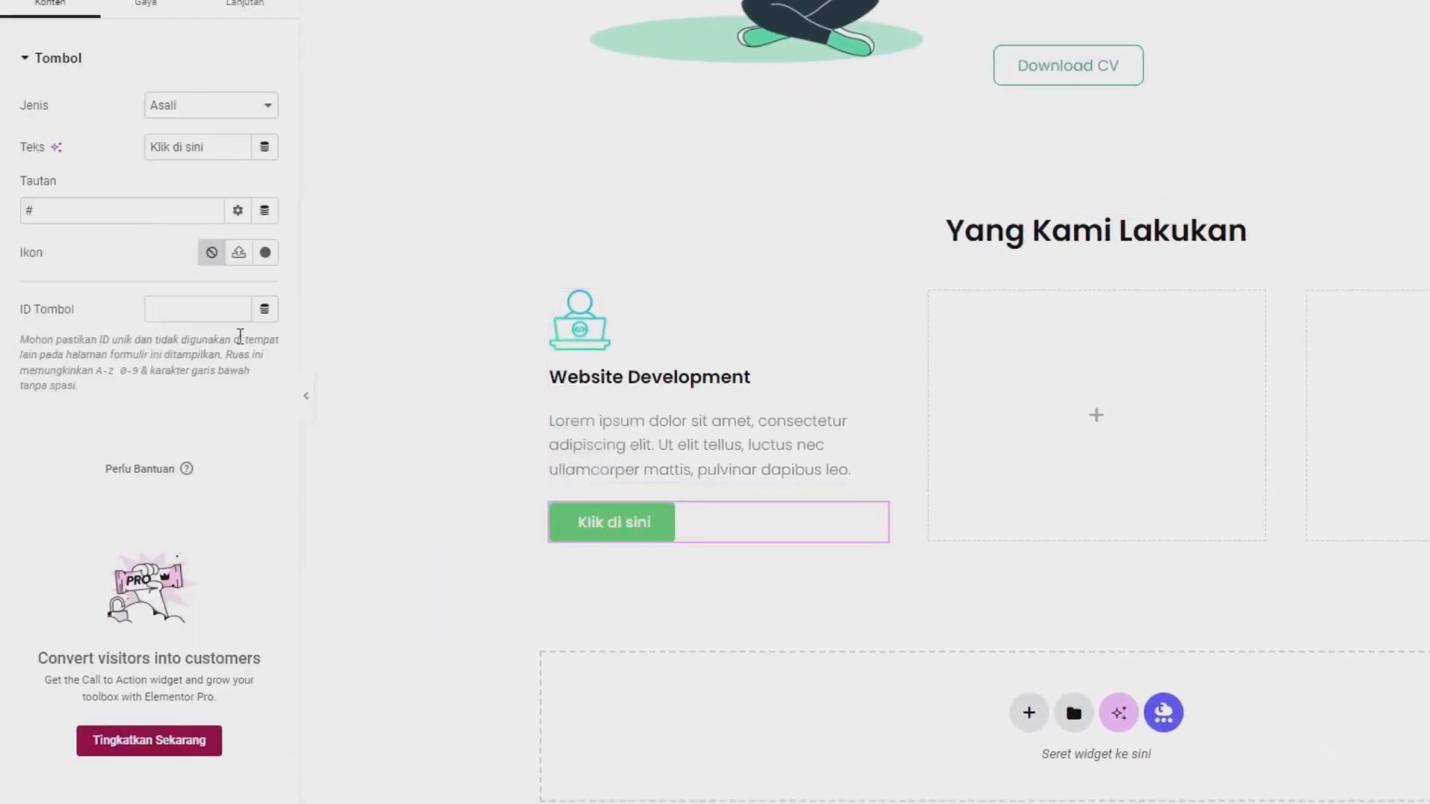
pyautogui.tripleClick(202, 153)
pyautogui.write('Hubungi K')
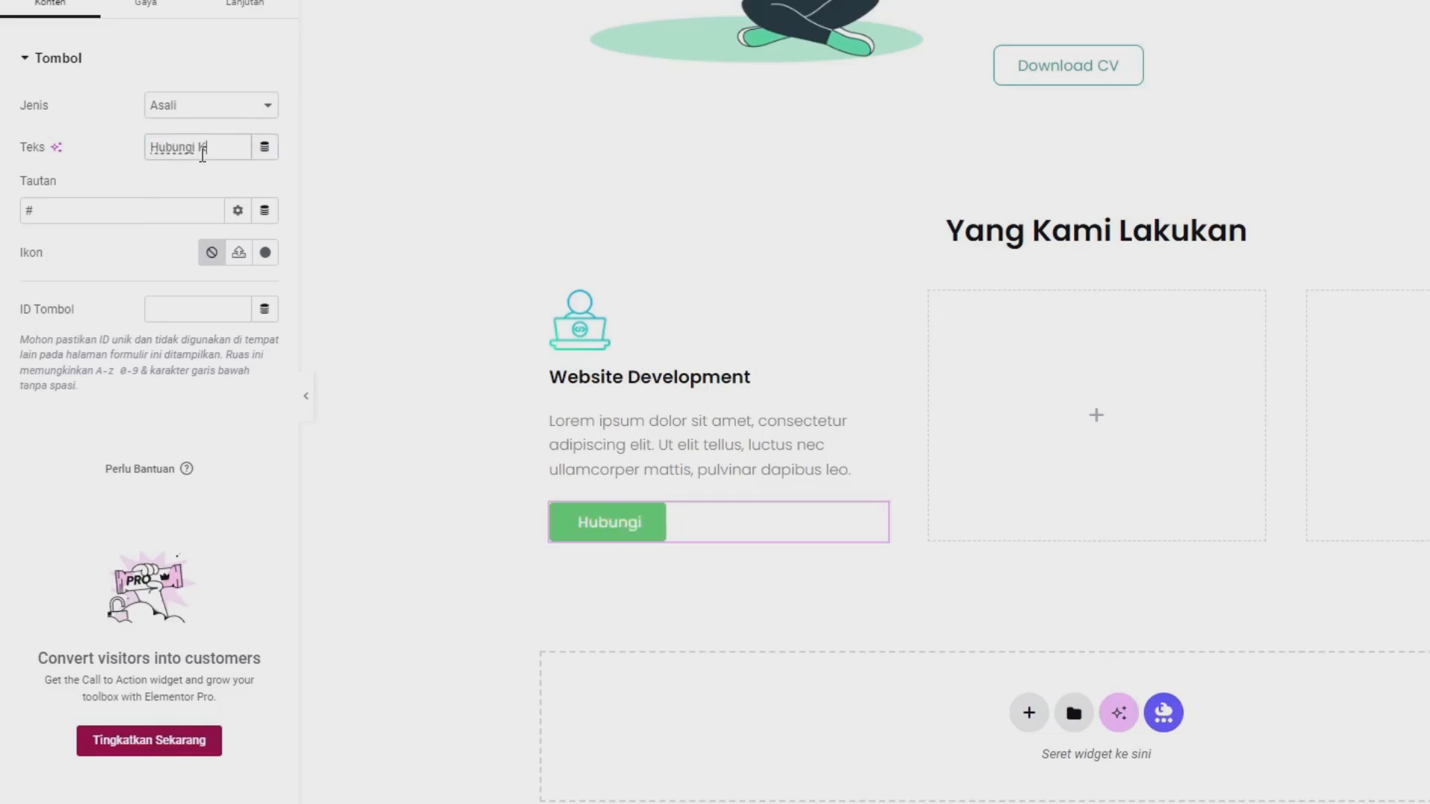
pyautogui.write('ami')
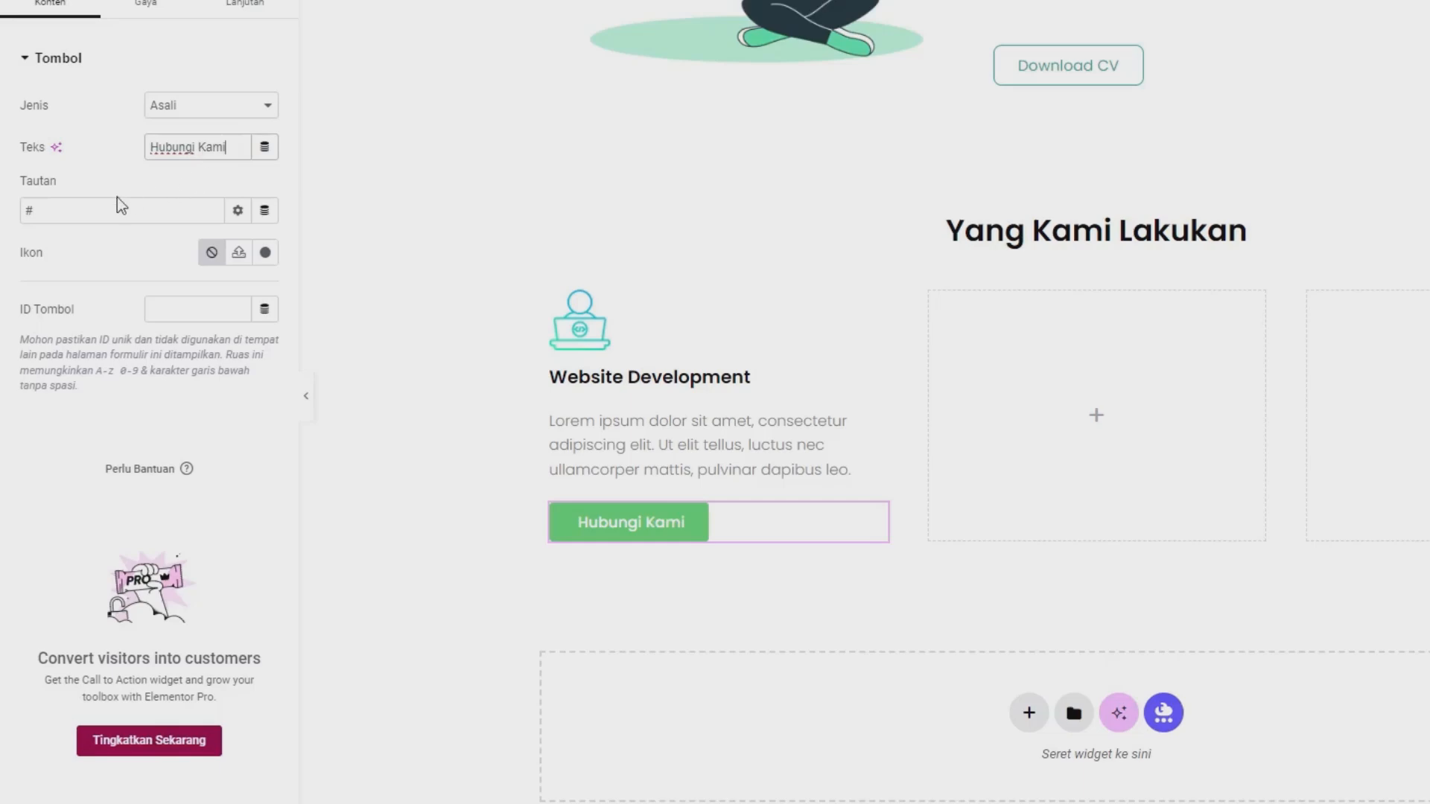
# Add the Arrow right icon to the Hubungi Kami button, placed after the text with 10 px spacing.
pyautogui.click(265, 254)
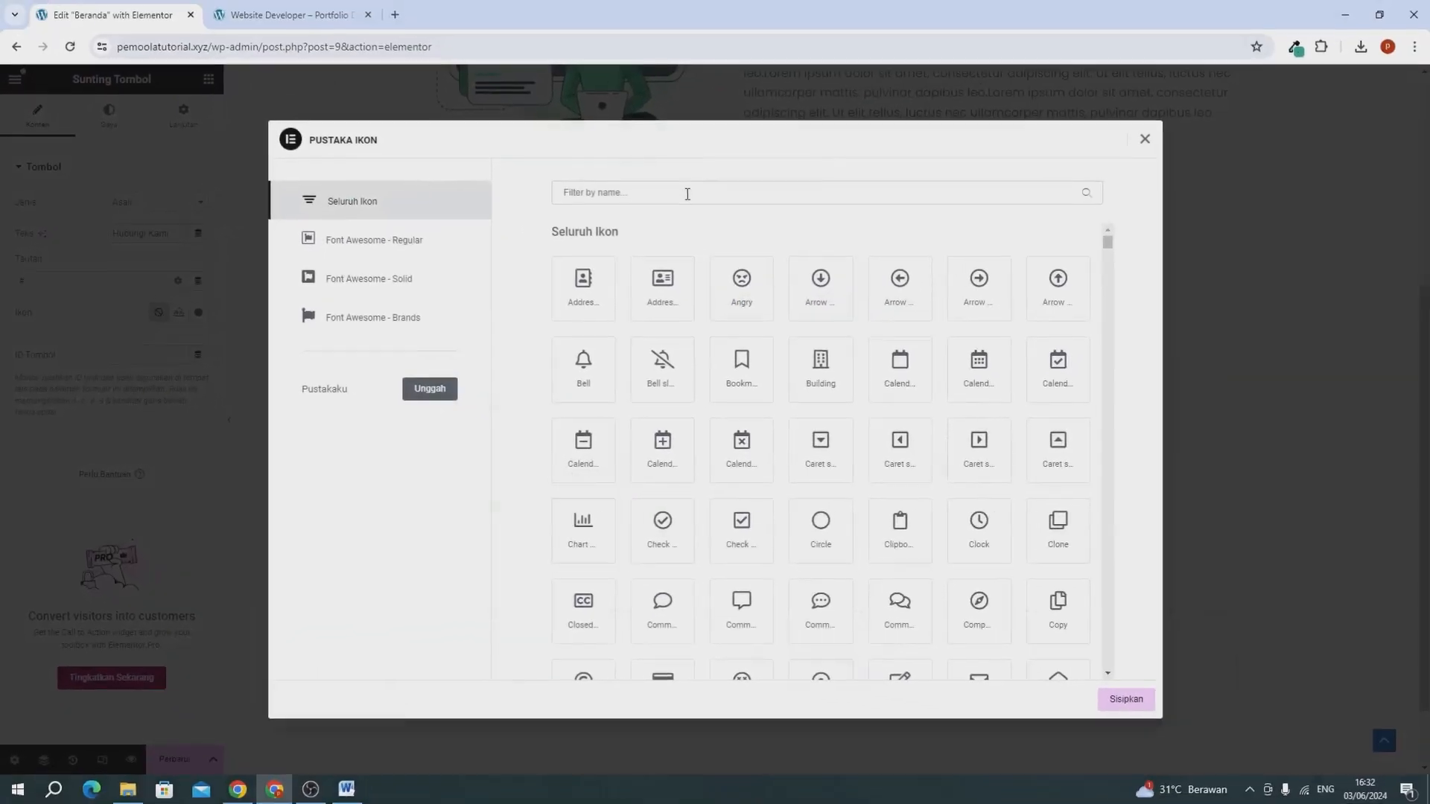
pyautogui.click(647, 194)
pyautogui.write('row')
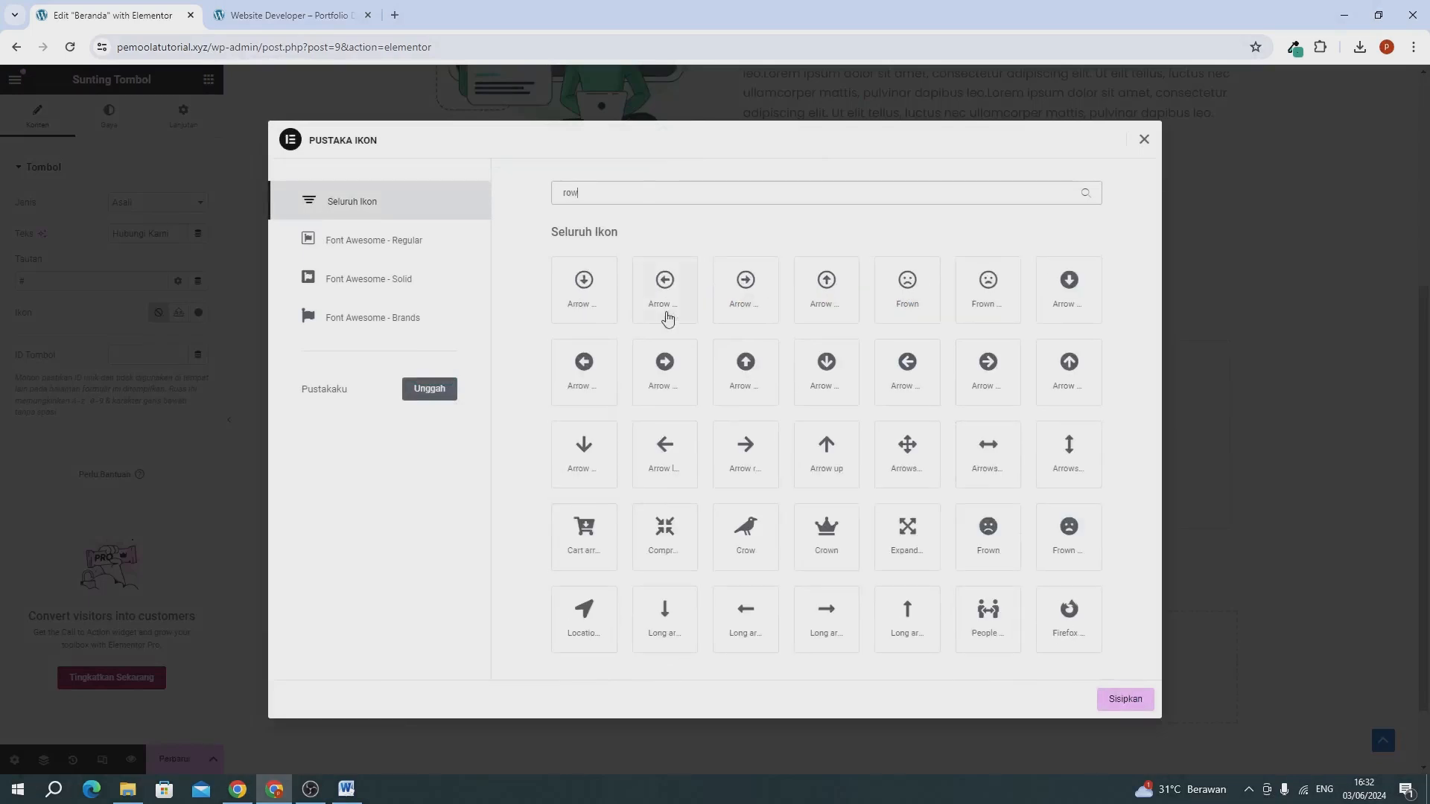
pyautogui.click(747, 467)
pyautogui.click(1114, 700)
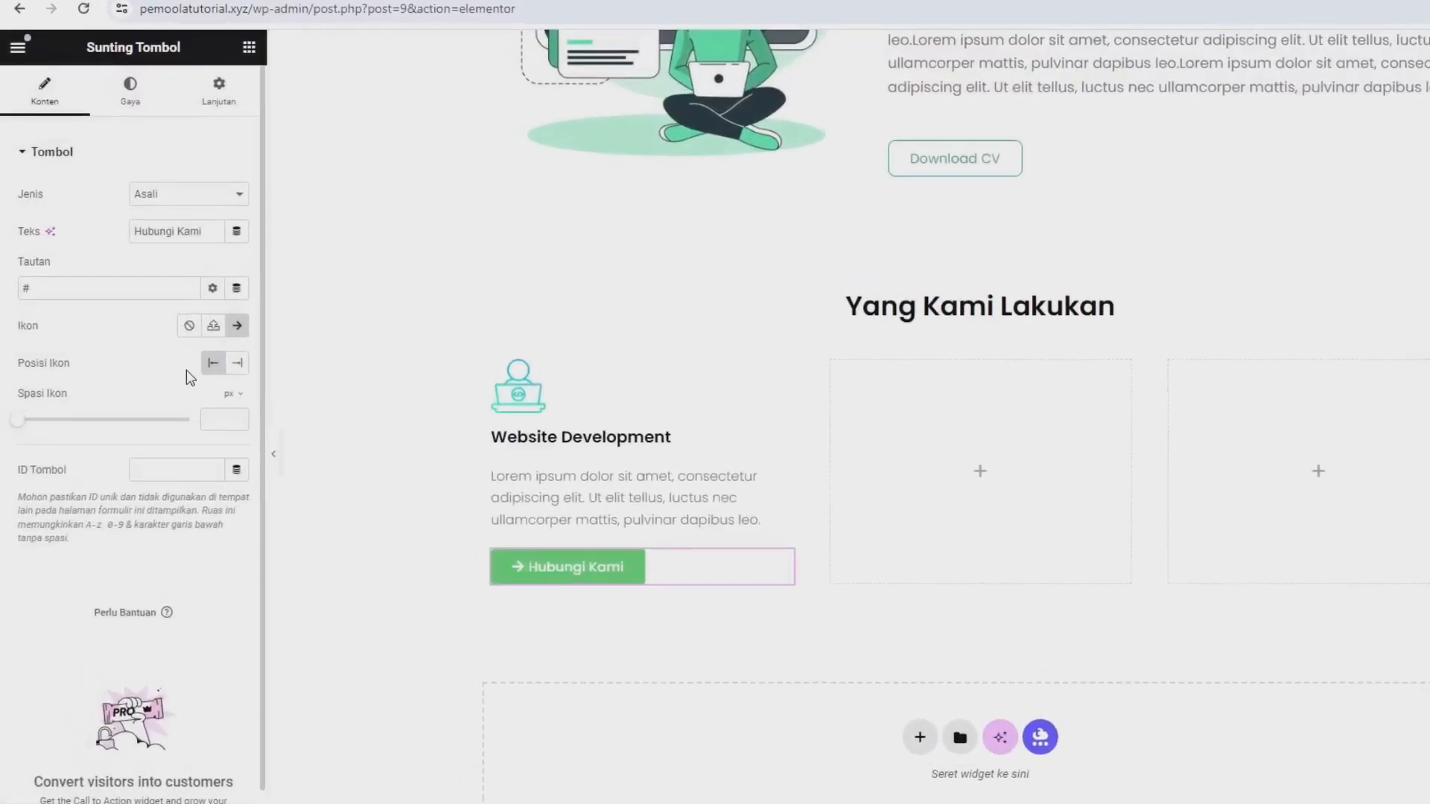
pyautogui.click(237, 362)
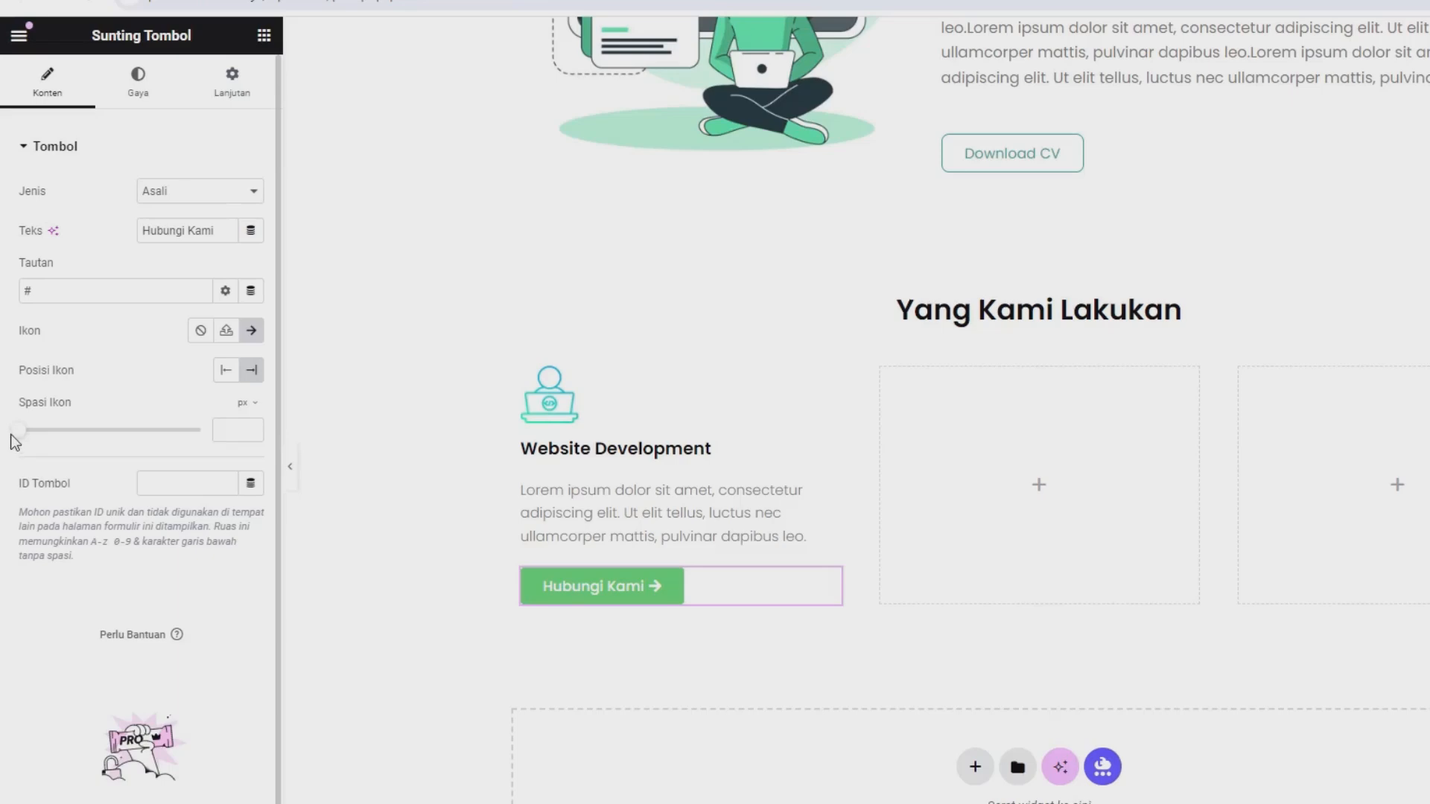
pyautogui.moveTo(23, 433); pyautogui.dragTo(59, 448)
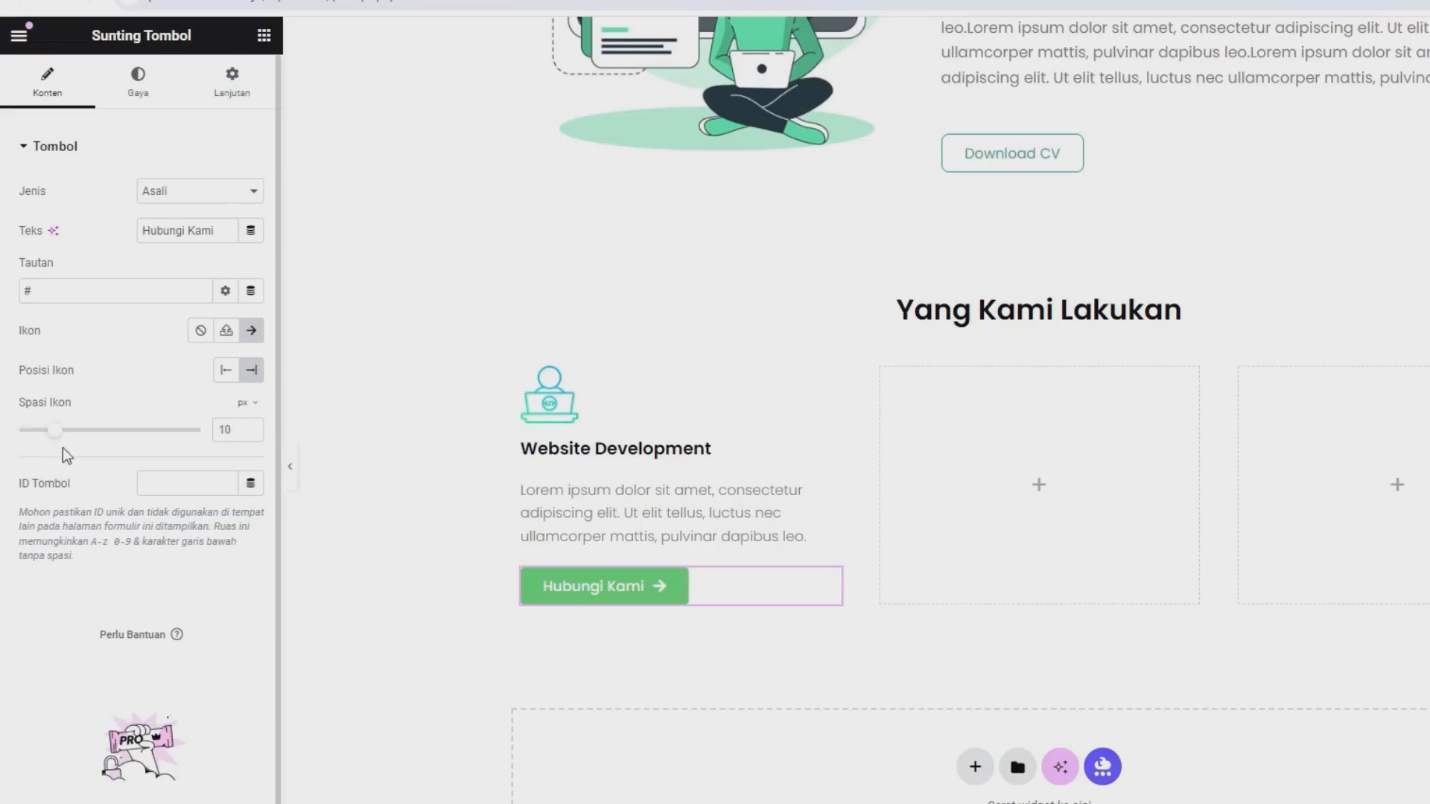
# Copy the green color value rgb(41, 165, 135) from the color picker extension.
pyautogui.click(1294, 47)
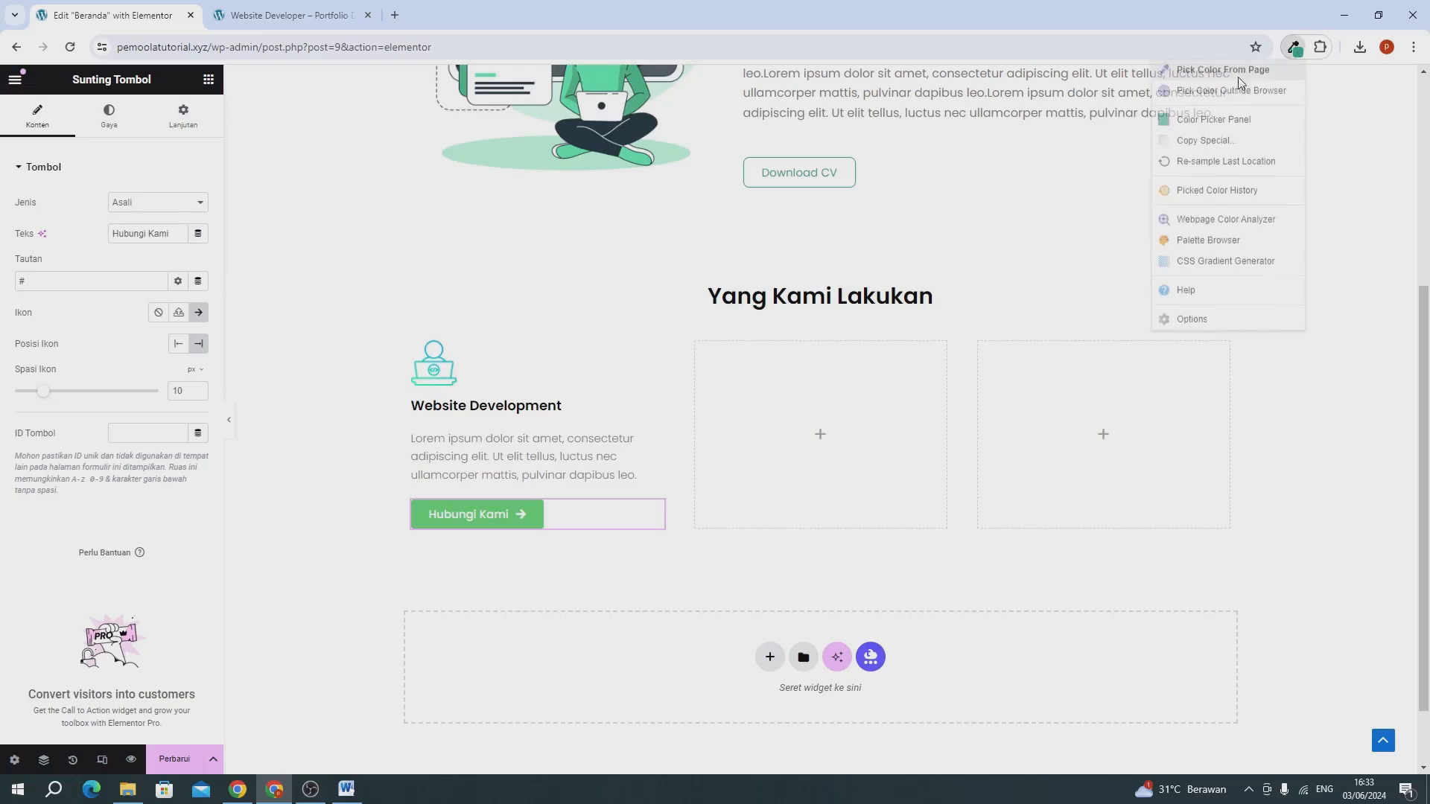
pyautogui.click(1214, 119)
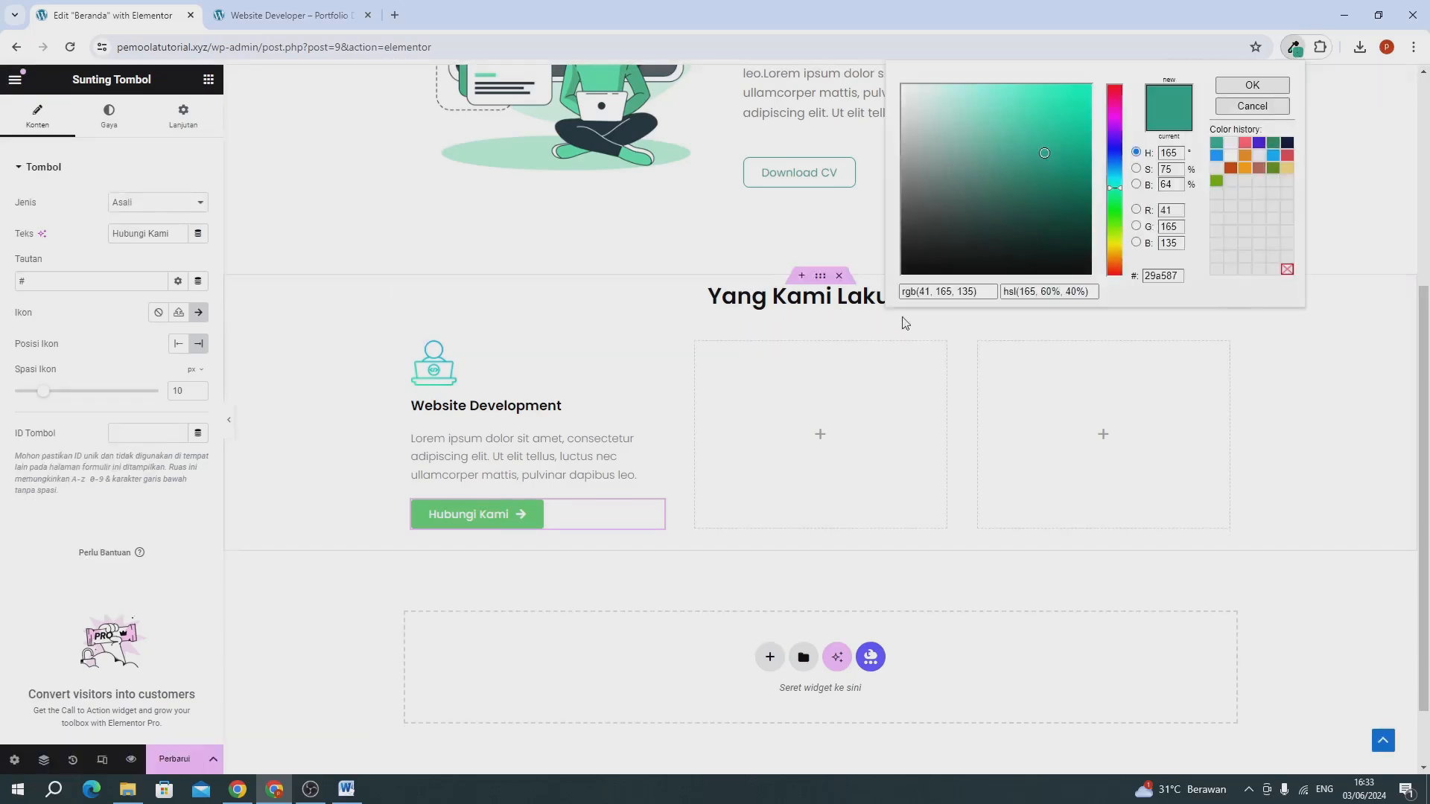
pyautogui.click(920, 291)
pyautogui.hotkey('ctrl', 'c')
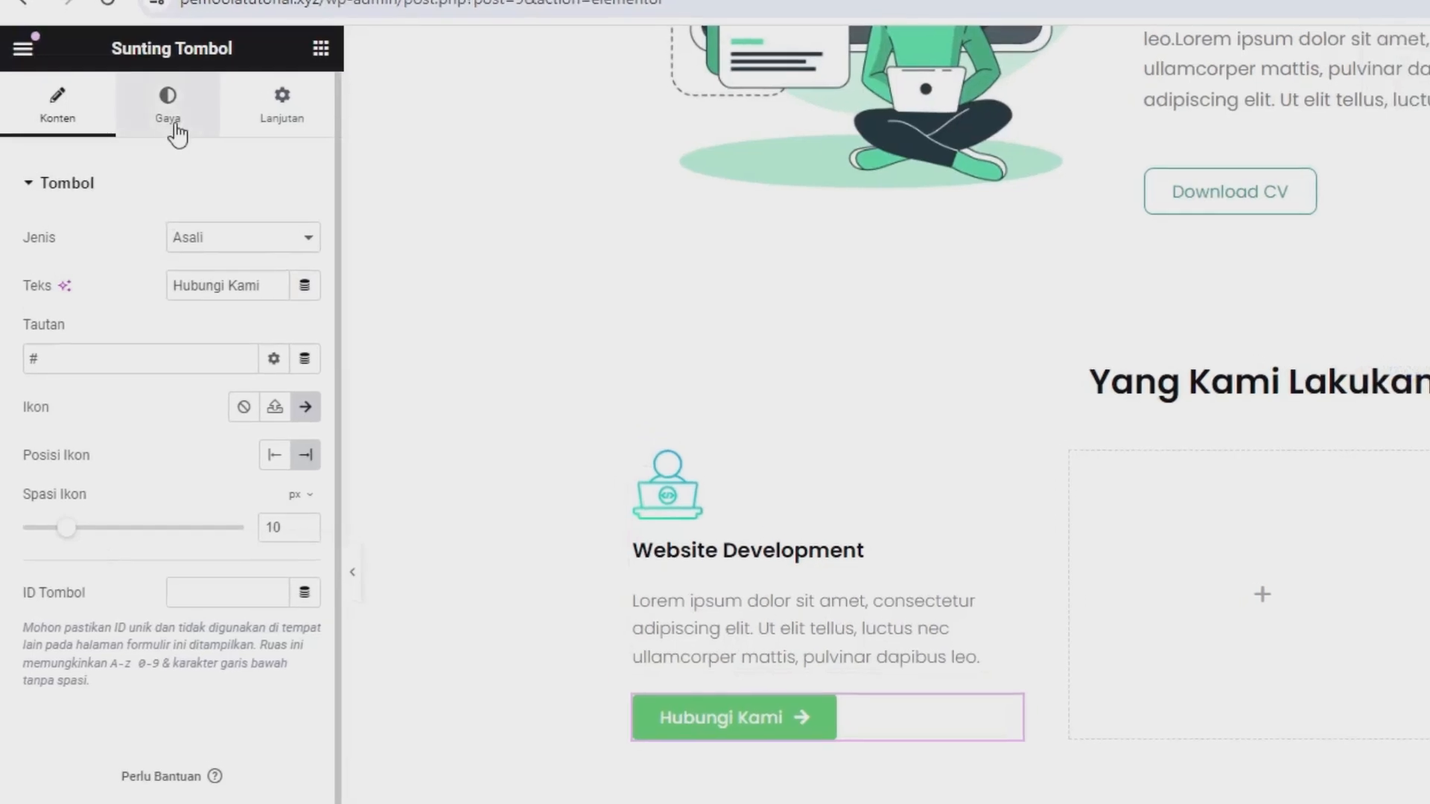
# Set the Hubungi Kami button's padding to 0 on all sides and make its background color fully transparent.
pyautogui.click(177, 128)
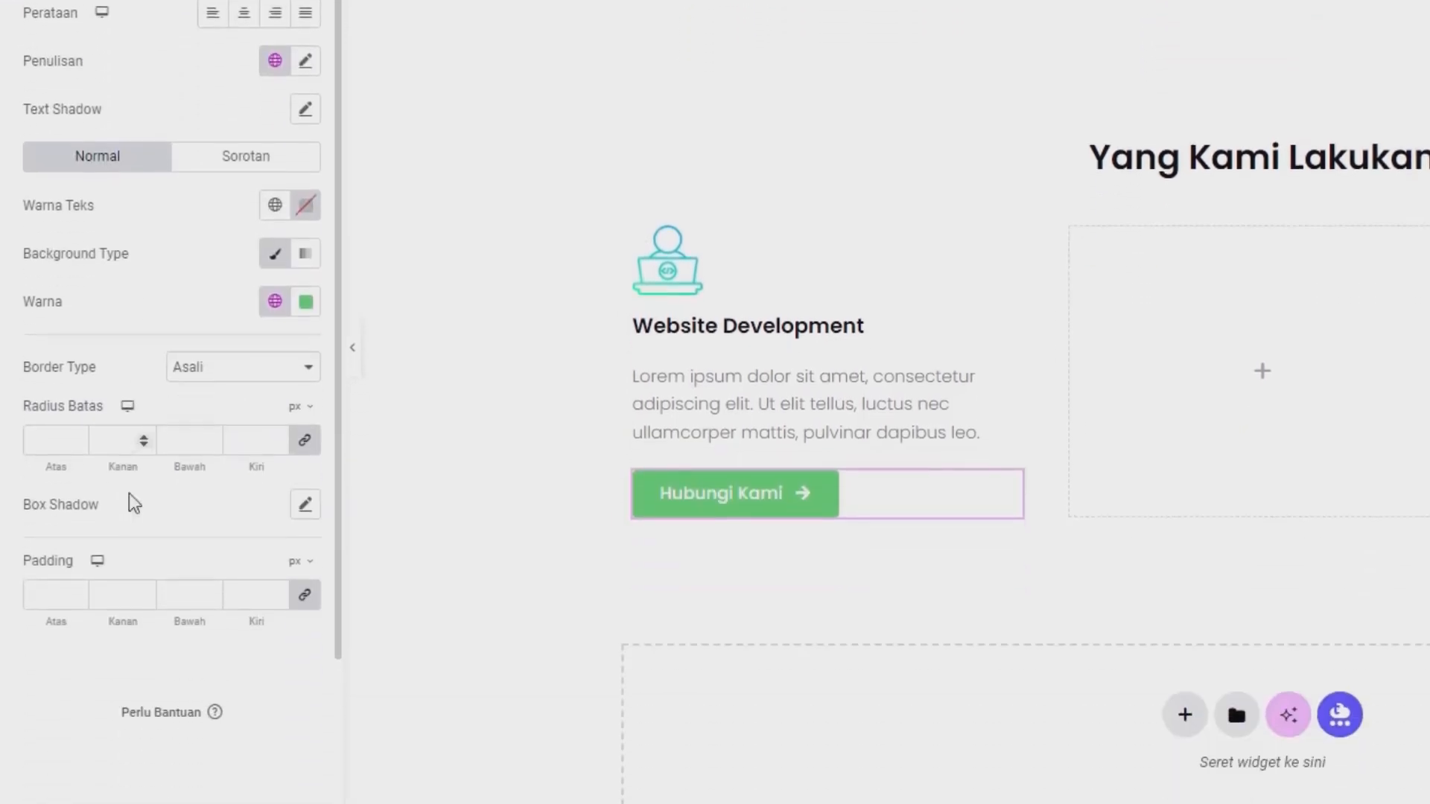
pyautogui.click(304, 460)
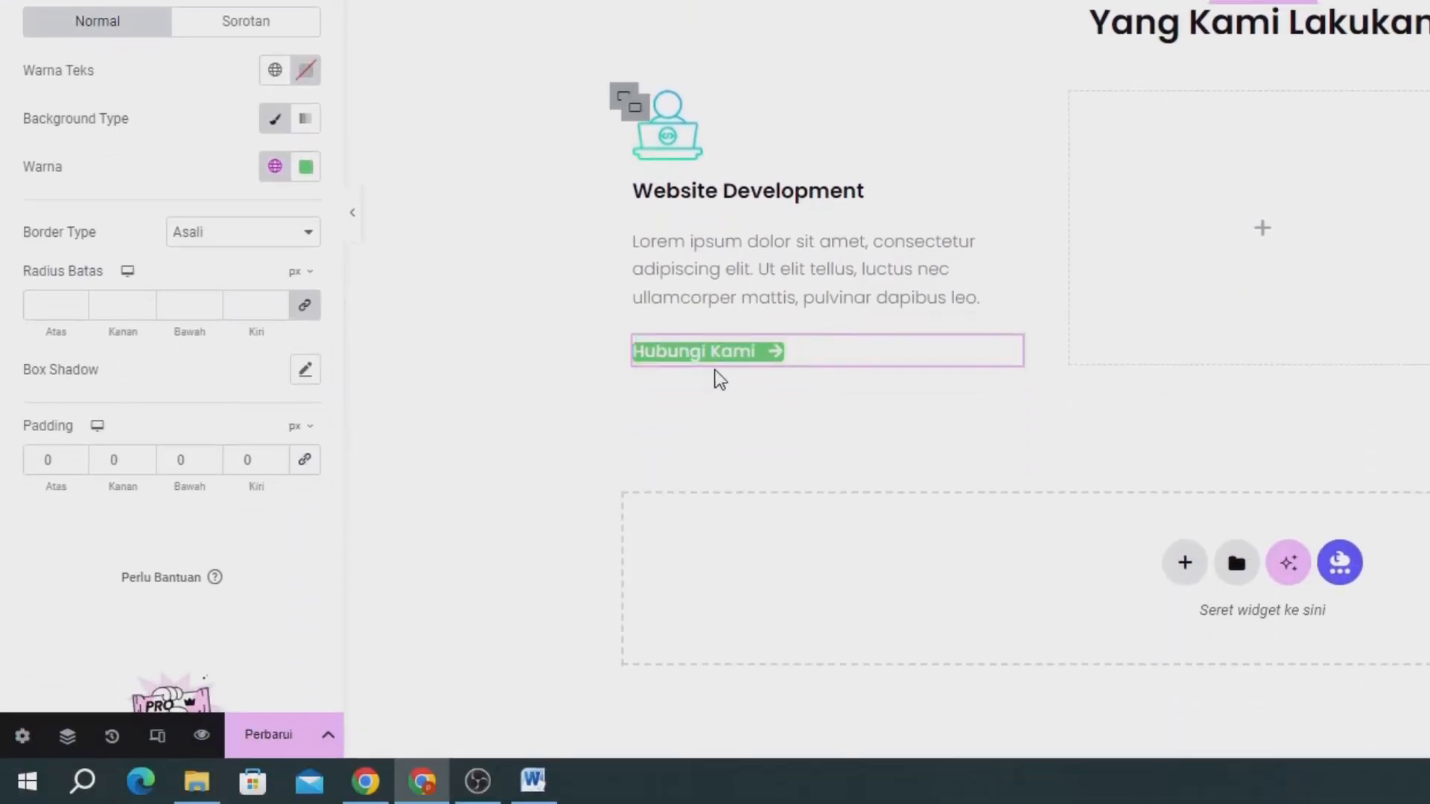
pyautogui.click(305, 169)
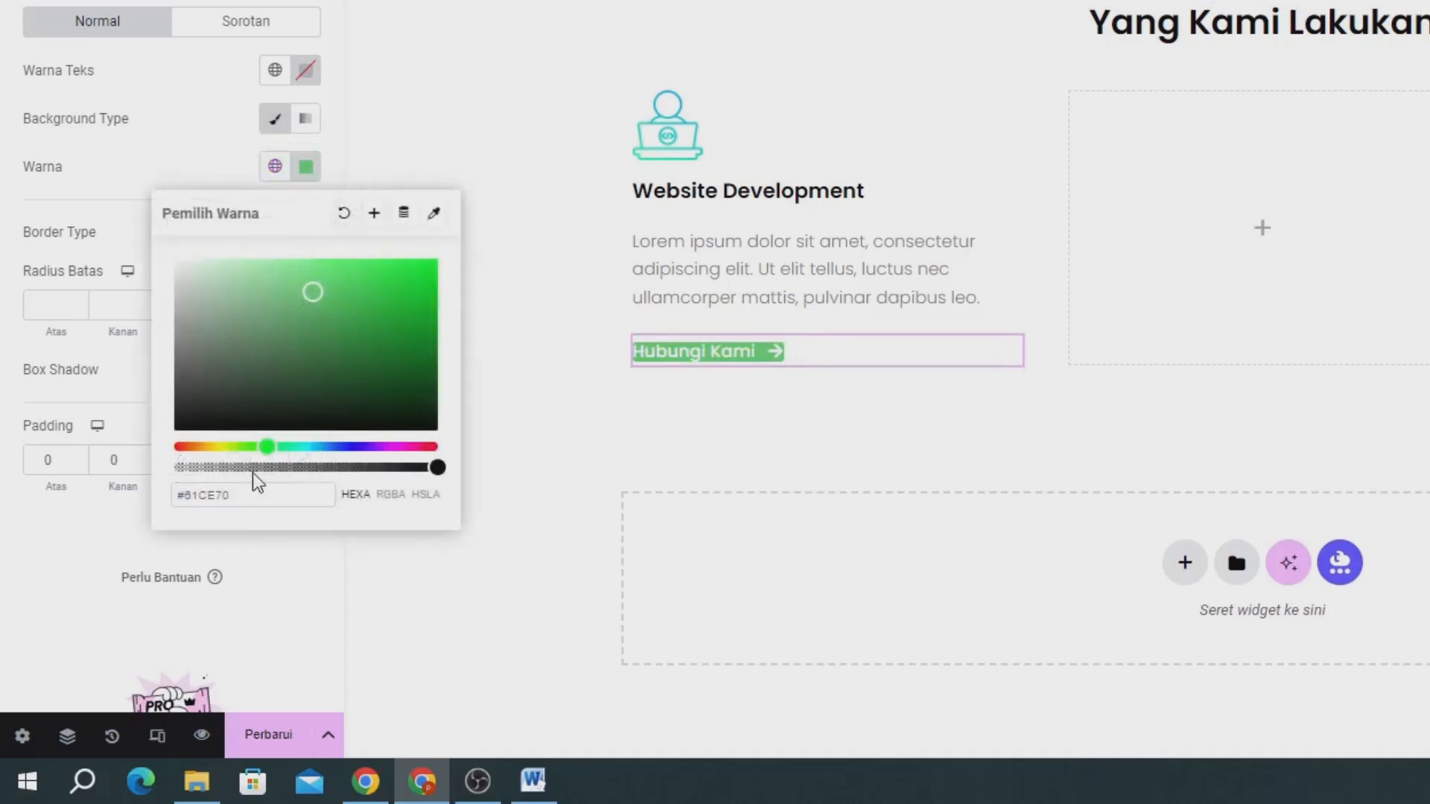
pyautogui.moveTo(246, 467); pyautogui.dragTo(179, 467)
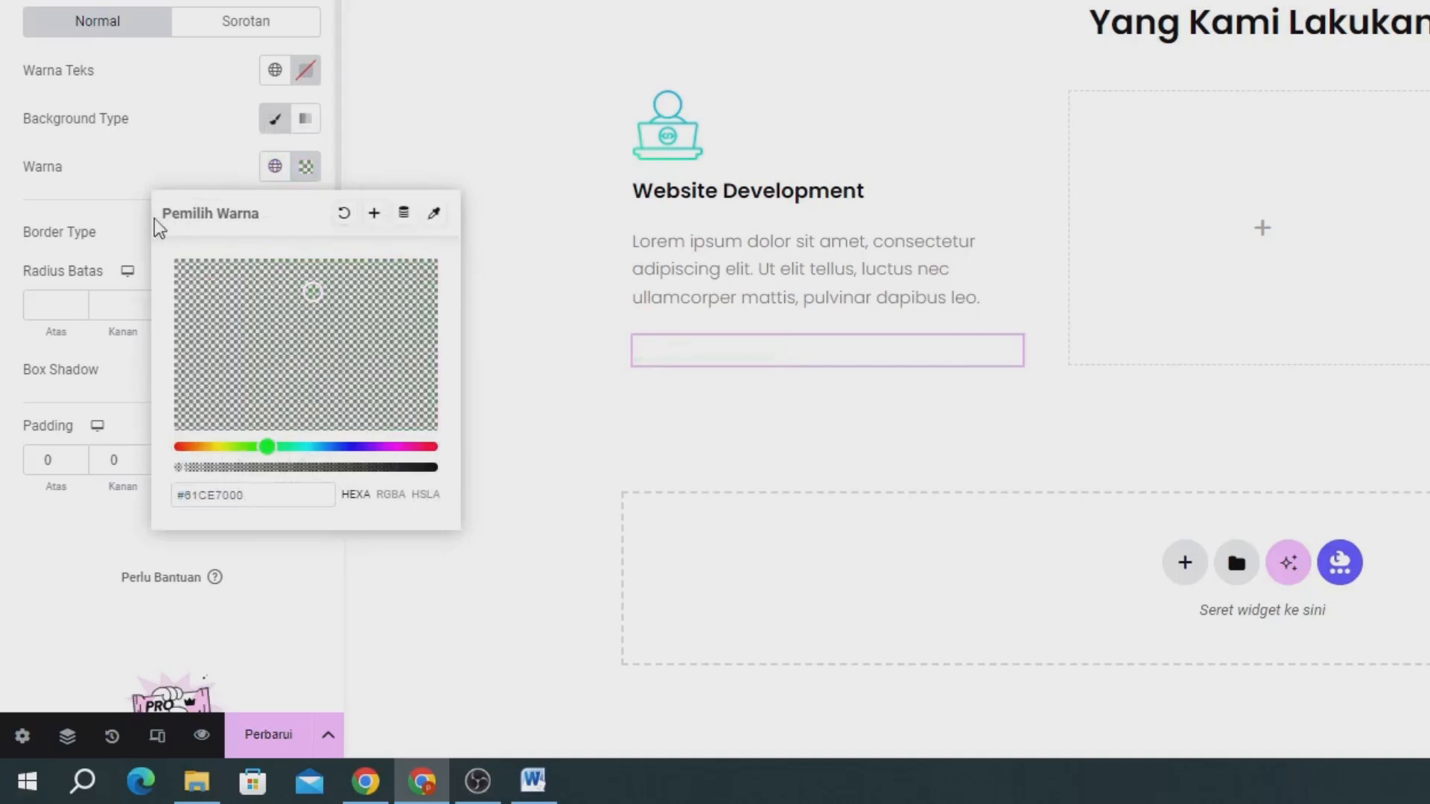
# Set the Hubungi Kami button's text color to rgb(41, 165, 135).
pyautogui.click(306, 70)
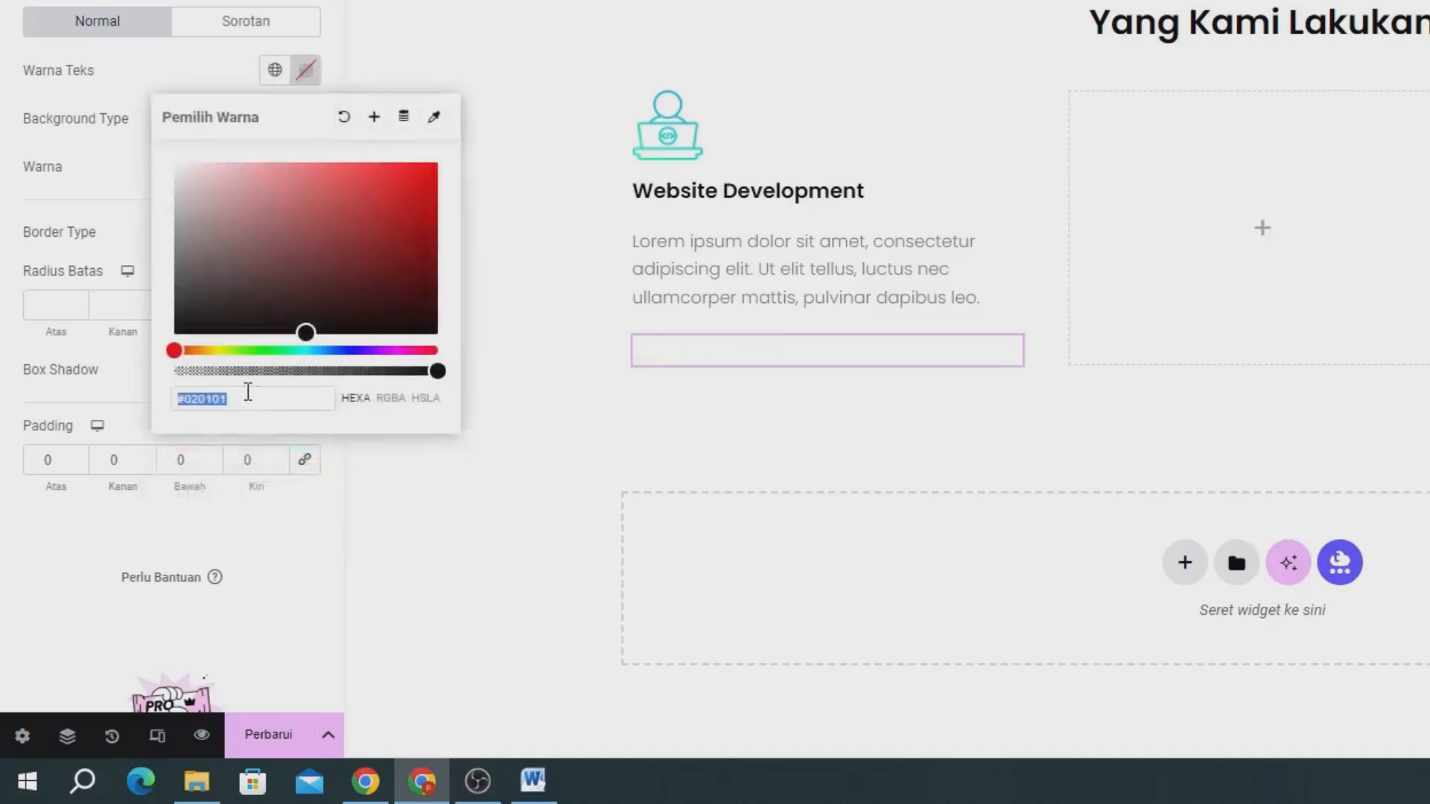
pyautogui.hotkey('ctrl', 'v')
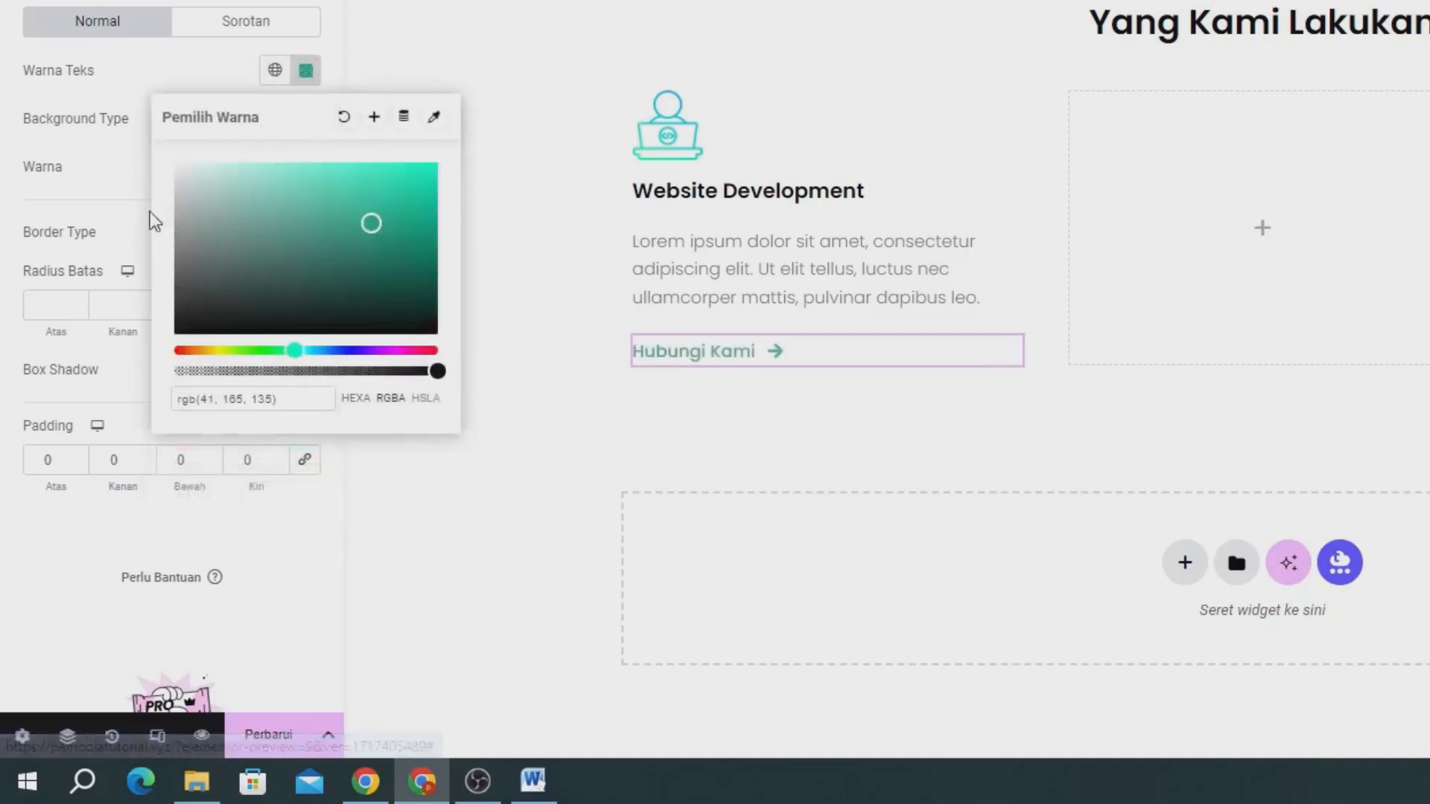
pyautogui.click(111, 197)
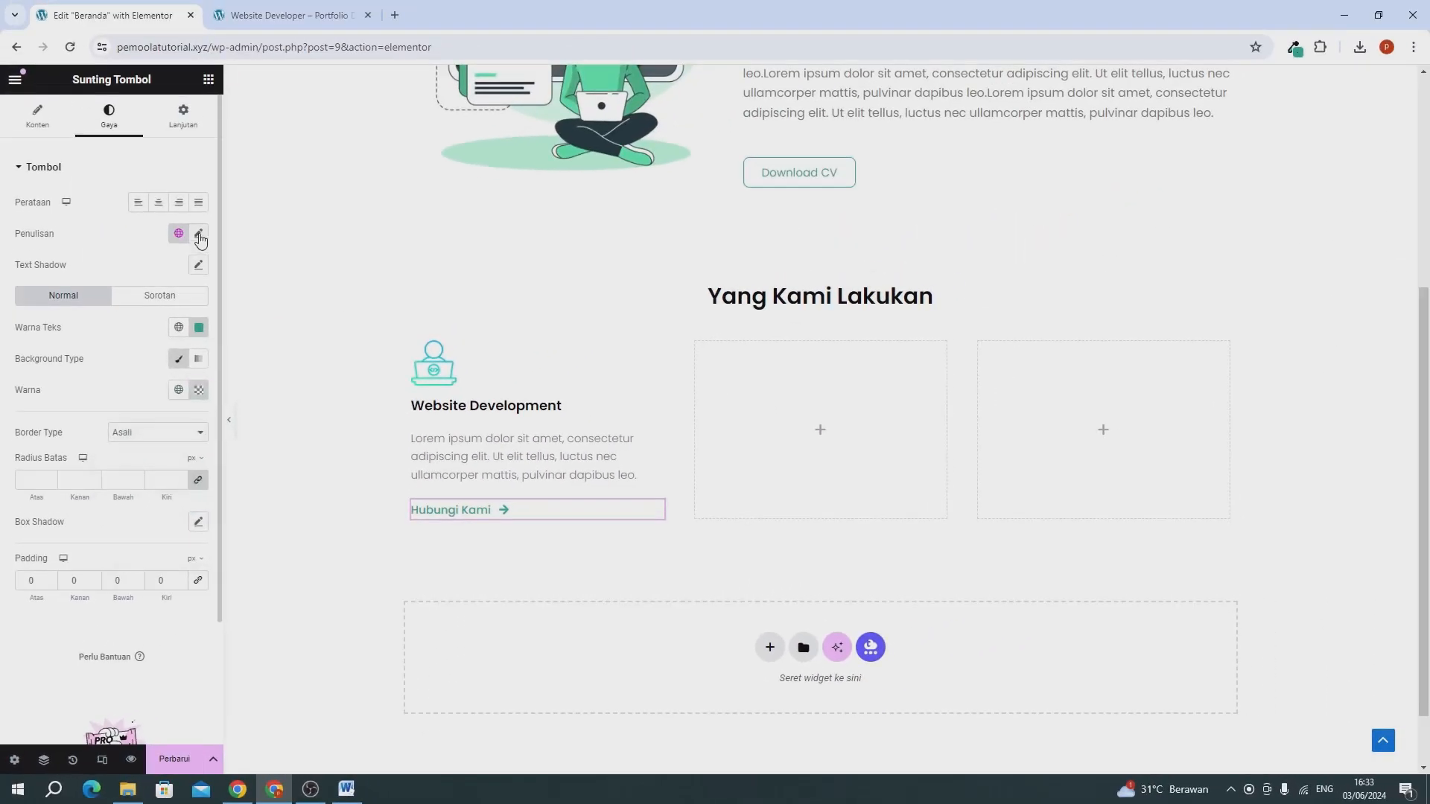
# Set the Hubungi Kami button's font size to 14 px and its weight to 400 (Normal).
pyautogui.click(199, 235)
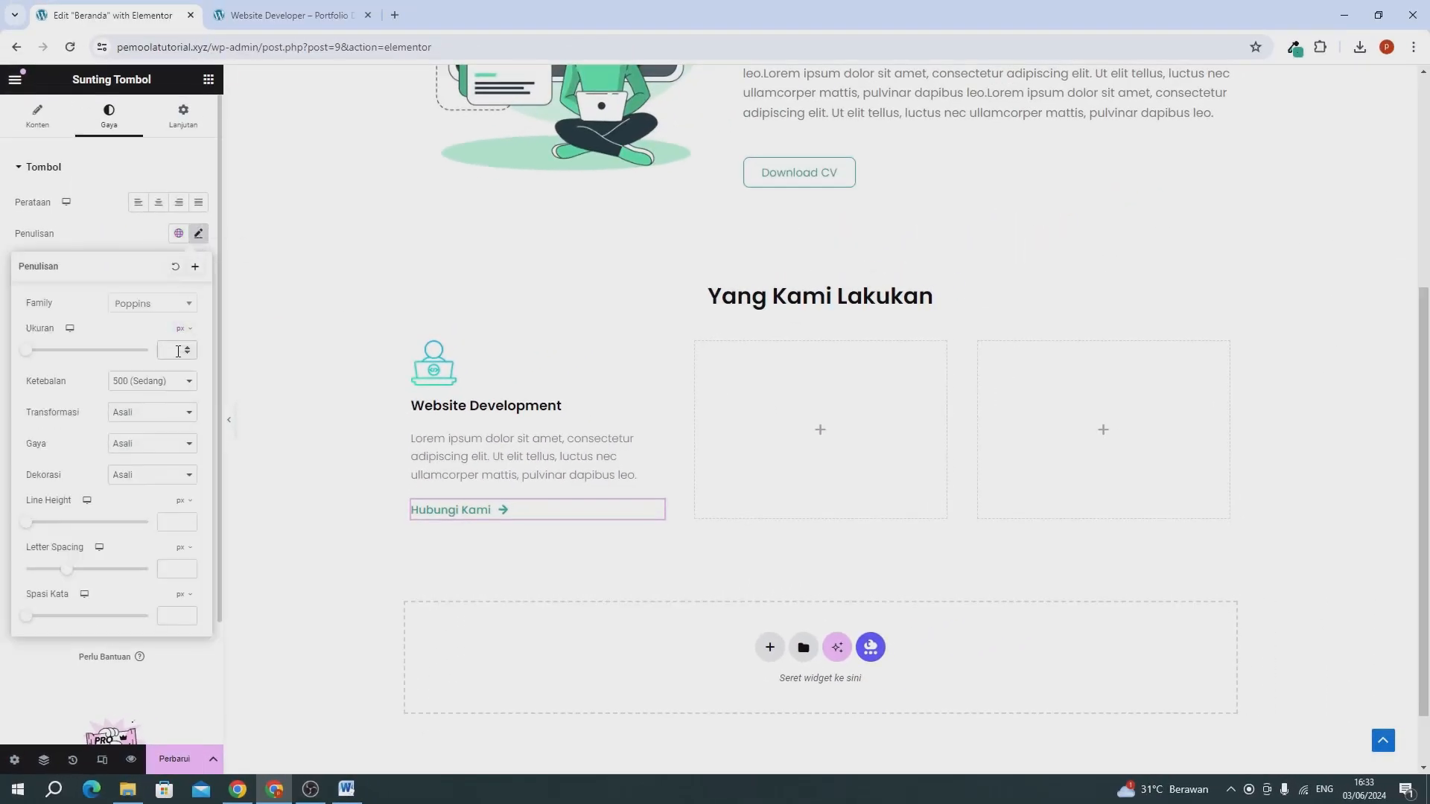
pyautogui.click(178, 352)
pyautogui.write('15')
pyautogui.click(187, 355)
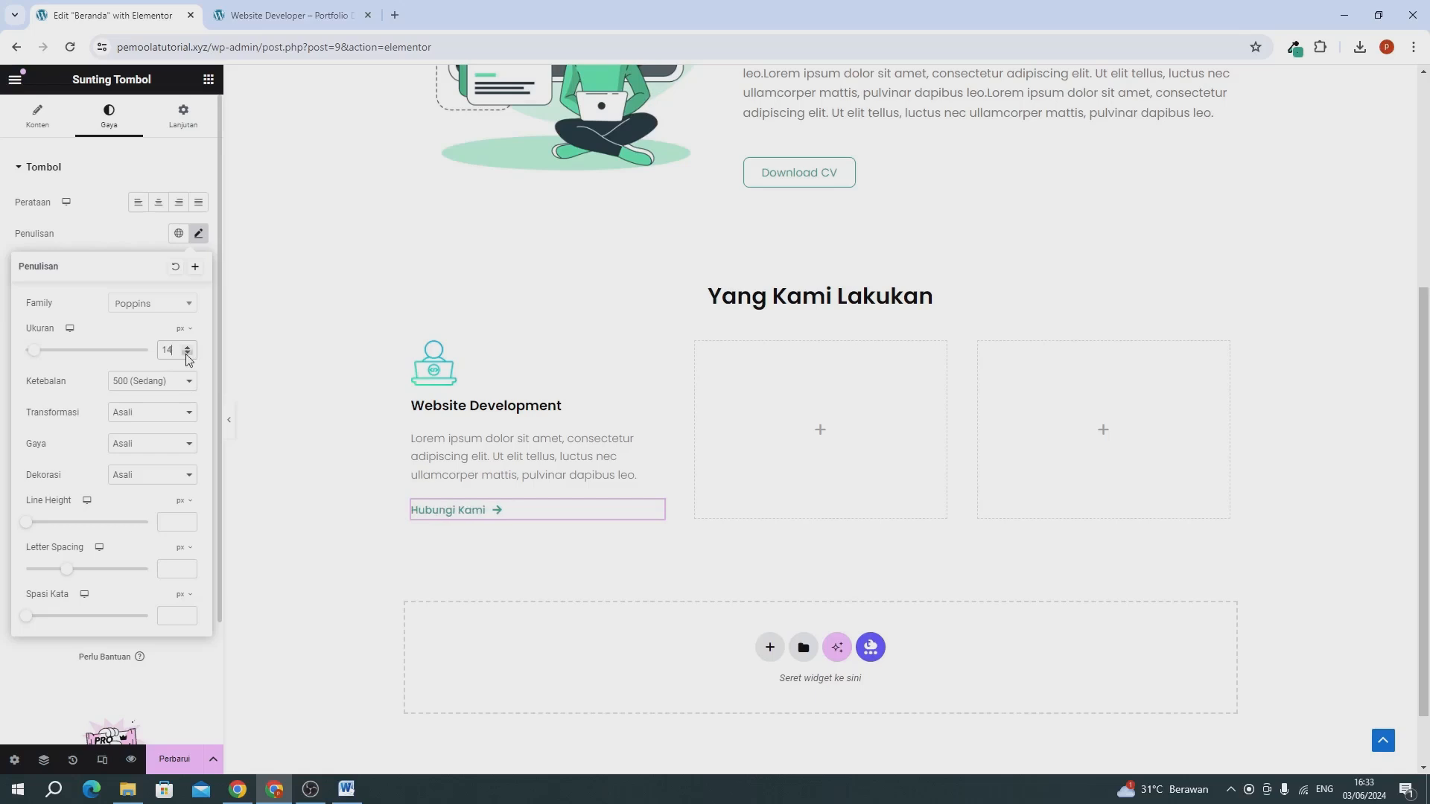
pyautogui.click(148, 388)
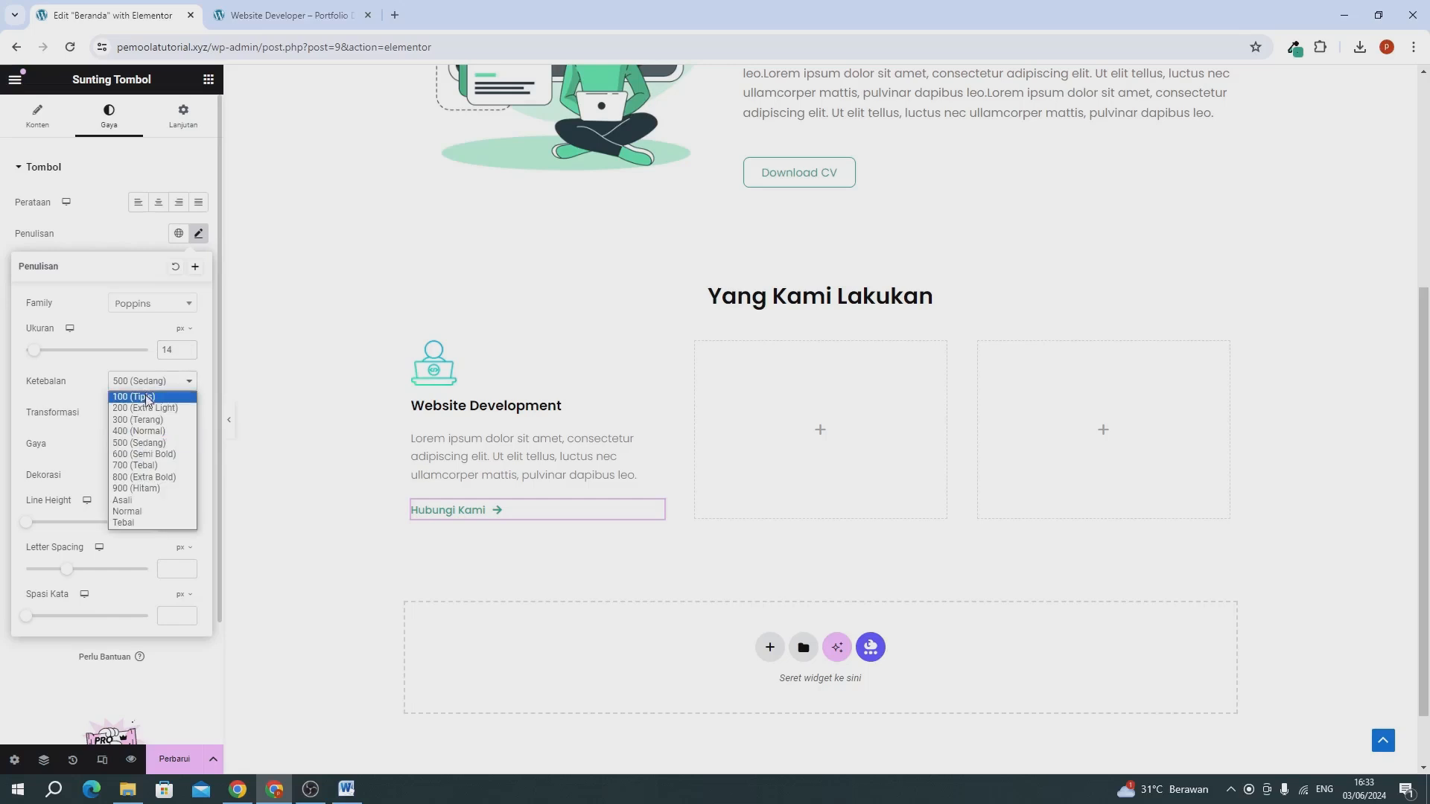
pyautogui.click(145, 439)
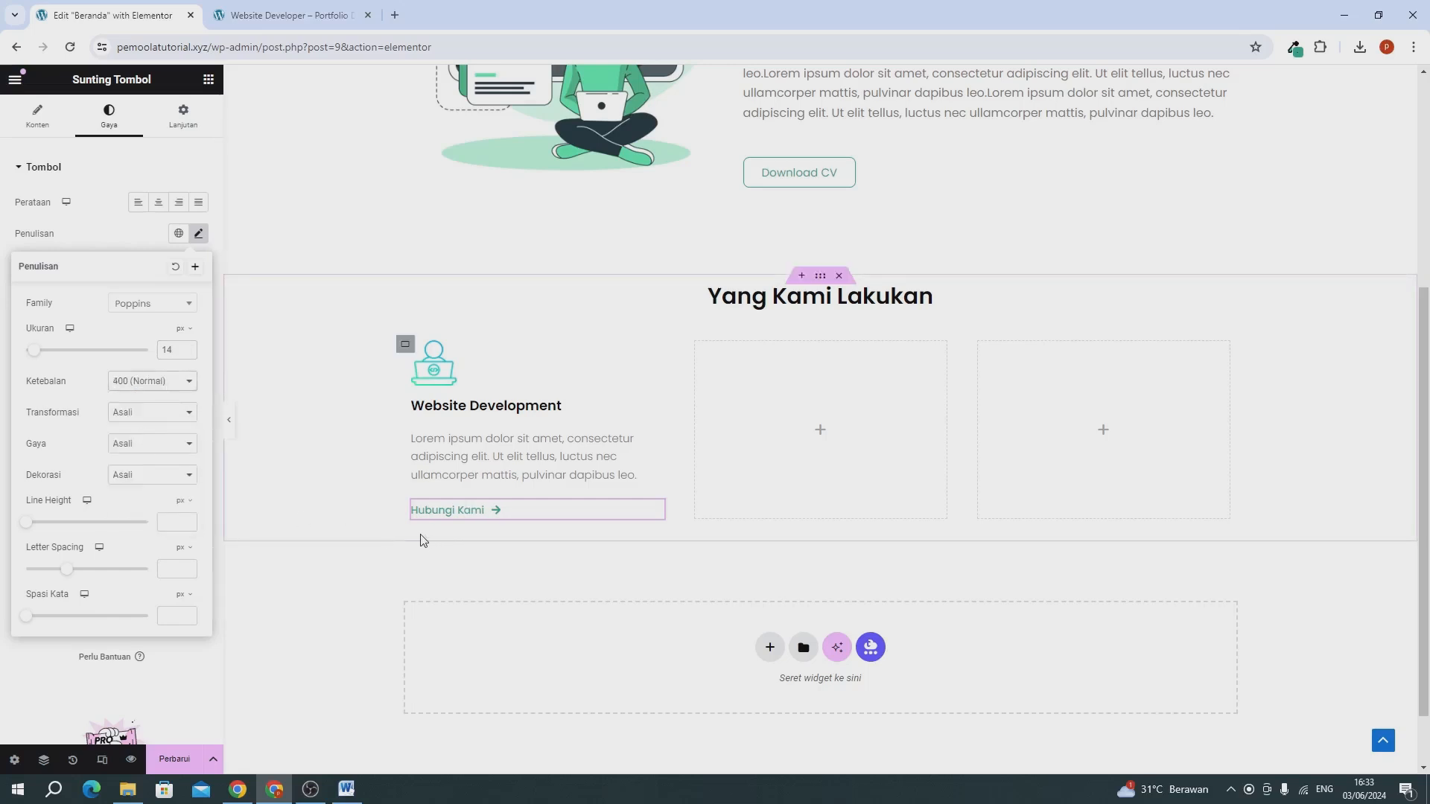
pyautogui.click(84, 241)
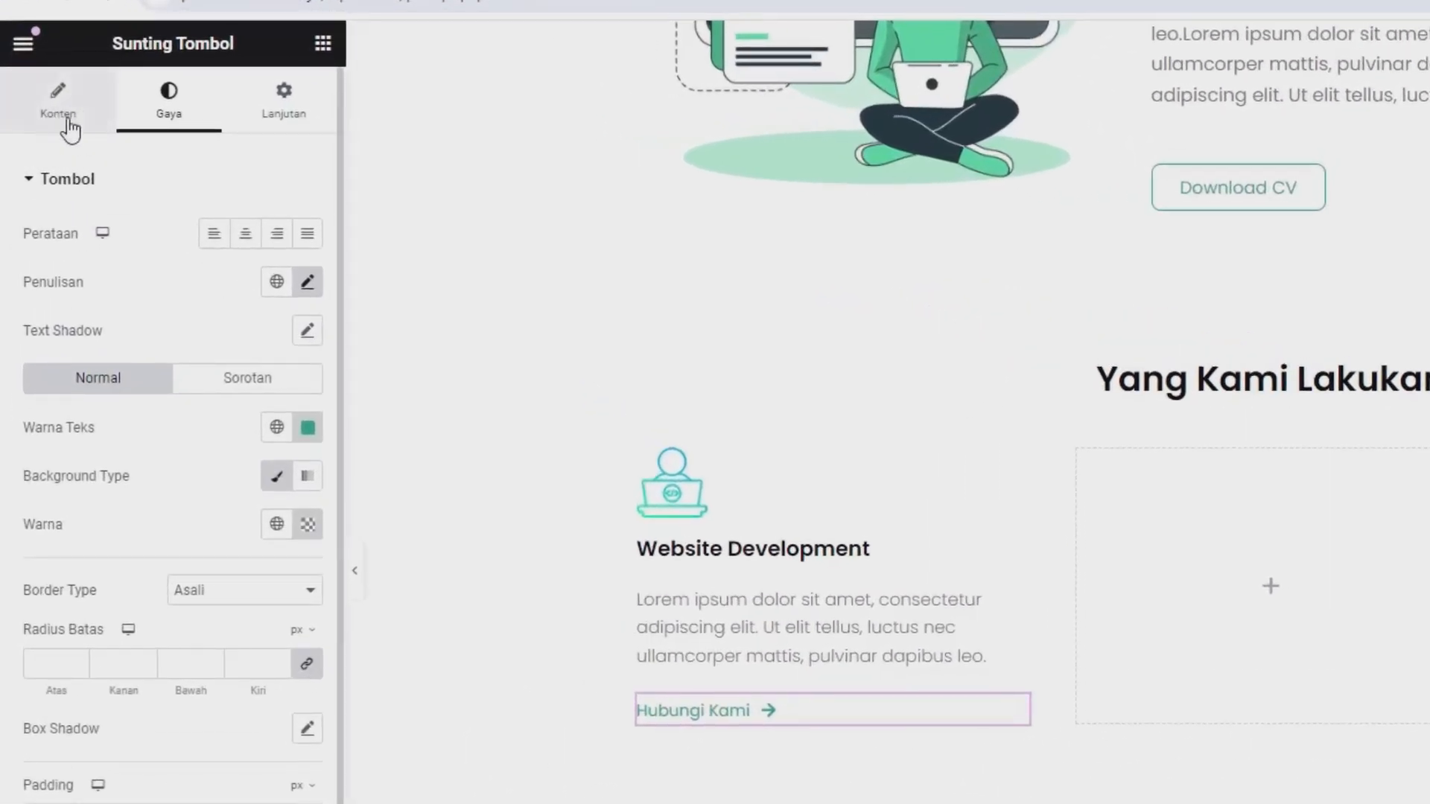
# Copy the link address of the Kontak menu item from the live Website Developer site.
pyautogui.click(70, 129)
pyautogui.click(105, 357)
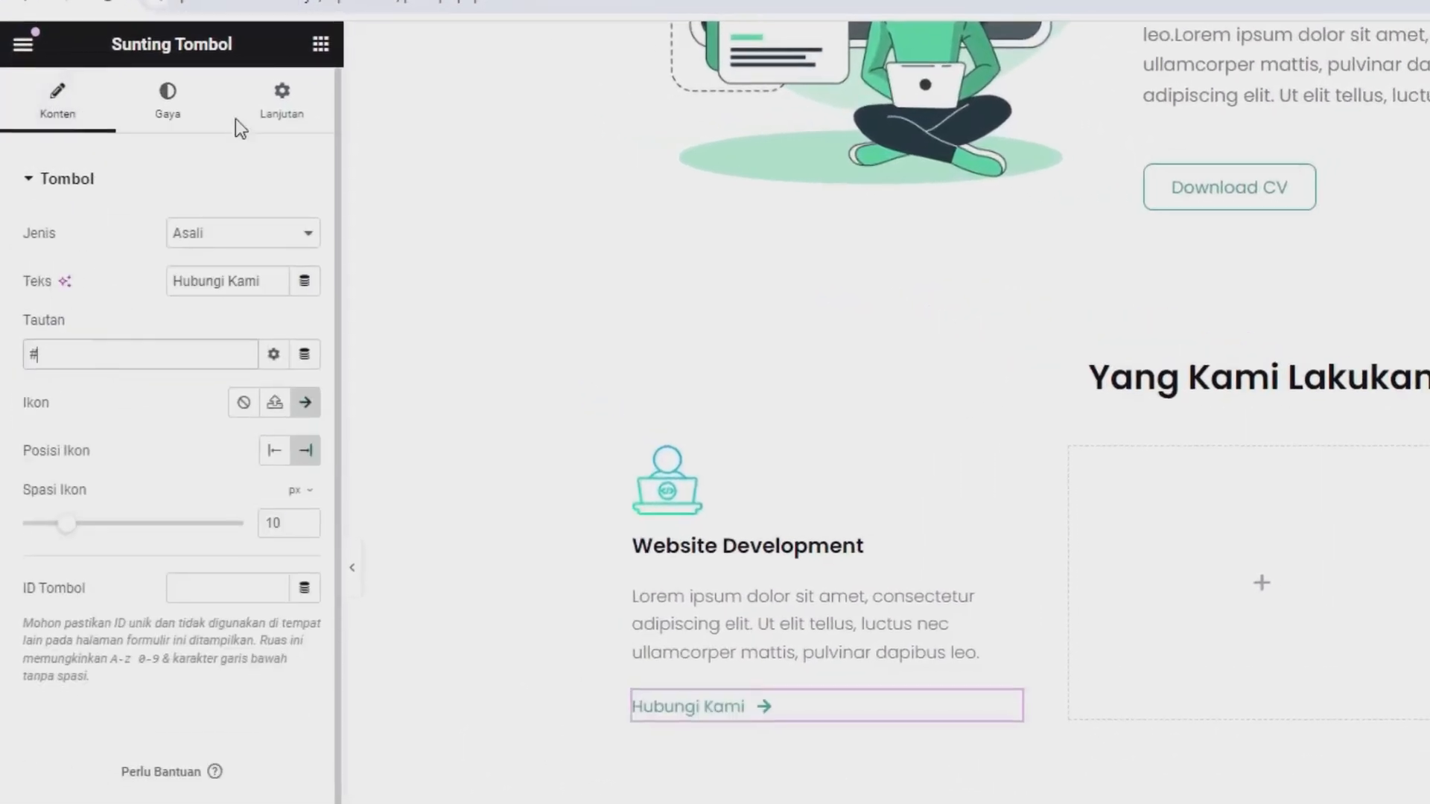
pyautogui.click(280, 20)
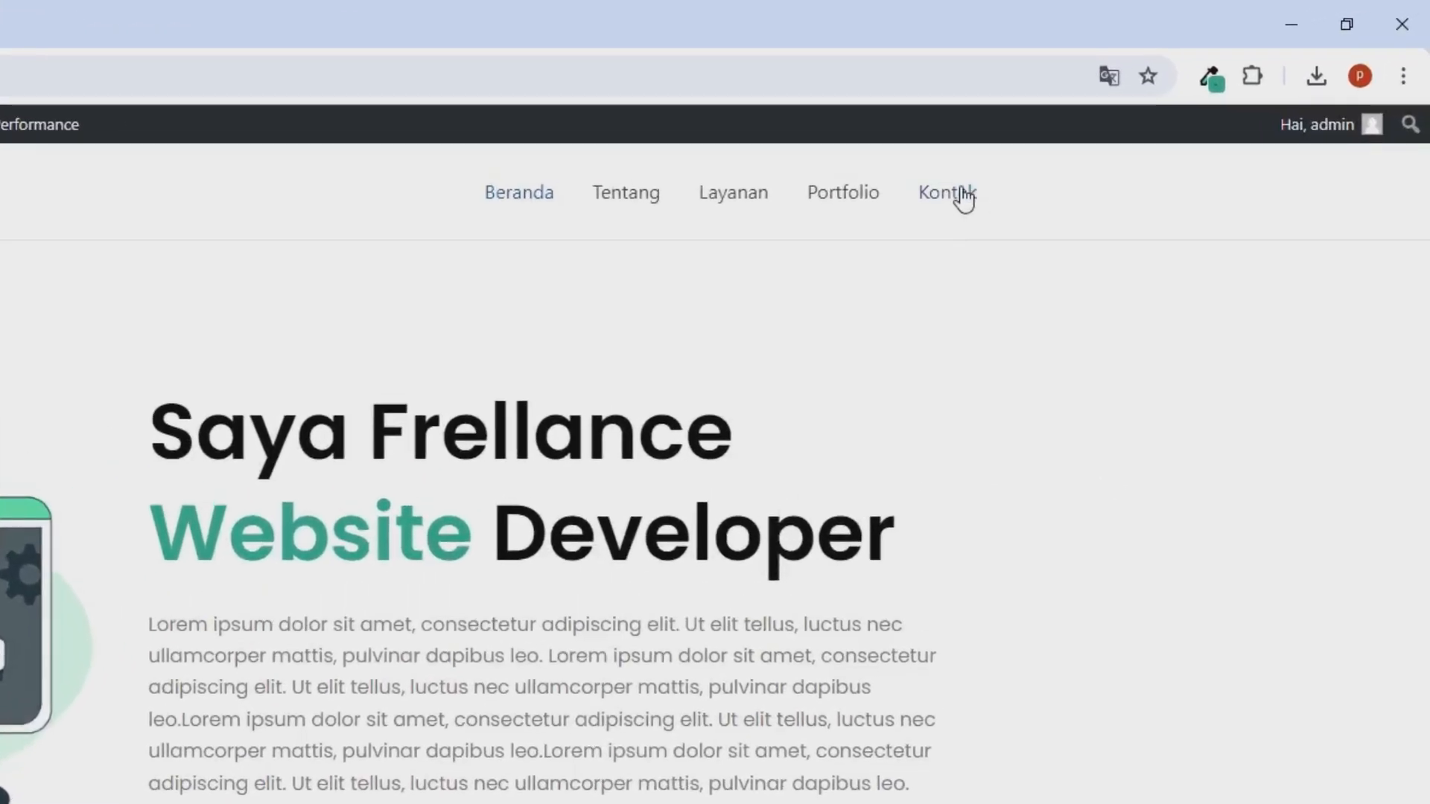
pyautogui.rightClick(962, 194)
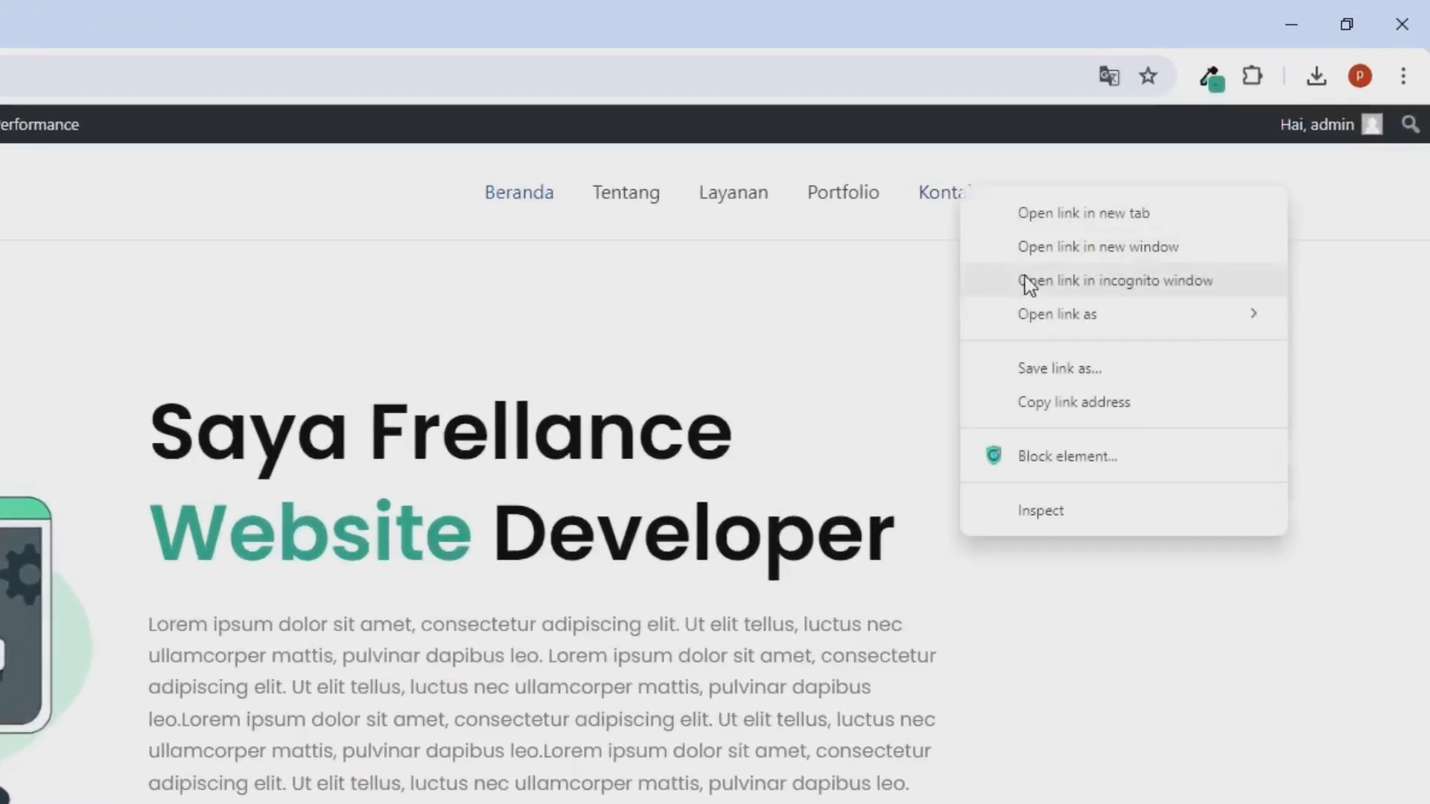
pyautogui.click(1044, 417)
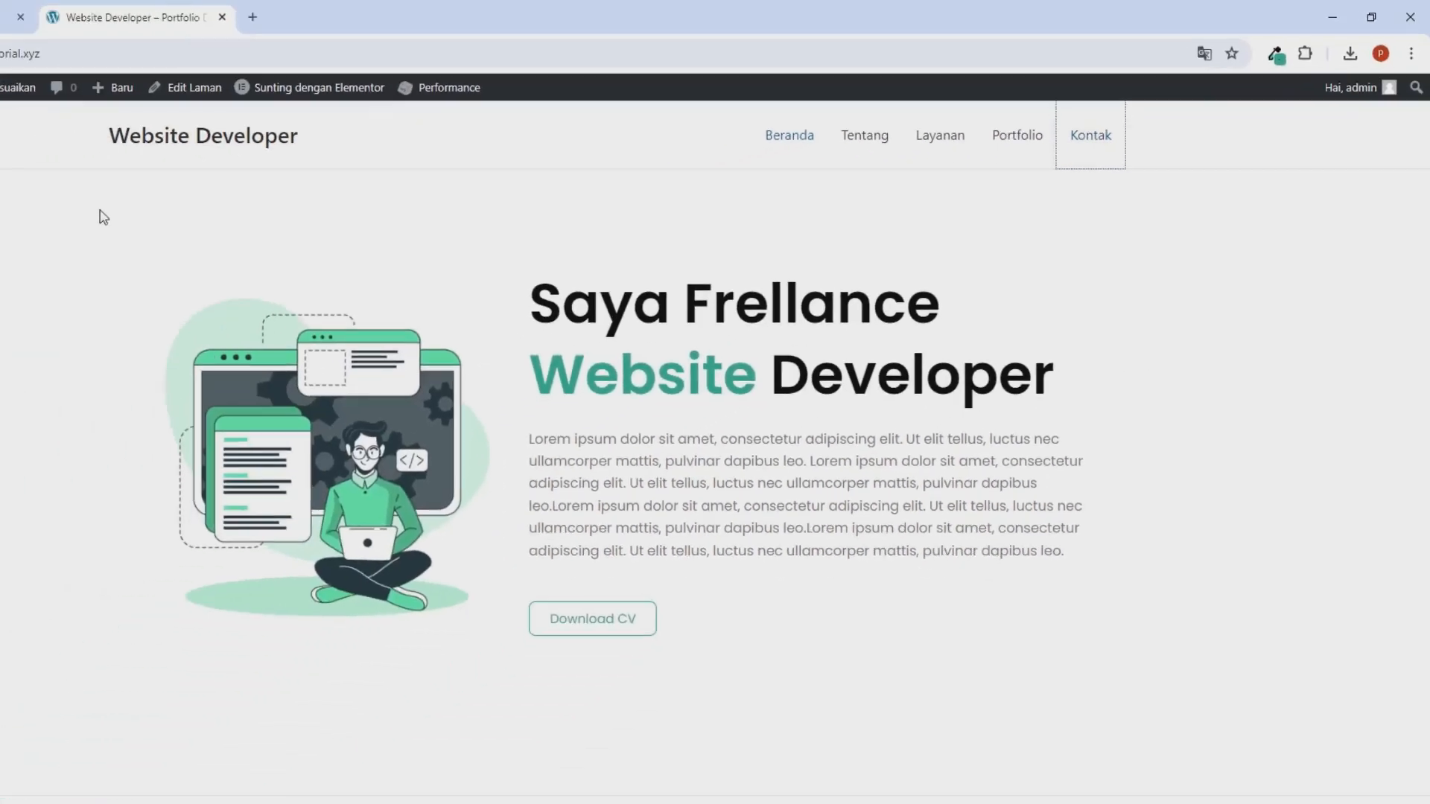
pyautogui.click(86, 18)
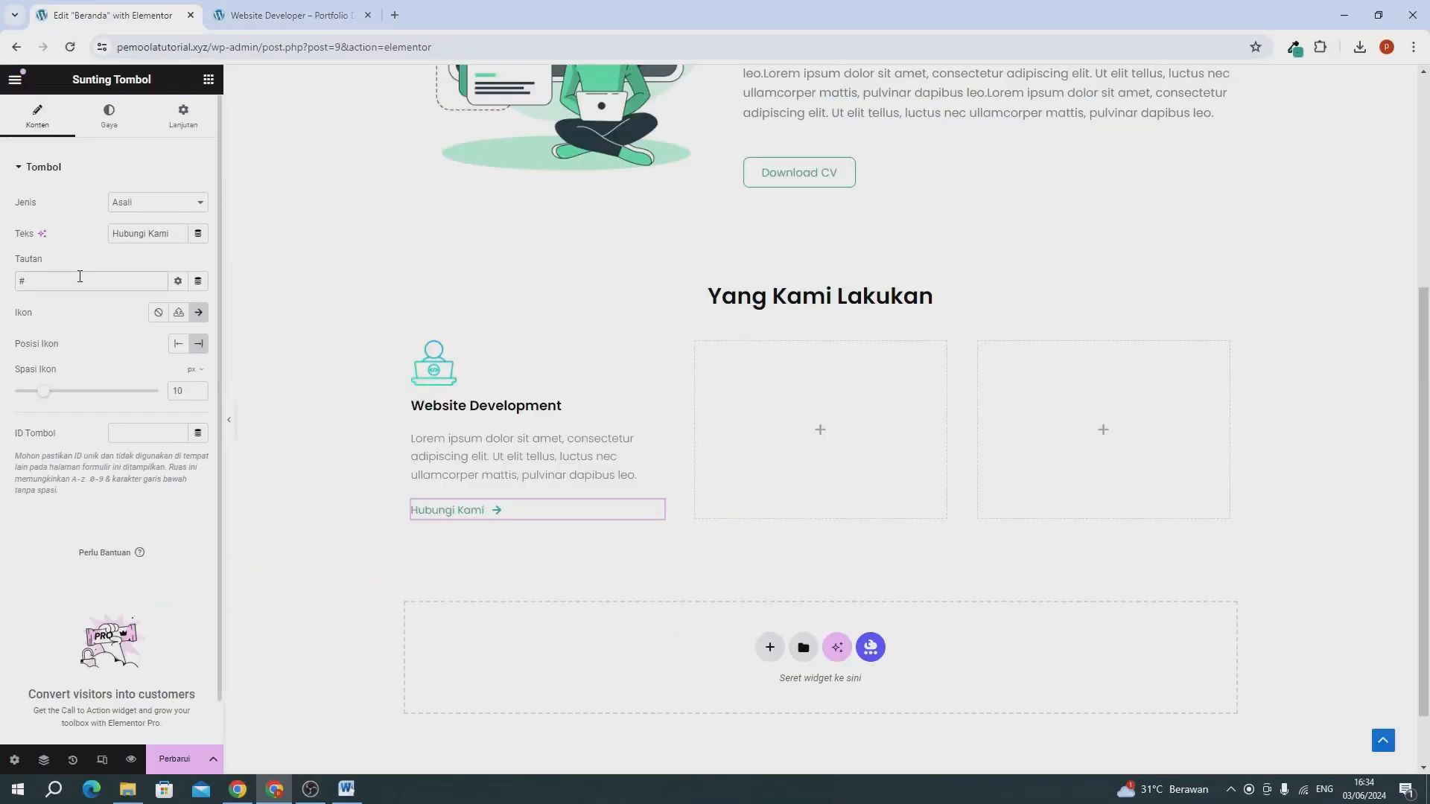
pyautogui.hotkey('ctrl', 'a')
pyautogui.hotkey('ctrl', 'v')
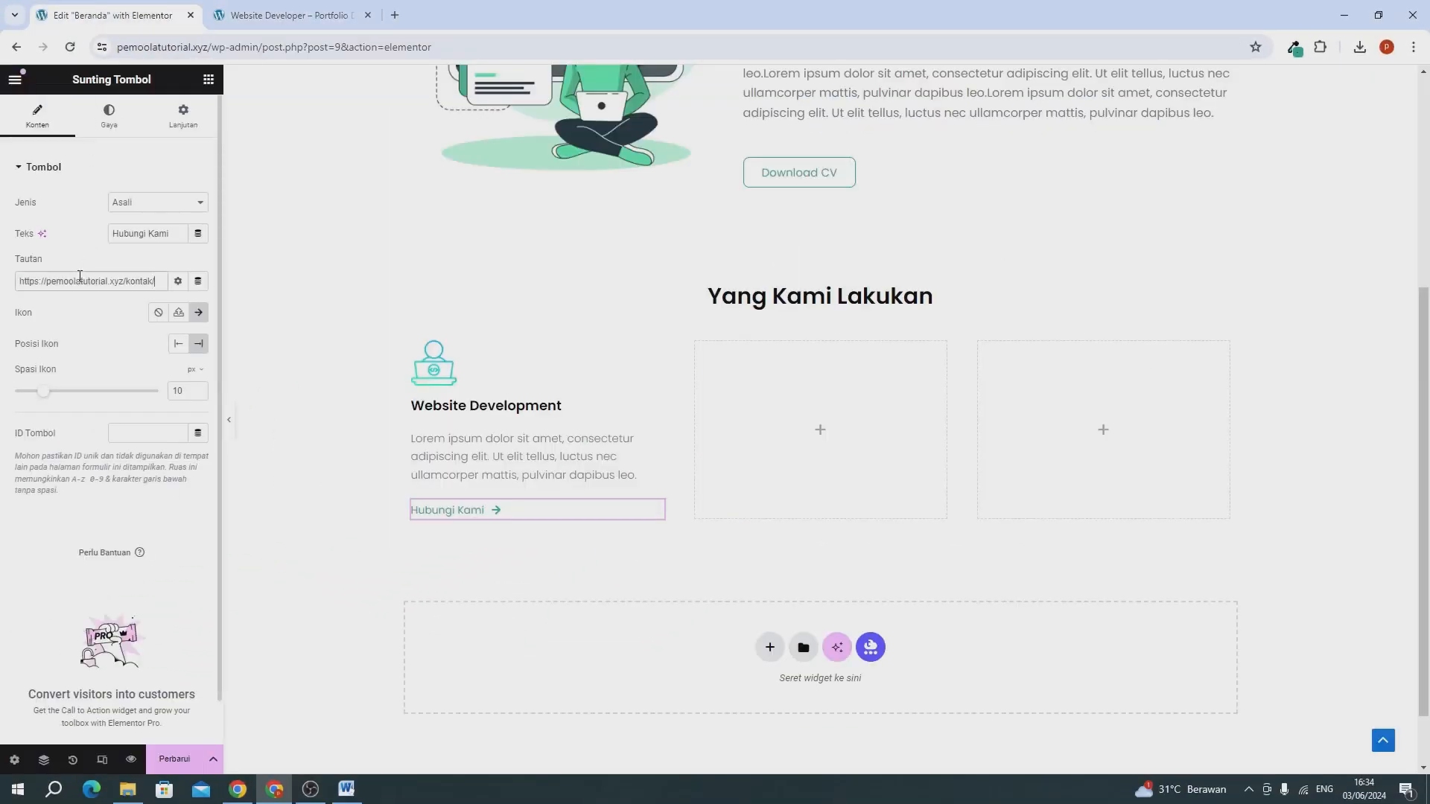
pyautogui.click(176, 754)
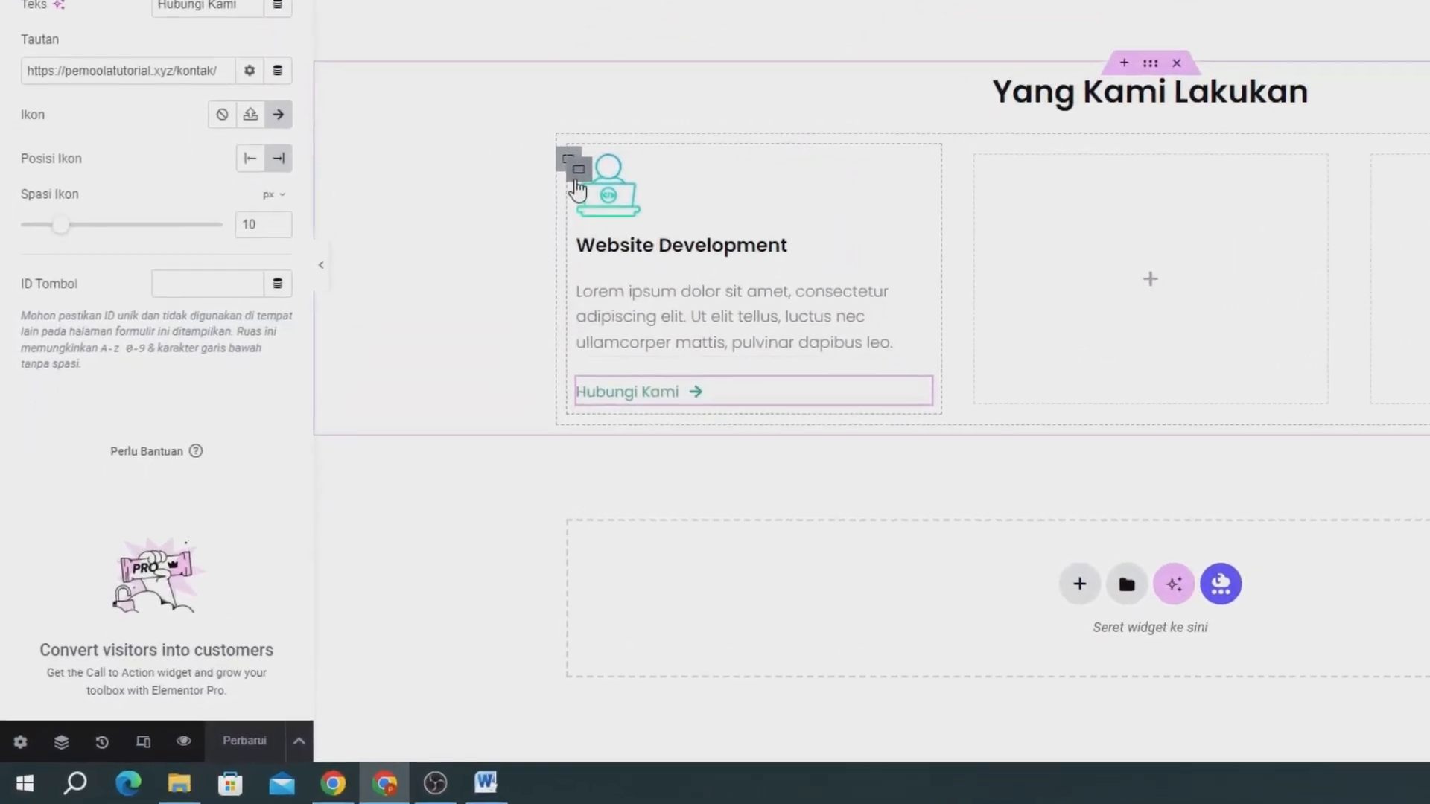
# Duplicate the Website Development container in the "Yang Kami Lakukan" section.
pyautogui.rightClick(588, 166)
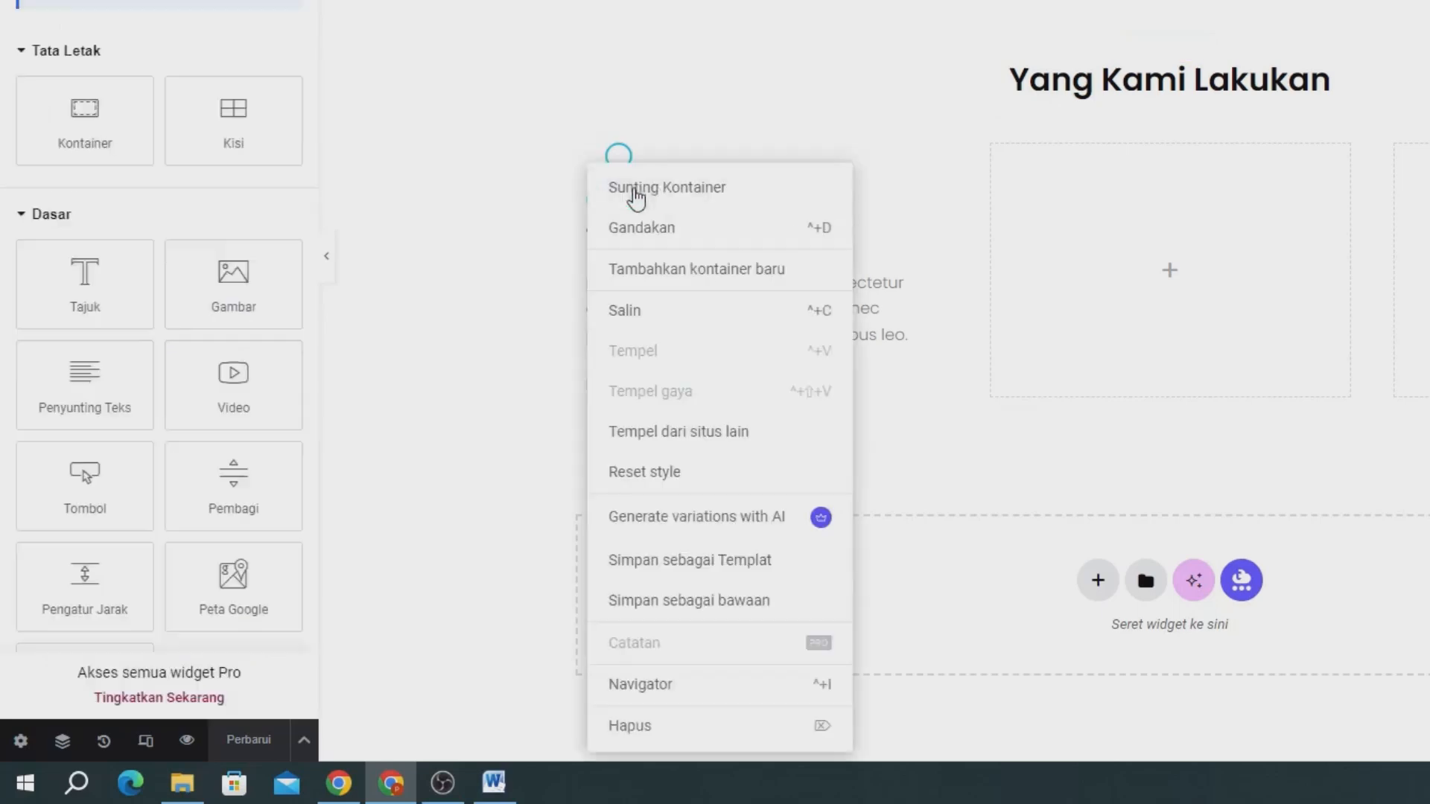
pyautogui.click(761, 248)
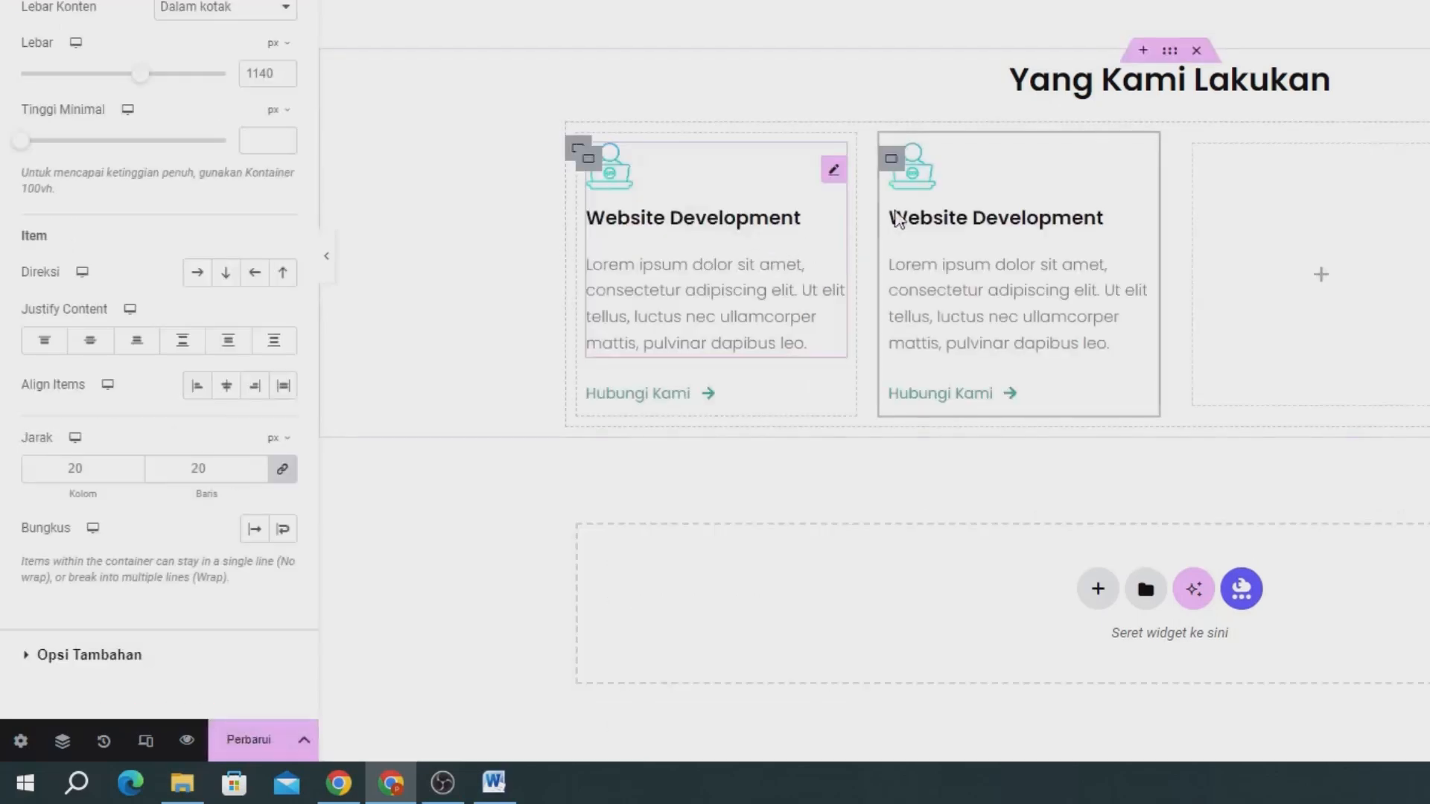
# Duplicate the second Website Development container and delete the two empty containers beside the service boxes.
pyautogui.rightClick(892, 159)
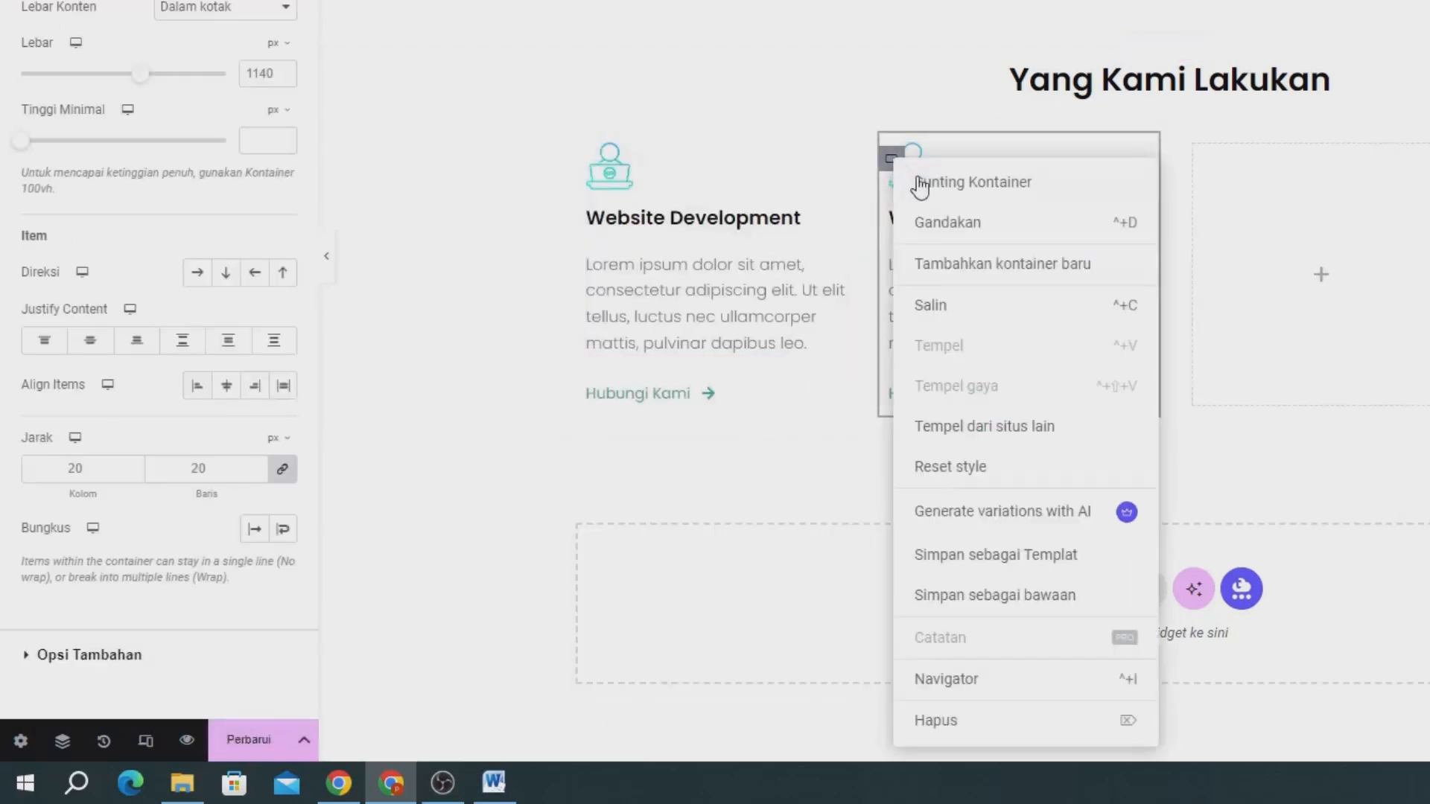
pyautogui.click(927, 227)
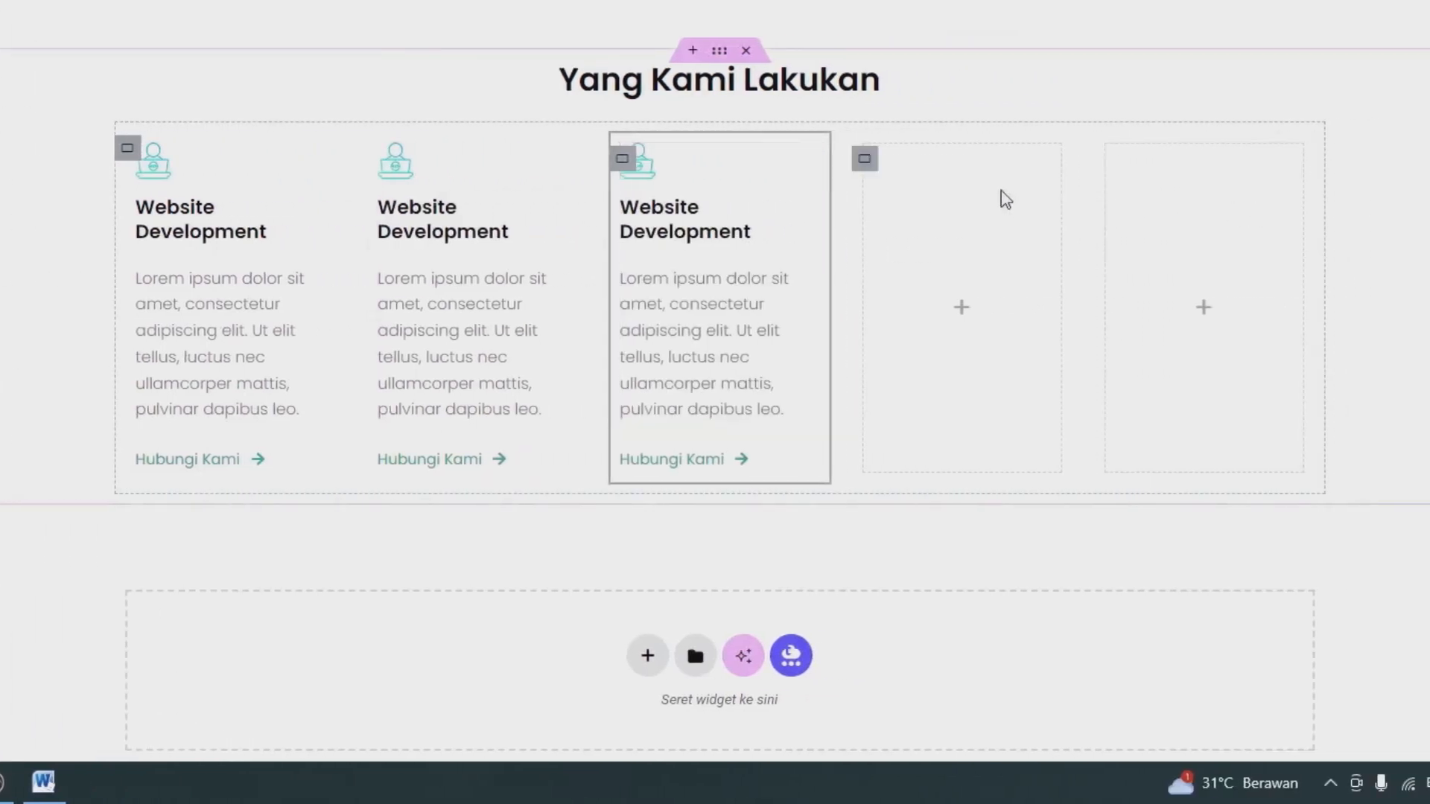
pyautogui.rightClick(864, 159)
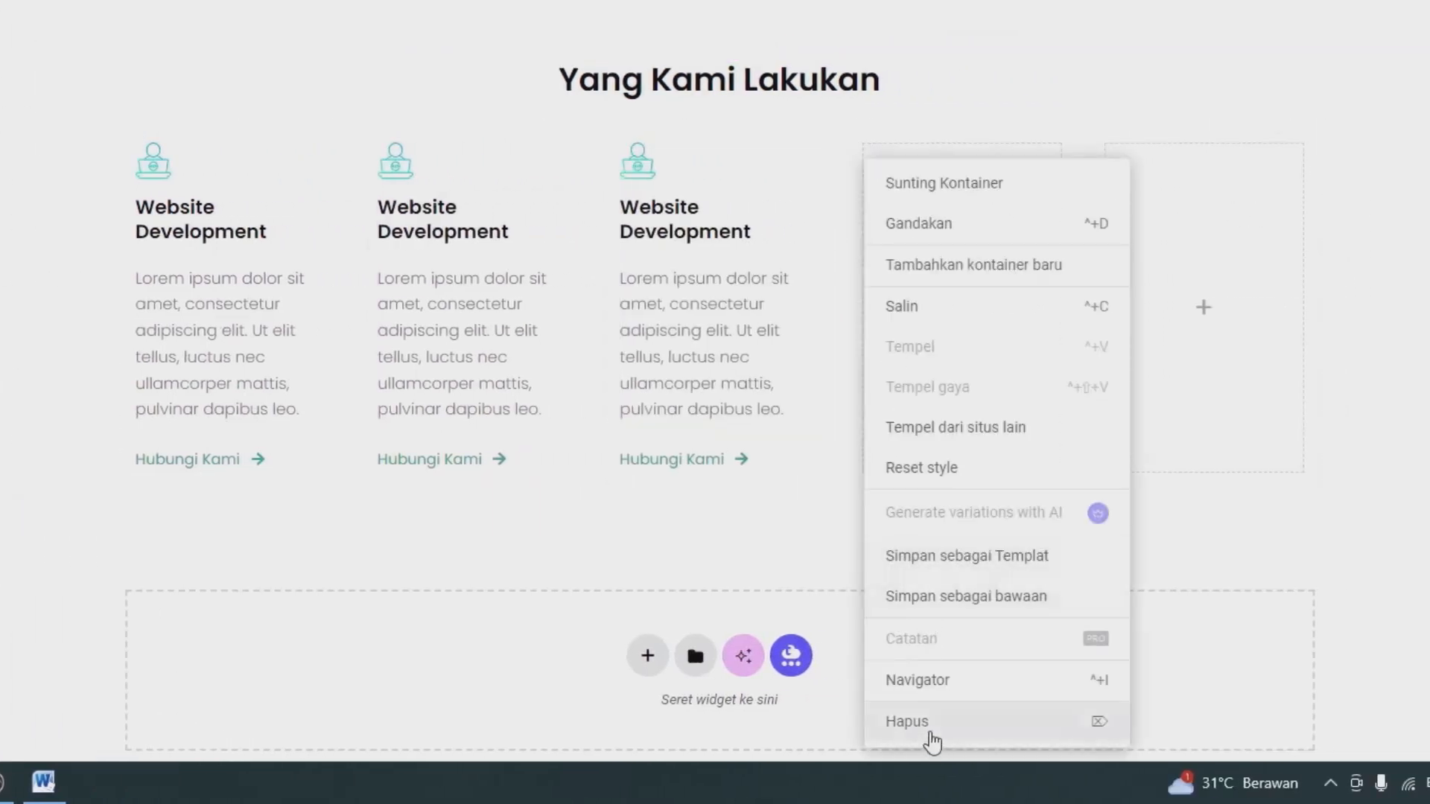
pyautogui.click(928, 728)
pyautogui.rightClick(1050, 165)
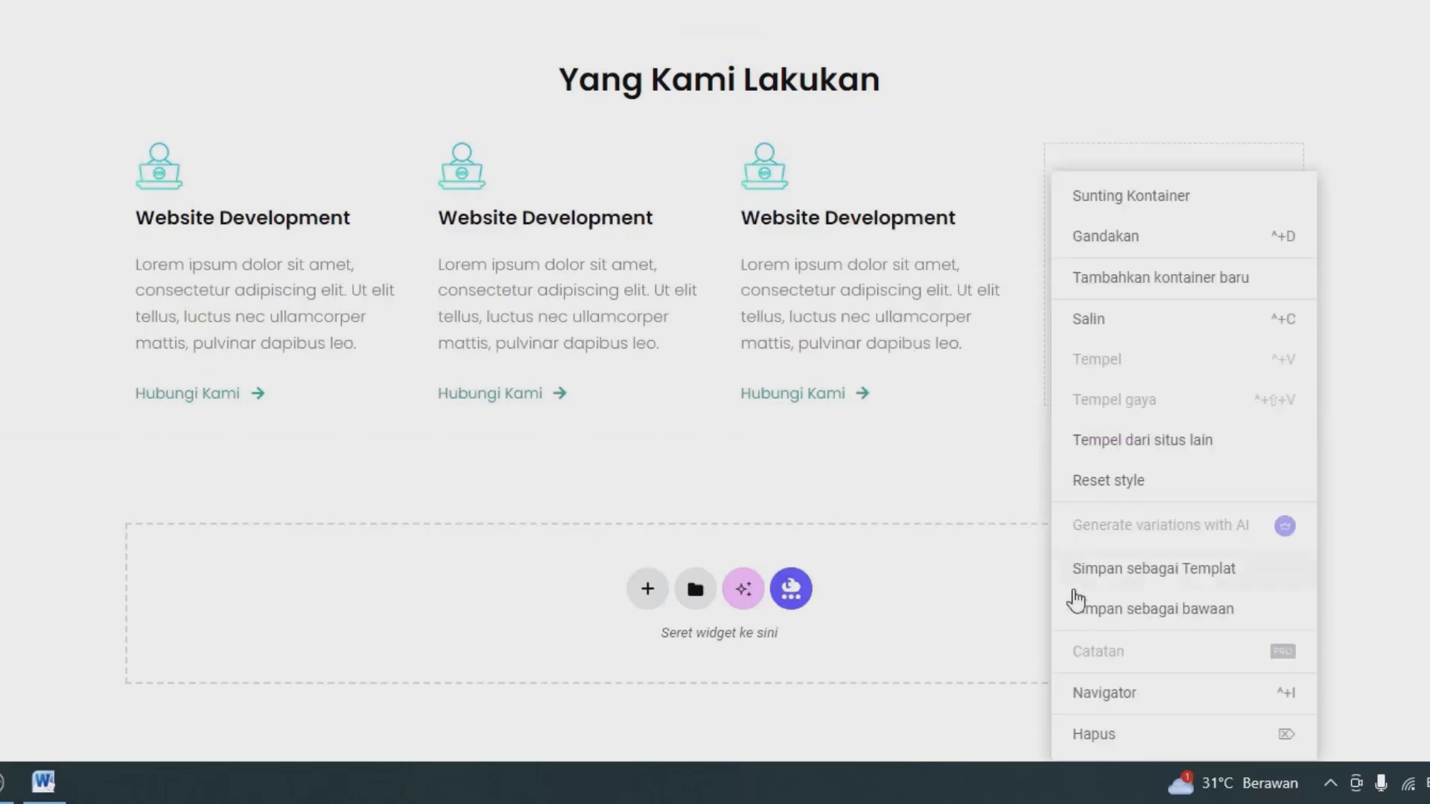
pyautogui.click(1095, 735)
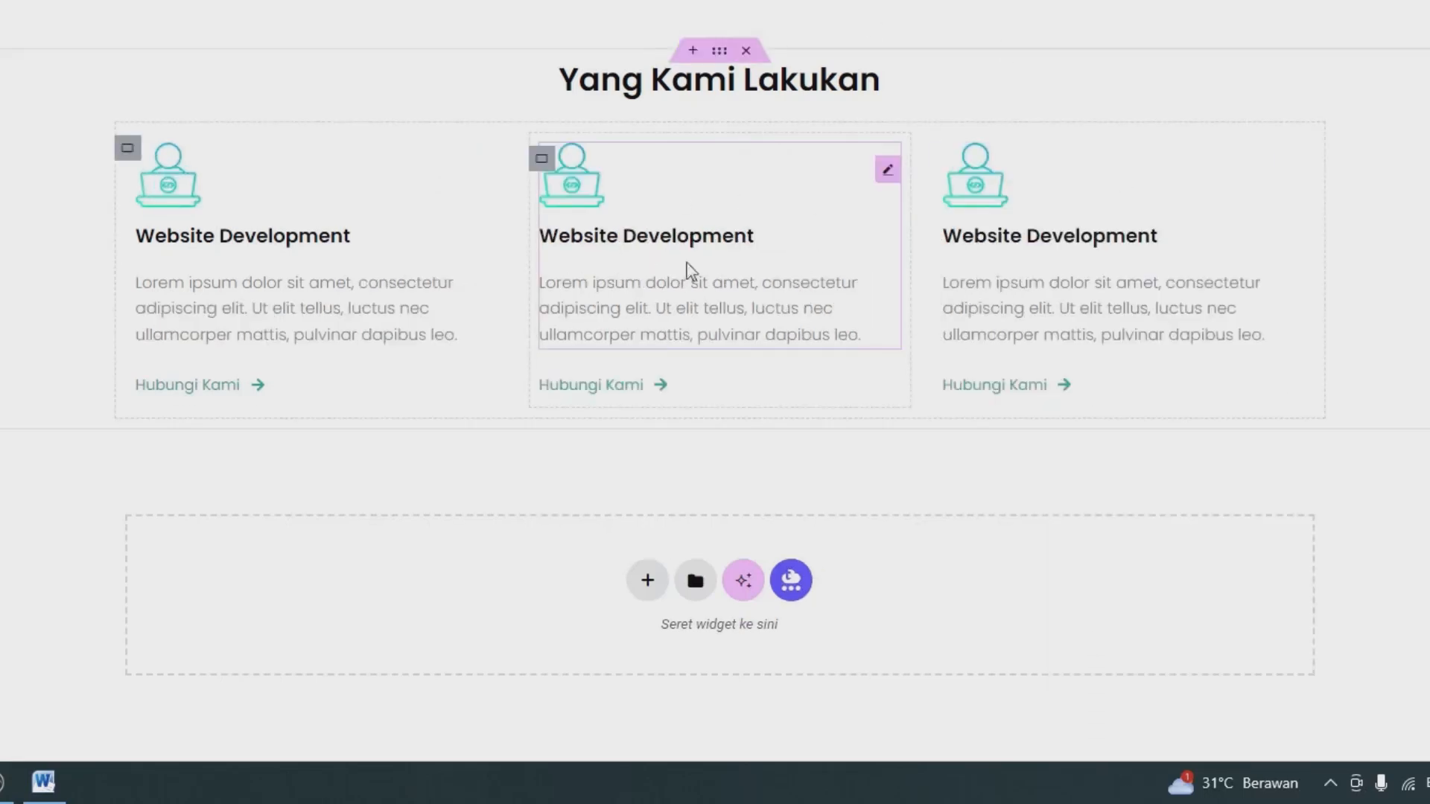
# Replace the middle service box's image with app.png from the media library.
pyautogui.click(753, 245)
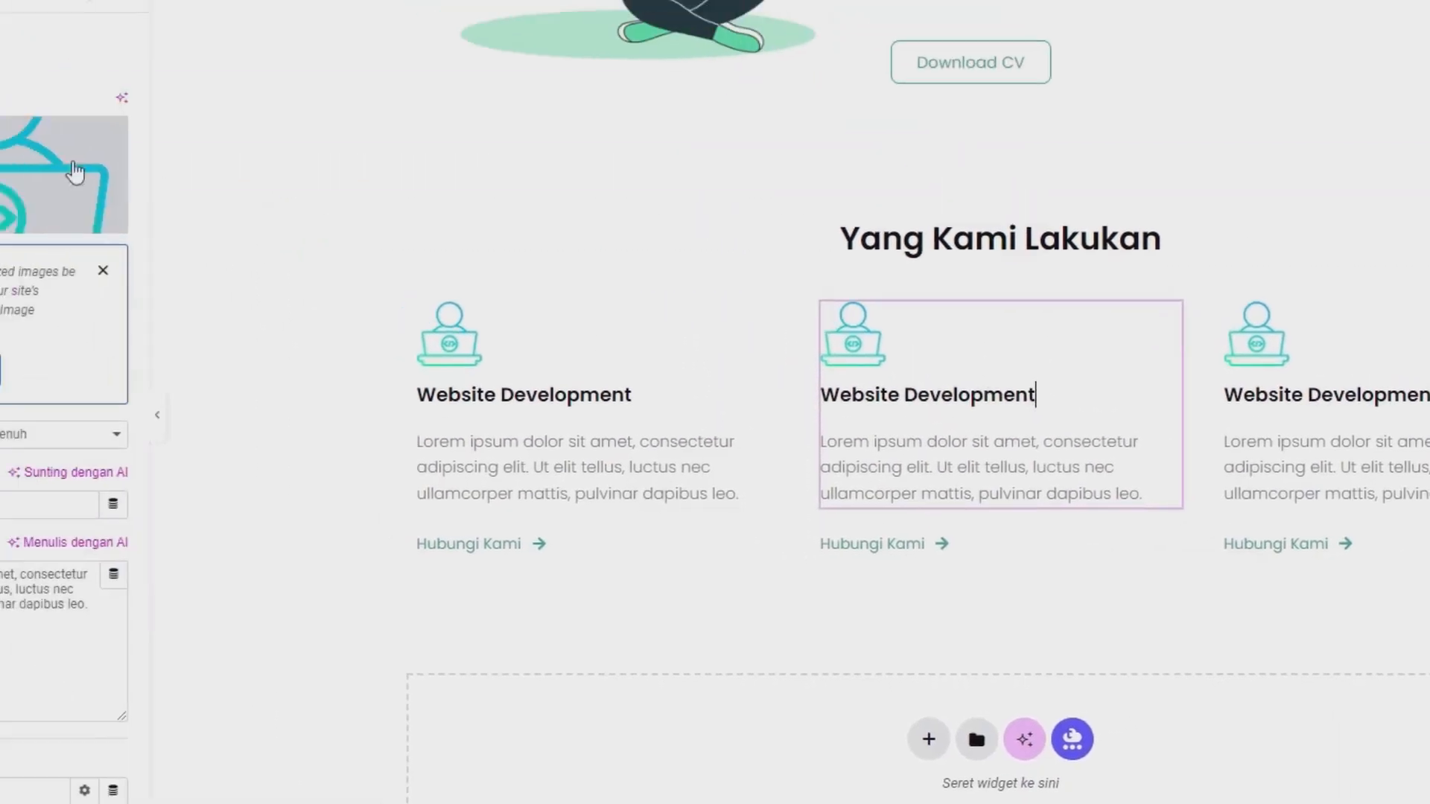
pyautogui.click(125, 226)
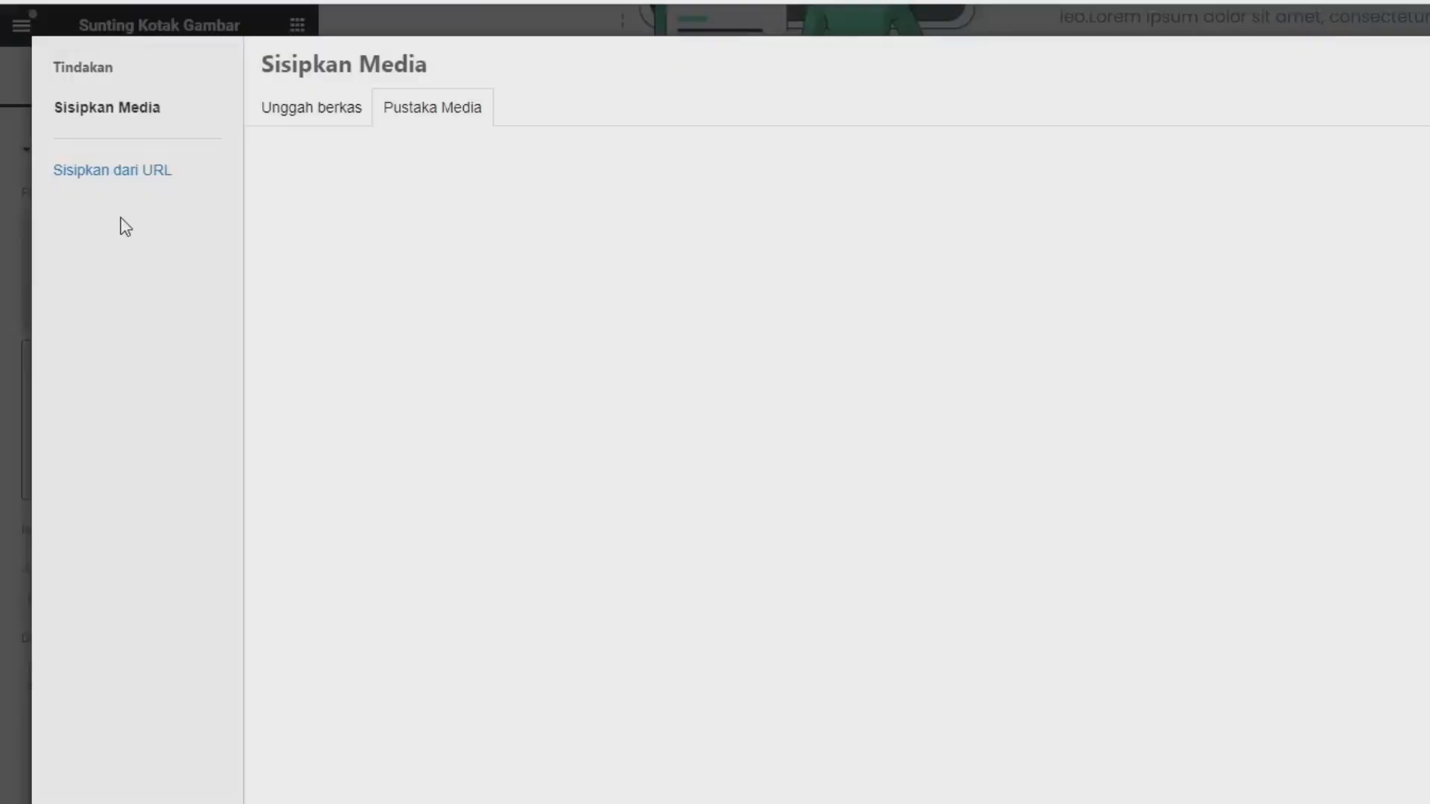
pyautogui.click(306, 110)
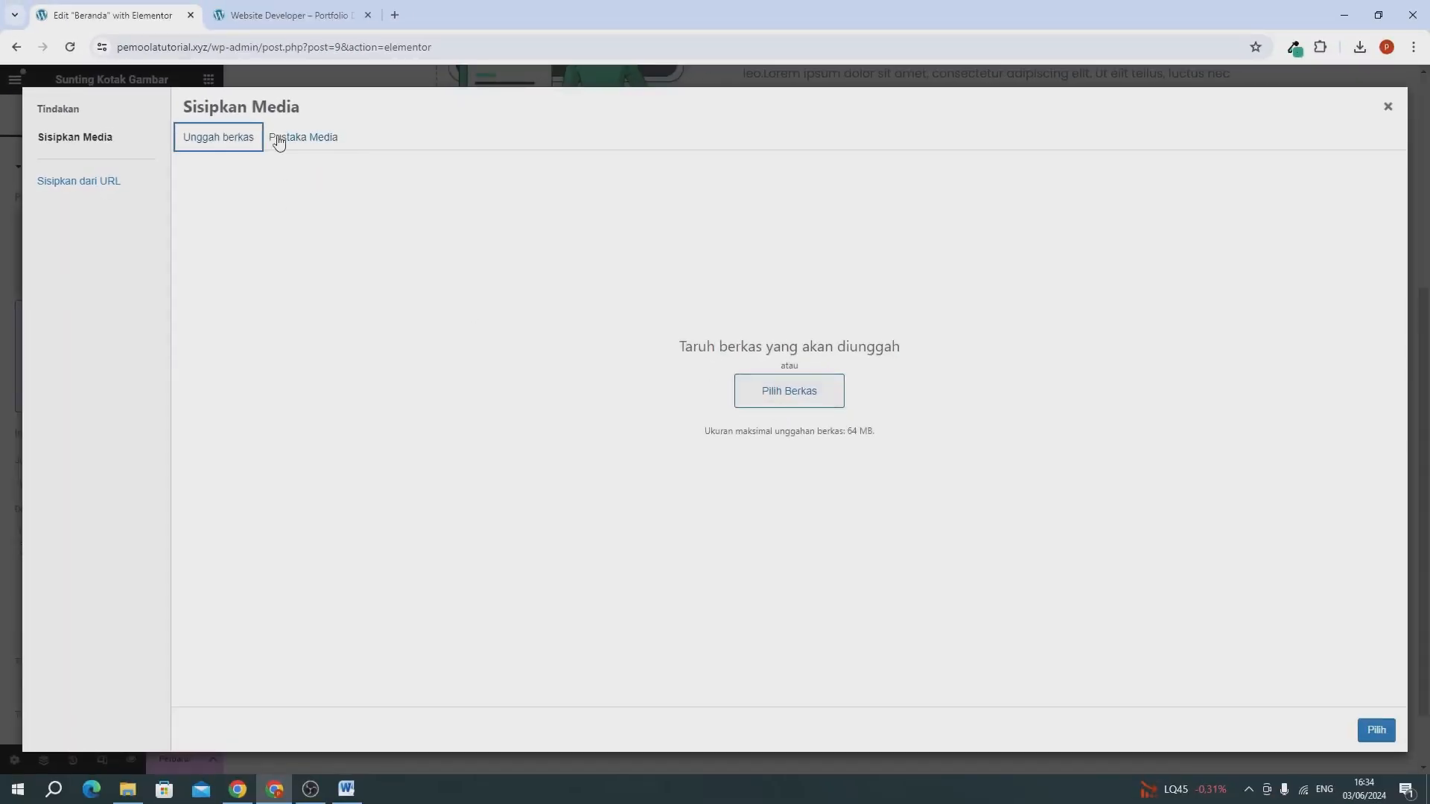
pyautogui.click(278, 142)
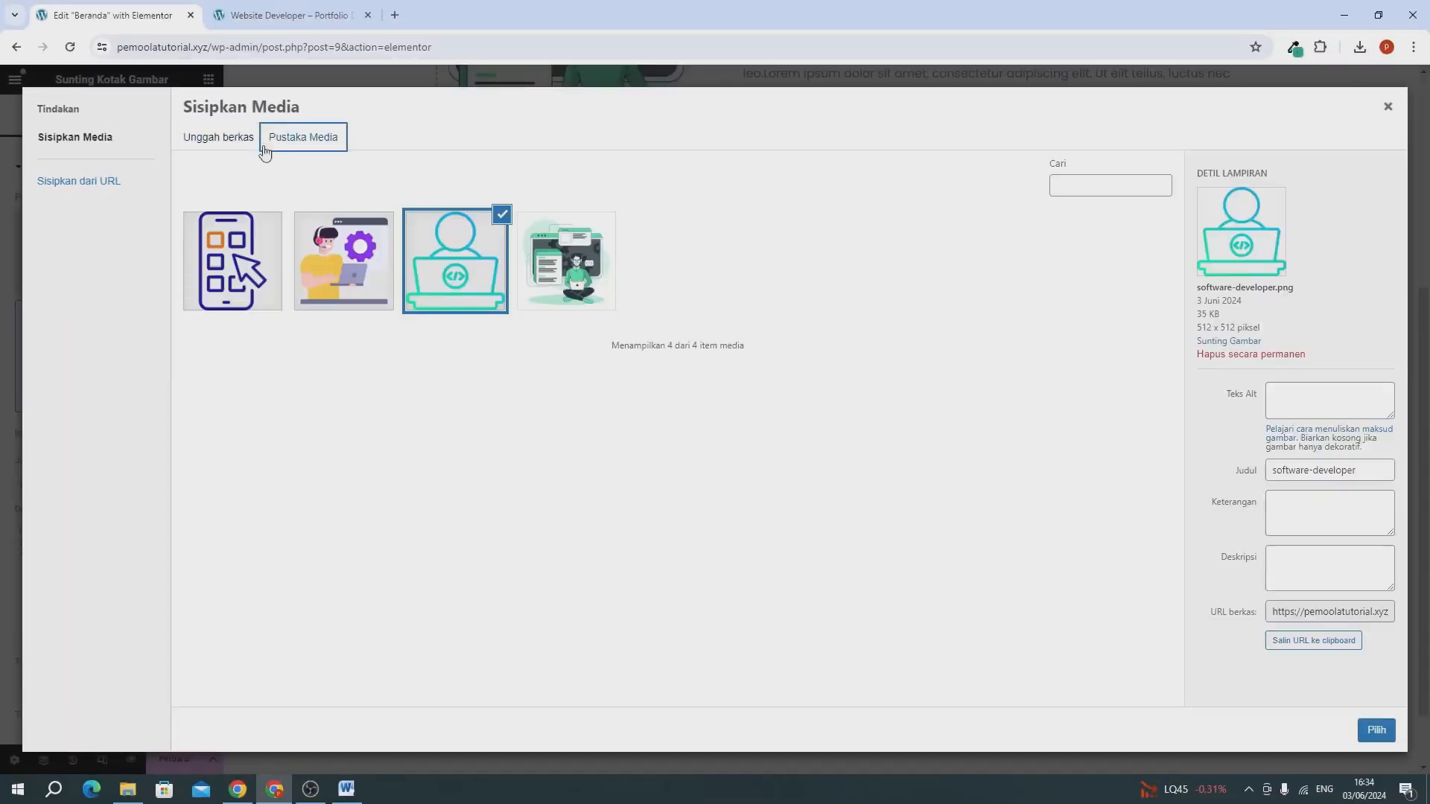
pyautogui.click(220, 279)
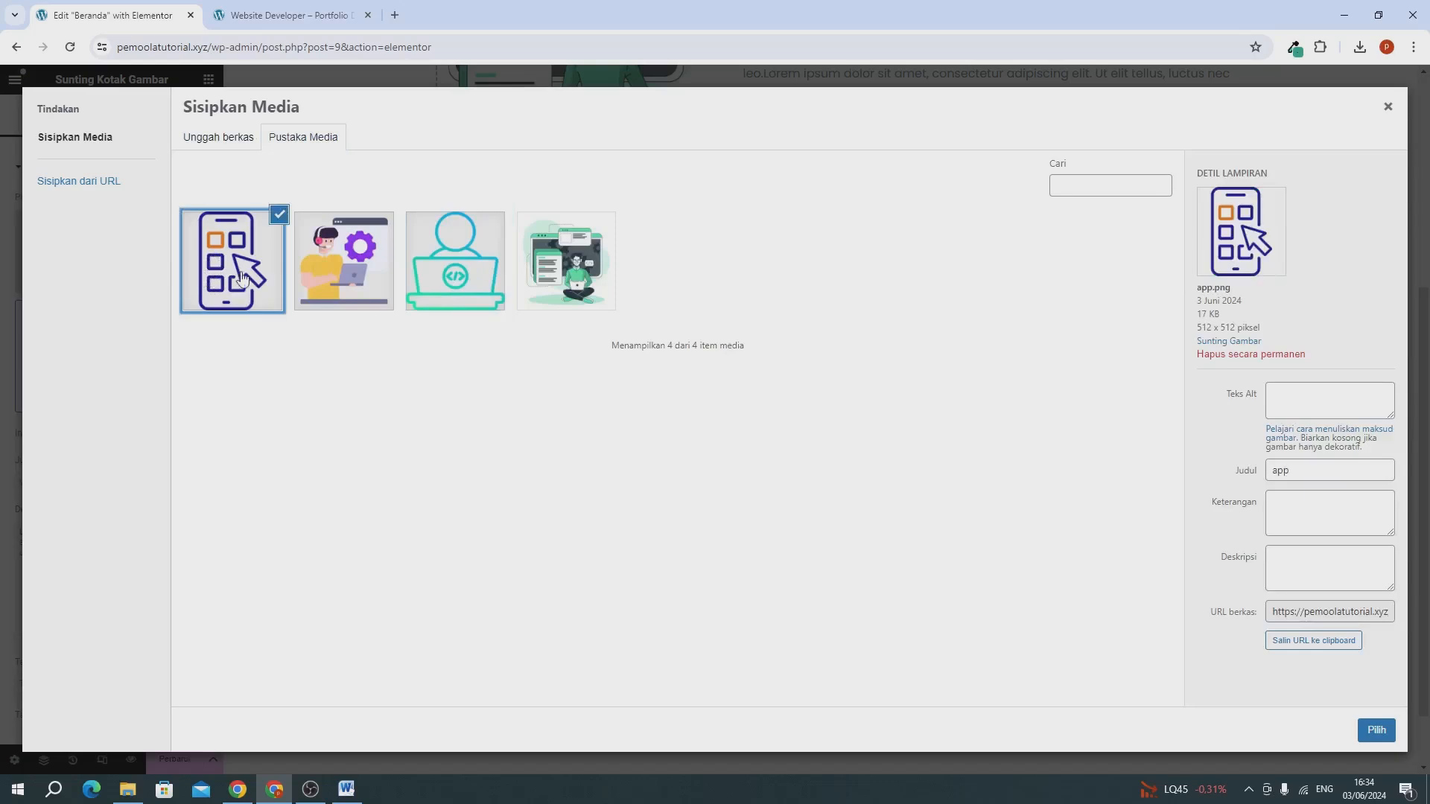
pyautogui.click(1376, 730)
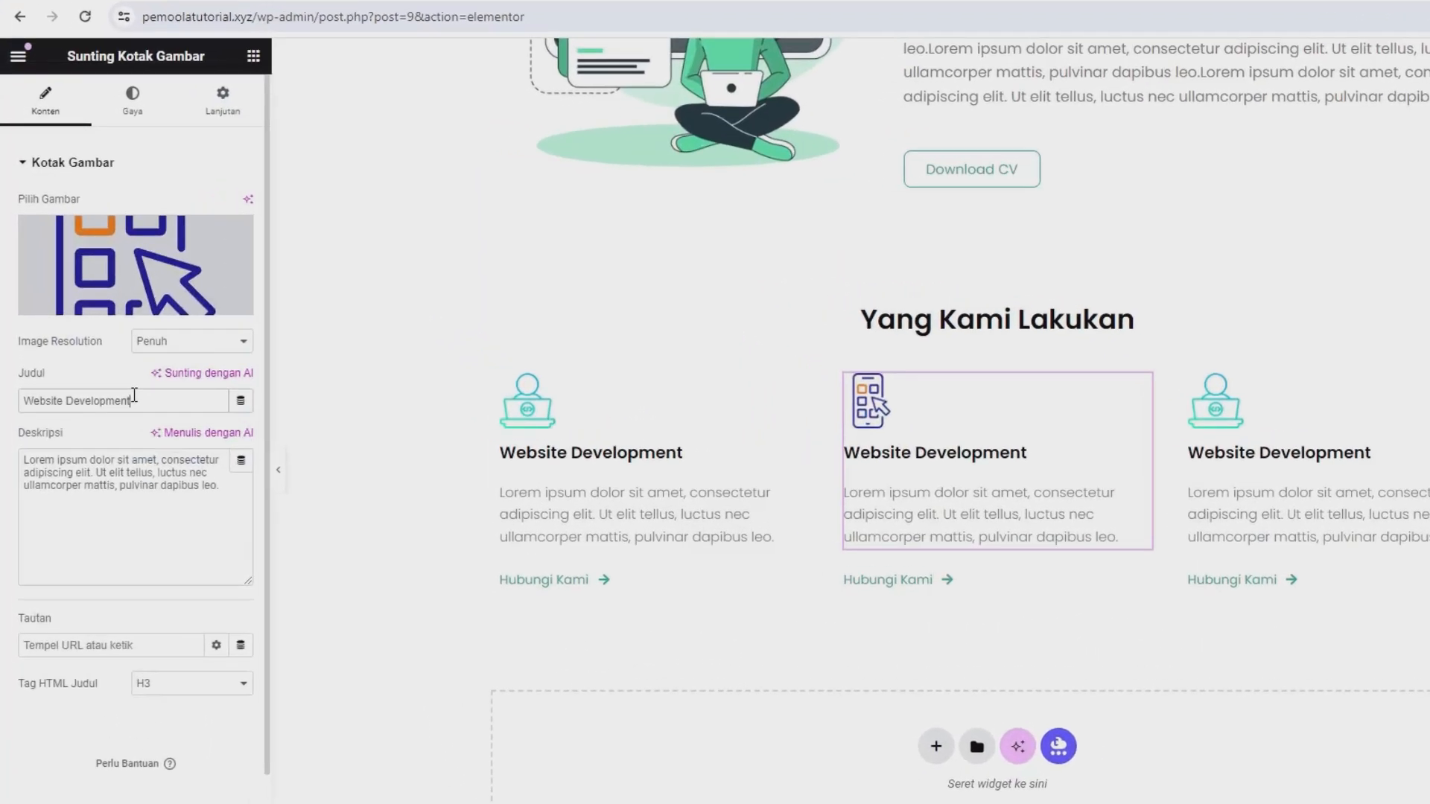
# Change the middle service box's title to "Apps Development".
pyautogui.tripleClick(134, 395)
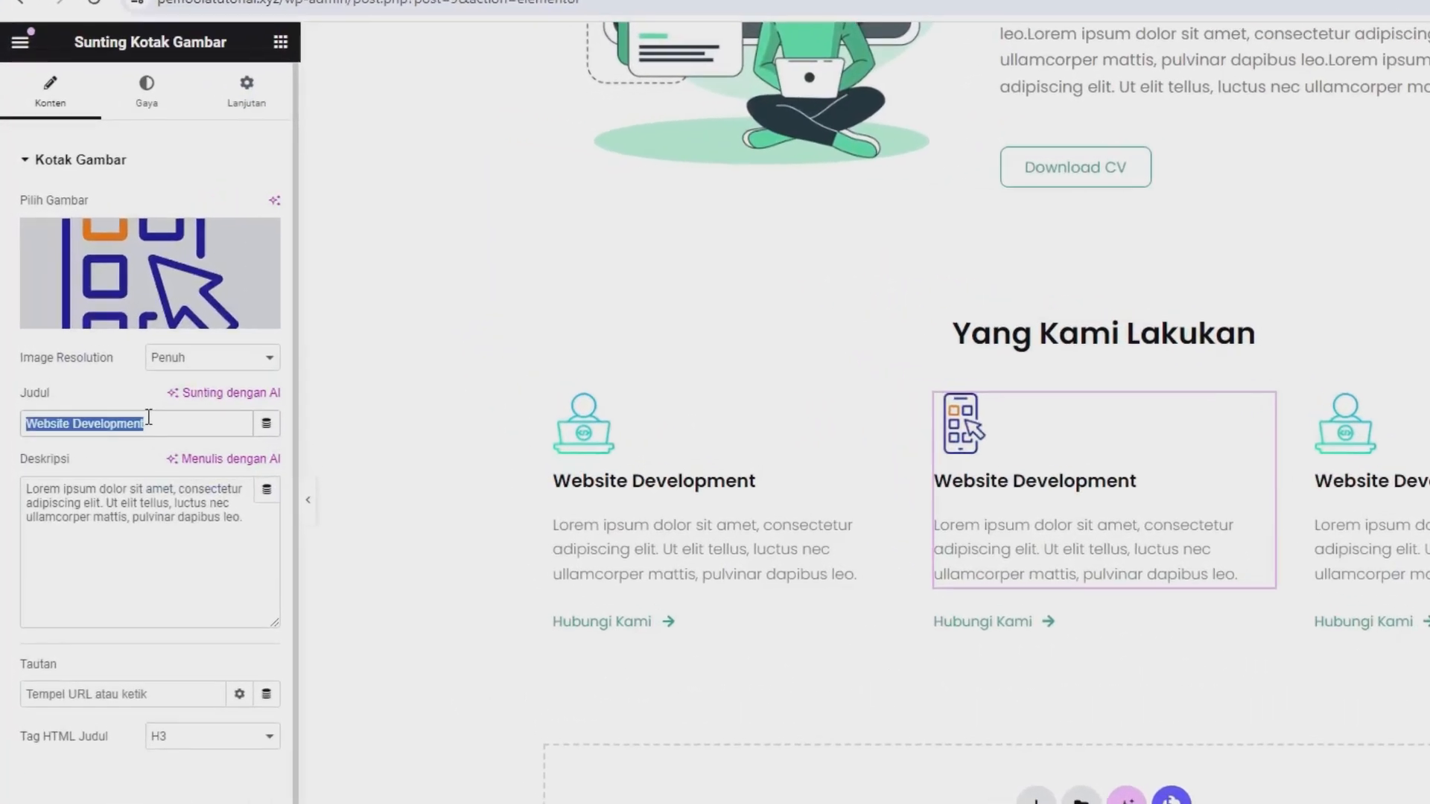
pyautogui.write('Apps Deve')
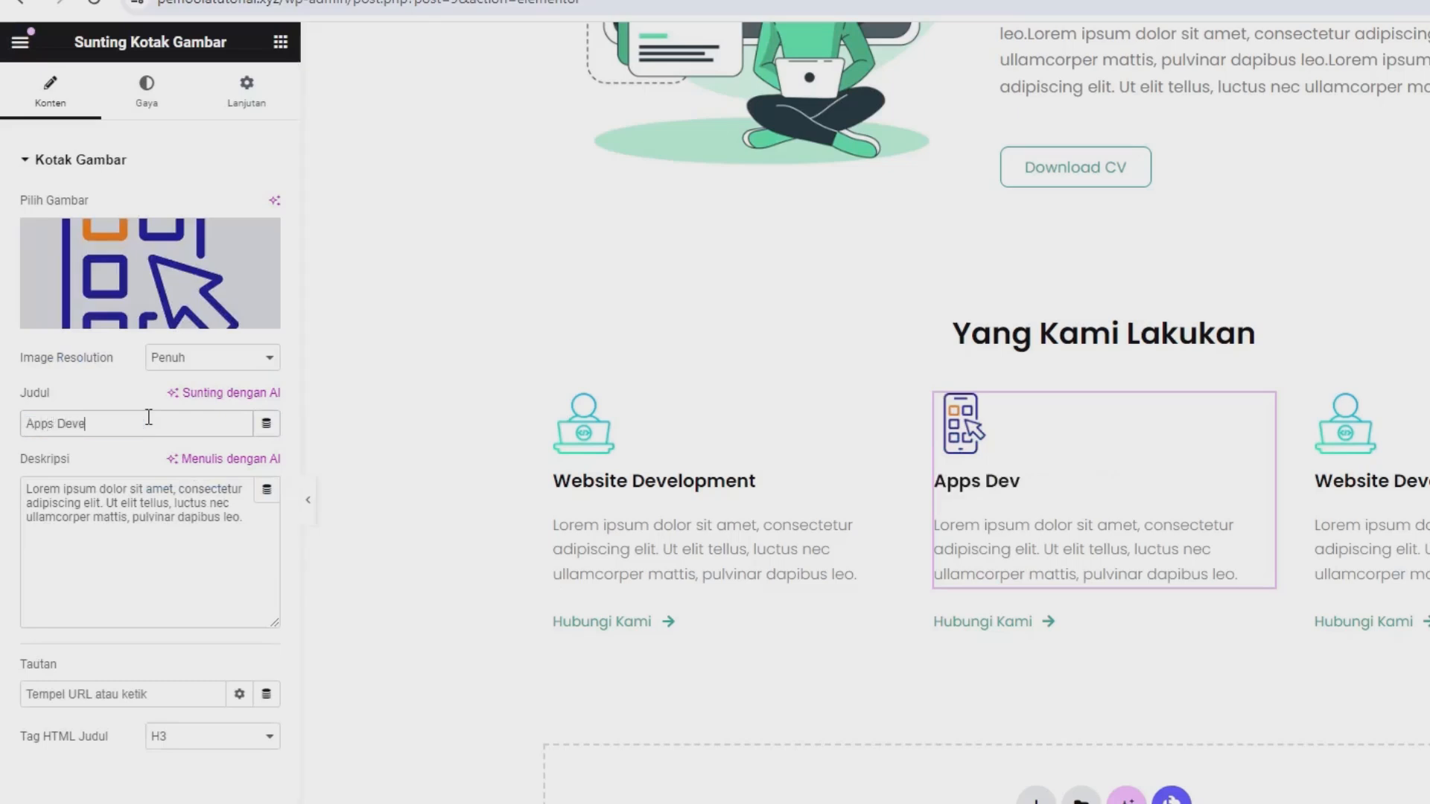
pyautogui.write('lopment')
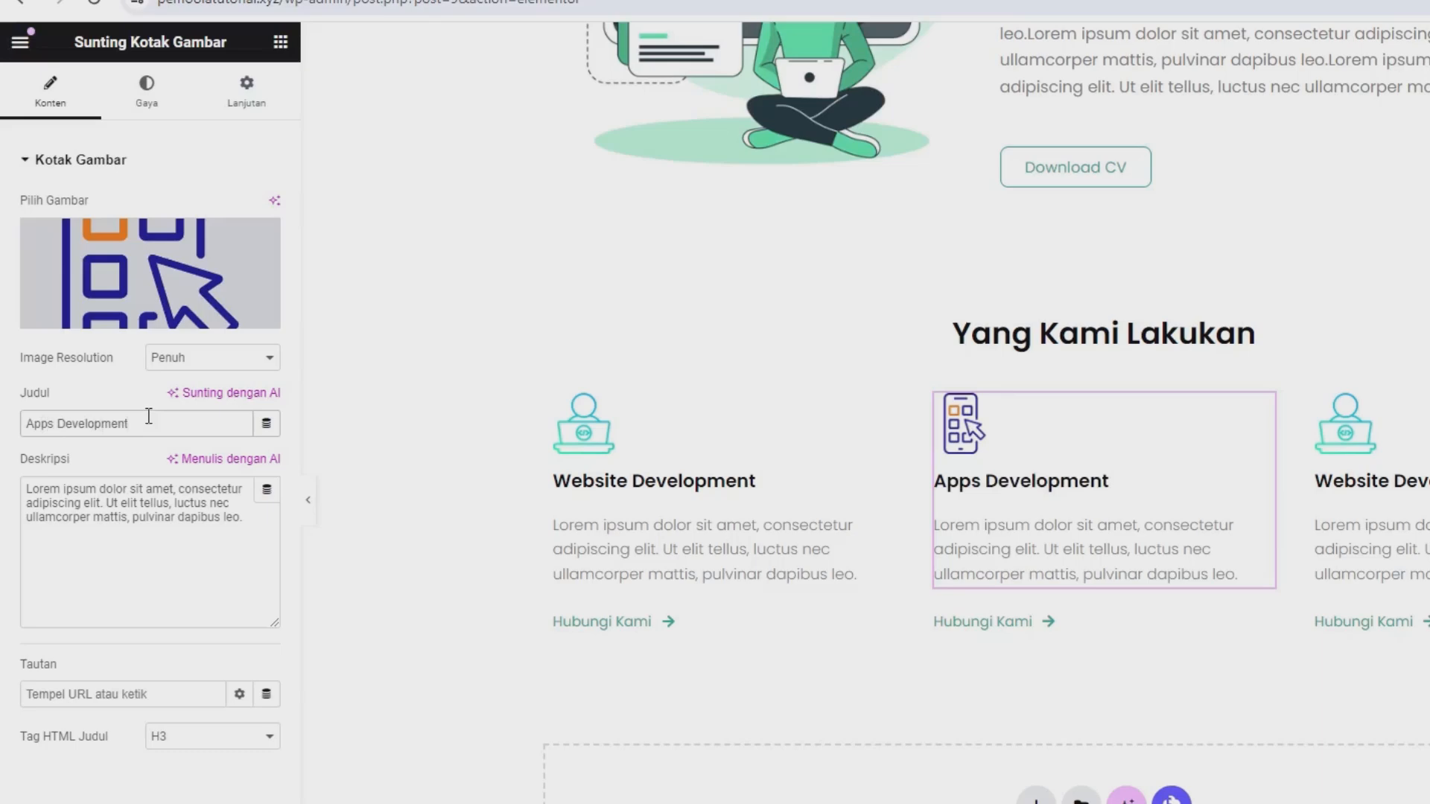
pyautogui.click(134, 523)
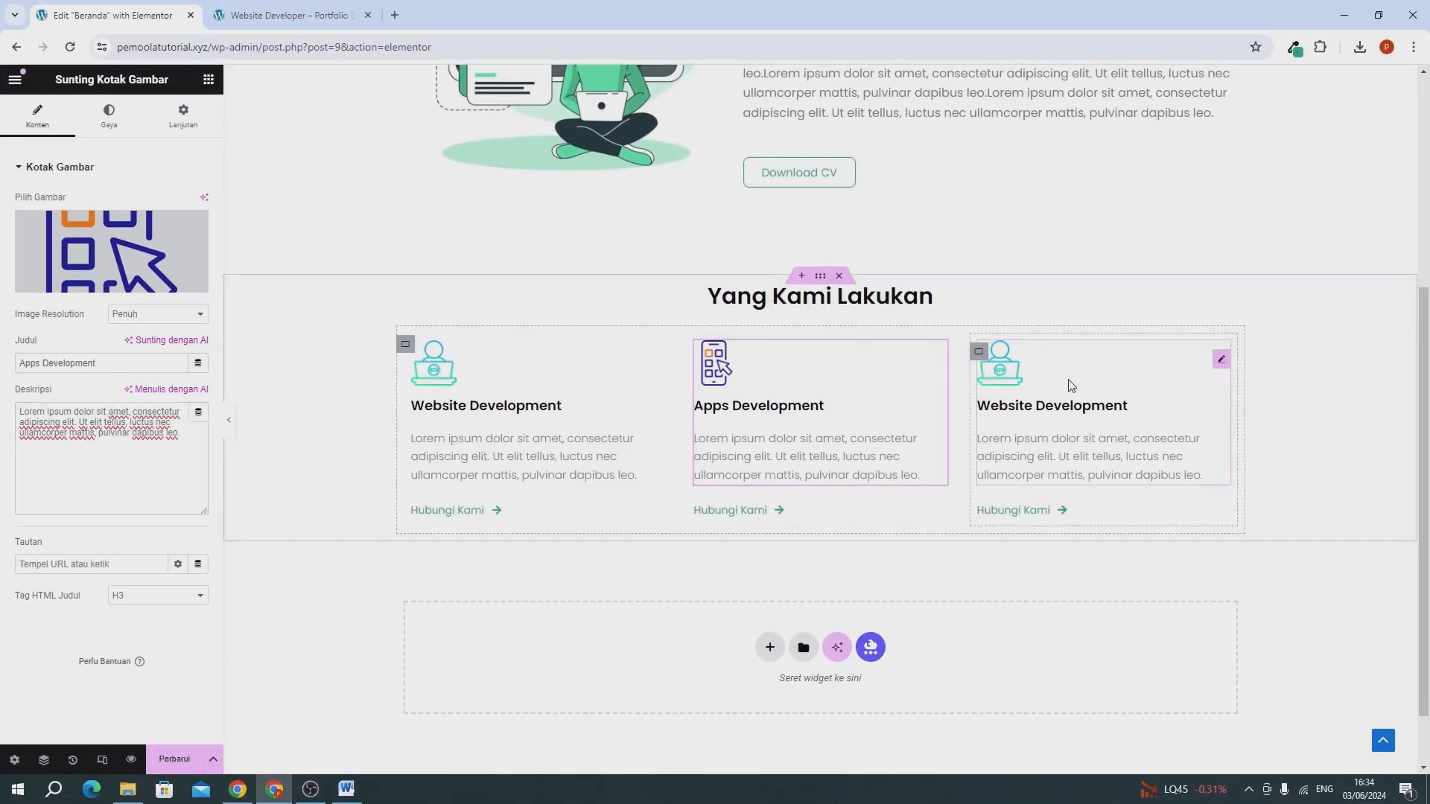
# Replace the third service box's image with technical-support.png from the media library.
pyautogui.click(1071, 386)
pyautogui.click(100, 227)
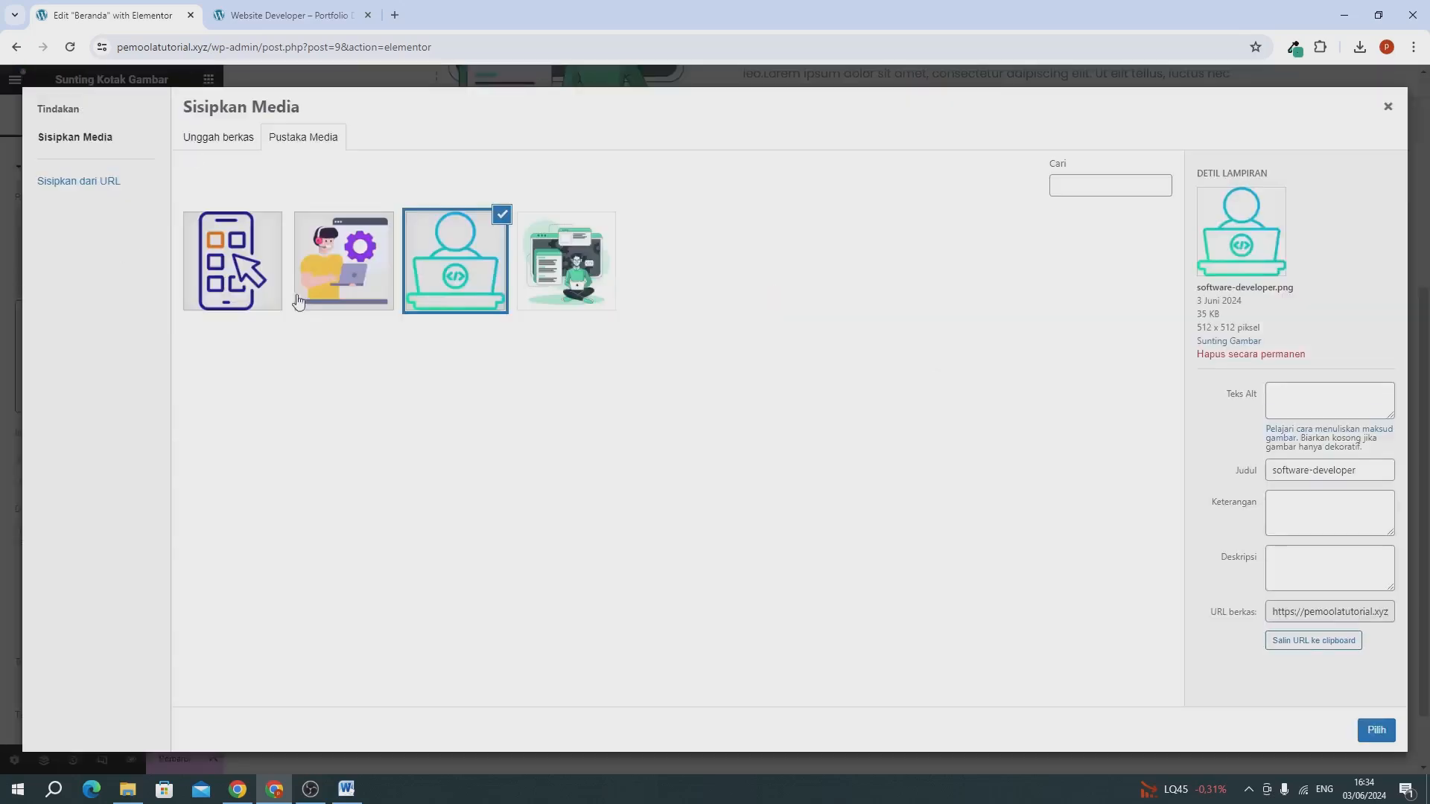
pyautogui.click(360, 277)
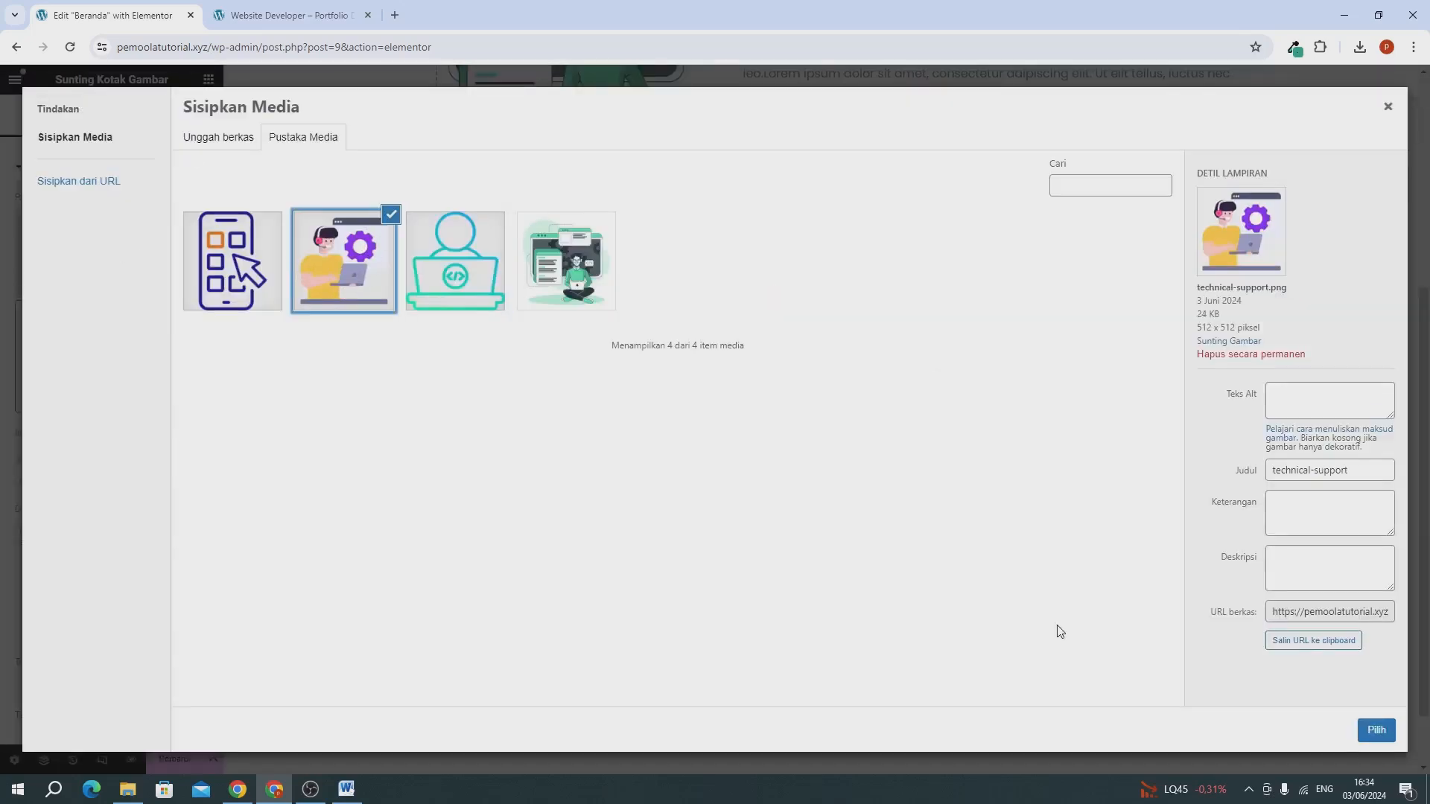
pyautogui.click(1376, 731)
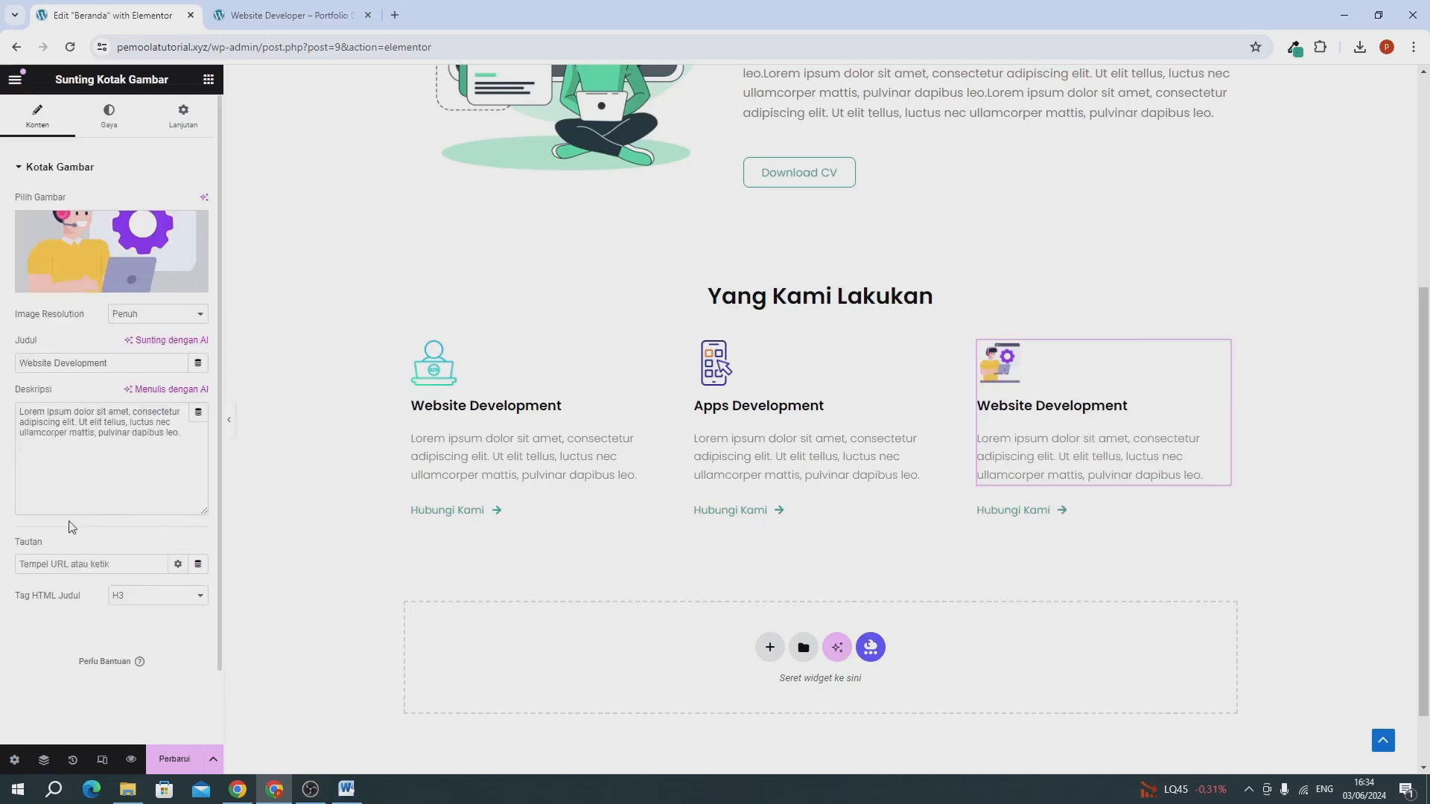
# Change the third service box's title to "Konsultan IT" and update the page.
pyautogui.tripleClick(52, 363)
pyautogui.write('Konsultan IT')
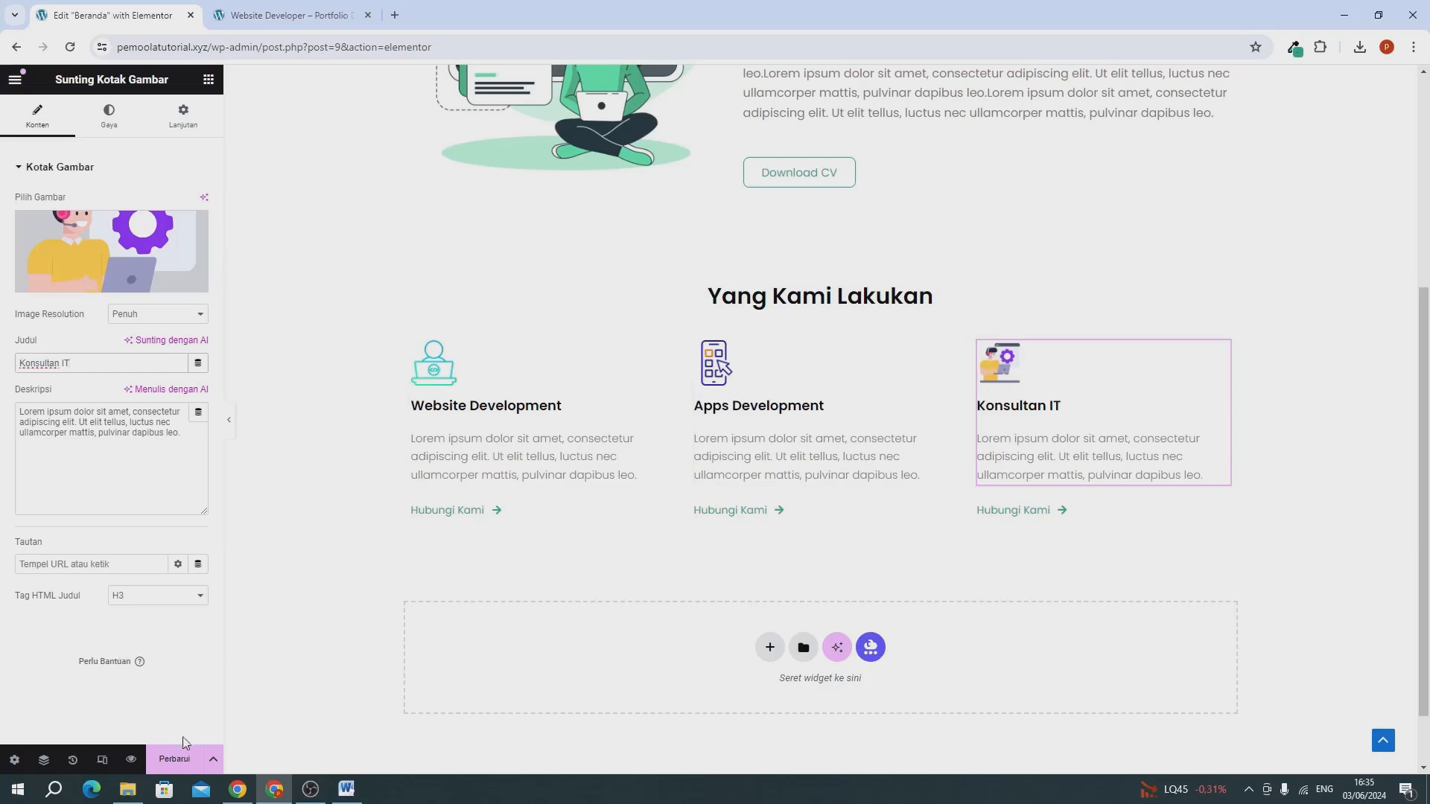
pyautogui.click(181, 757)
pyautogui.scroll(5, 430, 586)
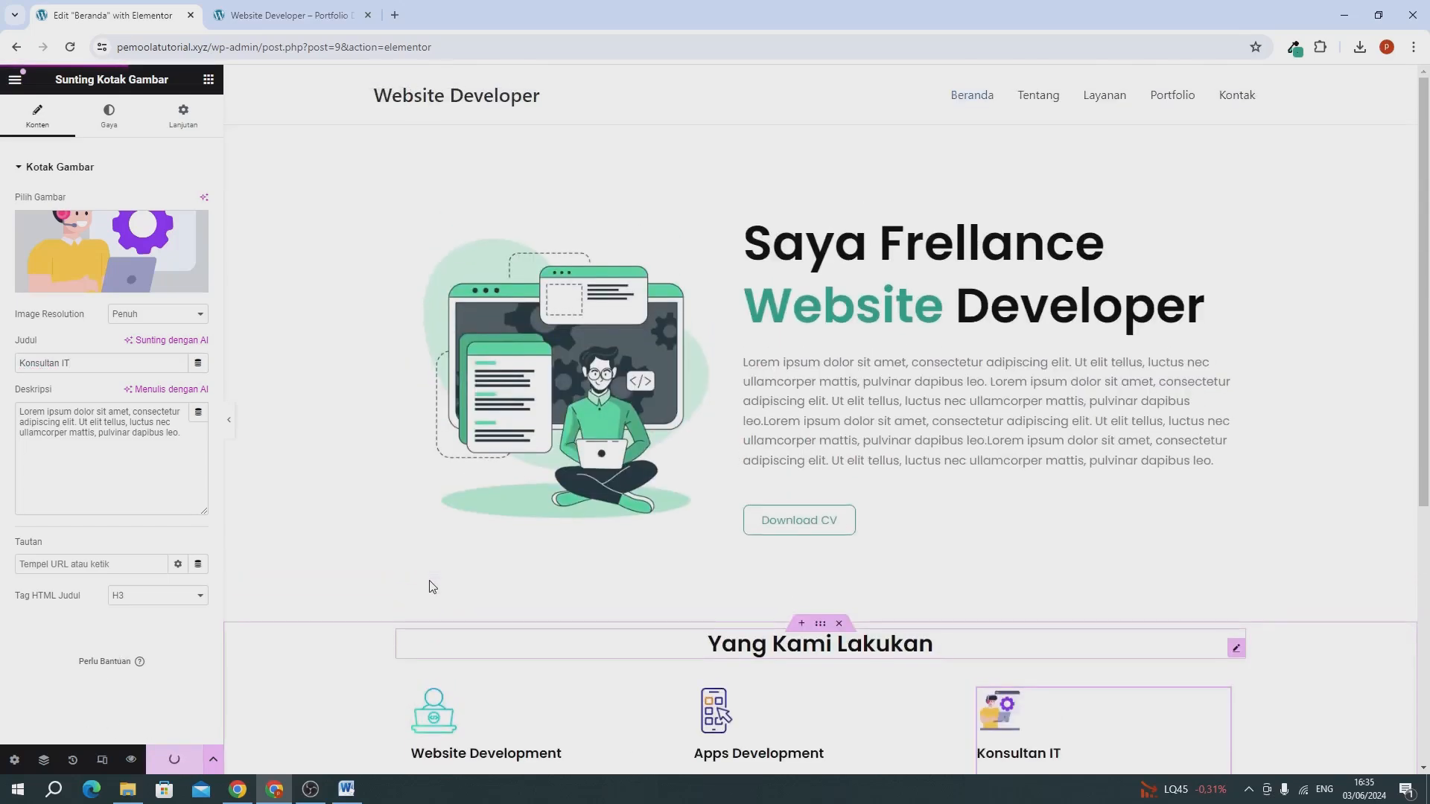
# Reload the live Website Developer site and review the "Yang Kami Lakukan" section with its service boxes.
pyautogui.click(262, 15)
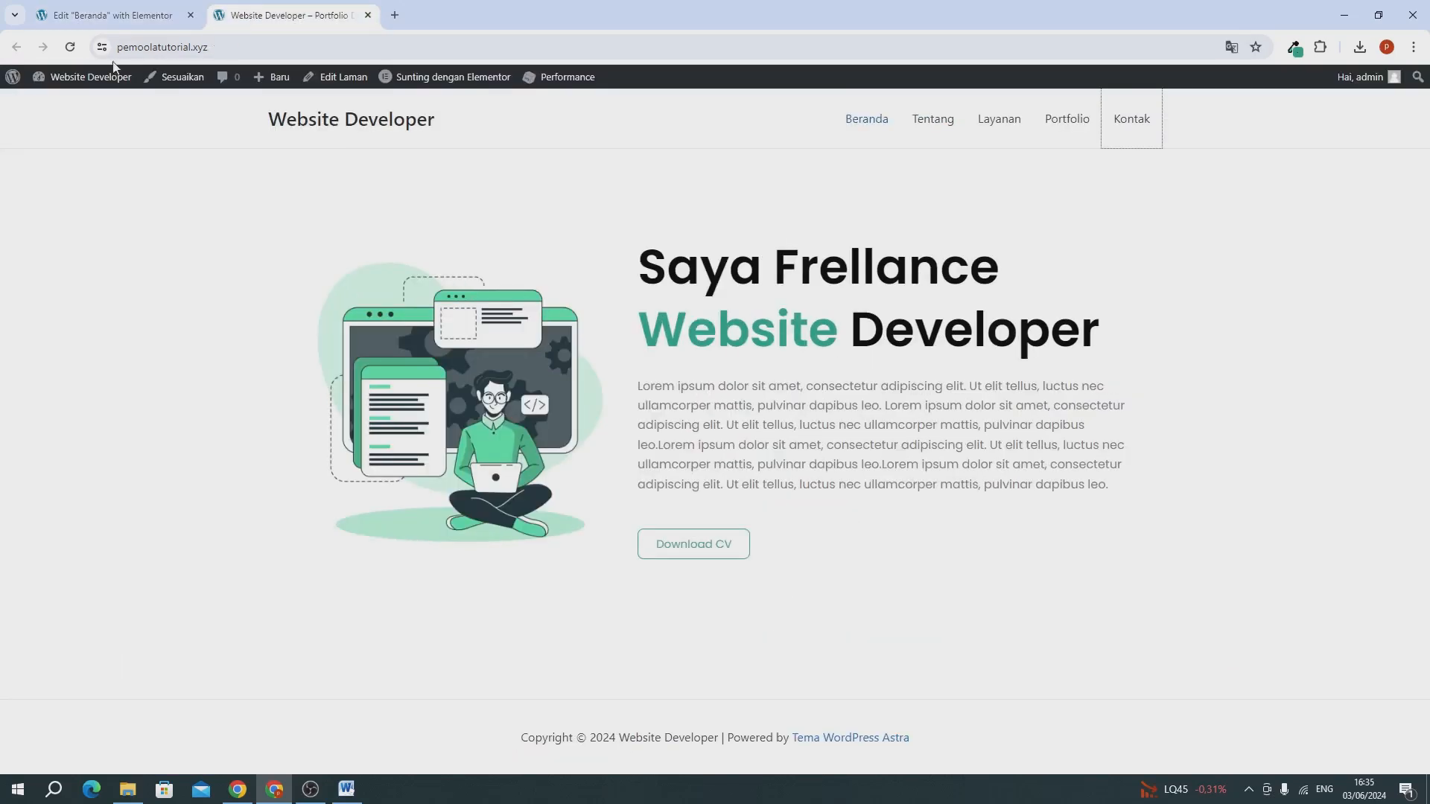
pyautogui.click(70, 47)
pyautogui.scroll(-3, 125, 301)
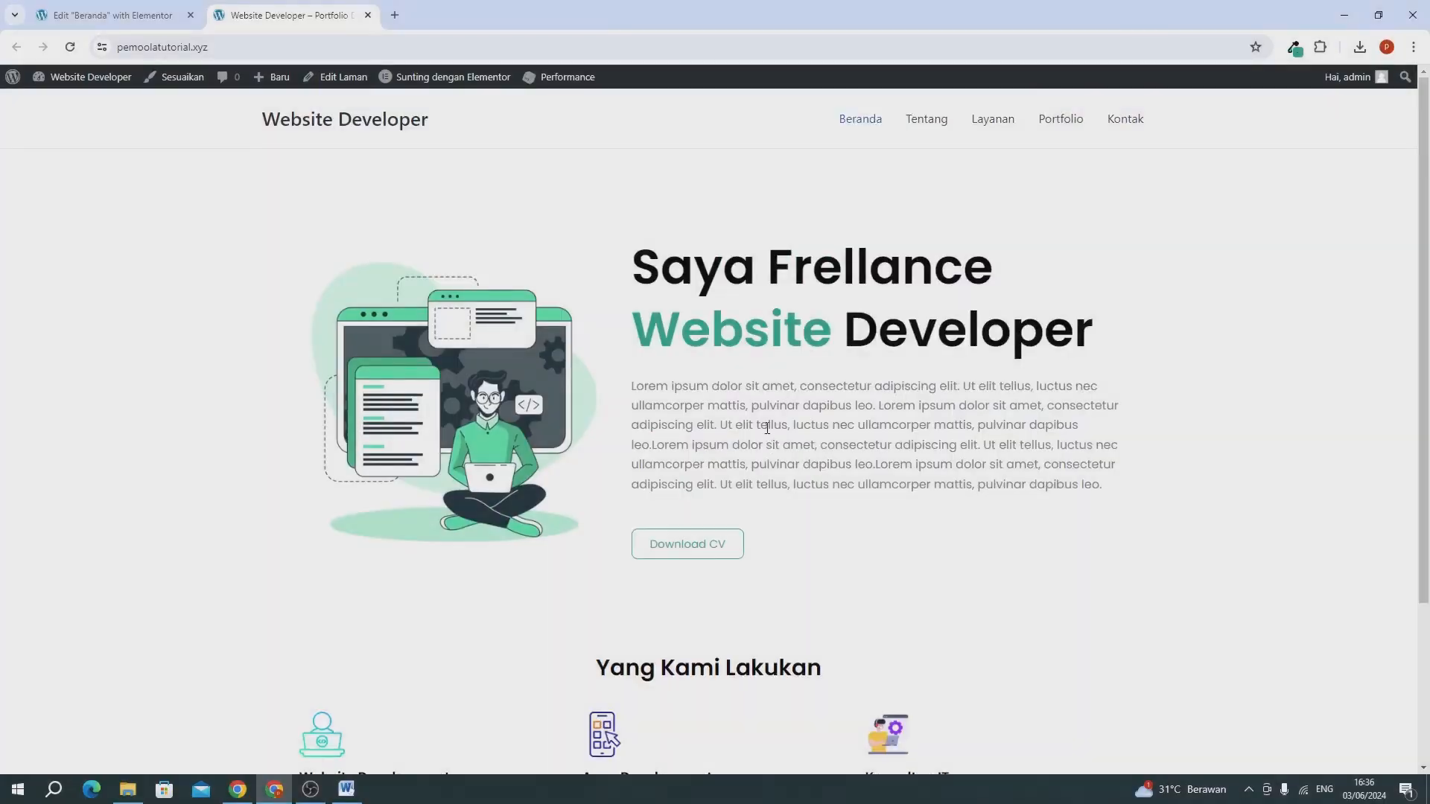
pyautogui.scroll(-3, 768, 428)
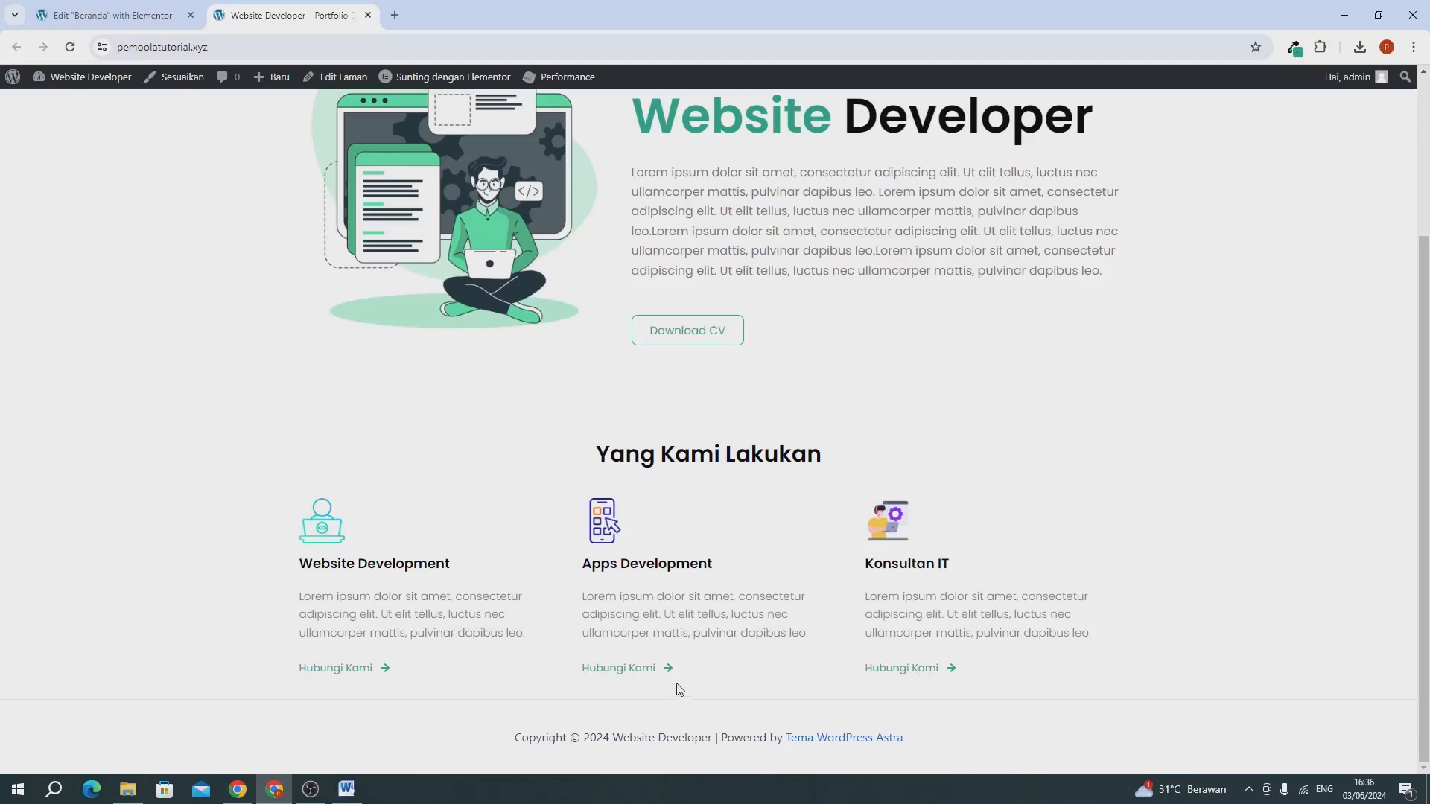
pyautogui.scroll(3, 728, 601)
pyautogui.scroll(-3, 631, 632)
# Return to the Elementor editor and add a Flexbox container with two equal columns below the "Yang Kami Lakukan" section.
pyautogui.click(103, 17)
pyautogui.scroll(-3, 795, 403)
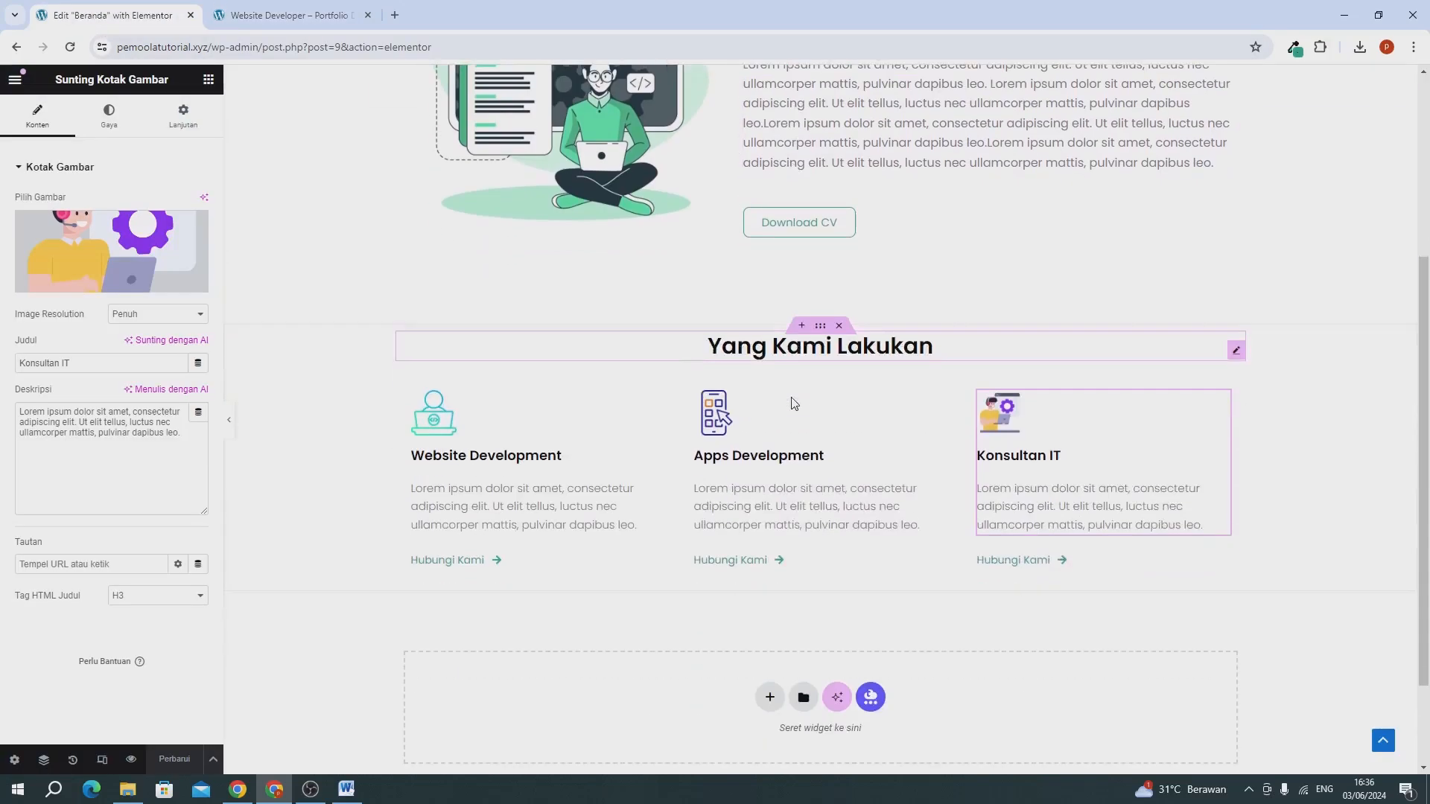
pyautogui.scroll(-2, 795, 403)
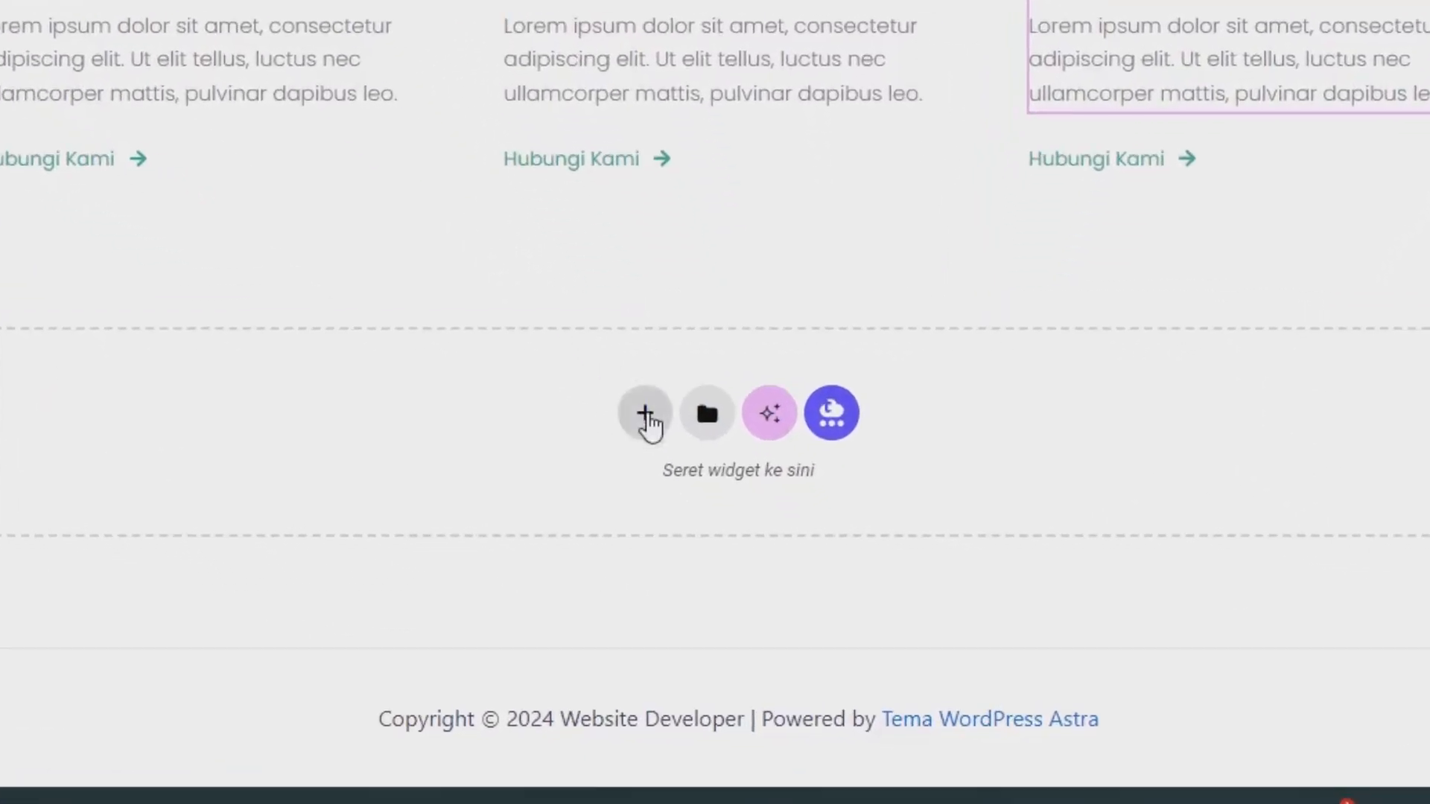
pyautogui.click(645, 414)
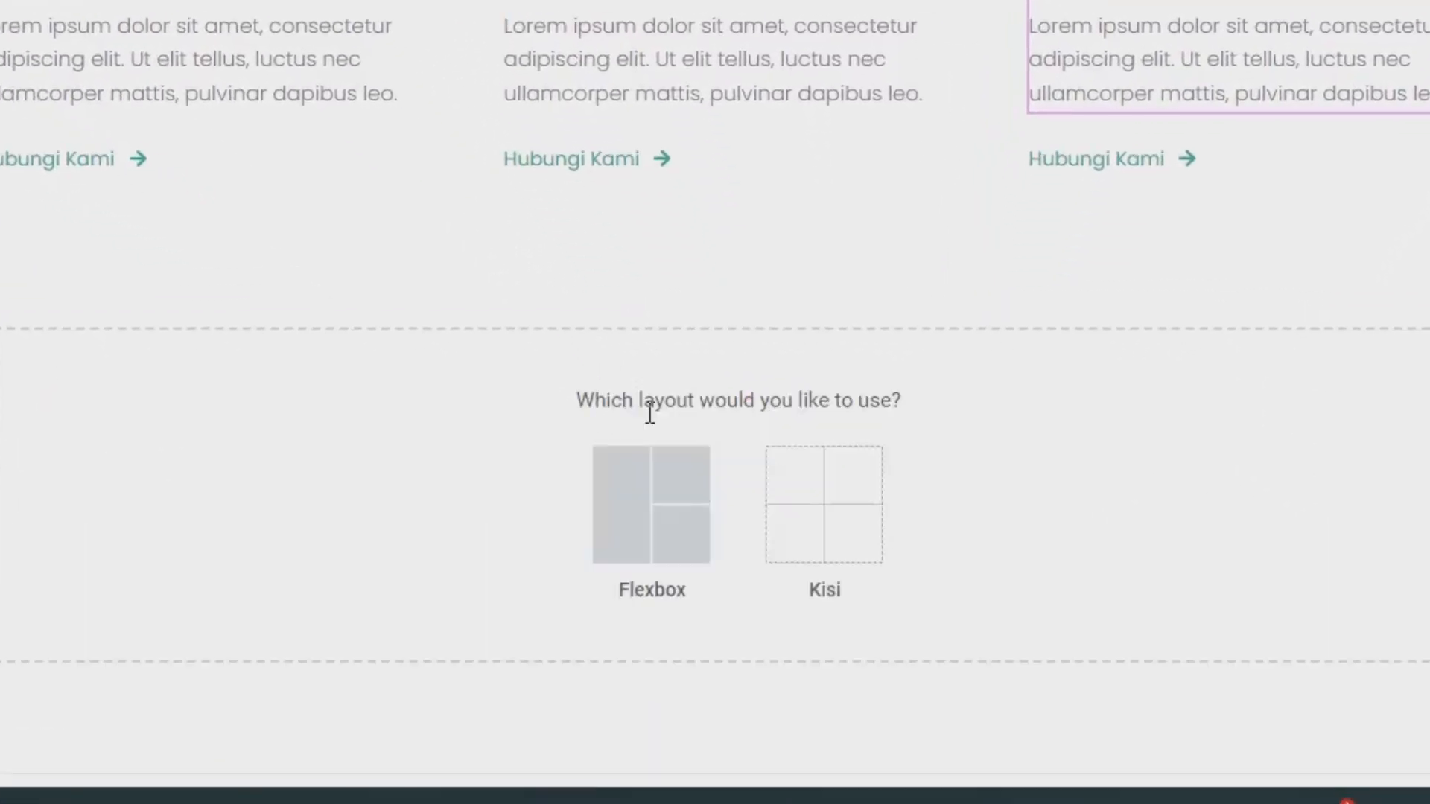
pyautogui.click(638, 487)
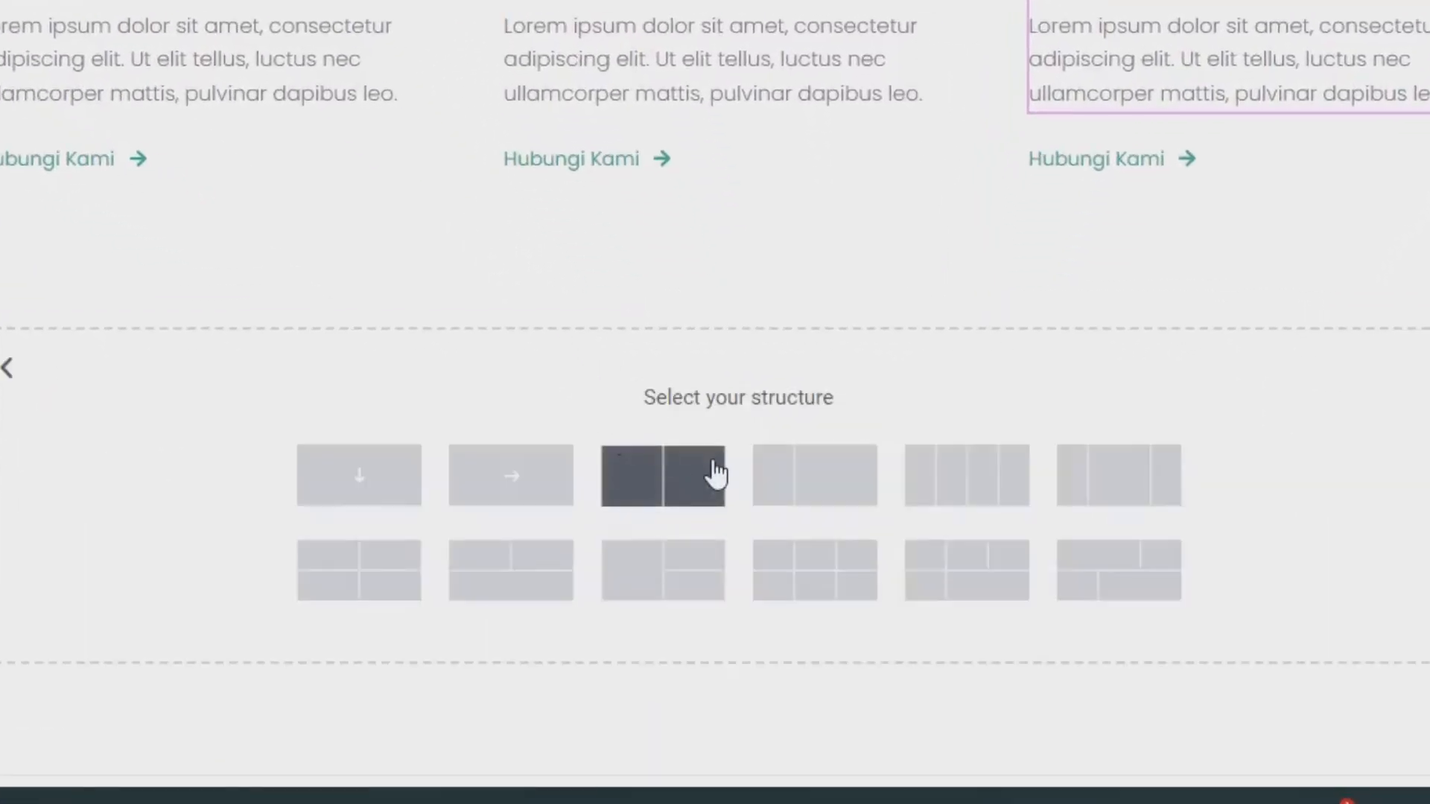
pyautogui.click(691, 477)
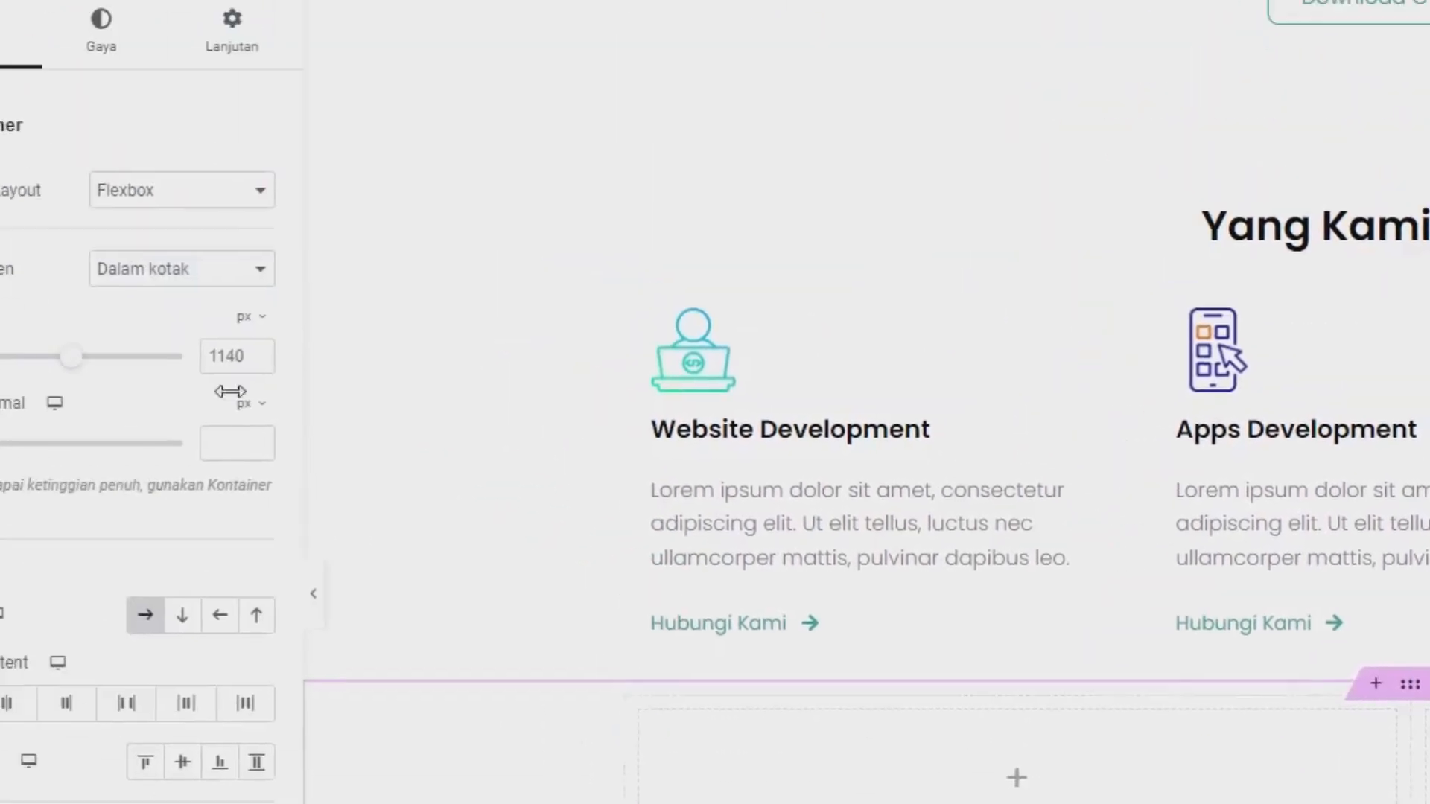
# Unlink the new two-column container's margin values, switch the unit to %, and set the top margin to 6.
pyautogui.click(335, 138)
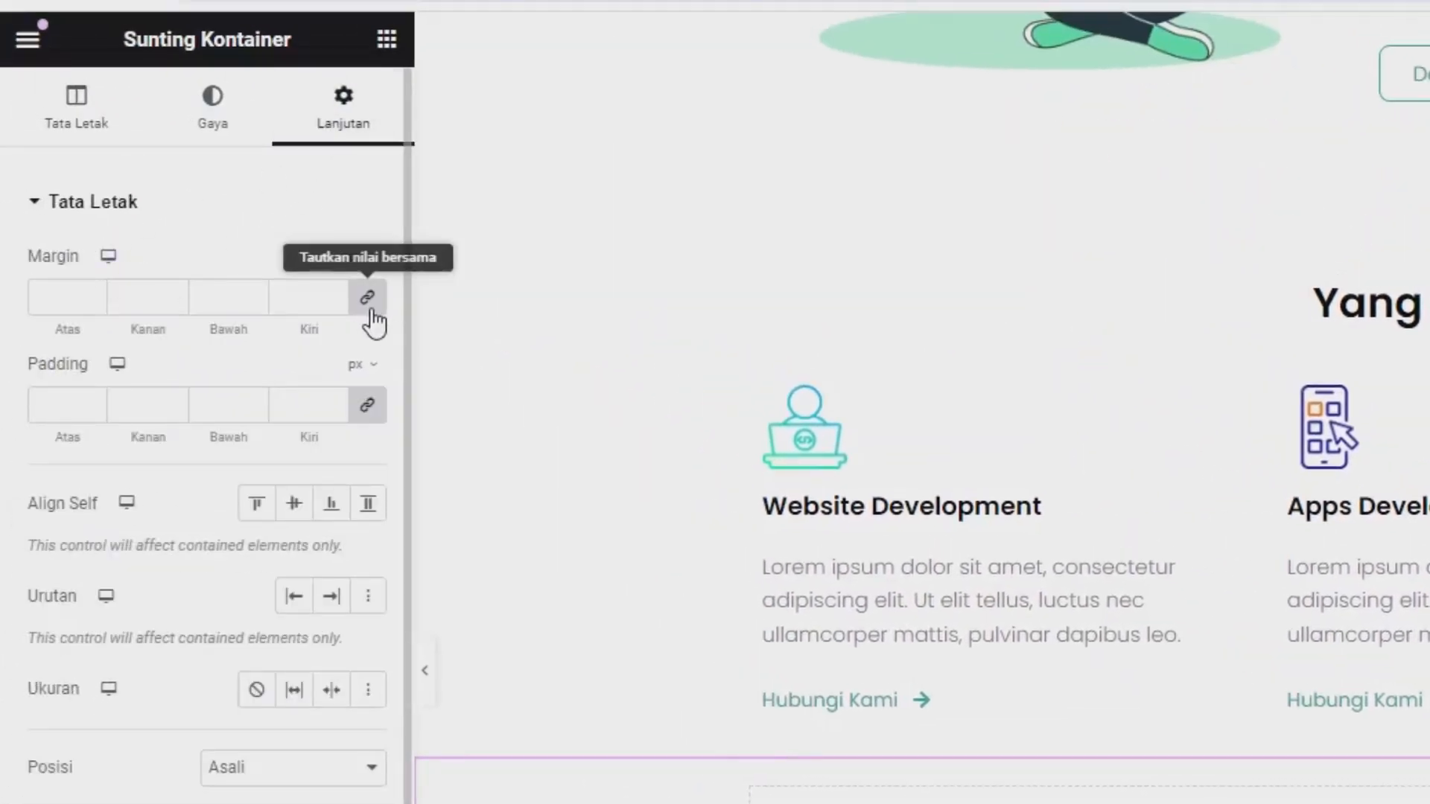
pyautogui.click(371, 309)
pyautogui.click(380, 260)
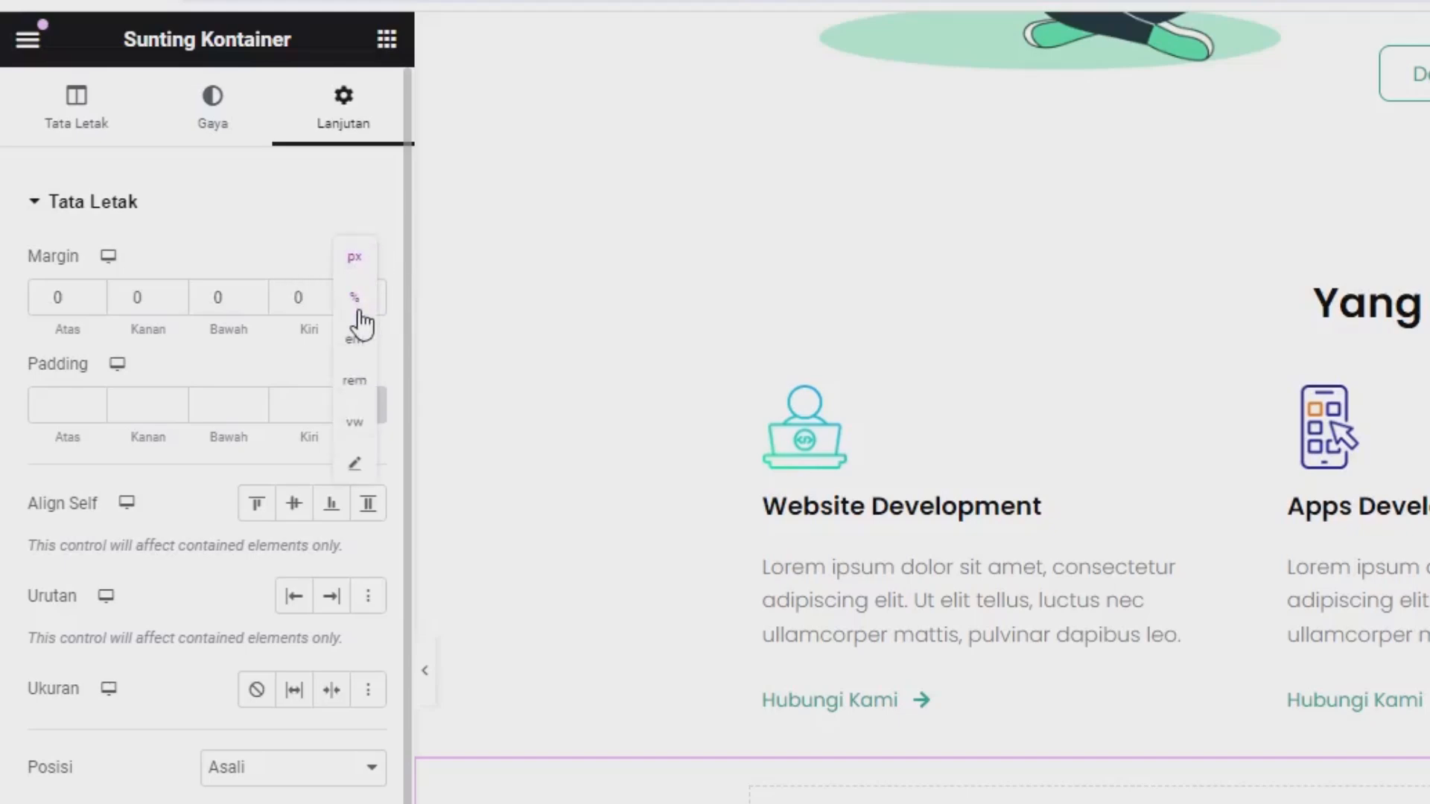
pyautogui.click(361, 317)
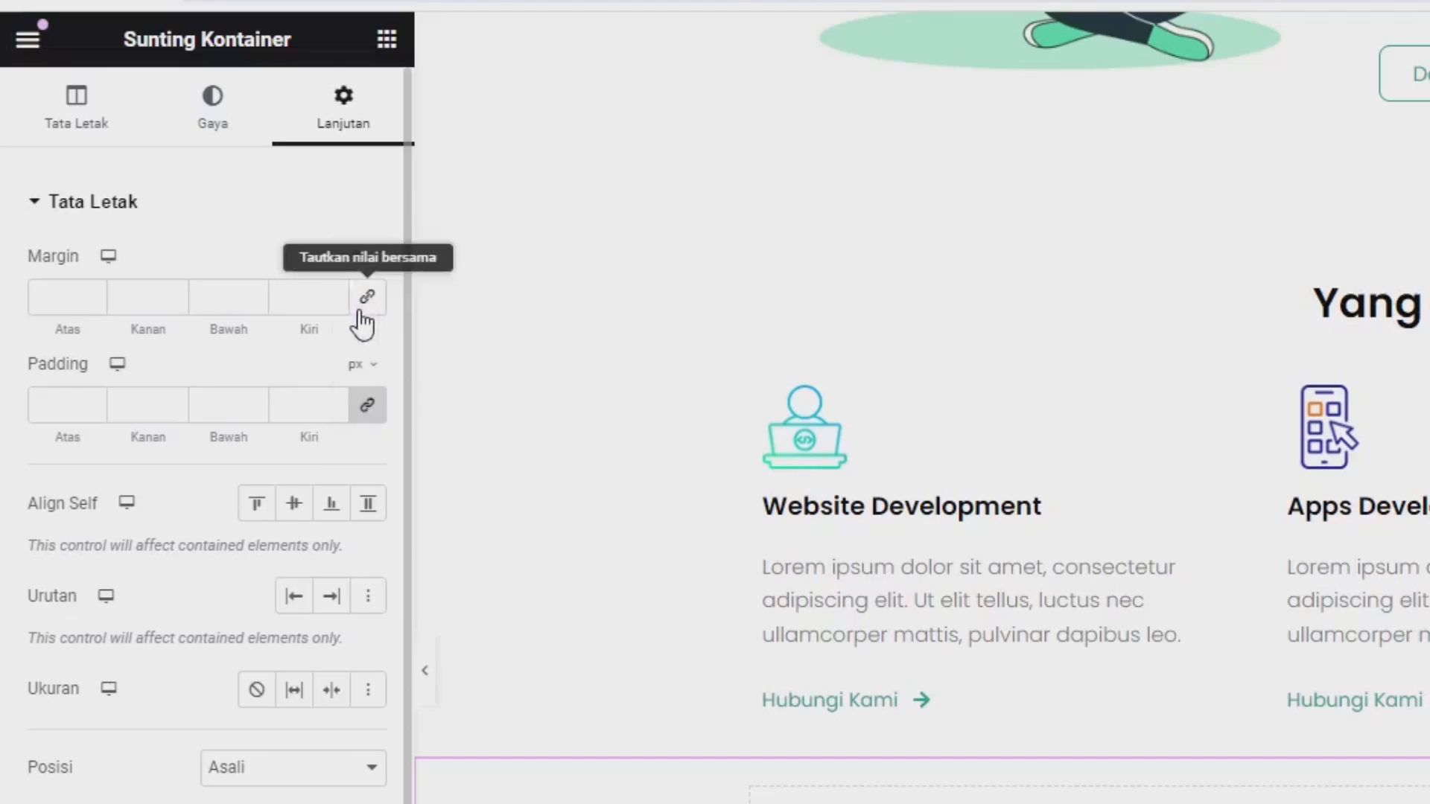
pyautogui.click(76, 290)
pyautogui.write('6')
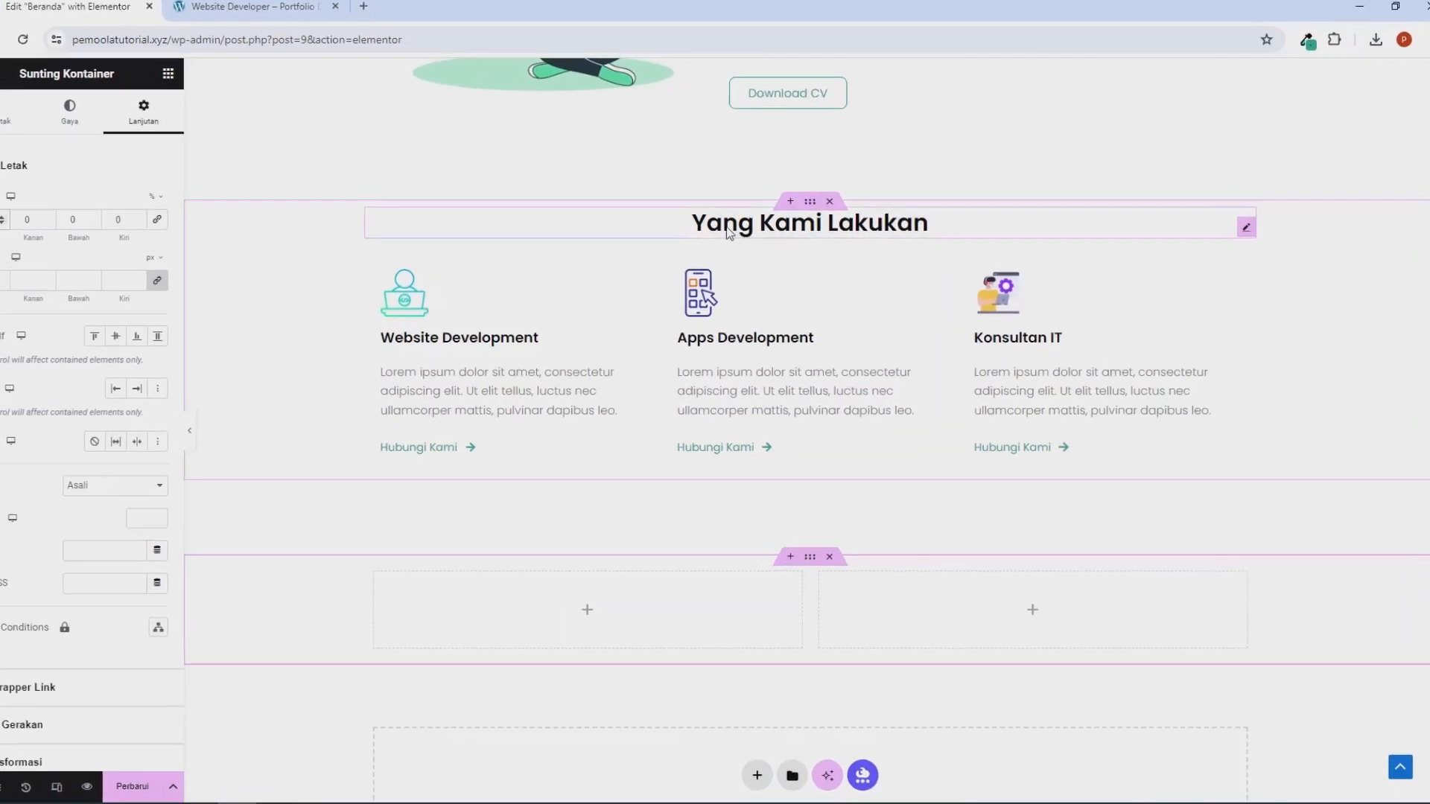
# Copy the "Yang Kami Lakukan" heading and paste it into the first column of the new container.
pyautogui.rightClick(564, 245)
pyautogui.click(595, 360)
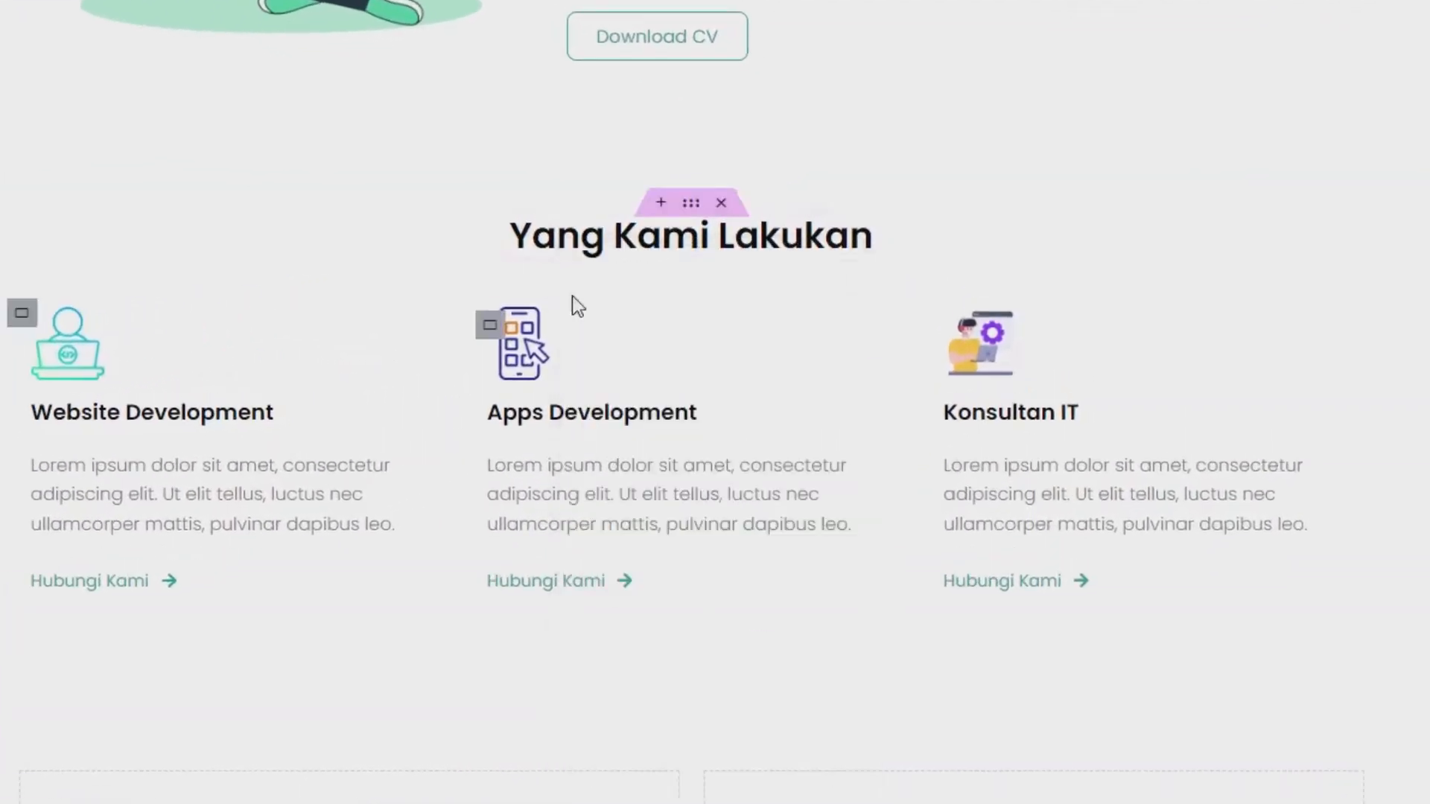
pyautogui.scroll(-3, 320, 601)
pyautogui.rightClick(272, 534)
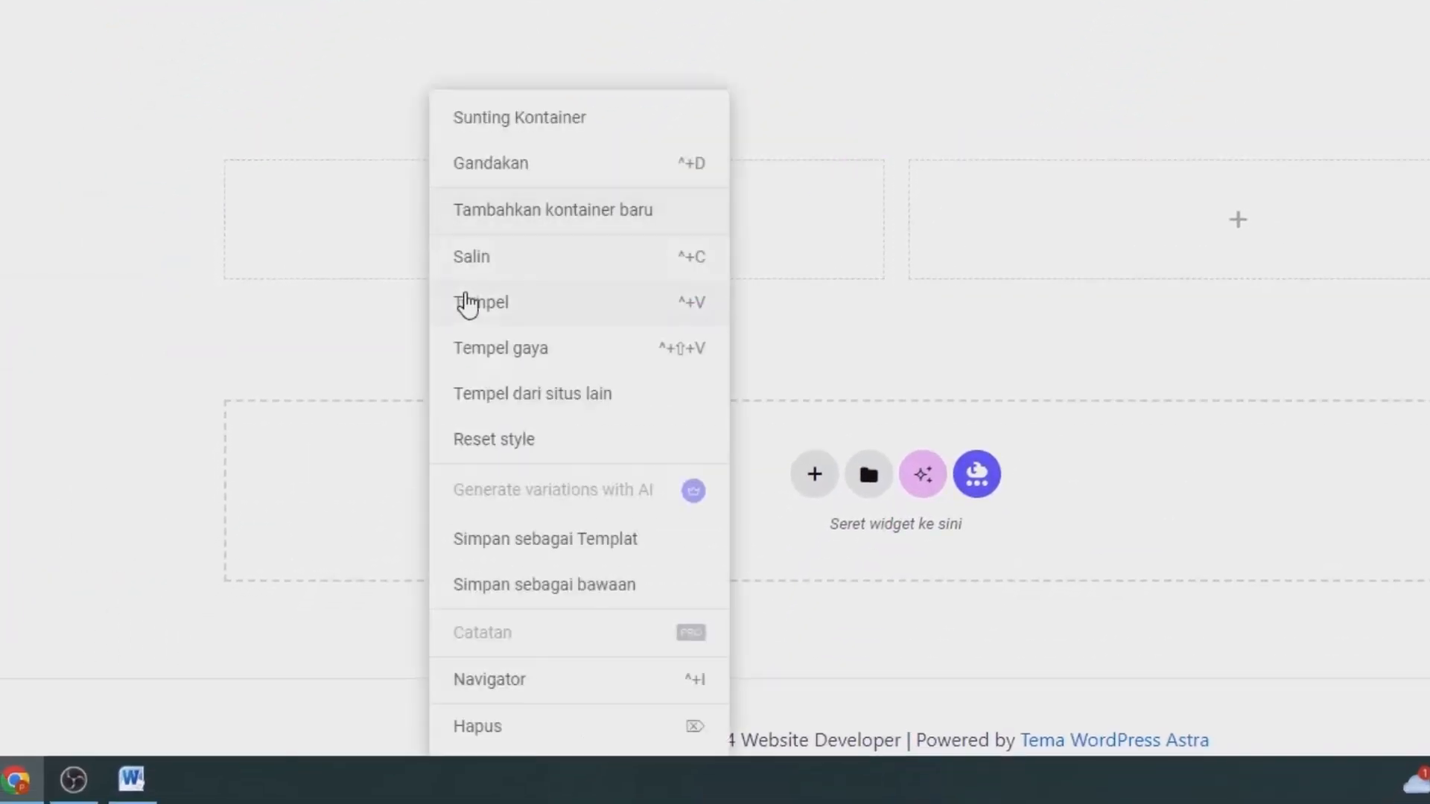
pyautogui.click(471, 304)
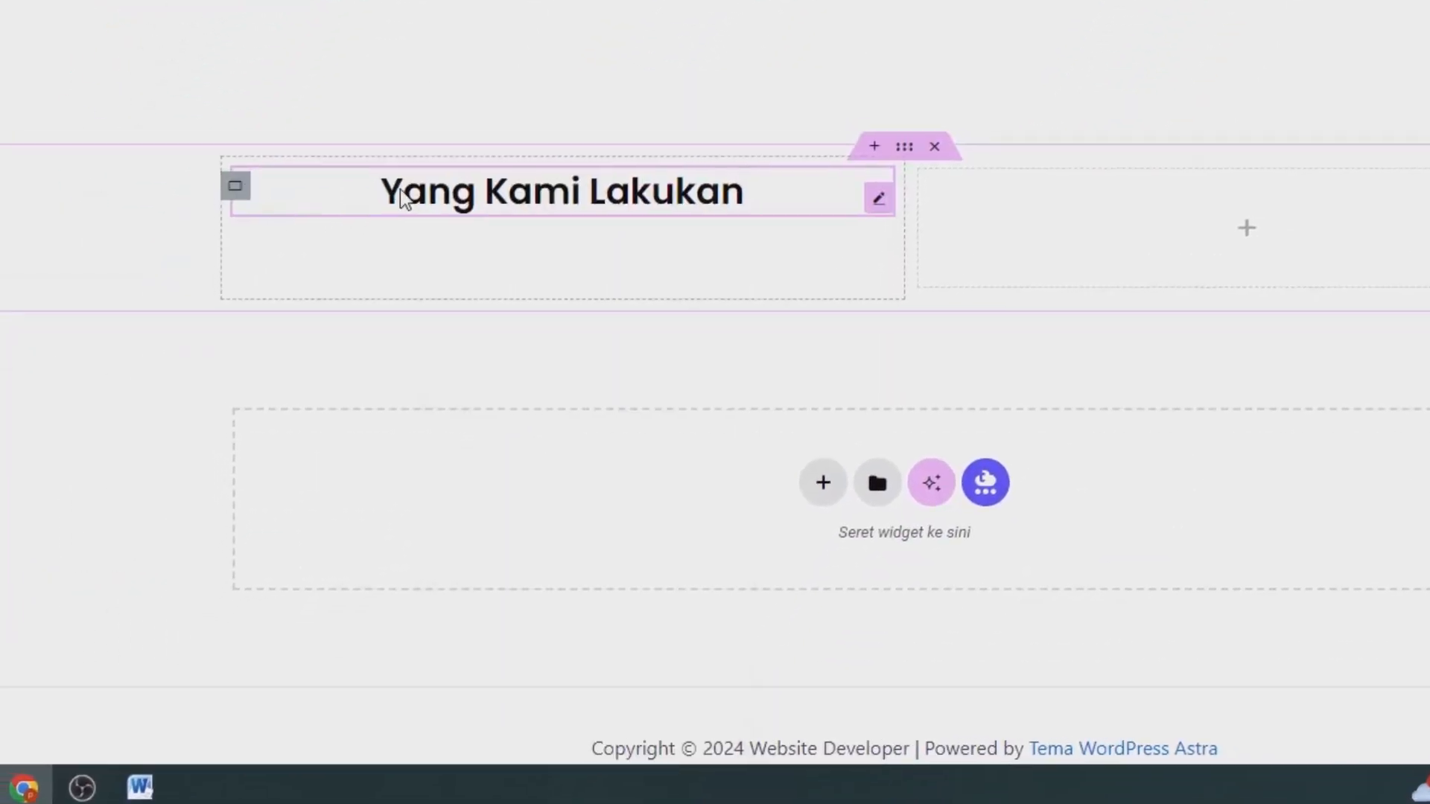
# Change the pasted heading in the first column to "Mengenal Lebih Dekat Dengan Saya.." and align it left.
pyautogui.click(34, 195)
pyautogui.hotkey('ctrl', 'a')
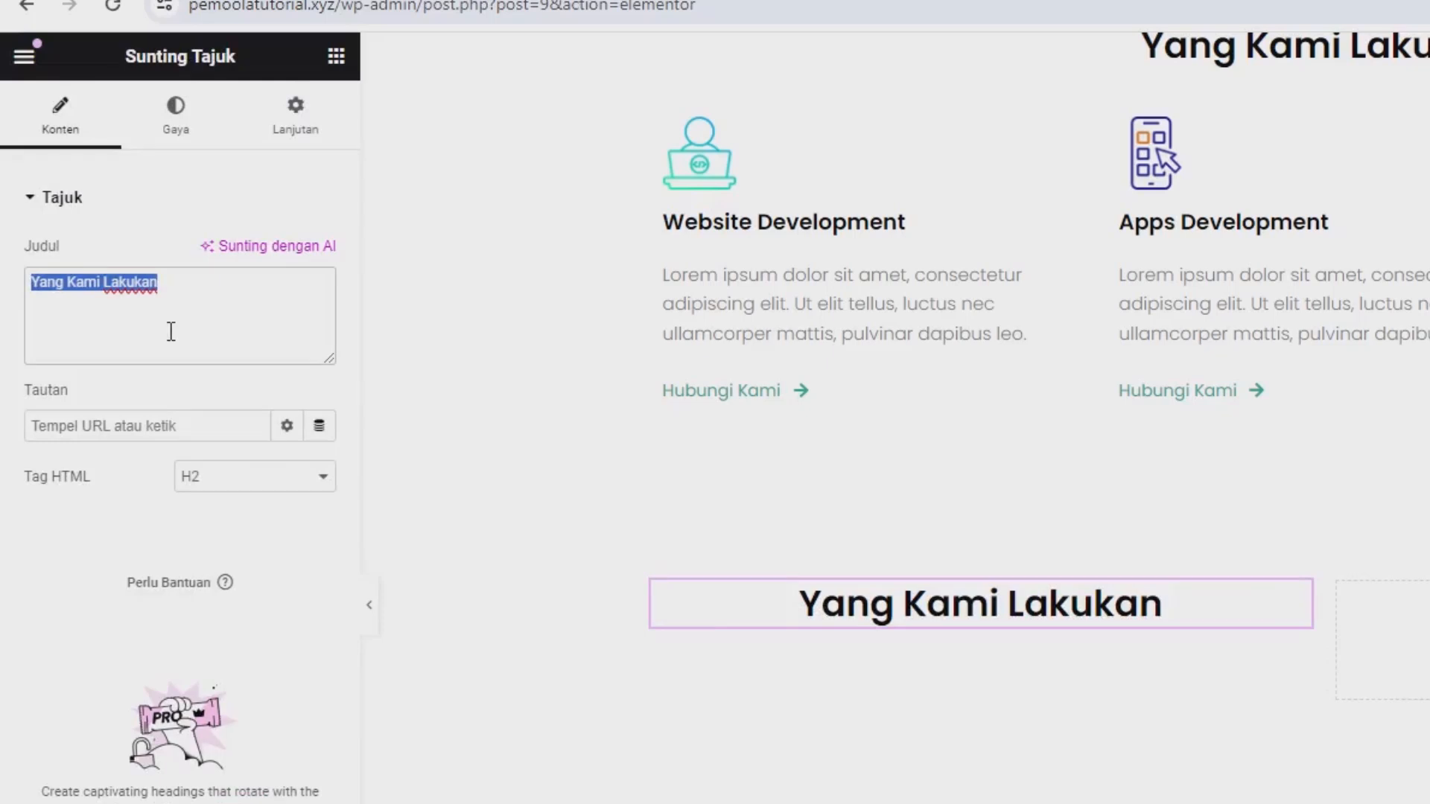
pyautogui.write('Mengenal')
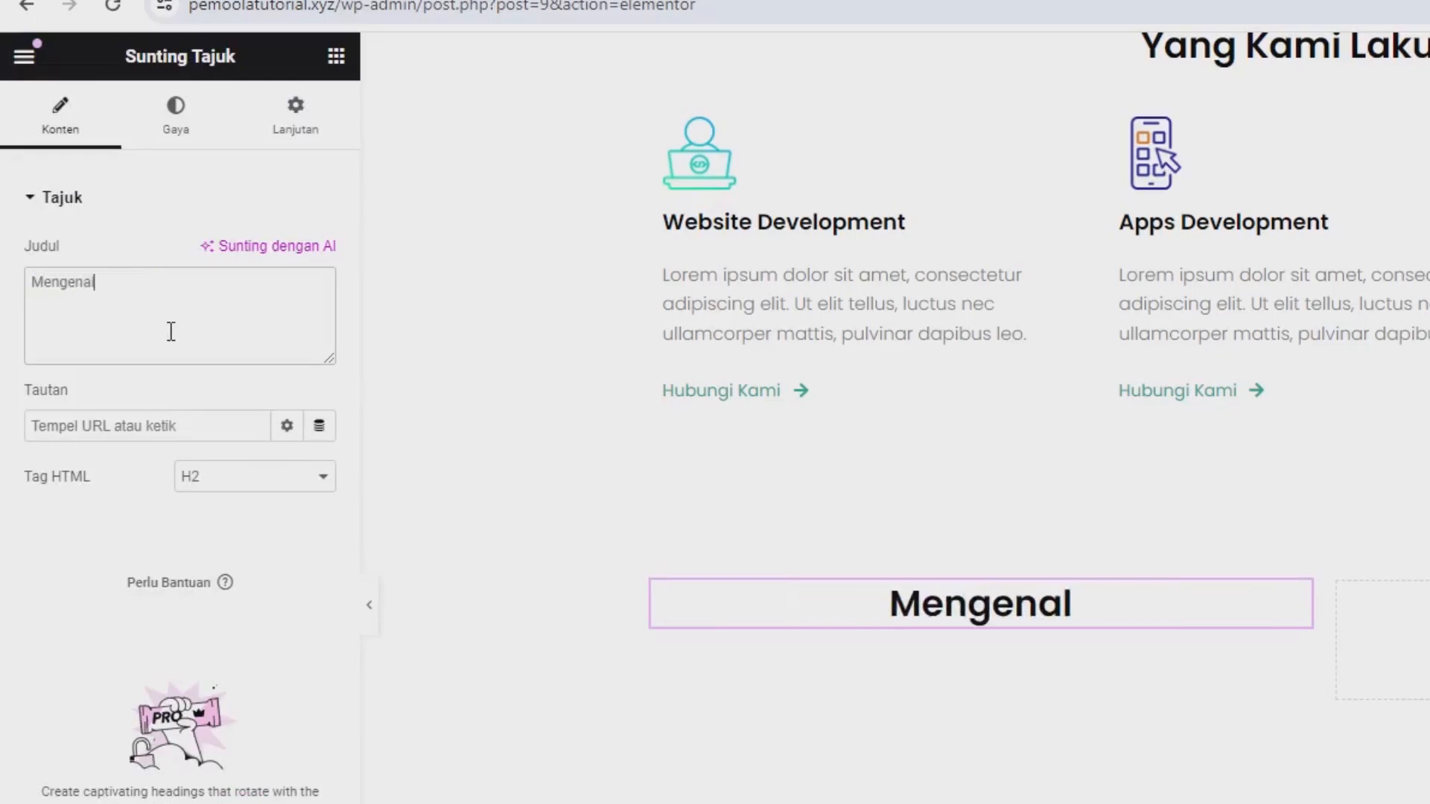
pyautogui.write(' Lebih ')
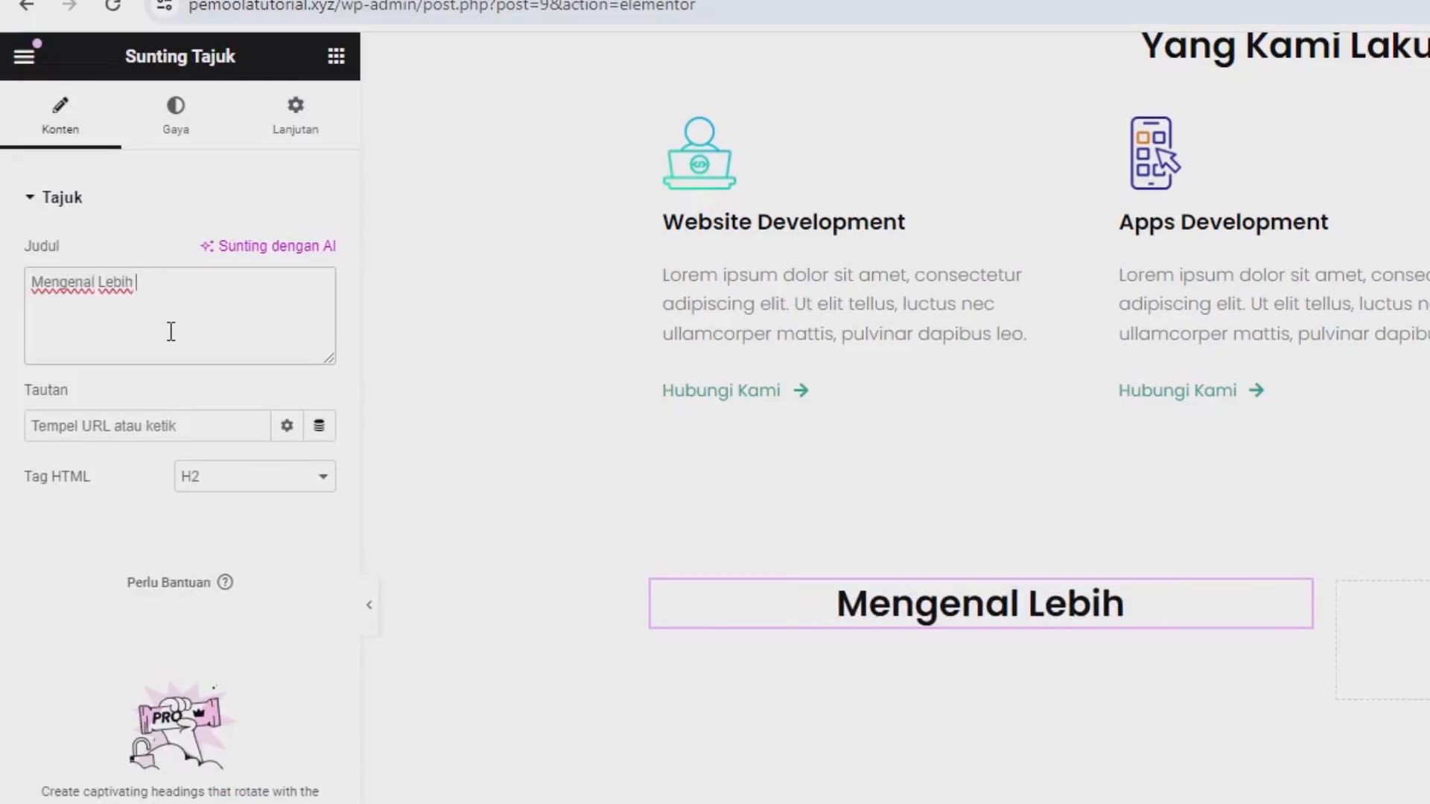
pyautogui.write('Dekat')
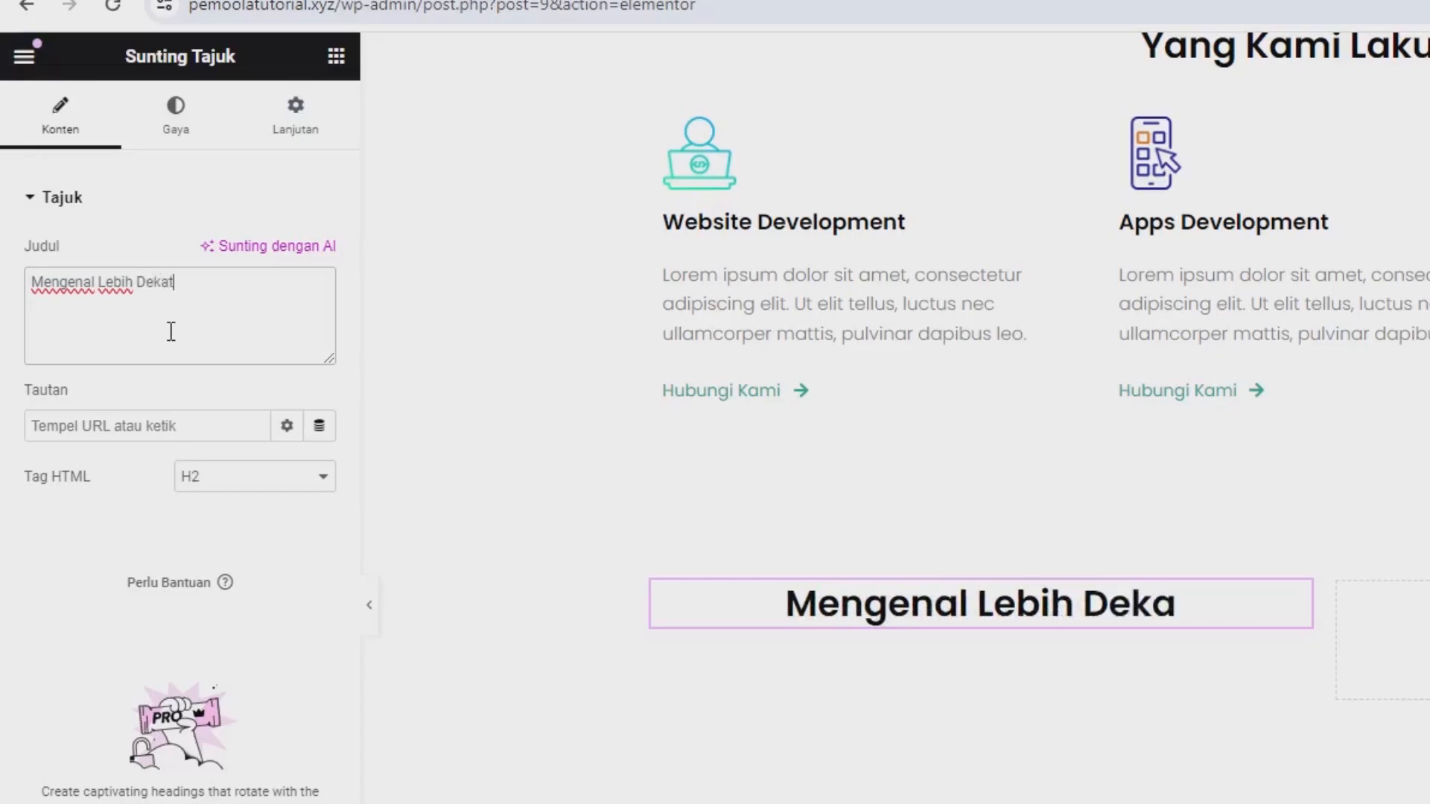
pyautogui.write(' Dengan S')
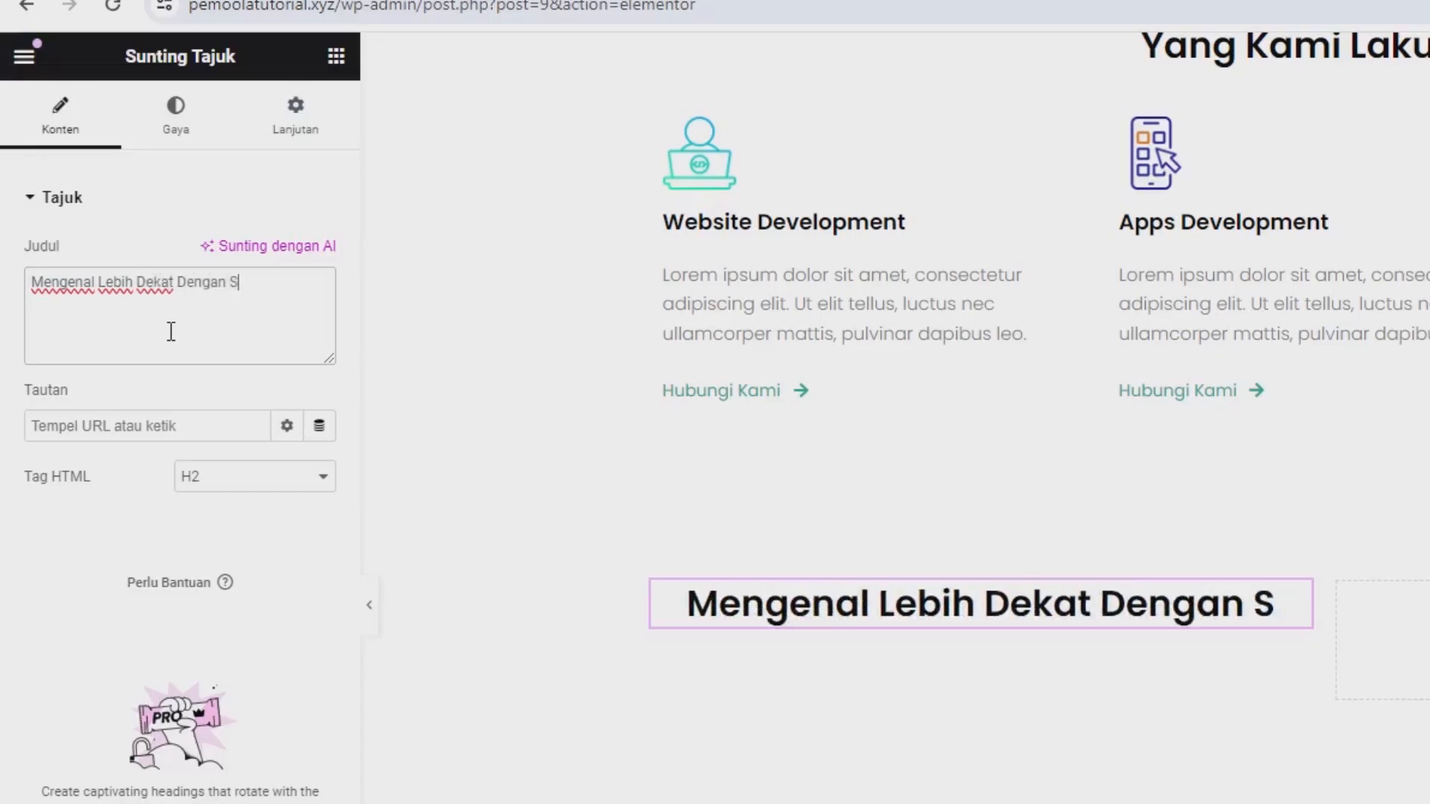
pyautogui.write('aya..')
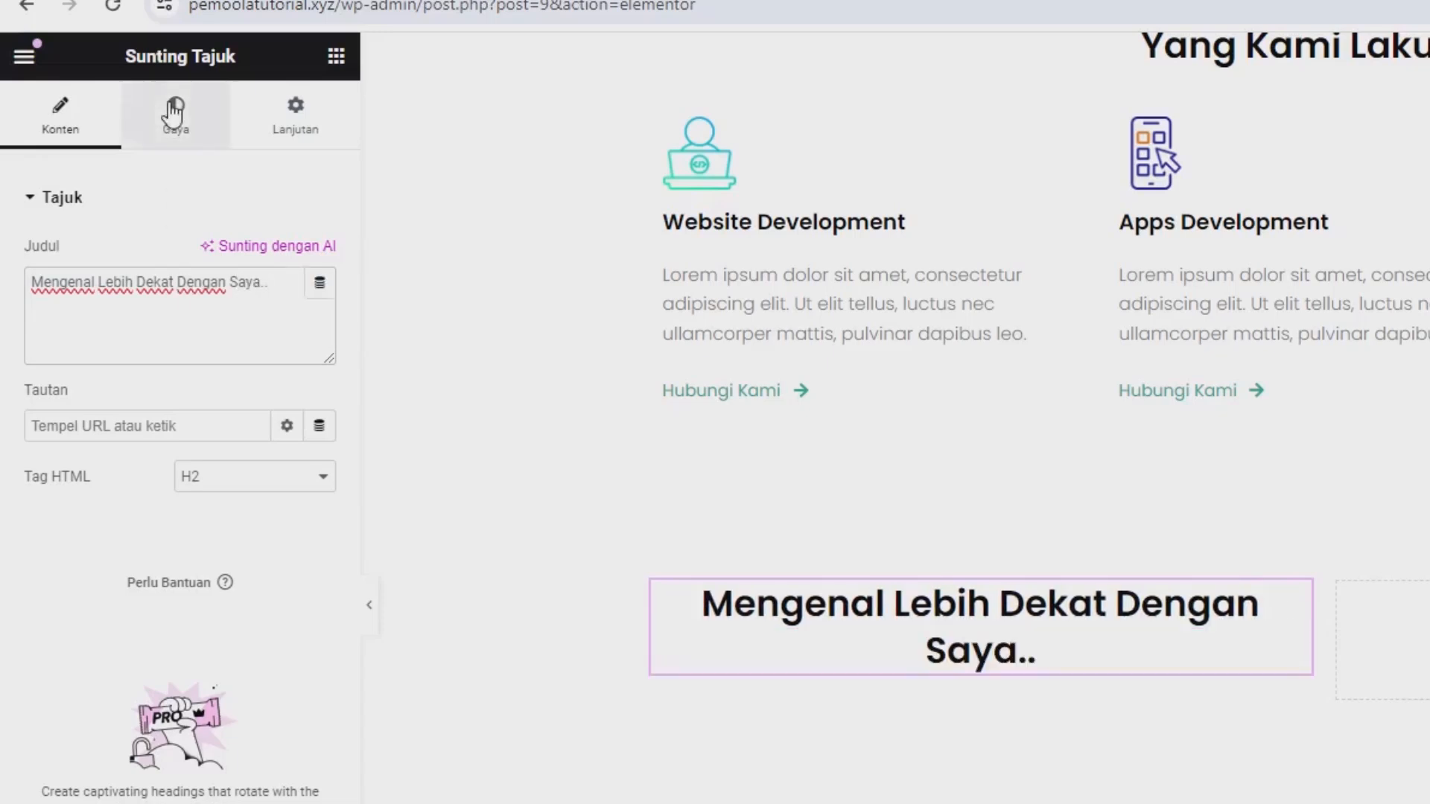
pyautogui.click(173, 112)
pyautogui.click(223, 254)
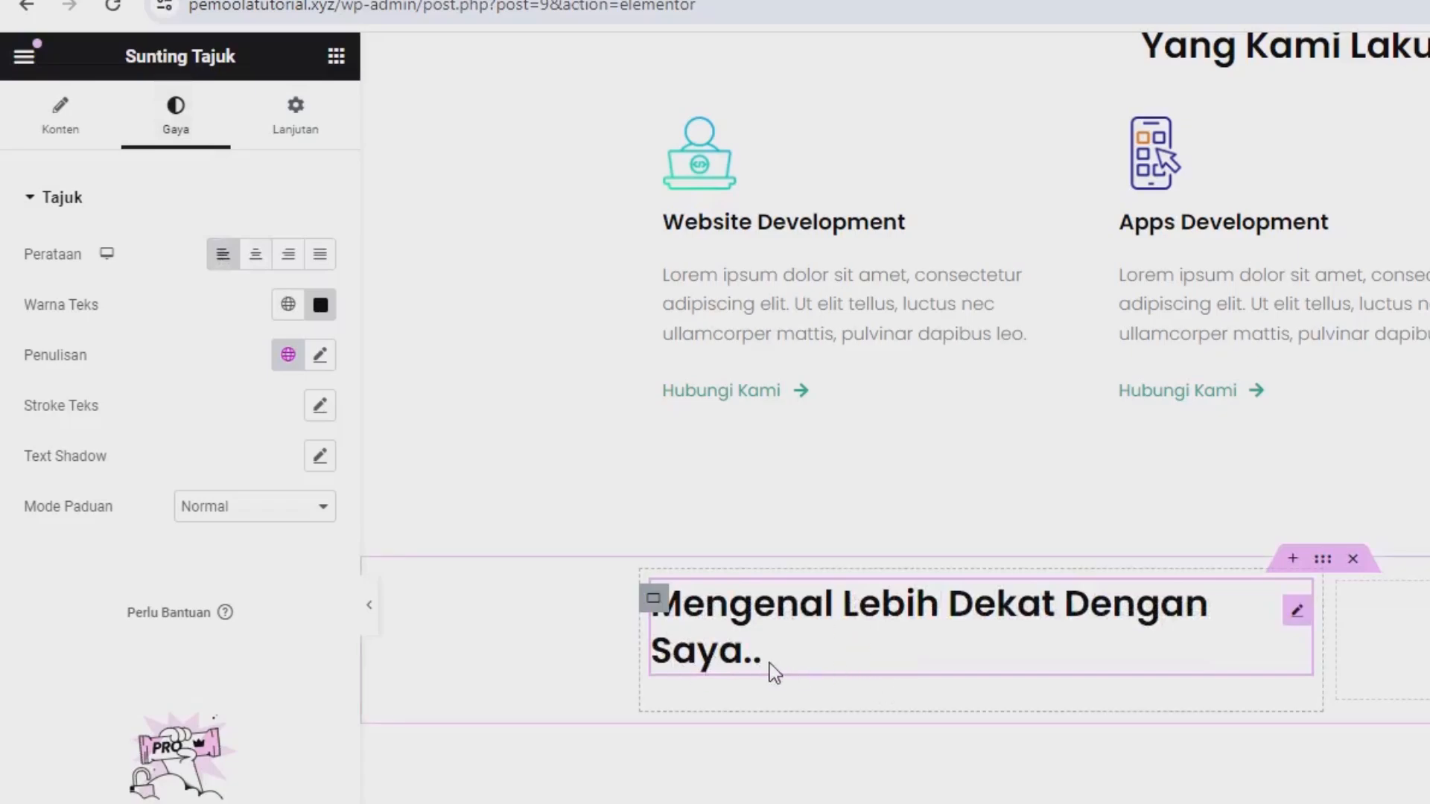
# Copy the hero section's lorem ipsum paragraph and paste it below the "Mengenal Lebih Dekat Dengan Saya.." heading.
pyautogui.scroll(5, 815, 648)
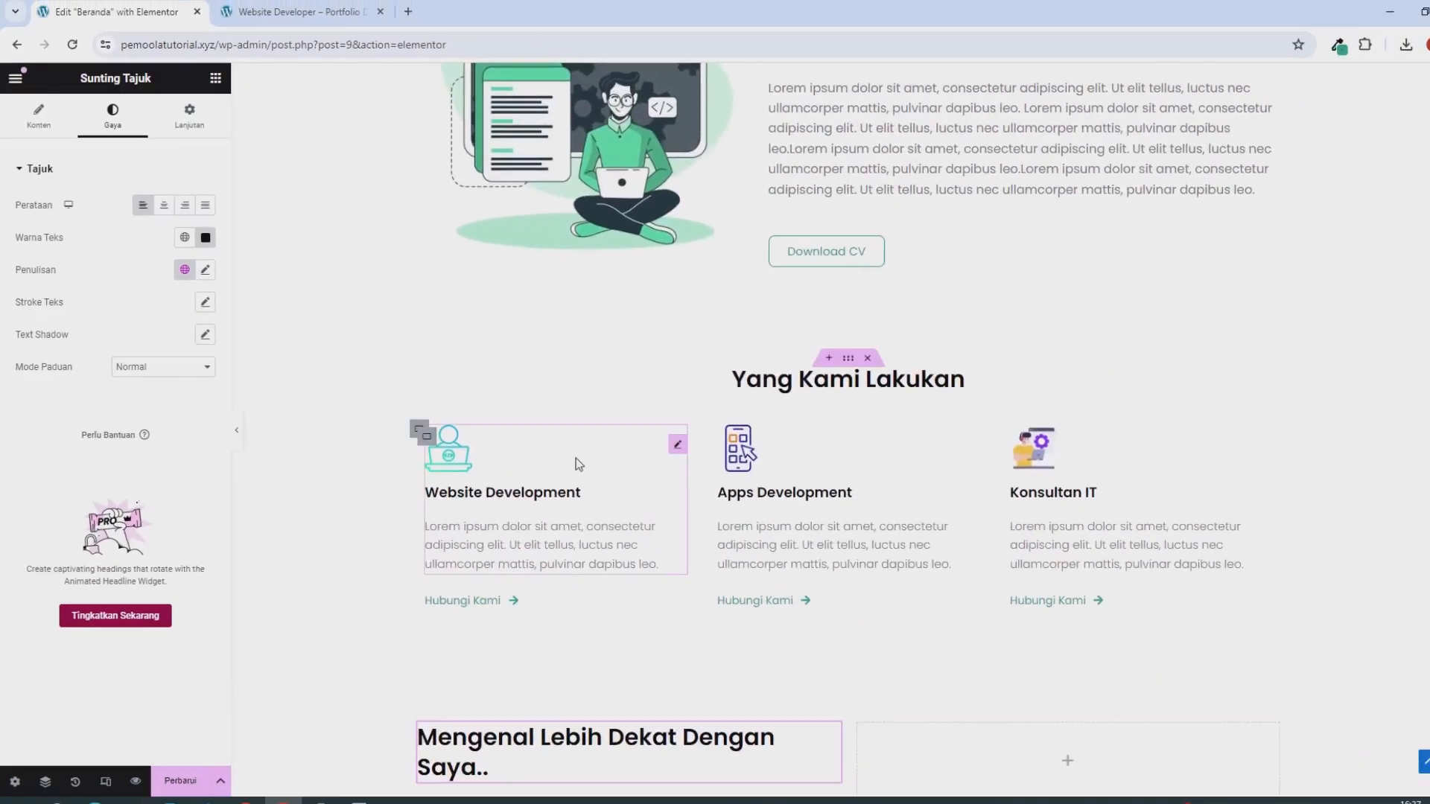
pyautogui.scroll(3, 575, 458)
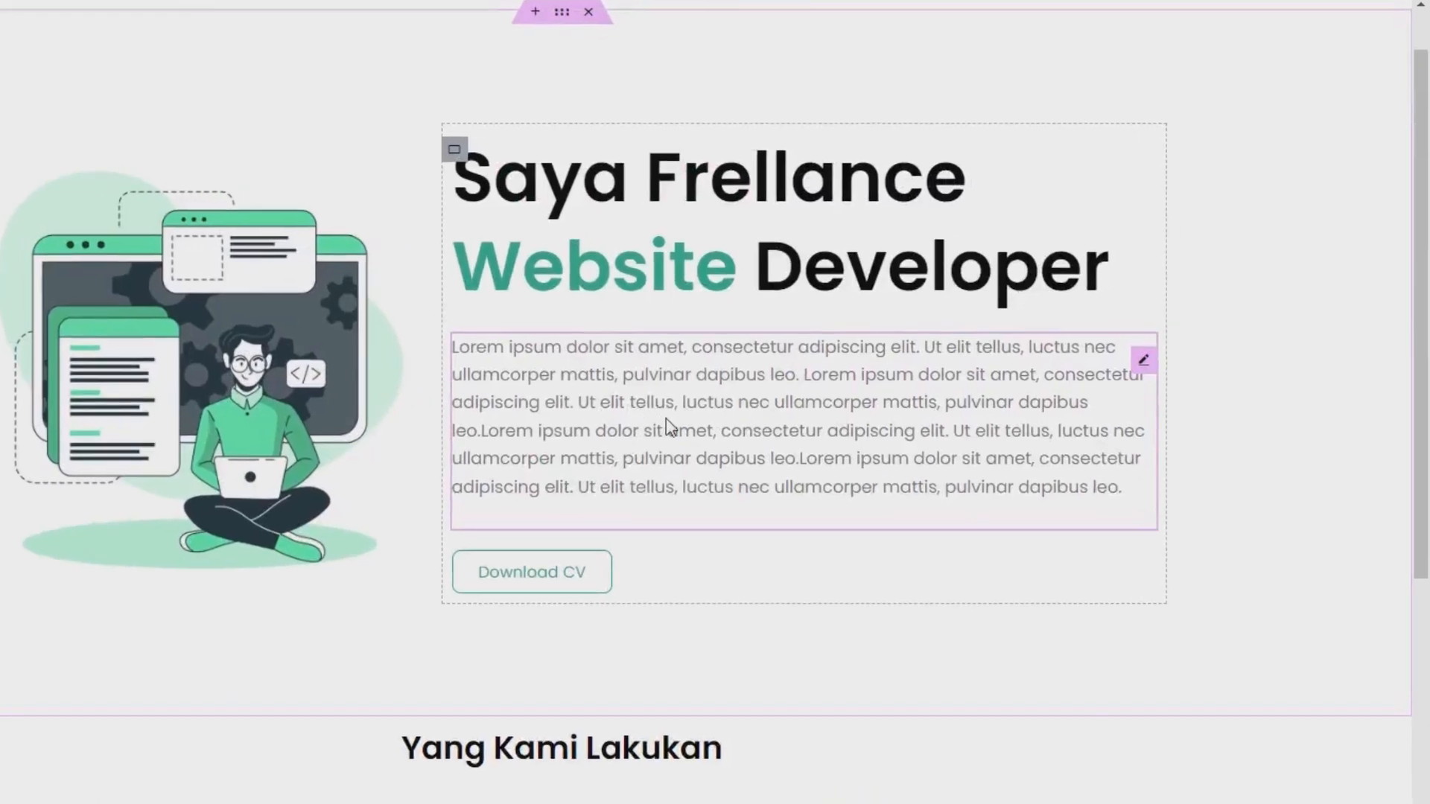
pyautogui.click(668, 419)
pyautogui.rightClick(668, 419)
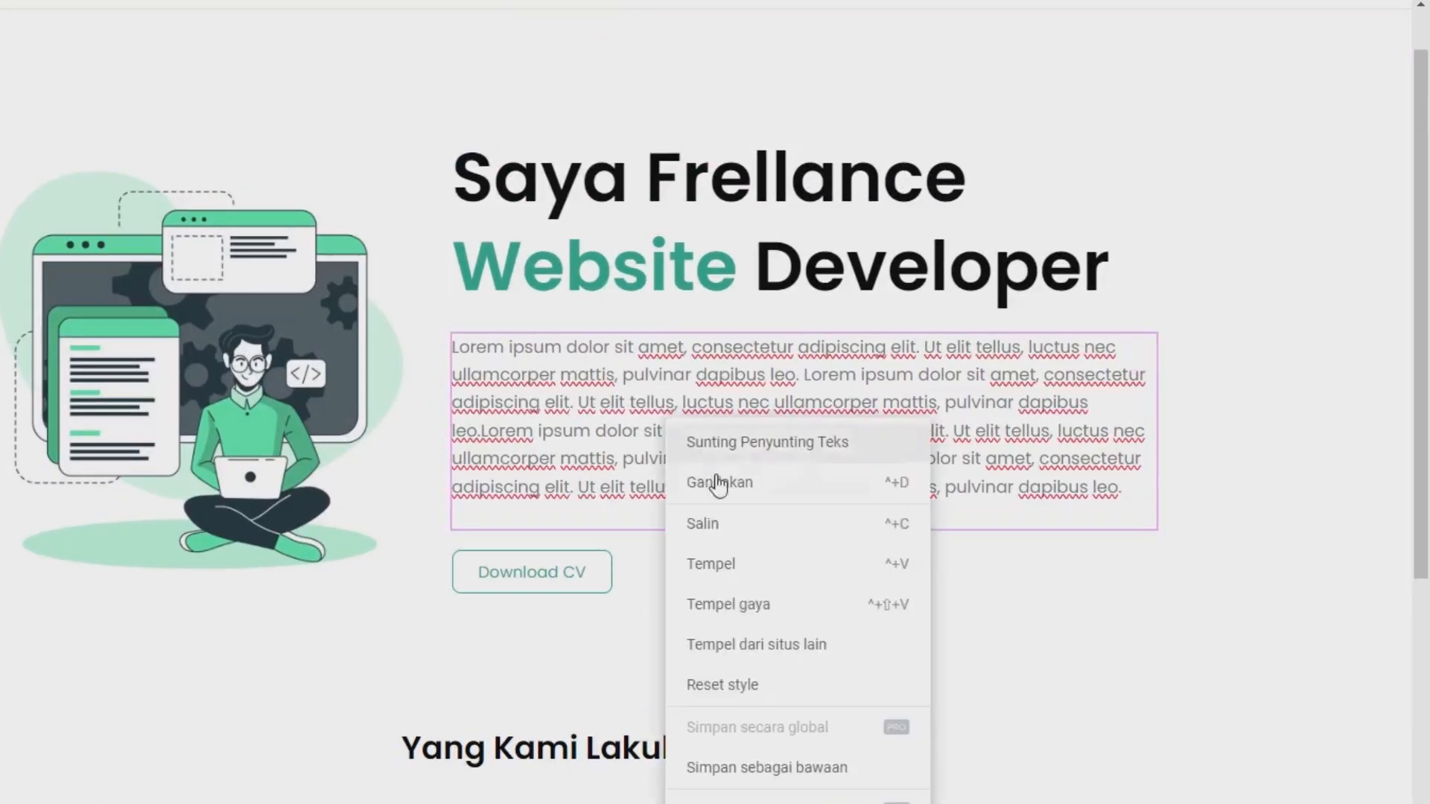
pyautogui.click(708, 524)
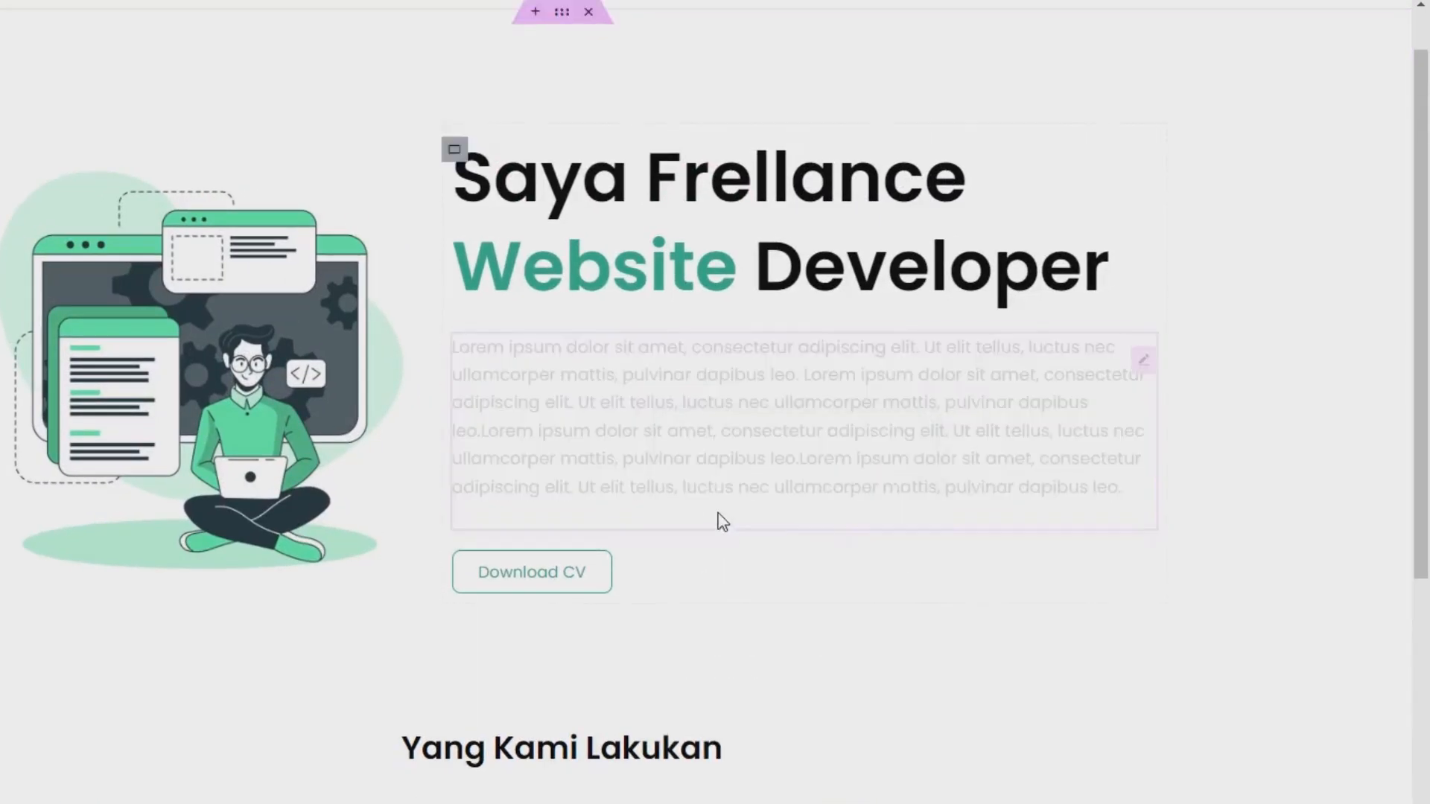
pyautogui.scroll(-10, 720, 522)
pyautogui.rightClick(364, 276)
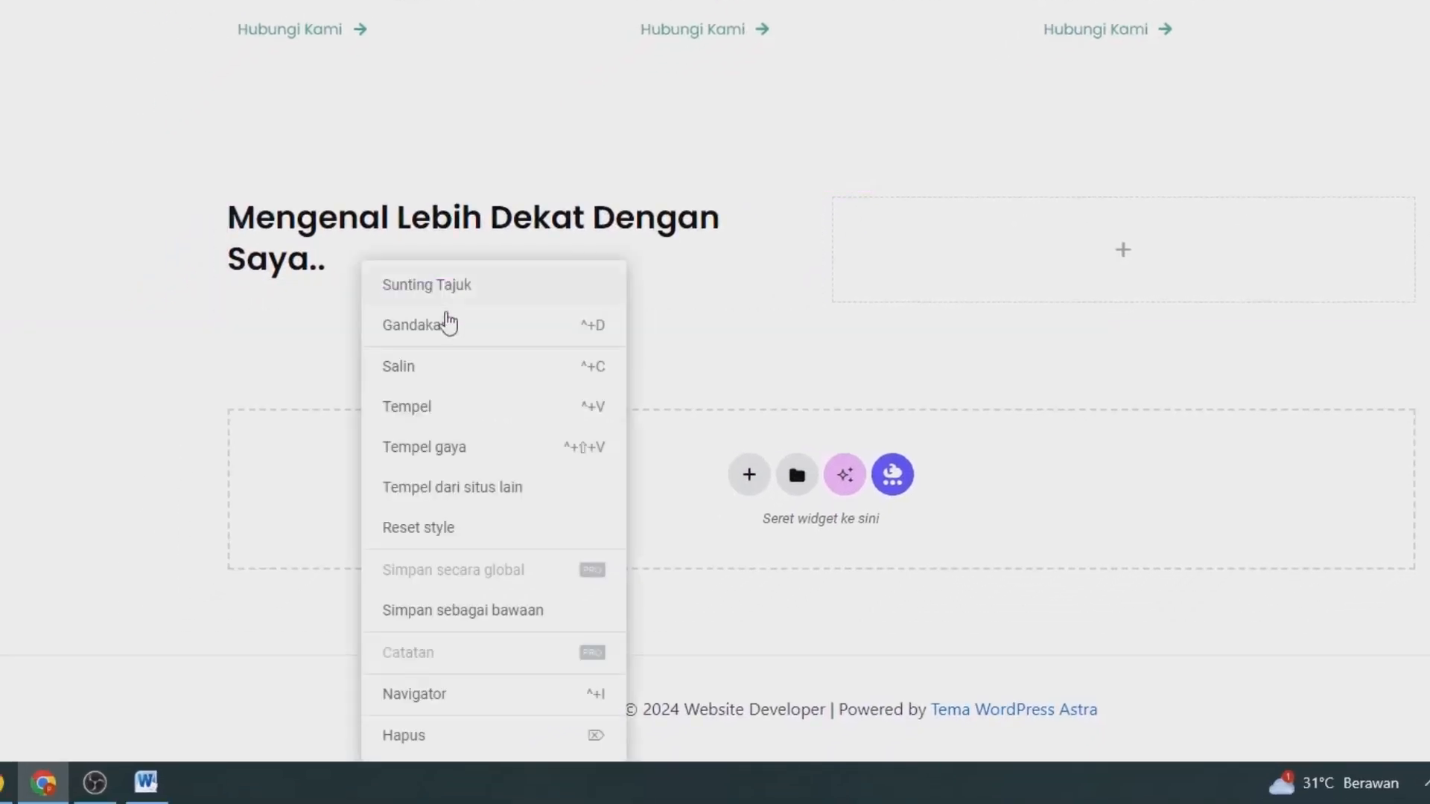
pyautogui.click(482, 409)
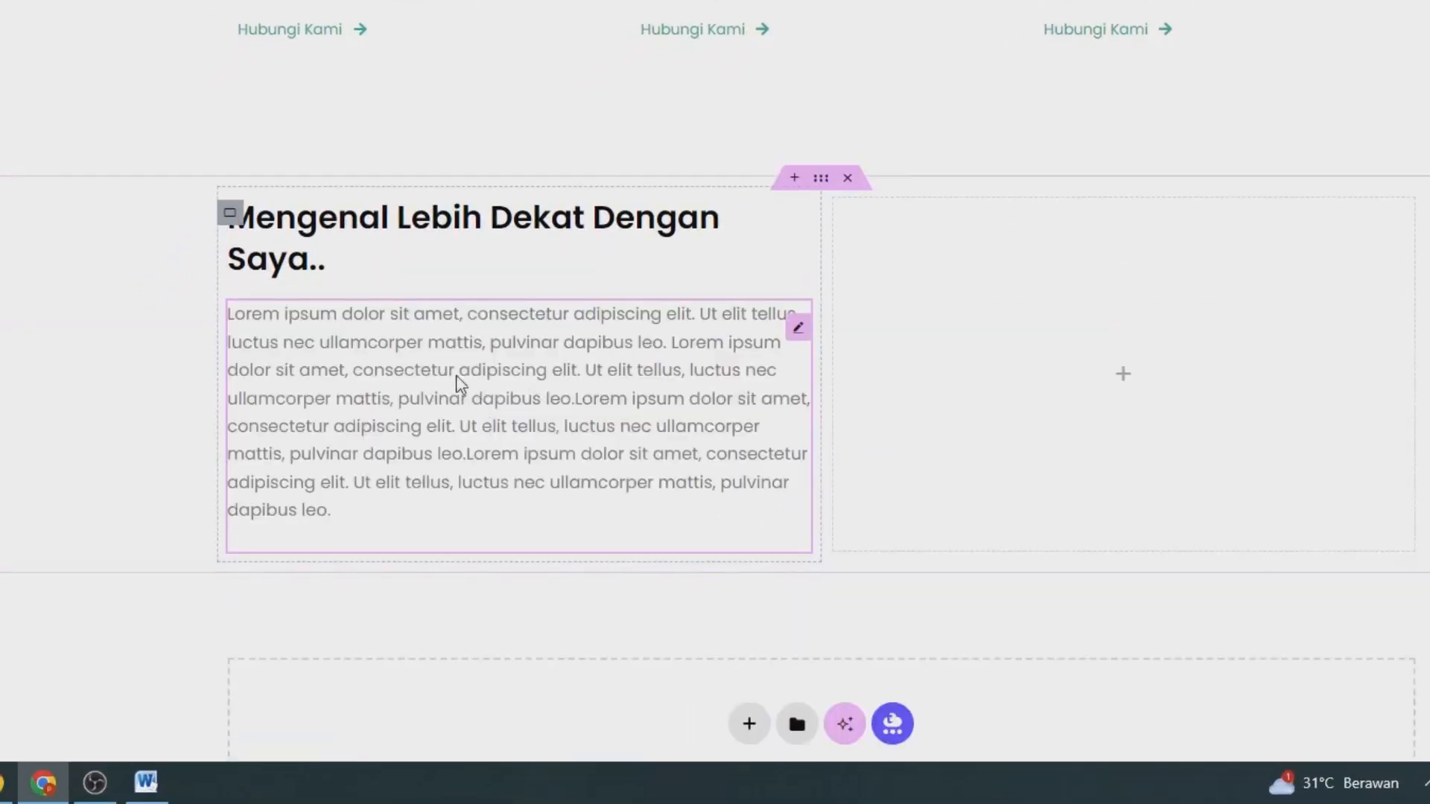
pyautogui.click(508, 406)
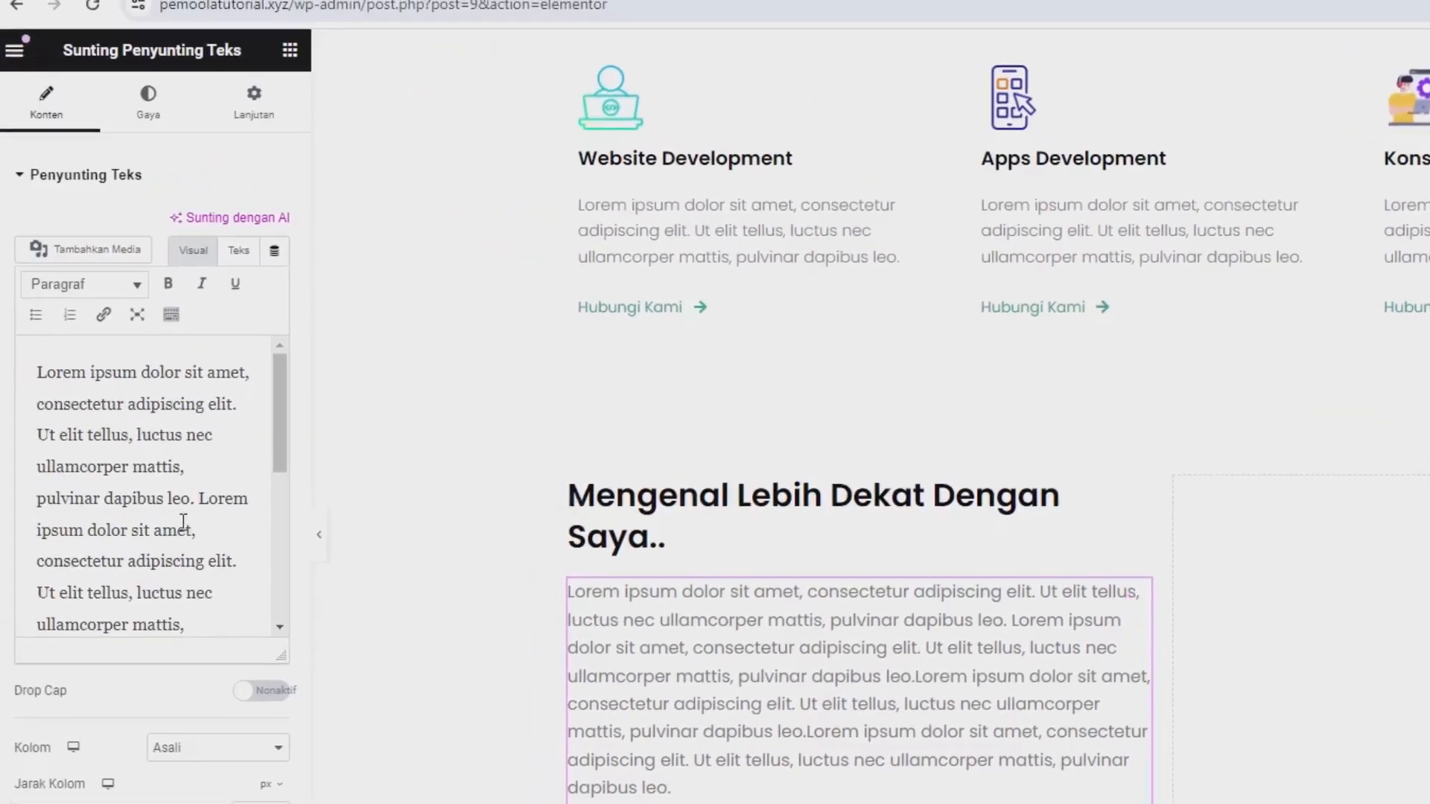
pyautogui.scroll(-4, 186, 529)
pyautogui.click(231, 599)
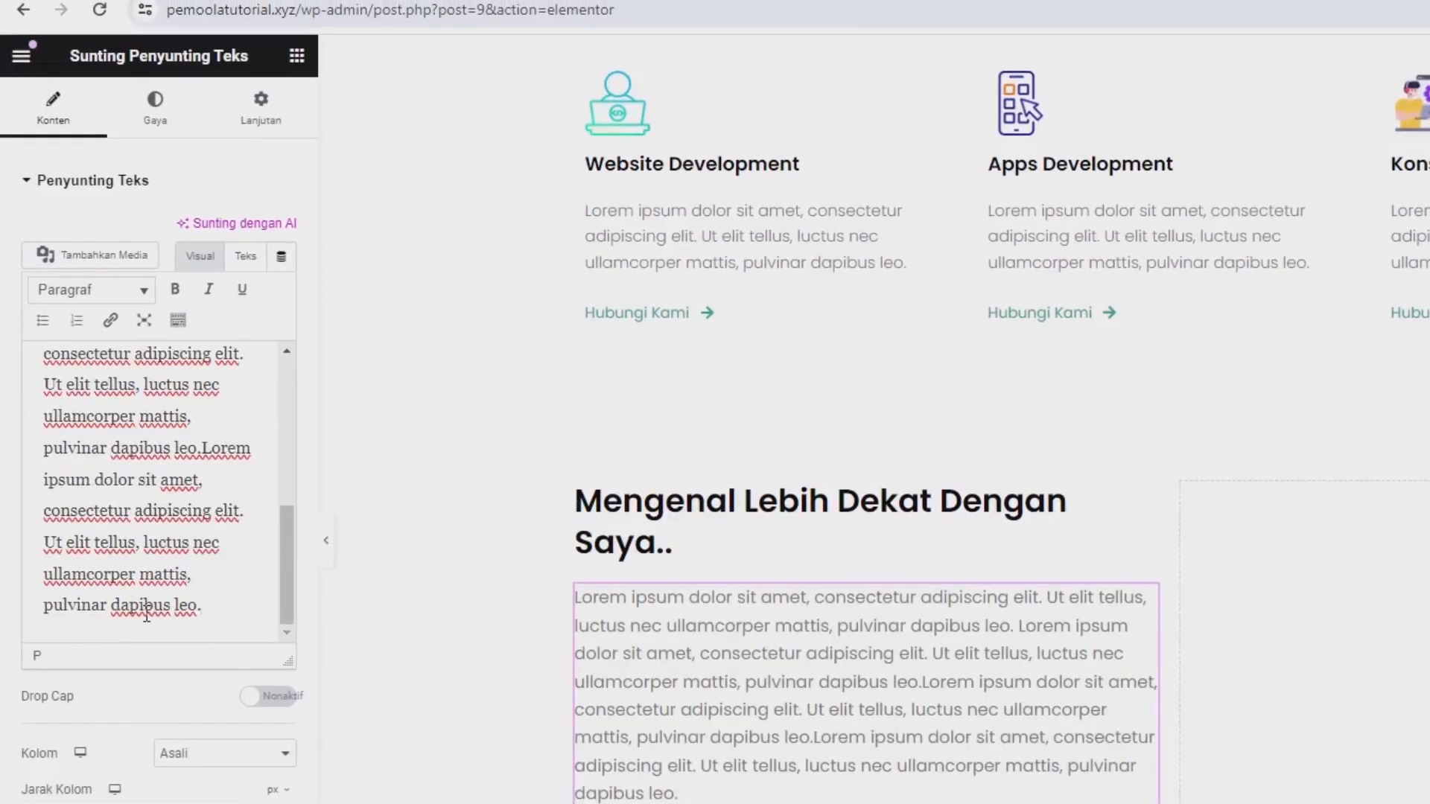
# Copy the hero section's "Download CV" button and paste it below the new column's paragraph.
pyautogui.scroll(7, 720, 580)
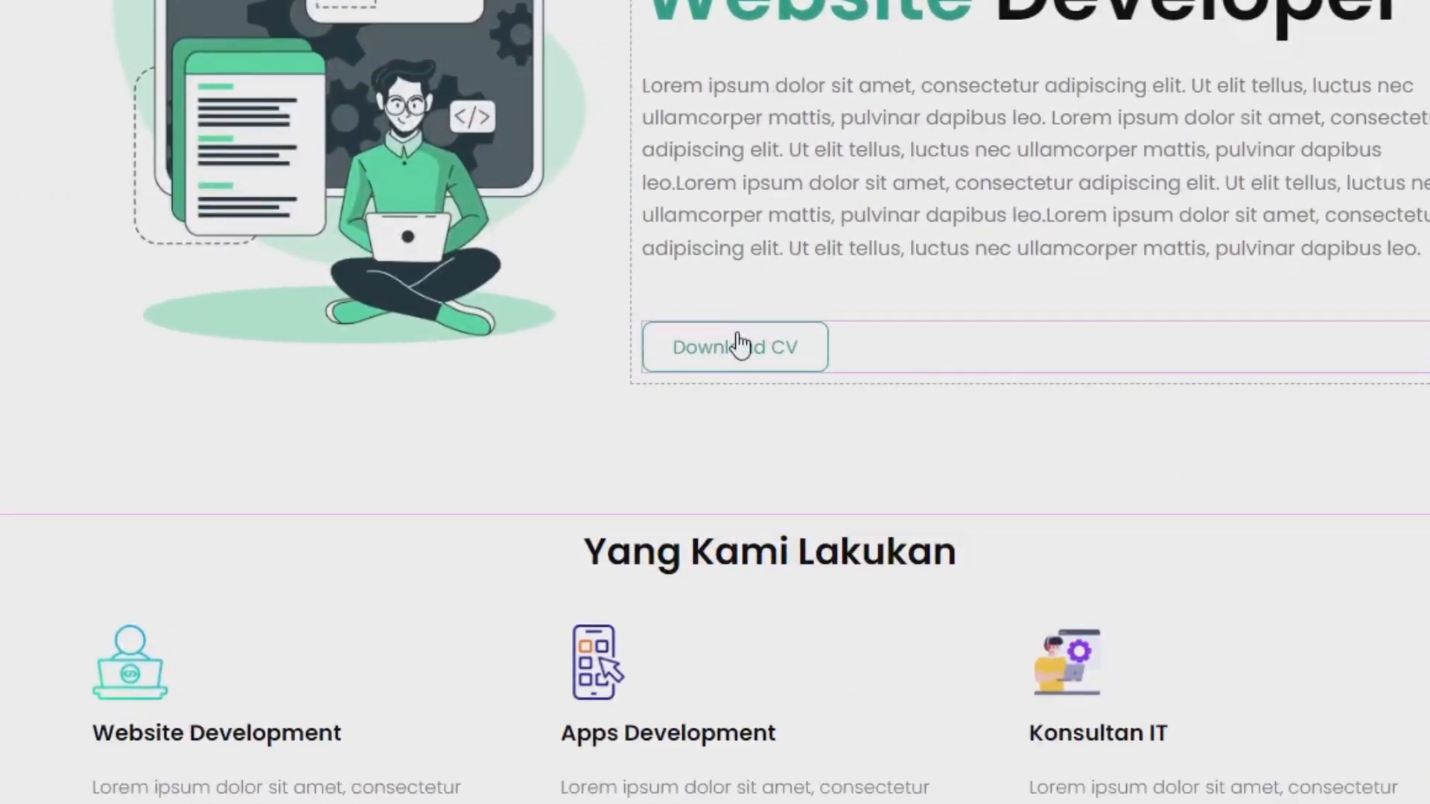
pyautogui.rightClick(736, 334)
pyautogui.click(782, 450)
pyautogui.scroll(-8, 789, 421)
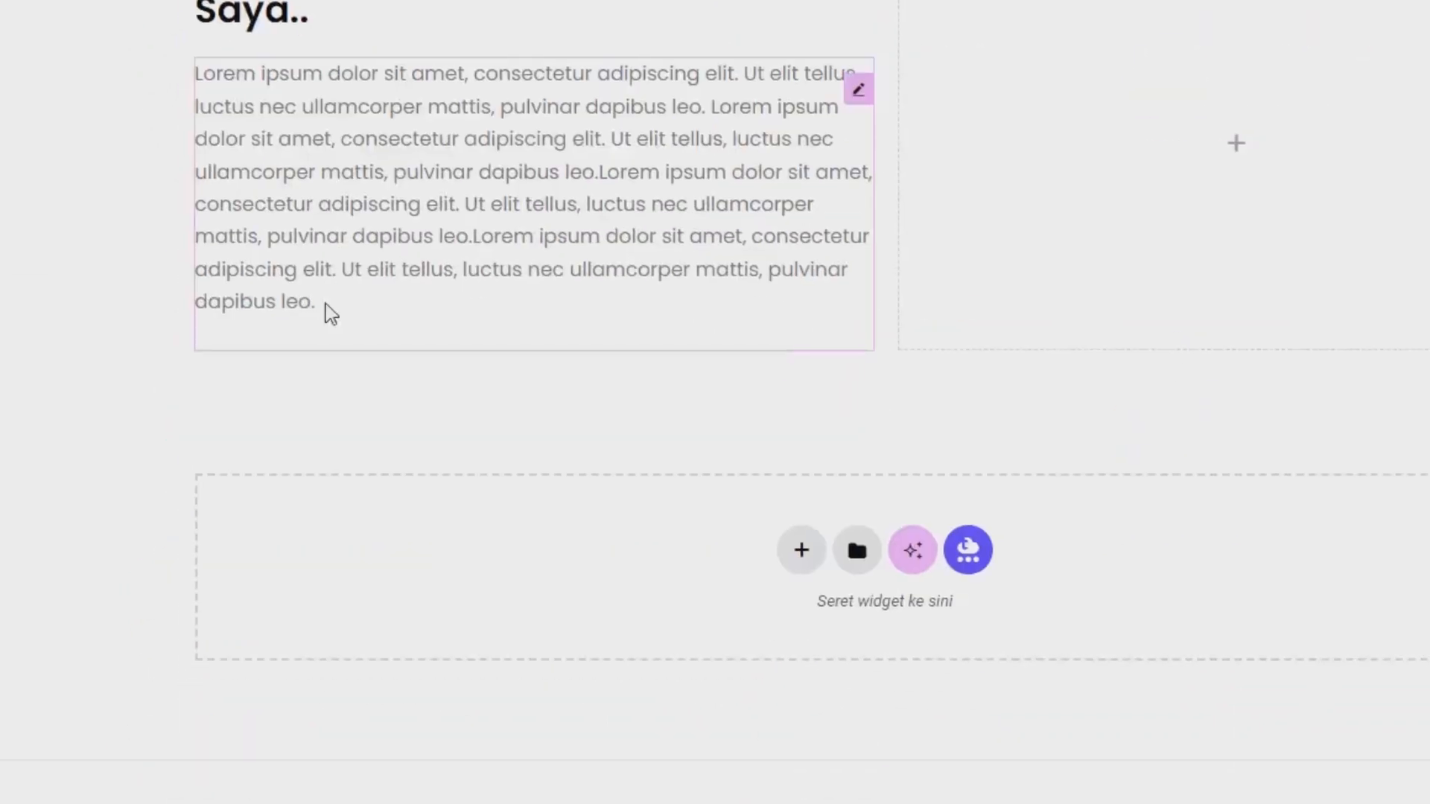
pyautogui.rightClick(306, 303)
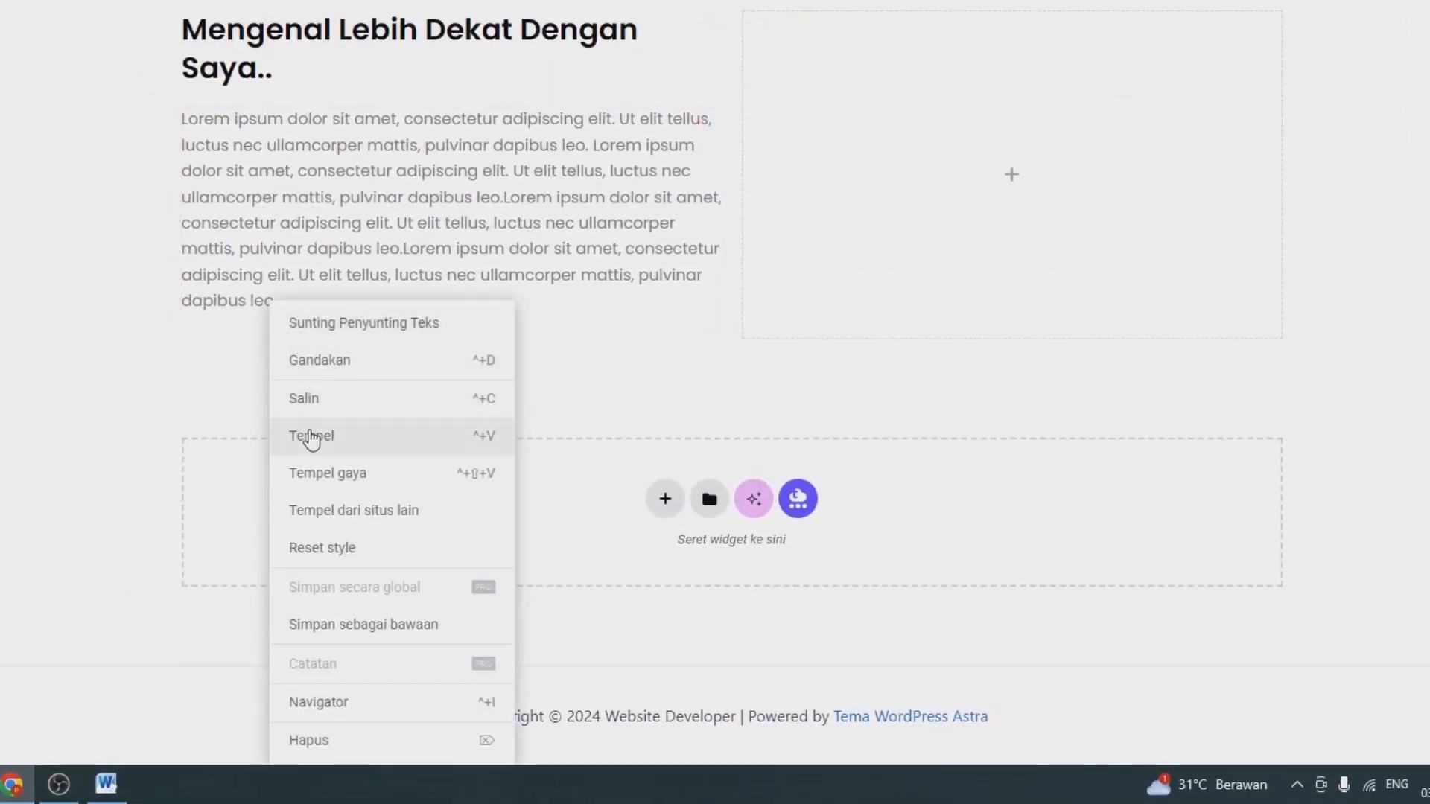
pyautogui.click(311, 437)
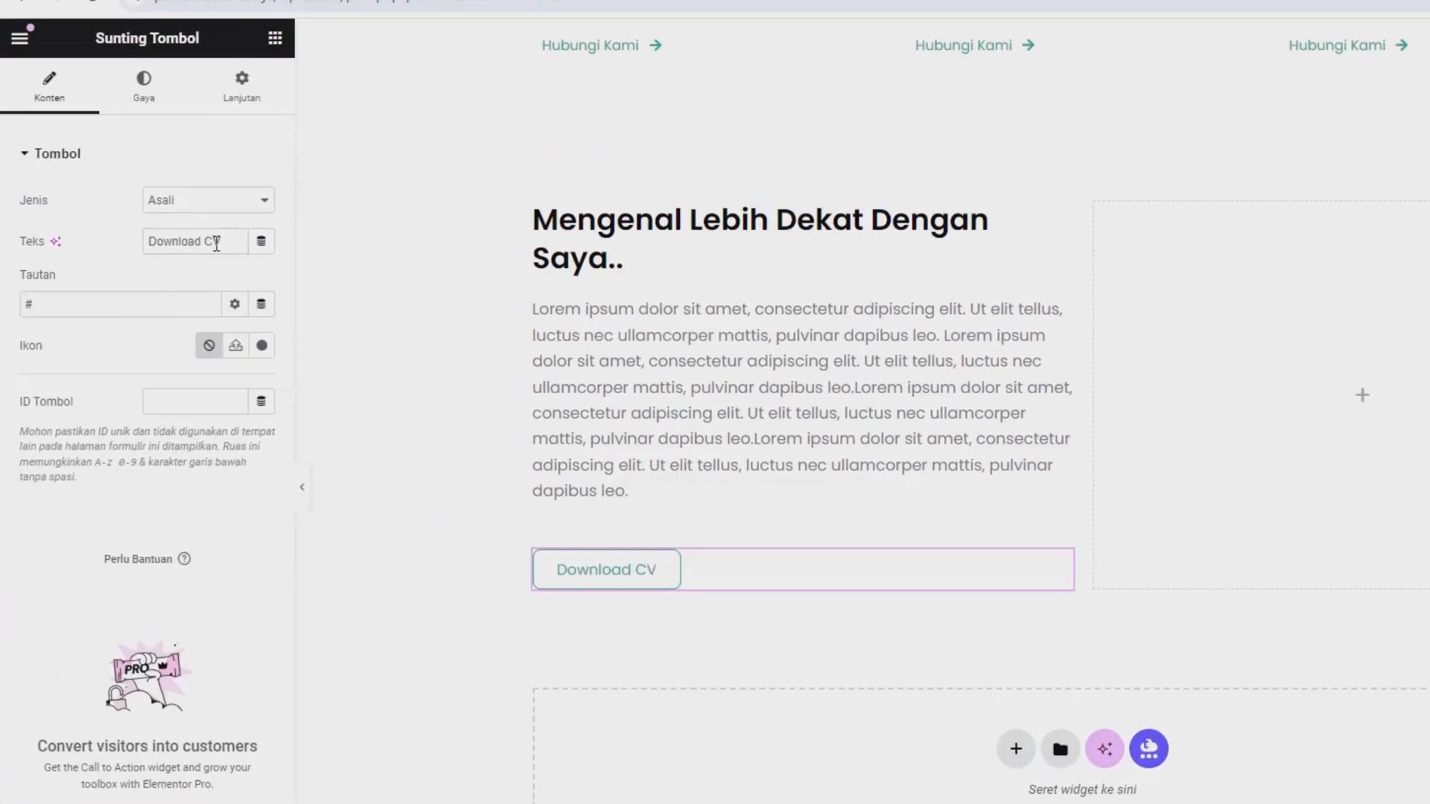
# Change the pasted button's text to "Selengkapnya".
pyautogui.tripleClick(216, 242)
pyautogui.write('Se')
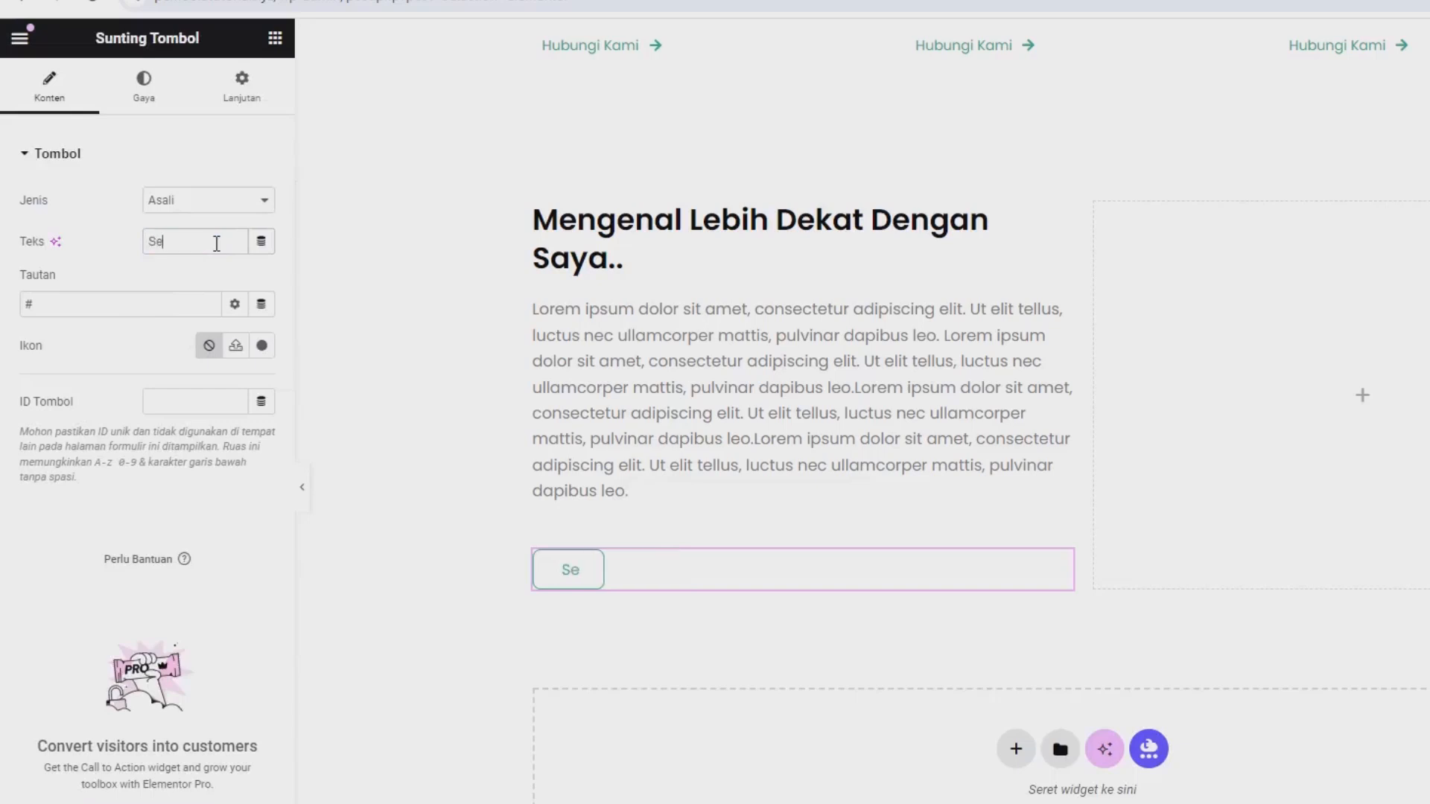
pyautogui.write('lengkapnyu')
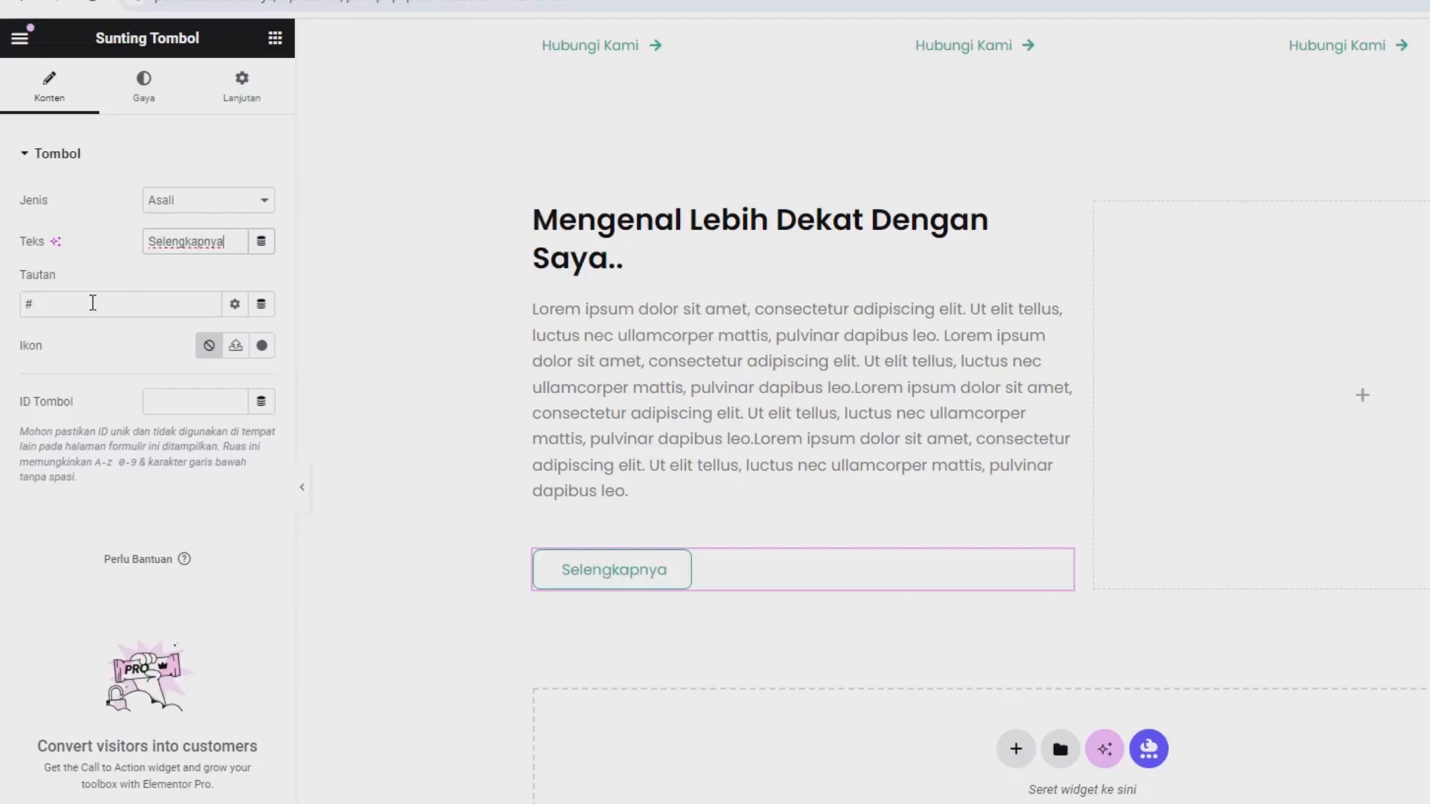
# Copy the Tentang page's link address from the live site's navigation and paste it as the "Selengkapnya" button's link.
pyautogui.click(276, 15)
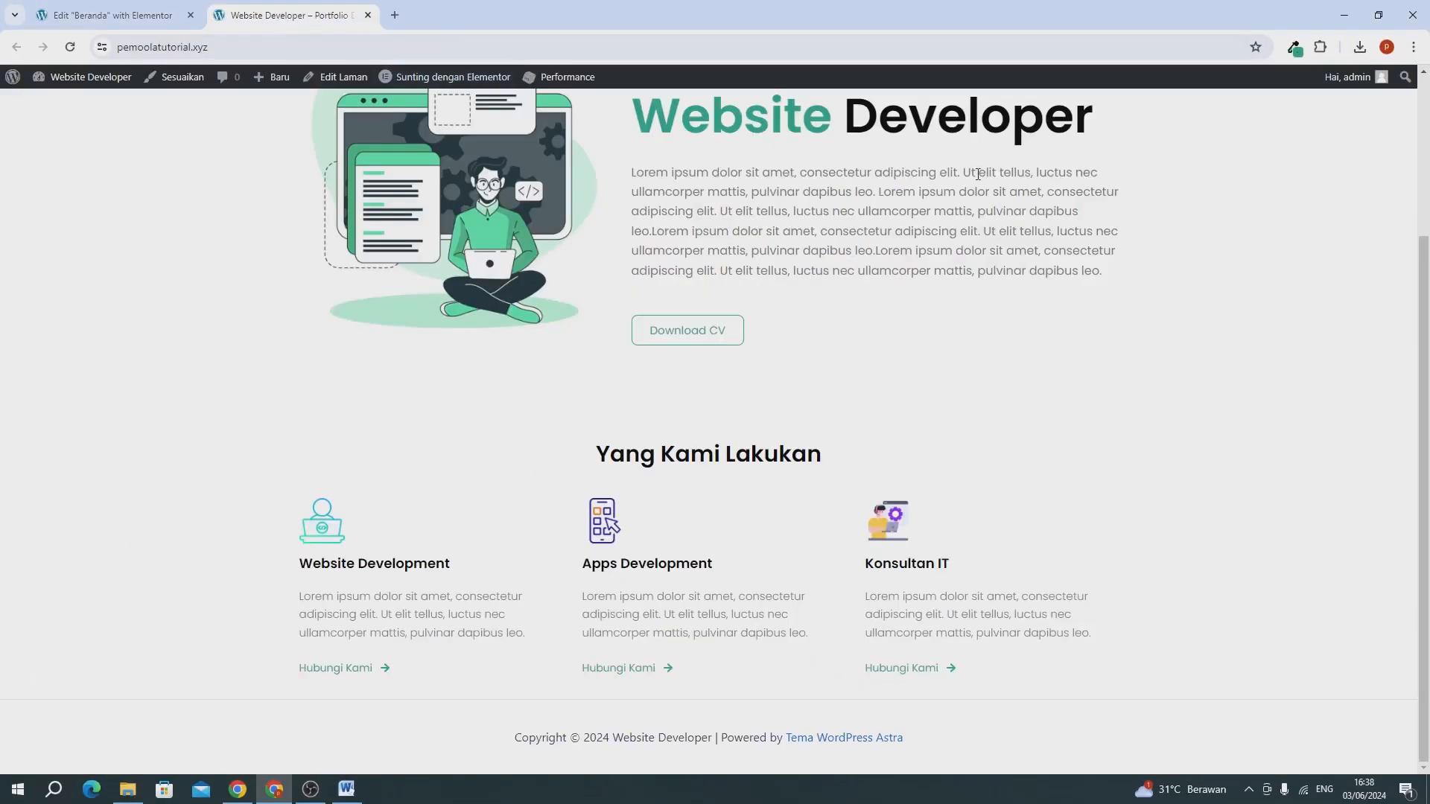
pyautogui.scroll(3, 978, 173)
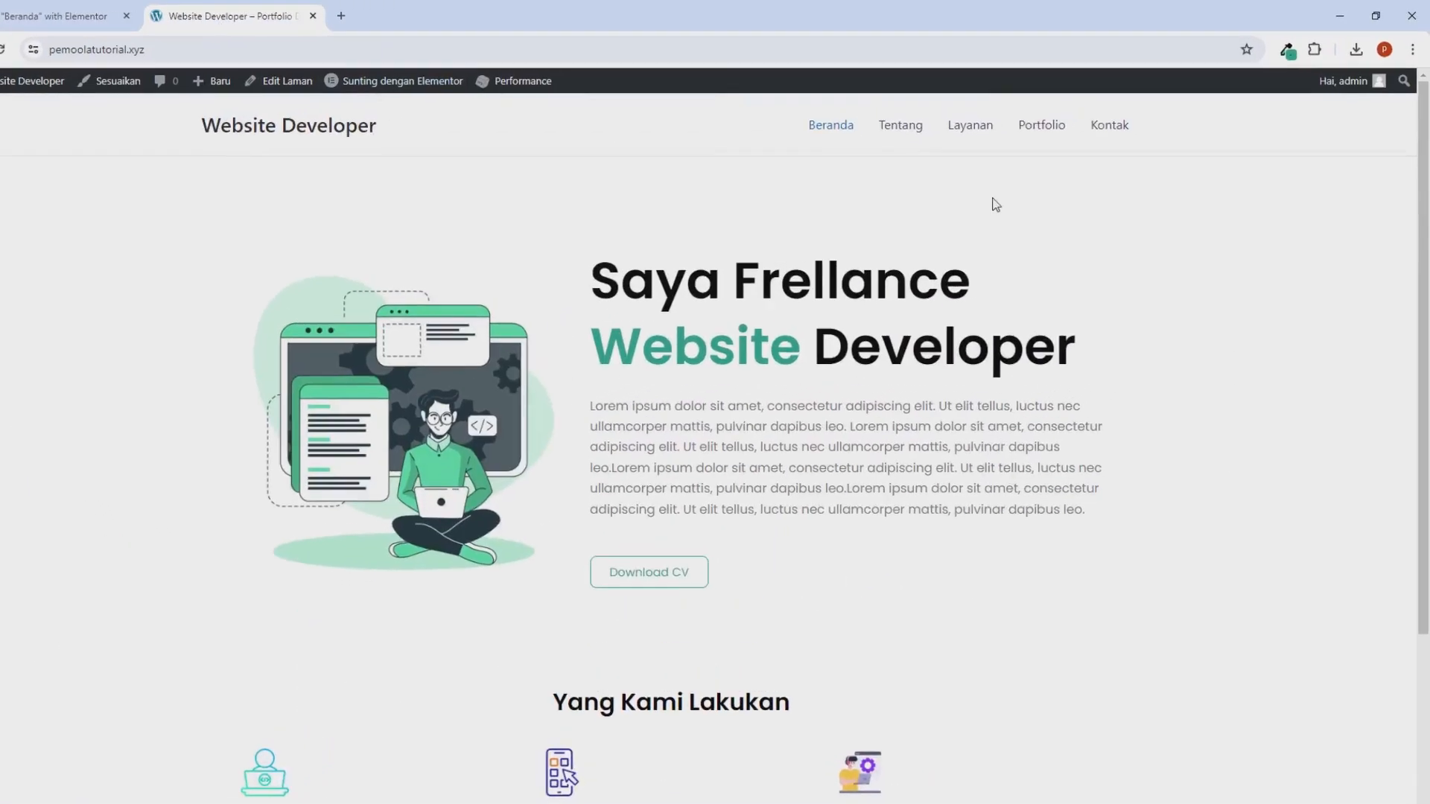
pyautogui.rightClick(598, 214)
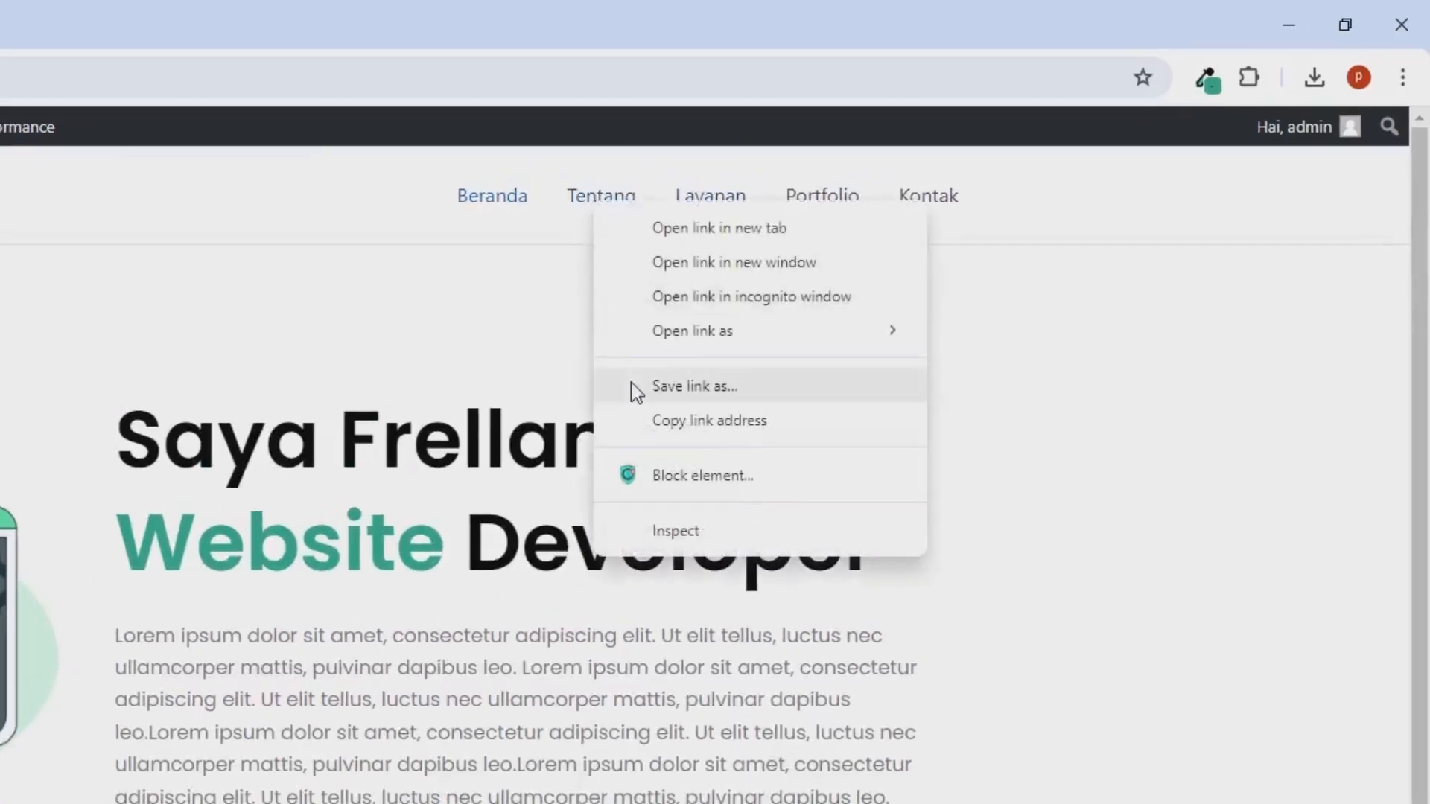
pyautogui.click(642, 418)
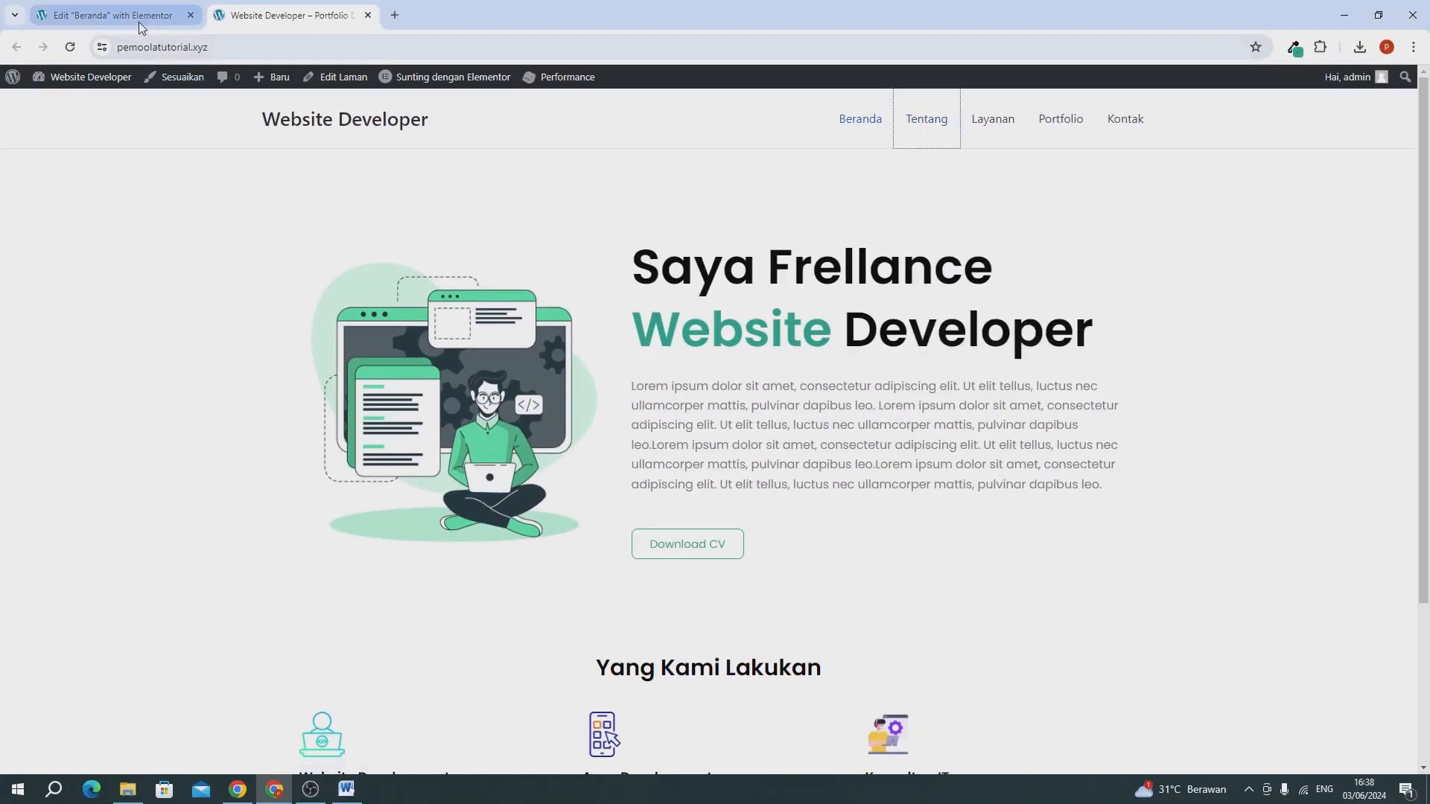
pyautogui.click(20, 18)
pyautogui.hotkey('ctrl', 'v')
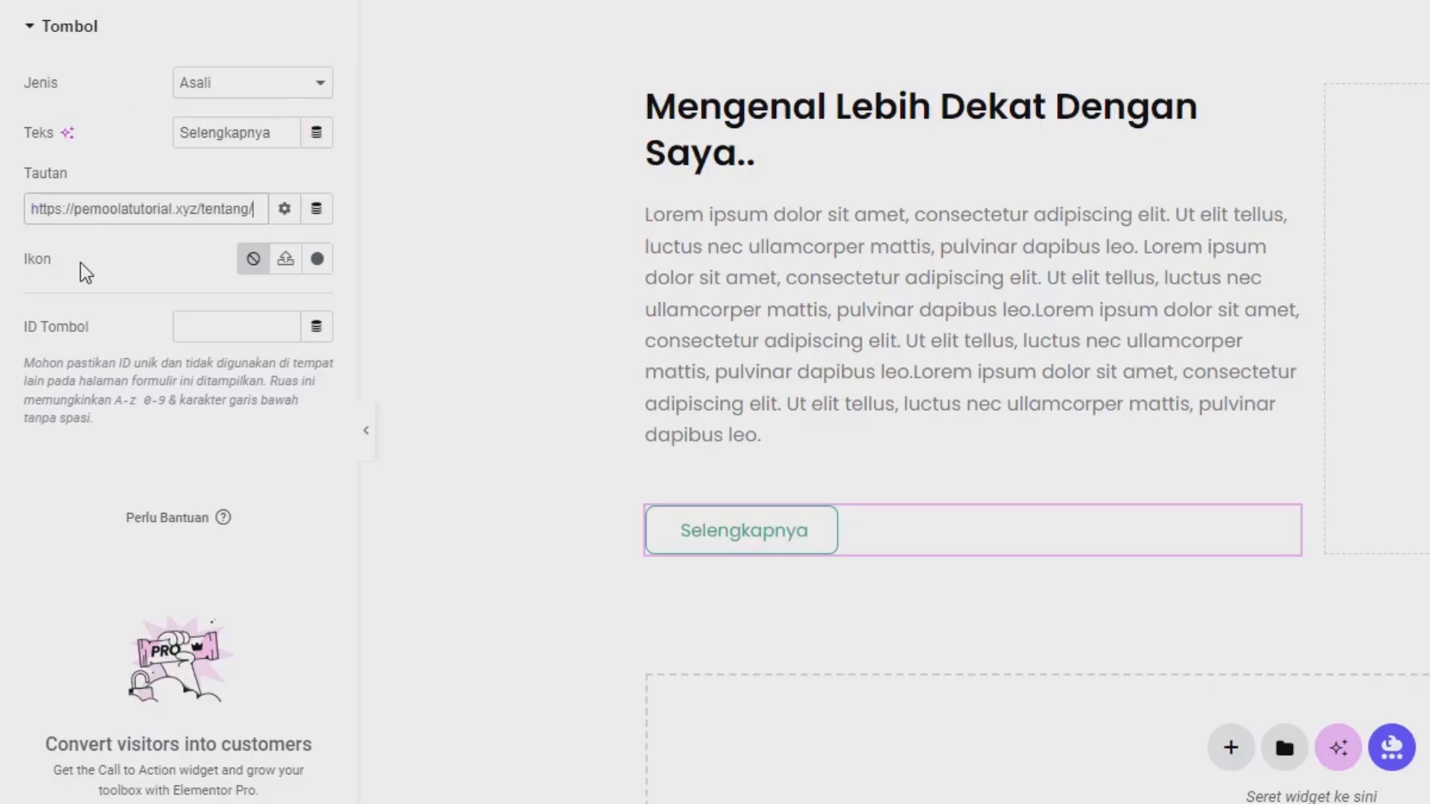
# Search the icon library for "row" and insert the plain right arrow icon on the "Selengkapnya" button.
pyautogui.click(322, 263)
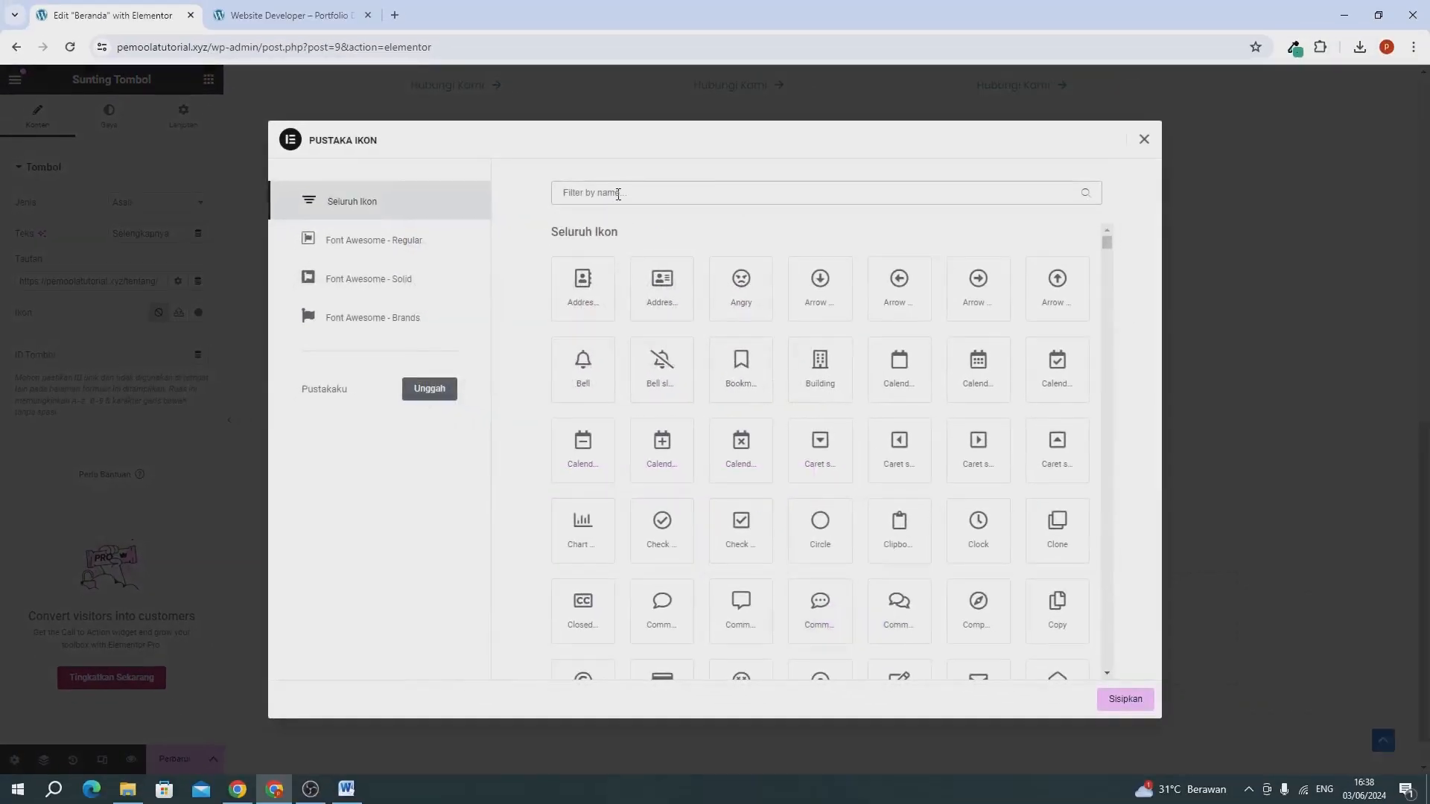
pyautogui.click(618, 194)
pyautogui.write('row')
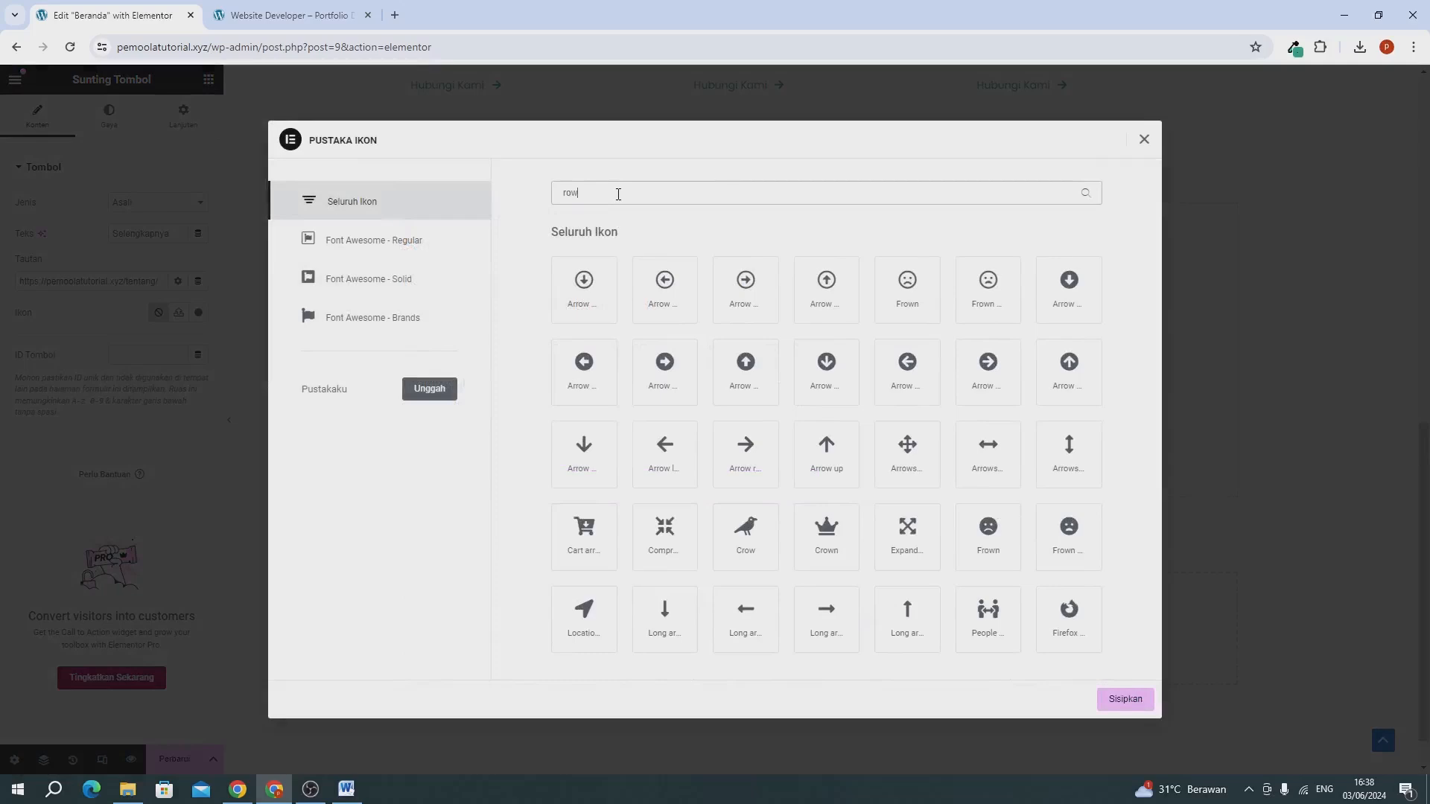
pyautogui.click(754, 456)
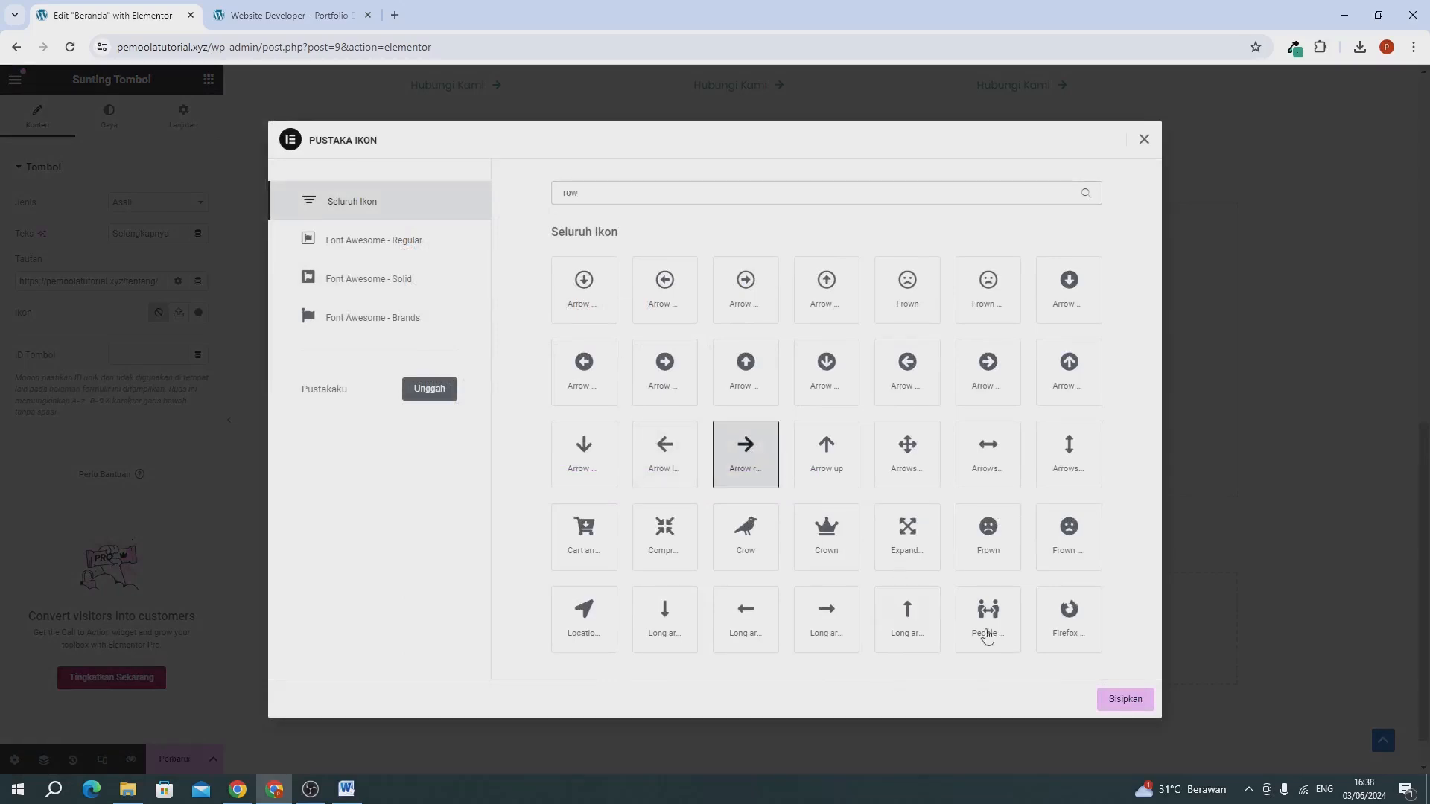
pyautogui.click(1115, 701)
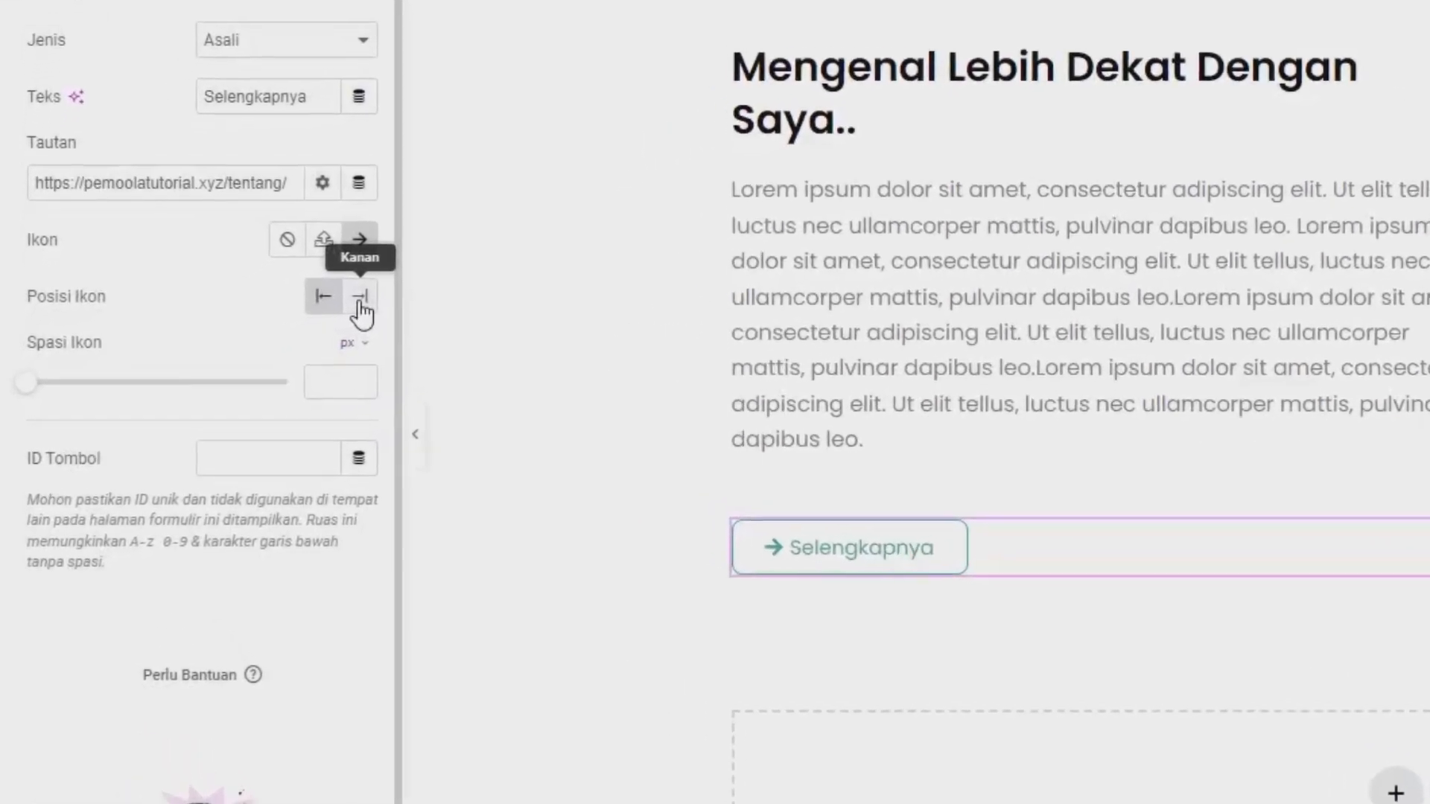
# Place the button's arrow icon to the right of the text and set the icon spacing to 11 px.
pyautogui.click(361, 302)
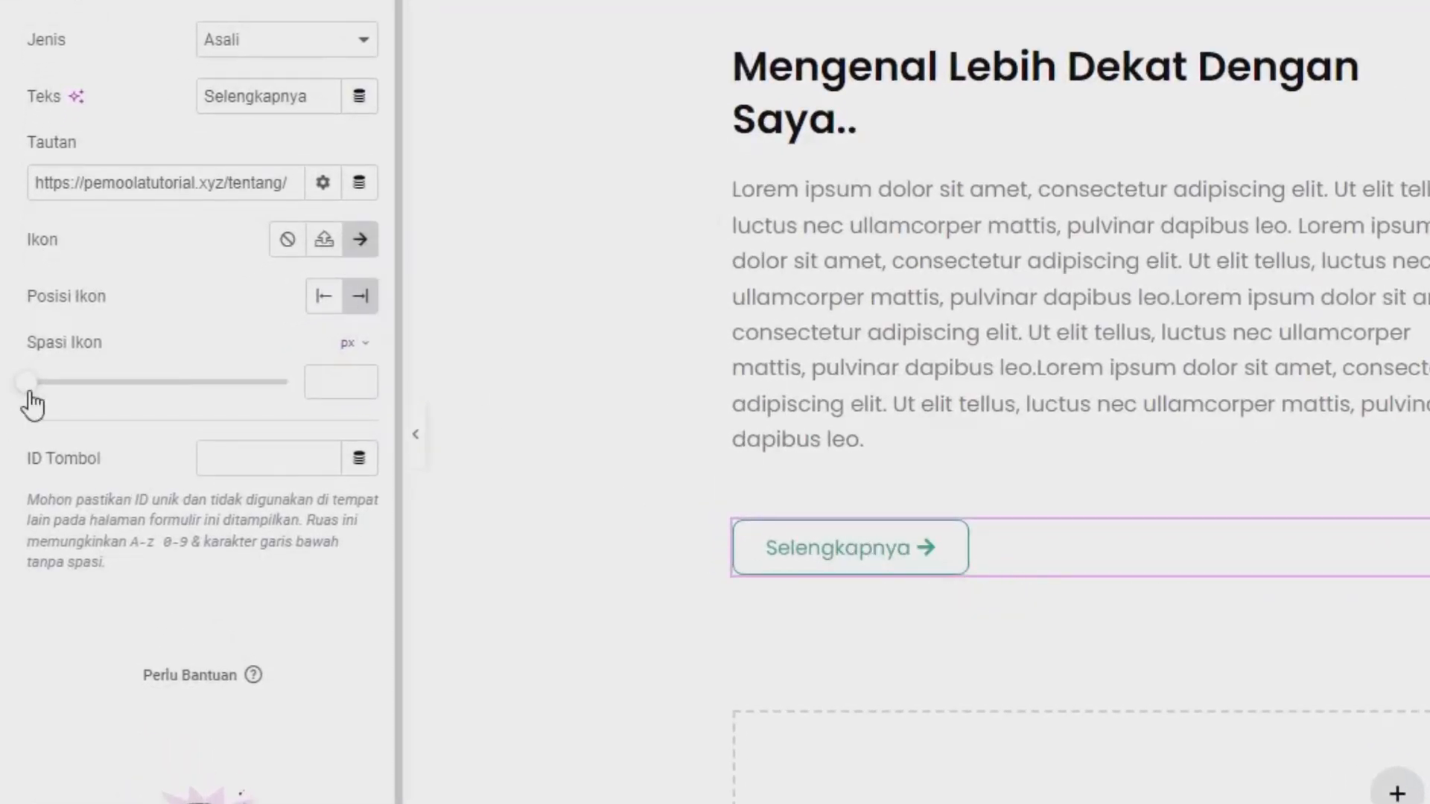
pyautogui.moveTo(31, 397); pyautogui.dragTo(80, 432)
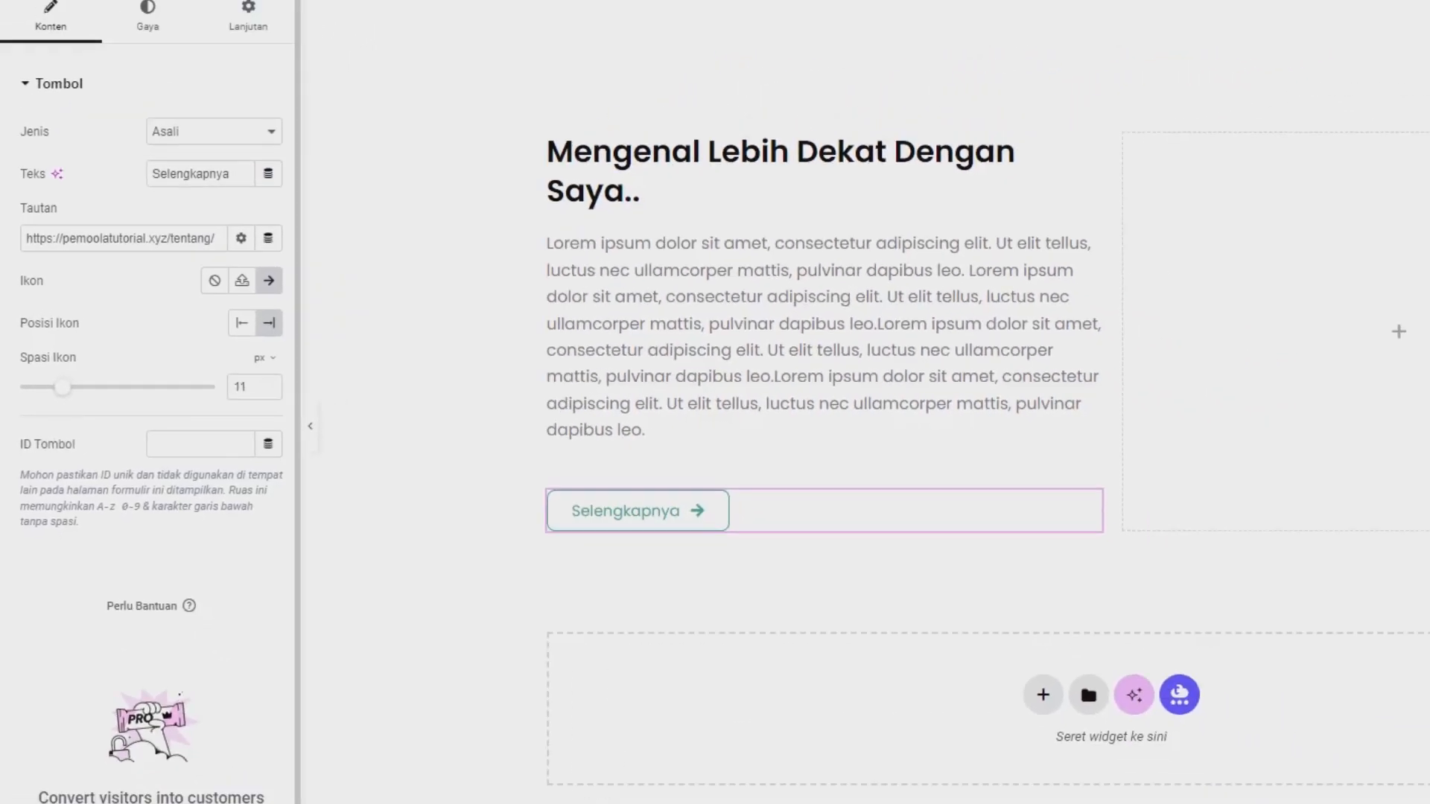
pyautogui.scroll(2, 1311, 503)
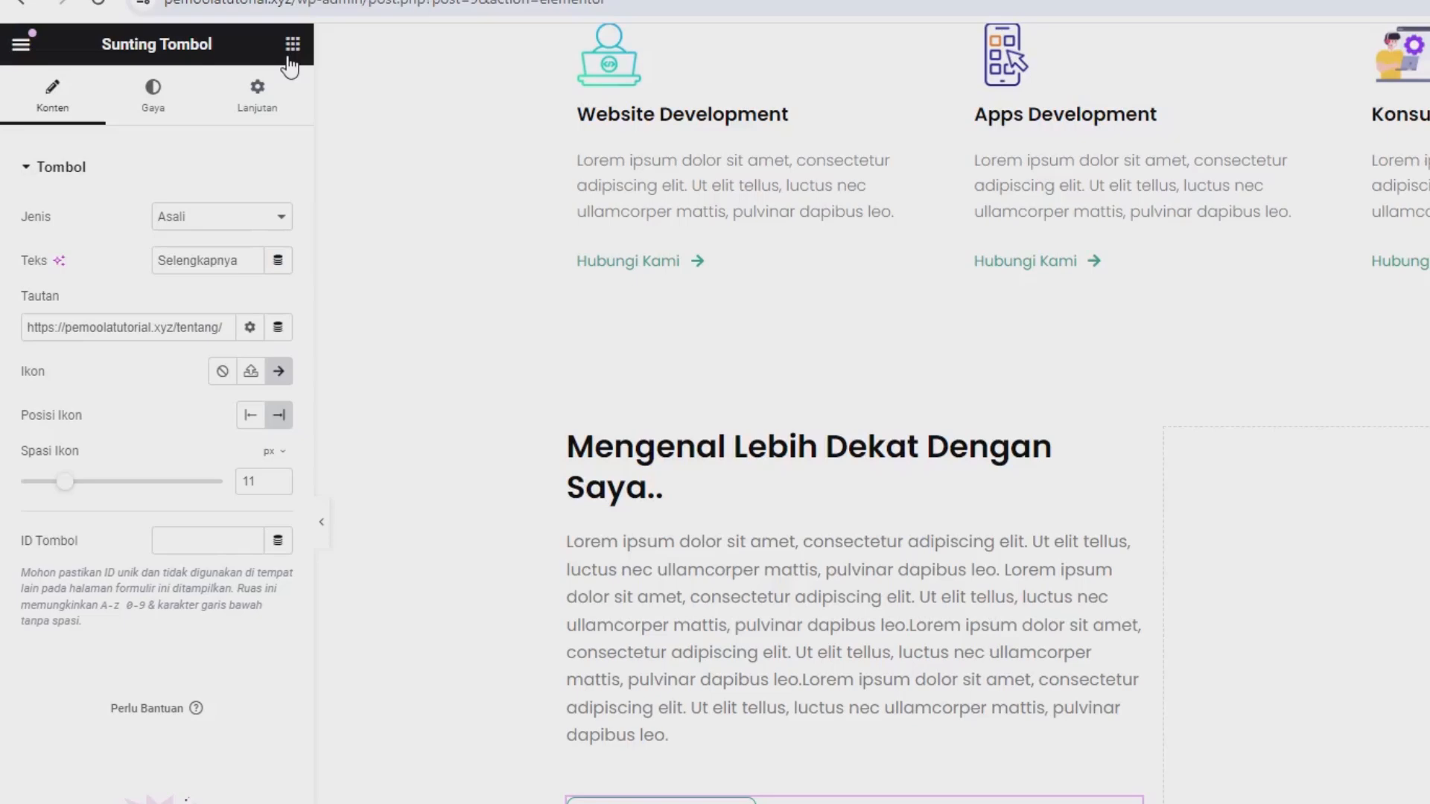
# Add a Gambar (image) widget to the empty second column beside the "Mengenal Lebih Dekat Dengan Saya.." text.
pyautogui.click(292, 47)
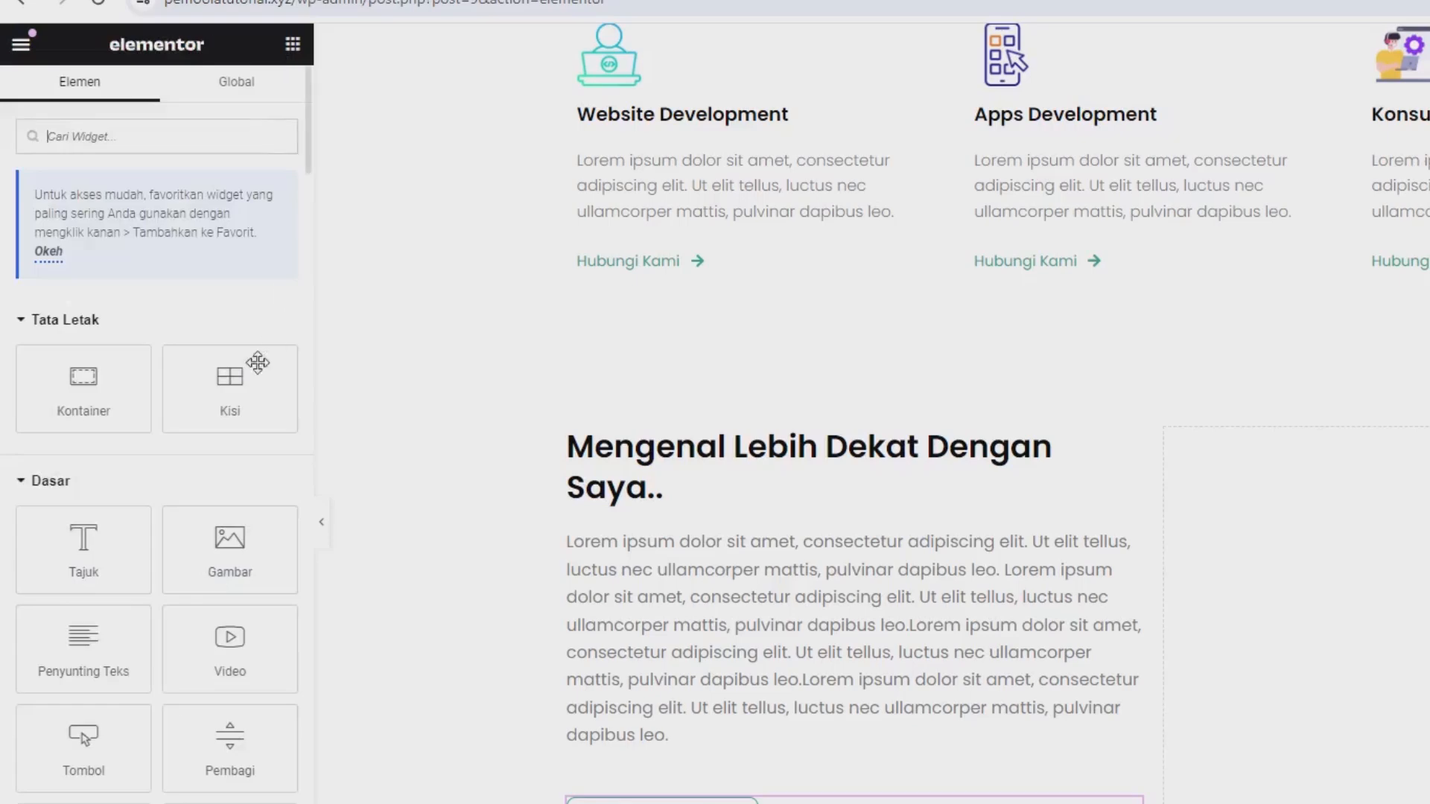
pyautogui.moveTo(230, 548); pyautogui.dragTo(1429, 668)
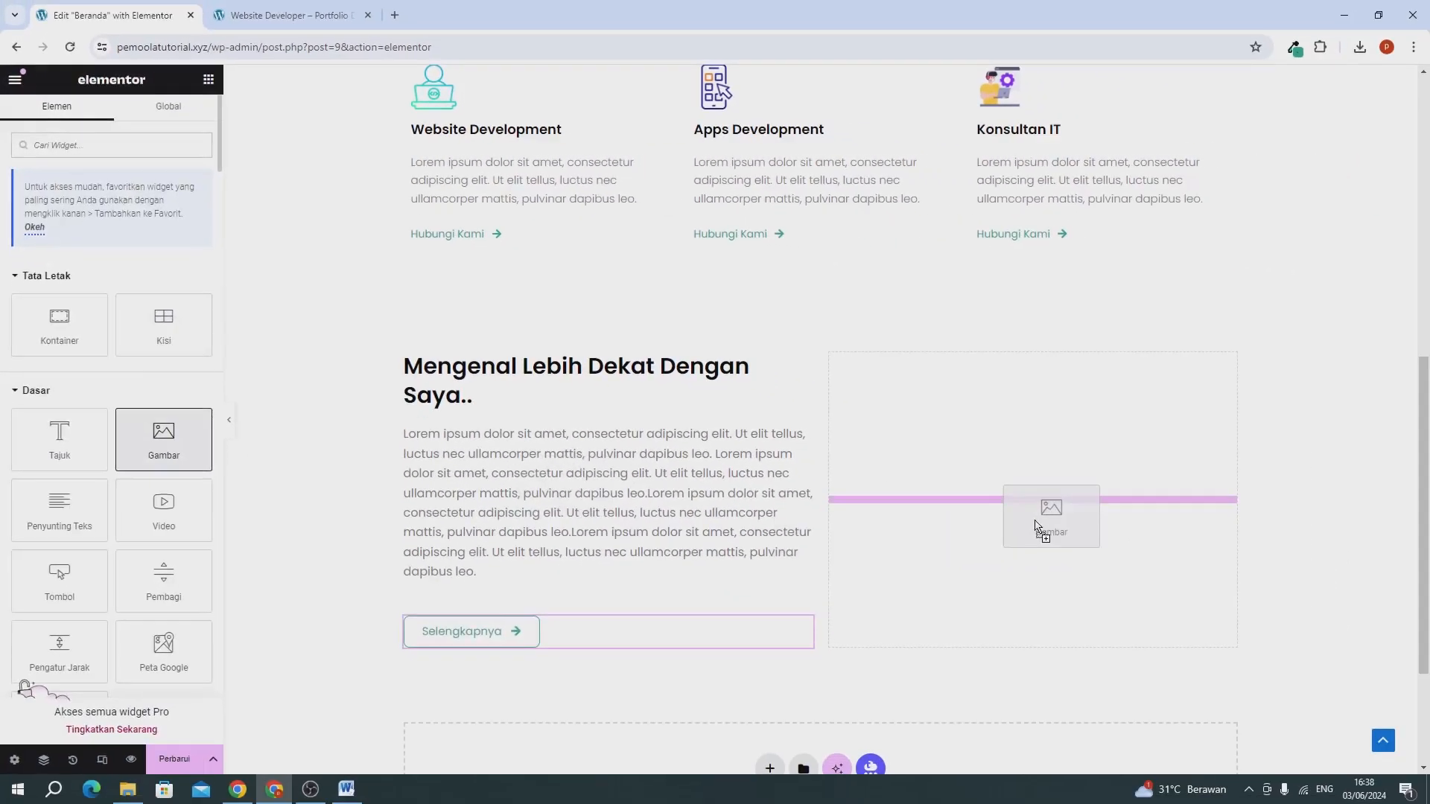
pyautogui.moveTo(1036, 525); pyautogui.dragTo(1035, 525)
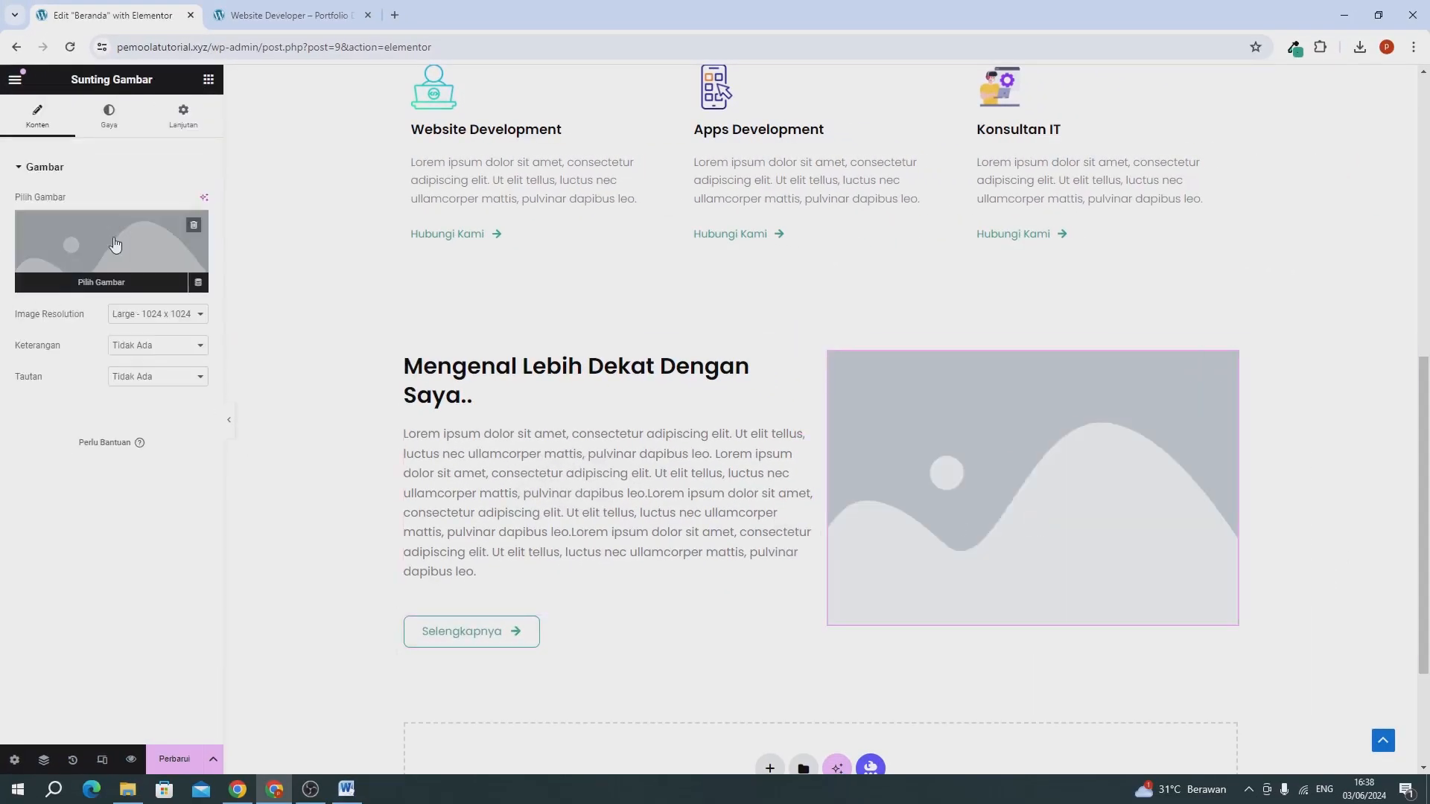
pyautogui.click(115, 245)
pyautogui.click(212, 143)
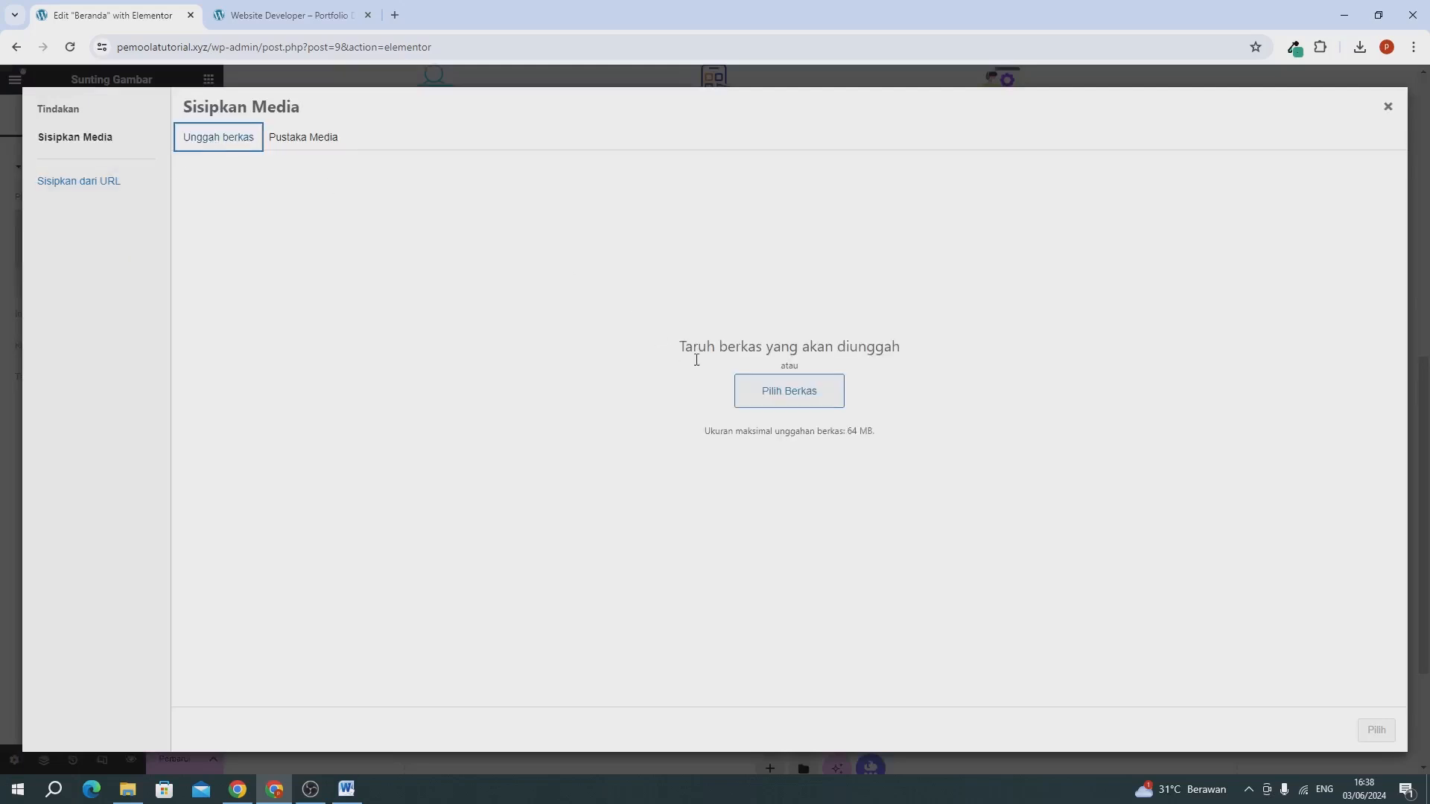
pyautogui.click(330, 149)
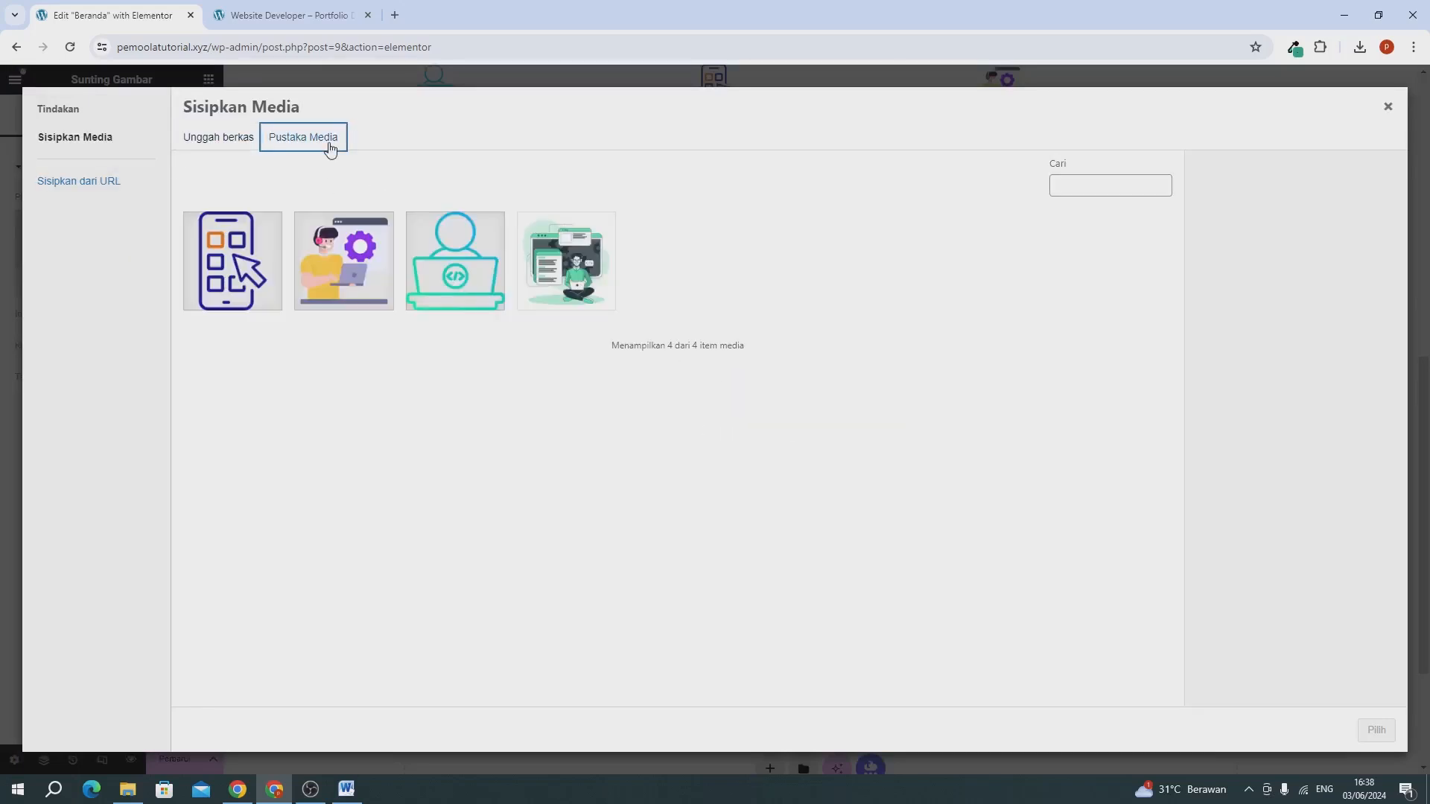
pyautogui.click(563, 265)
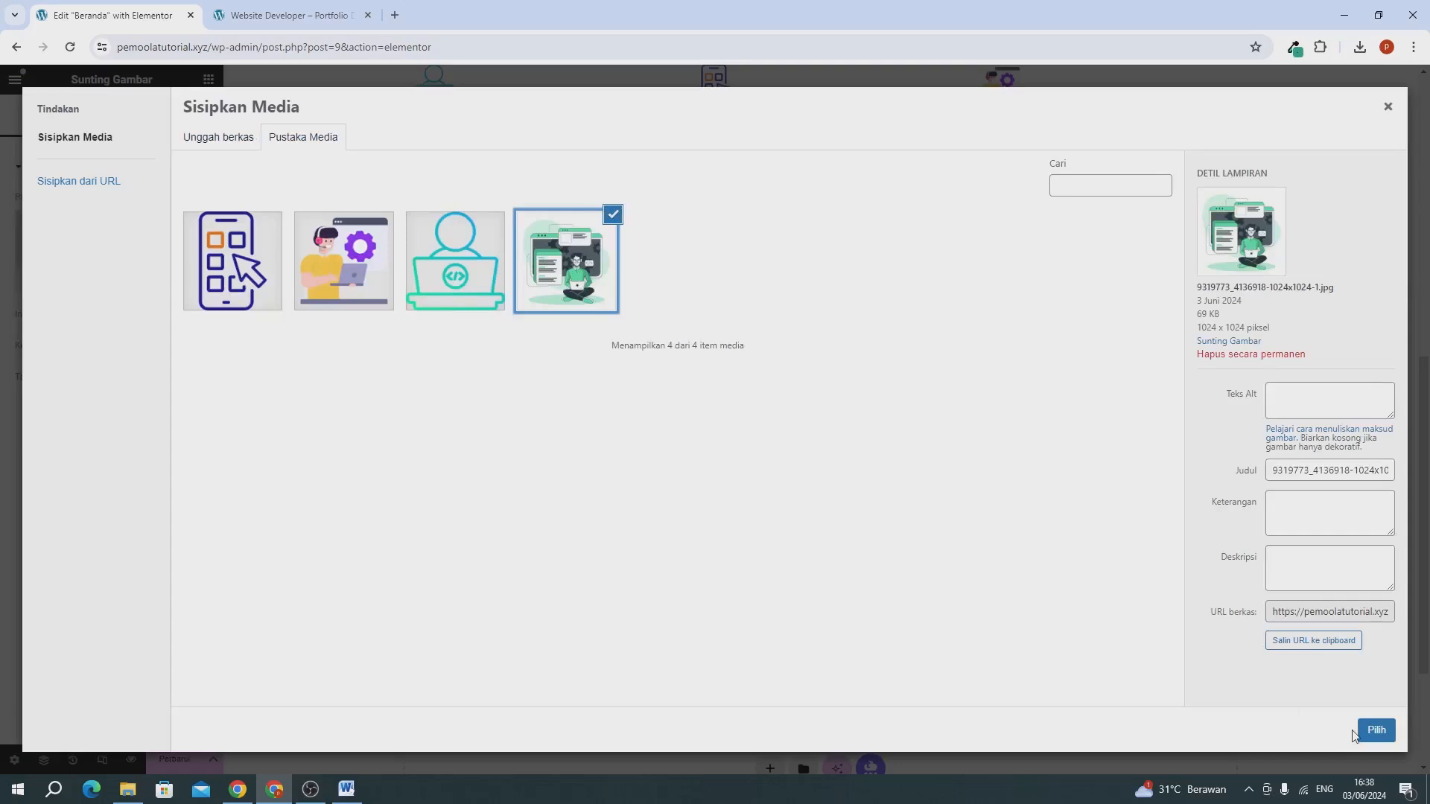
pyautogui.click(1371, 731)
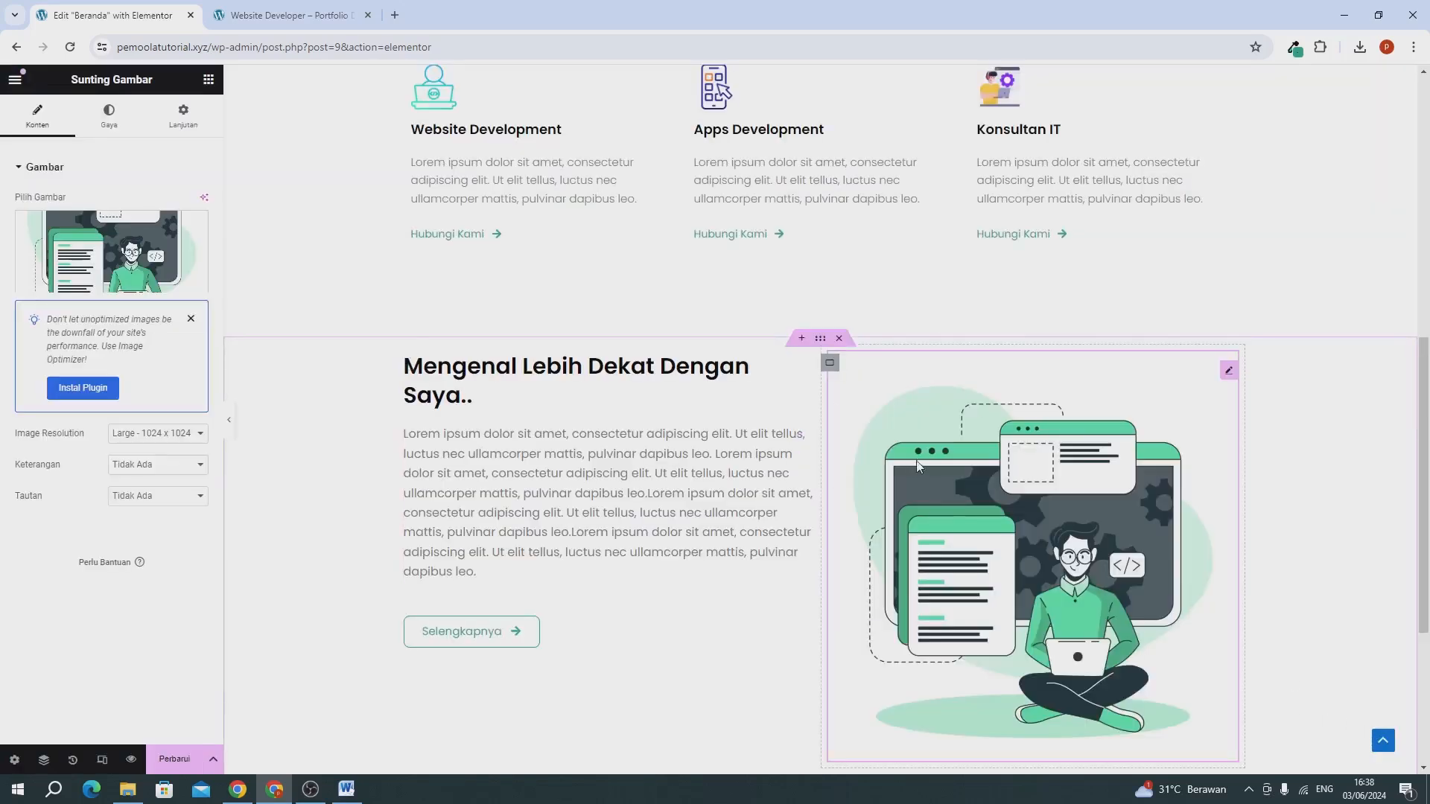
pyautogui.scroll(-2, 820, 525)
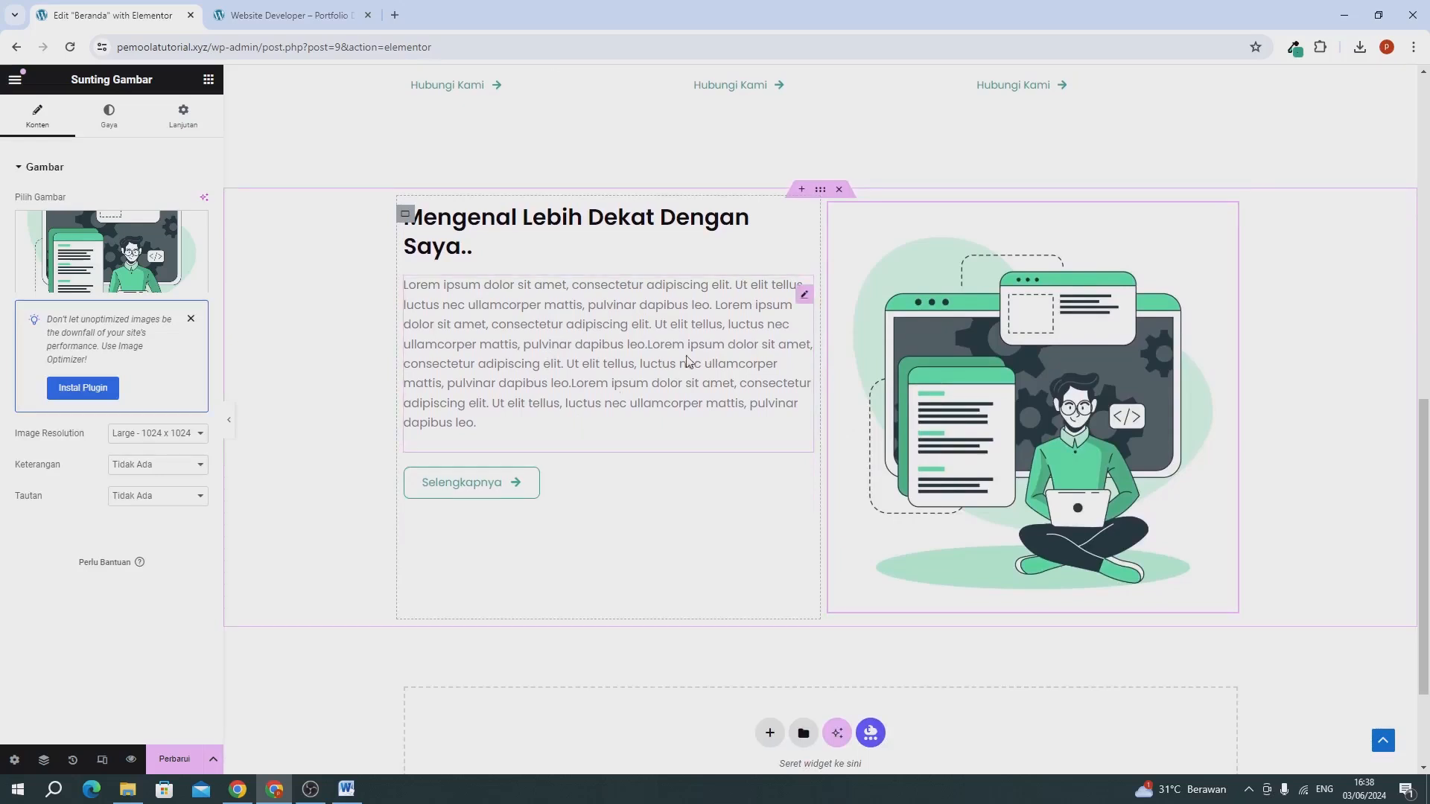
# Lengthen the "Mengenal Lebih Dekat Dengan Saya.." paragraph by appending a copy of its last lorem ipsum lines, and save the page.
pyautogui.click(592, 350)
pyautogui.scroll(-5, 134, 402)
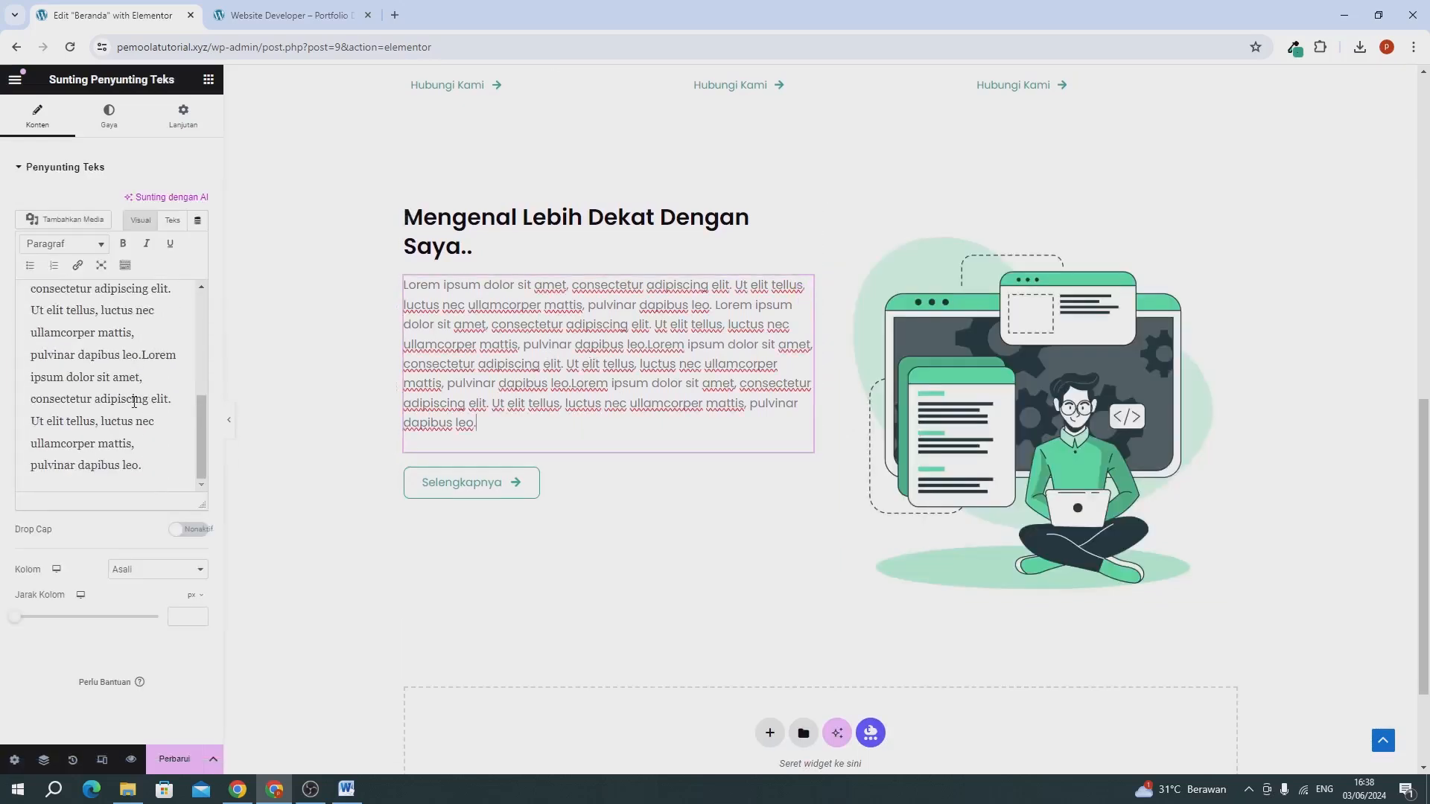
pyautogui.moveTo(30, 398); pyautogui.dragTo(162, 469)
pyautogui.click(67, 377)
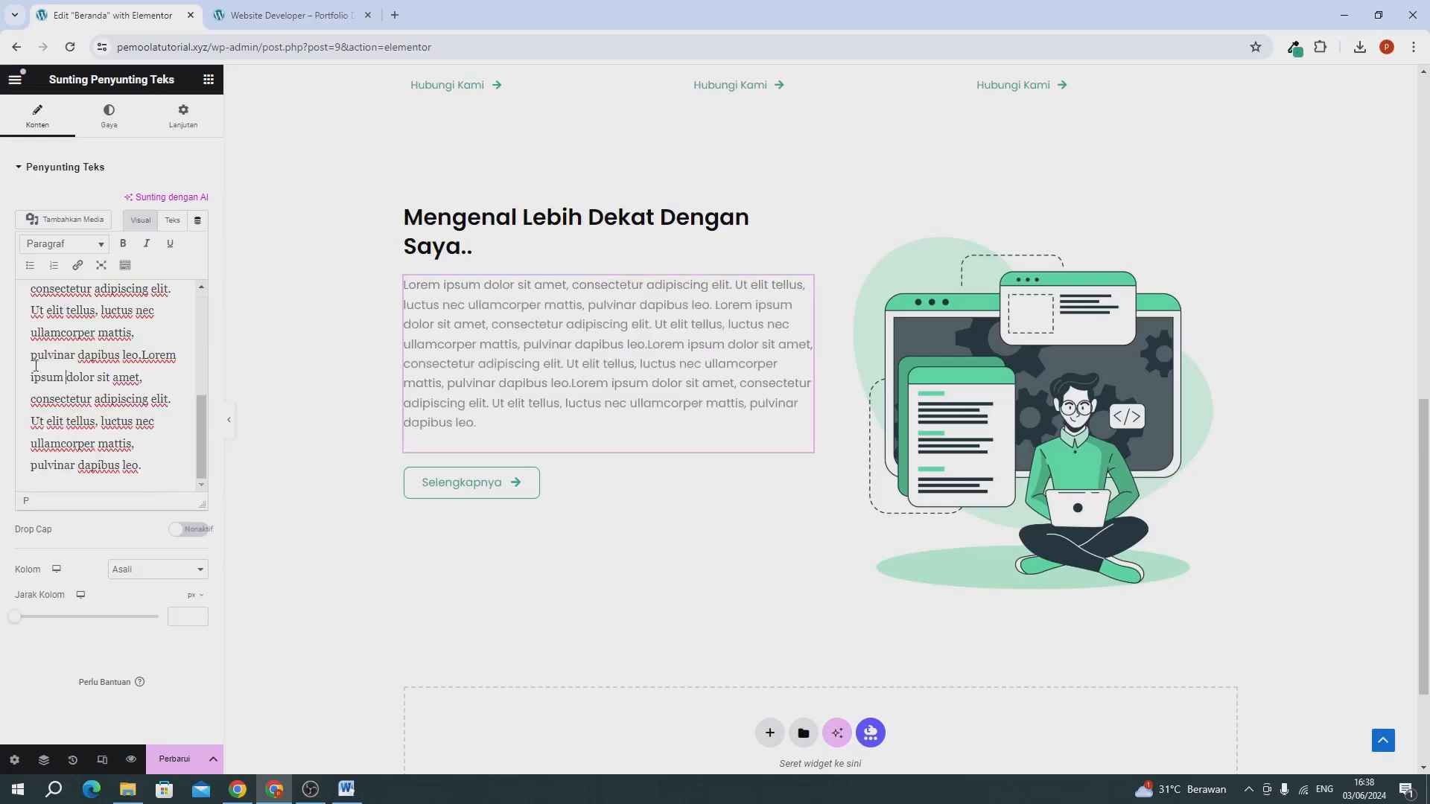
pyautogui.moveTo(114, 452); pyautogui.dragTo(21, 366)
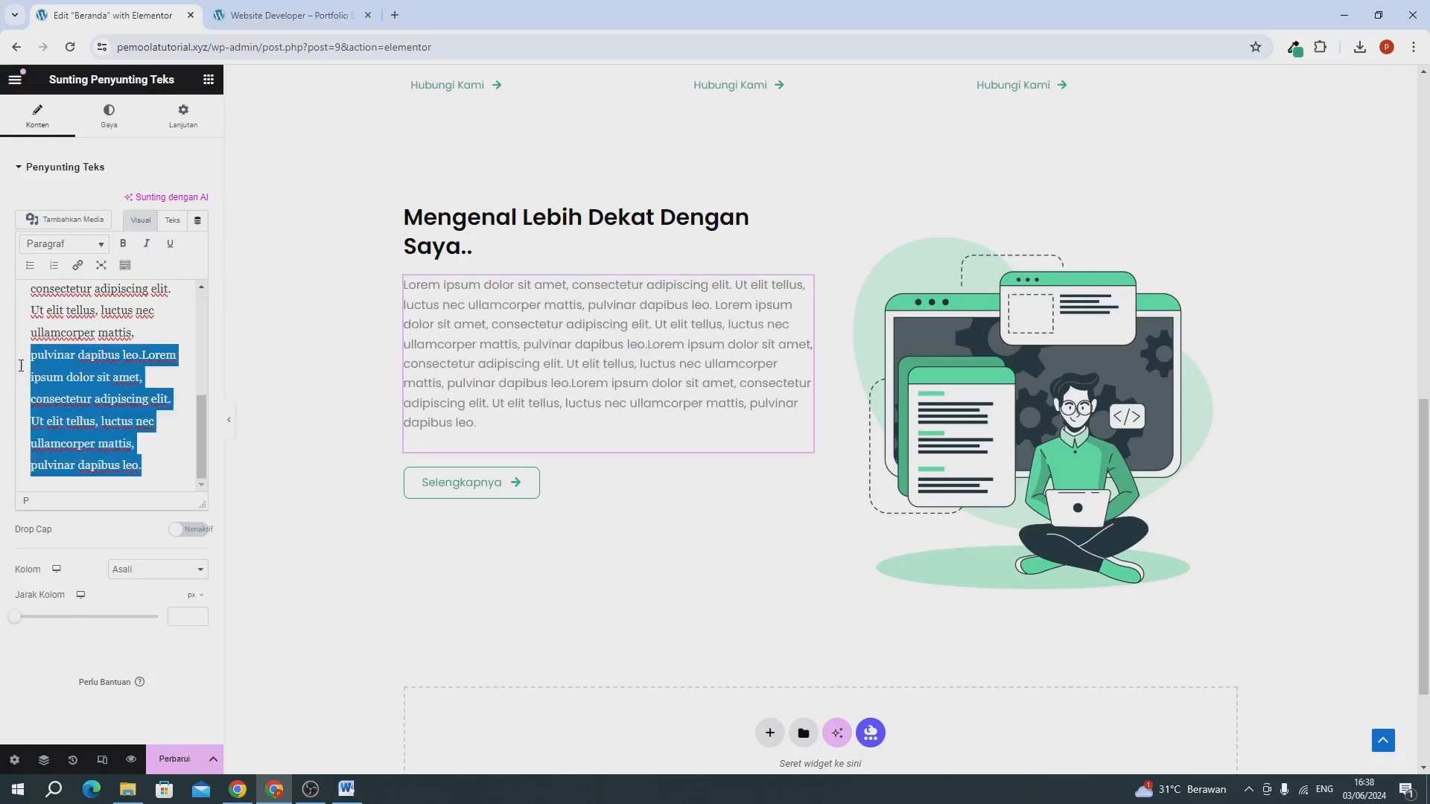
pyautogui.hotkey('ctrl', 'c')
pyautogui.click(178, 465)
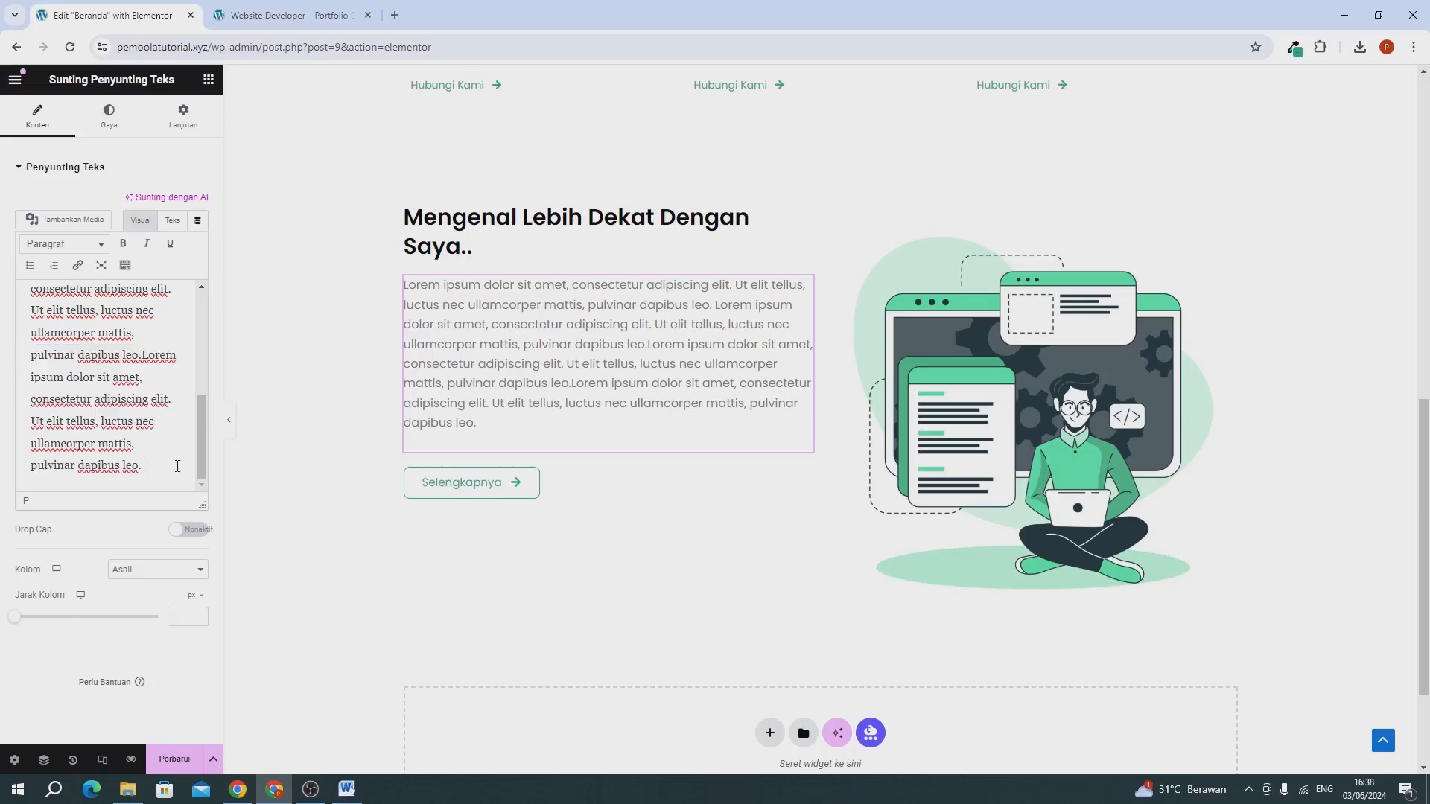
pyautogui.hotkey('ctrl', 'v')
pyautogui.scroll(2, 649, 452)
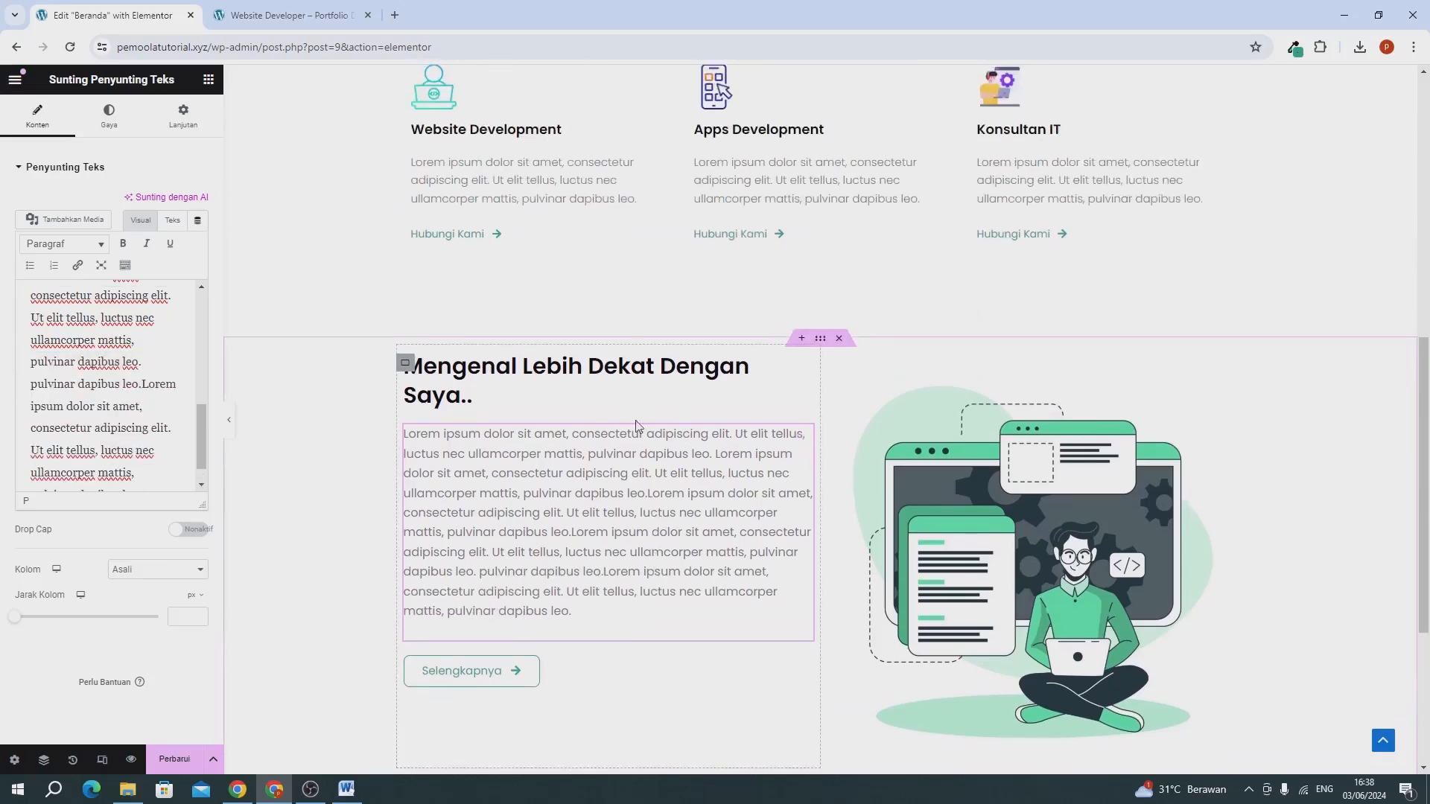
pyautogui.scroll(-1, 636, 426)
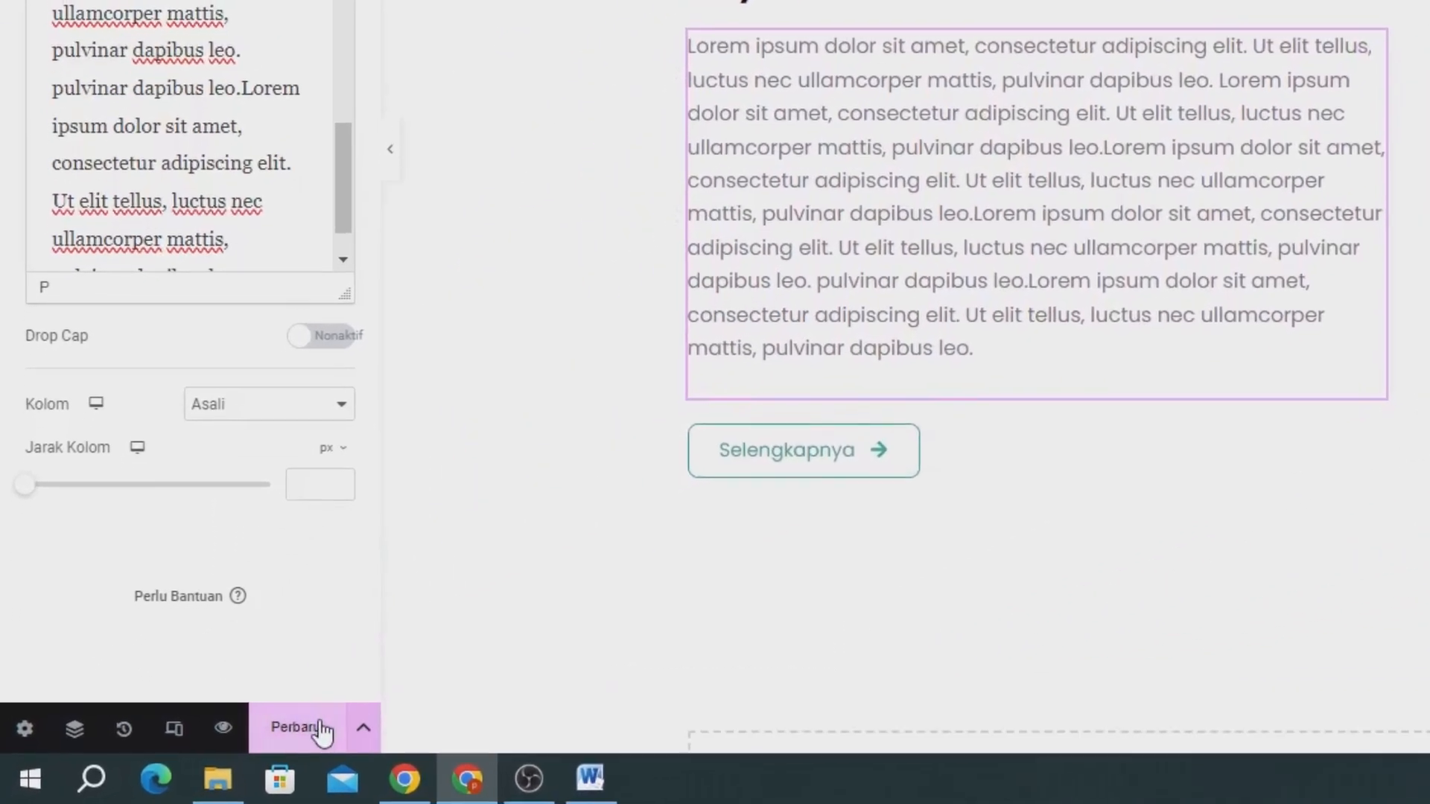
pyautogui.click(321, 726)
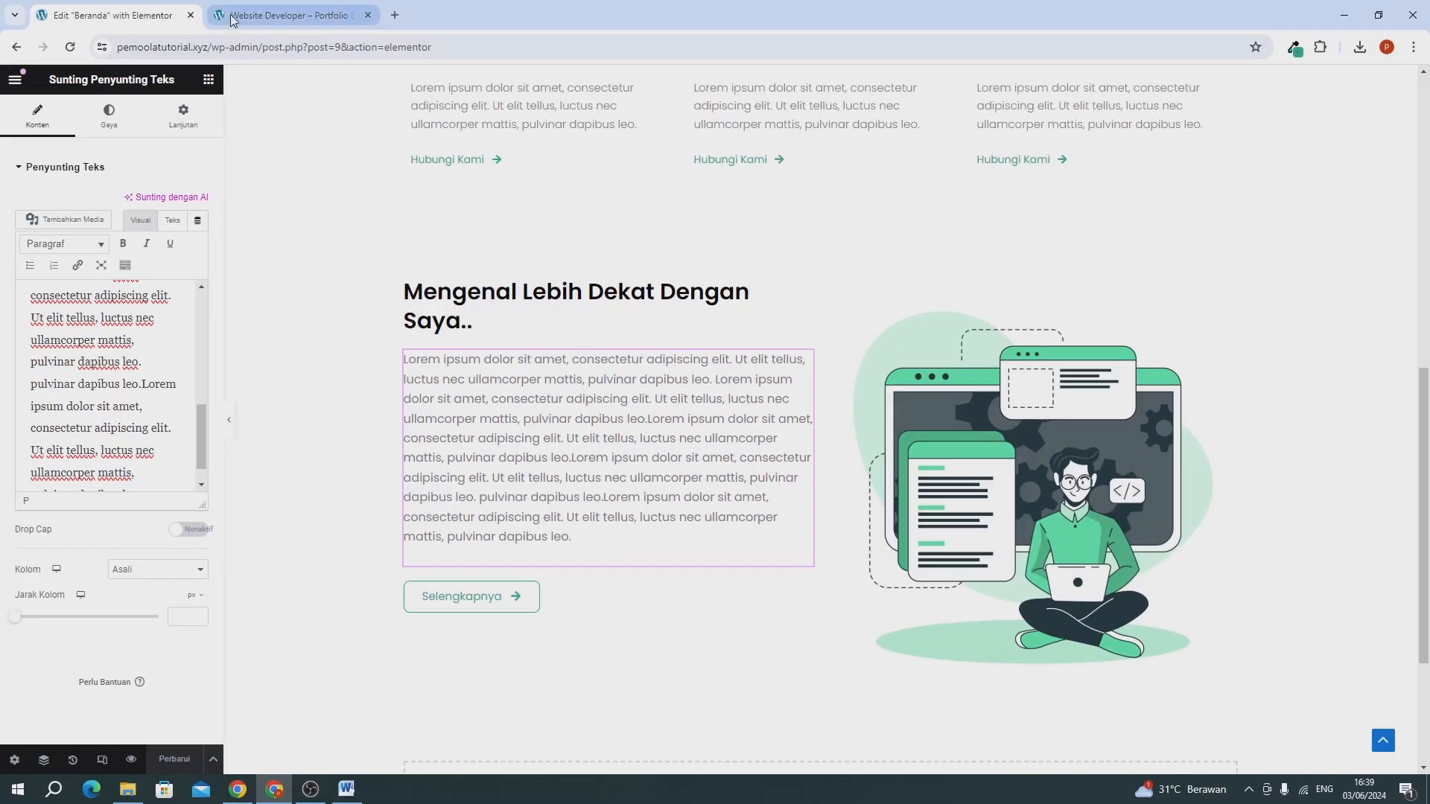
# Reload the live site and review the services and "Mengenal Lebih Dekat Dengan Saya.." sections on the homepage.
pyautogui.click(232, 18)
pyautogui.click(70, 48)
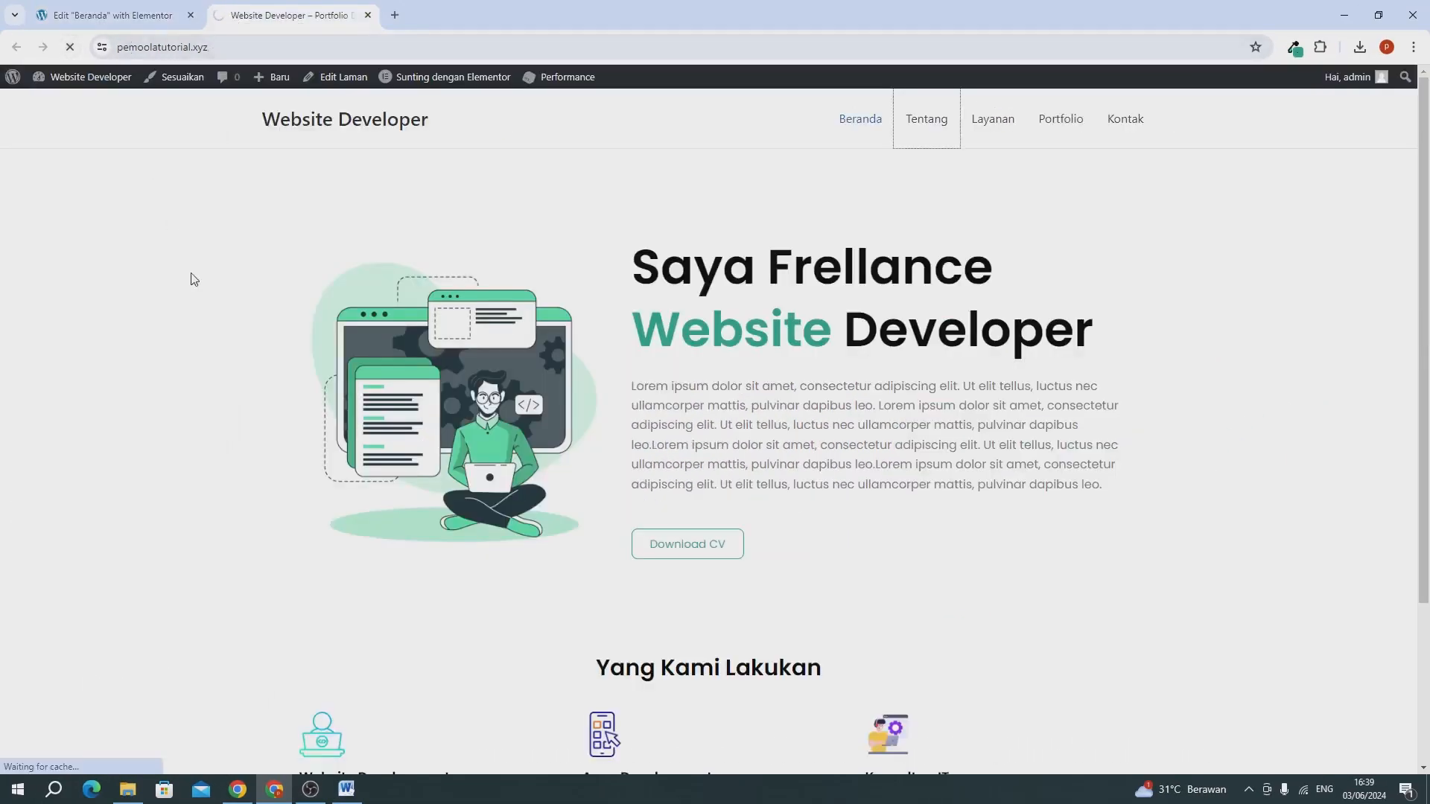
pyautogui.scroll(-8, 193, 279)
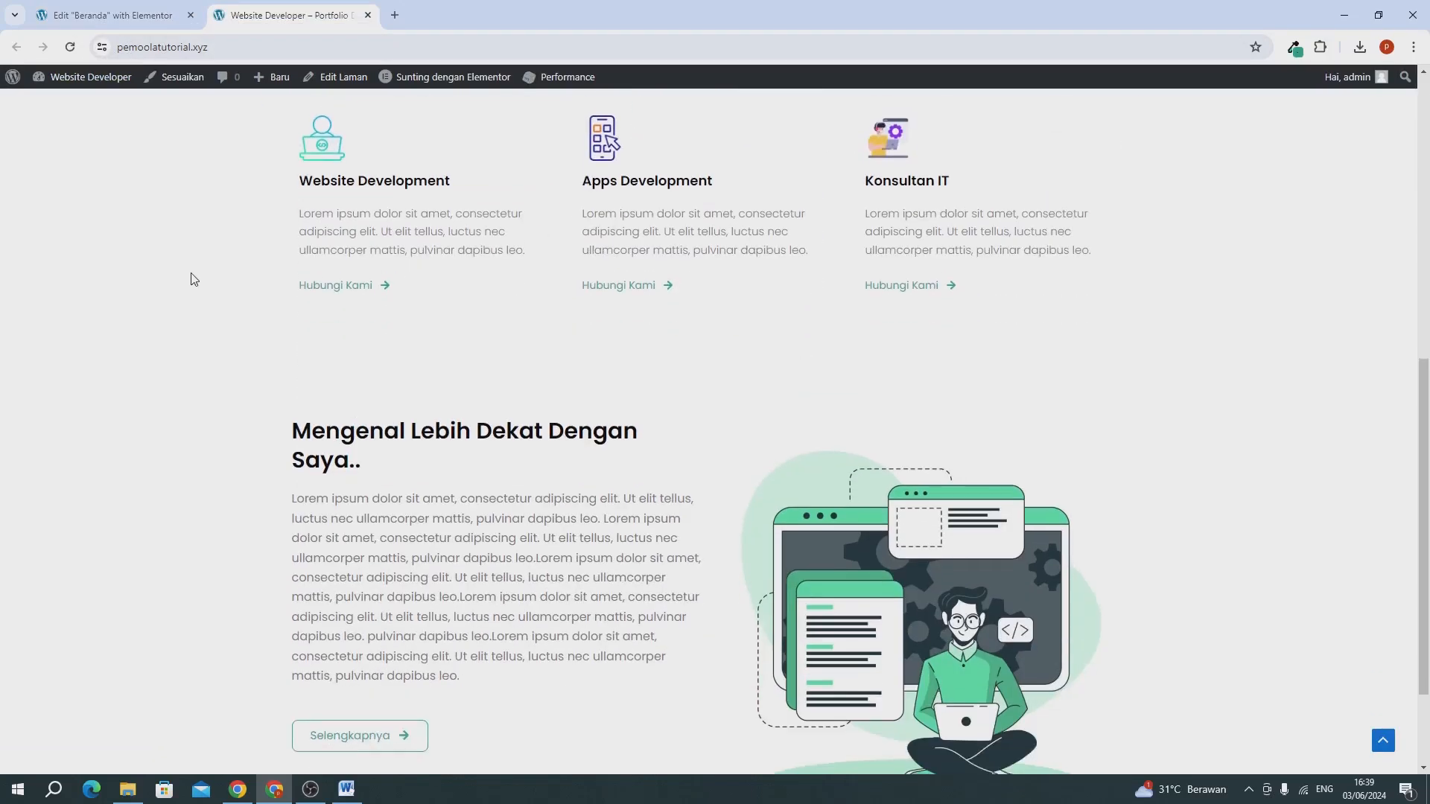
pyautogui.scroll(-1, 193, 279)
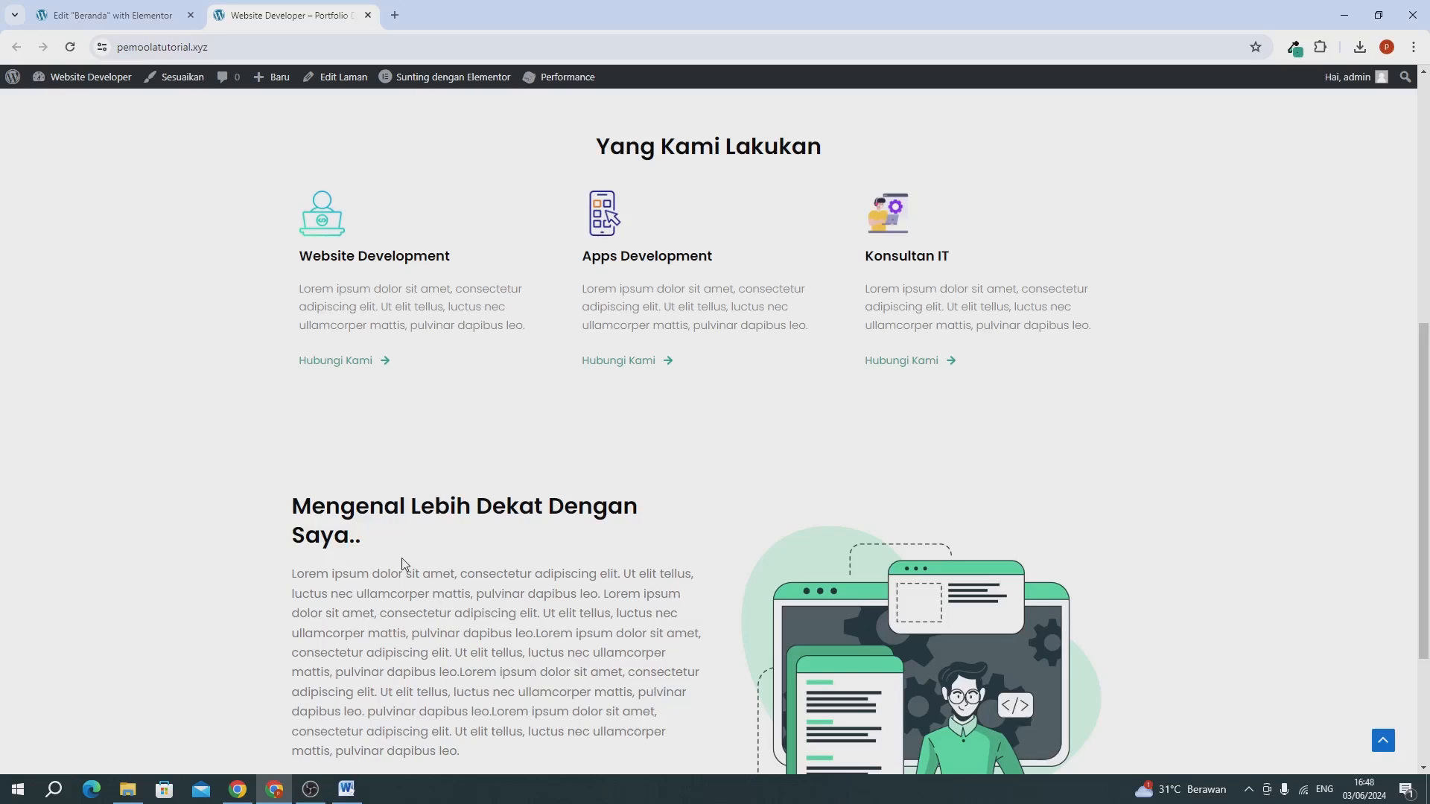
pyautogui.scroll(3, 488, 415)
pyautogui.scroll(-6, 489, 415)
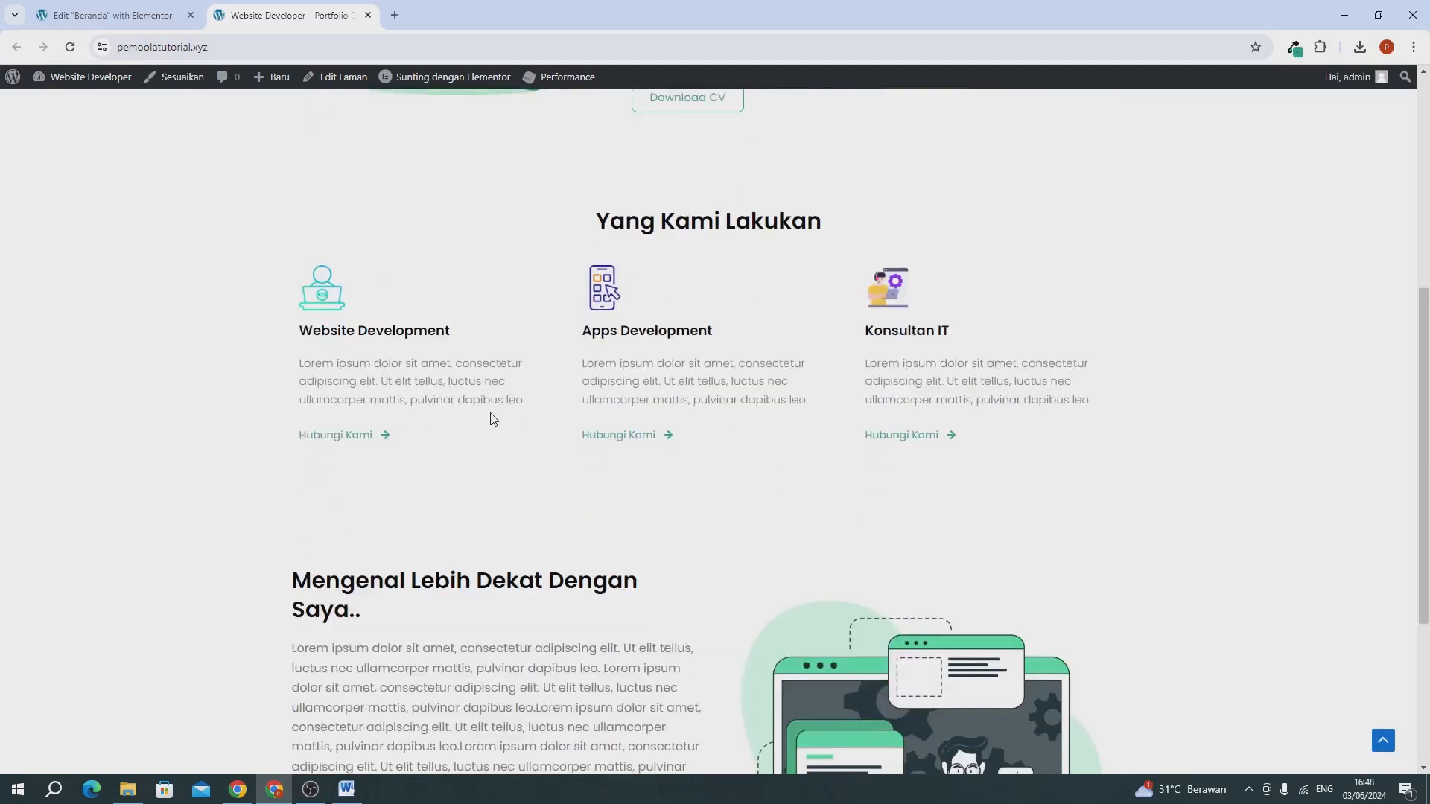
# Return to the Beranda editor and add a Flexbox container with the Direction Column structure below the "Mengenal Lebih Dekat Dengan Saya.." section.
pyautogui.click(104, 16)
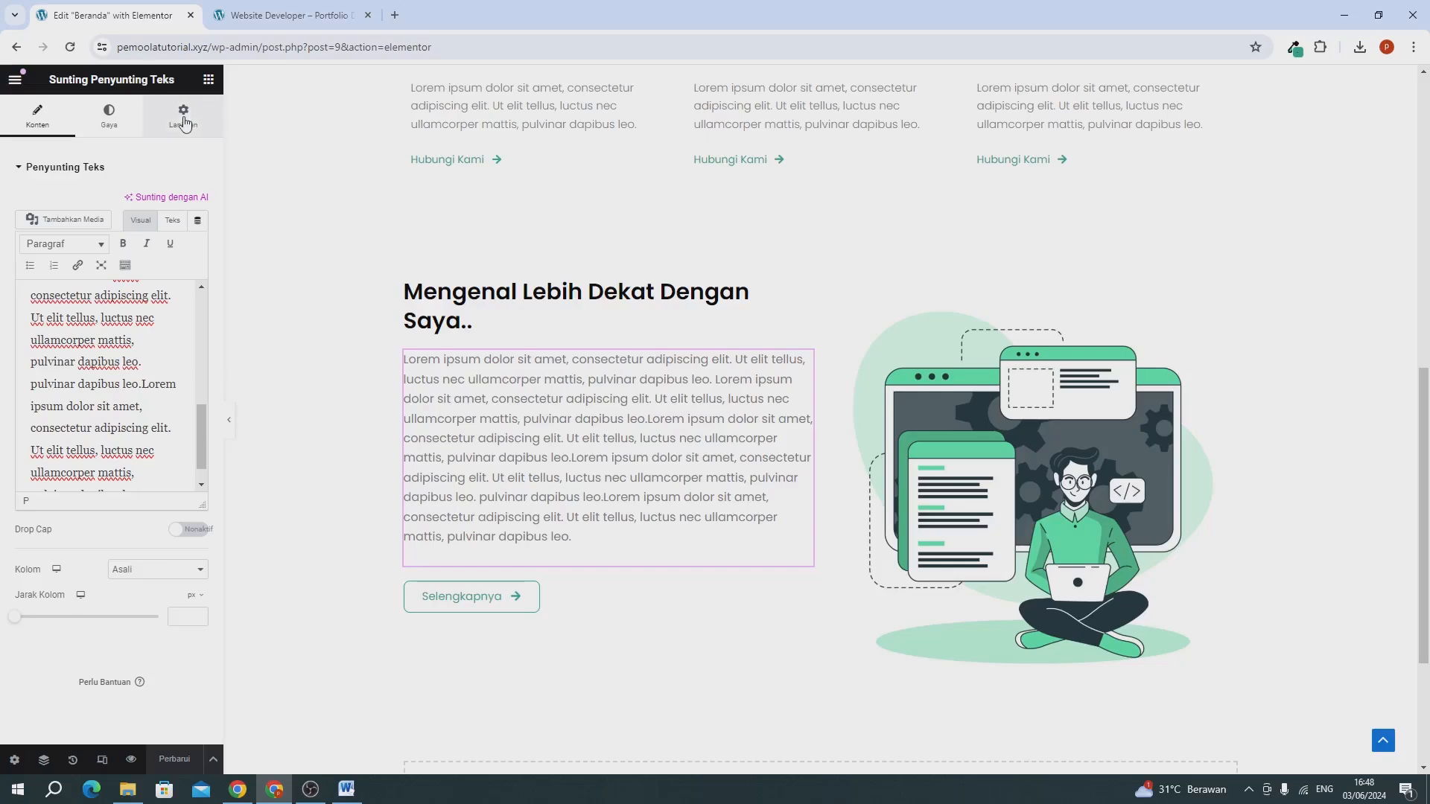
pyautogui.scroll(-3, 379, 268)
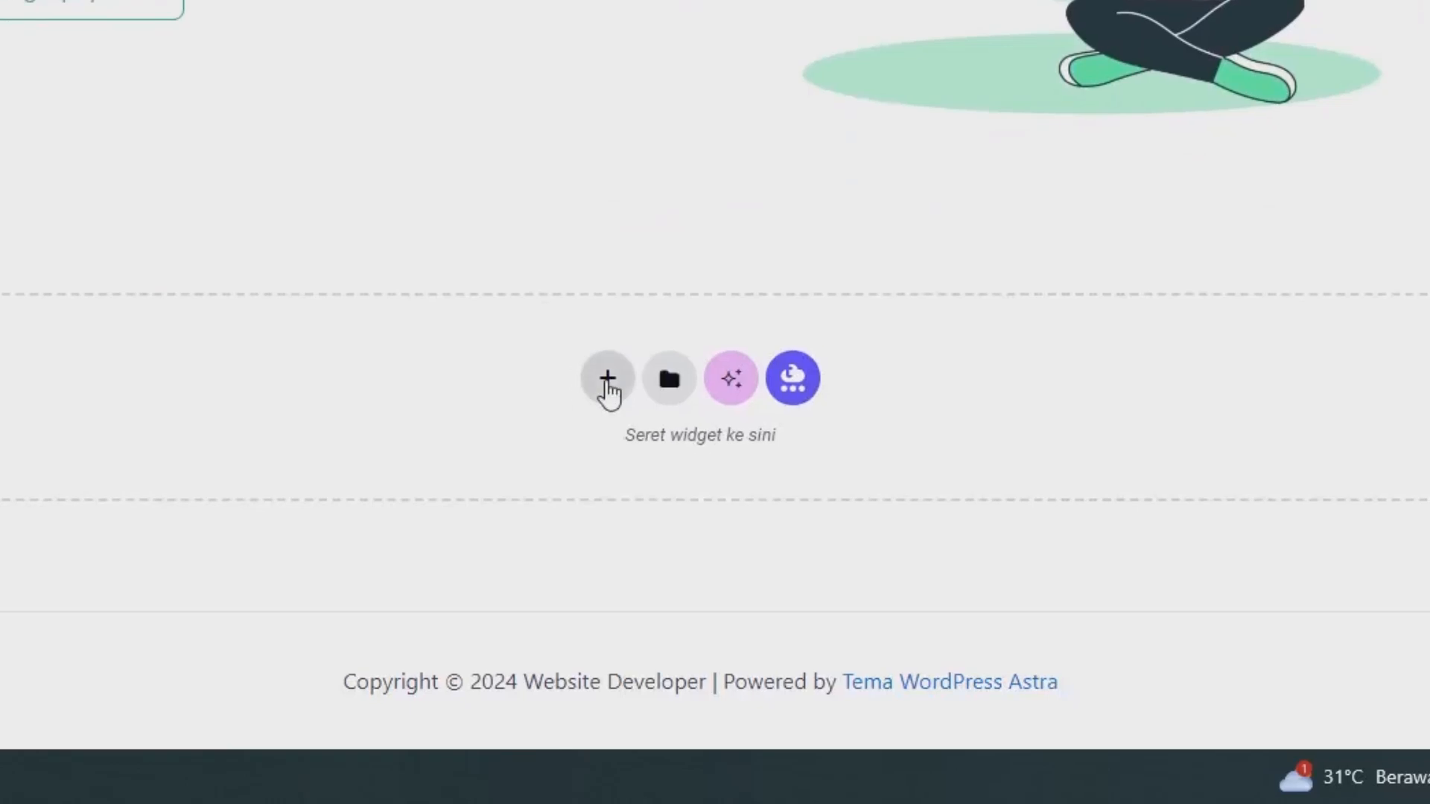
pyautogui.click(607, 380)
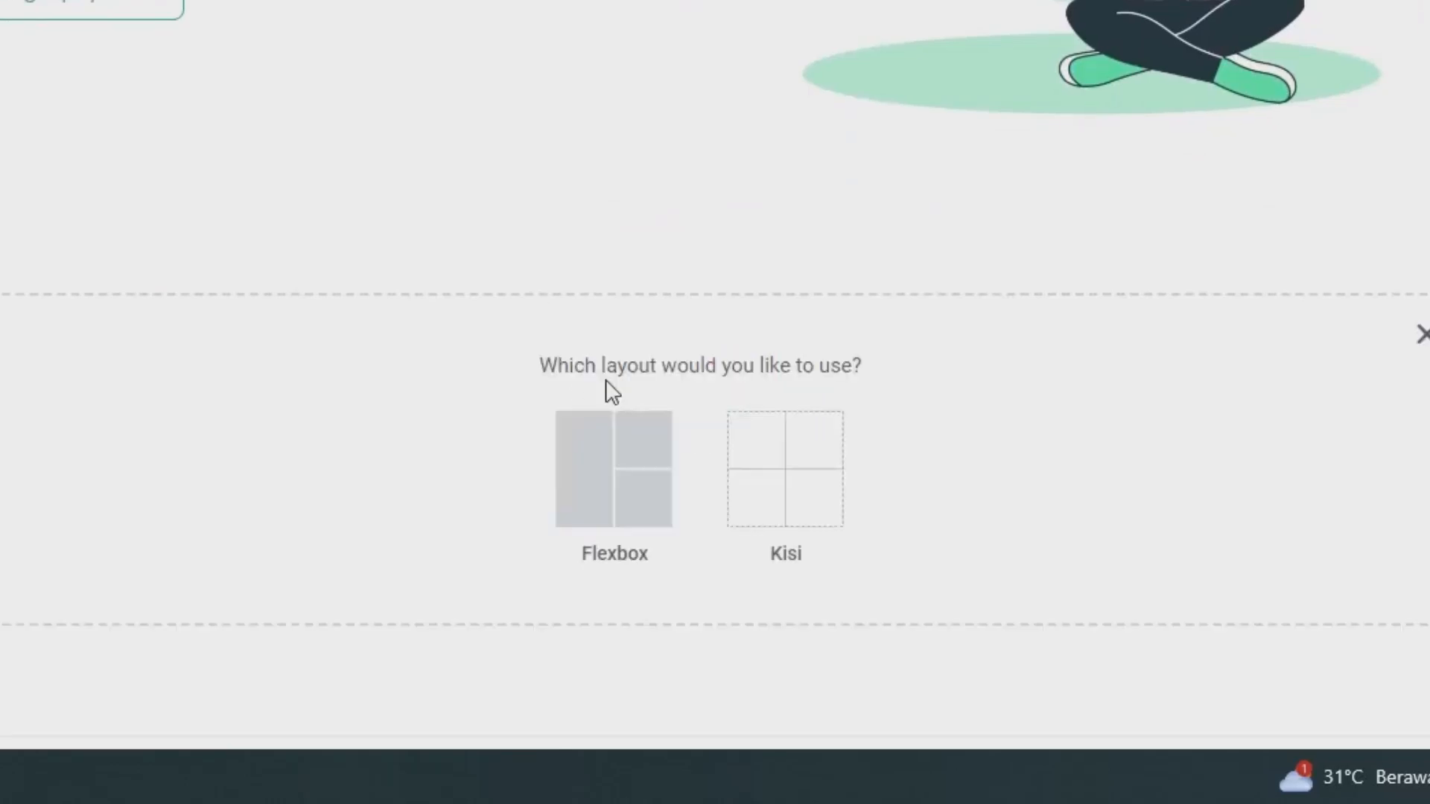
pyautogui.click(600, 439)
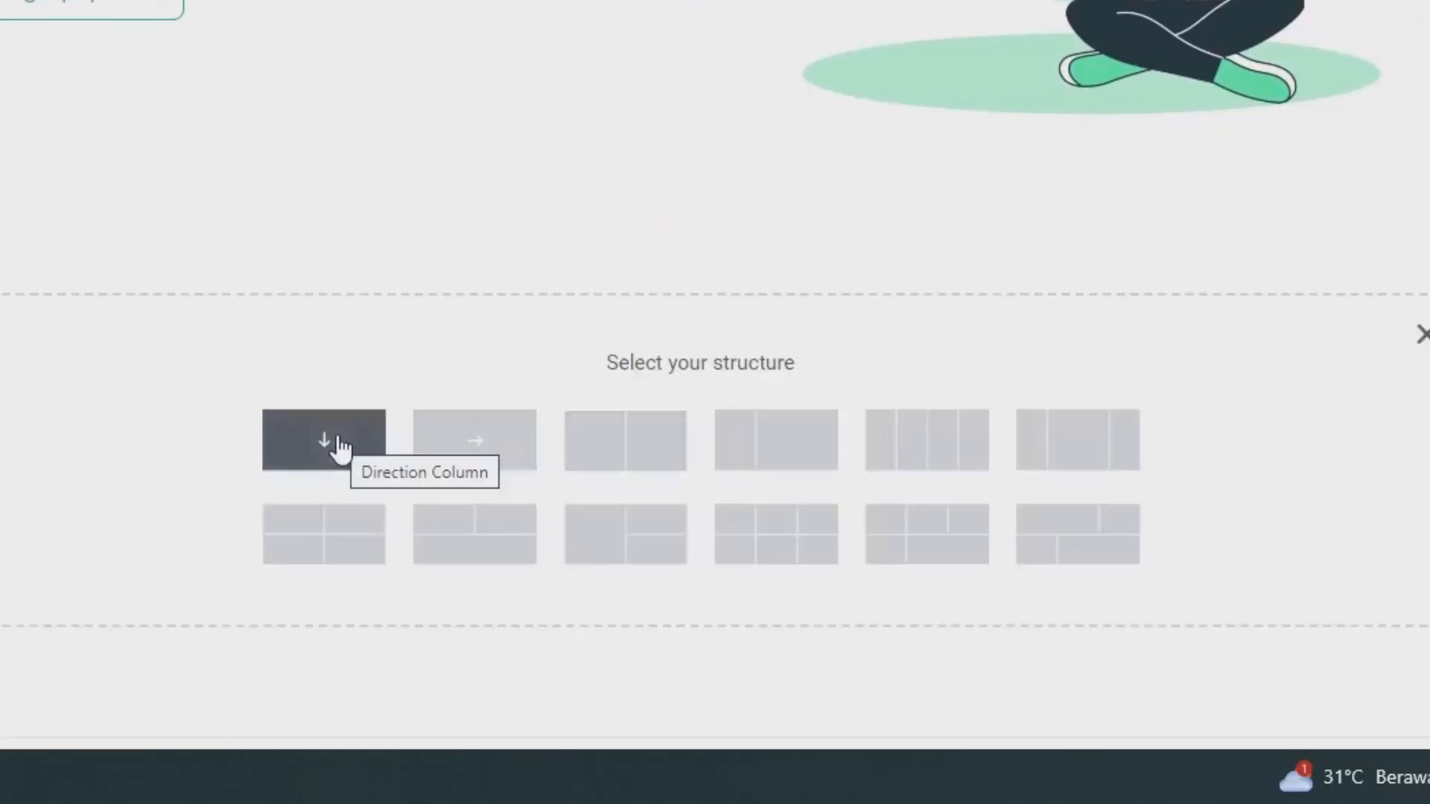
pyautogui.click(337, 446)
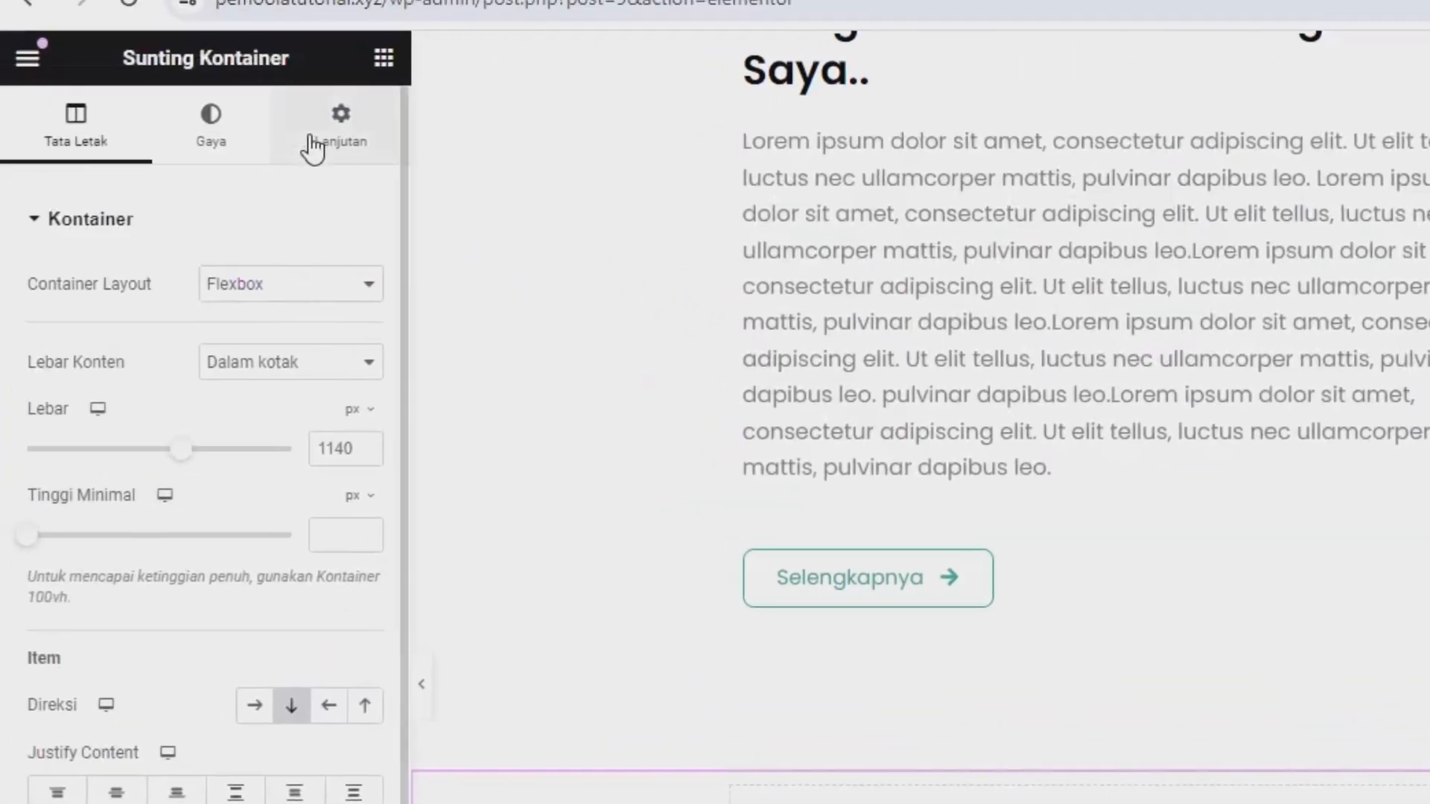
# Switch the new container's margin unit to percent and set its top margin to 6%.
pyautogui.click(313, 146)
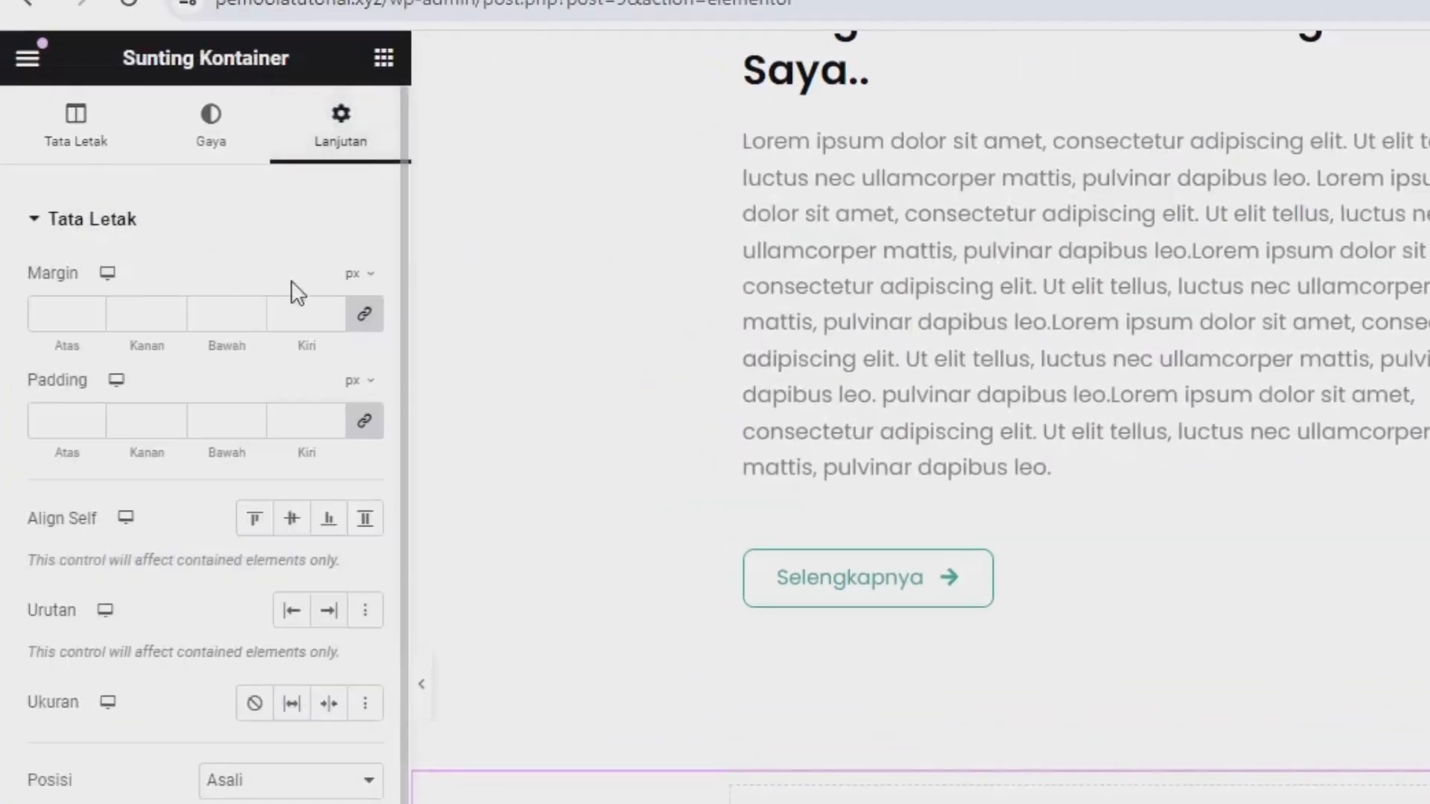
pyautogui.click(359, 274)
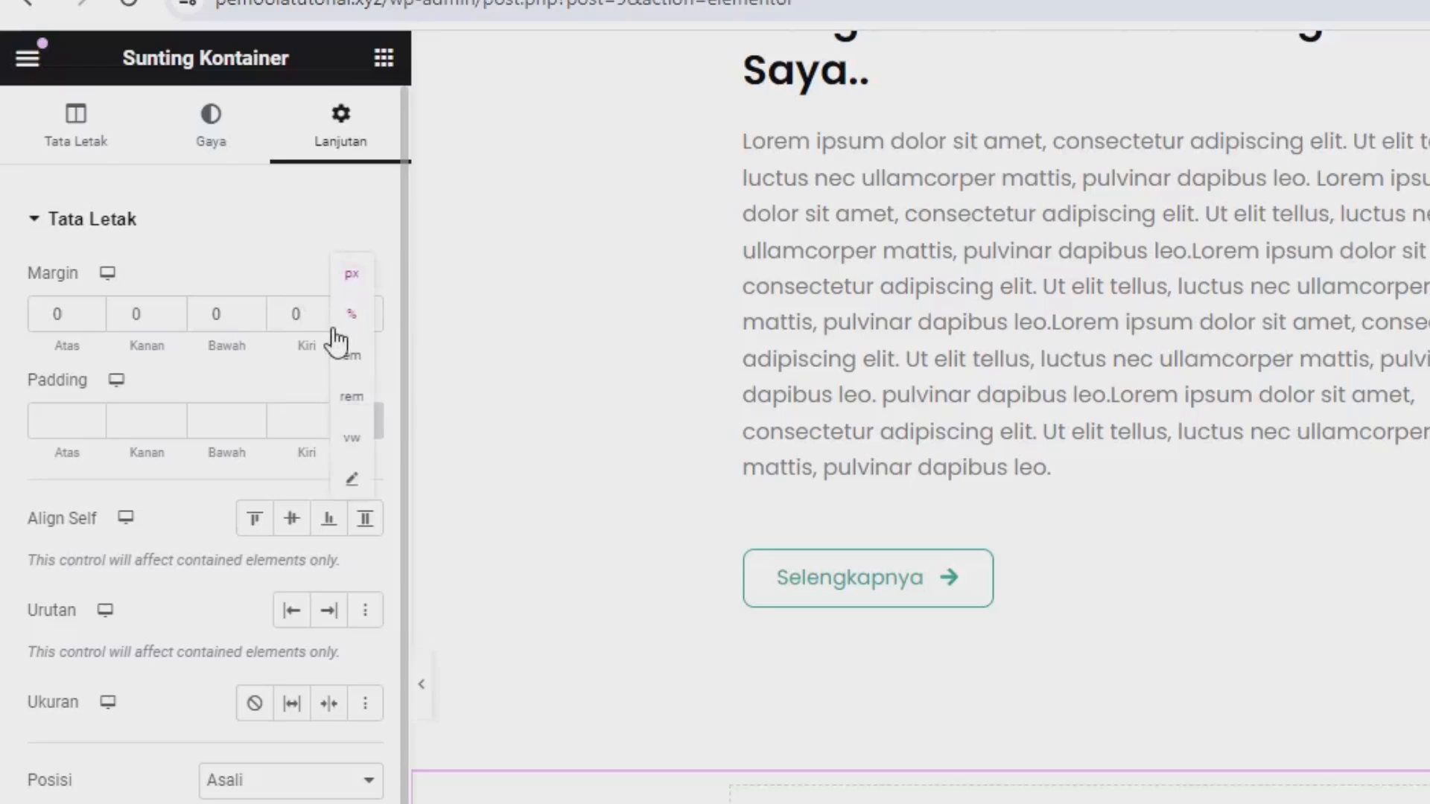
pyautogui.click(356, 319)
pyautogui.click(69, 309)
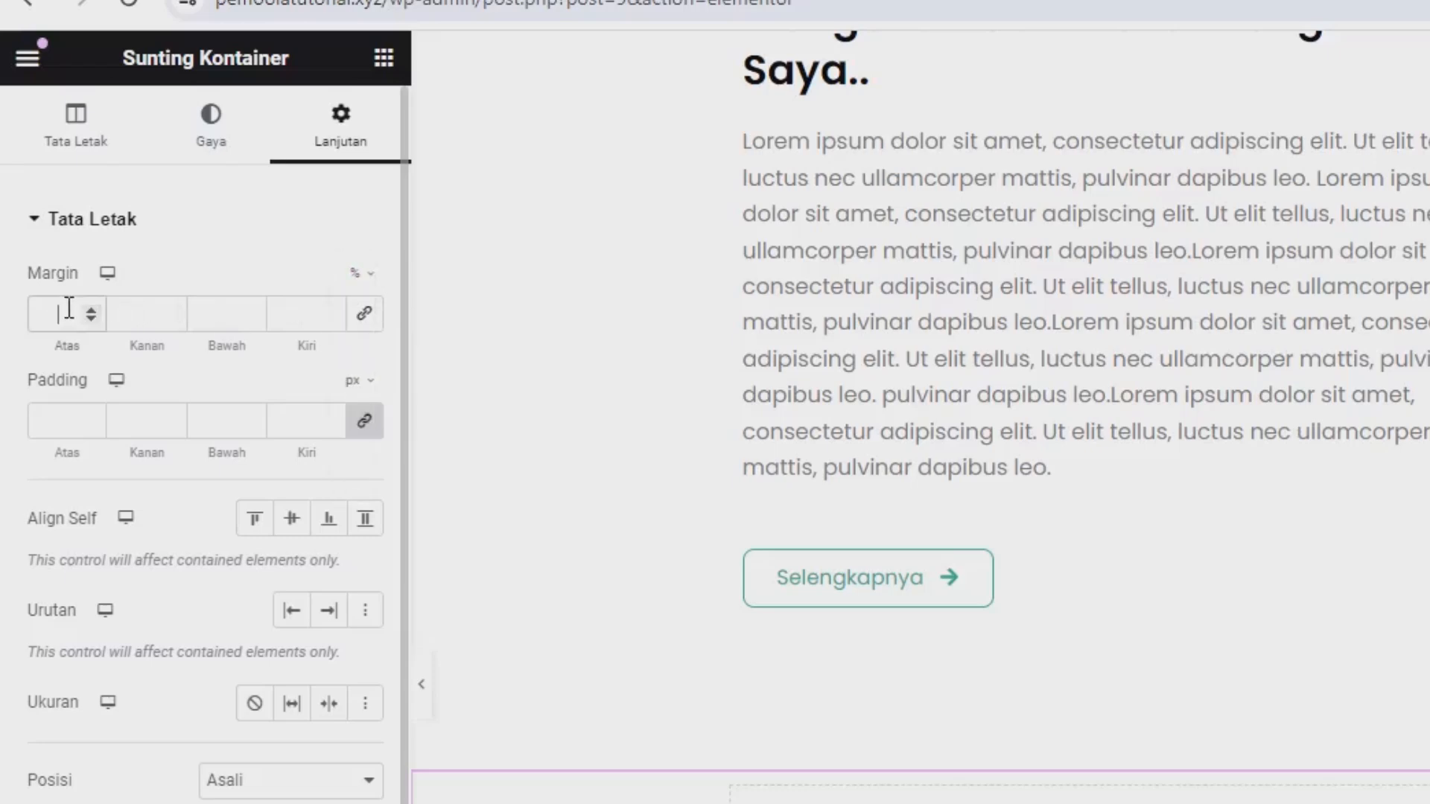
pyautogui.write('6')
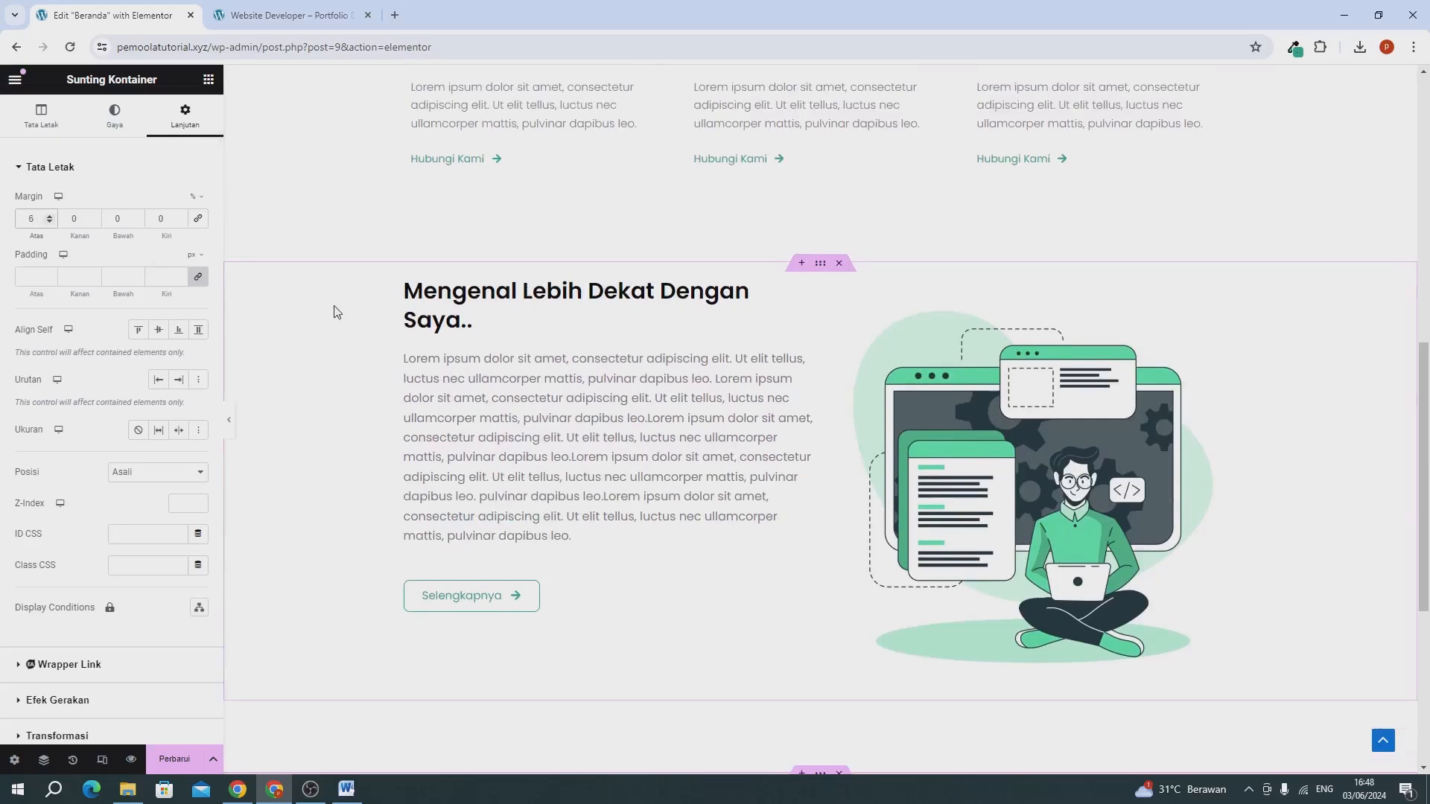
pyautogui.scroll(-3, 337, 311)
# Copy the "Yang Kami Lakukan" heading and paste it into the new empty container.
pyautogui.scroll(6, 795, 310)
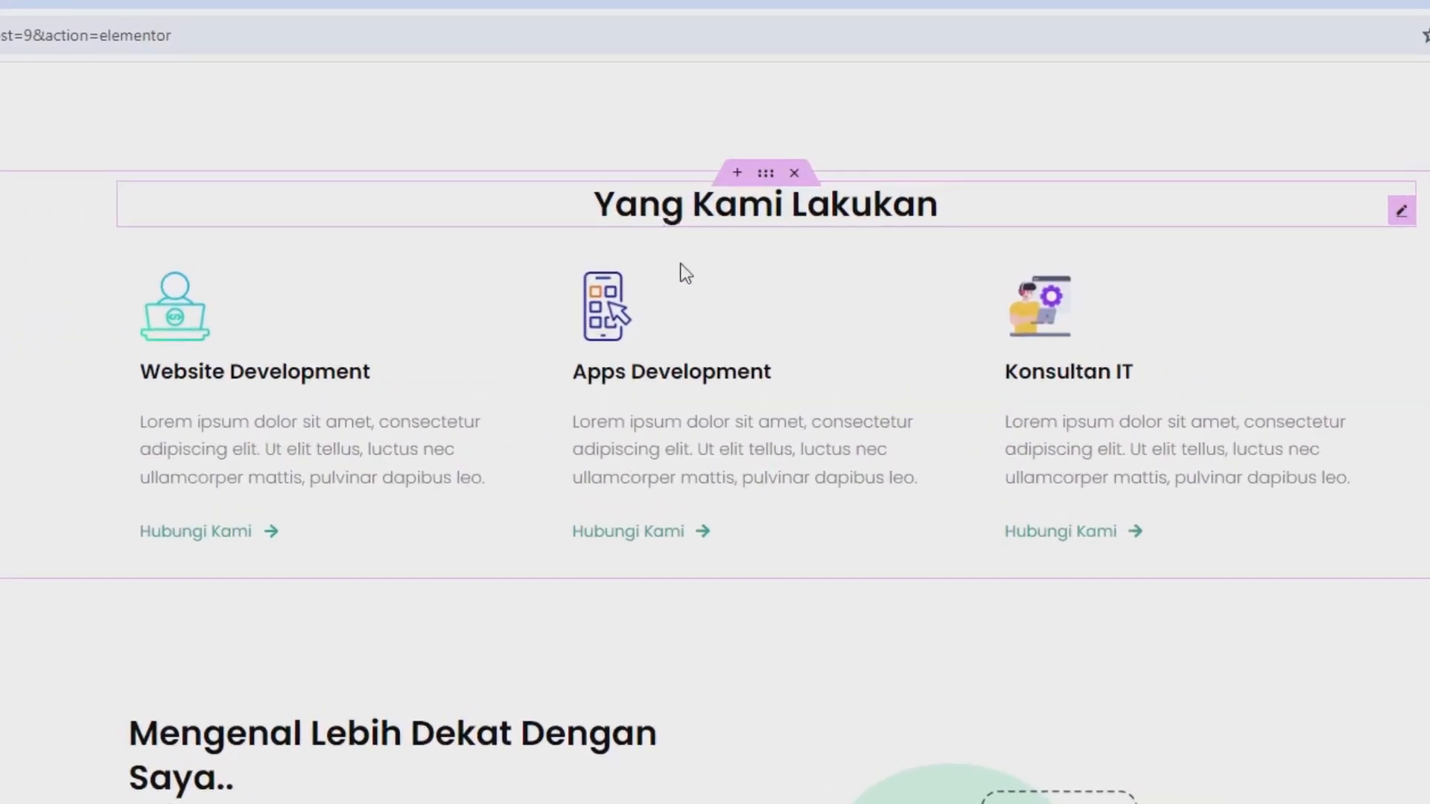
pyautogui.rightClick(678, 303)
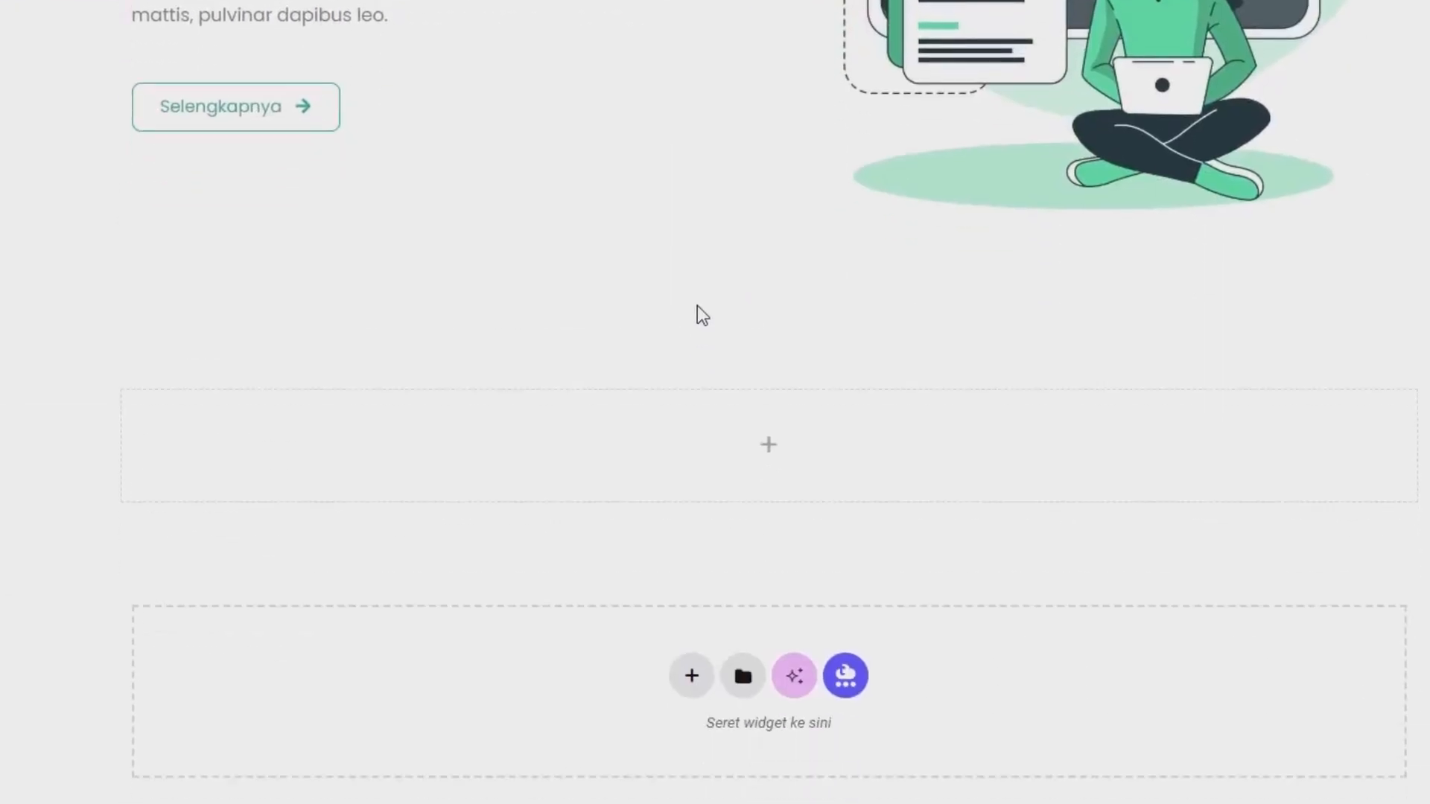
pyautogui.rightClick(734, 360)
pyautogui.click(778, 429)
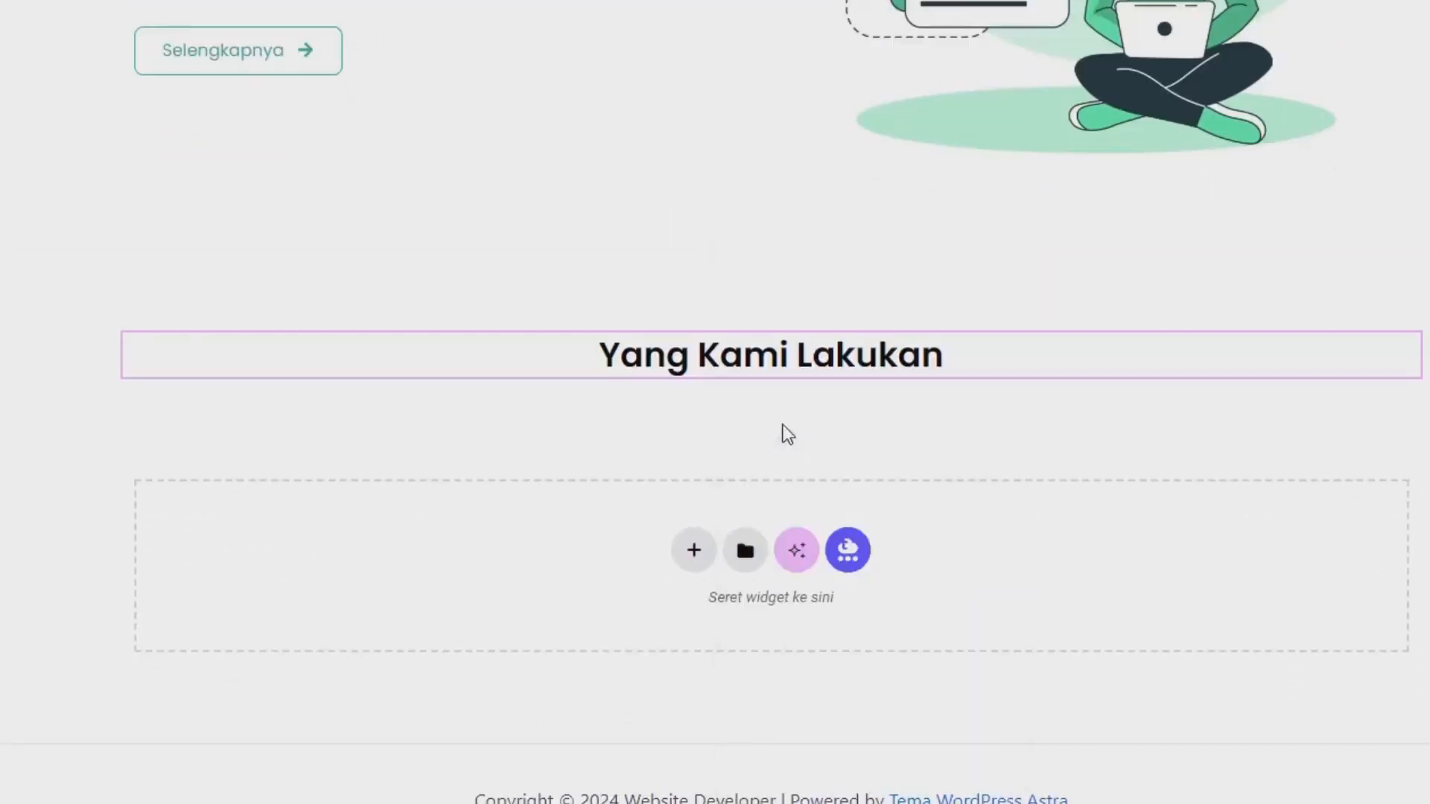
# Change the pasted heading's title text to "Portfolio".
pyautogui.tripleClick(176, 277)
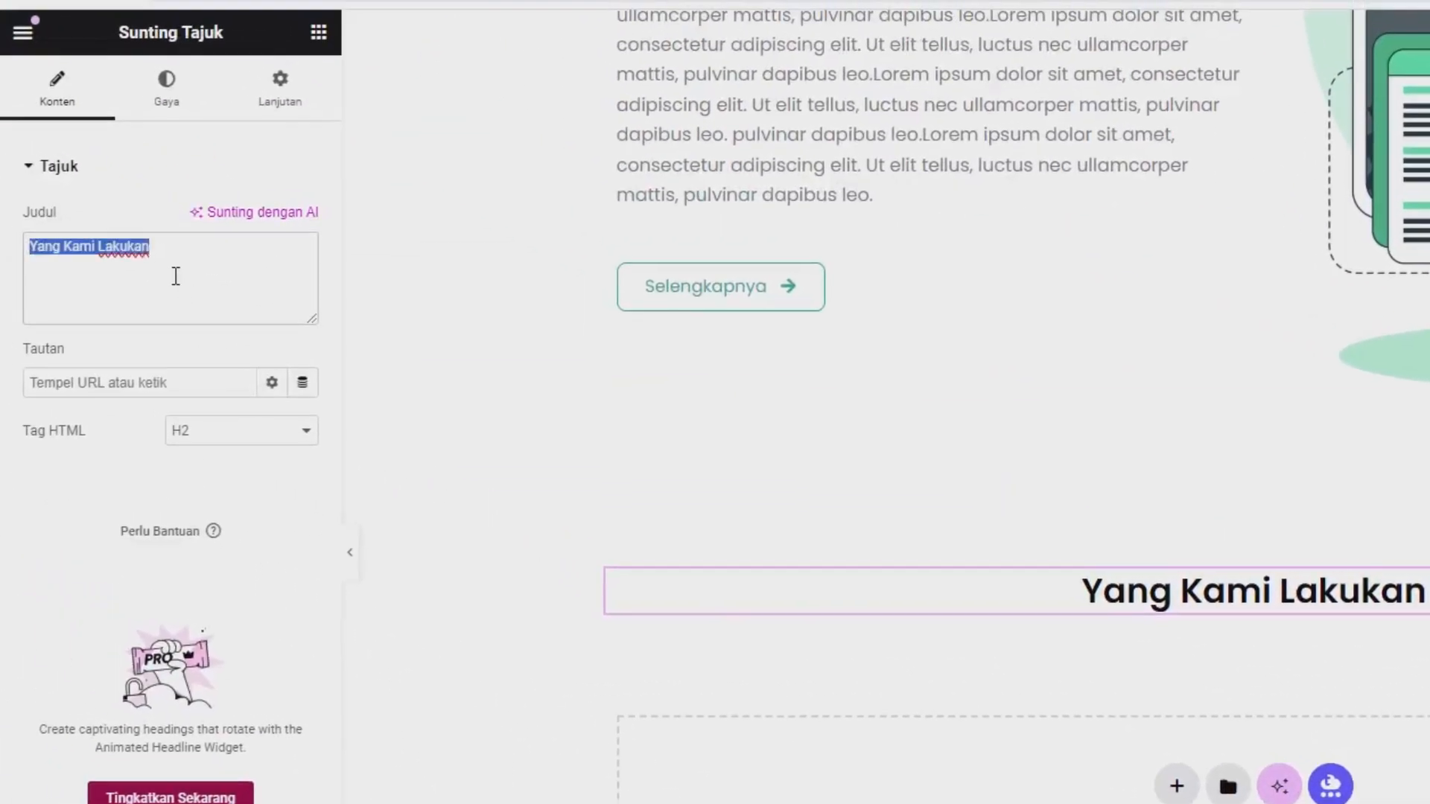
pyautogui.write('O')
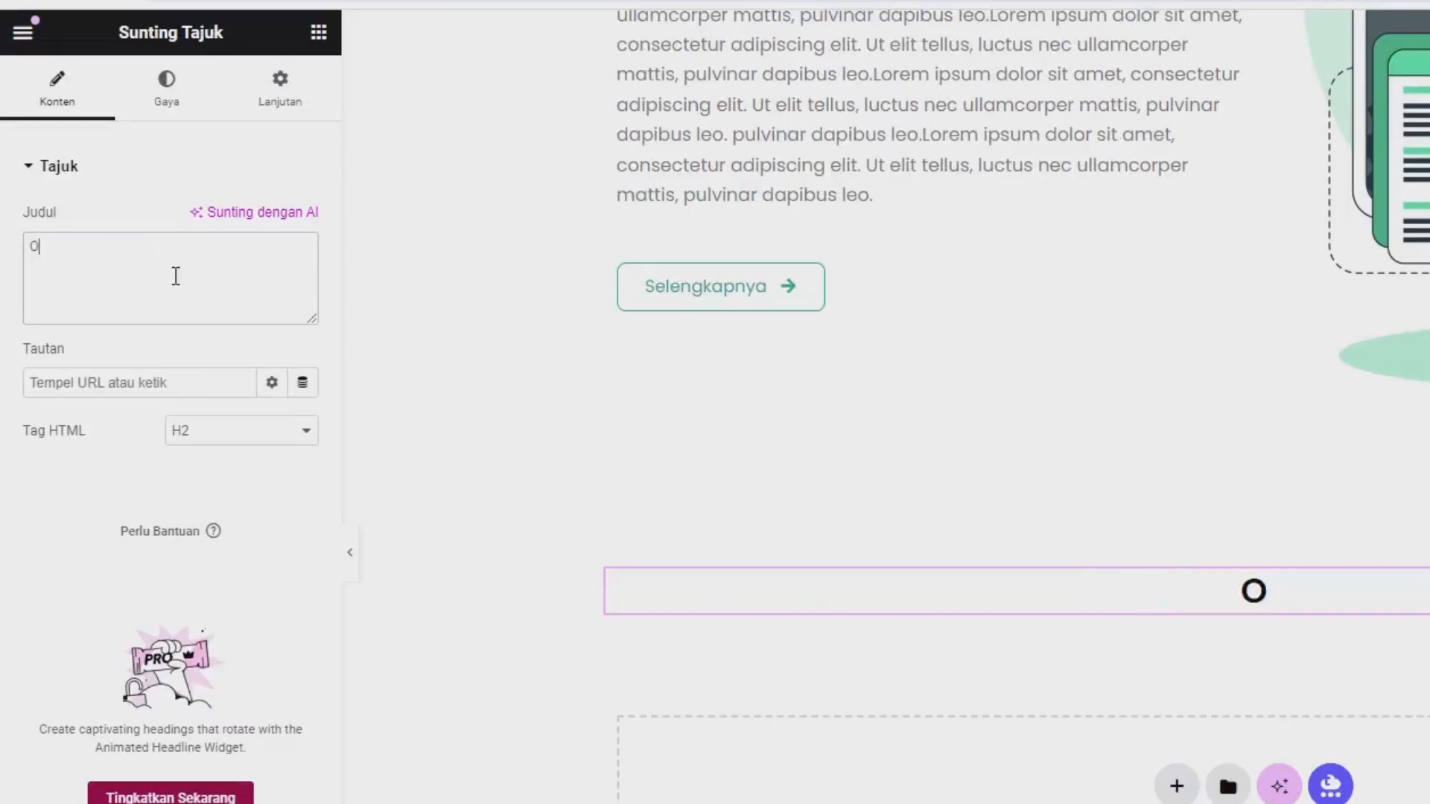
pyautogui.write('ort')
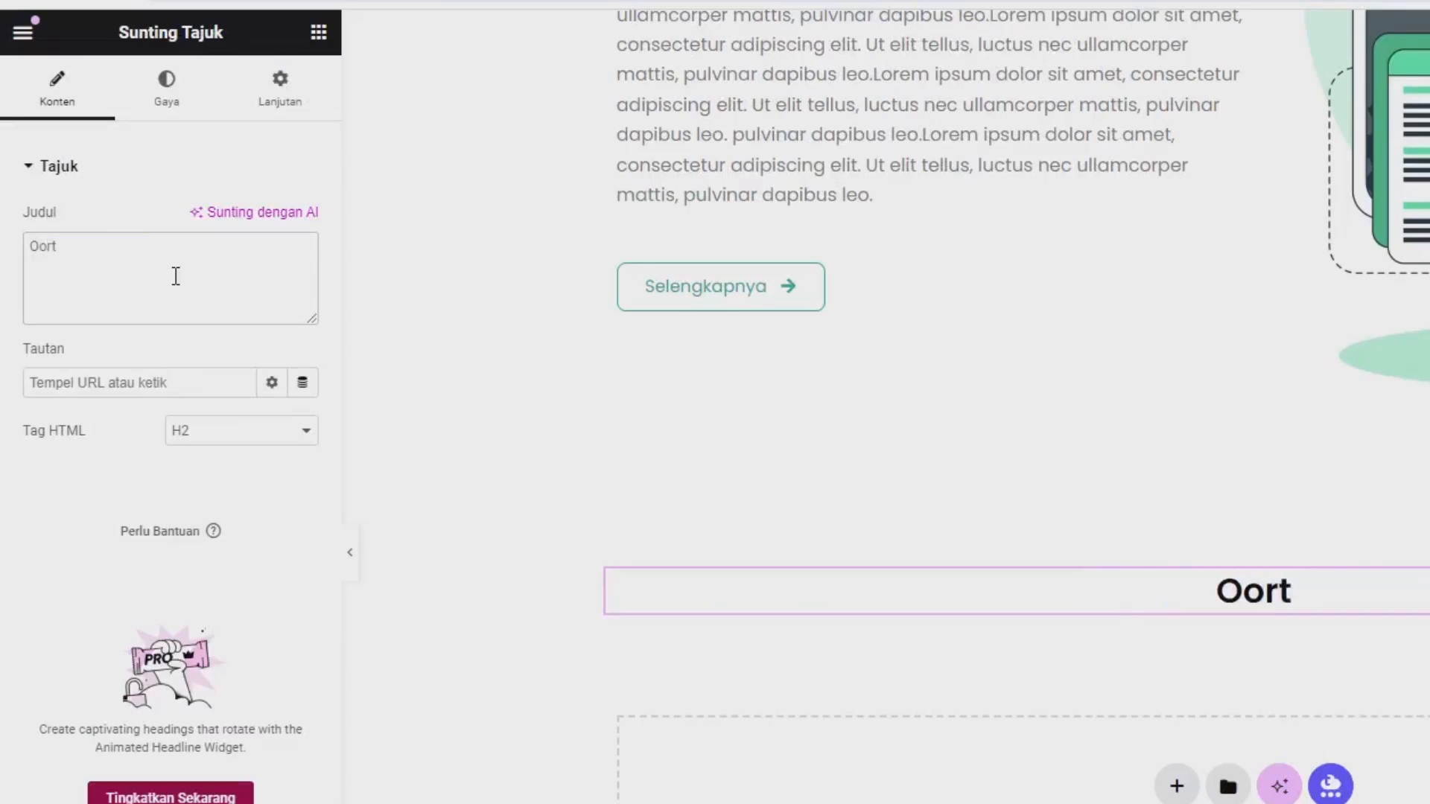
pyautogui.press('BackSpace')
pyautogui.press('BackSpace')
pyautogui.press('BackSpace')
pyautogui.press('BackSpace')
pyautogui.write('Portfolio')
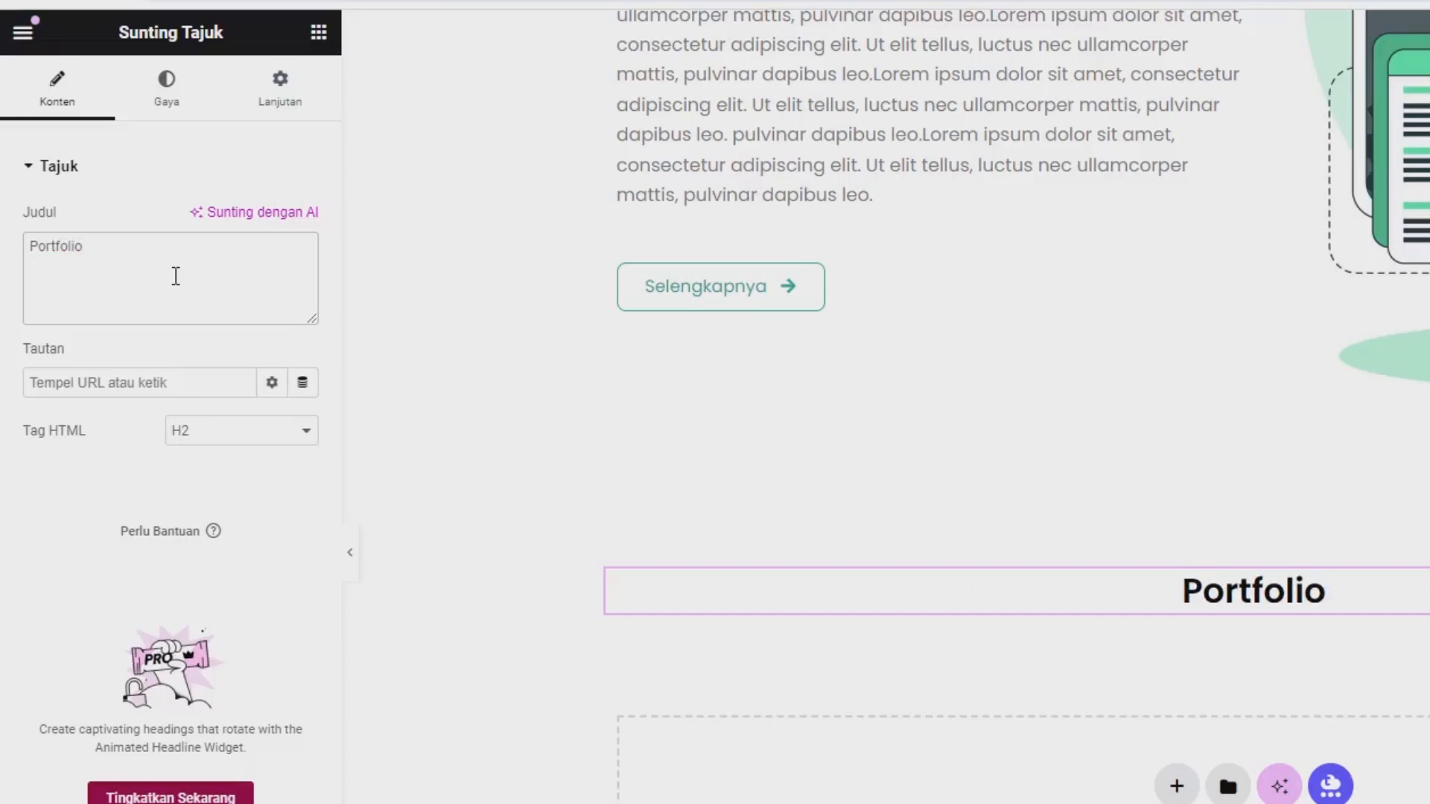
# Search the widgets for "filte" and place a Filterable Gallery widget directly below the "Portfolio" heading.
pyautogui.click(318, 32)
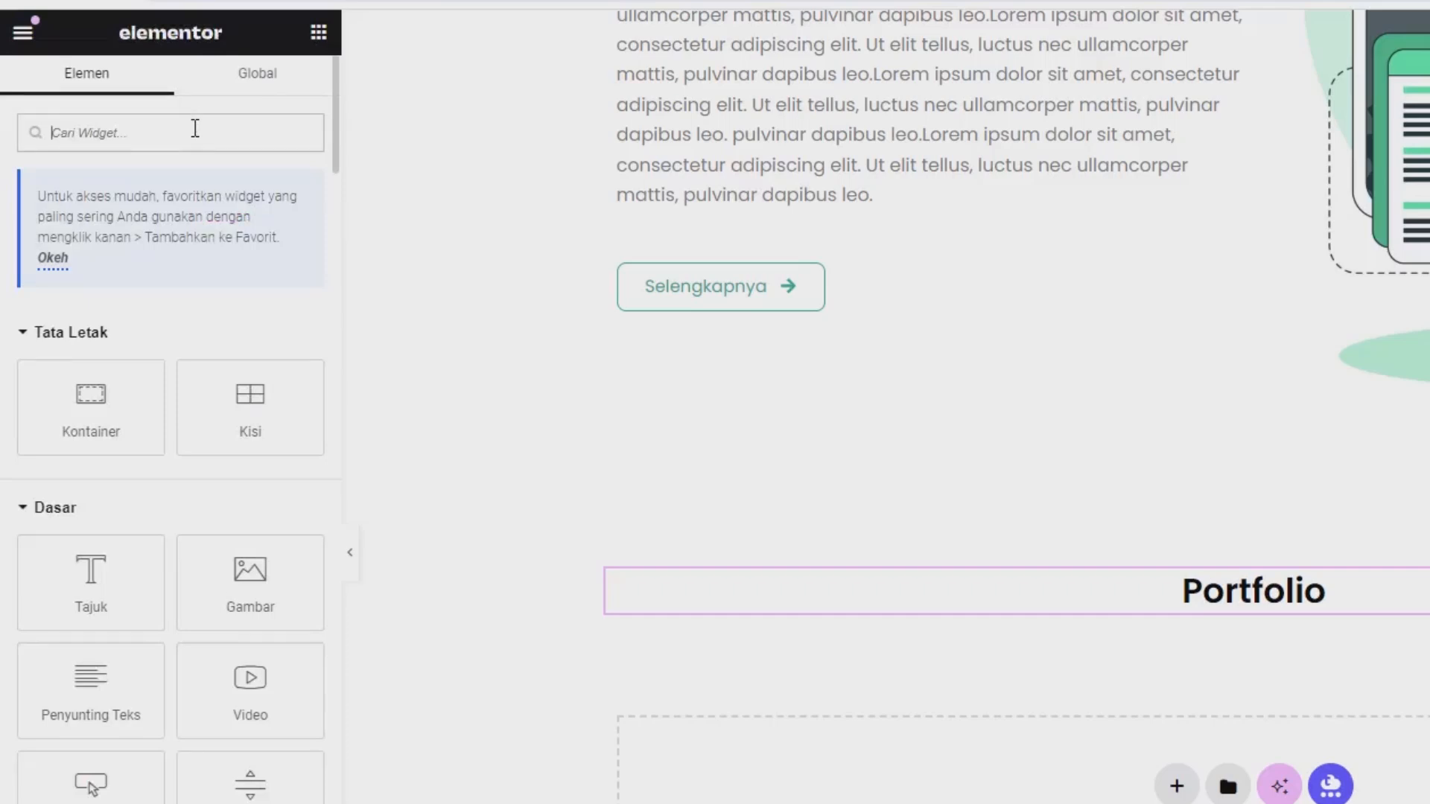
pyautogui.write('filte')
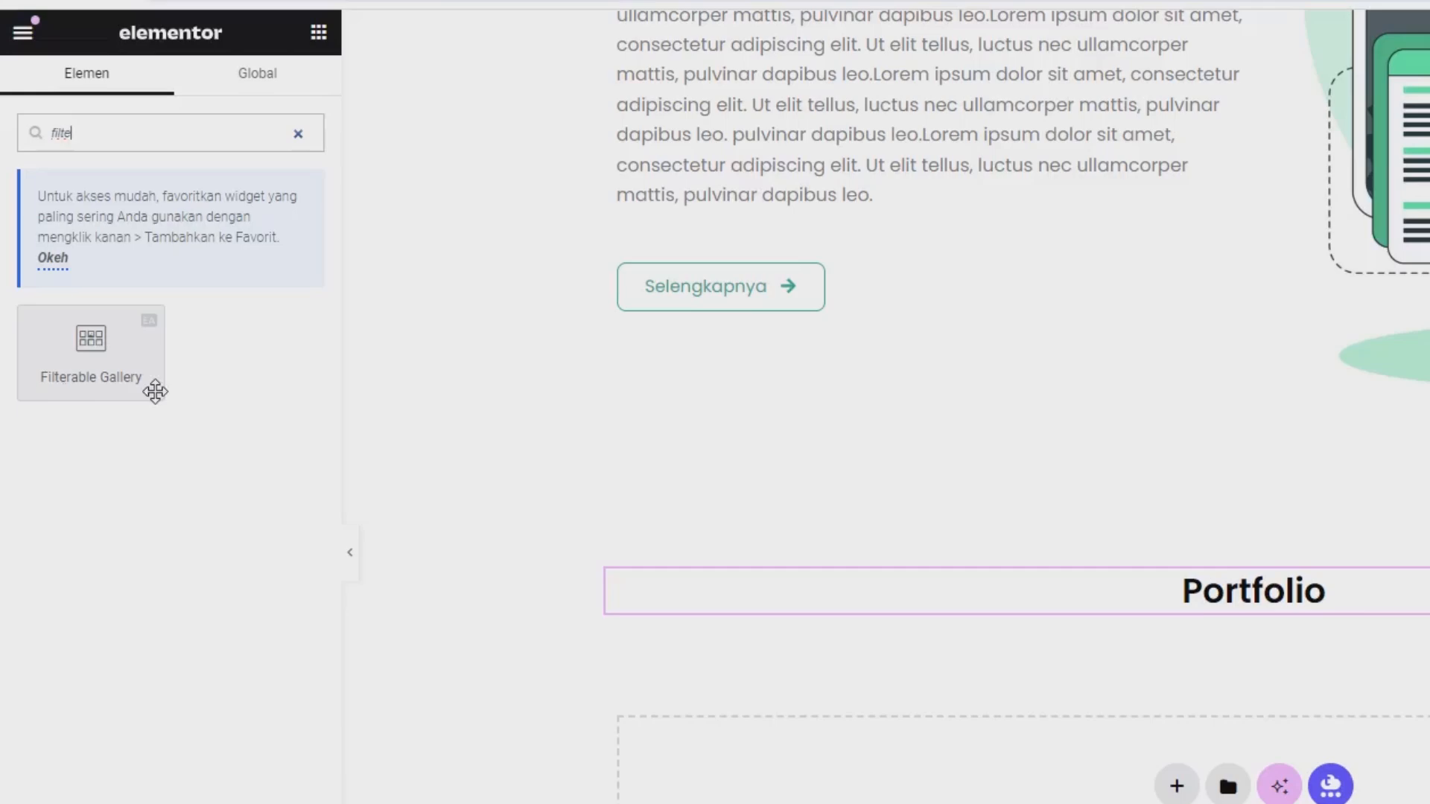
pyautogui.moveTo(137, 382); pyautogui.dragTo(1184, 617)
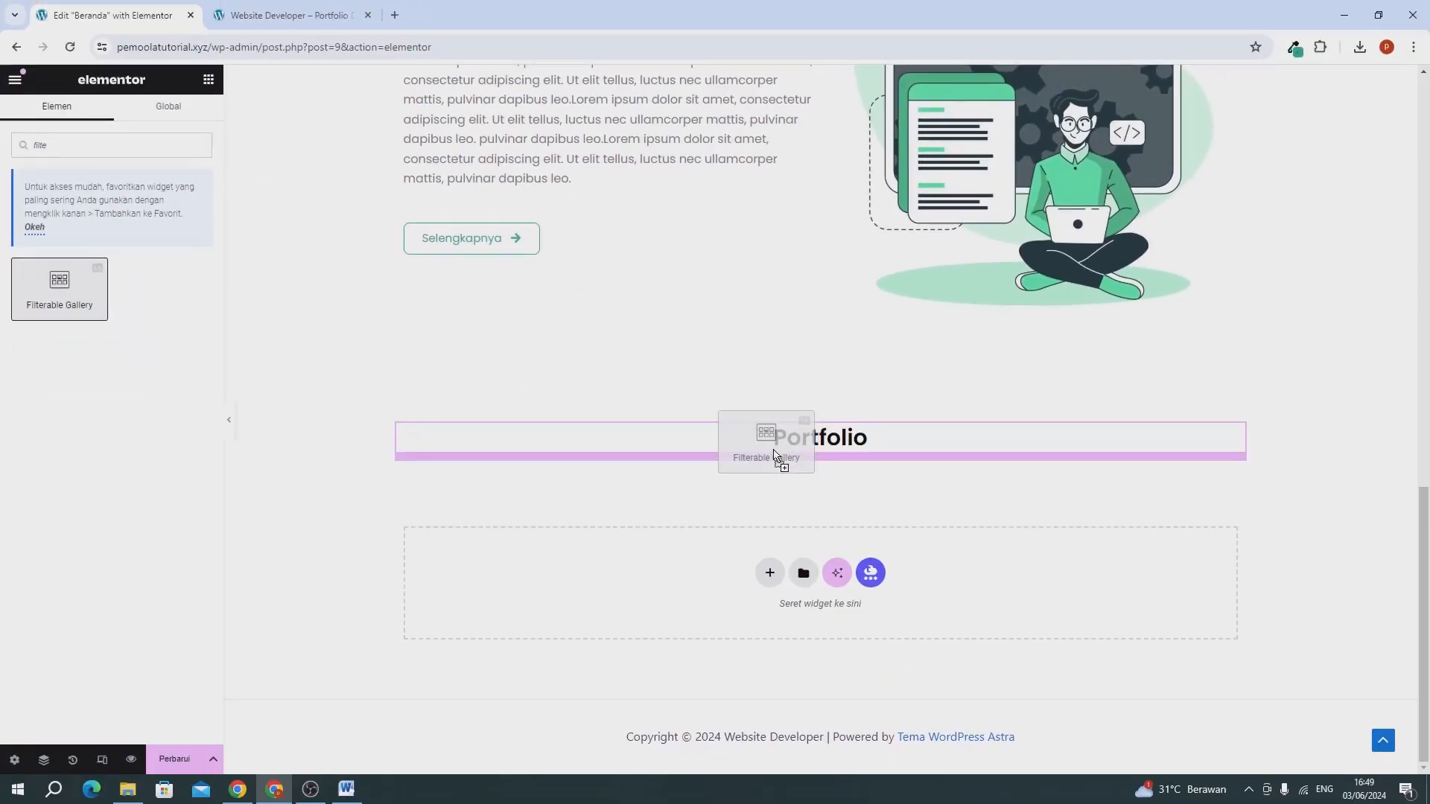
pyautogui.moveTo(774, 451); pyautogui.dragTo(774, 453)
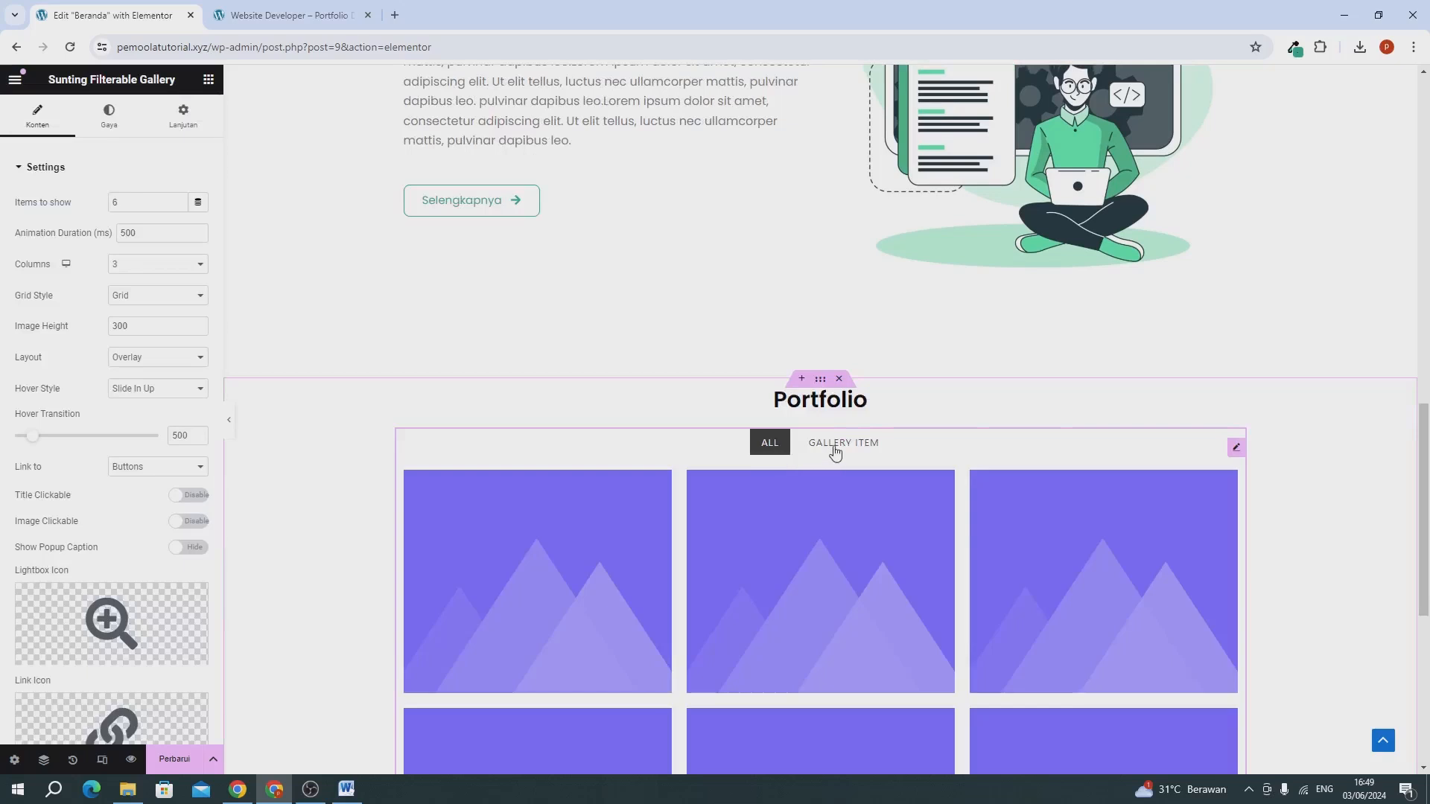
pyautogui.scroll(-2, 829, 409)
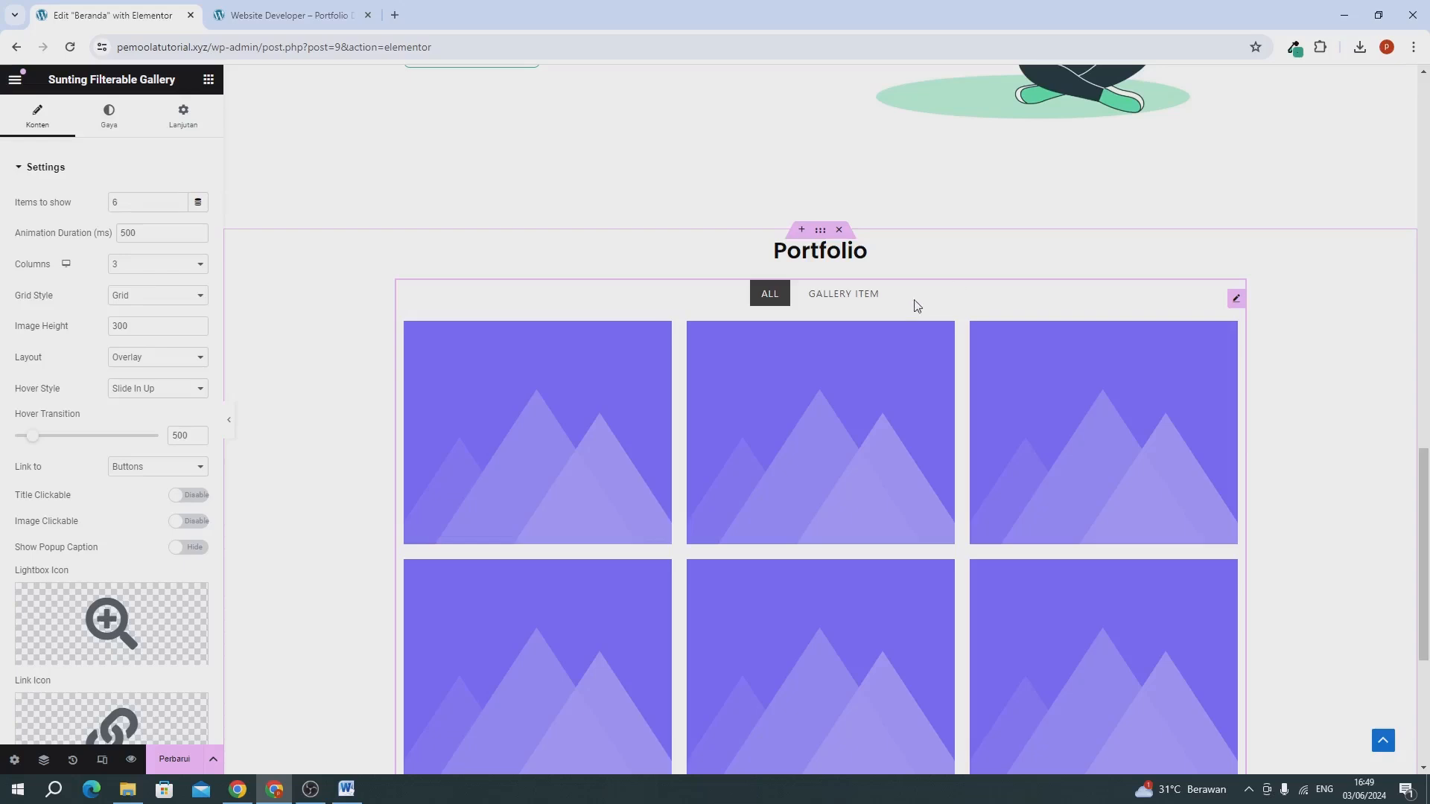
# Rename the gallery's existing filter control, "Gallery Item", to "WEBSITE".
pyautogui.scroll(-4, 2, 231)
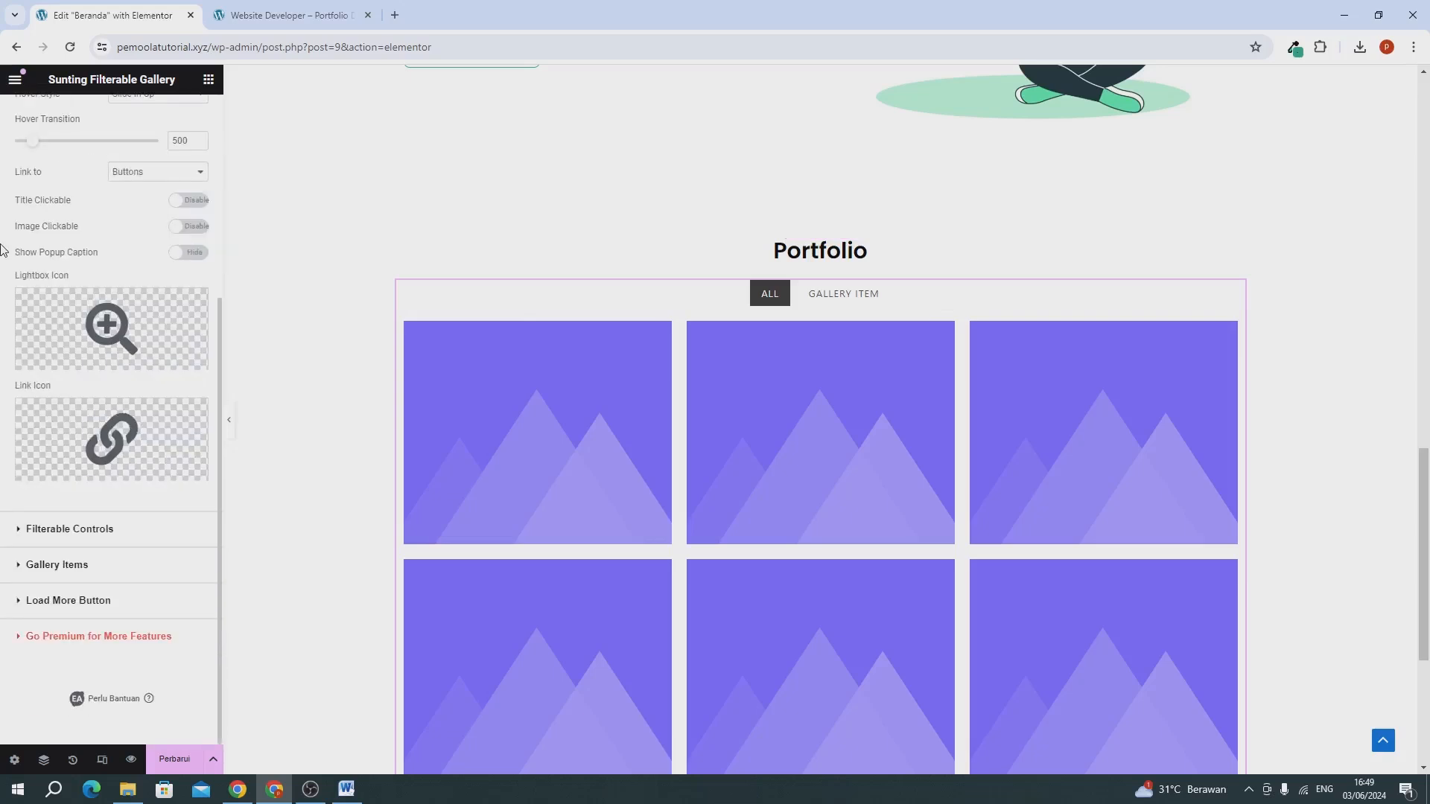
pyautogui.scroll(4, 2, 250)
pyautogui.scroll(-4, 3, 249)
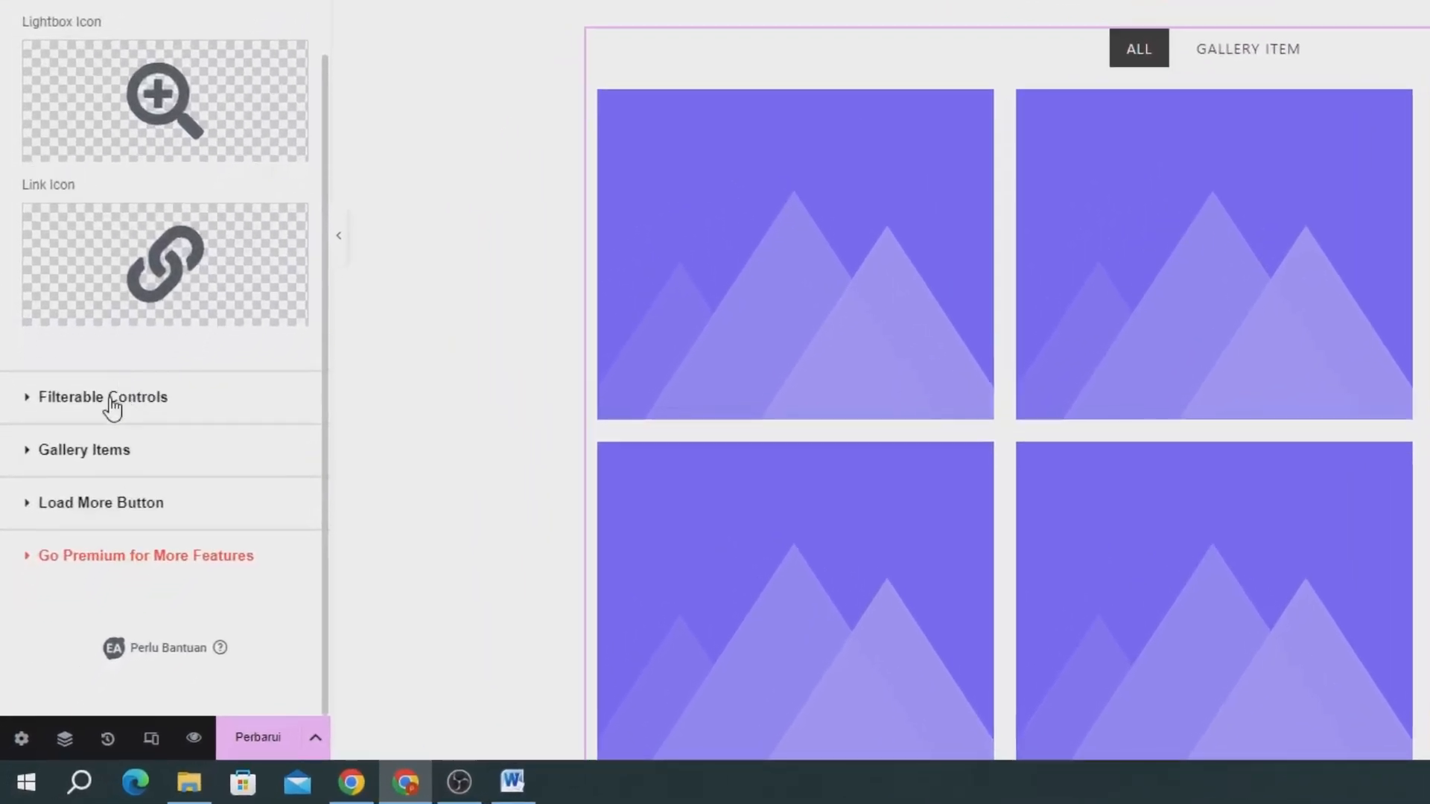
pyautogui.click(112, 402)
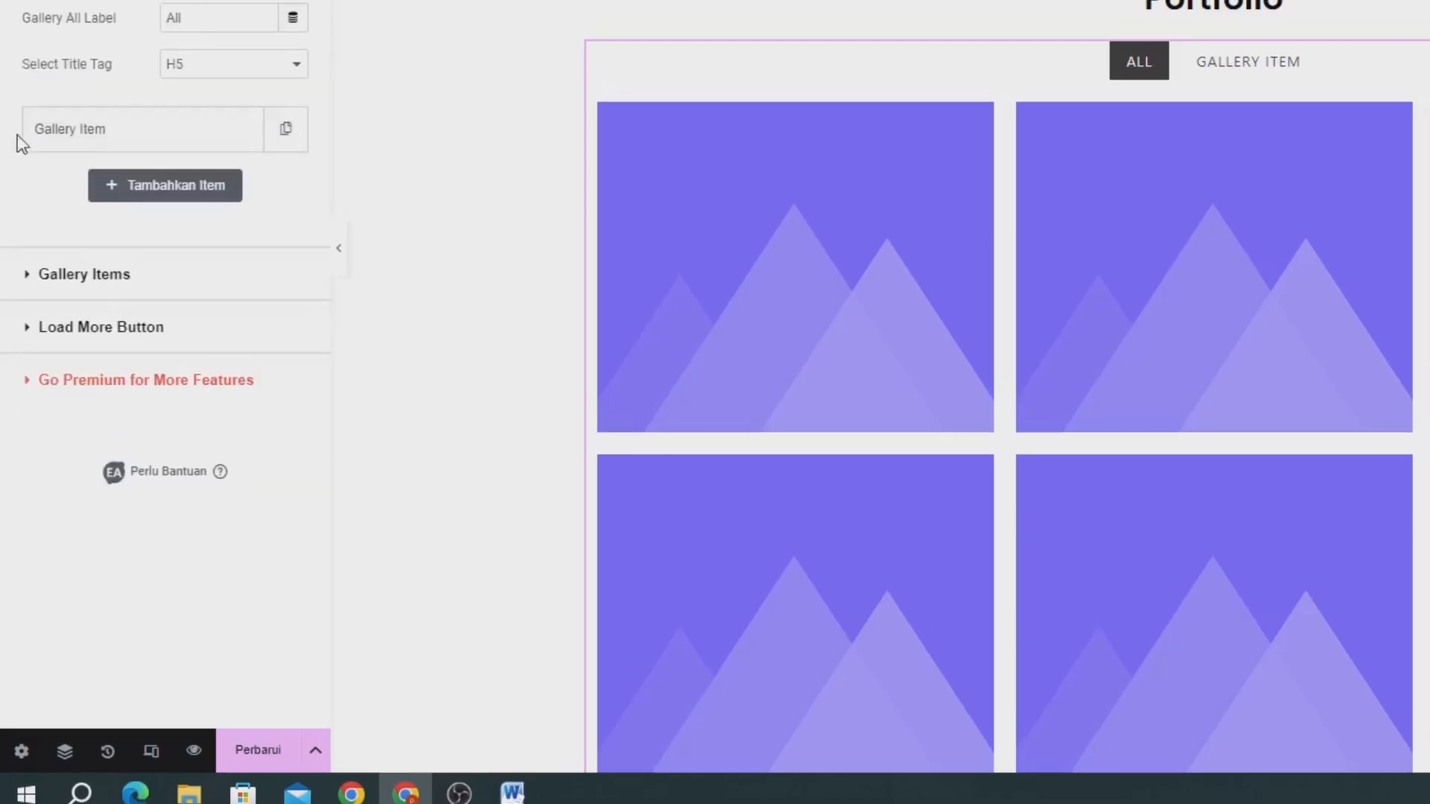
pyautogui.click(37, 223)
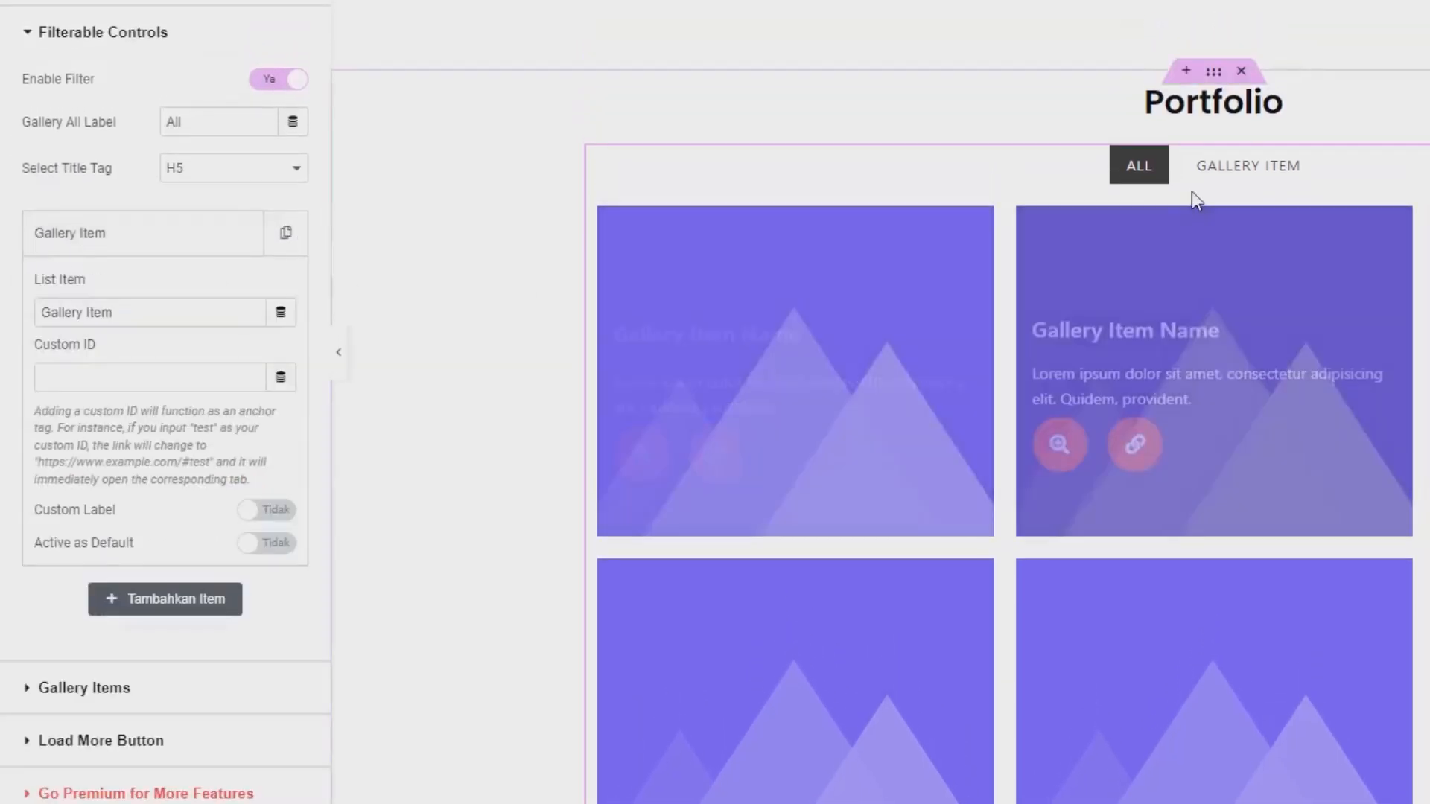
pyautogui.moveTo(164, 313); pyautogui.dragTo(2, 344)
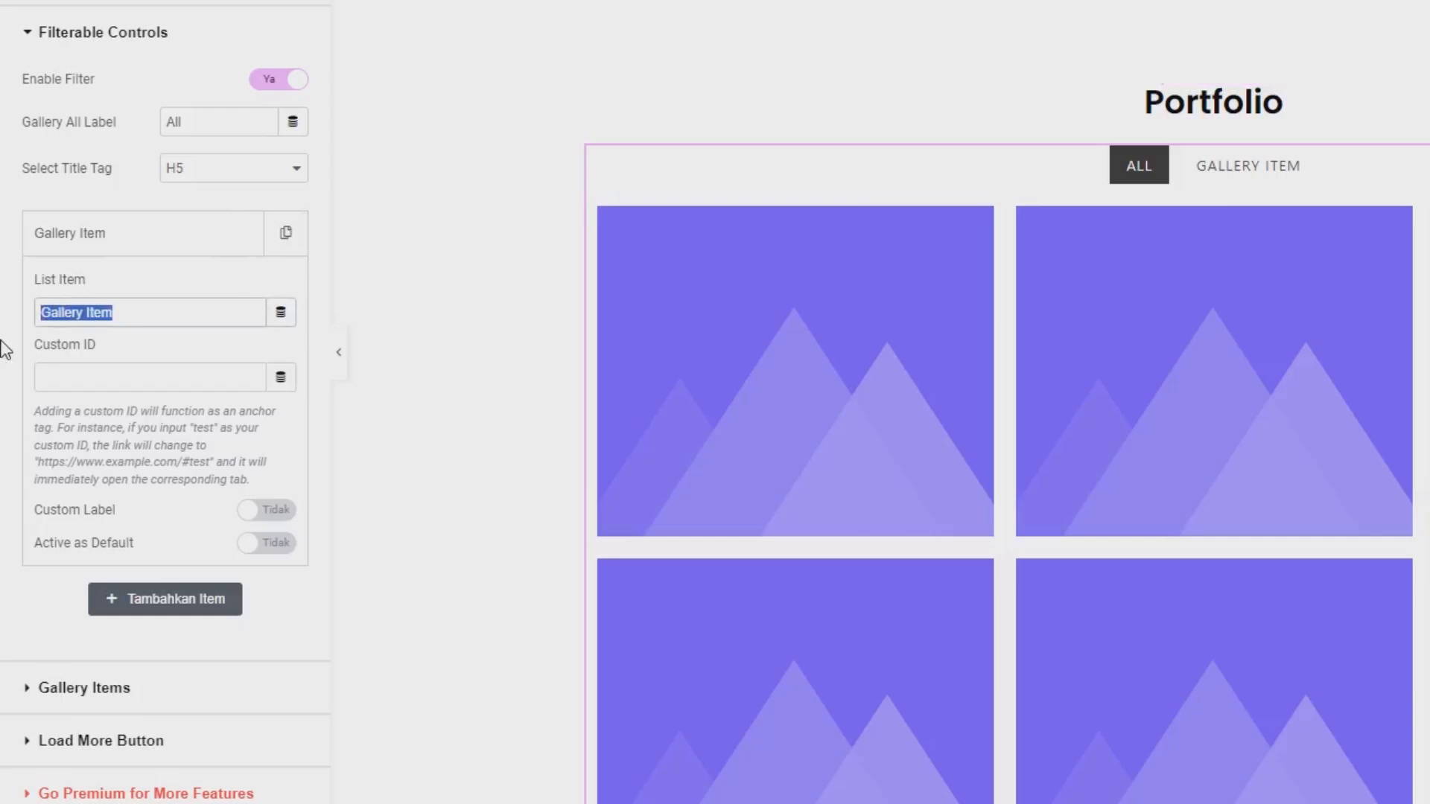
pyautogui.write('W')
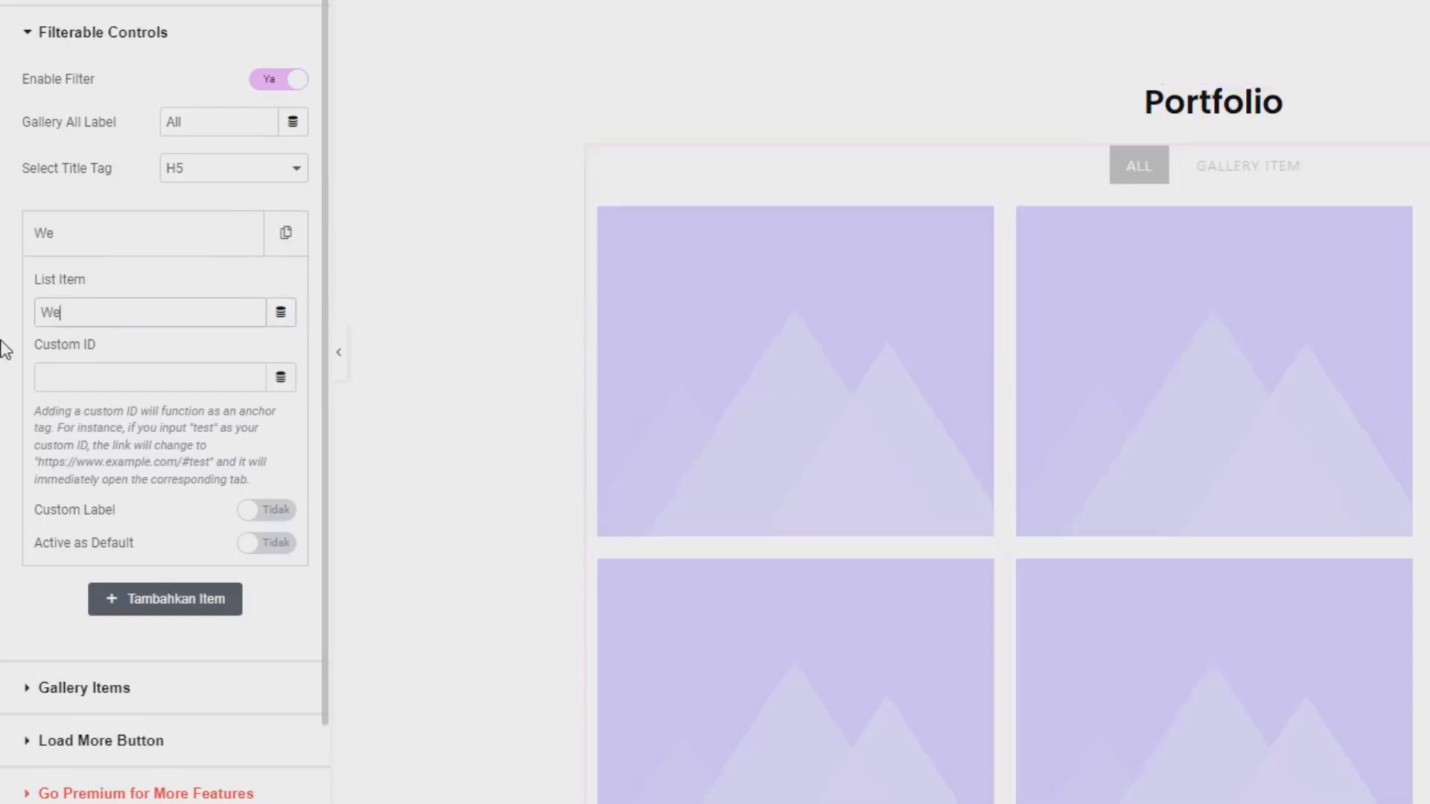
pyautogui.write('e')
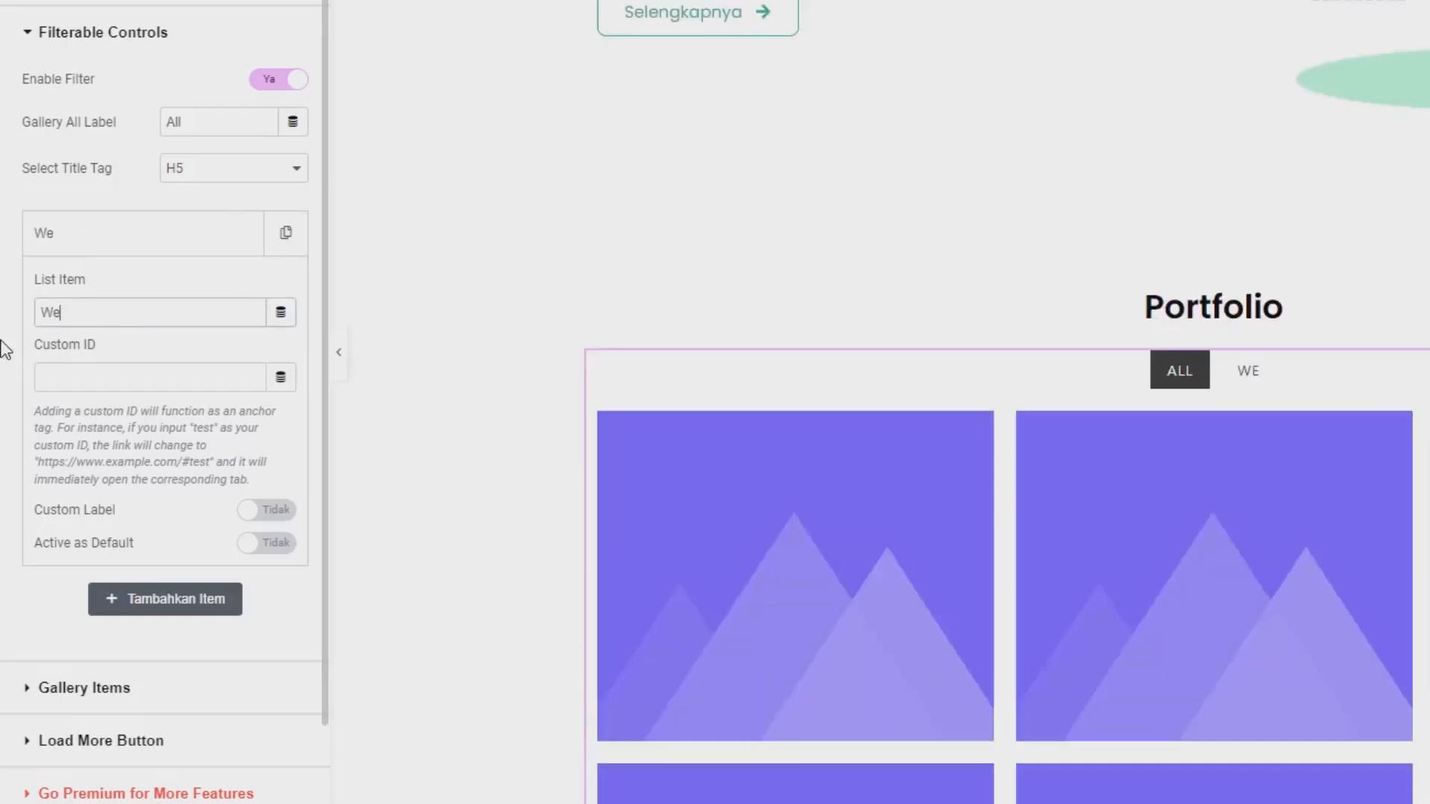
pyautogui.press('BackSpace')
pyautogui.write('EBSITE')
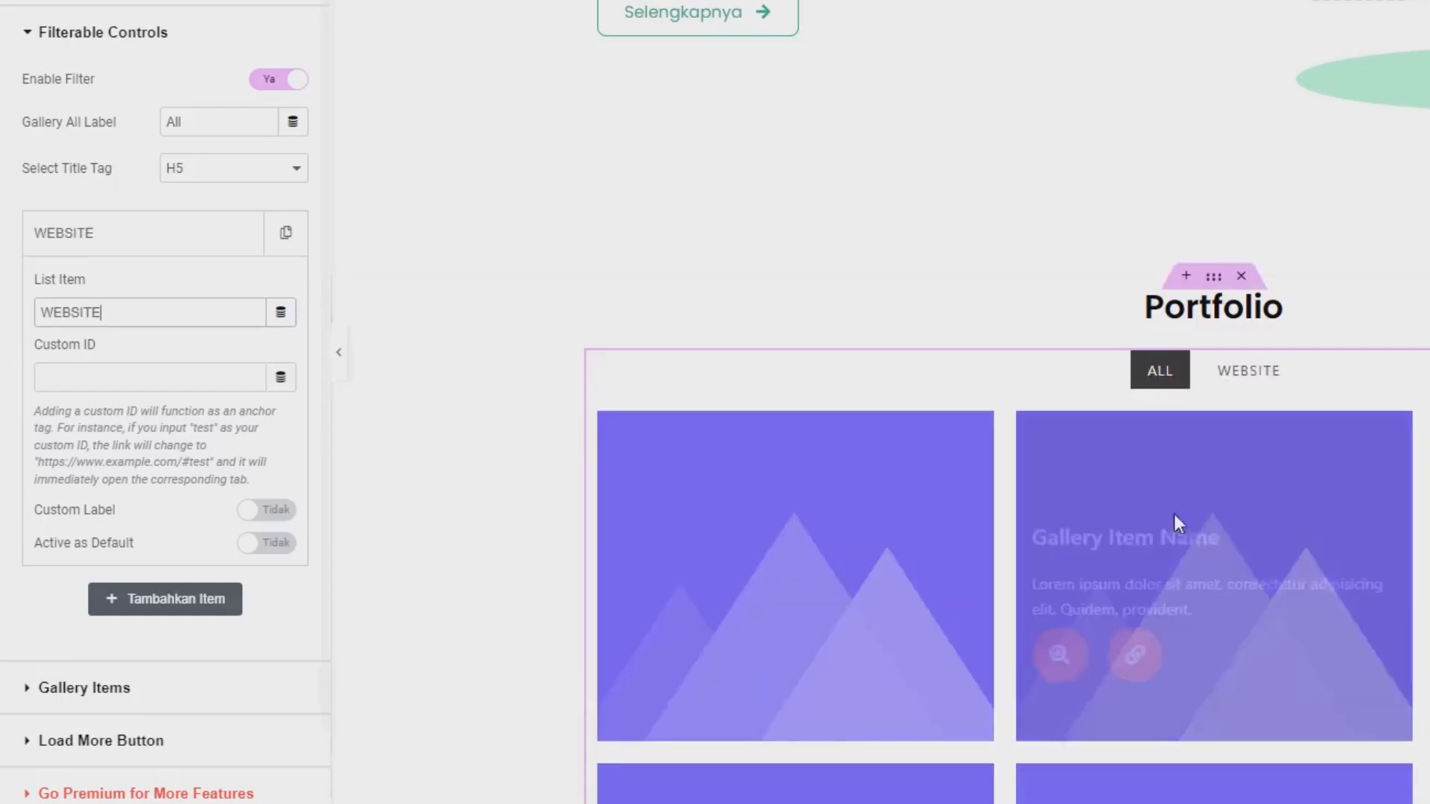
pyautogui.click(131, 243)
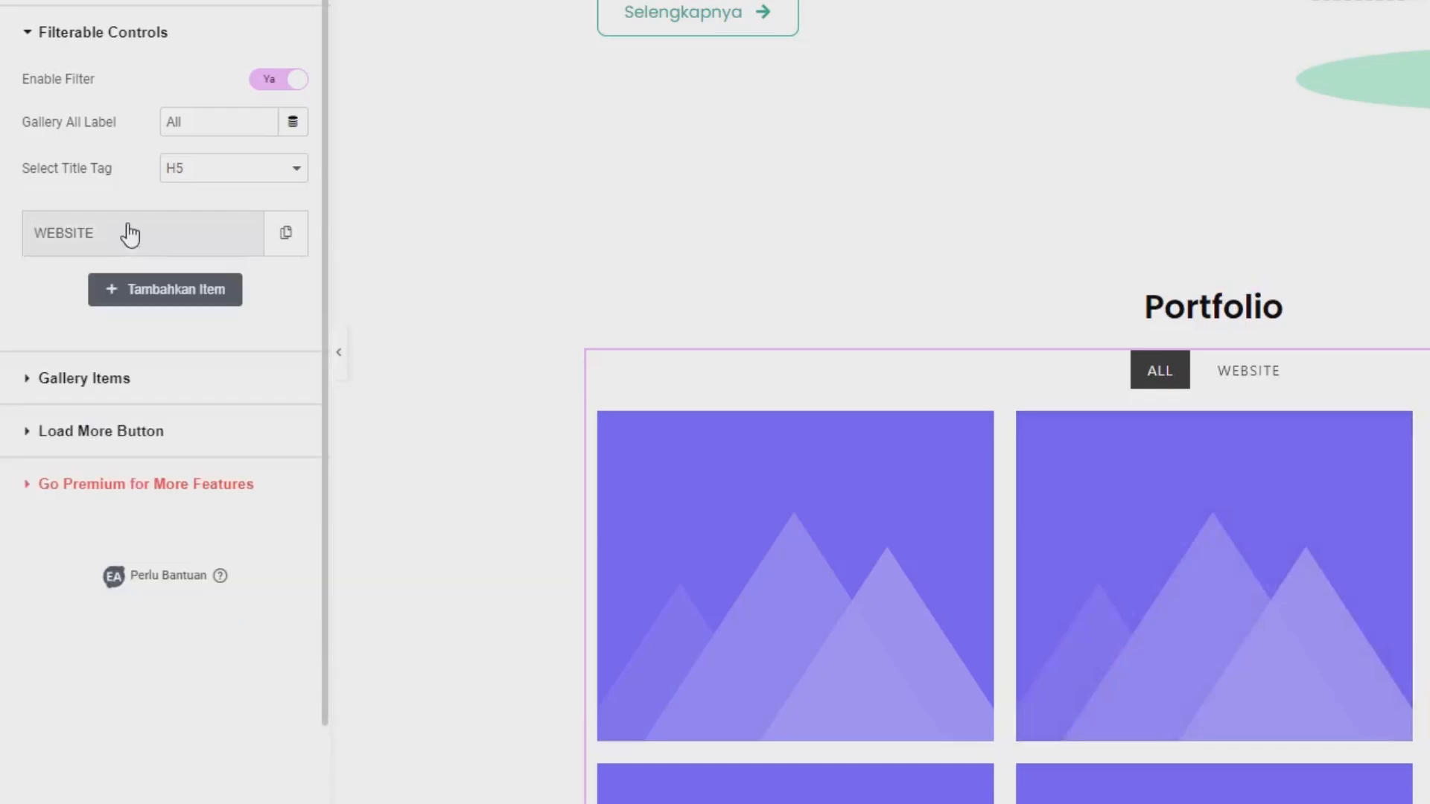
# Add a second filter control to the gallery and name it "UI/UX".
pyautogui.click(169, 293)
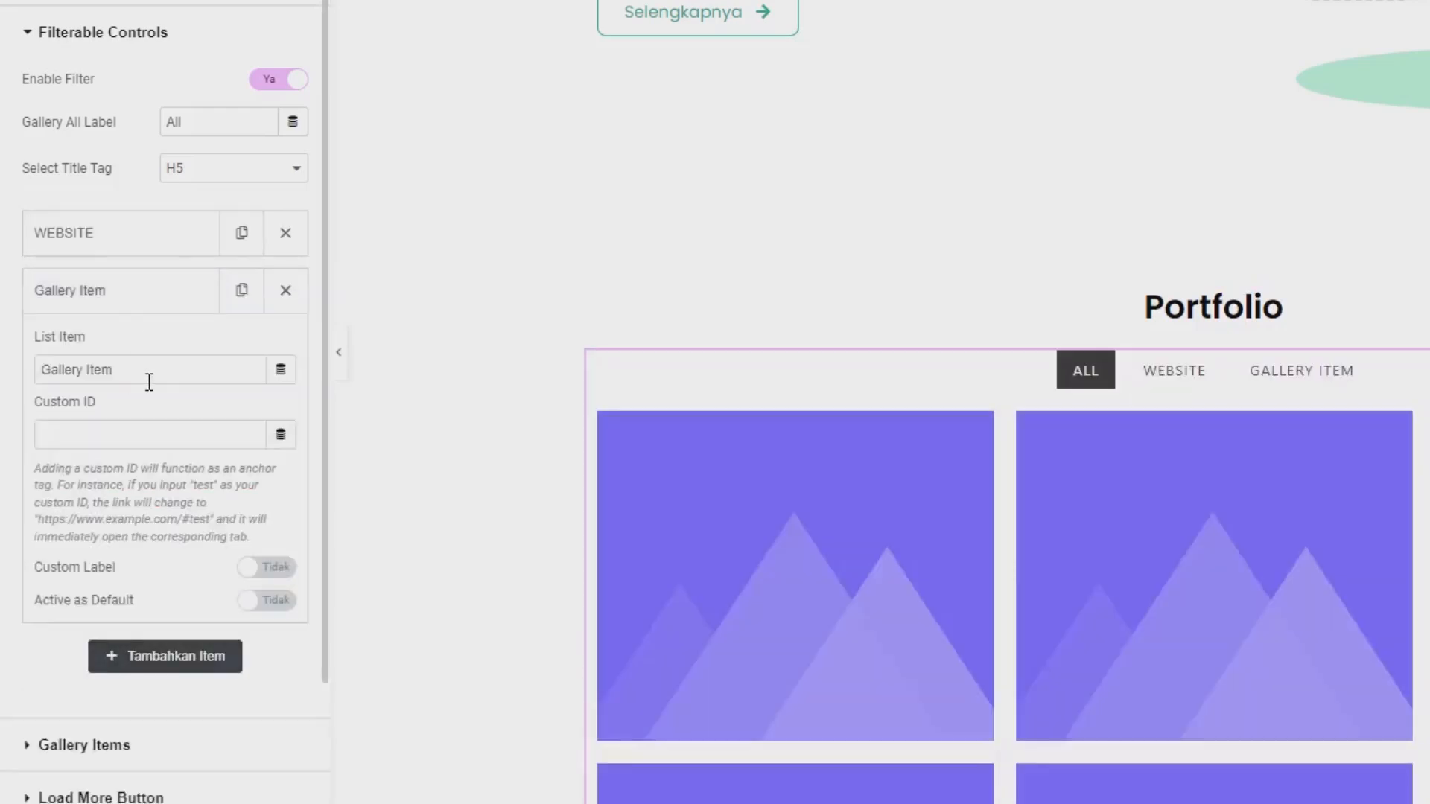
pyautogui.moveTo(147, 376); pyautogui.dragTo(4, 385)
pyautogui.write('UI')
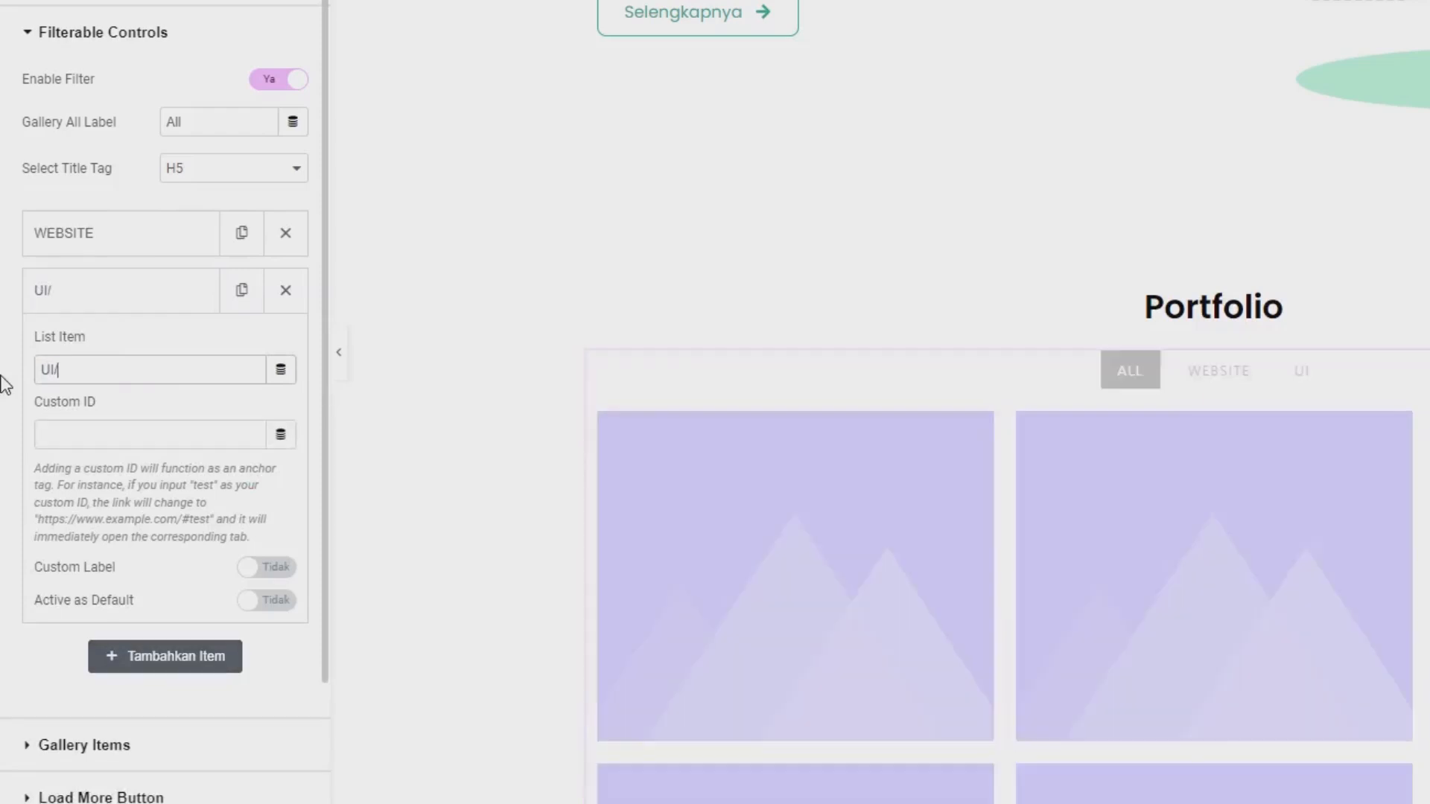
pyautogui.write('/UX')
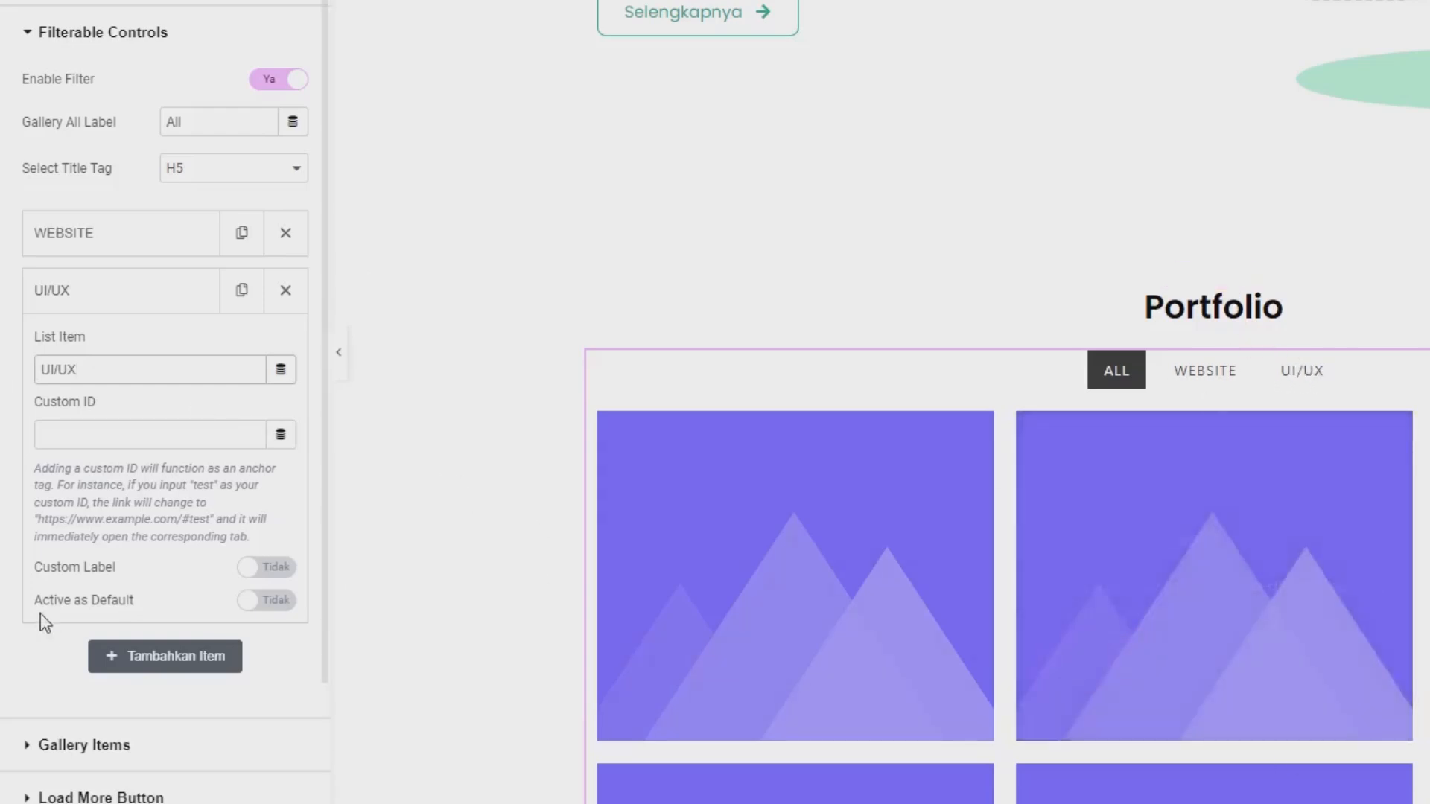
pyautogui.click(69, 301)
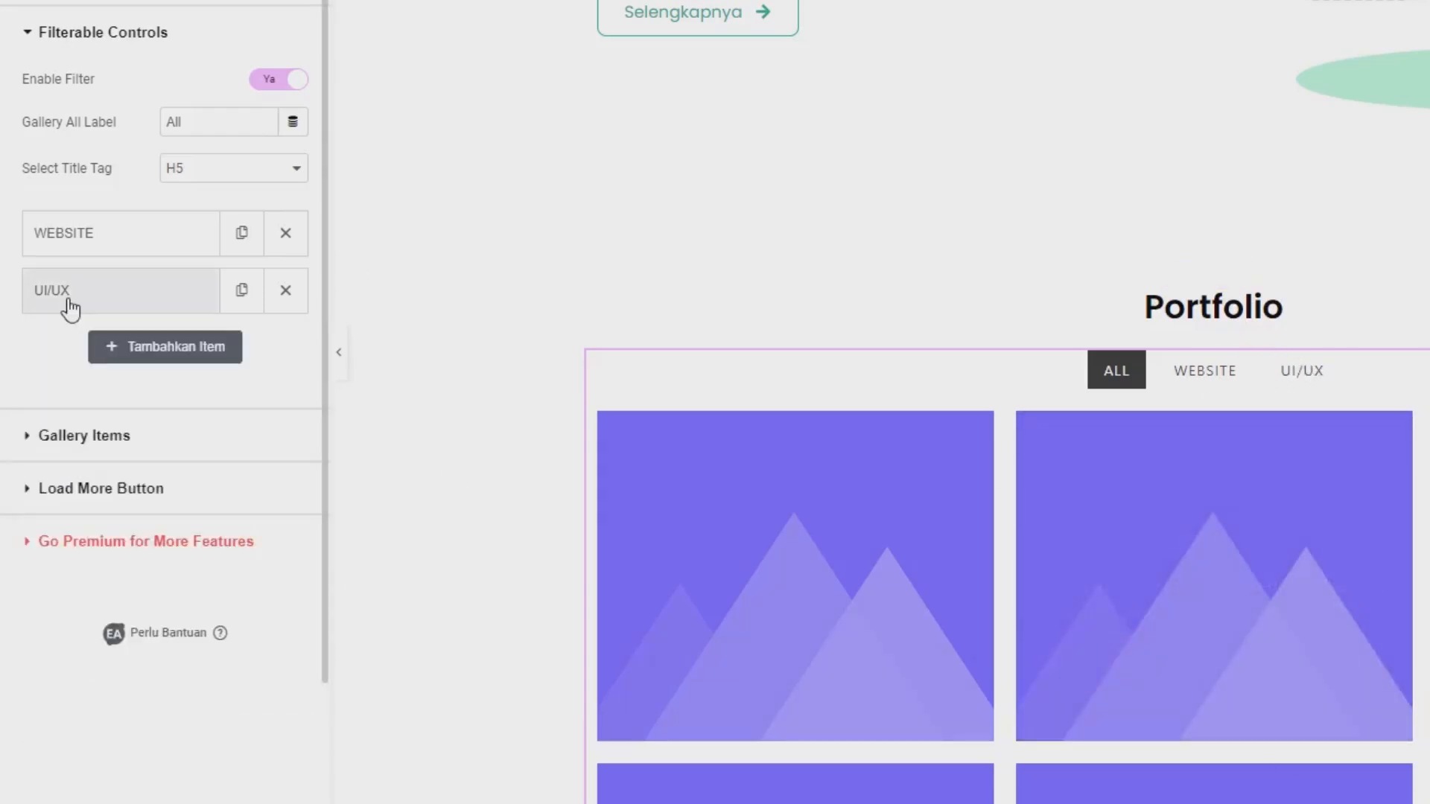
# Delete the placeholder gallery items until only the first one is left.
pyautogui.scroll(-4, 820, 566)
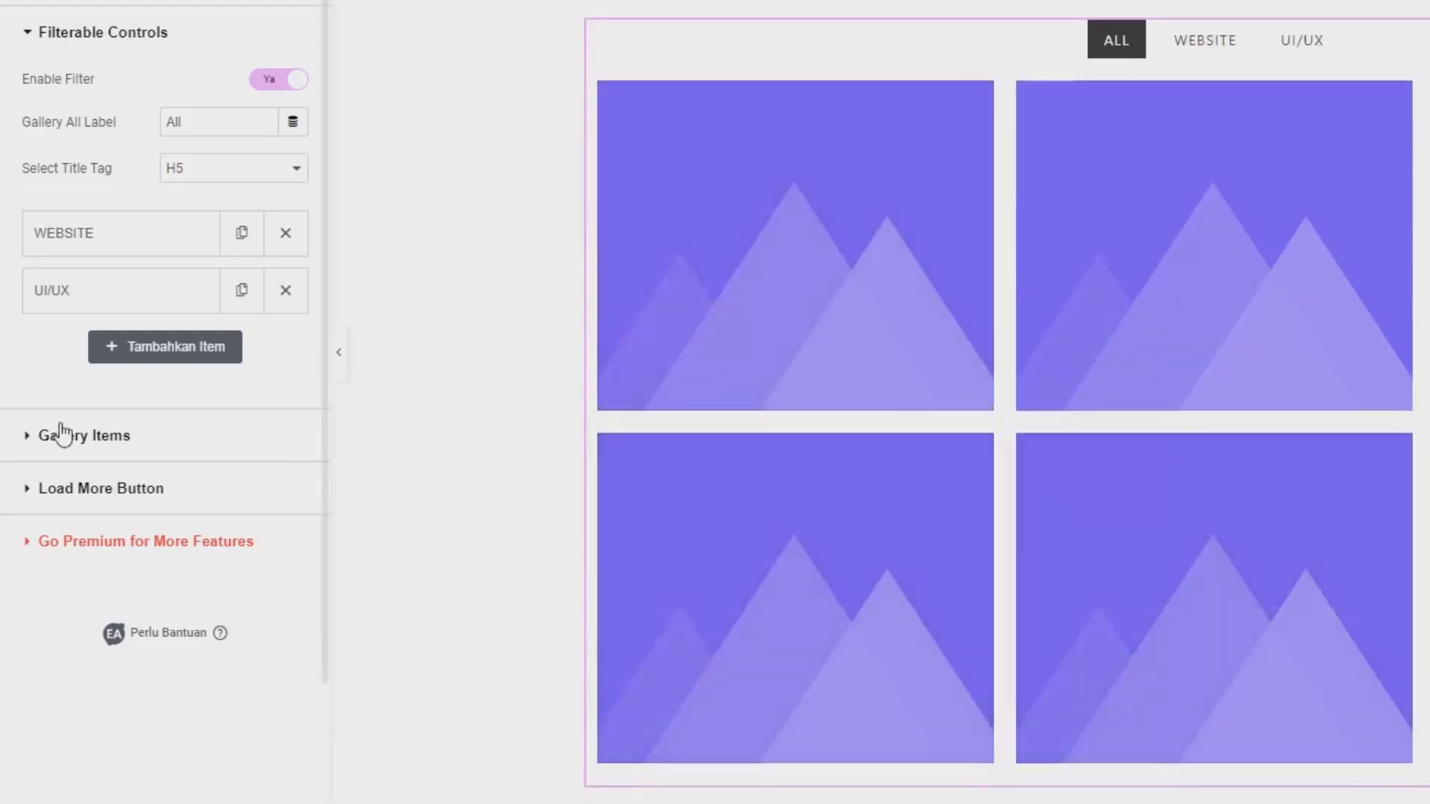
pyautogui.click(147, 443)
pyautogui.scroll(-3, 147, 453)
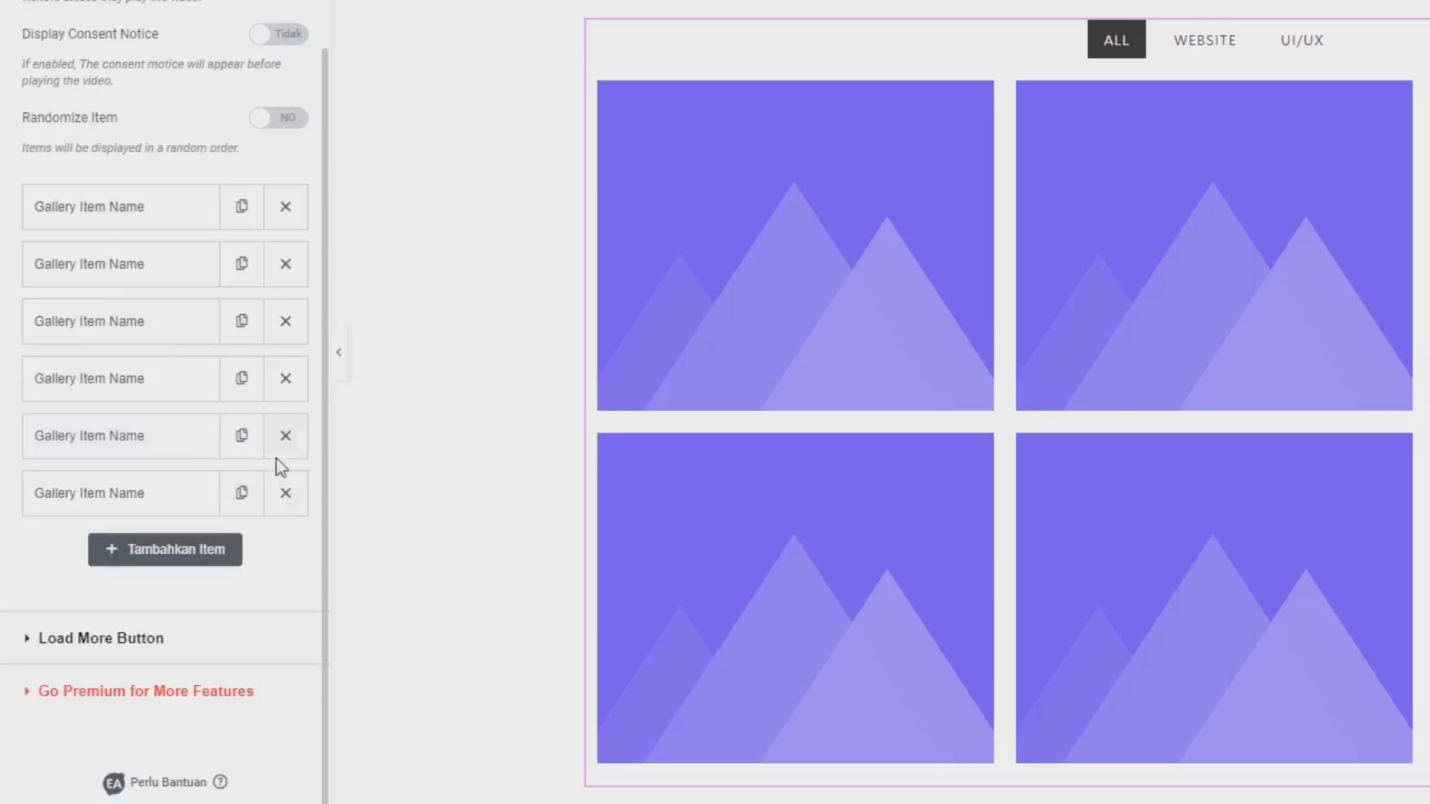
pyautogui.click(283, 267)
pyautogui.click(284, 267)
pyautogui.click(284, 266)
pyautogui.click(284, 267)
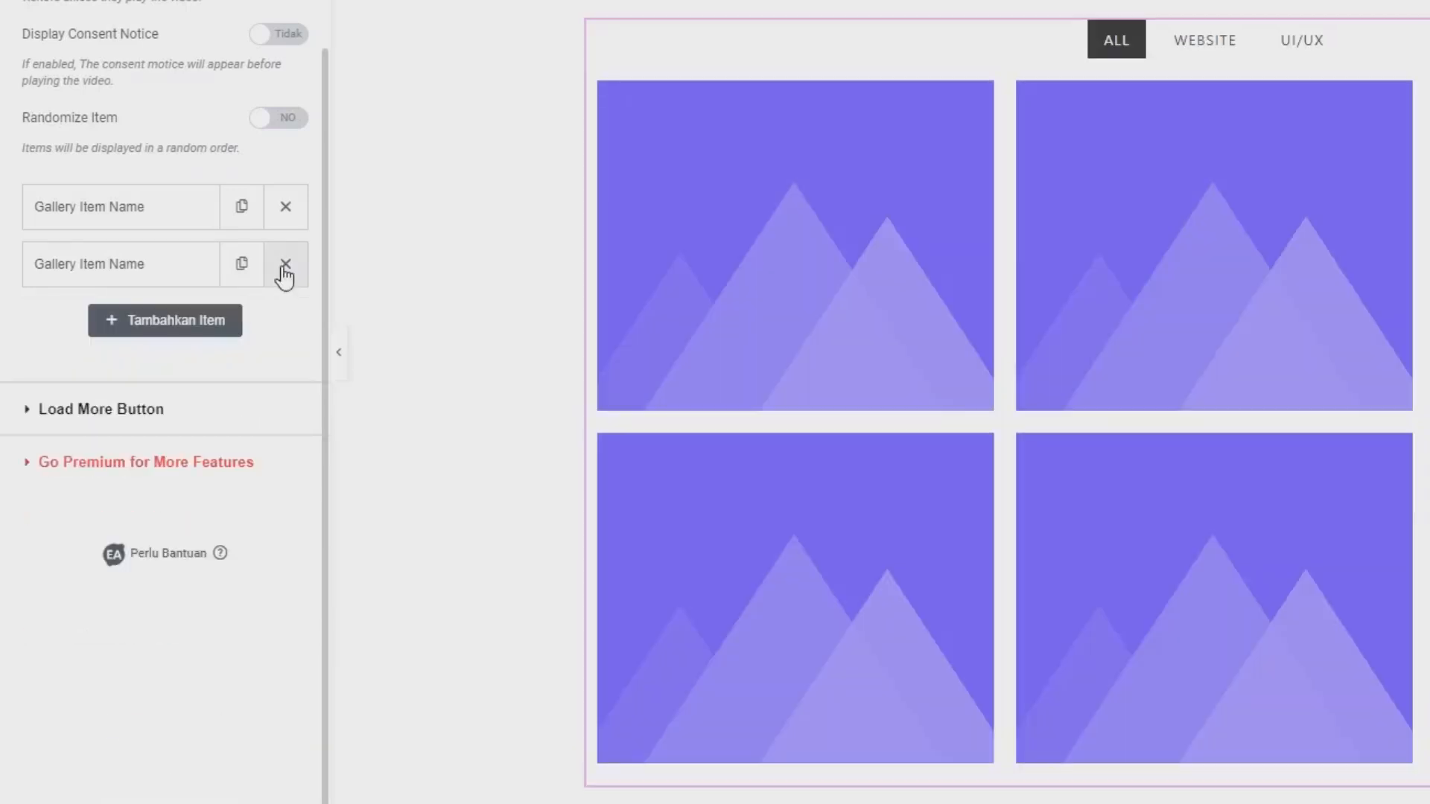
pyautogui.click(284, 267)
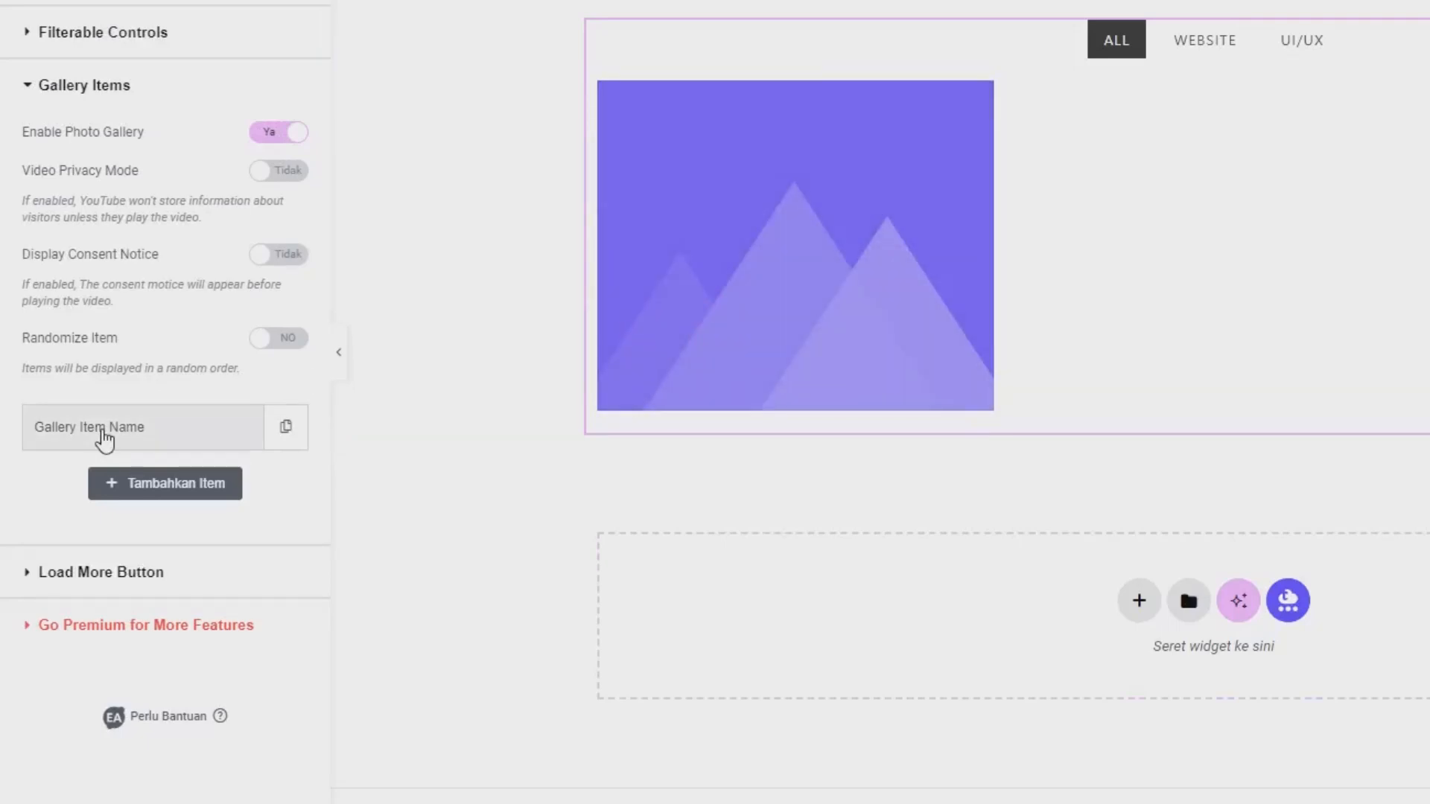
# Copy the filter name "WEBSITE" from the filterable controls and paste it as the remaining gallery item's control name.
pyautogui.click(105, 441)
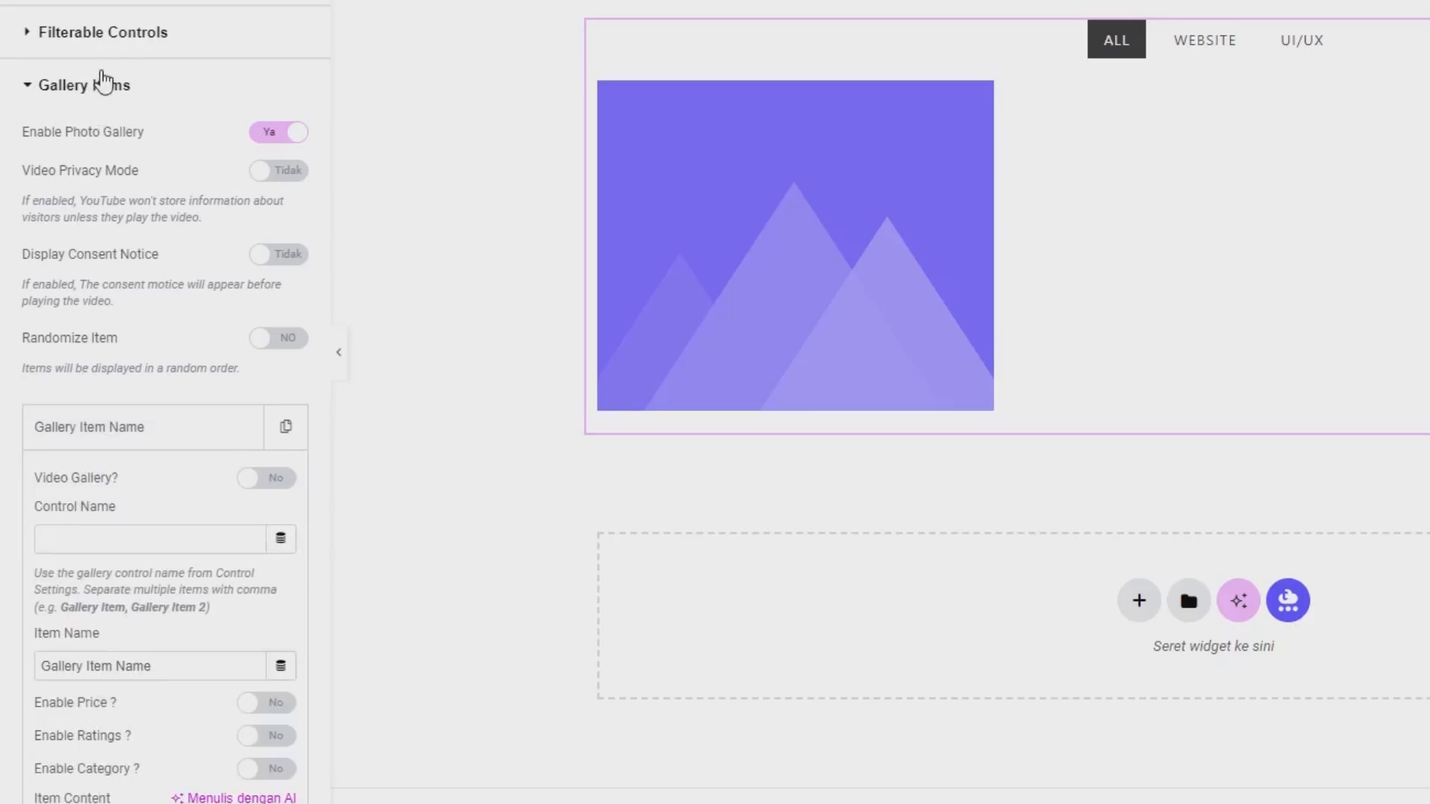
pyautogui.click(103, 43)
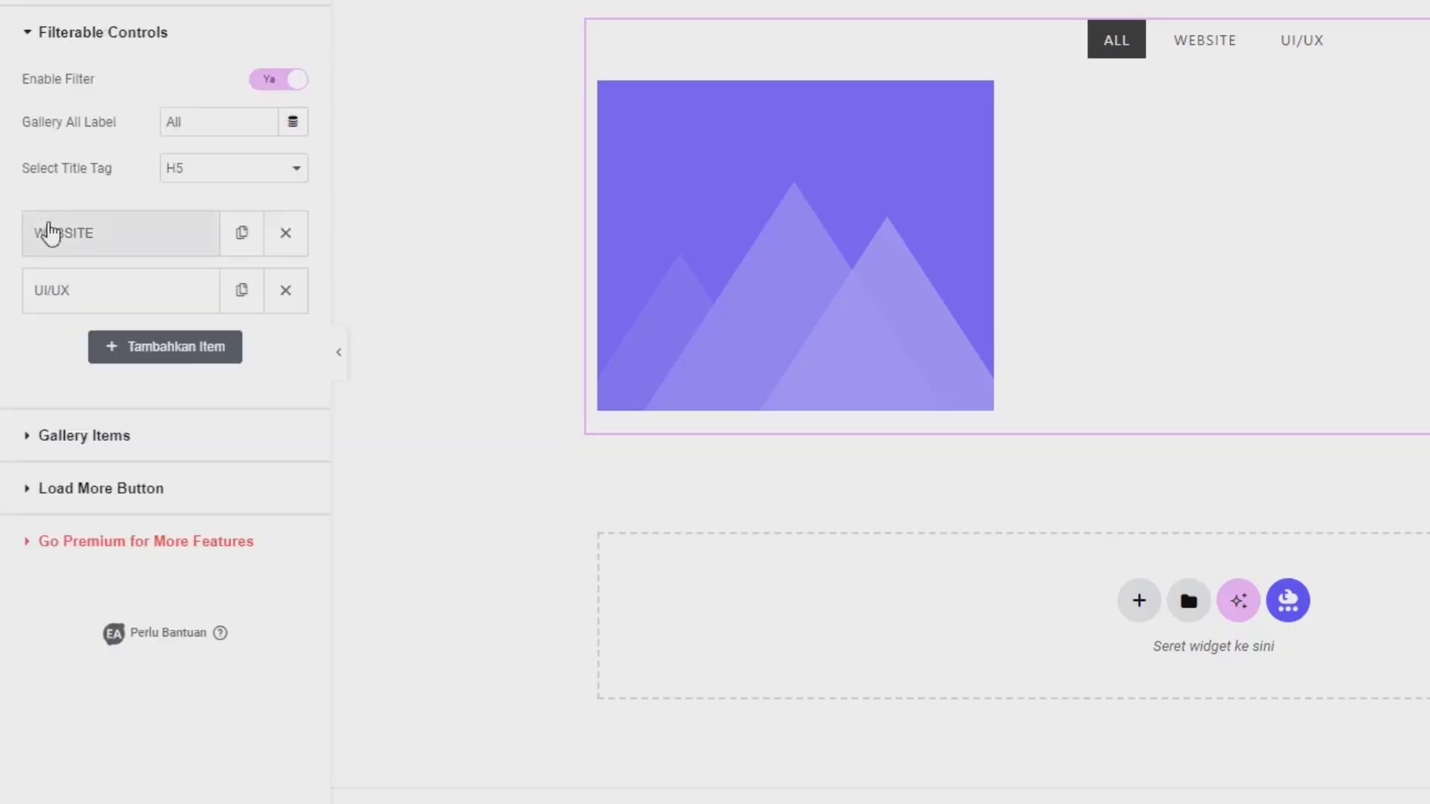
pyautogui.click(122, 244)
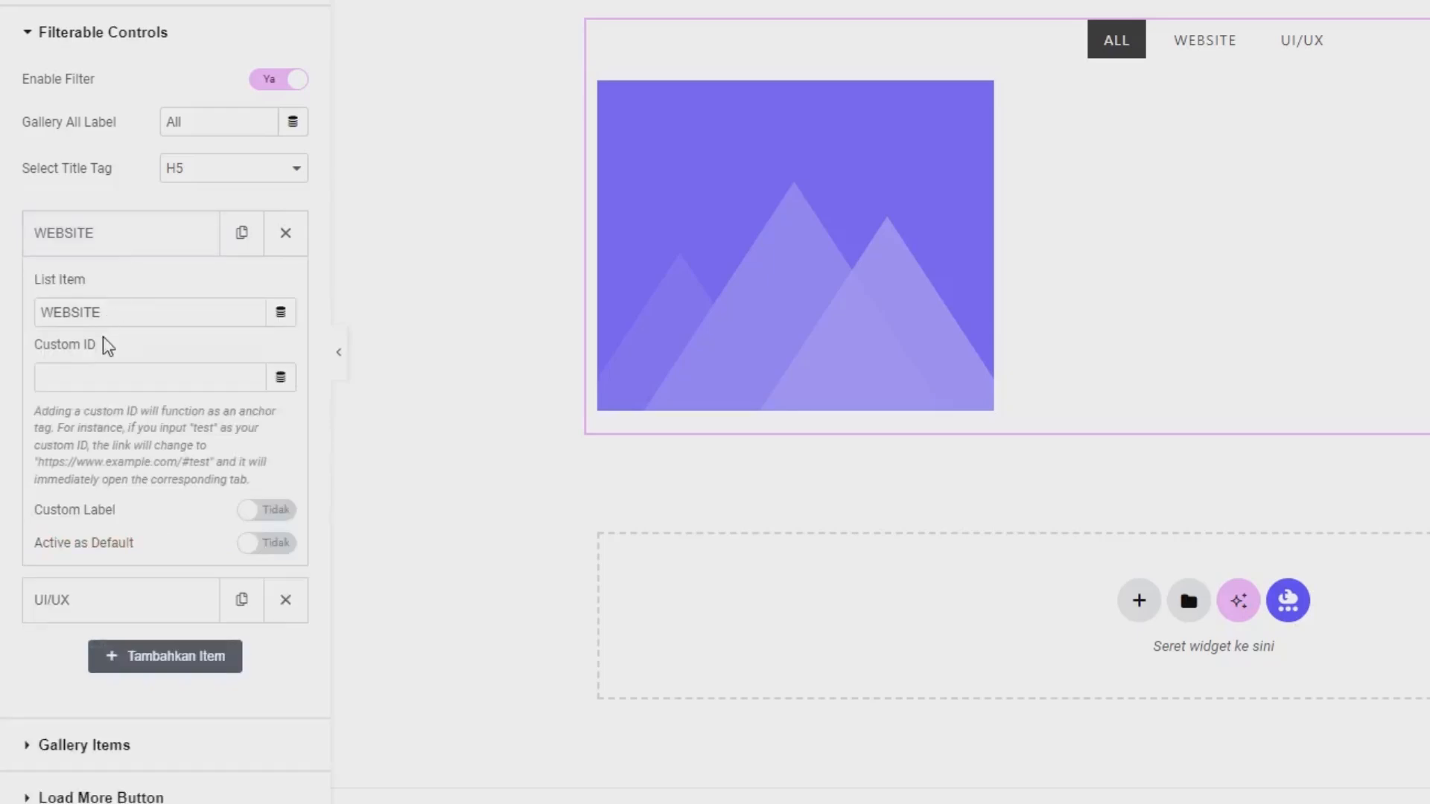
pyautogui.doubleClick(95, 314)
pyautogui.hotkey('ctrl', 'c')
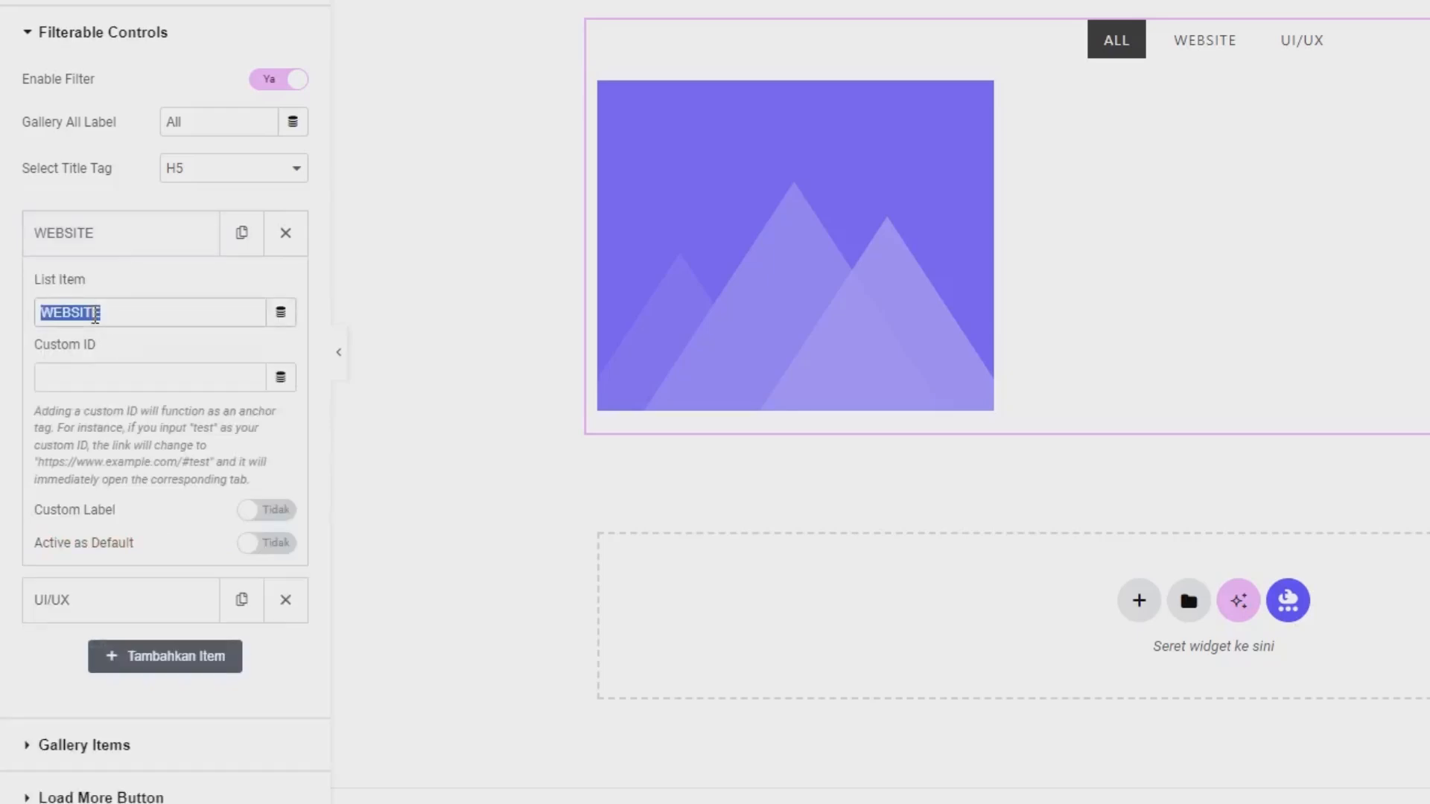
pyautogui.click(98, 48)
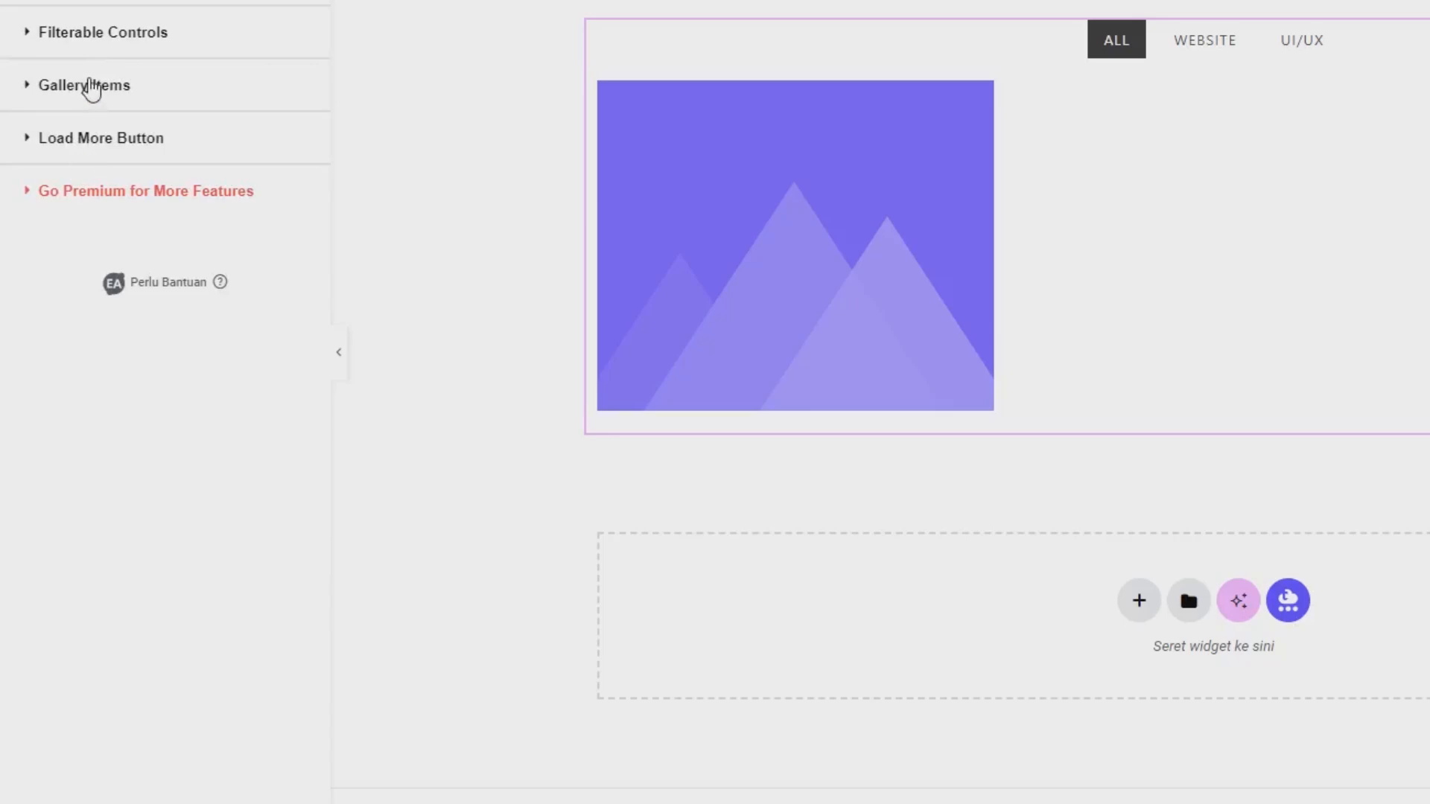
pyautogui.click(93, 86)
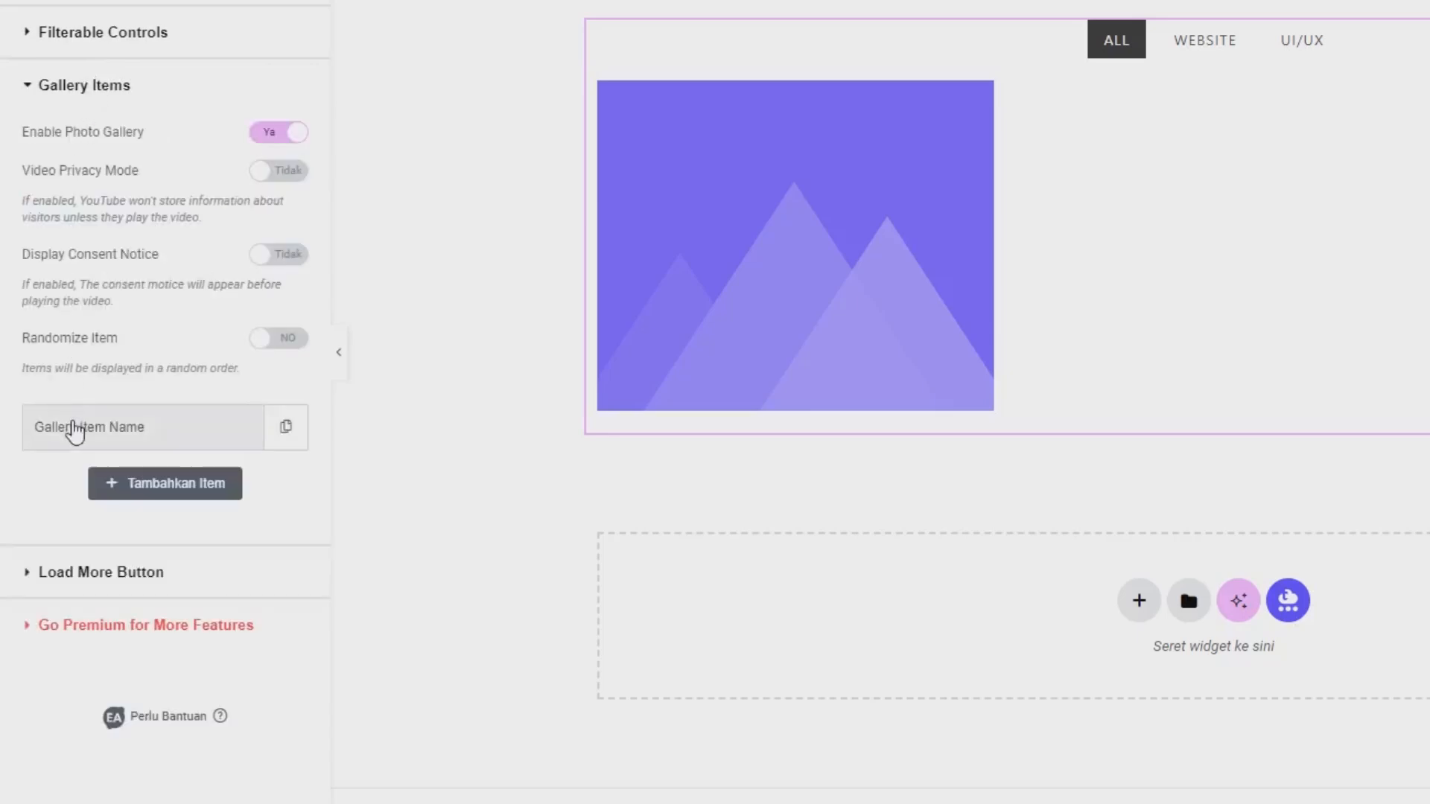
pyautogui.click(88, 430)
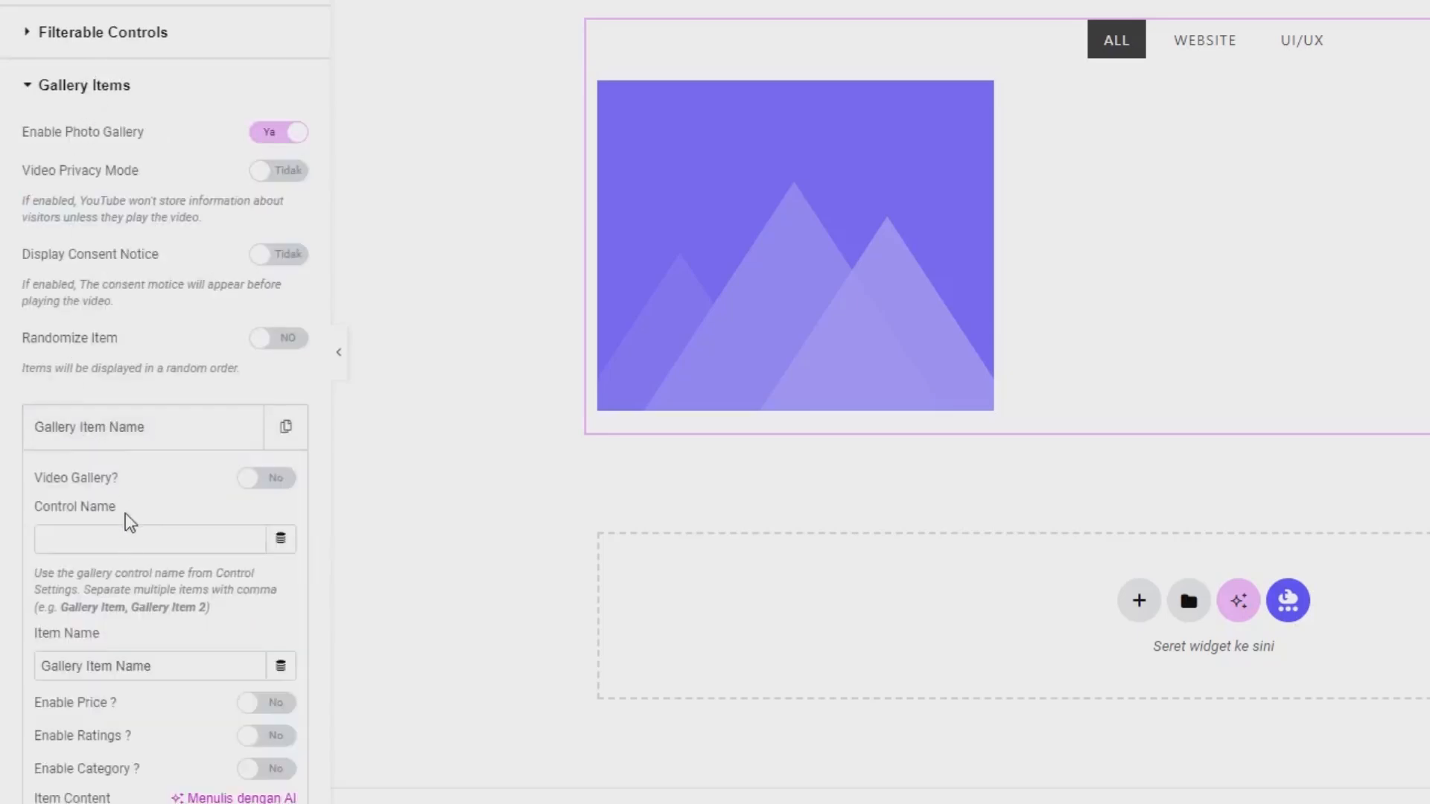
pyautogui.click(124, 540)
pyautogui.hotkey('ctrl', 'v')
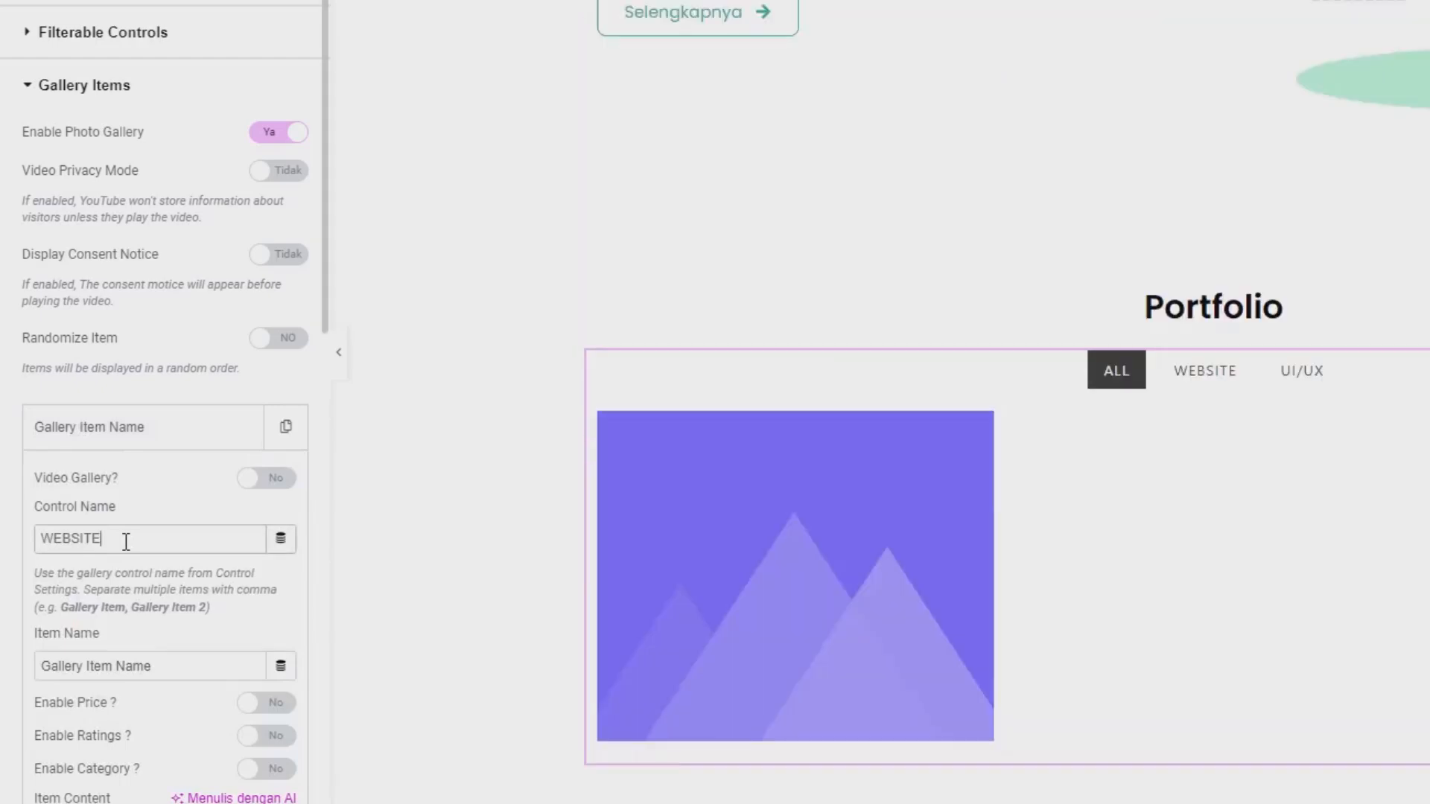
# Upload abstract-colorful-delusion-landing-page-template_23-2148364029.jpg from the image folder and set it as the gallery item's image.
pyautogui.scroll(-3, 128, 547)
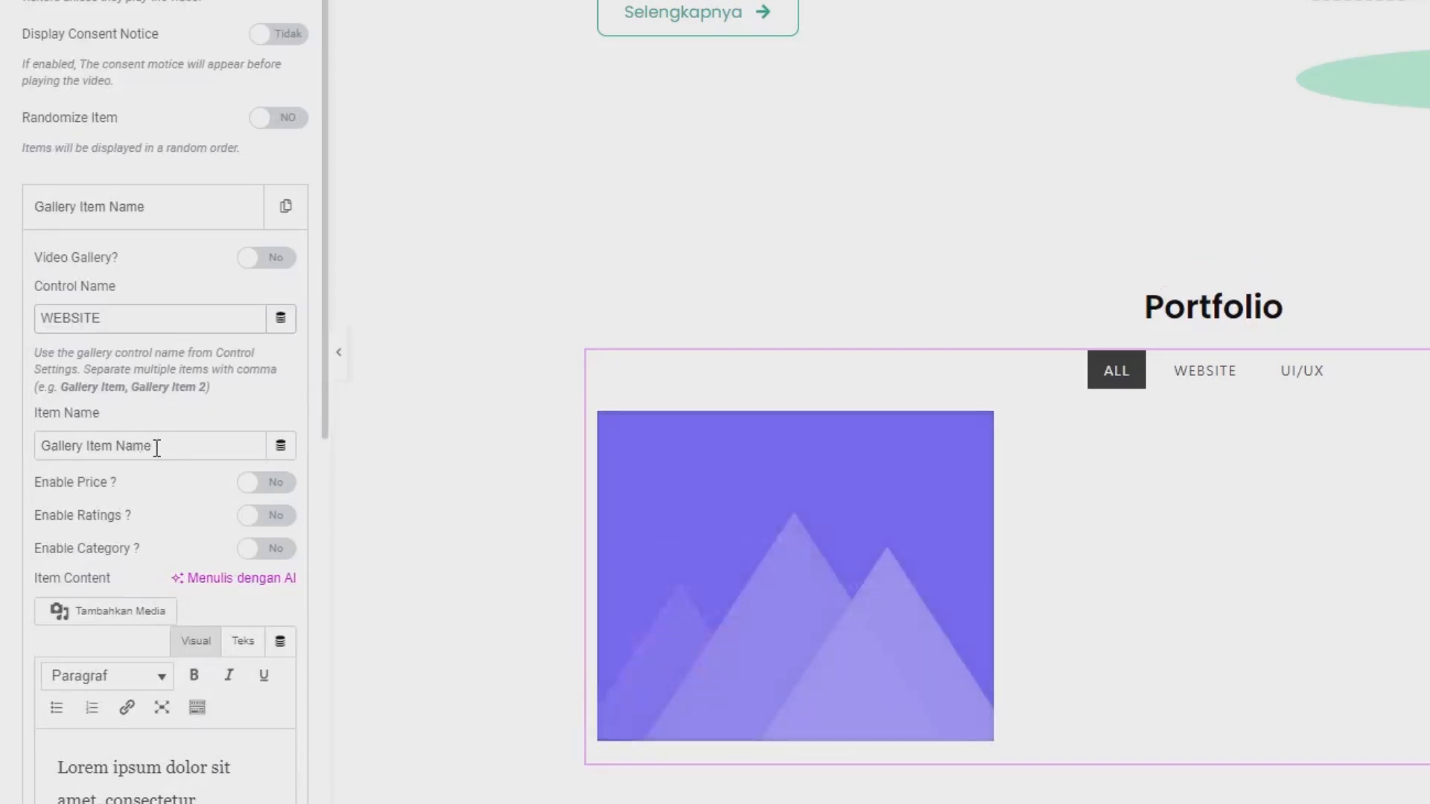
pyautogui.scroll(-3, 176, 447)
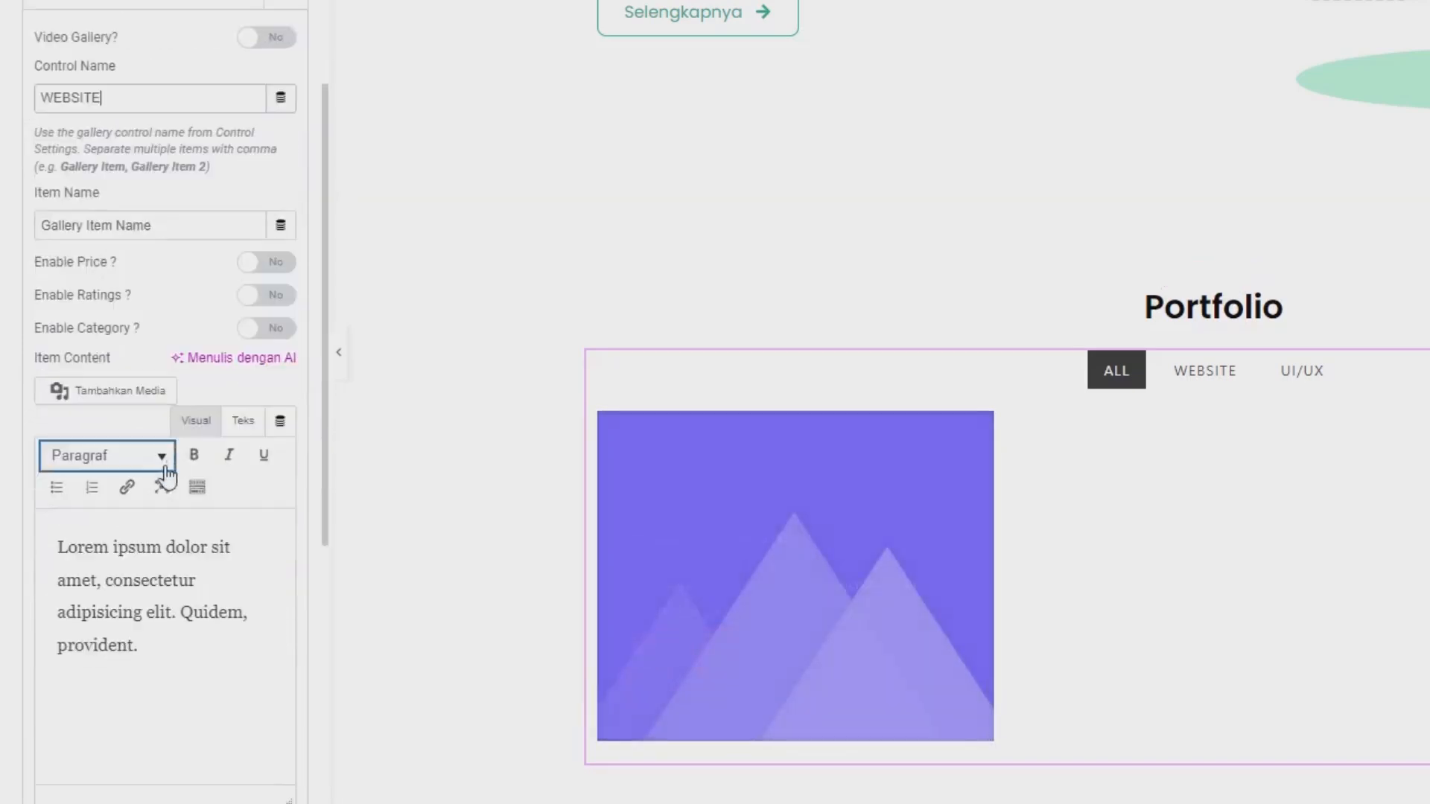
pyautogui.click(148, 546)
pyautogui.scroll(-4, 109, 502)
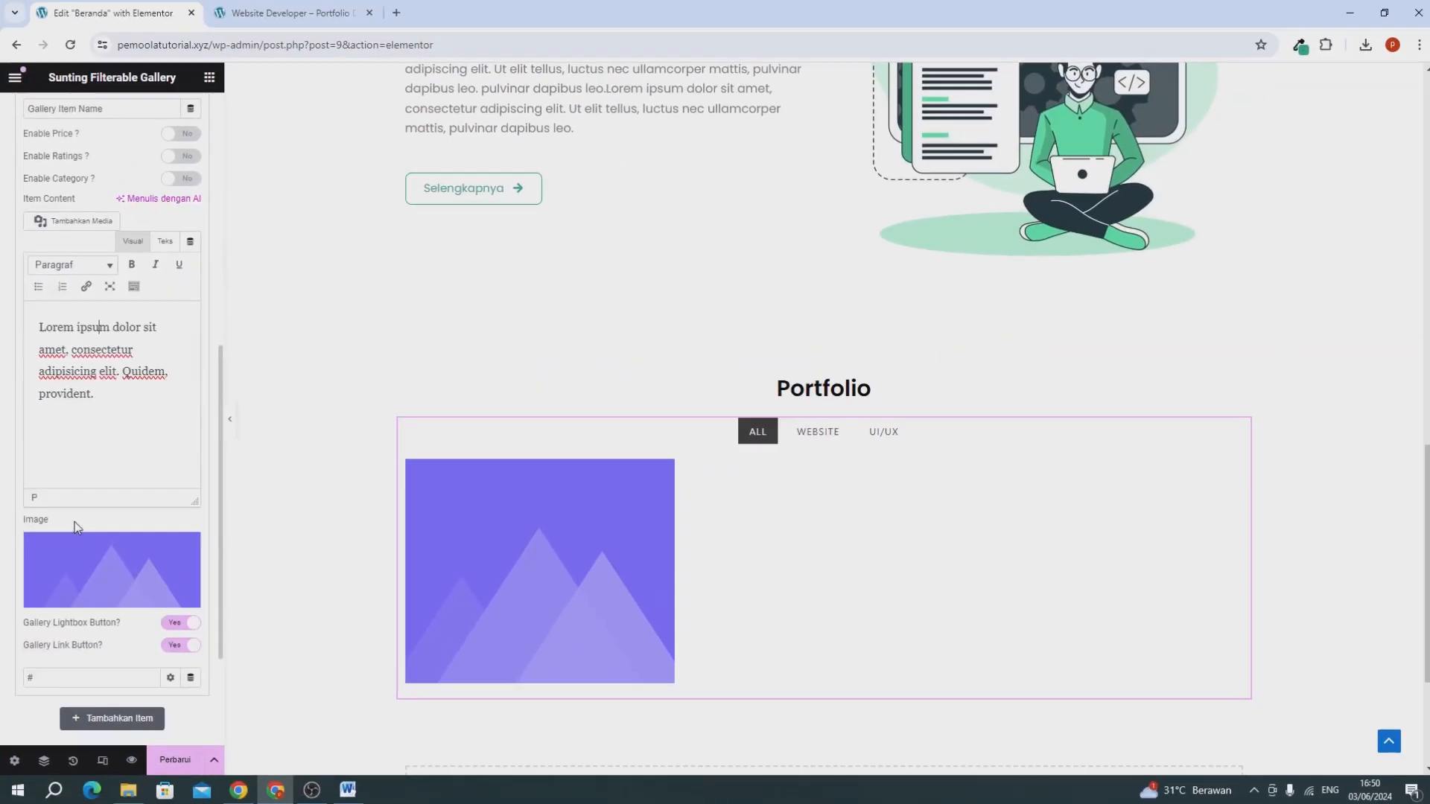
pyautogui.click(78, 555)
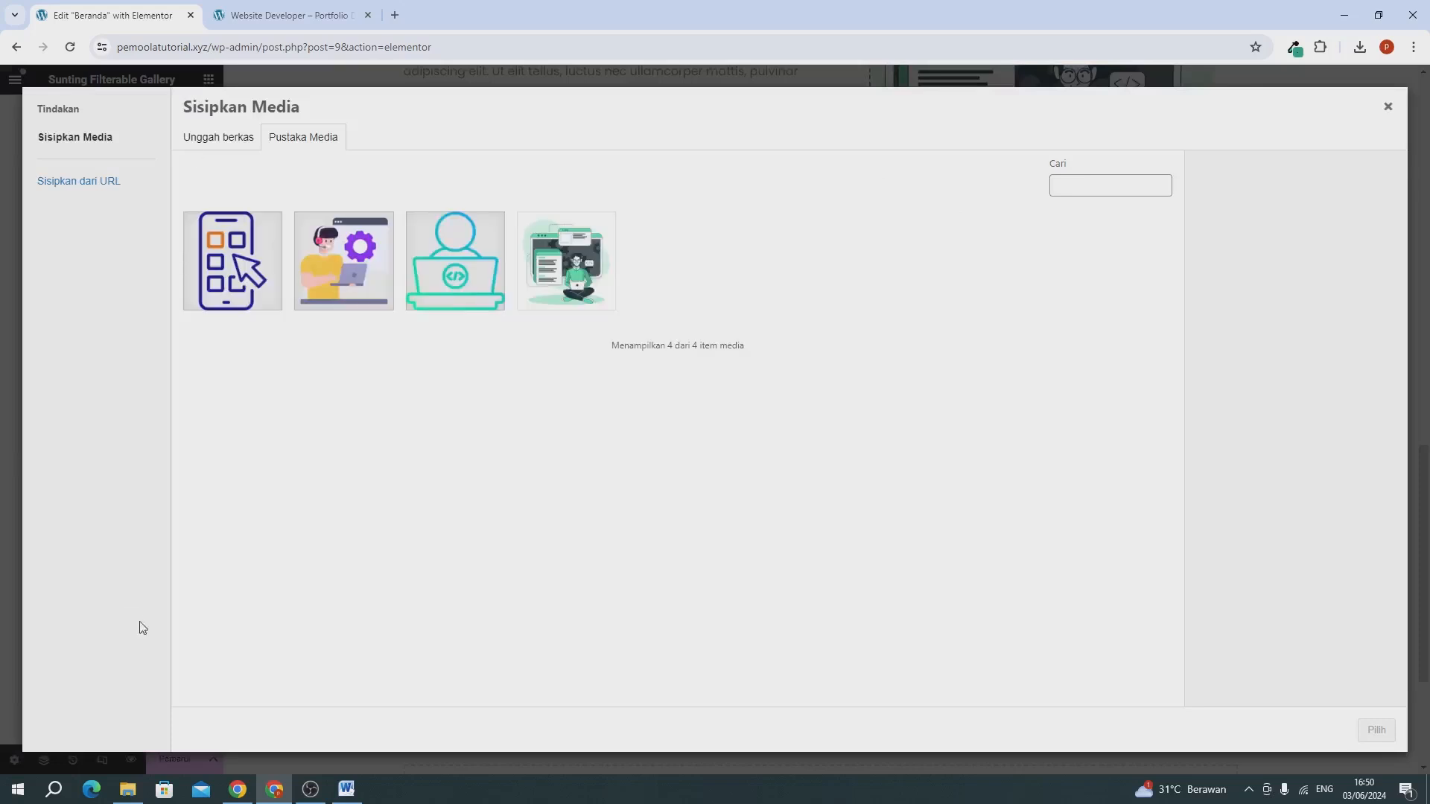
pyautogui.click(141, 796)
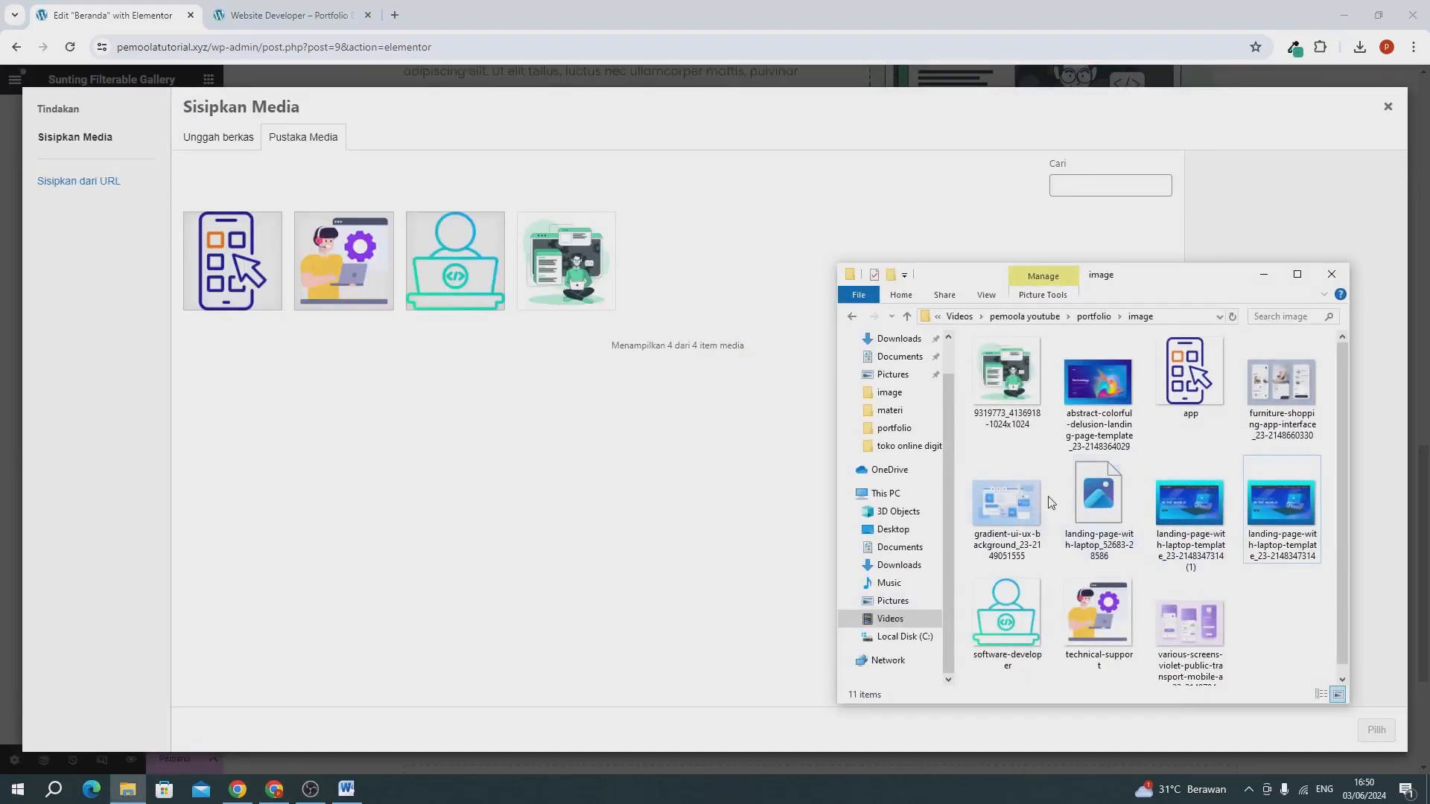
pyautogui.moveTo(1096, 402); pyautogui.dragTo(596, 389)
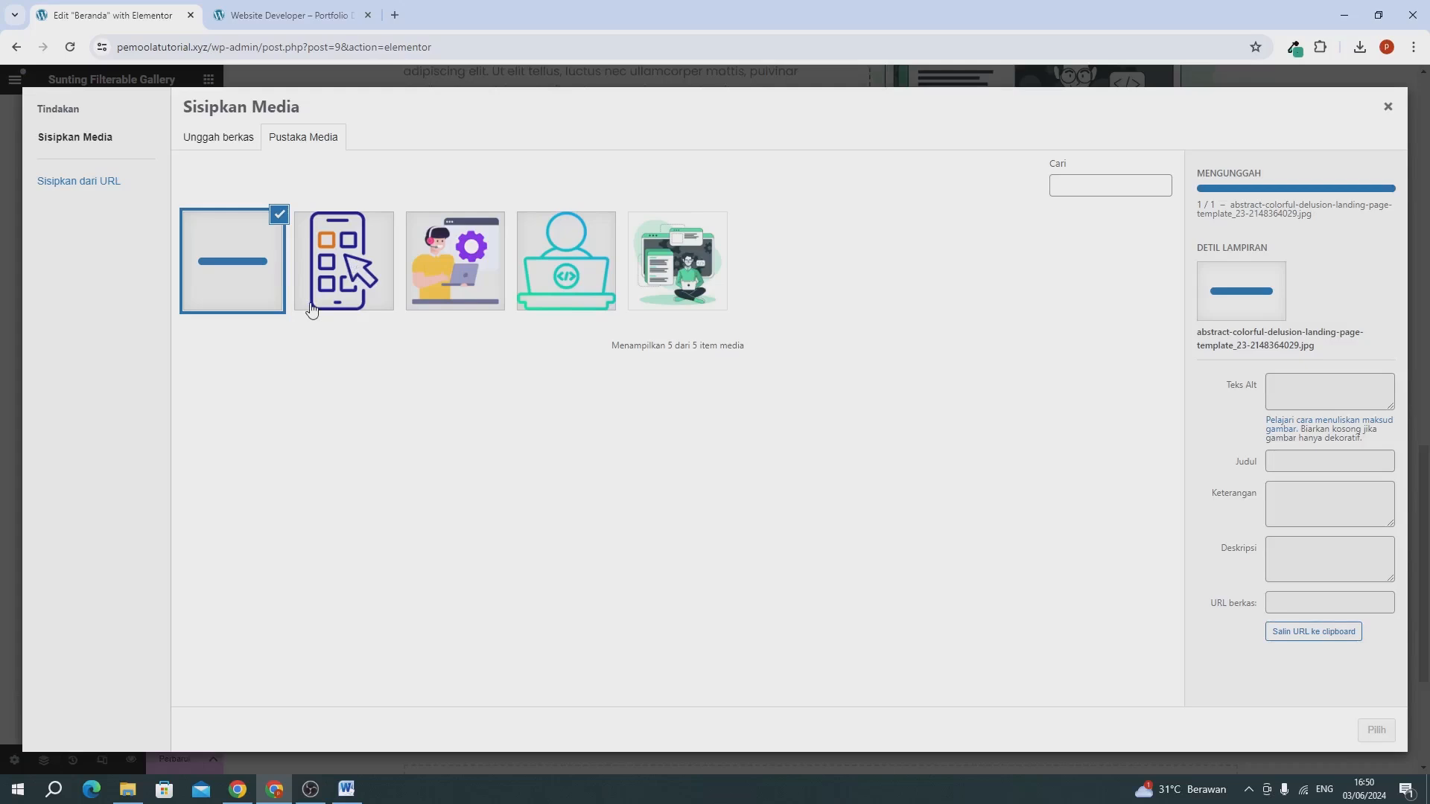
pyautogui.click(1376, 730)
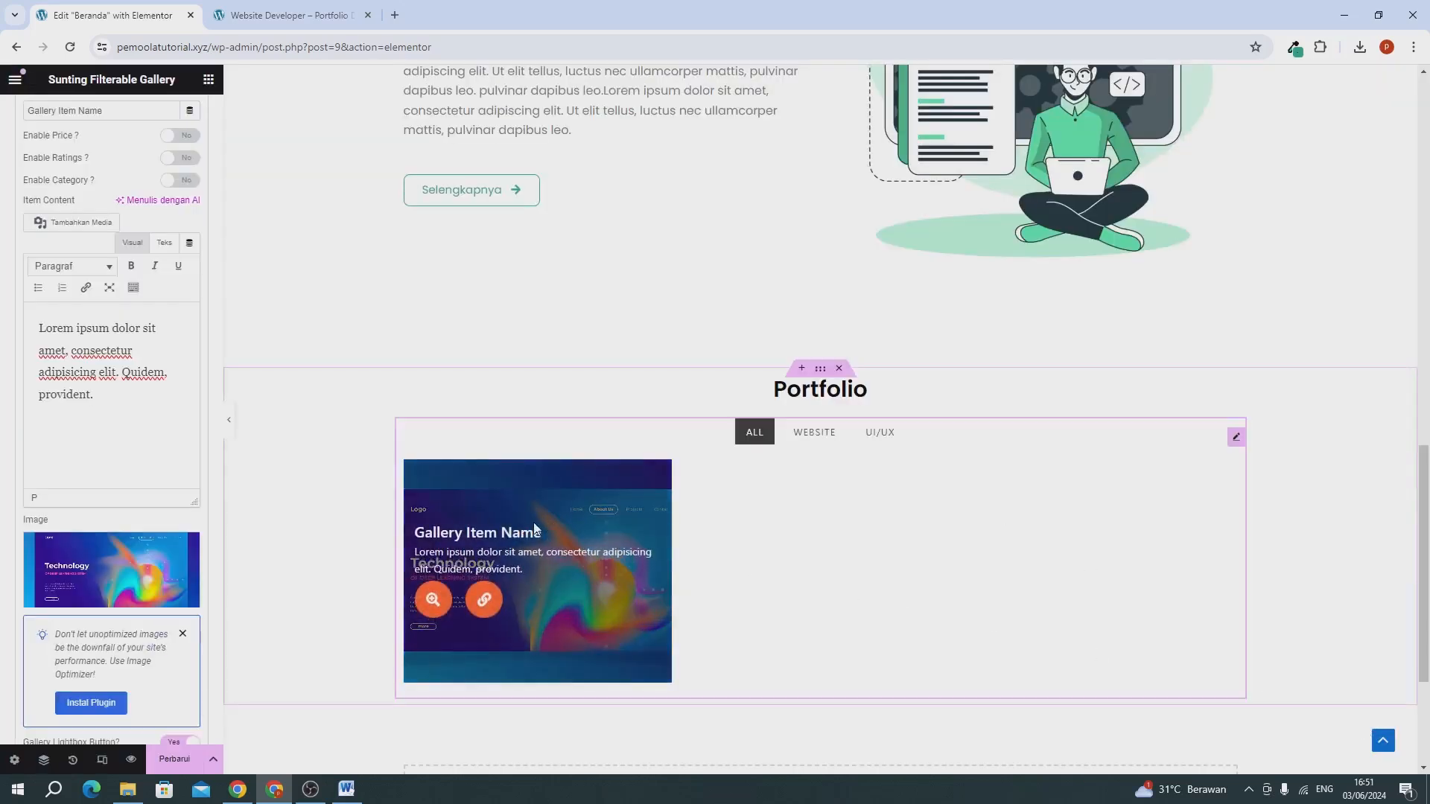
pyautogui.scroll(-2, 74, 372)
pyautogui.scroll(6, 3, 333)
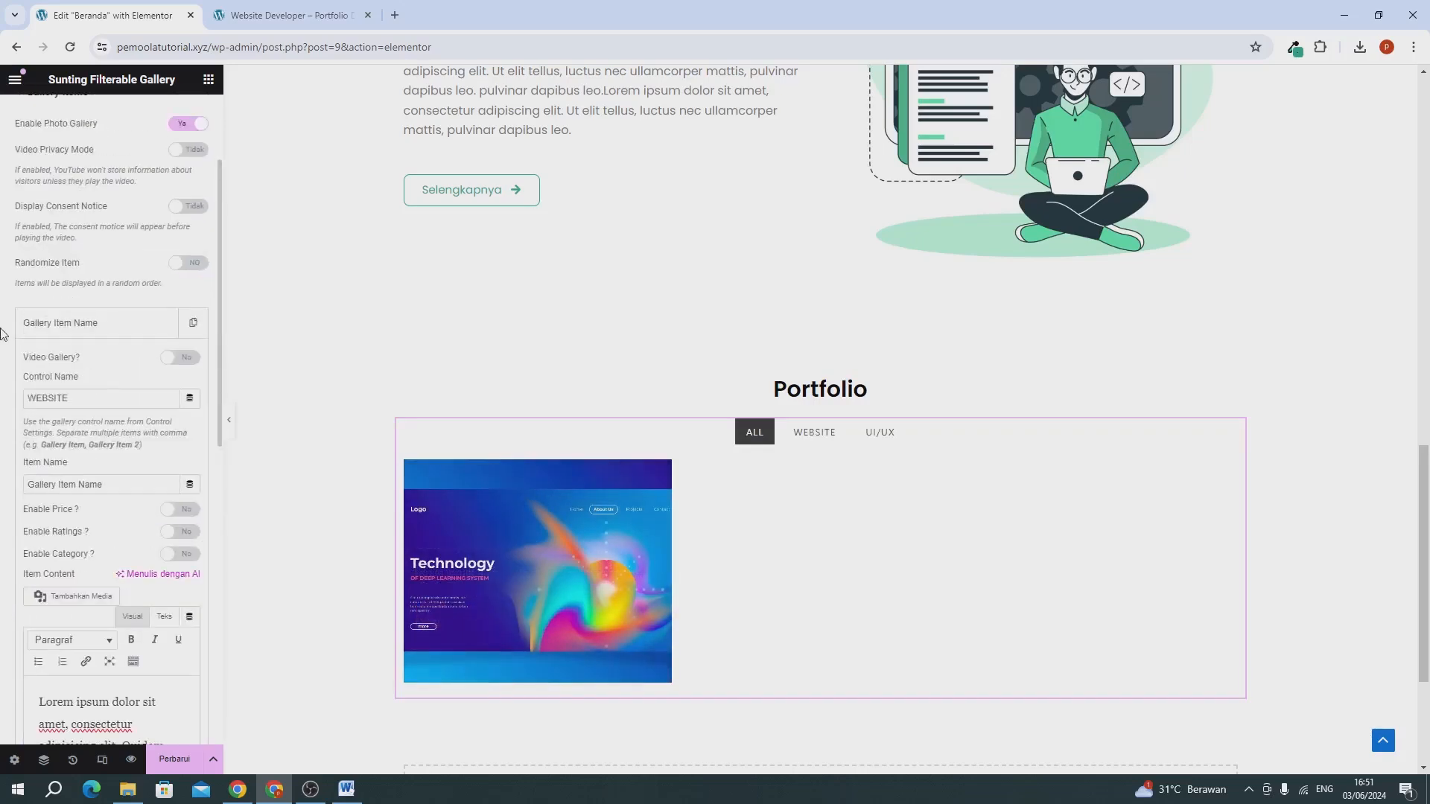
pyautogui.scroll(2, 50, 319)
pyautogui.scroll(-6, 93, 455)
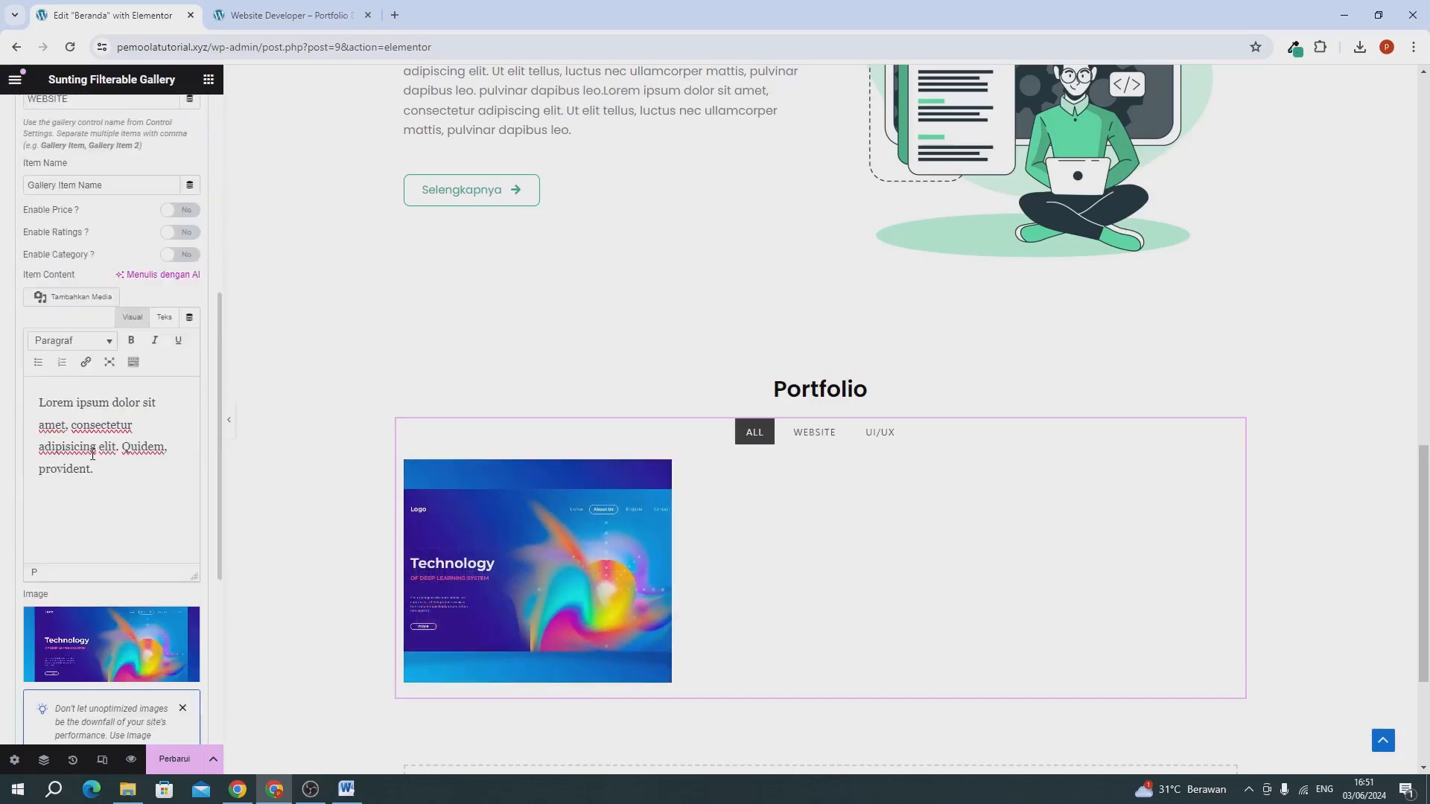
pyautogui.scroll(1, 2, 374)
pyautogui.scroll(2, 32, 369)
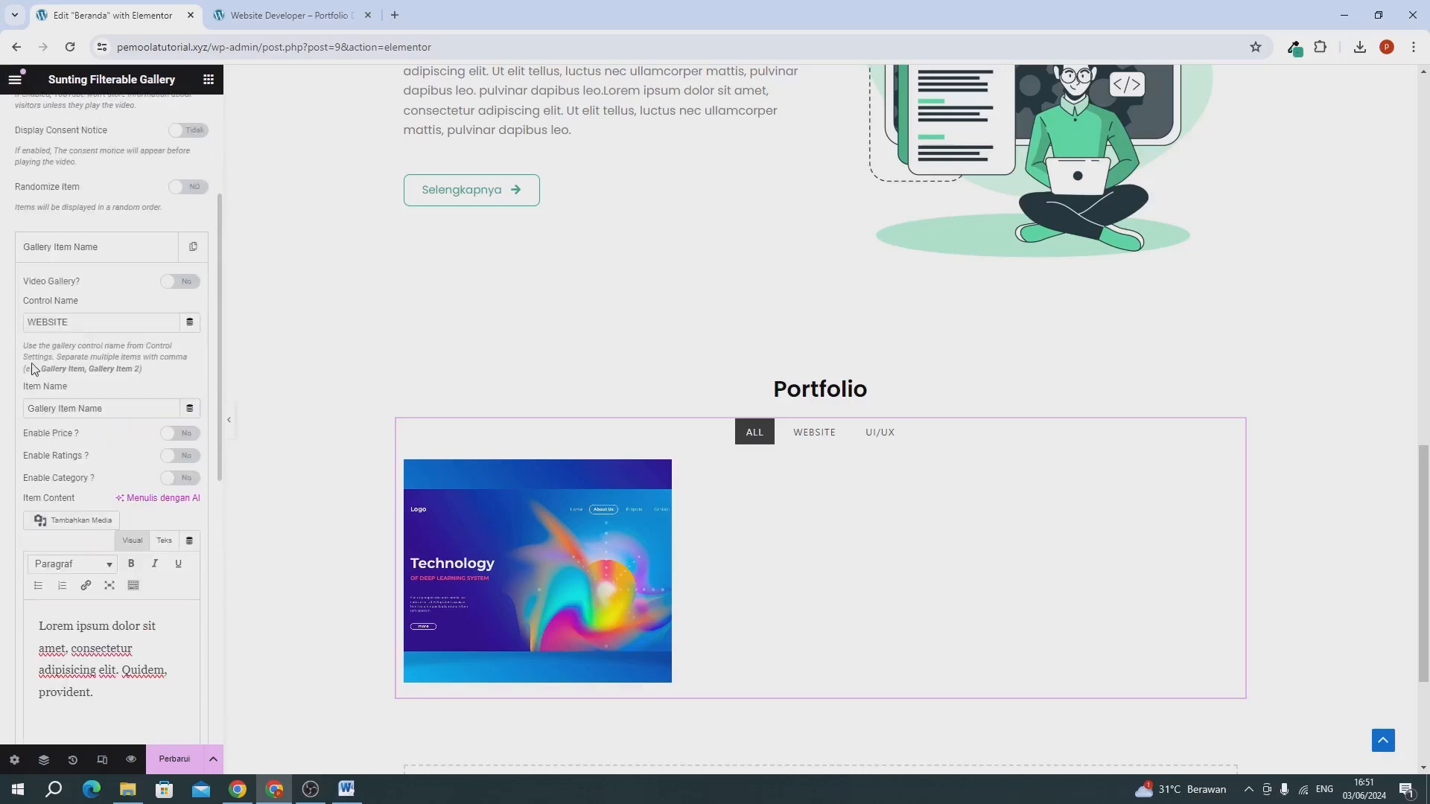
# Duplicate the gallery item and open the settings of the copy.
pyautogui.click(67, 251)
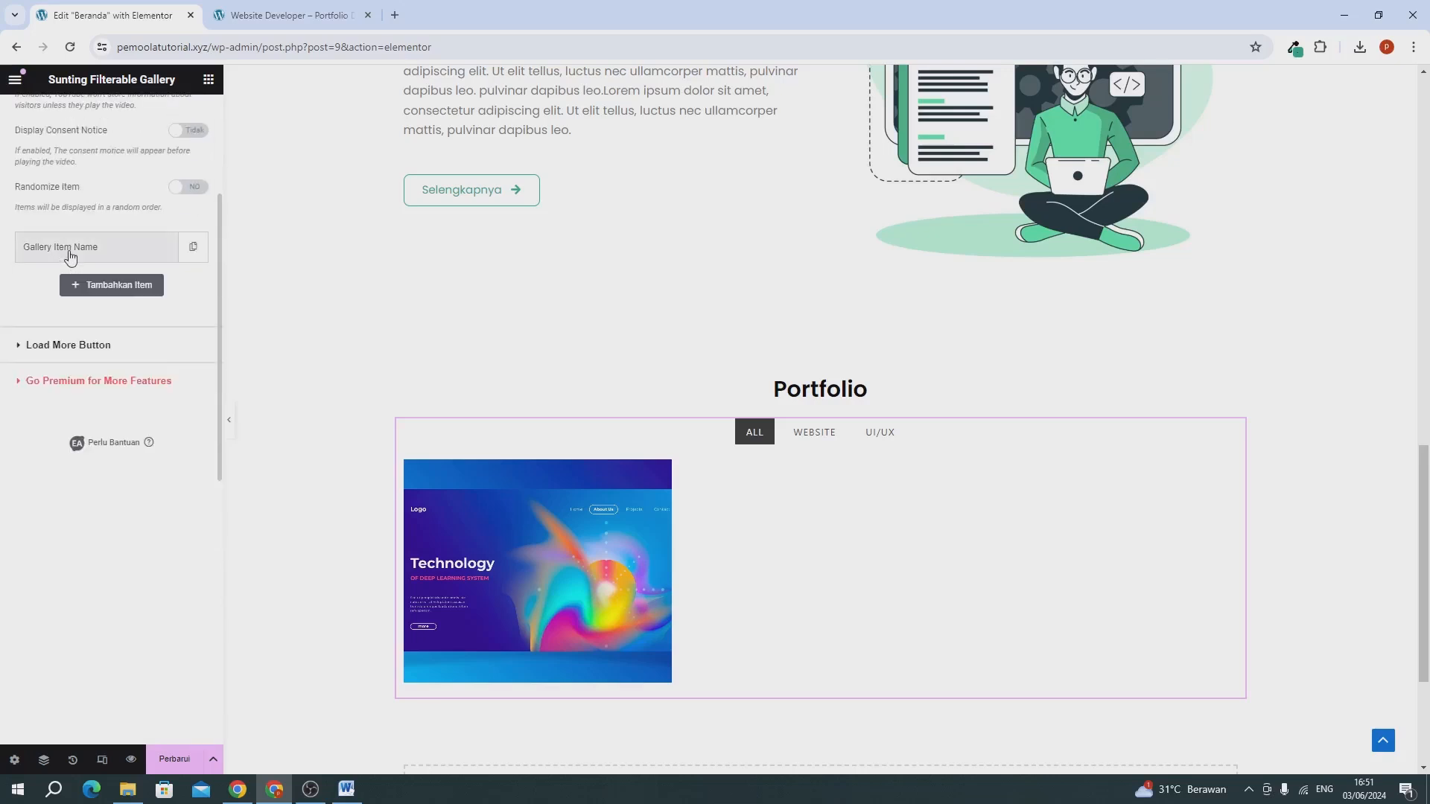
pyautogui.click(190, 253)
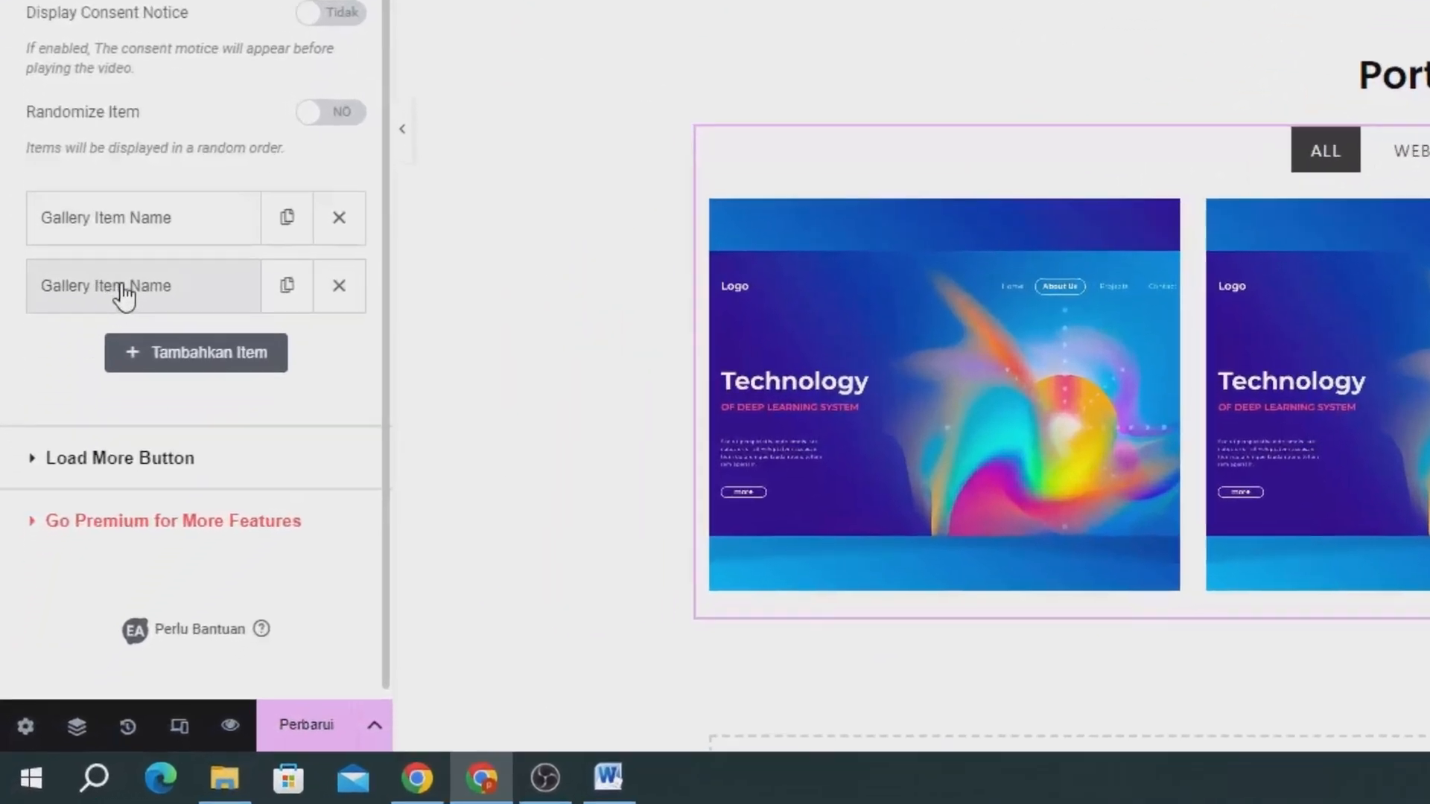
pyautogui.click(123, 291)
pyautogui.scroll(-3, 126, 282)
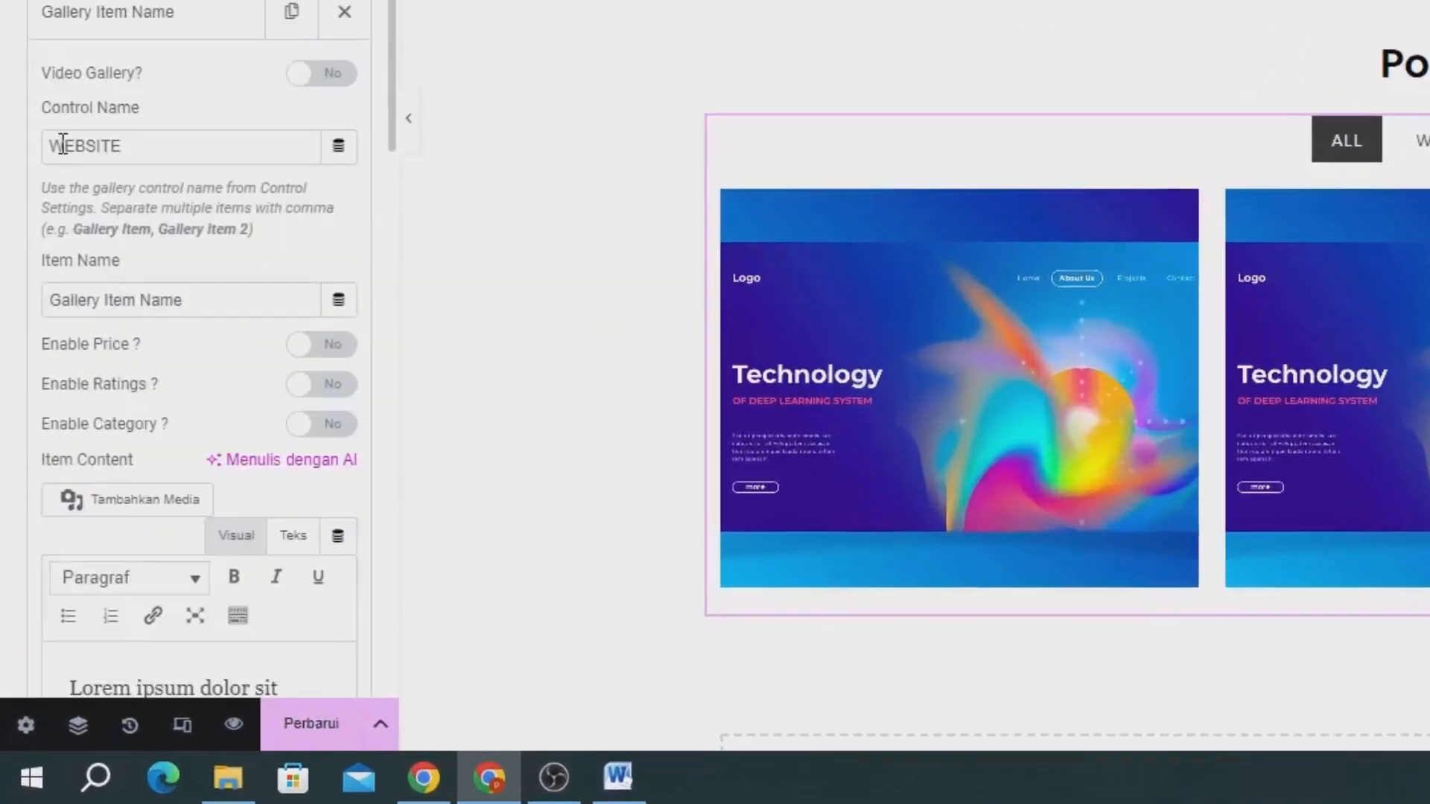
# Preview the Portfolio gallery under the WEBSITE, UI/UX and ALL filters to check how the control name sorts the items.
pyautogui.moveTo(62, 144); pyautogui.dragTo(150, 147)
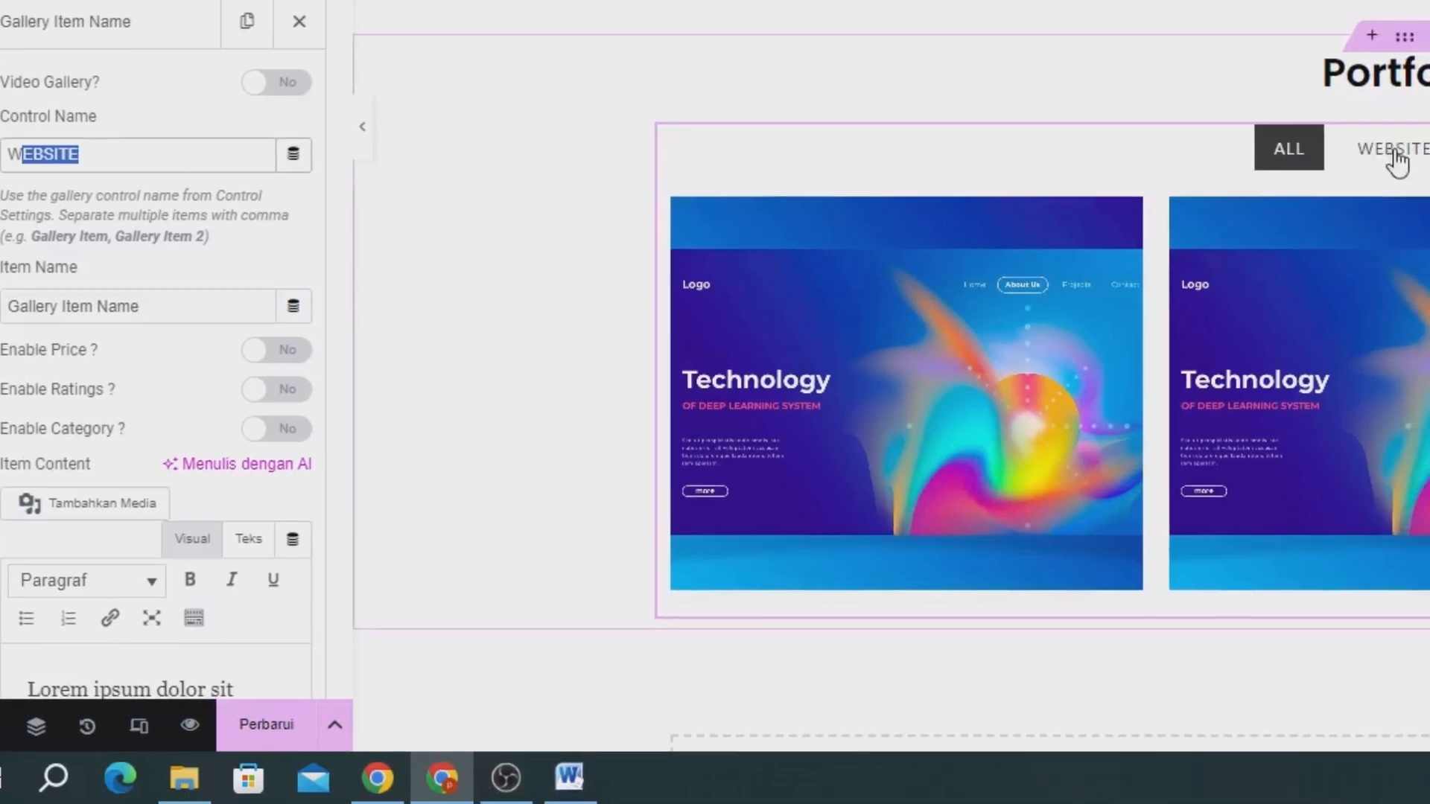
pyautogui.click(1397, 157)
pyautogui.click(800, 249)
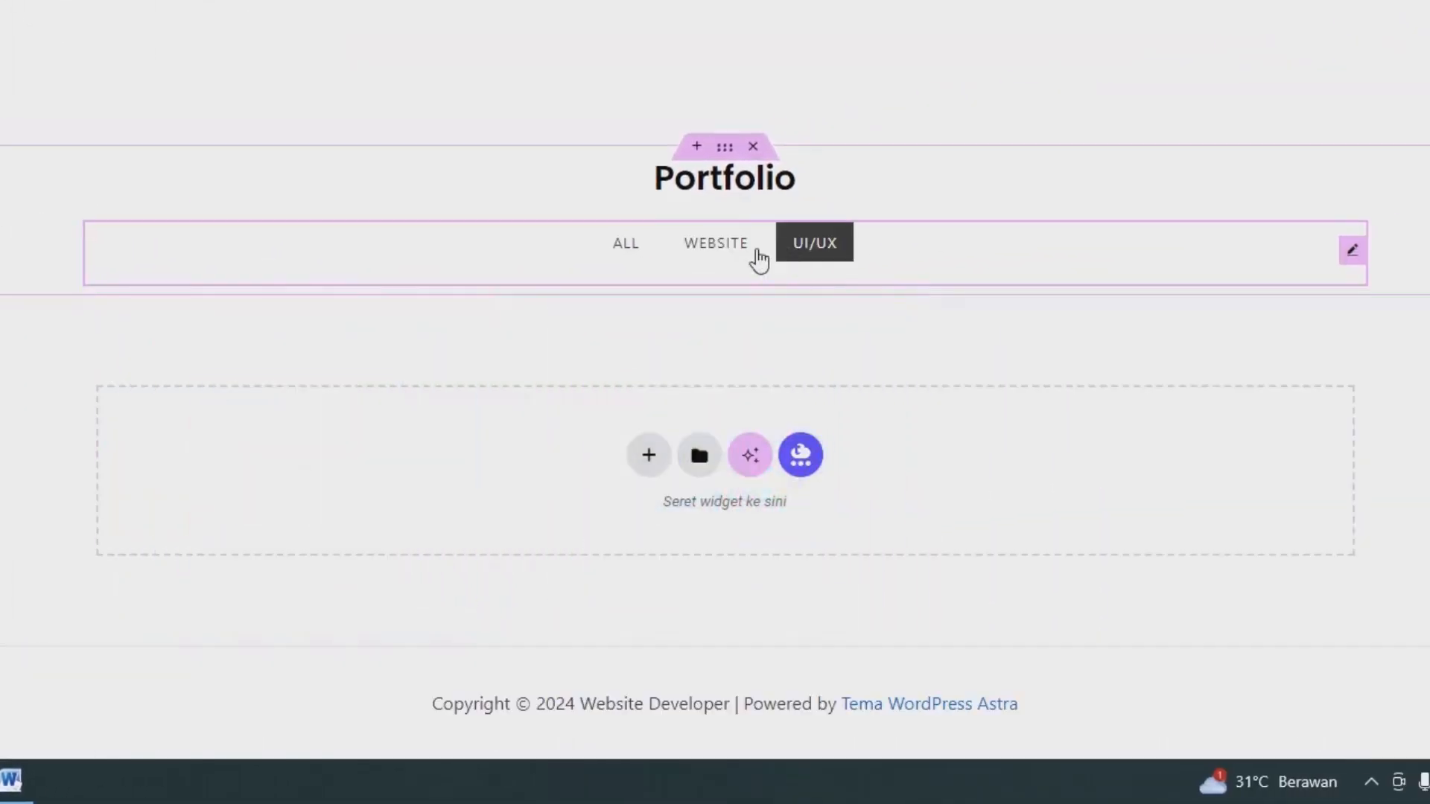
pyautogui.click(728, 253)
pyautogui.click(634, 251)
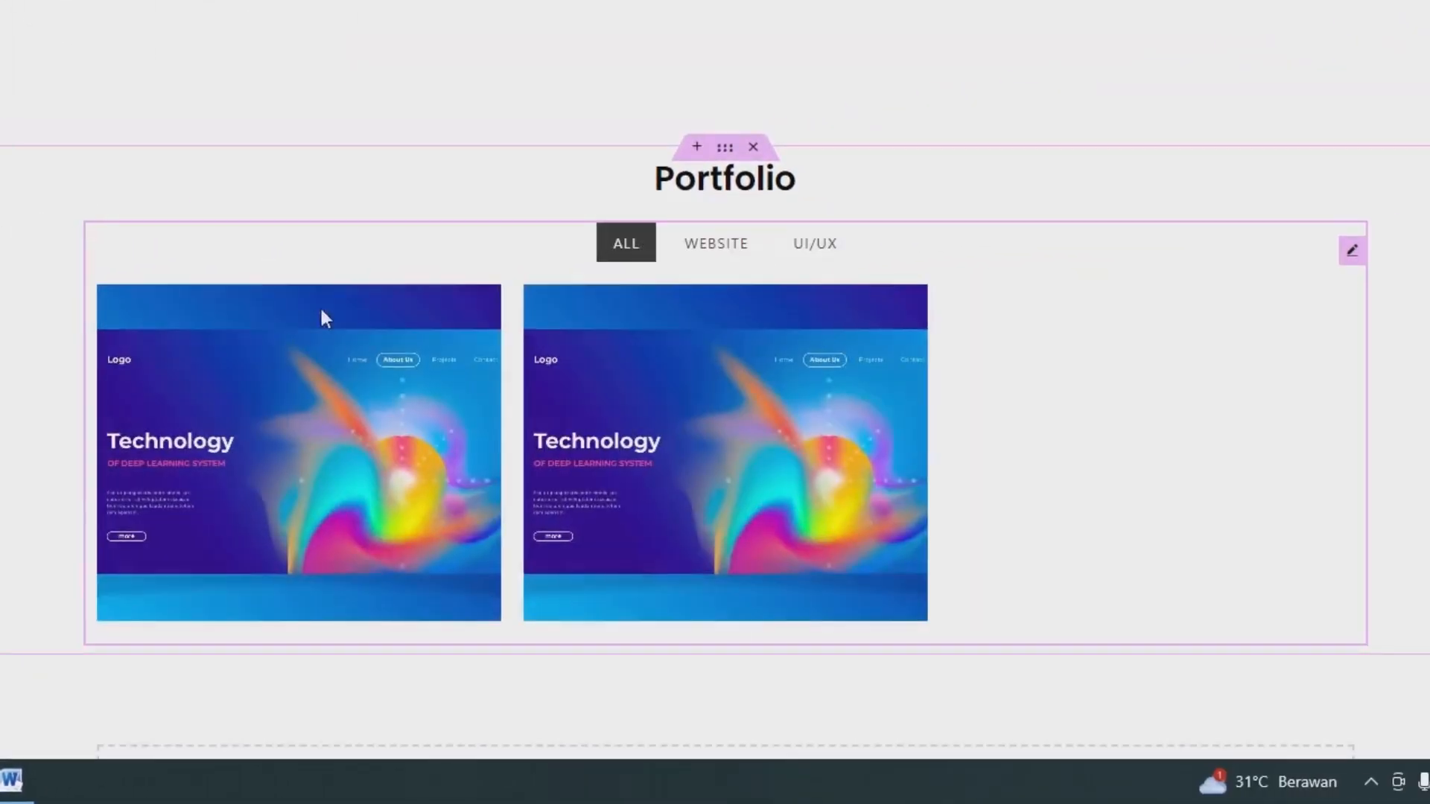
# Upload various-screens-violet-public-transport-mobile-app_23-2148704862.jpg from the image folder and set it as the second gallery item's image.
pyautogui.scroll(-4, 95, 476)
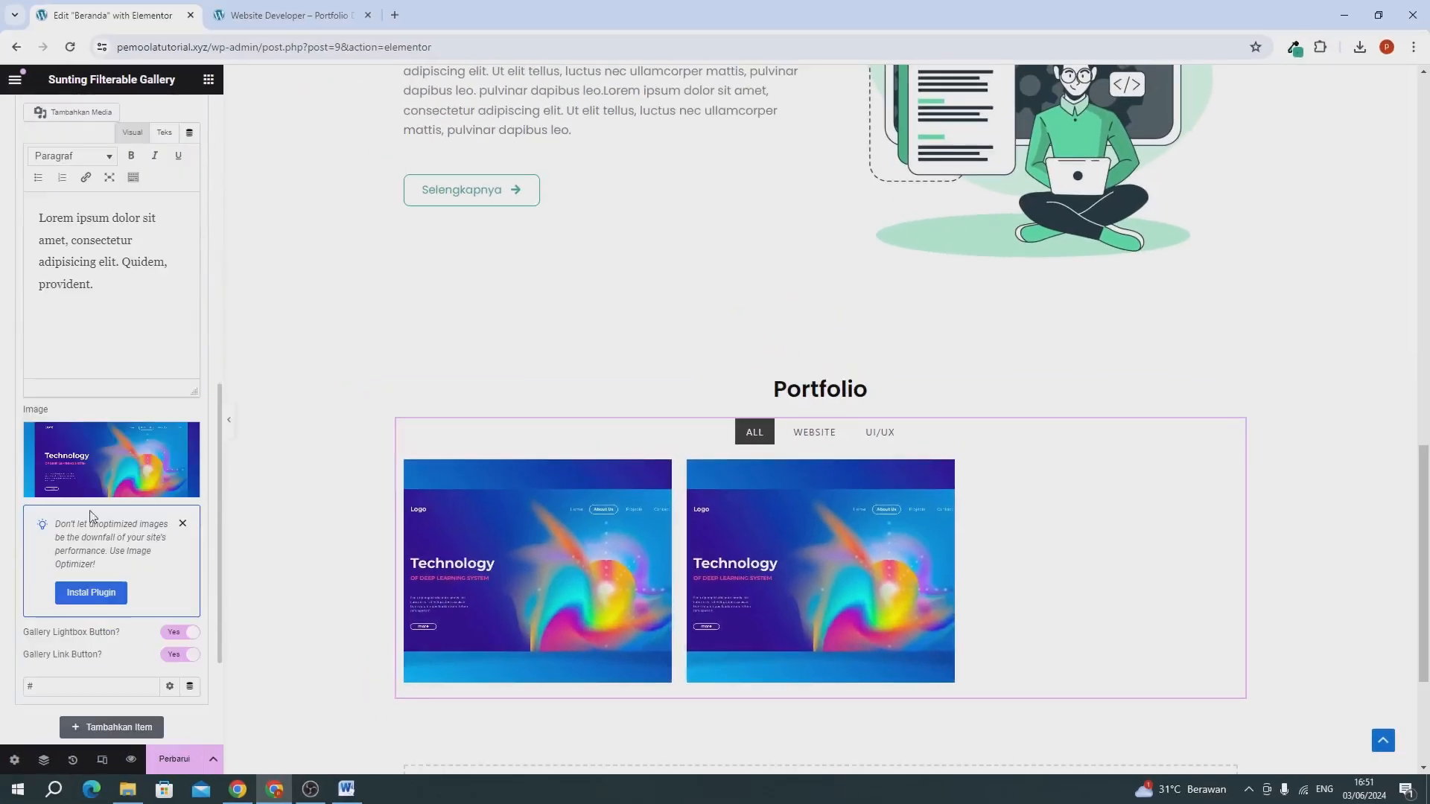
pyautogui.click(107, 461)
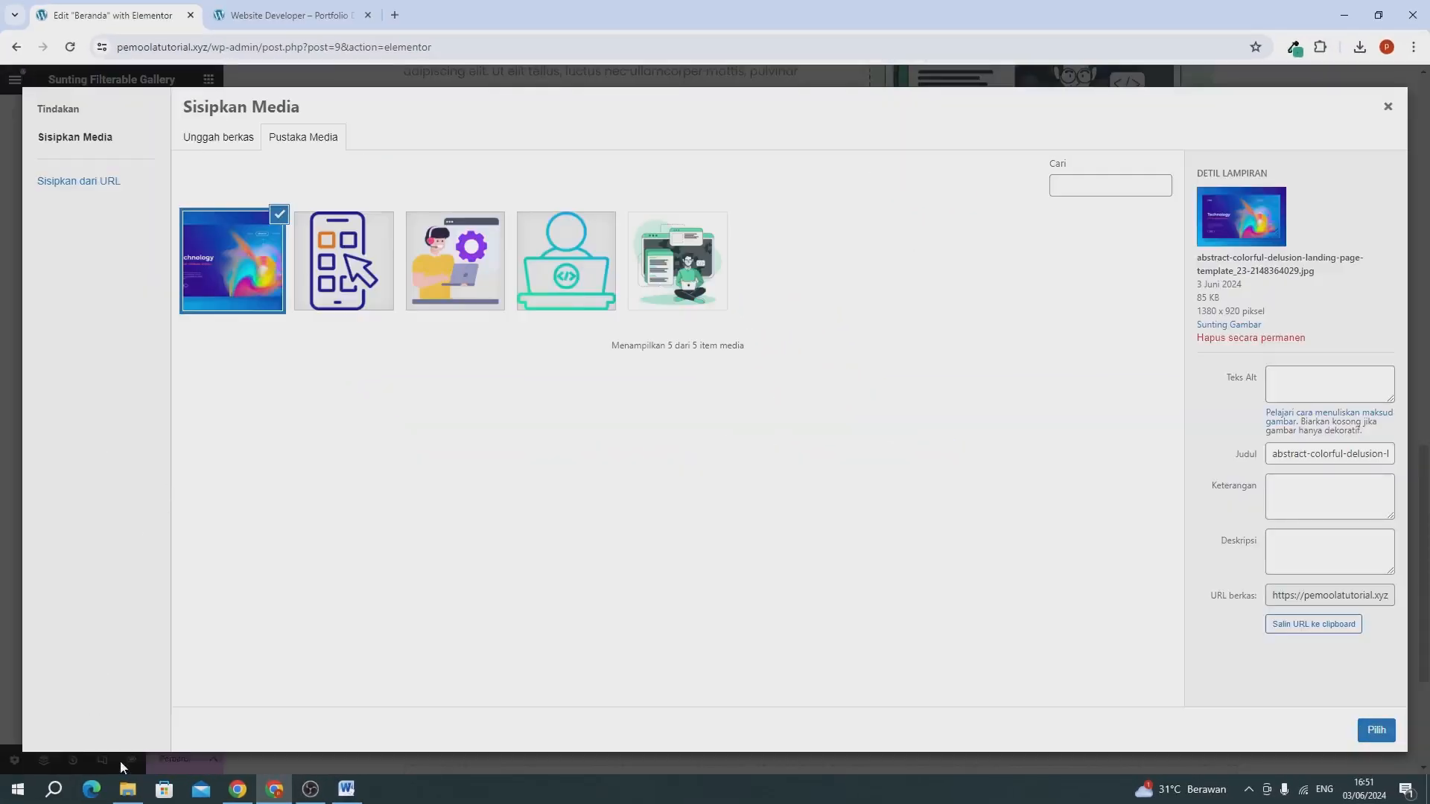
pyautogui.click(128, 790)
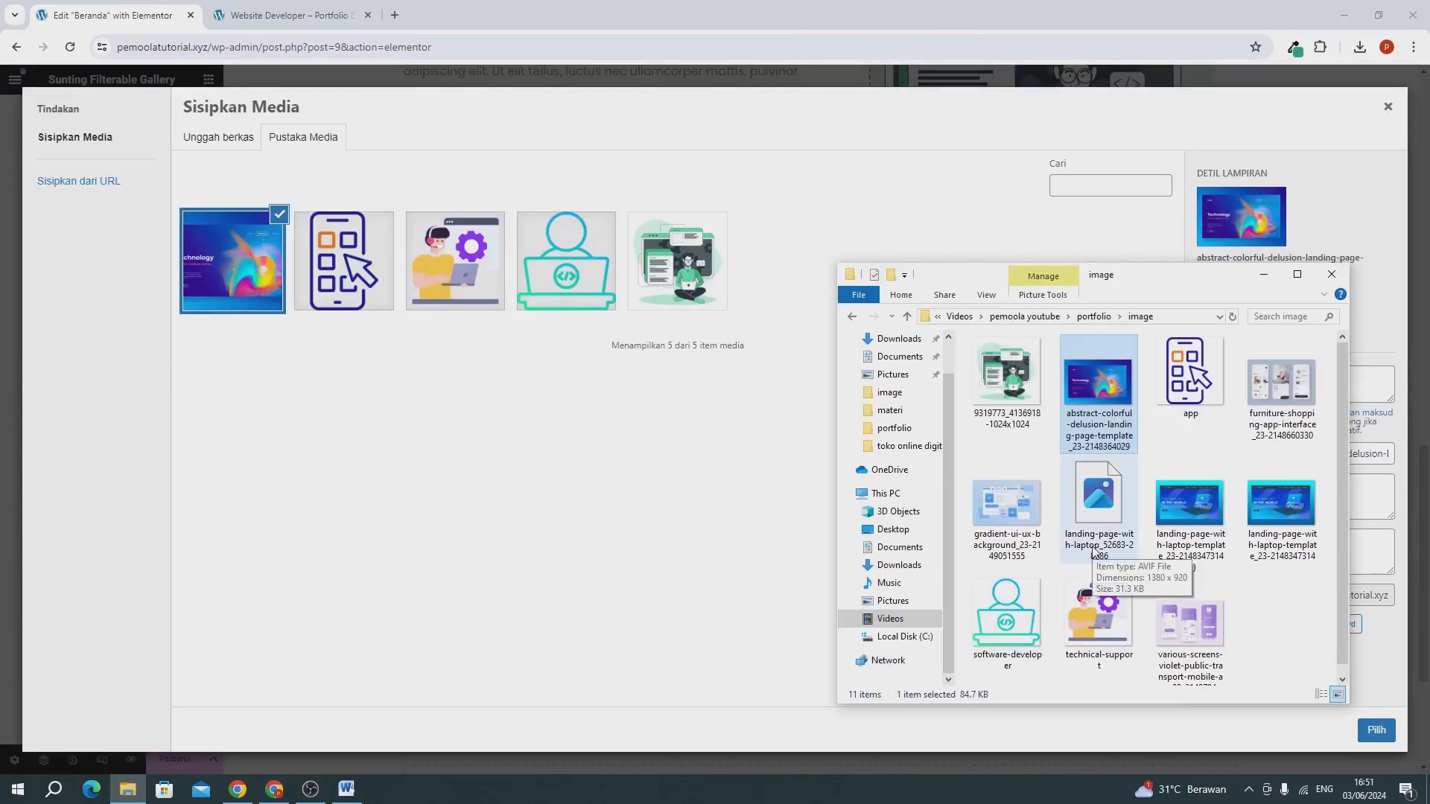
pyautogui.moveTo(1190, 626); pyautogui.dragTo(432, 457)
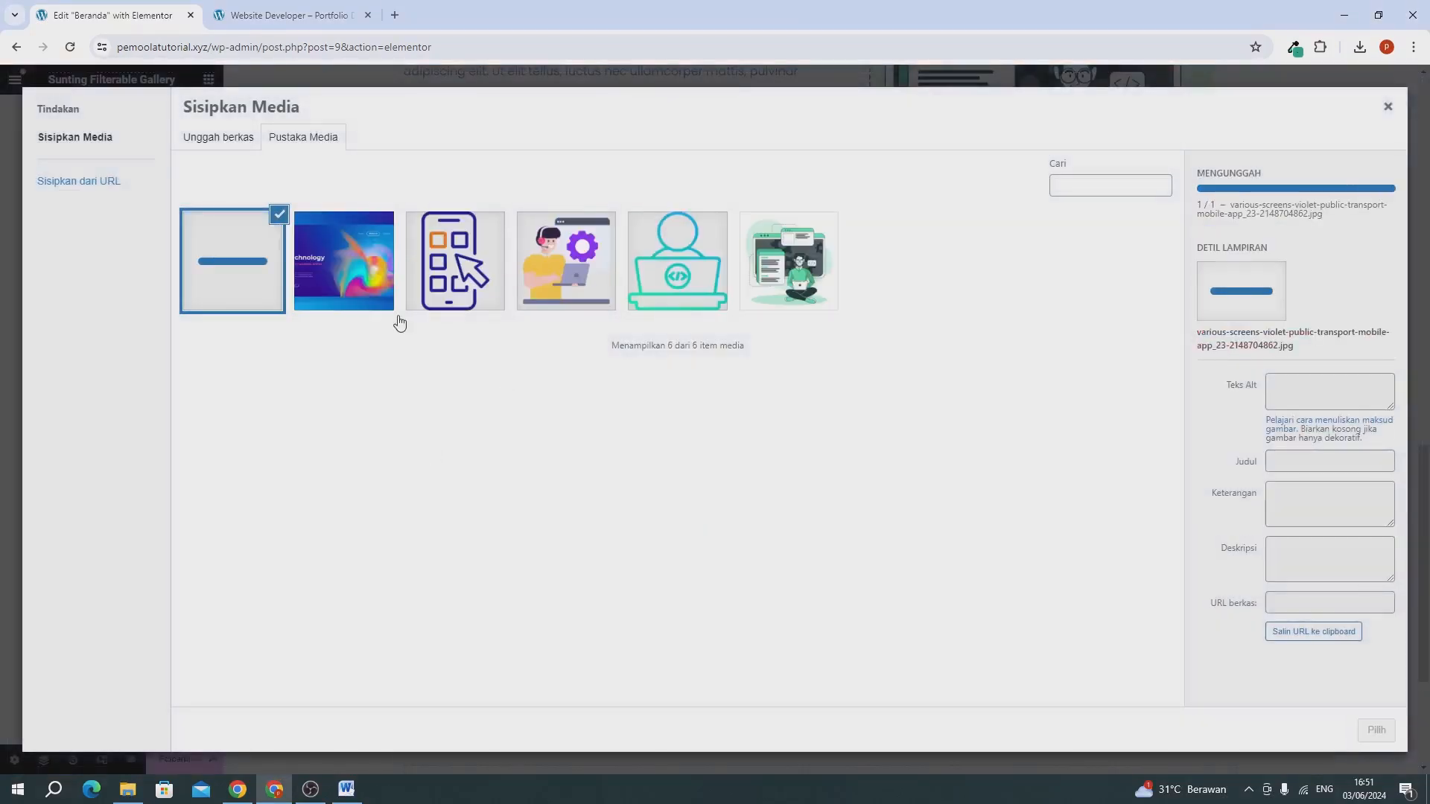
pyautogui.click(232, 140)
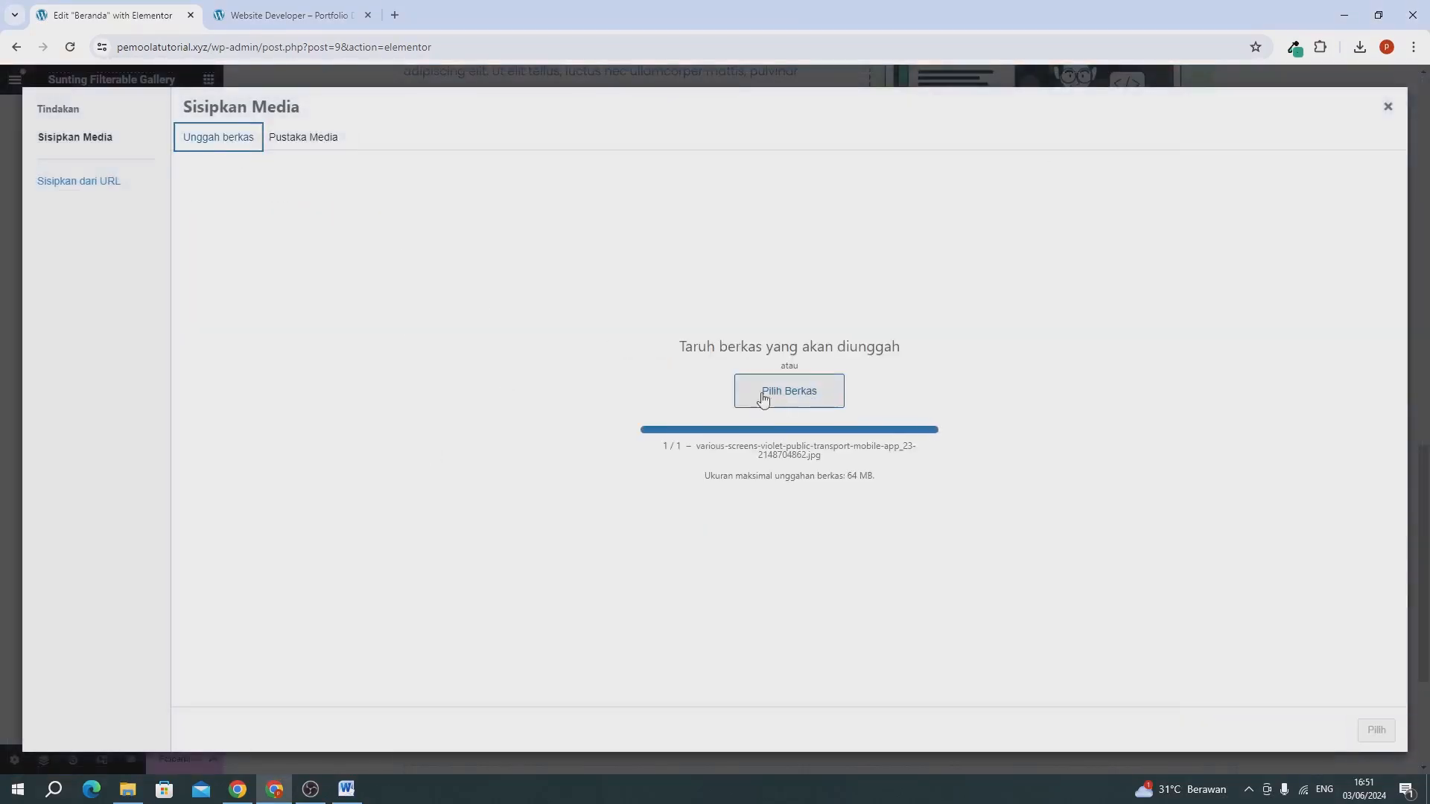
pyautogui.click(325, 138)
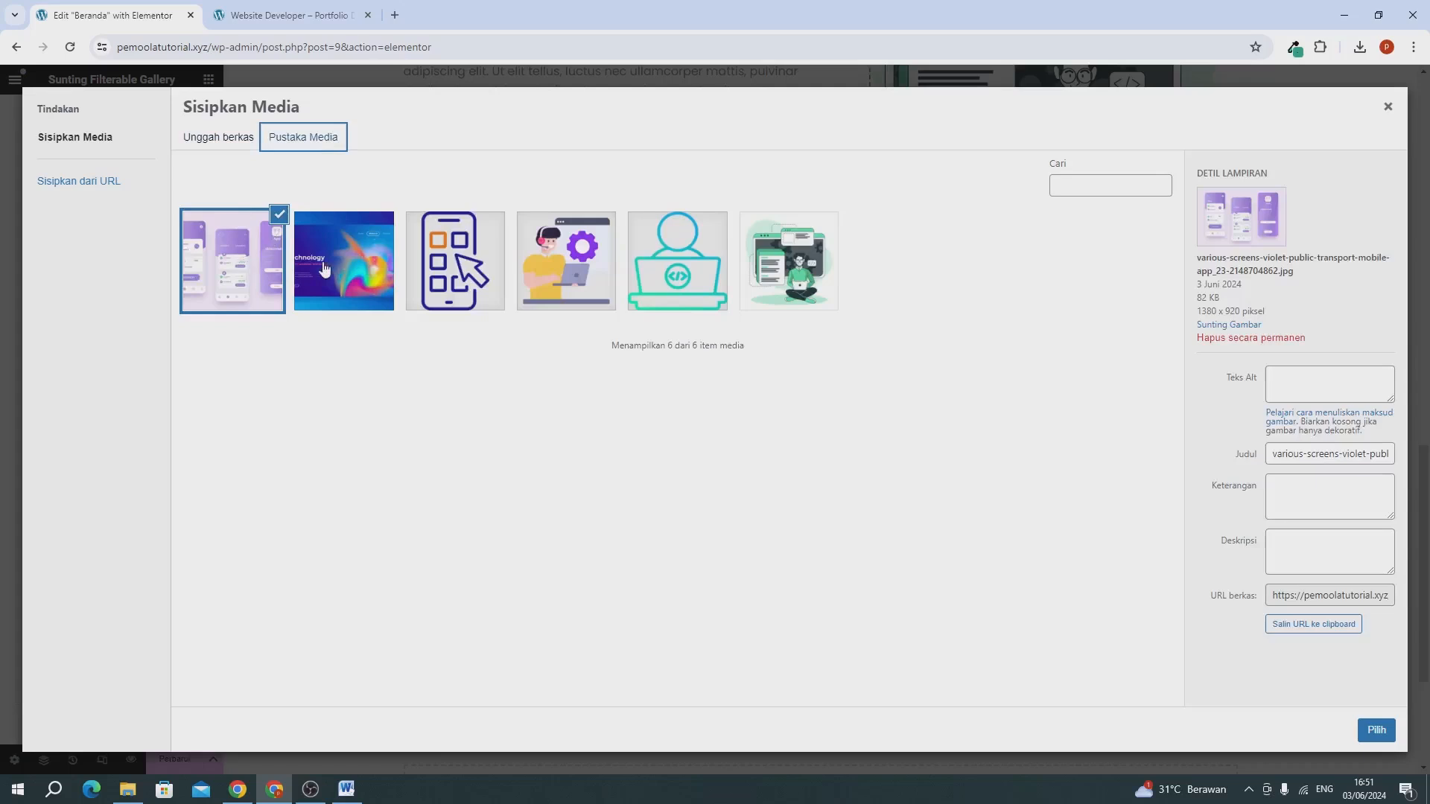
pyautogui.click(1377, 731)
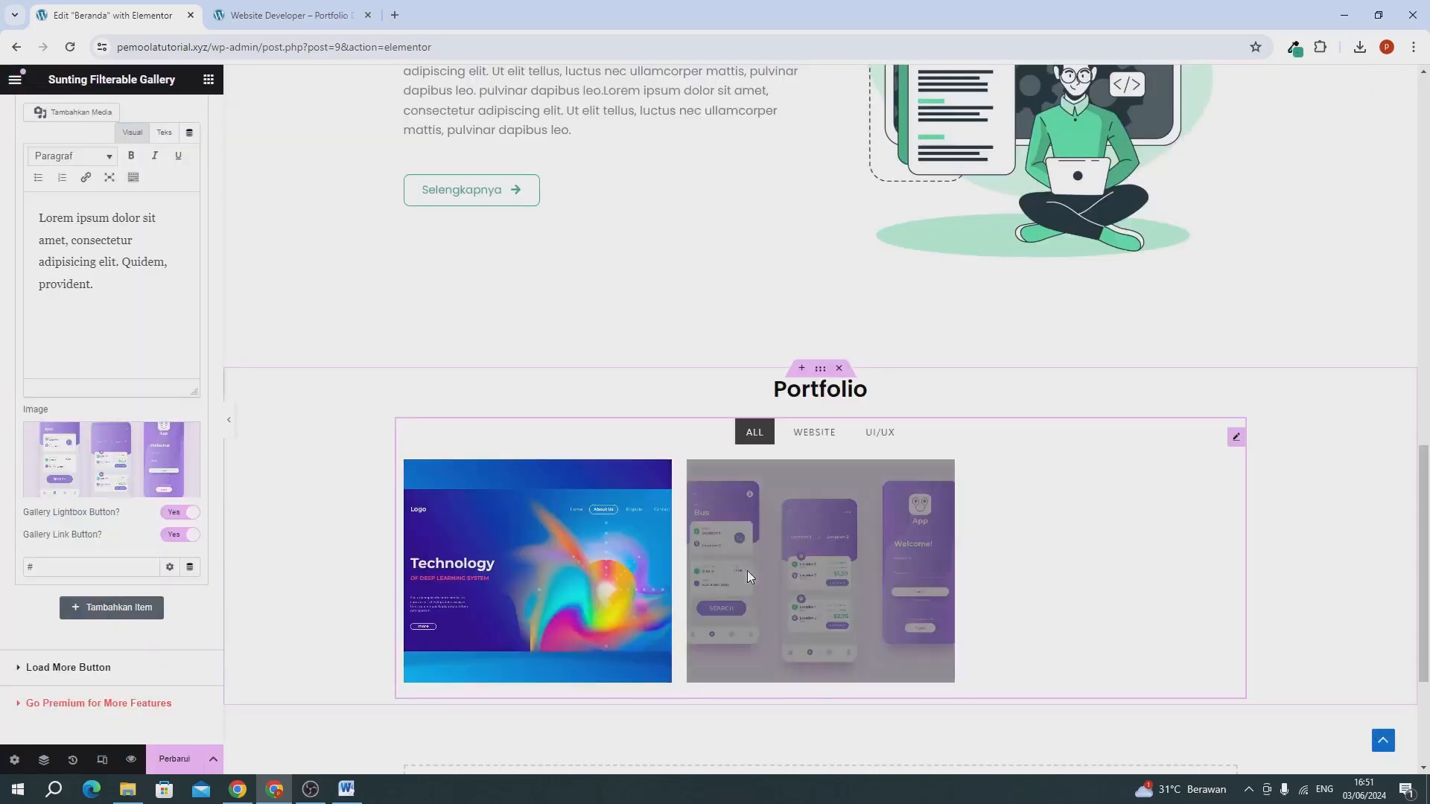
# Collapse the second gallery item and duplicate it to add a third item.
pyautogui.scroll(10, 76, 348)
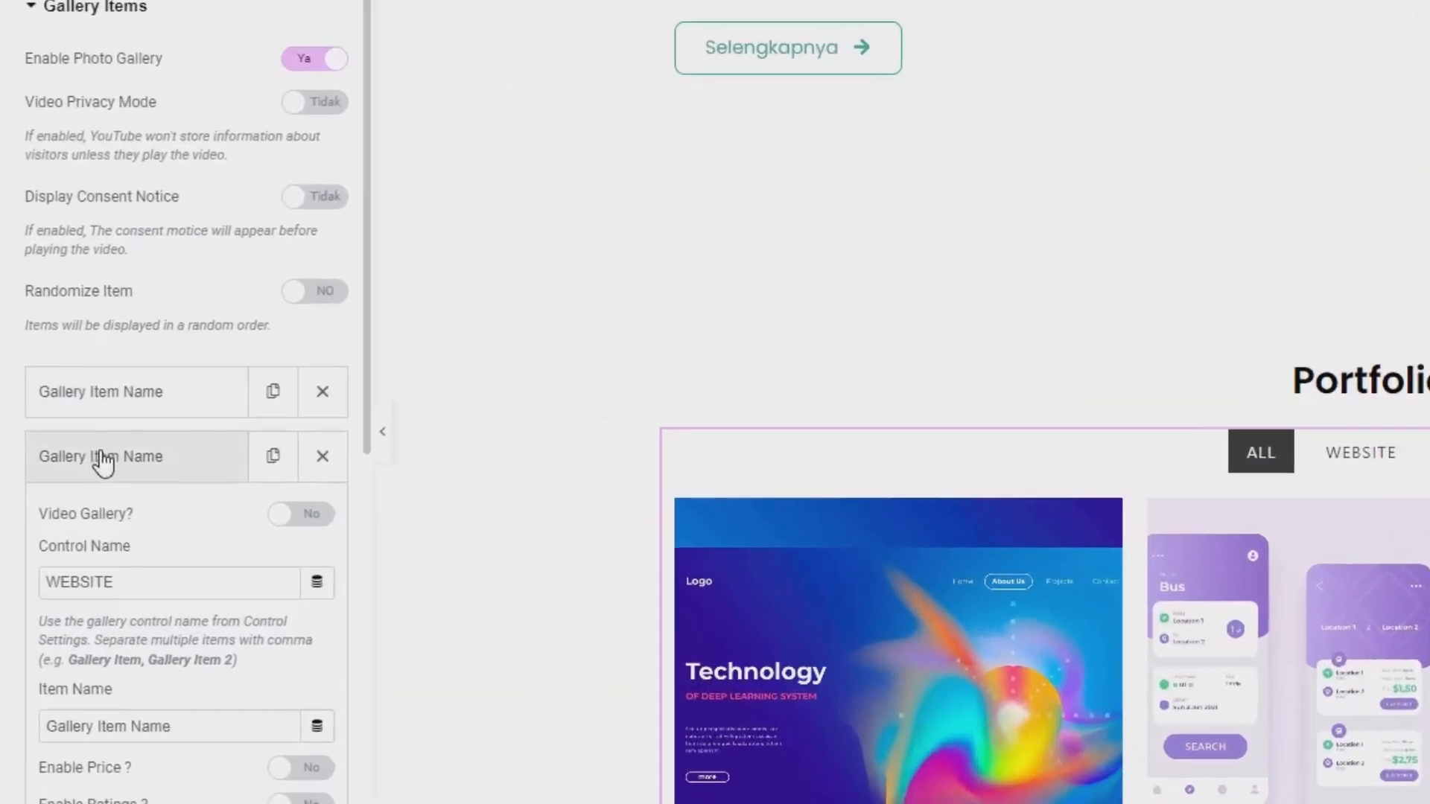
pyautogui.click(103, 457)
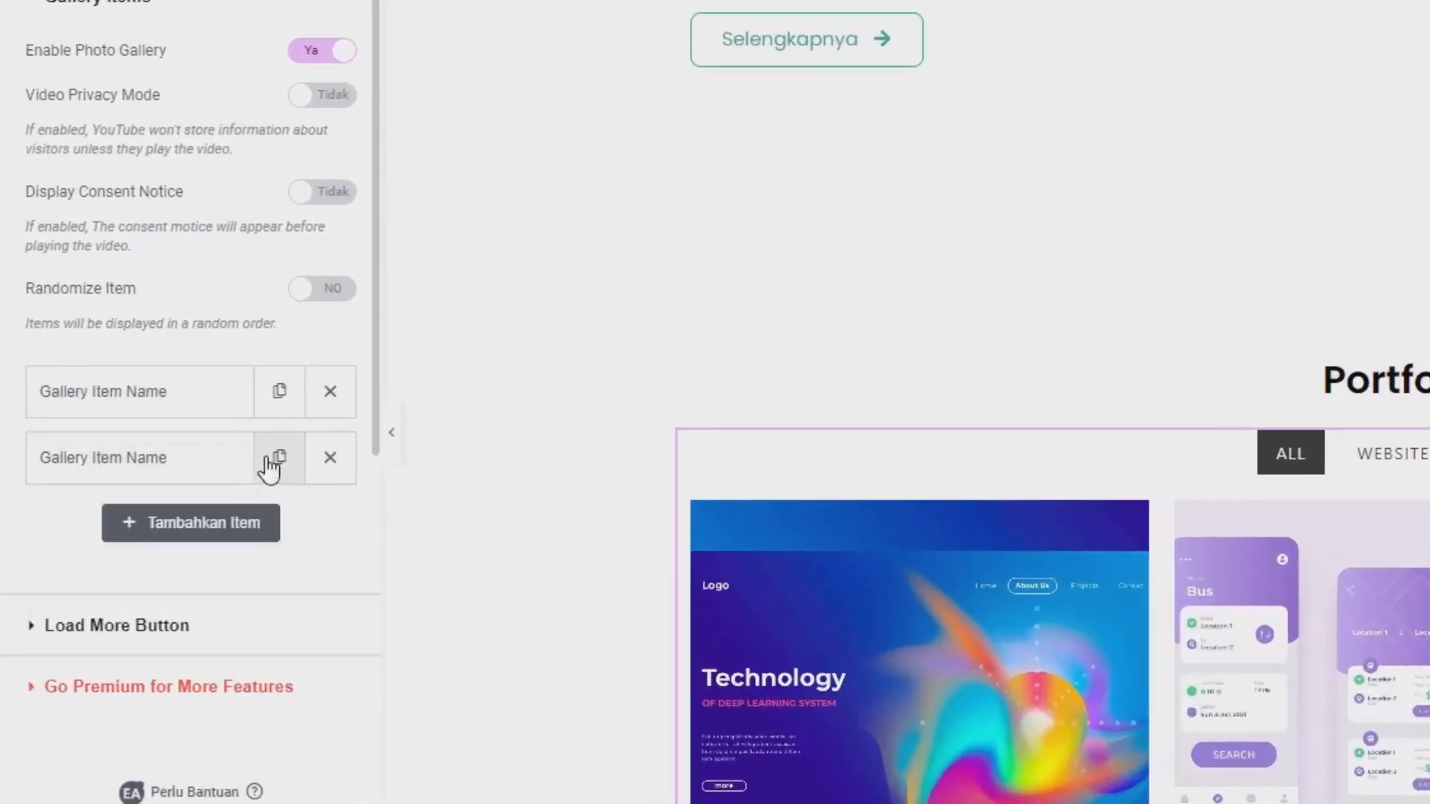
pyautogui.click(279, 458)
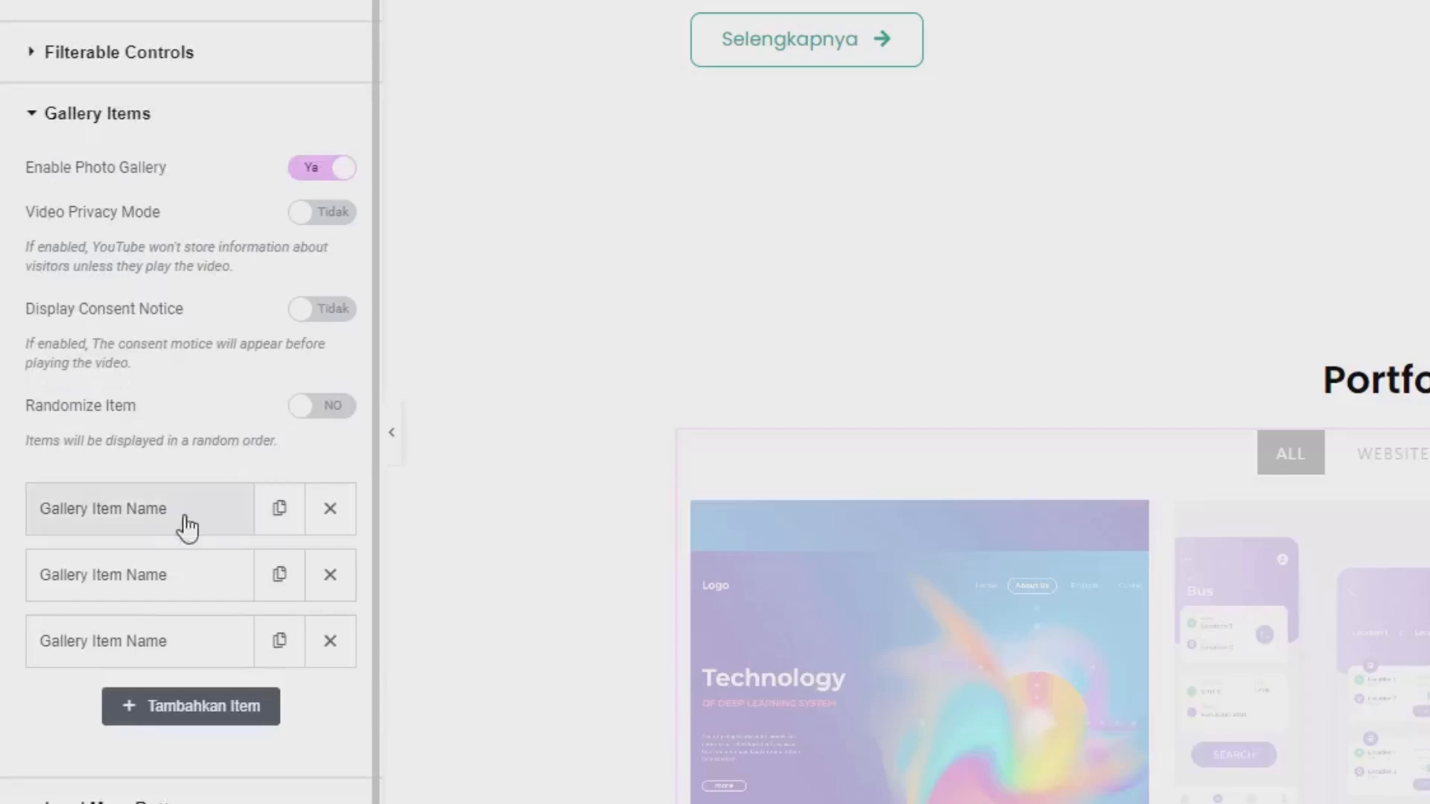
pyautogui.click(108, 645)
pyautogui.scroll(-10, 38, 584)
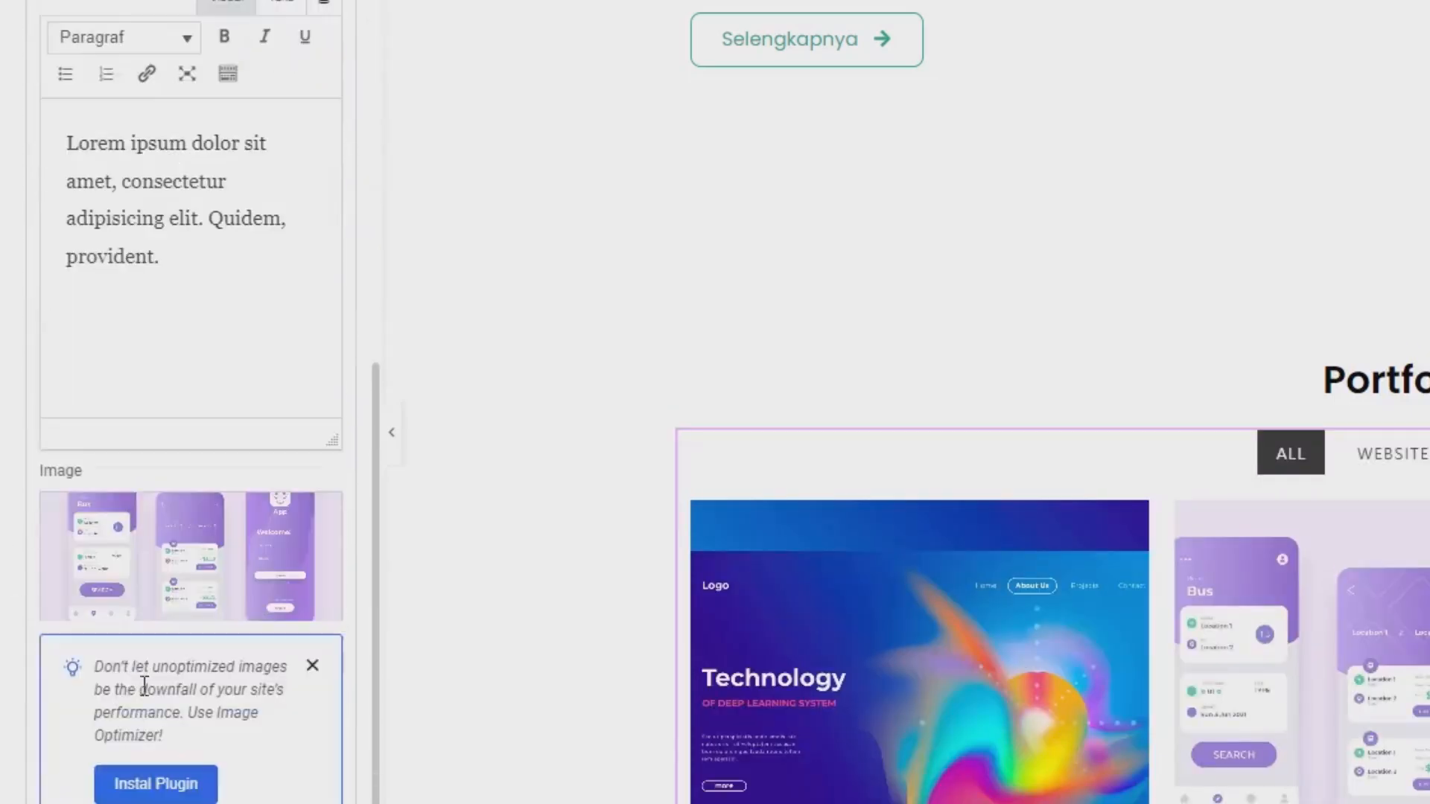
pyautogui.click(191, 565)
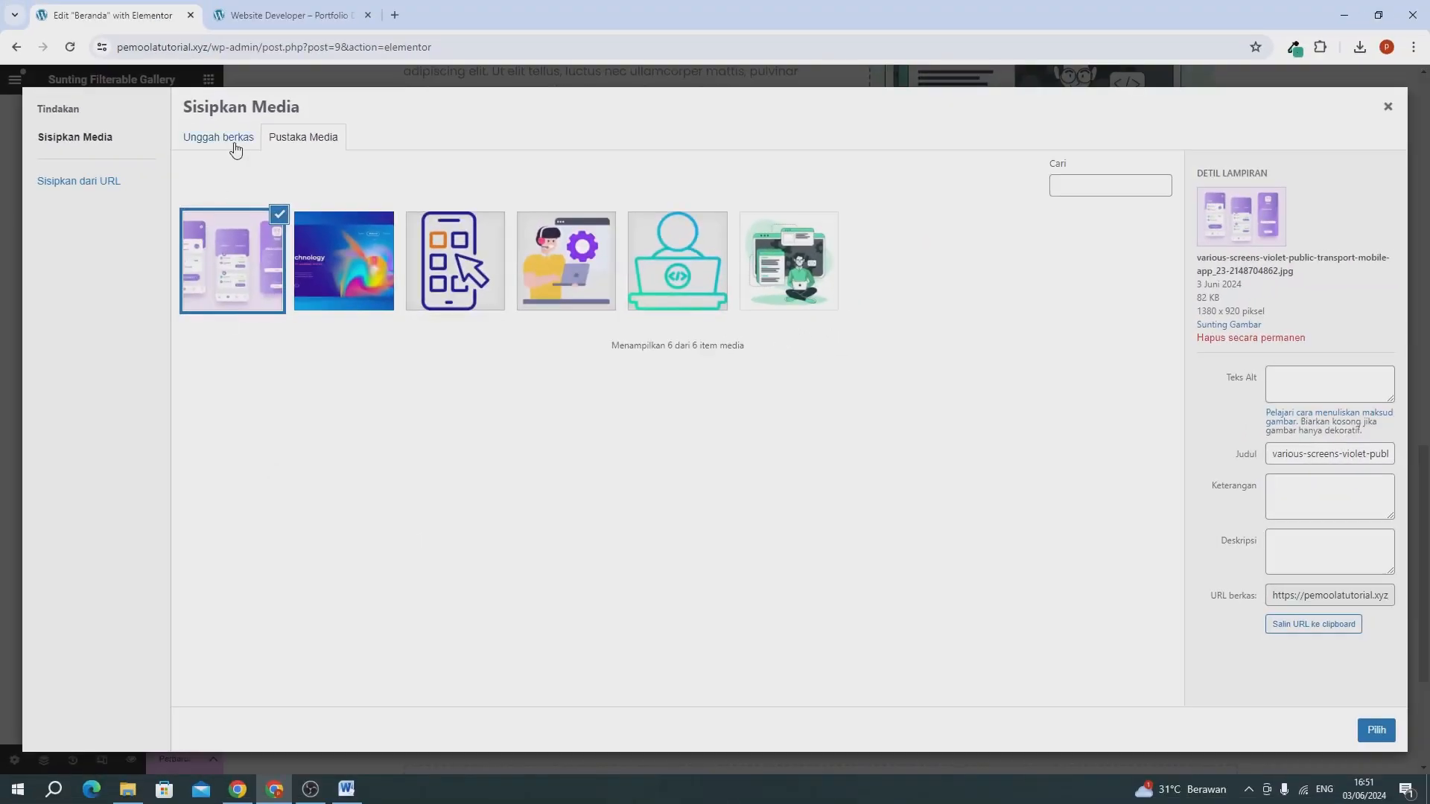
pyautogui.click(141, 791)
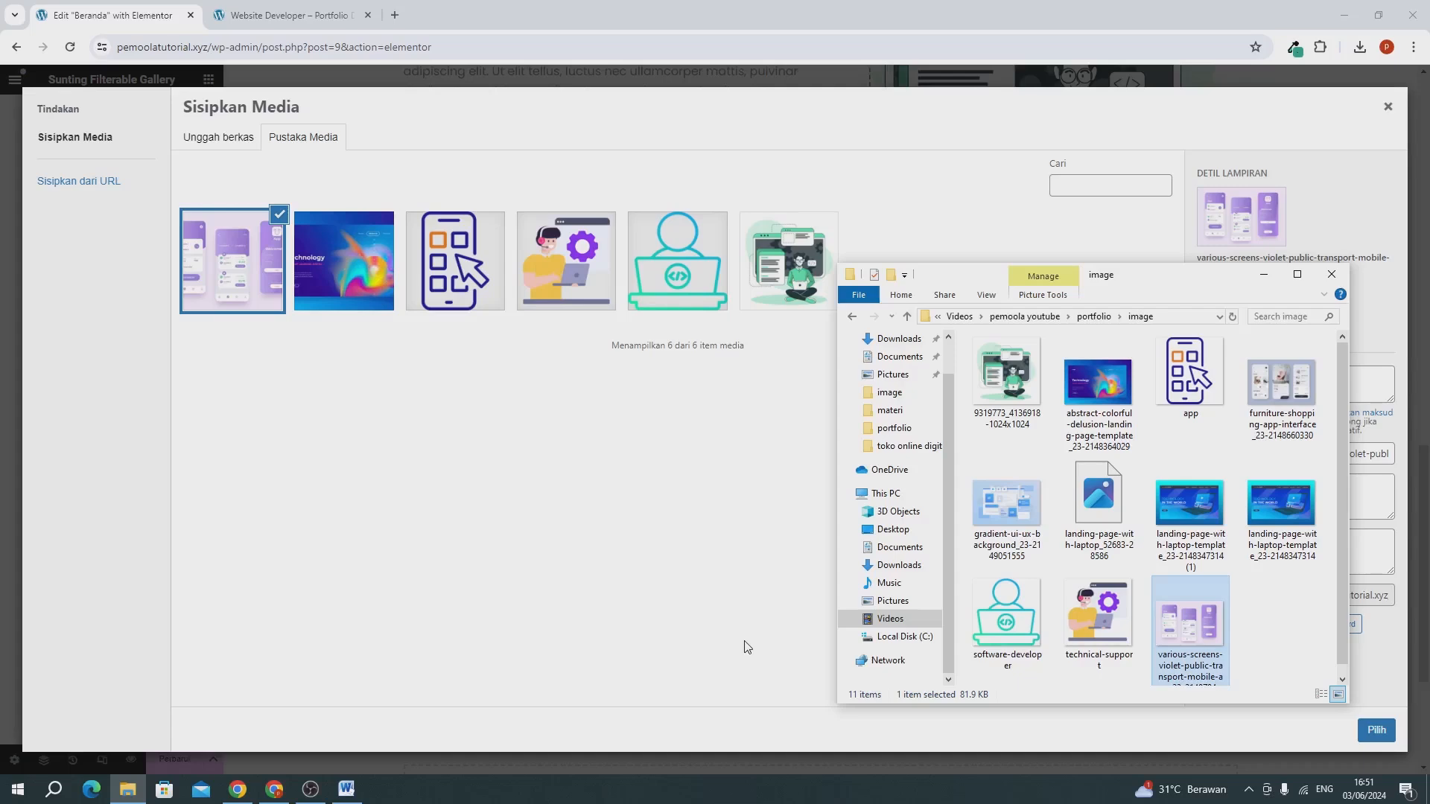
pyautogui.moveTo(1184, 517); pyautogui.dragTo(441, 445)
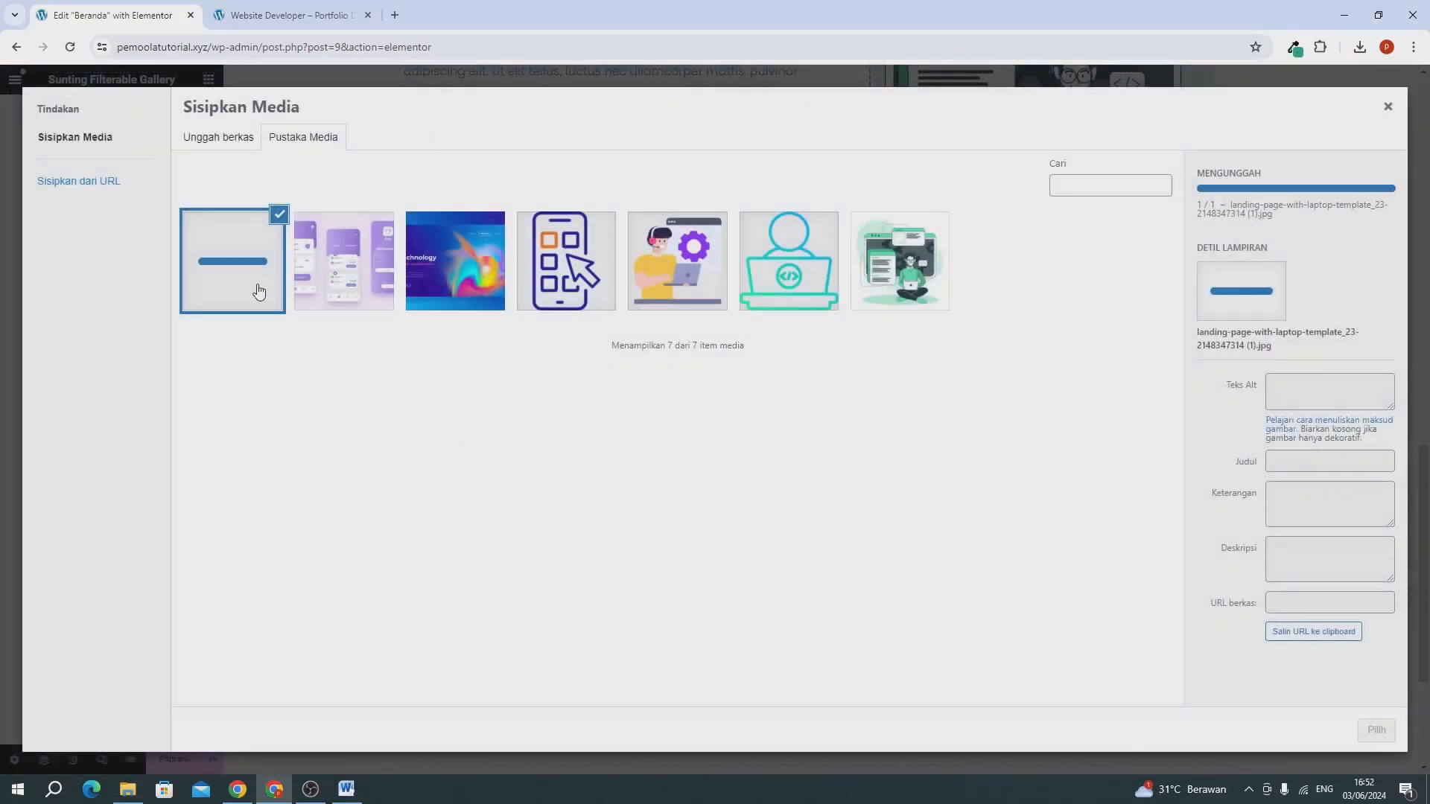
pyautogui.click(1375, 731)
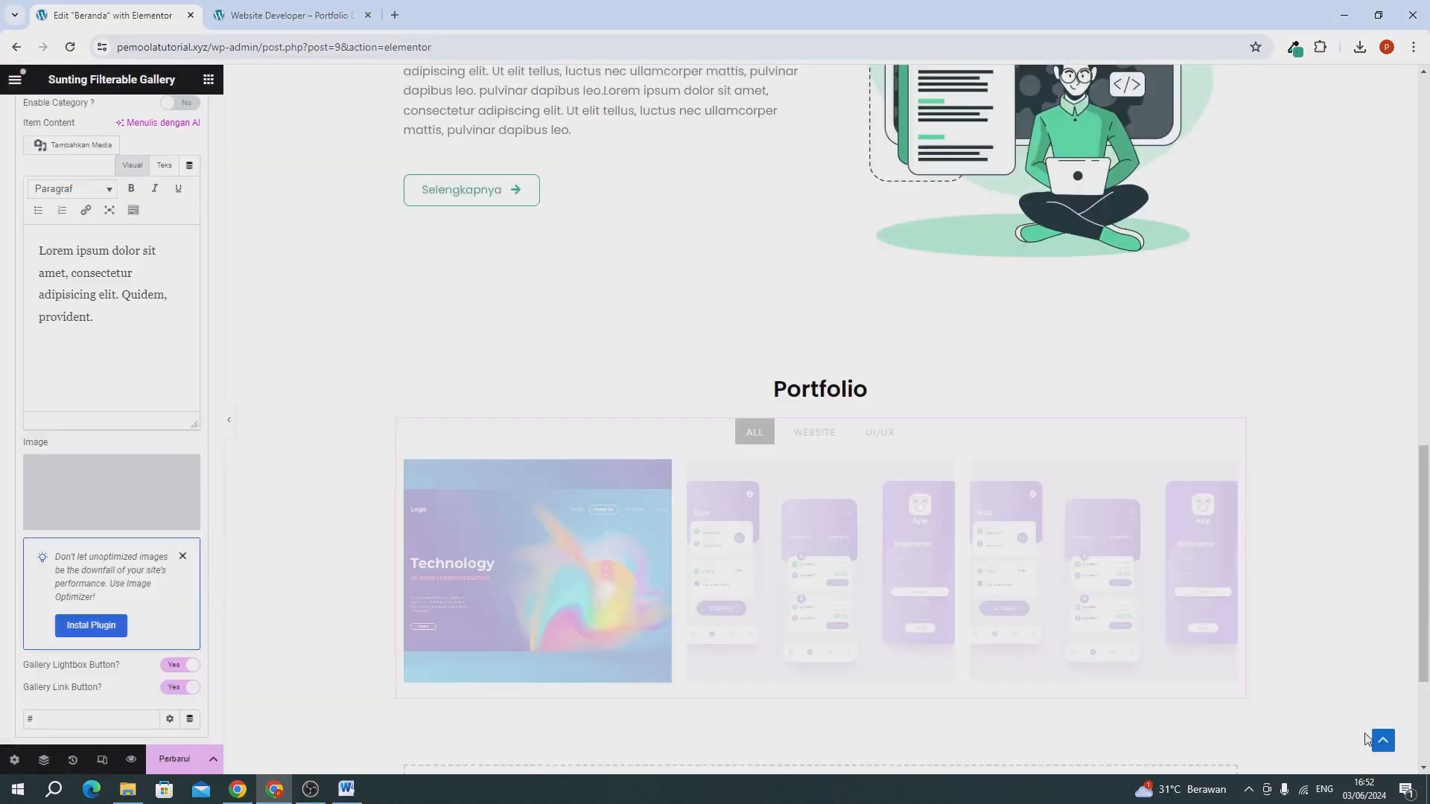
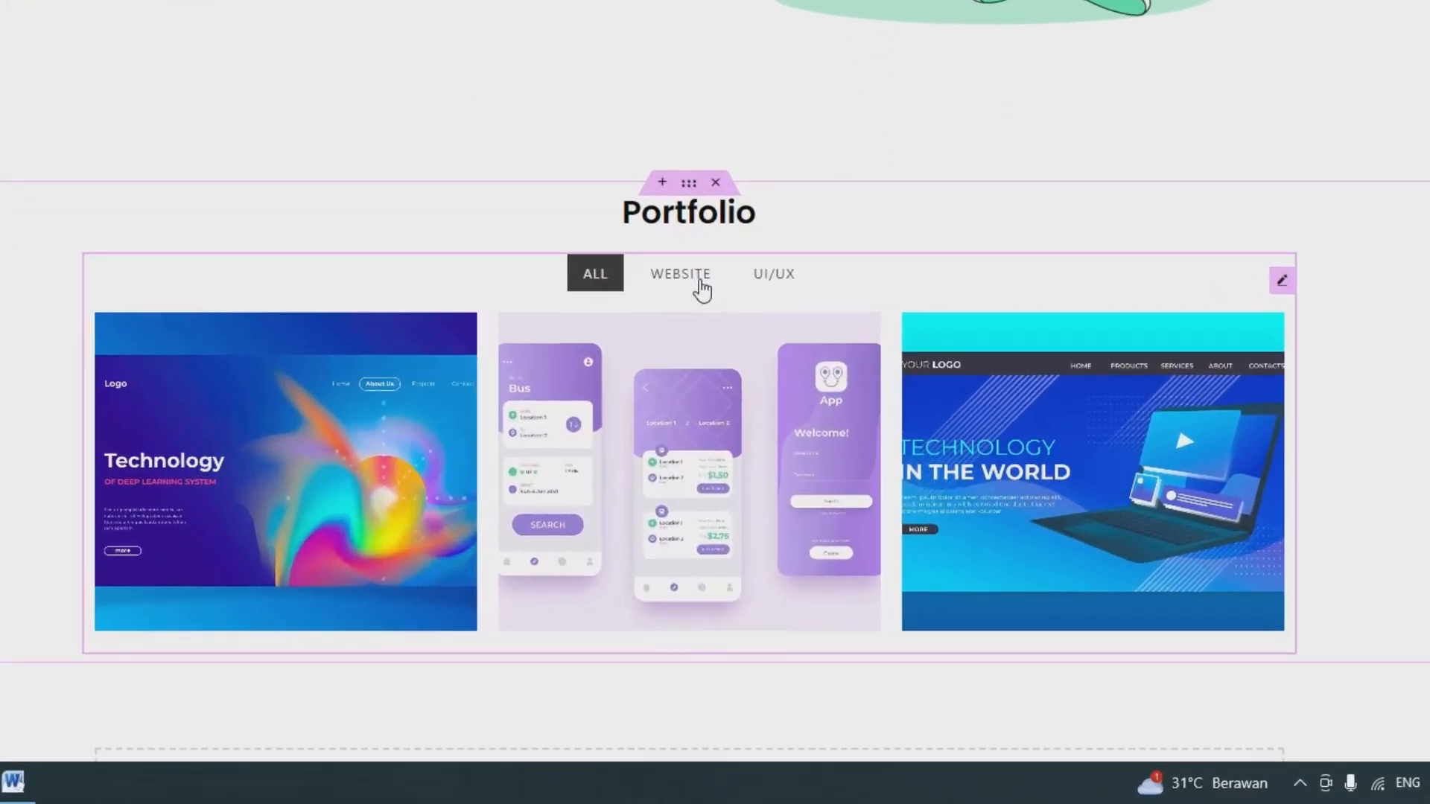
# Check the Portfolio gallery's WEBSITE and UI/UX filters in the editor preview and on the reloaded live site.
pyautogui.click(702, 289)
pyautogui.click(761, 287)
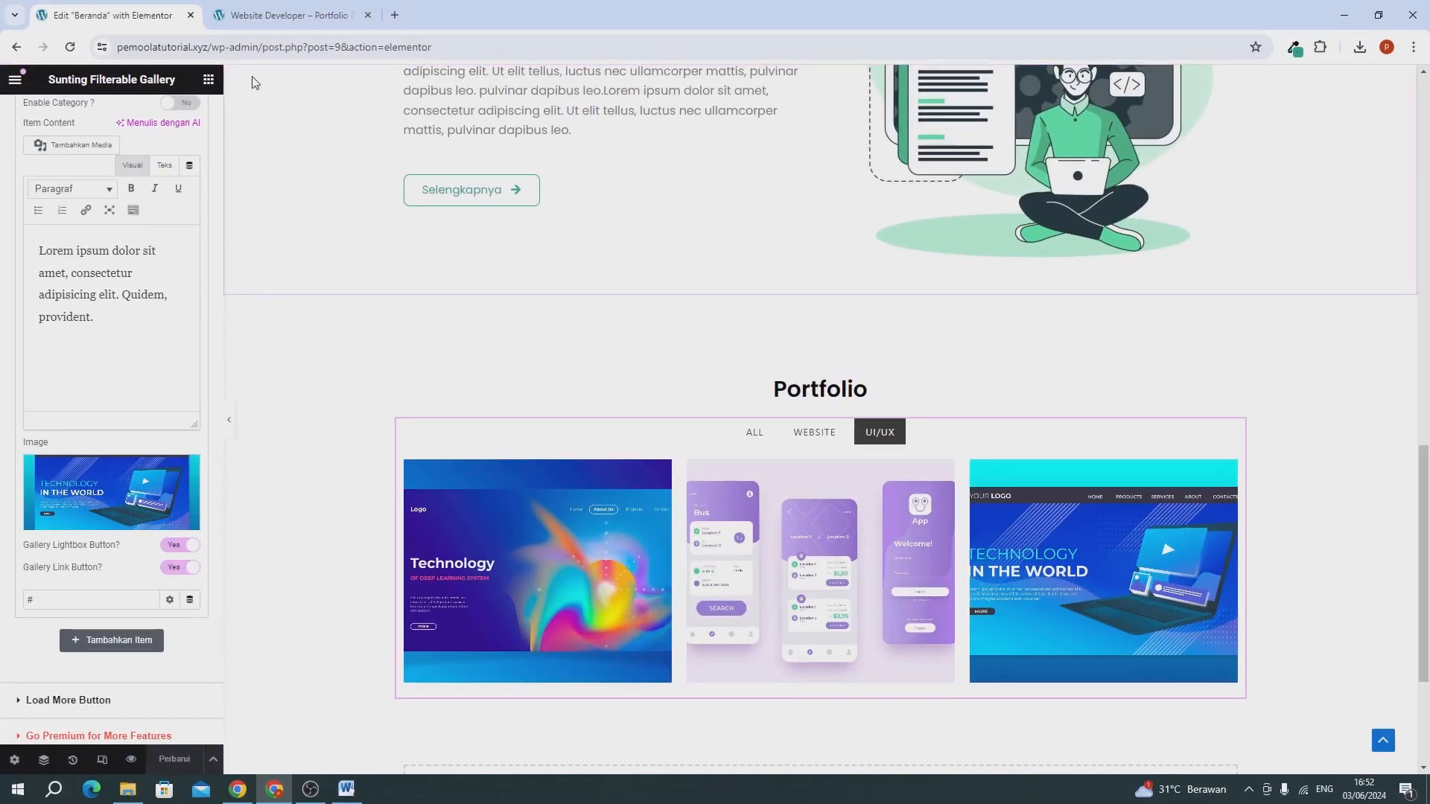
pyautogui.click(257, 15)
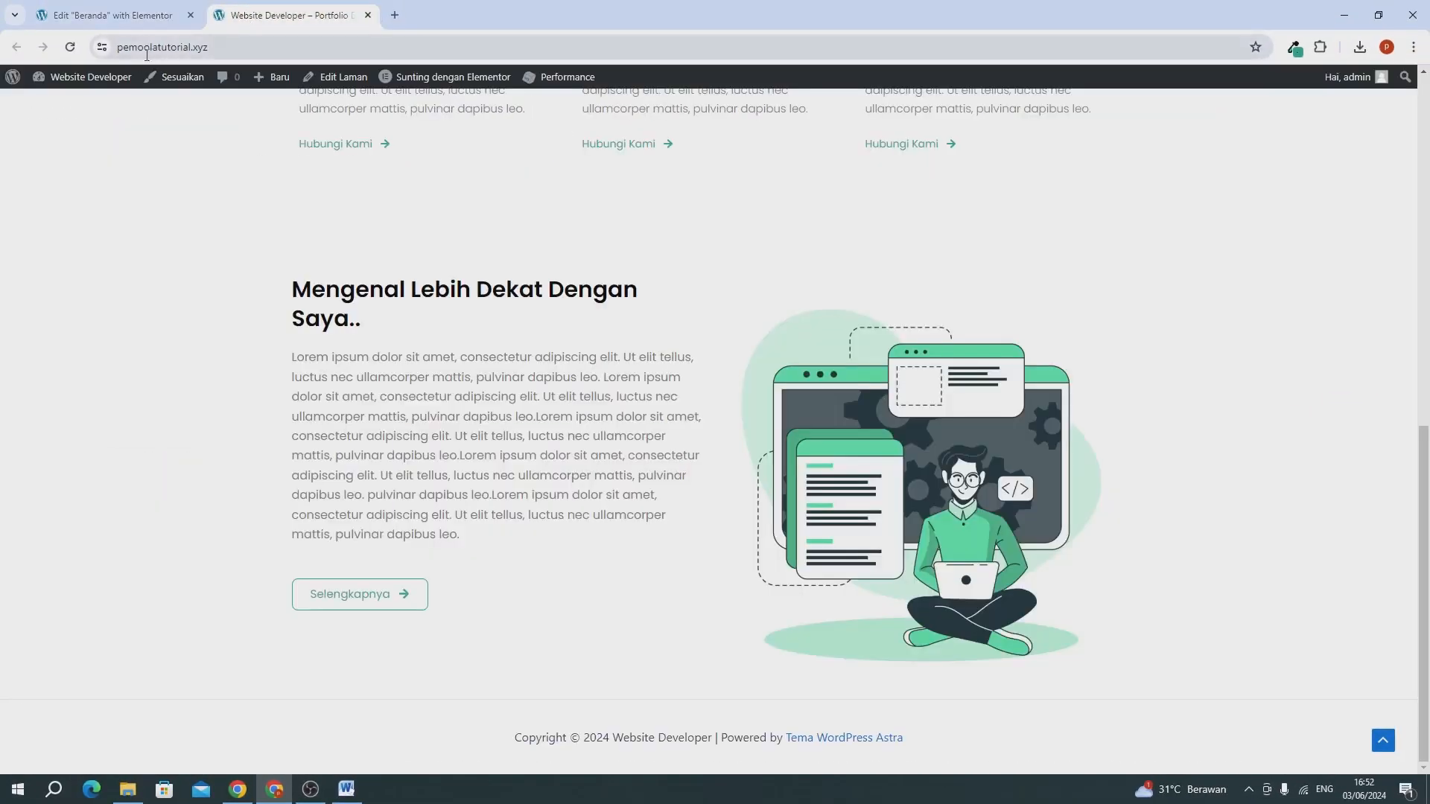
pyautogui.click(71, 48)
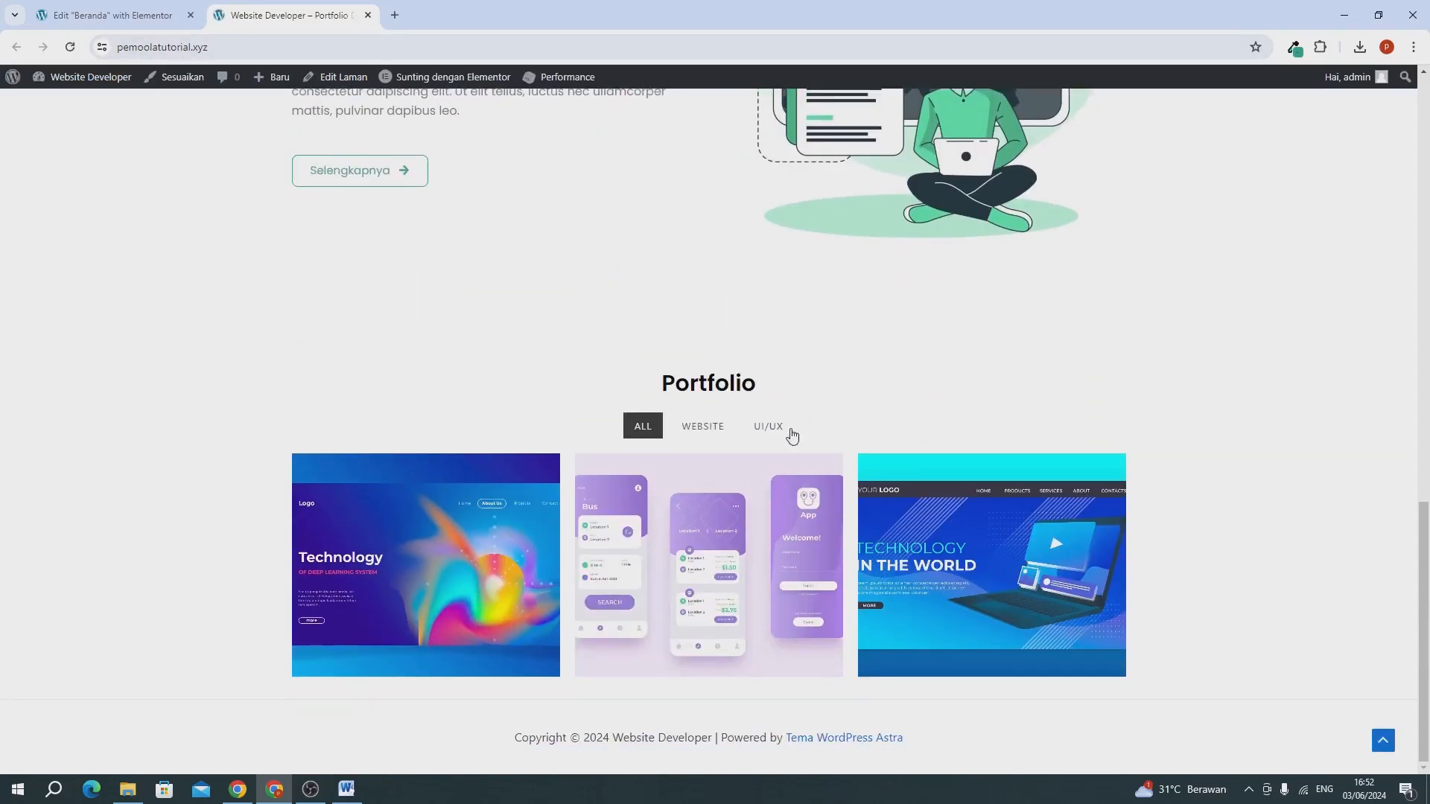
pyautogui.click(777, 430)
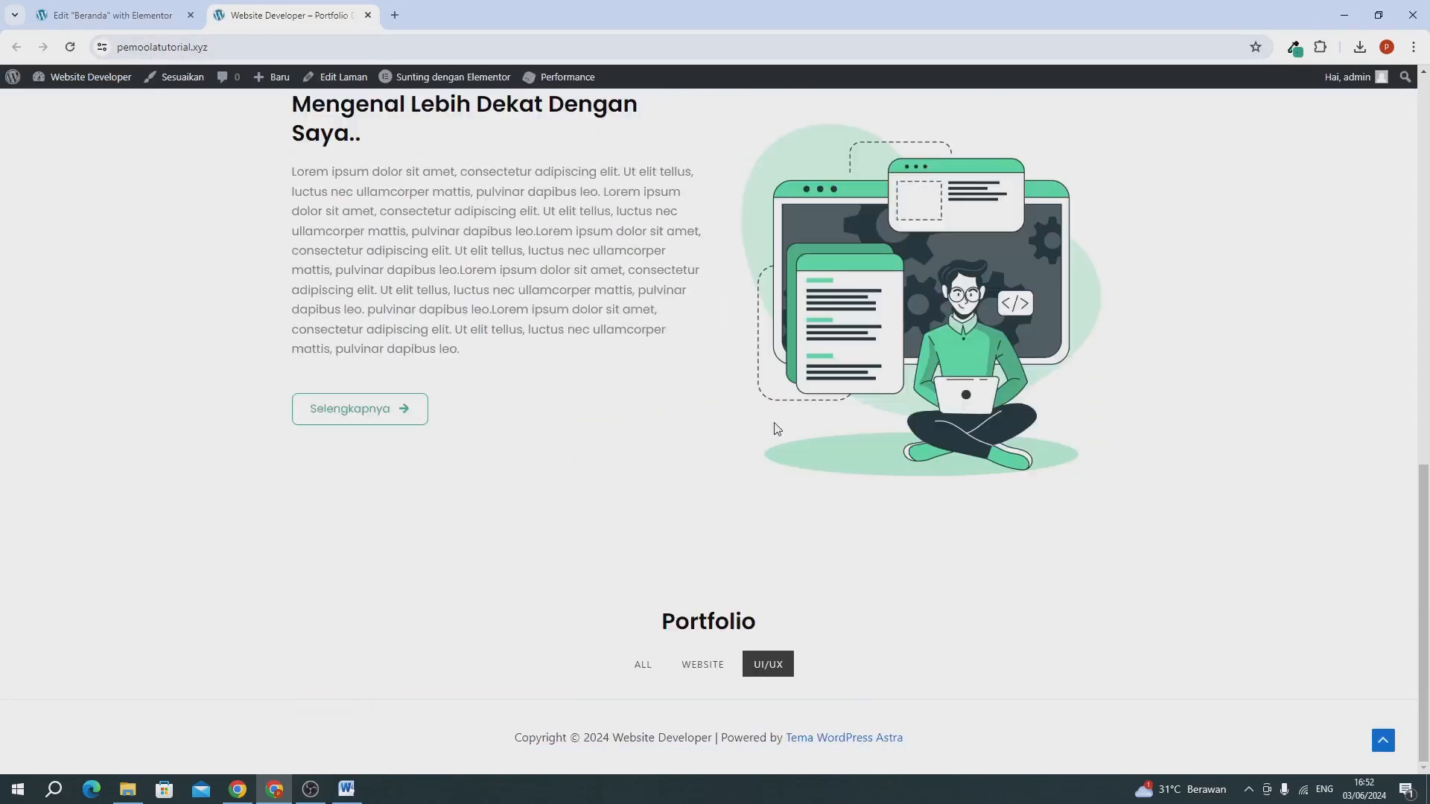
pyautogui.click(708, 665)
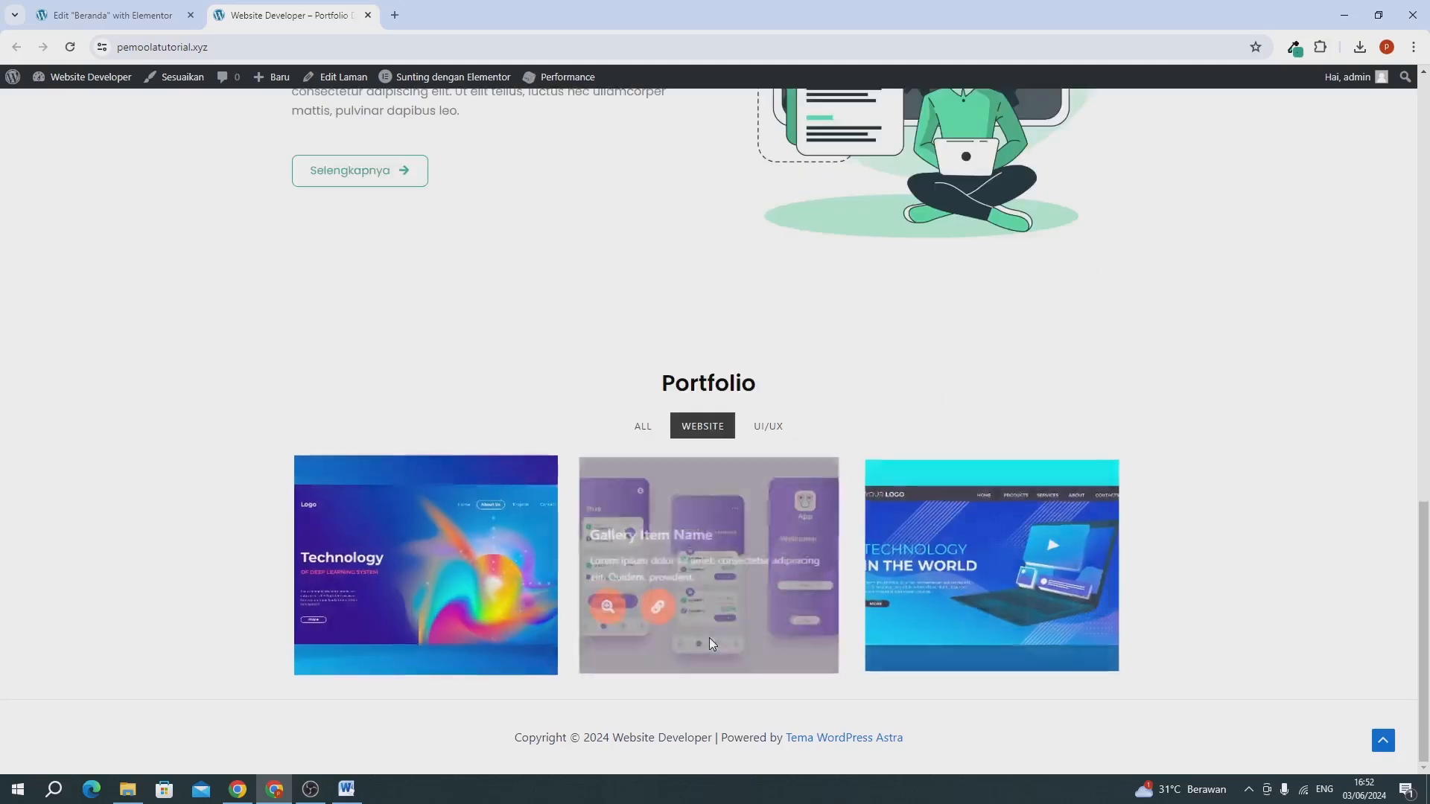
# Return to the Beranda editor, collapse the third gallery item and duplicate it to add a fourth item.
pyautogui.click(63, 17)
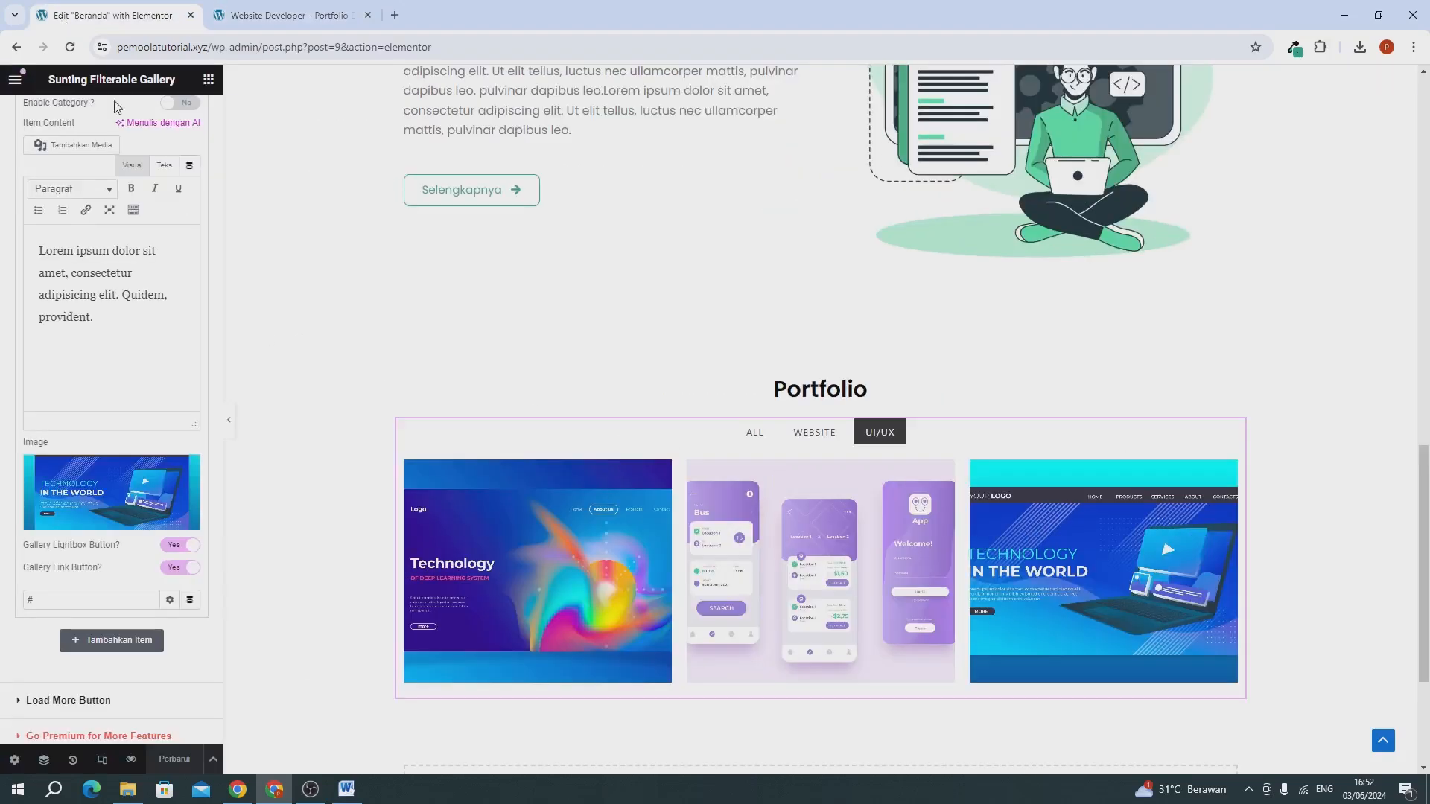
pyautogui.scroll(5, 2, 340)
pyautogui.scroll(2, 65, 357)
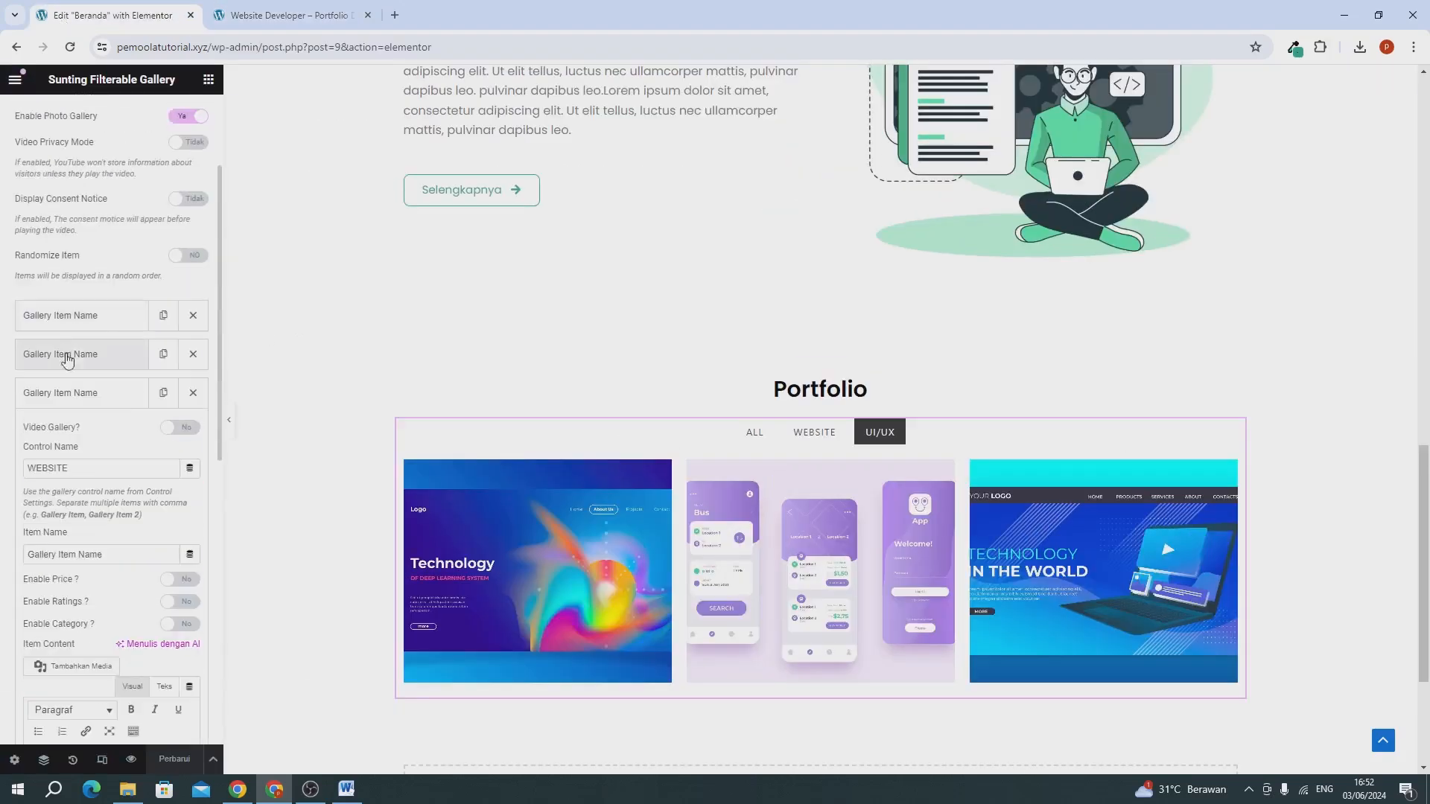
pyautogui.click(67, 389)
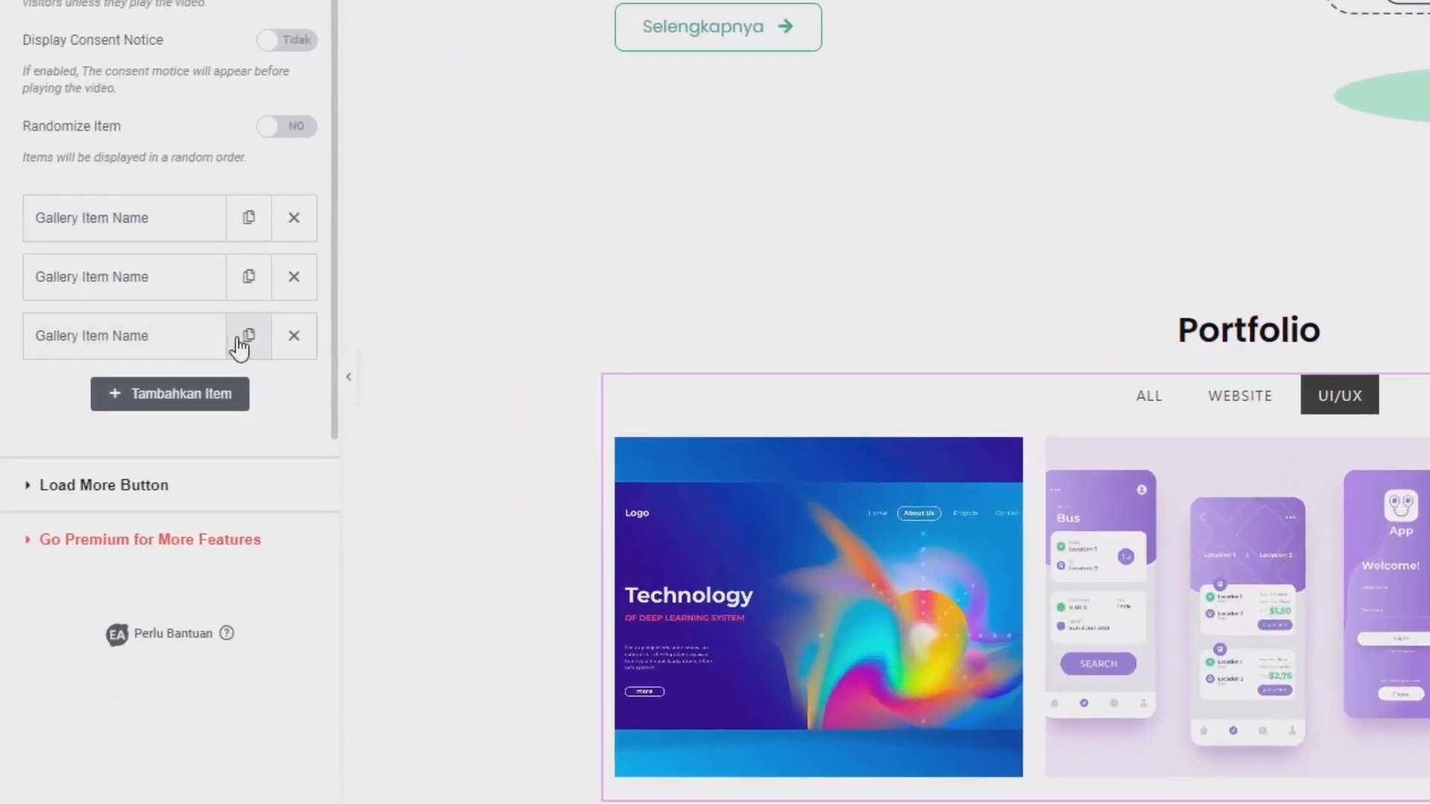
pyautogui.click(250, 339)
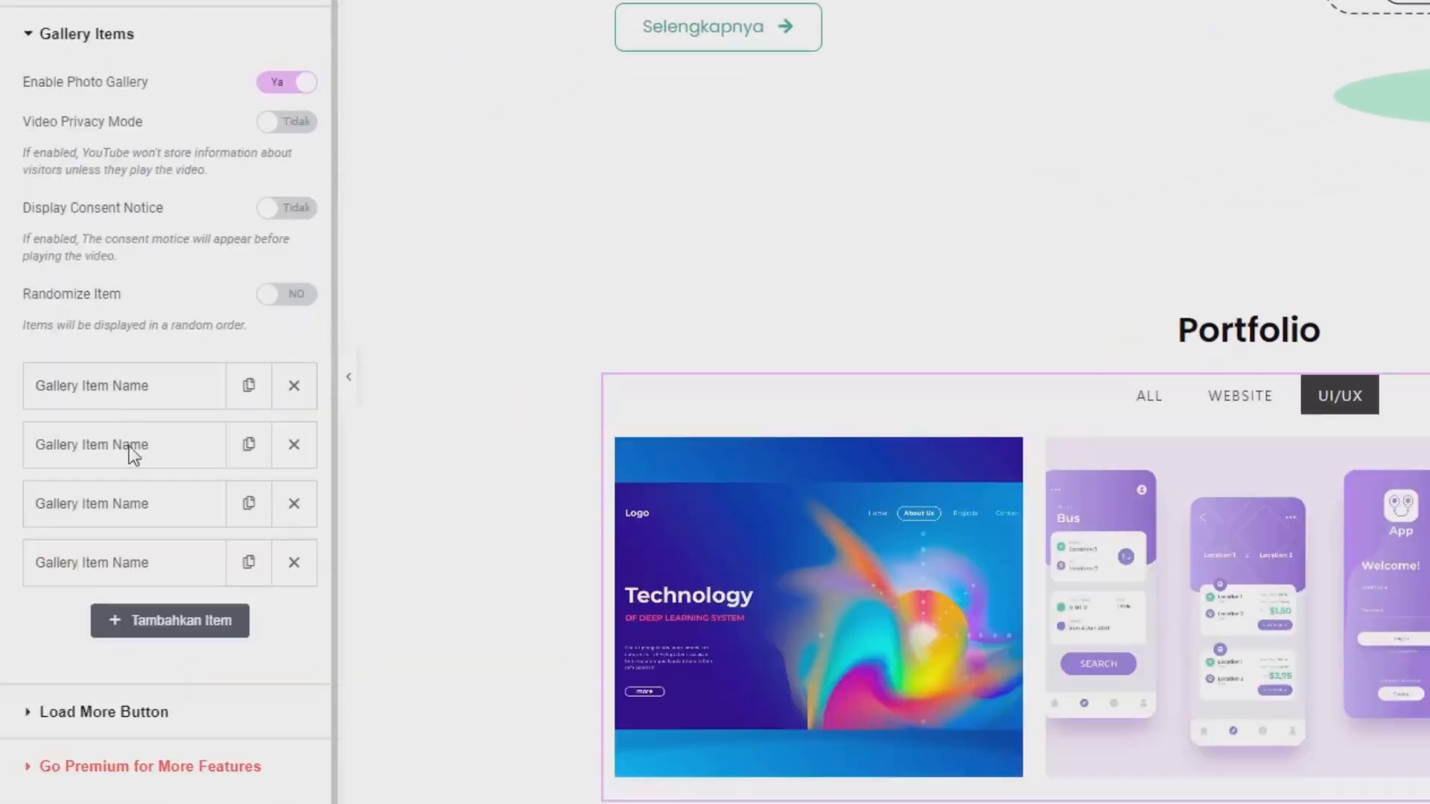
# Check the fourth gallery item's control name and copy the filter name UI/UX from the Filterable Controls.
pyautogui.click(125, 568)
pyautogui.scroll(-2, 121, 559)
pyautogui.click(152, 573)
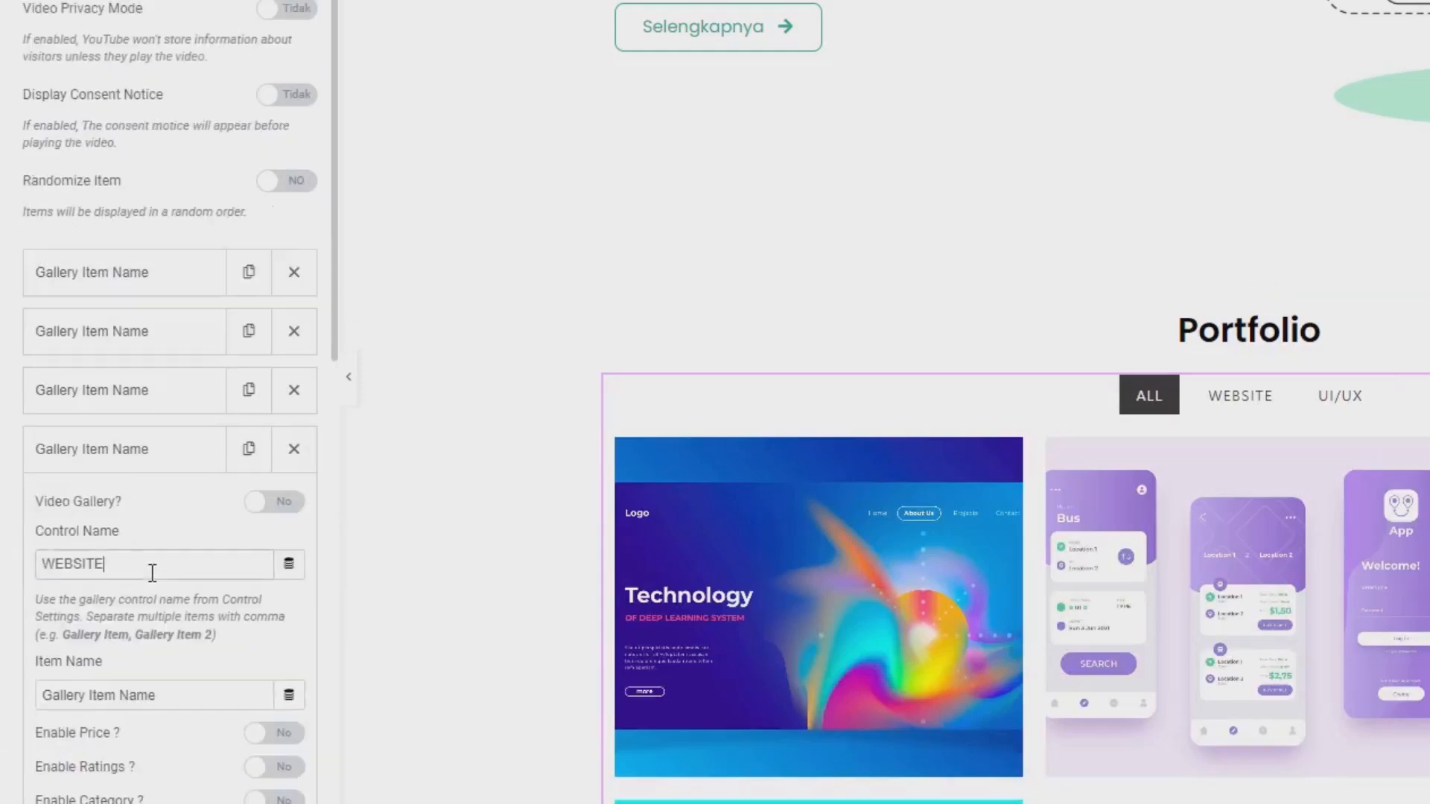
pyautogui.moveTo(152, 573); pyautogui.dragTo(29, 562)
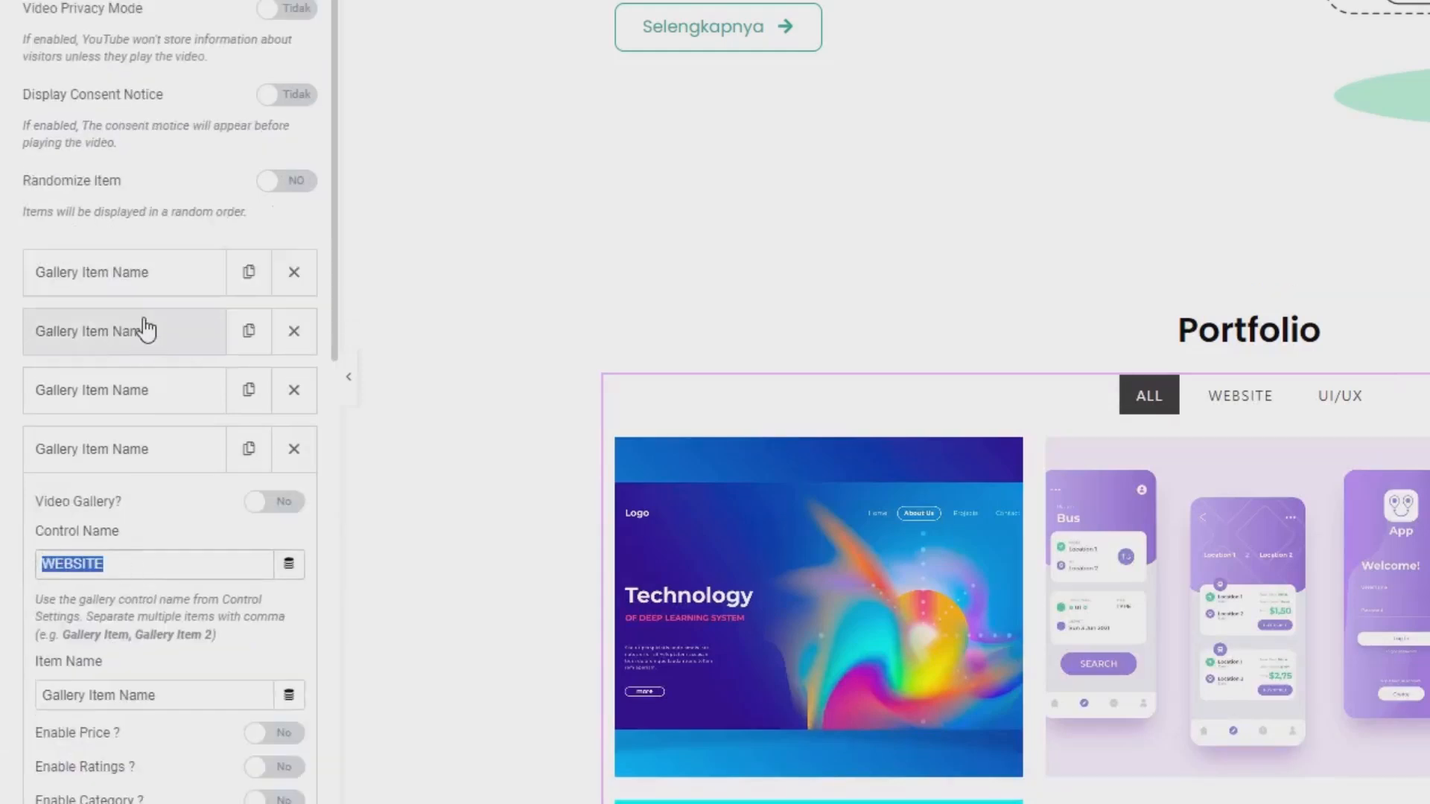
pyautogui.scroll(2, 147, 329)
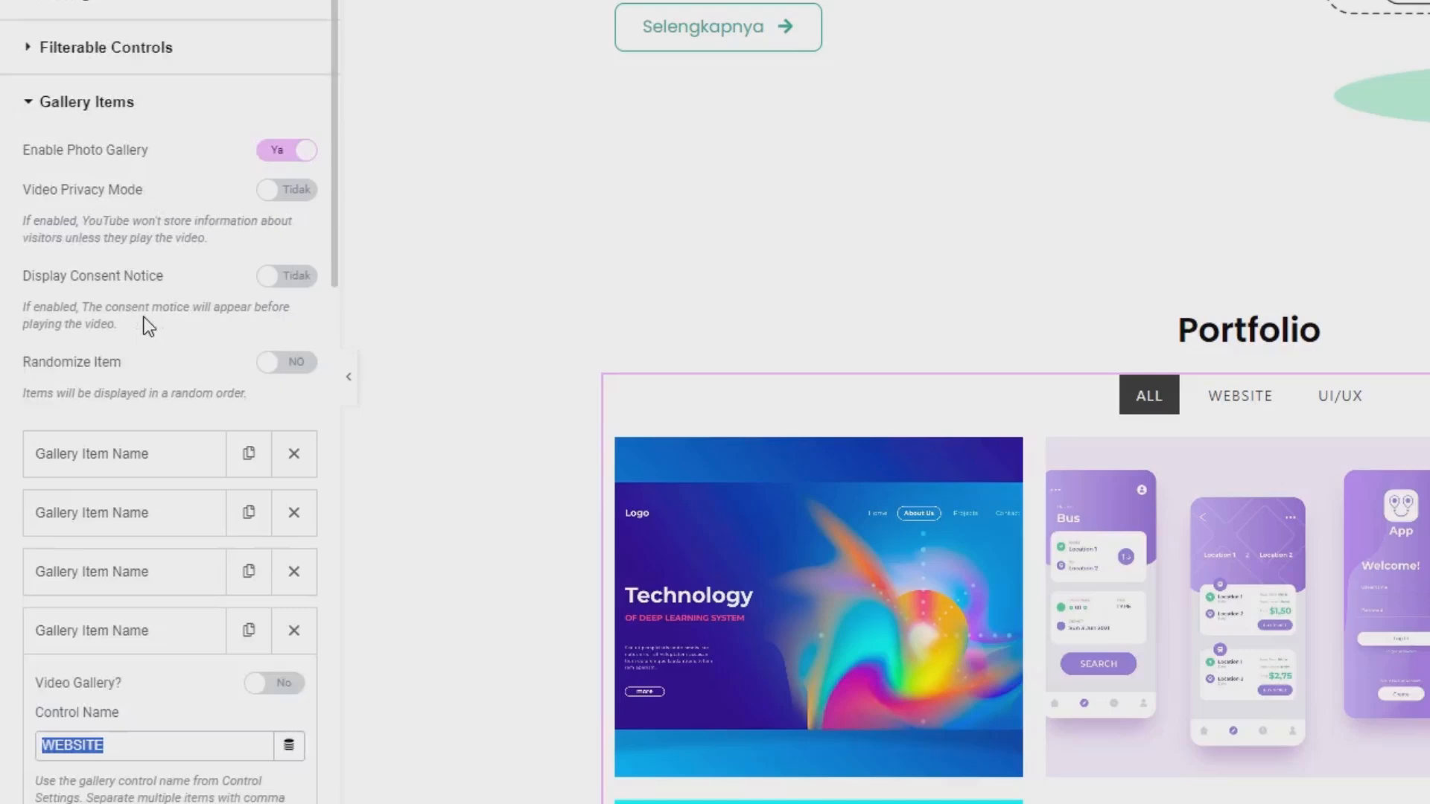
pyautogui.click(129, 64)
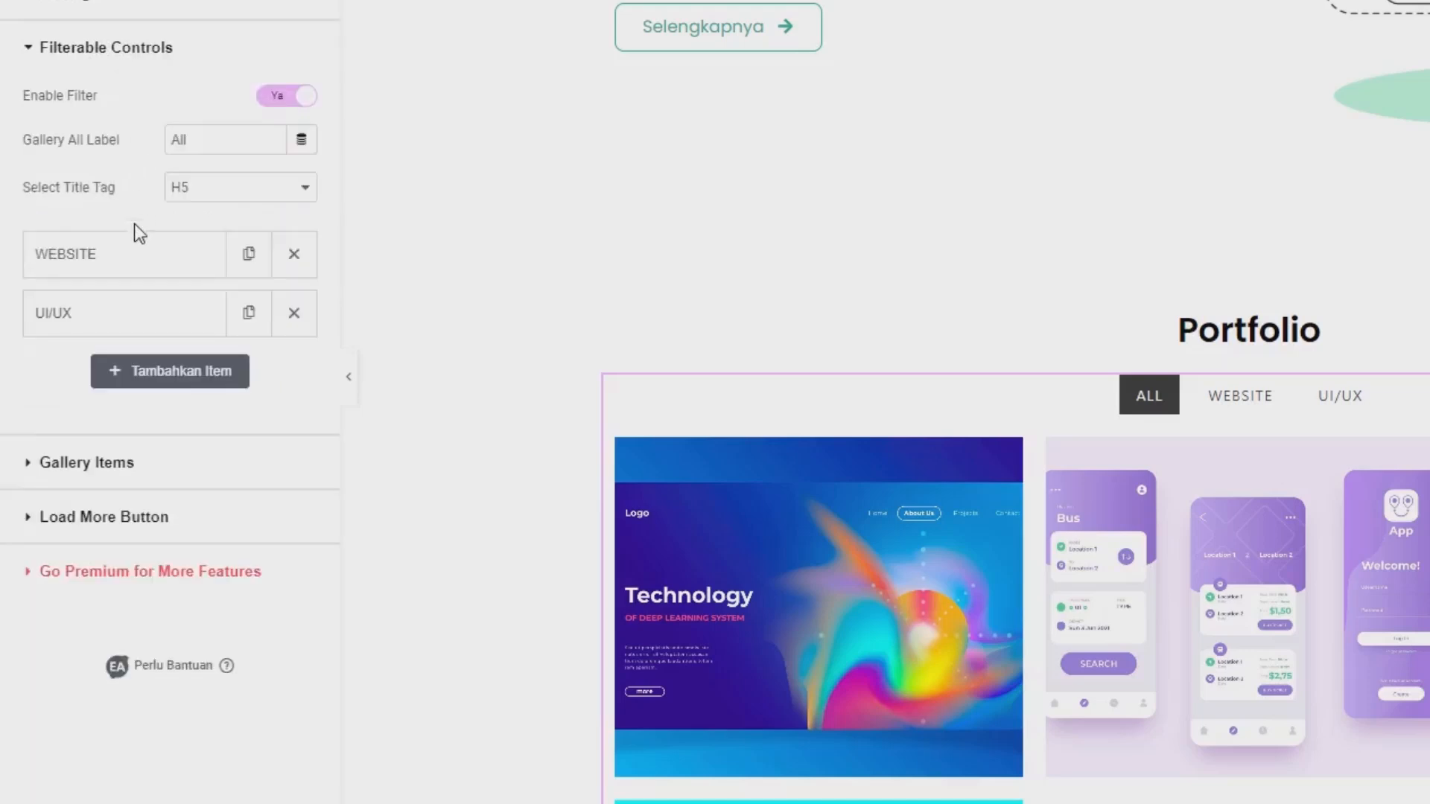
pyautogui.click(66, 318)
pyautogui.moveTo(134, 406); pyautogui.dragTo(4, 412)
pyautogui.hotkey('ctrl', 'c')
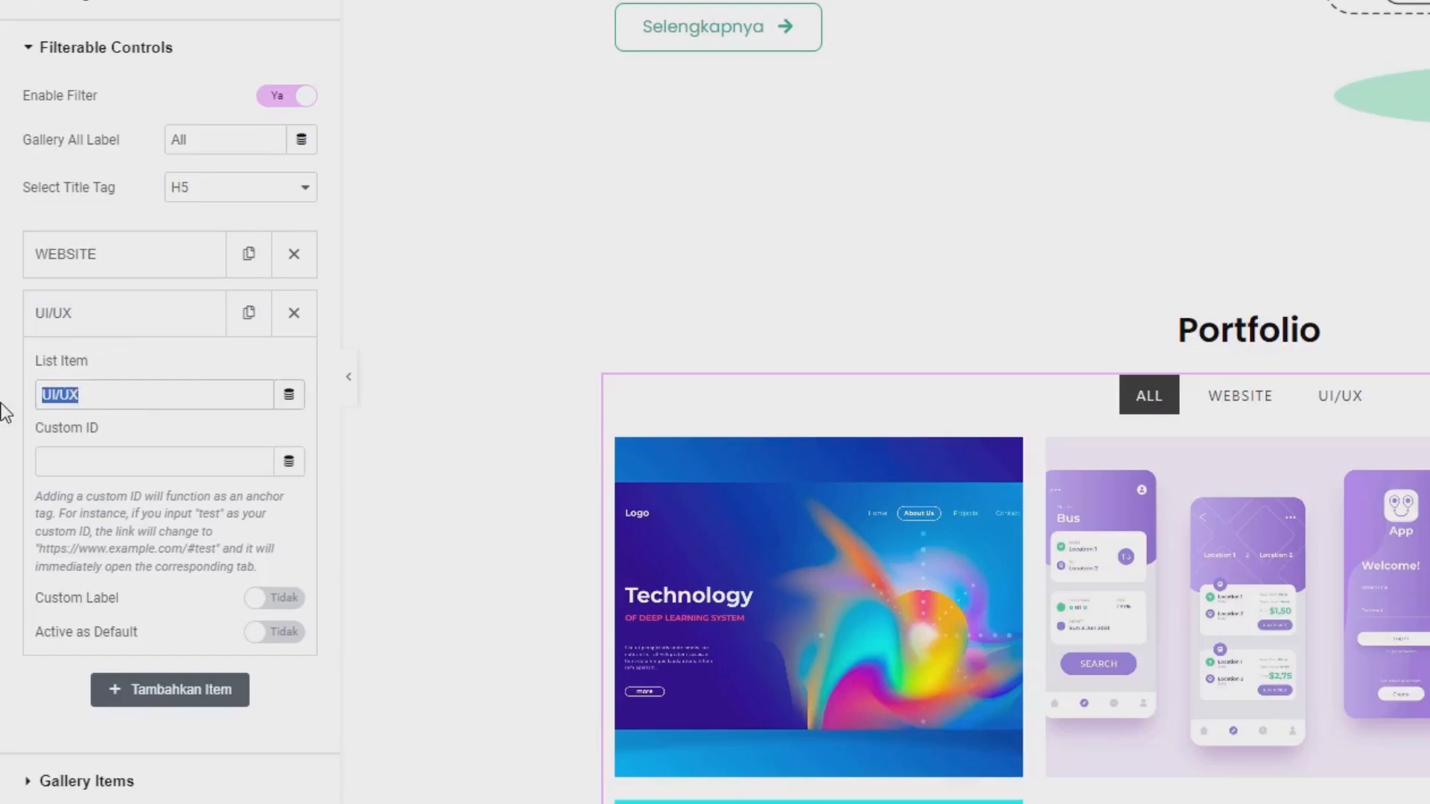
# Reopen the fourth gallery item and replace its control name with UI/UX.
pyautogui.scroll(-2, 26, 462)
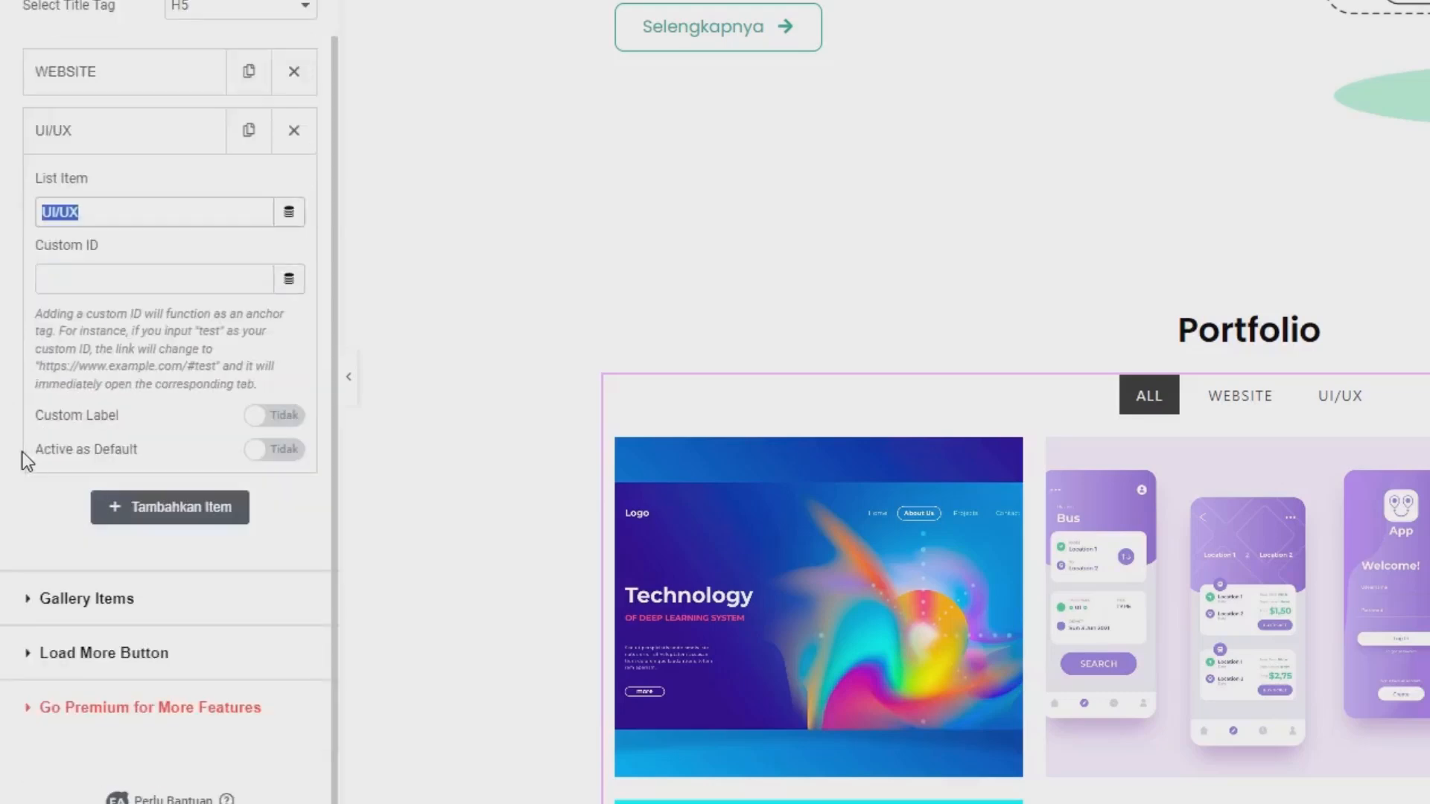
pyautogui.click(97, 598)
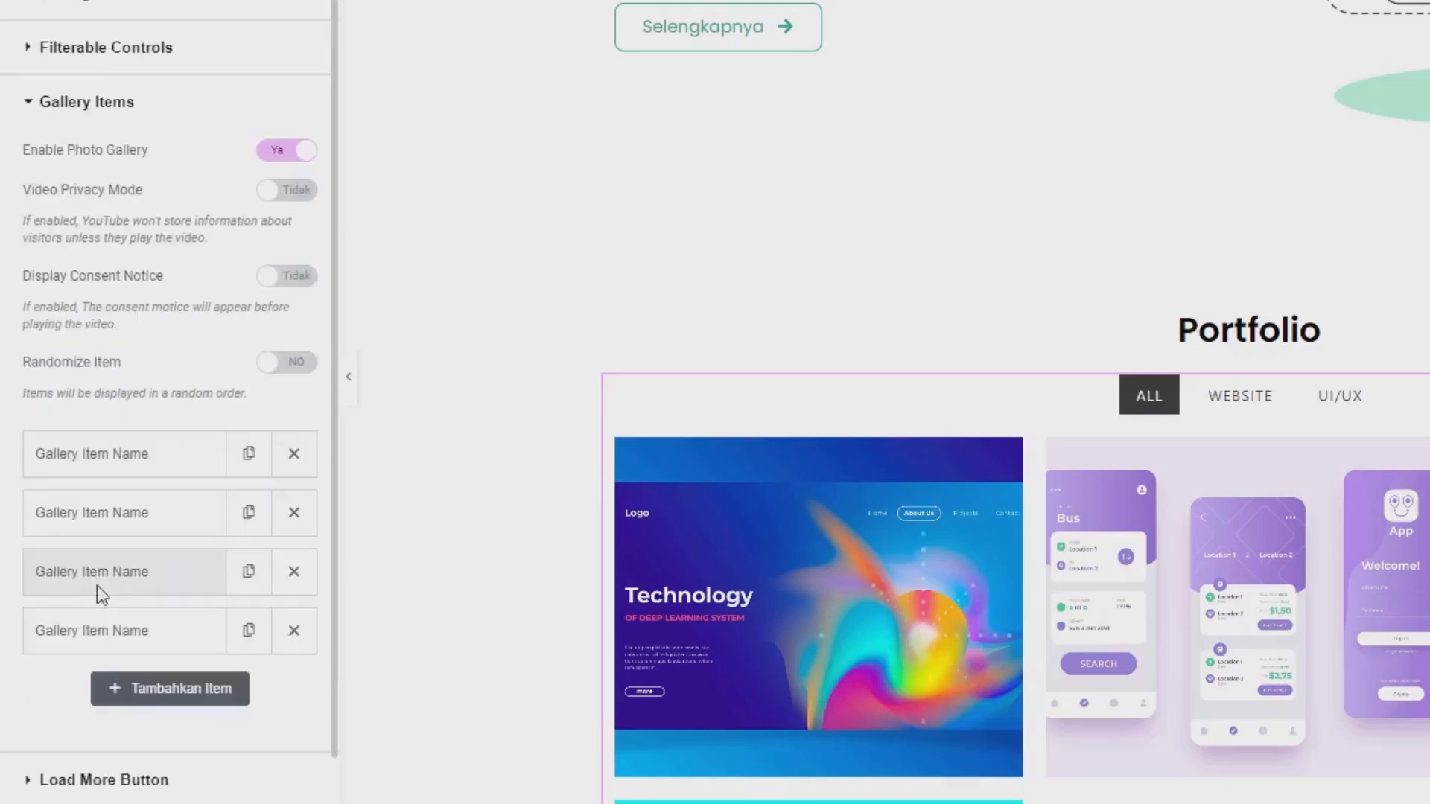
pyautogui.click(123, 634)
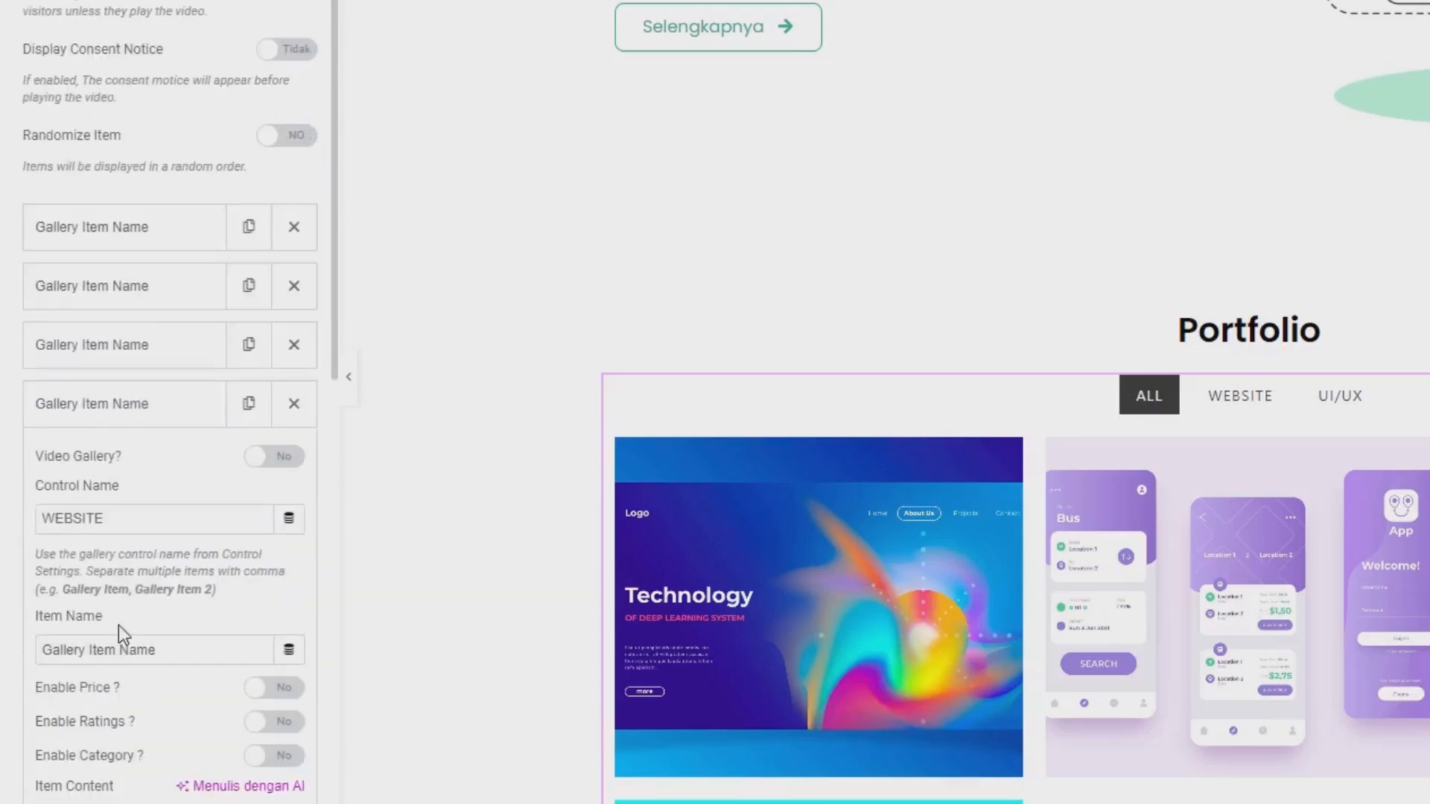
pyautogui.doubleClick(100, 523)
pyautogui.hotkey('ctrl', 'v')
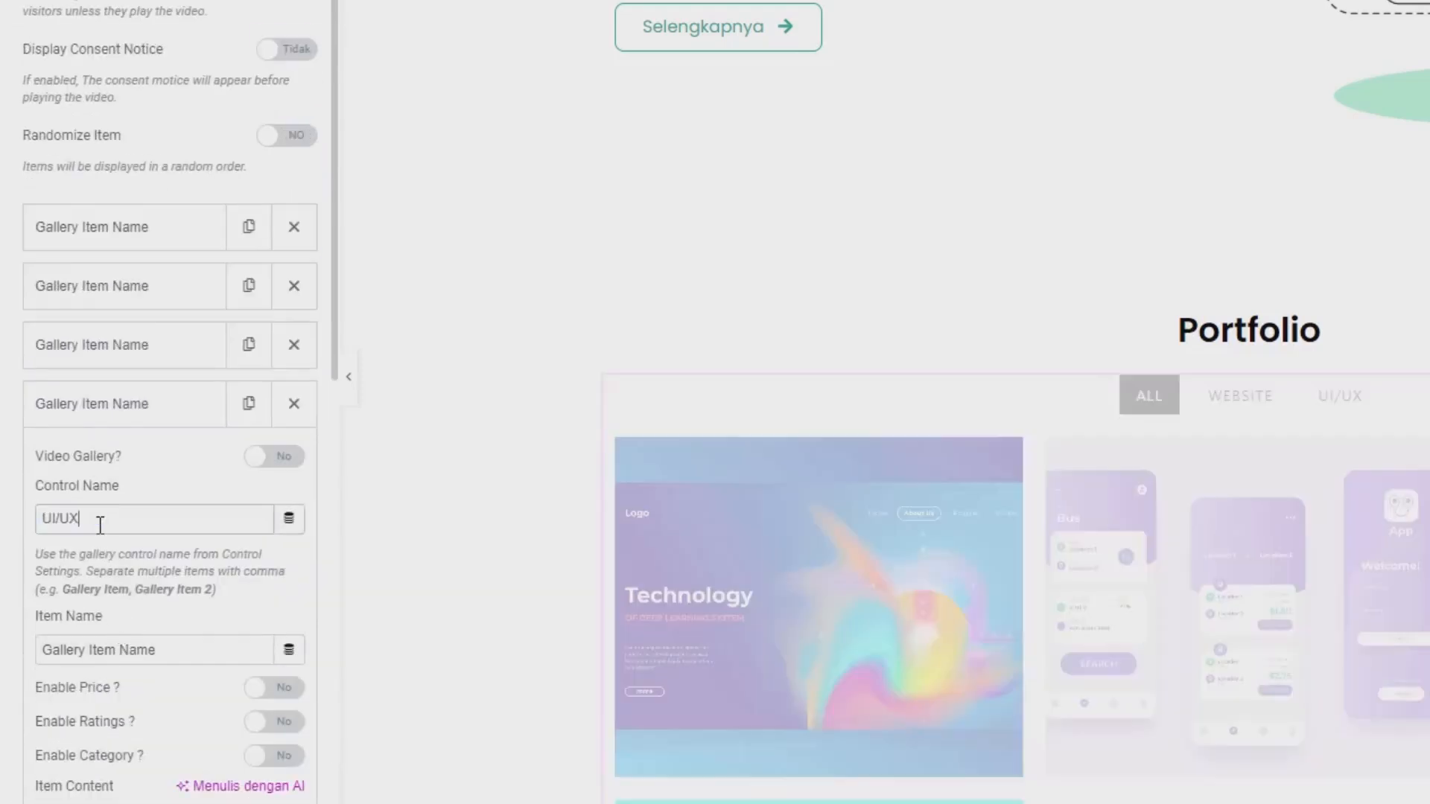
# Open the fourth gallery item's image selection and upload furniture-shopping-app-interface_23-2148660330.jpg from the image folder.
pyautogui.scroll(-10, 4, 553)
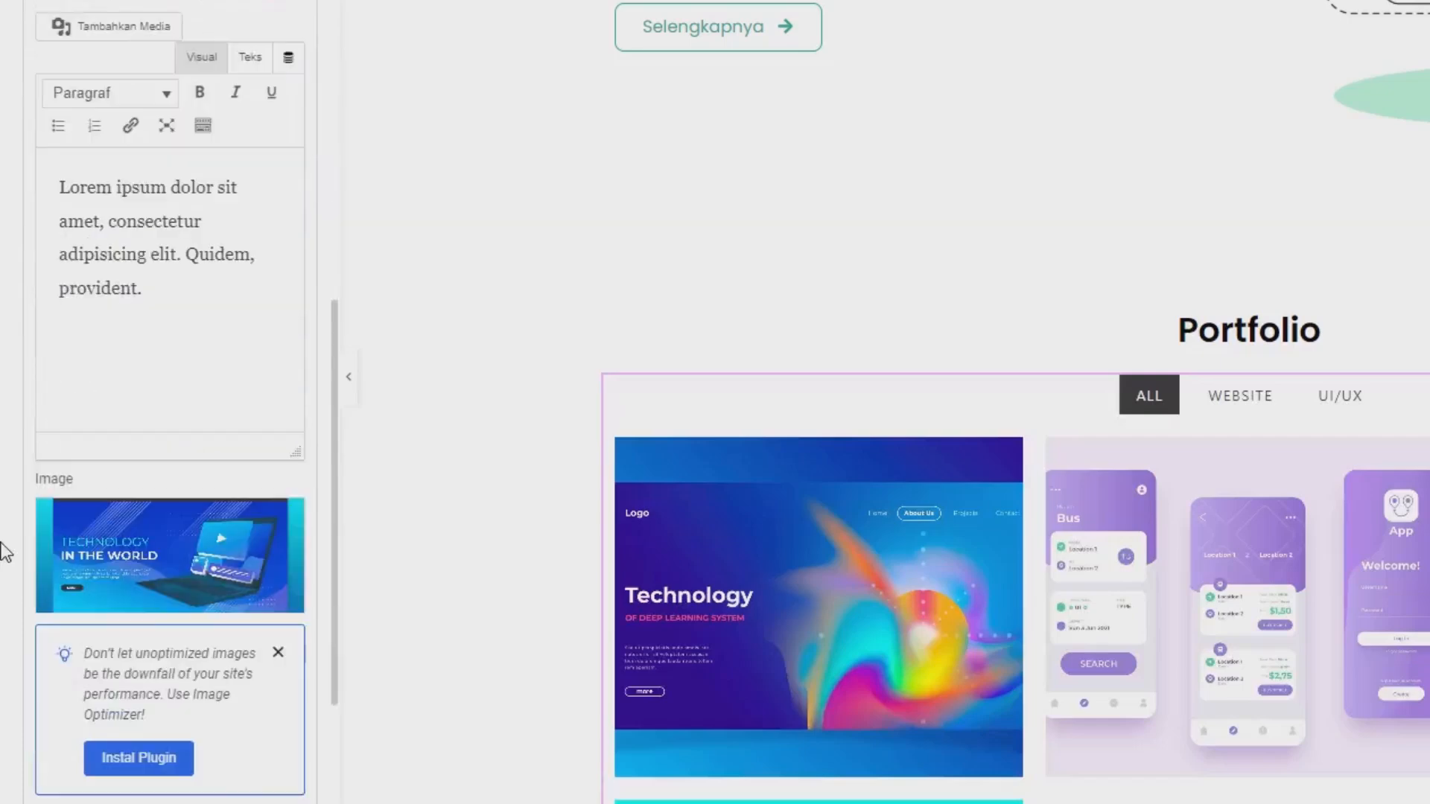
pyautogui.moveTo(96, 550)
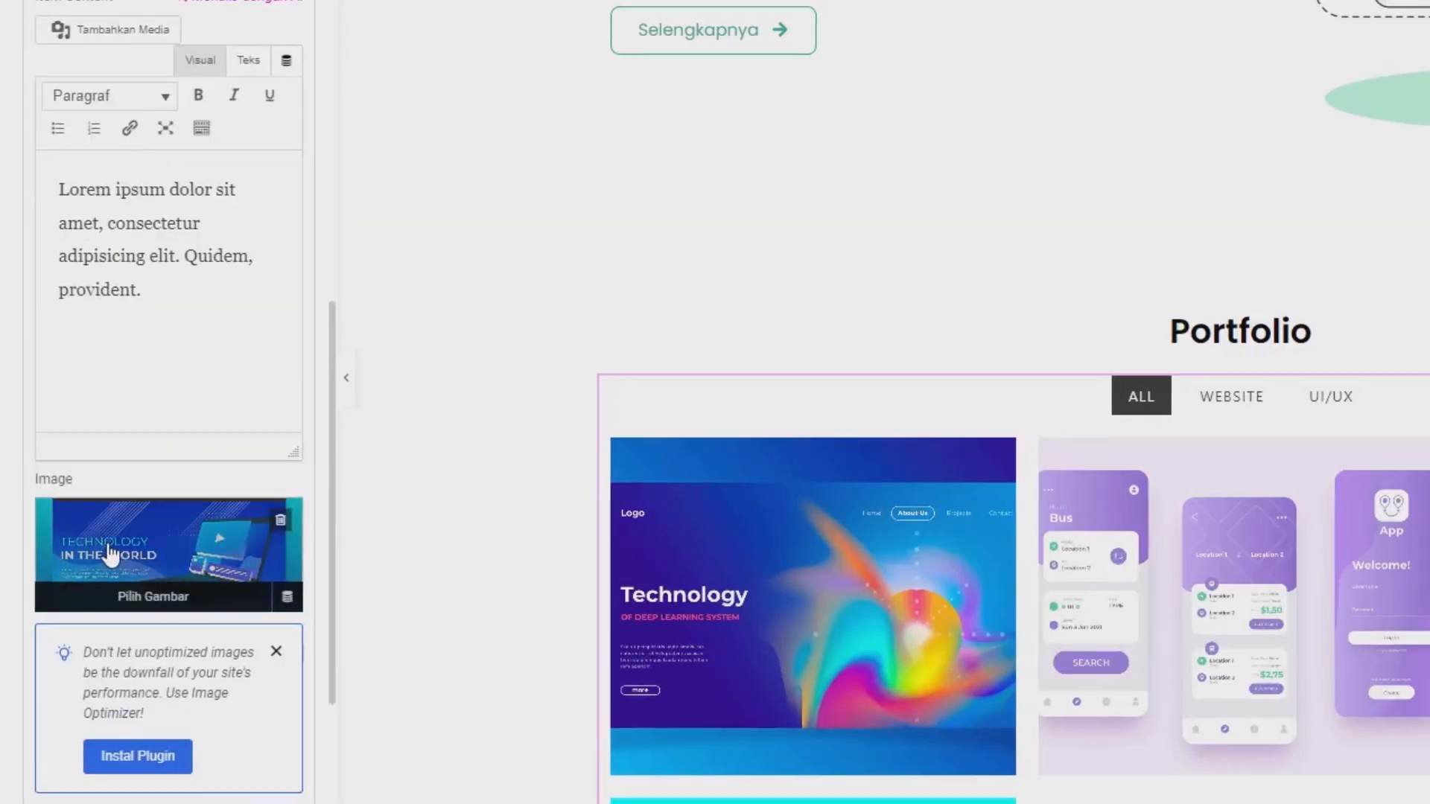
pyautogui.click(112, 555)
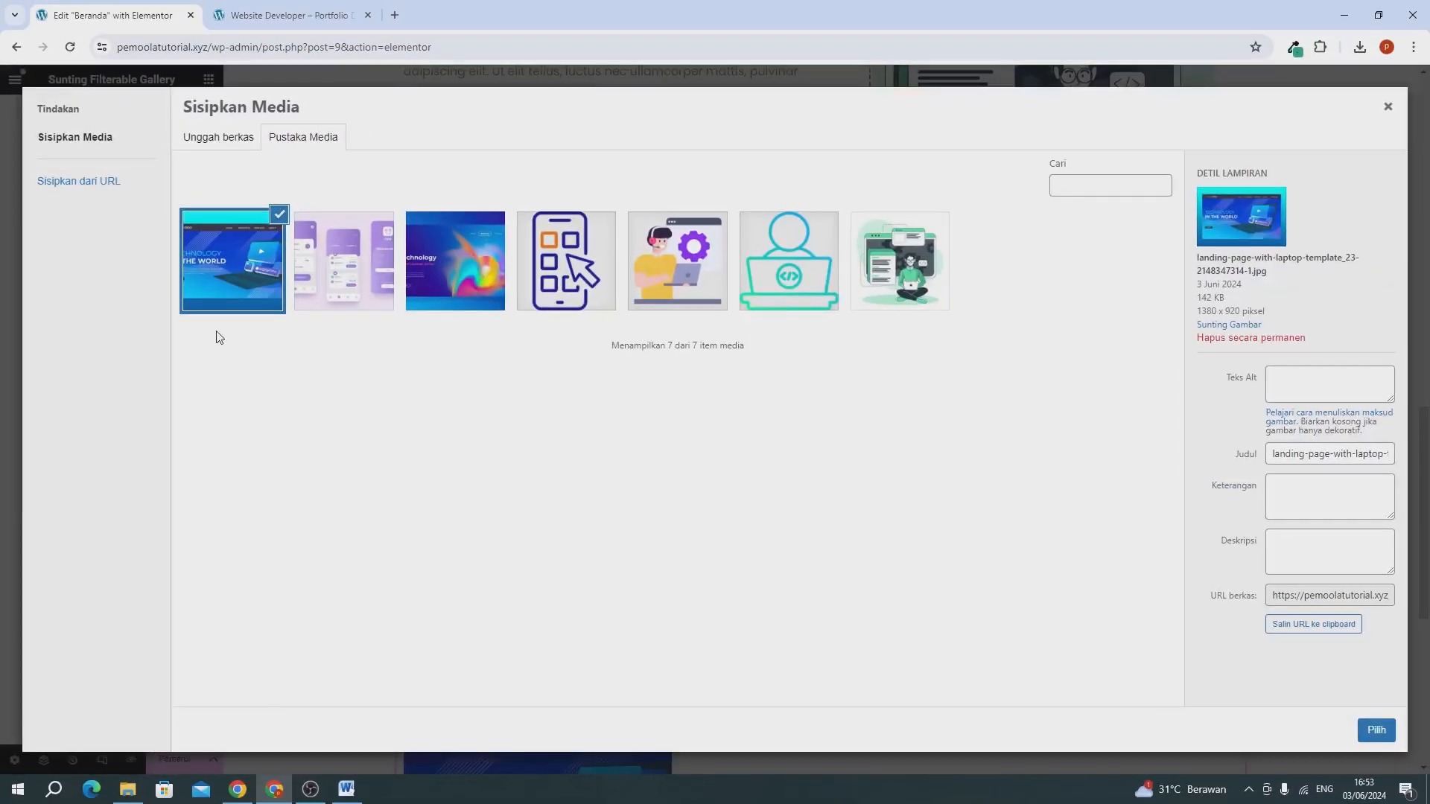
pyautogui.click(129, 788)
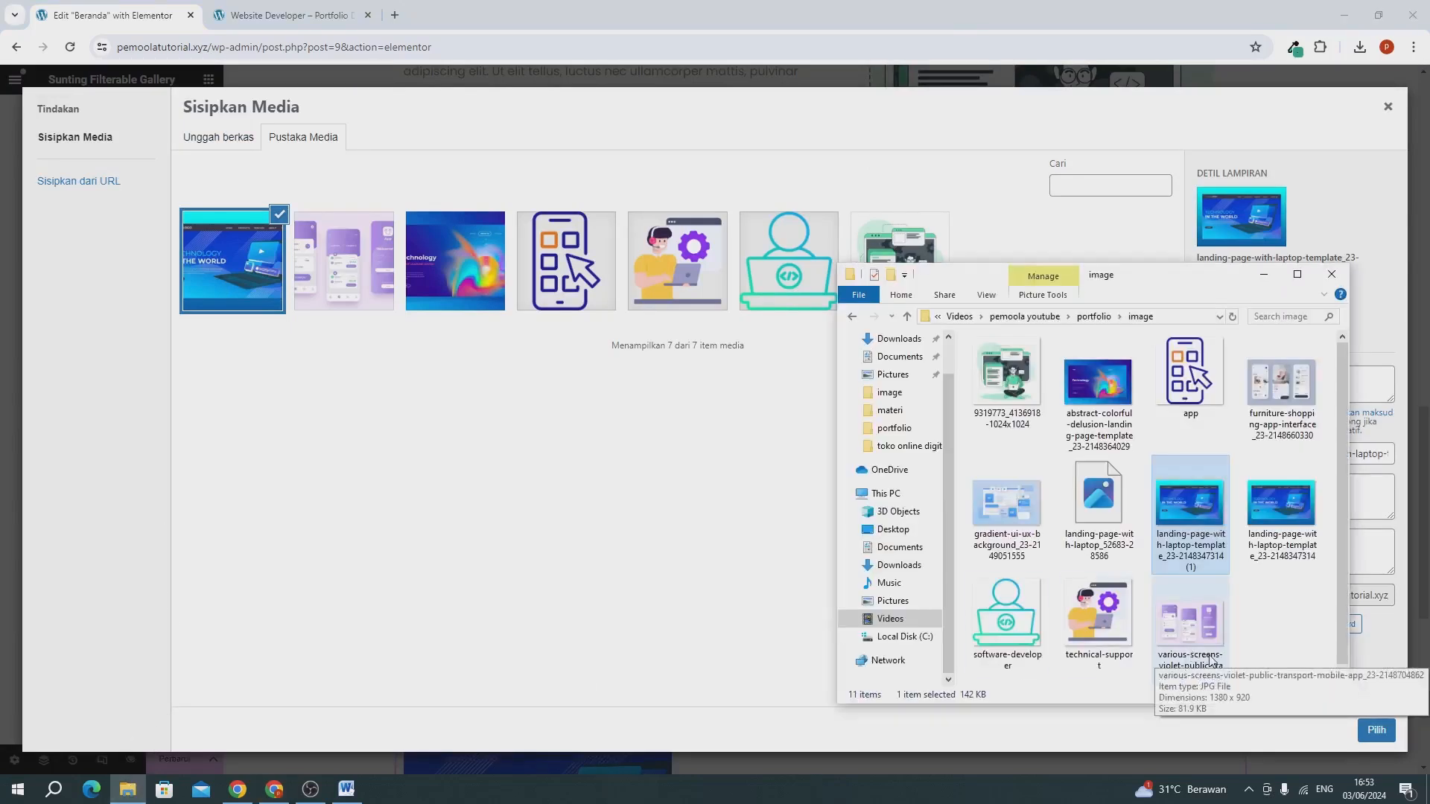
pyautogui.click(1286, 628)
pyautogui.moveTo(1280, 385); pyautogui.dragTo(776, 600)
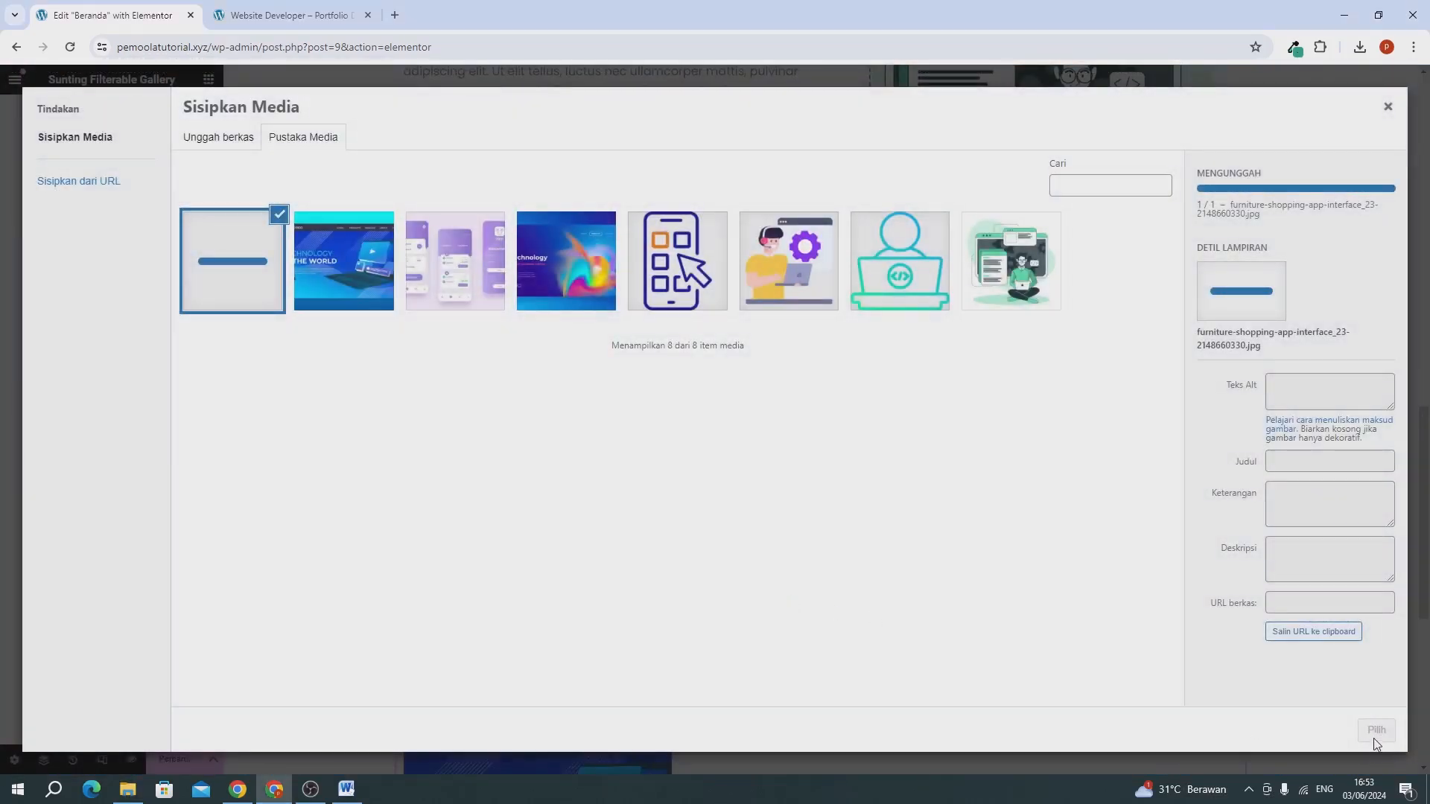
# Upload the gradient-ui-ux-background and various-screens-violet images, and set gradient-ui-ux-background_23-2149051555.jpg as the fourth gallery item's image.
pyautogui.click(128, 790)
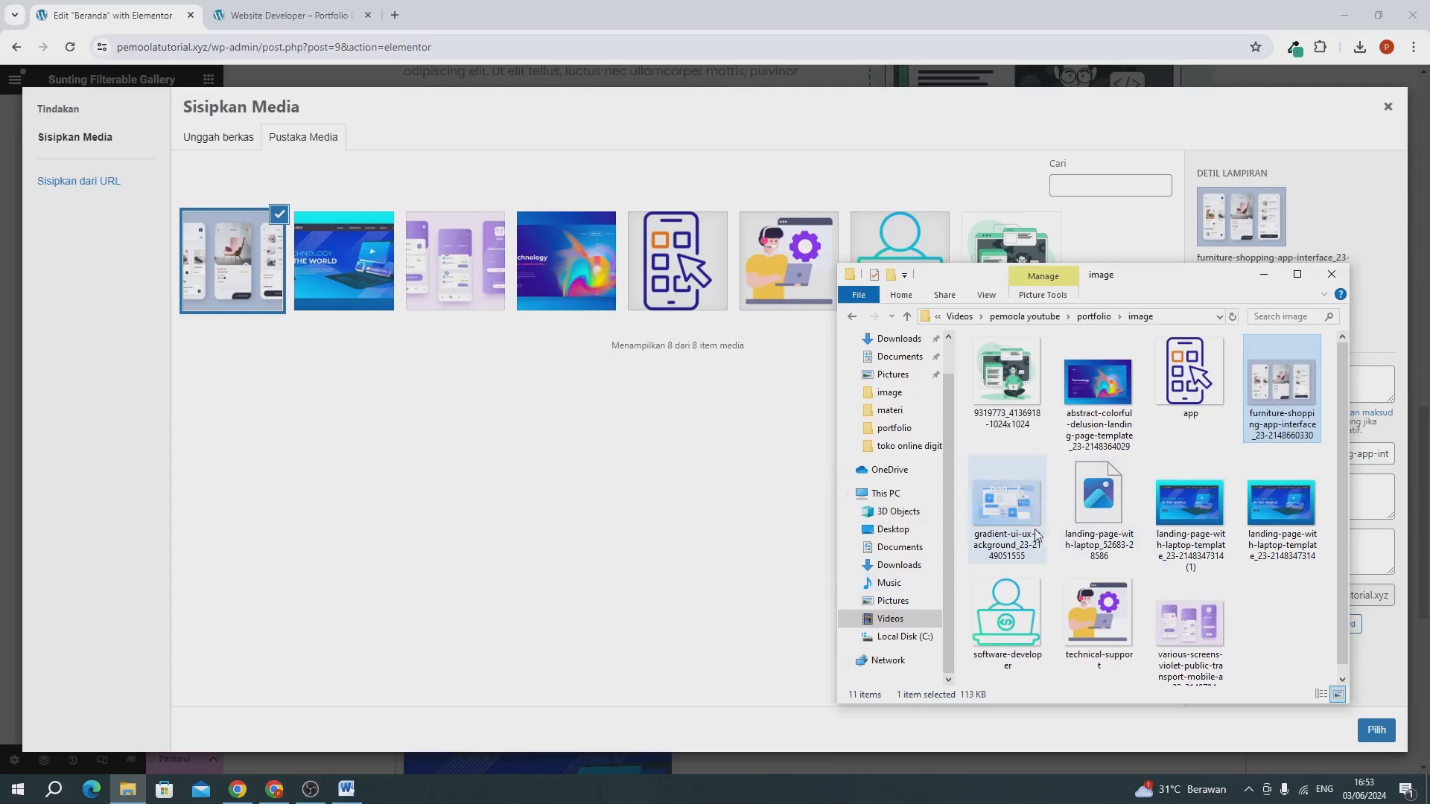
pyautogui.moveTo(1024, 527); pyautogui.dragTo(559, 479)
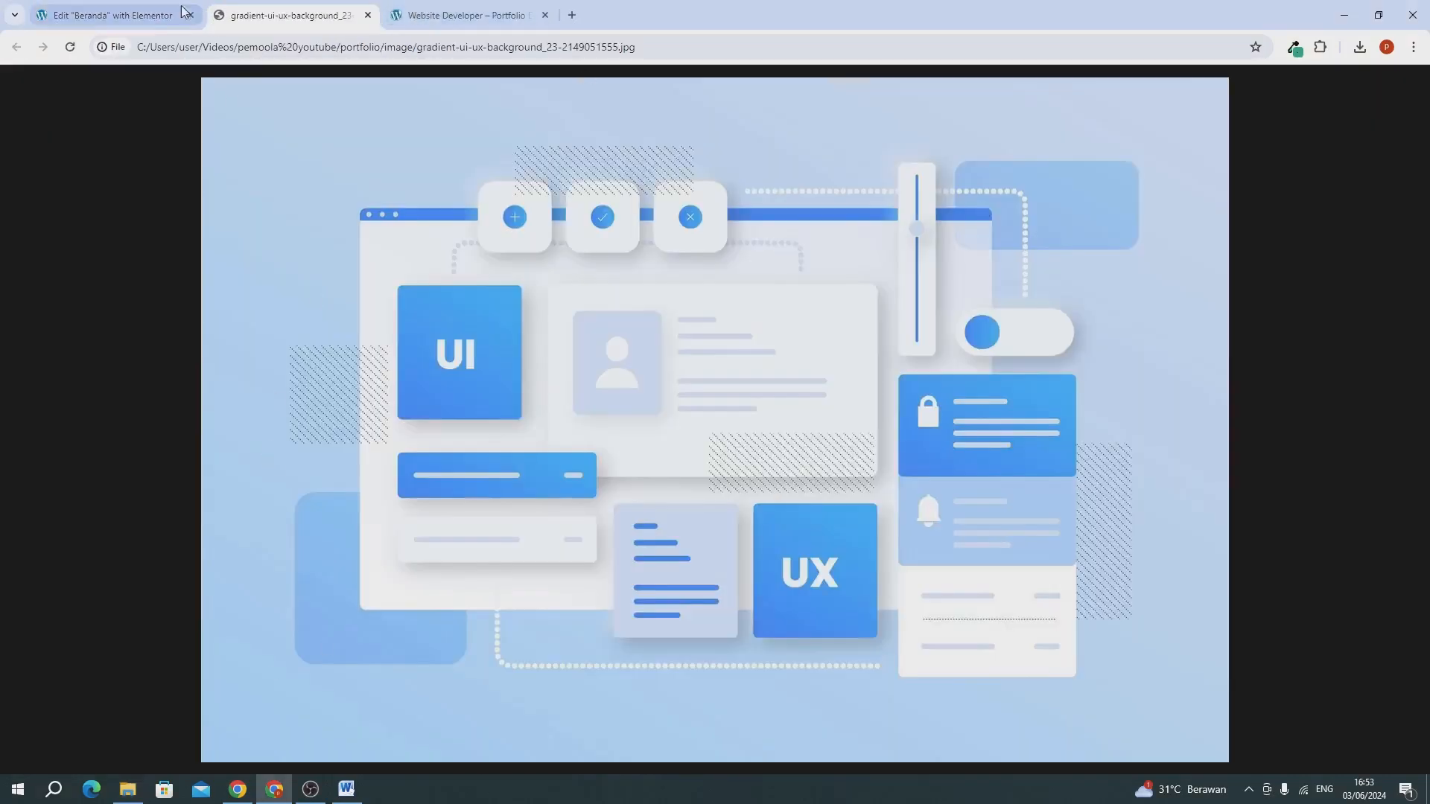
pyautogui.click(131, 18)
pyautogui.keyDown('ctrl'); pyautogui.click(1199, 608); pyautogui.keyUp('ctrl')
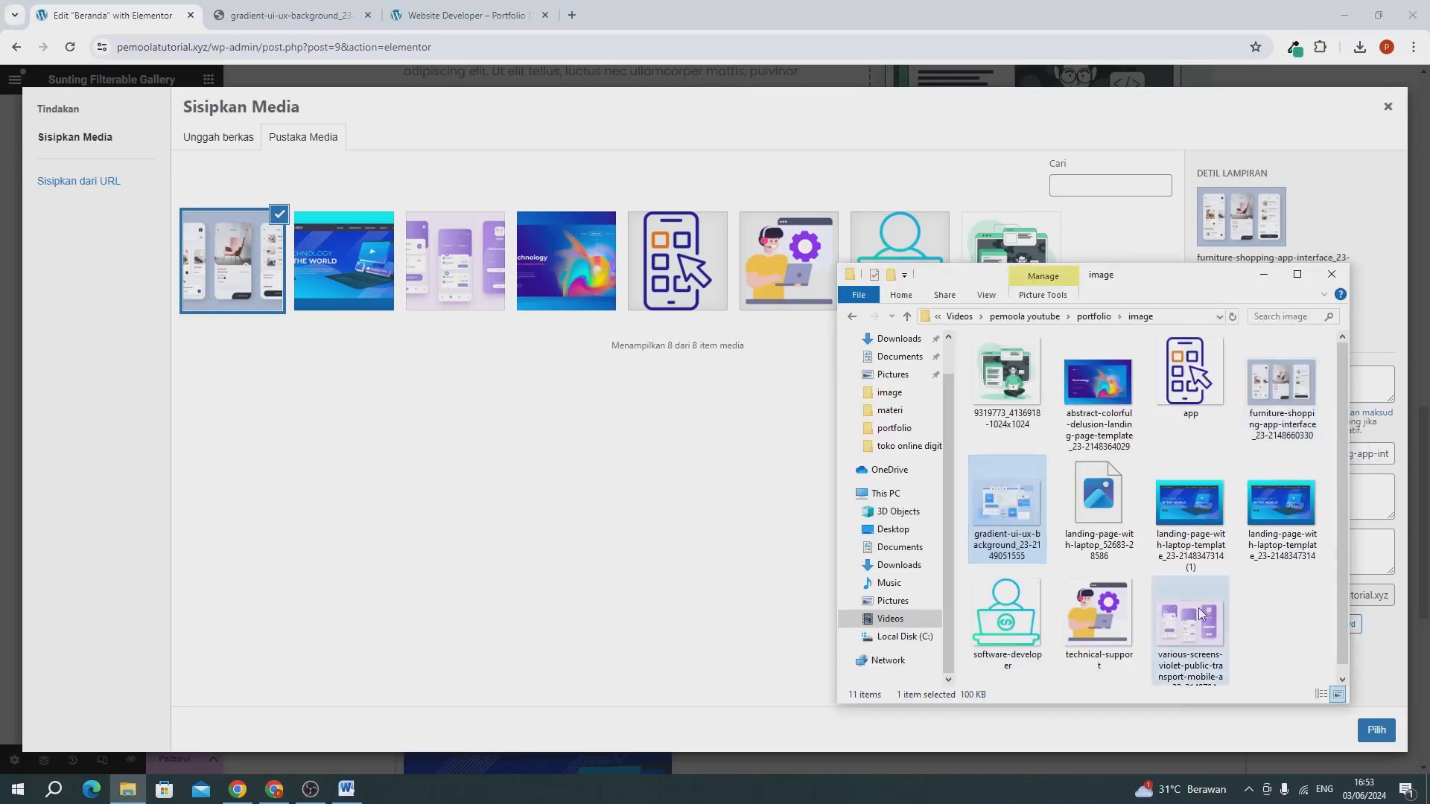
pyautogui.moveTo(1199, 608); pyautogui.dragTo(424, 499)
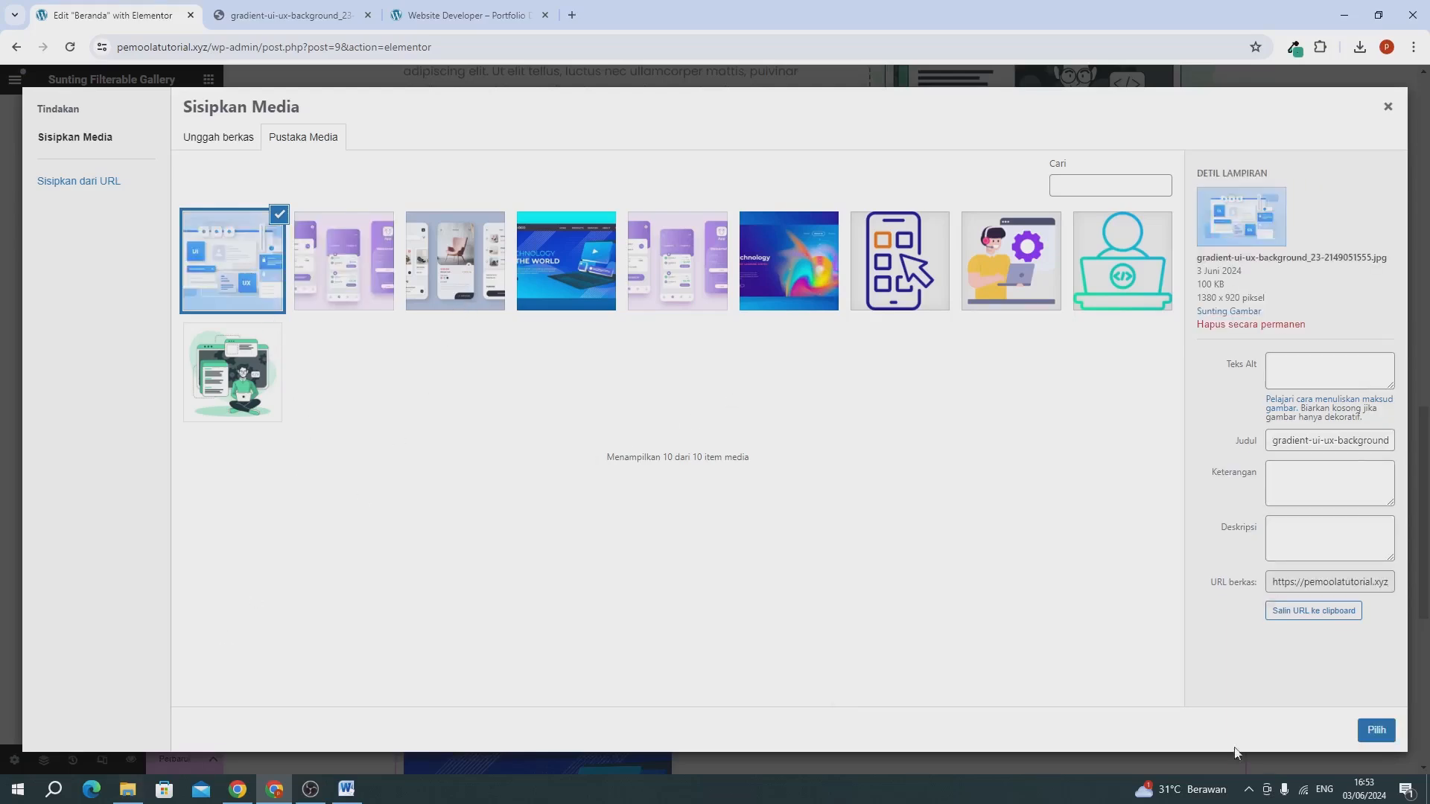
pyautogui.click(1375, 730)
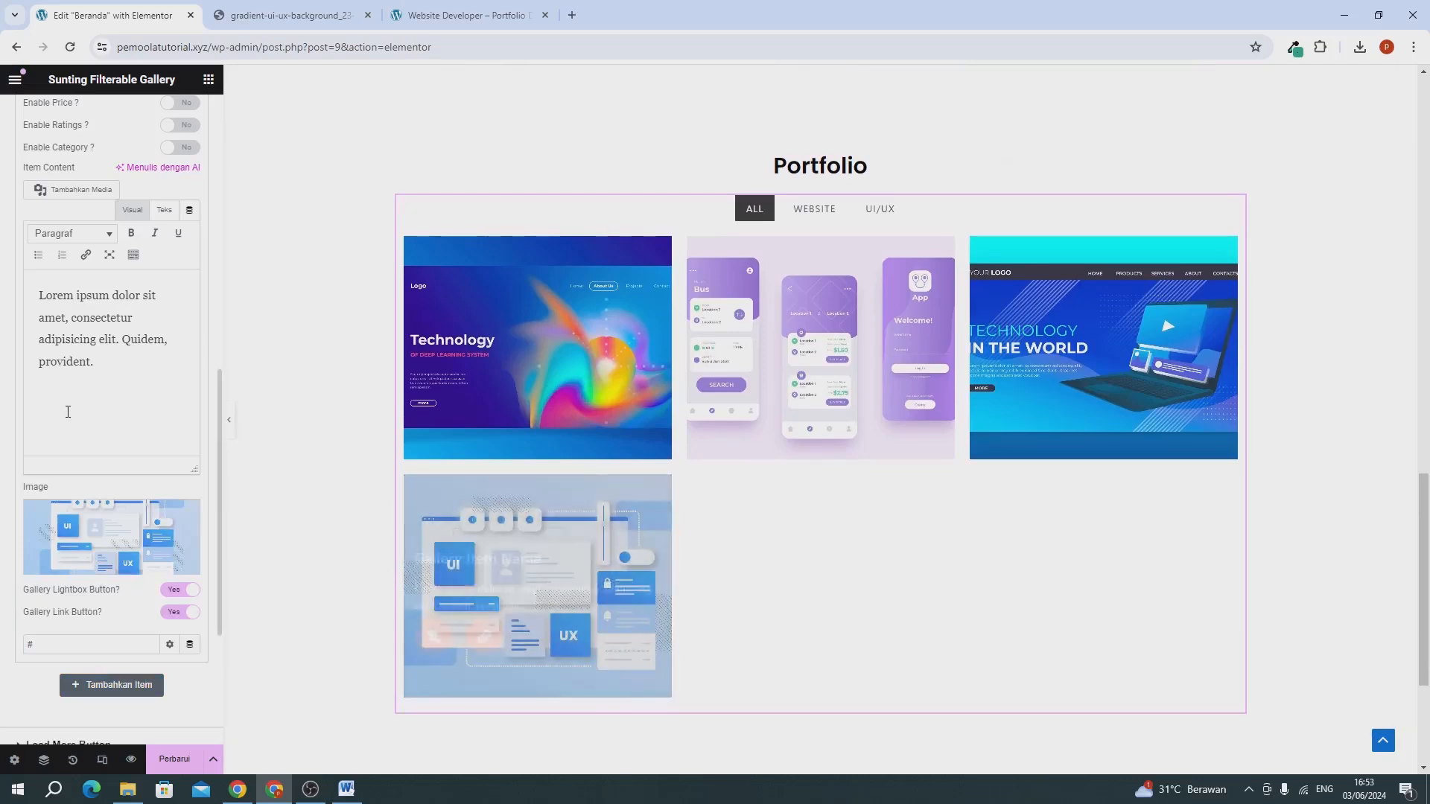
# Collapse the fourth gallery item and duplicate it to add a fifth item.
pyautogui.scroll(5, 65, 409)
pyautogui.click(53, 290)
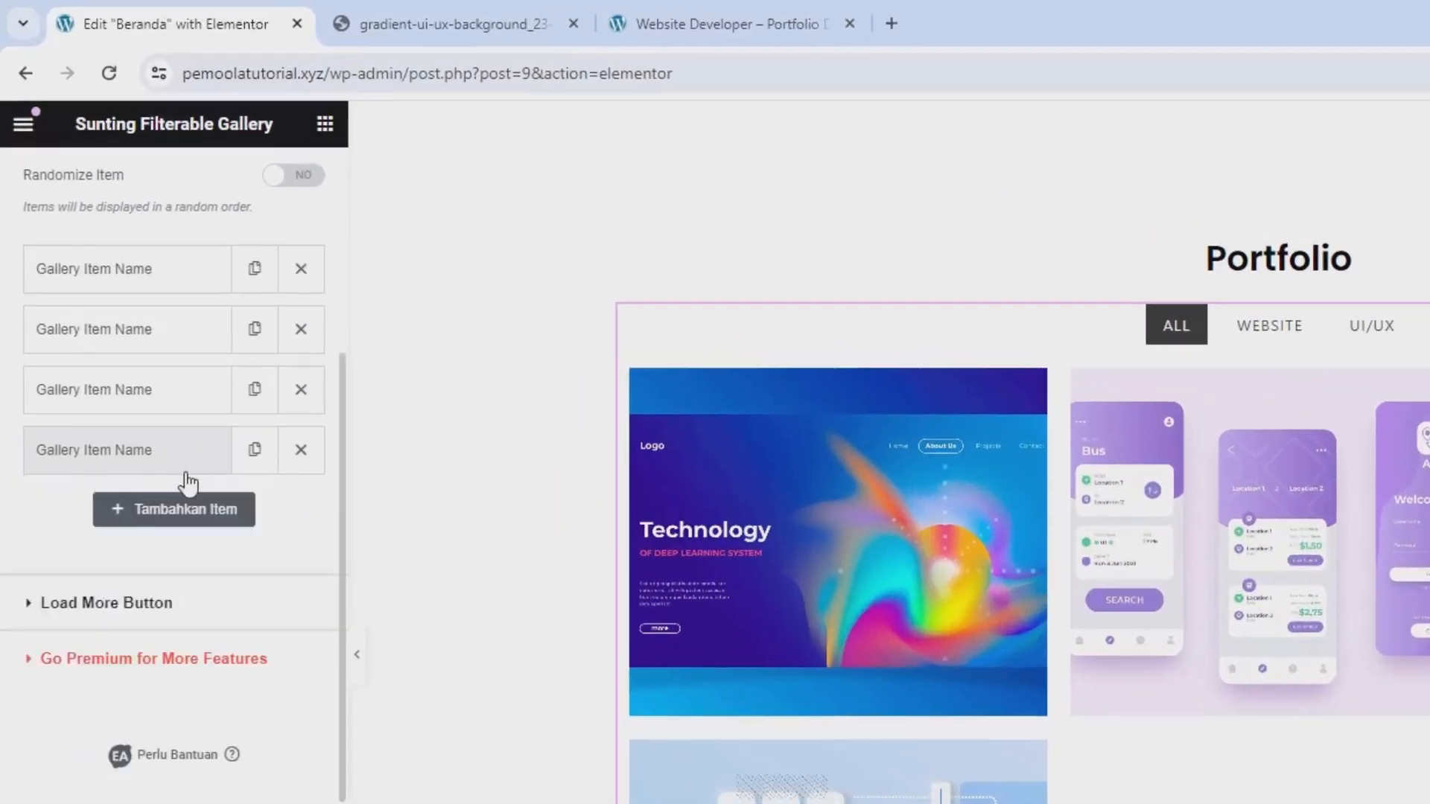
pyautogui.click(254, 452)
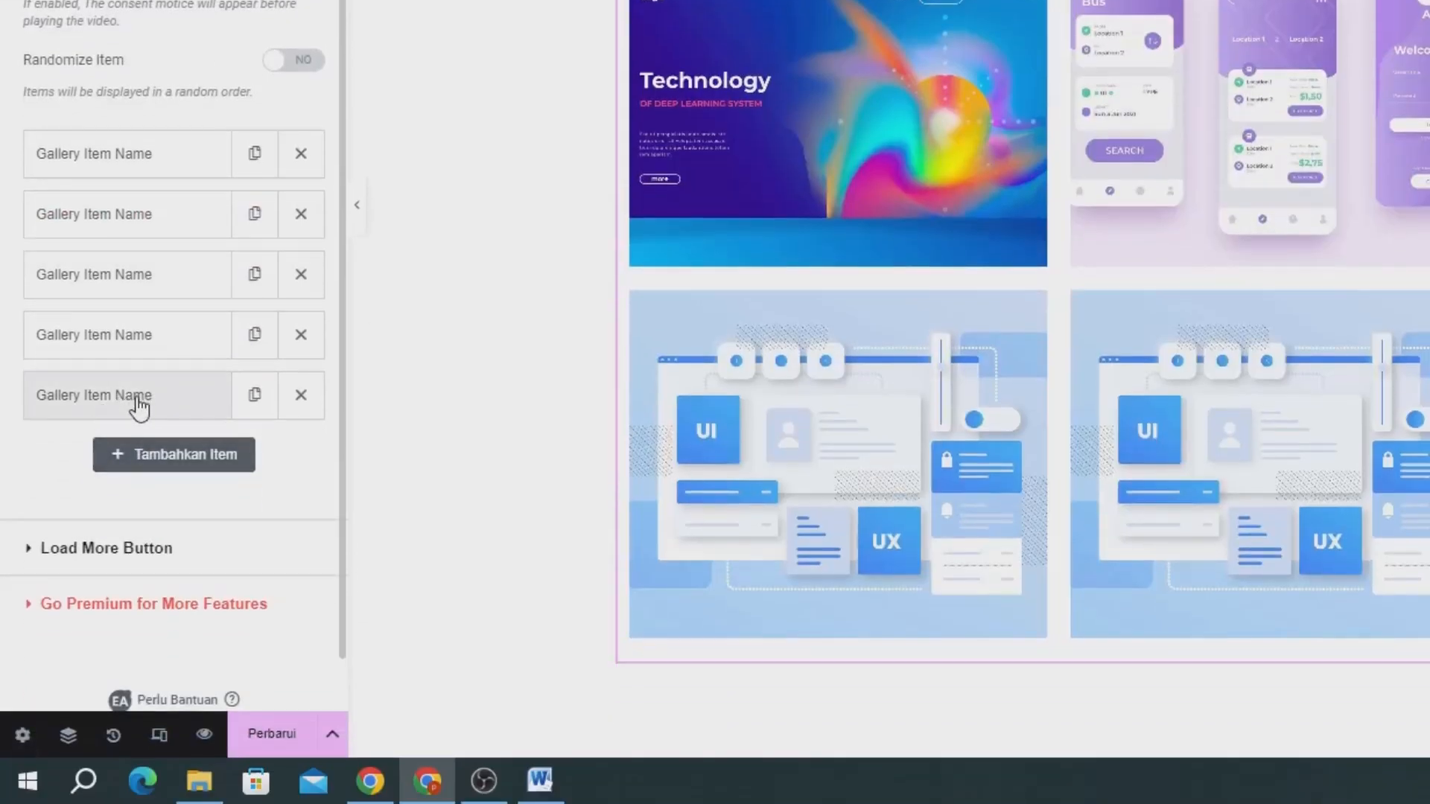
# Open the fifth gallery item, keep its UI/UX control name, and set its image to furniture-shopping-app-interface_23-2148660330.jpg.
pyautogui.click(139, 407)
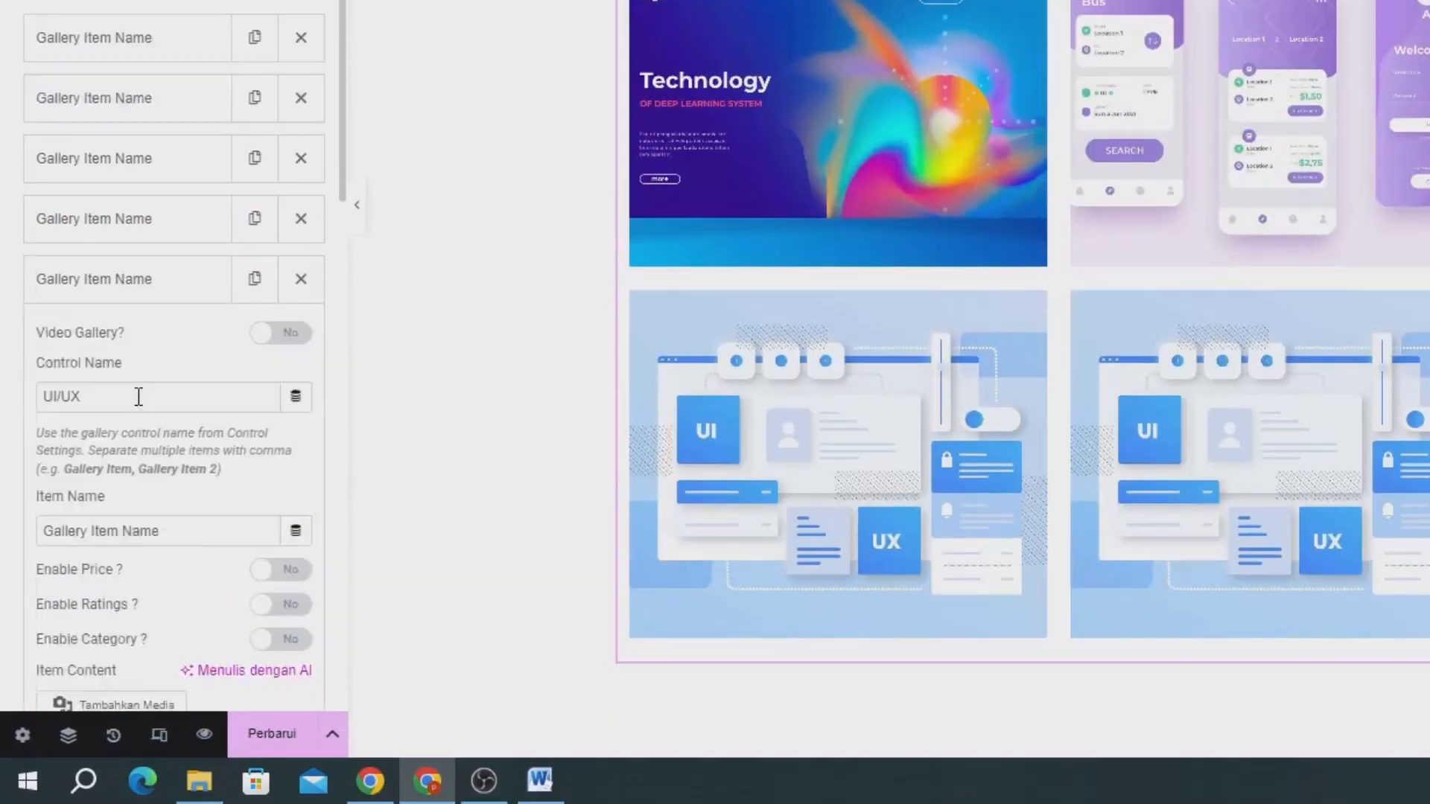
pyautogui.moveTo(112, 159); pyautogui.dragTo(13, 149)
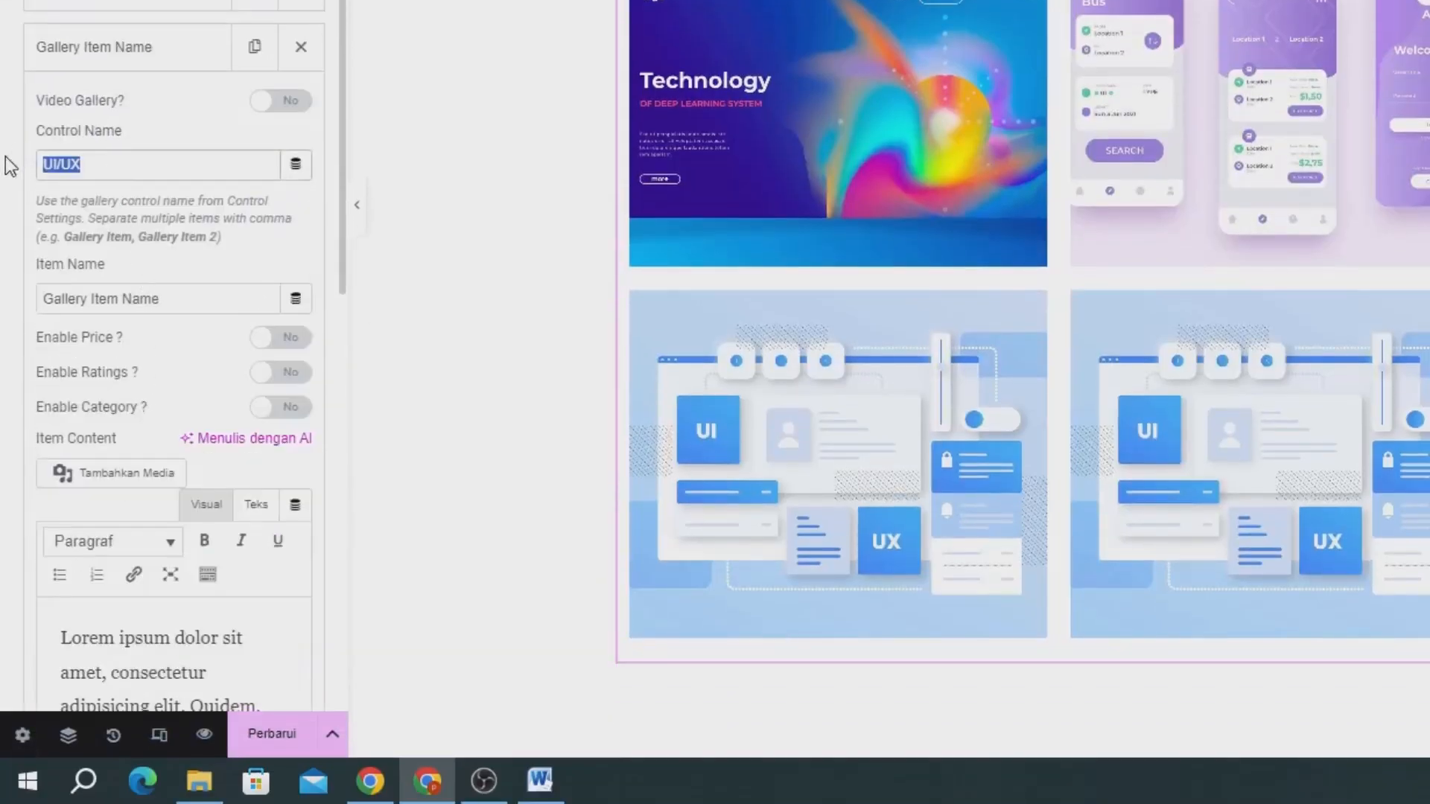
pyautogui.scroll(-8, 7, 157)
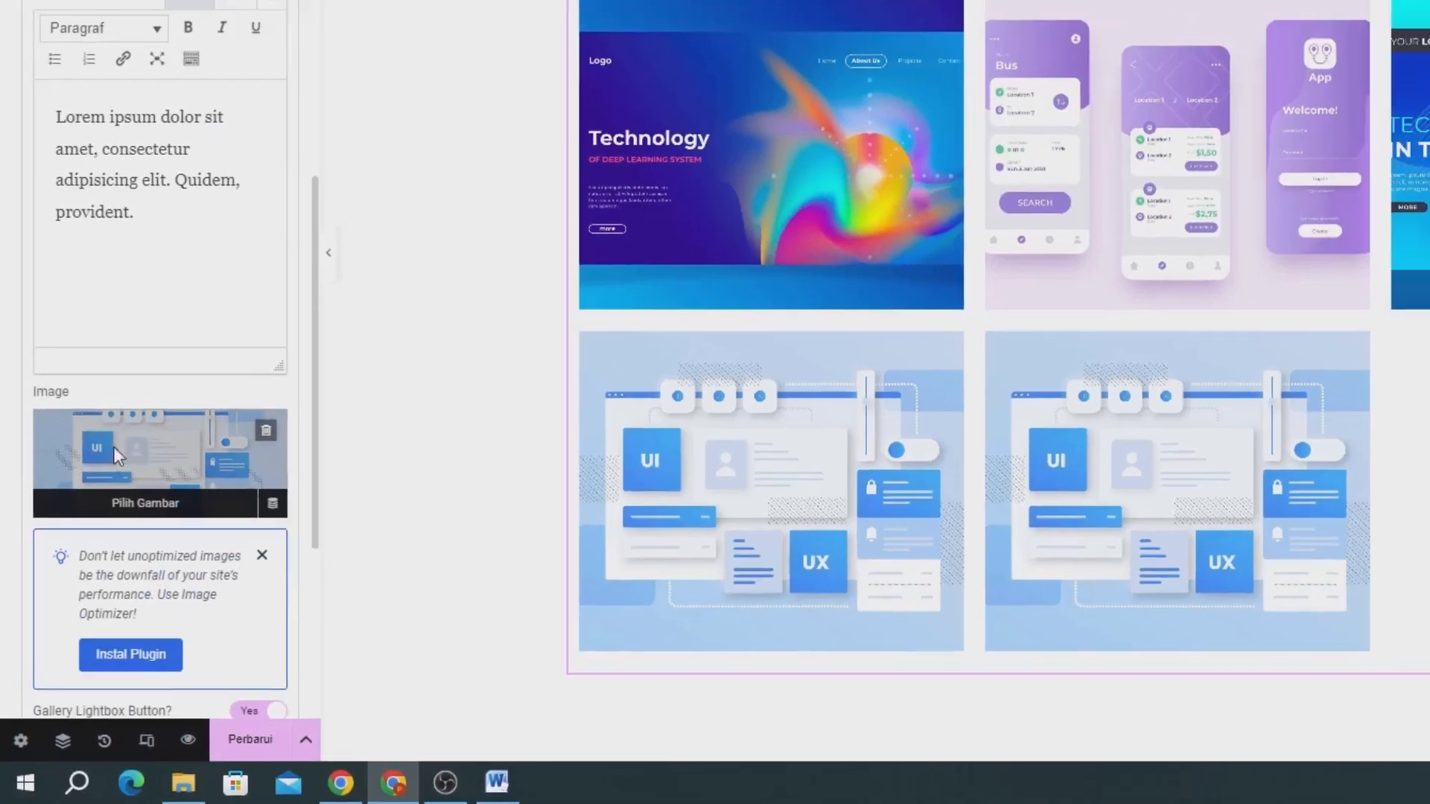
pyautogui.click(125, 418)
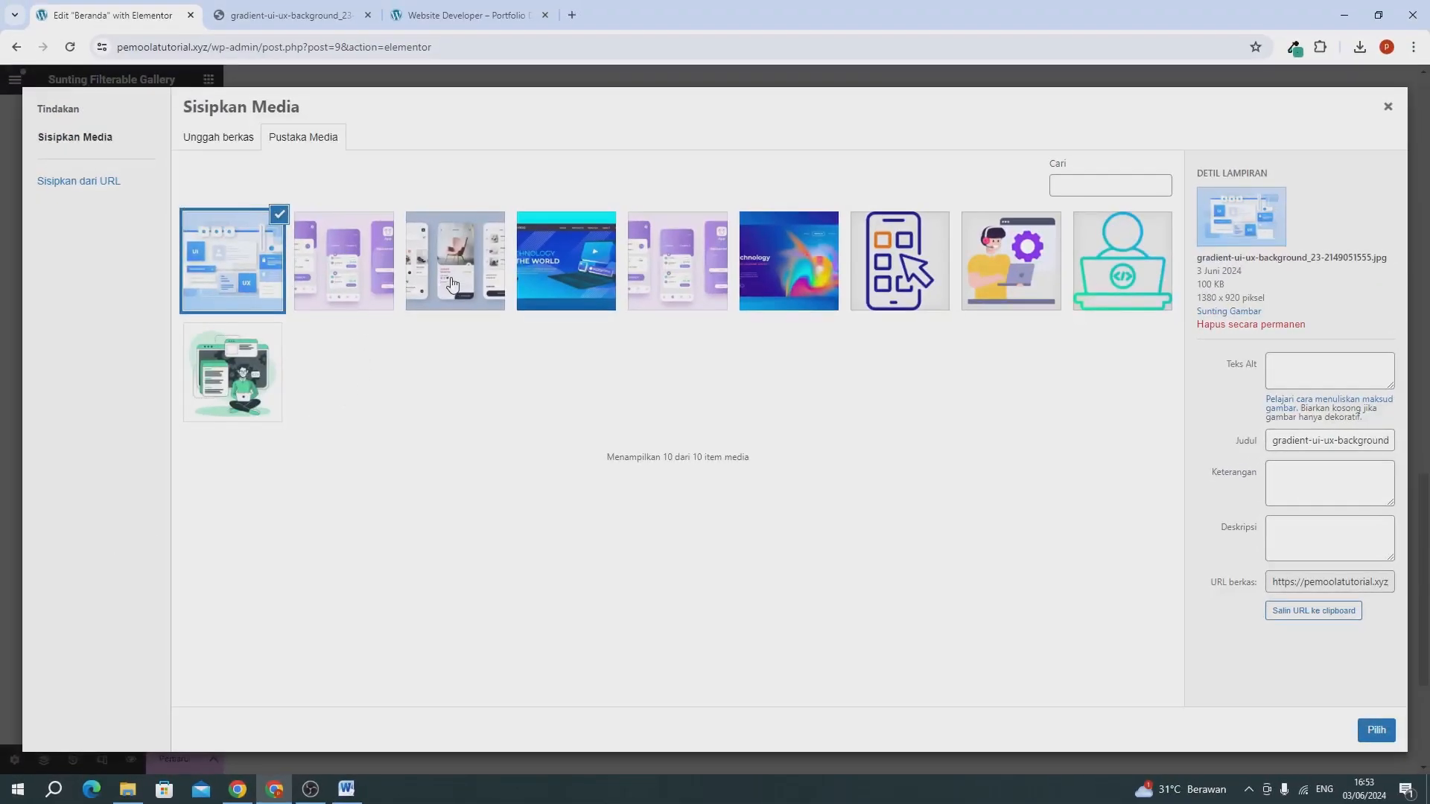
pyautogui.click(452, 284)
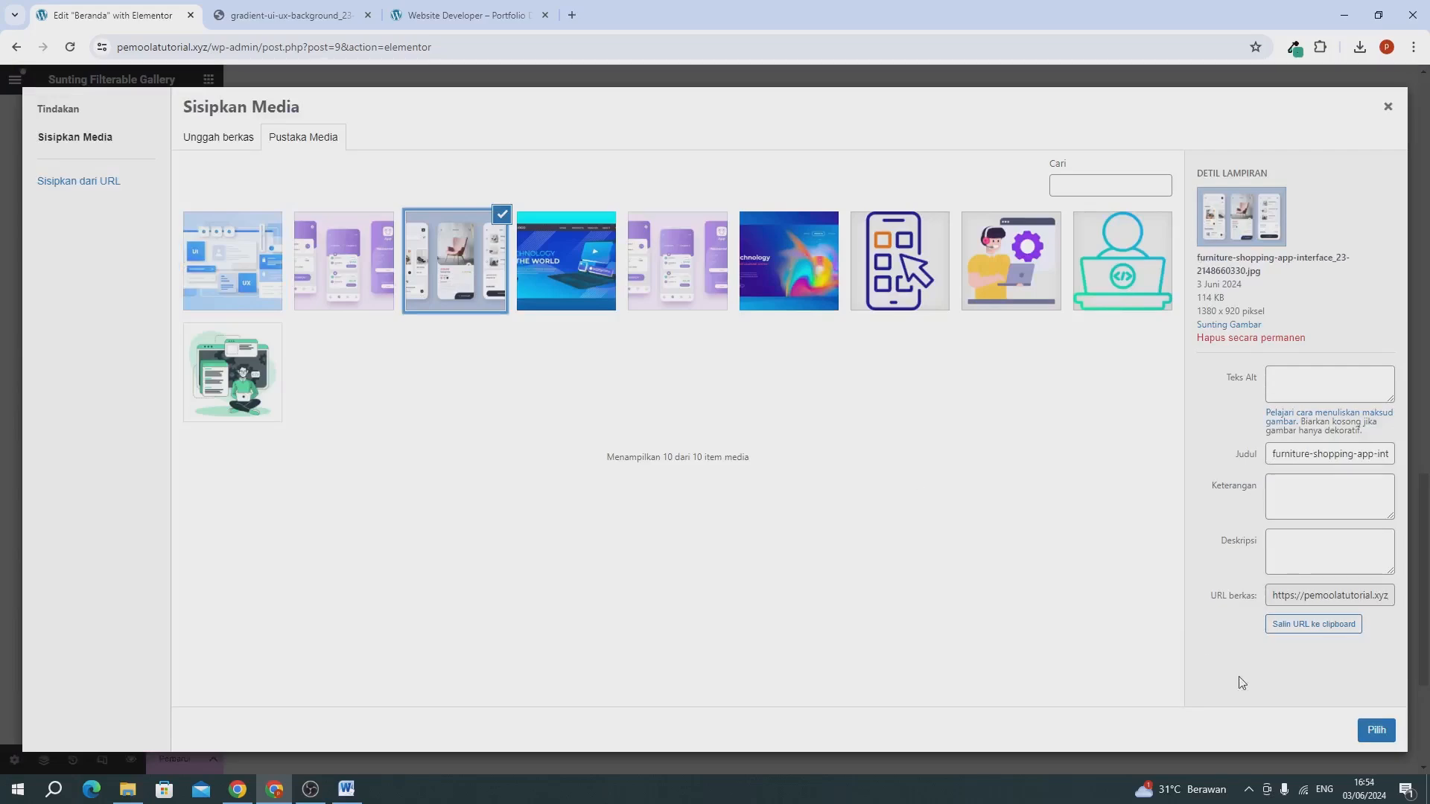
pyautogui.click(1376, 731)
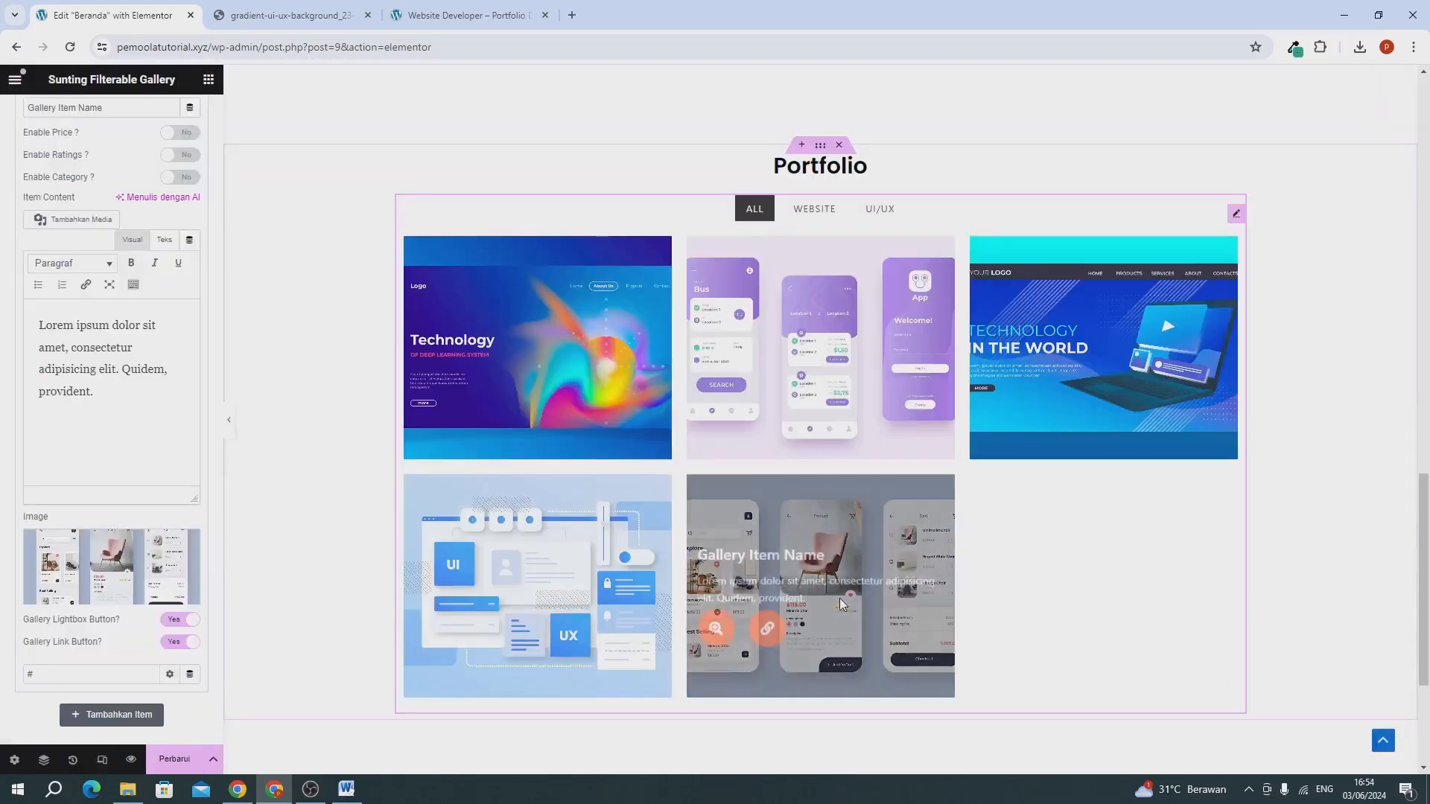
# Collapse the fifth gallery item and duplicate it to add a sixth item.
pyautogui.scroll(4, 81, 326)
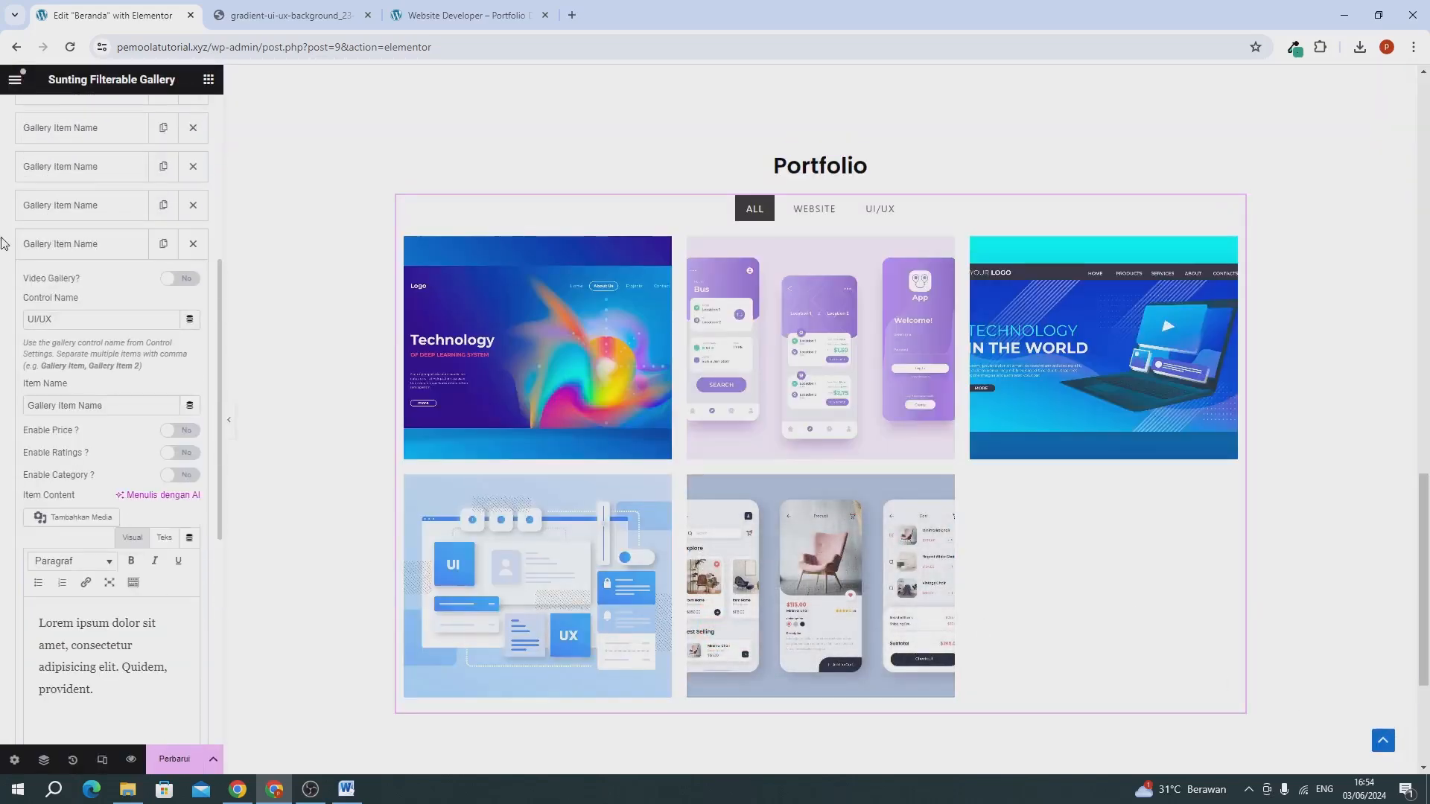
pyautogui.click(54, 255)
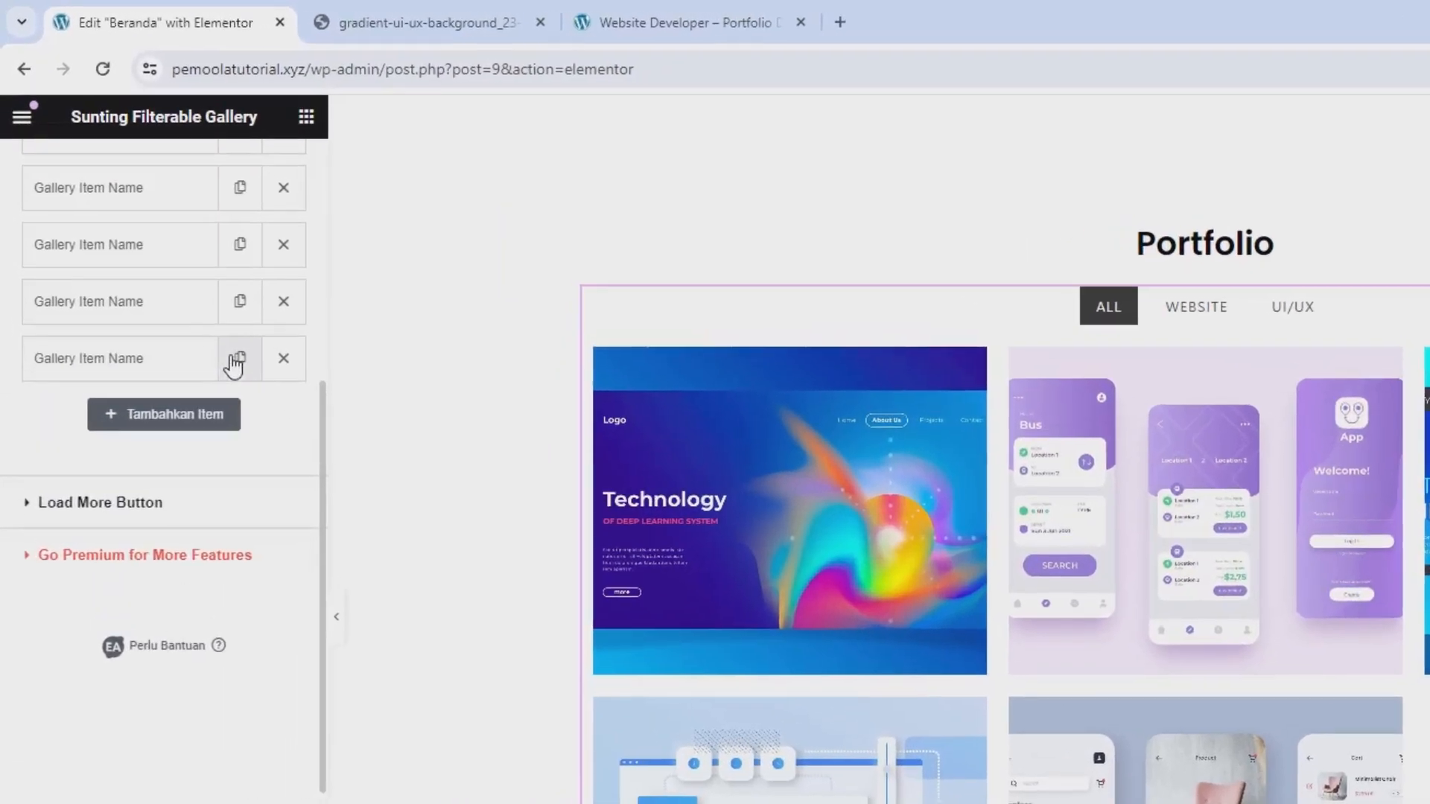
pyautogui.click(236, 359)
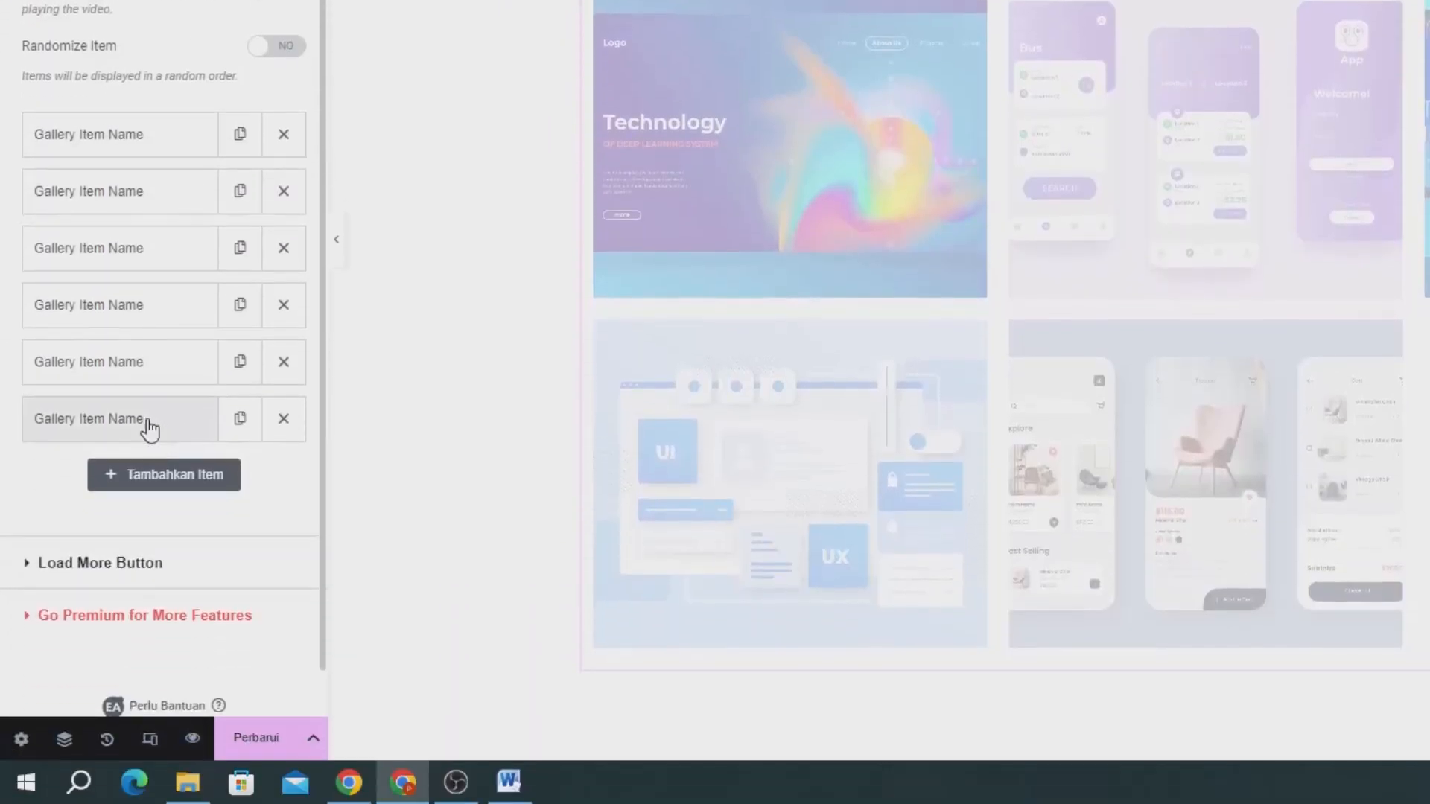
# Open the sixth gallery item, set its image to various-screens-violet-public-transport-mobile-app_23-2148704862.jpg, and update the page.
pyautogui.click(147, 429)
pyautogui.scroll(-10, 19, 495)
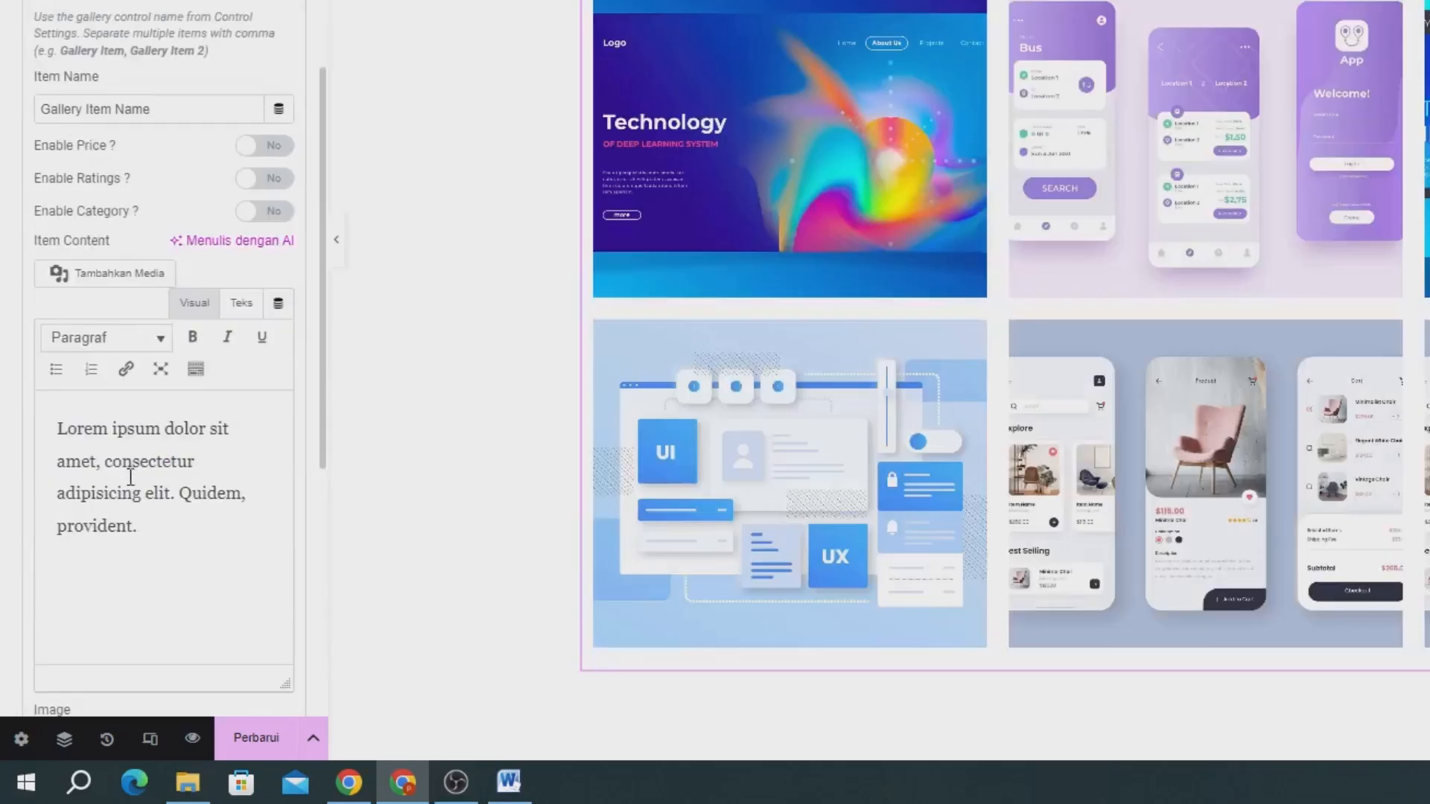
pyautogui.click(140, 320)
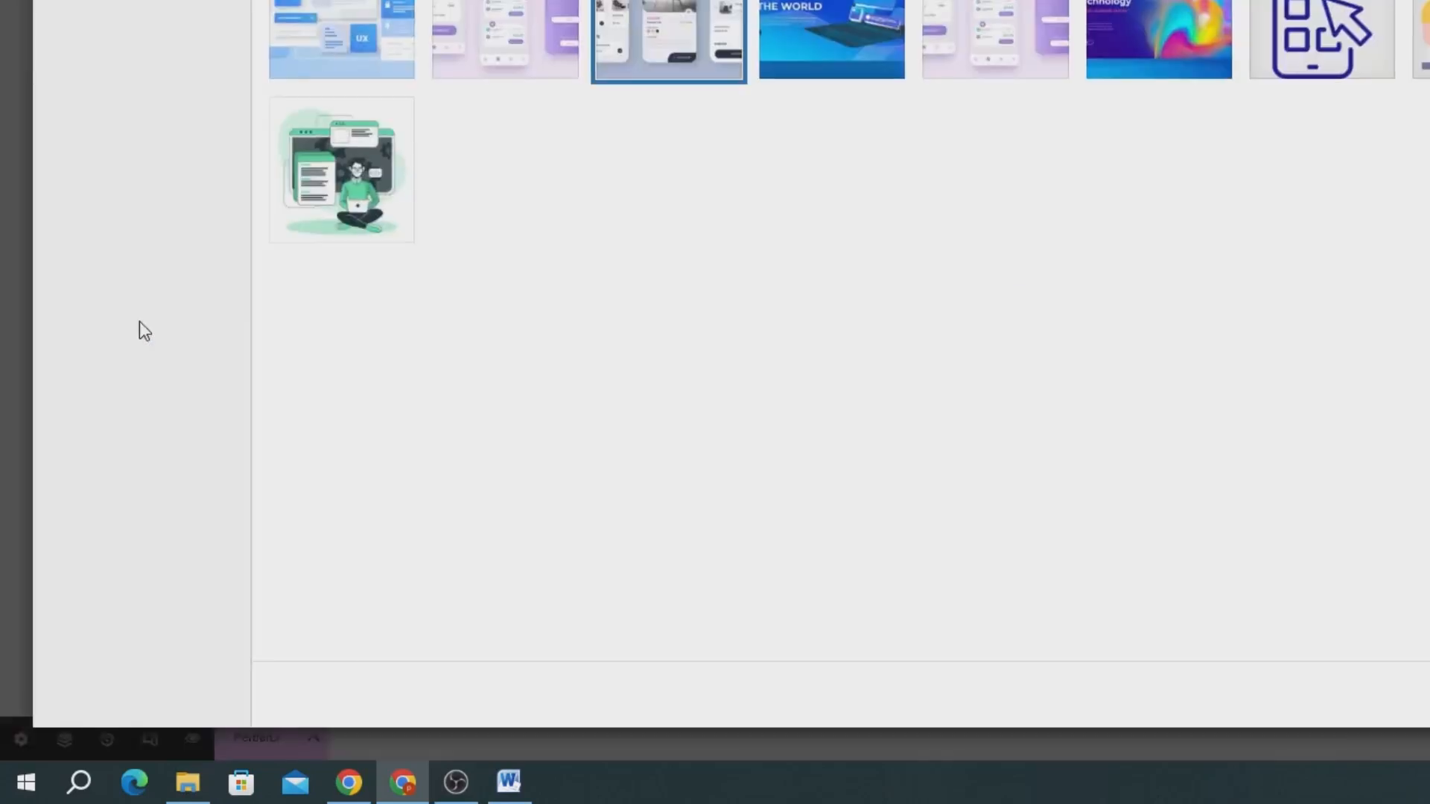
pyautogui.click(857, 117)
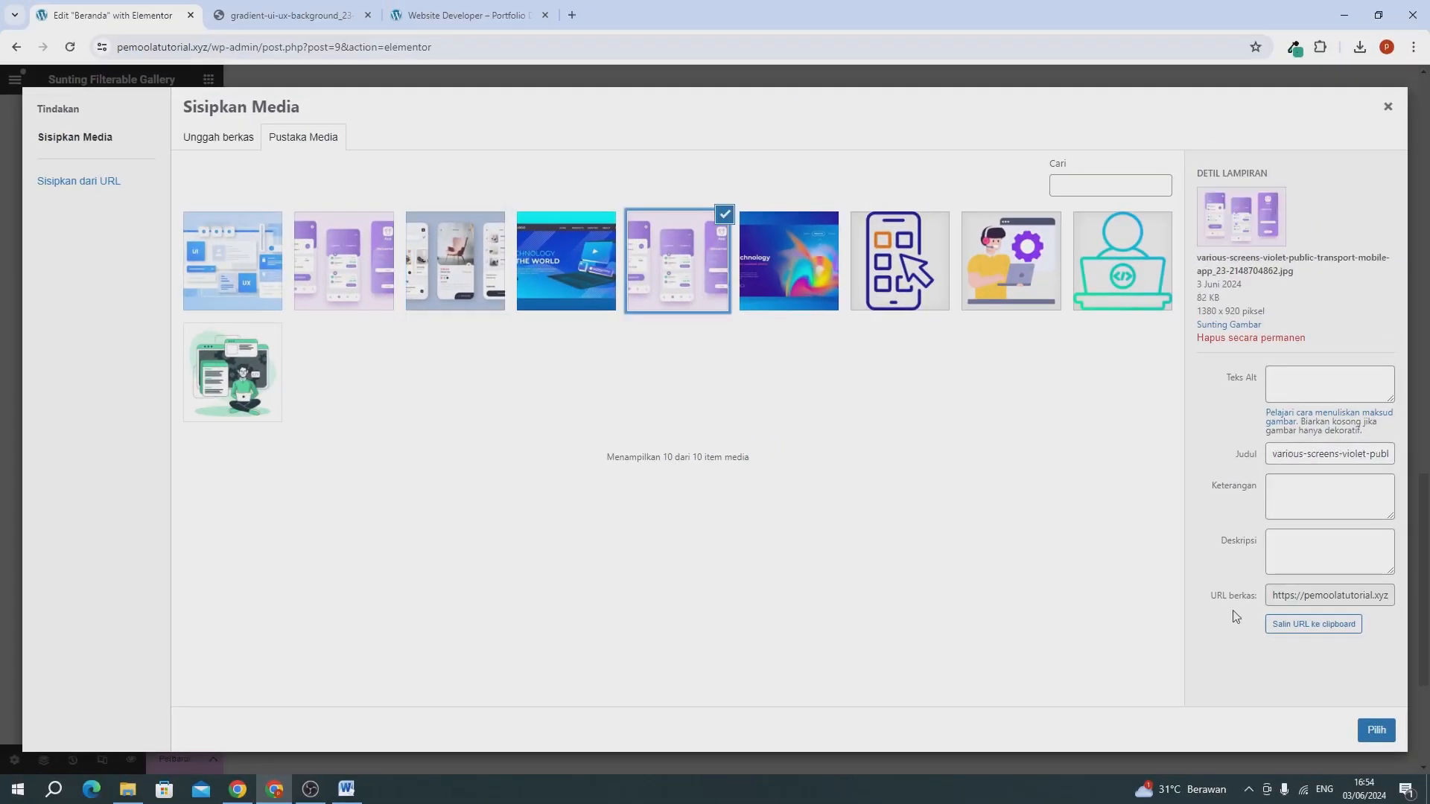
pyautogui.click(1382, 740)
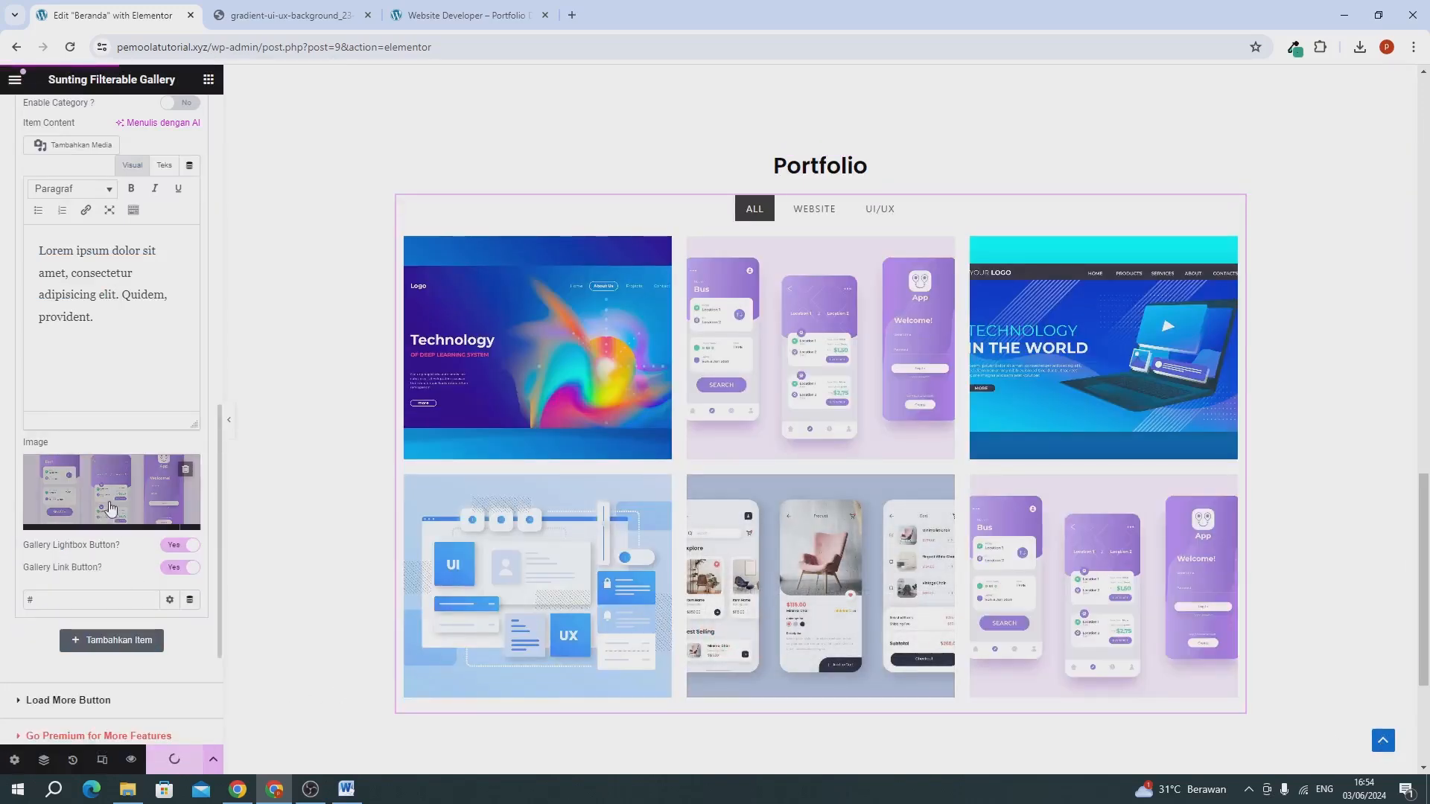
# Open the Control style settings of the Filterable Gallery.
pyautogui.scroll(1, 137, 352)
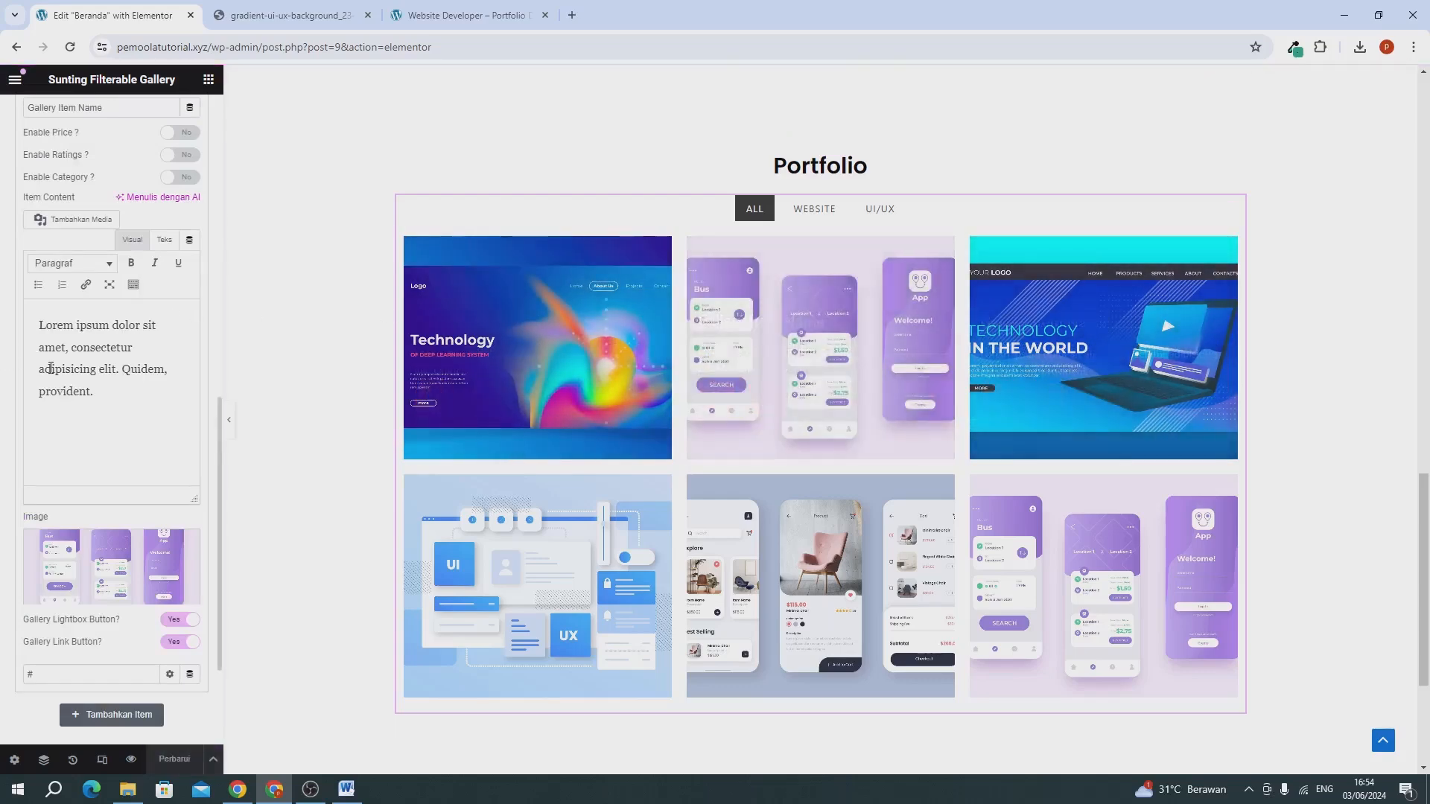
pyautogui.scroll(8, 74, 248)
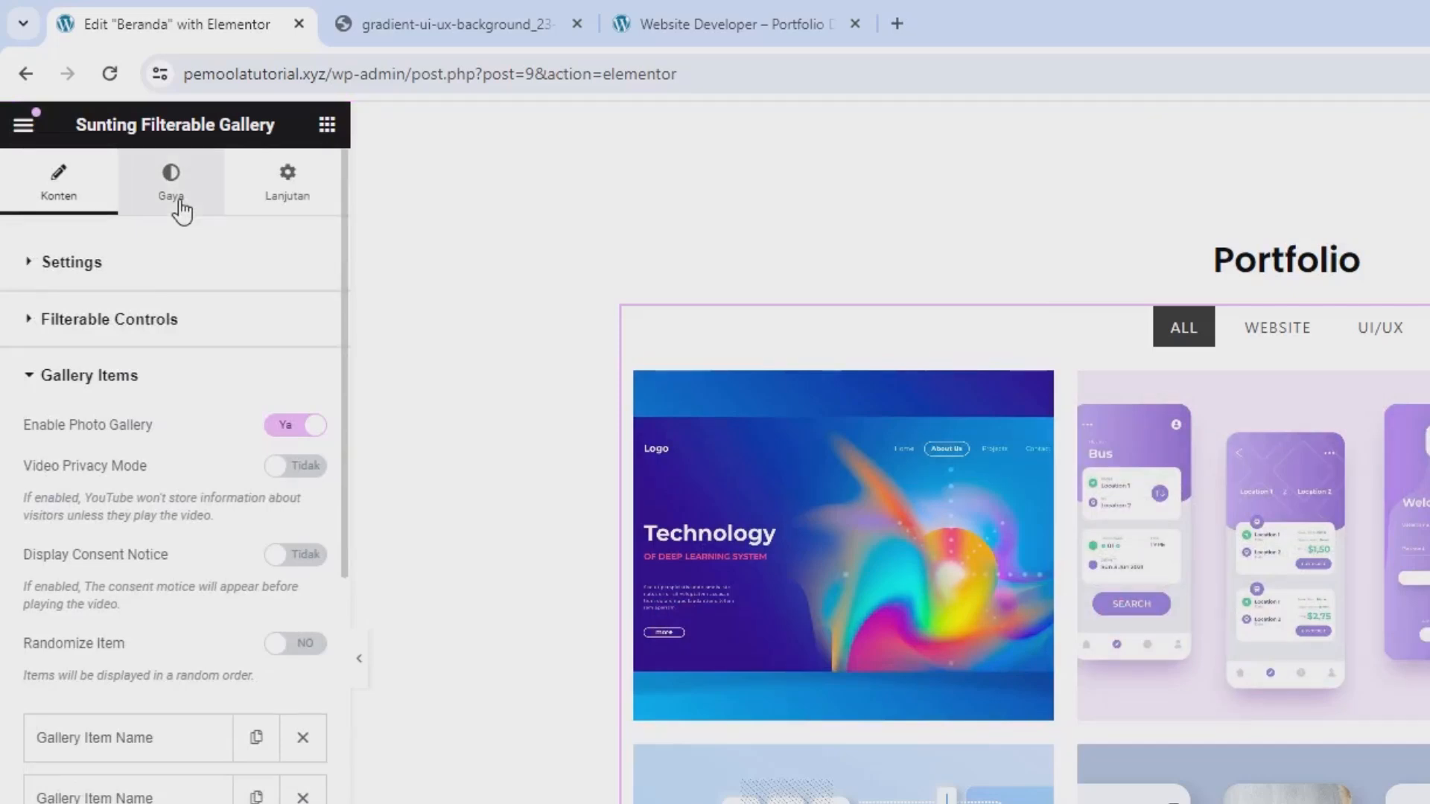
pyautogui.click(181, 213)
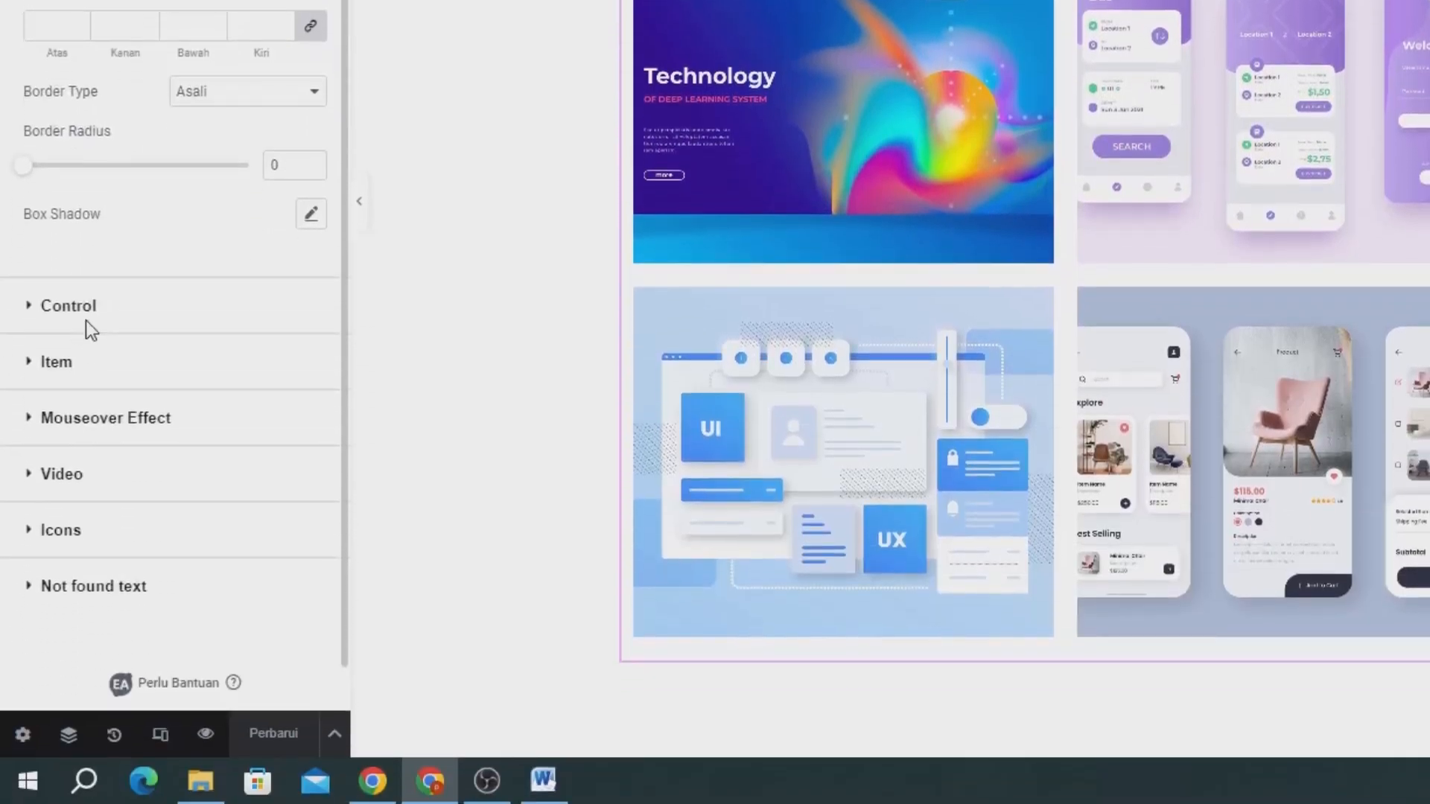
pyautogui.click(86, 321)
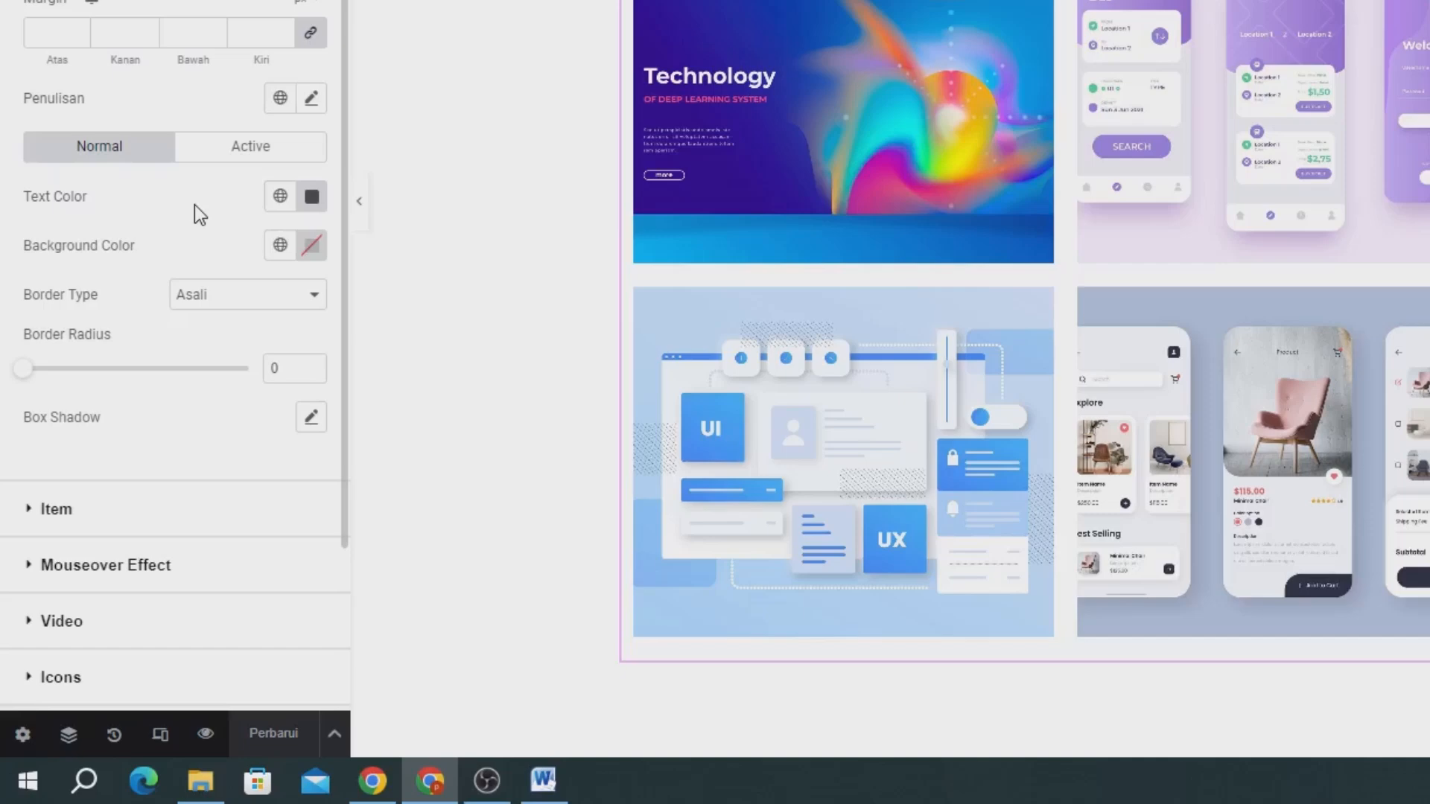
# Try #FF2626 as the normal-state background color of the filter controls, and reset it.
pyautogui.click(311, 253)
pyautogui.click(405, 340)
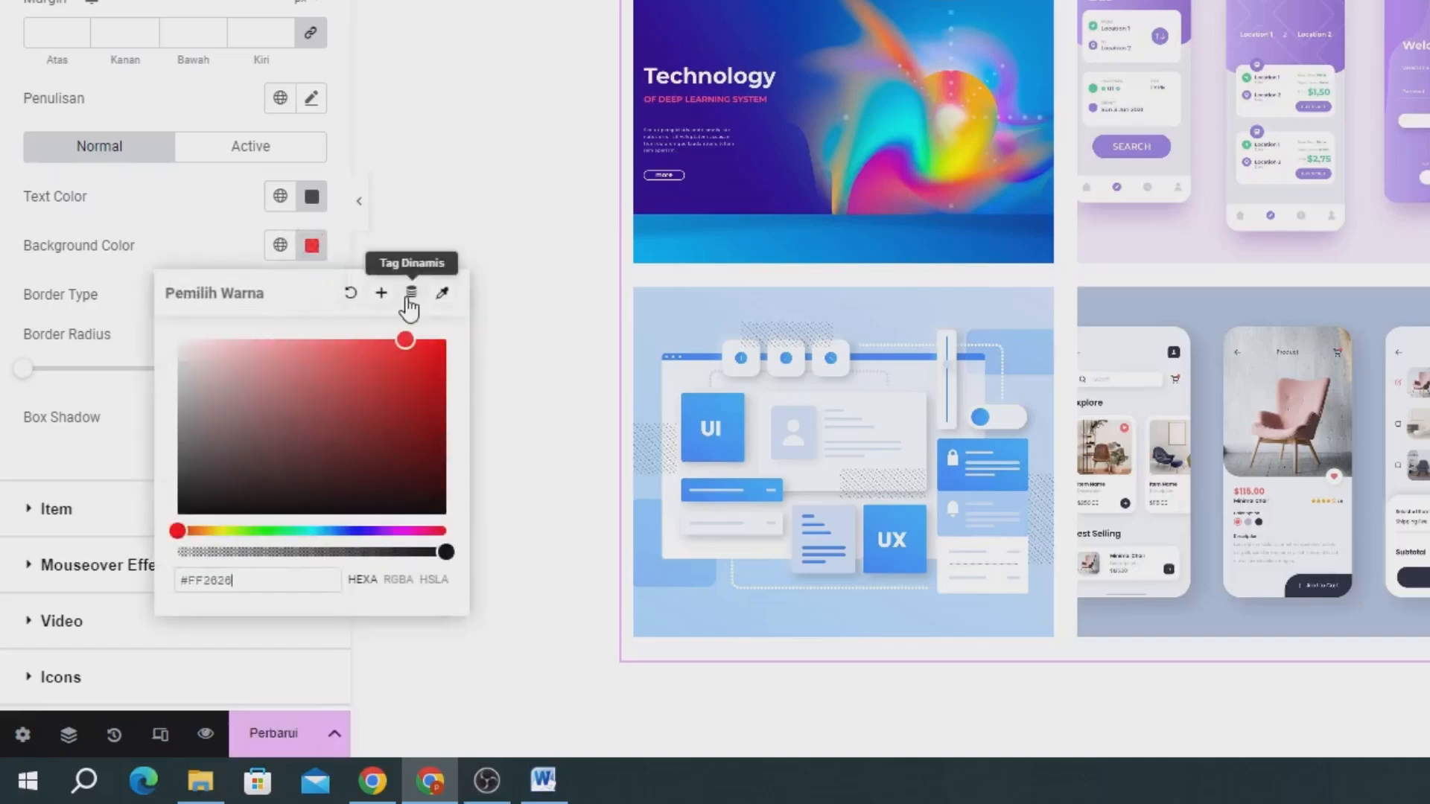
pyautogui.click(350, 293)
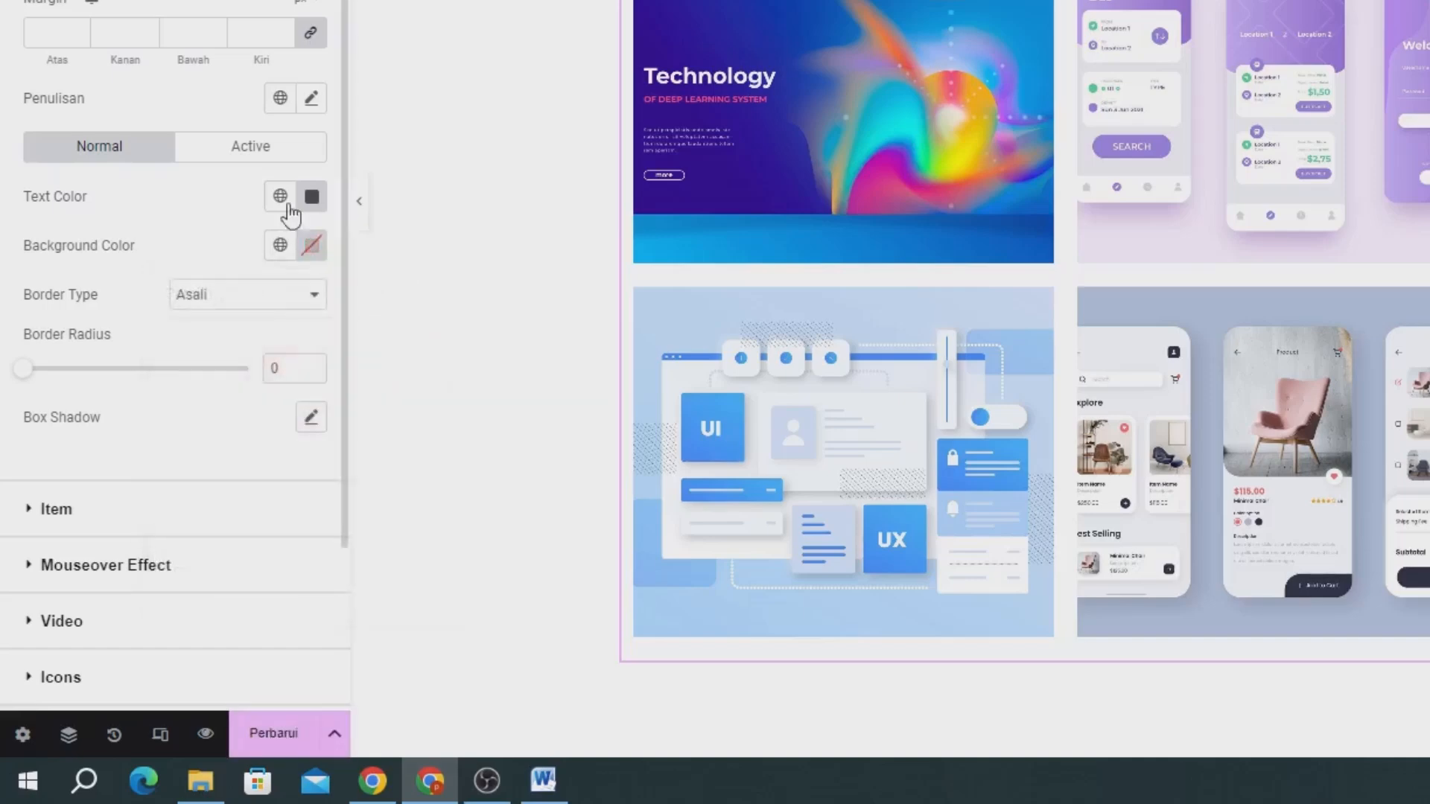
# Copy rgb(41, 165, 135) from the color picker extension and set it as the active filter control's background color.
pyautogui.click(262, 160)
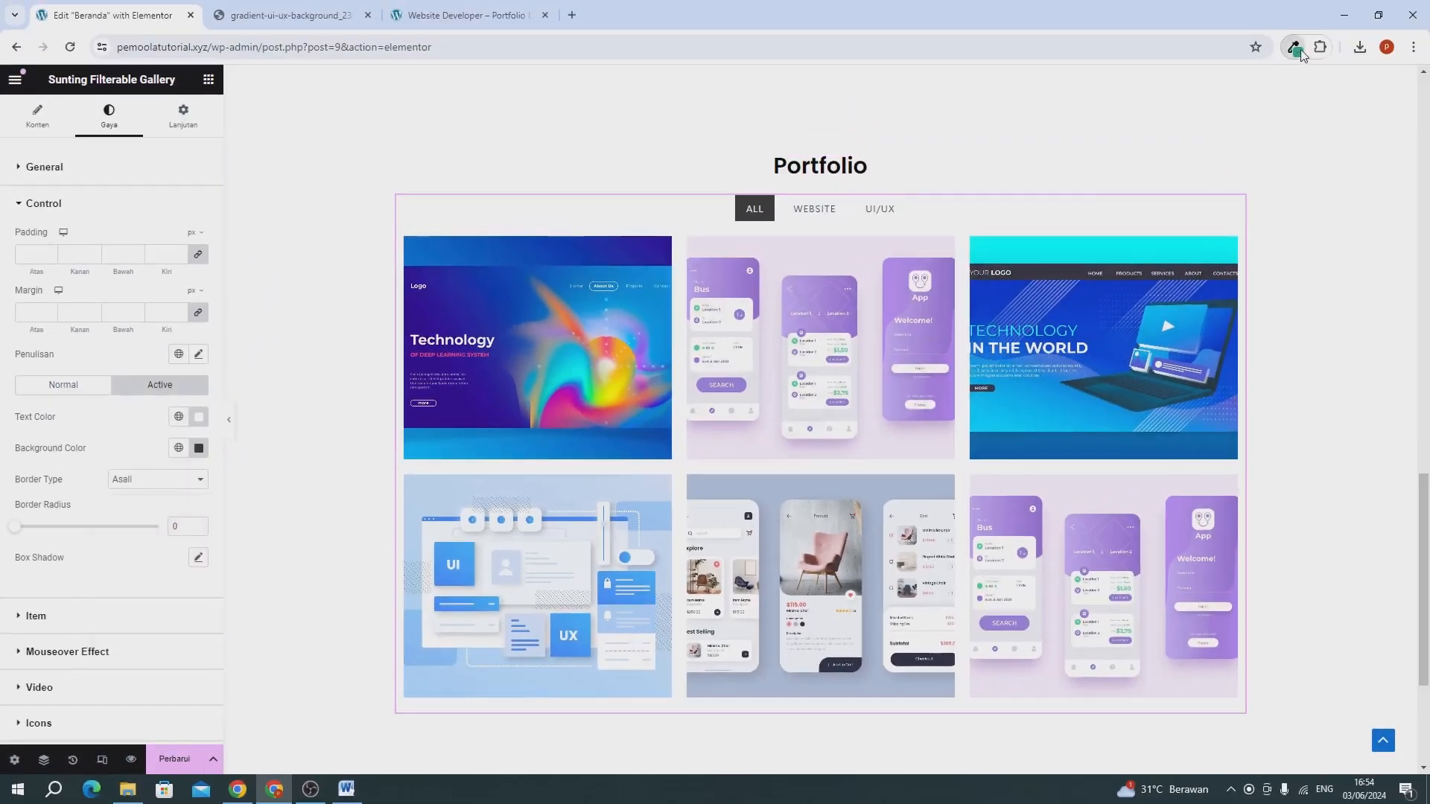
pyautogui.click(1295, 47)
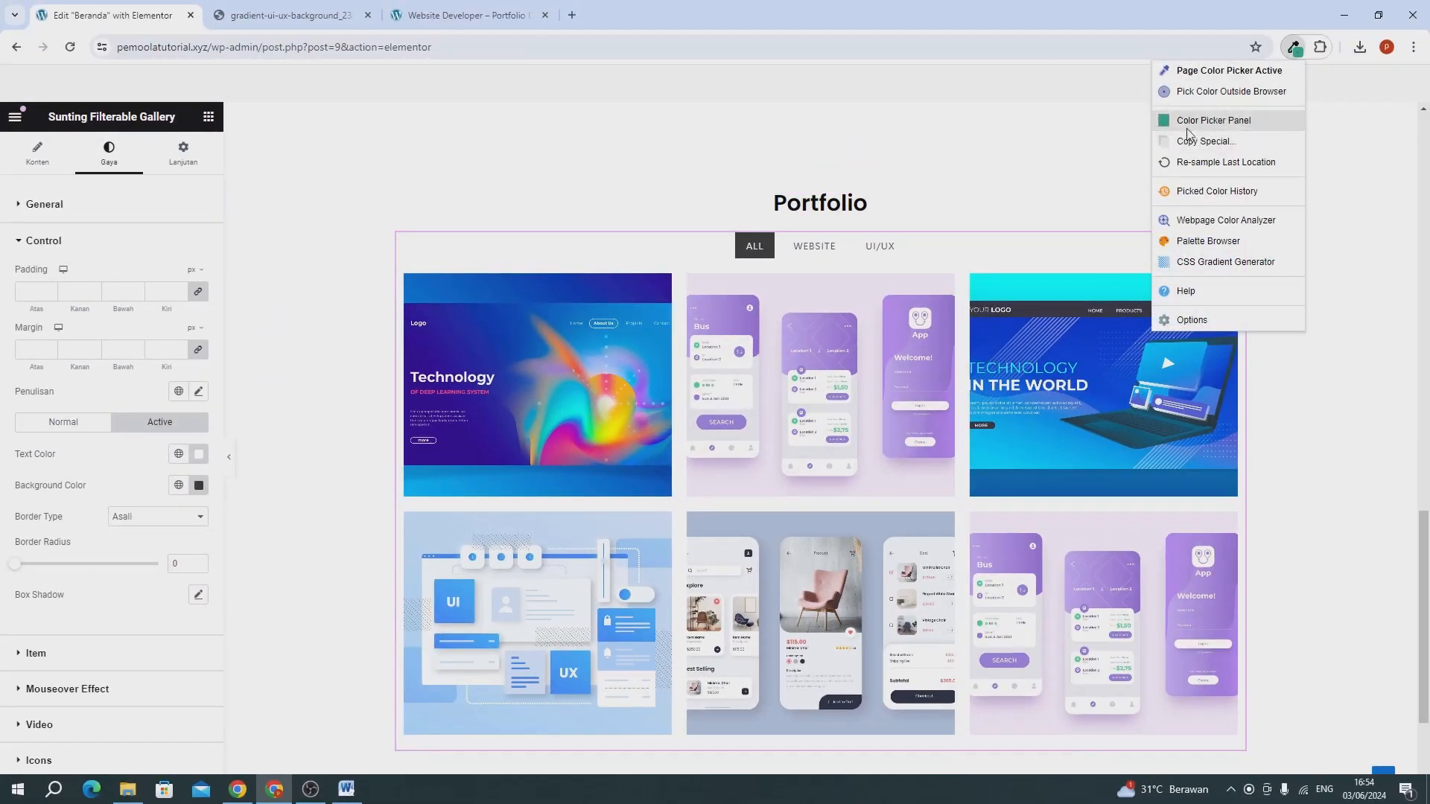
pyautogui.click(1190, 119)
pyautogui.click(917, 288)
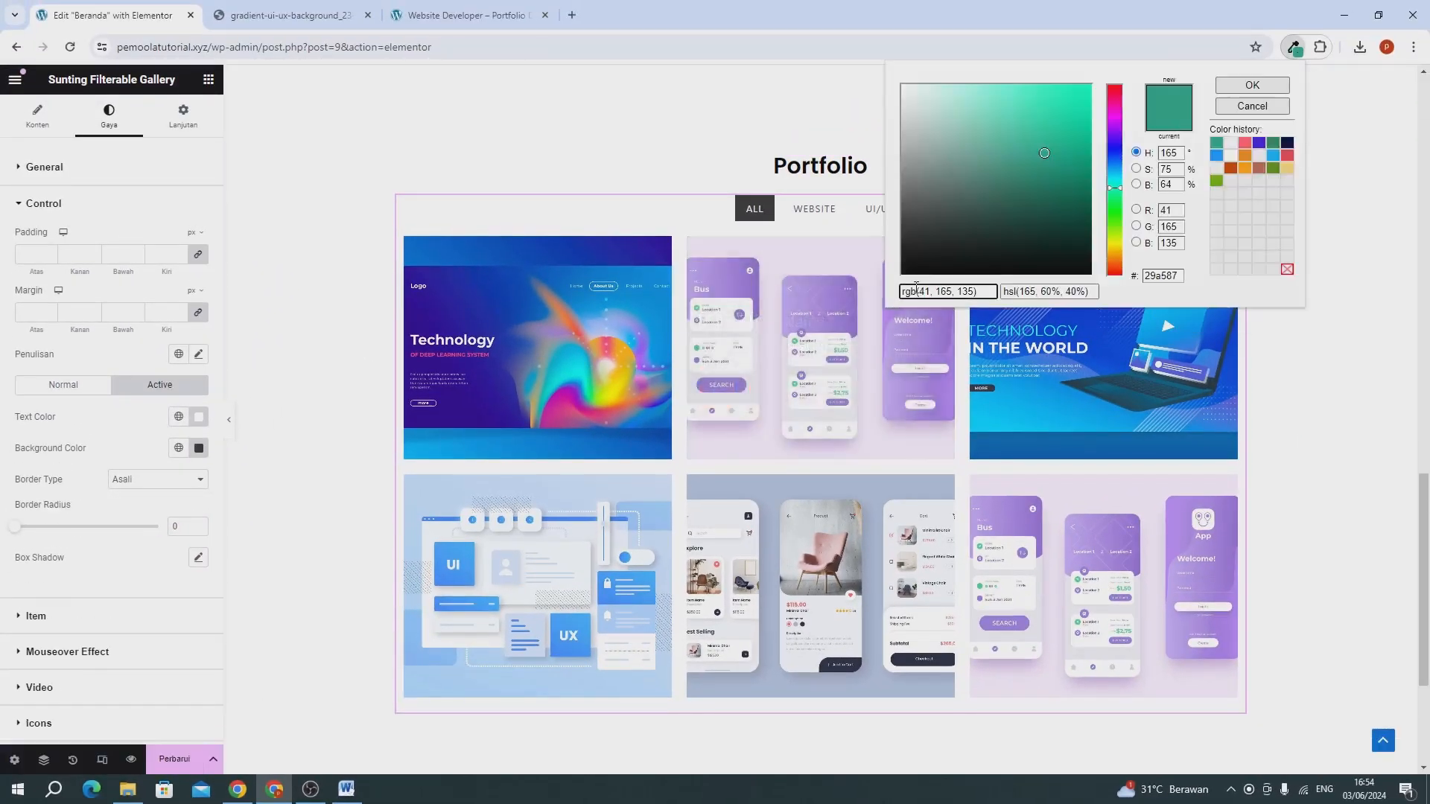
pyautogui.hotkey('ctrl', 'a')
pyautogui.hotkey('ctrl', 'c')
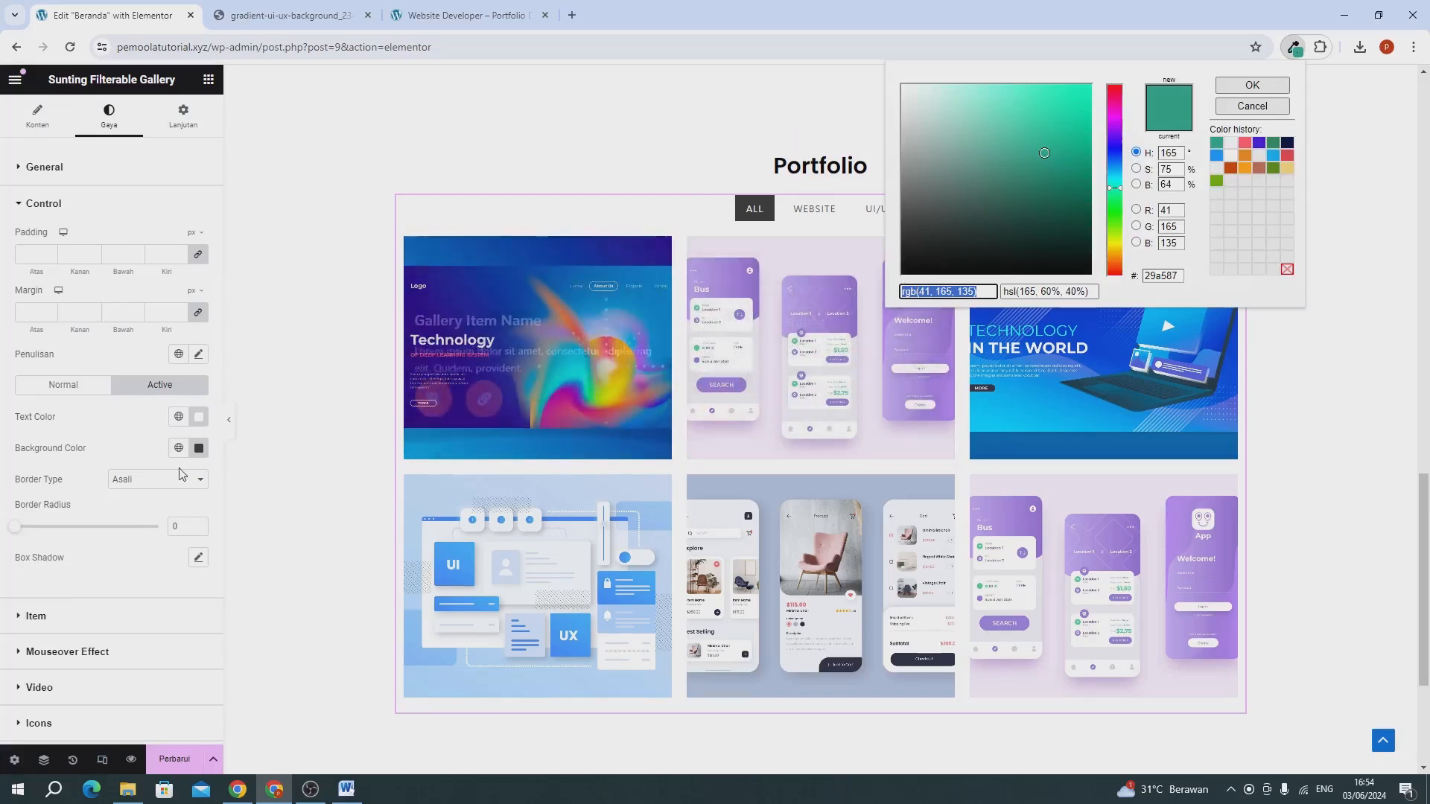
pyautogui.click(119, 456)
pyautogui.click(198, 448)
pyautogui.hotkey('ctrl', 'v')
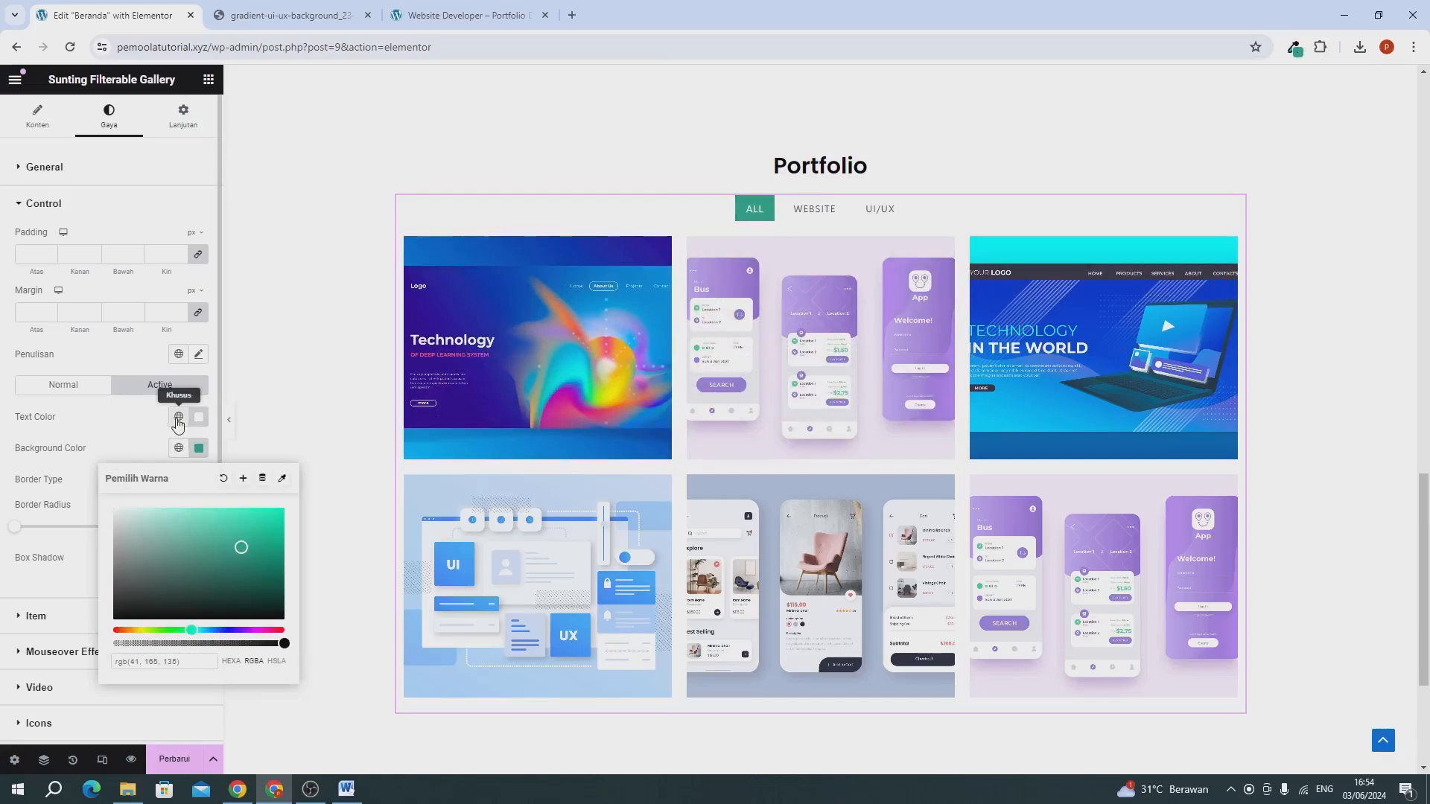
# Set the active filter control's border radius to 5 and switch the gallery preview to the Website filter.
pyautogui.moveTo(777, 289)
pyautogui.click(108, 434)
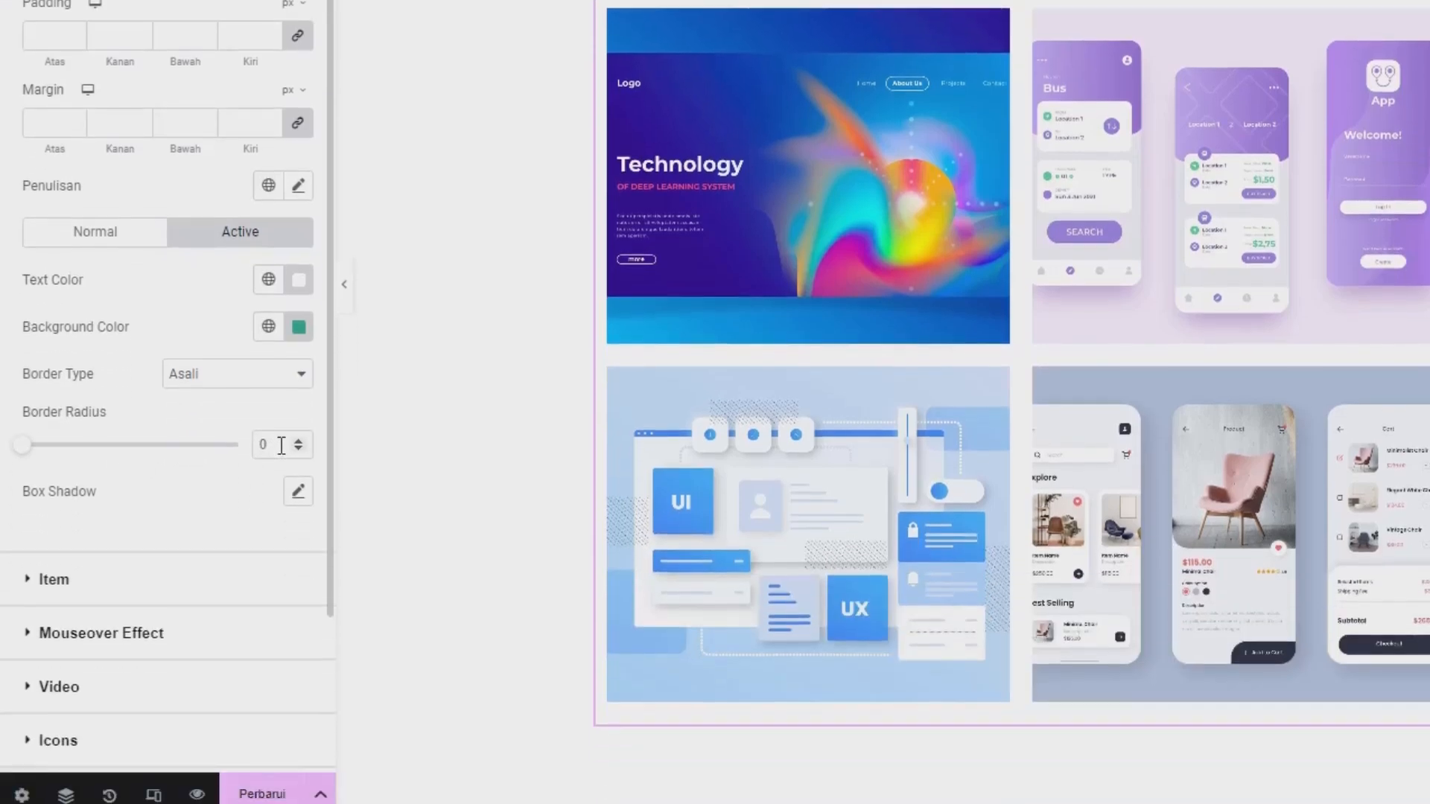
pyautogui.moveTo(281, 707); pyautogui.dragTo(236, 702)
pyautogui.write('5')
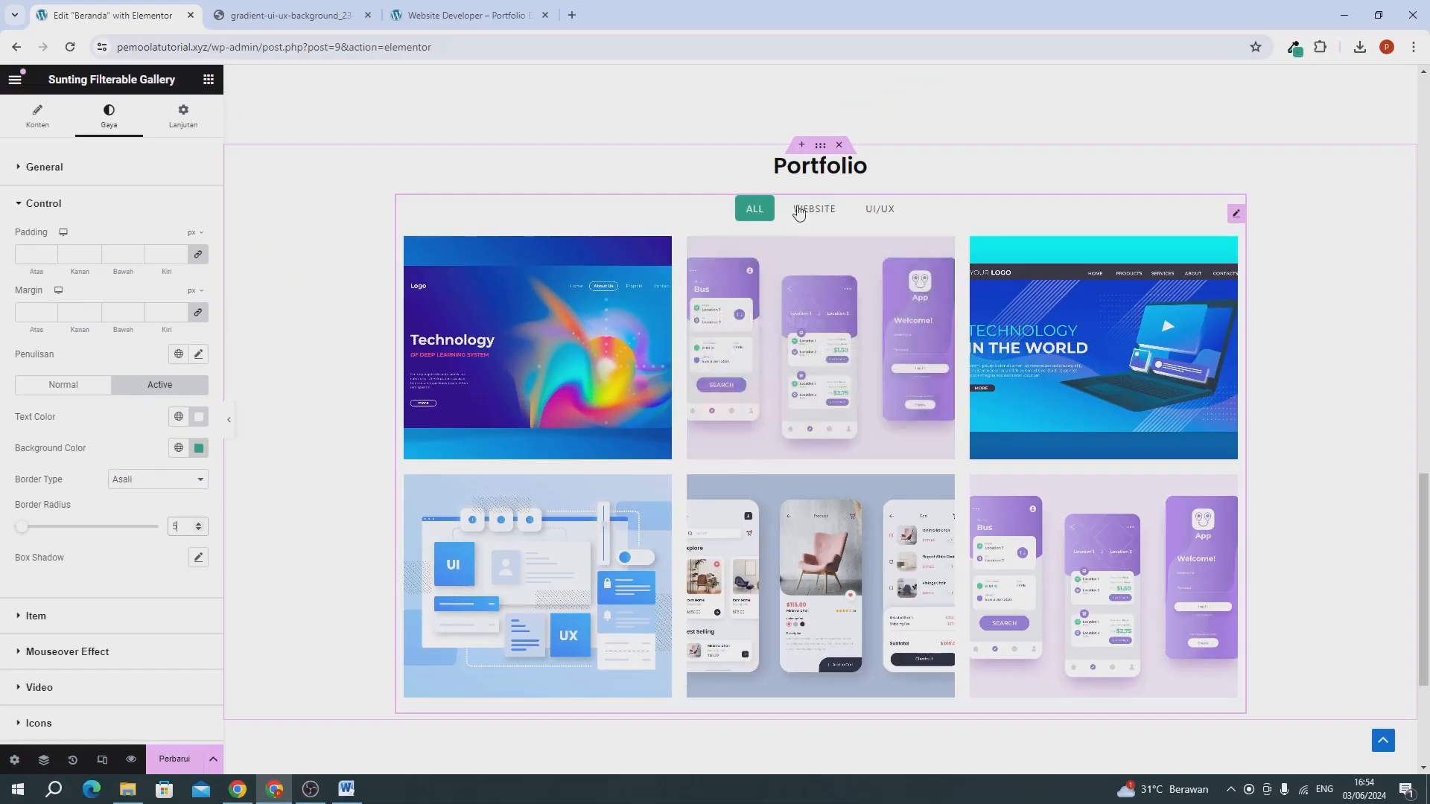
pyautogui.click(799, 212)
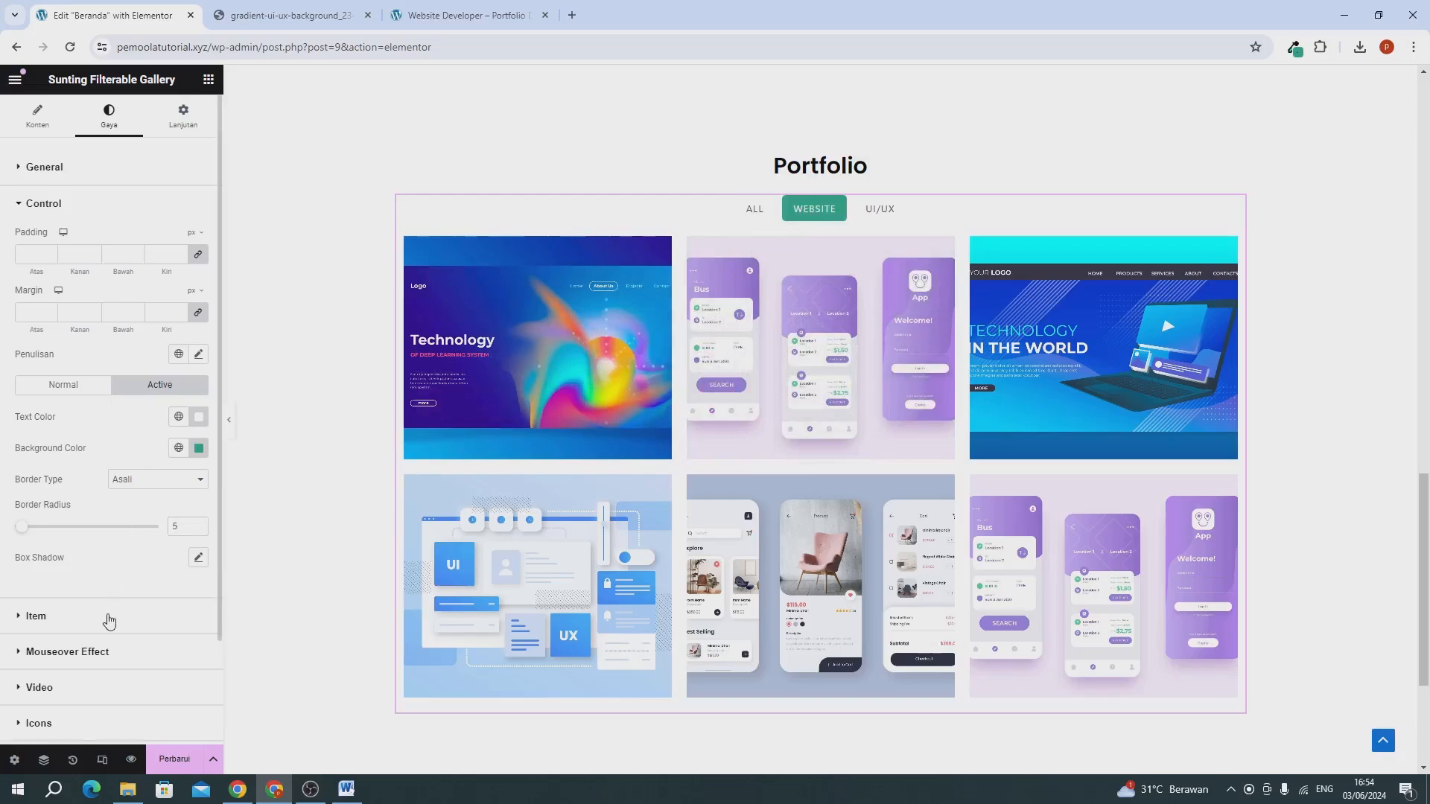
# Set the gallery items' border radius to 5 in the Item style settings and update the page.
pyautogui.scroll(-2, 105, 623)
pyautogui.scroll(2, 109, 631)
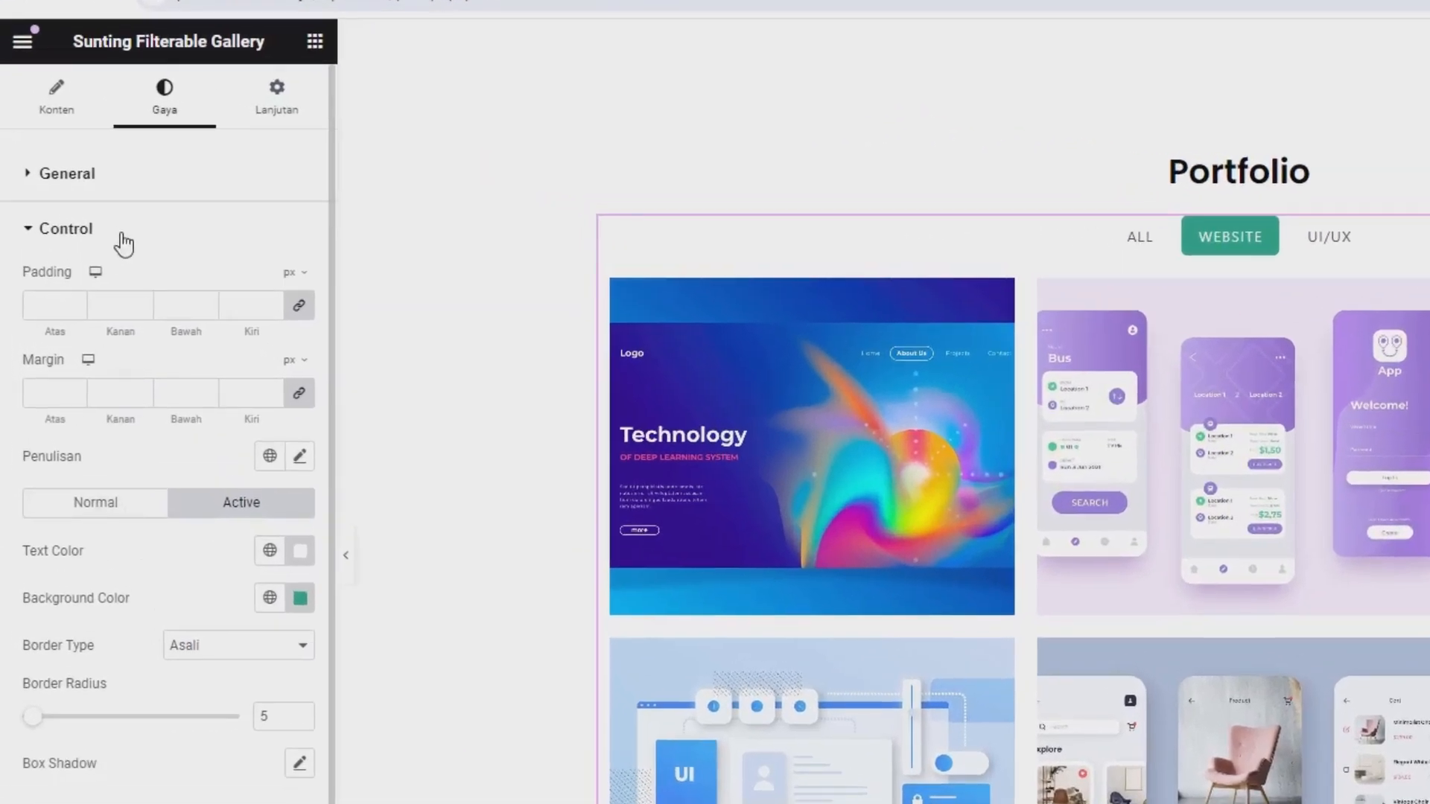
pyautogui.click(107, 191)
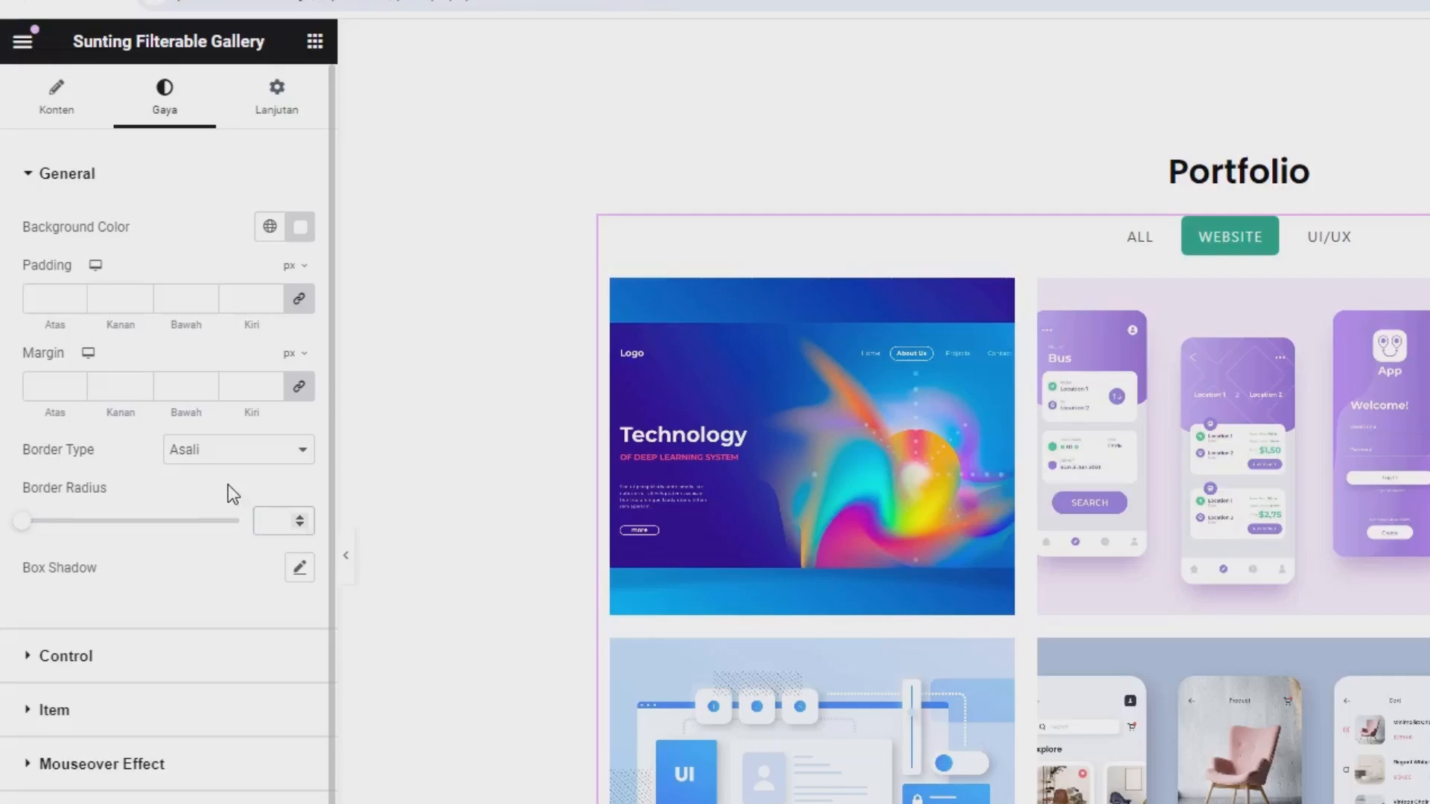
pyautogui.click(114, 710)
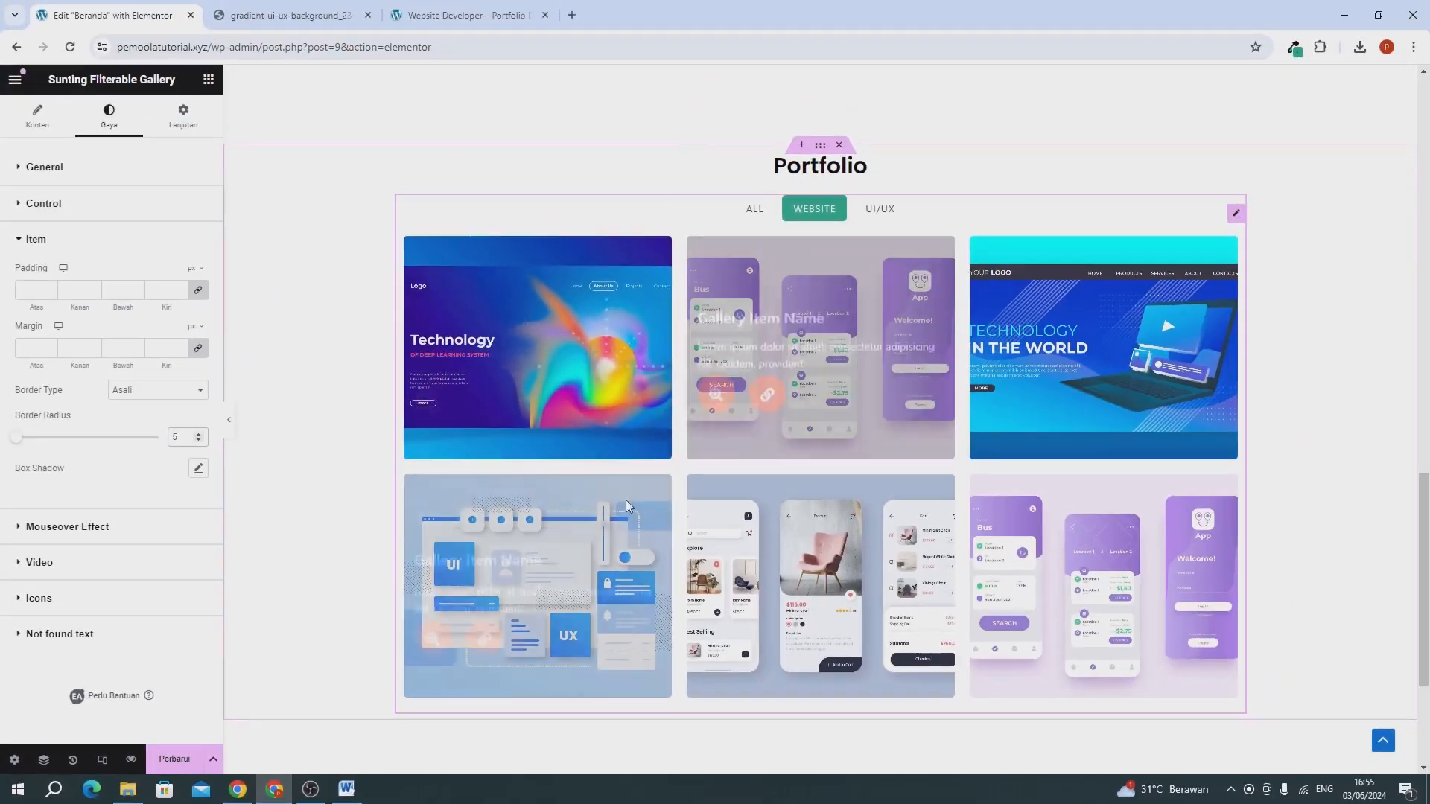
pyautogui.click(175, 768)
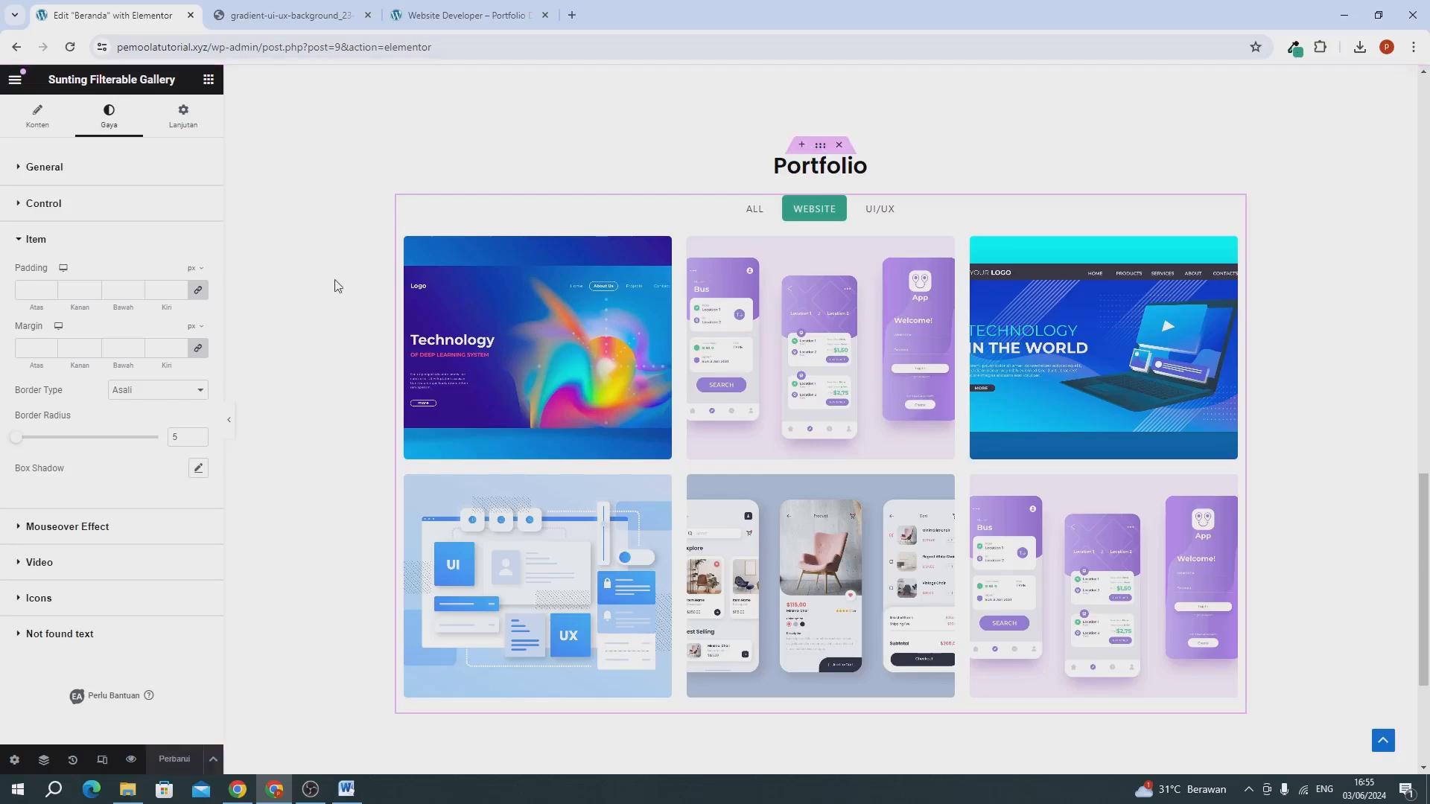
# Close the gradient-ui-ux-background image tab and check the Website and UI/UX filters of the Portfolio gallery on the live site.
pyautogui.click(308, 22)
pyautogui.click(368, 15)
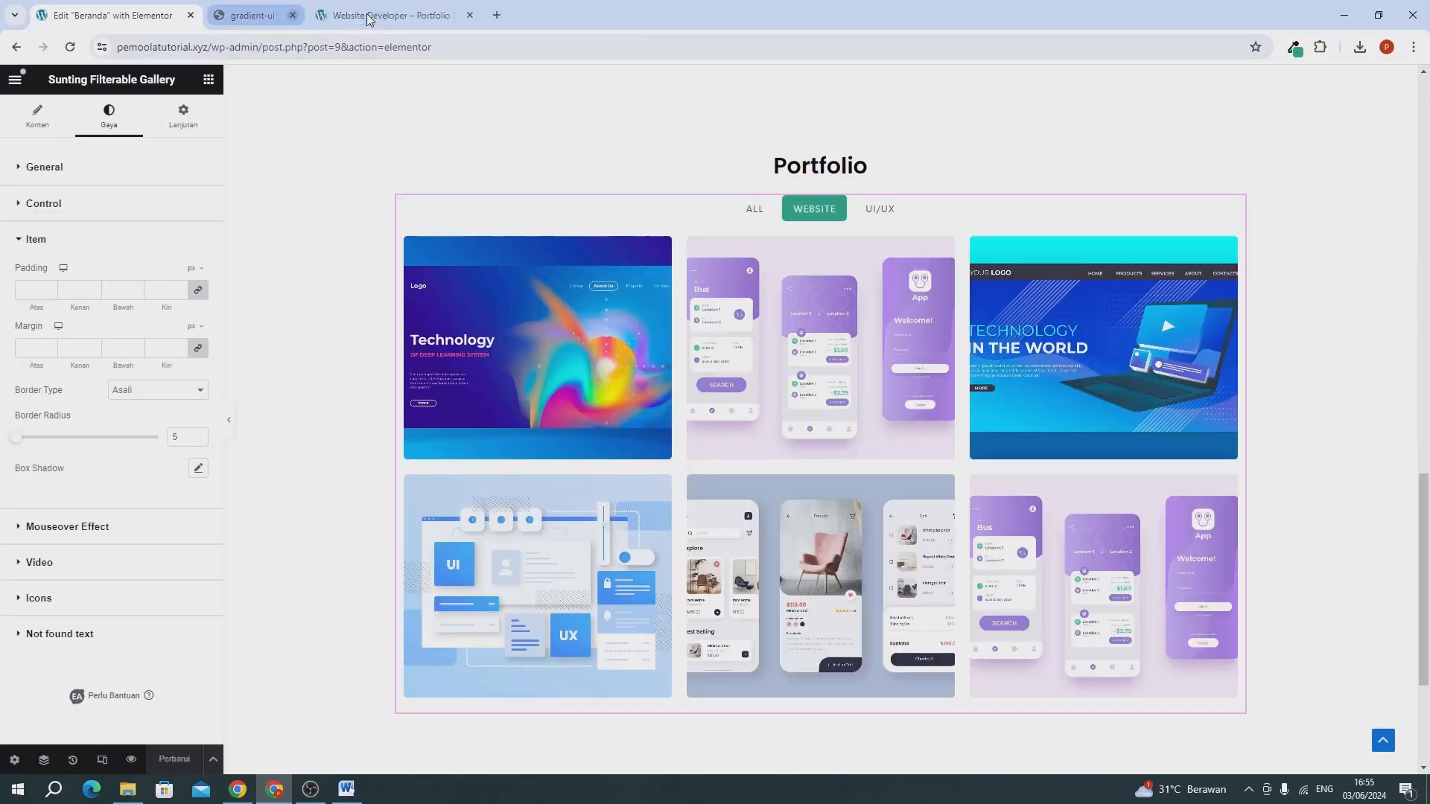
pyautogui.click(298, 16)
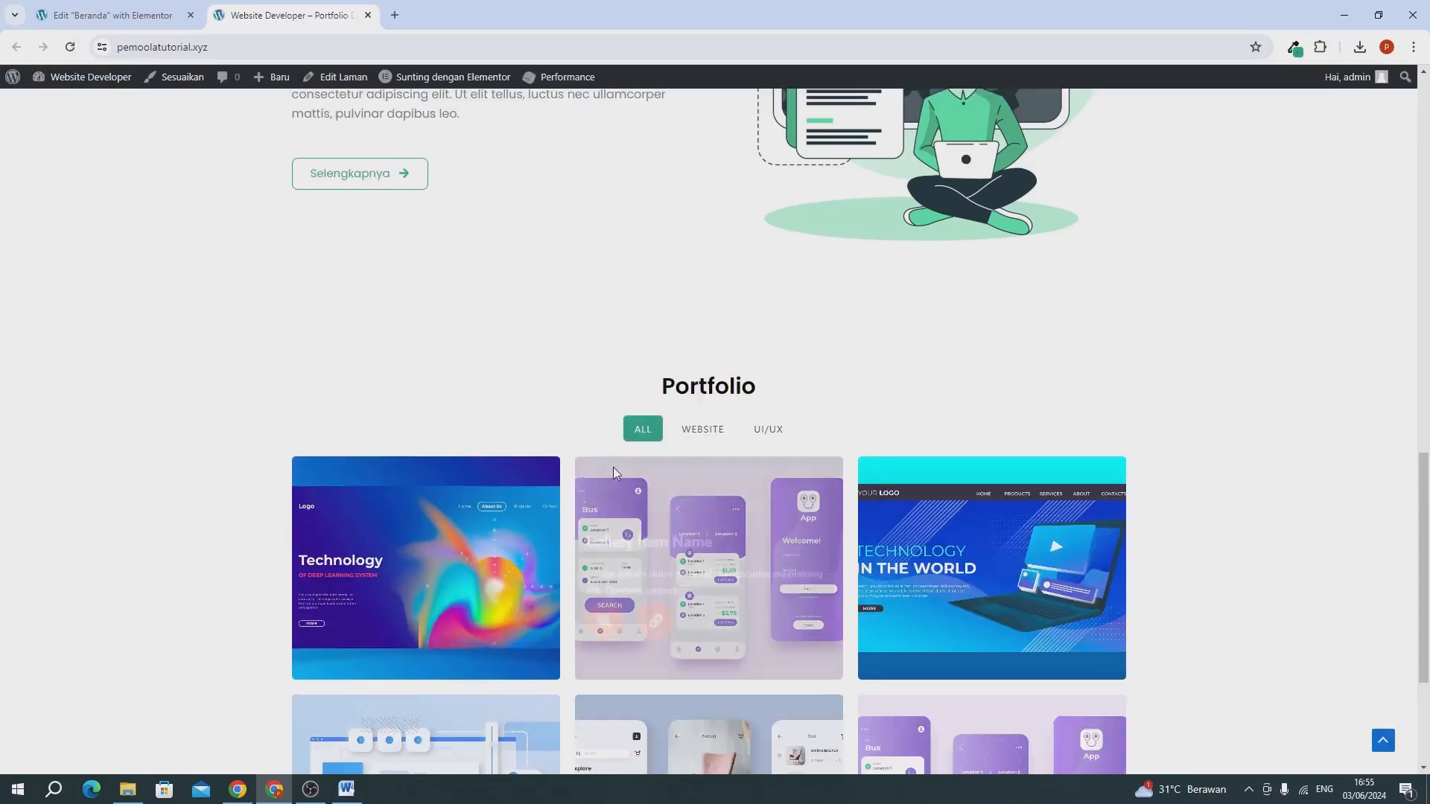
pyautogui.scroll(-3, 614, 467)
pyautogui.click(711, 193)
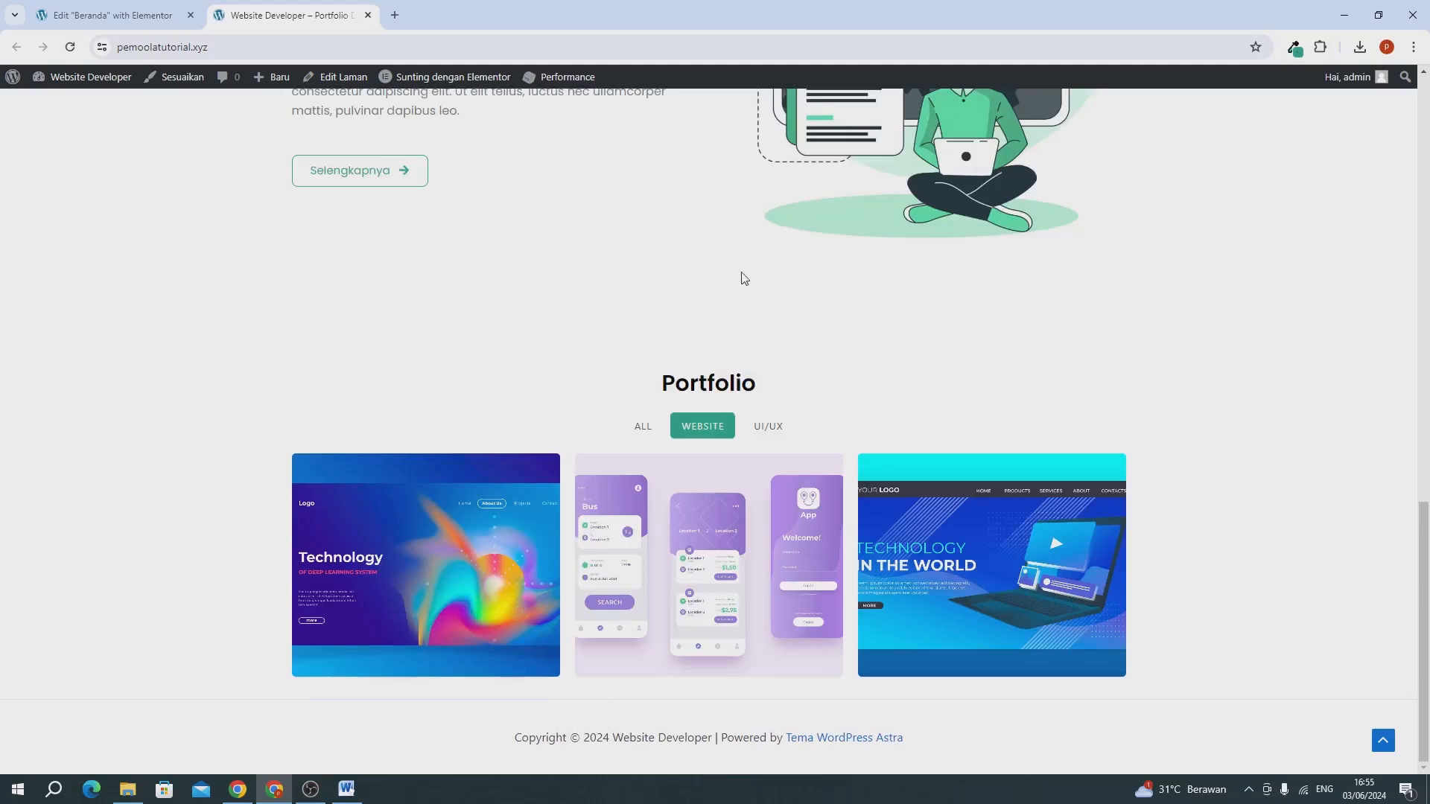
pyautogui.click(779, 438)
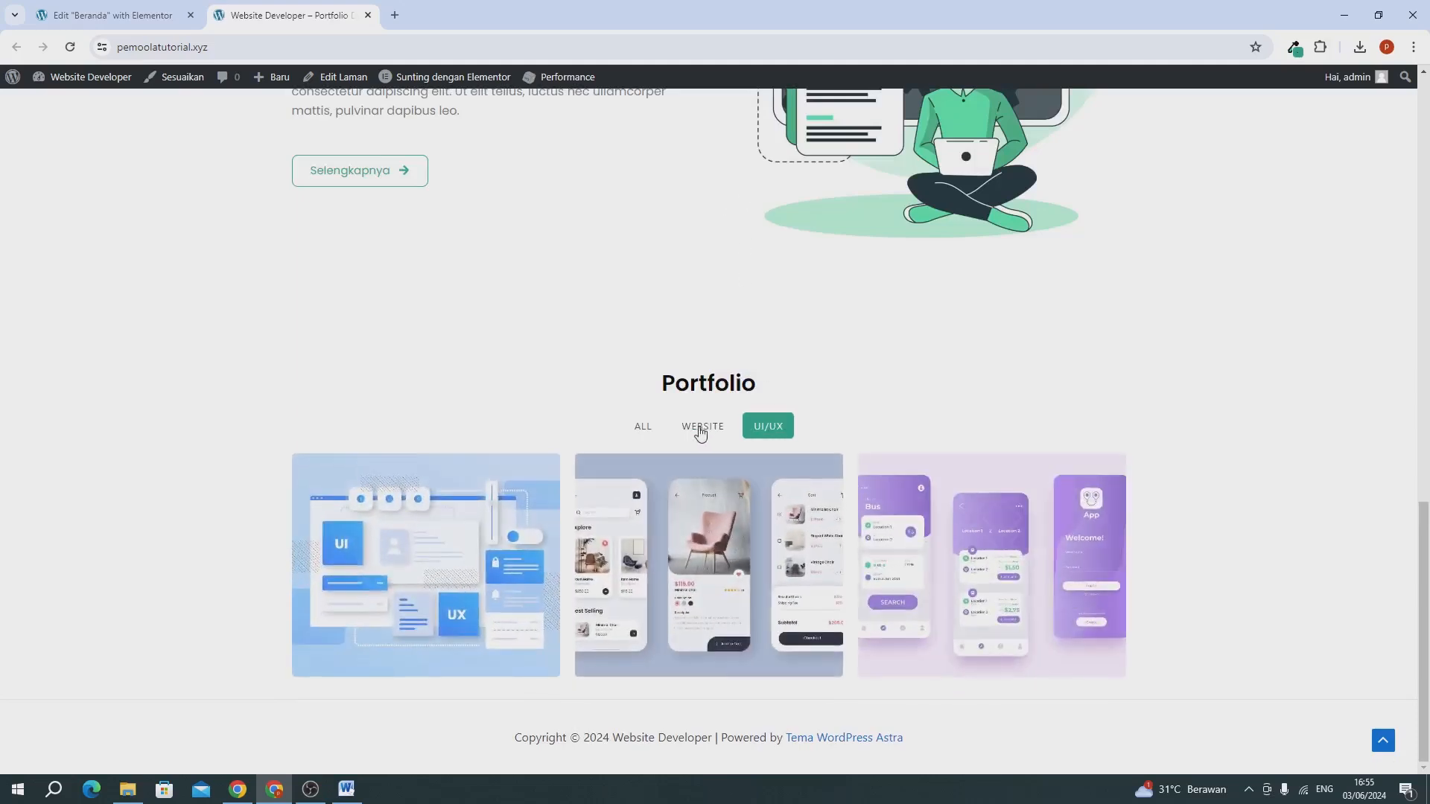
# Check the gallery's Website and All filters on the live site and review the homepage sections.
pyautogui.click(694, 426)
pyautogui.click(642, 430)
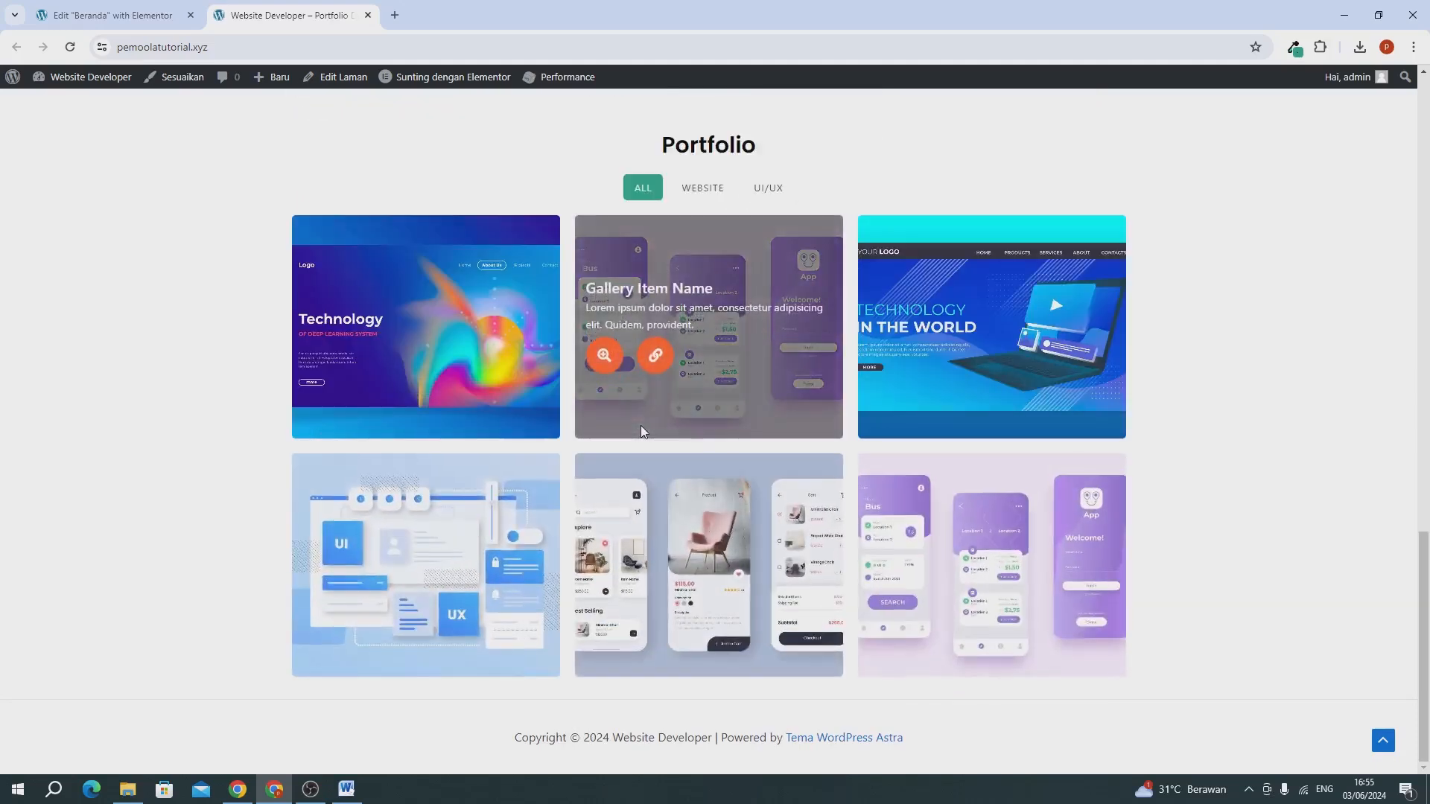
pyautogui.scroll(3, 1062, 552)
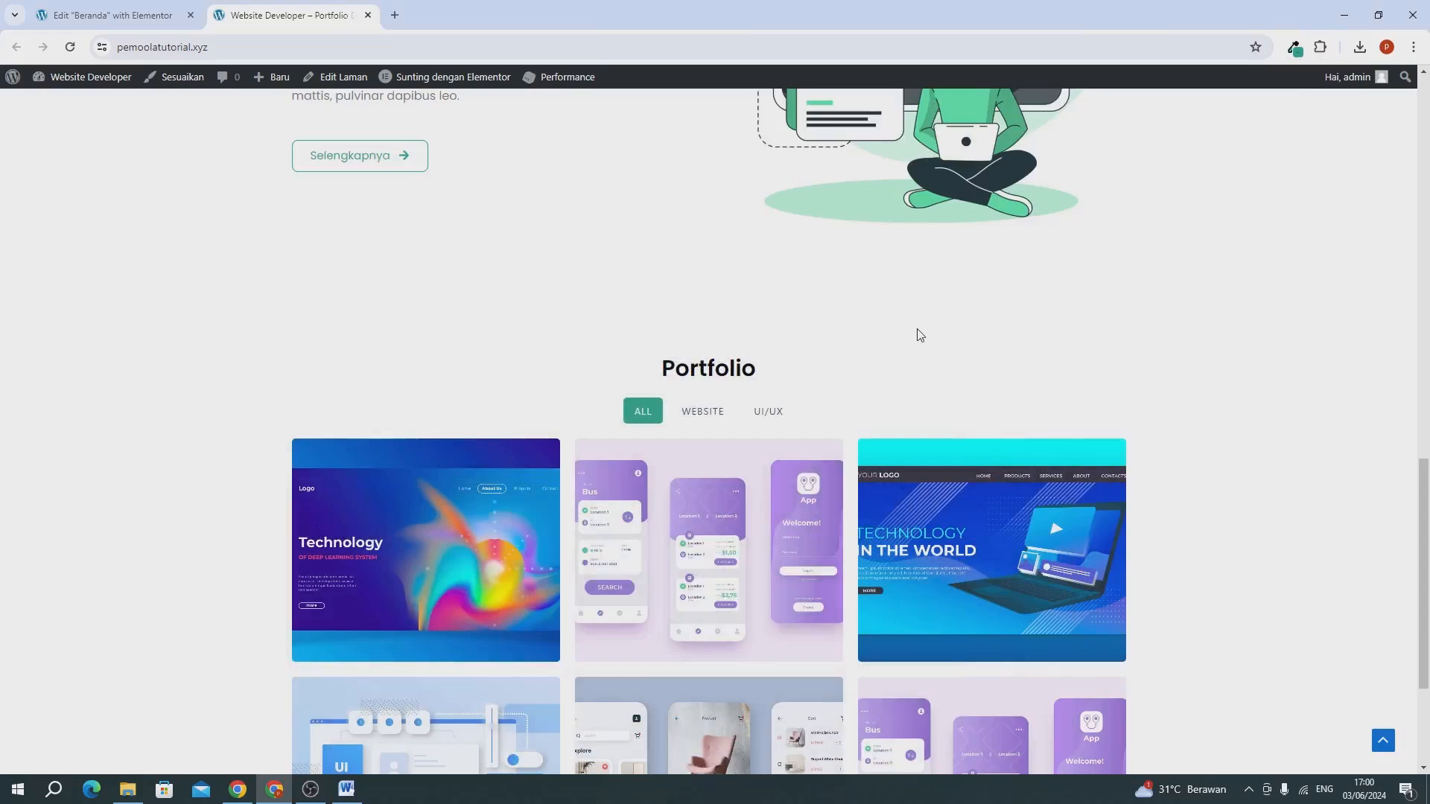
pyautogui.scroll(-3, 920, 335)
pyautogui.scroll(12, 921, 335)
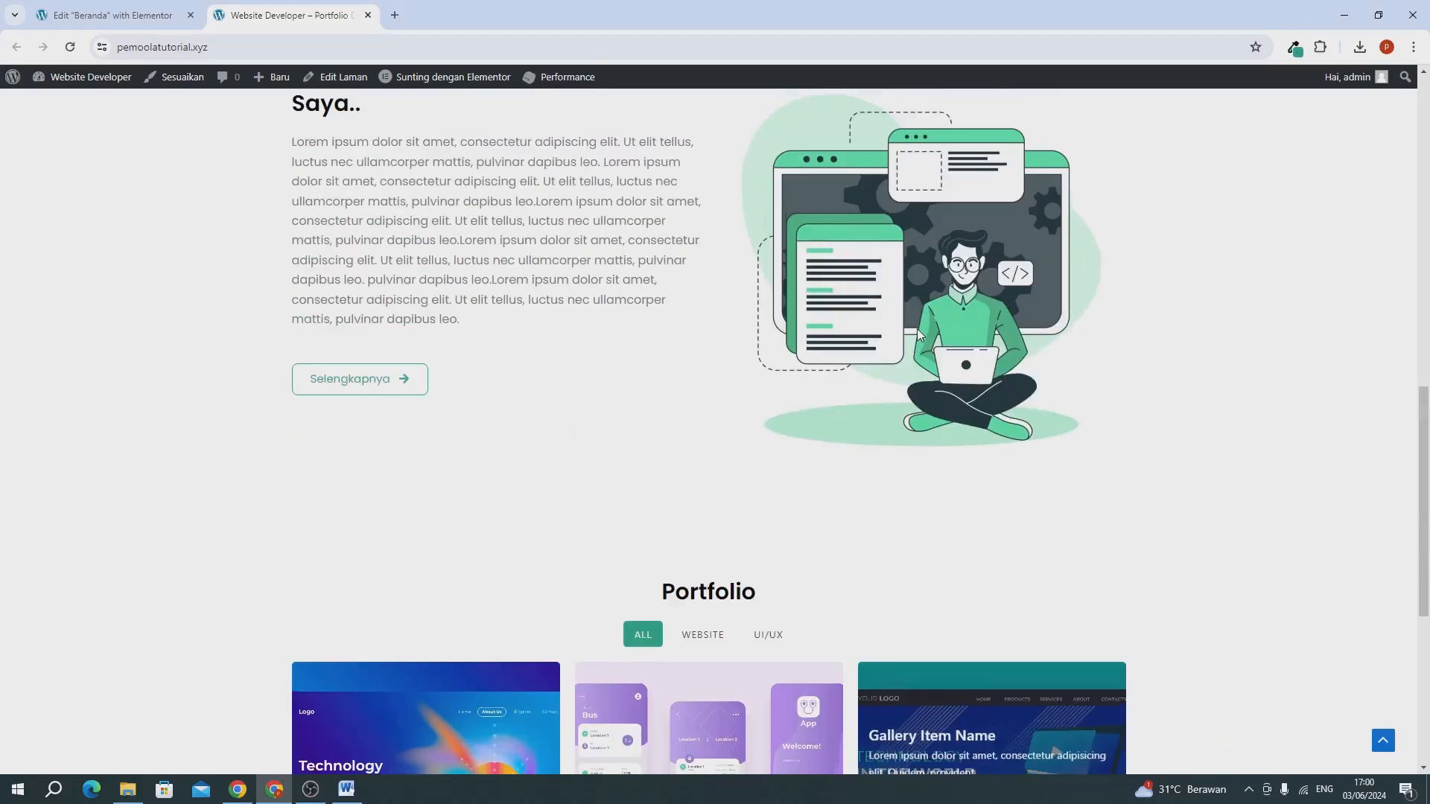
pyautogui.scroll(5, 920, 335)
pyautogui.scroll(-6, 920, 327)
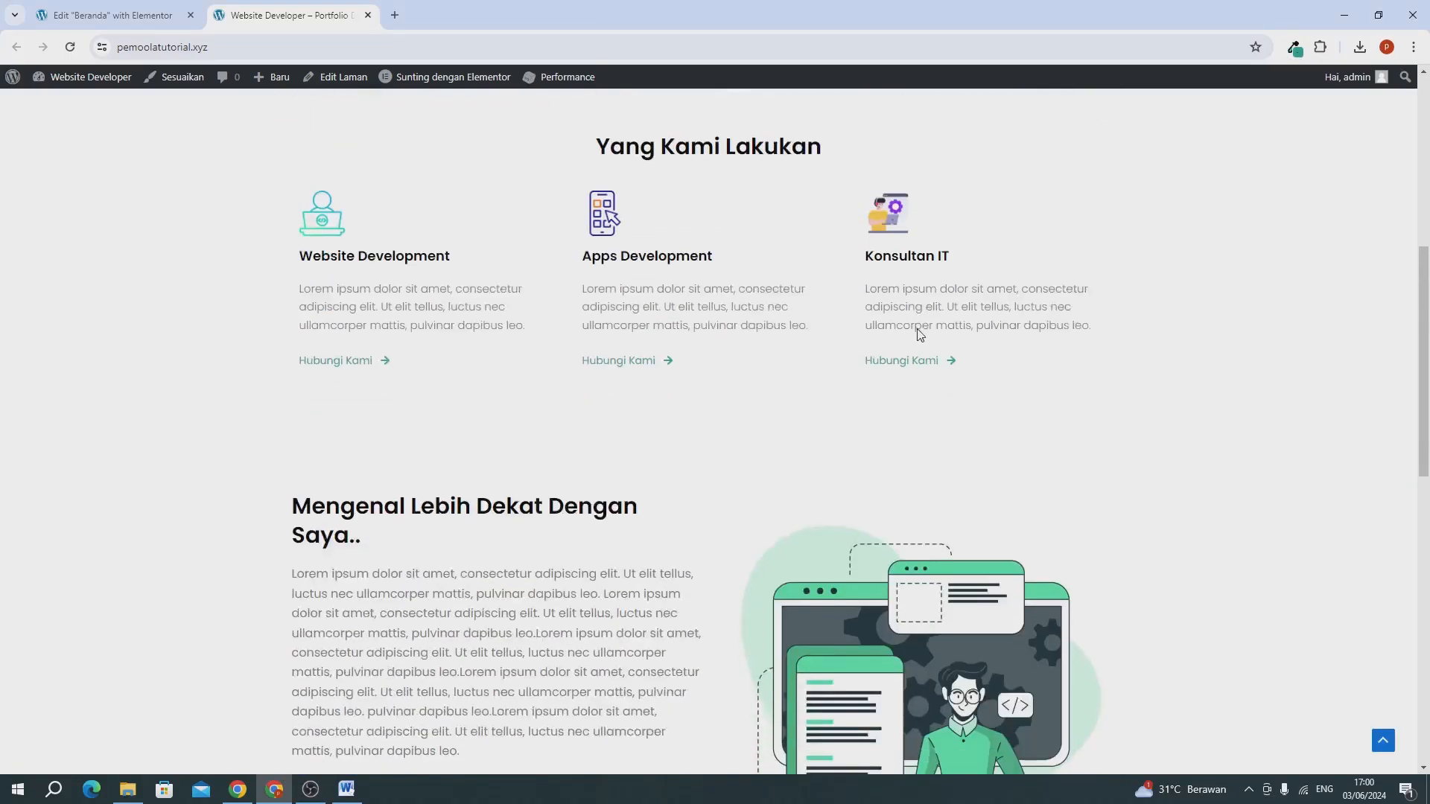
pyautogui.scroll(1, 918, 329)
pyautogui.scroll(3, 920, 333)
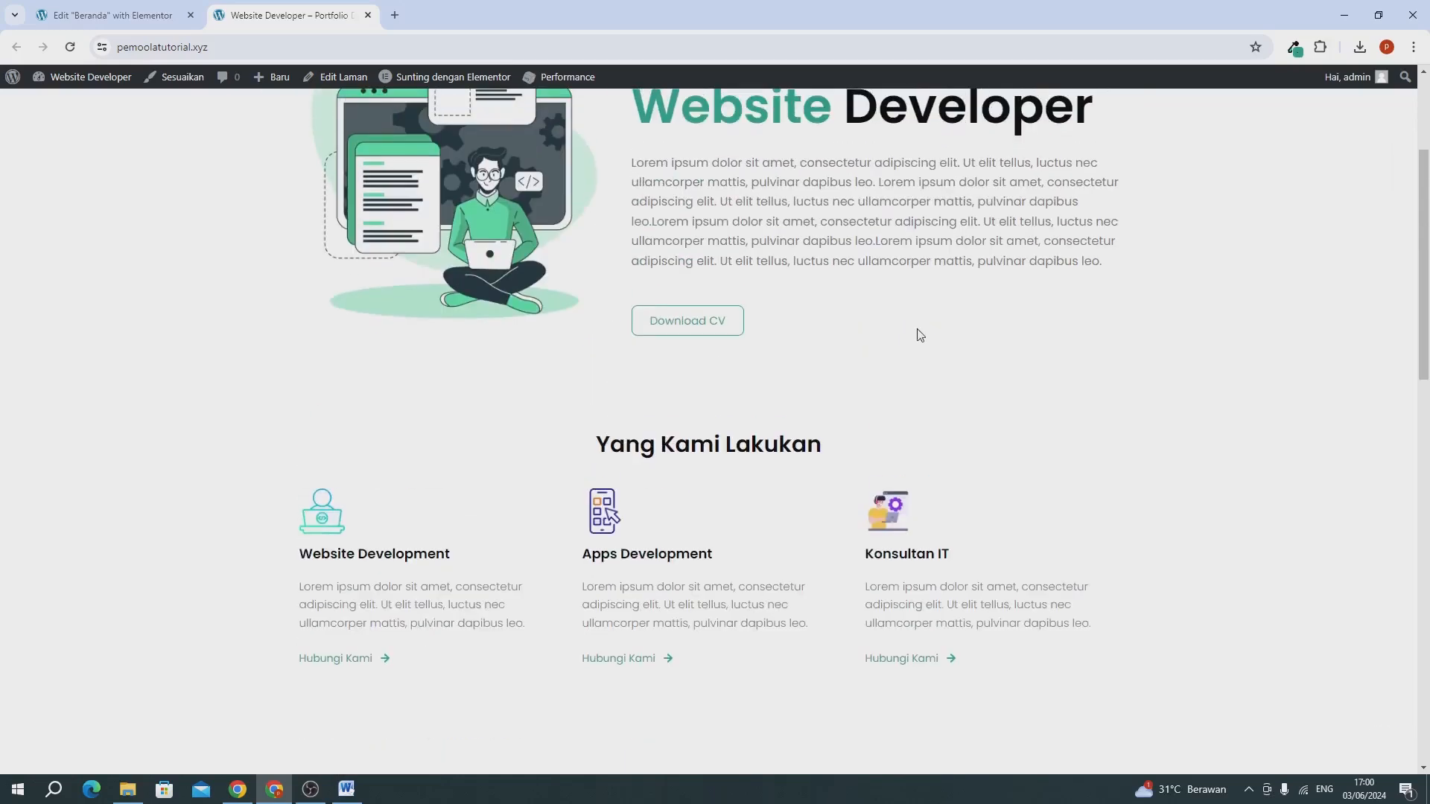
pyautogui.scroll(-15, 919, 332)
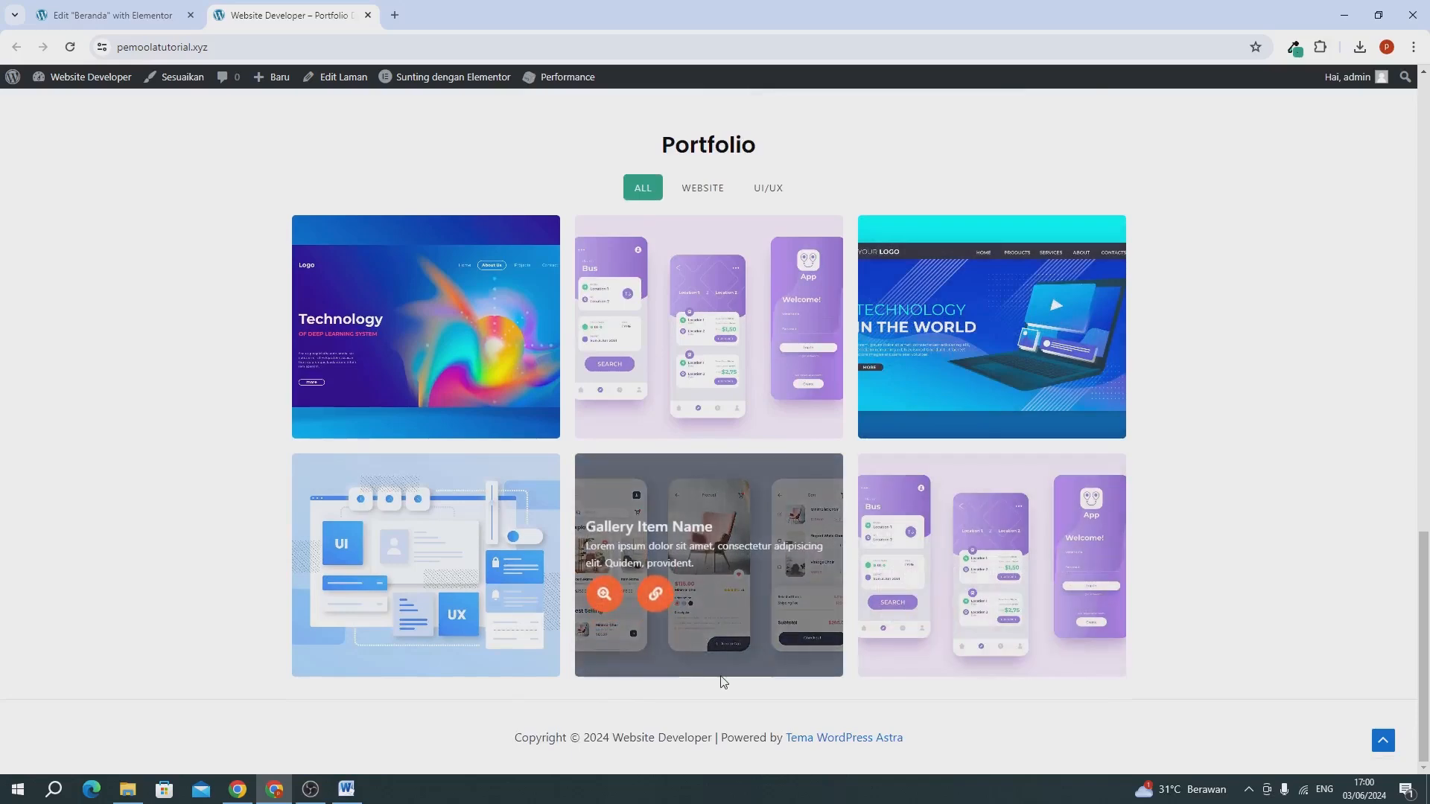
# Return to the Beranda editor, duplicate the Portfolio container and delete the Filterable Gallery from the copy.
pyautogui.click(123, 17)
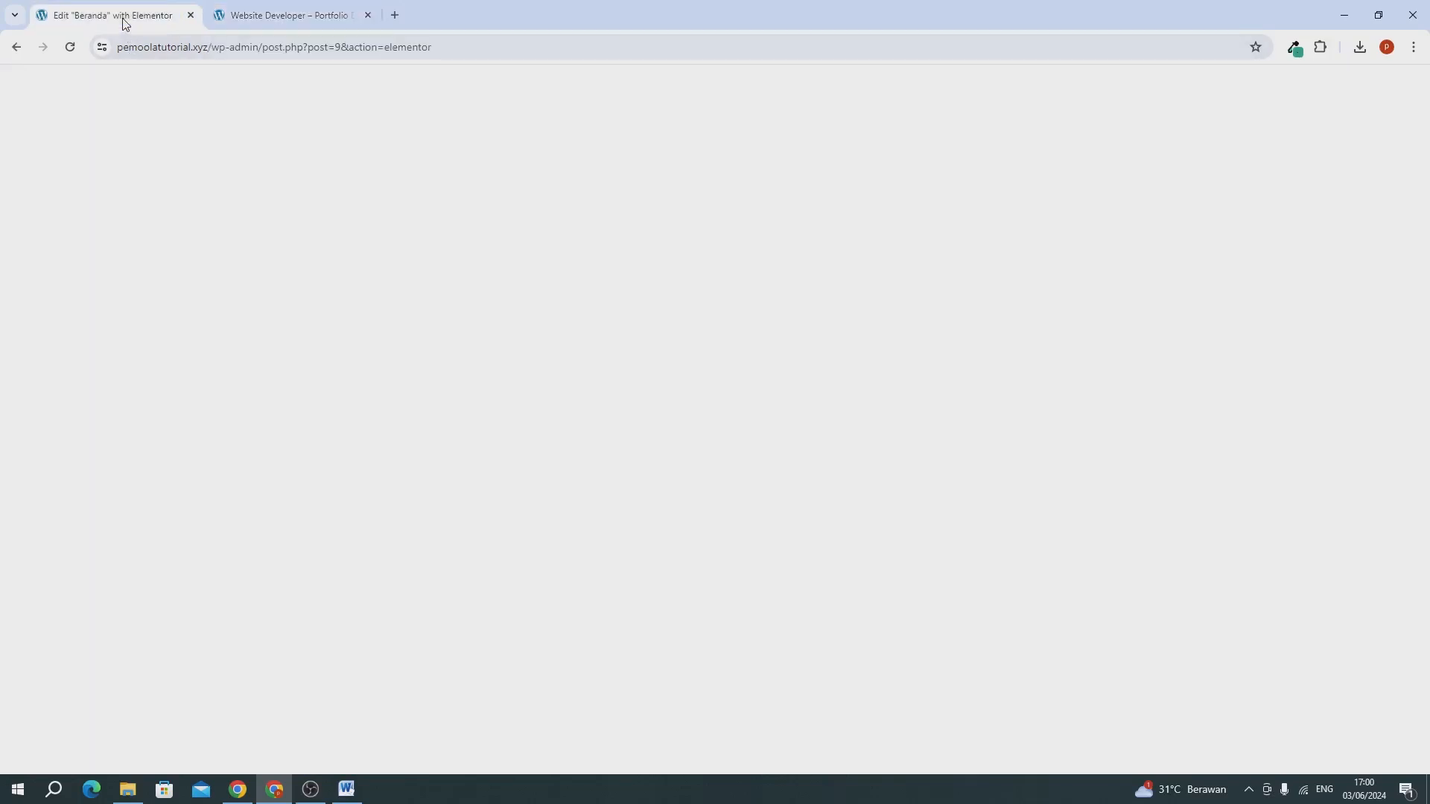
pyautogui.scroll(7, 744, 376)
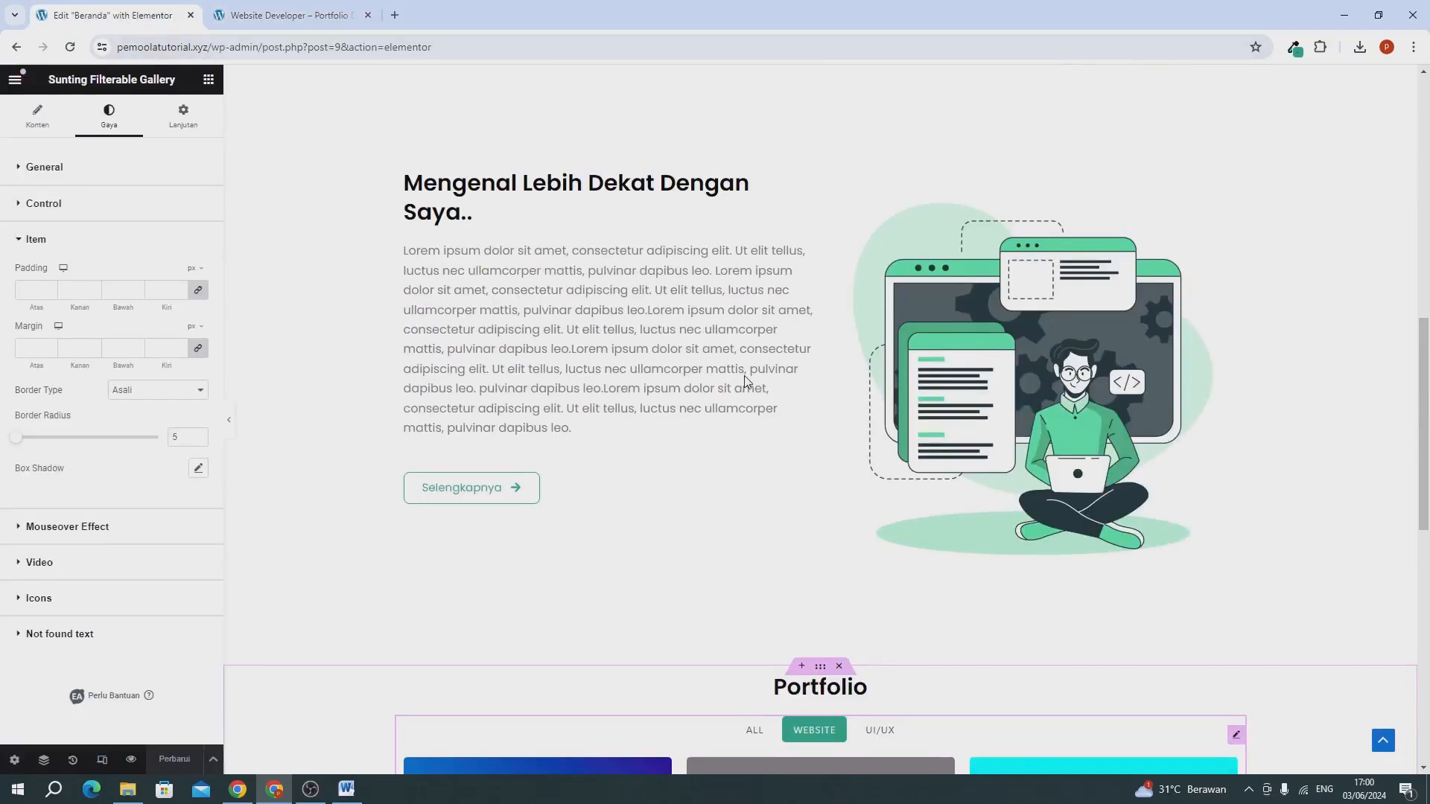
pyautogui.scroll(-5, 745, 380)
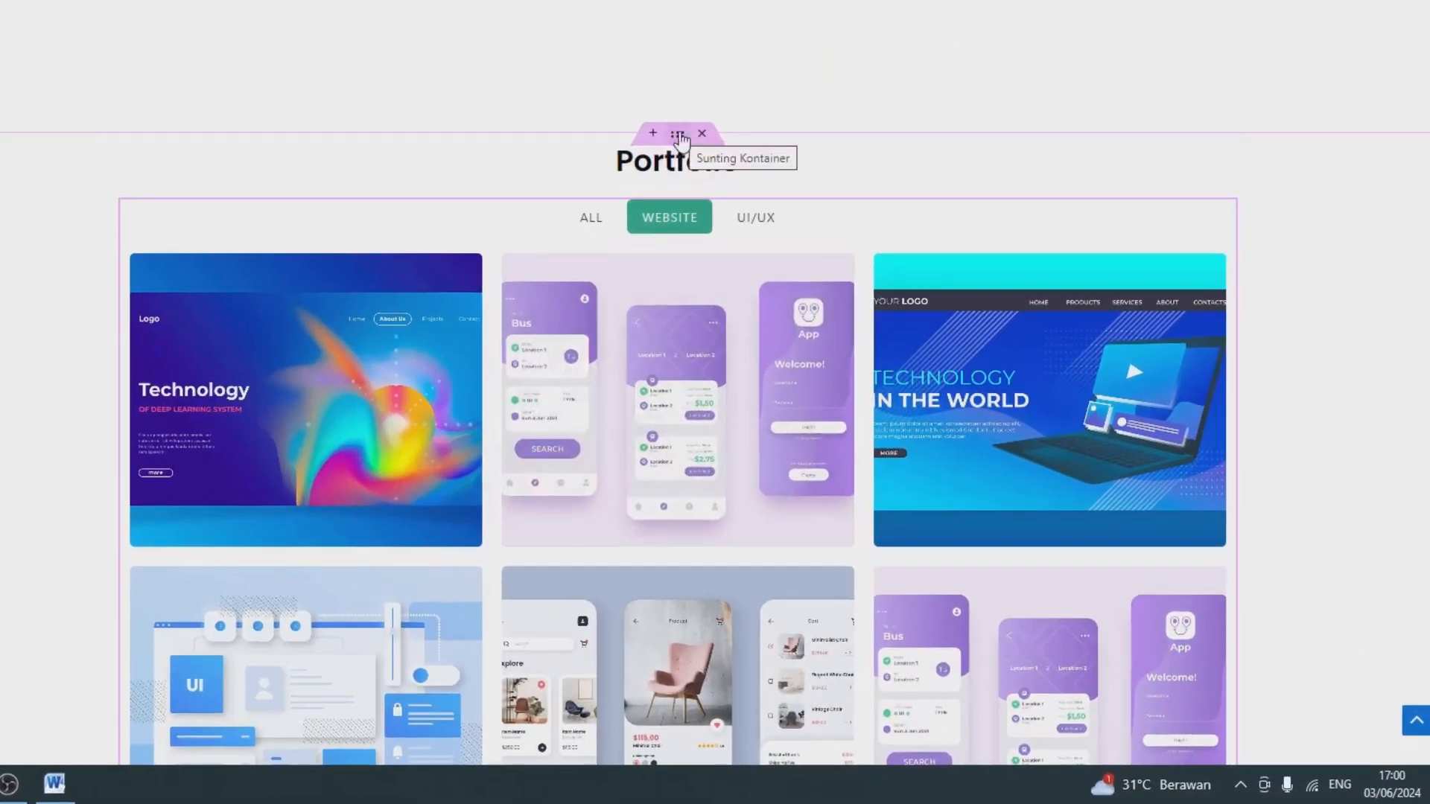
pyautogui.rightClick(679, 134)
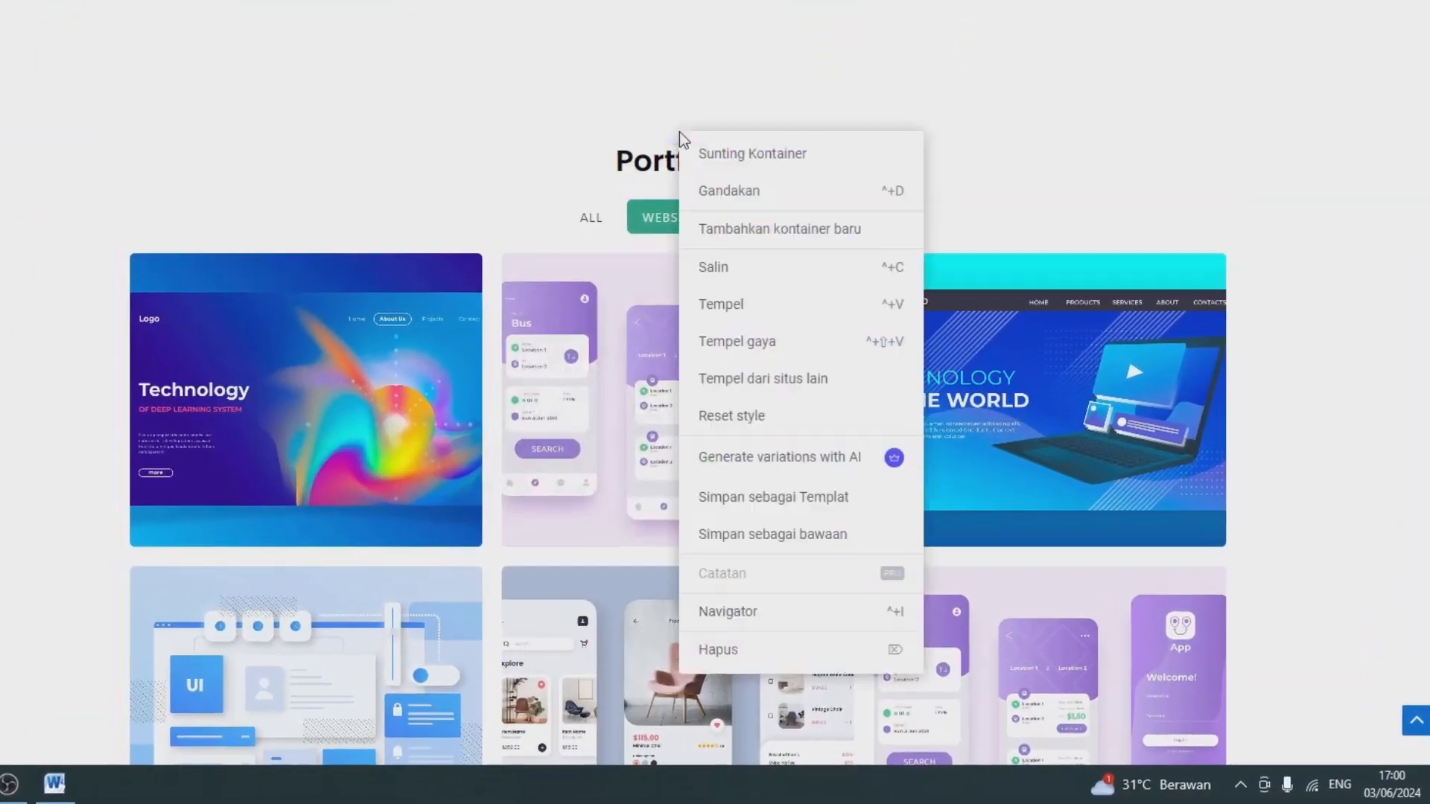
pyautogui.click(721, 192)
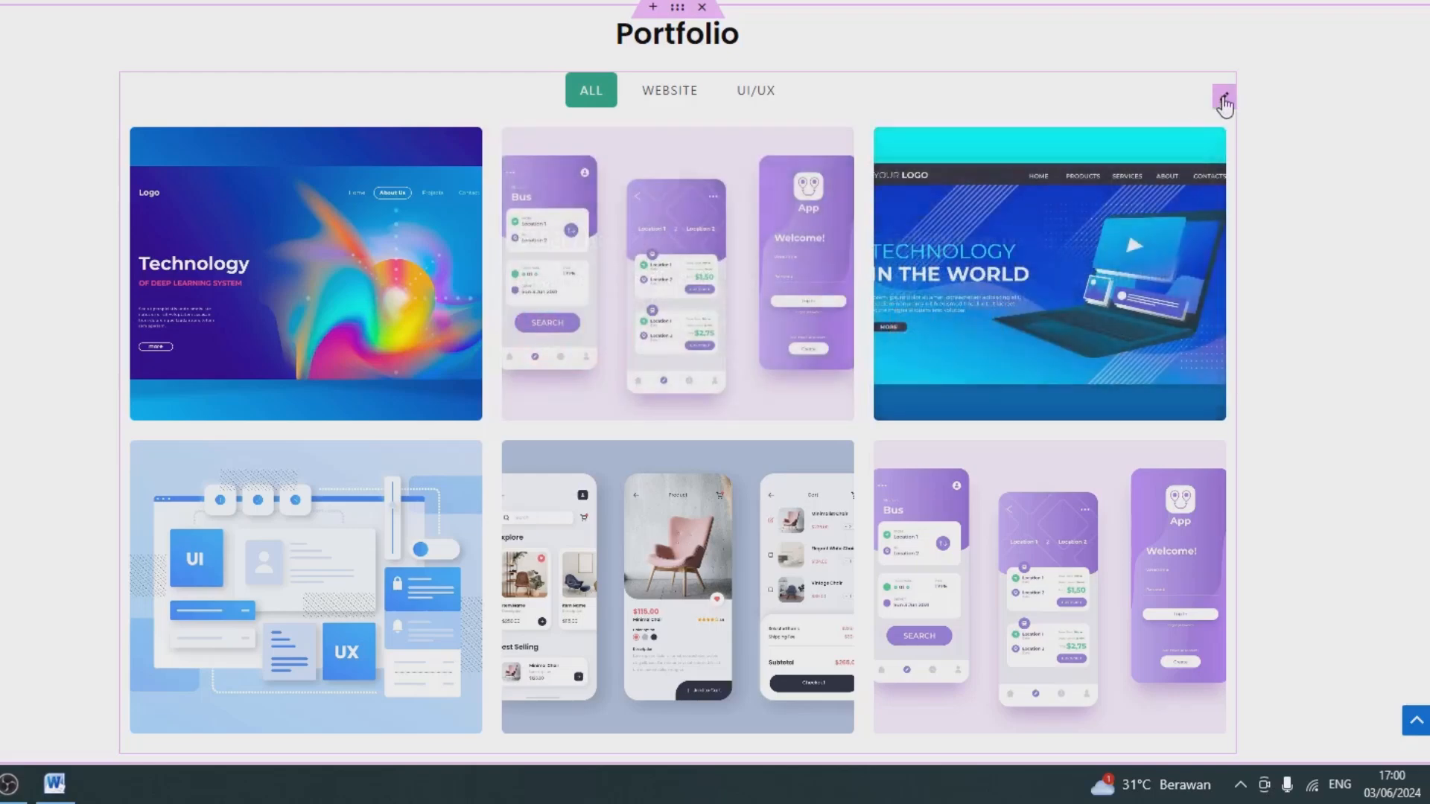
pyautogui.rightClick(1220, 98)
pyautogui.click(1261, 538)
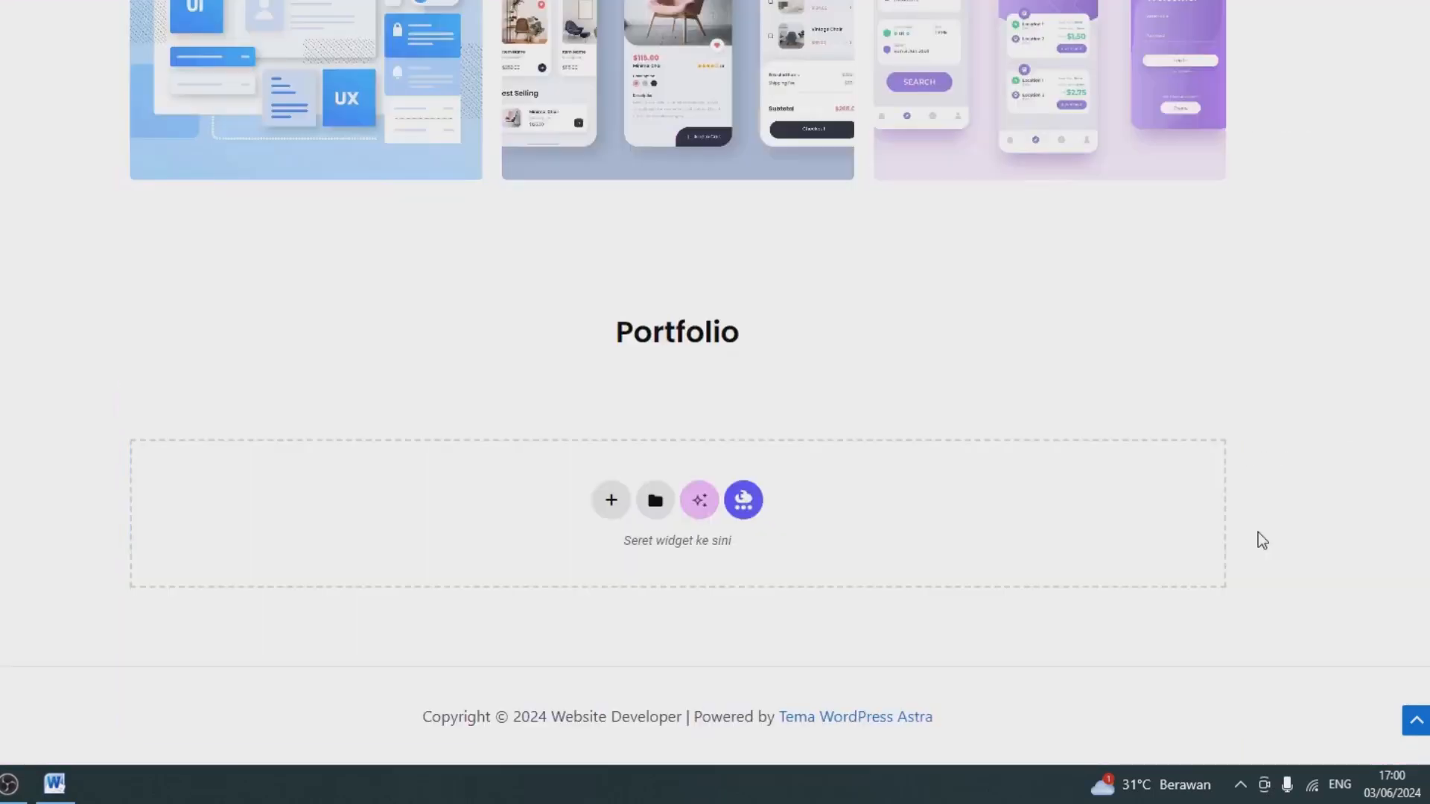
# Change the duplicated section's heading to "Apa Kata Mereka ?".
pyautogui.click(672, 350)
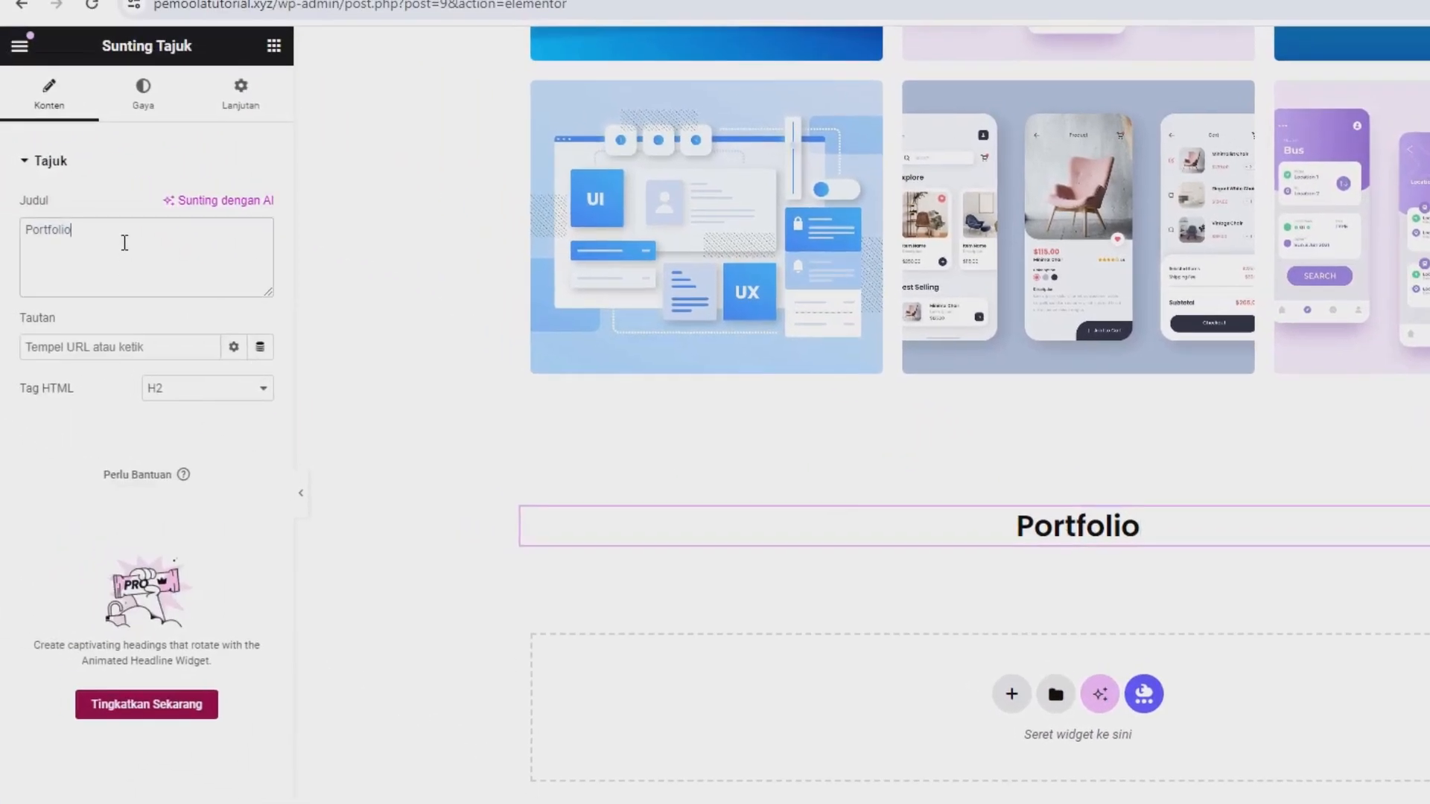
pyautogui.hotkey('ctrl', 'a')
pyautogui.write('Apa Kata Mereka ?')
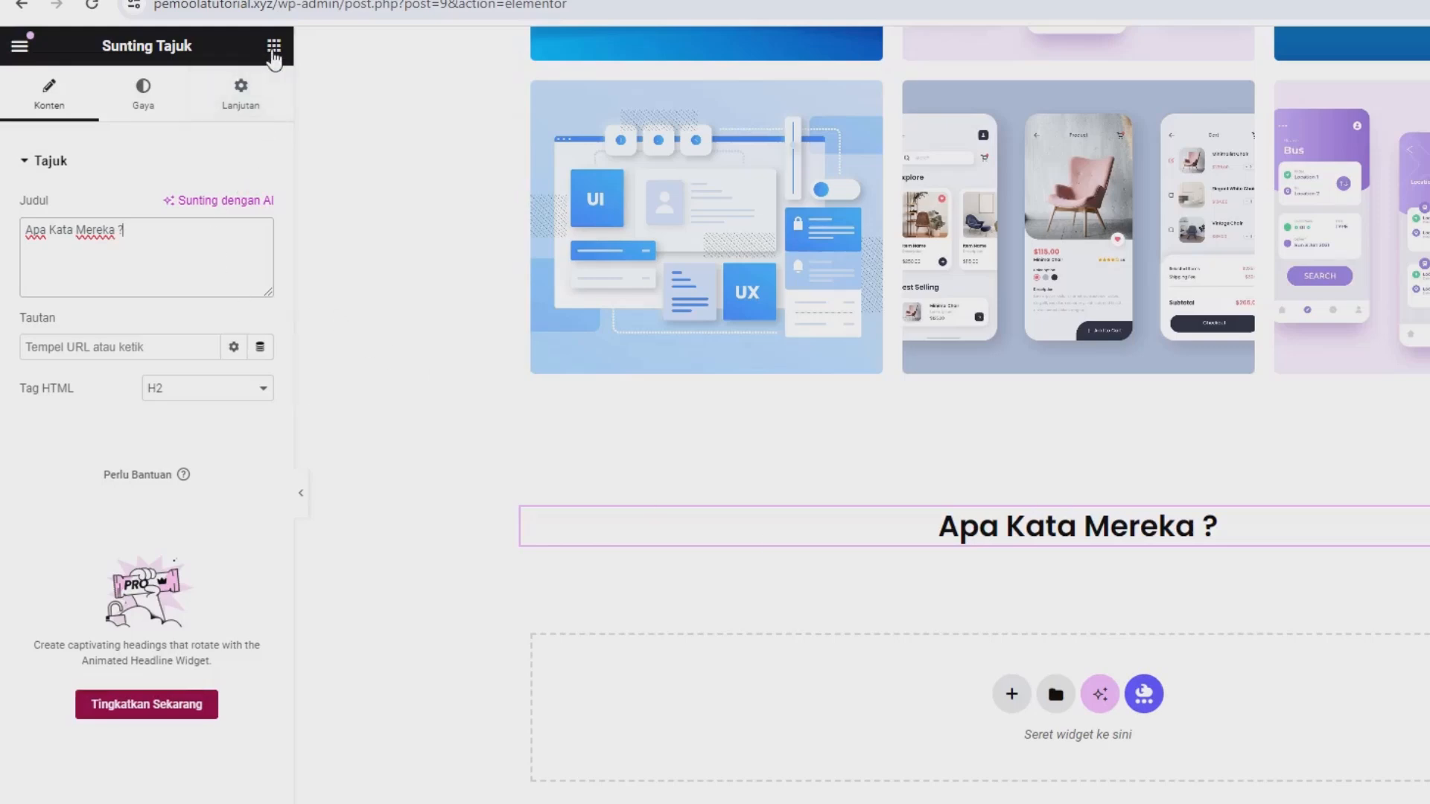
# Add a container below the Apa Kata Mereka ? heading and nest another container inside it.
pyautogui.click(273, 47)
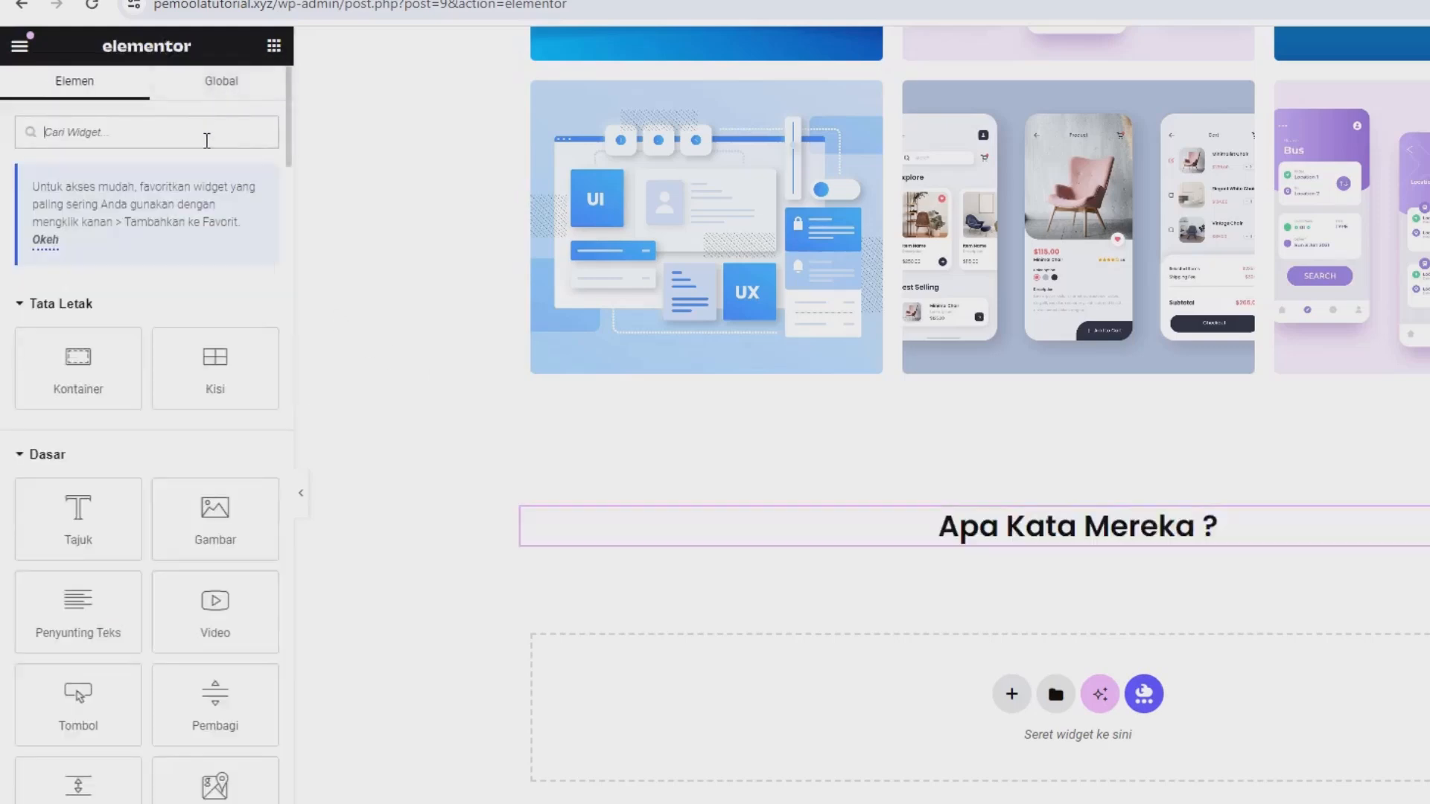
pyautogui.moveTo(115, 370); pyautogui.dragTo(841, 555)
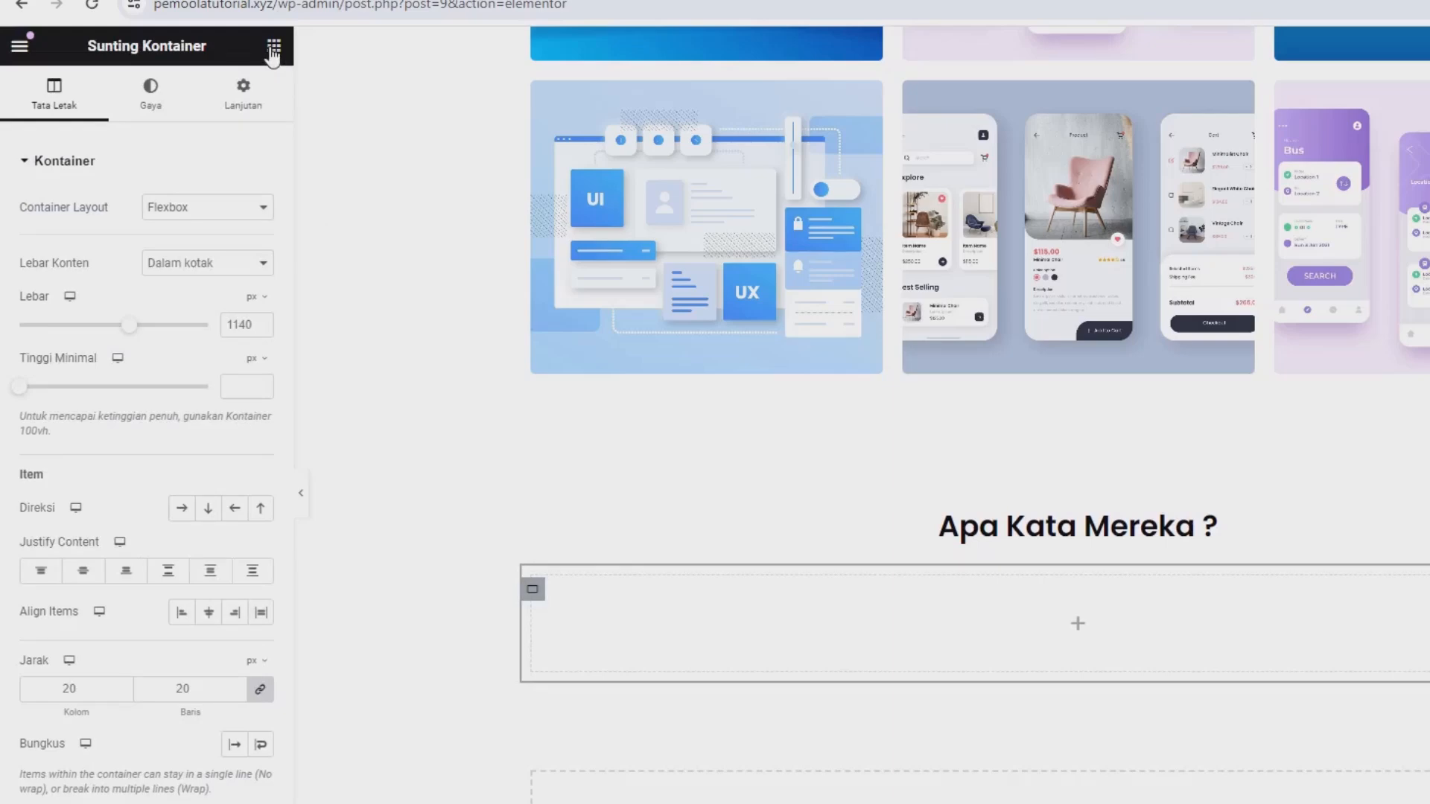
pyautogui.moveTo(79, 368); pyautogui.dragTo(664, 664)
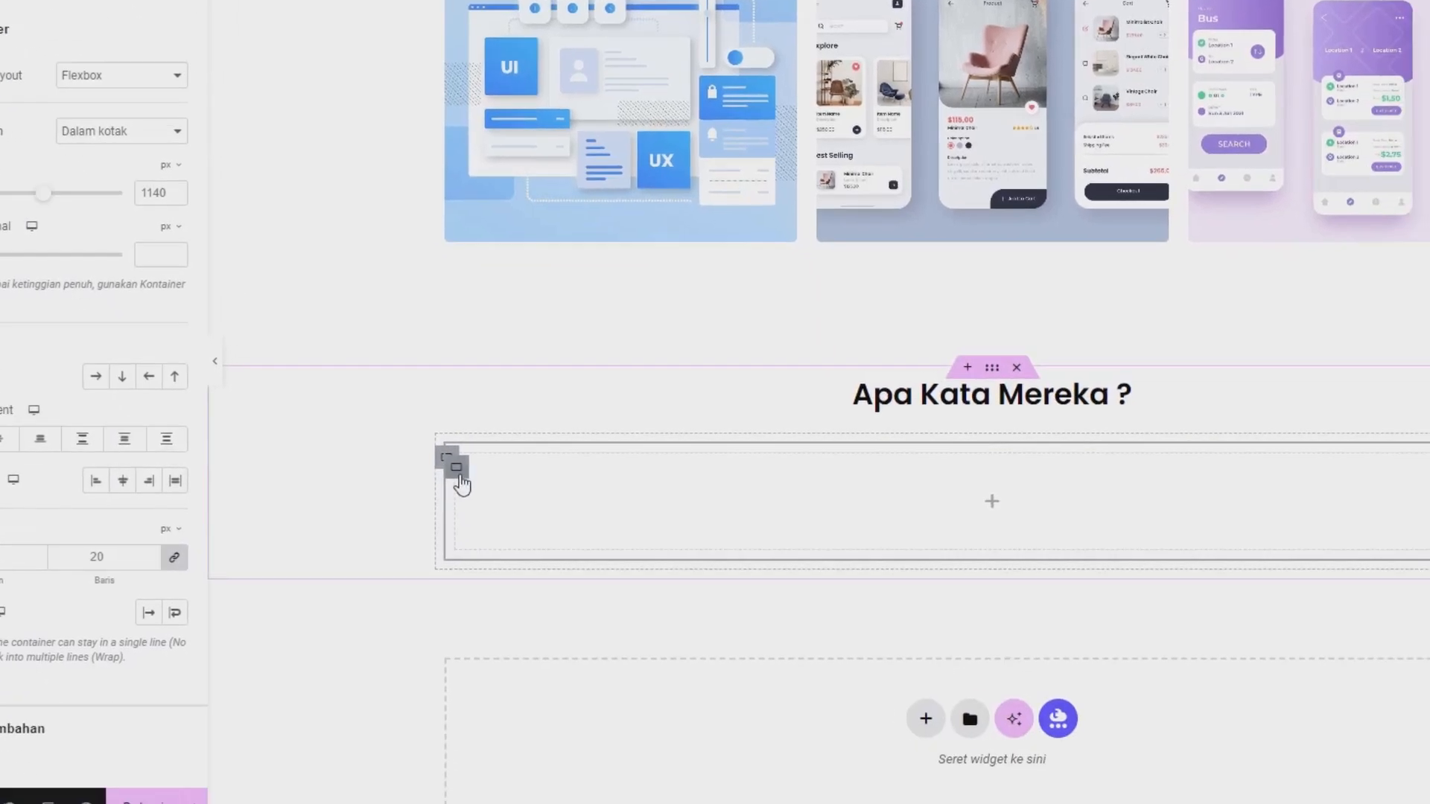
# Duplicate the nested container to make three and set the parent container's direction to a horizontal row.
pyautogui.rightClick(419, 415)
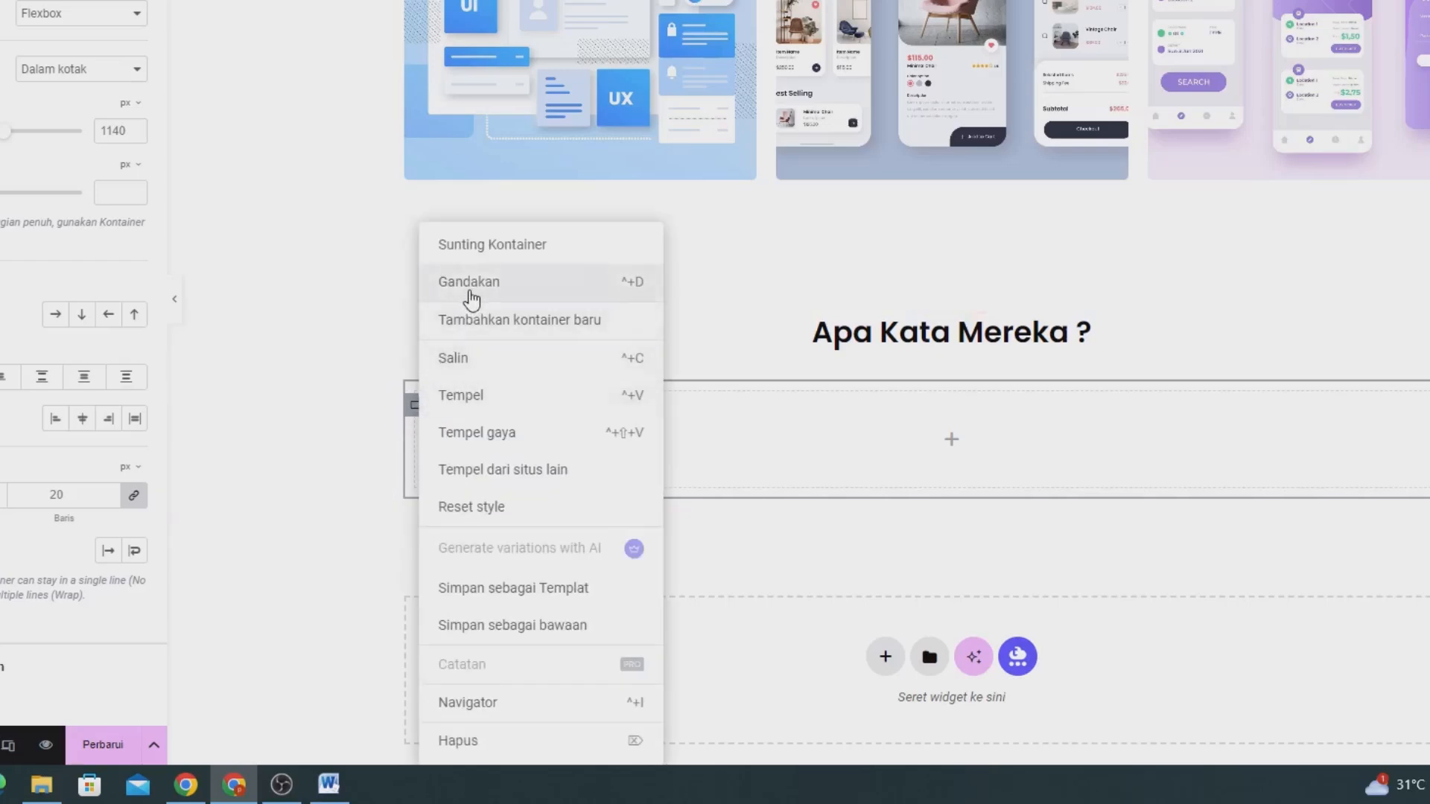
pyautogui.rightClick(419, 416)
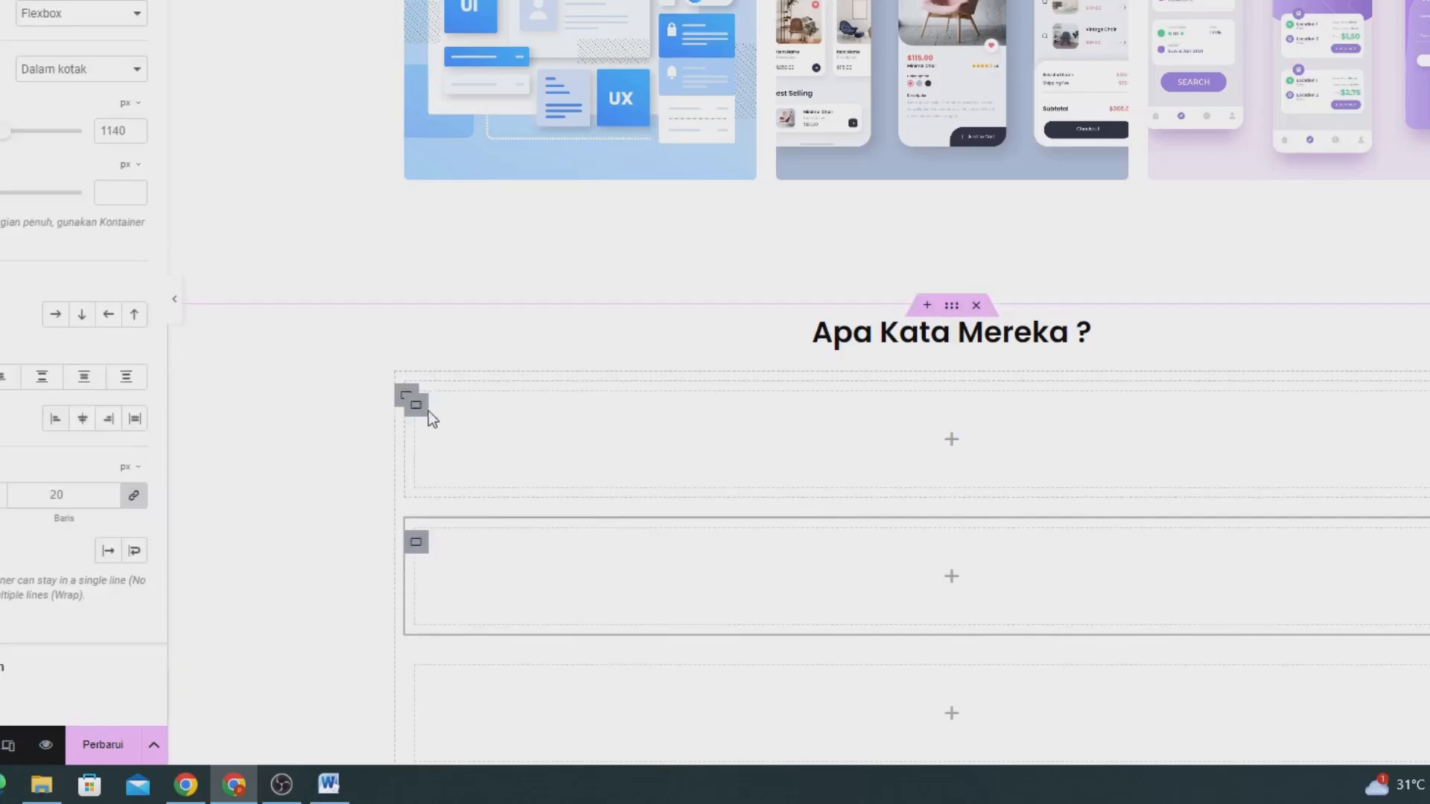
pyautogui.click(406, 395)
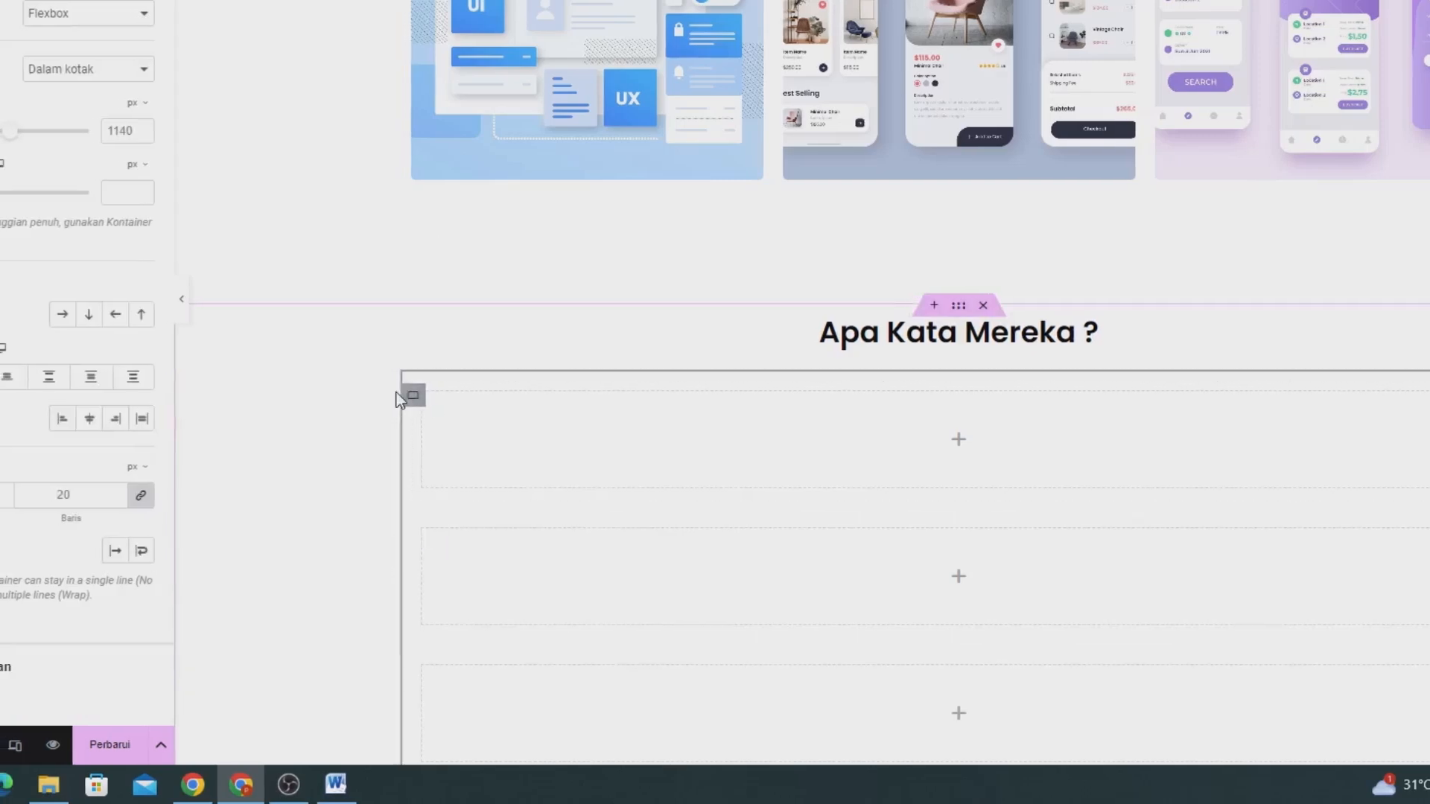
pyautogui.click(182, 315)
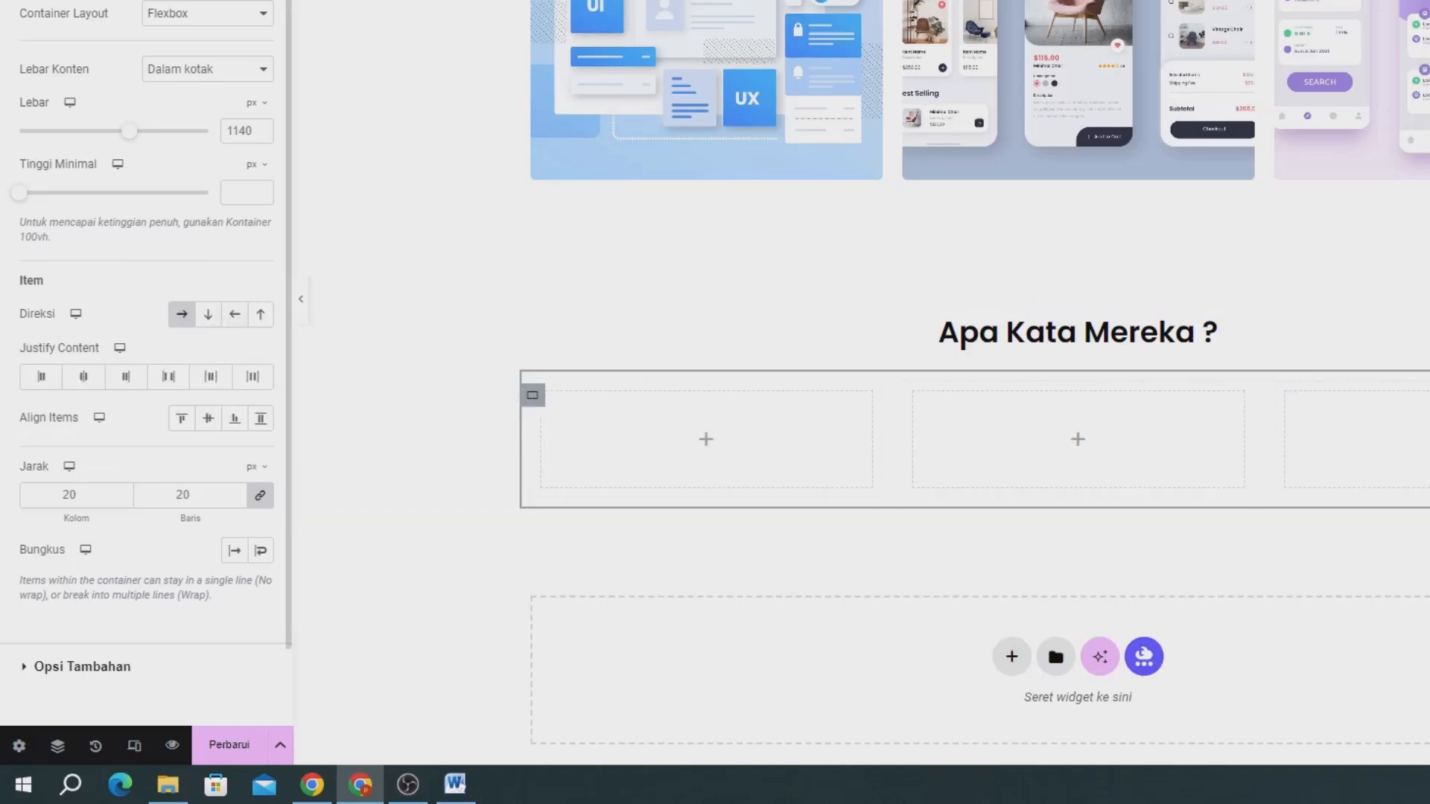
# Find the Testimonial widgets and place the basic Elementor one in the first column under Apa Kata Mereka ?
pyautogui.click(274, 45)
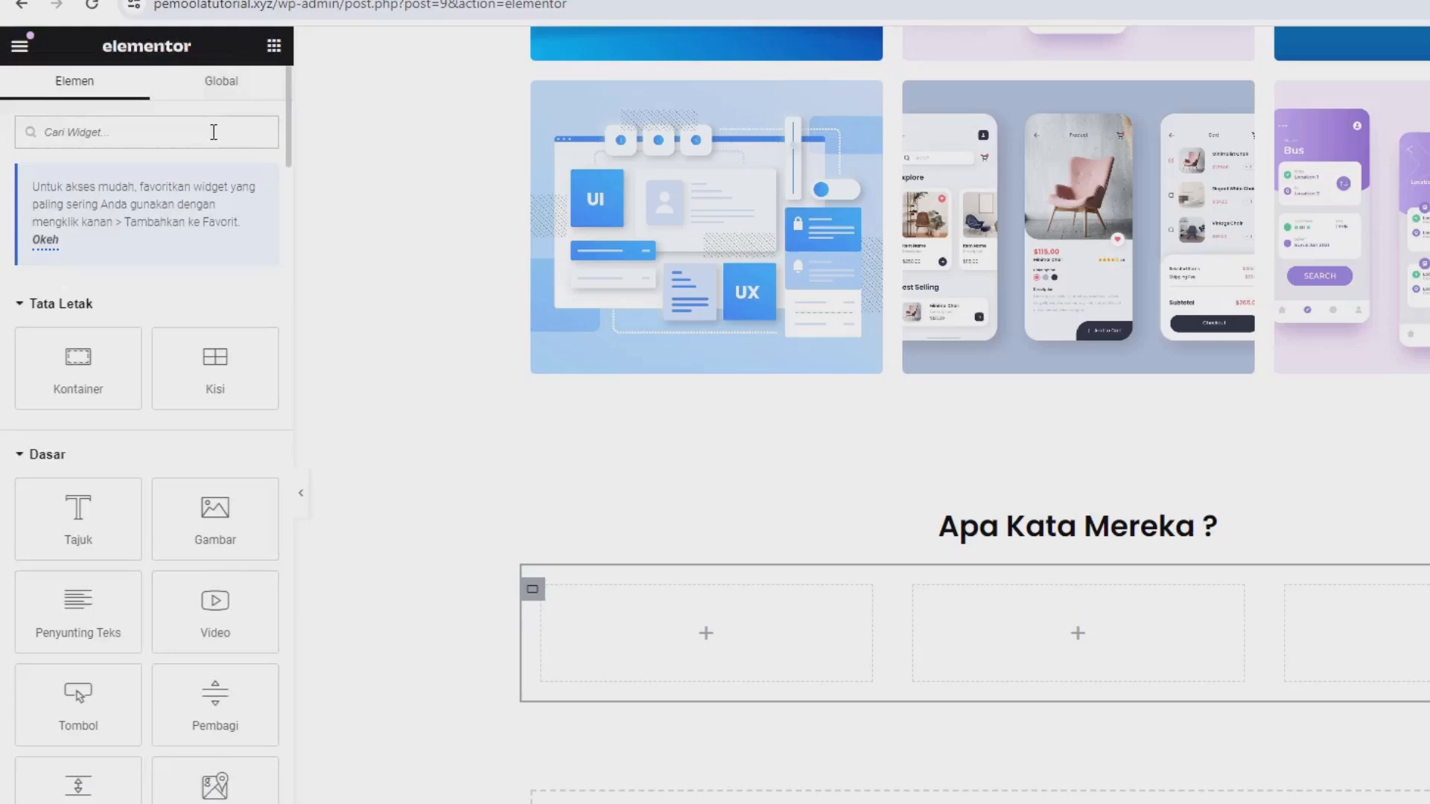
pyautogui.write('tes')
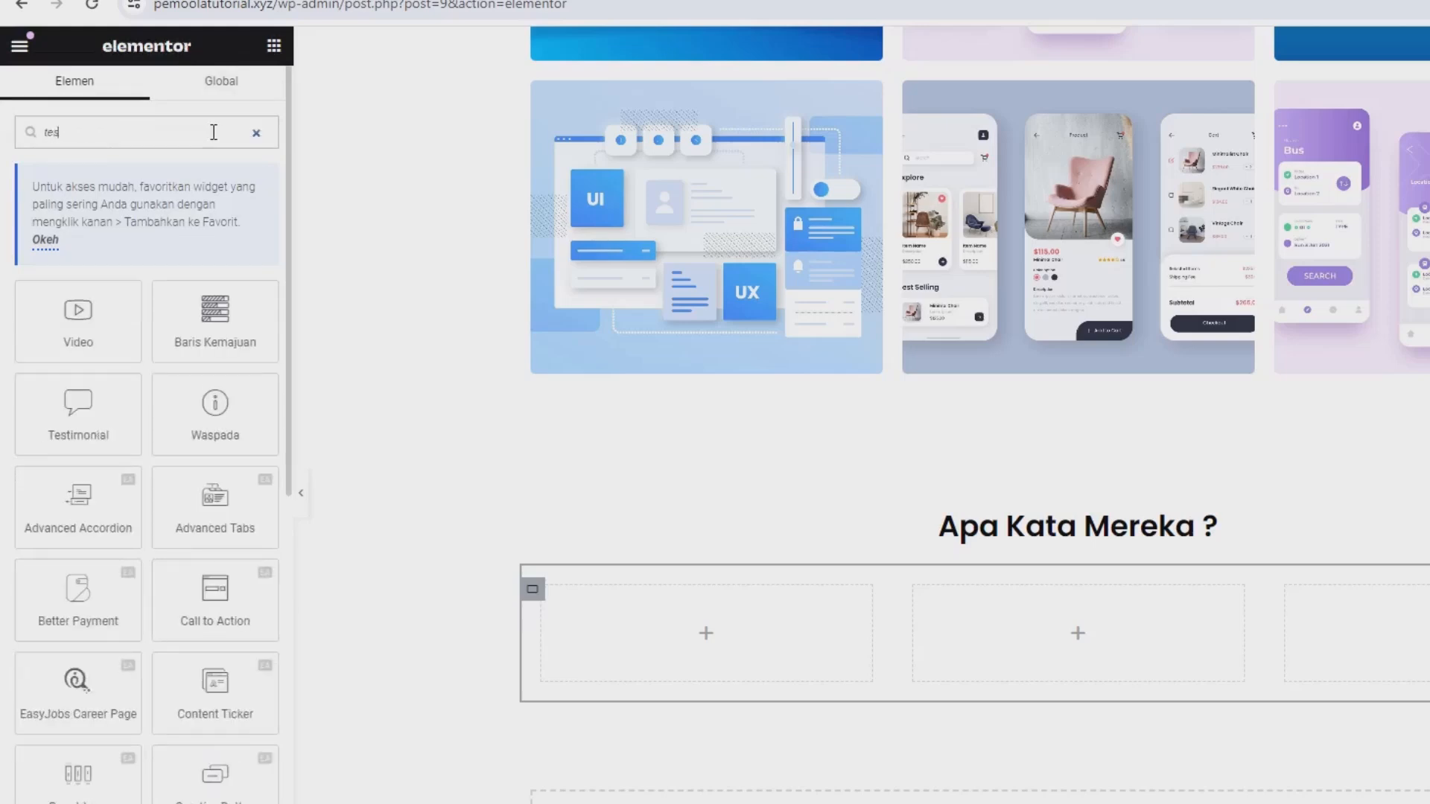
pyautogui.write('t')
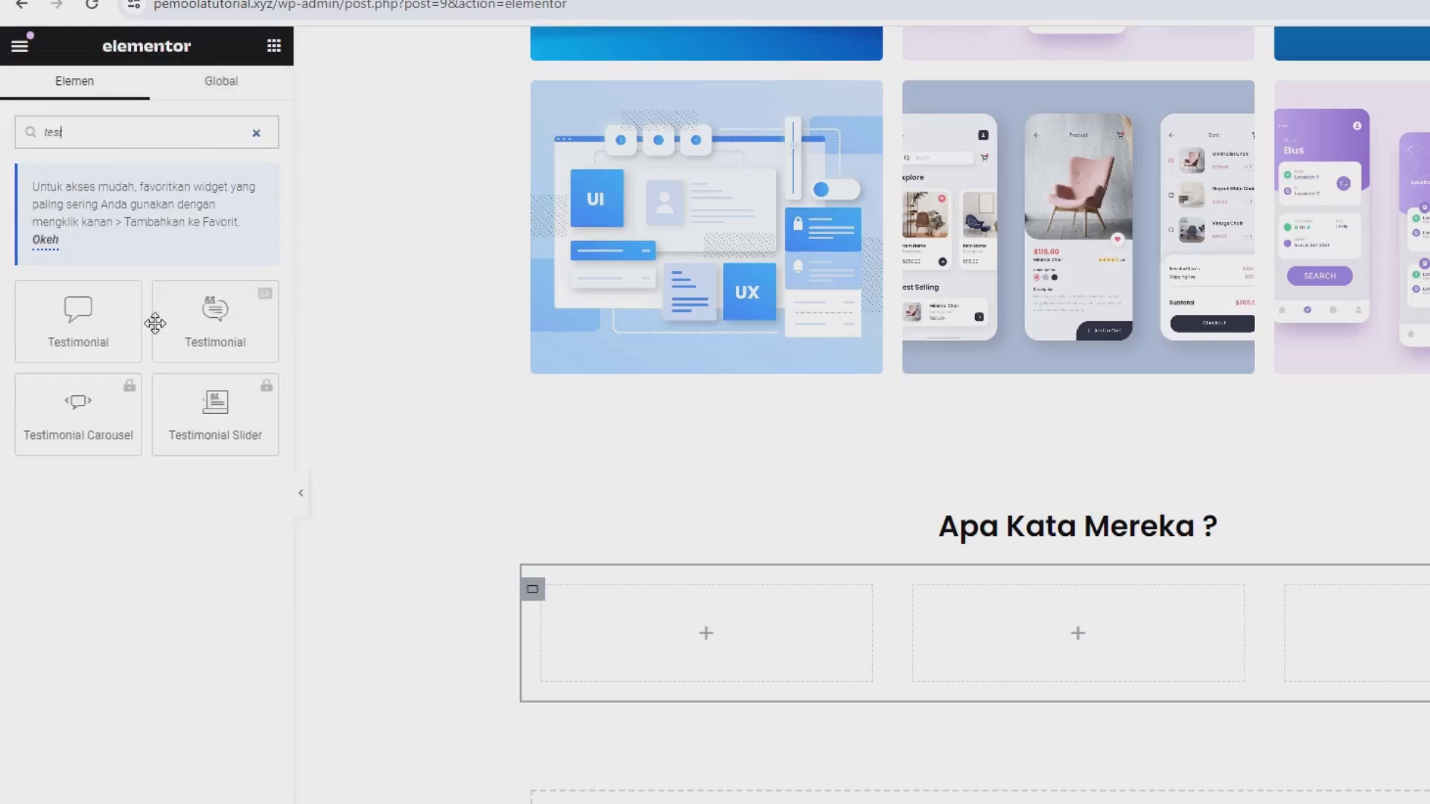
pyautogui.moveTo(93, 324); pyautogui.dragTo(625, 625)
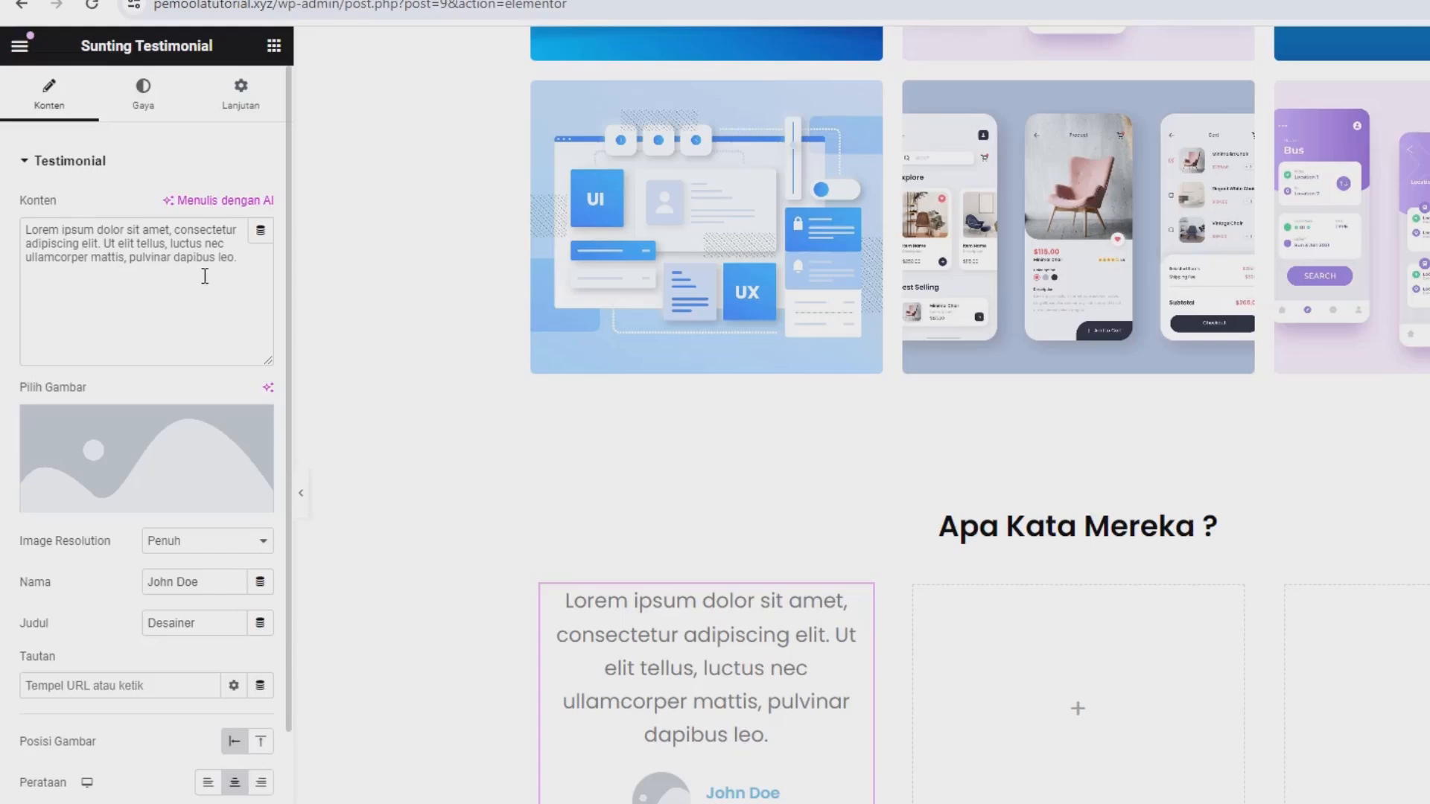
# Set the testimonial's image to technical-support.png from the media library.
pyautogui.moveTo(235, 259); pyautogui.dragTo(104, 244)
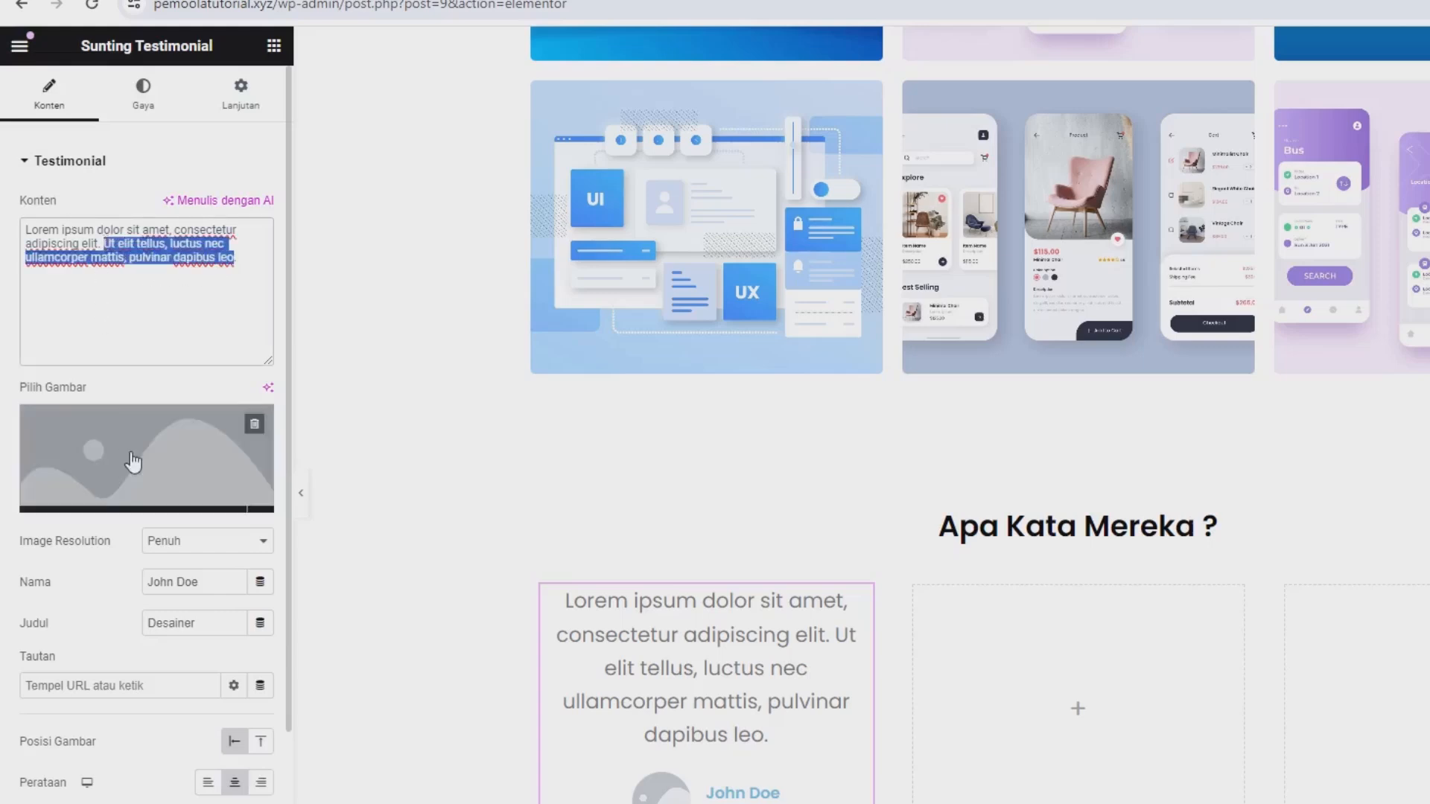
pyautogui.click(99, 476)
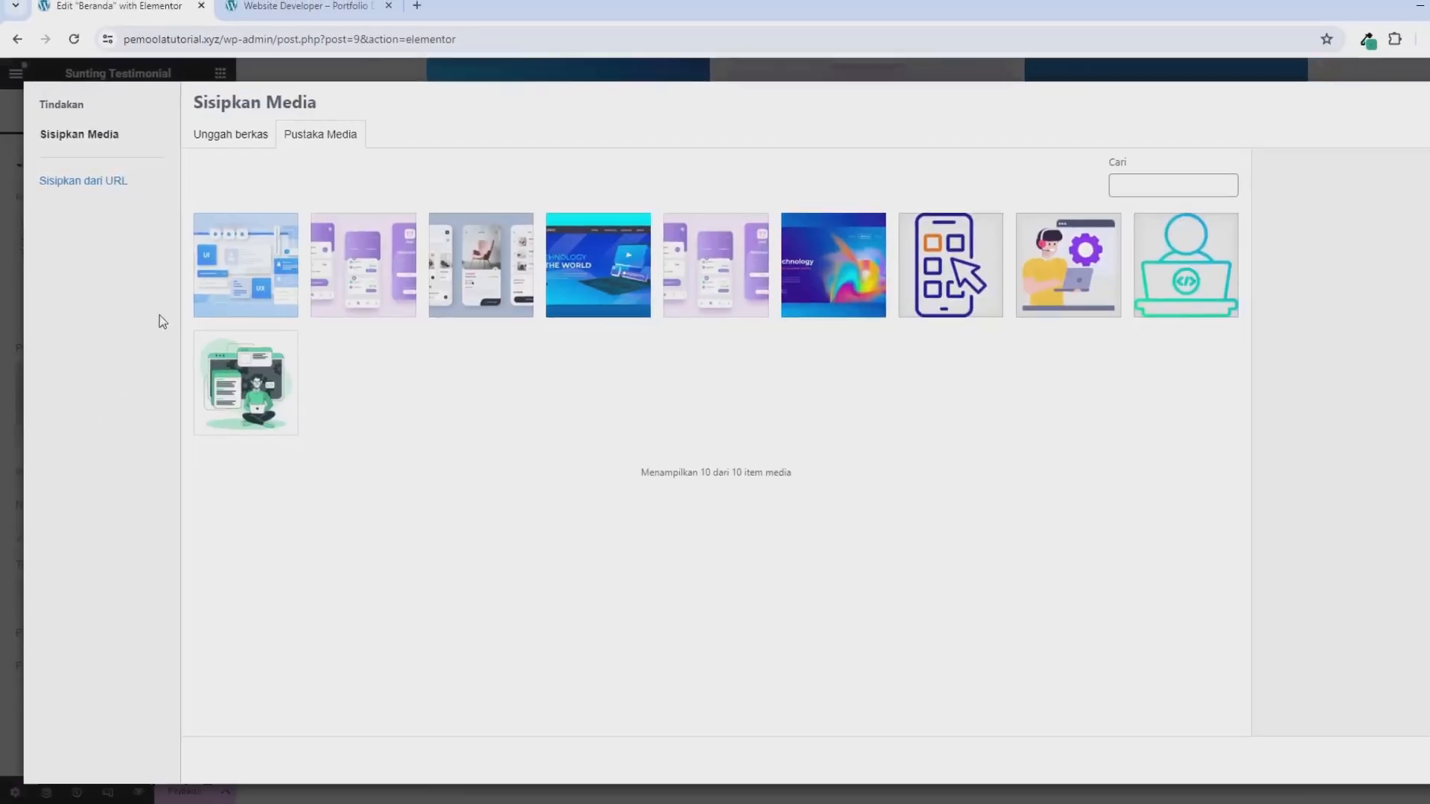
pyautogui.click(238, 149)
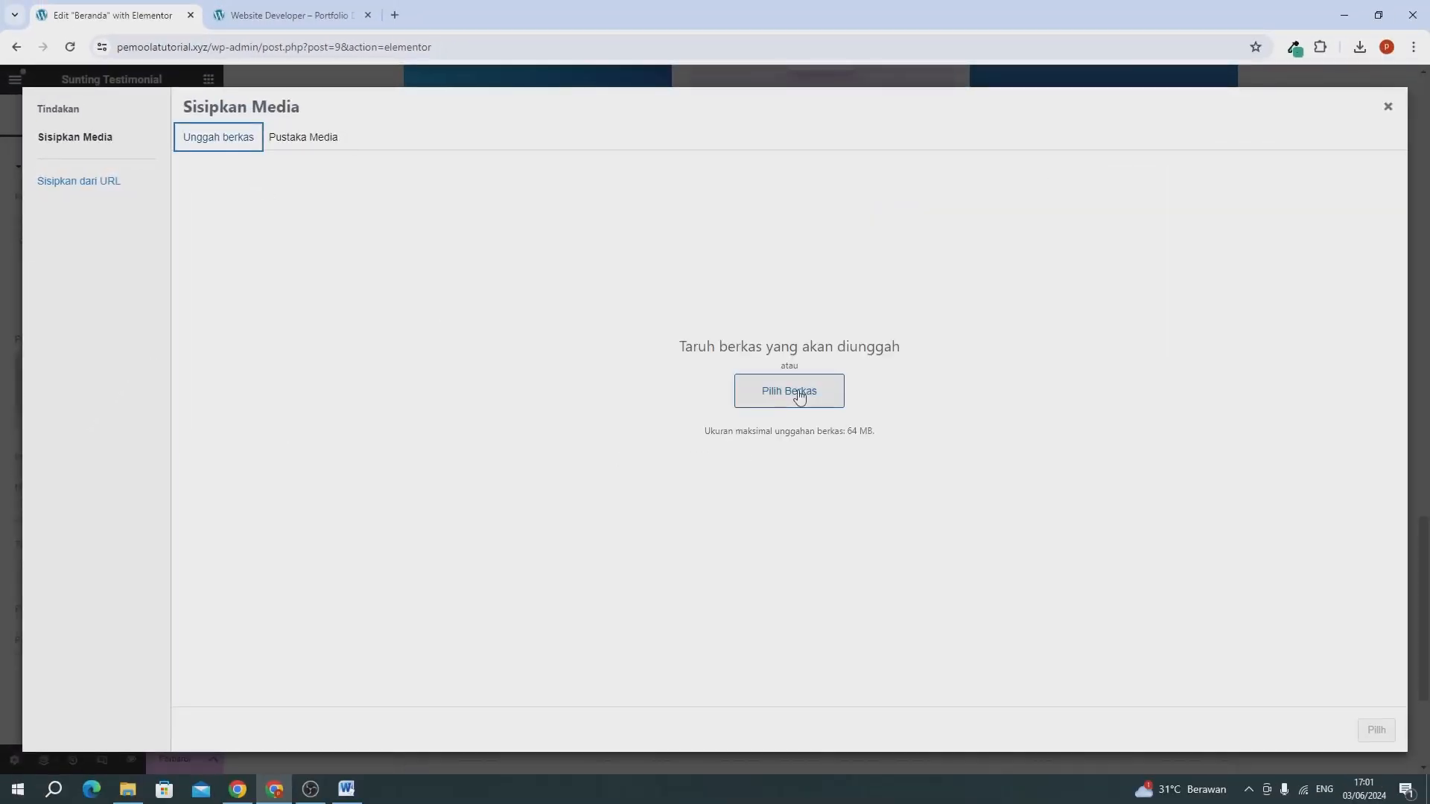
pyautogui.click(320, 142)
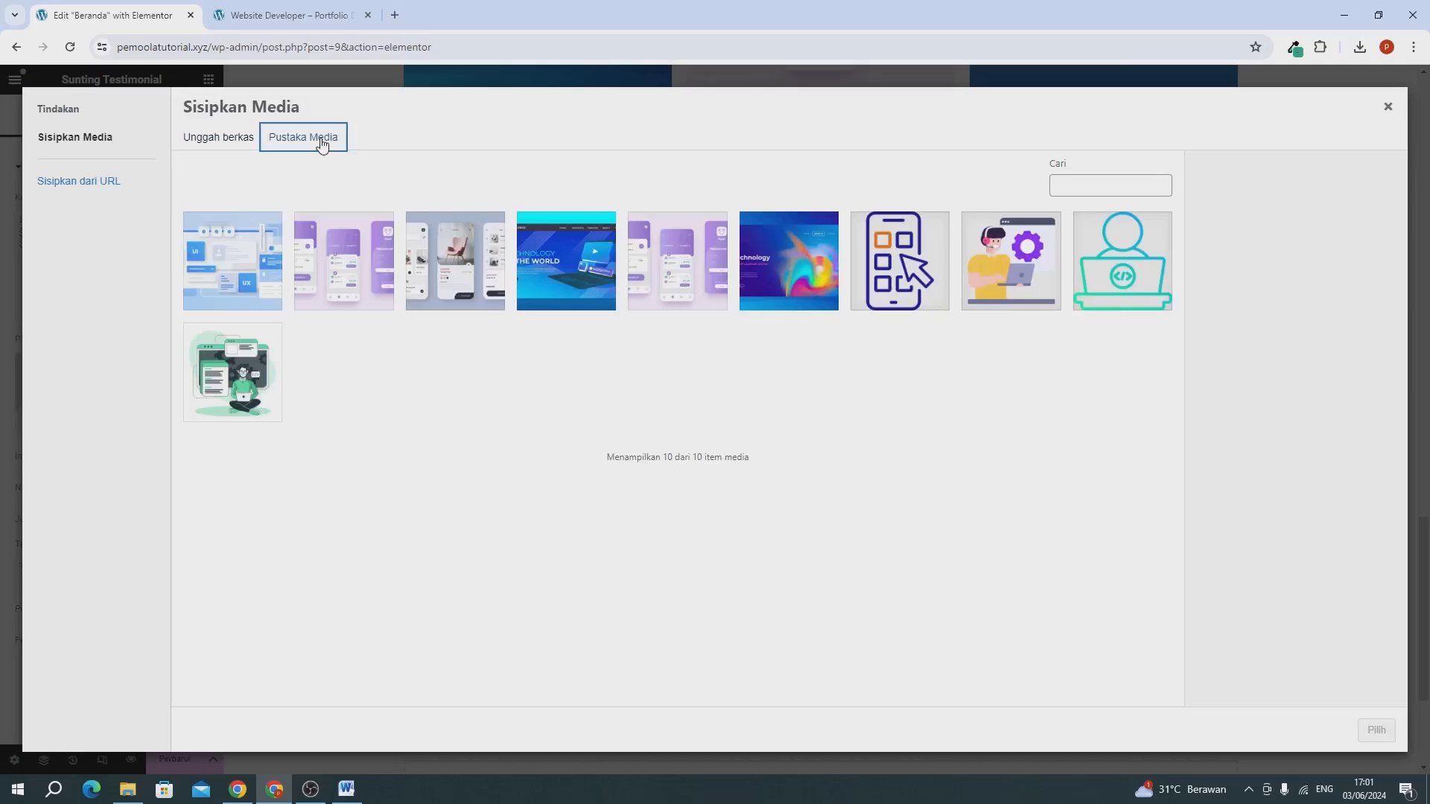
pyautogui.click(968, 287)
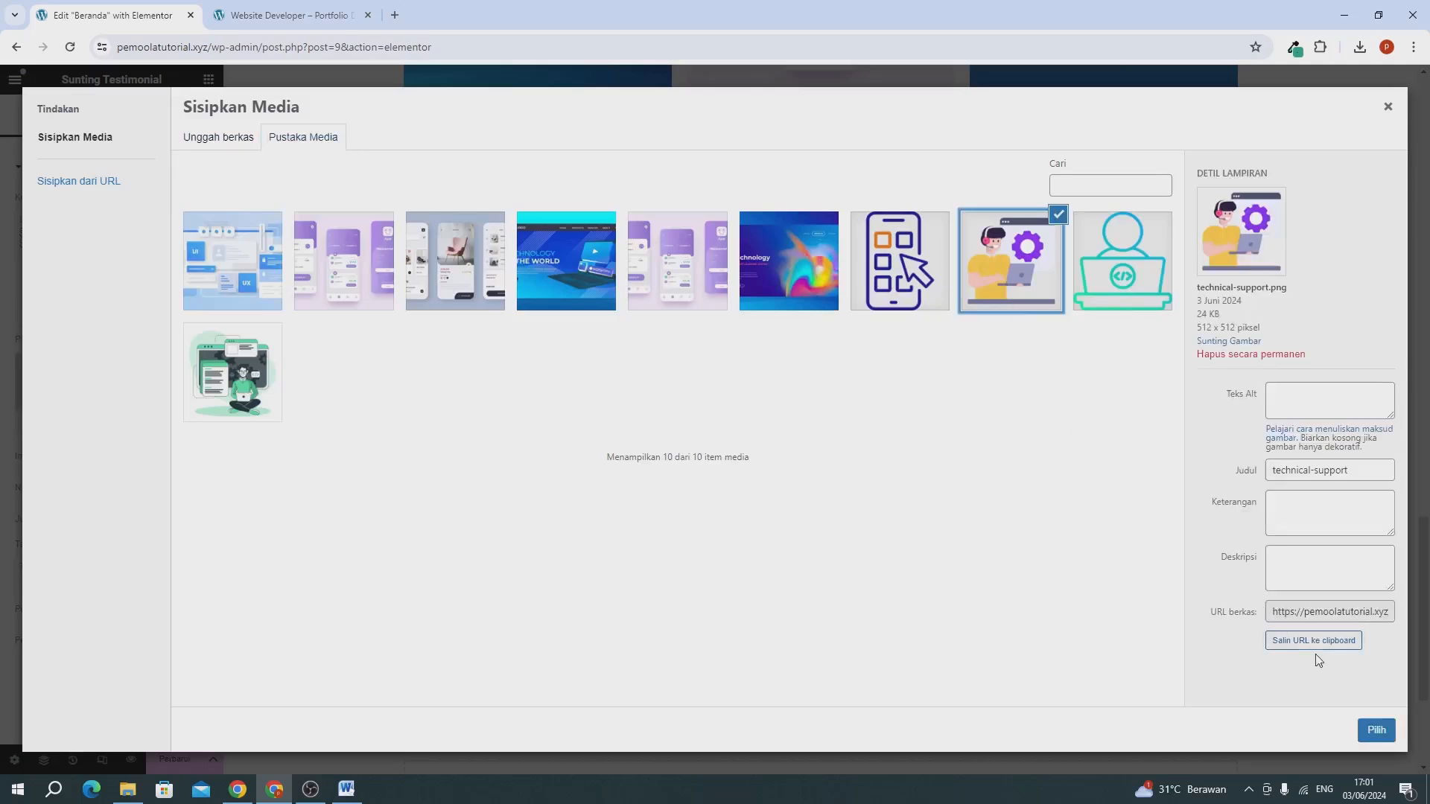
pyautogui.click(1376, 730)
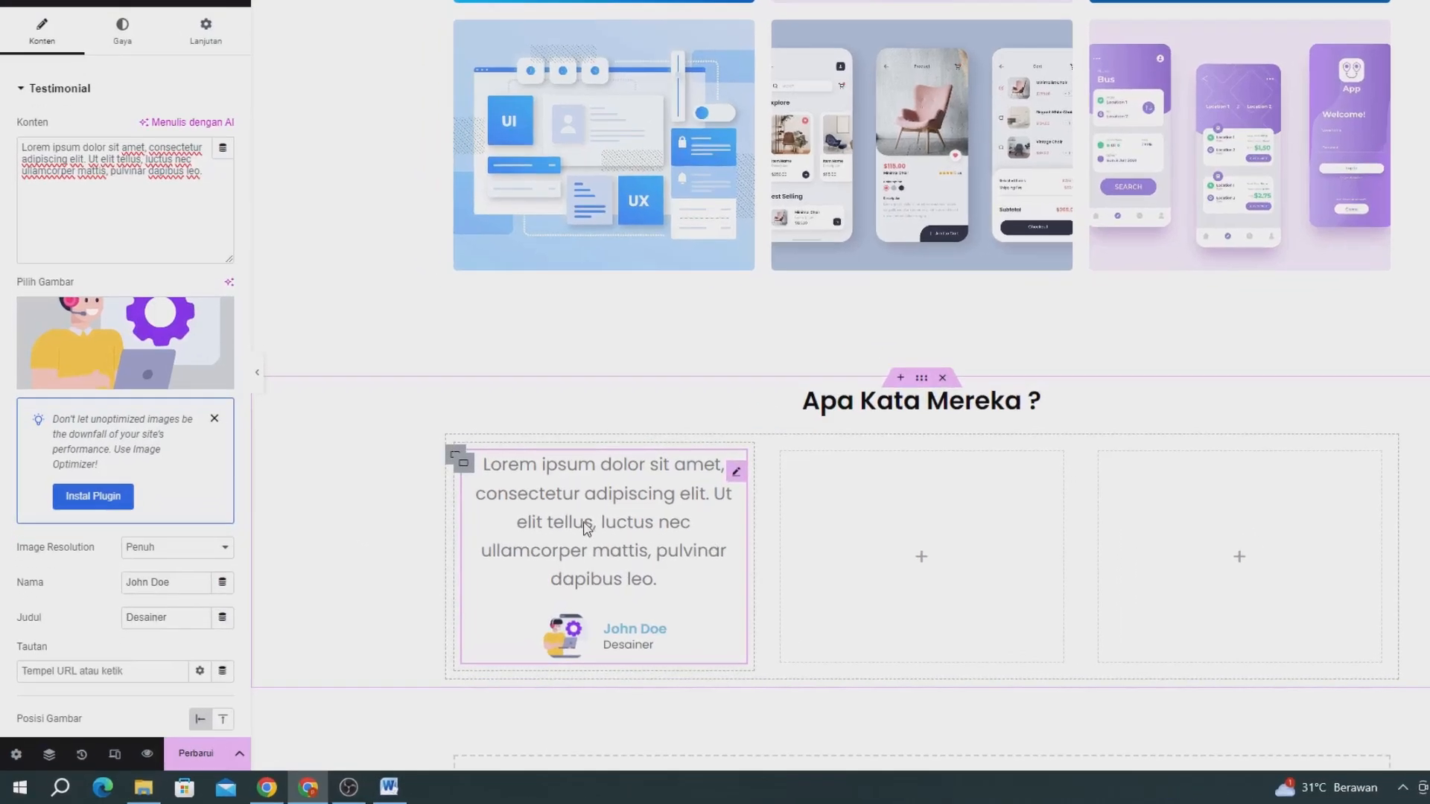
# Replace the basic Testimonial widget in the first column with the Essential Addons (EA) Testimonial widget.
pyautogui.rightClick(522, 633)
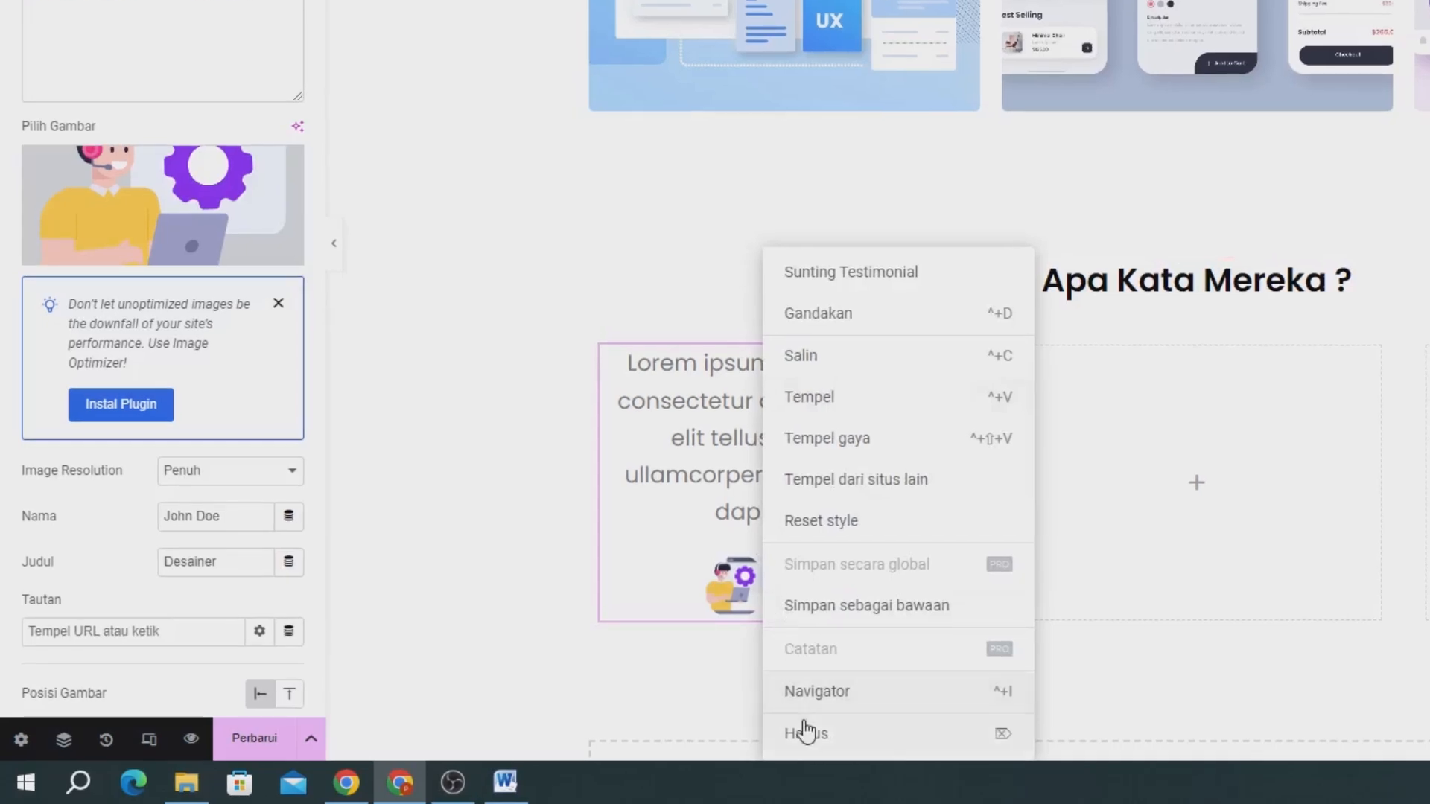
pyautogui.click(806, 736)
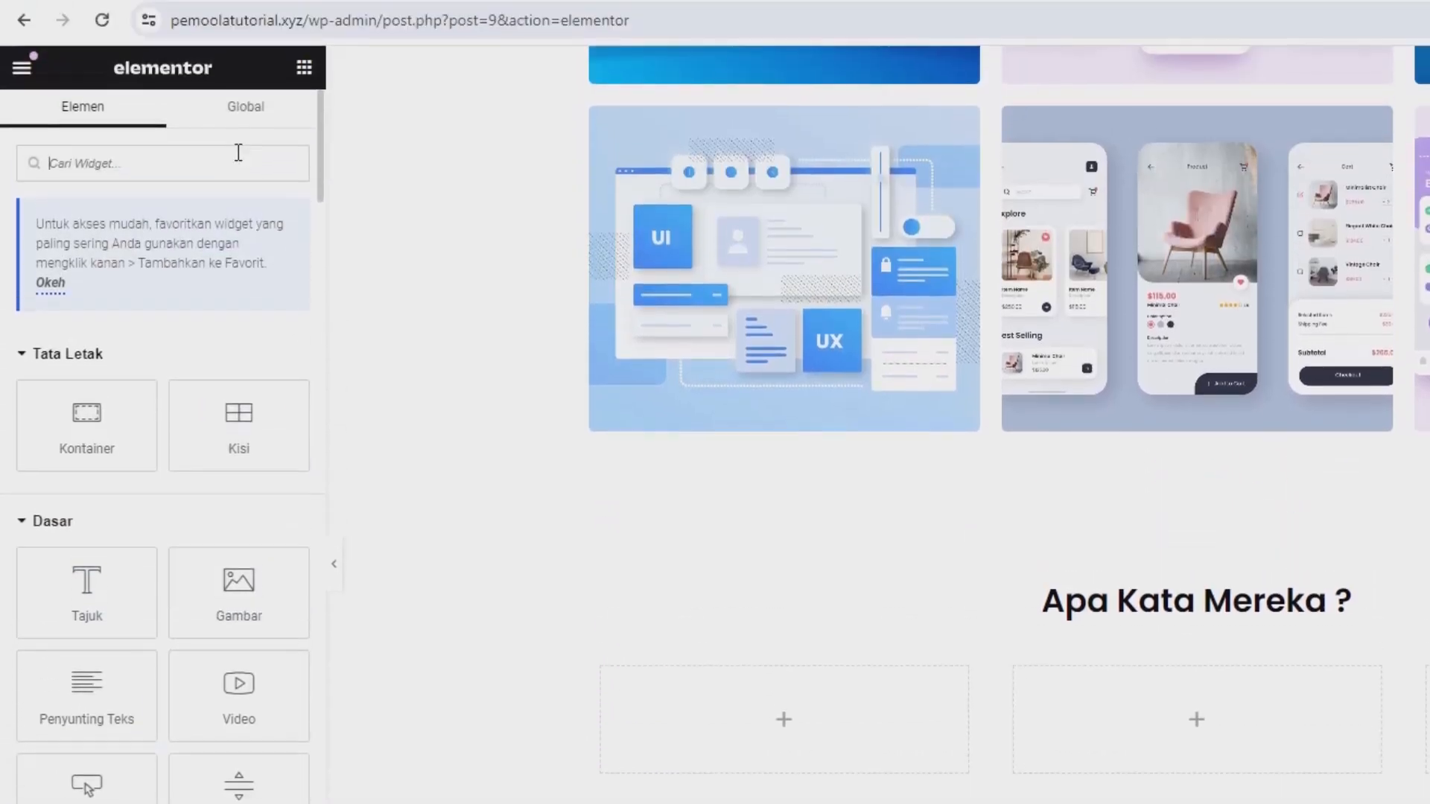
pyautogui.write('test')
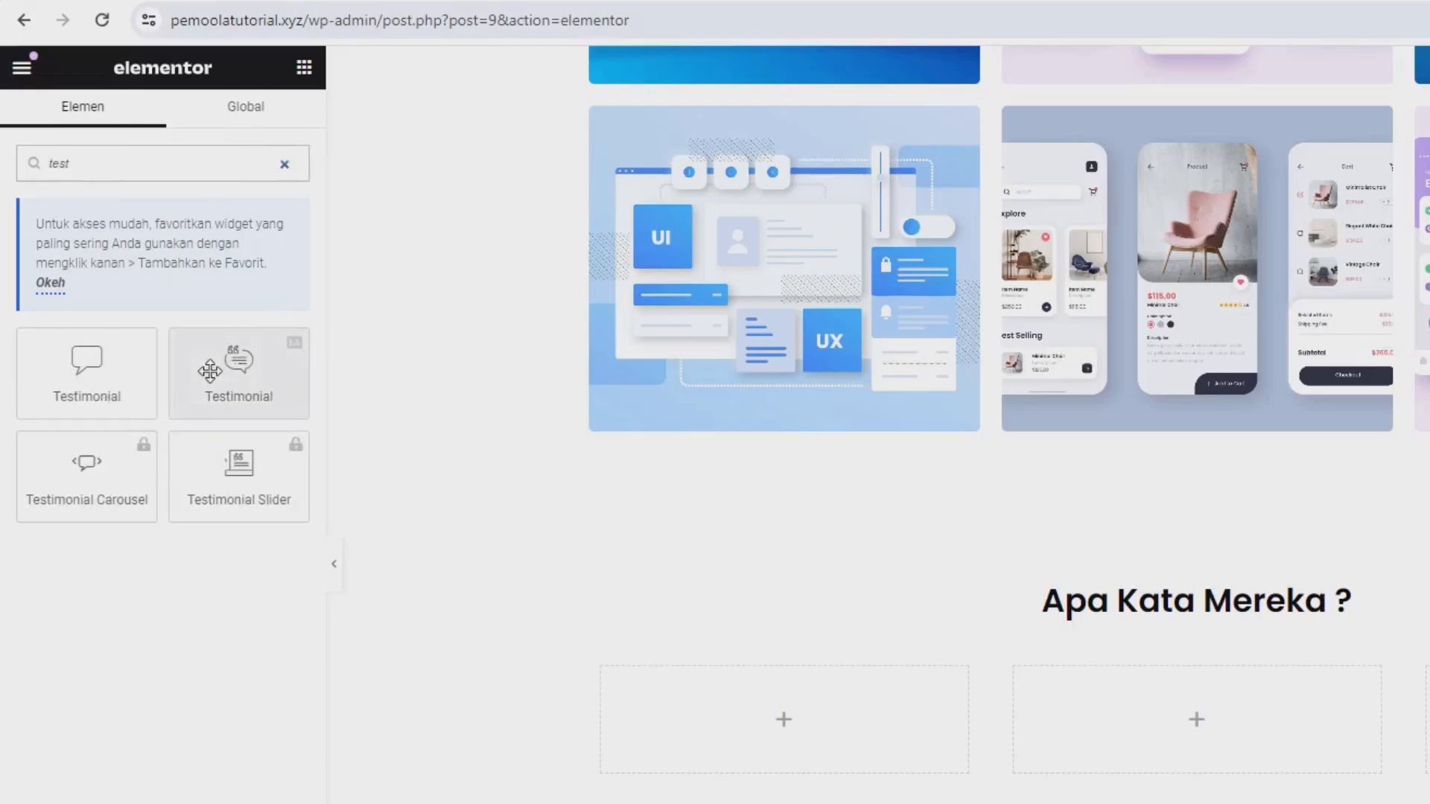
pyautogui.moveTo(210, 370); pyautogui.dragTo(662, 689)
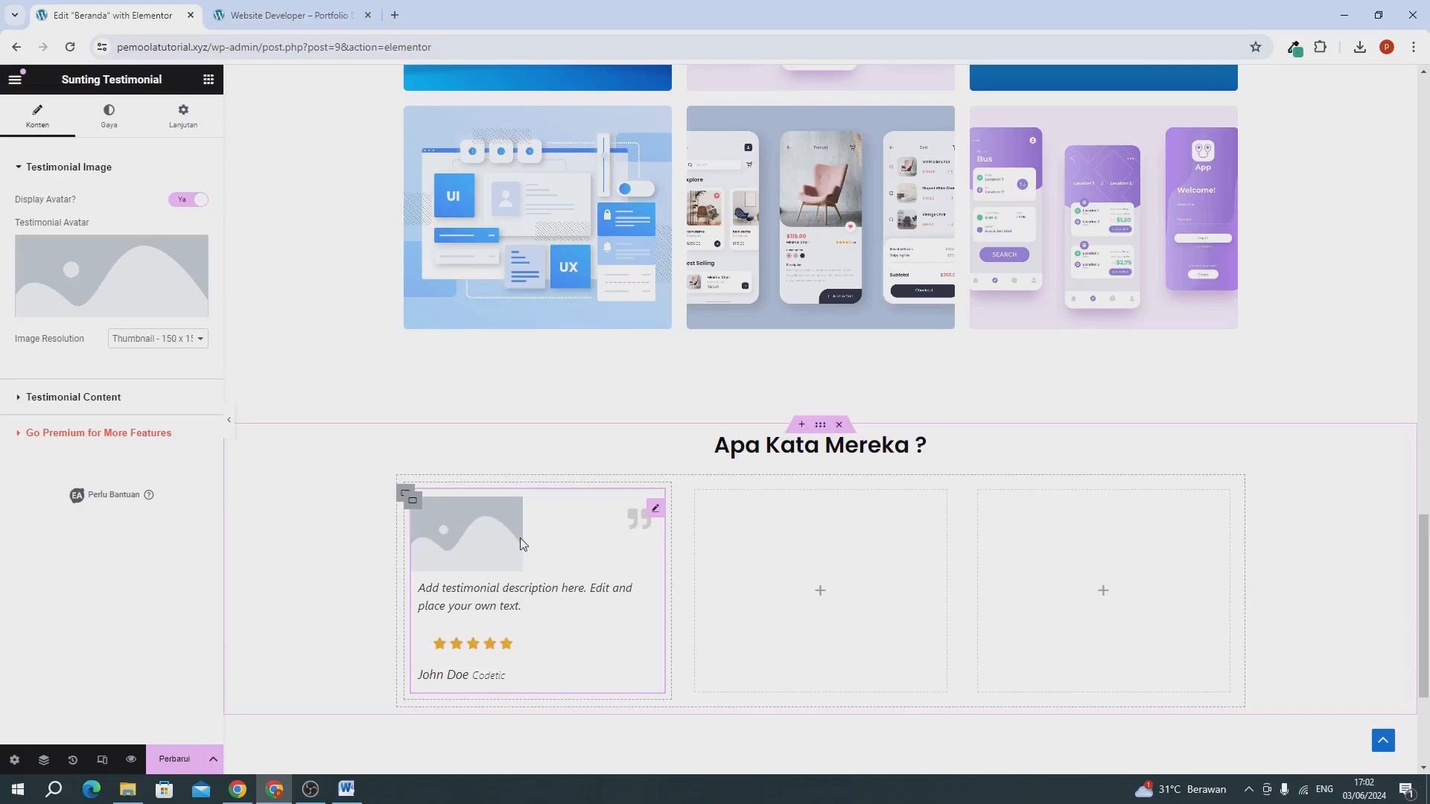
# Set the EA Testimonial's avatar to technical-support.png from the media library.
pyautogui.click(113, 262)
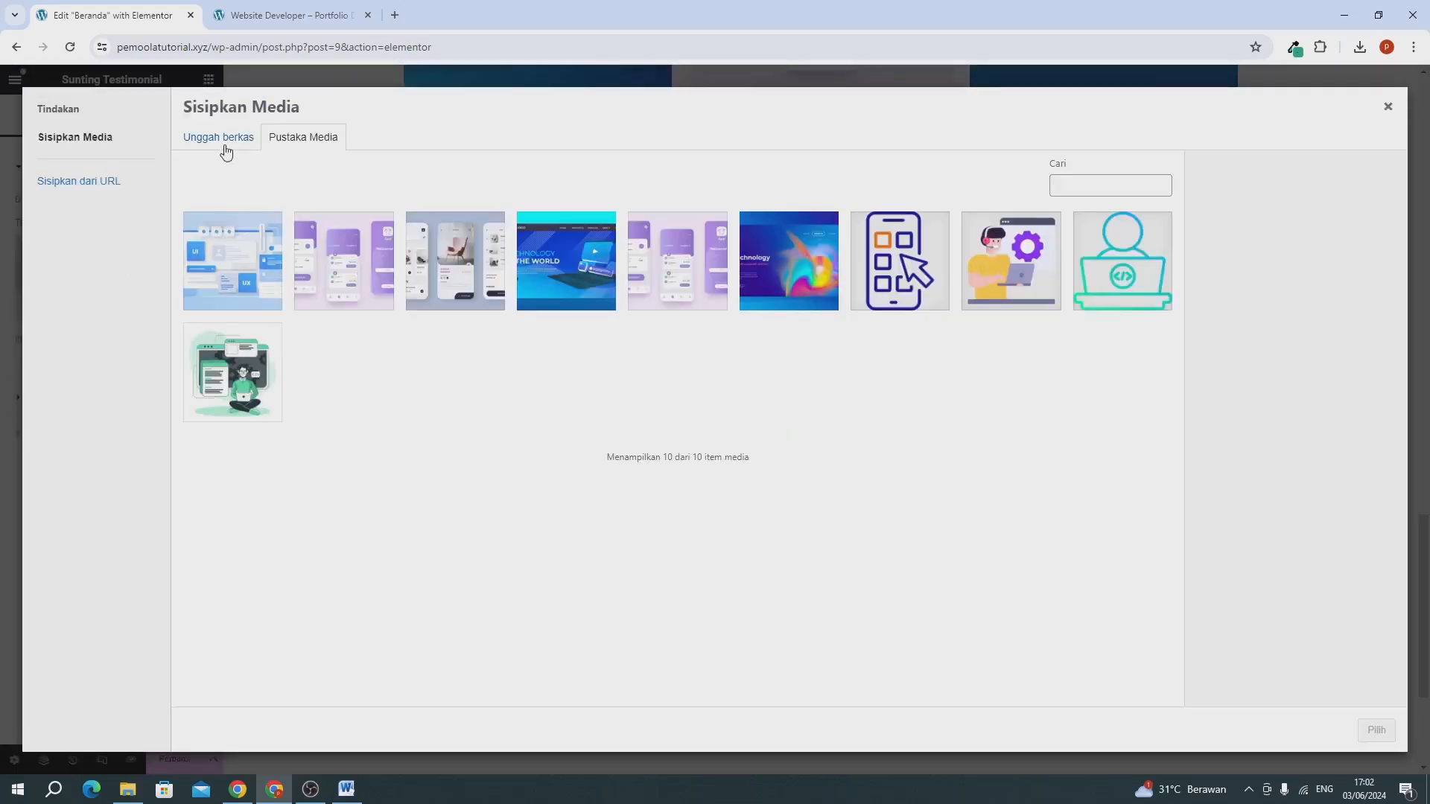
pyautogui.click(1042, 270)
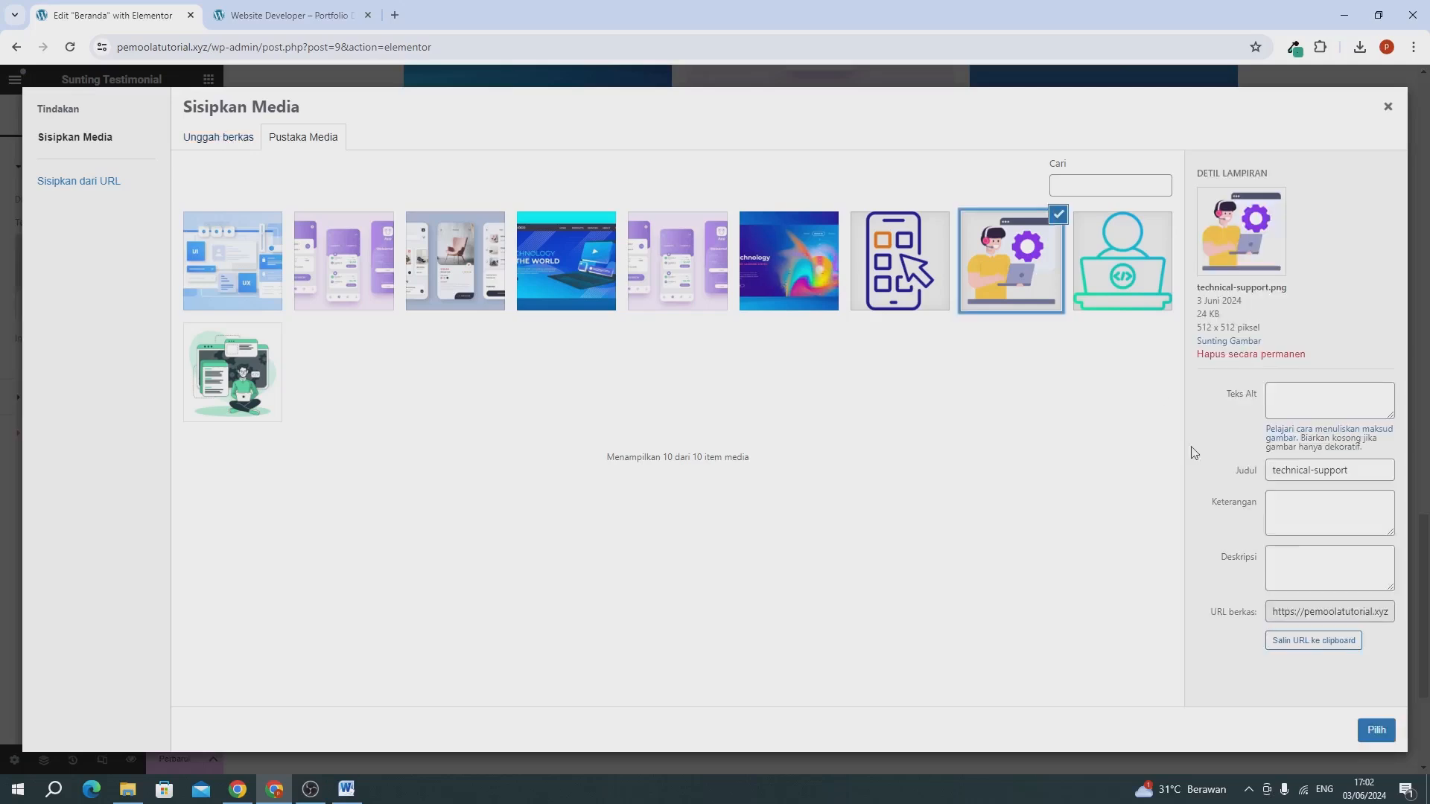
pyautogui.click(1377, 733)
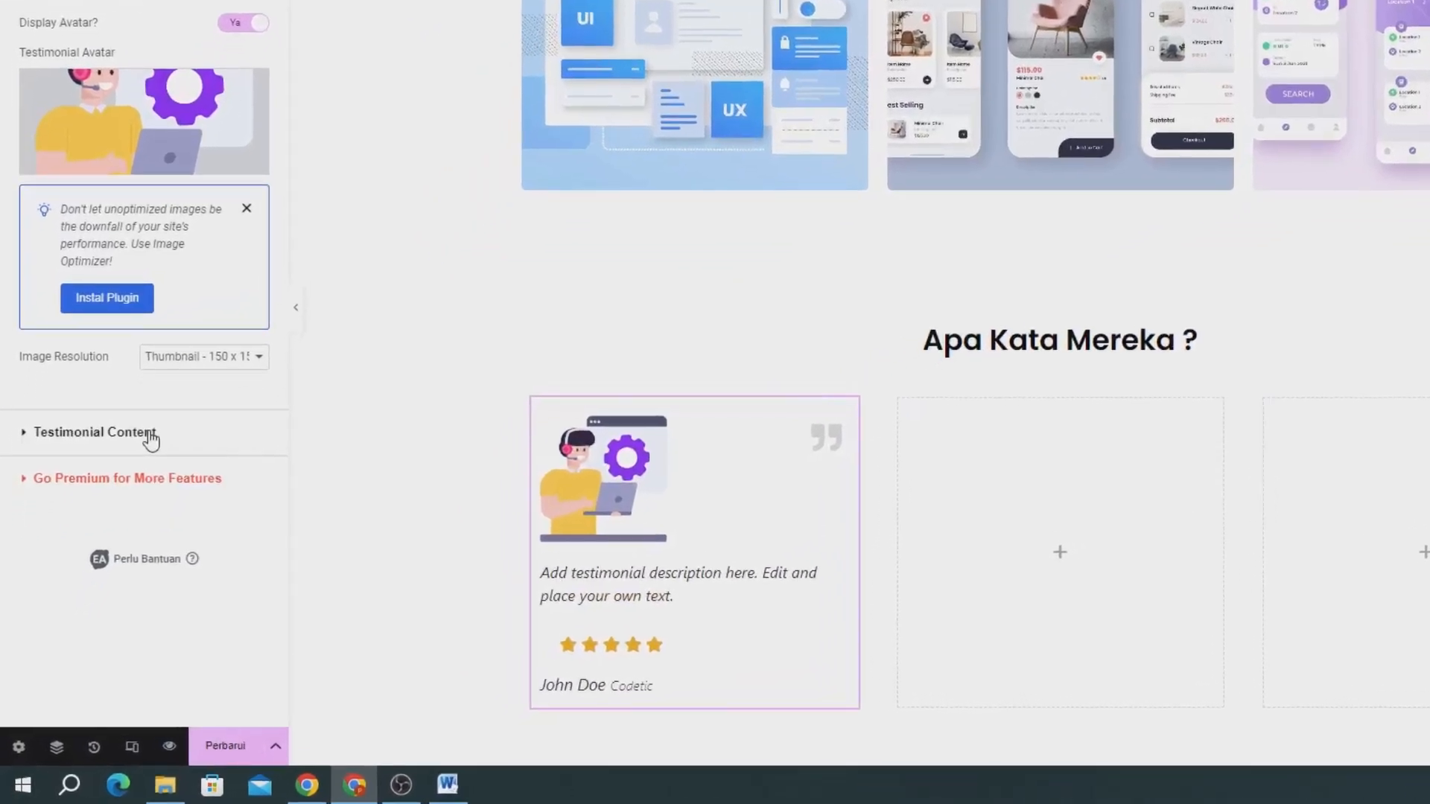
# Lengthen the testimonial's description by pasting a second copy of its placeholder text after the original.
pyautogui.click(83, 517)
pyautogui.moveTo(171, 352); pyautogui.dragTo(17, 273)
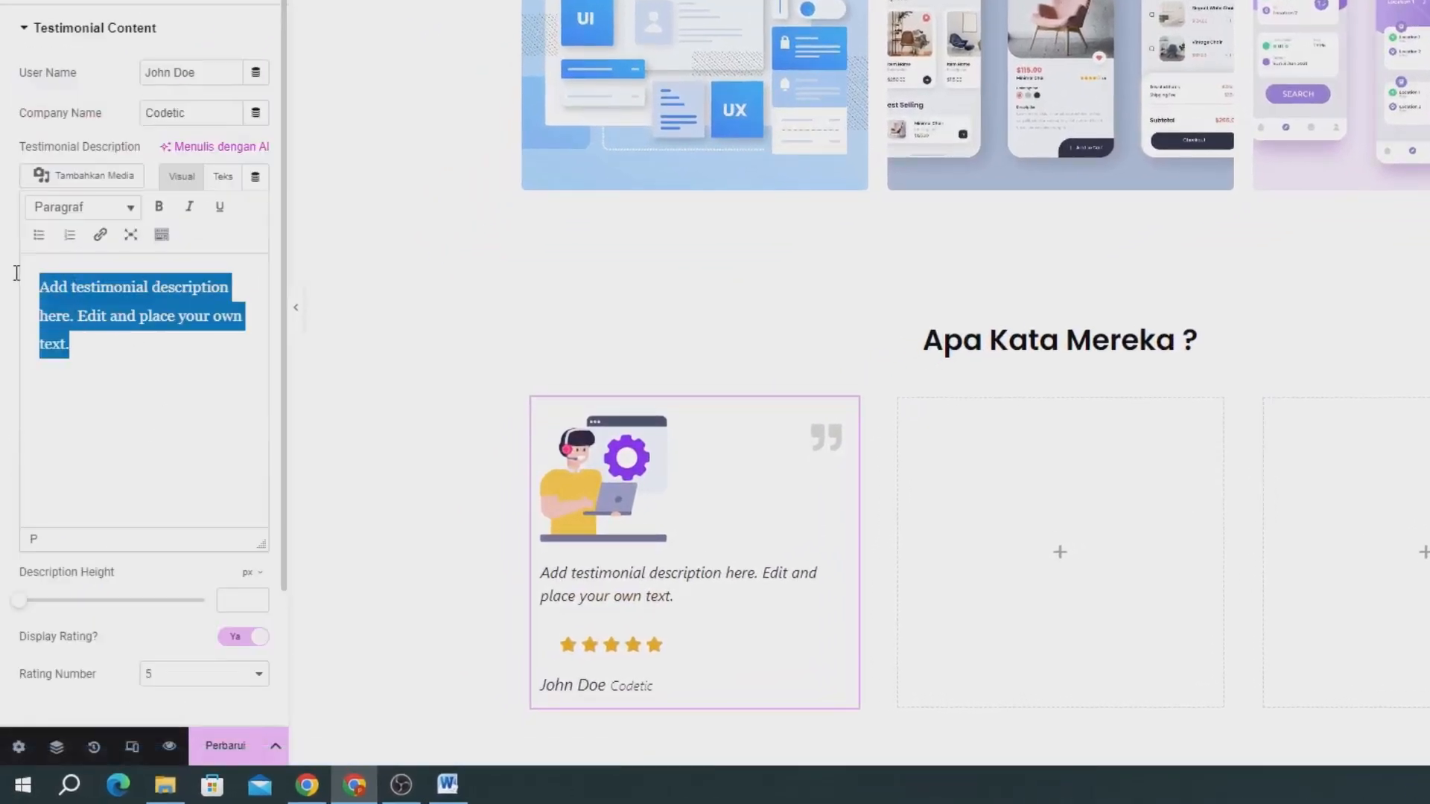
pyautogui.click(57, 315)
pyautogui.hotkey('ctrl', 'a')
pyautogui.hotkey('ctrl', 'c')
pyautogui.click(95, 344)
pyautogui.hotkey('ctrl', 'v')
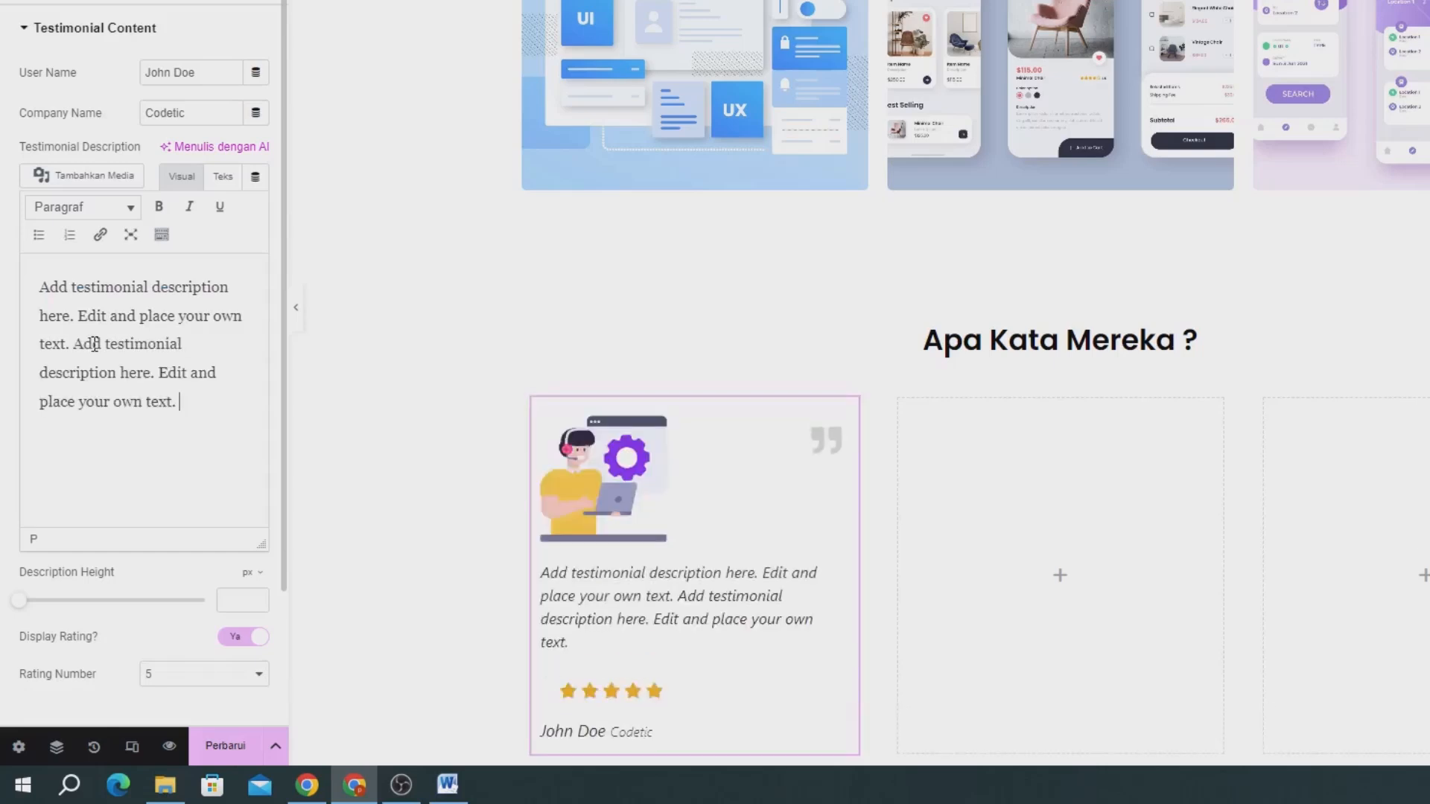
pyautogui.scroll(-2, 15, 426)
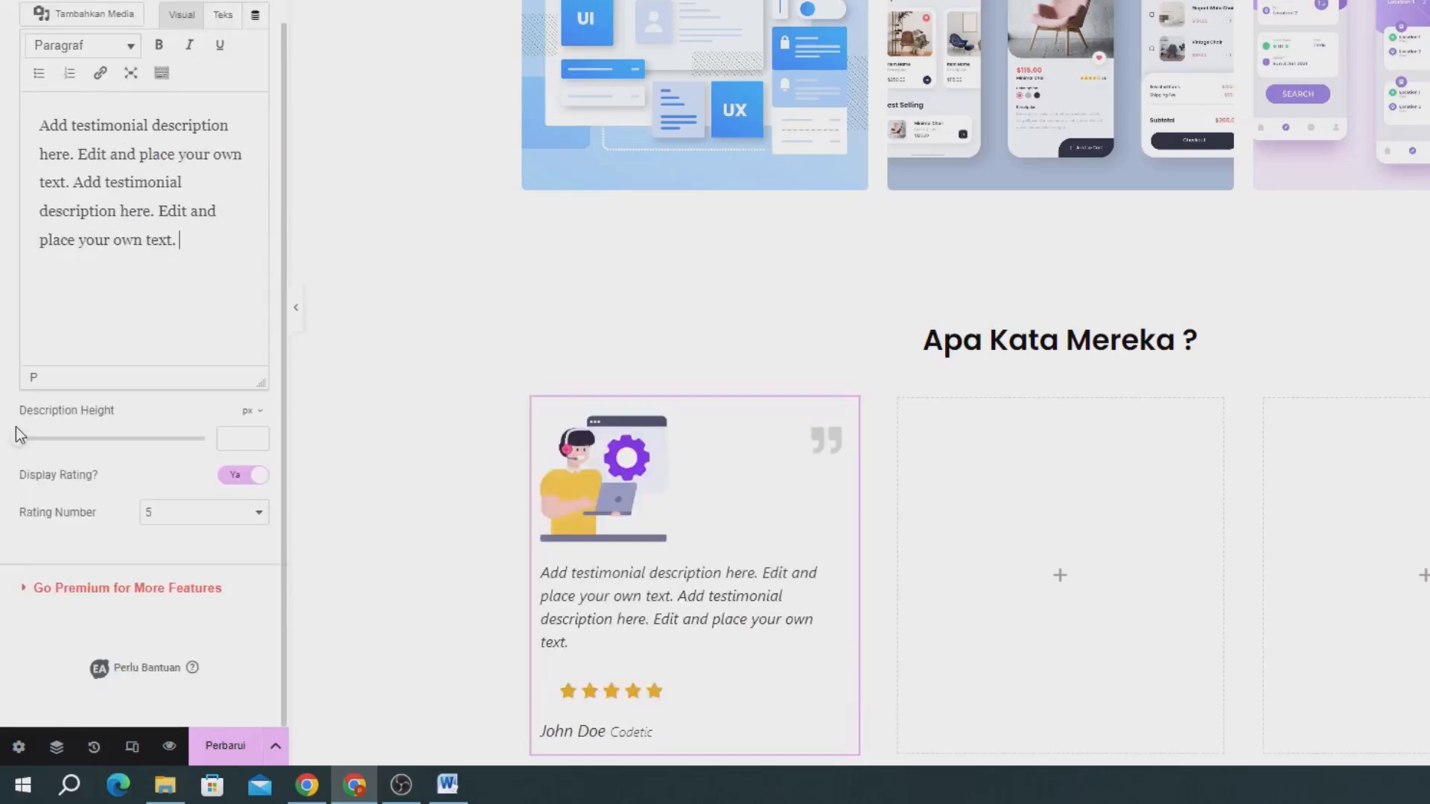
pyautogui.scroll(2, 16, 427)
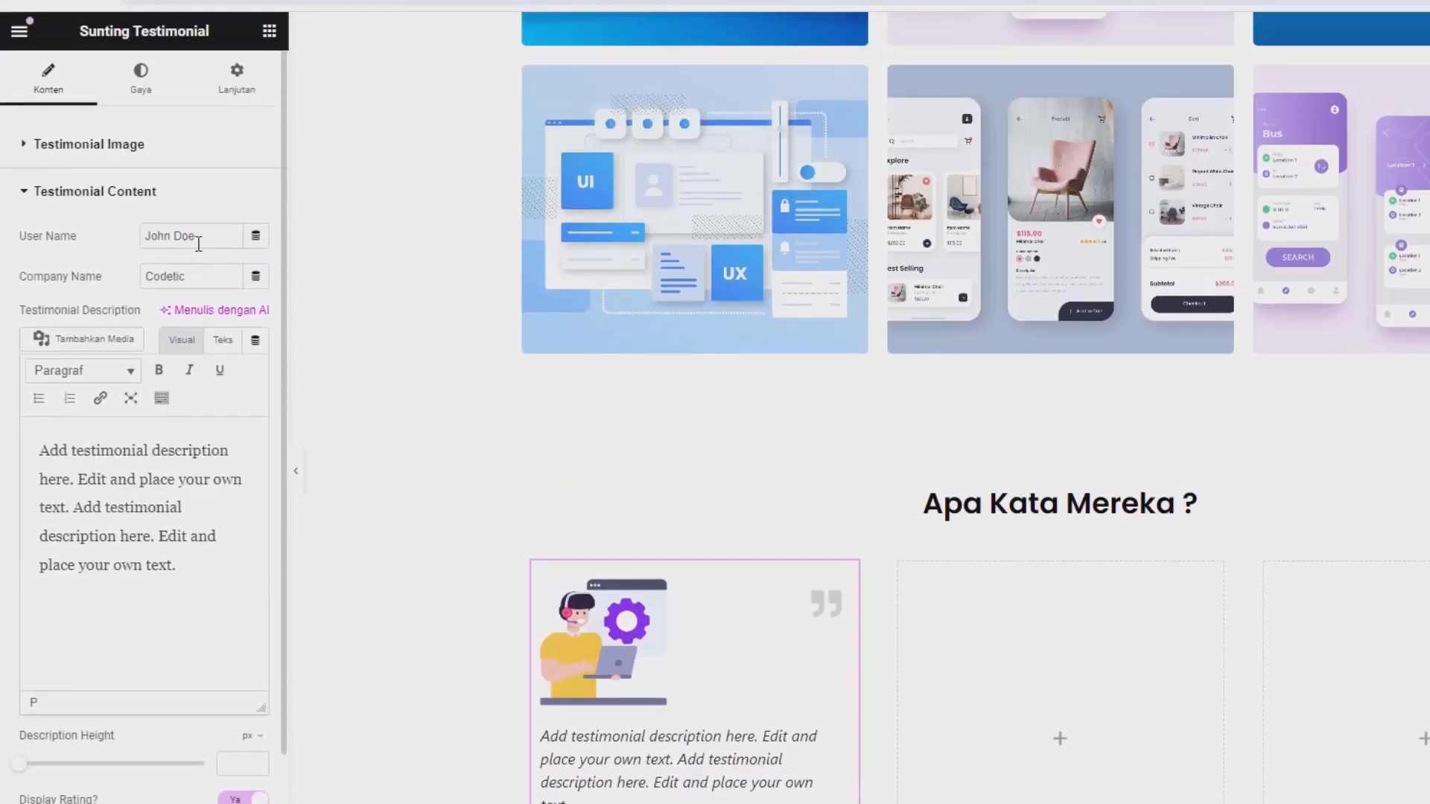
pyautogui.moveTo(197, 236); pyautogui.dragTo(150, 236)
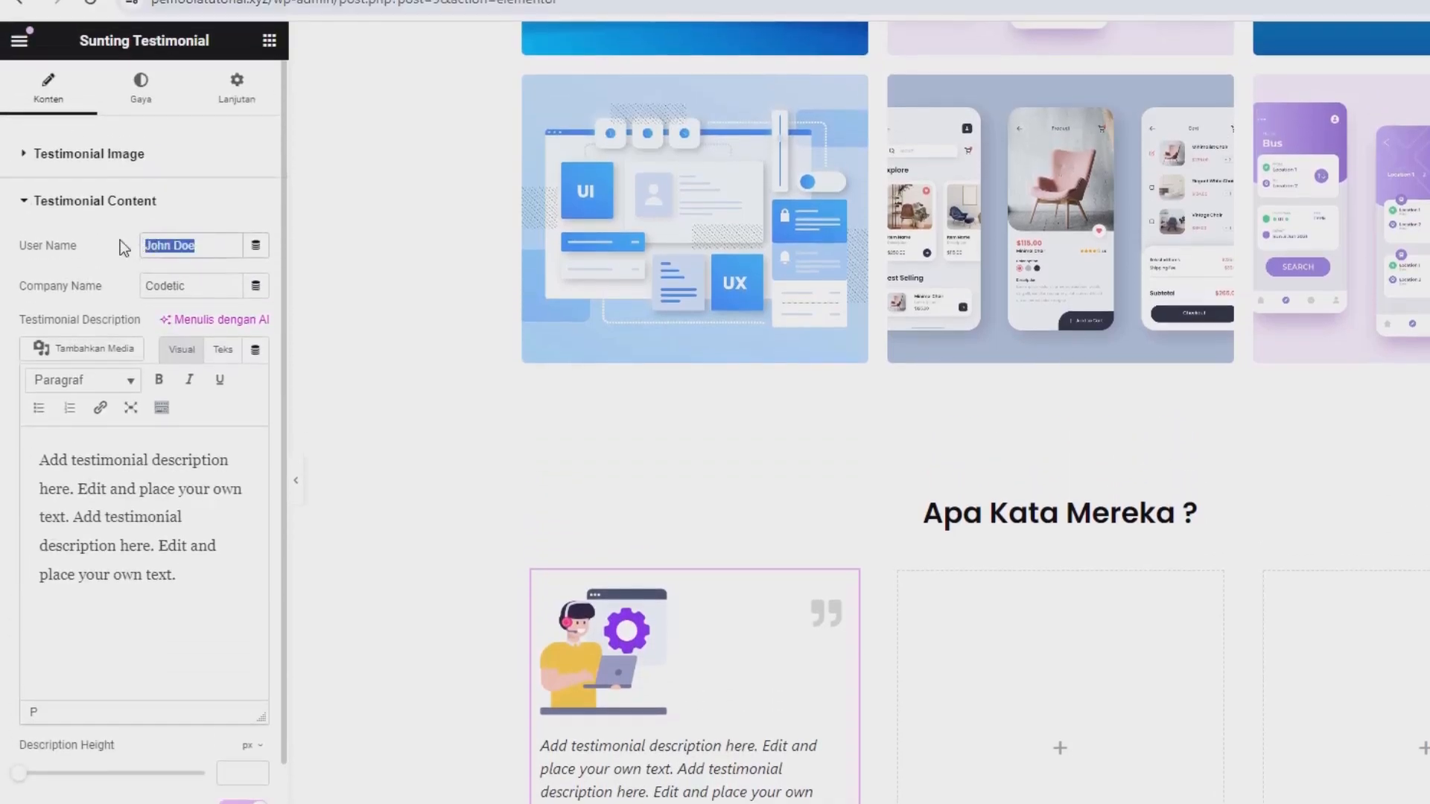
pyautogui.click(170, 285)
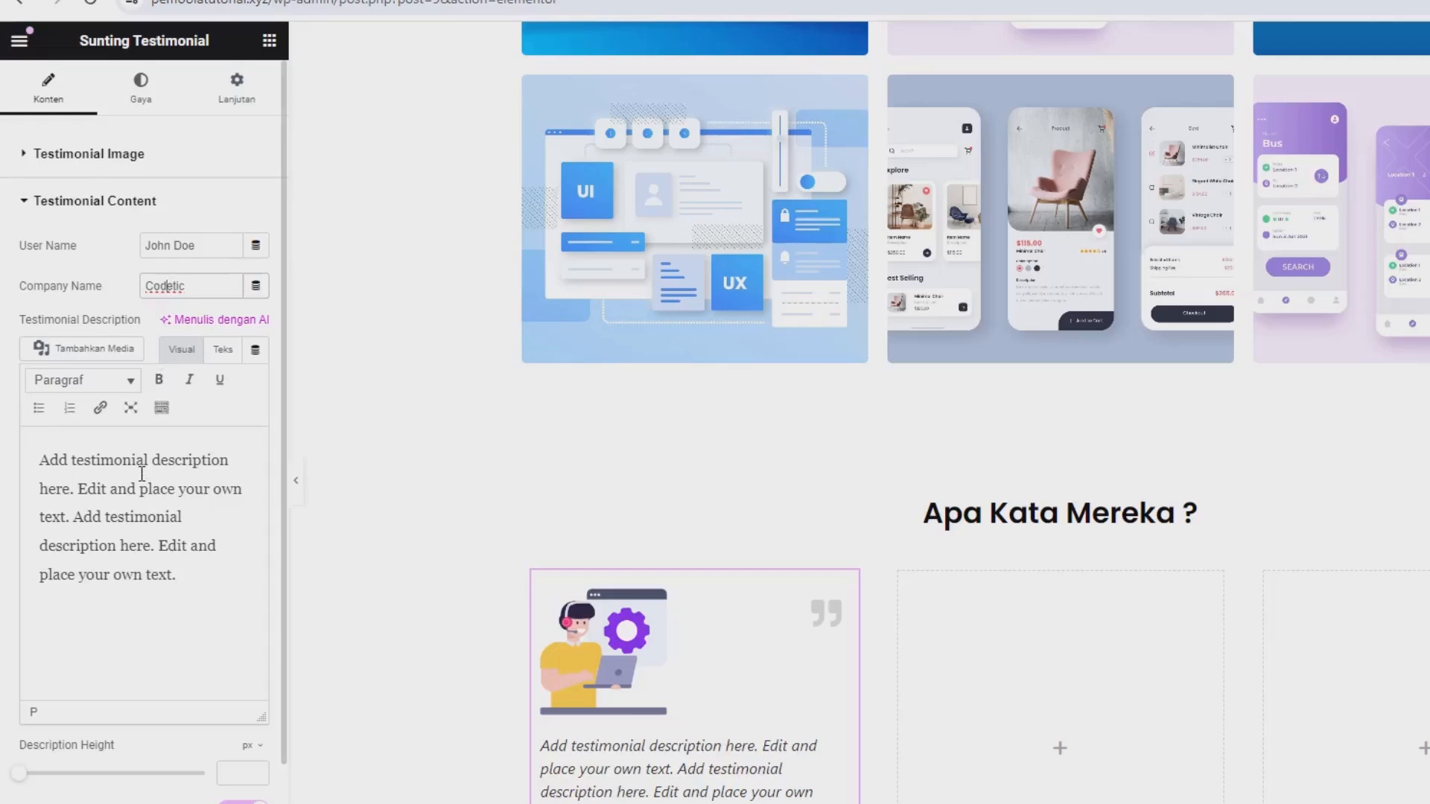
# Style the testimonial with the Content | Icon/Image | Bio layout, gradient background shown and center alignment.
pyautogui.click(142, 104)
pyautogui.click(173, 199)
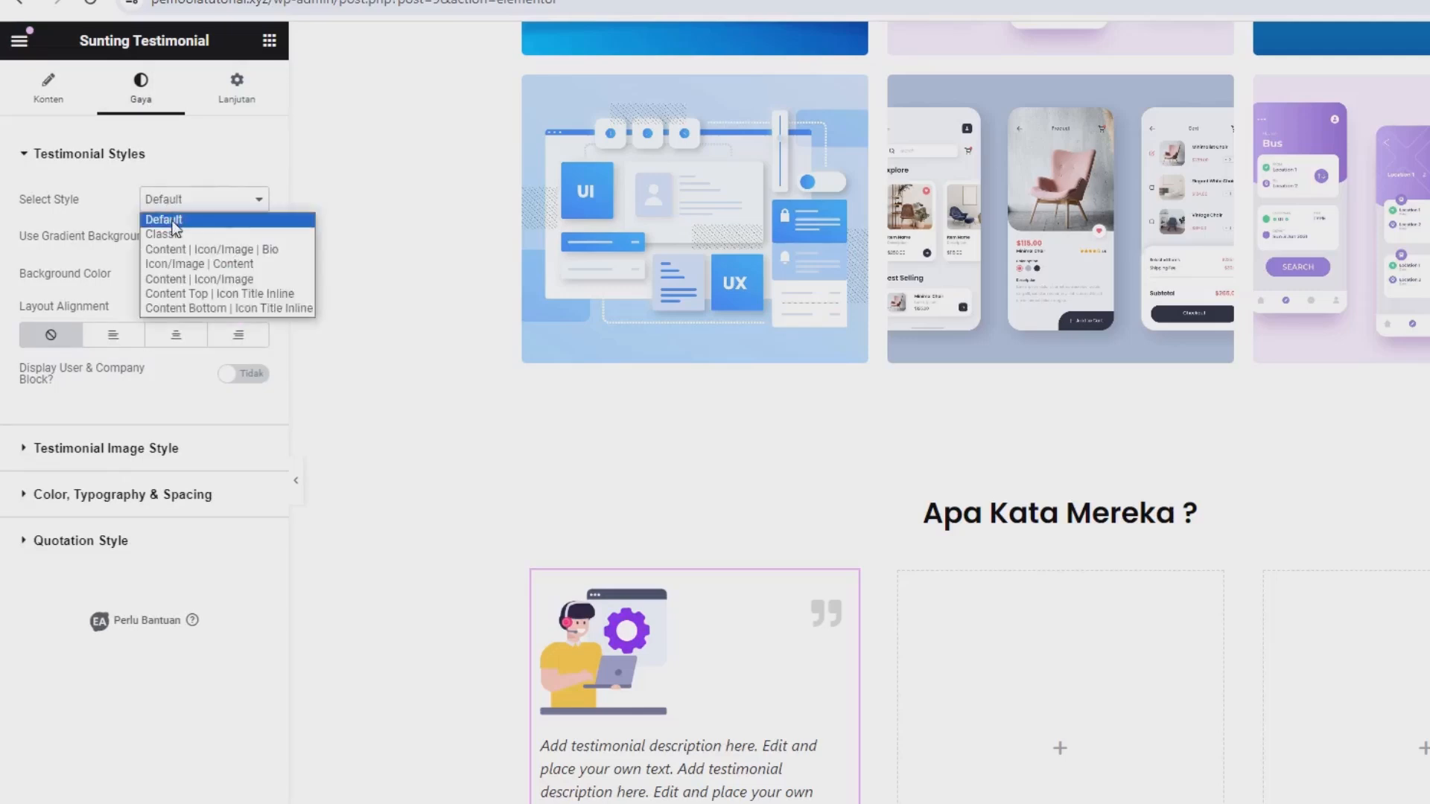
pyautogui.click(172, 235)
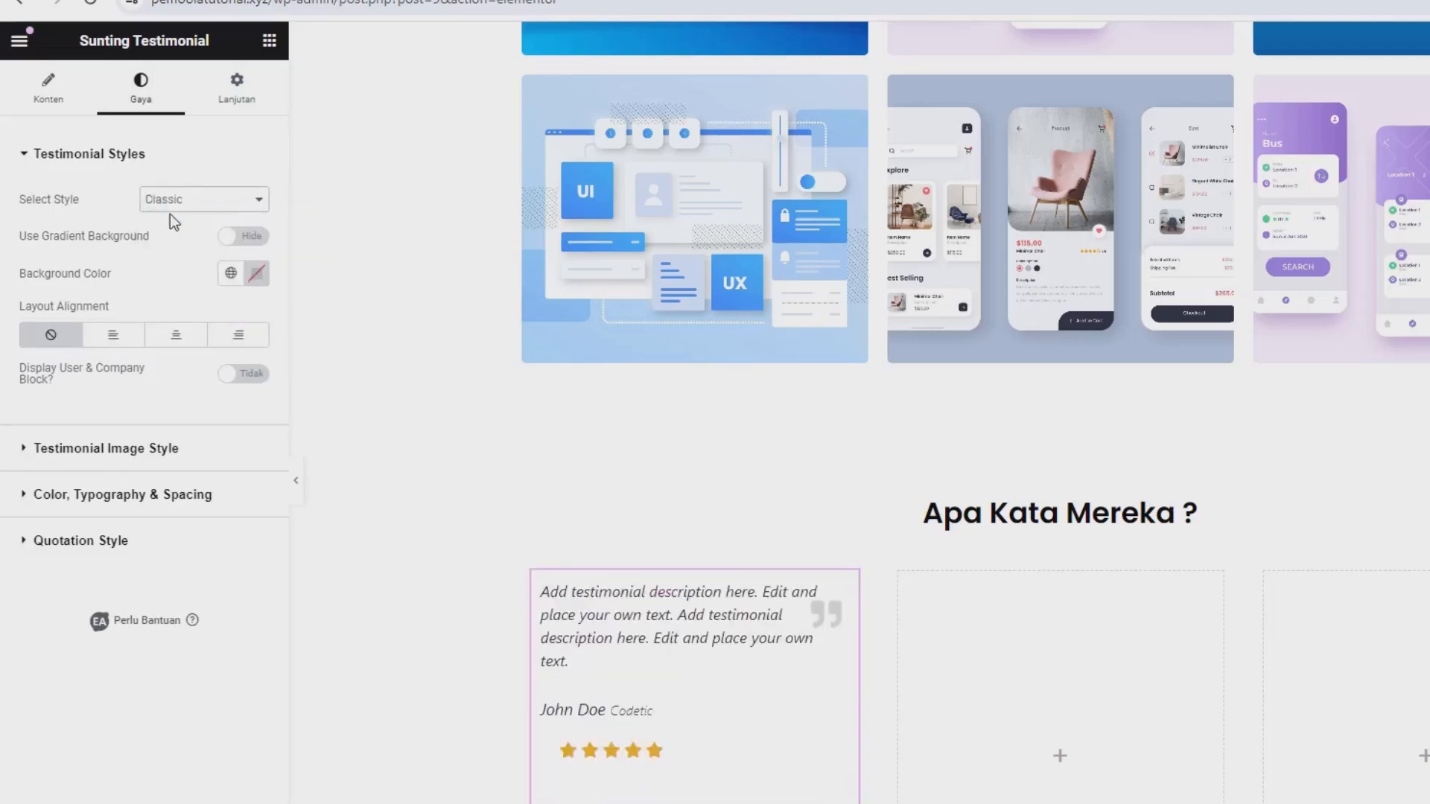
pyautogui.click(171, 208)
pyautogui.click(194, 248)
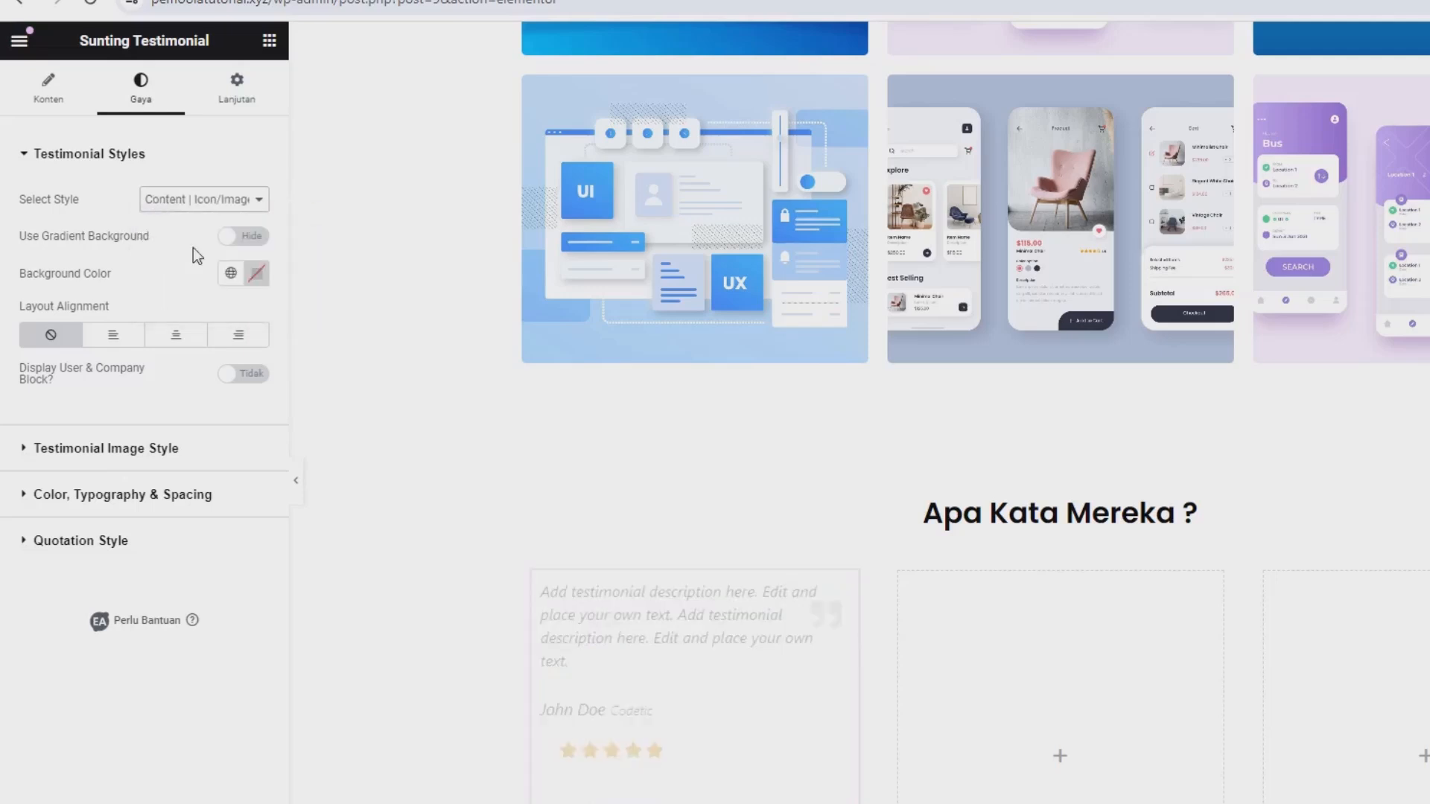
pyautogui.click(211, 199)
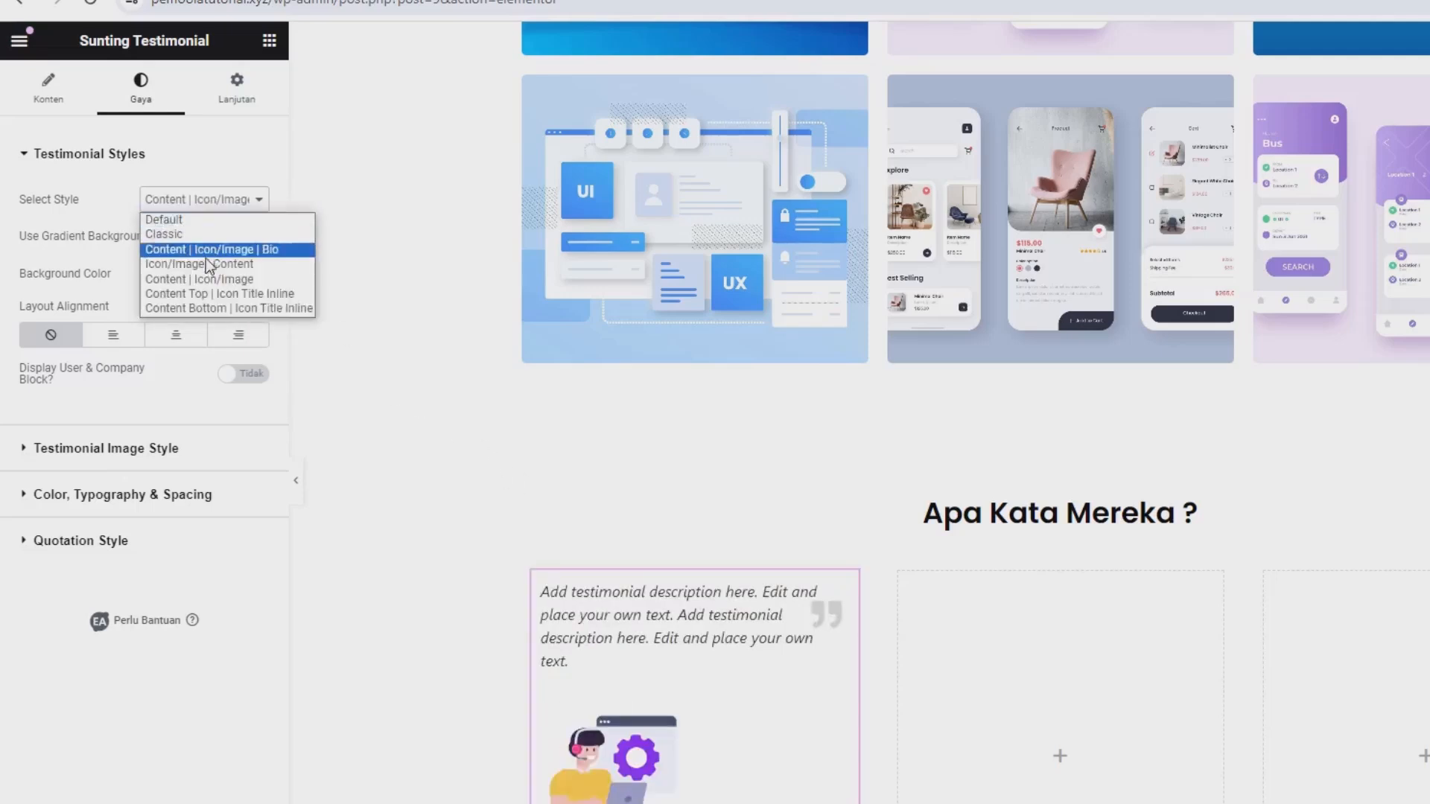
pyautogui.click(203, 265)
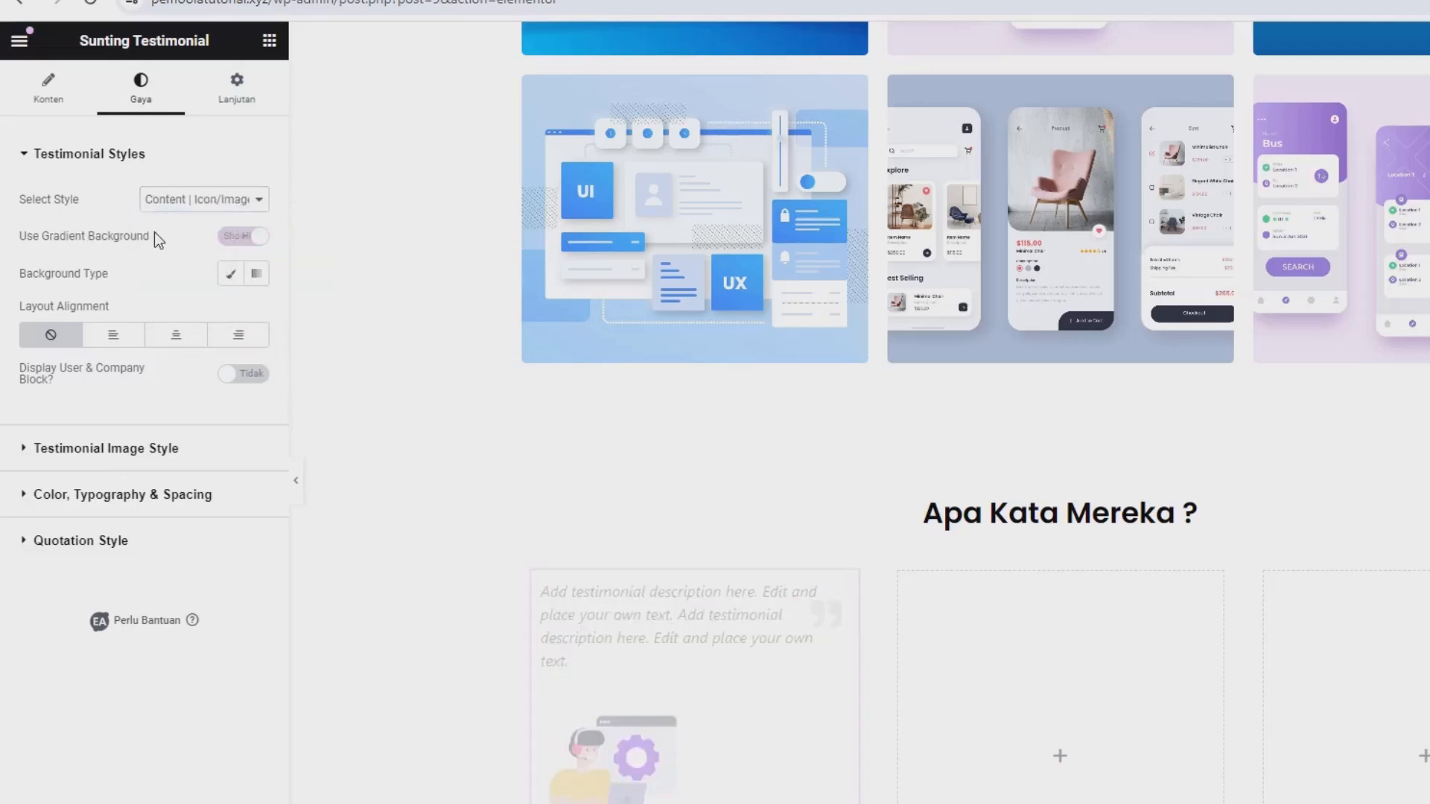
pyautogui.click(175, 341)
# Reduce the testimonial's image width to 93 px.
pyautogui.scroll(-3, 342, 410)
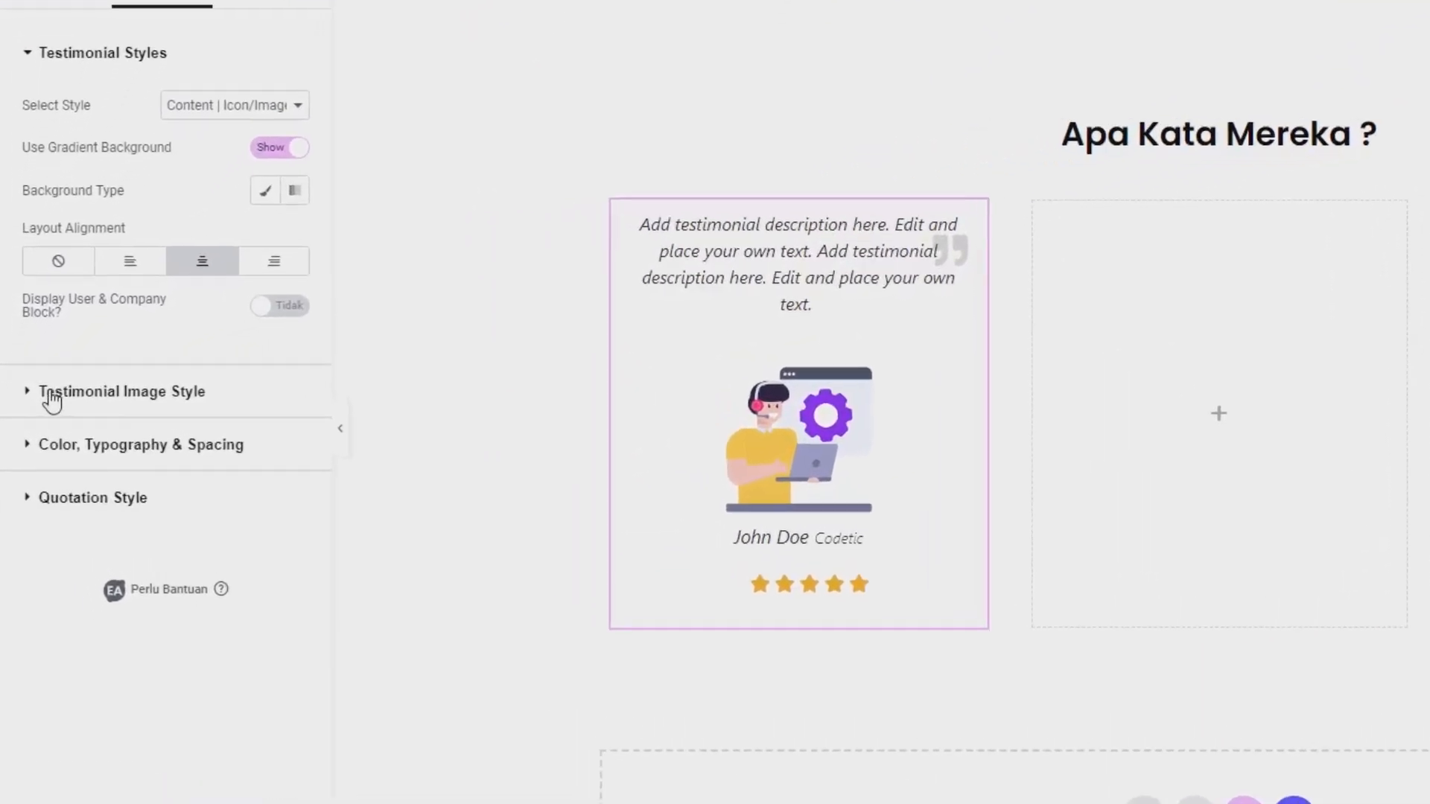
pyautogui.click(152, 392)
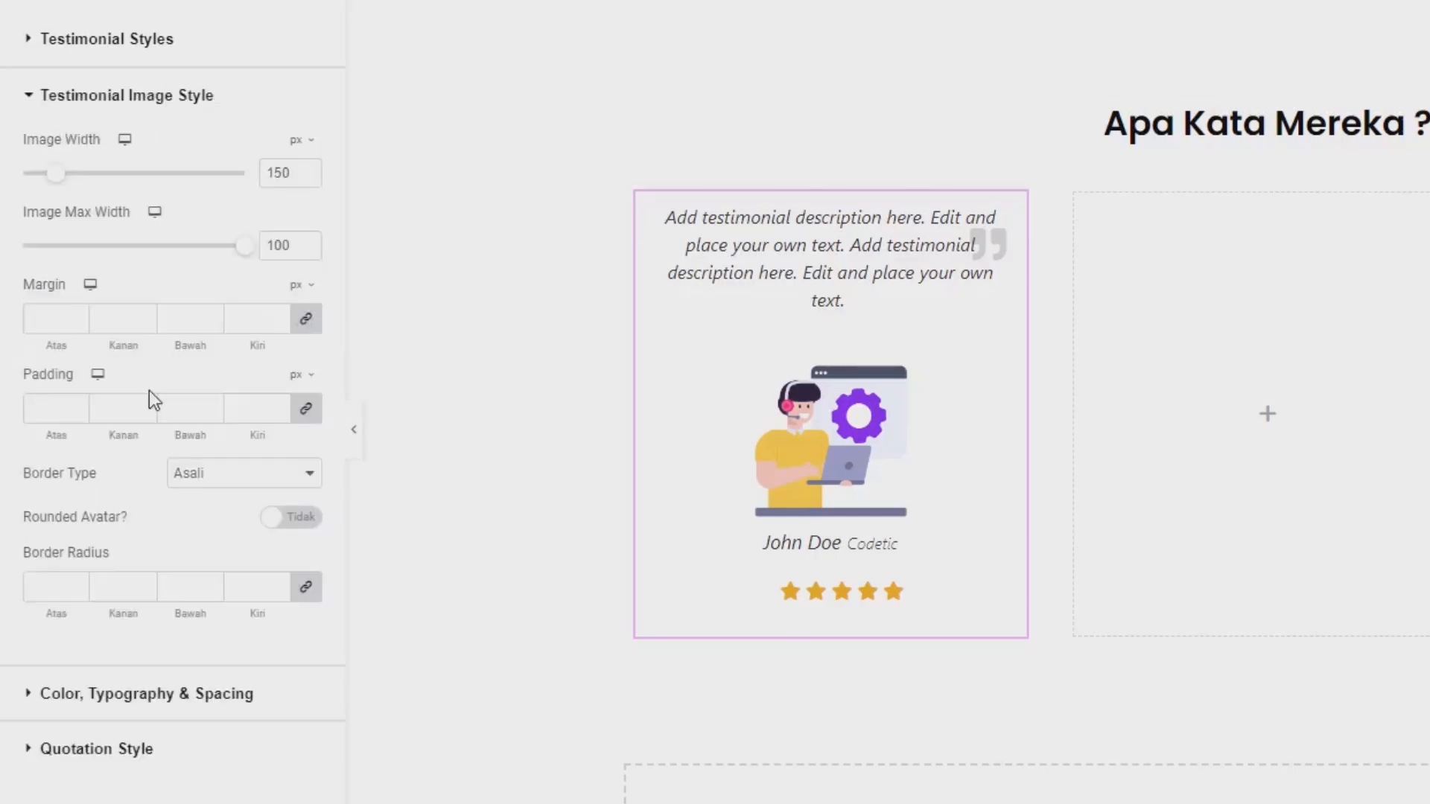
pyautogui.moveTo(53, 174); pyautogui.dragTo(41, 172)
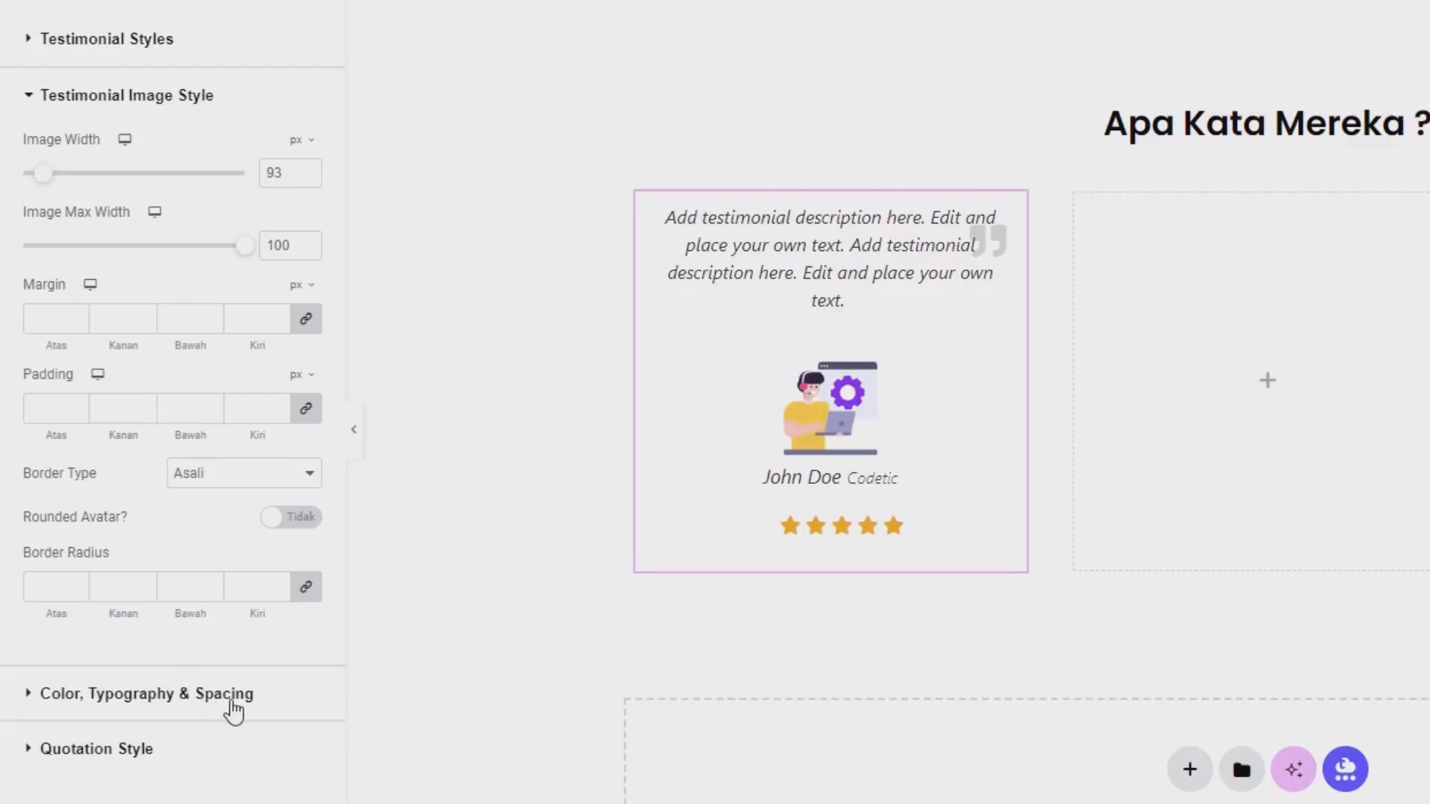
# Set the text decoration (Dekorasi) of the testimonial's user name to Tidak Ada.
pyautogui.click(223, 694)
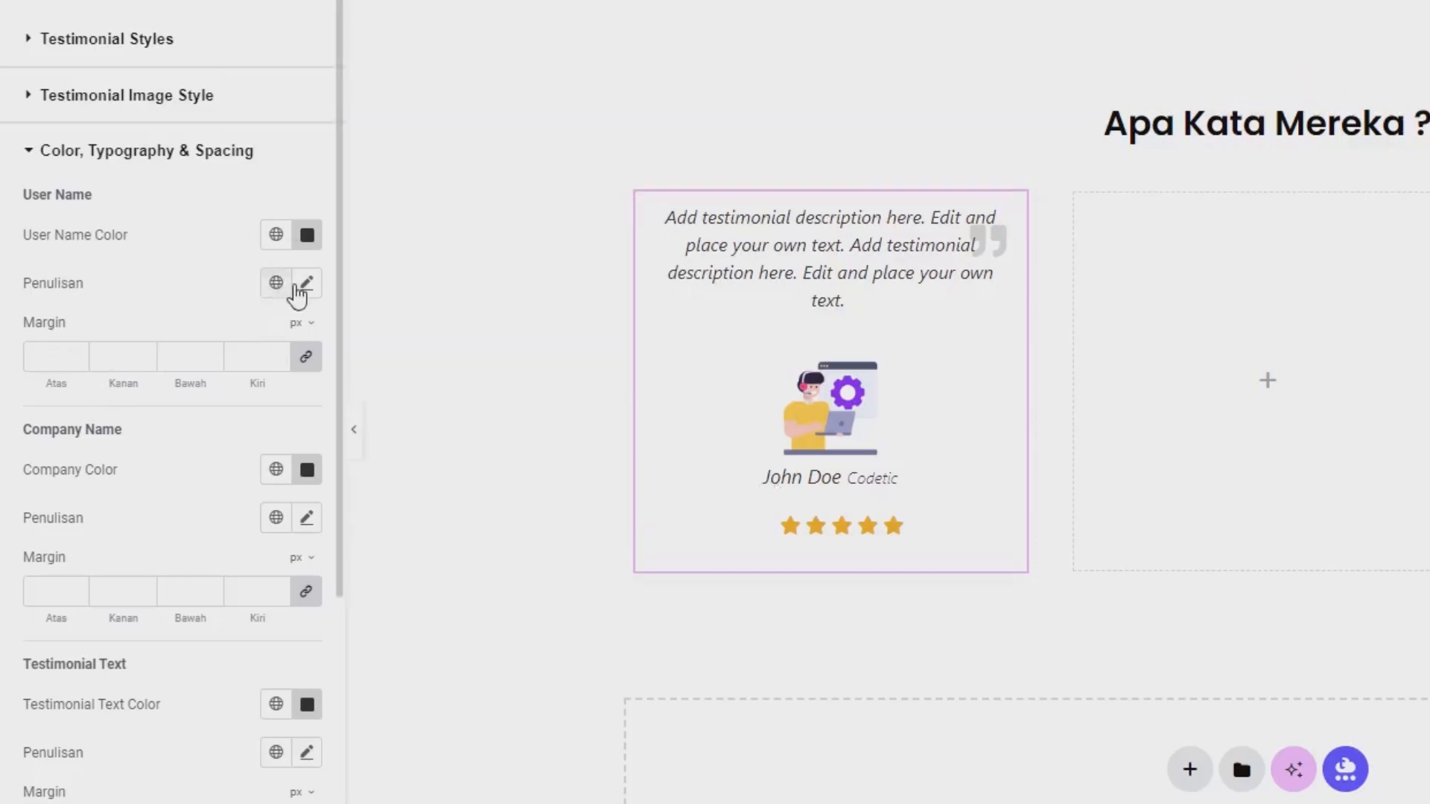
pyautogui.click(306, 285)
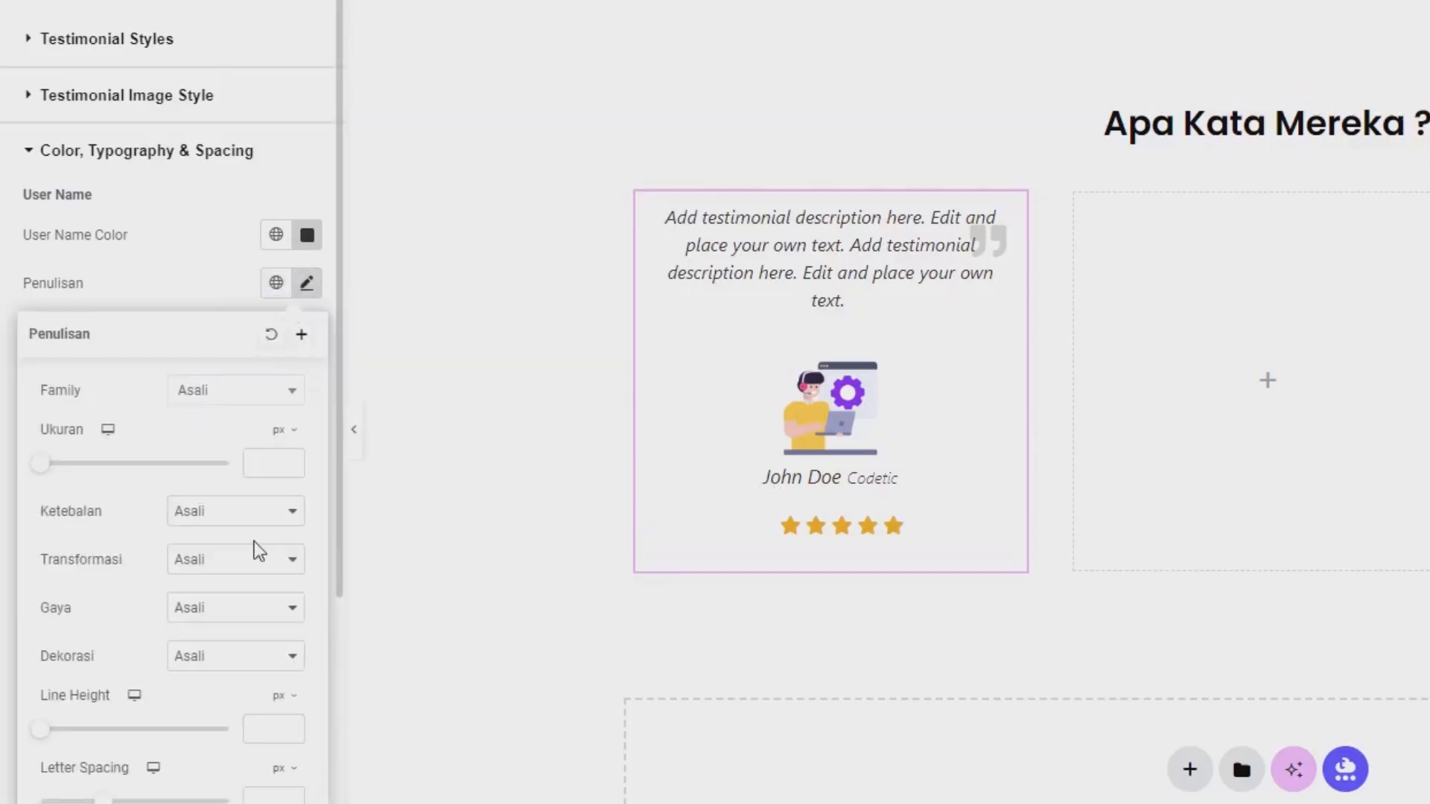
pyautogui.click(199, 663)
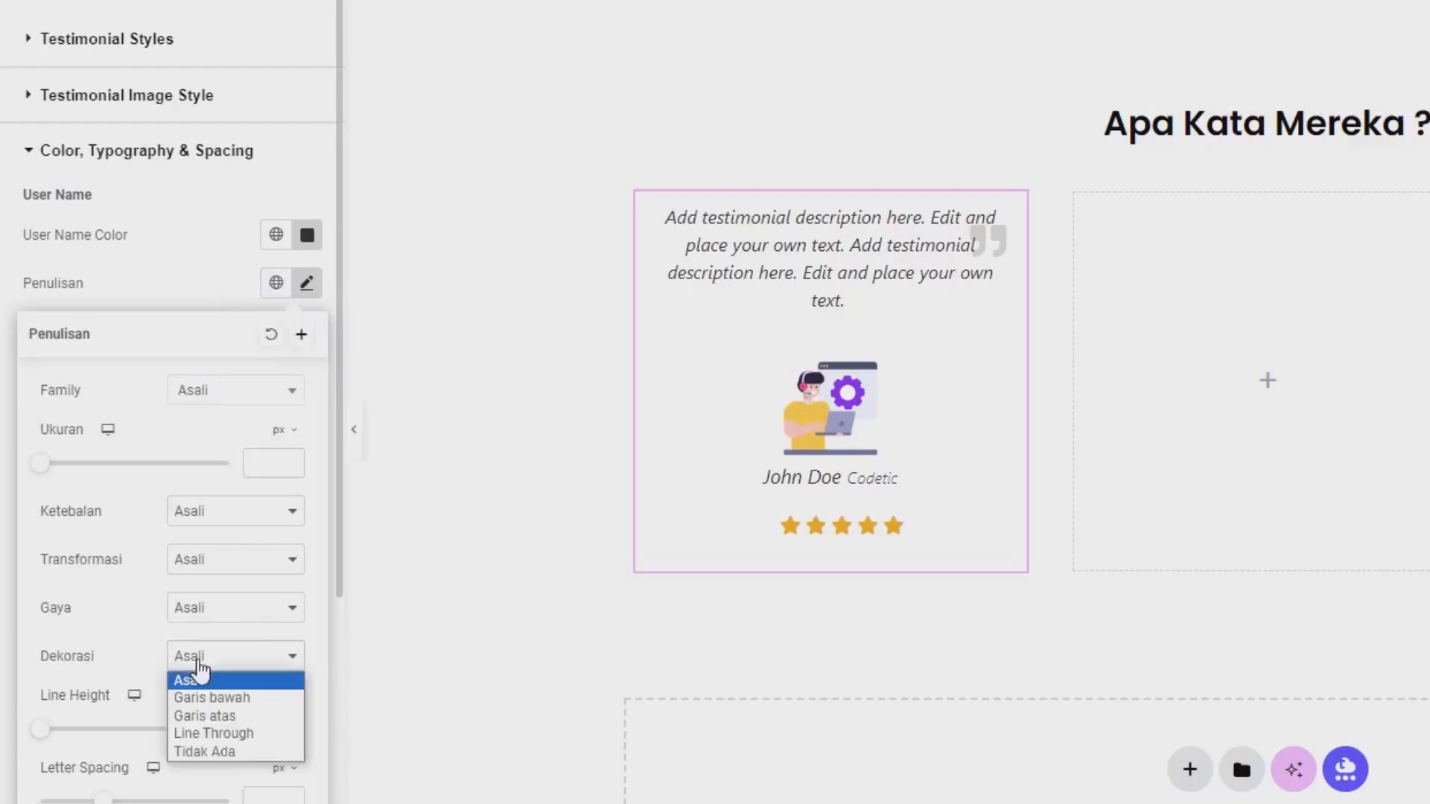
pyautogui.click(207, 752)
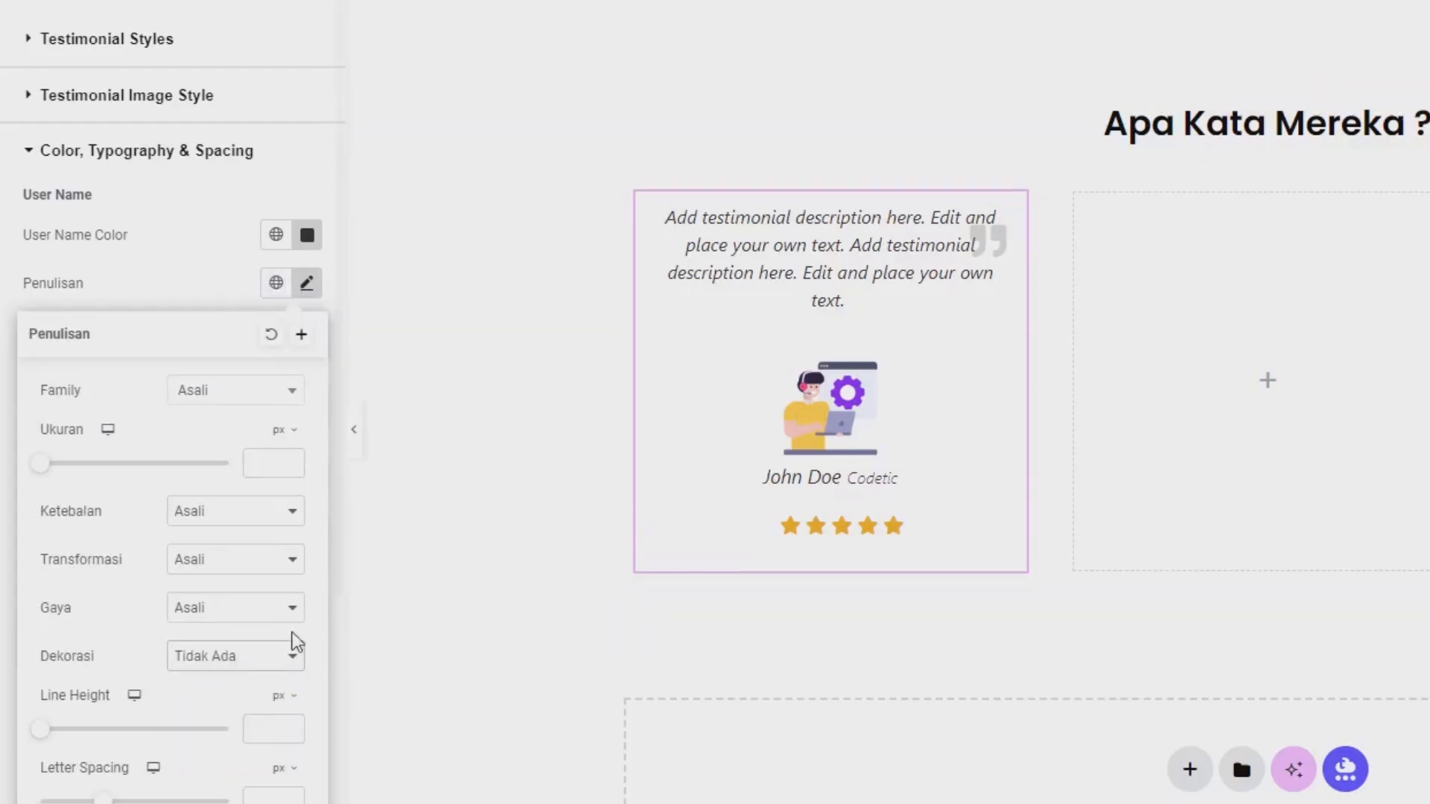
pyautogui.click(213, 296)
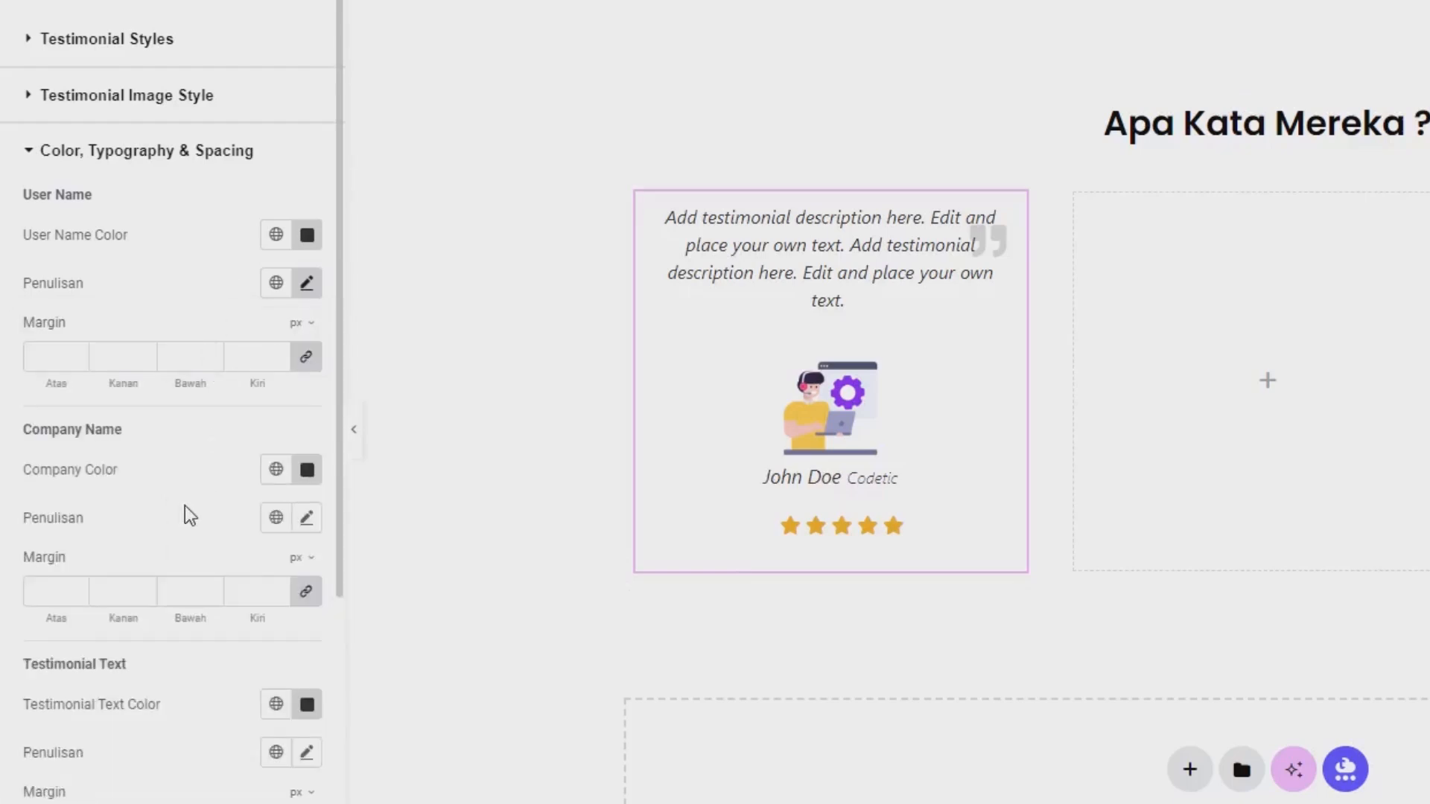
# Set the text decoration (Dekorasi) of the testimonial's description text to Tidak Ada.
pyautogui.scroll(-3, 190, 516)
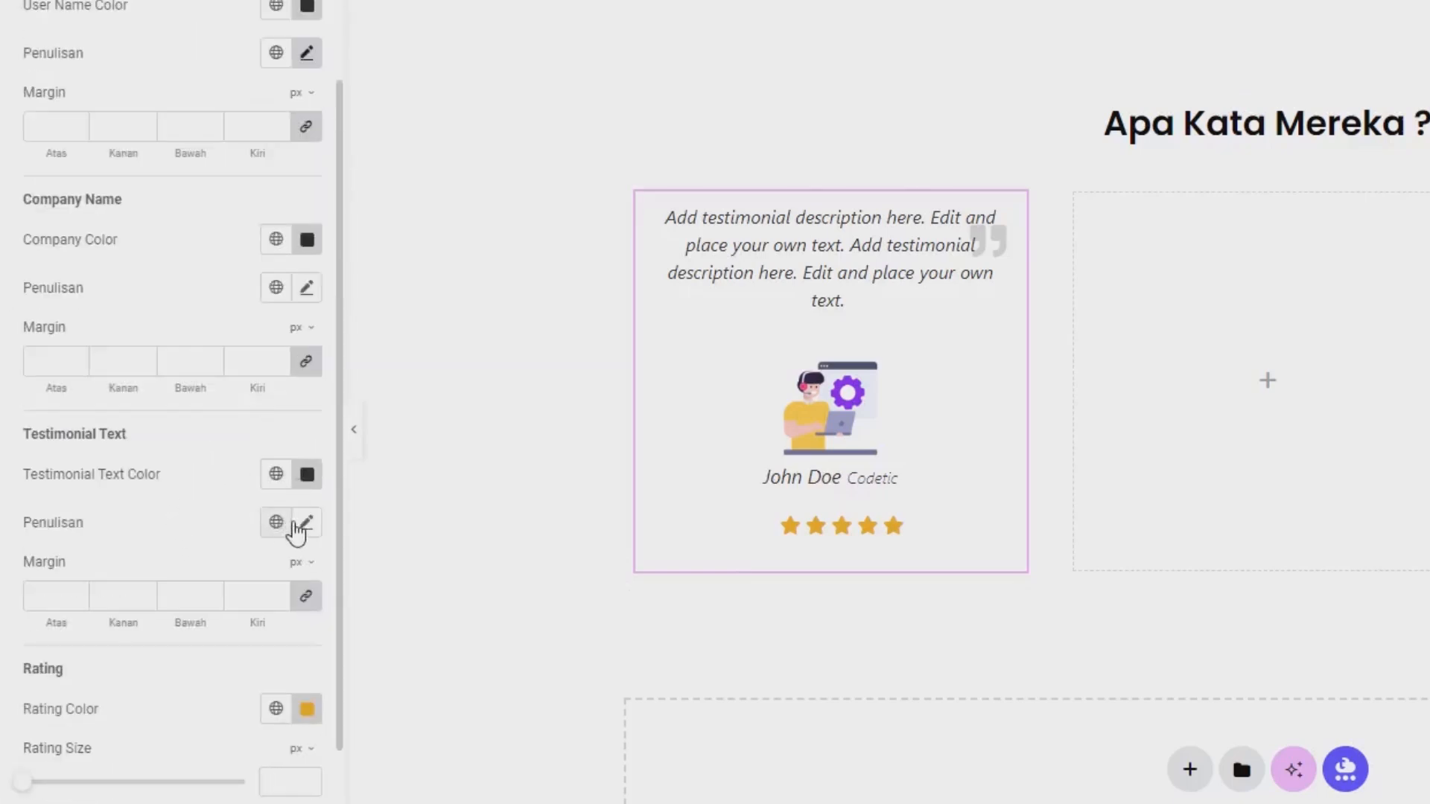
pyautogui.click(306, 524)
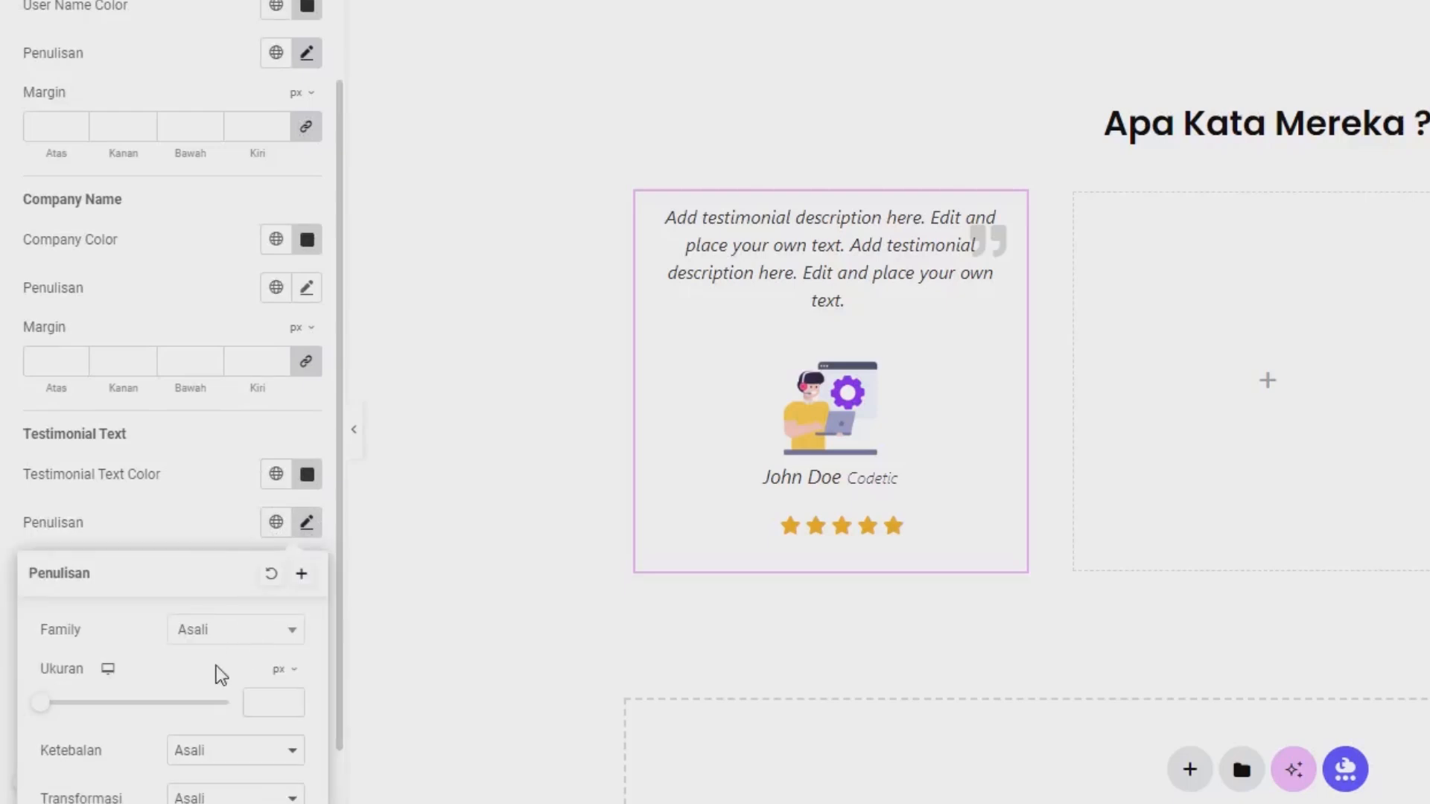
pyautogui.scroll(-2, 219, 656)
pyautogui.click(216, 563)
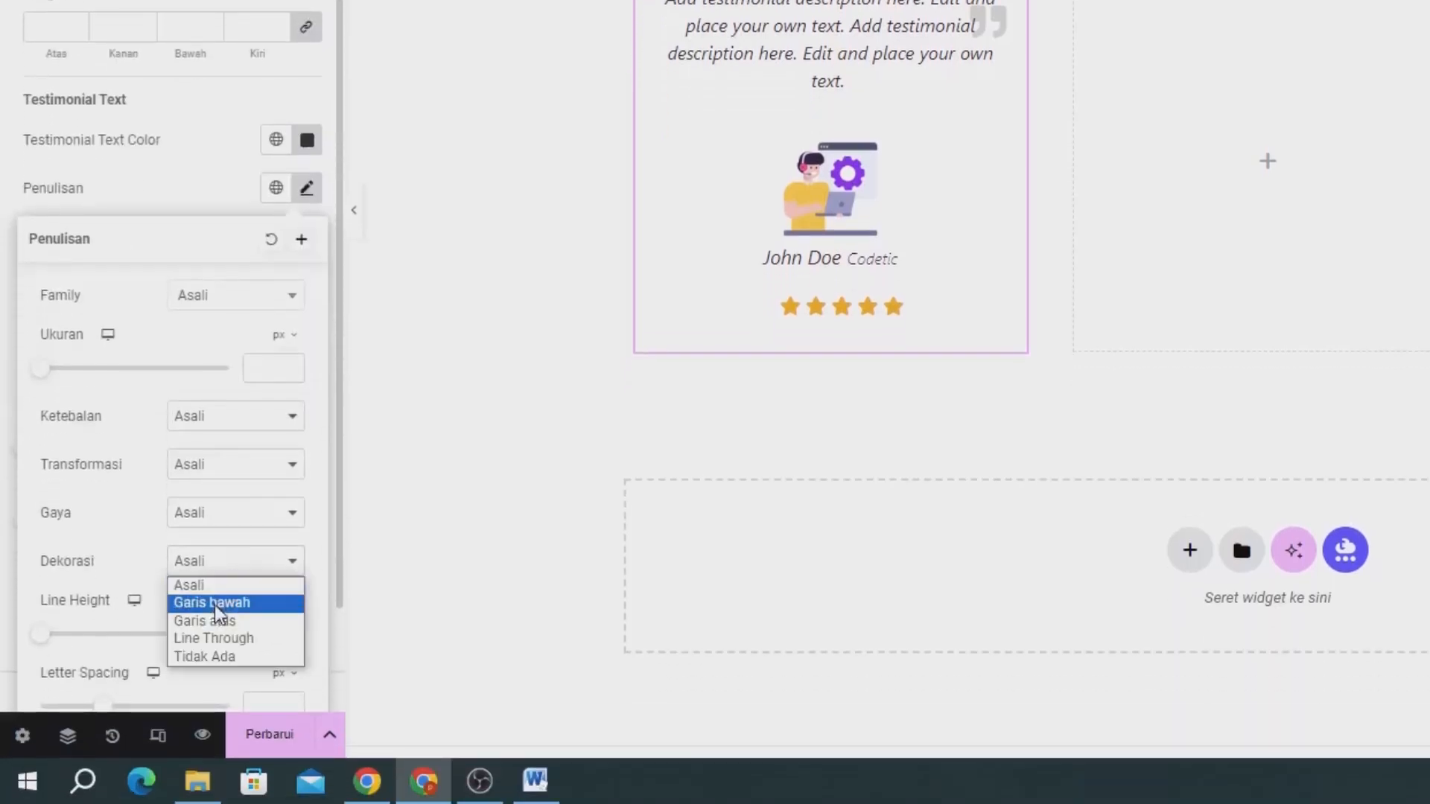
pyautogui.click(225, 657)
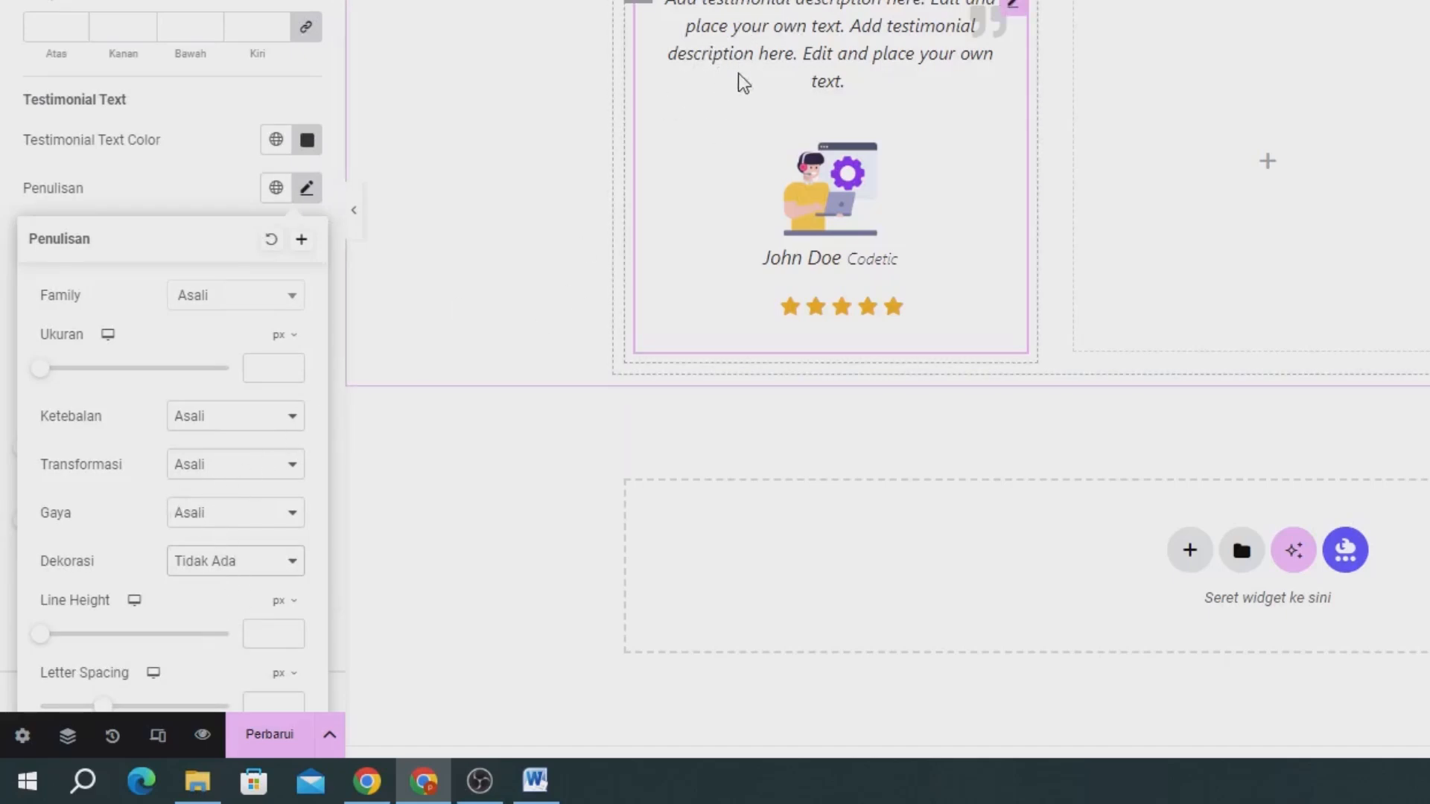
# Set the font style (Gaya) of the testimonial's description text to Normal.
pyautogui.click(258, 468)
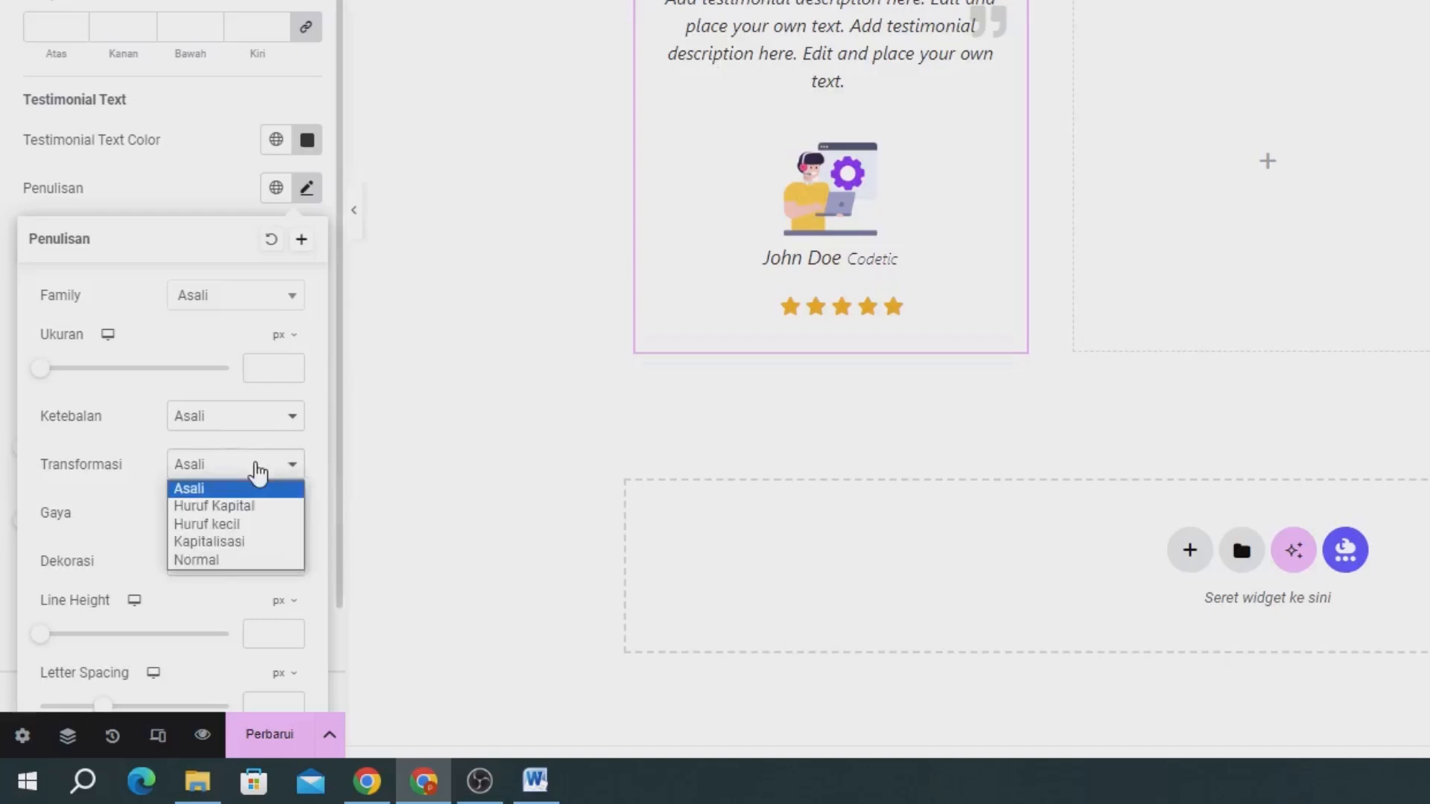
pyautogui.click(259, 470)
pyautogui.click(231, 525)
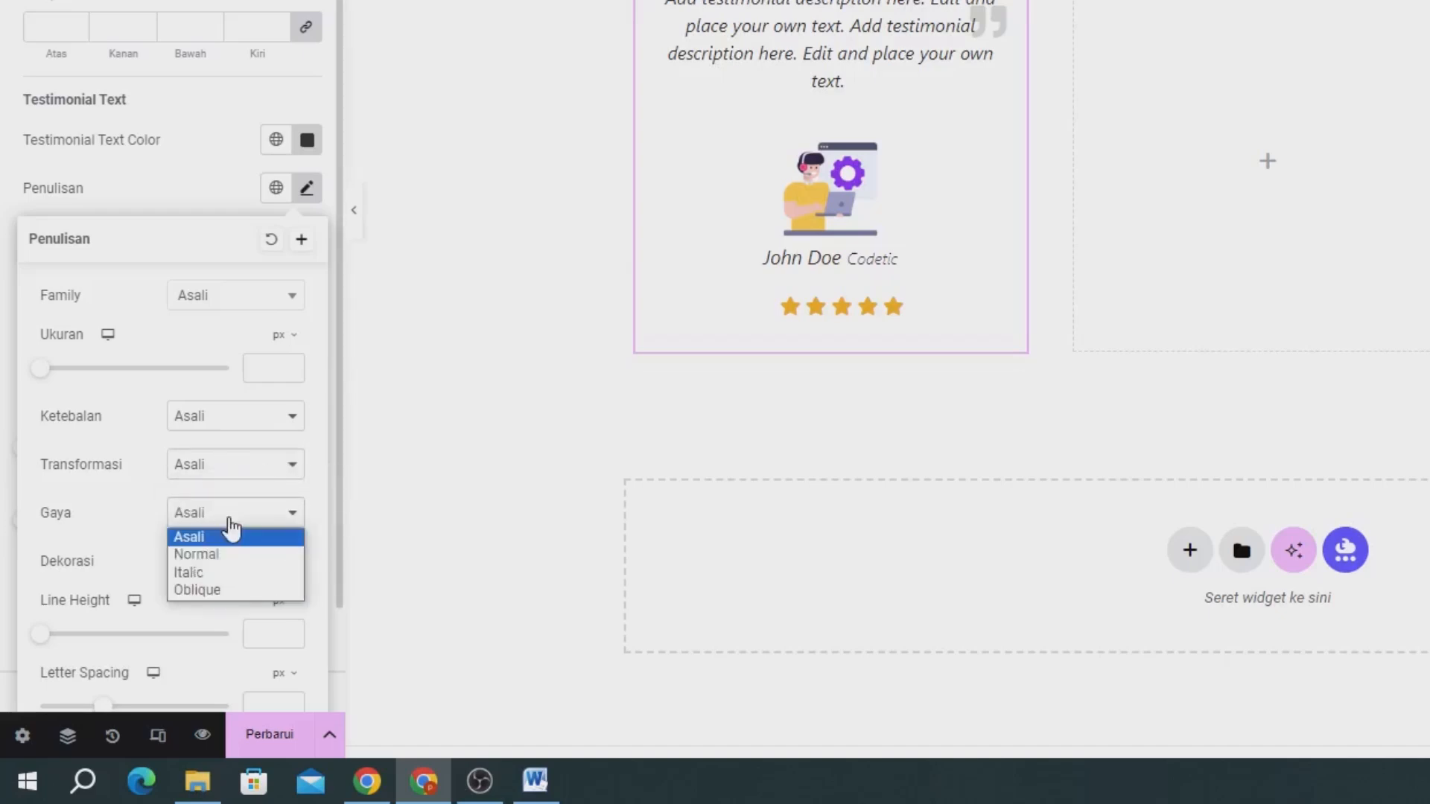
pyautogui.click(222, 556)
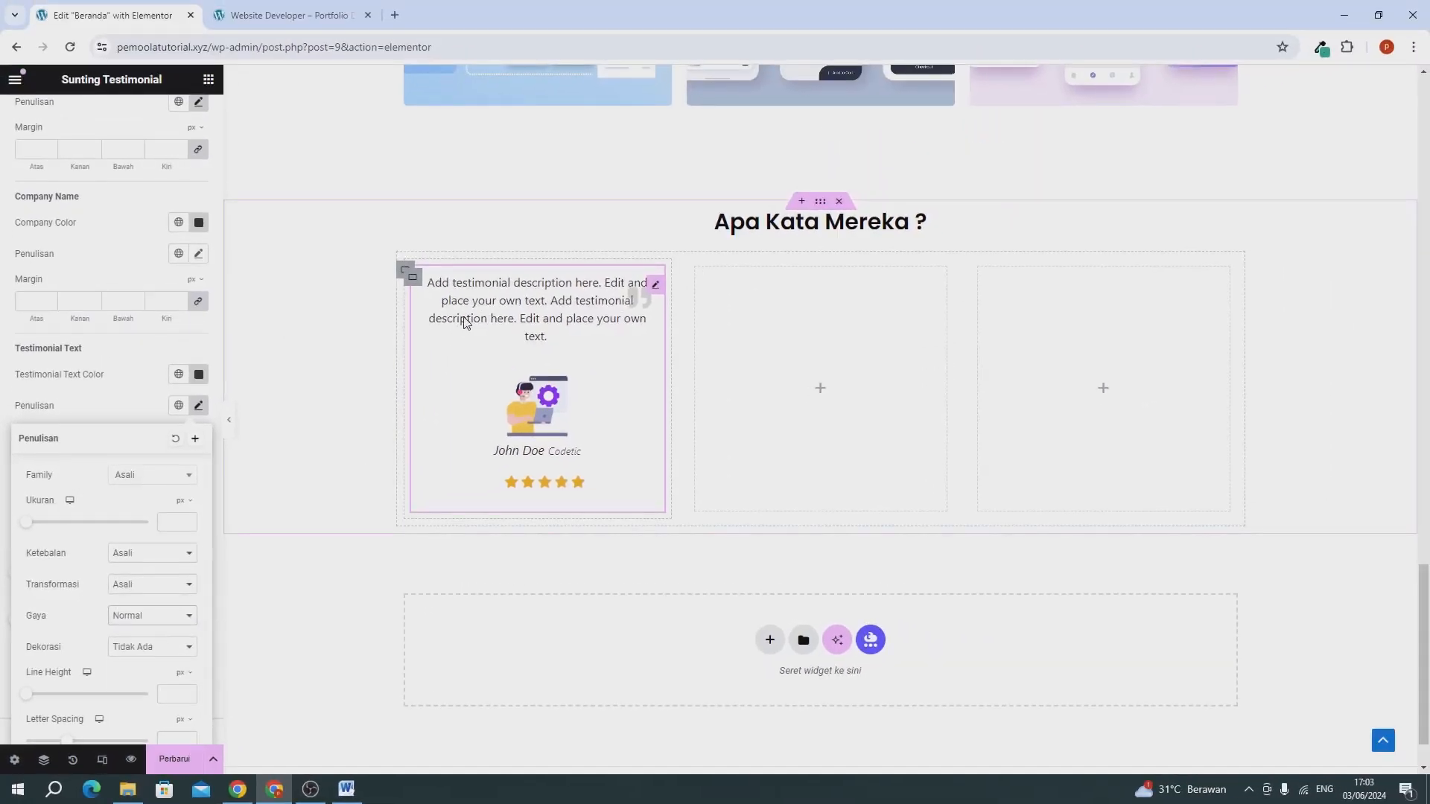
pyautogui.click(106, 403)
# Set the font size of the testimonial's quotation mark to 12 px.
pyautogui.scroll(-2, 88, 444)
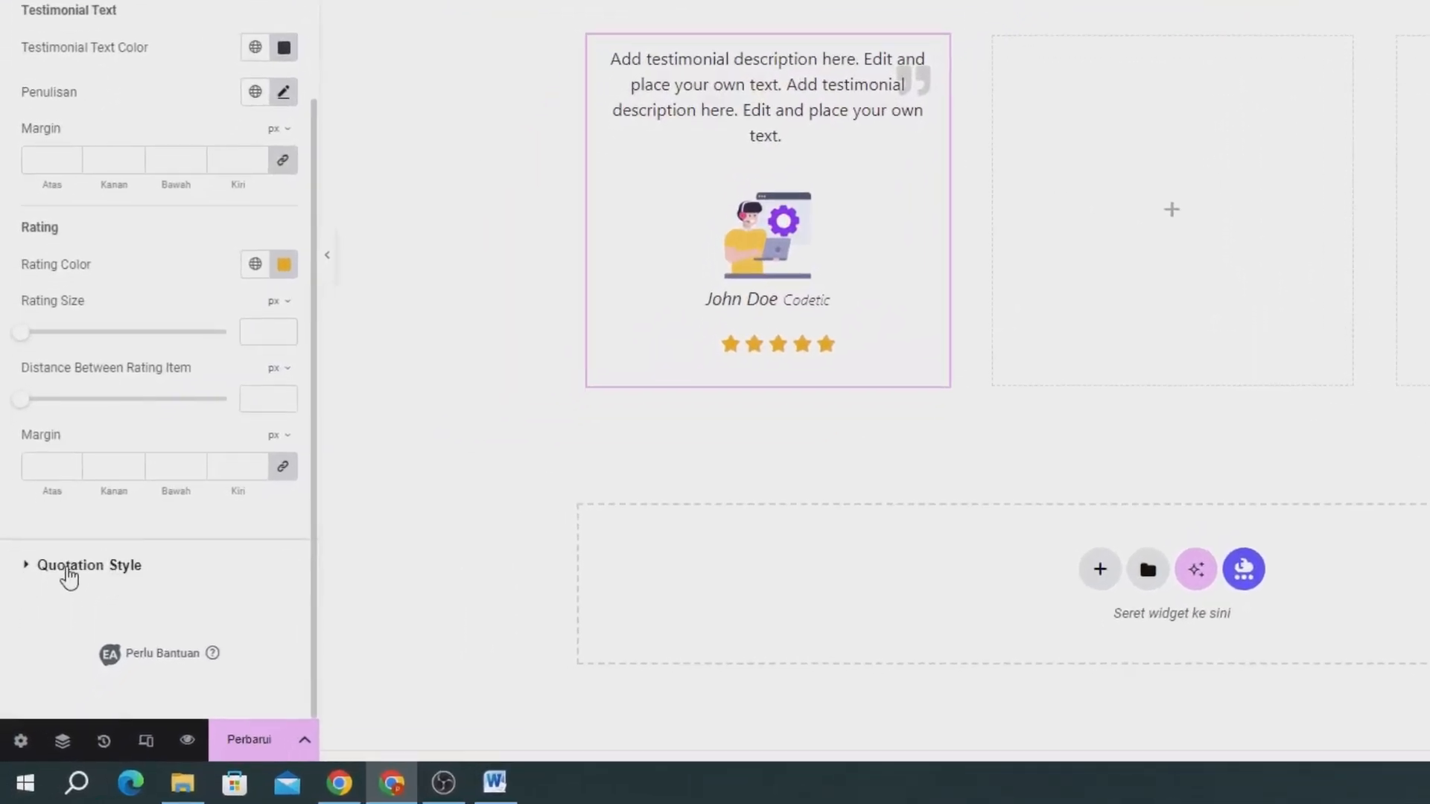
pyautogui.click(66, 565)
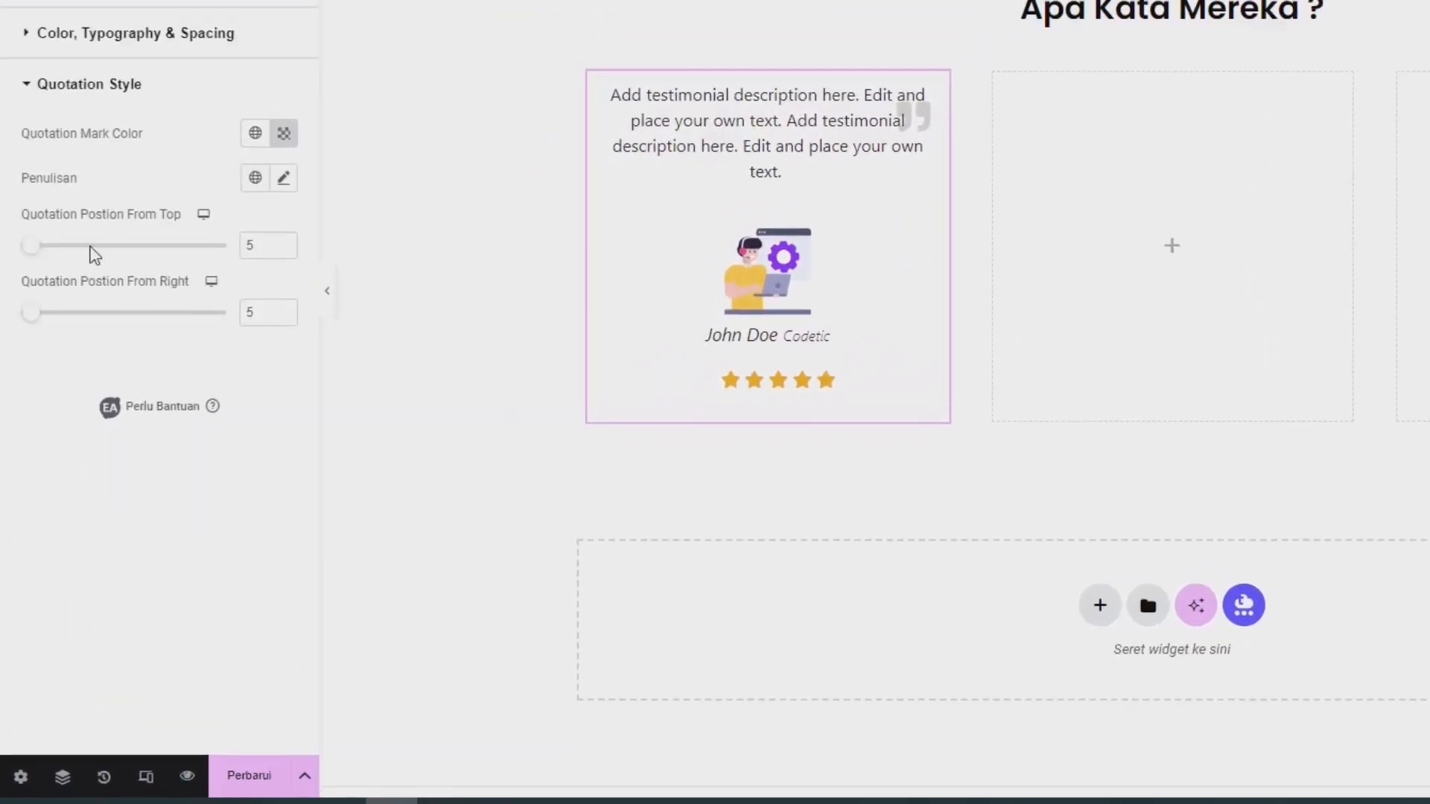
pyautogui.click(283, 177)
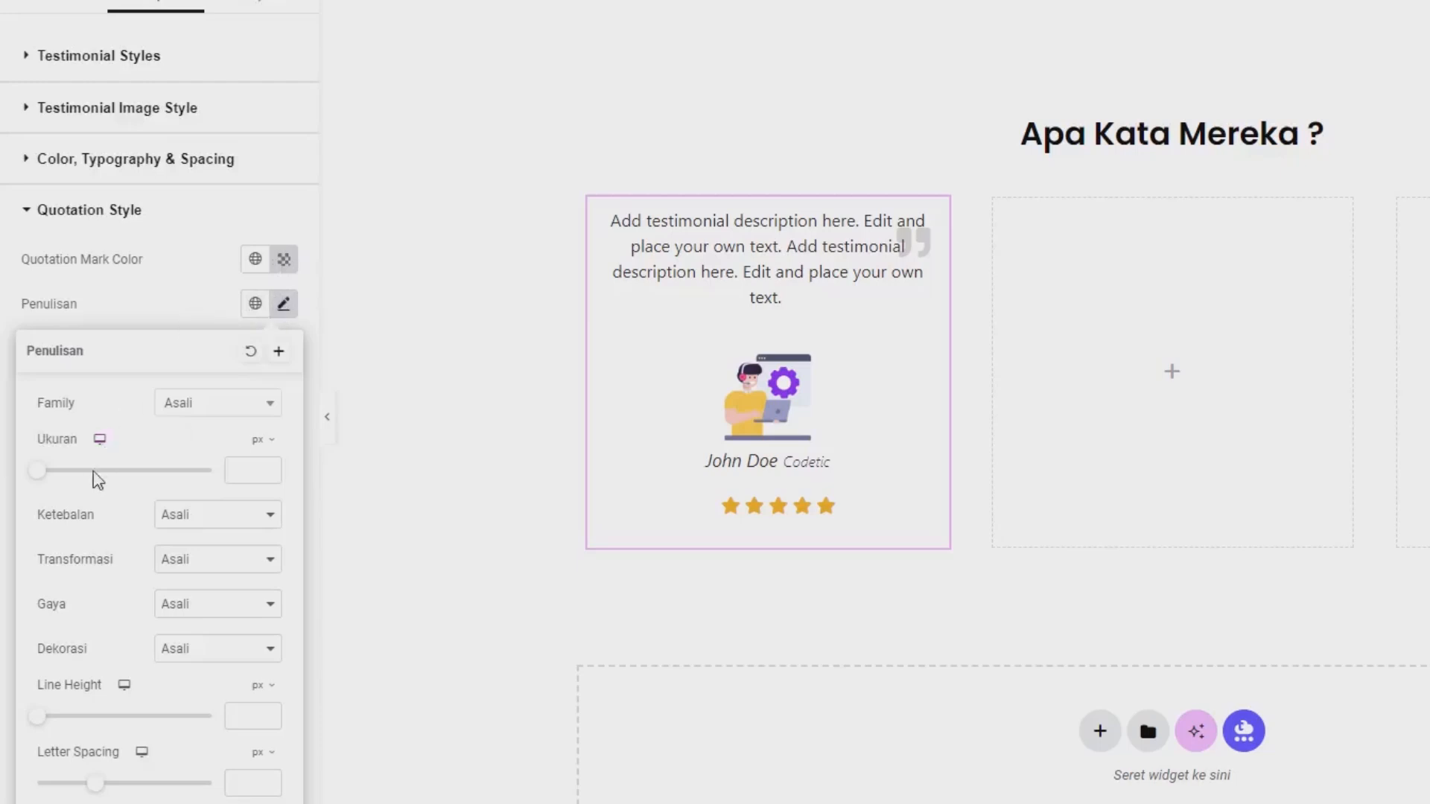
pyautogui.moveTo(42, 482); pyautogui.dragTo(52, 504)
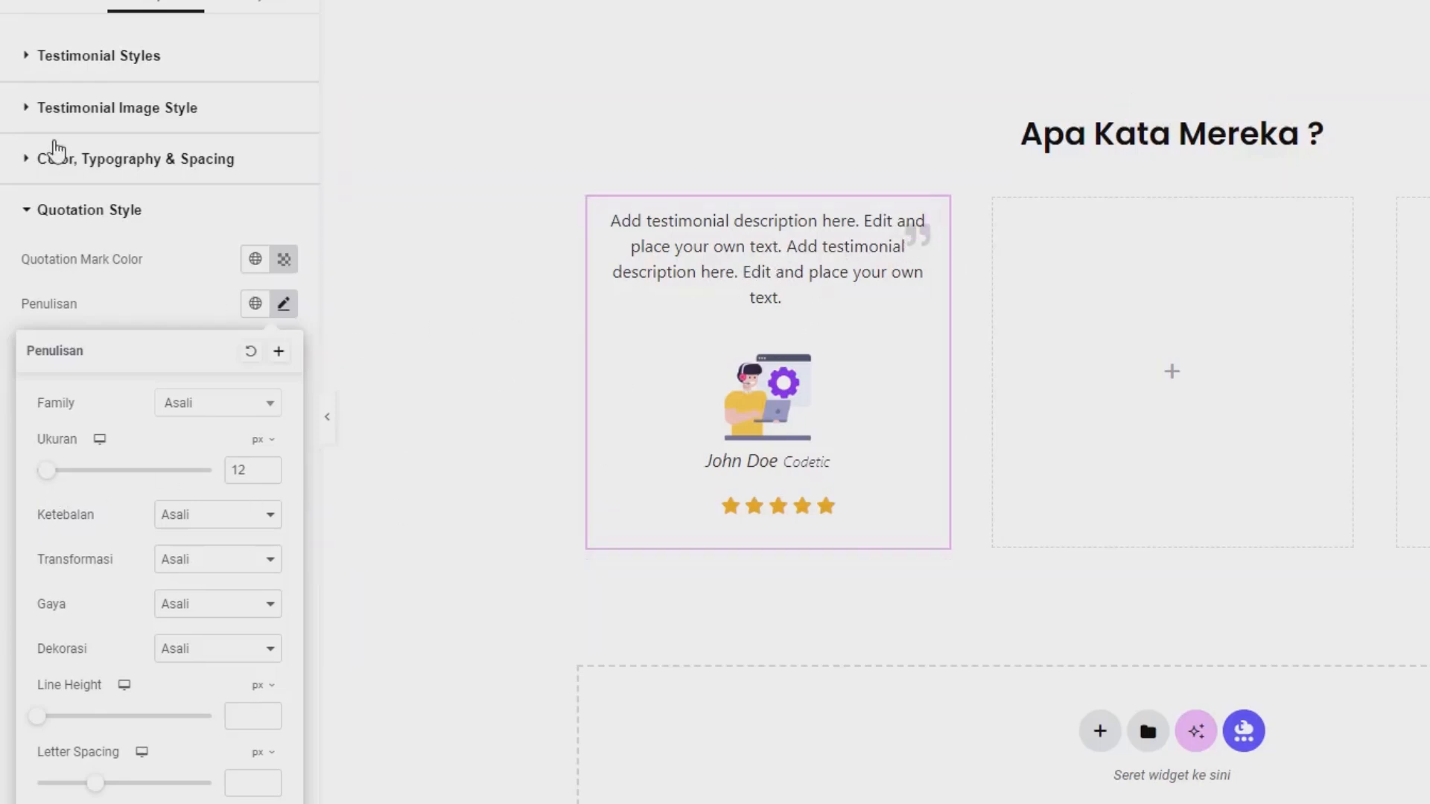
# Turn off the rating display (Display Rating?) in the first testimonial's content settings.
pyautogui.click(34, 4)
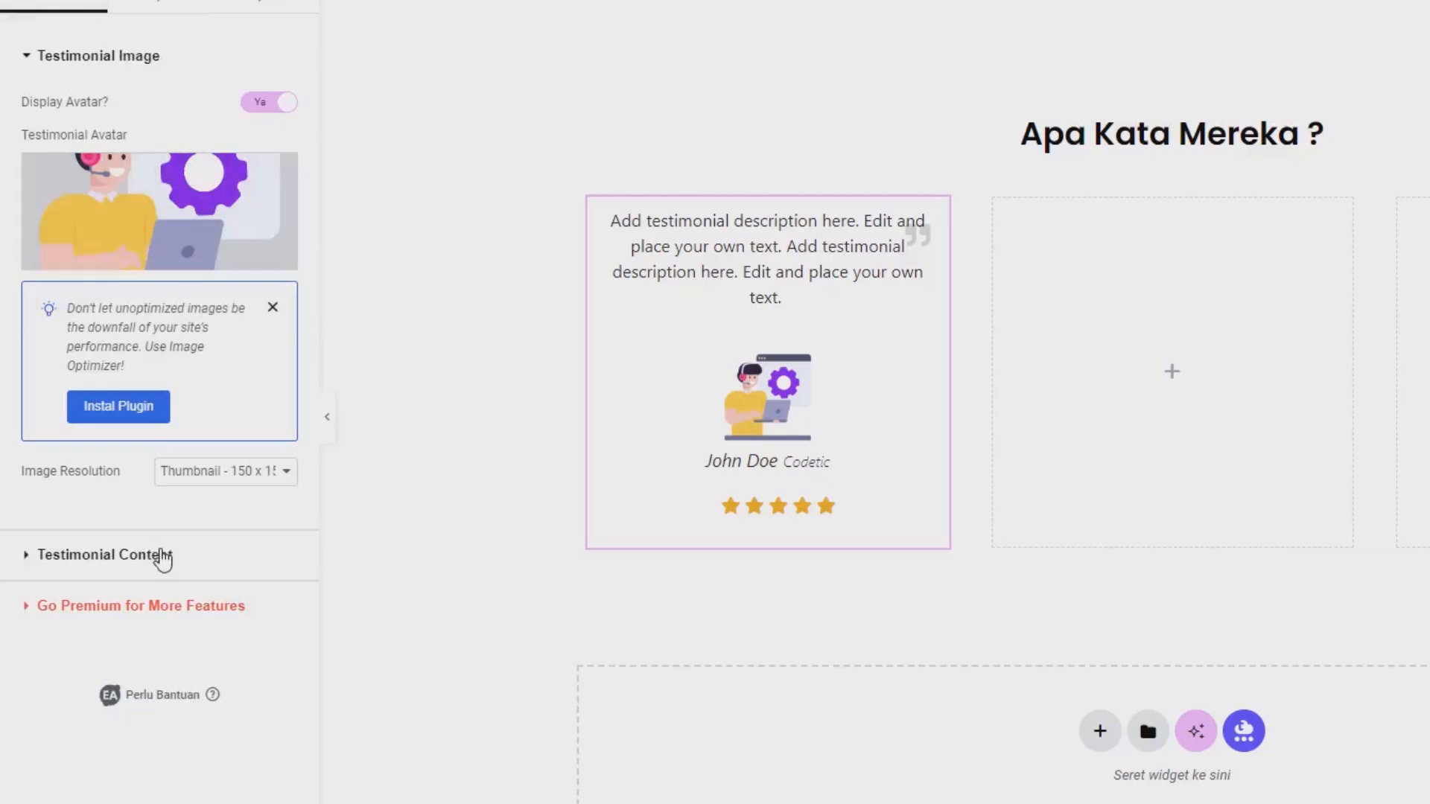
pyautogui.click(163, 557)
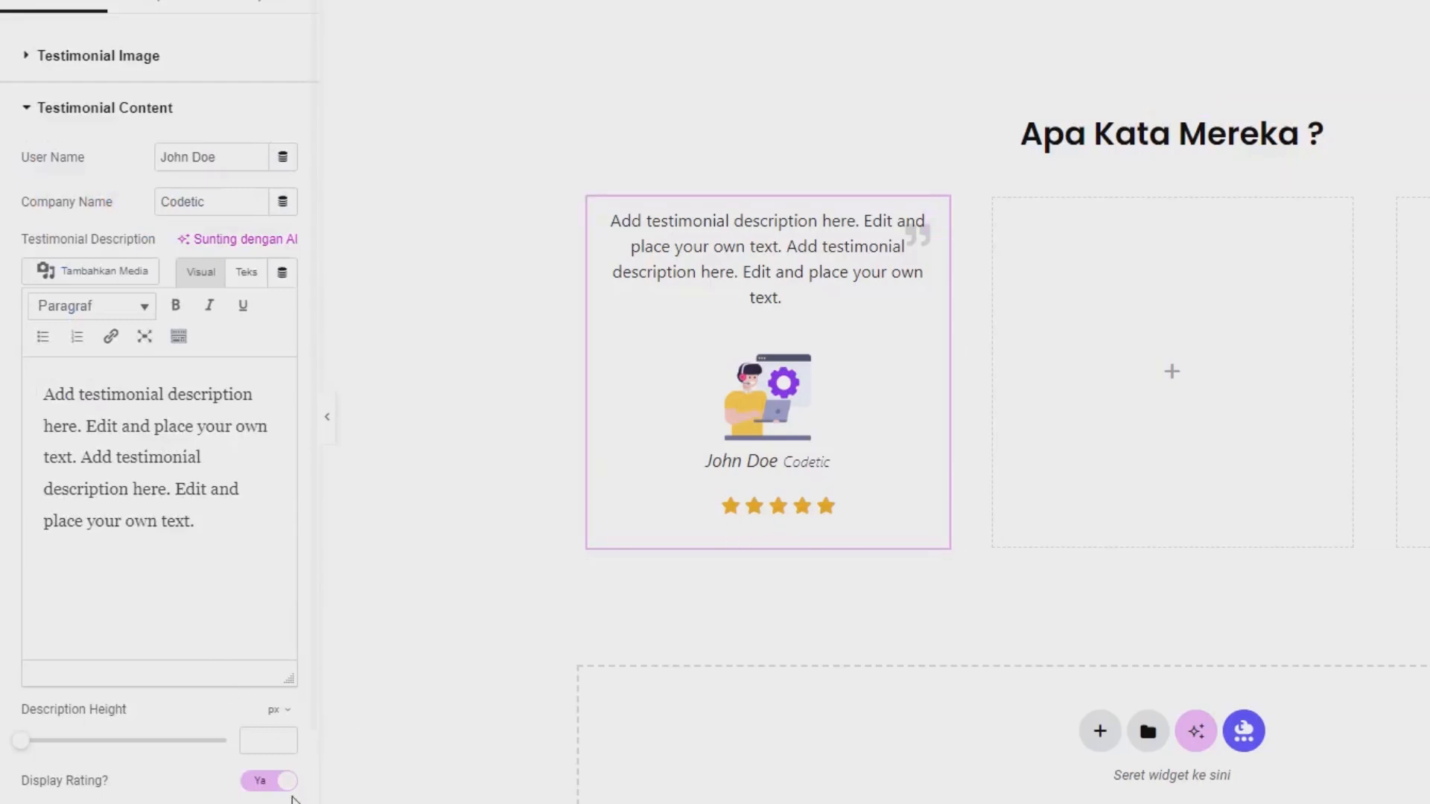
pyautogui.click(266, 782)
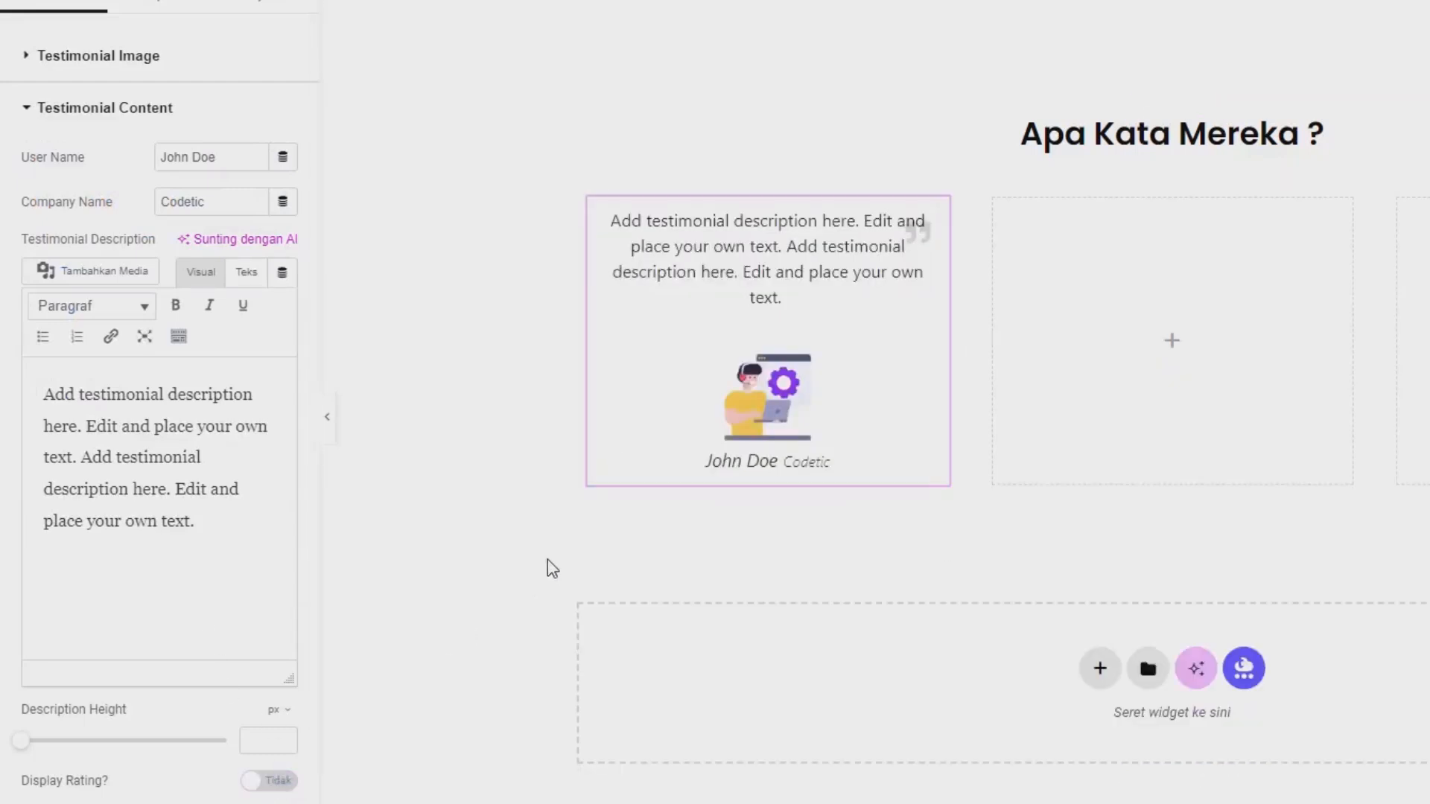
# Copy the first testimonial and paste it into the second and third containers under Apa Kata Mereka ?
pyautogui.rightClick(739, 292)
pyautogui.click(775, 393)
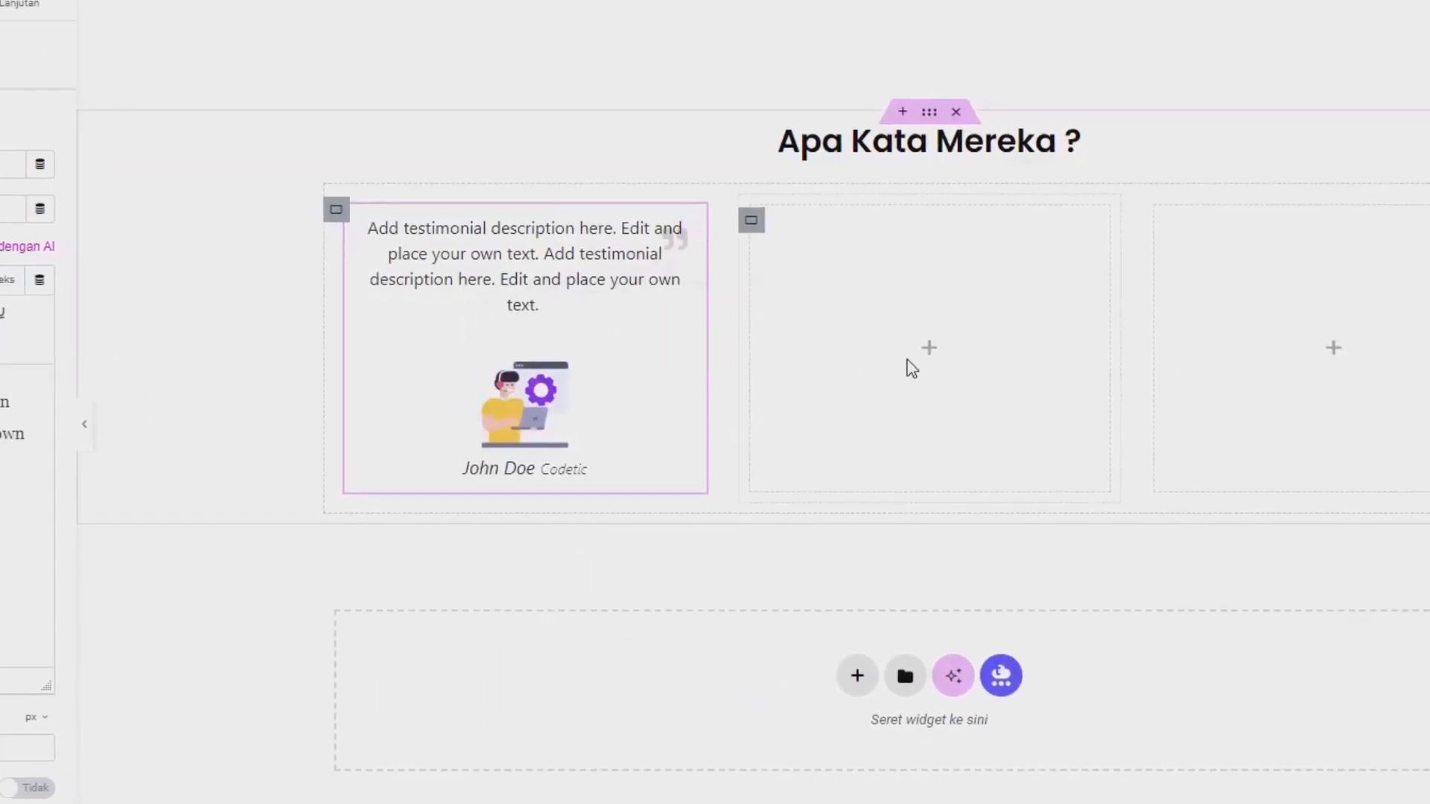
pyautogui.rightClick(1150, 334)
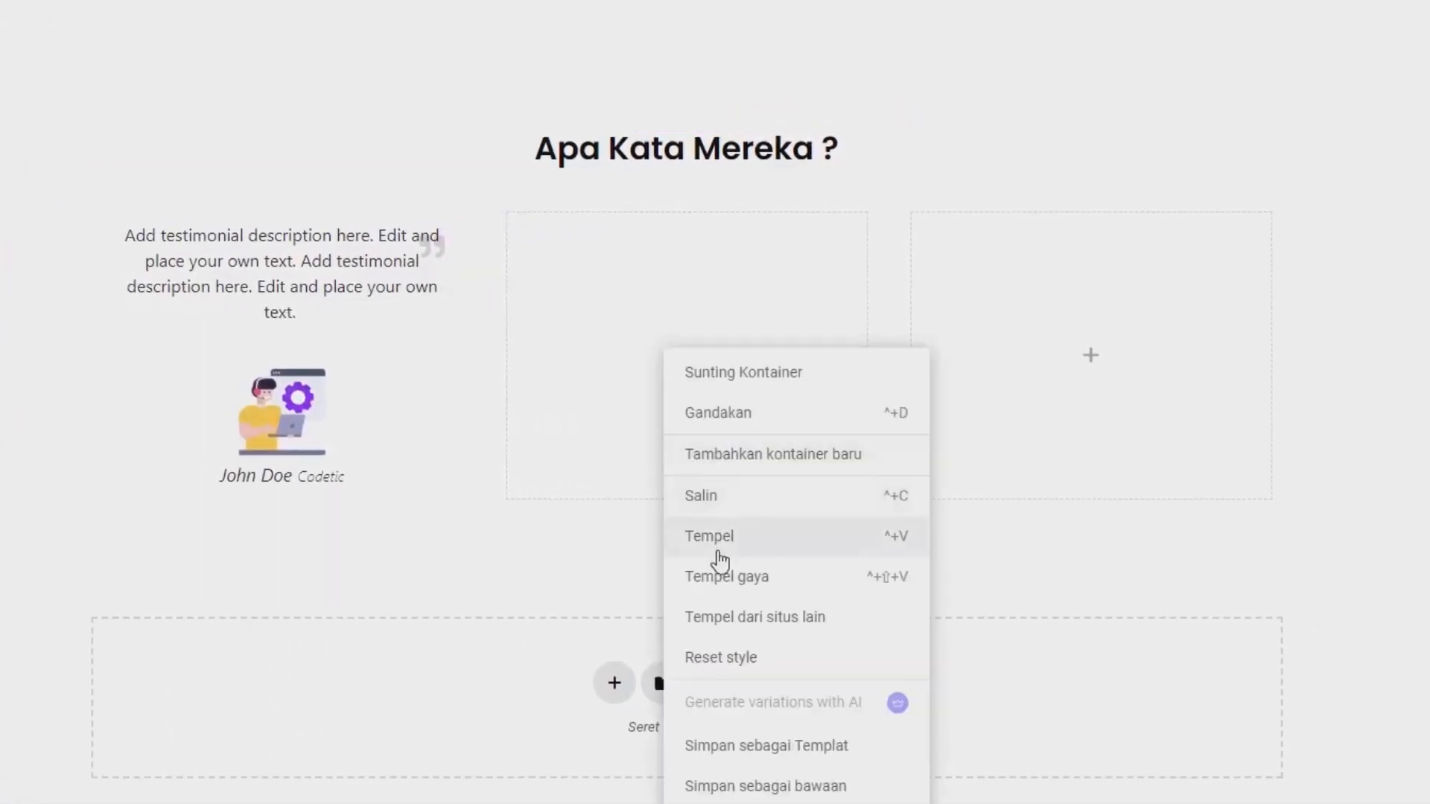
pyautogui.click(718, 553)
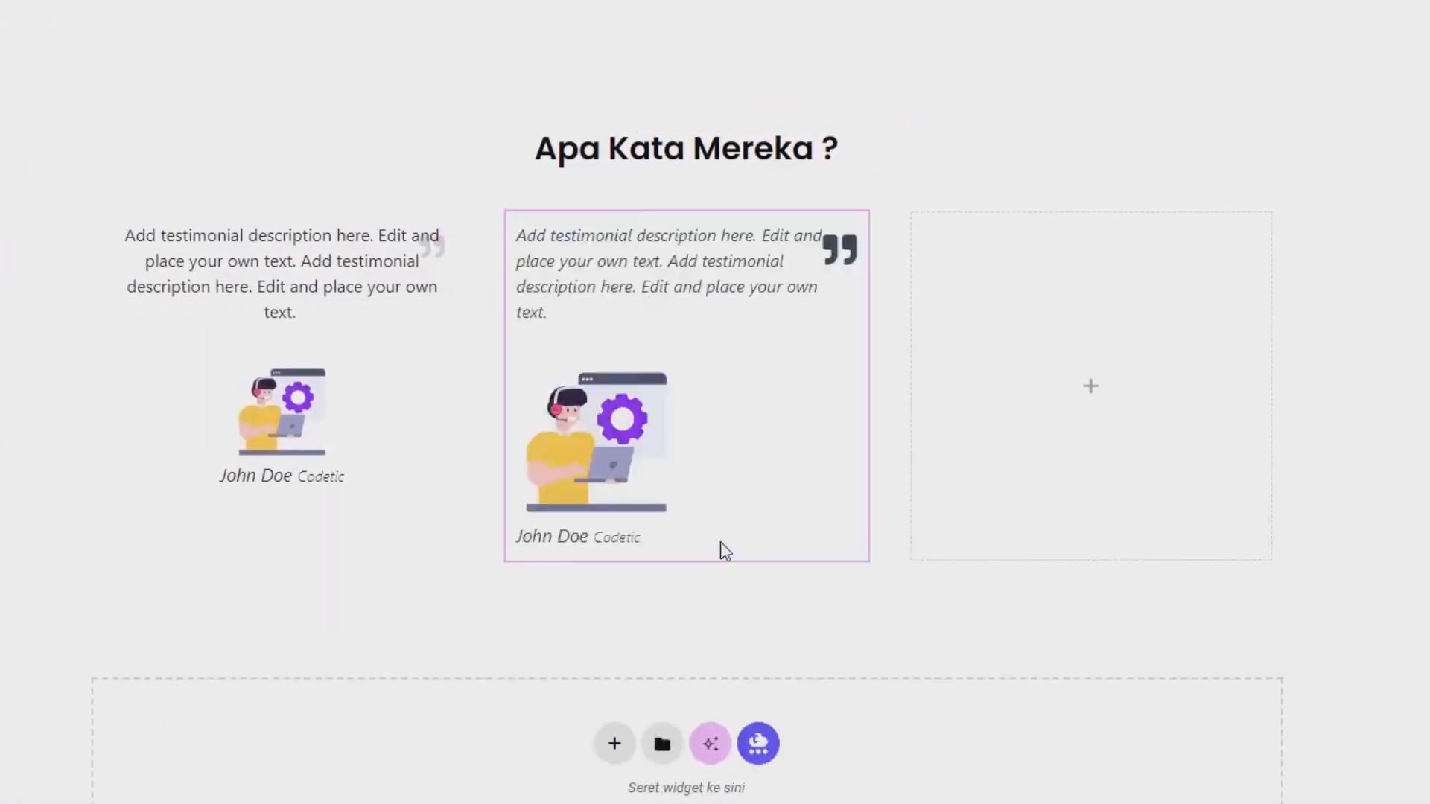
pyautogui.rightClick(1069, 470)
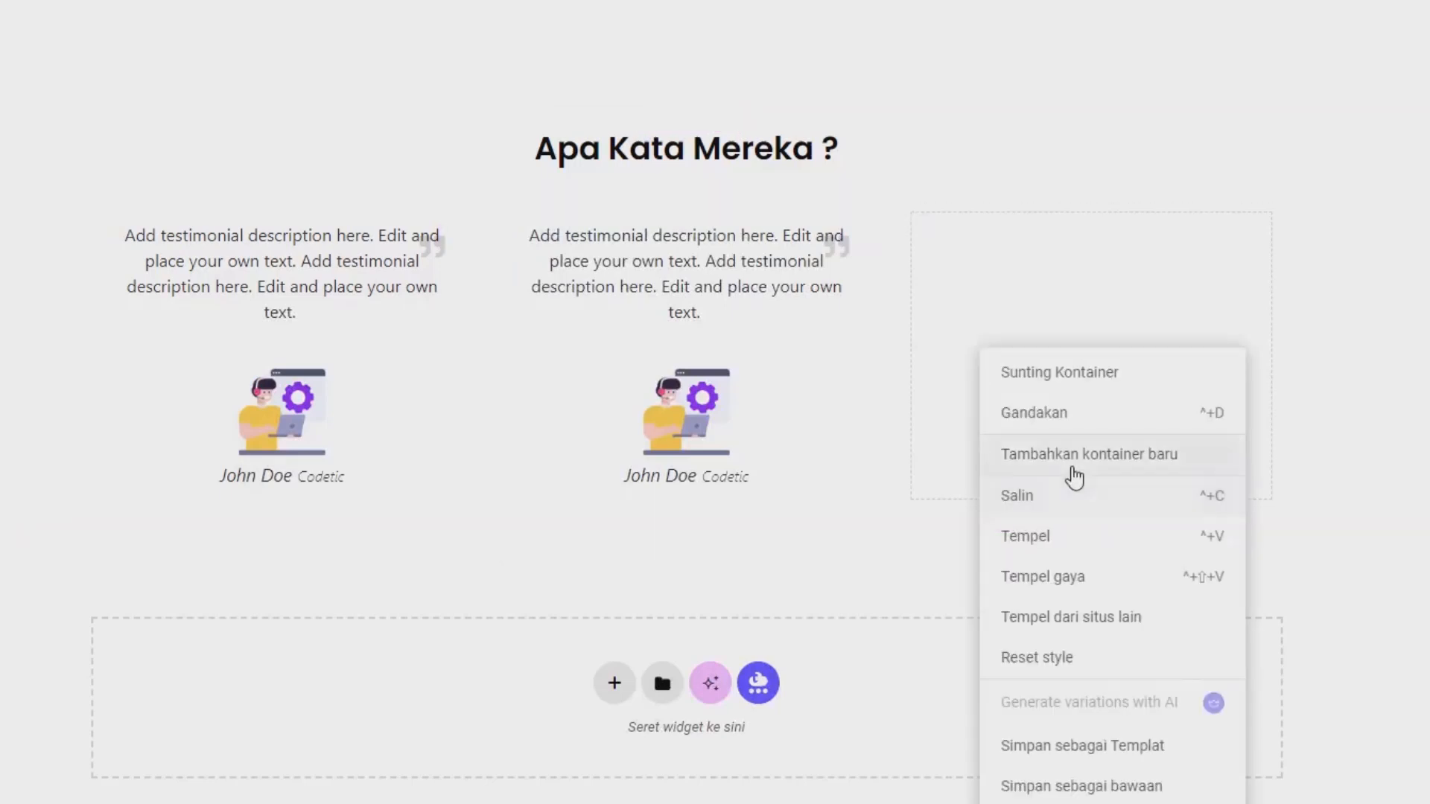
pyautogui.click(1037, 536)
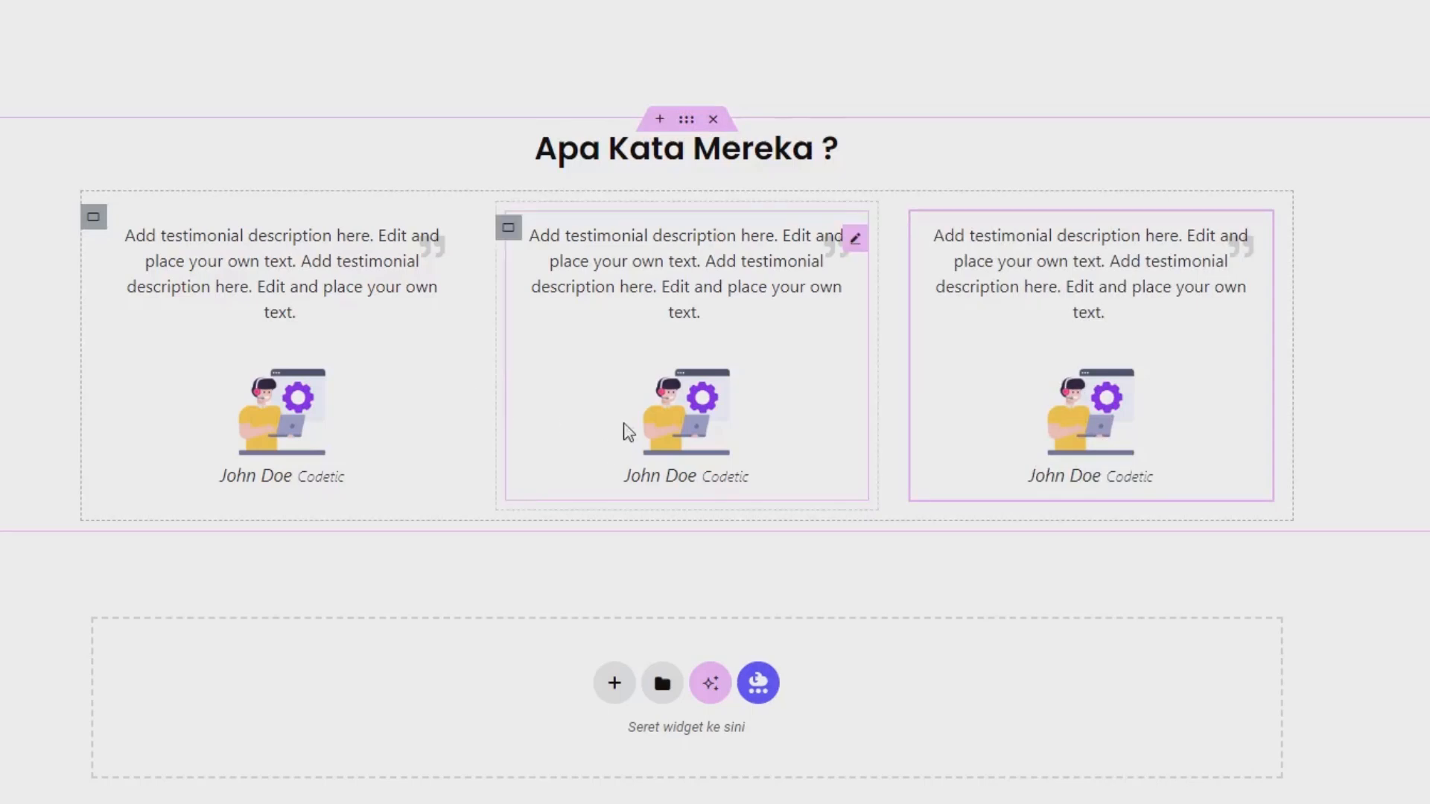
# Open the second testimonial's content settings and select its description text.
pyautogui.click(642, 322)
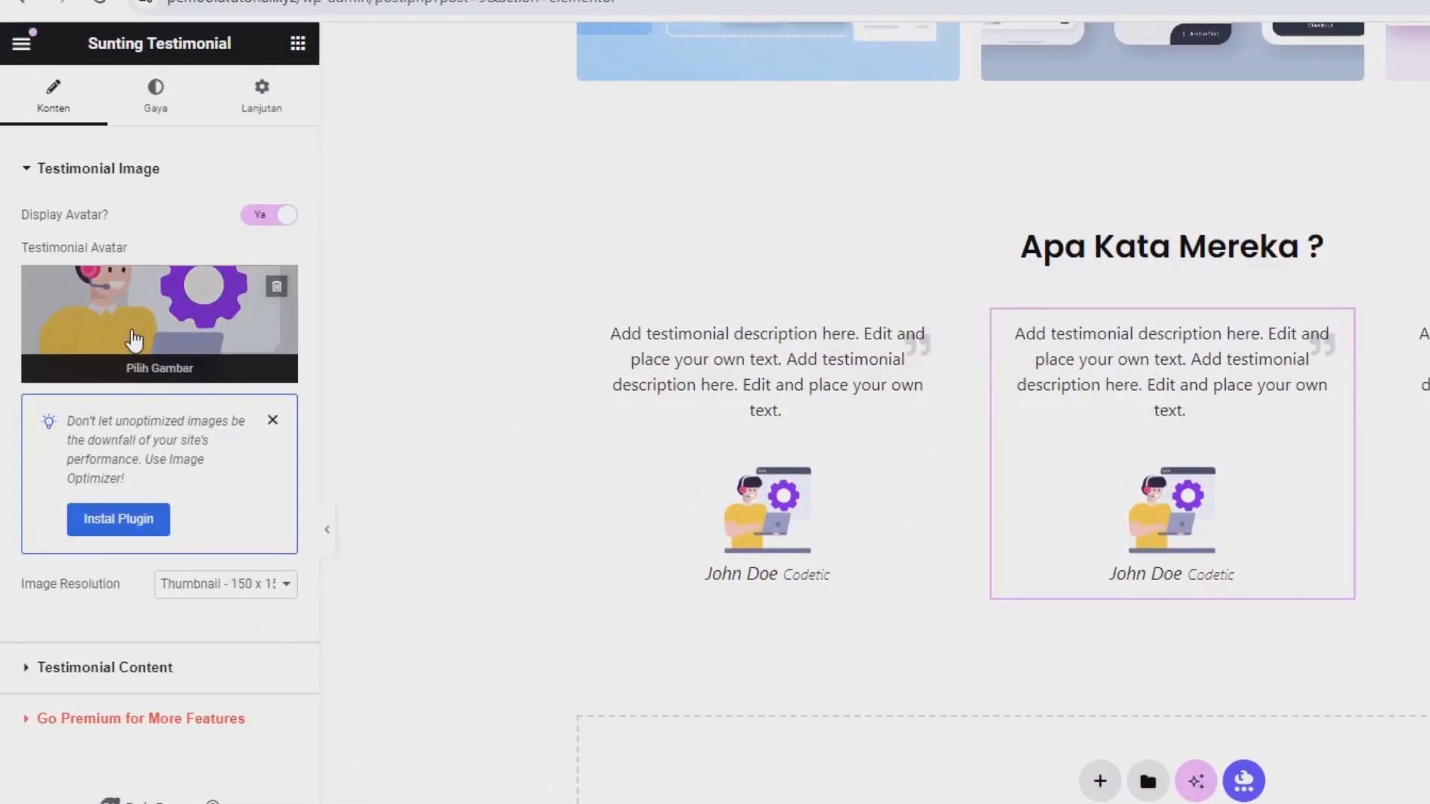
pyautogui.click(123, 665)
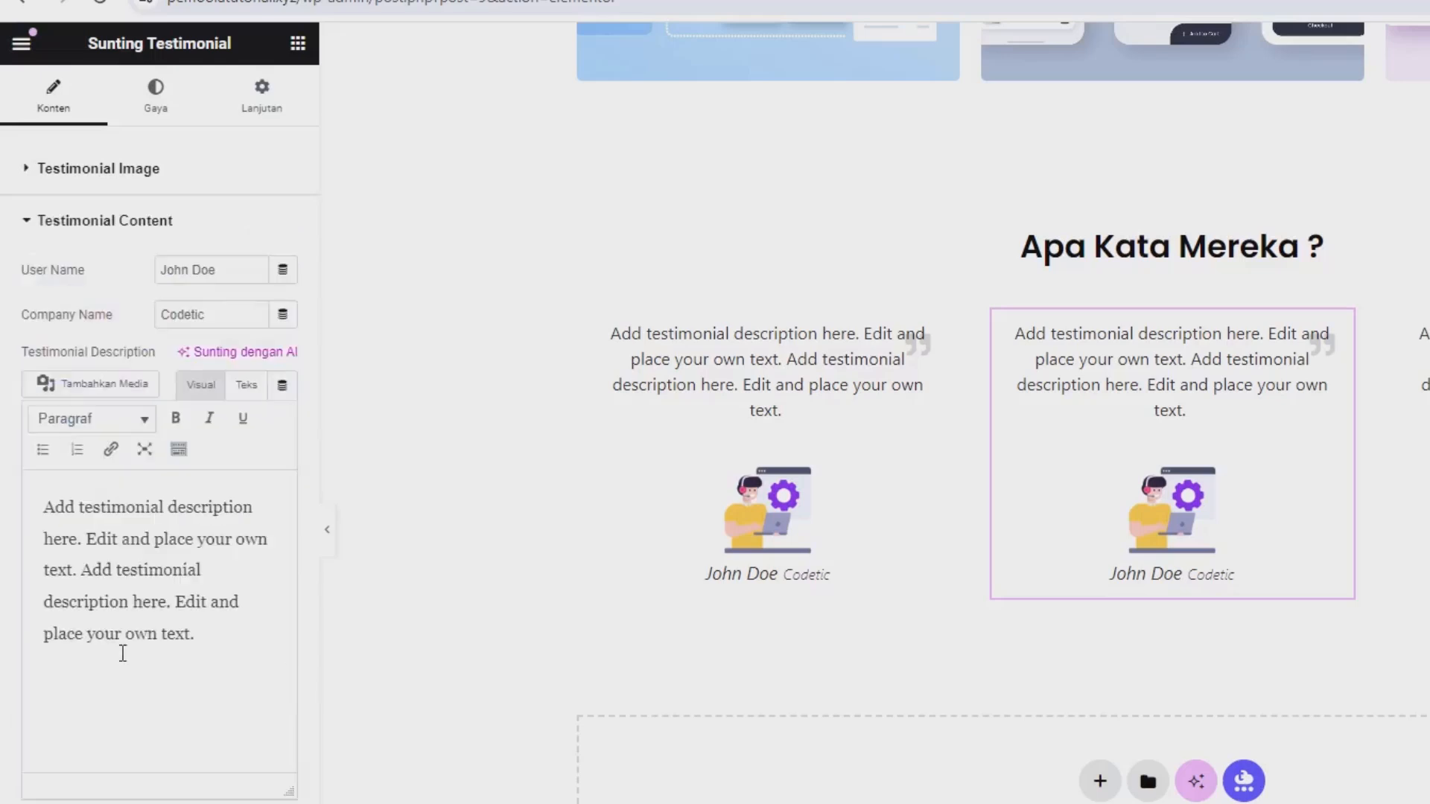
pyautogui.moveTo(201, 647); pyautogui.dragTo(34, 516)
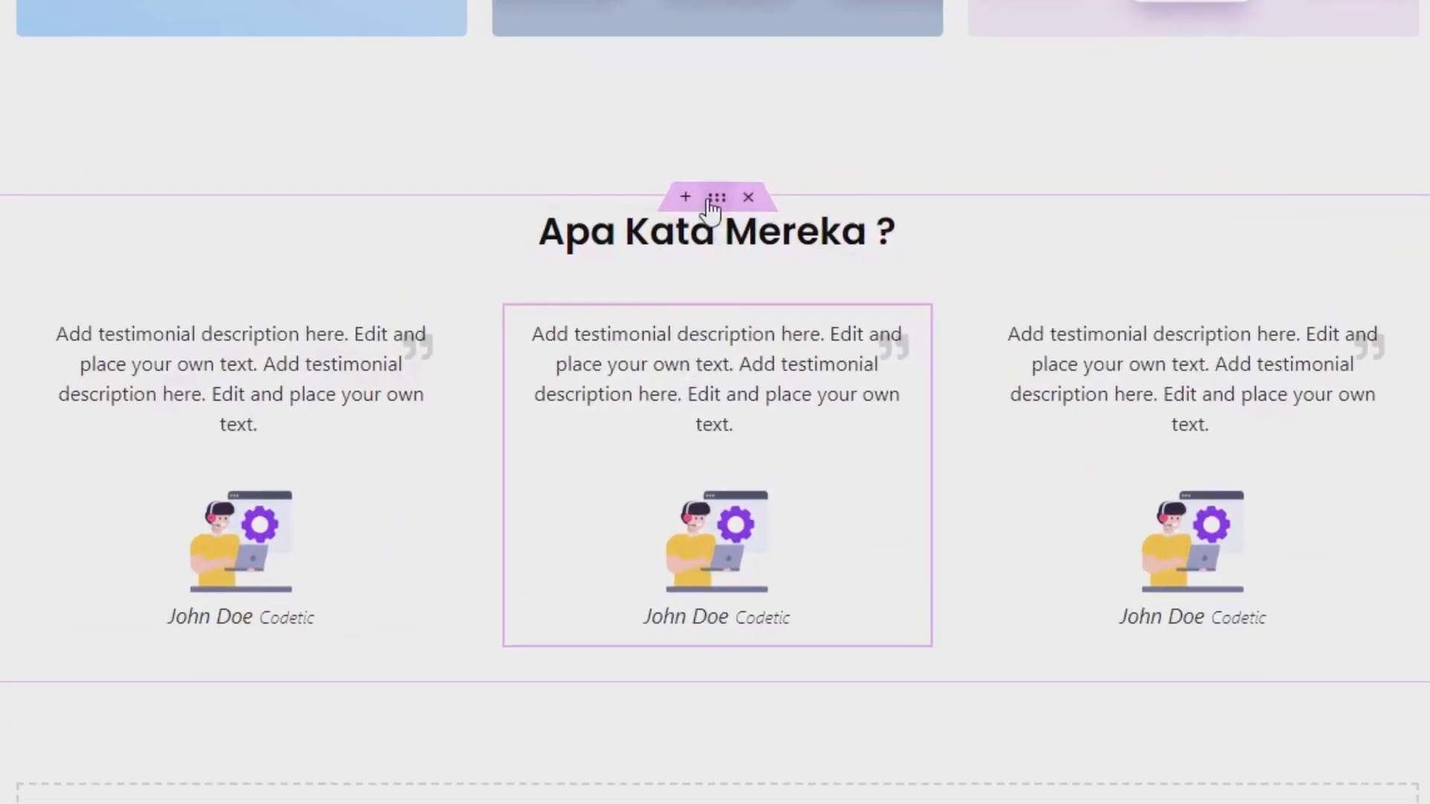
# Set the bottom margin (Bawah) of the Apa Kata Mereka ? container to 6% and update the page.
pyautogui.click(733, 211)
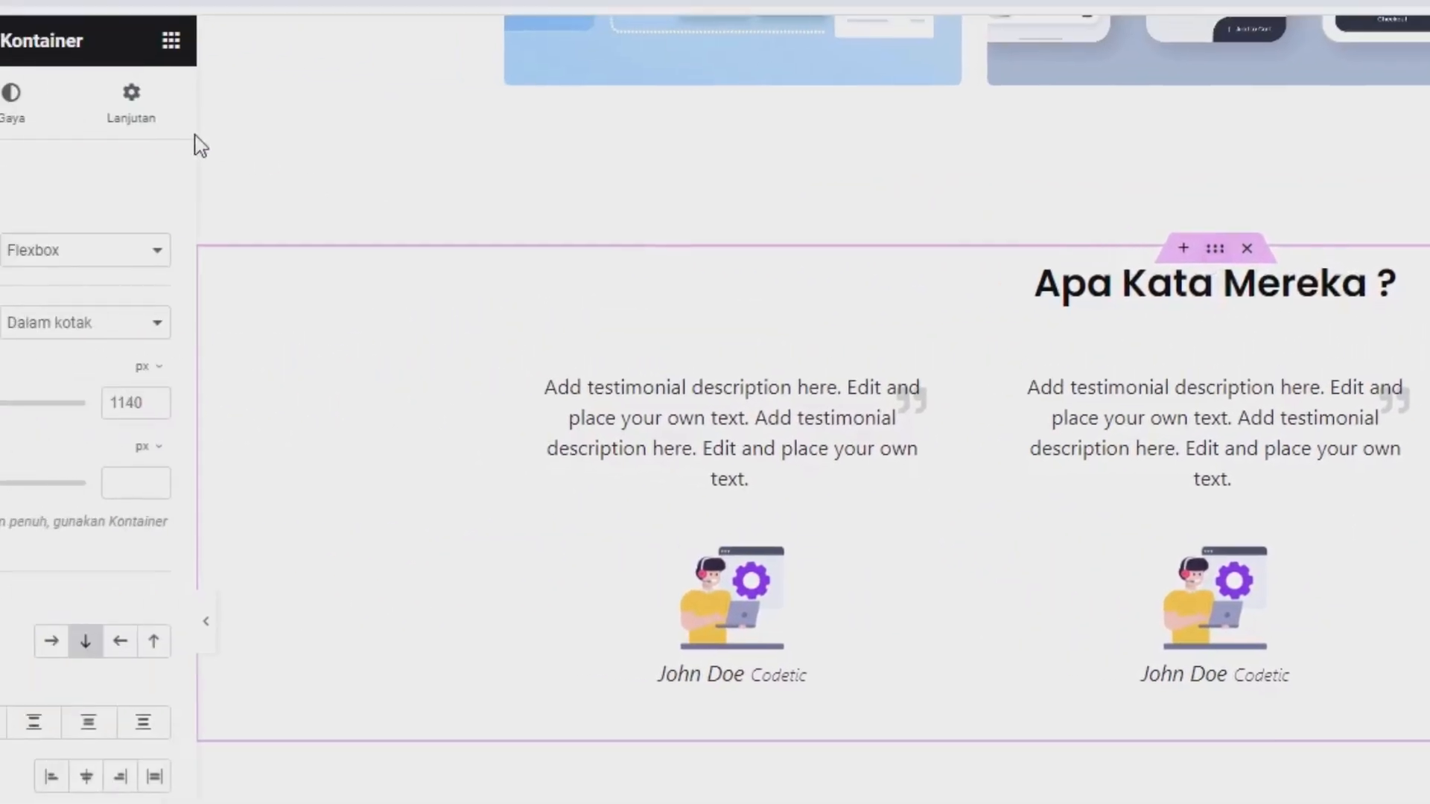
pyautogui.click(322, 149)
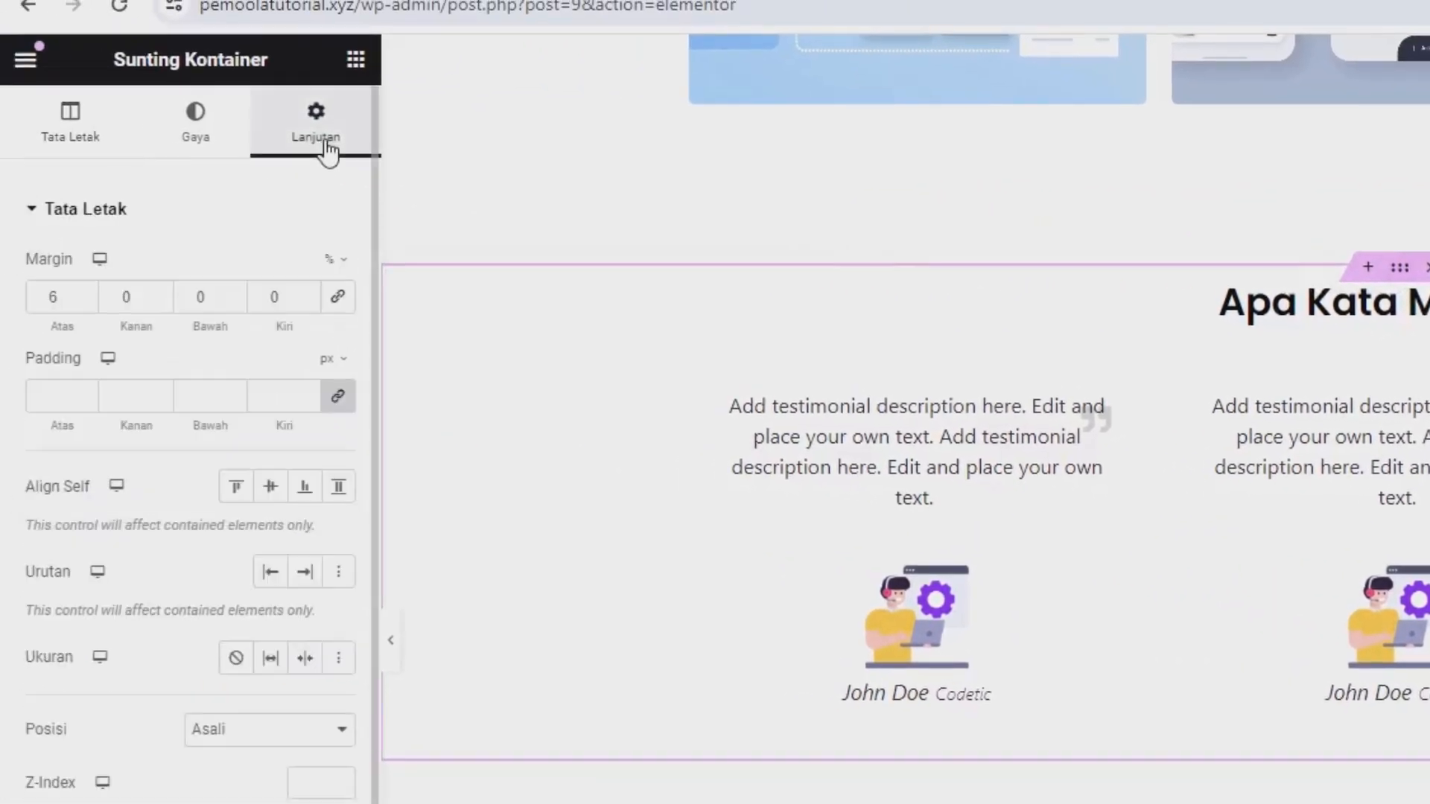
pyautogui.doubleClick(196, 301)
pyautogui.write('6')
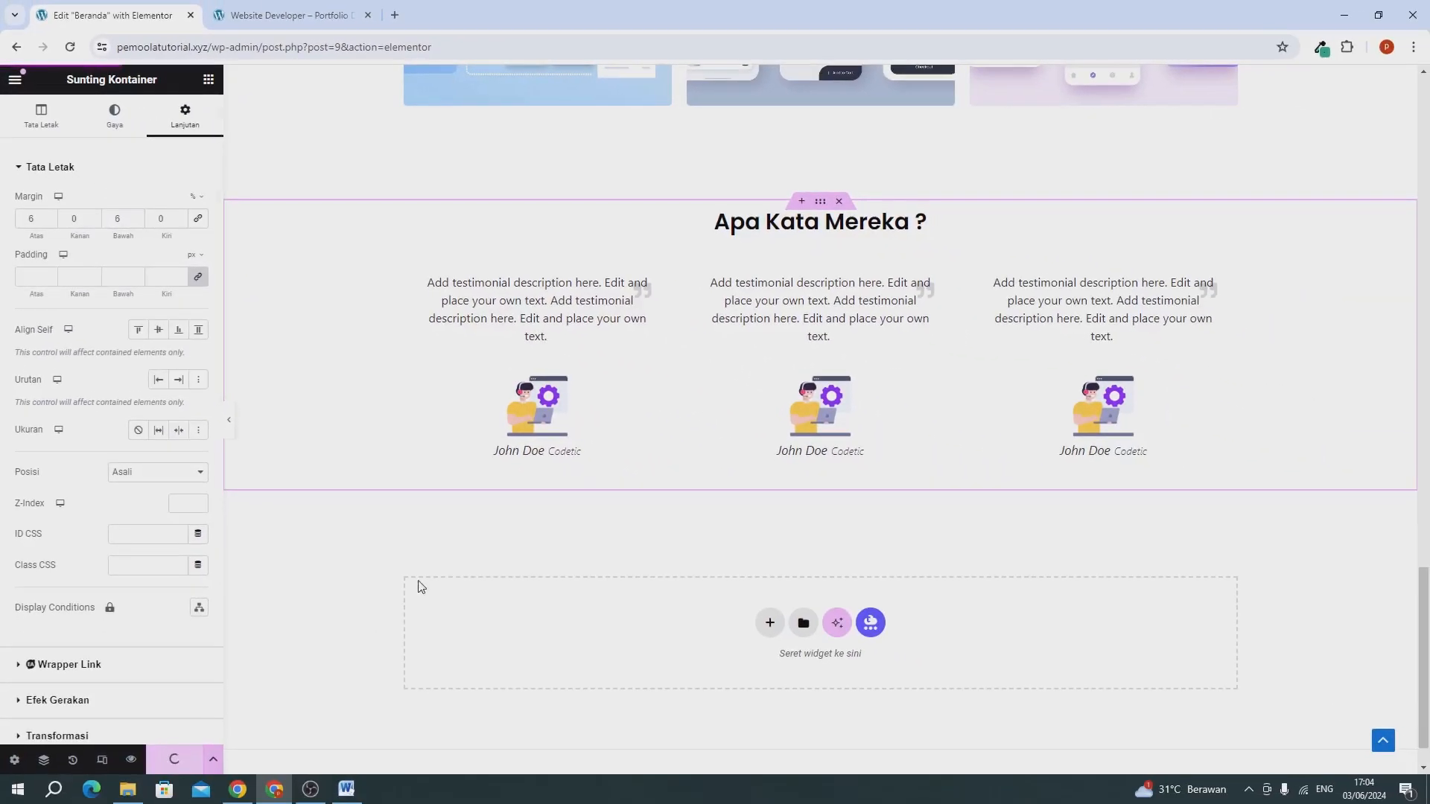
# Reload the live website, look over the page down to the testimonial section, and return to the Beranda editor.
pyautogui.click(283, 15)
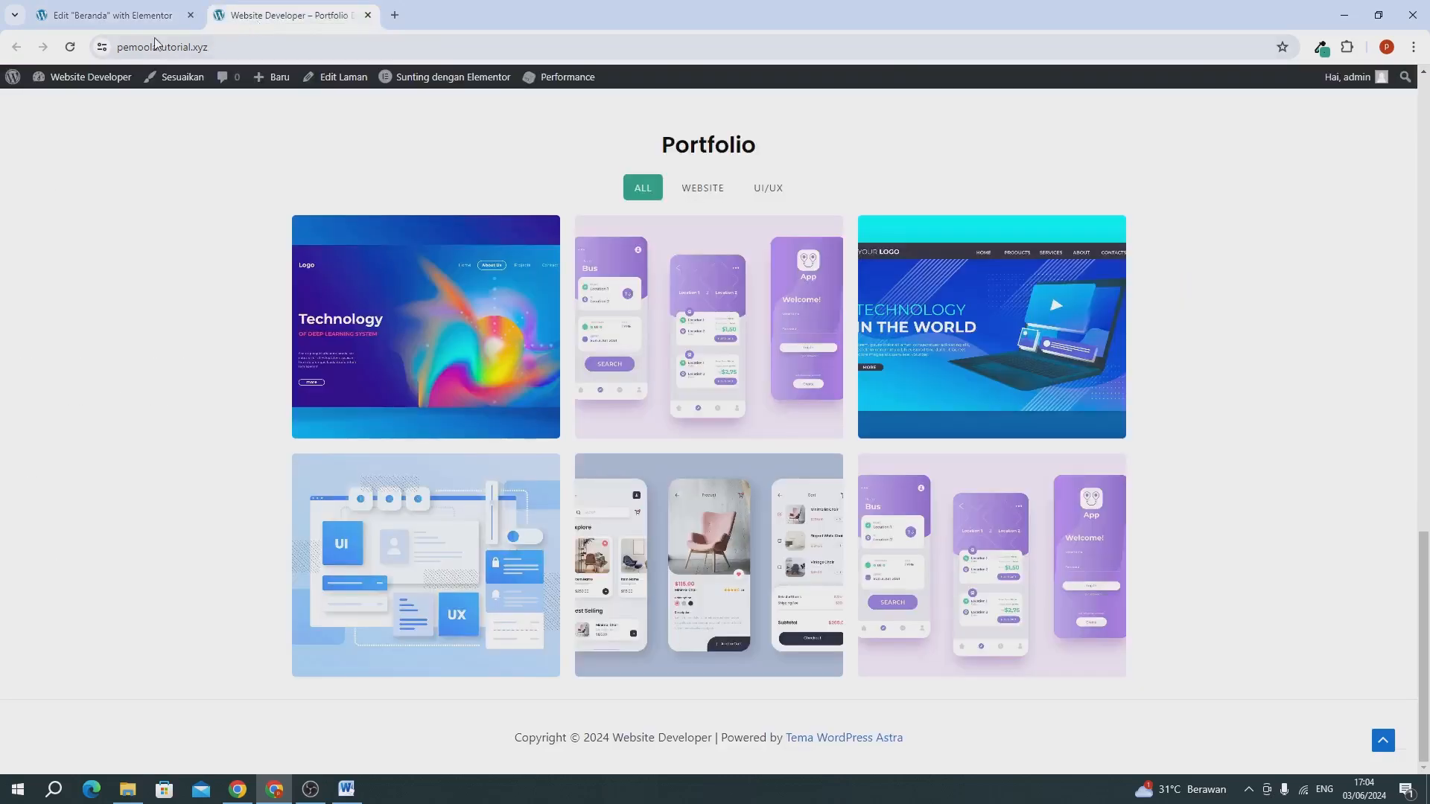
pyautogui.click(78, 48)
pyautogui.scroll(10, 179, 211)
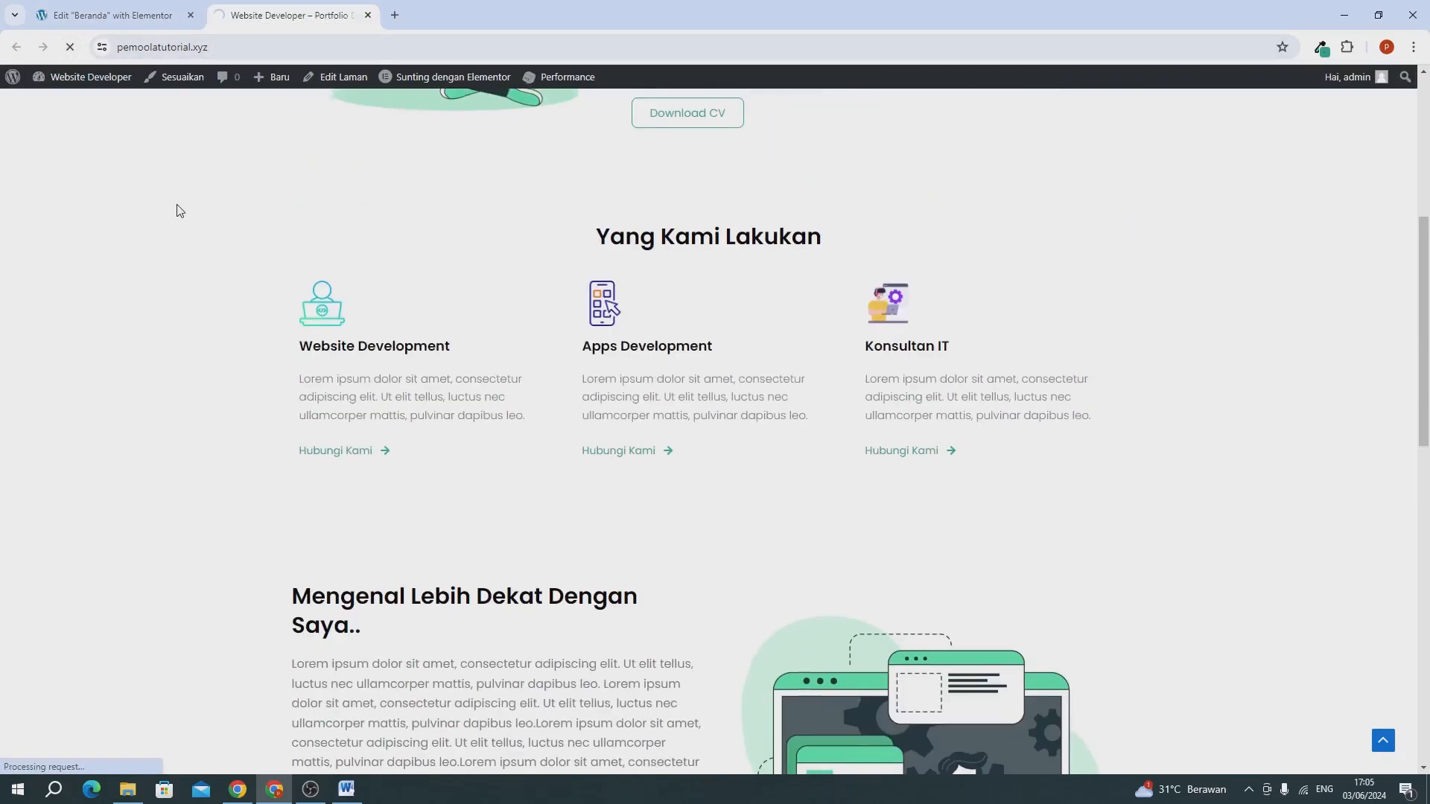
pyautogui.scroll(5, 178, 211)
pyautogui.scroll(-20, 179, 210)
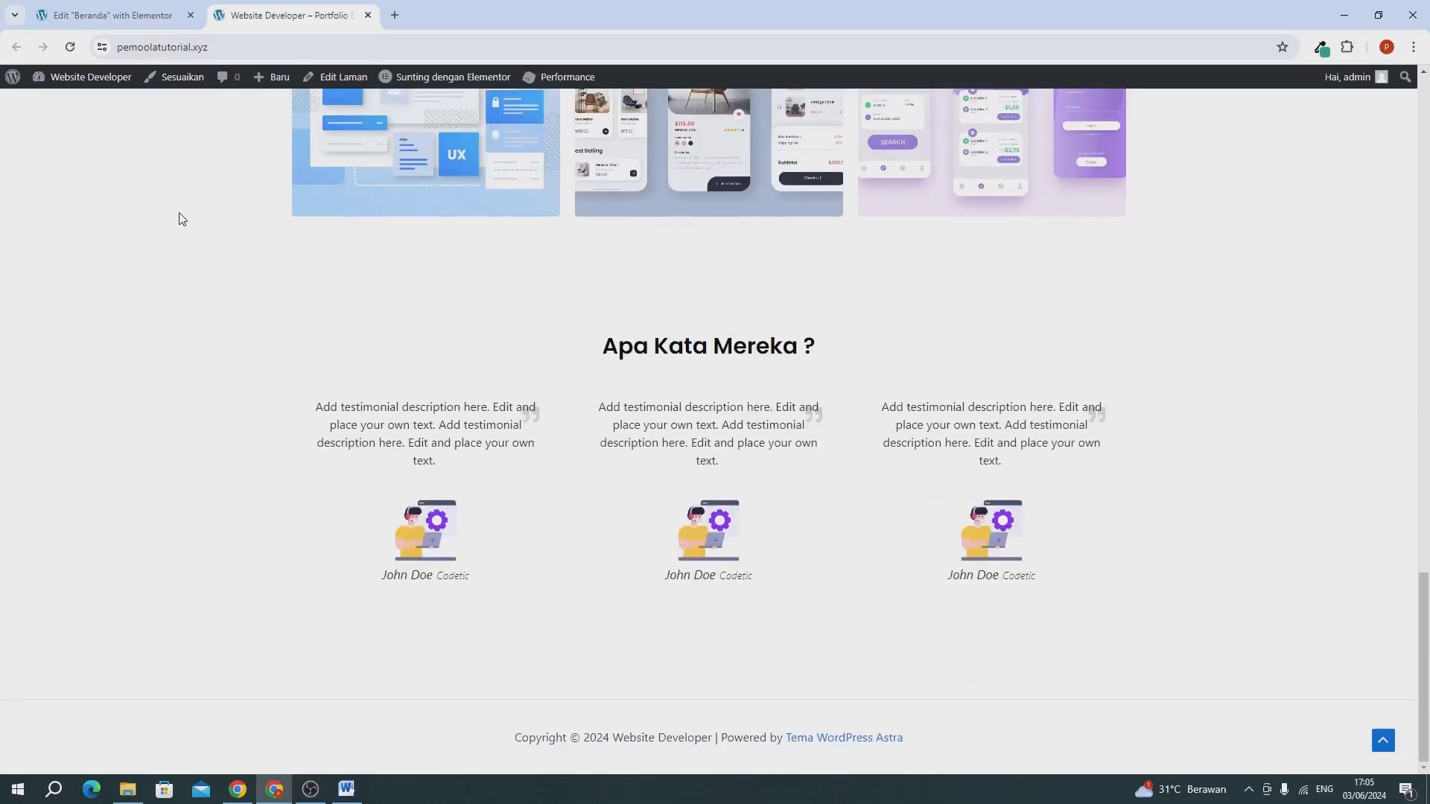
pyautogui.scroll(15, 178, 217)
pyautogui.click(111, 15)
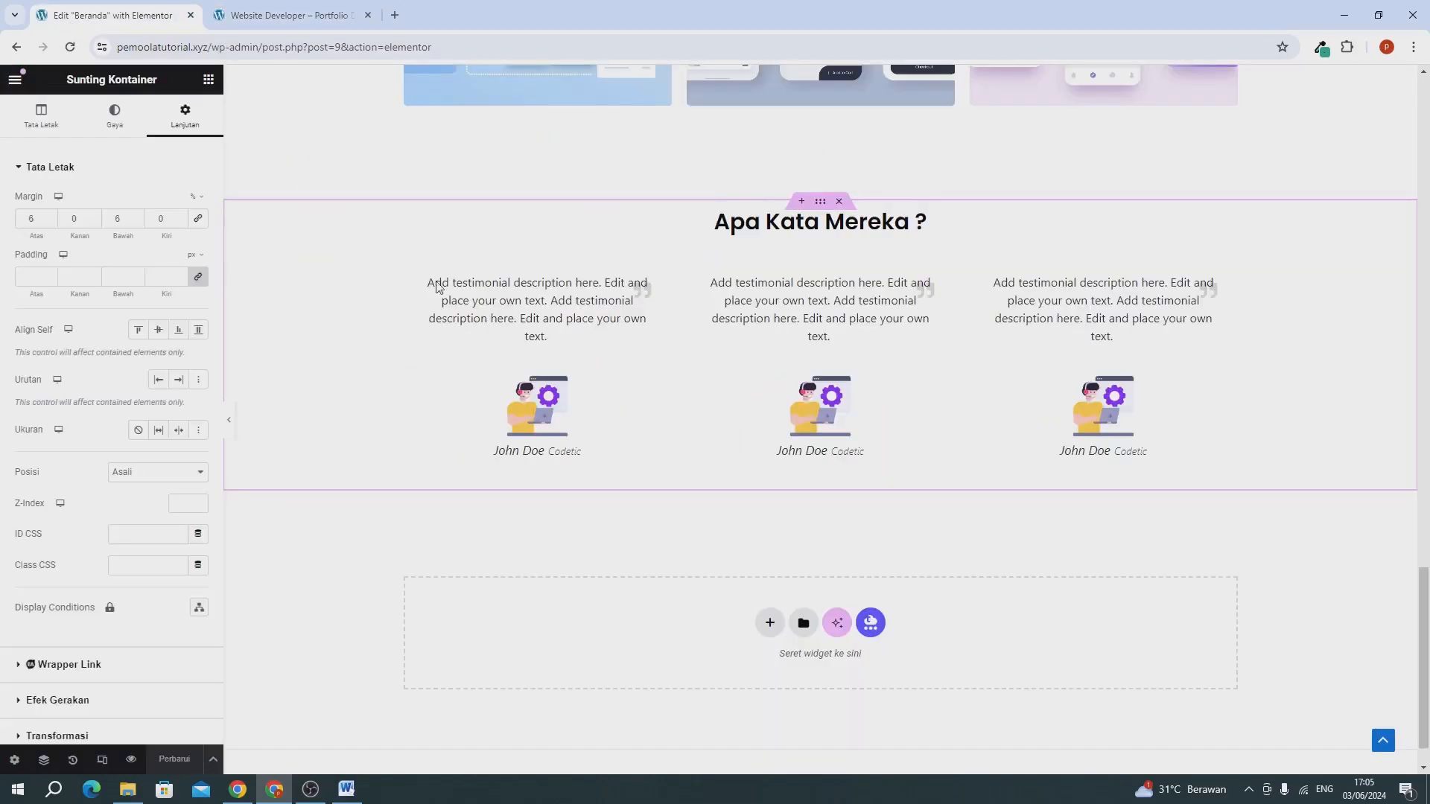
# Save the Yang Kami Lakukan container as a template named "template layanan" and close the library.
pyautogui.scroll(15, 608, 403)
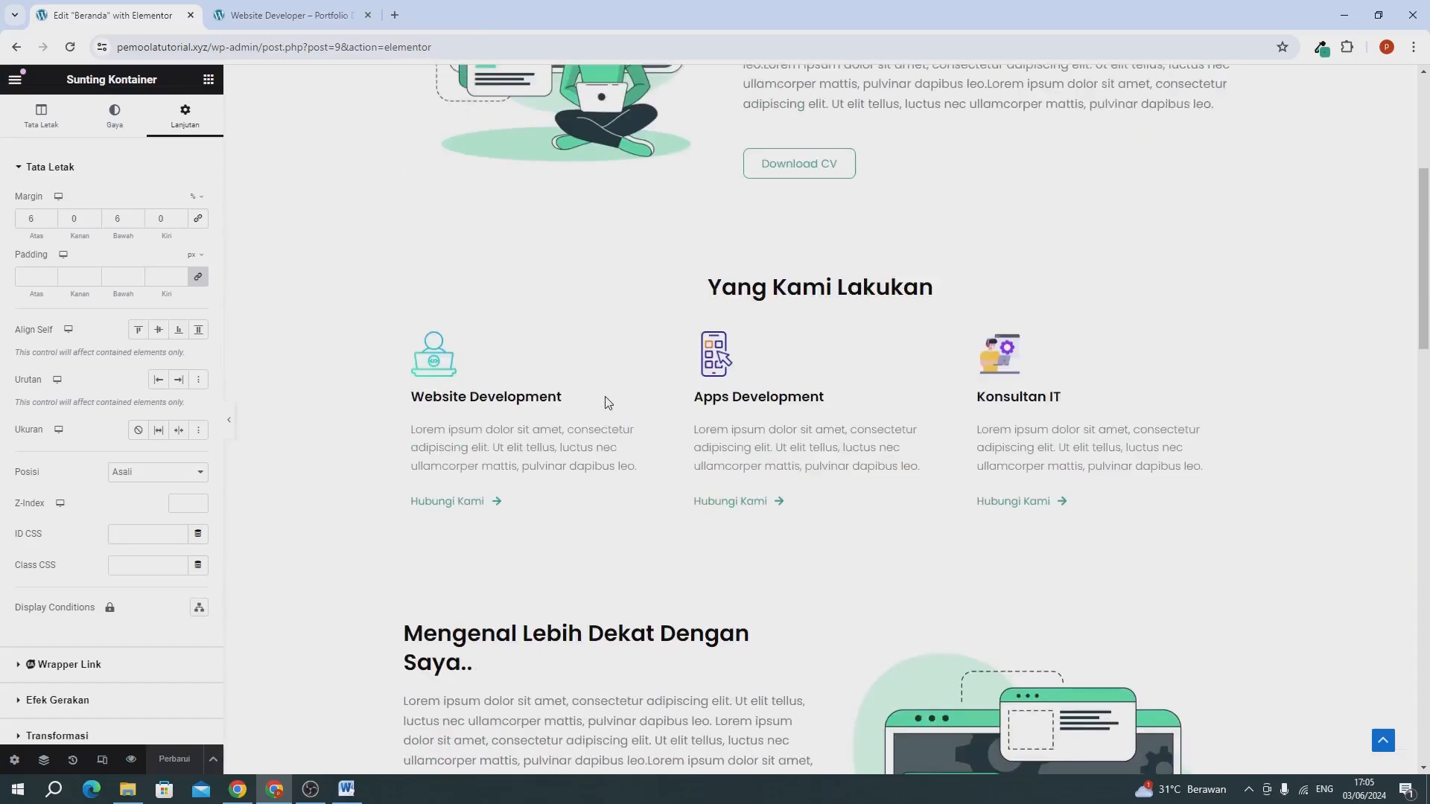
pyautogui.scroll(5, 608, 402)
pyautogui.scroll(-2, 993, 262)
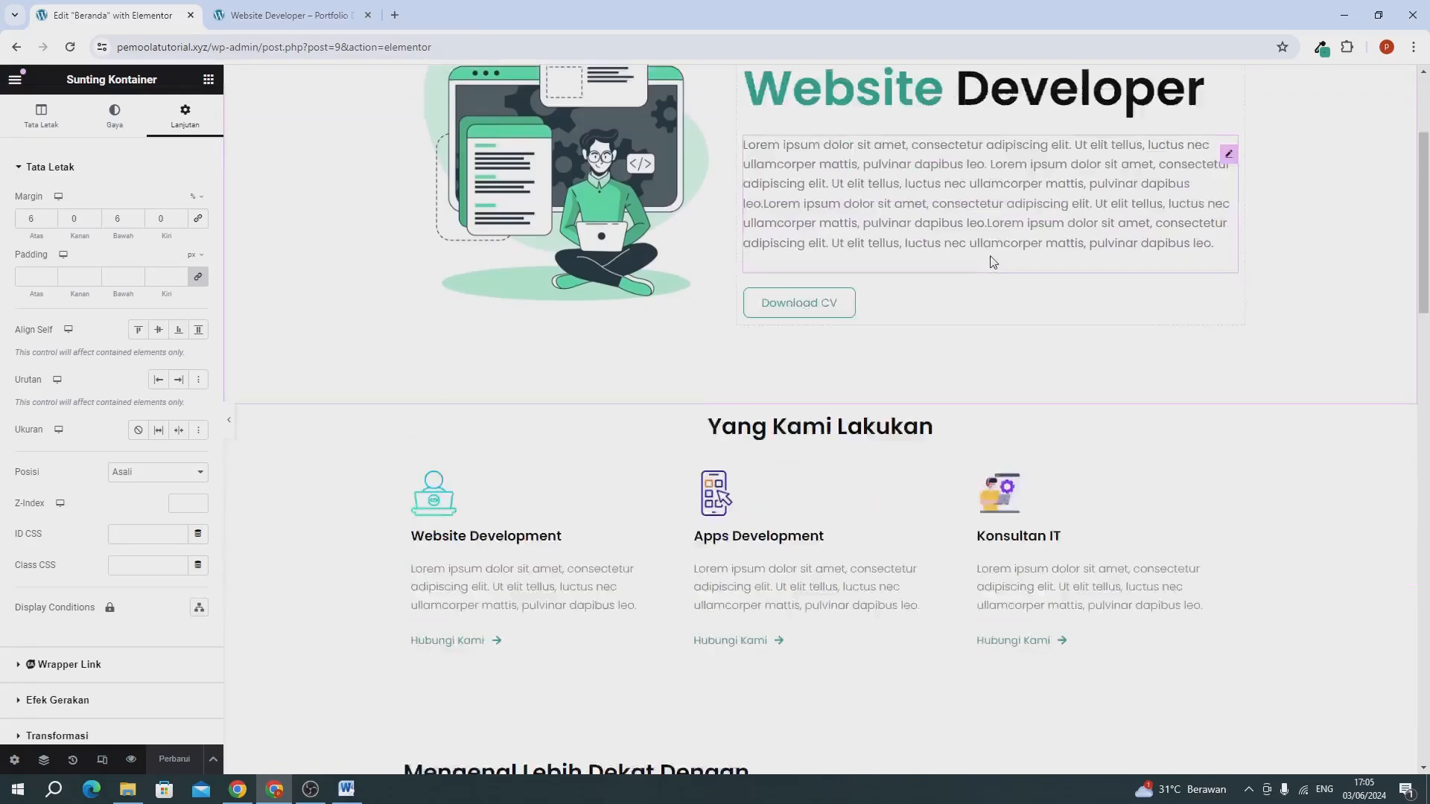
pyautogui.scroll(-2, 993, 262)
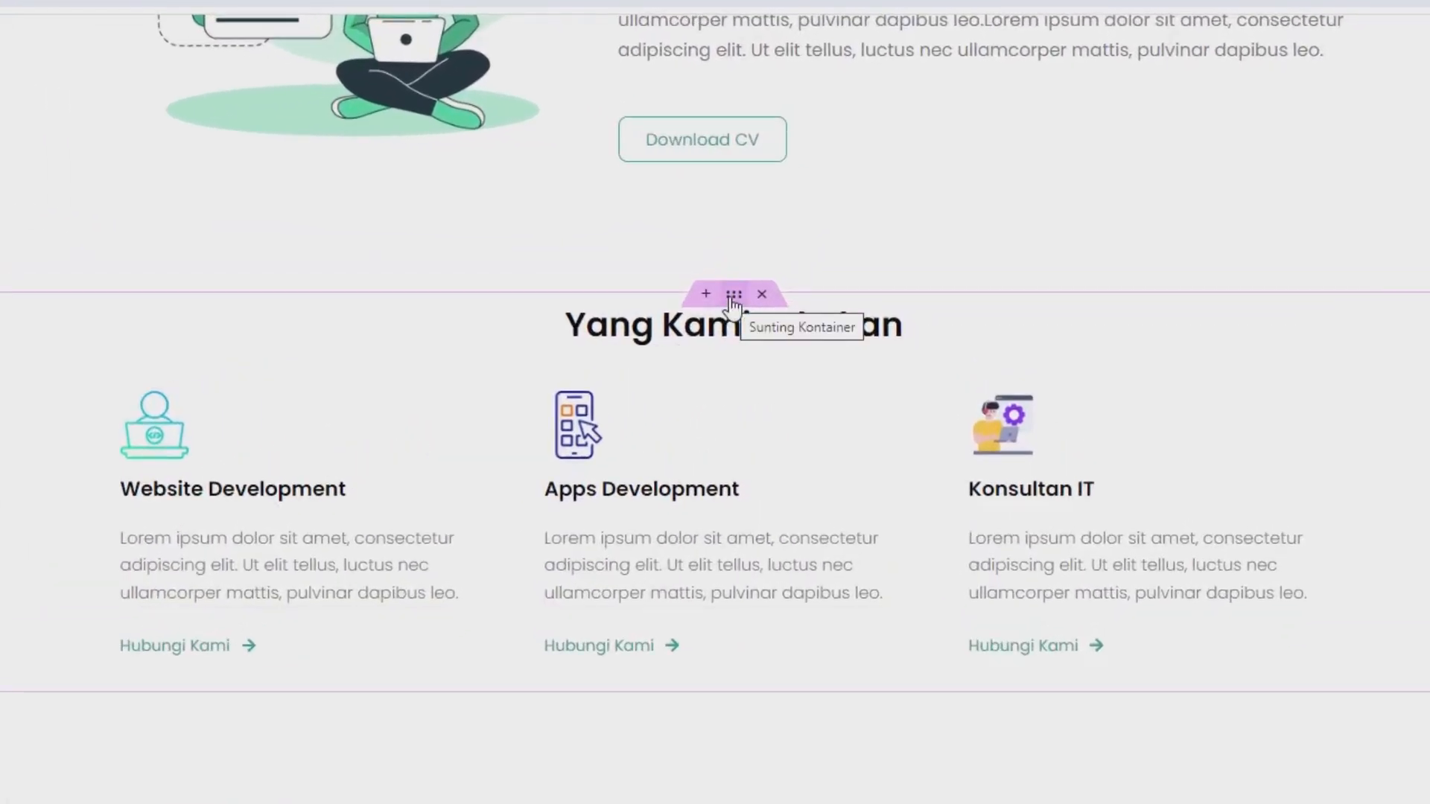
pyautogui.rightClick(733, 298)
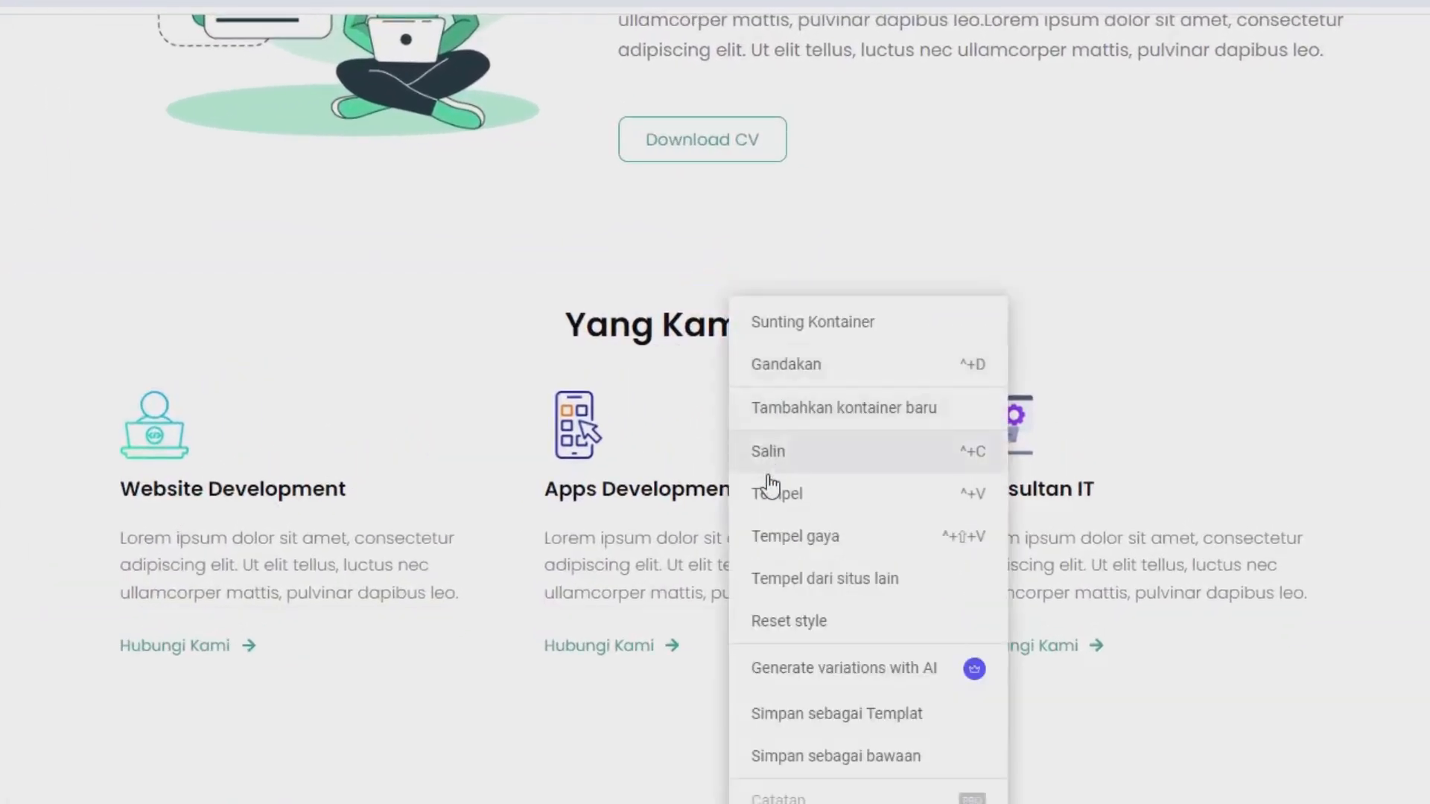
pyautogui.click(818, 714)
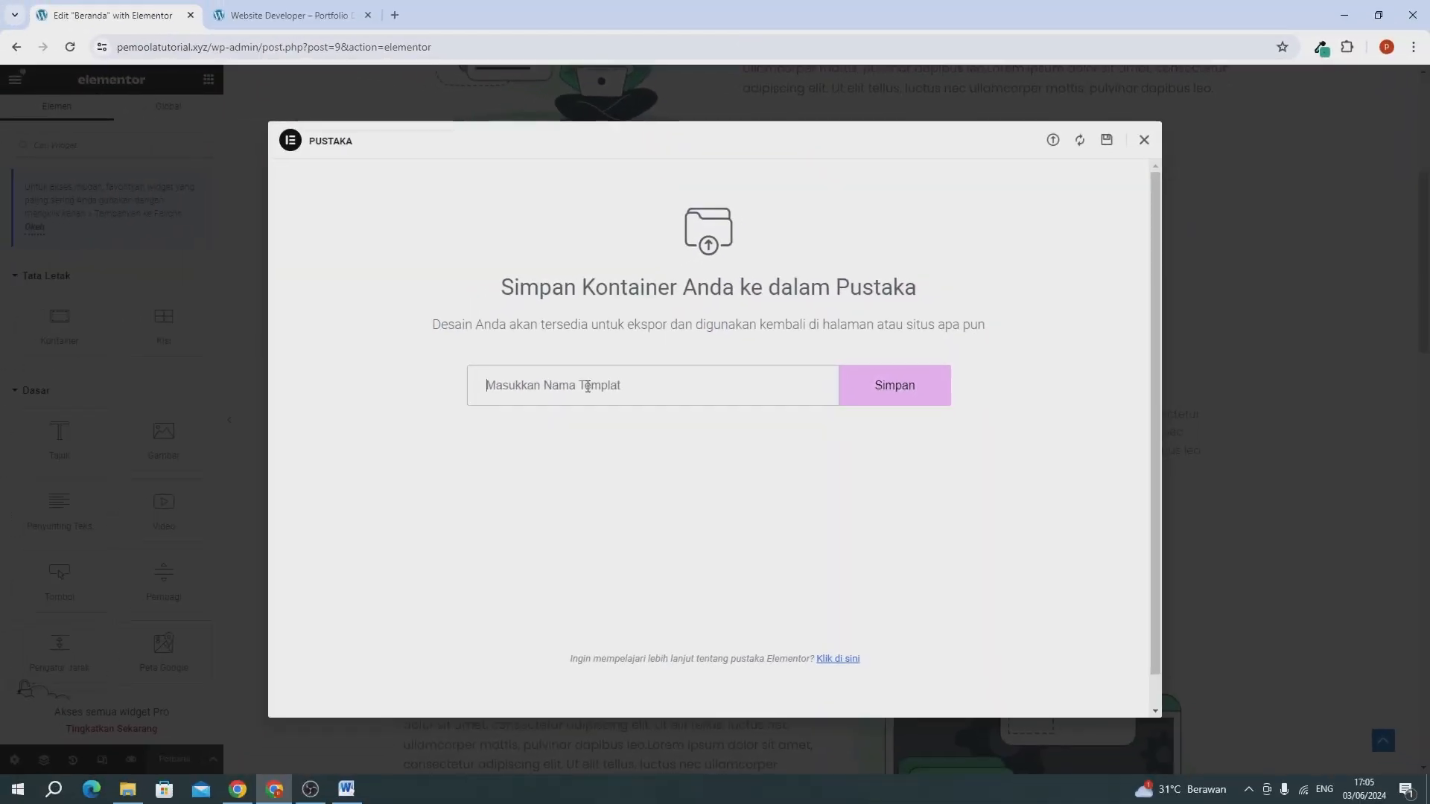
pyautogui.write('template layanan')
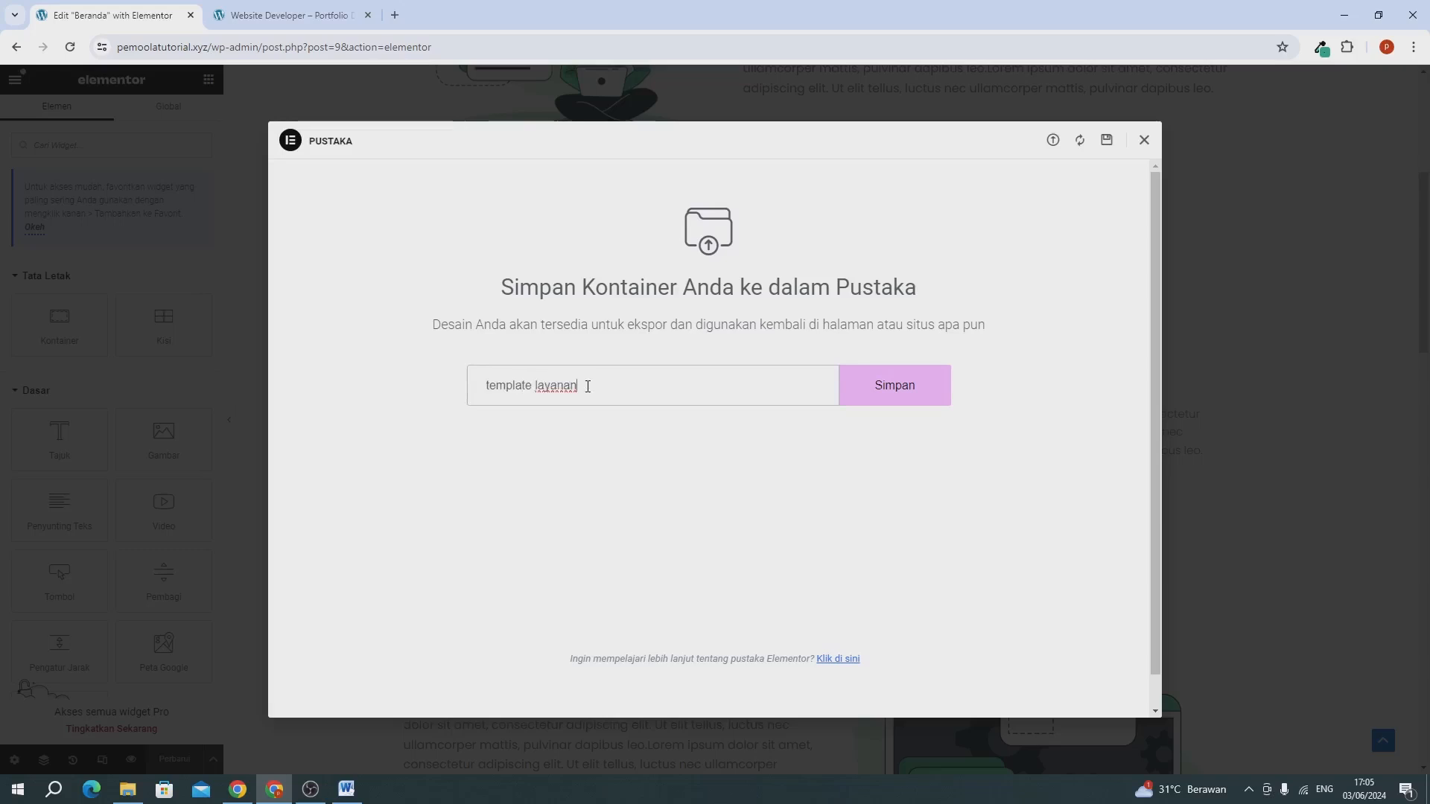
pyautogui.click(861, 397)
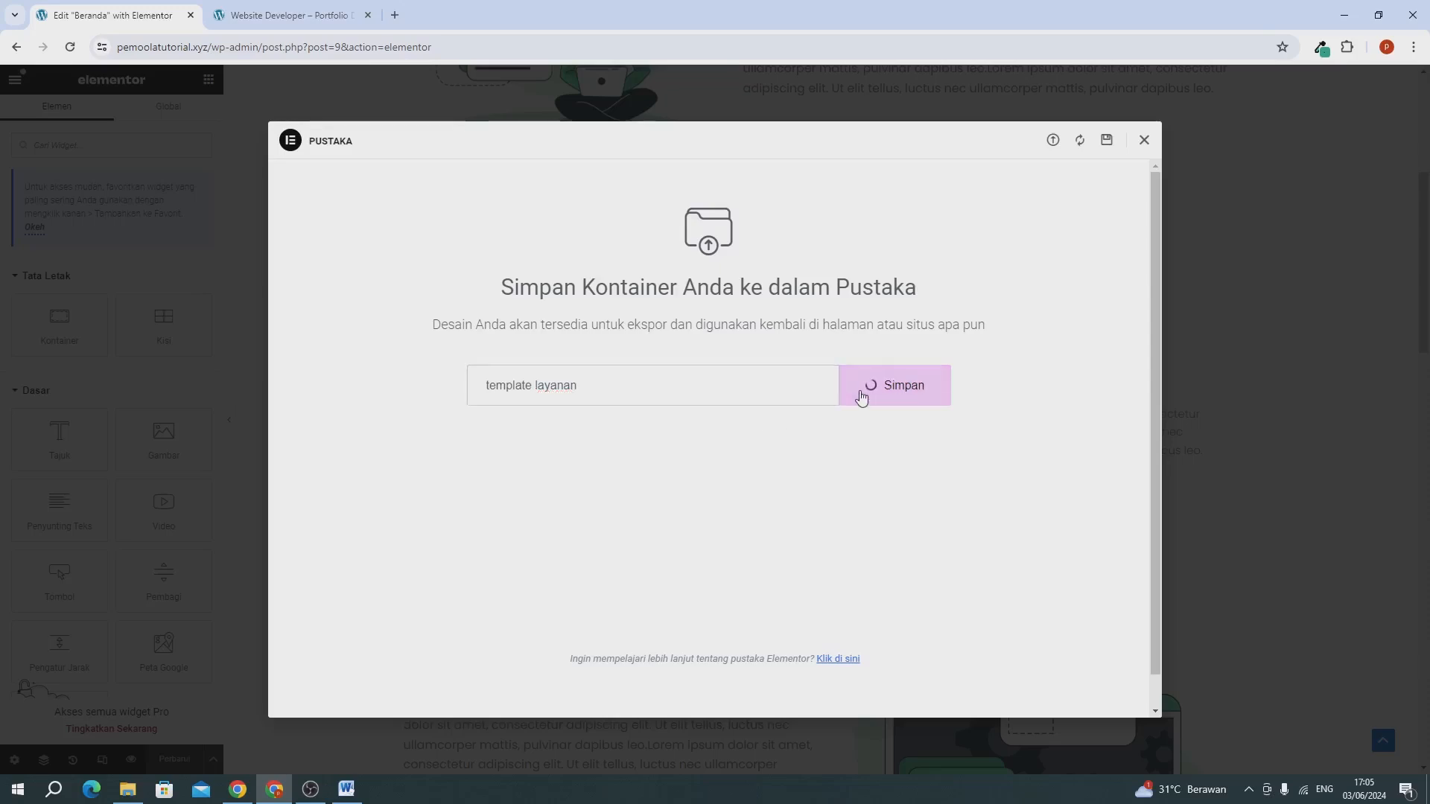
pyautogui.click(1148, 144)
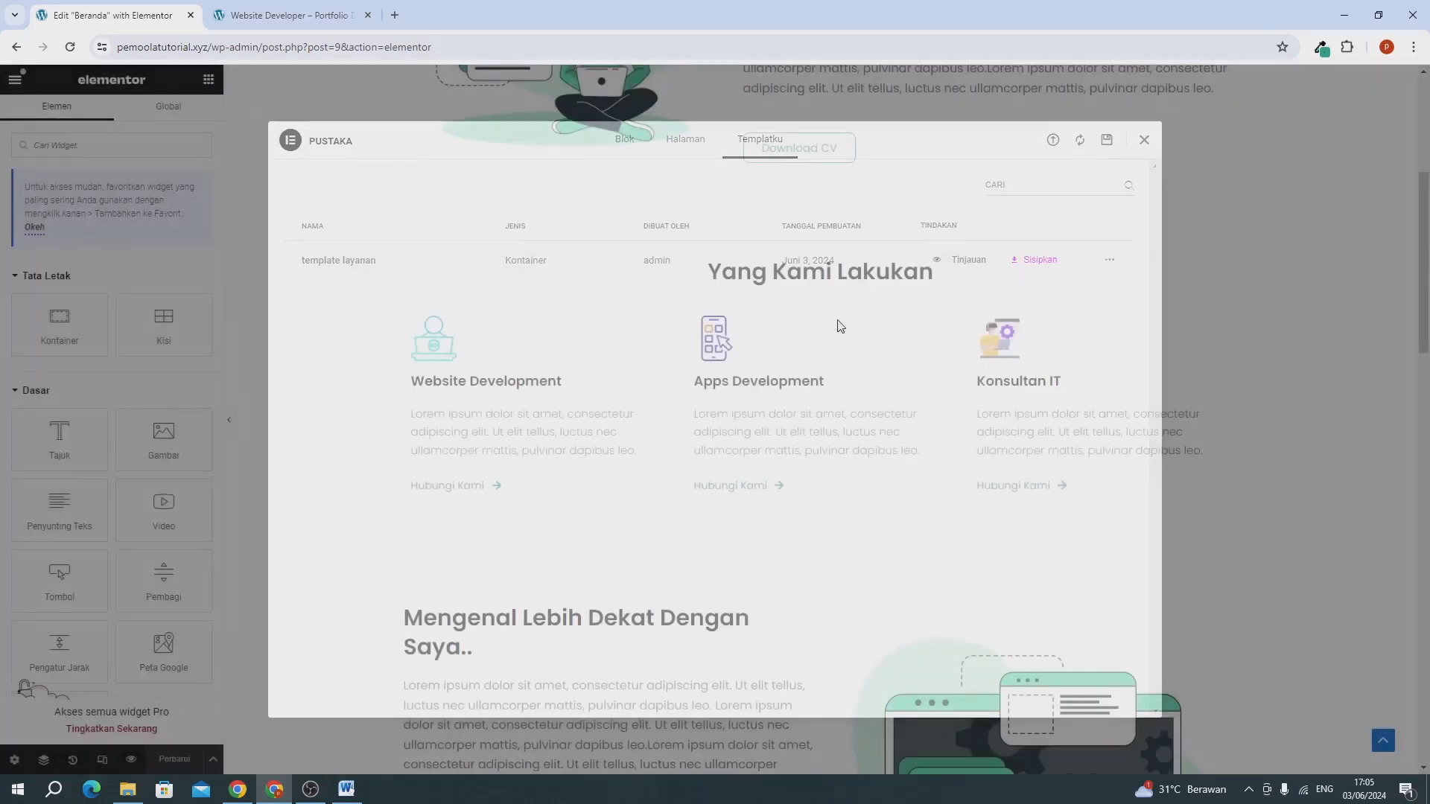
# Save the Mengenal Lebih Dekat Dengan Saya.. container as a template named "template sekilas tentang kami" and close the library.
pyautogui.scroll(-3, 750, 390)
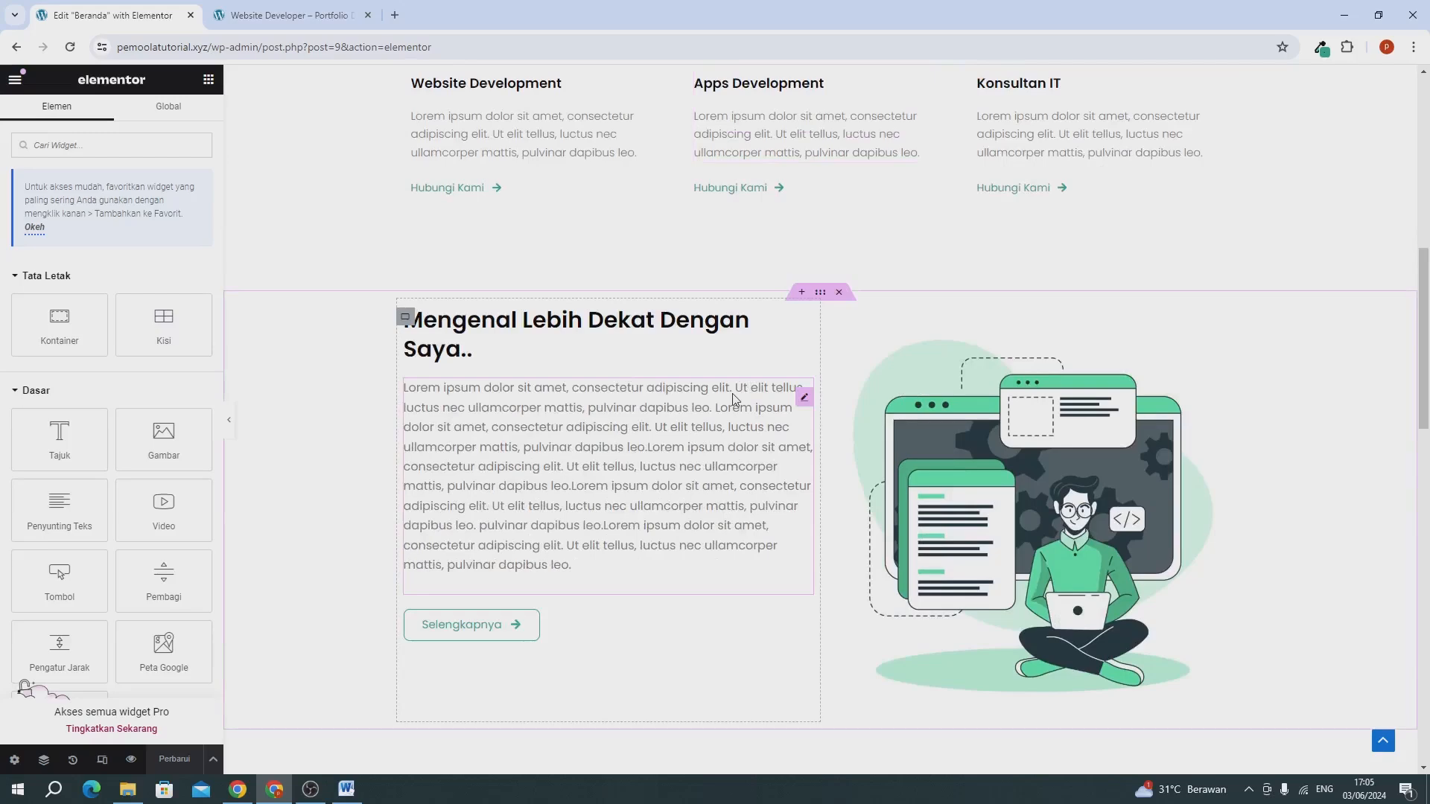
pyautogui.rightClick(815, 299)
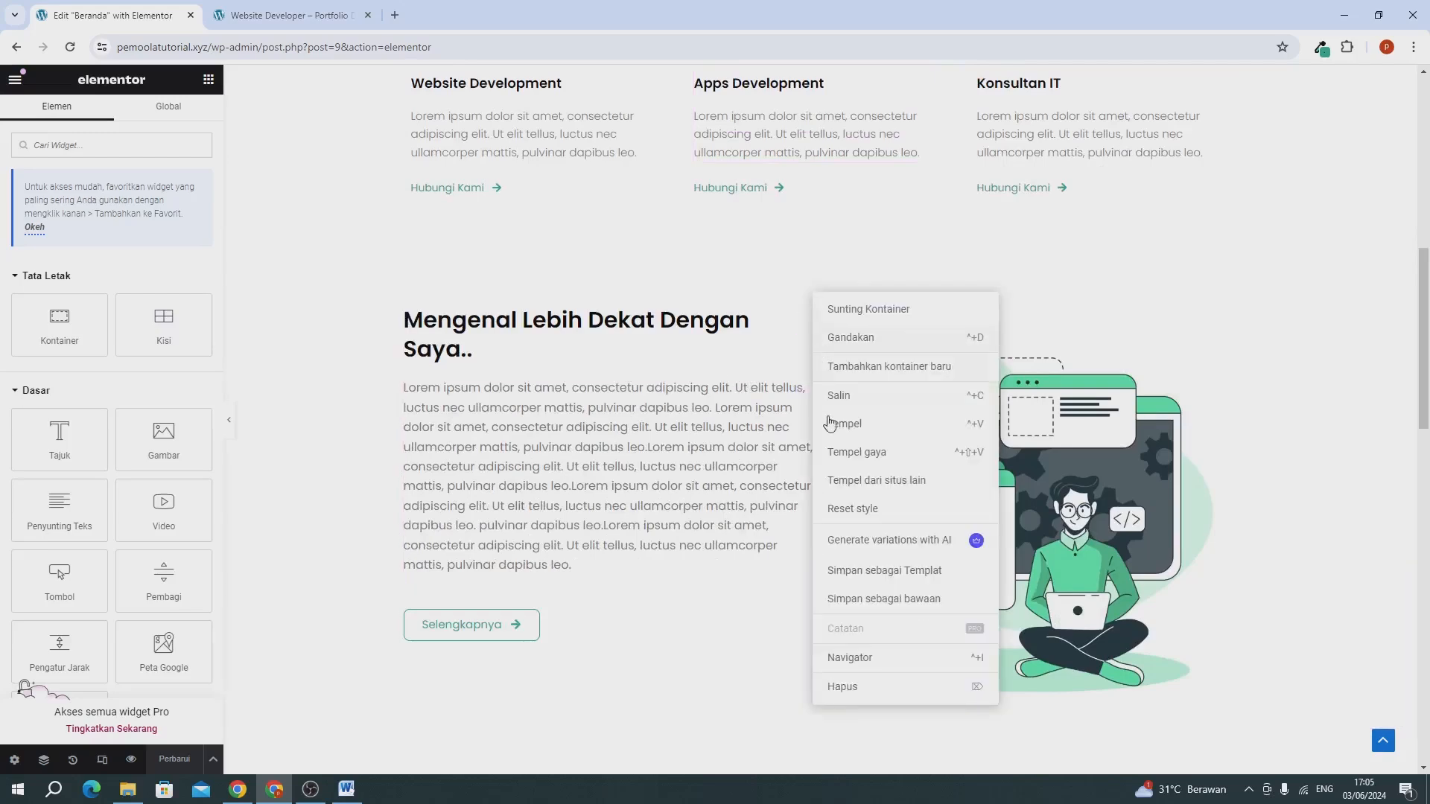
pyautogui.click(876, 572)
pyautogui.write('te')
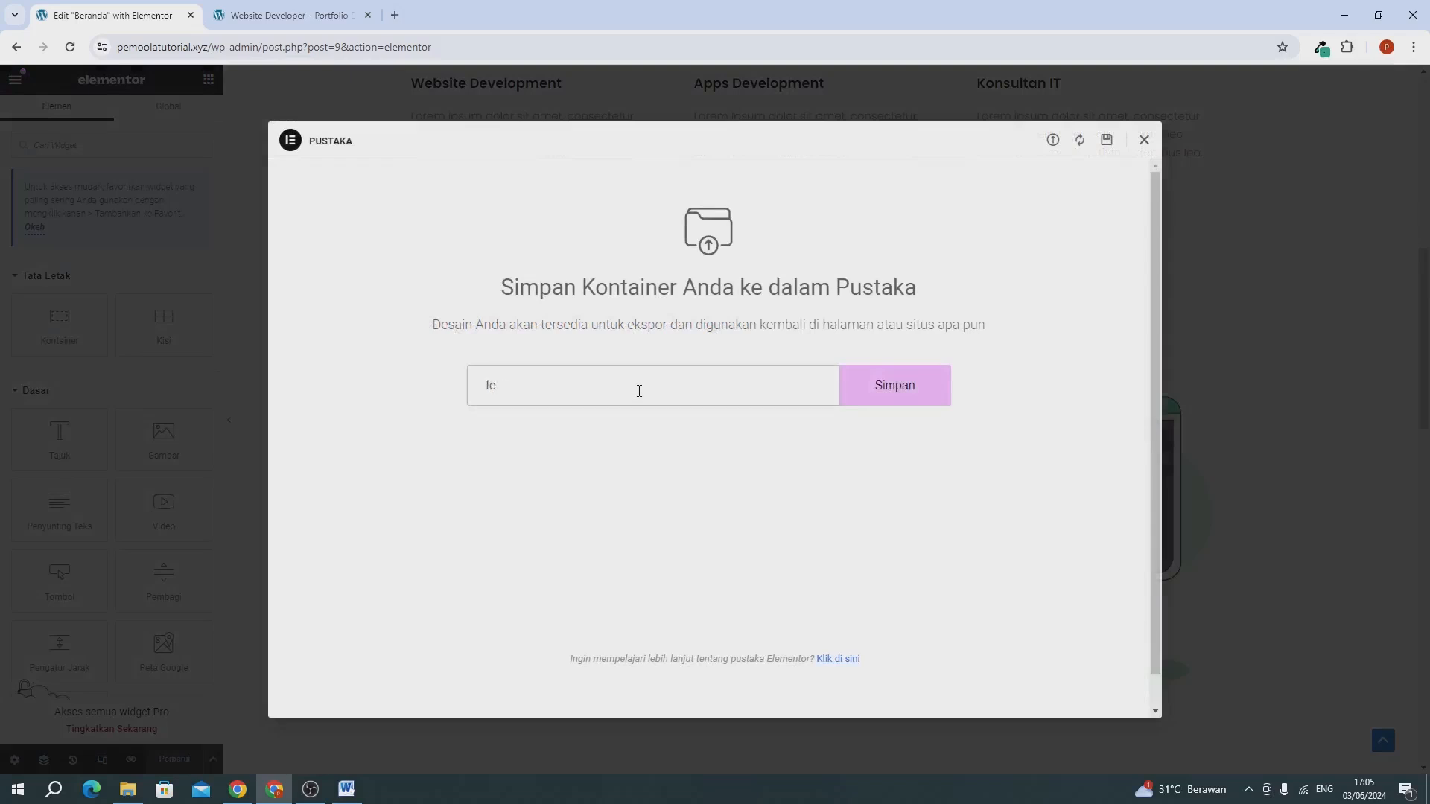
pyautogui.write('mplate sekilas tentang kami')
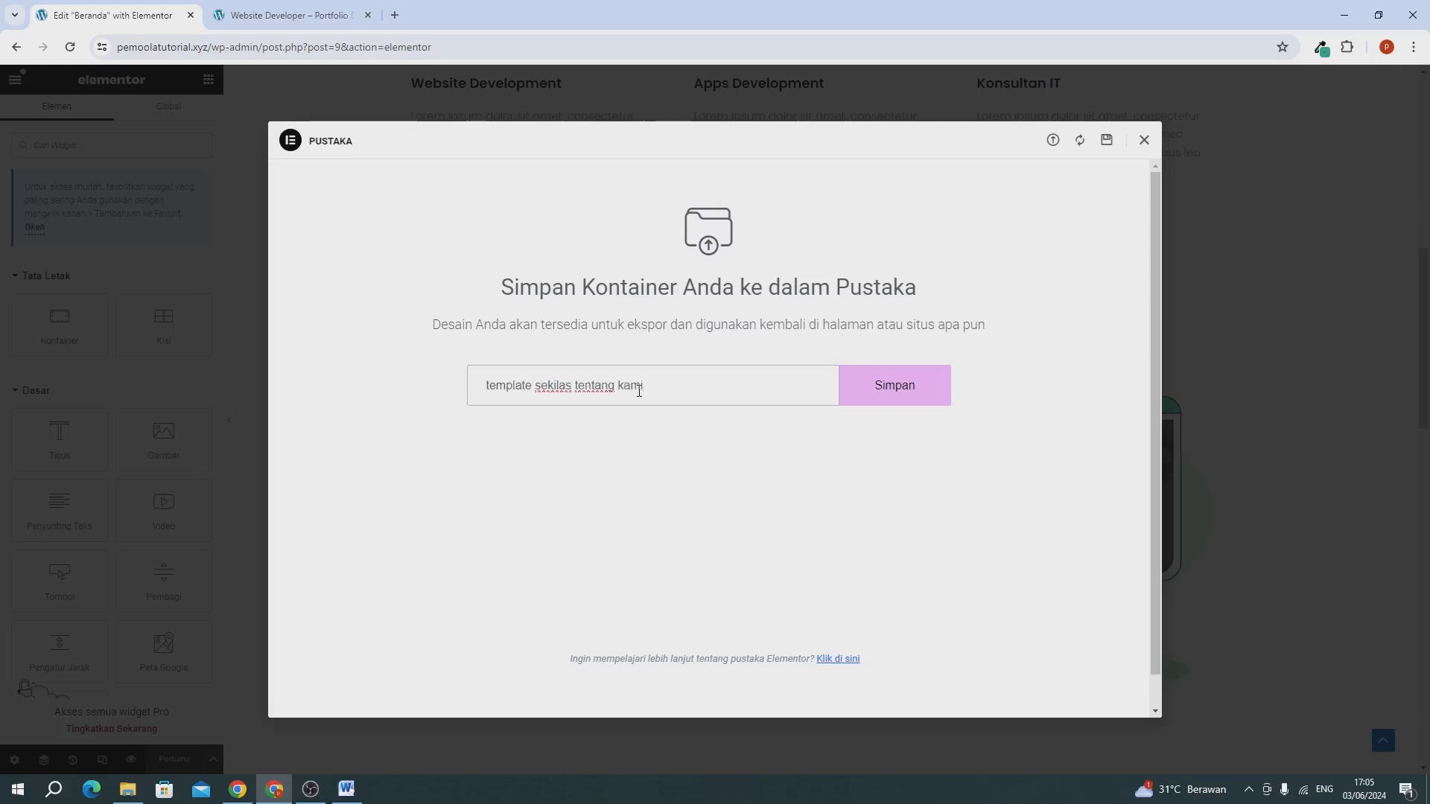
pyautogui.click(902, 400)
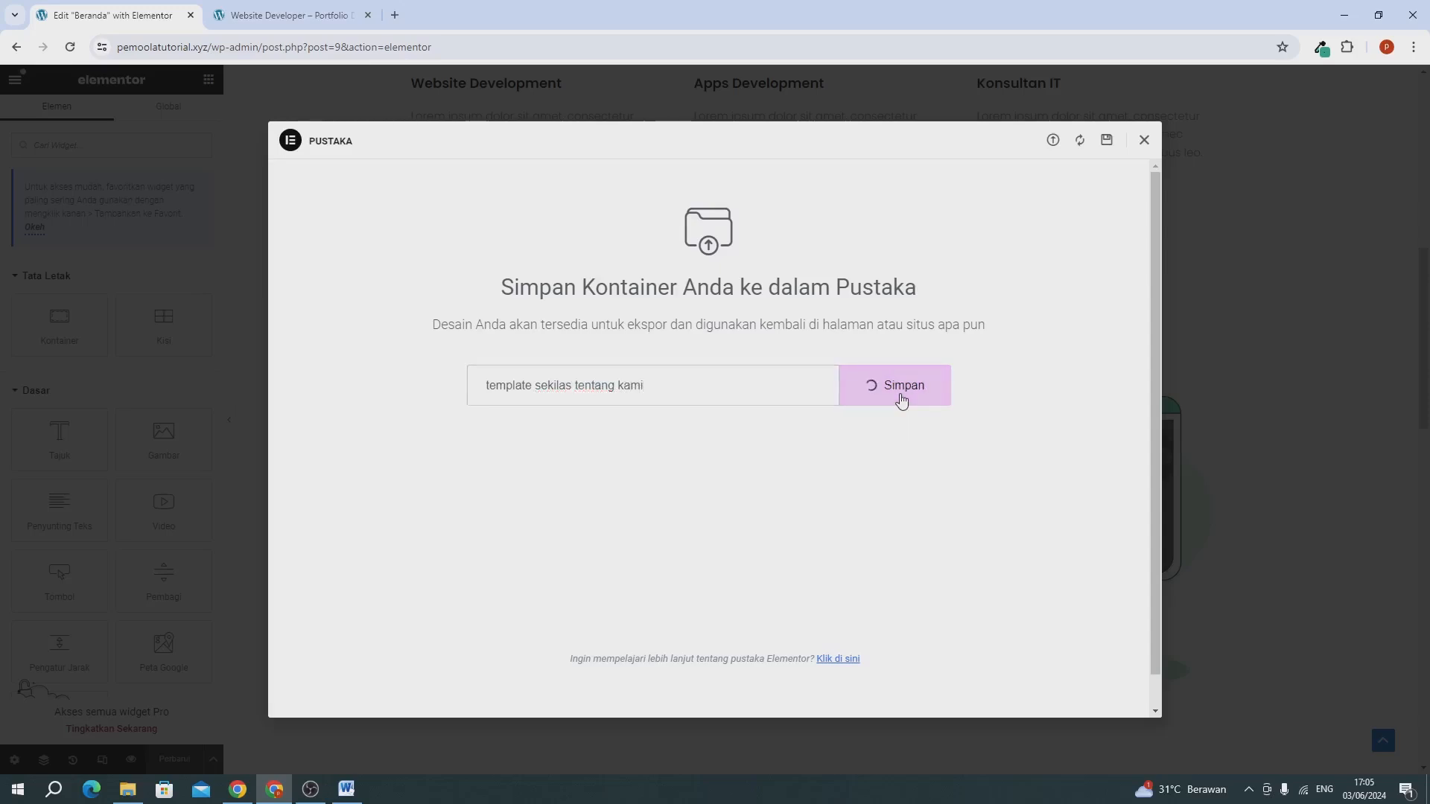
pyautogui.click(1145, 140)
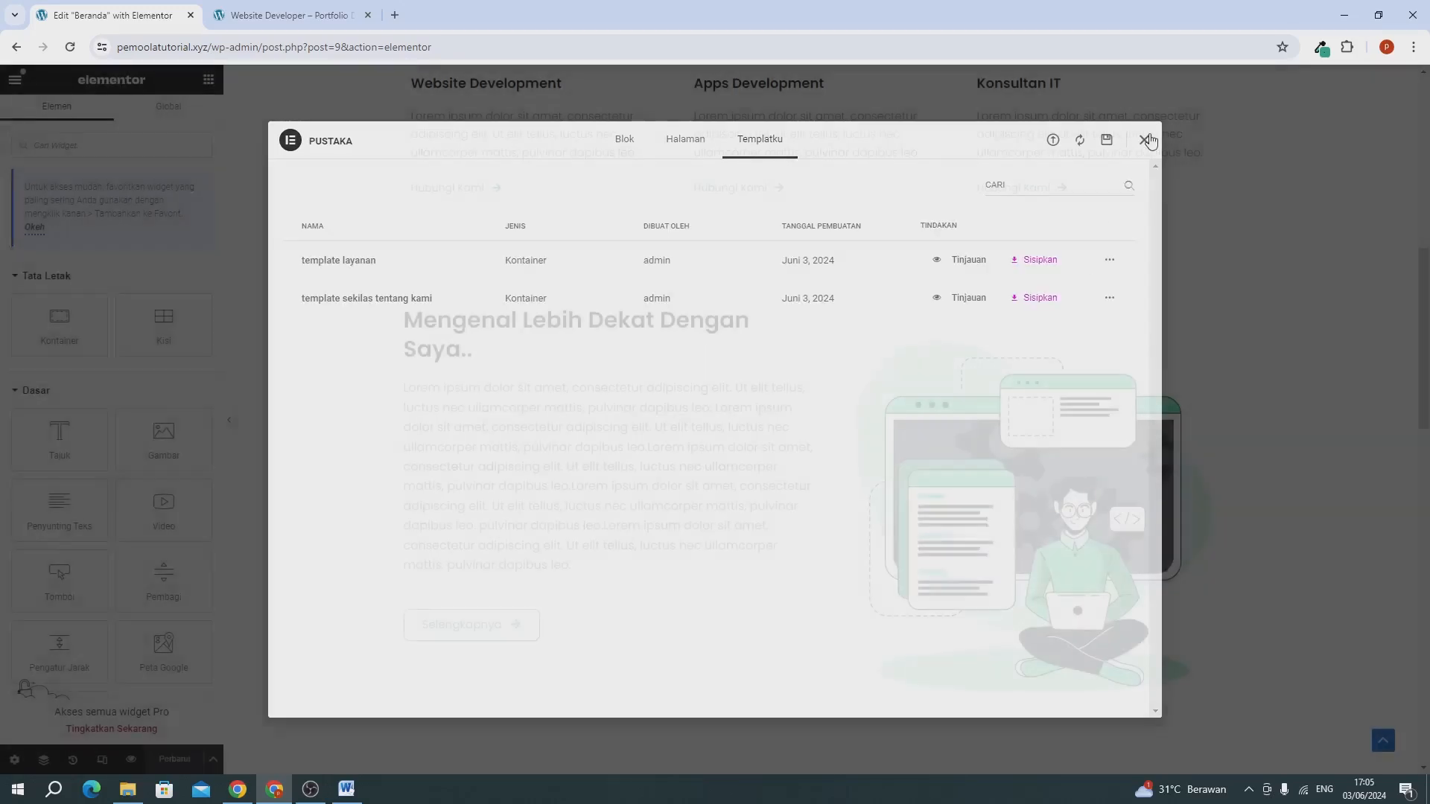
# Save the Portfolio container as a template named "template portfolio" and close the library.
pyautogui.scroll(-4, 735, 477)
pyautogui.scroll(-10, 735, 476)
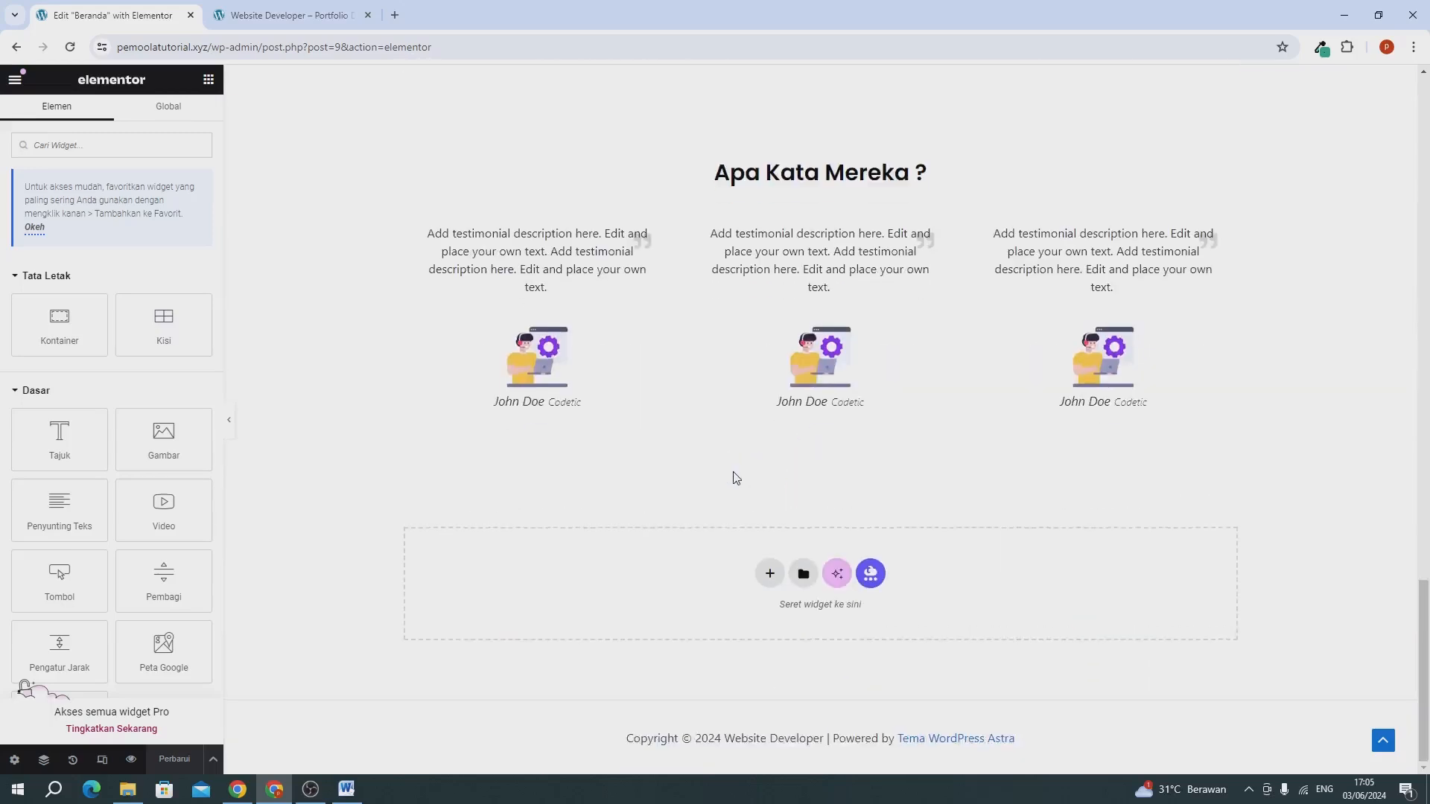
pyautogui.scroll(8, 730, 482)
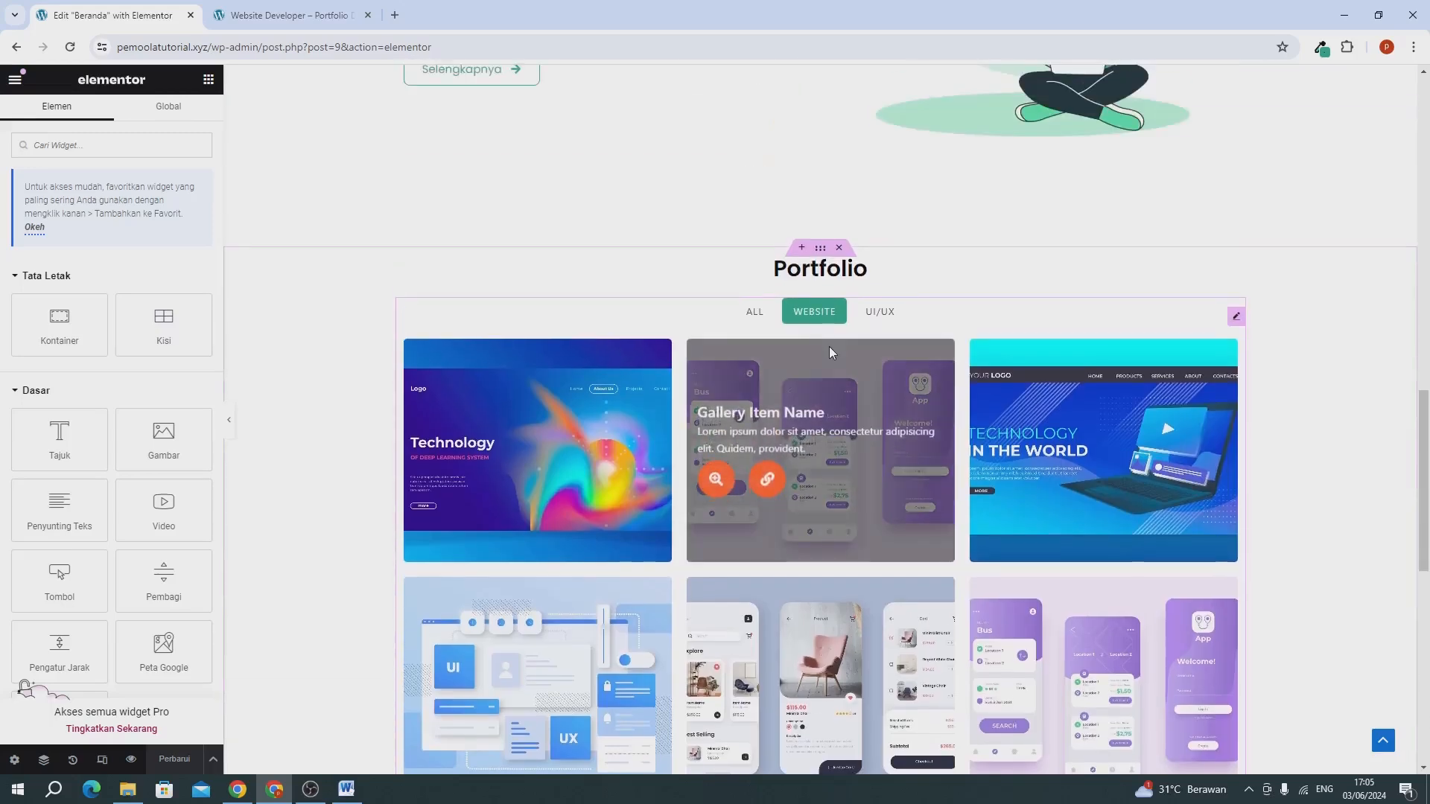
pyautogui.rightClick(817, 247)
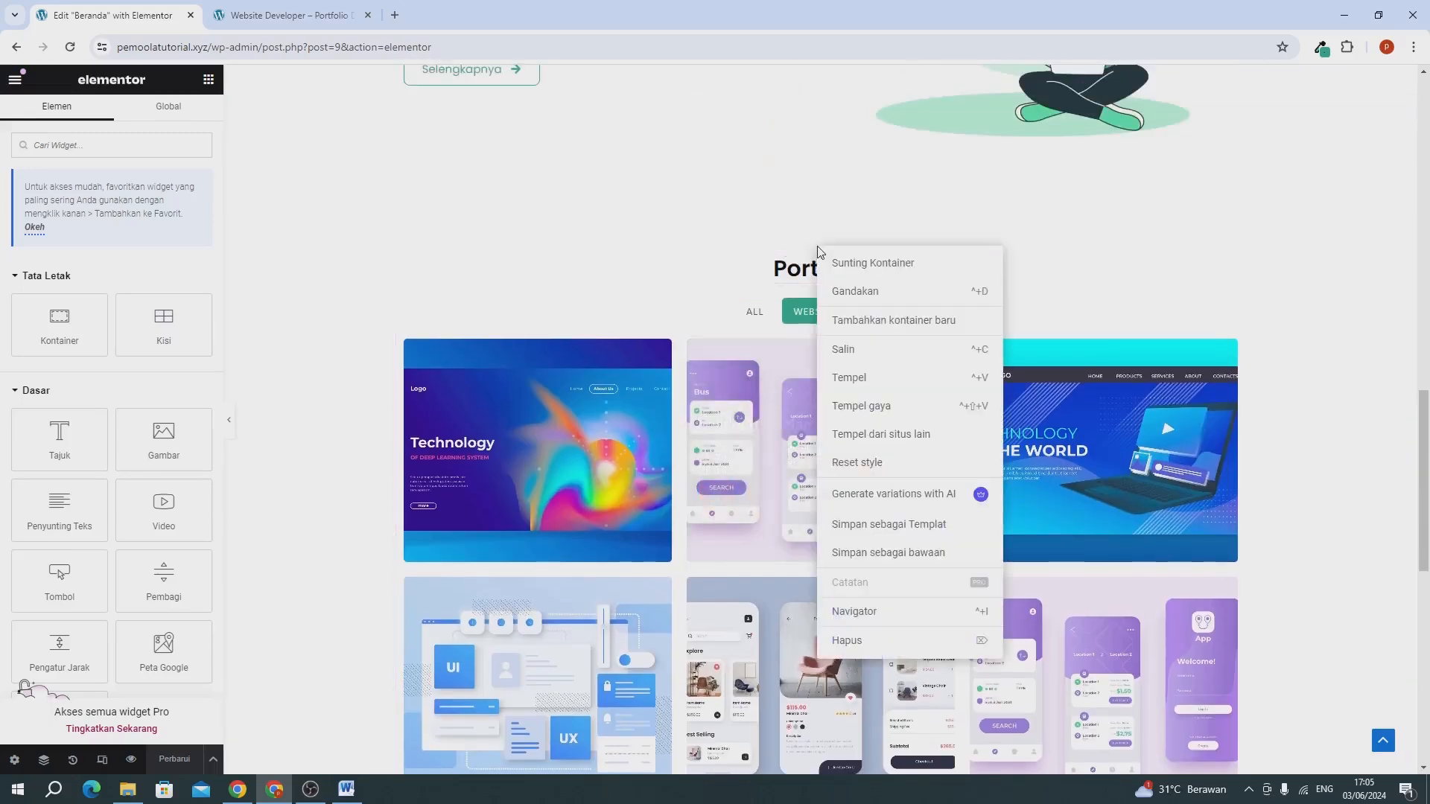
pyautogui.click(891, 523)
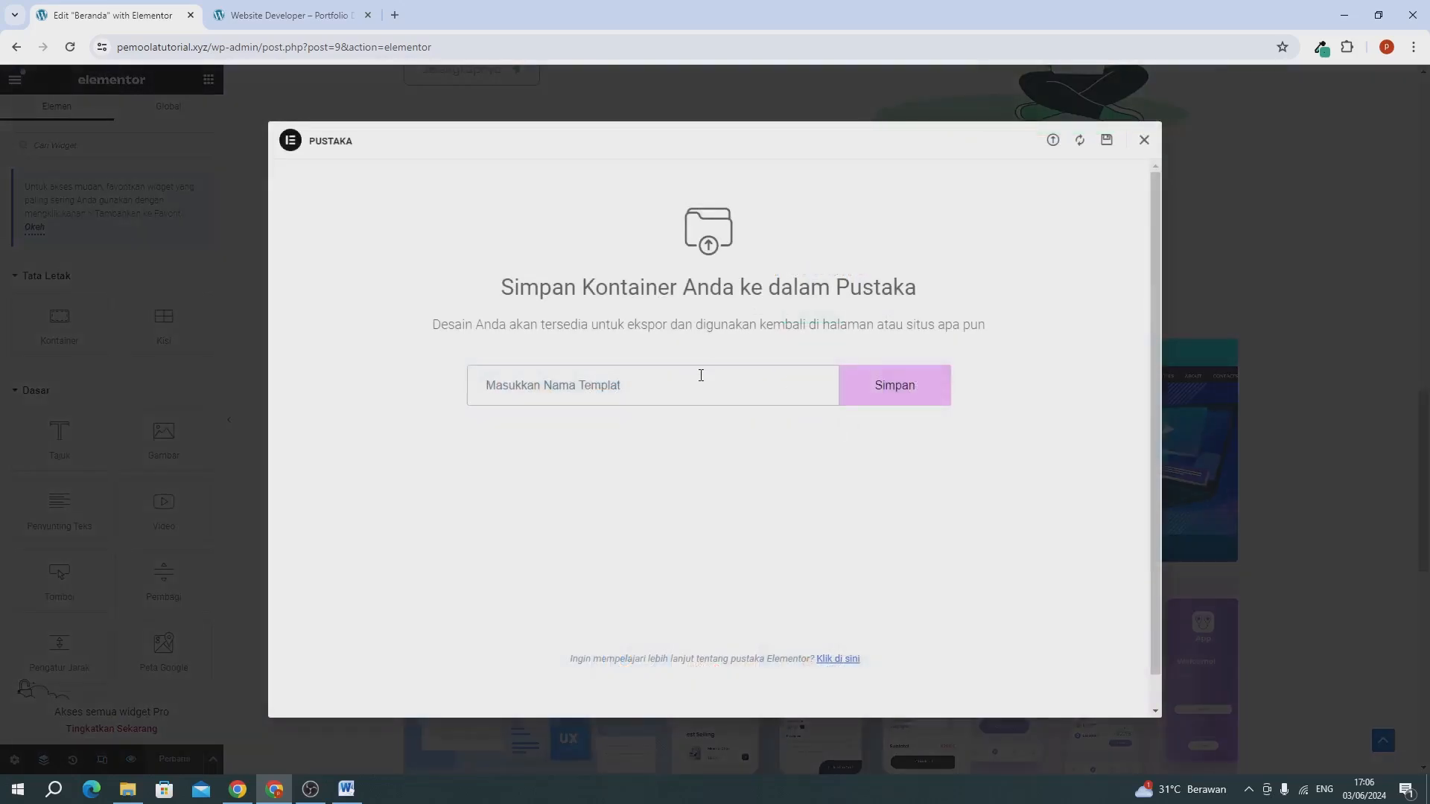
pyautogui.write('template portfolio')
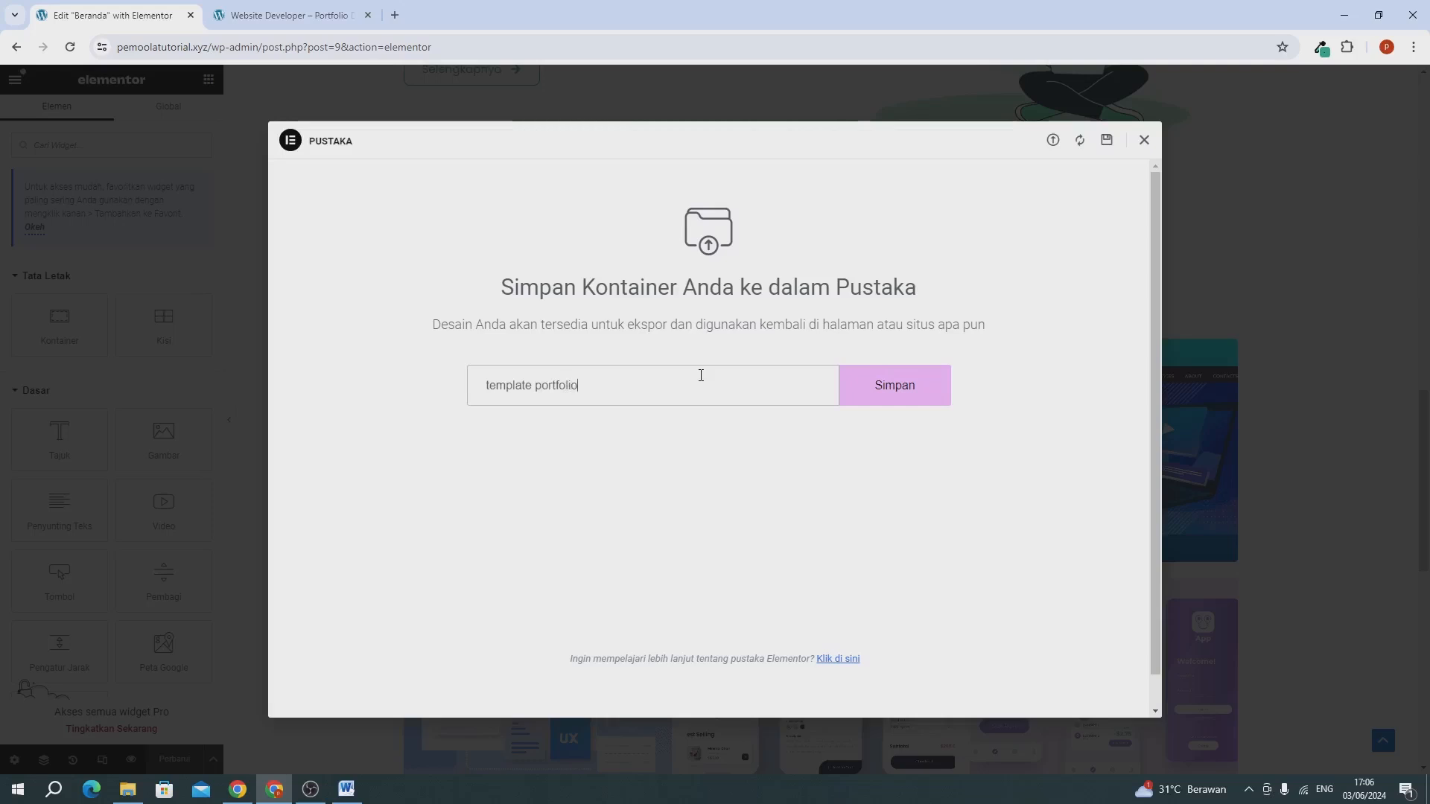
pyautogui.click(910, 396)
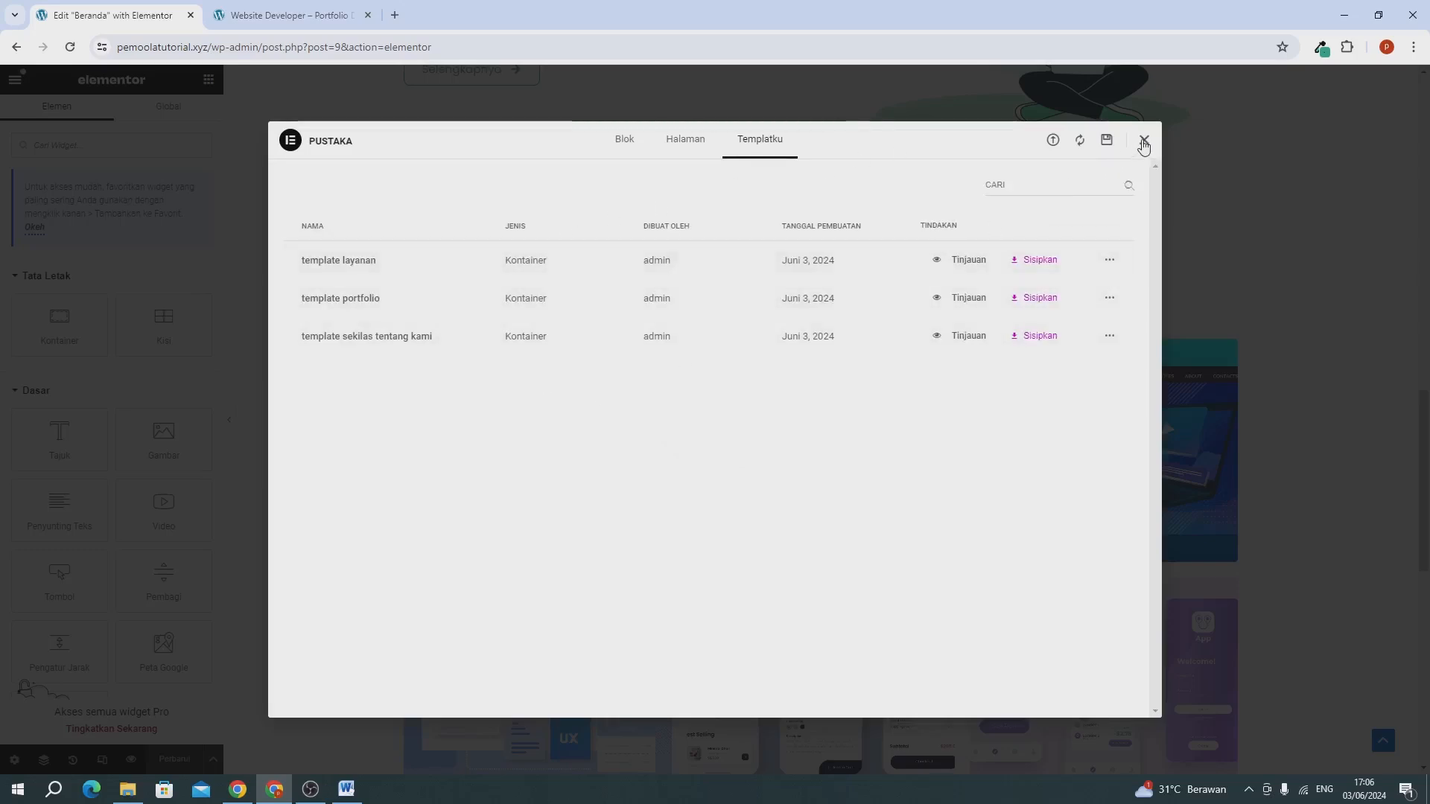
pyautogui.click(1145, 143)
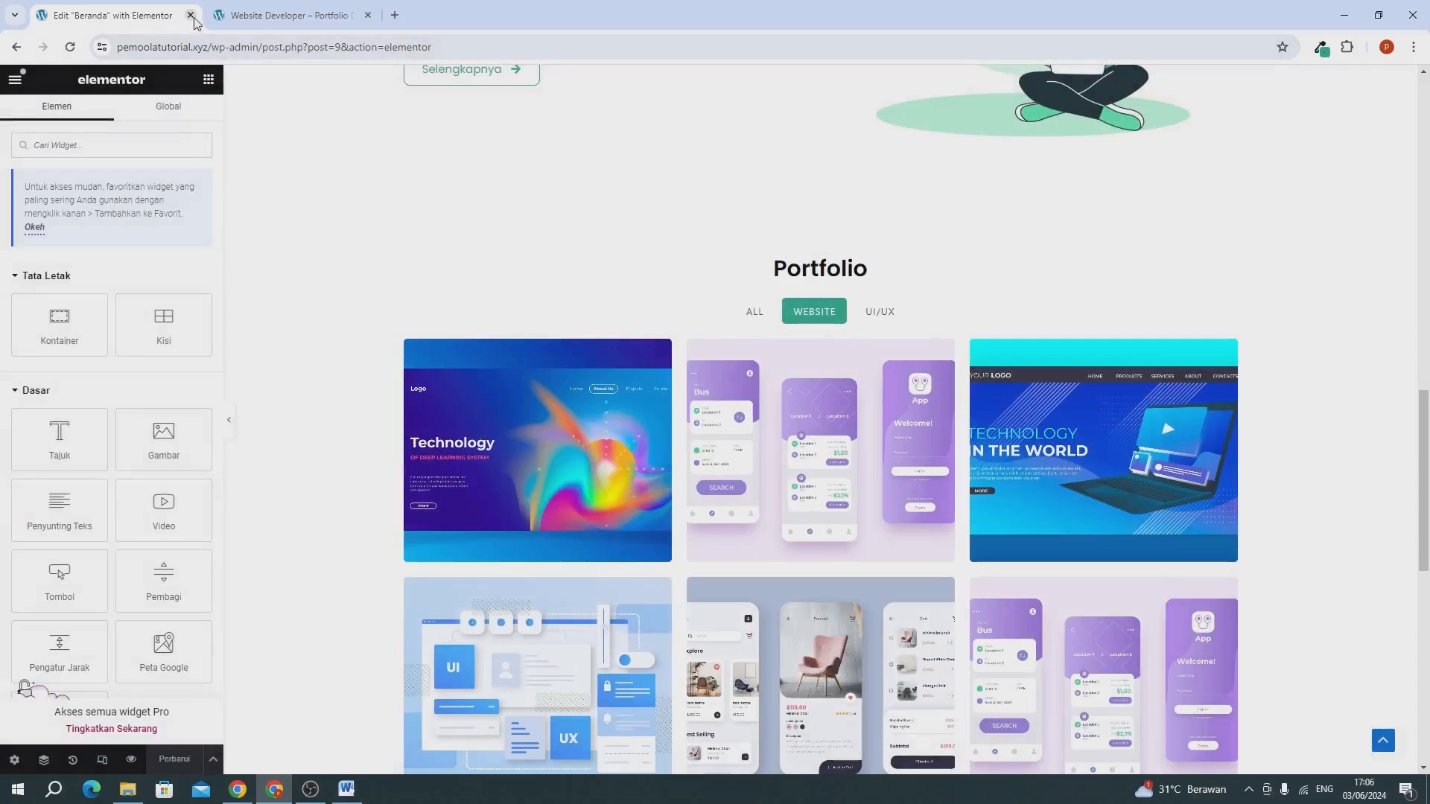
# Close the Beranda editor, look over the live home page, and open the site's Tentang page.
pyautogui.click(191, 15)
pyautogui.scroll(7, 308, 375)
pyautogui.scroll(-20, 307, 374)
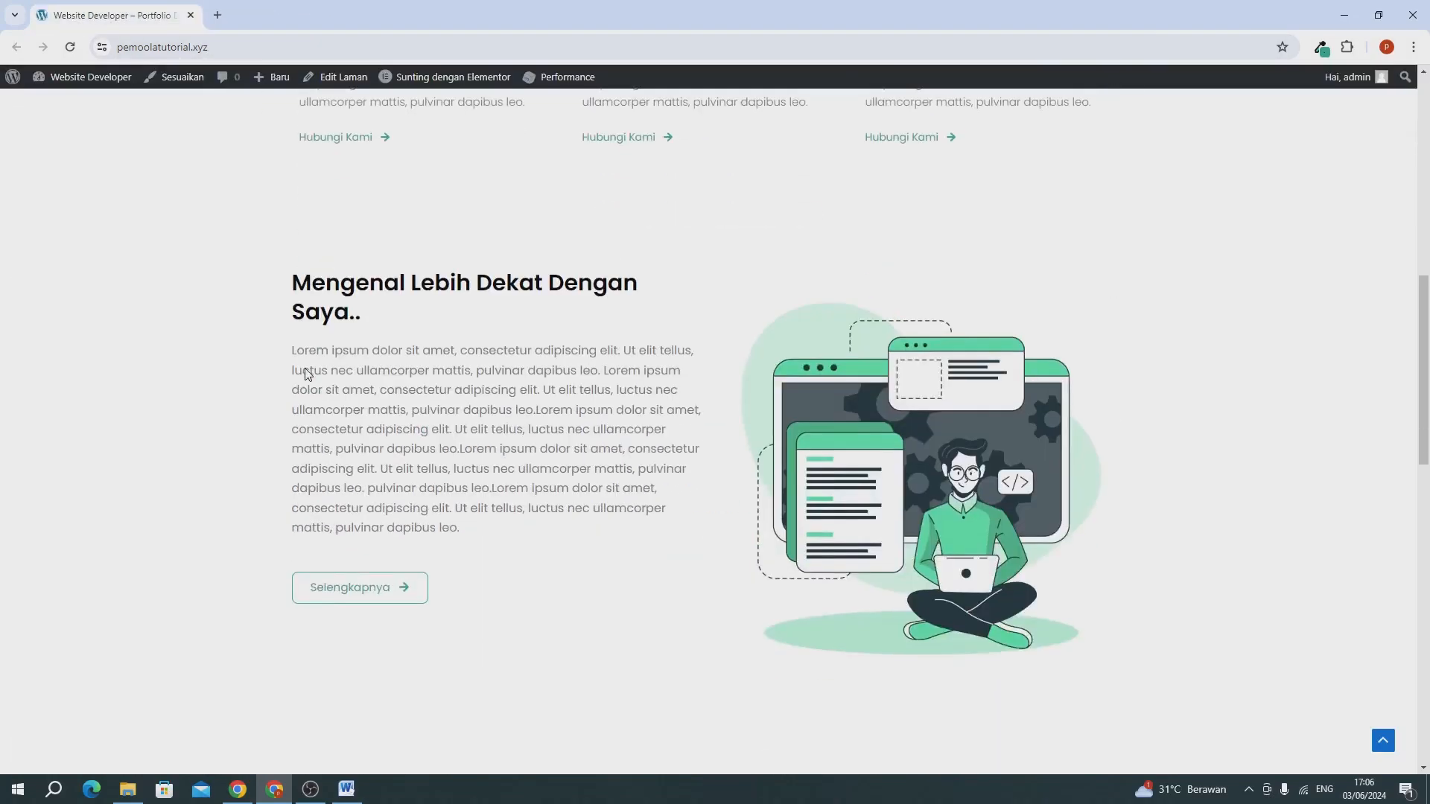
pyautogui.scroll(20, 308, 375)
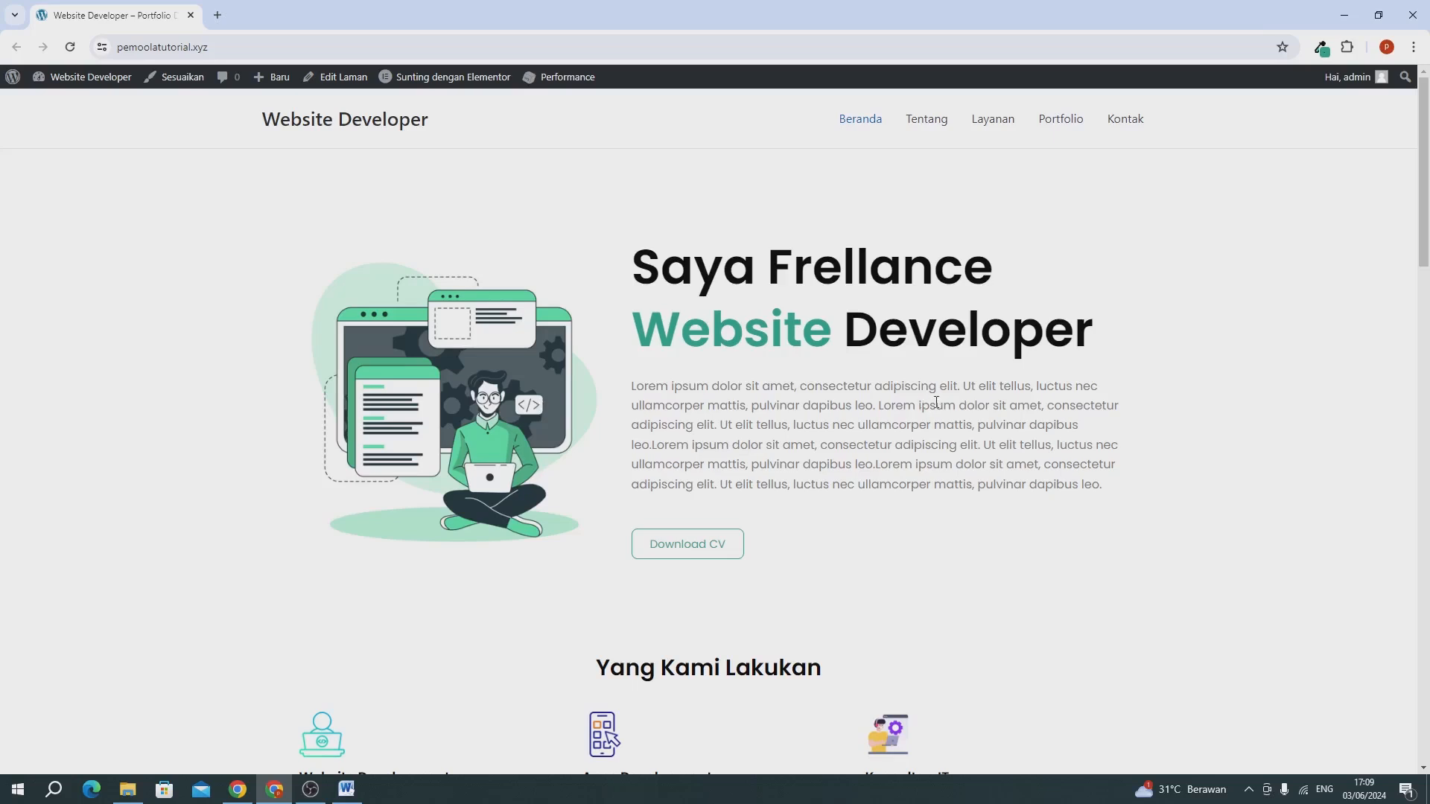
pyautogui.click(934, 126)
# Open the WordPress dashboard (Dasbor) in a new browser tab and place that tab before the Tentang tab.
pyautogui.moveTo(50, 82)
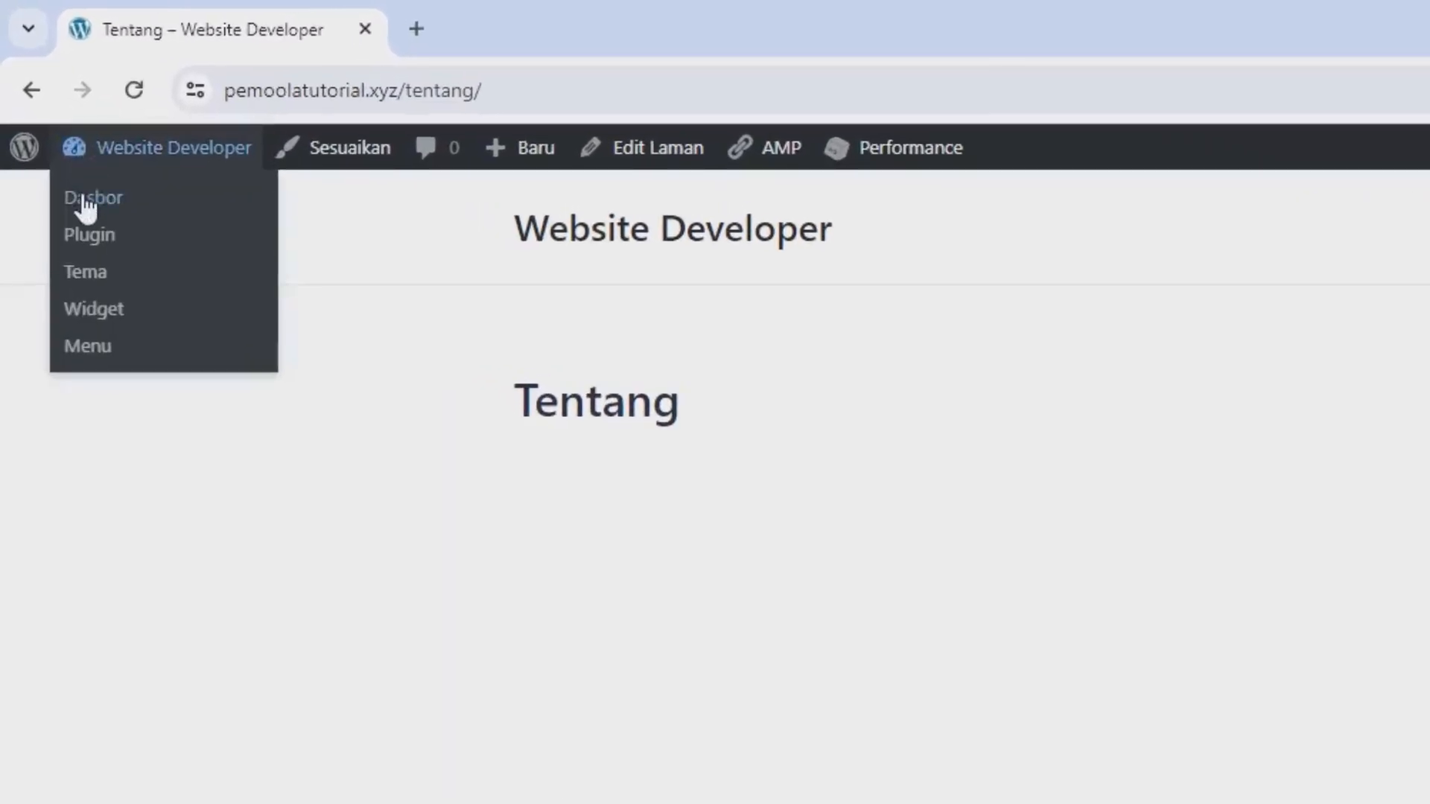
pyautogui.rightClick(85, 198)
pyautogui.click(149, 225)
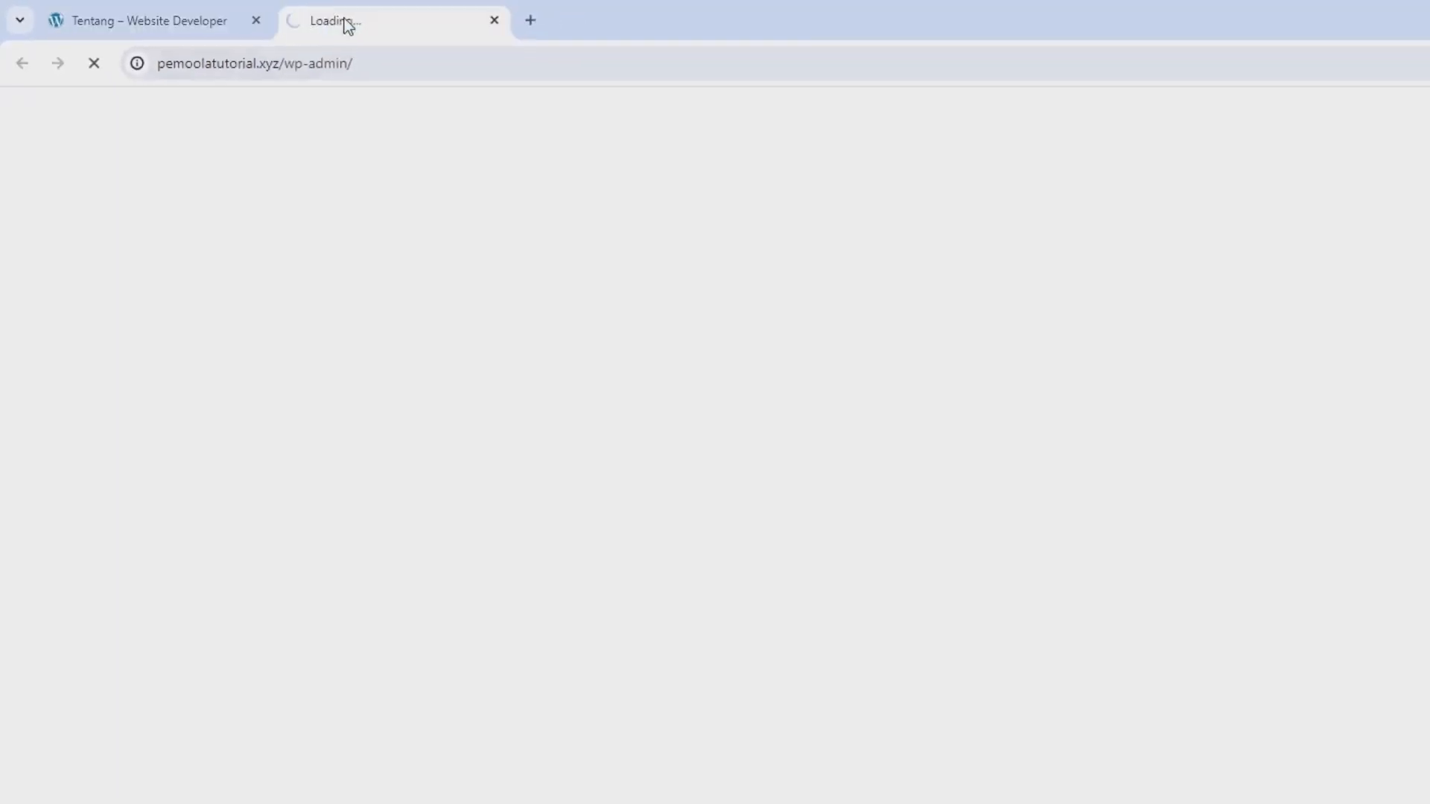
pyautogui.moveTo(486, 37); pyautogui.dragTo(198, 40)
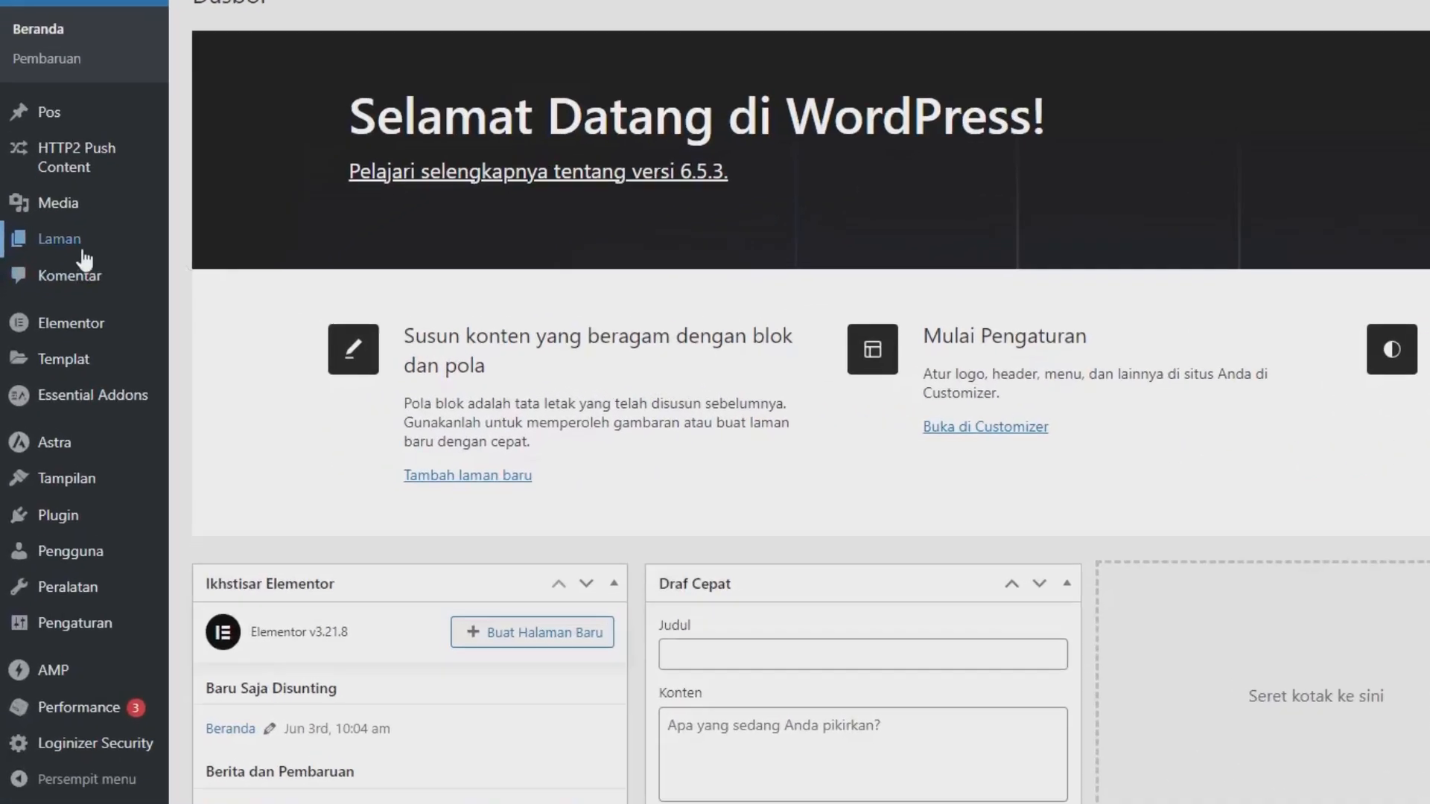
# Open the Tentang page from the list of all pages (Semua Laman) and edit it with Elementor.
pyautogui.moveTo(44, 287)
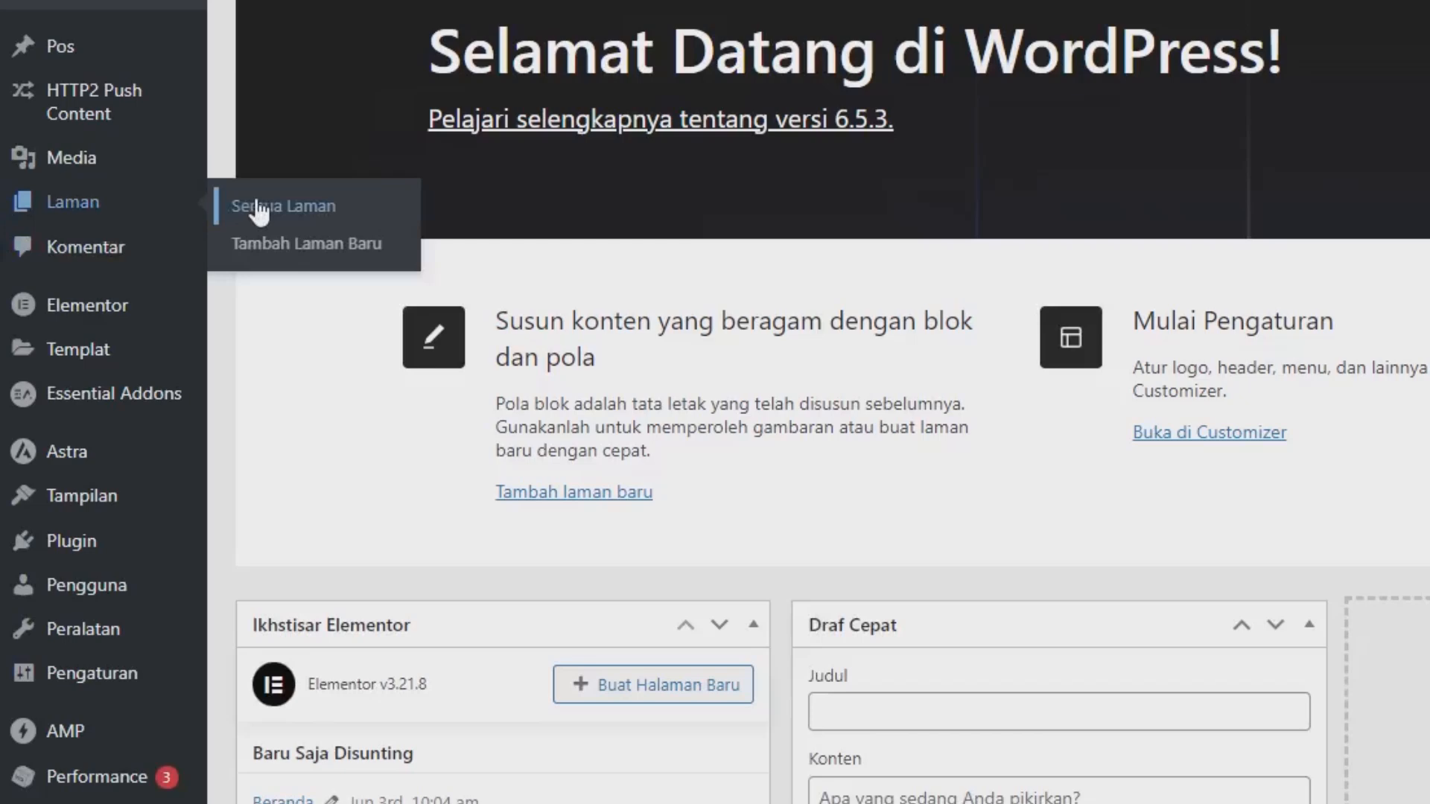
pyautogui.click(257, 209)
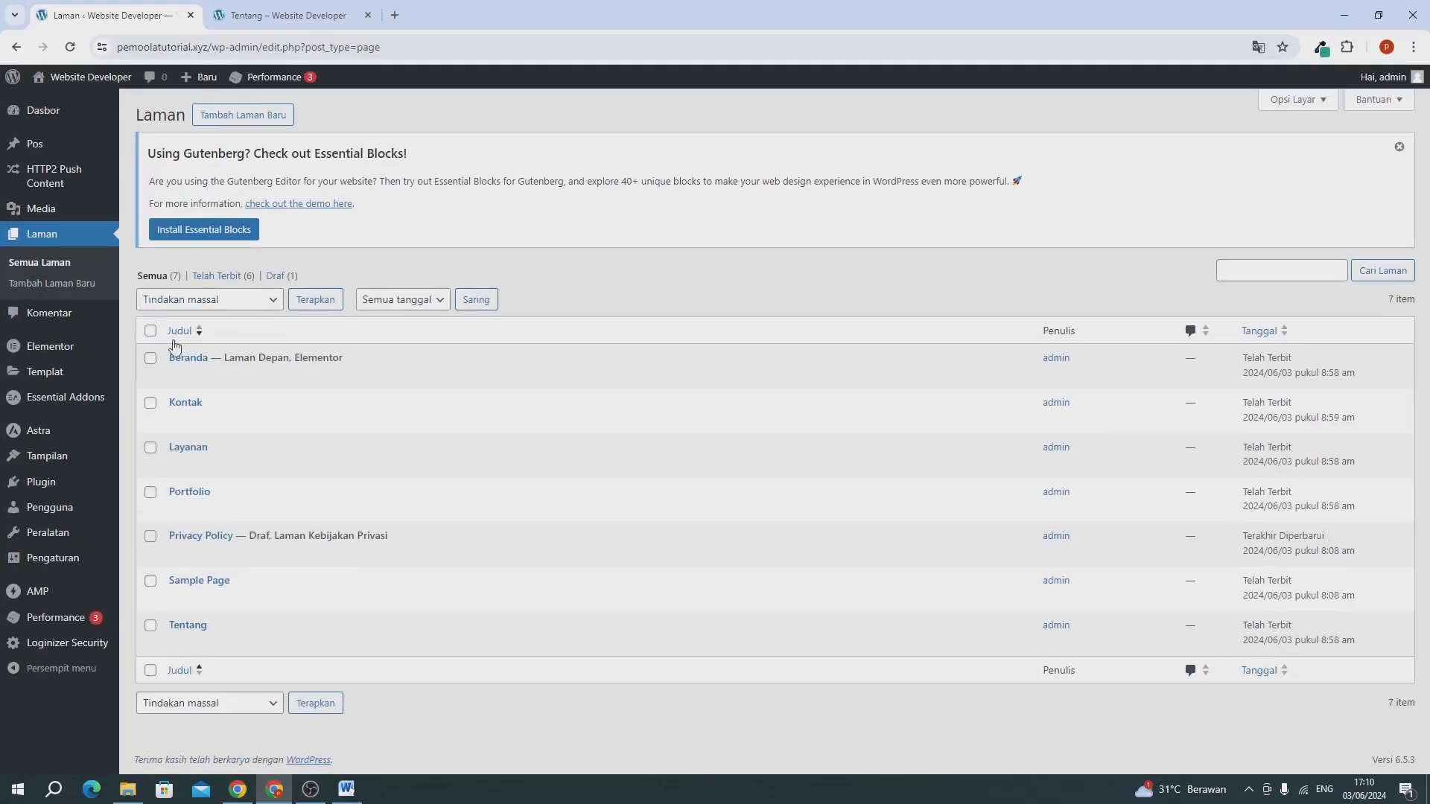
pyautogui.moveTo(177, 361)
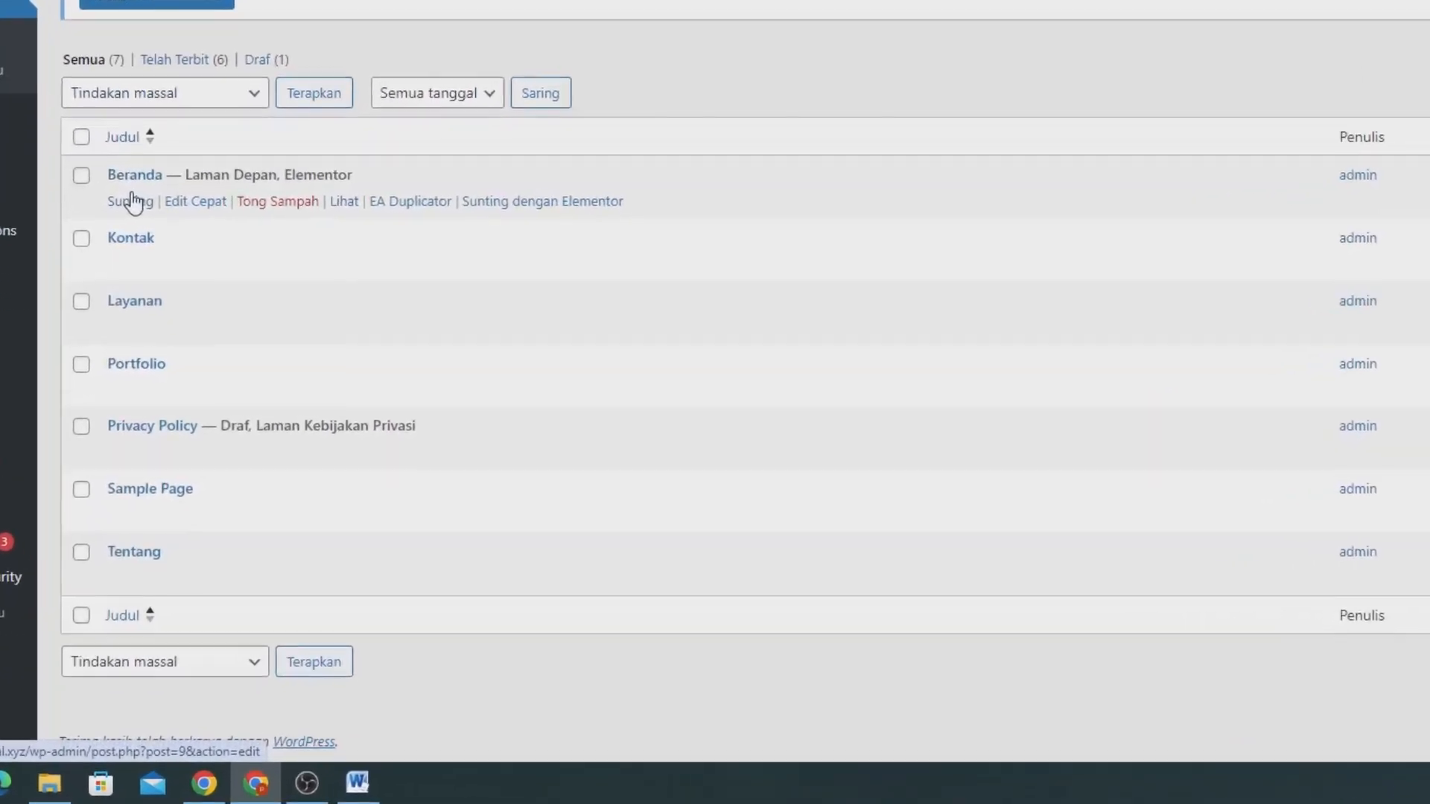
pyautogui.click(128, 578)
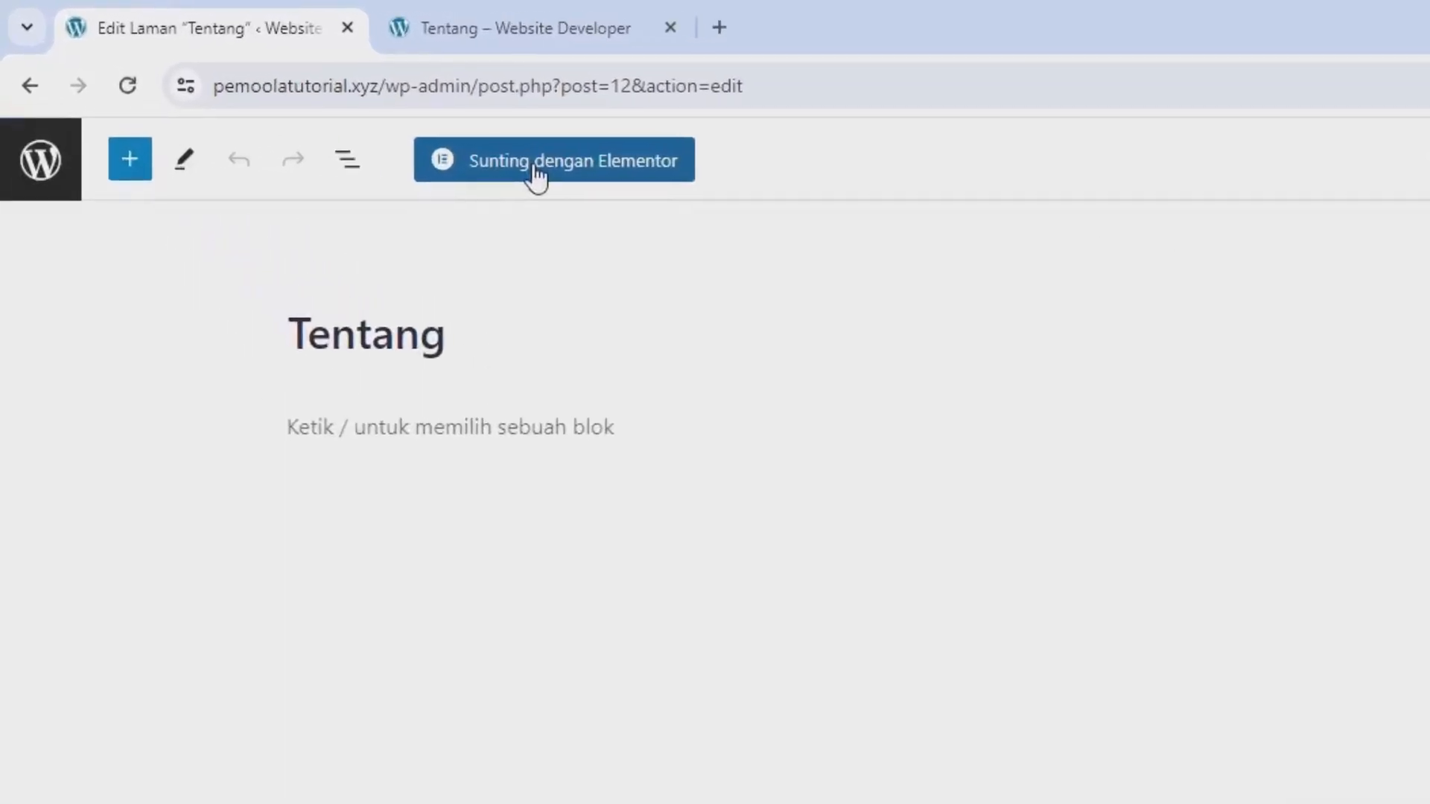
pyautogui.click(534, 178)
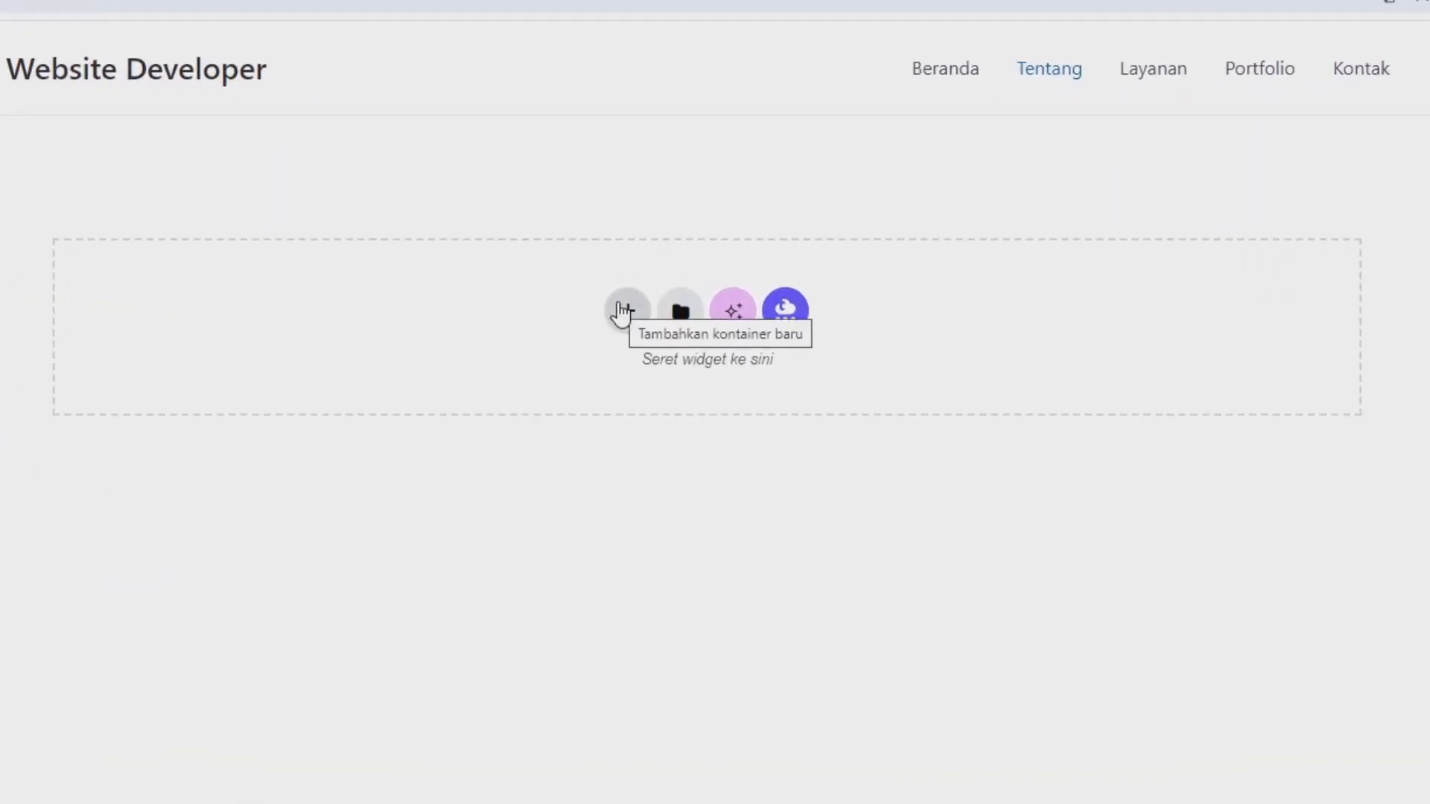
# Add a single-column Flexbox container with downward direction and set its minimum height (Tinggi Minimal) to 30 vh.
pyautogui.click(622, 311)
pyautogui.click(594, 380)
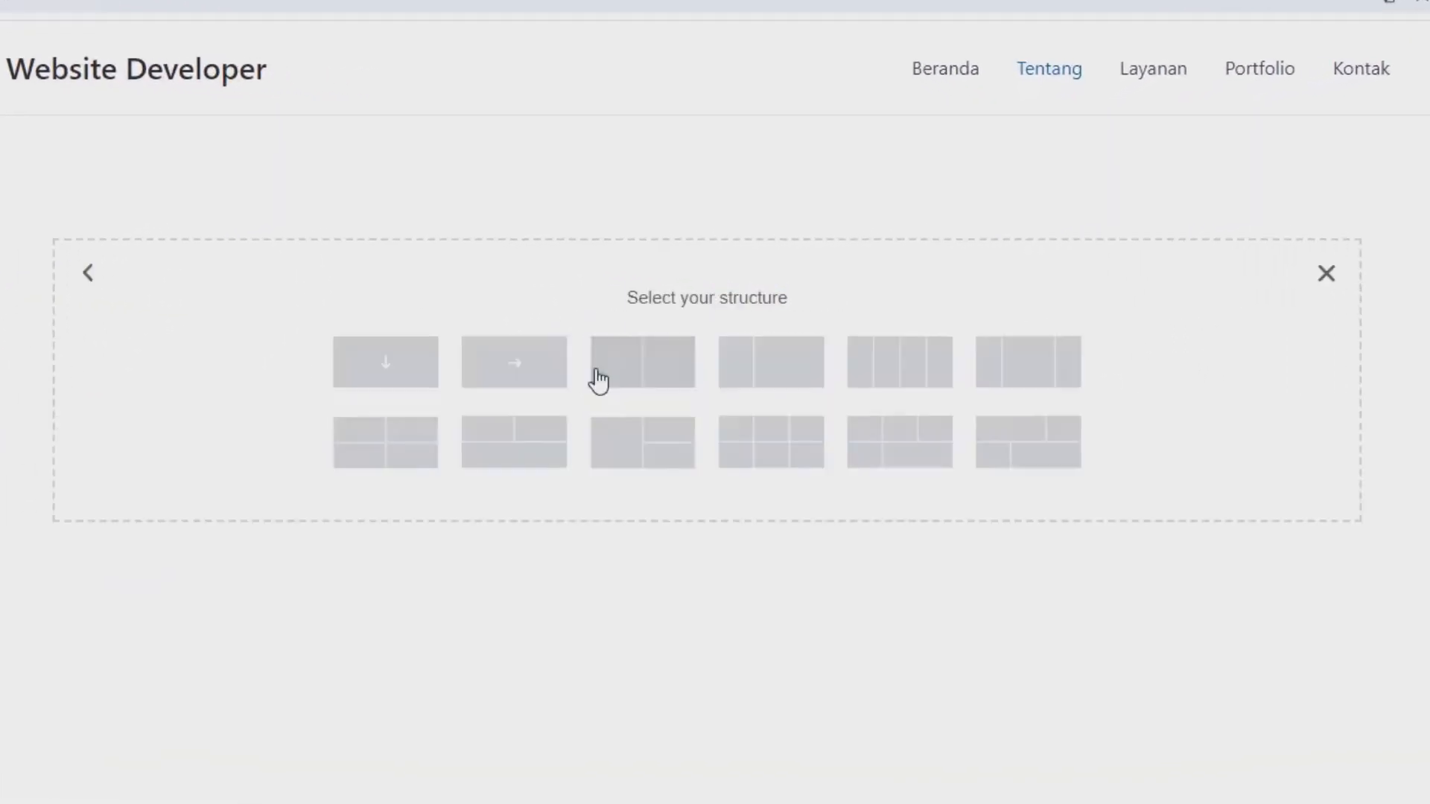
pyautogui.click(372, 369)
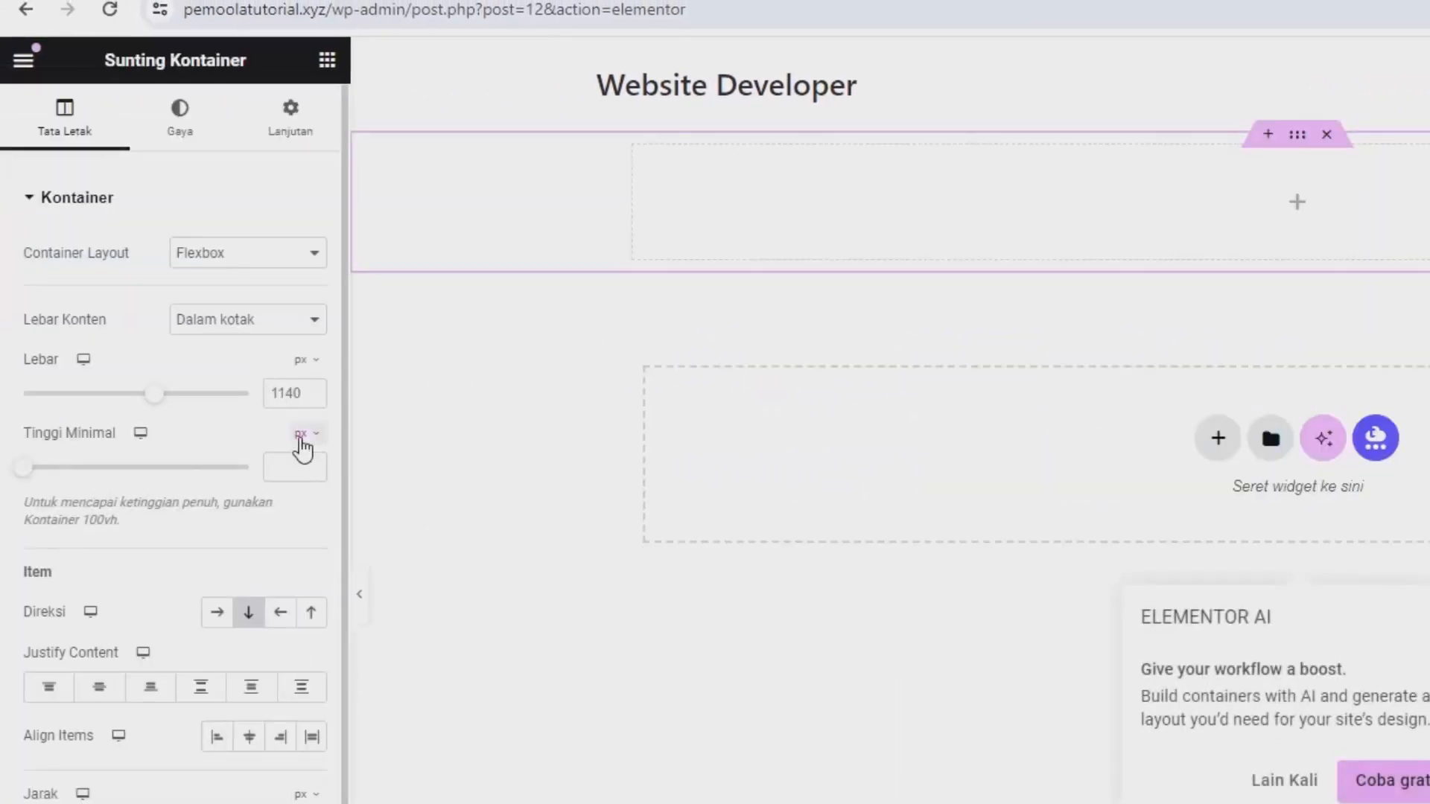
pyautogui.click(301, 440)
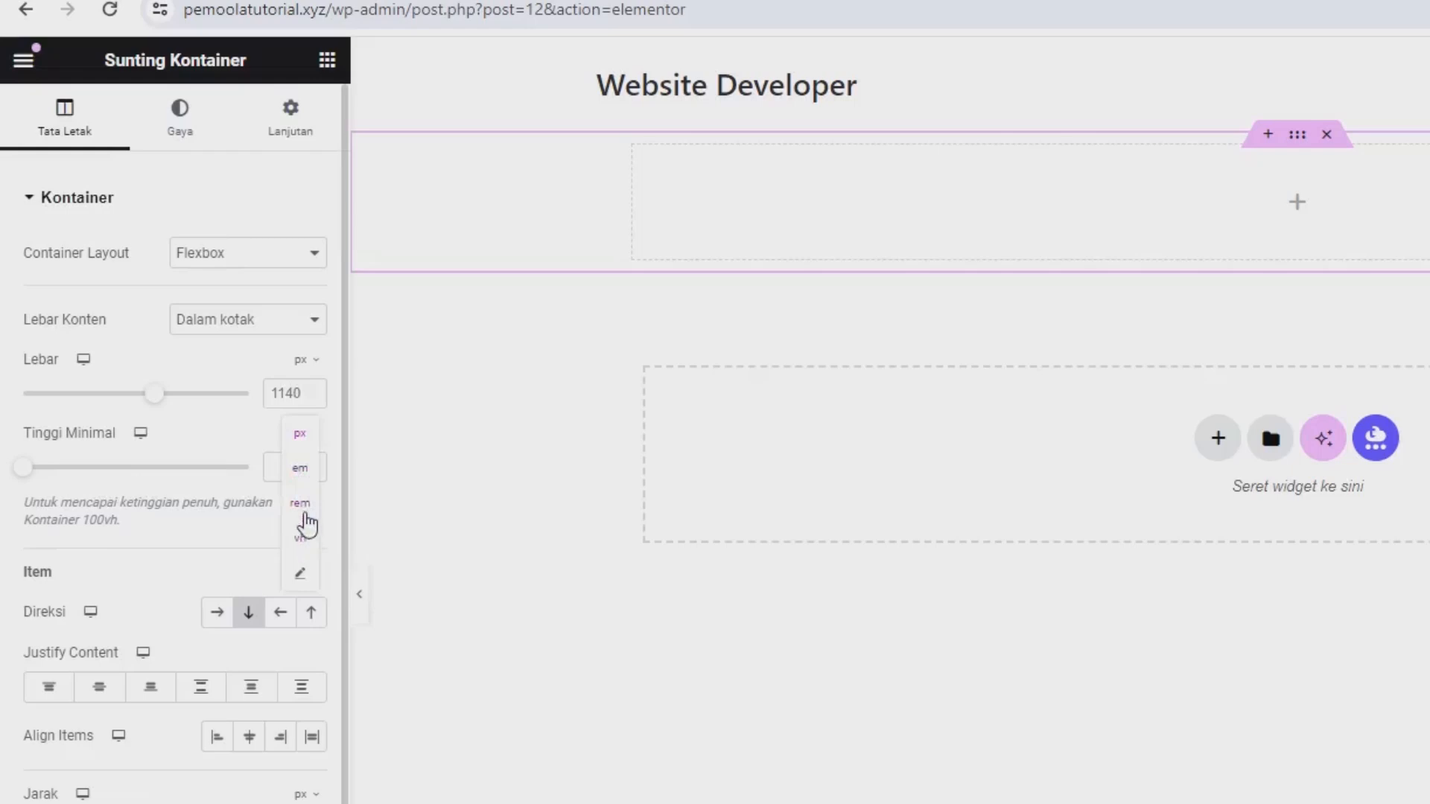
pyautogui.click(301, 533)
pyautogui.write('3')
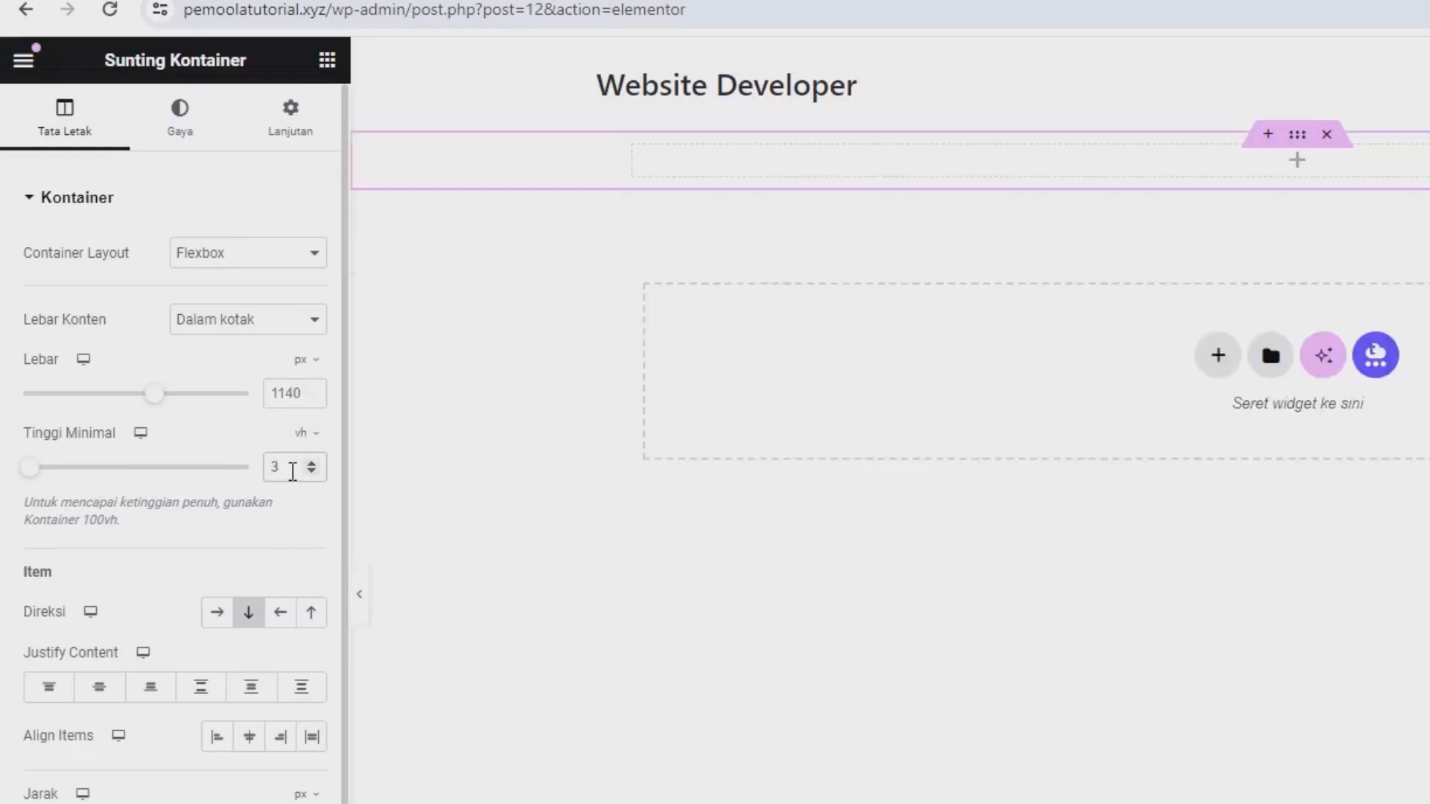
pyautogui.write('0')
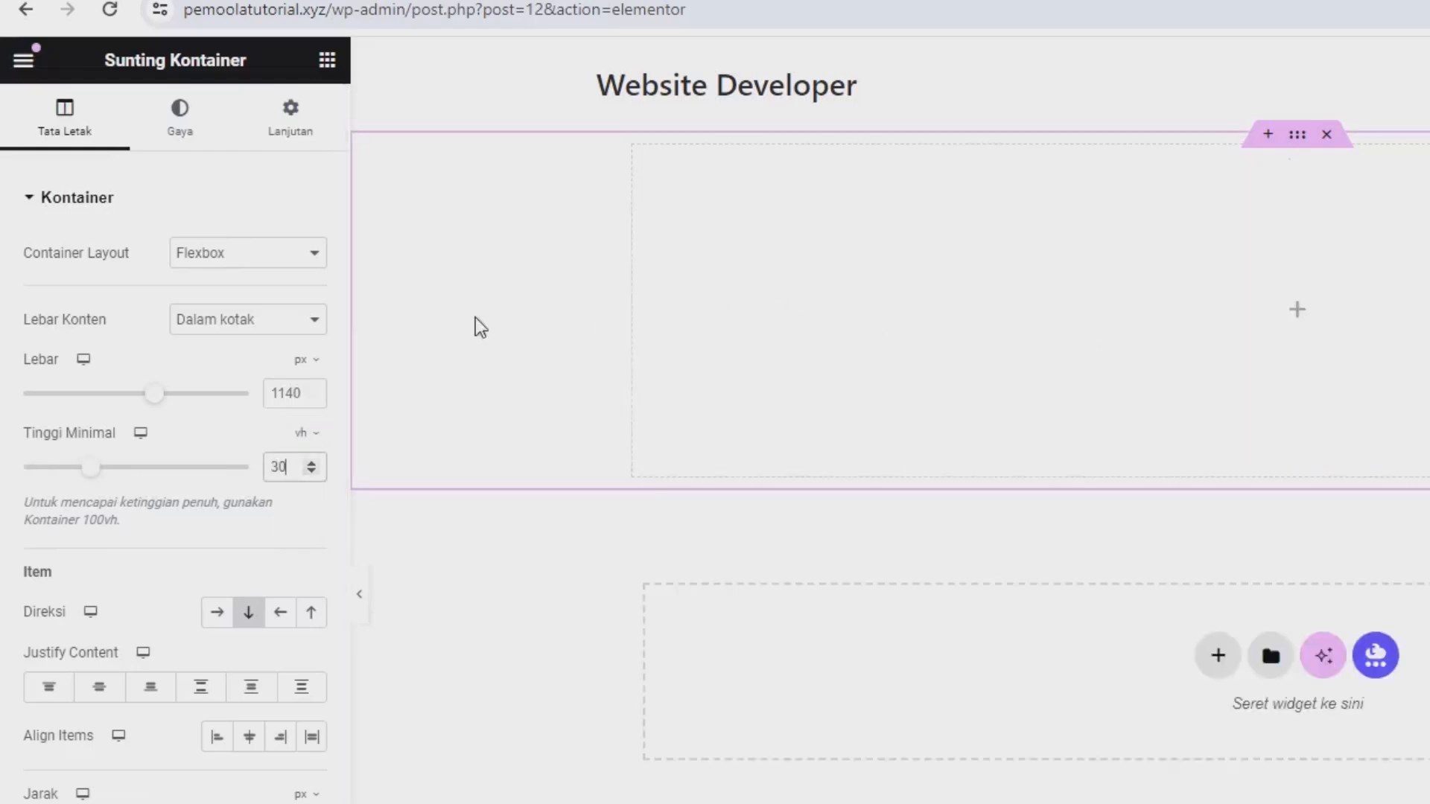
# Give the container a classic (Klasik) background in the green rgb(41, 165, 135), copied from the color picker extension.
pyautogui.click(193, 143)
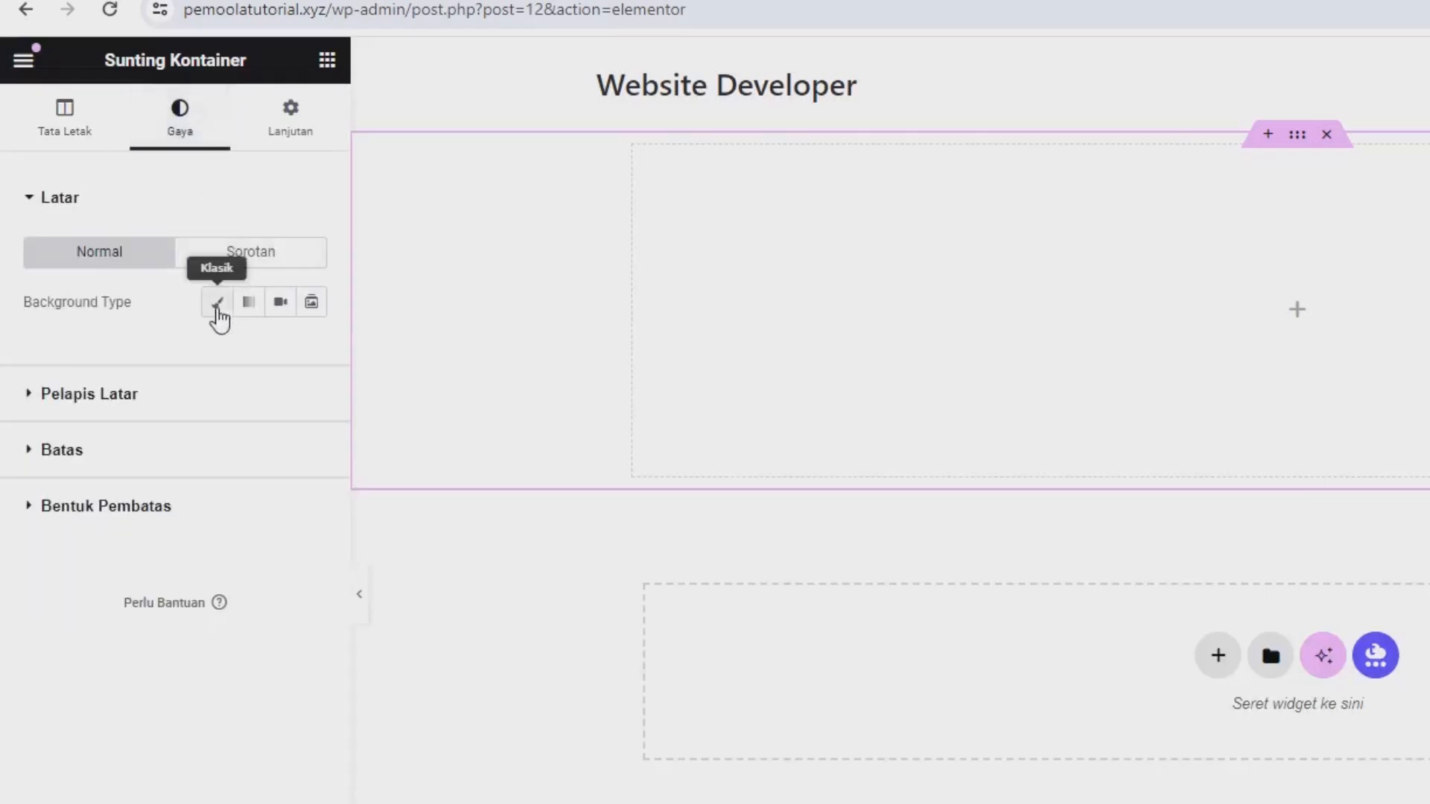
pyautogui.click(216, 302)
pyautogui.click(312, 351)
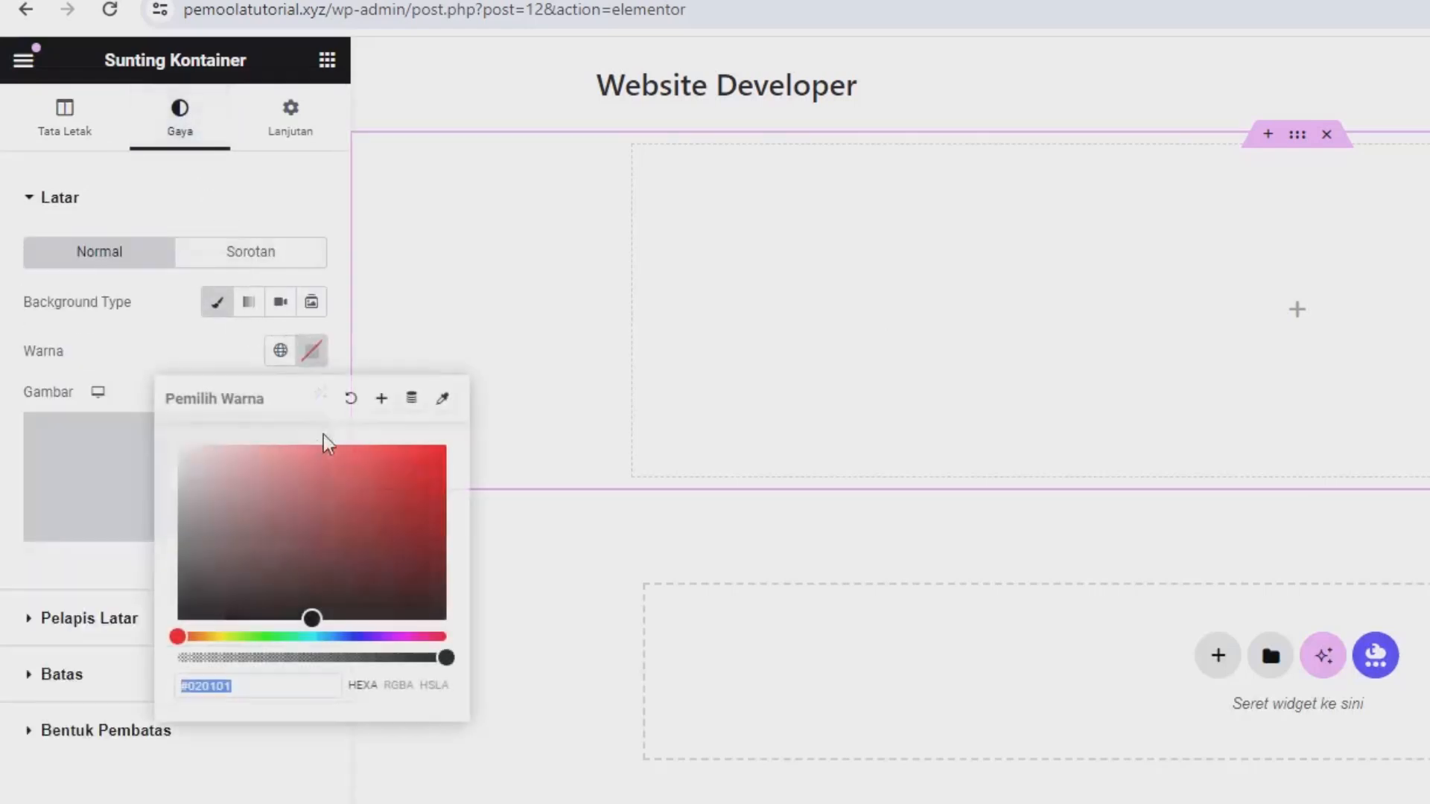
pyautogui.click(362, 484)
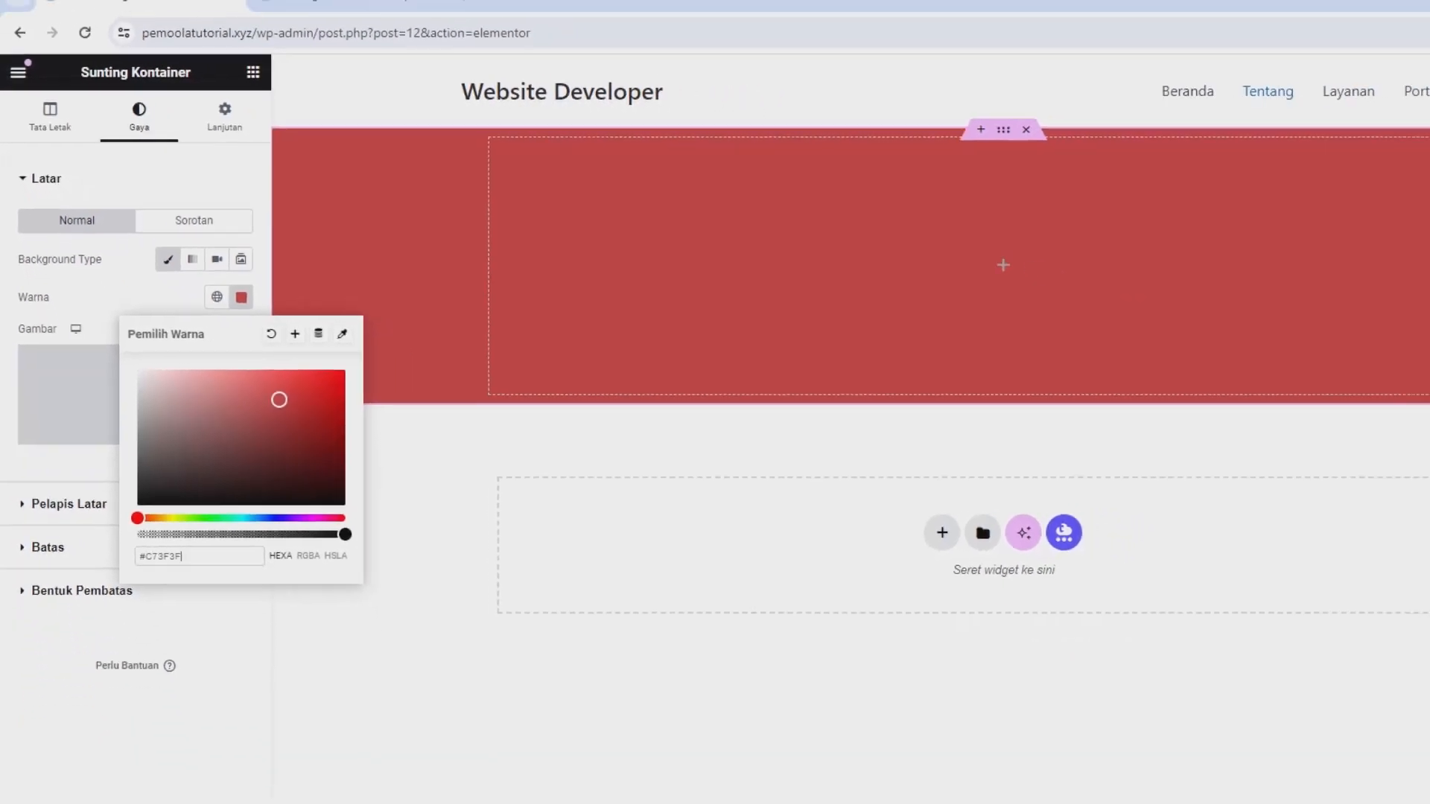
pyautogui.click(1322, 47)
pyautogui.click(1228, 121)
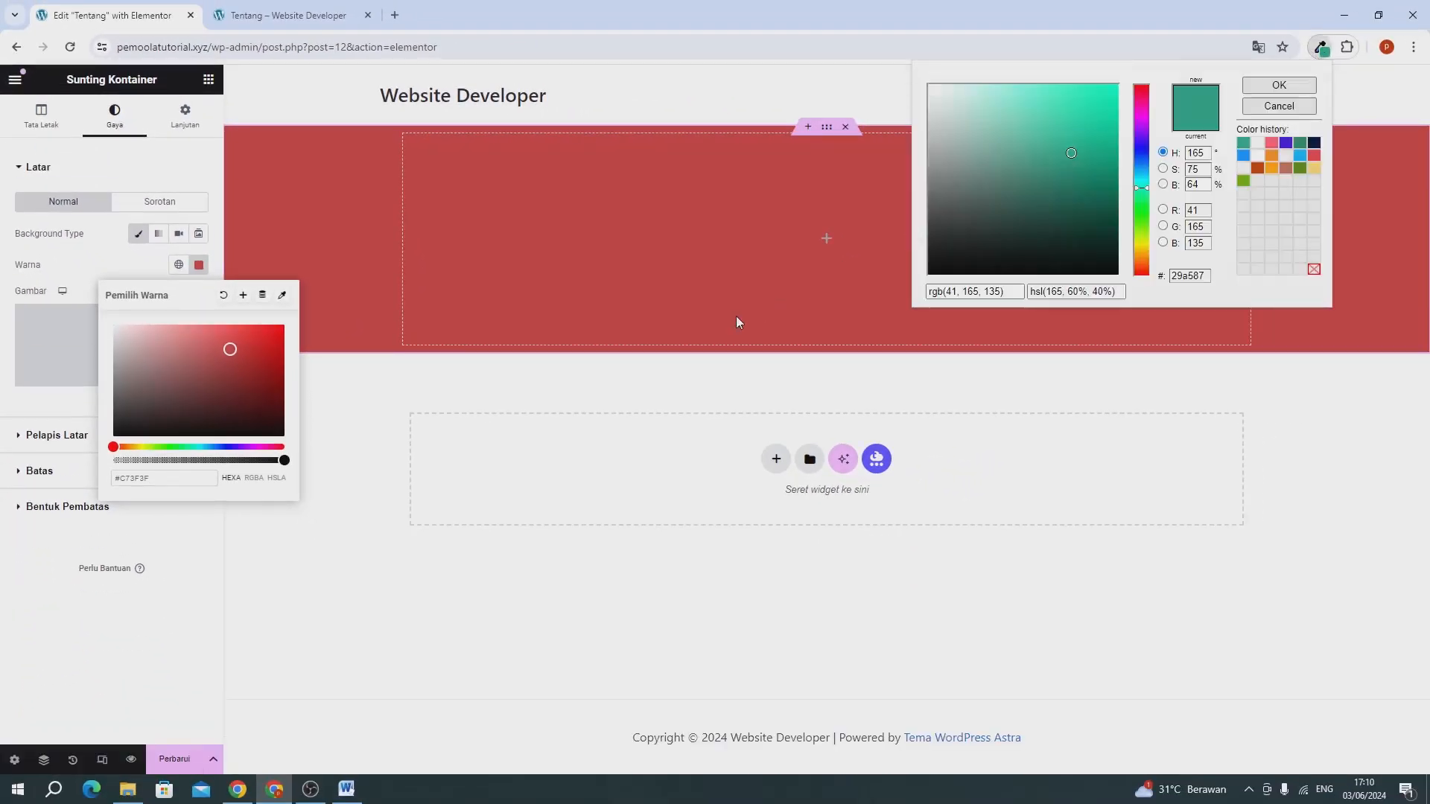
pyautogui.click(951, 292)
pyautogui.hotkey('ctrl', 'c')
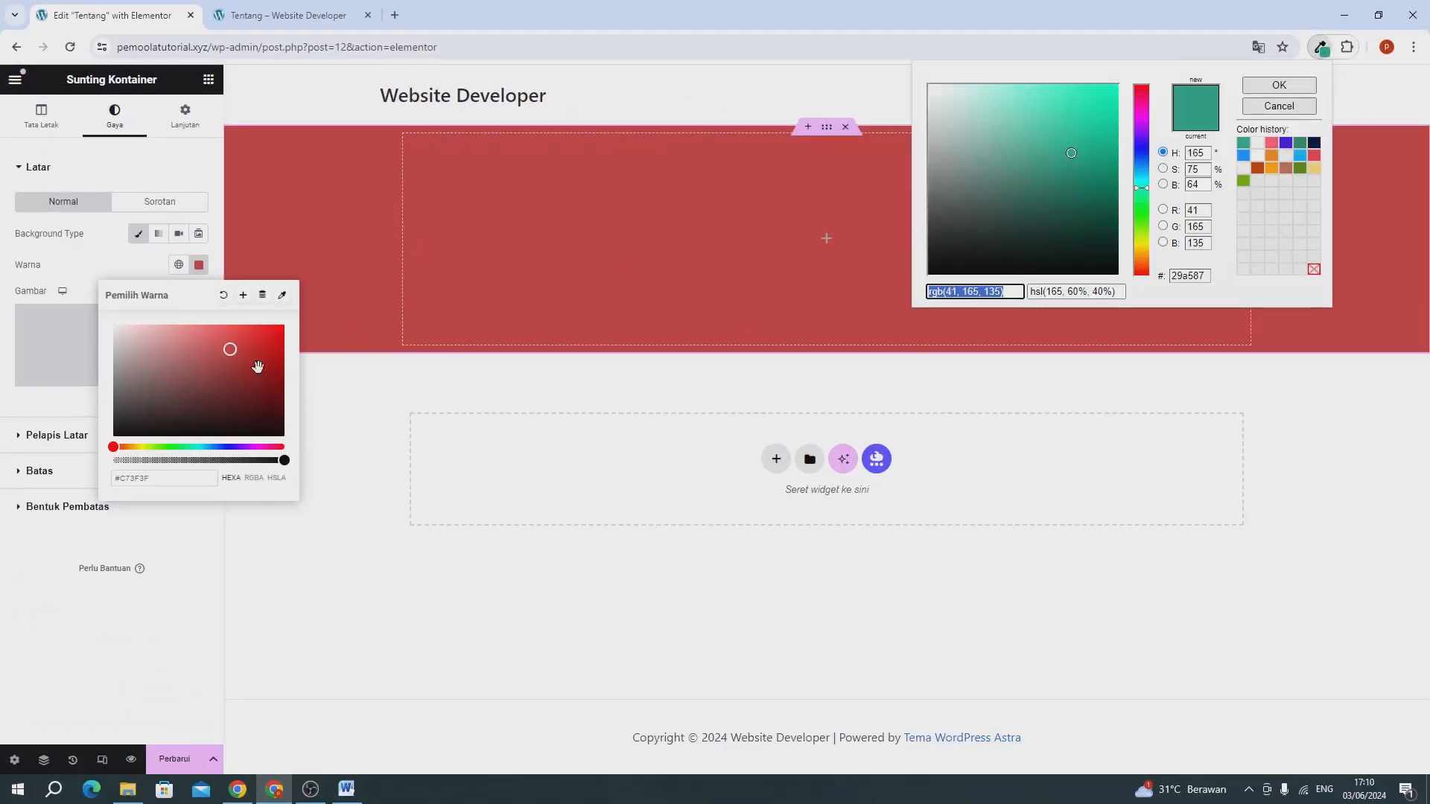
pyautogui.tripleClick(161, 479)
pyautogui.hotkey('ctrl', 'v')
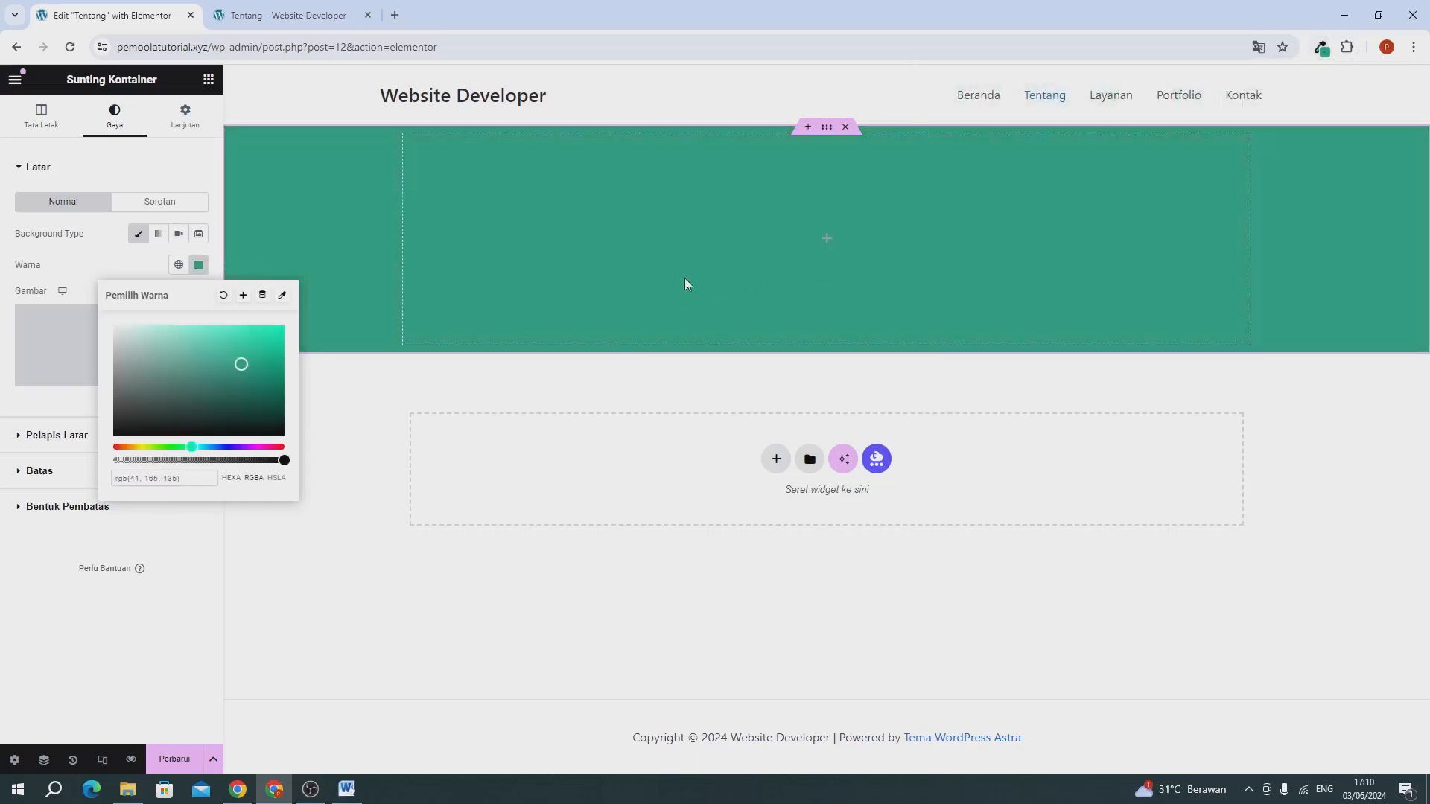
pyautogui.click(156, 262)
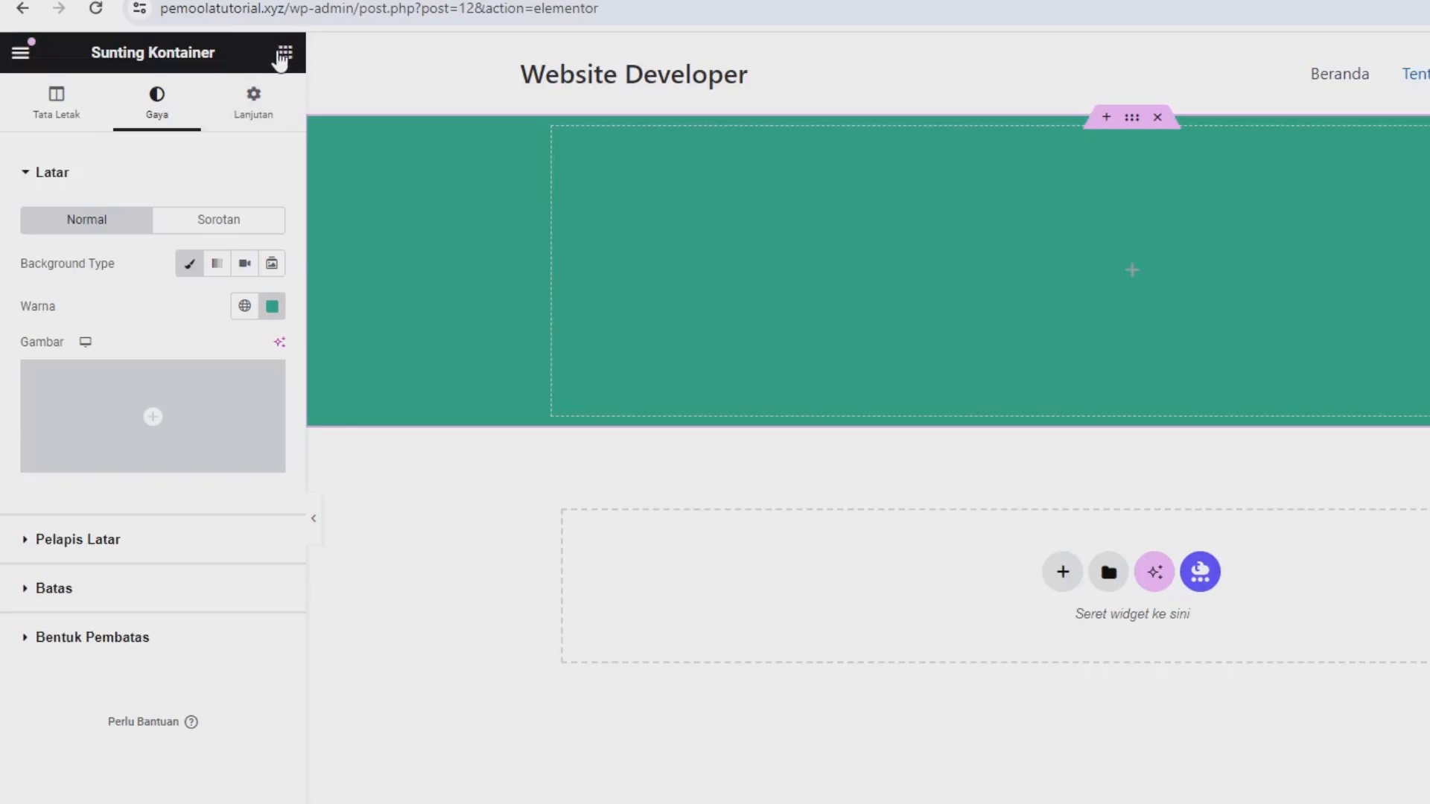
# Add a heading (Tajuk) reading "Tentang Kami" to the green container and align it to the center.
pyautogui.click(283, 53)
pyautogui.moveTo(124, 537); pyautogui.dragTo(1057, 280)
pyautogui.tripleClick(196, 272)
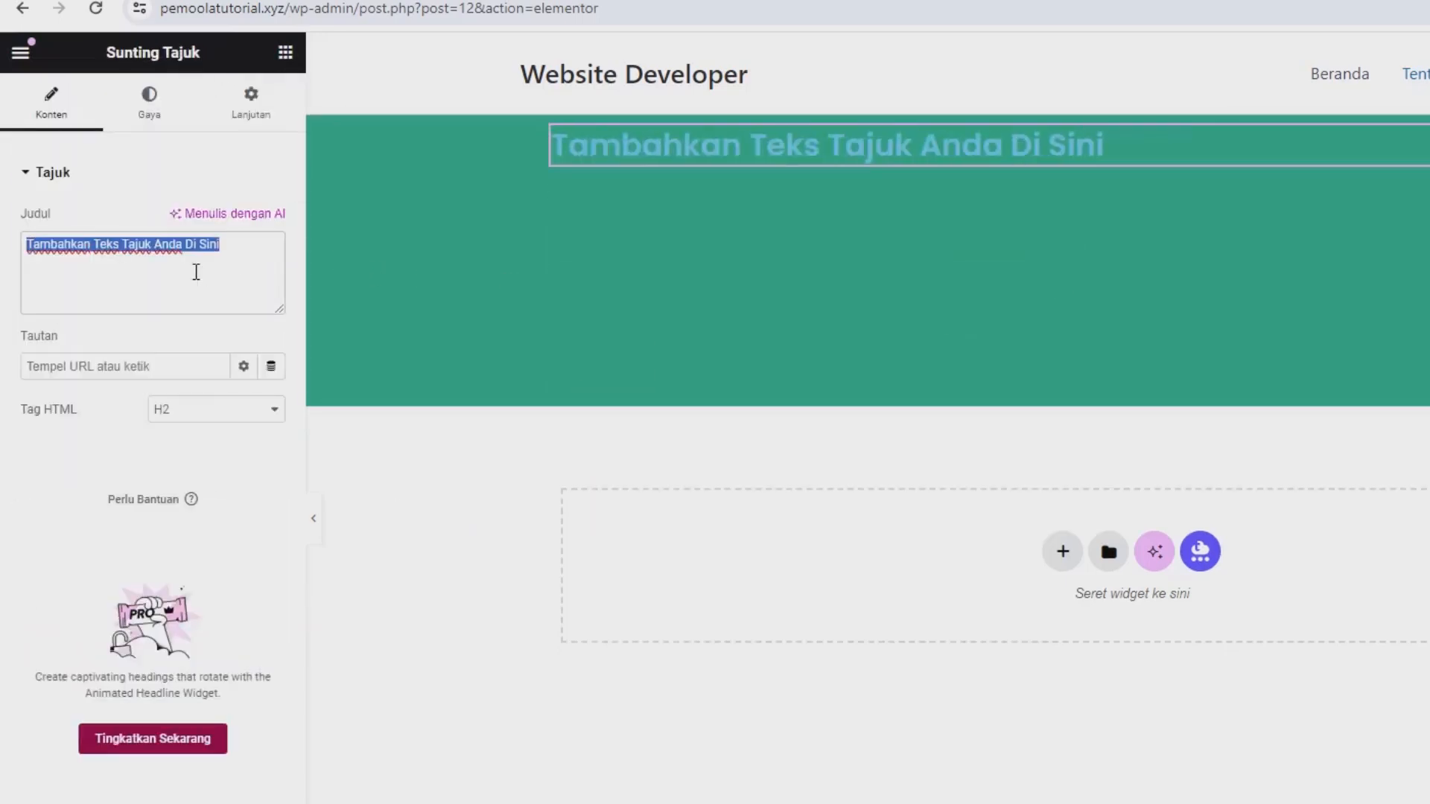
pyautogui.write('Tent')
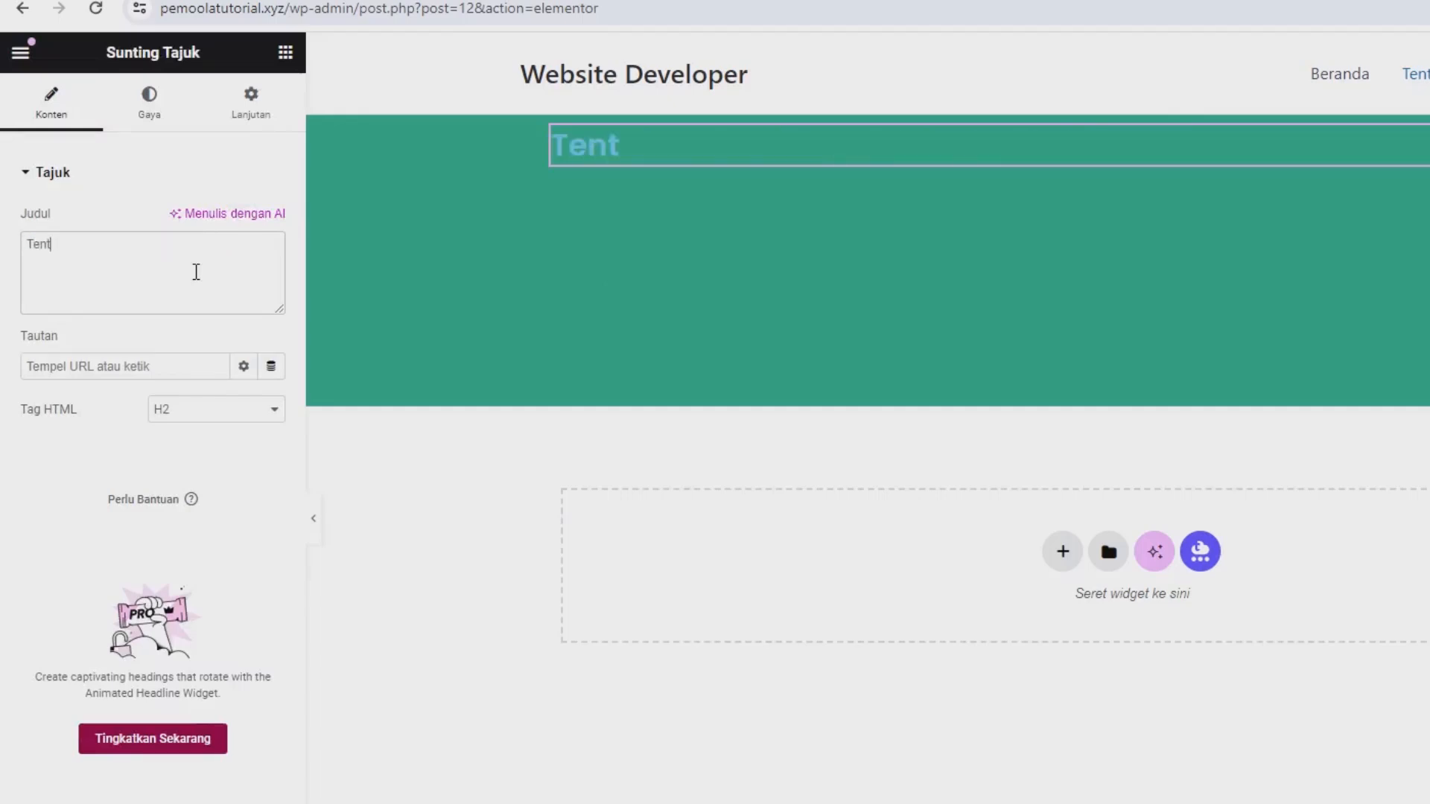
pyautogui.write('ang ')
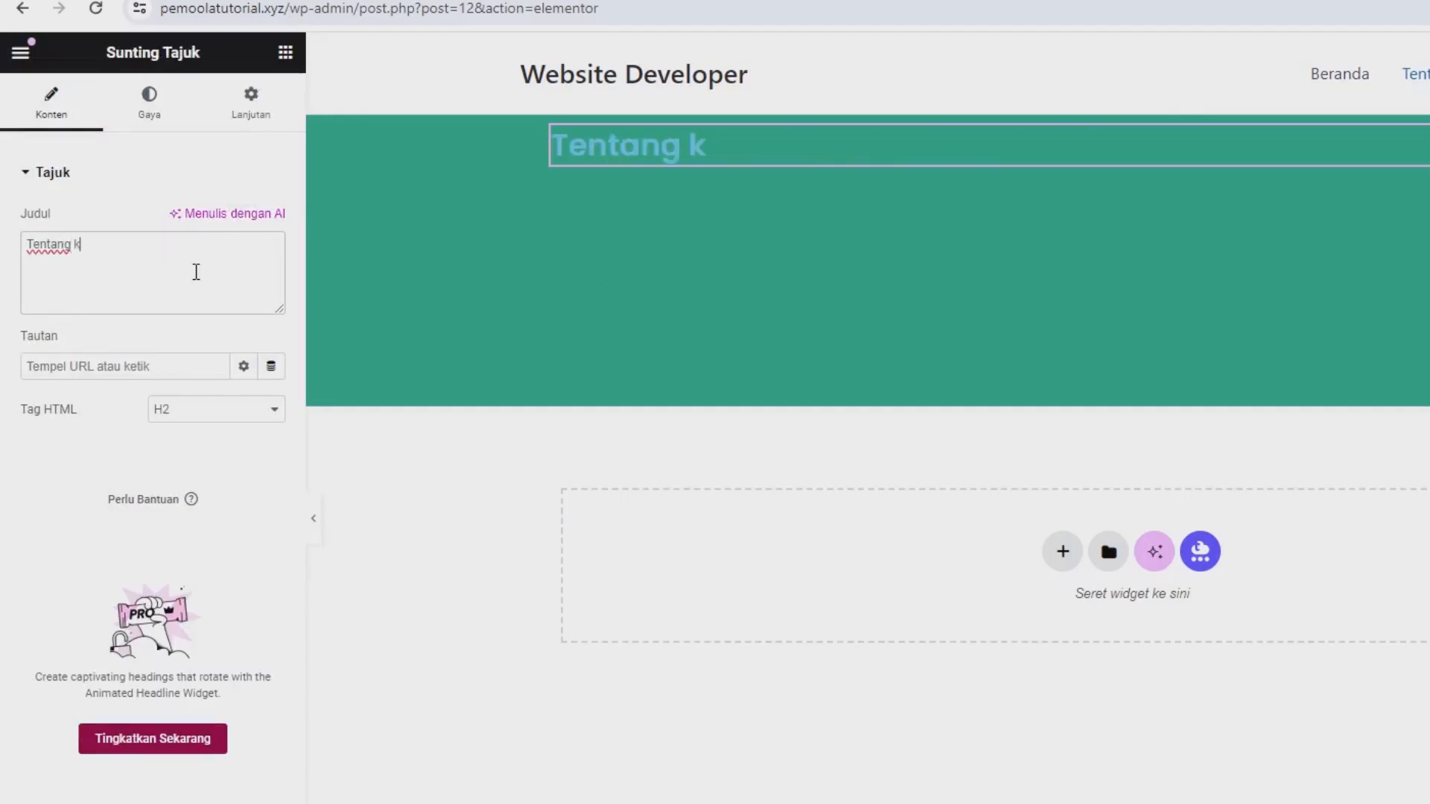
pyautogui.write('Kami')
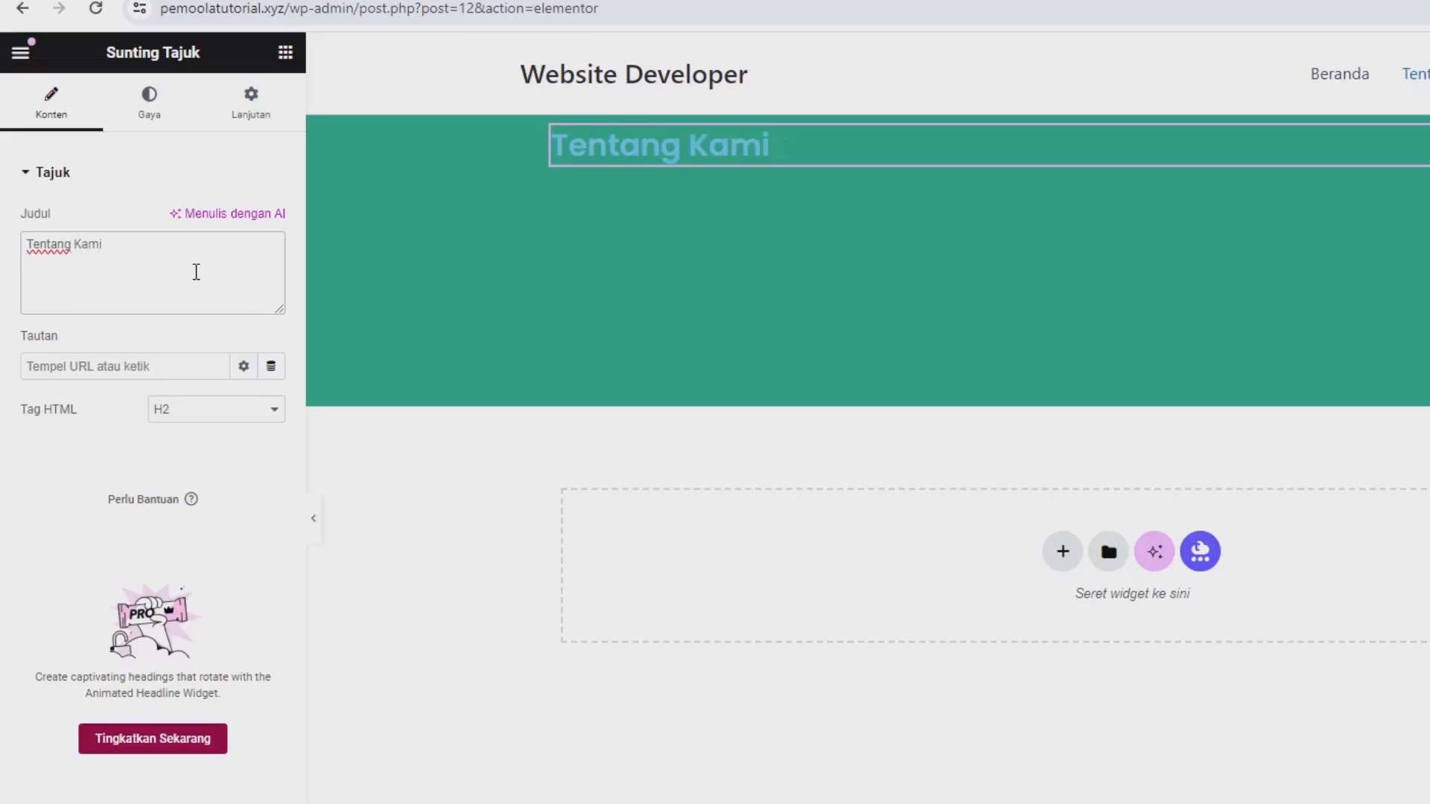
pyautogui.click(162, 108)
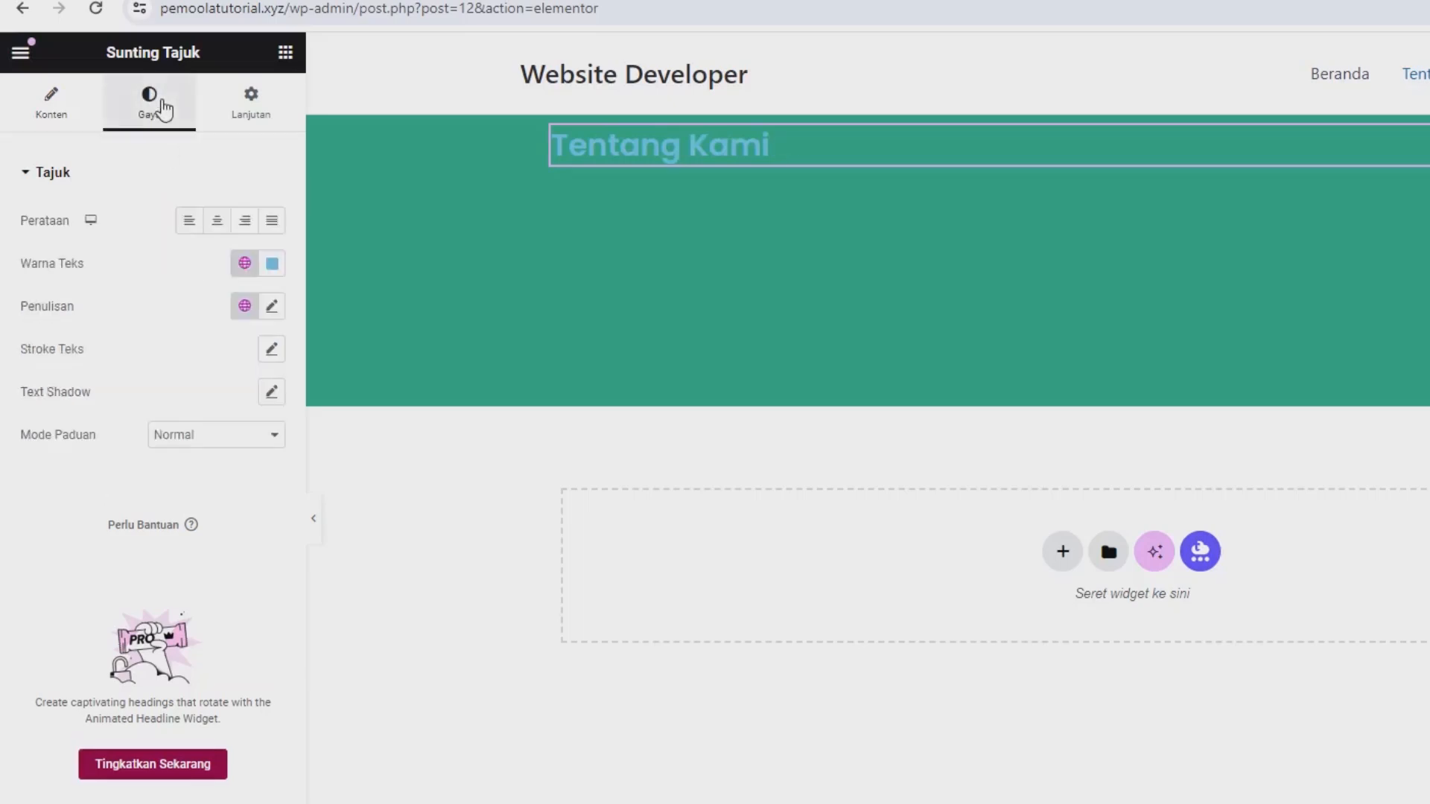
pyautogui.click(217, 222)
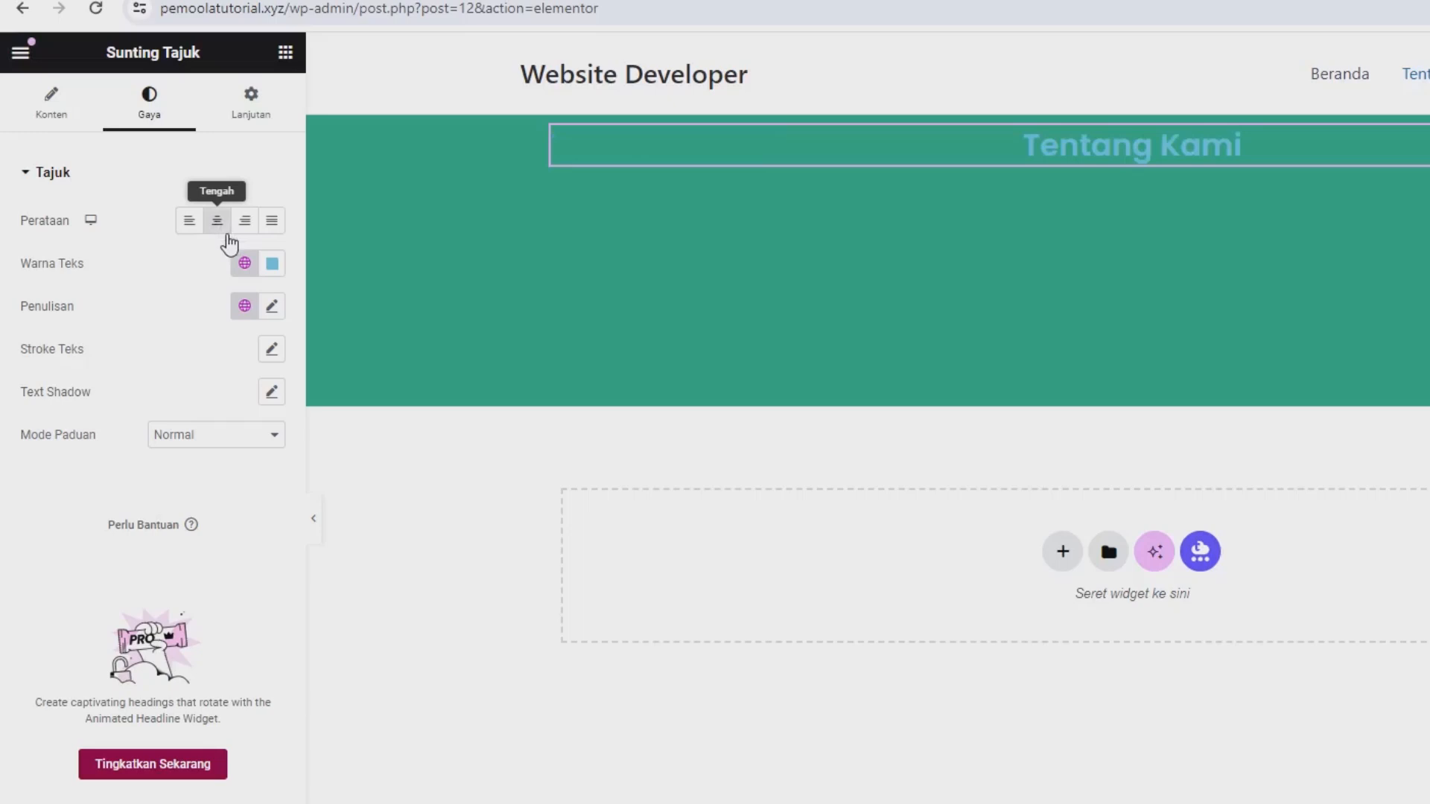
# Set the "Tentang Kami" heading's text color to #FFFFFF and its font size to 30 px.
pyautogui.click(273, 270)
pyautogui.write('#FFFFFF')
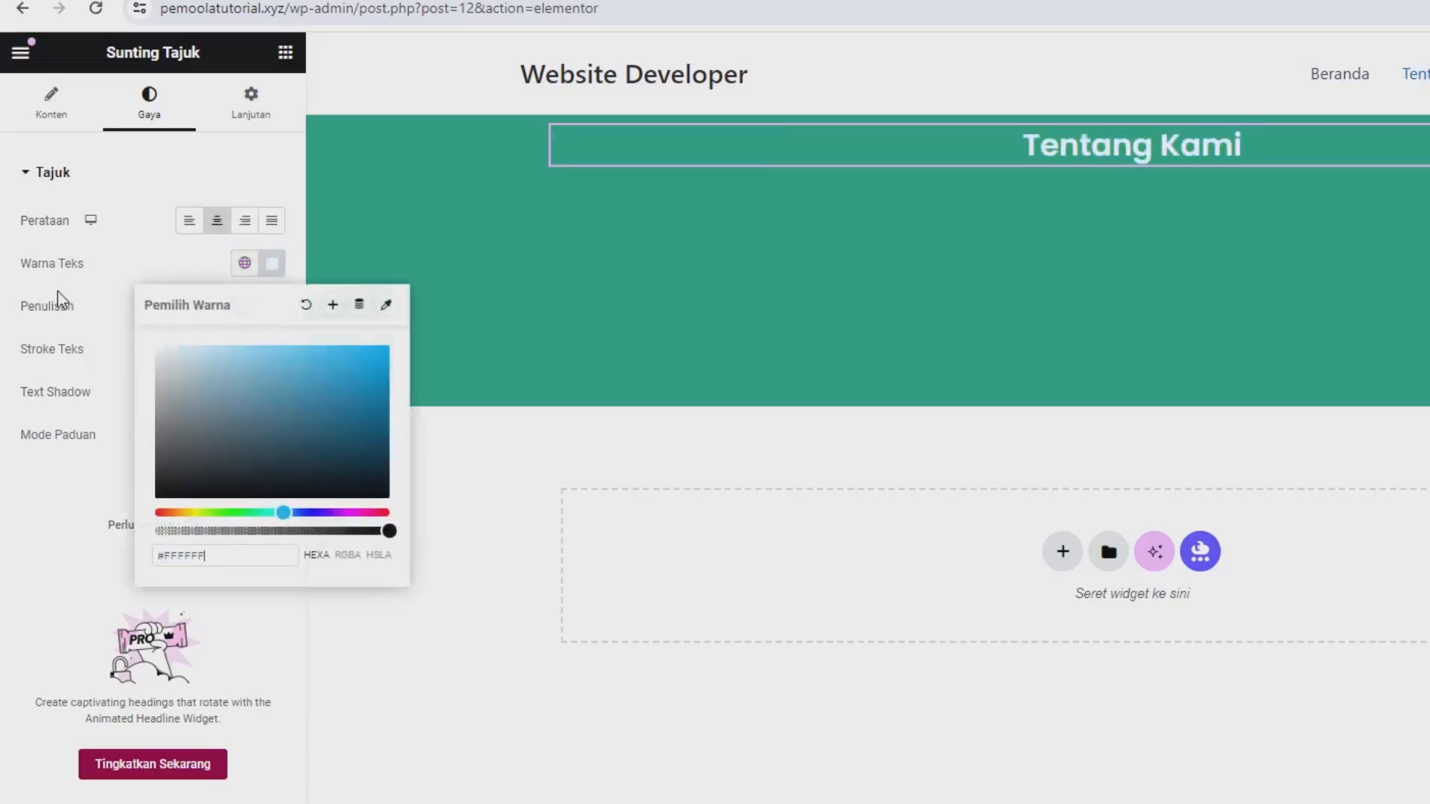
pyautogui.click(228, 278)
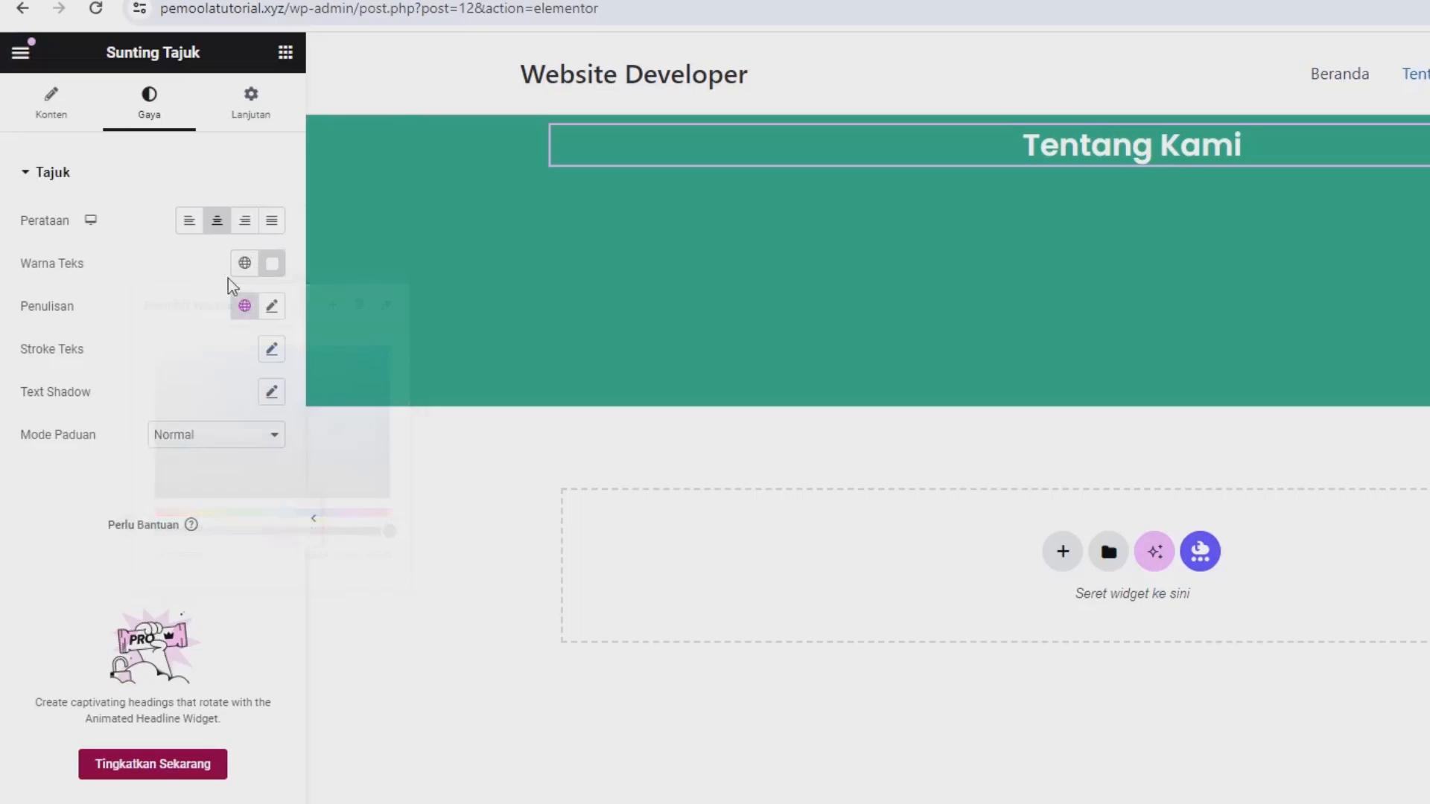
pyautogui.click(272, 307)
pyautogui.write('20')
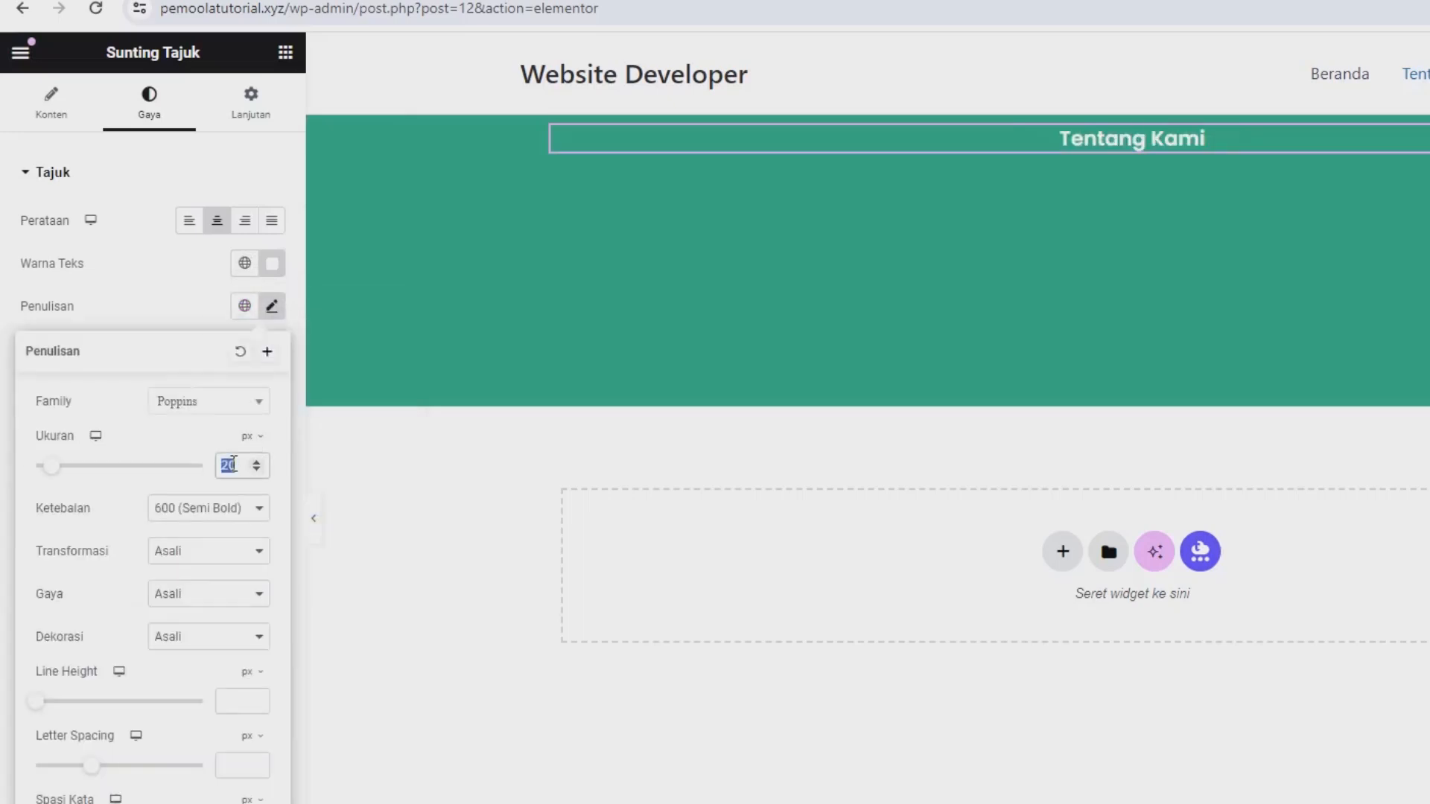
pyautogui.write('25')
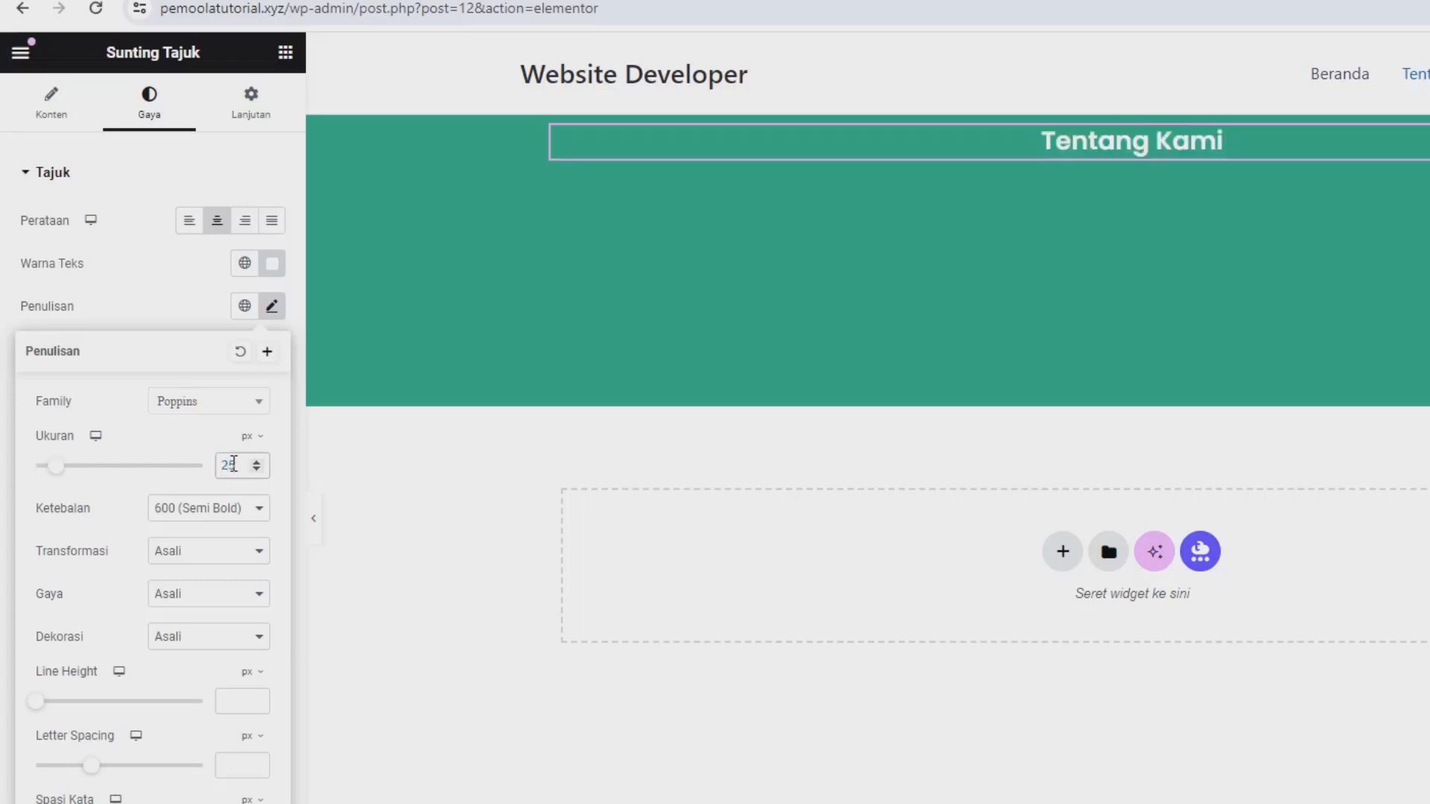
pyautogui.write('30')
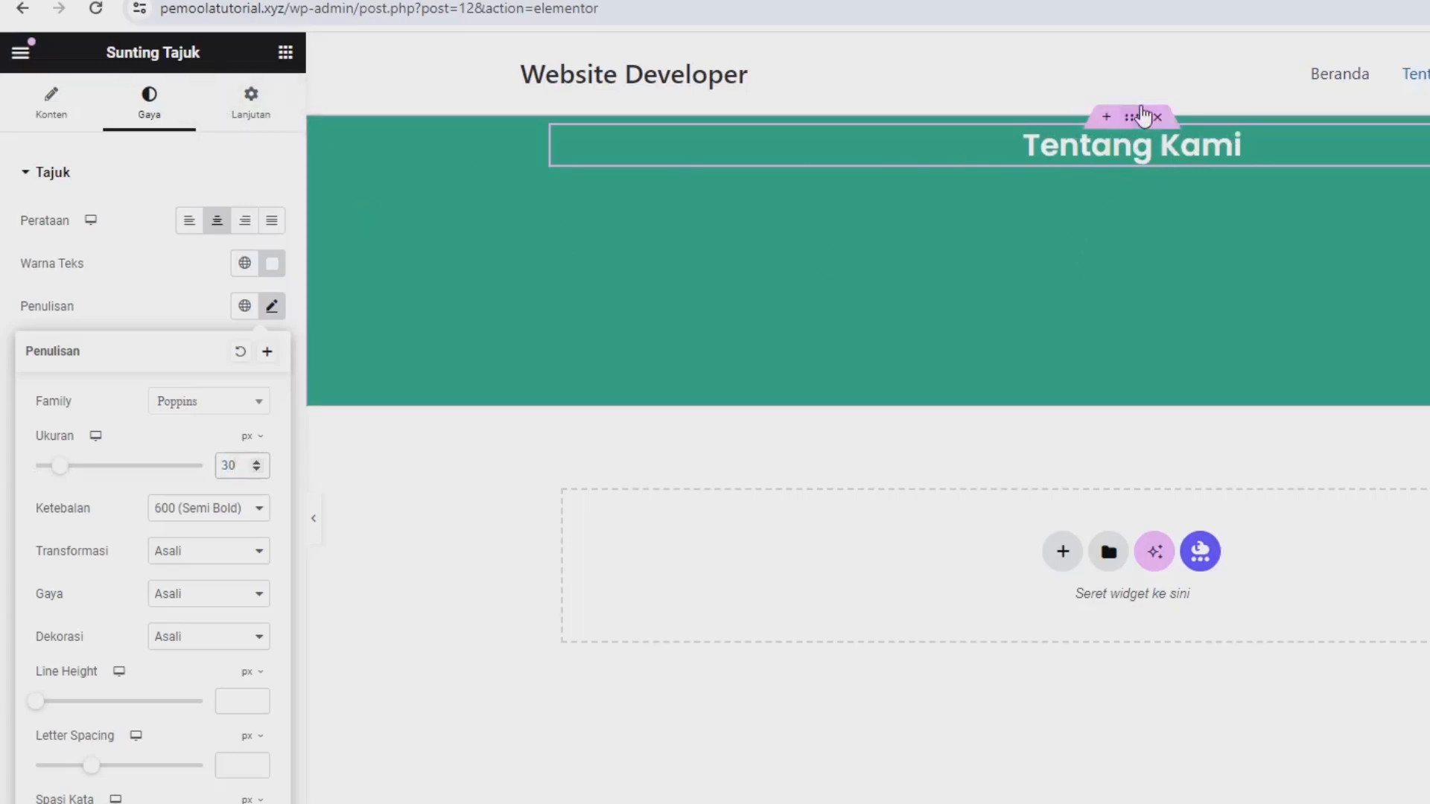
# Center the green container's content vertically by setting its Justify Content to Tengah.
pyautogui.click(1142, 117)
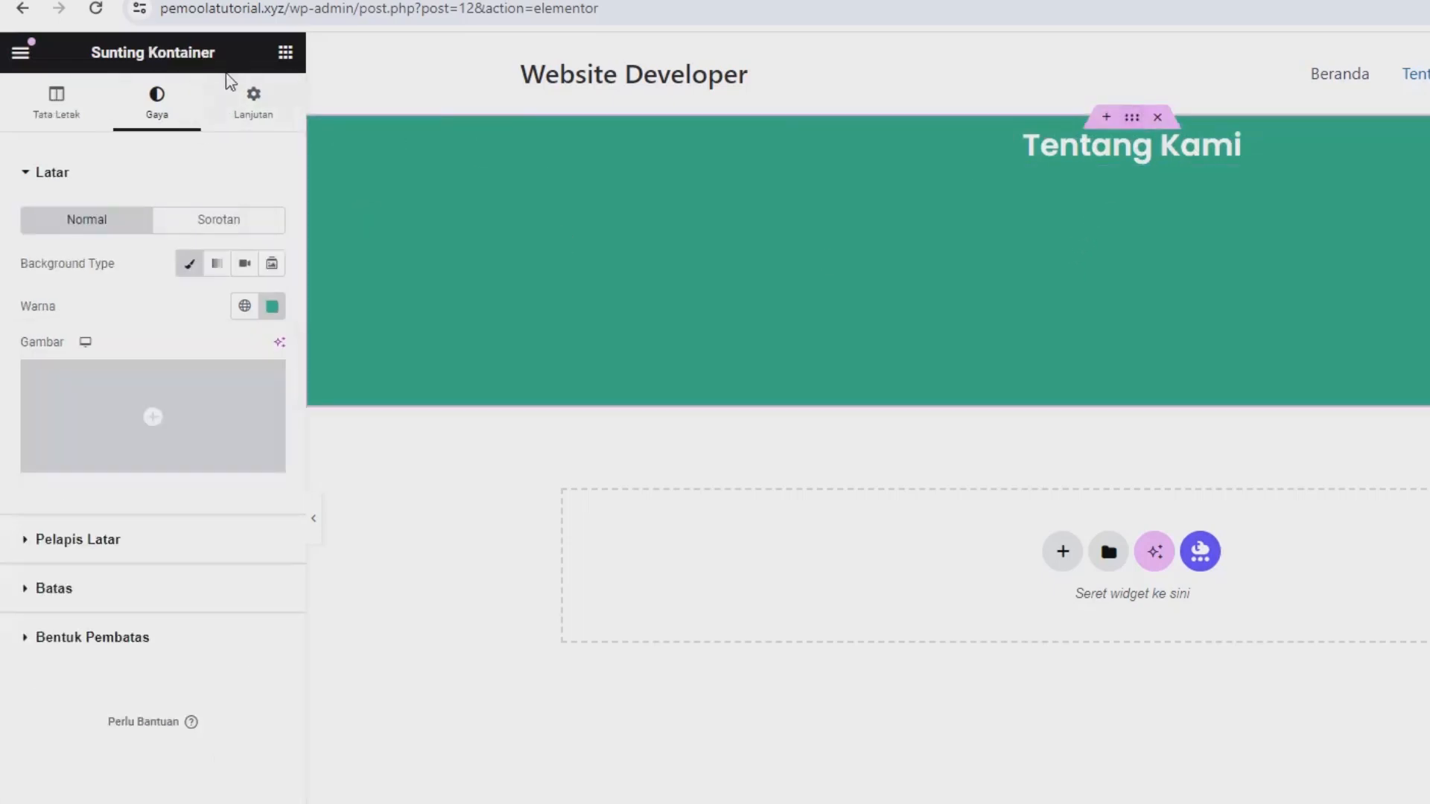
pyautogui.click(58, 119)
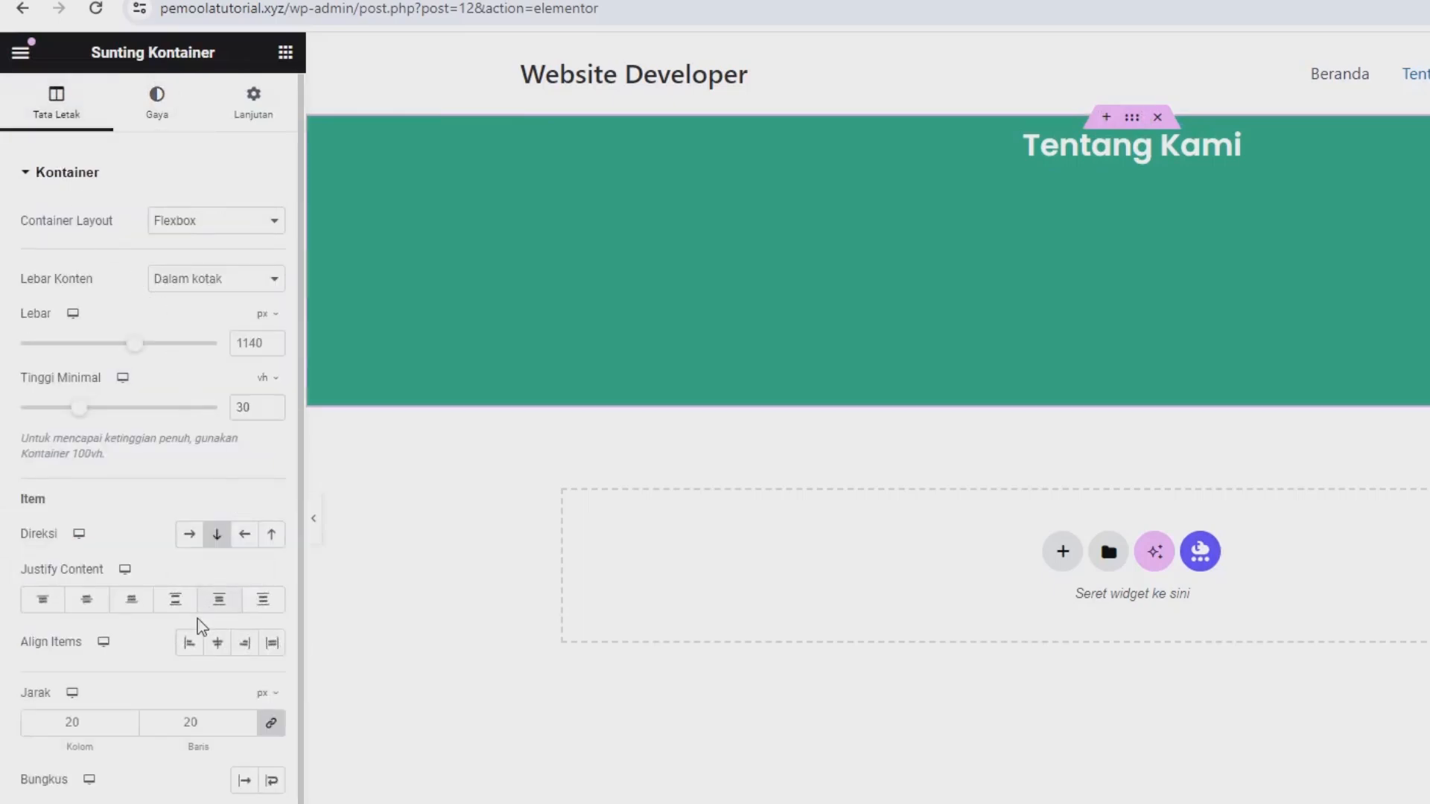
pyautogui.click(86, 602)
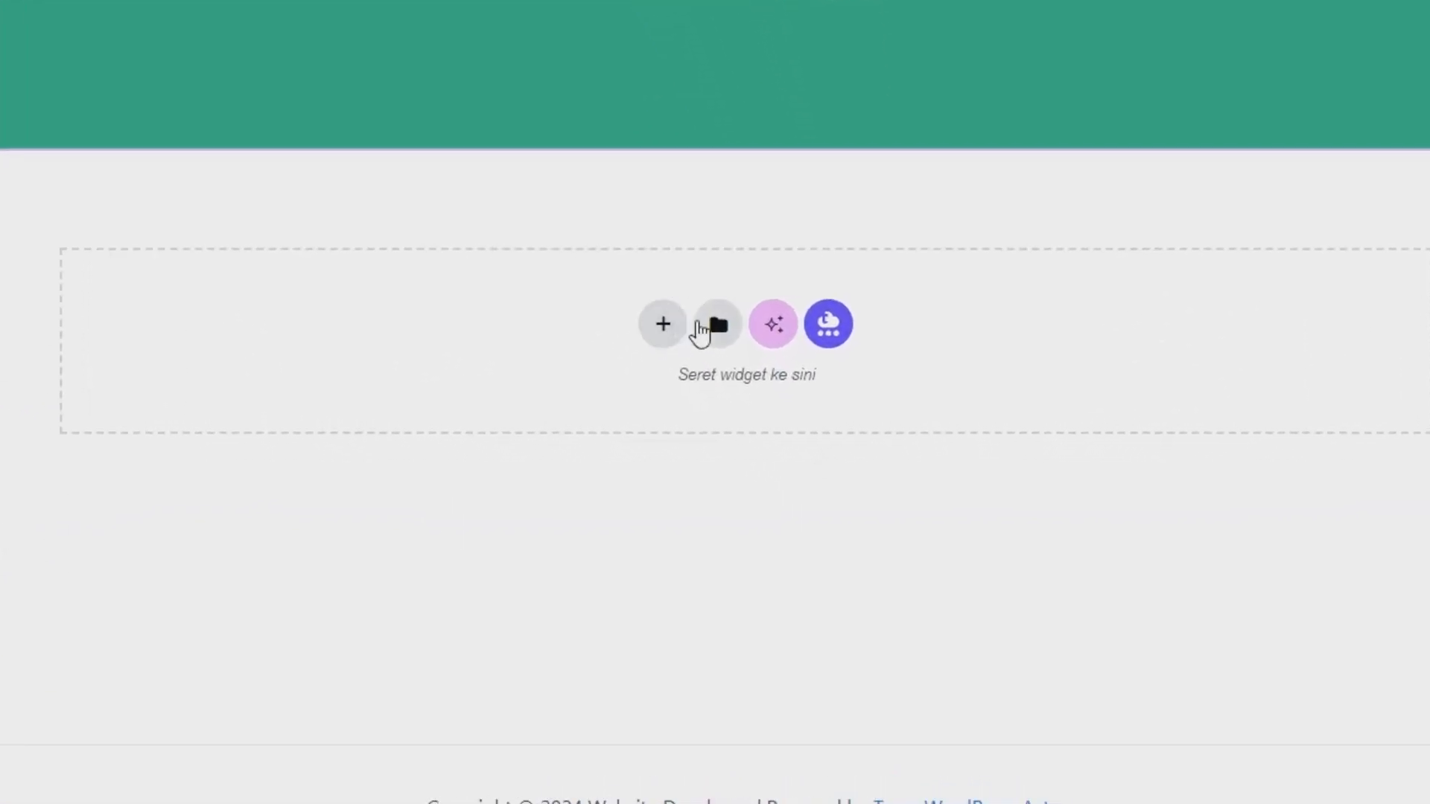
# Insert the saved template "template sekilas tentang kami" below the banner without applying its container settings (Jangan diterapkan).
pyautogui.click(701, 325)
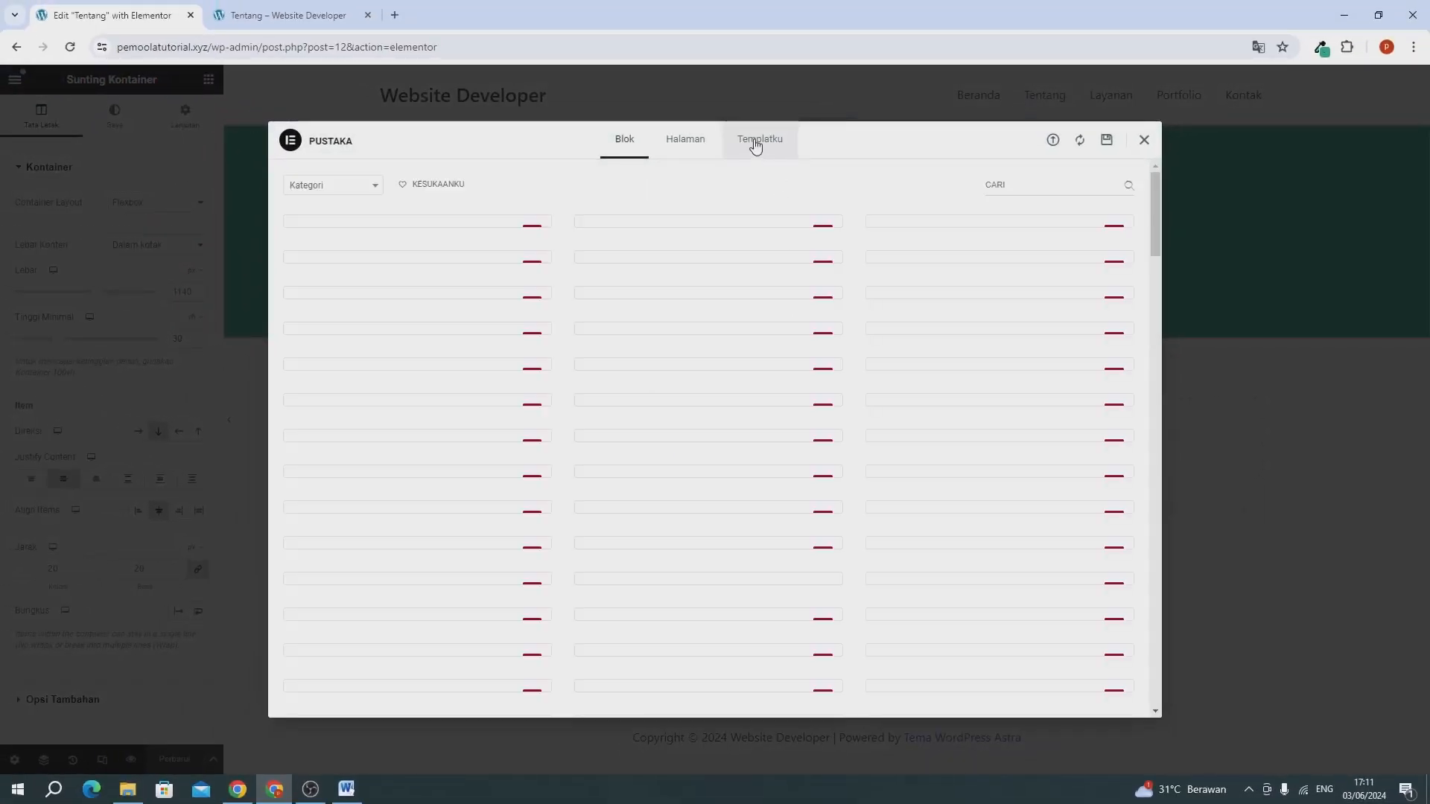
pyautogui.click(756, 146)
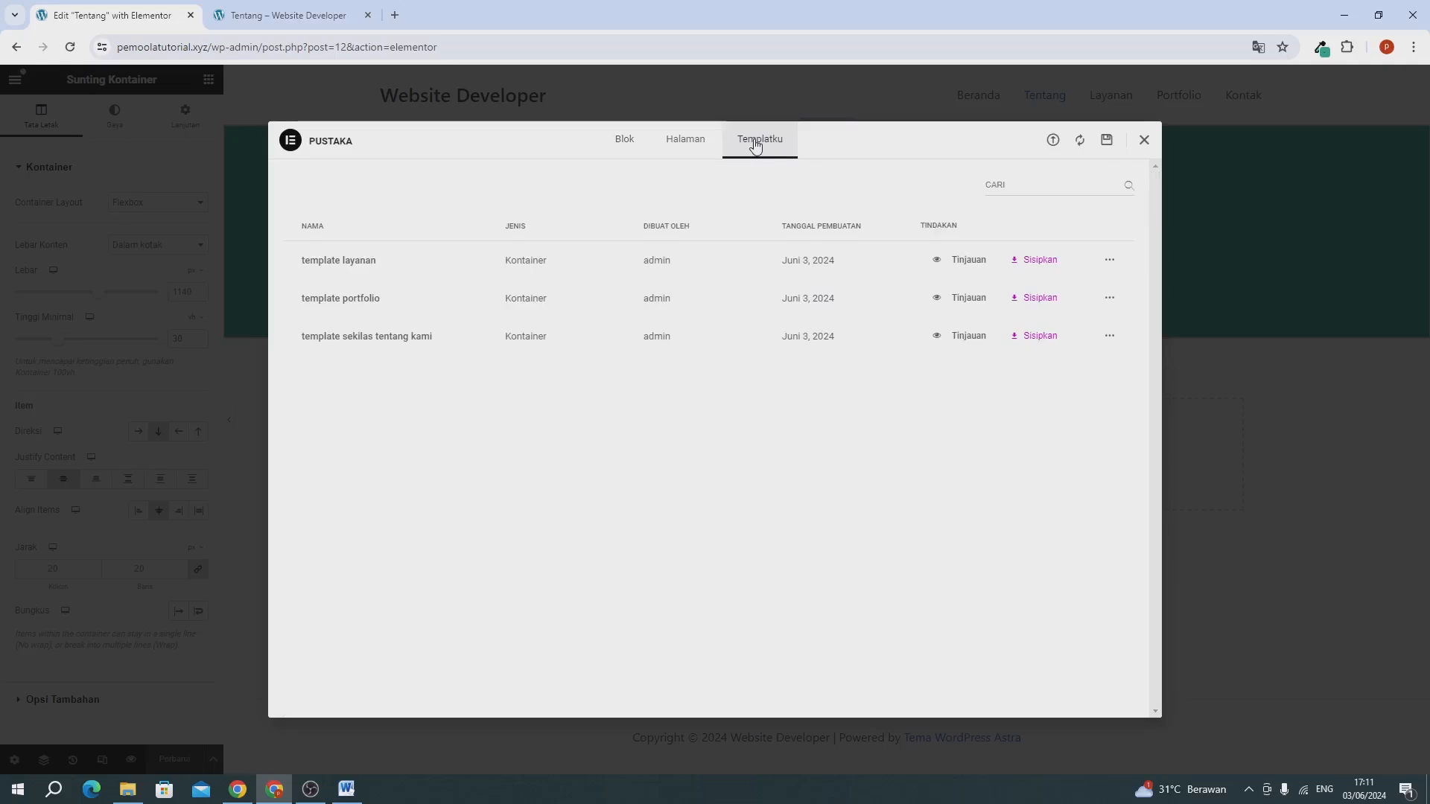
pyautogui.click(1037, 339)
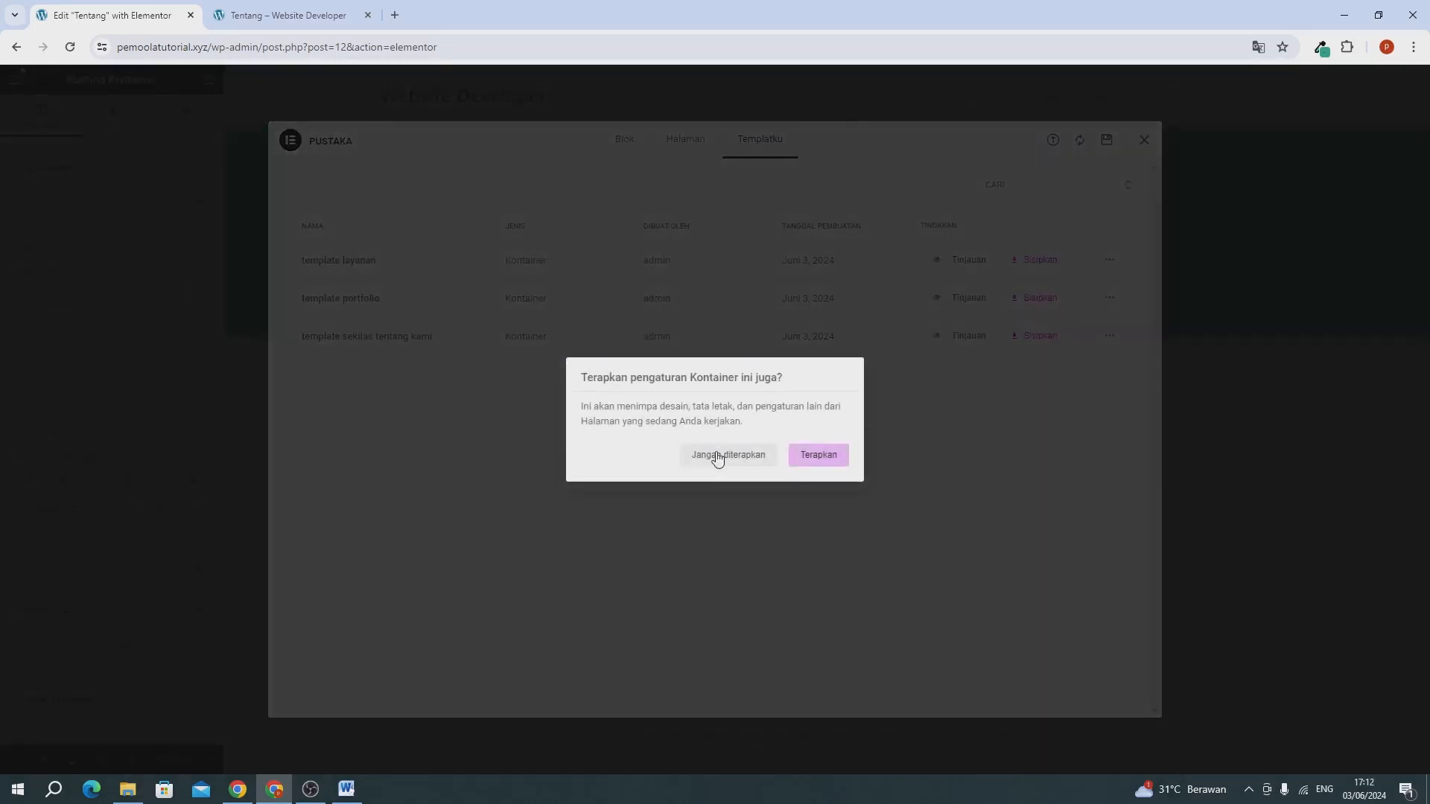
pyautogui.click(716, 458)
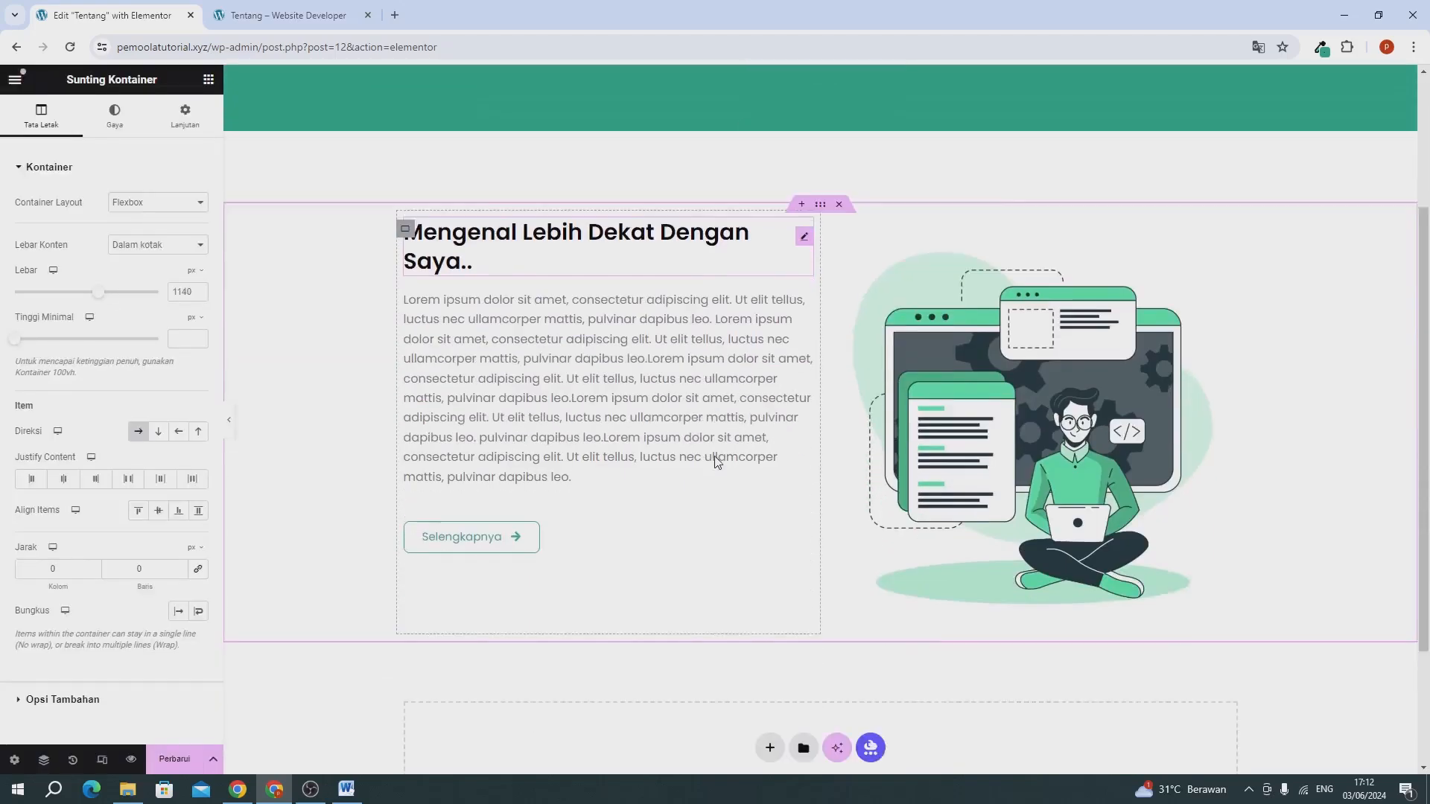
# Duplicate the inserted "Mengenal Lebih Dekat Dengan Saya.." container.
pyautogui.scroll(2, 513, 414)
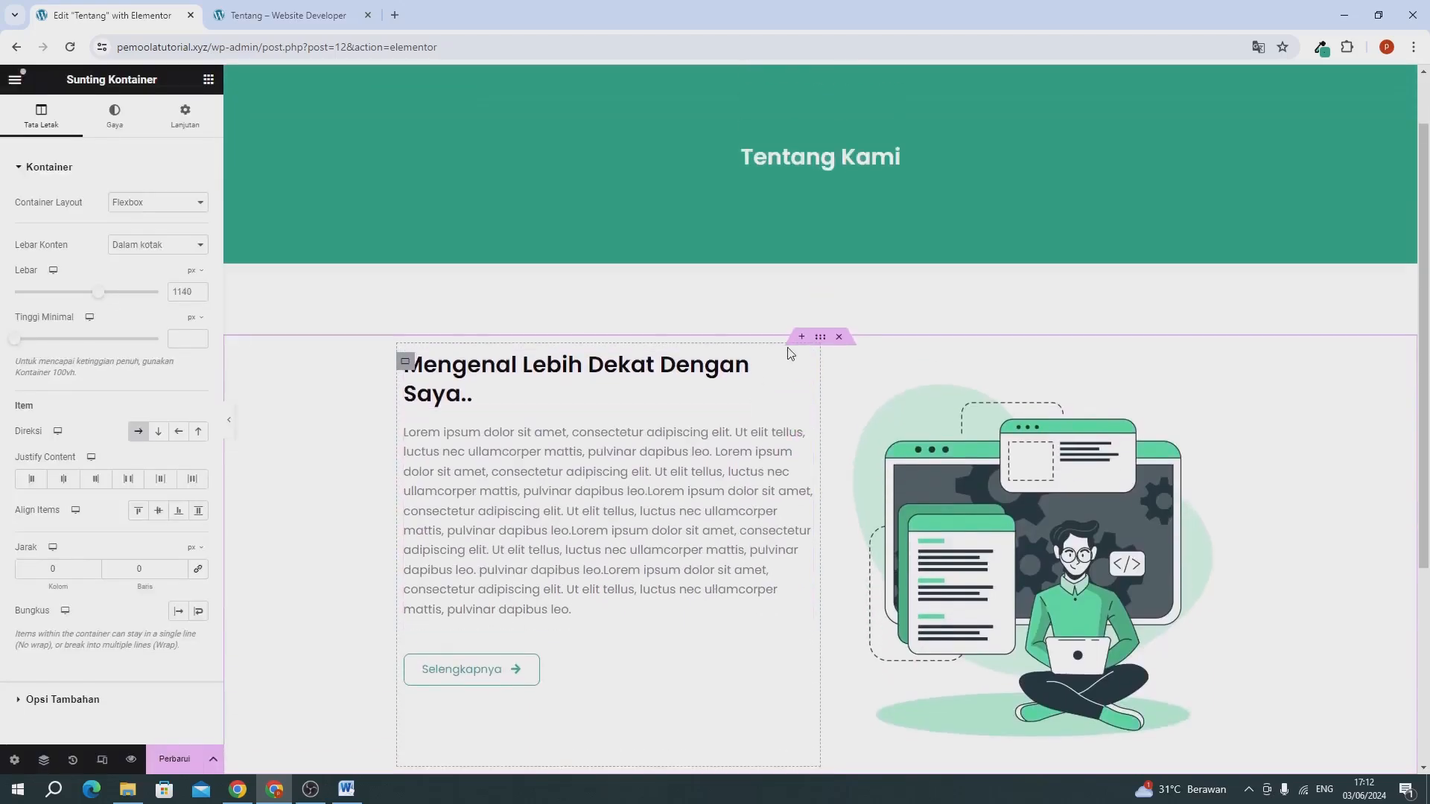
pyautogui.rightClick(821, 343)
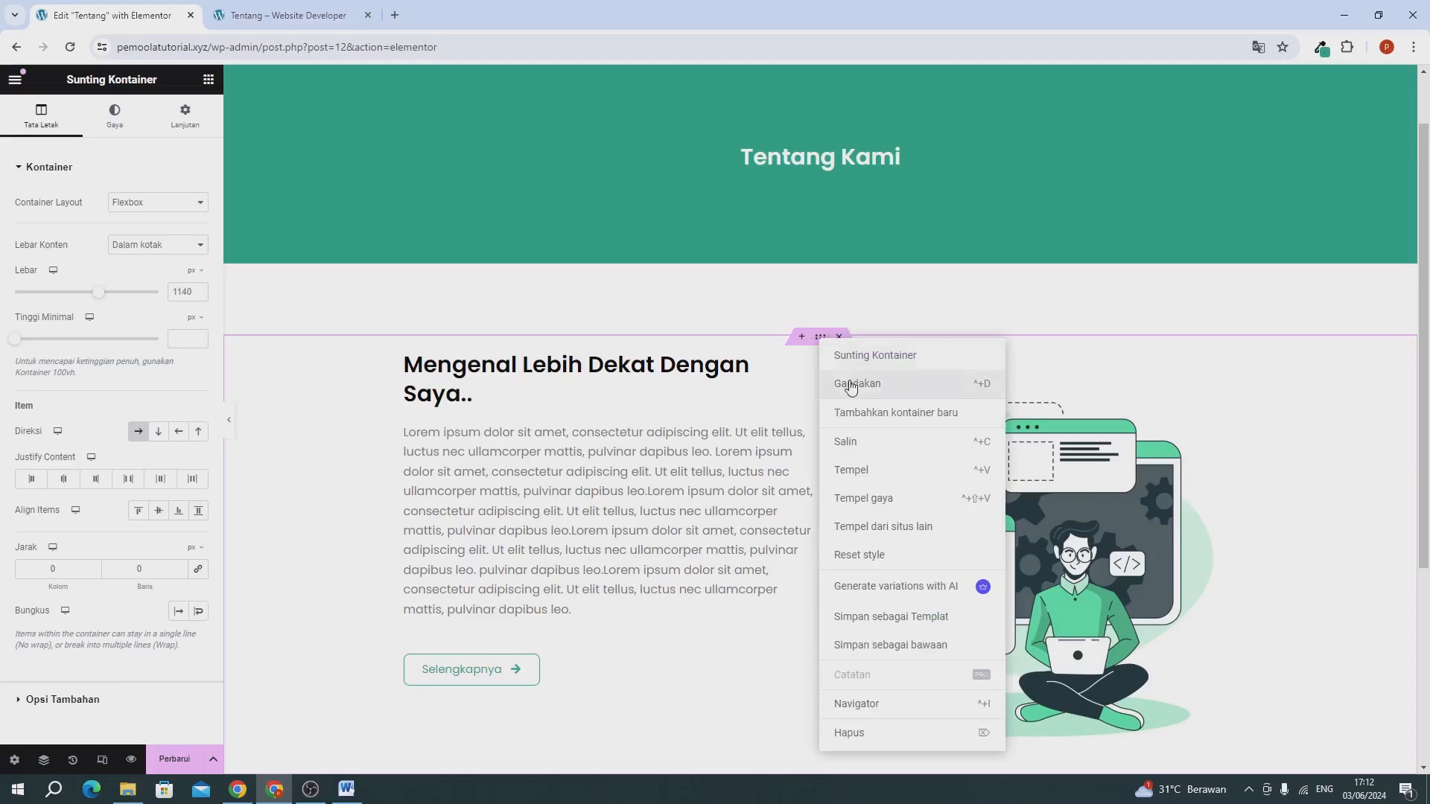
pyautogui.click(851, 385)
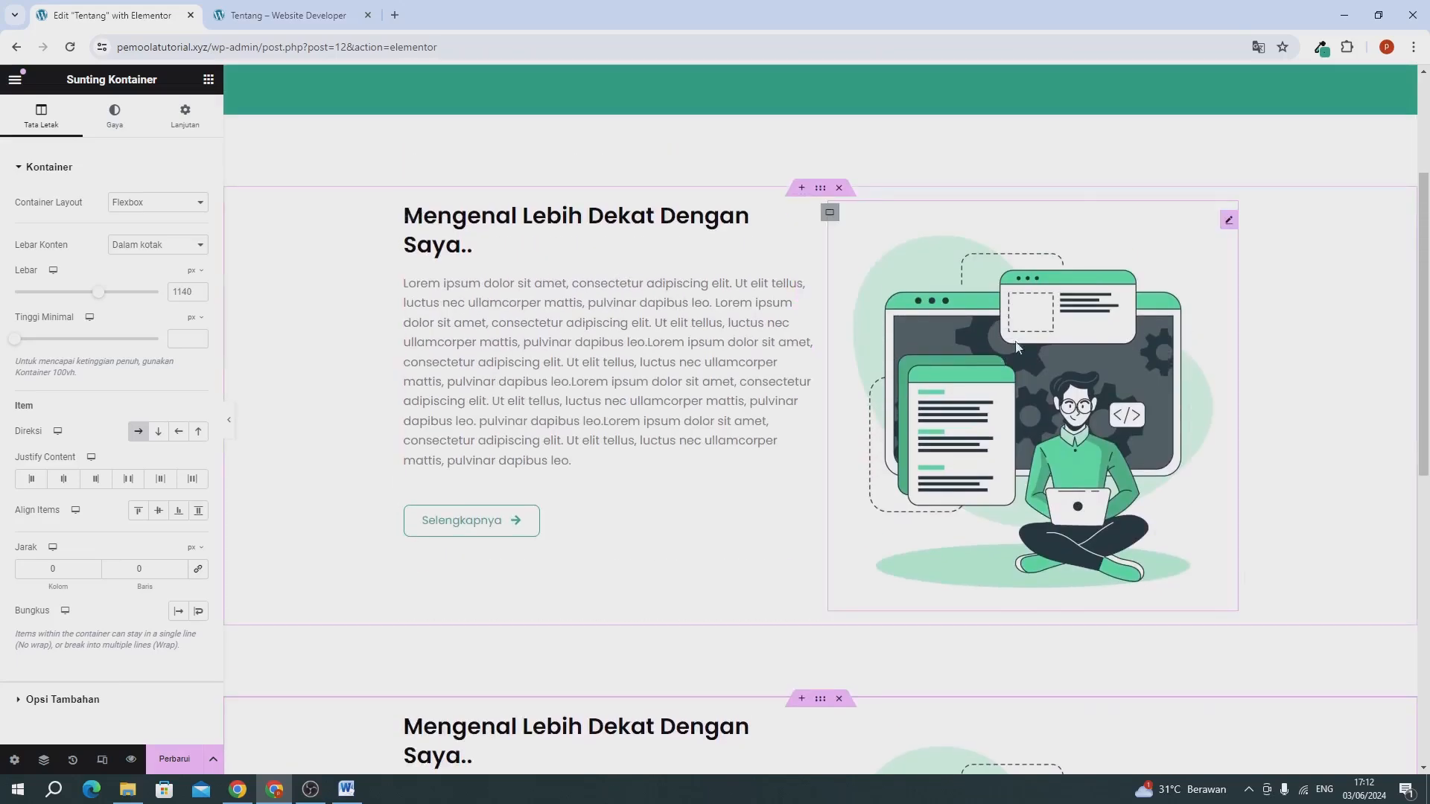
# Swap the first section's layout: move the illustration into the left column and the heading with its paragraph beneath into the right column.
pyautogui.moveTo(1229, 221); pyautogui.dragTo(533, 254)
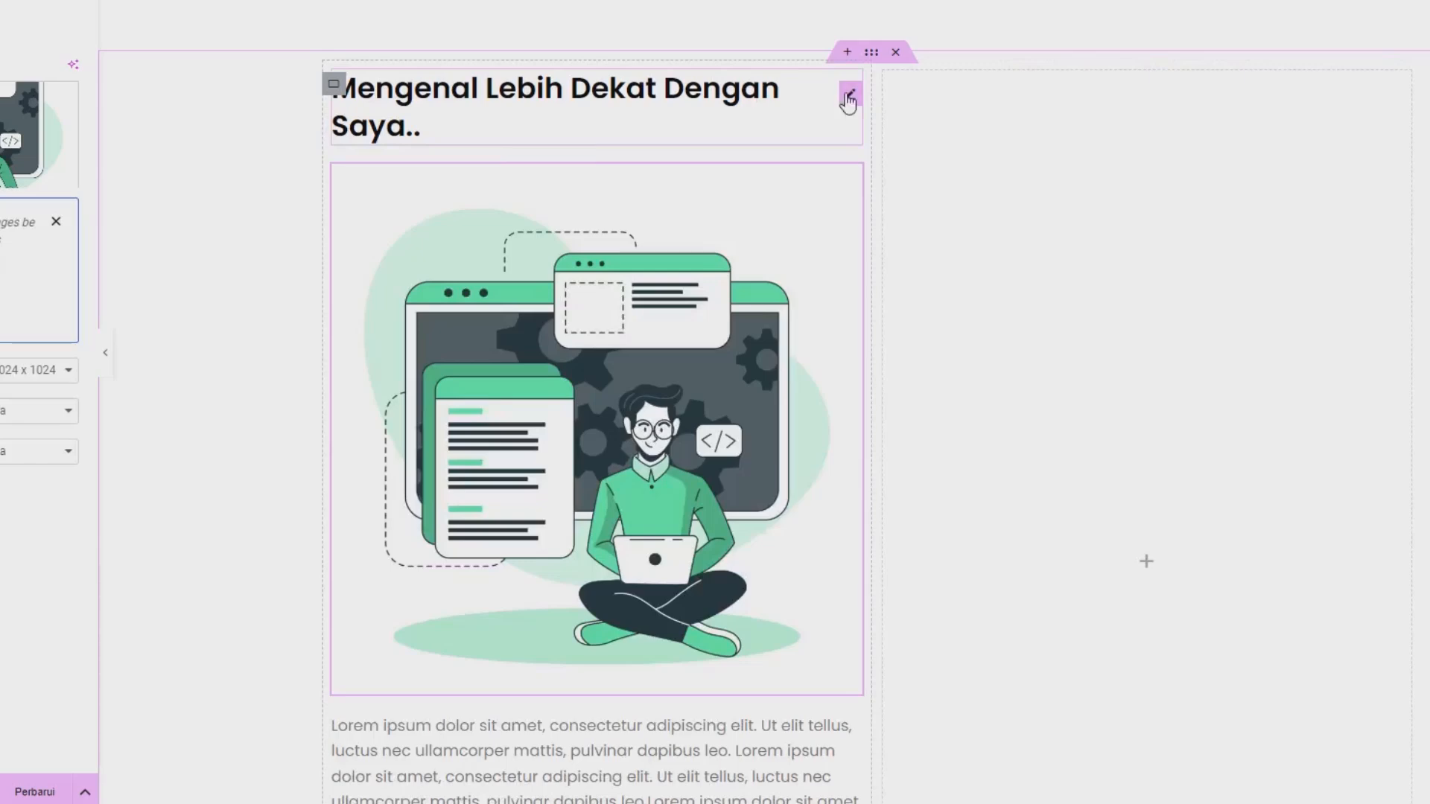
pyautogui.moveTo(848, 102); pyautogui.dragTo(1054, 415)
pyautogui.scroll(-2, 570, 301)
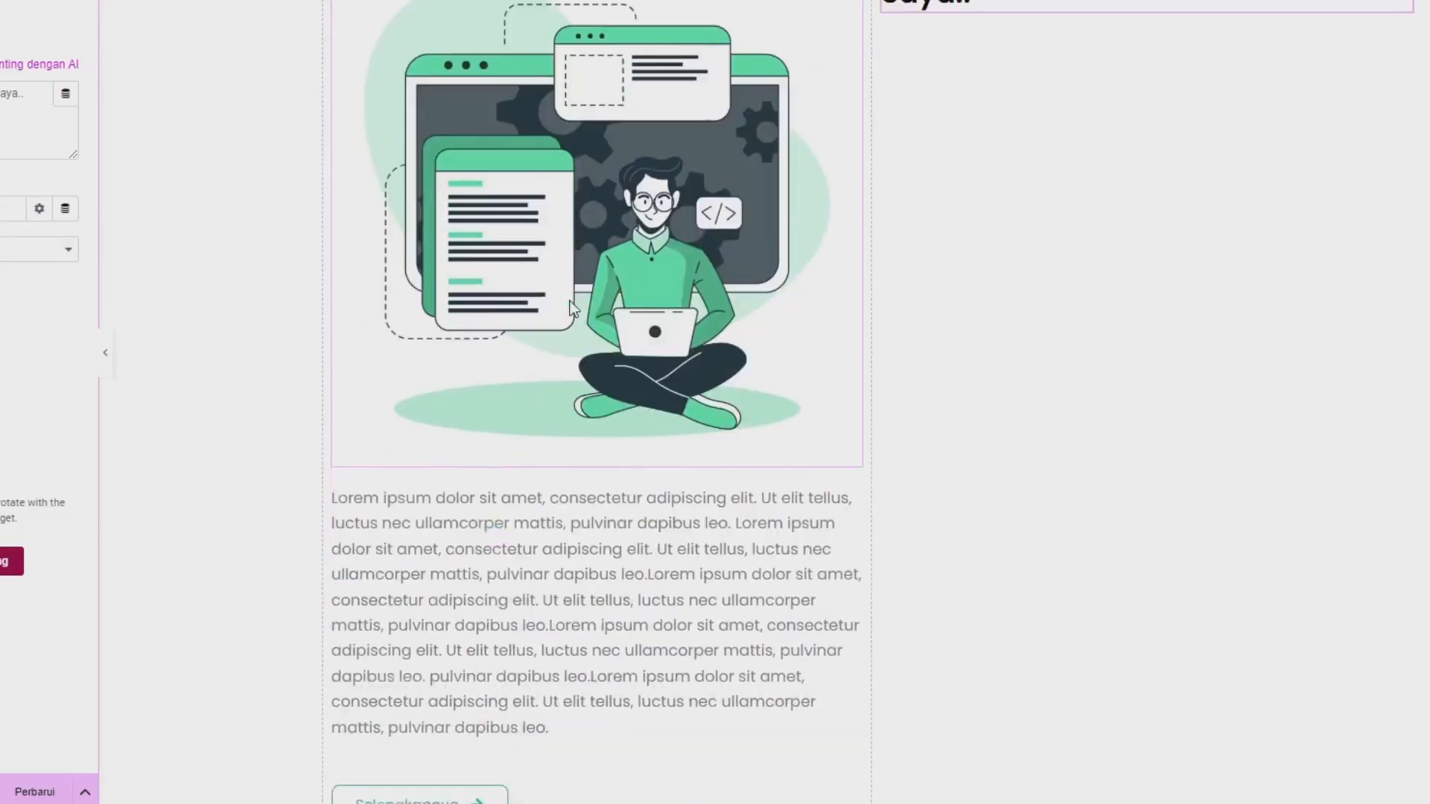
pyautogui.scroll(-3, 569, 300)
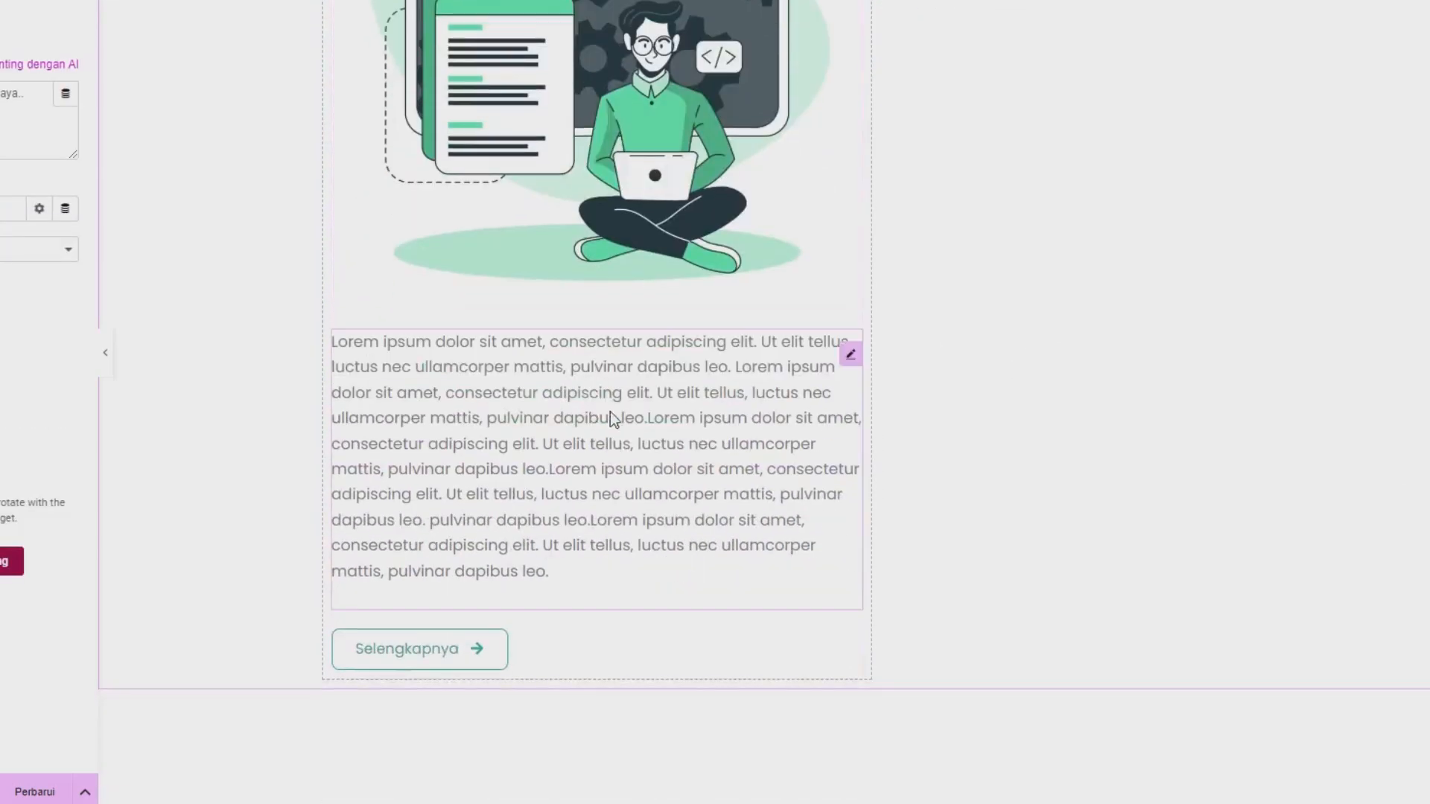
pyautogui.moveTo(851, 355); pyautogui.dragTo(1102, 80)
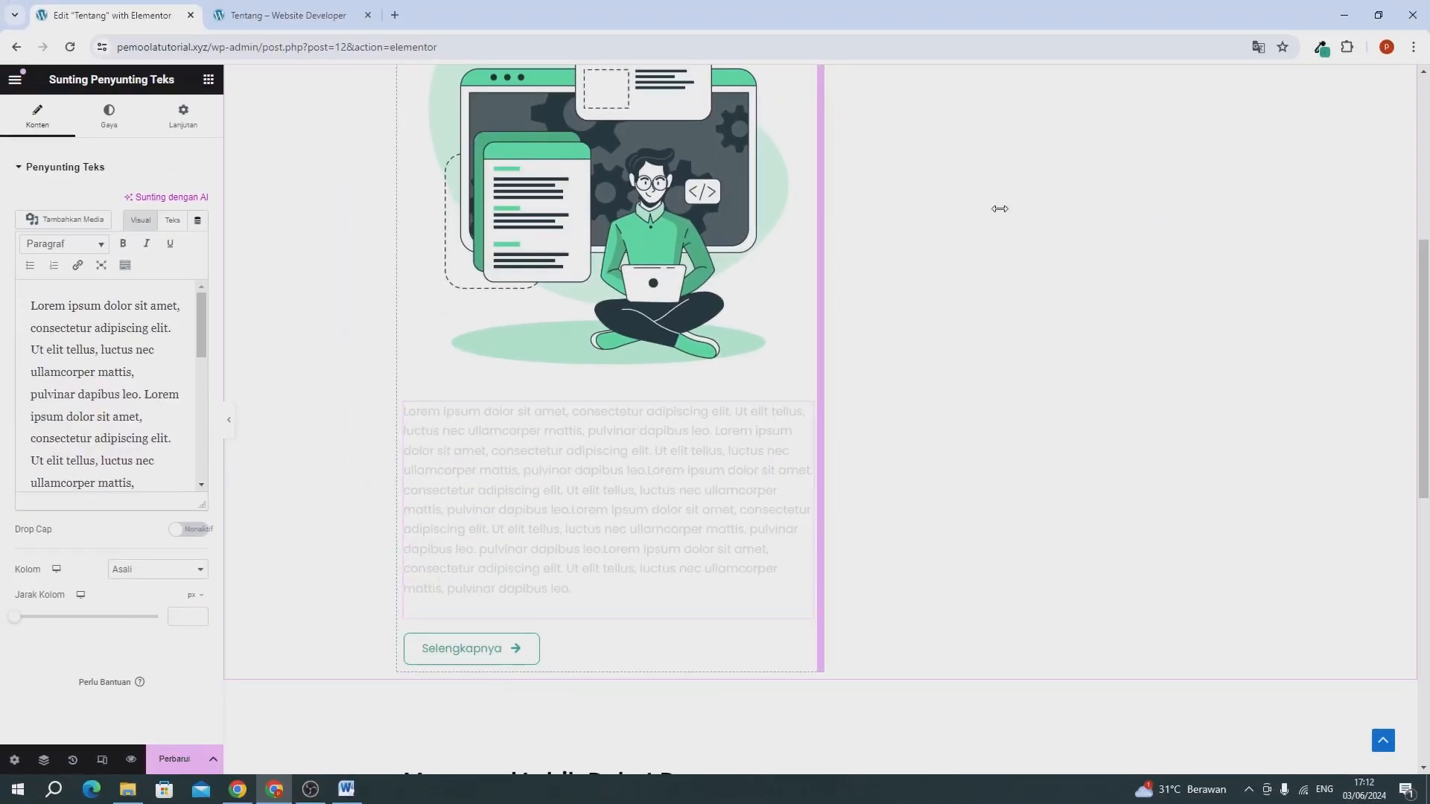
pyautogui.moveTo(999, 209); pyautogui.dragTo(990, 233)
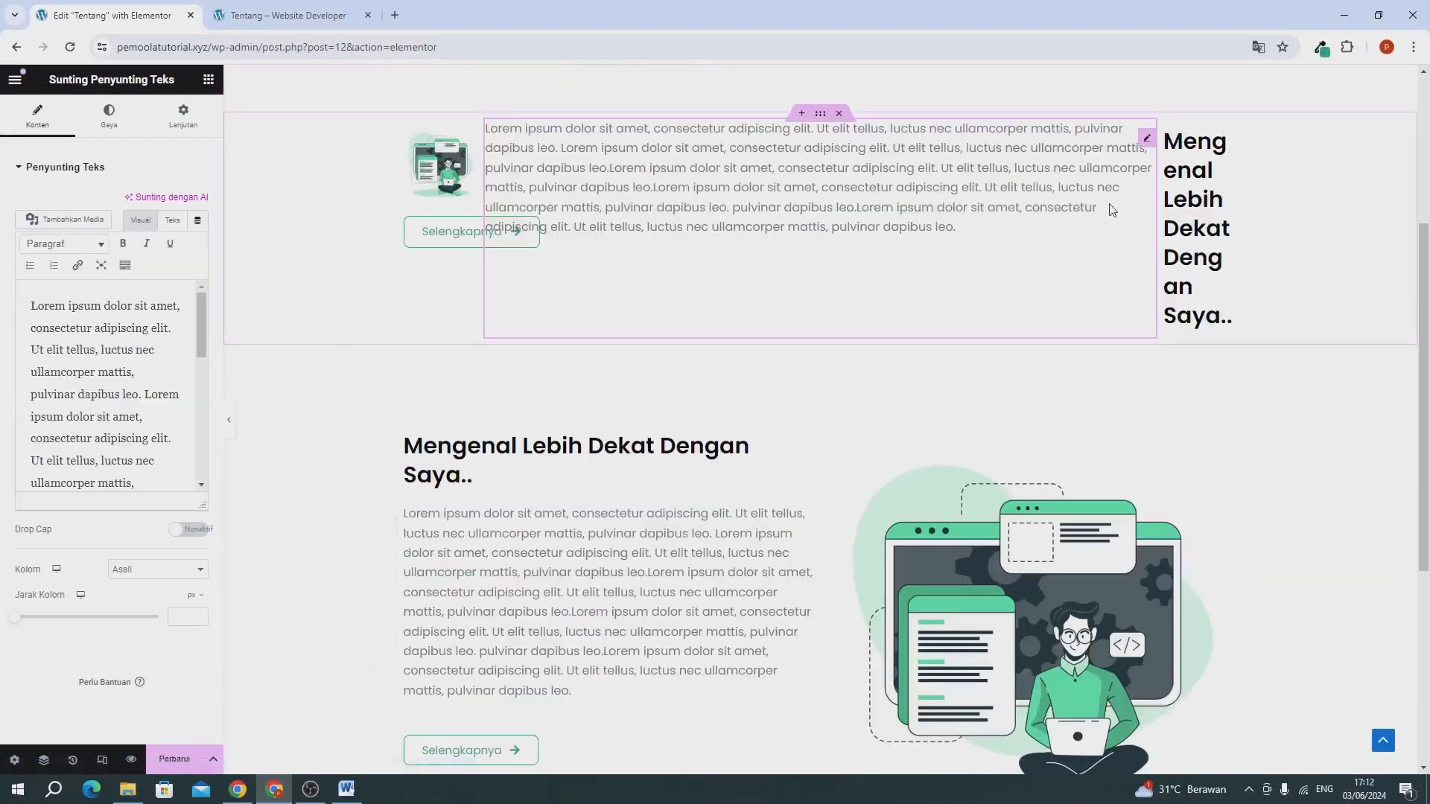
pyautogui.moveTo(1145, 151); pyautogui.dragTo(1191, 280)
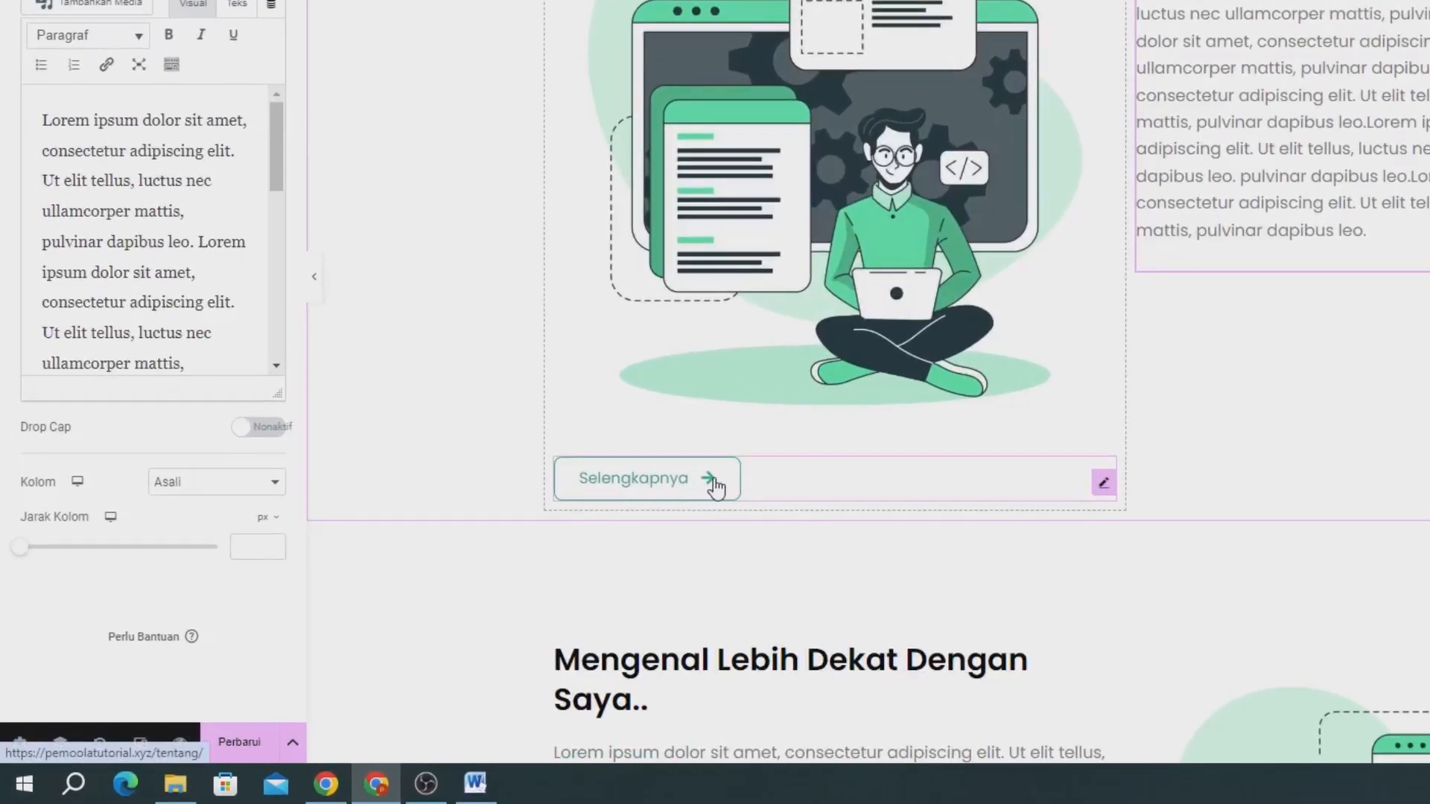
# Delete the Selengkapnya button under the first section's illustration and change the section's heading to "Visi Kami".
pyautogui.rightClick(715, 486)
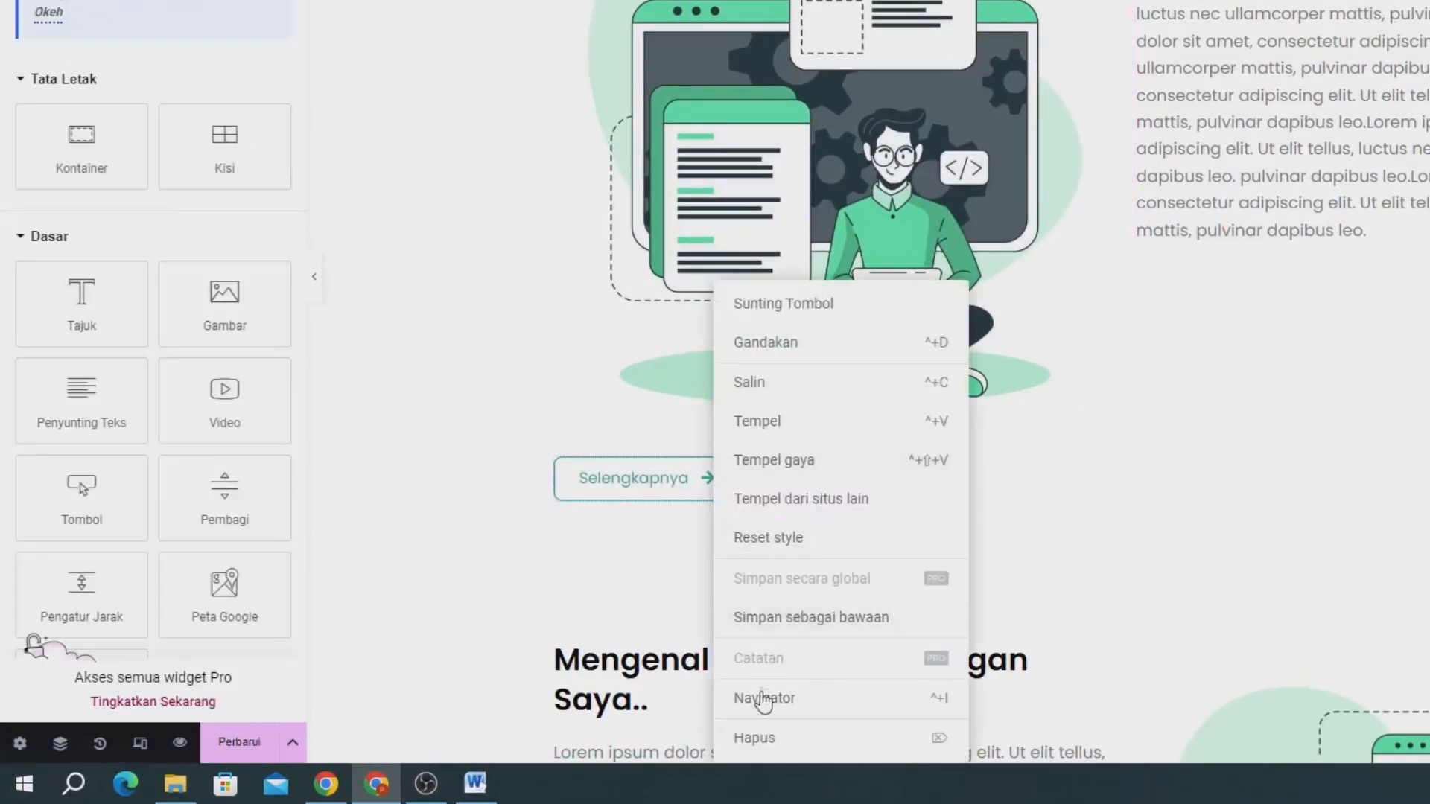
pyautogui.click(755, 738)
pyautogui.scroll(3, 917, 390)
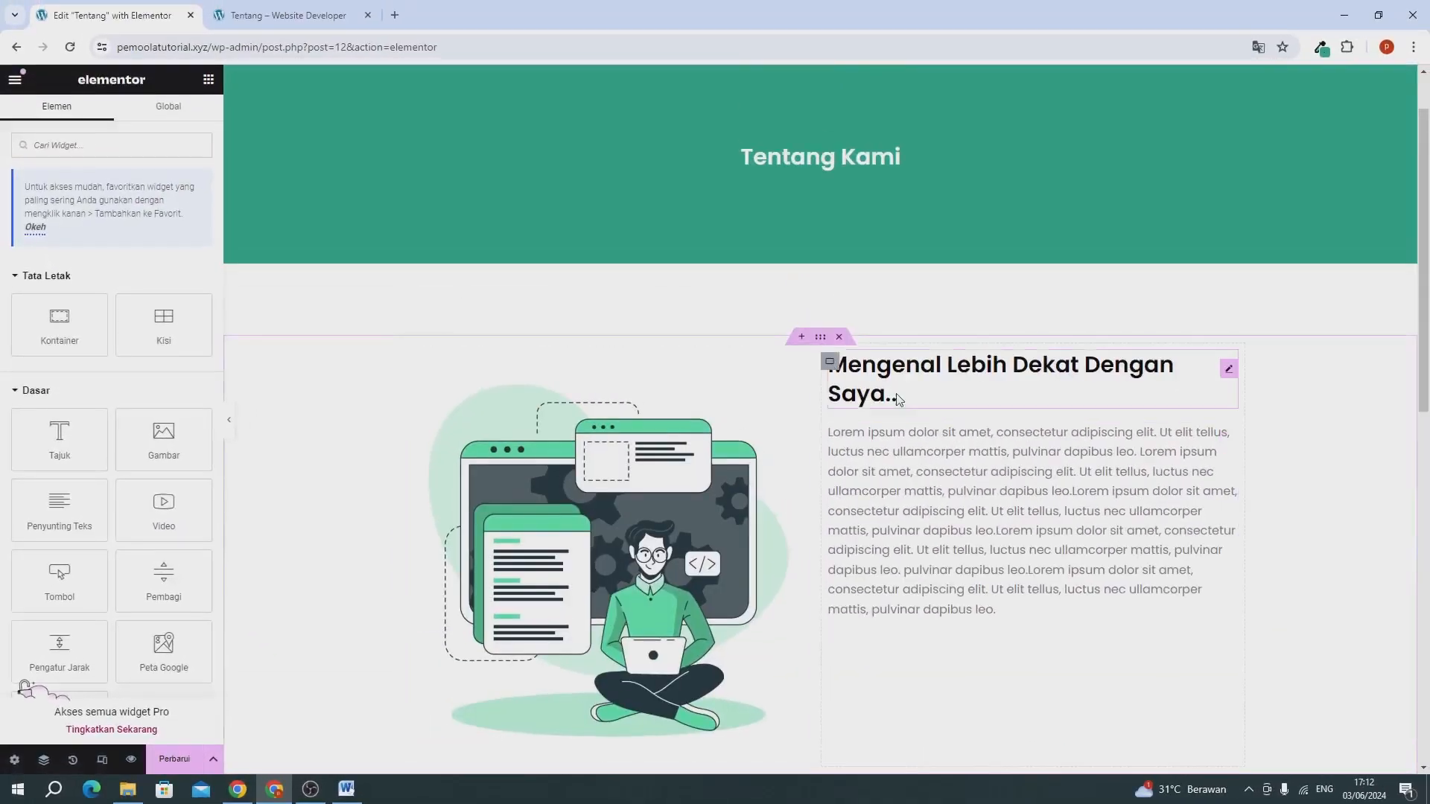
pyautogui.click(913, 370)
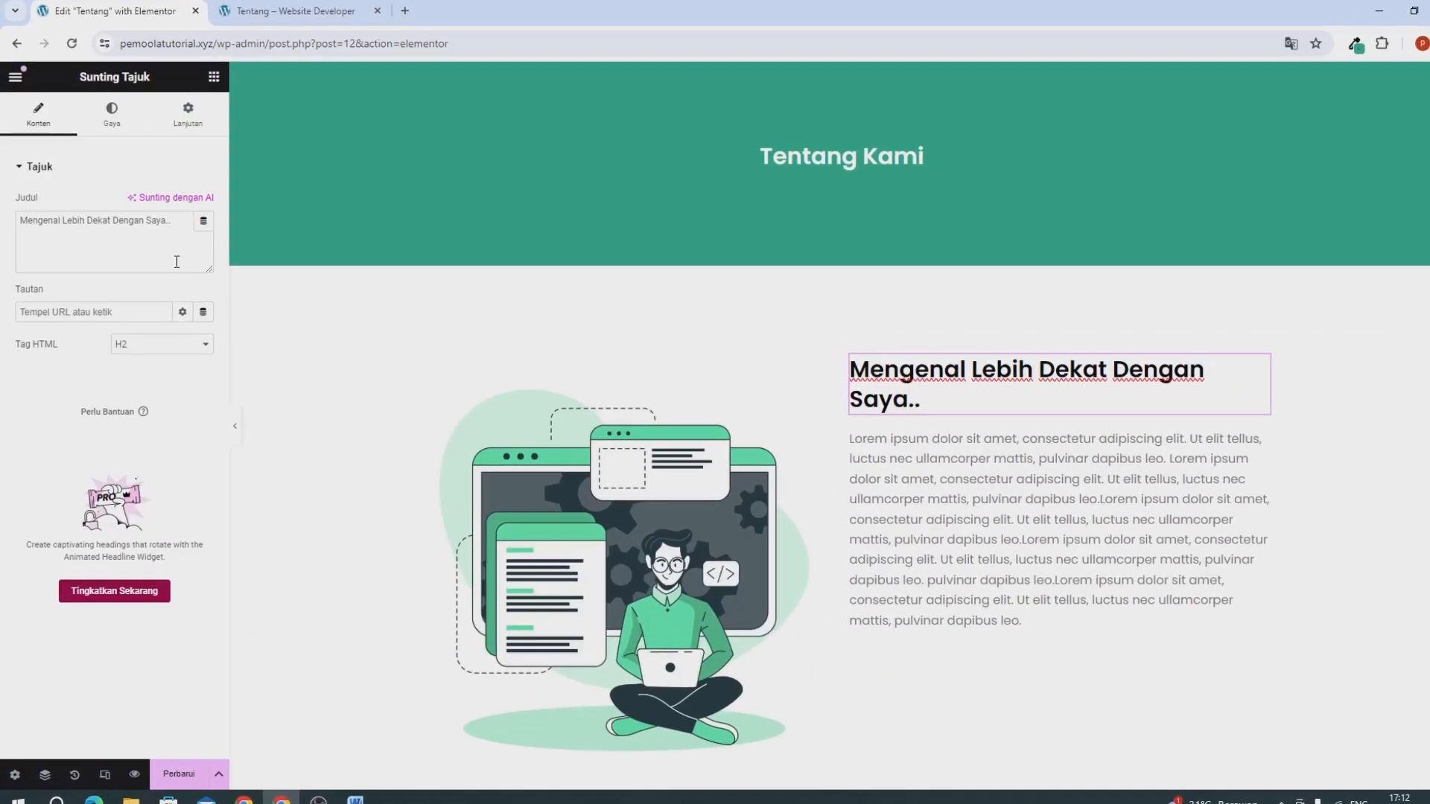
pyautogui.tripleClick(172, 250)
pyautogui.write('Visi Kami')
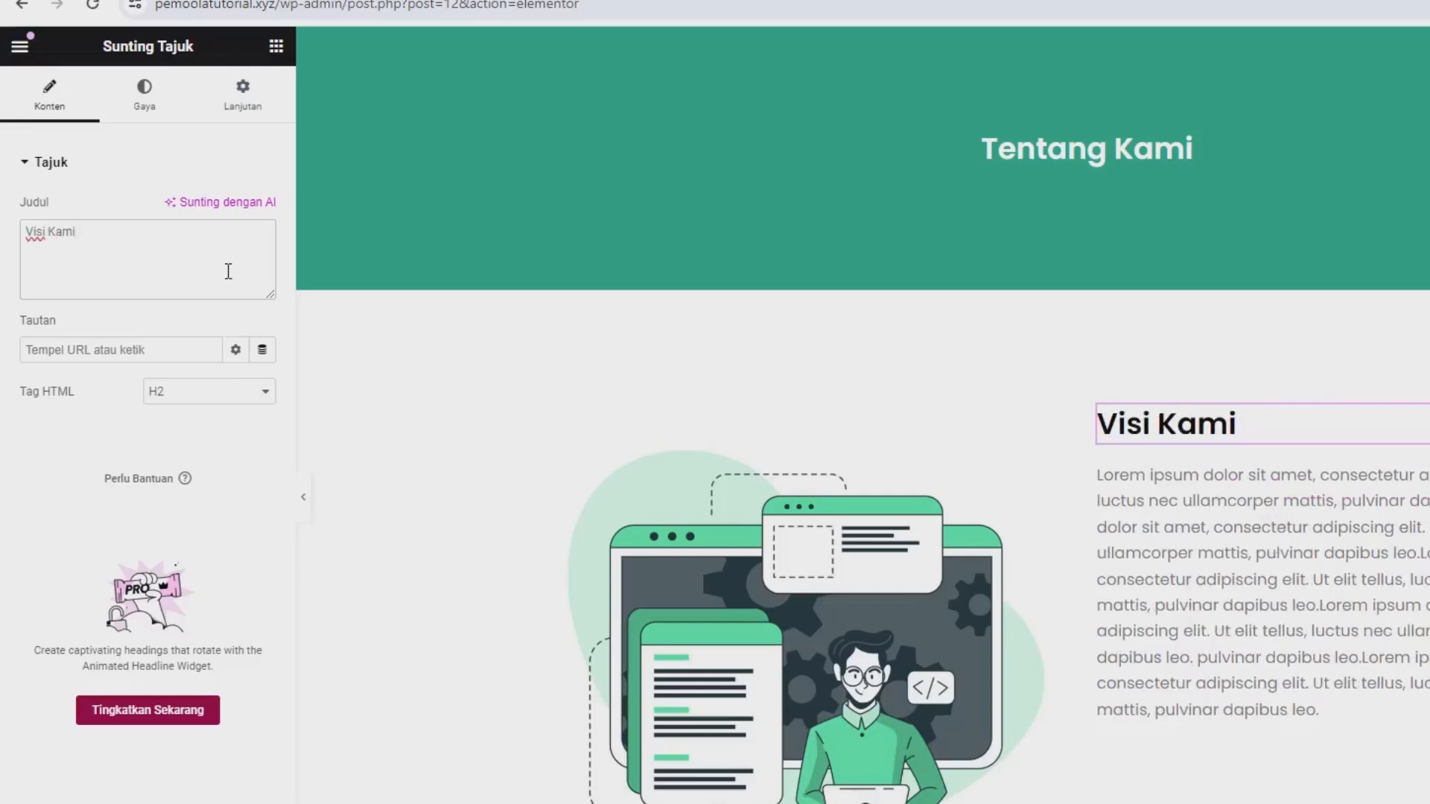
# Split the paragraph under "Visi Kami" into 3 columns (Kolom).
pyautogui.scroll(-5, 344, 399)
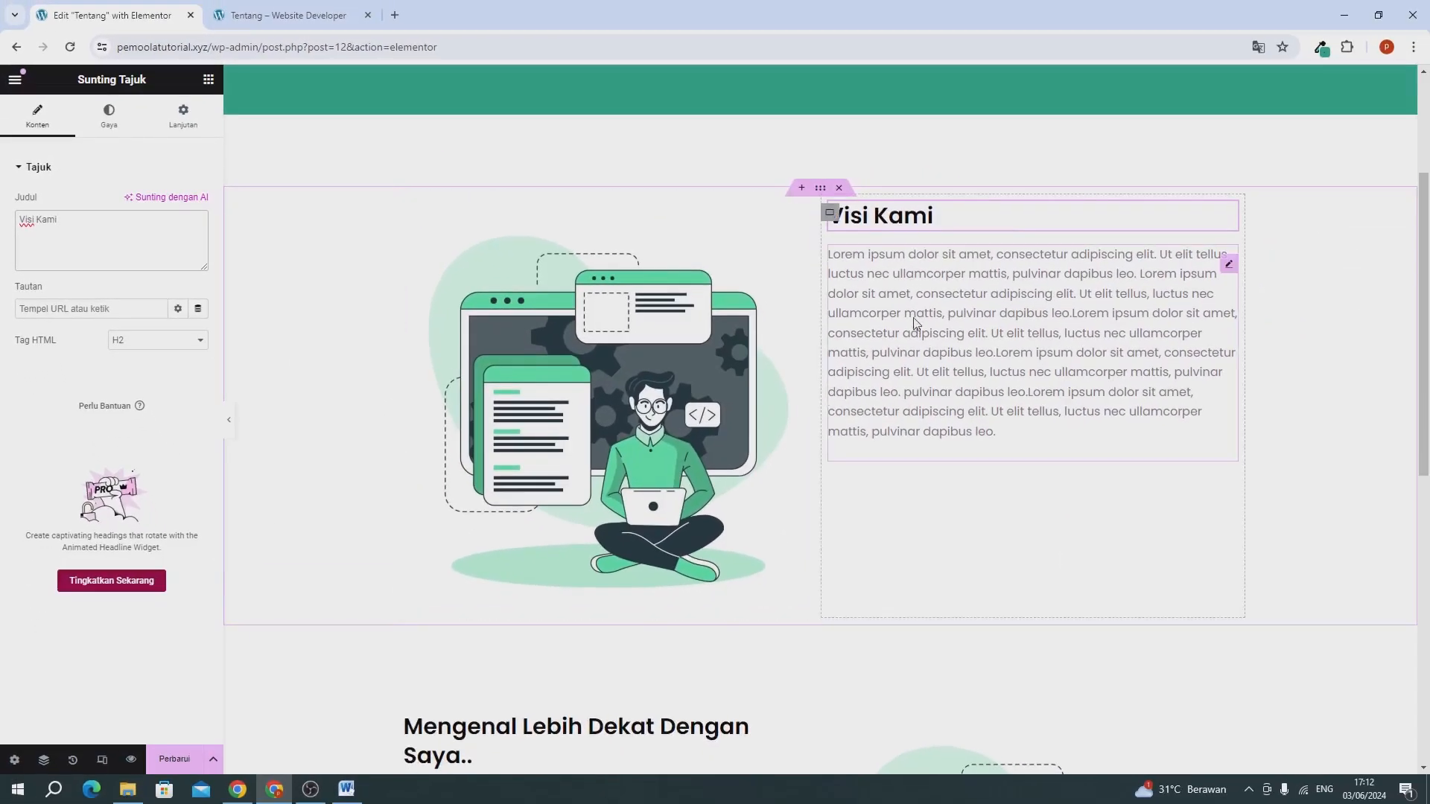
pyautogui.click(972, 342)
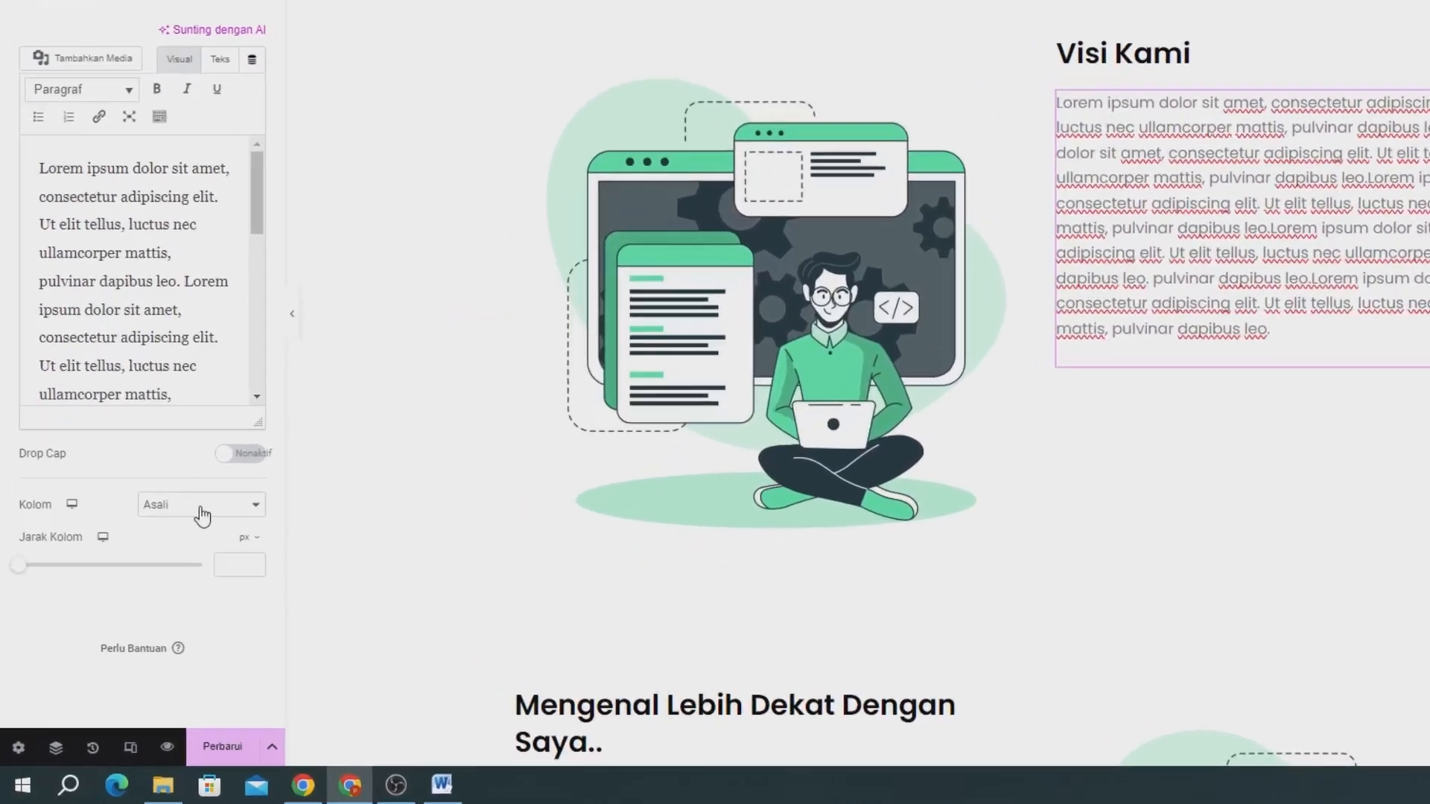
pyautogui.click(203, 514)
pyautogui.click(191, 544)
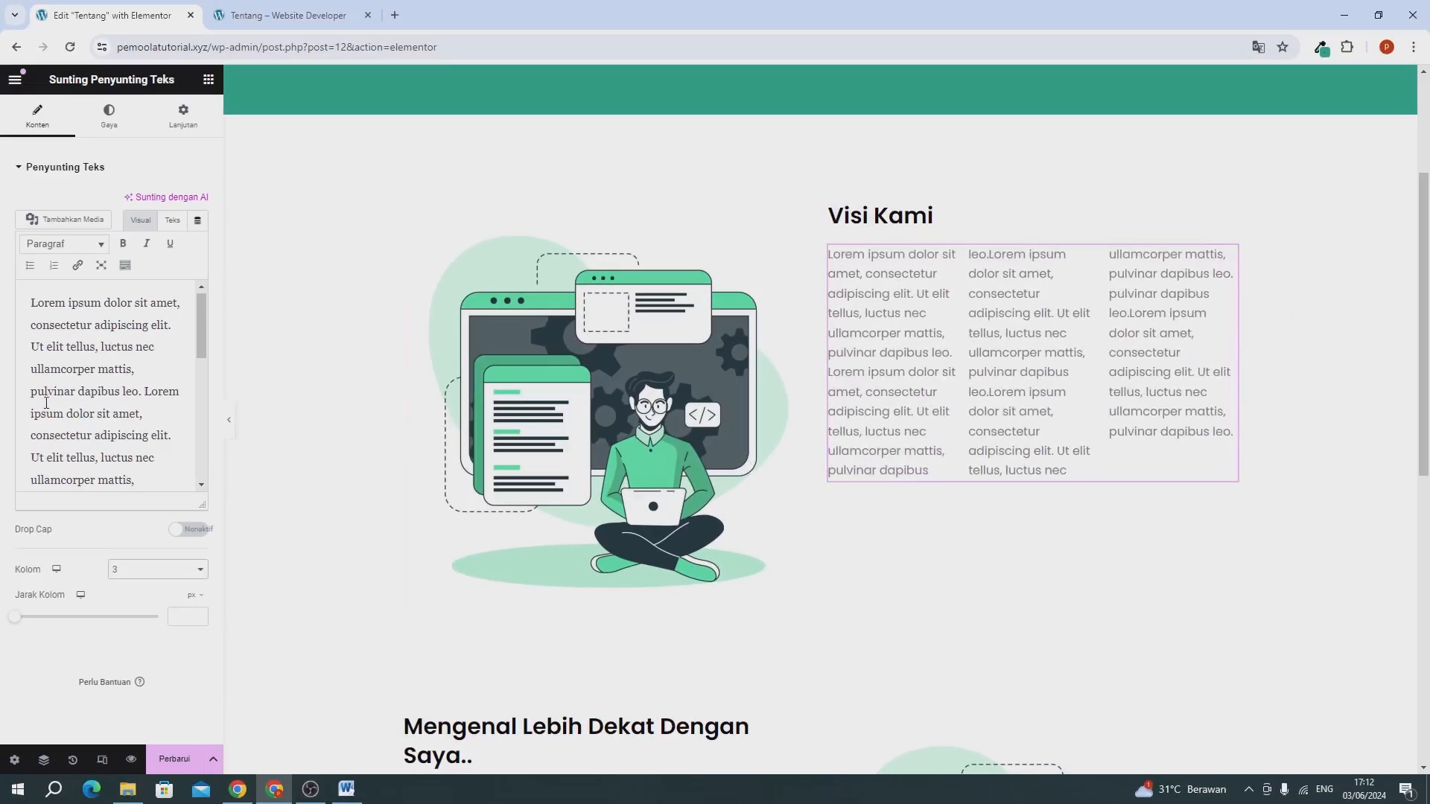
# Lengthen the "Visi Kami" paragraph by copying its whole Lorem ipsum text and pasting it at the end.
pyautogui.scroll(-5, 149, 428)
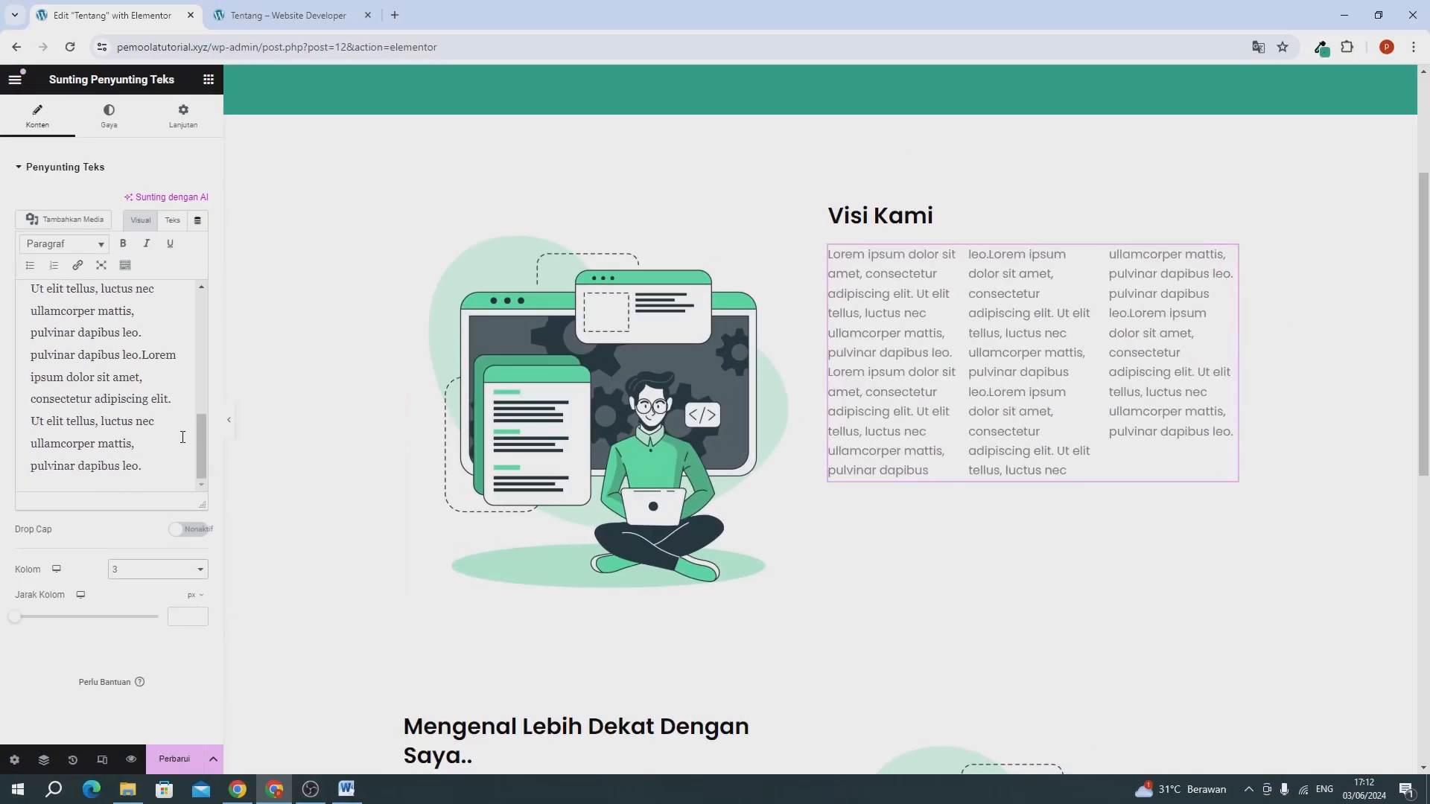
pyautogui.scroll(5, 182, 437)
pyautogui.click(182, 437)
pyautogui.hotkey('ctrl', 'a')
pyautogui.scroll(-5, 111, 447)
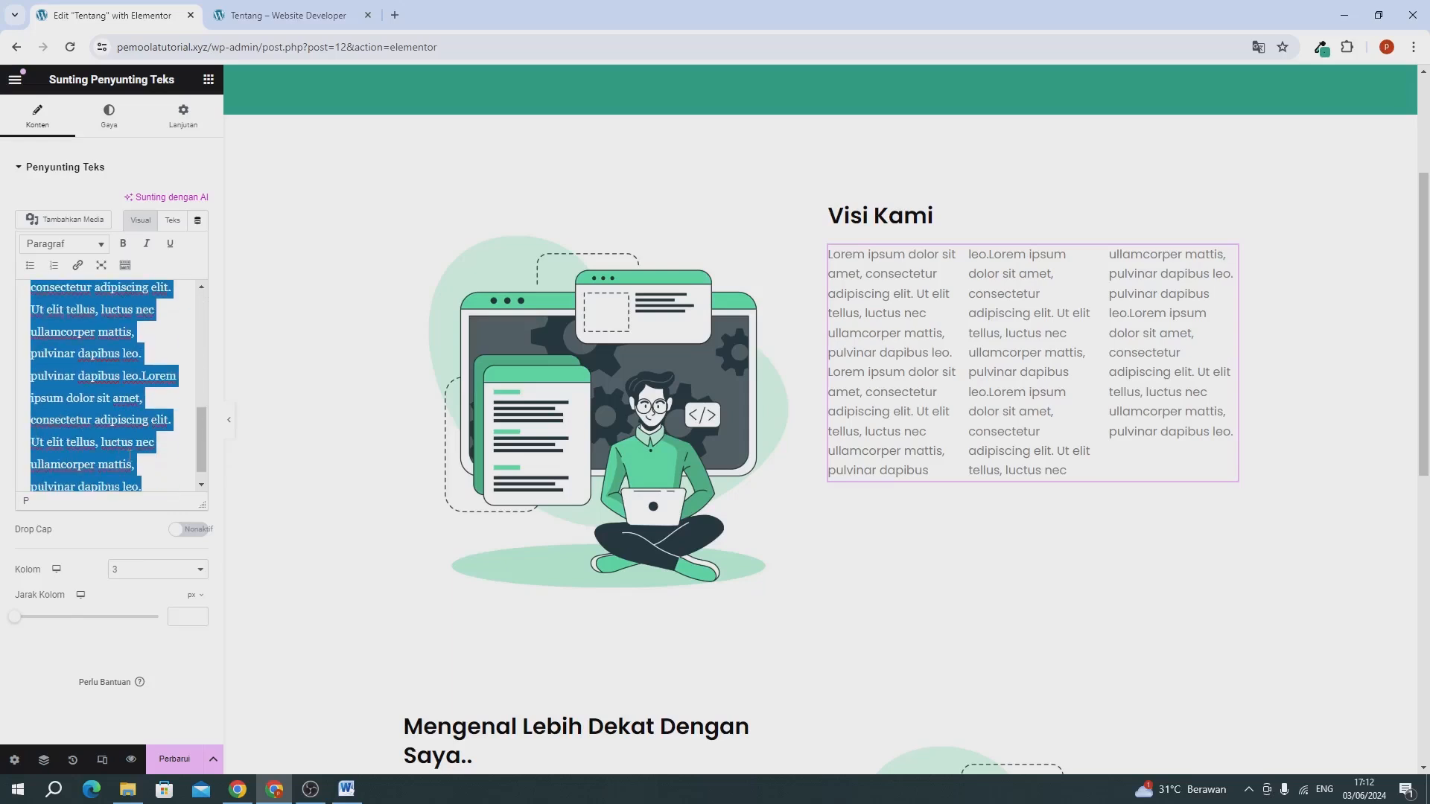
pyautogui.click(166, 476)
pyautogui.hotkey('ctrl', 'v')
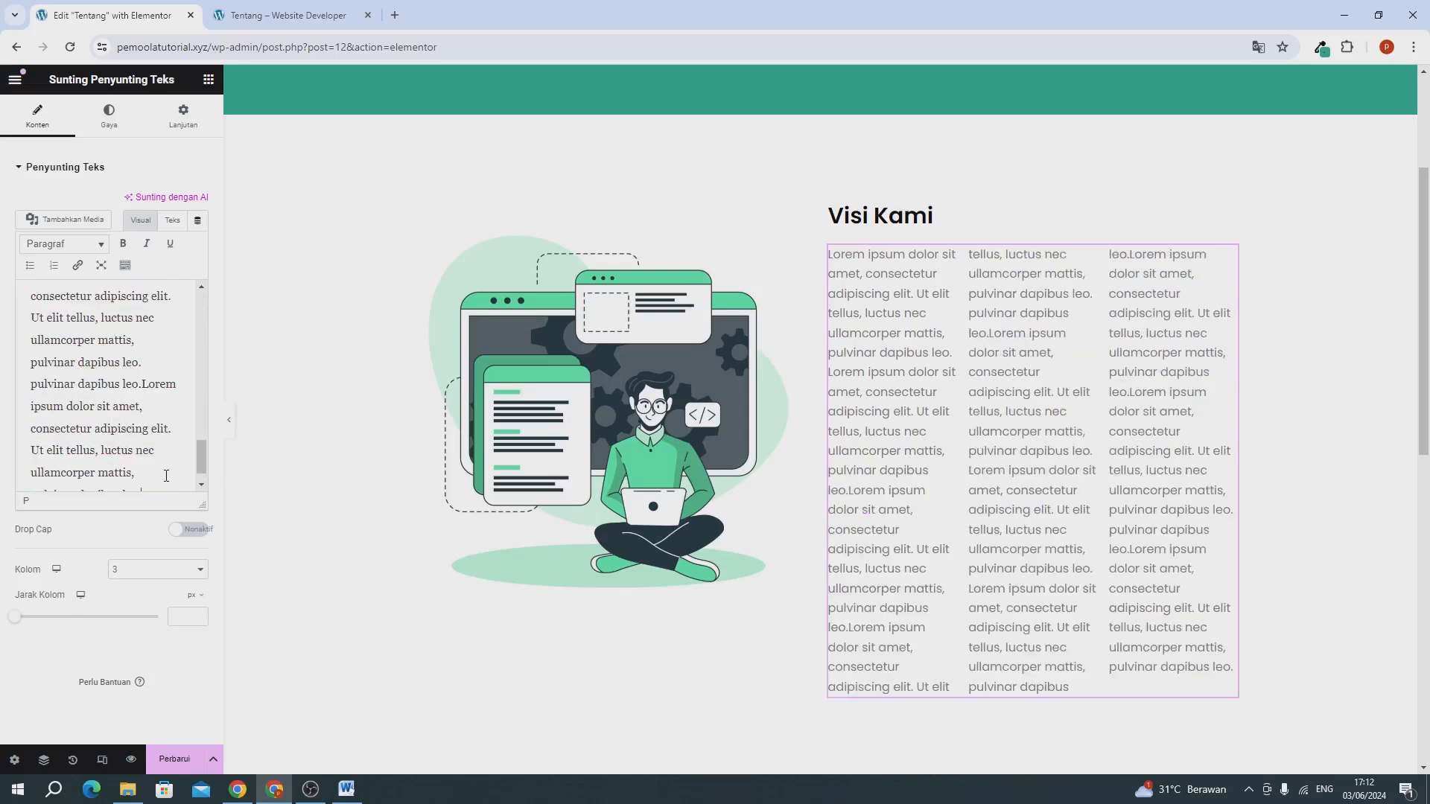
pyautogui.scroll(-1, 997, 442)
pyautogui.scroll(-2, 997, 442)
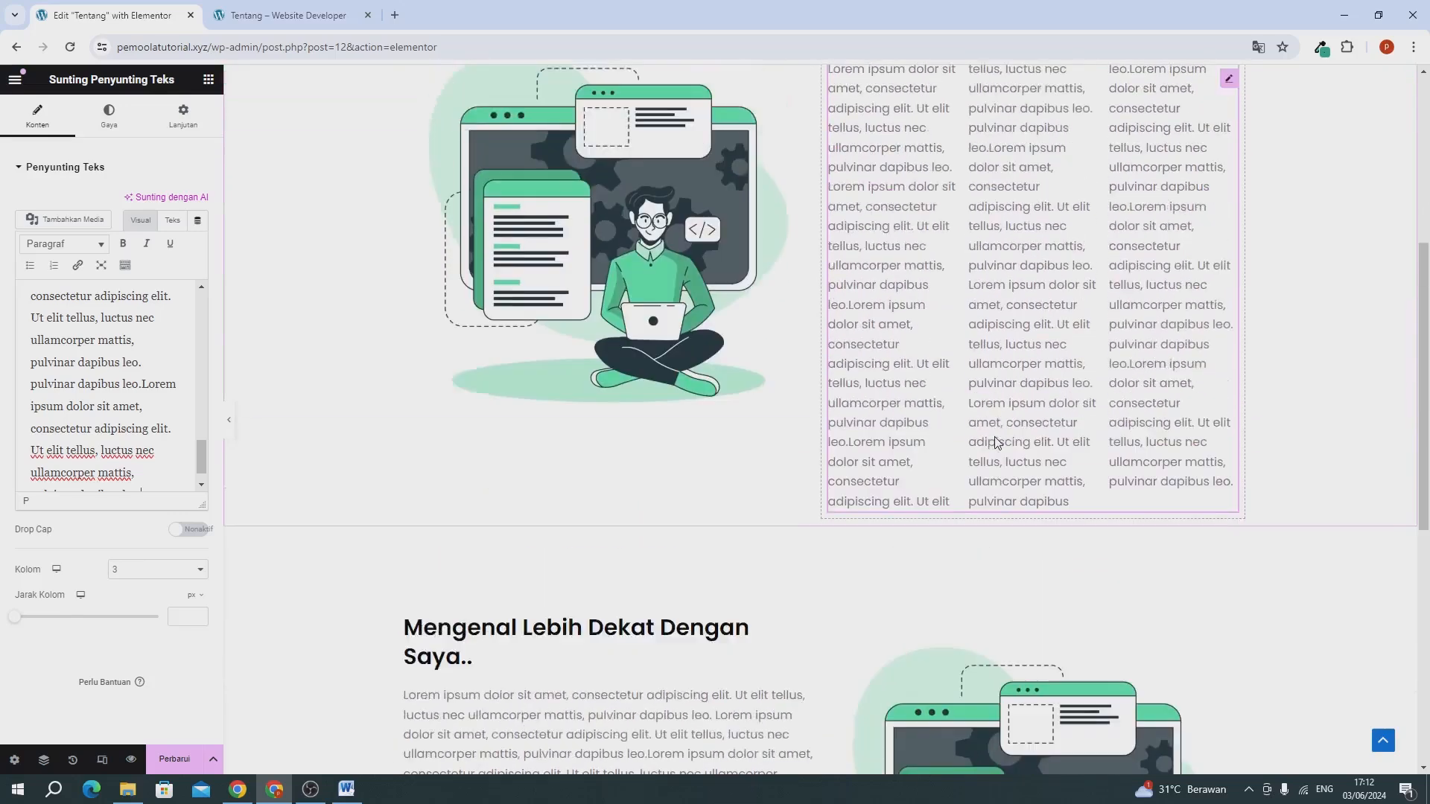
pyautogui.scroll(3, 871, 367)
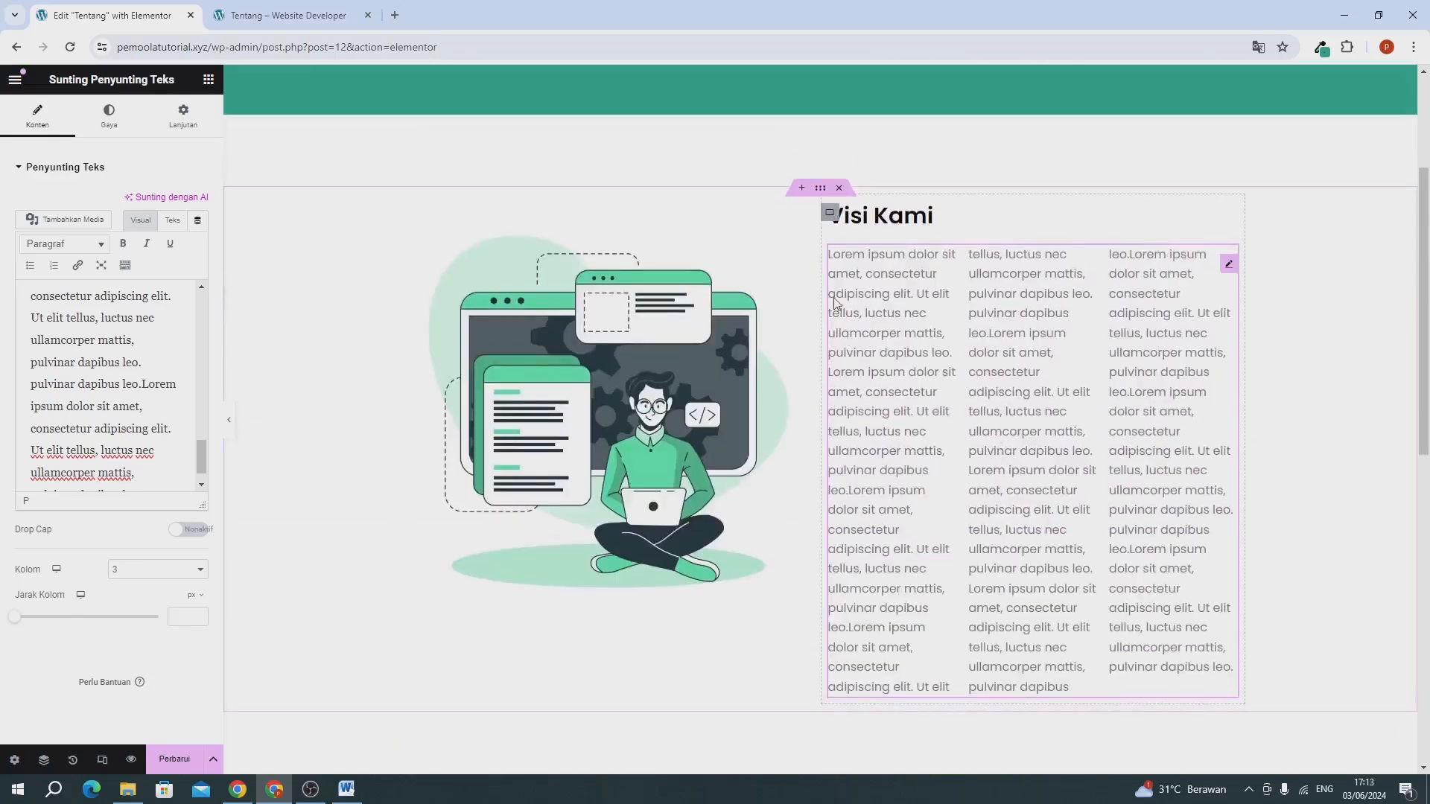
pyautogui.scroll(-6, 958, 373)
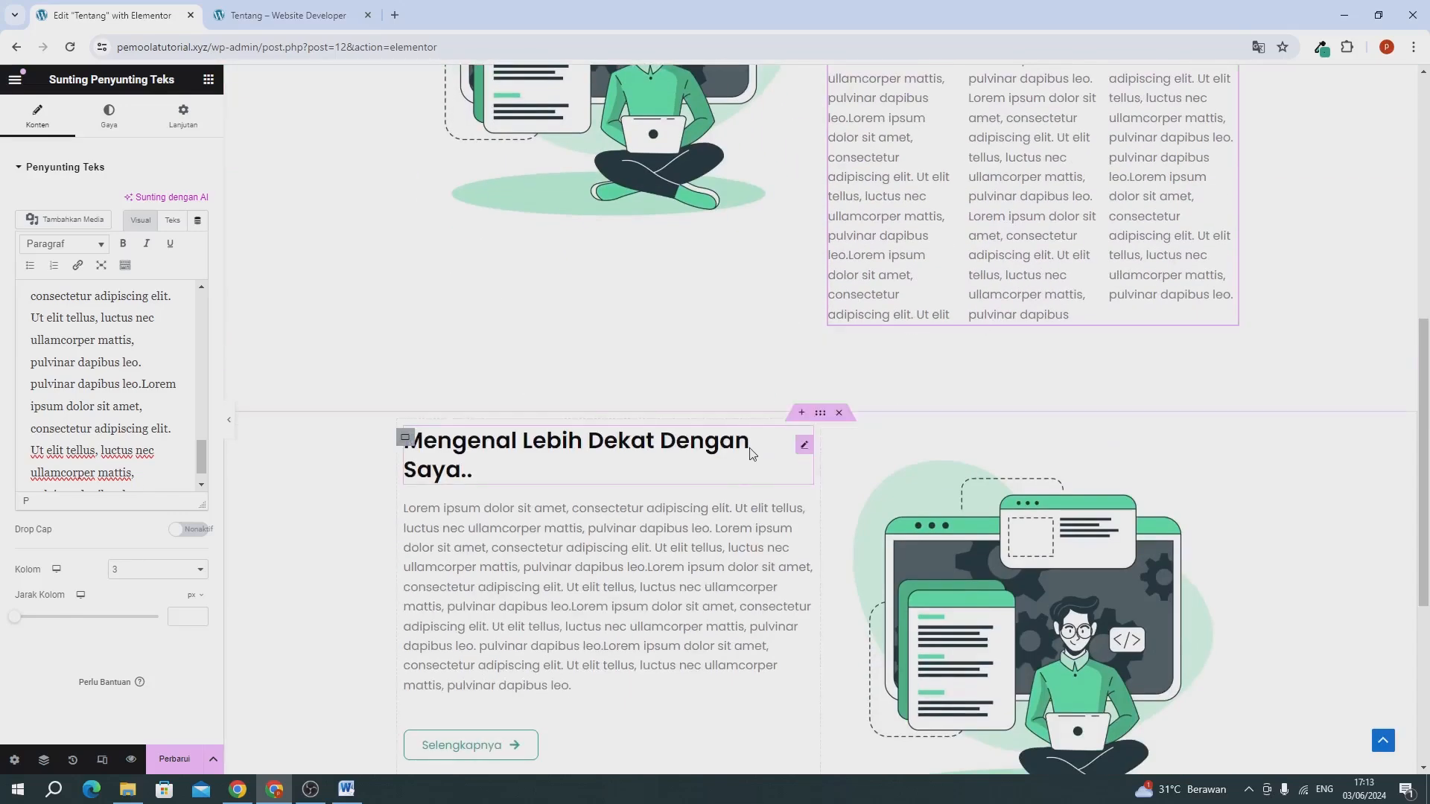
pyautogui.scroll(-1, 696, 461)
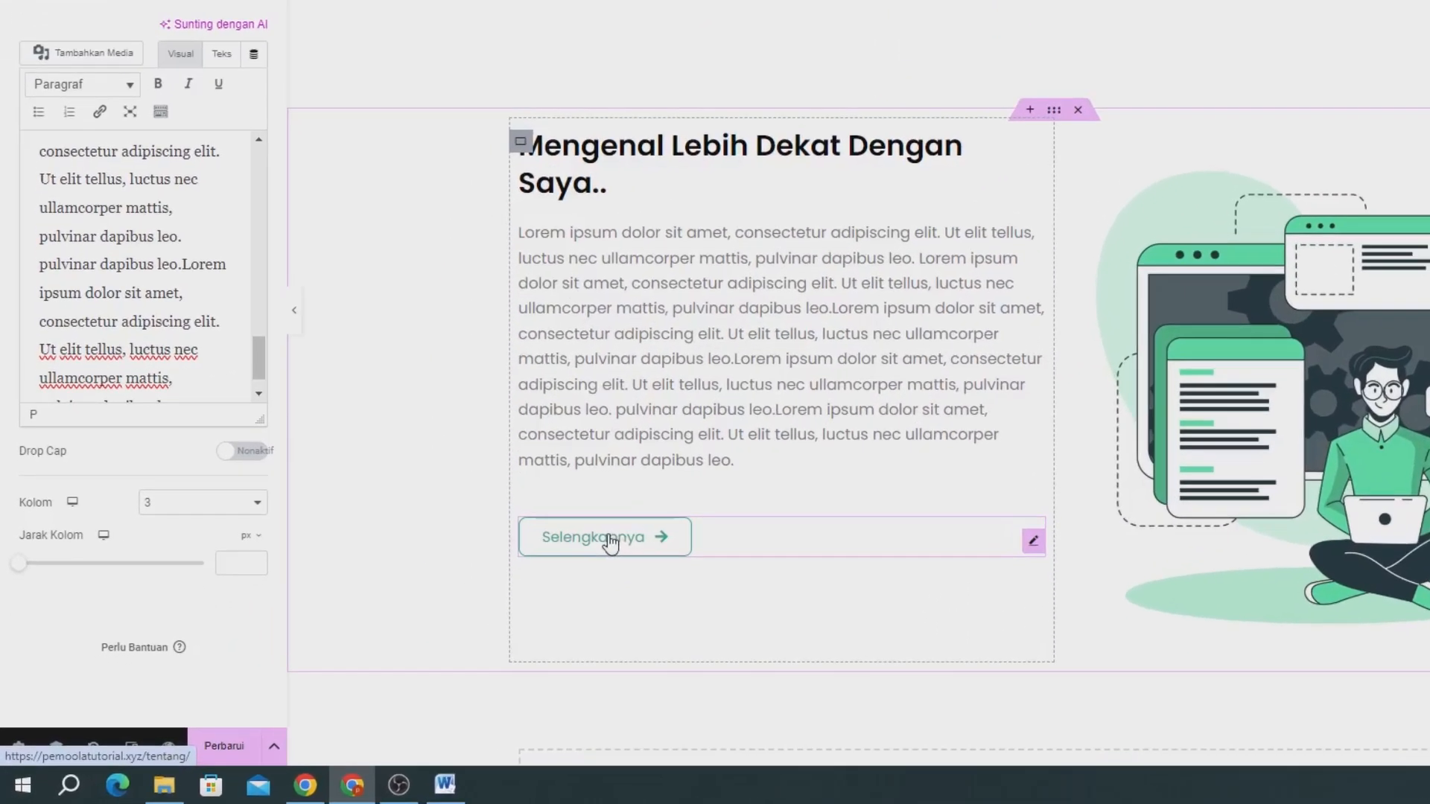
# Delete the Selengkapnya button below the paragraph in the "Mengenal Lebih Dekat Dengan Saya.." section.
pyautogui.rightClick(472, 599)
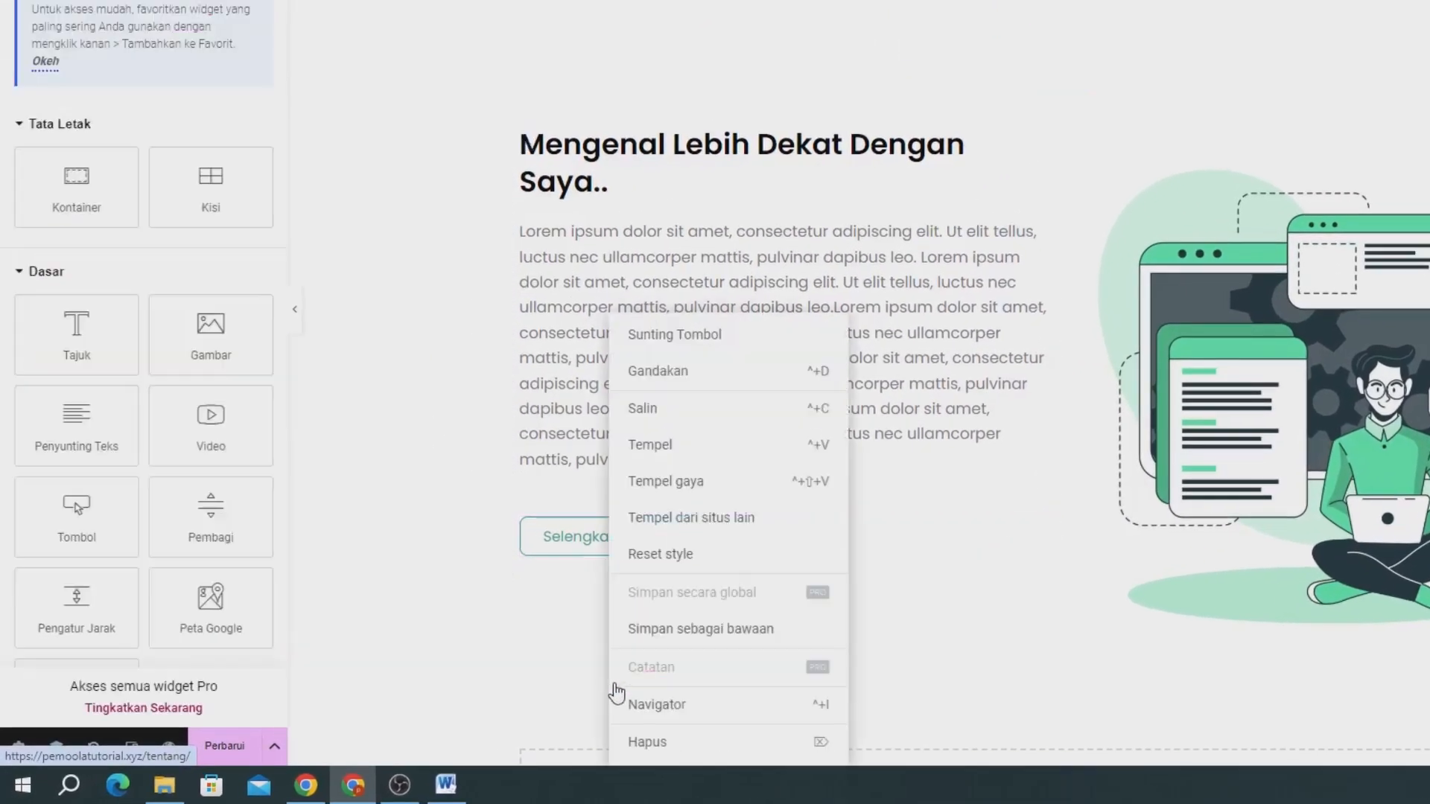
pyautogui.click(638, 742)
# Open the saved templates library from the empty widget area below the page's last section.
pyautogui.scroll(3, 613, 371)
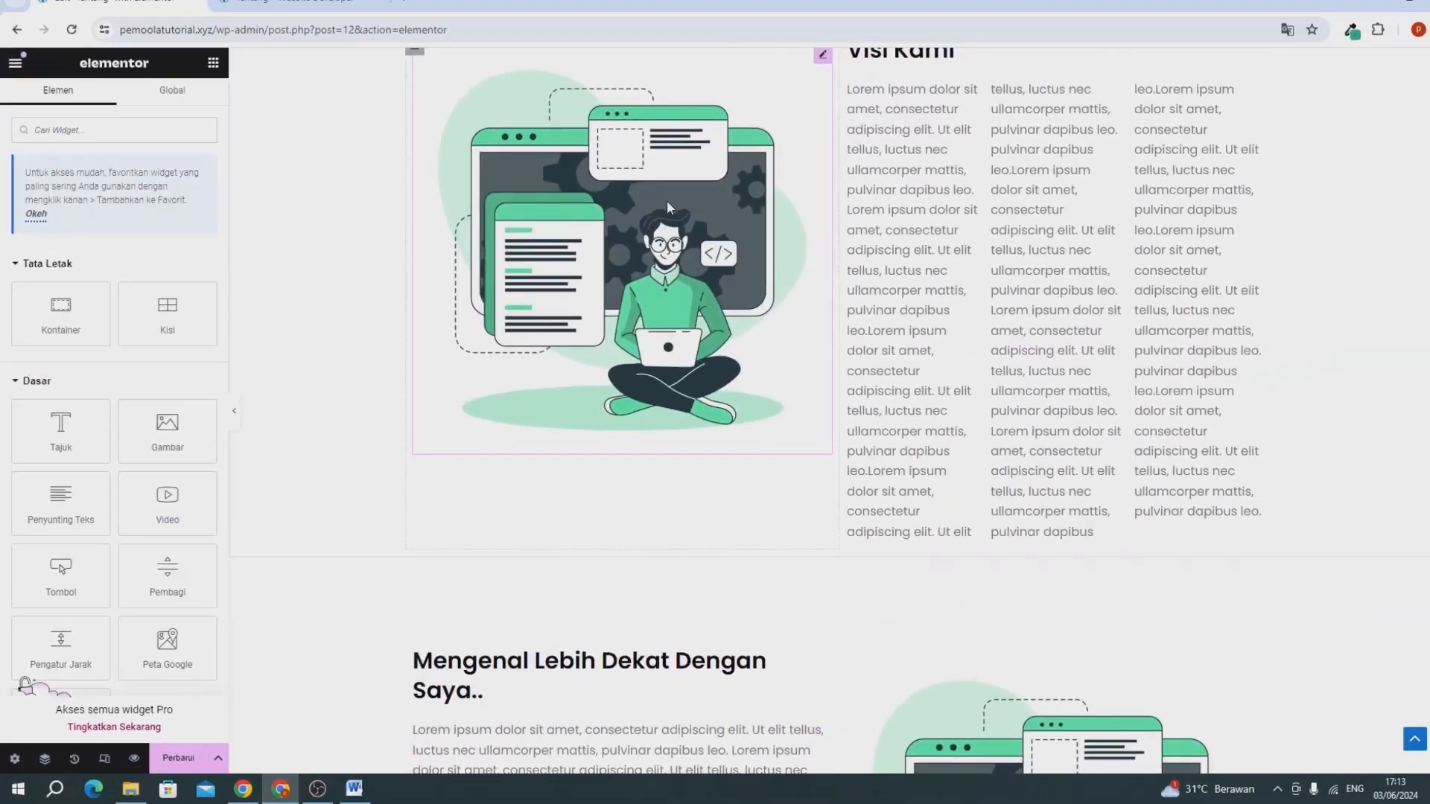
pyautogui.scroll(4, 844, 203)
pyautogui.scroll(-3, 885, 224)
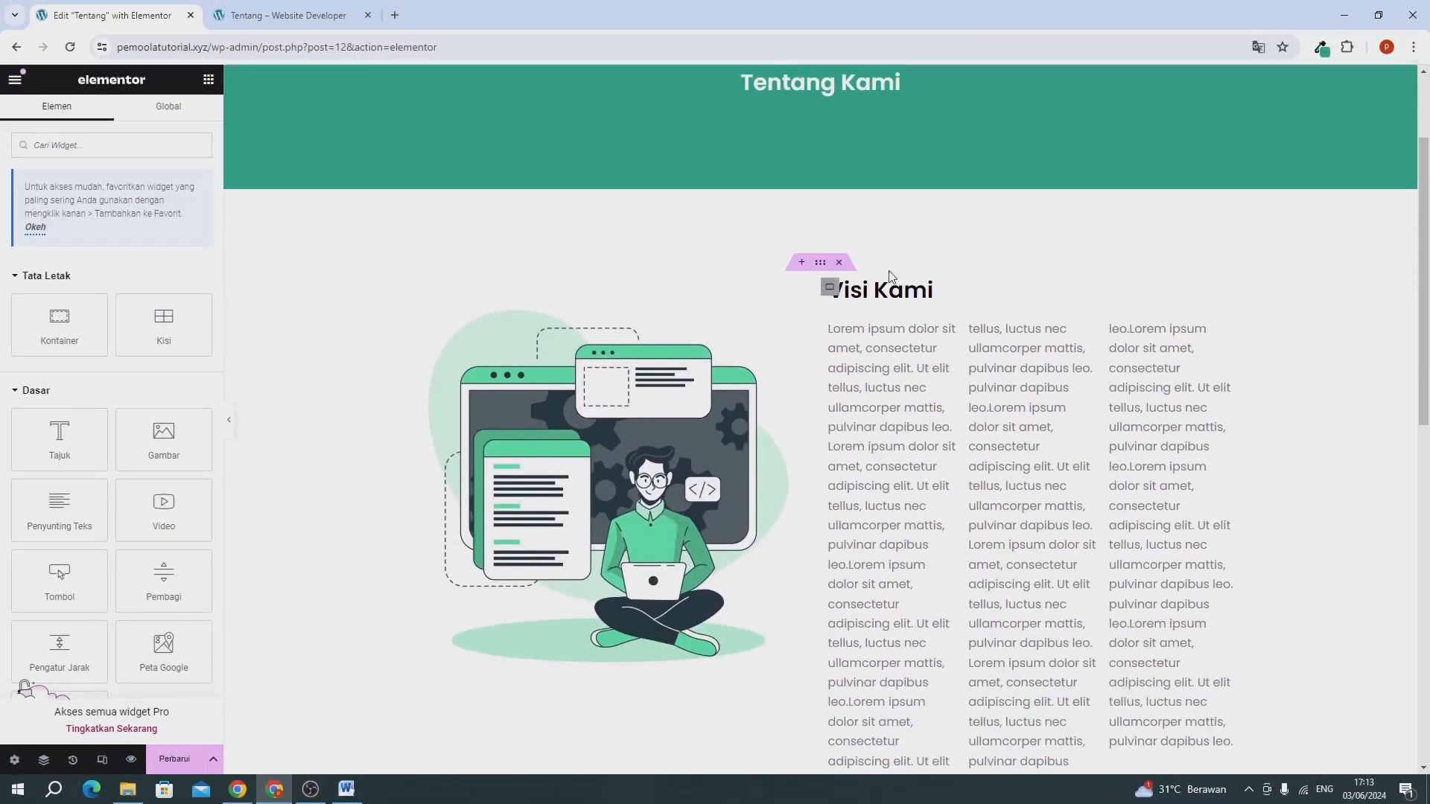
pyautogui.scroll(-10, 890, 276)
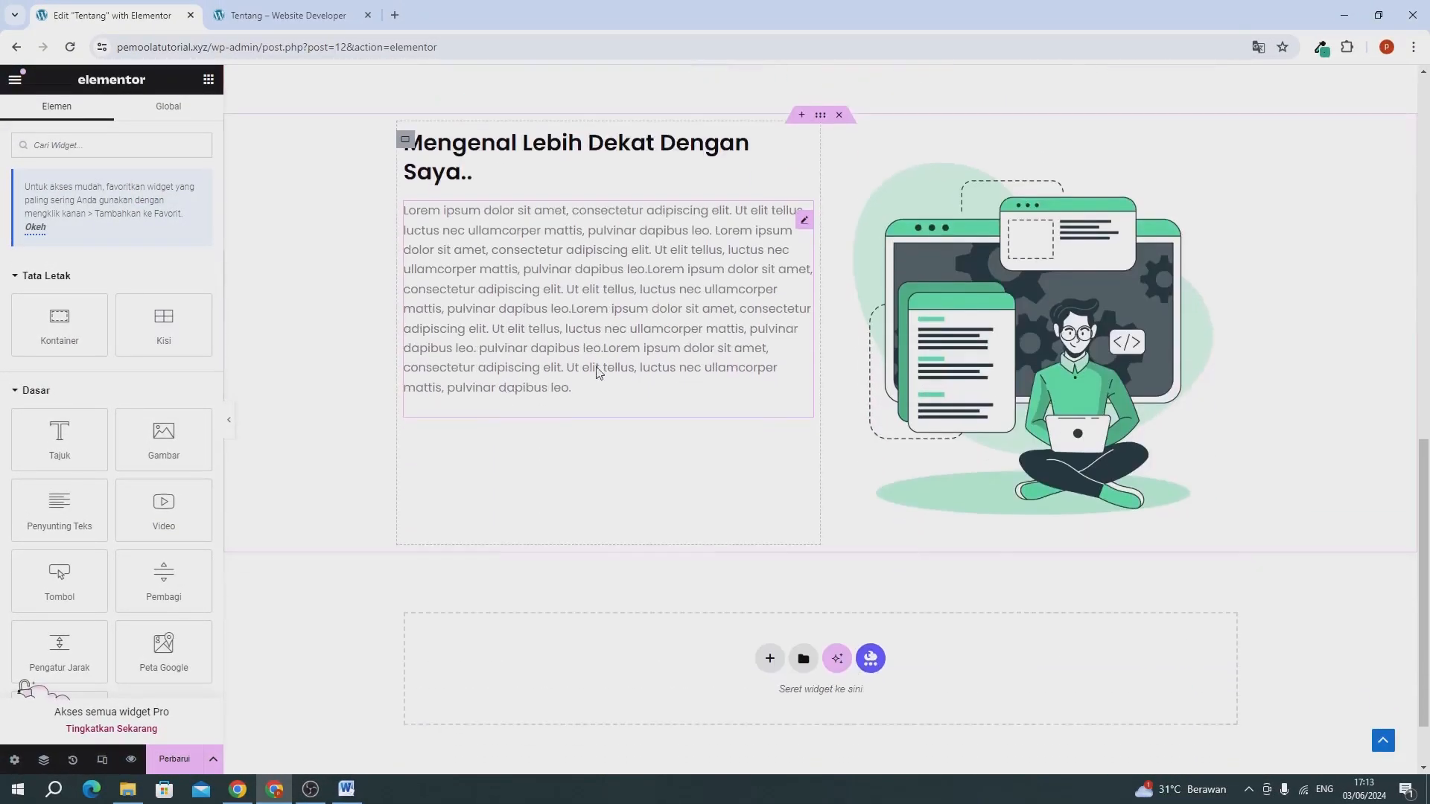
pyautogui.scroll(-1, 637, 305)
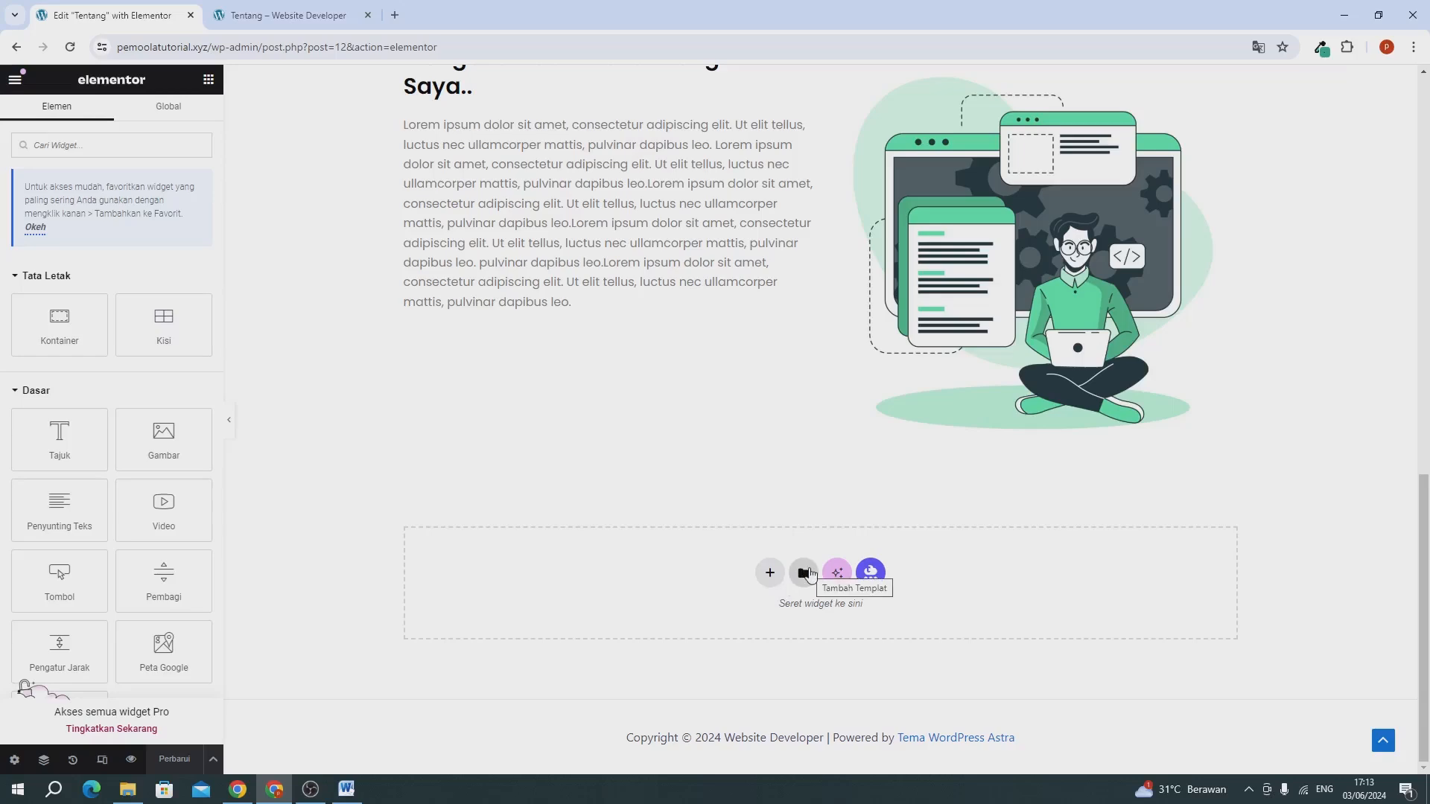
pyautogui.click(806, 573)
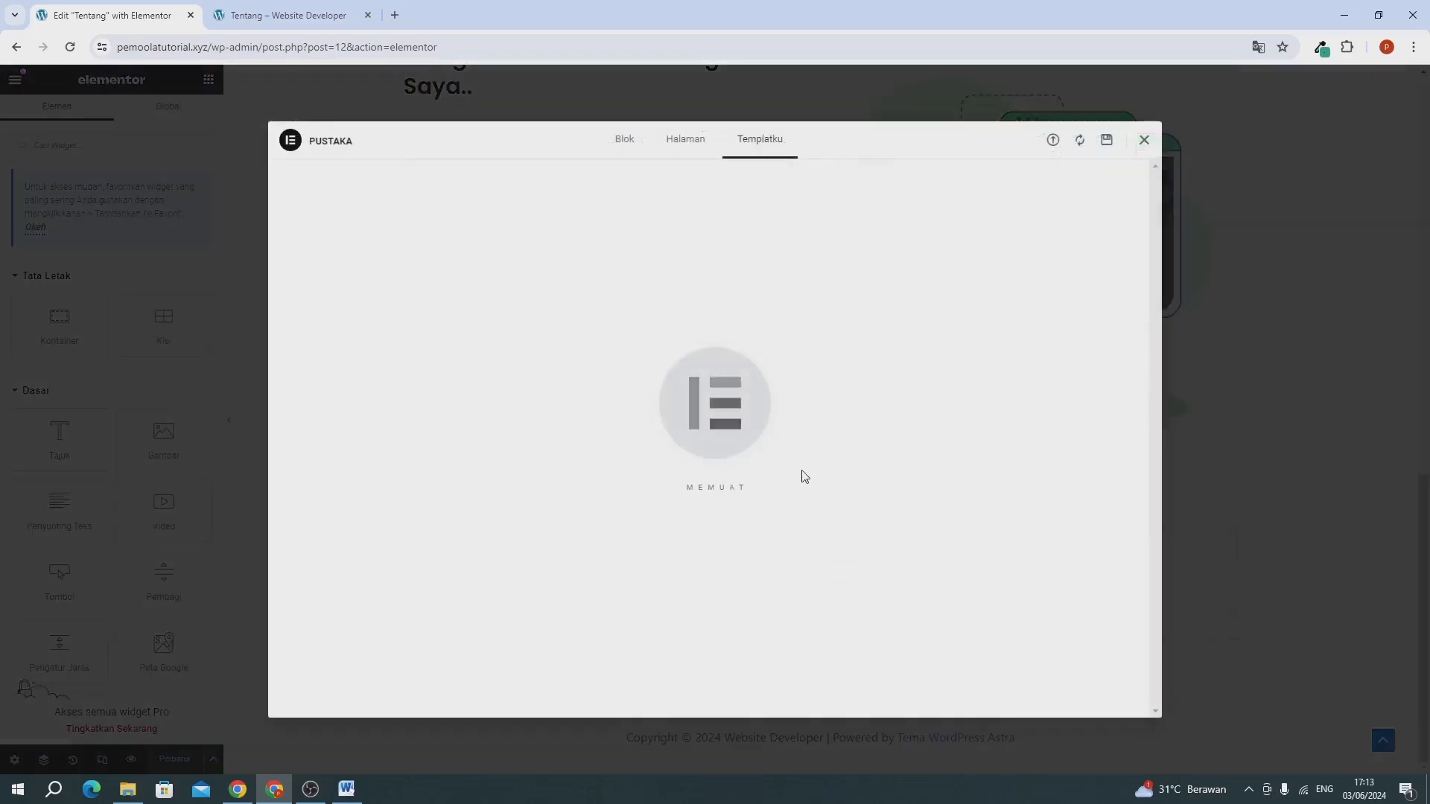
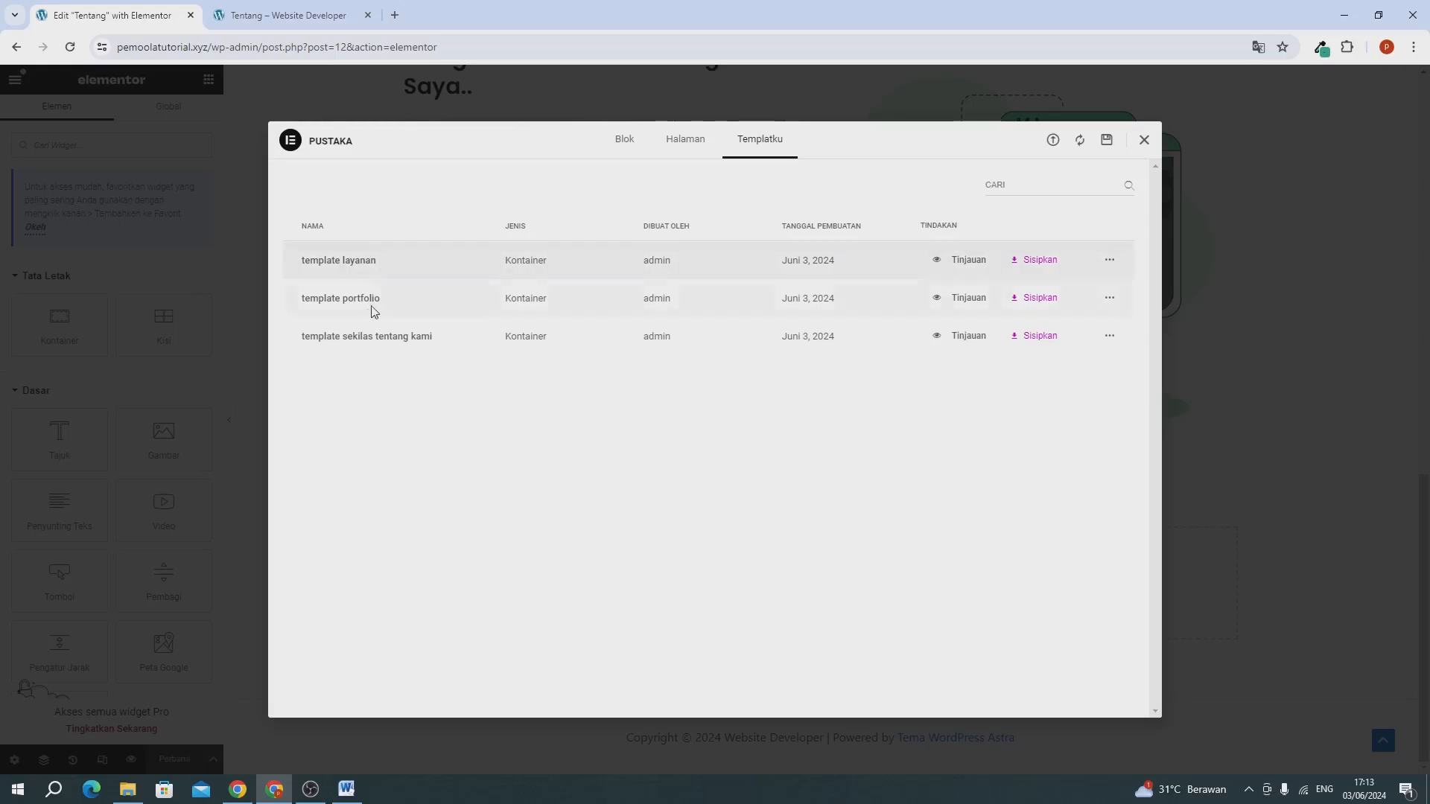
# Insert the saved "template portfolio" below the last section without applying its container settings to the page.
pyautogui.click(1022, 299)
pyautogui.click(755, 455)
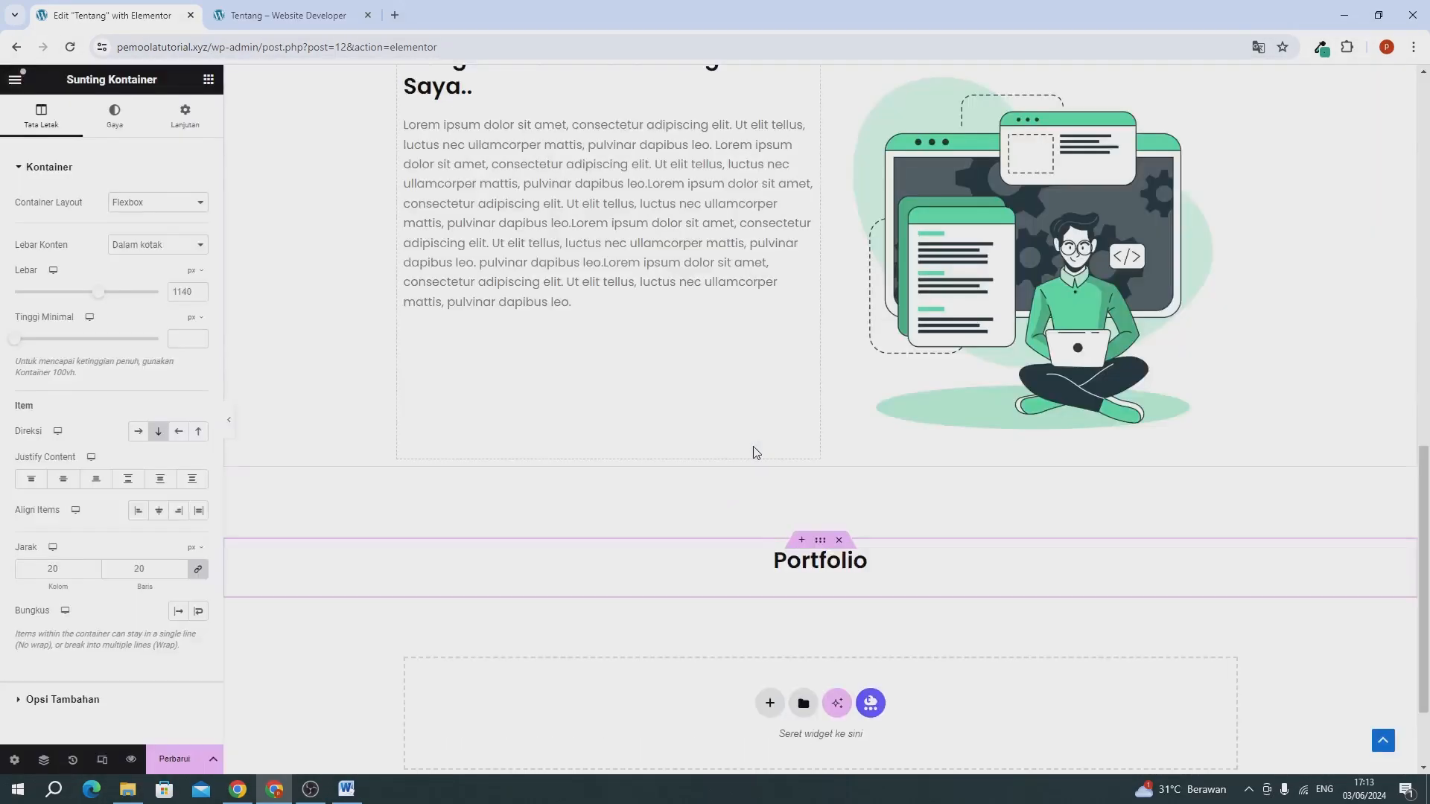
pyautogui.scroll(-7, 752, 451)
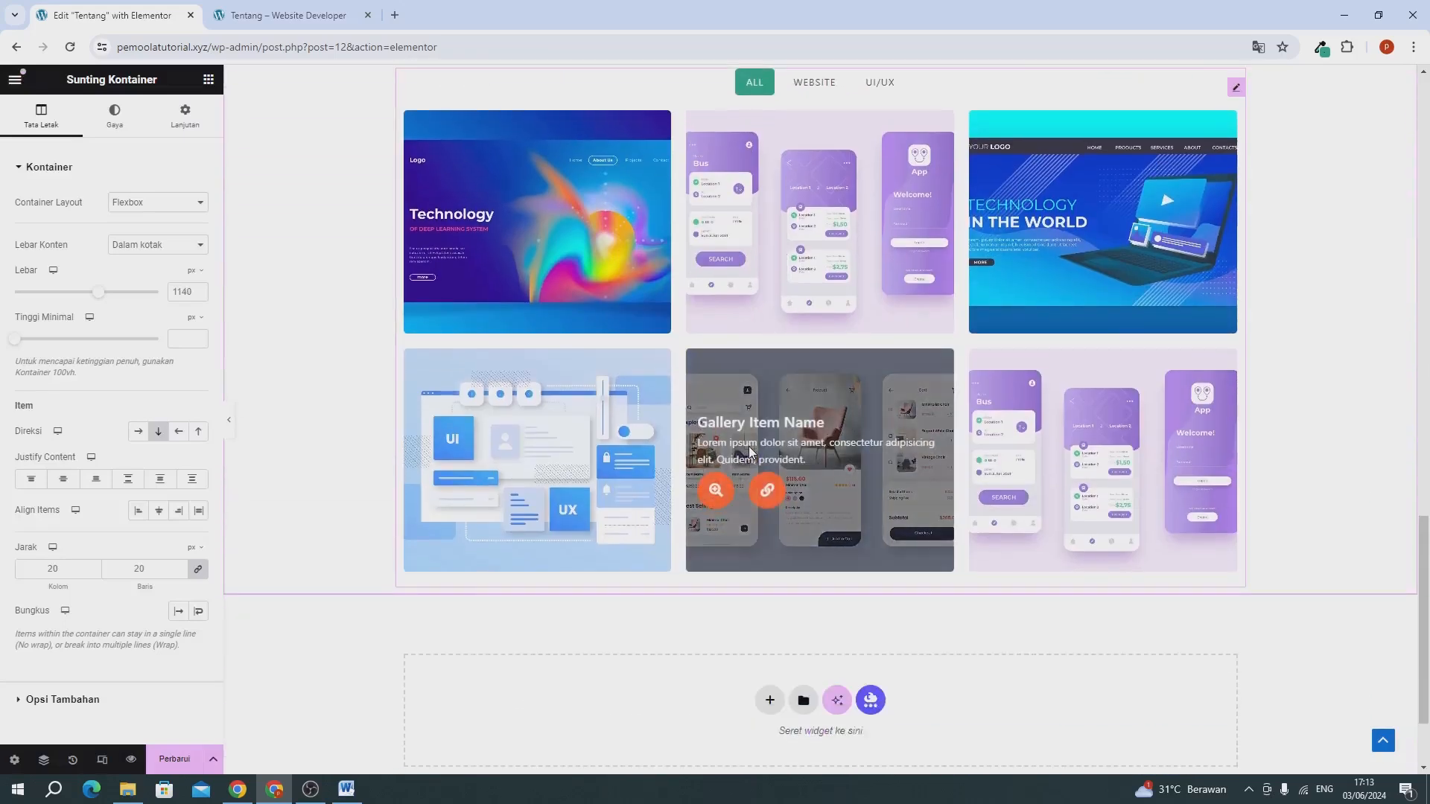
# Set the Portfolio container's bottom margin to 6% and update the Tentang page.
pyautogui.scroll(3, 751, 452)
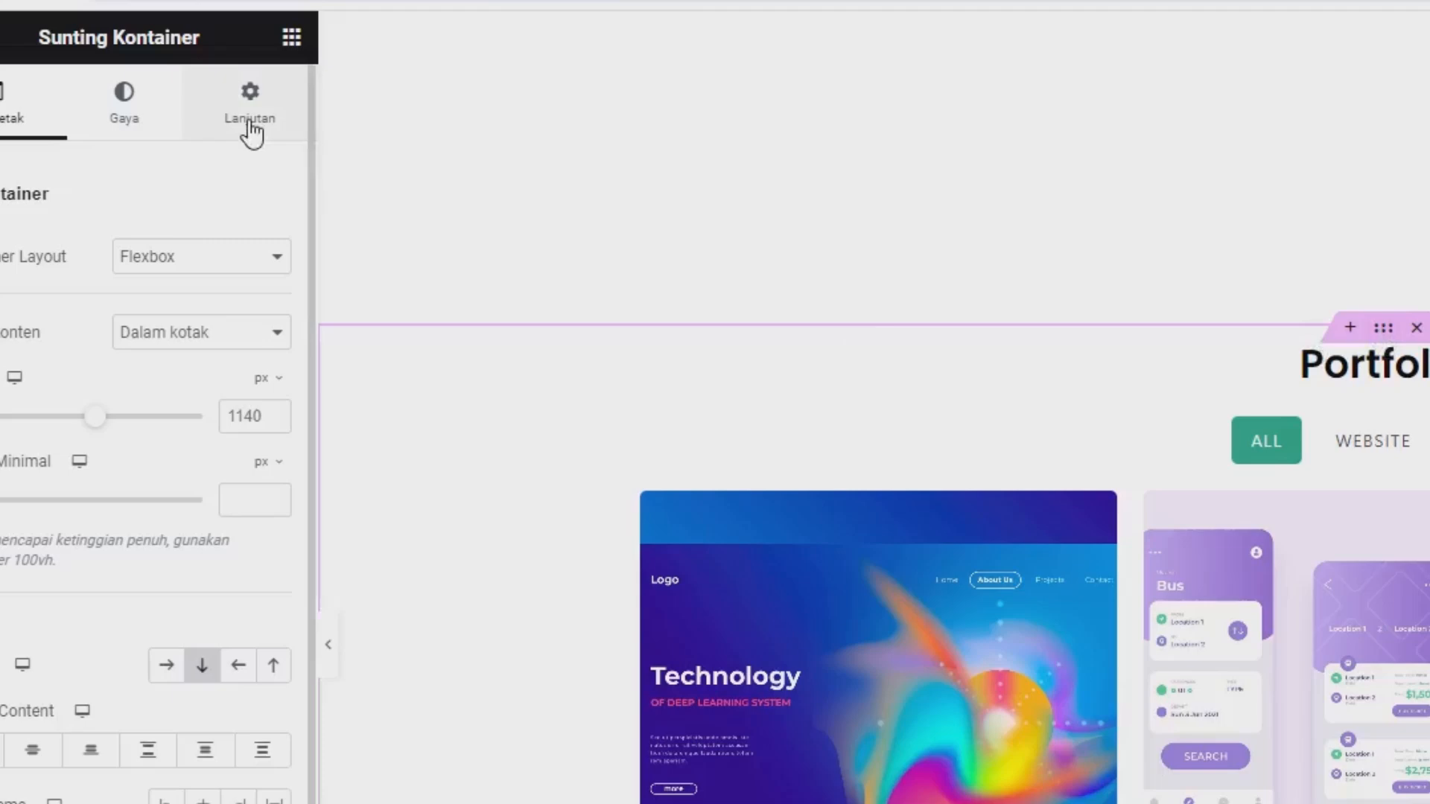
pyautogui.click(251, 130)
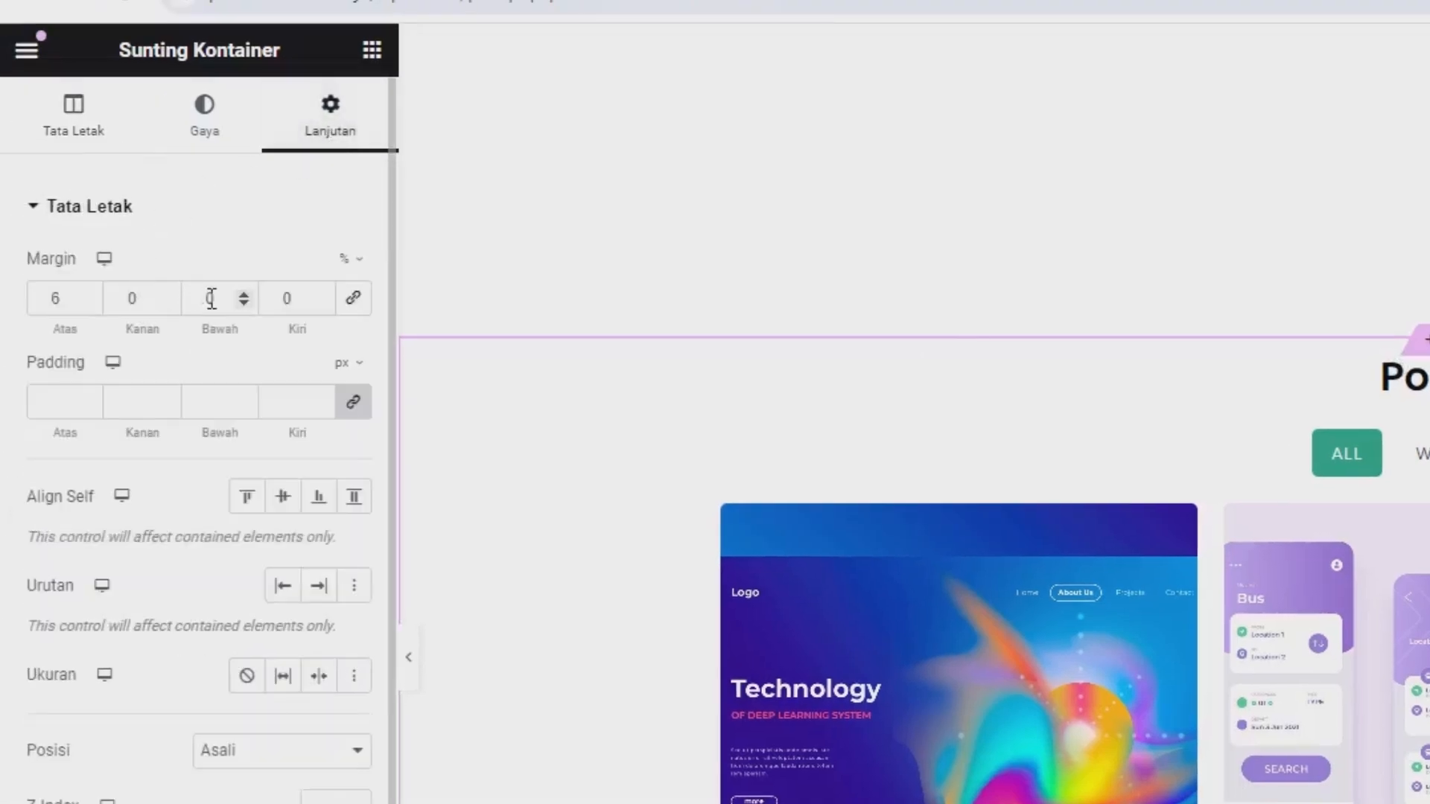
pyautogui.doubleClick(207, 298)
pyautogui.write('6')
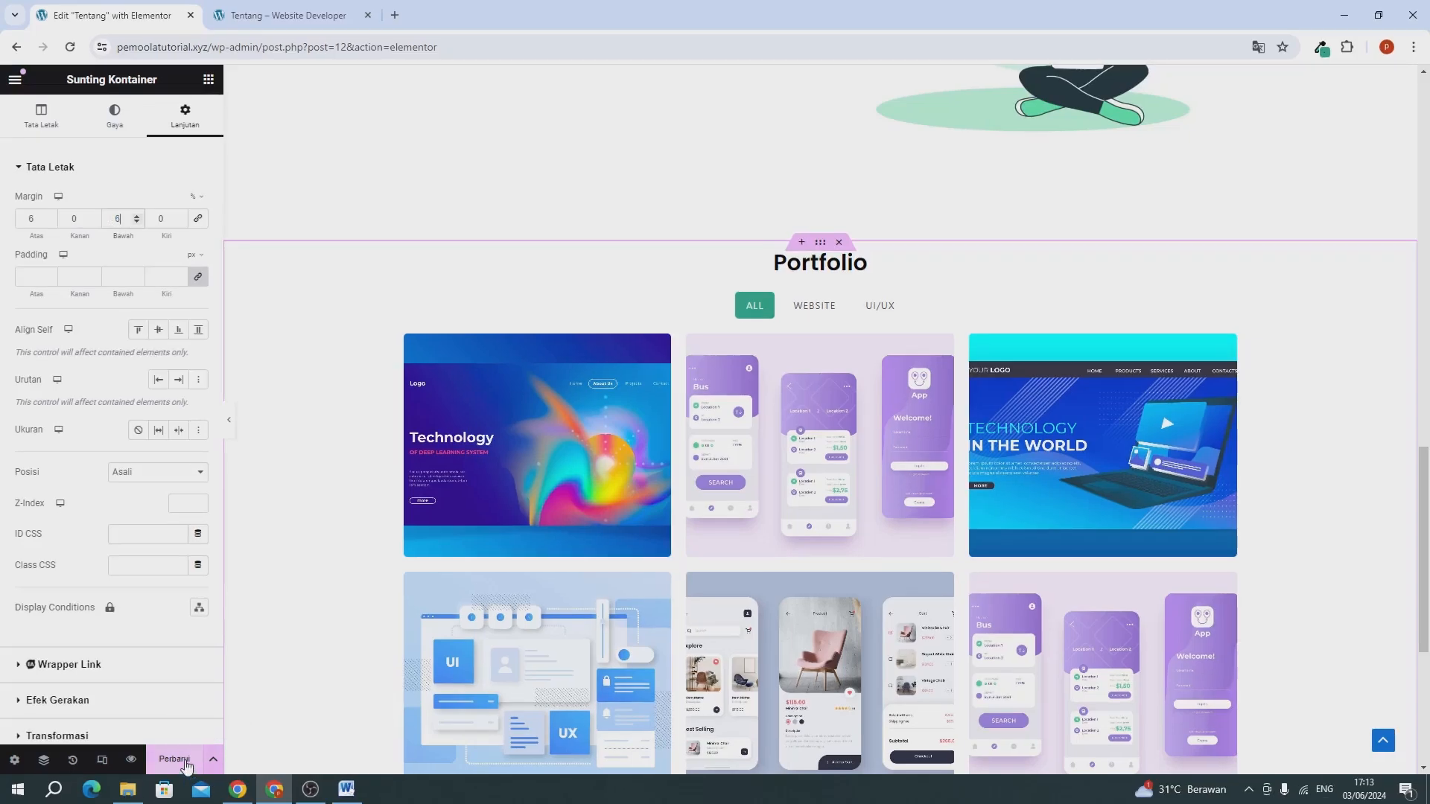
pyautogui.click(185, 765)
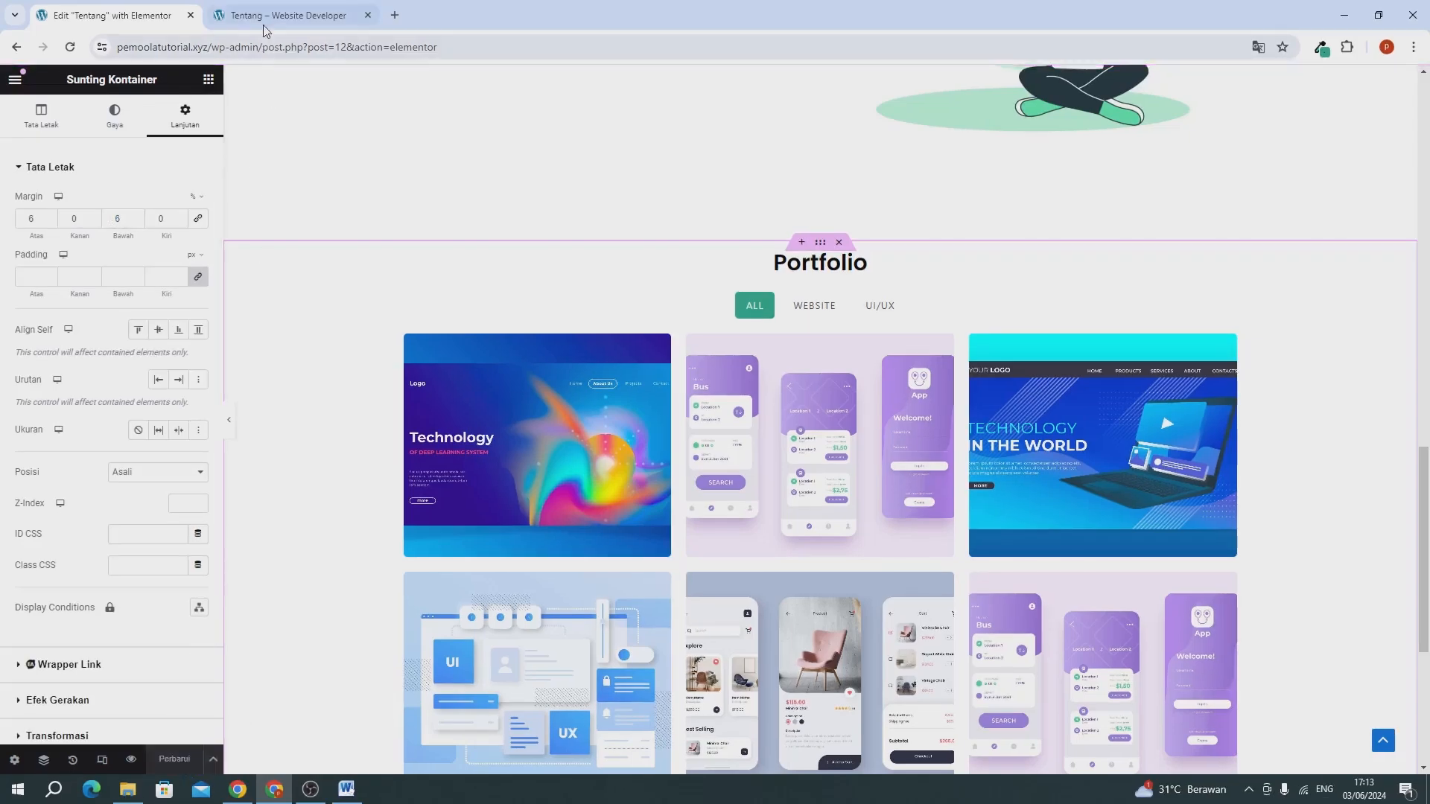
# Reload the published Tentang page and check its sections down to the Portfolio gallery.
pyautogui.click(305, 16)
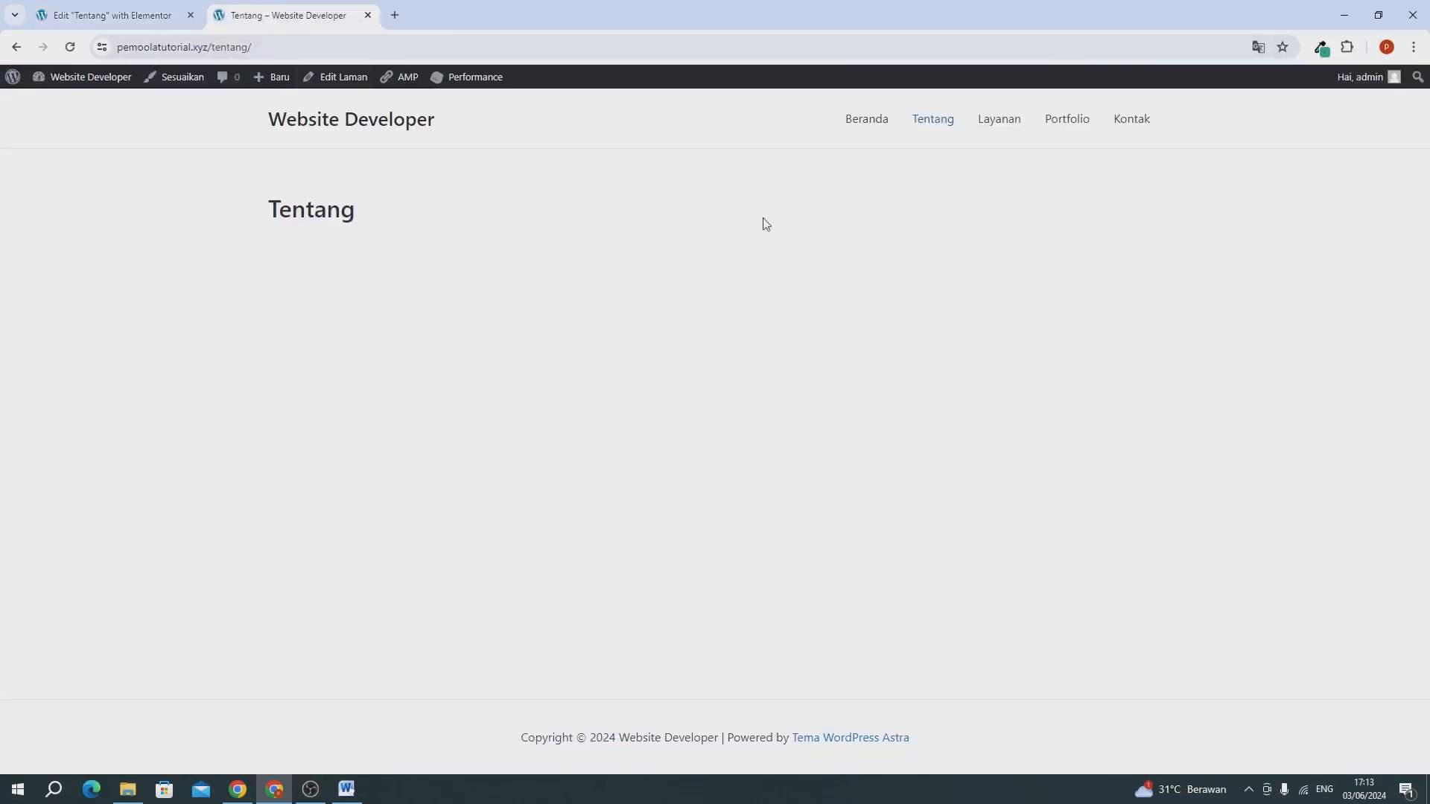
pyautogui.click(69, 48)
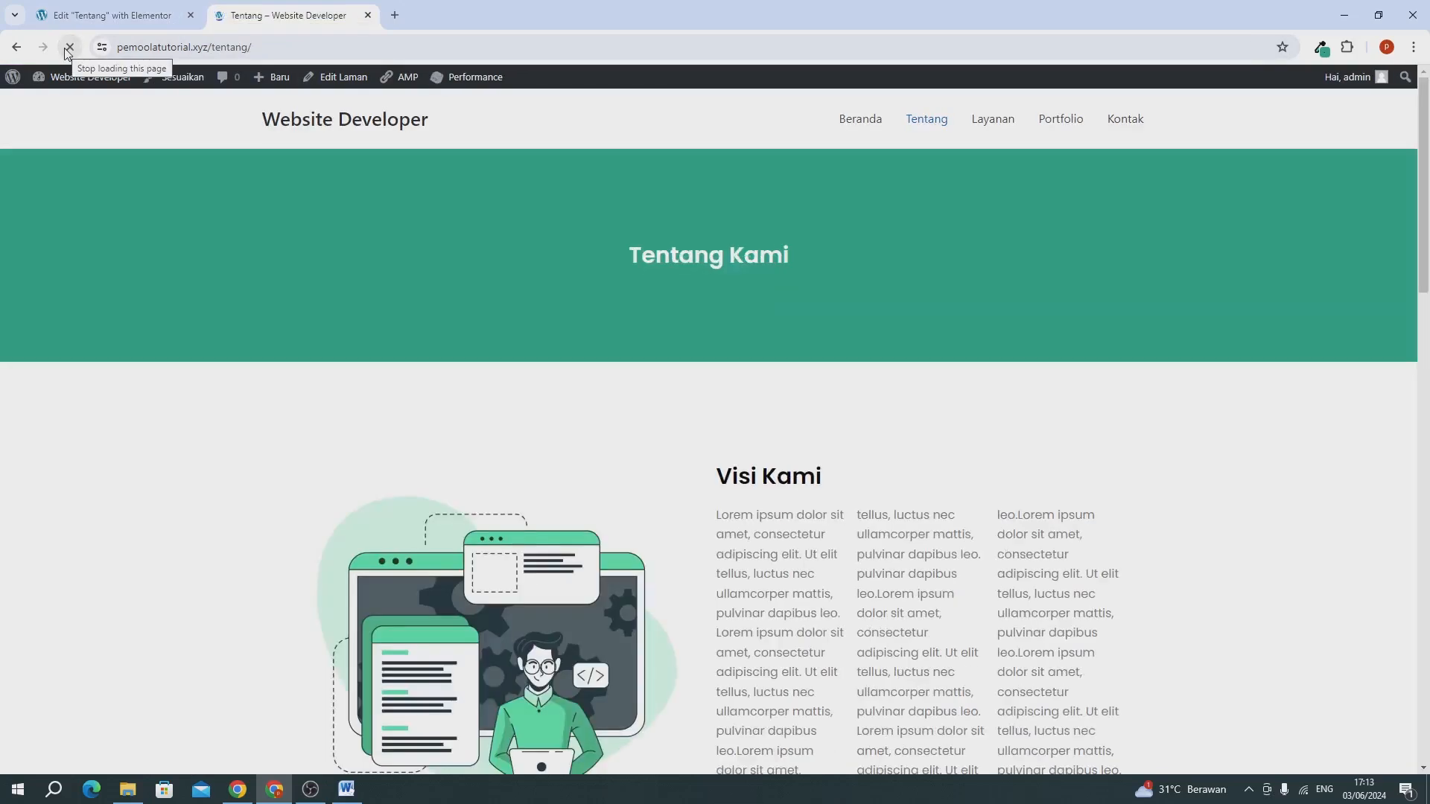
pyautogui.scroll(-9, 515, 319)
pyautogui.scroll(-9, 515, 319)
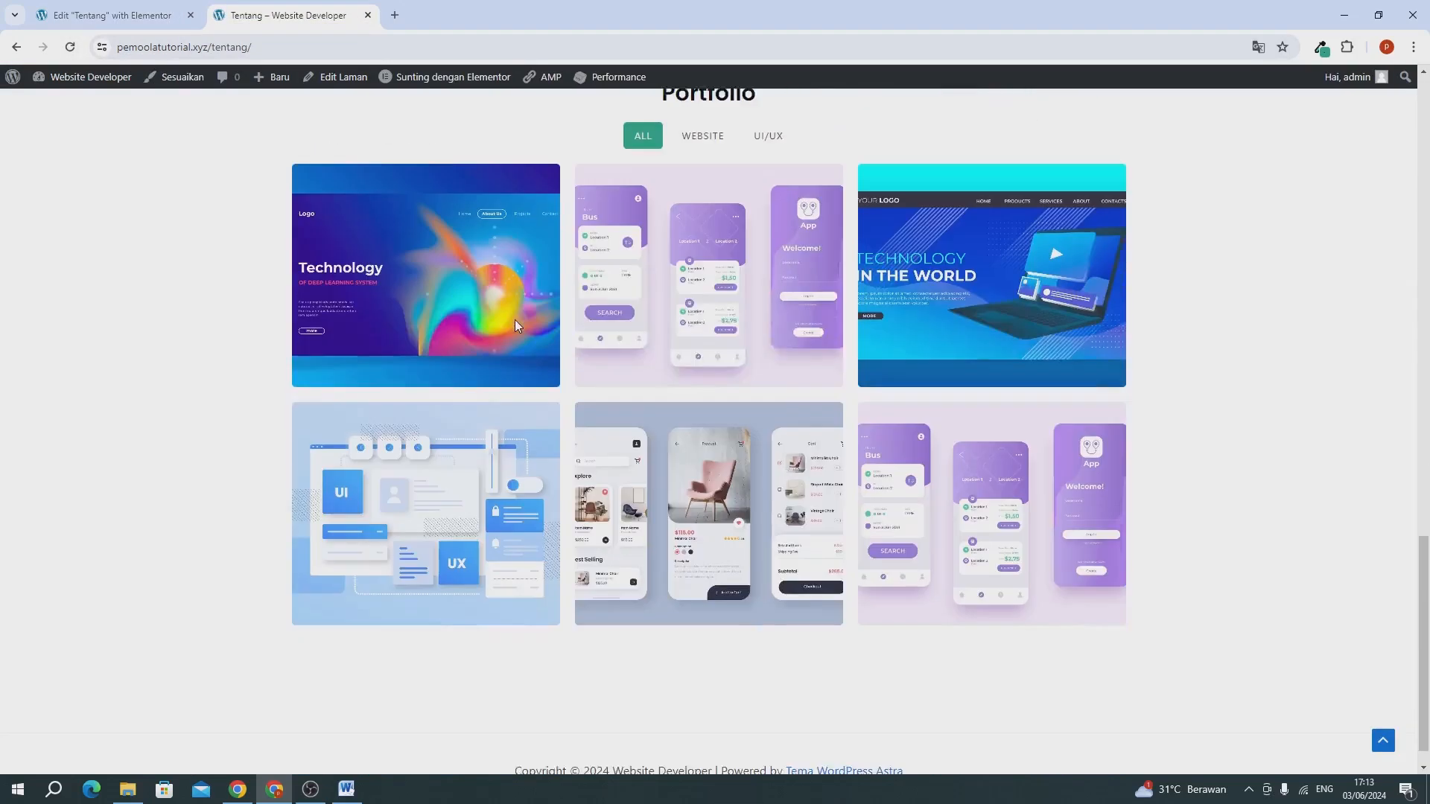
pyautogui.scroll(15, 516, 320)
pyautogui.scroll(-15, 516, 319)
pyautogui.scroll(-2, 514, 313)
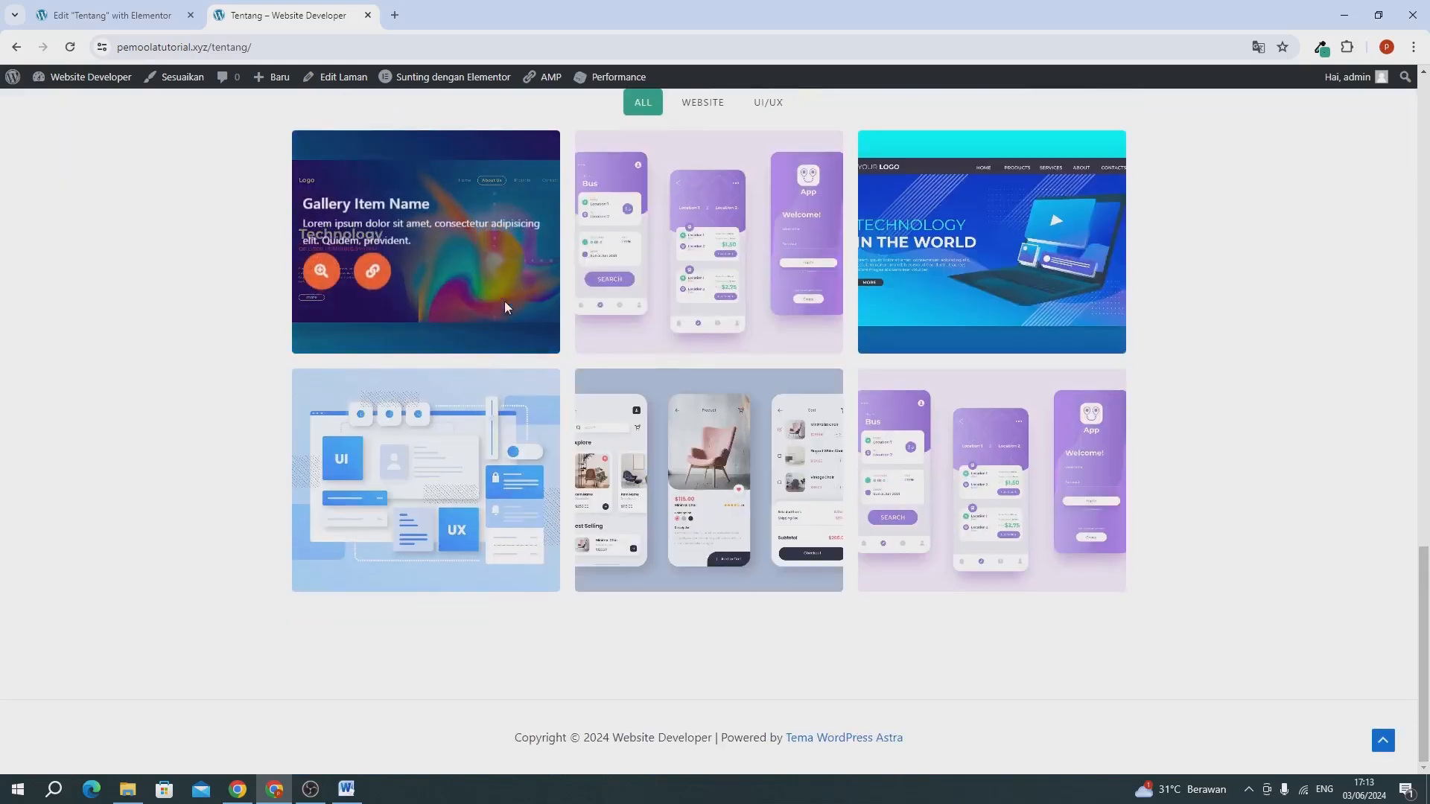
# Save the green "Tentang Kami" banner container in the editor as a template named "template1", then close the library.
pyautogui.click(64, 18)
pyautogui.scroll(2, 374, 322)
pyautogui.scroll(10, 726, 352)
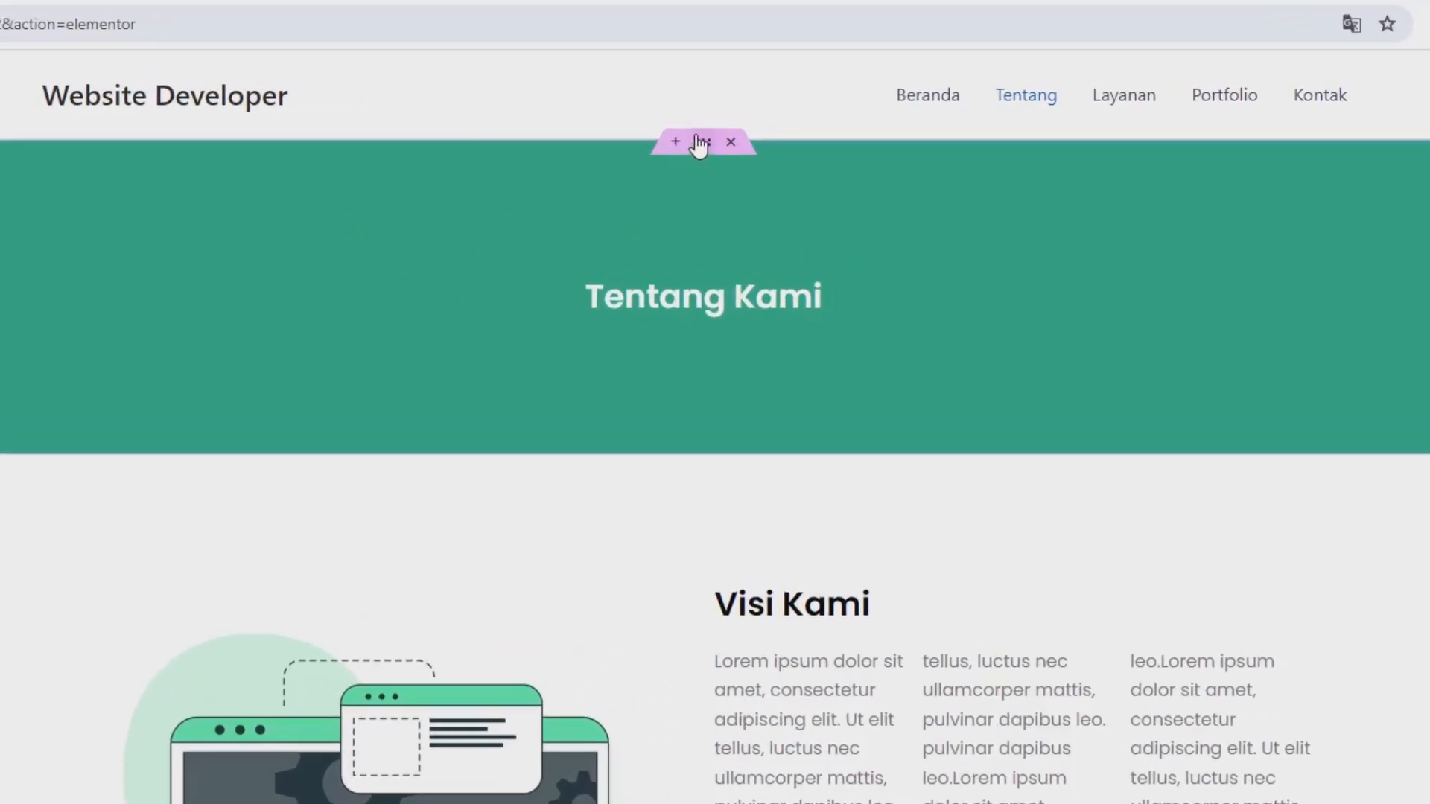
pyautogui.rightClick(700, 144)
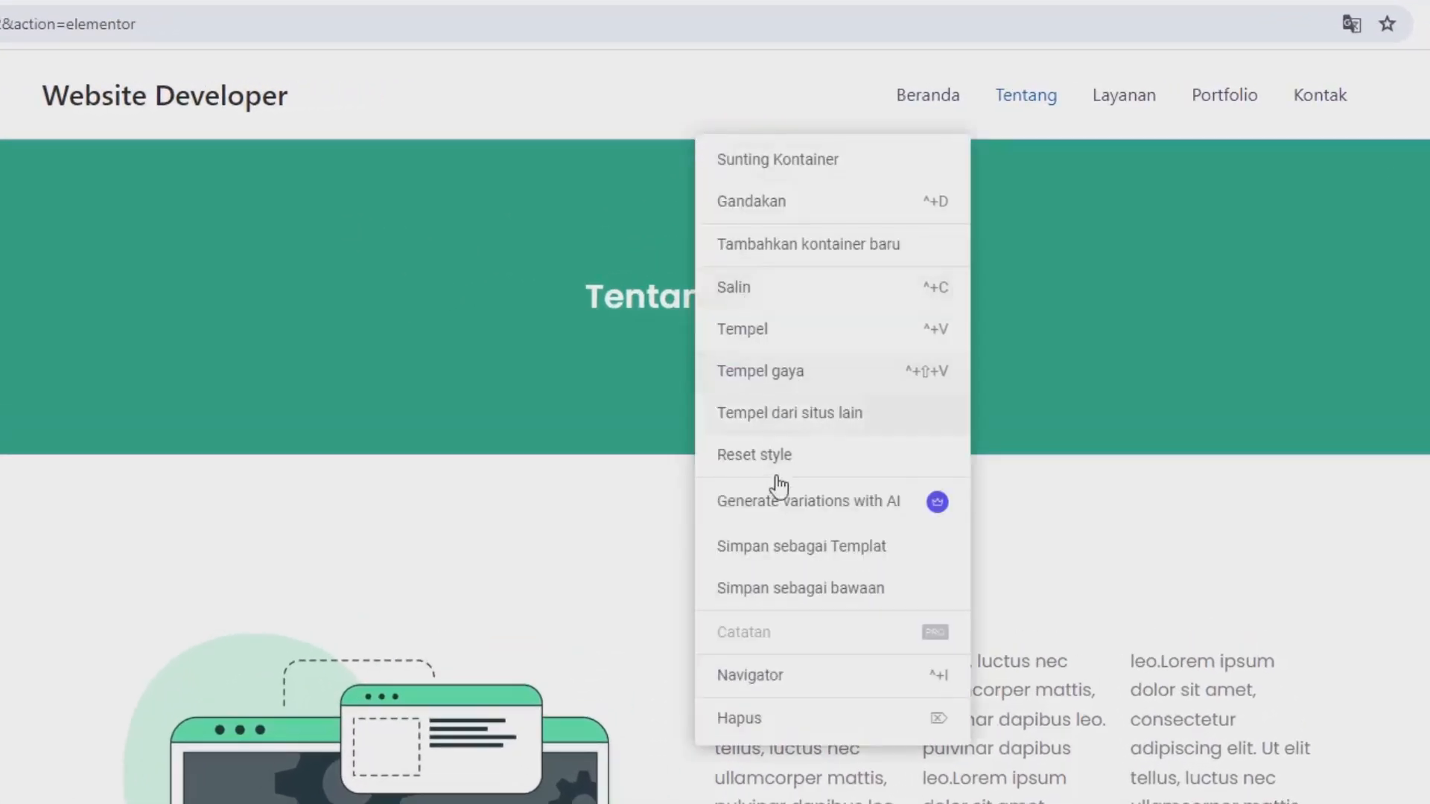
pyautogui.click(785, 549)
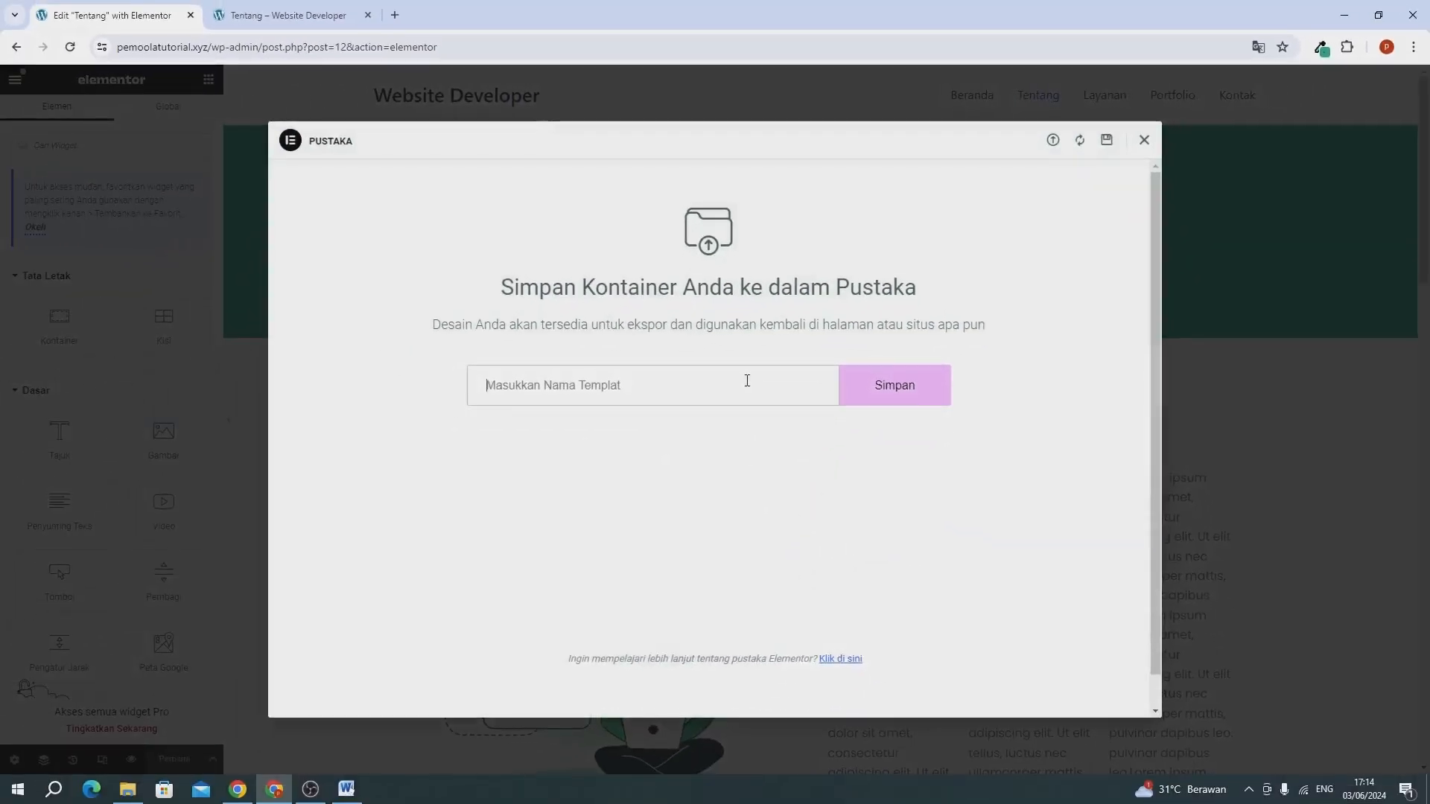
pyautogui.write('template1')
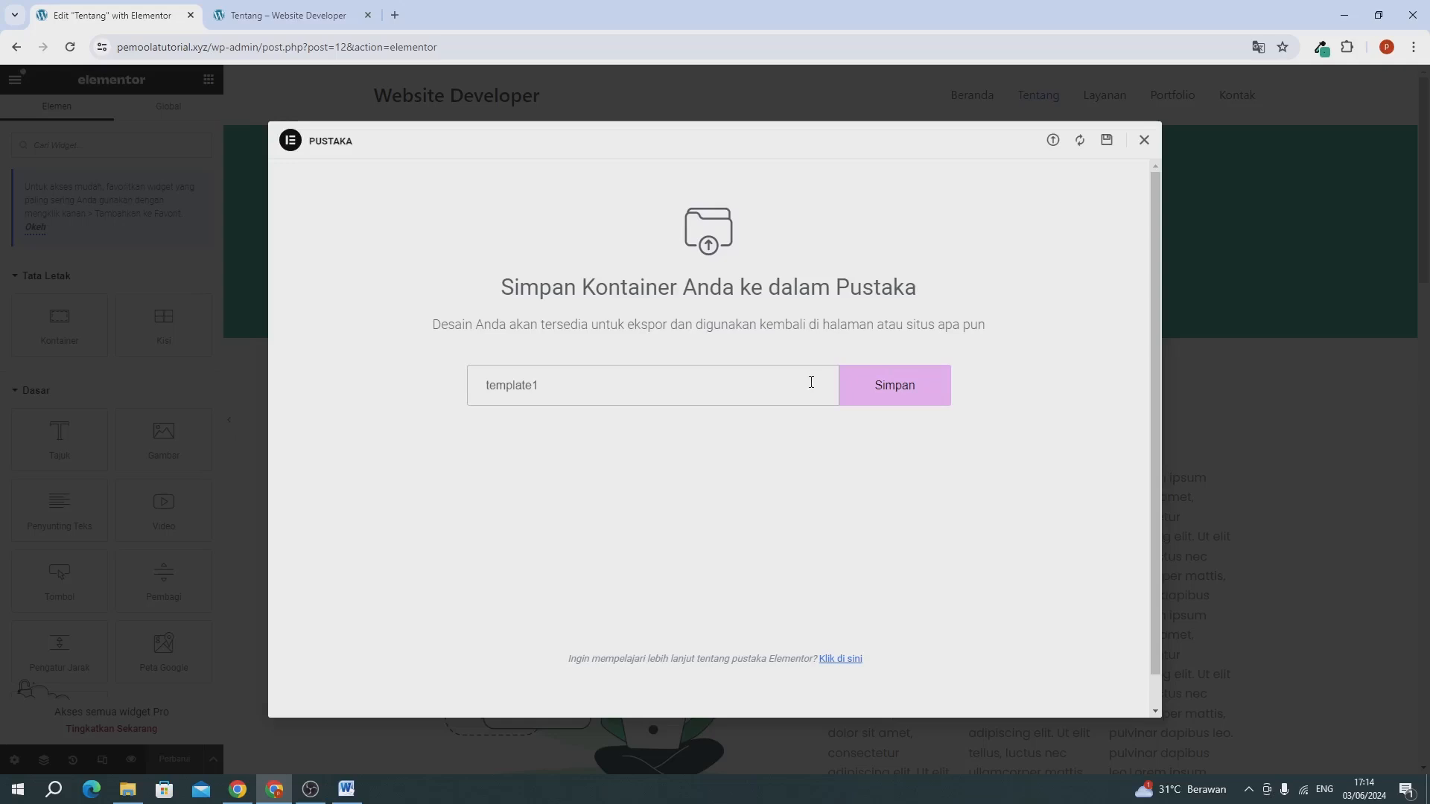
pyautogui.click(885, 394)
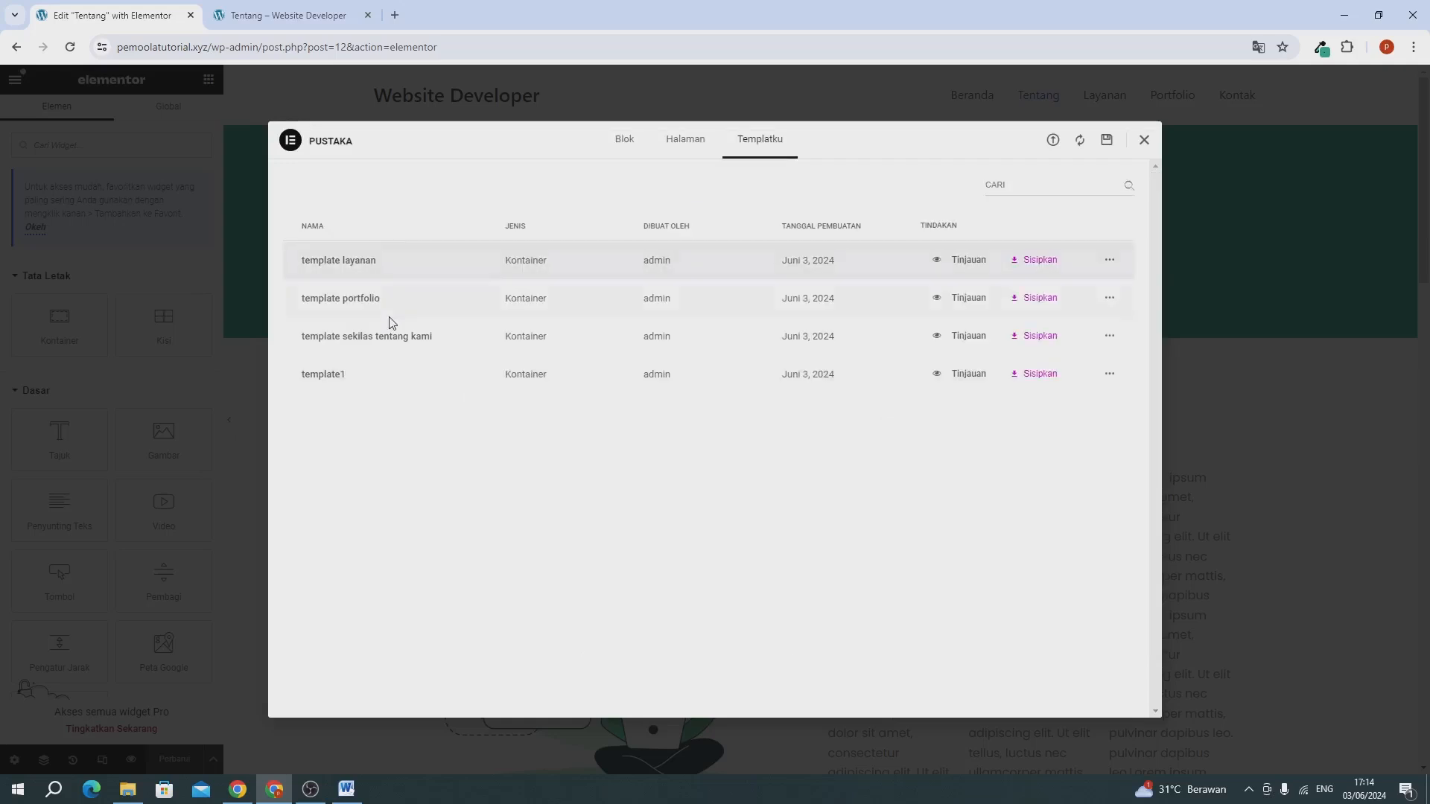
pyautogui.click(1143, 141)
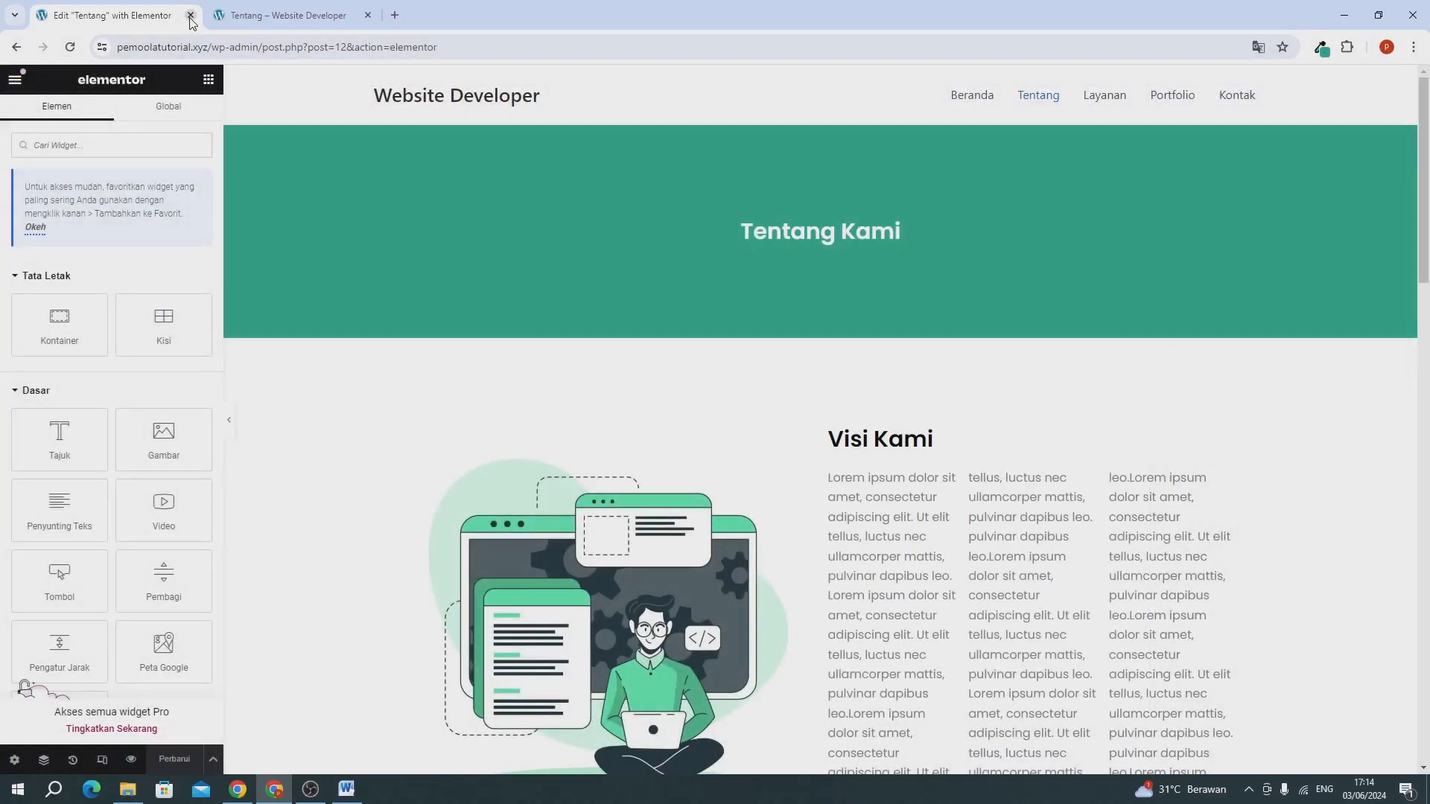
# Close the Tentang editor and review the published Tentang page from the banner to the gallery.
pyautogui.click(190, 16)
pyautogui.scroll(15, 456, 425)
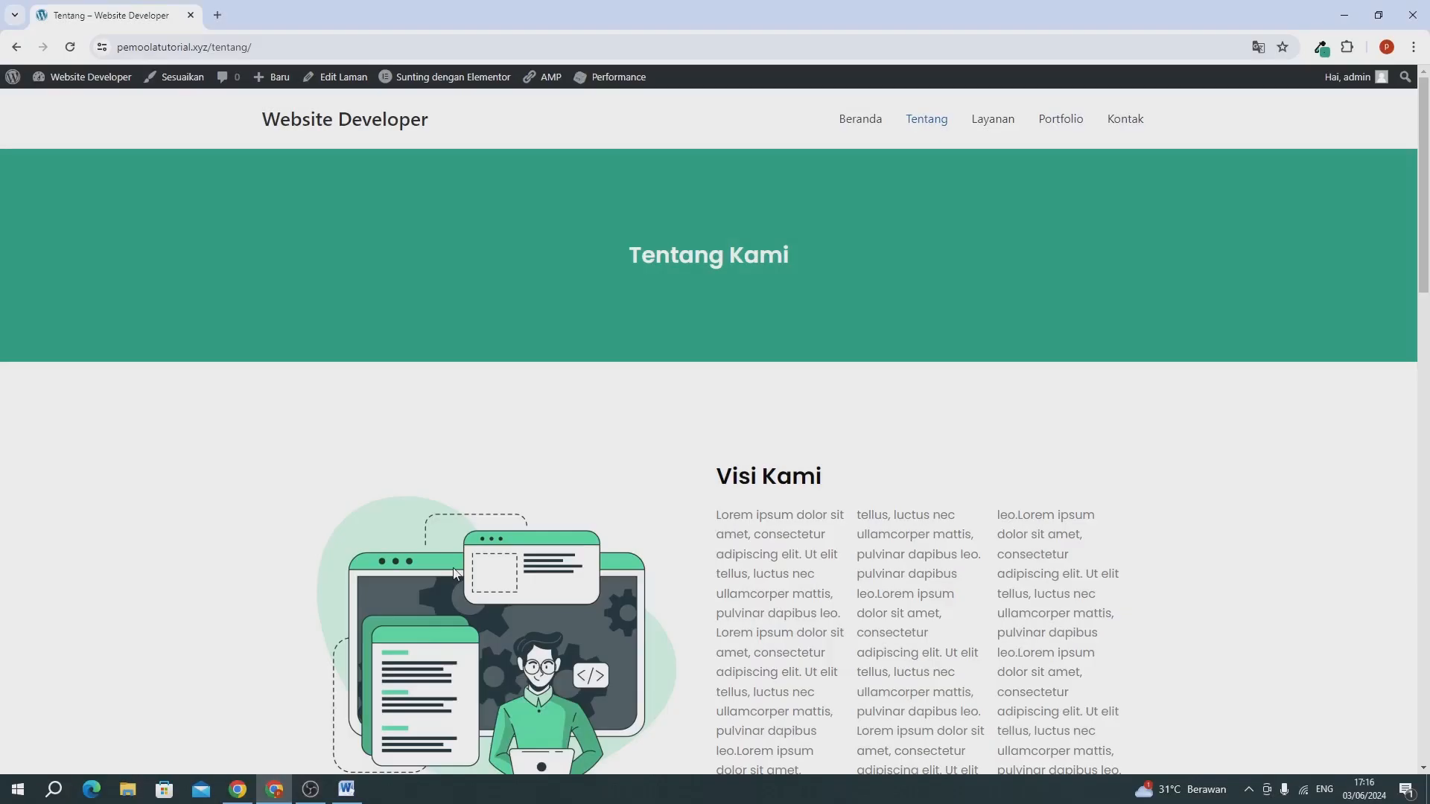
pyautogui.scroll(-12, 527, 541)
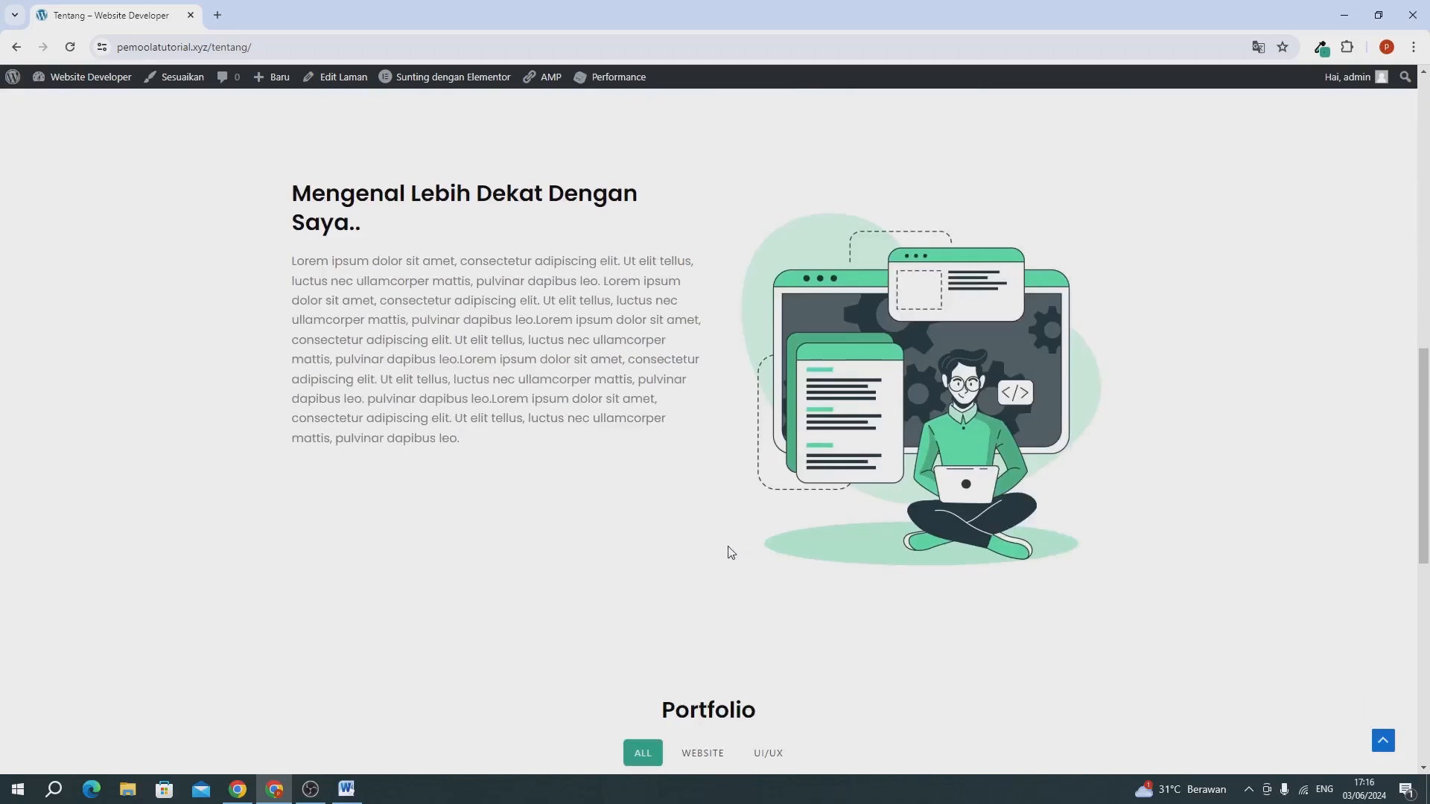
pyautogui.scroll(-9, 731, 552)
pyautogui.scroll(20, 732, 552)
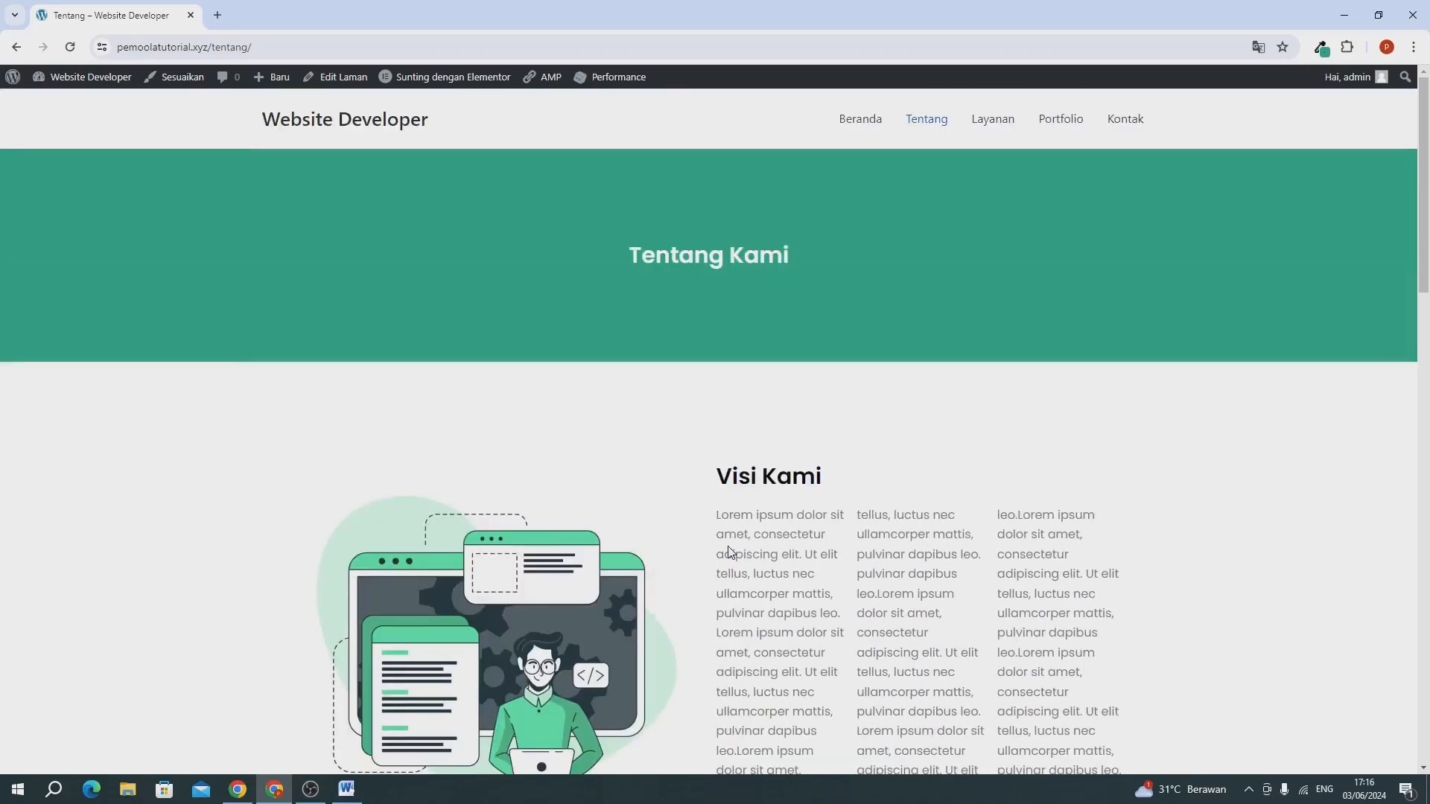
# Go to the site's Layanan page and open the WordPress dashboard in a separate tab placed before it.
pyautogui.click(980, 127)
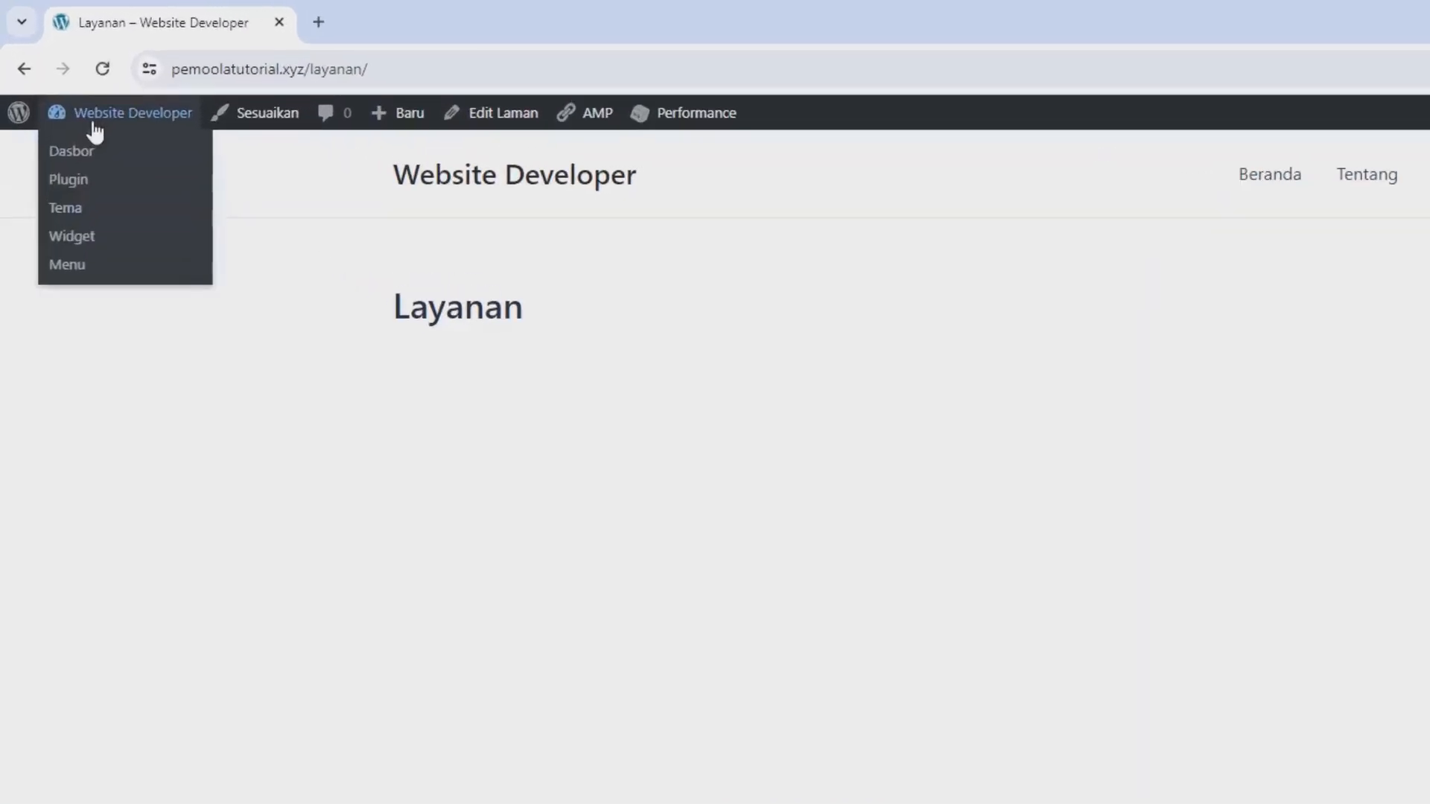
pyautogui.rightClick(63, 101)
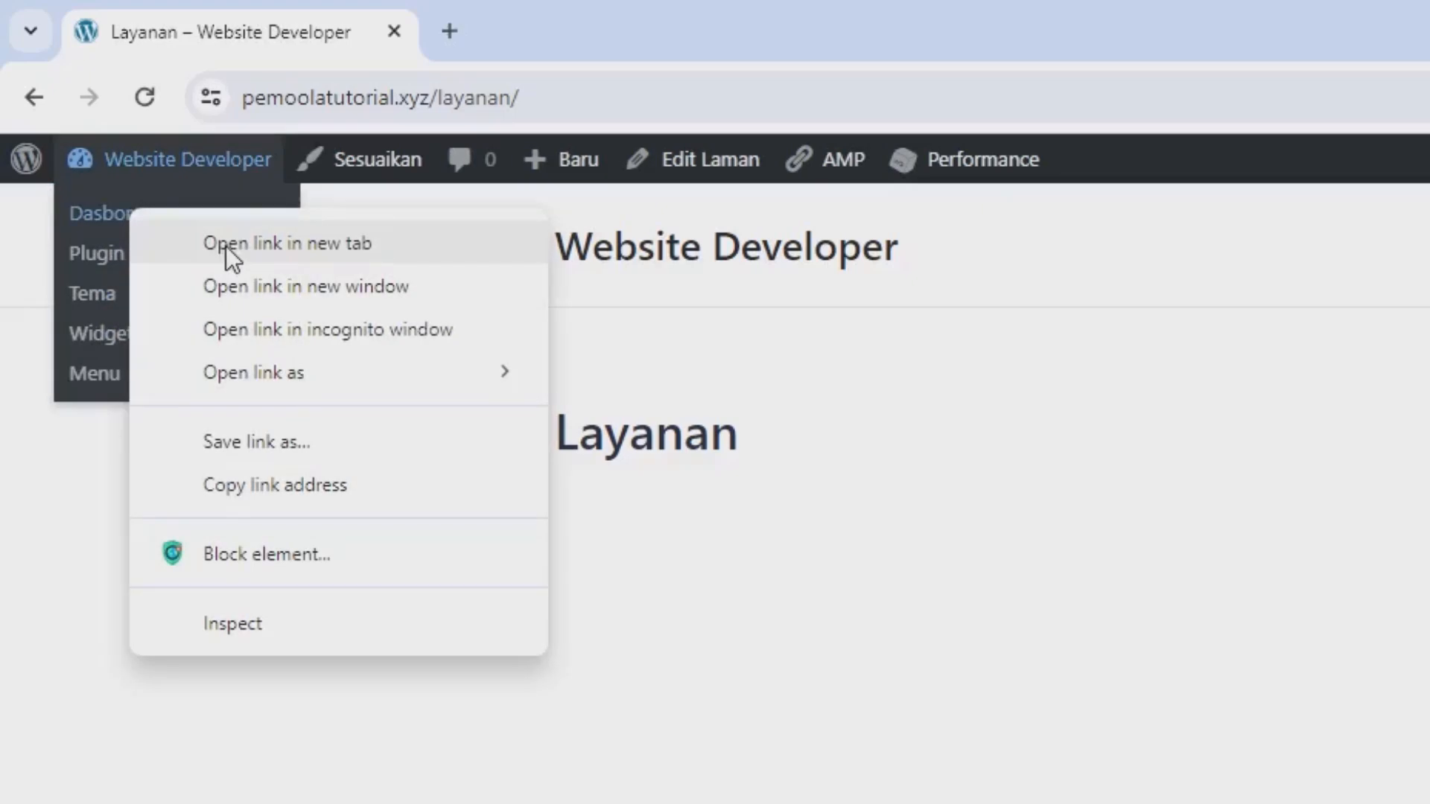
pyautogui.click(226, 246)
pyautogui.moveTo(461, 33); pyautogui.dragTo(265, 44)
pyautogui.moveTo(127, 21); pyautogui.dragTo(105, 23)
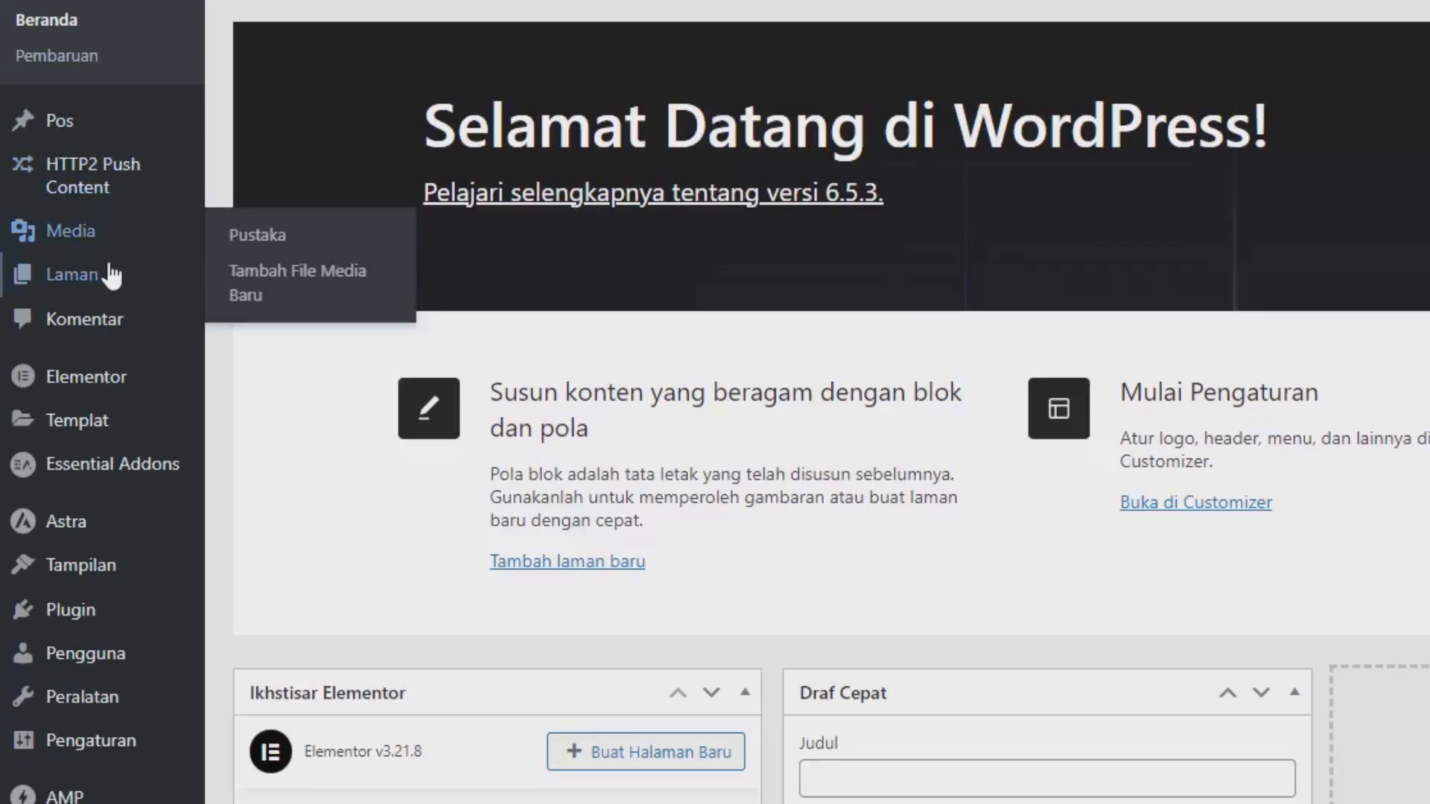
# Open the Layanan page from the list of all pages and edit it with Elementor.
pyautogui.moveTo(42, 287)
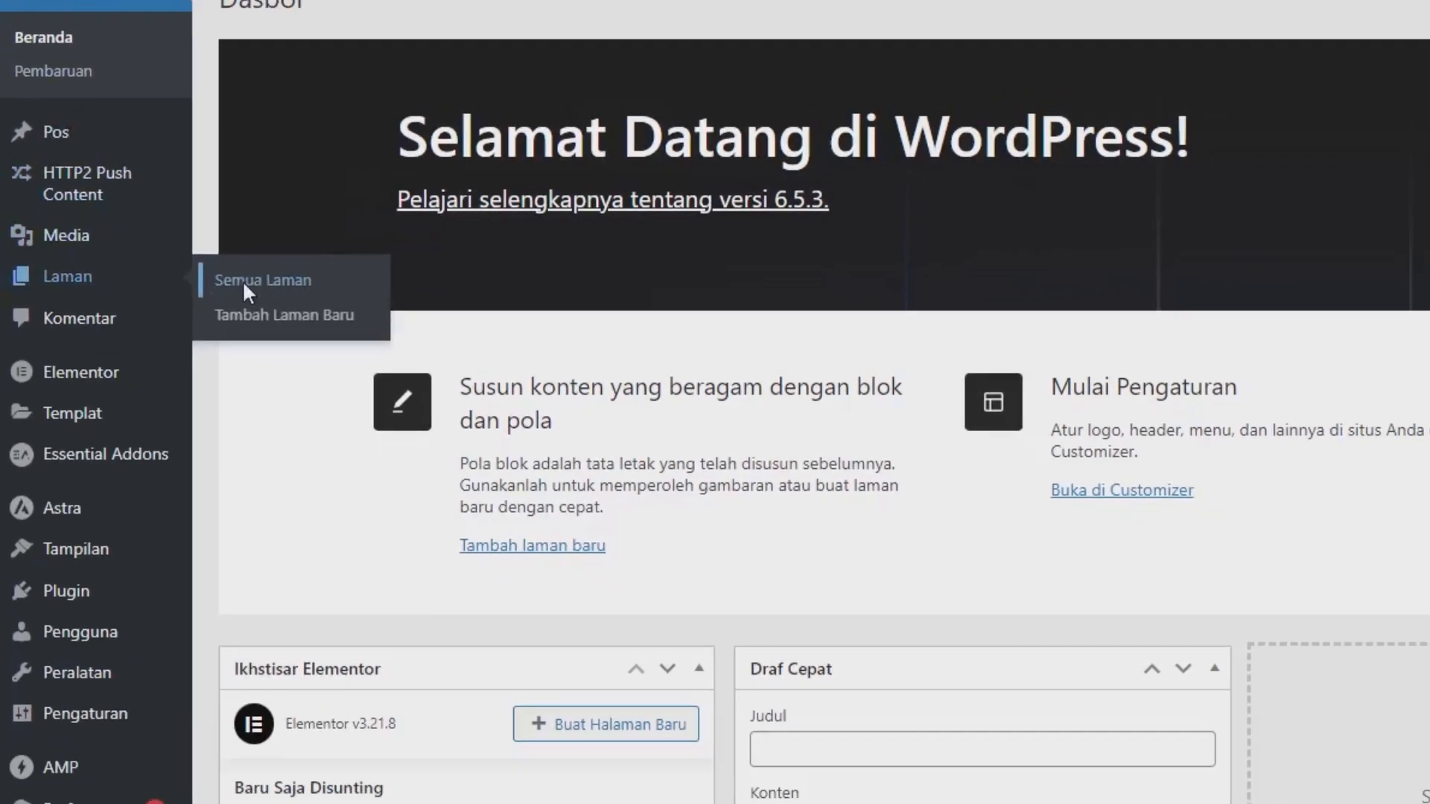
pyautogui.click(277, 279)
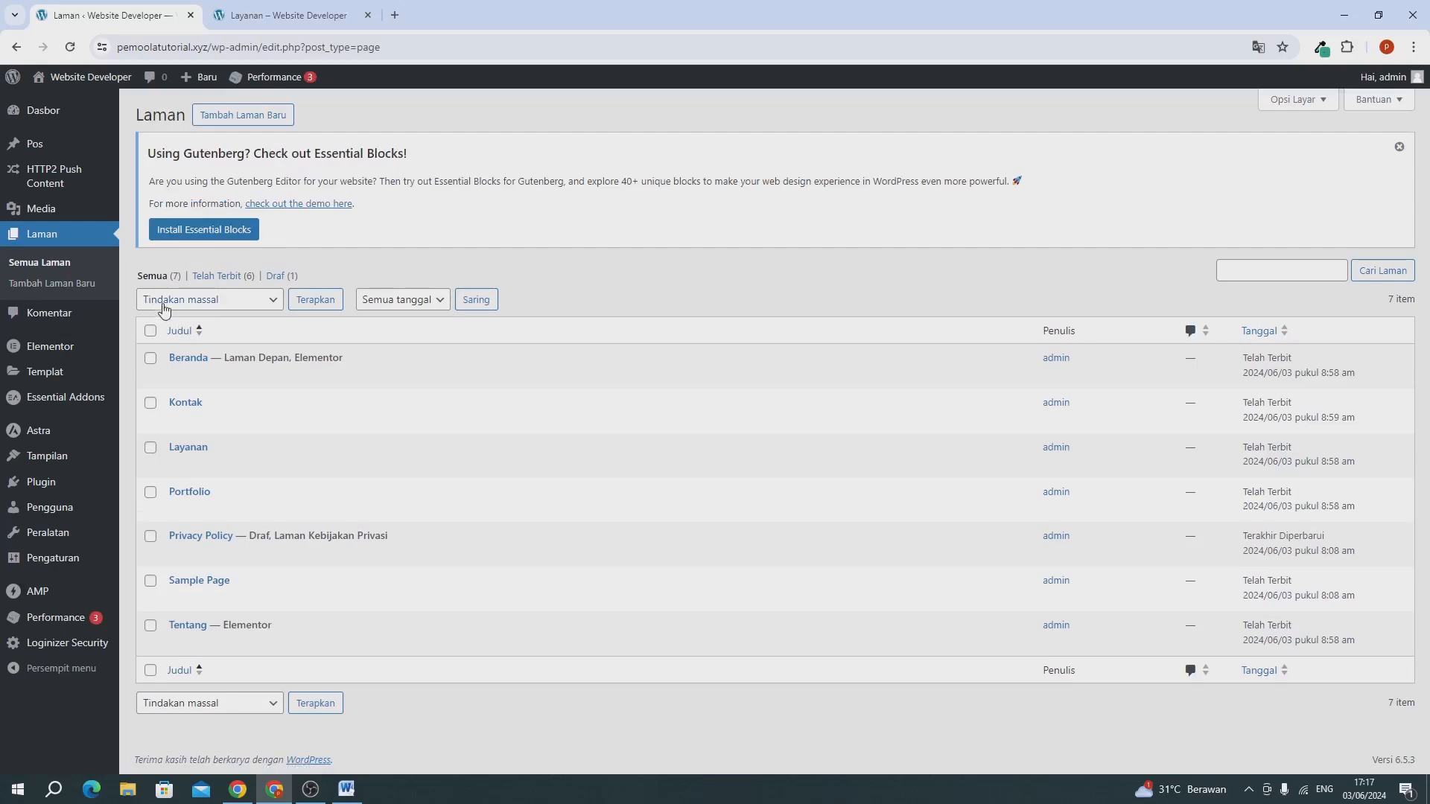
pyautogui.moveTo(192, 444)
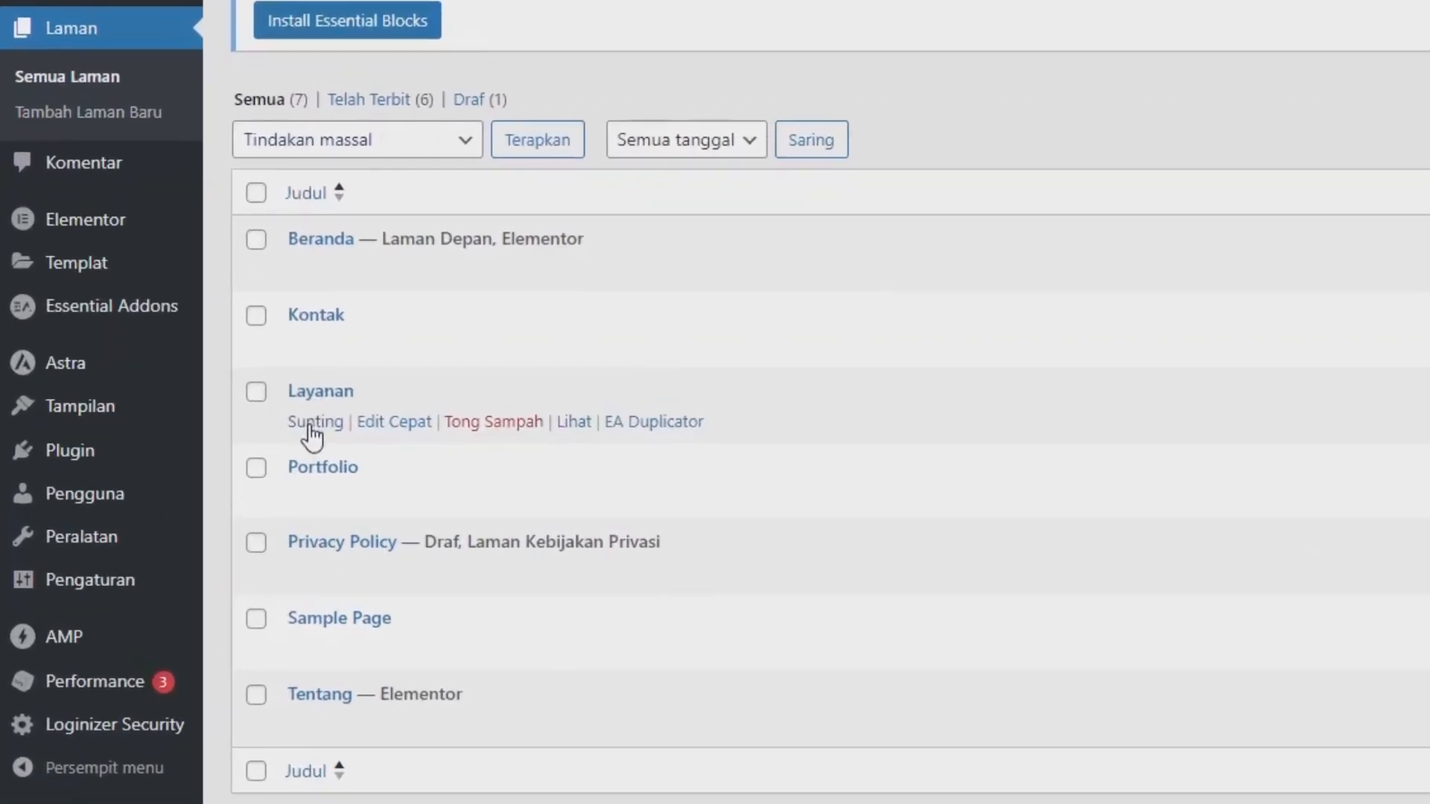
pyautogui.click(312, 430)
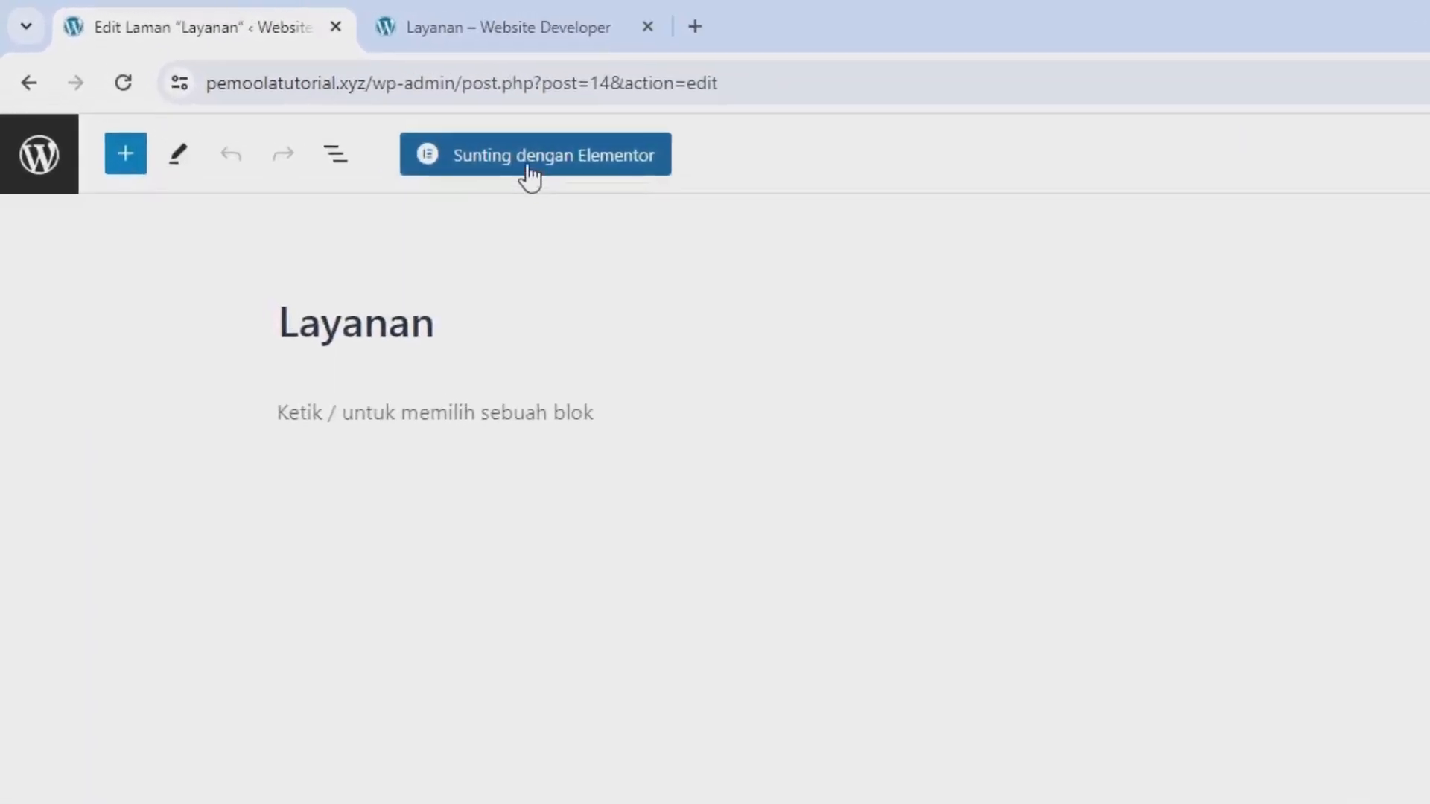
pyautogui.click(345, 108)
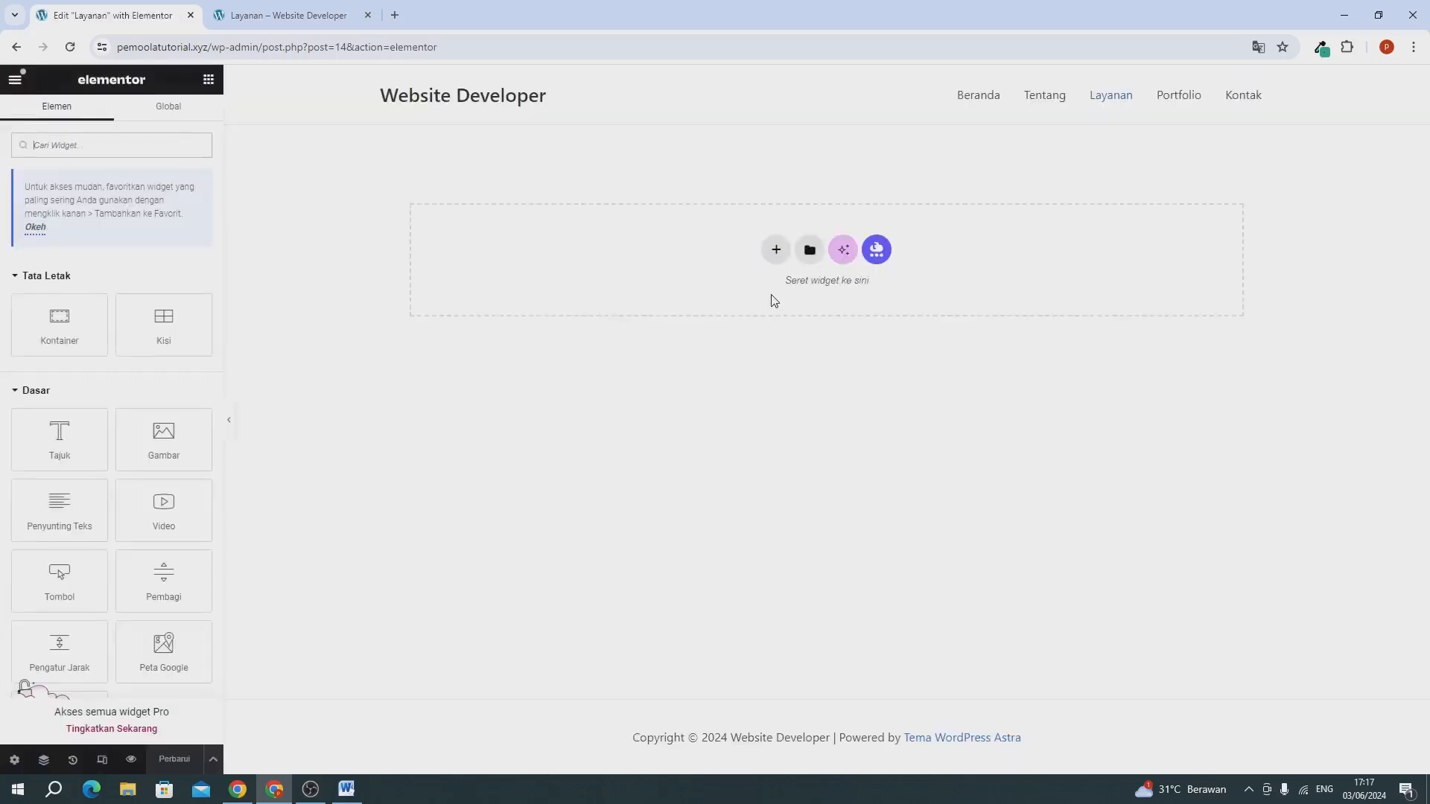
# Insert the saved "template1" banner into the empty Layanan page without applying its container settings.
pyautogui.click(809, 252)
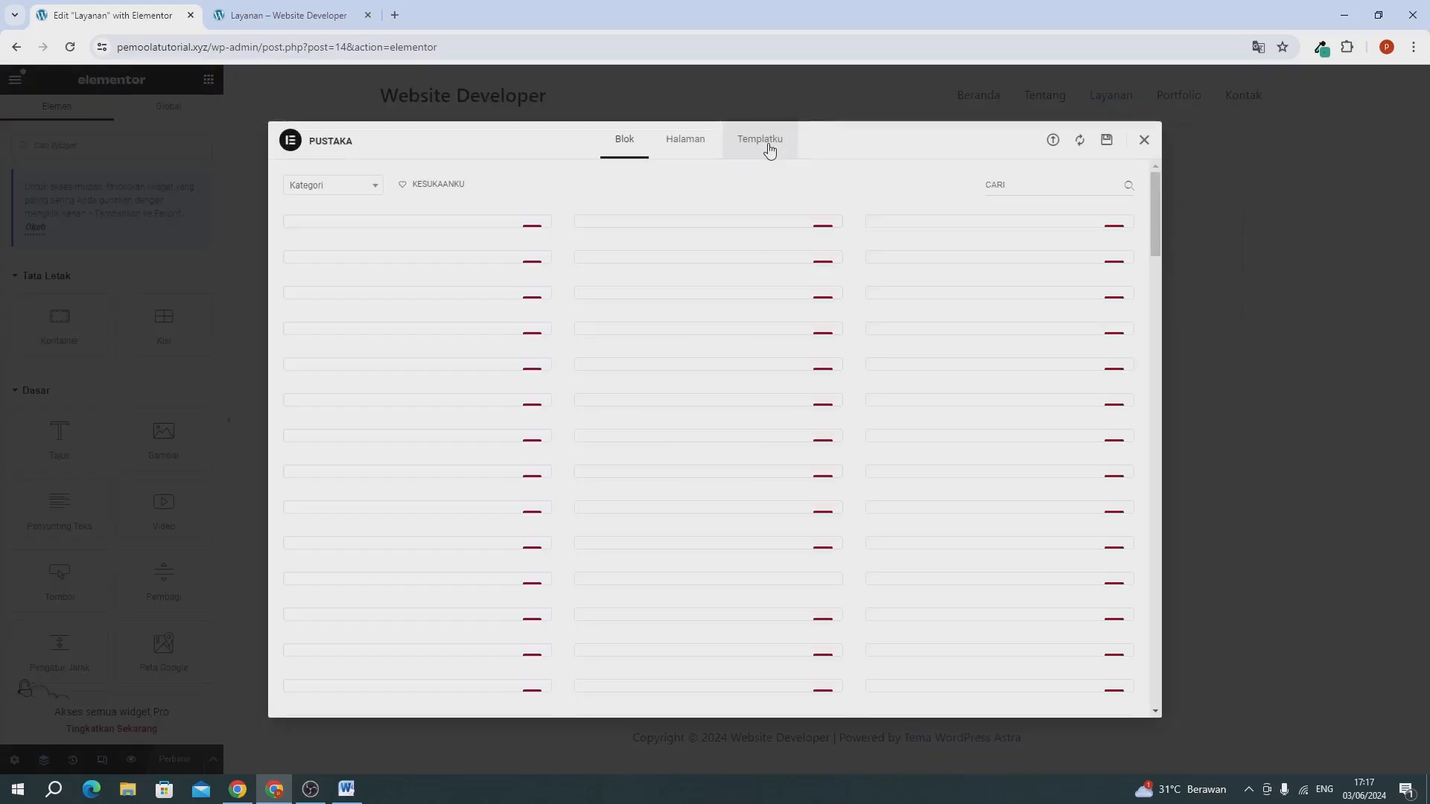
pyautogui.click(769, 151)
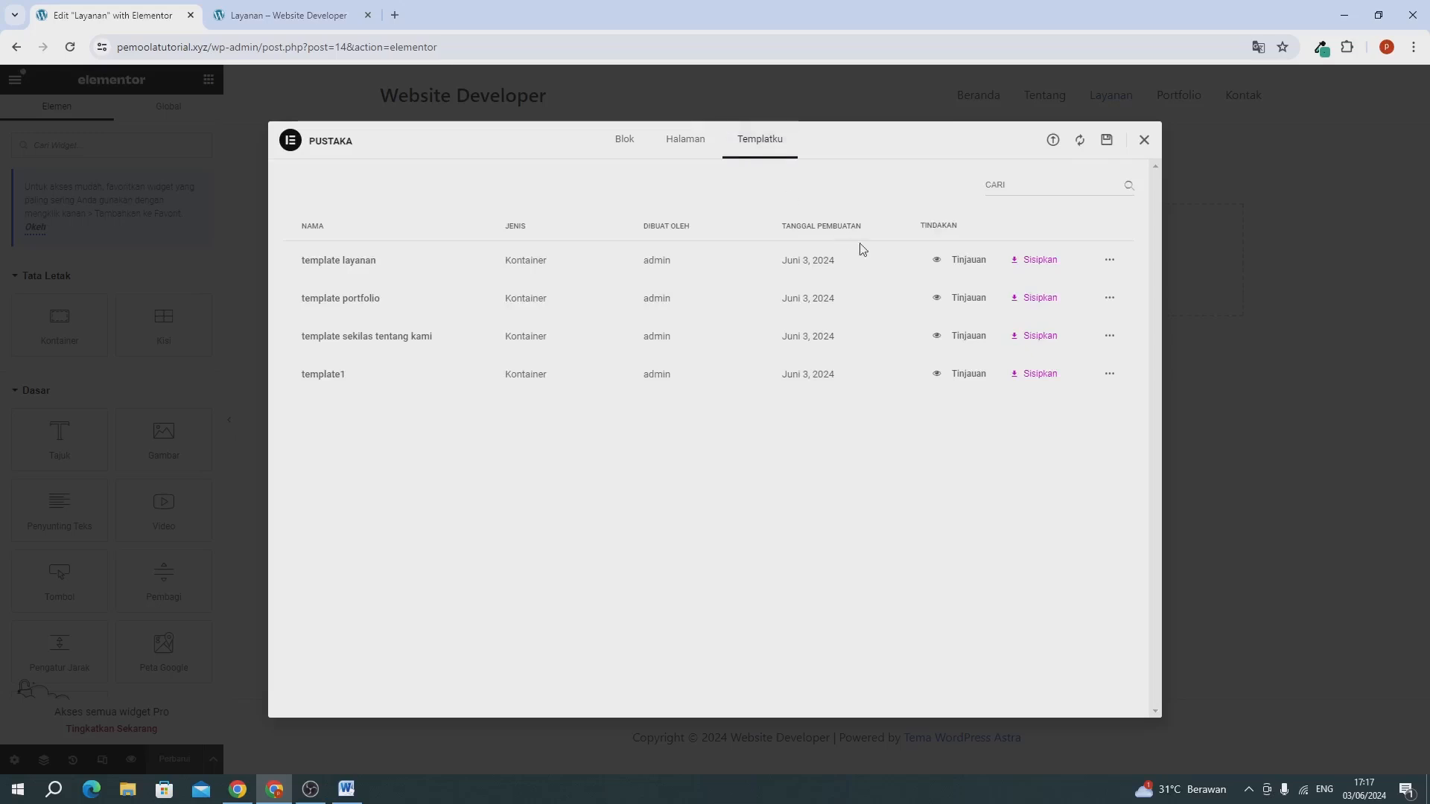
pyautogui.click(1035, 373)
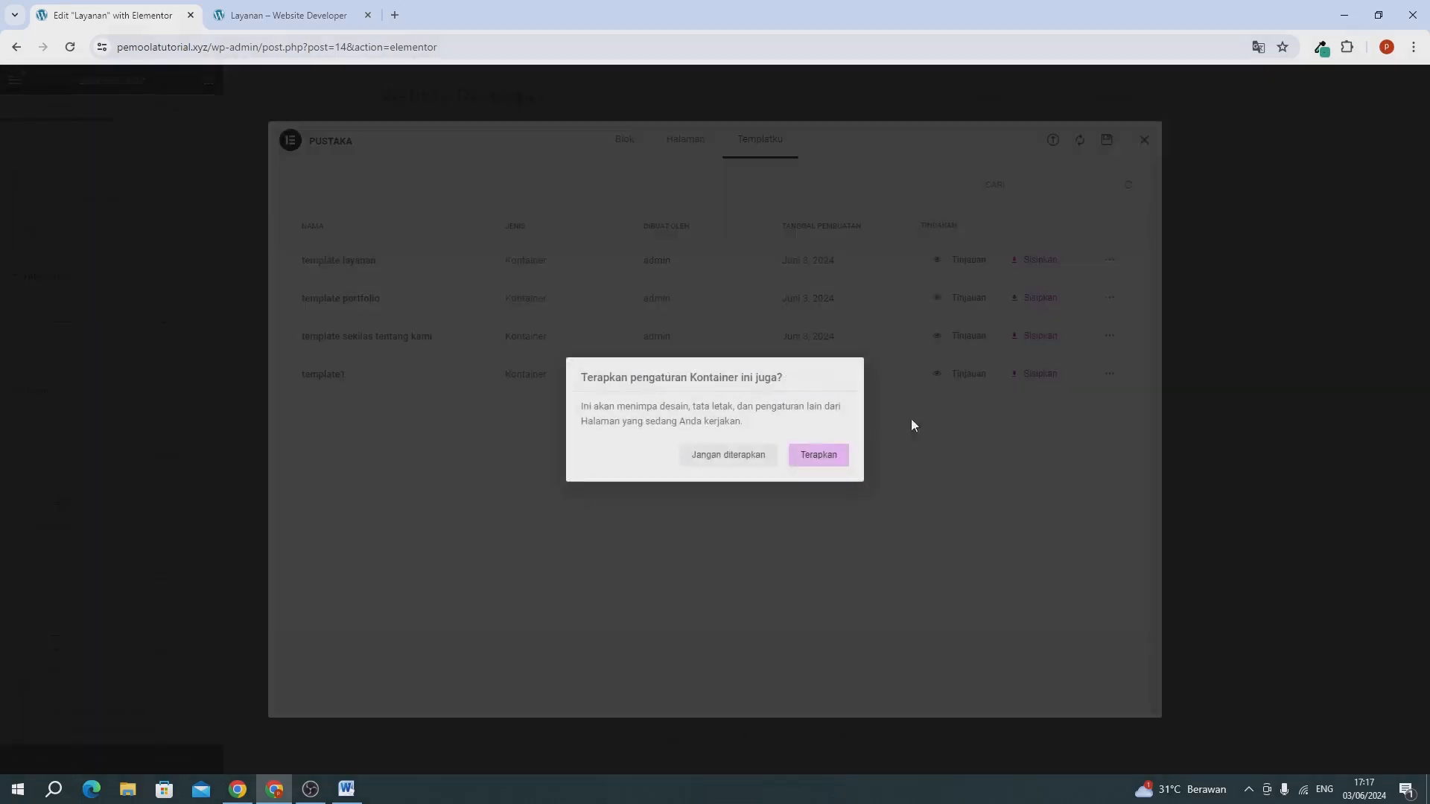
pyautogui.click(727, 456)
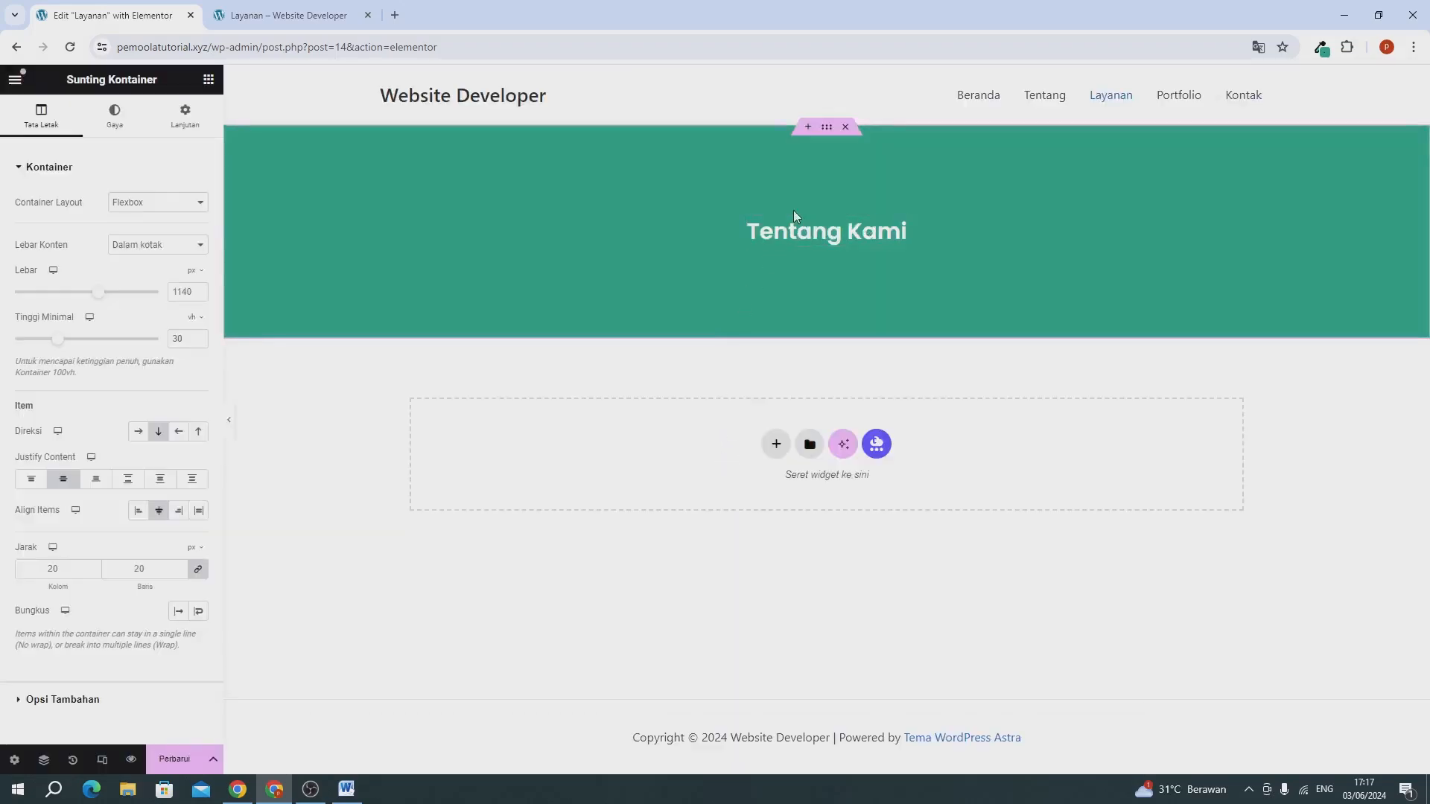
# Change the banner heading on the Layanan page to "Layanan Kami".
pyautogui.click(779, 225)
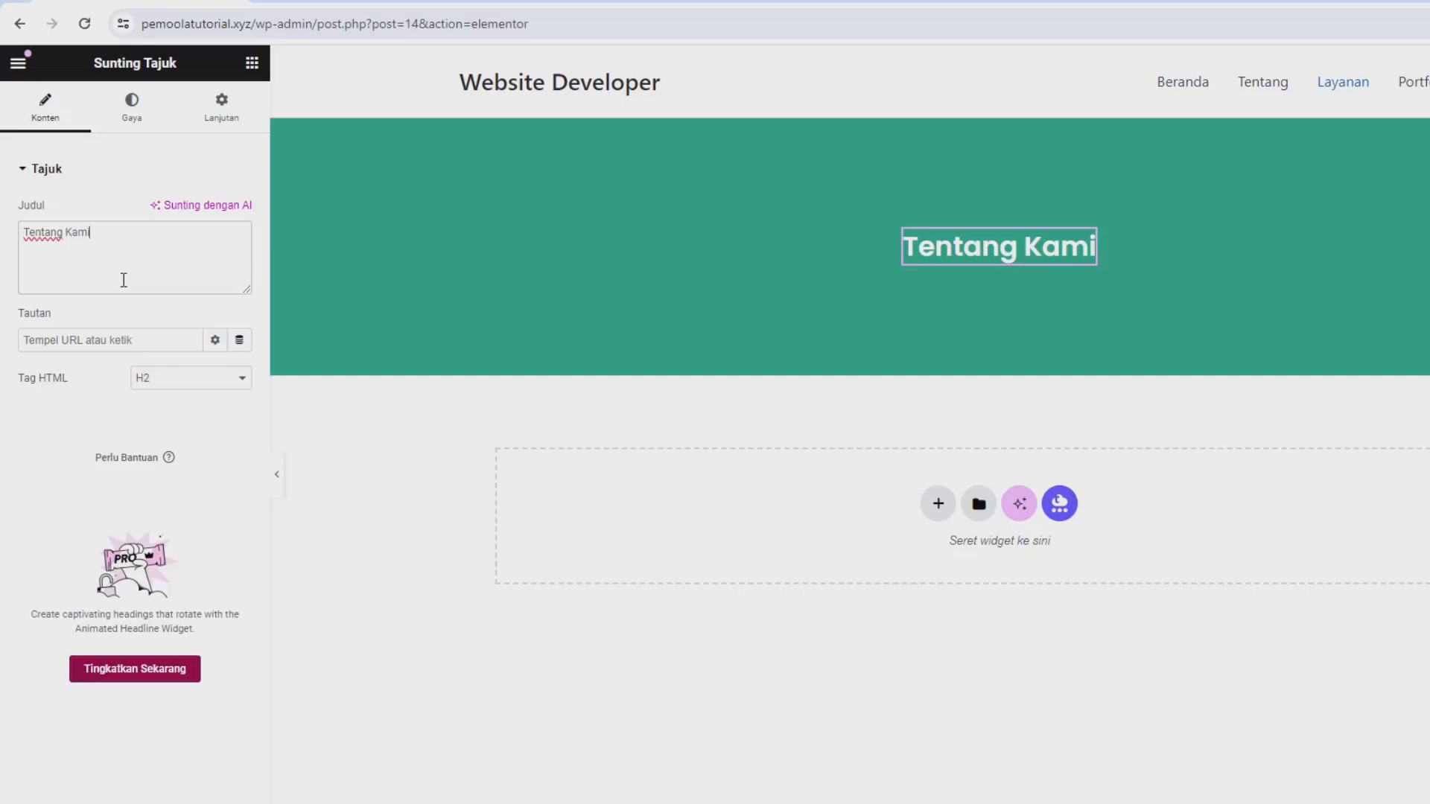
pyautogui.hotkey('ctrl', 'a')
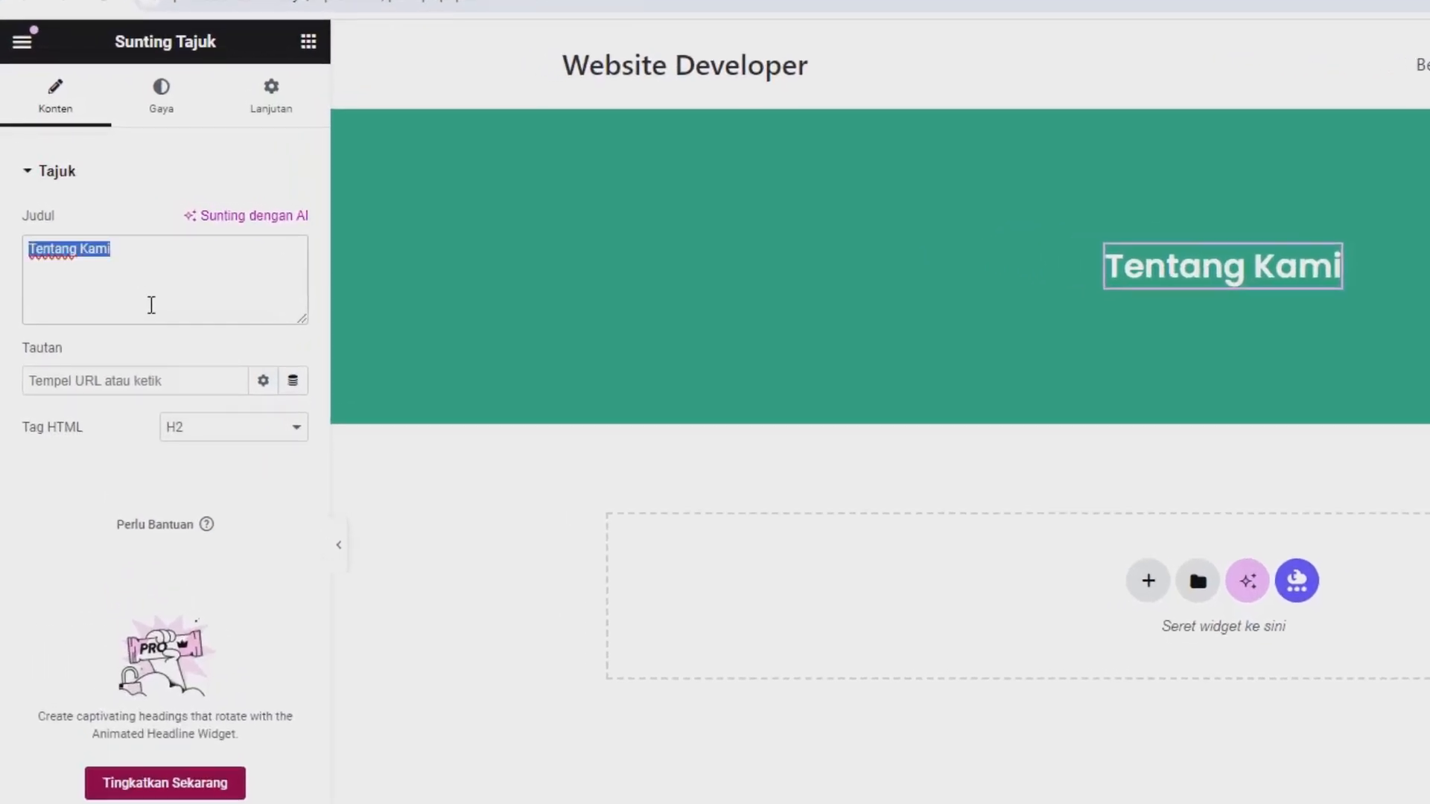
pyautogui.write('Layanan')
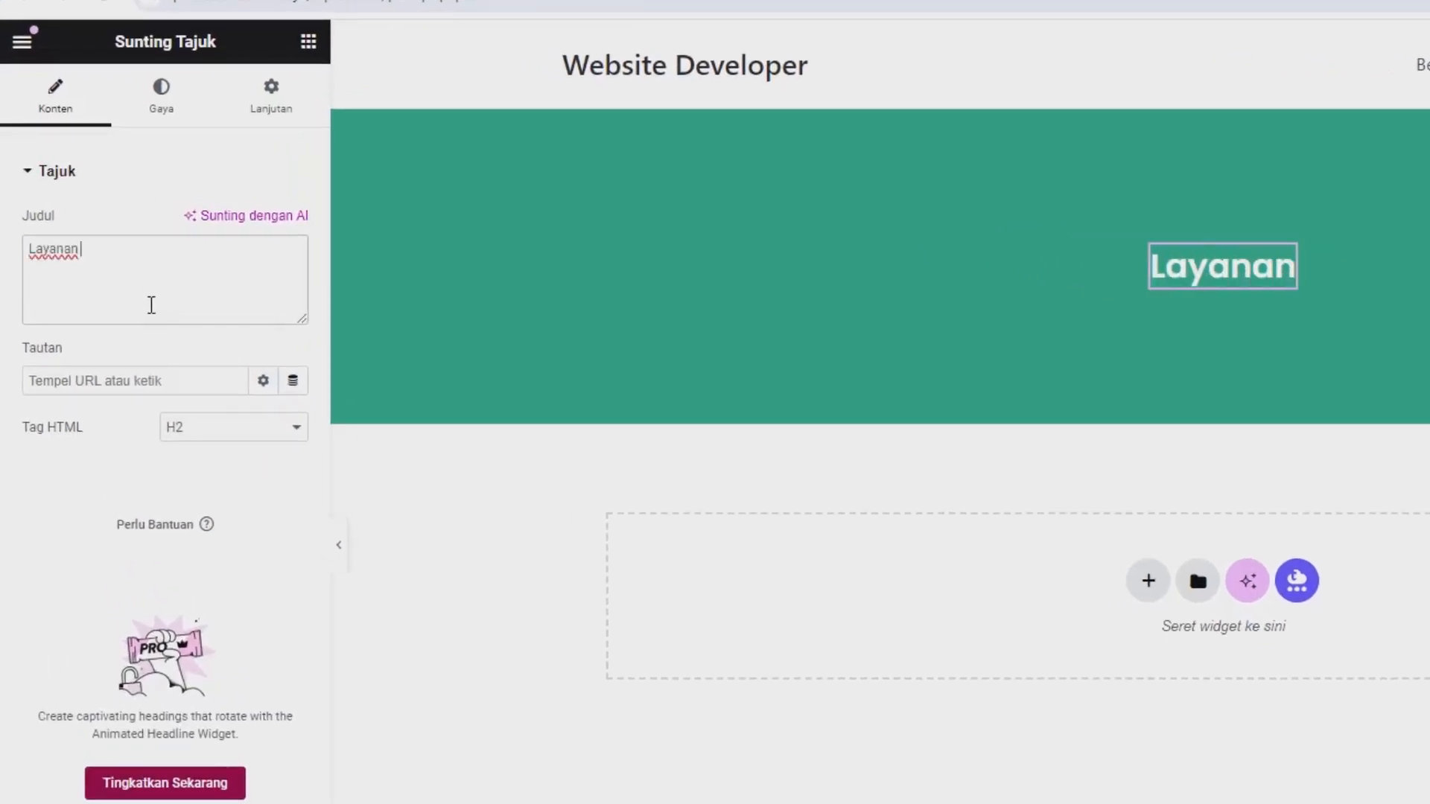
pyautogui.write(' Kami')
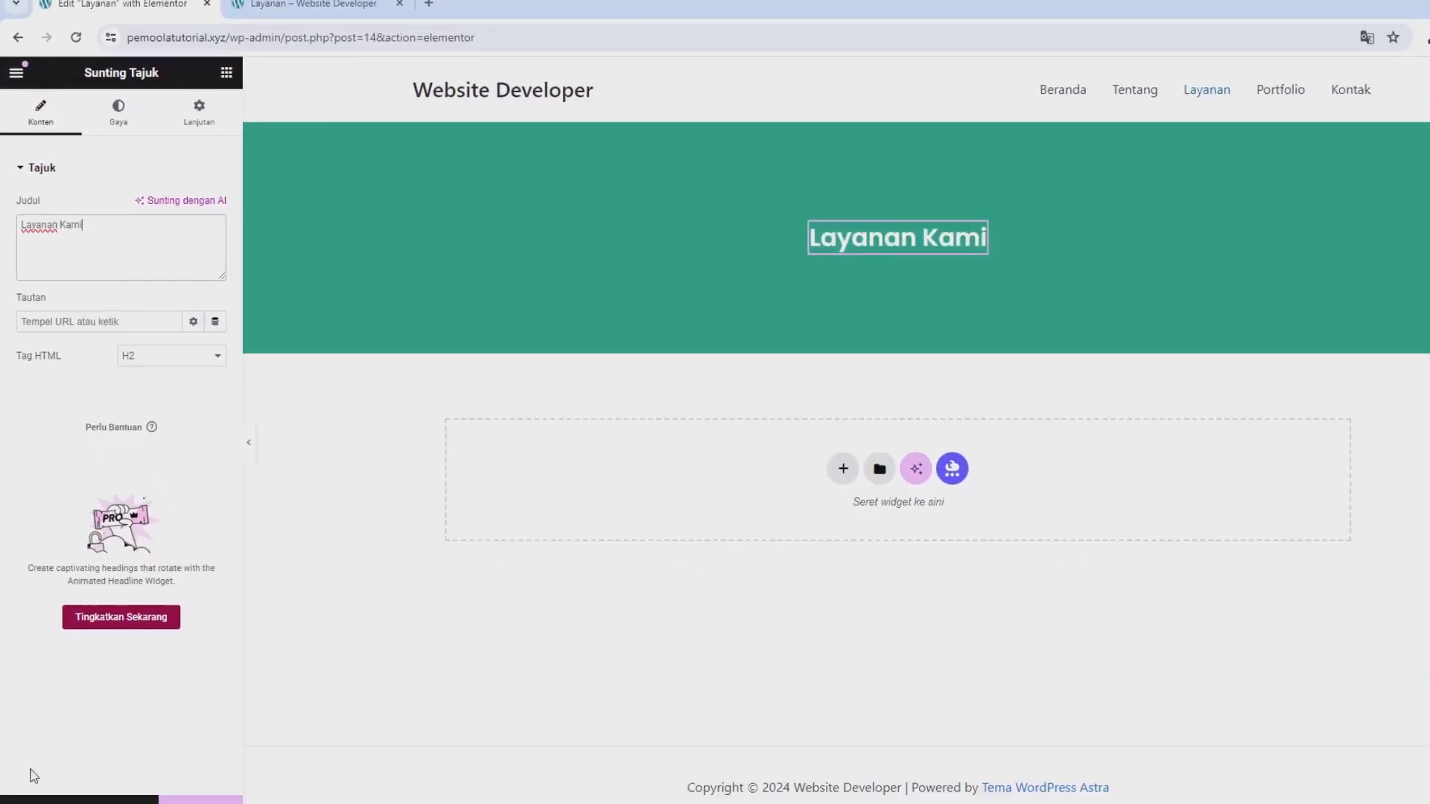
# Save the Layanan page and insert the saved "template layanan" section below the banner without applying its container settings.
pyautogui.click(195, 801)
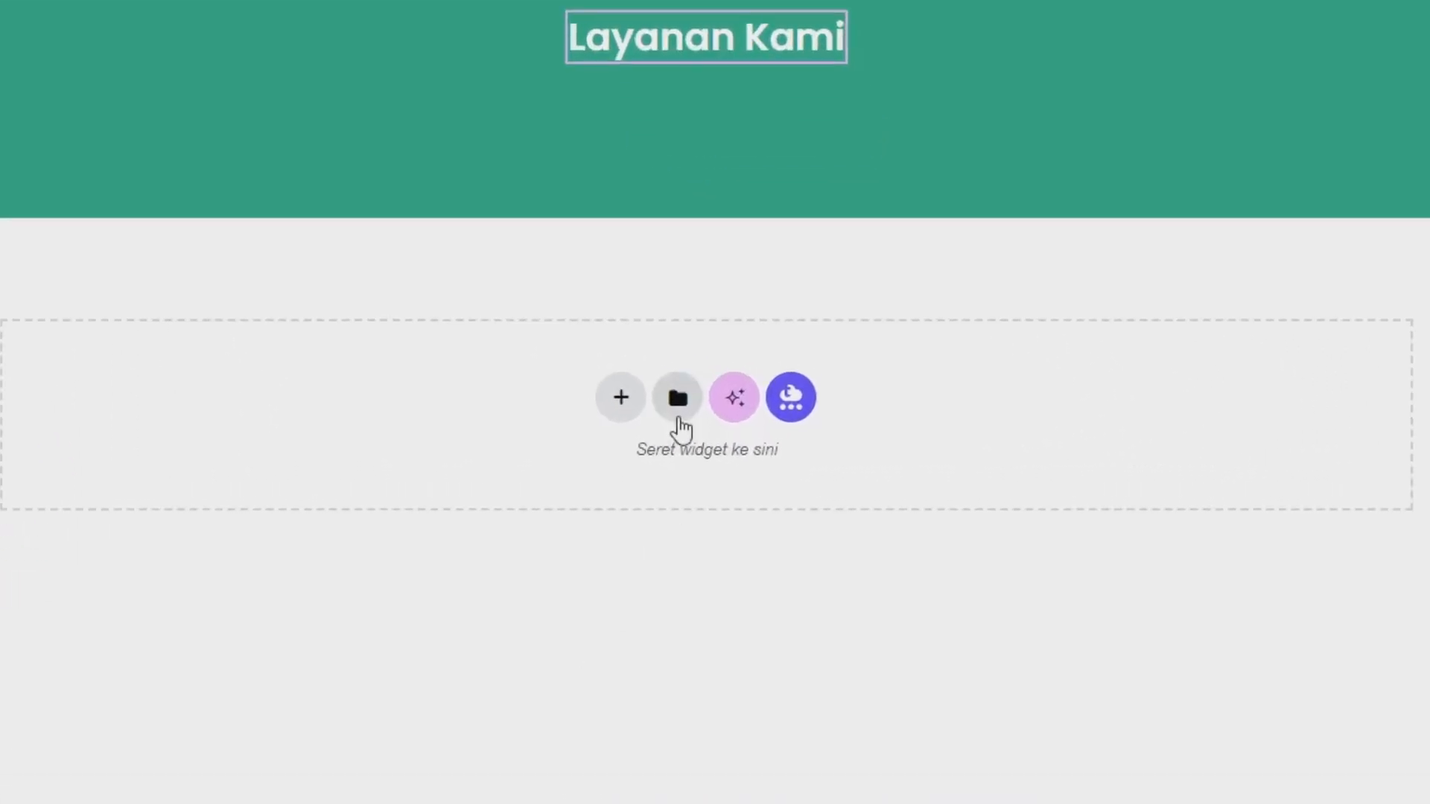
pyautogui.click(679, 413)
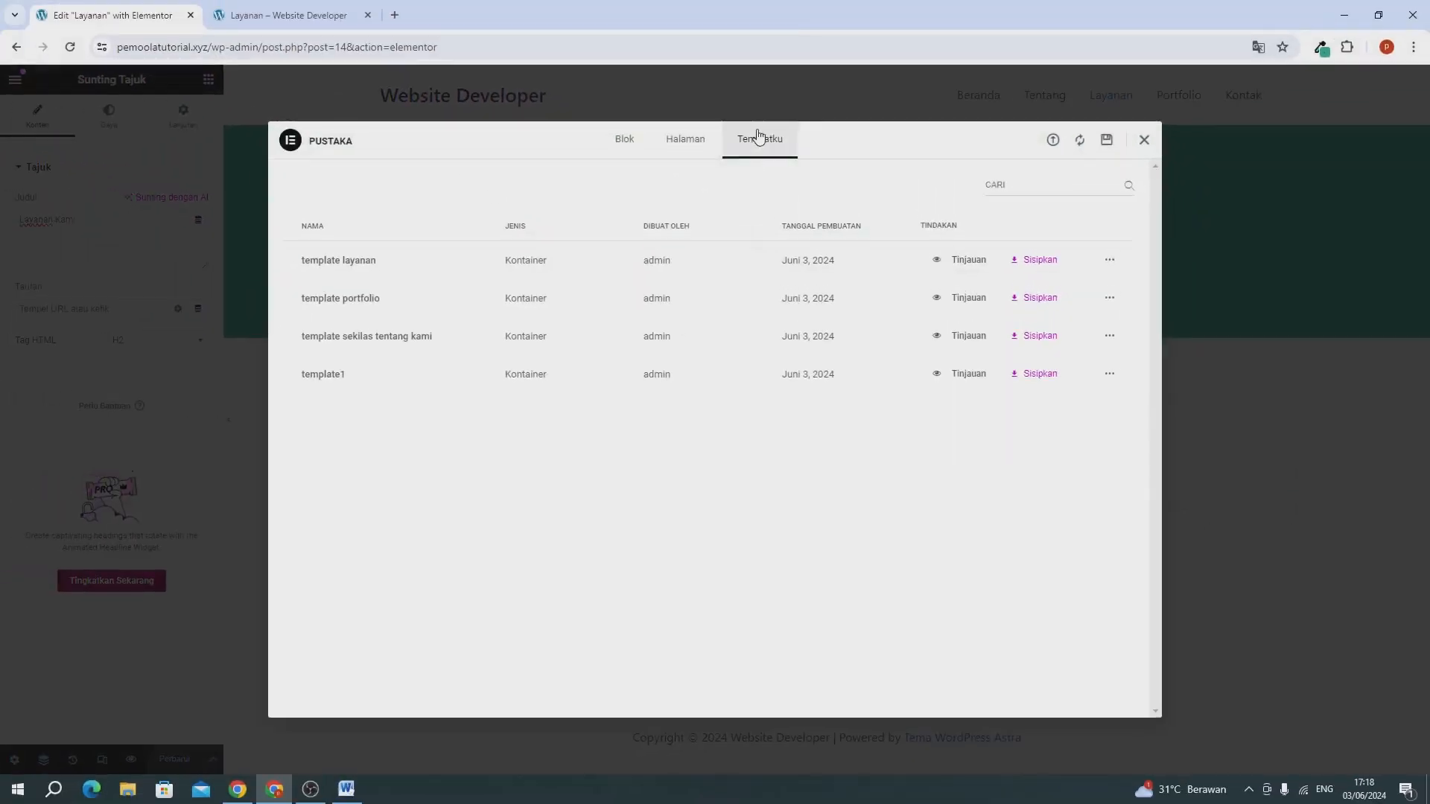
pyautogui.click(1030, 259)
pyautogui.click(734, 454)
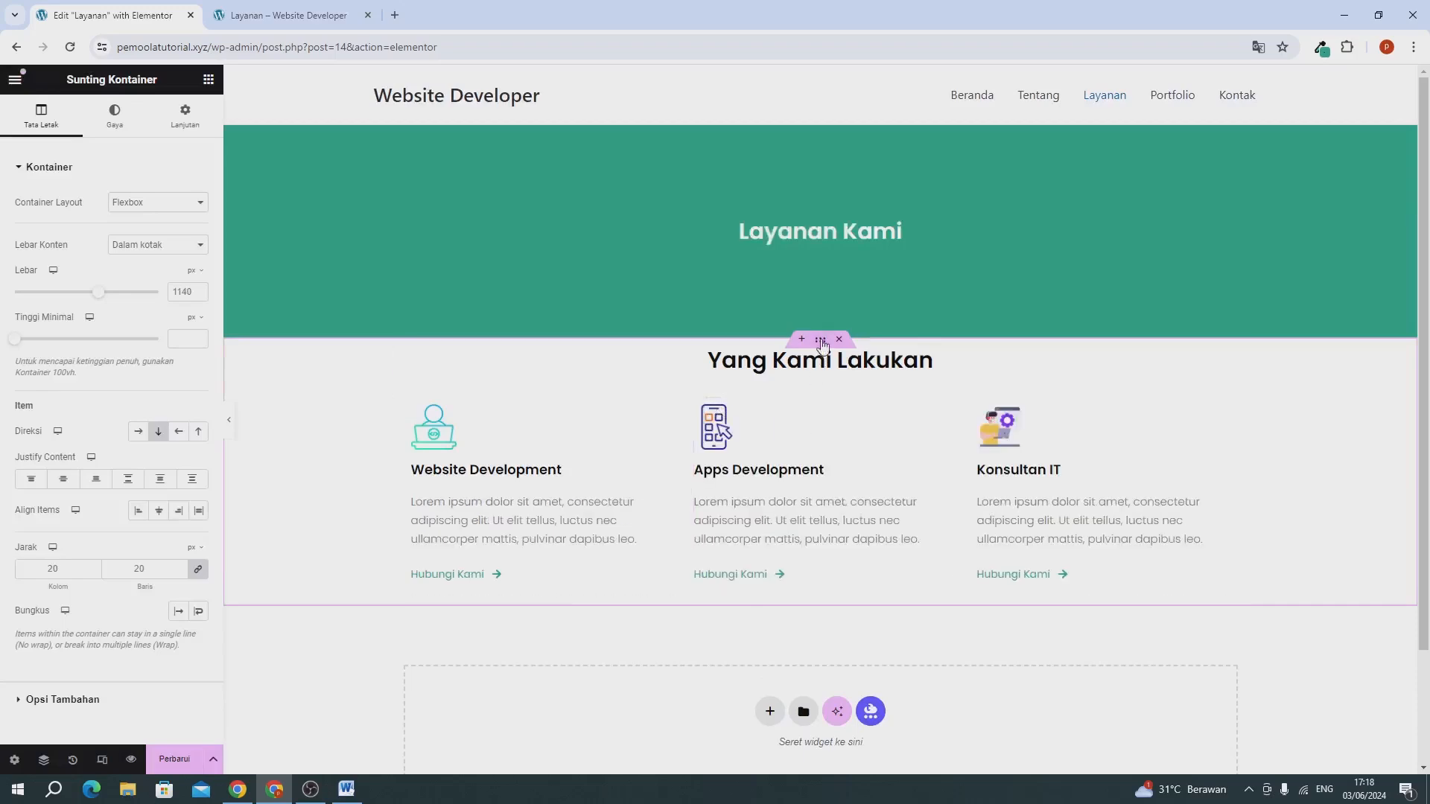
# Unlink the margin sides of the inserted services container and set its top margin to 6%.
pyautogui.click(665, 298)
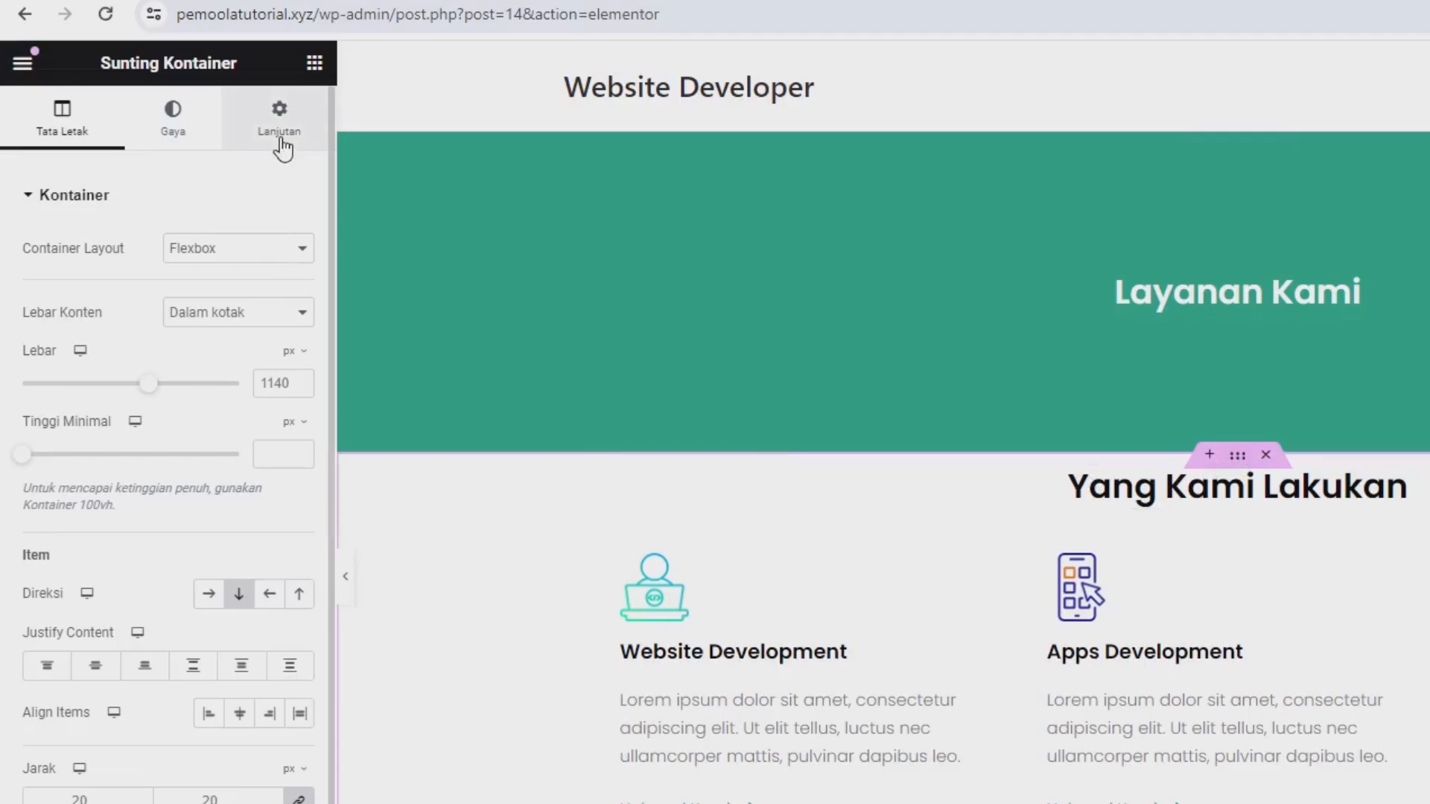
pyautogui.click(280, 138)
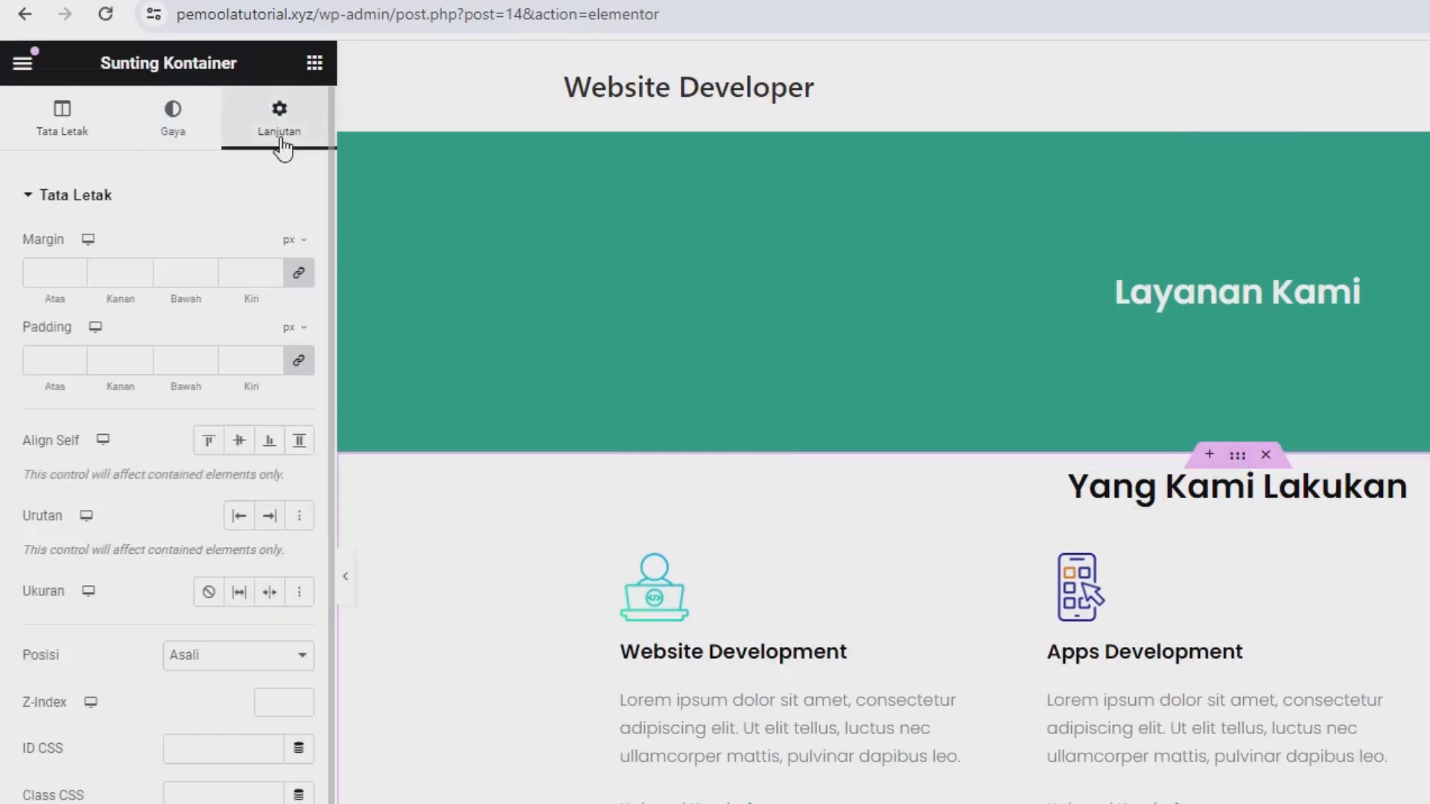
pyautogui.click(301, 274)
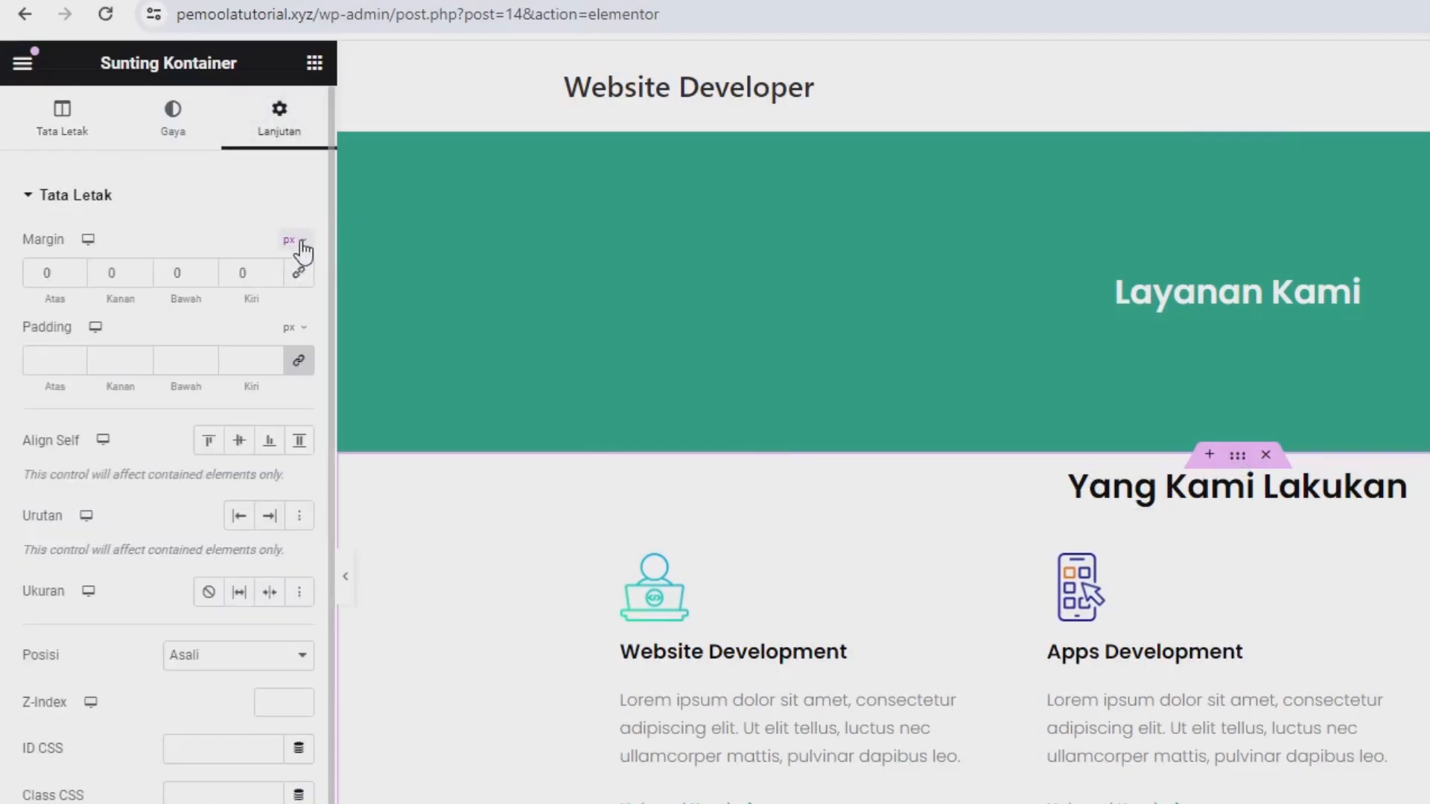
pyautogui.click(300, 277)
pyautogui.write('6')
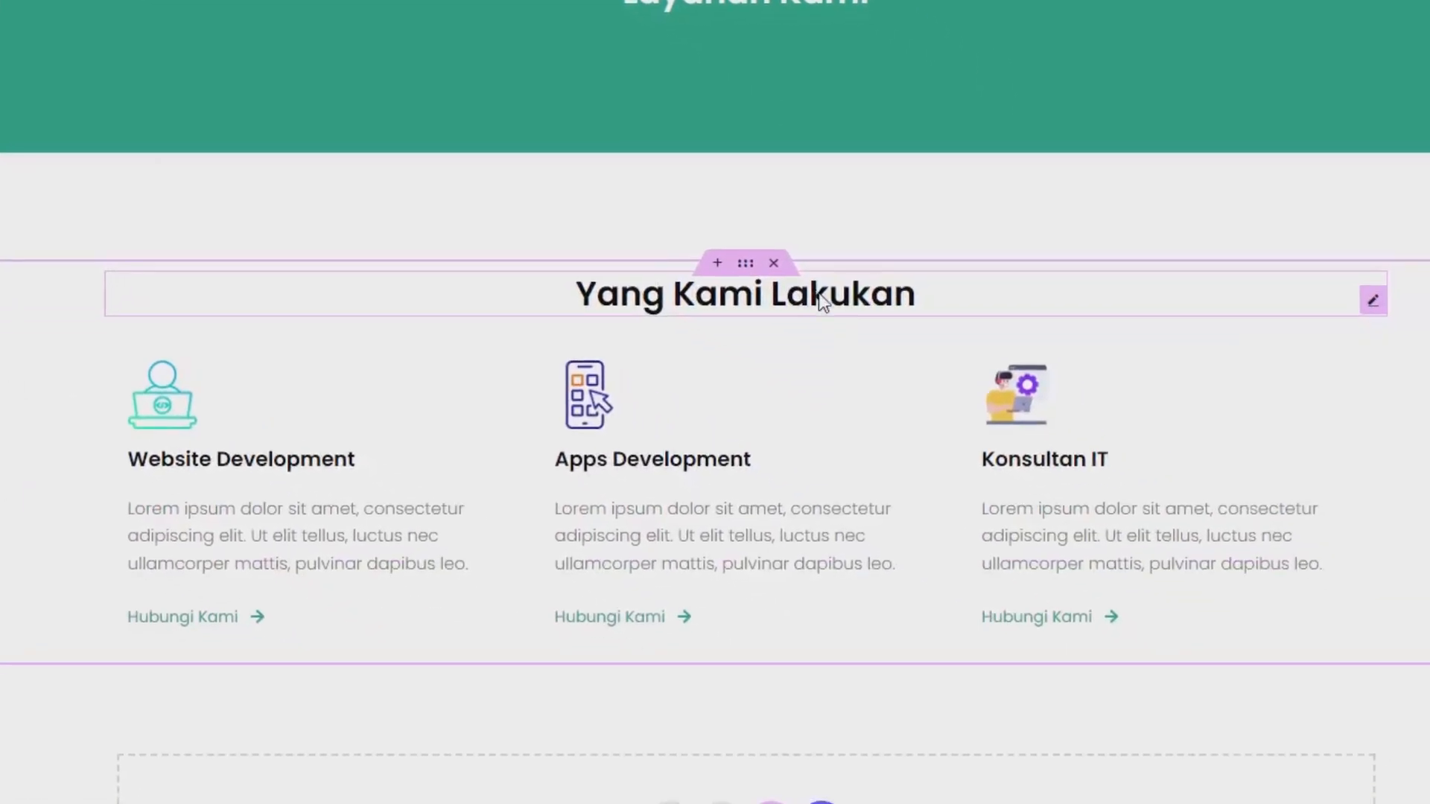
# Delete the "Yang Kami Lakukan" heading and duplicate the inner container holding the three services.
pyautogui.rightClick(822, 302)
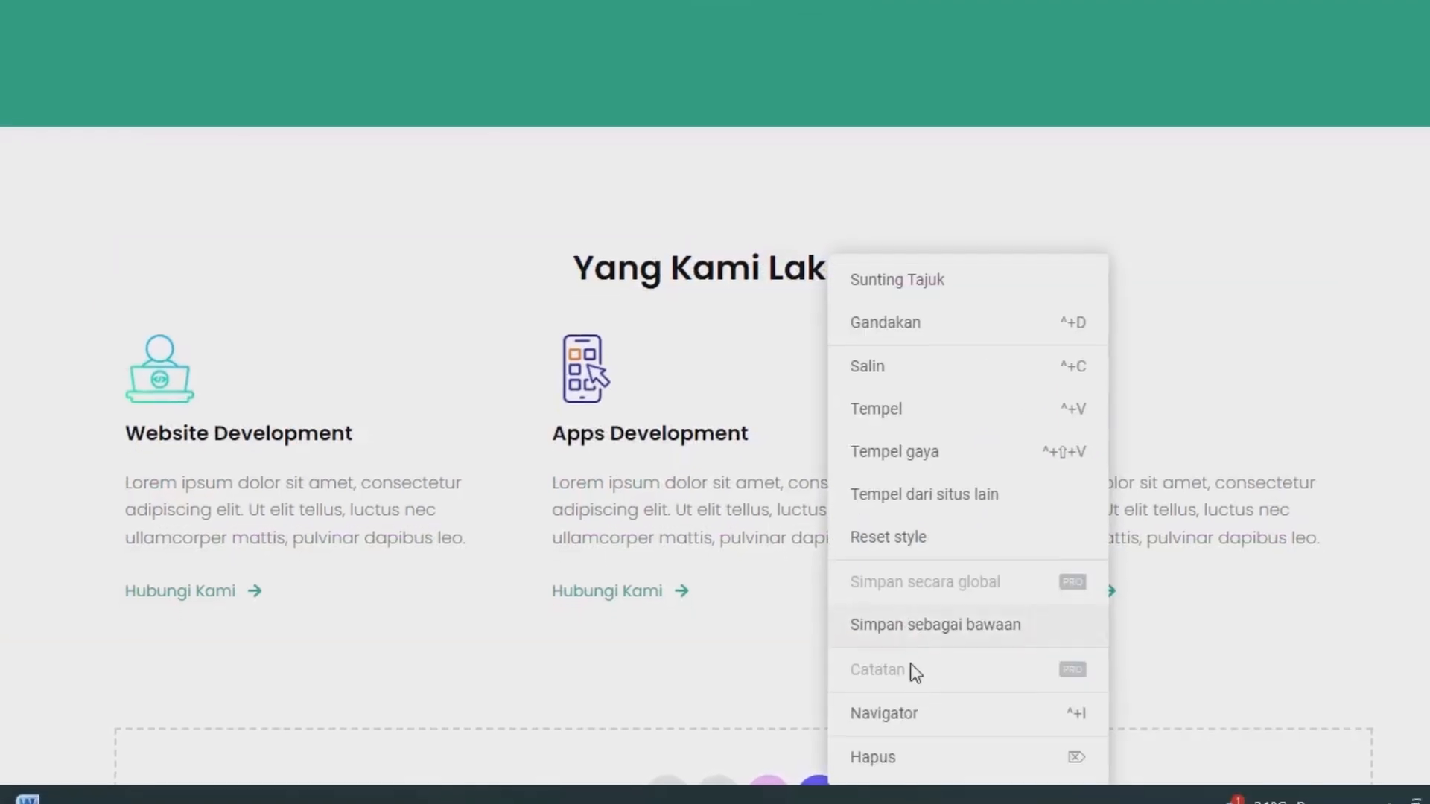
pyautogui.click(918, 795)
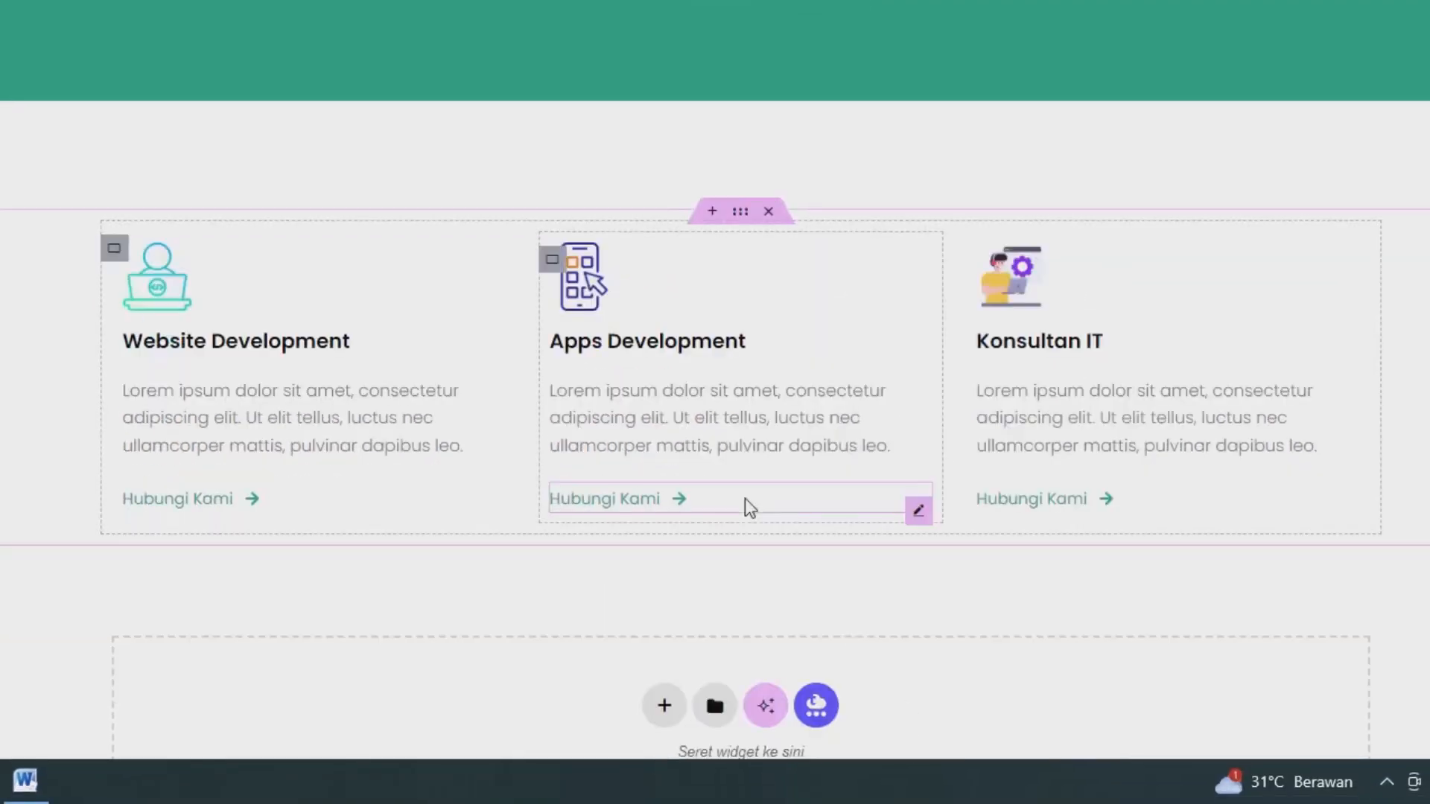
pyautogui.scroll(-3, 690, 498)
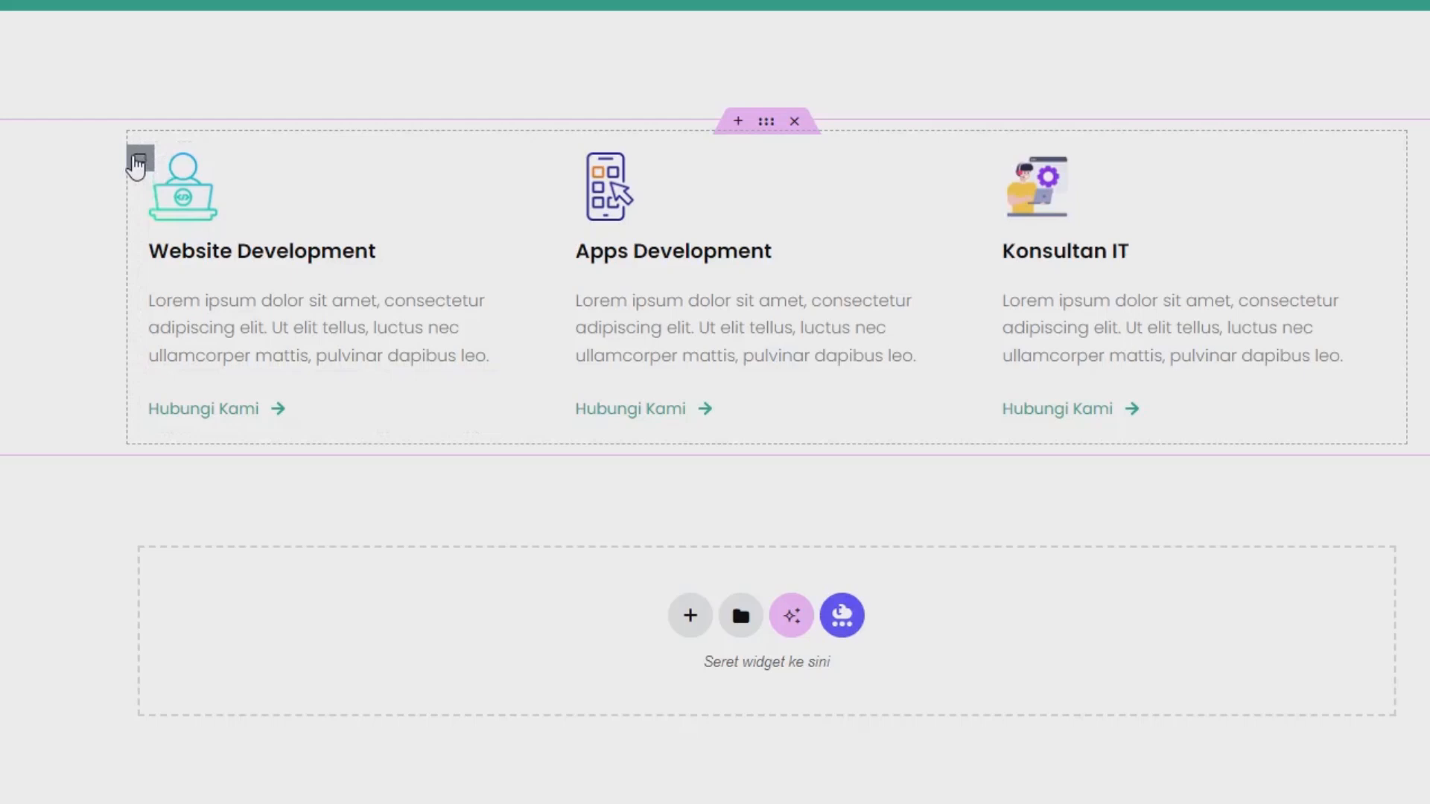
pyautogui.rightClick(137, 161)
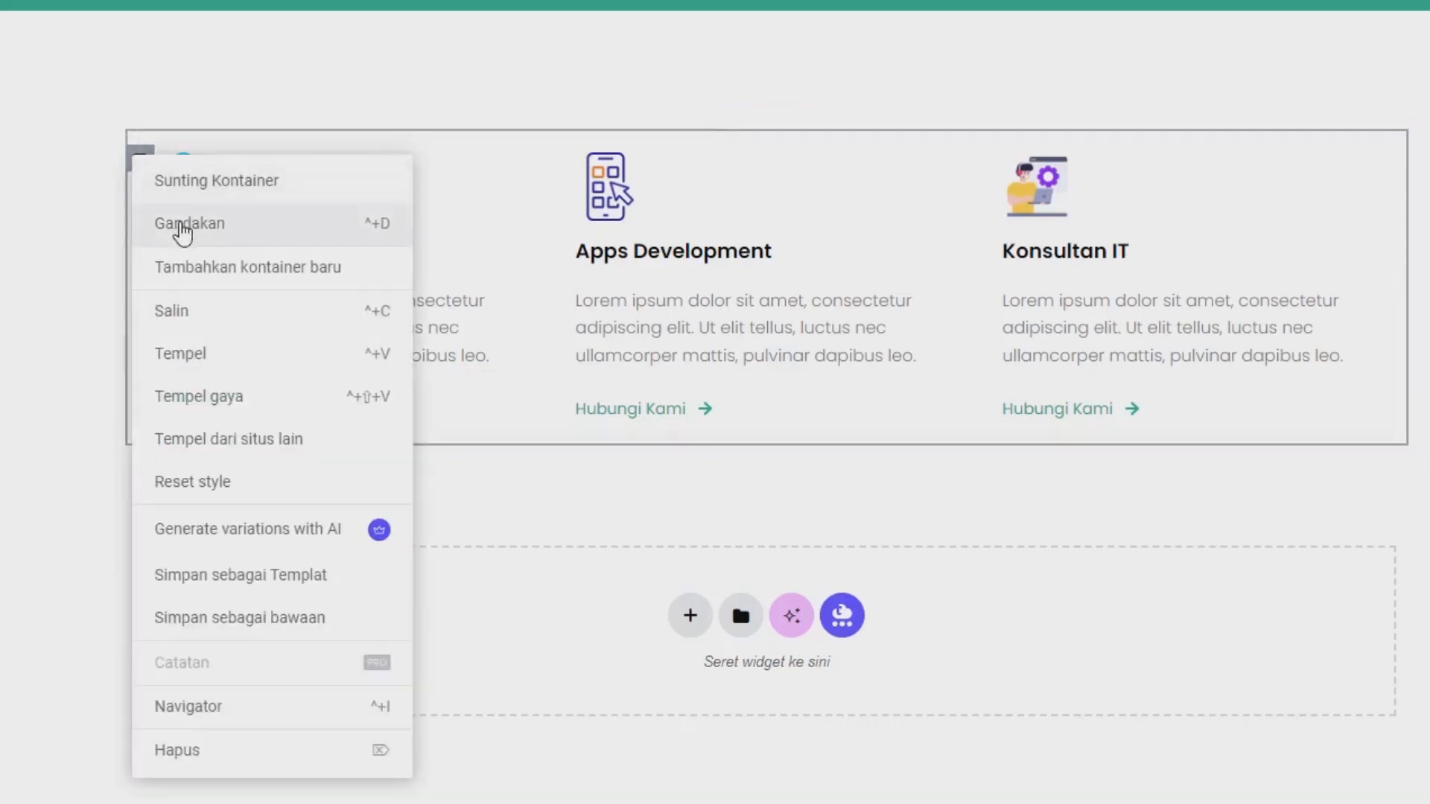
pyautogui.click(183, 225)
pyautogui.scroll(-3, 298, 305)
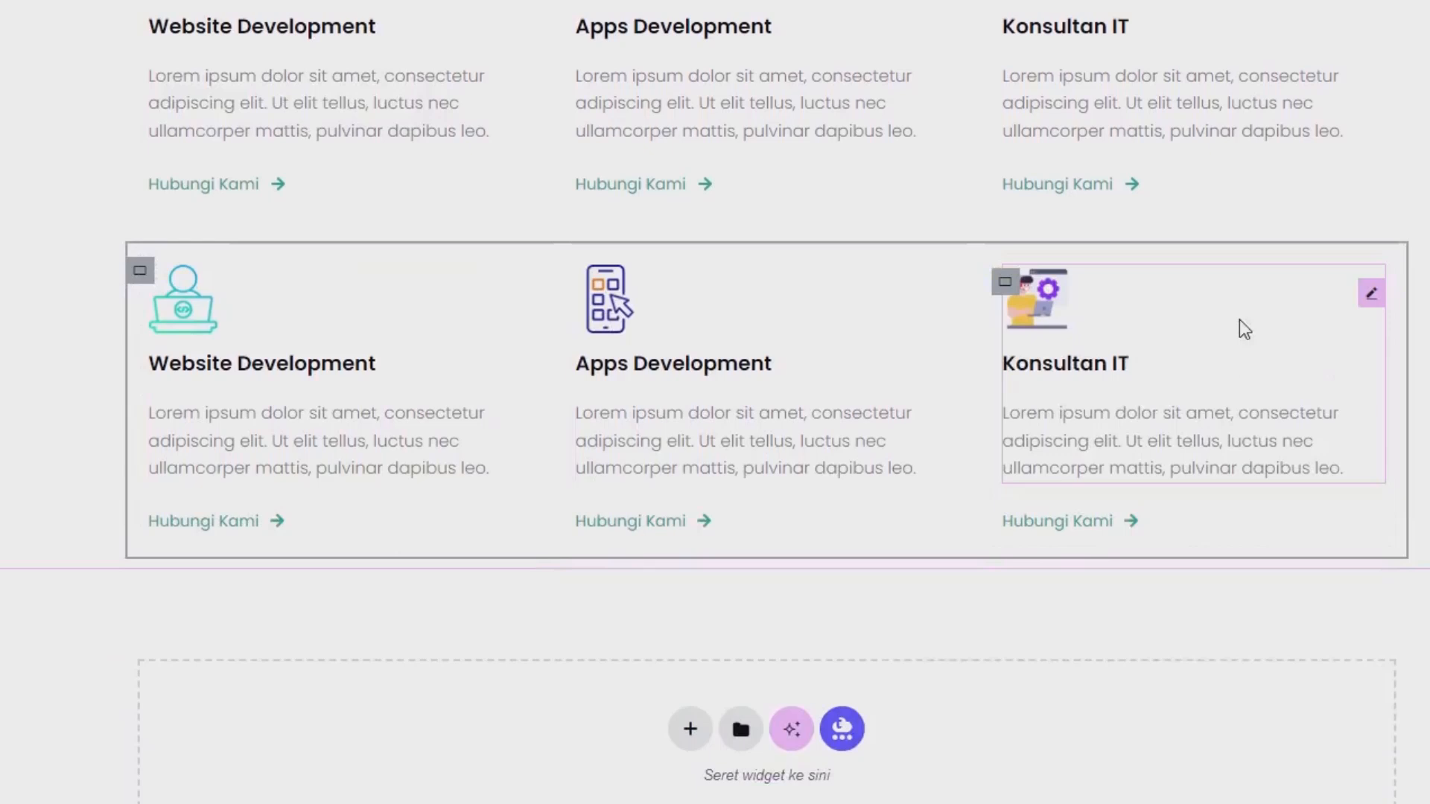
pyautogui.click(330, 333)
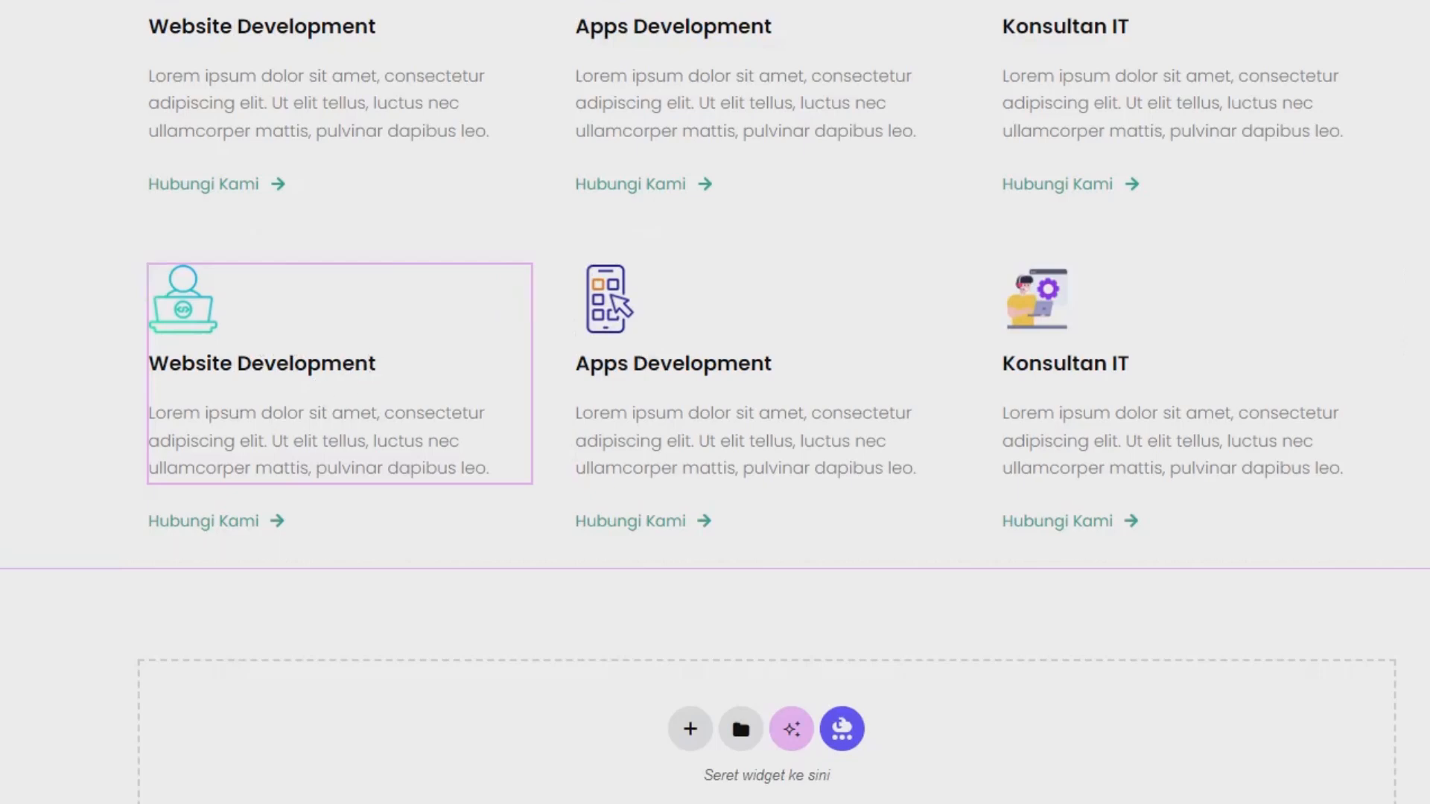
# Set the bottom margin of the outer services container to 6% and update the Layanan page.
pyautogui.scroll(5, 735, 495)
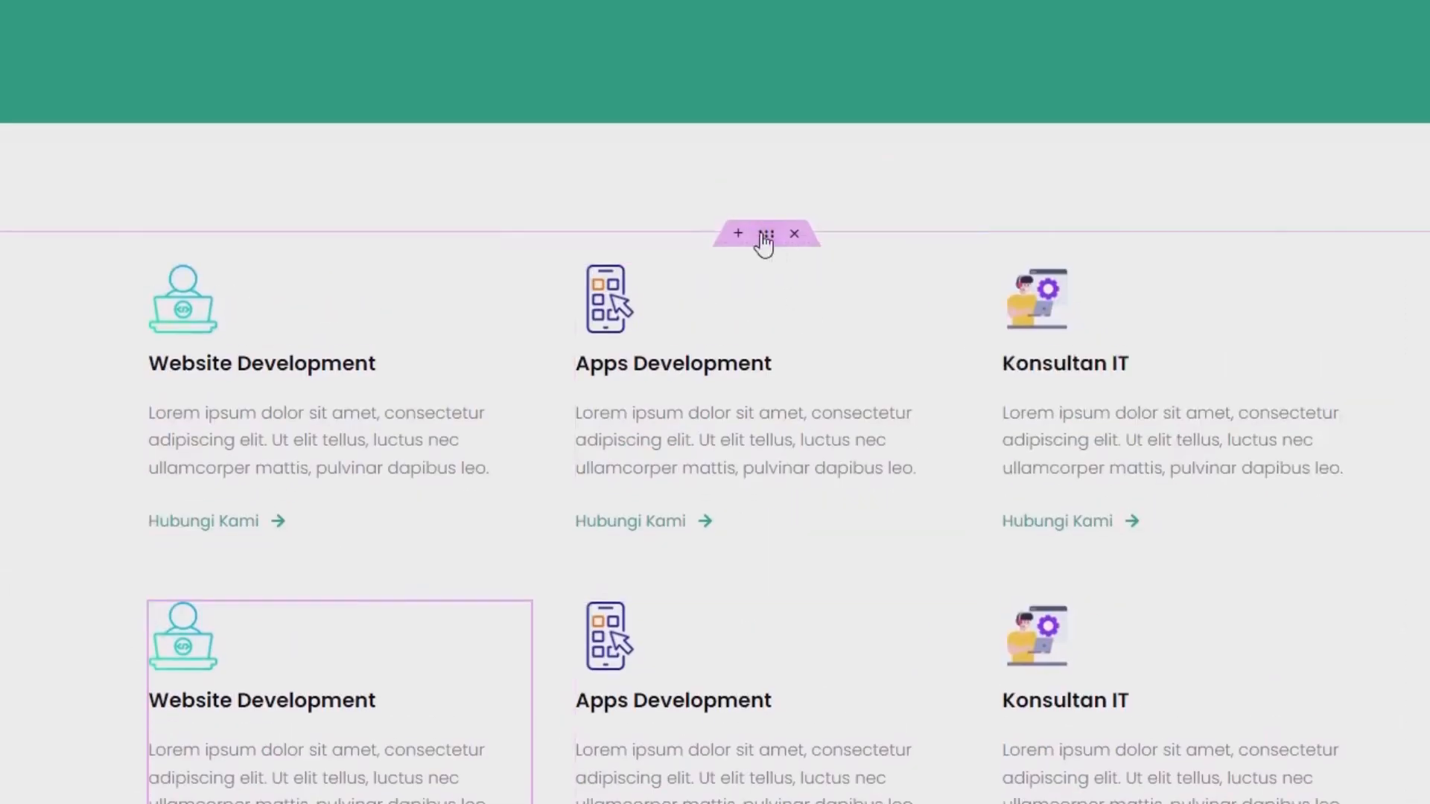
pyautogui.click(763, 236)
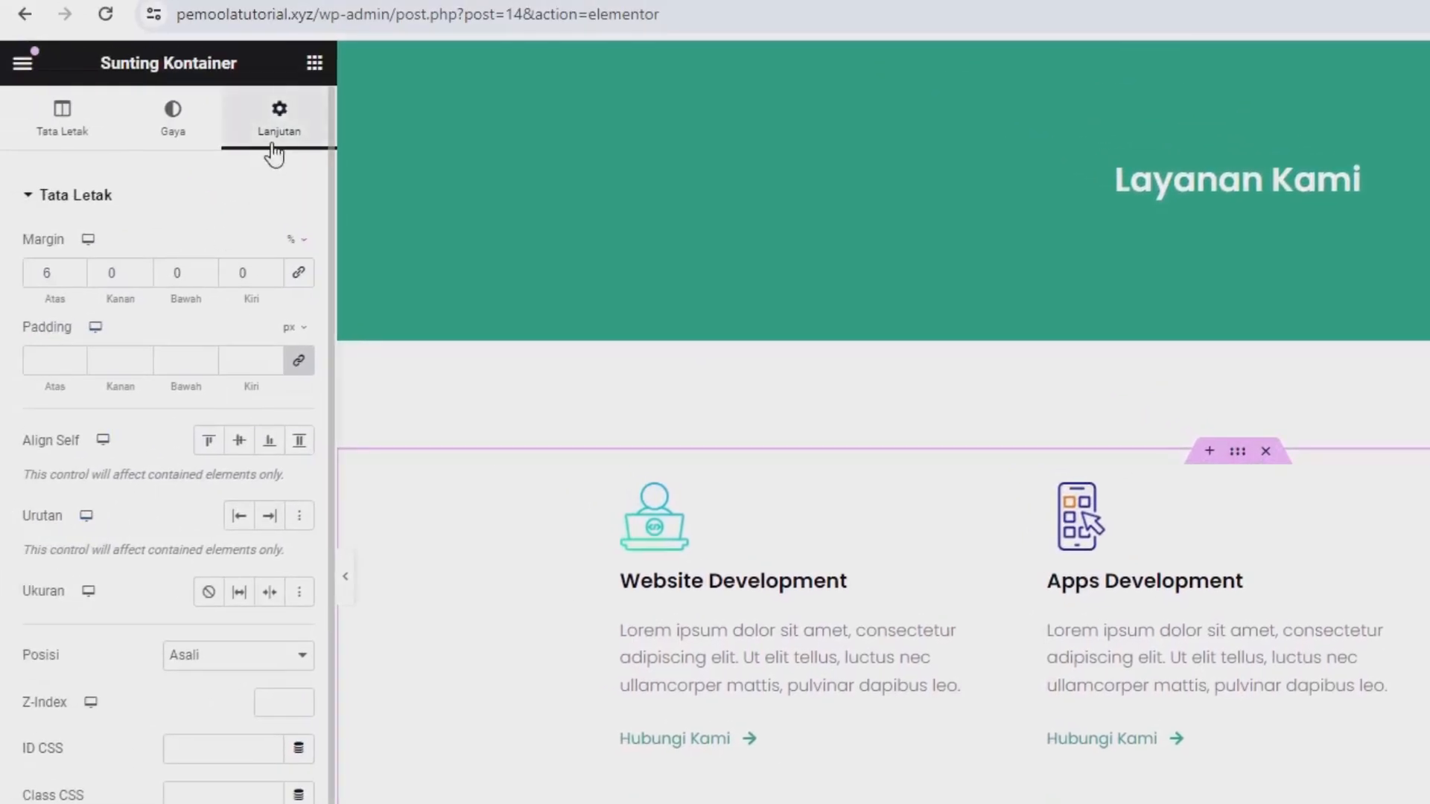
pyautogui.moveTo(187, 279); pyautogui.dragTo(161, 277)
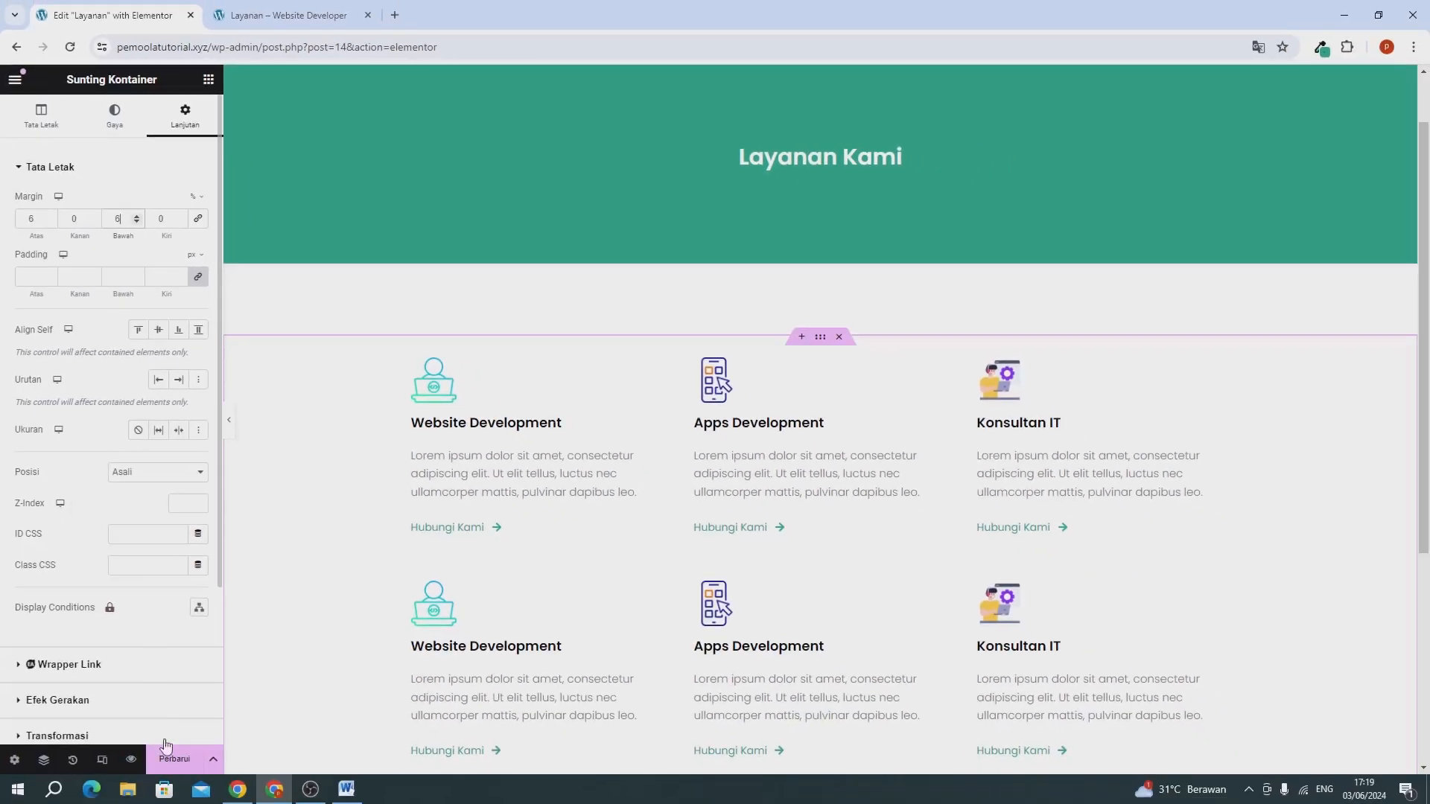
pyautogui.click(174, 760)
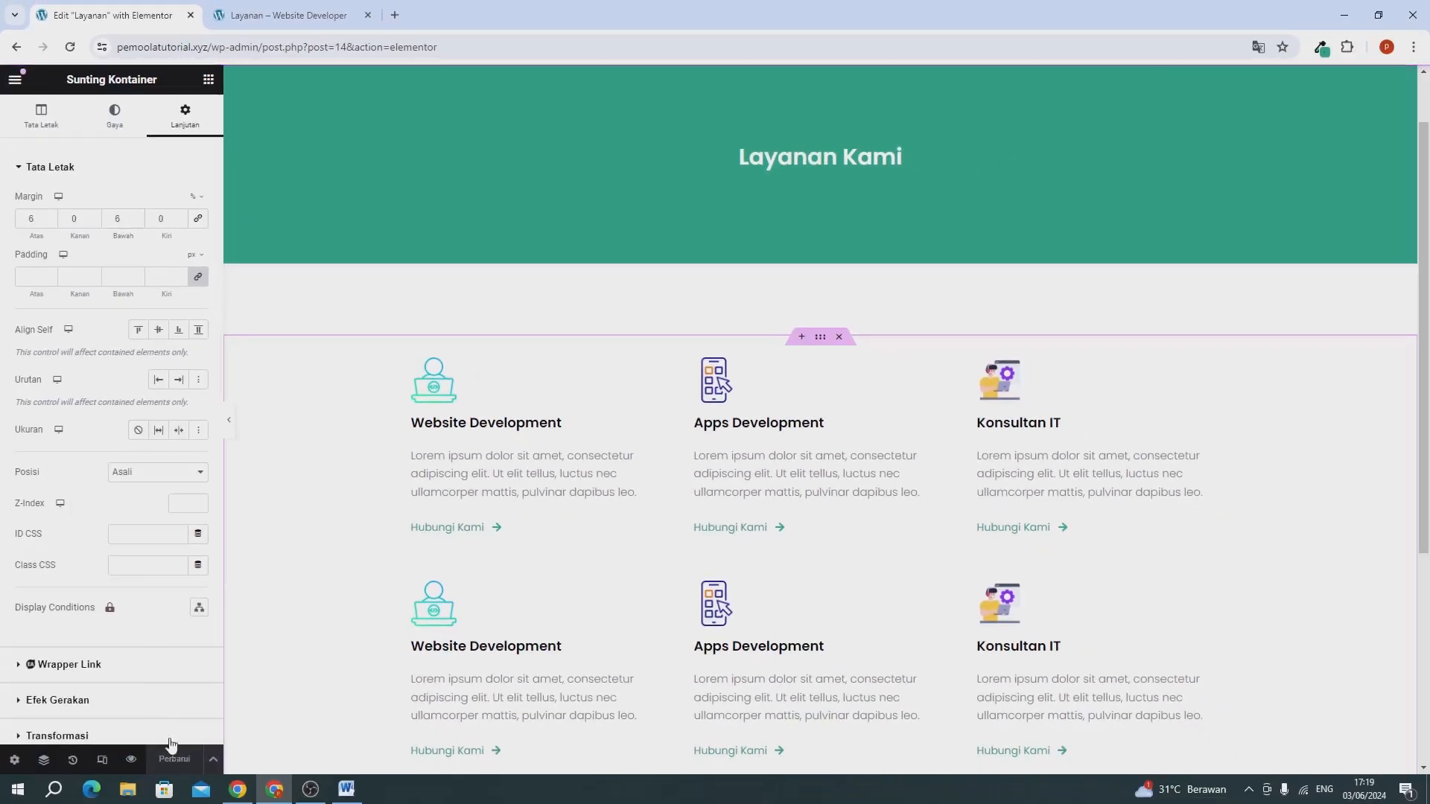
# Review the published Layanan page, checking the banner, both service rows and the spacing around them.
pyautogui.click(282, 15)
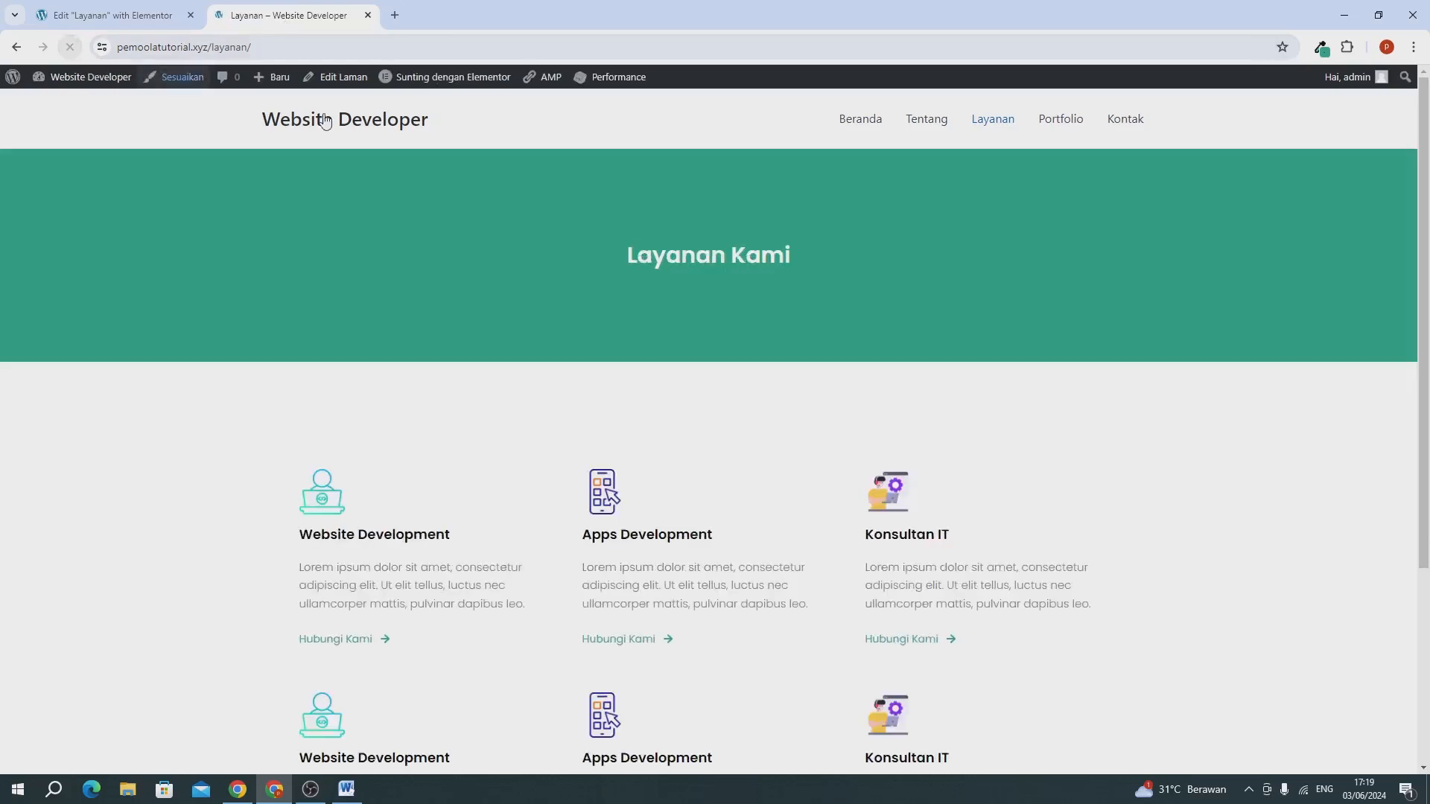
pyautogui.scroll(-2, 795, 415)
pyautogui.scroll(-3, 795, 414)
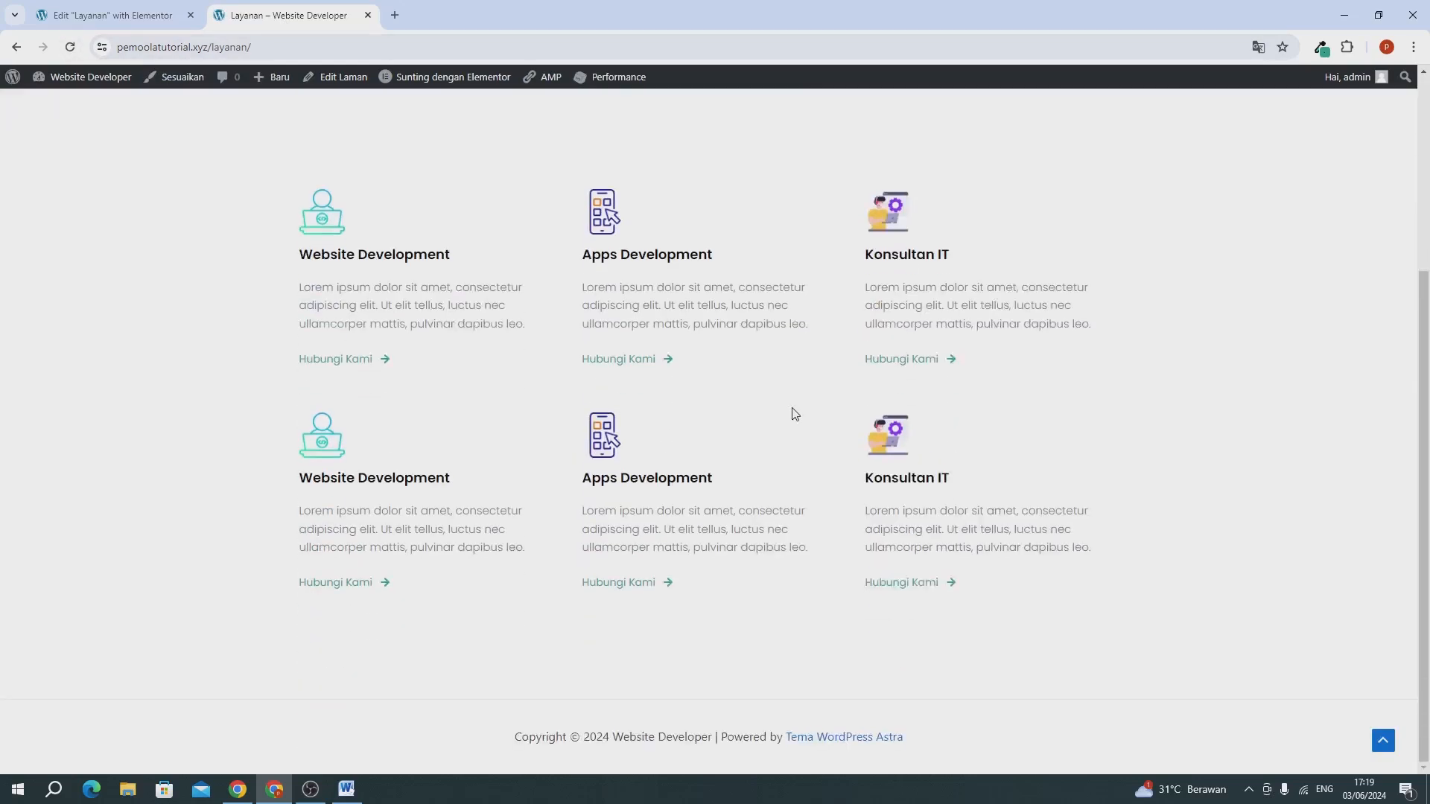
pyautogui.scroll(4, 793, 409)
pyautogui.scroll(-2, 575, 447)
pyautogui.scroll(2, 690, 406)
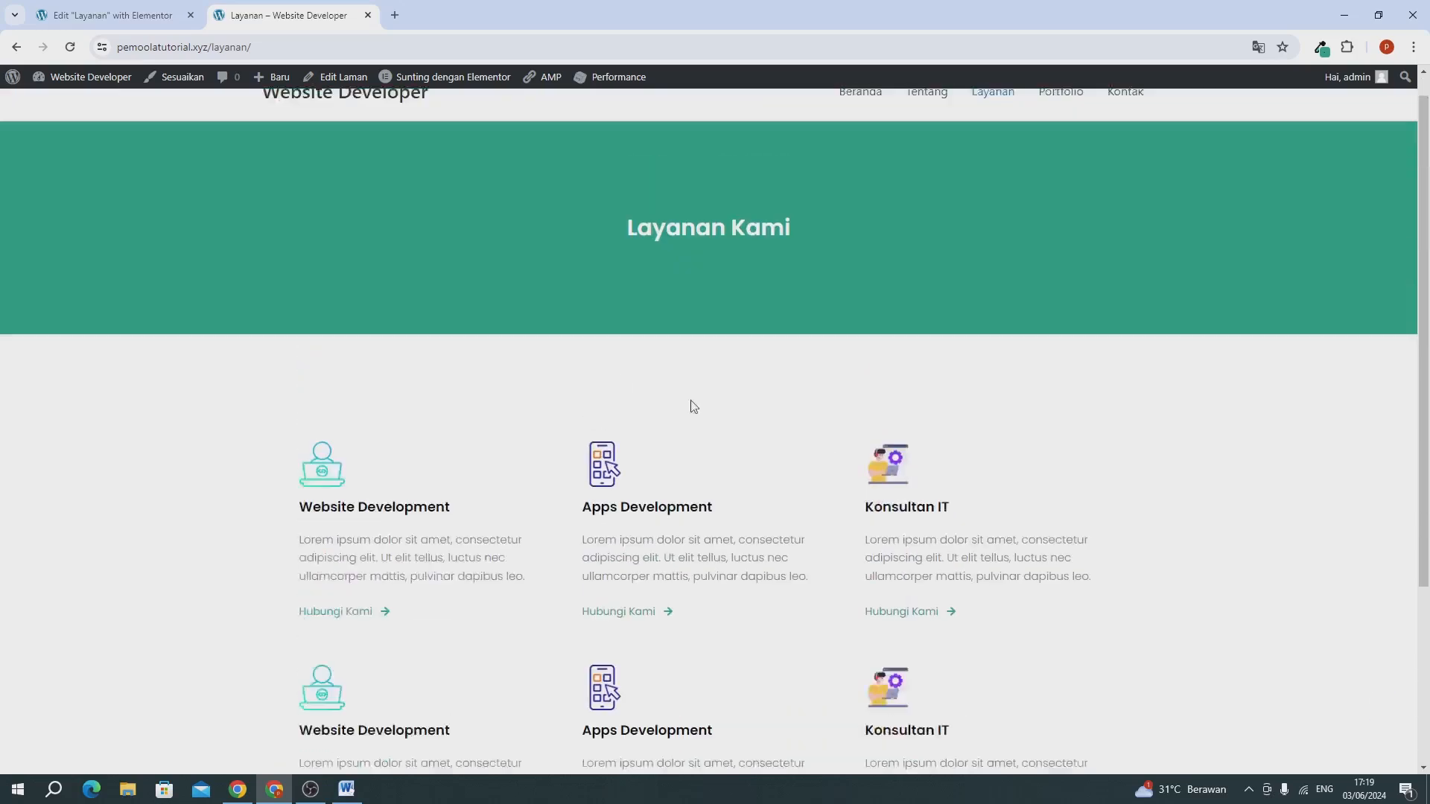
# Close the Elementor editor tab of the Layanan page and go to the site's Portfolio page.
pyautogui.click(198, 20)
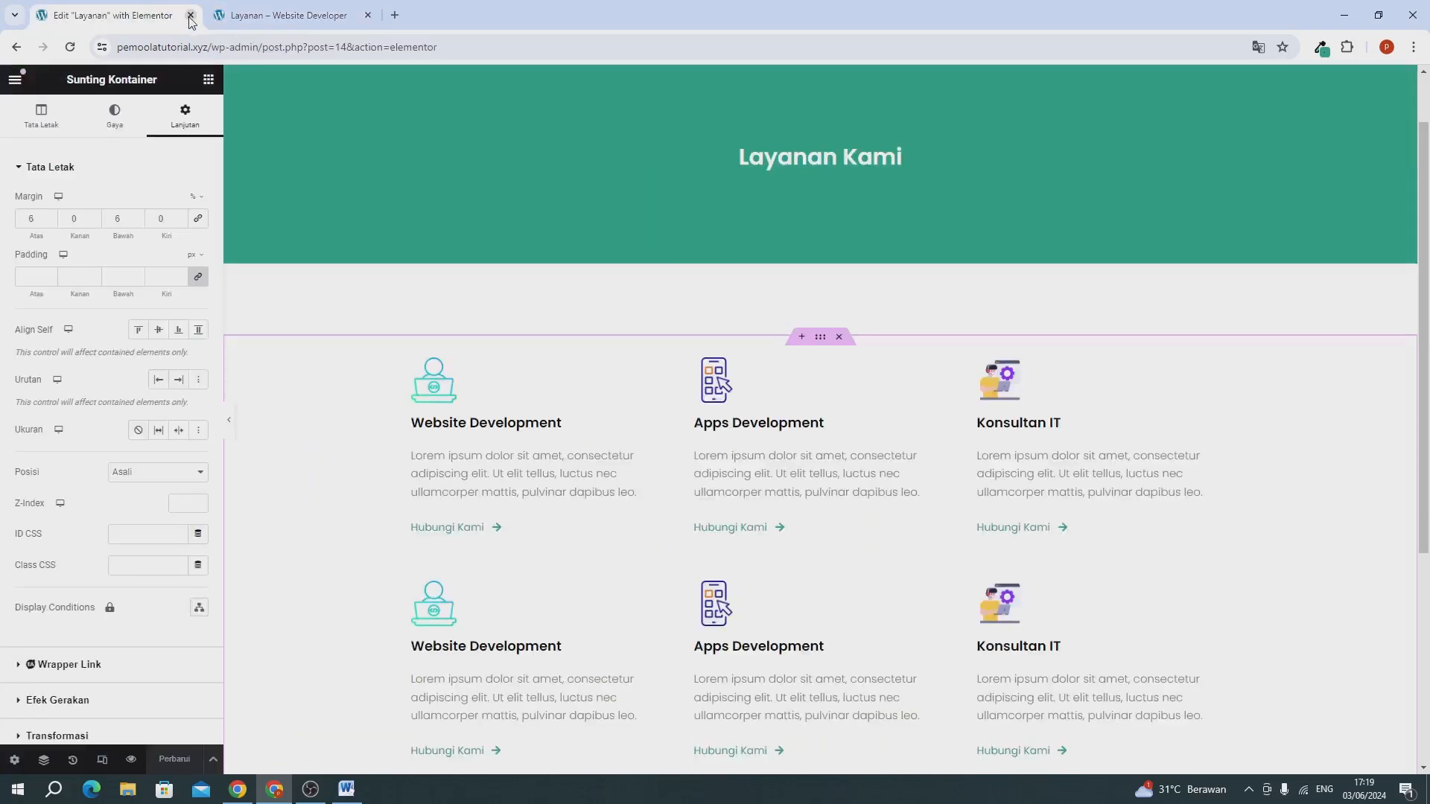
pyautogui.click(190, 15)
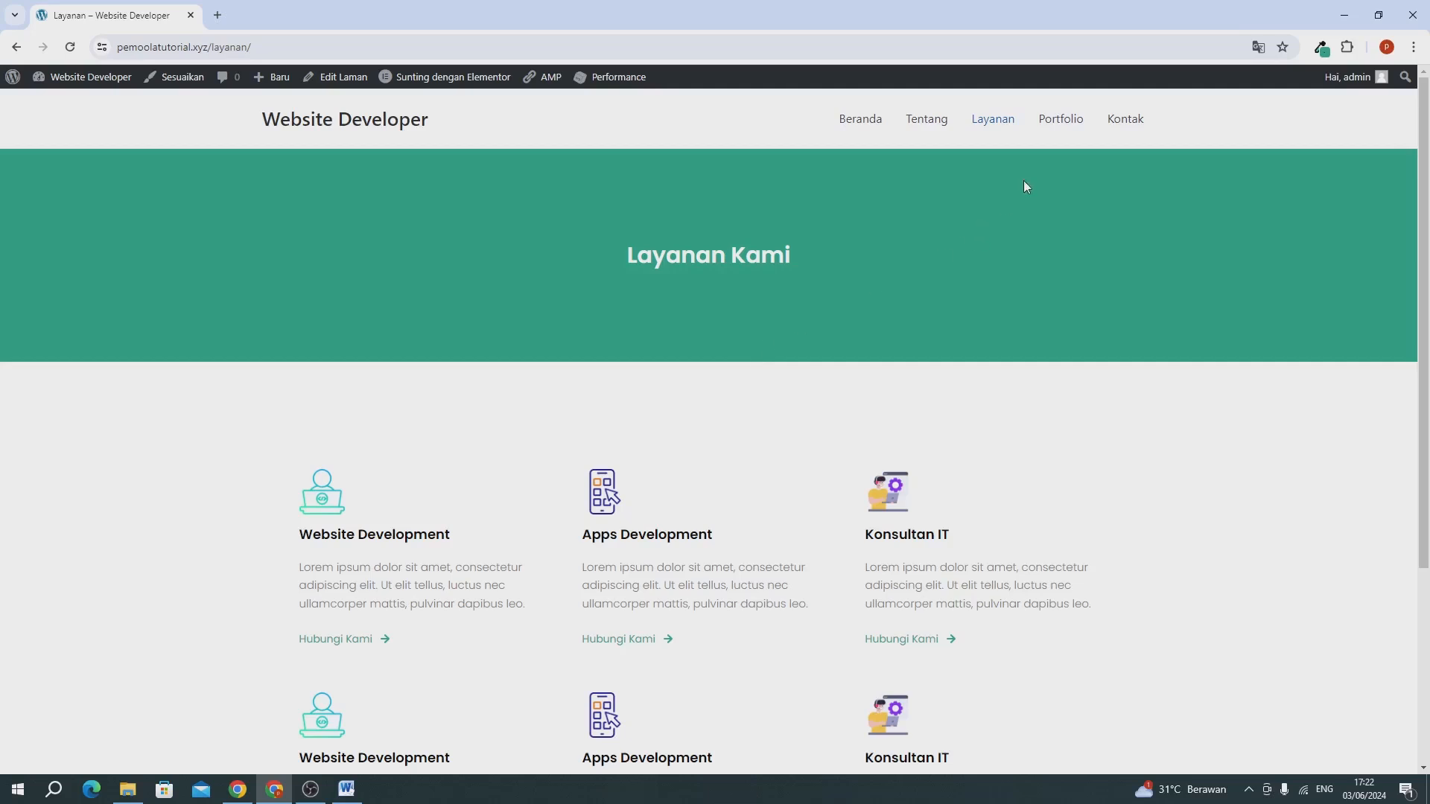
pyautogui.click(1053, 133)
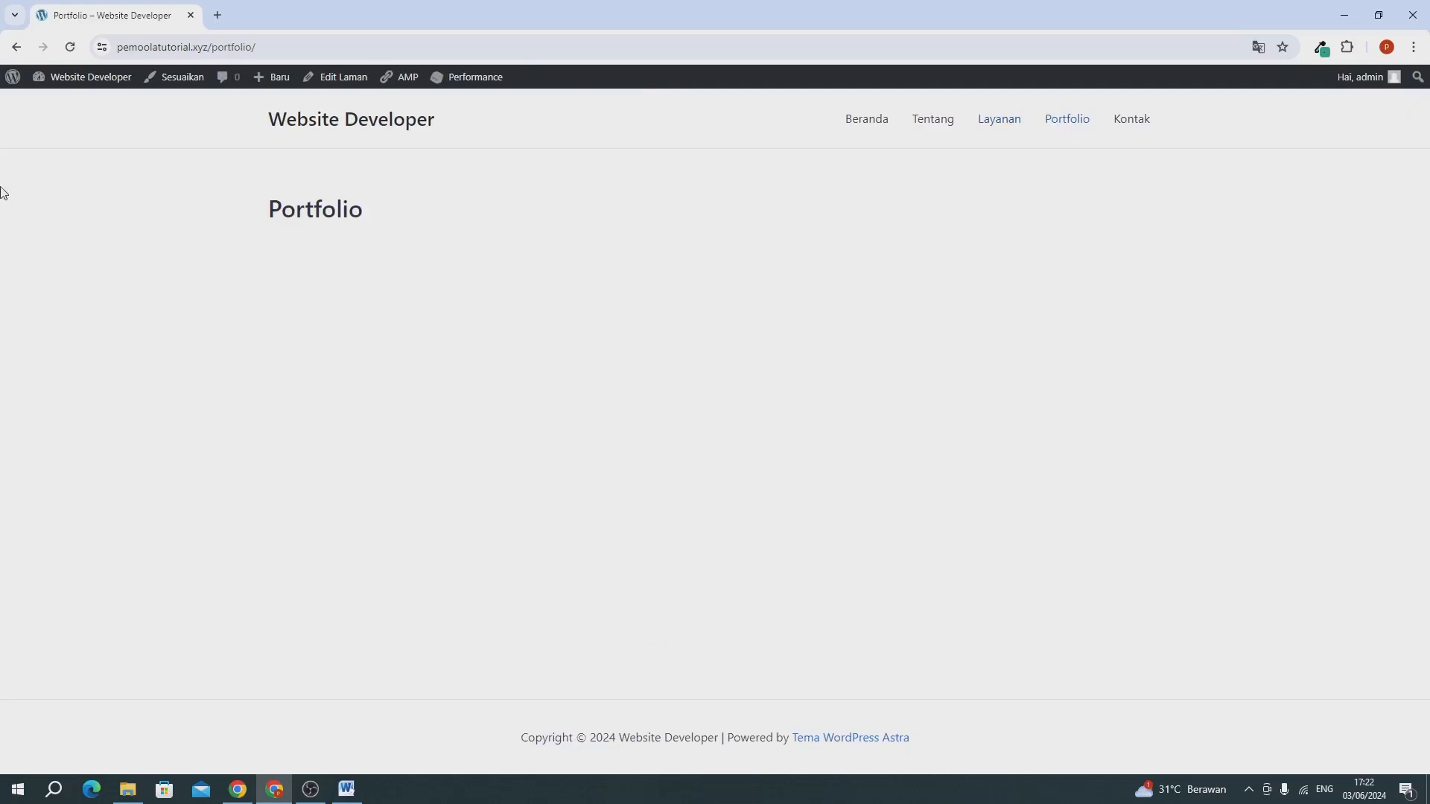
# Open the WordPress dashboard in a separate tab placed before the Portfolio page's tab.
pyautogui.moveTo(71, 76)
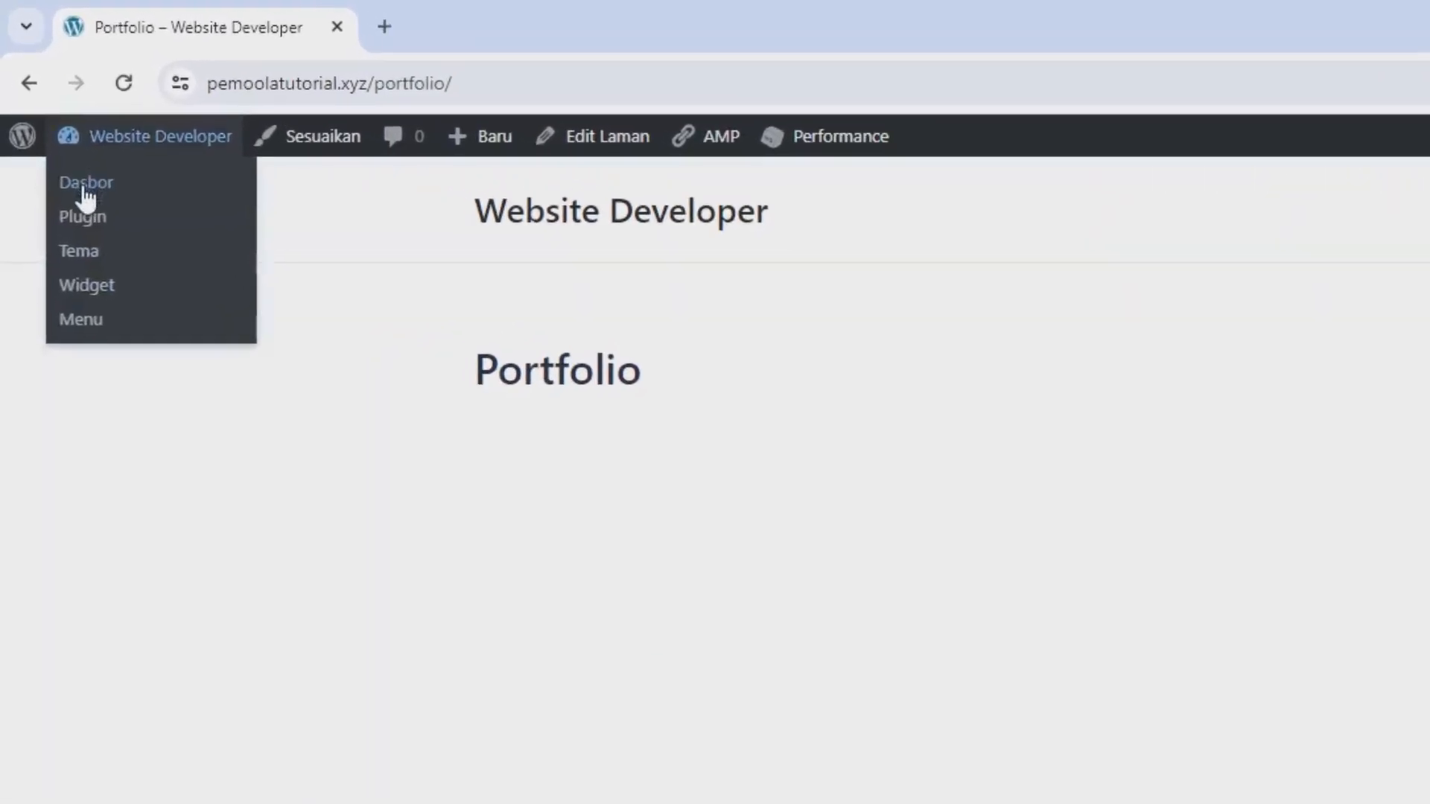
pyautogui.rightClick(85, 188)
pyautogui.click(175, 216)
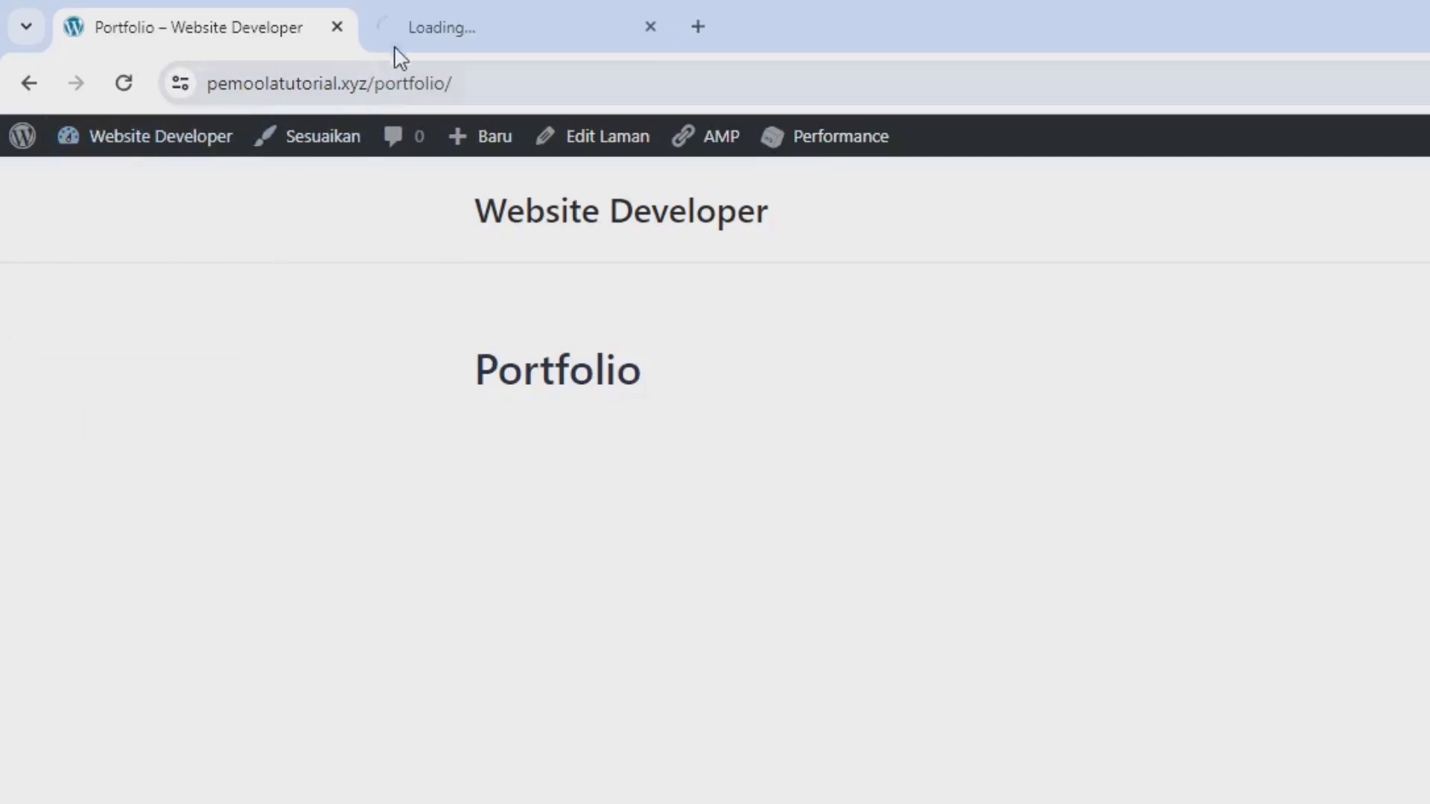
pyautogui.click(399, 43)
pyautogui.moveTo(385, 30); pyautogui.dragTo(129, 37)
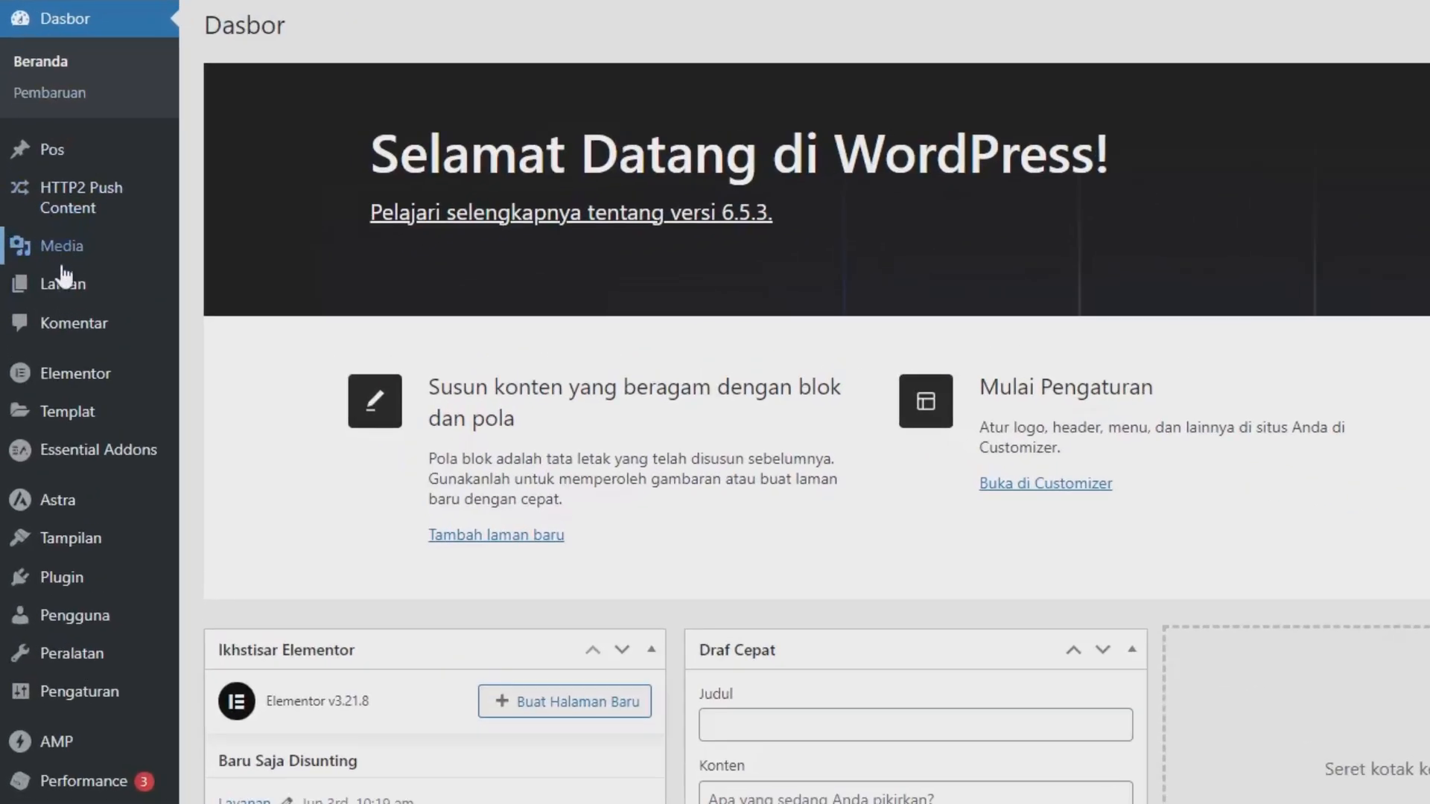
# Open the Portfolio page from the list of all pages and edit it with Elementor.
pyautogui.moveTo(37, 274)
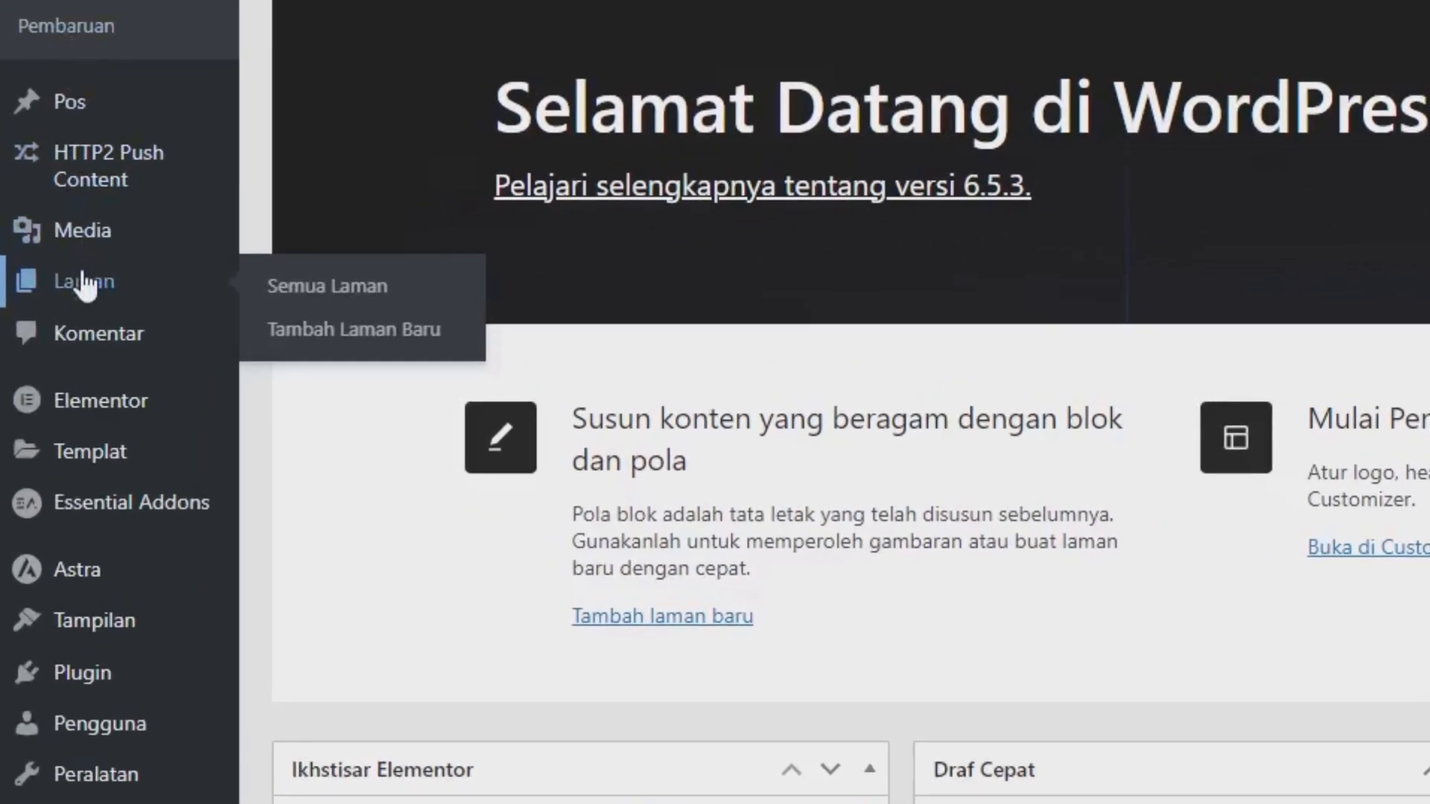
pyautogui.click(322, 289)
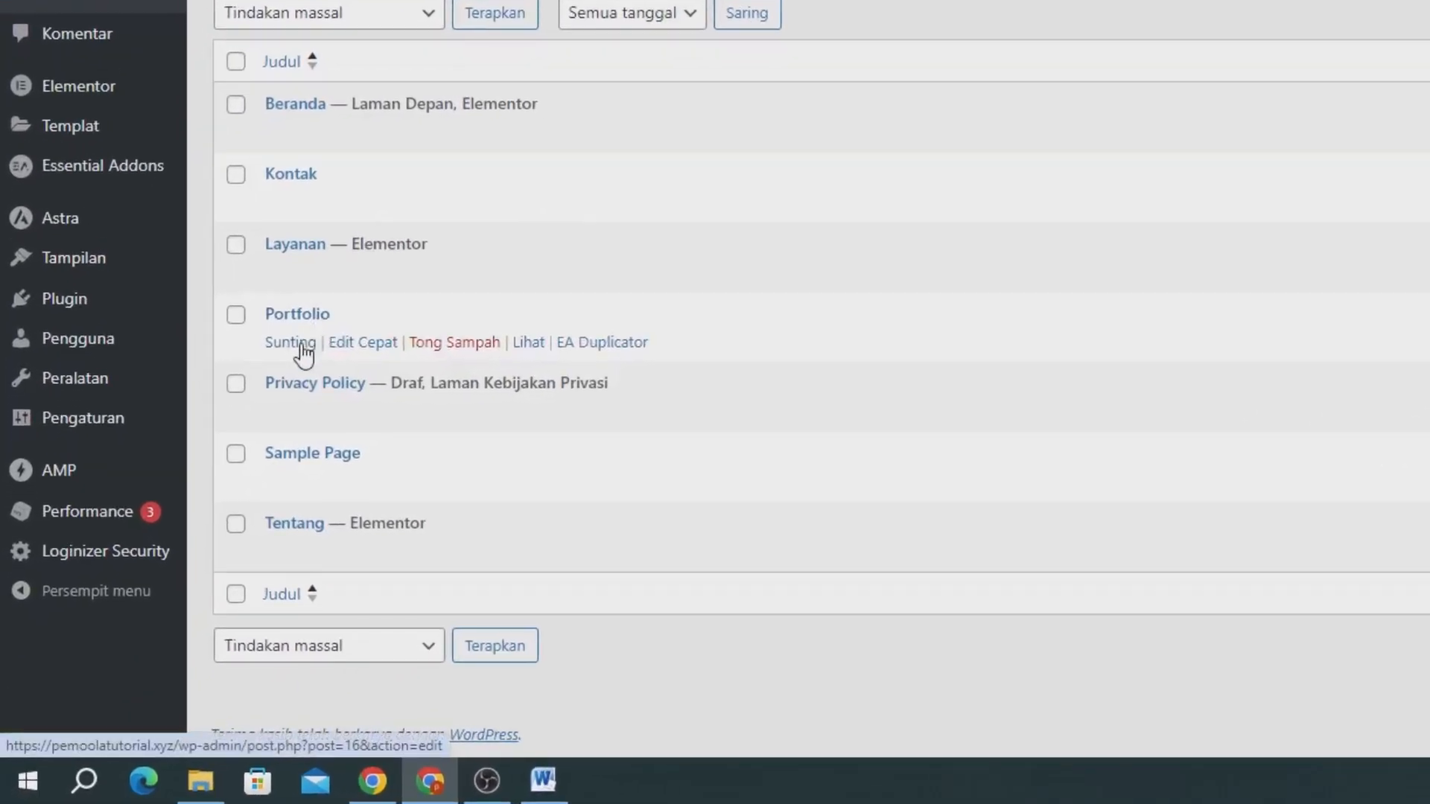
pyautogui.click(206, 486)
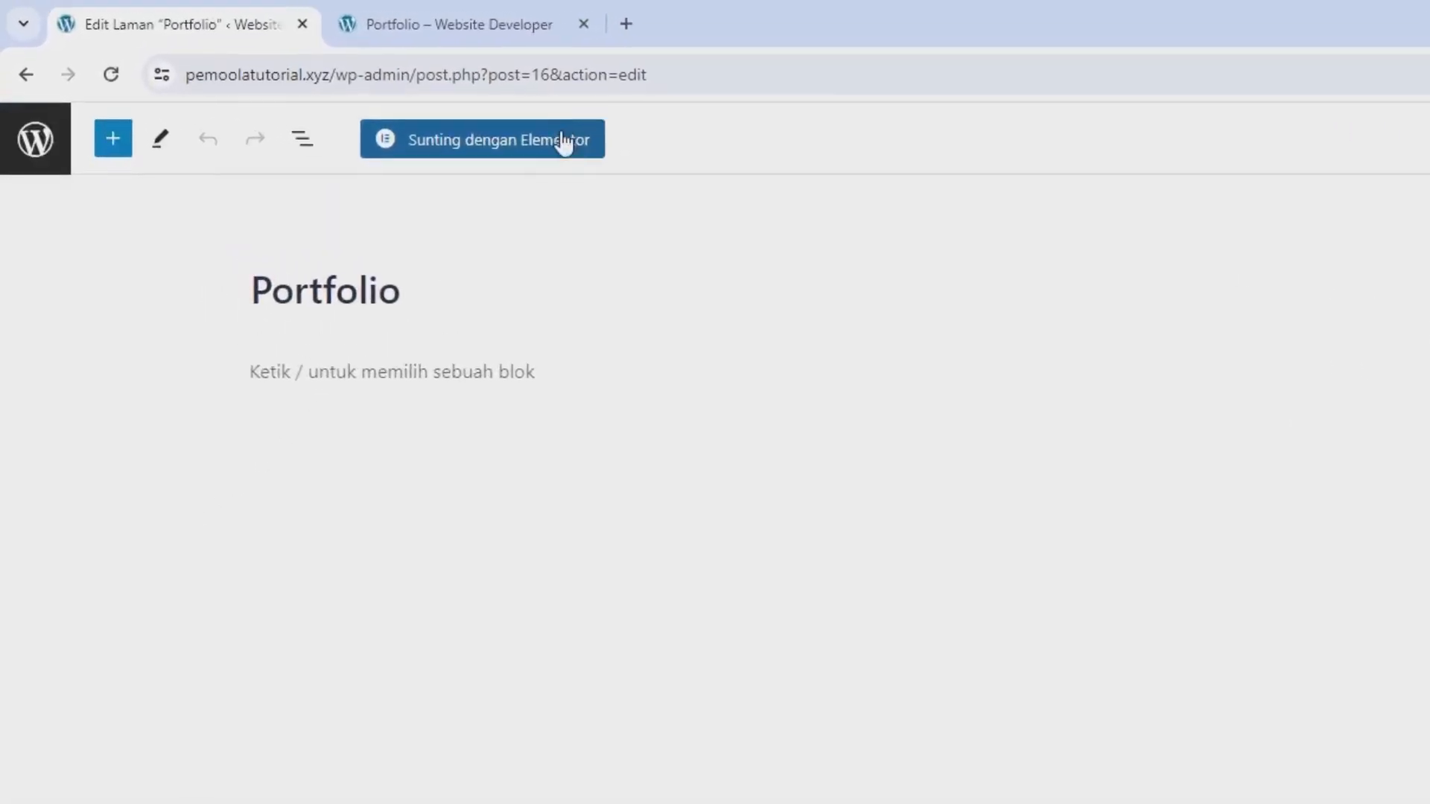
pyautogui.click(550, 135)
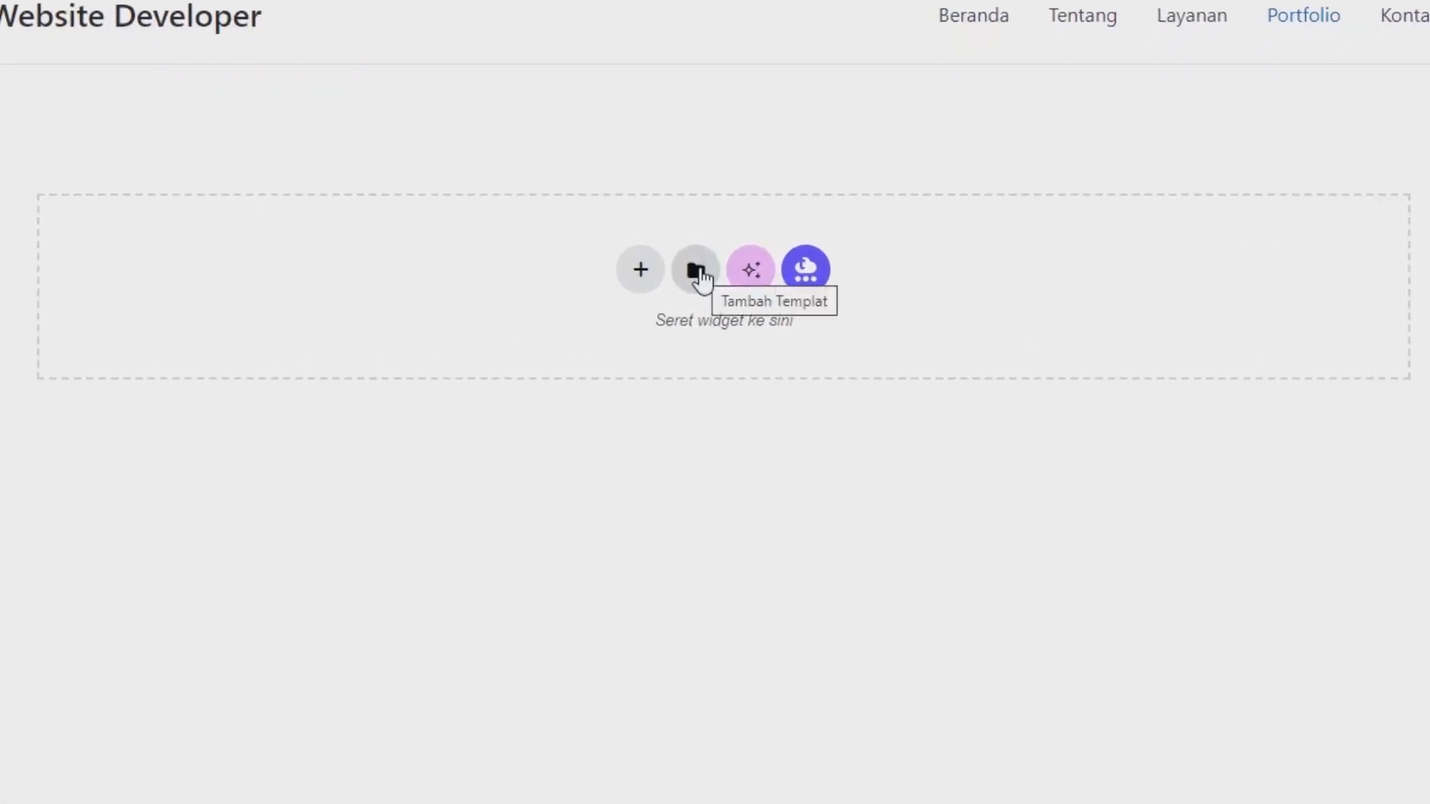
# Insert the saved "template1" banner into the empty Portfolio page without applying its container settings.
pyautogui.click(695, 271)
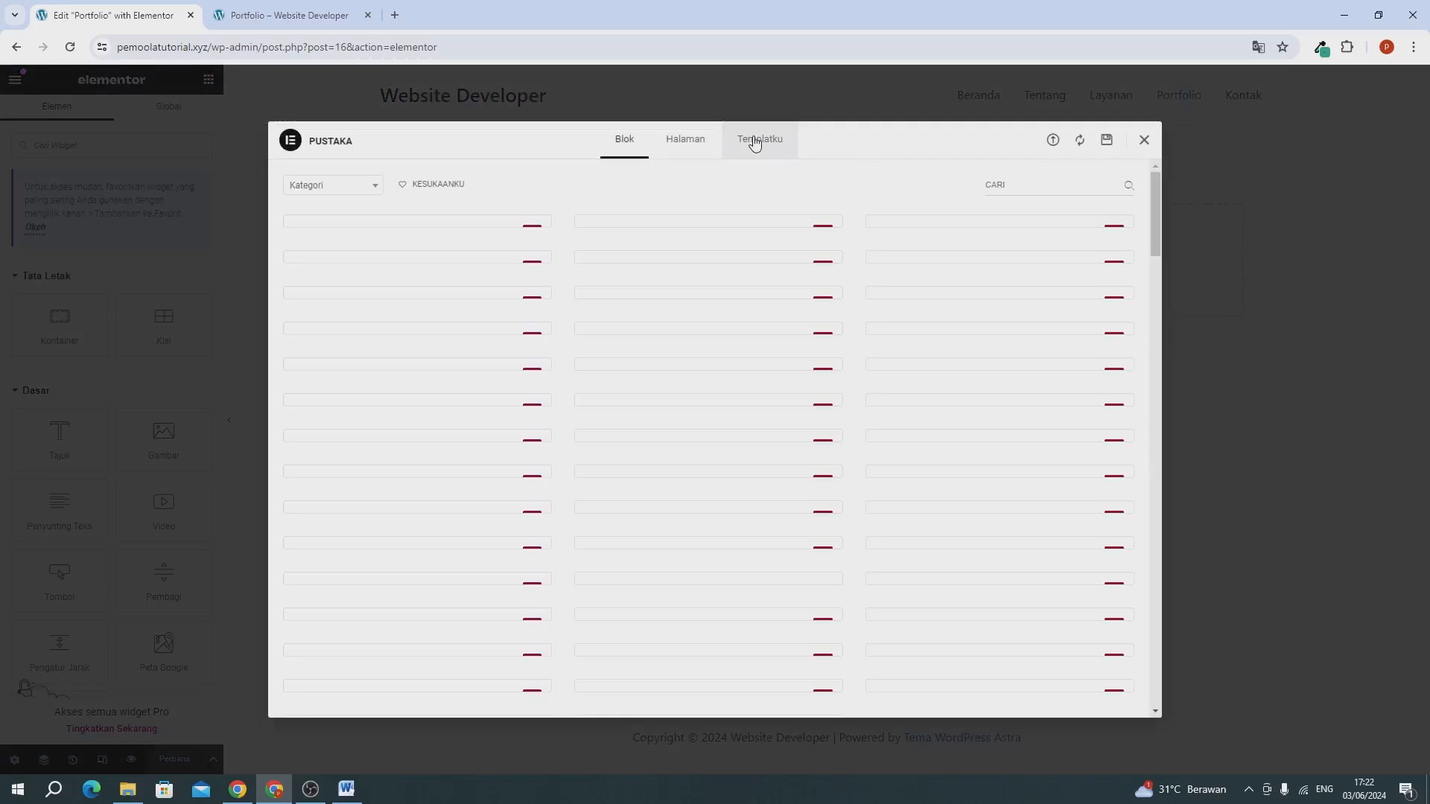
pyautogui.click(755, 141)
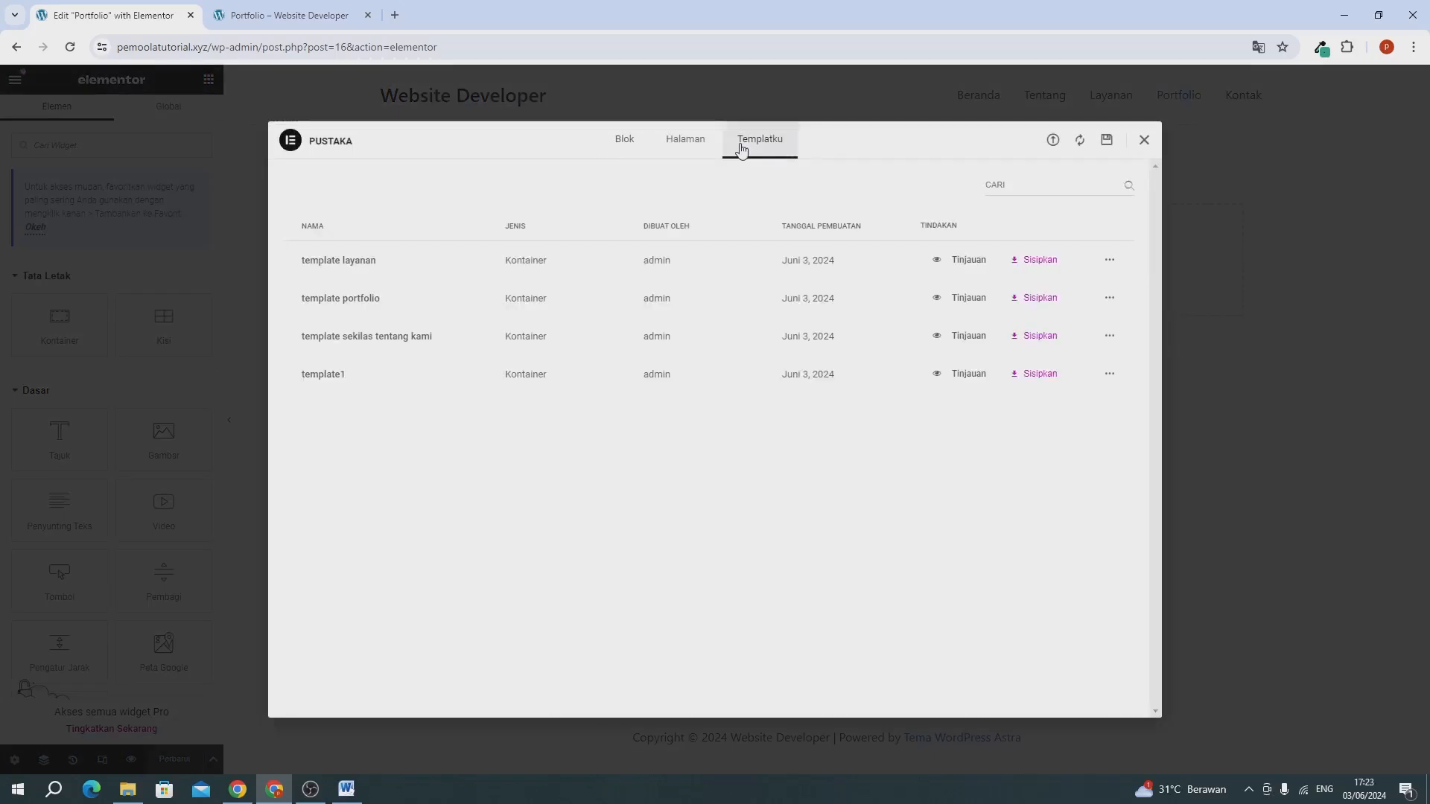
pyautogui.click(1030, 375)
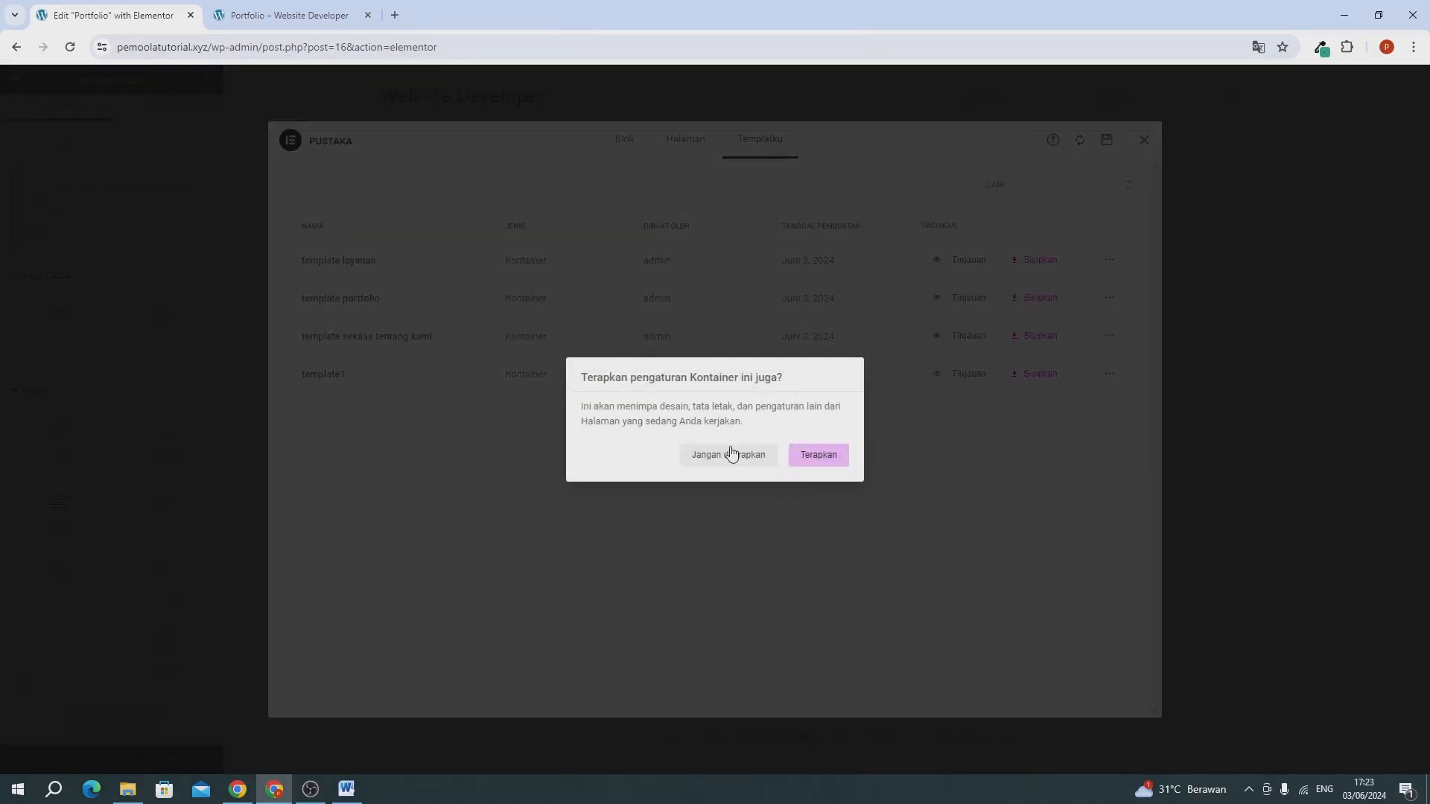
pyautogui.click(730, 453)
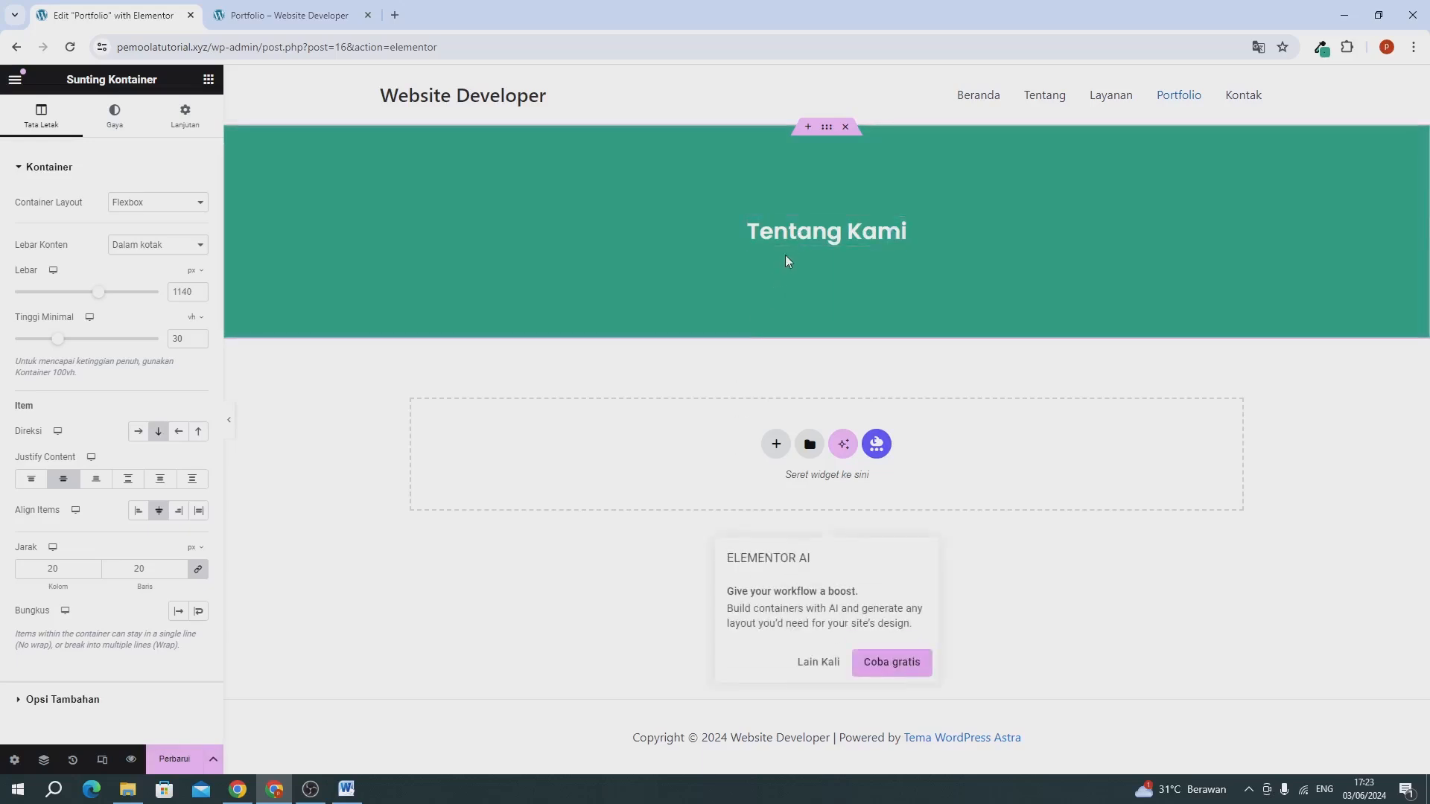
# Change the Portfolio banner heading to "Portfolio Kami" and update the page.
pyautogui.click(782, 240)
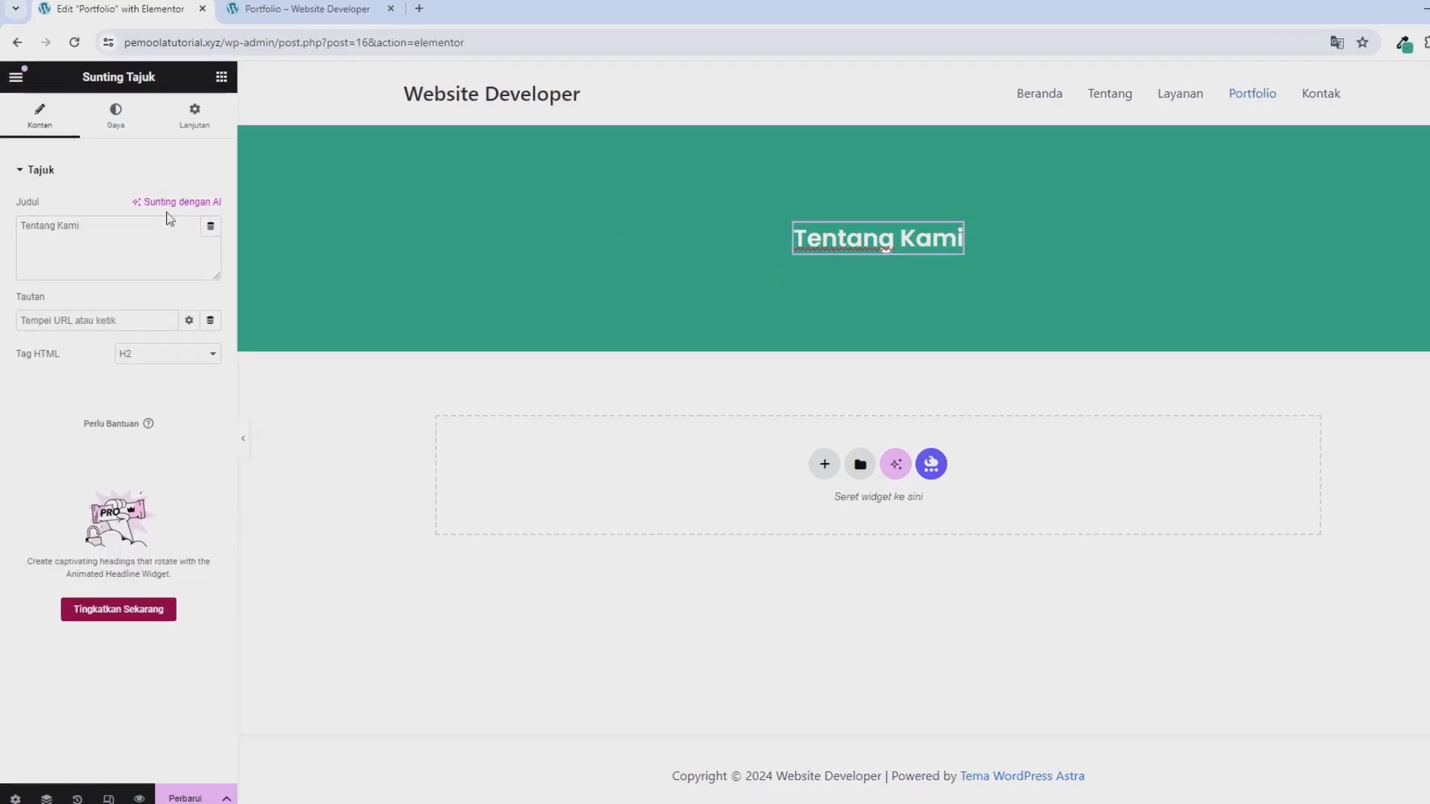
pyautogui.tripleClick(148, 227)
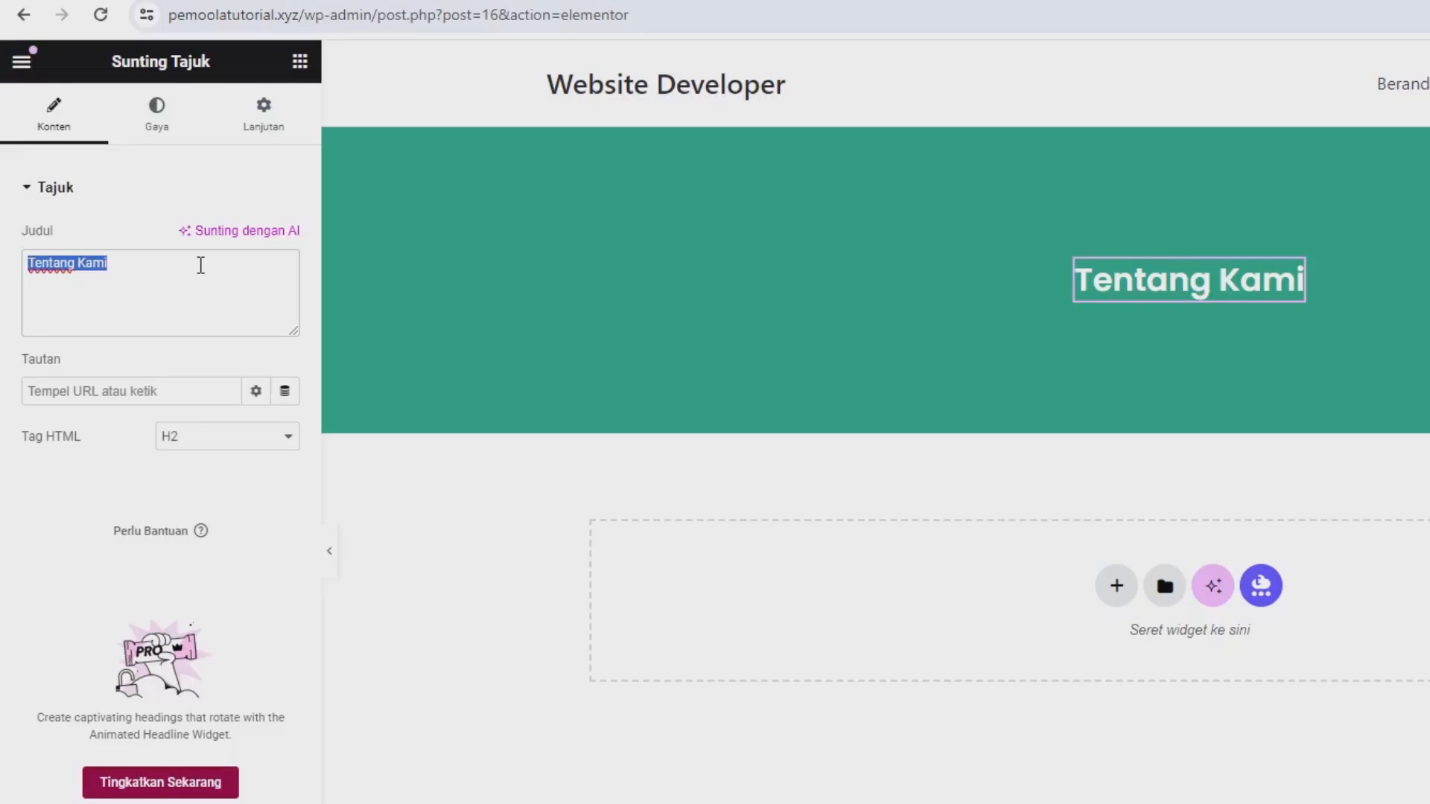
pyautogui.write('Port')
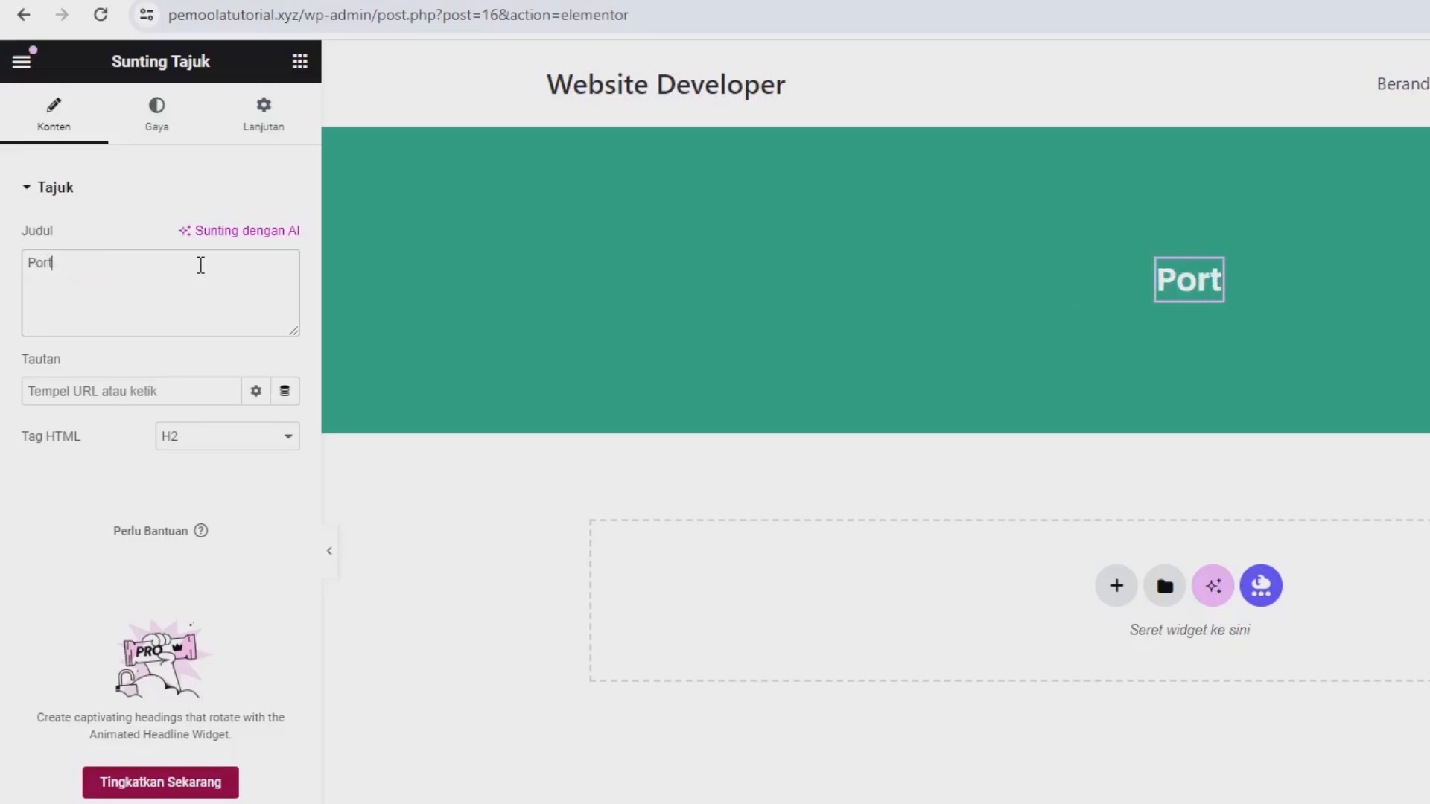
pyautogui.write('folio Kam')
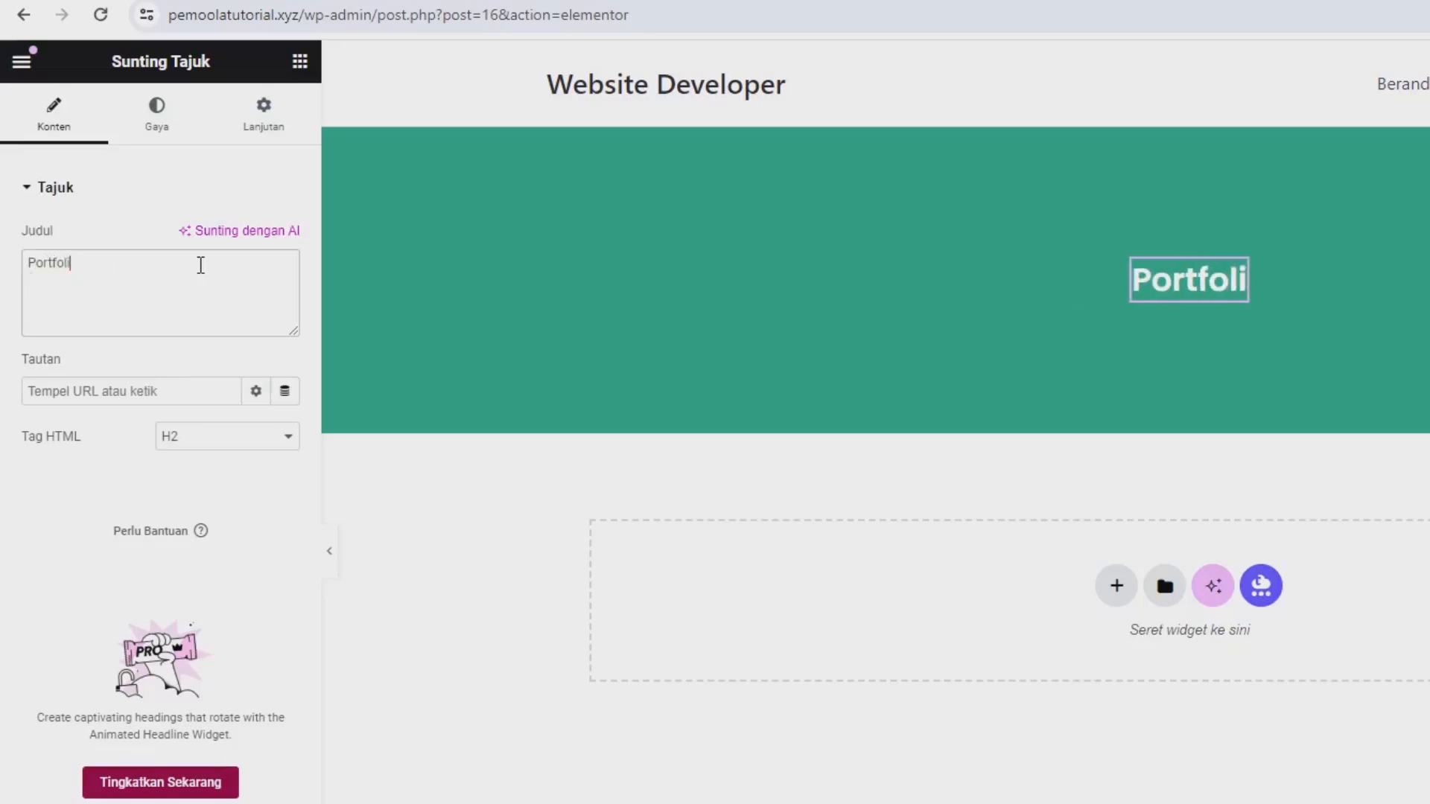
pyautogui.write('i')
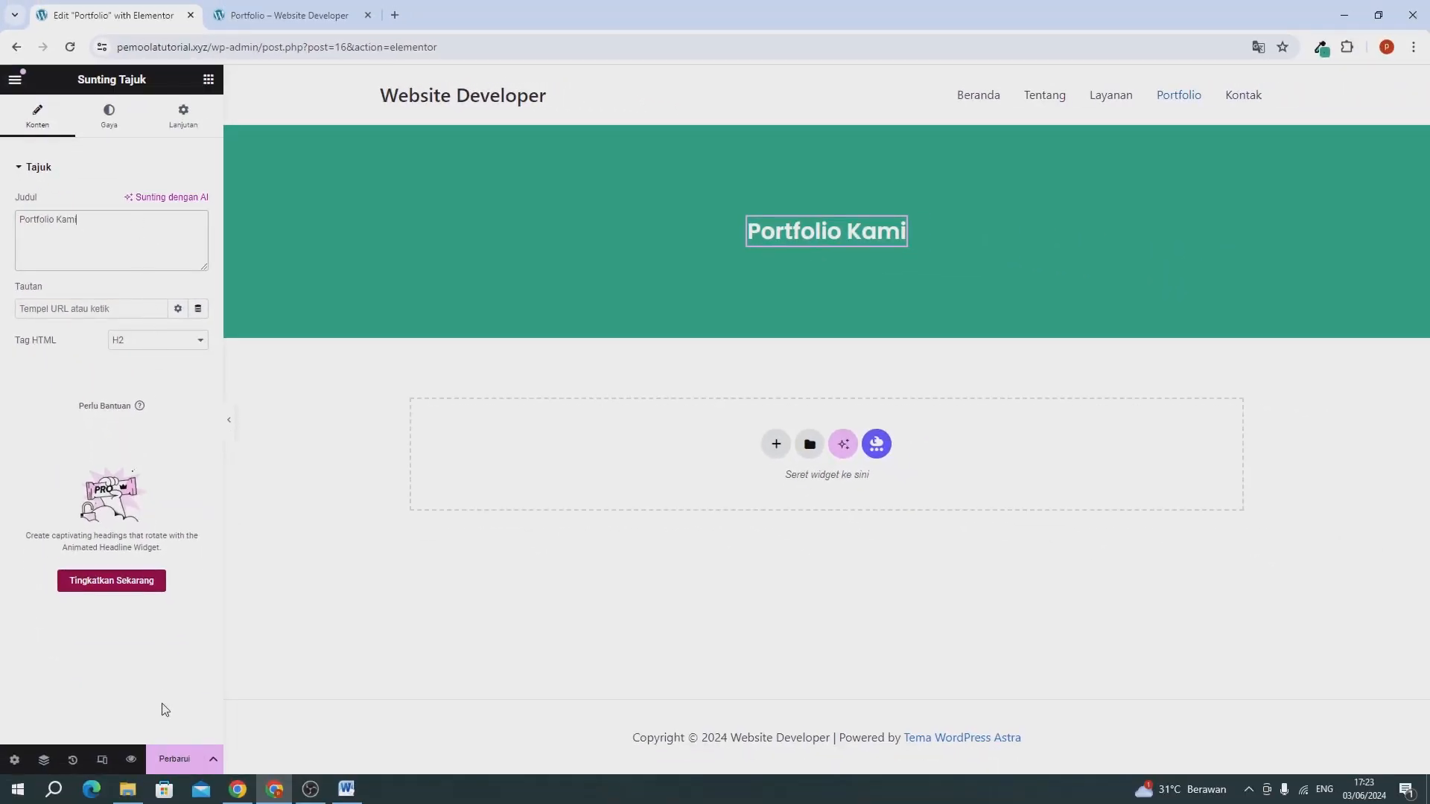
pyautogui.click(168, 759)
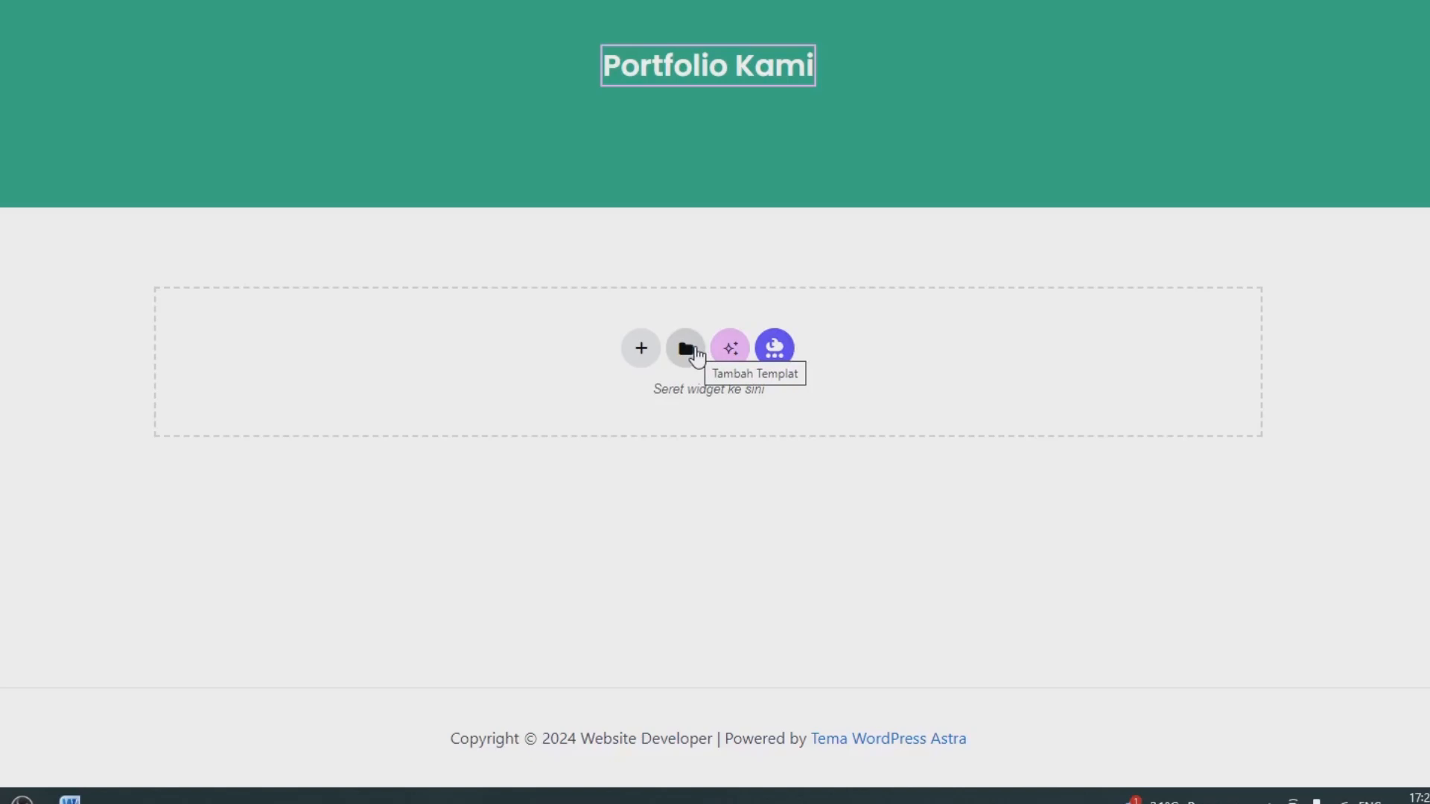
# Insert the saved "template portfolio" below the banner without applying its container settings, and delete its "Portfolio" heading.
pyautogui.click(686, 348)
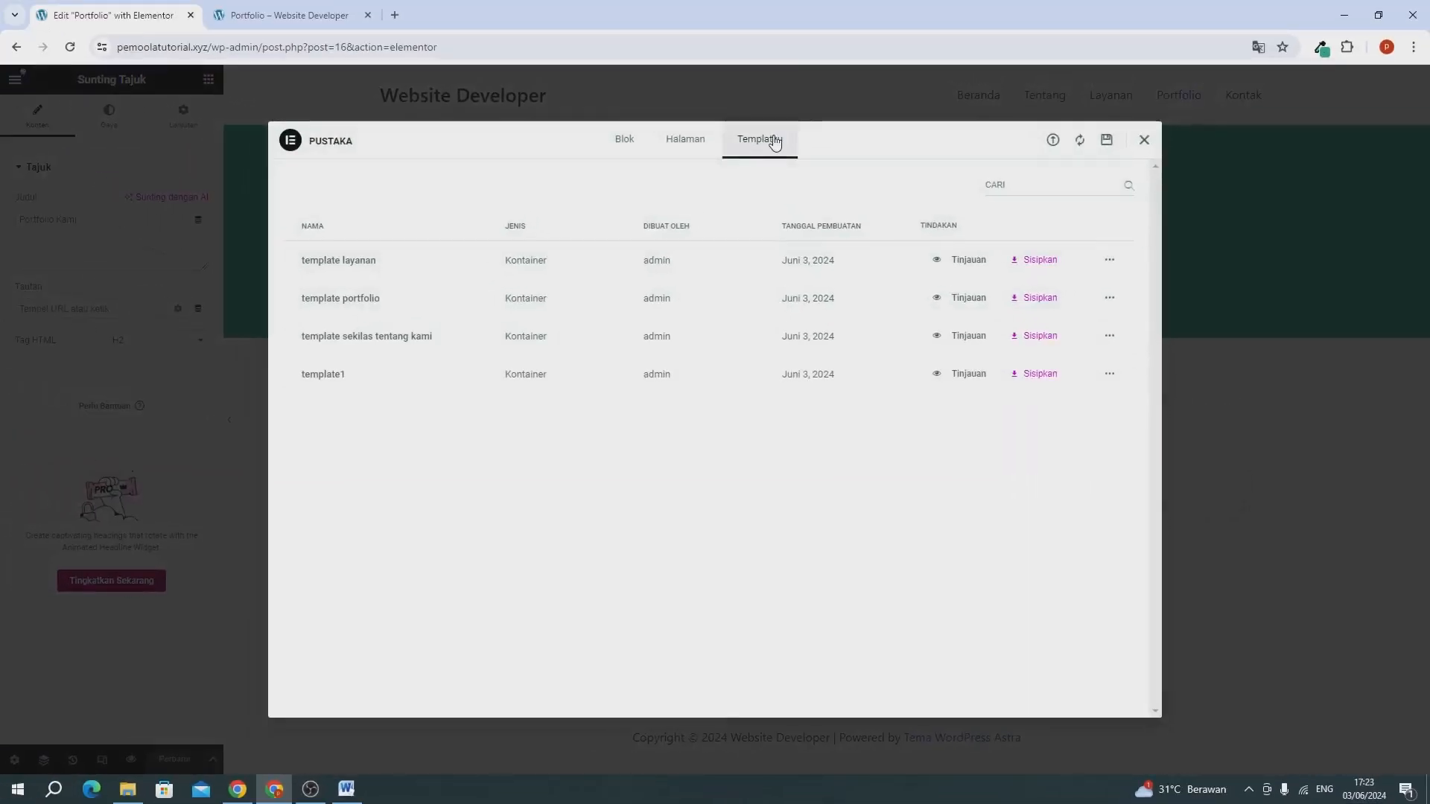
pyautogui.click(1040, 300)
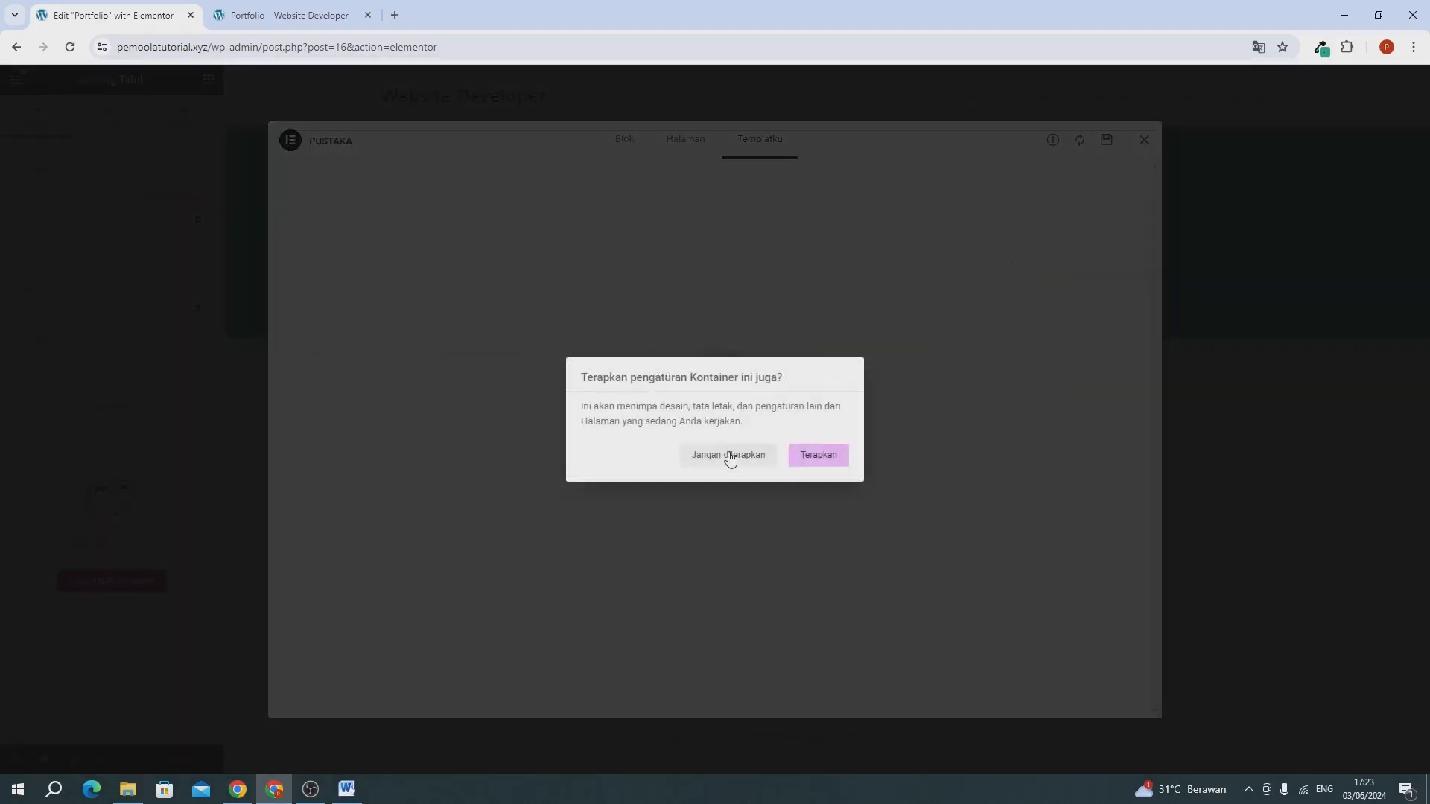
pyautogui.click(729, 452)
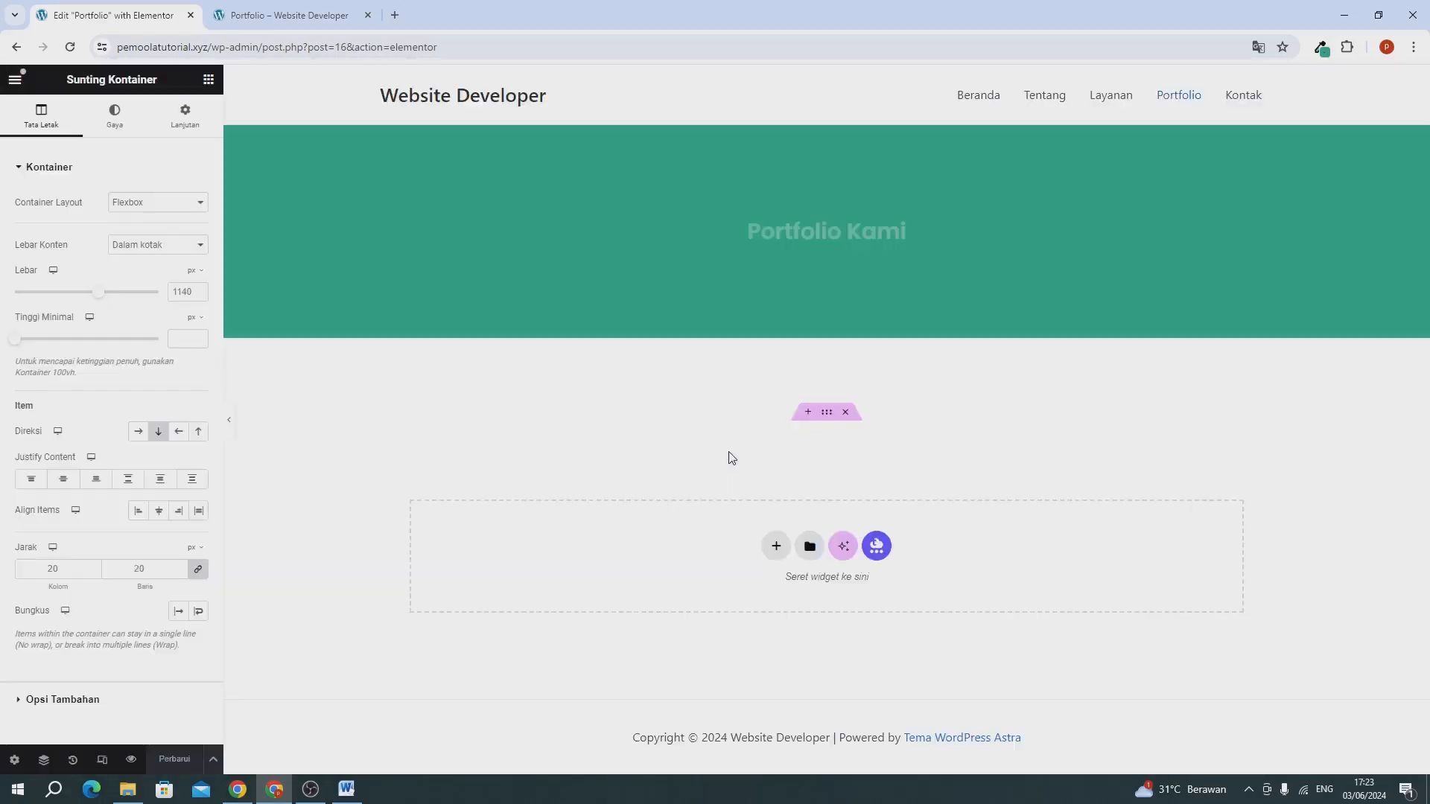
pyautogui.scroll(-7, 741, 511)
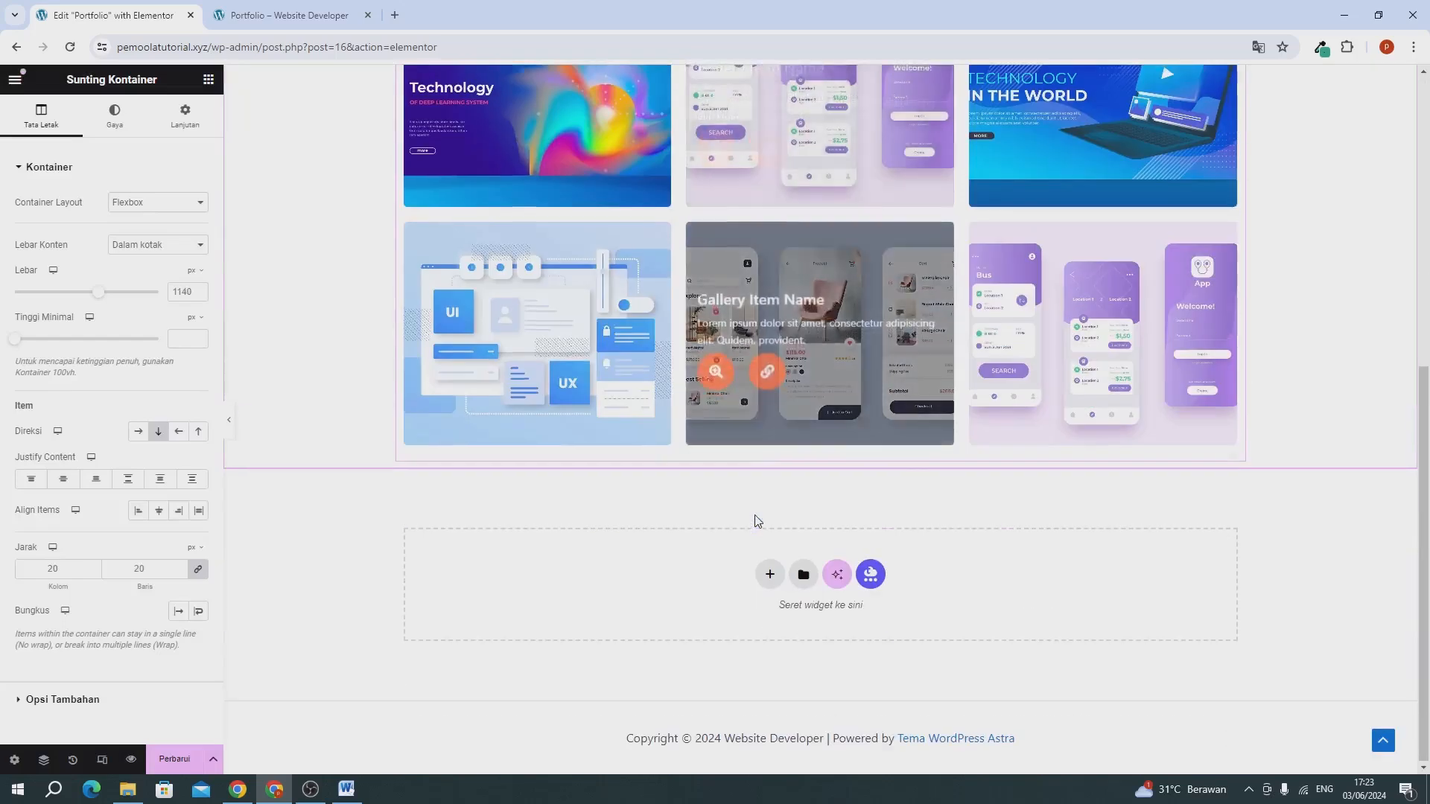
pyautogui.scroll(7, 756, 520)
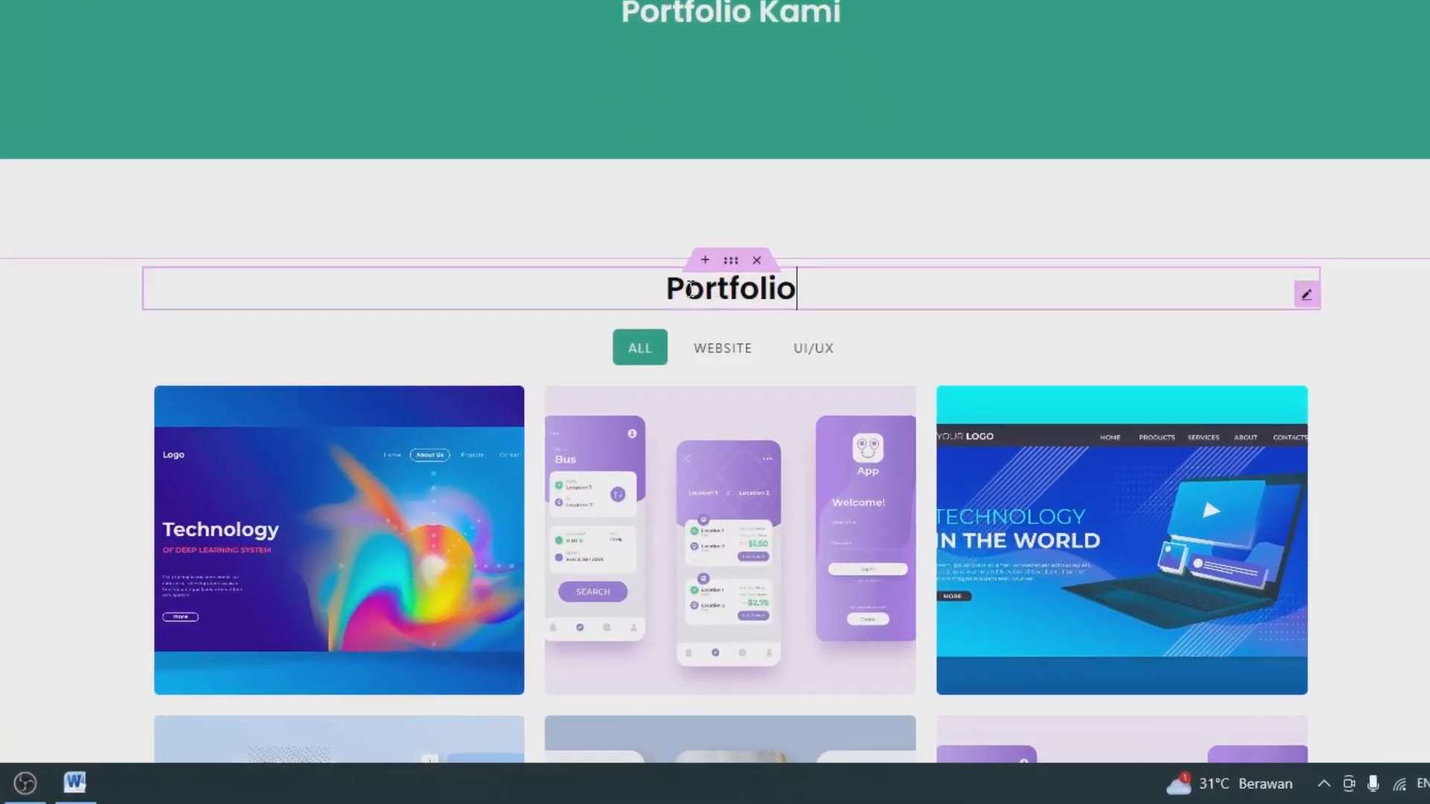
pyautogui.rightClick(803, 423)
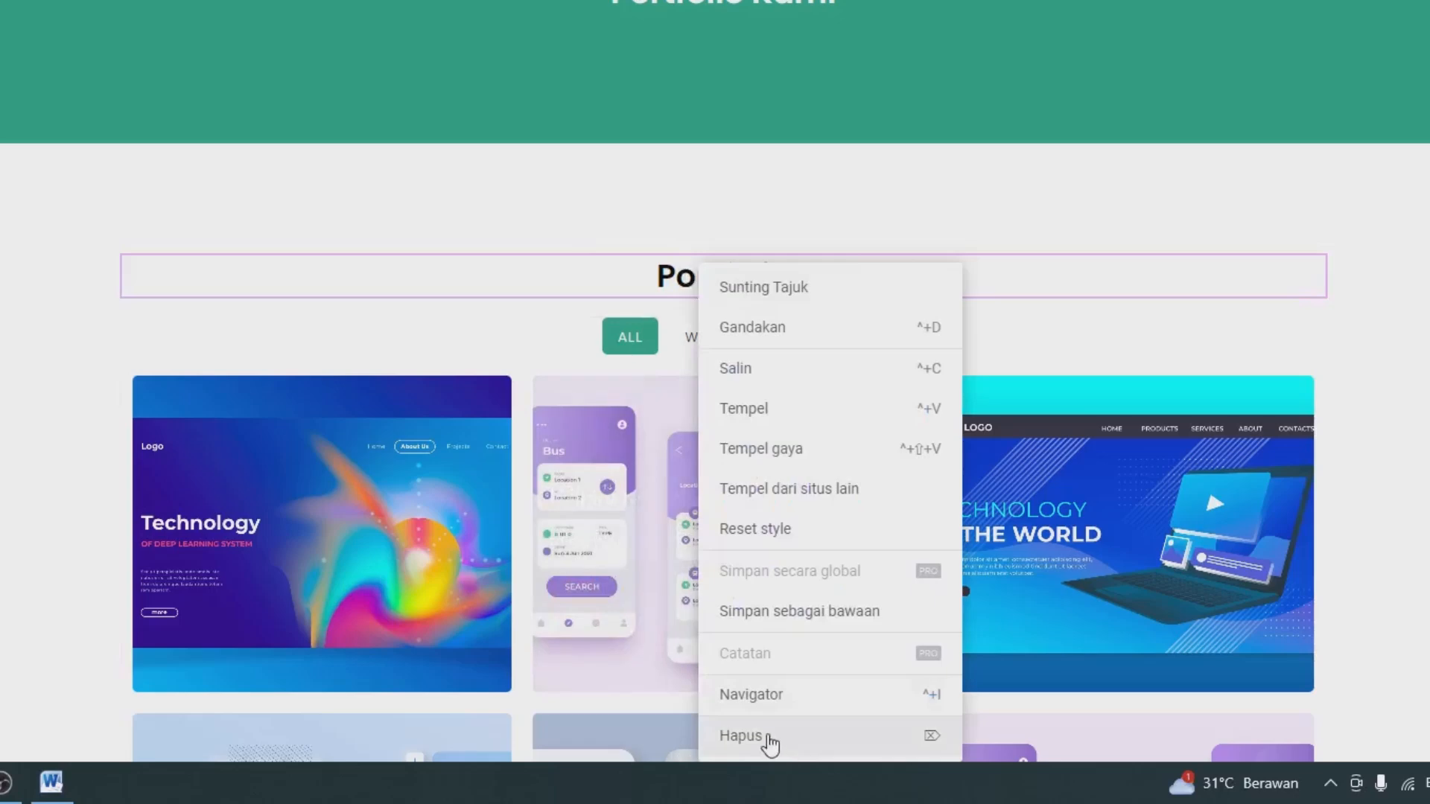
pyautogui.click(766, 736)
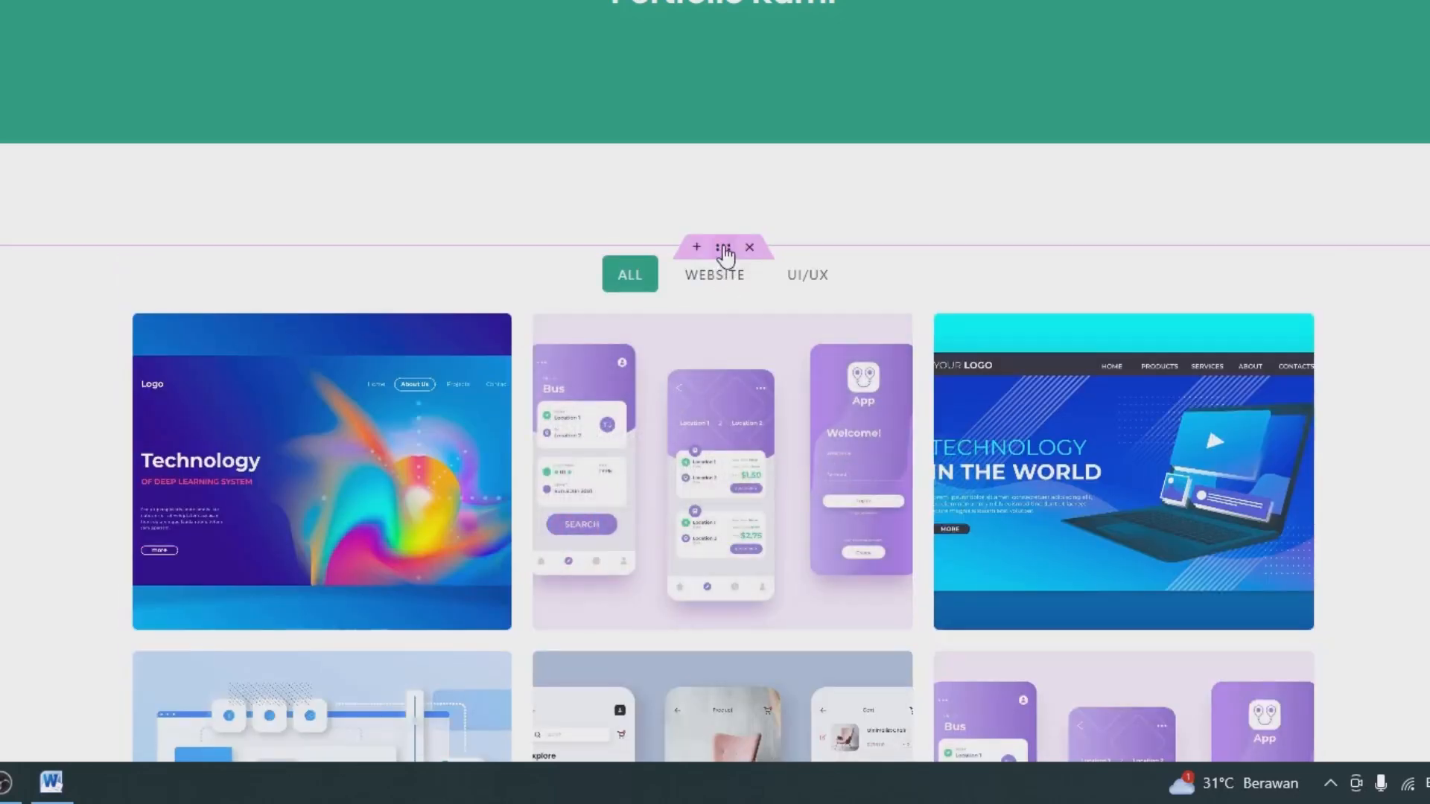
# Examine the gallery container's advanced layout settings and the Filterable Gallery widget's content settings.
pyautogui.click(724, 249)
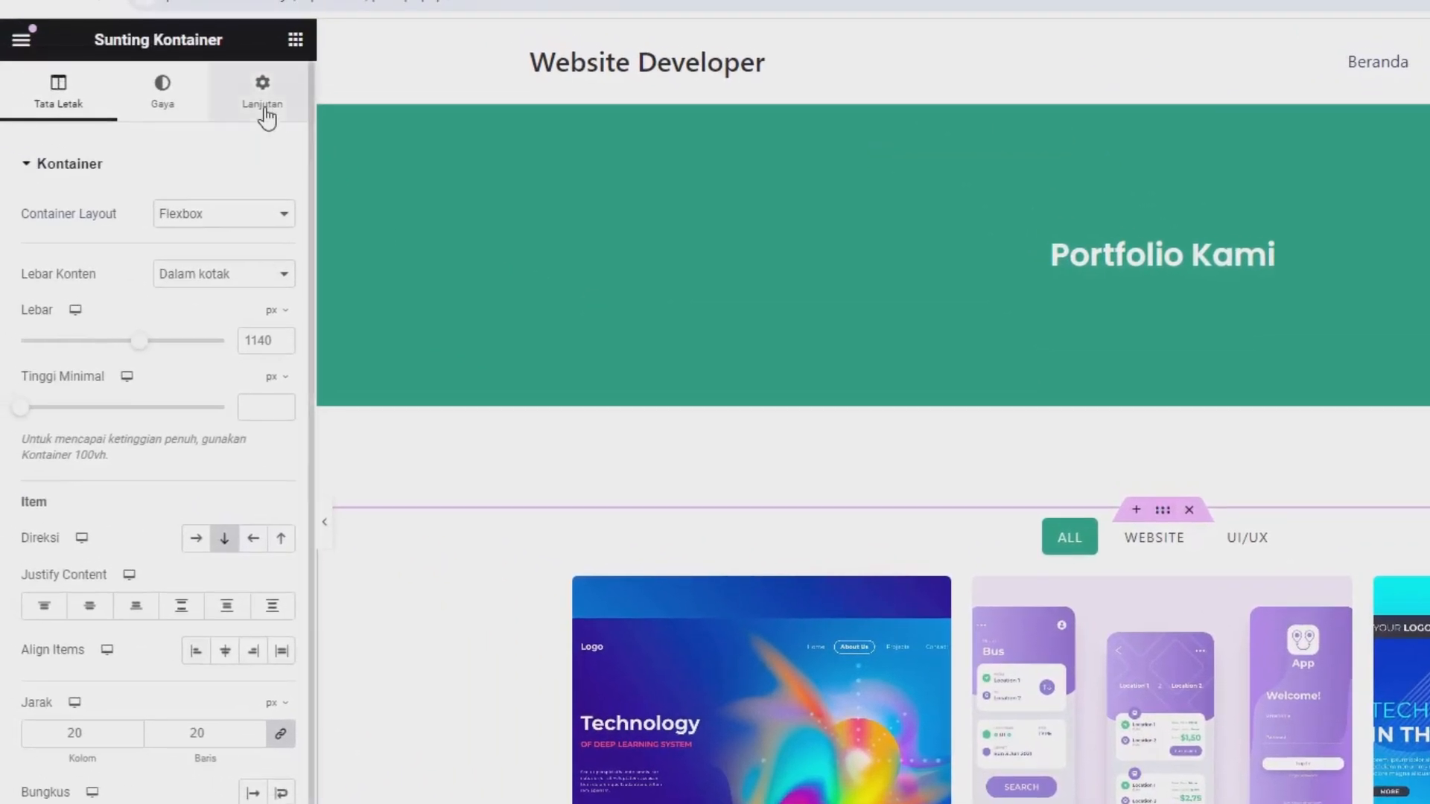
pyautogui.click(264, 111)
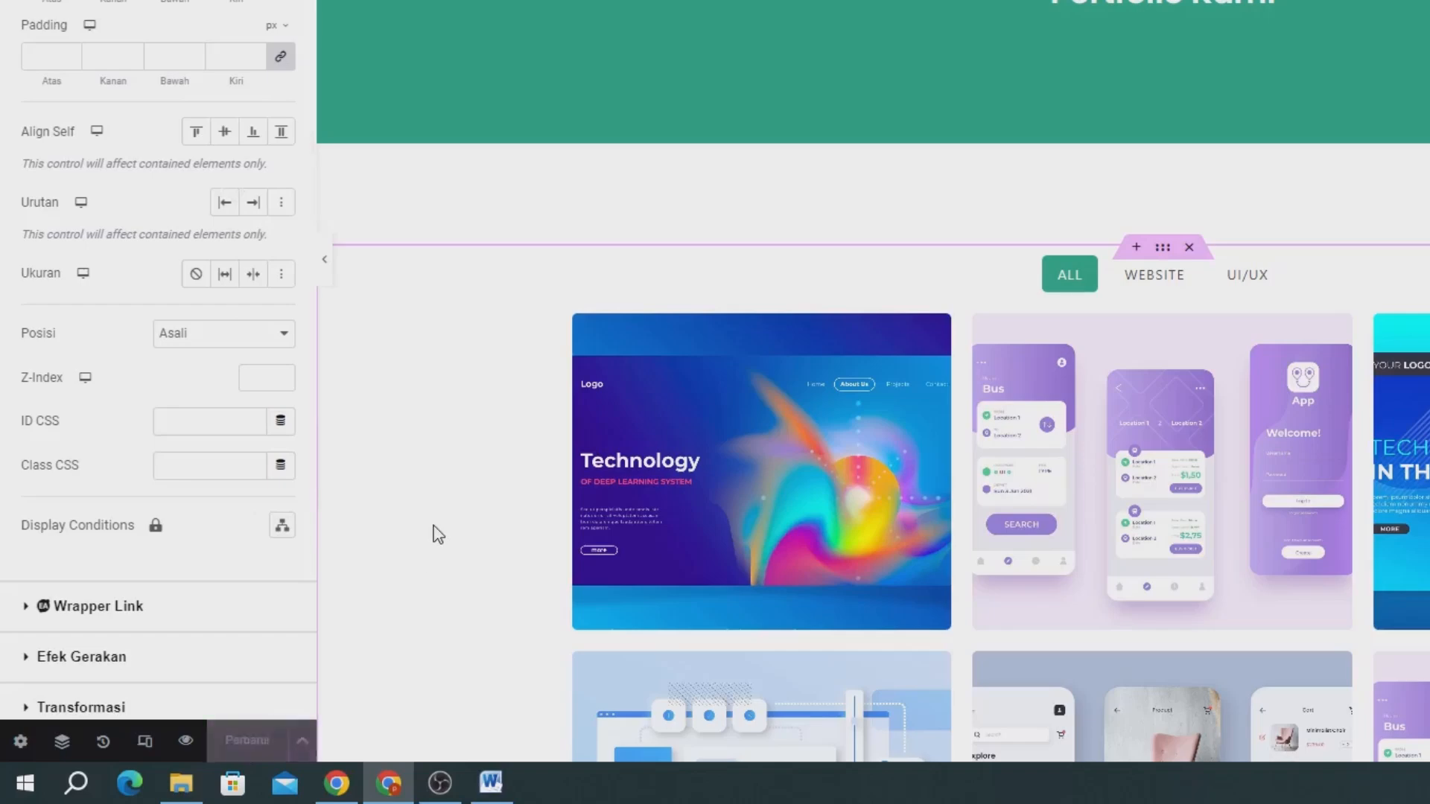
pyautogui.scroll(-5, 434, 533)
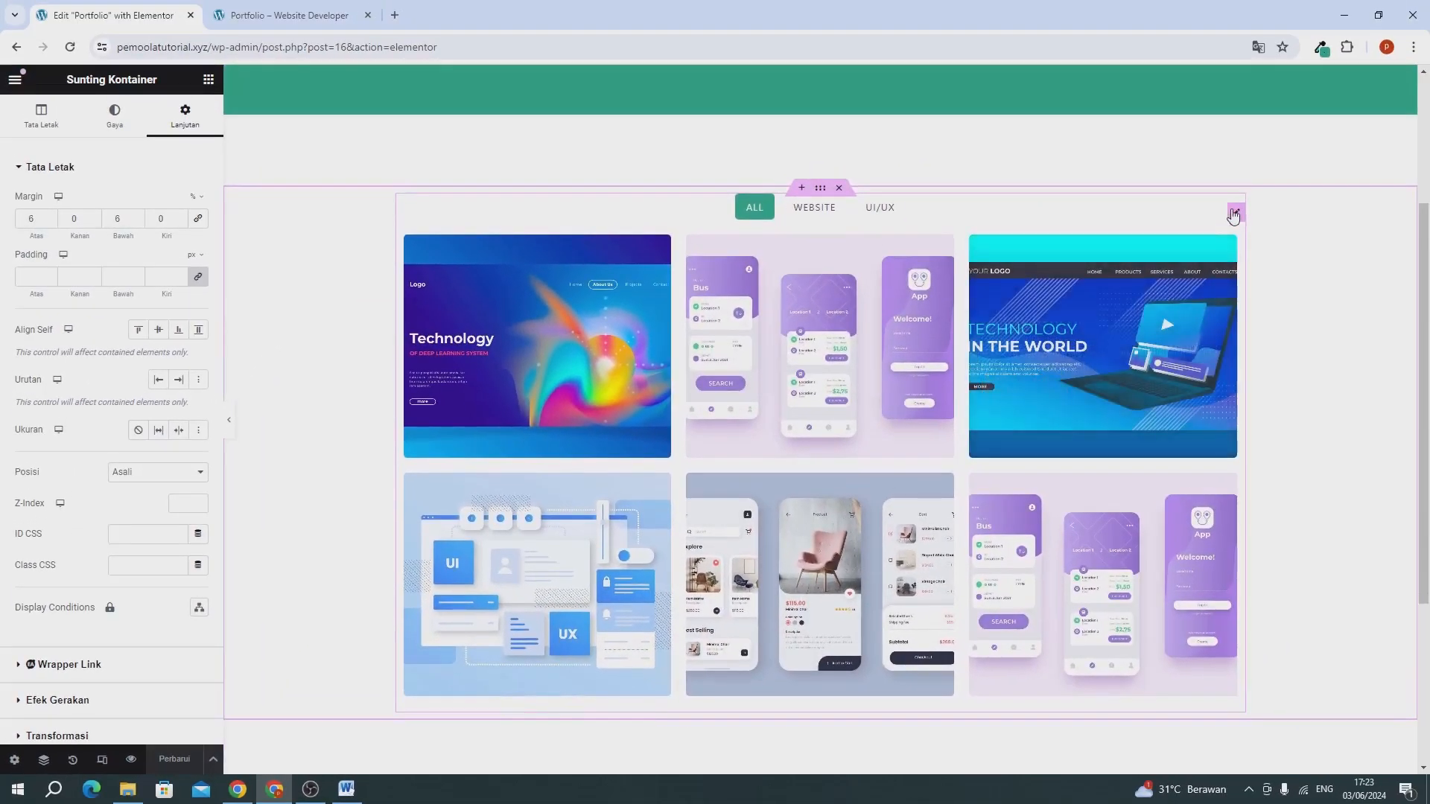
pyautogui.click(1233, 214)
pyautogui.scroll(-5, 65, 511)
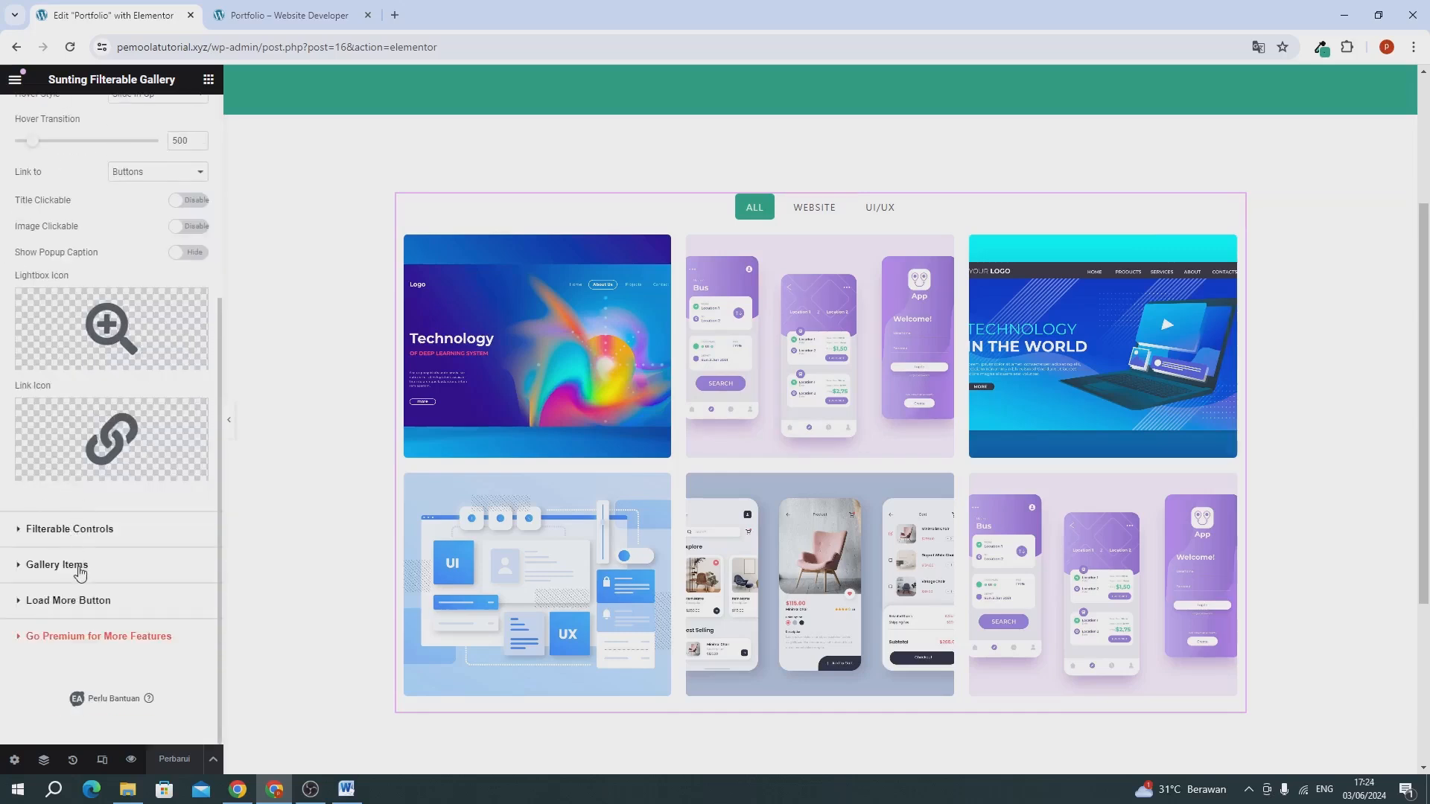
# Reload the live Portfolio page and look over its banner and gallery.
pyautogui.click(273, 20)
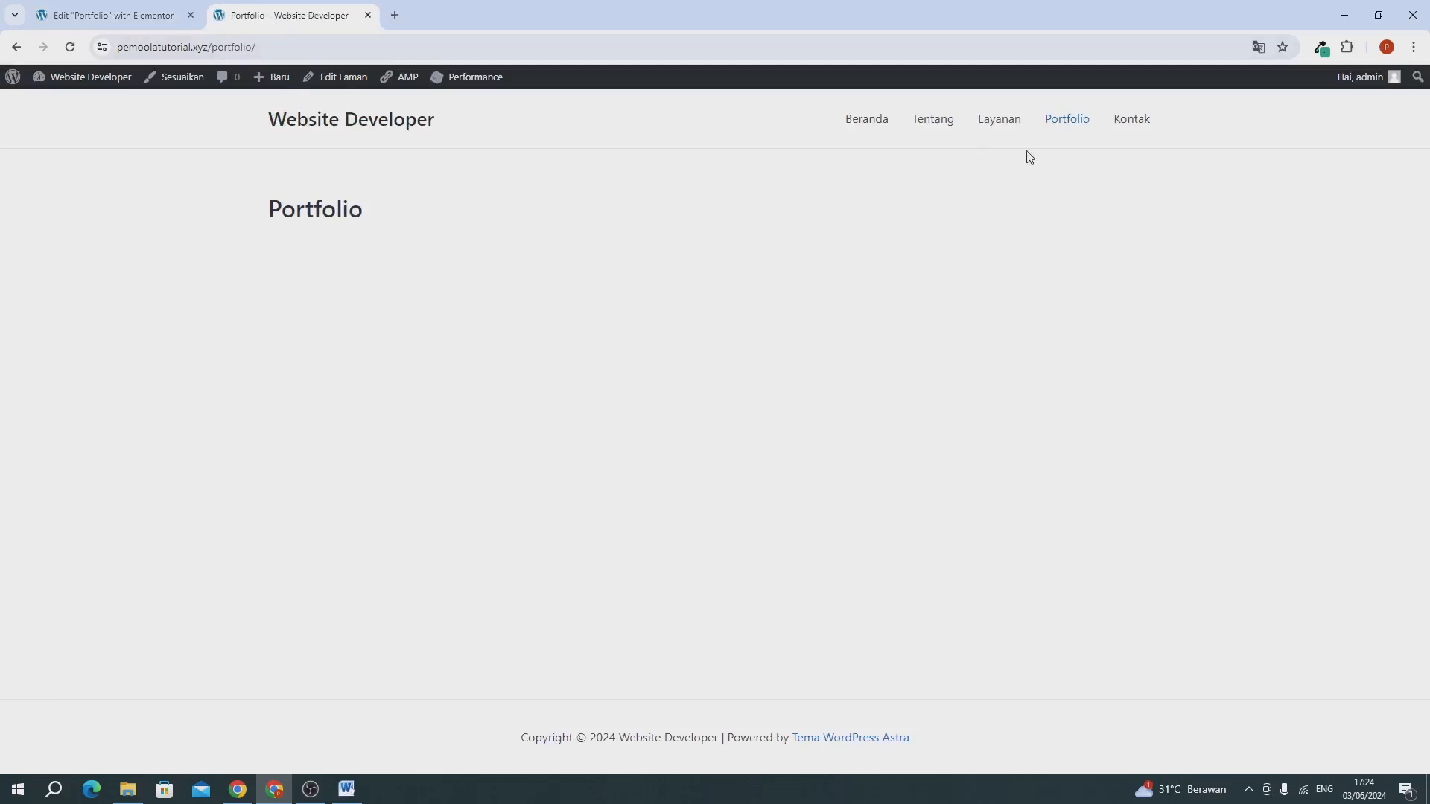
pyautogui.click(1065, 122)
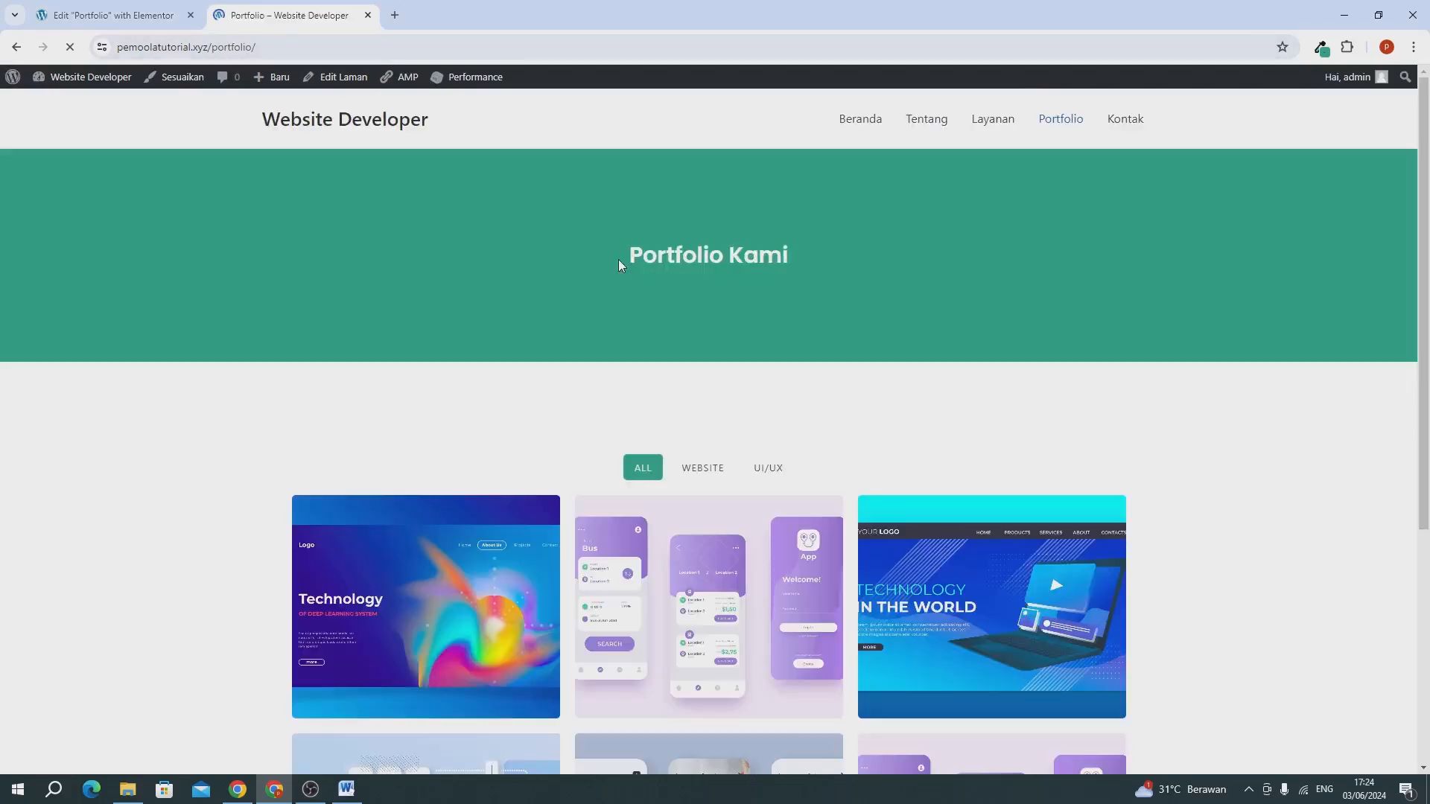
pyautogui.scroll(-5, 618, 266)
pyautogui.scroll(5, 619, 266)
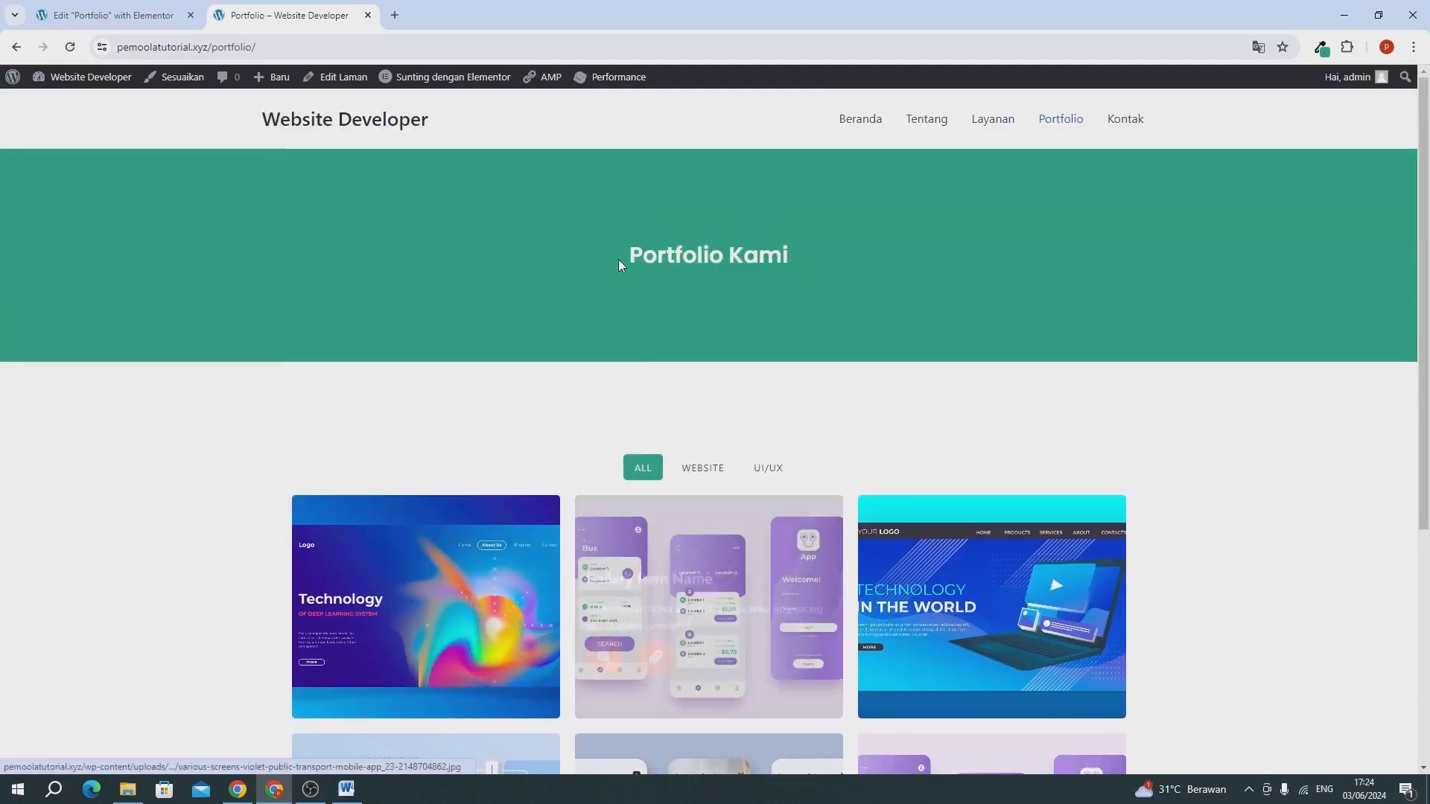
# Close the Portfolio page's editor tab and open the WordPress dashboard in a separate tab placed before the Kontak page's tab.
pyautogui.click(191, 15)
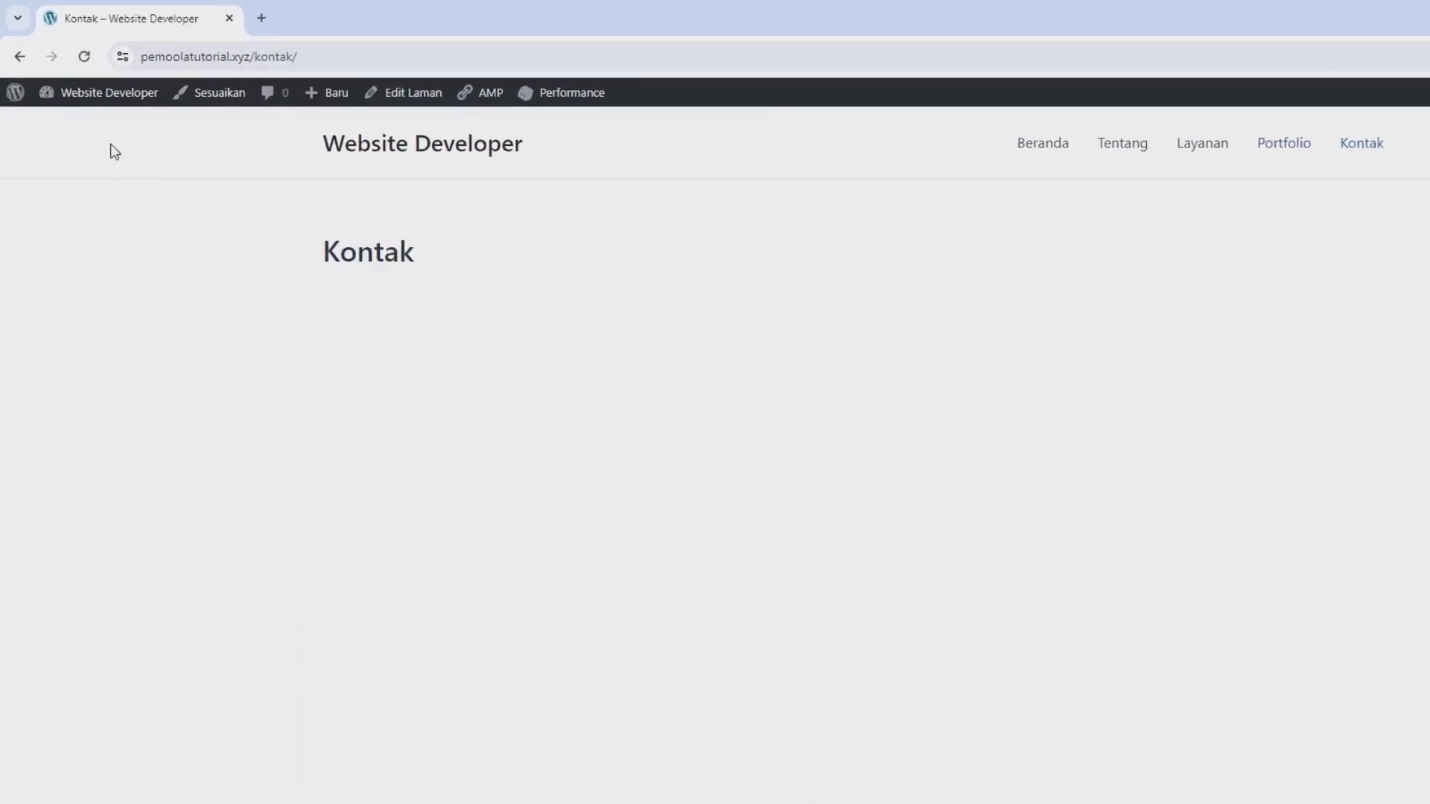
pyautogui.moveTo(65, 82)
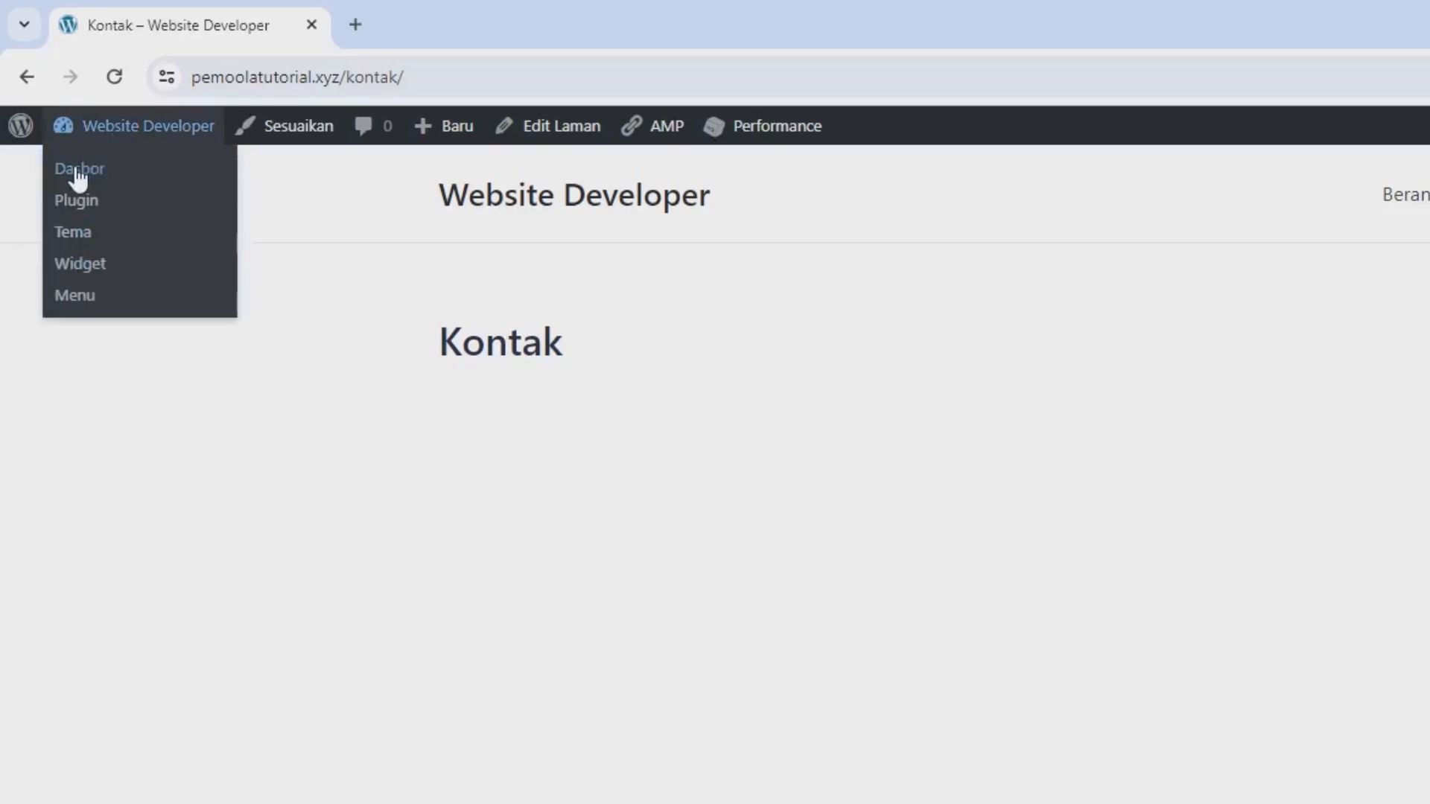
pyautogui.rightClick(77, 172)
pyautogui.click(100, 193)
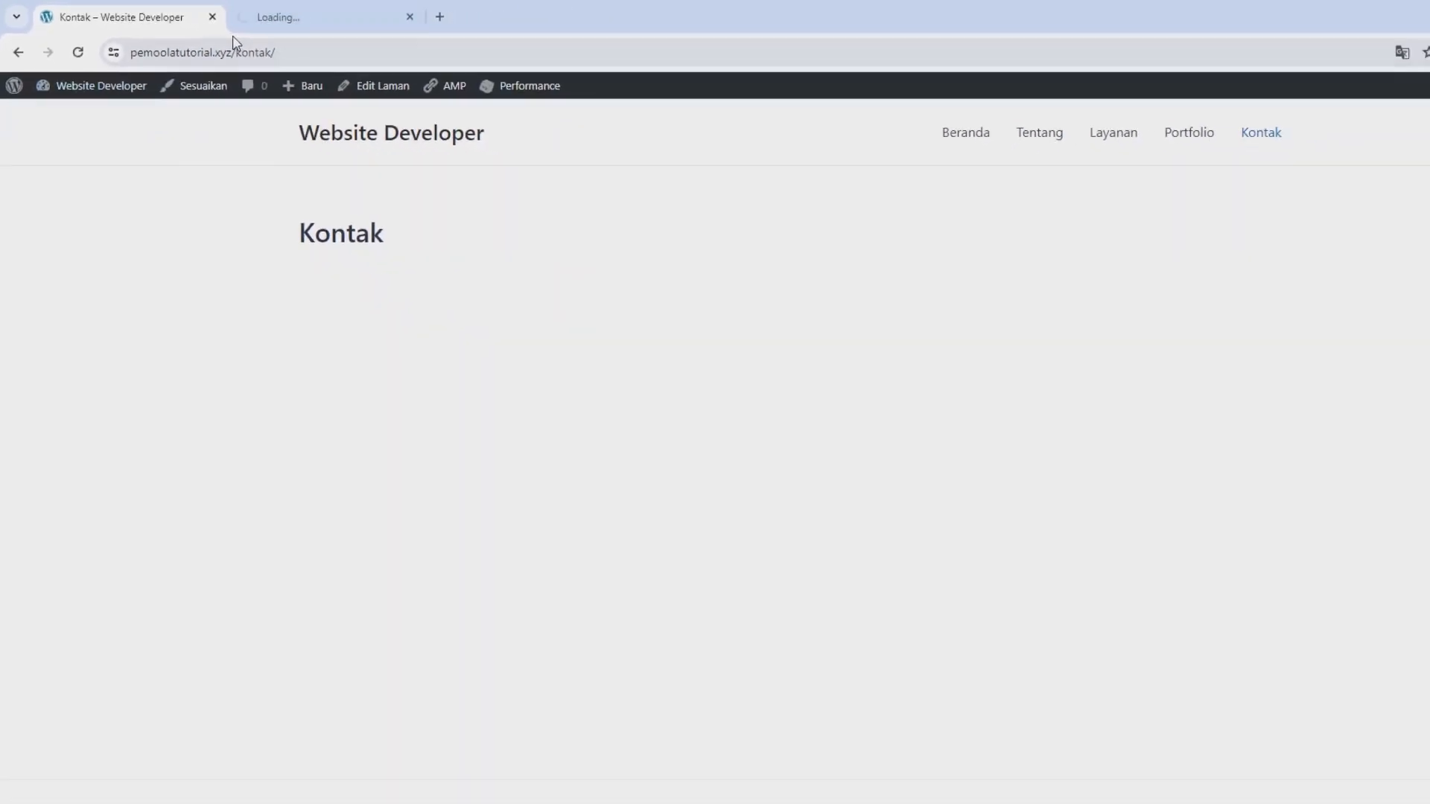
pyautogui.moveTo(357, 25); pyautogui.dragTo(139, 29)
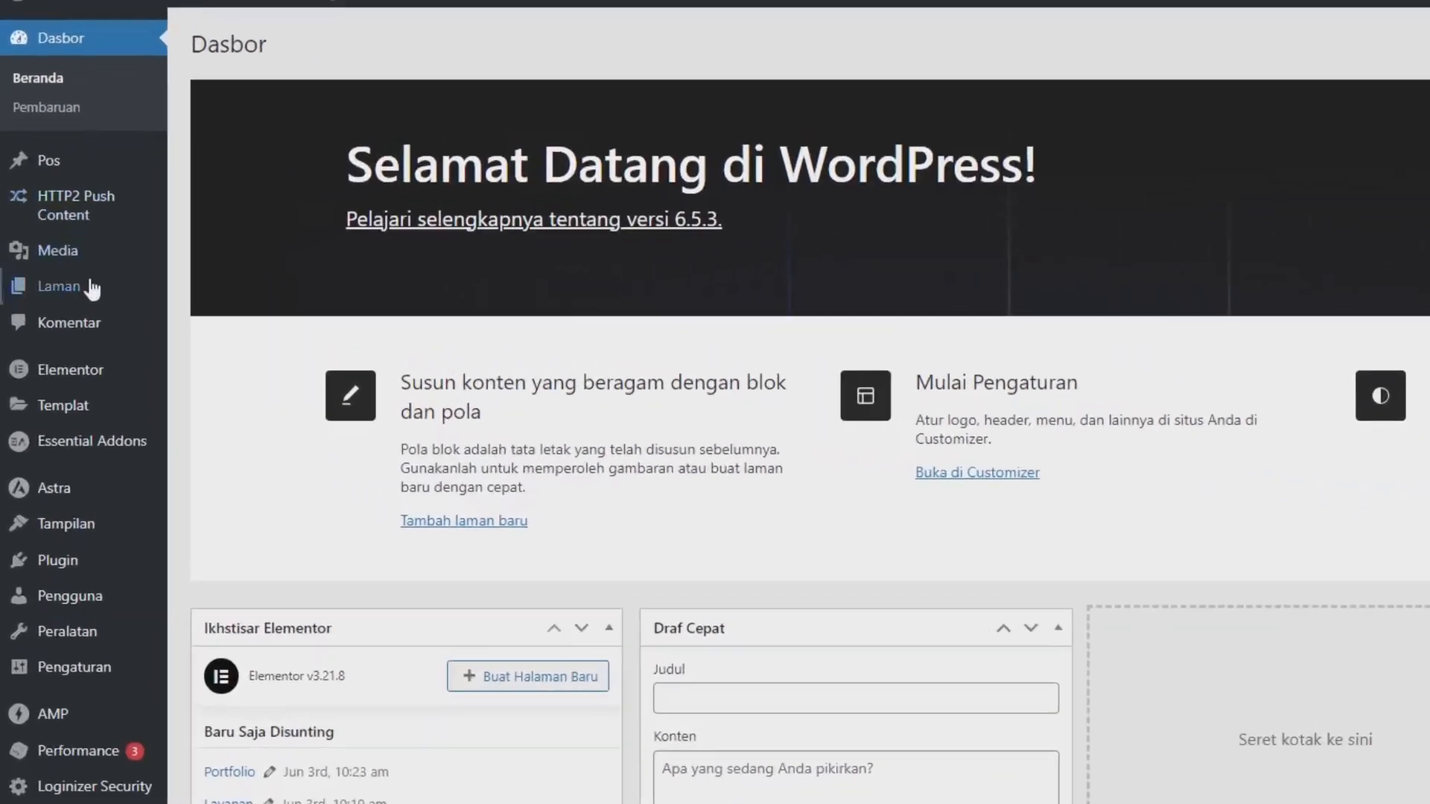
# Open the Kontak page from the list of all pages and edit it with Elementor.
pyautogui.moveTo(61, 287)
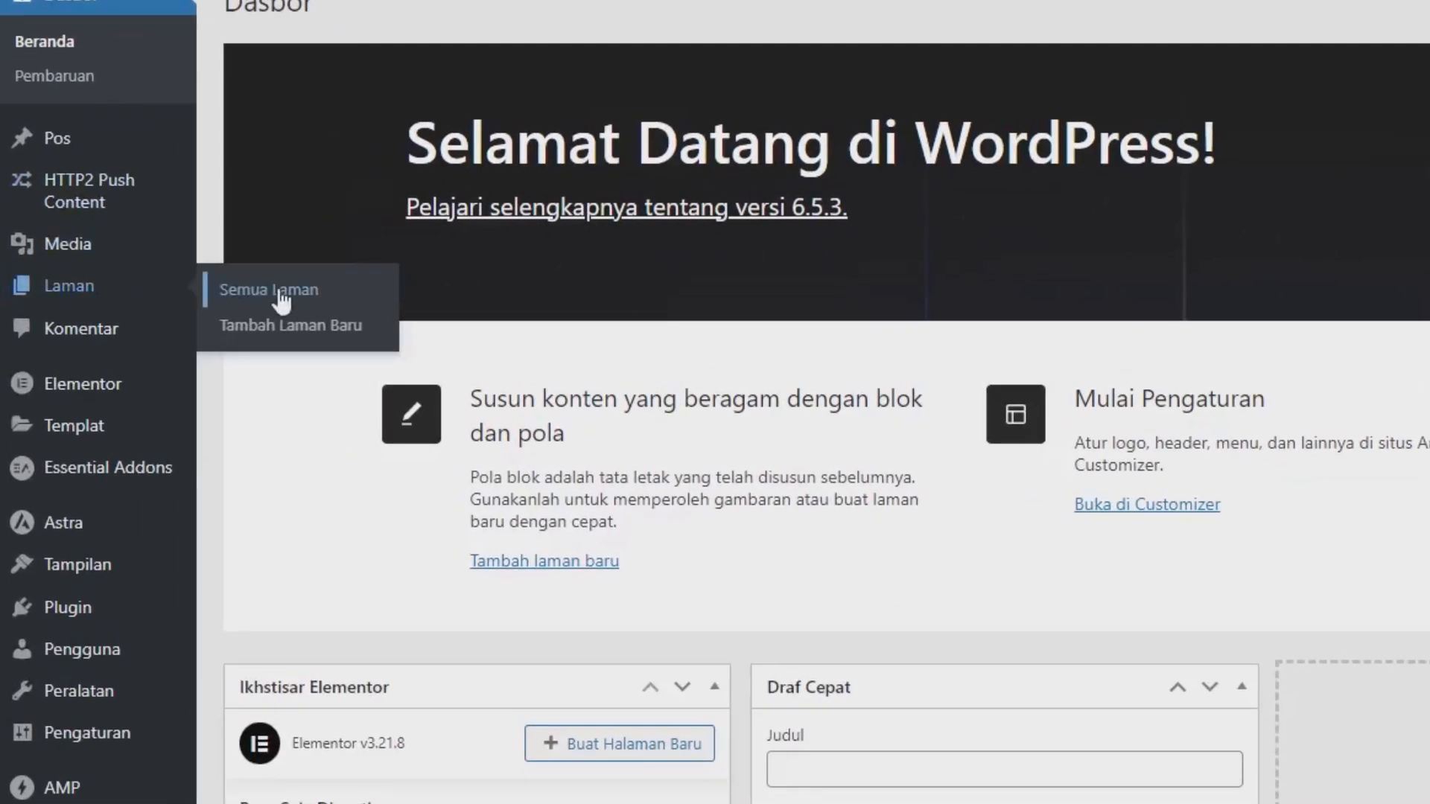
pyautogui.click(281, 298)
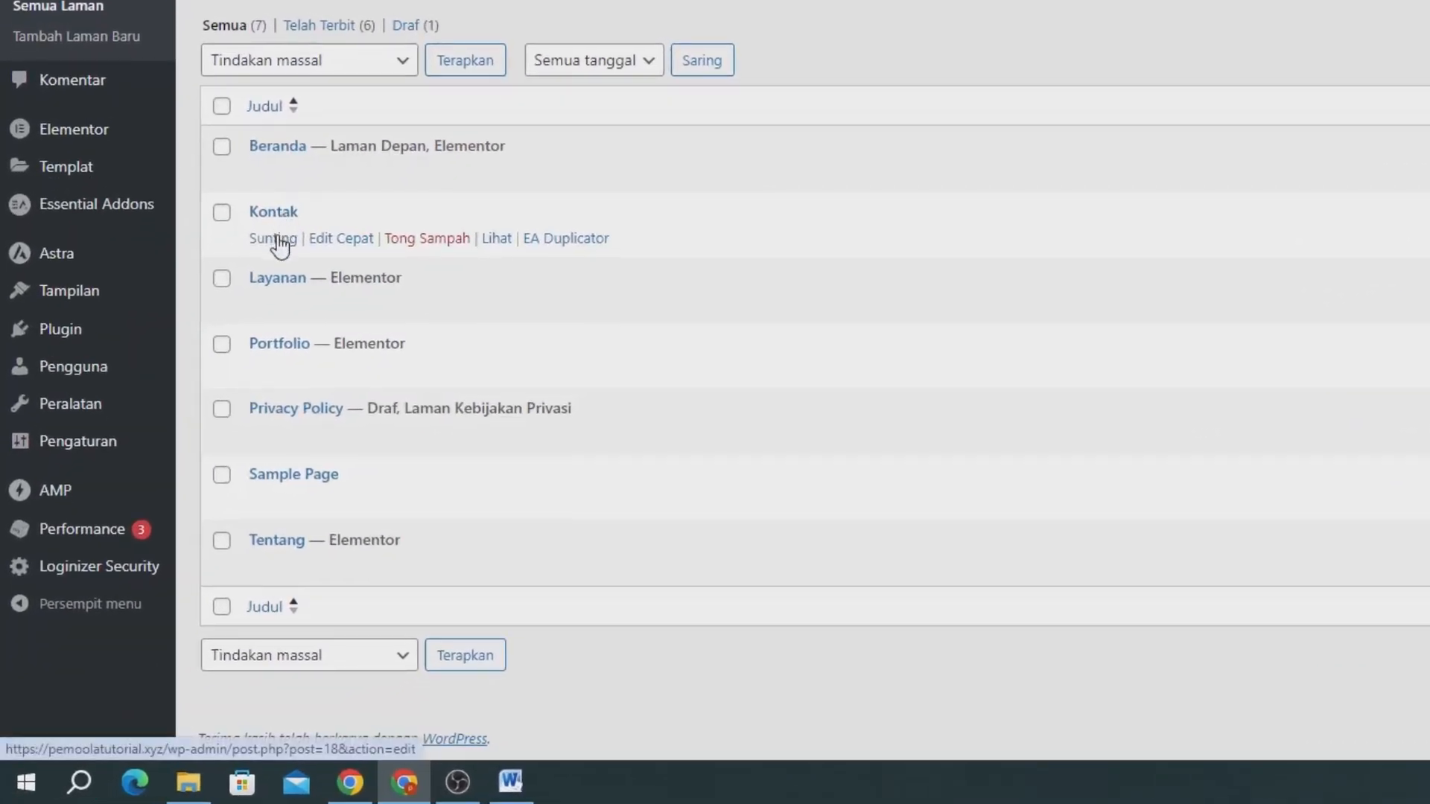
pyautogui.click(274, 238)
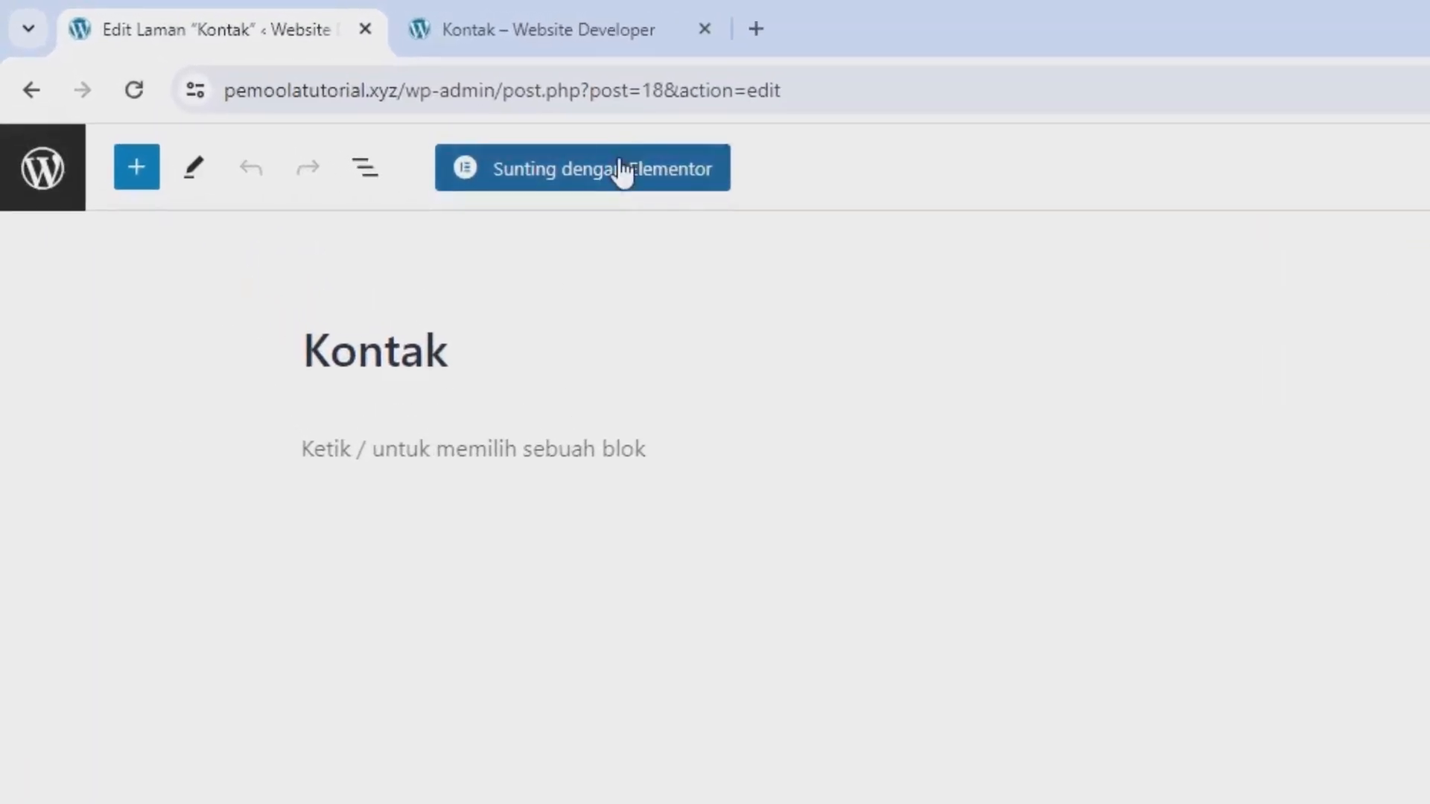
pyautogui.click(622, 172)
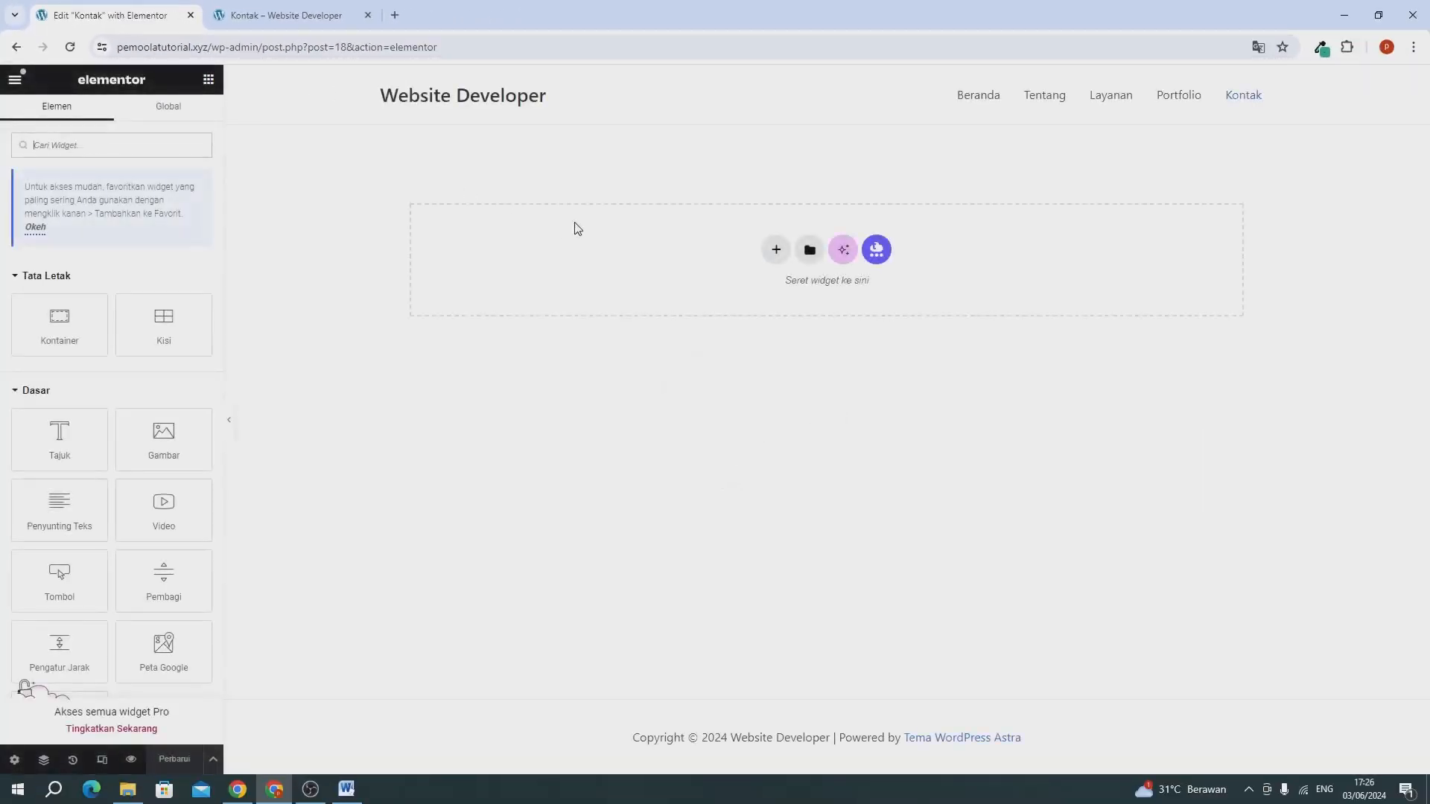
# Add a single-column Flexbox container with downward direction to the empty Kontak page.
pyautogui.click(776, 253)
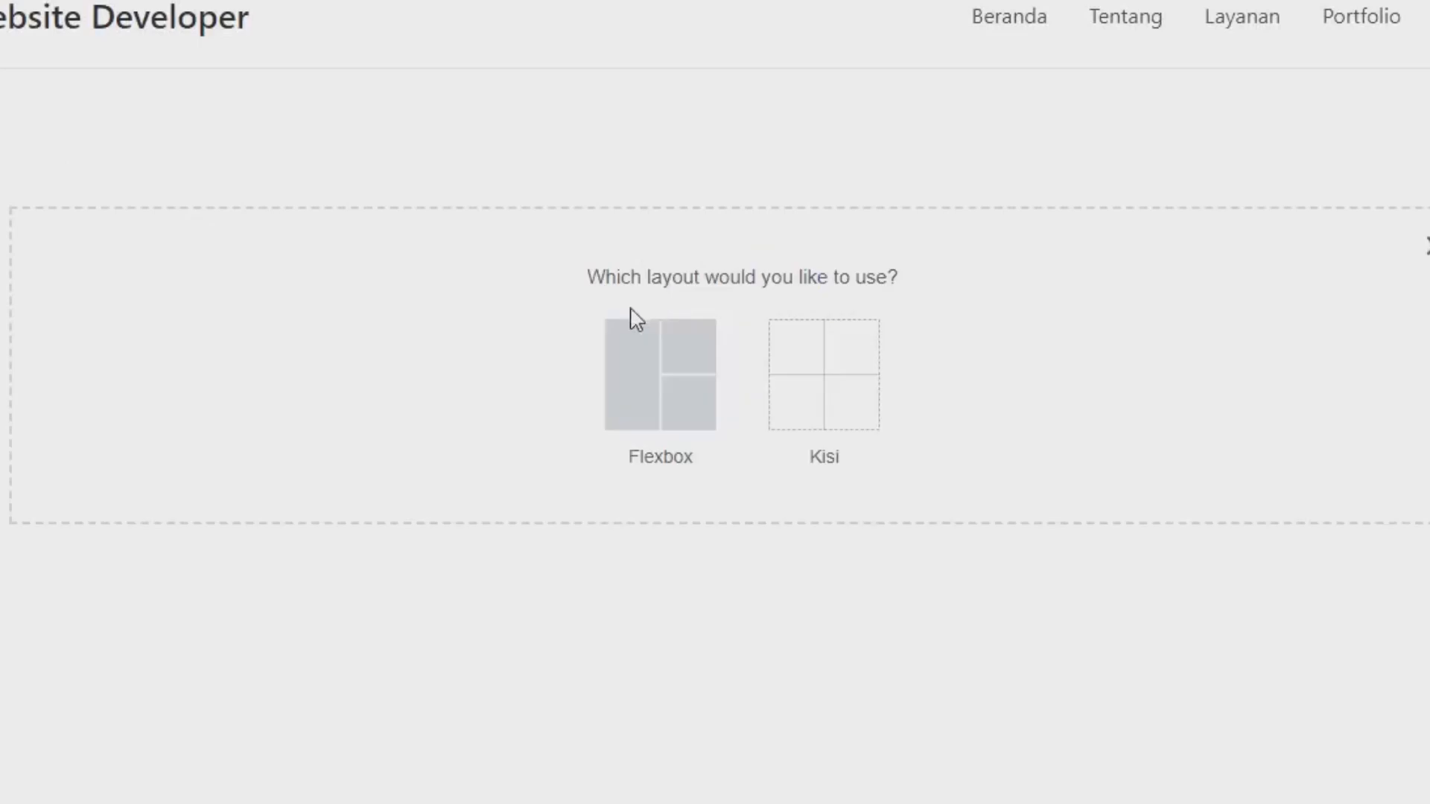
pyautogui.click(656, 367)
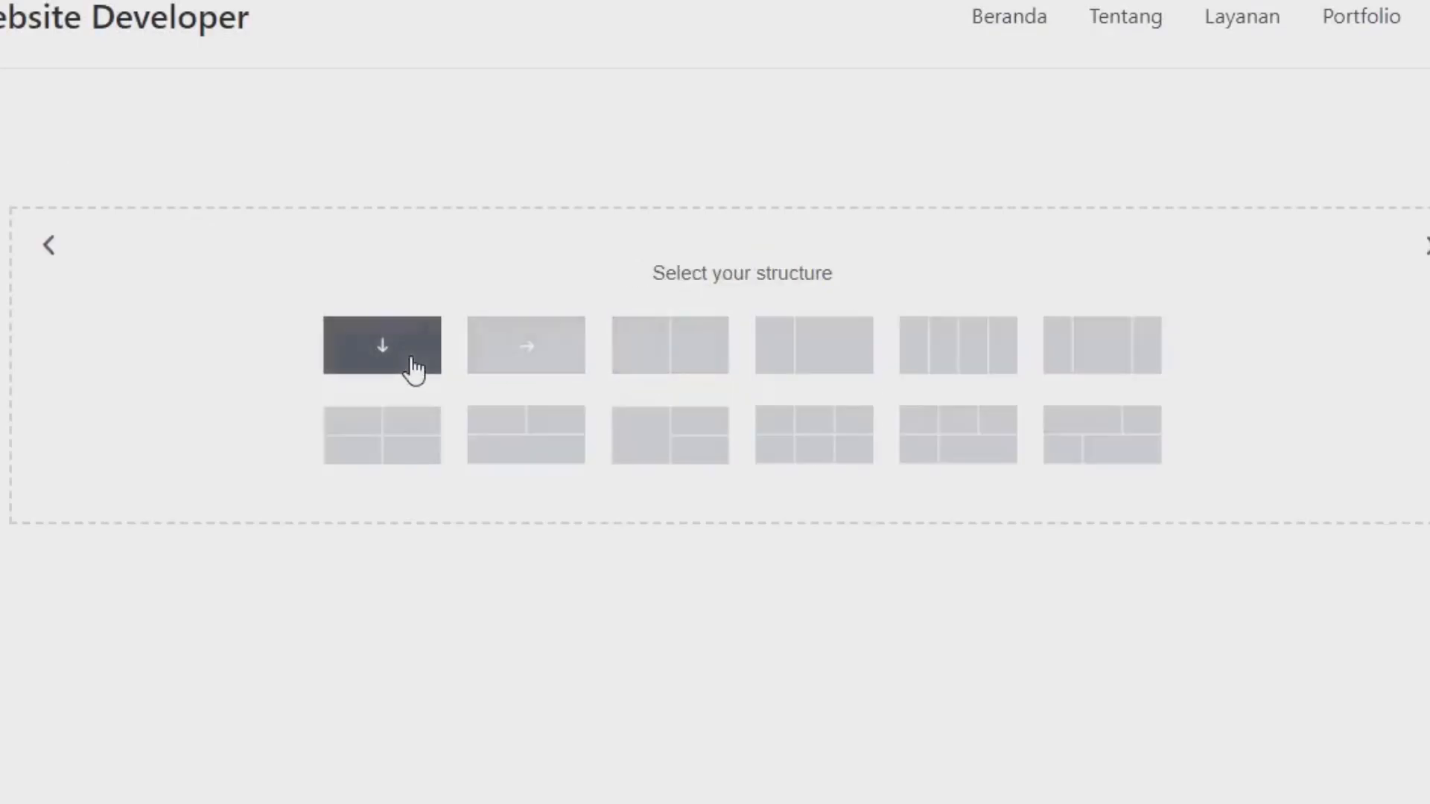
pyautogui.click(414, 365)
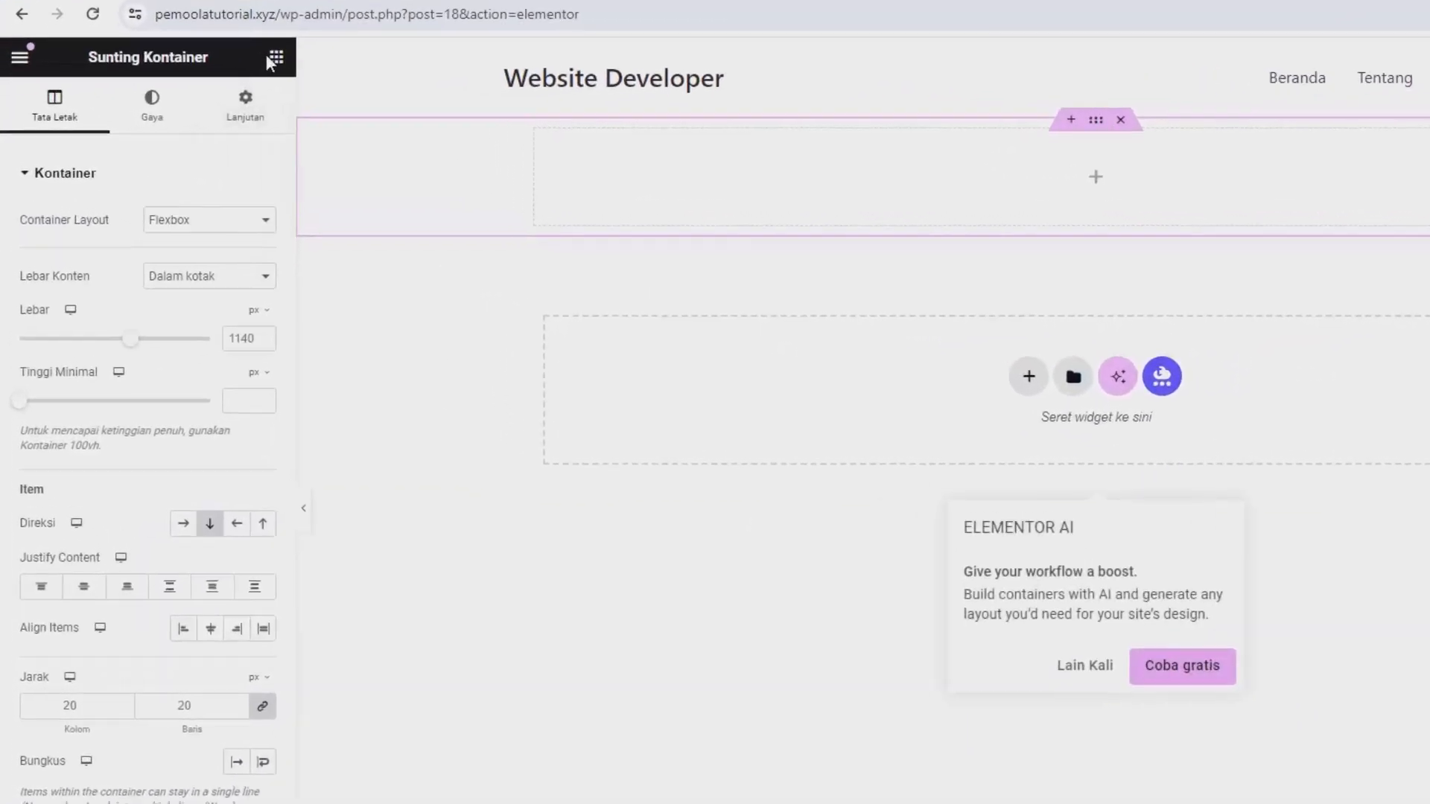
# Search the widgets for "map" and place the Peta Google widget in the new container.
pyautogui.click(309, 51)
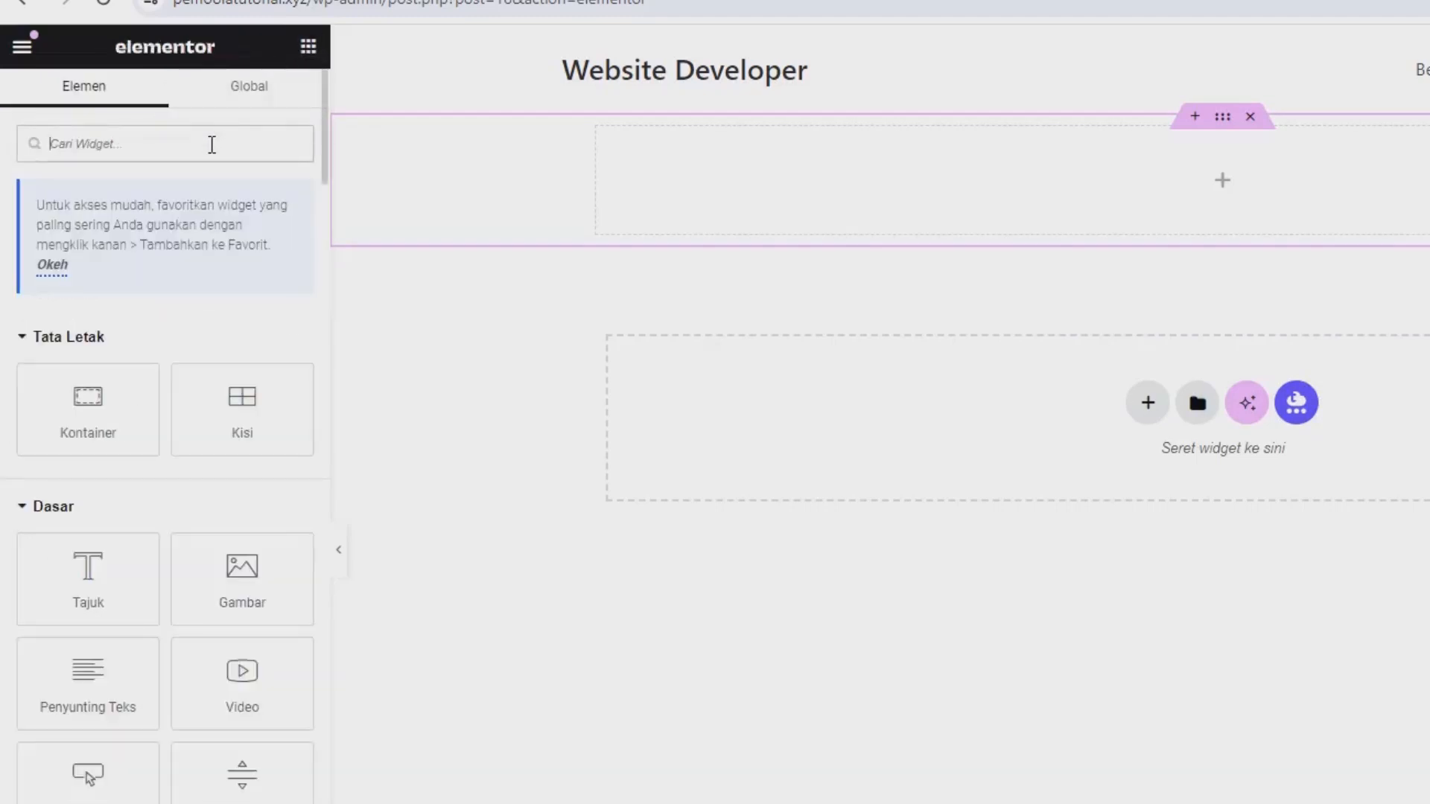
pyautogui.write('map')
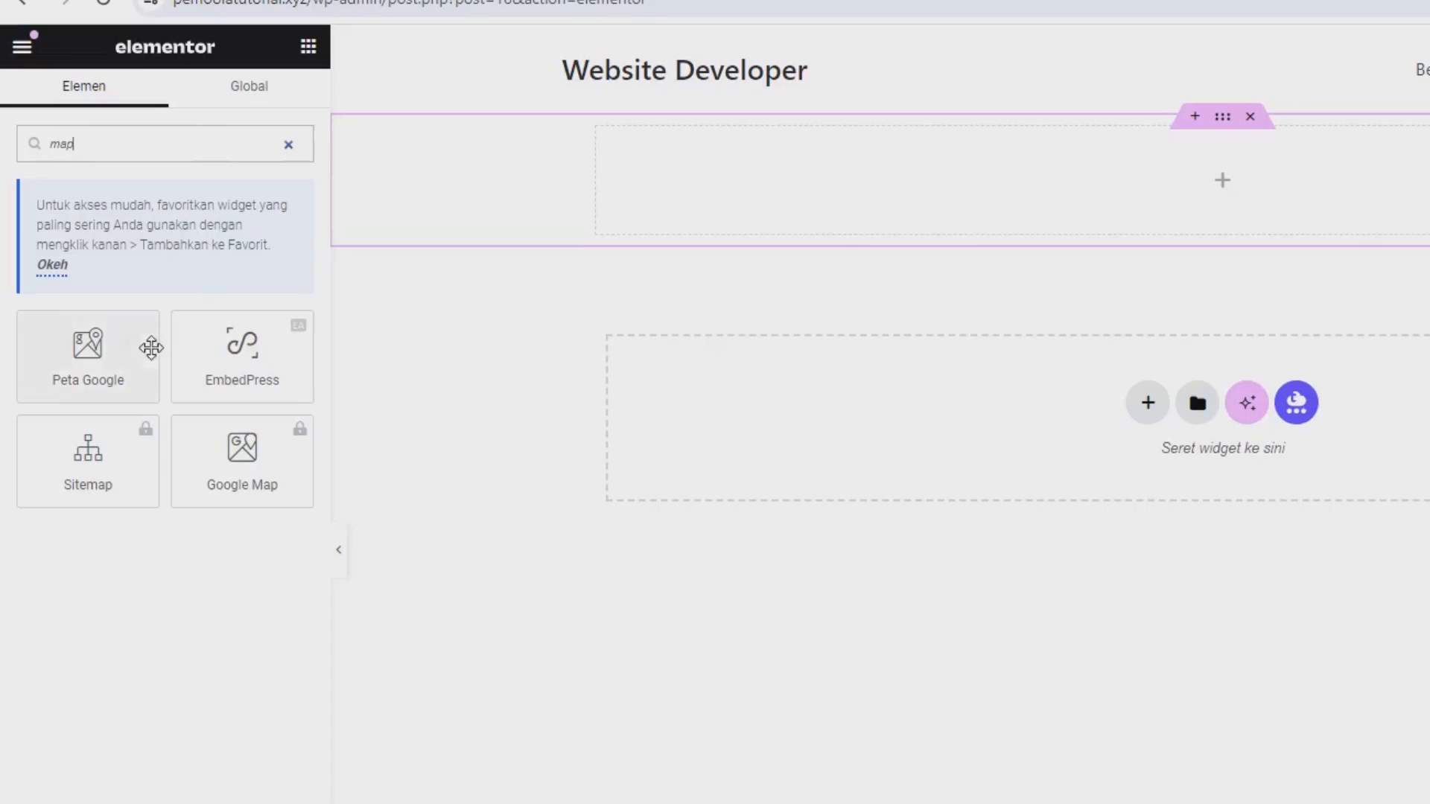
pyautogui.moveTo(88, 348); pyautogui.dragTo(639, 176)
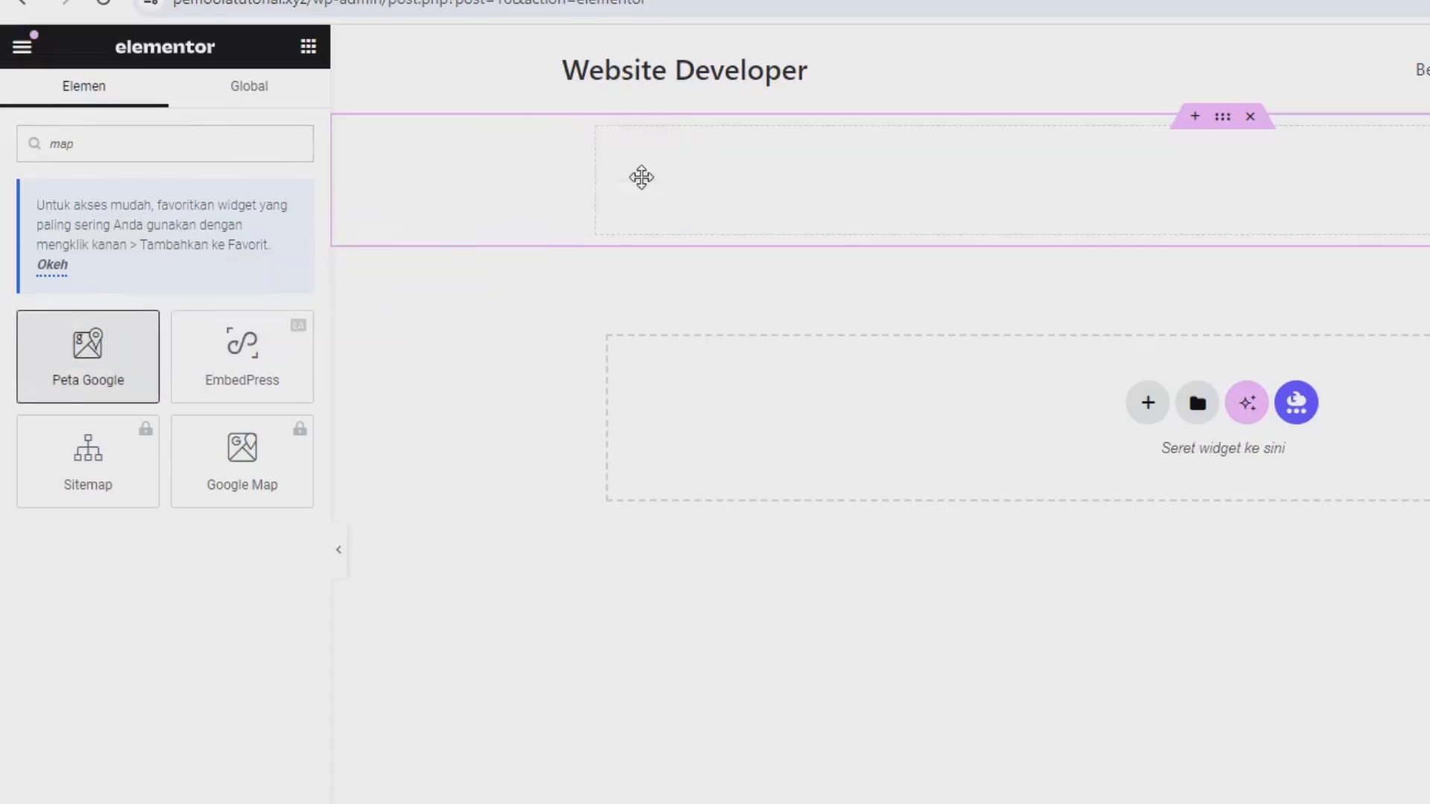
# Set the Google map's location to "jakarta selatan" and increase the map's height.
pyautogui.tripleClick(201, 246)
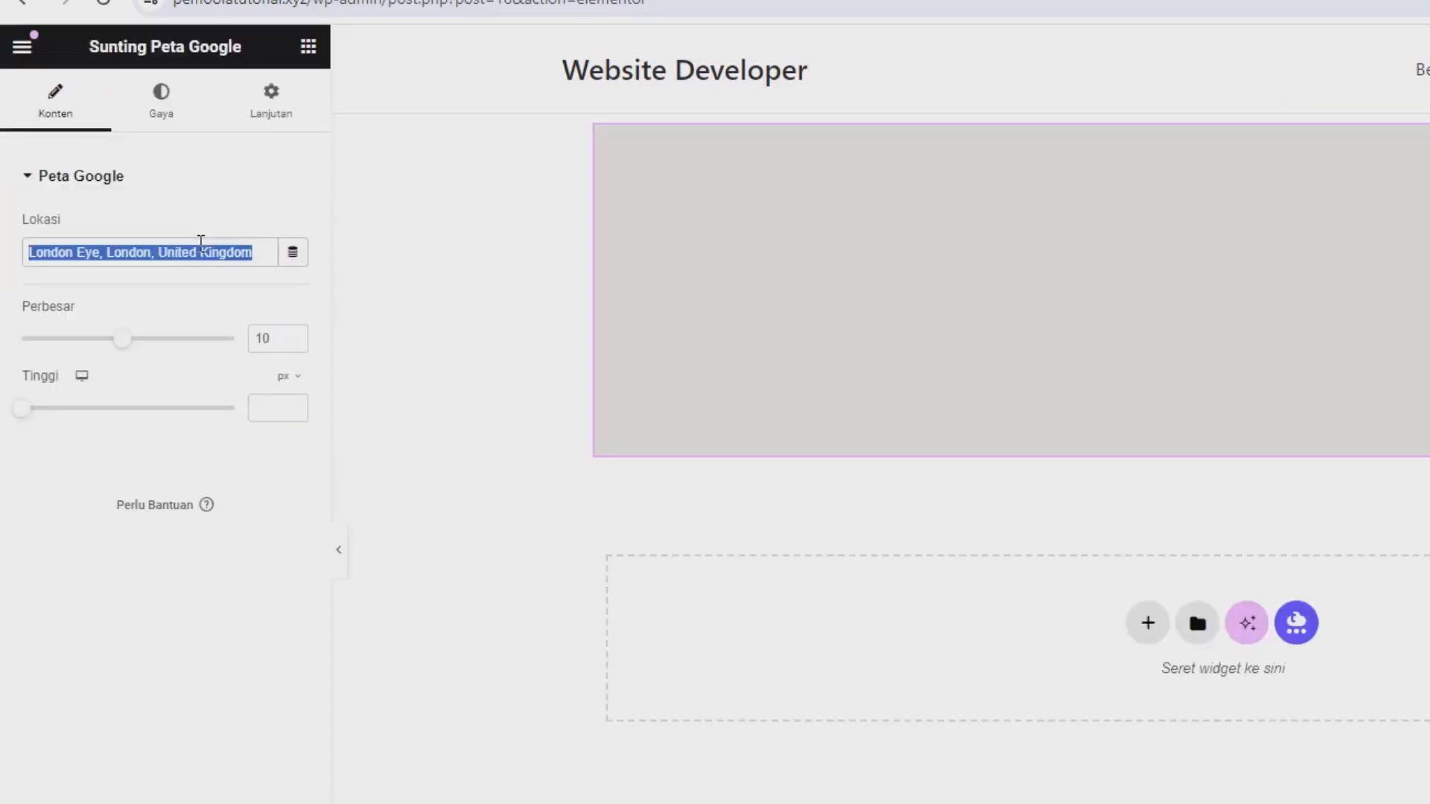
pyautogui.write('ajakr')
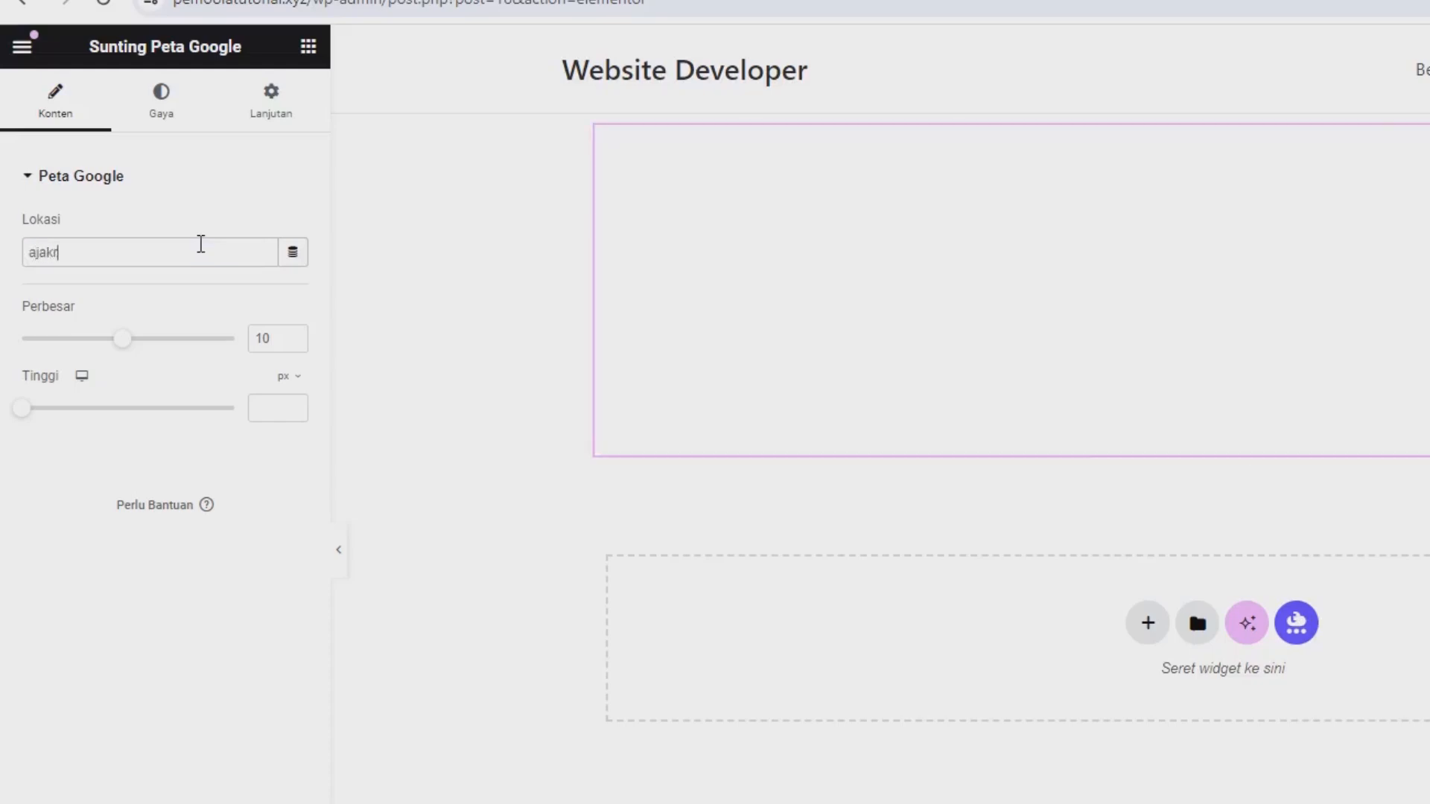
pyautogui.tripleClick(201, 246)
pyautogui.write('jakarta selatan')
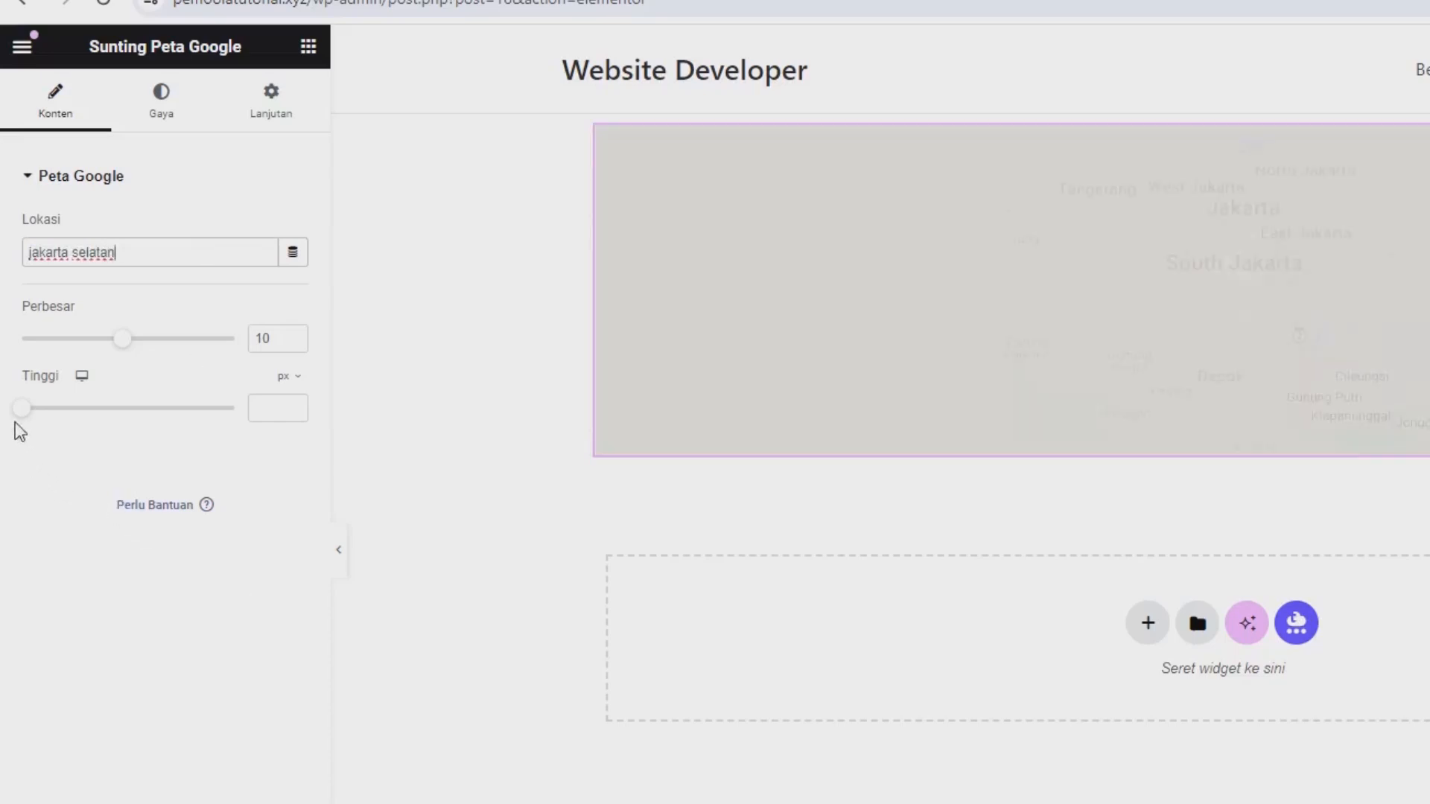
pyautogui.moveTo(18, 411); pyautogui.dragTo(88, 441)
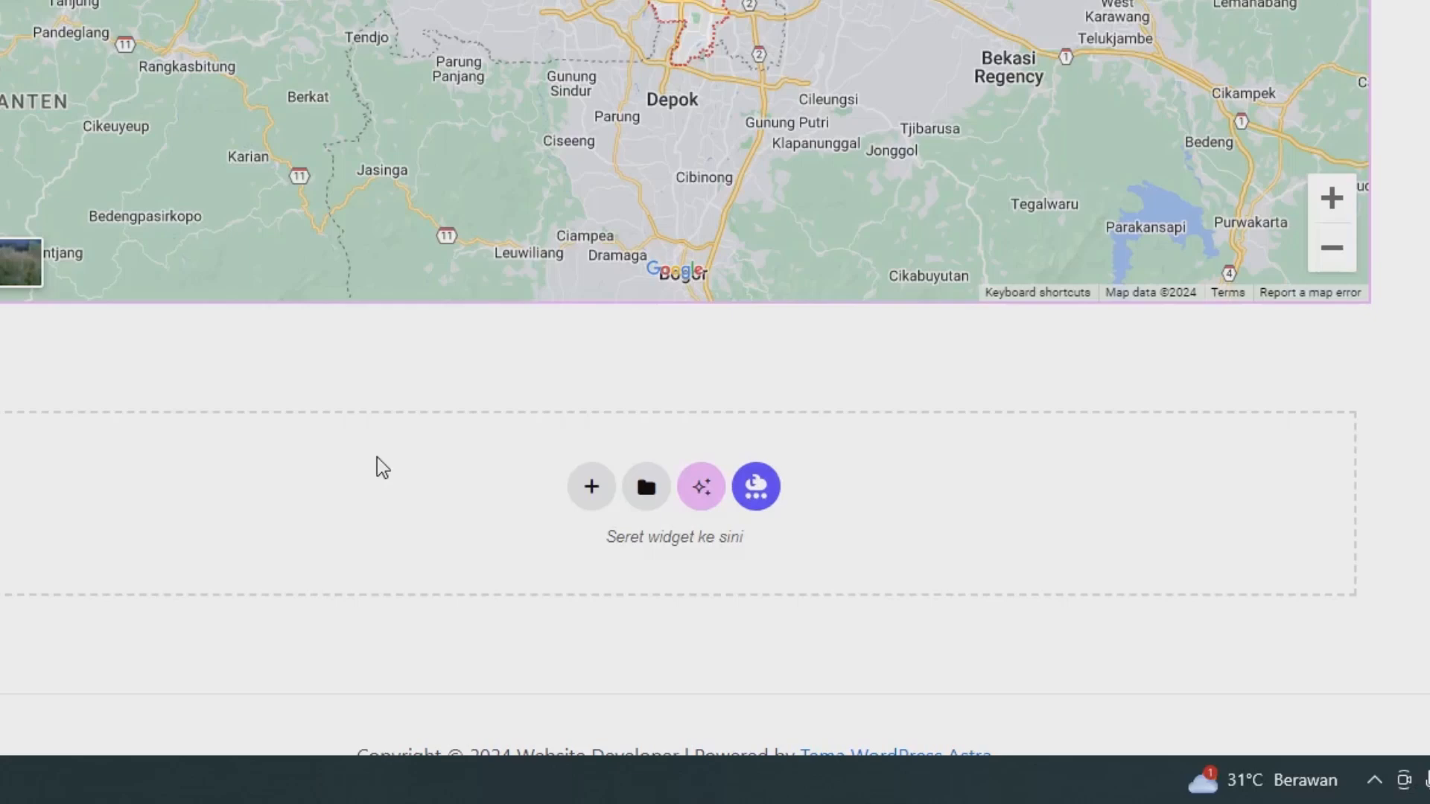
# Add a single-column Flexbox container with downward direction below the map and place a Tajuk heading widget in it.
pyautogui.click(588, 485)
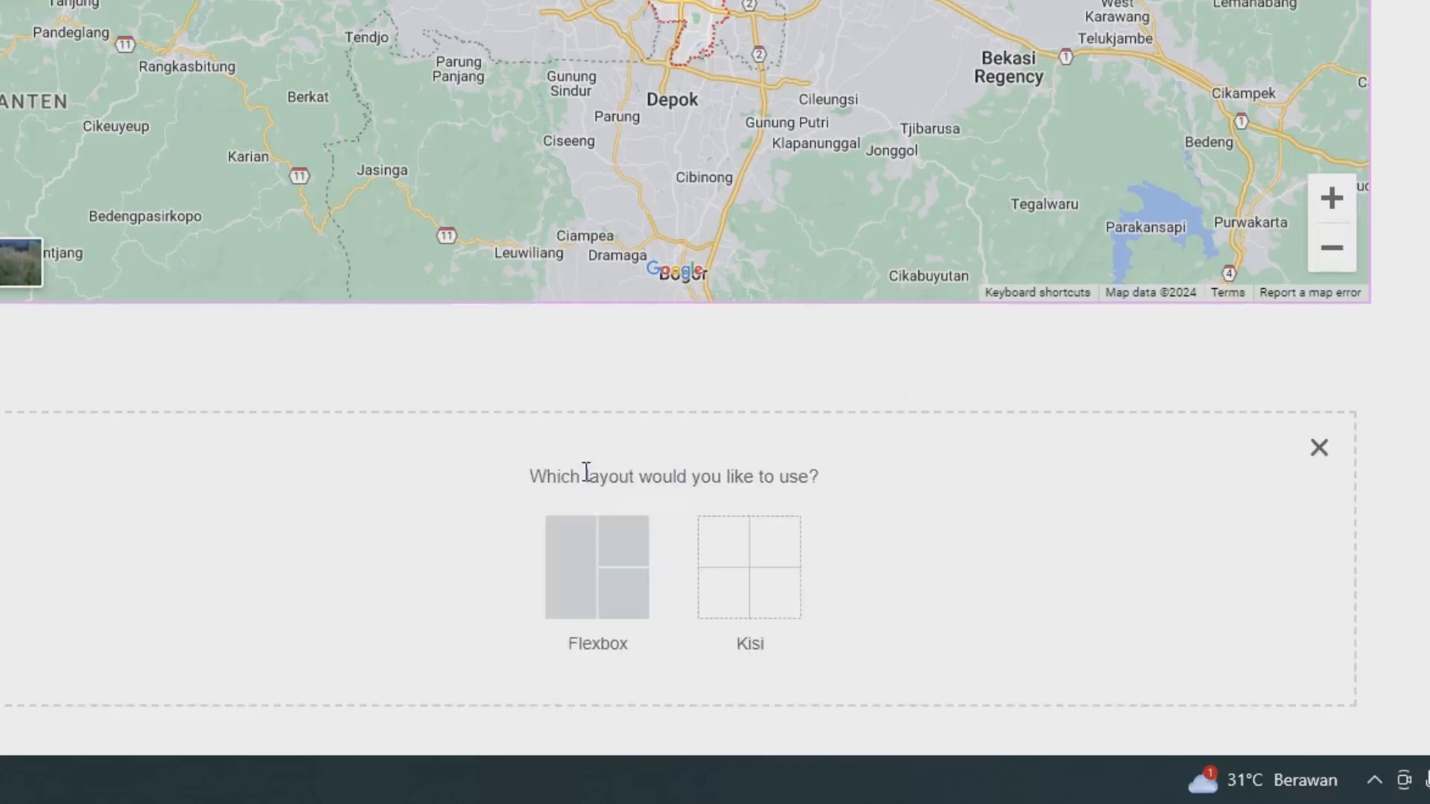
pyautogui.click(570, 553)
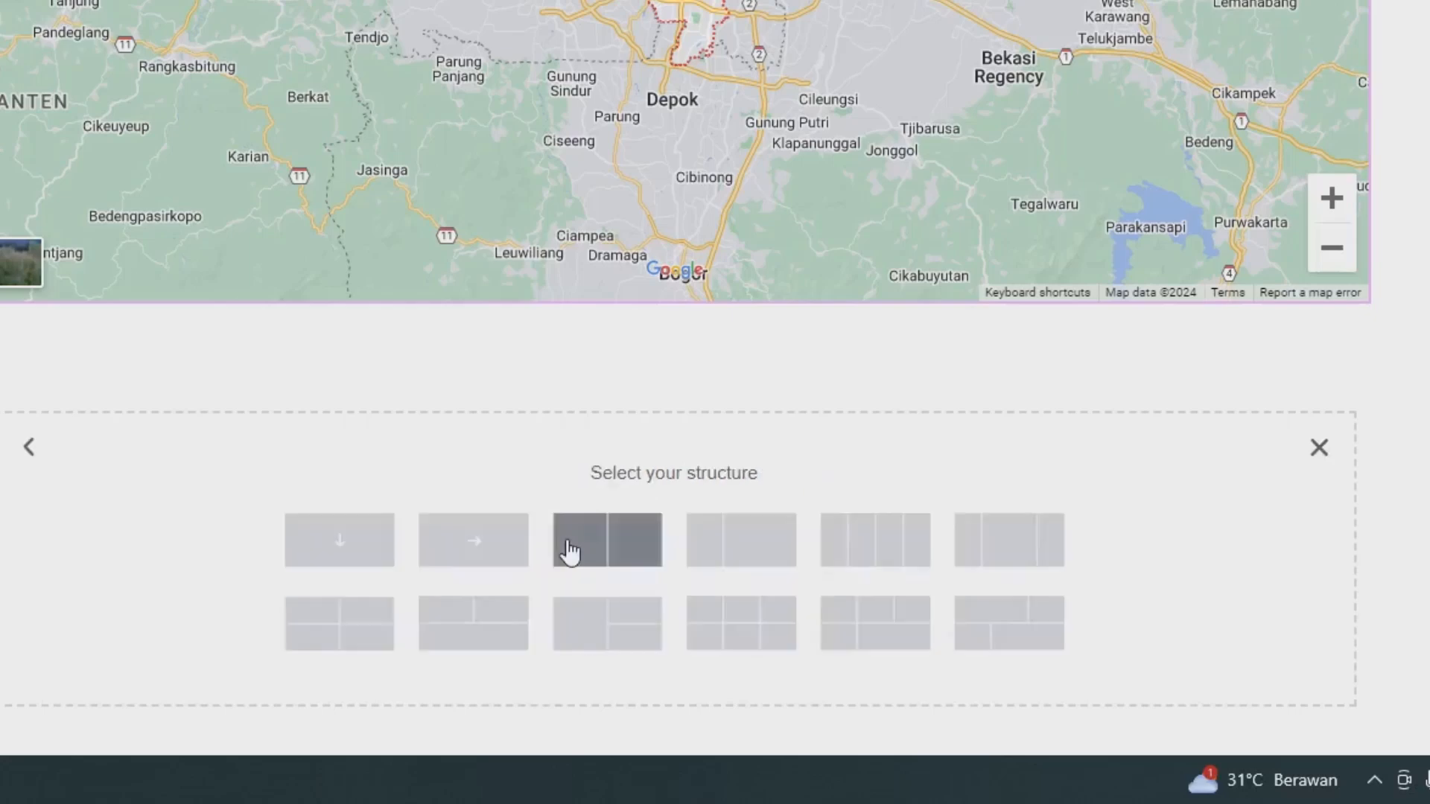
pyautogui.click(328, 551)
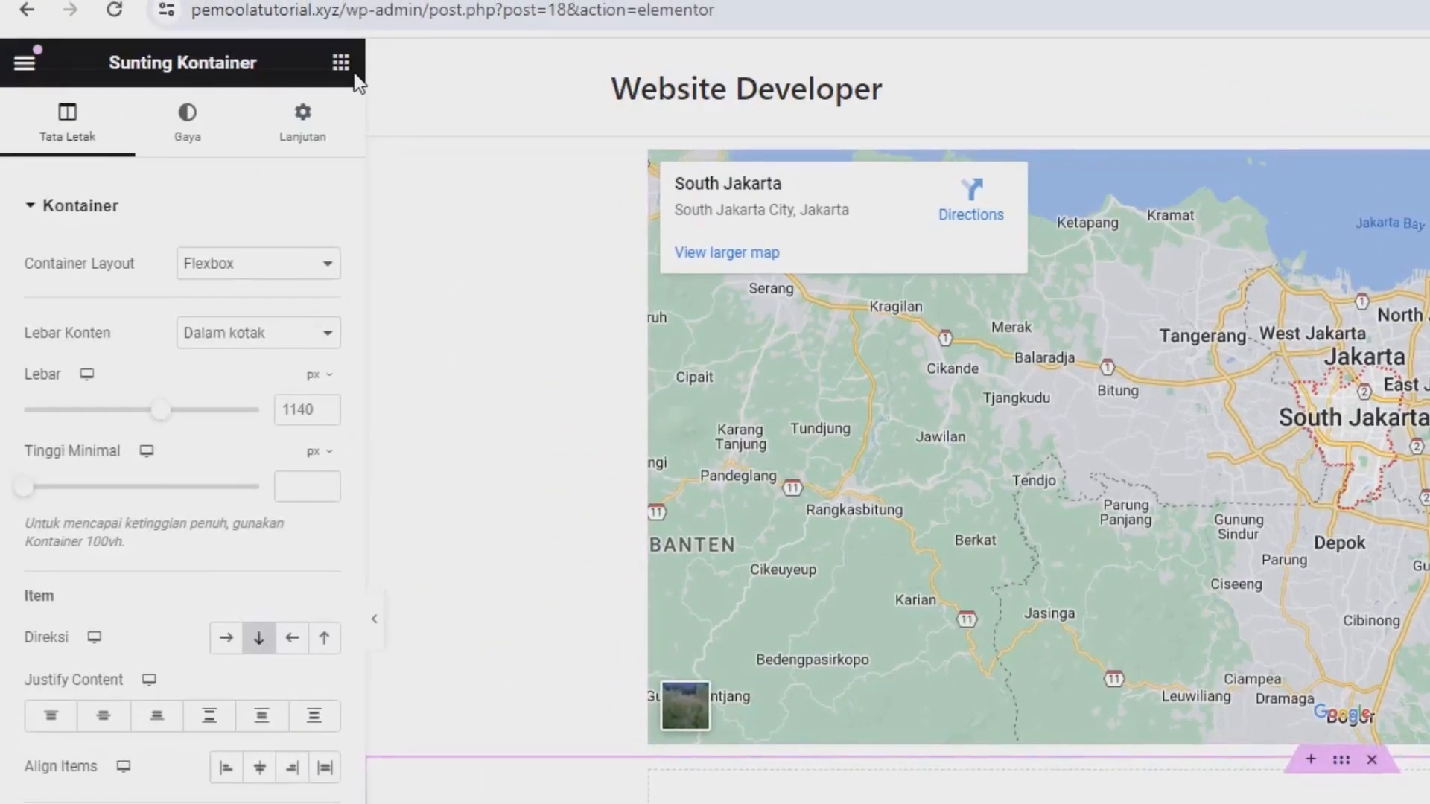
pyautogui.click(341, 63)
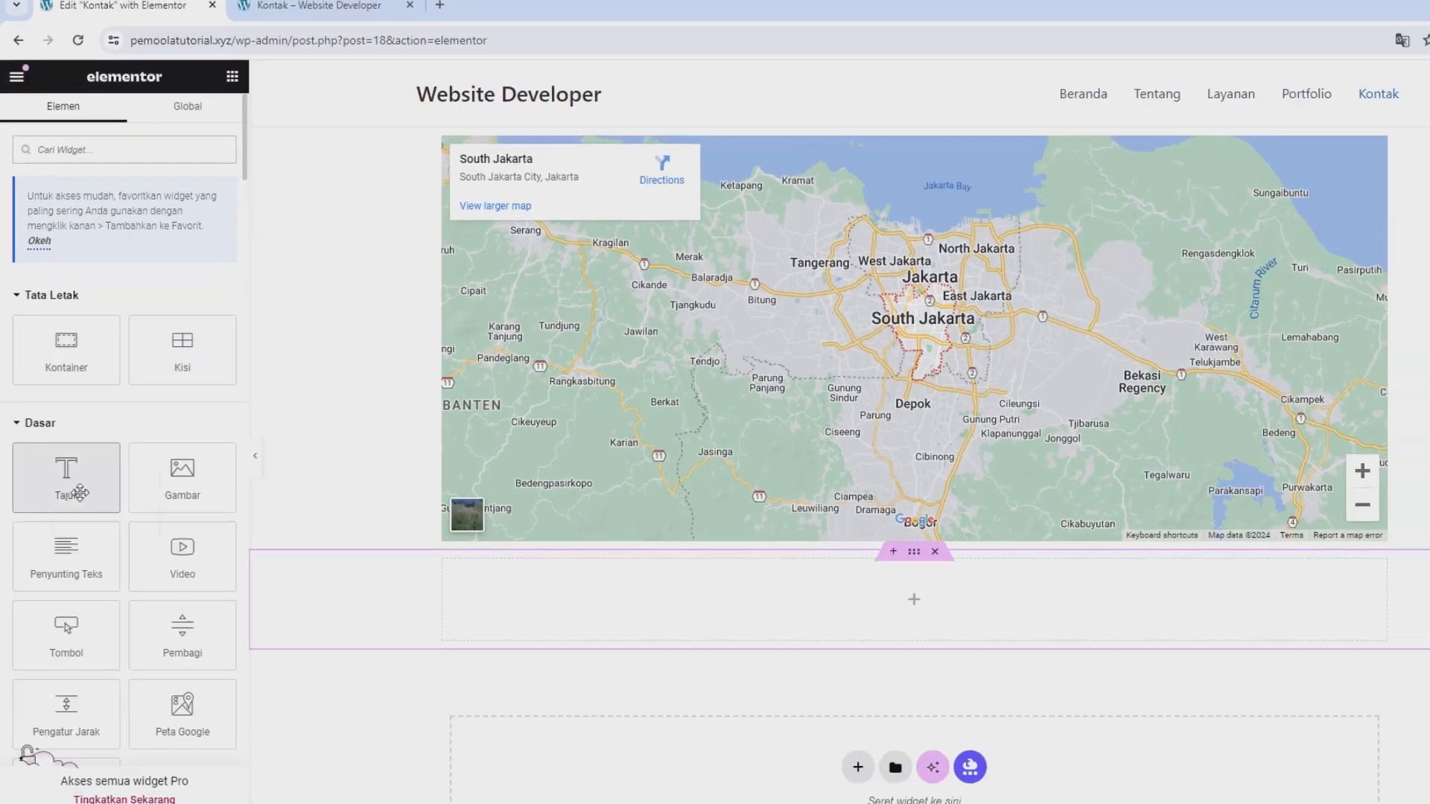
pyautogui.moveTo(109, 646); pyautogui.dragTo(937, 803)
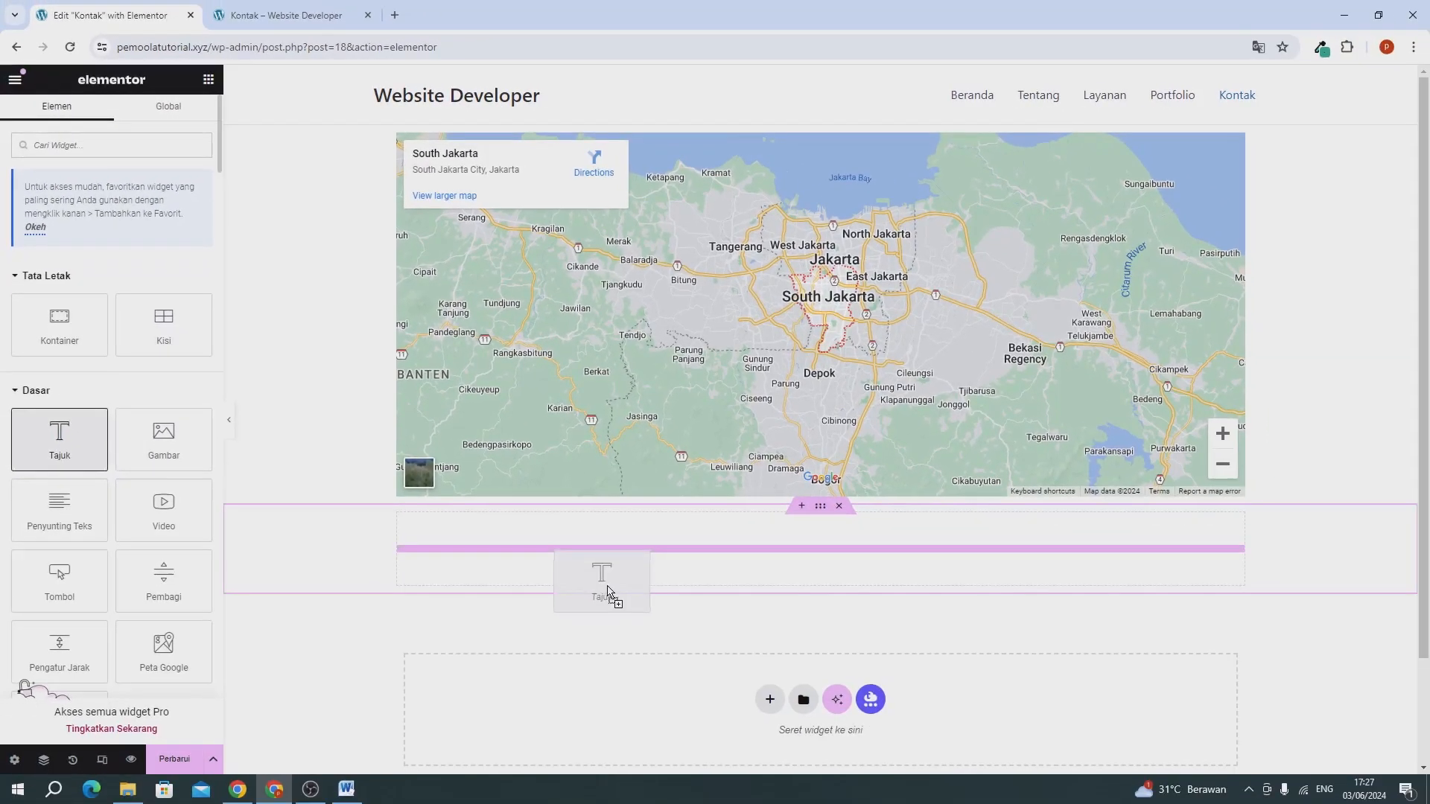
# Replace the new heading's placeholder text with "Hubungi Kami".
pyautogui.tripleClick(92, 246)
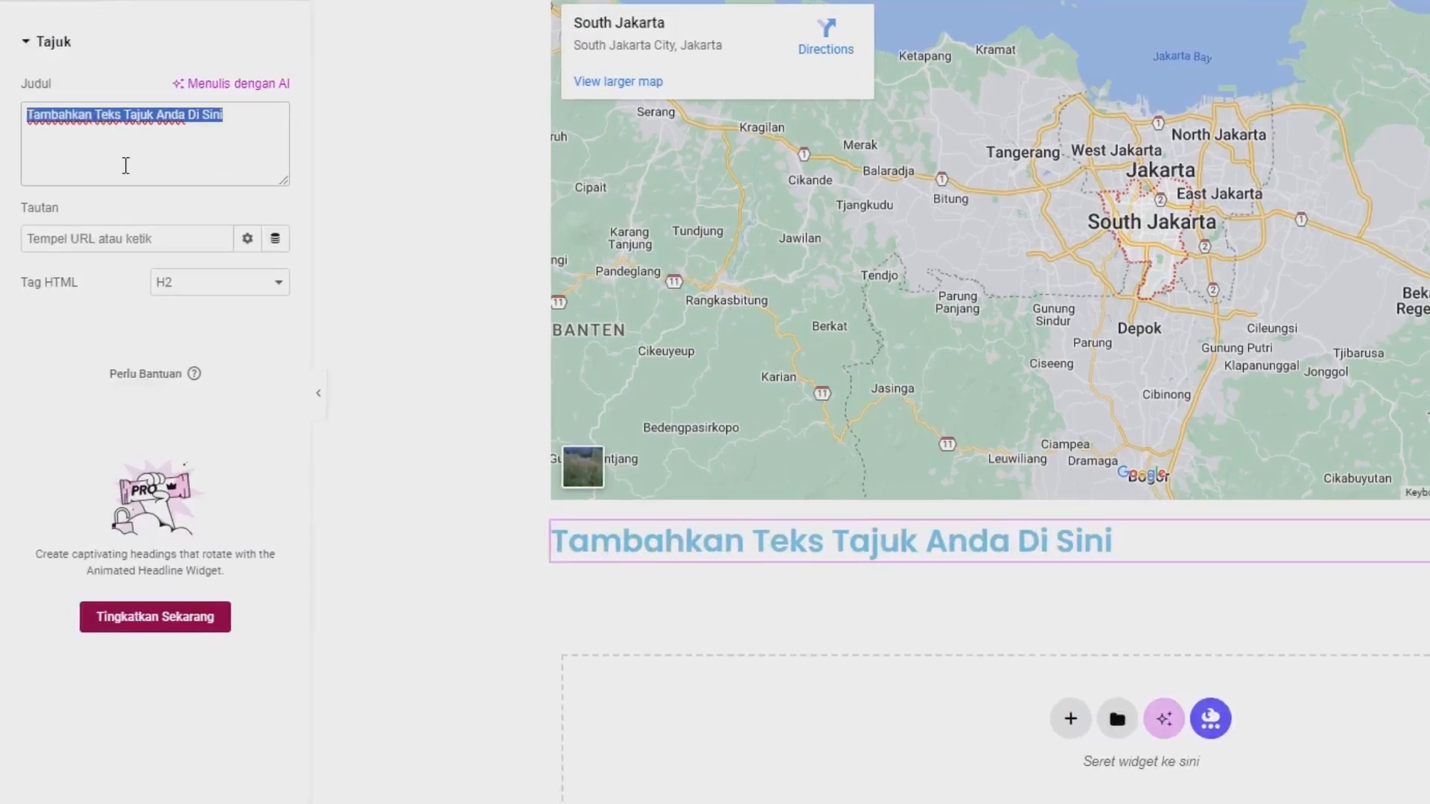
pyautogui.write('Hubungi Kam')
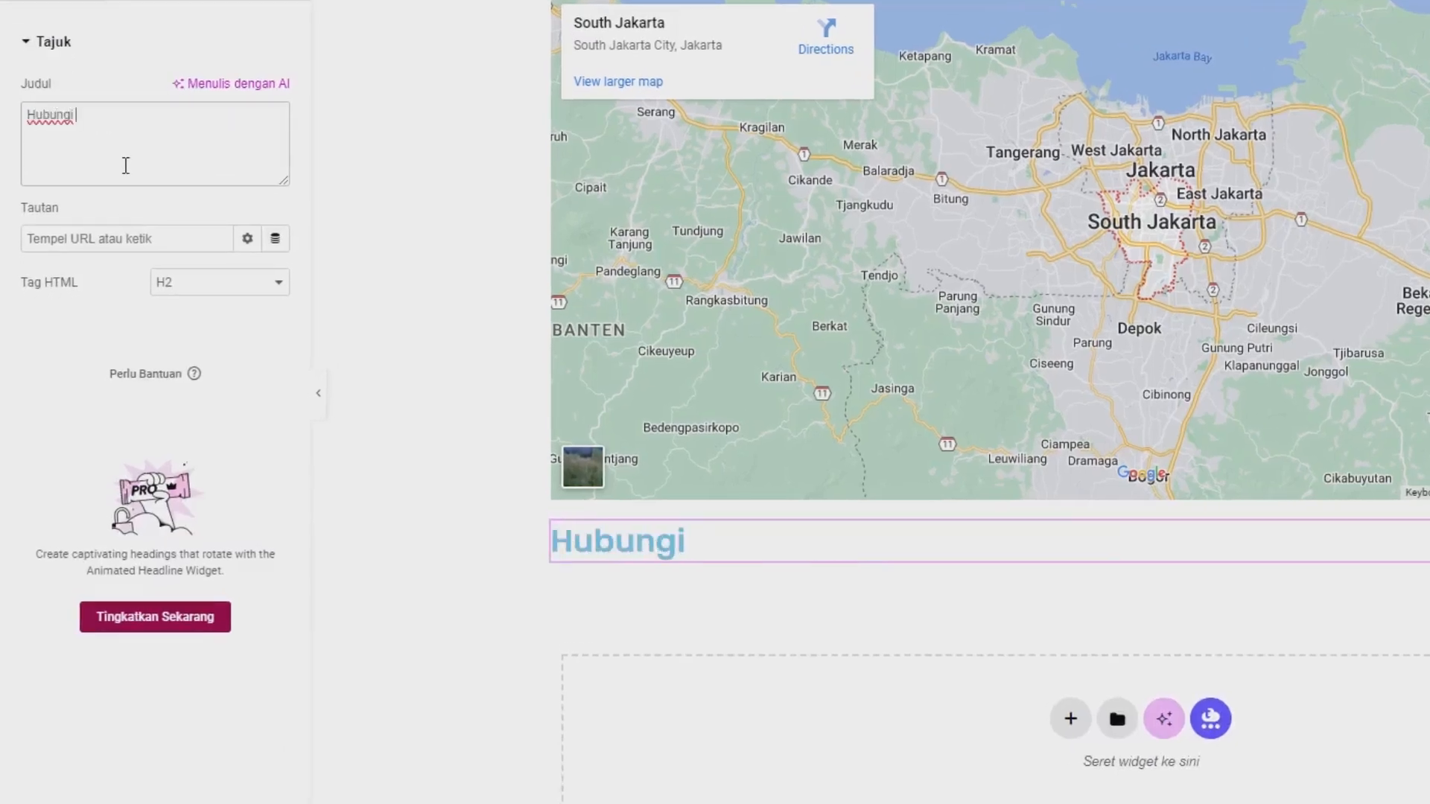
pyautogui.write('i')
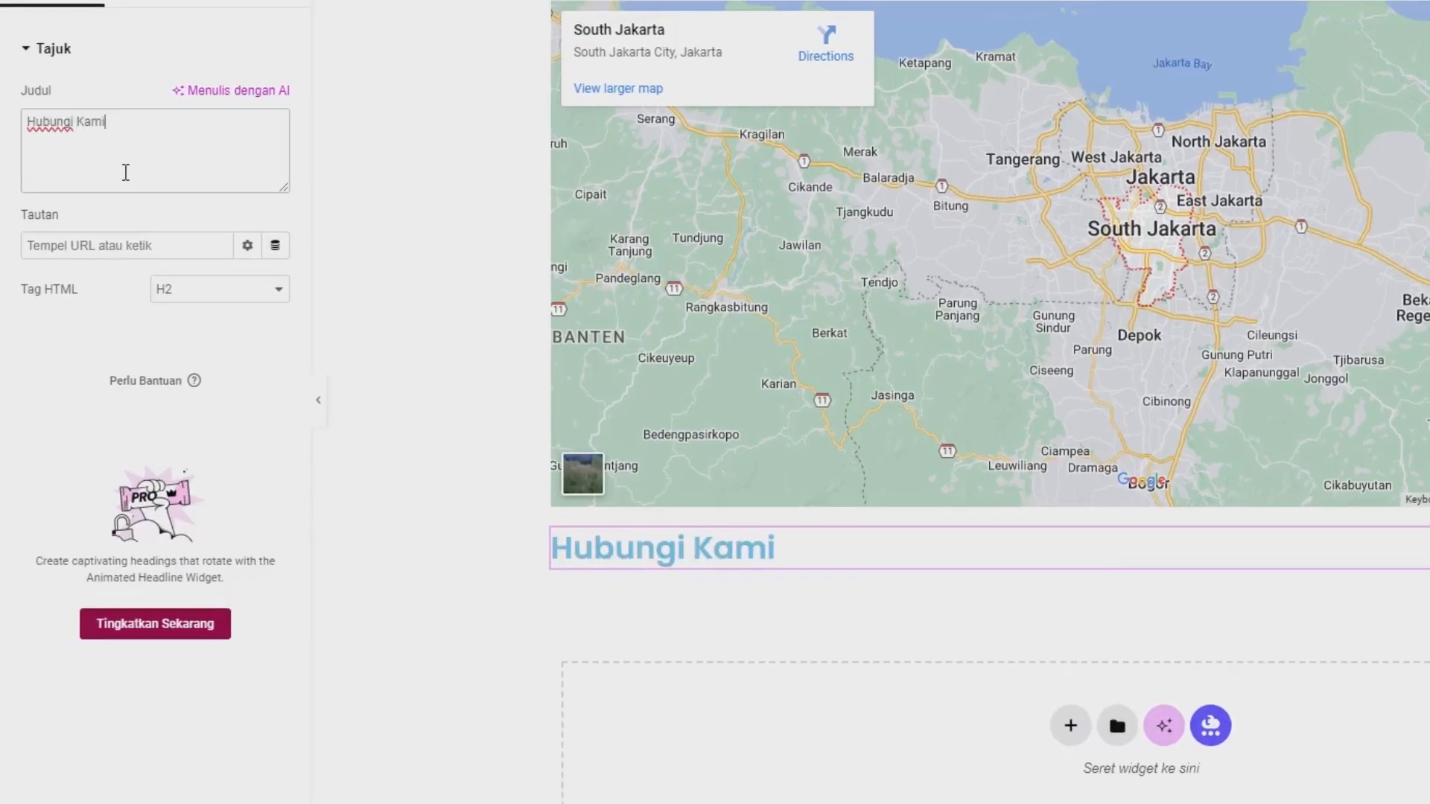
# Center the "Hubungi Kami" heading and change its text color to black.
pyautogui.click(142, 104)
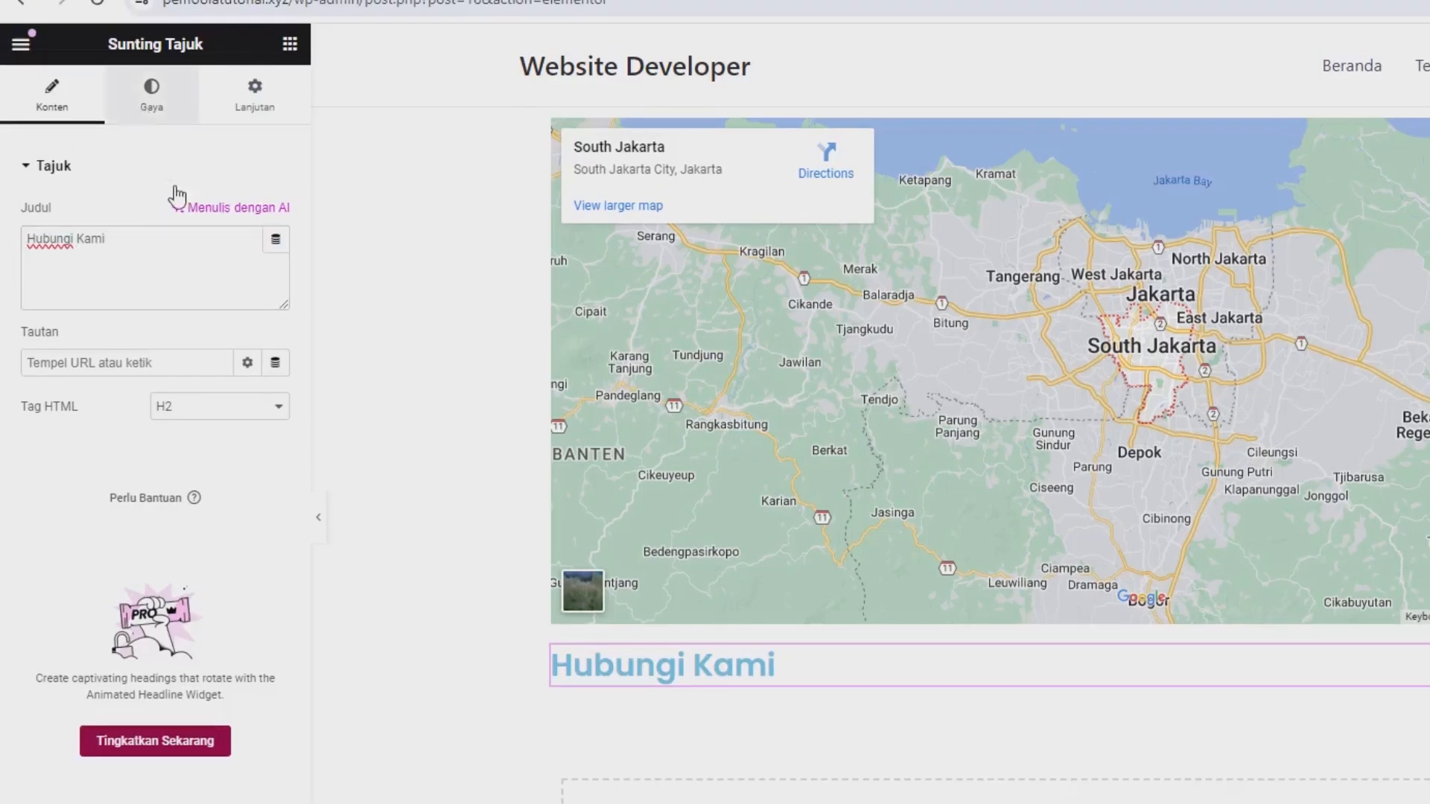
pyautogui.click(219, 216)
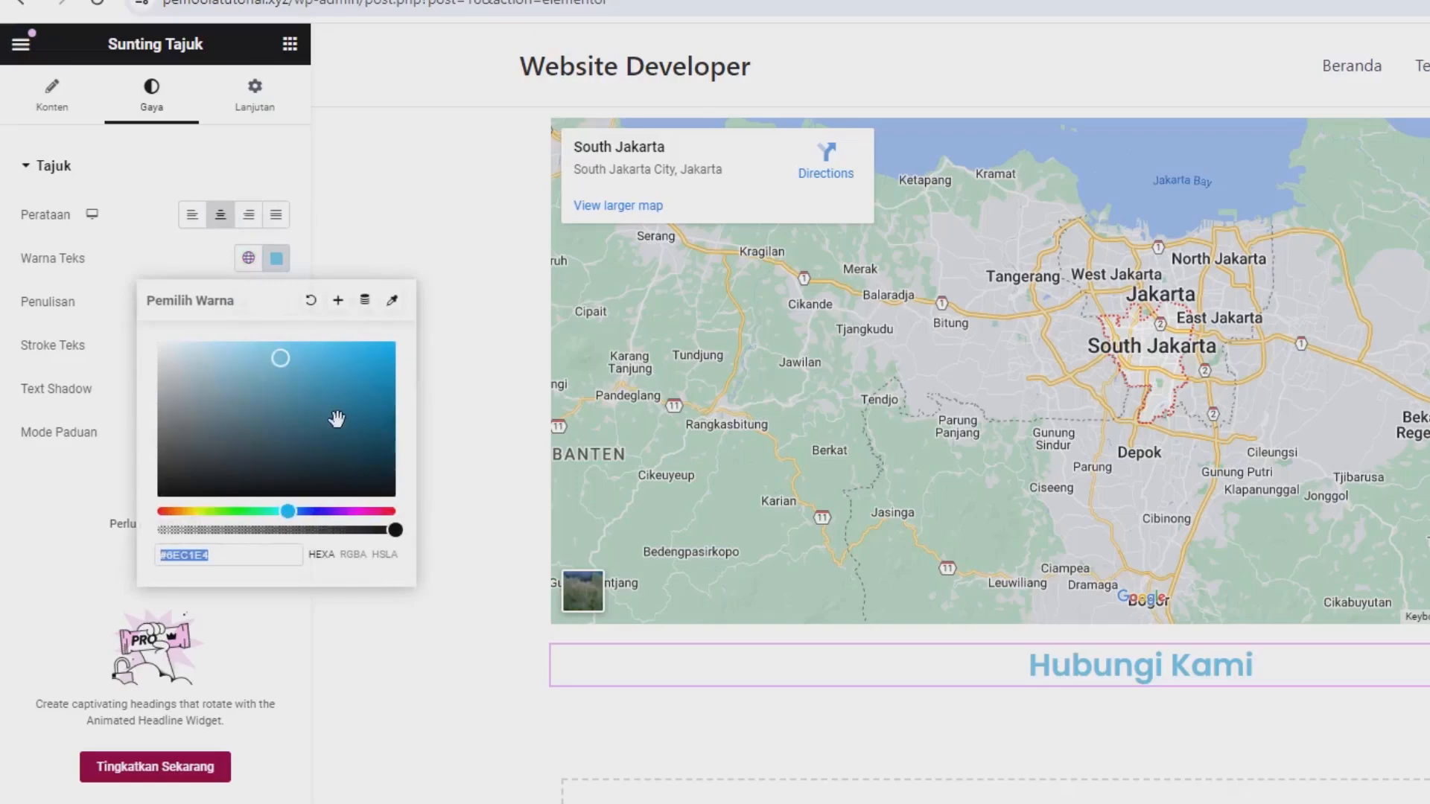
pyautogui.click(390, 491)
pyautogui.click(76, 631)
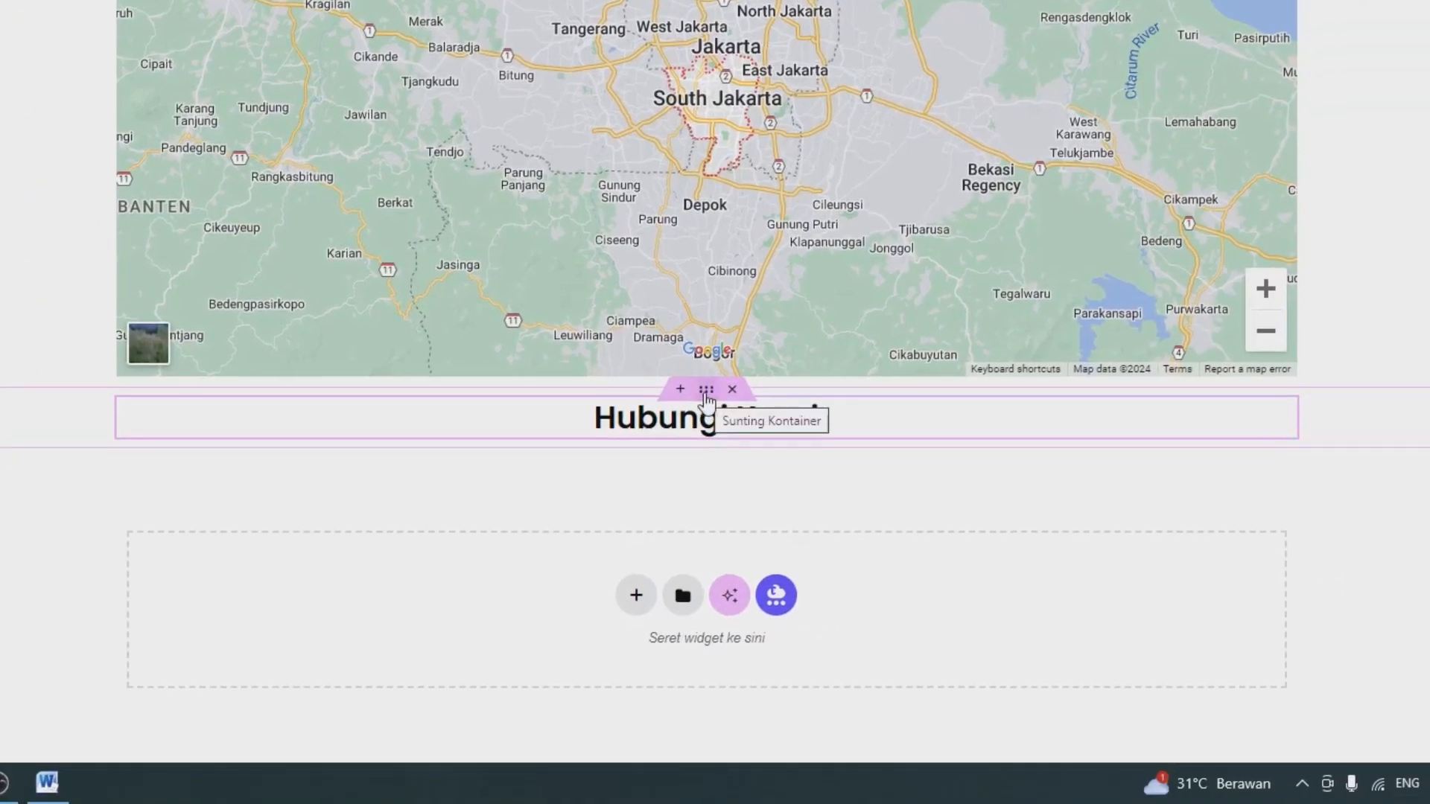
# Give the heading's container unlinked margins in percent, with 6 at the top (Atas) and 6 at the bottom (Bawah).
pyautogui.click(706, 394)
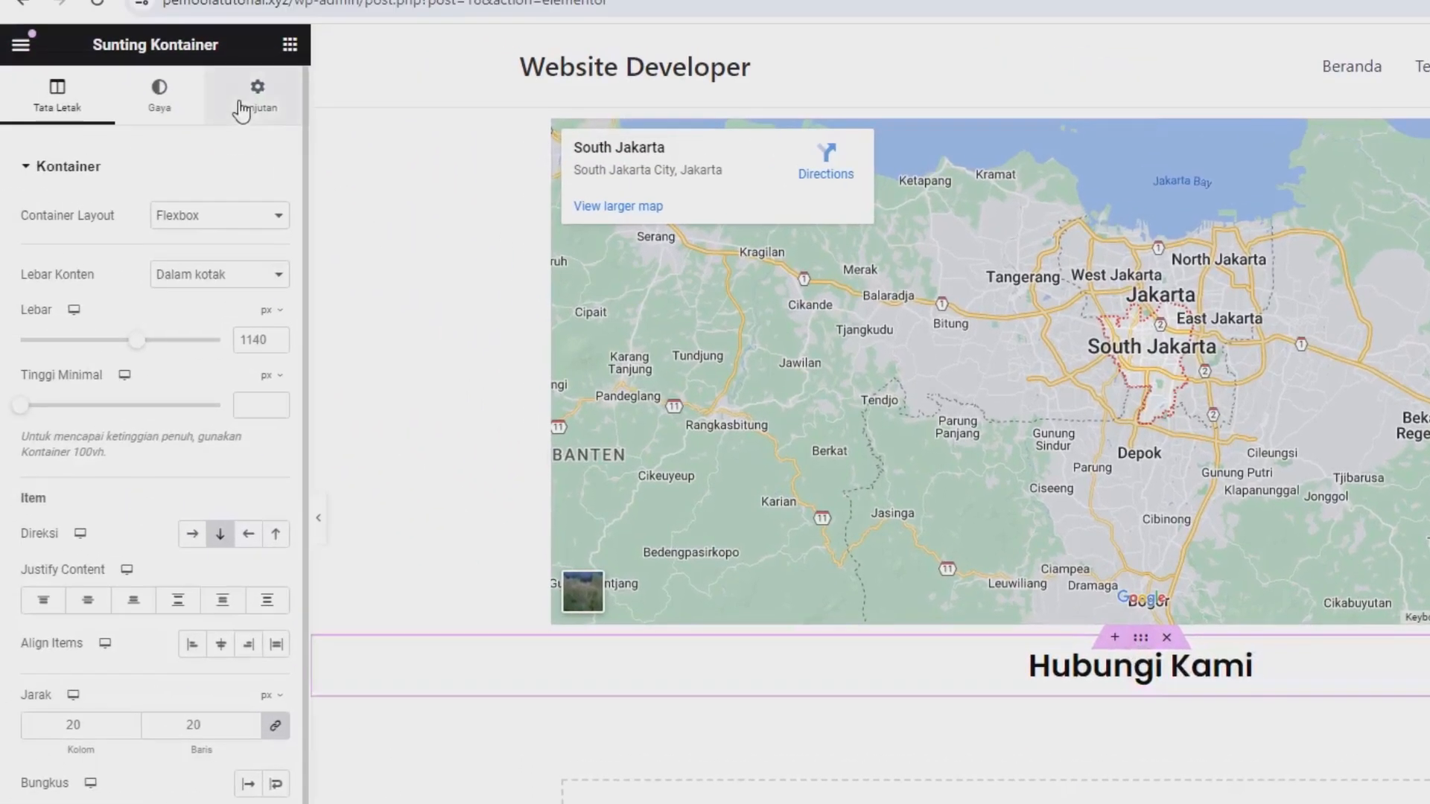
pyautogui.click(241, 110)
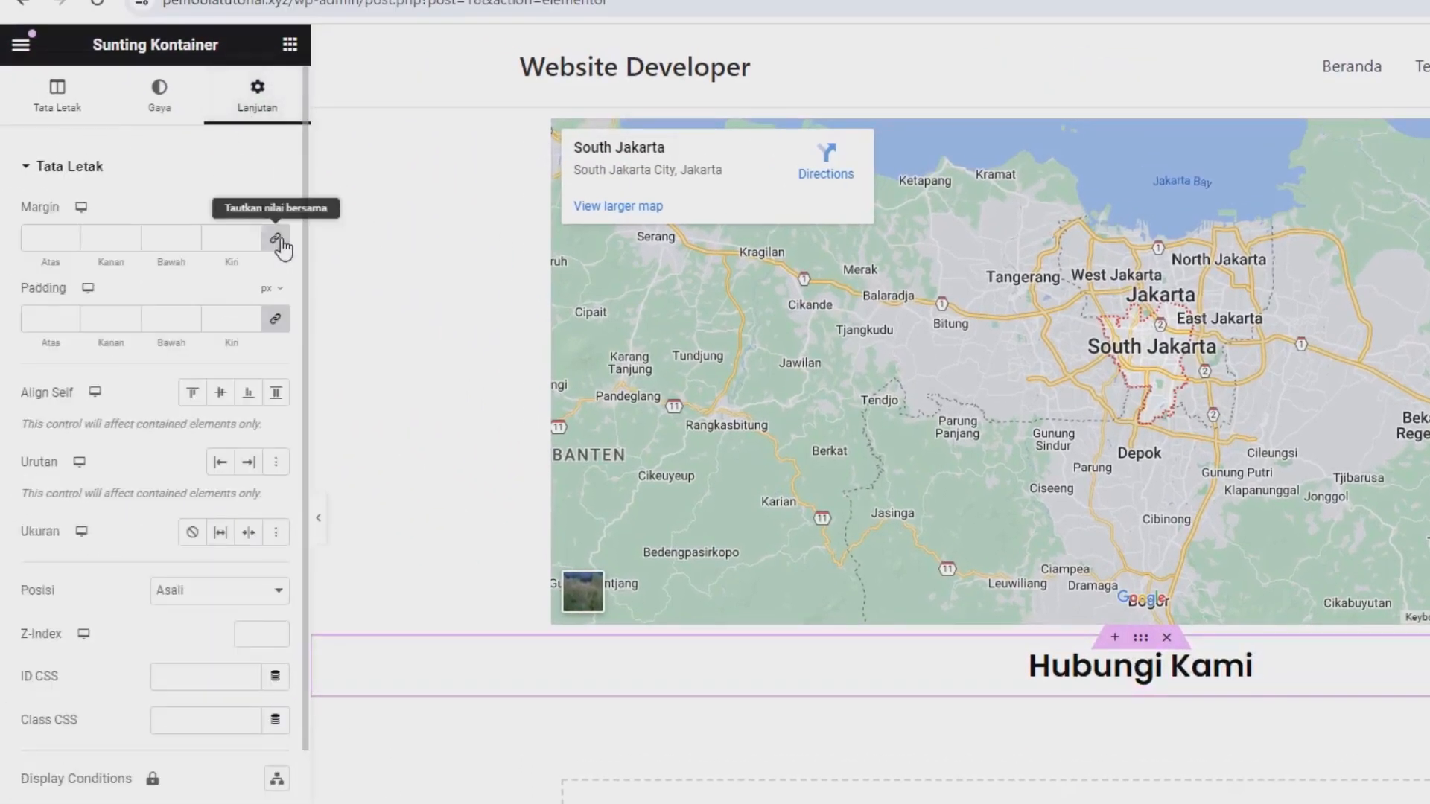
pyautogui.click(266, 208)
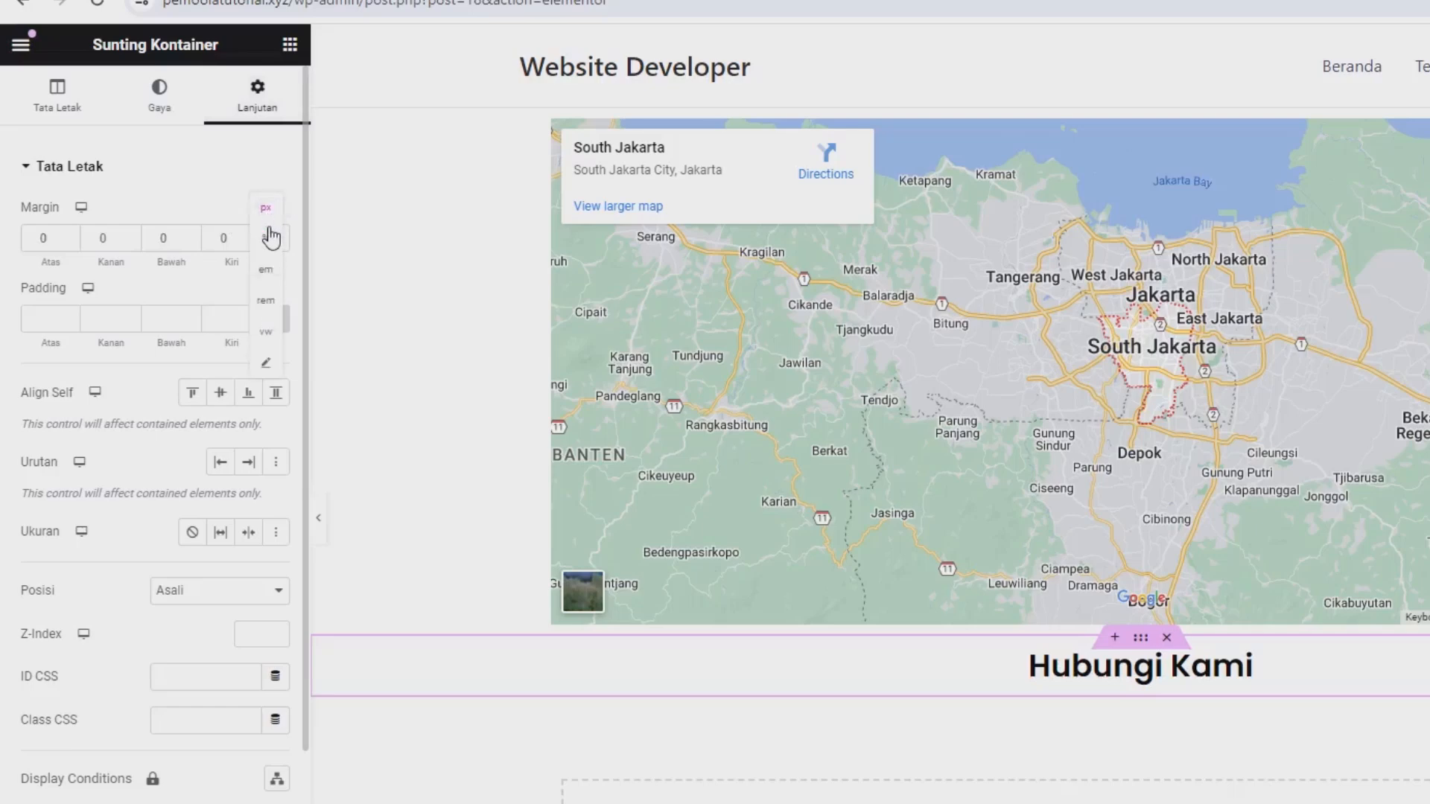
pyautogui.click(265, 238)
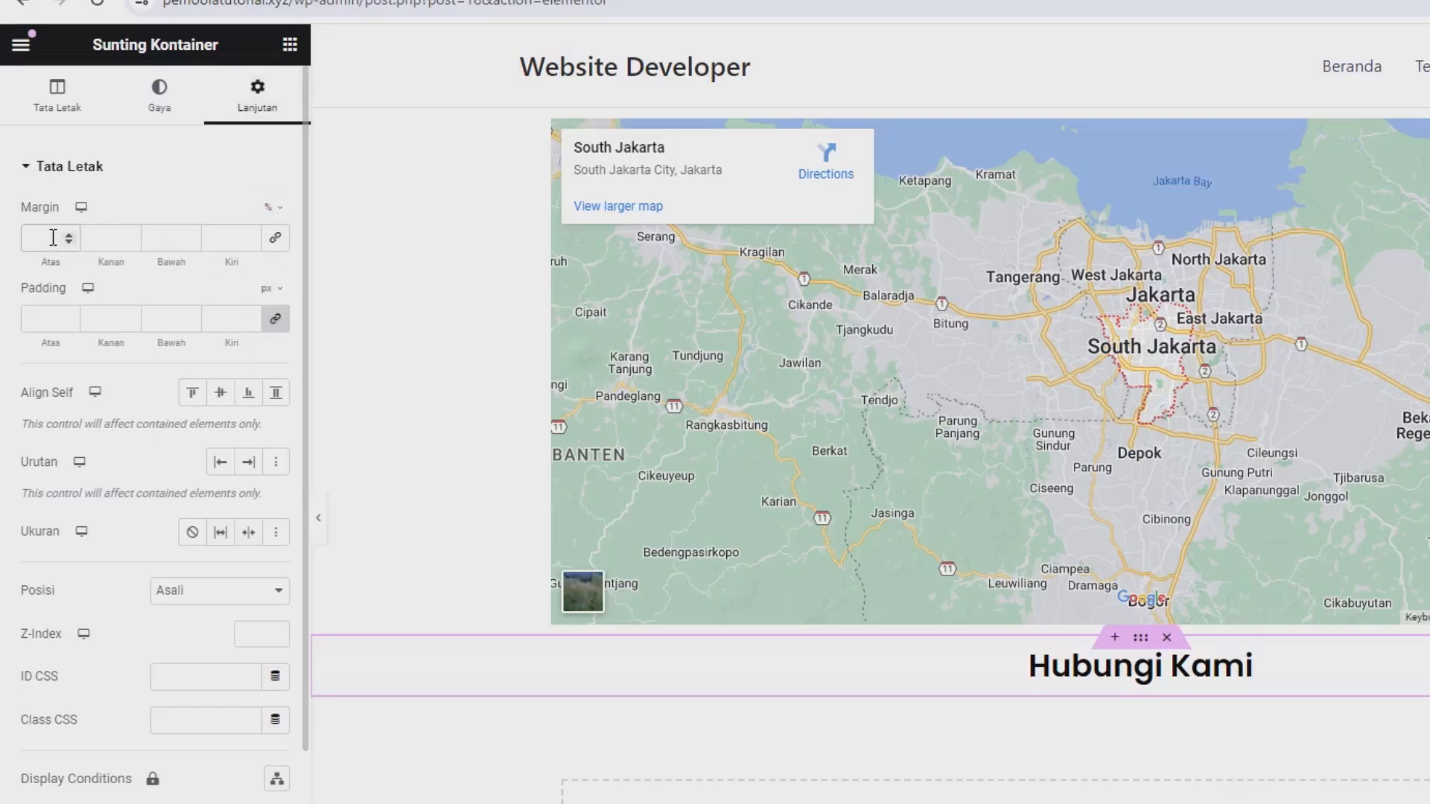
pyautogui.write('6')
pyautogui.click(170, 238)
pyautogui.write('6')
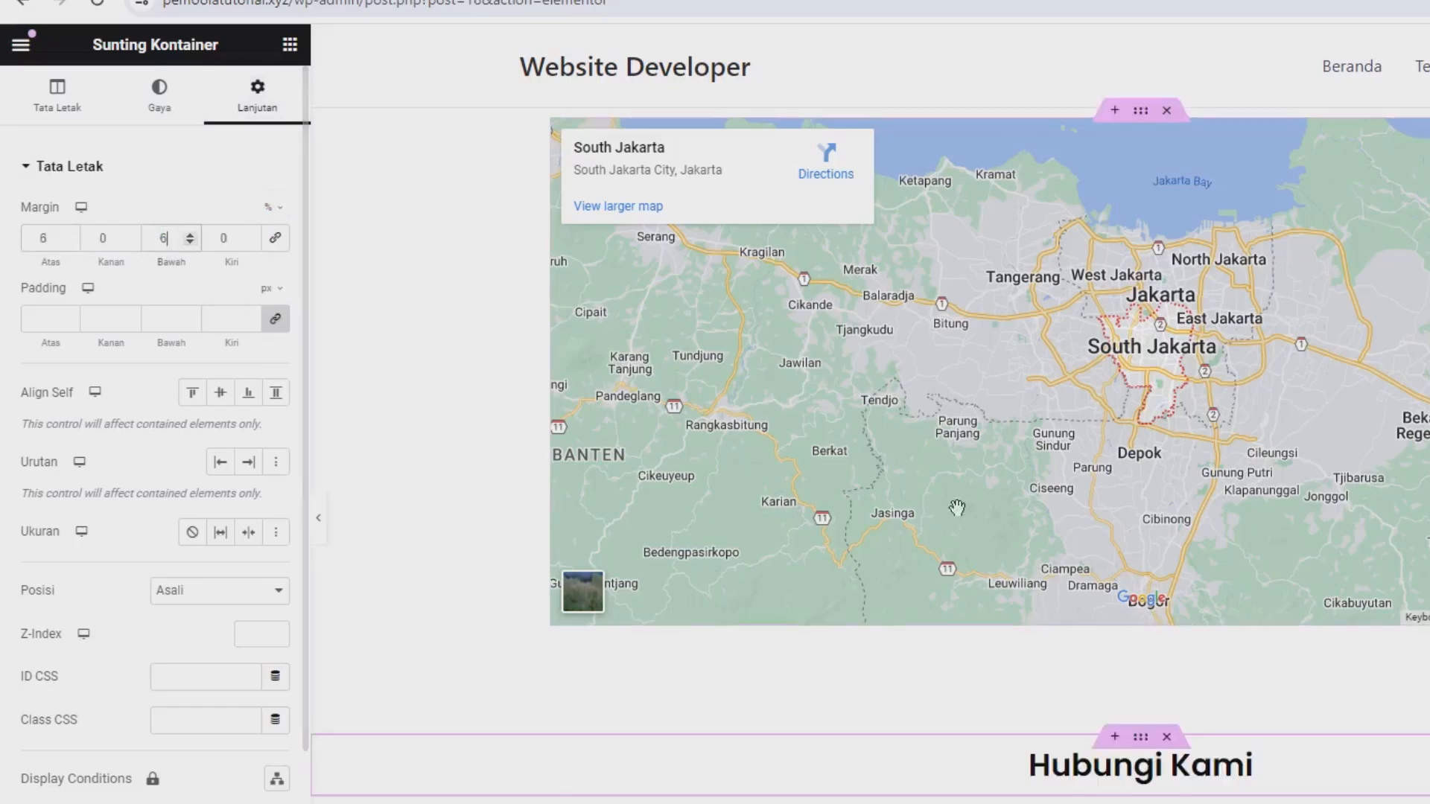
pyautogui.scroll(-3, 957, 508)
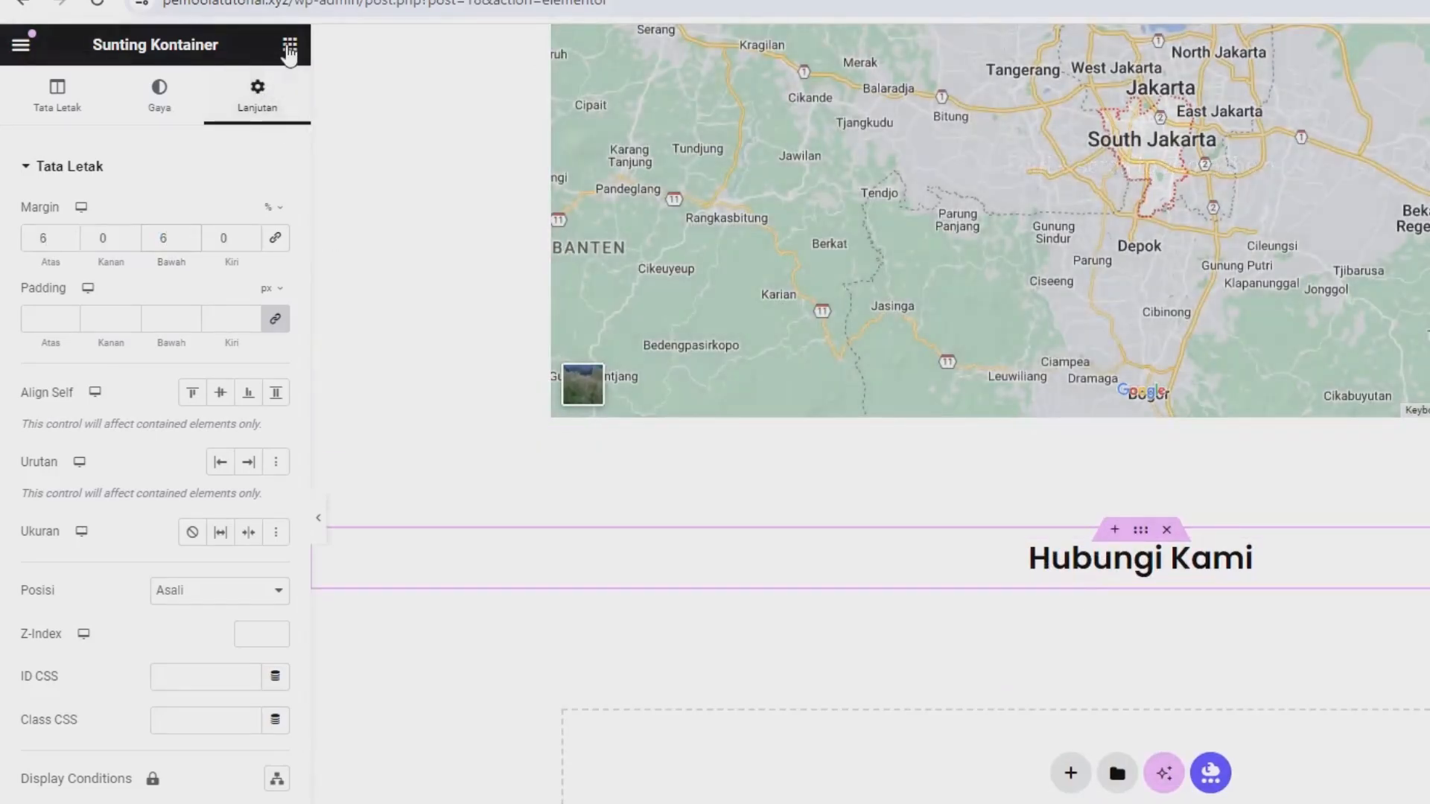
# Place a container below the "Hubungi Kami" heading and nest a second container inside it.
pyautogui.click(290, 45)
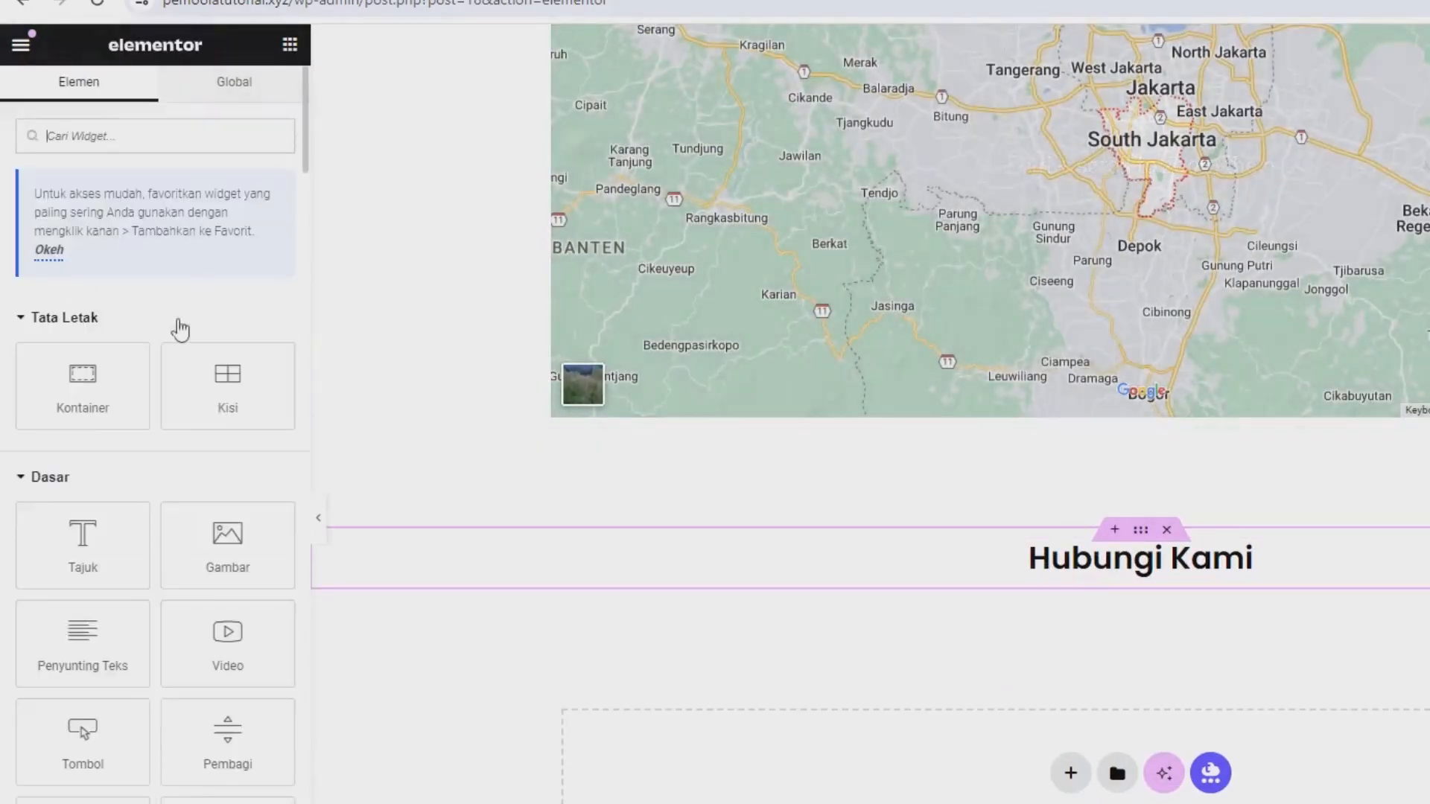
pyautogui.moveTo(72, 403); pyautogui.dragTo(948, 572)
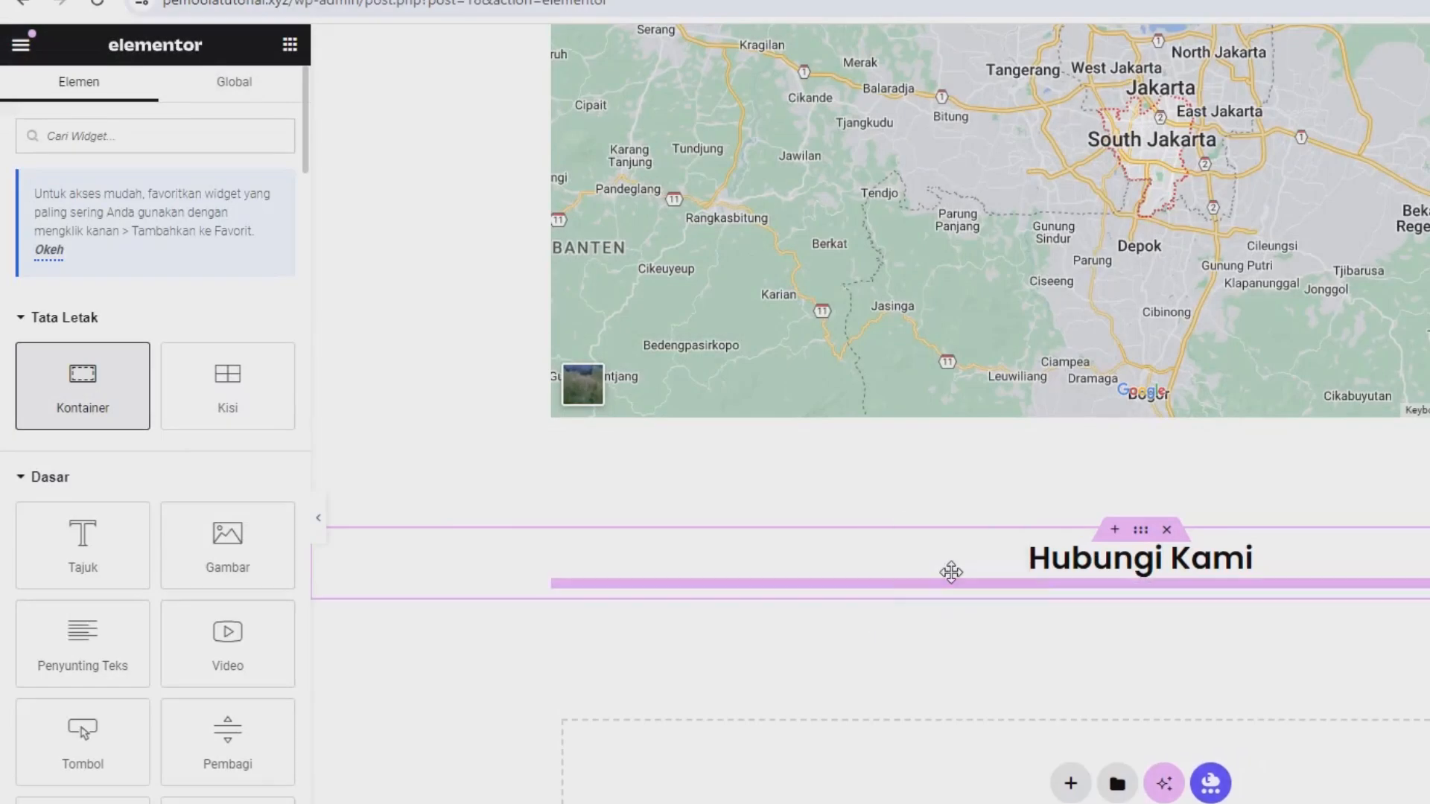
pyautogui.click(289, 54)
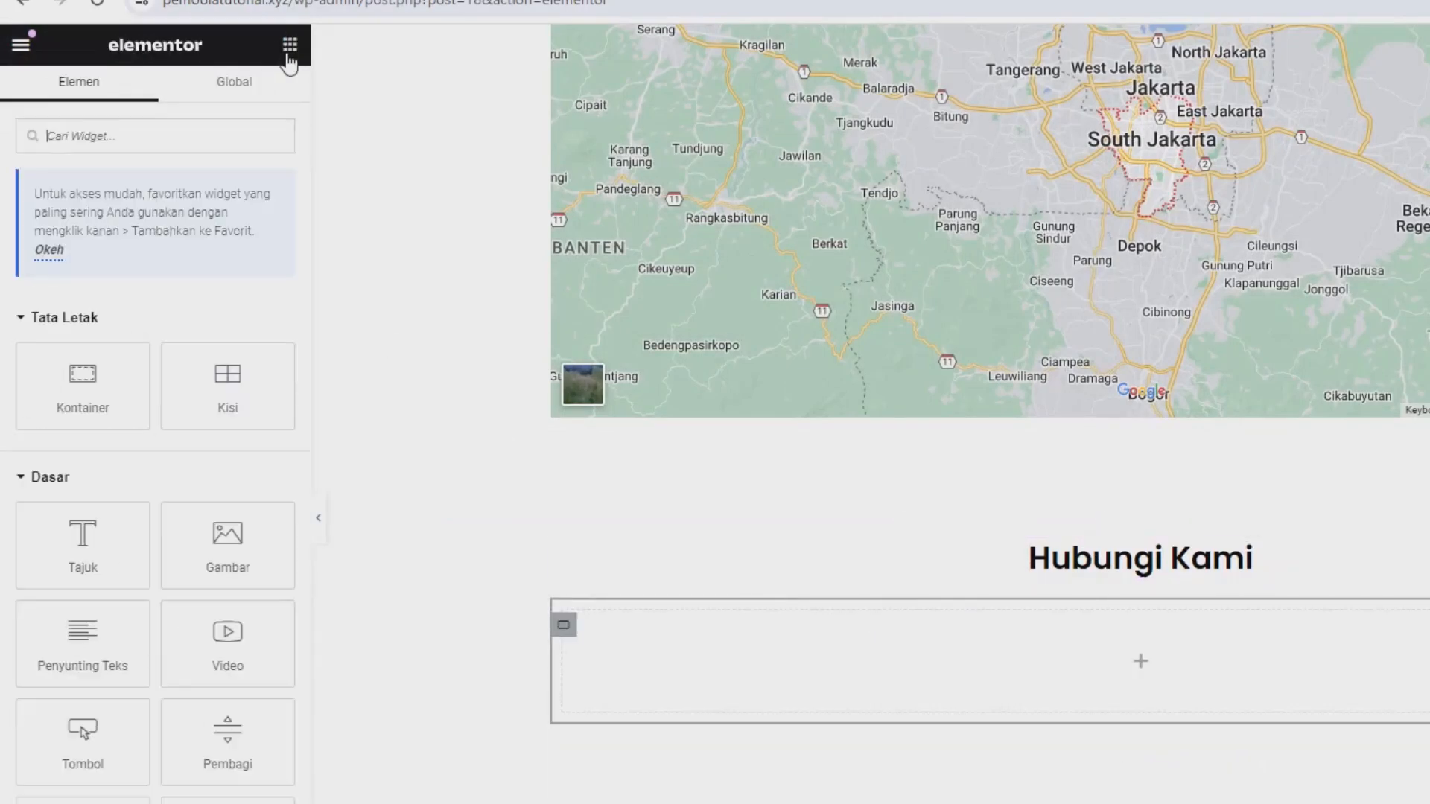
pyautogui.moveTo(82, 383); pyautogui.dragTo(1080, 696)
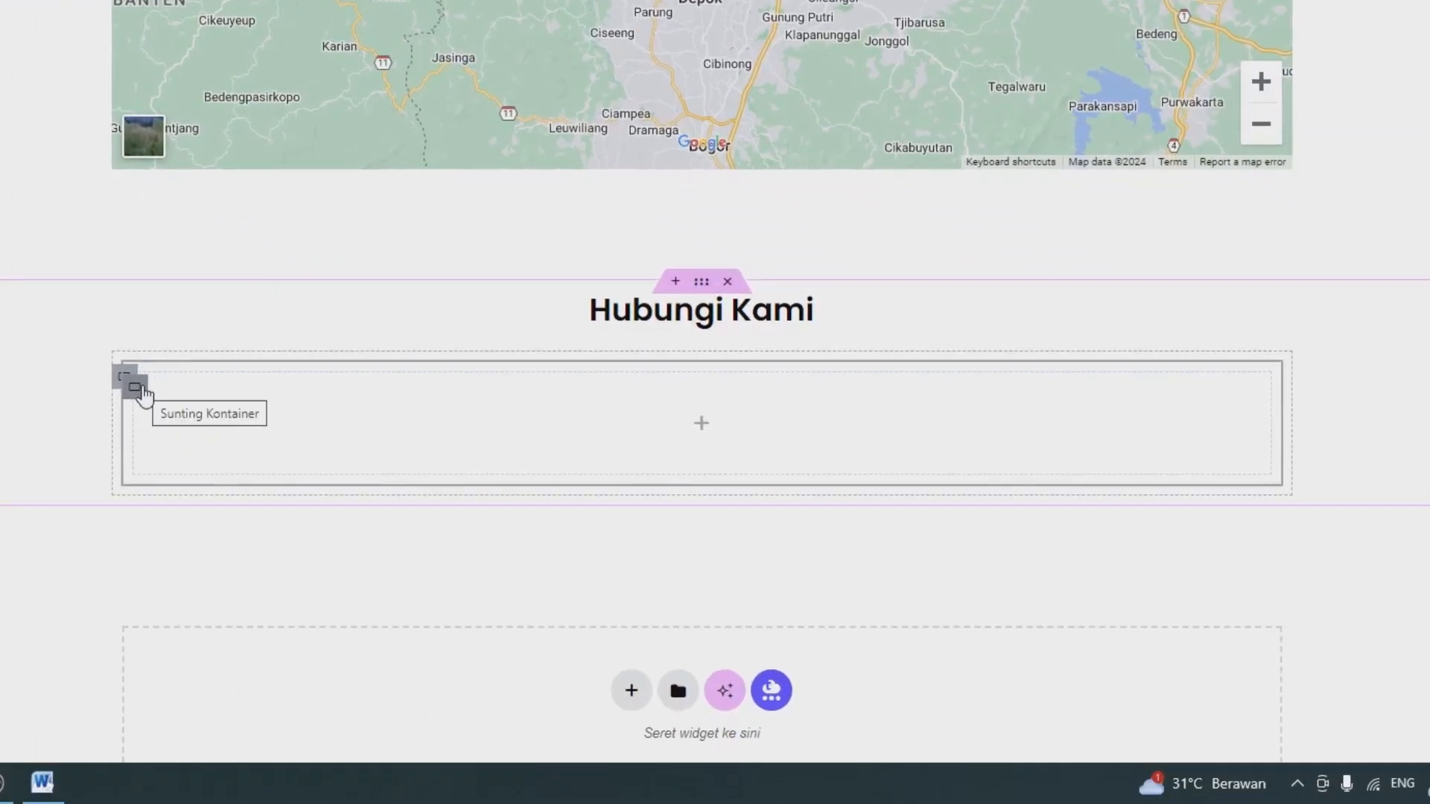
# Duplicate the nested container twice and set the parent container's direction to a horizontal row.
pyautogui.rightClick(142, 389)
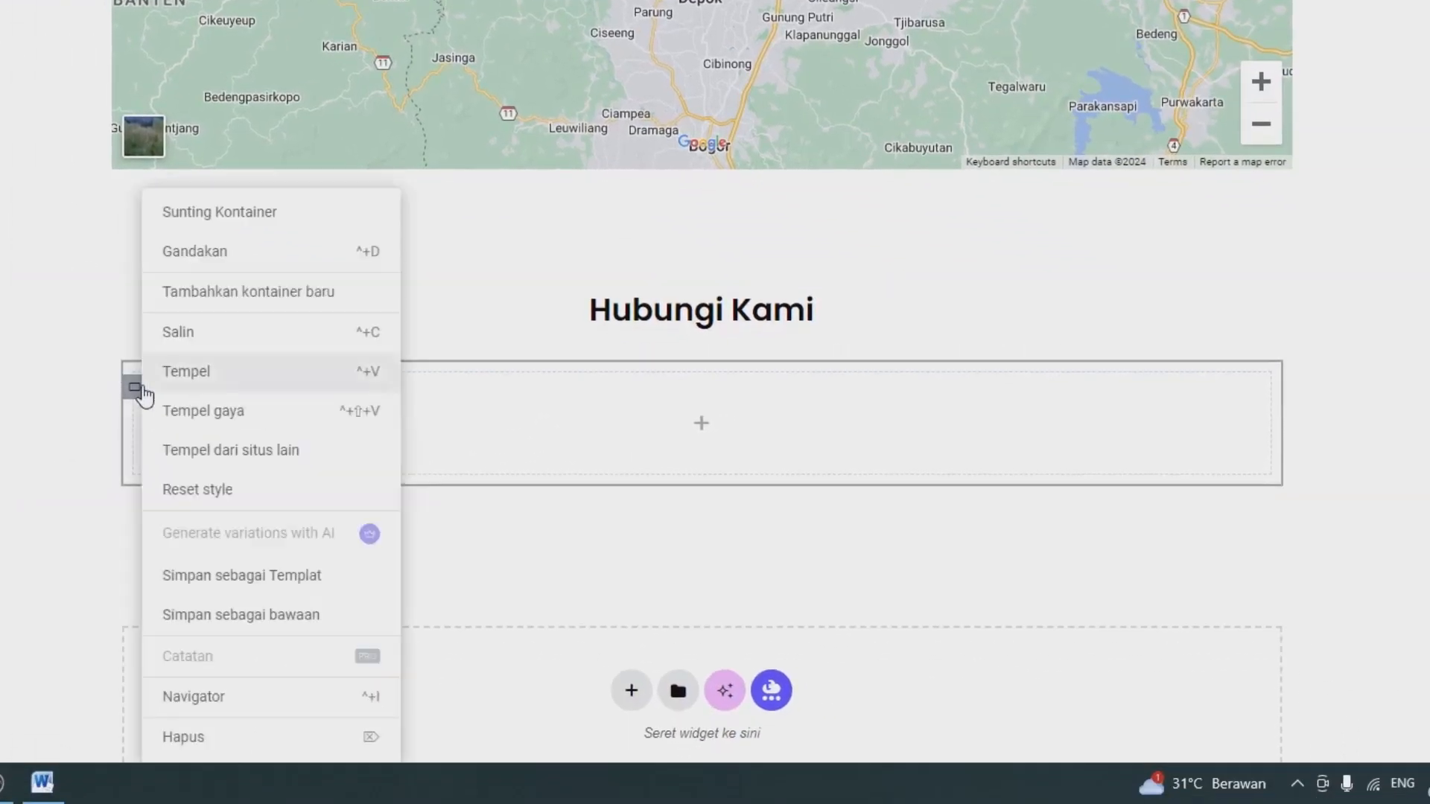
pyautogui.click(210, 254)
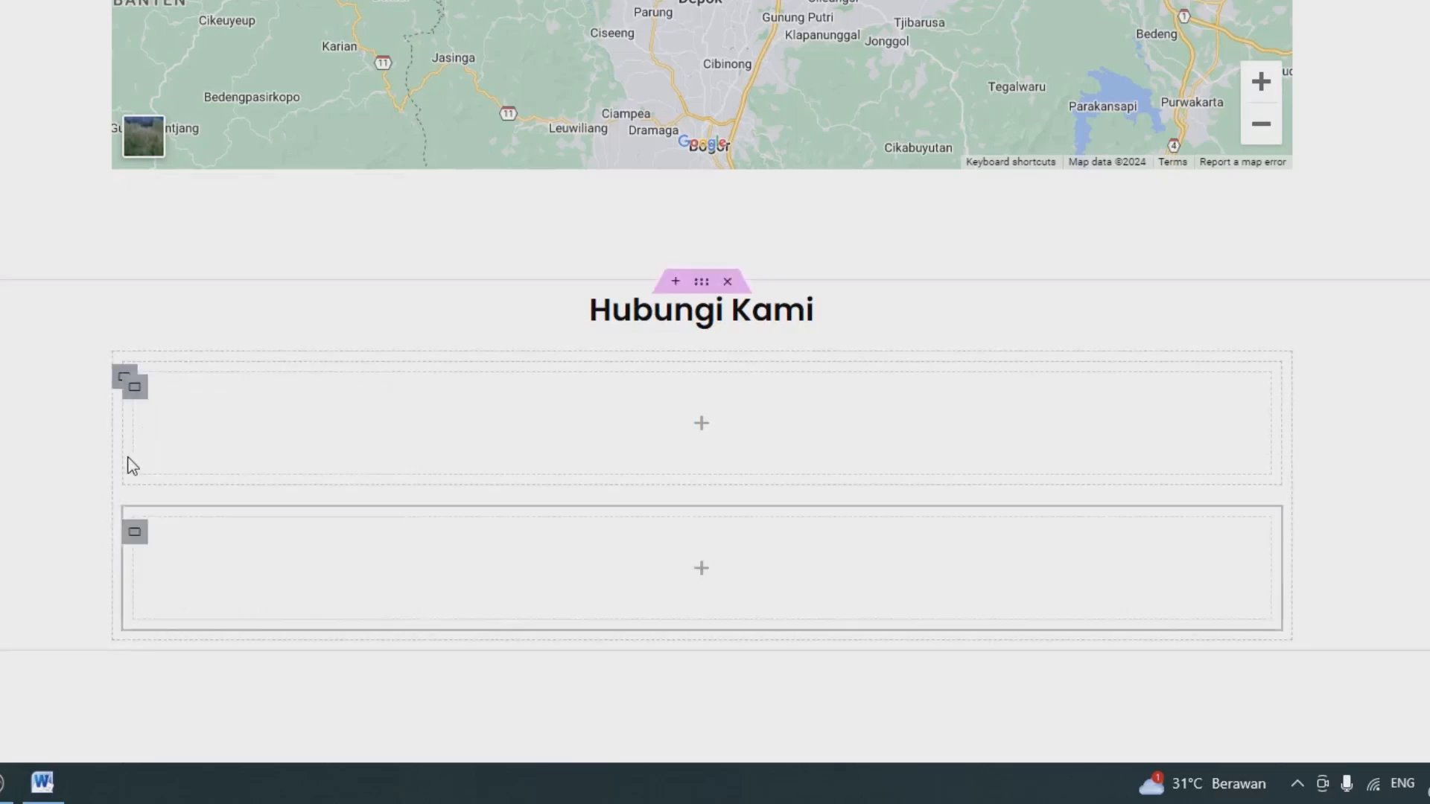
pyautogui.rightClick(135, 534)
pyautogui.click(196, 259)
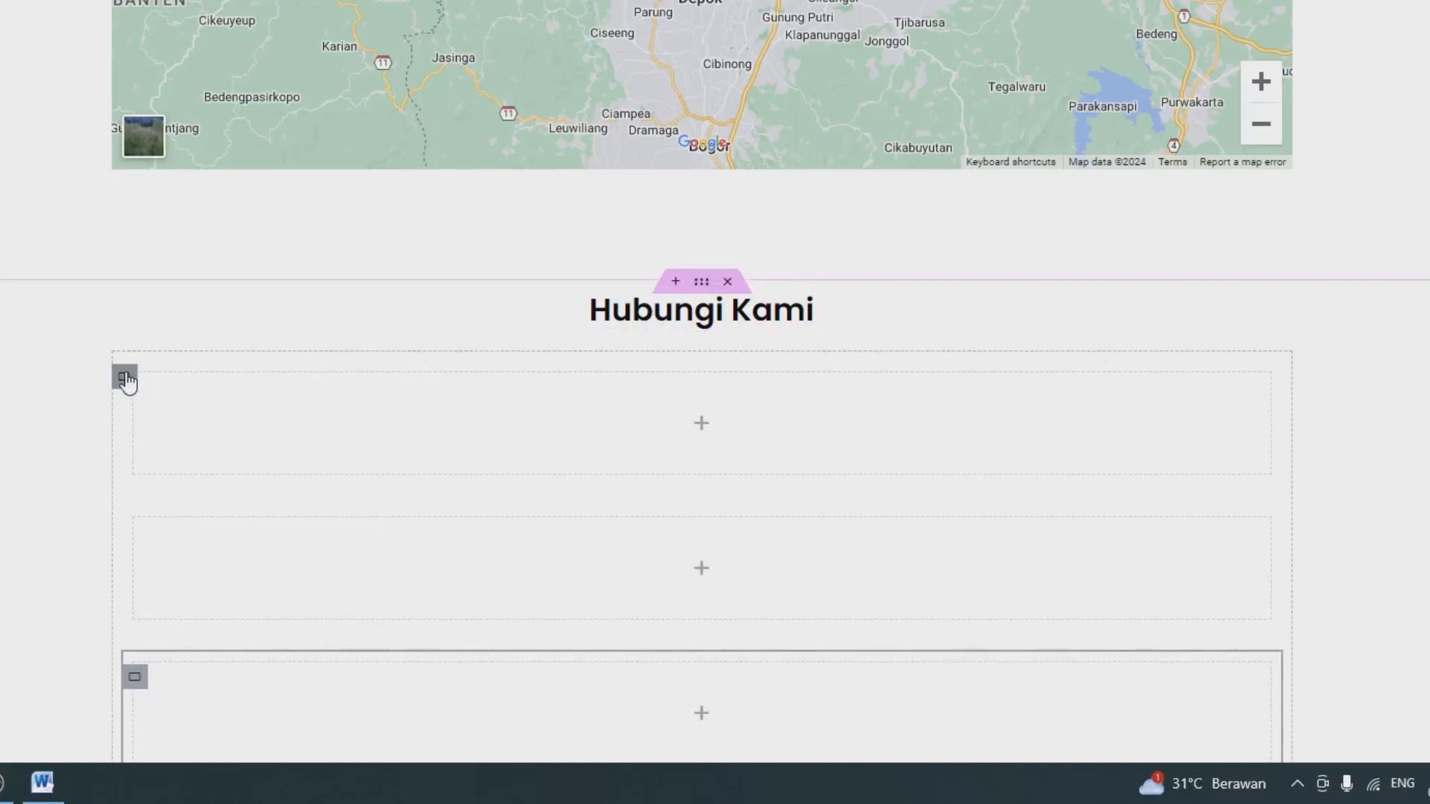
pyautogui.click(125, 379)
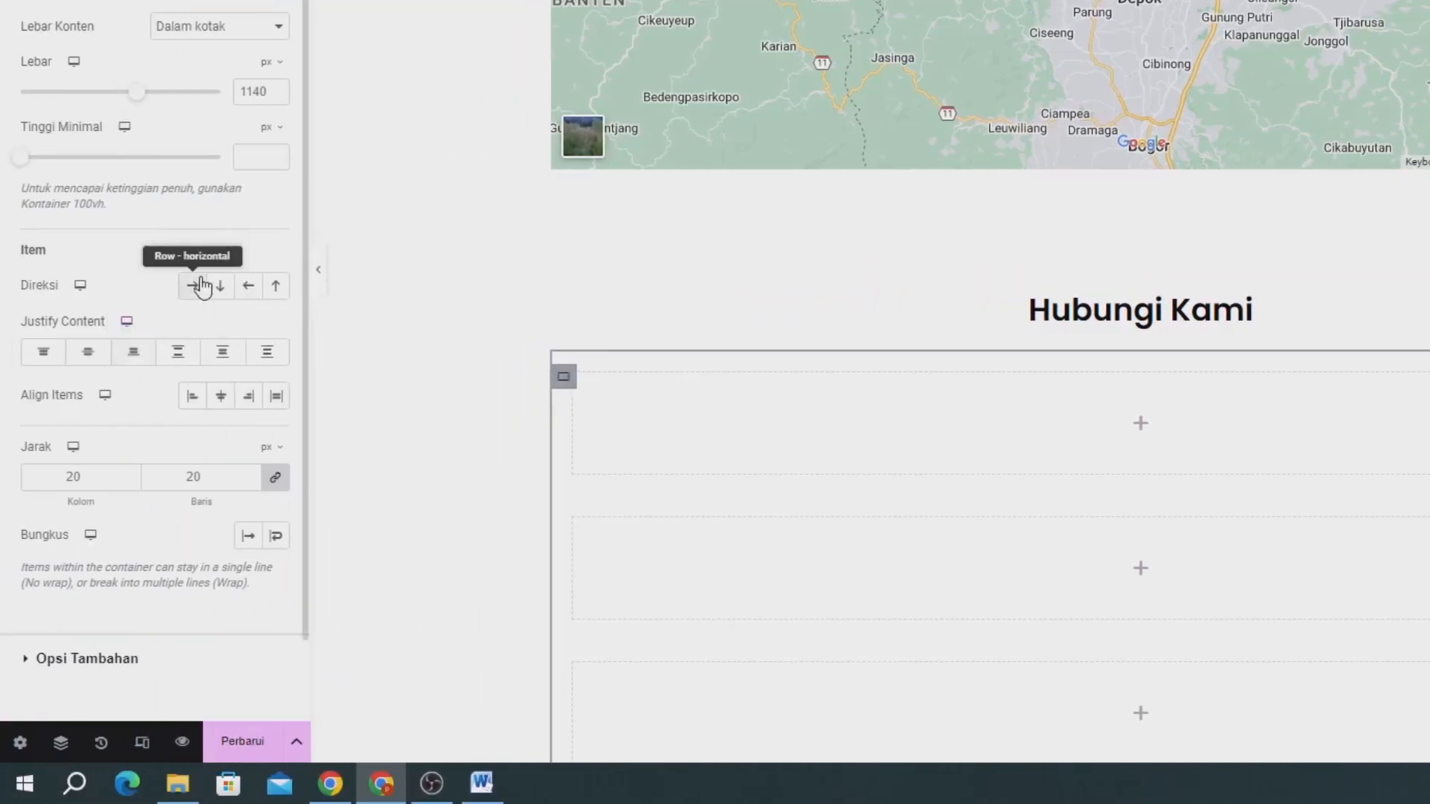
pyautogui.click(199, 285)
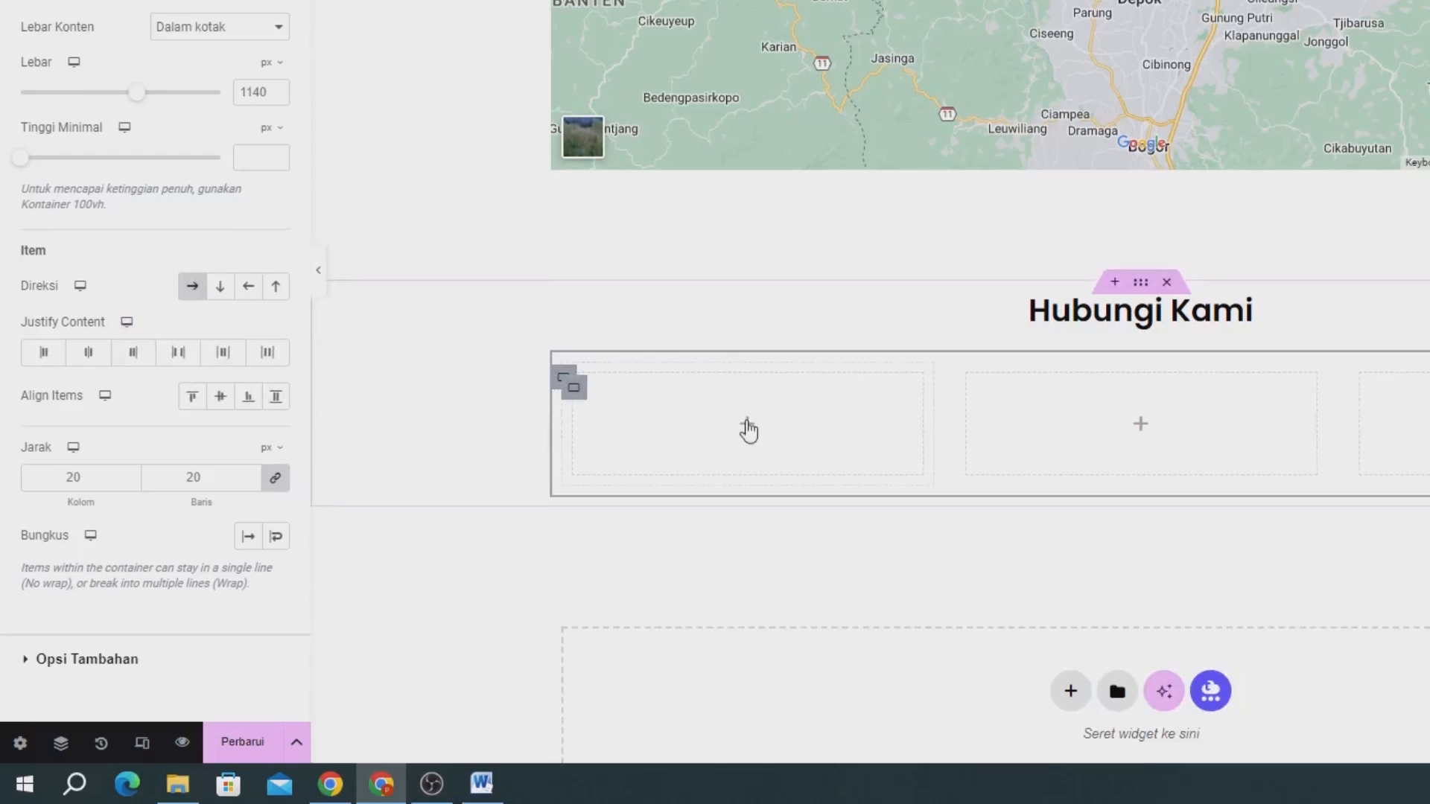
# Search the widgets for "icon" and place the Kotak Ikon widget in the first of the three columns.
pyautogui.click(290, 50)
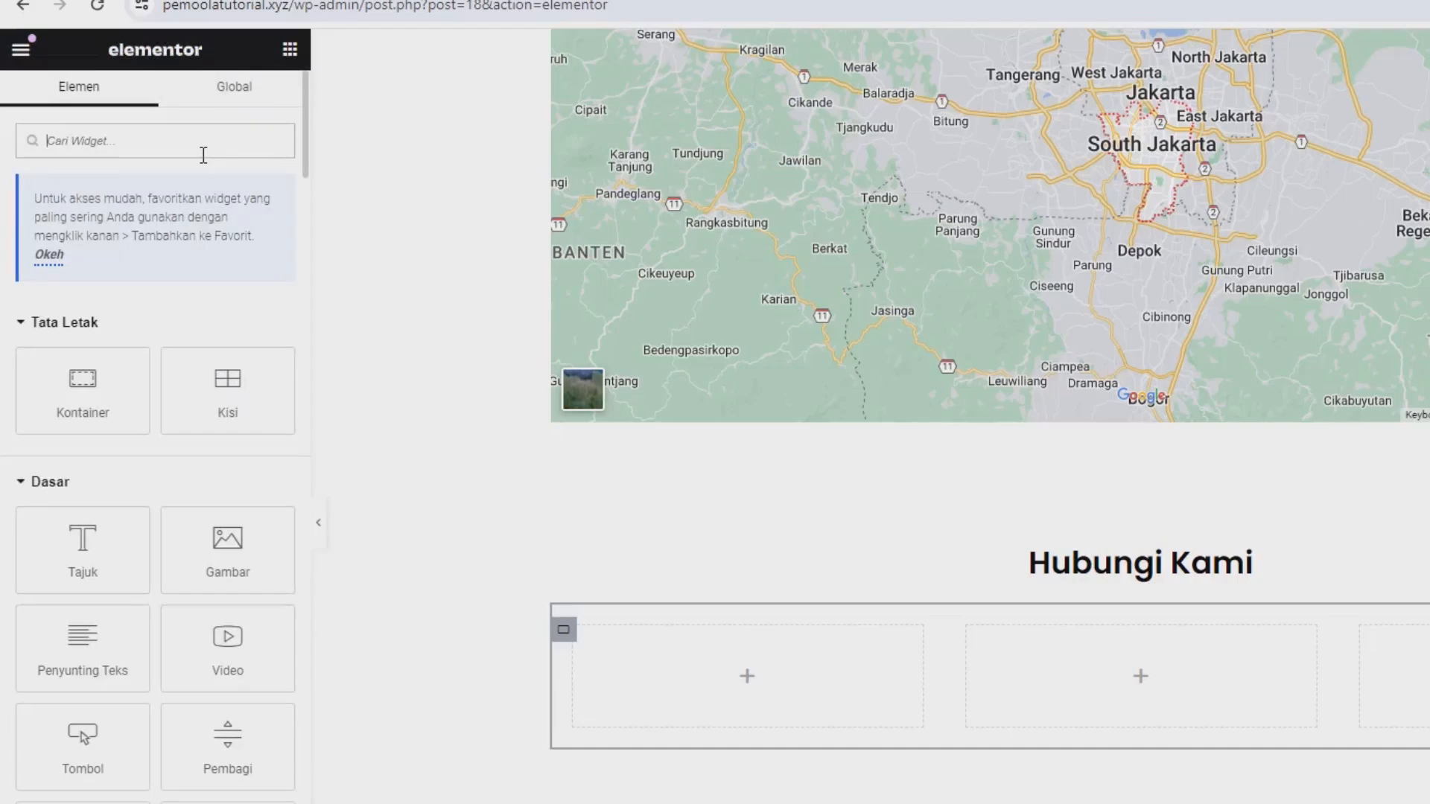
pyautogui.write('ic')
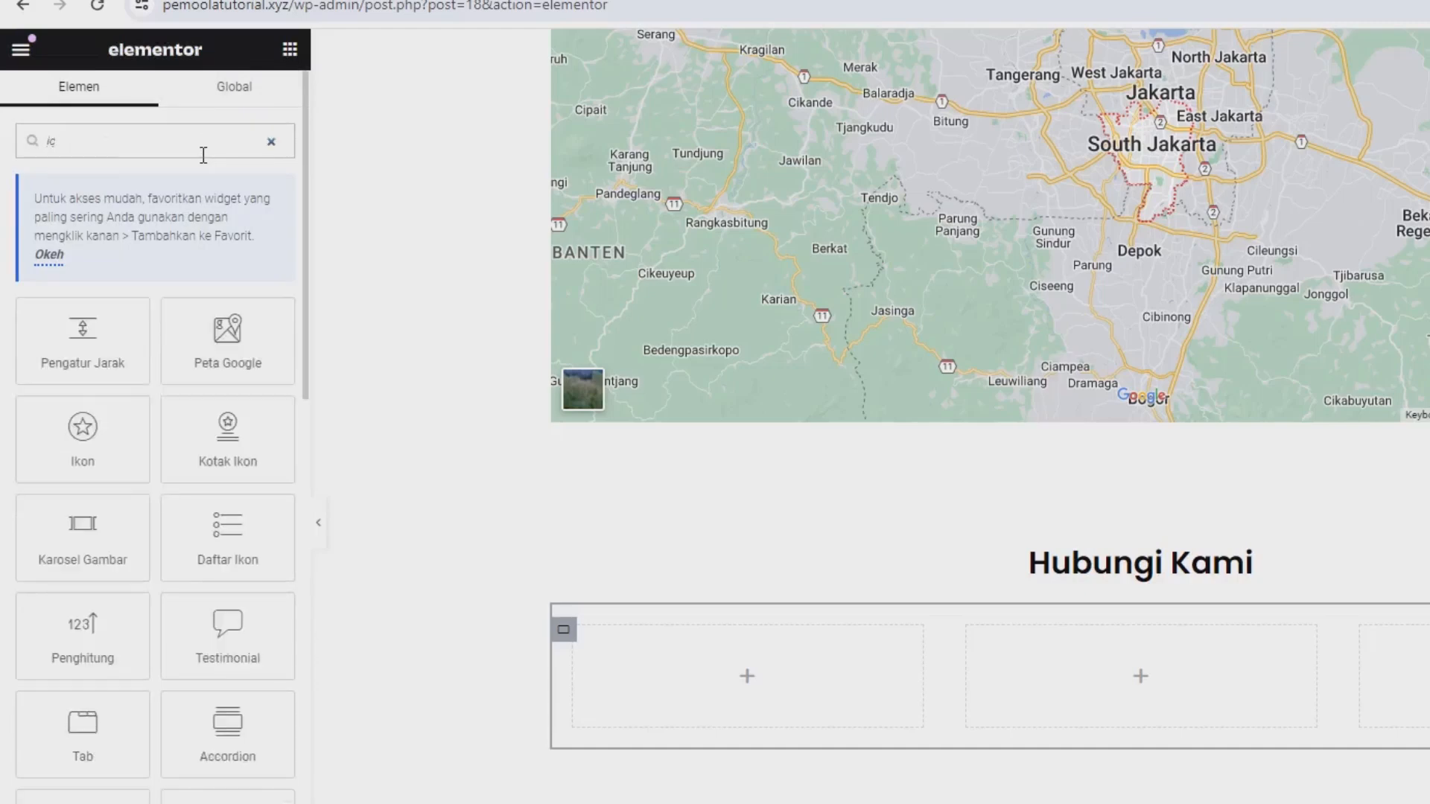
pyautogui.write('on')
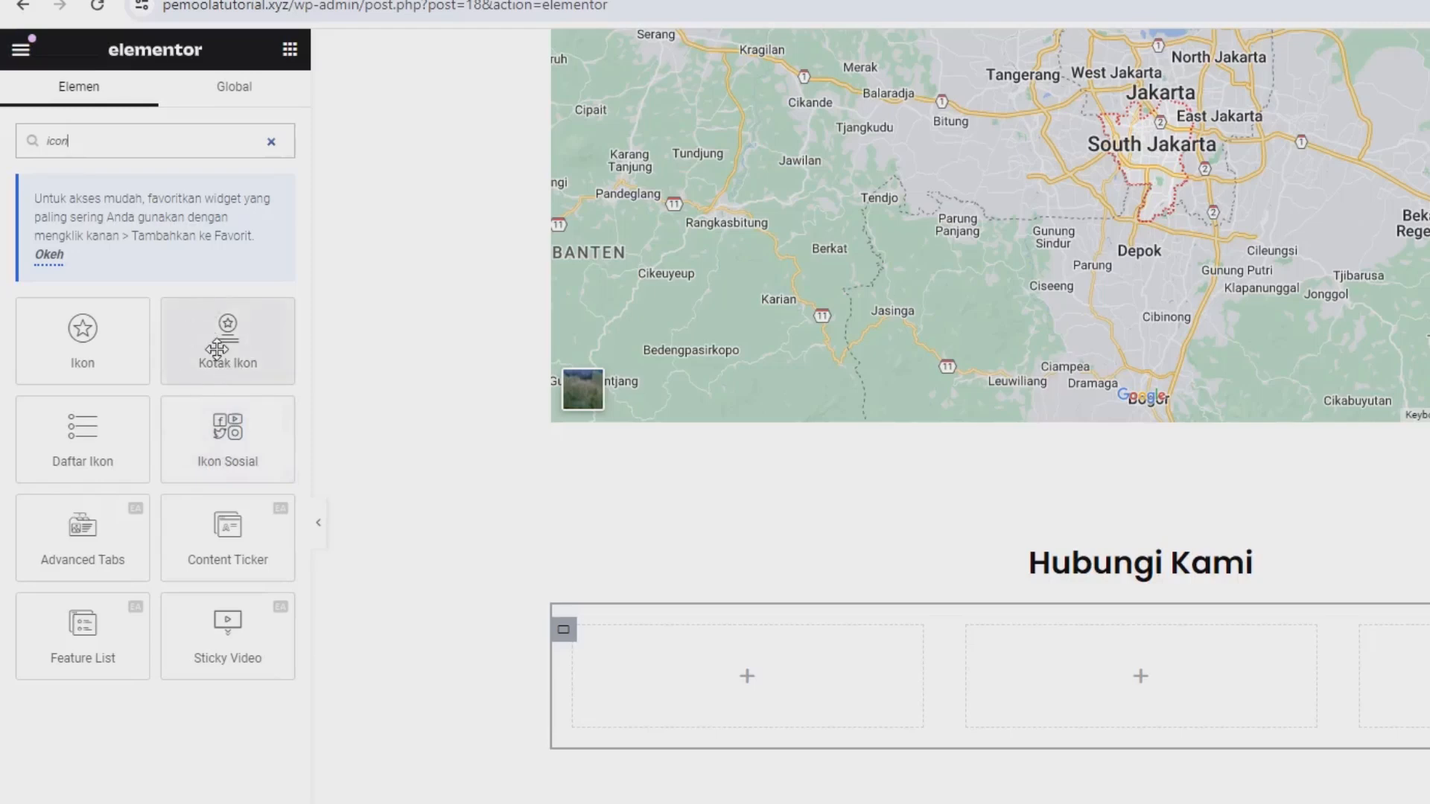
pyautogui.moveTo(216, 339); pyautogui.dragTo(663, 648)
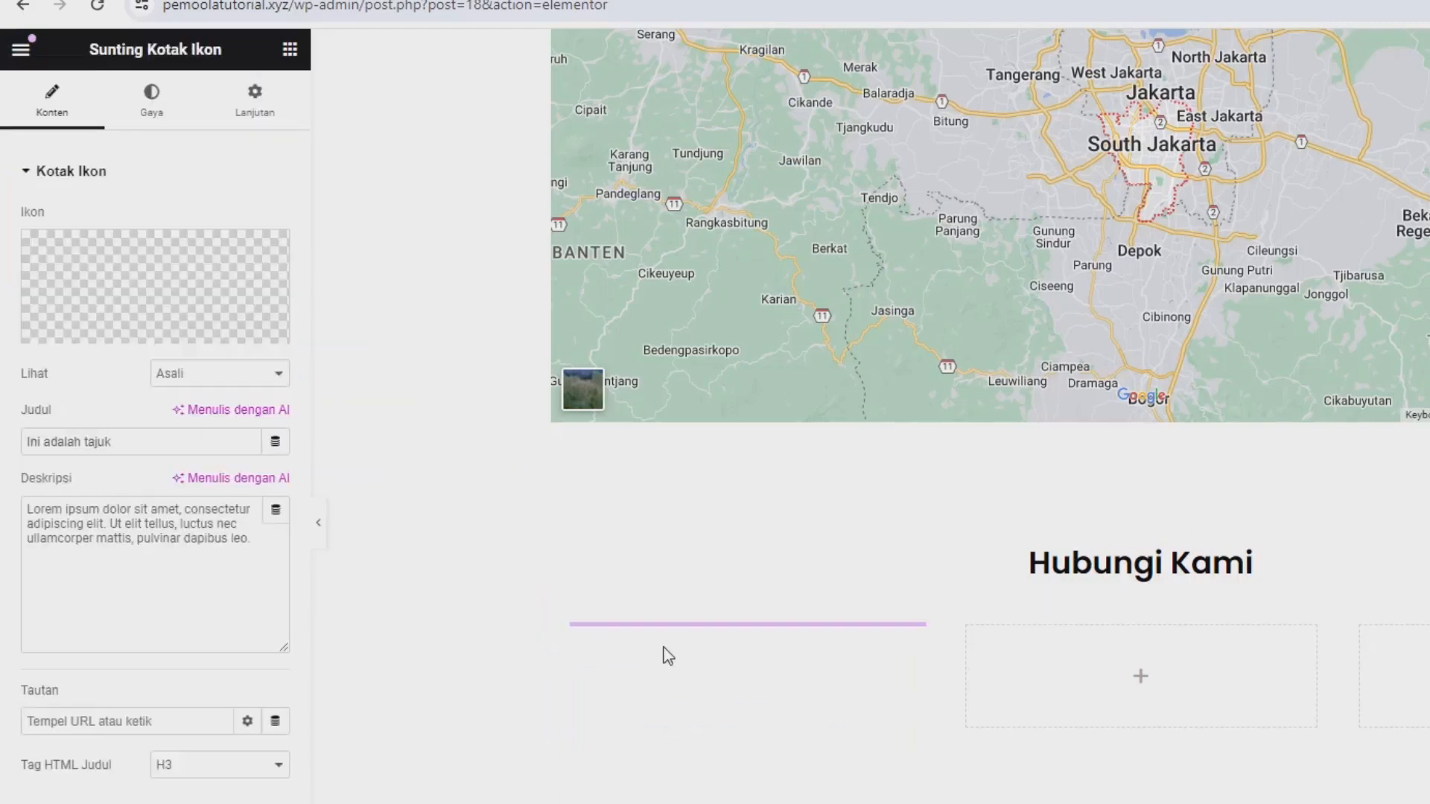
# Search the icon library for "ph" and insert the larger solid phone handset as the first icon box's icon.
pyautogui.moveTo(178, 337)
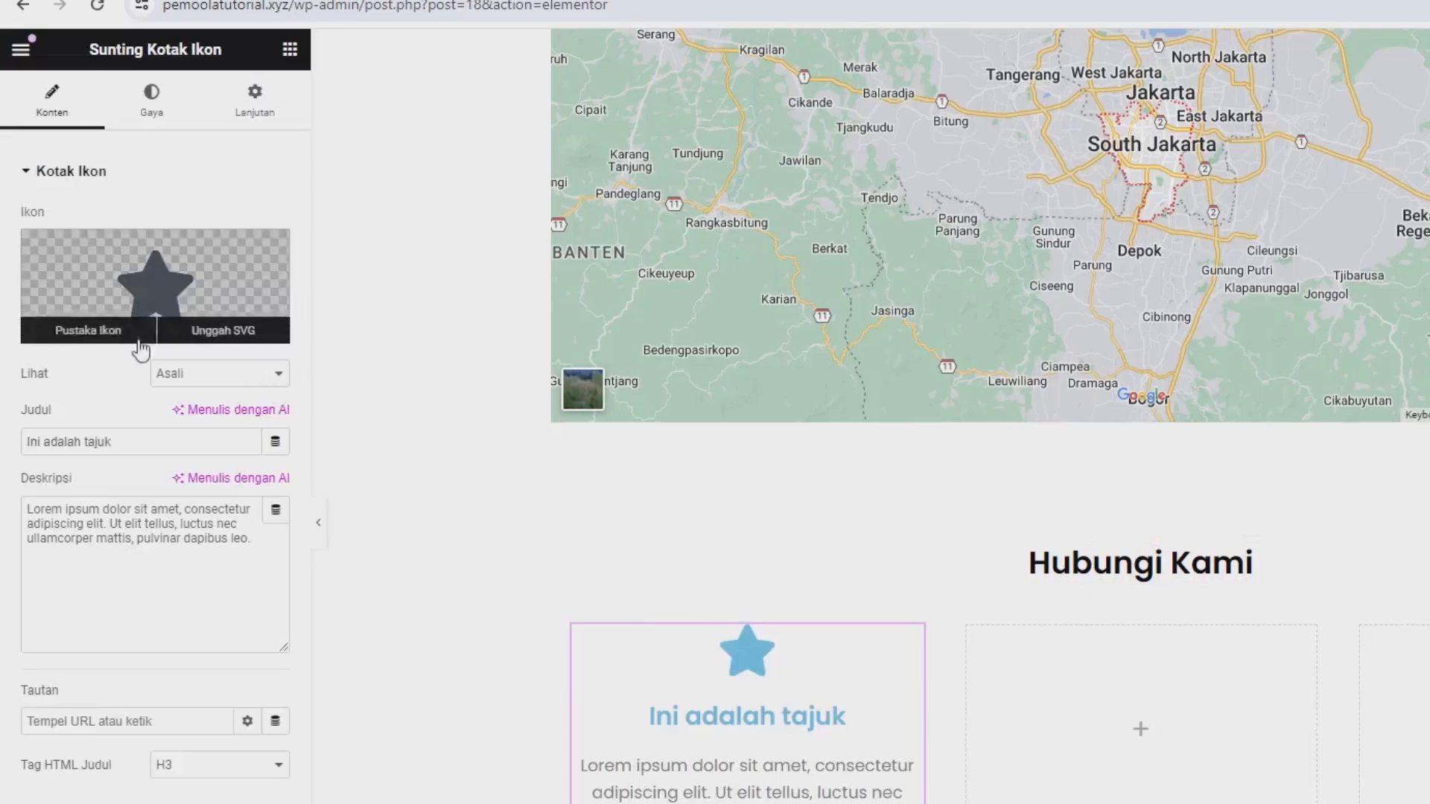
pyautogui.click(137, 282)
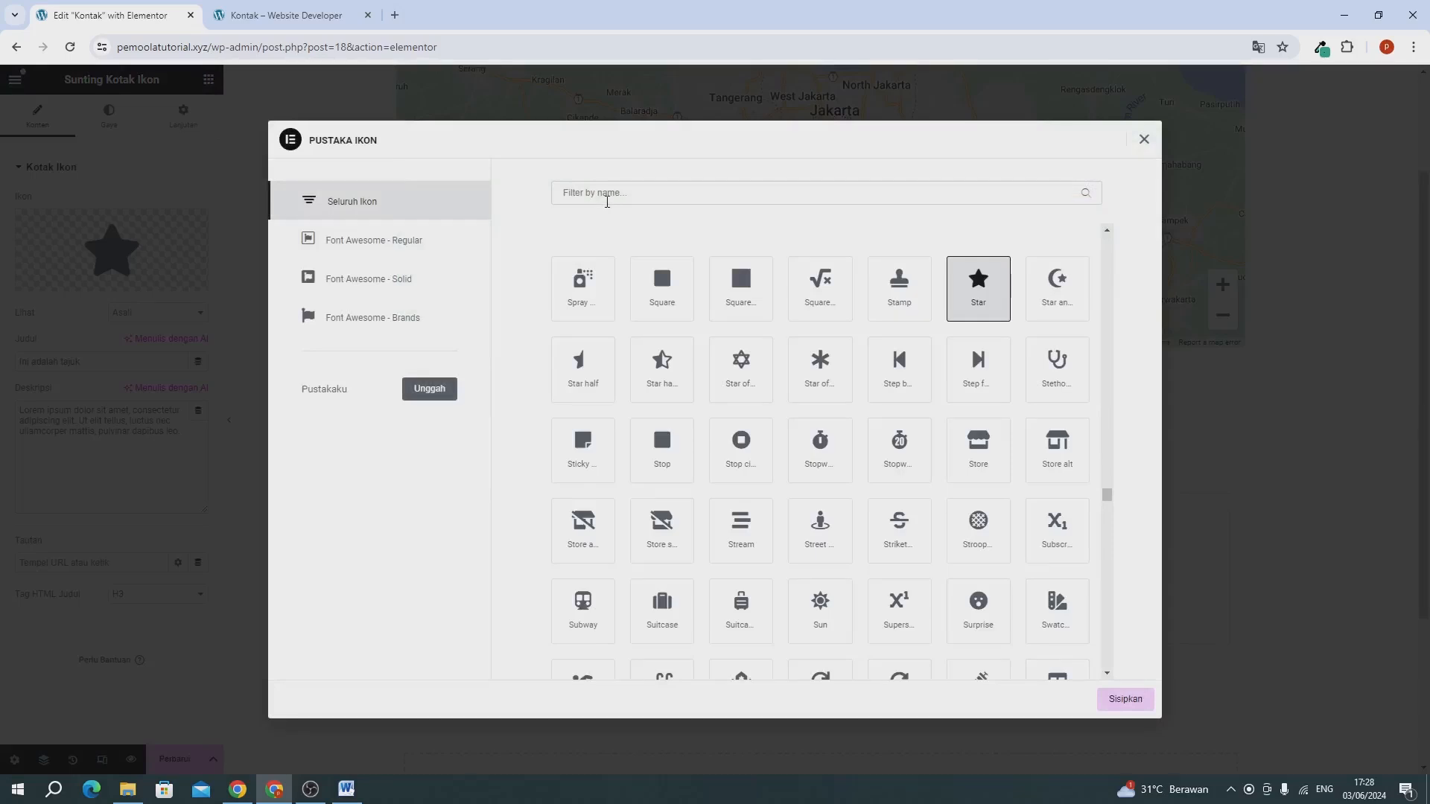
pyautogui.write('tele')
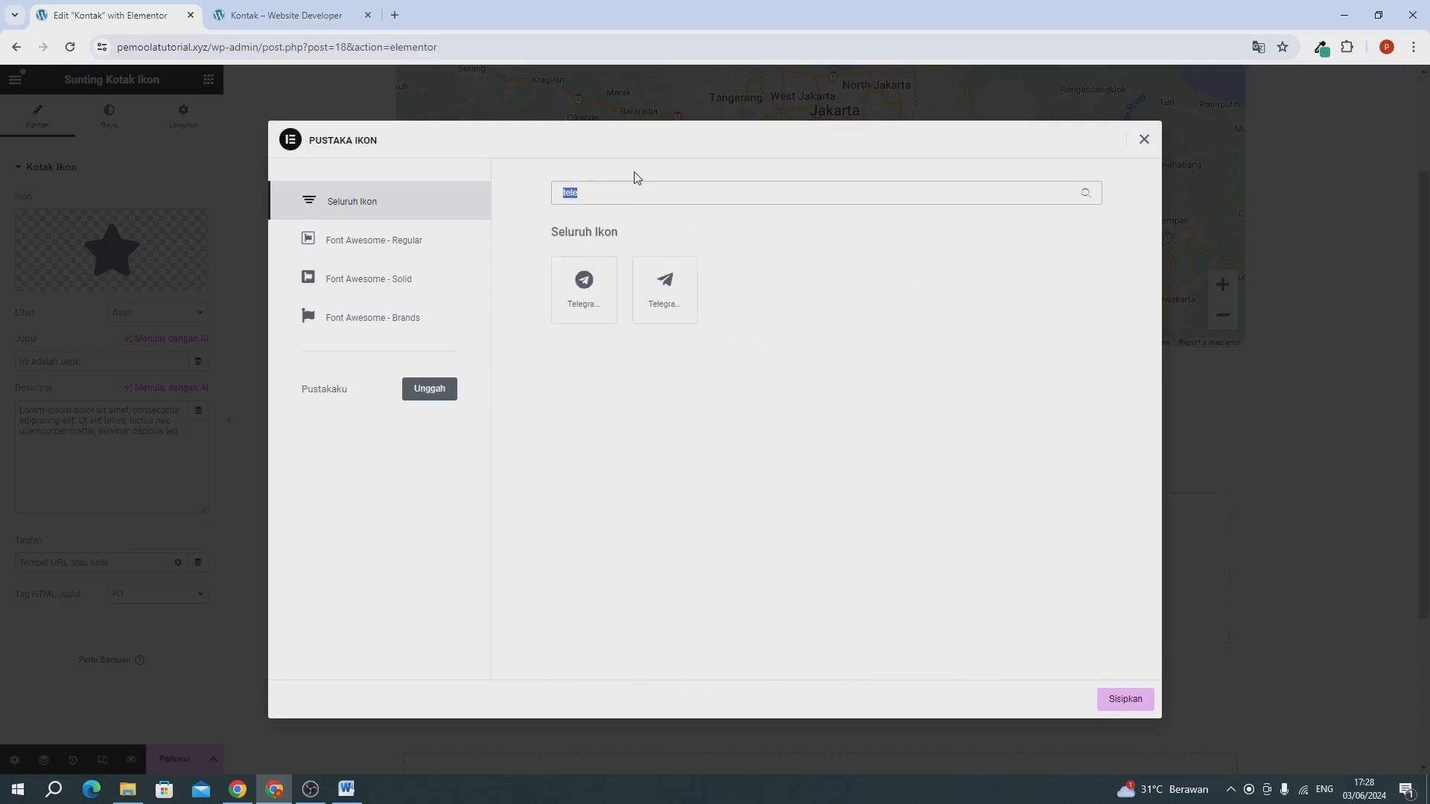
pyautogui.write('ph')
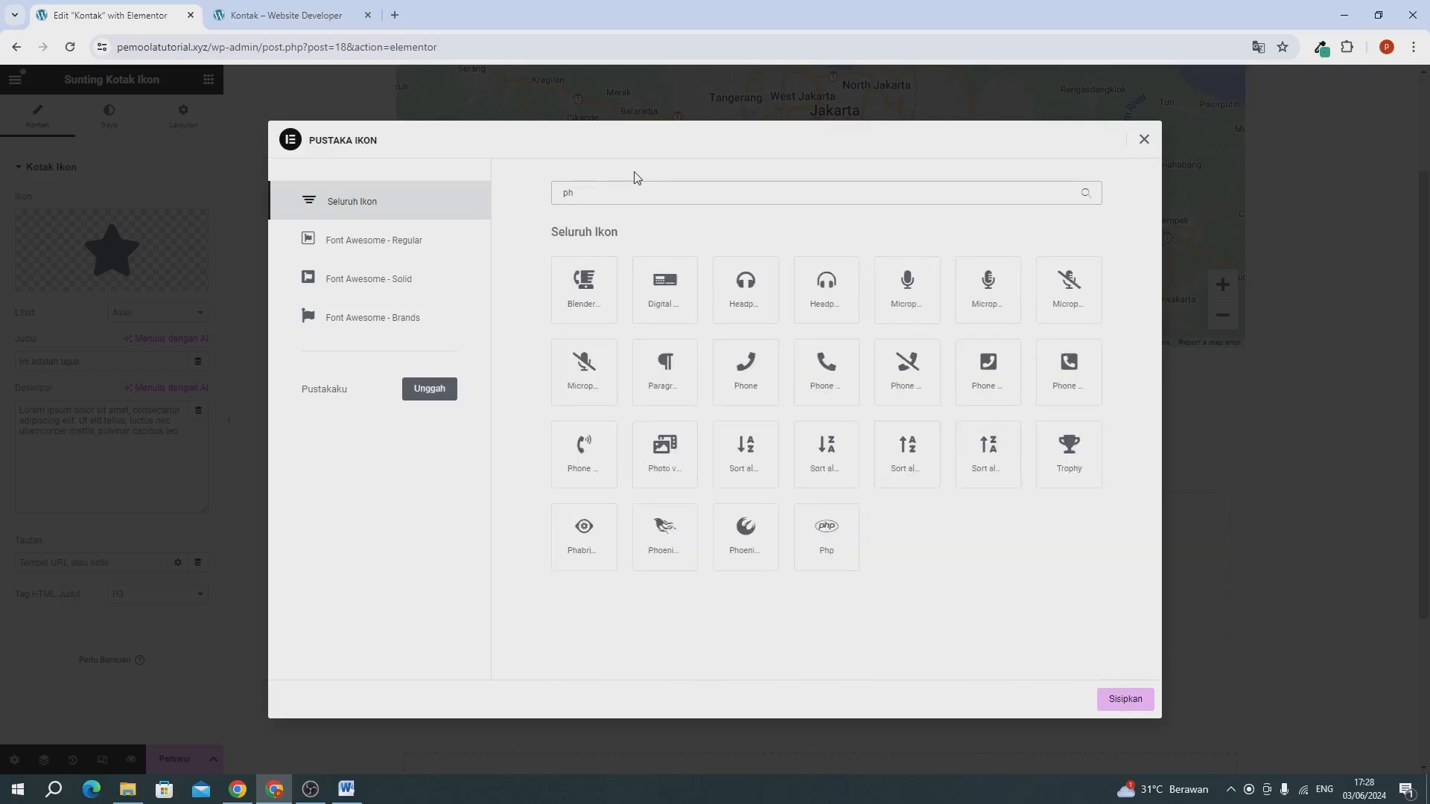
pyautogui.click(813, 389)
pyautogui.click(1127, 704)
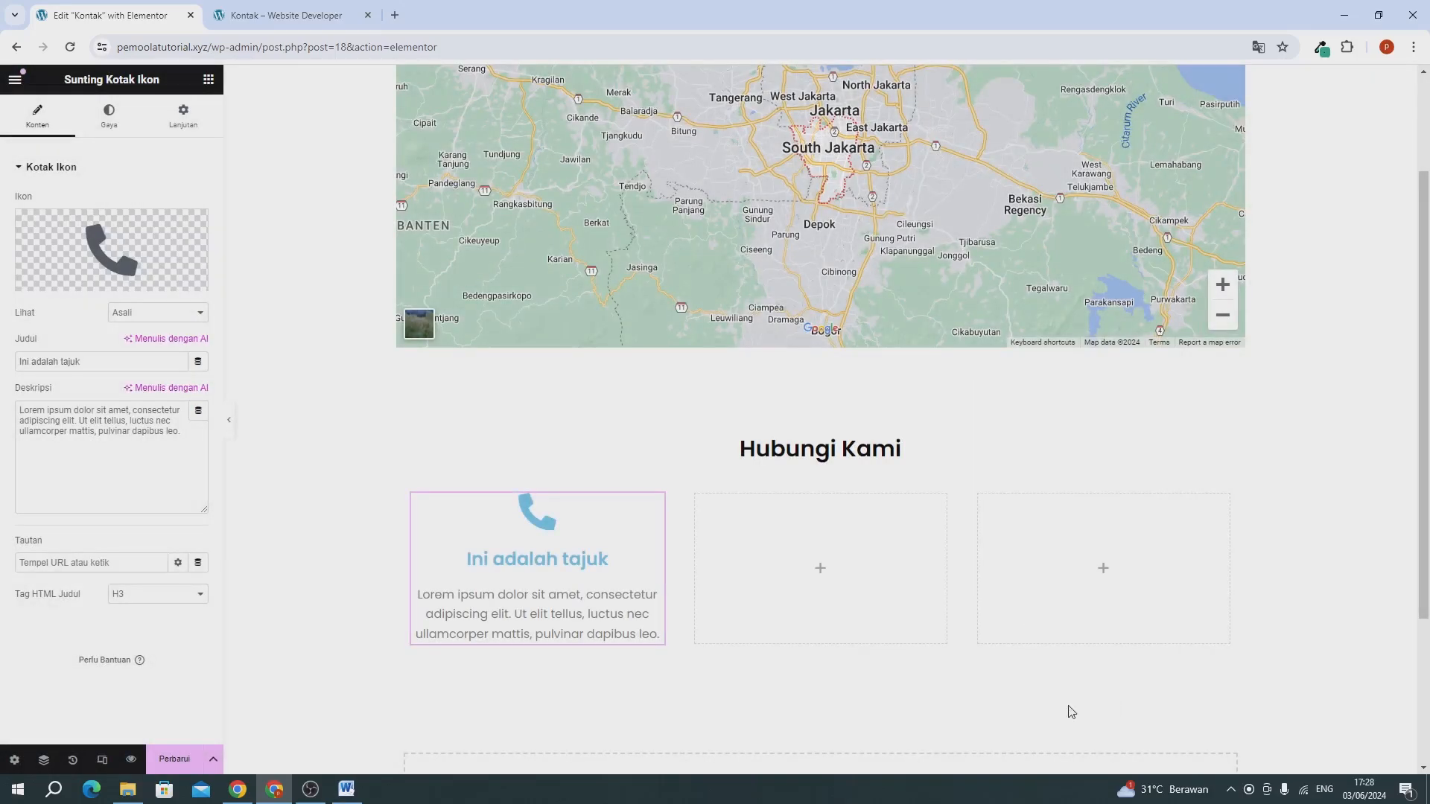
# Replace the first icon box's title with "Telephone".
pyautogui.tripleClick(82, 365)
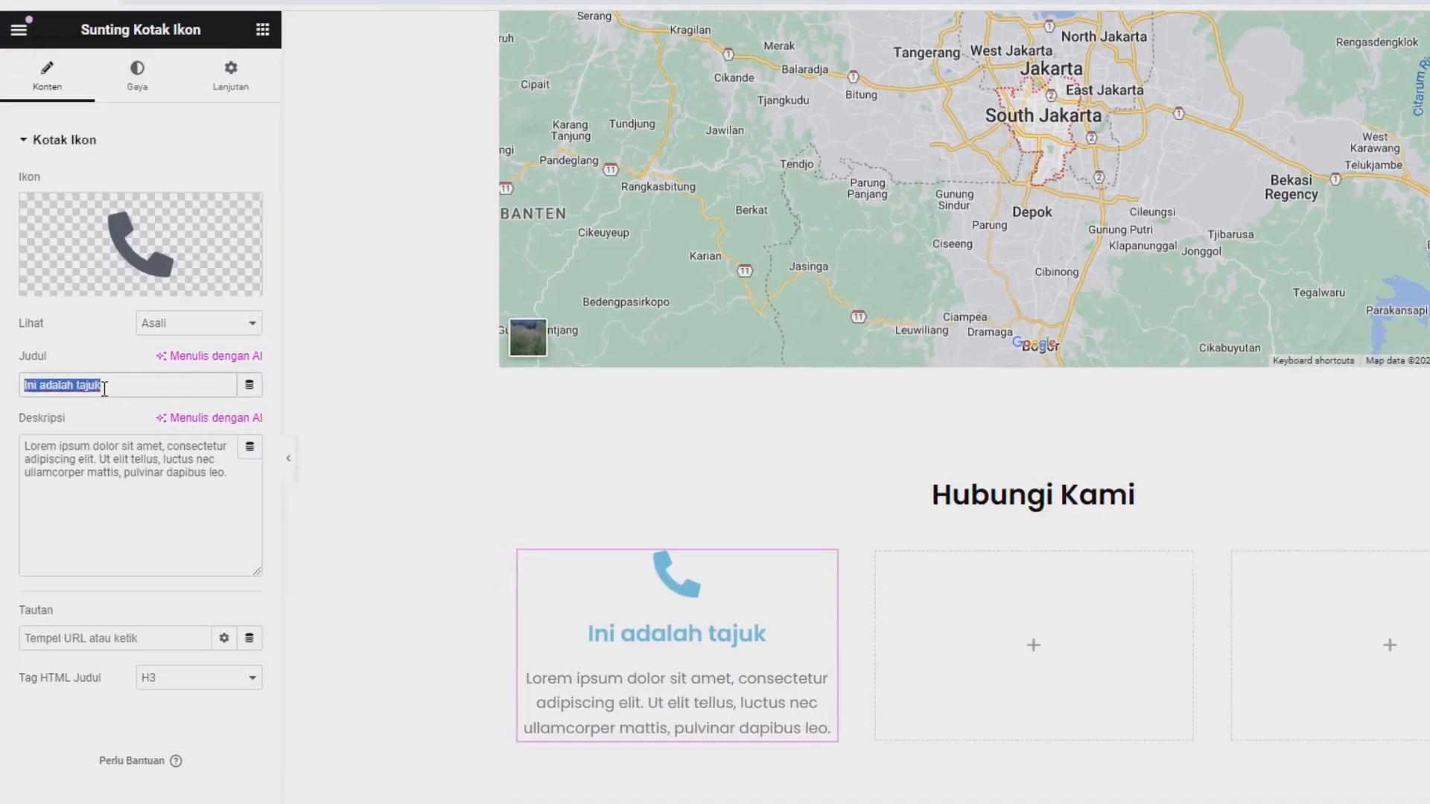
pyautogui.write('Tele')
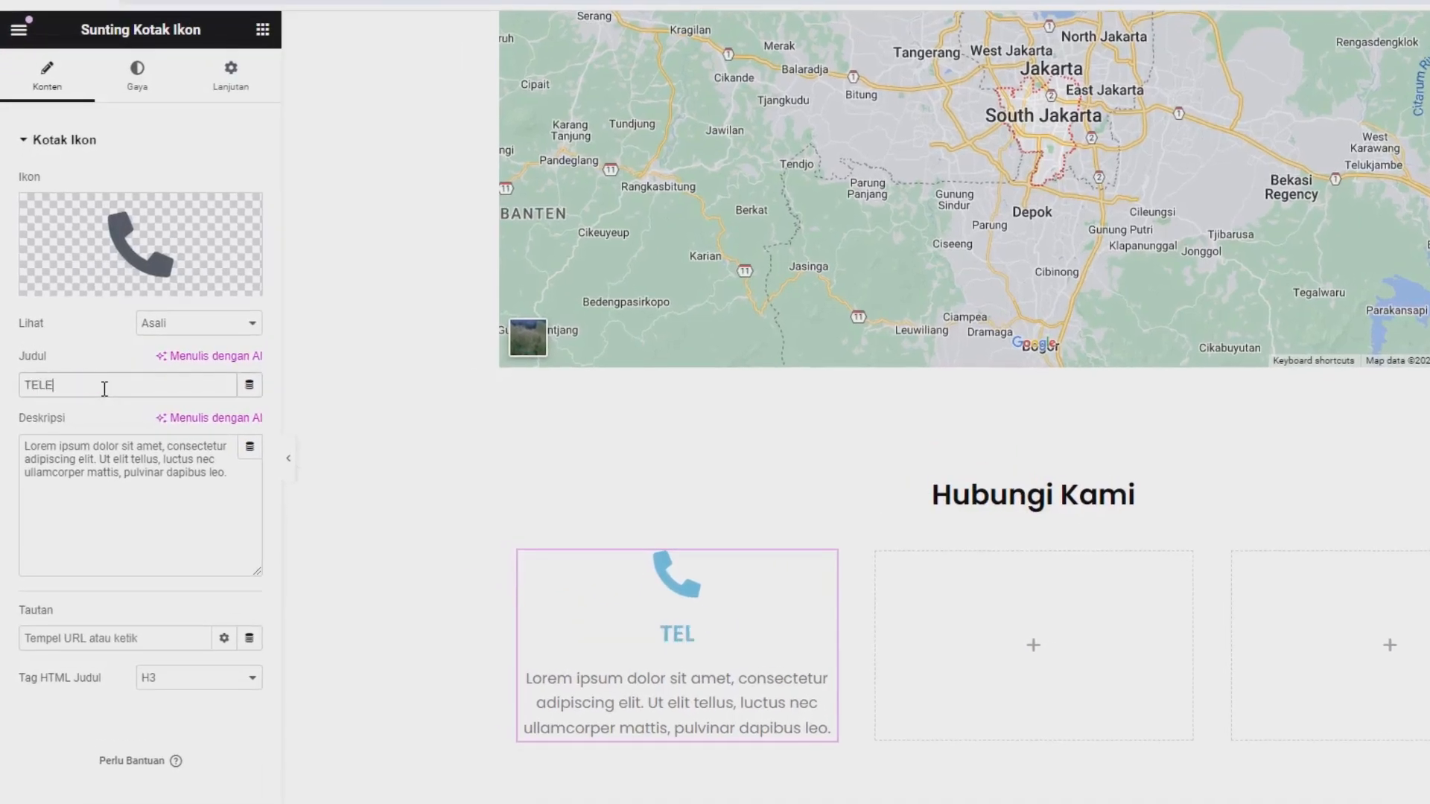
pyautogui.press('BackSpace')
pyautogui.press('BackSpace')
pyautogui.press('BackSpace')
pyautogui.write('elephone')
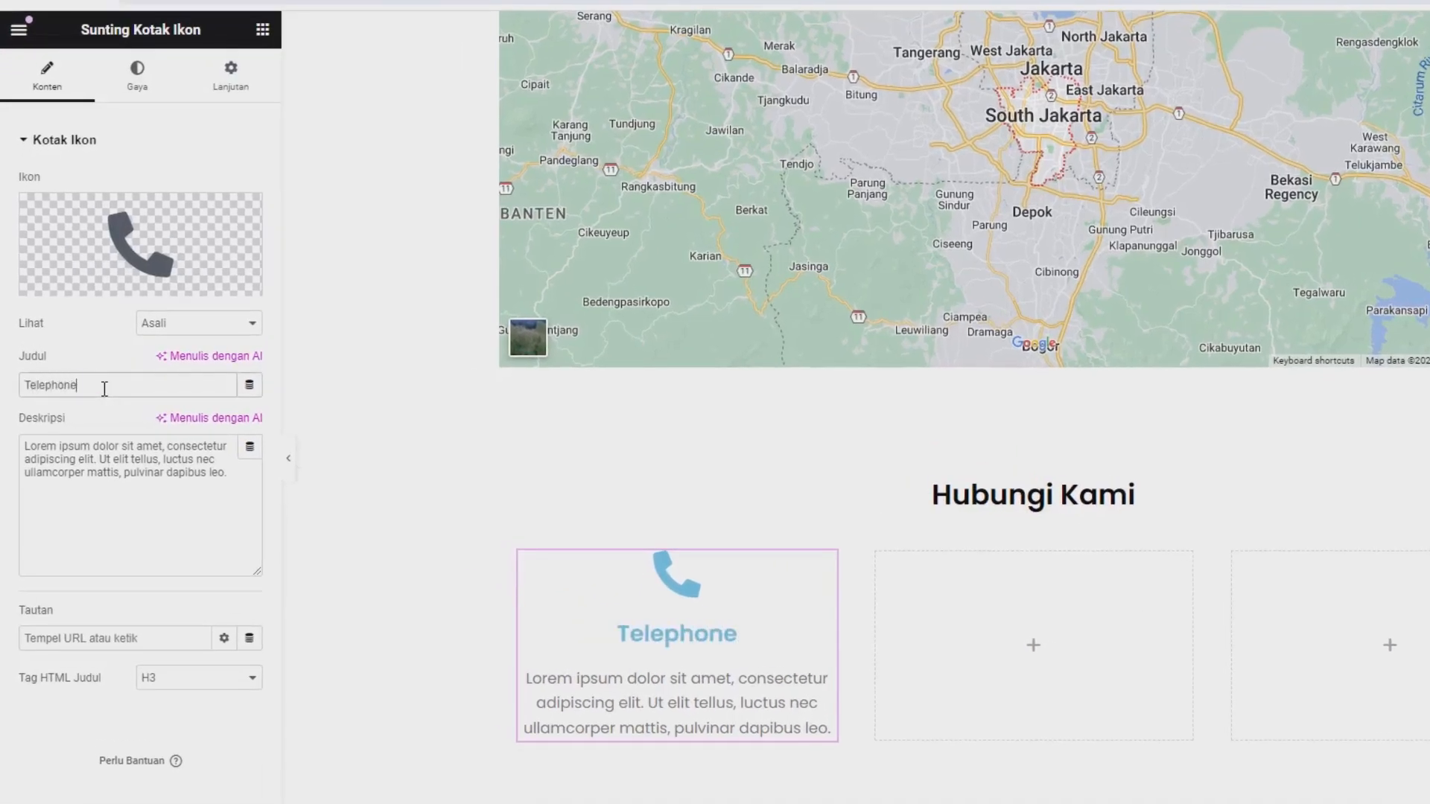
# Replace the first icon box's description with a partly masked contact phone number.
pyautogui.tripleClick(146, 466)
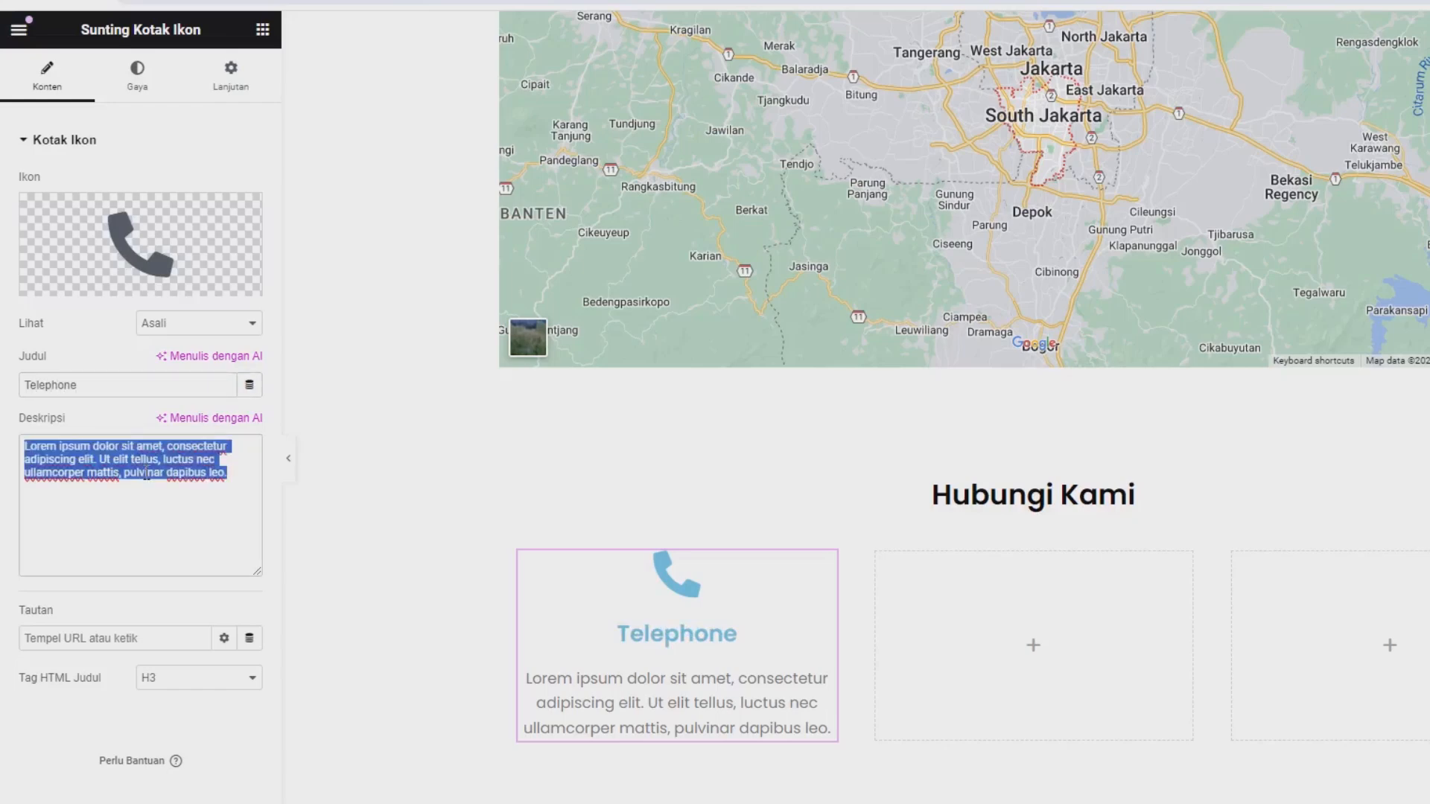
pyautogui.write('0812 3')
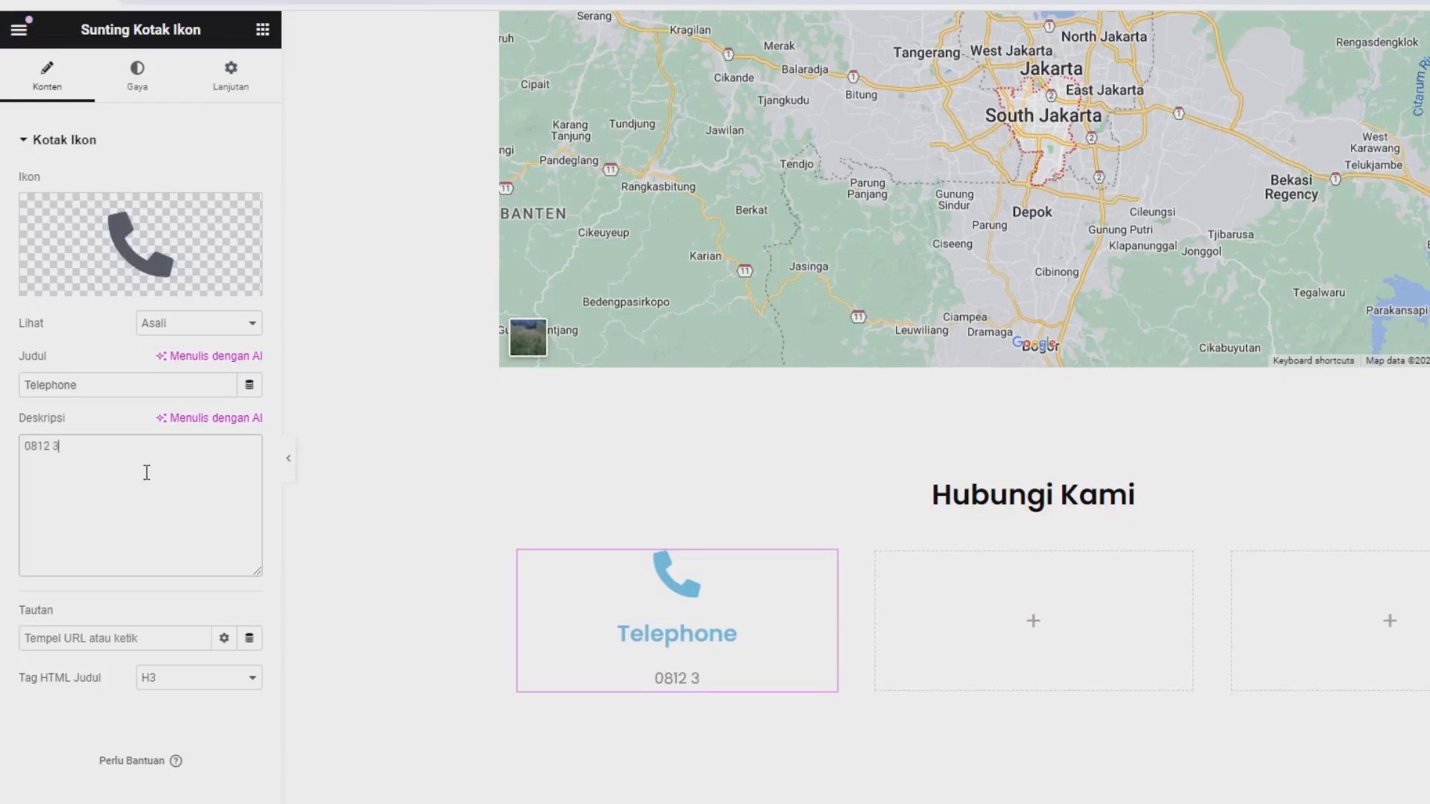
pyautogui.write('243 XXXX')
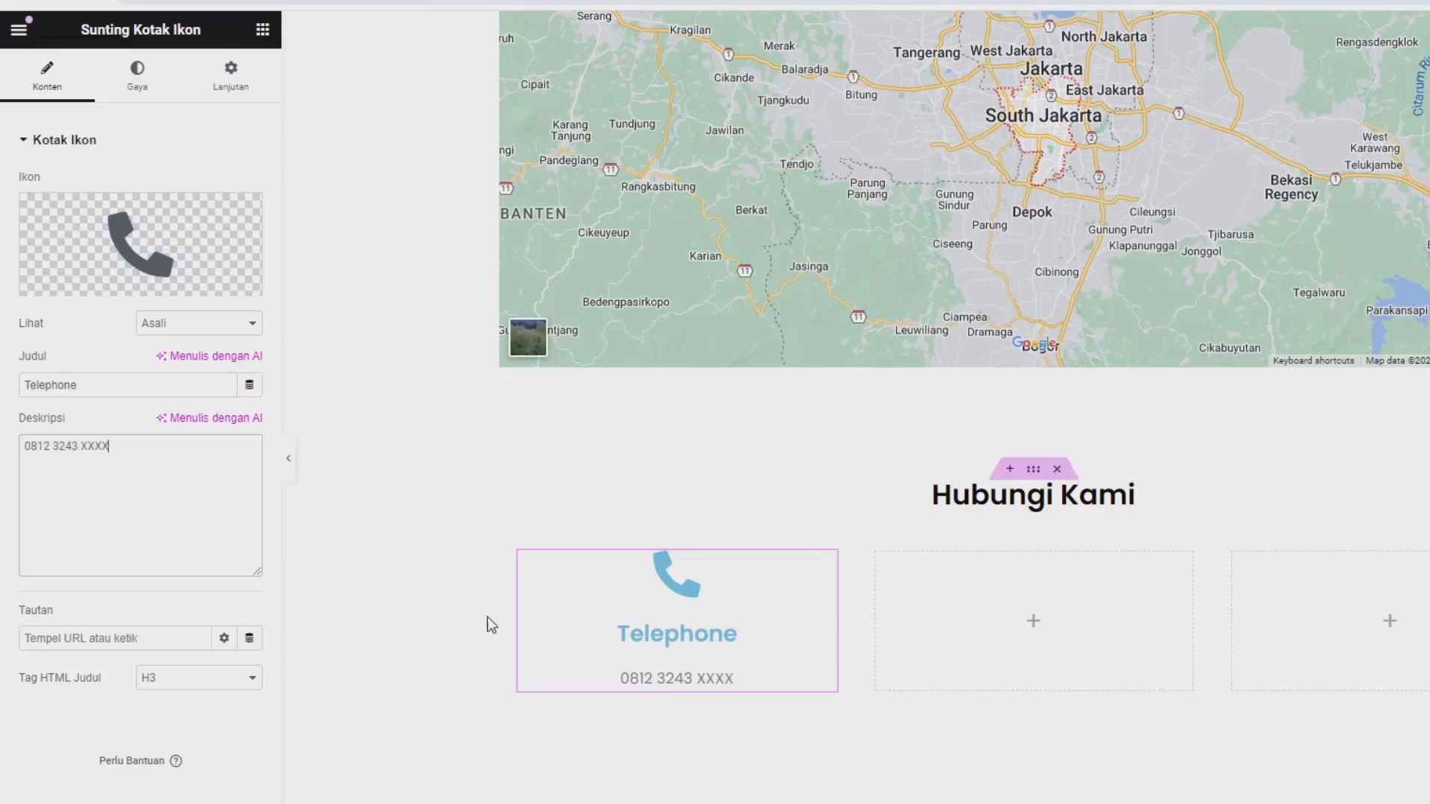
# Set the size (Ukuran) of the phone icon to 49 px in its style settings.
pyautogui.click(150, 100)
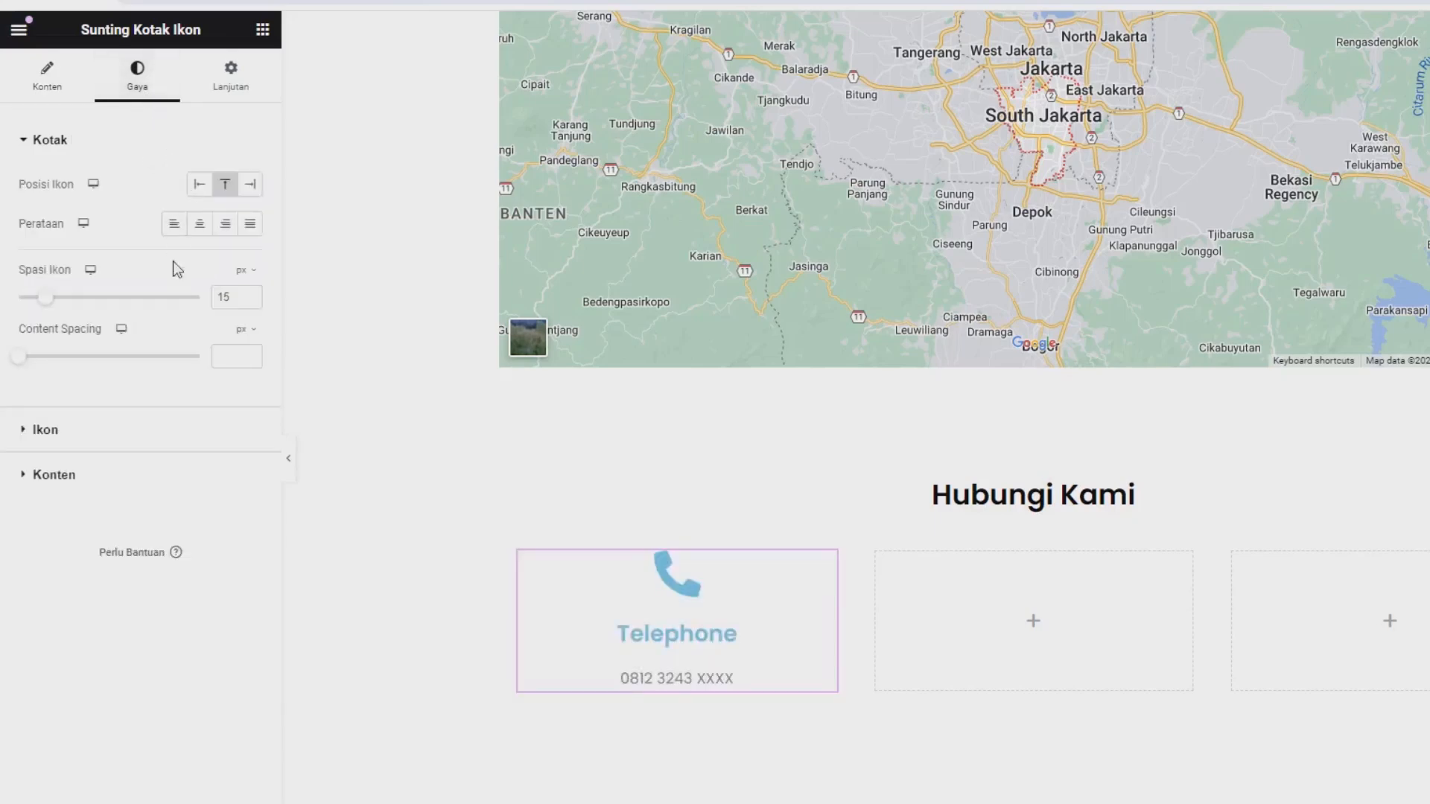
pyautogui.click(140, 447)
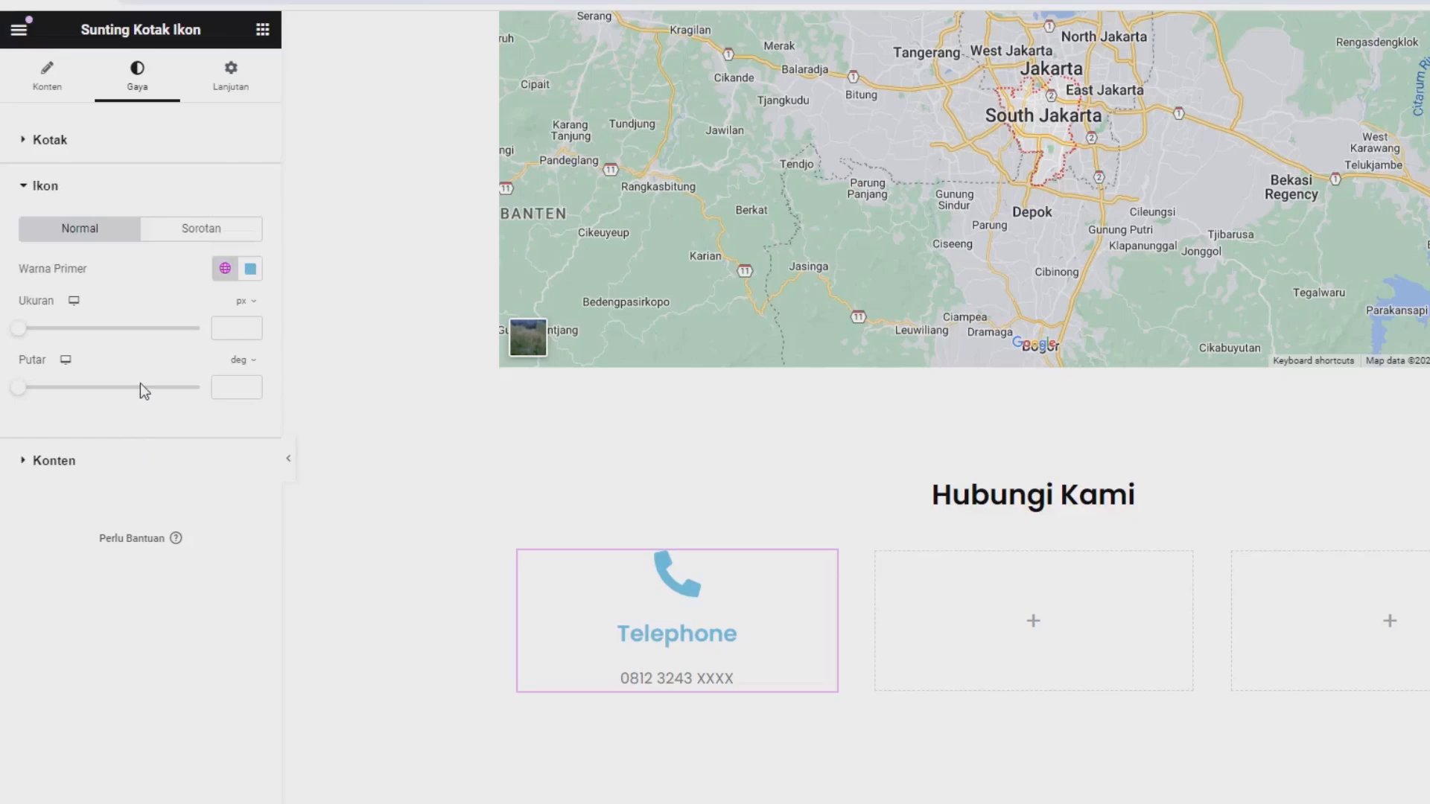
pyautogui.moveTo(22, 336); pyautogui.dragTo(49, 346)
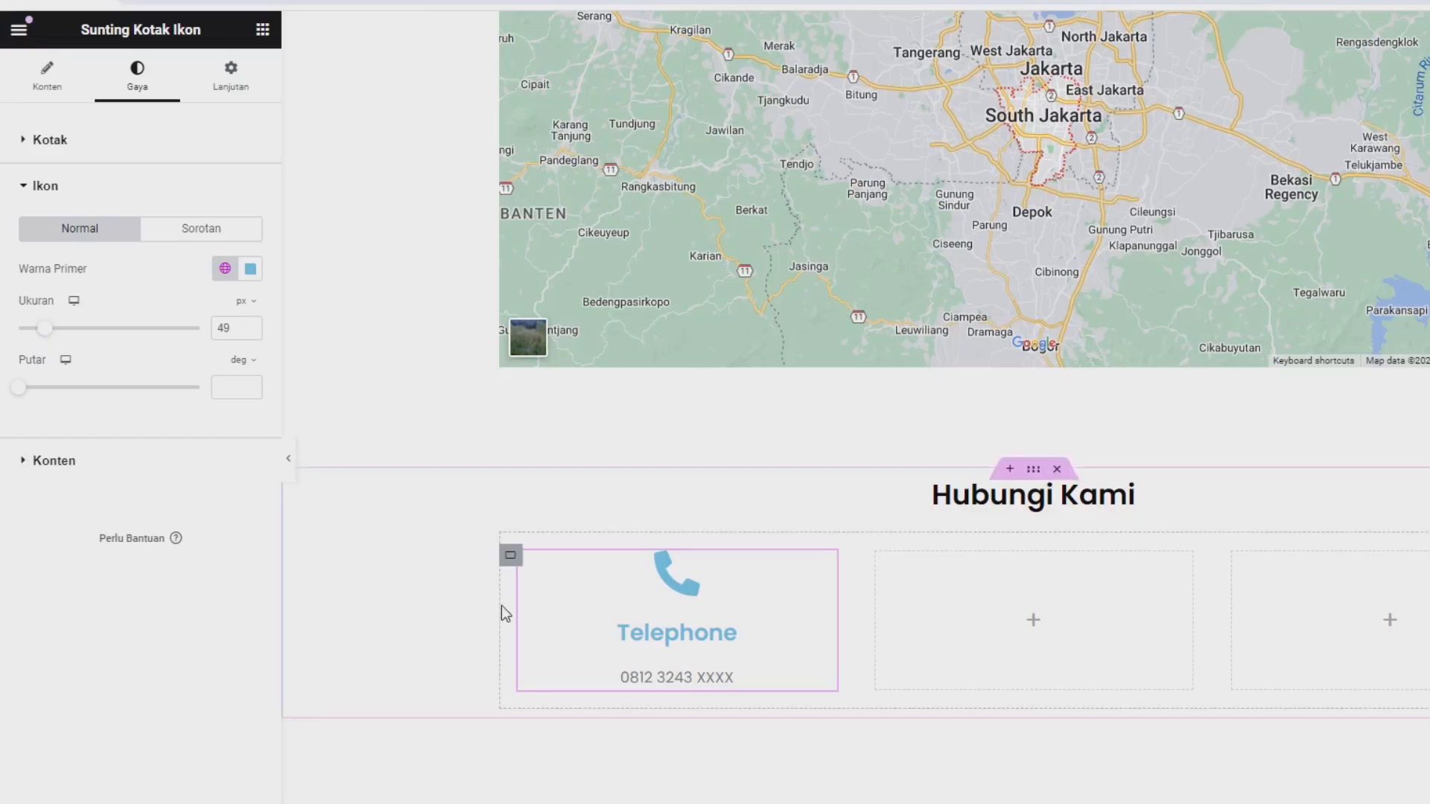
# Change the "Telephone" title's colour to near-black #000102.
pyautogui.click(75, 460)
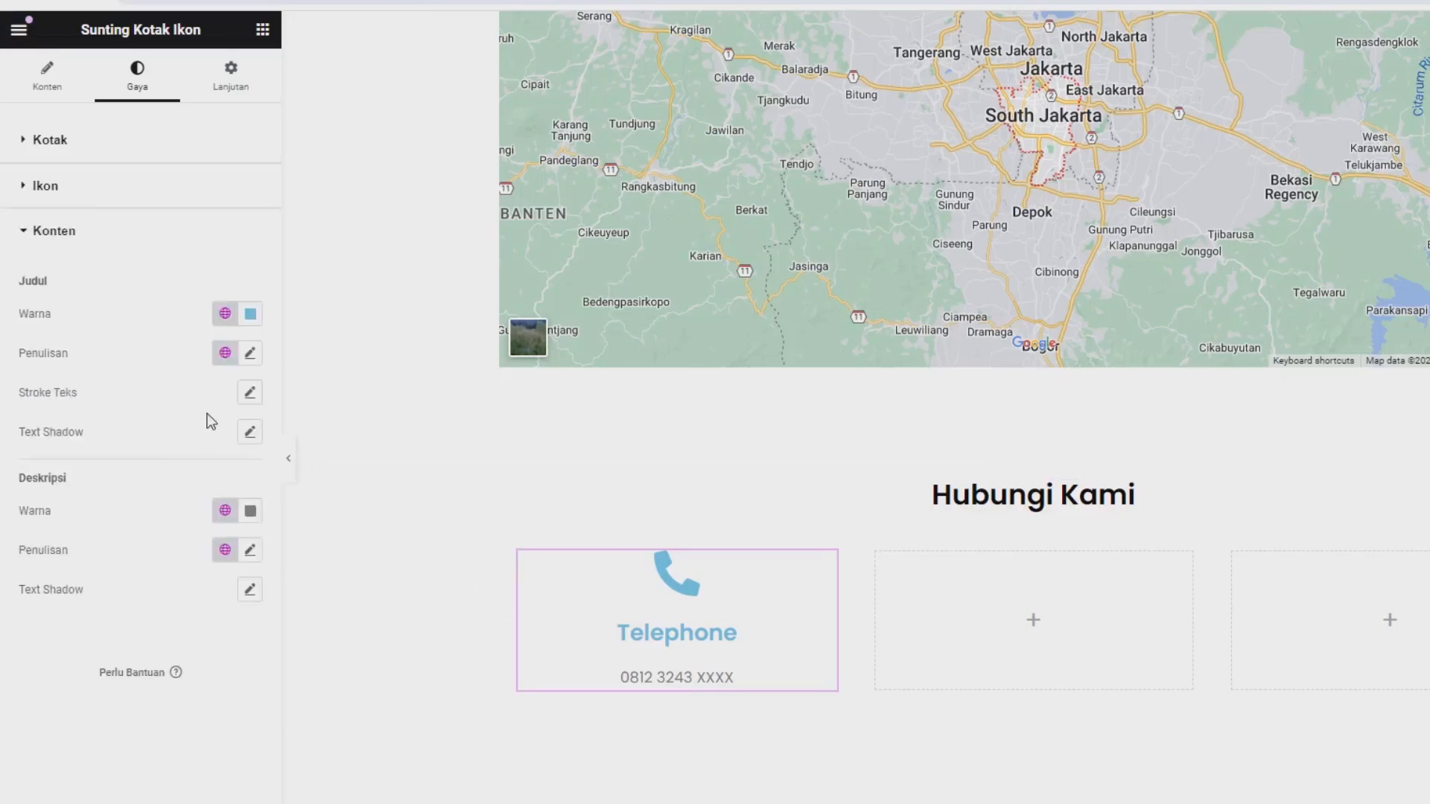
pyautogui.click(251, 314)
pyautogui.moveTo(347, 524); pyautogui.dragTo(521, 594)
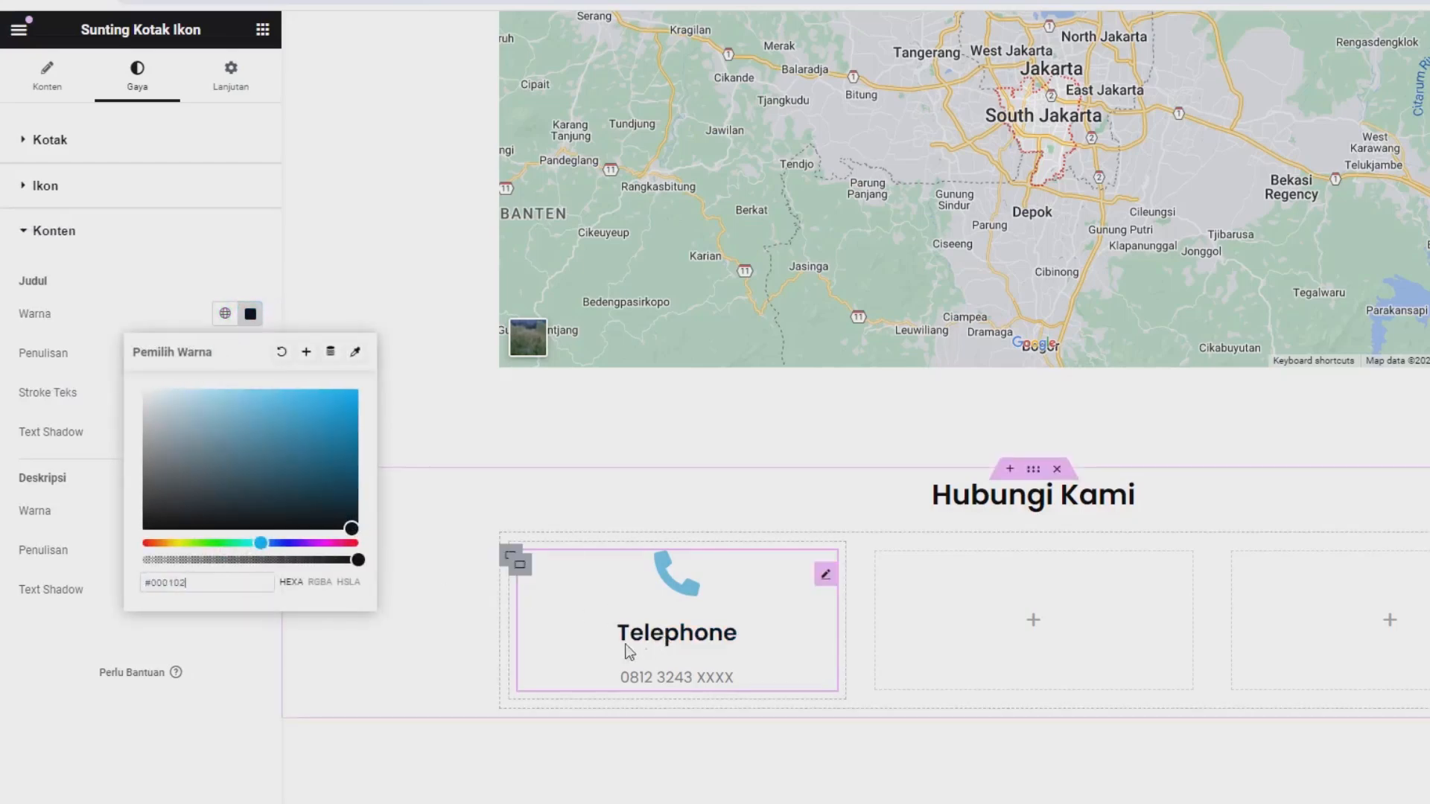
pyautogui.click(247, 670)
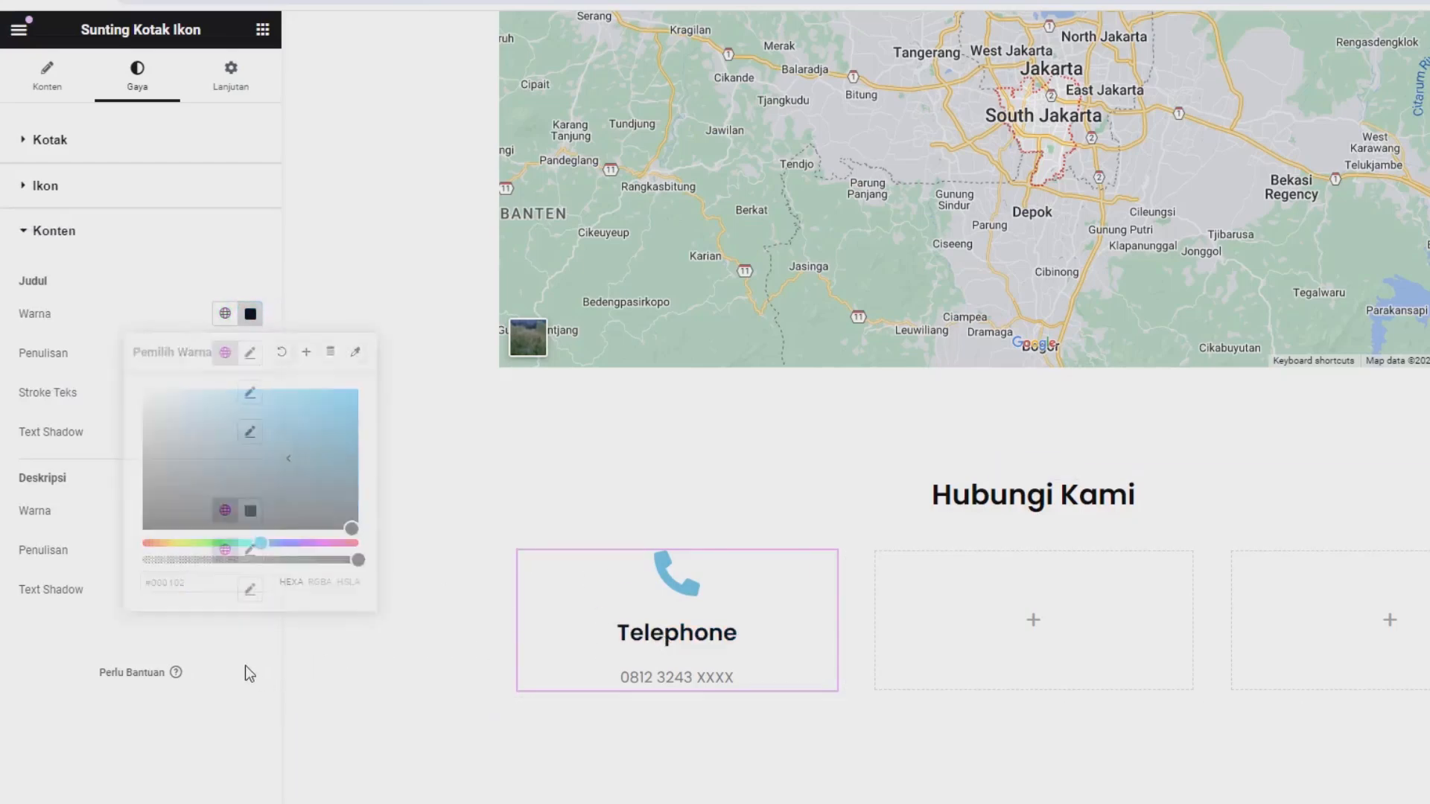
# Set the "Telephone" title's font size to 20 px in its typography settings.
pyautogui.click(248, 354)
pyautogui.click(208, 500)
pyautogui.write('20')
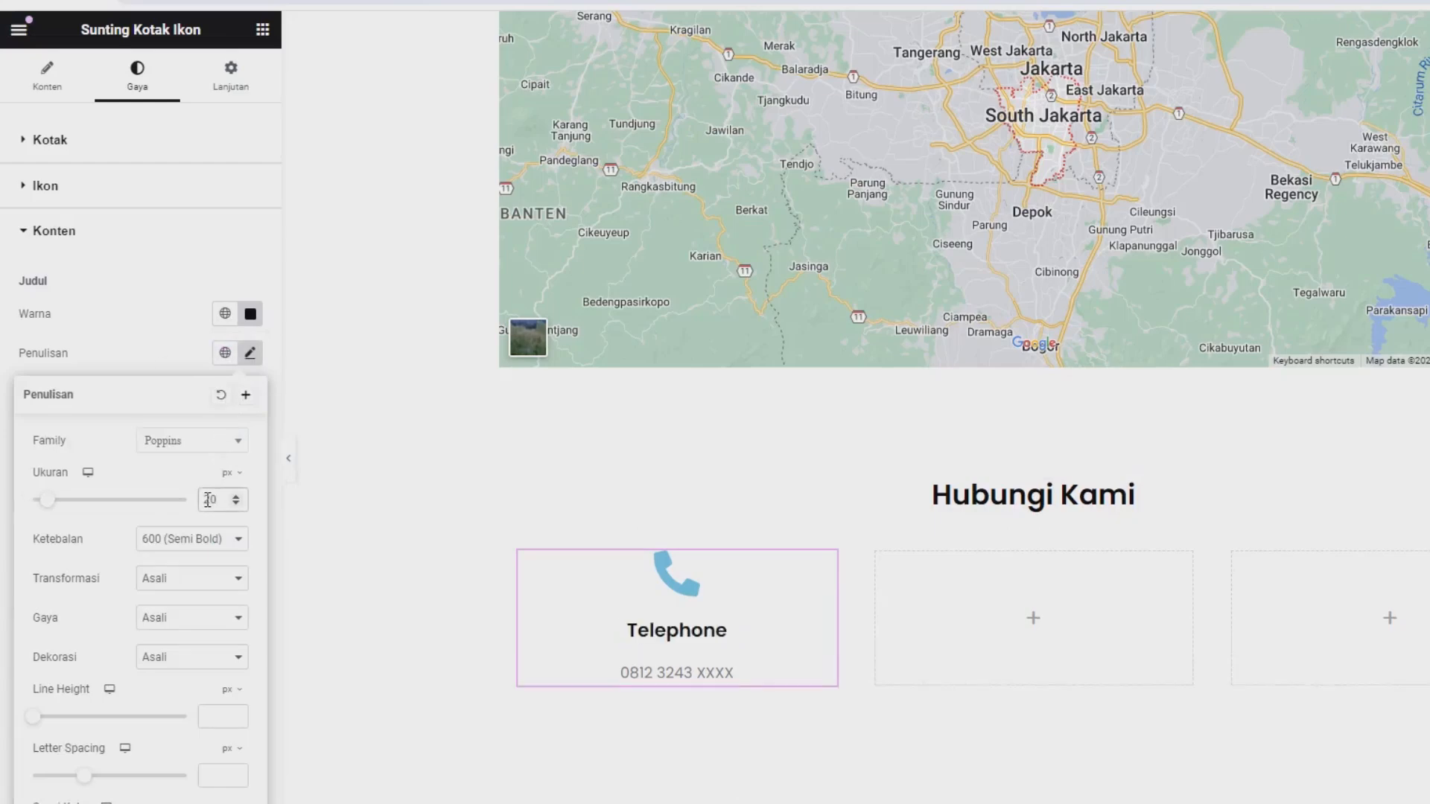
pyautogui.click(136, 348)
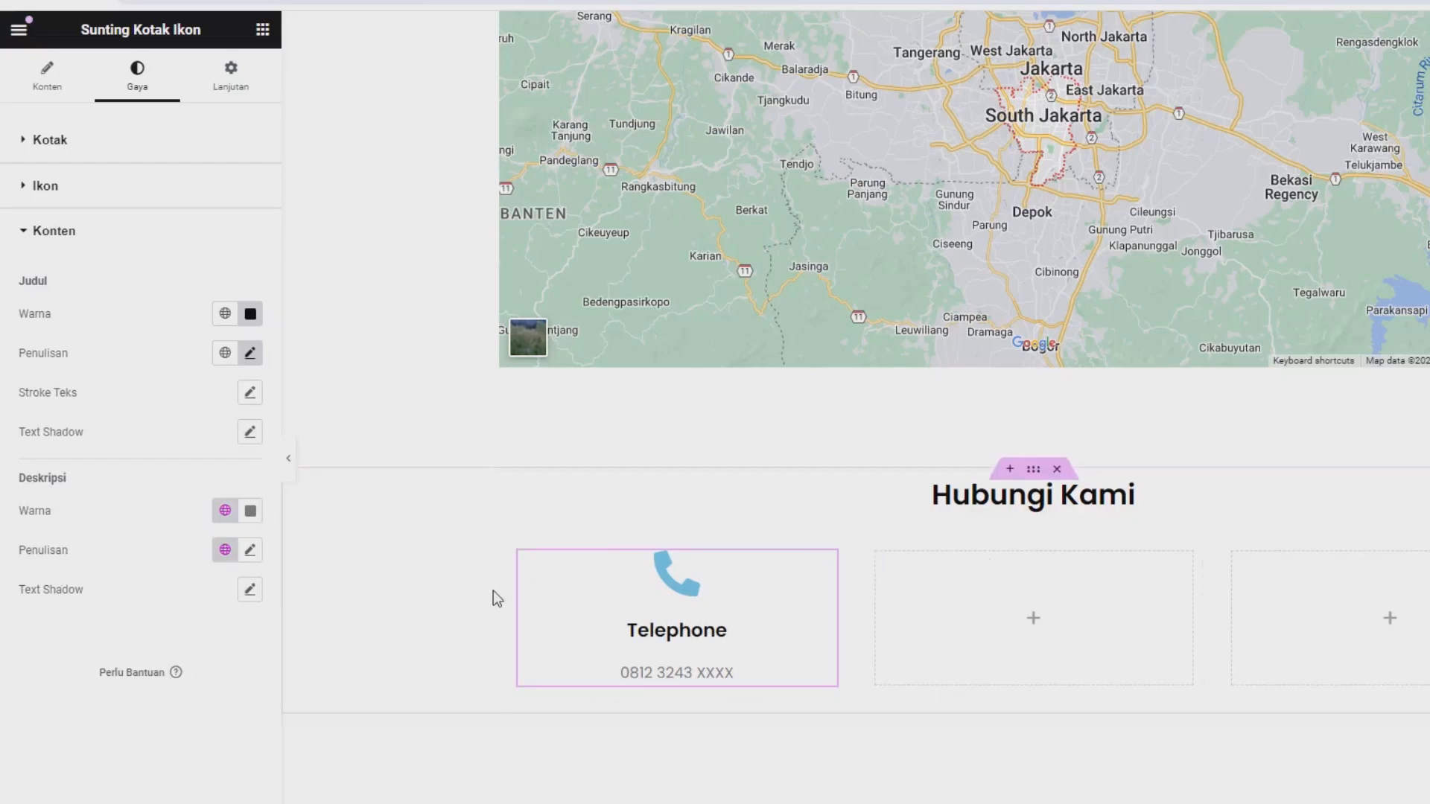
# Copy rgb(41, 165, 135) from the colour picker extension, apply it as the phone icon's primary colour (Warna Primer), and update the page.
pyautogui.click(1321, 47)
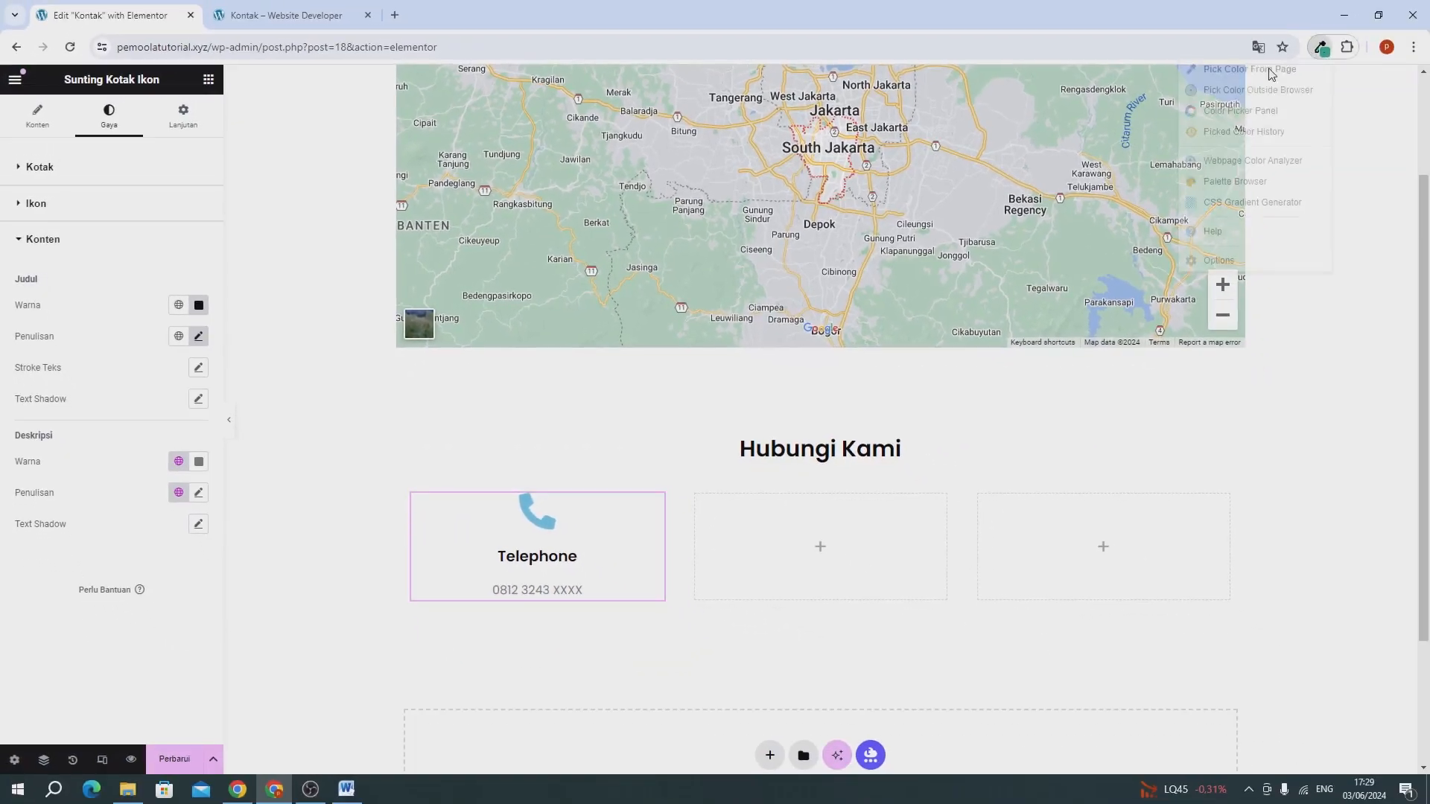
pyautogui.click(1225, 120)
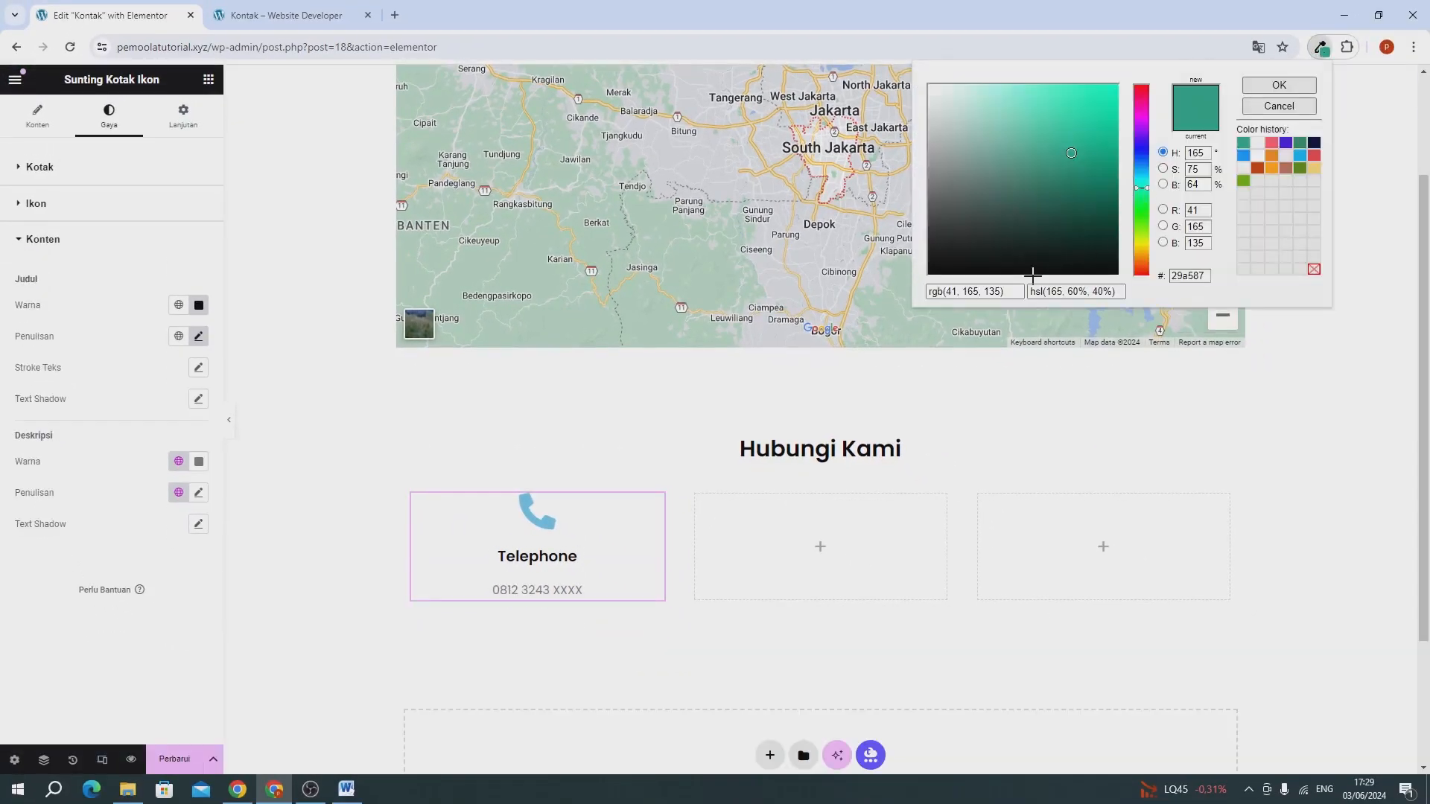
pyautogui.click(987, 291)
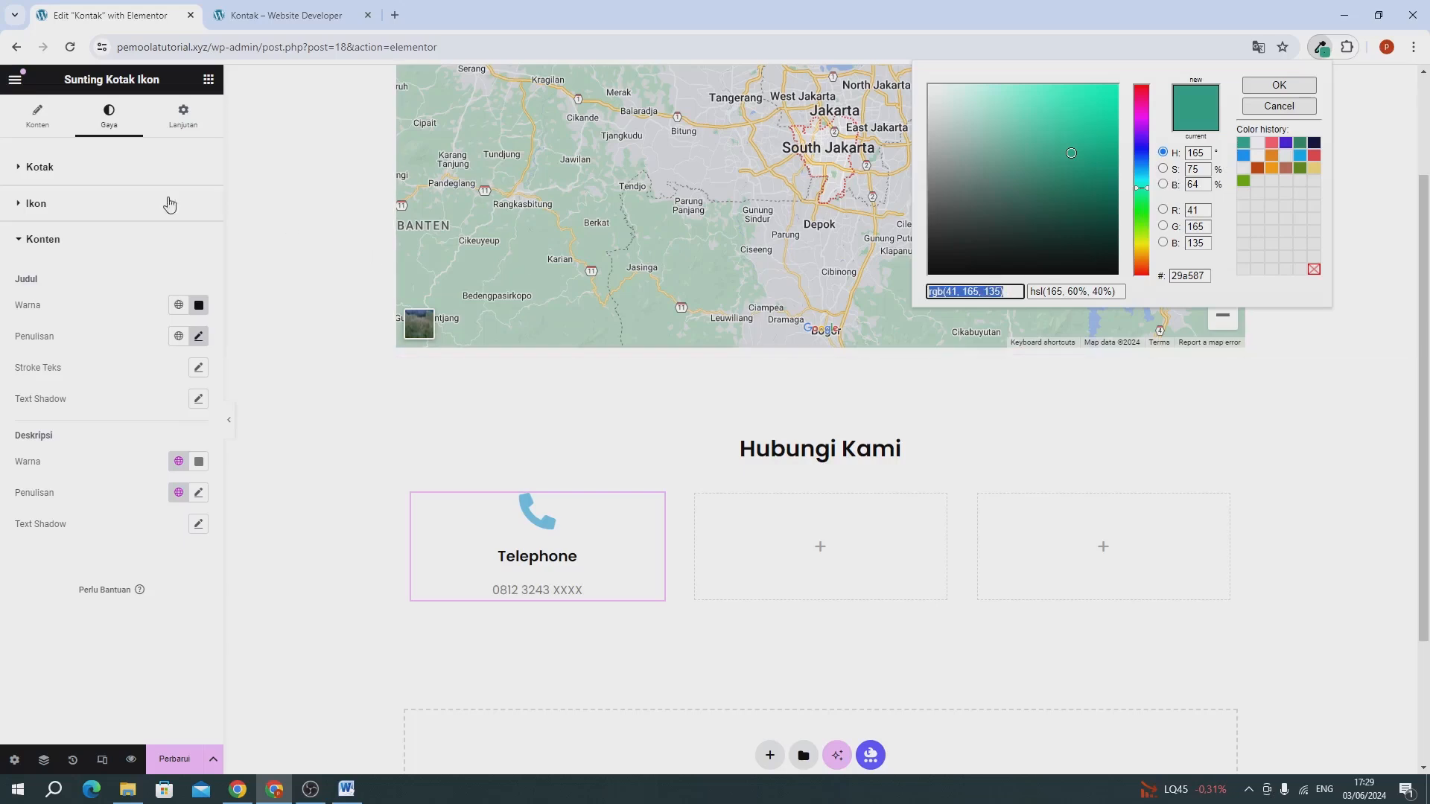
pyautogui.click(81, 214)
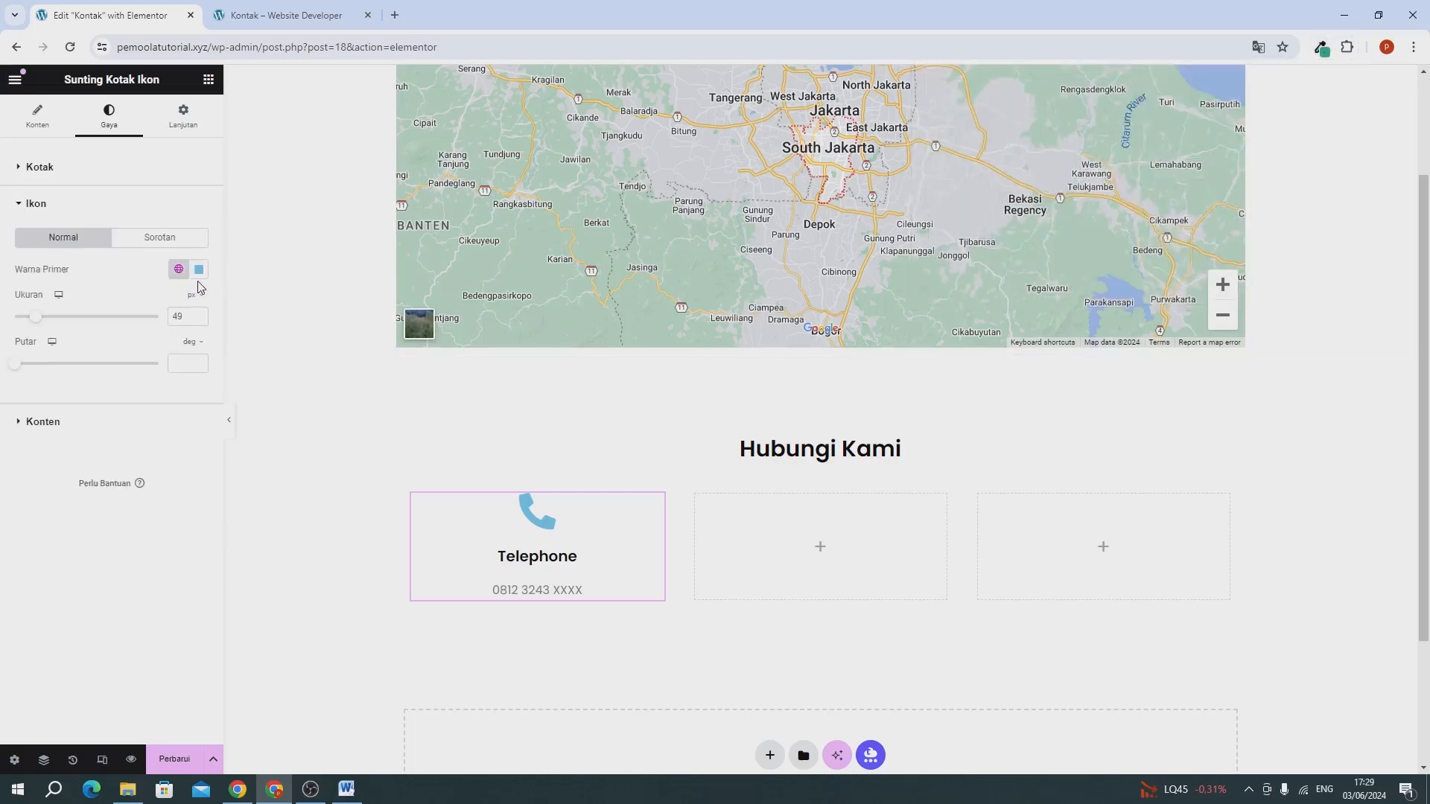
pyautogui.click(195, 274)
pyautogui.moveTo(246, 394); pyautogui.dragTo(247, 413)
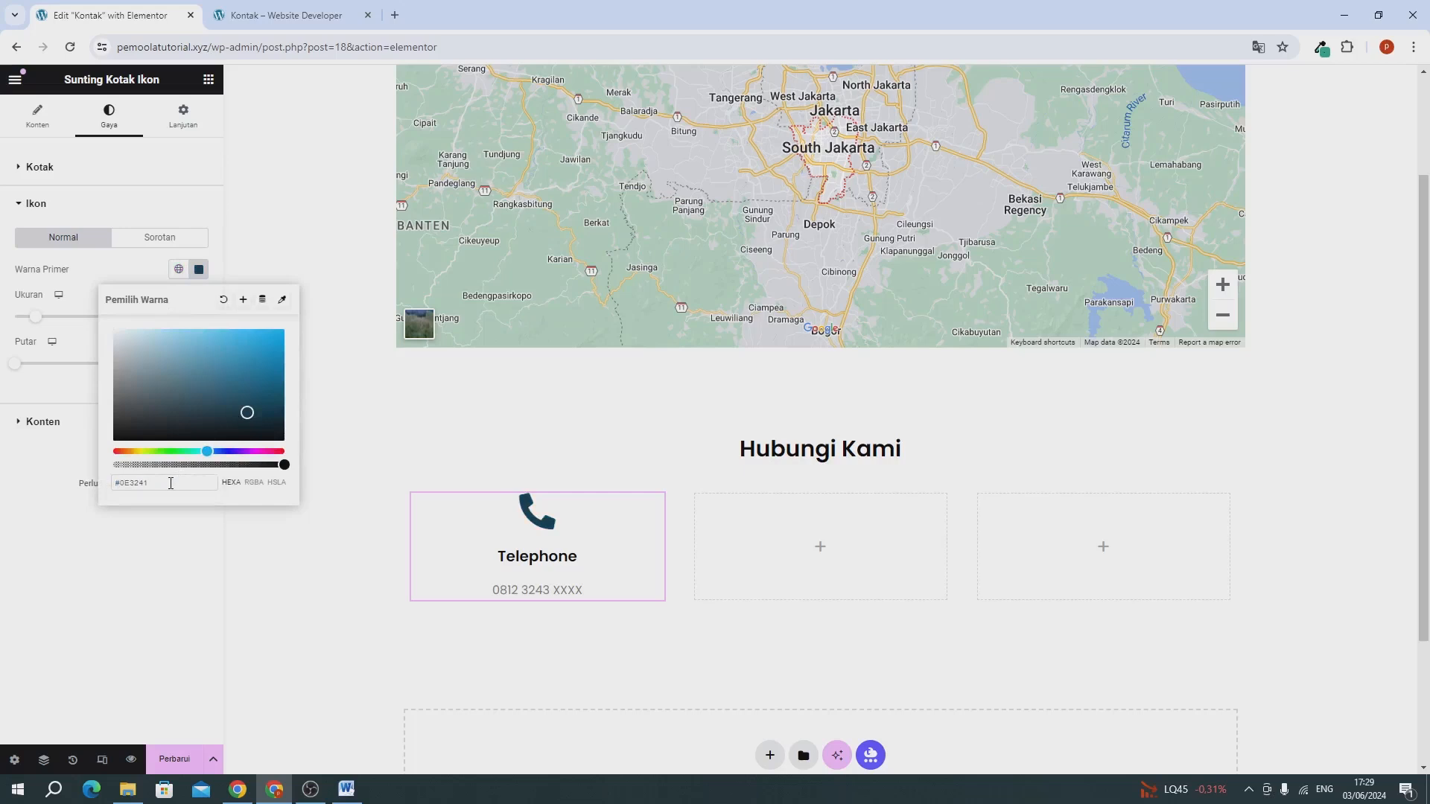
pyautogui.hotkey('ctrl', 'a')
pyautogui.write('rgba(41, 165, 135, 1)')
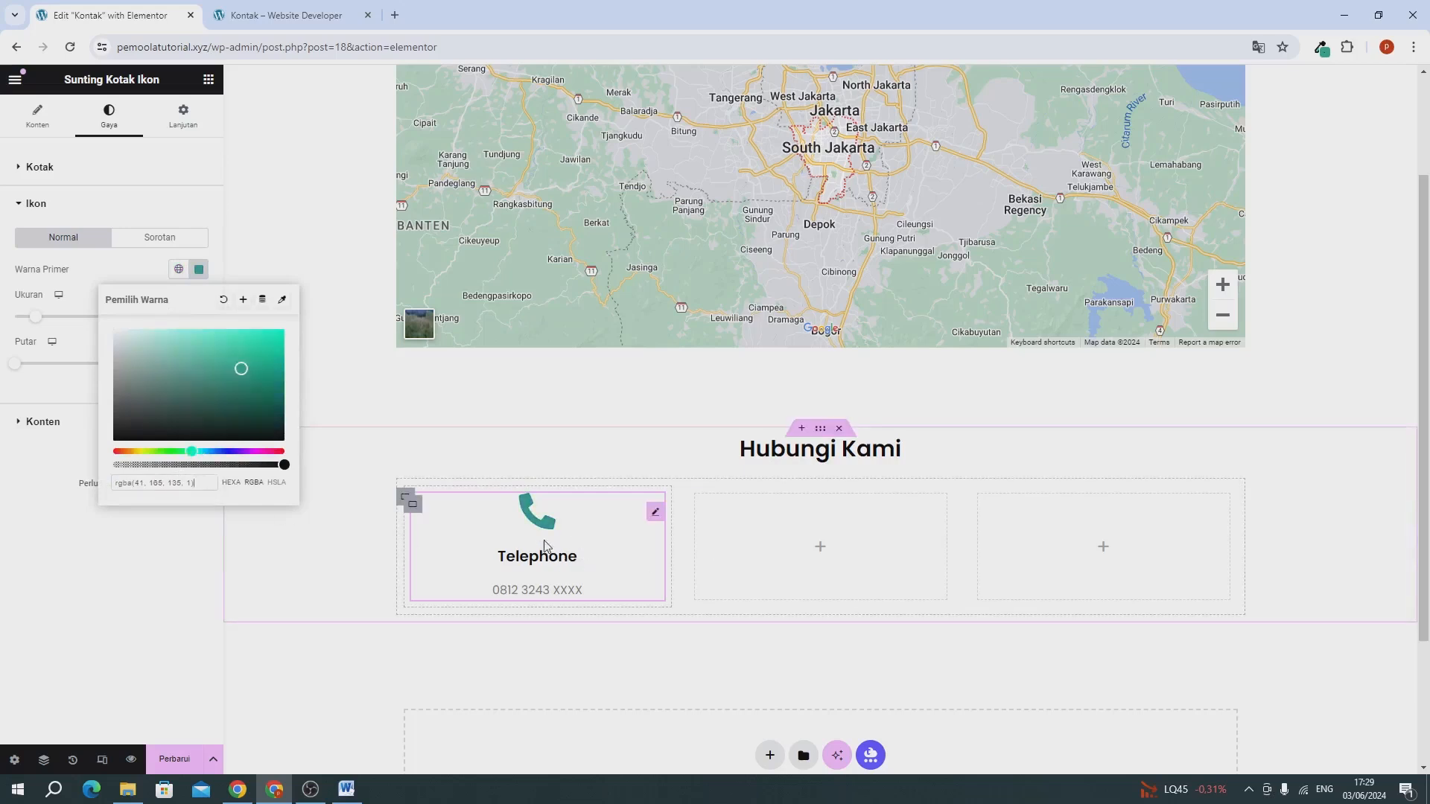
pyautogui.click(187, 757)
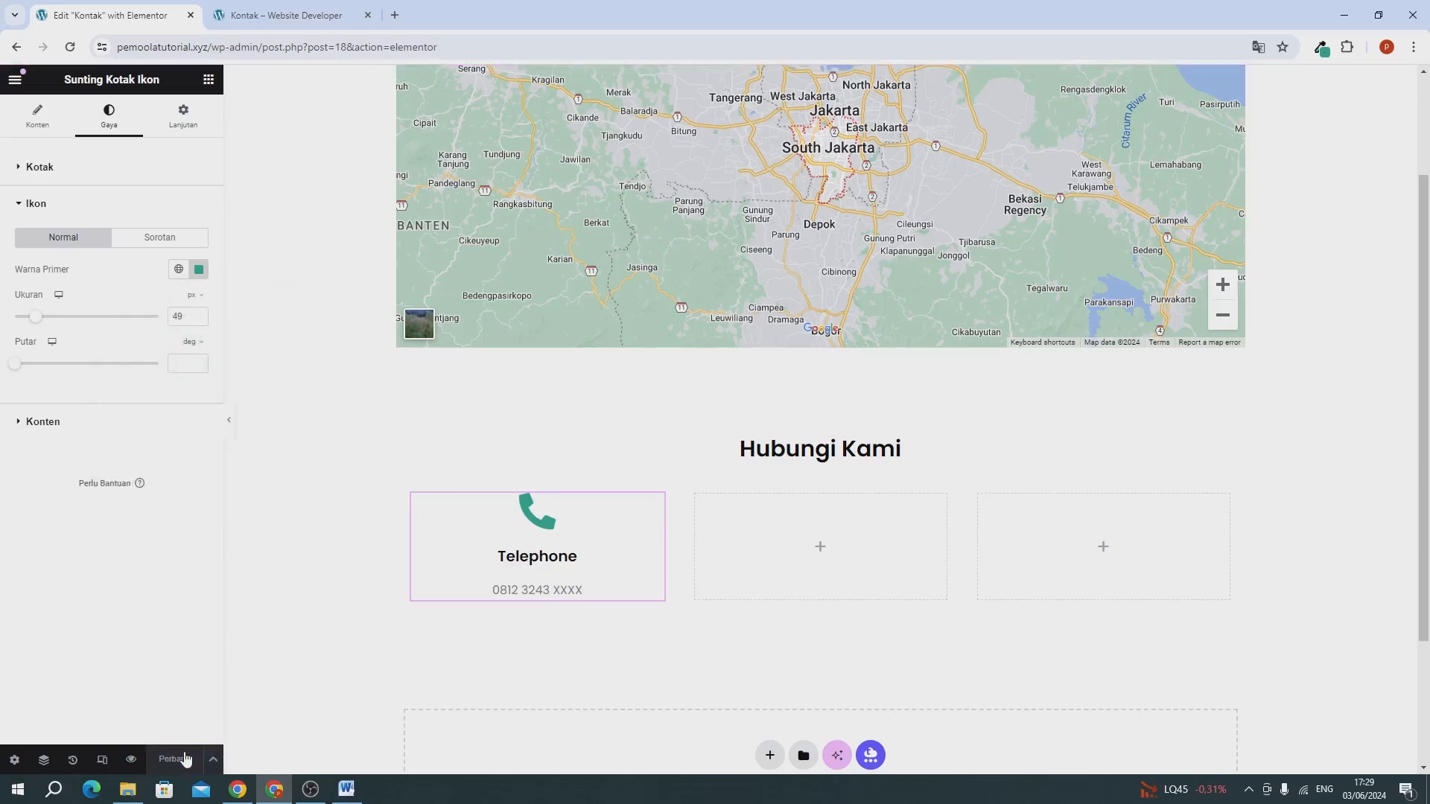
# Copy the Telephone icon box and paste it into the second and third columns.
pyautogui.rightClick(537, 560)
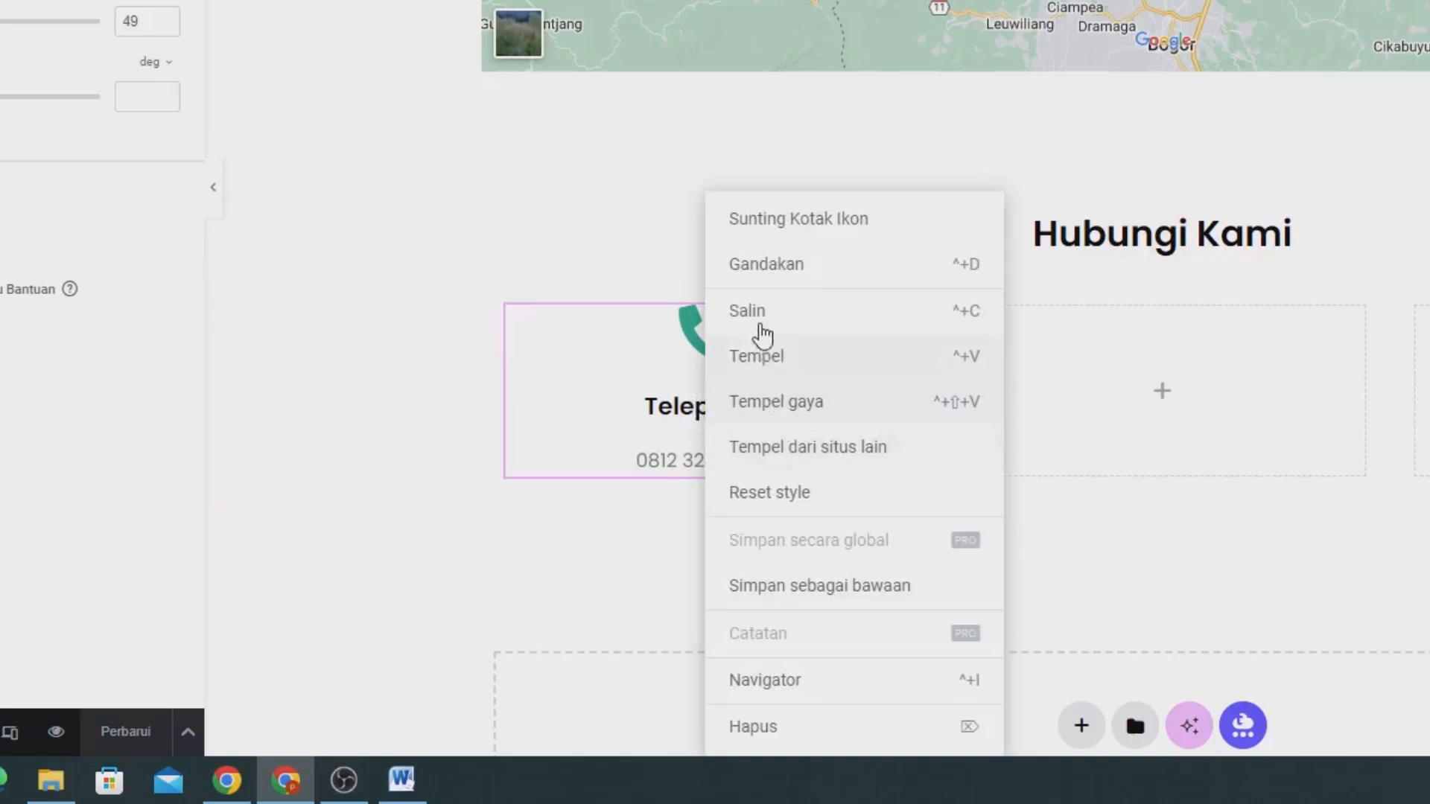
pyautogui.click(760, 330)
pyautogui.rightClick(1225, 395)
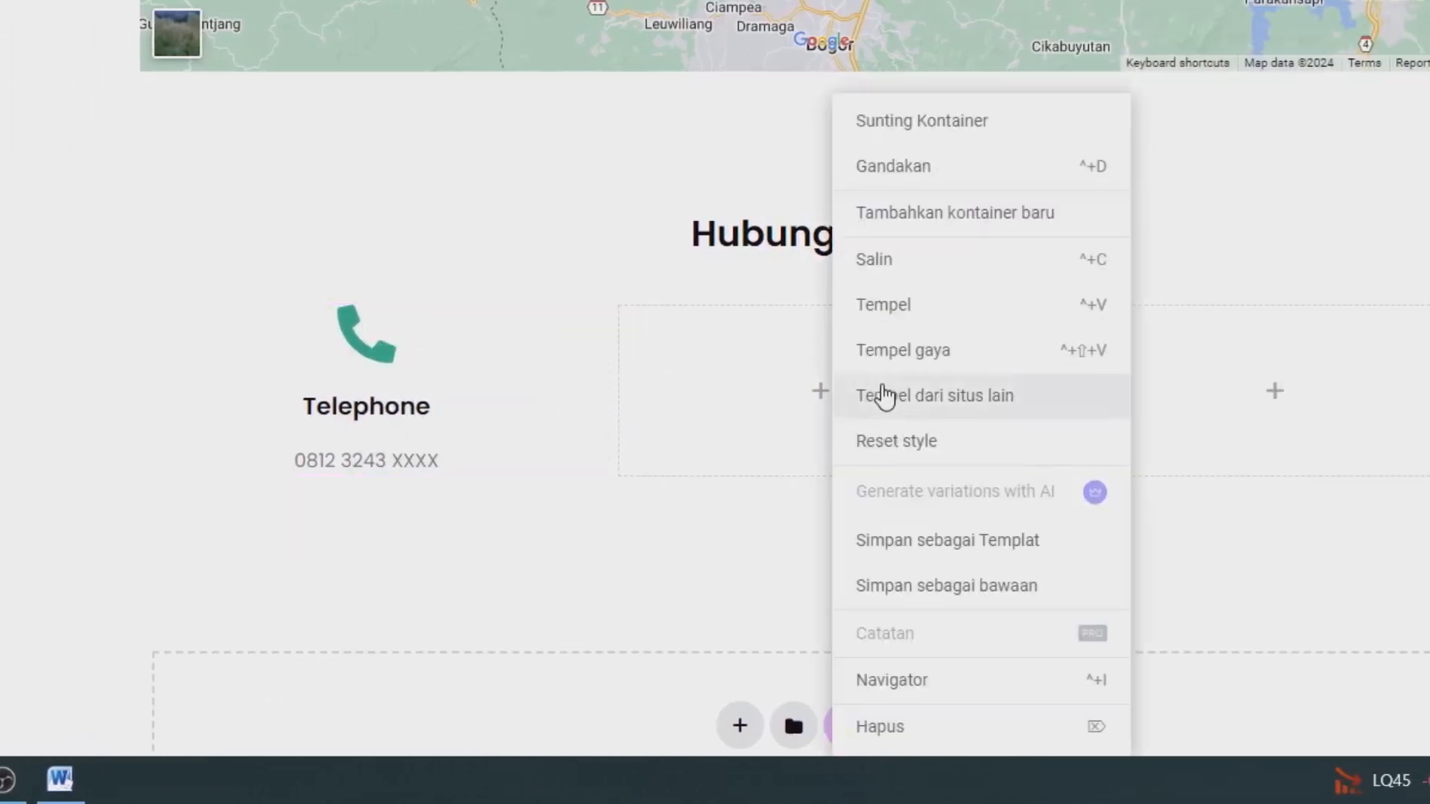
pyautogui.click(879, 307)
pyautogui.rightClick(1194, 360)
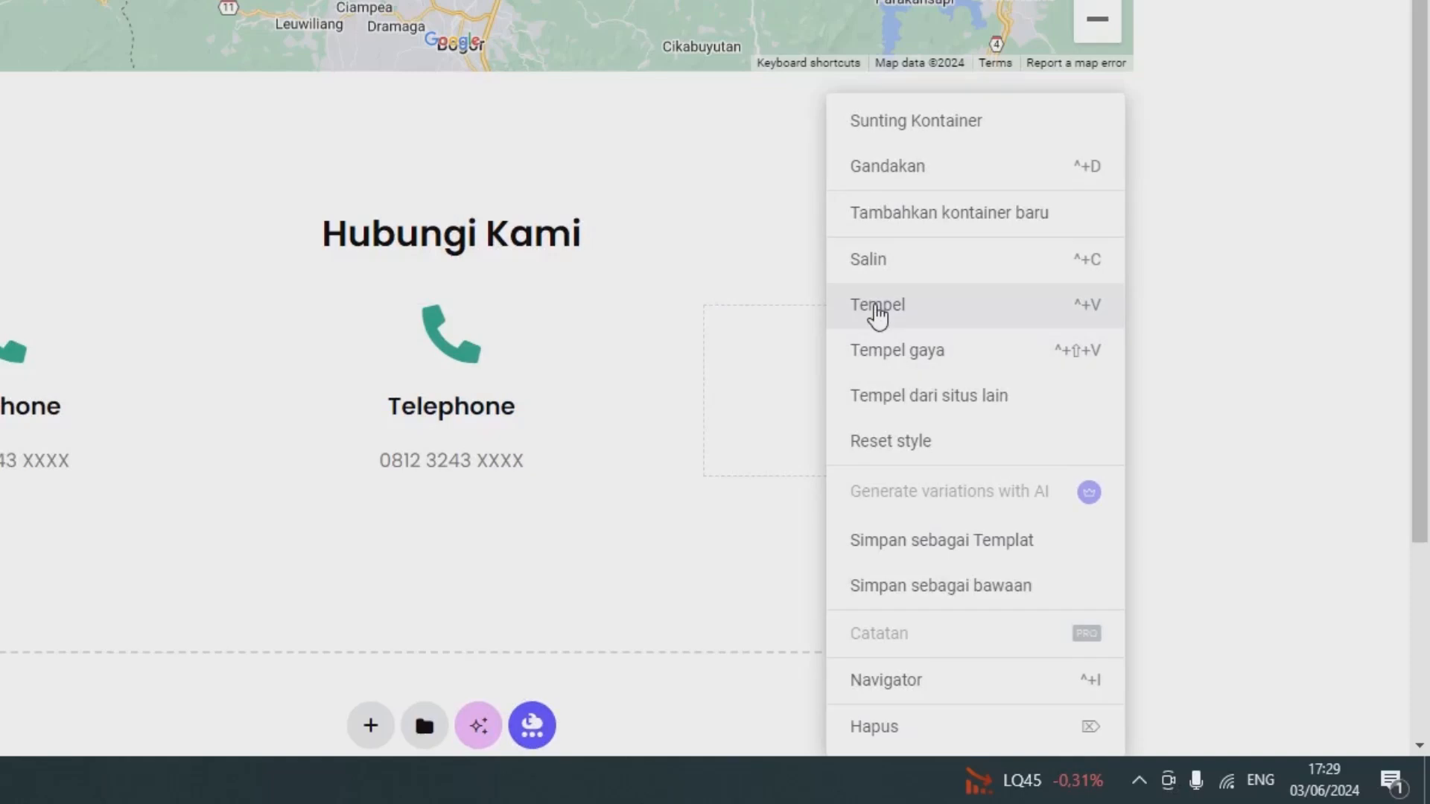
pyautogui.click(876, 307)
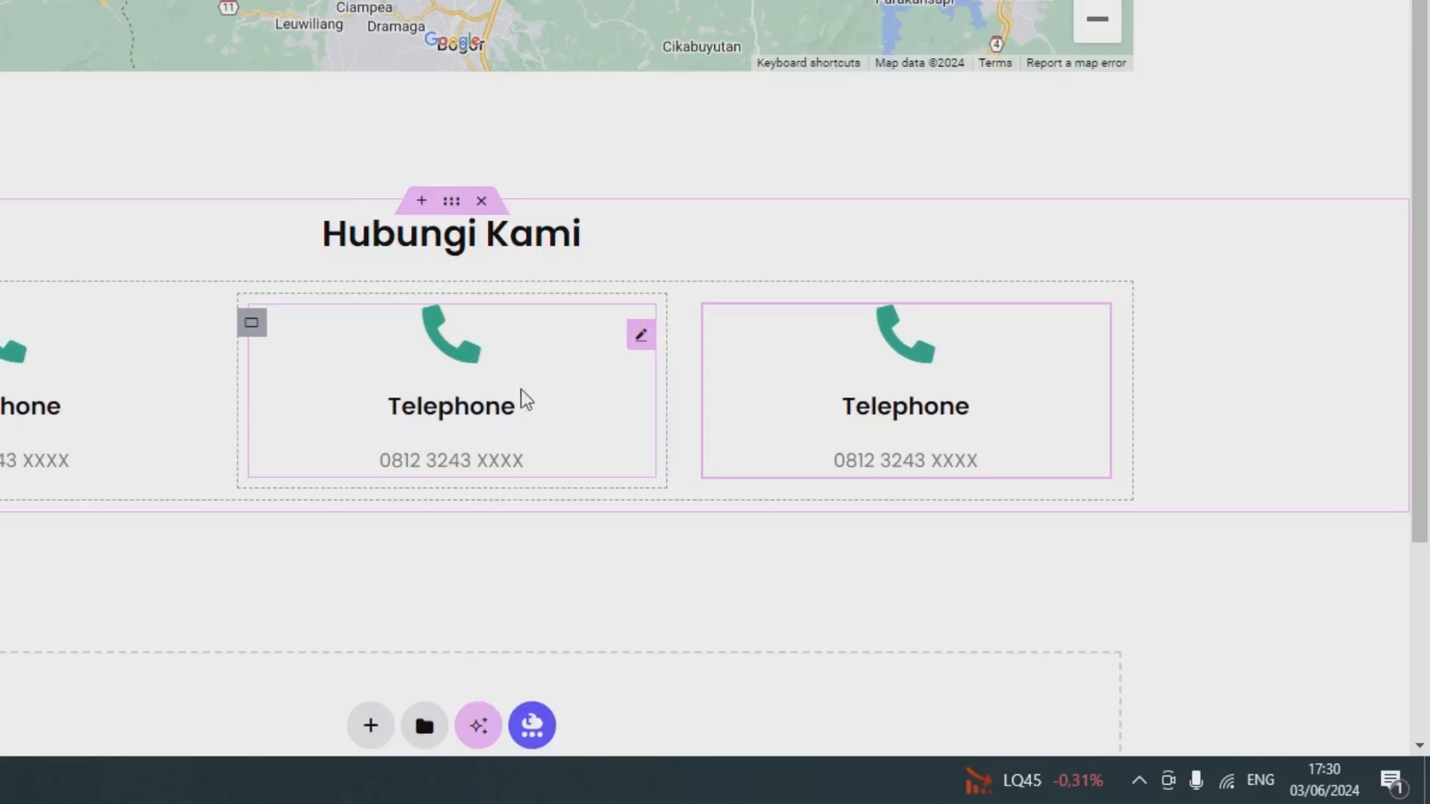
# Search the icon library for "ENV" and replace the middle icon box's icon with the outlined open envelope.
pyautogui.click(463, 393)
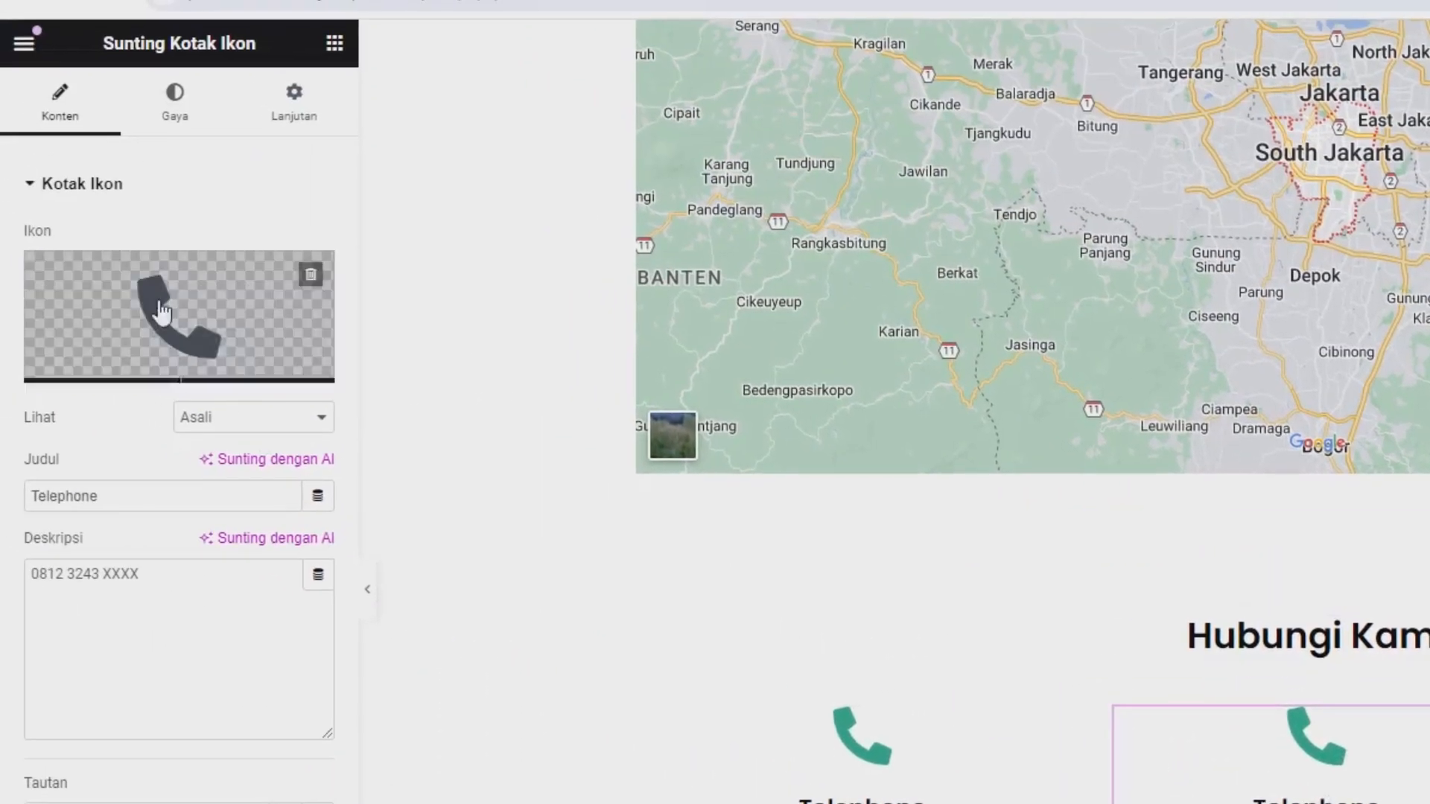
pyautogui.click(163, 306)
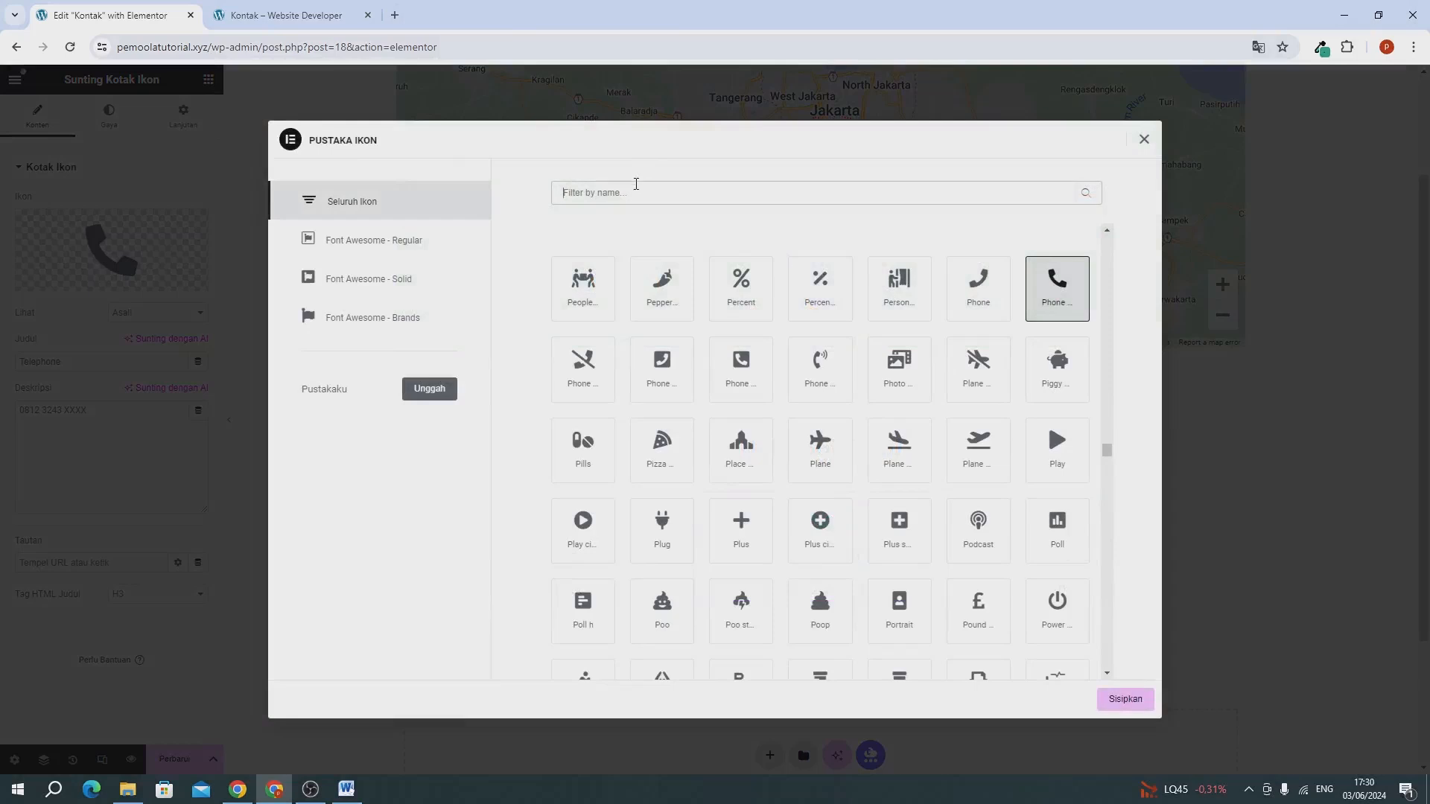
pyautogui.write('ENV')
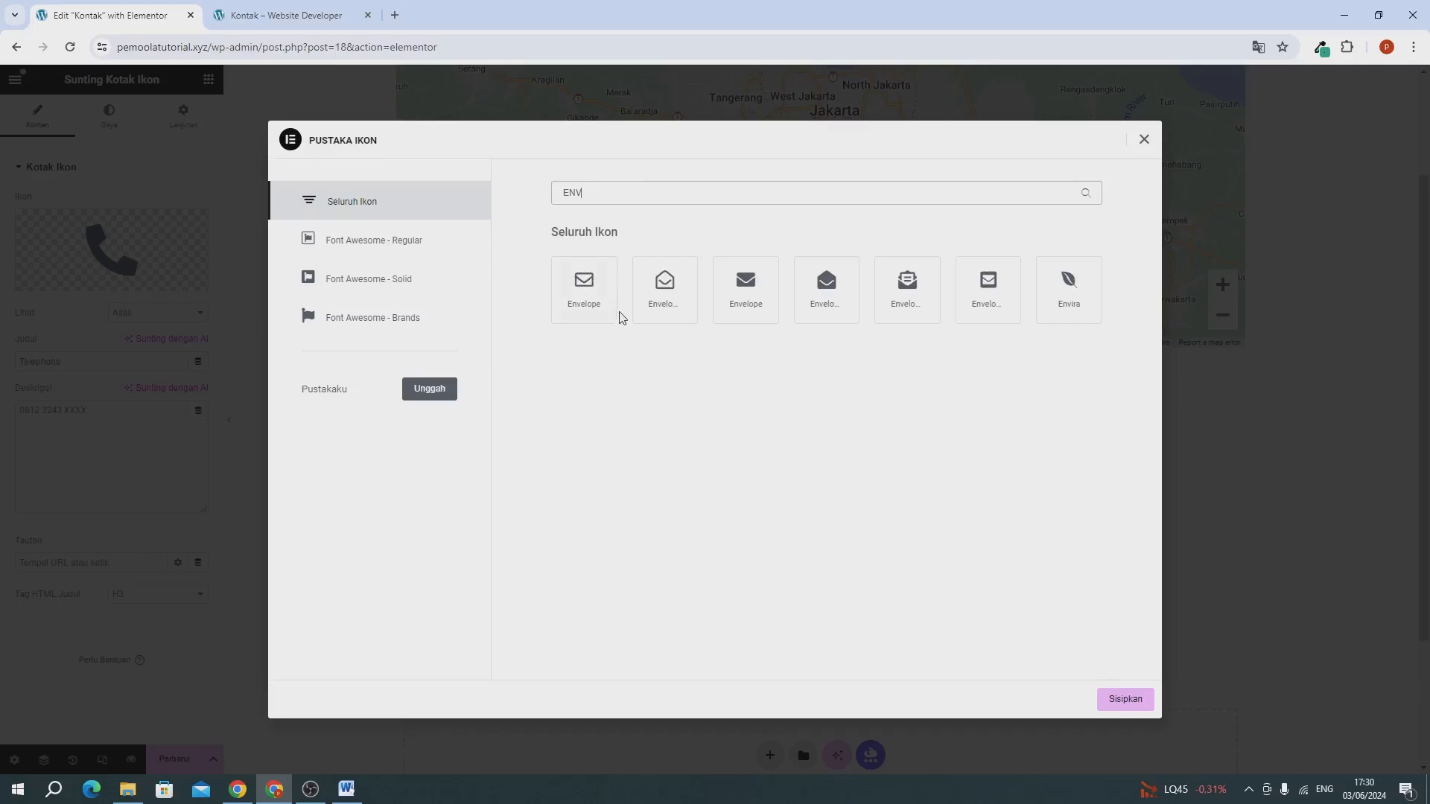
pyautogui.click(655, 302)
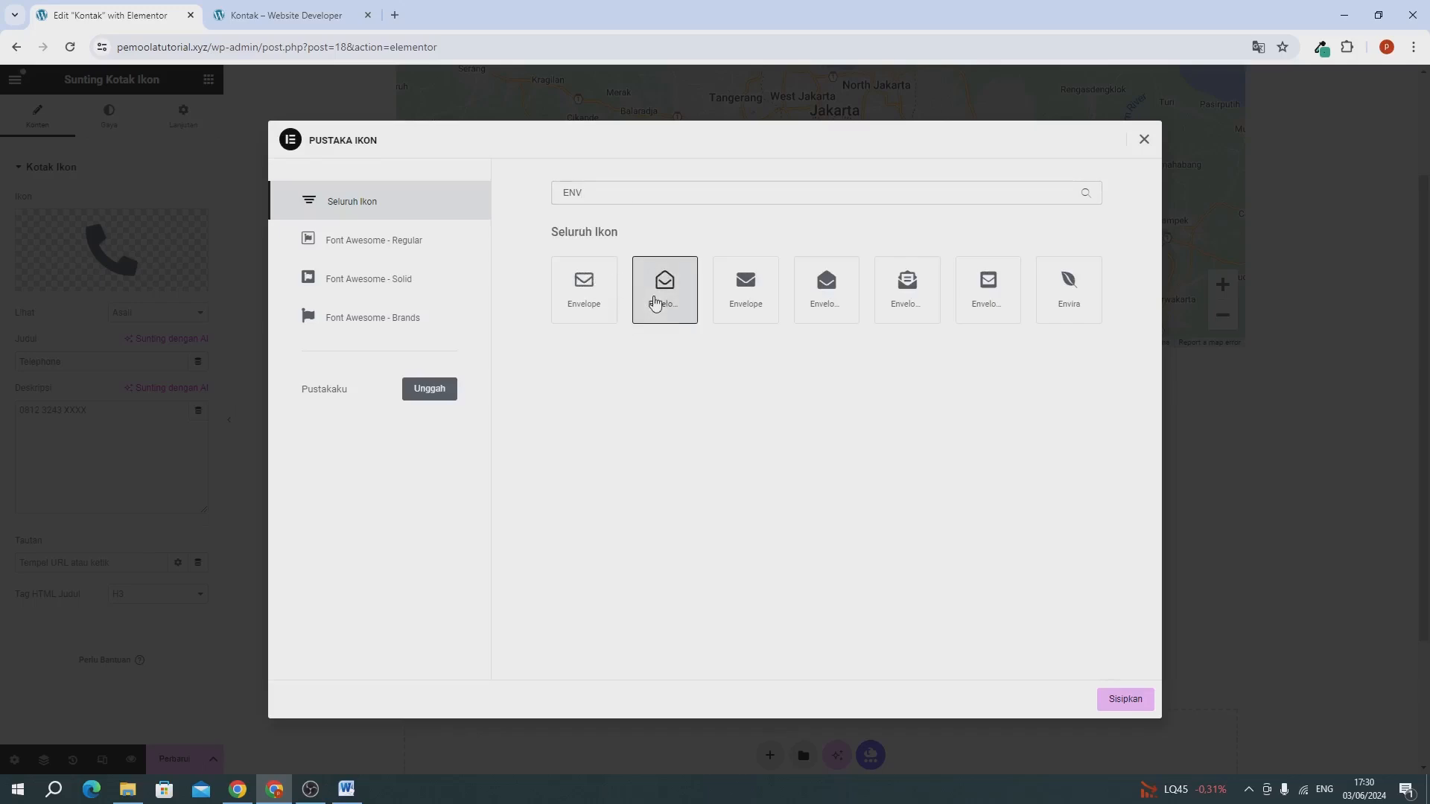
pyautogui.click(1123, 696)
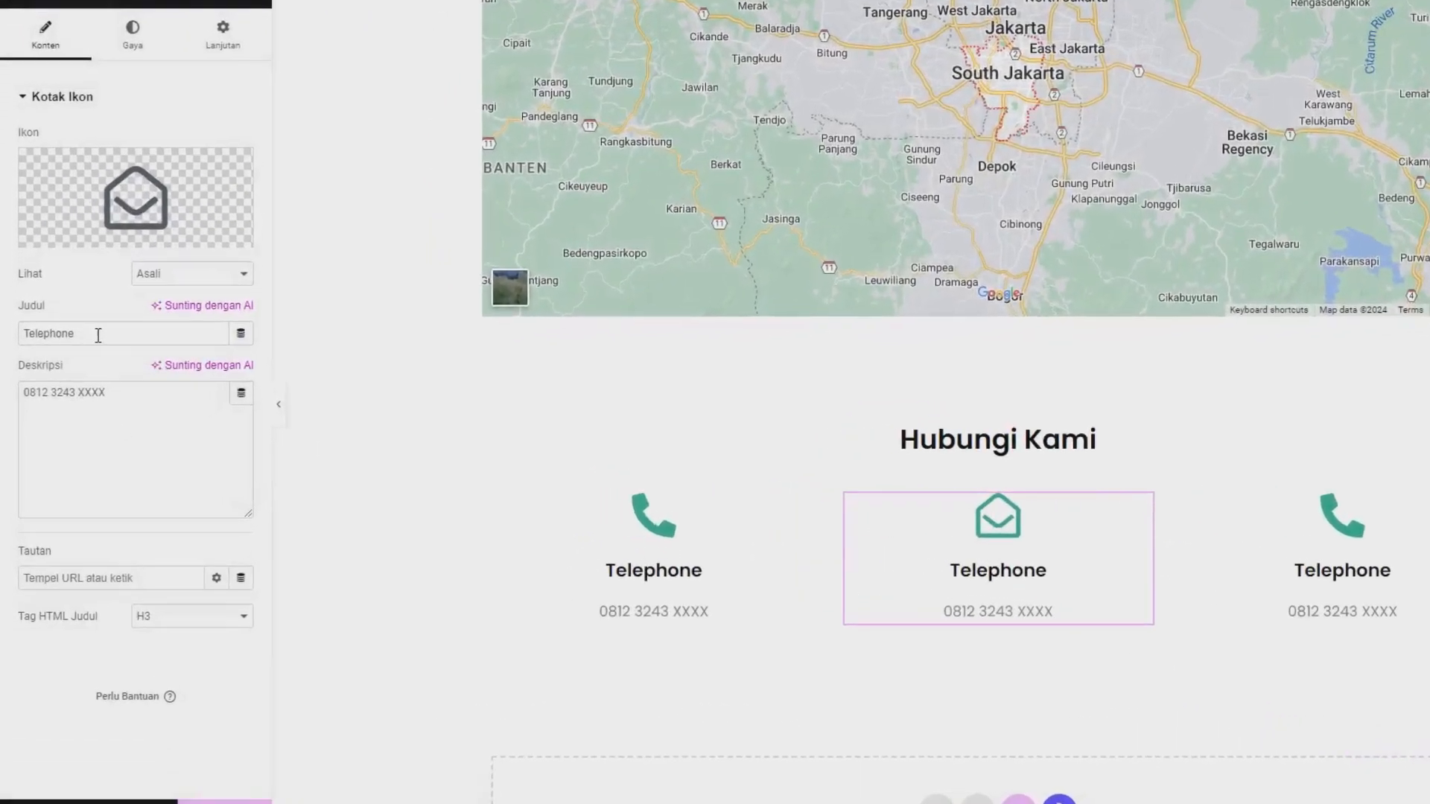
# Change the middle icon box's title to "Email Kami".
pyautogui.doubleClick(80, 363)
pyautogui.write('eMAI')
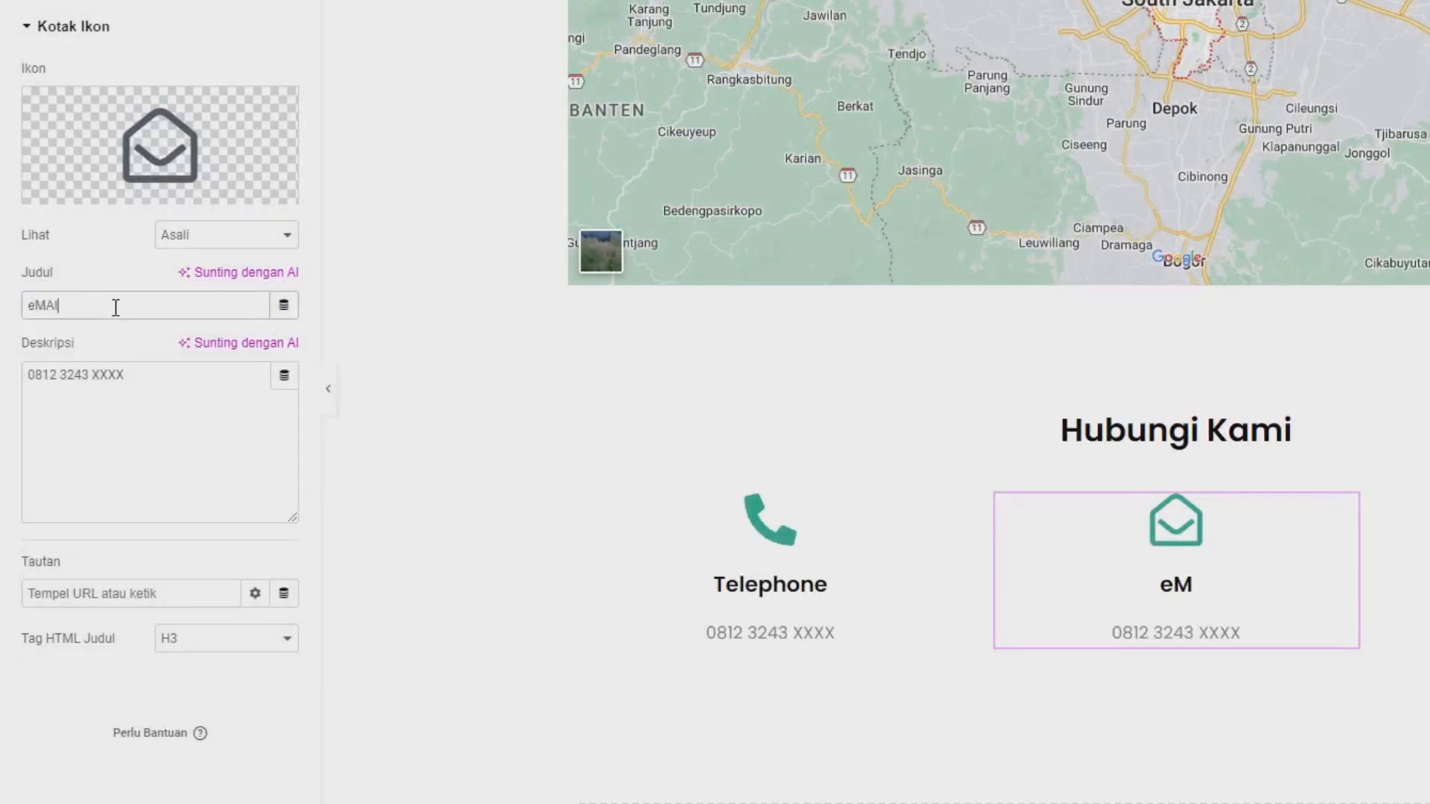
pyautogui.press('BackSpace')
pyautogui.press('BackSpace')
pyautogui.press('BackSpace')
pyautogui.write('Email')
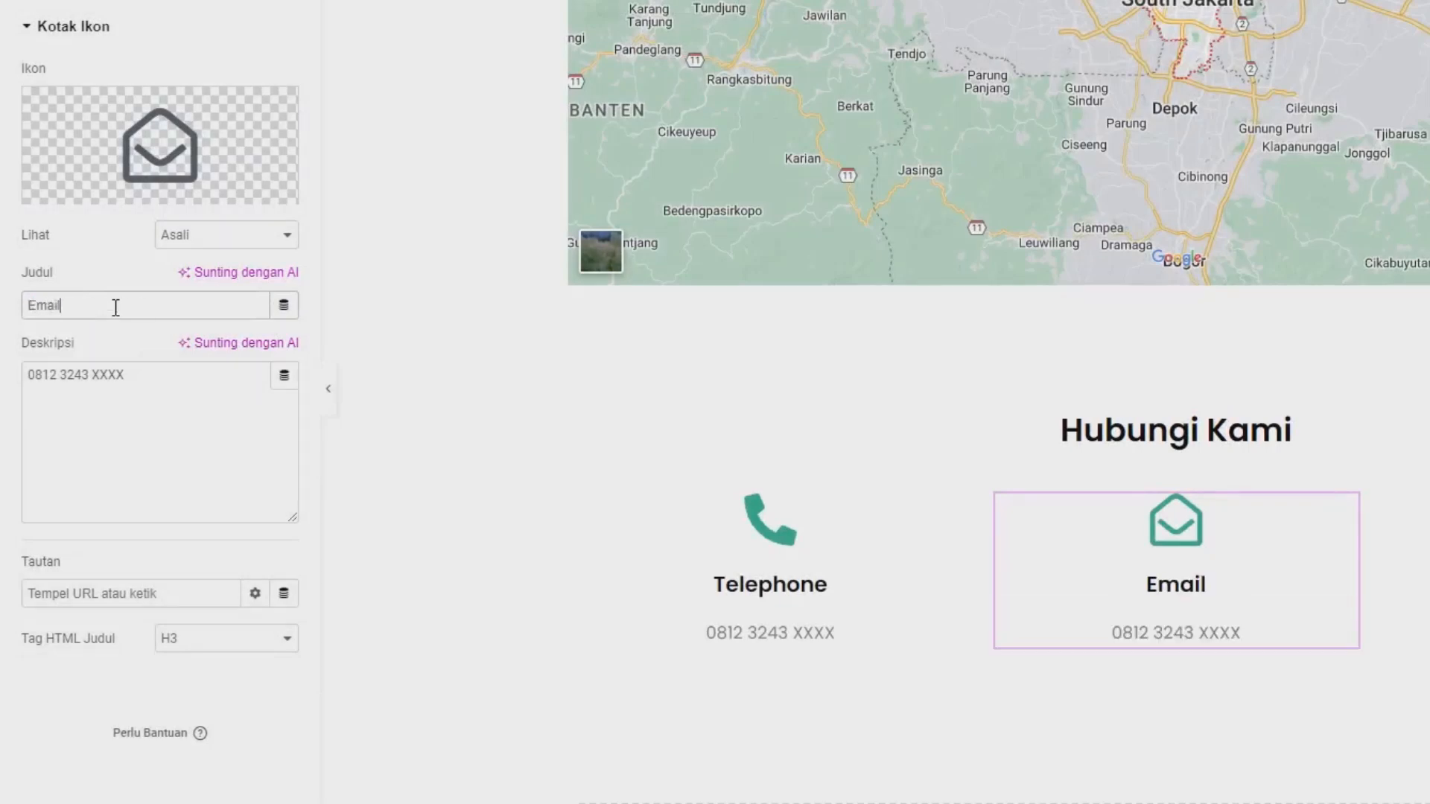
pyautogui.write(' Kami')
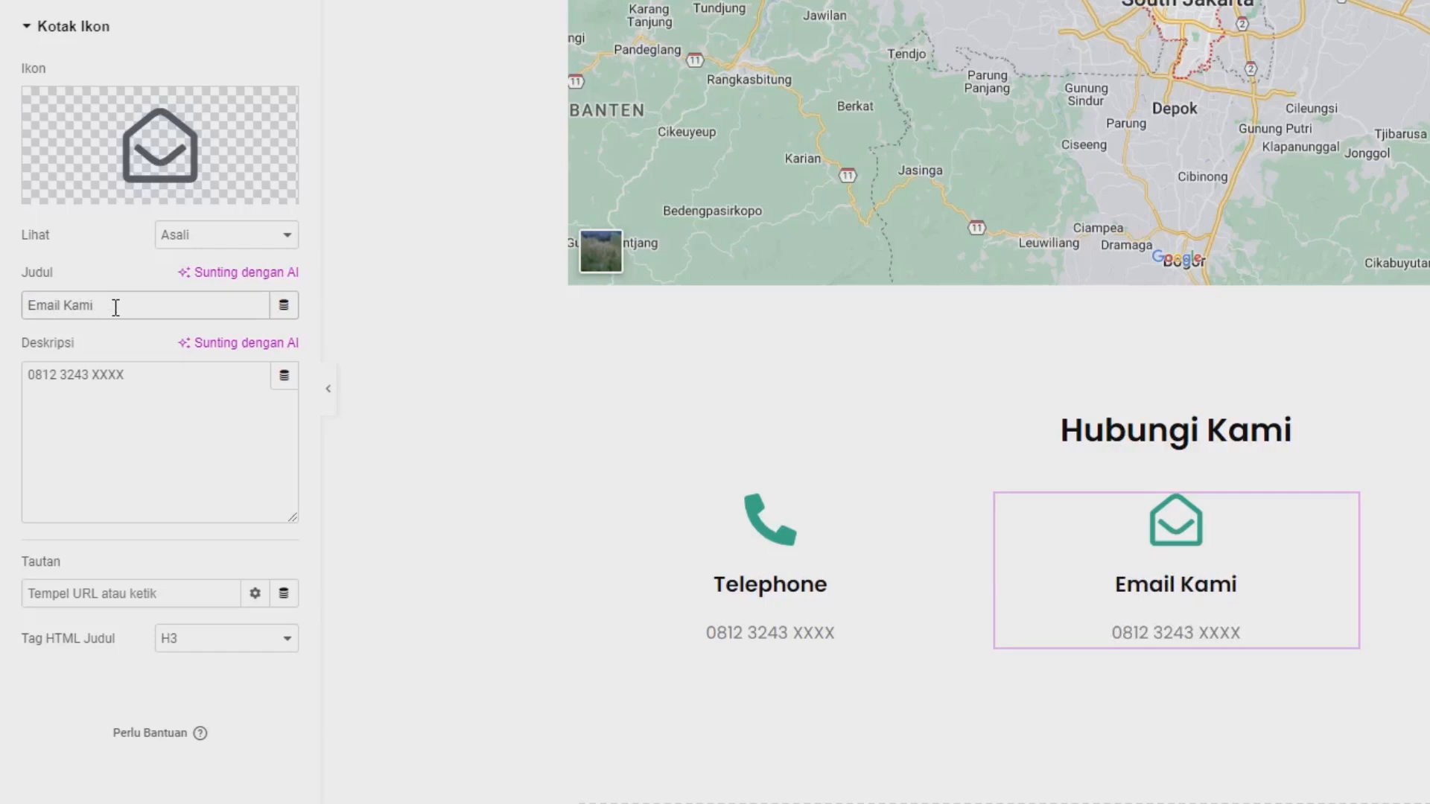
# Replace the phone number in the Email Kami box's description with the contact e-mail address.
pyautogui.click(112, 468)
pyautogui.hotkey('ctrl', 'a')
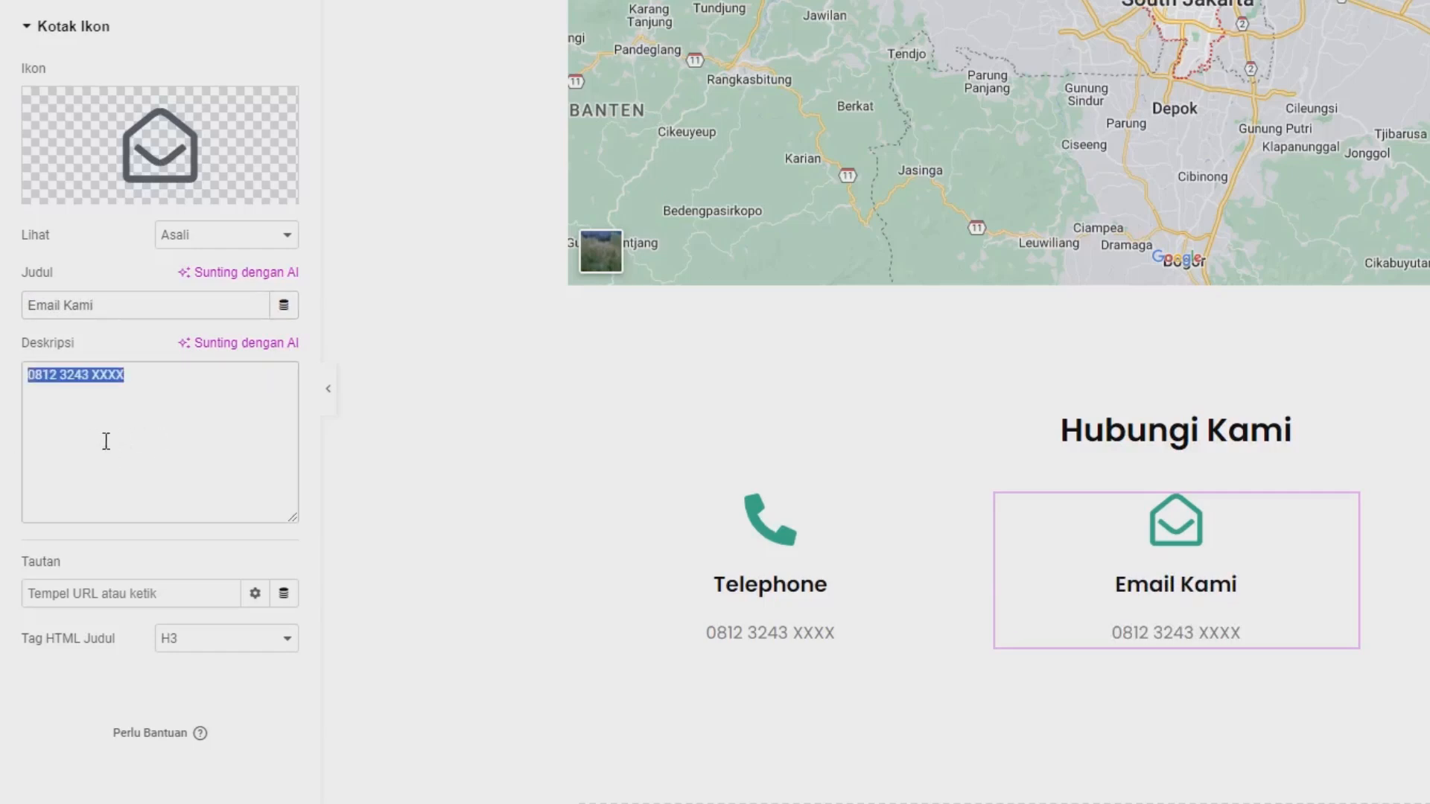
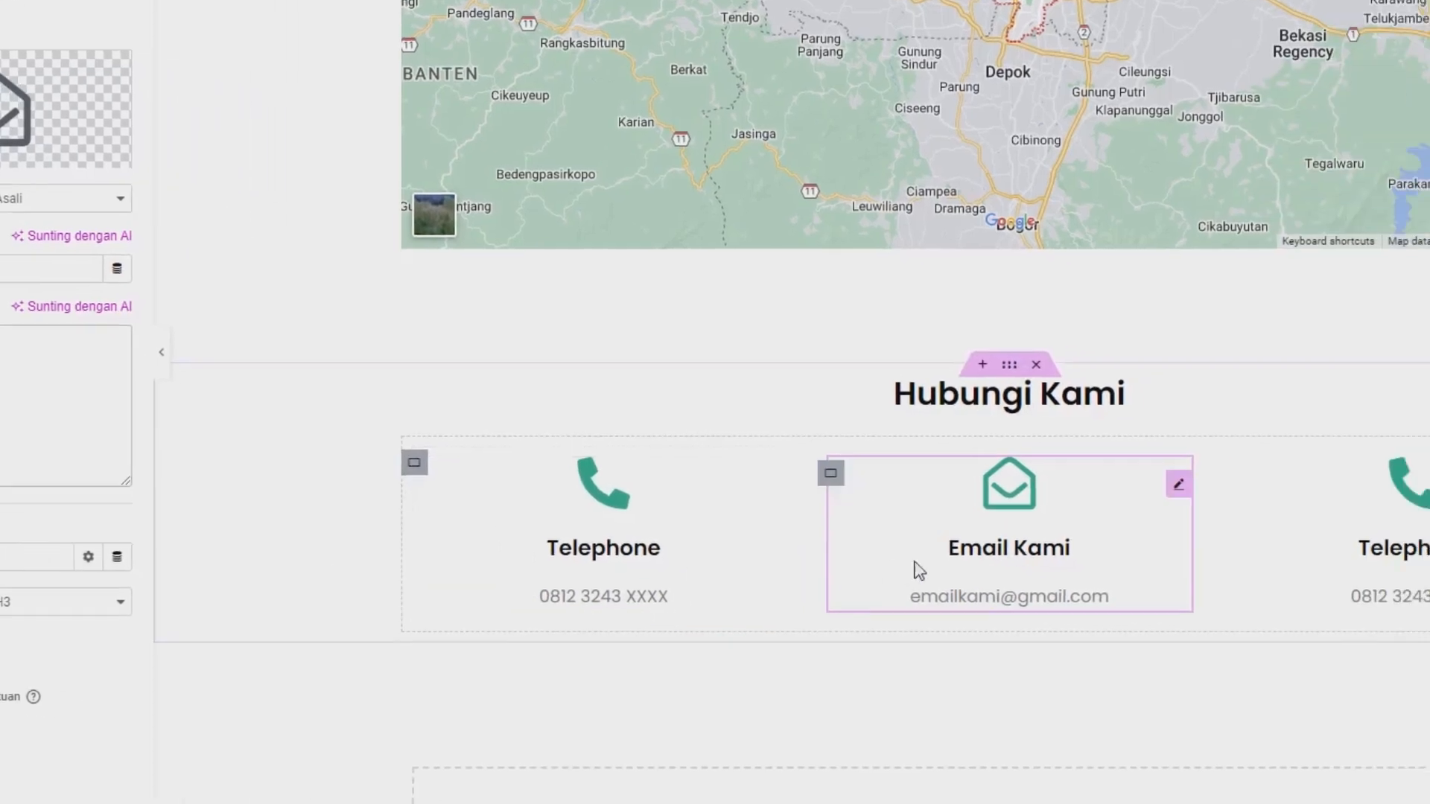
# Search the icon library for "map" and replace the third icon box's phone icon with the map marker that has a hole.
pyautogui.click(948, 447)
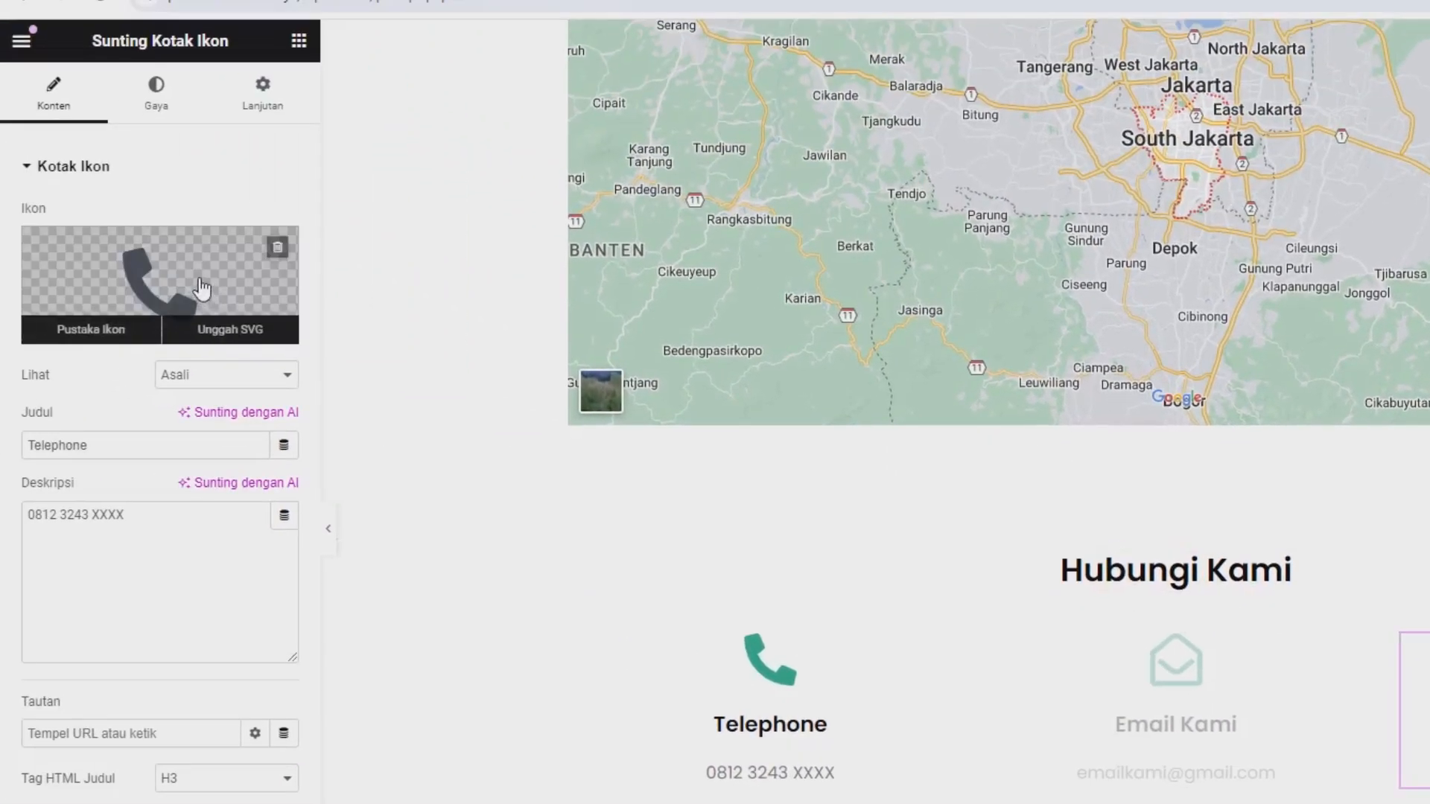
pyautogui.click(201, 288)
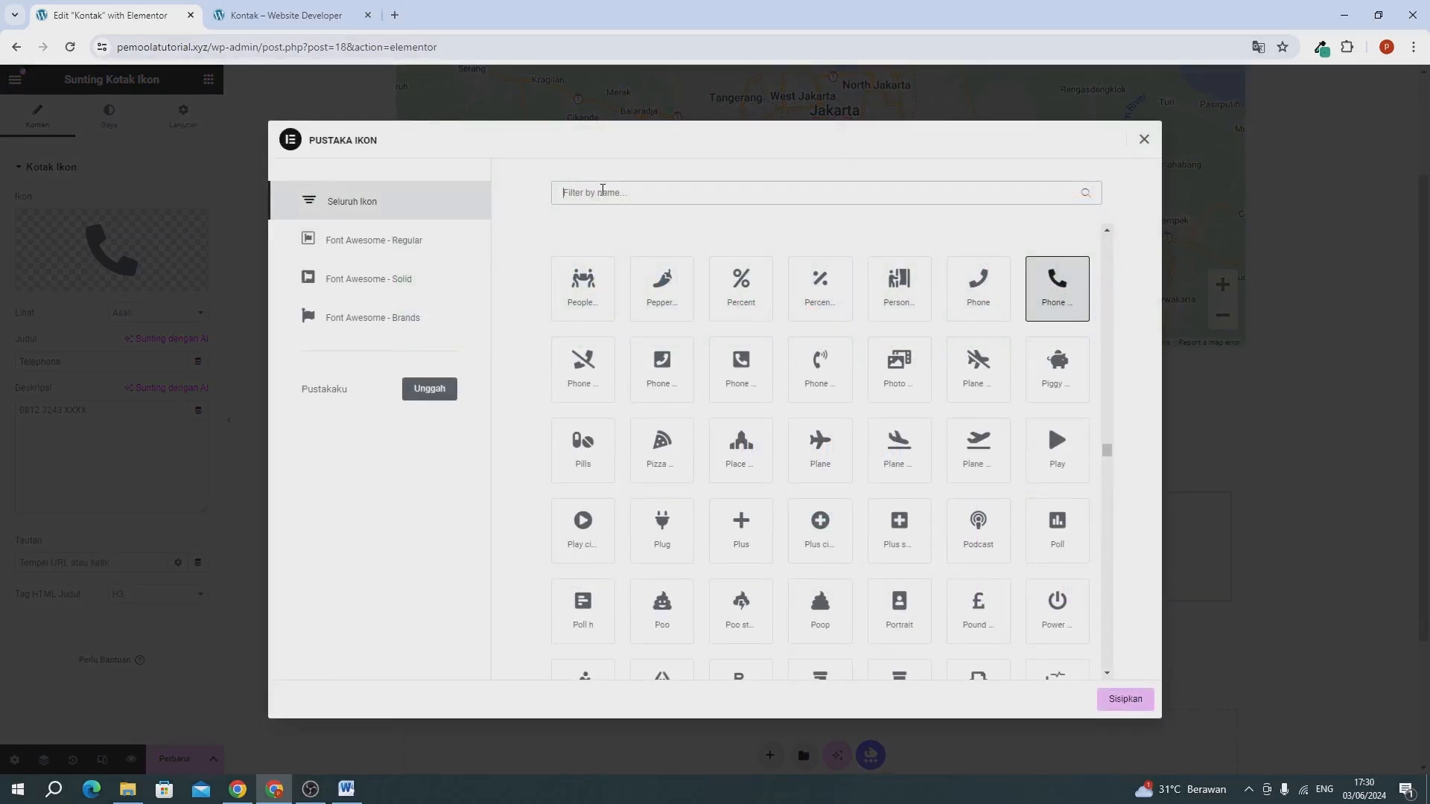
pyautogui.write('map')
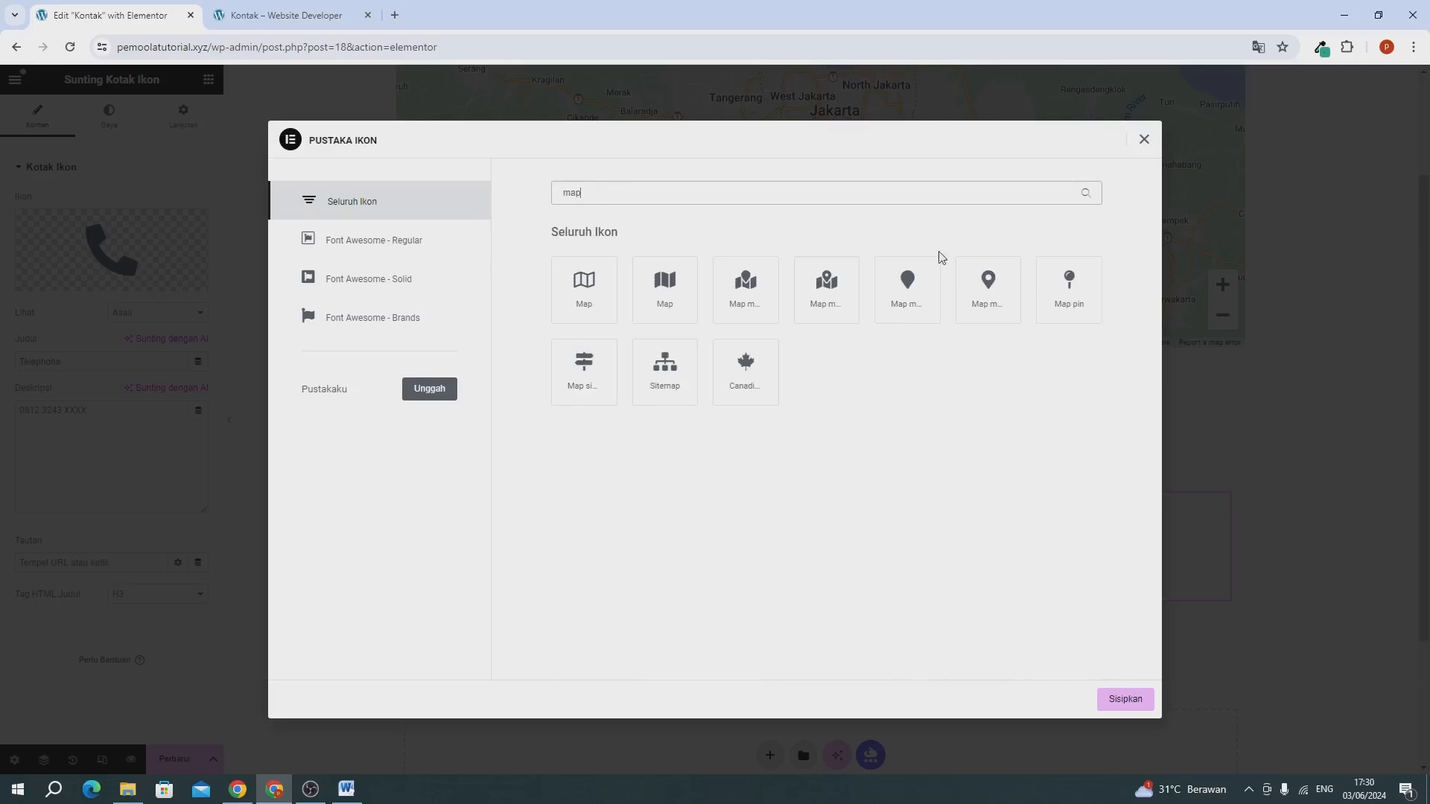
pyautogui.click(988, 283)
pyautogui.click(1124, 704)
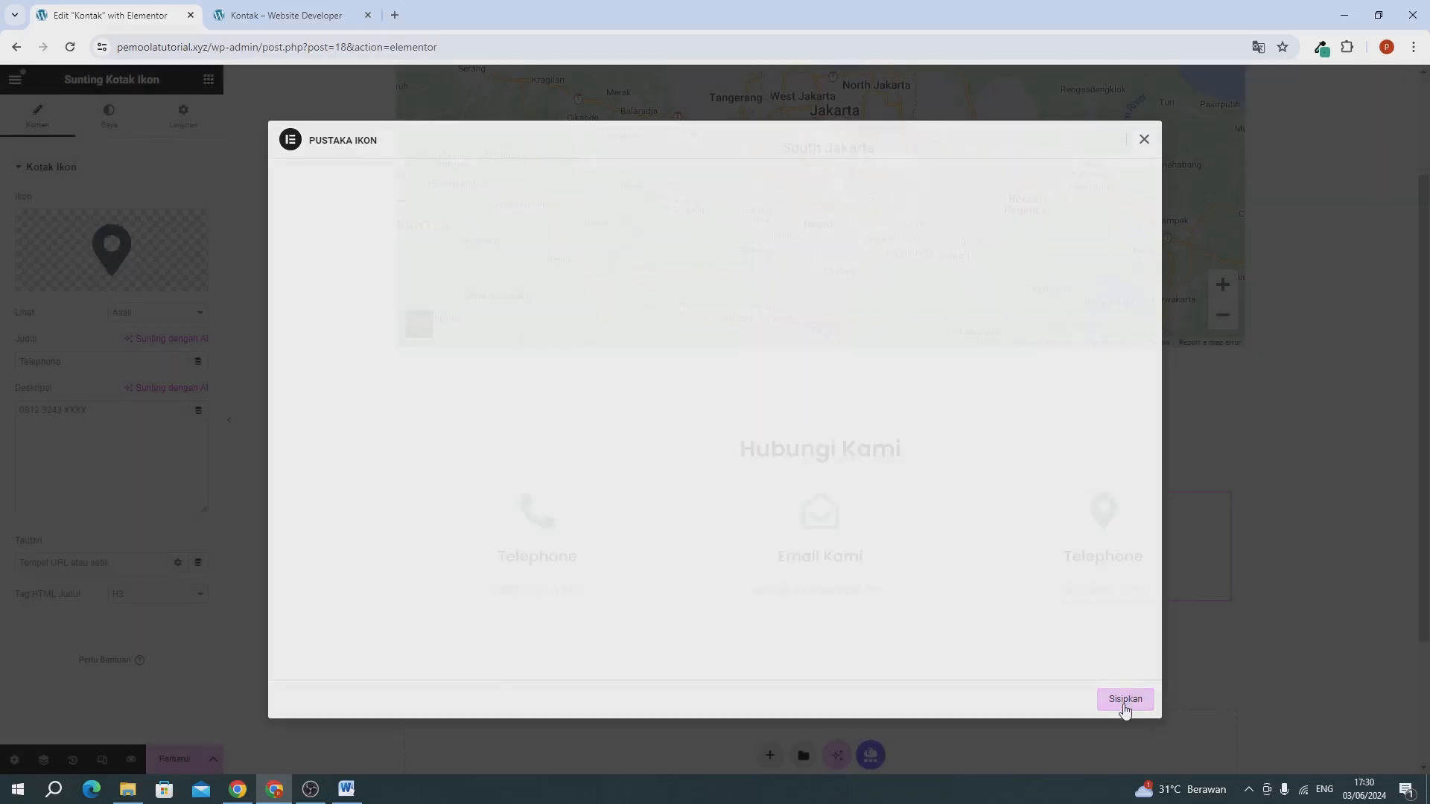
# Change the third icon box's title to "Lokasi Kami".
pyautogui.doubleClick(63, 363)
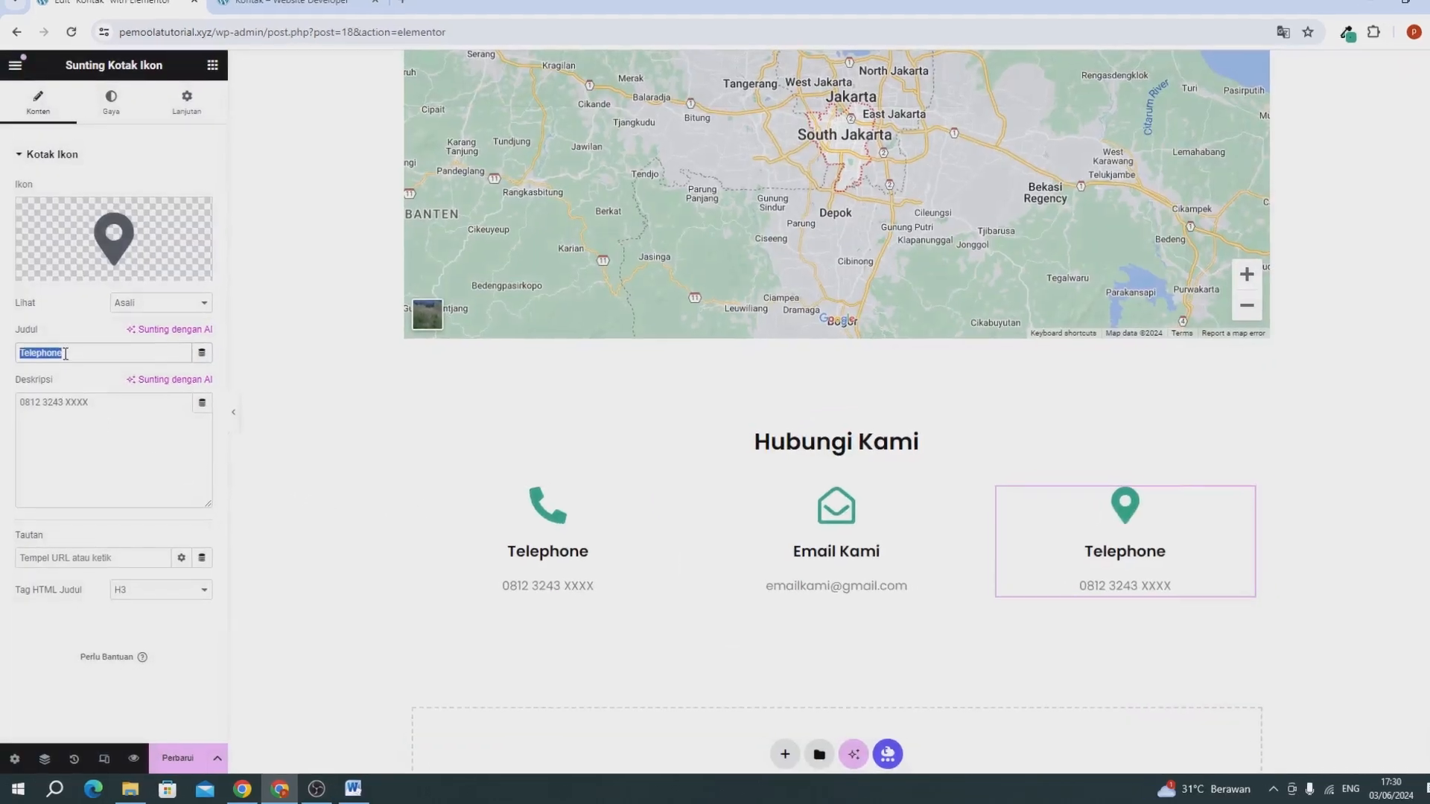
pyautogui.write('L')
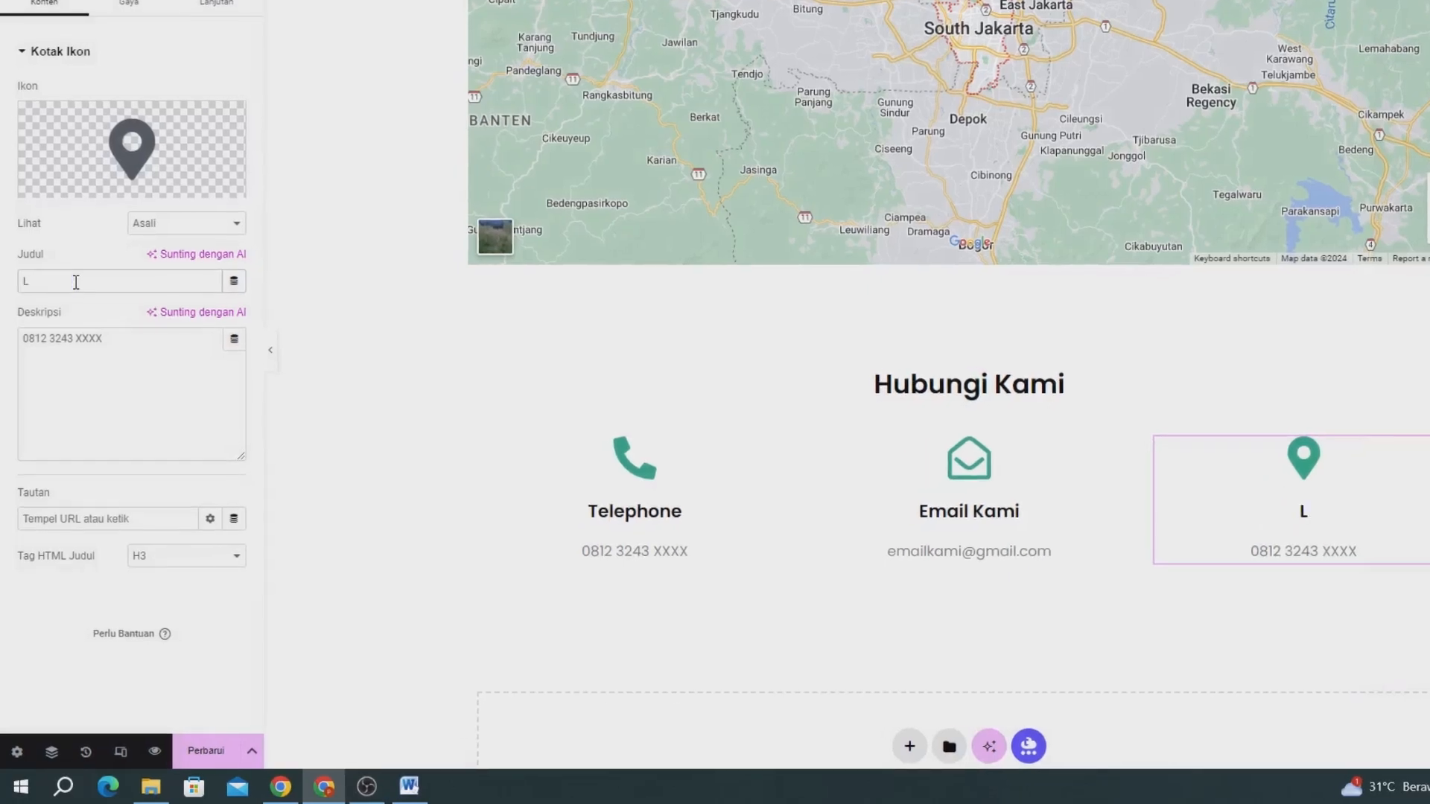
pyautogui.write('okasi kami')
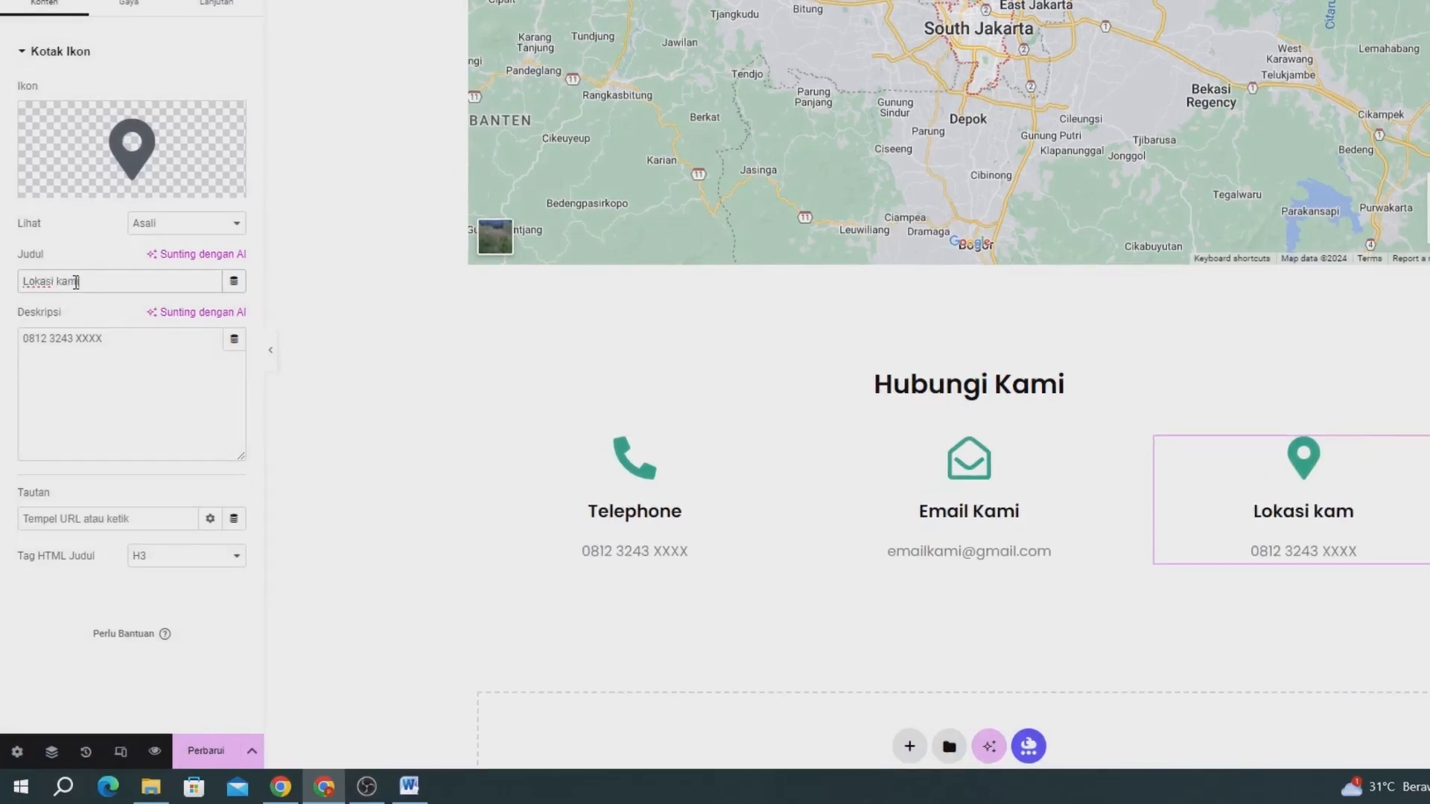
pyautogui.press('BackSpace')
pyautogui.press('BackSpace')
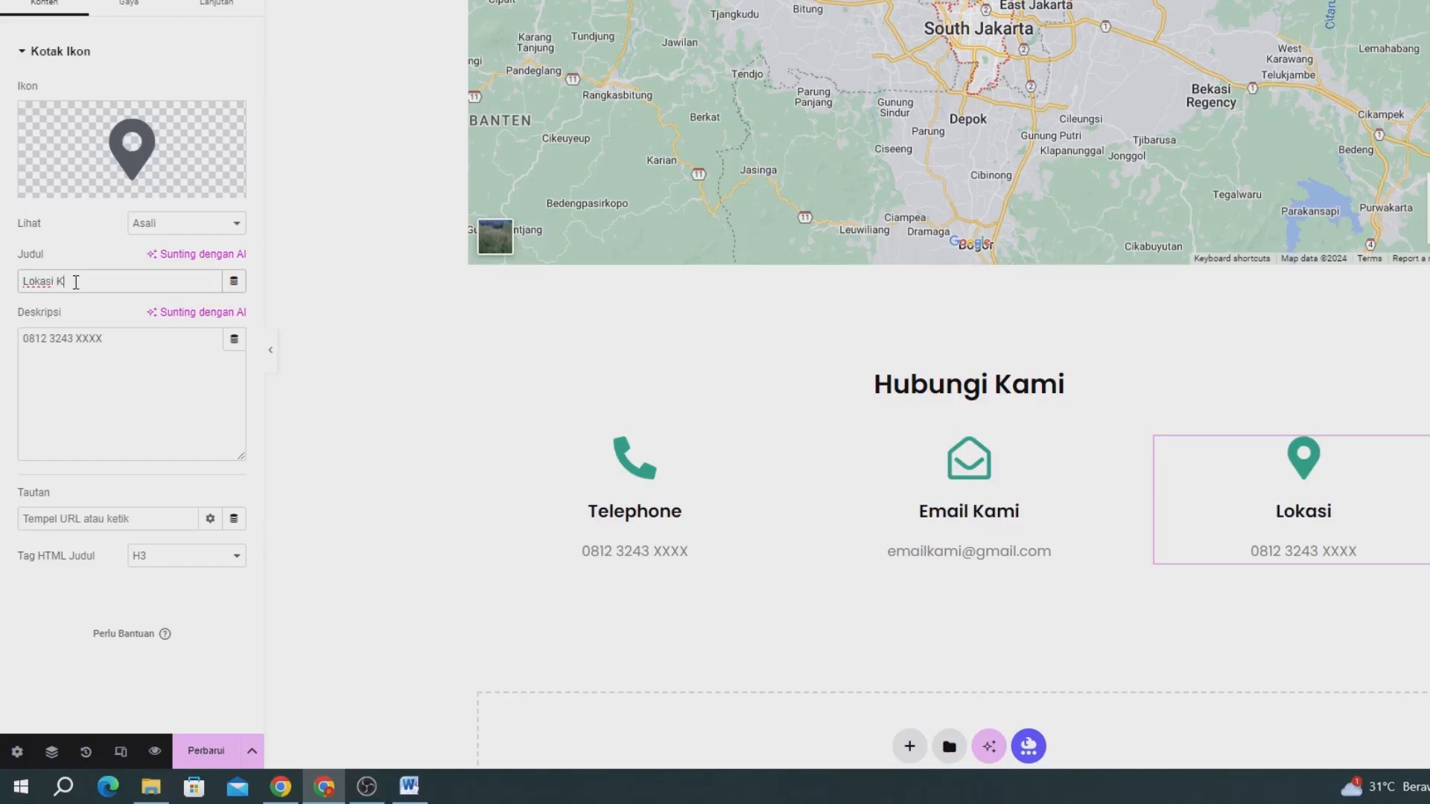
pyautogui.write('Kami')
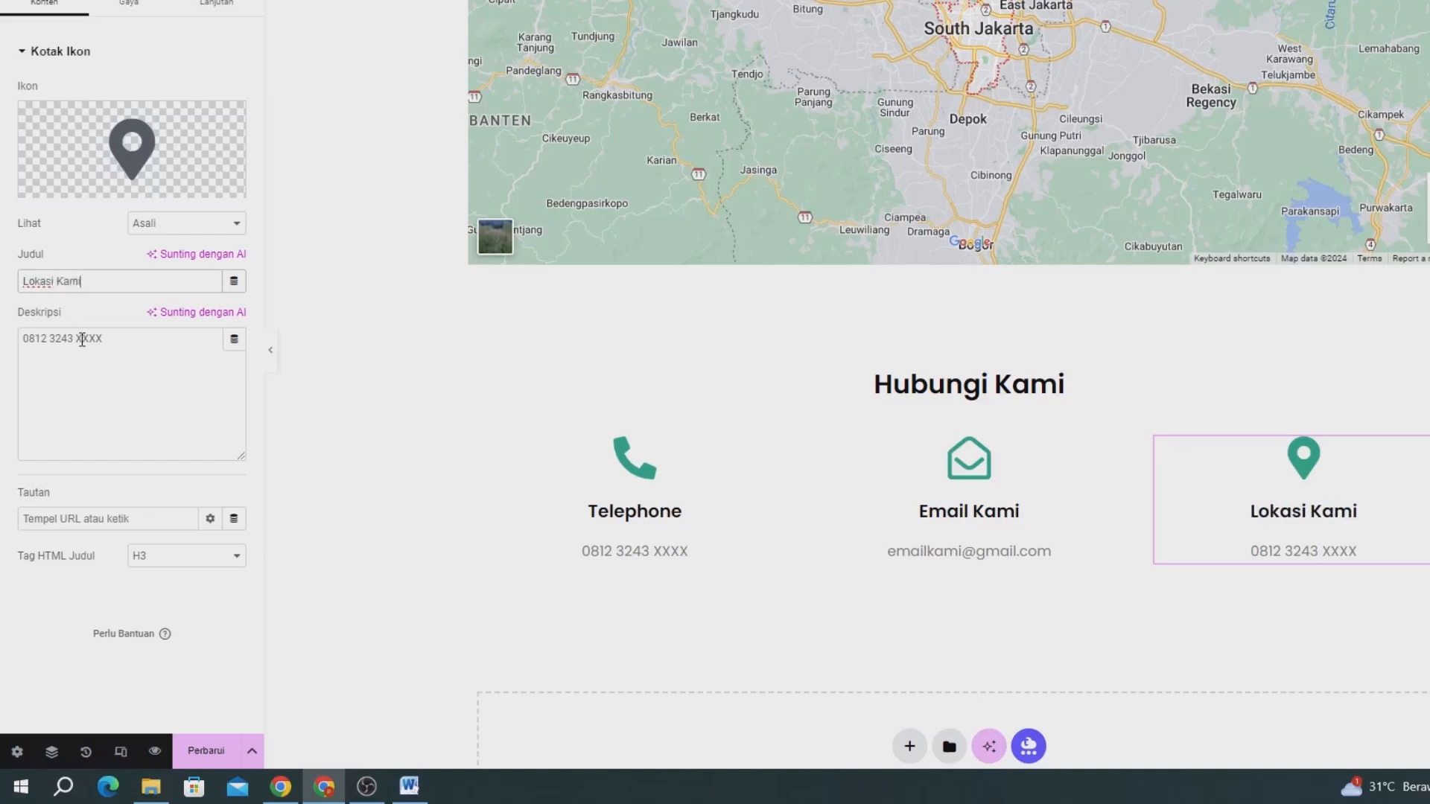
# Replace the Lokasi Kami box's description with the business's street address and update the page.
pyautogui.hotkey('ctrl', 'a')
pyautogui.write('ja')
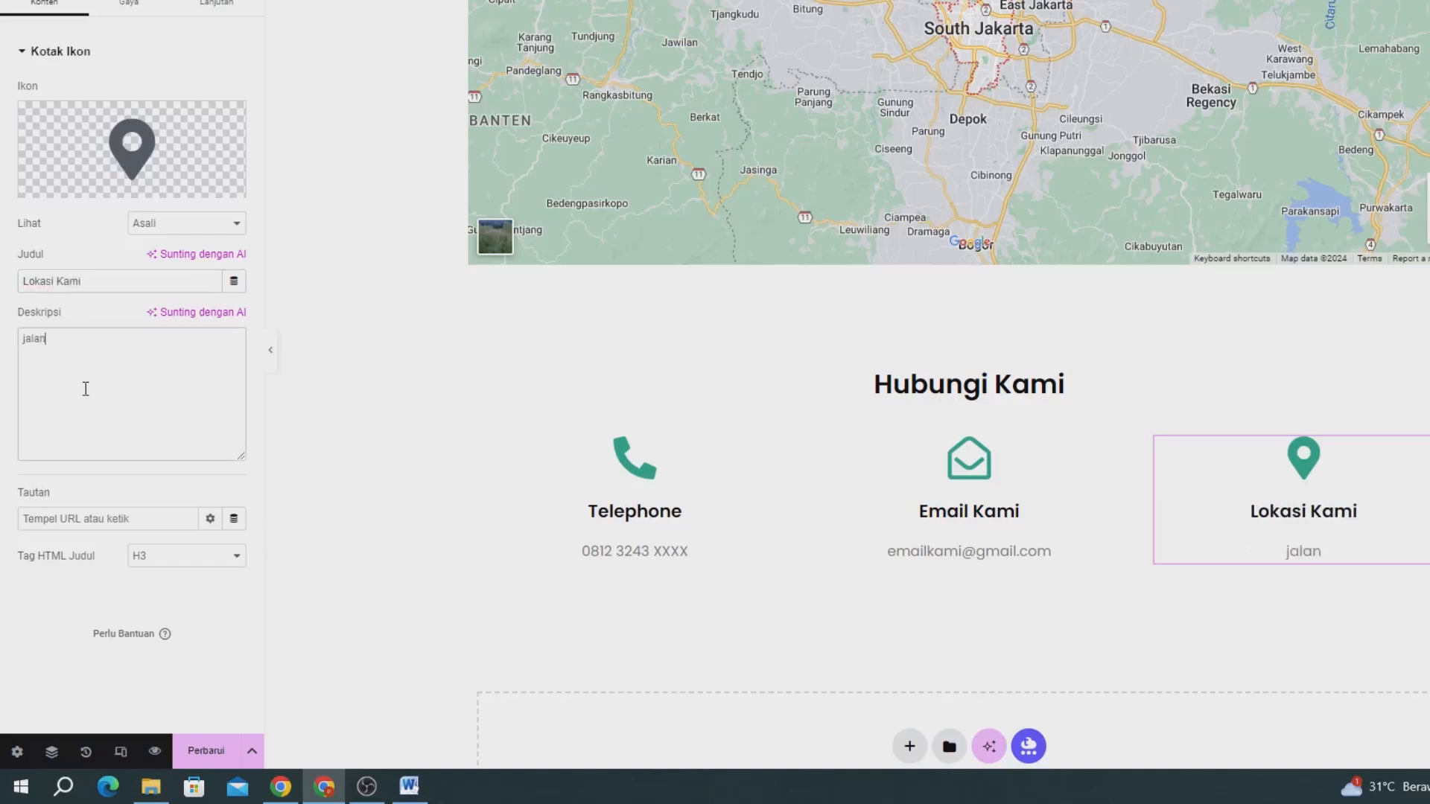
pyautogui.write('lan raya tebet, ja')
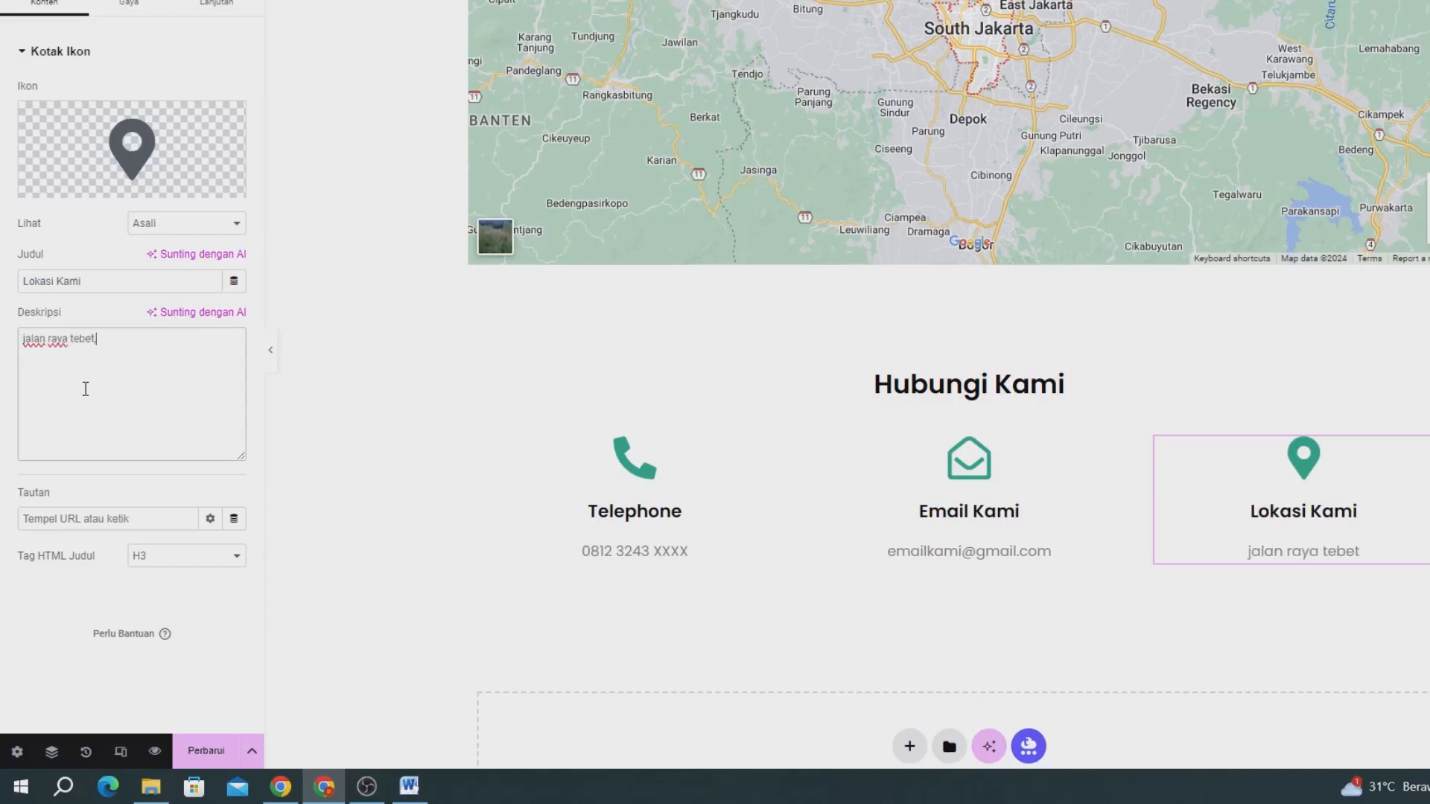
pyautogui.write('karta selatan')
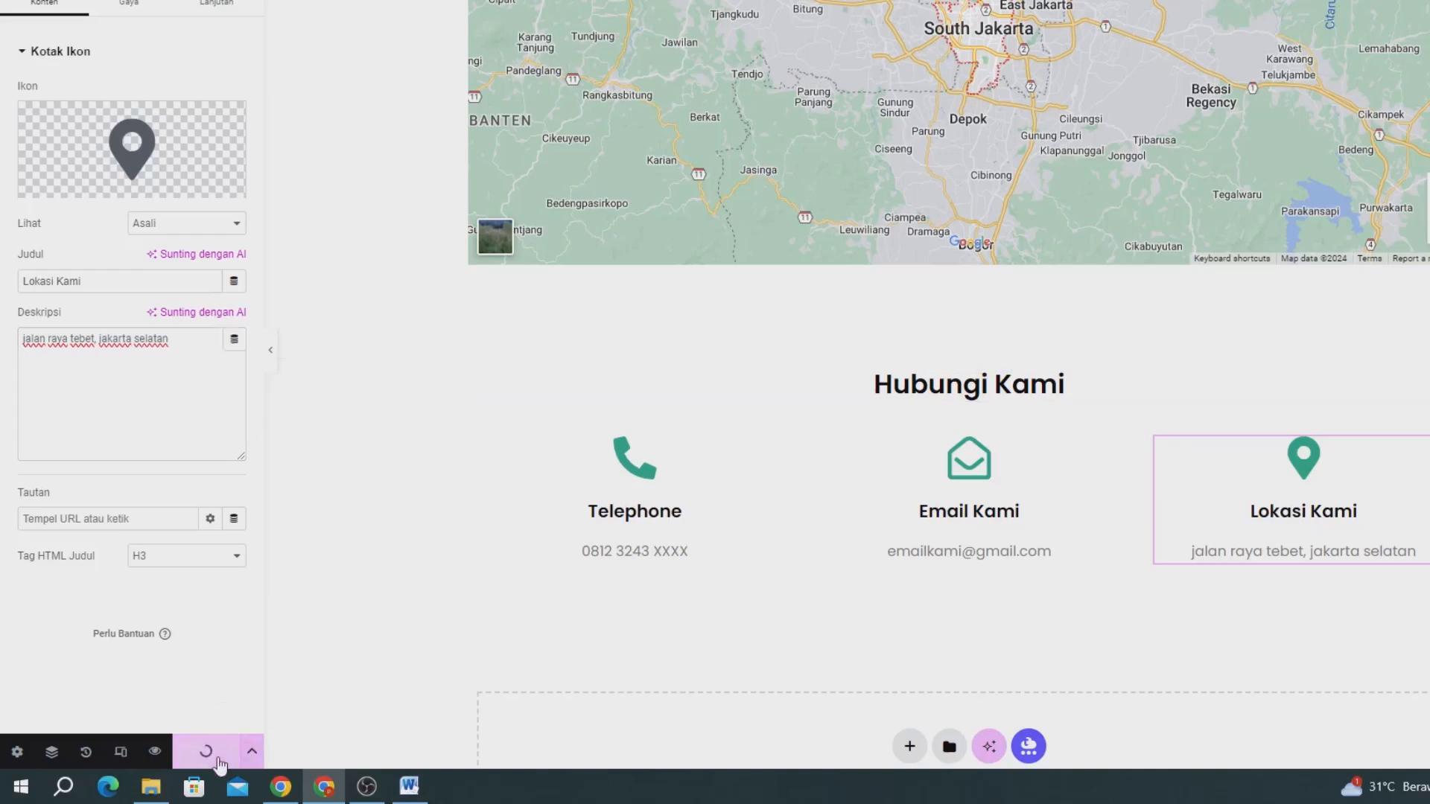
# Review the map and contact section on the live Kontak page, and look over the live Beranda page.
pyautogui.click(288, 21)
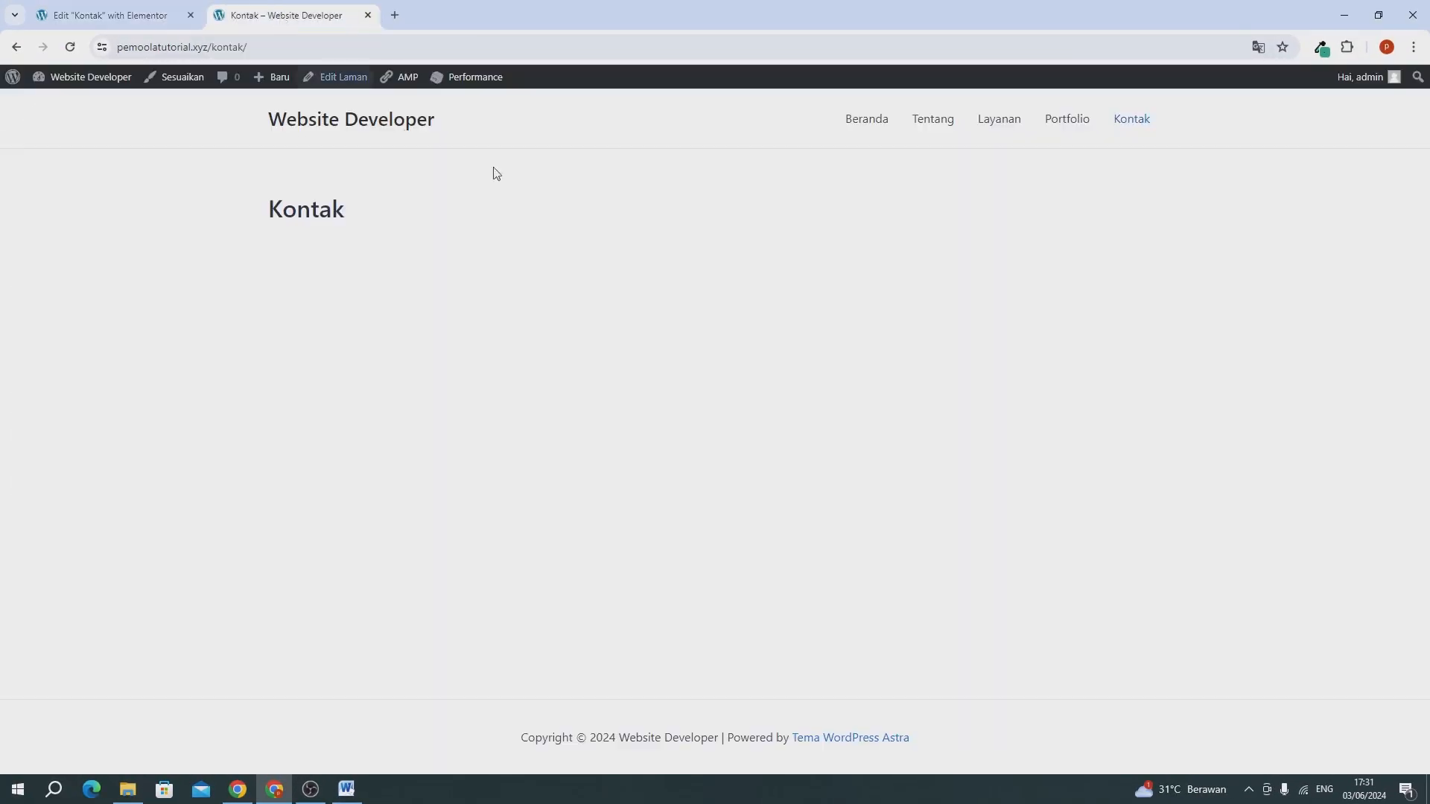
pyautogui.click(1130, 125)
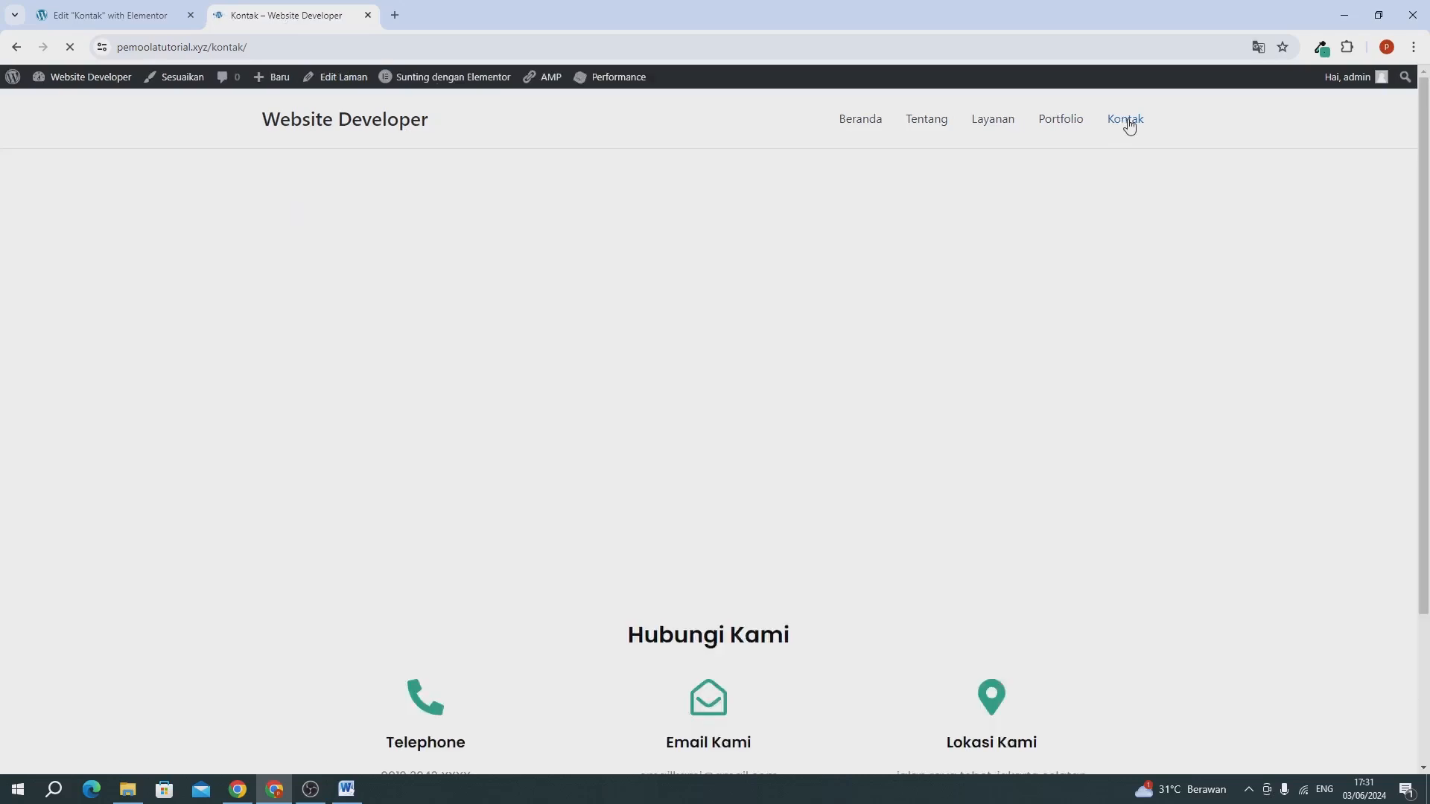
pyautogui.scroll(-3, 871, 288)
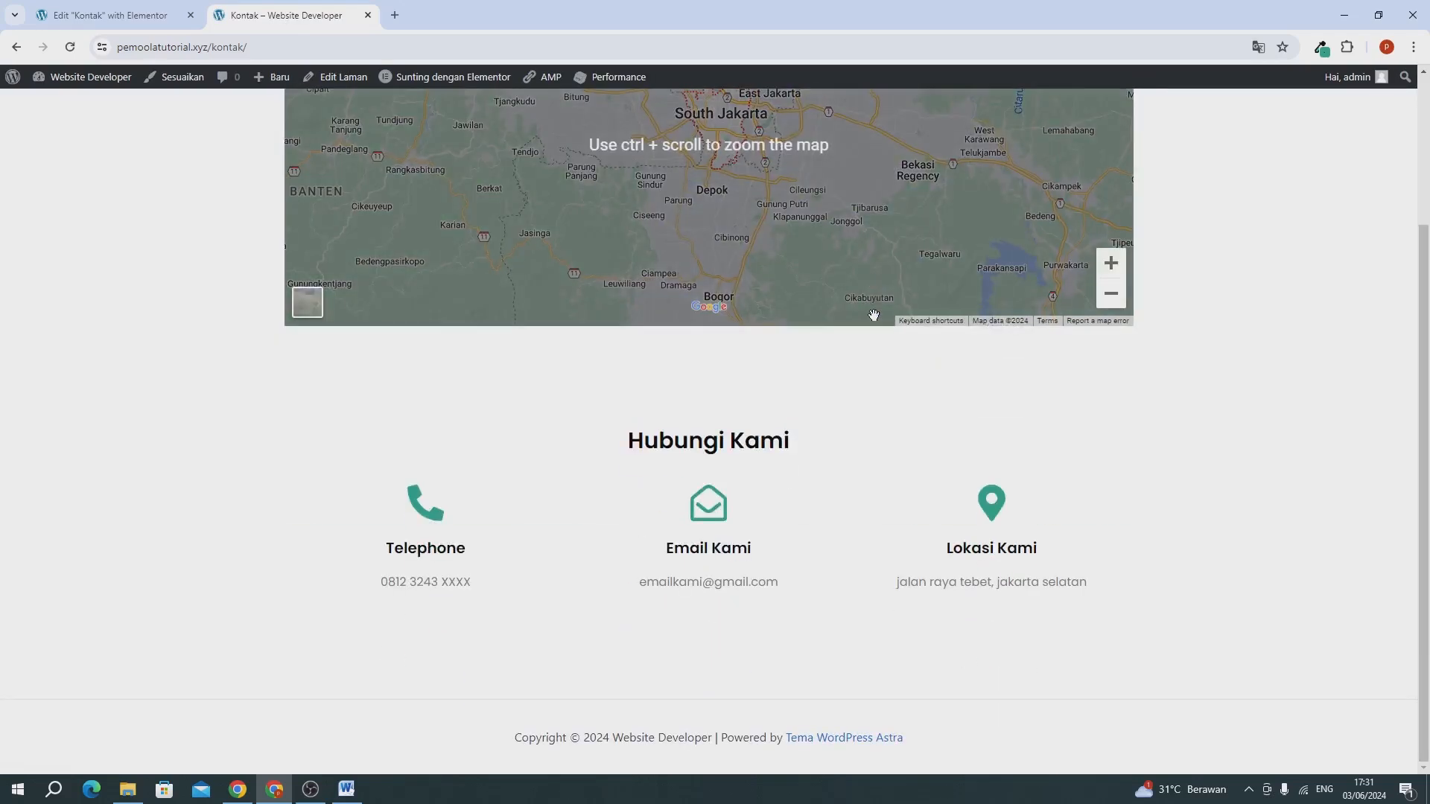
pyautogui.scroll(3, 835, 453)
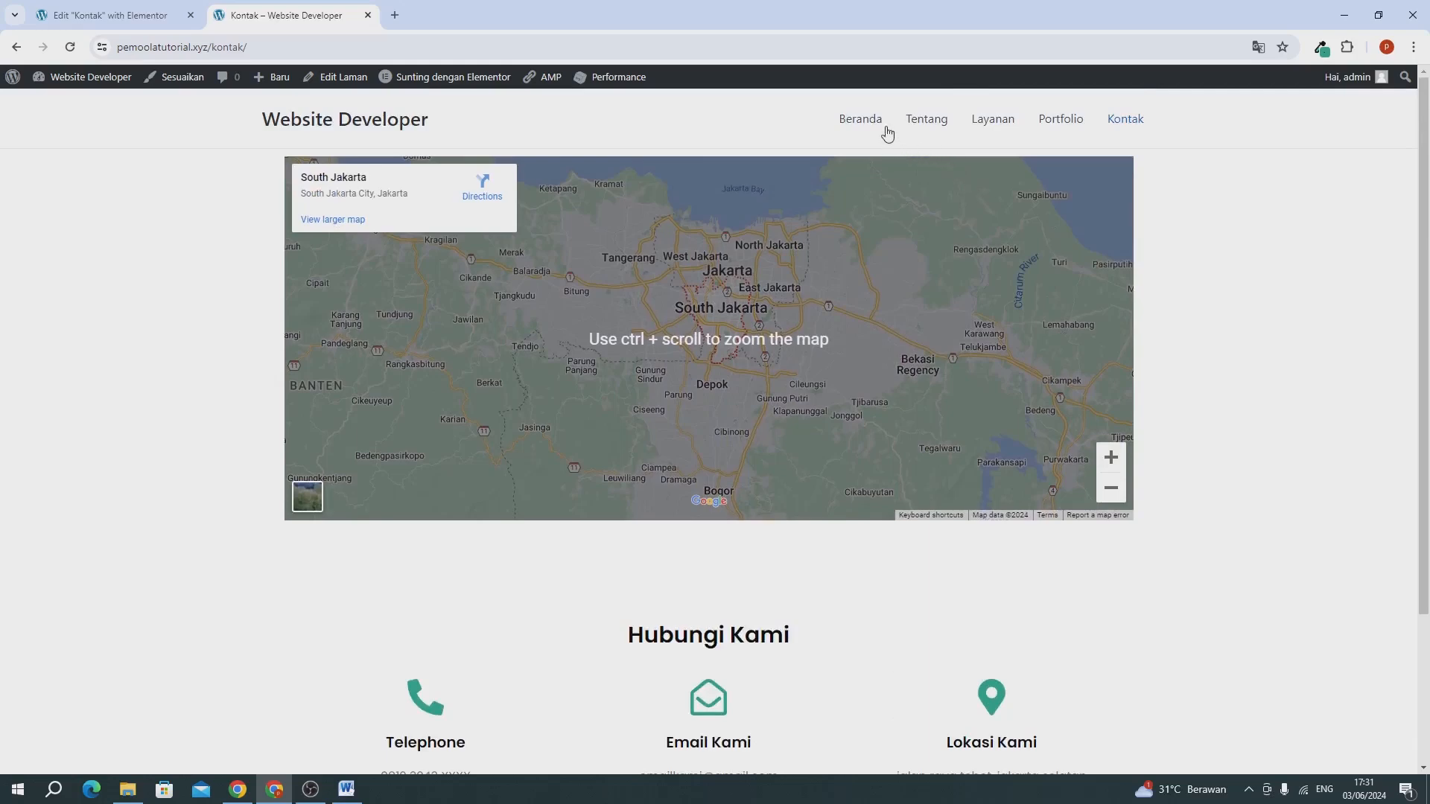
pyautogui.click(862, 125)
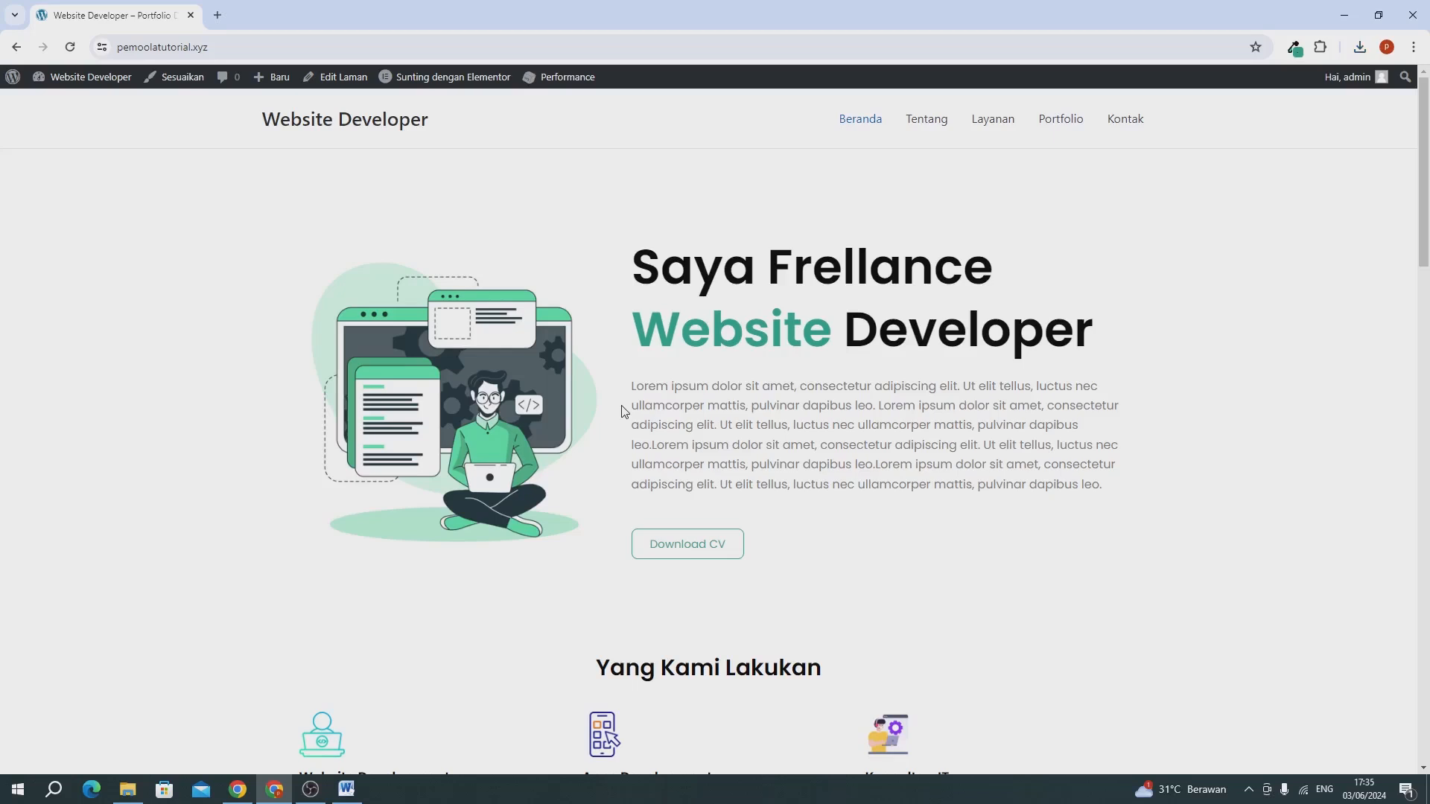
pyautogui.scroll(-1, 625, 412)
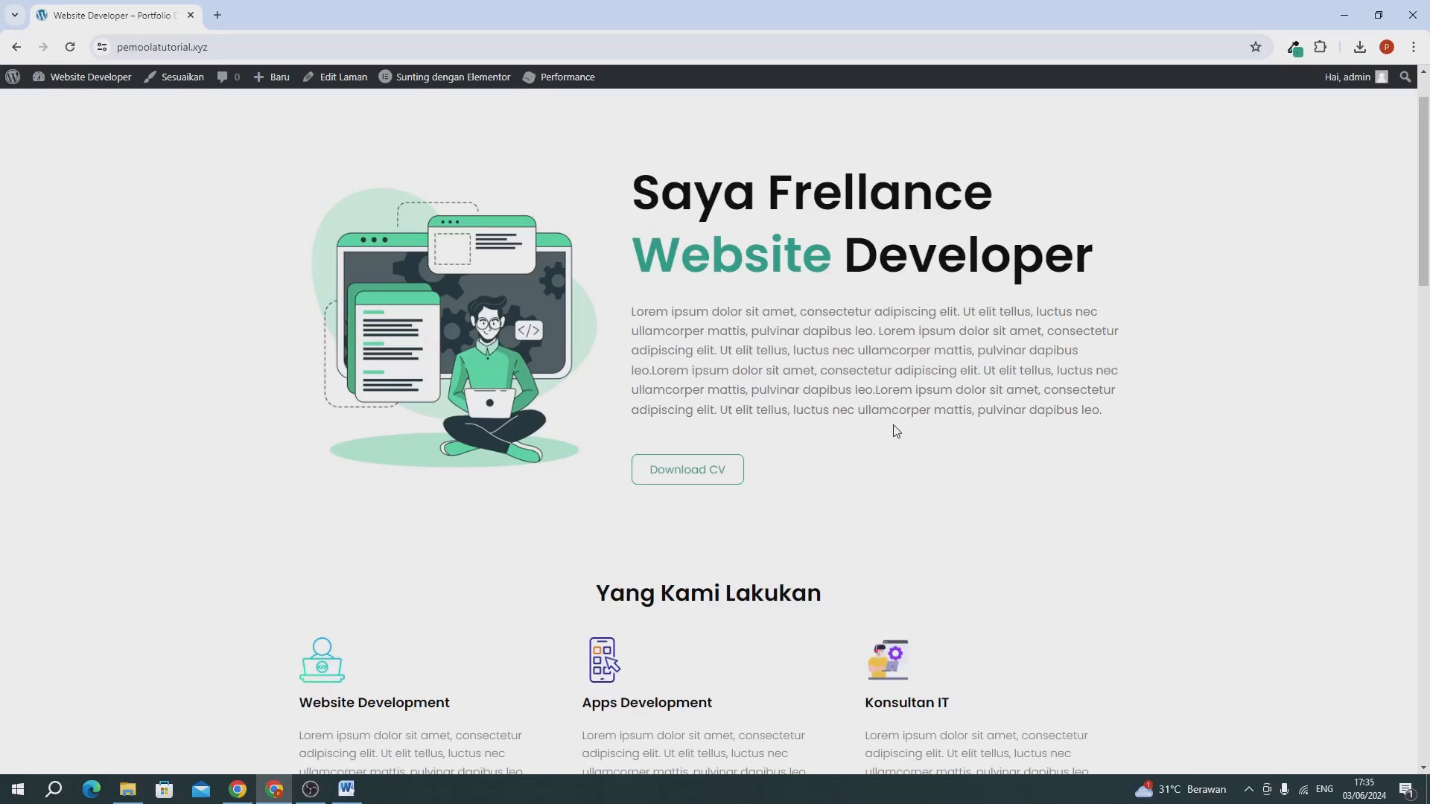
pyautogui.scroll(1, 896, 431)
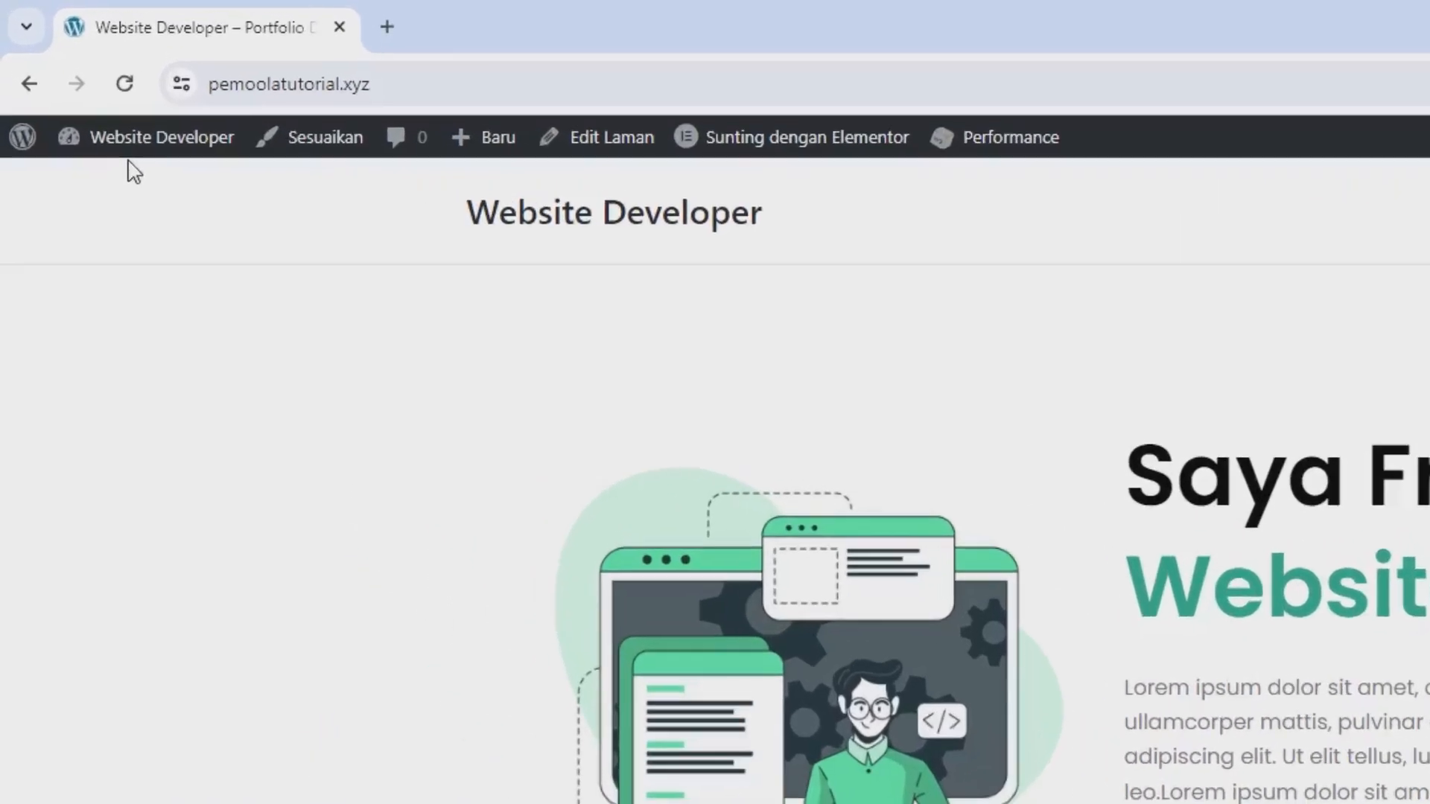
# Open the WordPress dashboard in a new browser tab placed before the live site, and launch the theme customizer from it.
pyautogui.moveTo(74, 87)
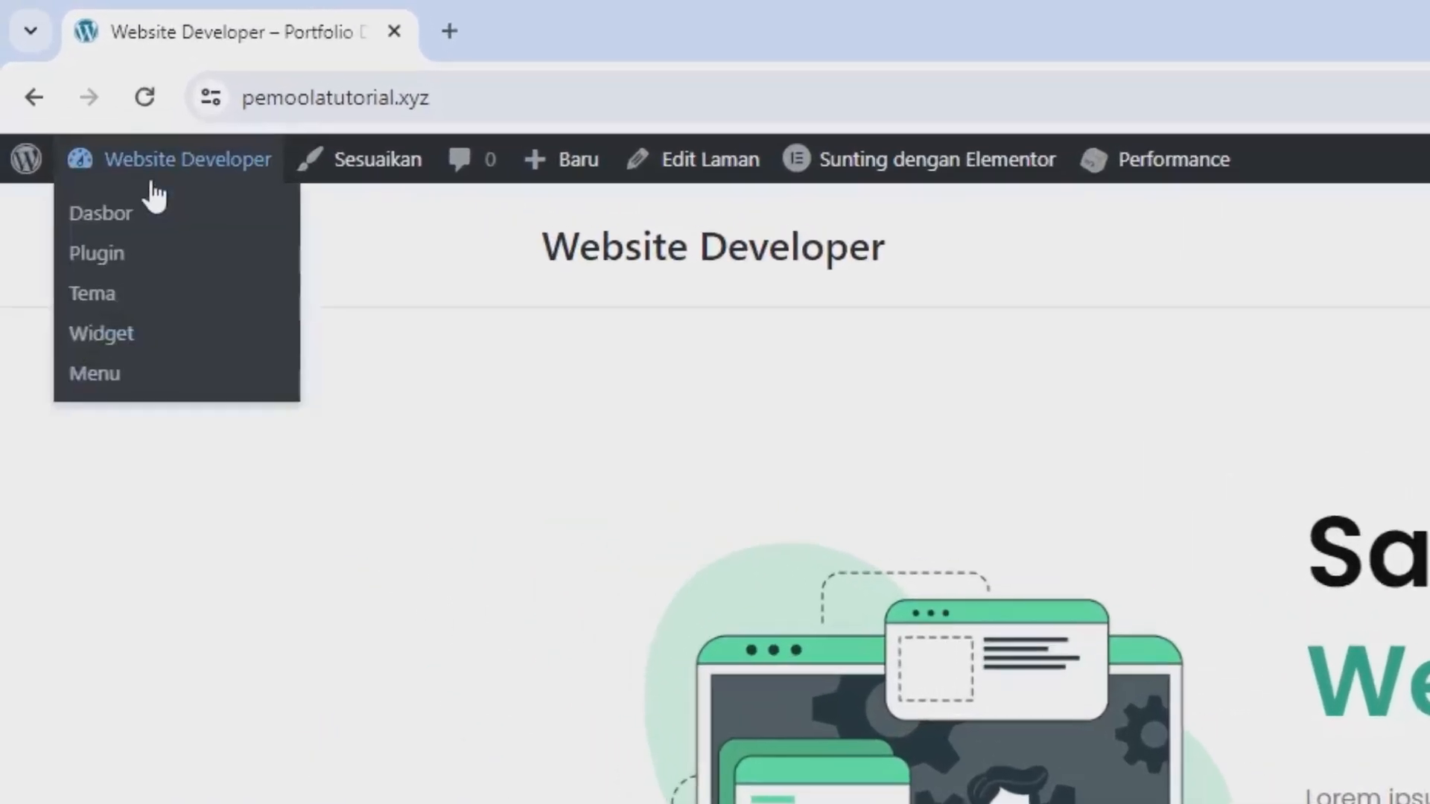
pyautogui.rightClick(112, 223)
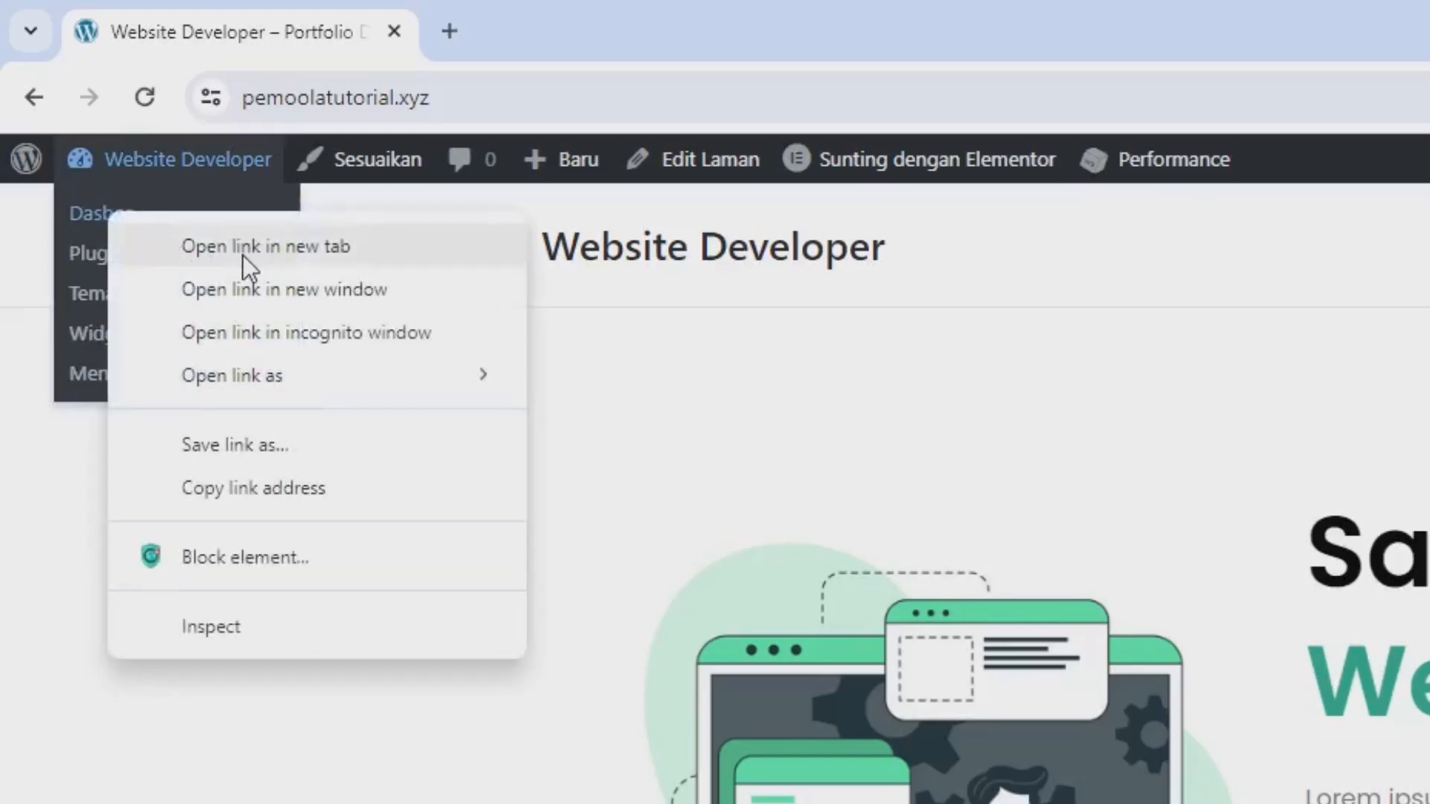
pyautogui.click(243, 257)
pyautogui.moveTo(480, 30); pyautogui.dragTo(200, 31)
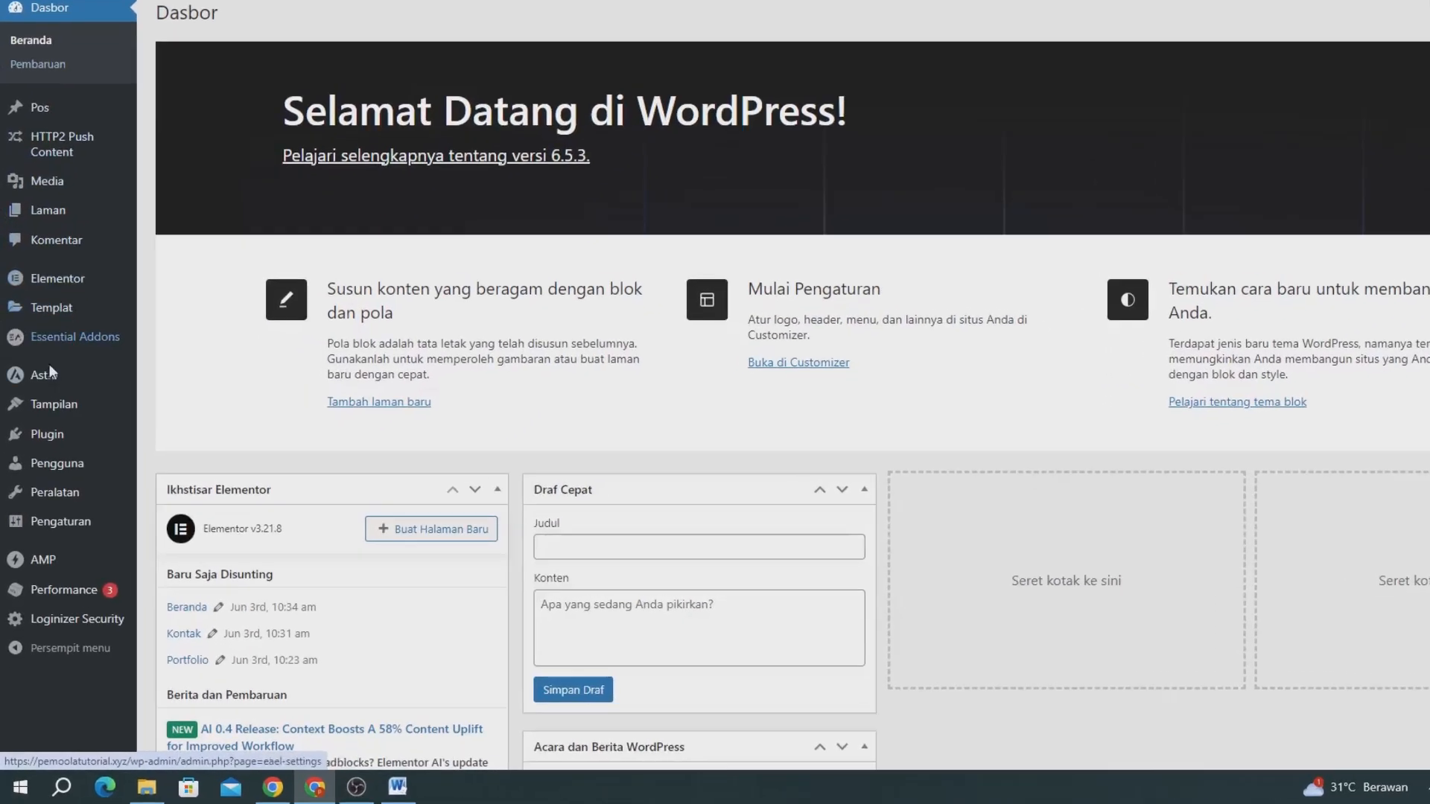
pyautogui.moveTo(47, 456)
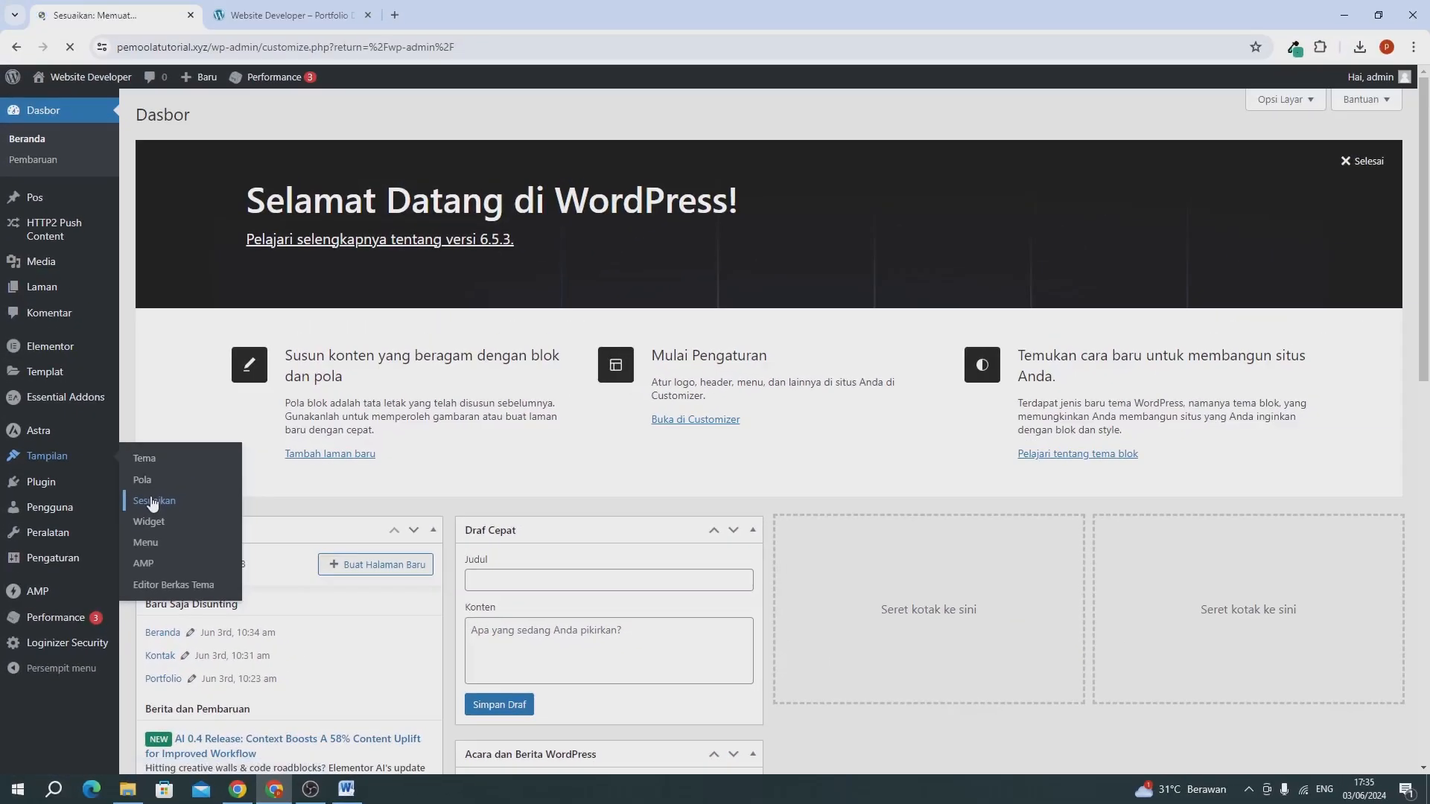
pyautogui.click(237, 337)
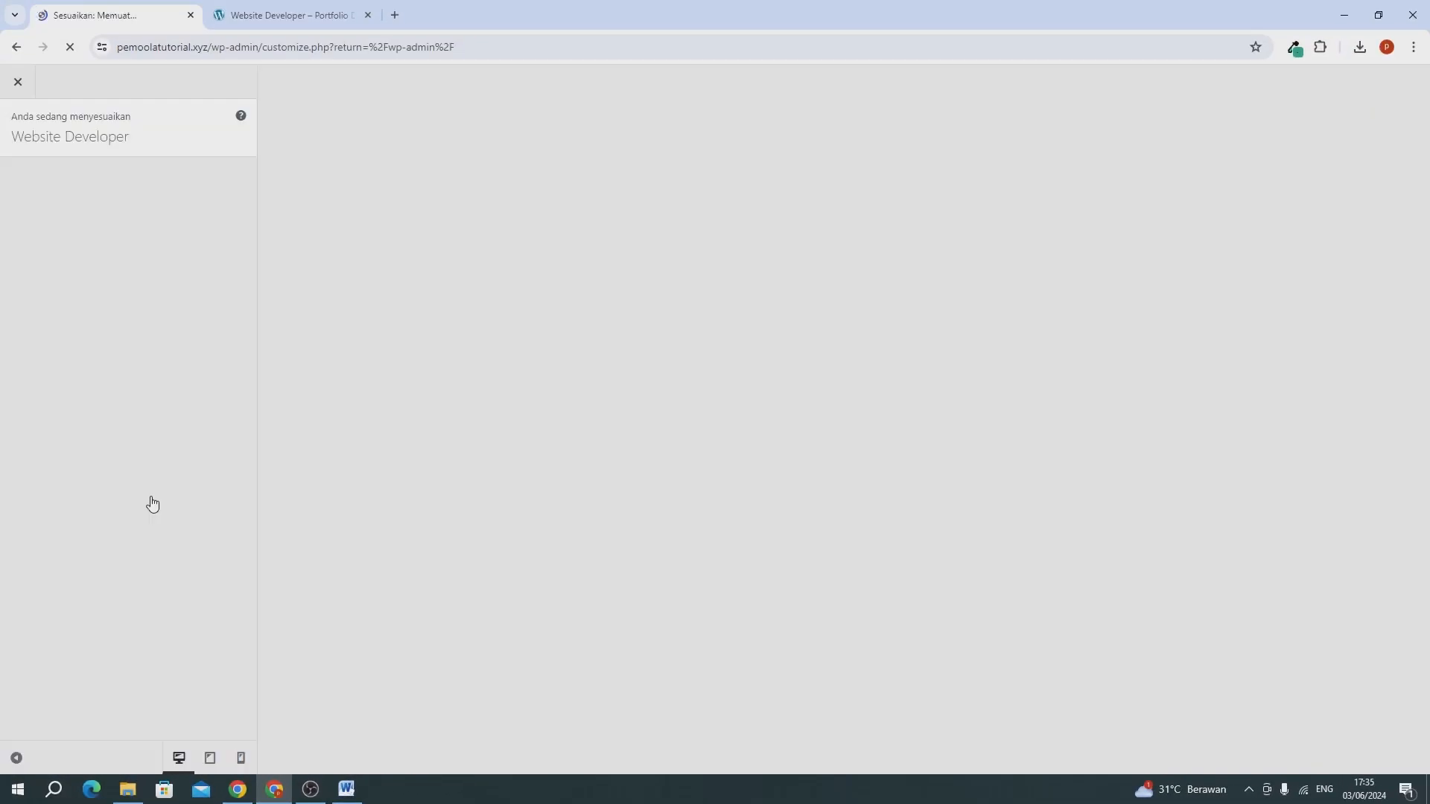
# Look up the code of the site's green accent colour in the colour picker extension.
pyautogui.click(1295, 48)
pyautogui.click(1222, 119)
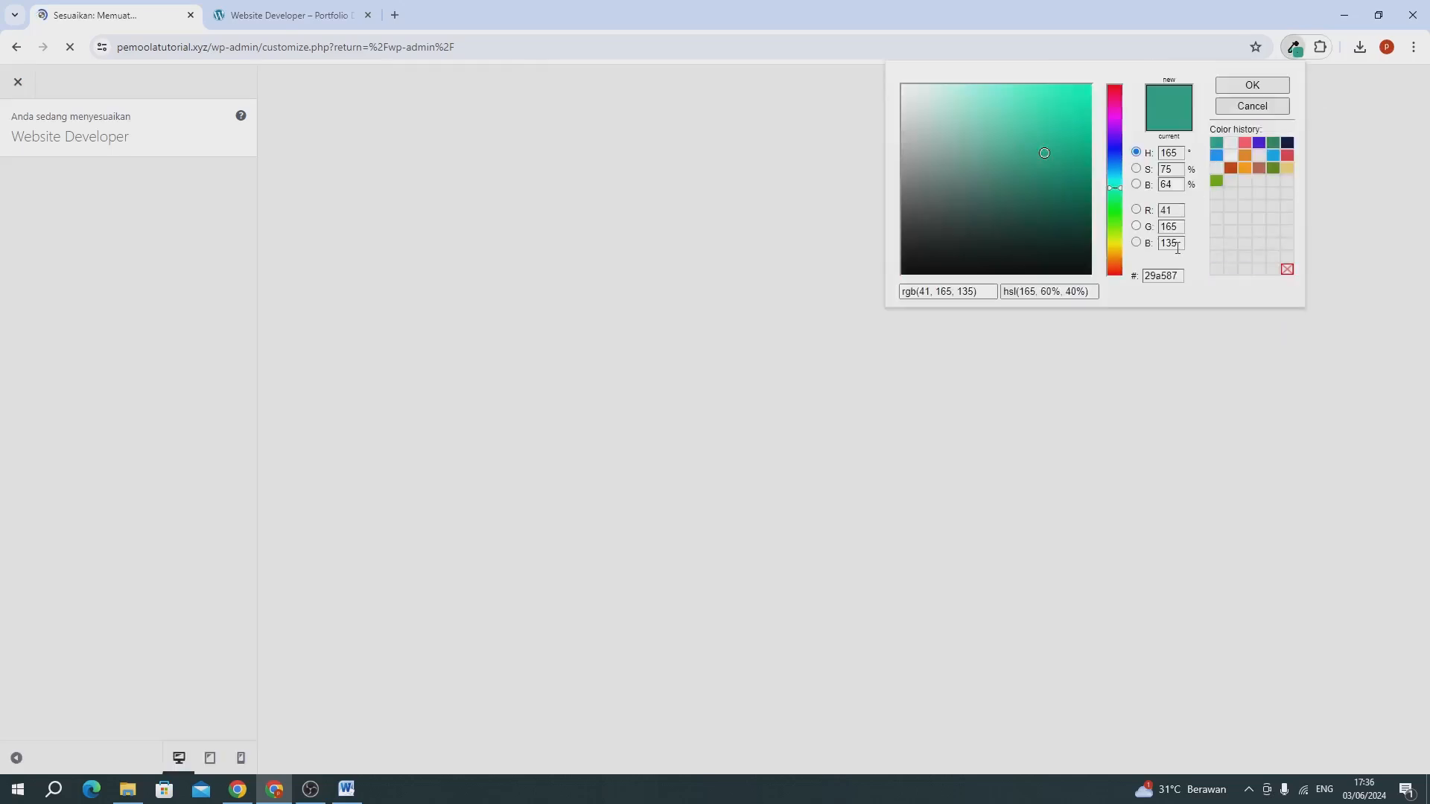
pyautogui.press('Escape')
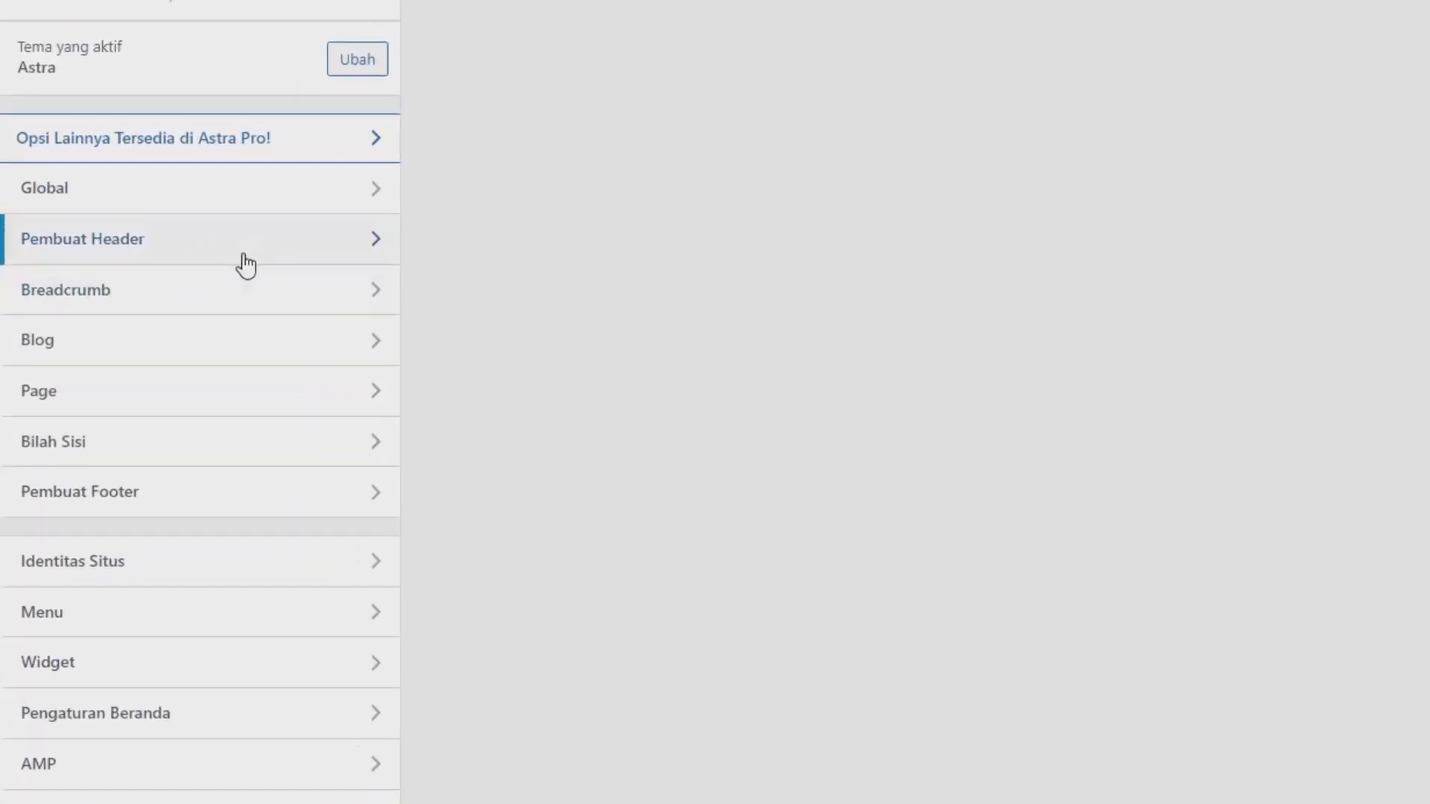
# Open the design settings of the header's Menu Utama and set its normal text/link colour to the 111111 swatch.
pyautogui.click(244, 257)
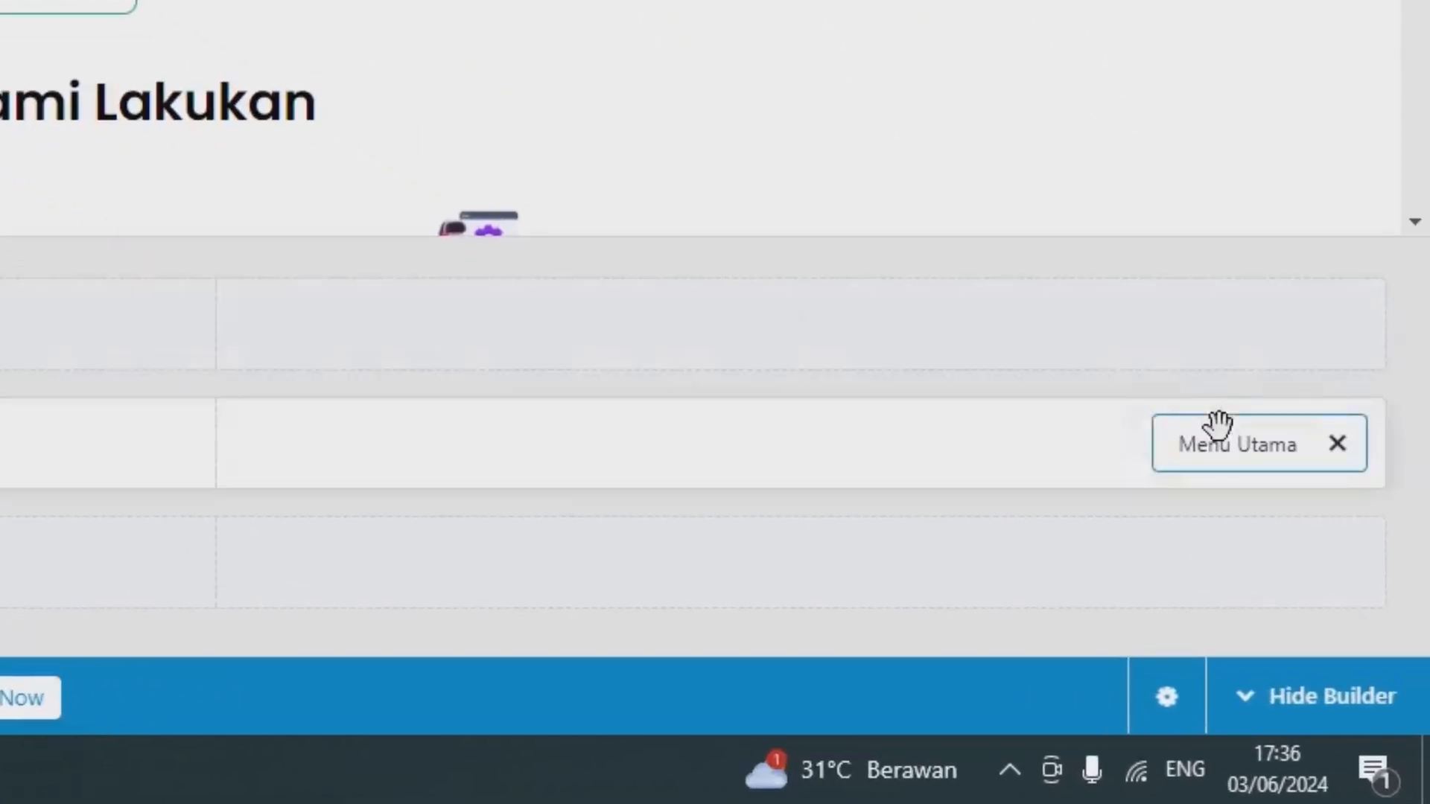
pyautogui.click(1227, 451)
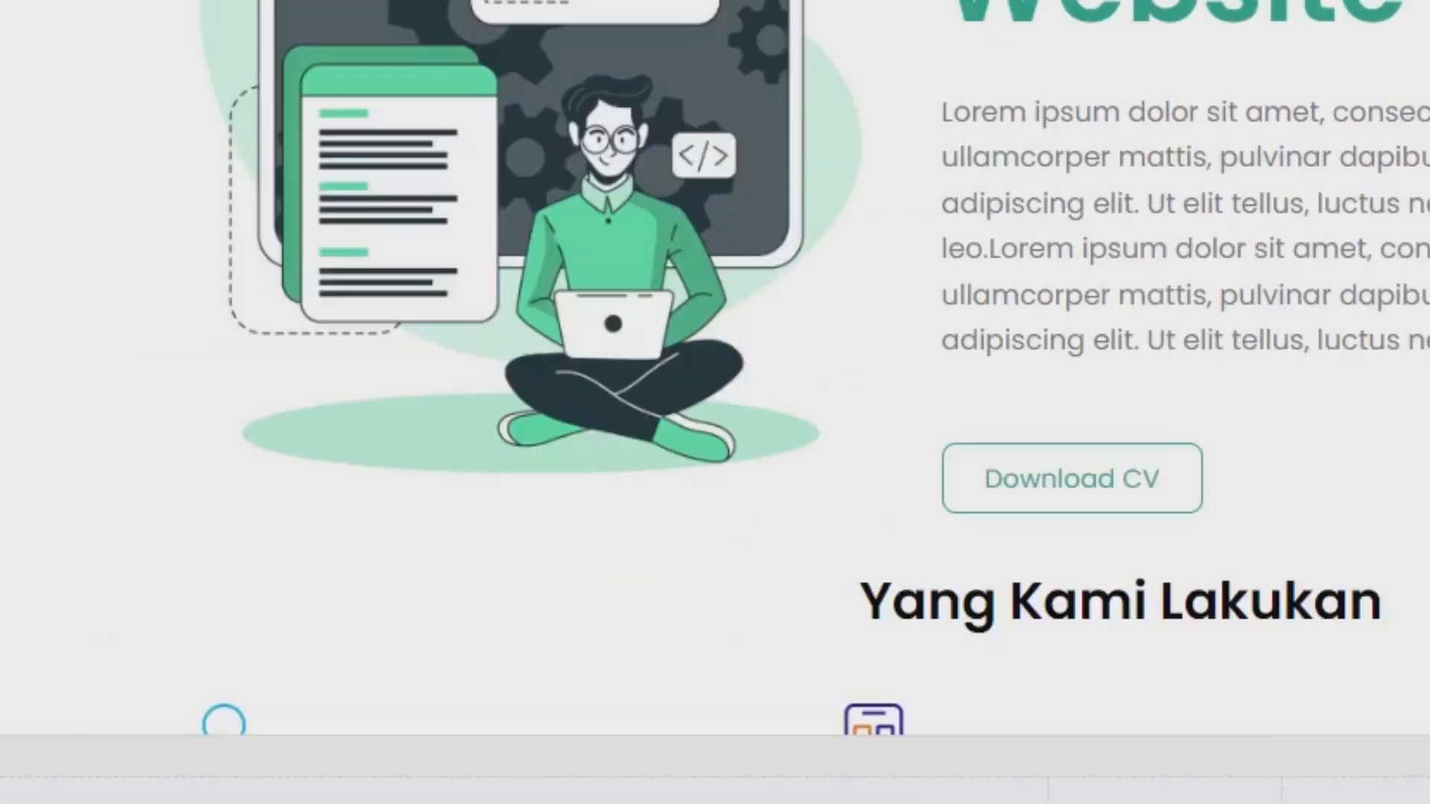
pyautogui.click(484, 223)
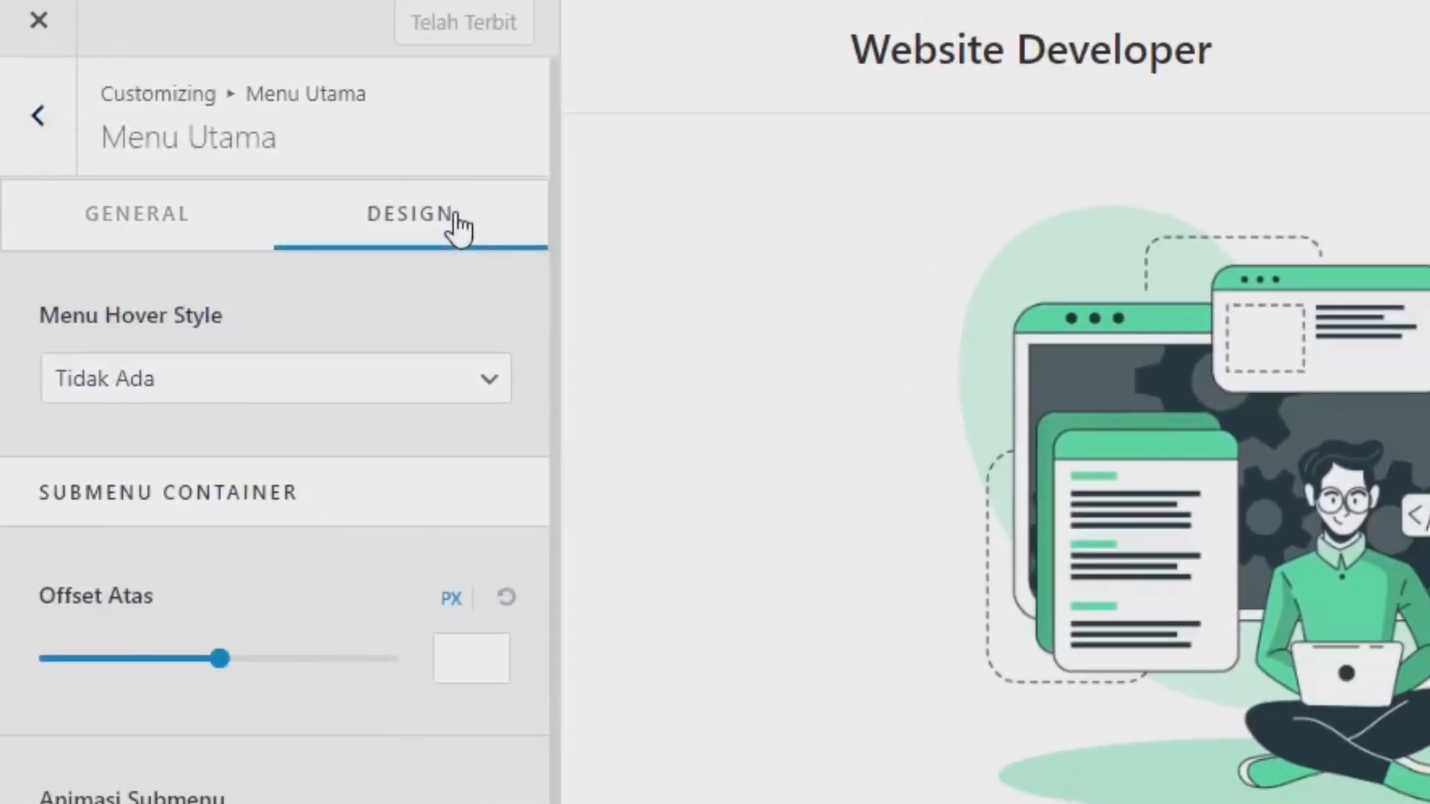
pyautogui.scroll(-10, 373, 803)
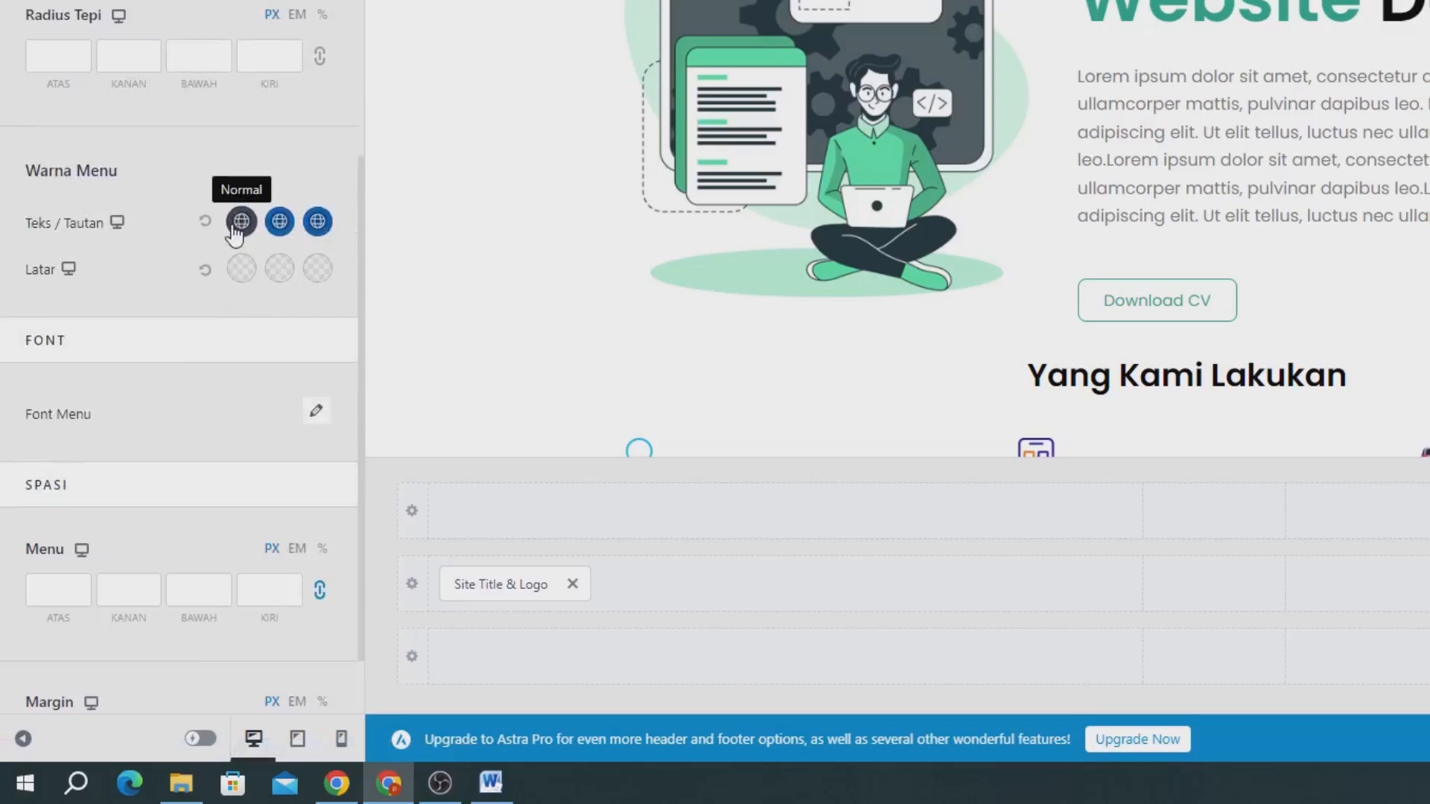
pyautogui.click(172, 390)
pyautogui.click(301, 271)
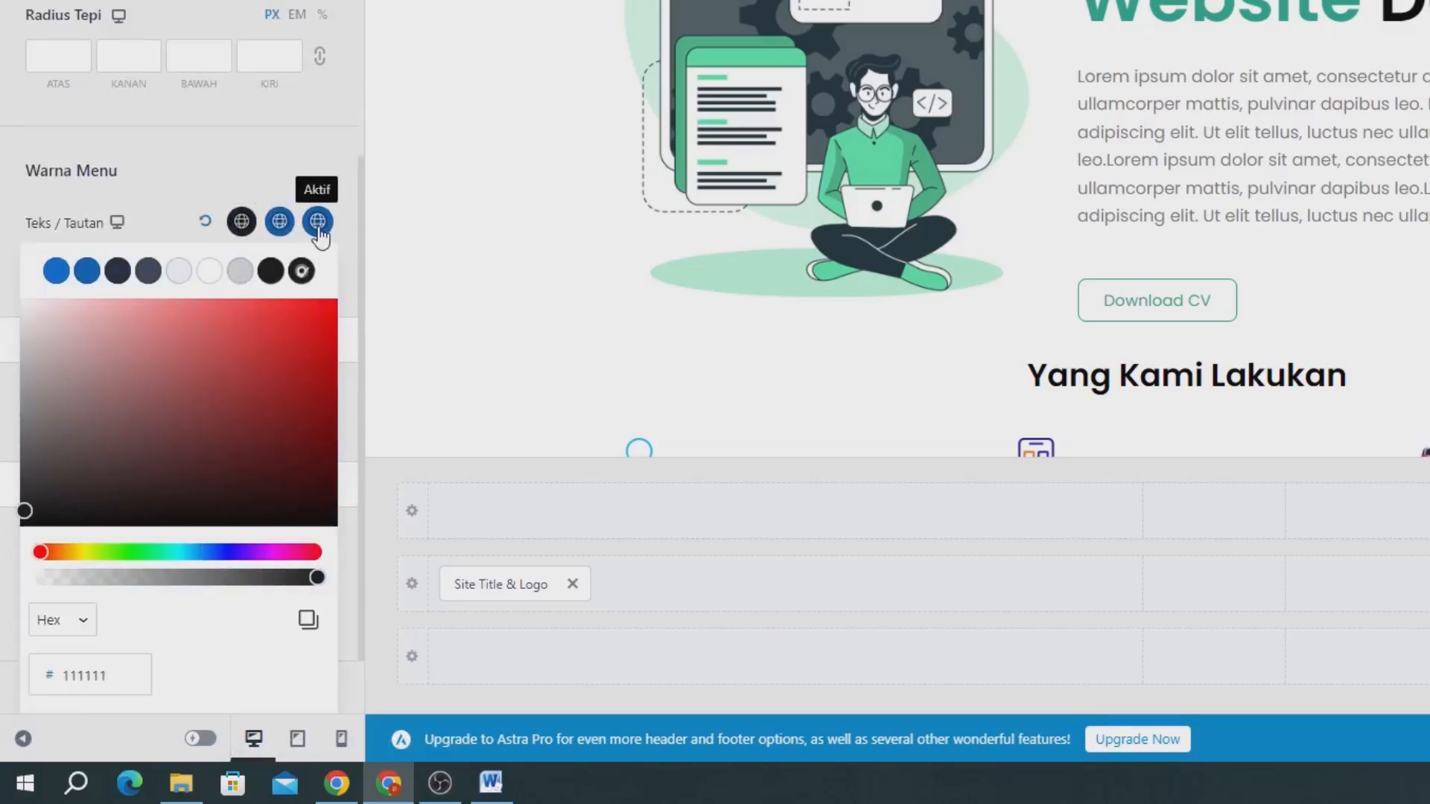
# Set both the hover and active text/link colours of Menu Utama to 29A587.
pyautogui.click(280, 221)
pyautogui.doubleClick(87, 674)
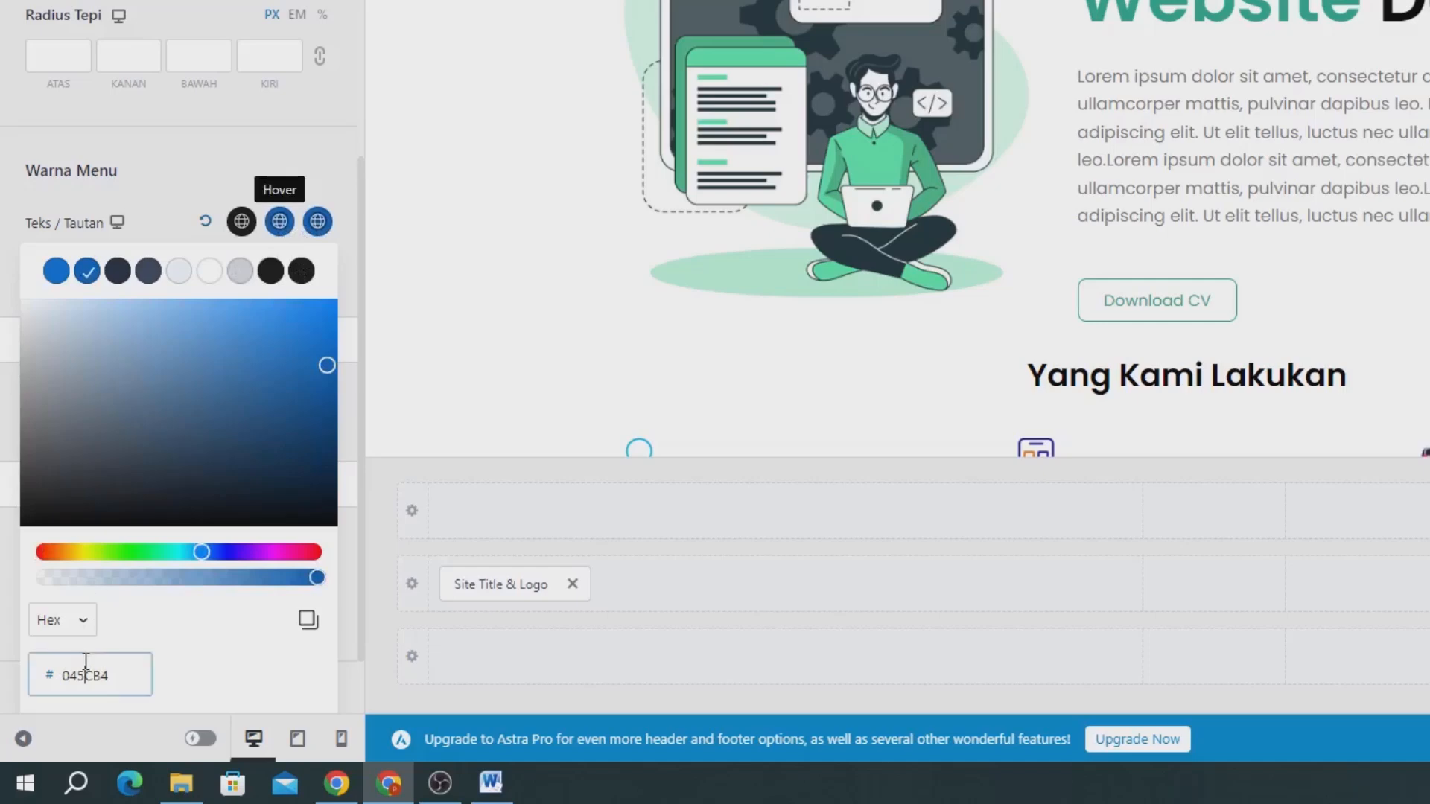
pyautogui.write('29A587')
pyautogui.click(318, 222)
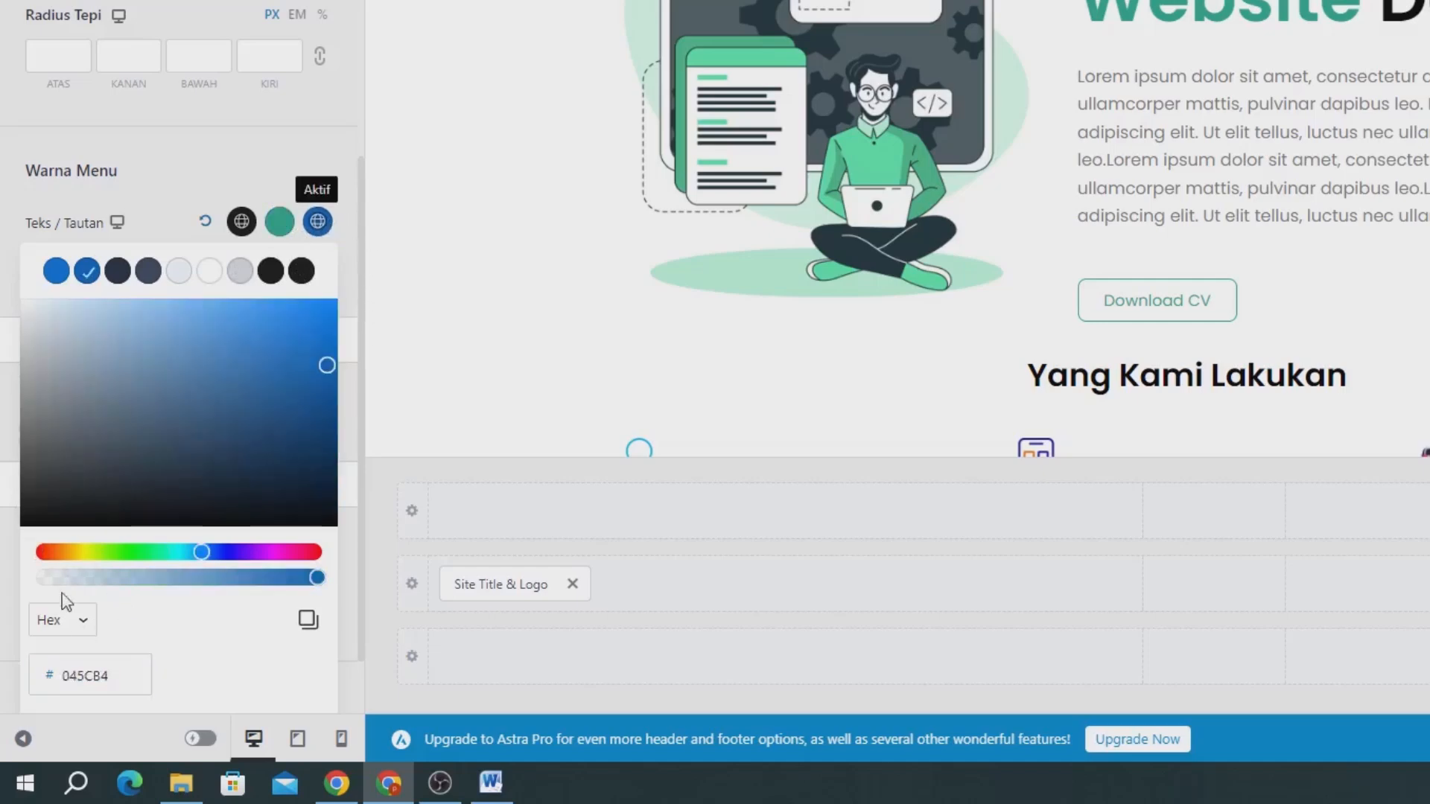
pyautogui.doubleClick(88, 675)
pyautogui.write('29A587')
pyautogui.click(280, 177)
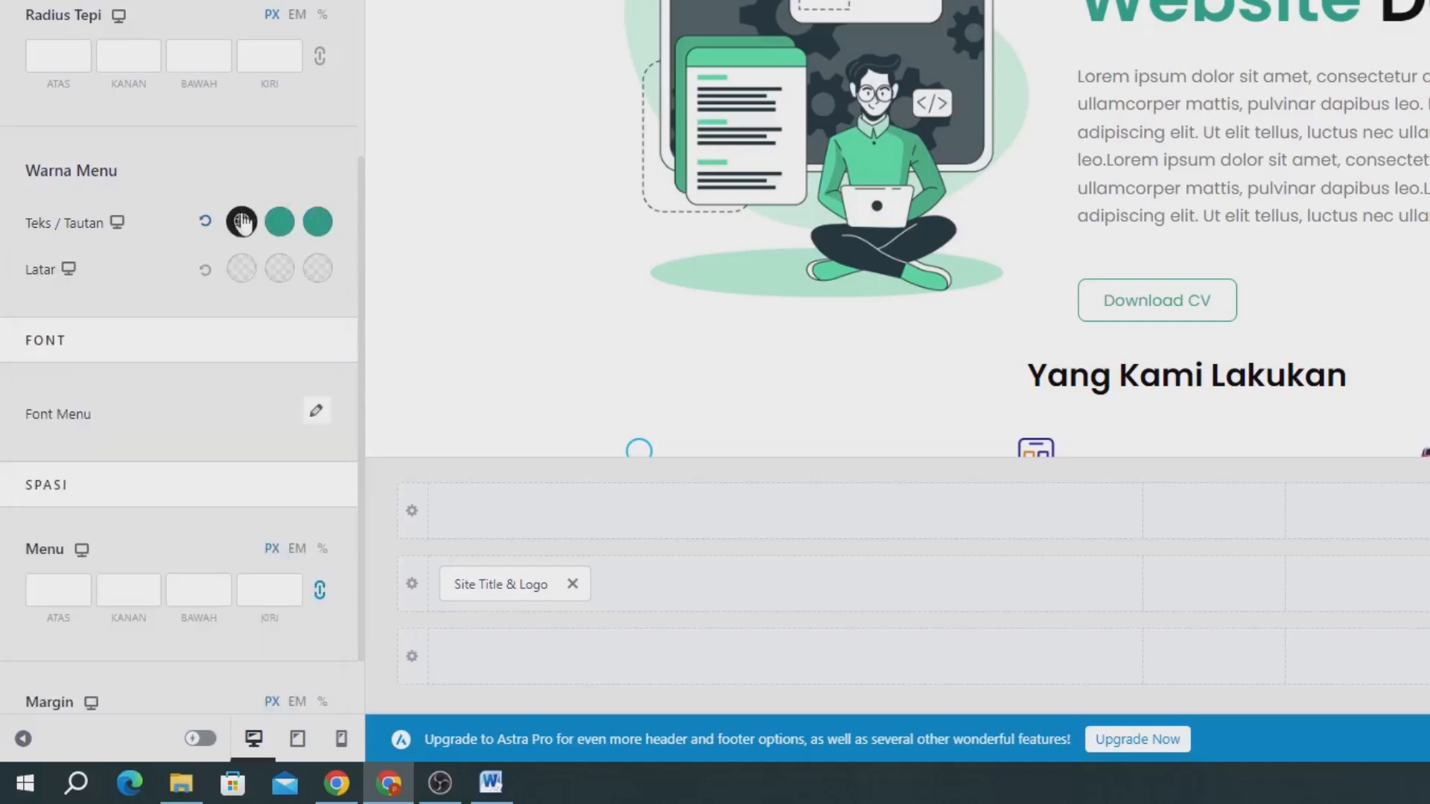
# Change the Menu Utama font family to Poppins and publish the header changes.
pyautogui.click(316, 414)
pyautogui.click(117, 510)
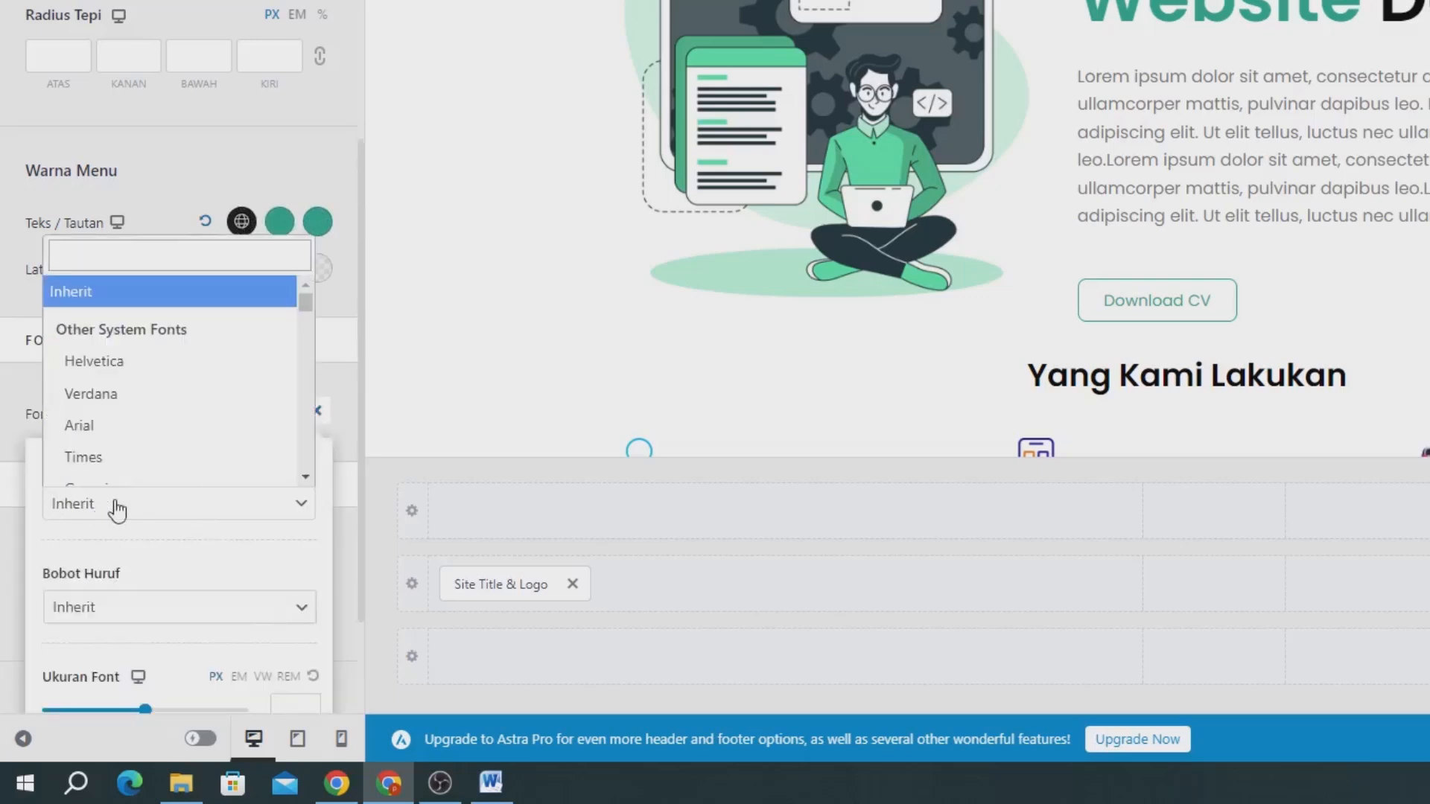
pyautogui.click(193, 259)
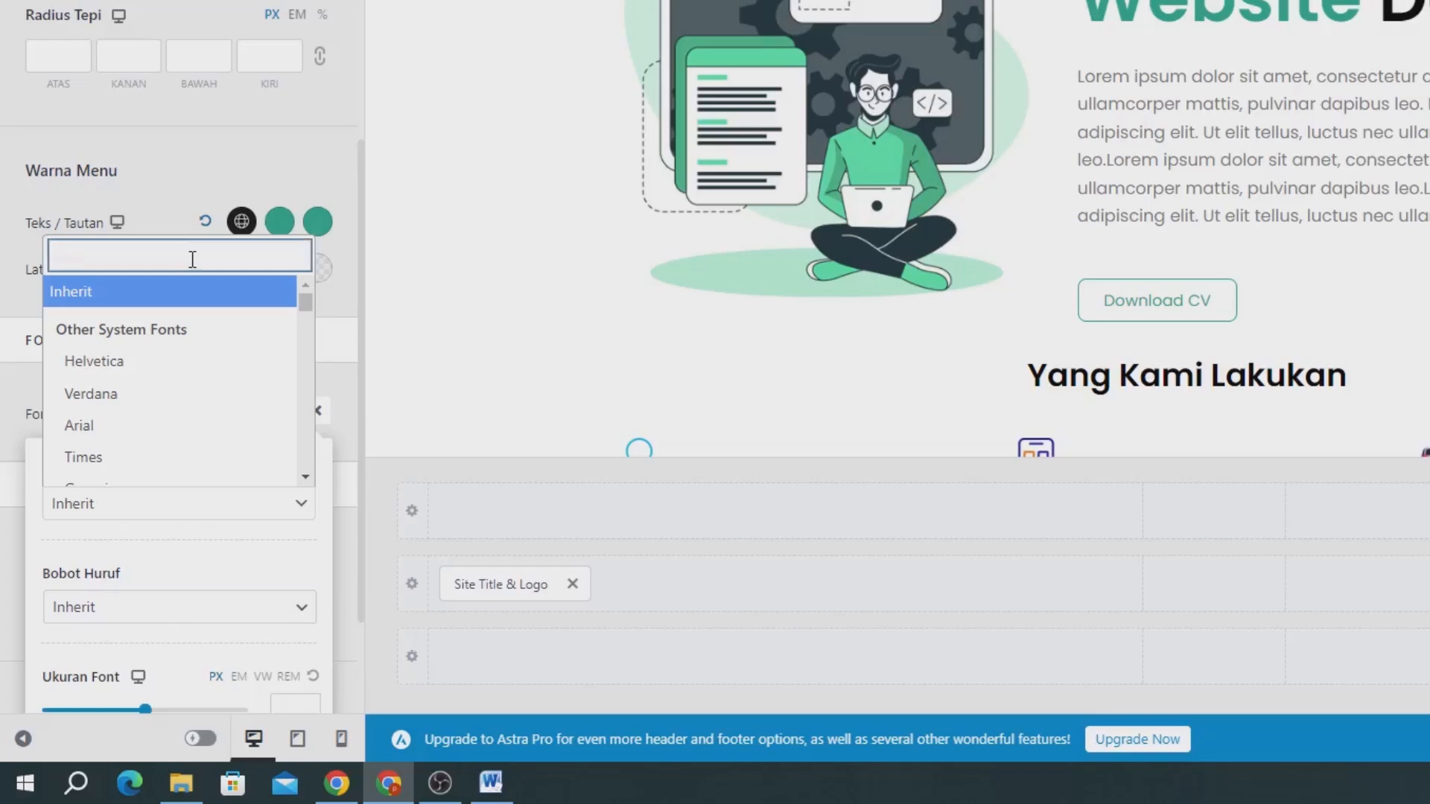
pyautogui.write('pop')
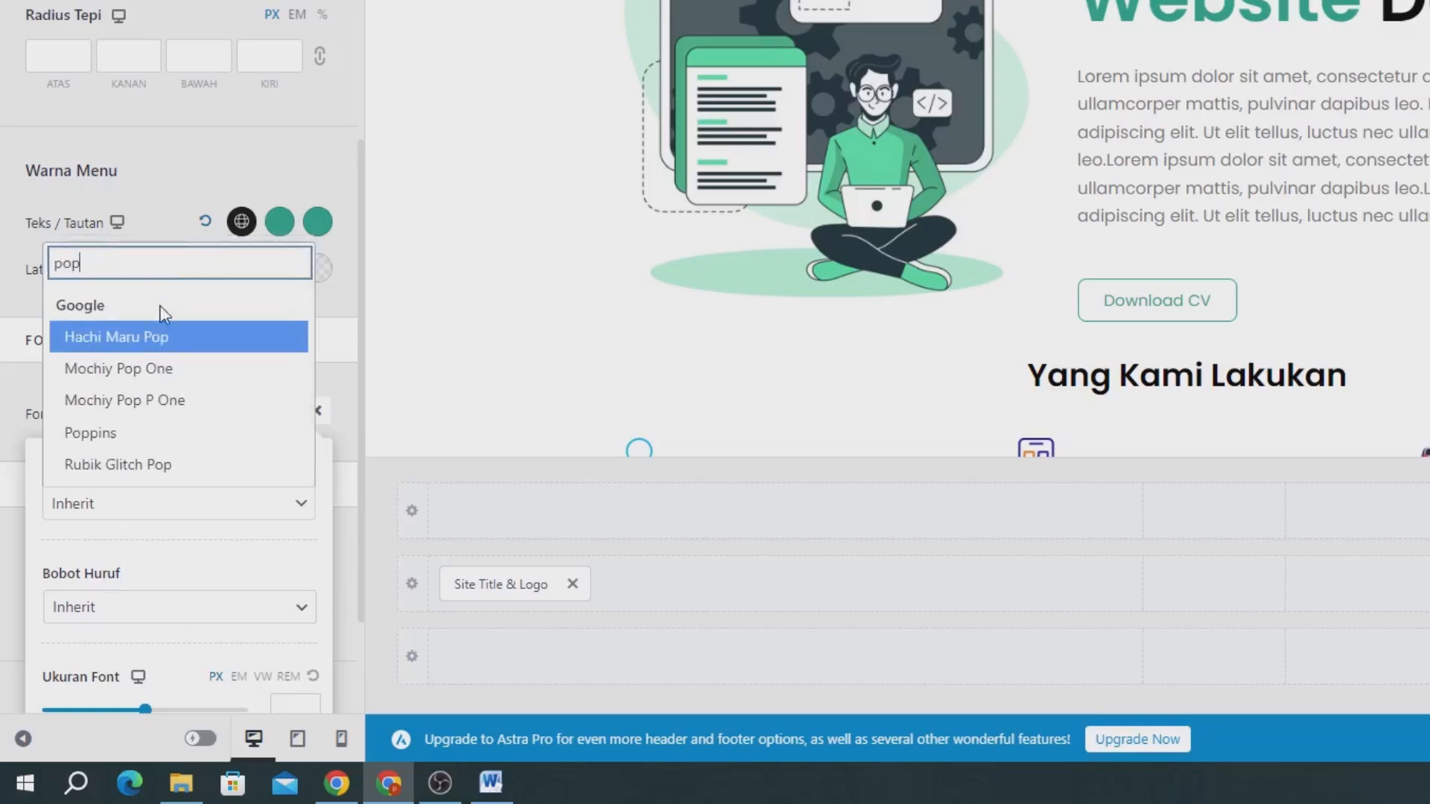
pyautogui.click(125, 440)
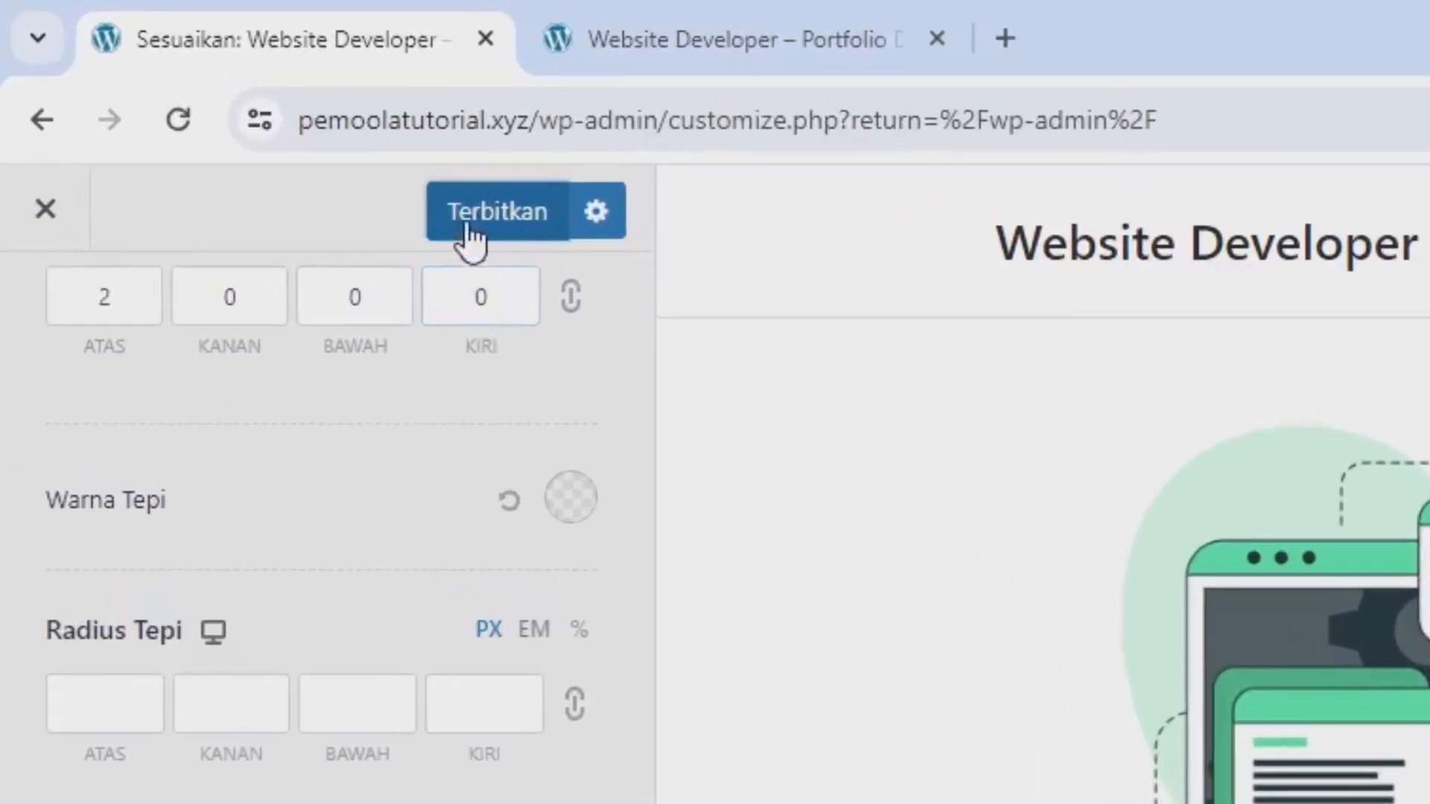
pyautogui.click(183, 86)
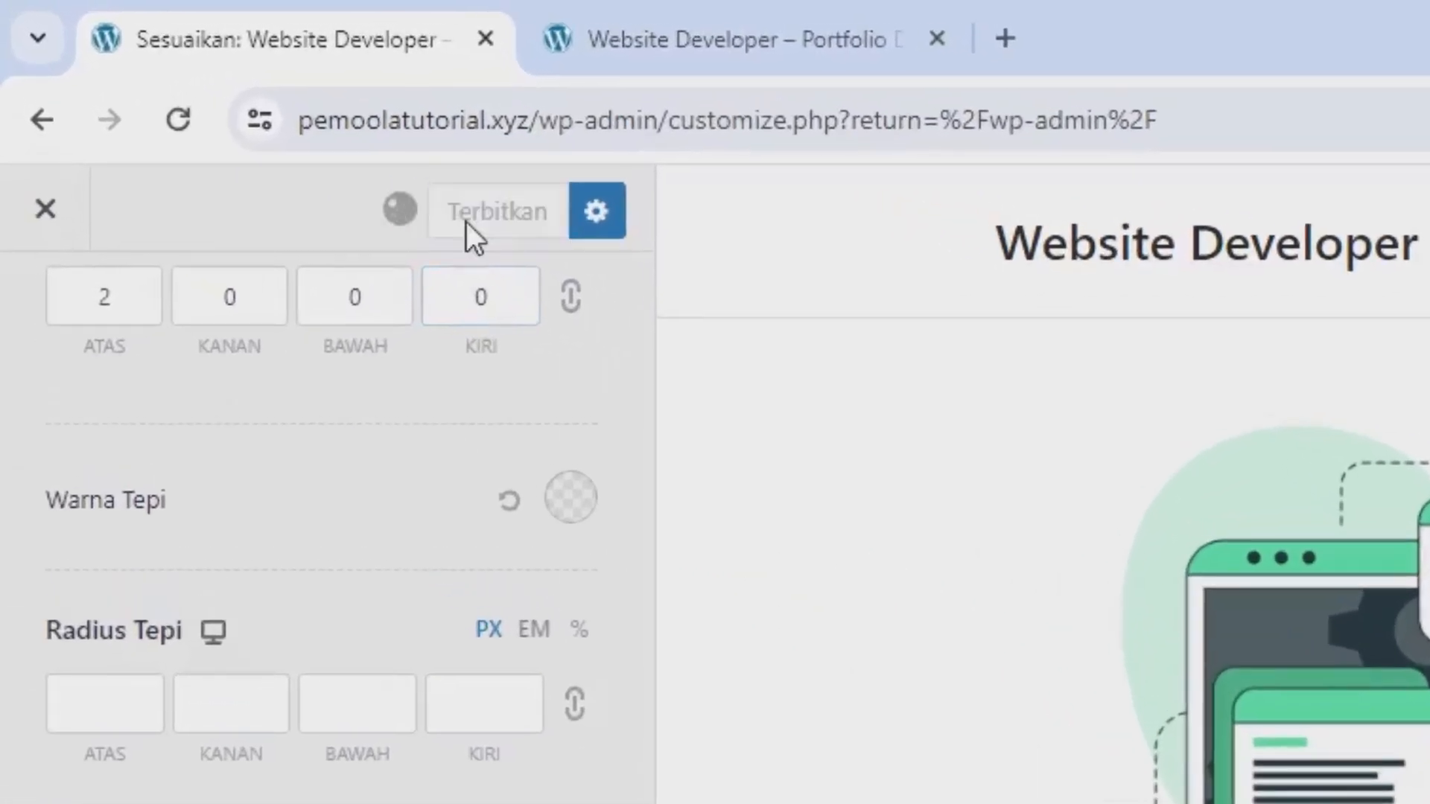
# Switch to the footer builder and set the Di Bawah Footer row's background to the black Color 8 swatch.
pyautogui.scroll(5, 441, 664)
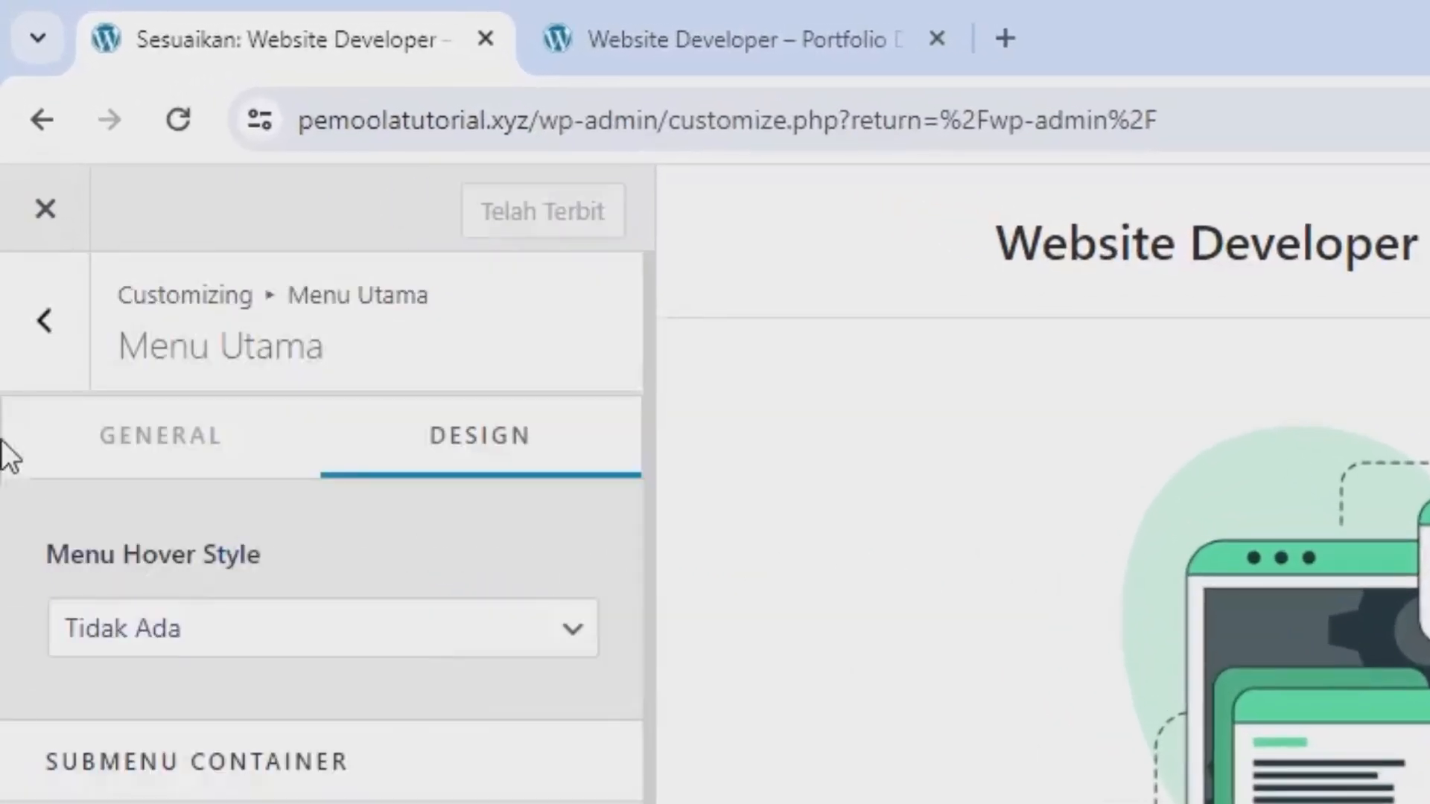
pyautogui.click(37, 348)
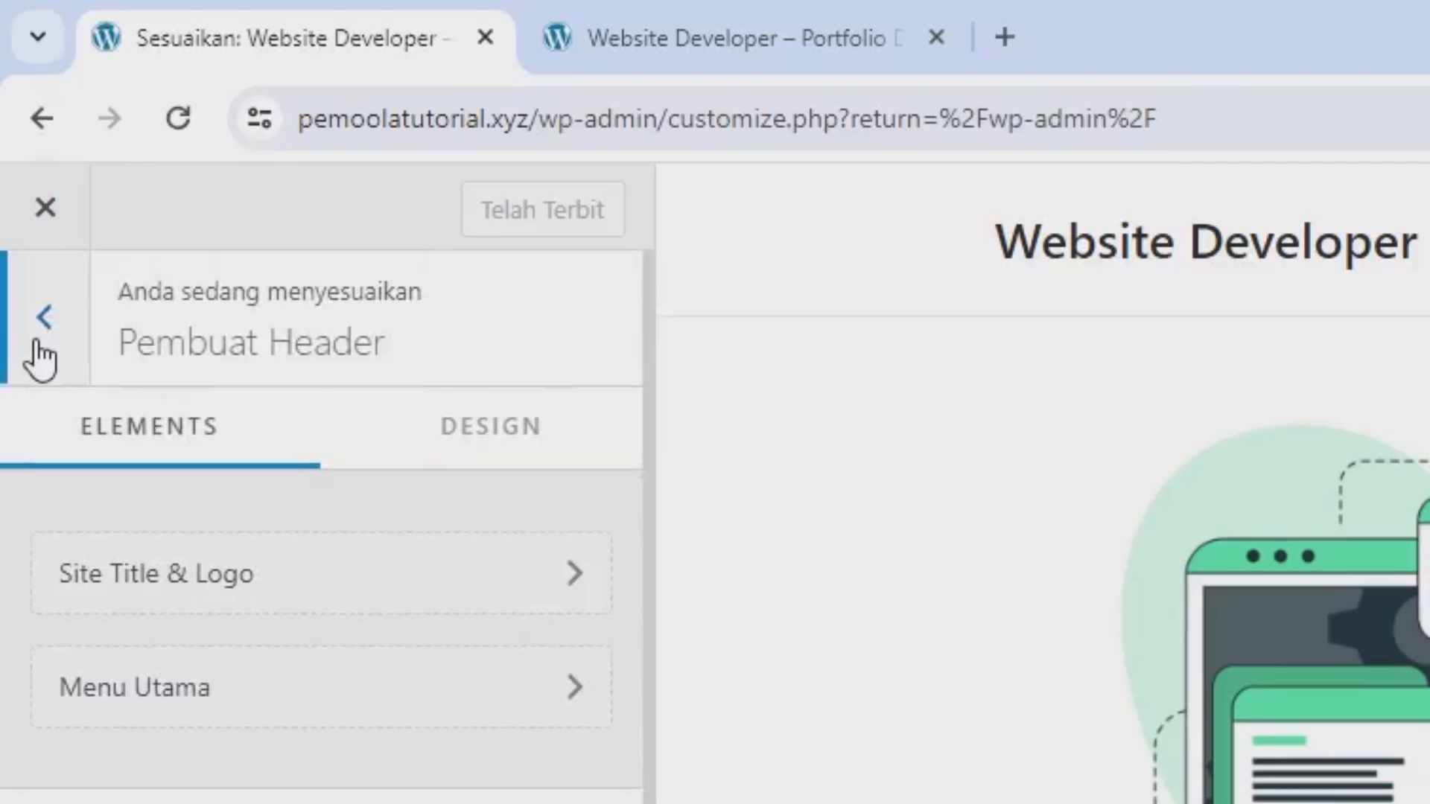
pyautogui.click(39, 350)
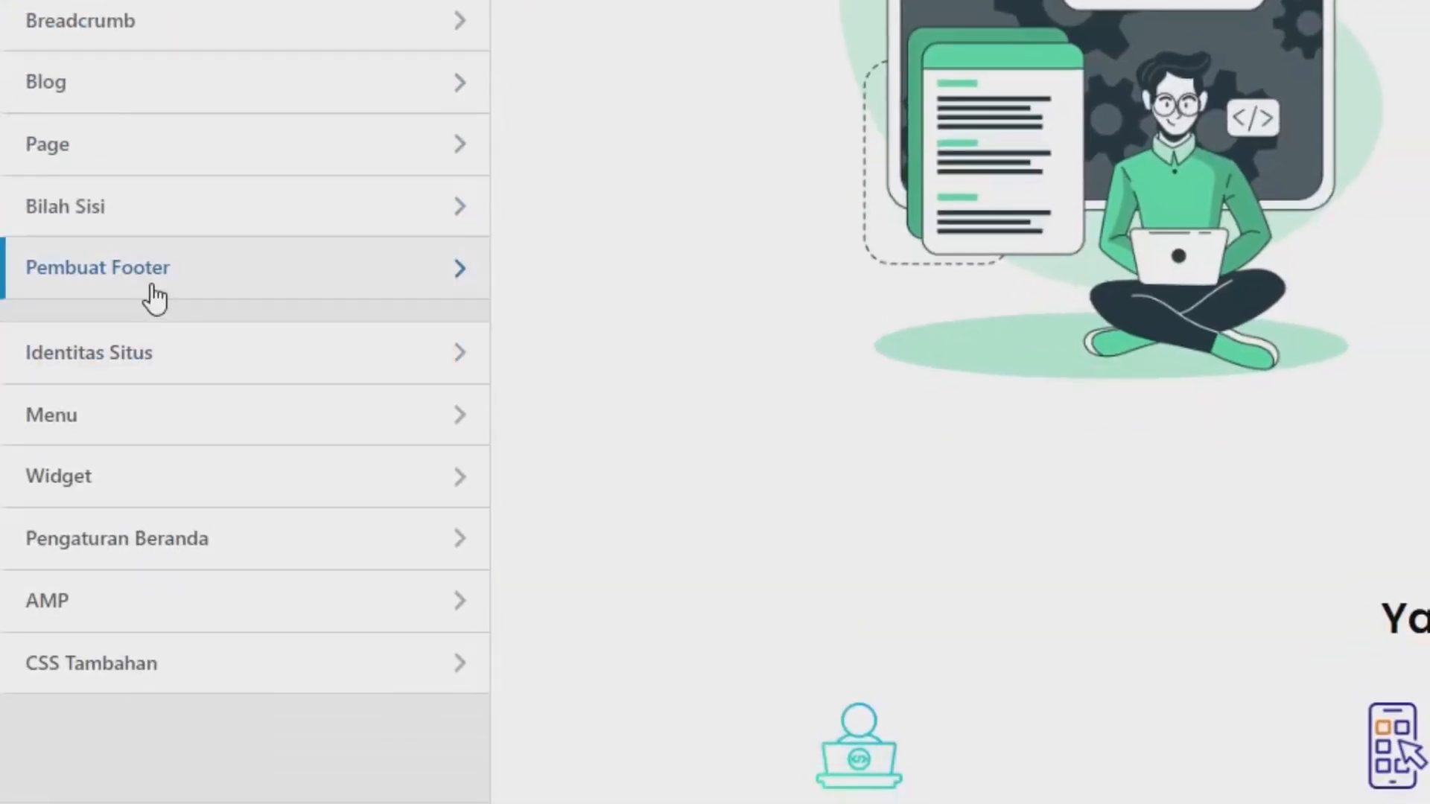
pyautogui.click(155, 298)
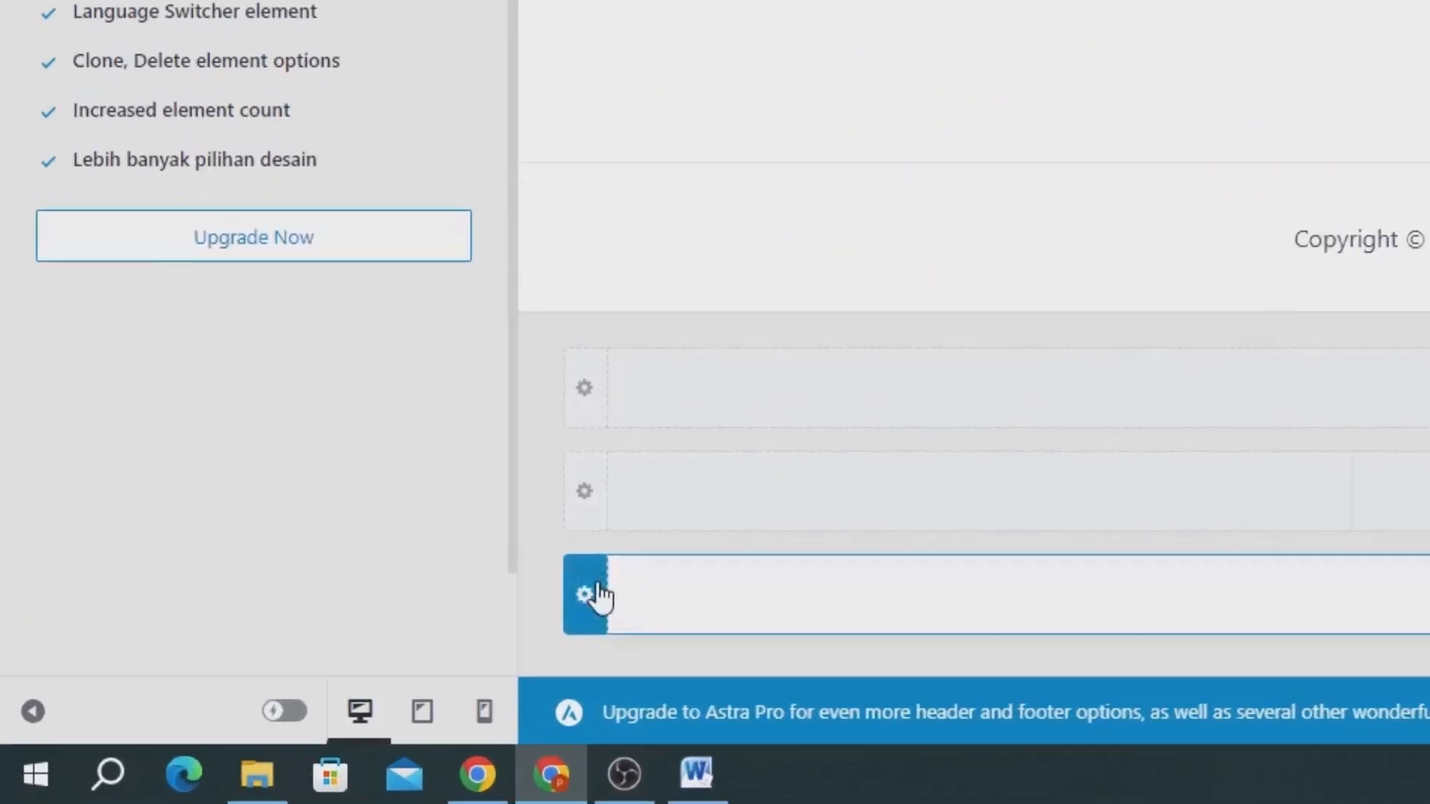
pyautogui.click(665, 572)
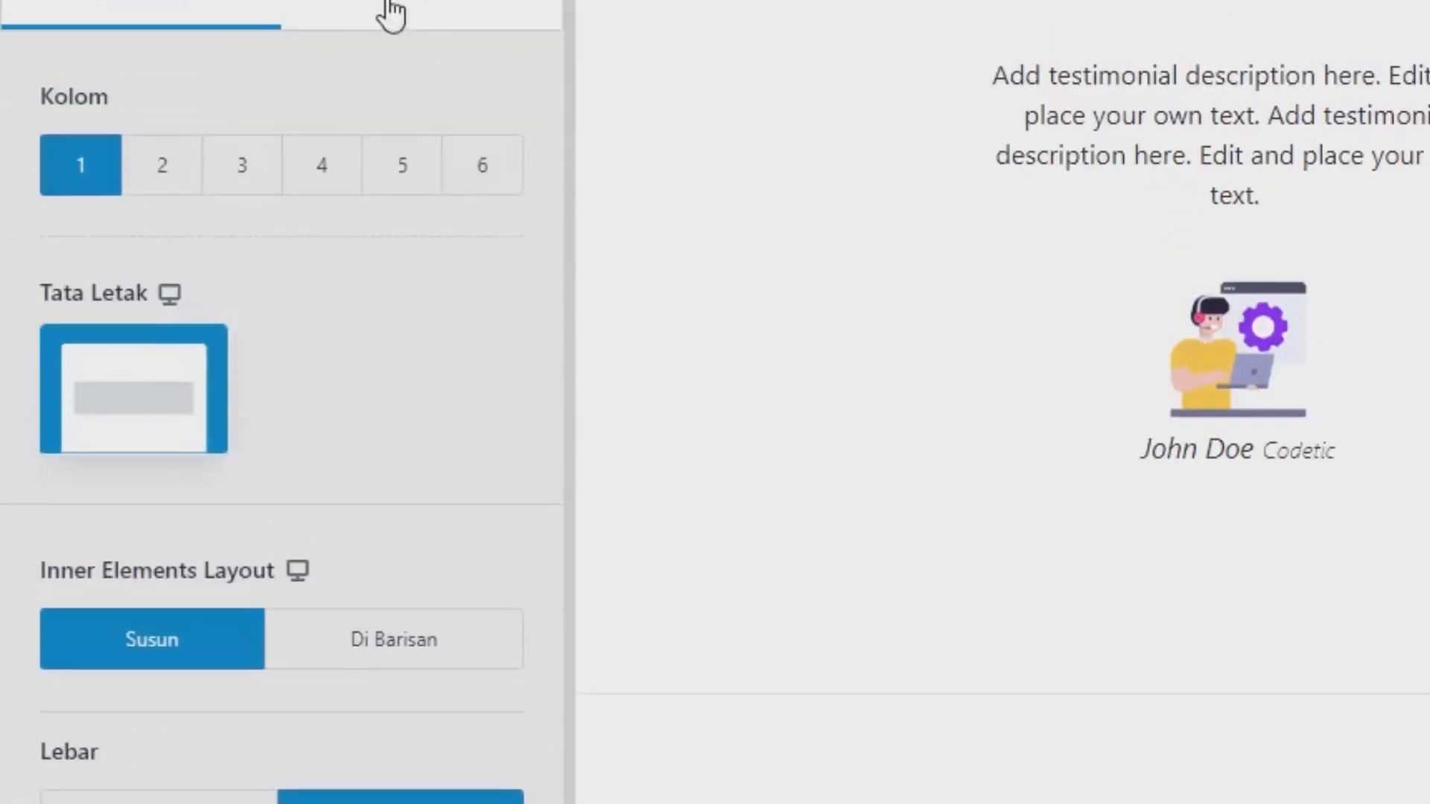
pyautogui.click(392, 13)
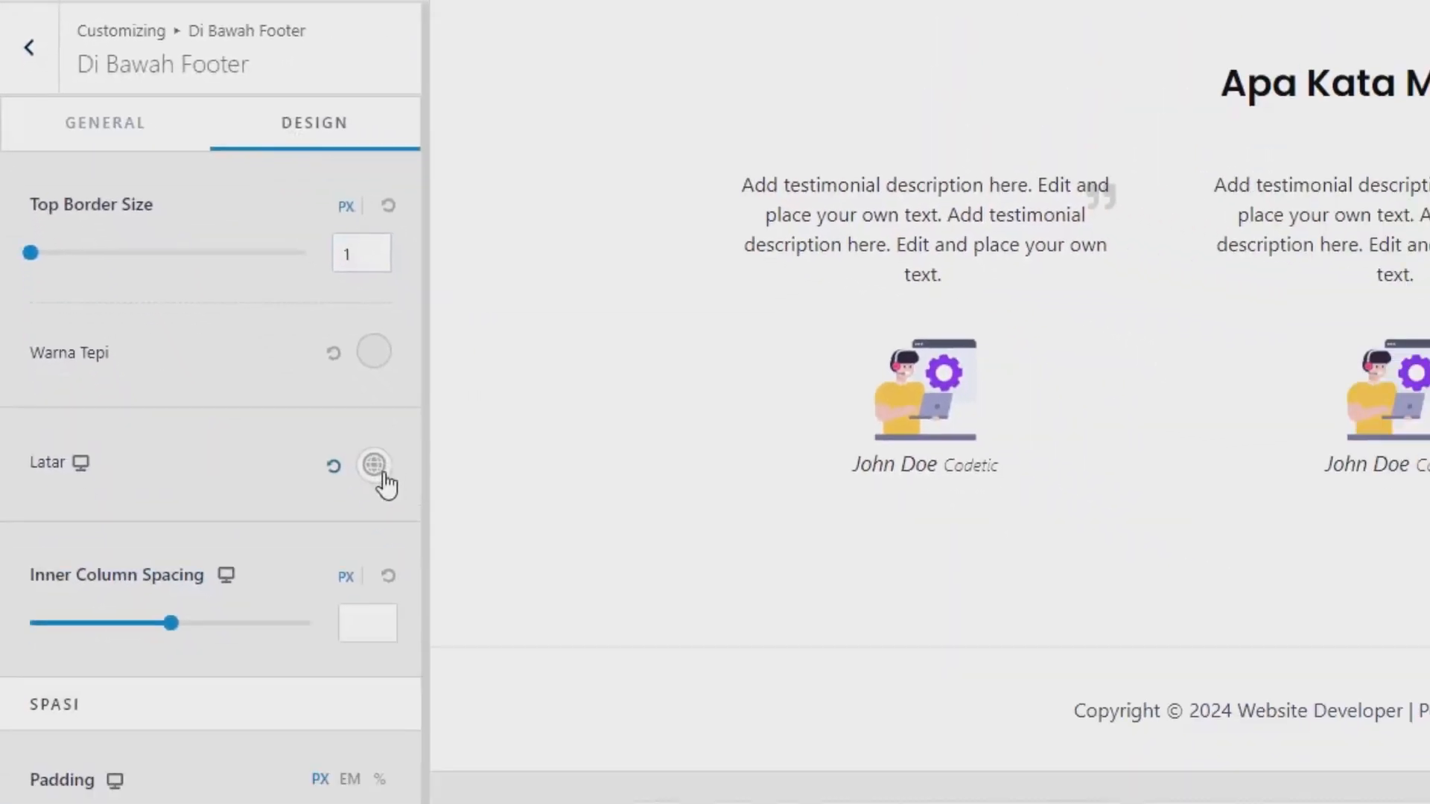
pyautogui.click(374, 464)
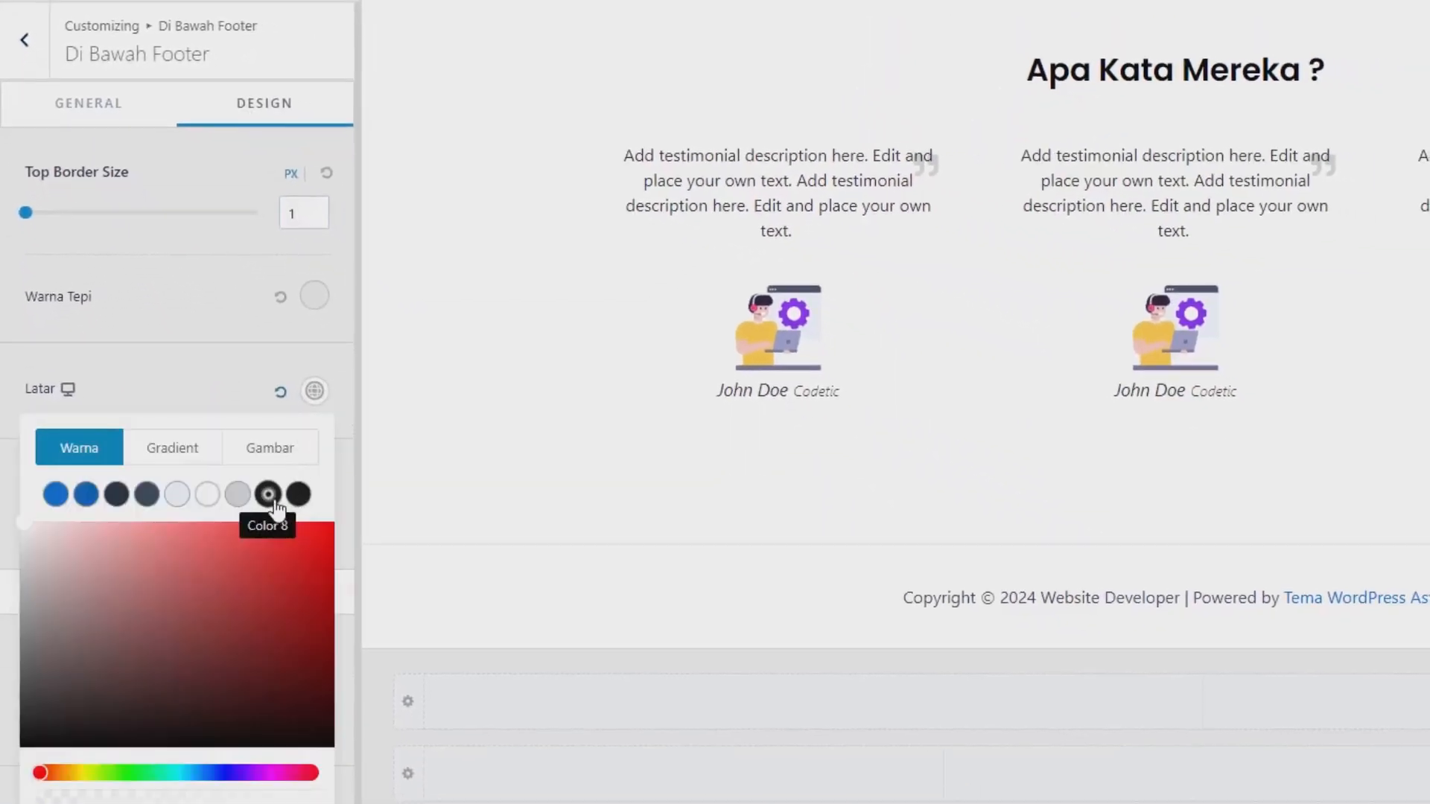
pyautogui.click(319, 588)
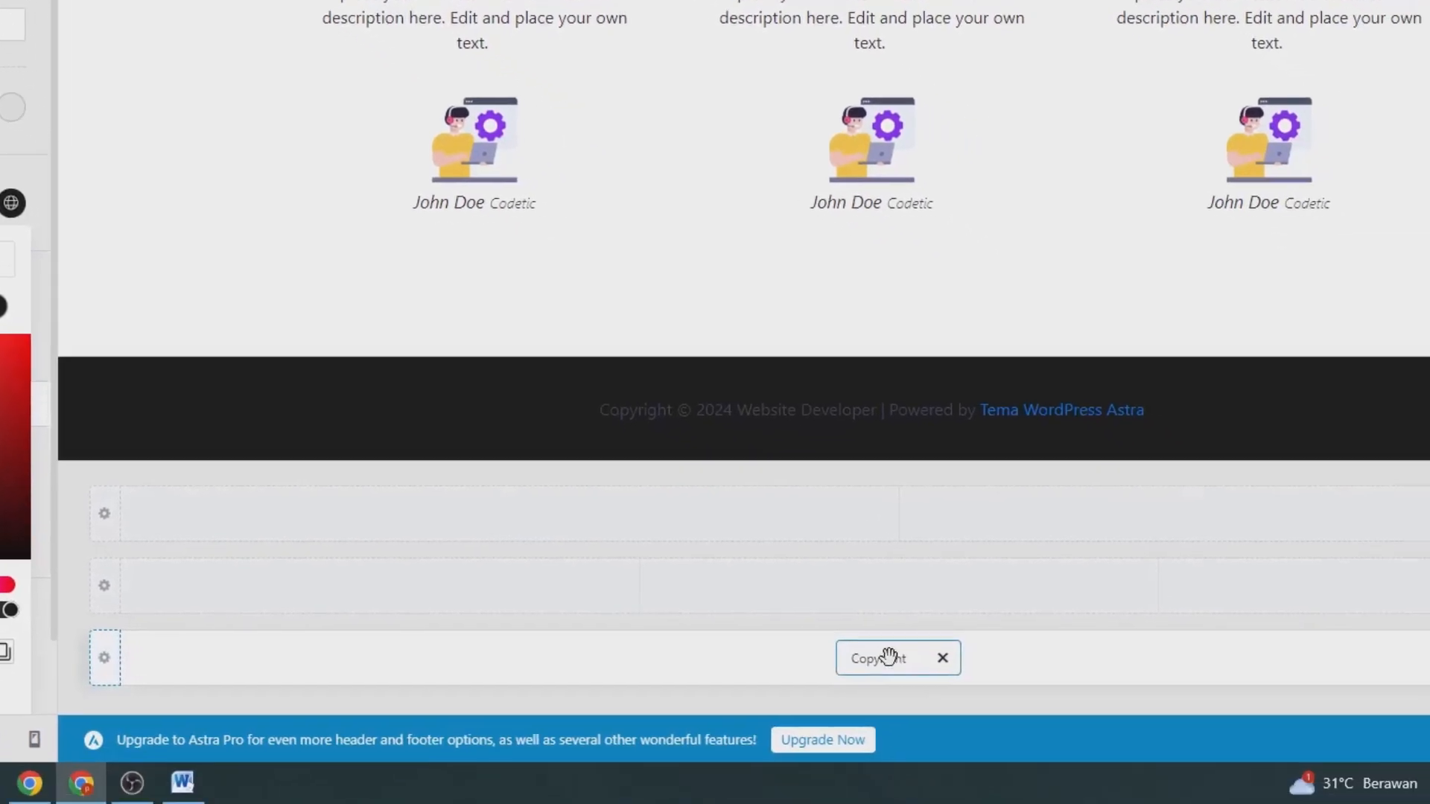
# Remove "| Powered by [theme_author]" from the footer's copyright text.
pyautogui.click(889, 656)
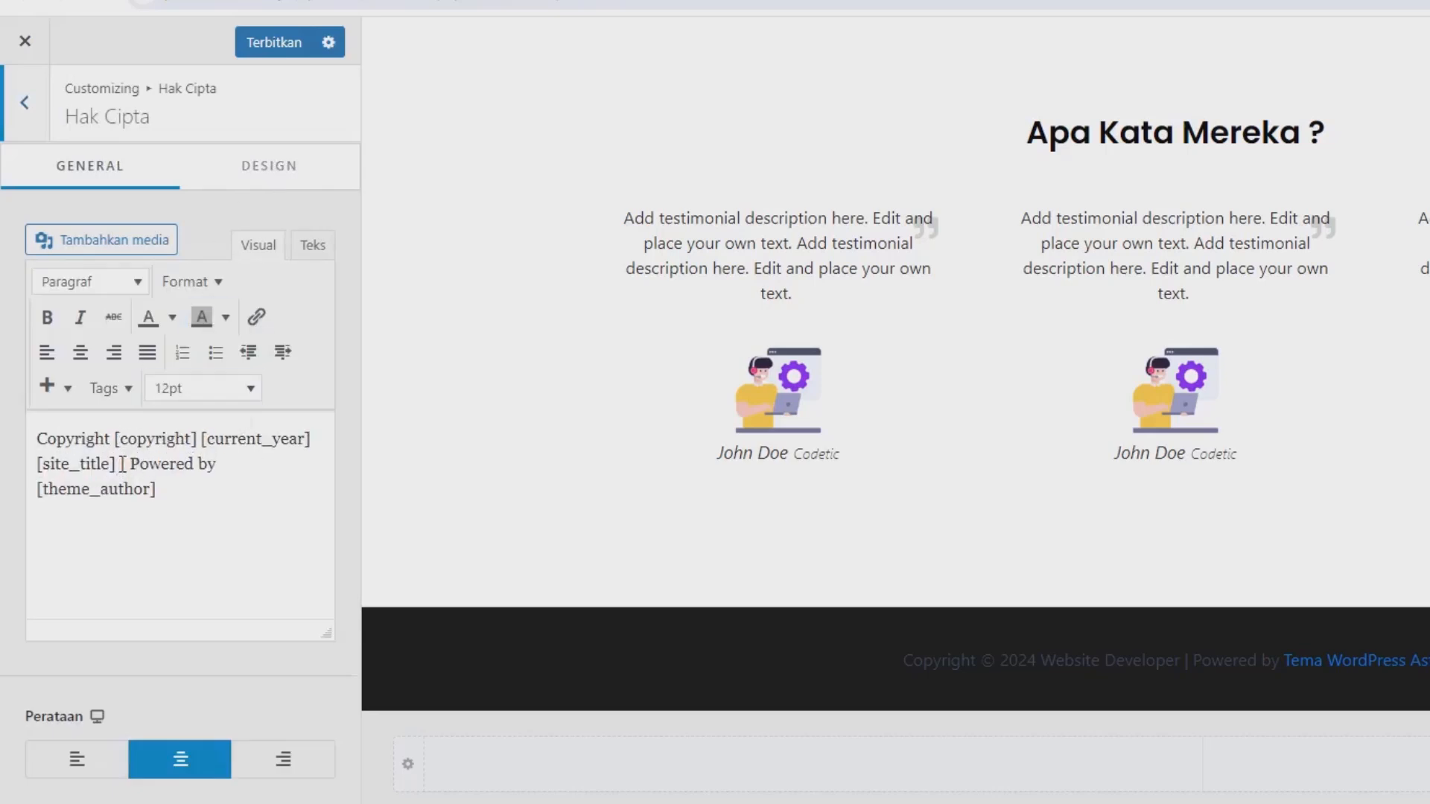
pyautogui.moveTo(122, 464); pyautogui.dragTo(243, 525)
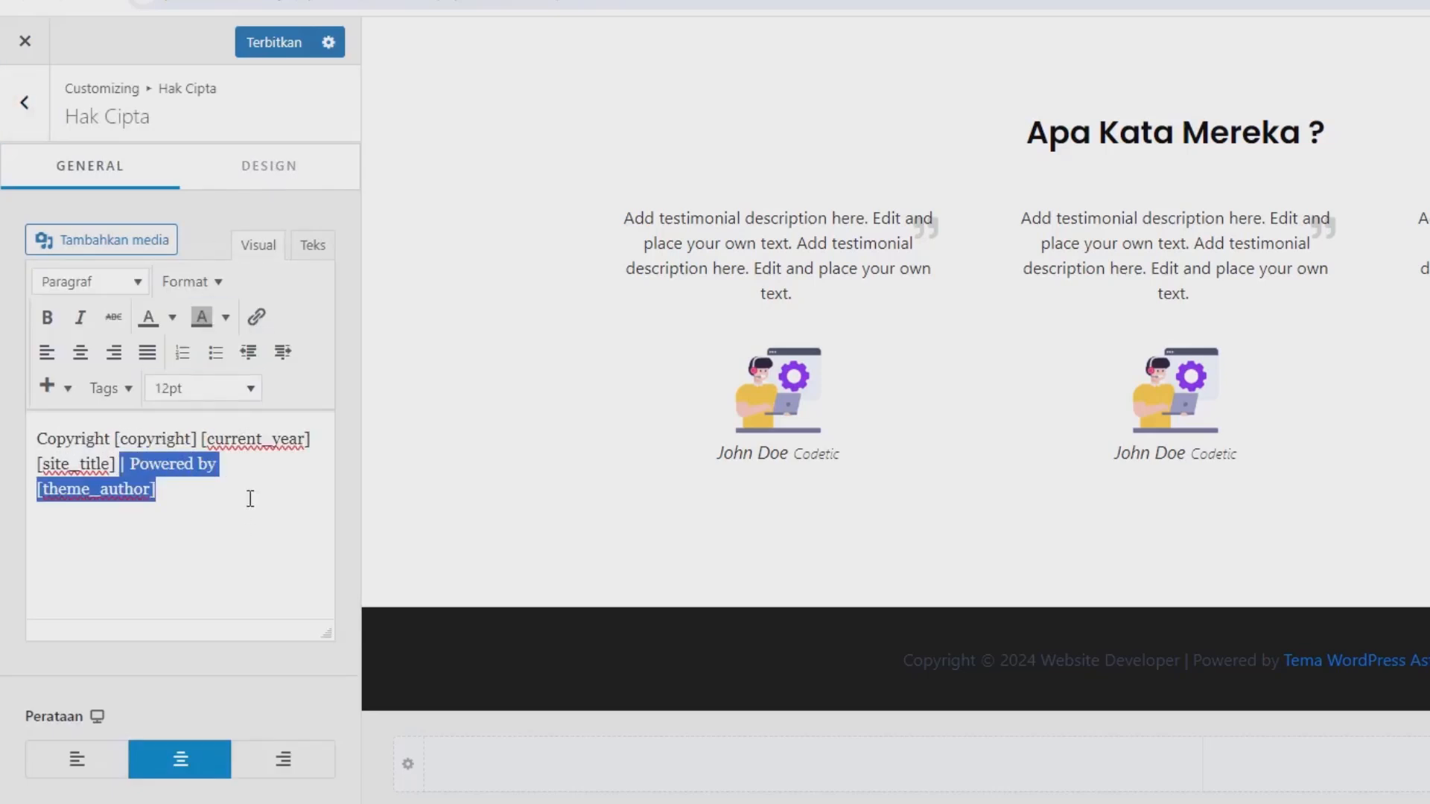
pyautogui.press('BackSpace')
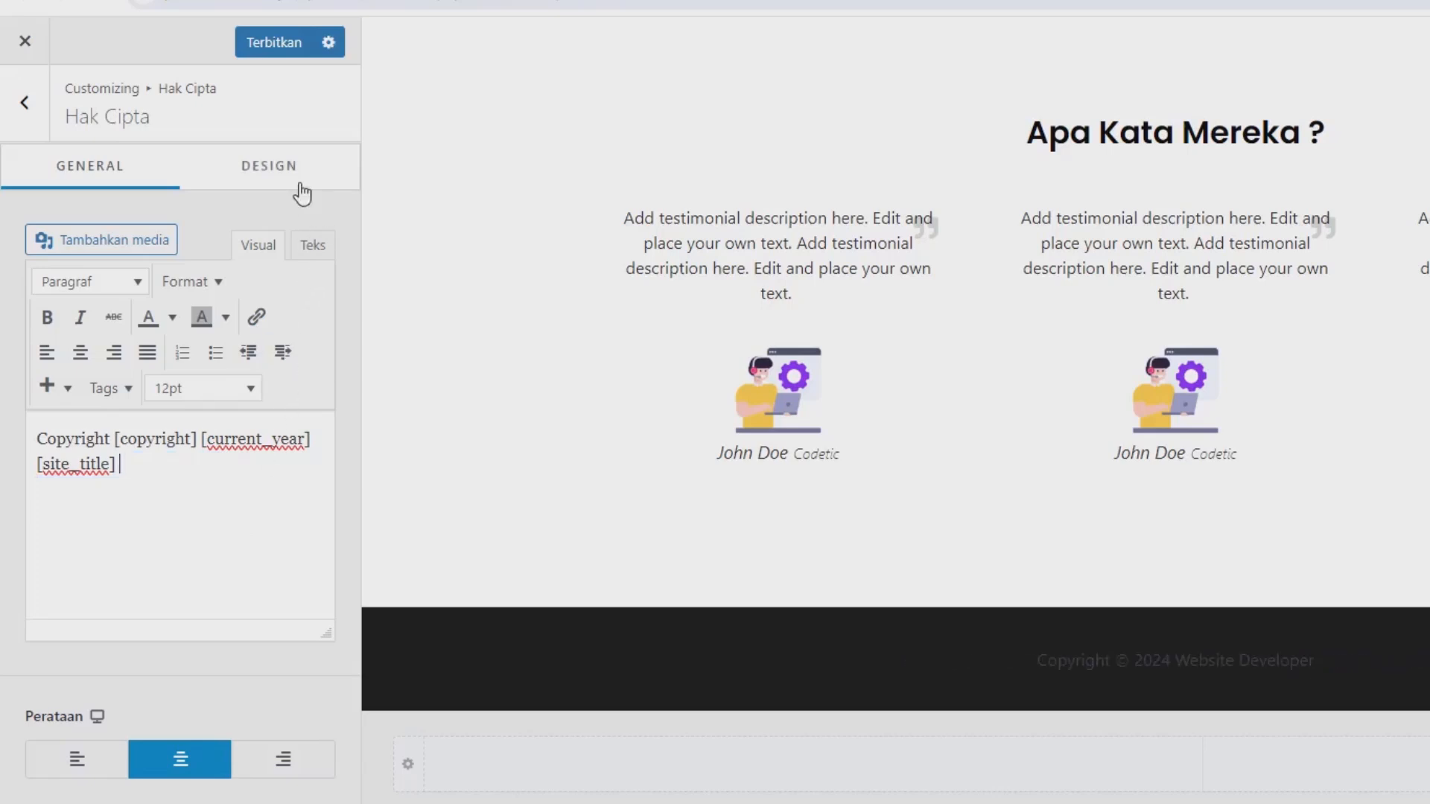
# Set the copyright text colour to white and publish the footer changes.
pyautogui.click(301, 193)
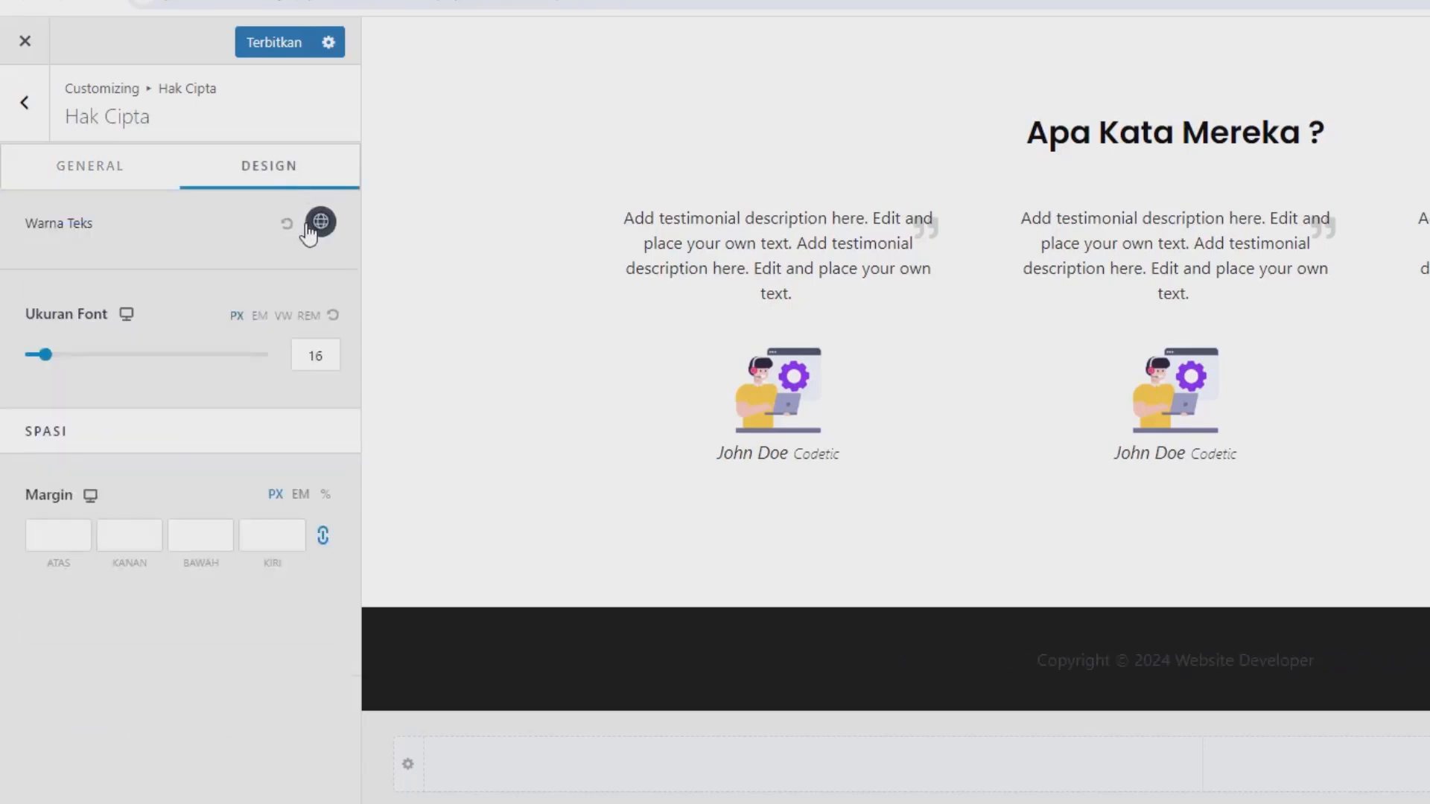
pyautogui.click(319, 221)
pyautogui.click(210, 271)
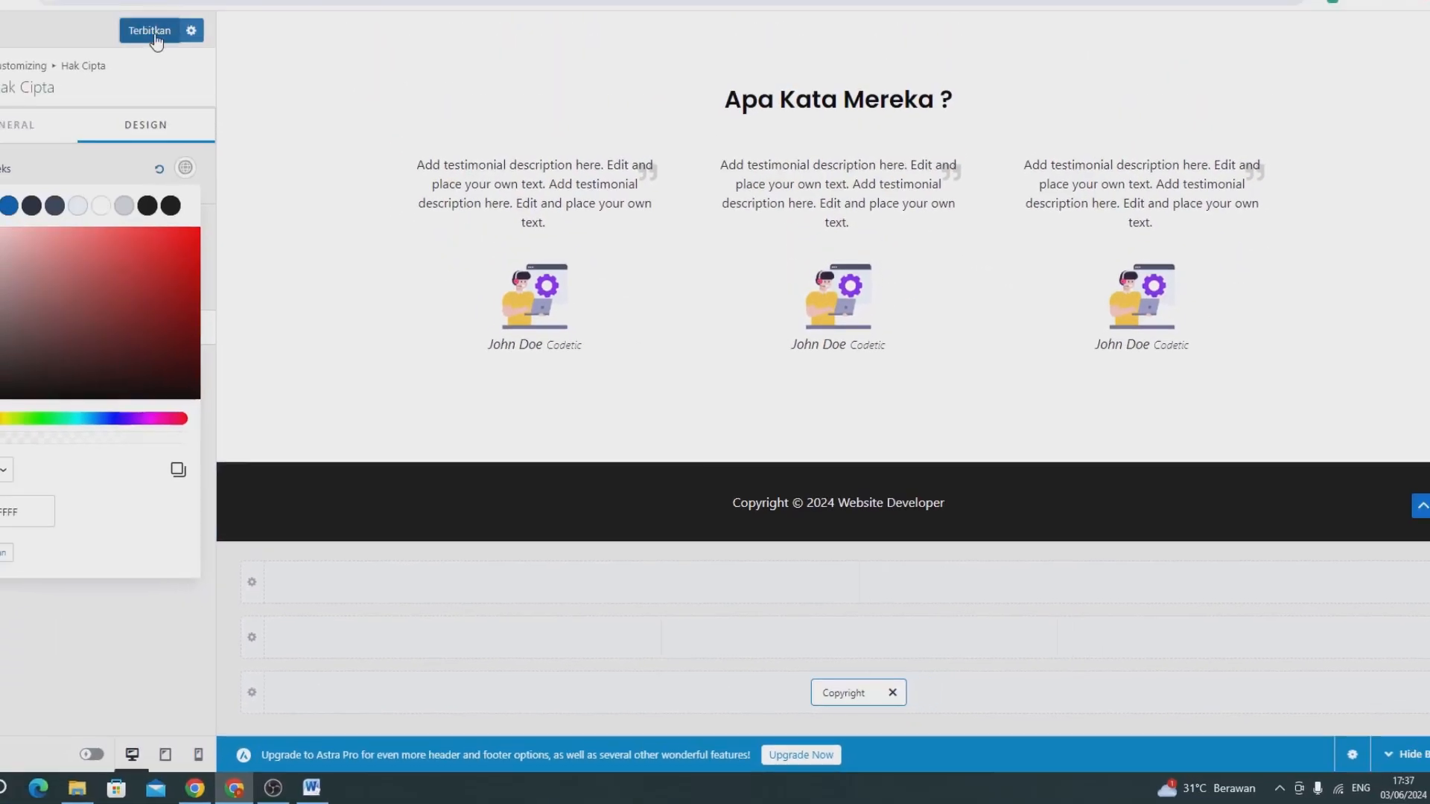
pyautogui.click(200, 87)
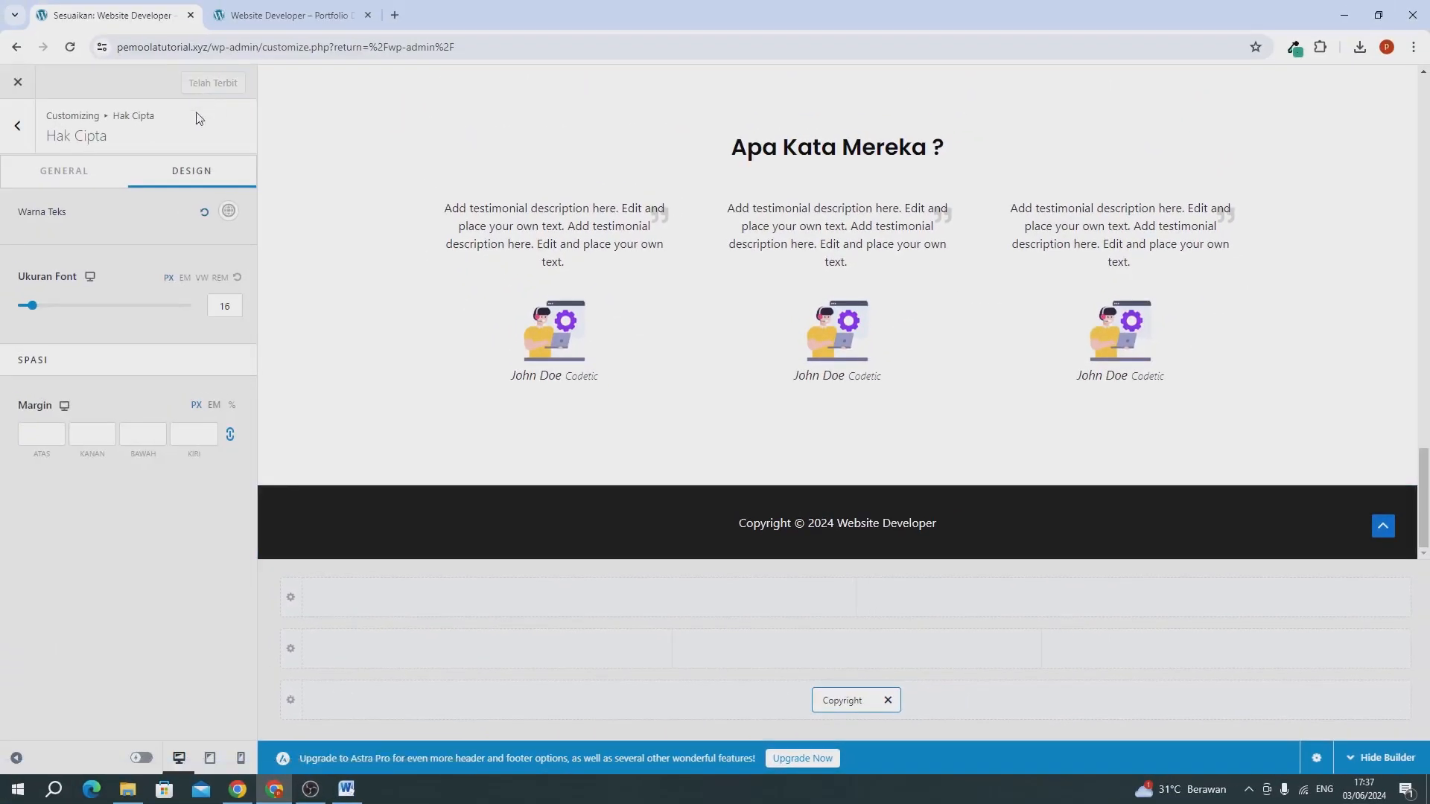
# Disable the global Scroll to Top option, publish the change, and reload the live Beranda page.
pyautogui.click(15, 128)
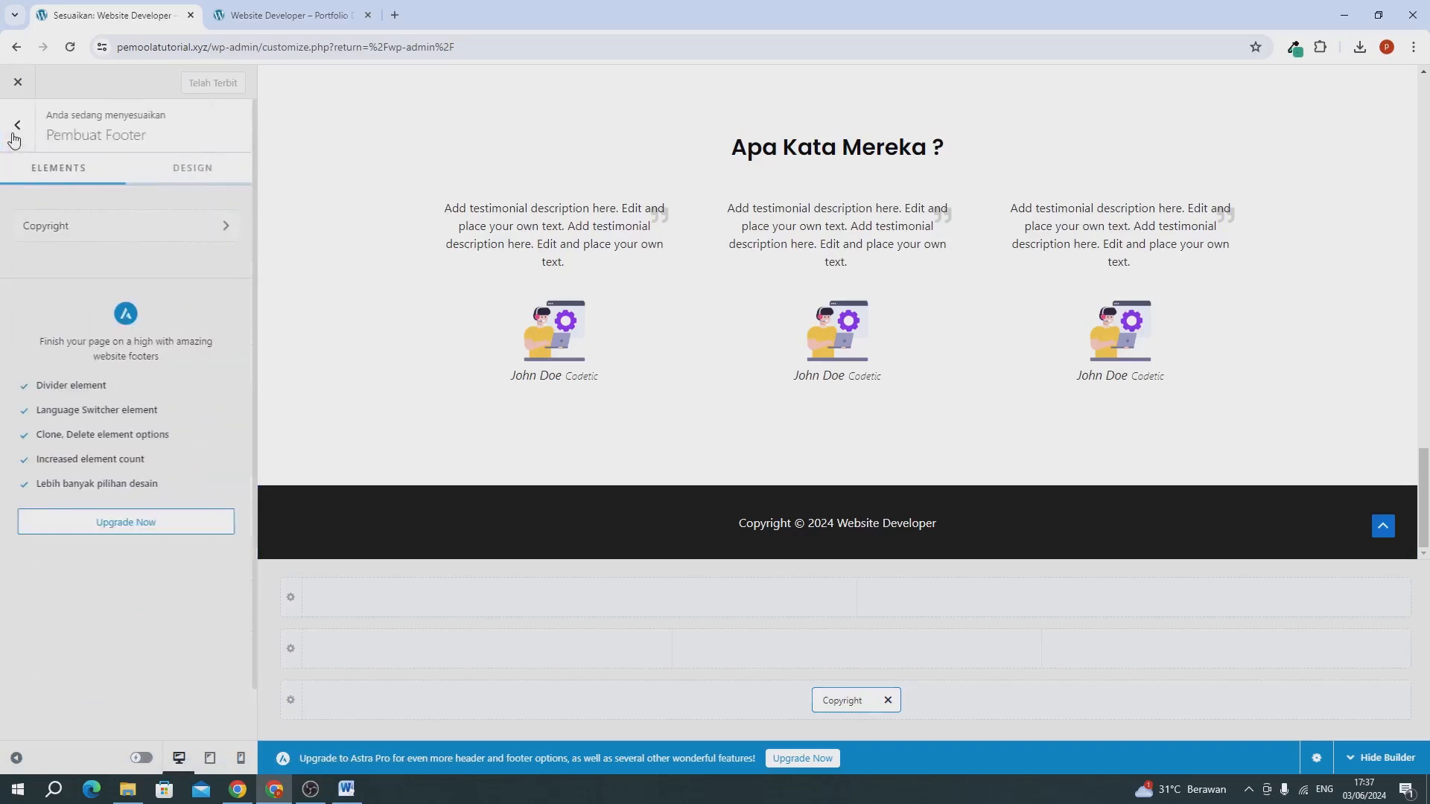
pyautogui.click(15, 128)
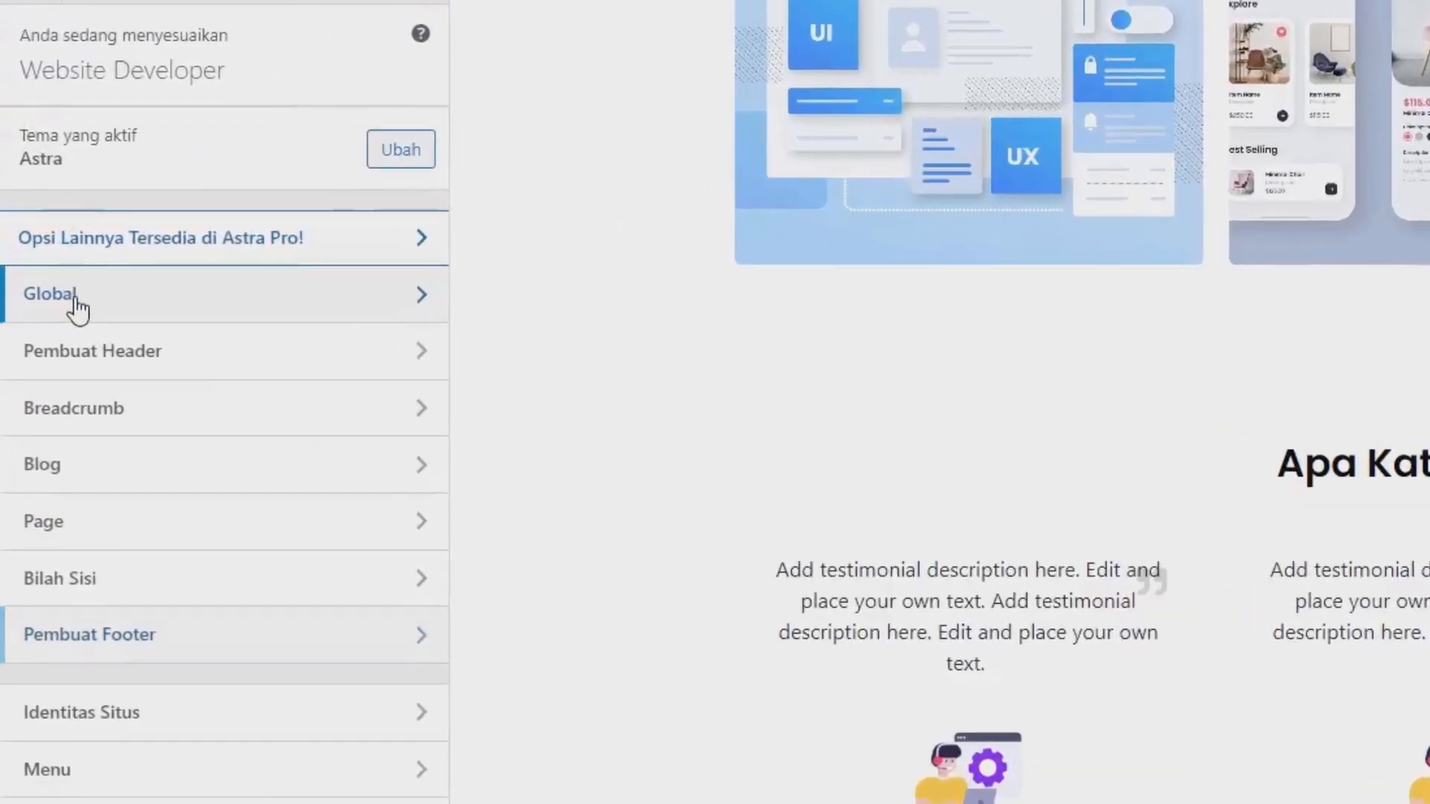
pyautogui.click(41, 269)
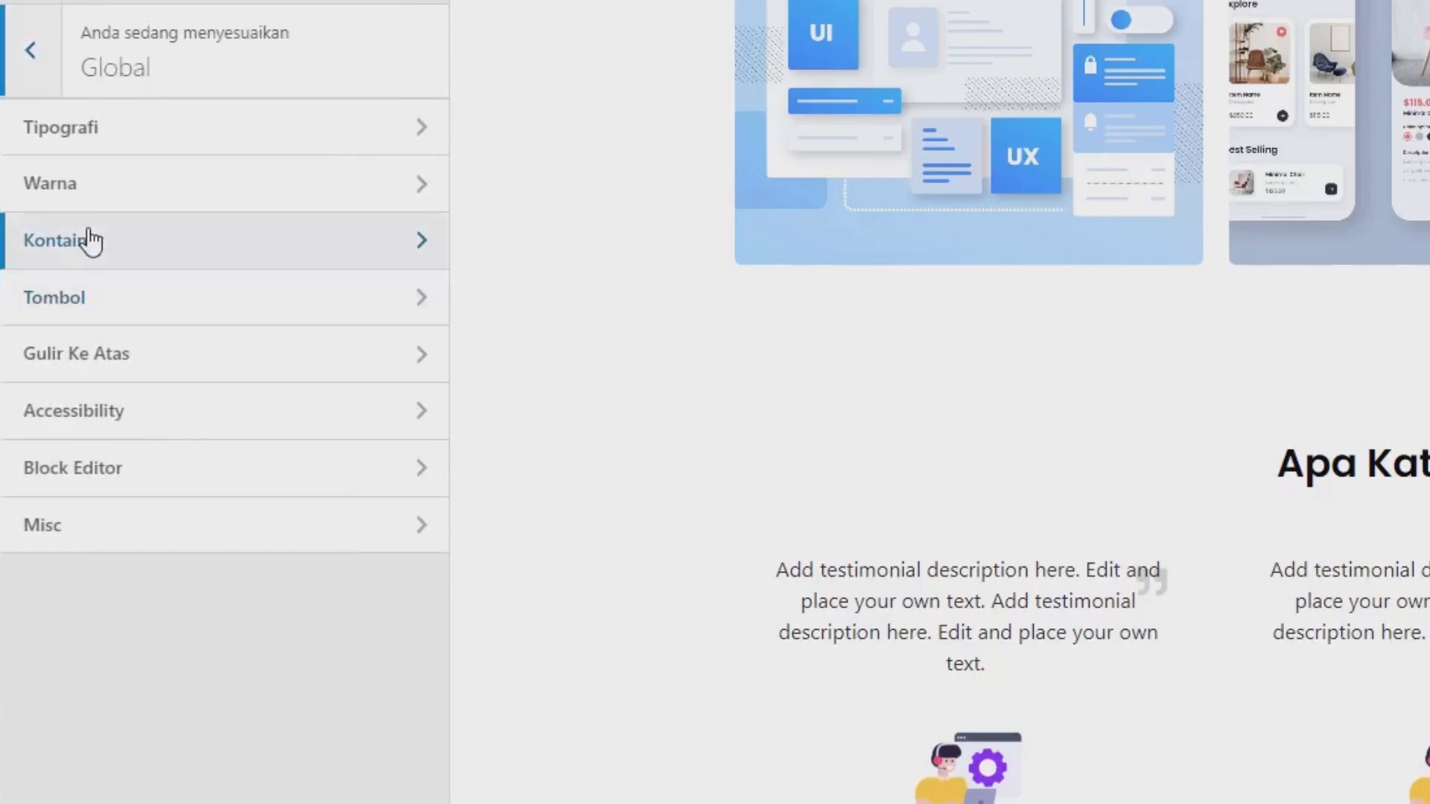
pyautogui.click(90, 356)
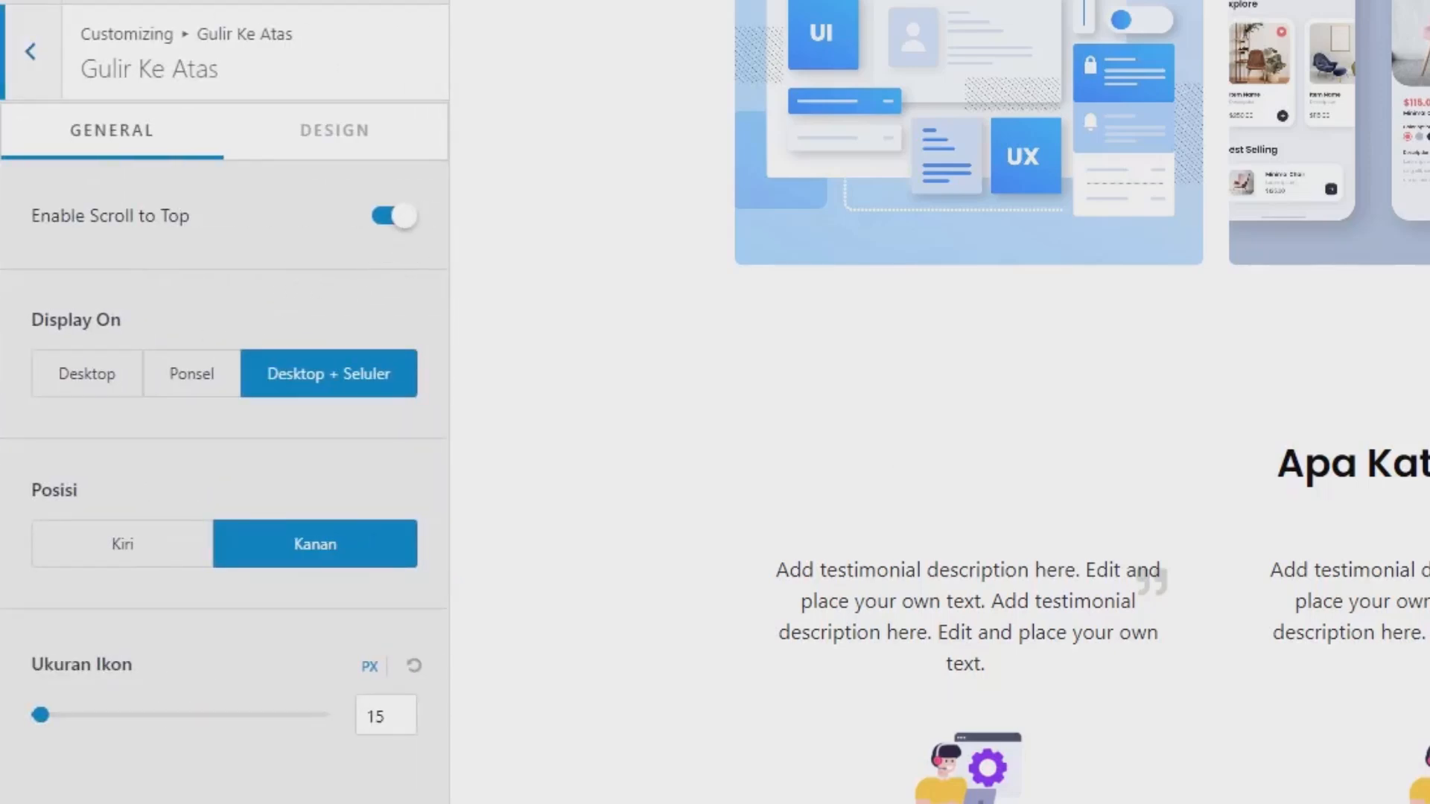
pyautogui.click(393, 218)
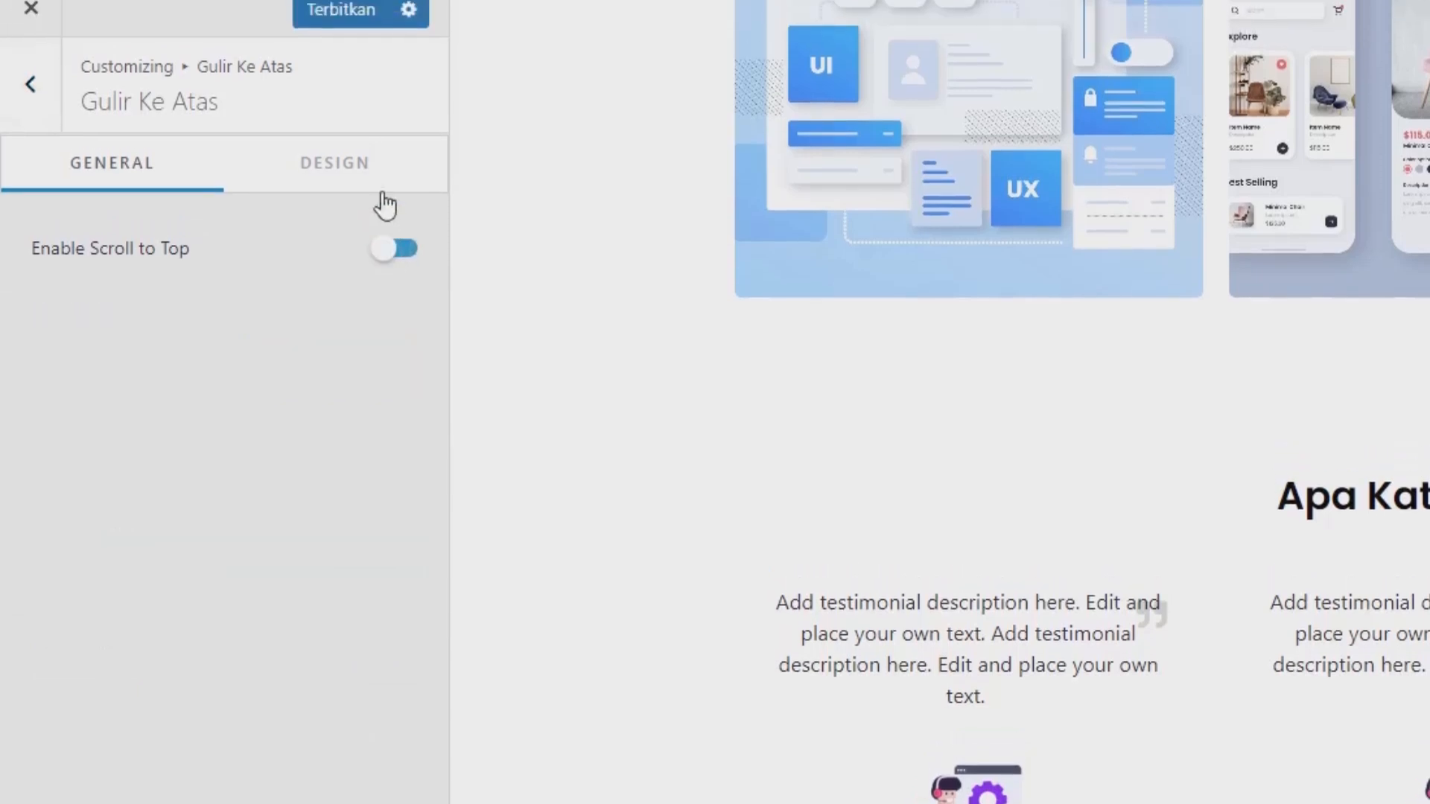
pyautogui.click(318, 20)
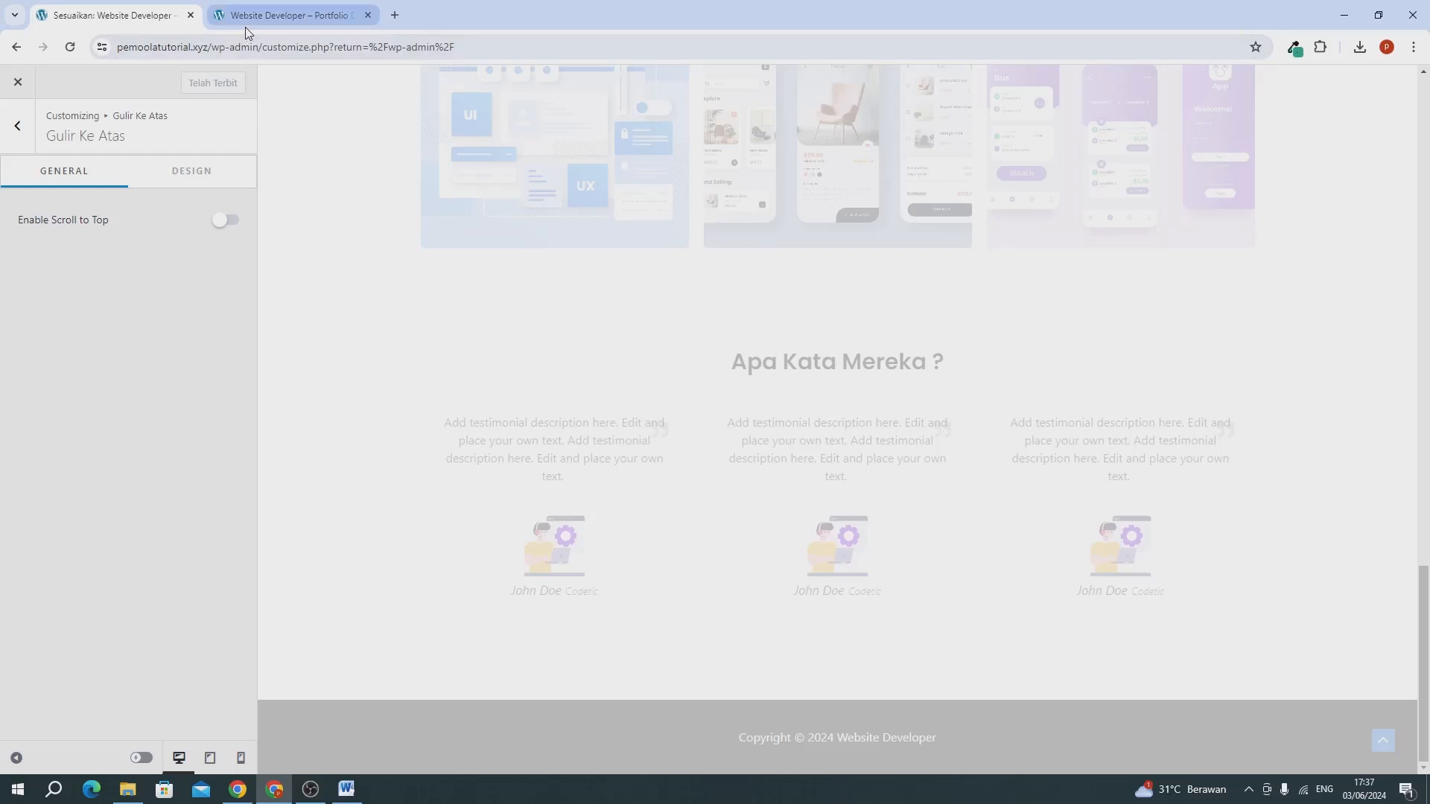
pyautogui.click(246, 27)
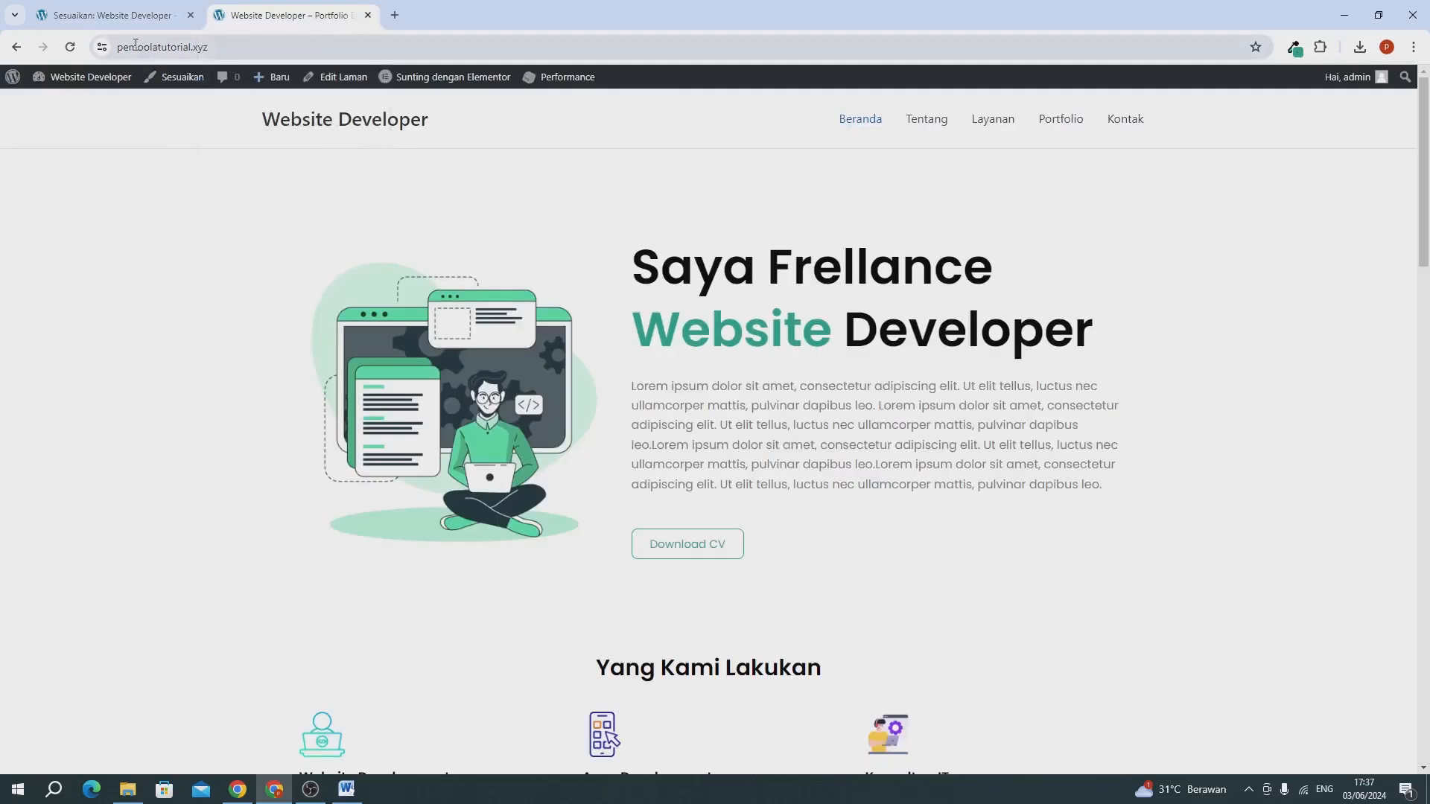
pyautogui.click(70, 49)
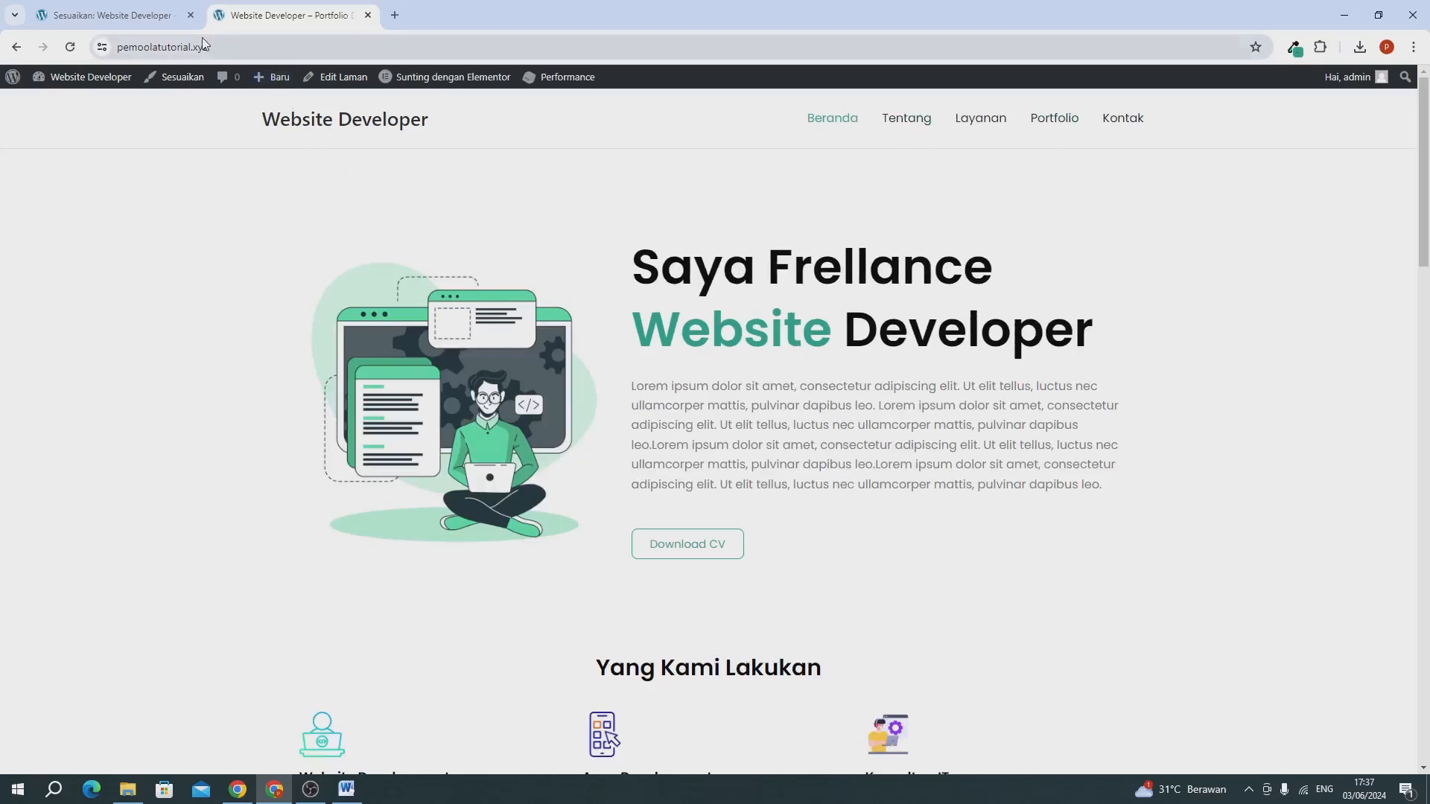
# Close the Customizer tab and check the Download CV button on the live Beranda page.
pyautogui.click(148, 16)
pyautogui.click(190, 16)
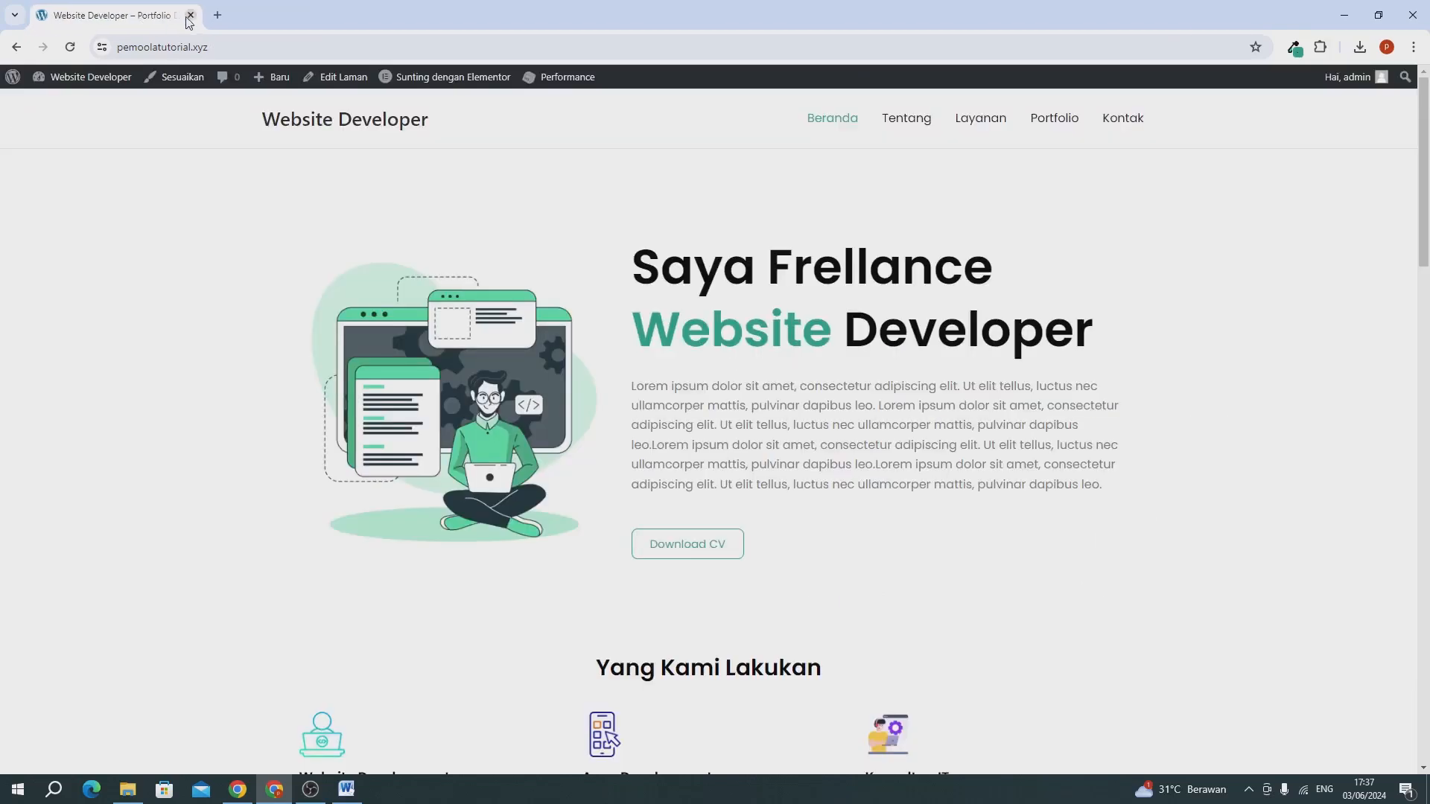
pyautogui.scroll(-3, 624, 391)
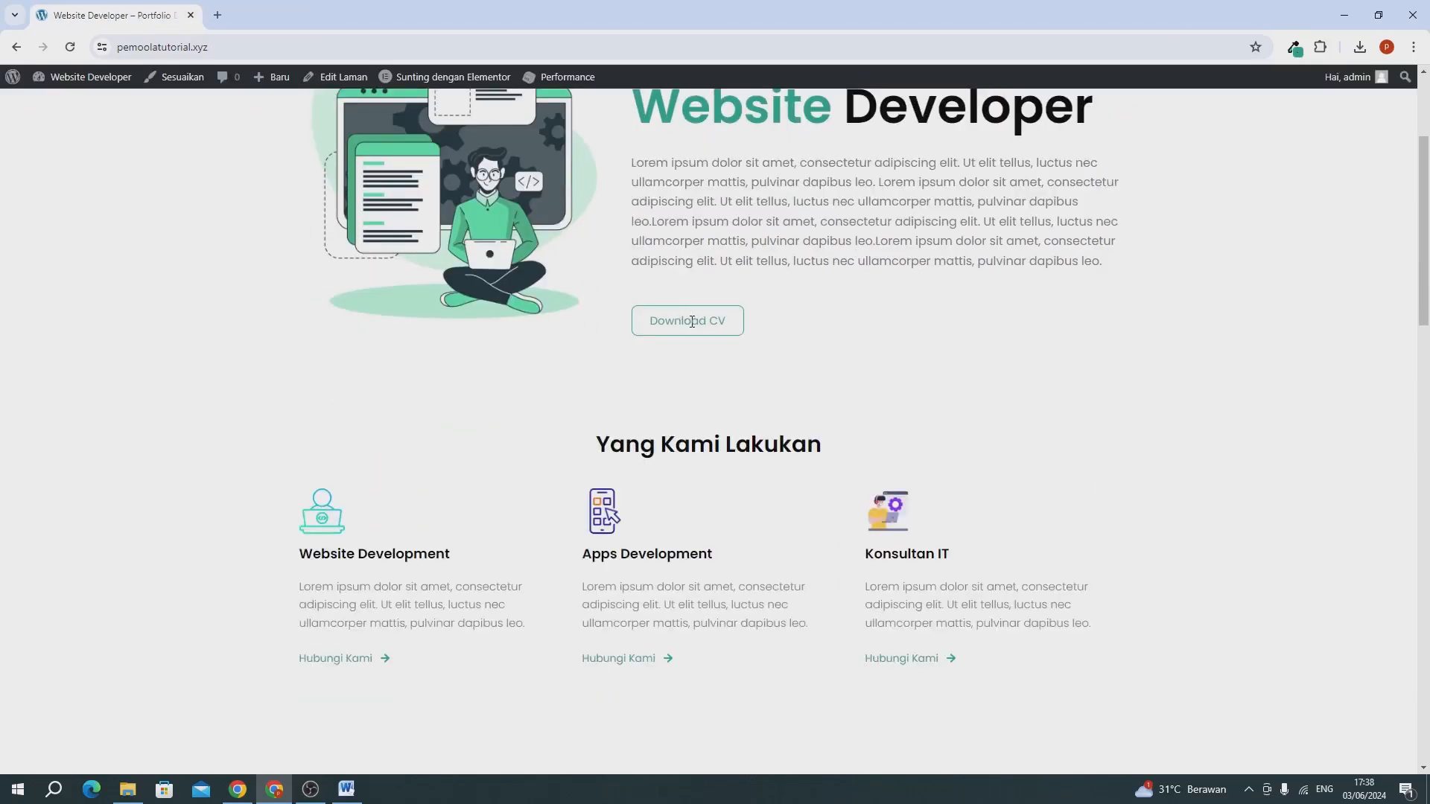
pyautogui.scroll(3, 692, 321)
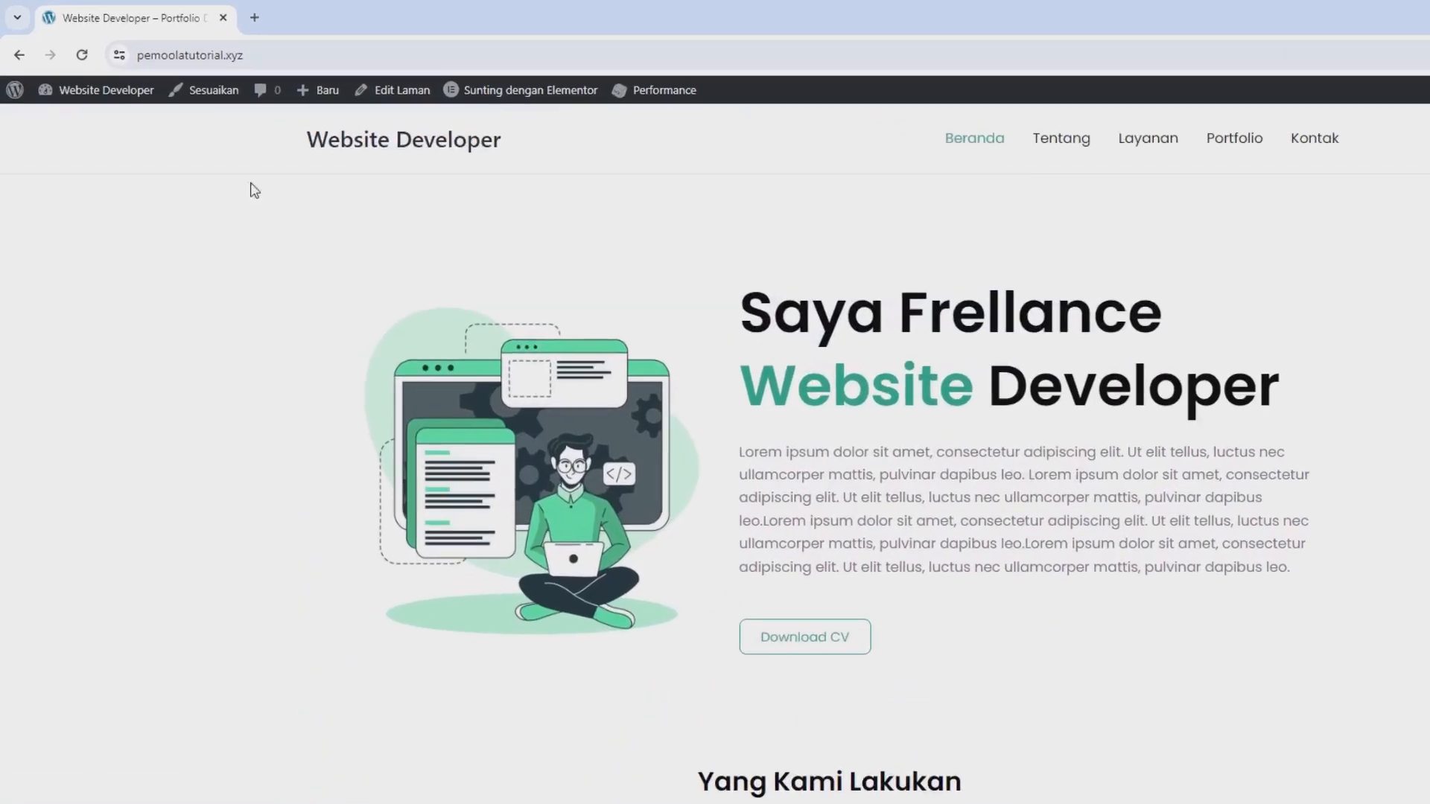
# Open the WordPress dashboard in a new tab and go to the page for adding new media files.
pyautogui.moveTo(93, 79)
pyautogui.rightClick(118, 187)
pyautogui.click(169, 199)
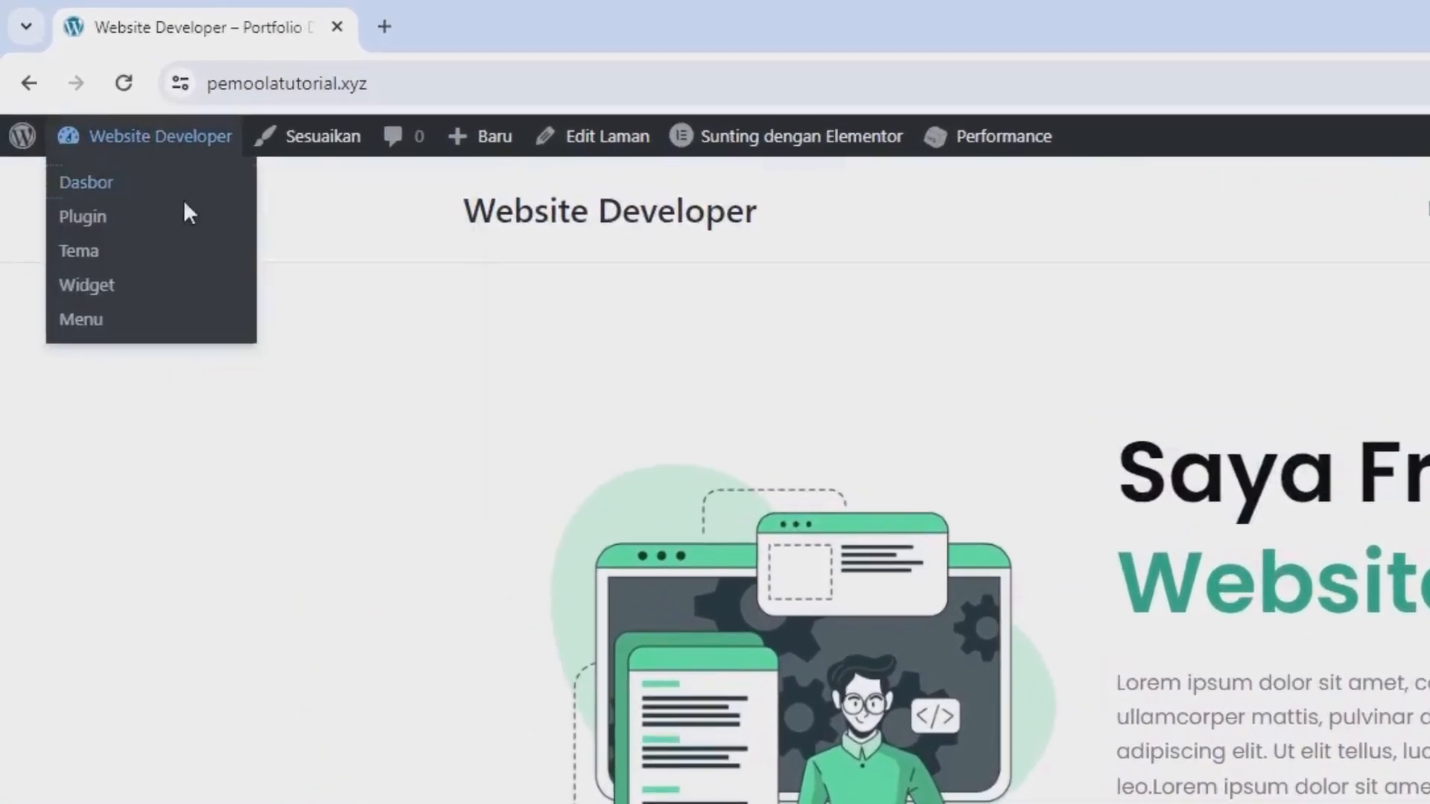
pyautogui.click(468, 43)
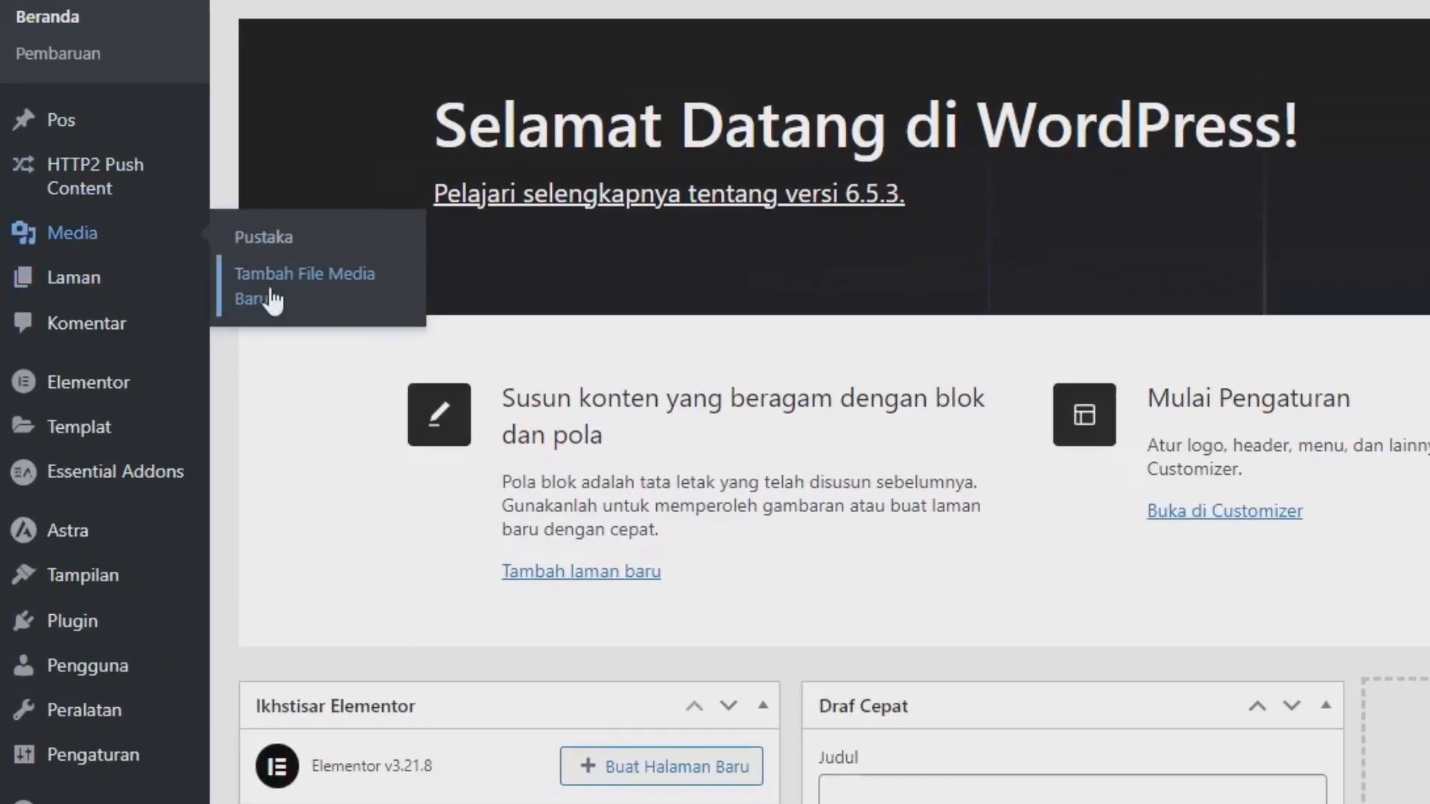
pyautogui.click(273, 300)
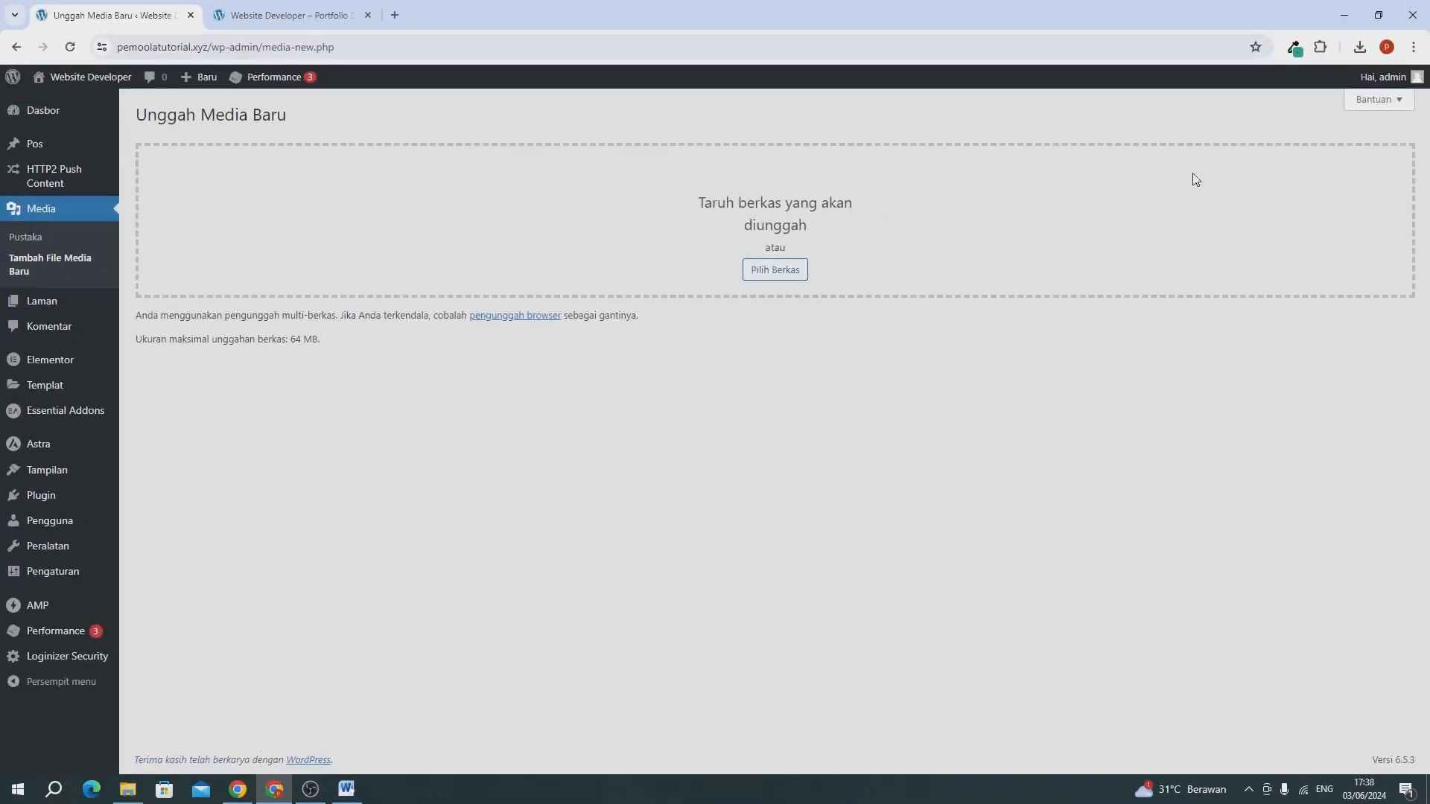
pyautogui.click(1359, 49)
pyautogui.moveTo(1230, 113); pyautogui.dragTo(834, 236)
pyautogui.click(682, 492)
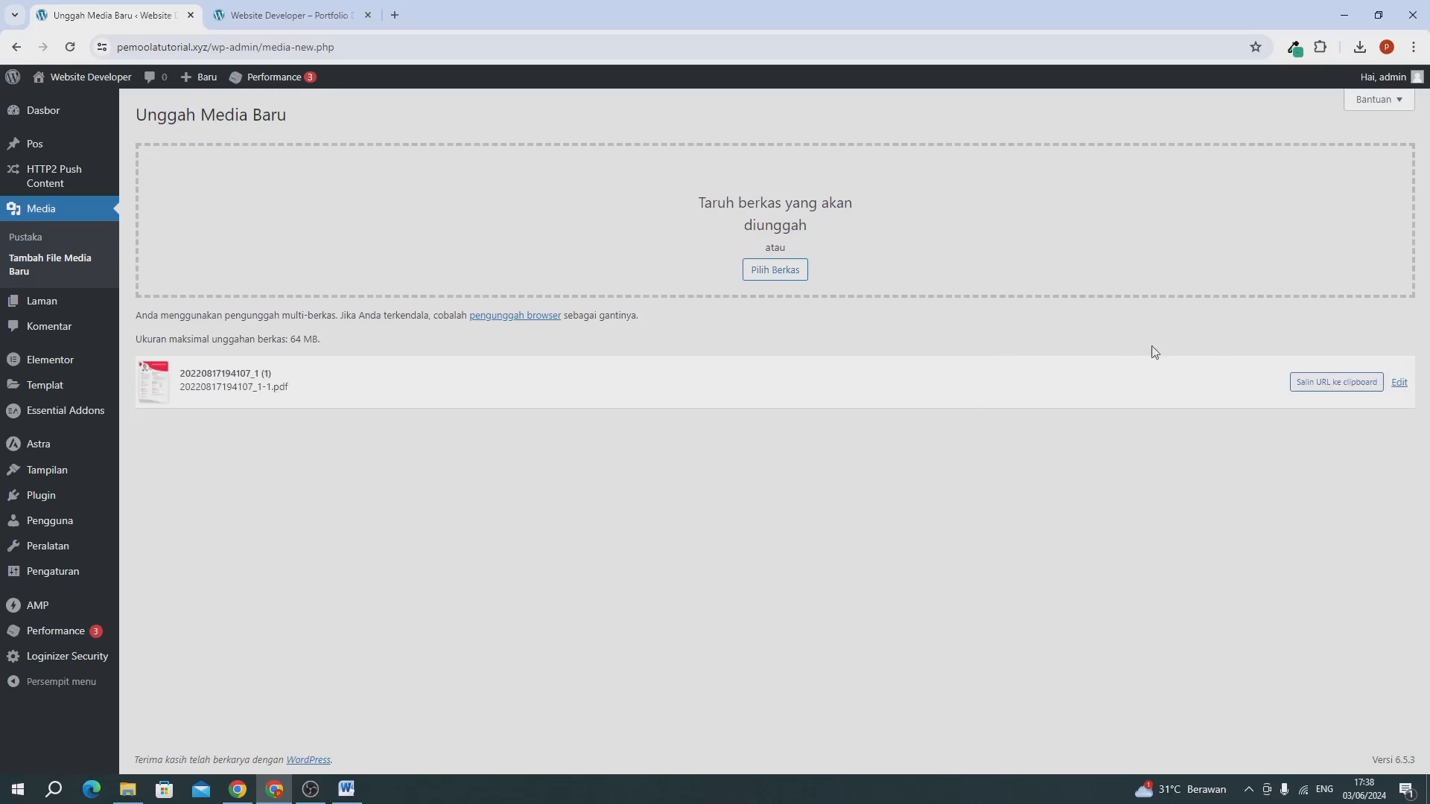
# Open the Beranda page in the Elementor editor in a new tab and place that tab before the live page.
pyautogui.click(265, 28)
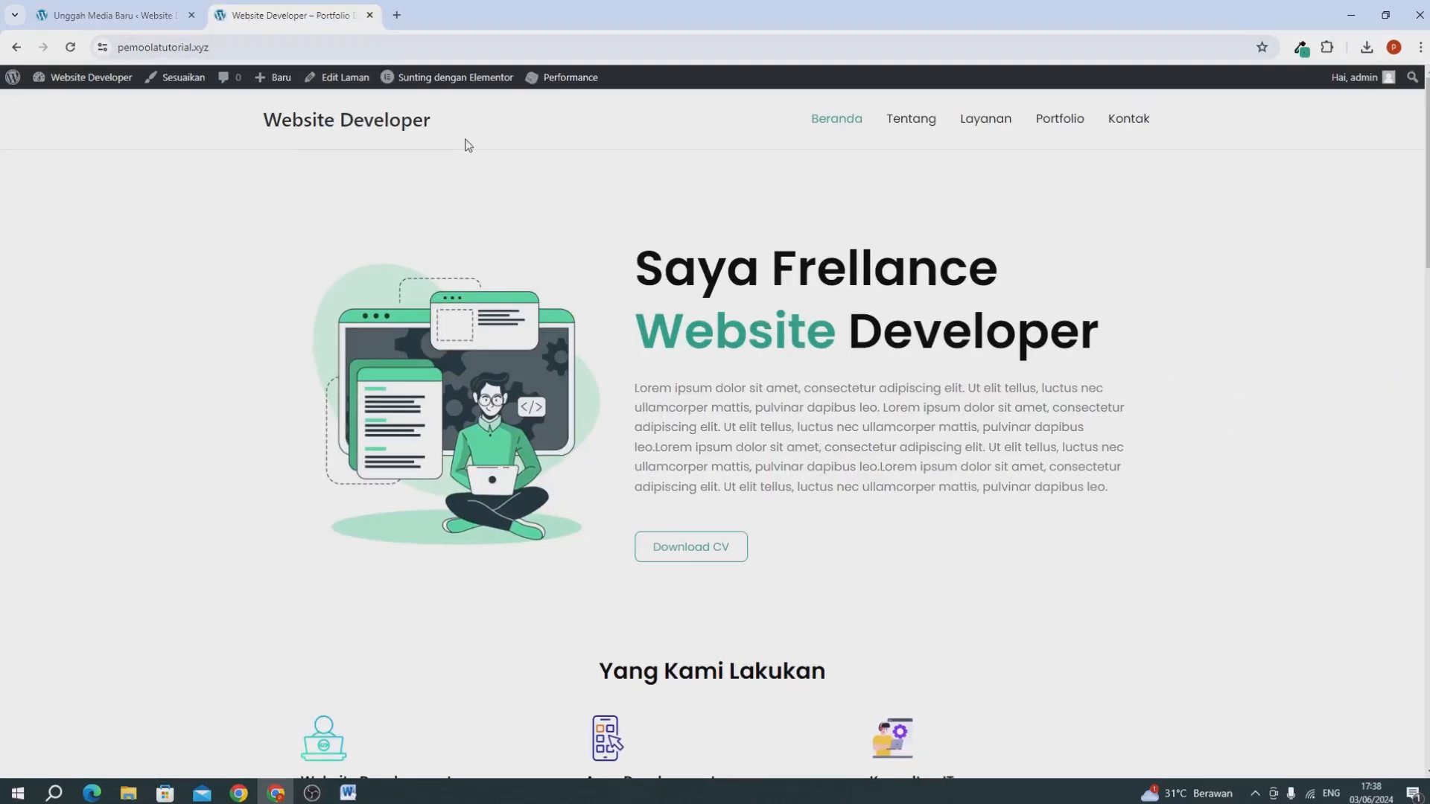
pyautogui.moveTo(453, 85)
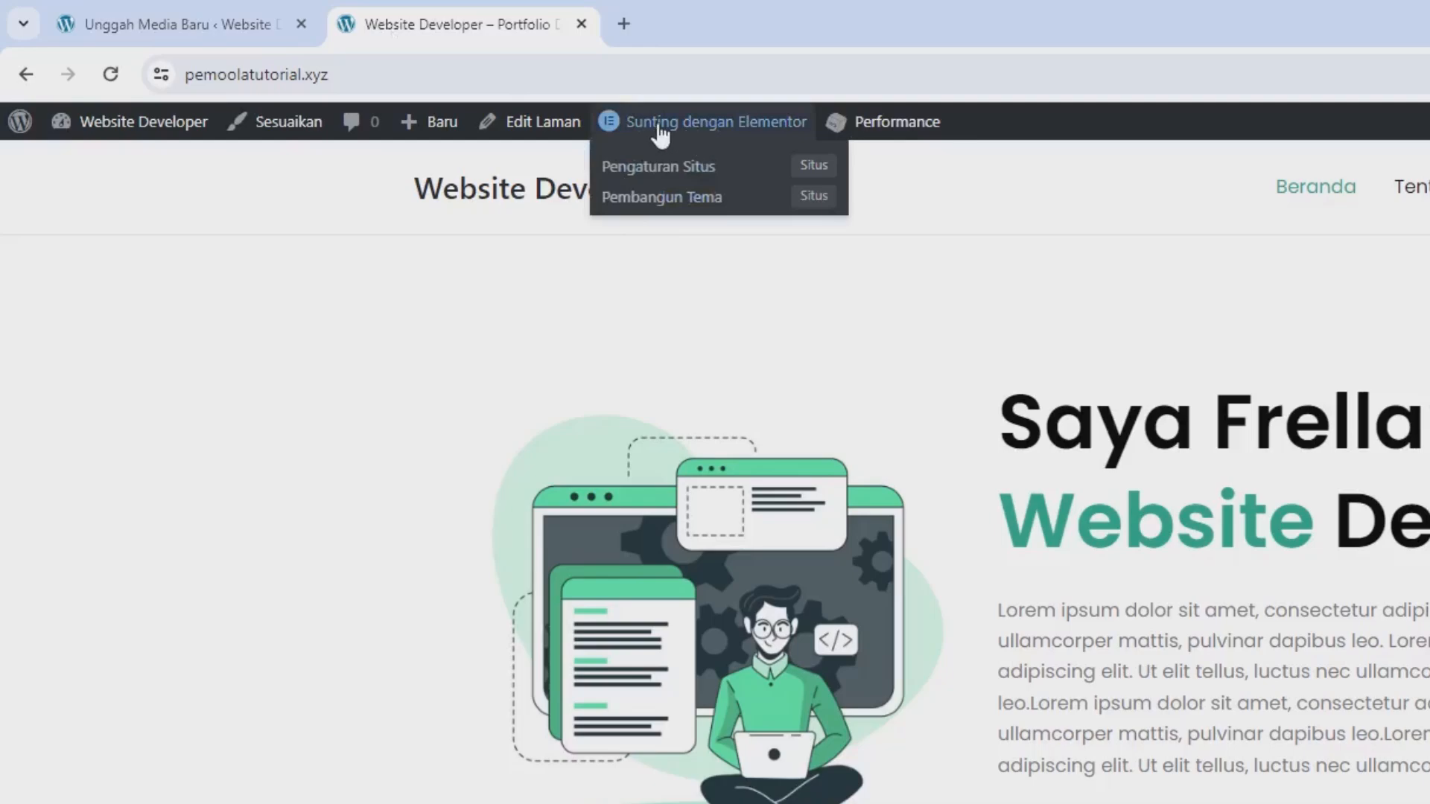
pyautogui.rightClick(658, 124)
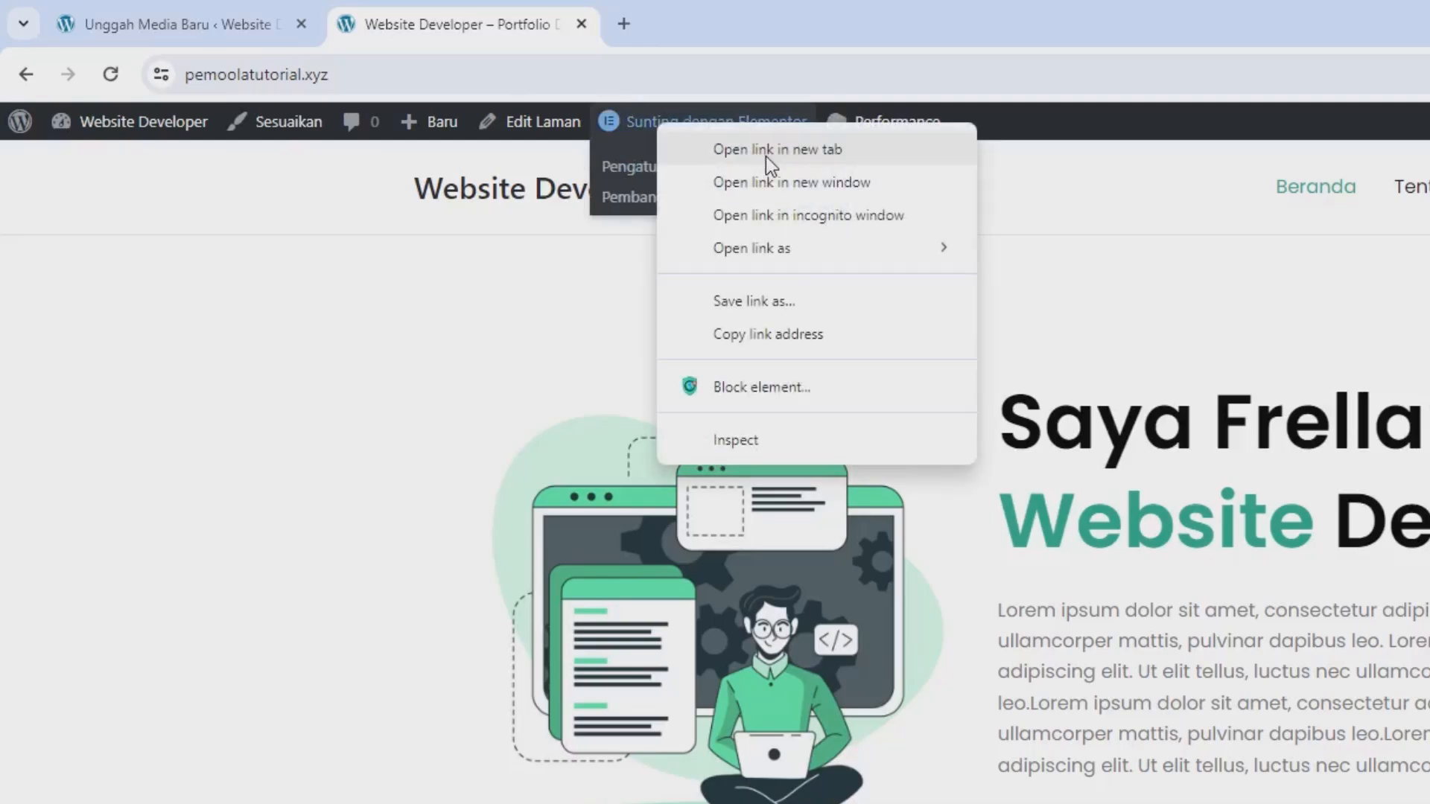
pyautogui.click(766, 157)
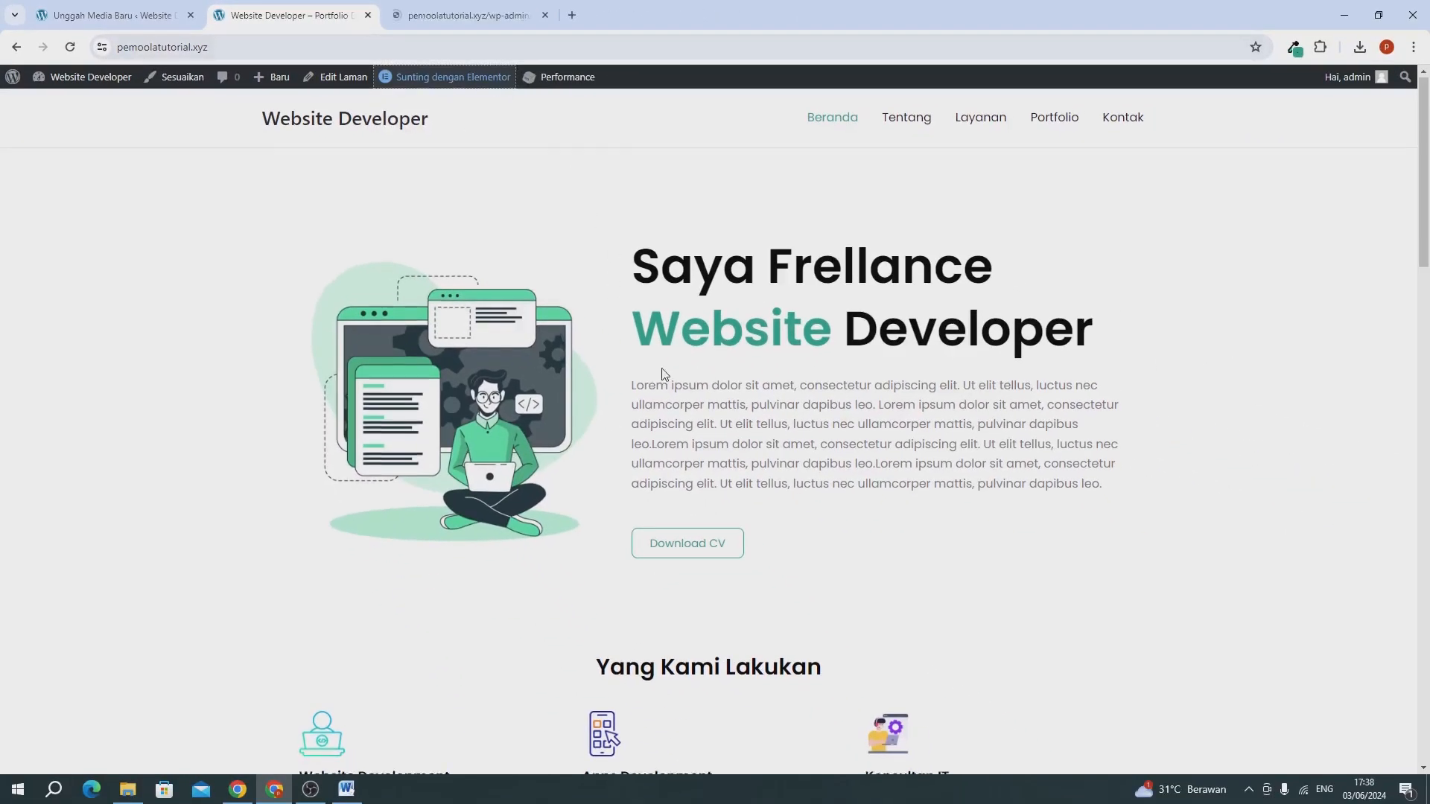
pyautogui.moveTo(445, 15); pyautogui.dragTo(303, 13)
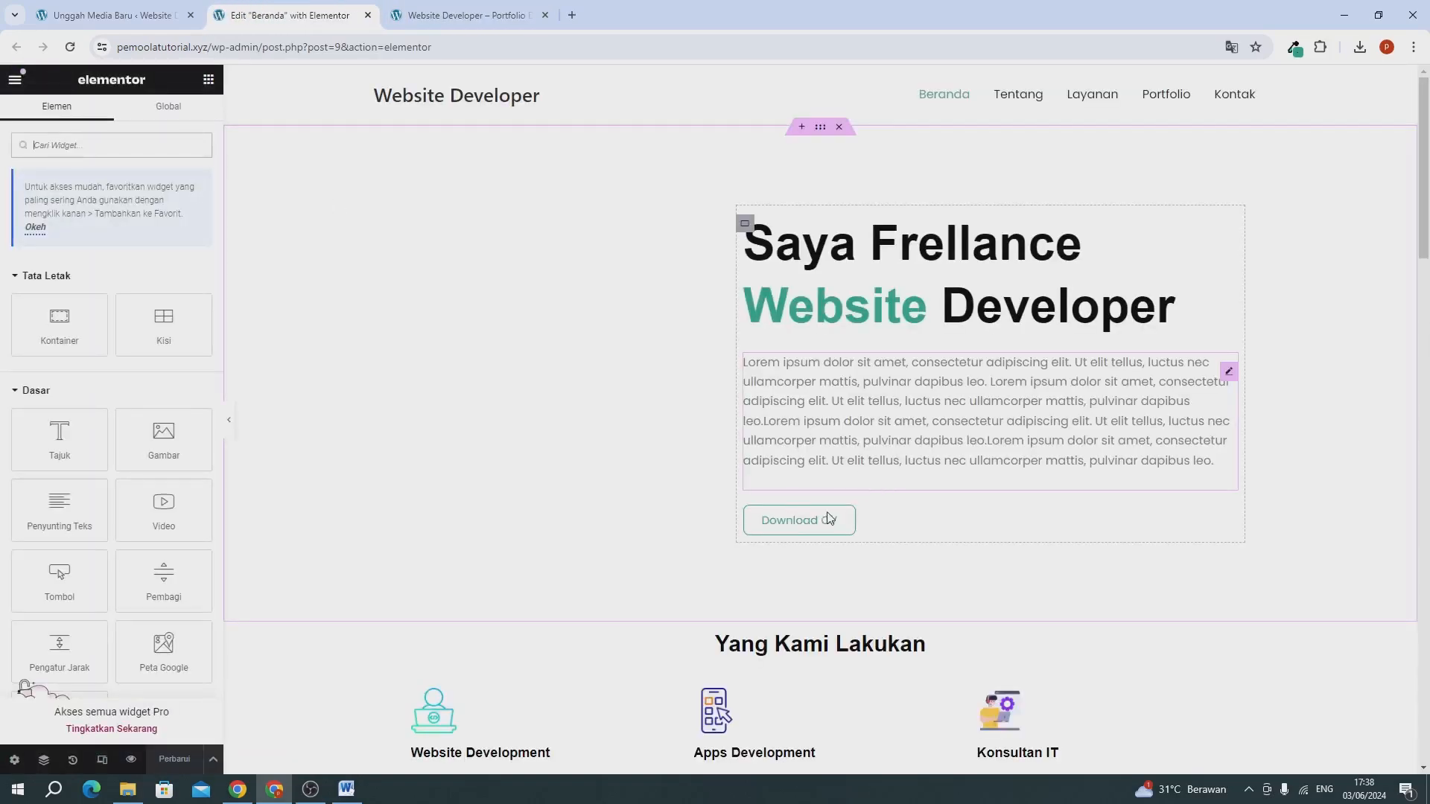
# Link the Download CV button to the uploaded PDF using the file URL copied from the media upload page.
pyautogui.click(930, 532)
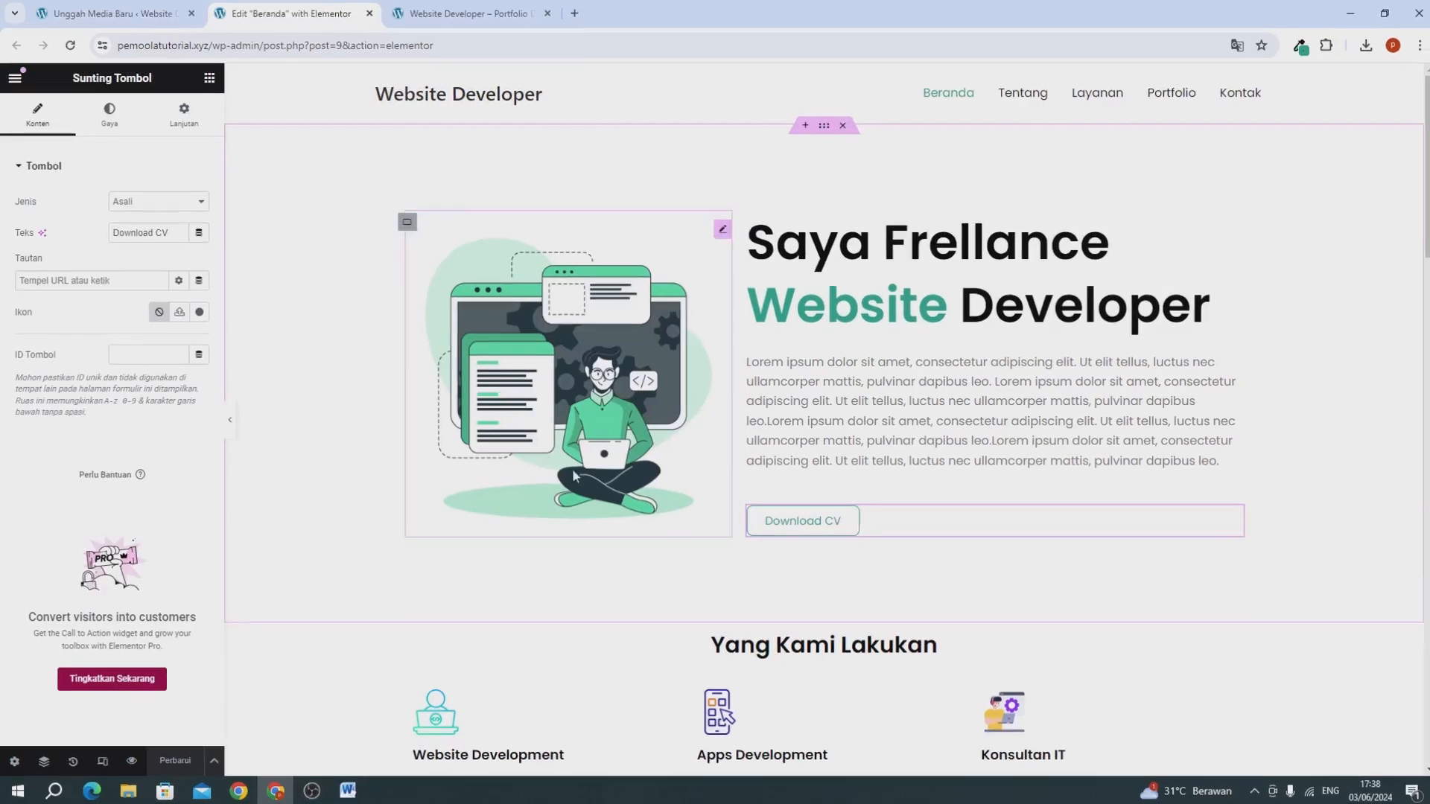
pyautogui.click(54, 276)
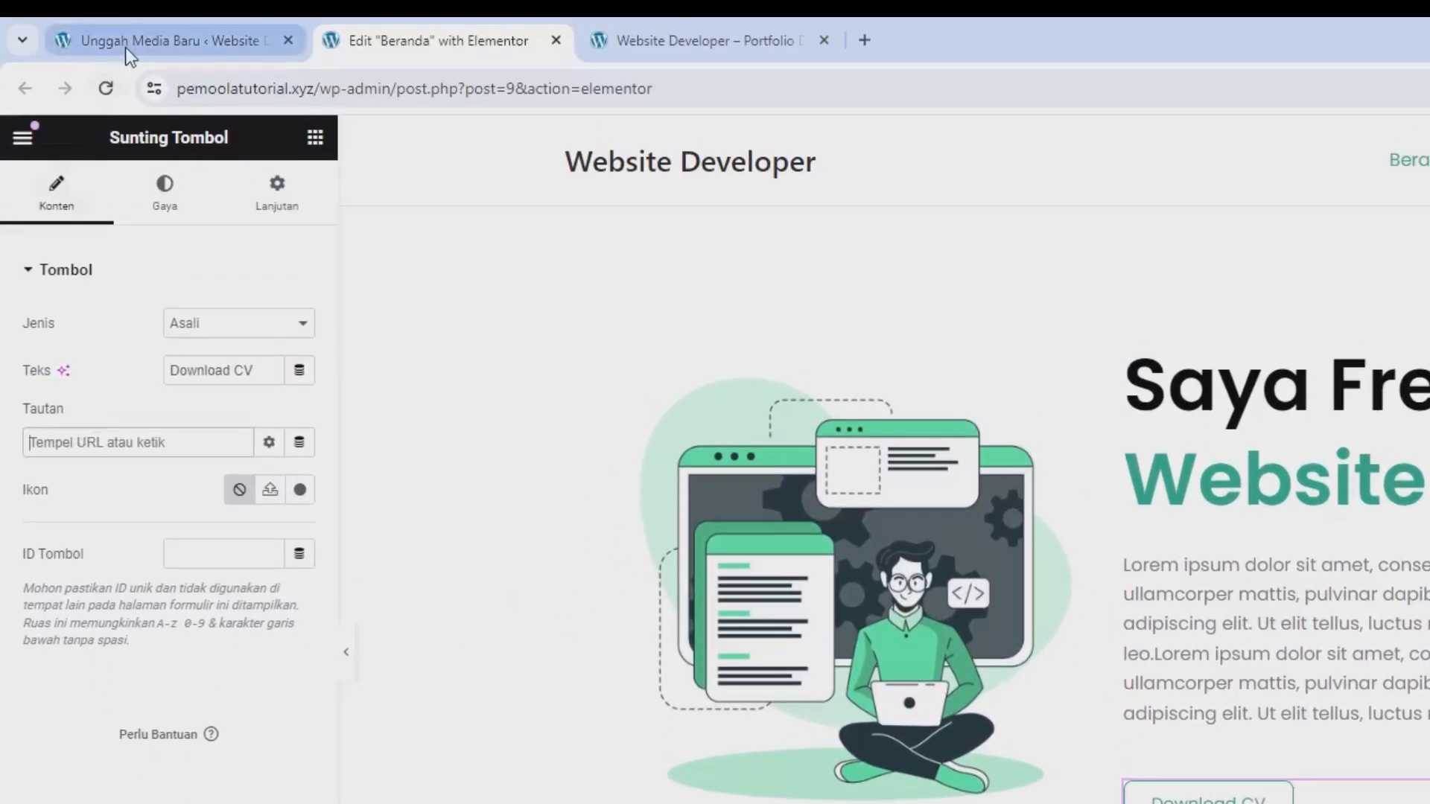
pyautogui.click(162, 45)
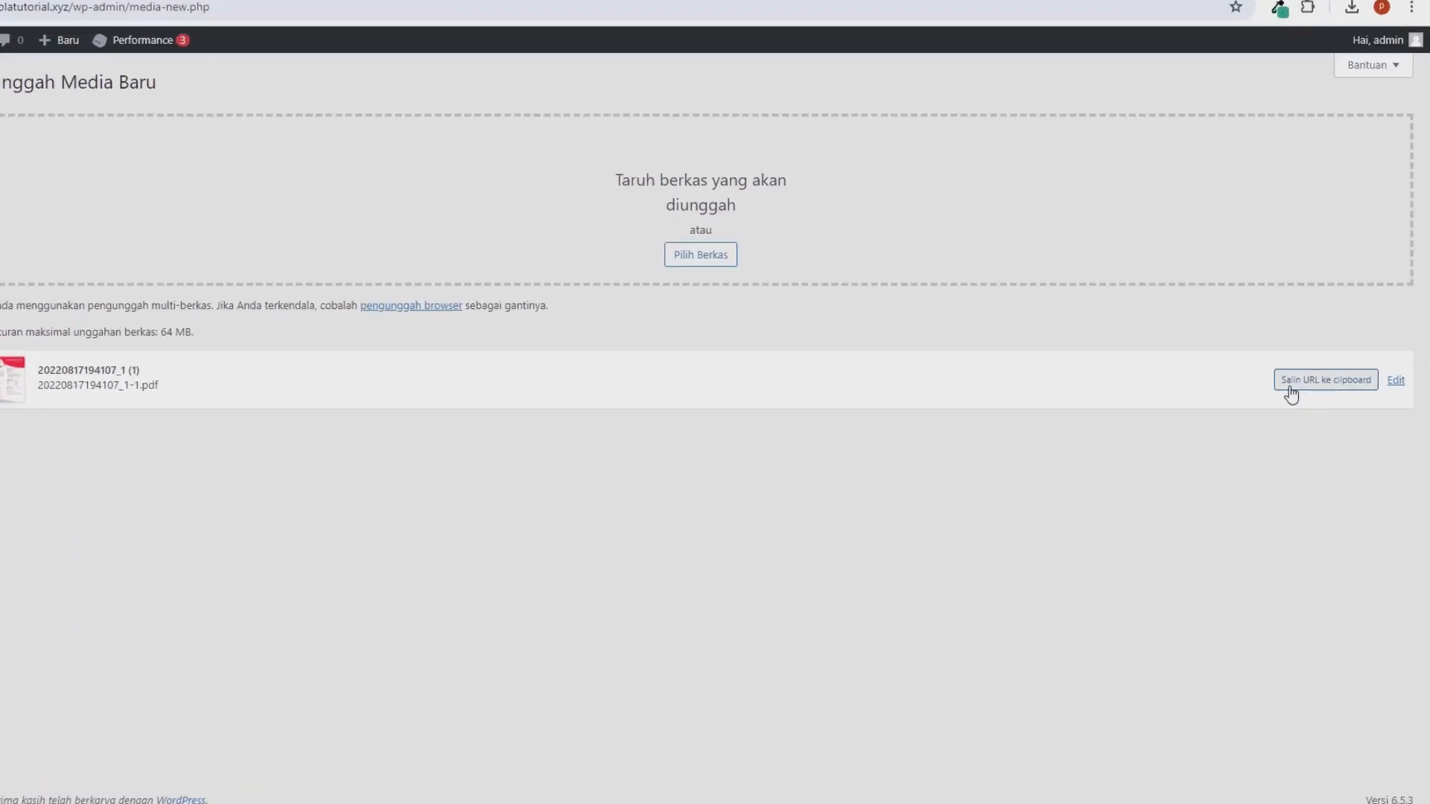
pyautogui.click(1177, 373)
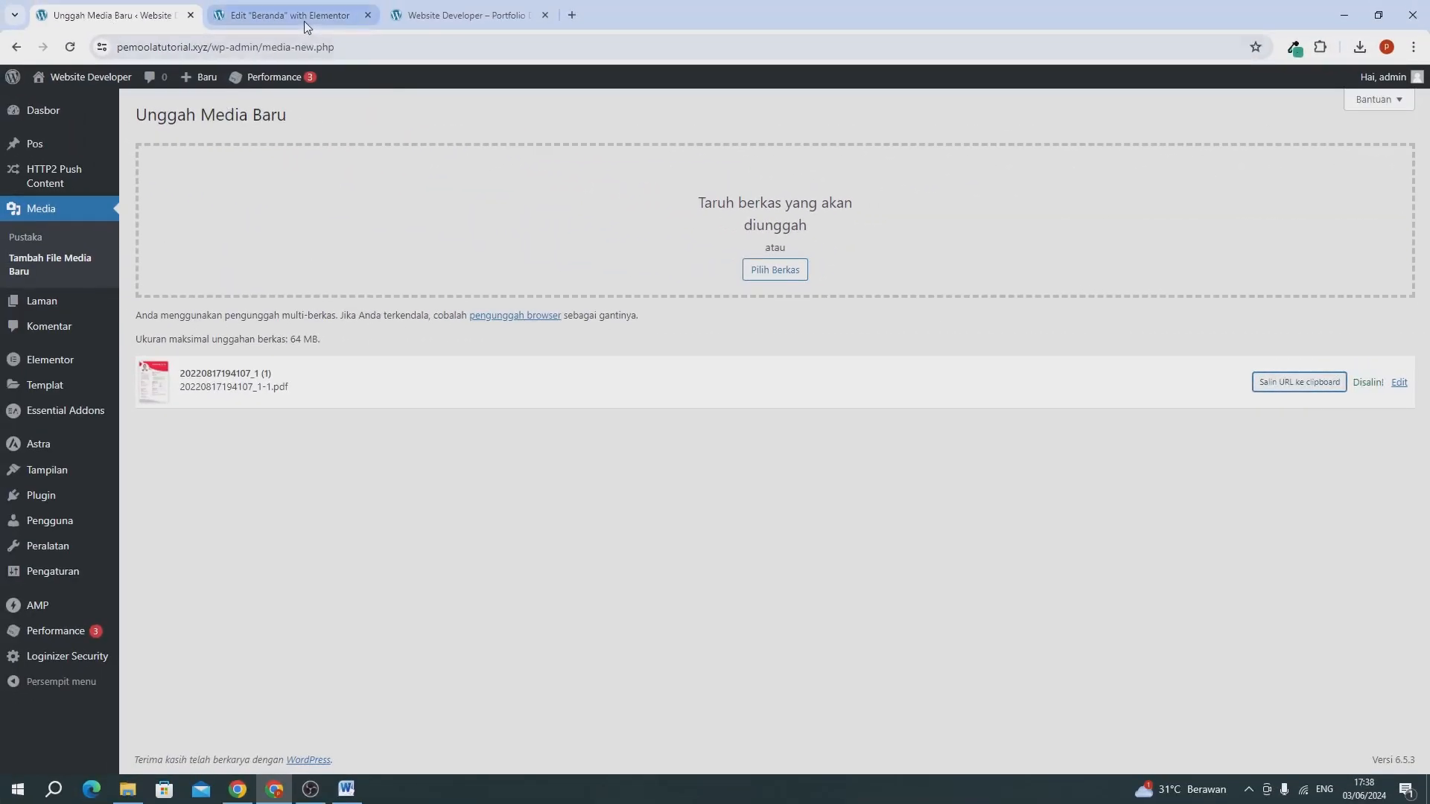
pyautogui.click(304, 18)
pyautogui.hotkey('ctrl', 'v')
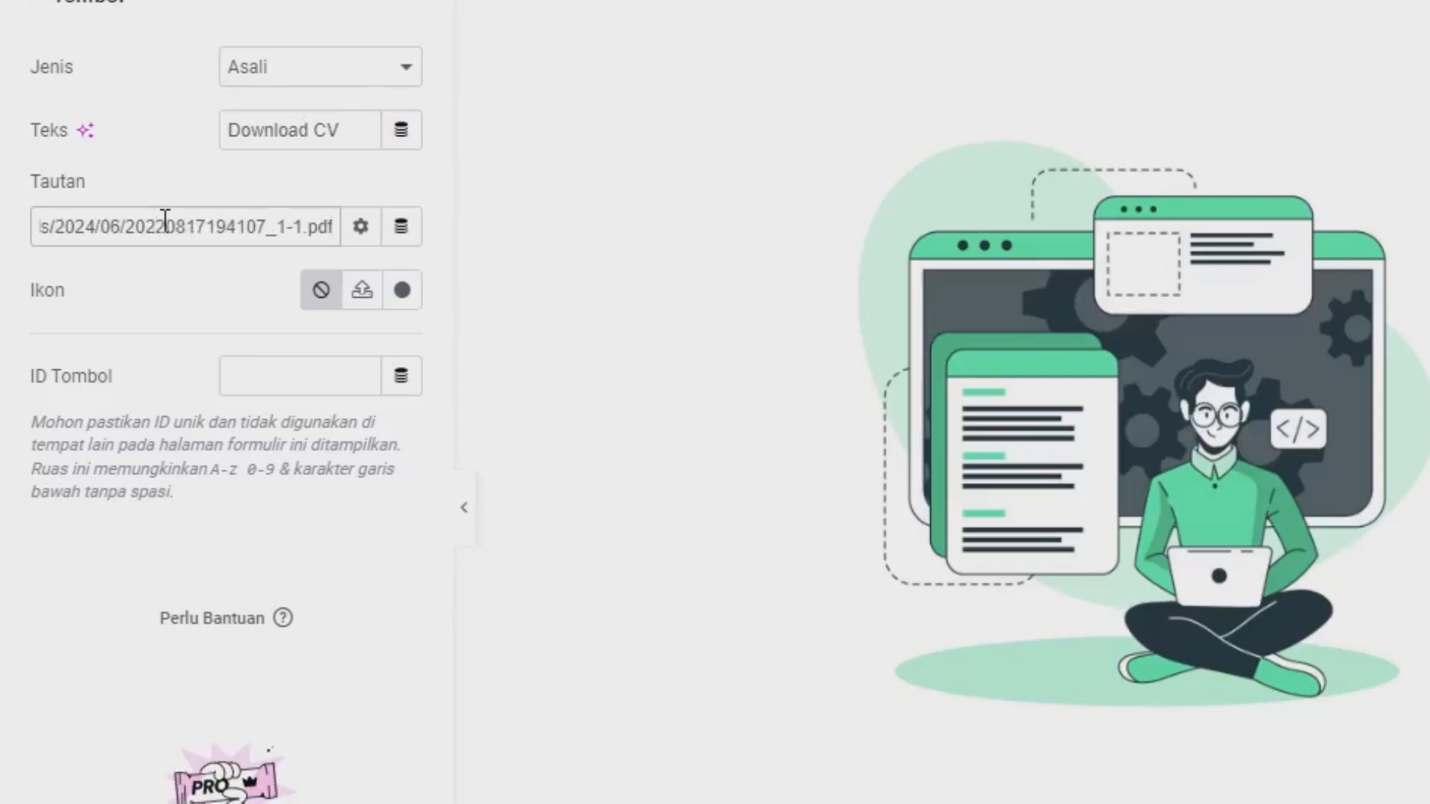
# Add the custom link attribute "download" to the Download CV button and update the page.
pyautogui.click(360, 230)
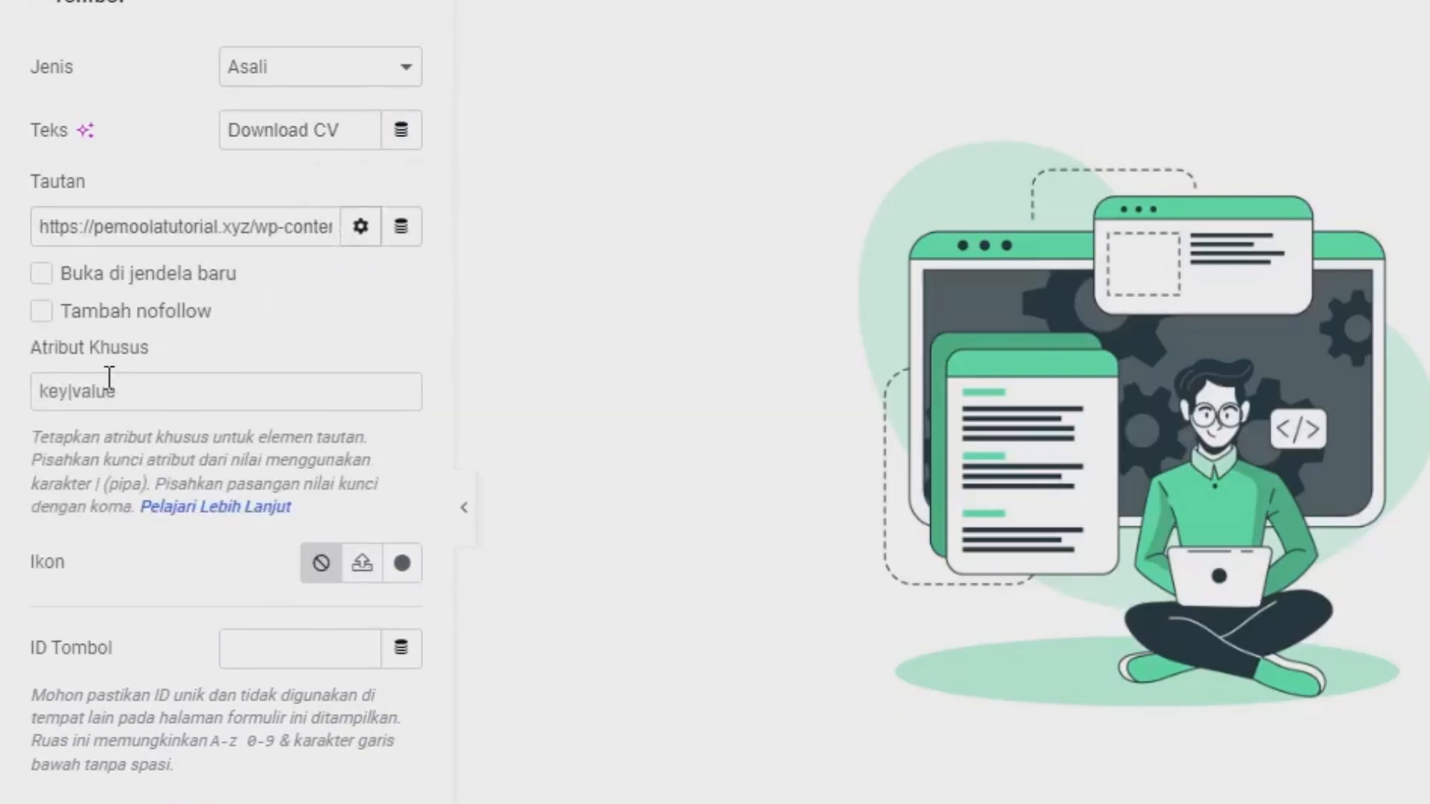
pyautogui.click(110, 378)
pyautogui.write('download')
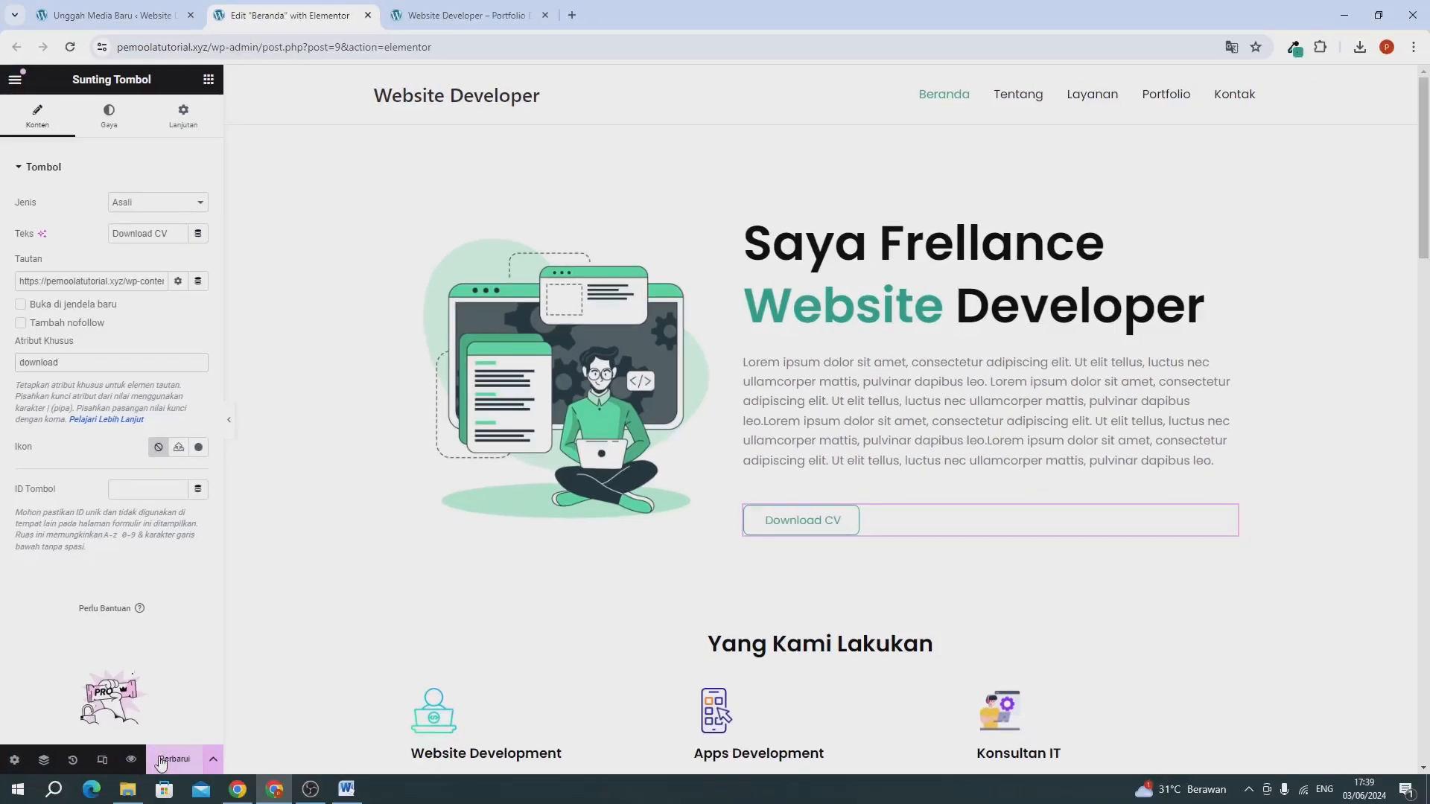
pyautogui.click(159, 760)
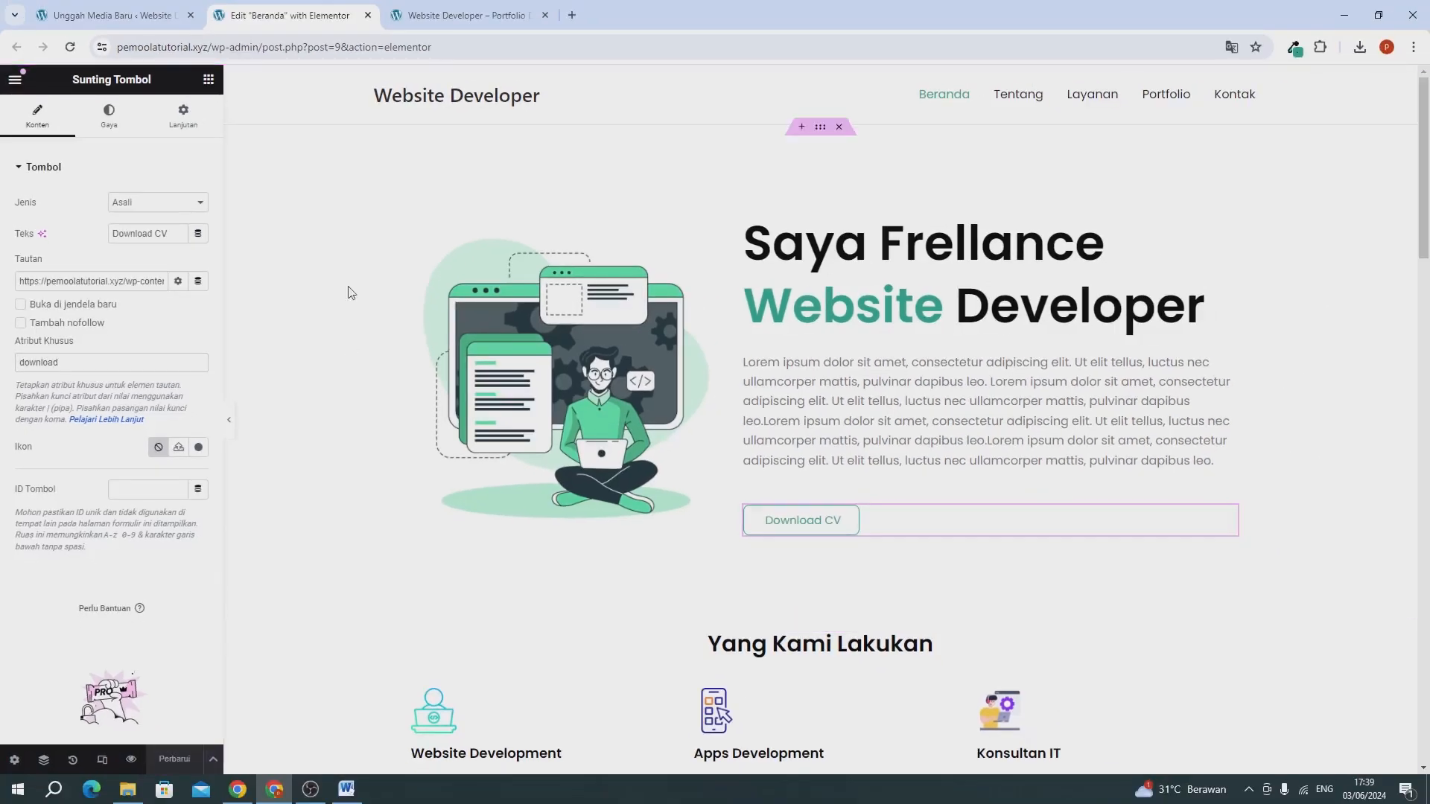
# Reload the live Beranda page and test the Download CV button by downloading the PDF.
pyautogui.click(427, 19)
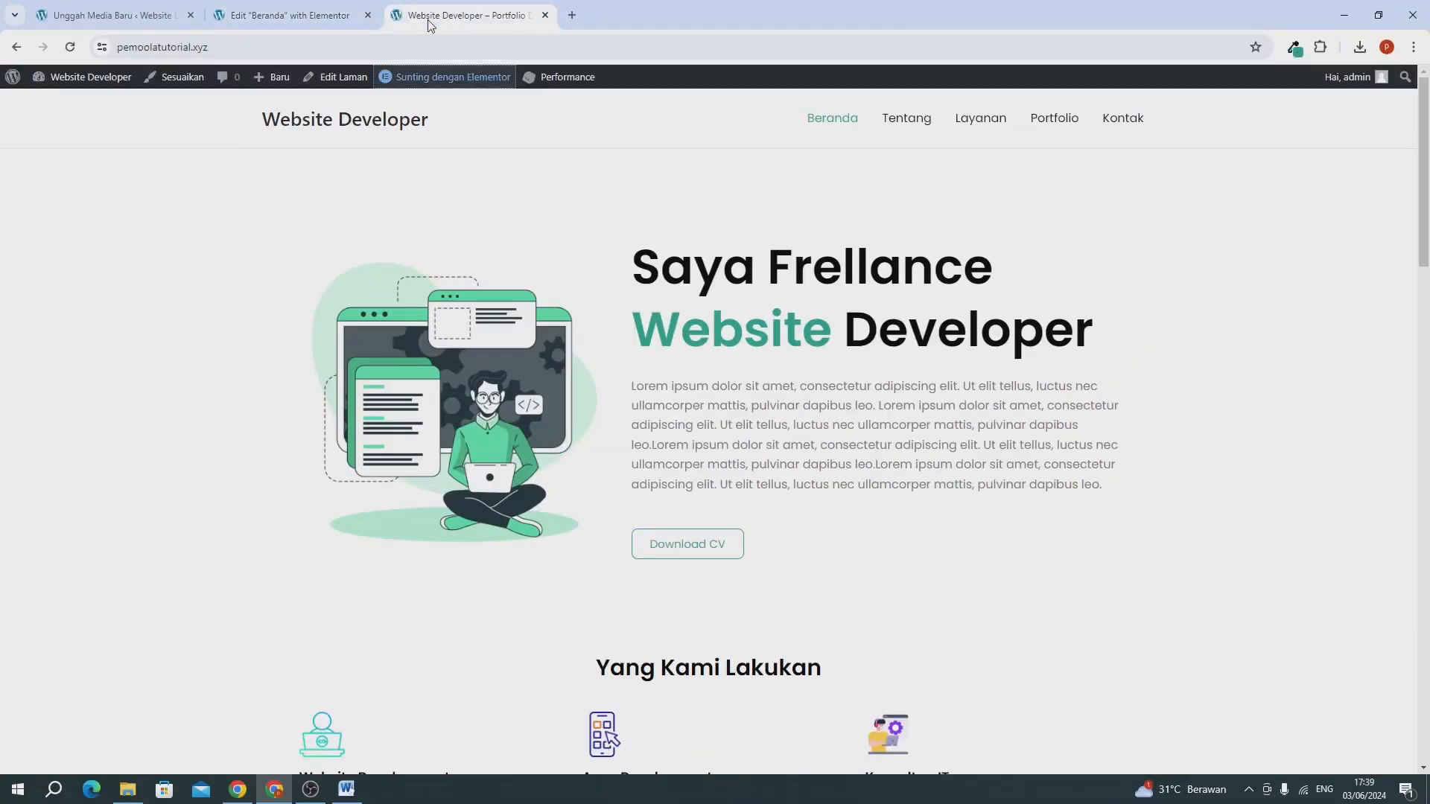
pyautogui.click(72, 47)
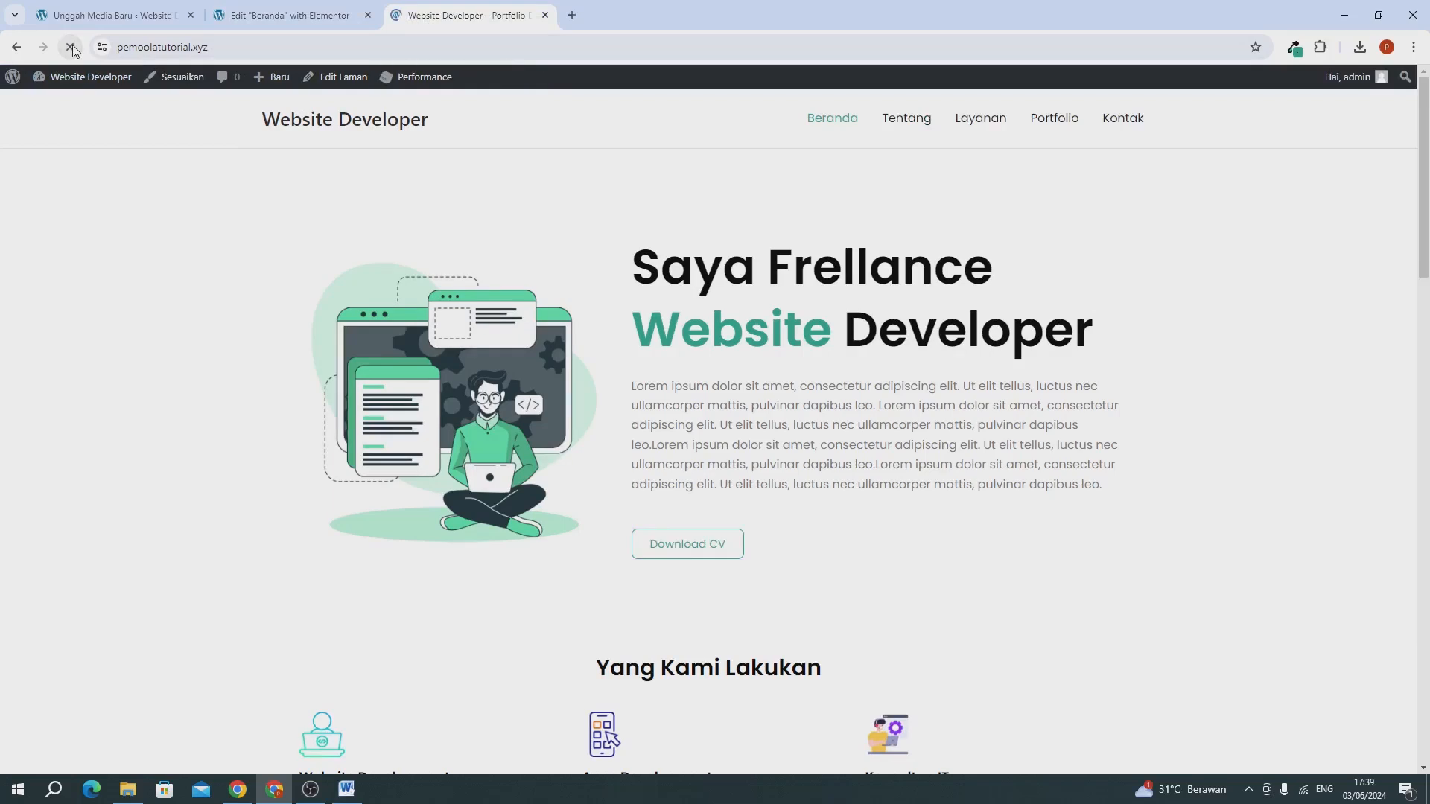
pyautogui.click(665, 548)
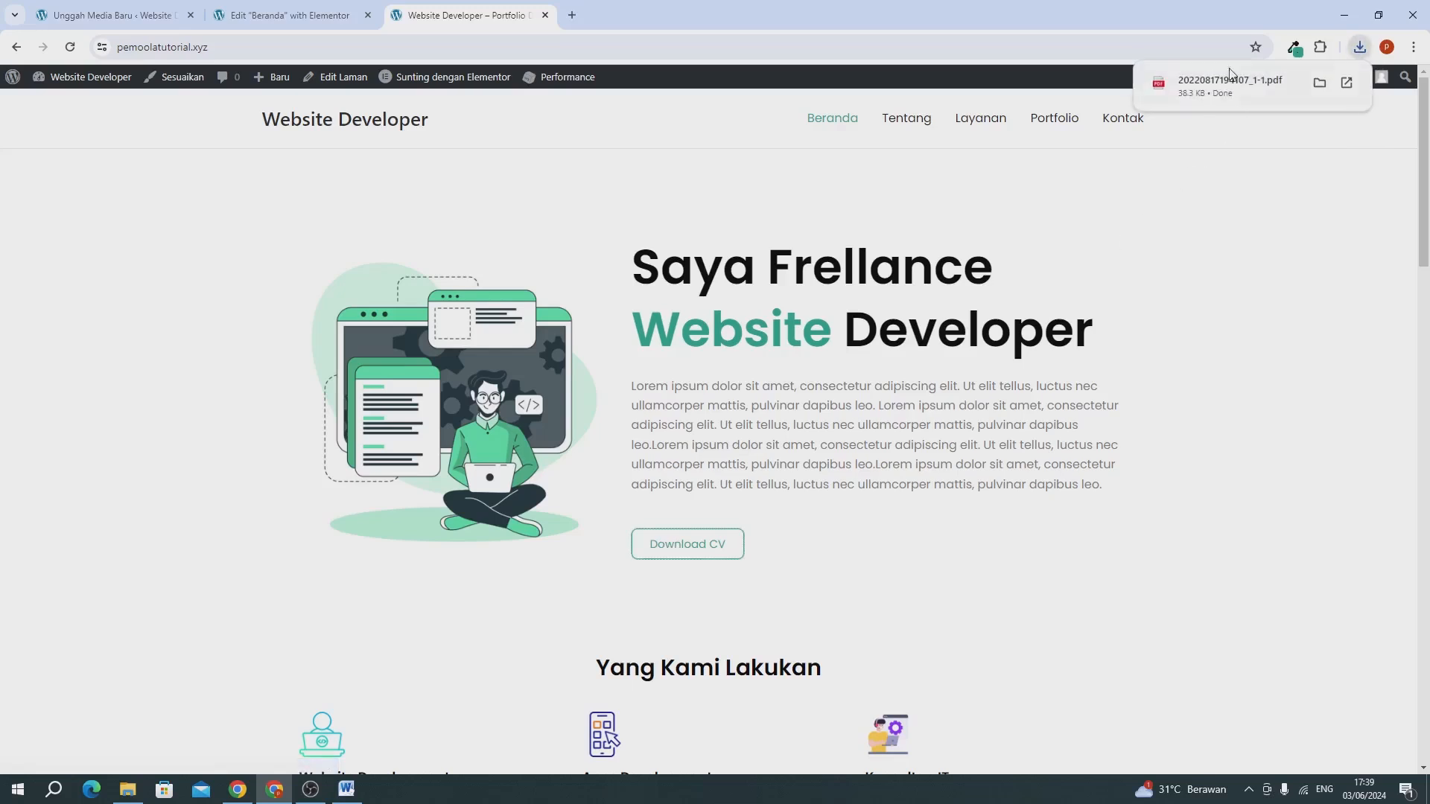
pyautogui.click(1061, 234)
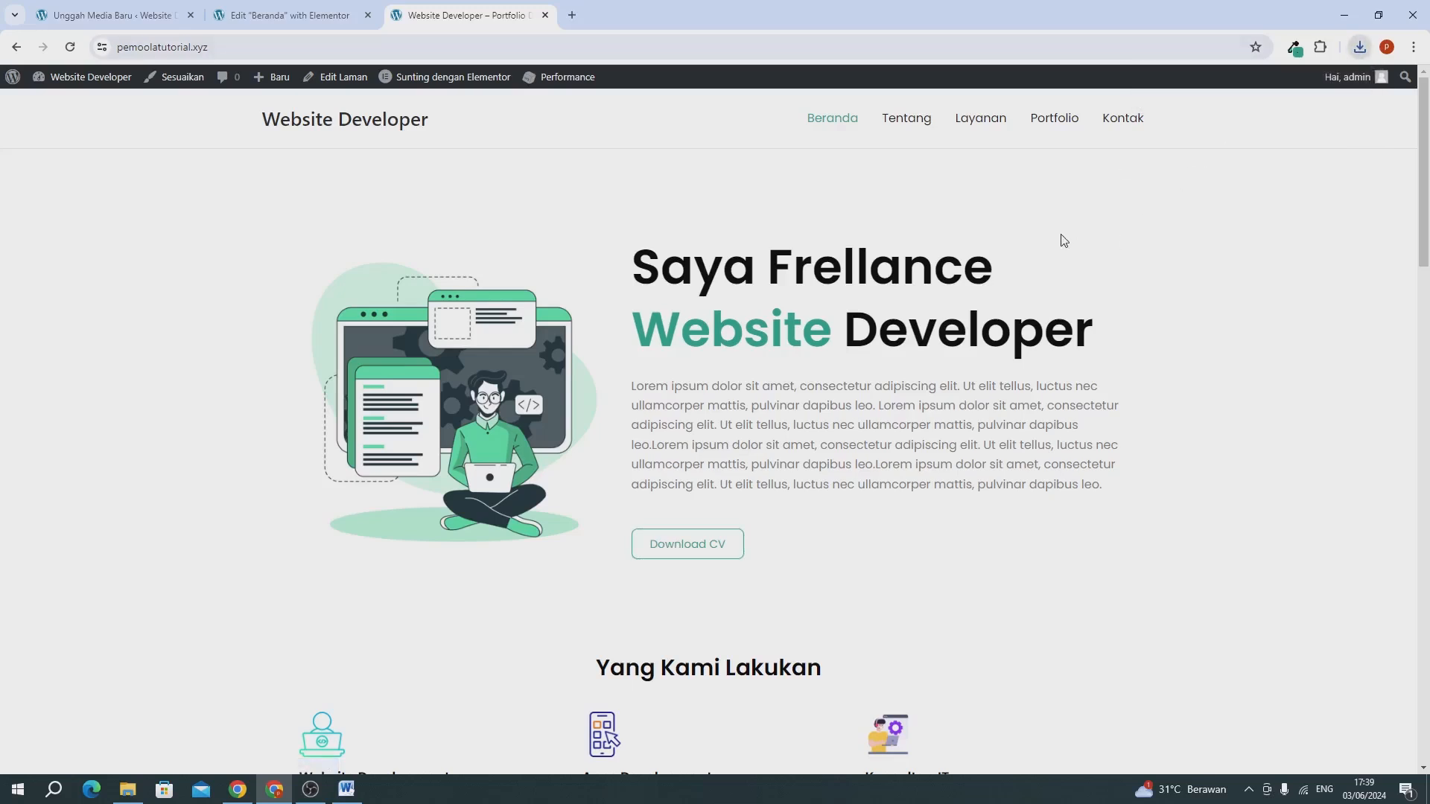
# Close the media upload and Elementor tabs and review the live Beranda page from the hero to the Portfolio section.
pyautogui.click(190, 16)
pyautogui.click(191, 16)
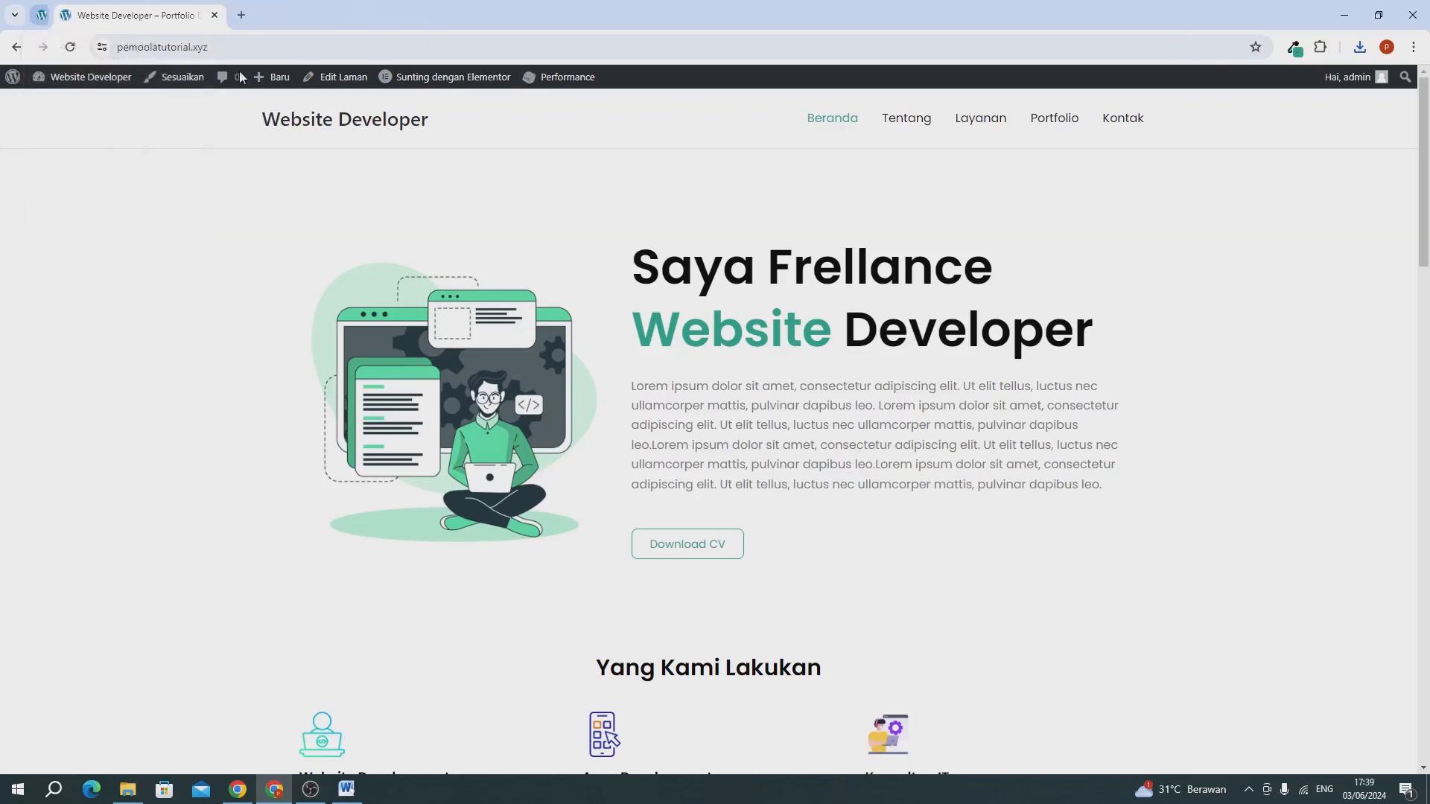
pyautogui.scroll(-1, 451, 237)
pyautogui.scroll(-7, 451, 237)
pyautogui.scroll(8, 450, 236)
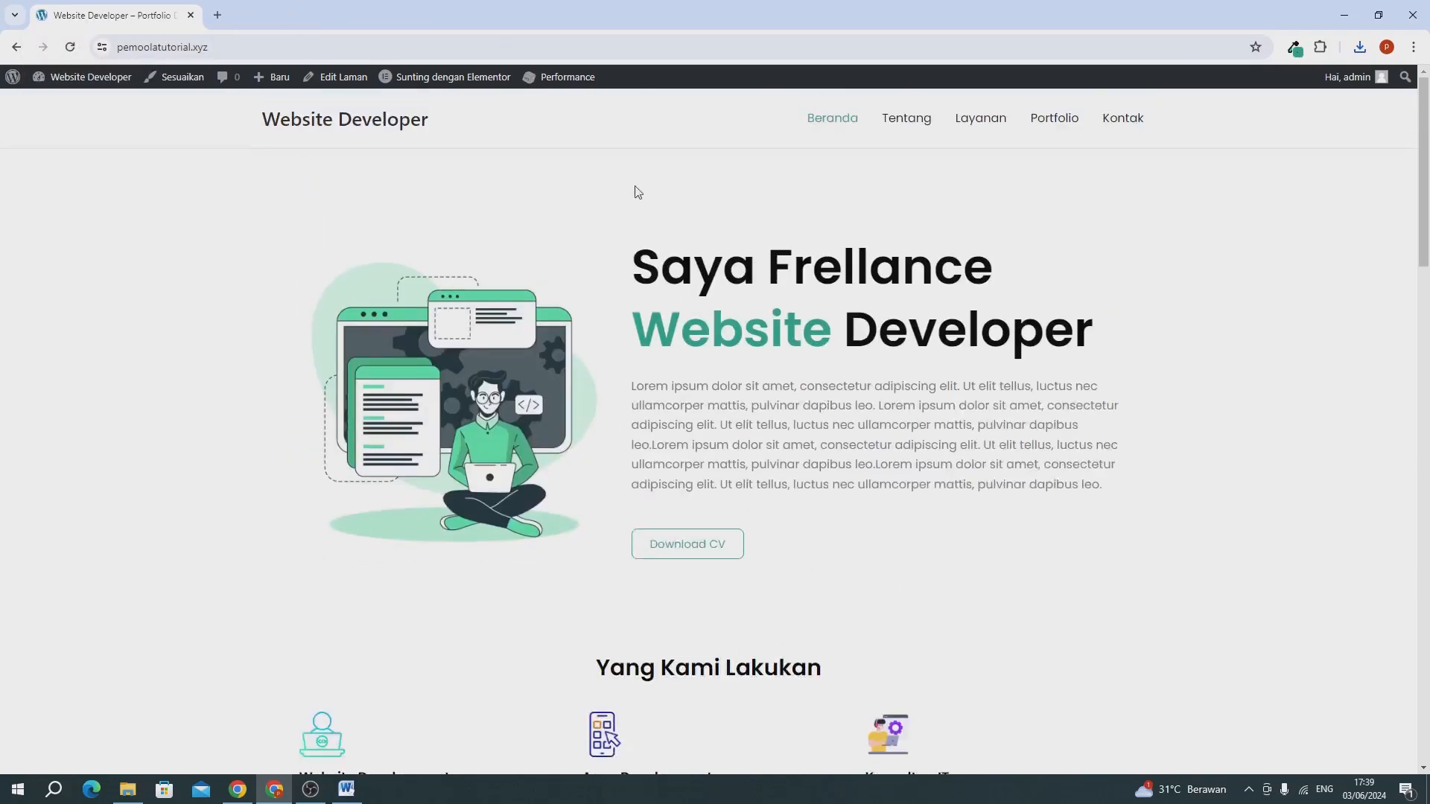
pyautogui.scroll(-2, 841, 325)
pyautogui.scroll(-3, 841, 325)
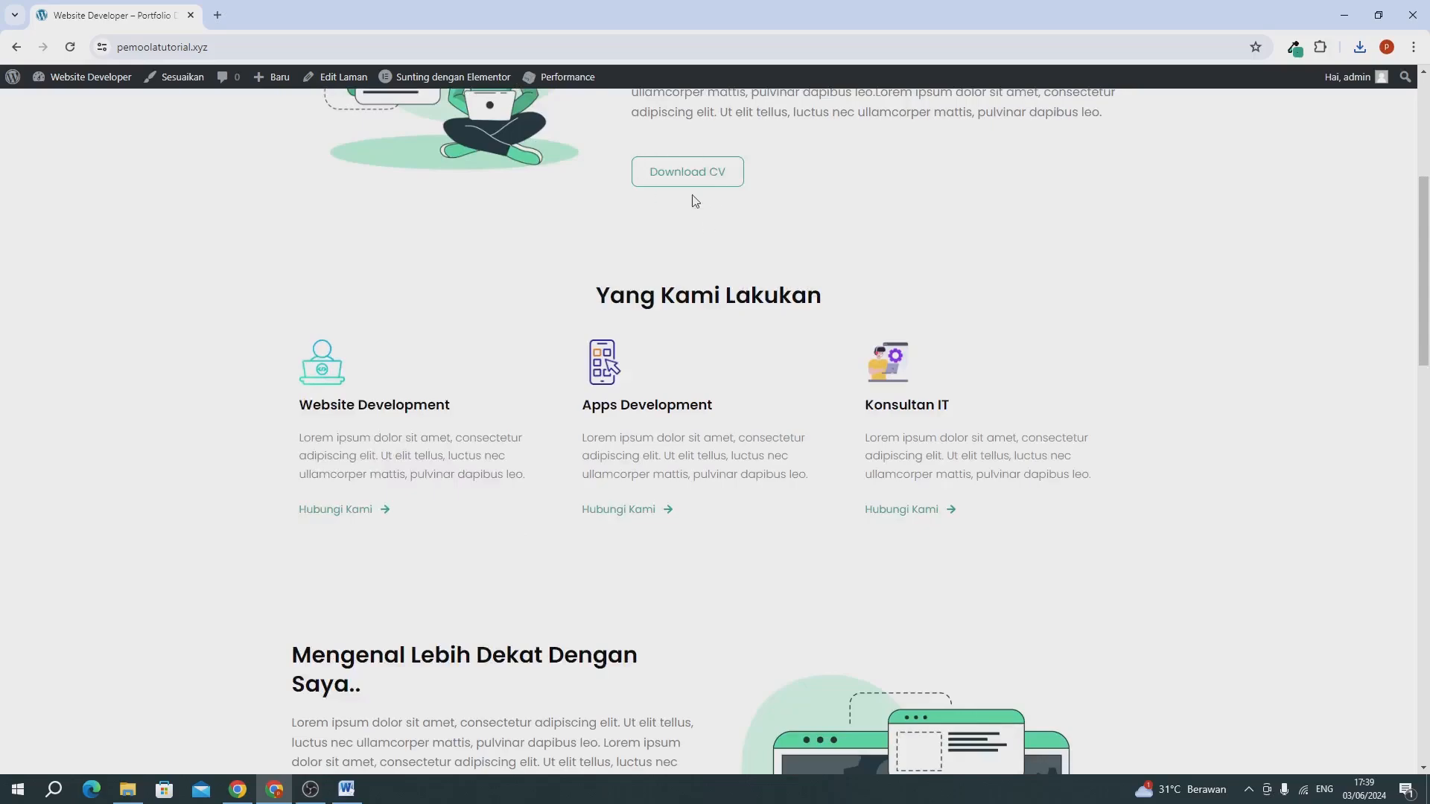
pyautogui.scroll(-20, 759, 373)
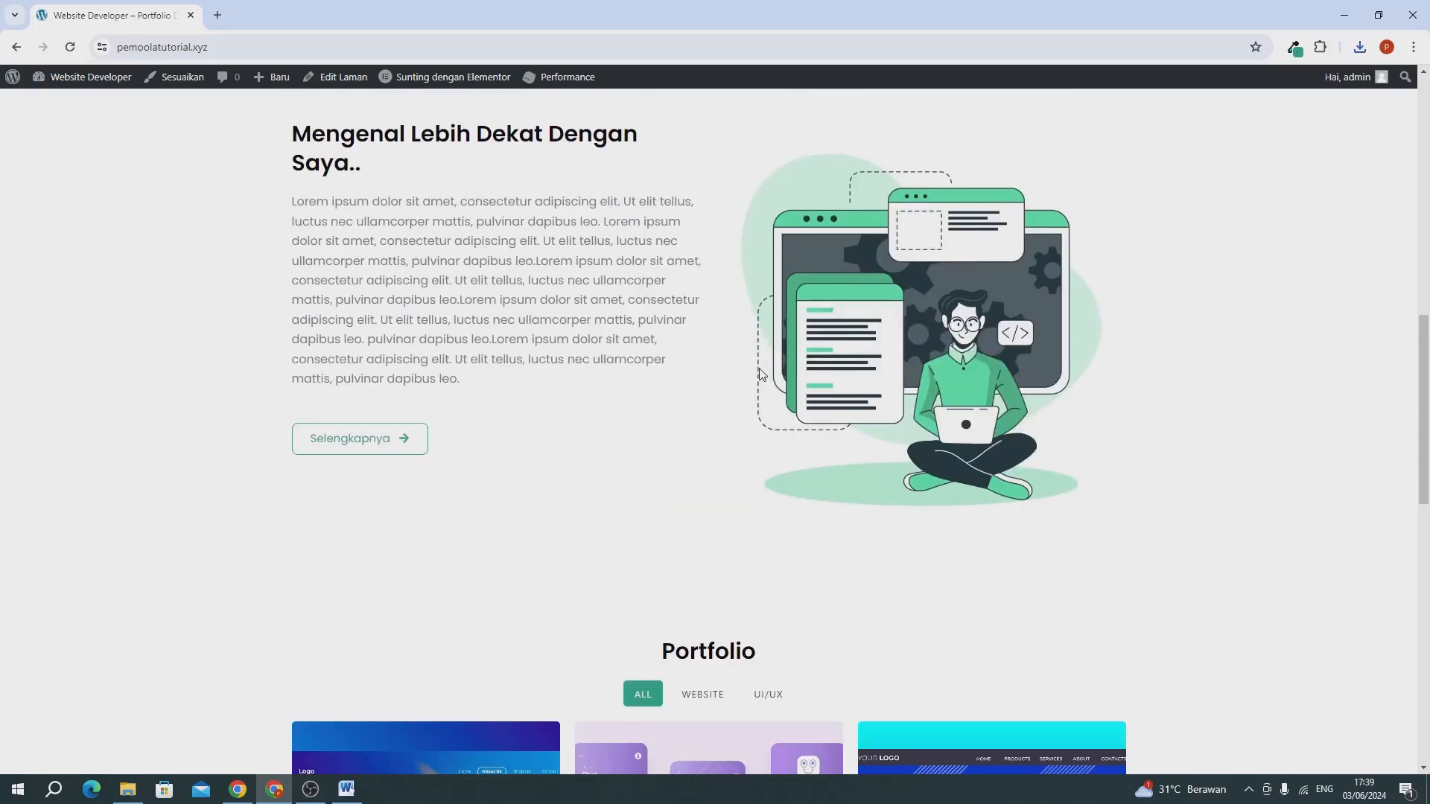
pyautogui.scroll(20, 761, 371)
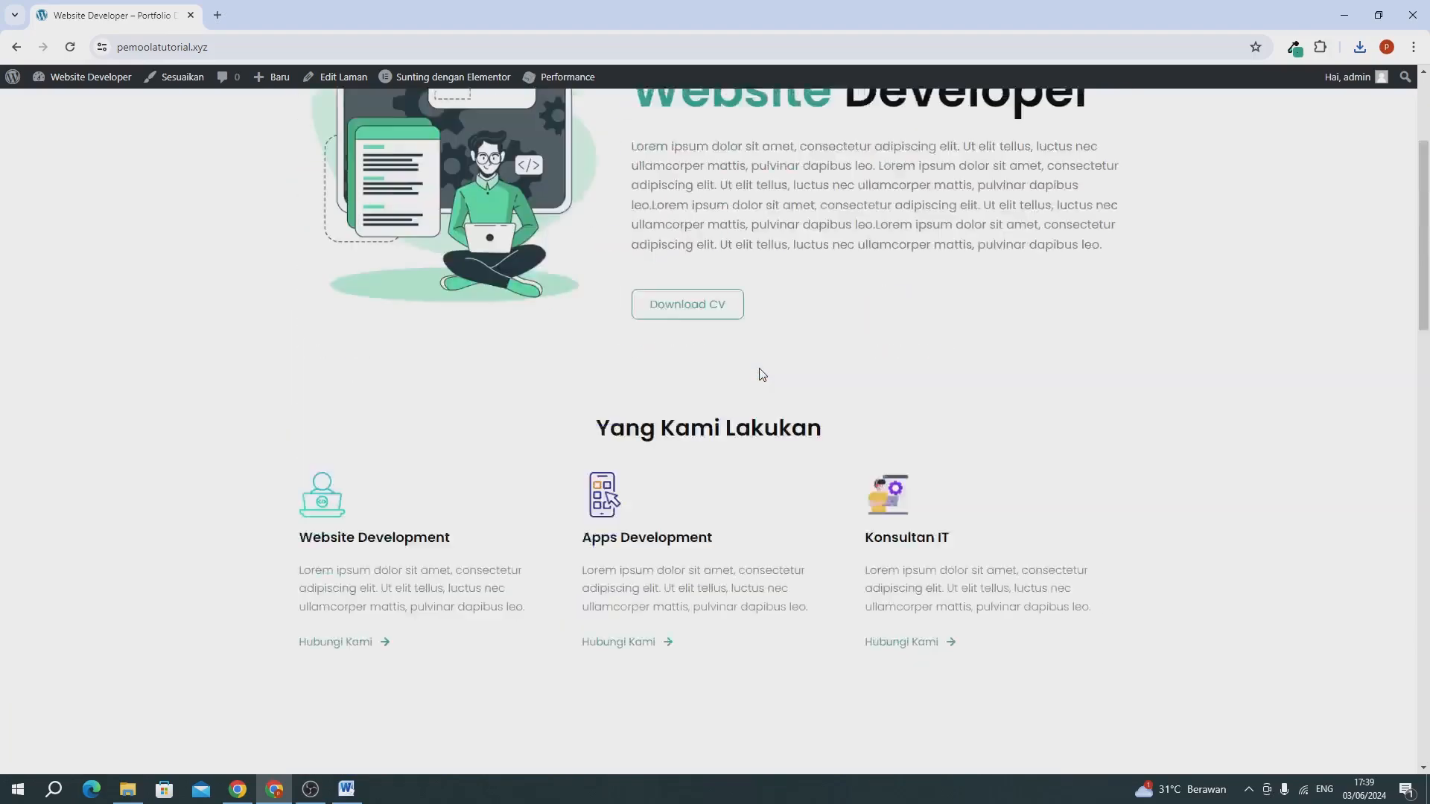